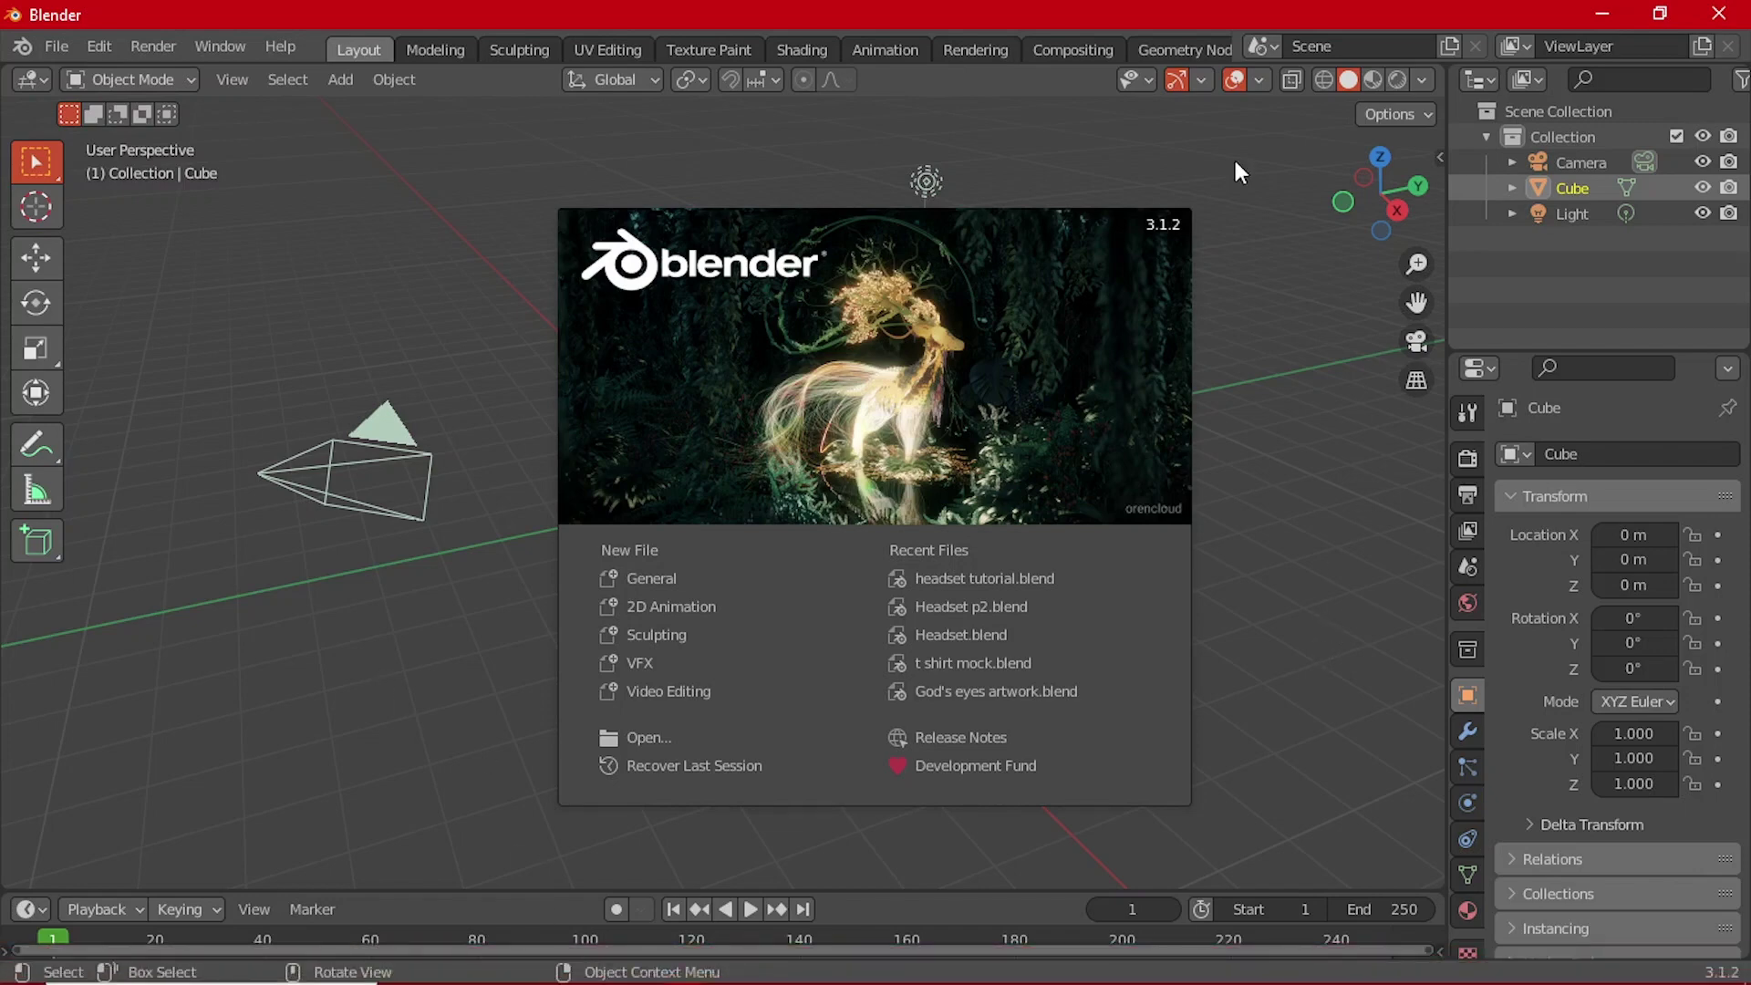
Step: Start a new General scene and orbit and zoom around the default cube
click(693, 591)
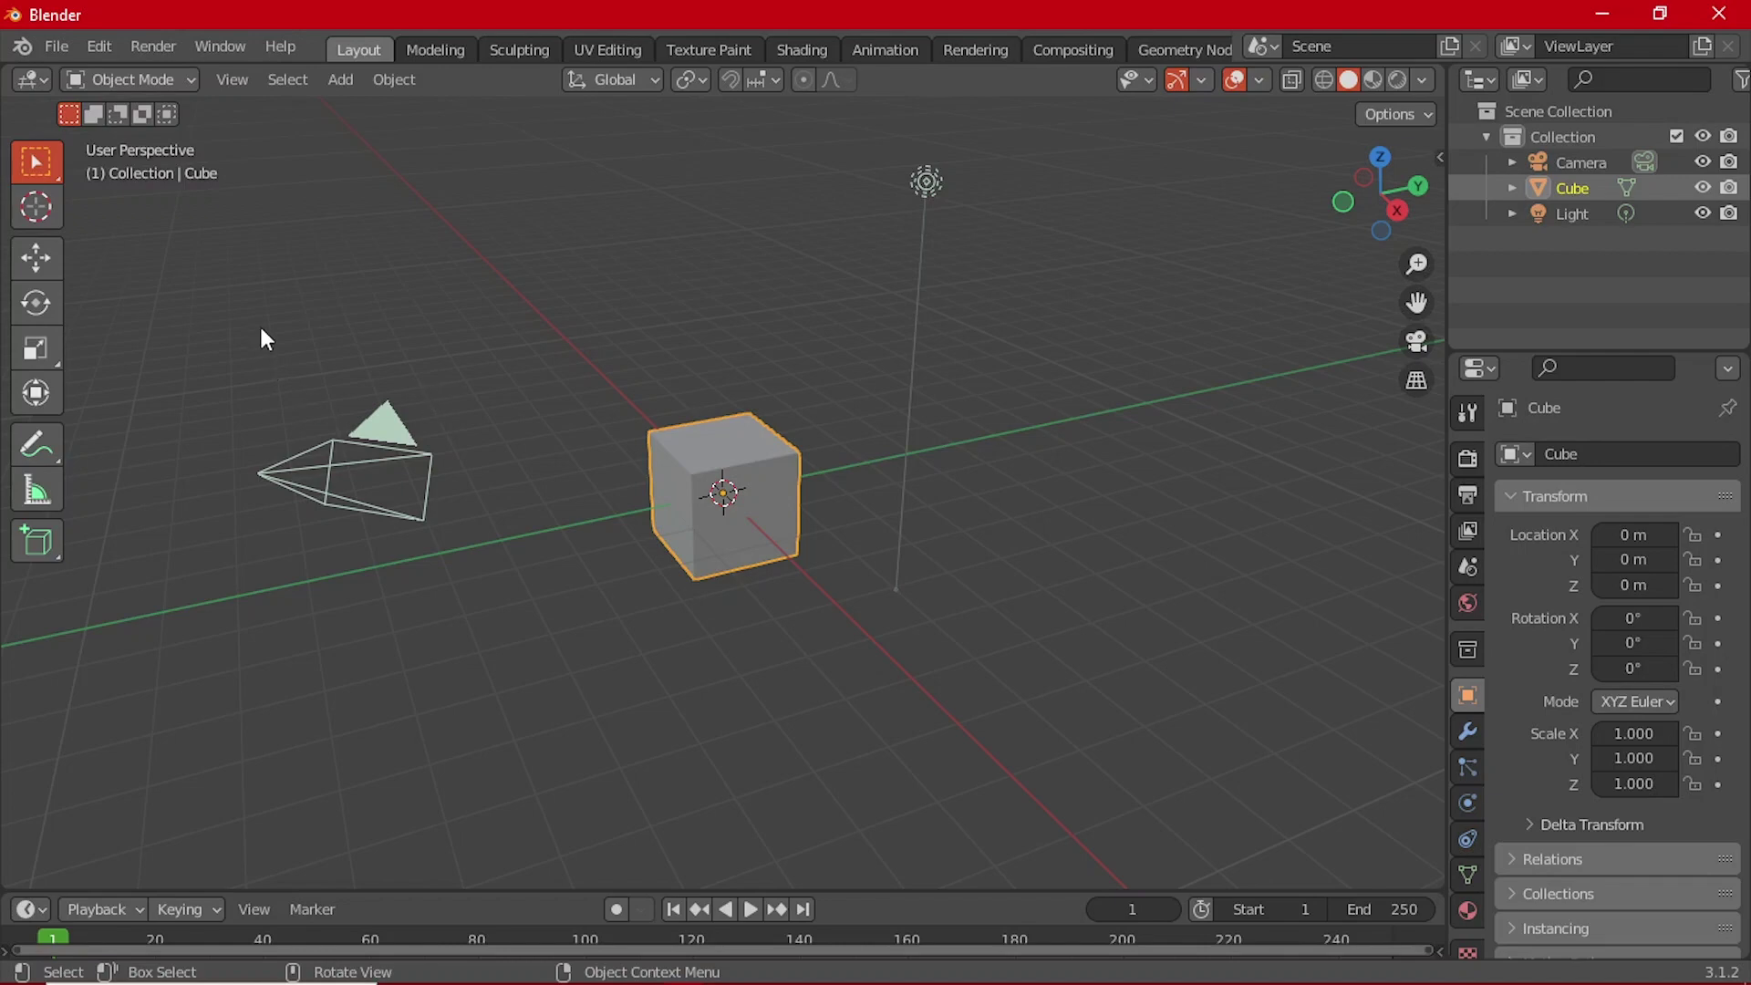
middle_drag(741, 465, 884, 474)
middle_drag(657, 475, 751, 533)
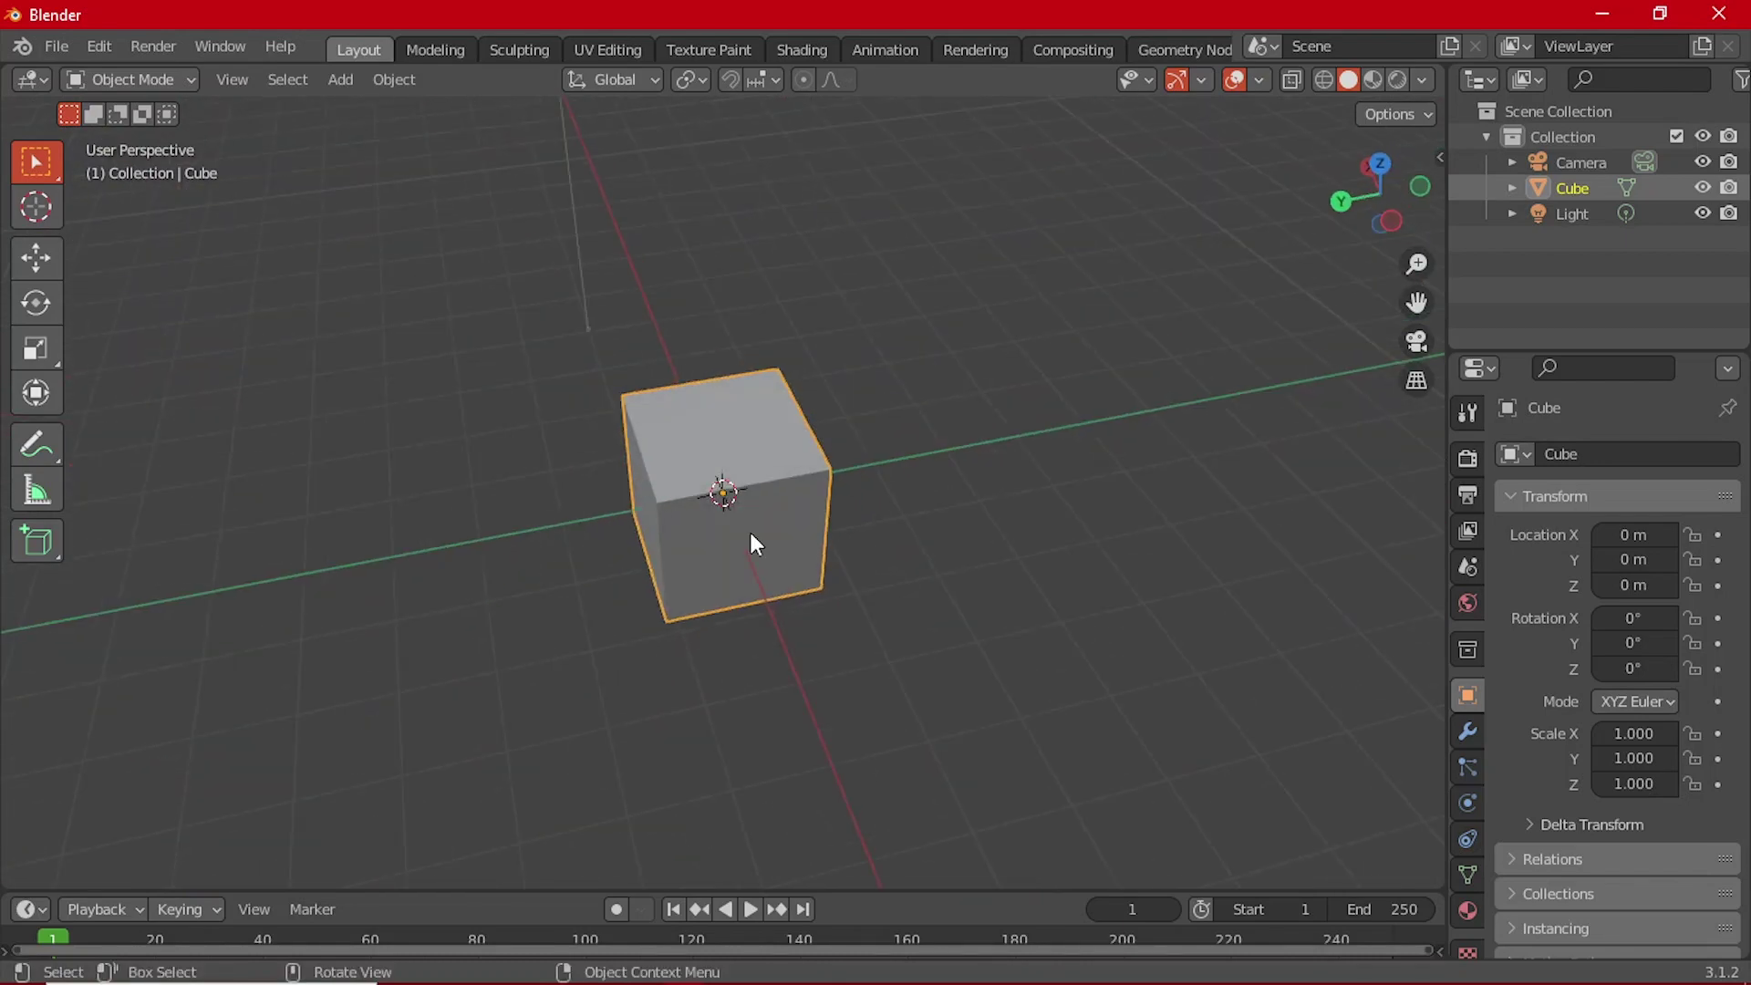
scroll(749, 547, down, 5)
scroll(757, 511, up, 8)
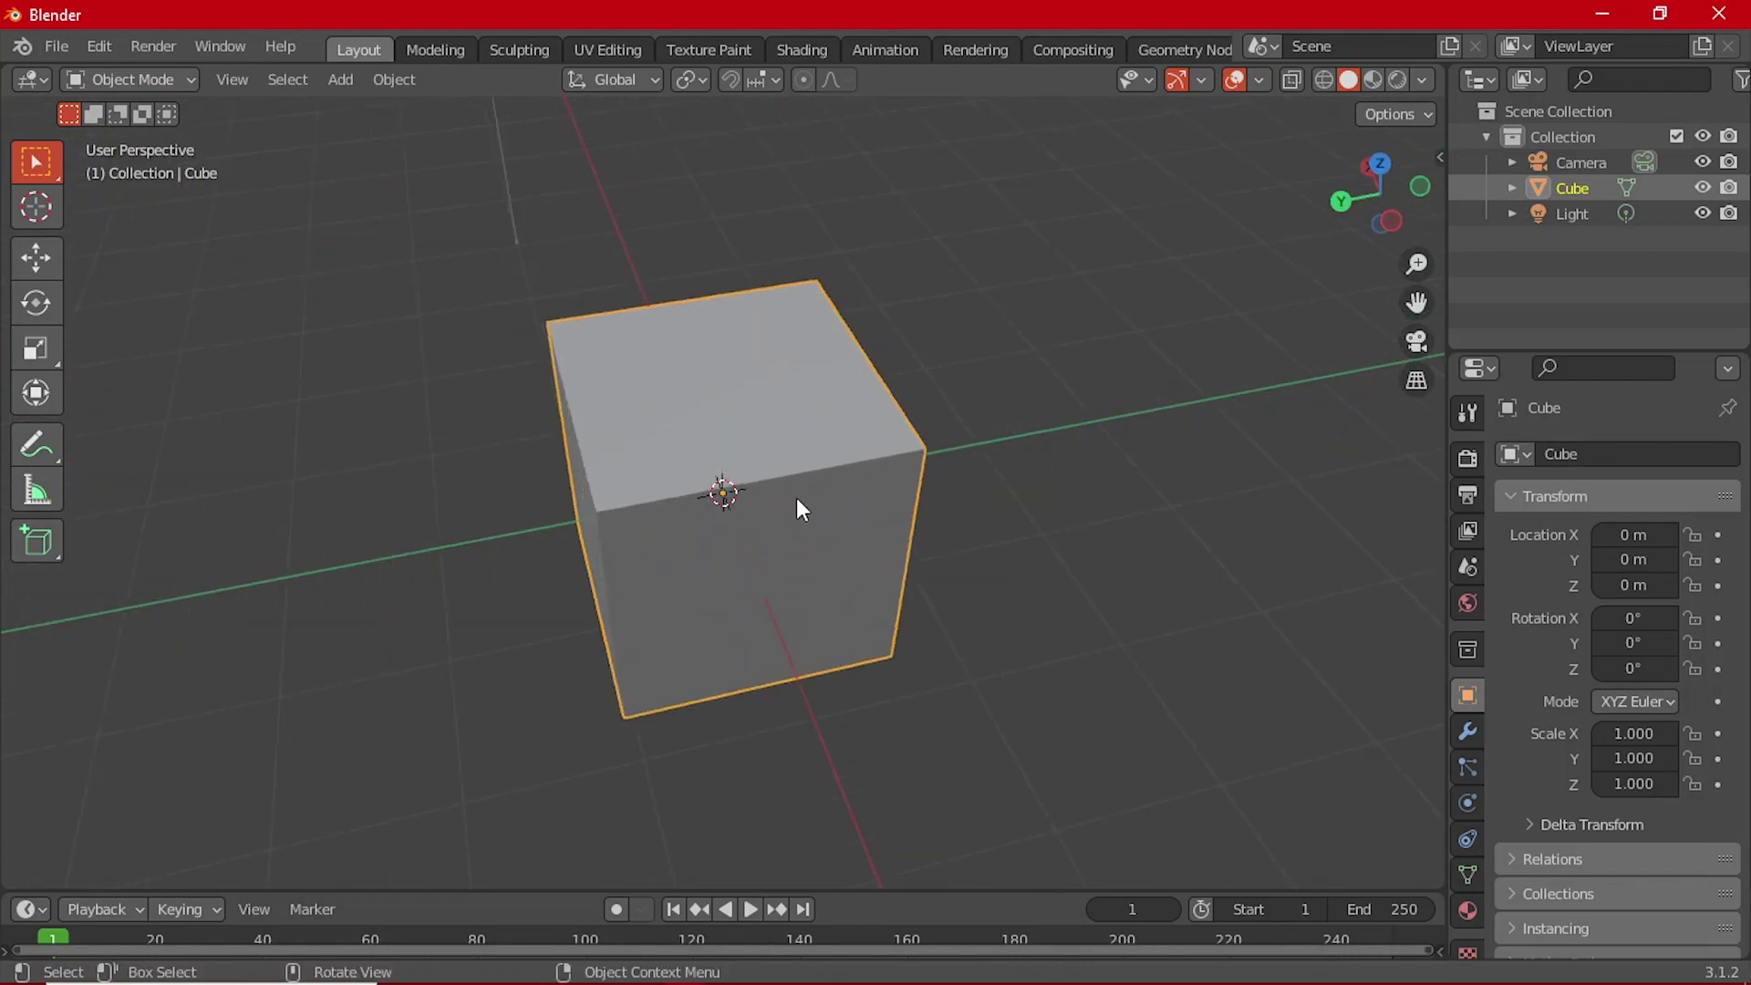
scroll(821, 547, down, 7)
scroll(917, 542, up, 4)
Step: Orbit to bring the camera into sight, then pan so the cube sits right of centre
middle_drag(917, 542, 575, 480)
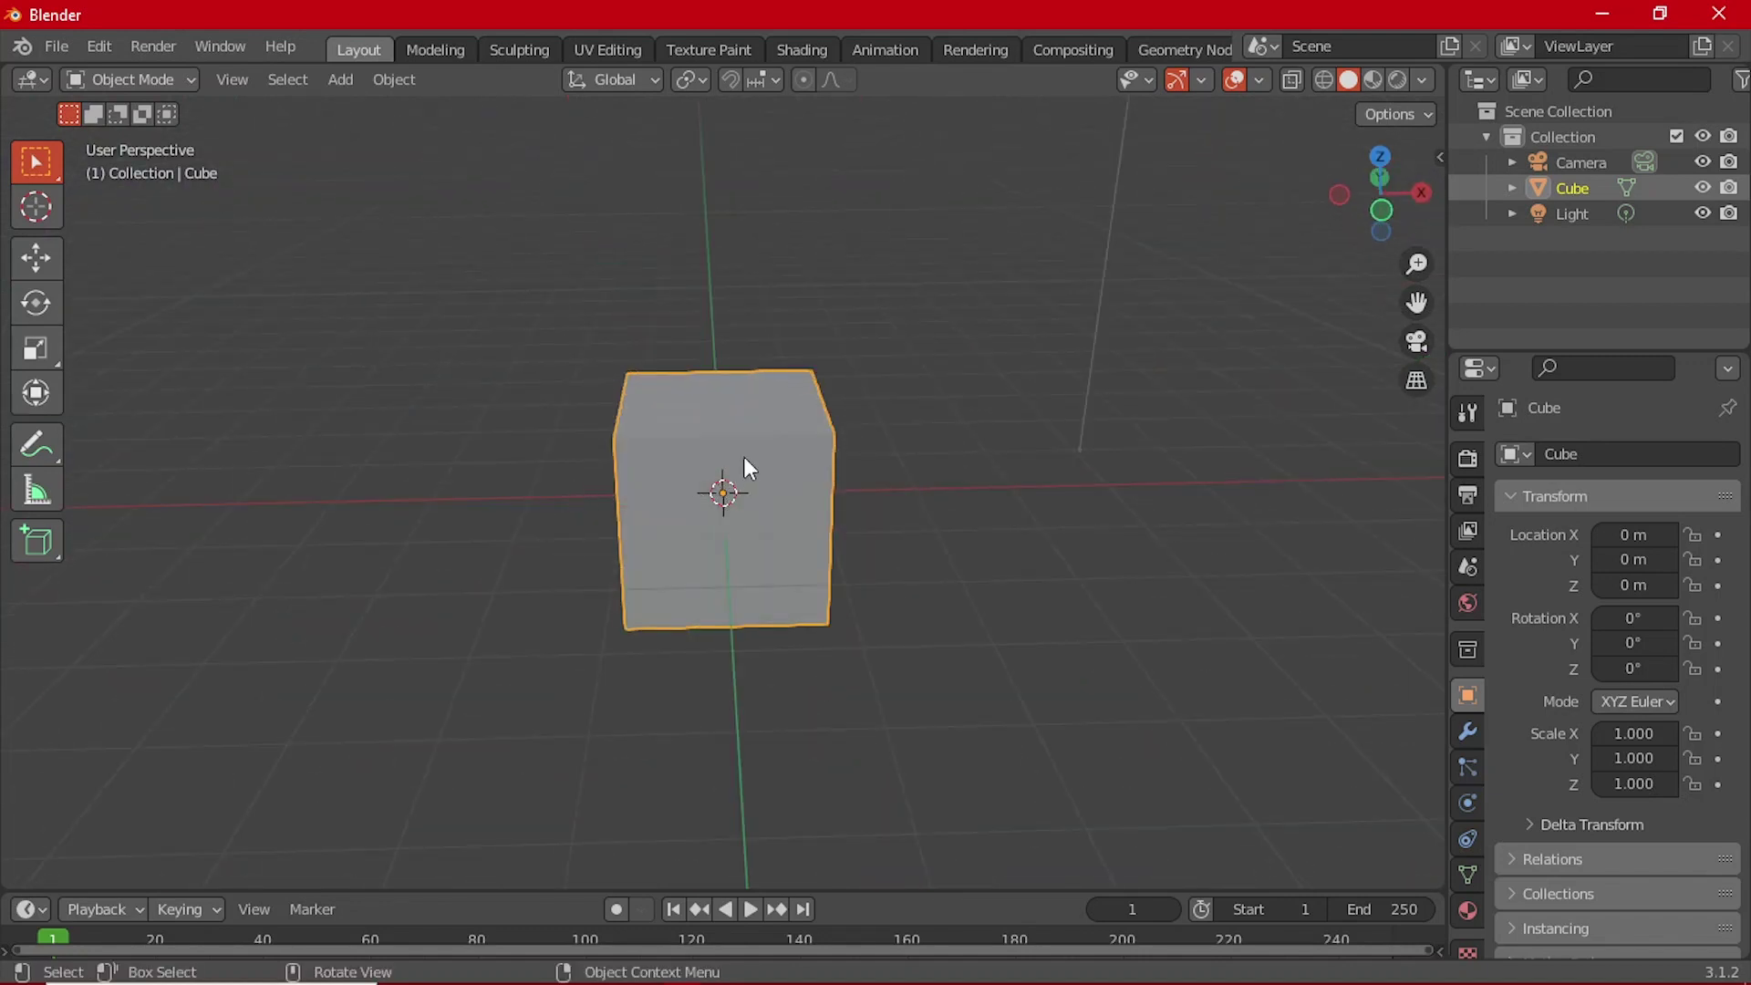
middle_drag(872, 488, 571, 563)
middle_drag(921, 562, 723, 496)
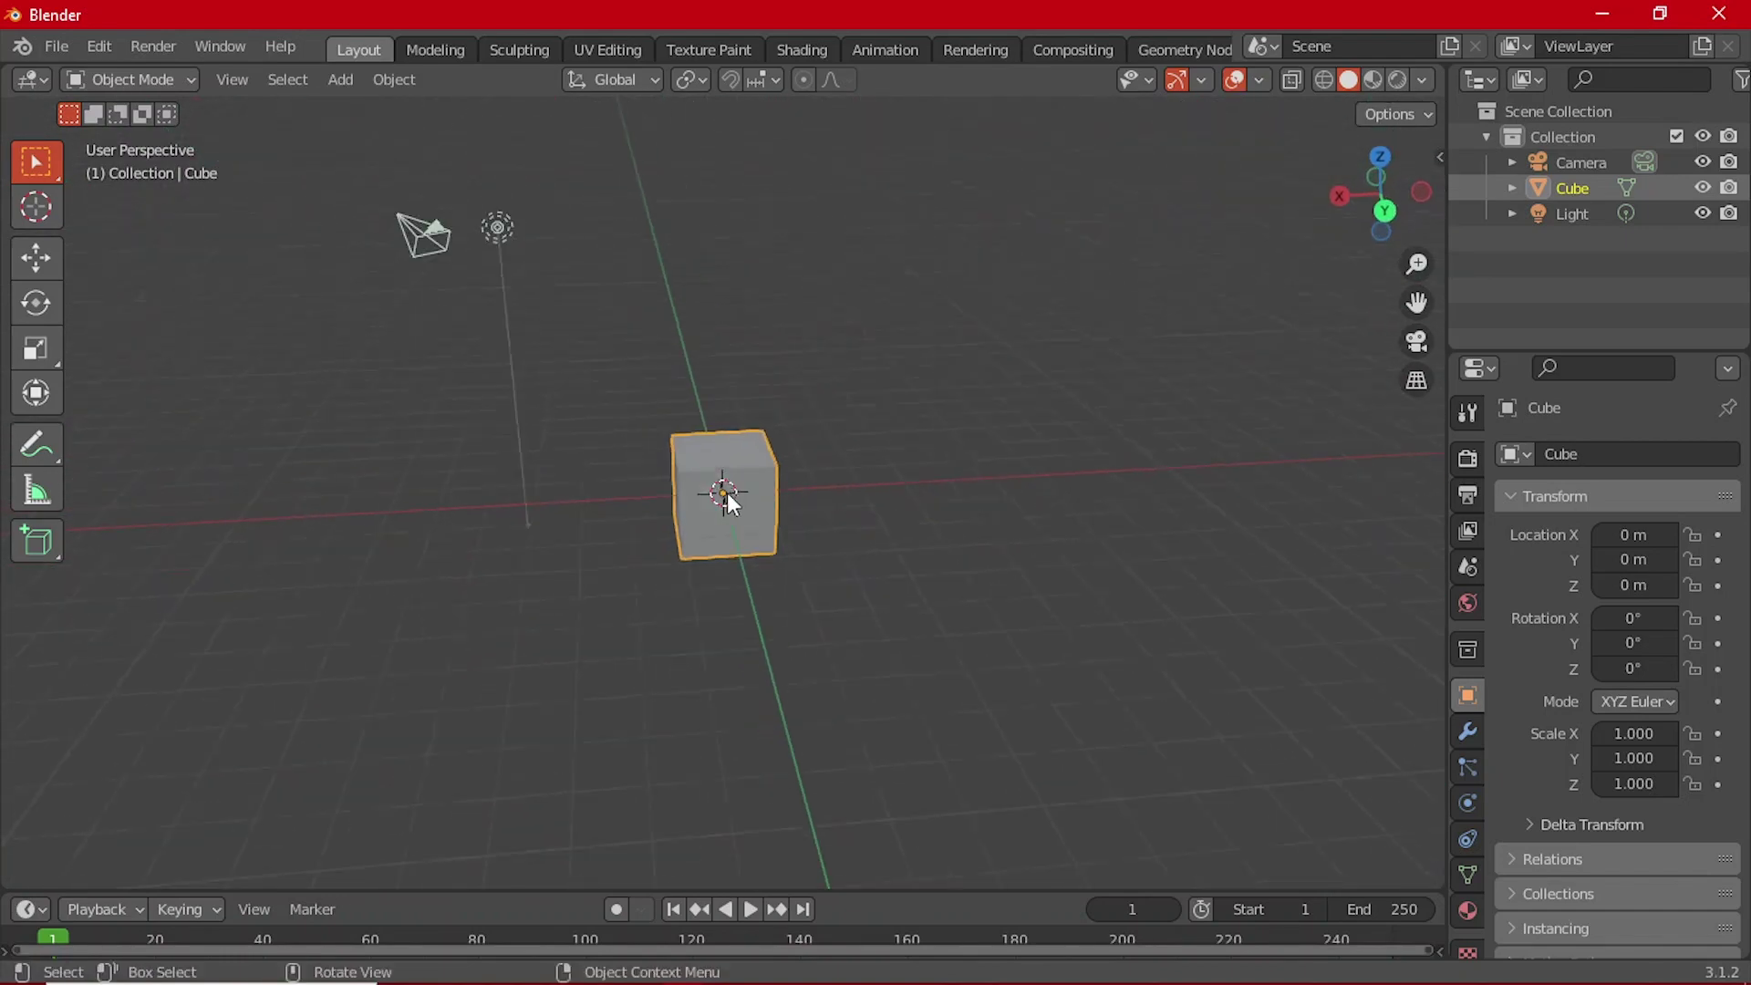
scroll(702, 519, up, 7)
scroll(736, 502, down, 5)
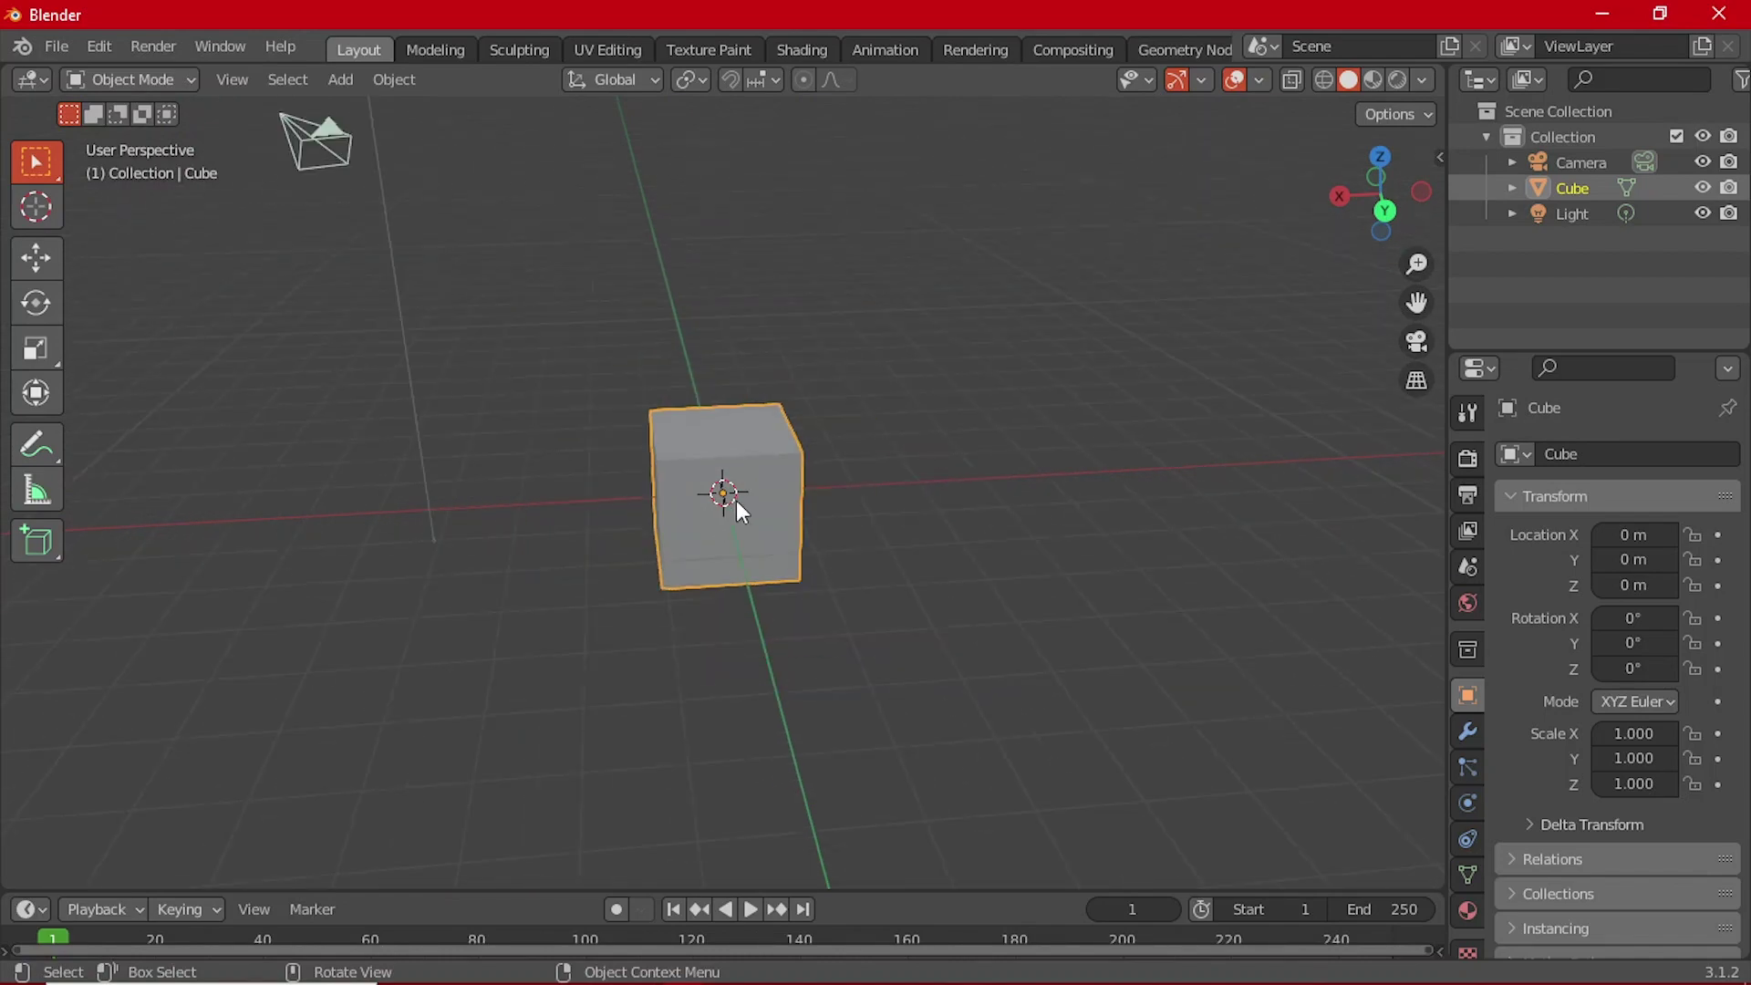
scroll(737, 501, up, 3)
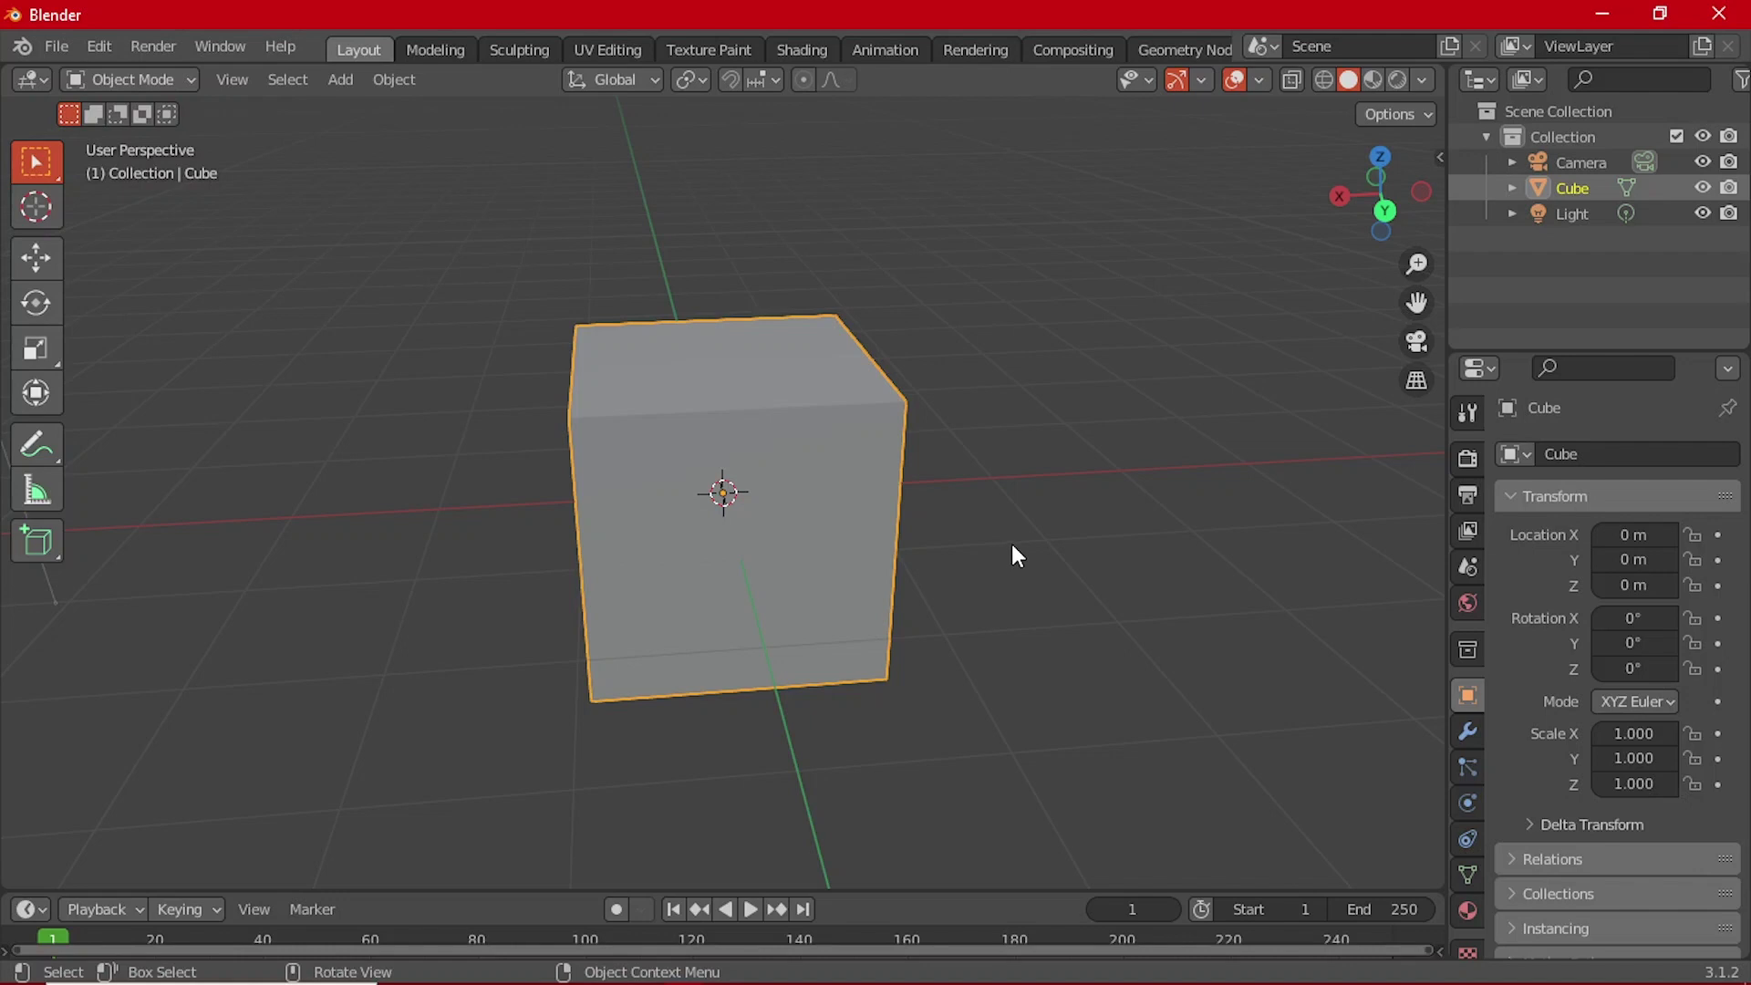
shift+middle_drag(1028, 559, 802, 442)
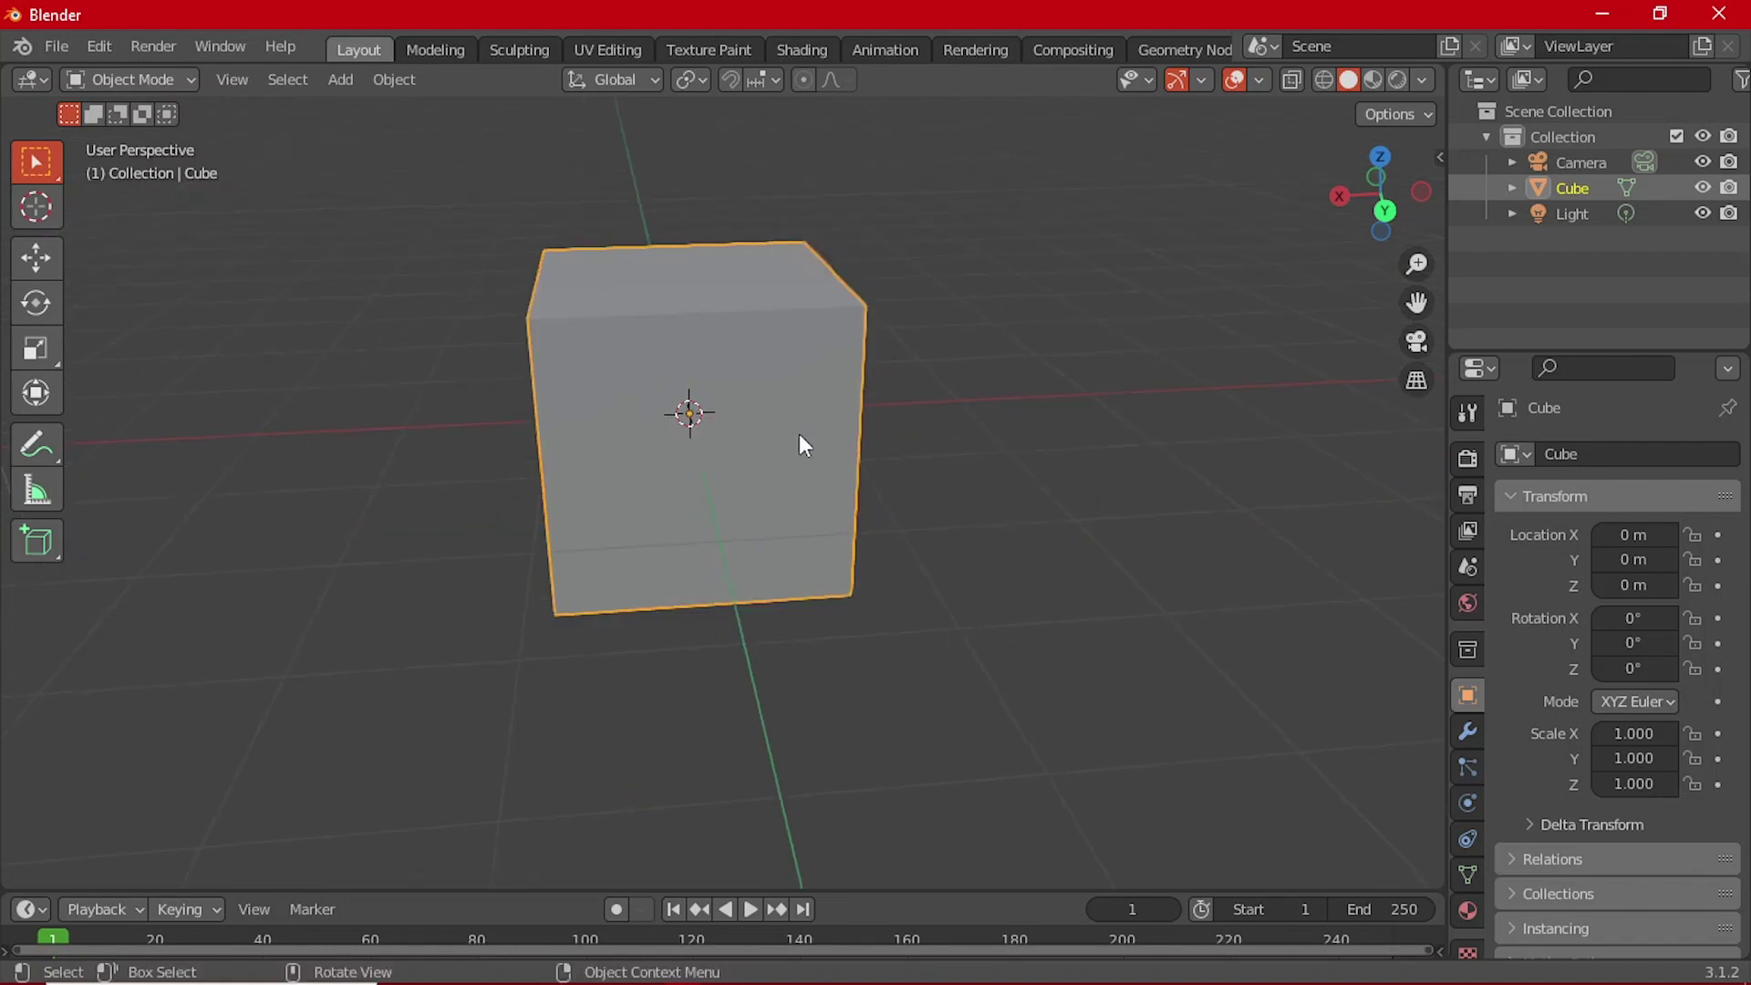
scroll(729, 452, down, 2)
shift+middle_drag(666, 448, 668, 484)
scroll(730, 478, down, 3)
shift+middle_drag(789, 477, 908, 507)
scroll(829, 503, up, 3)
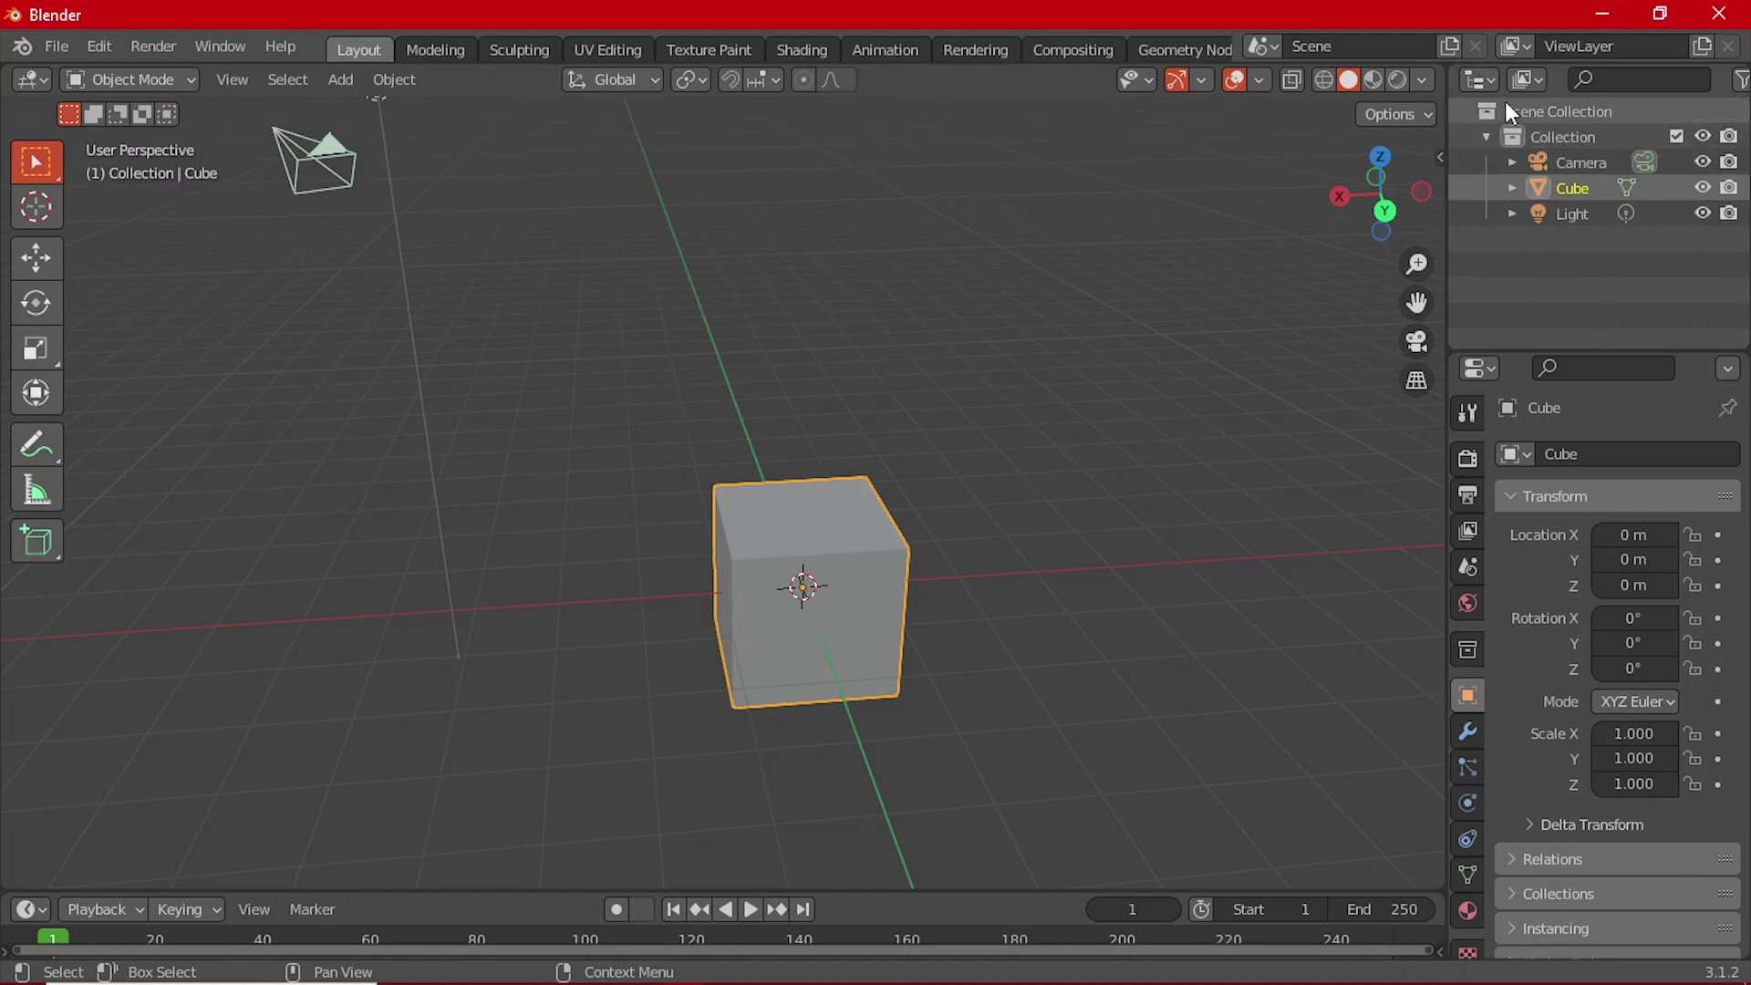
click(1578, 217)
click(1577, 187)
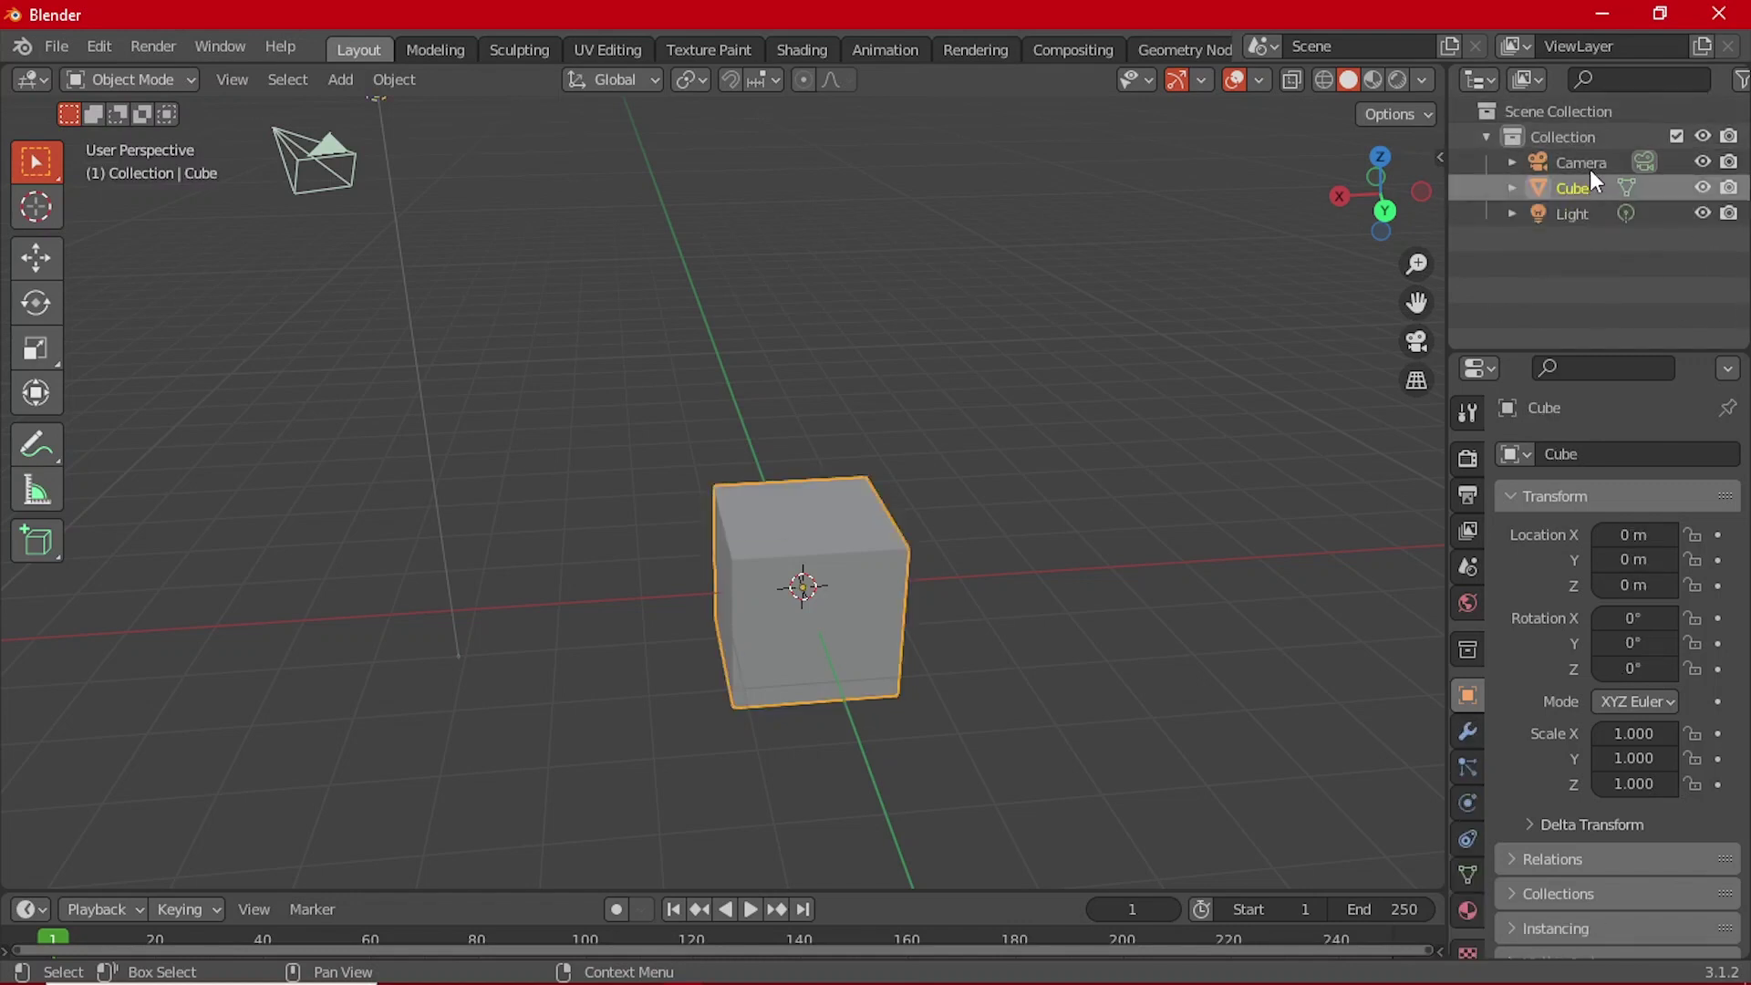
click(1589, 166)
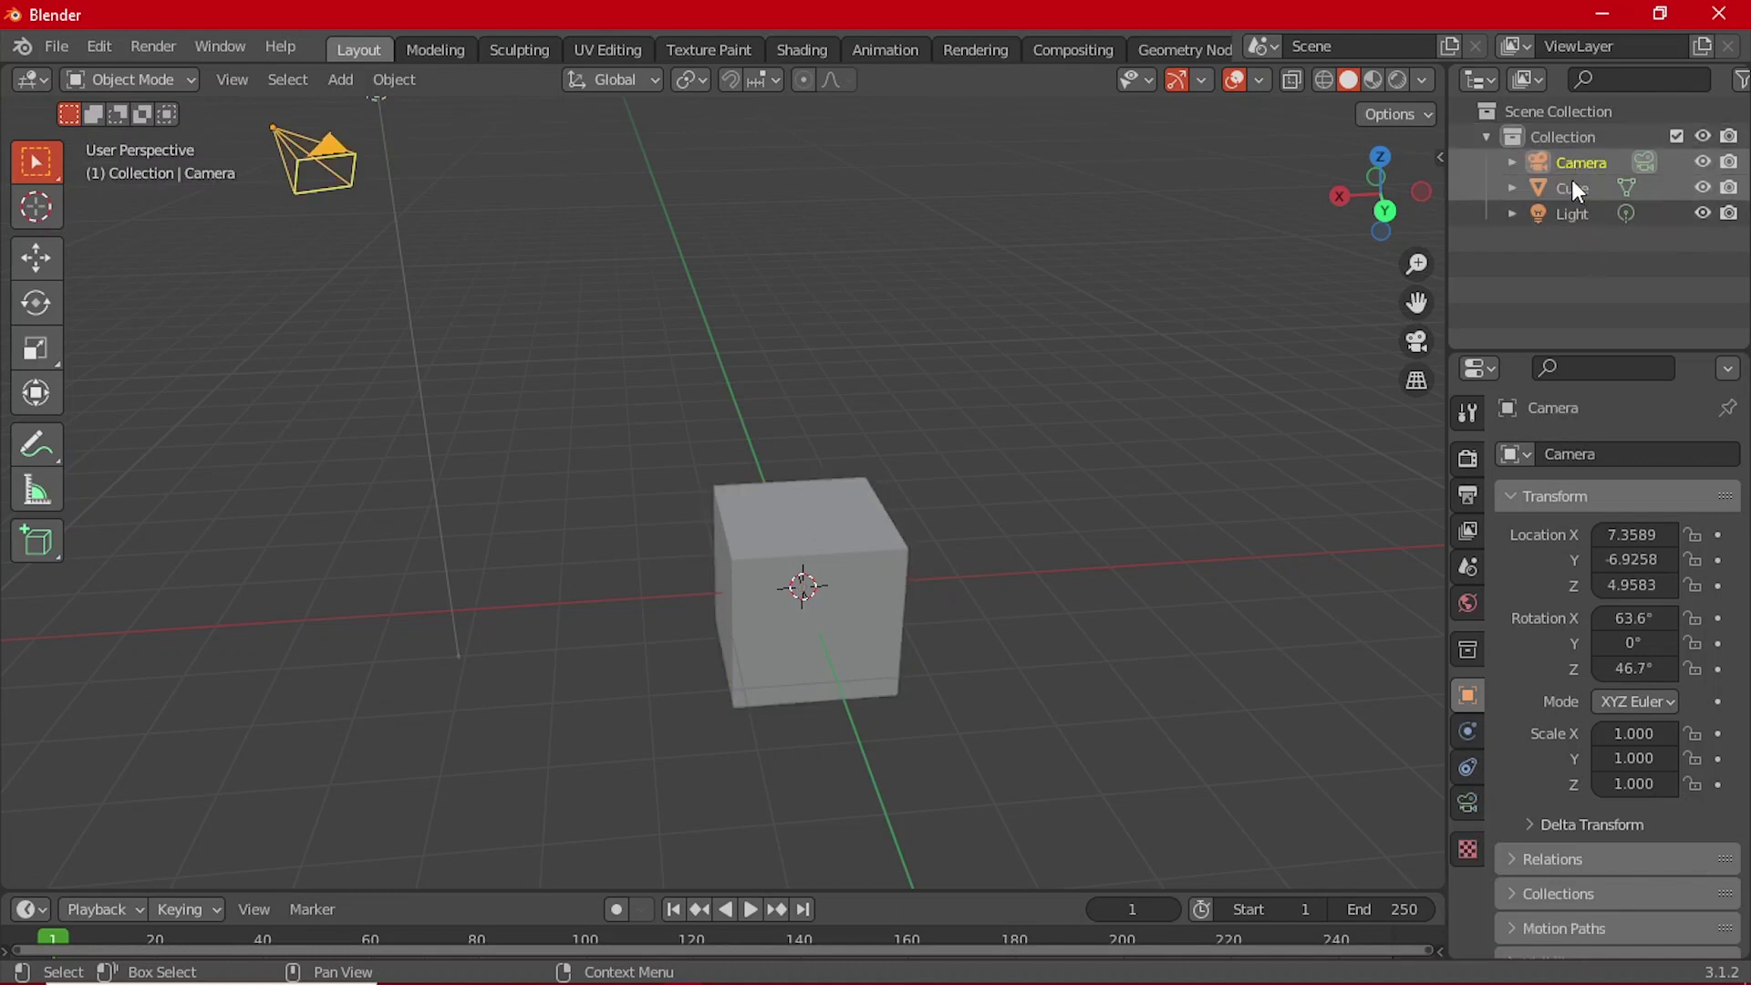
click(1572, 187)
click(1581, 215)
click(1578, 188)
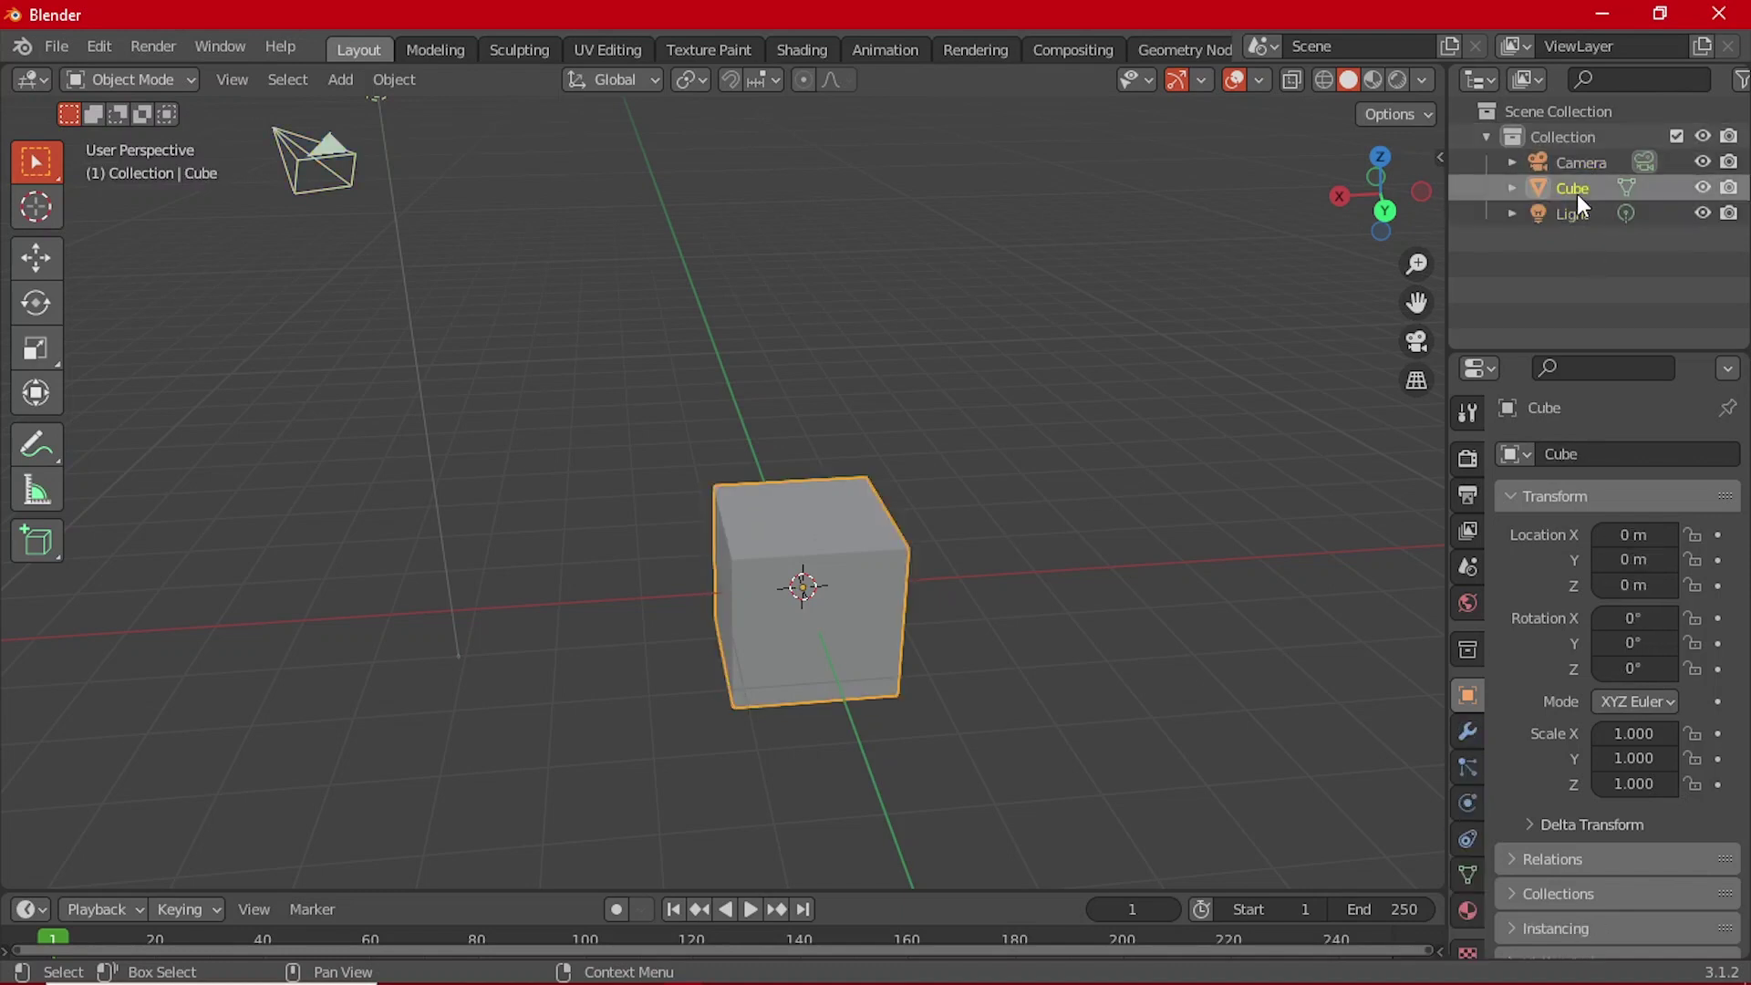
click(1580, 164)
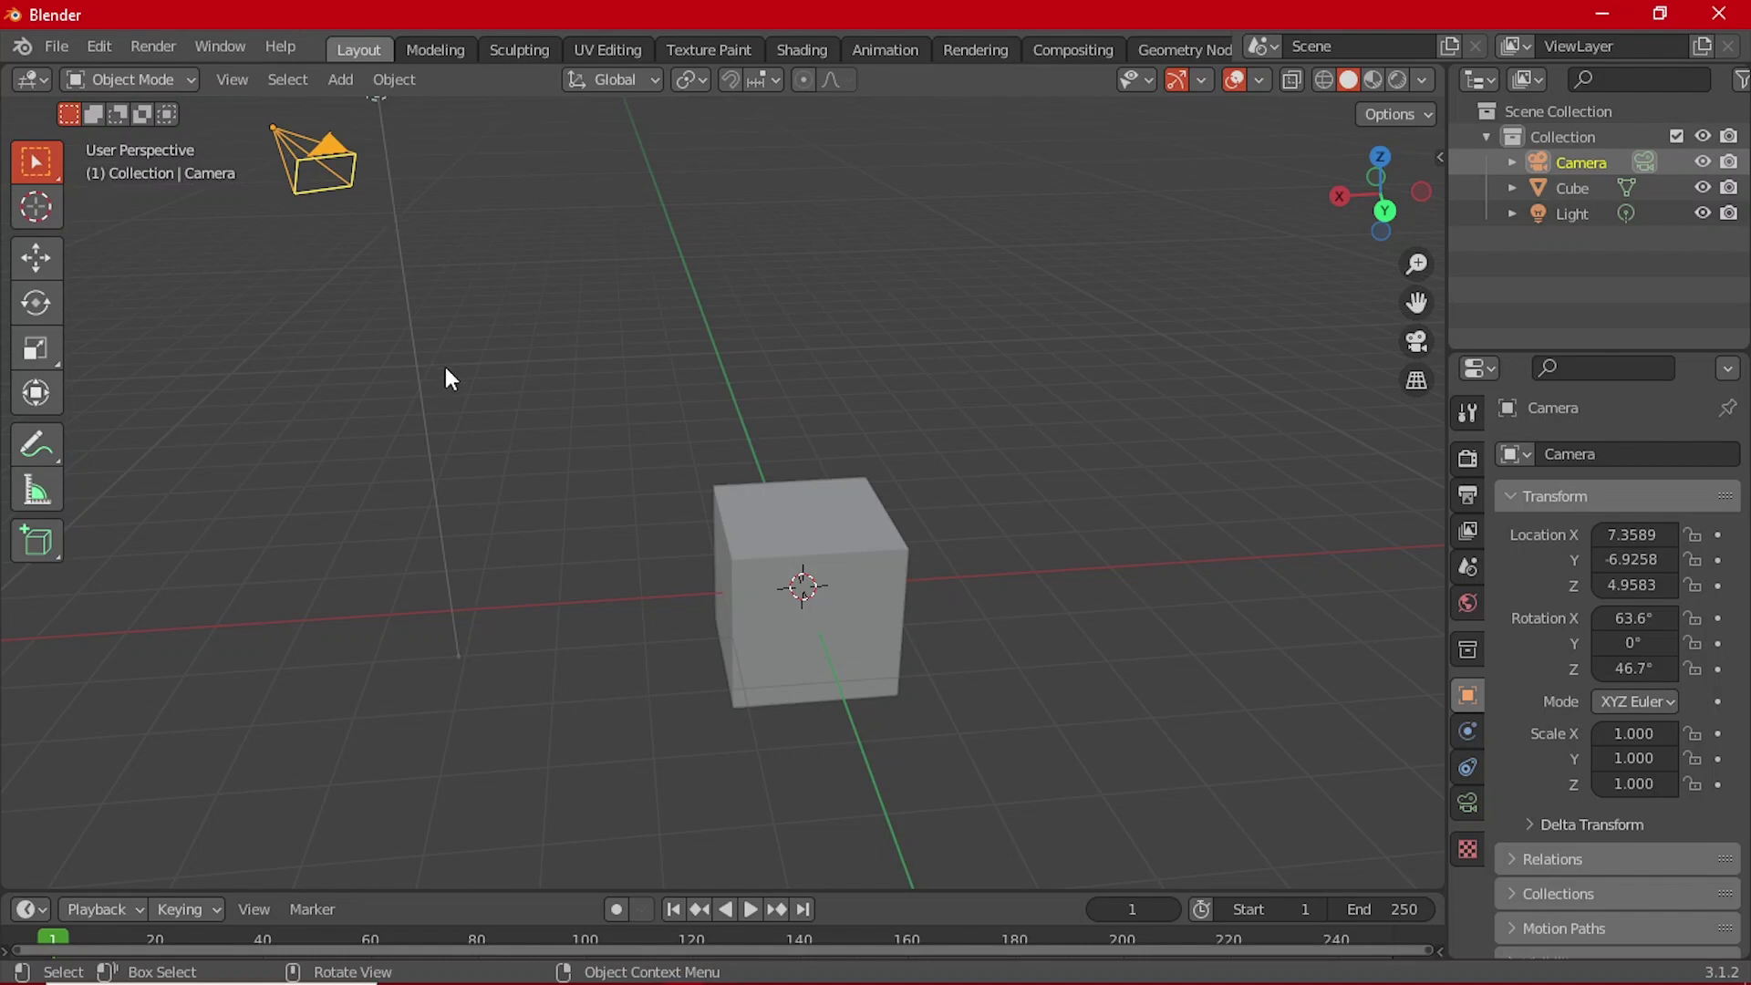
middle_drag(449, 377, 883, 414)
scroll(883, 414, up, 4)
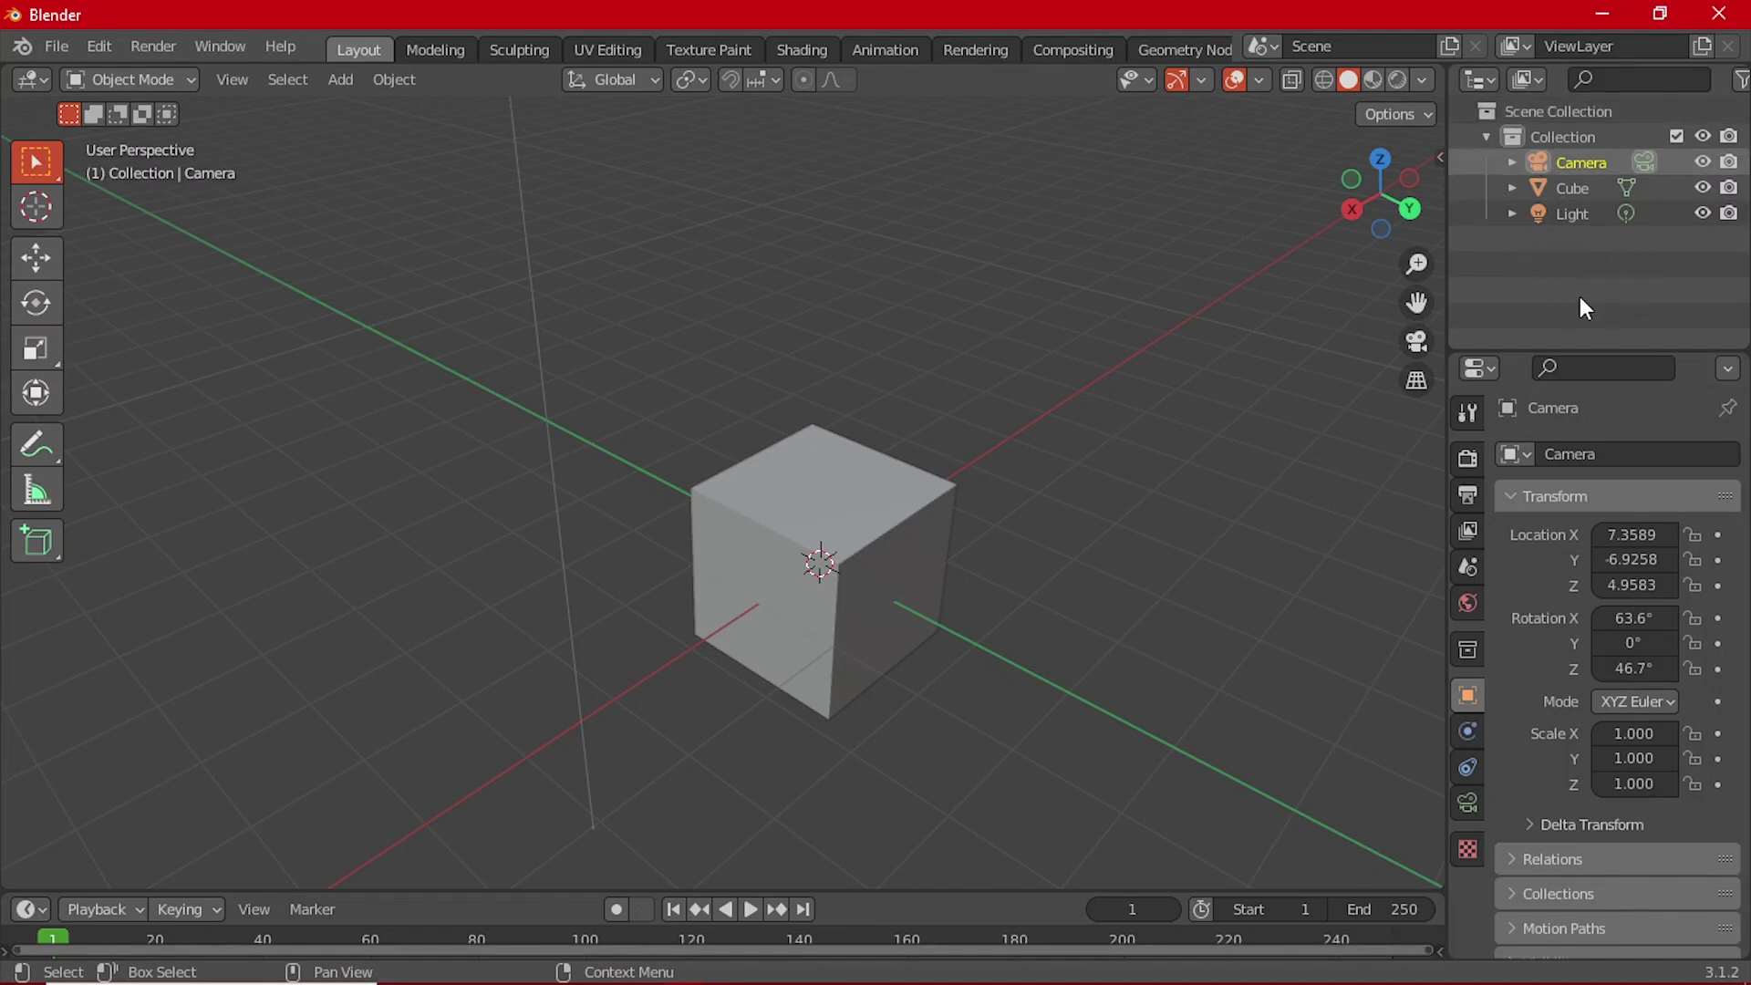
scroll(1085, 441, down, 6)
scroll(1023, 425, up, 2)
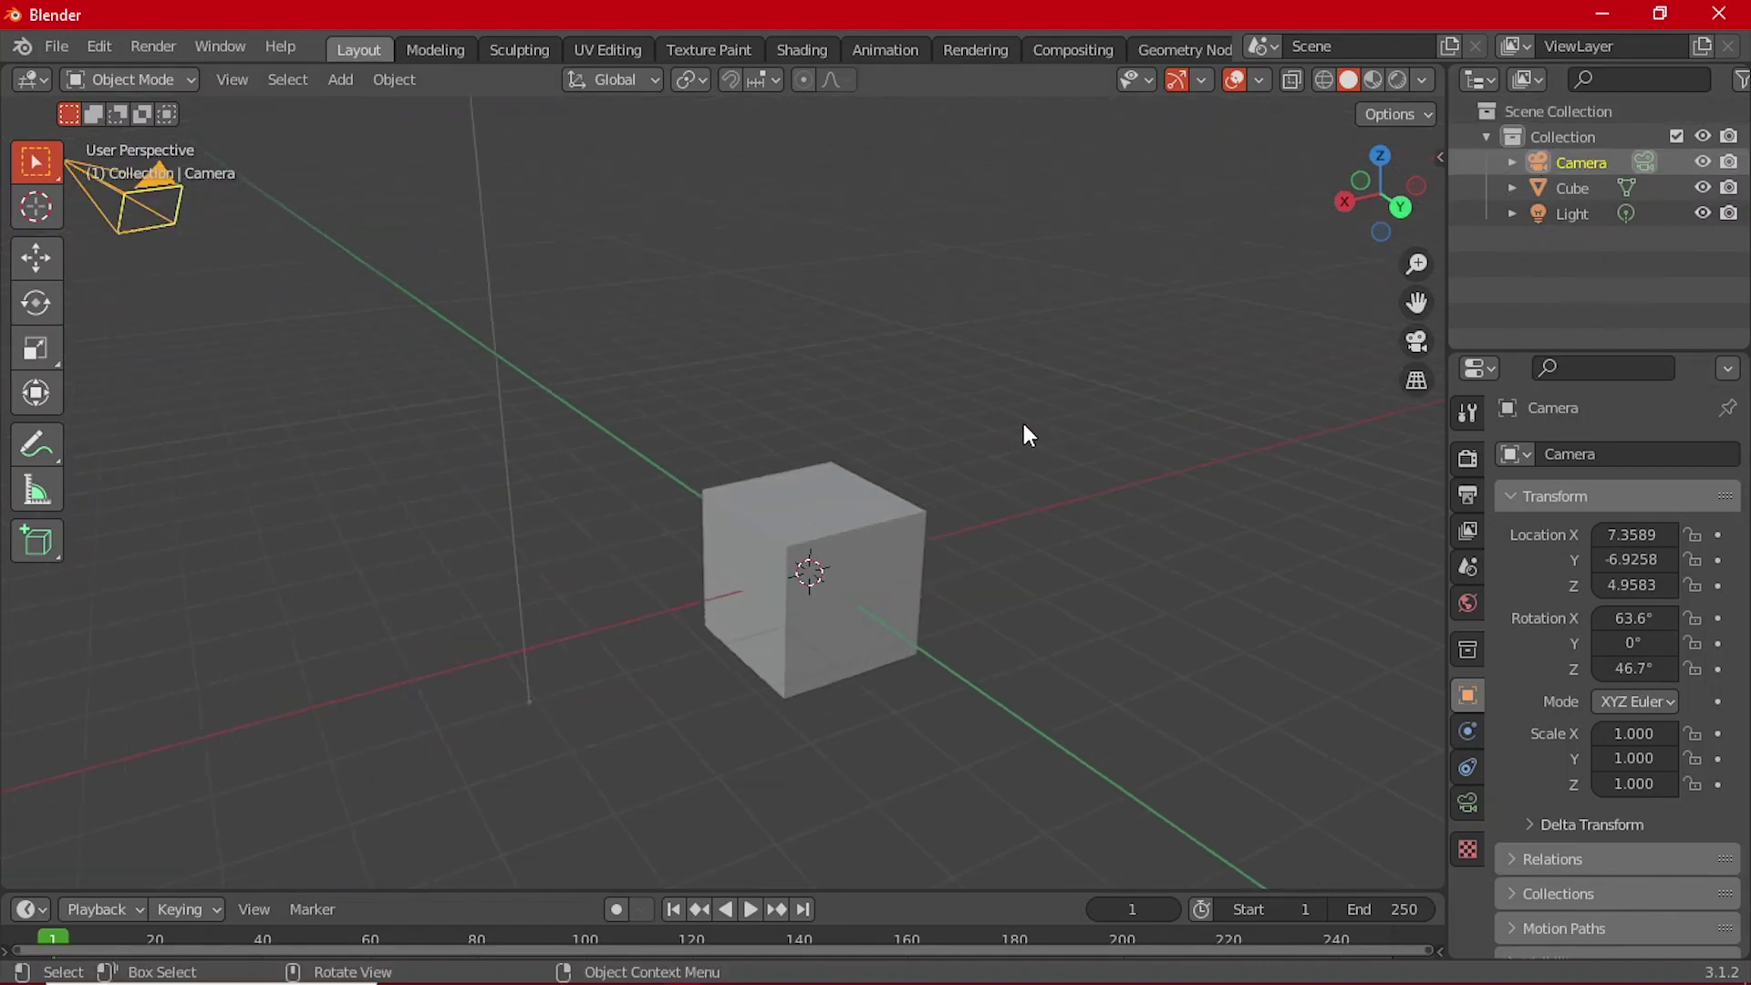
key(m)
Step: Box-select the cube, orbit to a flatter front view, then deselect it
drag(665, 413, 874, 499)
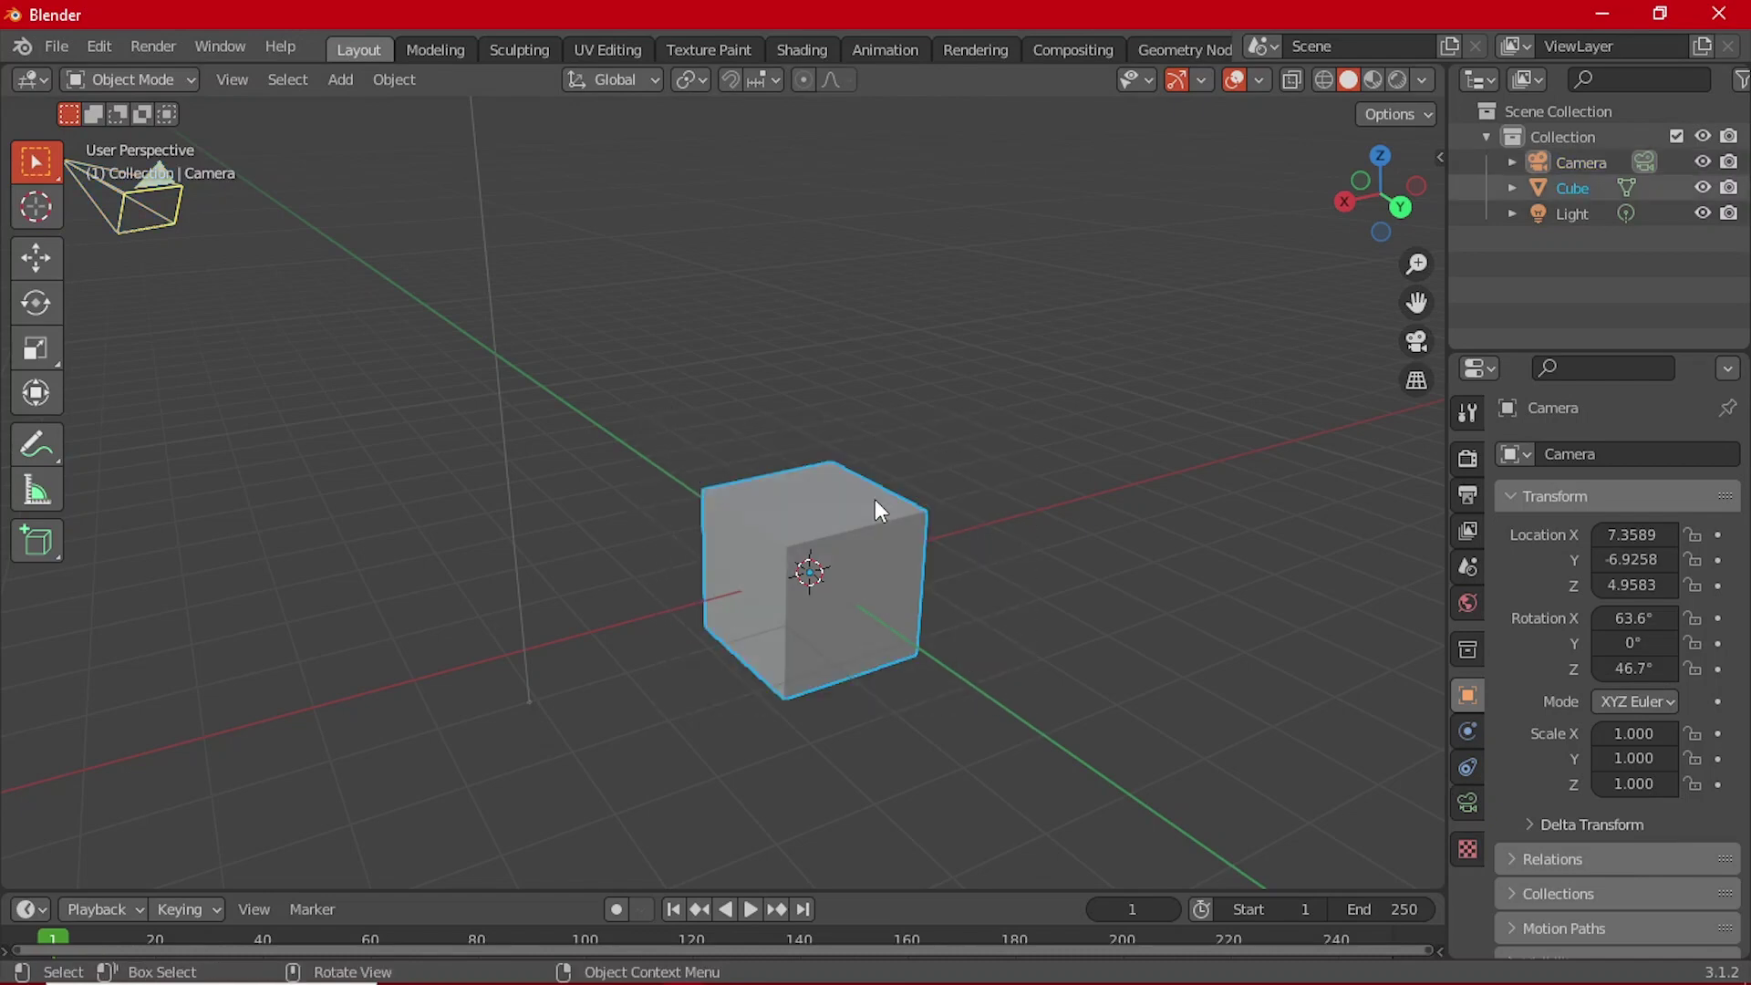
scroll(1467, 757, down, 1)
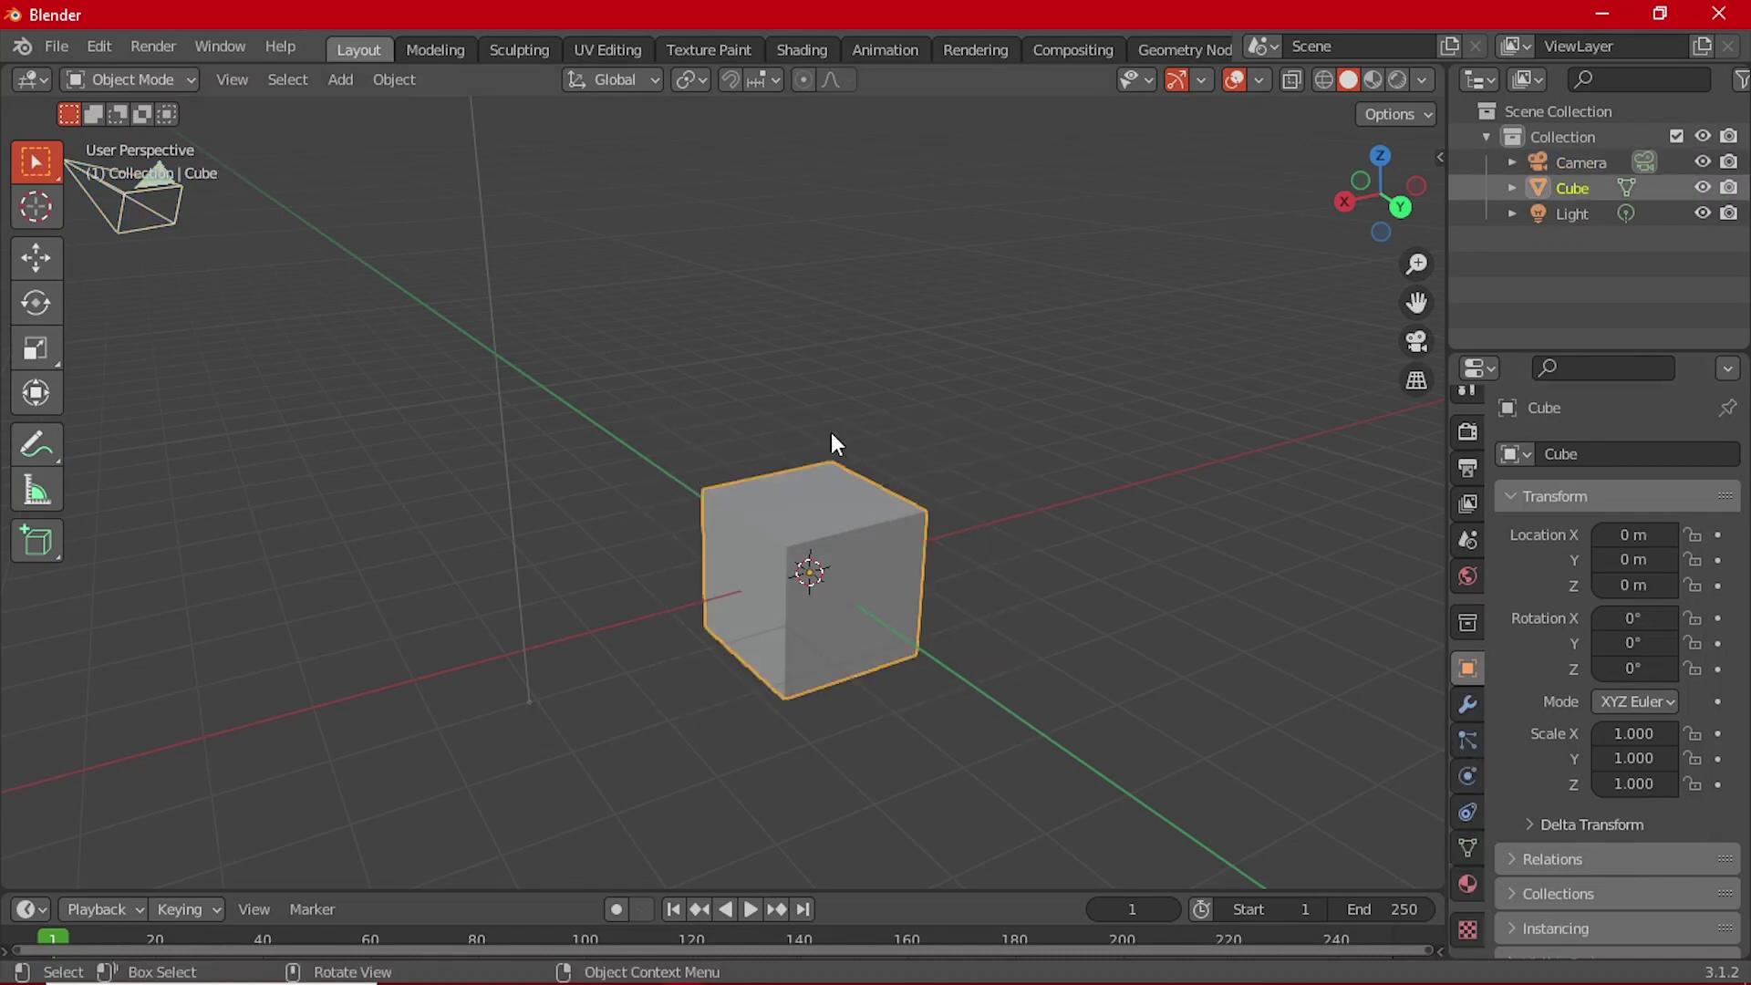
middle_drag(835, 444, 948, 549)
click(951, 545)
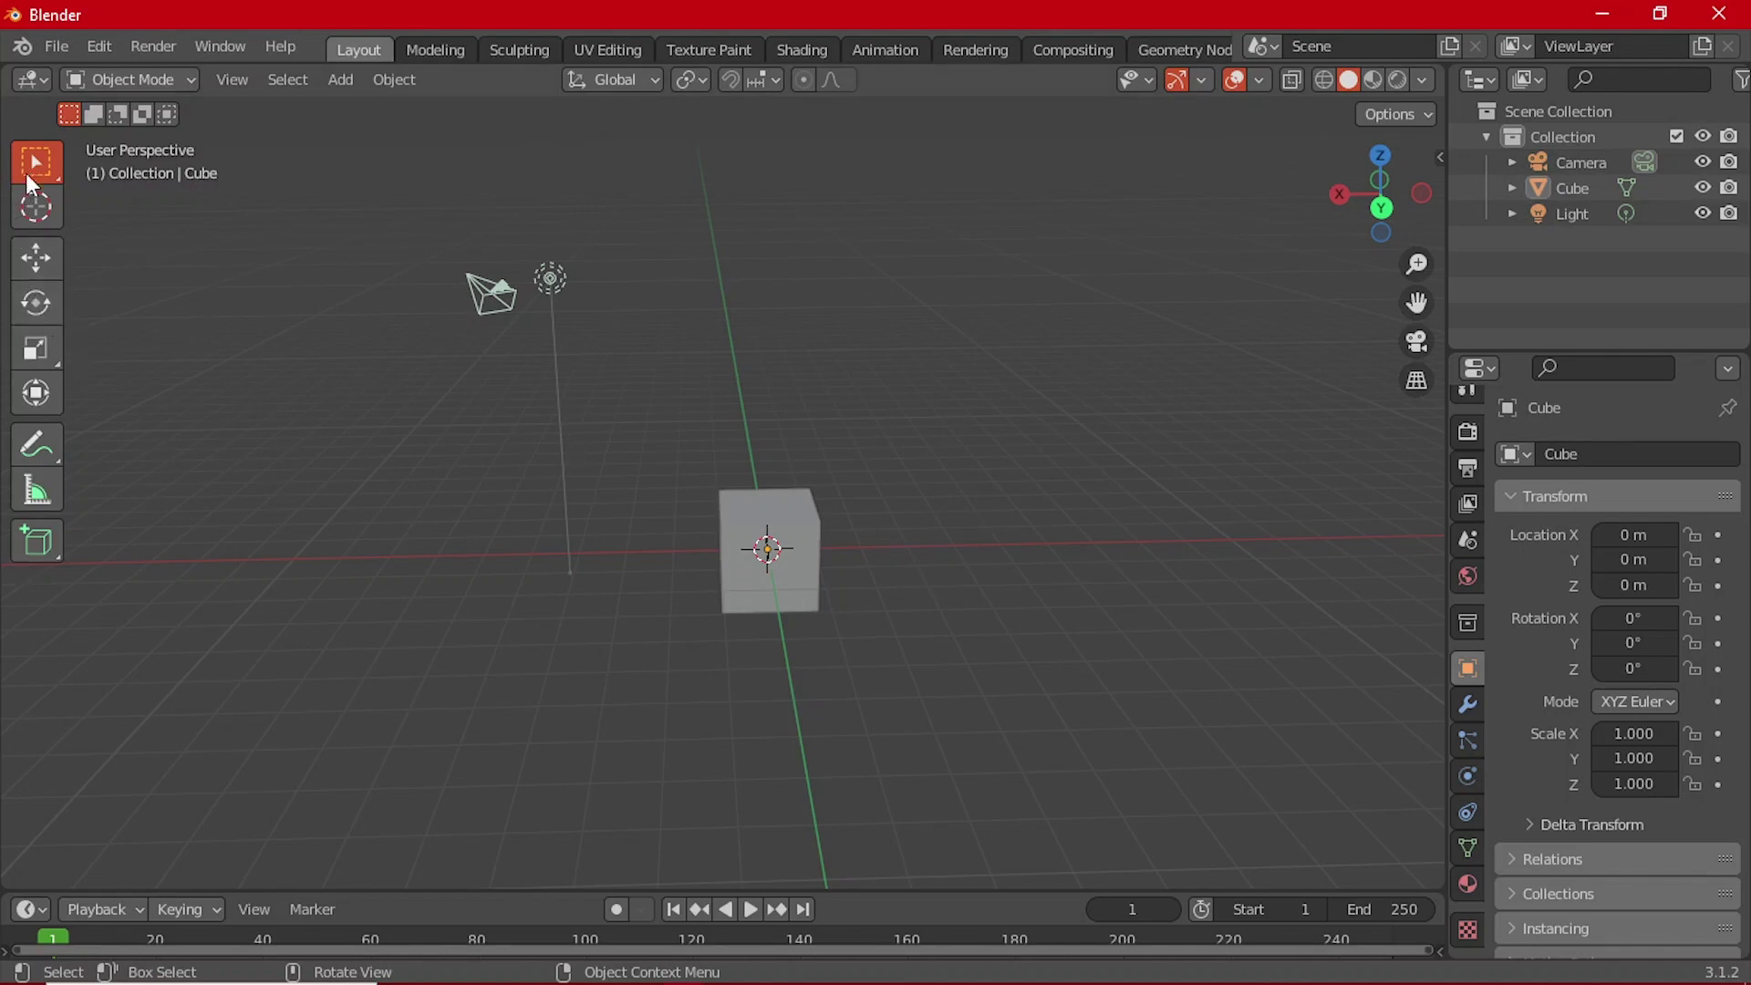
Step: Try the Move, Rotate and Scale tools, ending on the combined Transform tool
click(37, 258)
click(49, 306)
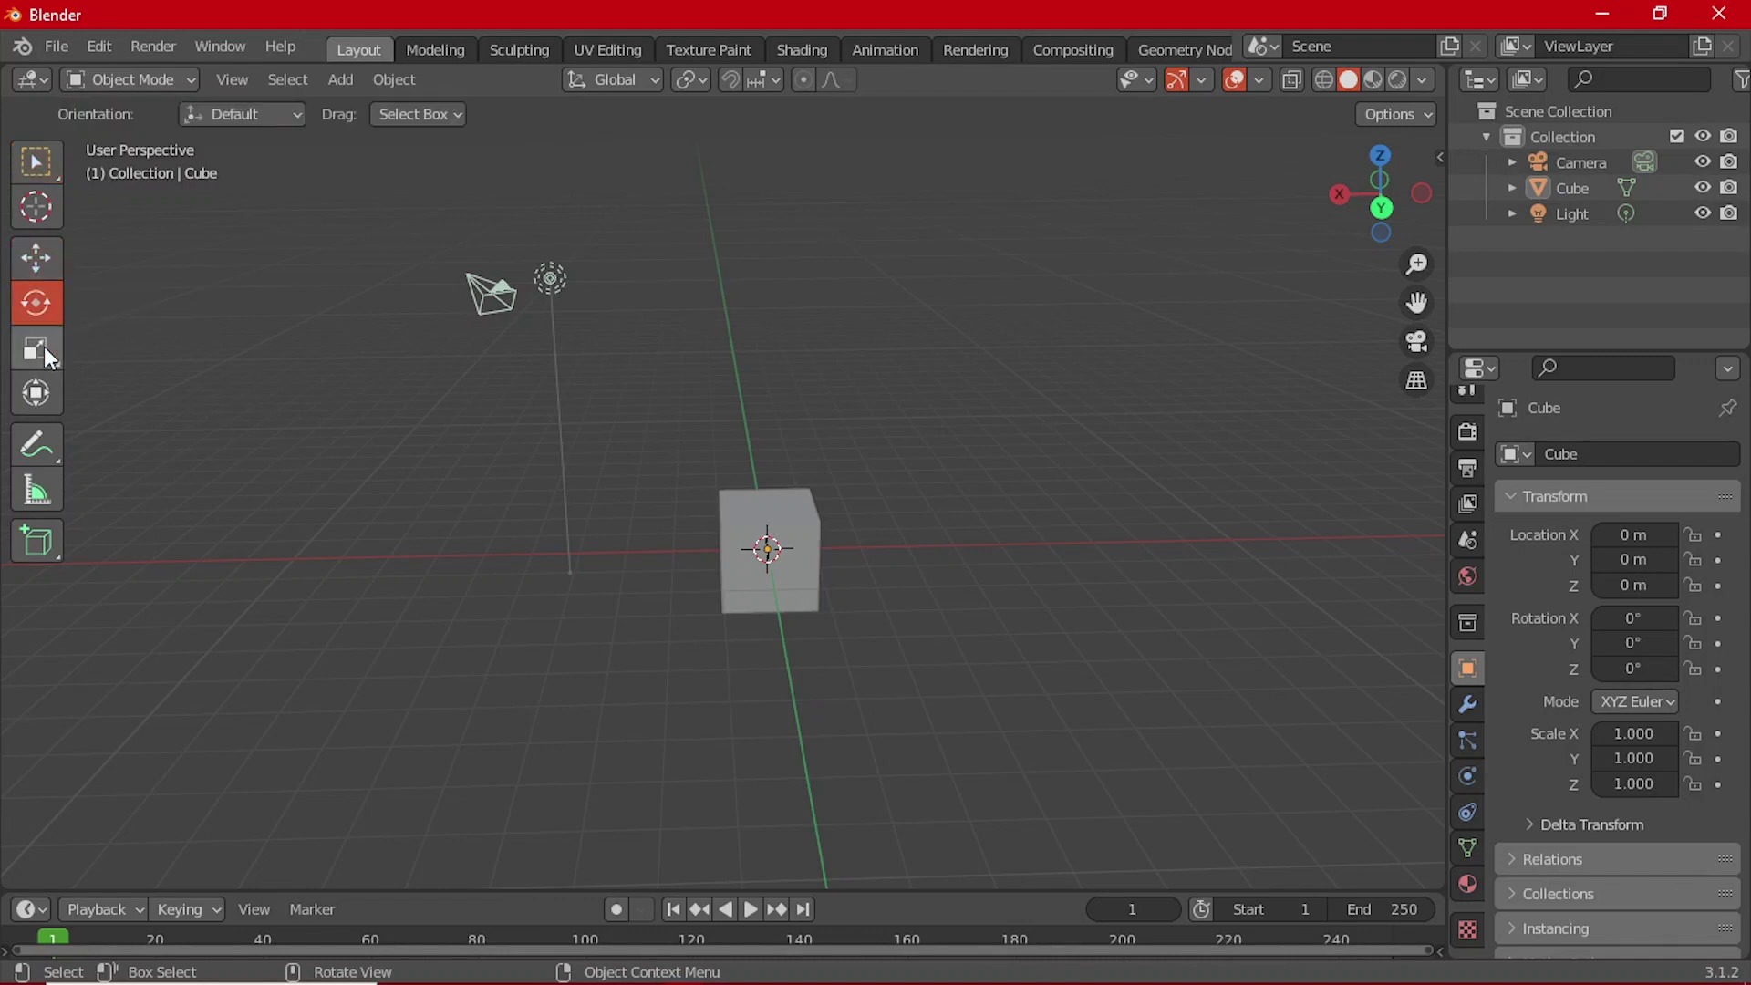
click(49, 356)
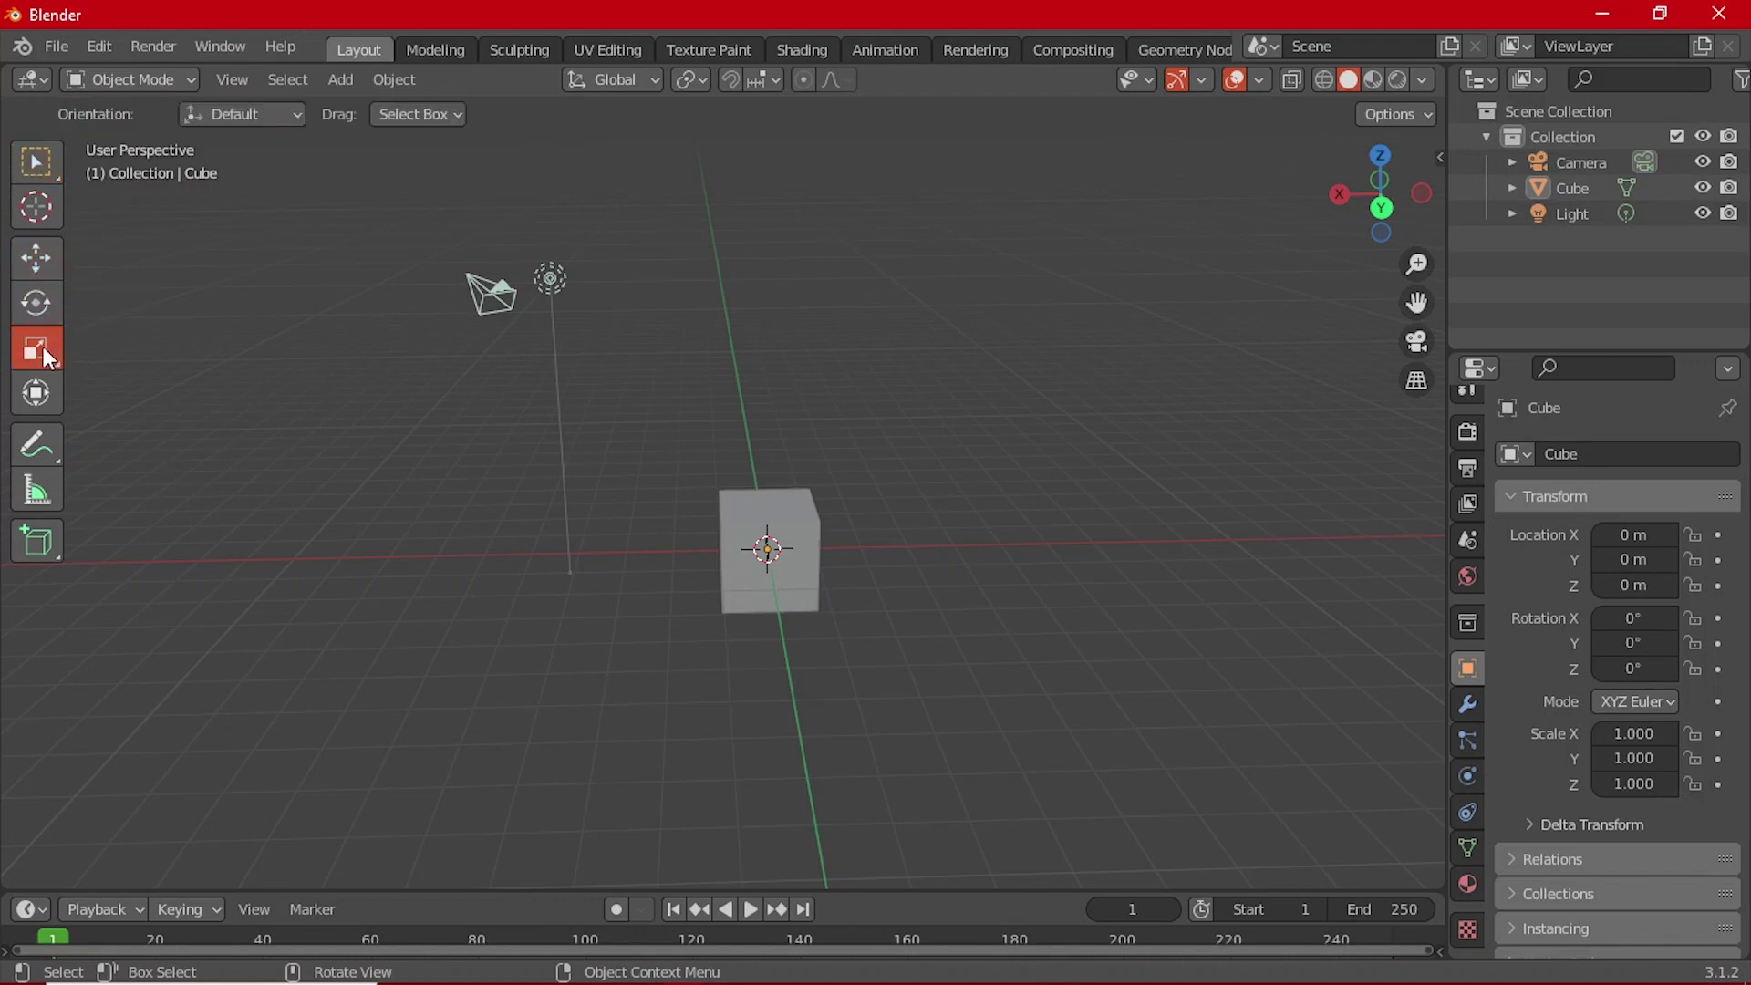
click(47, 394)
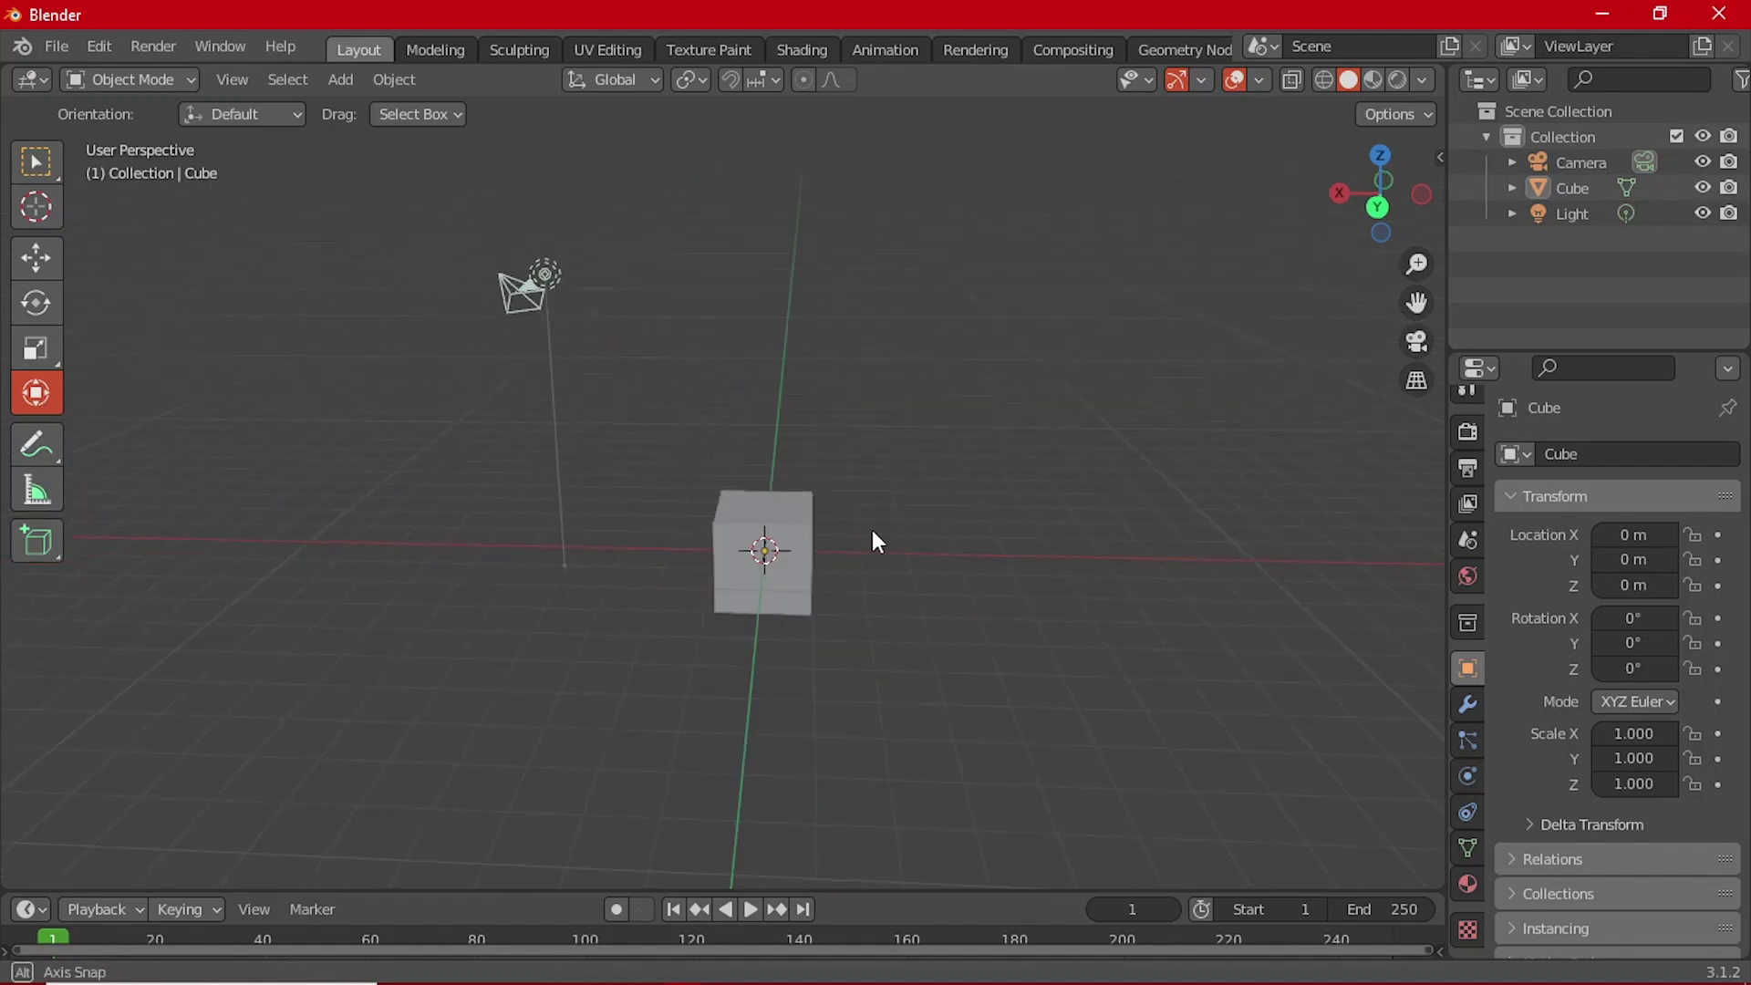
Step: Orbit and zoom around the cube from several angles
scroll(852, 528, up, 3)
middle_drag(852, 526, 711, 540)
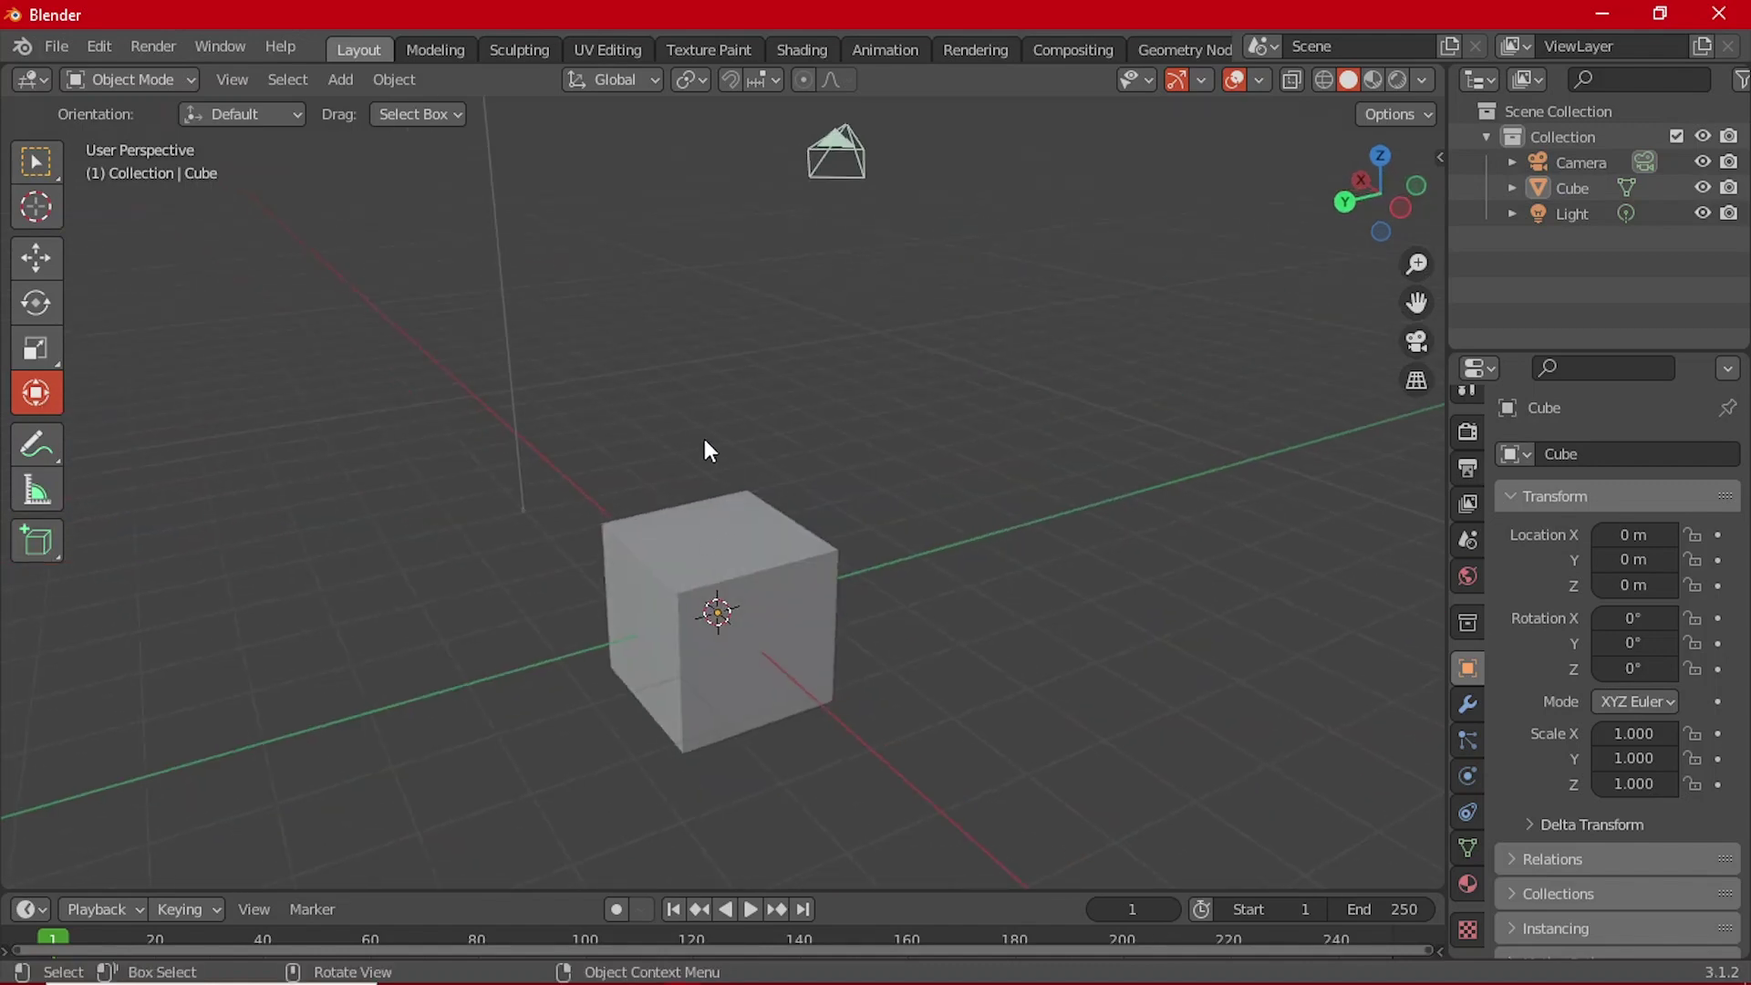
scroll(697, 422, up, 1)
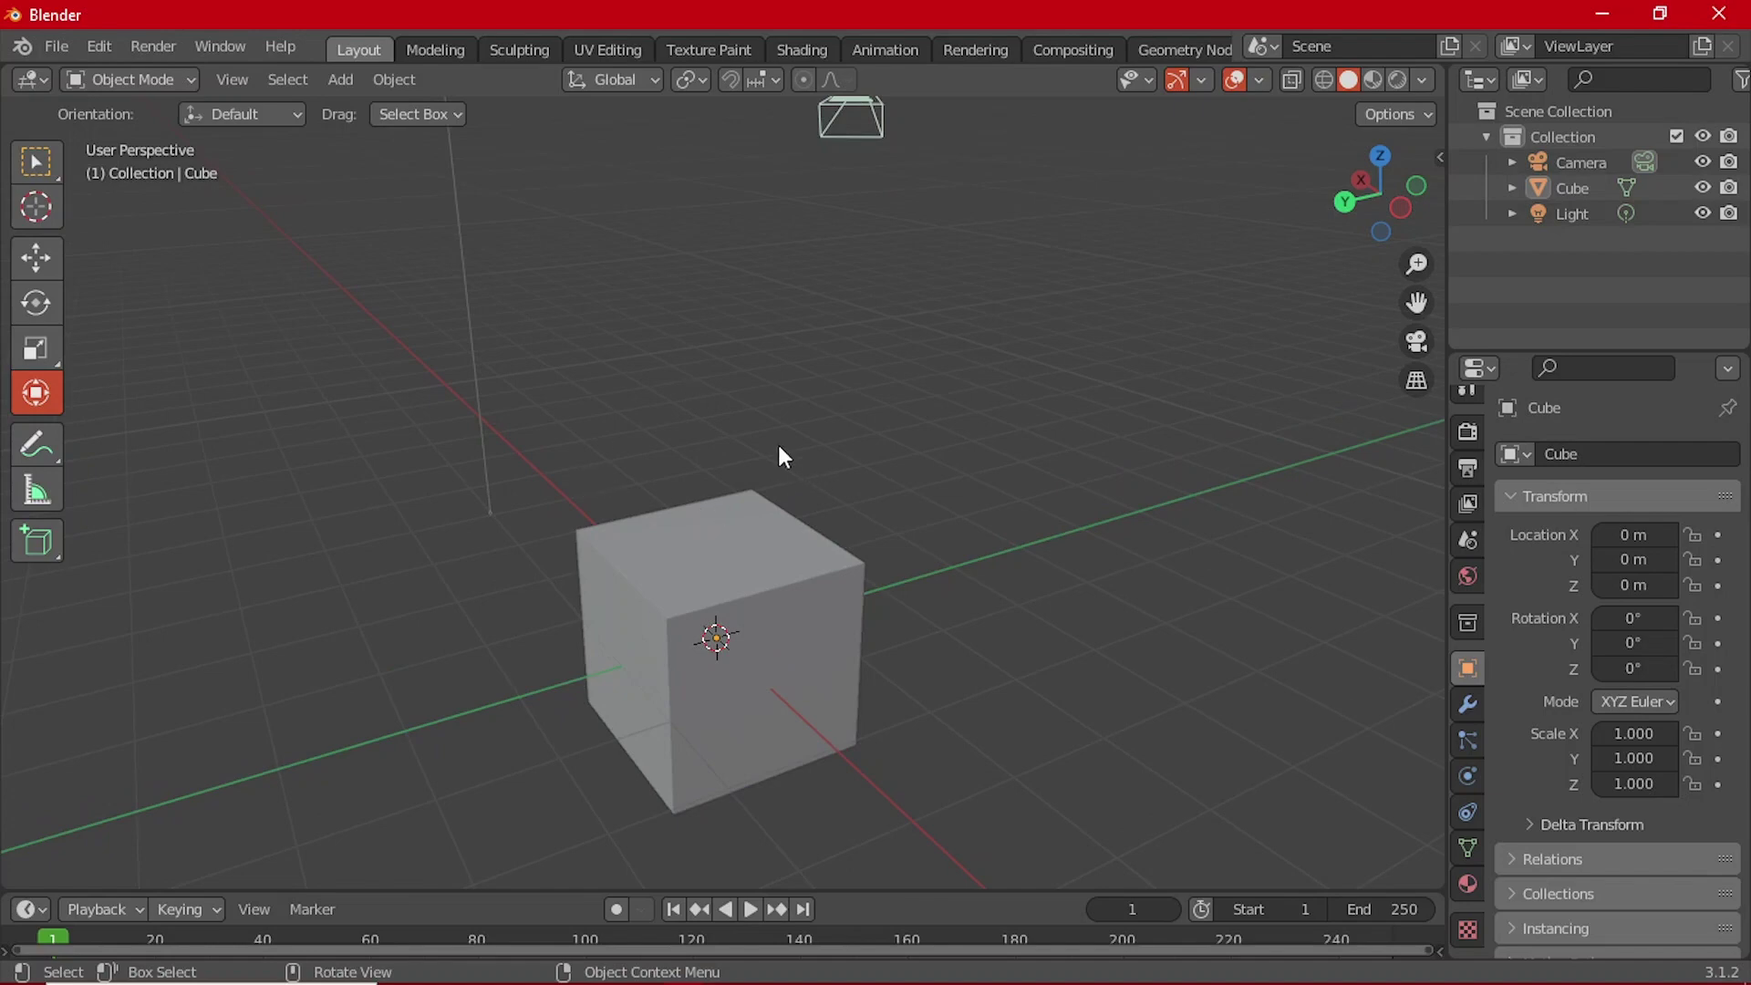
middle_drag(783, 456, 881, 527)
middle_drag(977, 401, 740, 483)
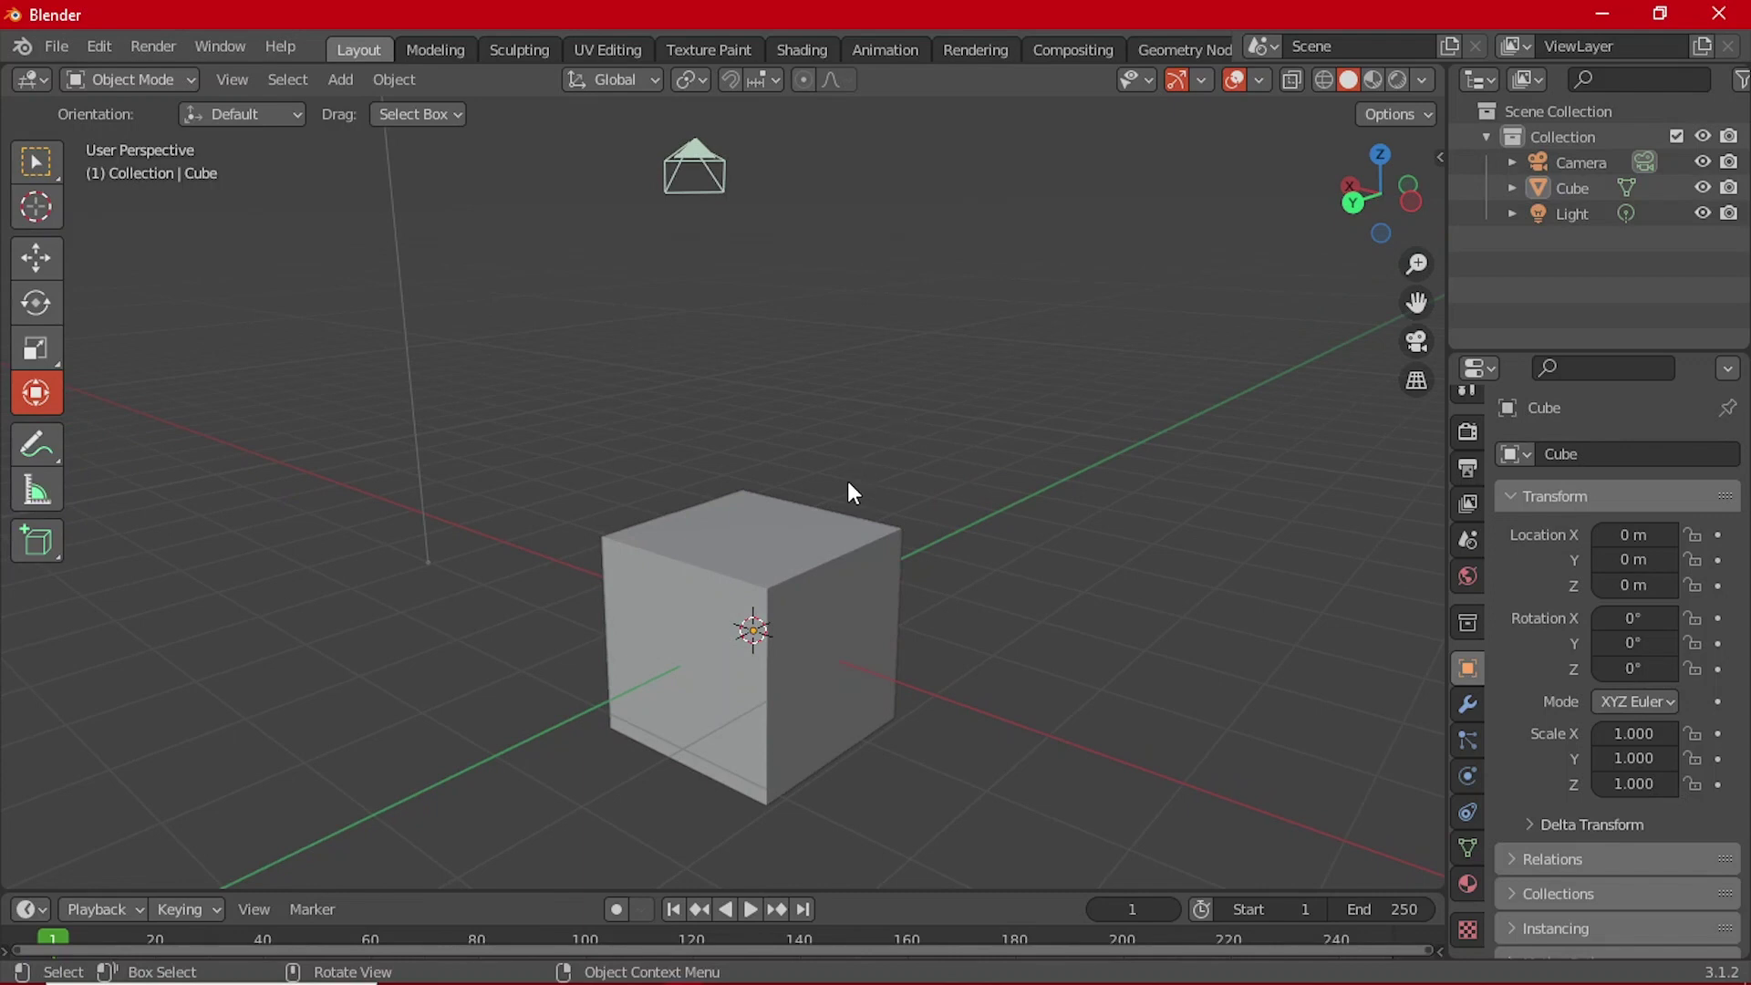
middle_drag(879, 418, 825, 424)
scroll(826, 426, up, 1)
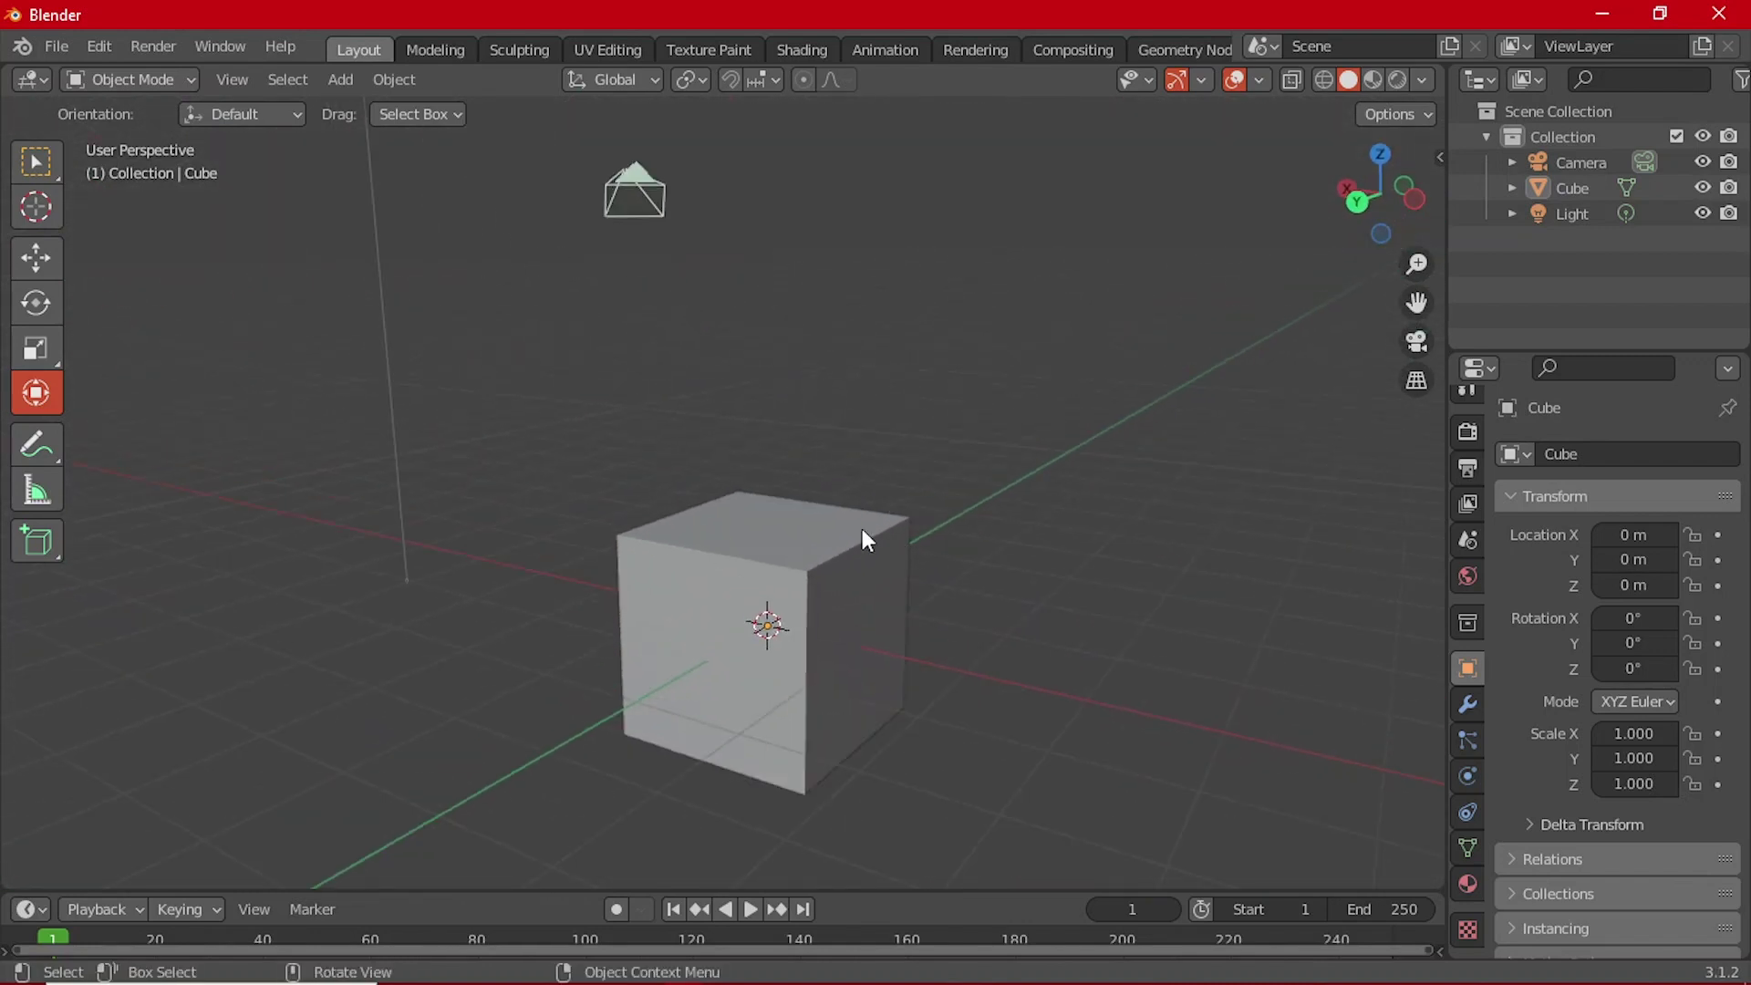
middle_drag(838, 473, 708, 597)
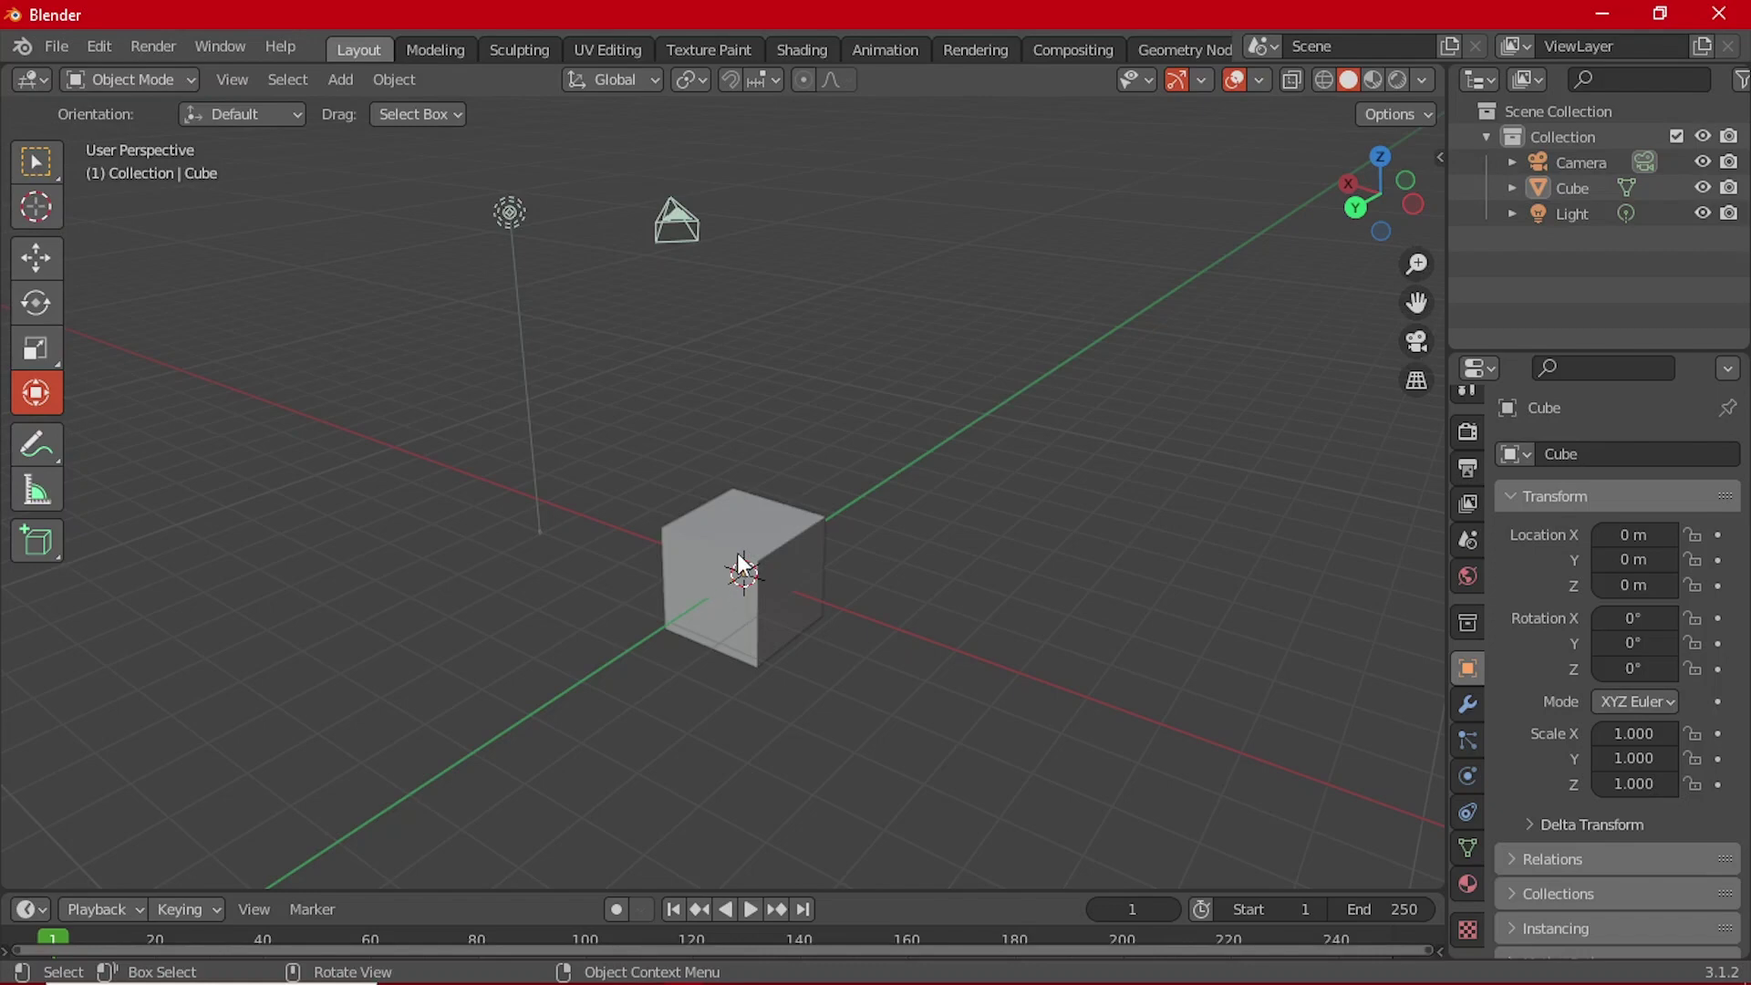
Step: Select the cube and switch back to the Select Box tool
click(770, 514)
scroll(980, 560, up, 3)
middle_drag(1048, 594, 1003, 547)
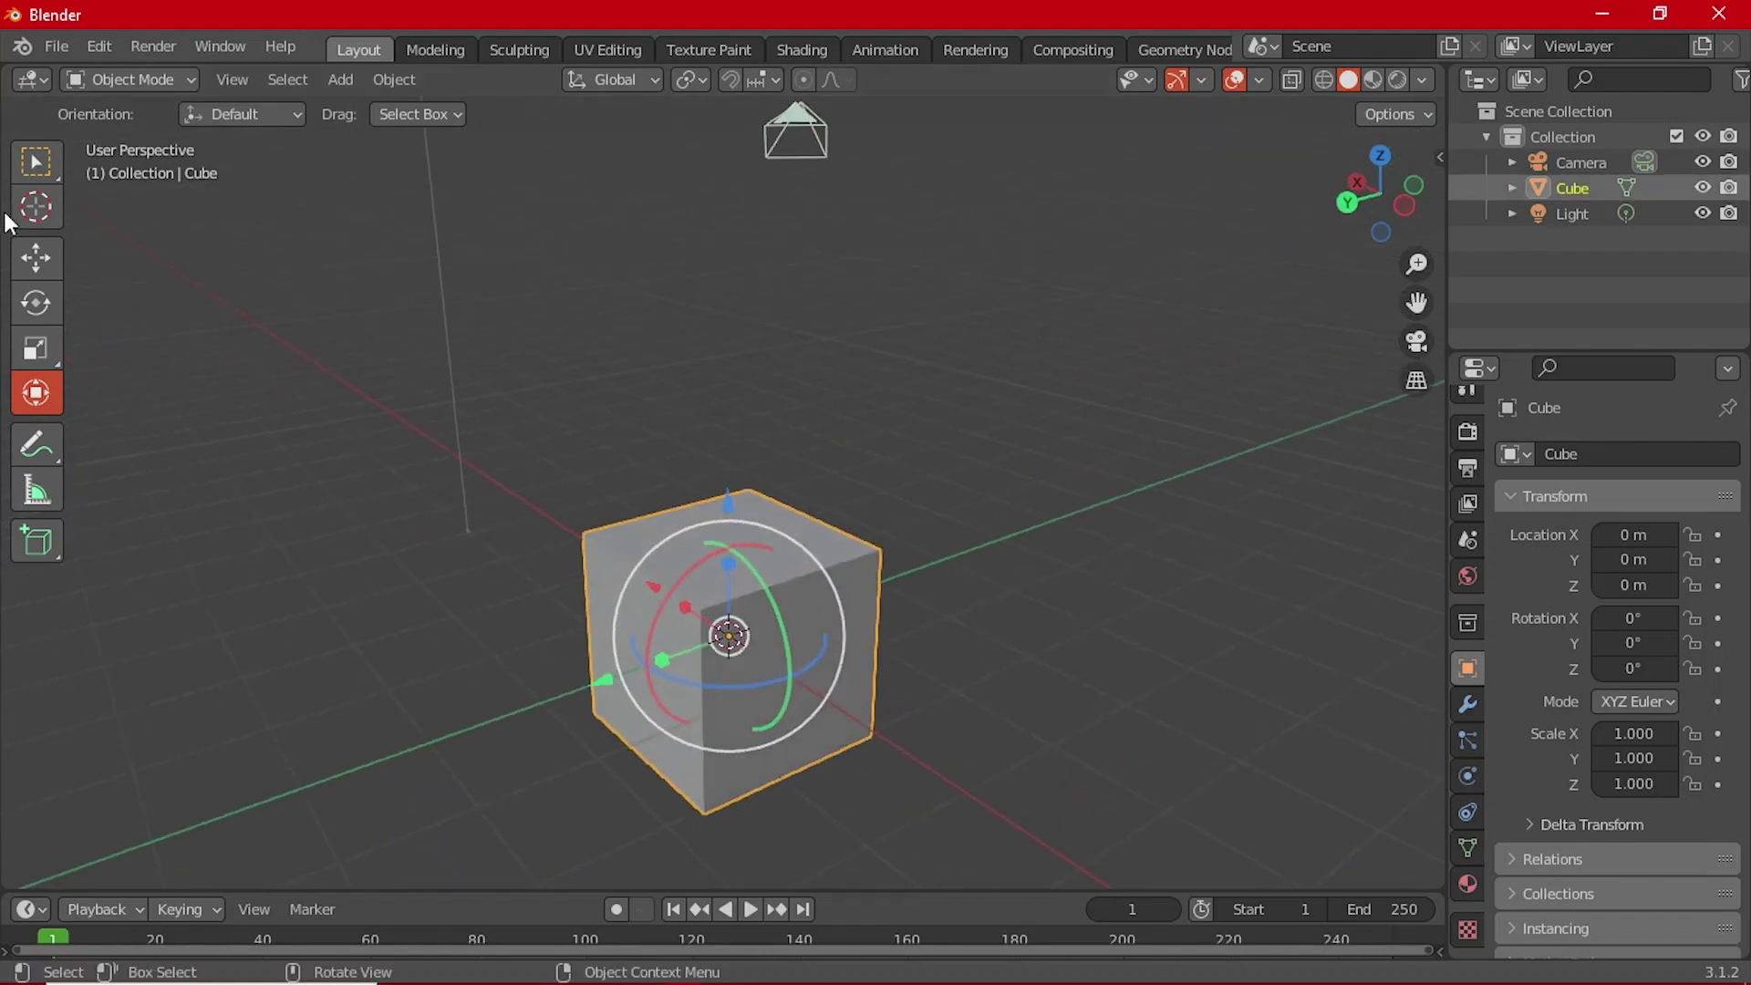
click(36, 161)
Step: Orbit to a nearly head-on view of the cube and delete it with X
middle_drag(742, 536, 626, 501)
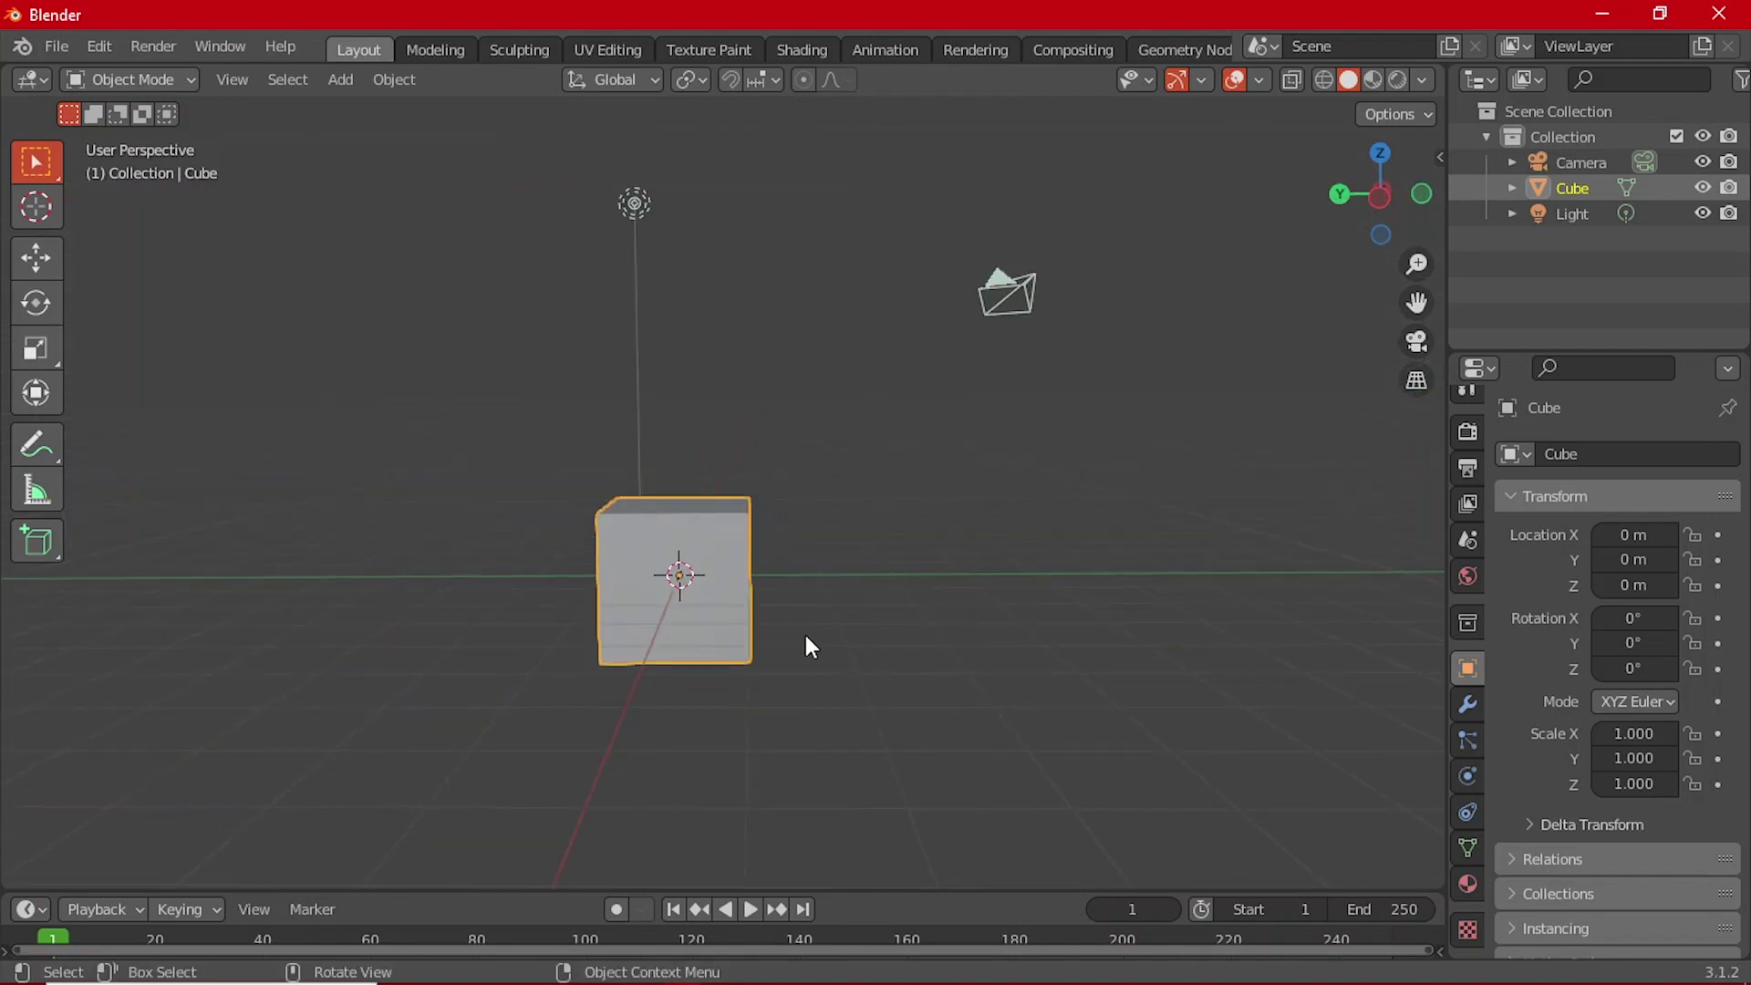
scroll(805, 637, up, 2)
middle_drag(805, 638, 803, 613)
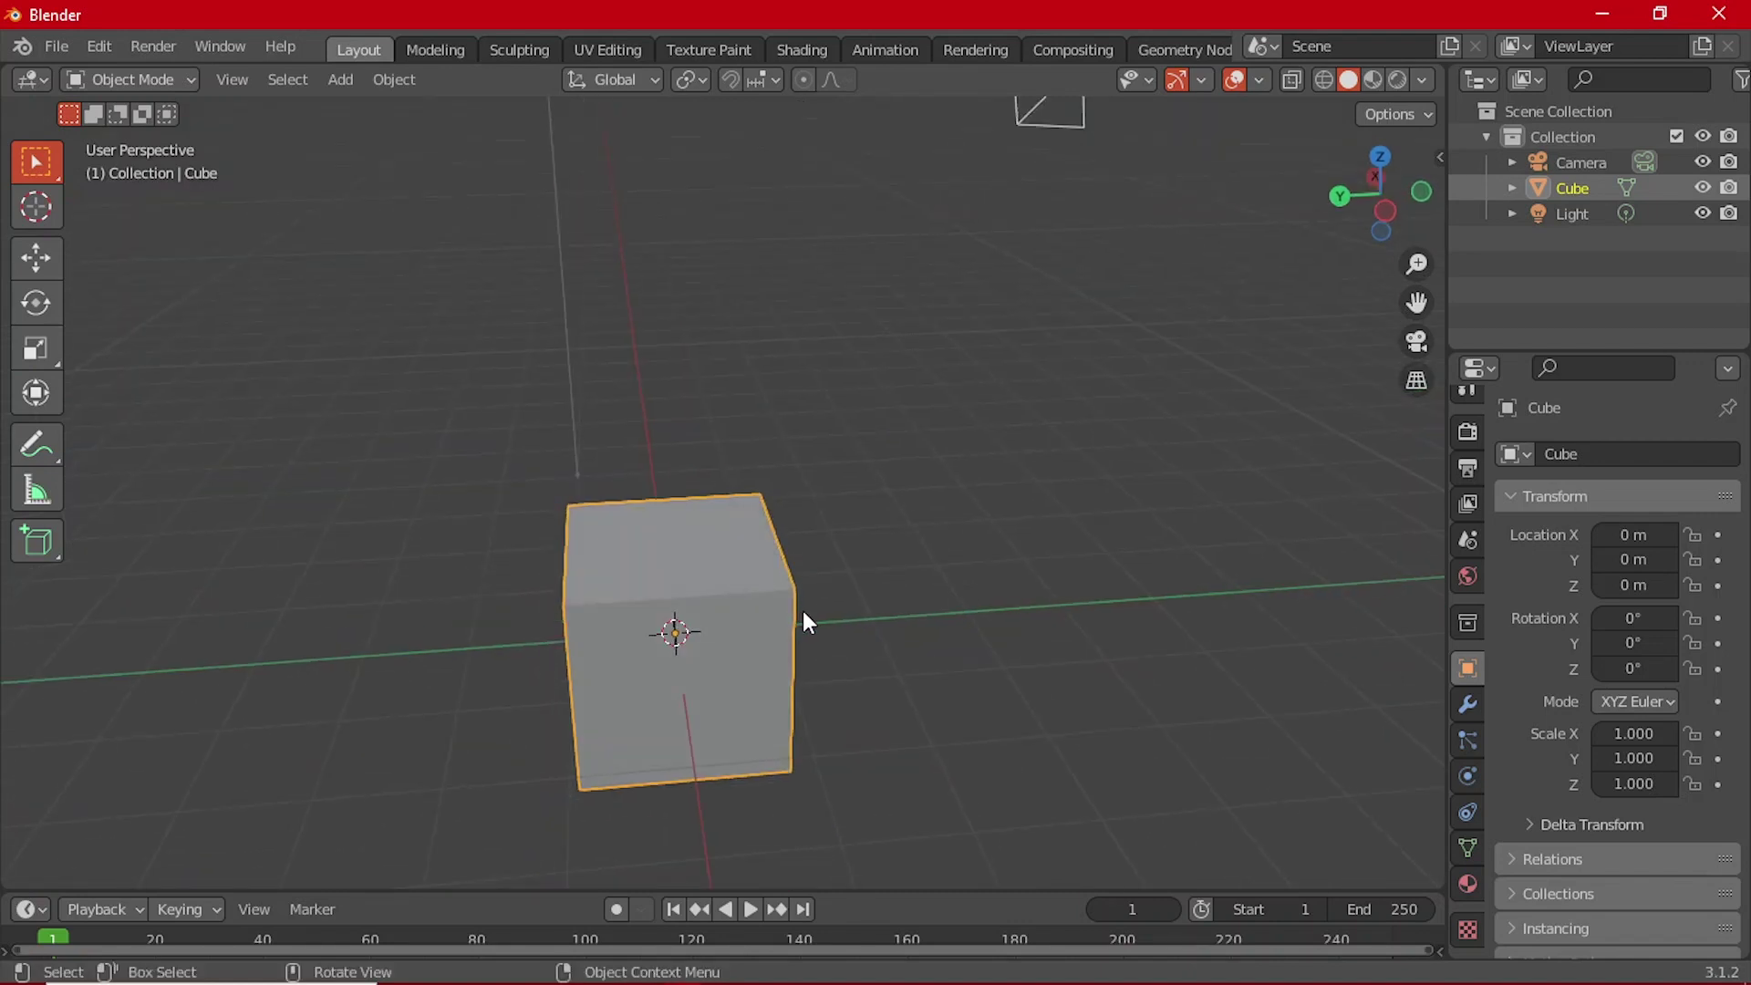
scroll(824, 583, down, 3)
scroll(825, 579, up, 3)
key(x)
click(826, 580)
middle_drag(827, 580, 620, 595)
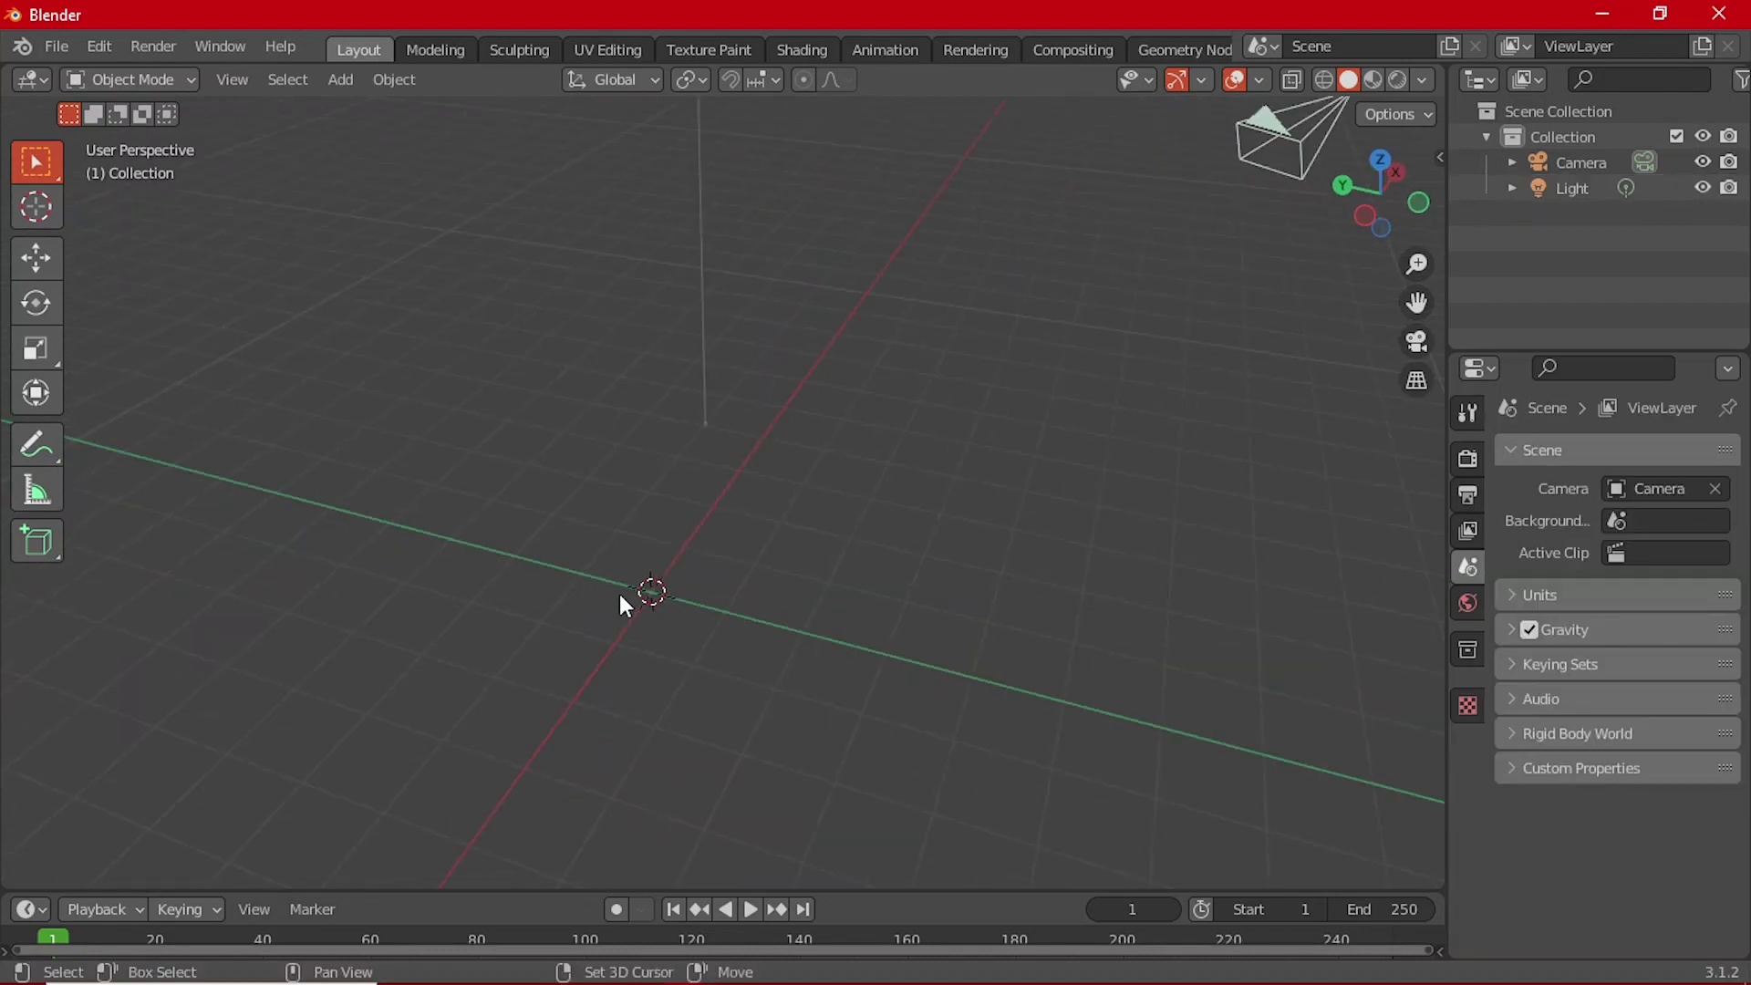
key(shift+a)
mouse_move(582, 437)
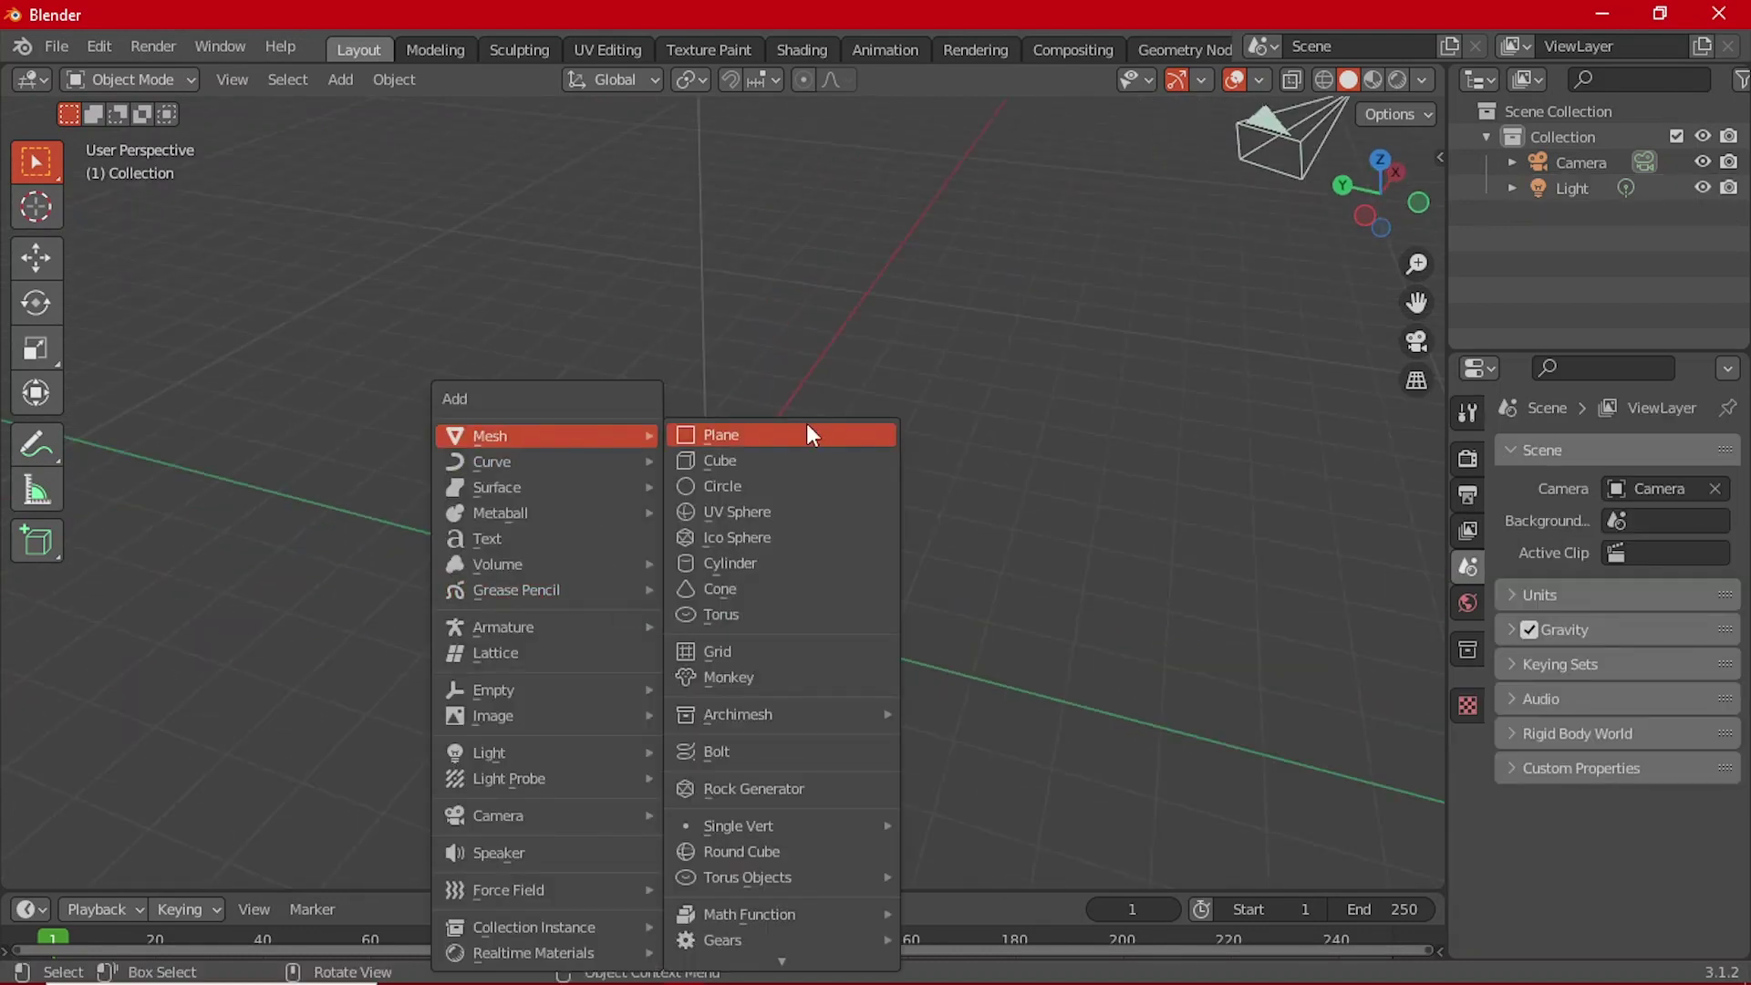
click(810, 435)
key(grave)
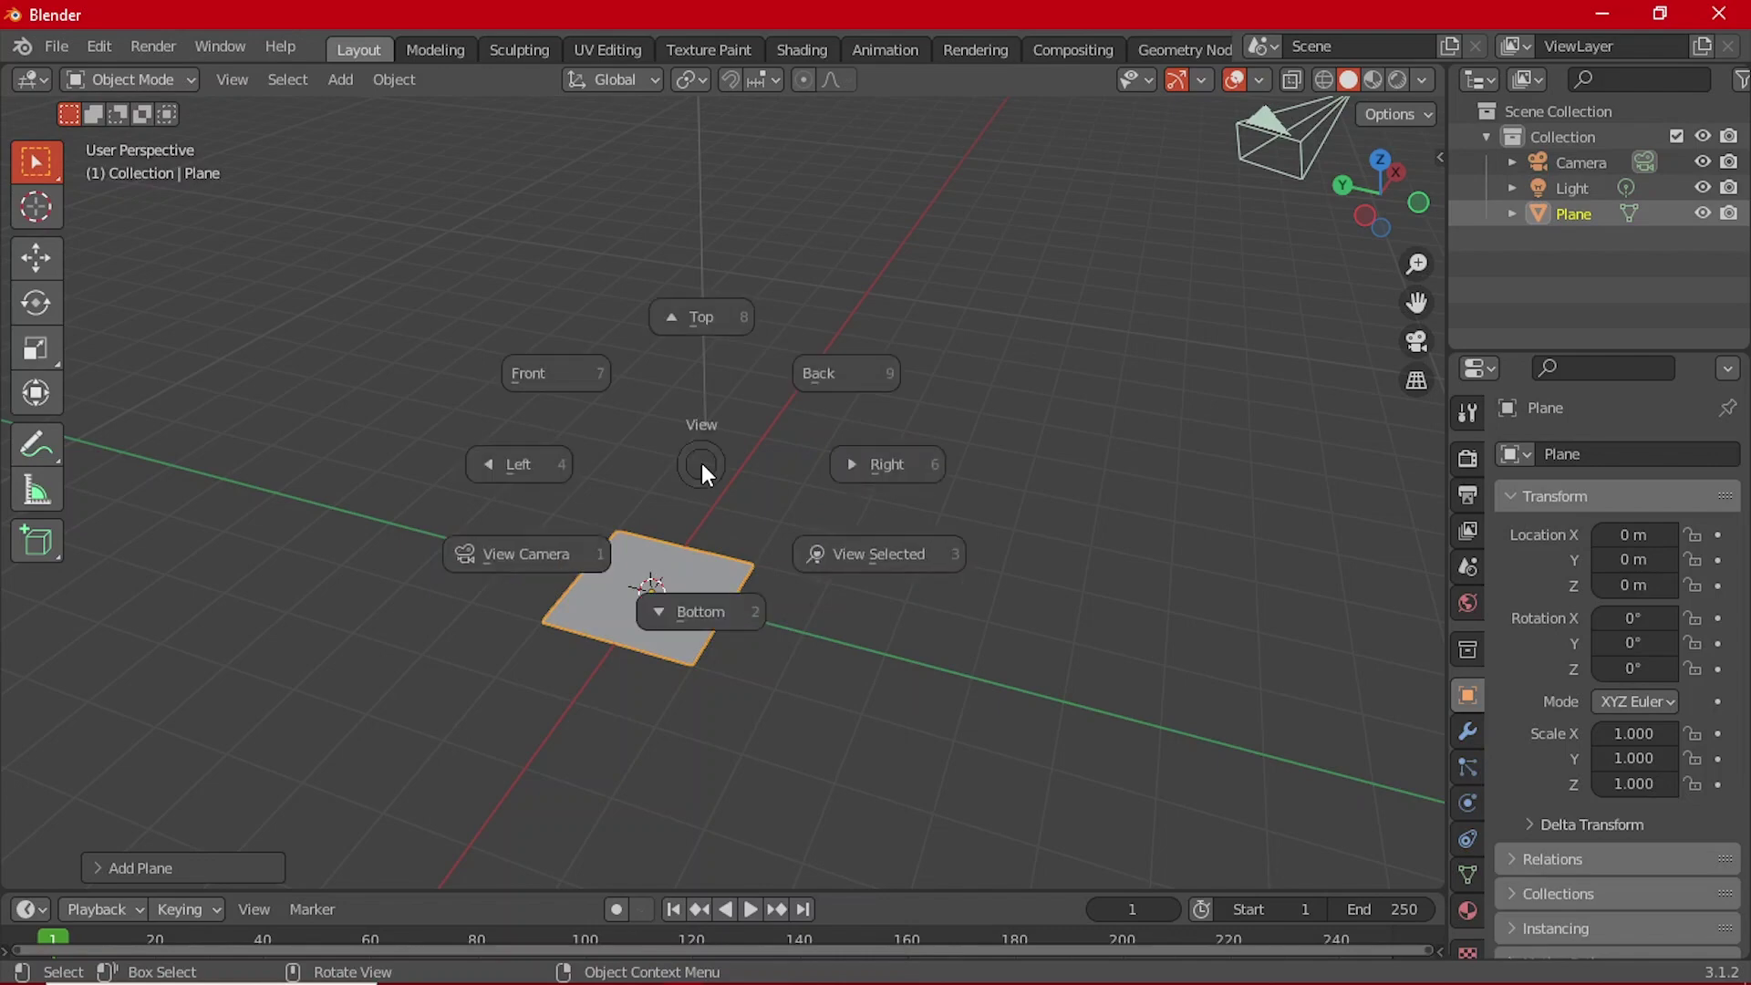
click(732, 303)
scroll(660, 354, up, 5)
scroll(659, 358, down, 3)
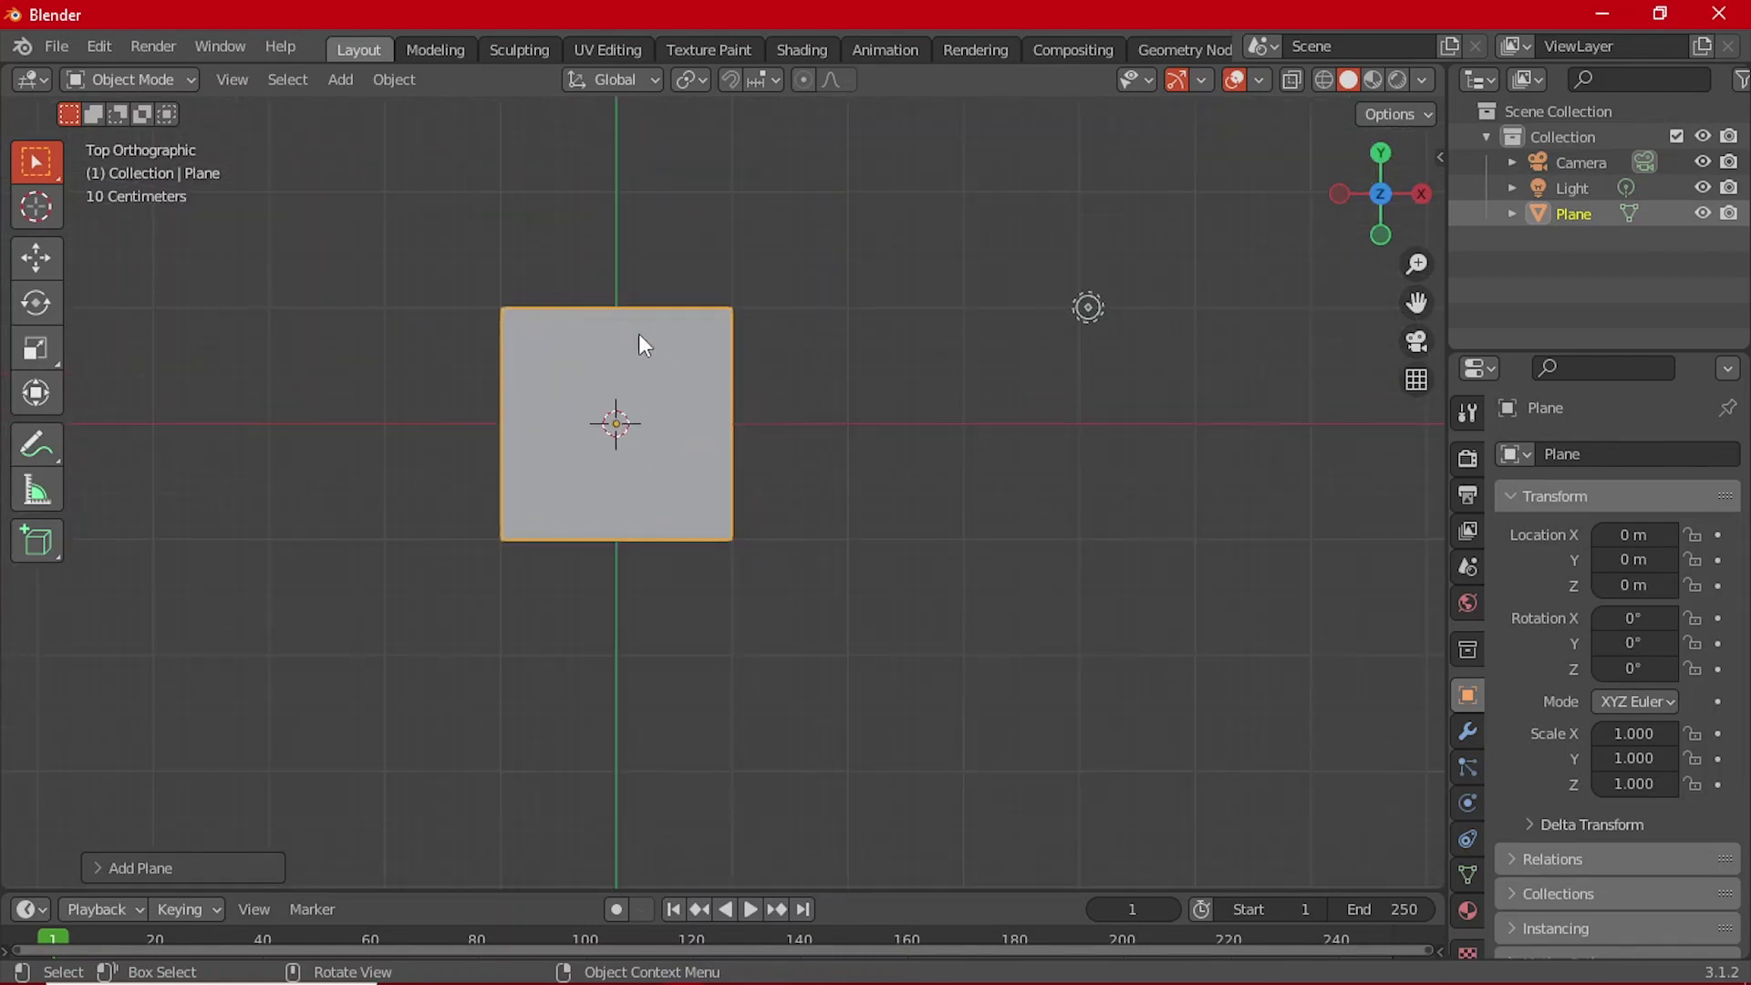
shift+middle_drag(702, 328, 815, 406)
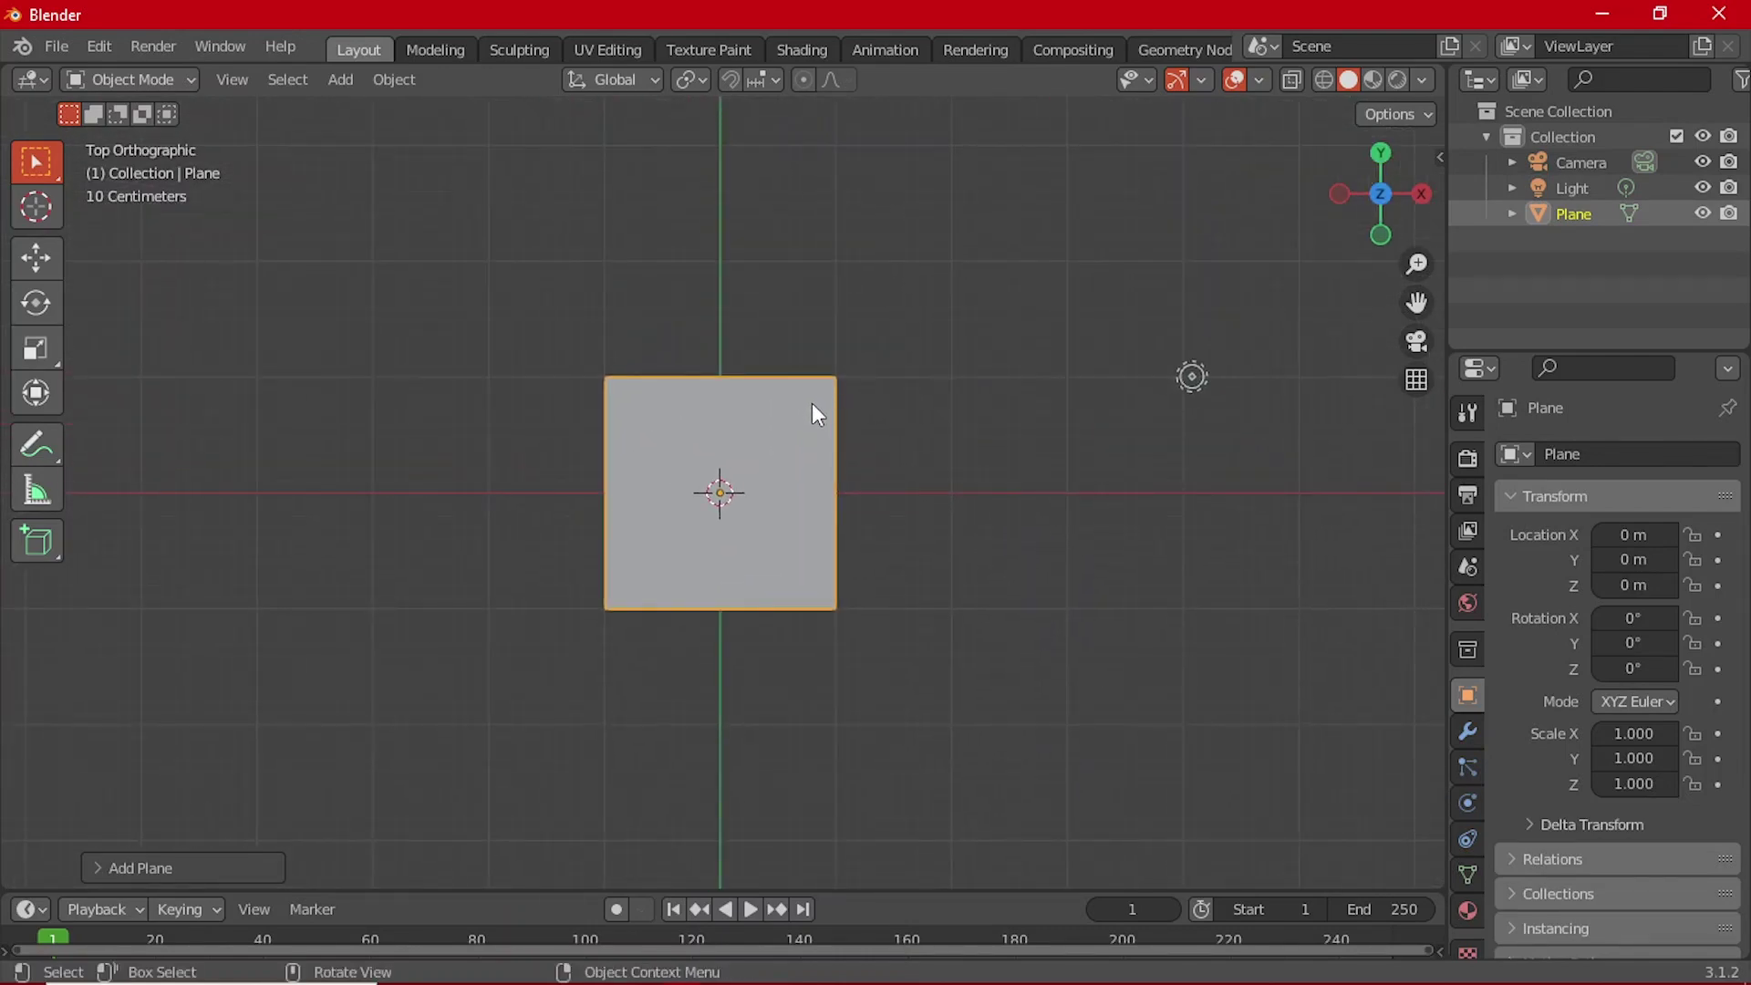
scroll(808, 437, down, 2)
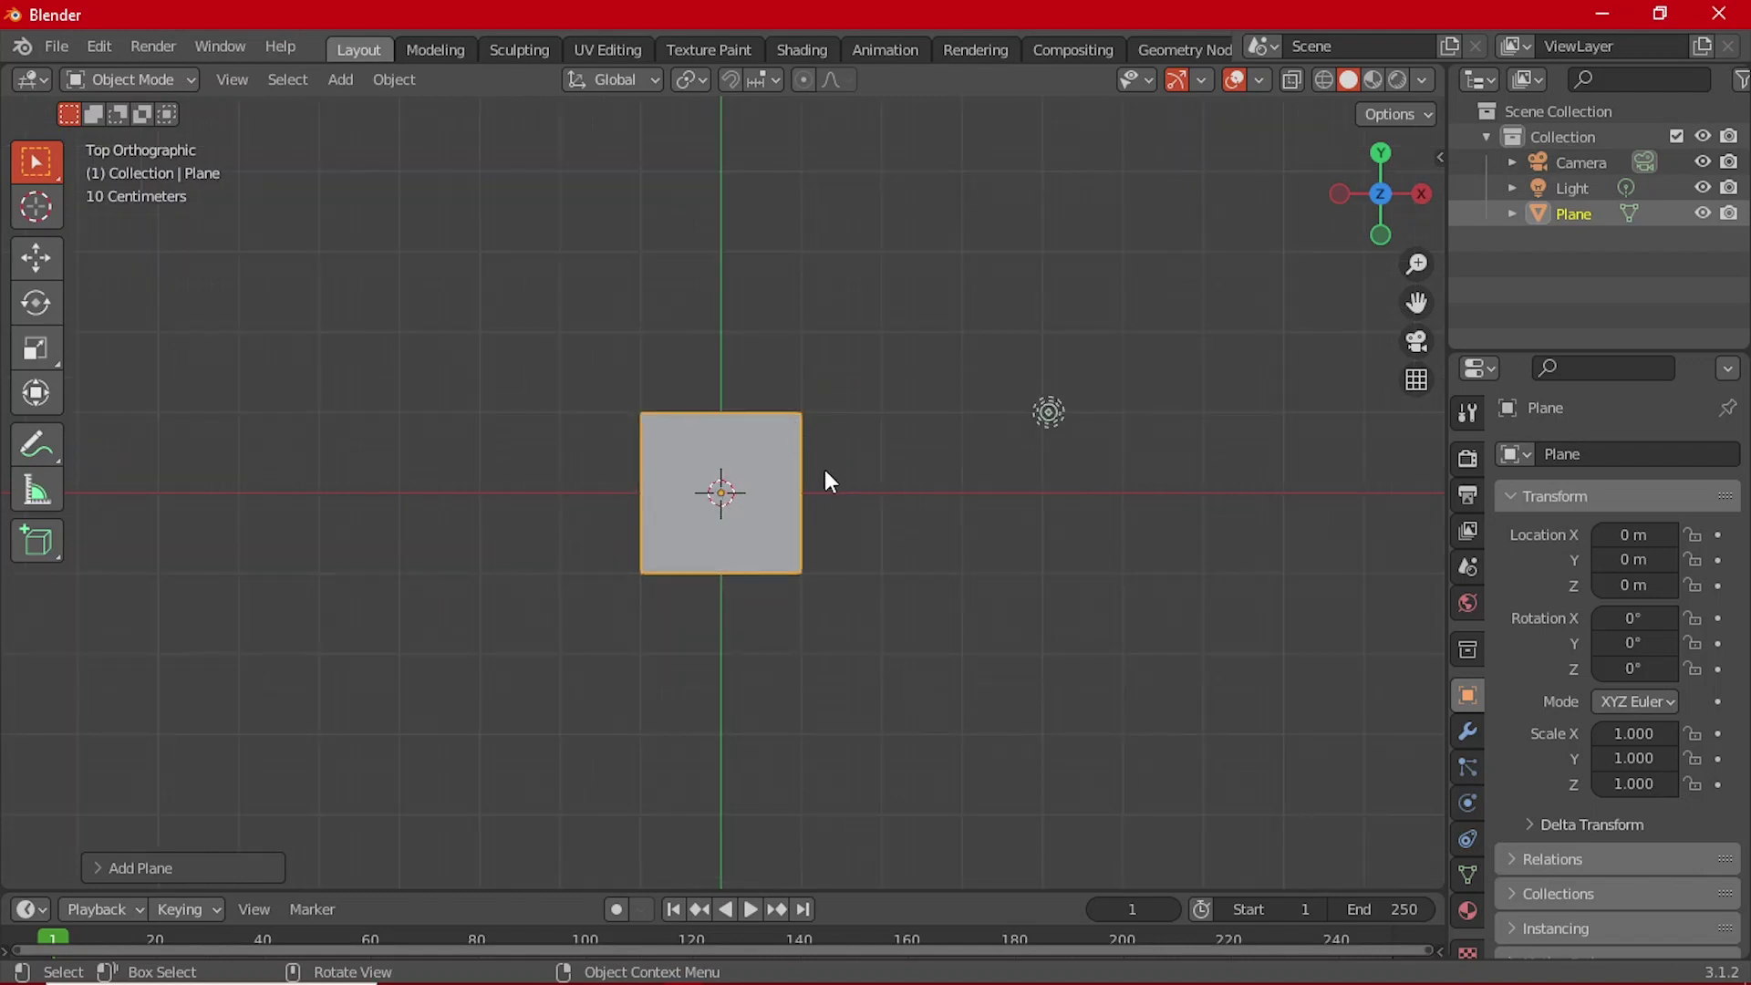
scroll(857, 493, up, 2)
shift+middle_drag(922, 496, 880, 549)
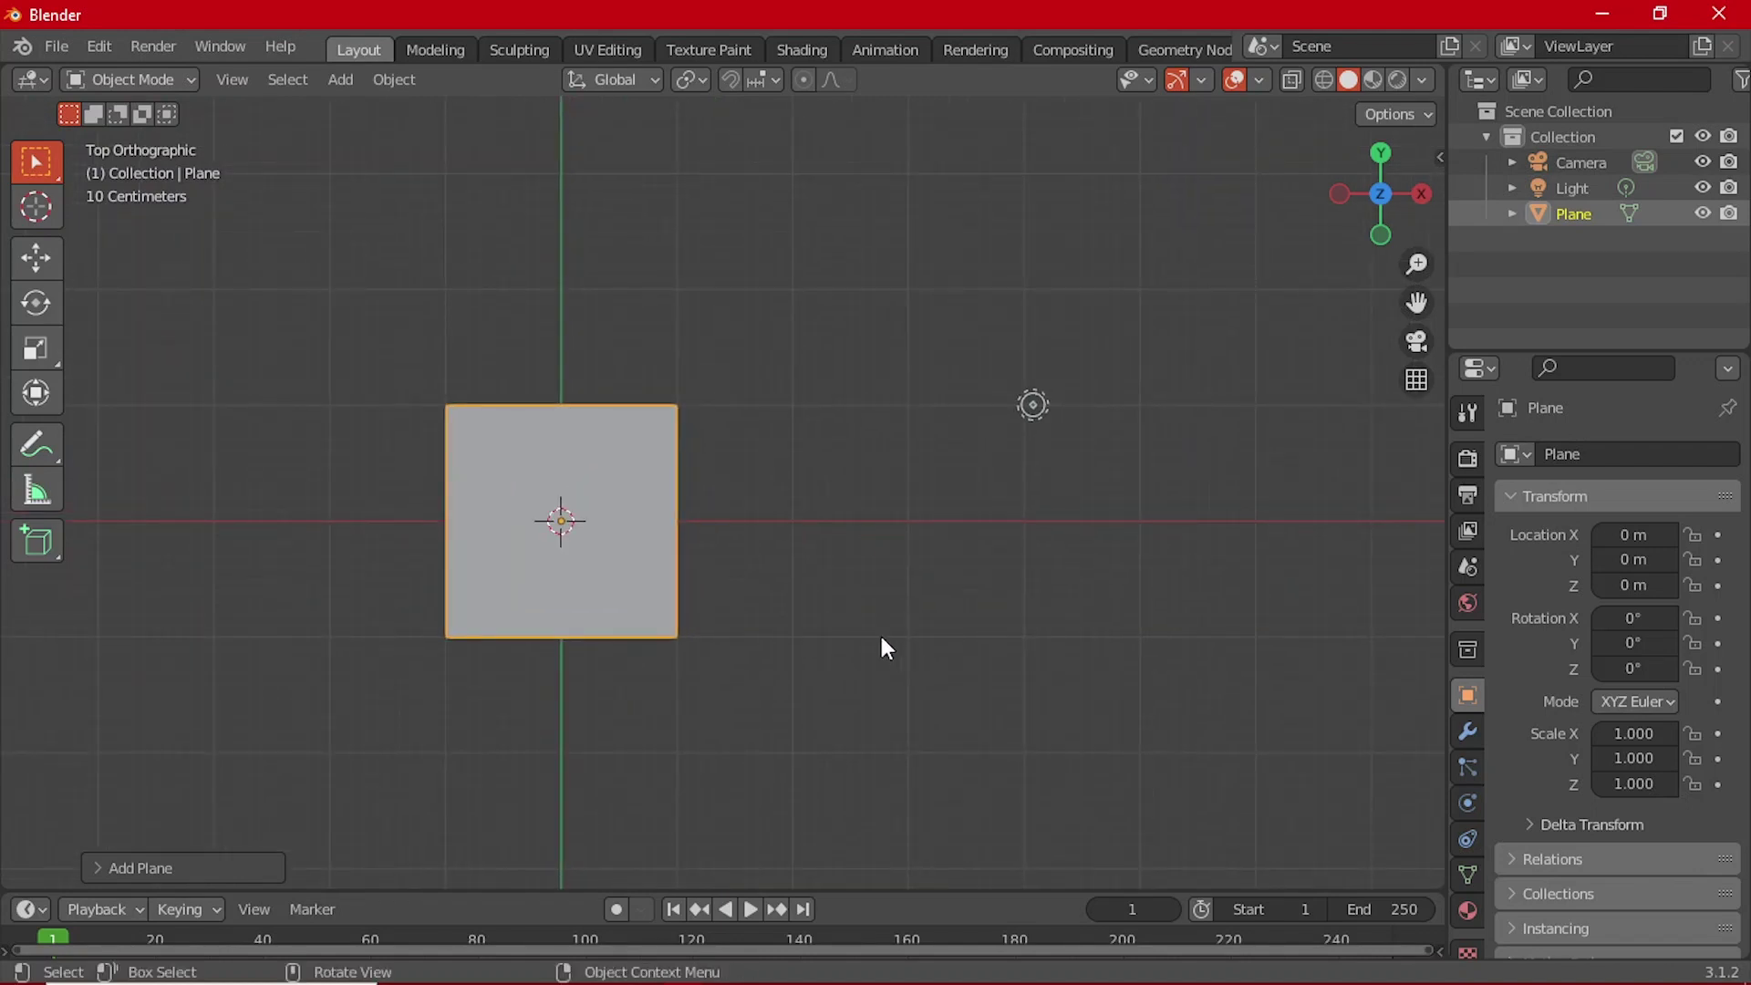
key(KP_1)
middle_drag(720, 593, 685, 649)
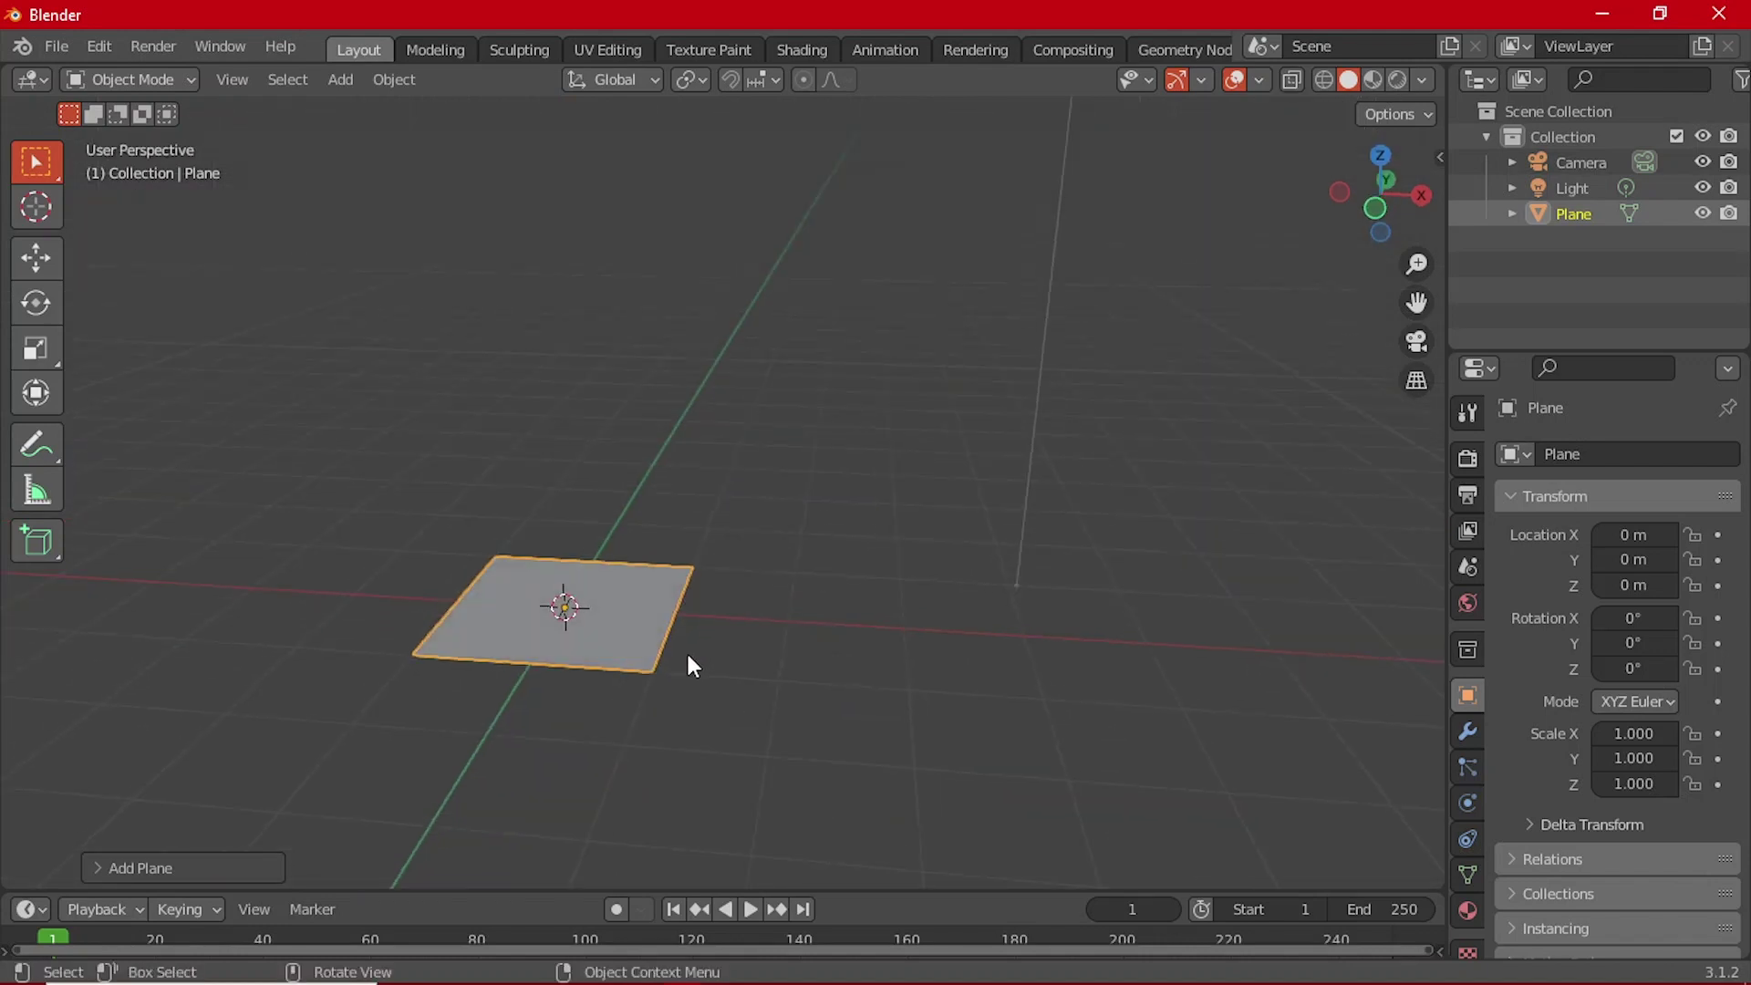
key(KP_3)
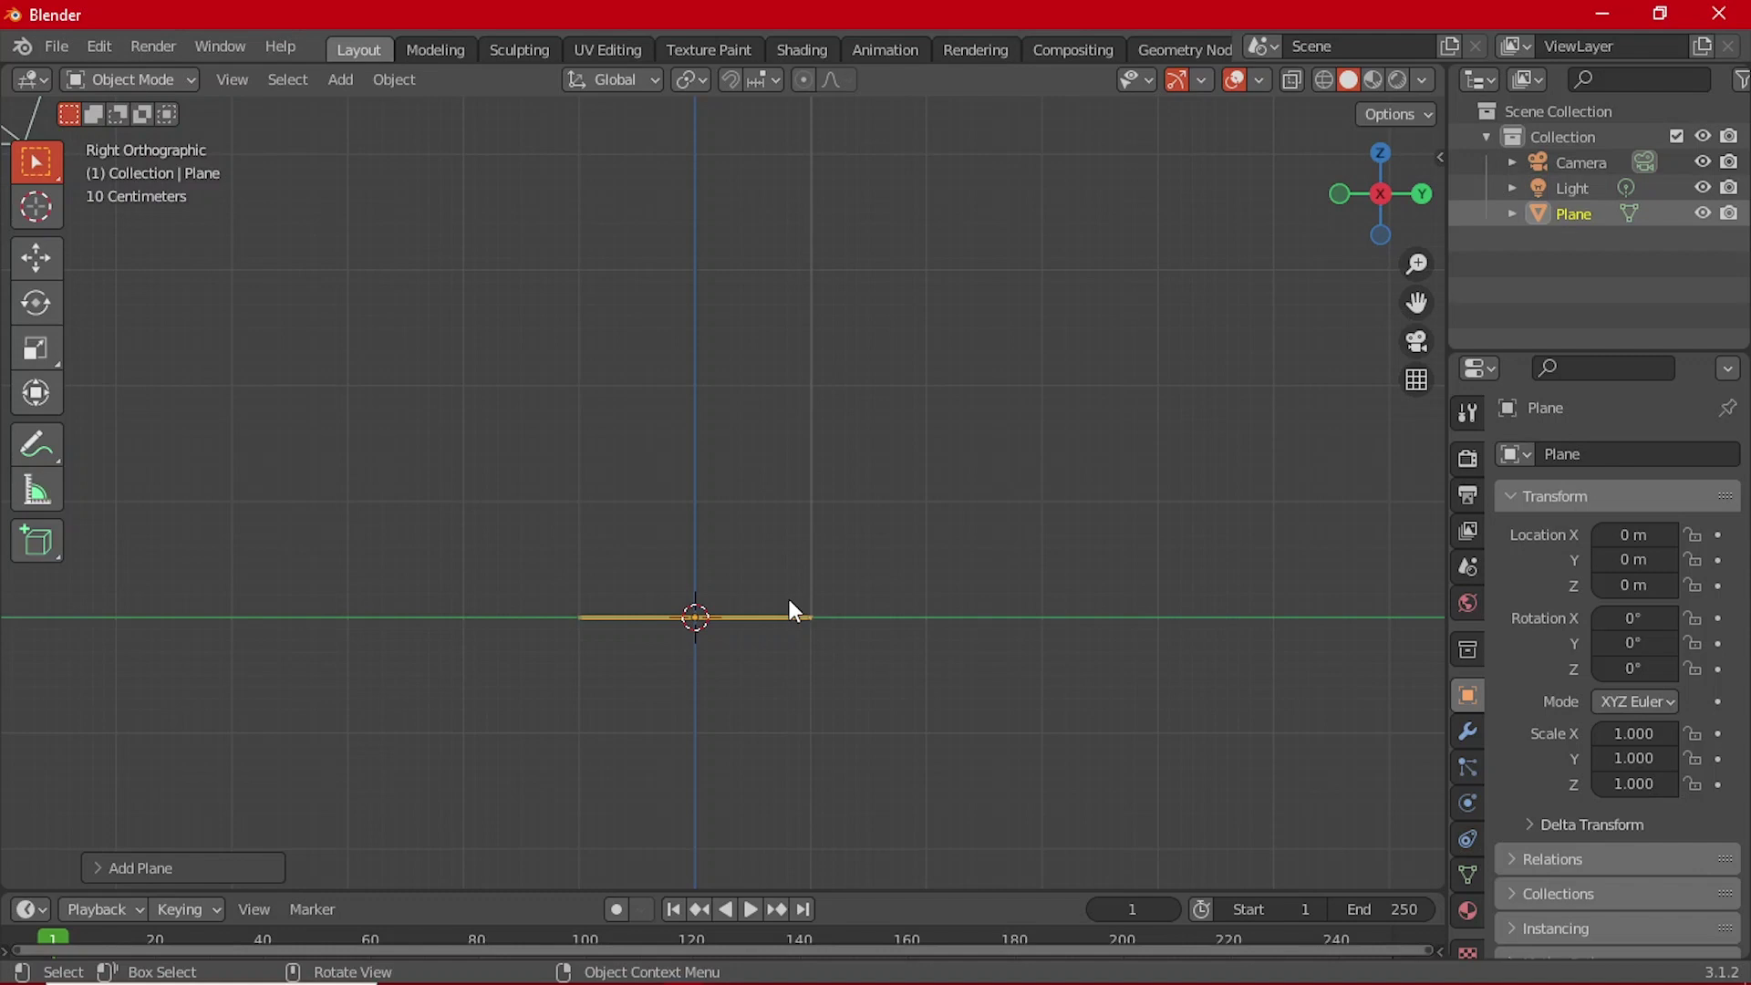
key(KP_1)
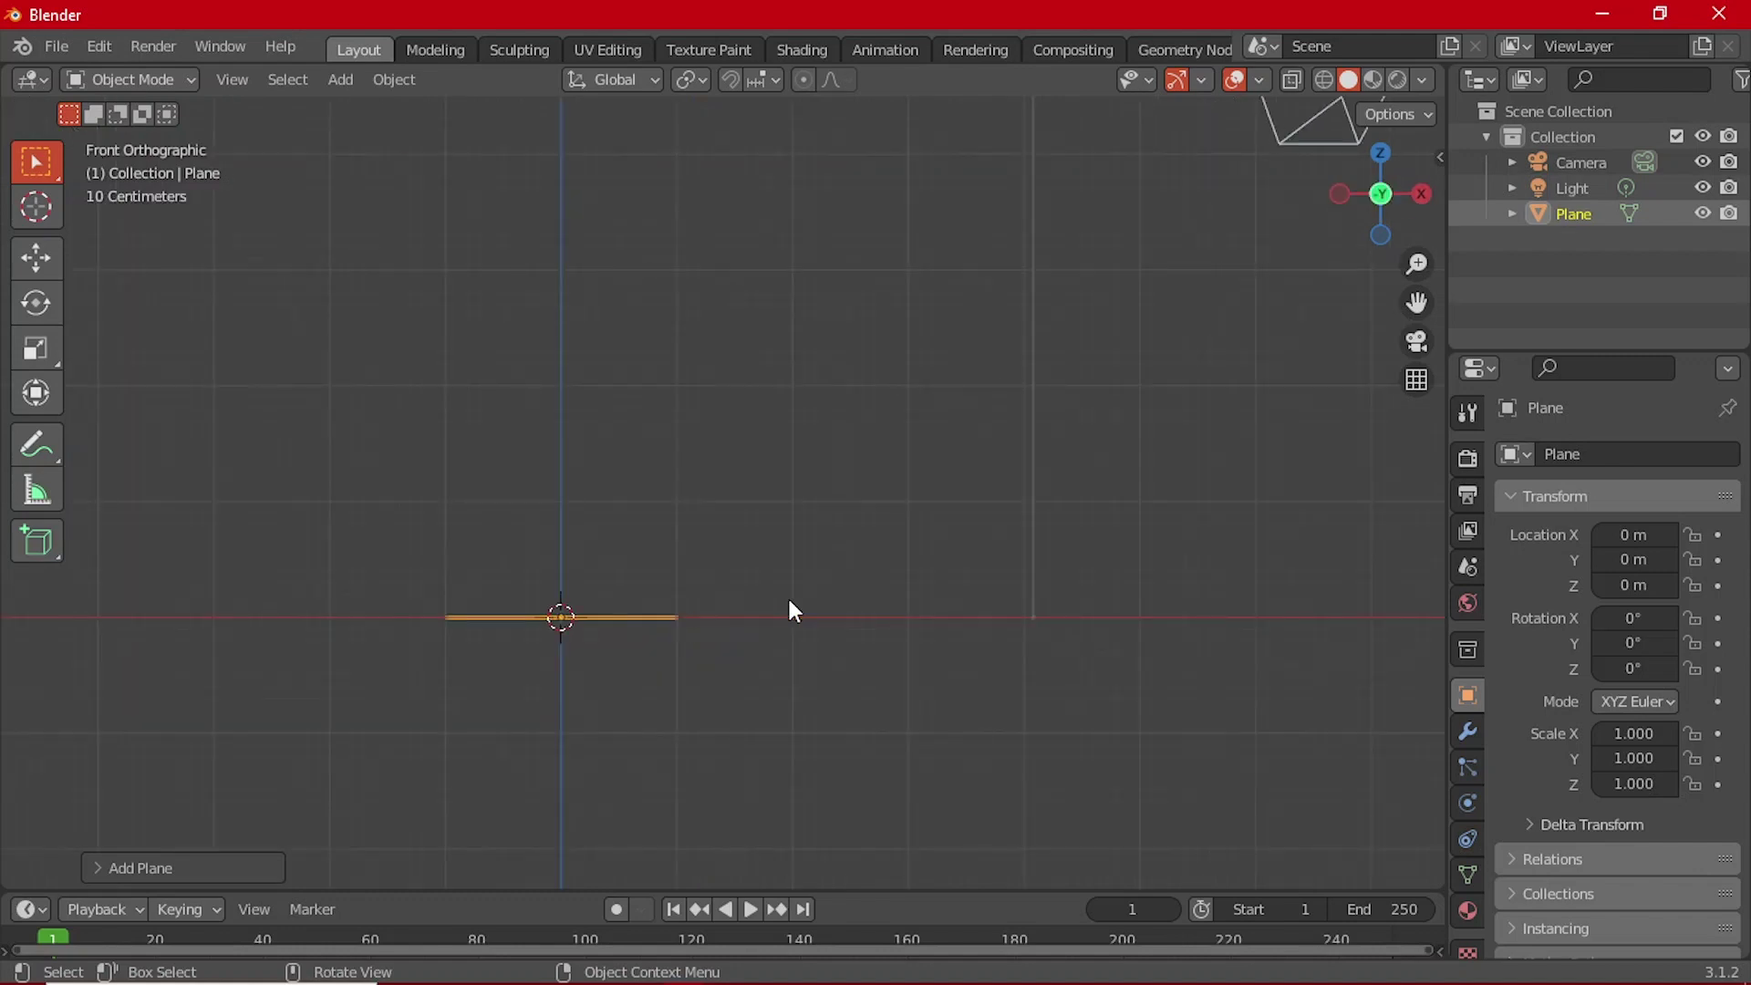
key(ctrl+KP_1)
middle_drag(822, 520, 892, 665)
scroll(894, 664, up, 2)
key(KP_5)
key(KP_7)
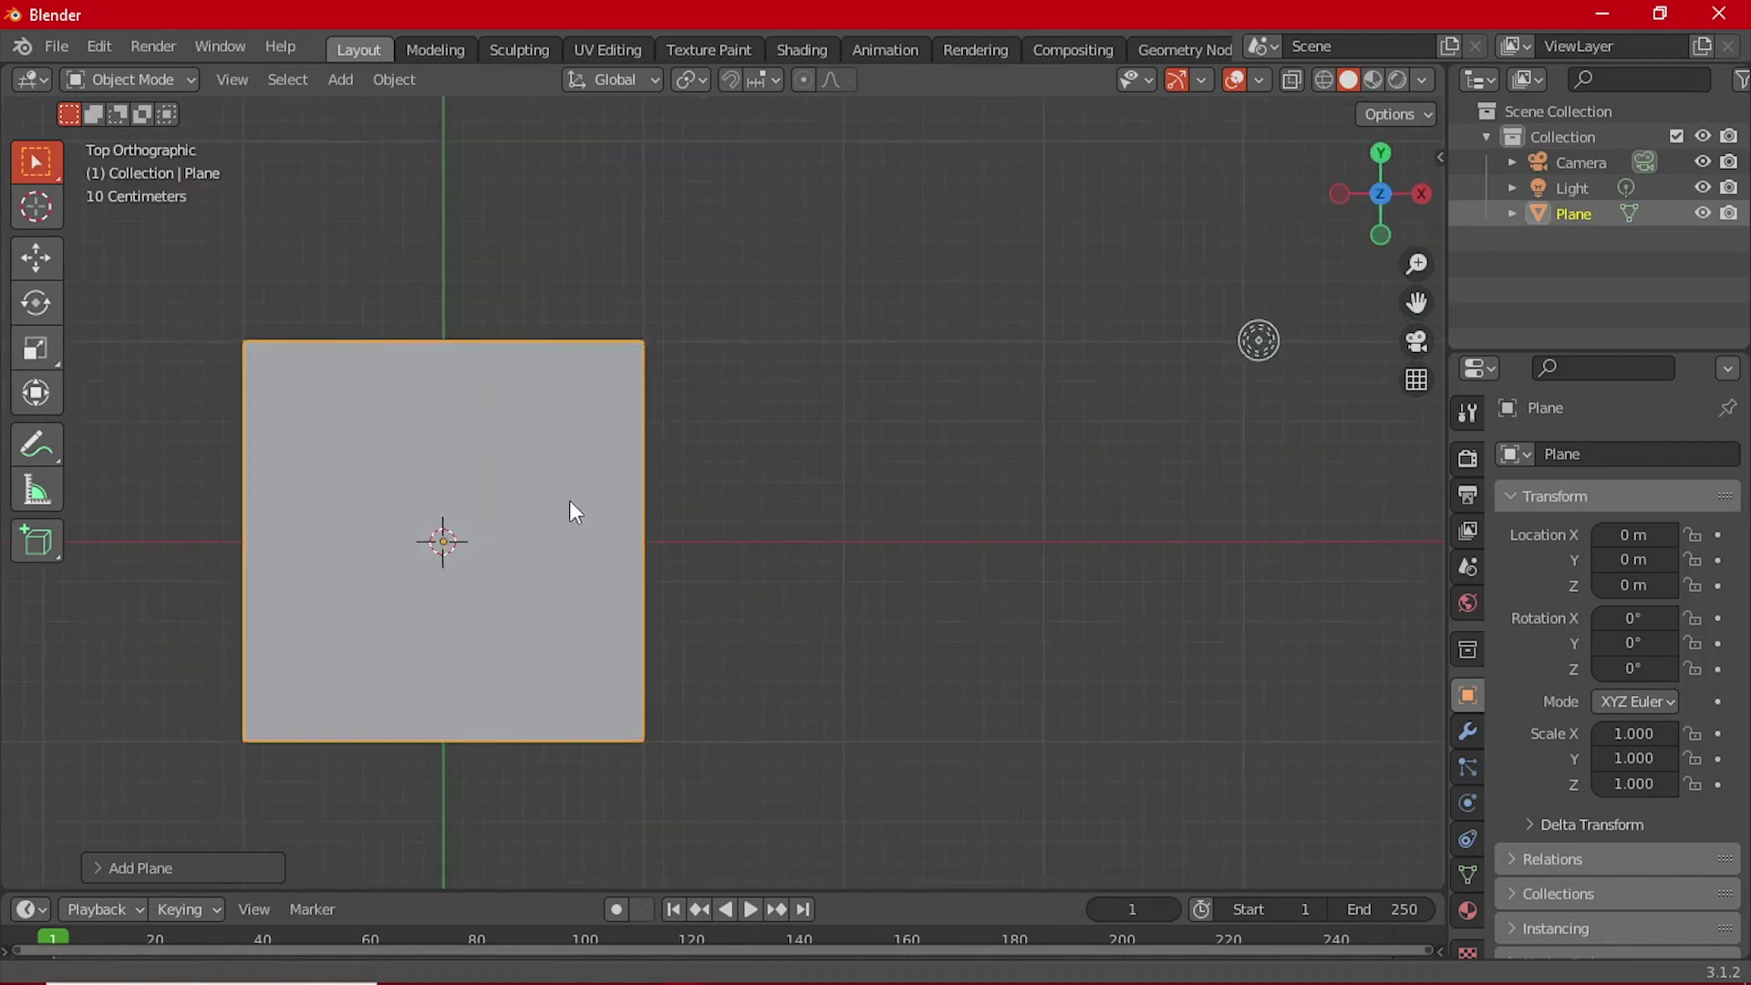
shift+middle_drag(571, 508, 783, 442)
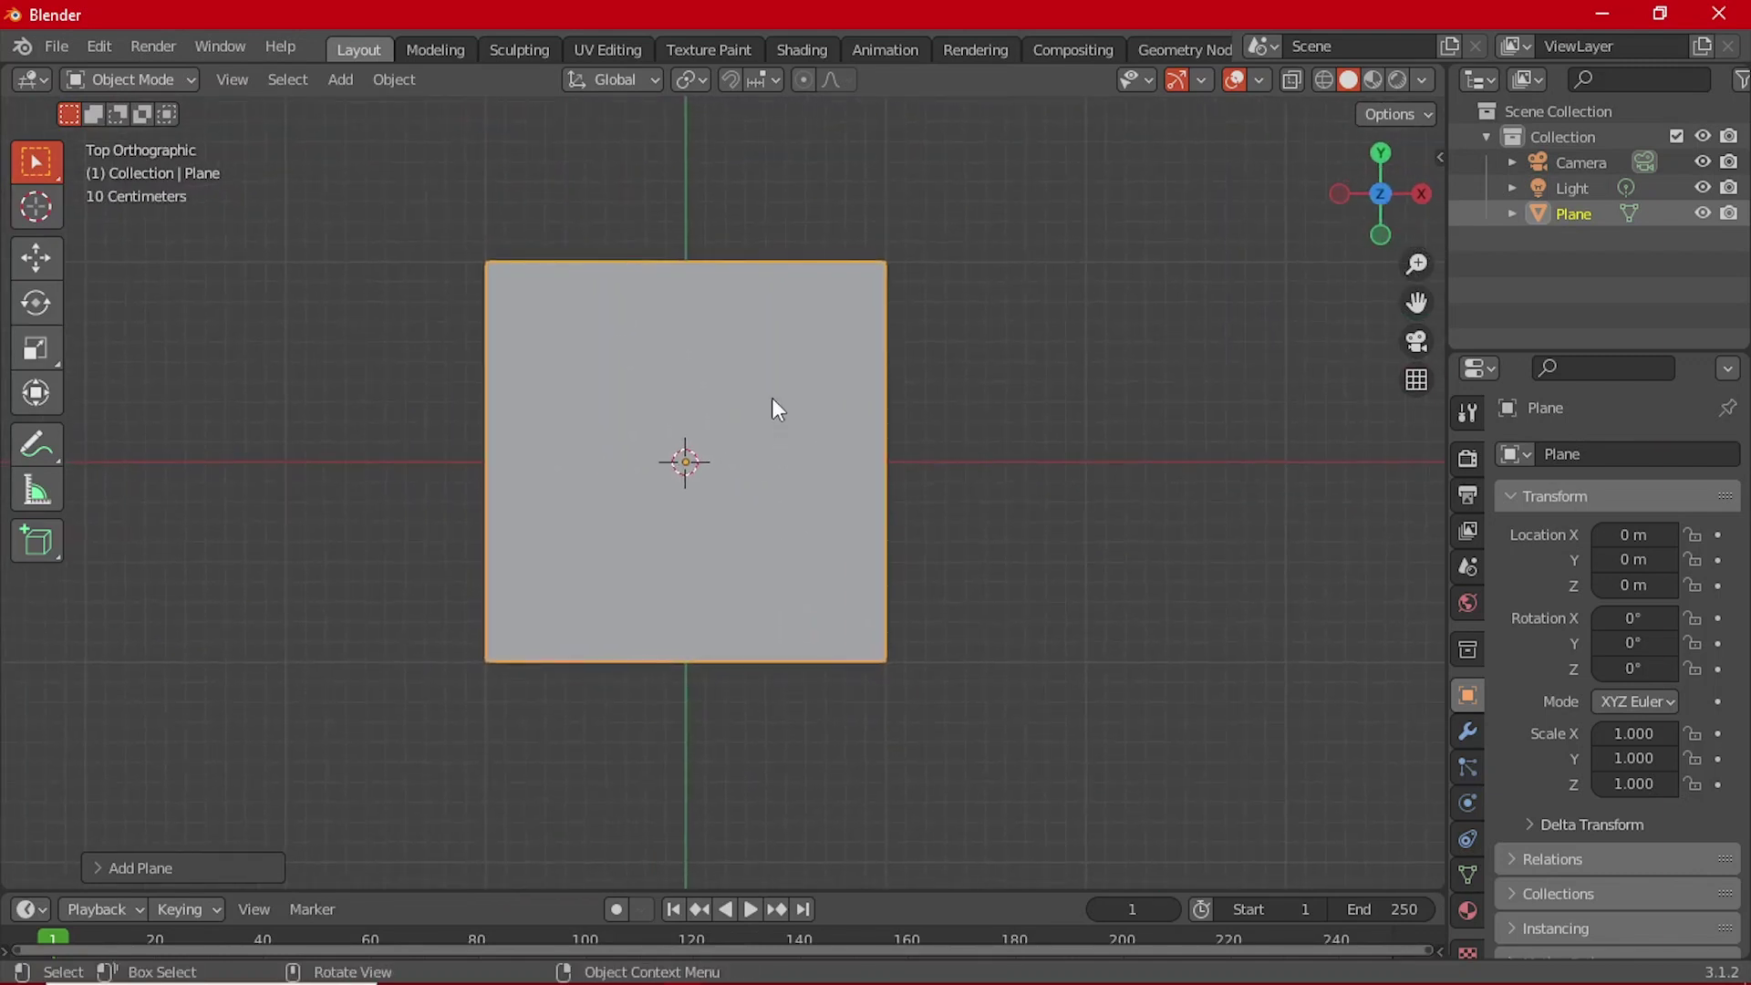
scroll(772, 397, down, 1)
shift+middle_drag(772, 366, 745, 411)
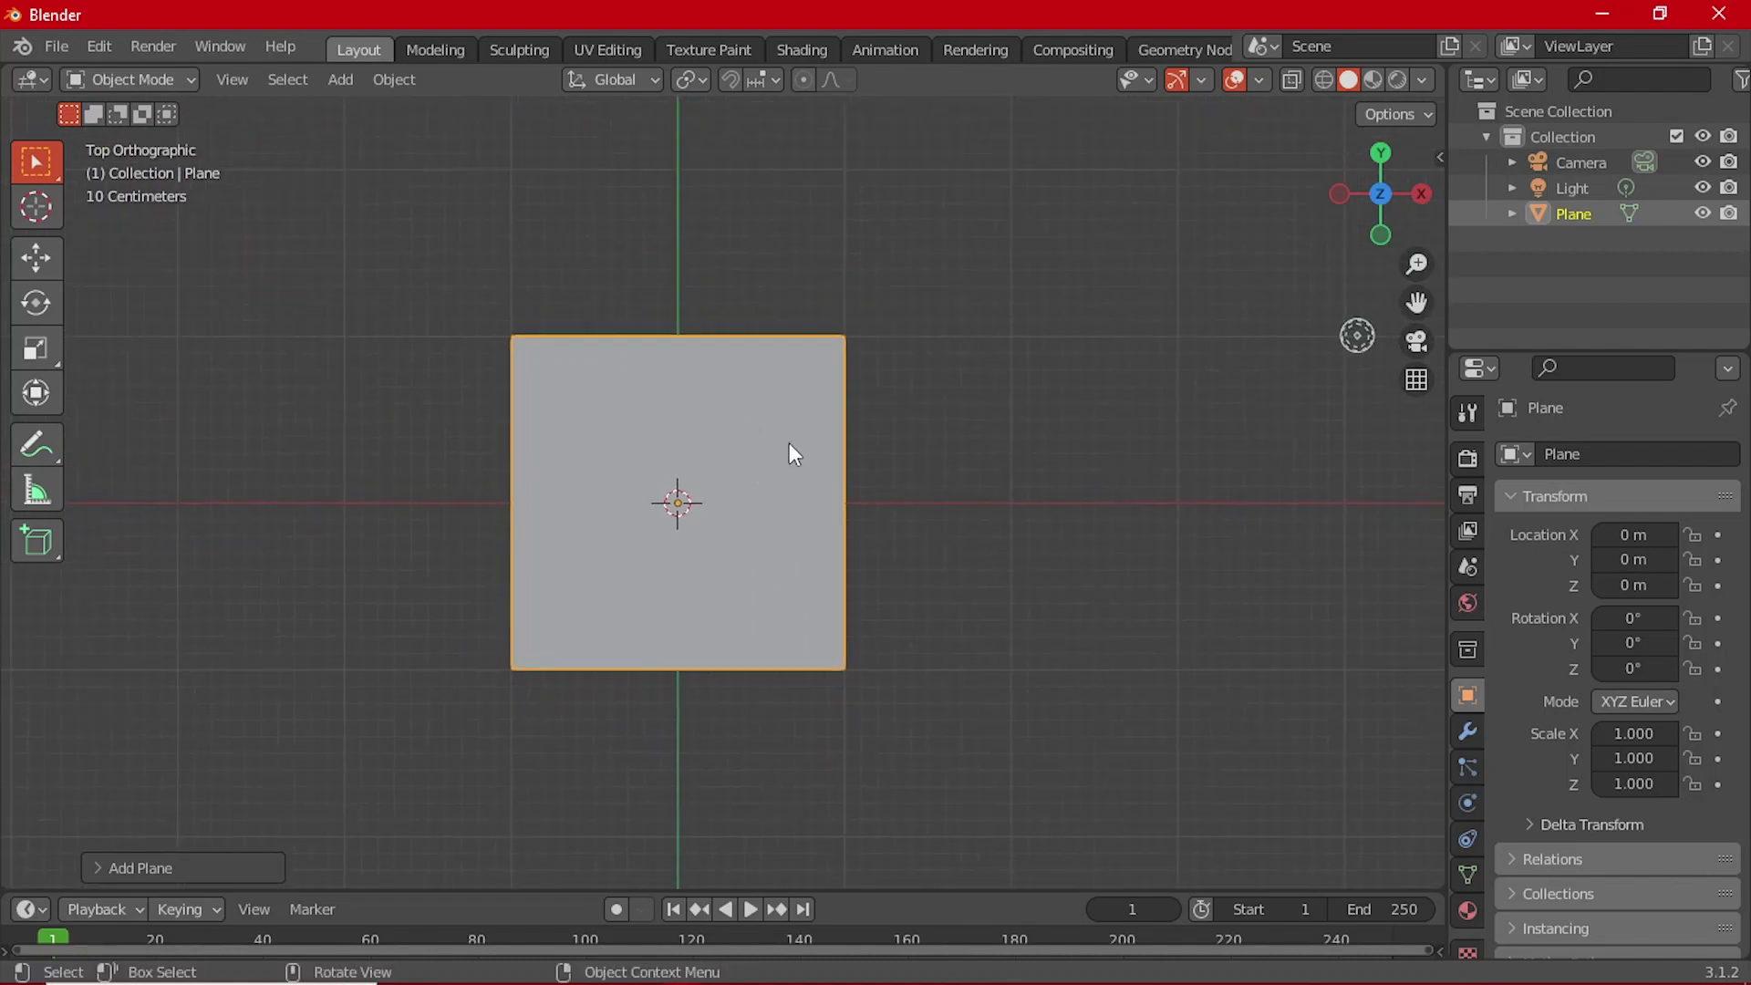
Step: Stretch the plane to 1.4 along Y and return to Top view
key(s)
key(x)
key(y)
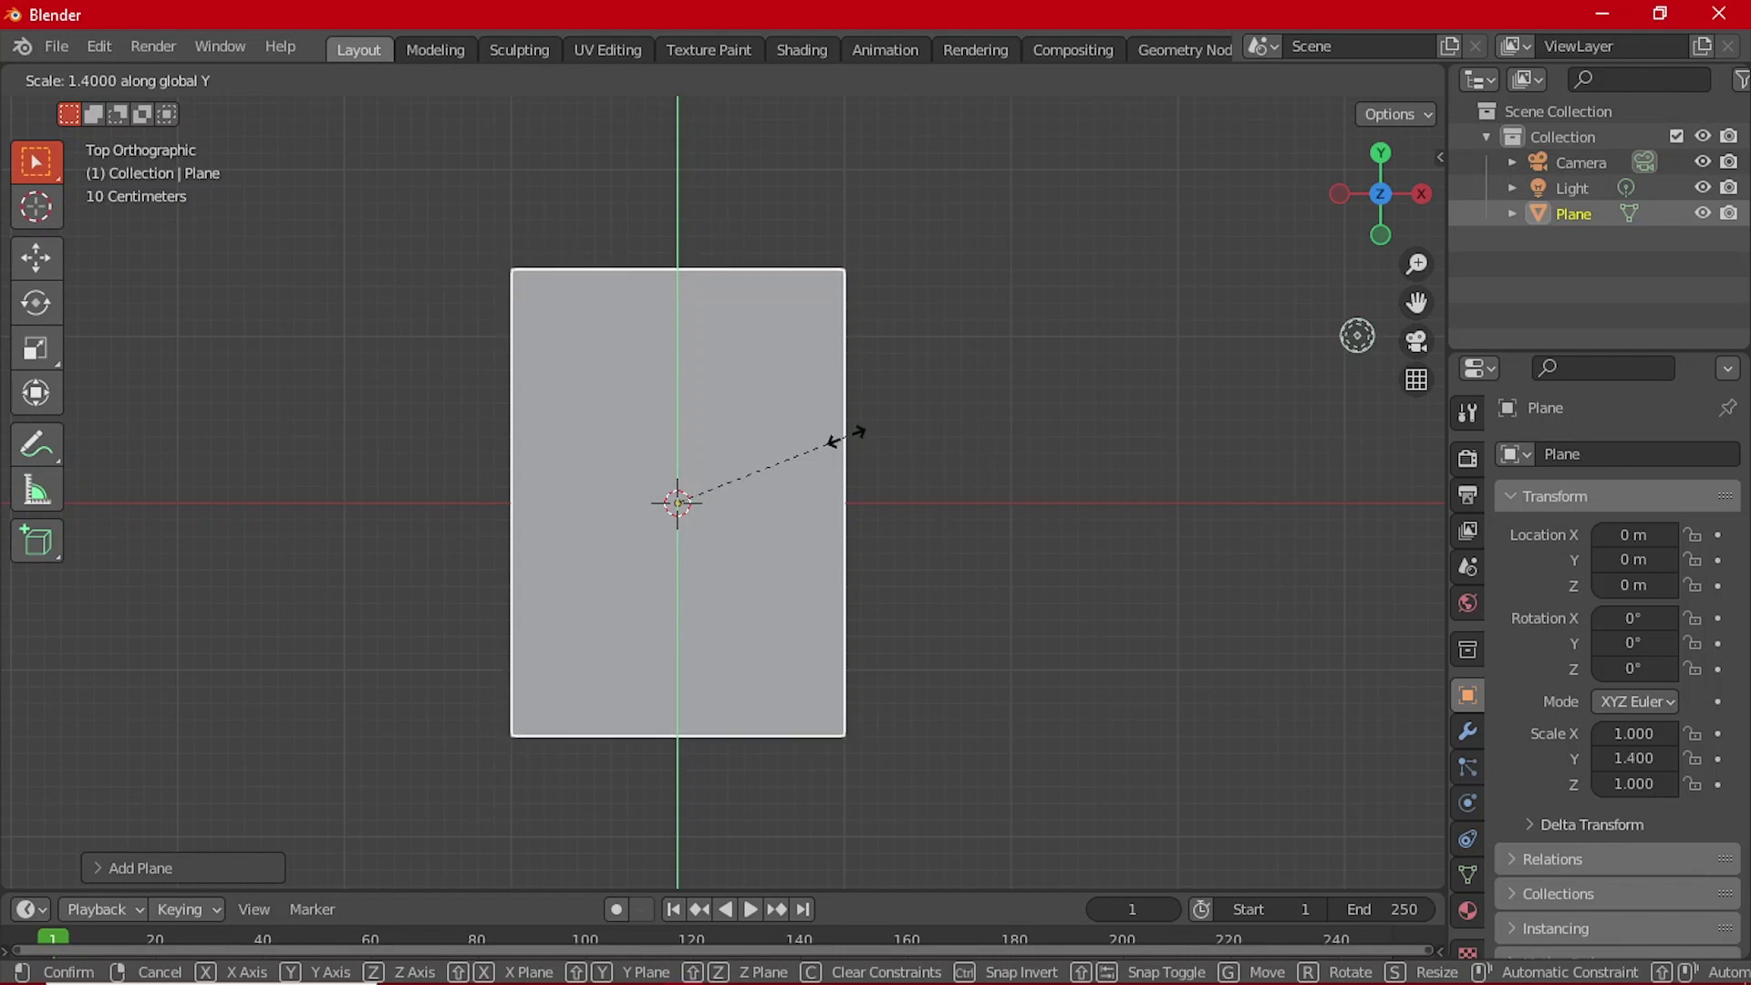
click(845, 436)
middle_drag(844, 436, 784, 528)
key(KP_7)
key(s)
key(y)
Step: Add a Bevel modifier on Vertices with 0.24 m amount and 5 segments
click(953, 434)
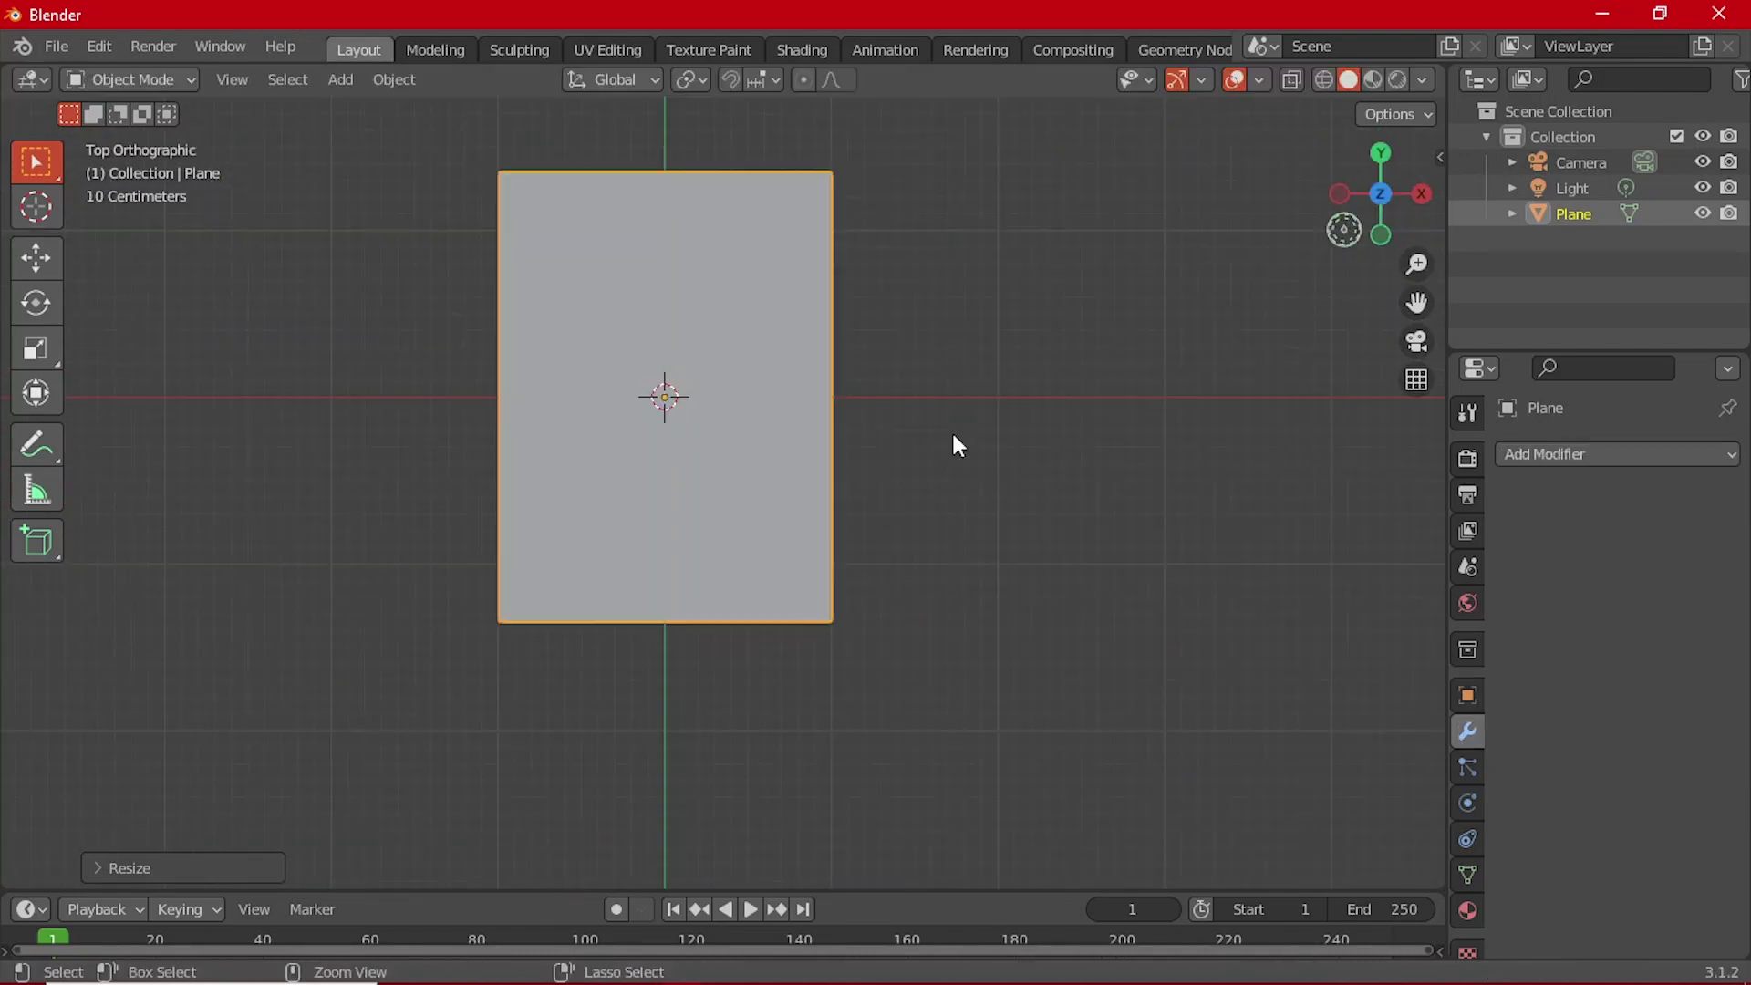
click(1629, 454)
click(1316, 554)
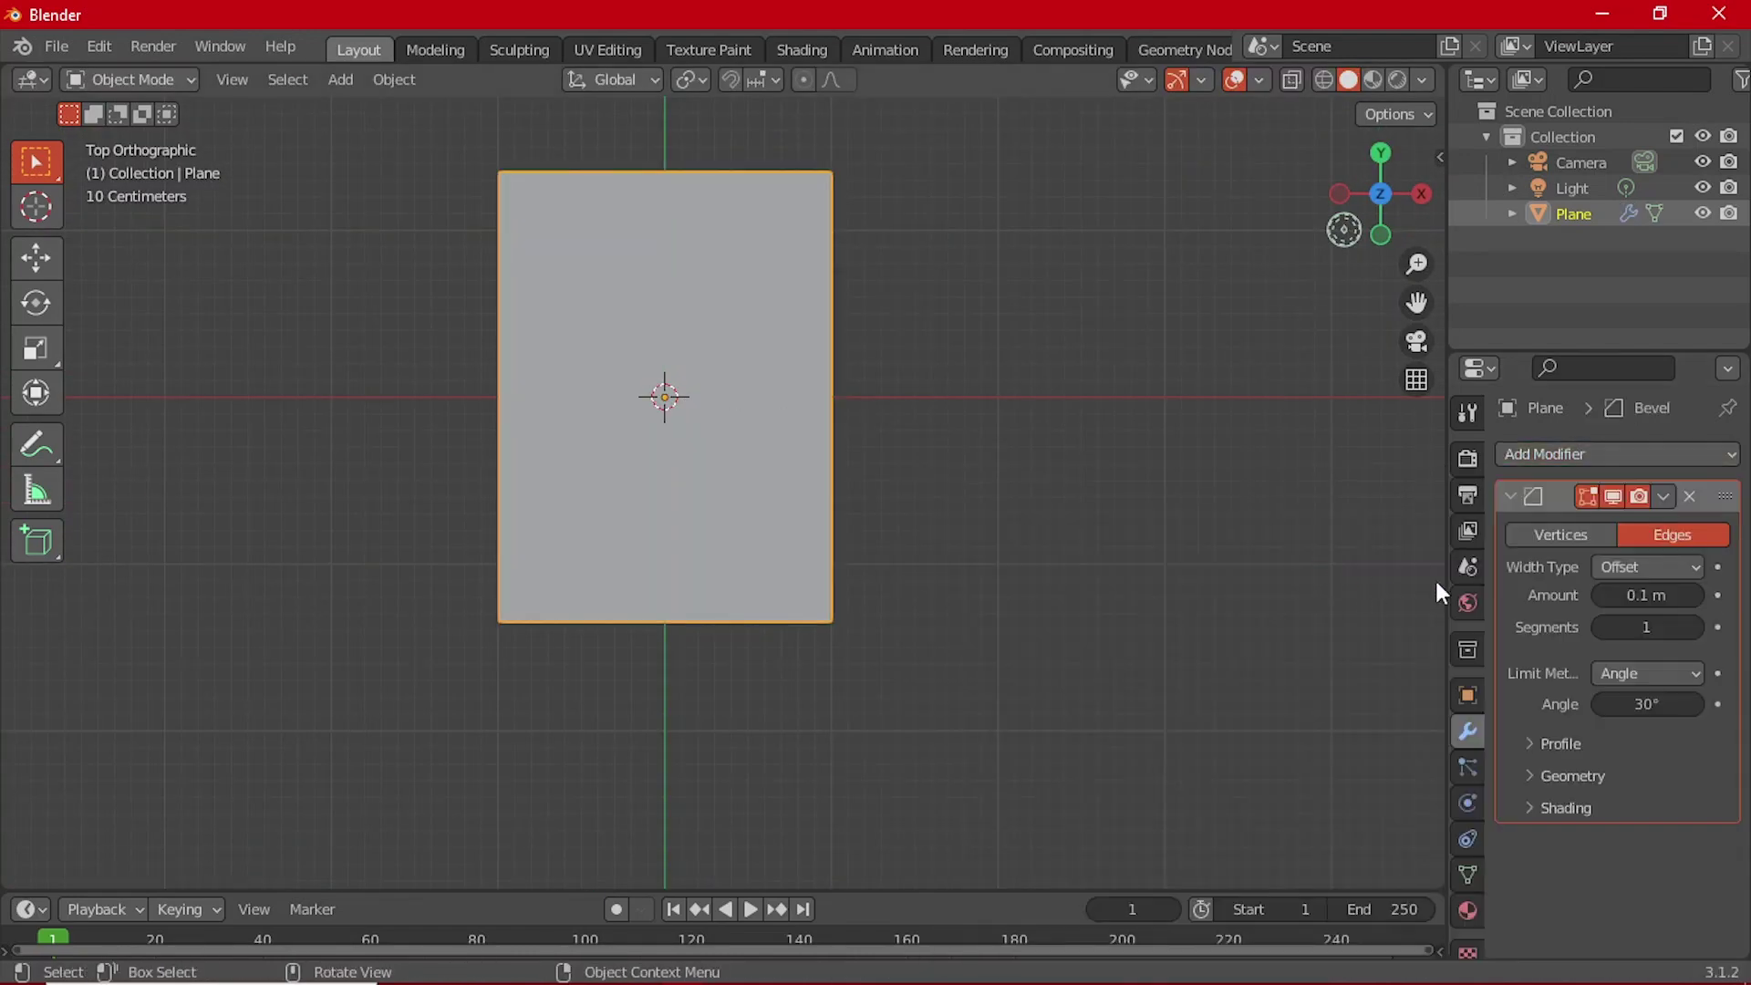
click(1585, 535)
drag(1643, 599, 1694, 599)
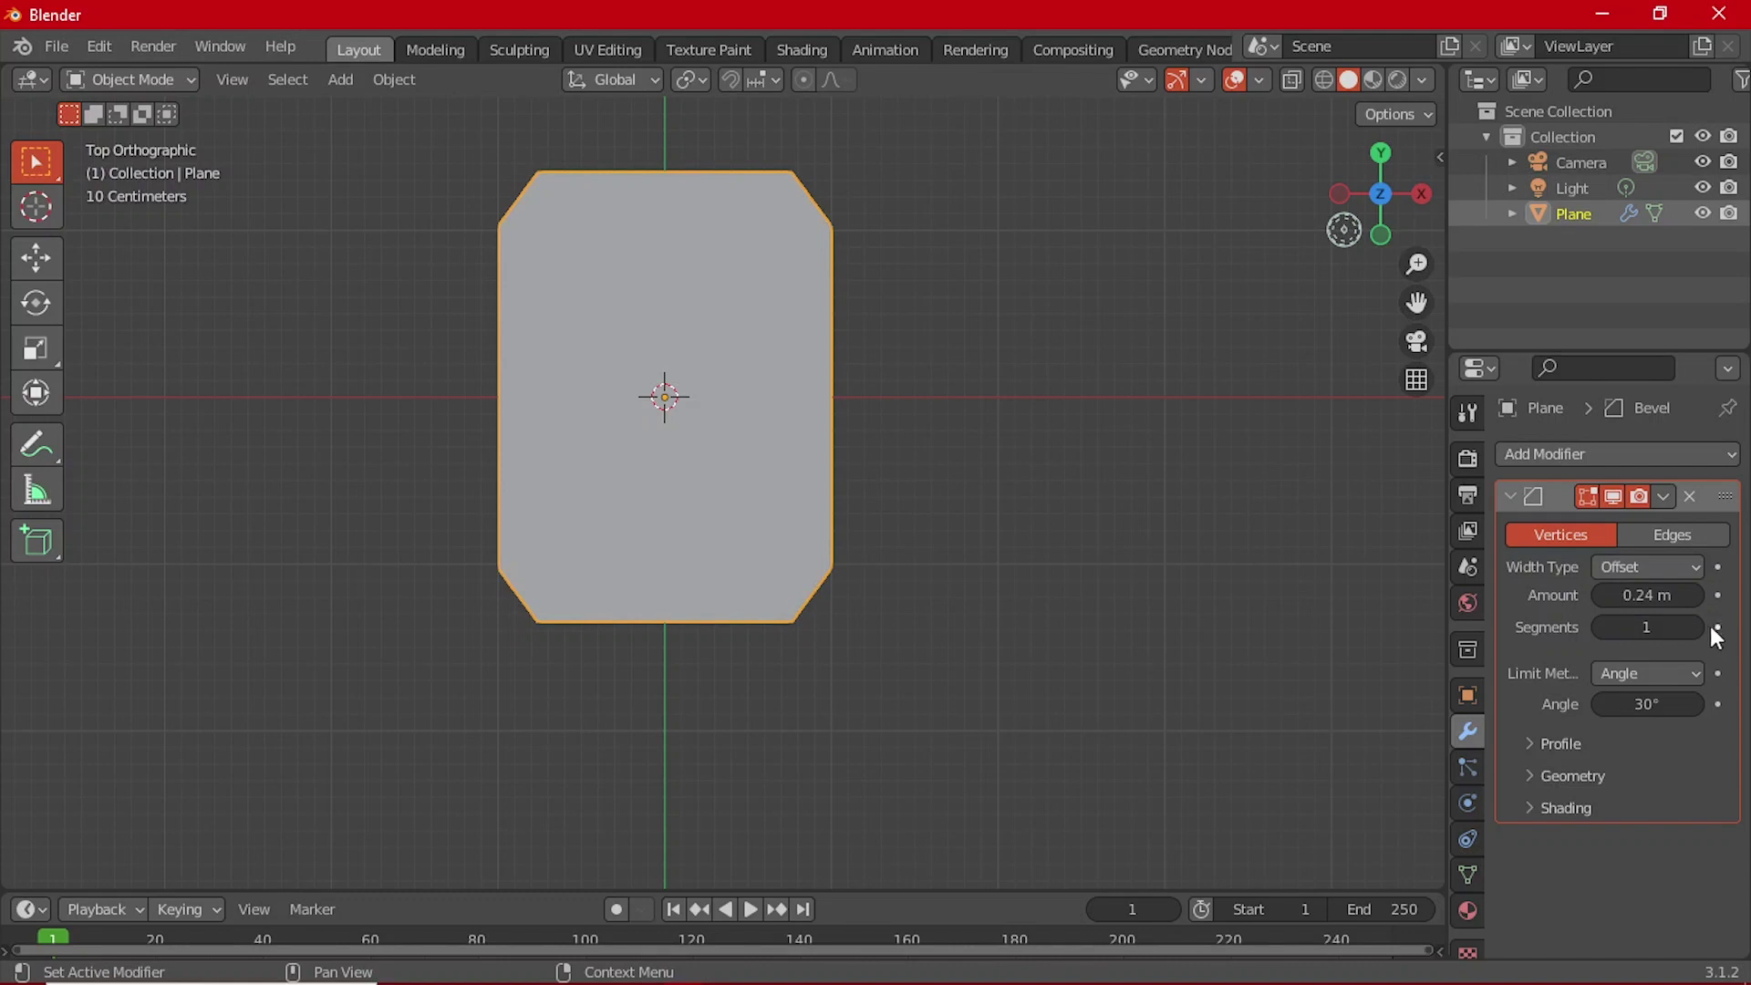
click(1698, 628)
click(1698, 628)
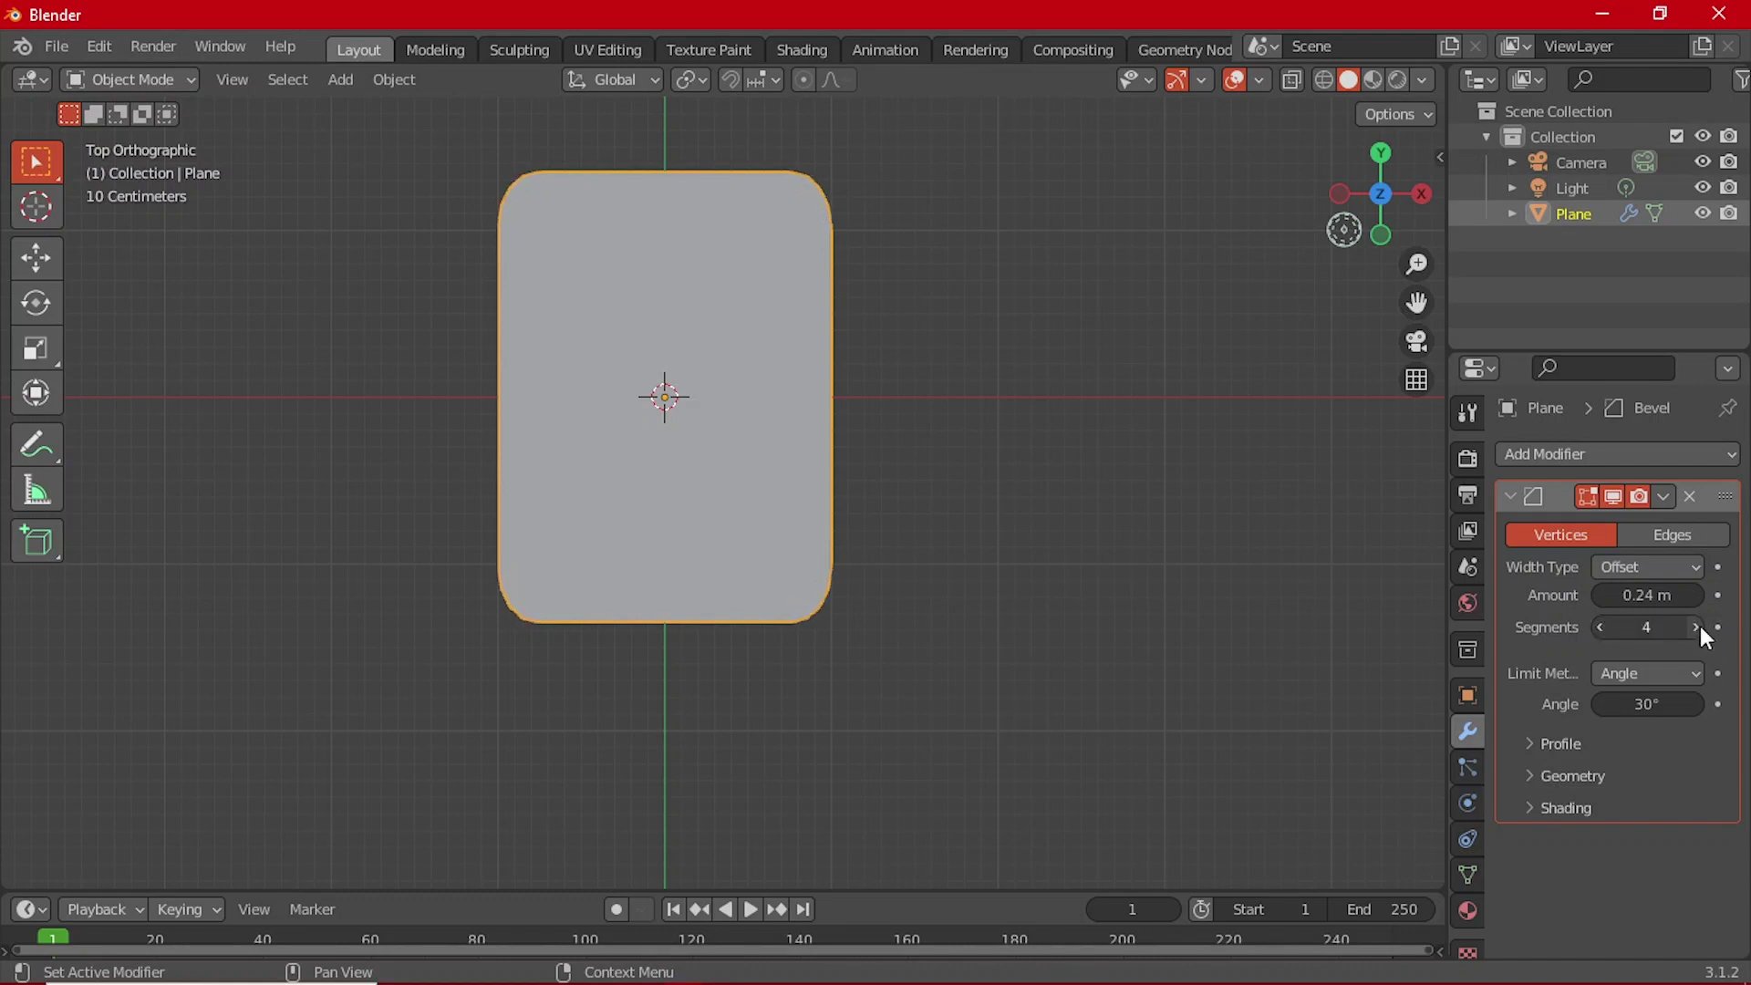
click(1698, 627)
middle_drag(1277, 598, 748, 529)
scroll(748, 529, up, 3)
Step: Apply the vertex Bevel modifier permanently to the plane
click(1511, 492)
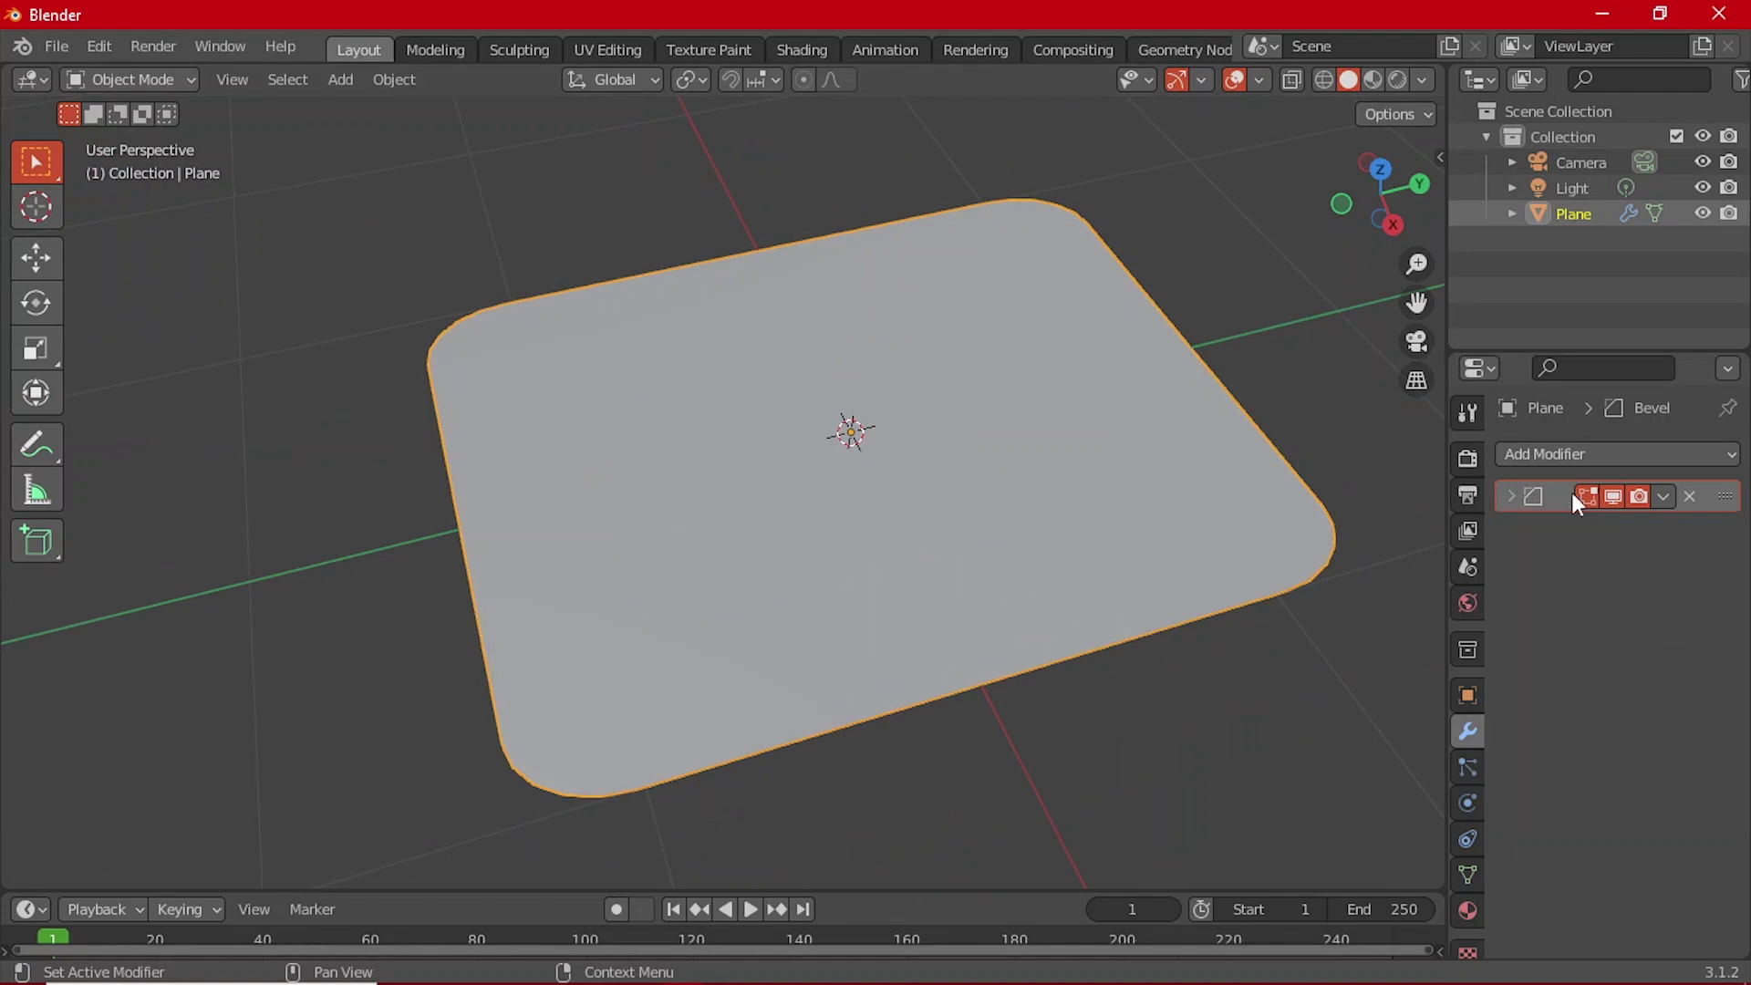
click(1664, 496)
click(1551, 520)
middle_drag(854, 609, 1310, 478)
Step: Add a Solidify modifier giving the plane 0.01 m thickness
click(1518, 456)
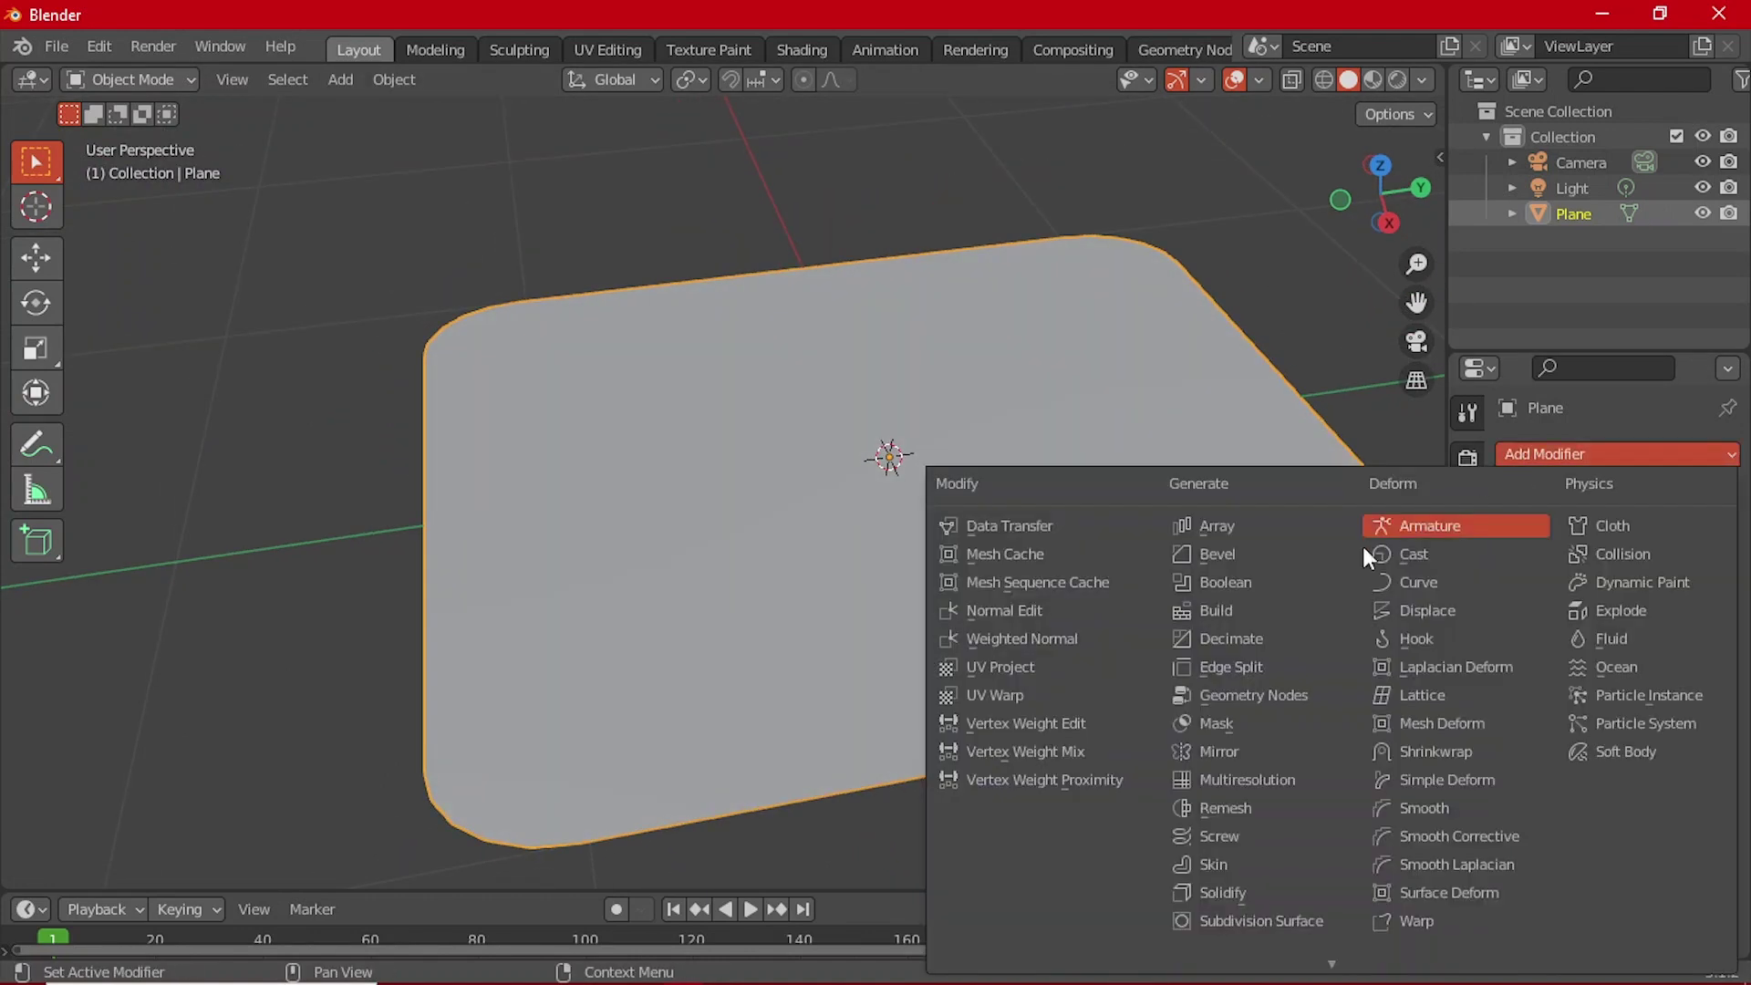
click(1261, 892)
middle_drag(903, 757, 684, 672)
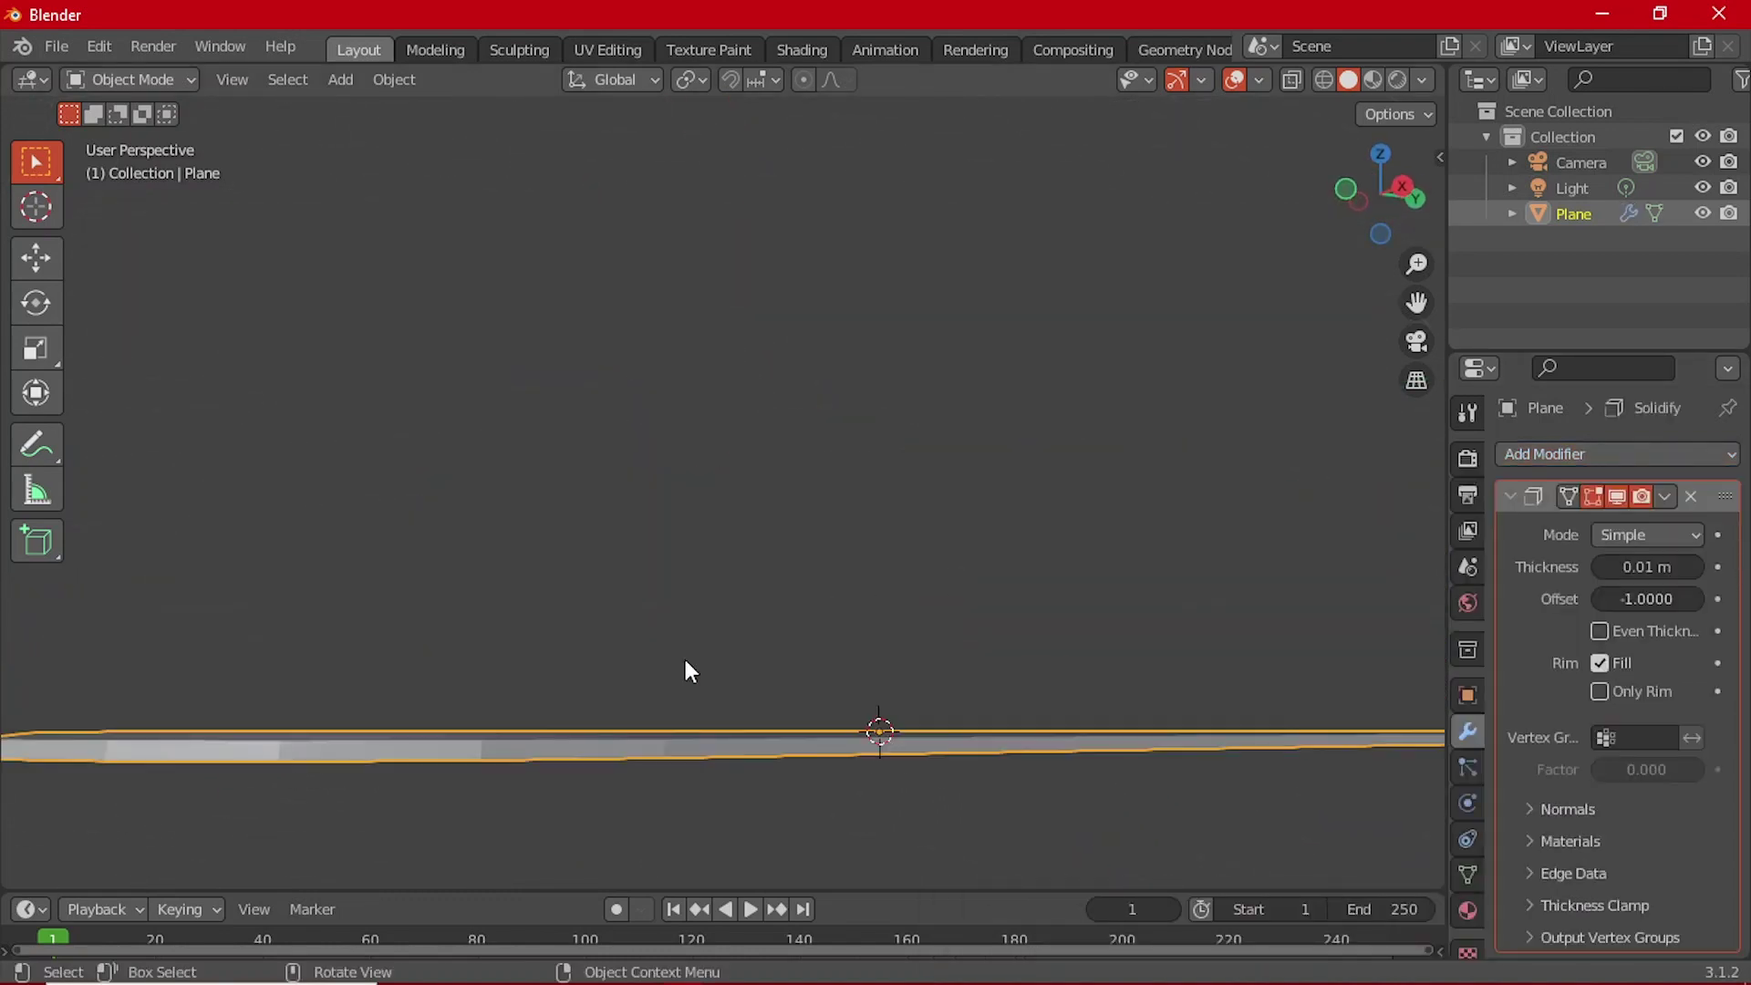
Step: Add an edge Bevel modifier of 0.1 m with 3 segments
click(1536, 446)
click(1229, 557)
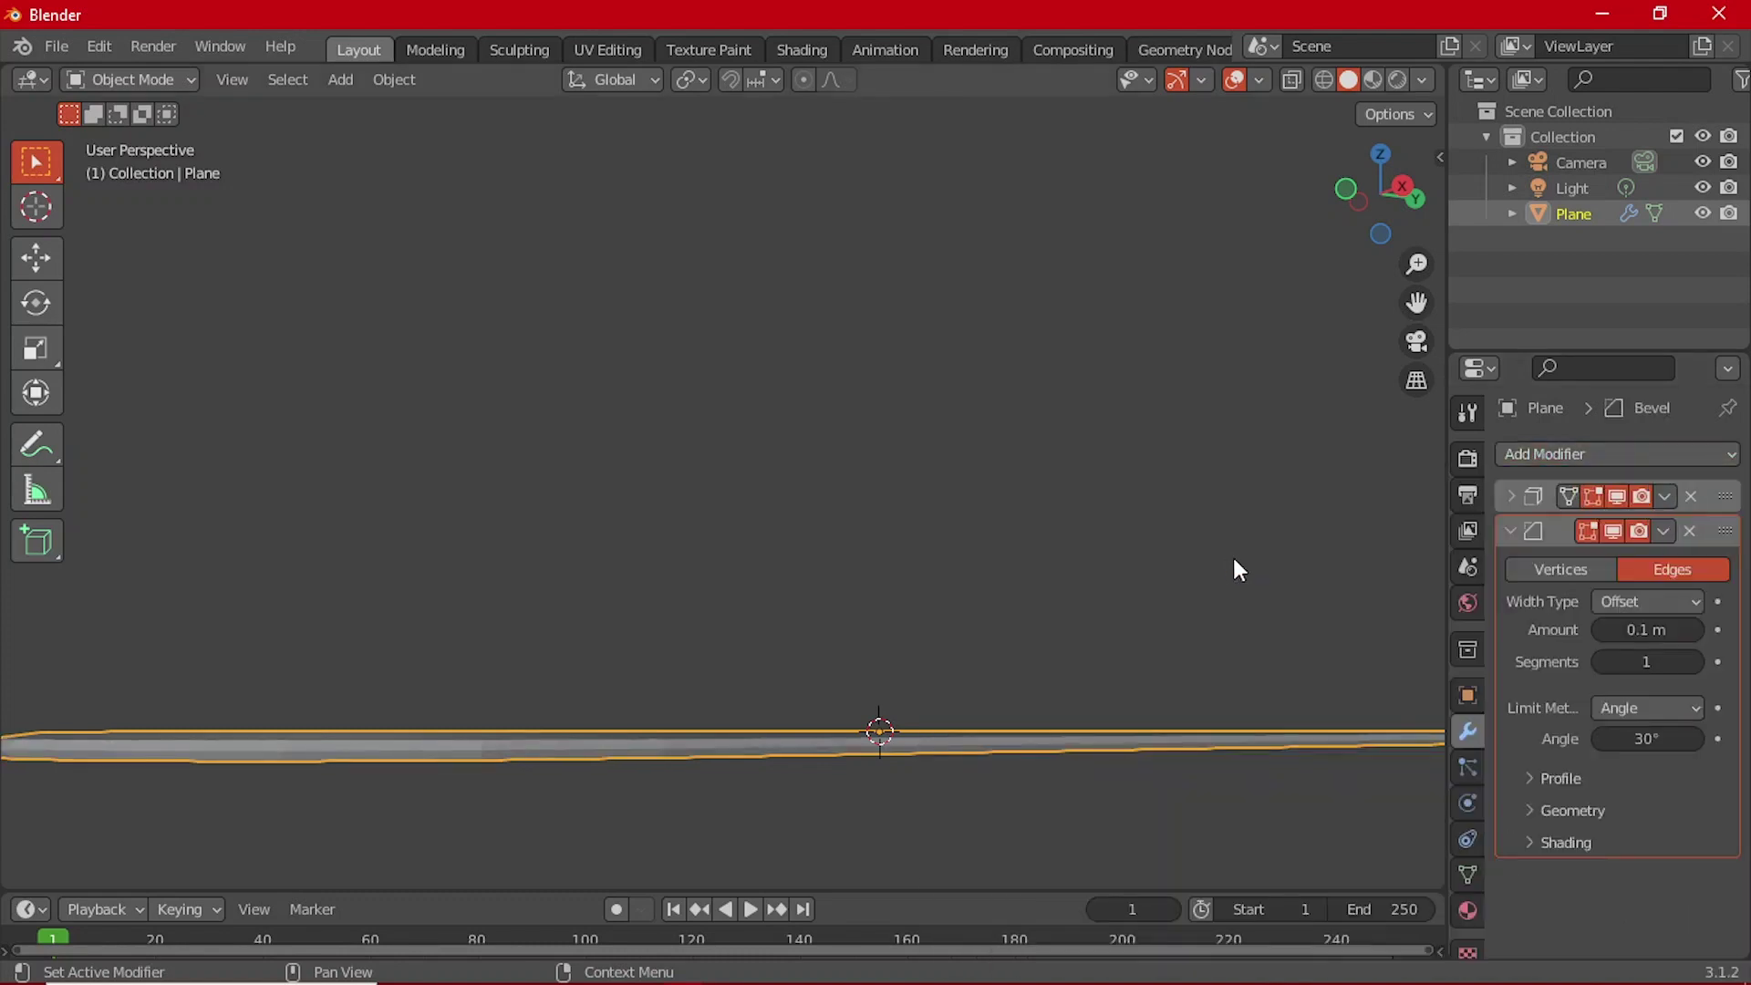
drag(1647, 661, 1678, 661)
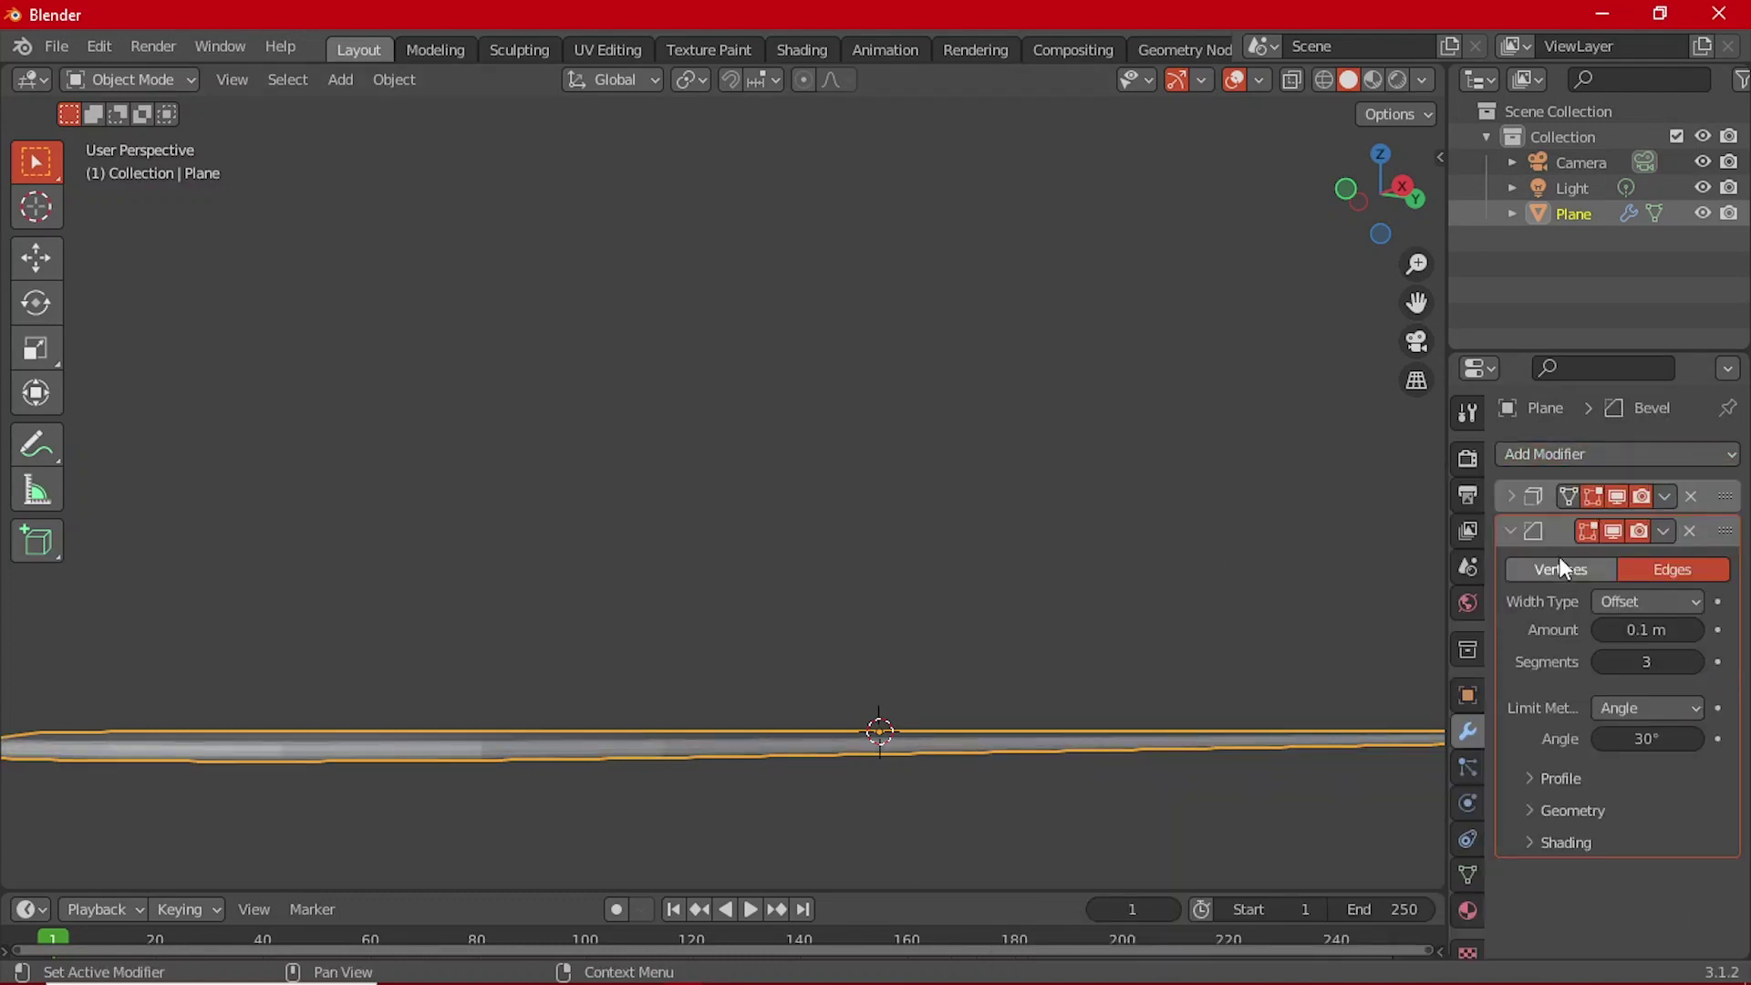
click(1514, 531)
Step: Add a Catmull-Clark Subdivision Surface modifier at level 2 and inspect the slab's thickness
click(1561, 454)
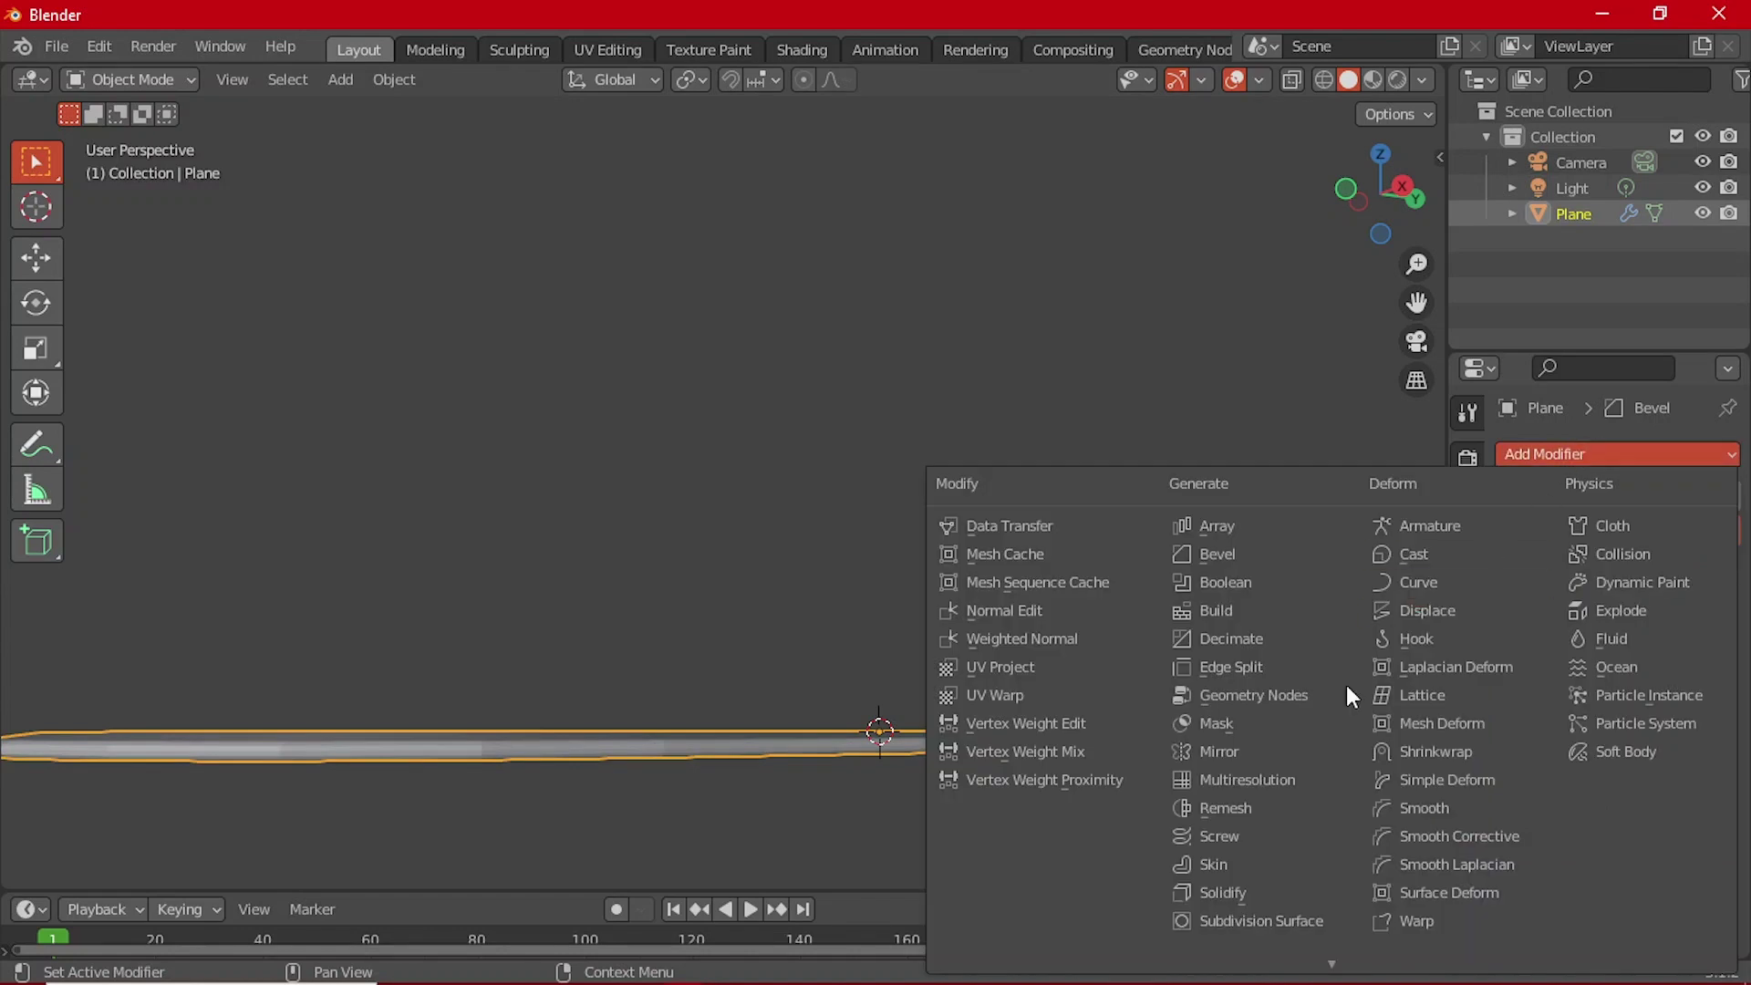
click(1287, 916)
middle_drag(1118, 590, 1040, 680)
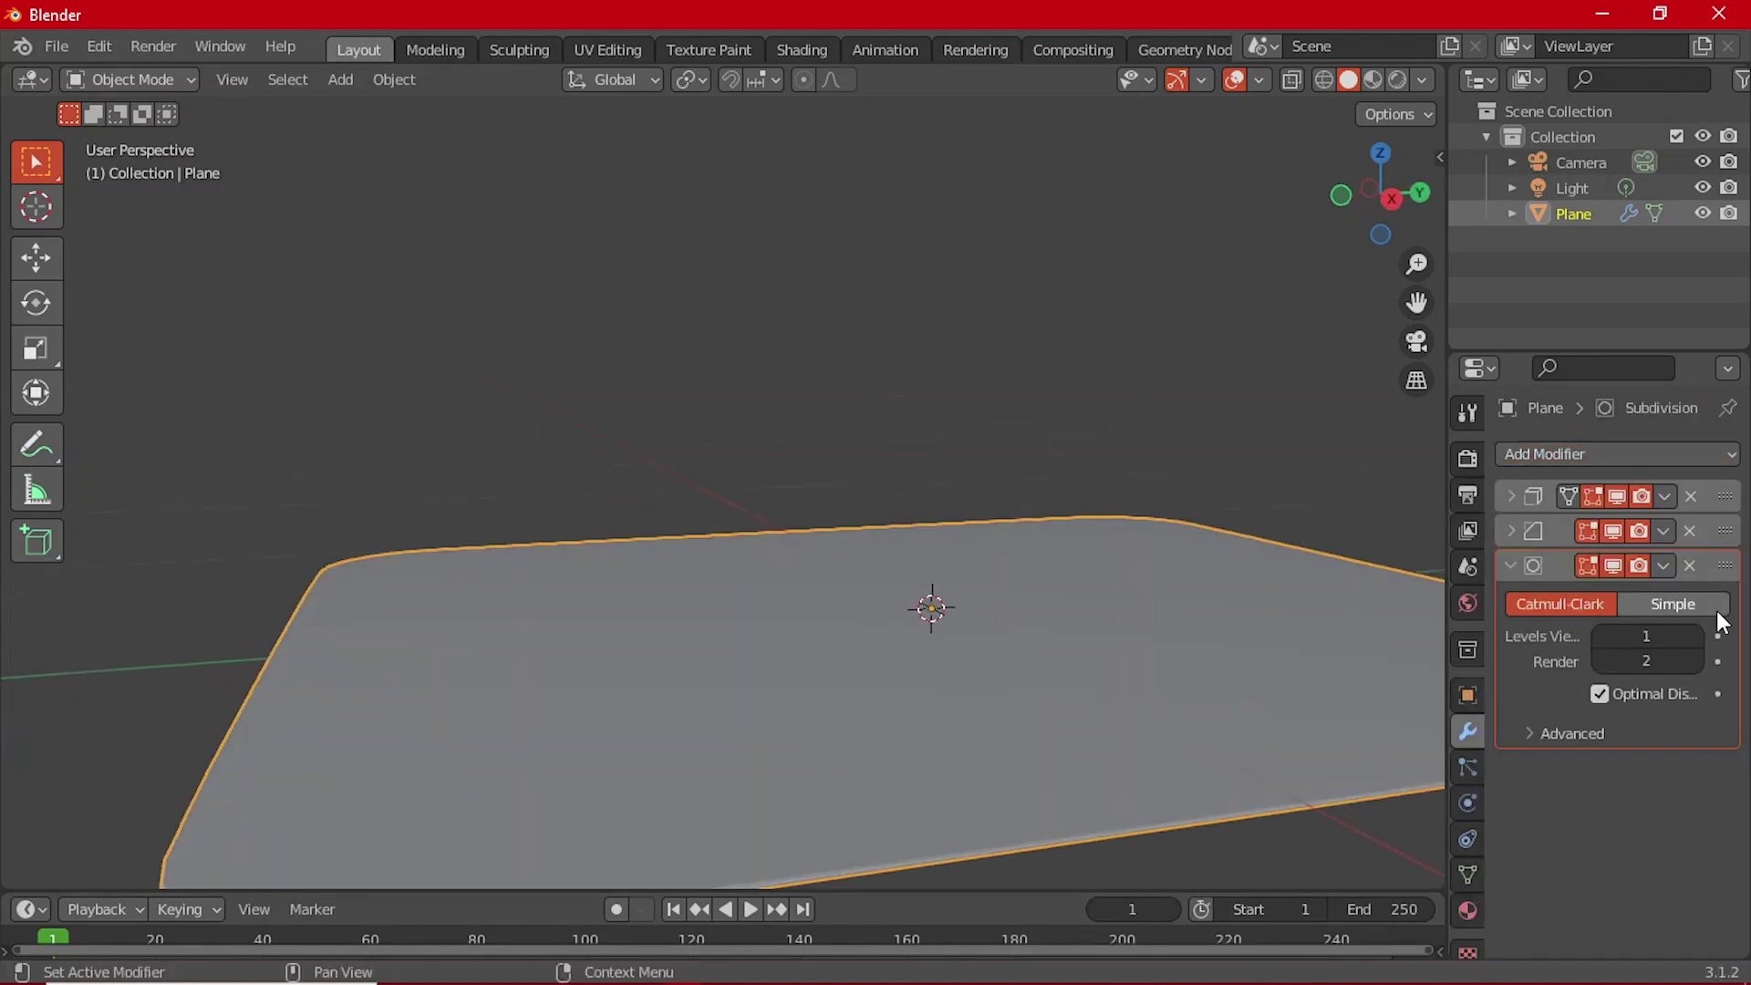
click(1511, 566)
scroll(968, 690, down, 1)
middle_drag(964, 680, 1037, 437)
scroll(795, 712, down, 3)
click(796, 714)
click(1062, 434)
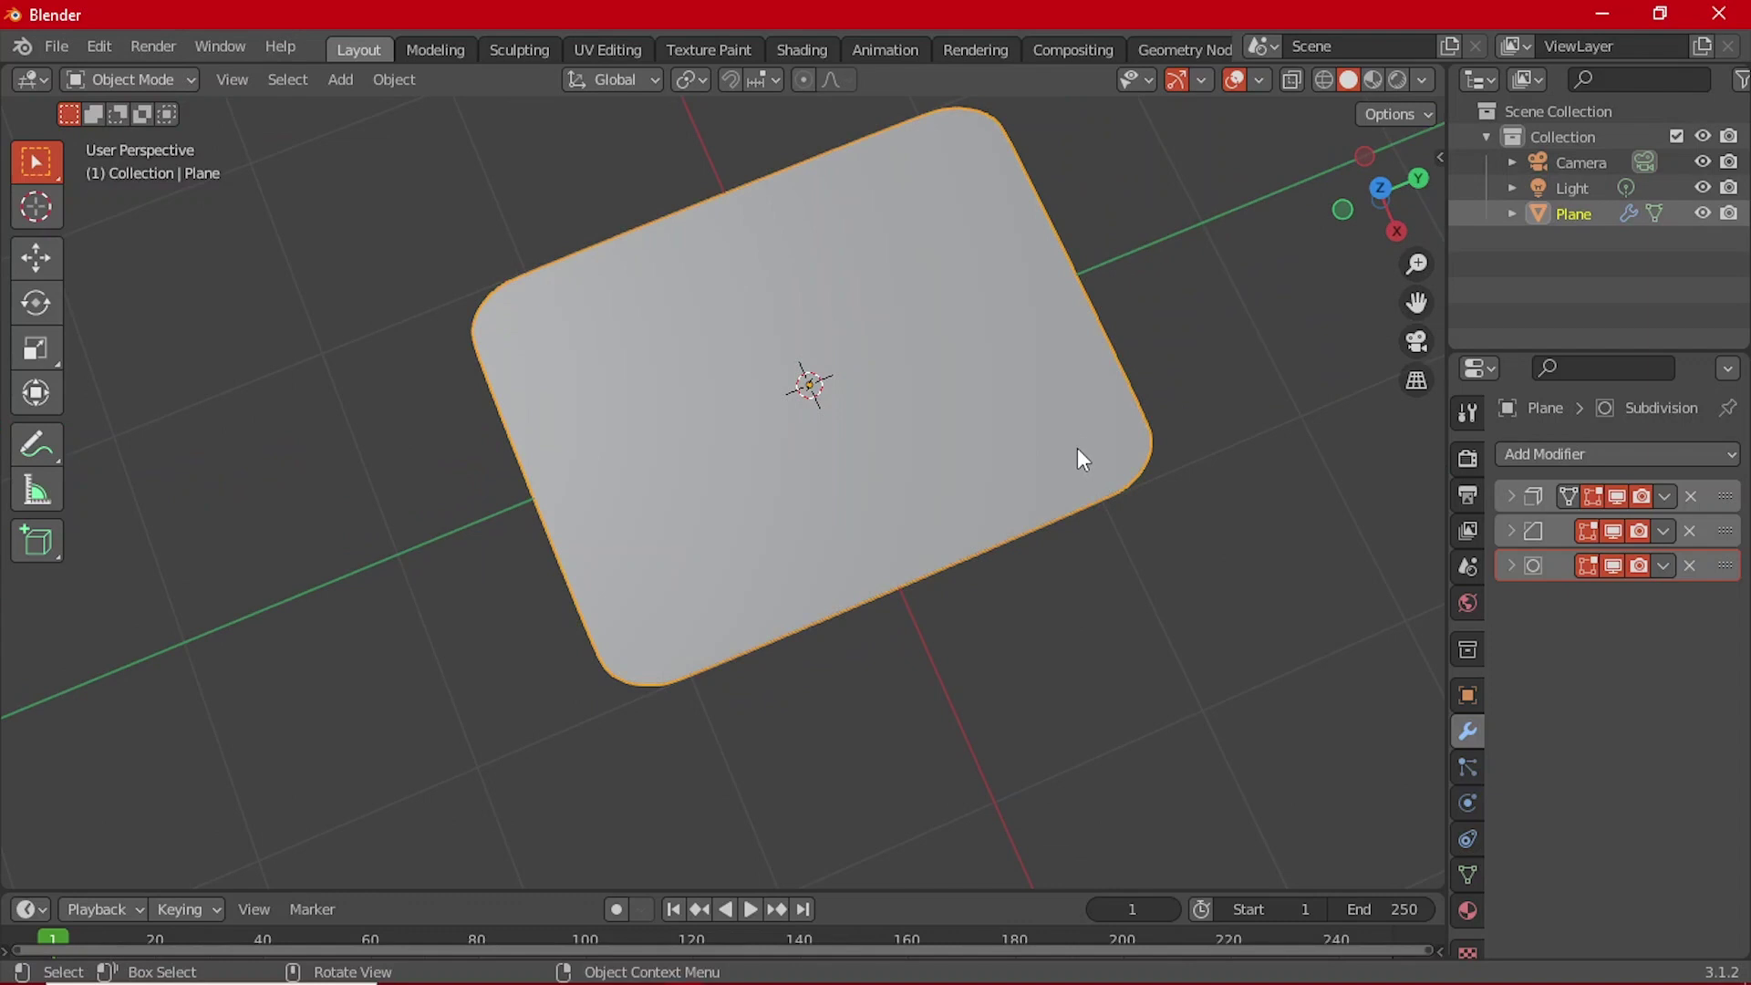
Step: In Top view, narrow the plane along X and apply its scale
key(grave)
click(1115, 276)
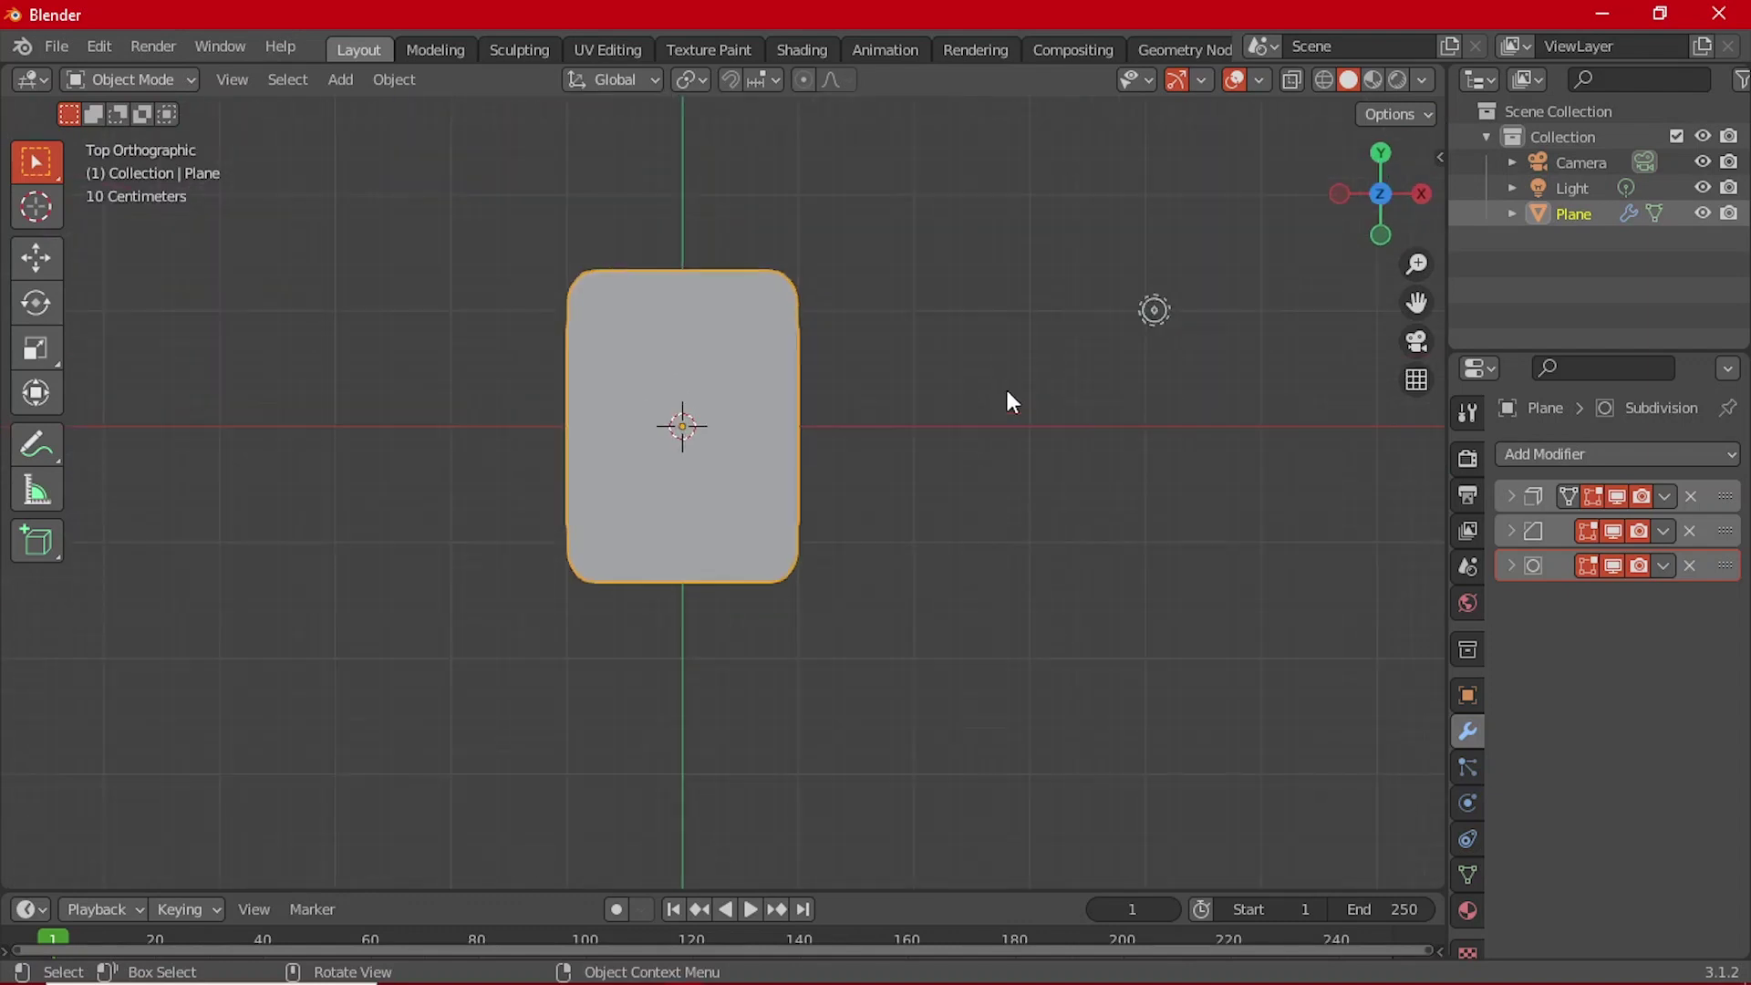
scroll(1009, 390, up, 3)
key(s)
key(x)
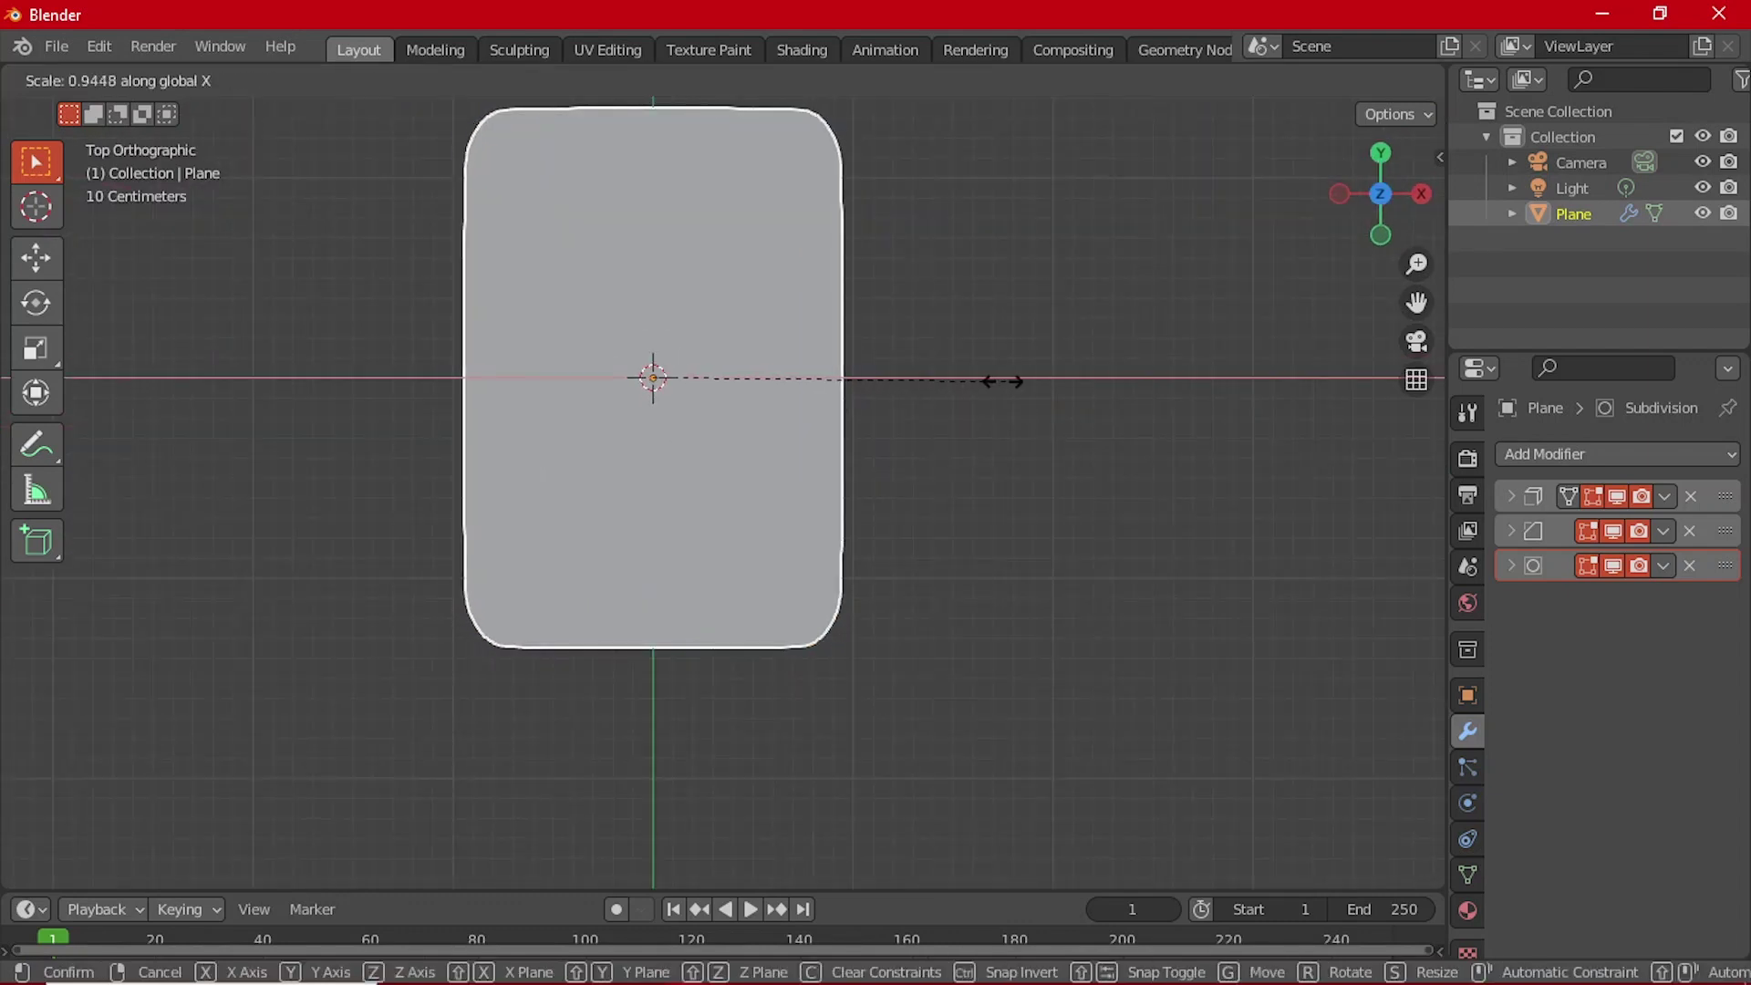
click(954, 381)
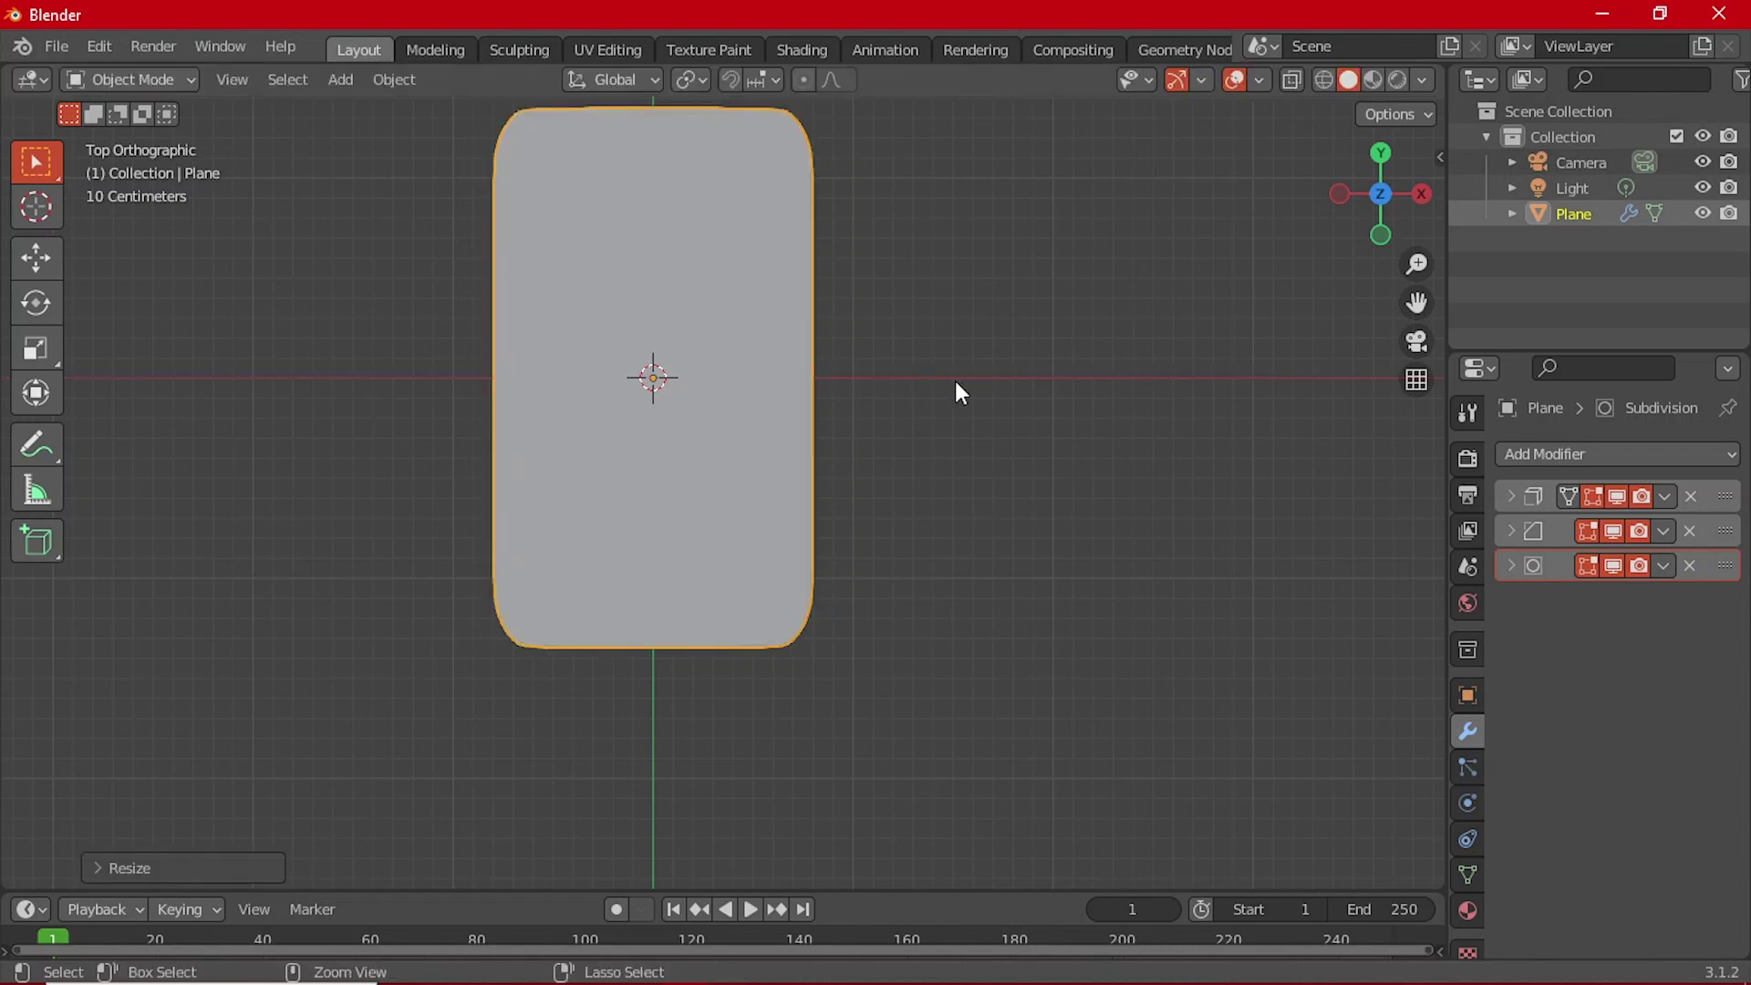
key(ctrl+a)
click(955, 381)
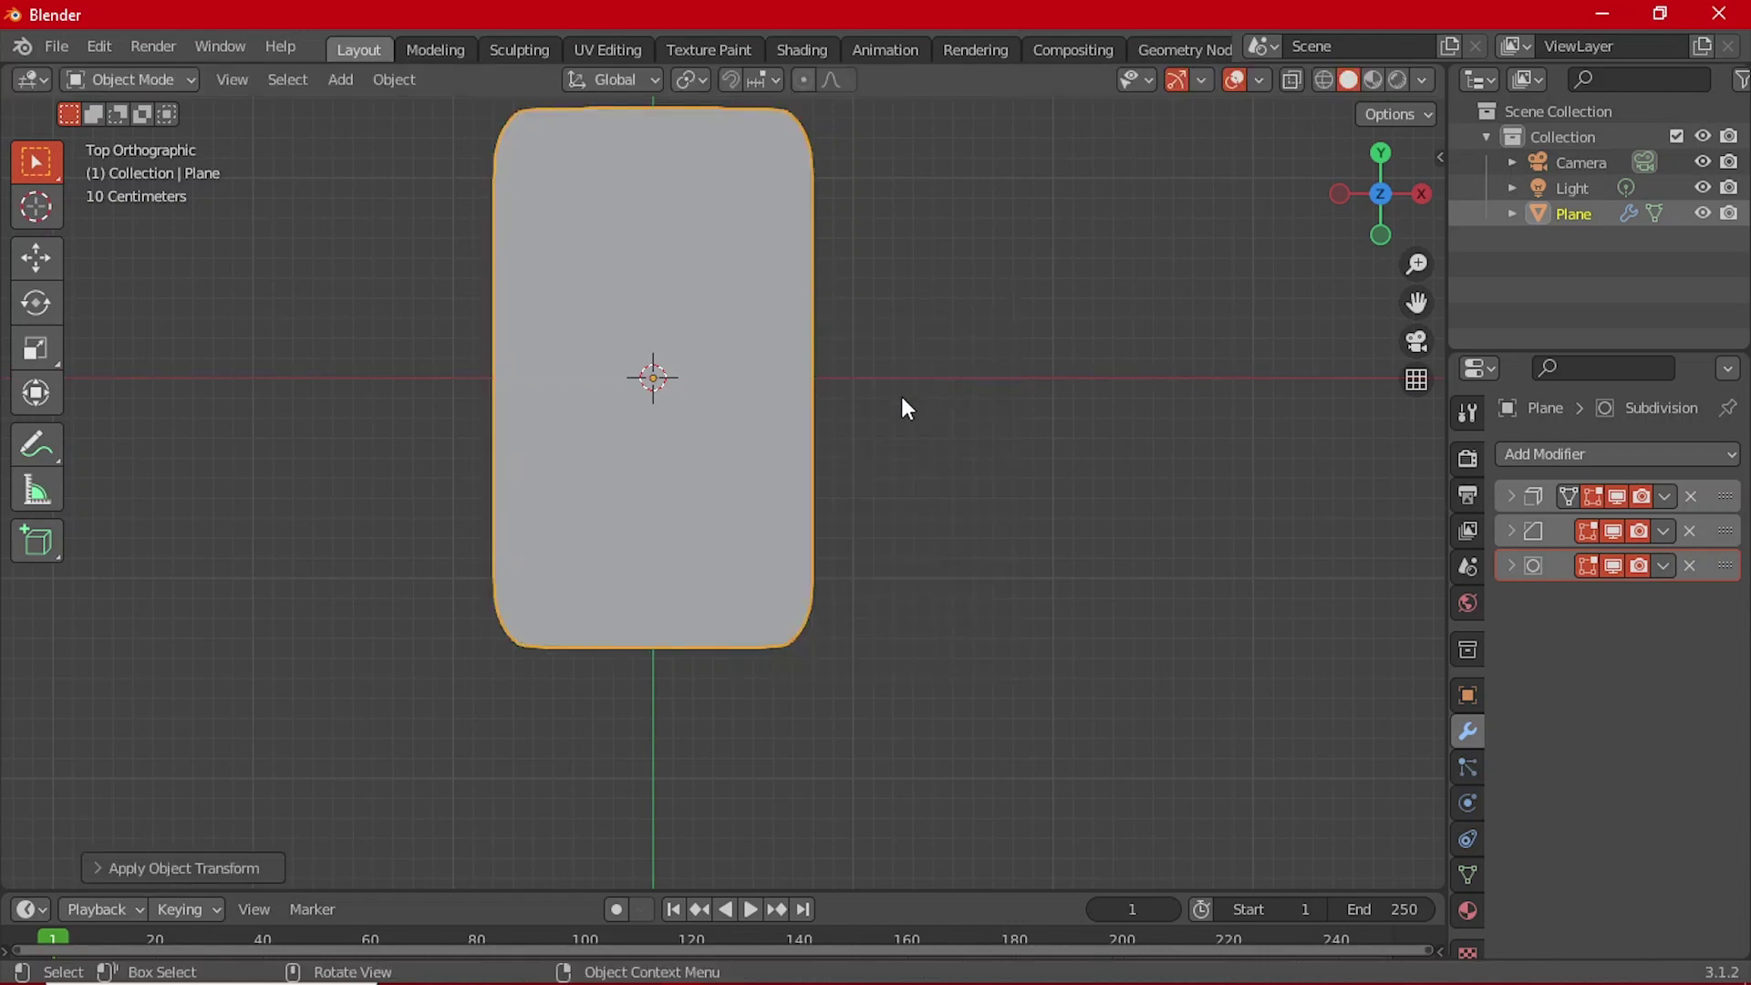
middle_drag(900, 392, 958, 476)
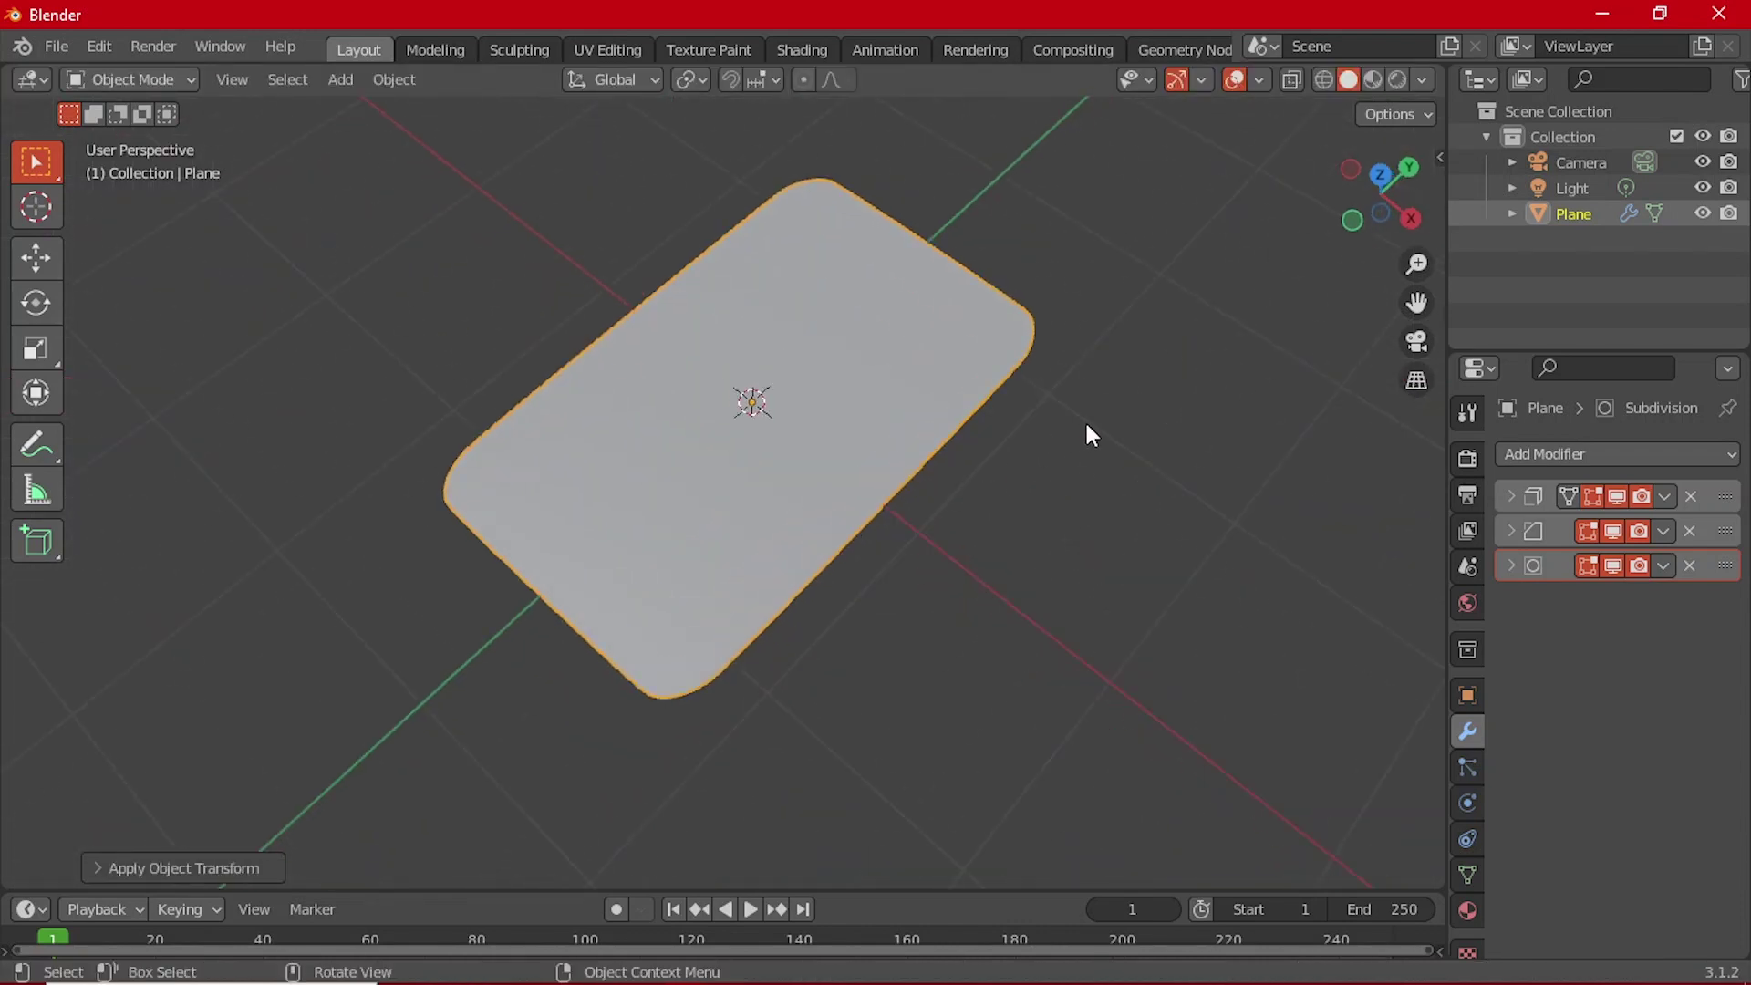
Step: Scale the slab to 0.9 along Y and bring up the Save Blender File dialog
key(s)
key(y)
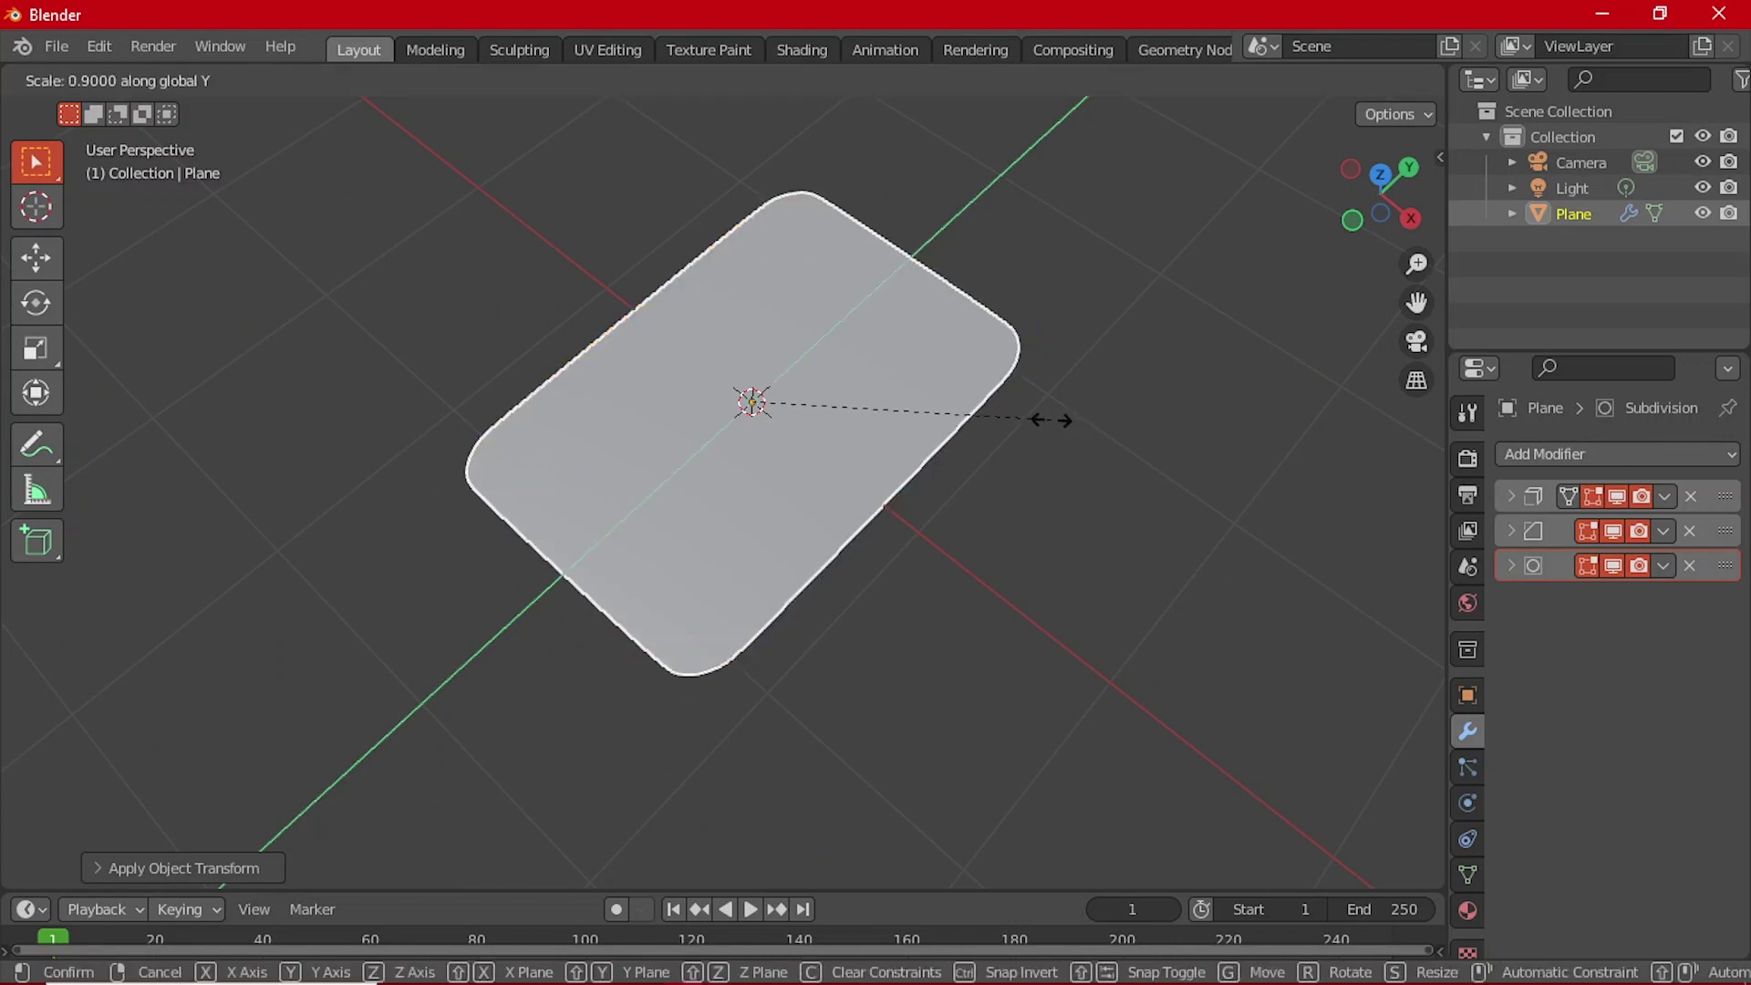
click(1009, 477)
click(1008, 477)
middle_drag(765, 441, 854, 666)
key(ctrl+a)
click(891, 469)
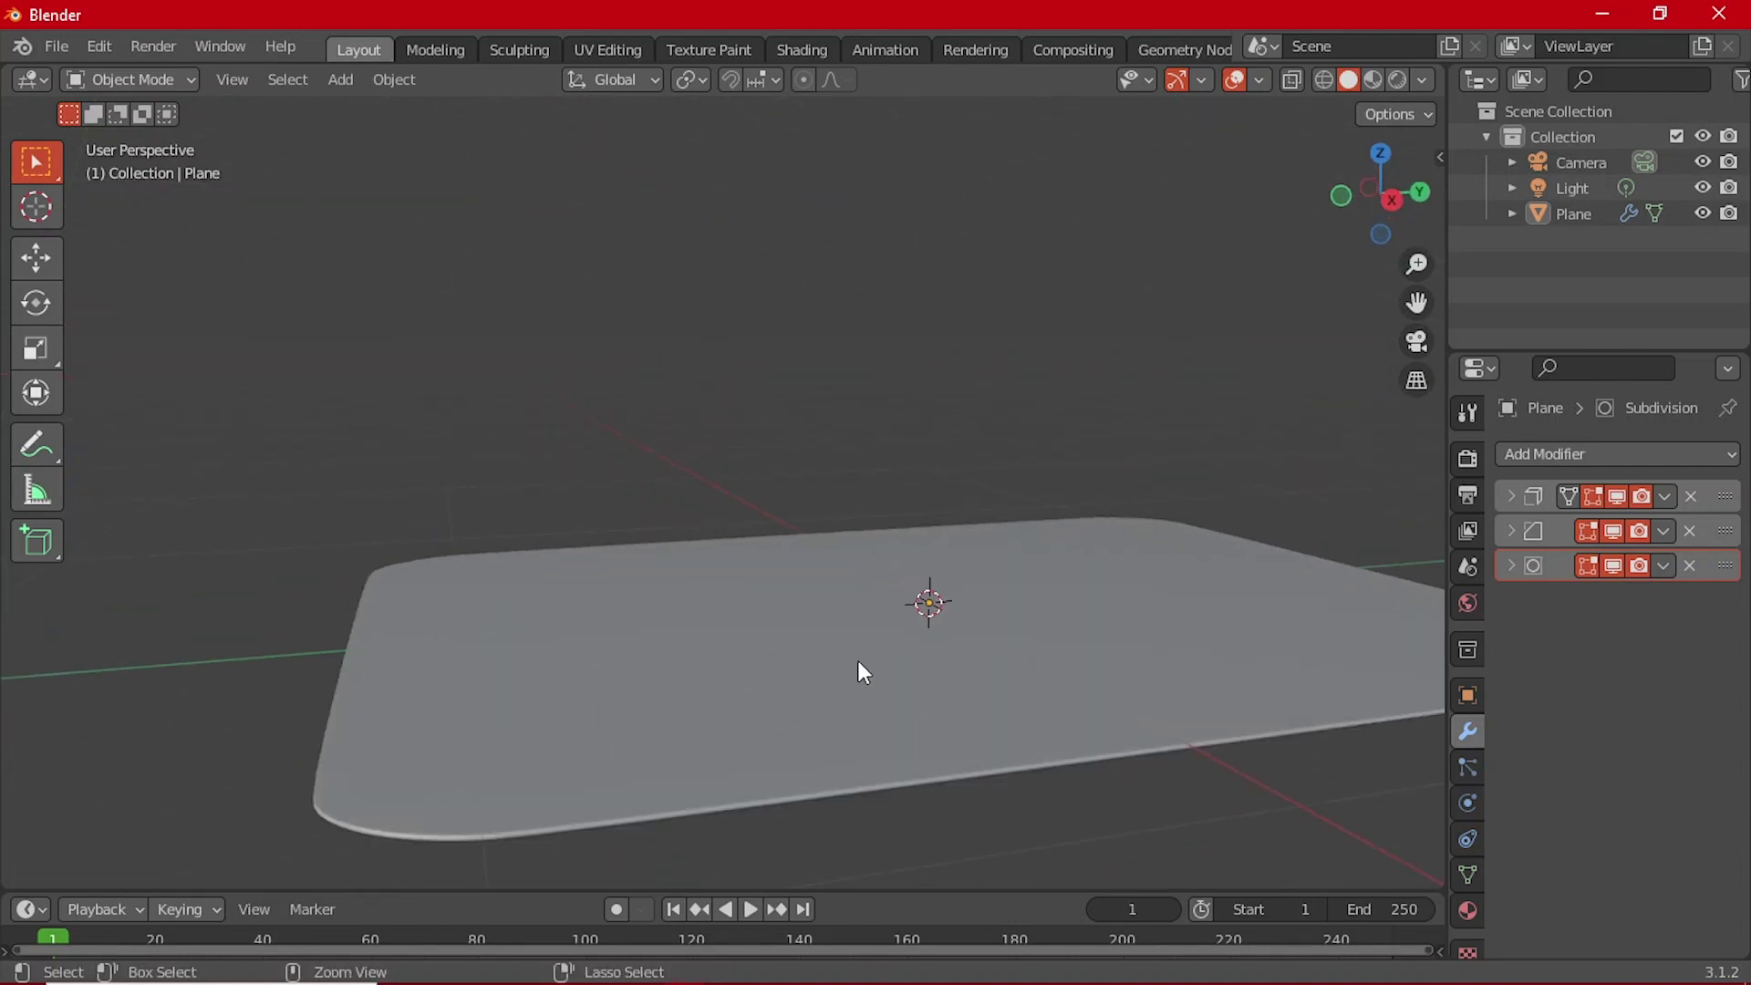
key(ctrl+s)
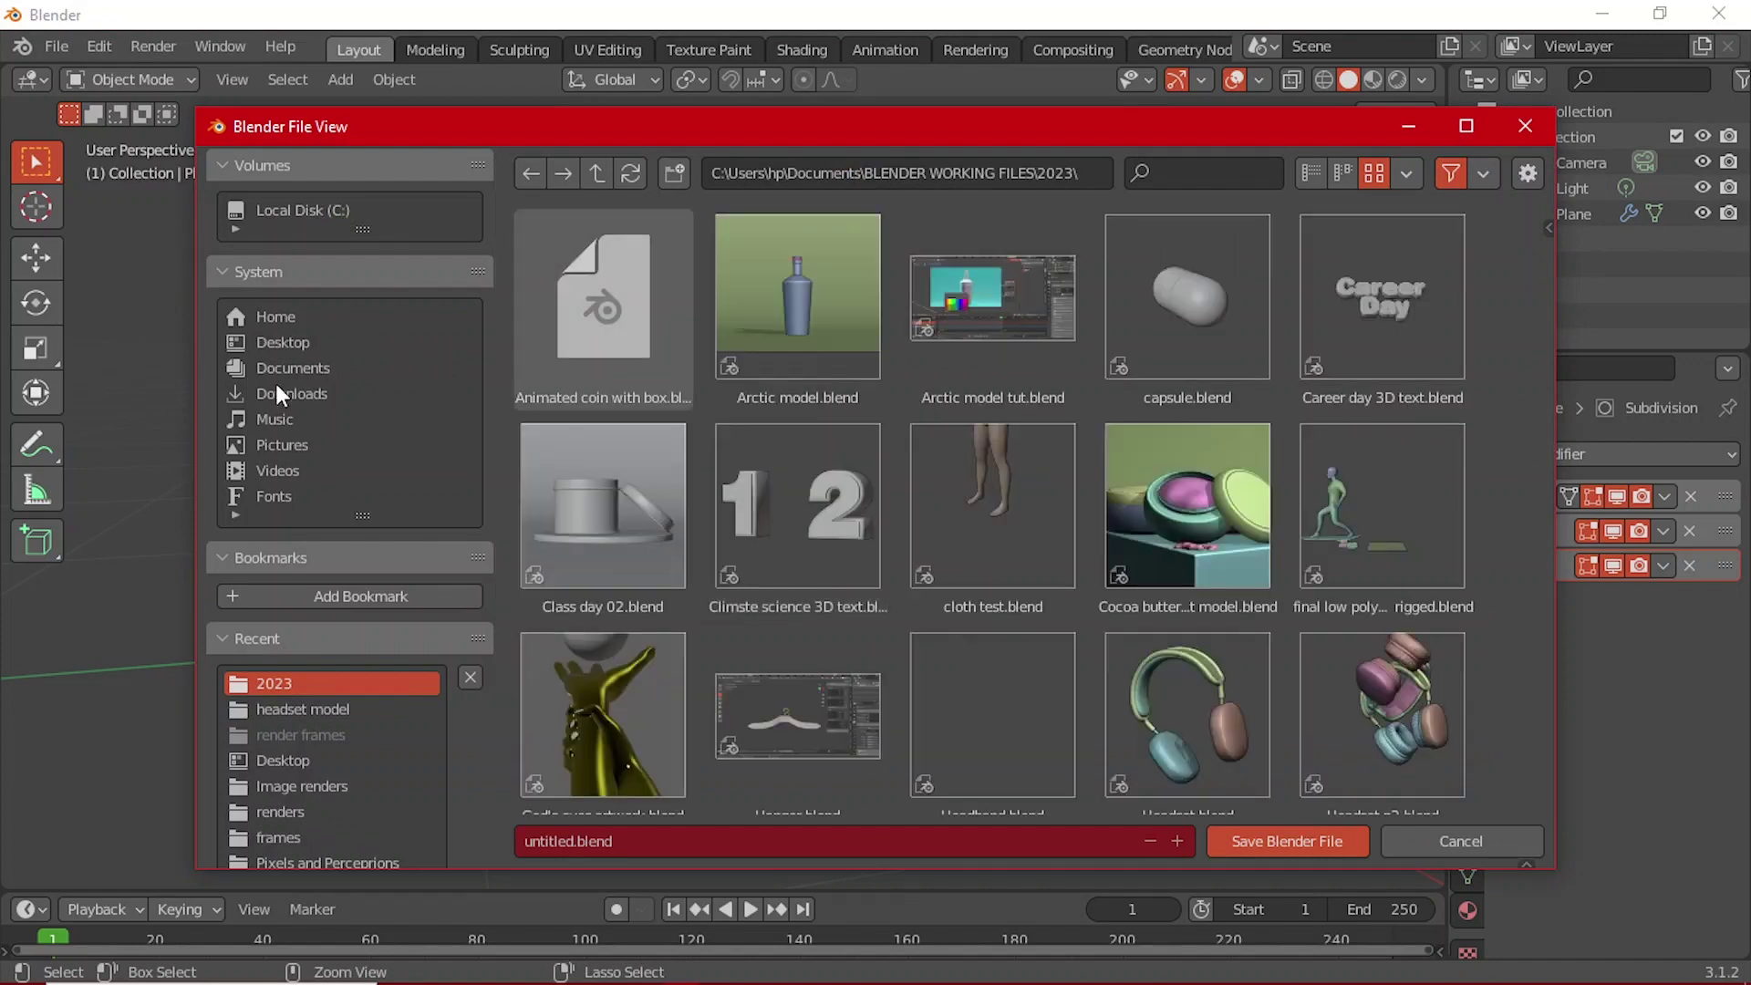
Step: Browse to Documents\BLENDER WORKING FILES\2023
click(303, 369)
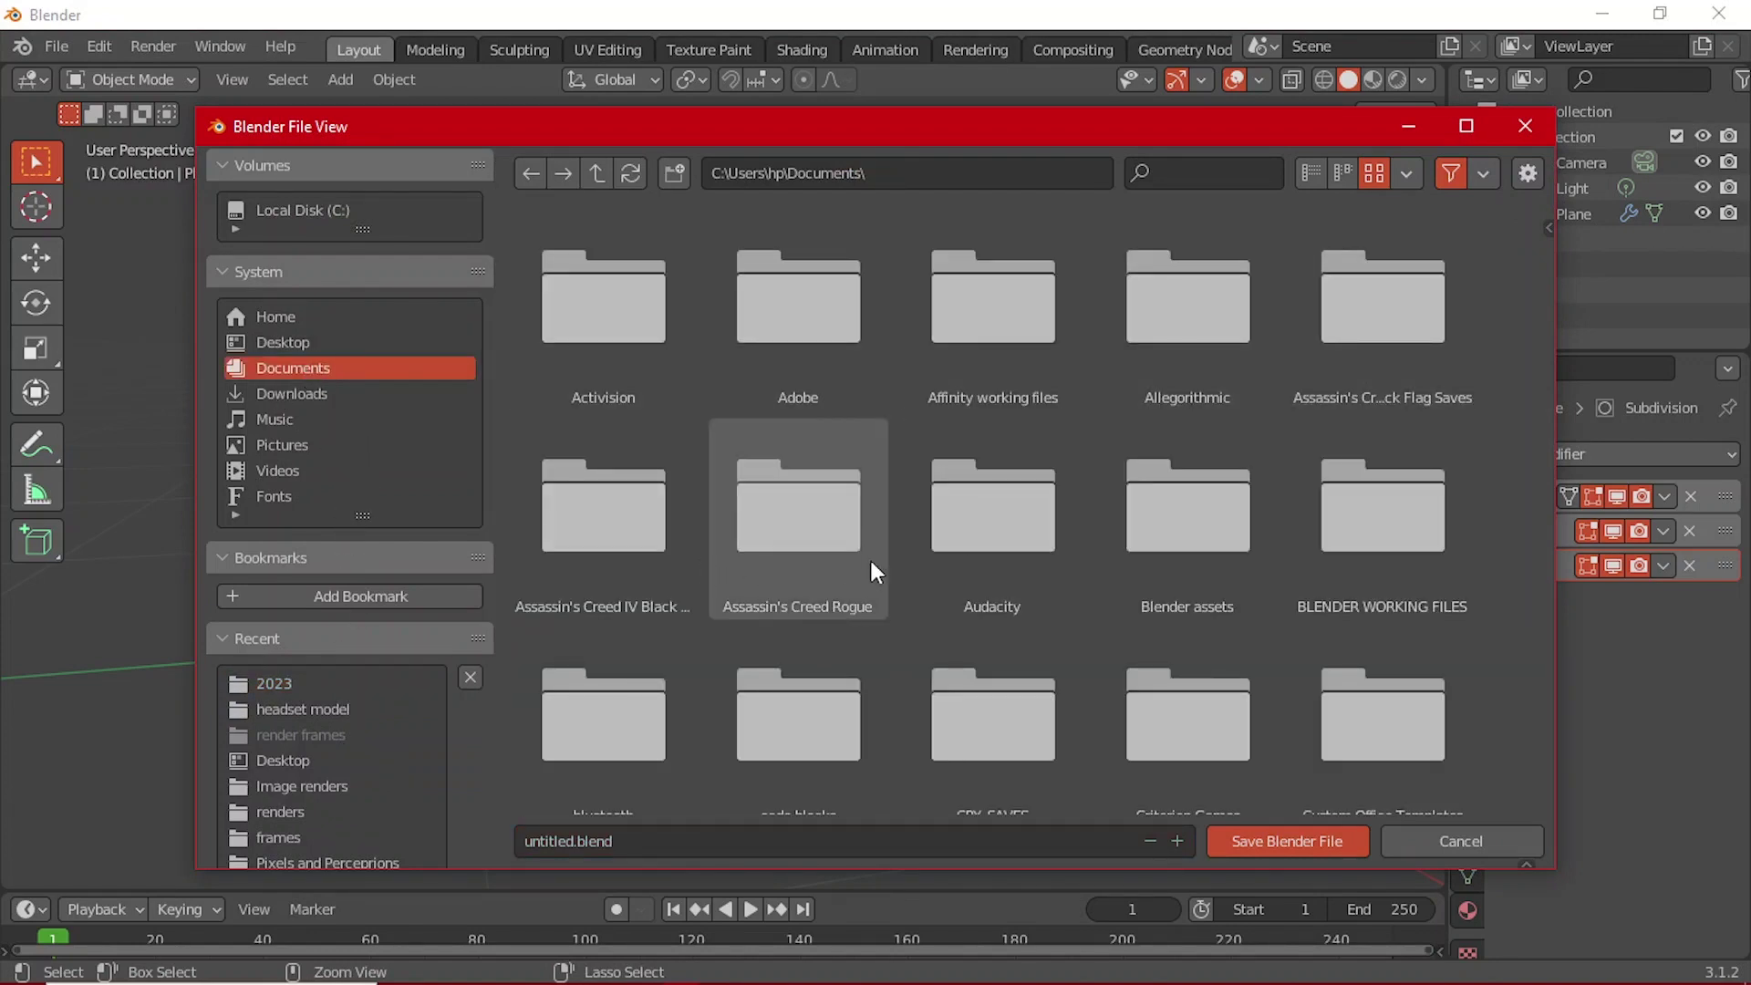
scroll(1094, 547, down, 1)
double_click(1375, 506)
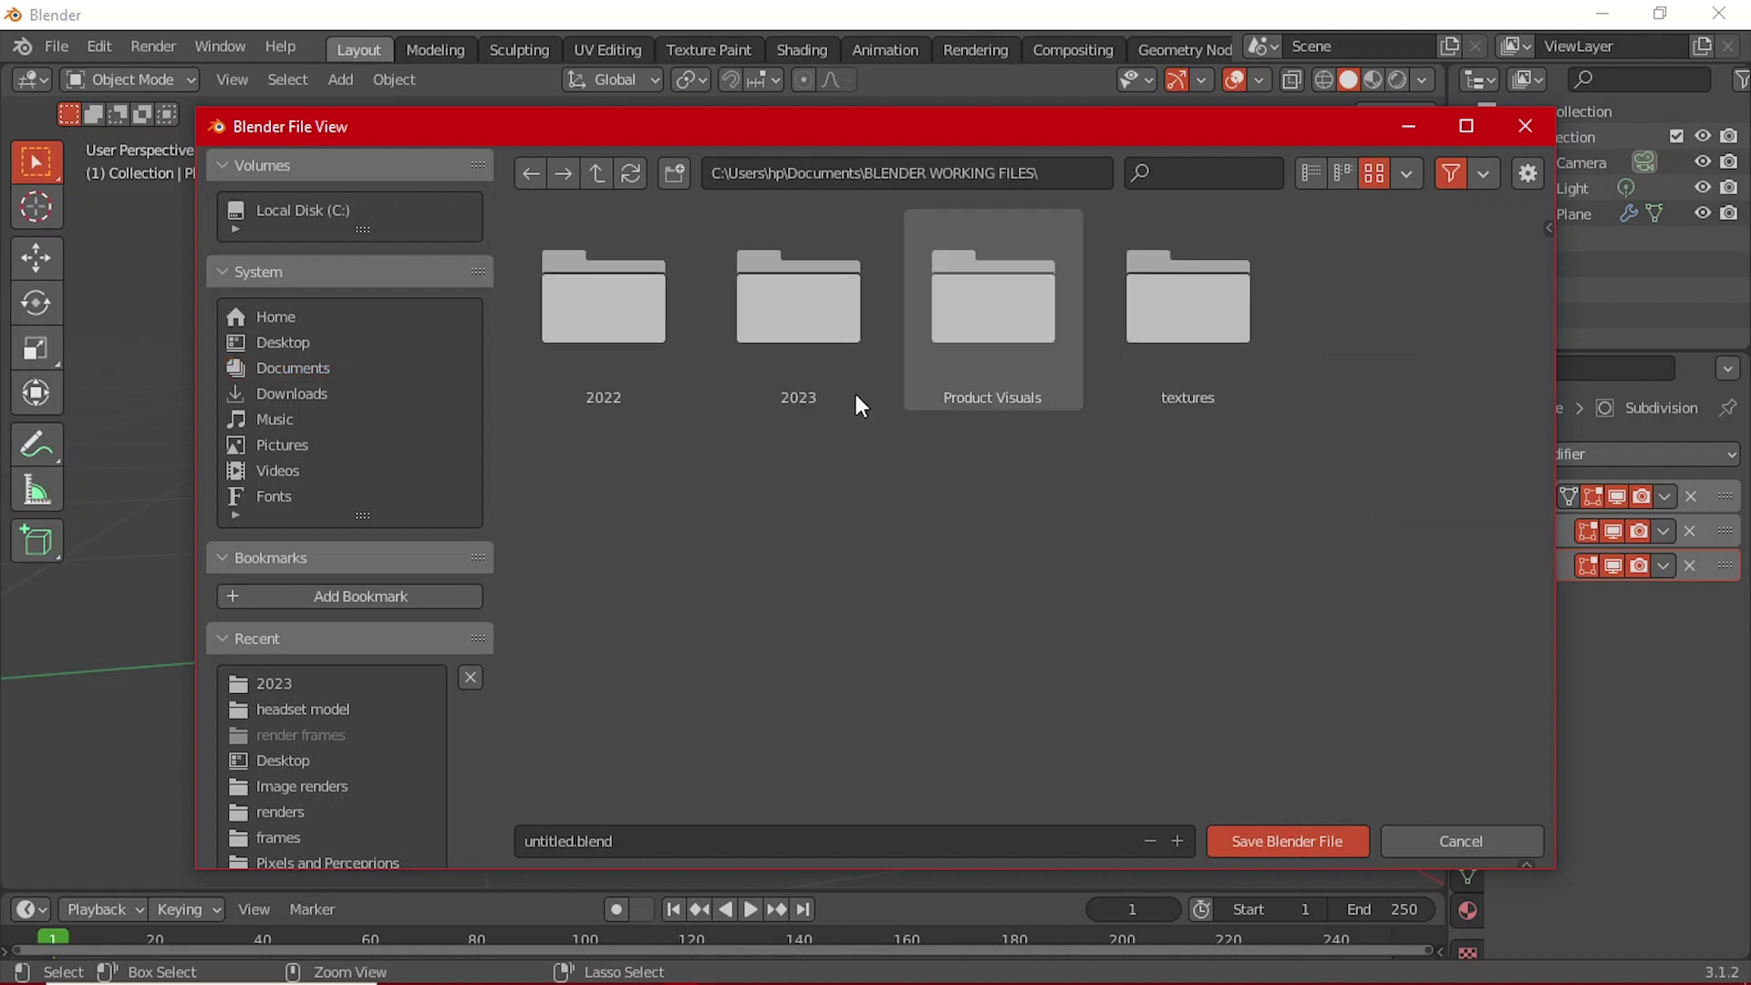
double_click(762, 353)
Step: Name the file 'Animated business cards.blend' and save it
click(556, 841)
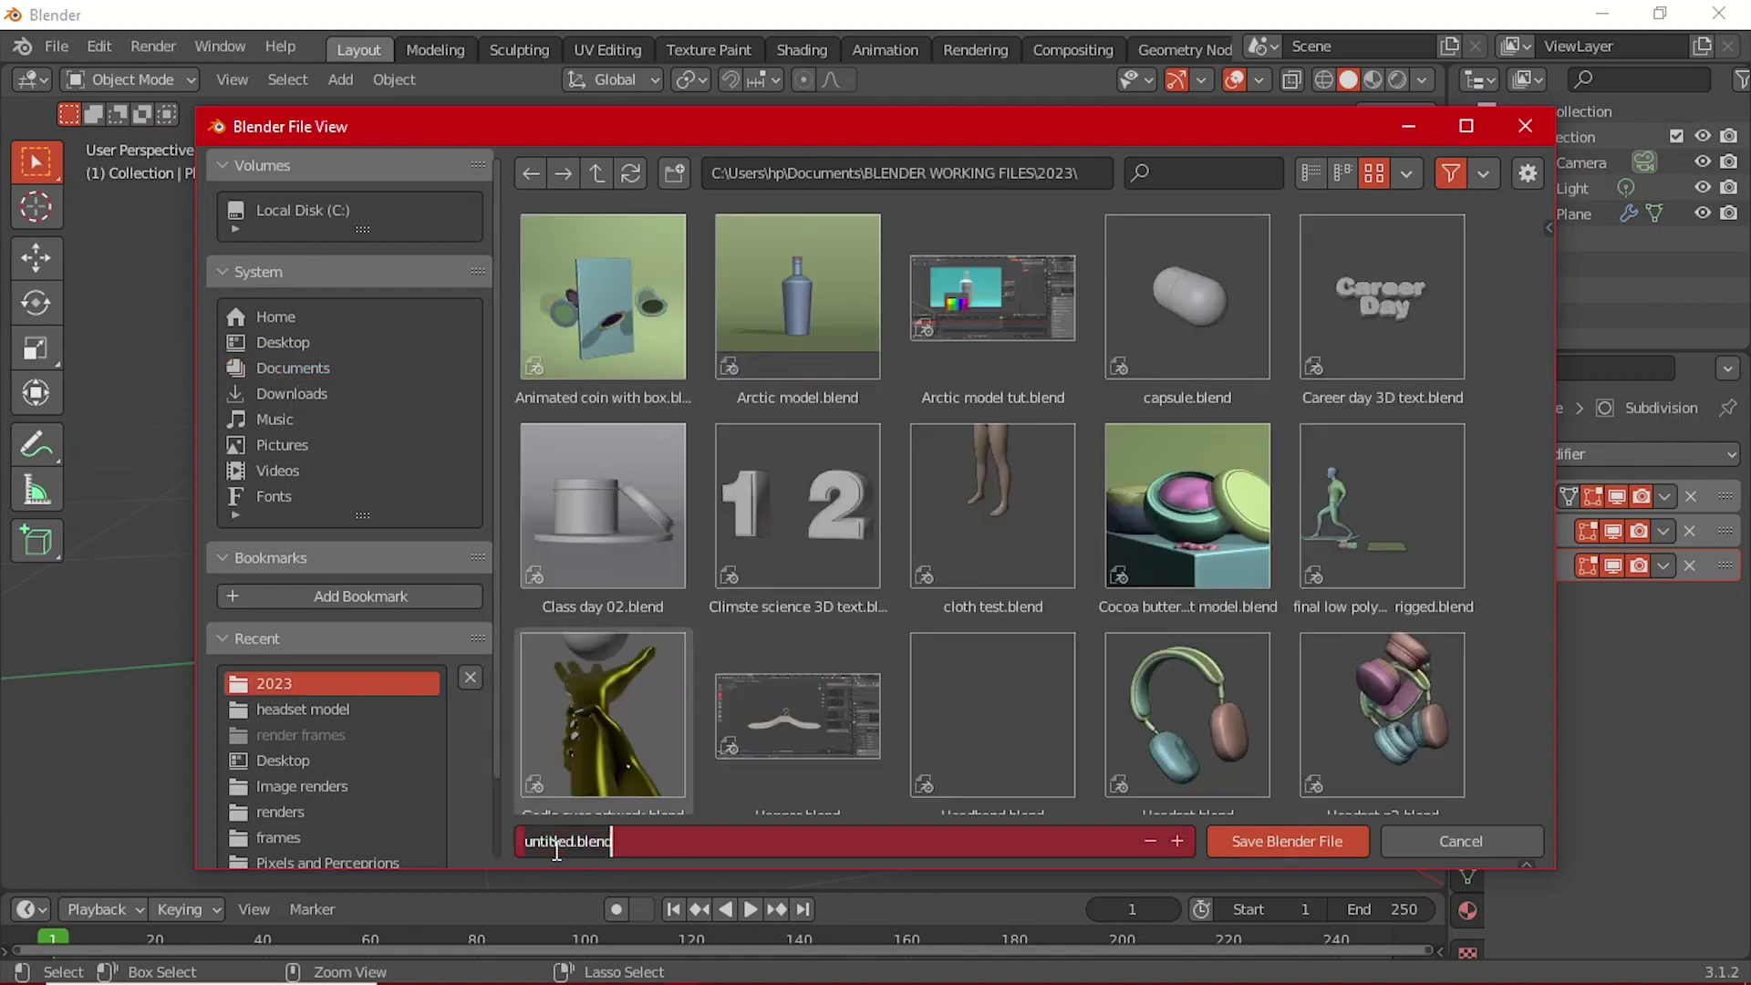
click(554, 841)
key(ctrl+BackSpace)
text(Ar)
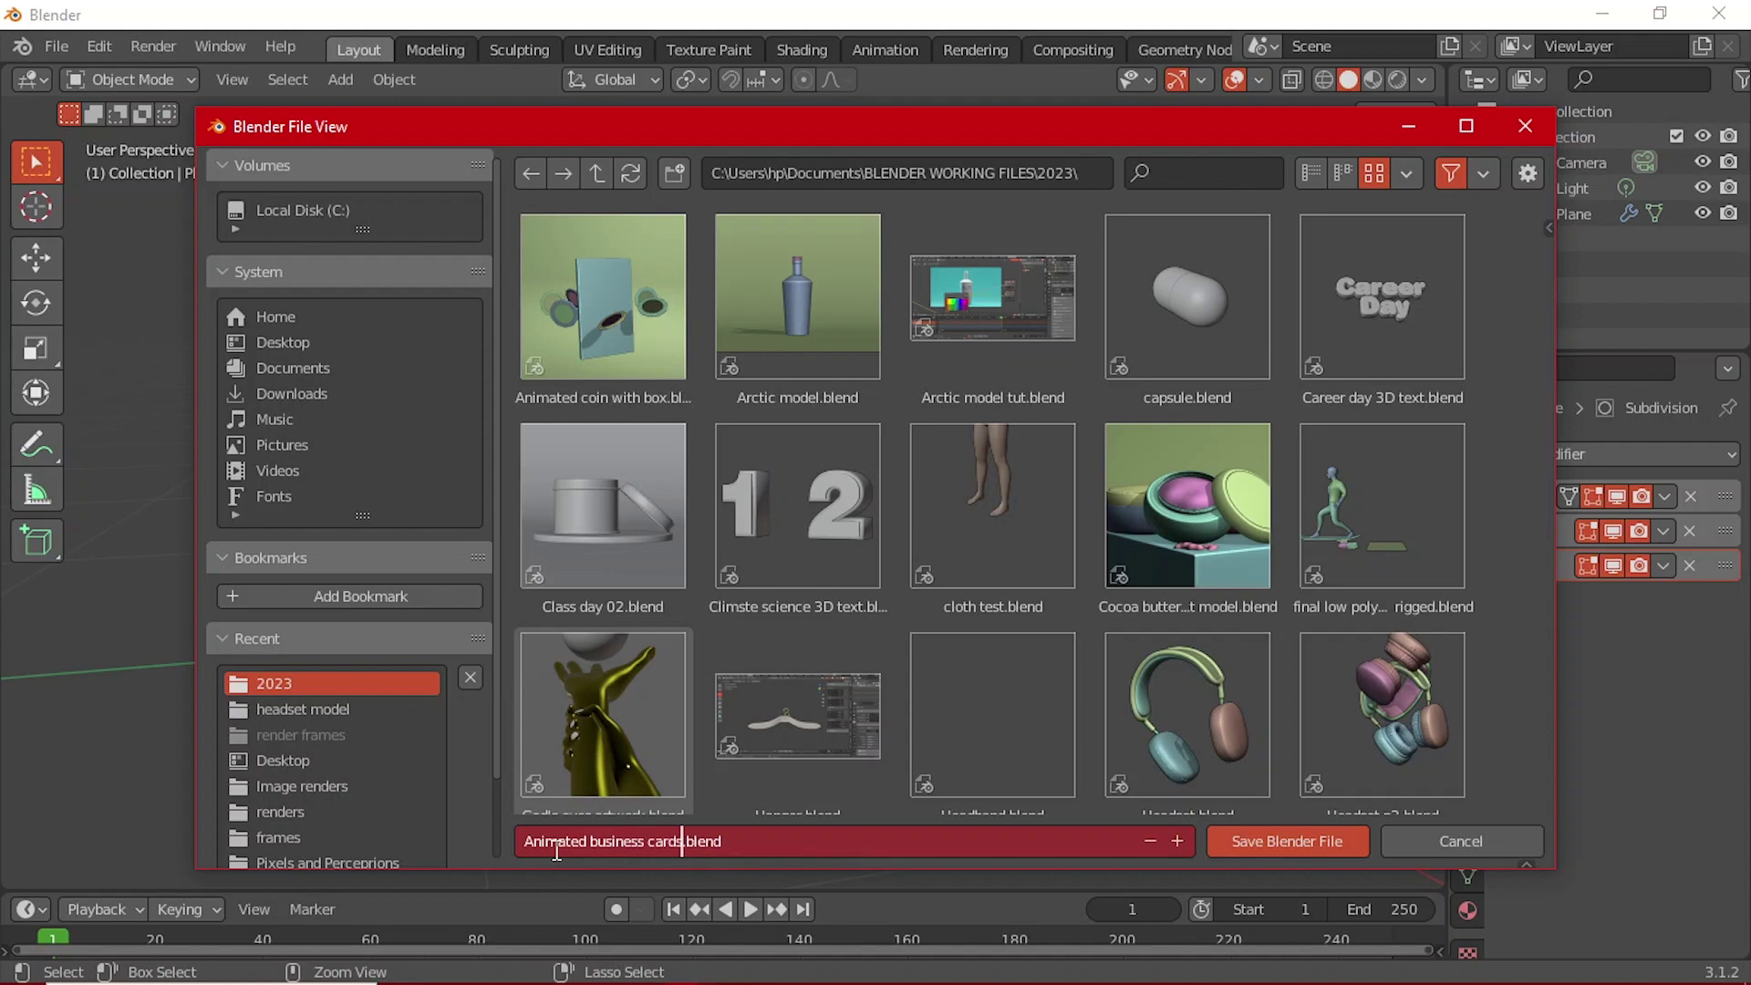
click(1348, 843)
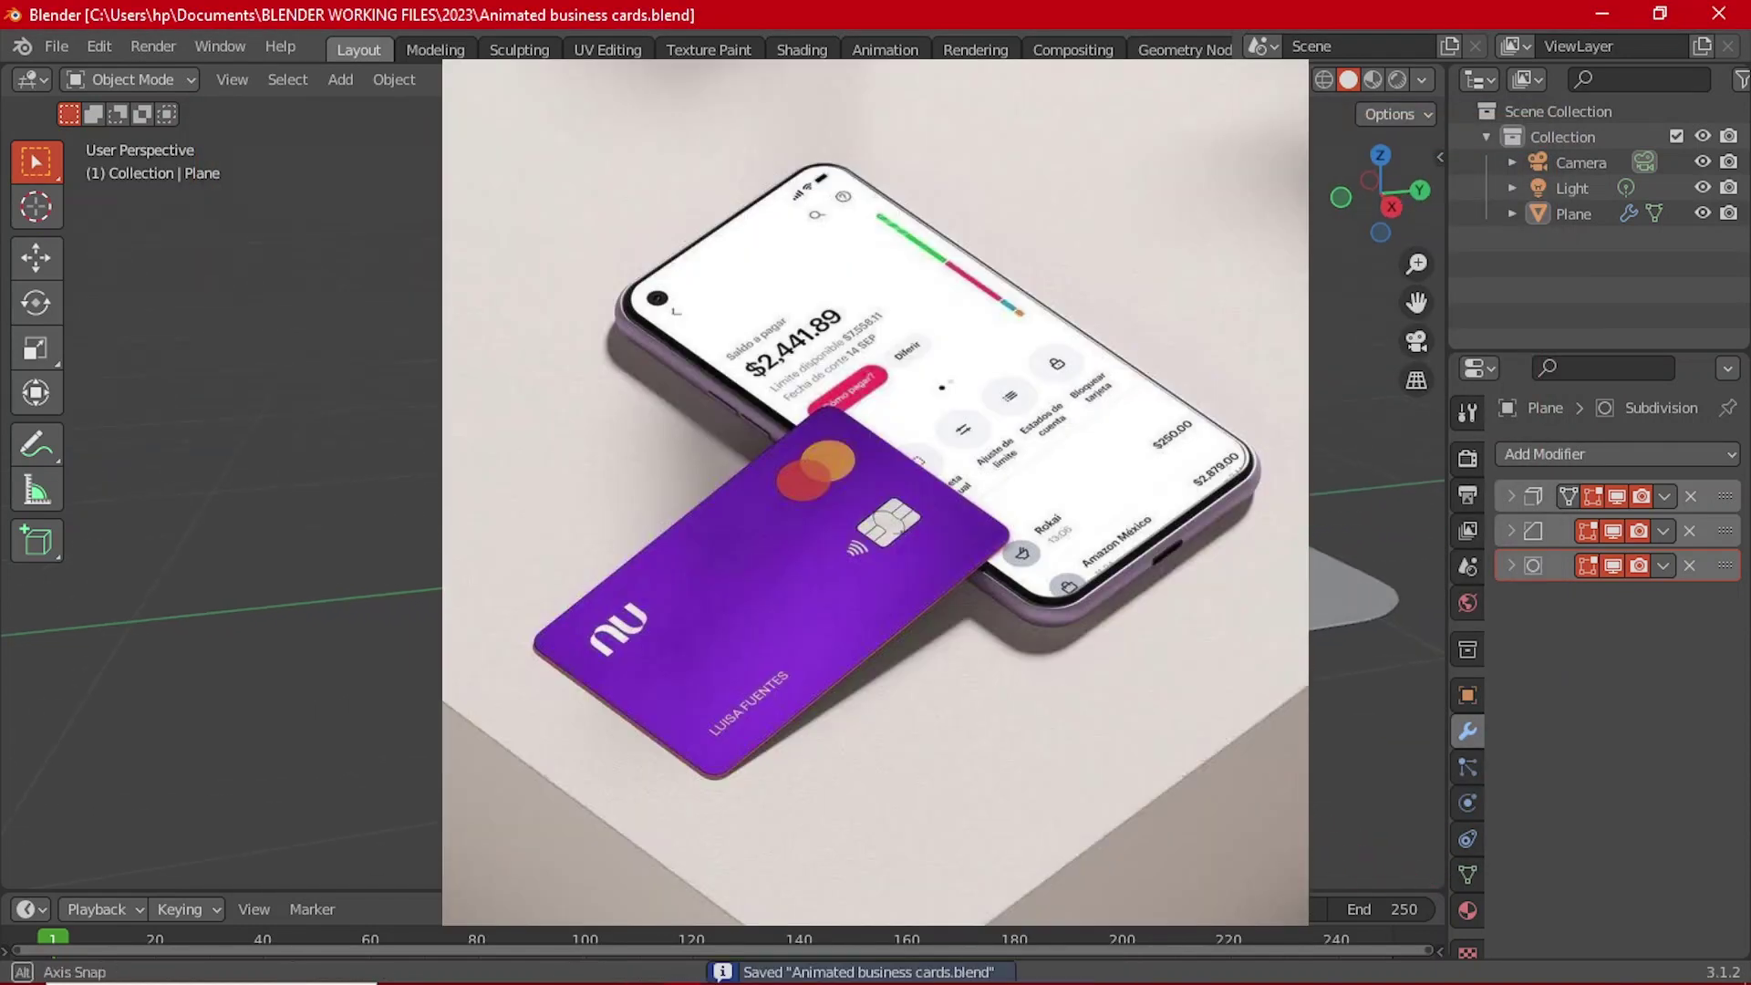
click(1080, 507)
middle_drag(1080, 507, 1141, 607)
click(1141, 607)
scroll(971, 423, down, 3)
middle_drag(970, 423, 875, 418)
middle_drag(800, 507, 942, 516)
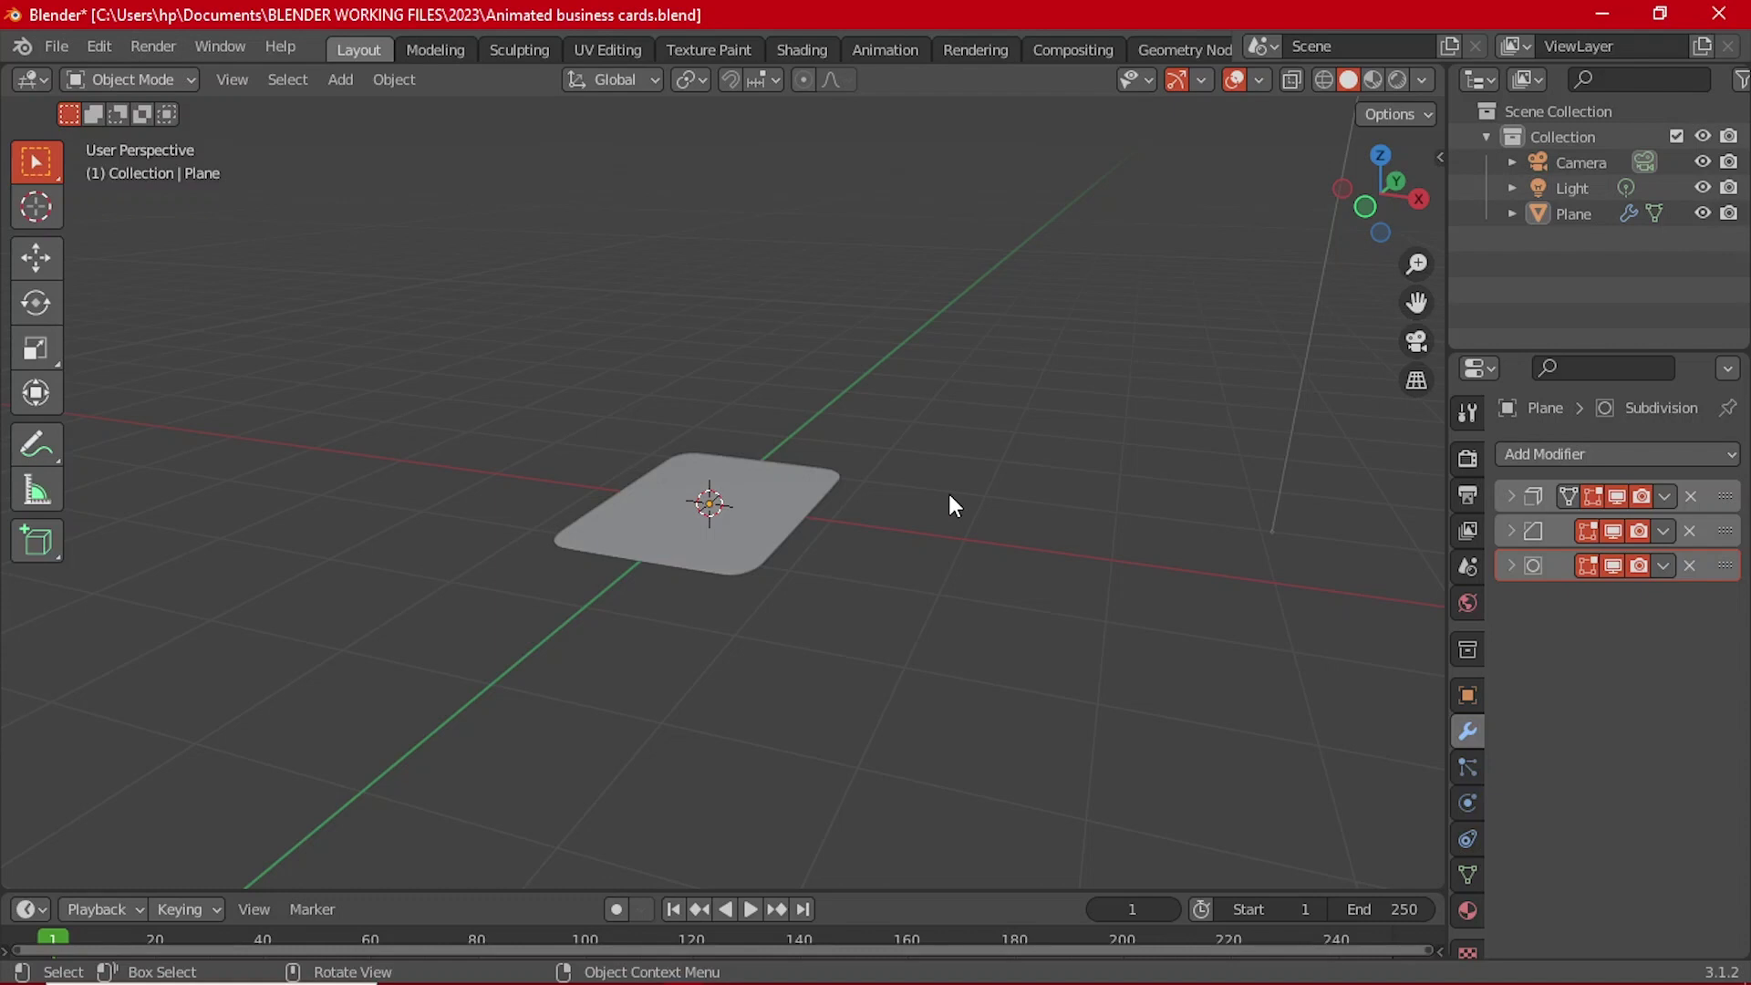
scroll(965, 543, up, 3)
middle_drag(950, 551, 874, 561)
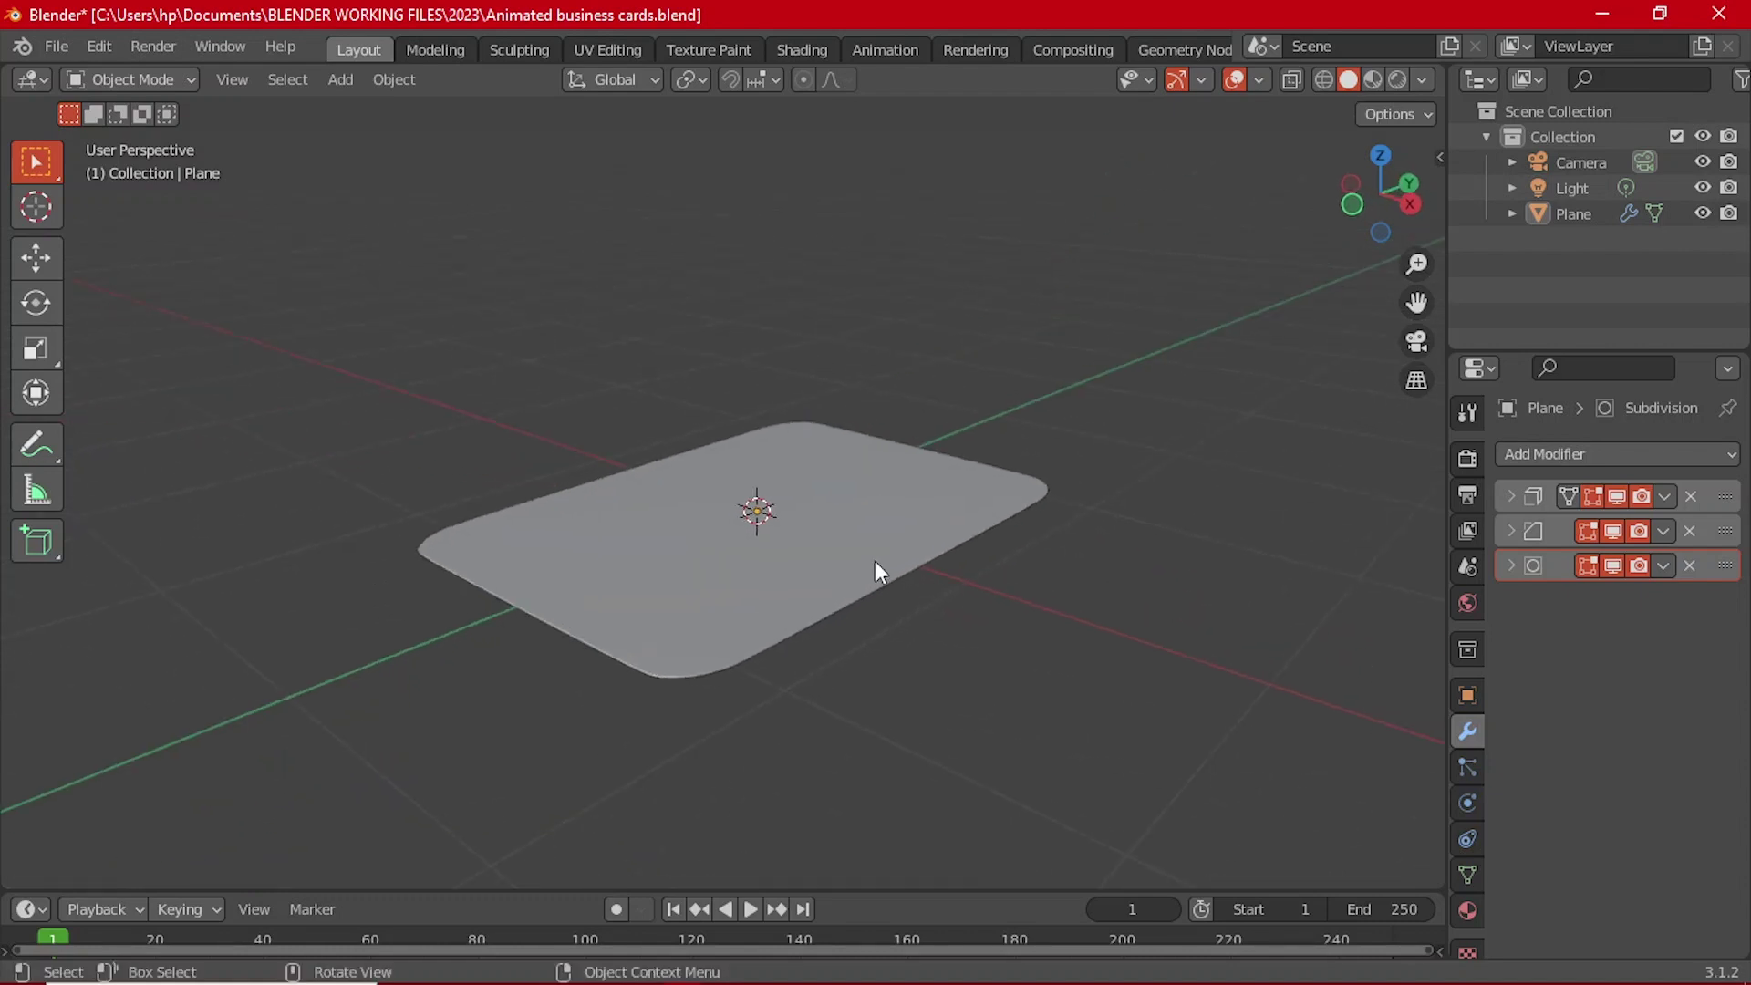
middle_drag(816, 483, 725, 577)
scroll(737, 606, up, 2)
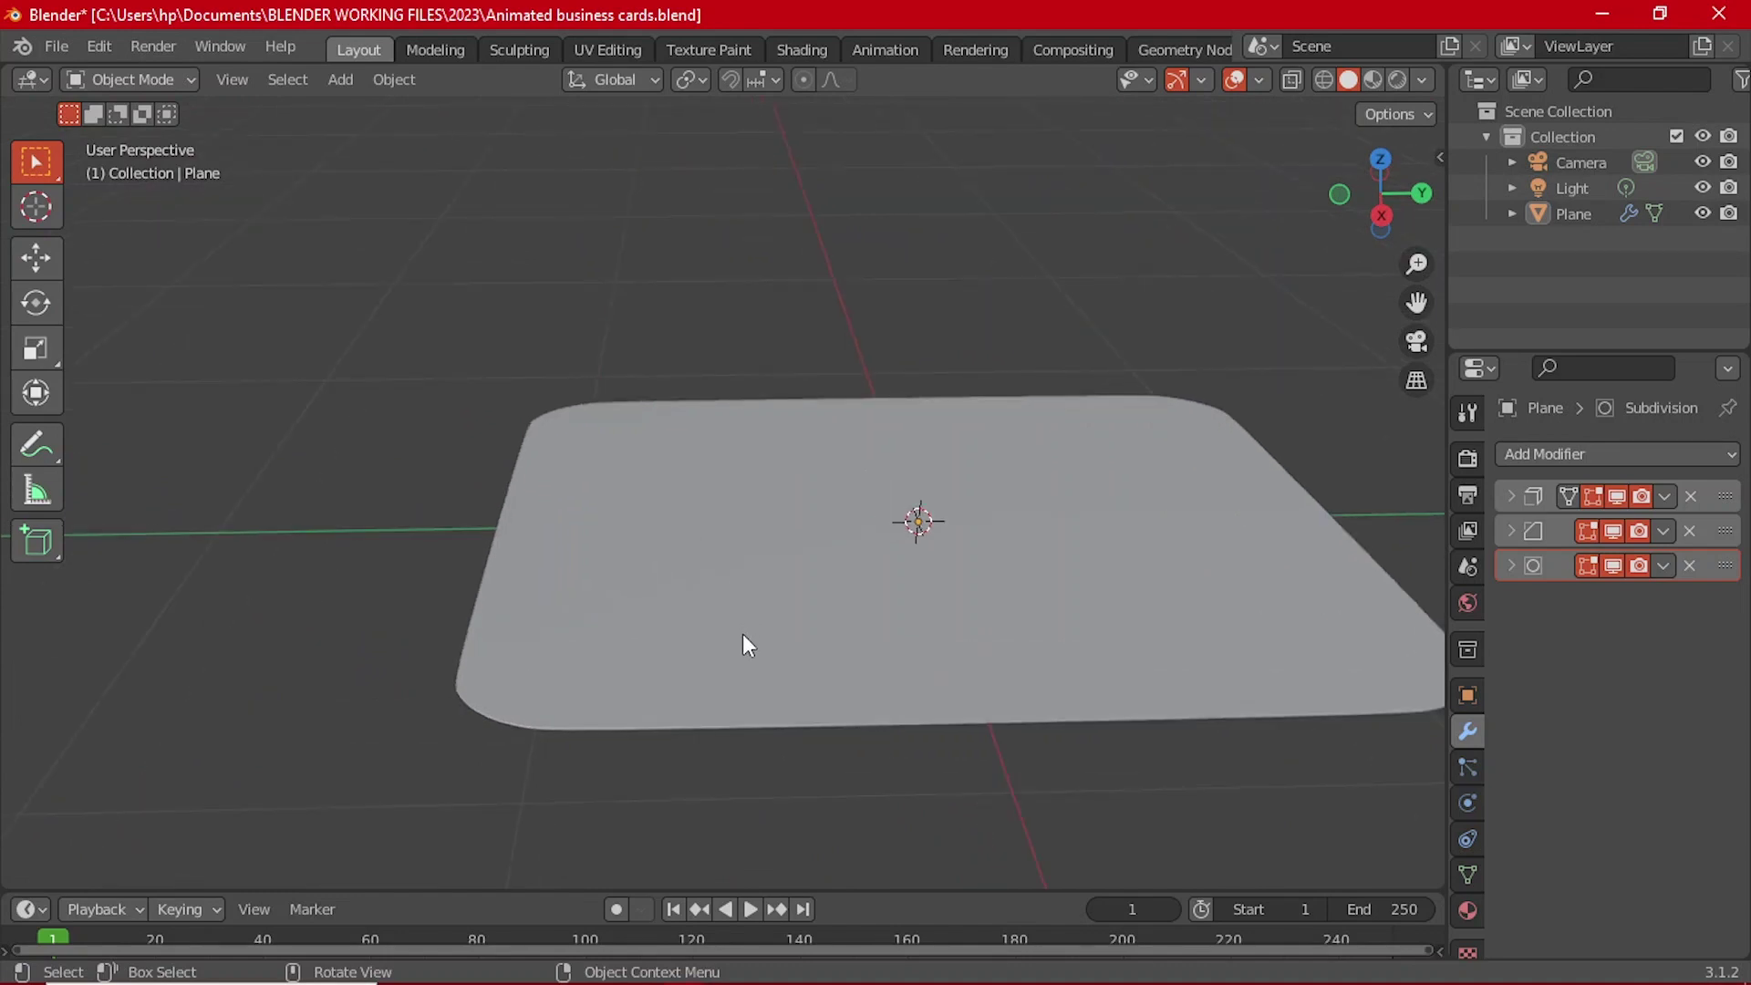
click(1060, 589)
scroll(908, 364, down, 2)
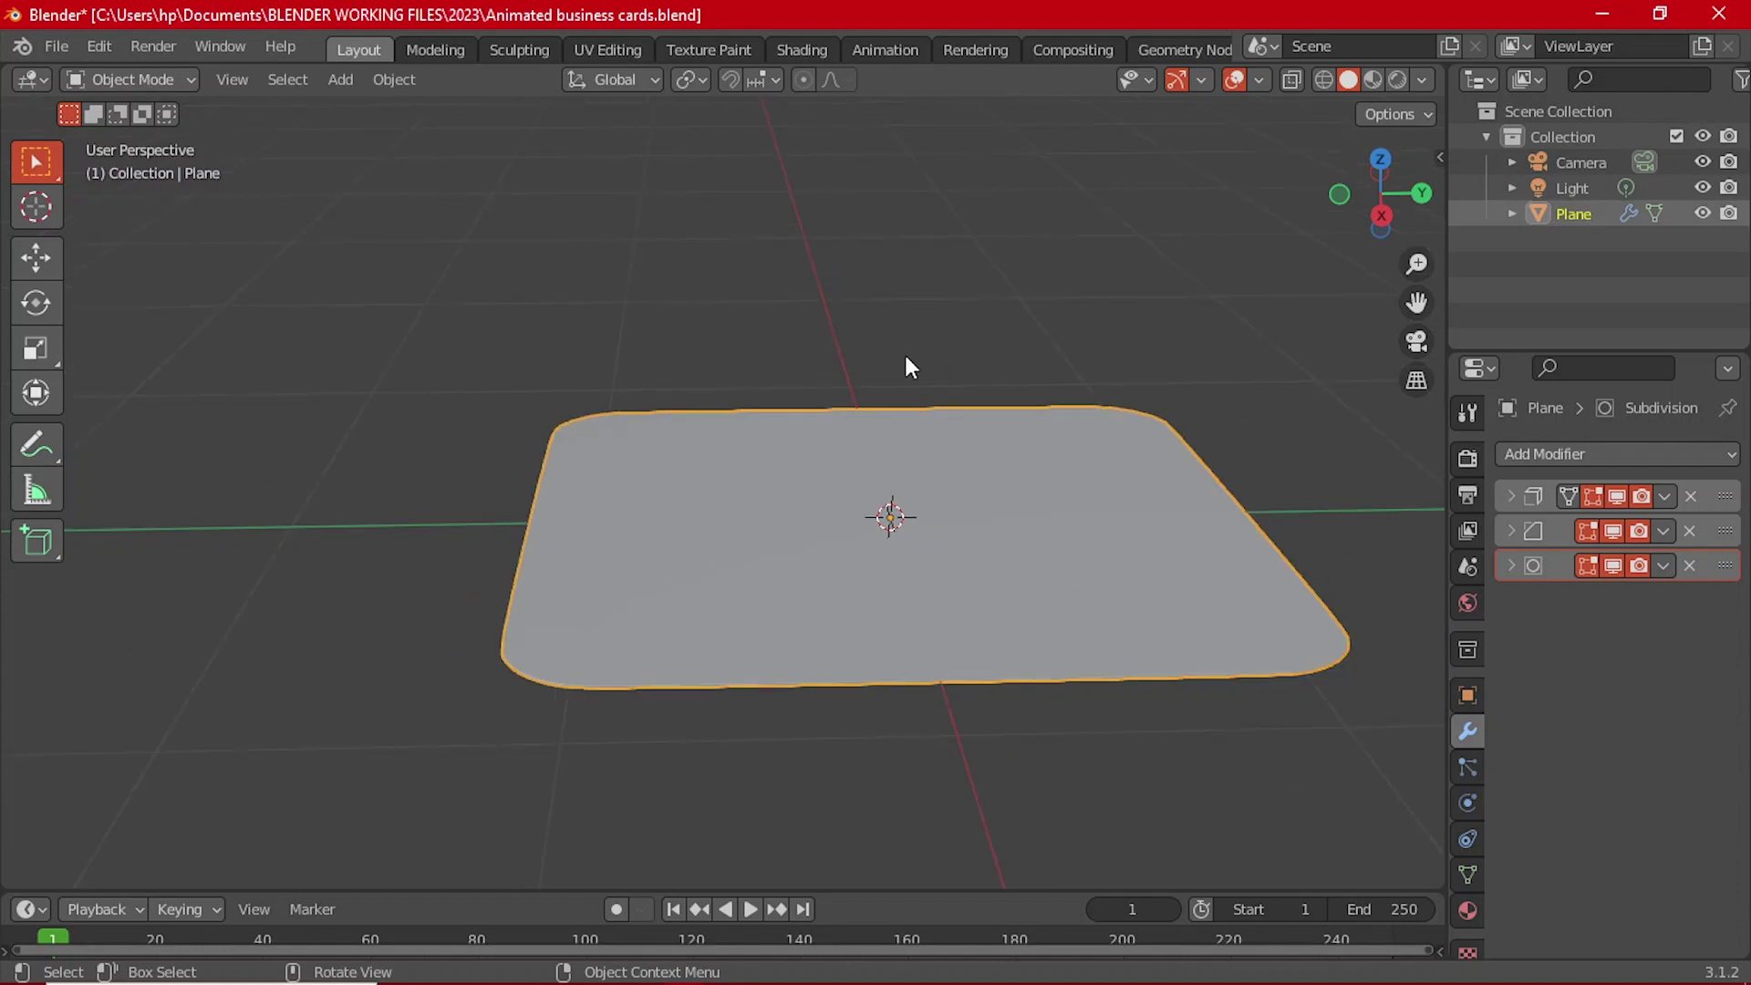
middle_drag(908, 363, 892, 419)
scroll(881, 474, down, 2)
middle_drag(872, 518, 1081, 584)
click(1018, 644)
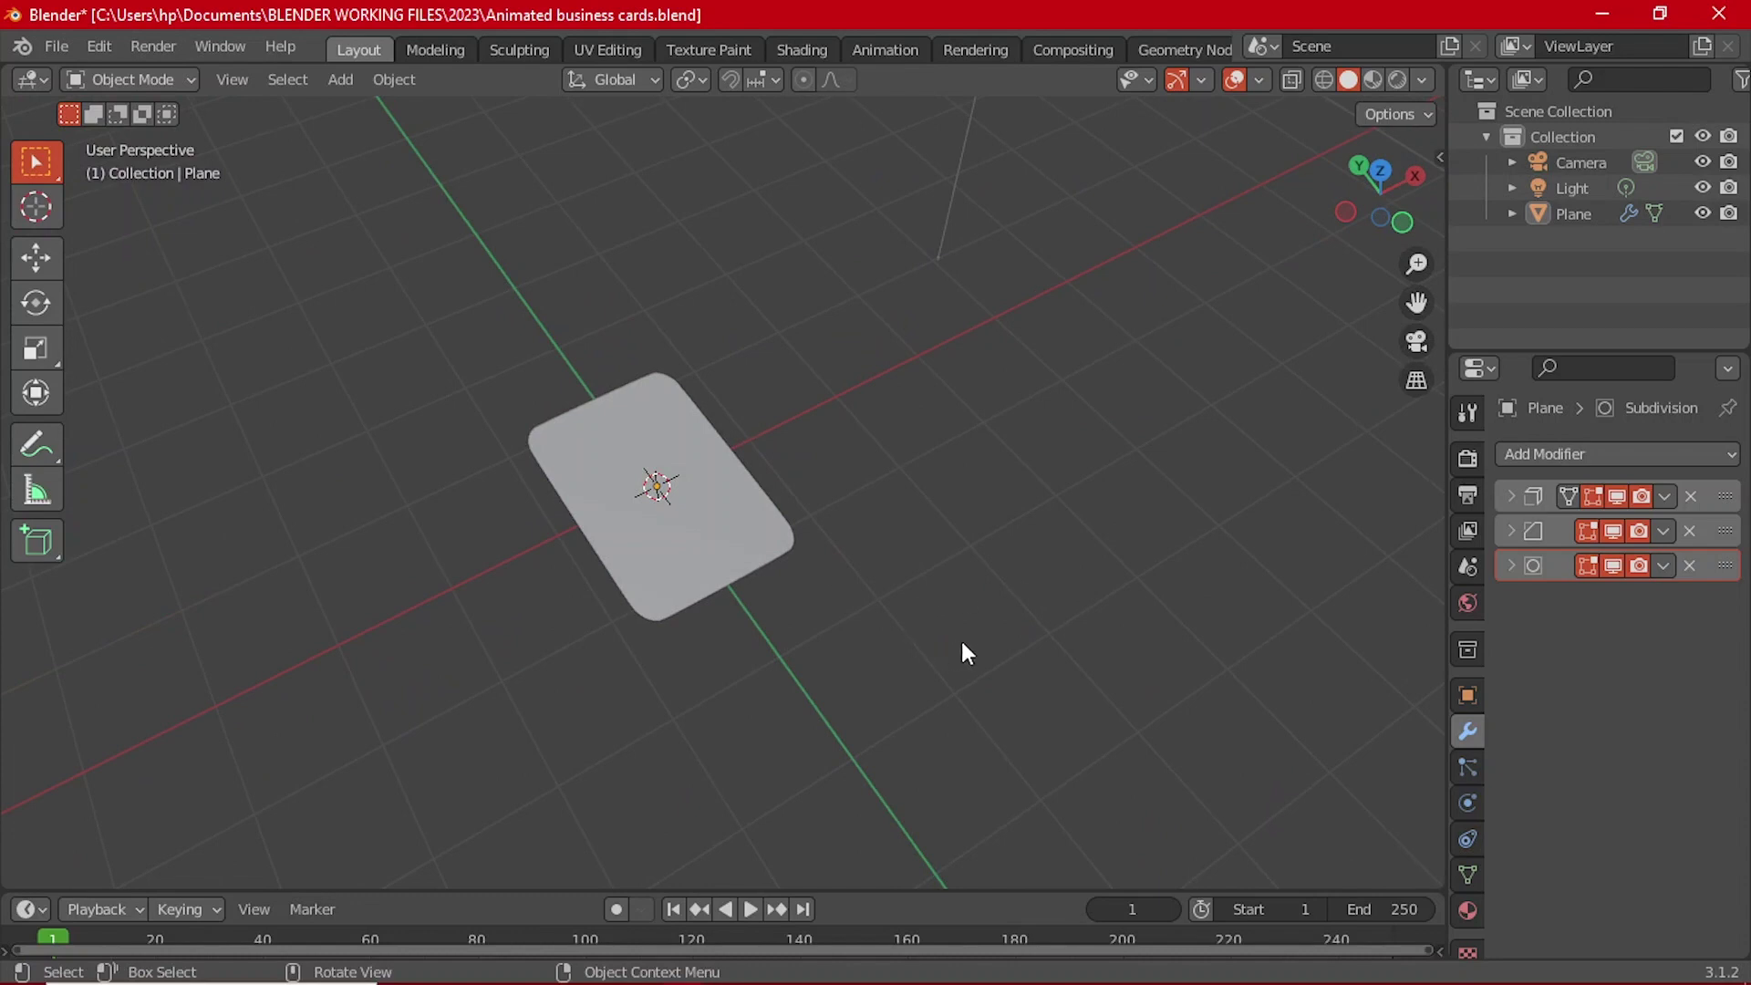
middle_drag(965, 632, 1005, 527)
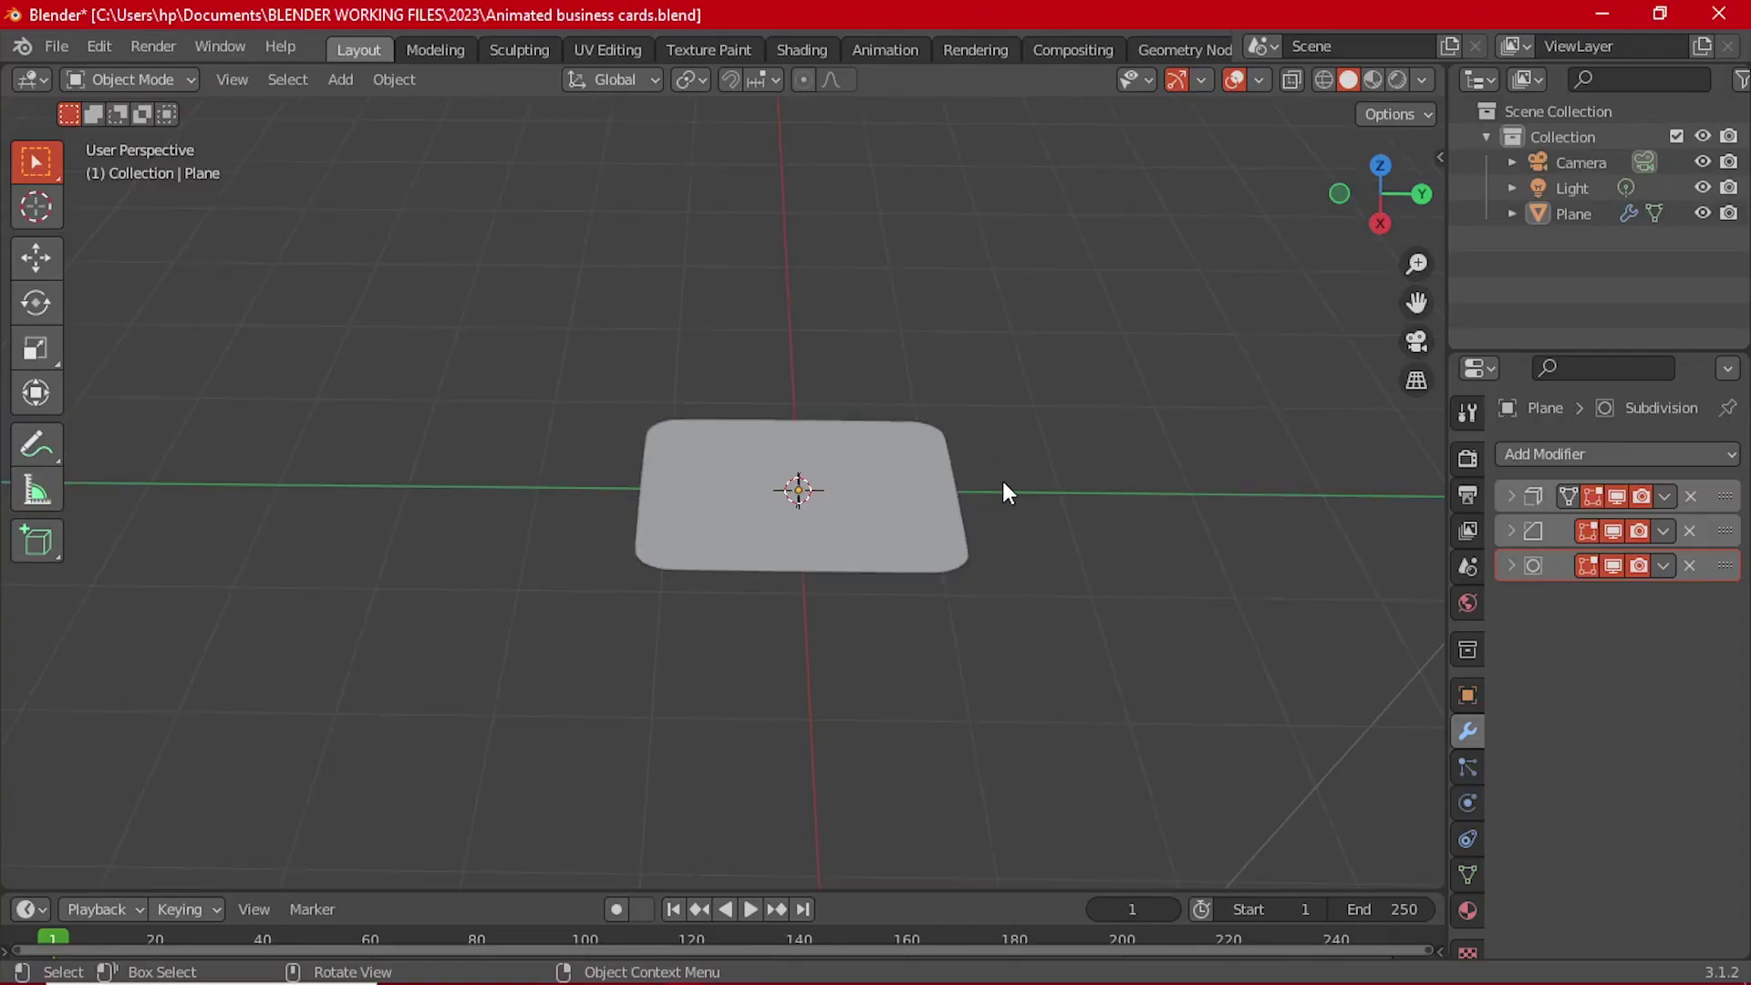
scroll(876, 520, up, 4)
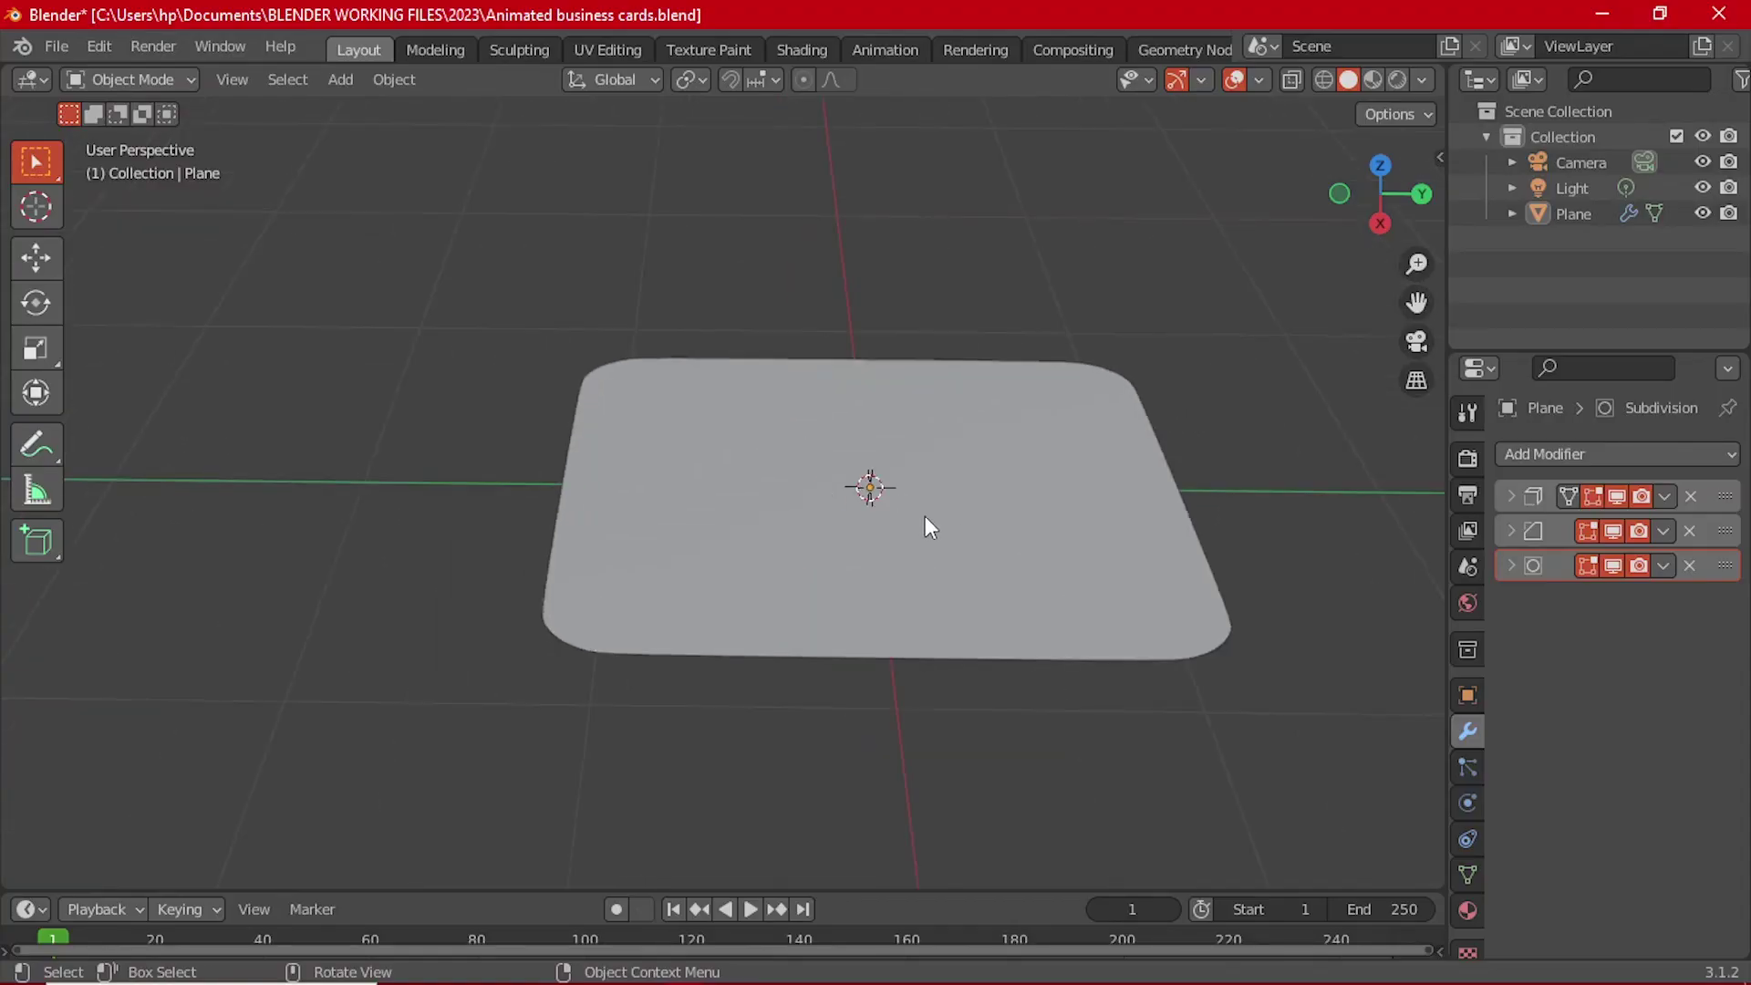
middle_drag(926, 520, 967, 461)
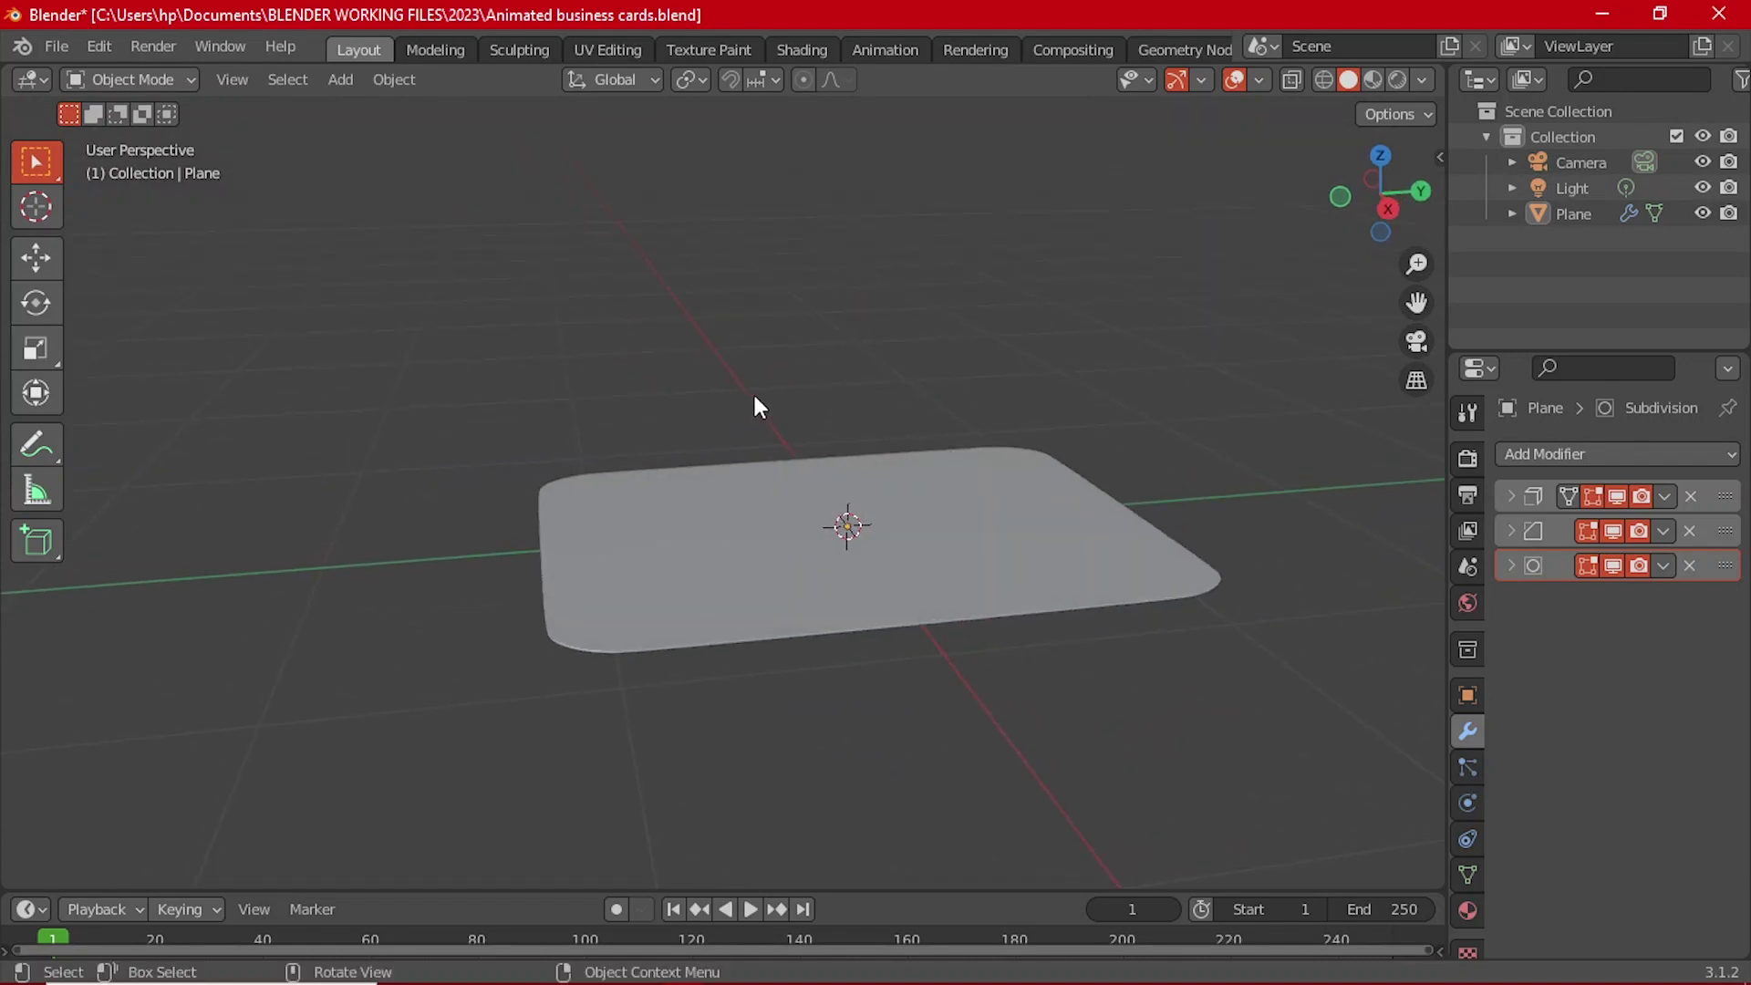
click(904, 523)
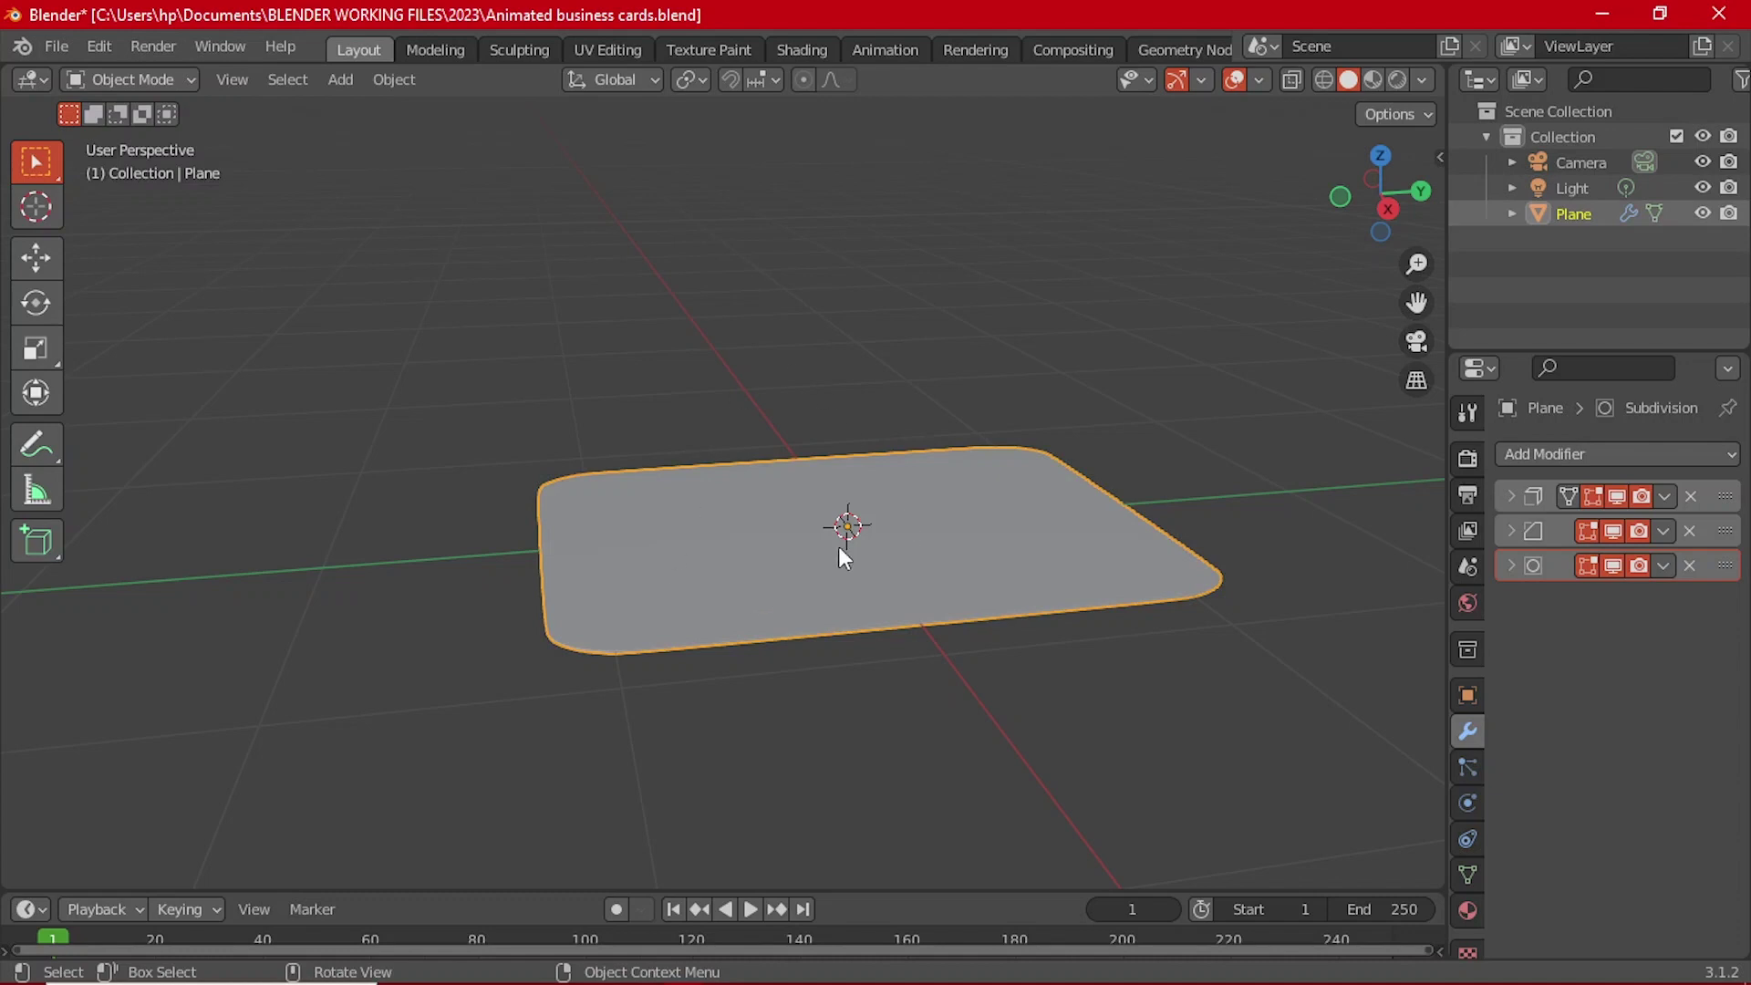
click(816, 343)
scroll(763, 666, up, 2)
scroll(935, 702, down, 2)
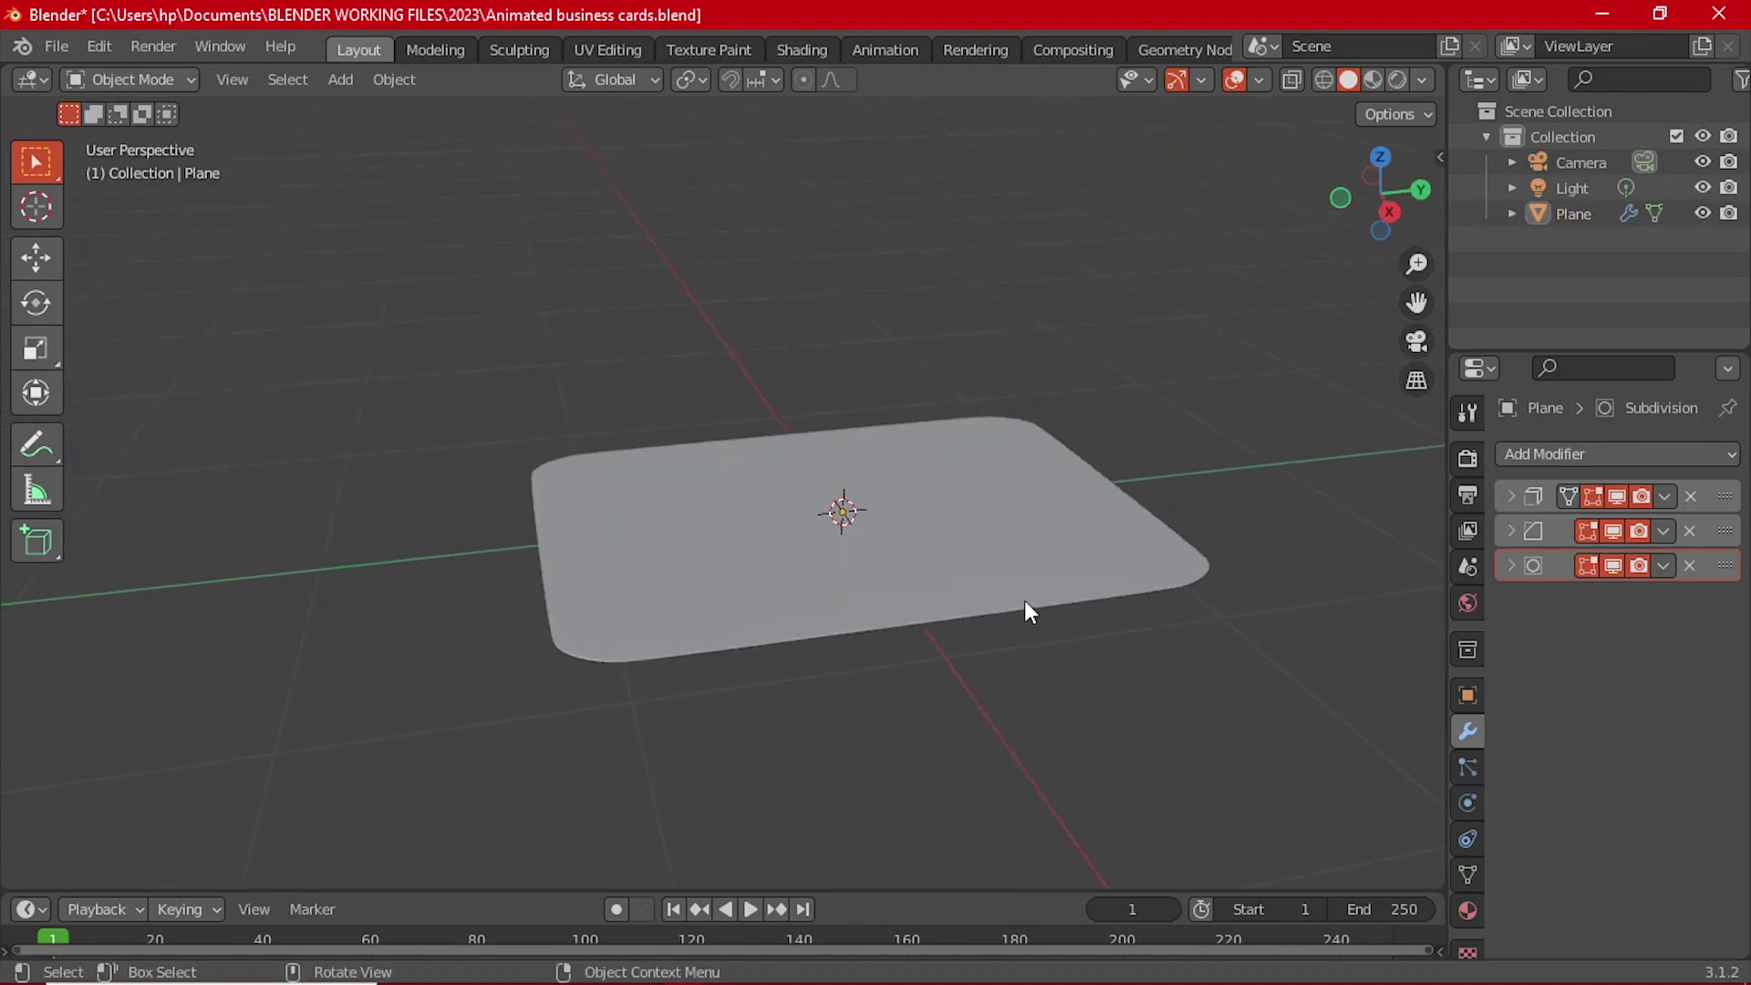
middle_drag(1025, 602, 967, 554)
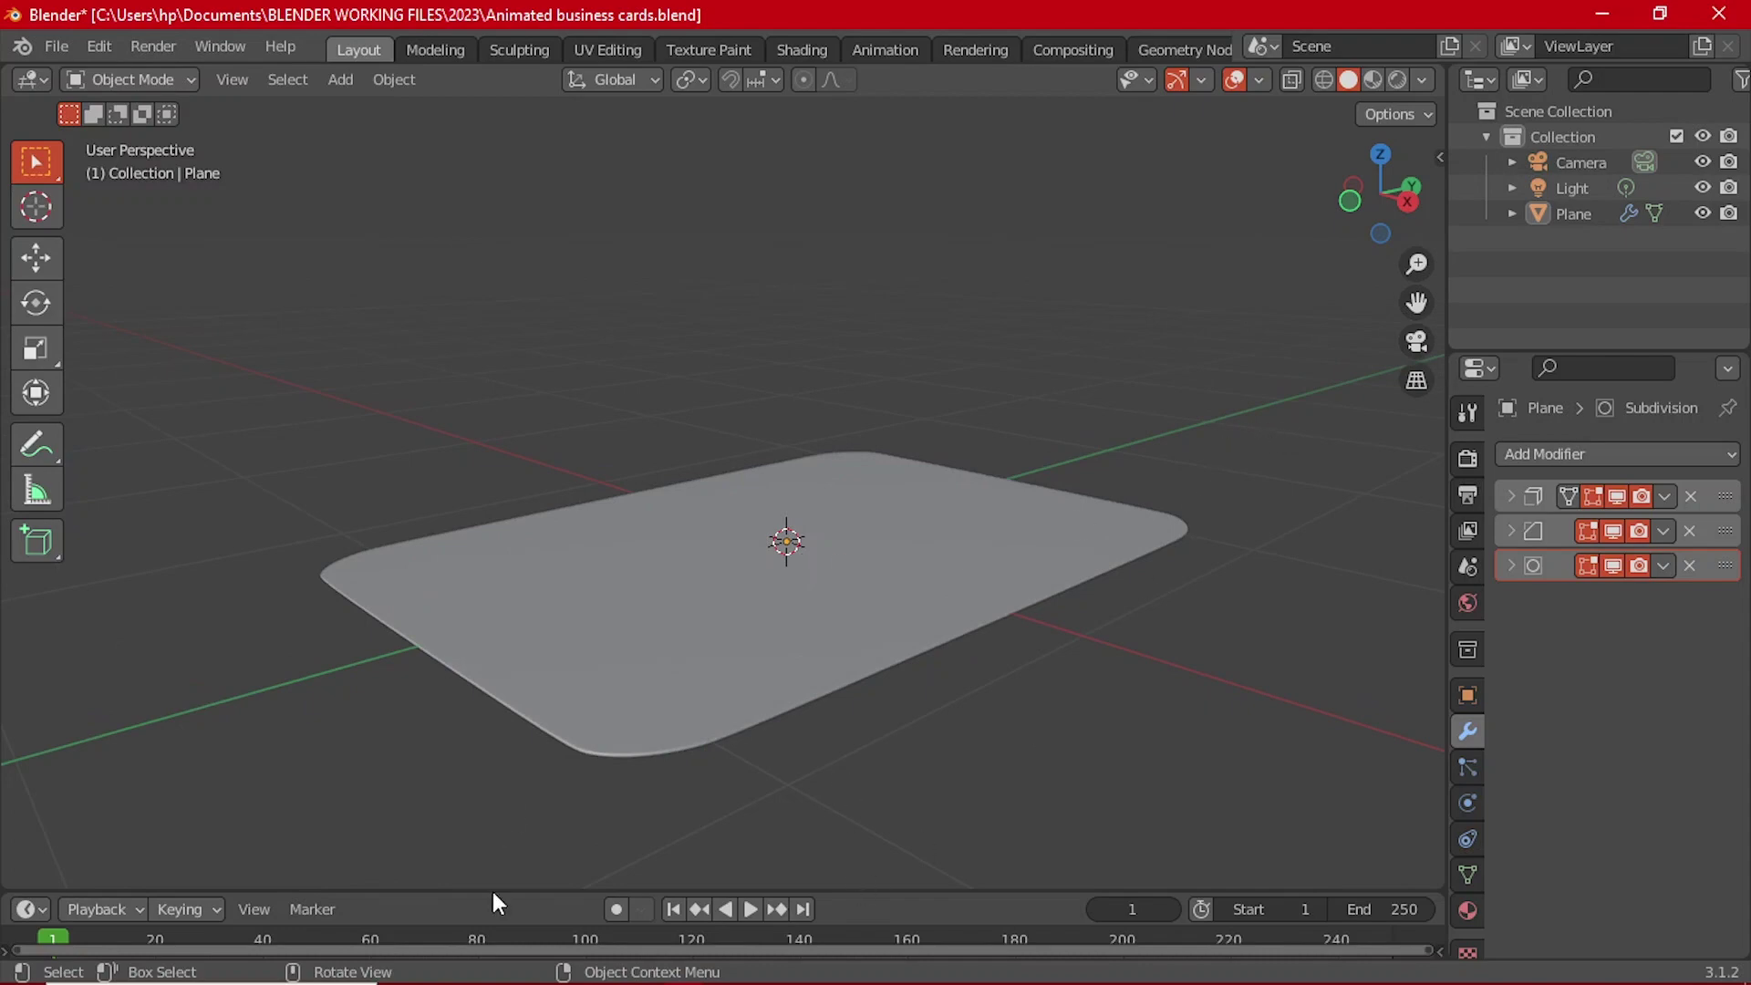
mouse_move(565, 964)
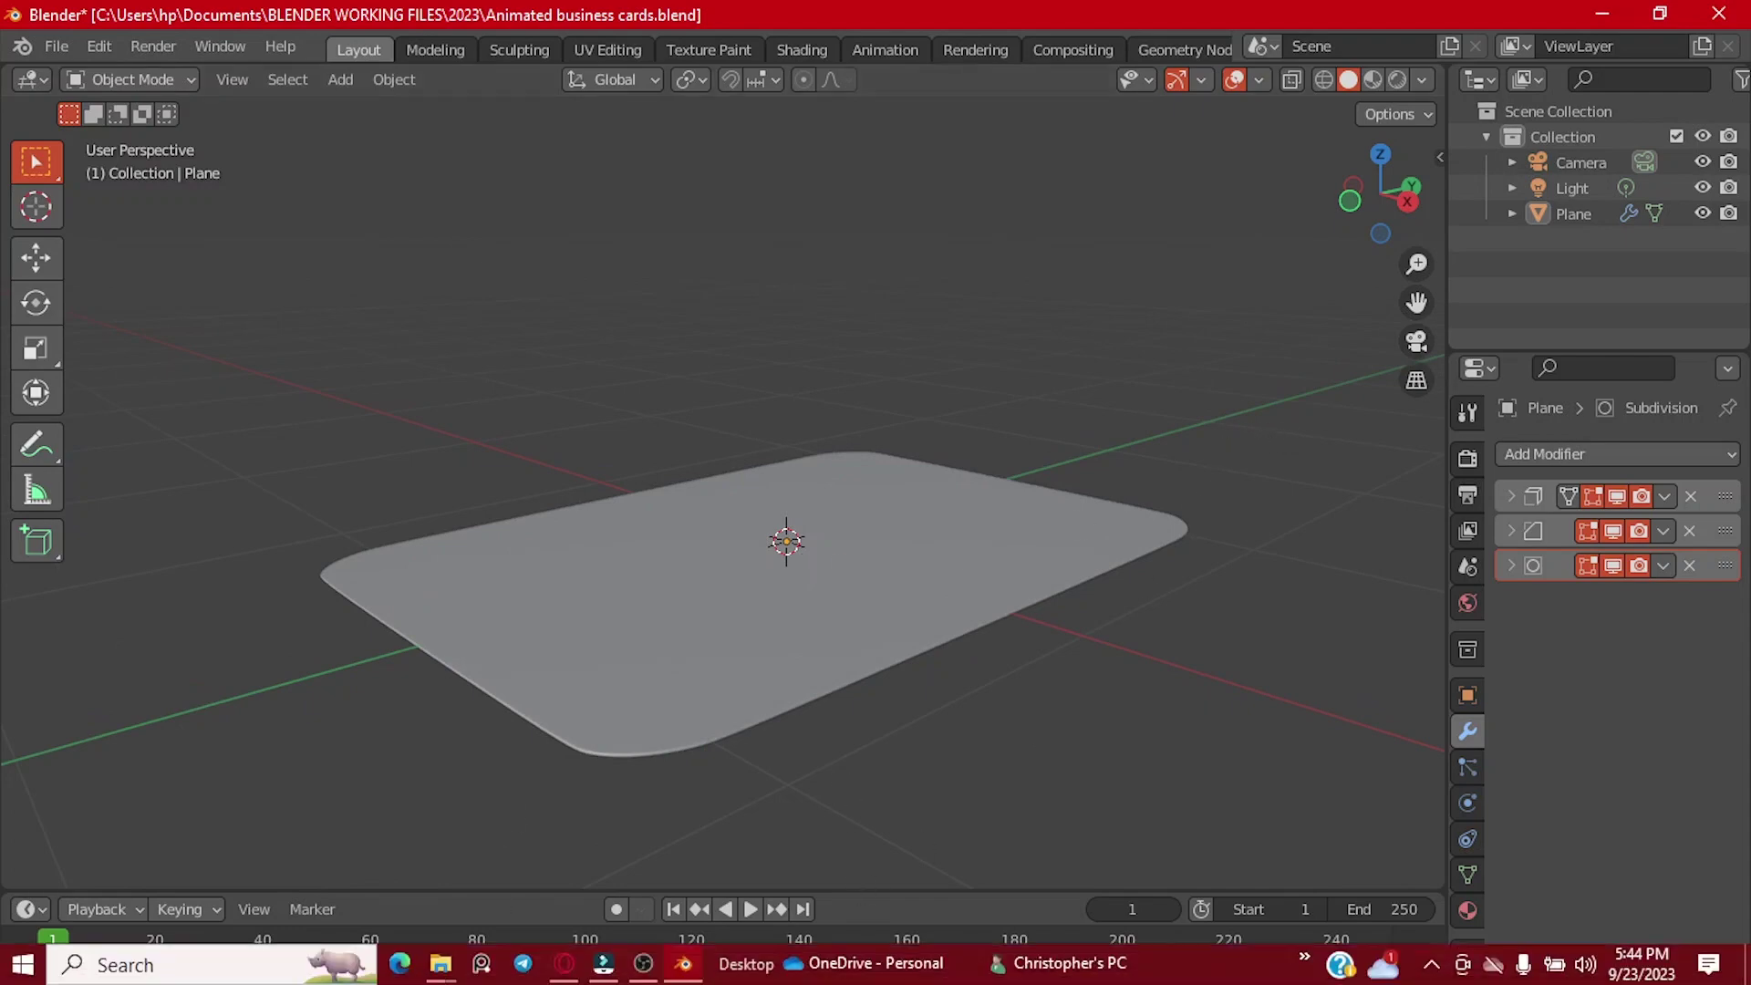
Step: Bring up the web browser and load free3d.com from the address bar
click(565, 965)
click(456, 19)
click(491, 61)
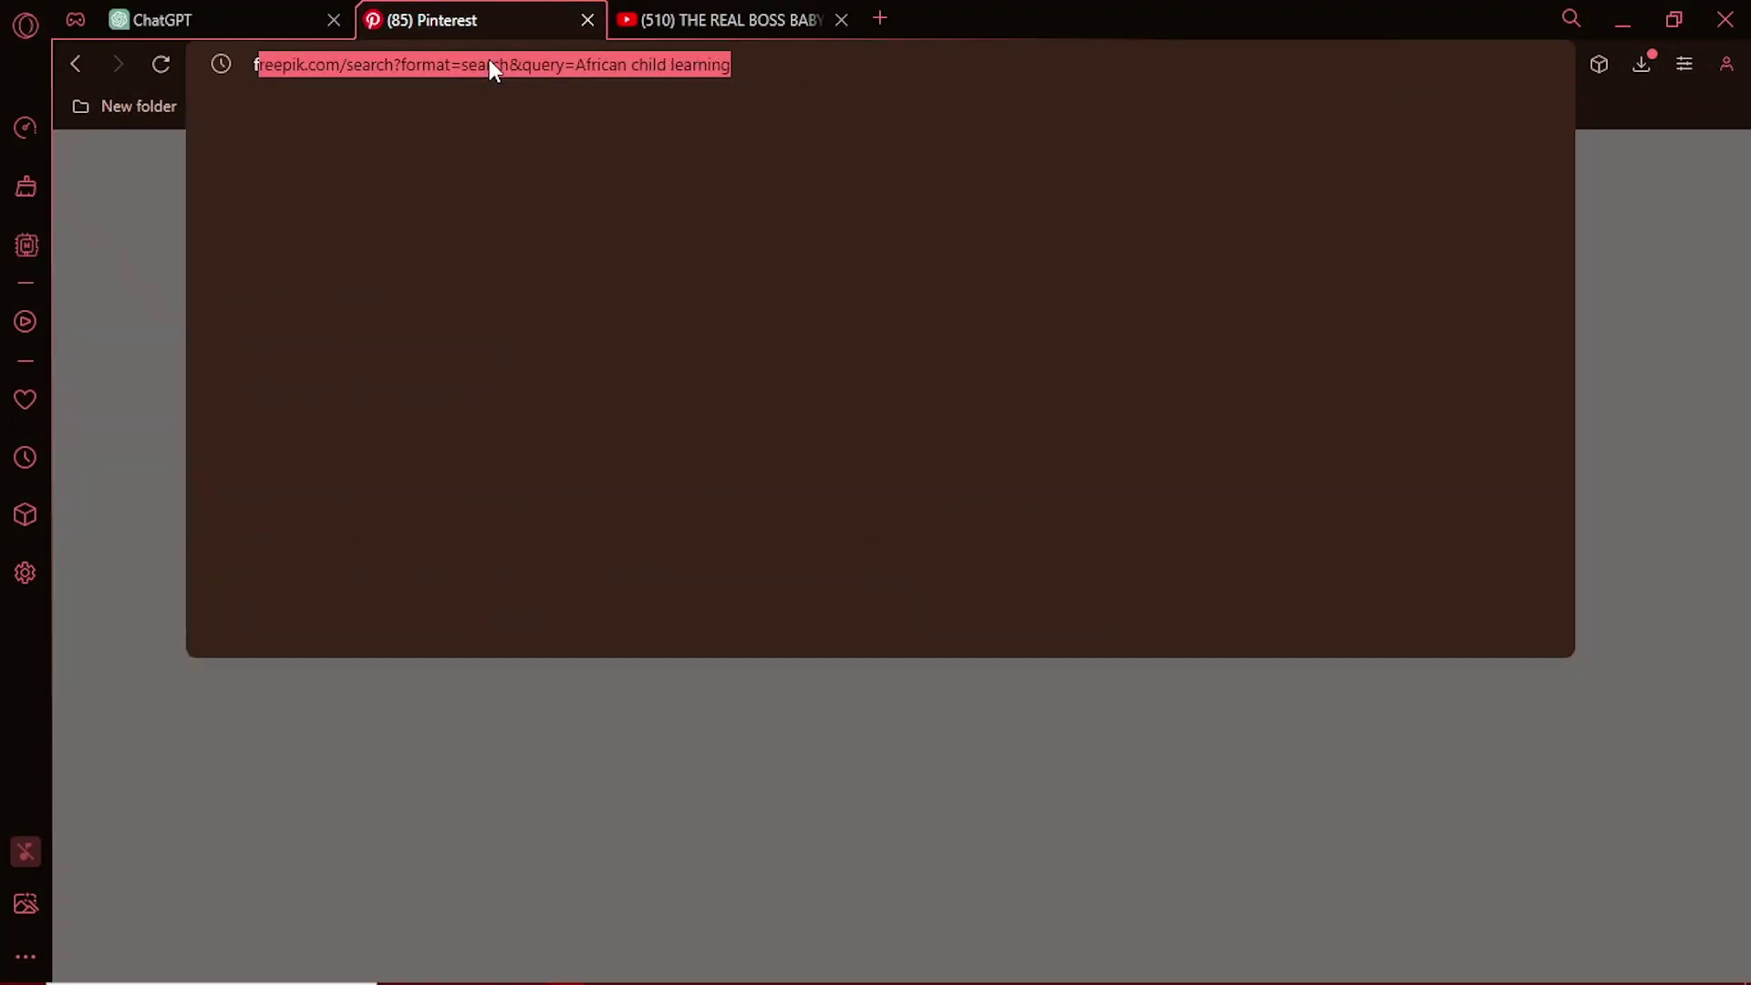
text(free3d)
key(Return)
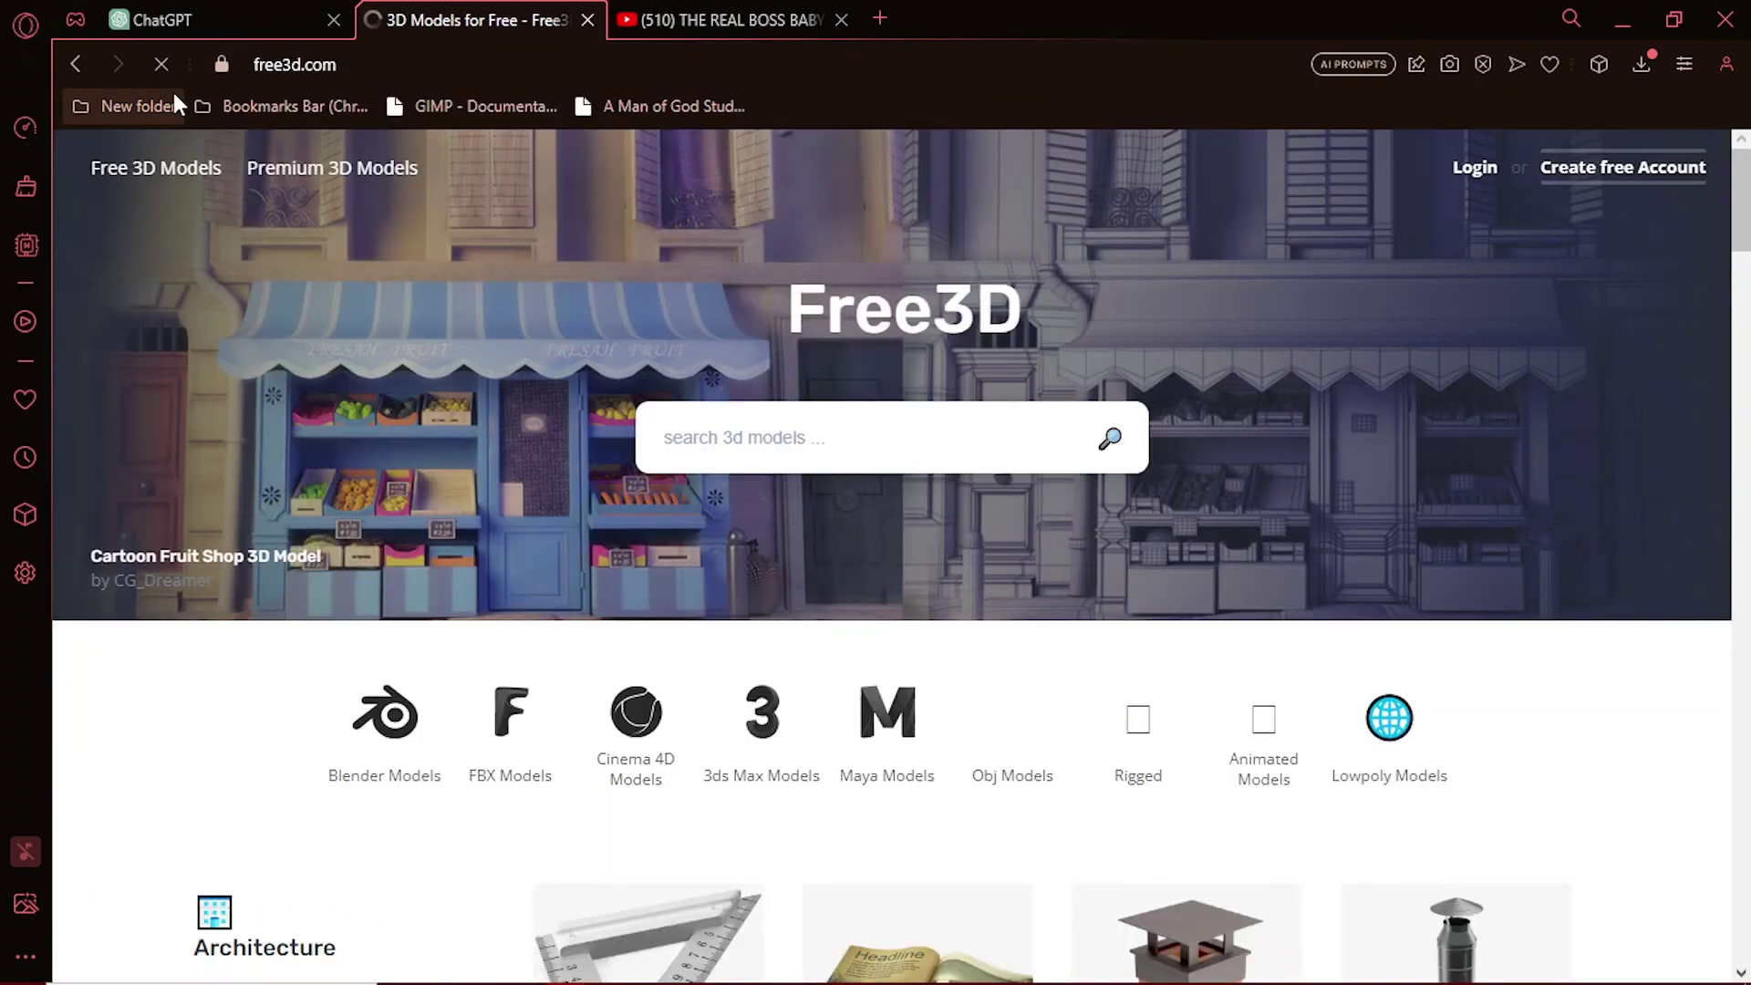
Step: Enter 'phone' in Free3D's 3D model search box
scroll(860, 481, down, 5)
scroll(860, 481, up, 5)
click(817, 437)
text(phone)
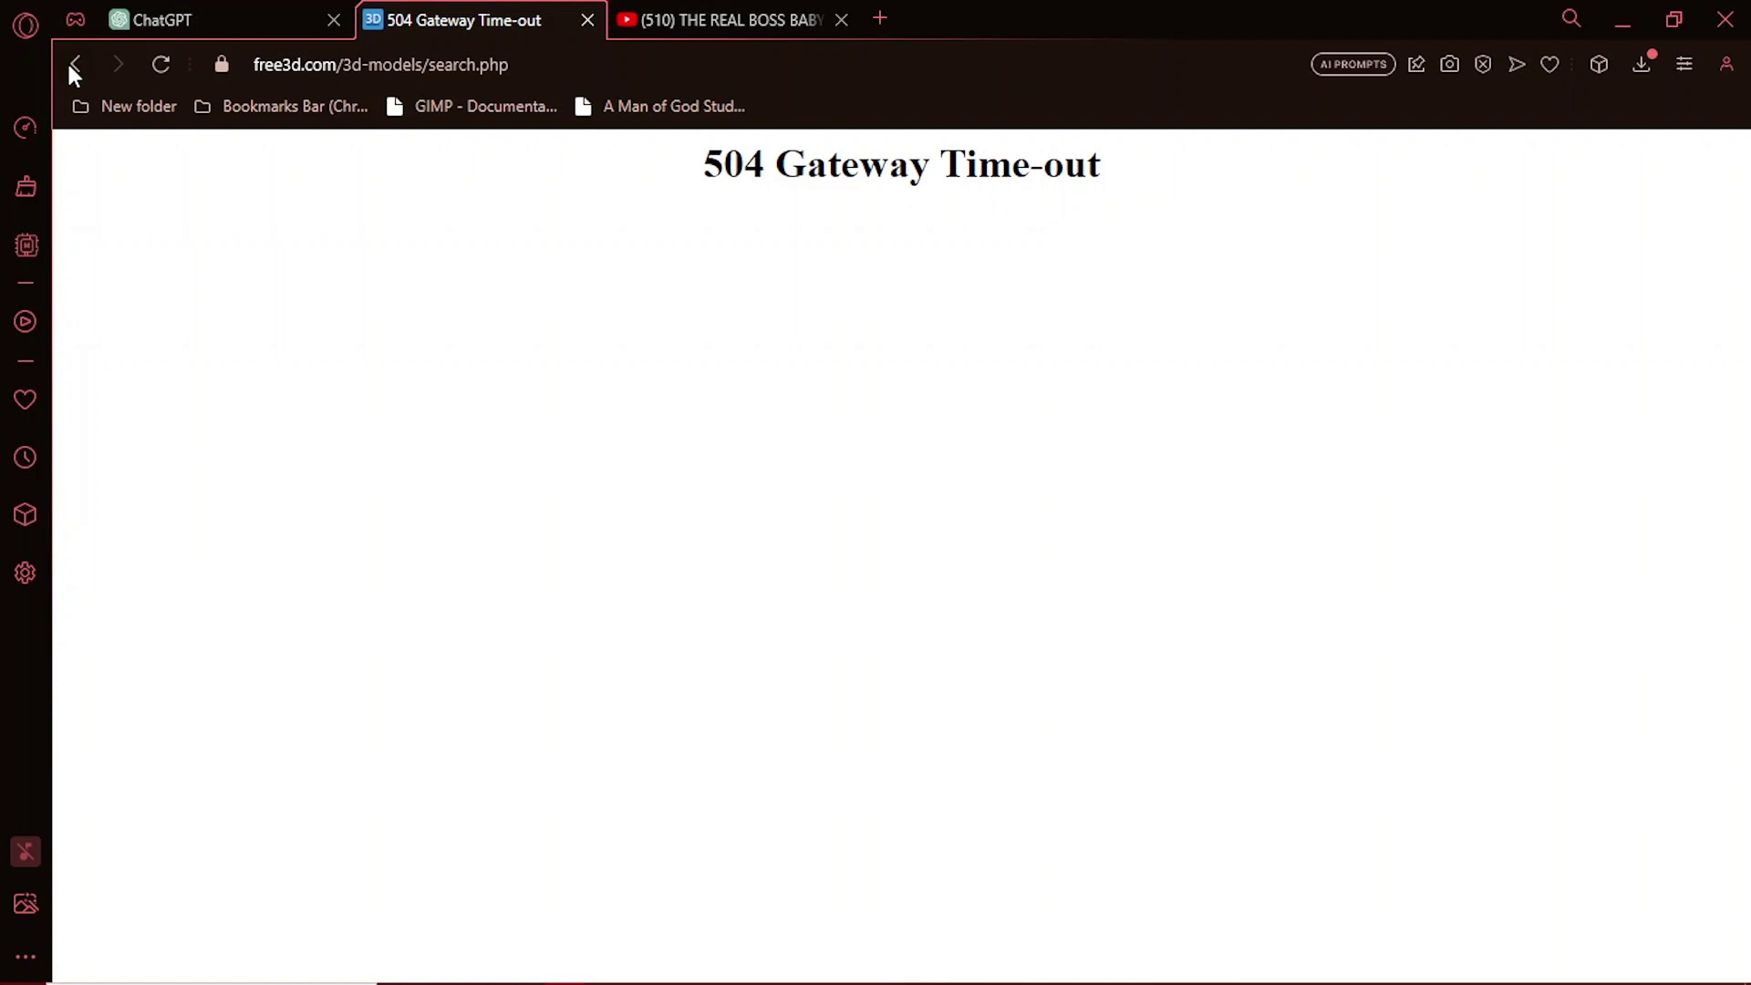
Step: Go to Sketchfab and search for 'smartphone' models
click(74, 66)
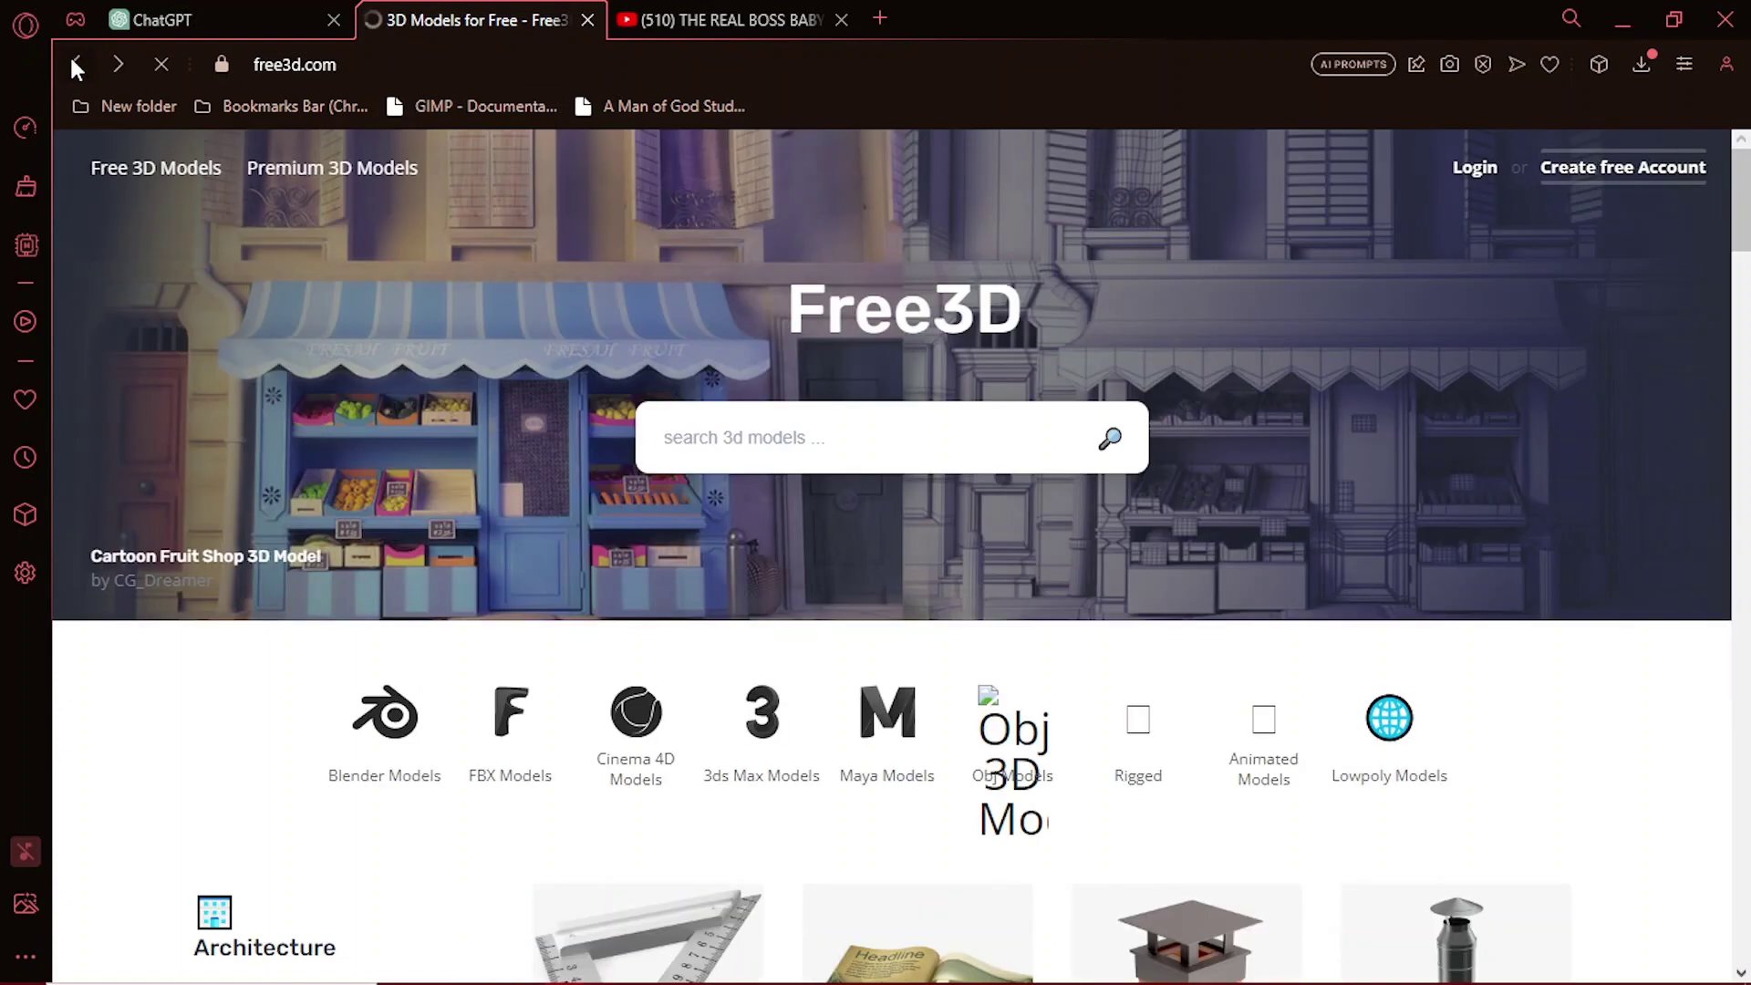
click(397, 66)
text(sketchfab)
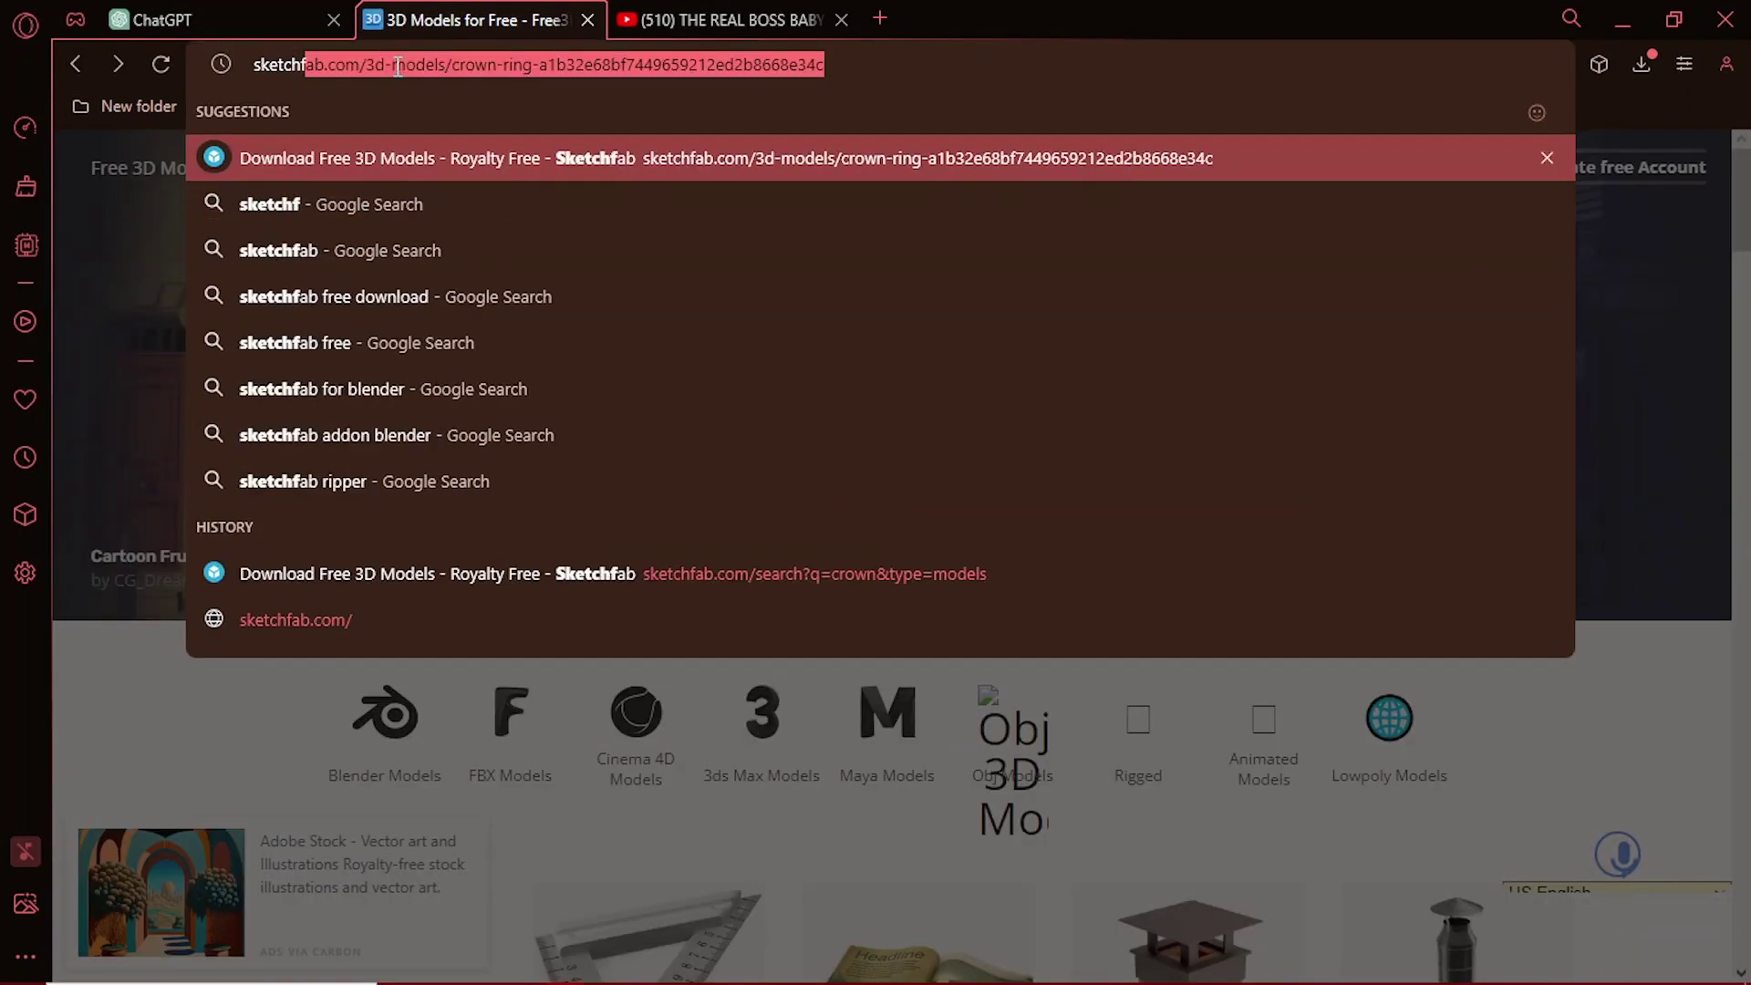
key(Return)
click(917, 168)
text(smartf)
key(BackSpace)
text(phone)
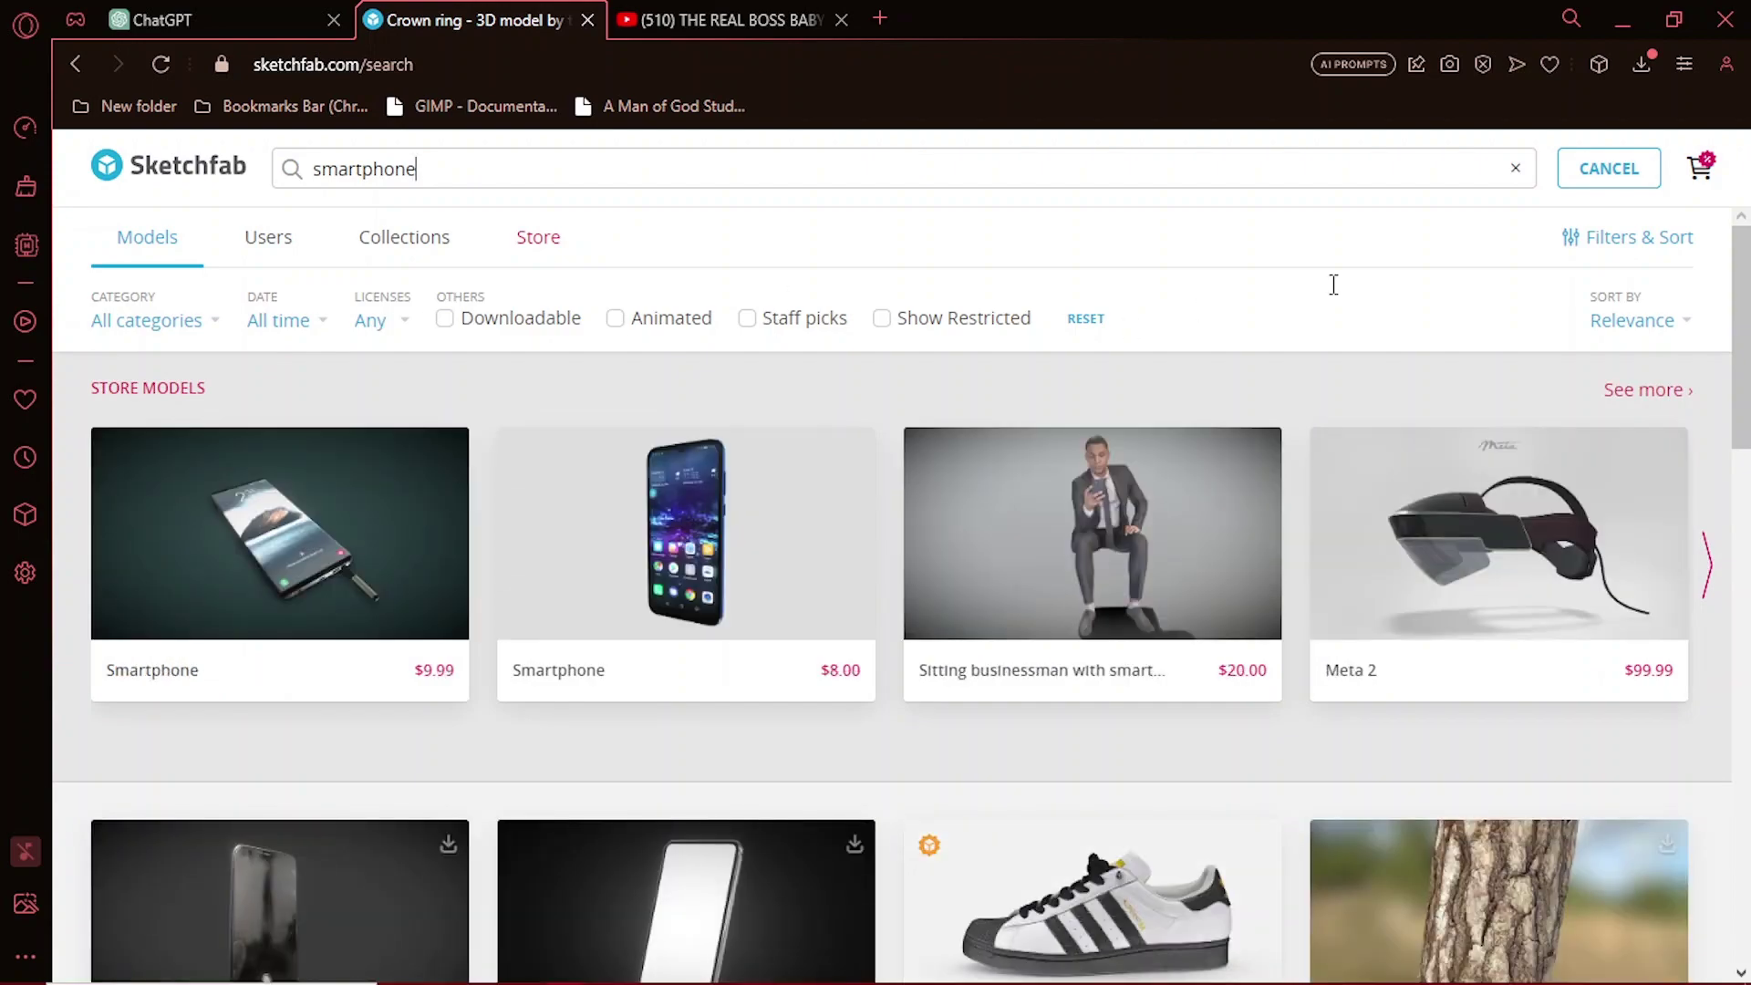
Step: Open a Smartphone model page from the results, then return to the list
scroll(1688, 489, down, 10)
click(638, 582)
click(75, 64)
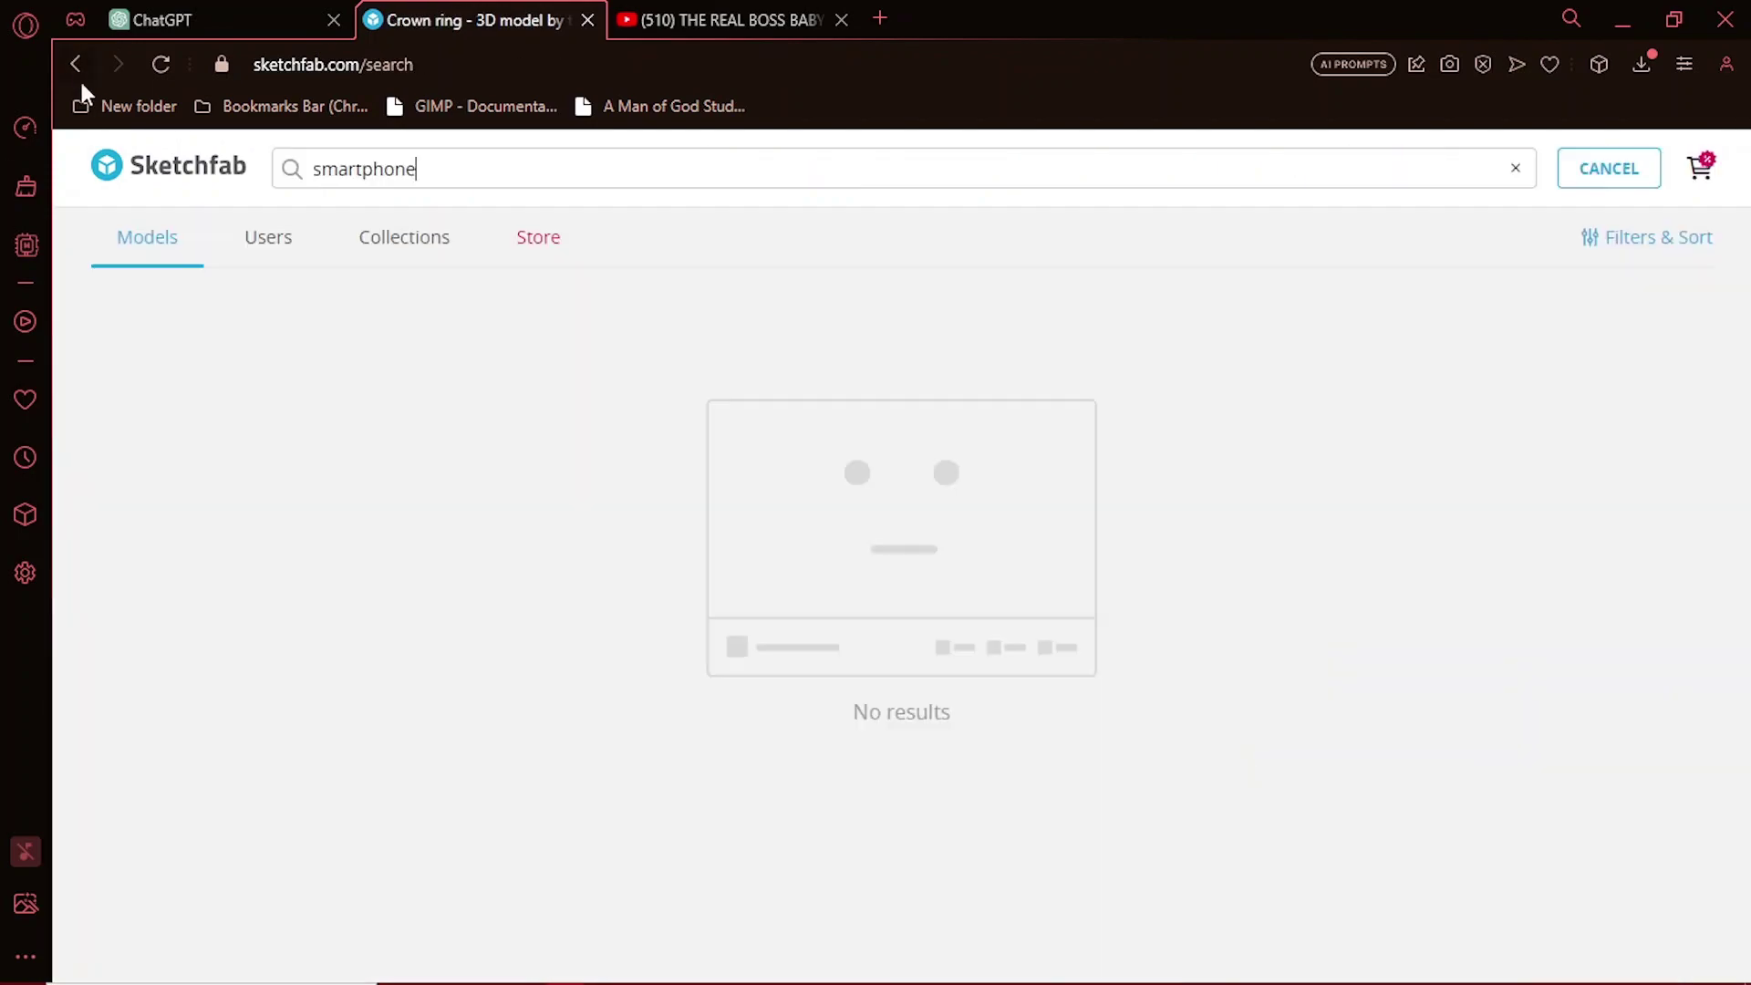
scroll(1320, 522, down, 10)
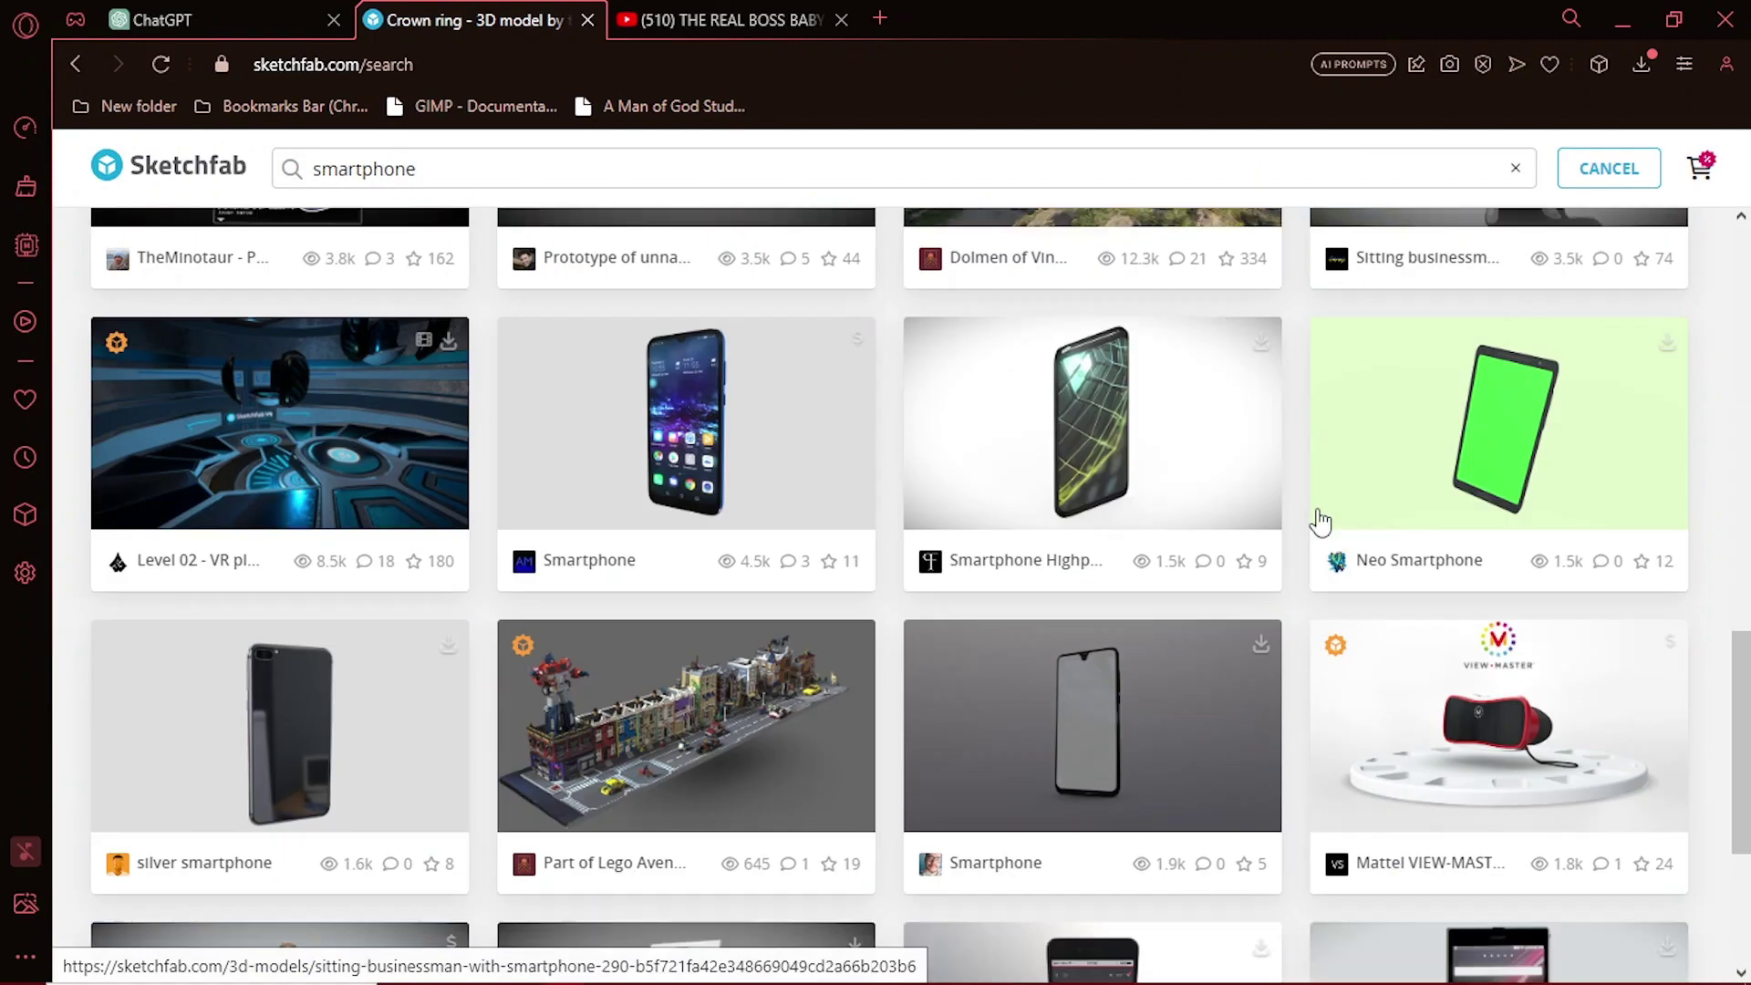
scroll(1320, 522, up, 15)
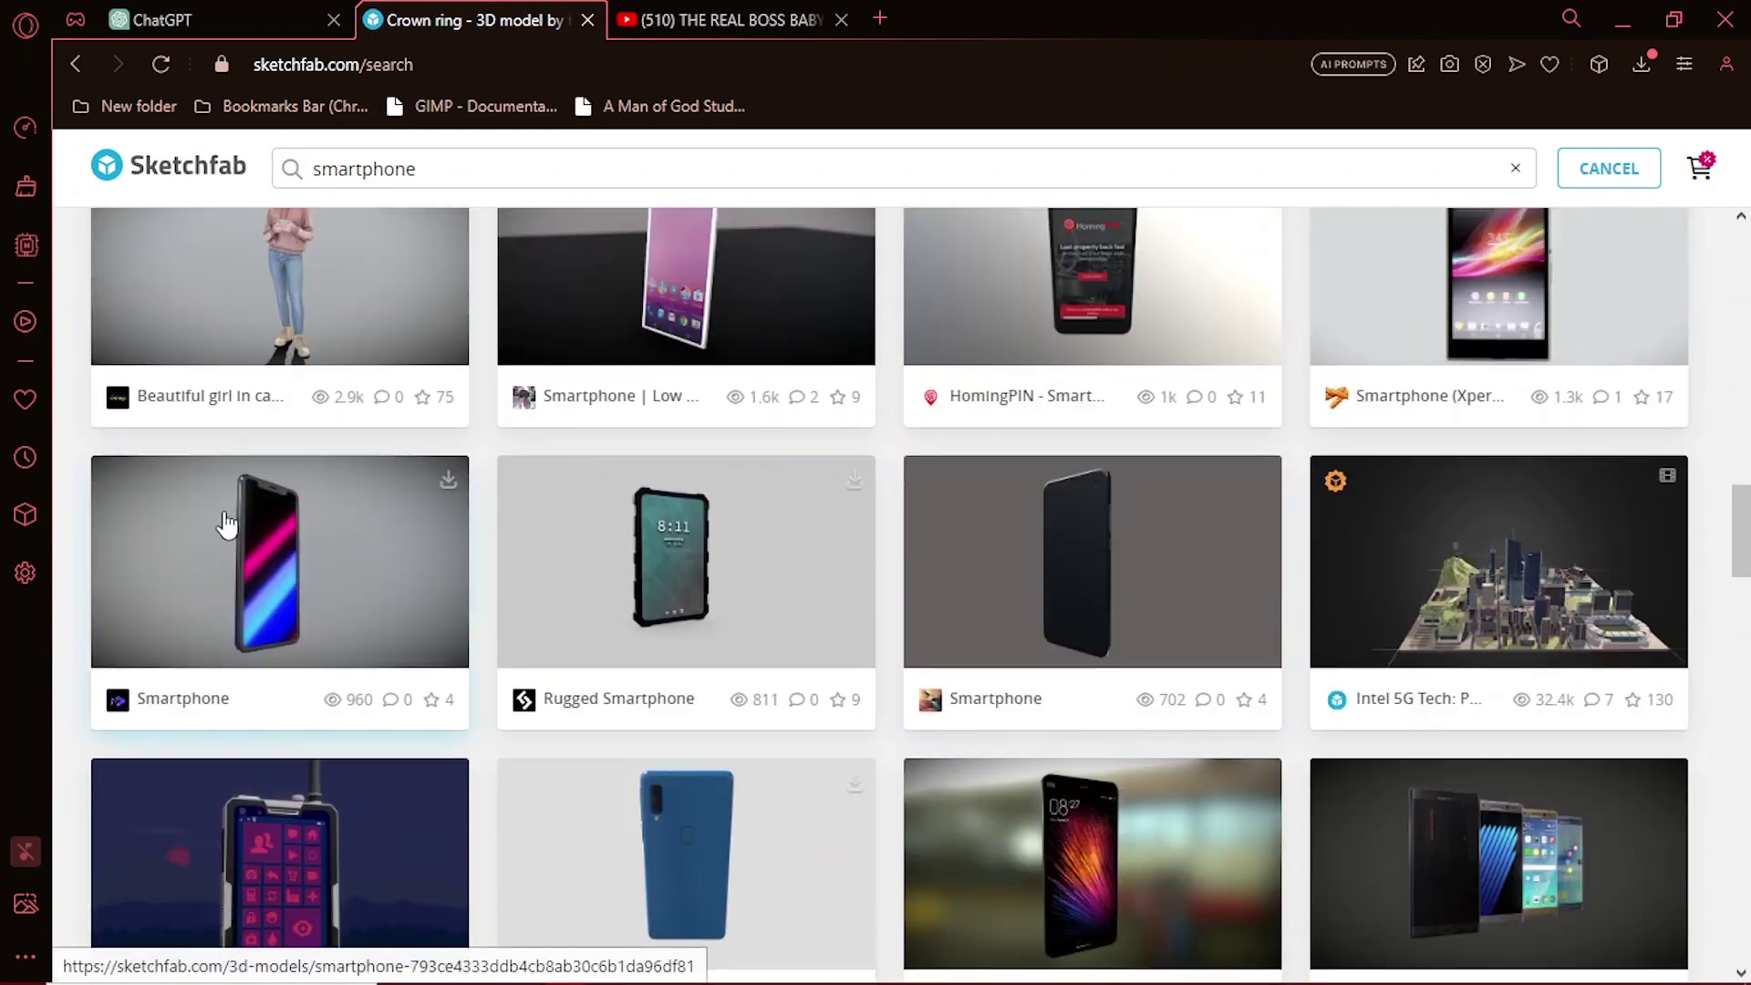
Step: Preview another Smartphone model and the $9.99 Smartphone store page, returning to results each time
click(226, 522)
scroll(1102, 547, down, 5)
scroll(1102, 547, up, 5)
click(75, 64)
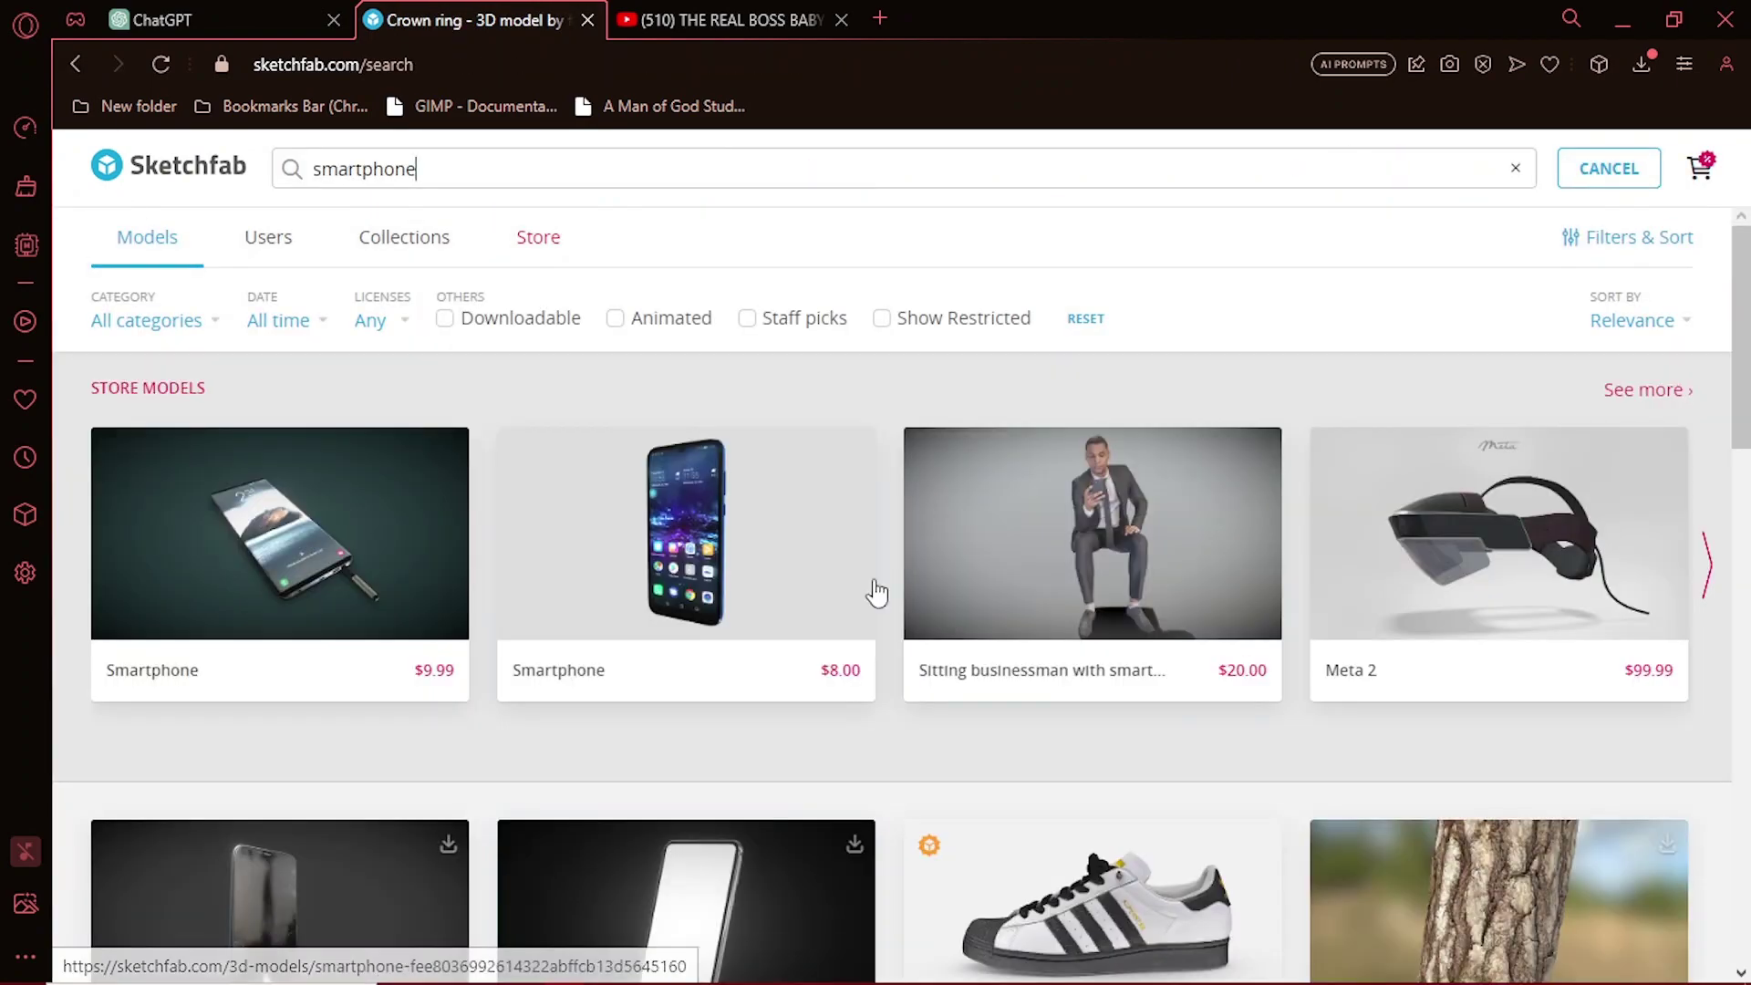
scroll(1704, 565, down, 5)
click(1317, 470)
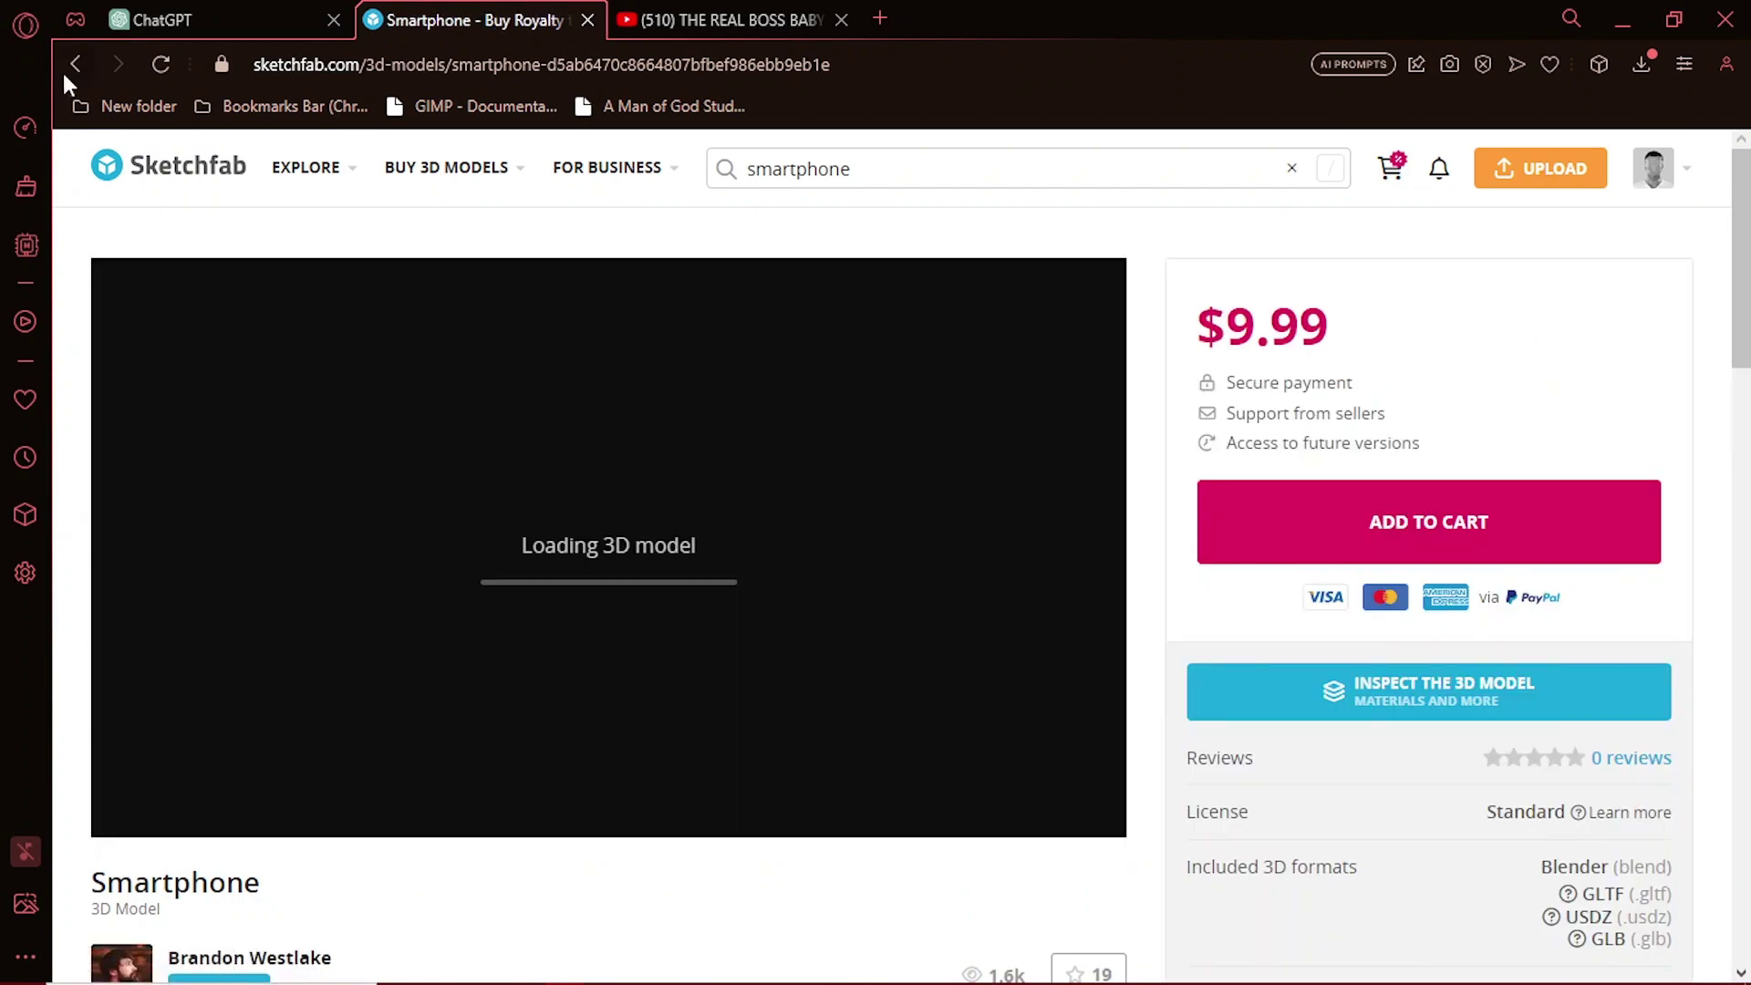
click(75, 64)
scroll(903, 781, down, 15)
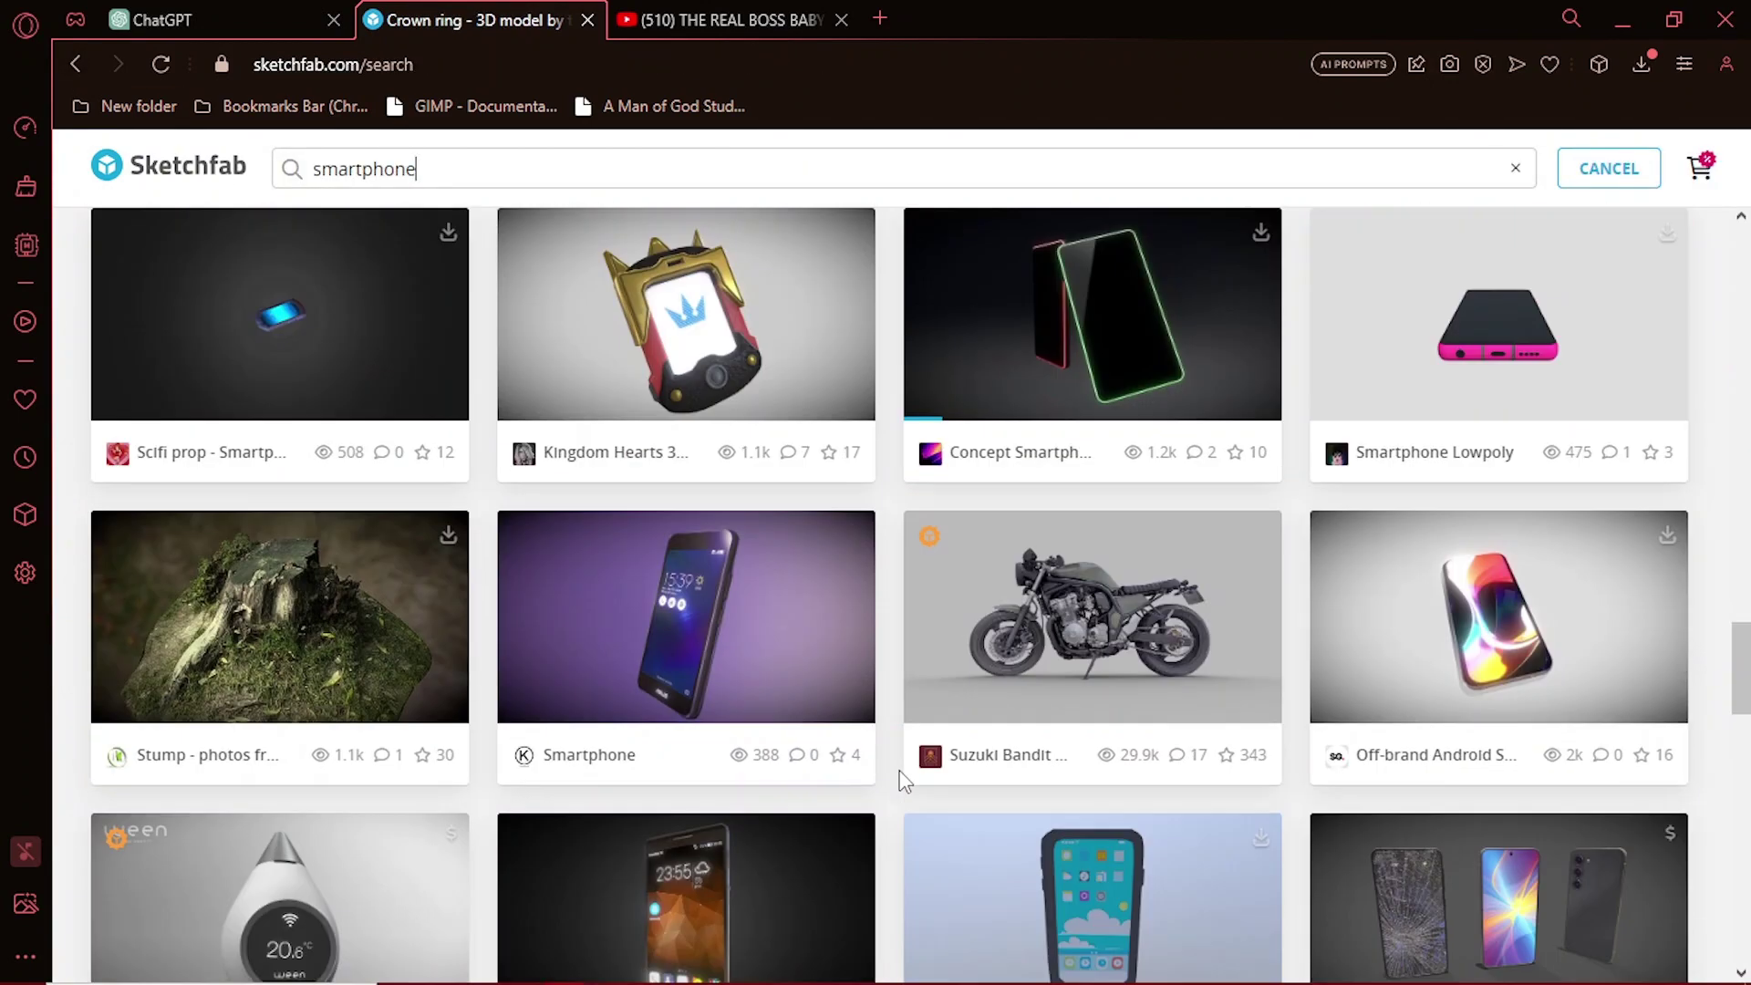
Step: Download the FBX version of the Off-brand Android Smartphone model from Sketchfab
click(1667, 538)
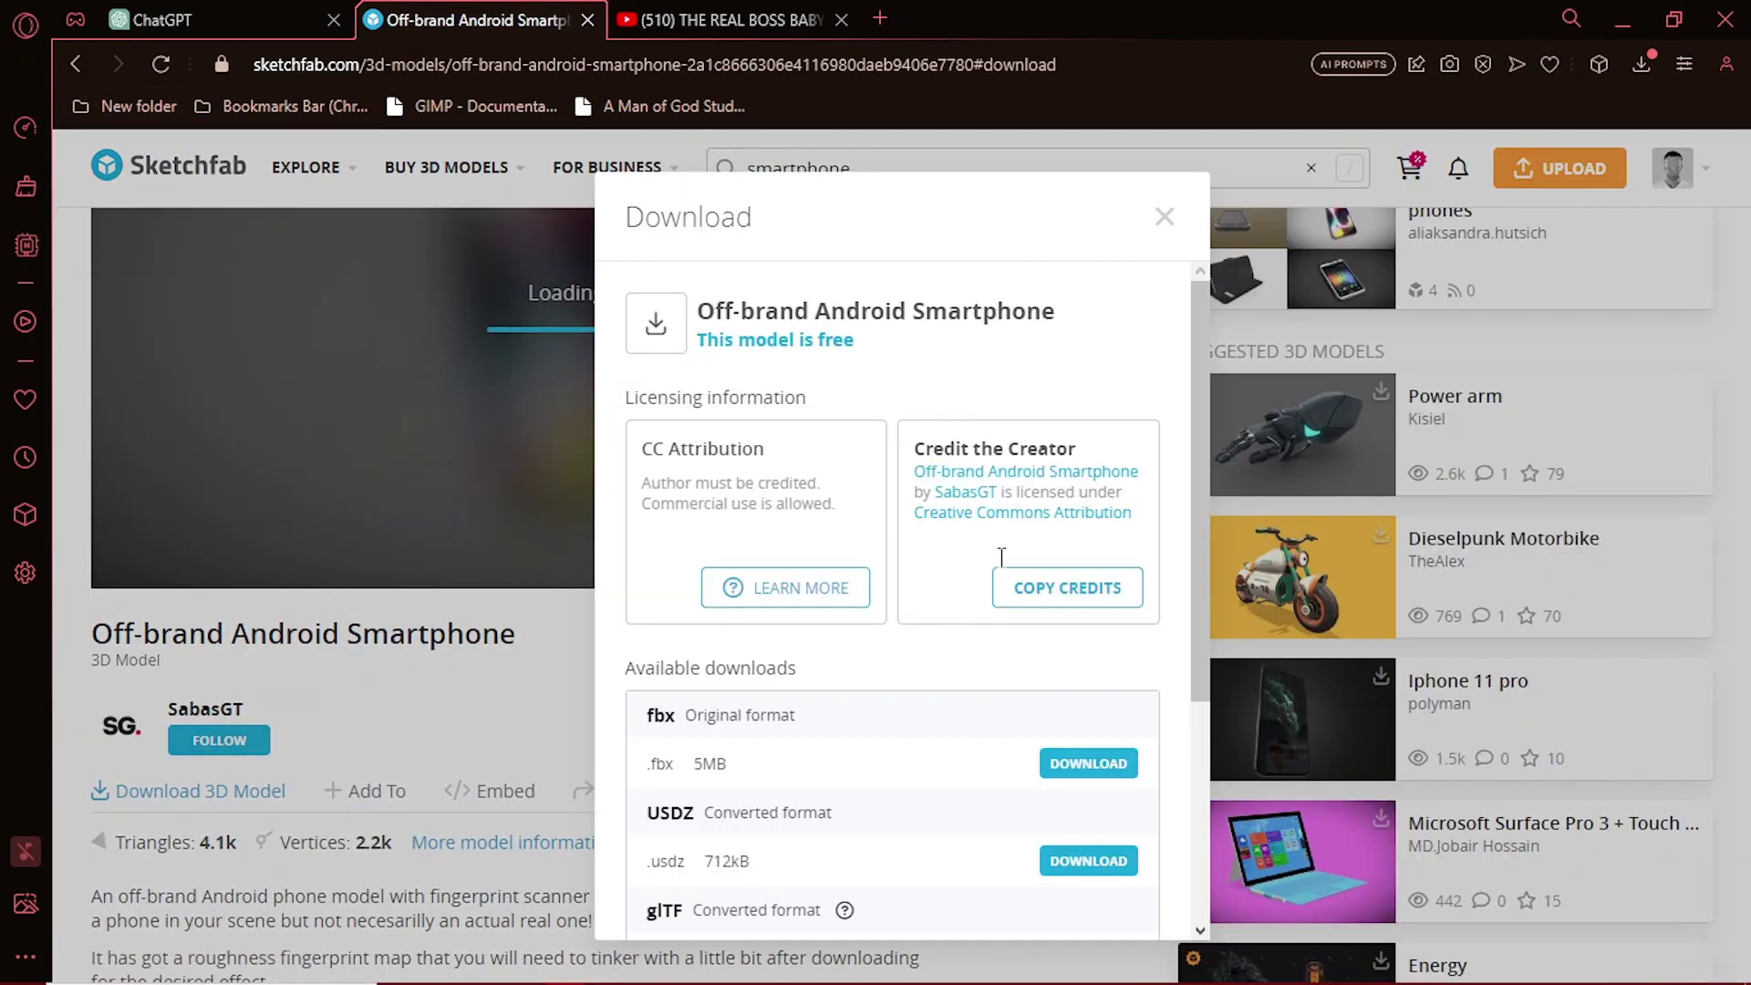
scroll(1122, 748, down, 5)
scroll(1077, 711, up, 3)
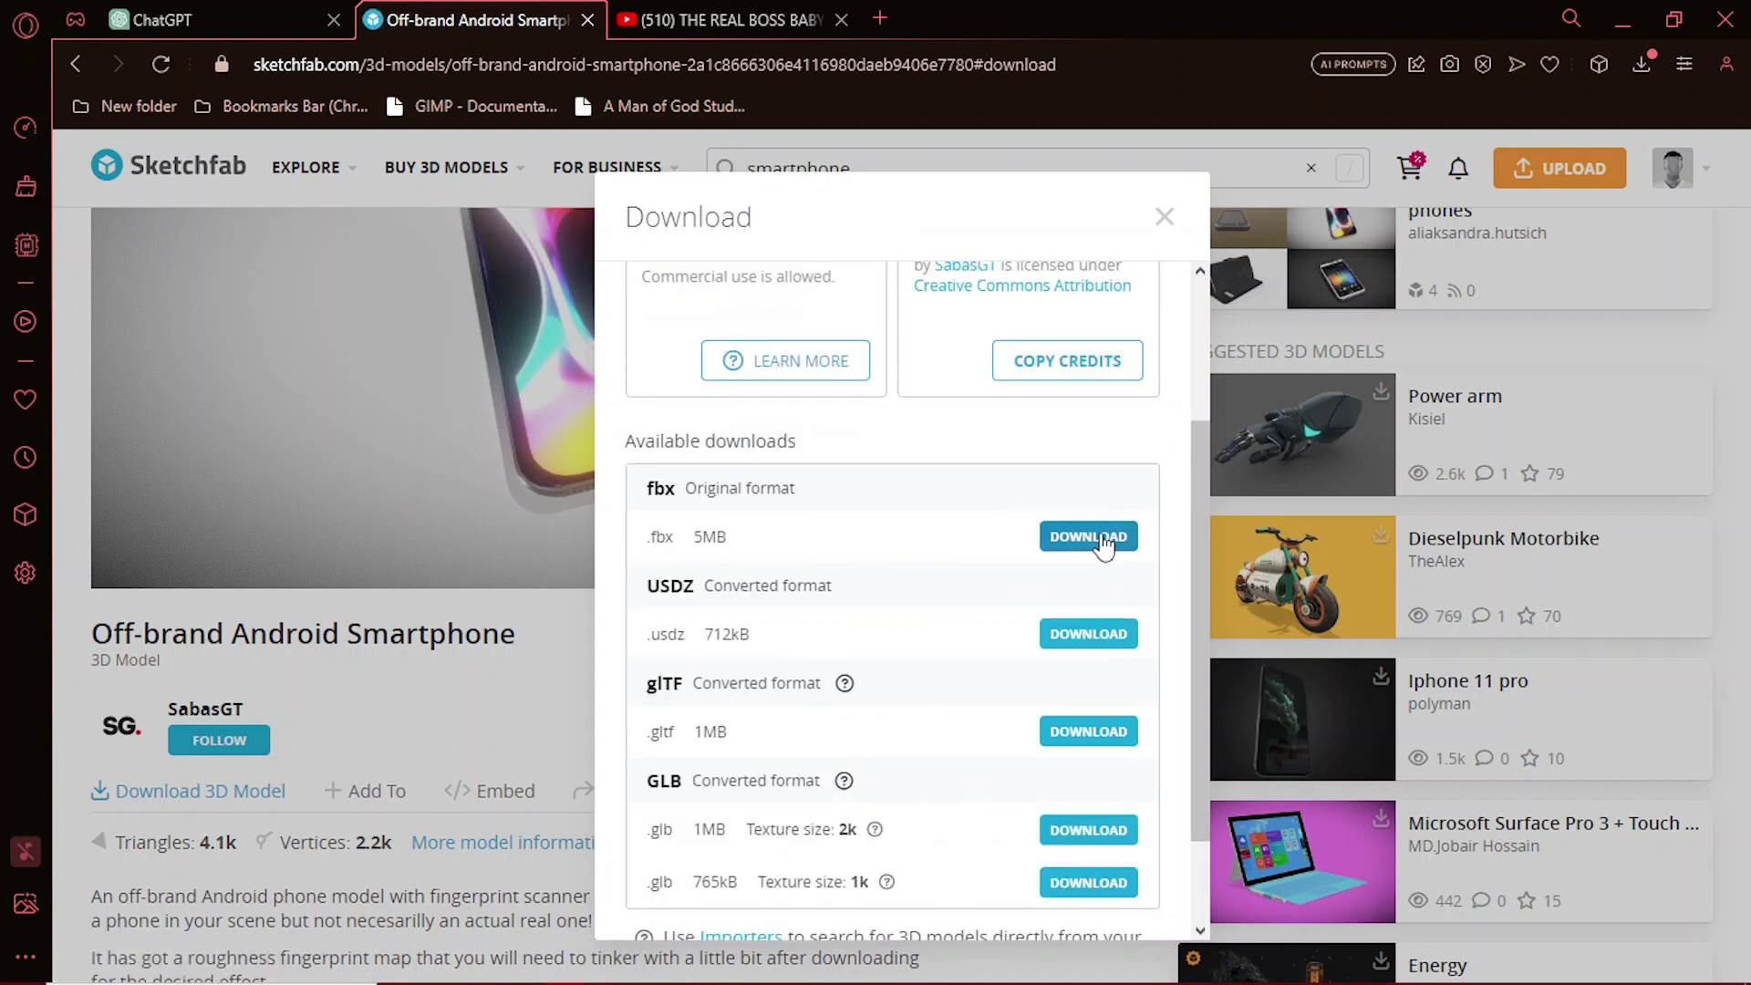
click(1064, 549)
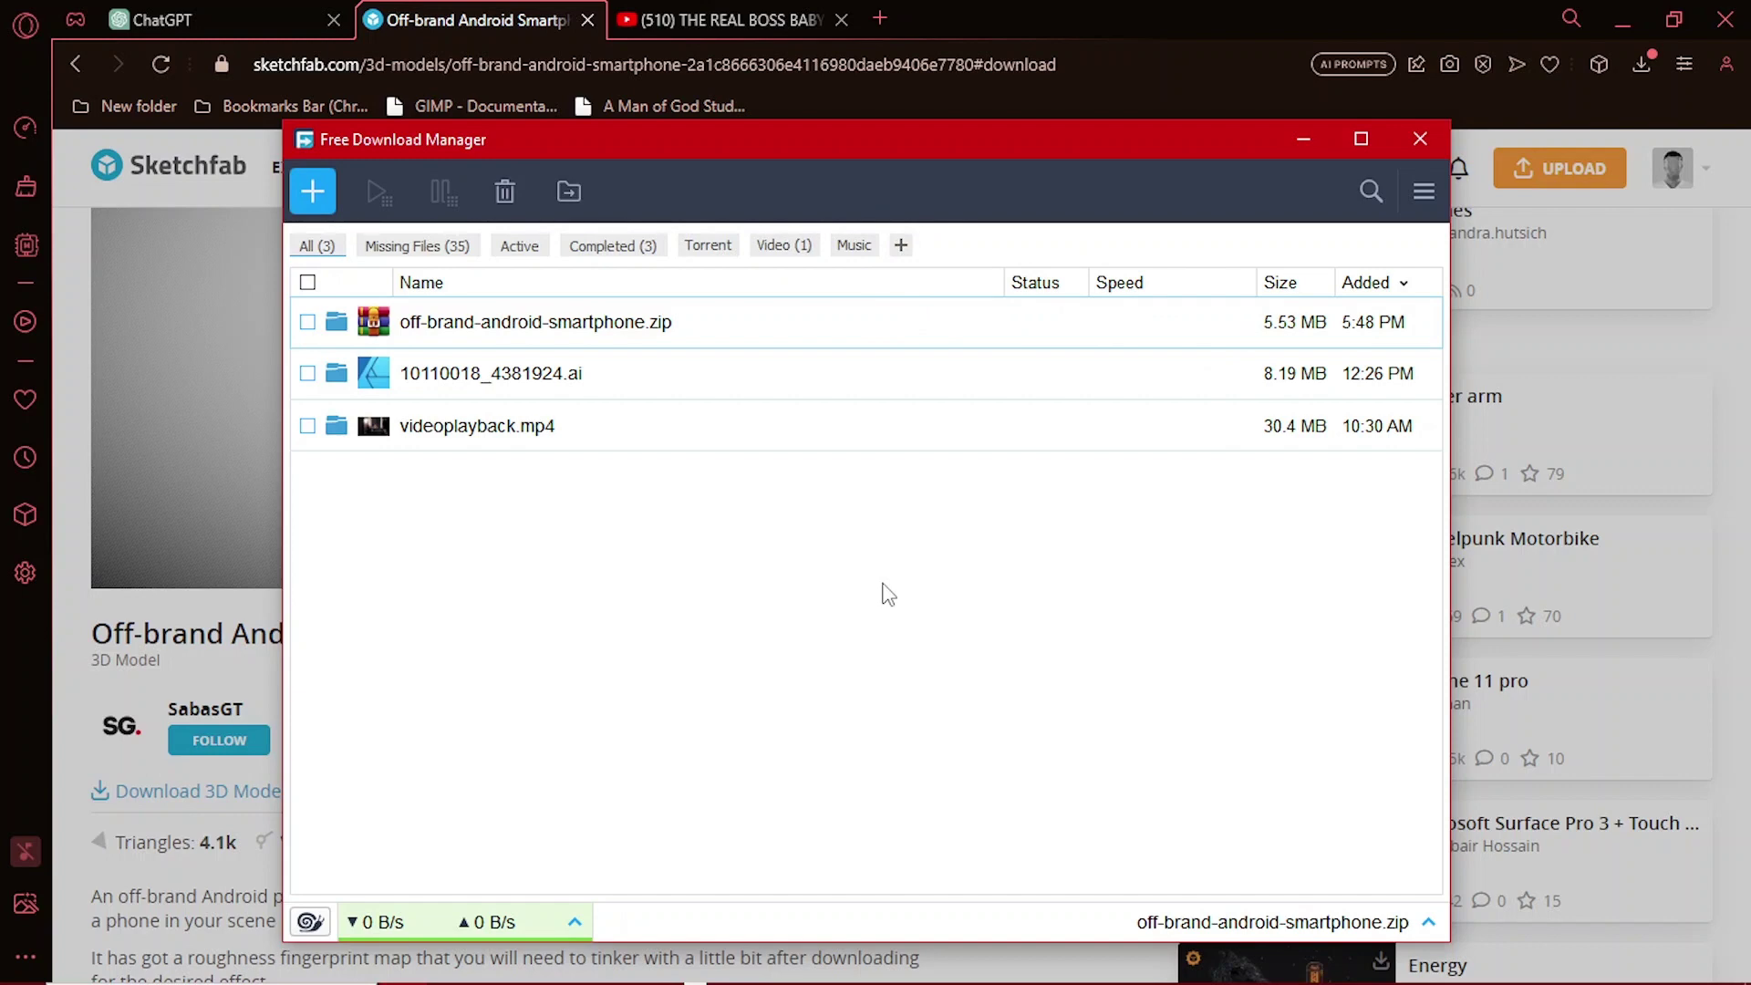
Step: Create a Smartphone folder in blender stuff, paste the zip in, and open its source folder
click(335, 322)
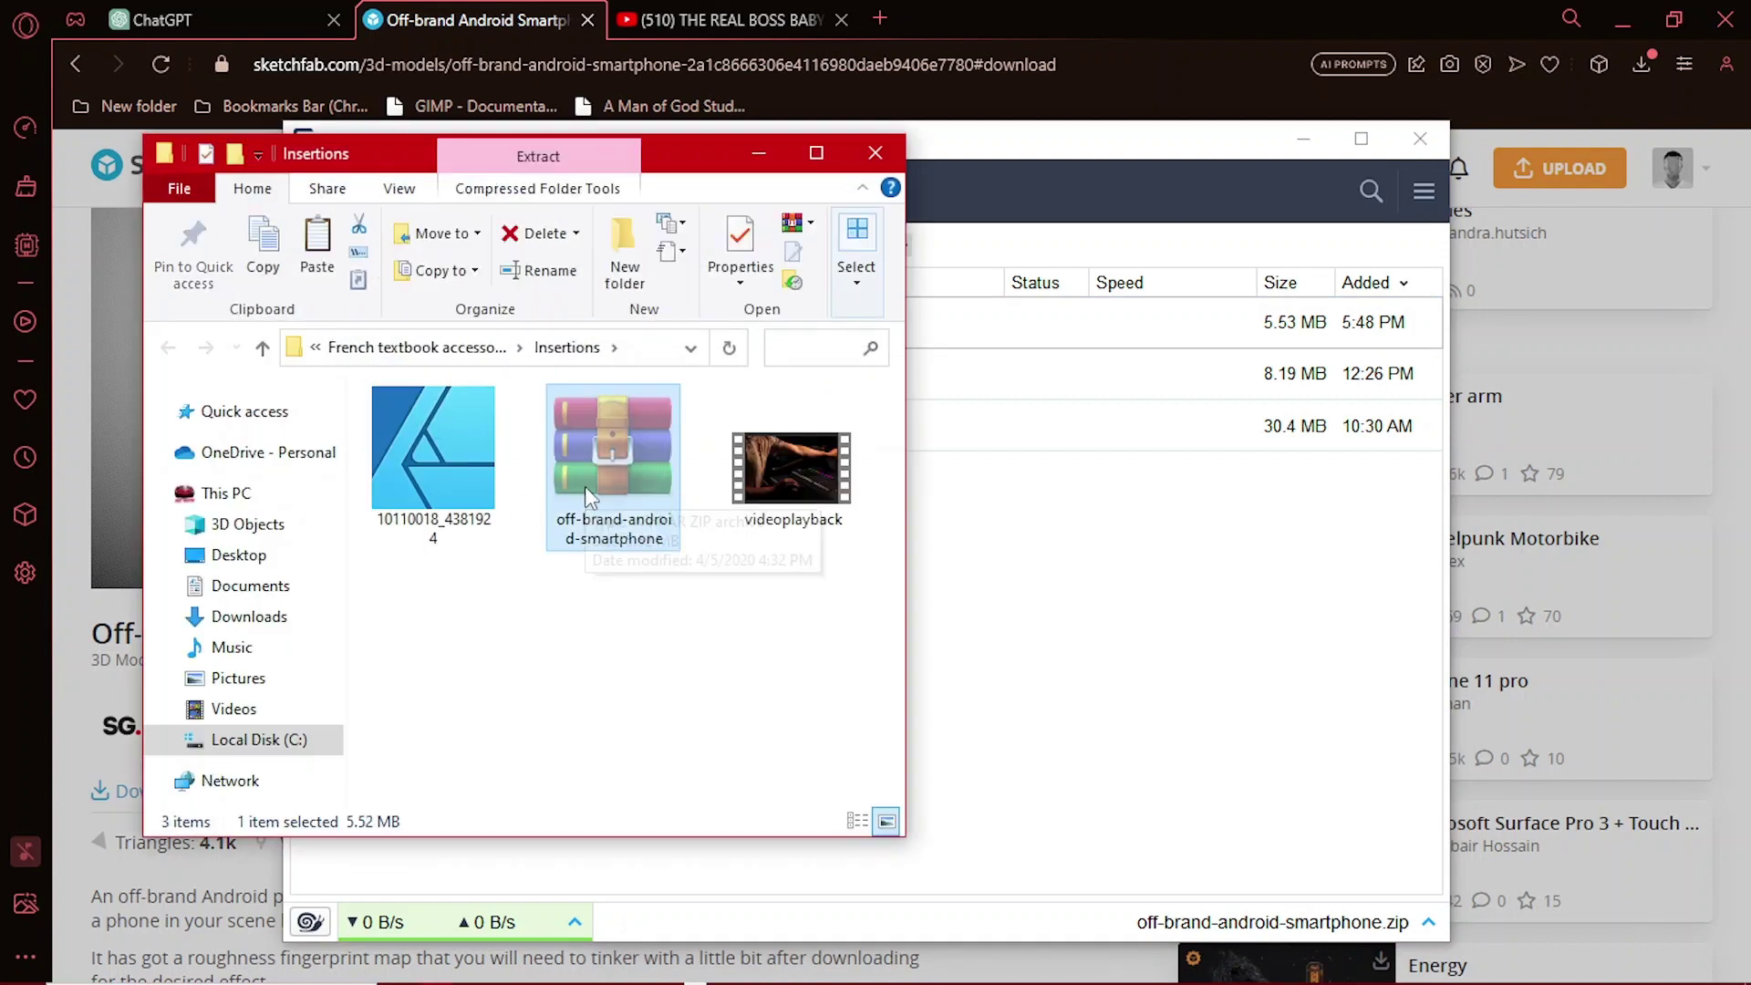
click(262, 347)
double_click(438, 591)
key(F2)
text(Smartphone)
key(Return)
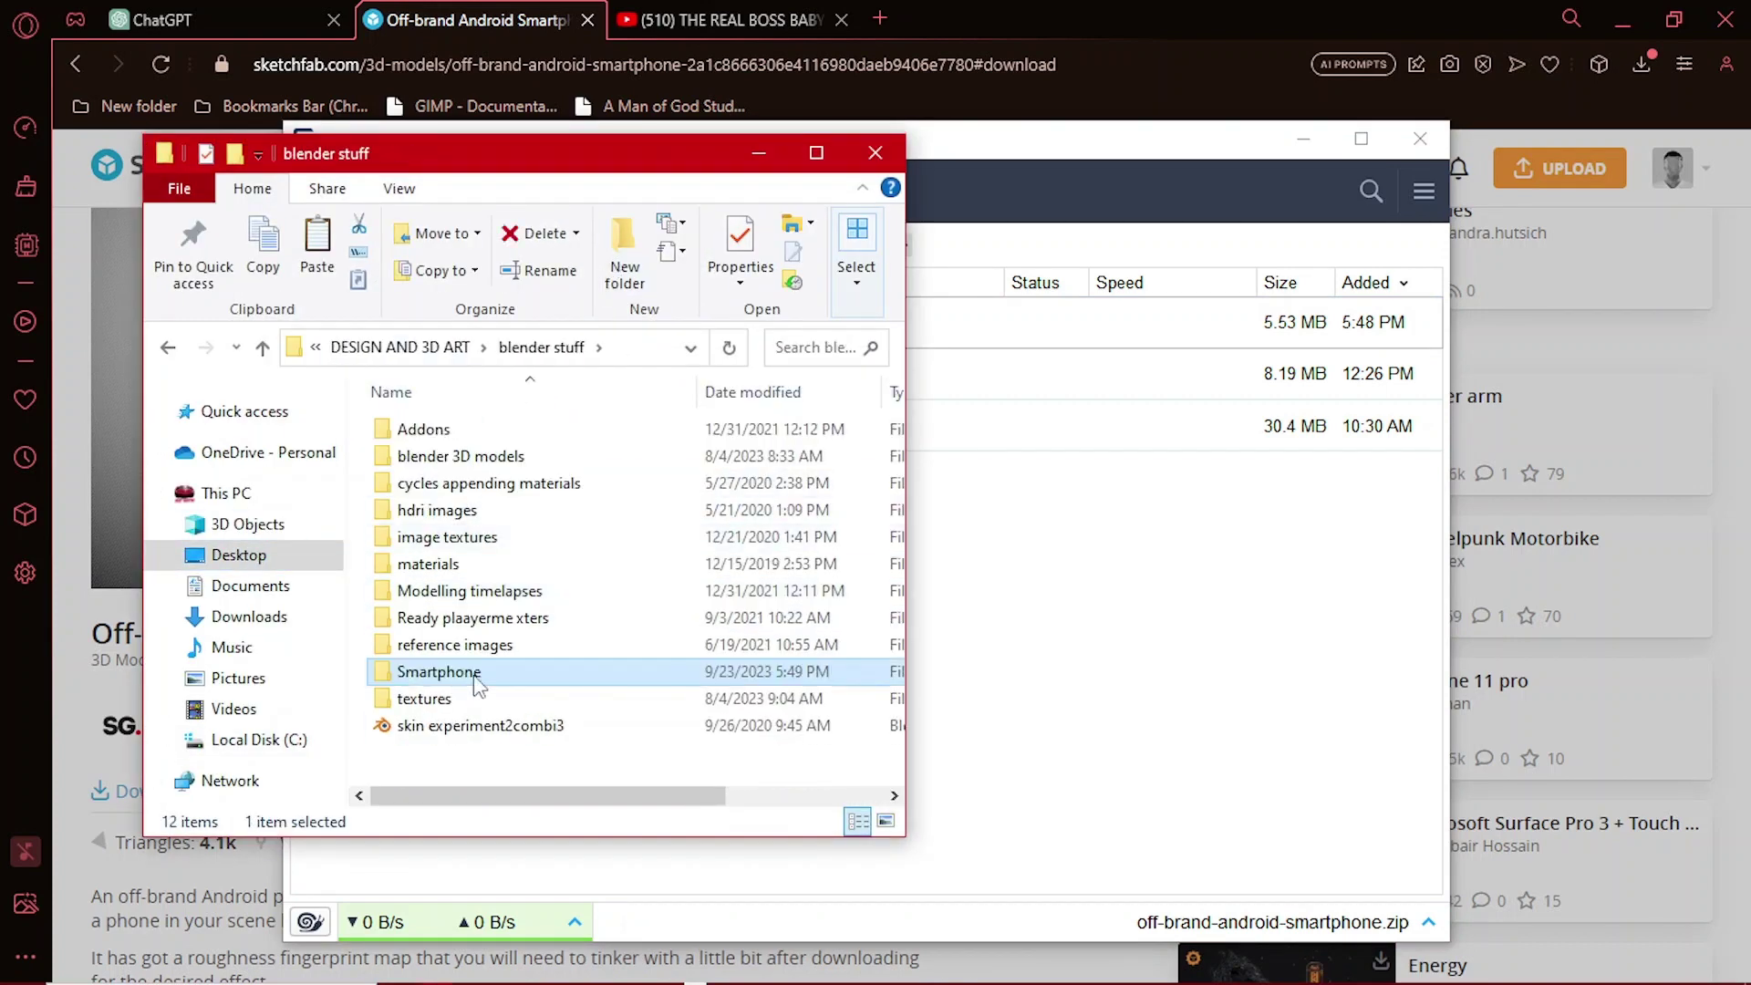
key(Return)
key(ctrl+v)
double_click(534, 431)
double_click(534, 431)
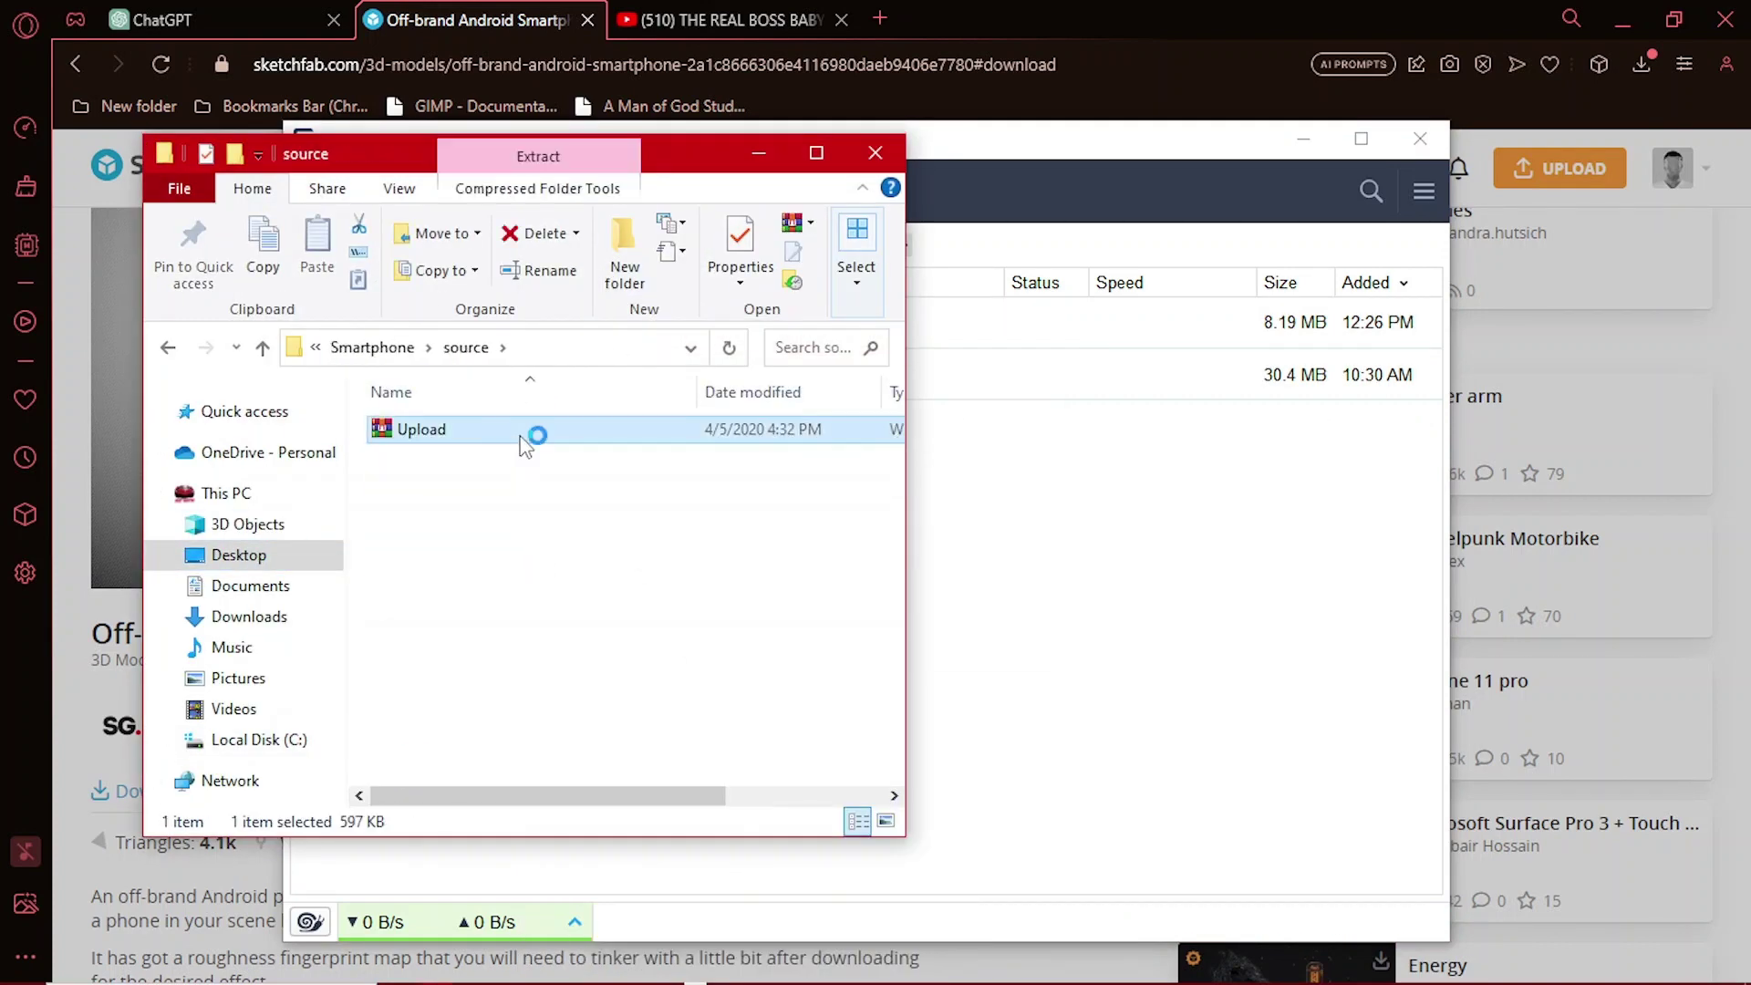
key(Escape)
click(875, 152)
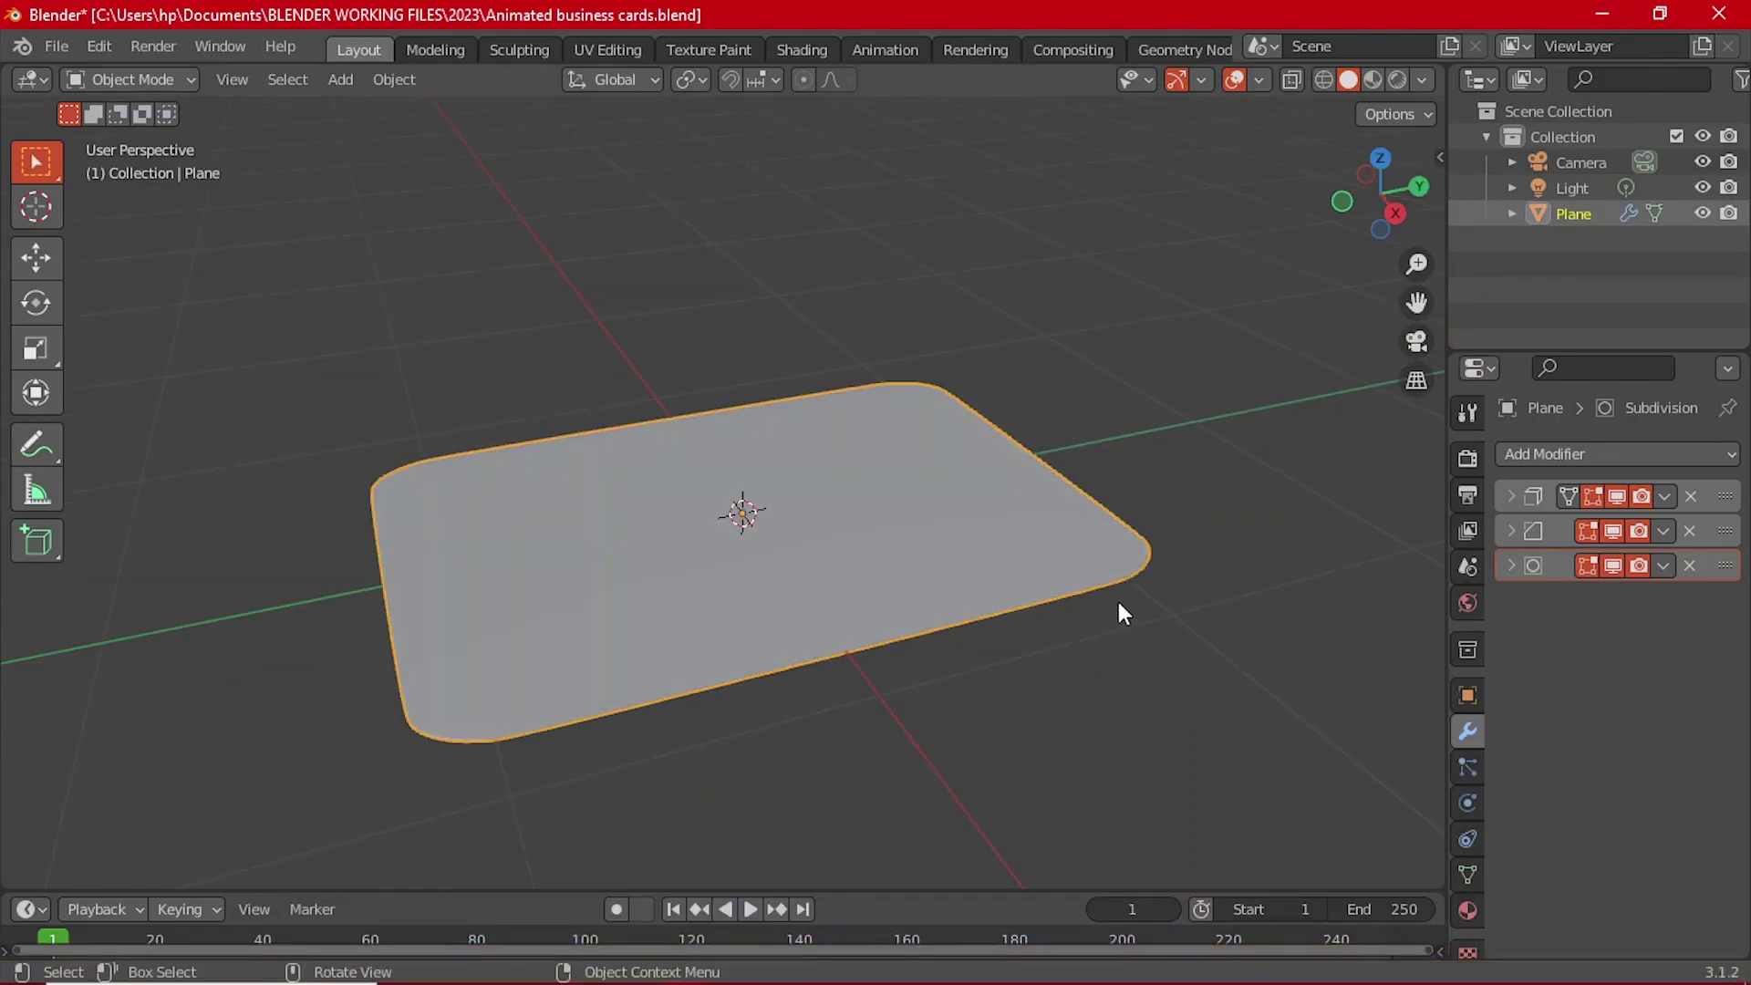
middle_drag(1118, 610, 1045, 659)
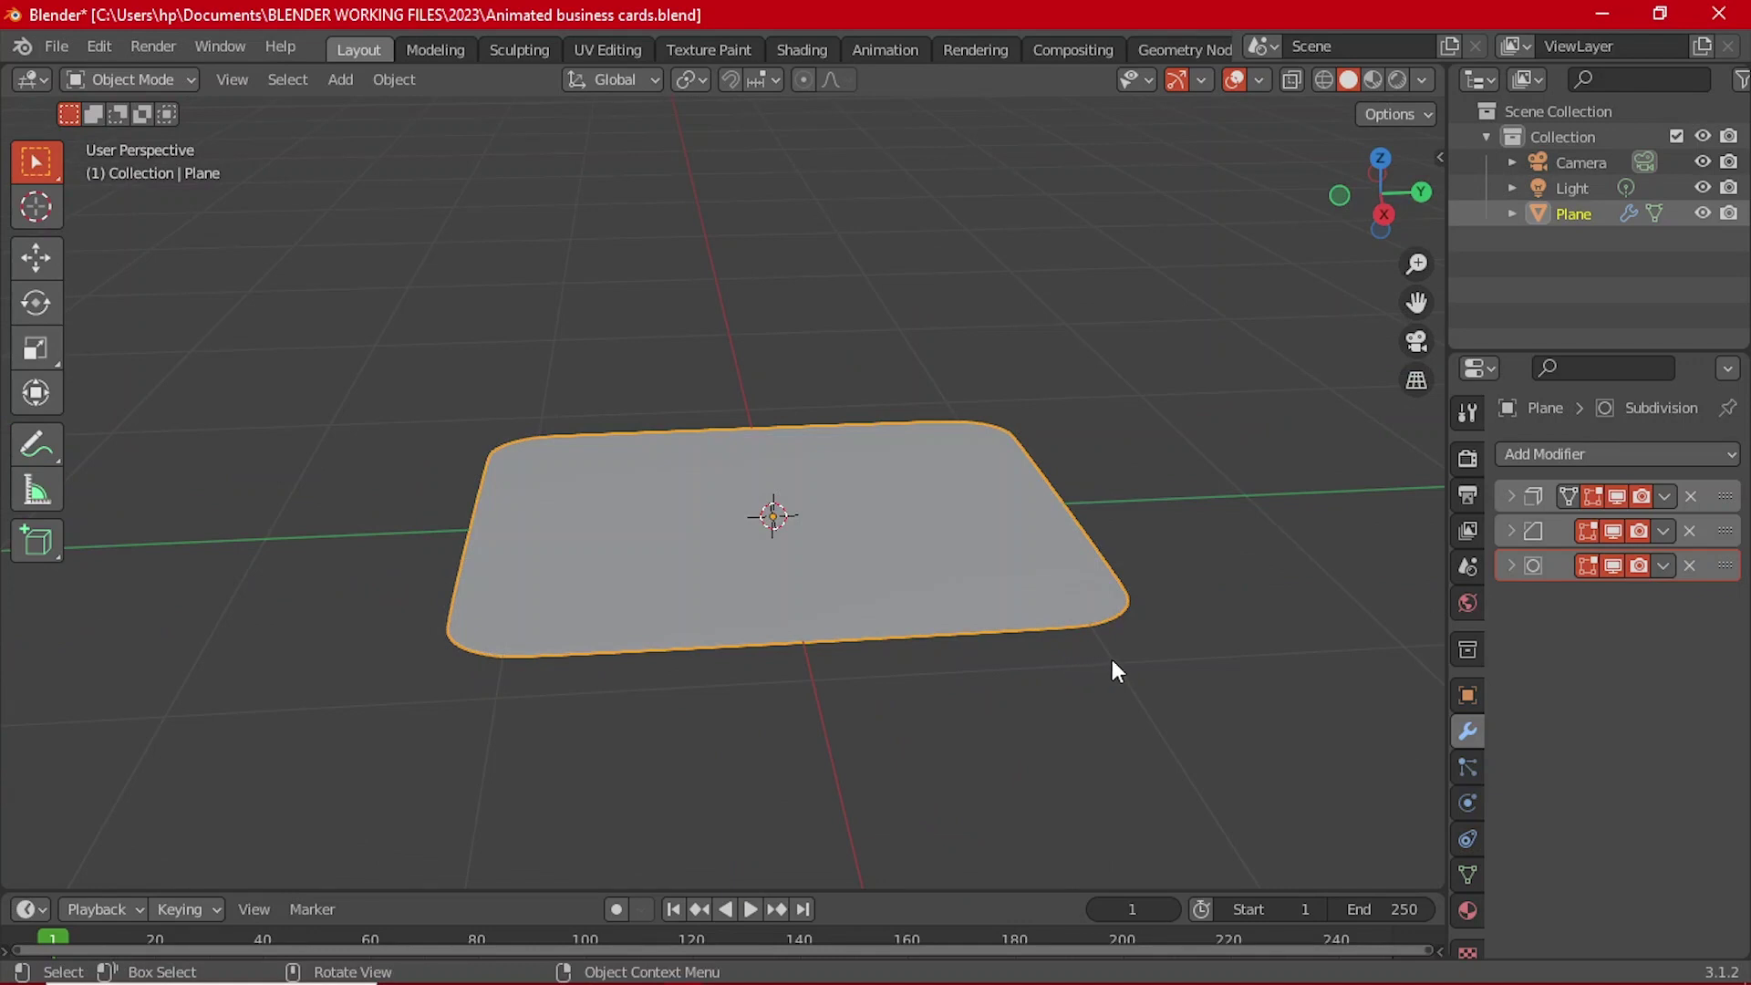
scroll(1151, 745, up, 2)
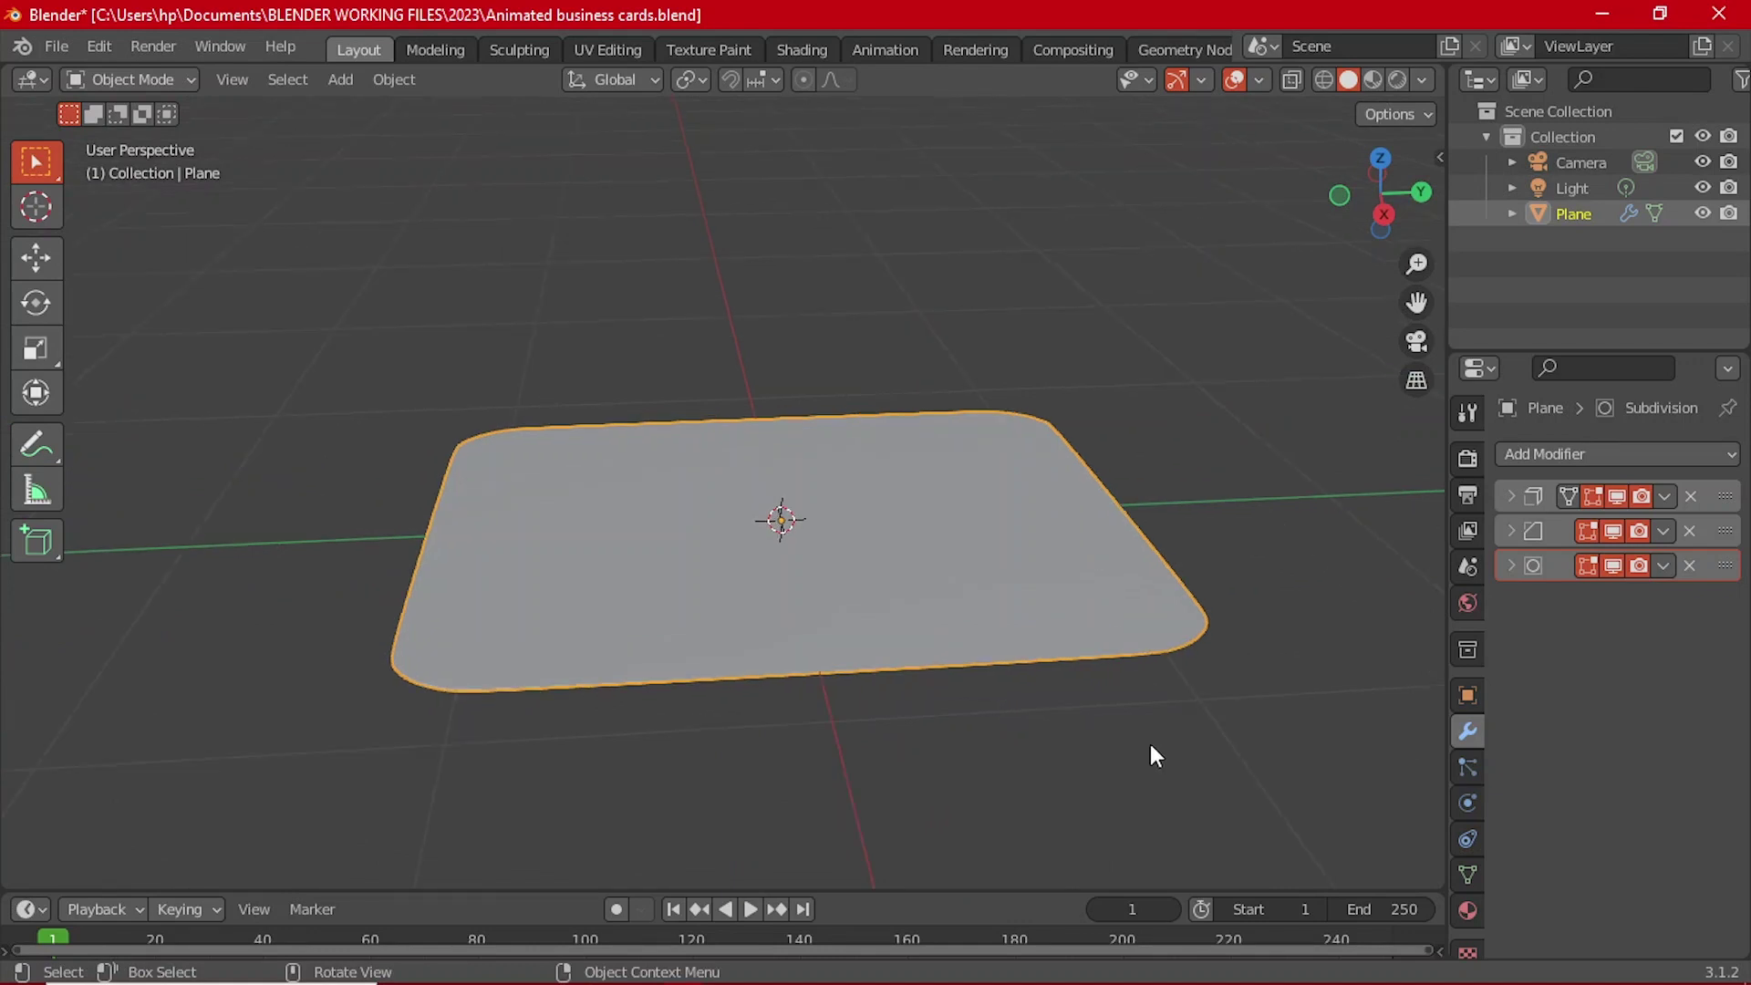
scroll(1151, 745, down, 2)
middle_drag(1016, 737, 919, 626)
scroll(806, 611, down, 3)
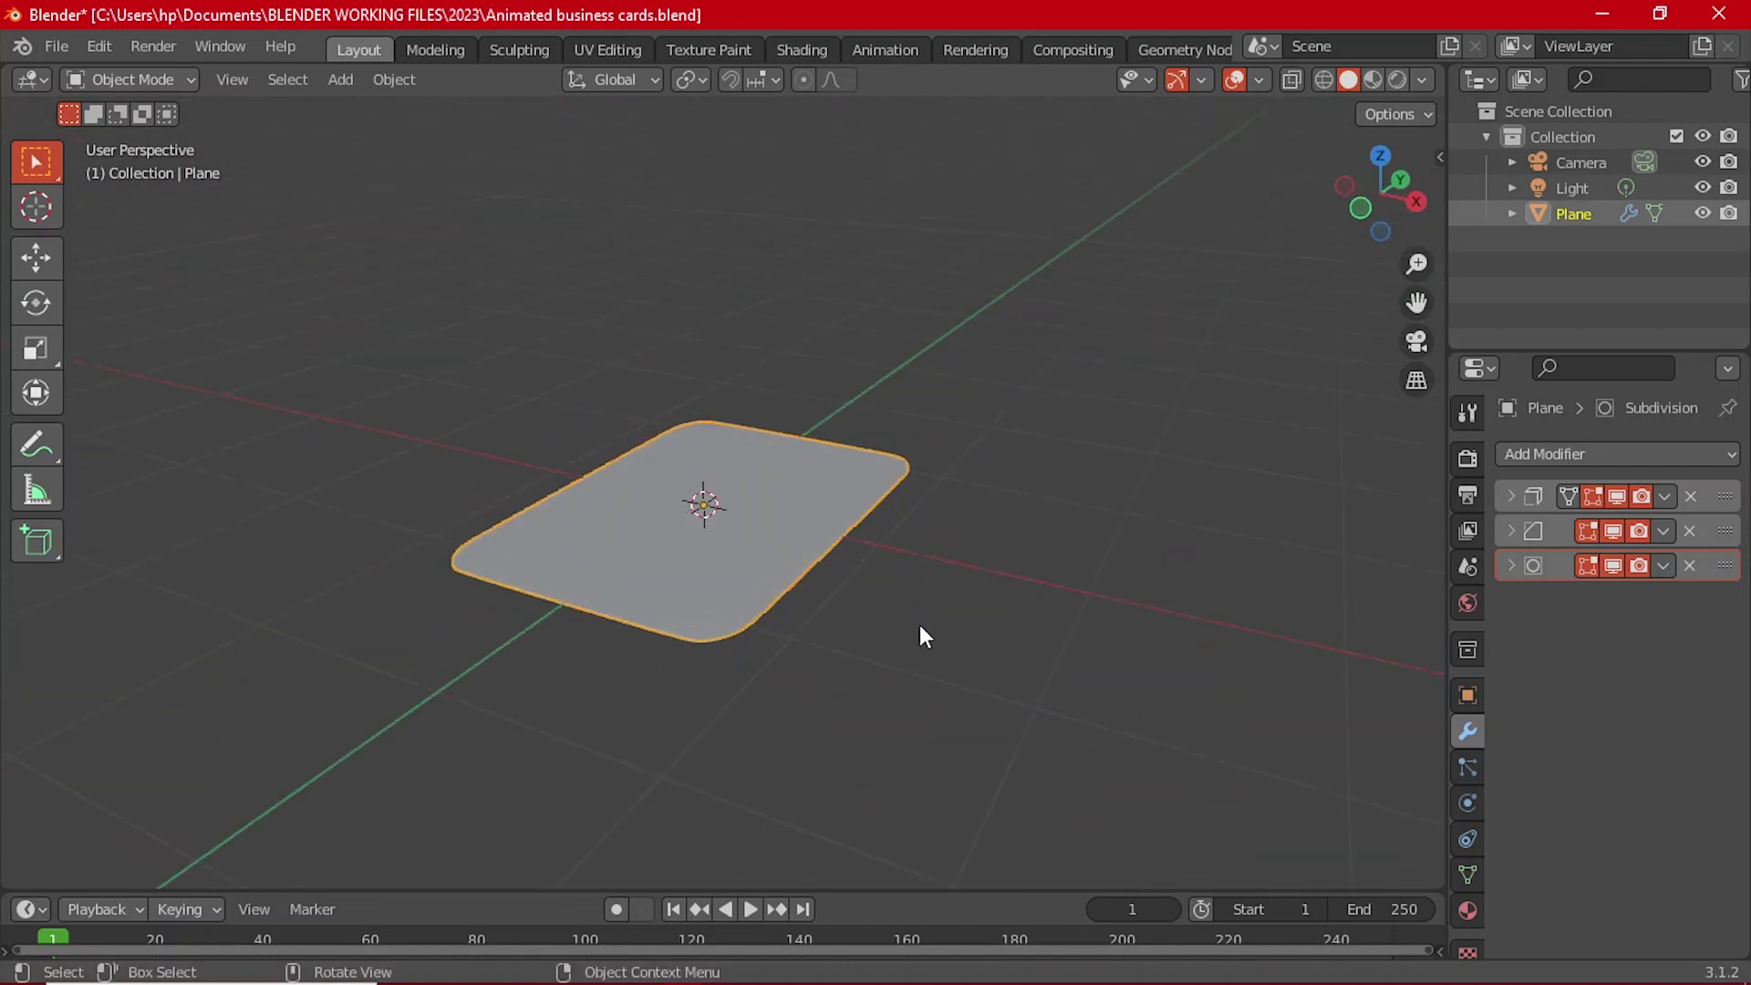
scroll(846, 562, up, 3)
middle_drag(847, 562, 908, 518)
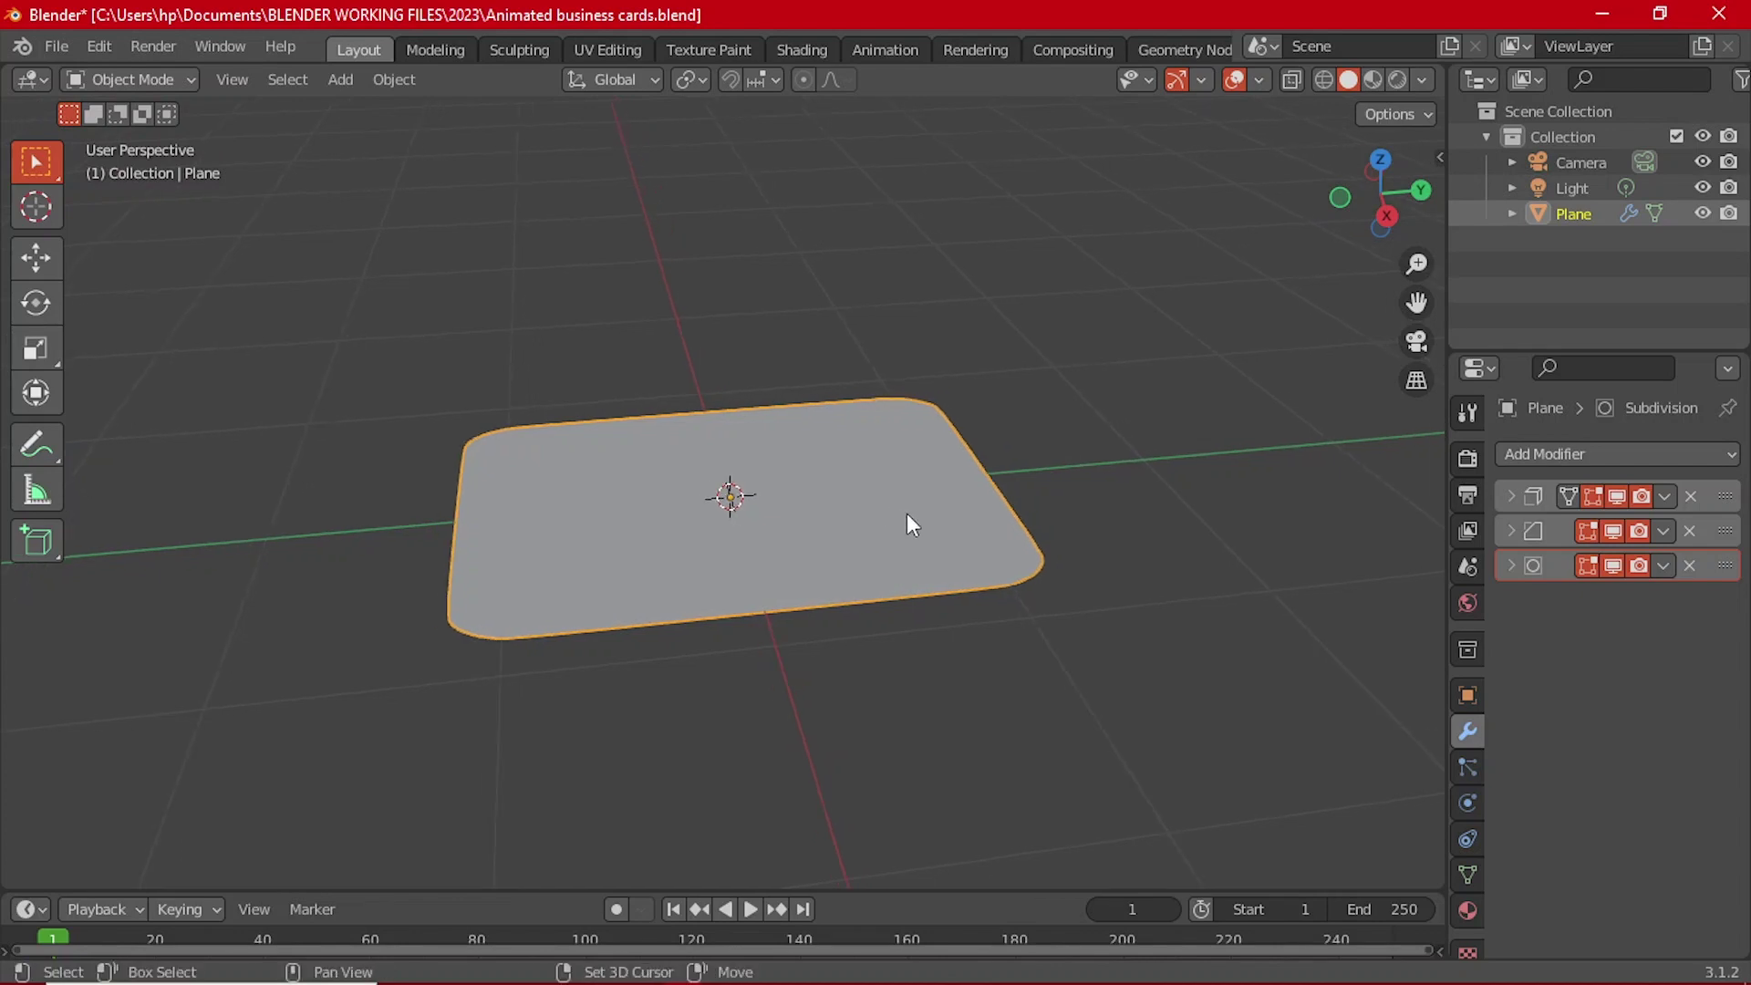
scroll(906, 512, down, 3)
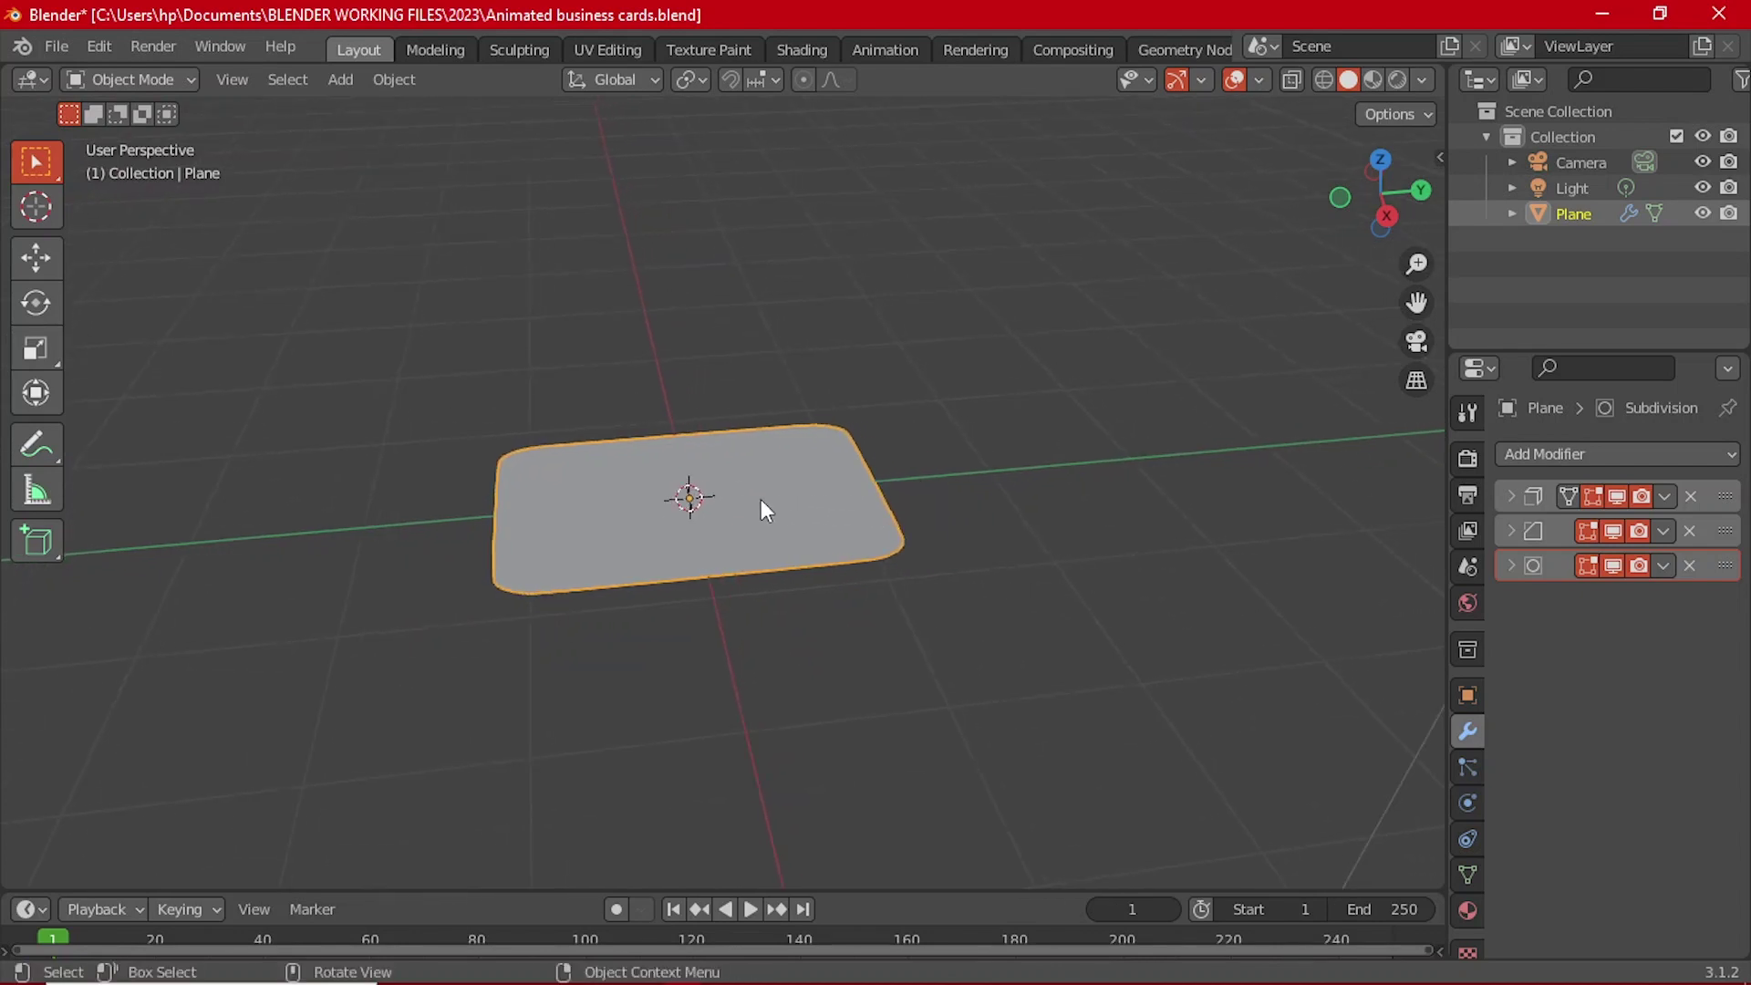
Step: Add a cube mesh and view the scene from the front
key(shift+a)
mouse_move(770, 435)
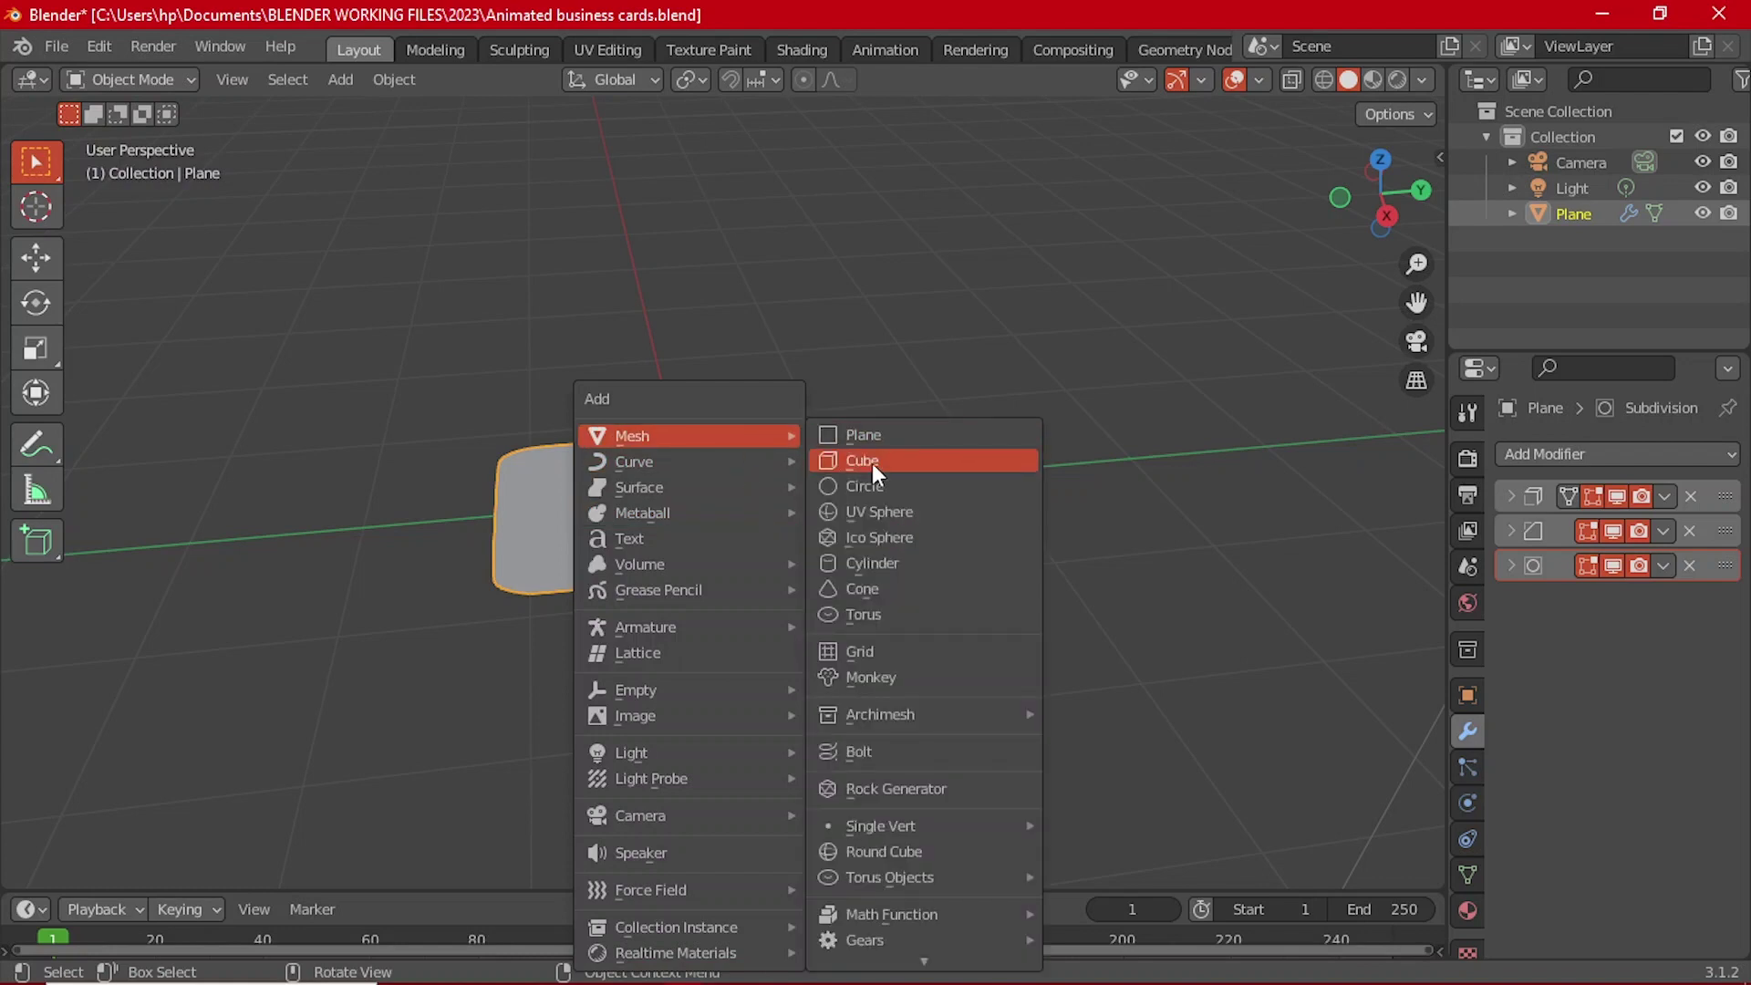
click(872, 464)
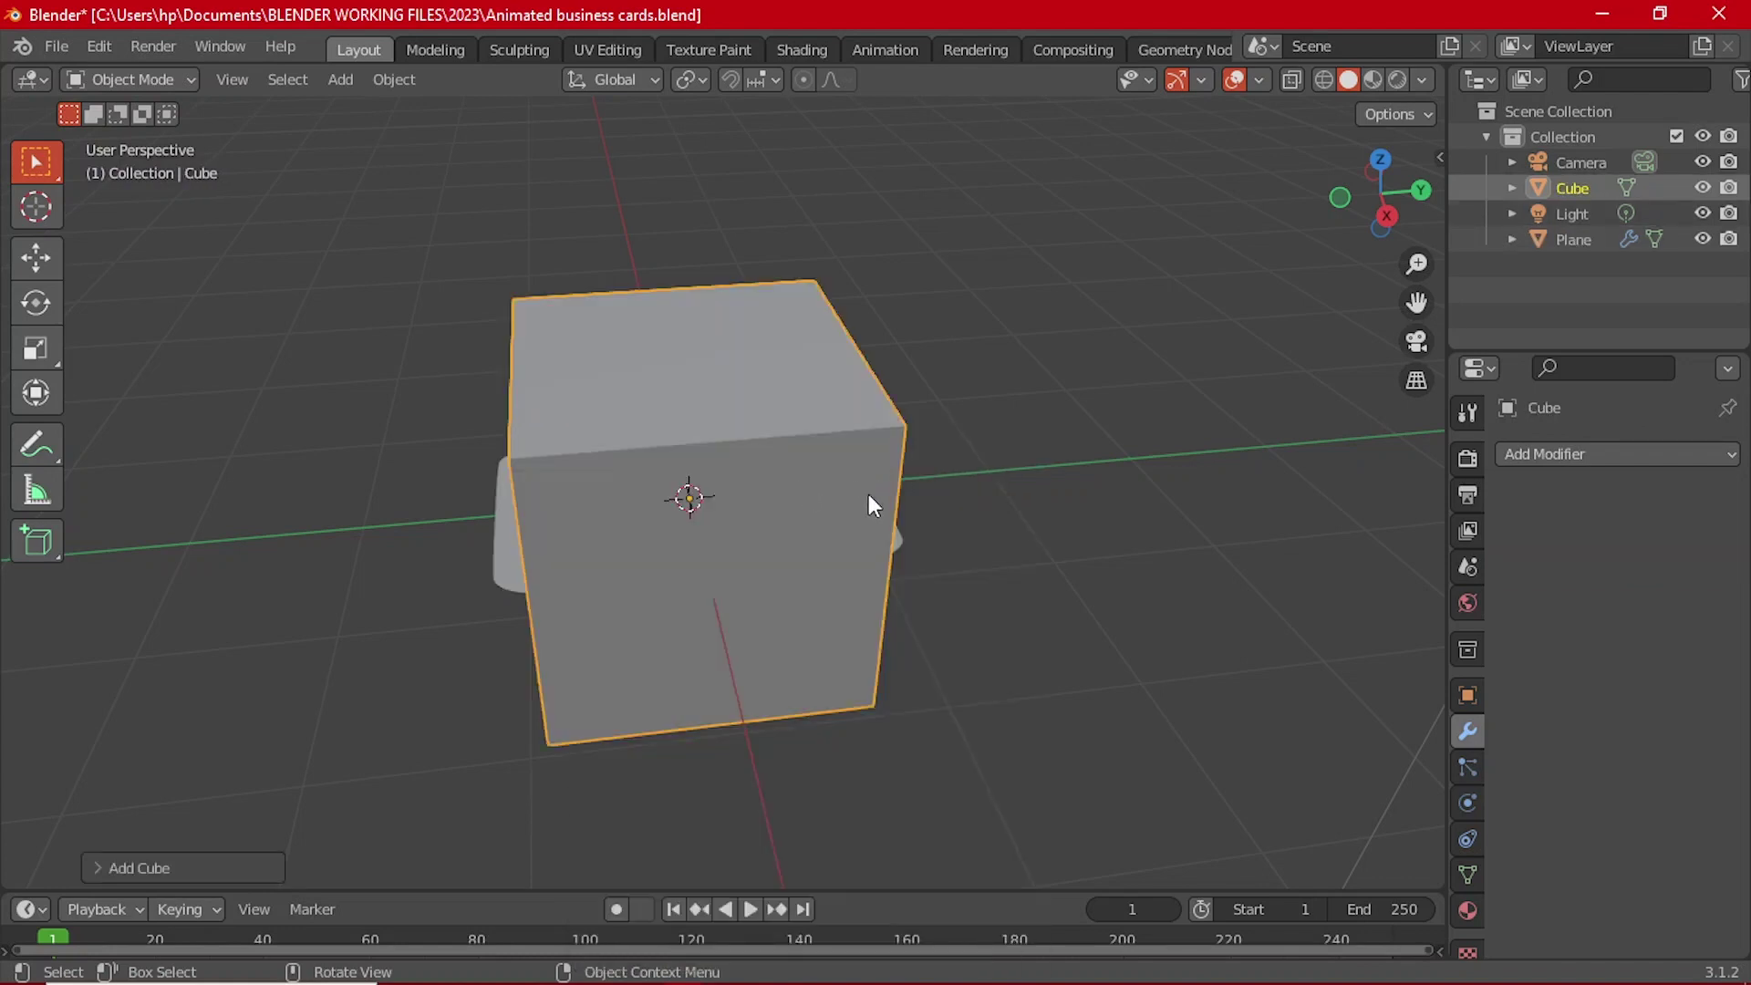
key(grave)
click(781, 402)
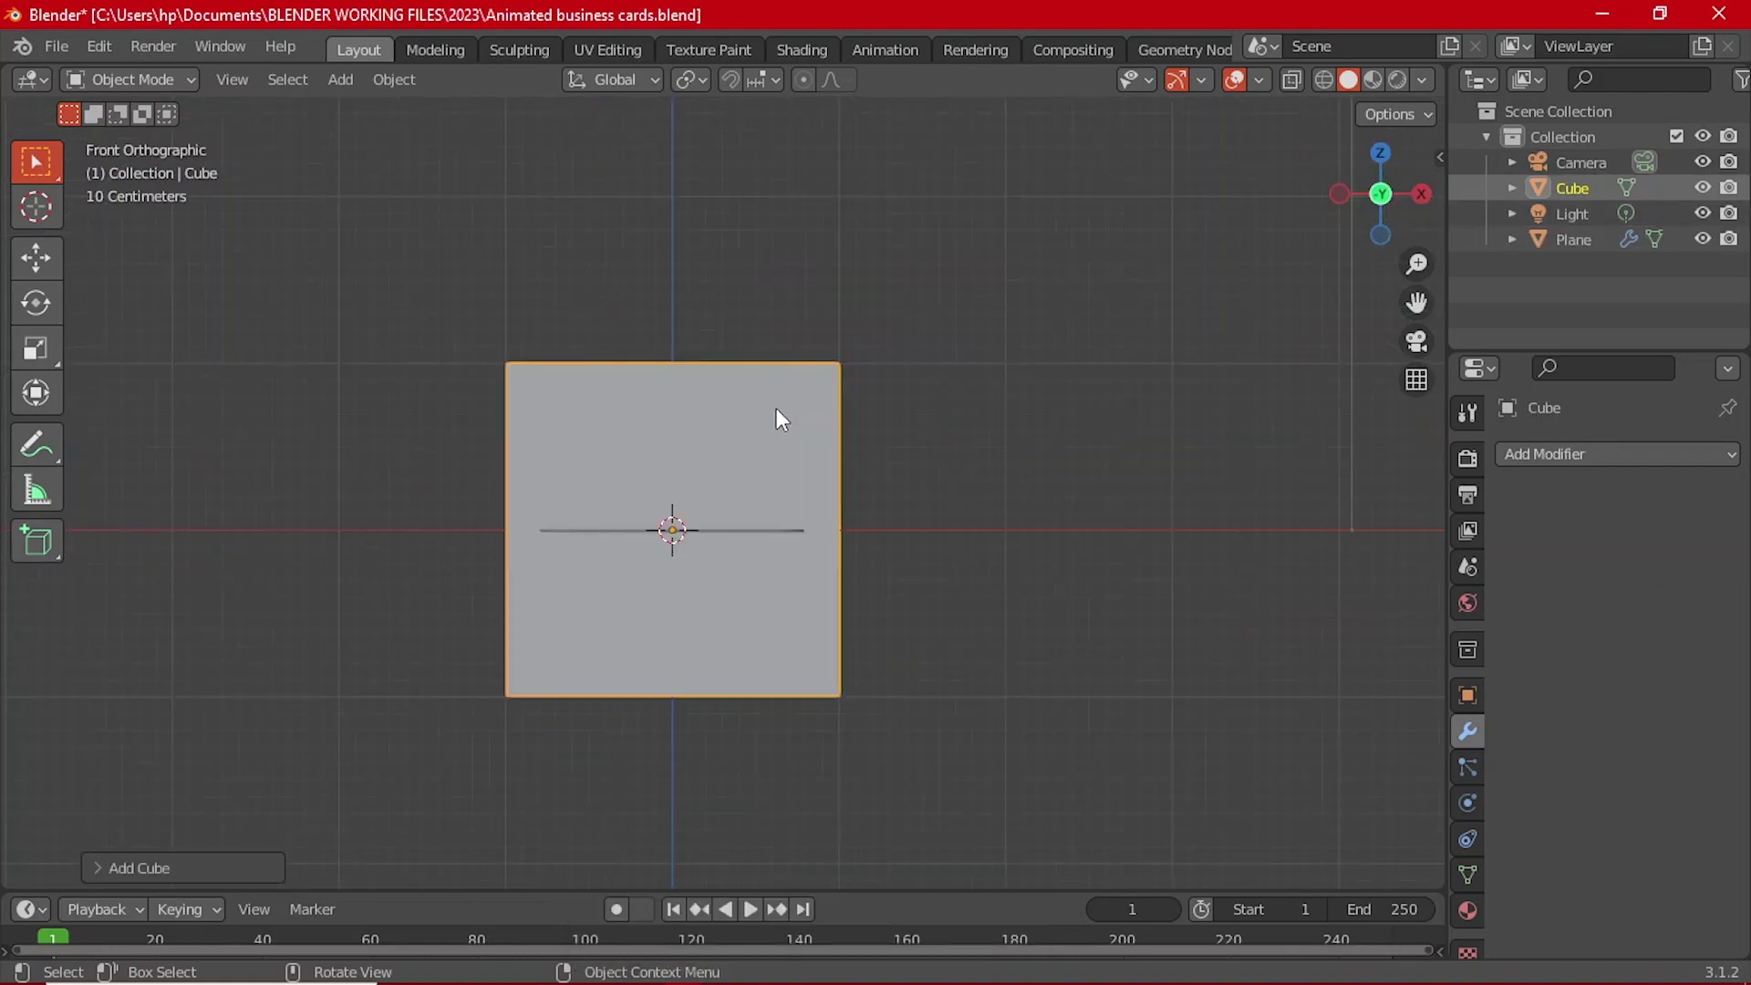
Step: Lower the cube along Z until its top sits level with the card
key(g)
key(z)
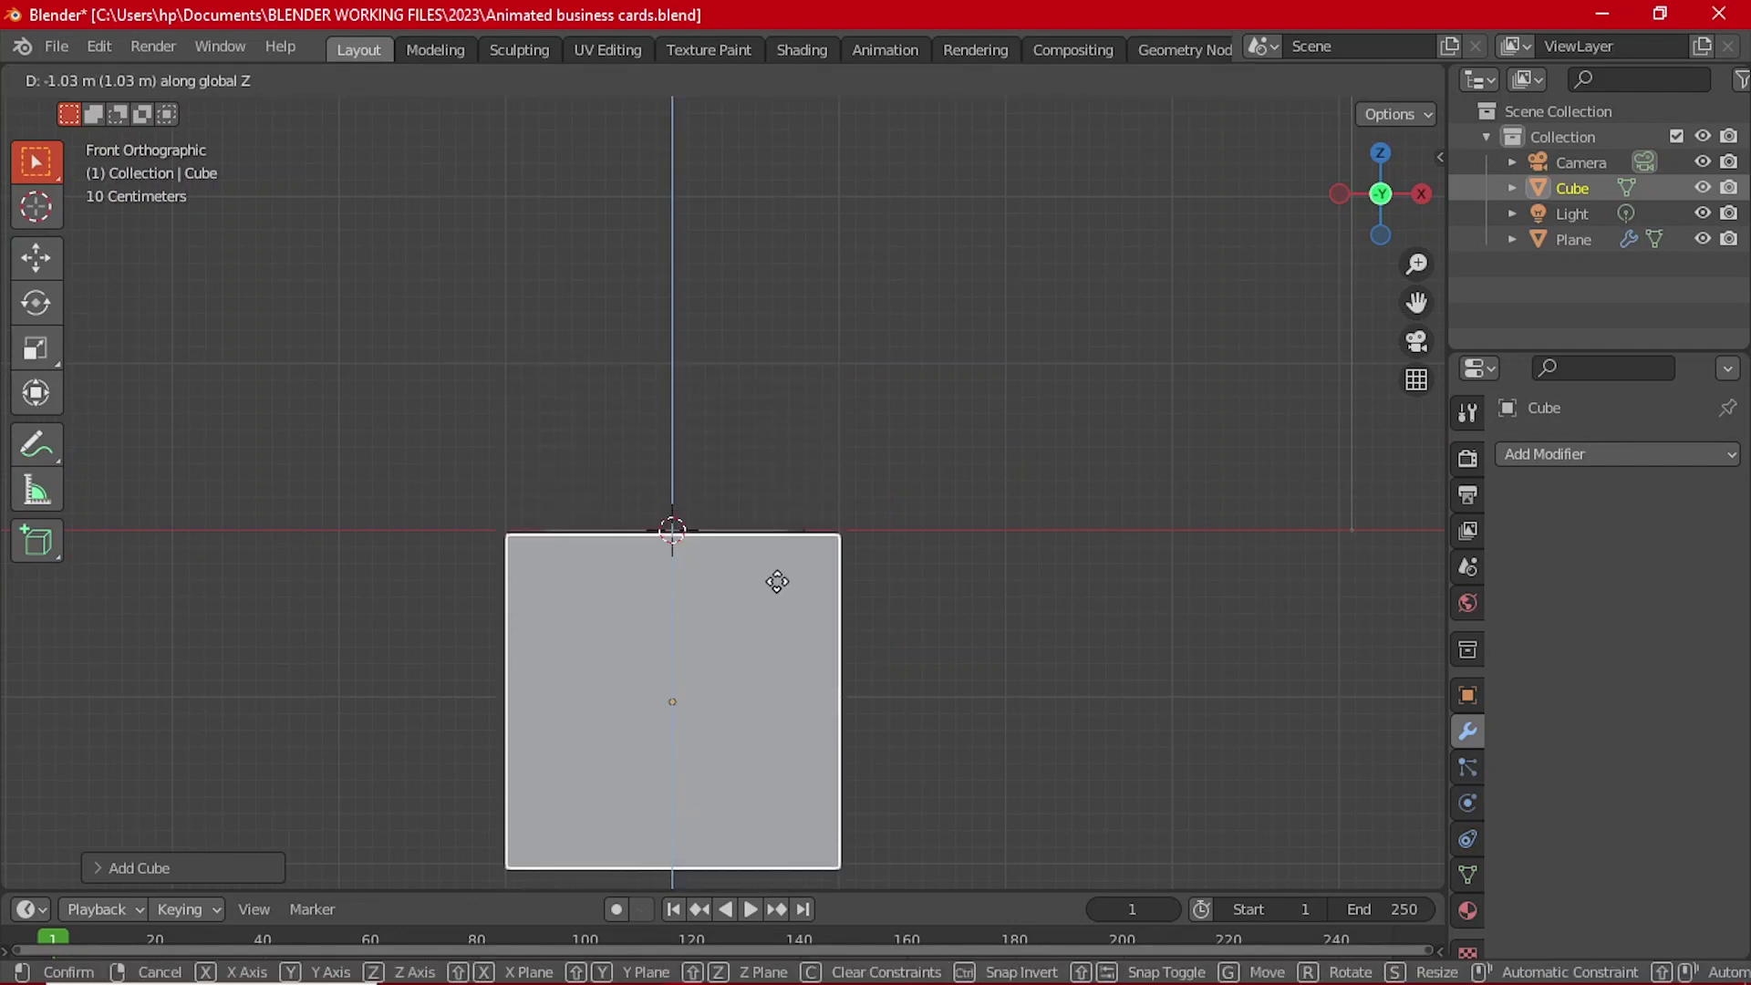
click(769, 574)
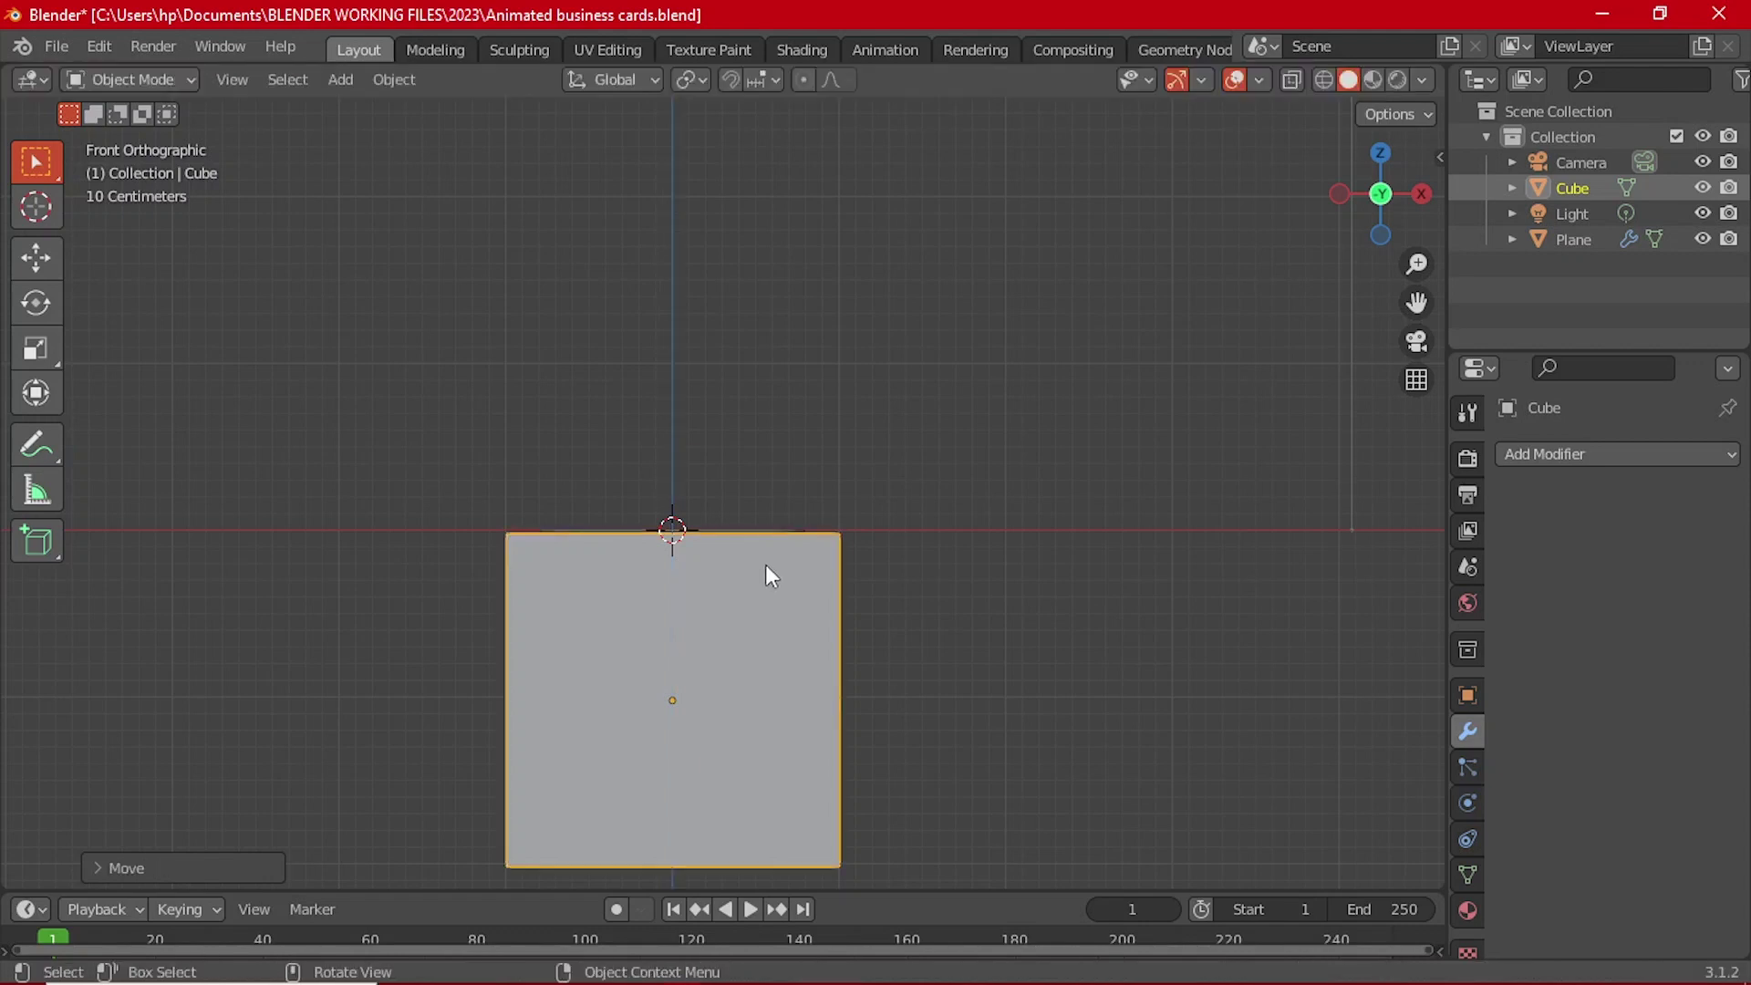
scroll(809, 584, up, 9)
shift+middle_drag(816, 599, 792, 473)
key(g)
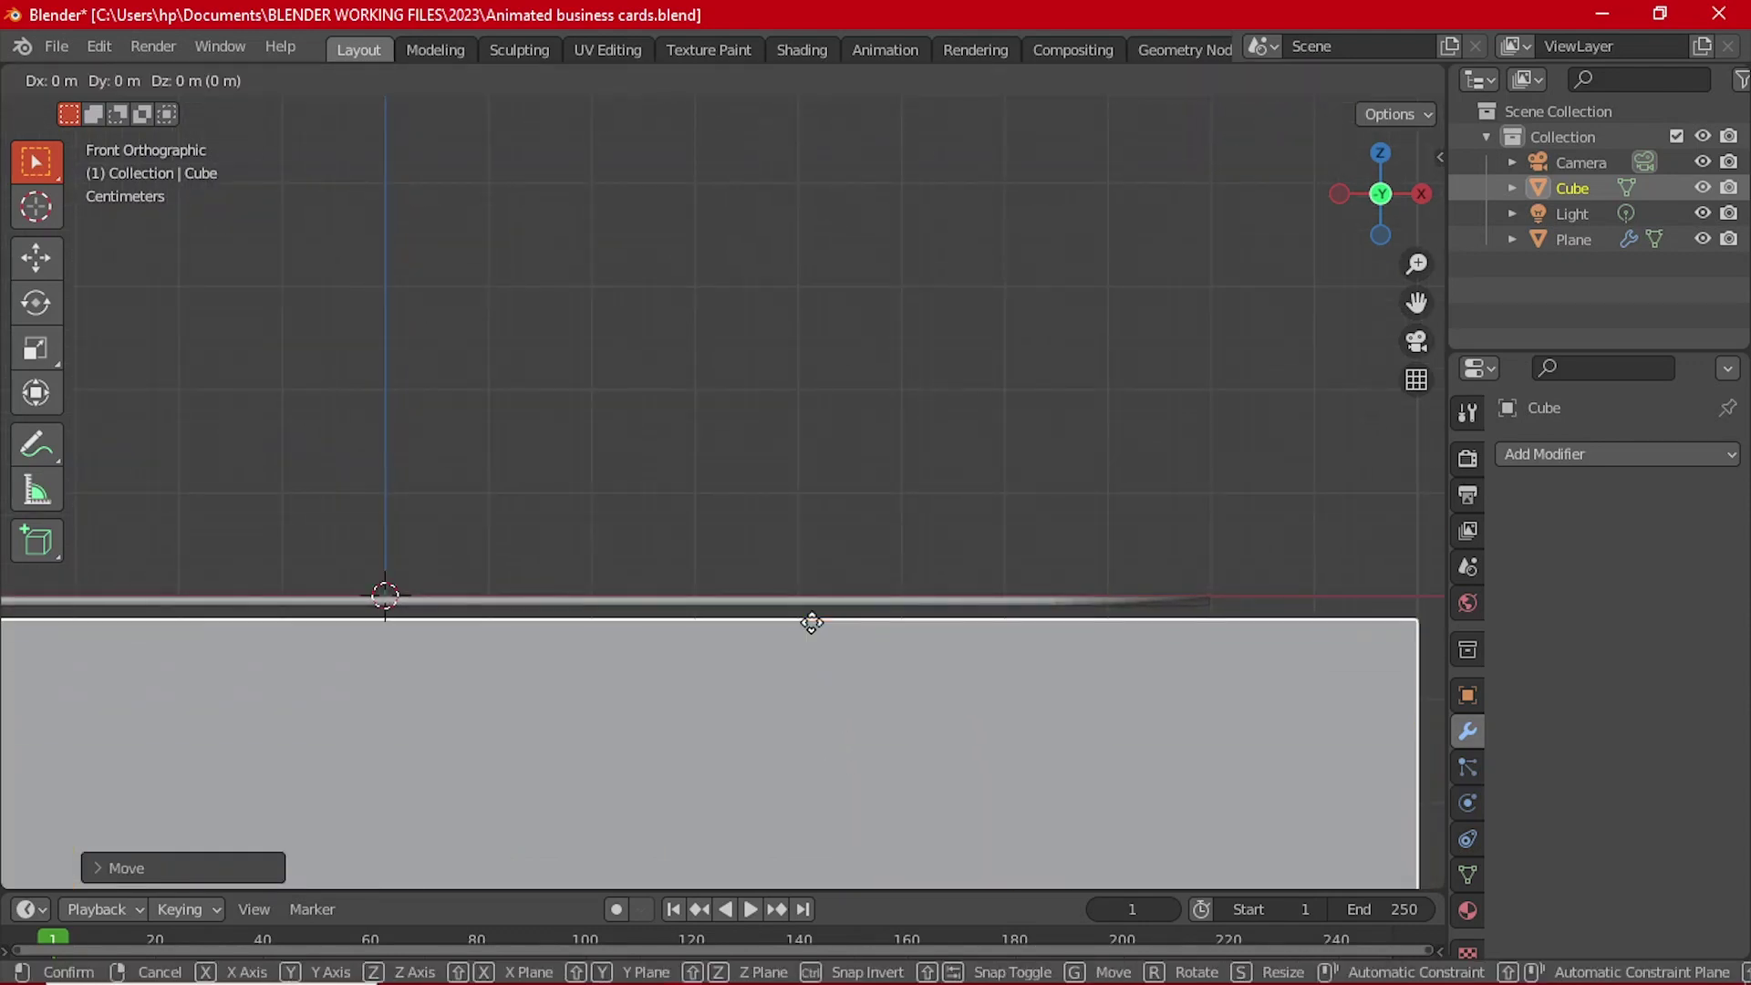
key(z)
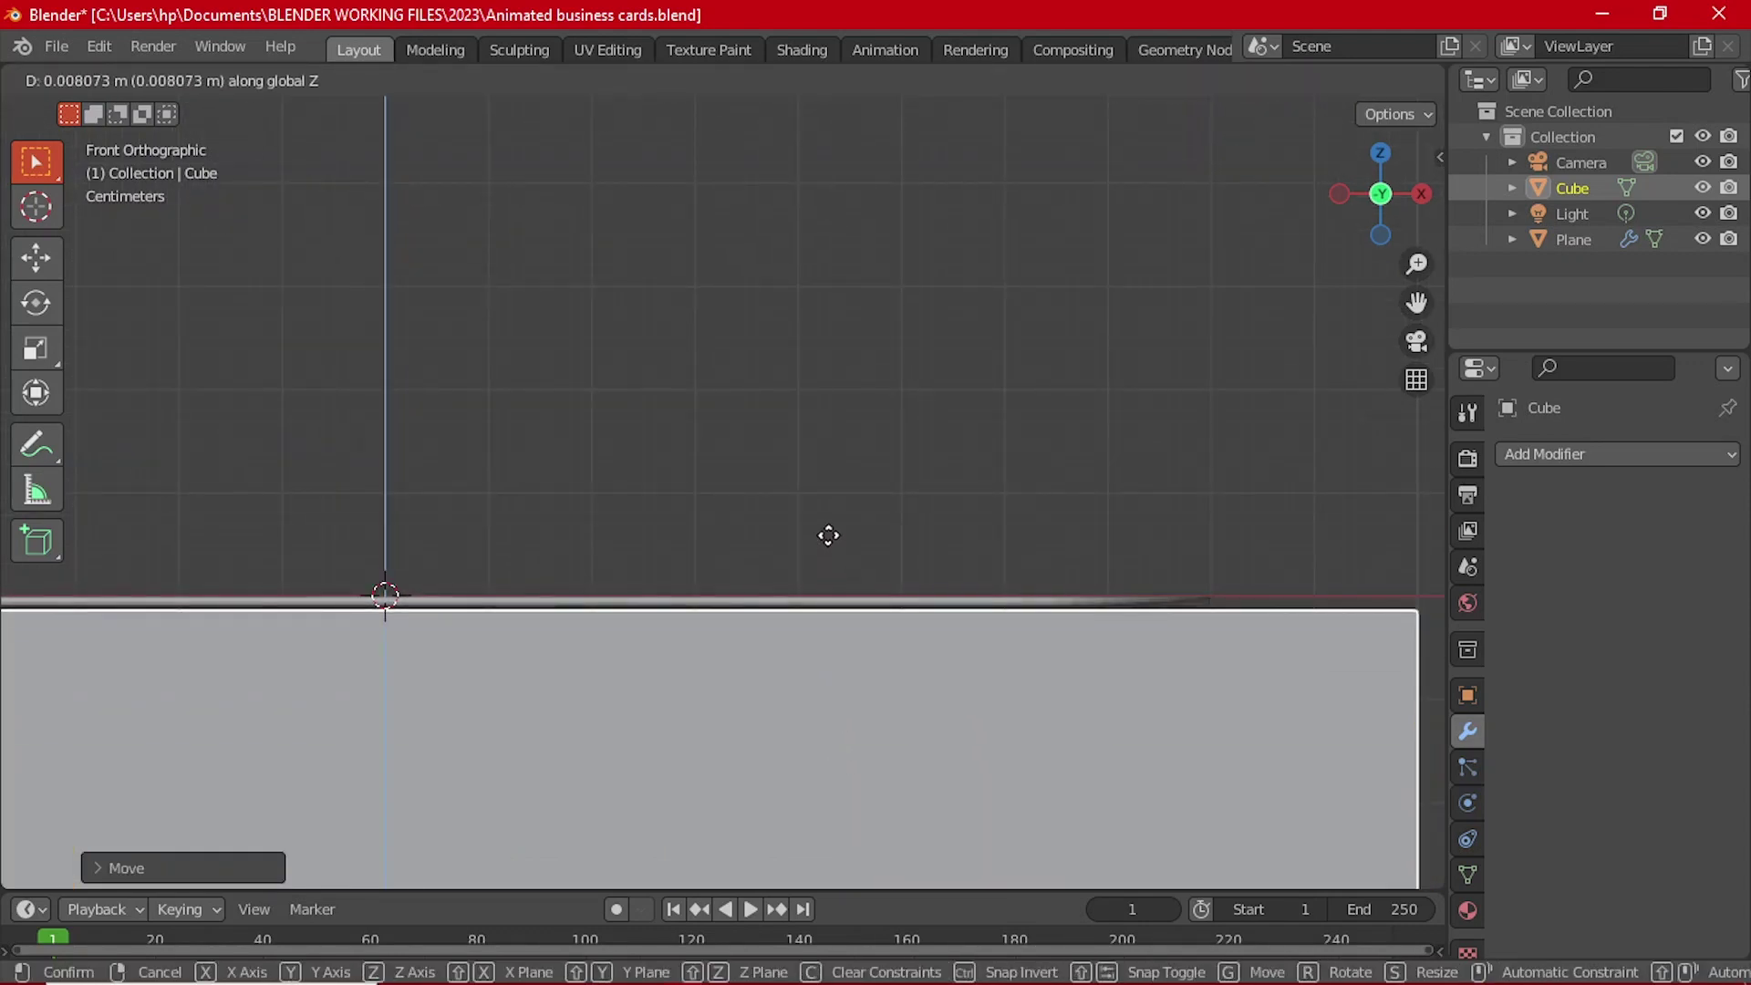
click(849, 493)
scroll(547, 644, down, 2)
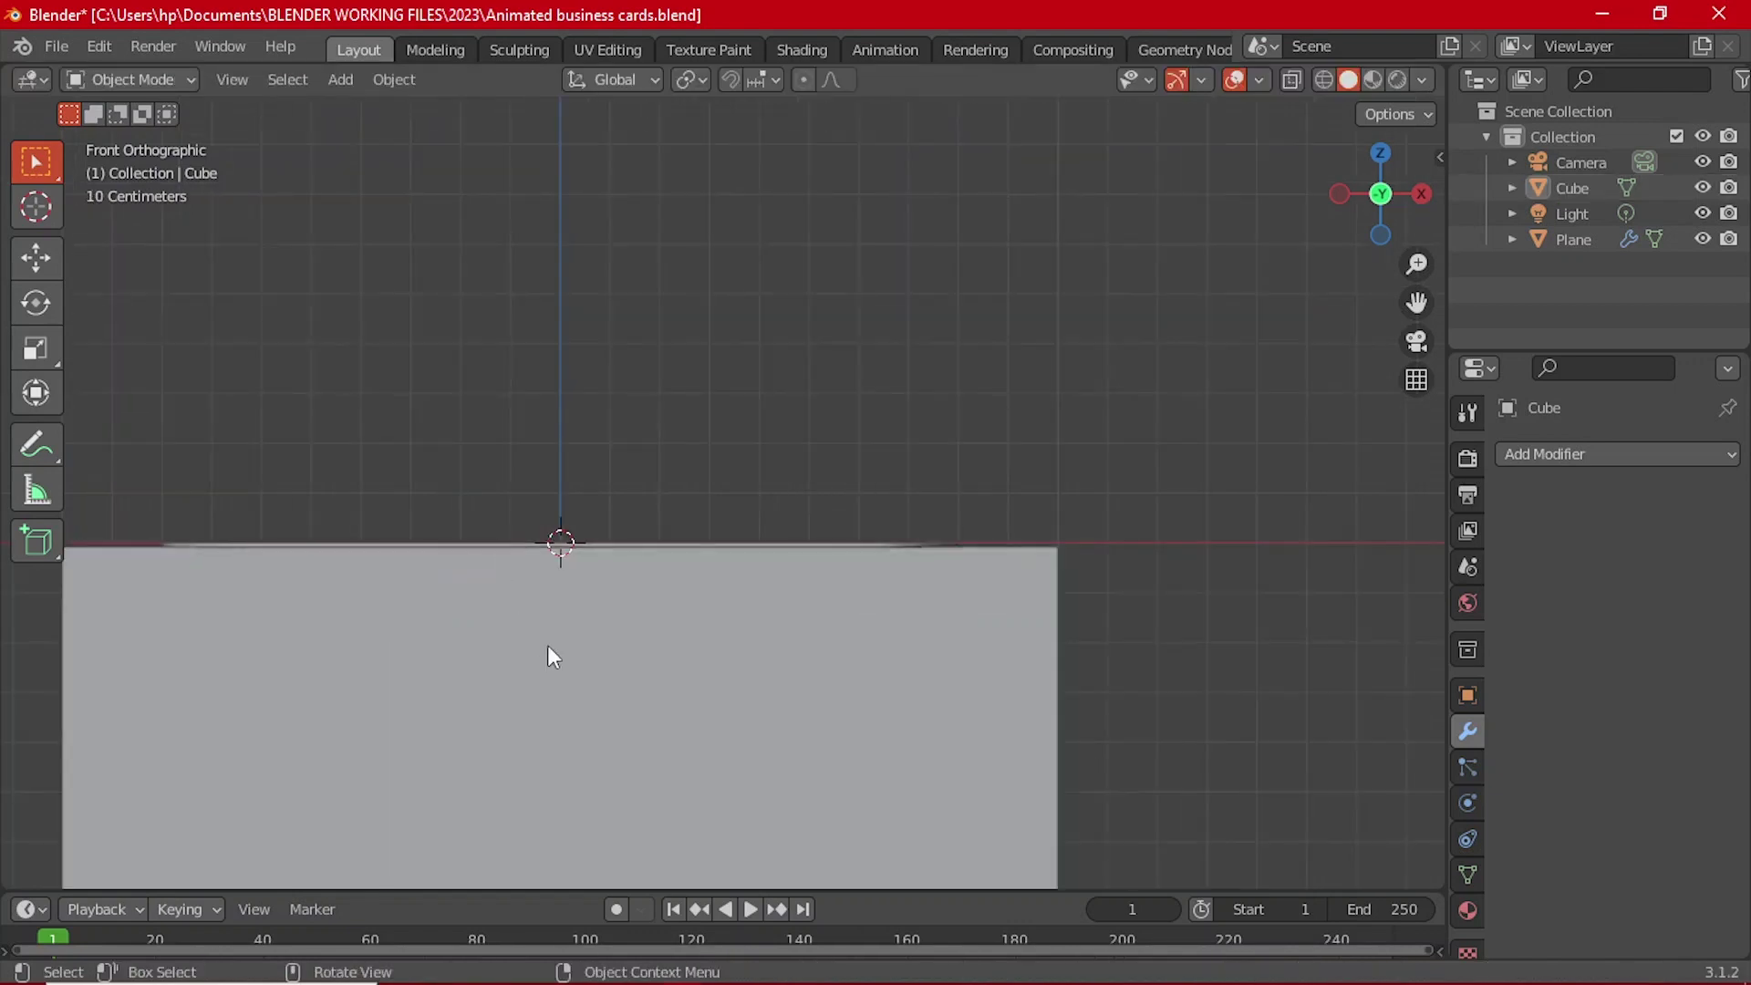
middle_drag(547, 644, 775, 717)
Step: Scale the cube in X and Y only, keeping its height, into a broad slab
click(776, 708)
scroll(774, 700, down, 6)
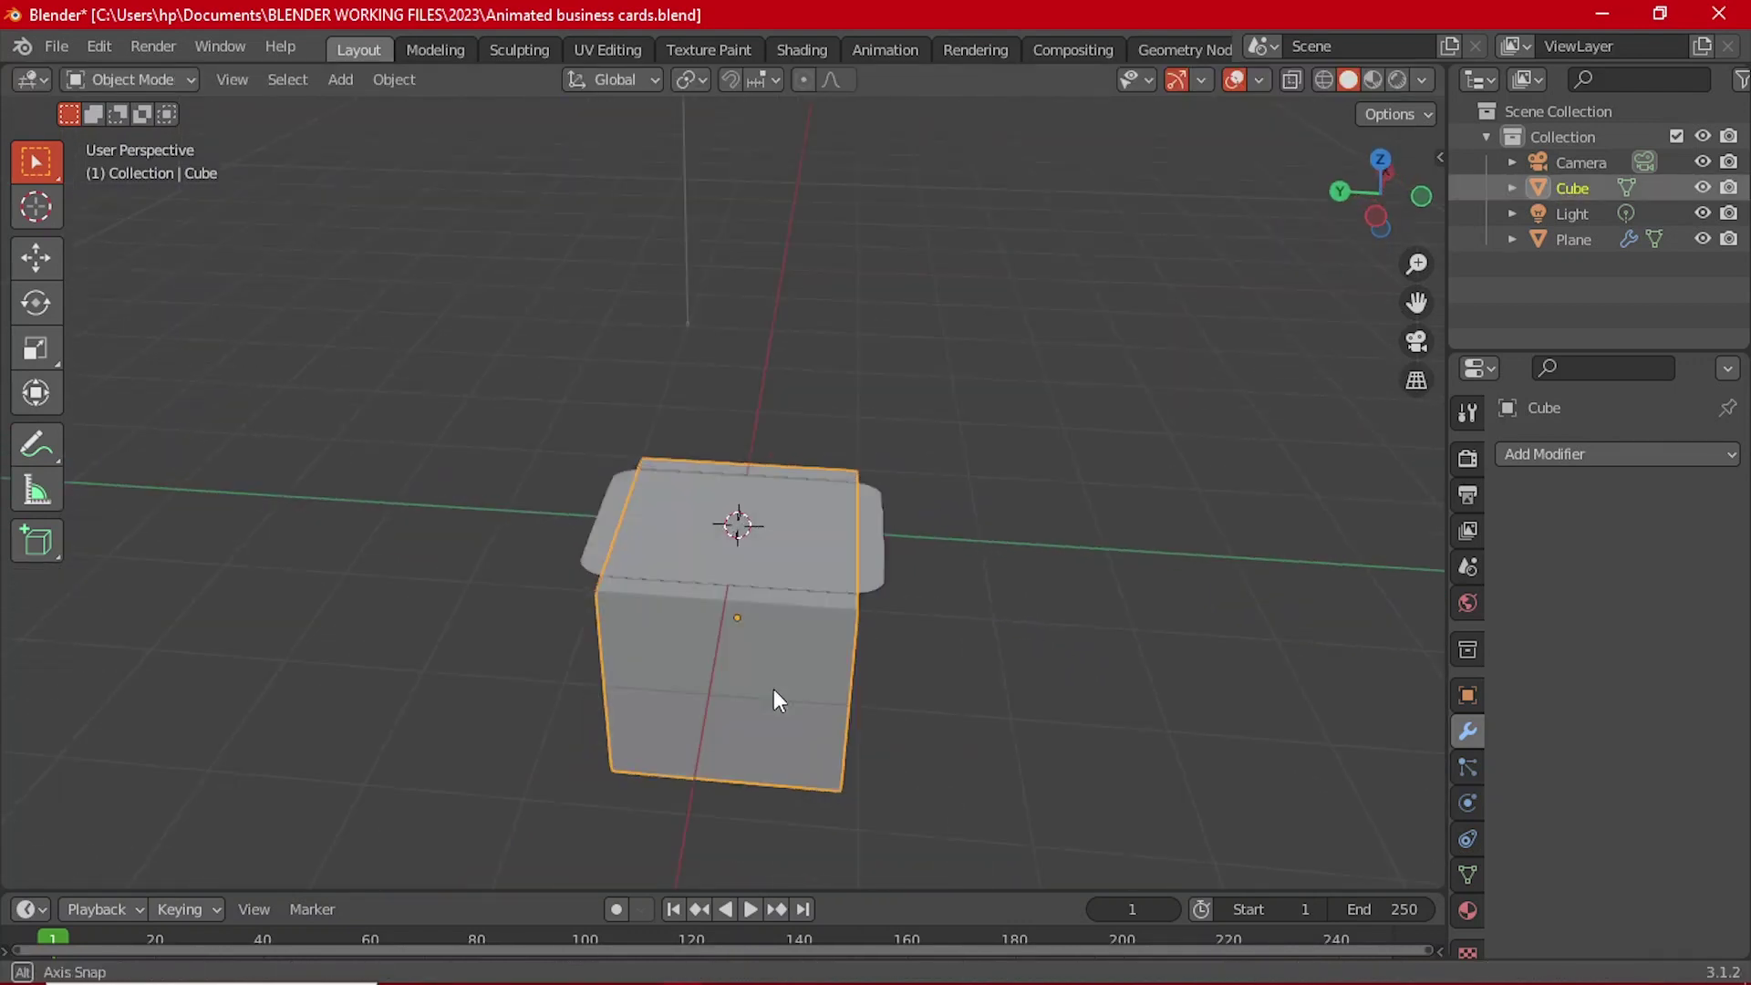
key(s)
key(x)
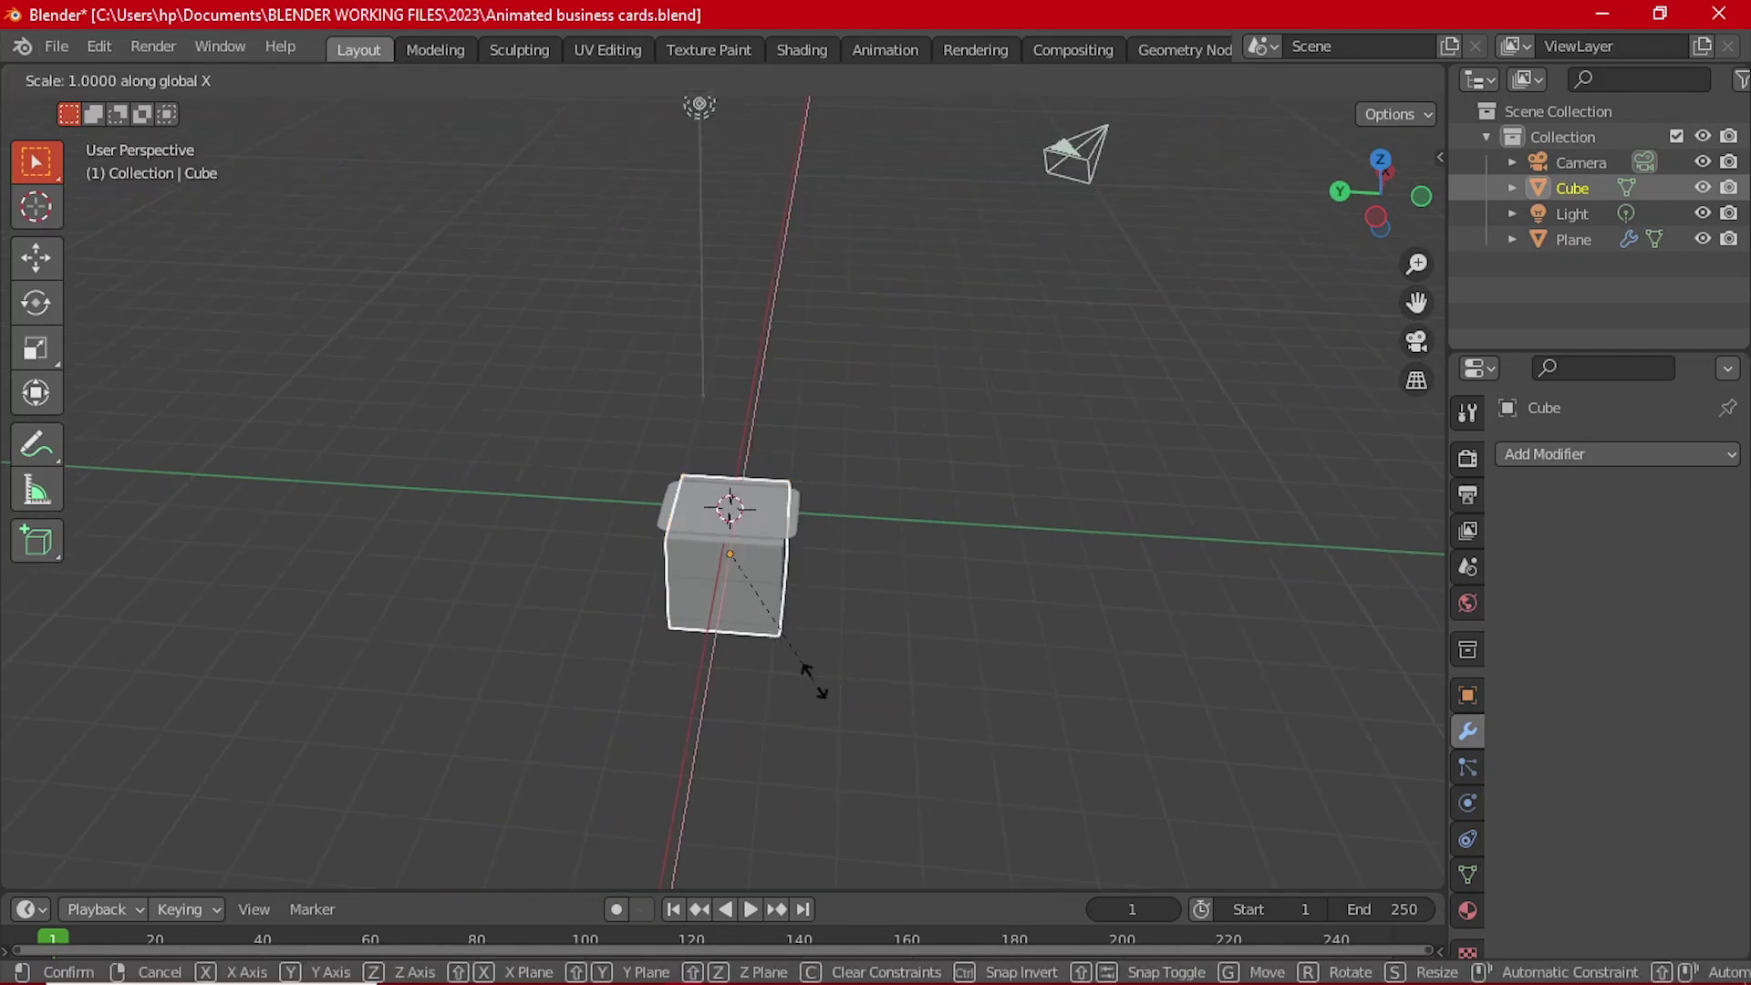
key(shift+y)
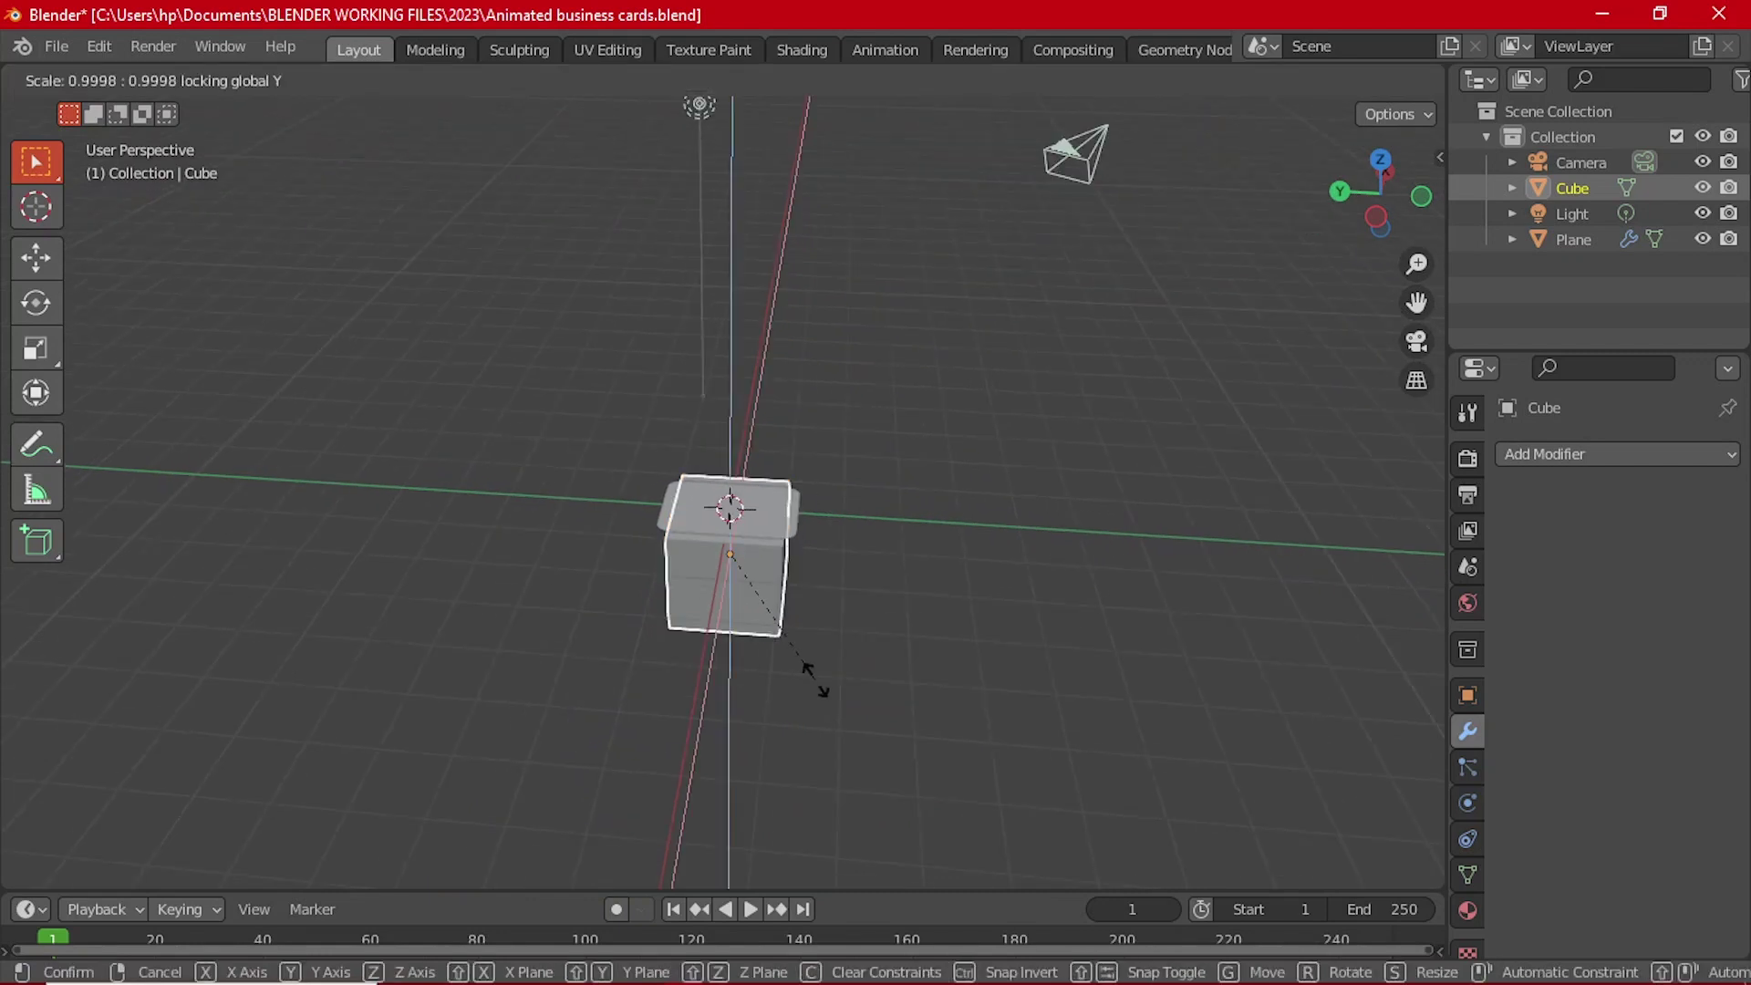
key(shift+z)
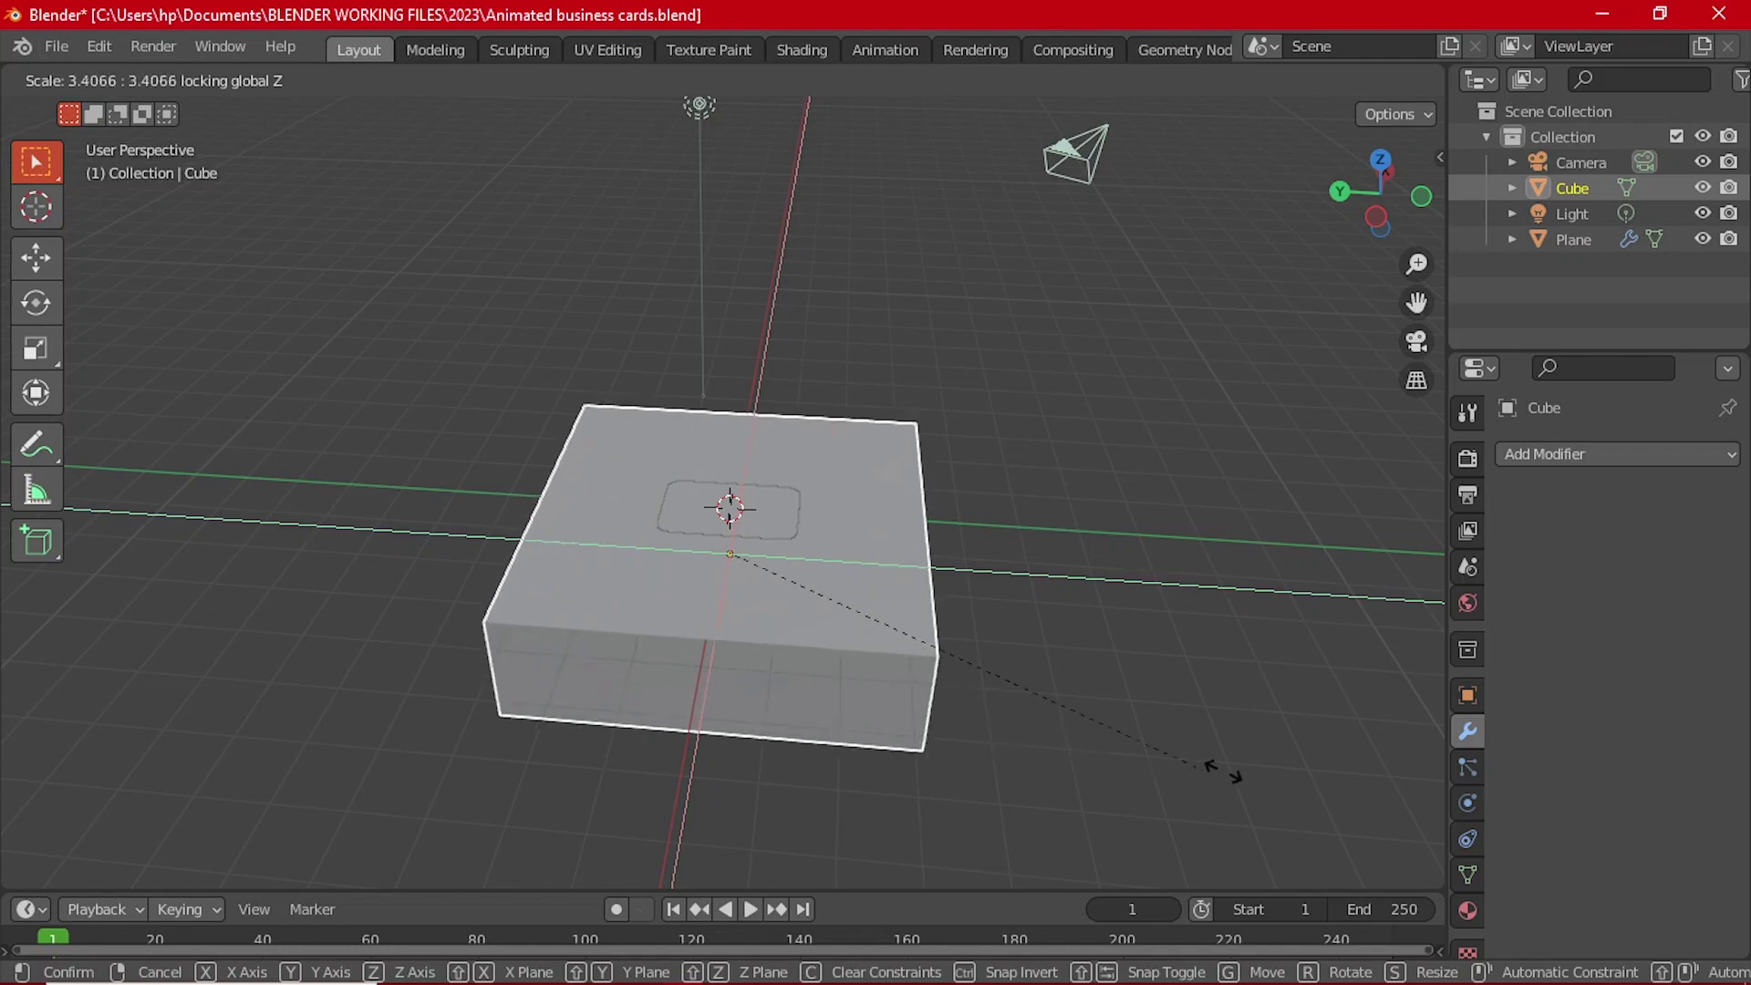
click(100, 652)
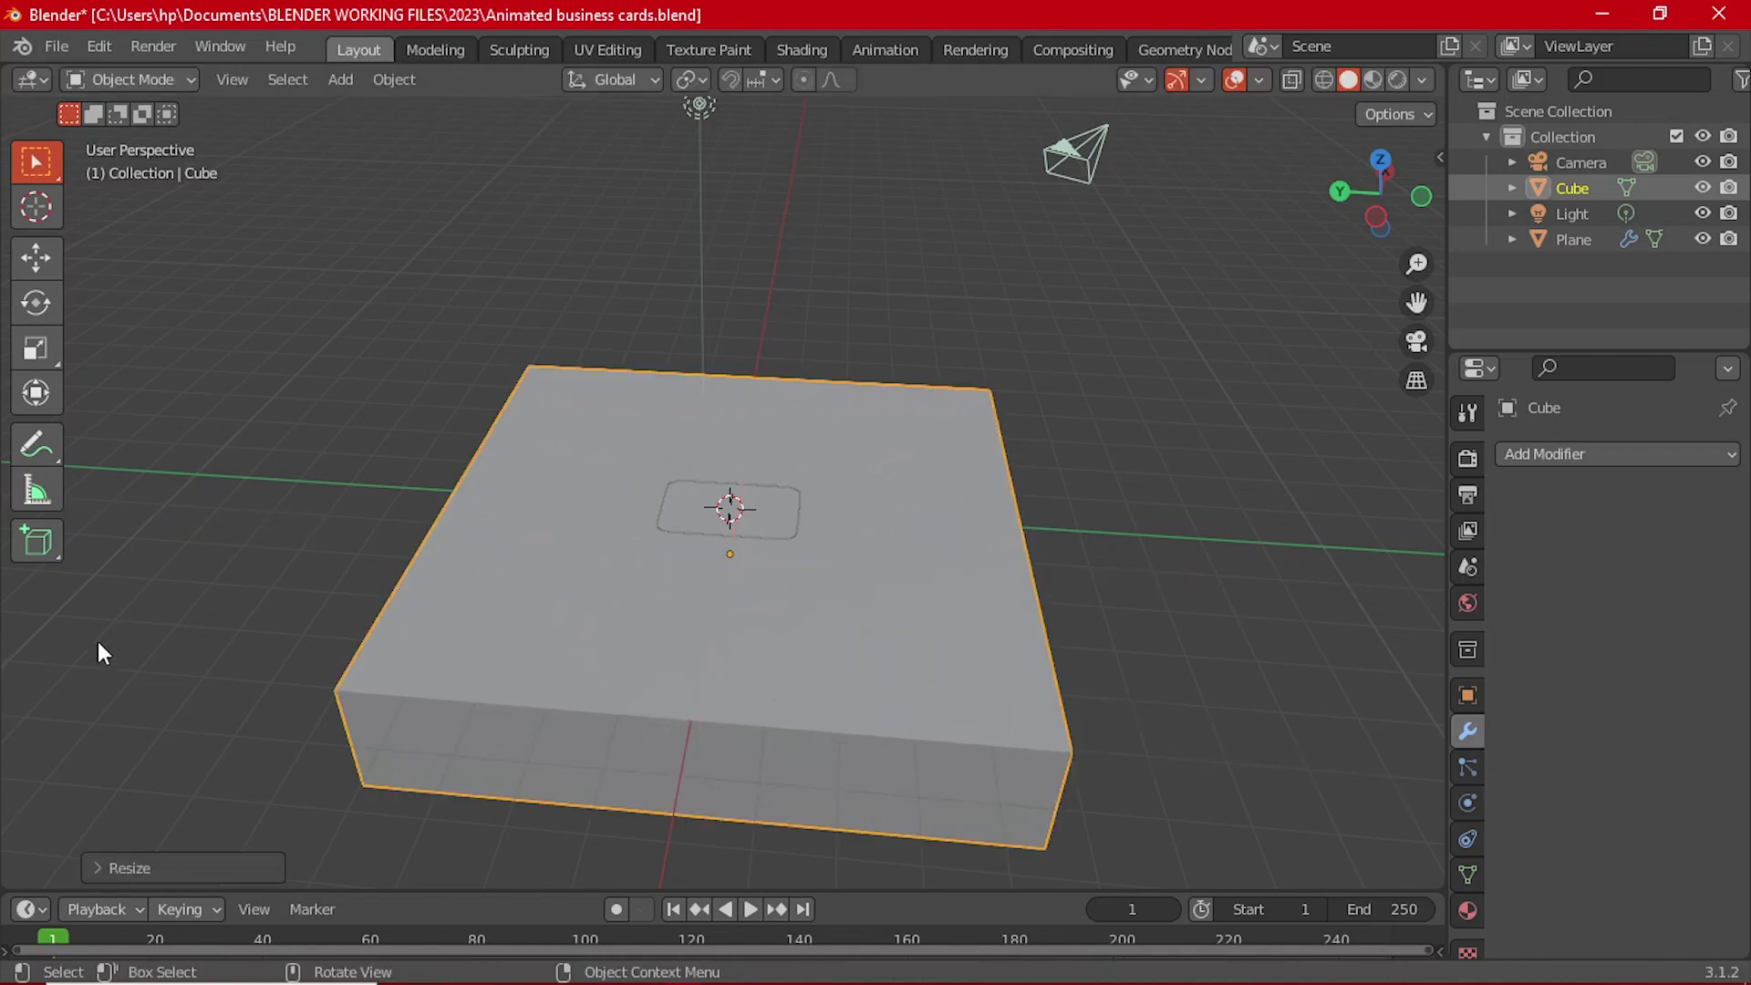
scroll(819, 554, up, 4)
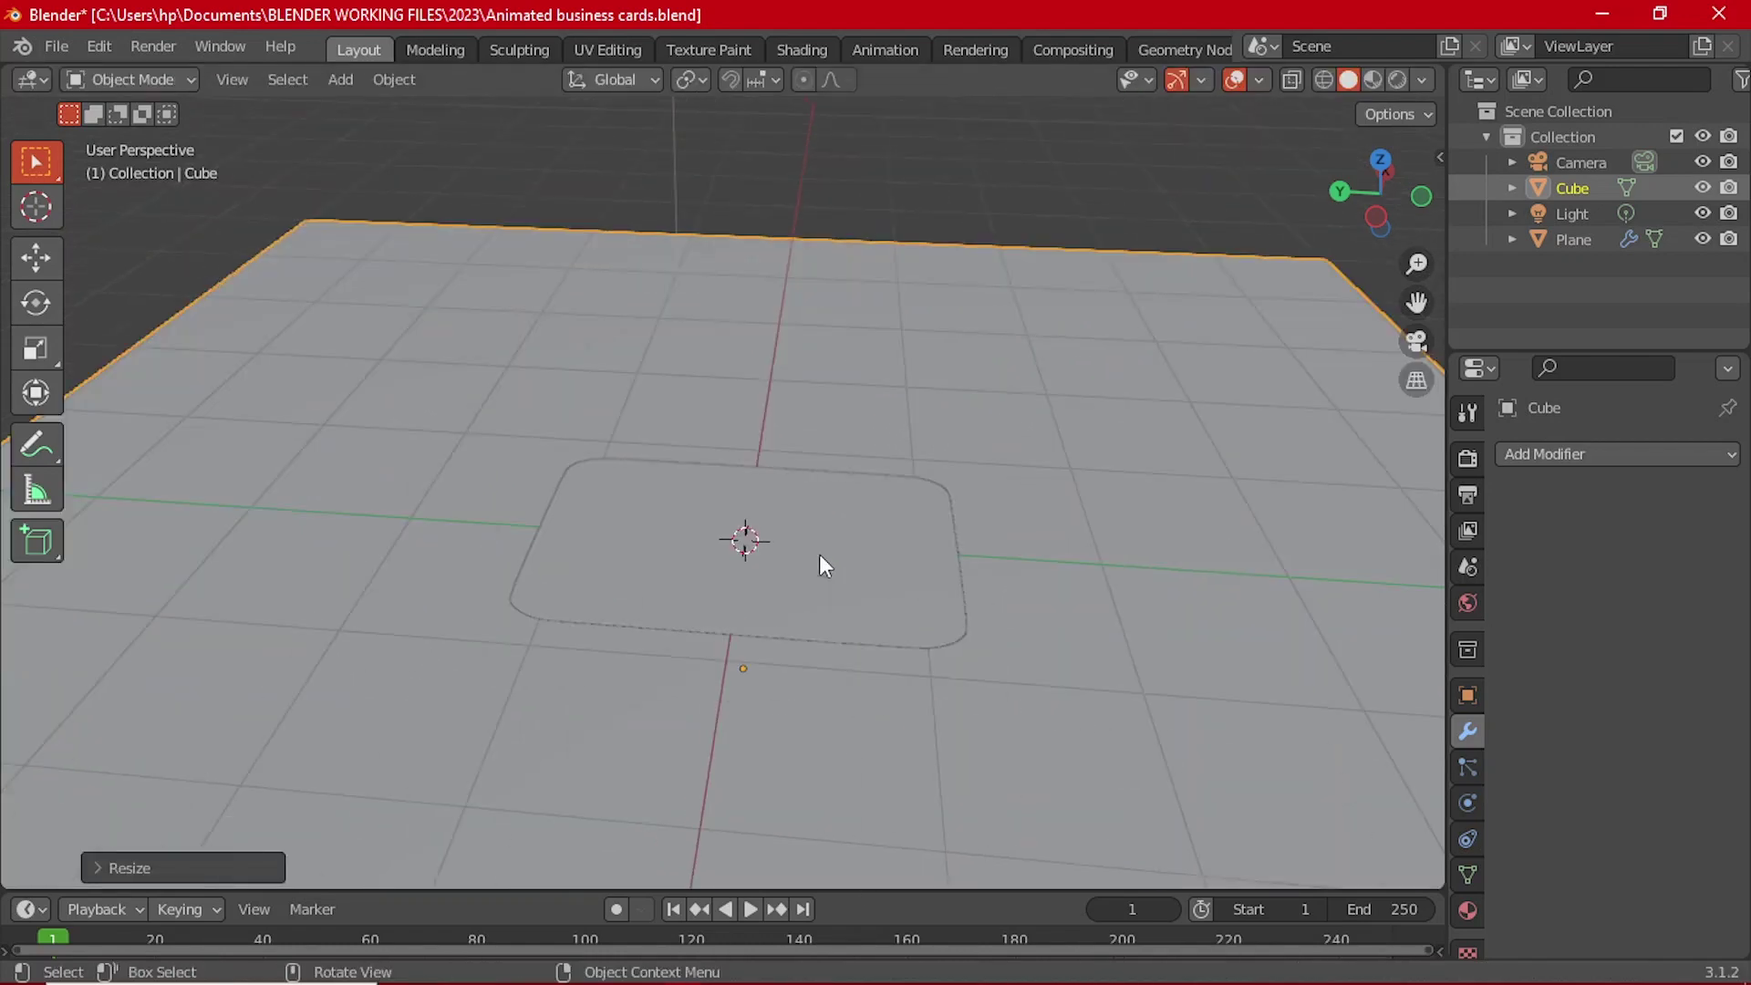
scroll(873, 569, down, 3)
middle_drag(872, 569, 1147, 748)
scroll(792, 479, up, 3)
Step: Set viewport shading to MatCap lighting, Random colour, with Shadow enabled
click(934, 724)
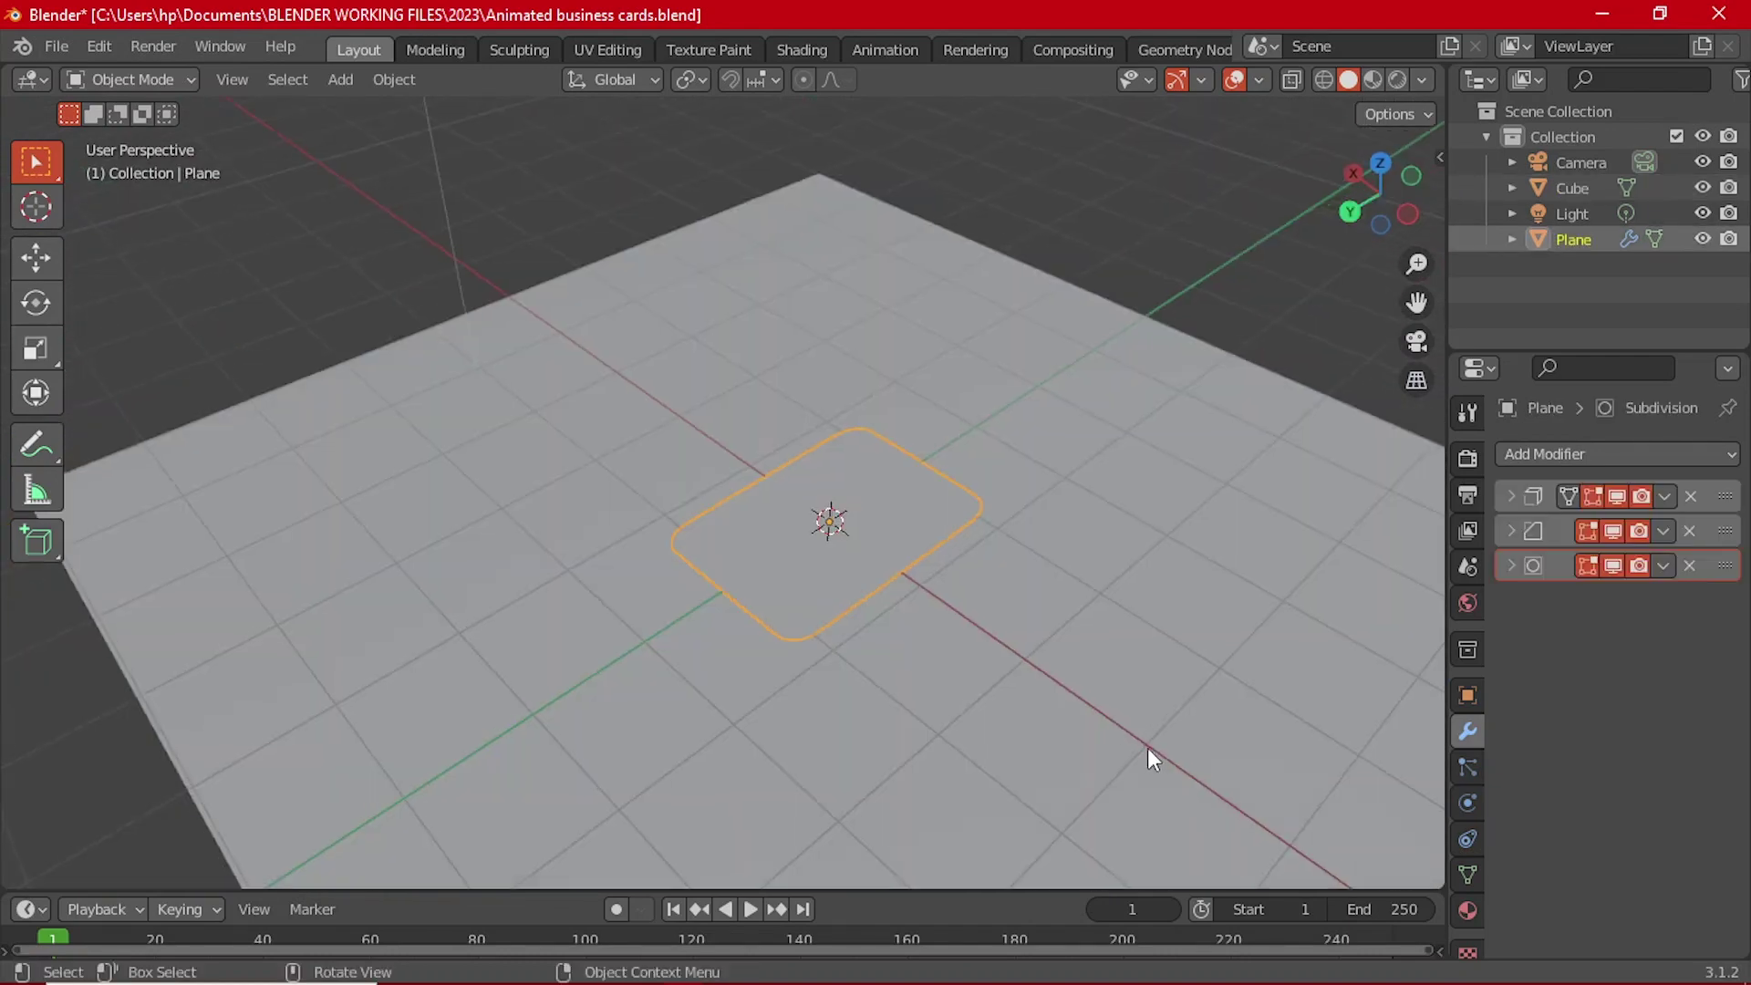
click(1421, 80)
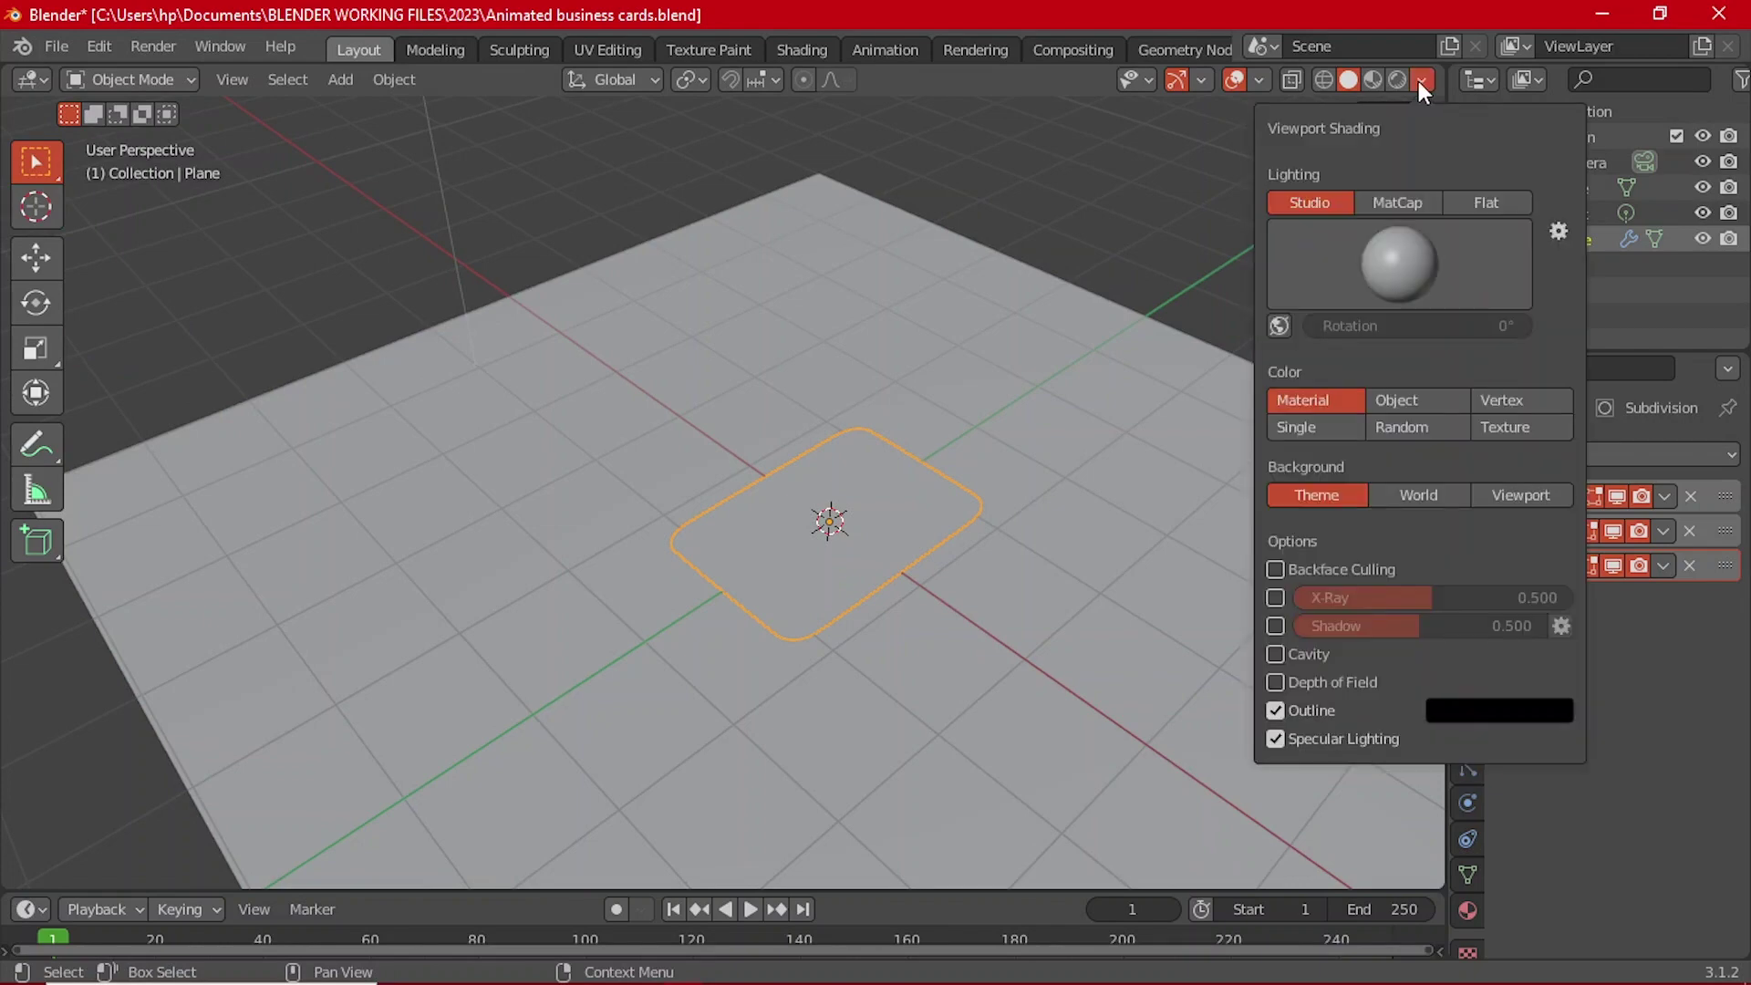
click(1421, 75)
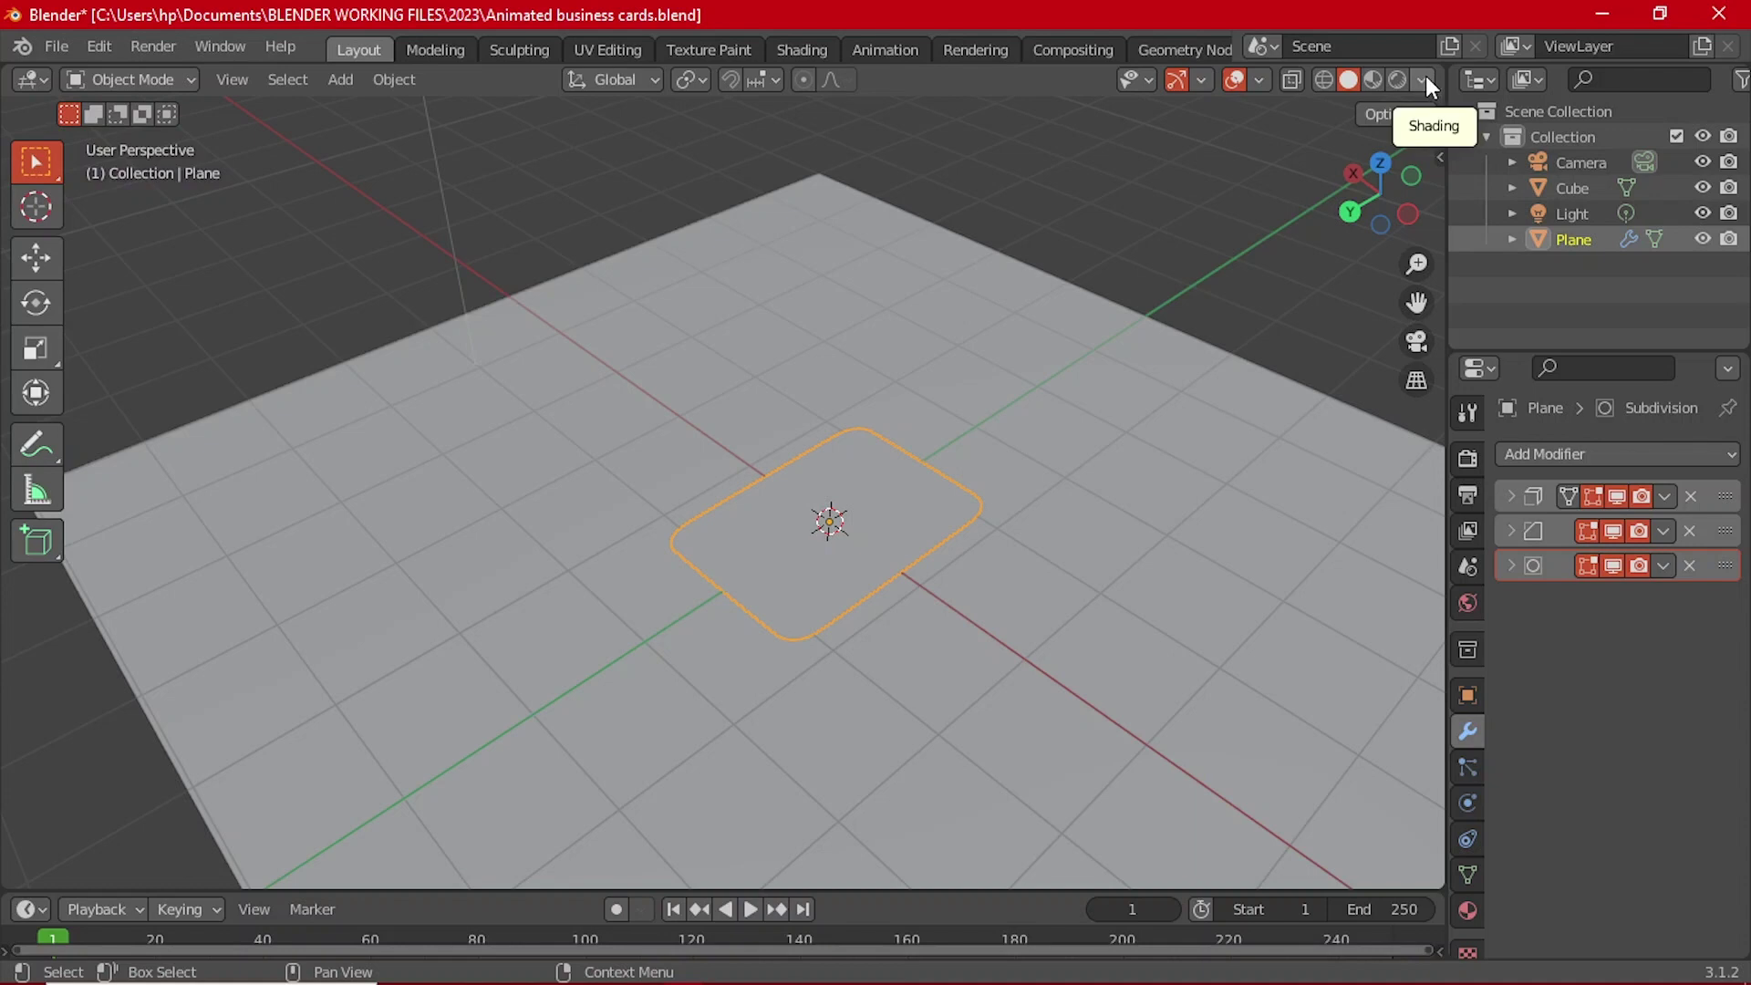
click(1426, 76)
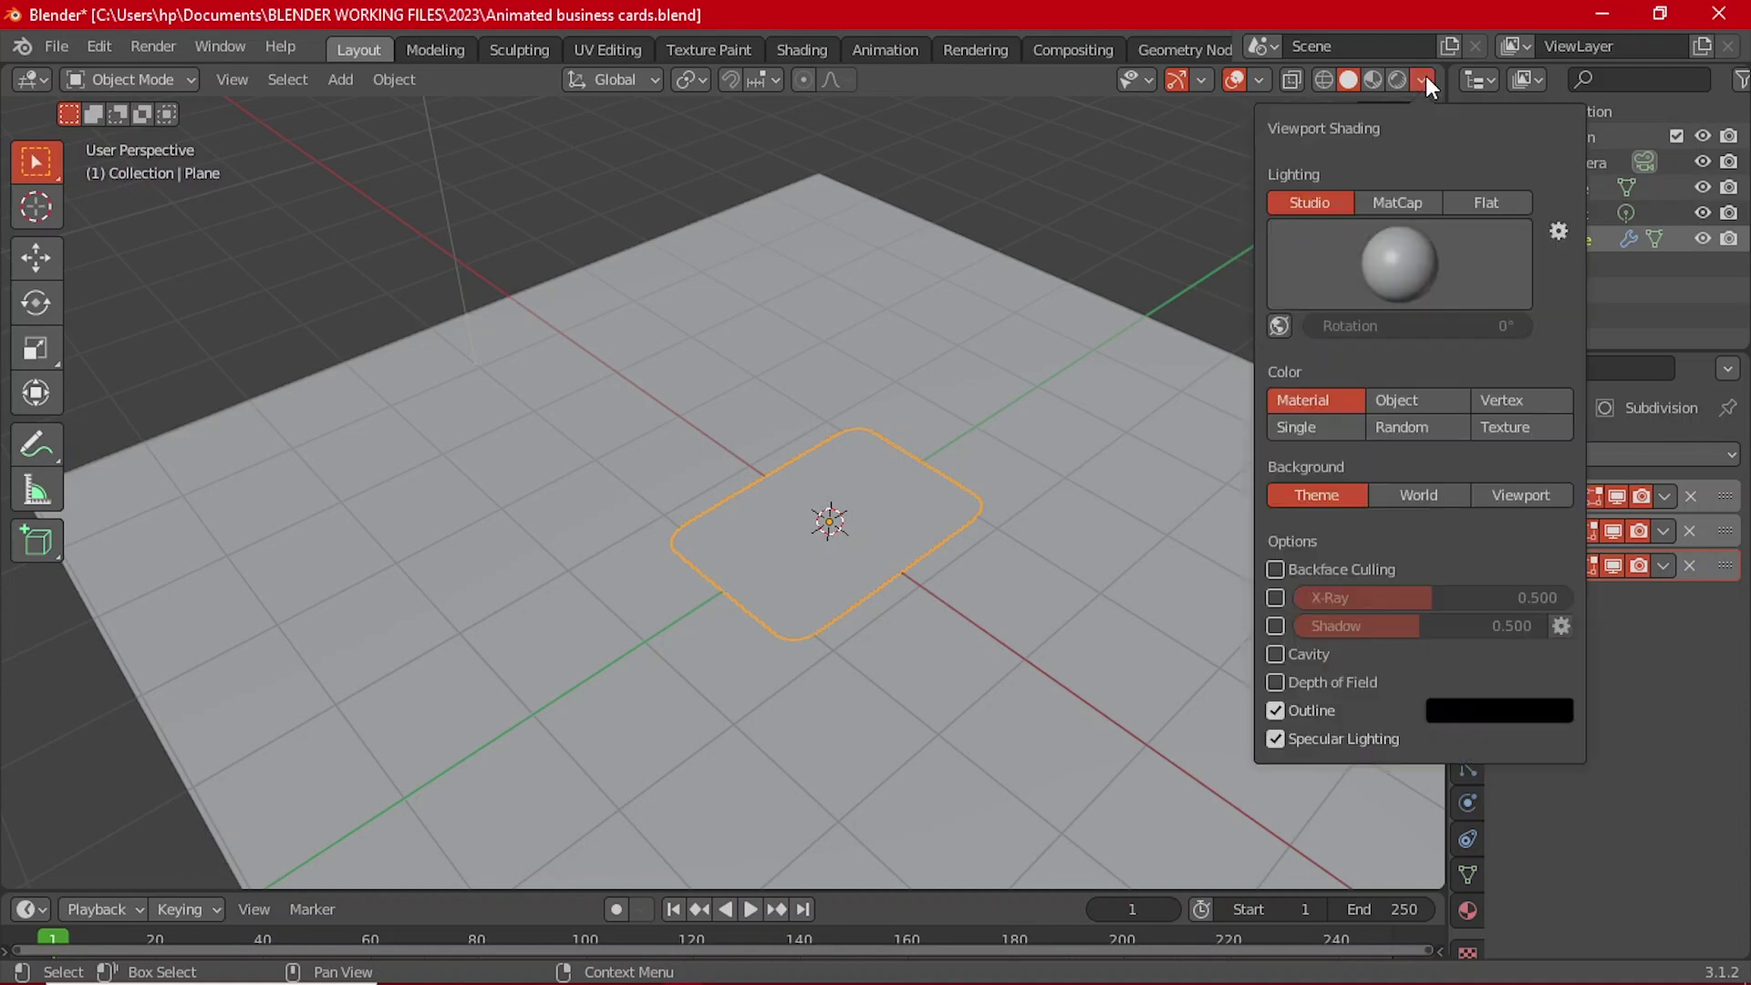
click(1381, 205)
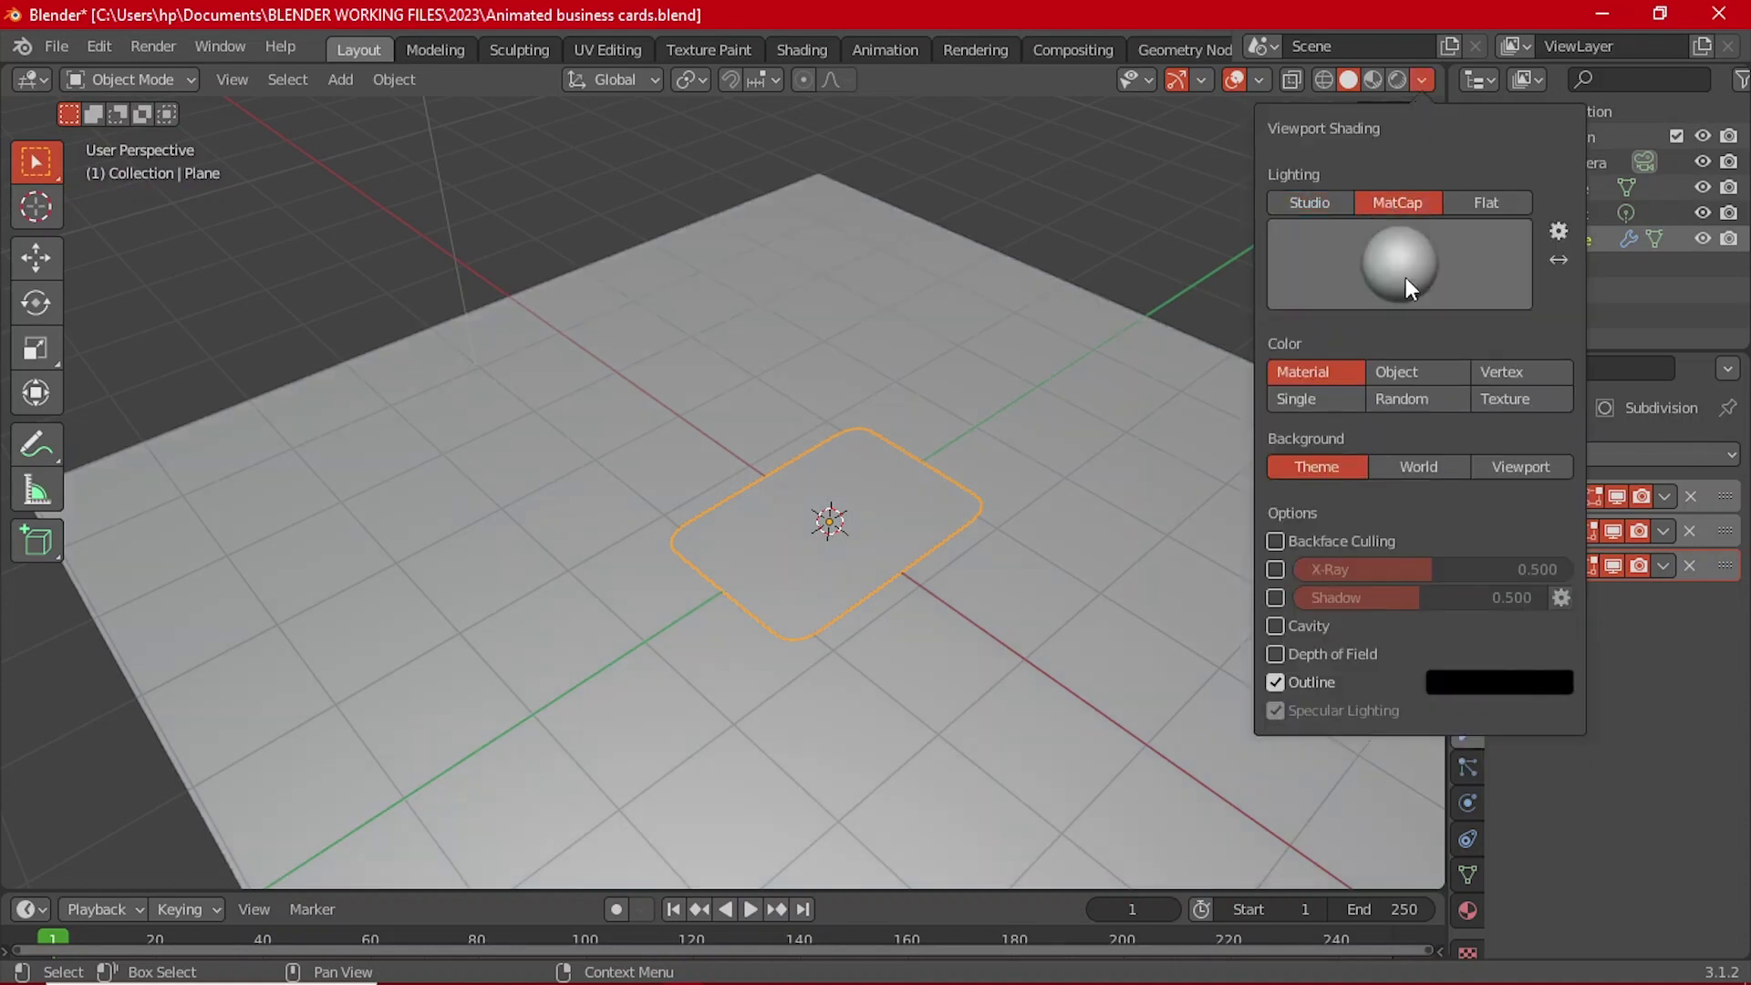
click(1438, 408)
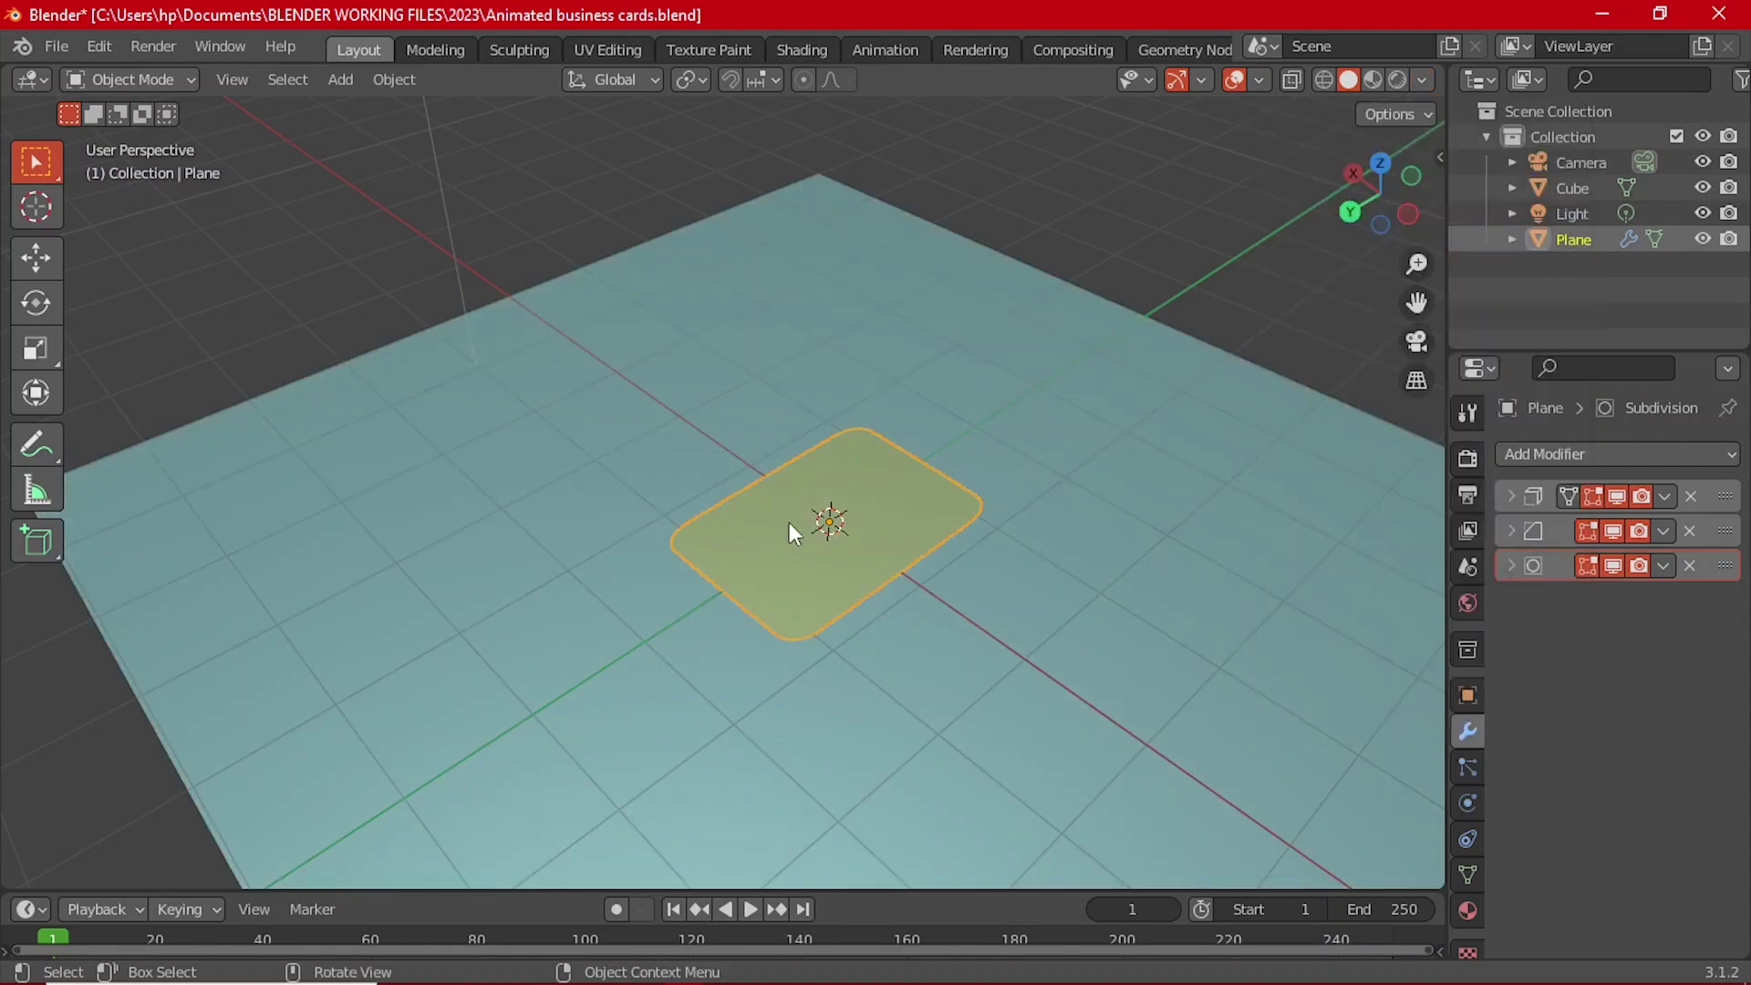
scroll(790, 521, down, 1)
click(1422, 80)
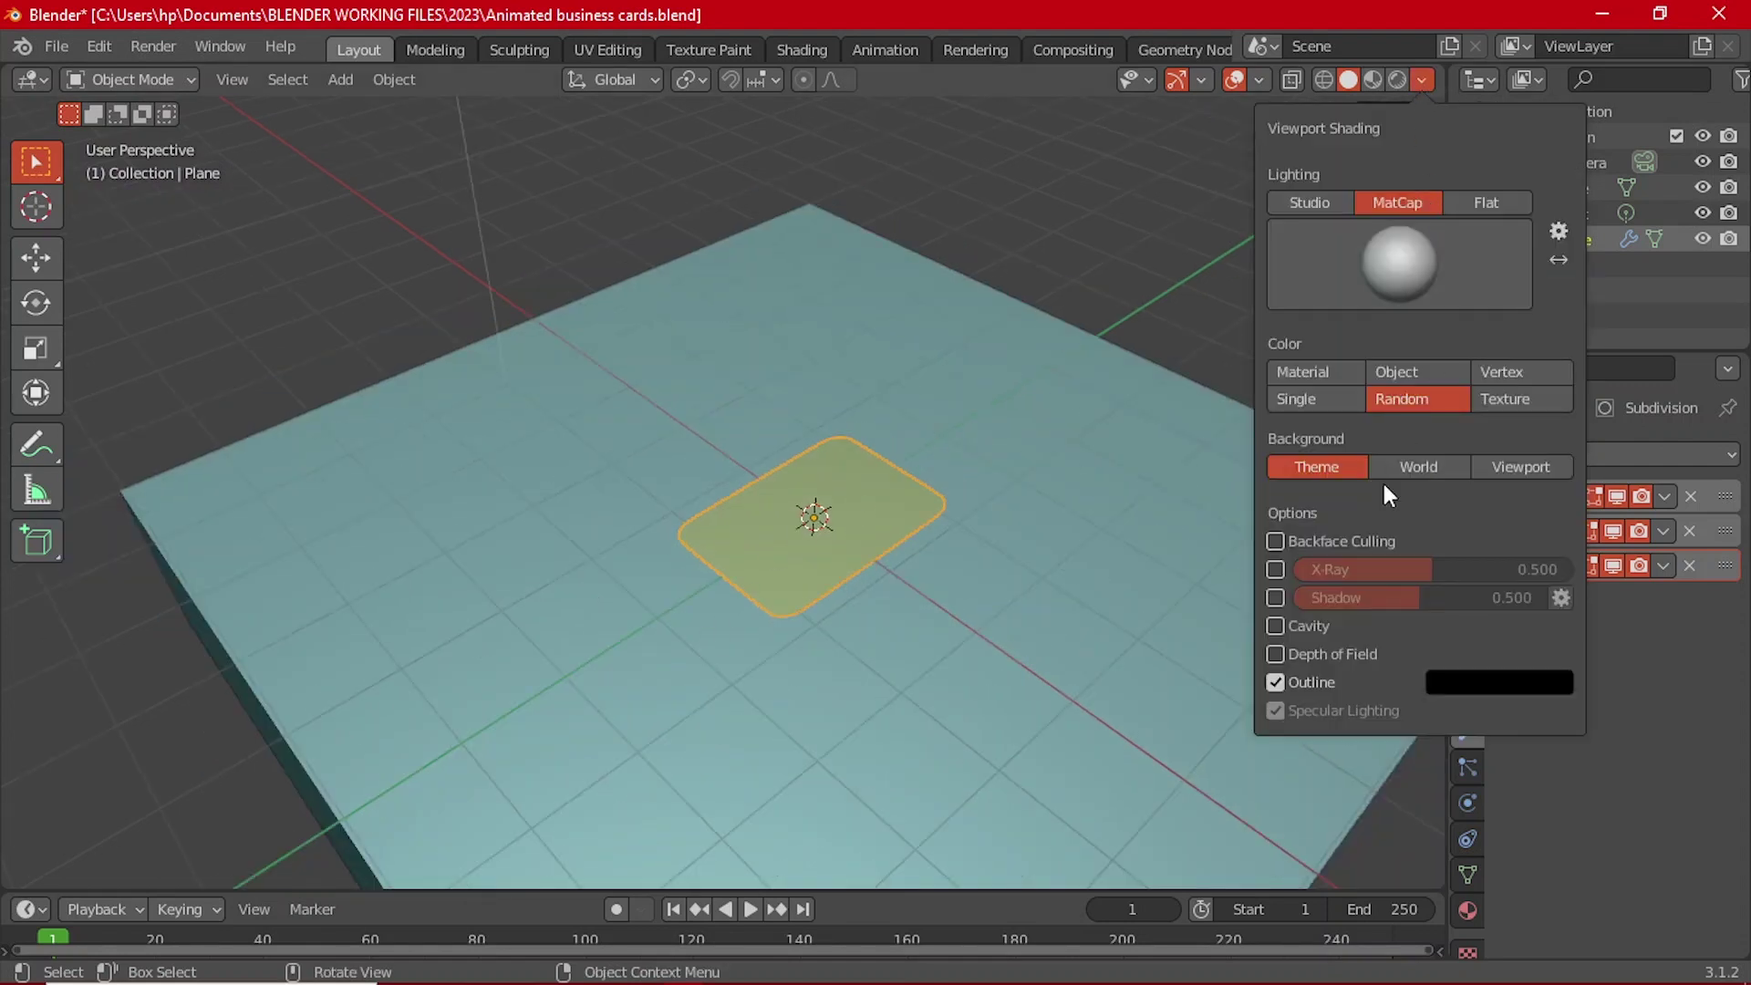
click(1276, 599)
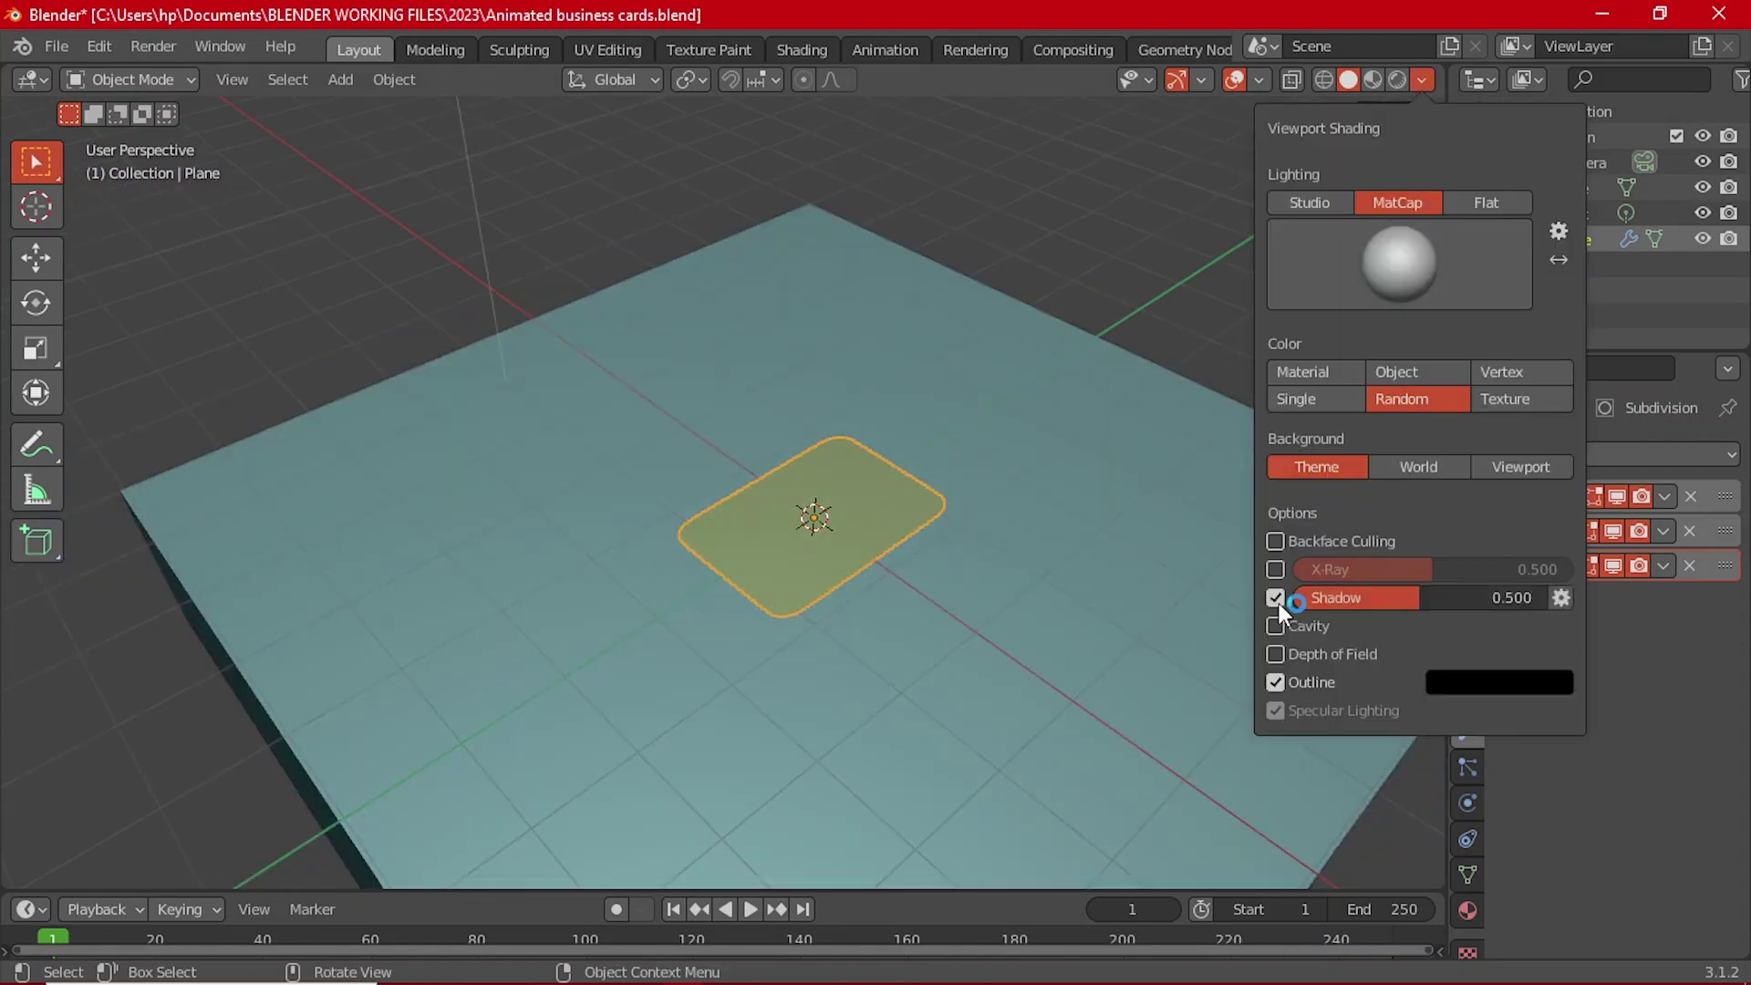
Step: Enable cavity shading, select the card plane and switch to top view
click(1276, 626)
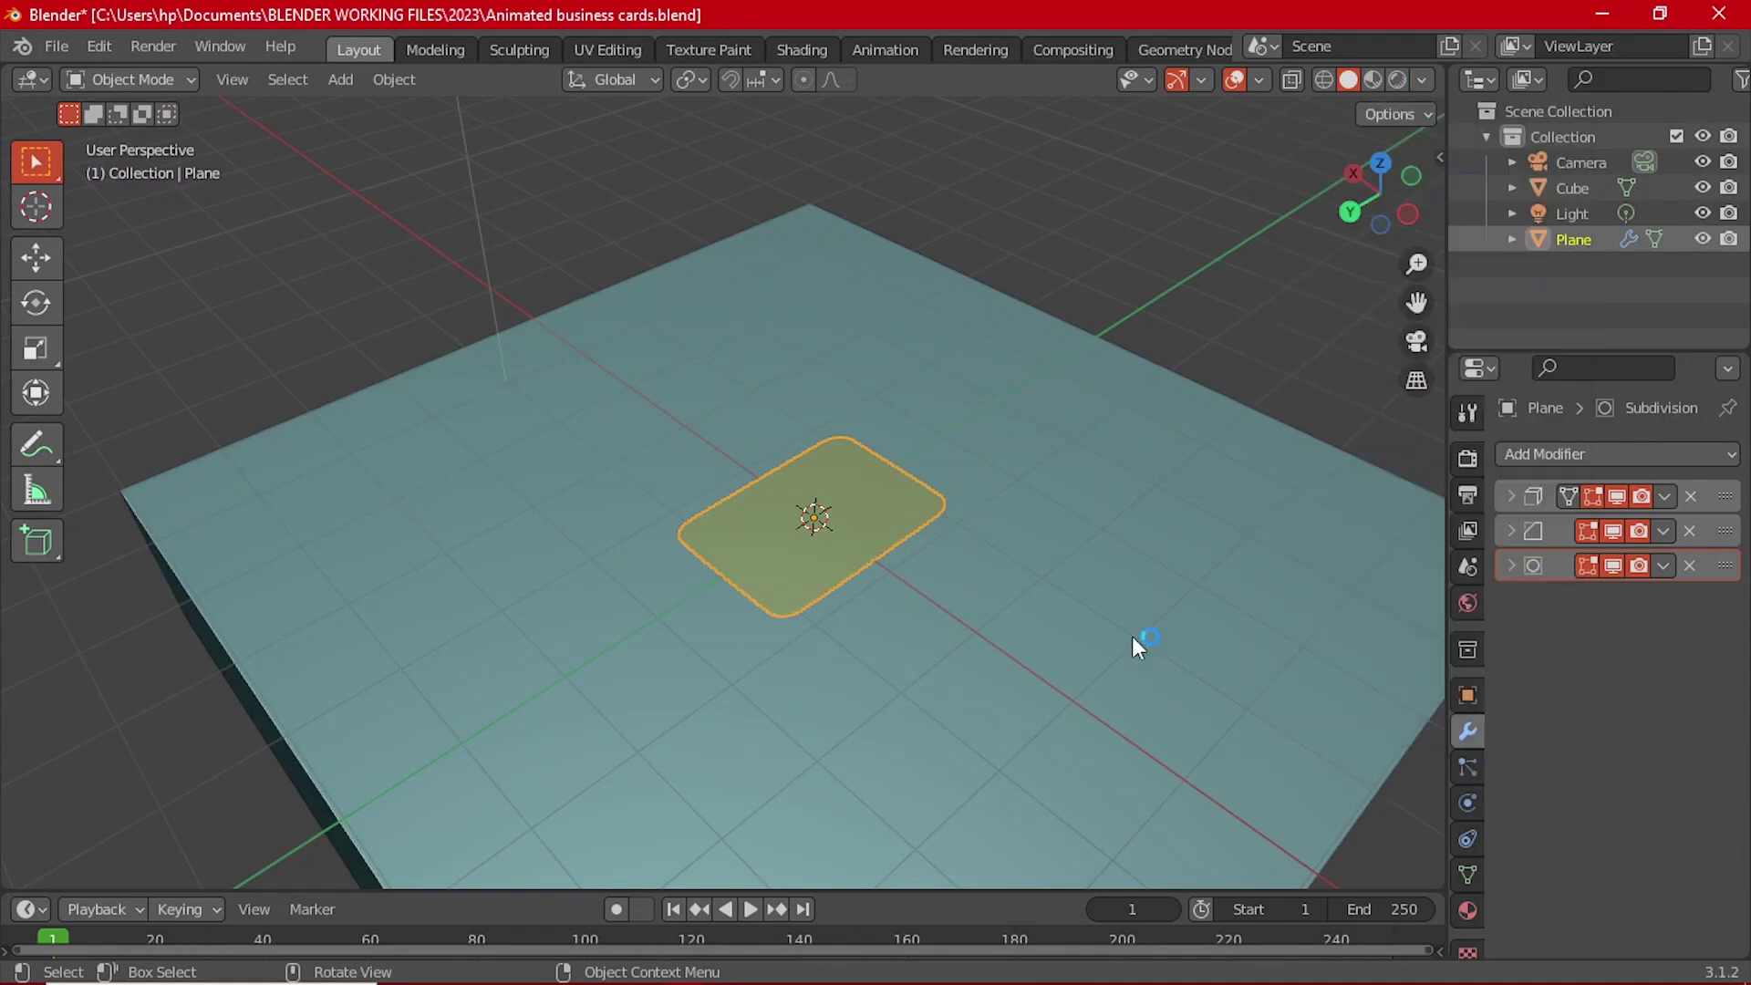
middle_drag(987, 531, 851, 524)
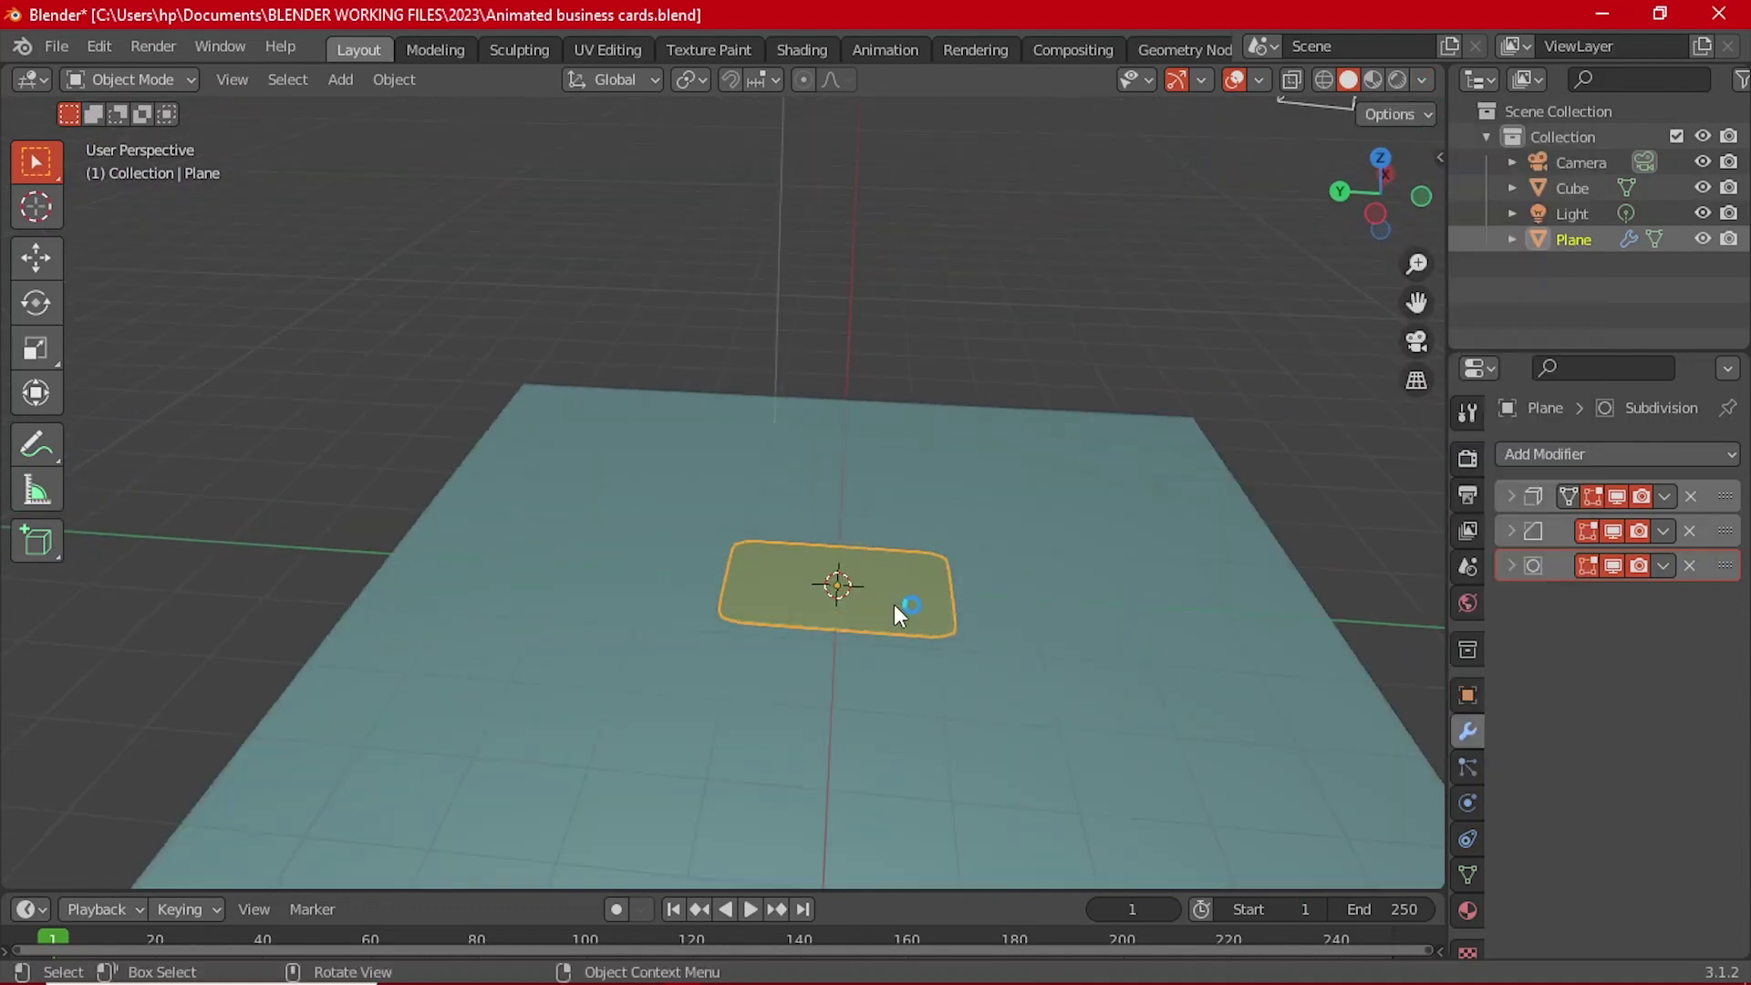
click(925, 596)
click(924, 609)
key(grave)
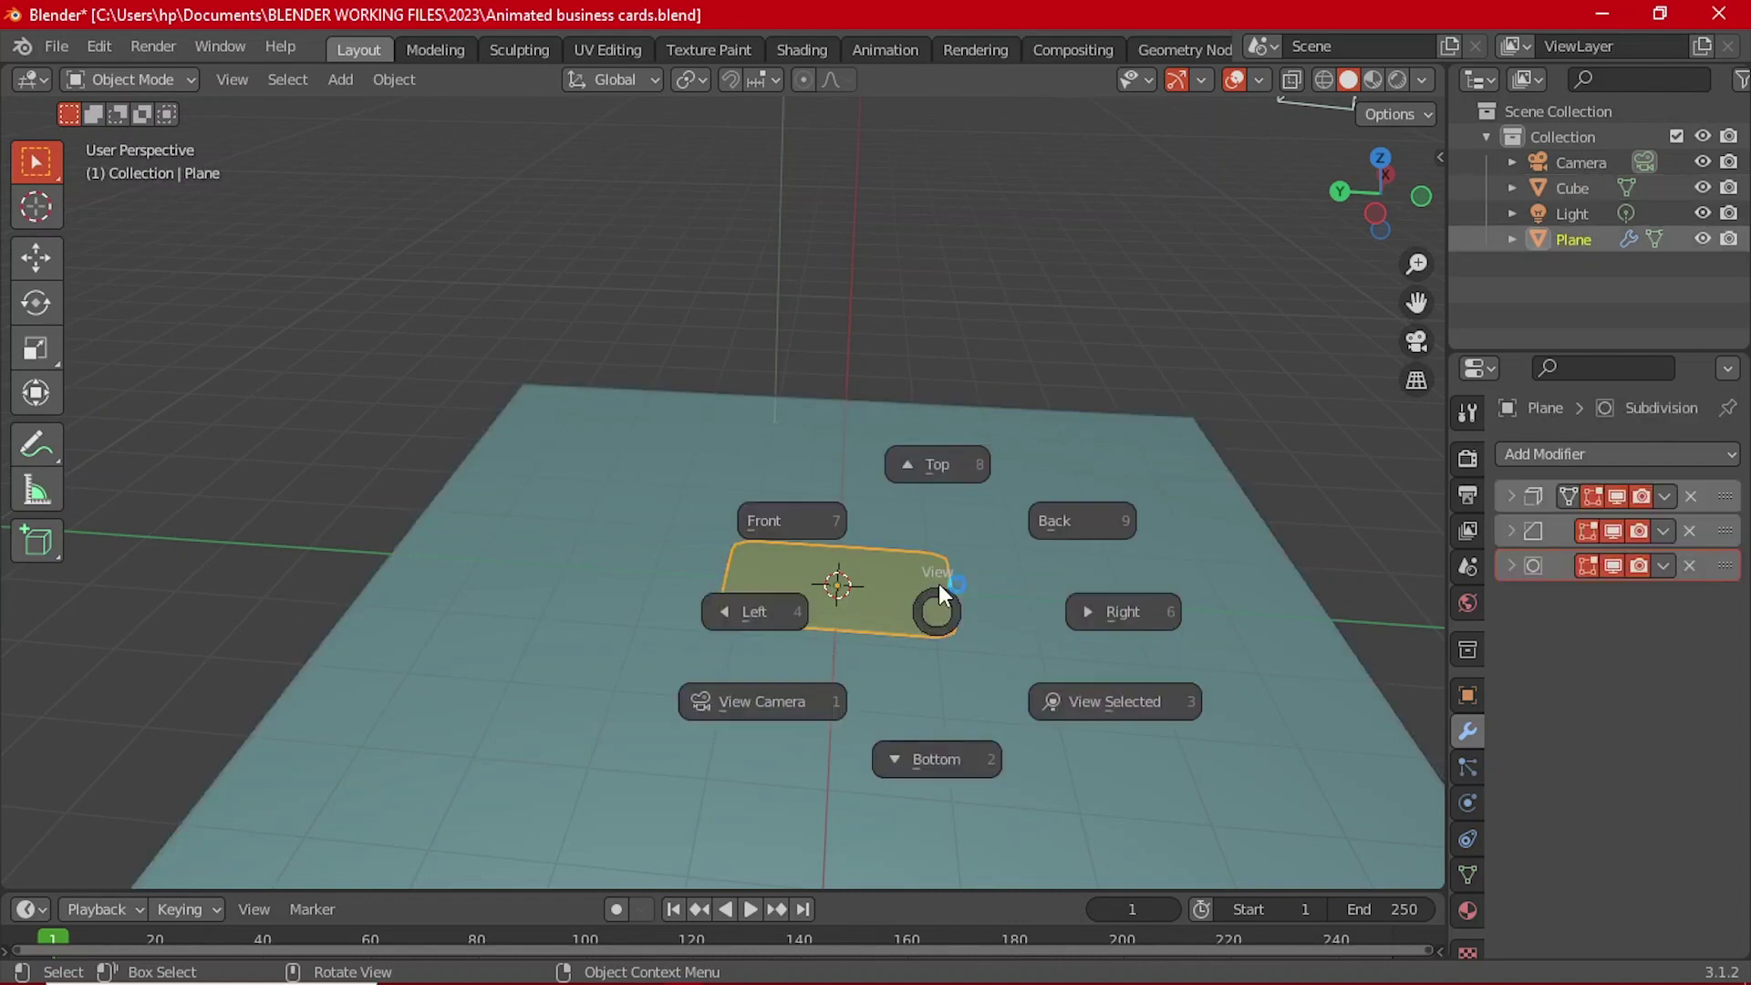
click(926, 483)
scroll(864, 599, down, 3)
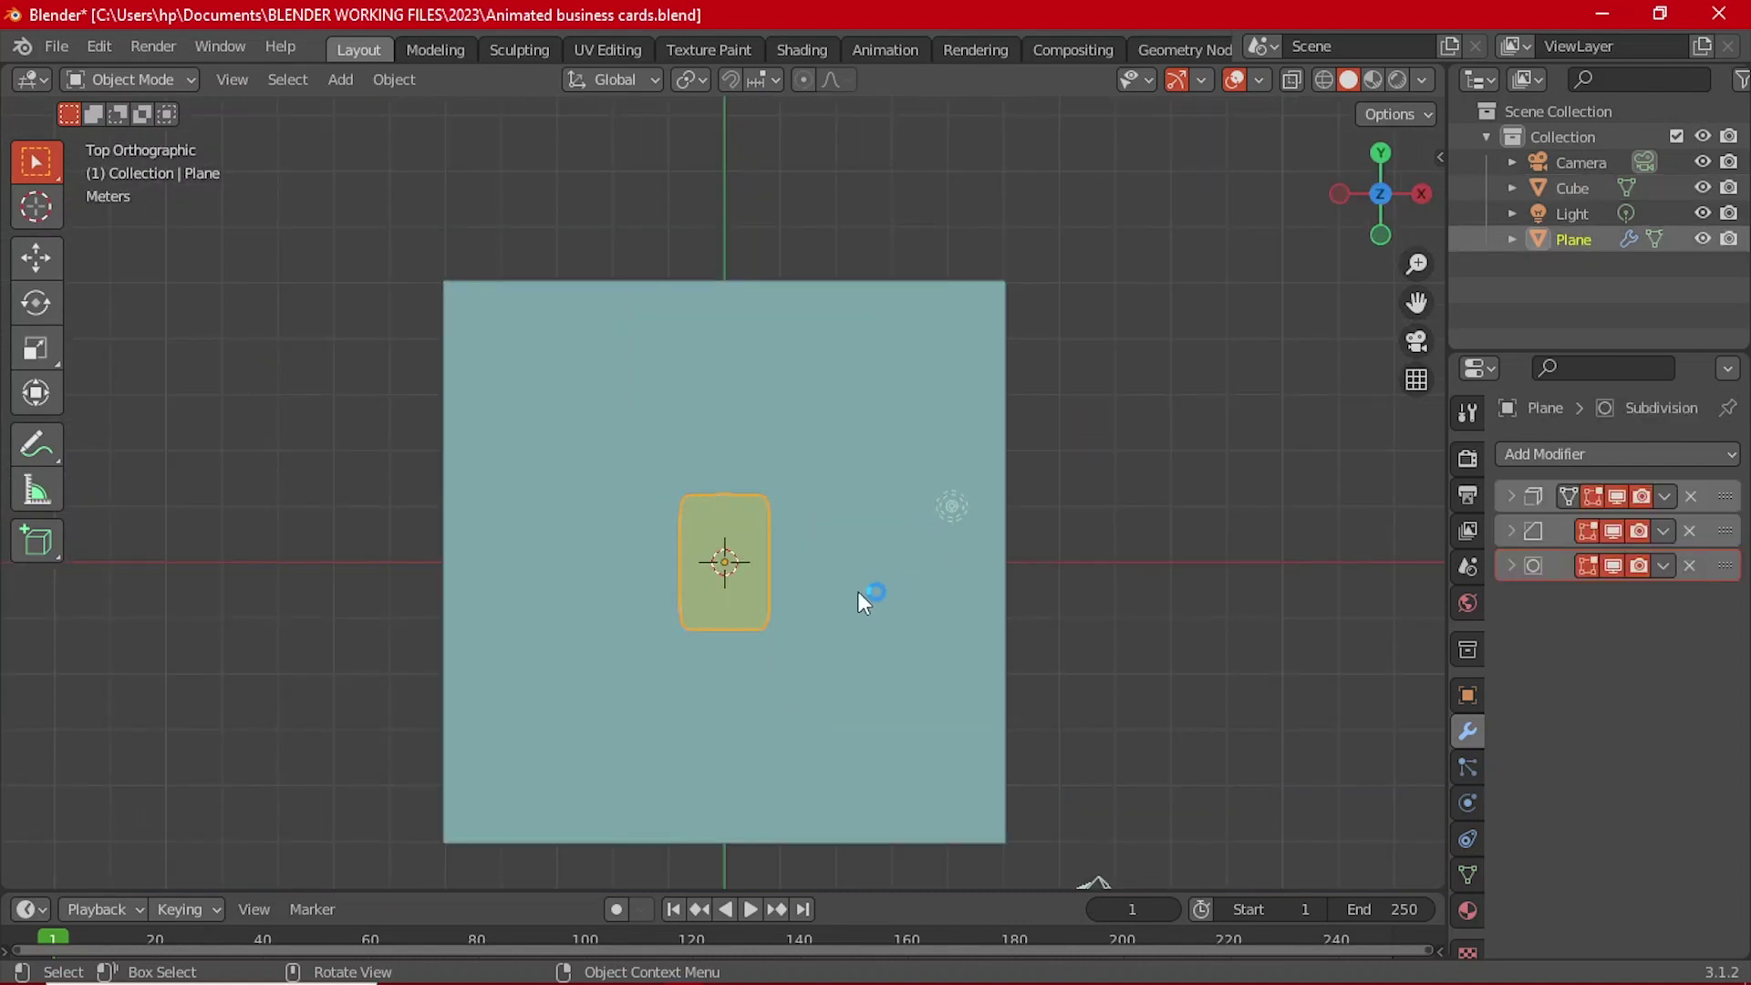
Step: Move the card off-centre, rotate it about 48°, and nudge it along X
key(g)
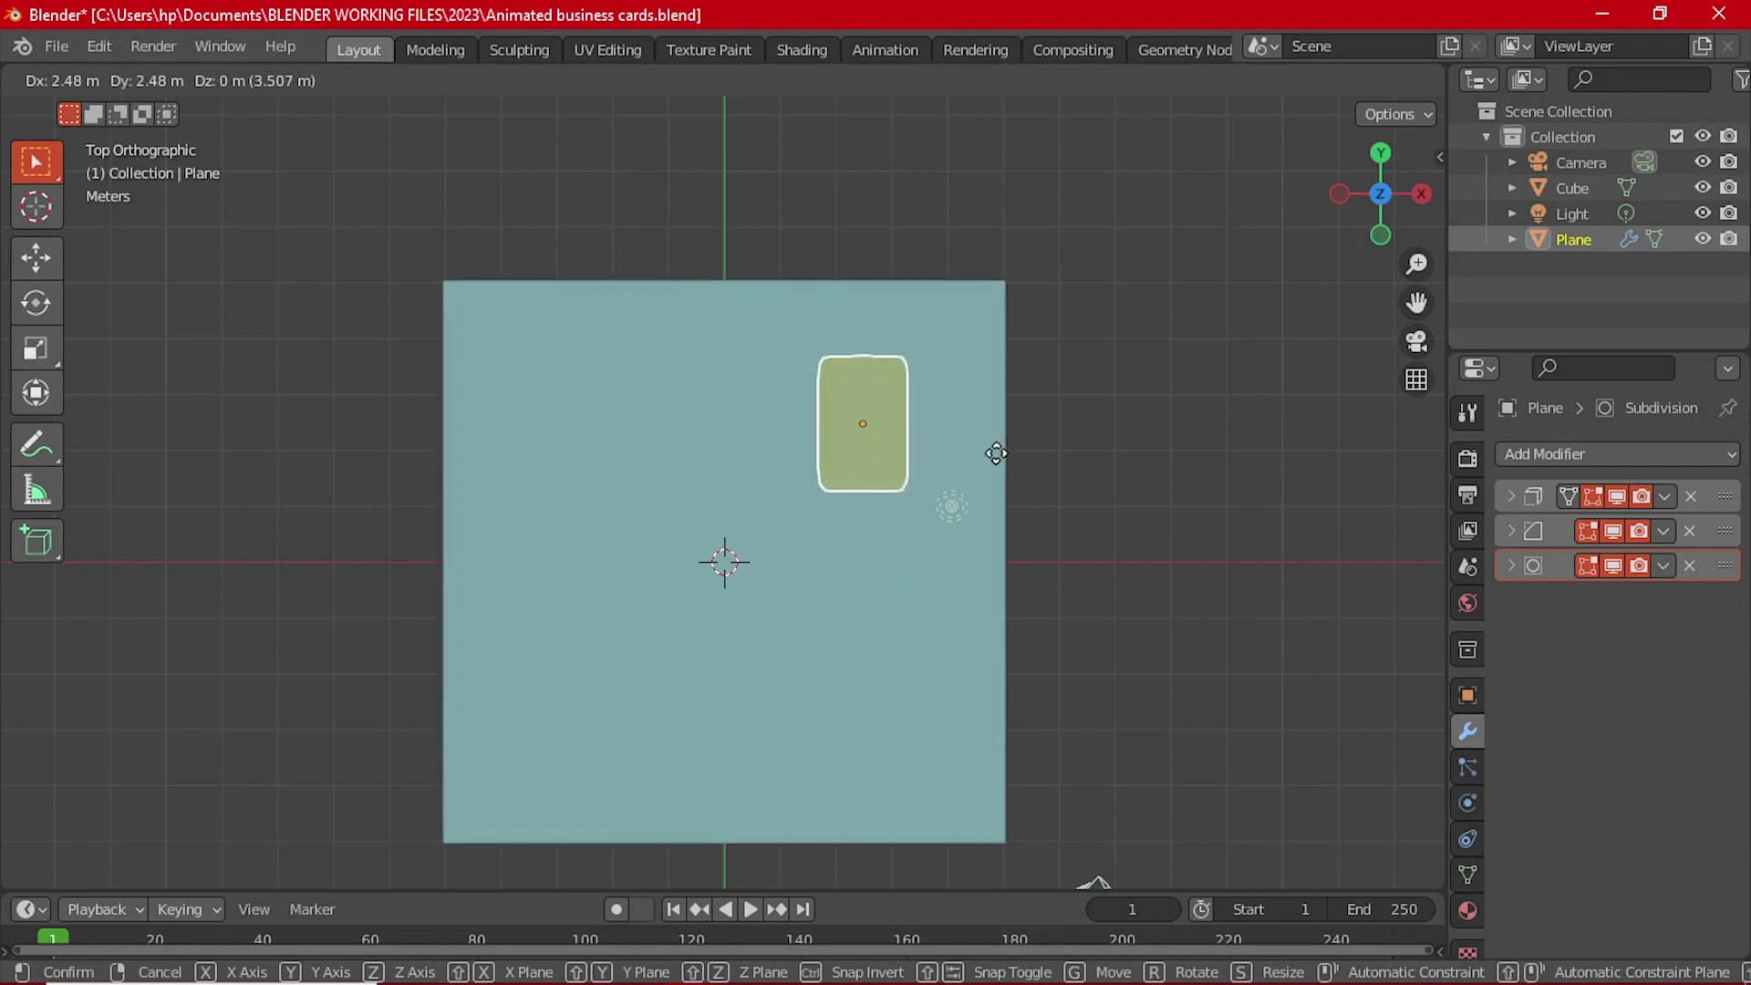
click(927, 483)
key(r)
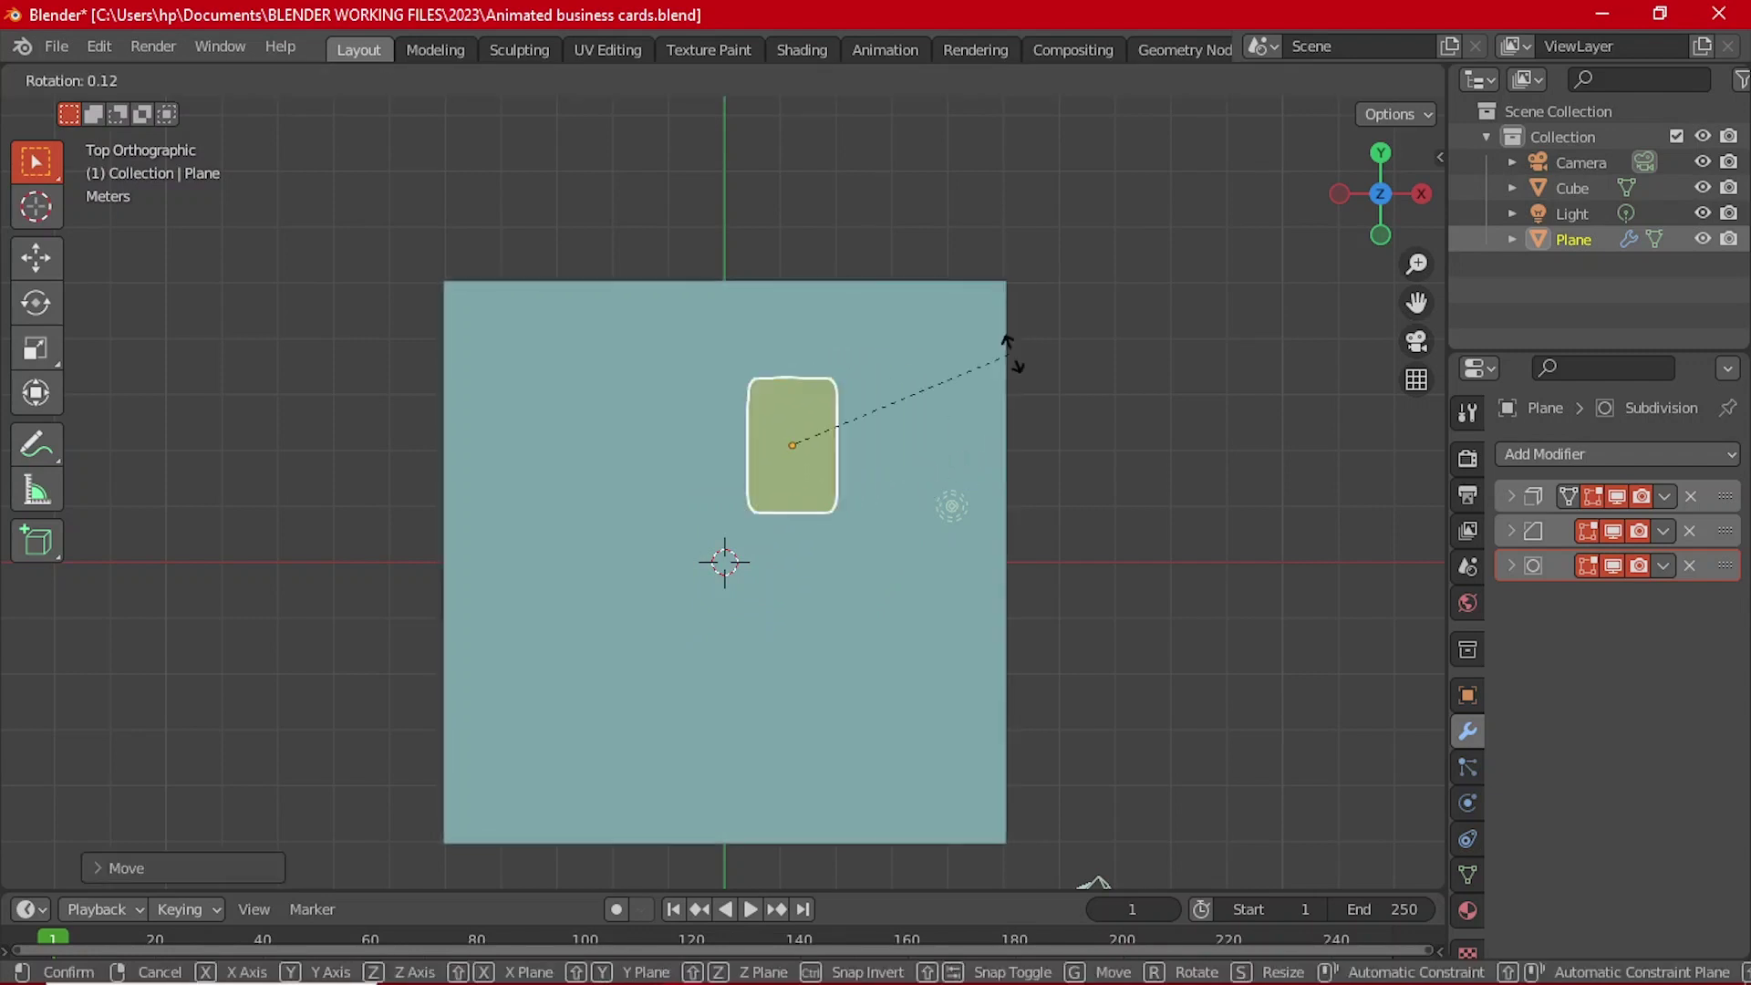
click(981, 533)
click(40, 267)
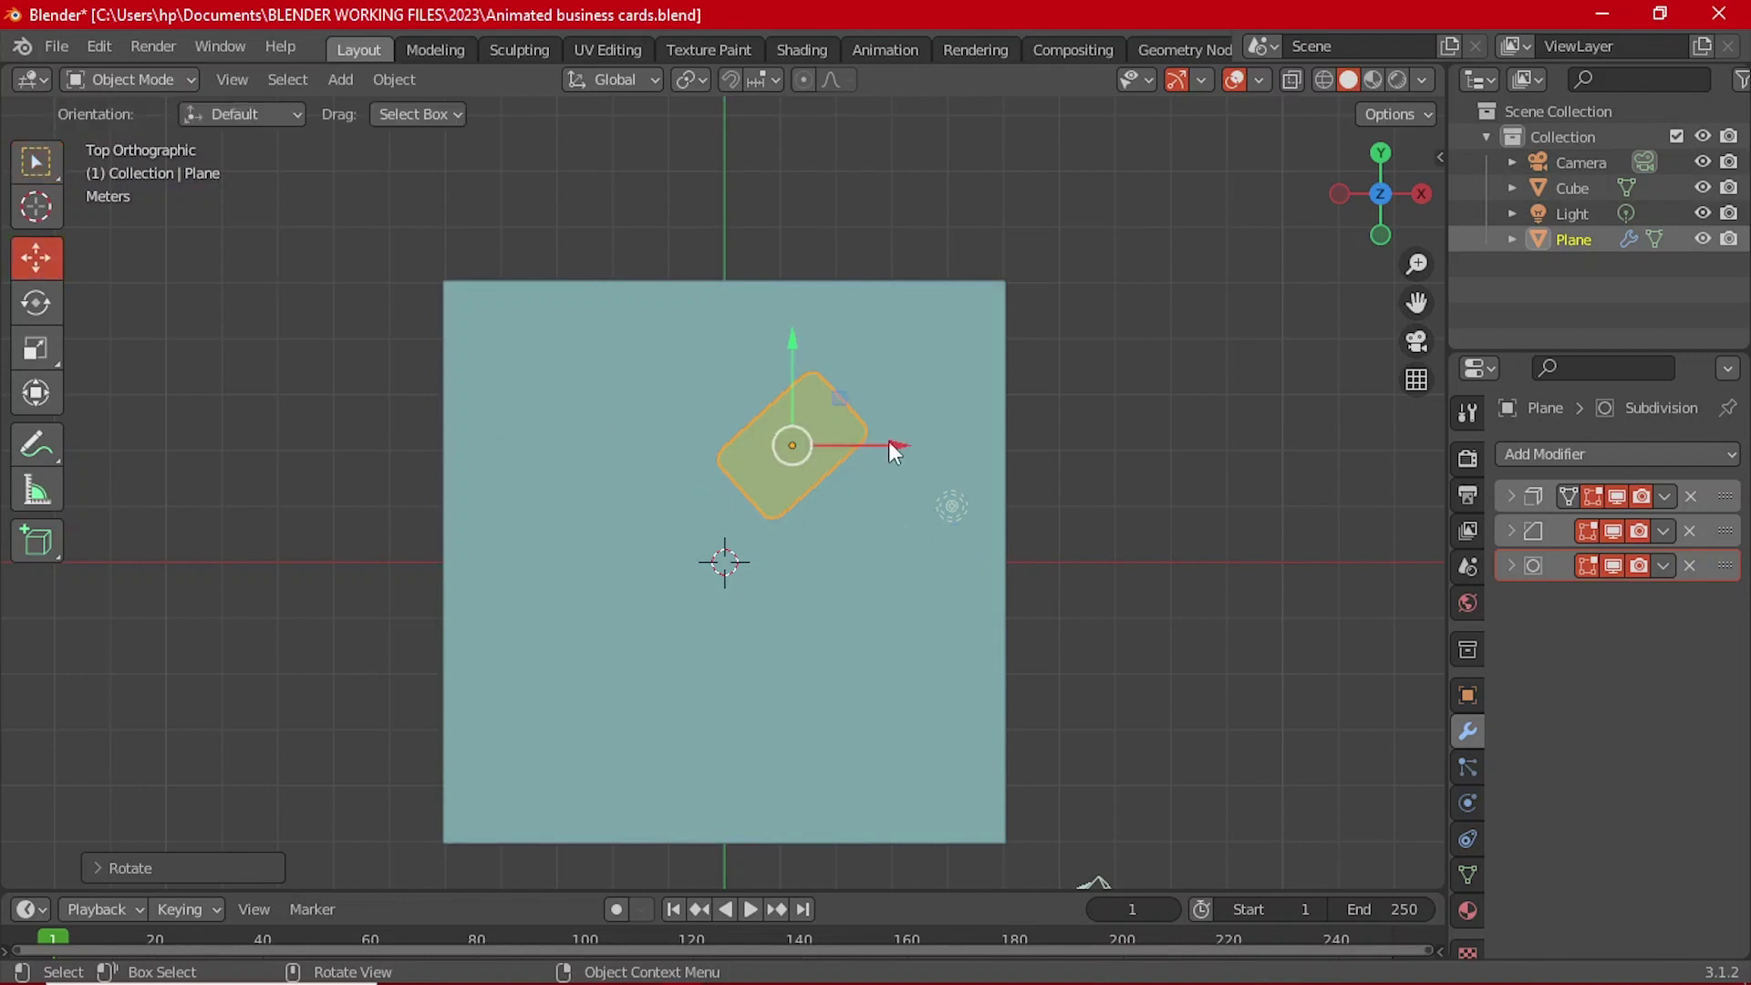
drag(888, 441, 922, 446)
middle_drag(922, 446, 889, 577)
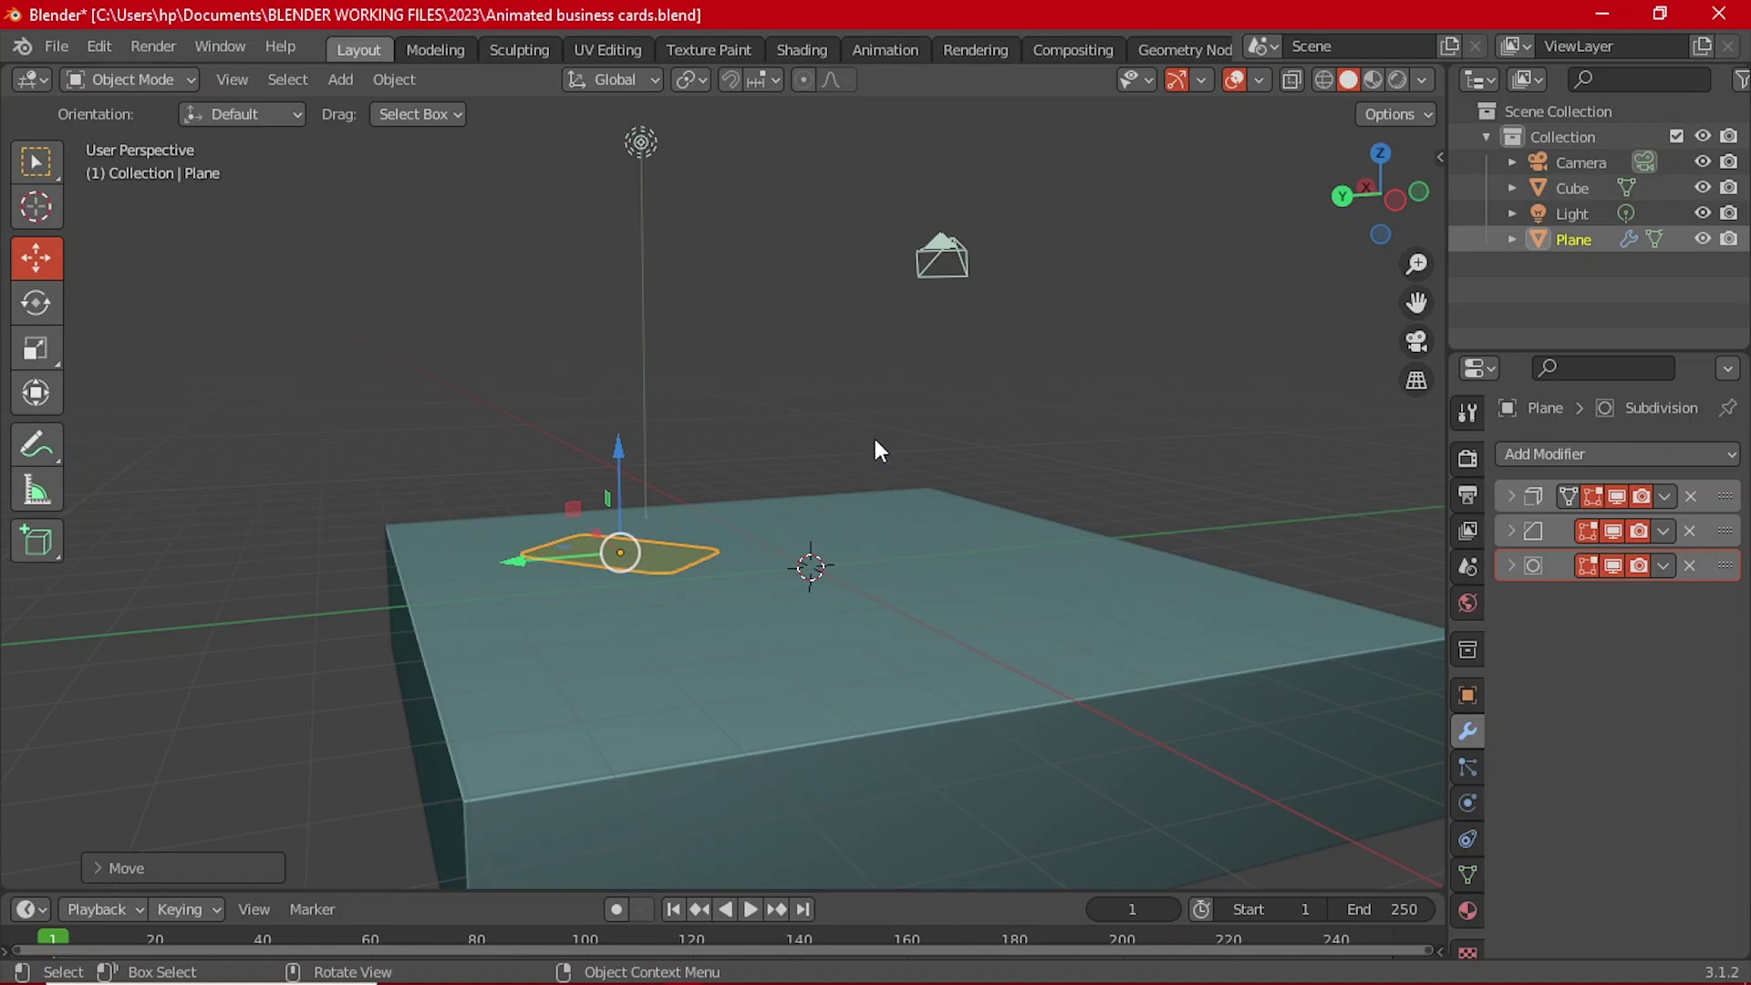
click(815, 394)
Step: Import Offbrand_Phone.fbx from Desktop\DESIGN AND 3D ART\blender stuff\Smartphone\source
click(67, 38)
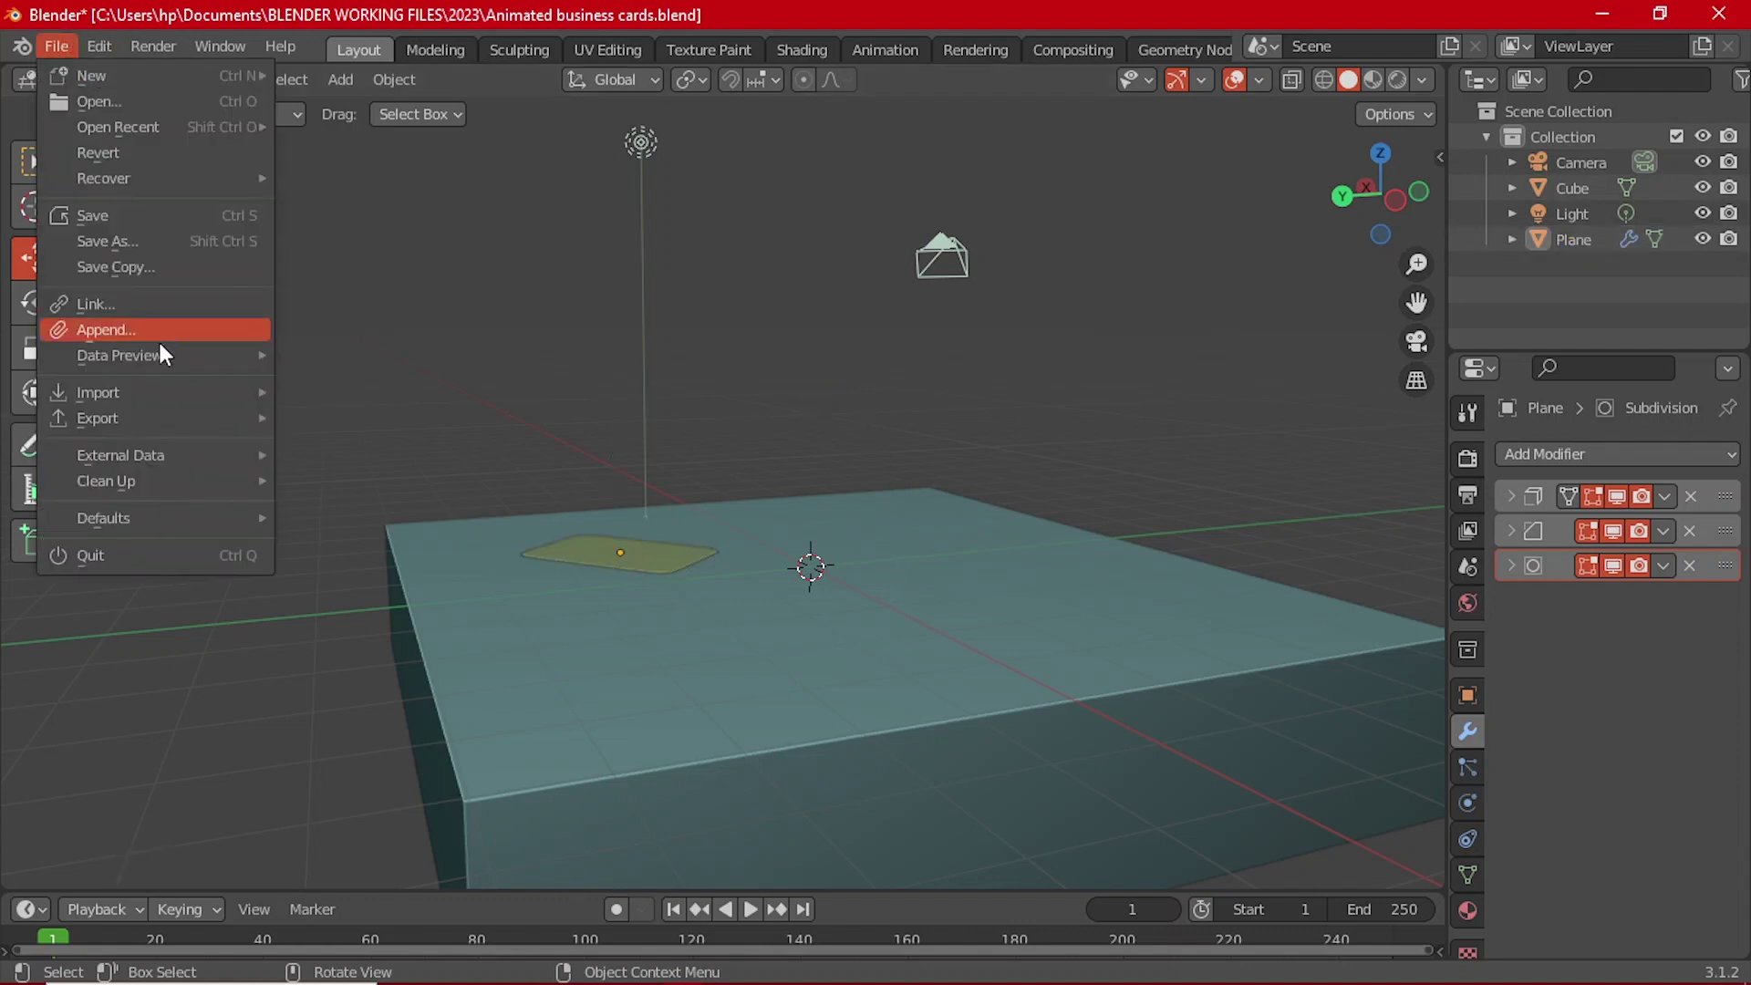
mouse_move(167, 389)
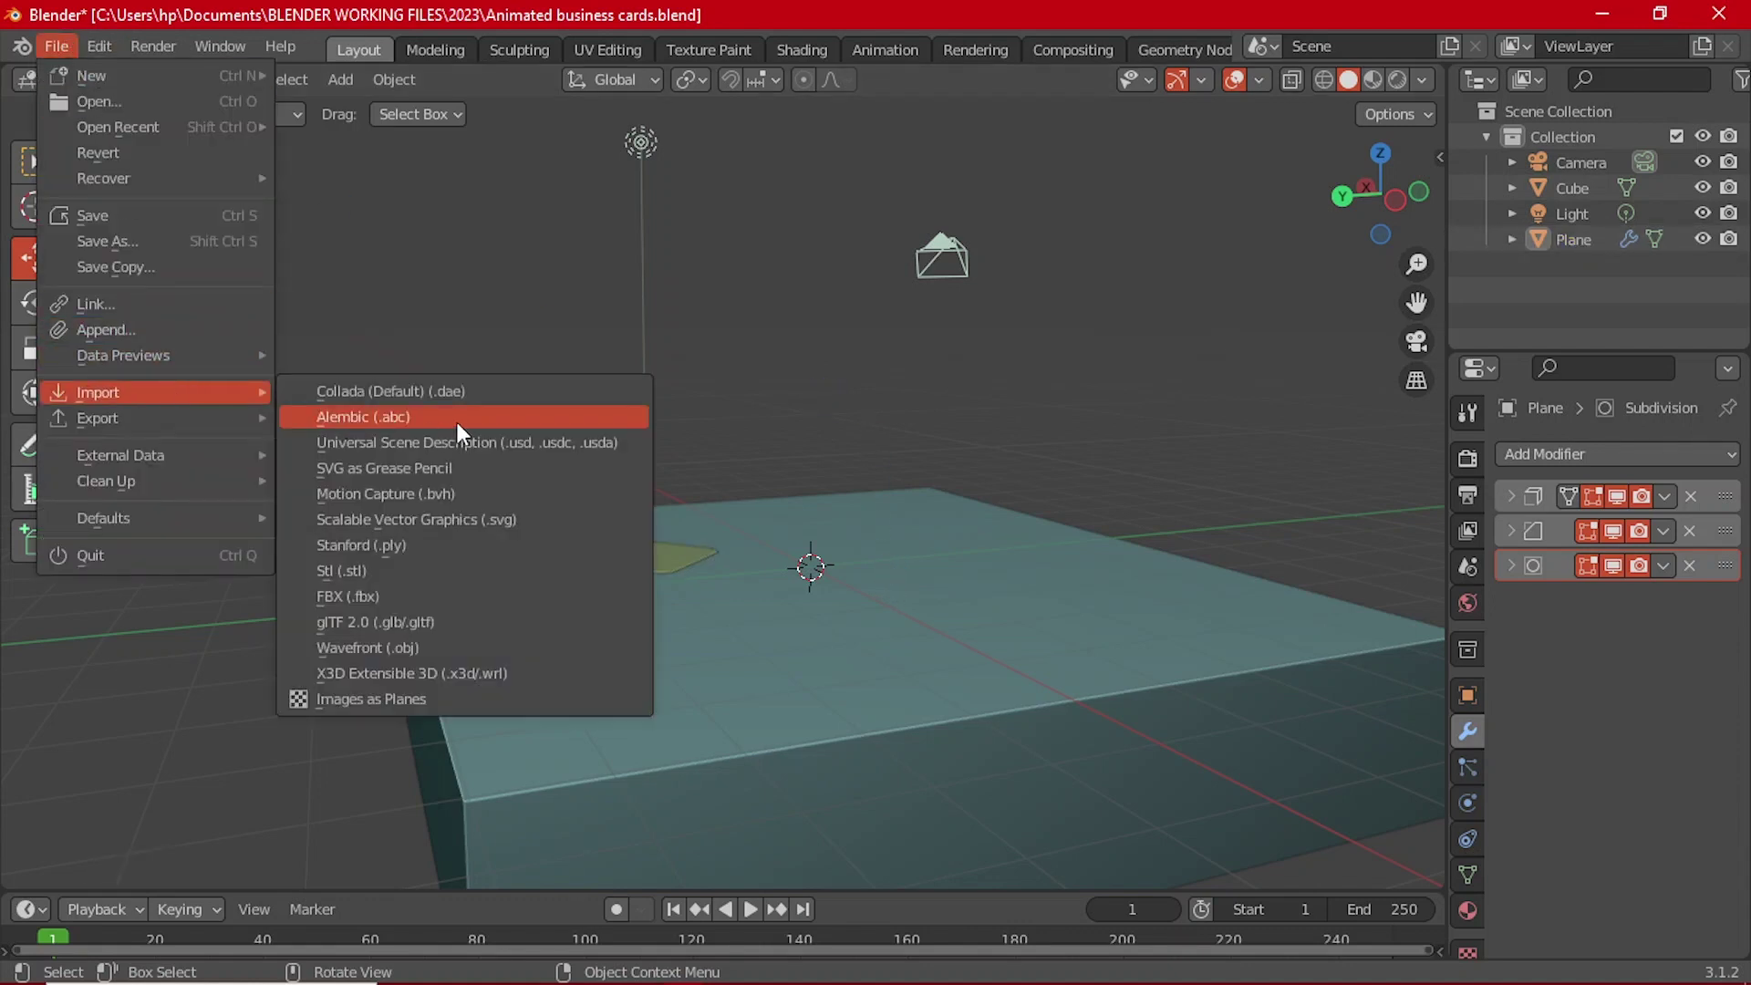
click(420, 589)
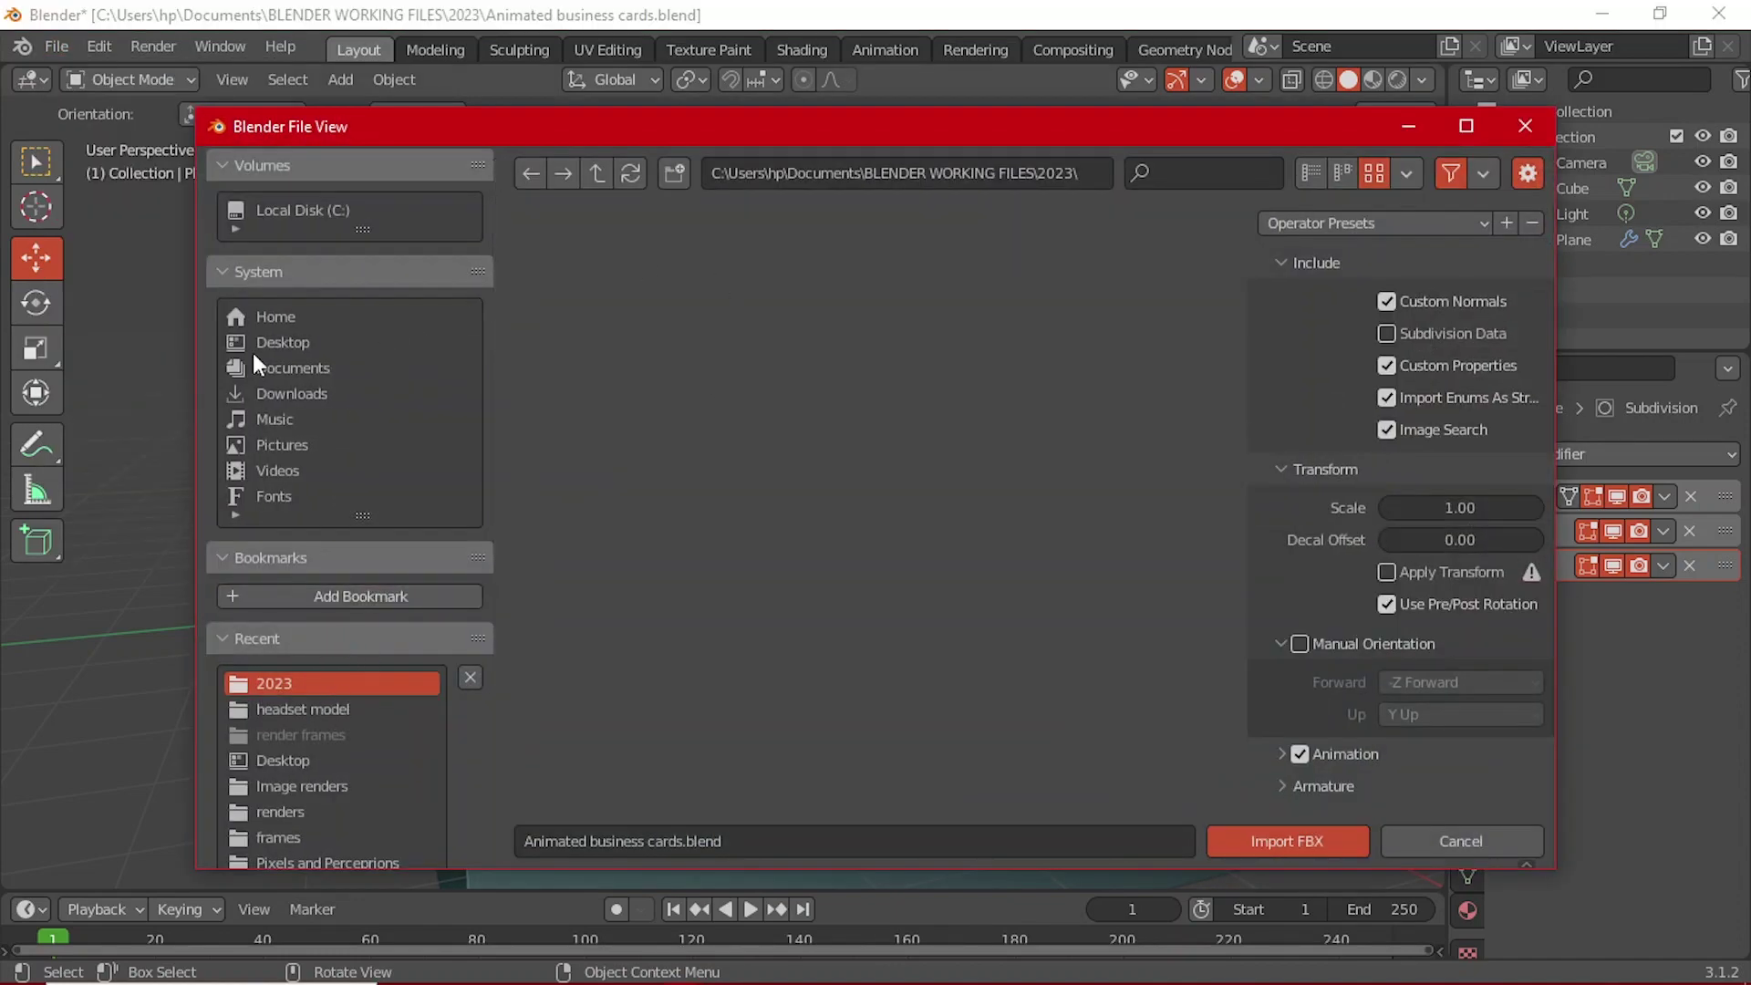
click(278, 348)
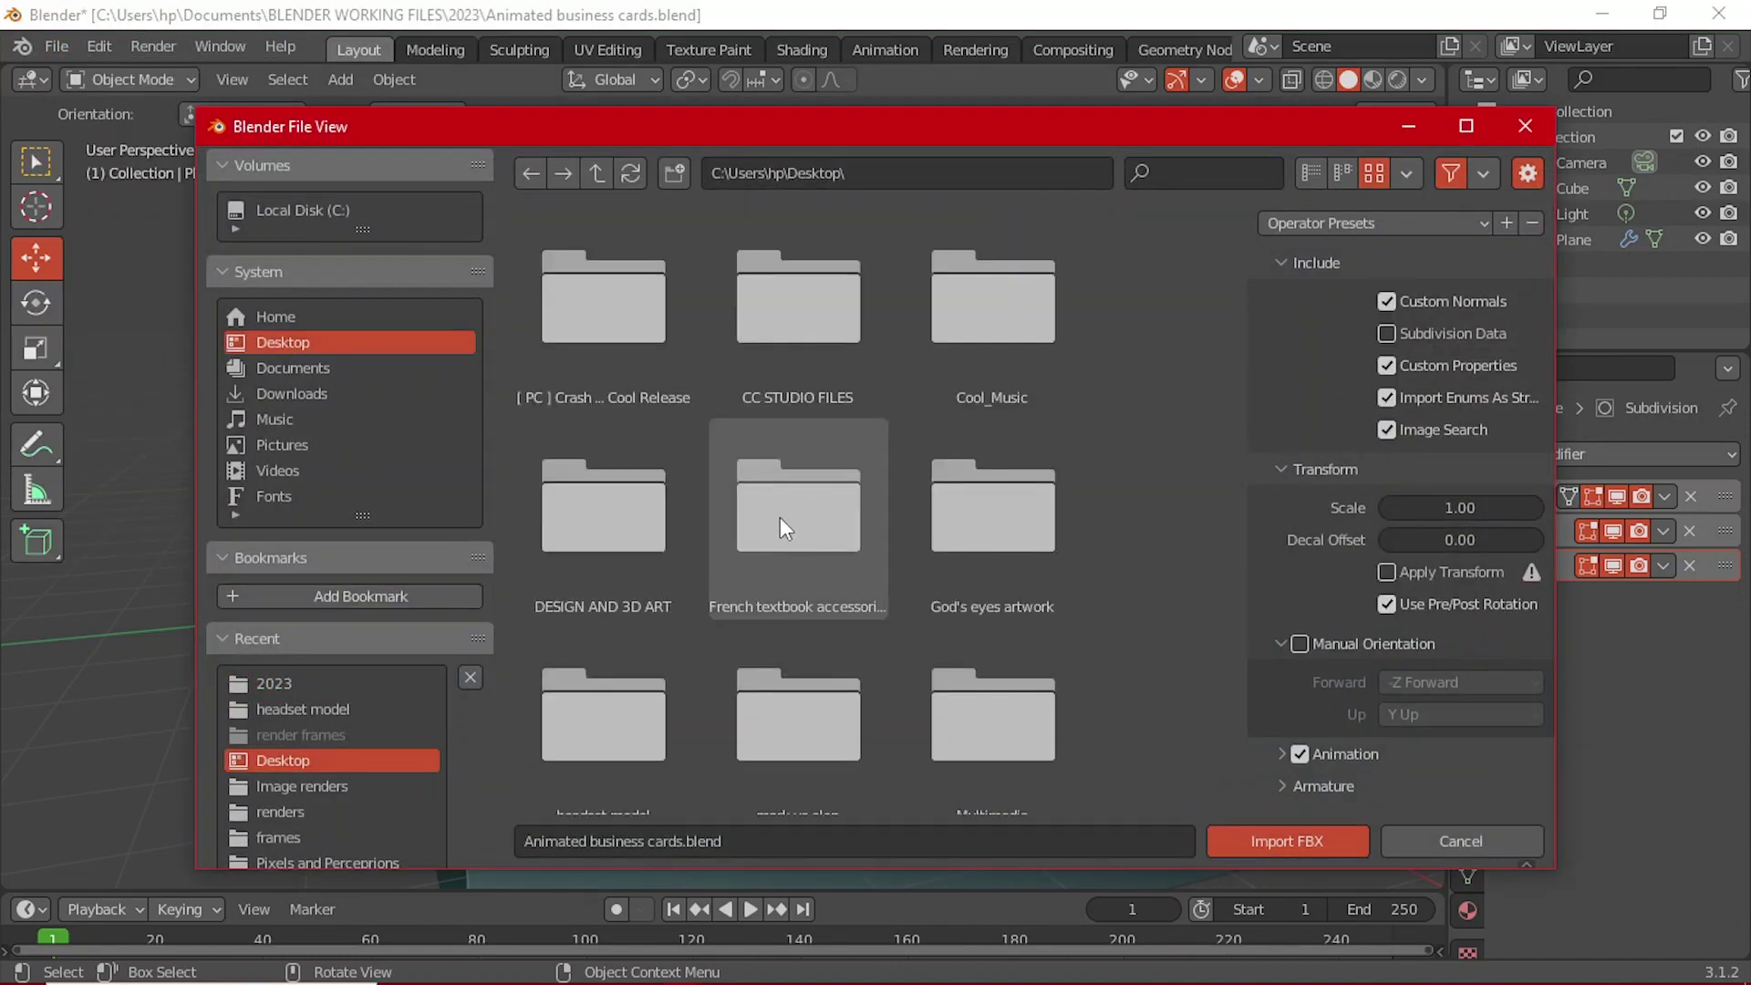
double_click(648, 517)
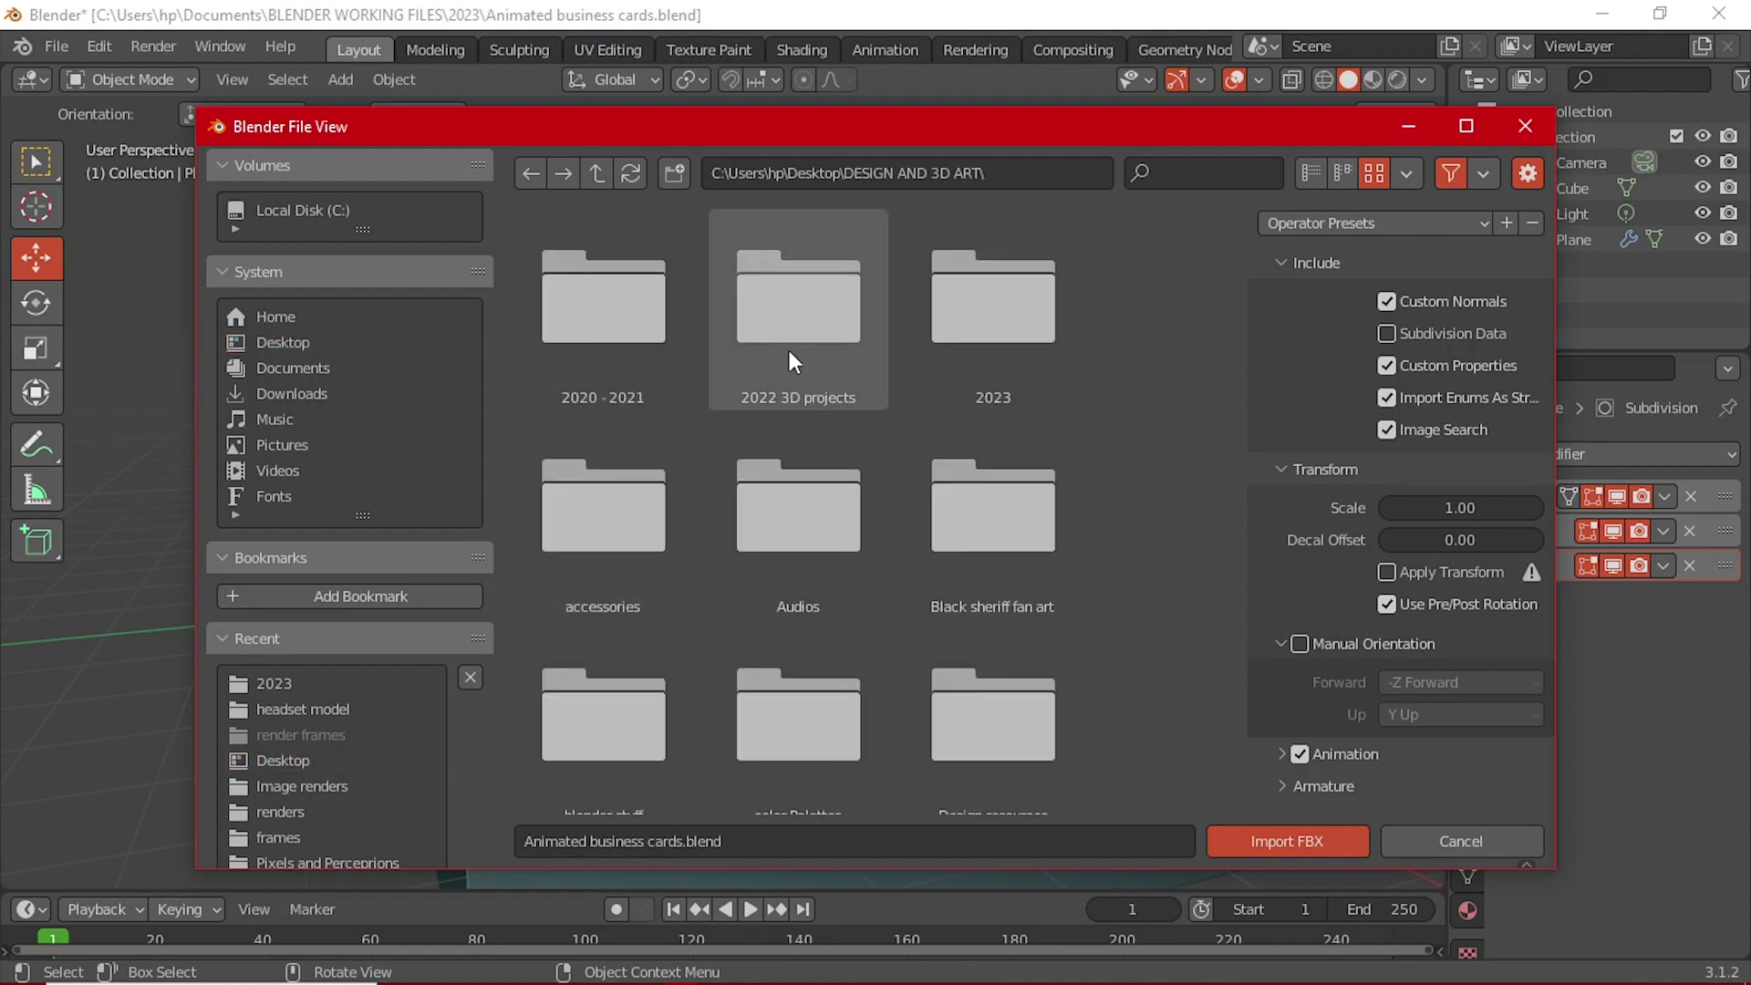
scroll(879, 561, down, 3)
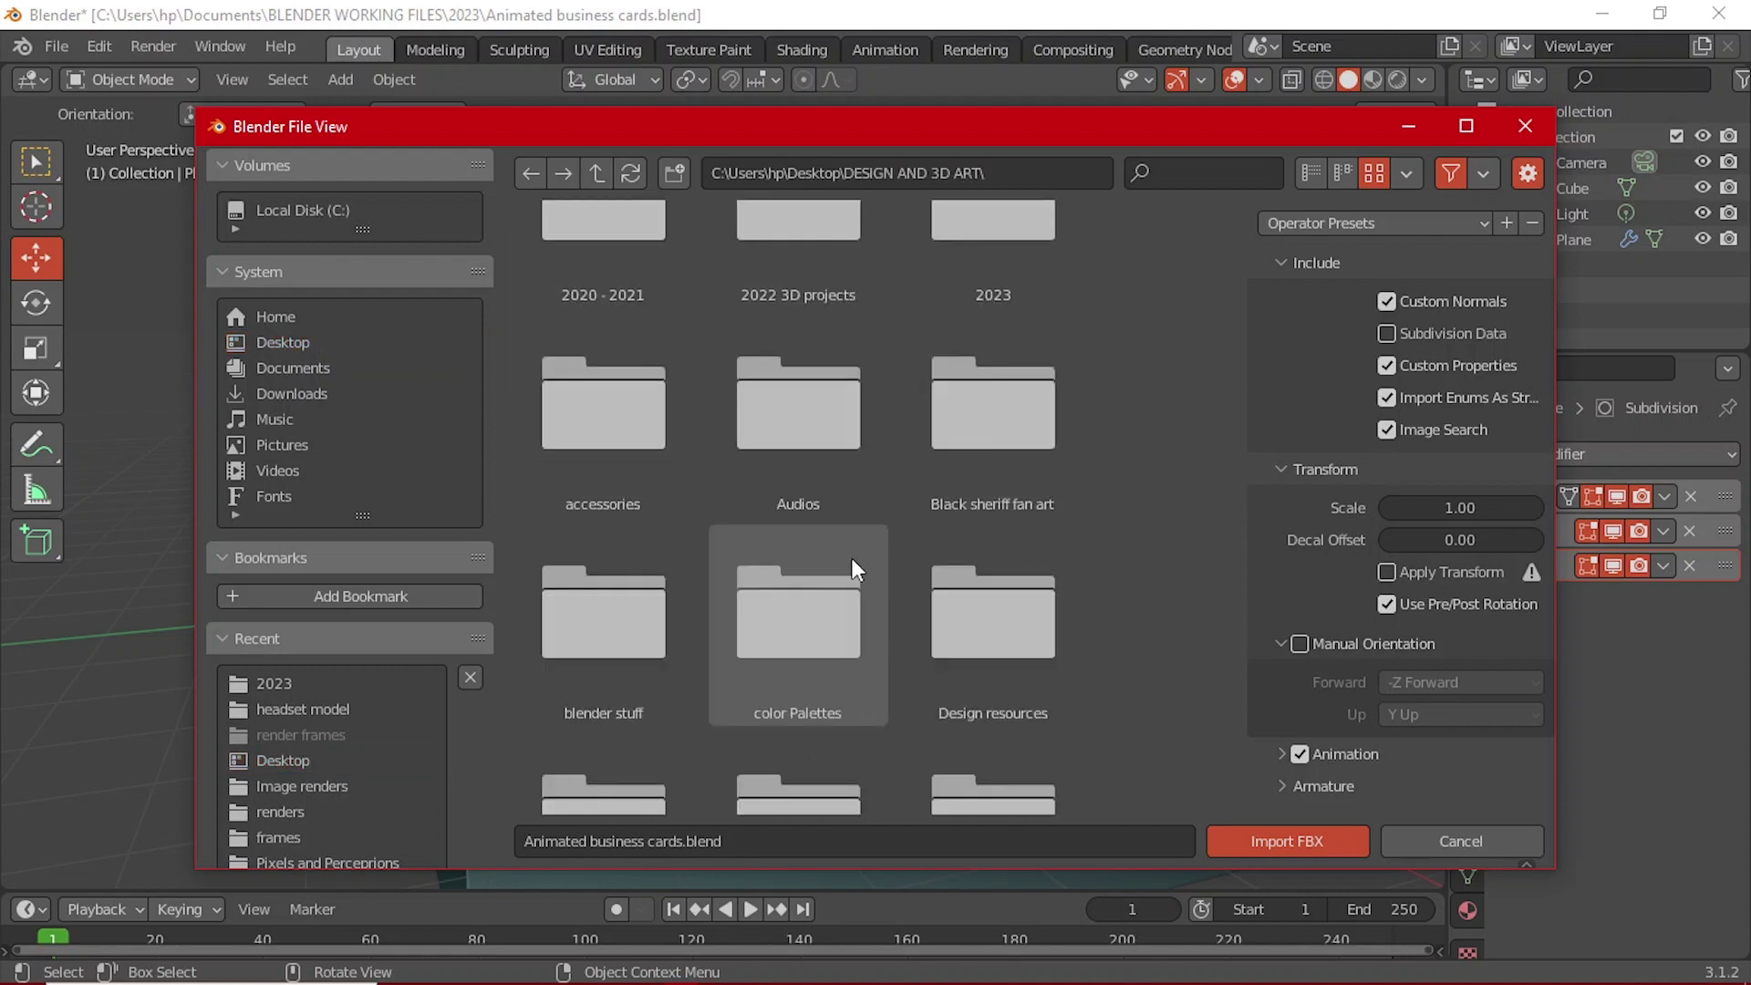
double_click(625, 676)
scroll(848, 405, down, 3)
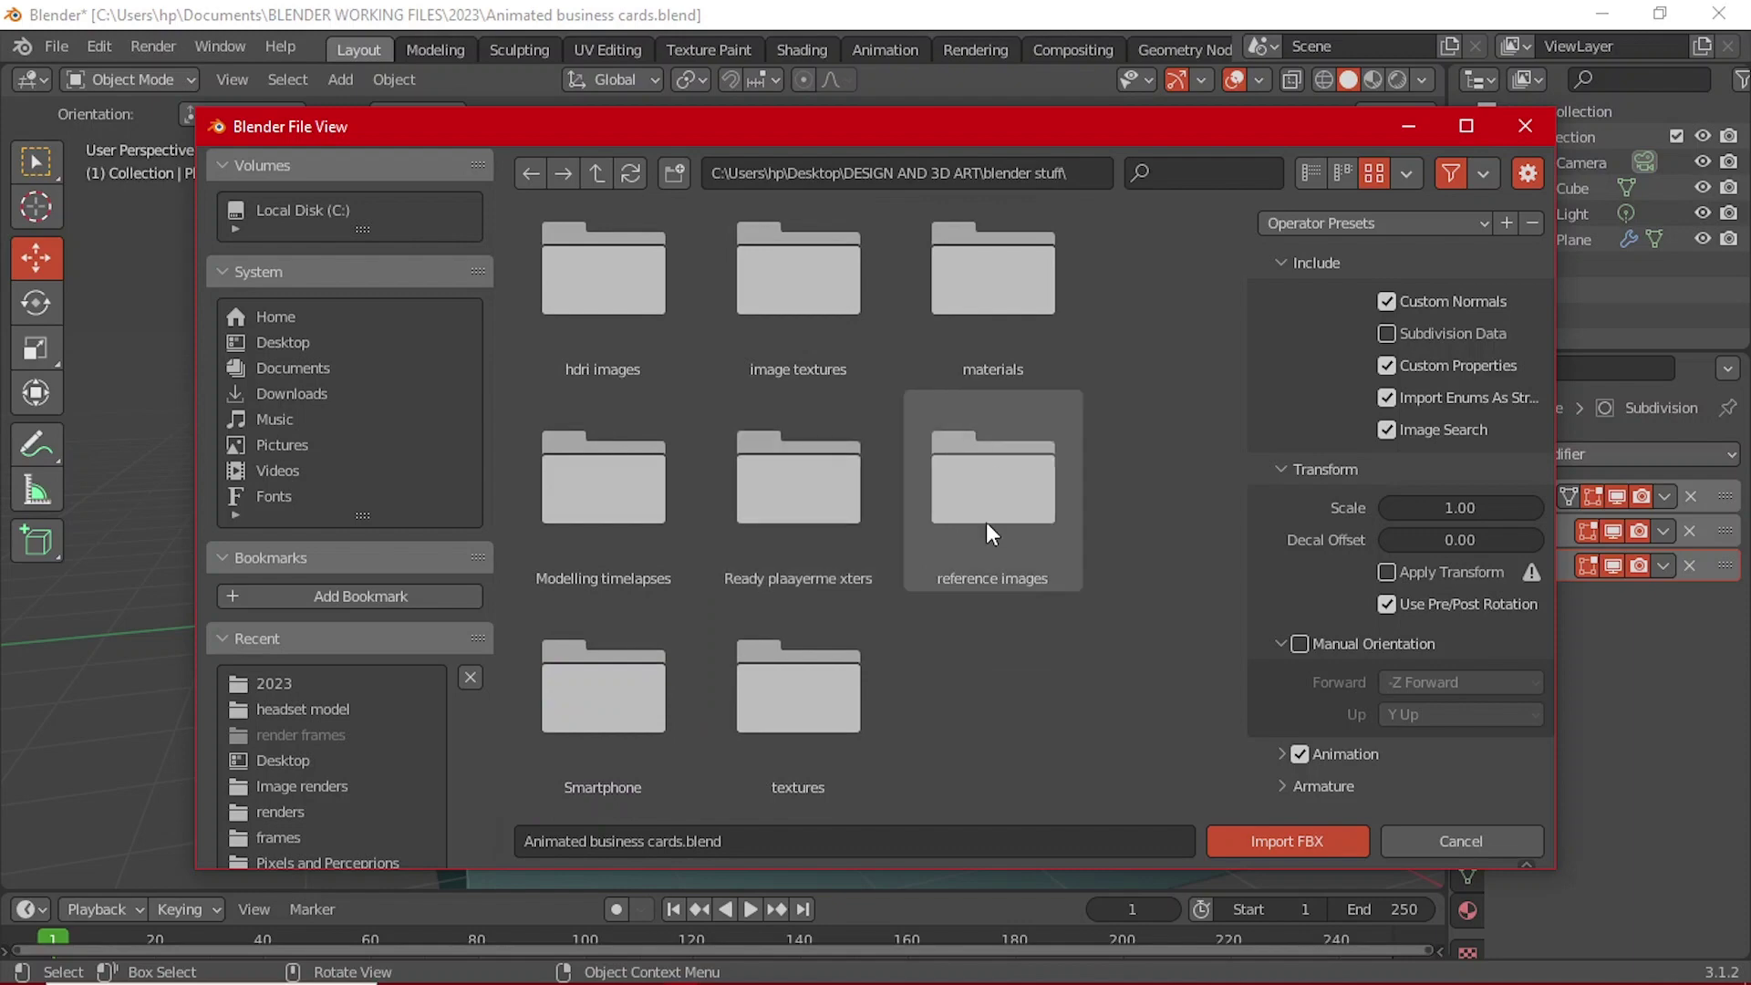
double_click(593, 729)
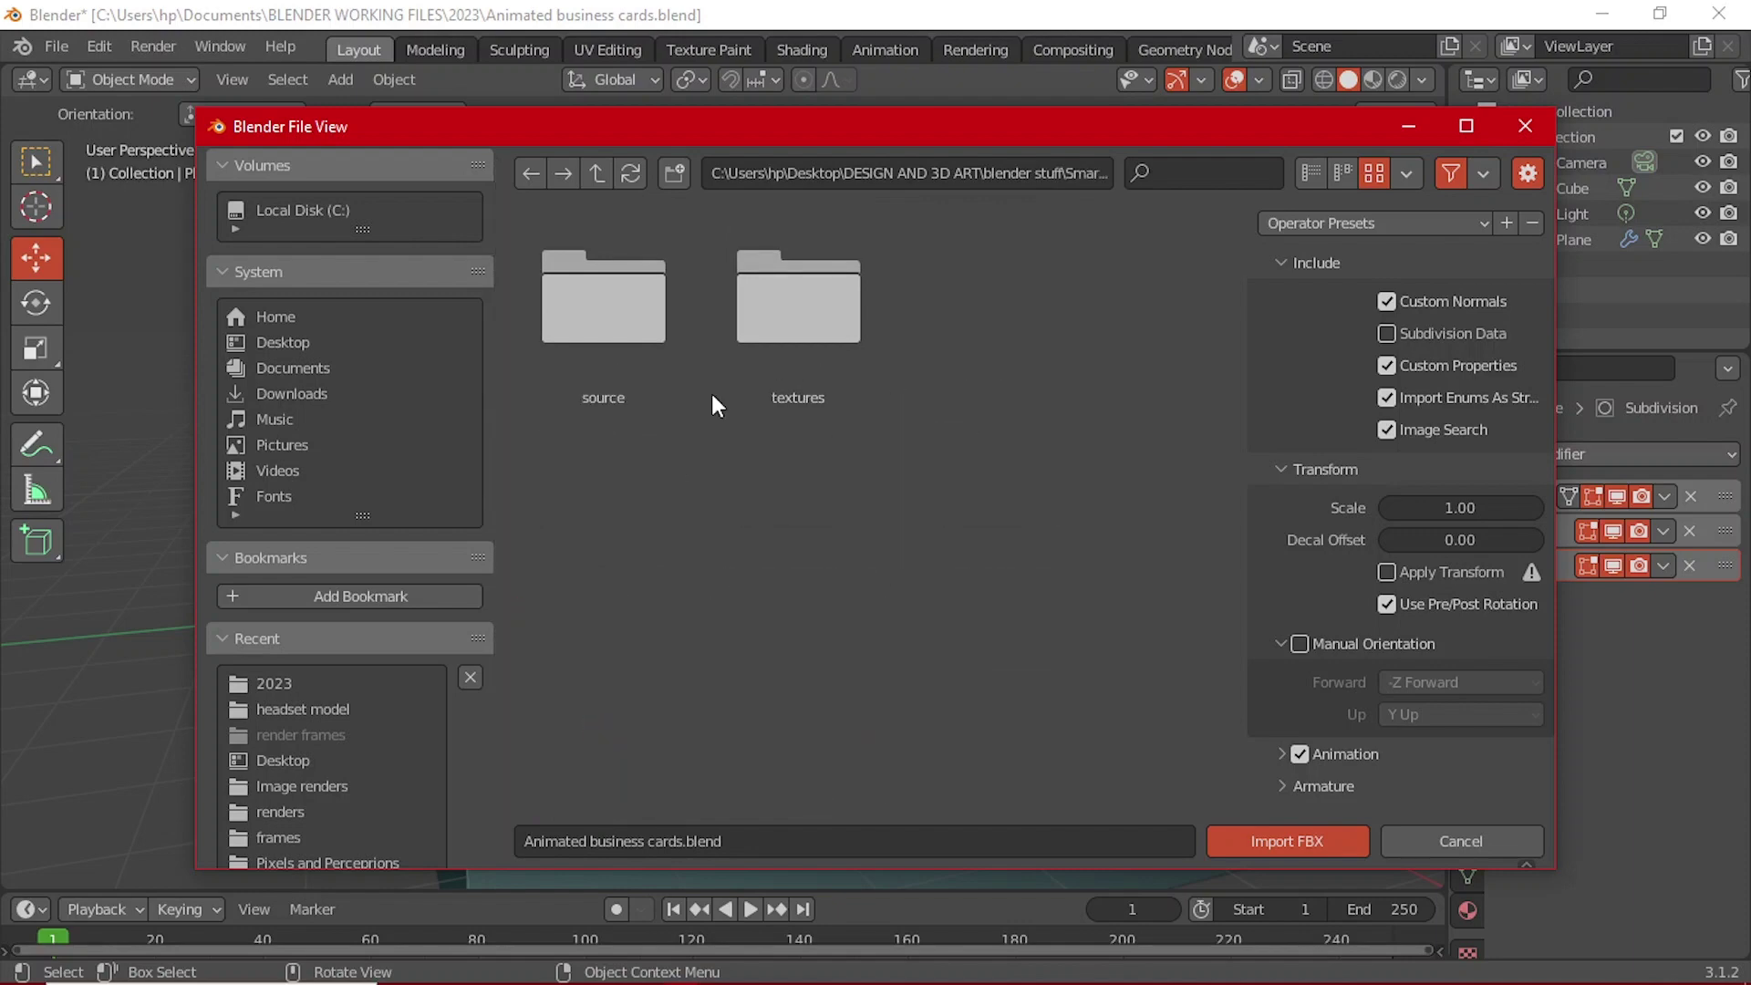
double_click(617, 327)
click(616, 326)
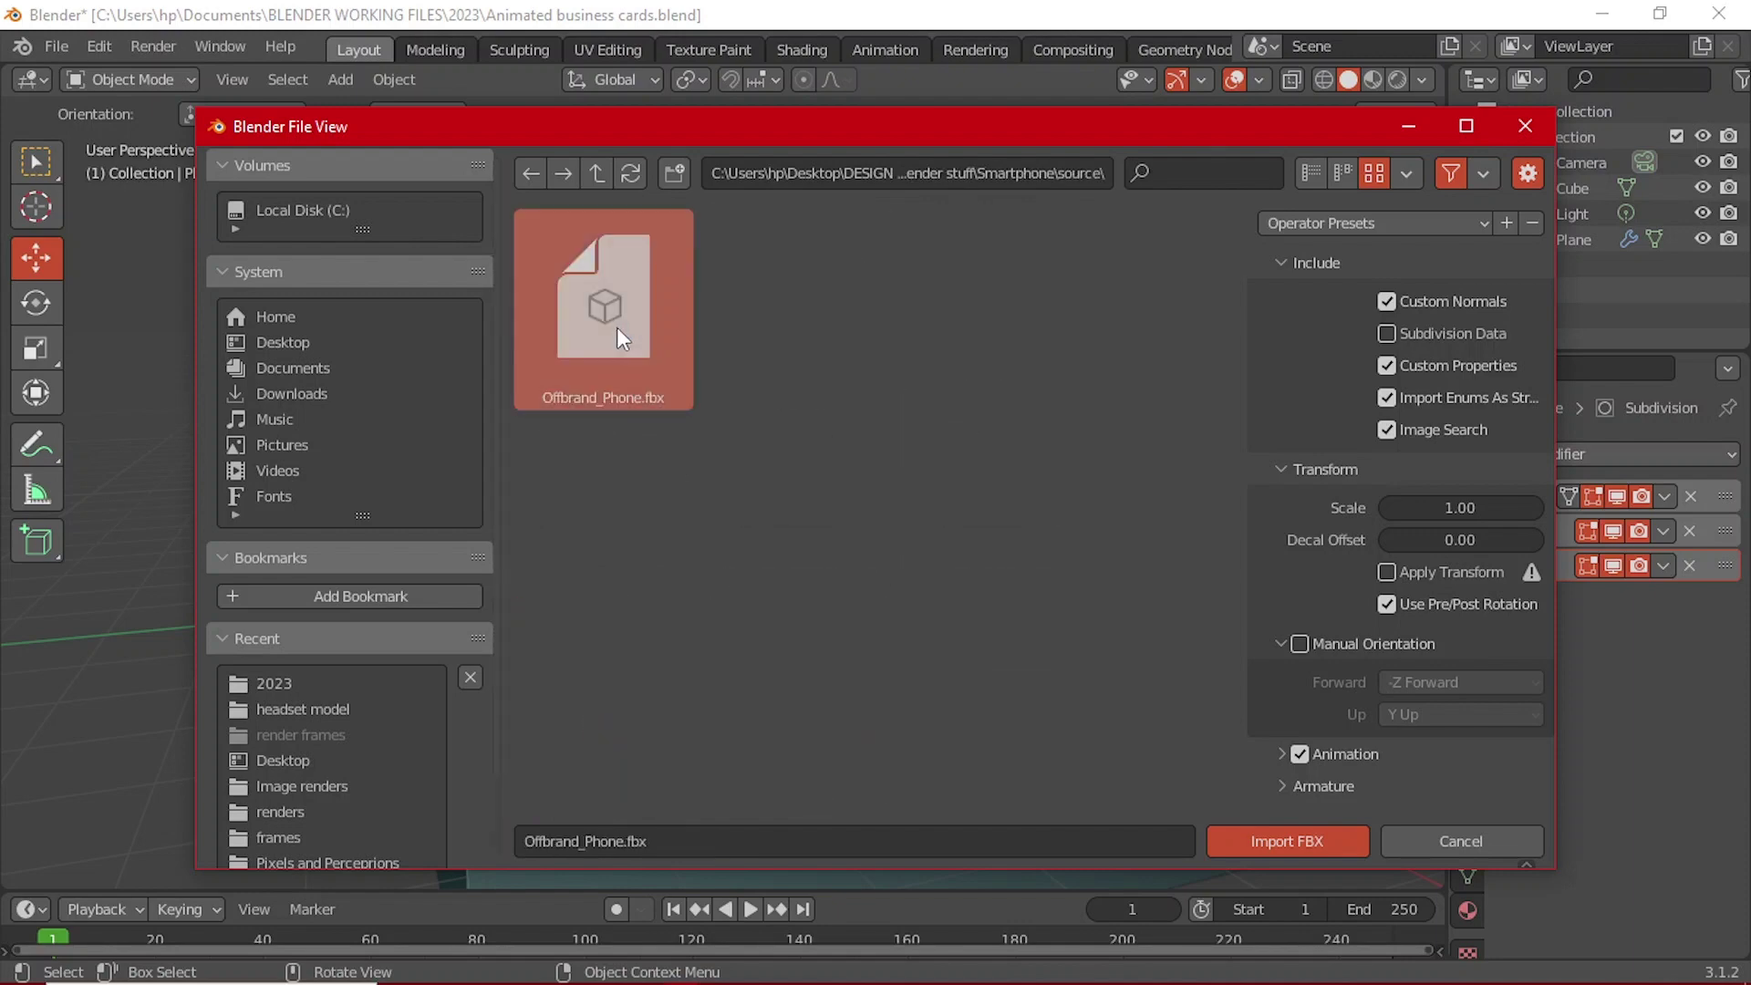
click(1278, 845)
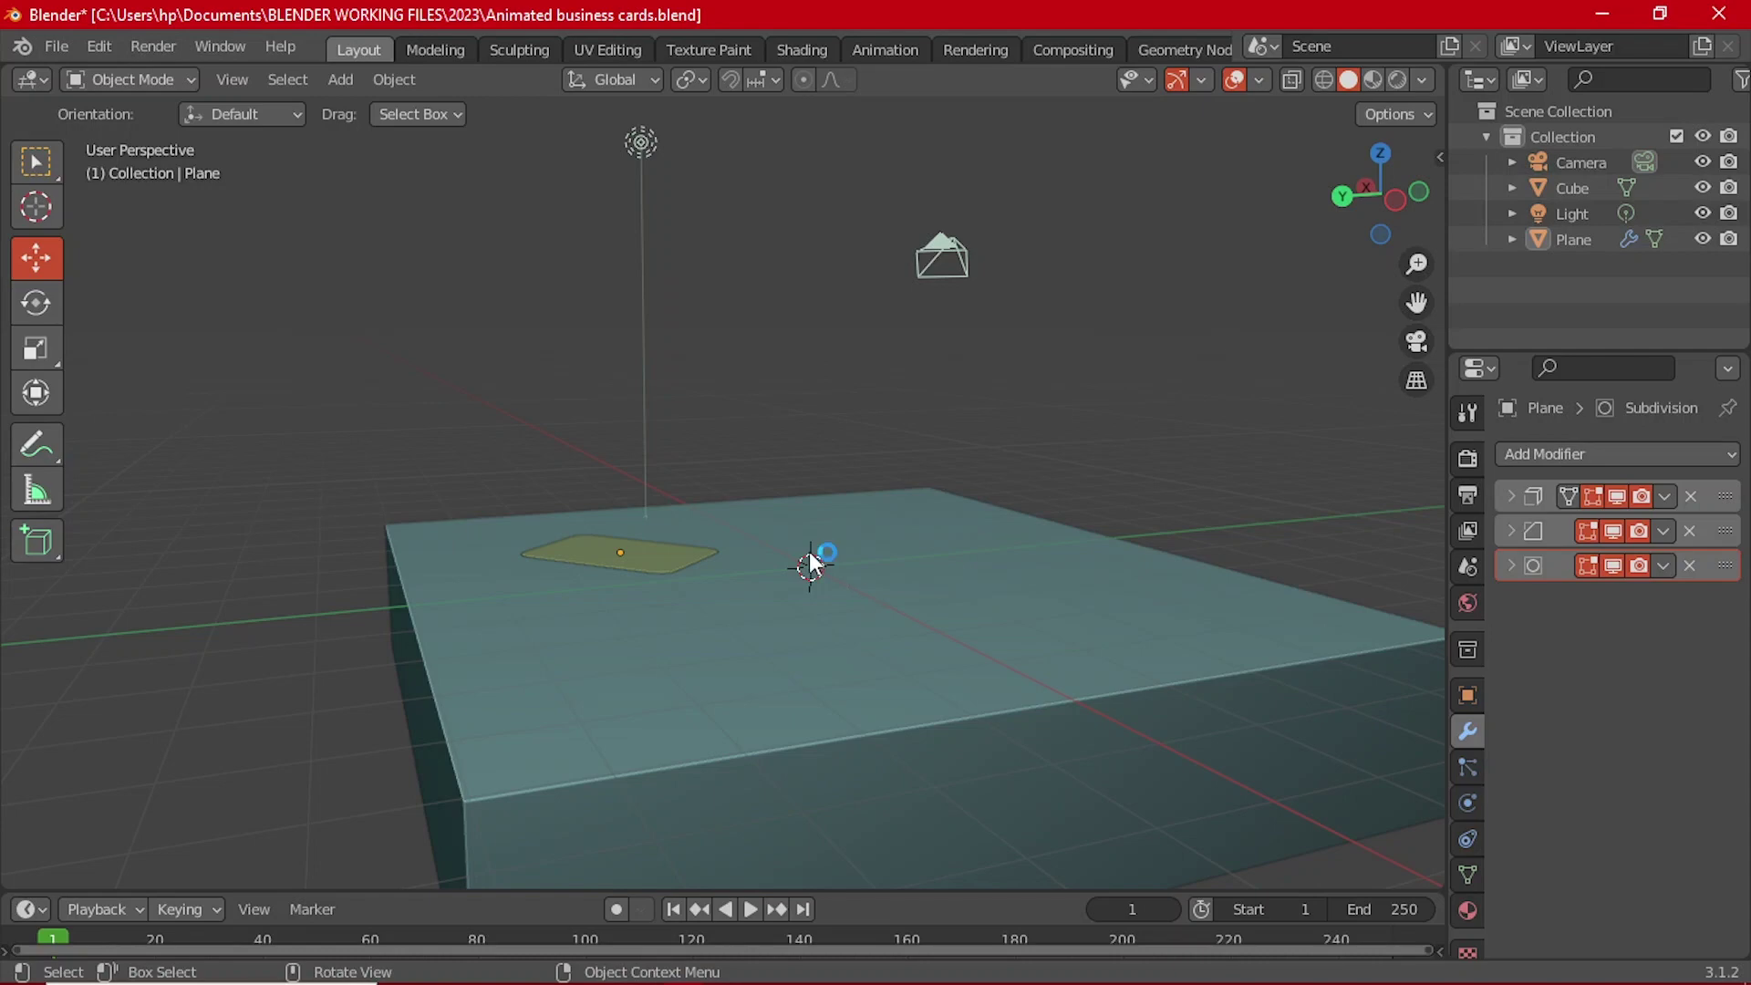
Step: Lift the imported smartphone and reposition it beside the card
middle_drag(809, 563, 832, 593)
drag(871, 527, 914, 410)
middle_drag(914, 410, 881, 379)
key(r)
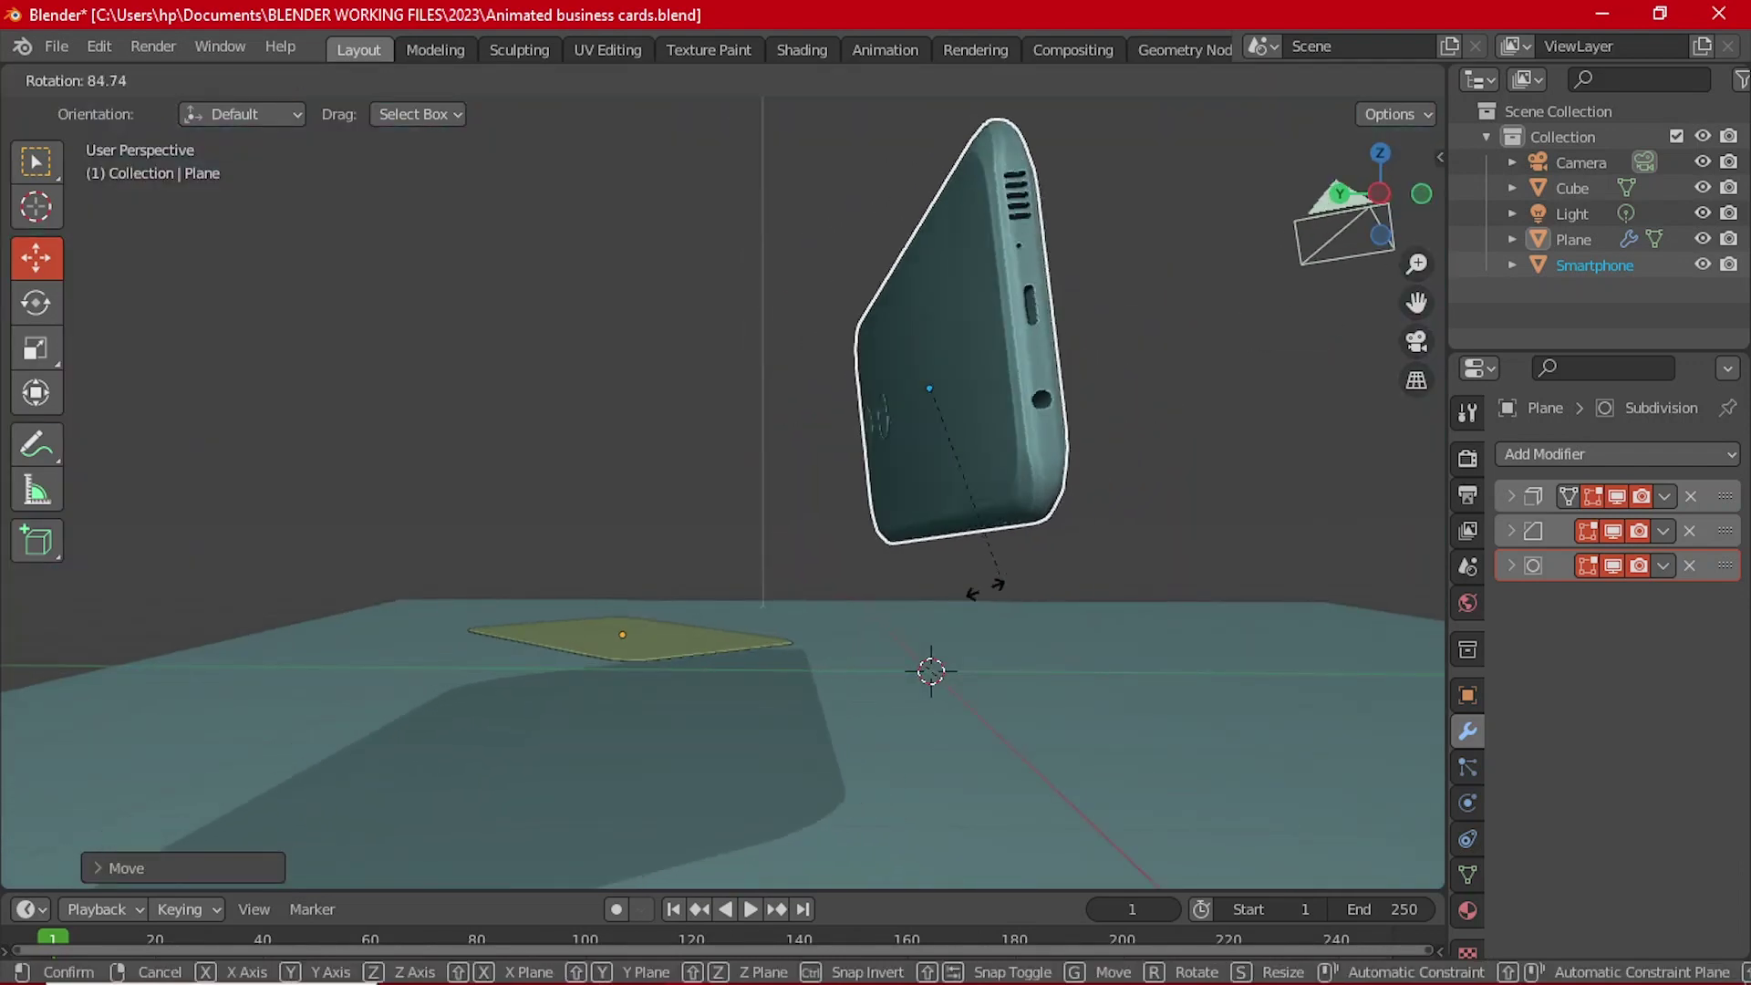
right_click(1127, 352)
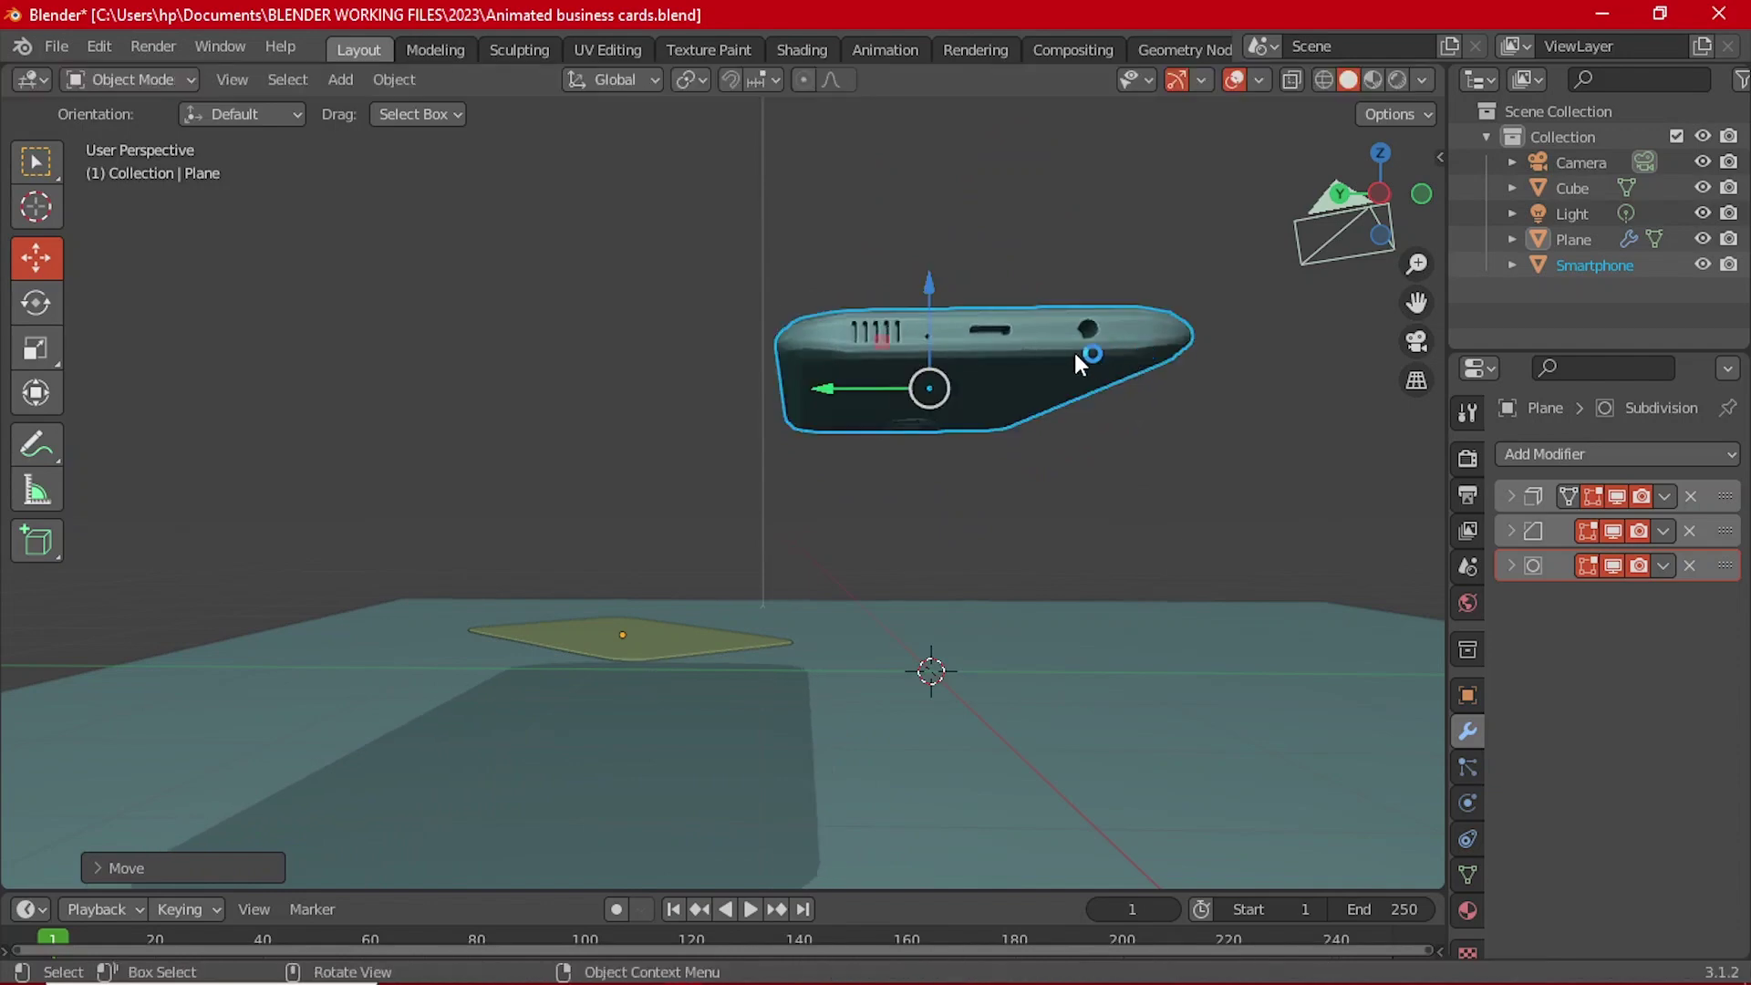
middle_drag(1075, 348, 1033, 480)
click(932, 381)
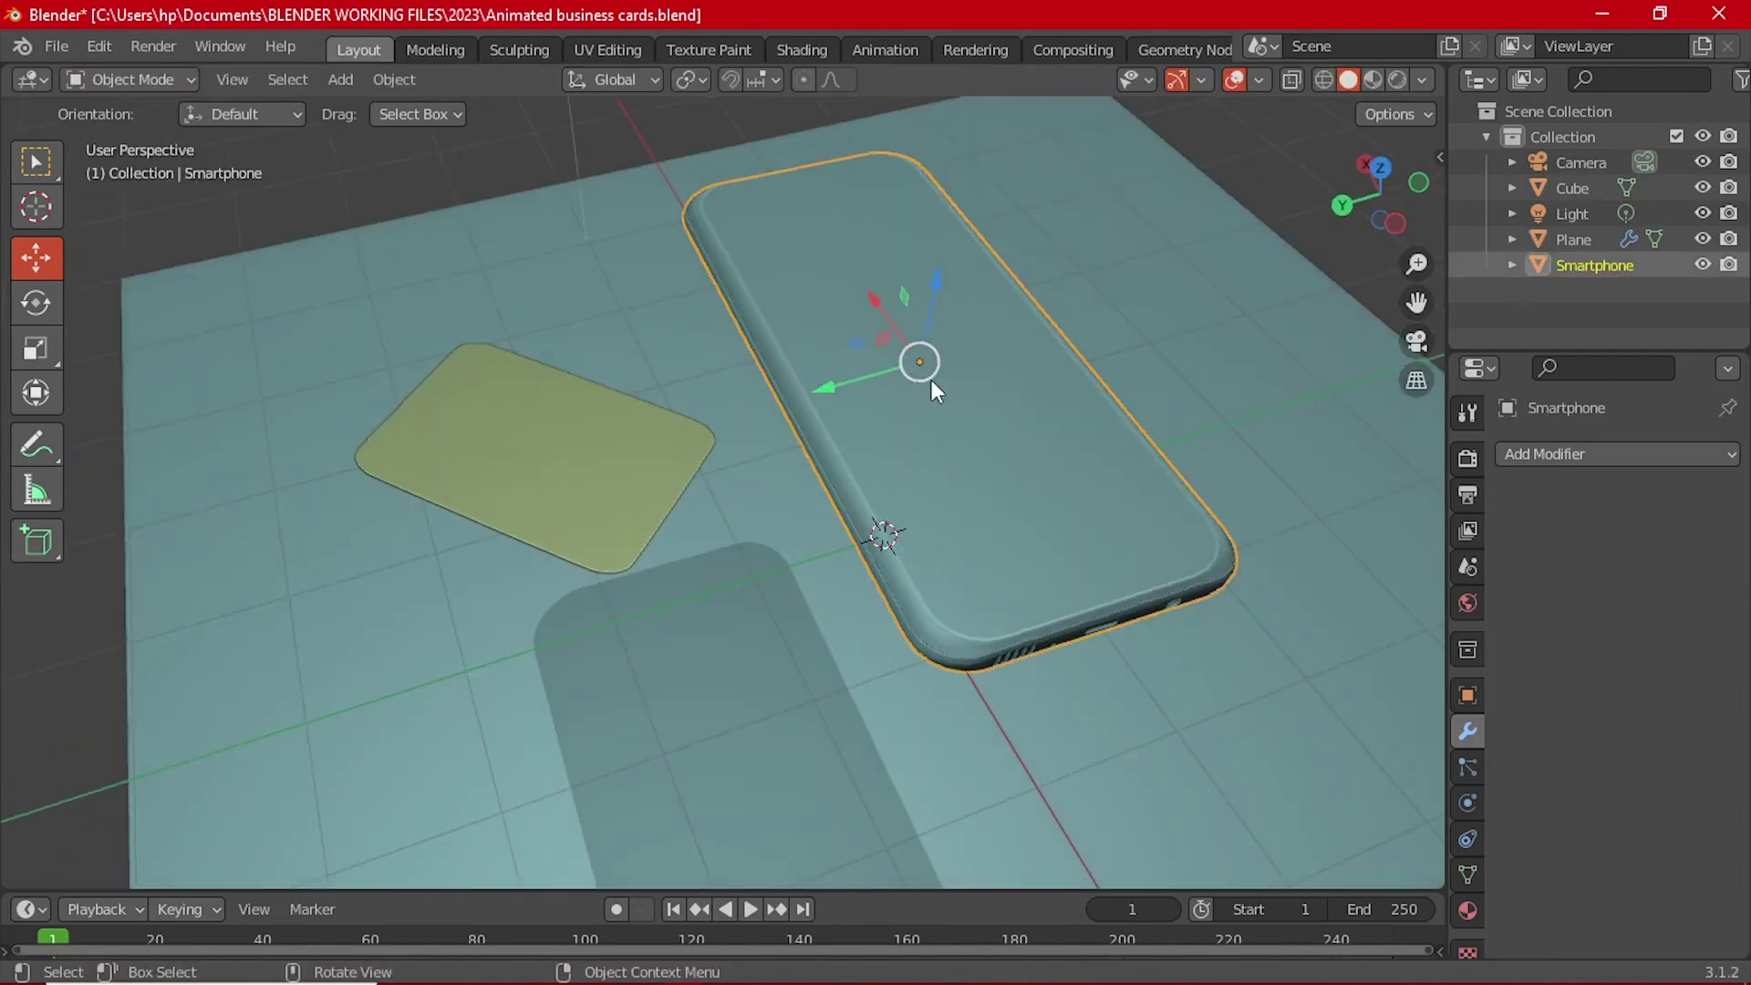
key(g)
click(857, 501)
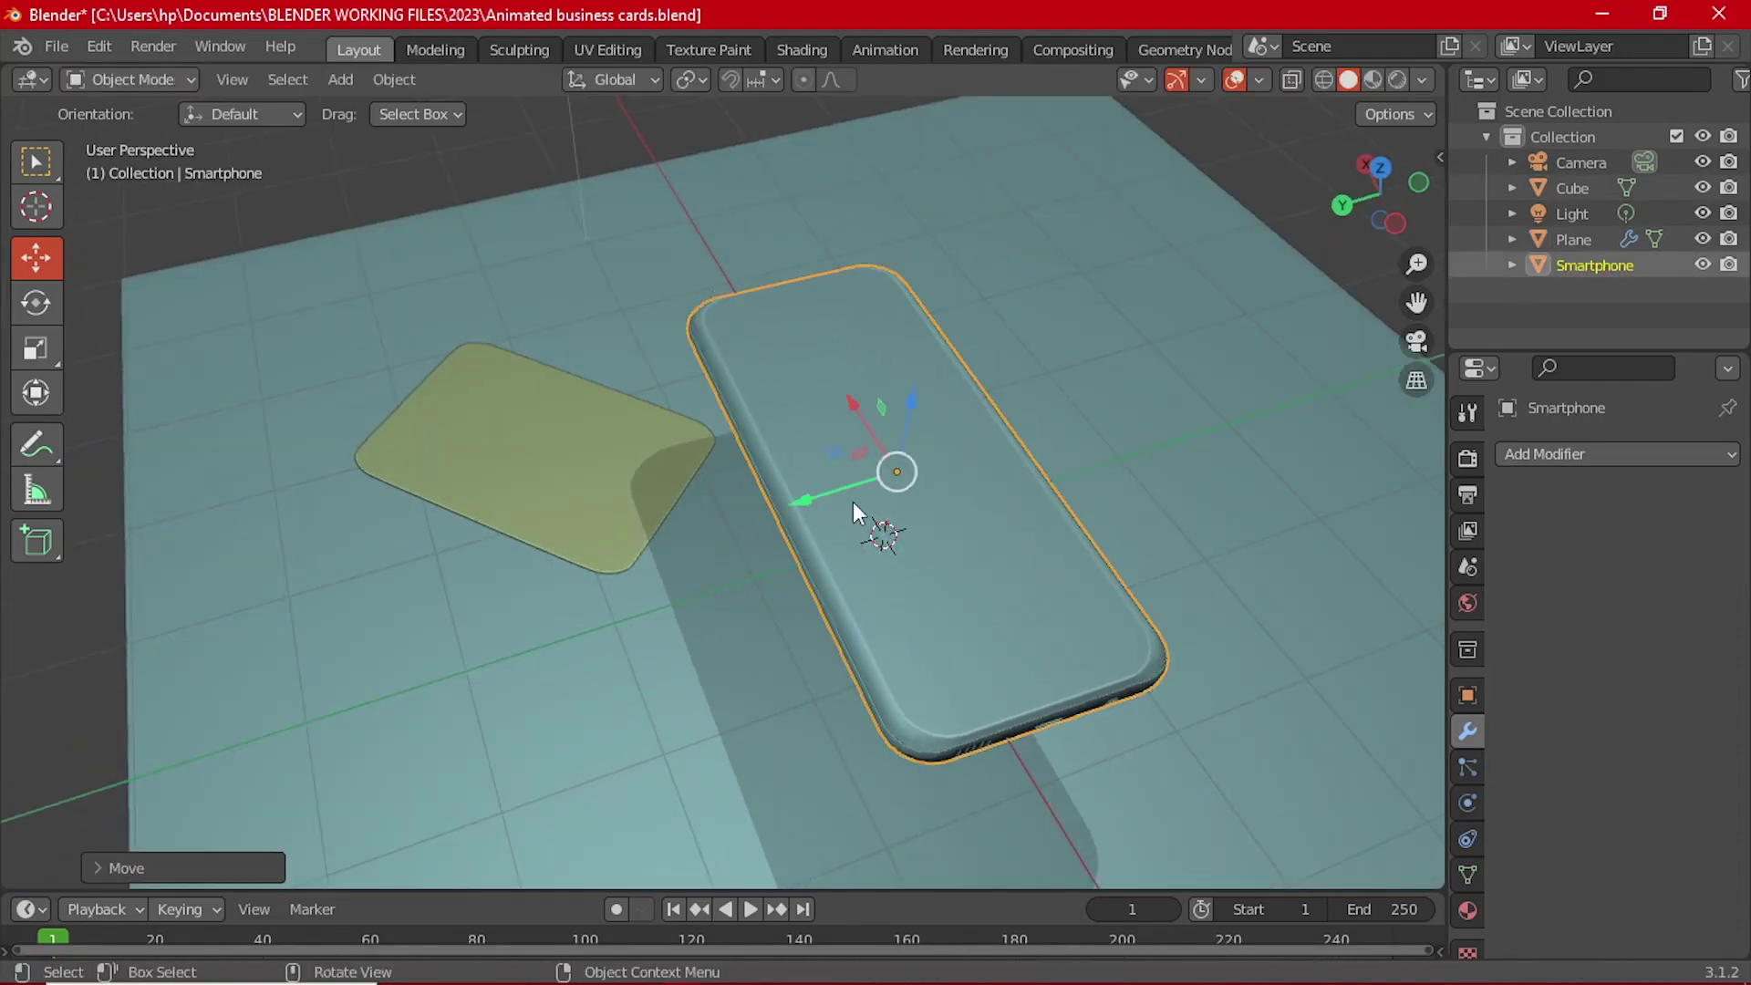
middle_drag(857, 501, 1040, 416)
Step: Lower the smartphone vertically until it rests flat on the slab surface
key(g)
key(z)
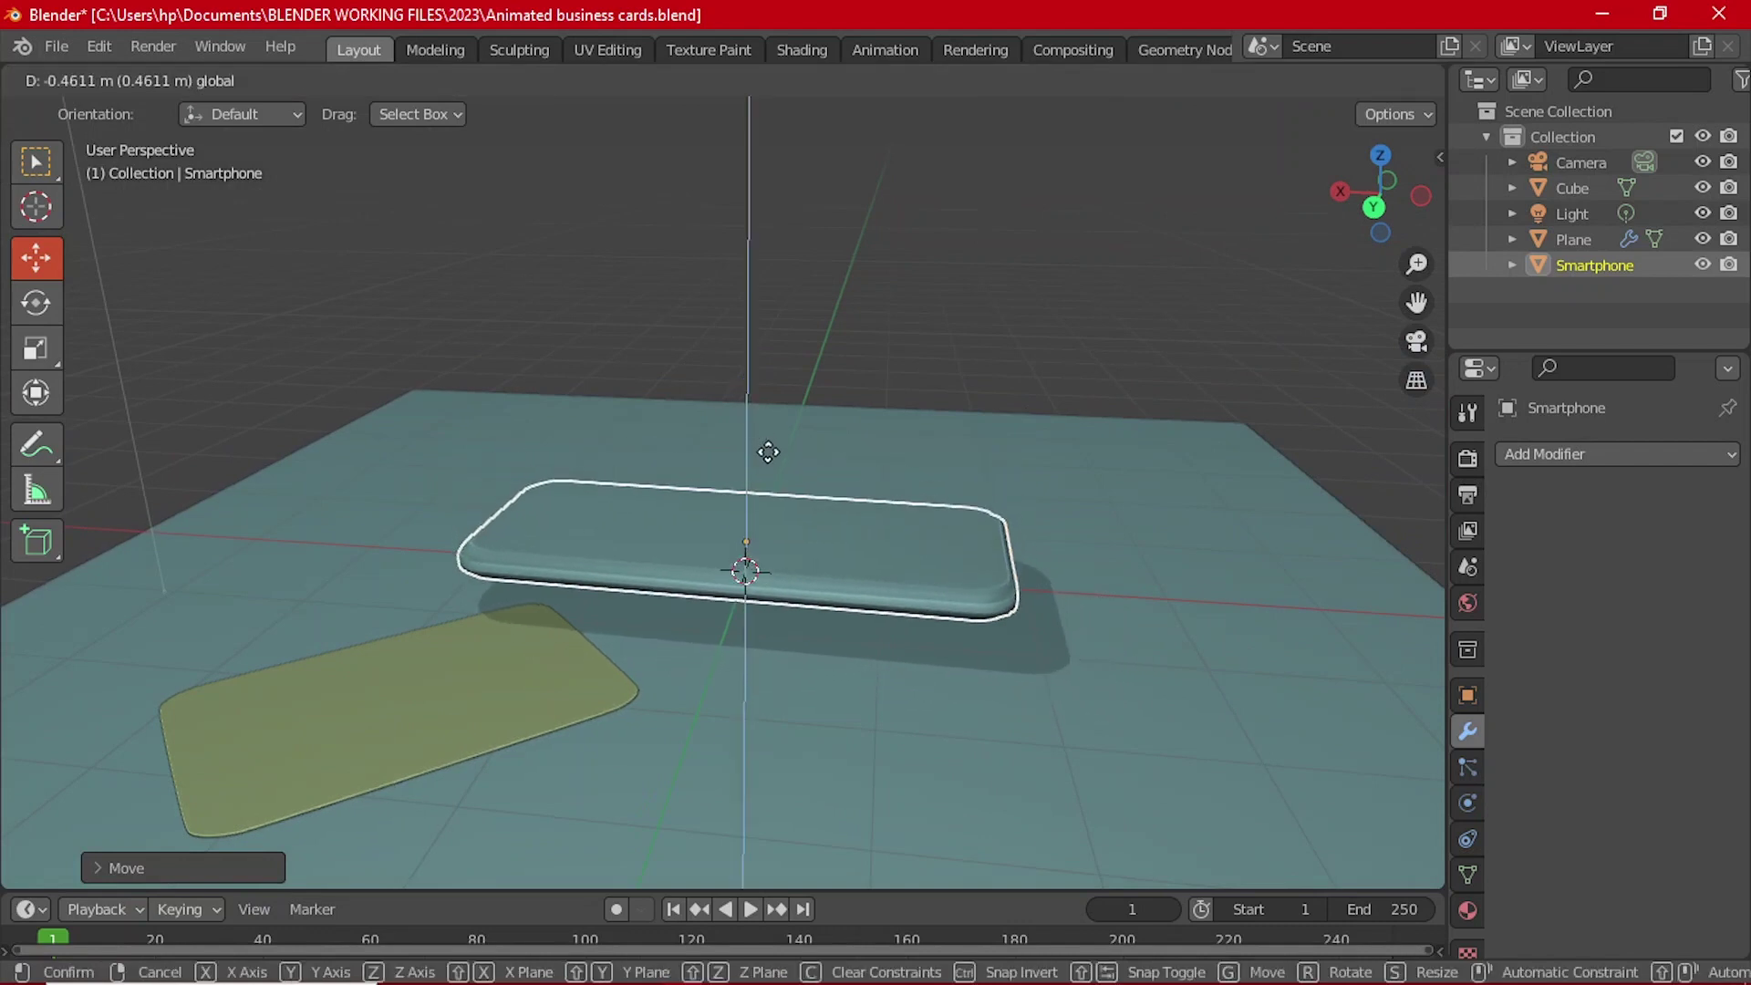
click(772, 465)
key(grave)
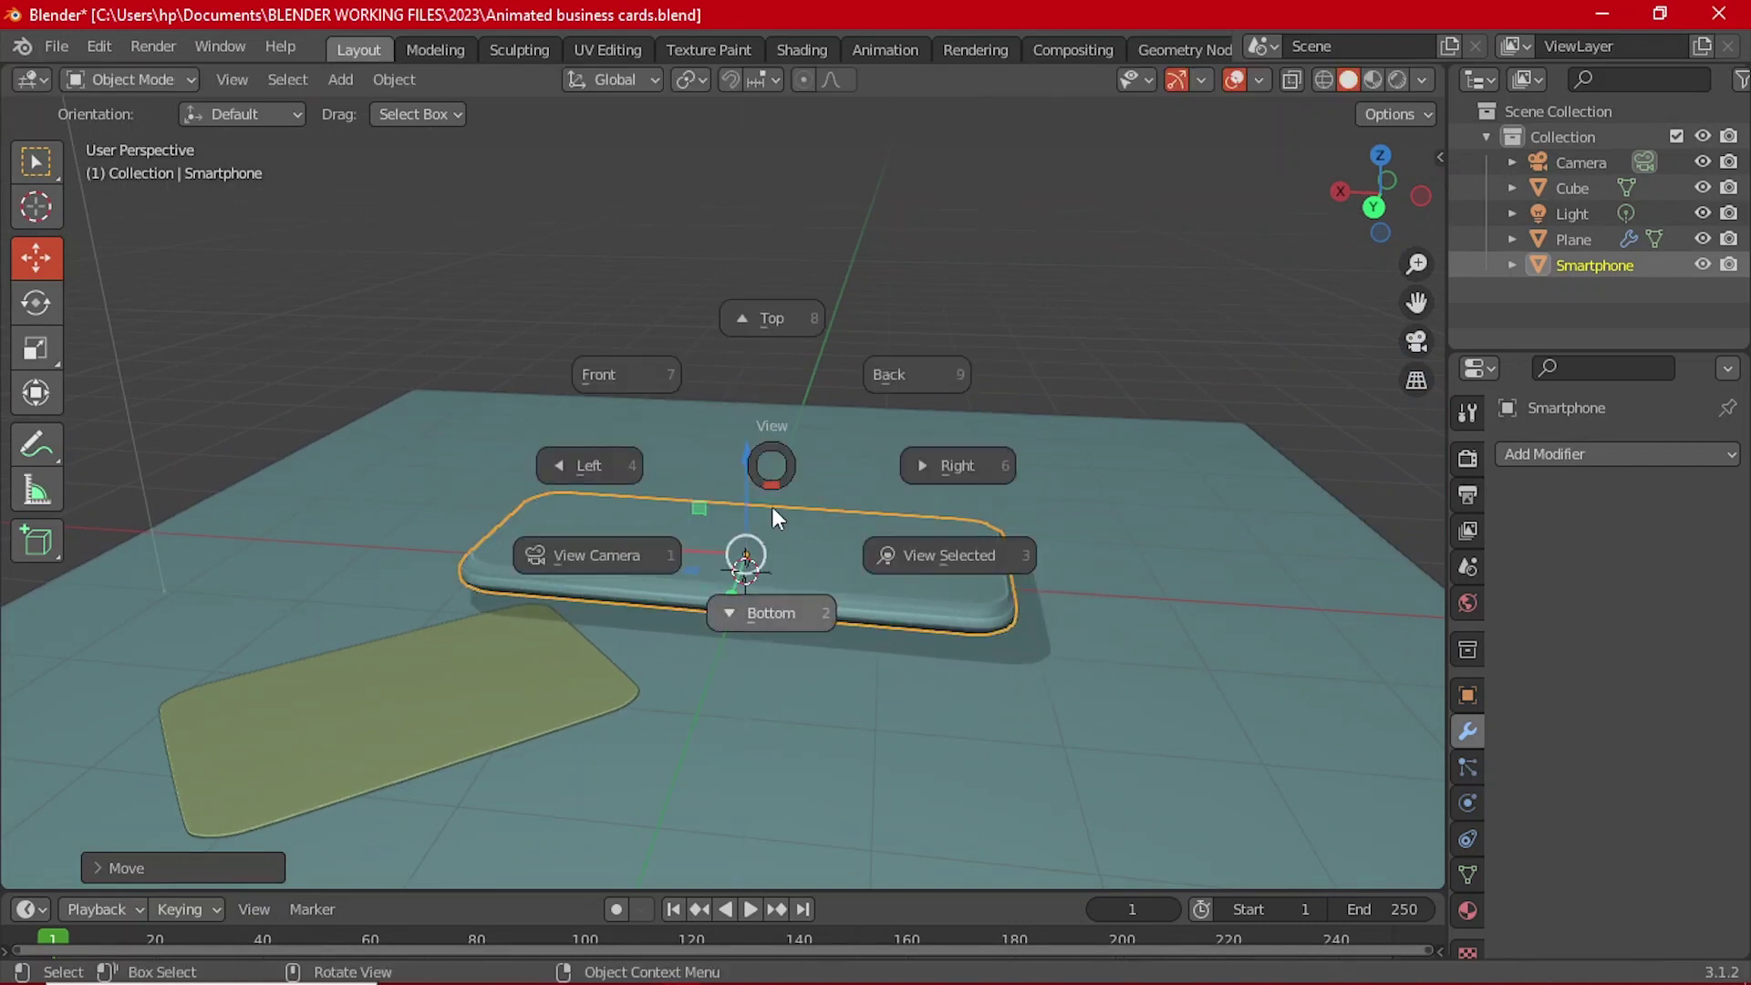
click(606, 381)
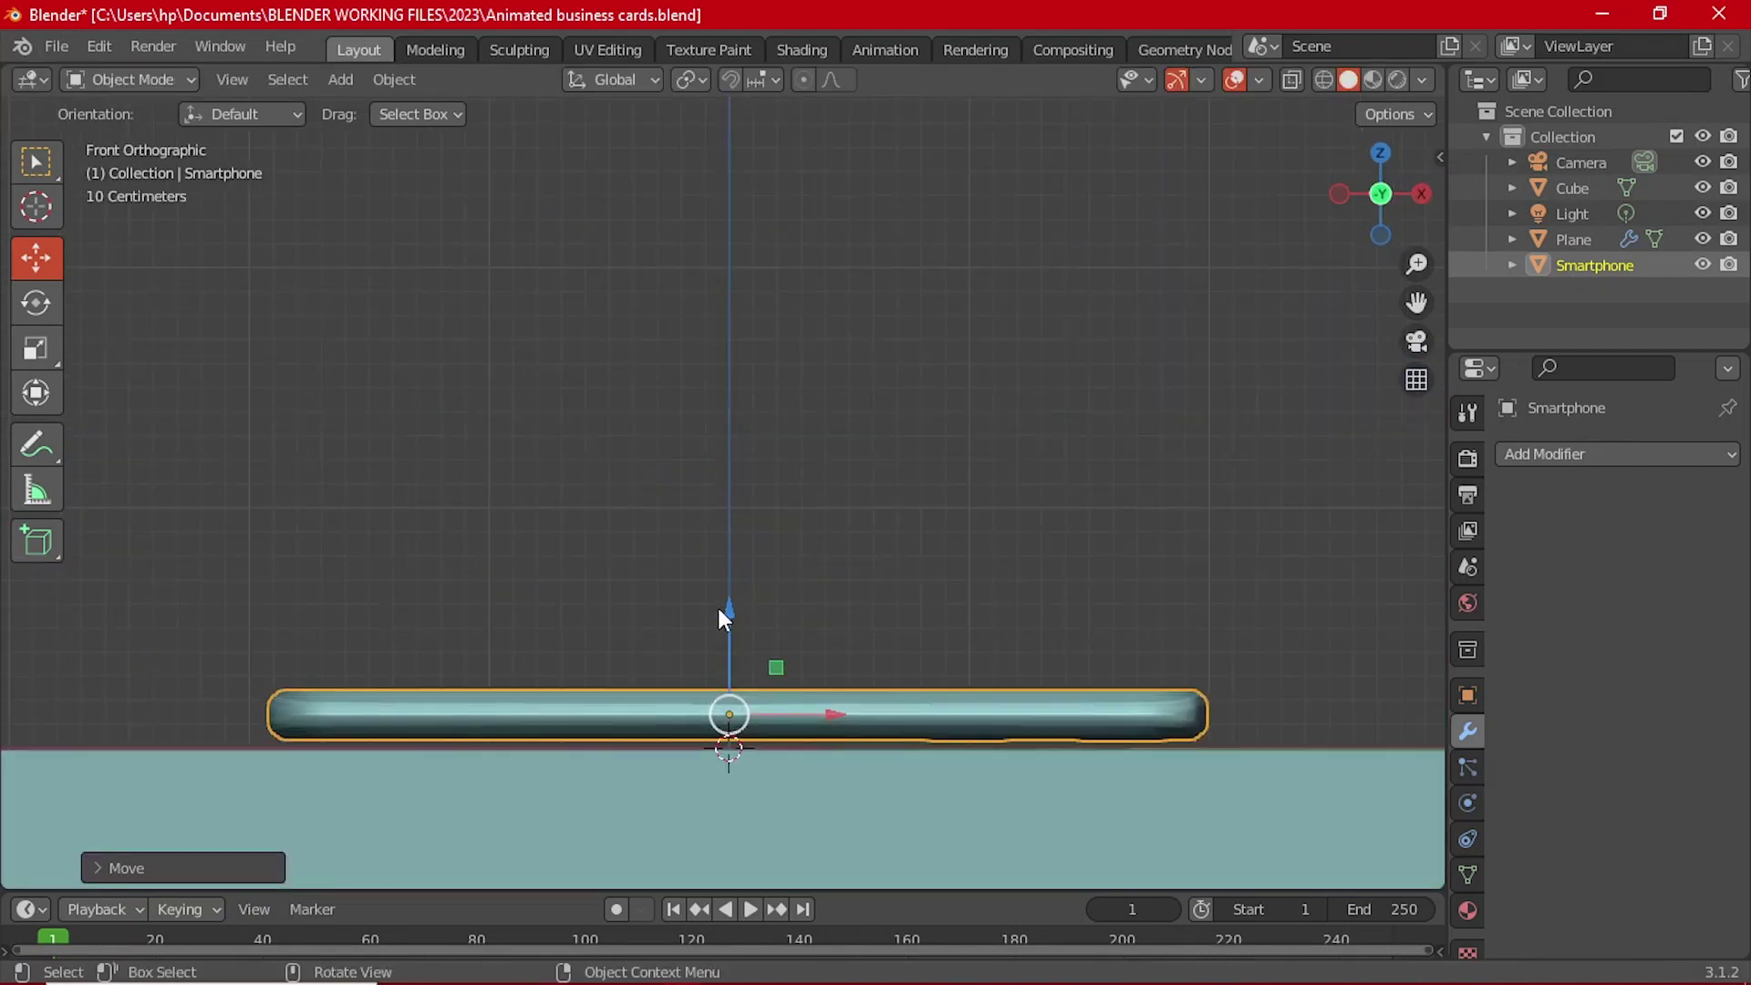
drag(719, 609, 751, 672)
click(826, 532)
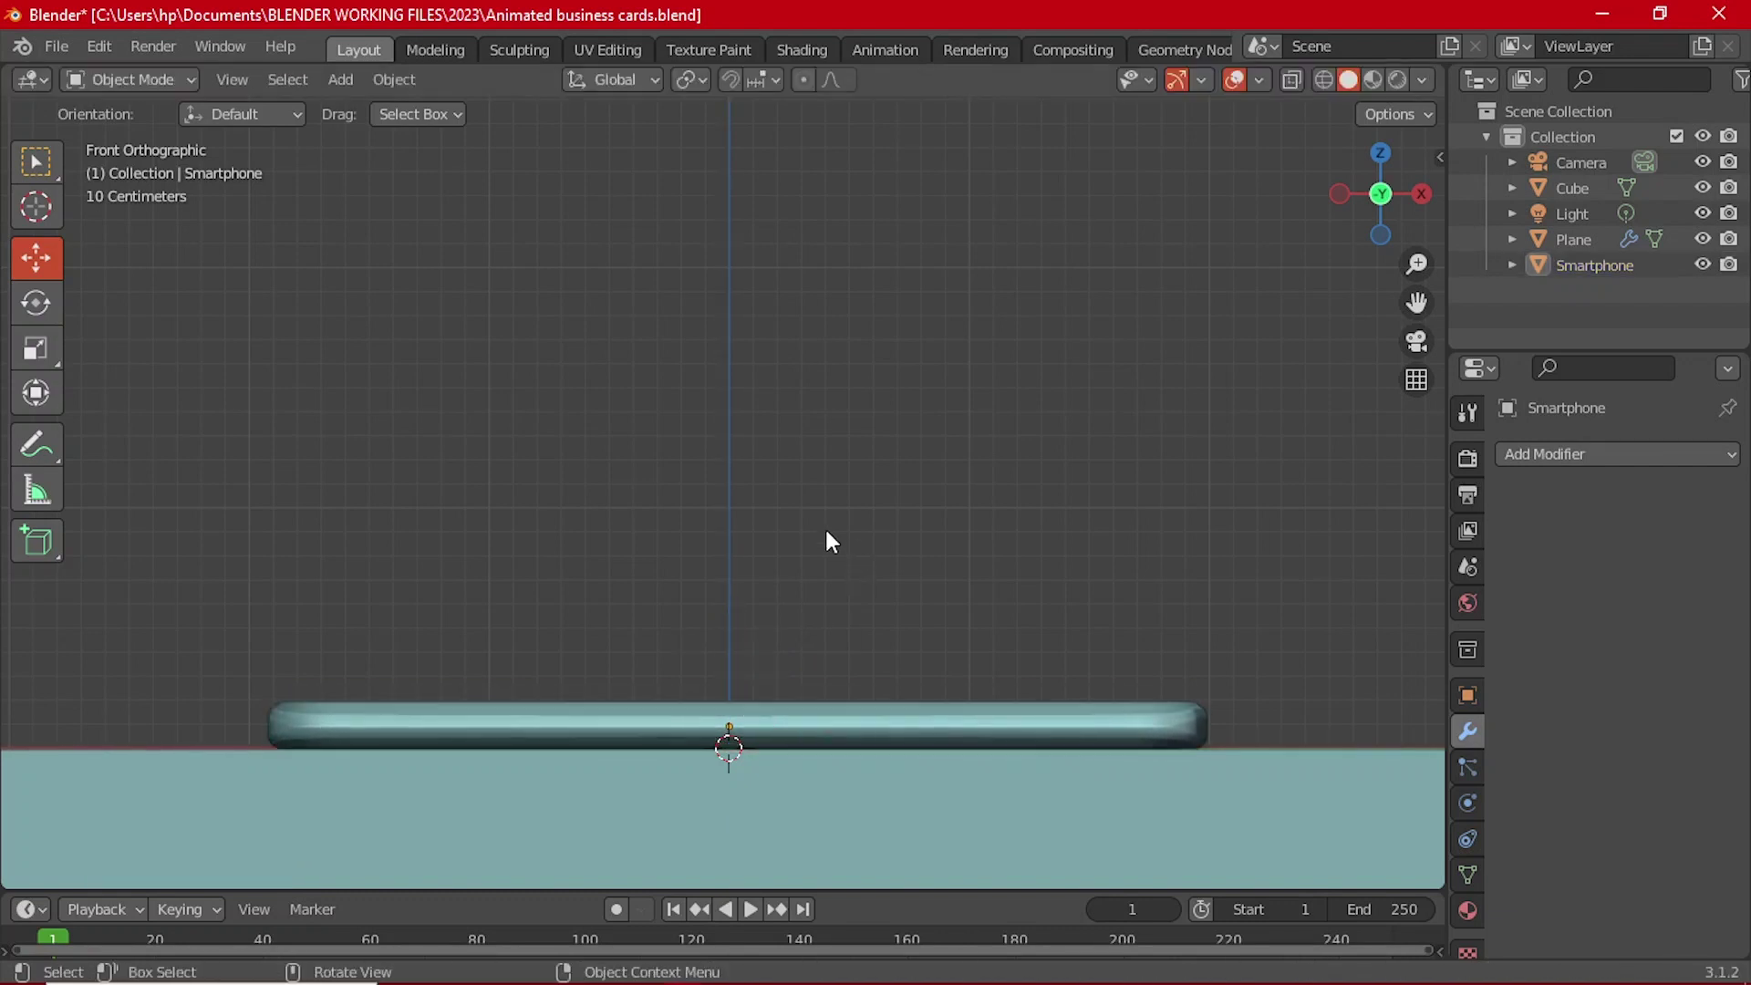
middle_drag(826, 533, 869, 642)
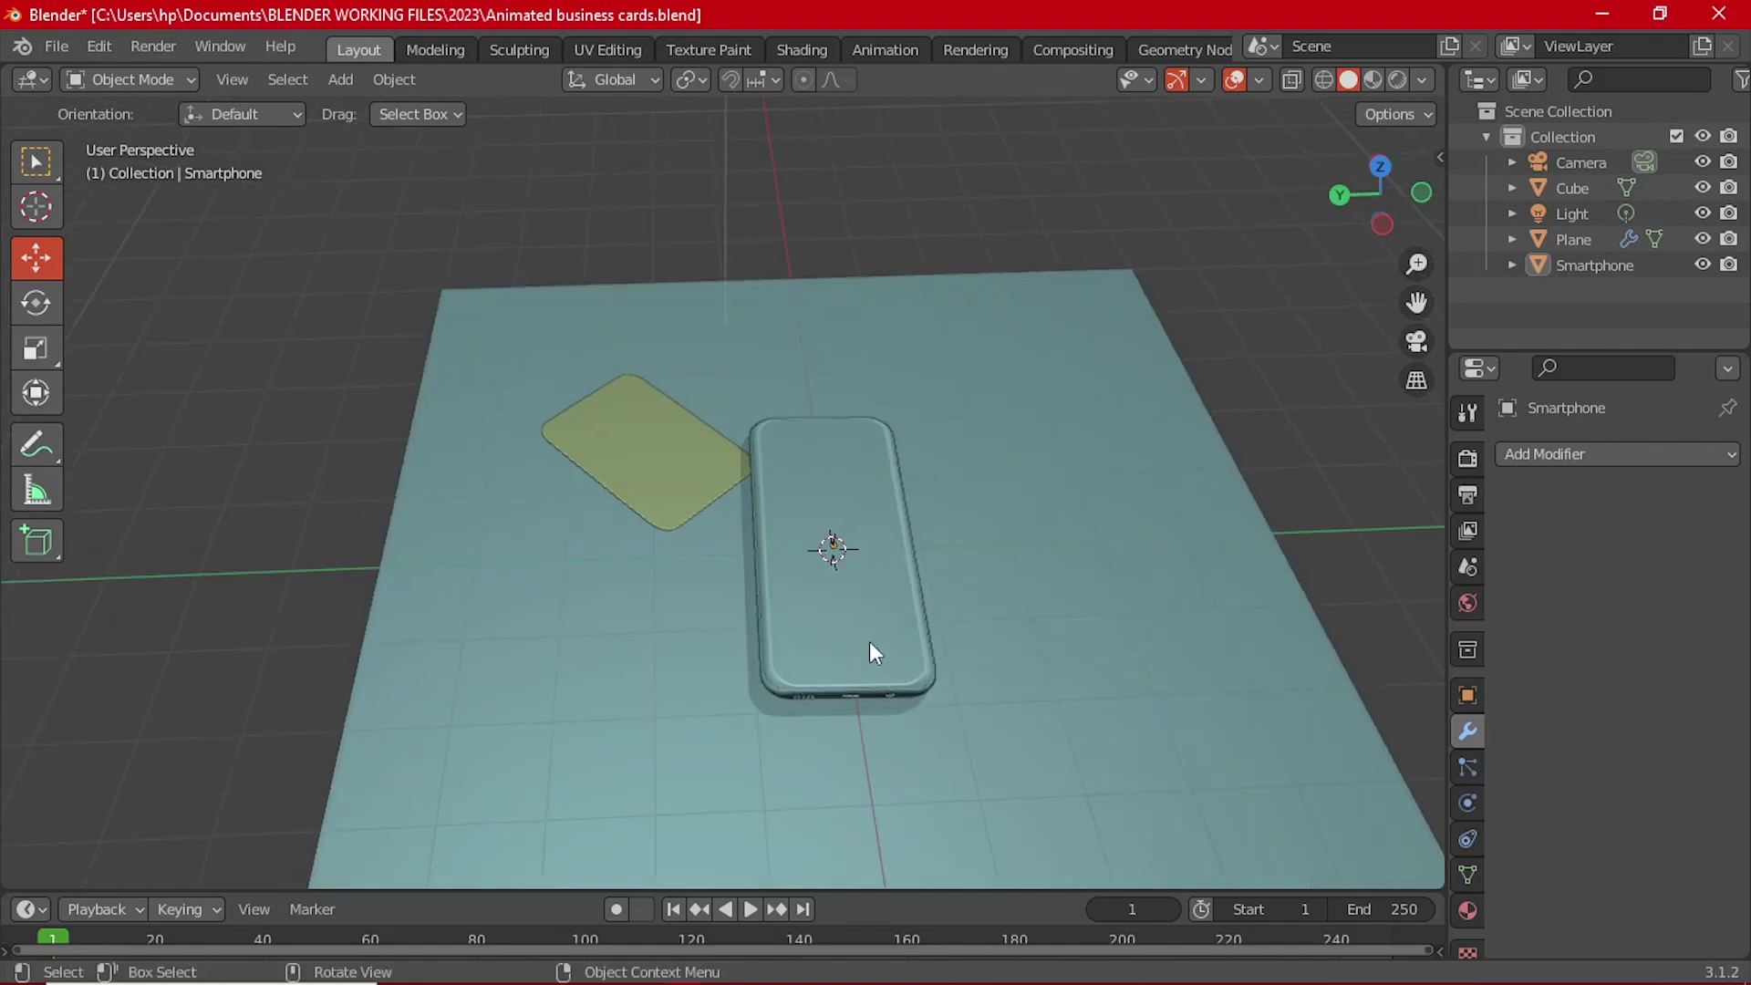
Step: Rotate the smartphone diagonally in top view and slide it along its local axis
click(773, 591)
key(grave)
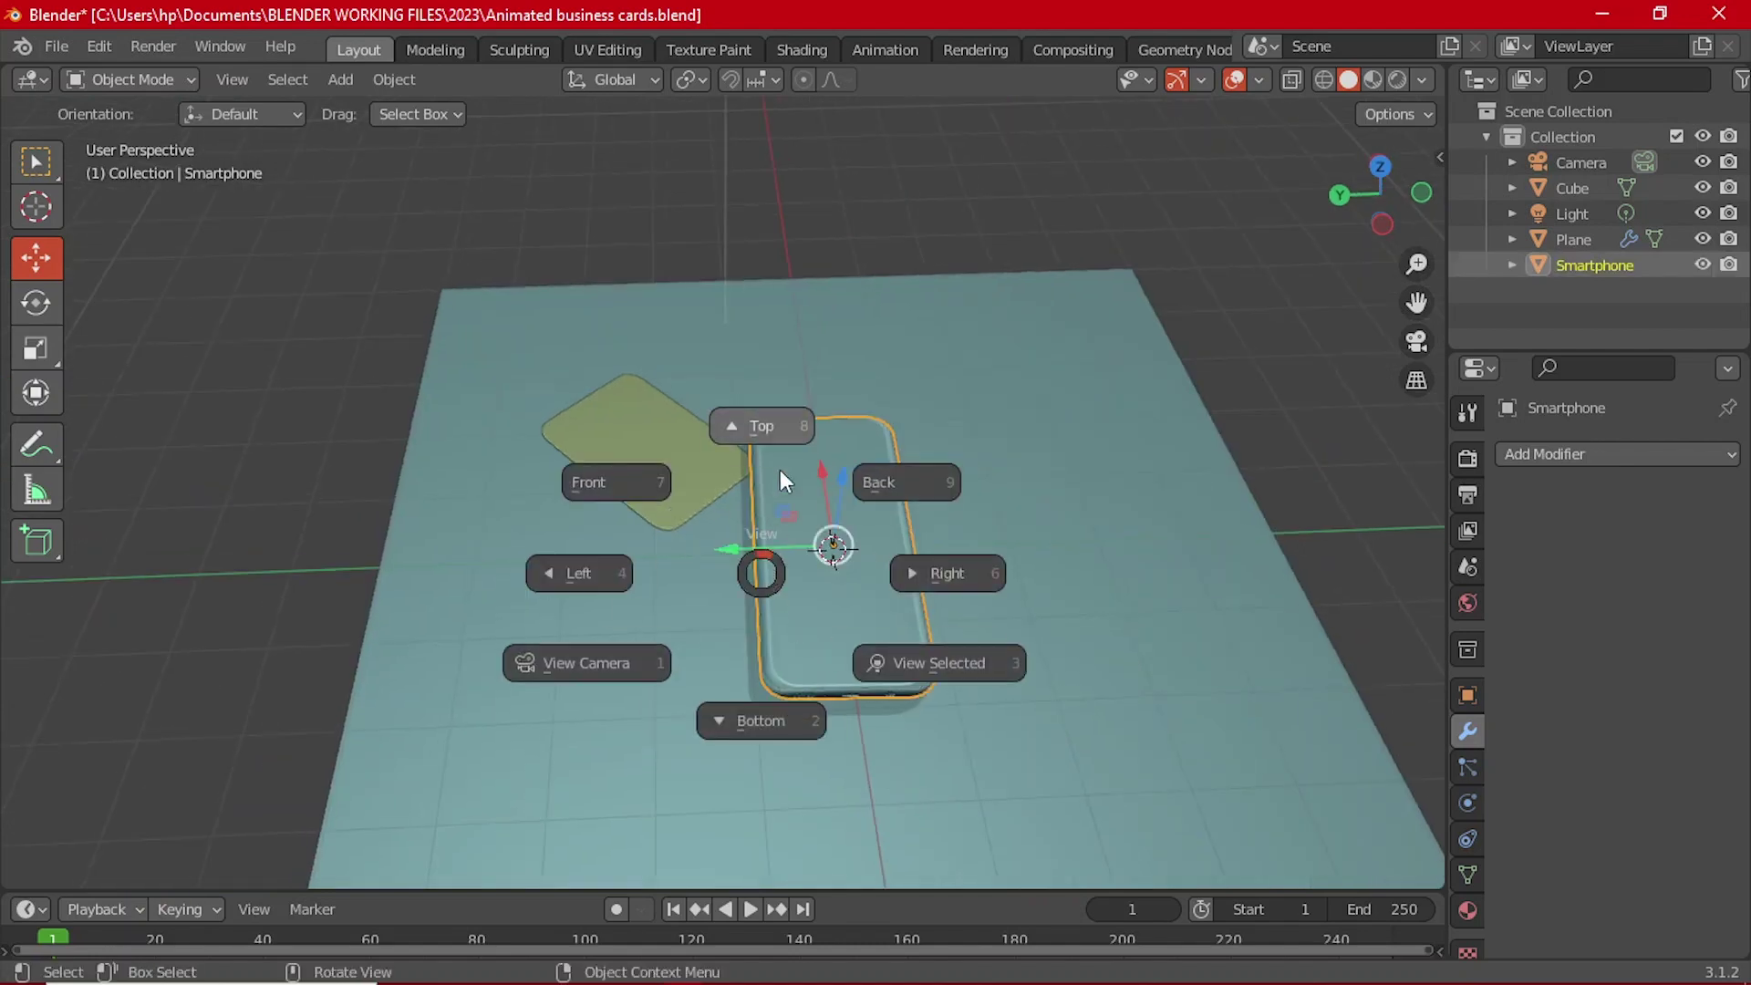
click(784, 451)
key(r)
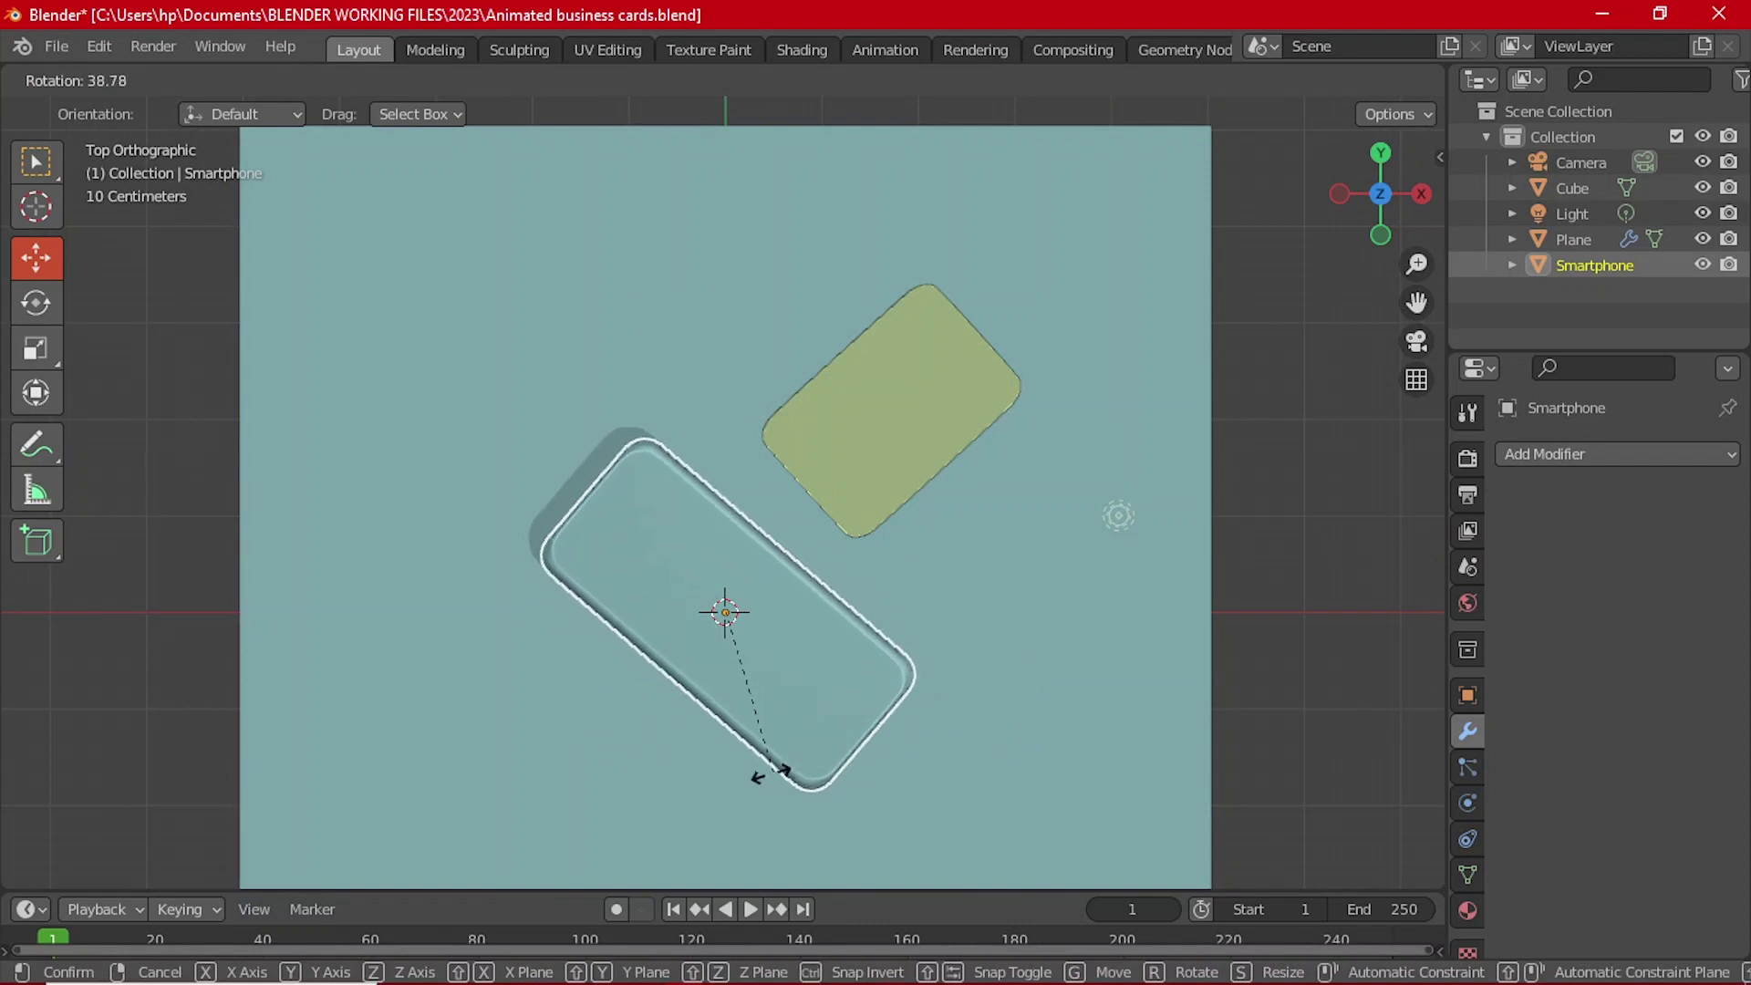
click(750, 764)
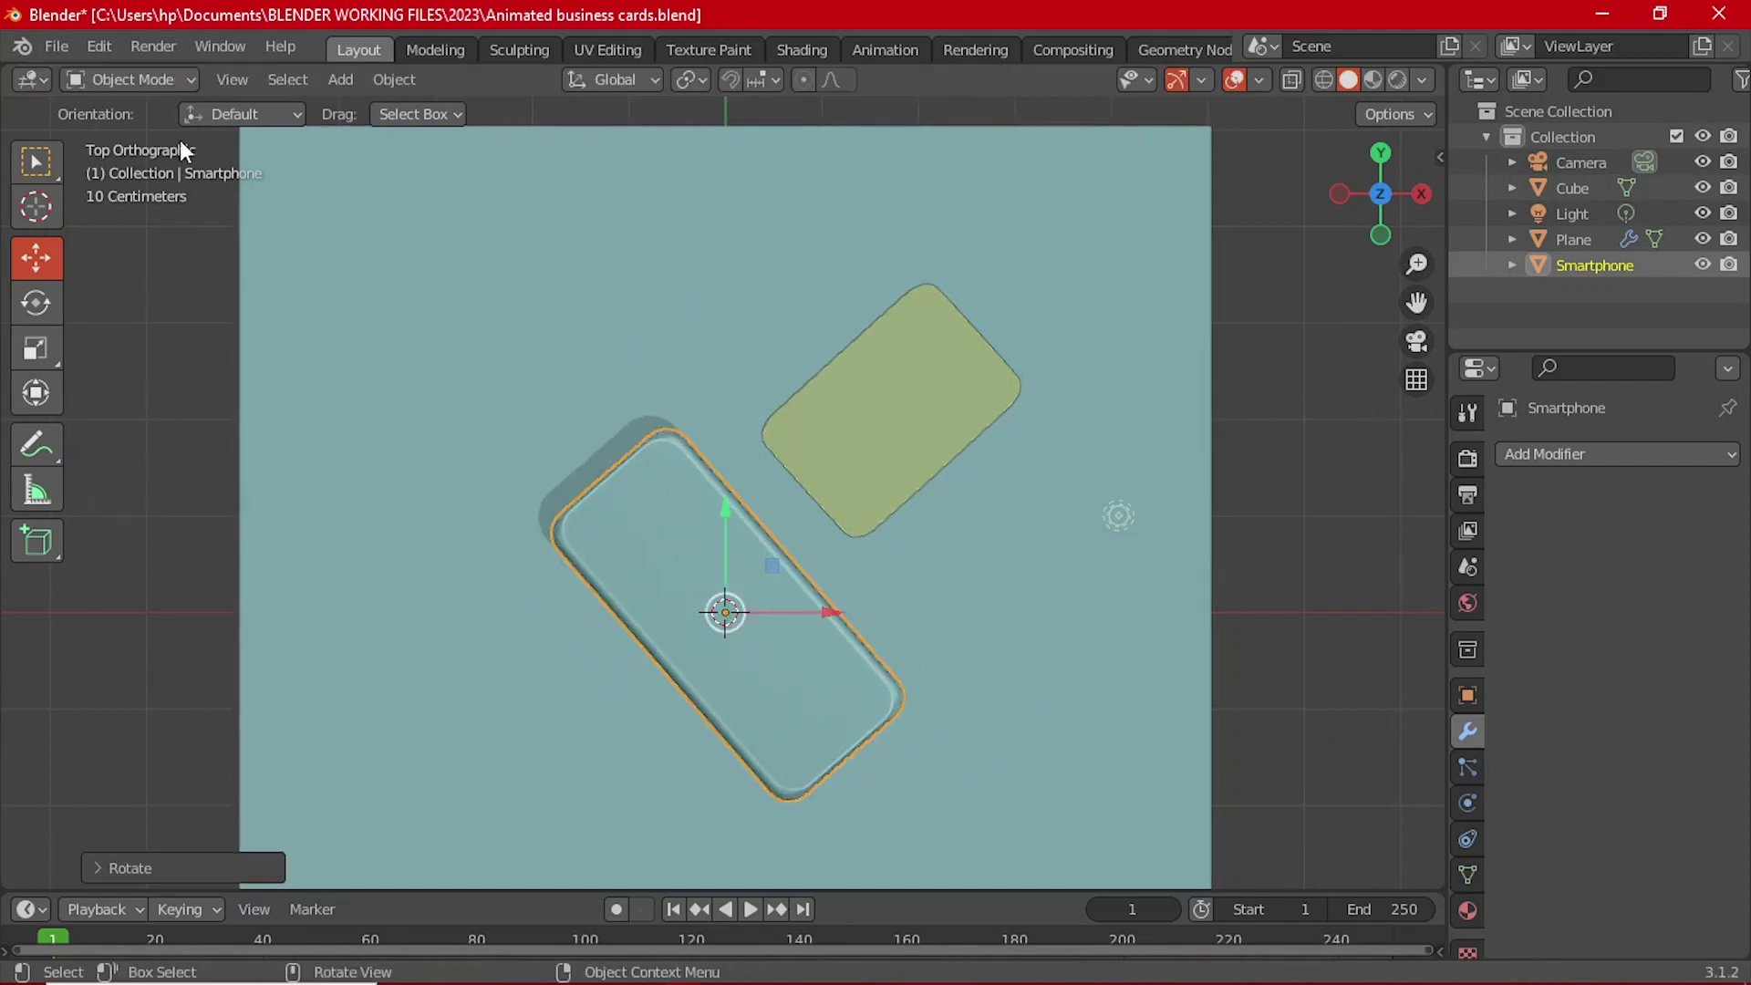
click(627, 77)
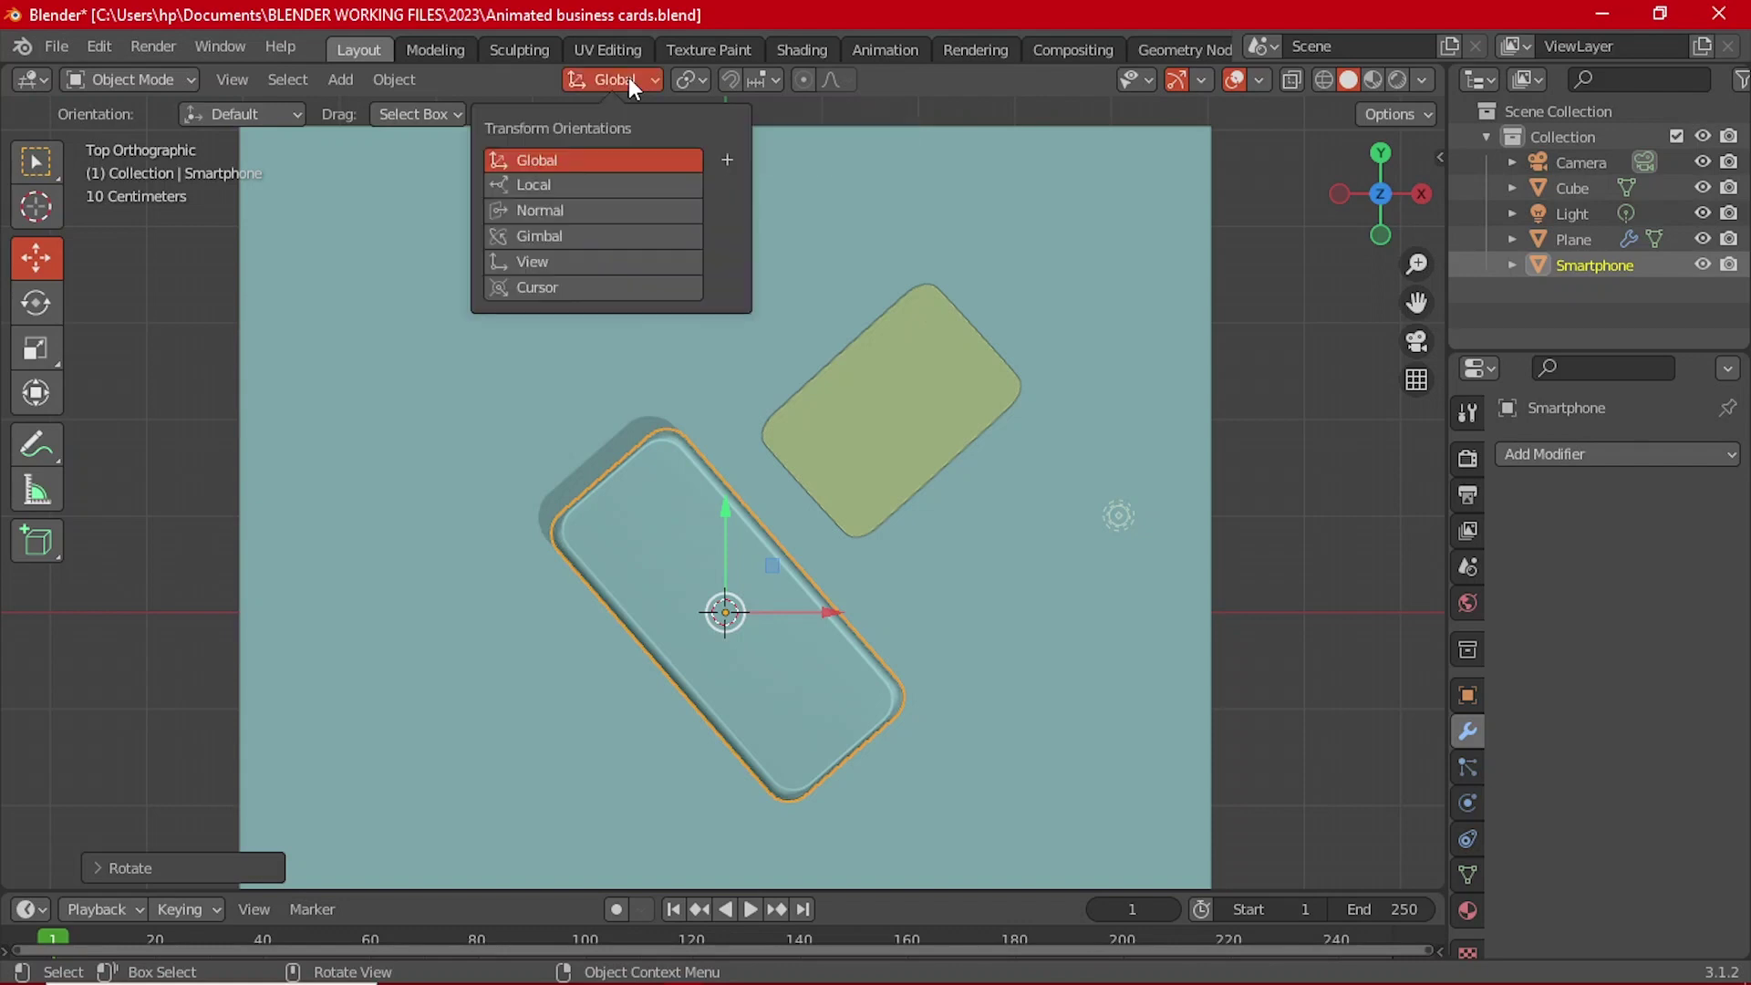
click(604, 180)
drag(799, 546, 814, 567)
Step: Select the card plane, try a rotation, then reset it flat with Alt+R
click(923, 397)
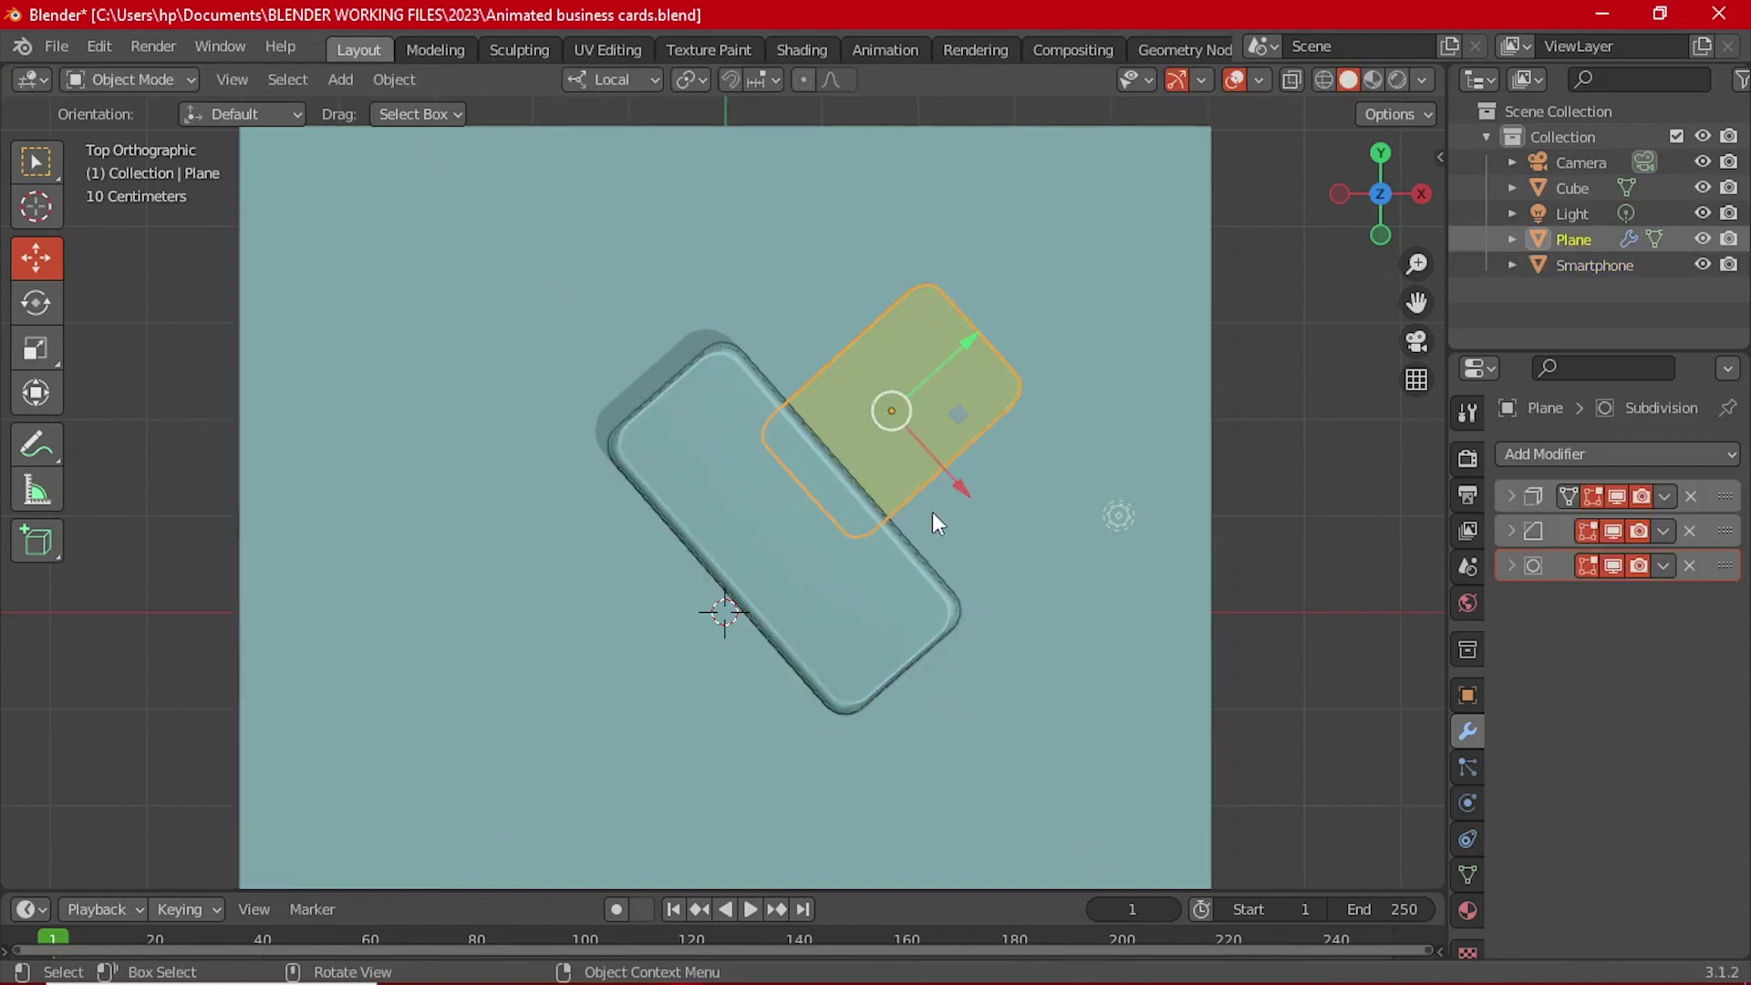
middle_drag(932, 512, 835, 545)
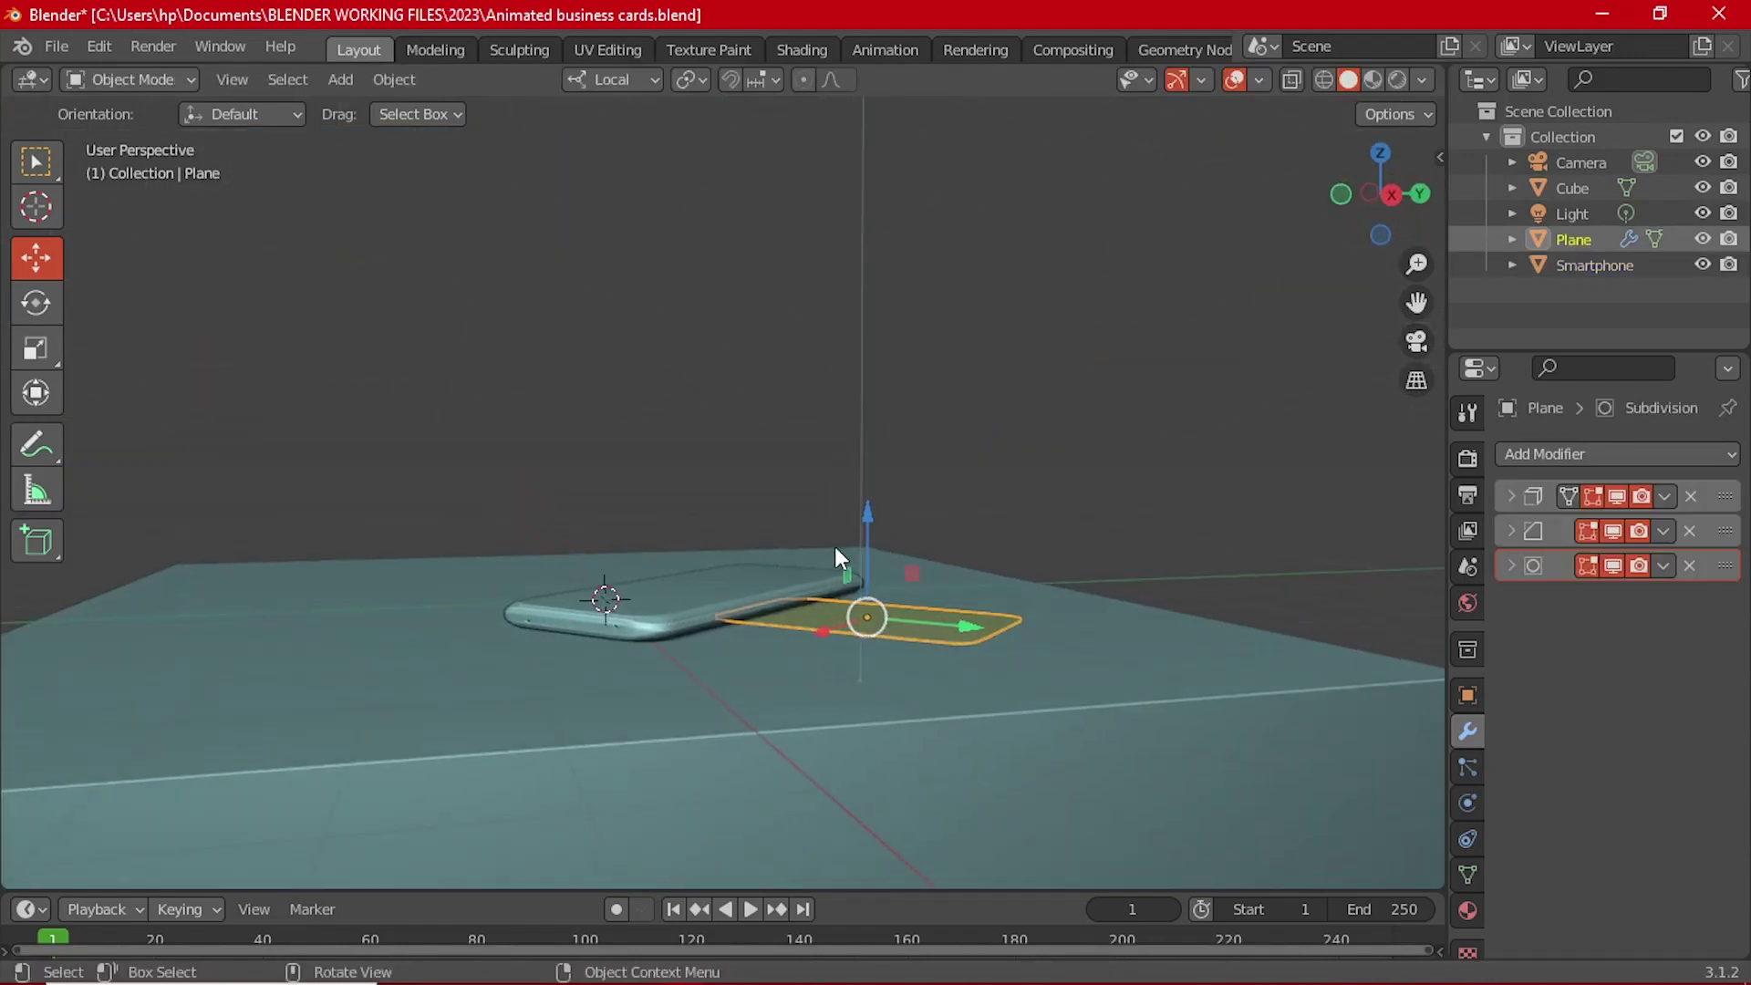
key(grave)
click(692, 473)
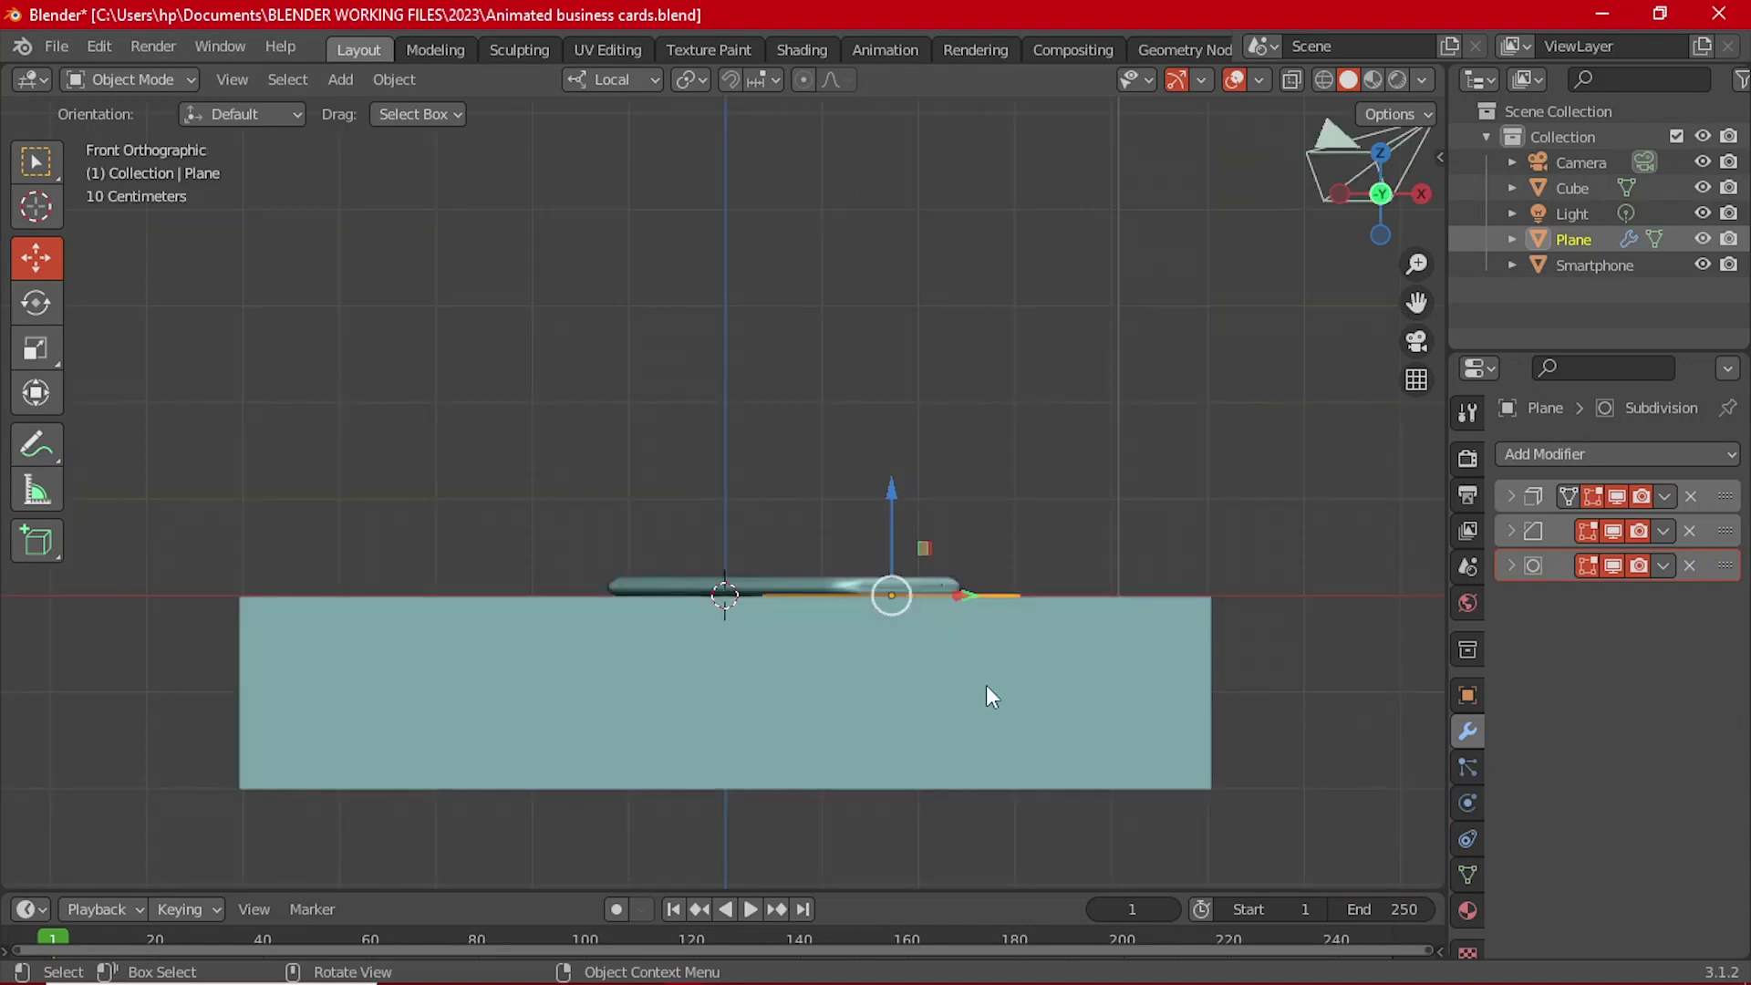
middle_drag(987, 692, 865, 680)
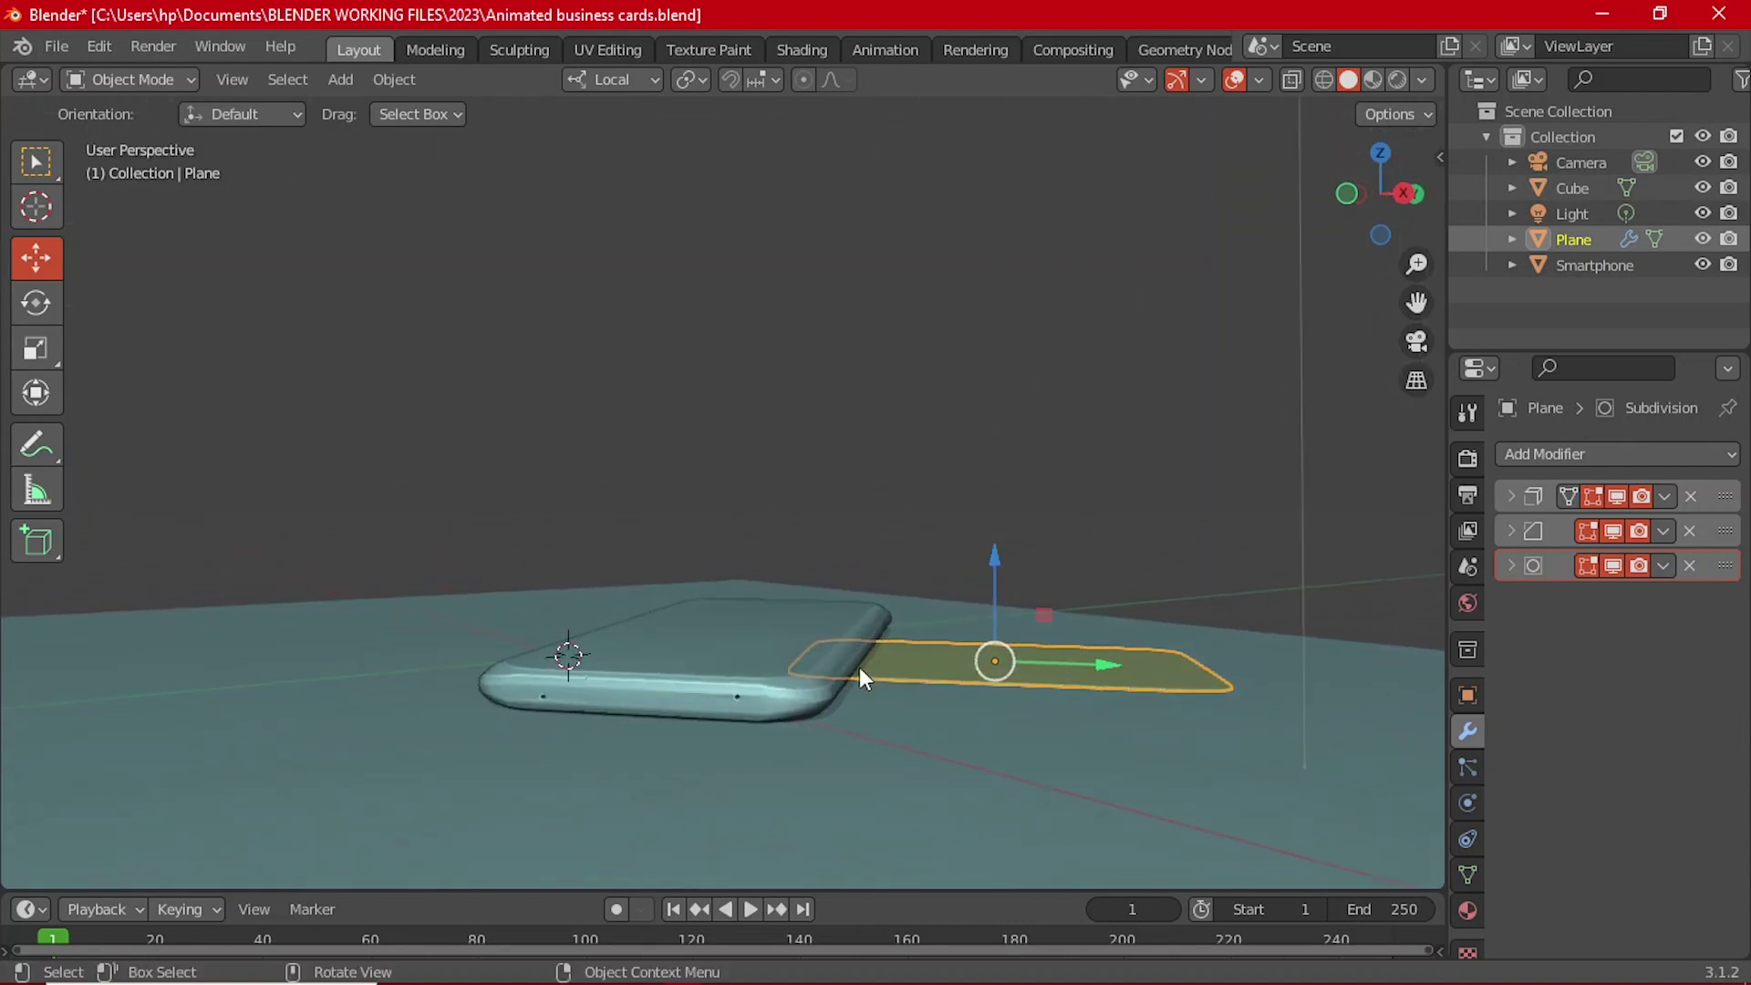
click(35, 302)
middle_drag(889, 588, 1245, 539)
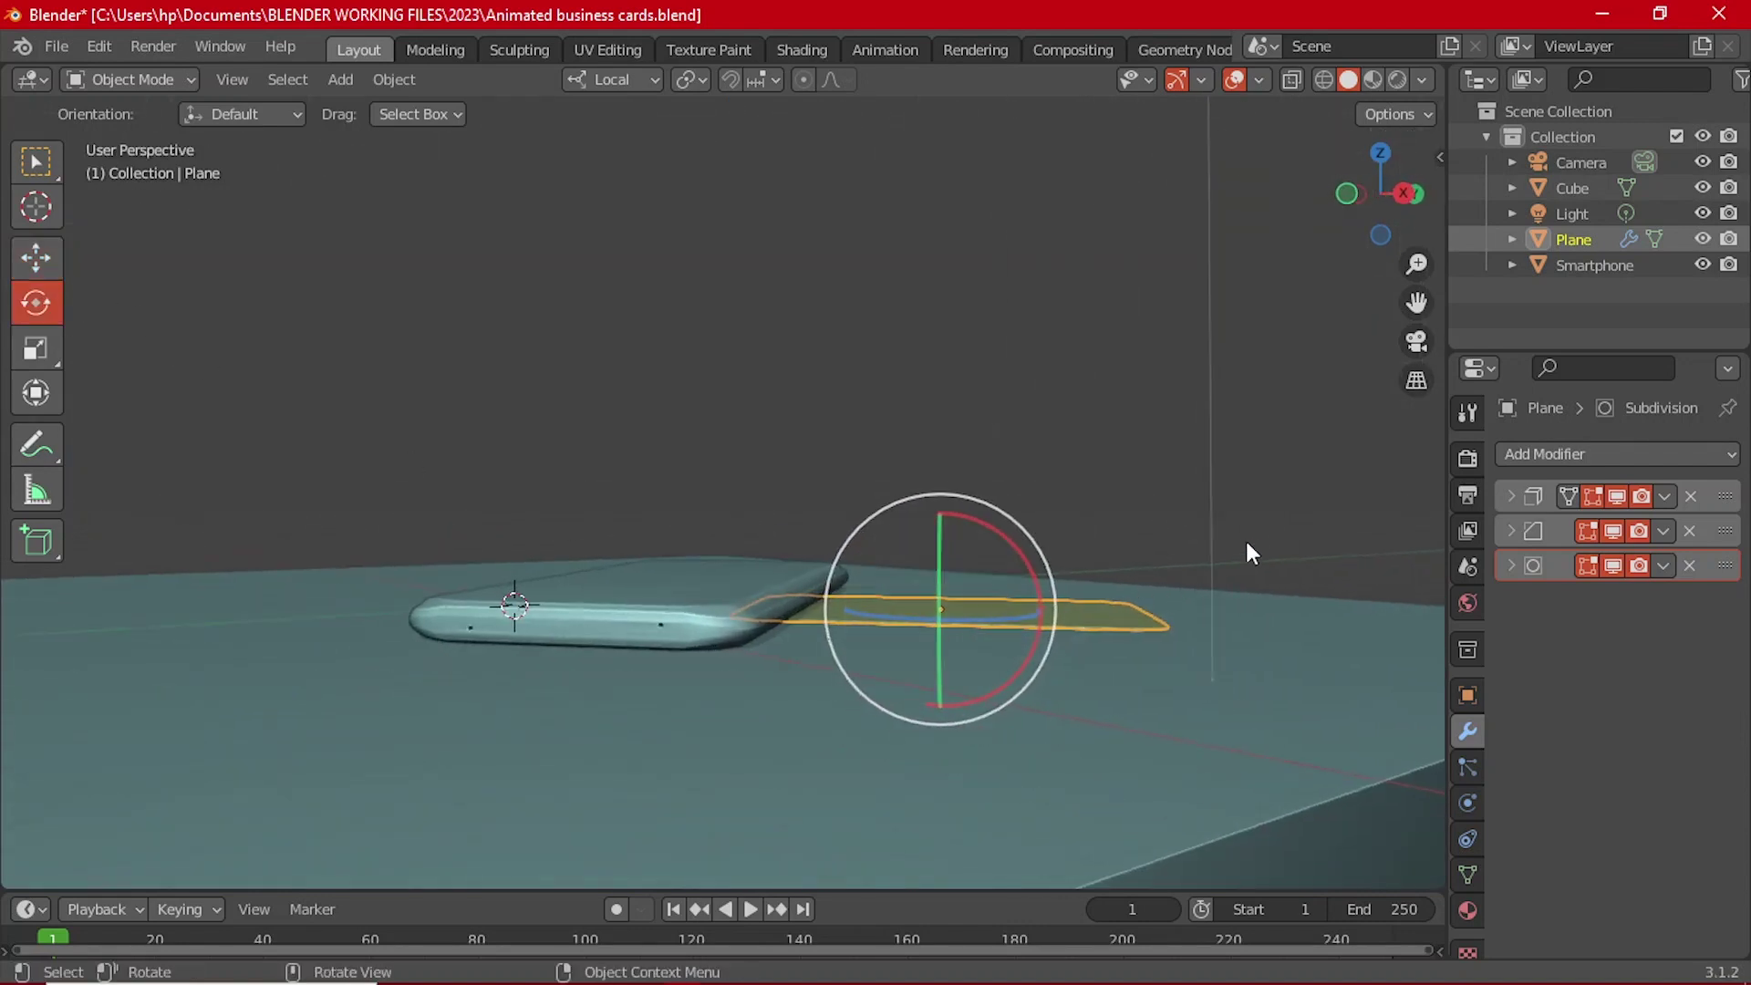
key(r)
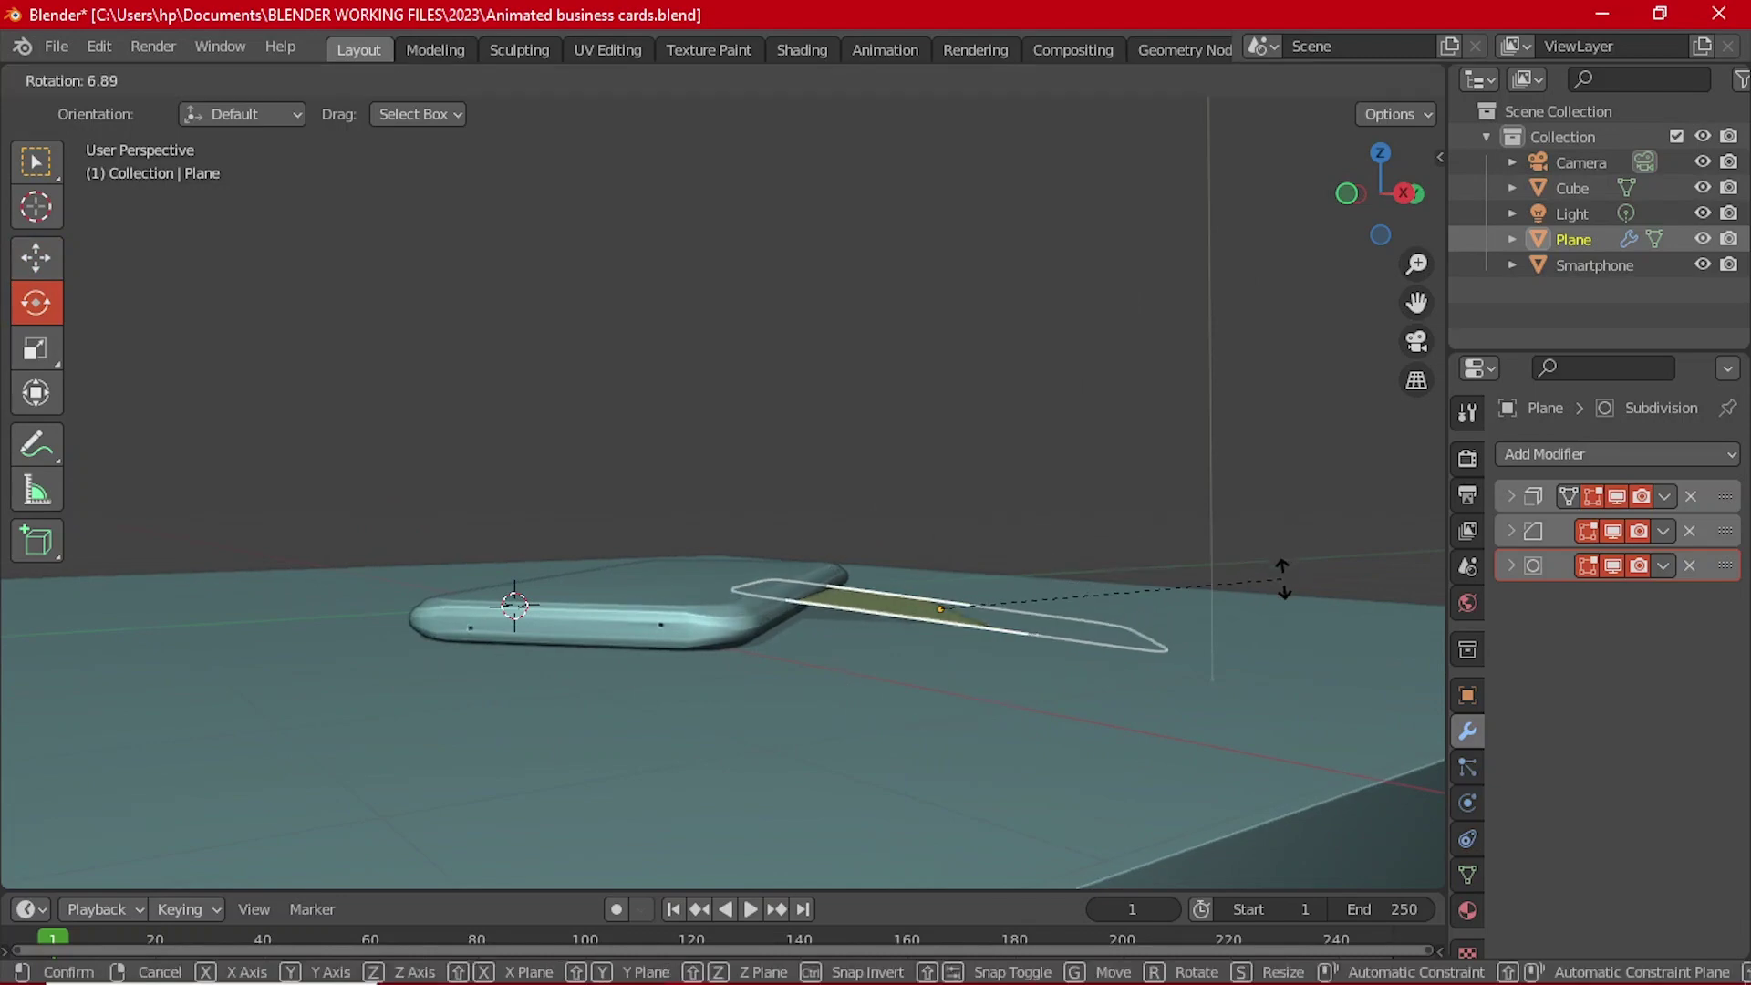
click(1158, 580)
middle_drag(1158, 580, 735, 750)
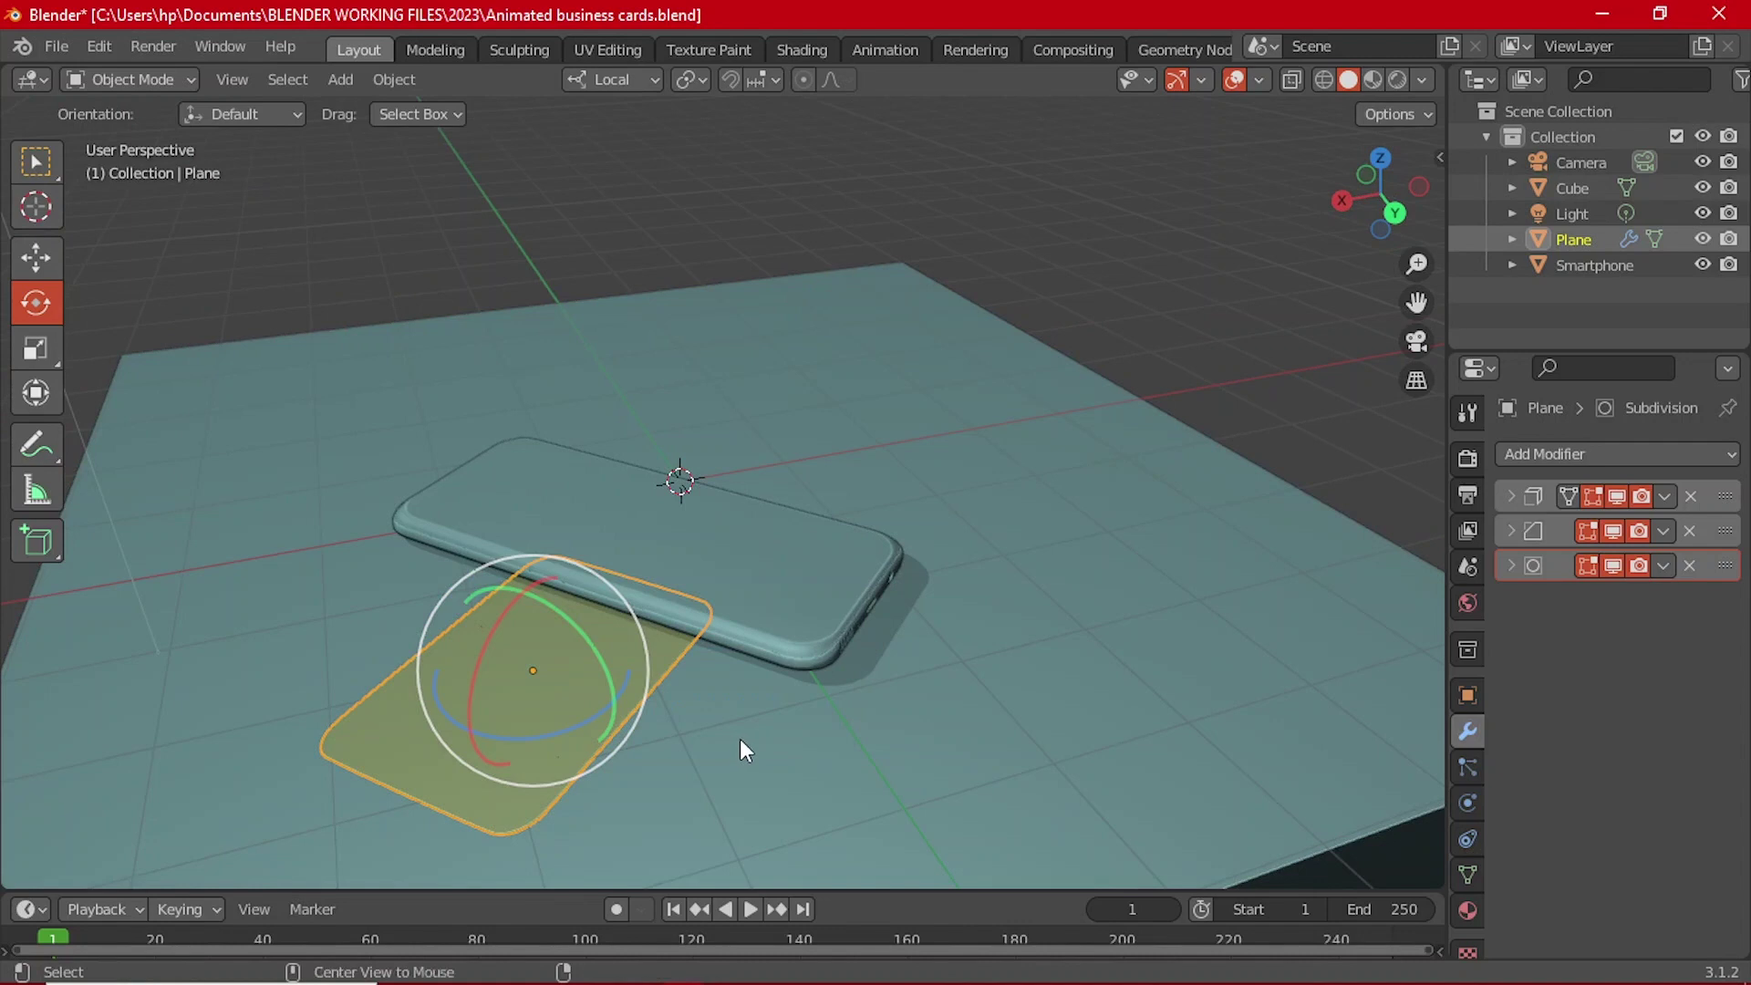
key(alt+r)
middle_drag(670, 697, 893, 658)
Step: Turn the card plane 45° in top view
key(r)
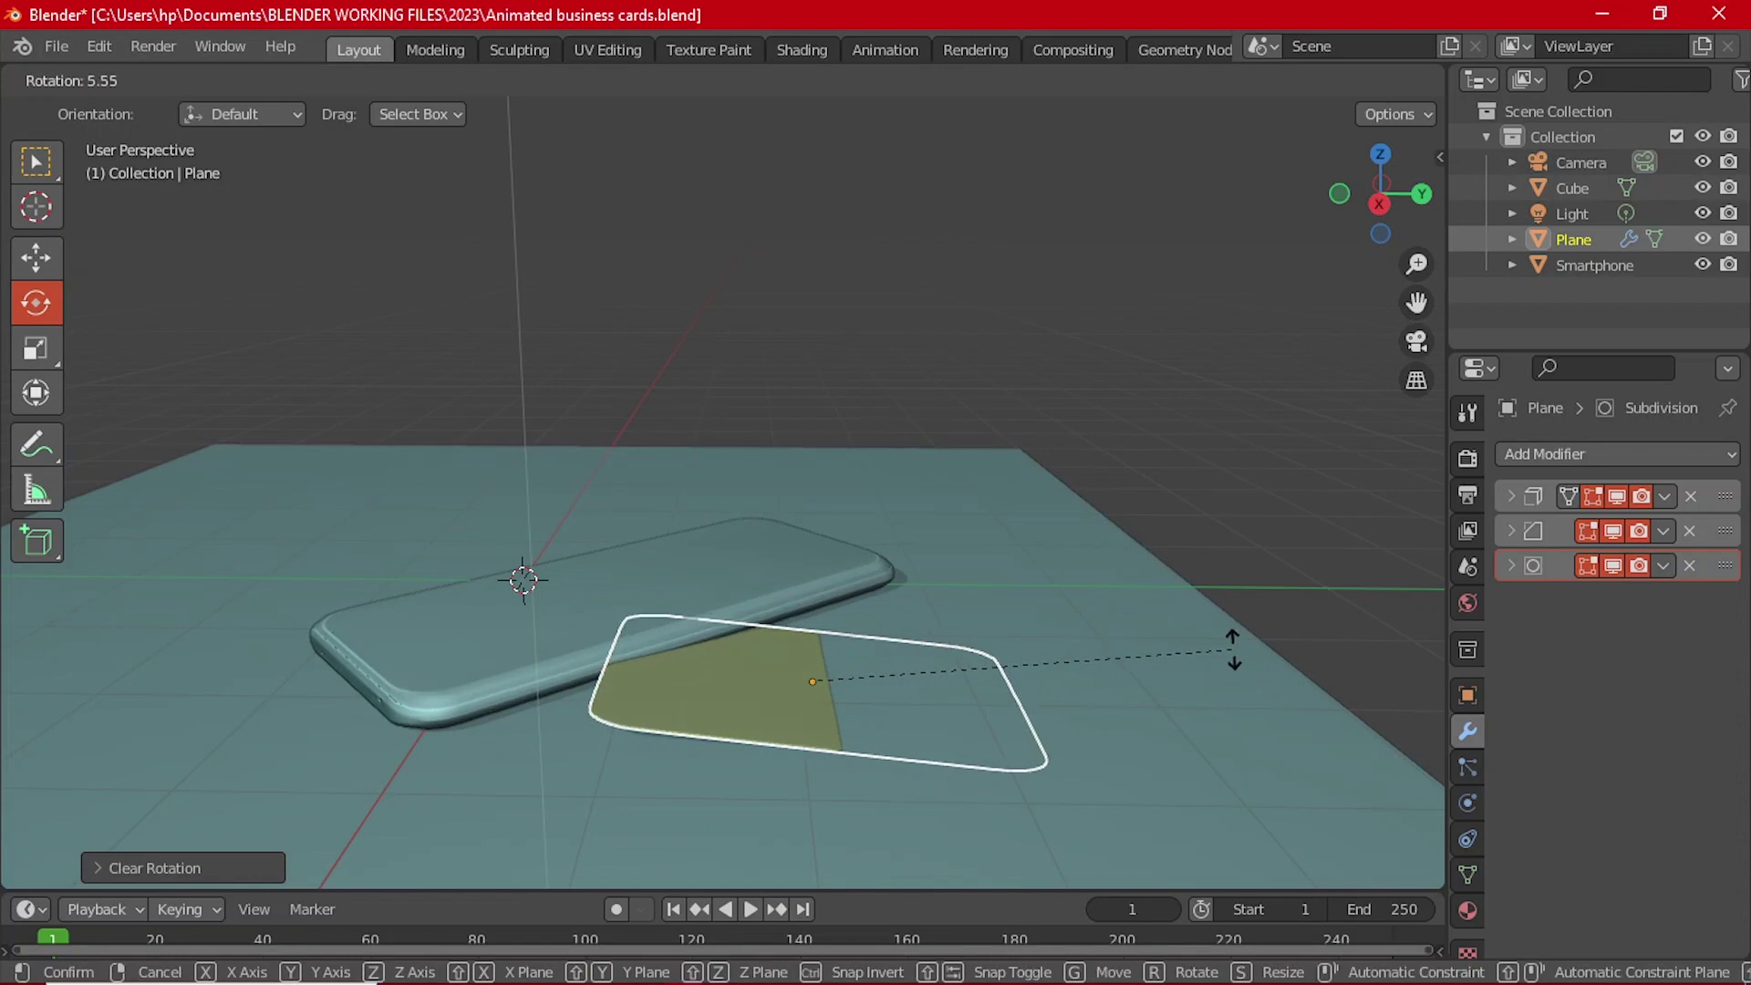
click(1233, 649)
key(grave)
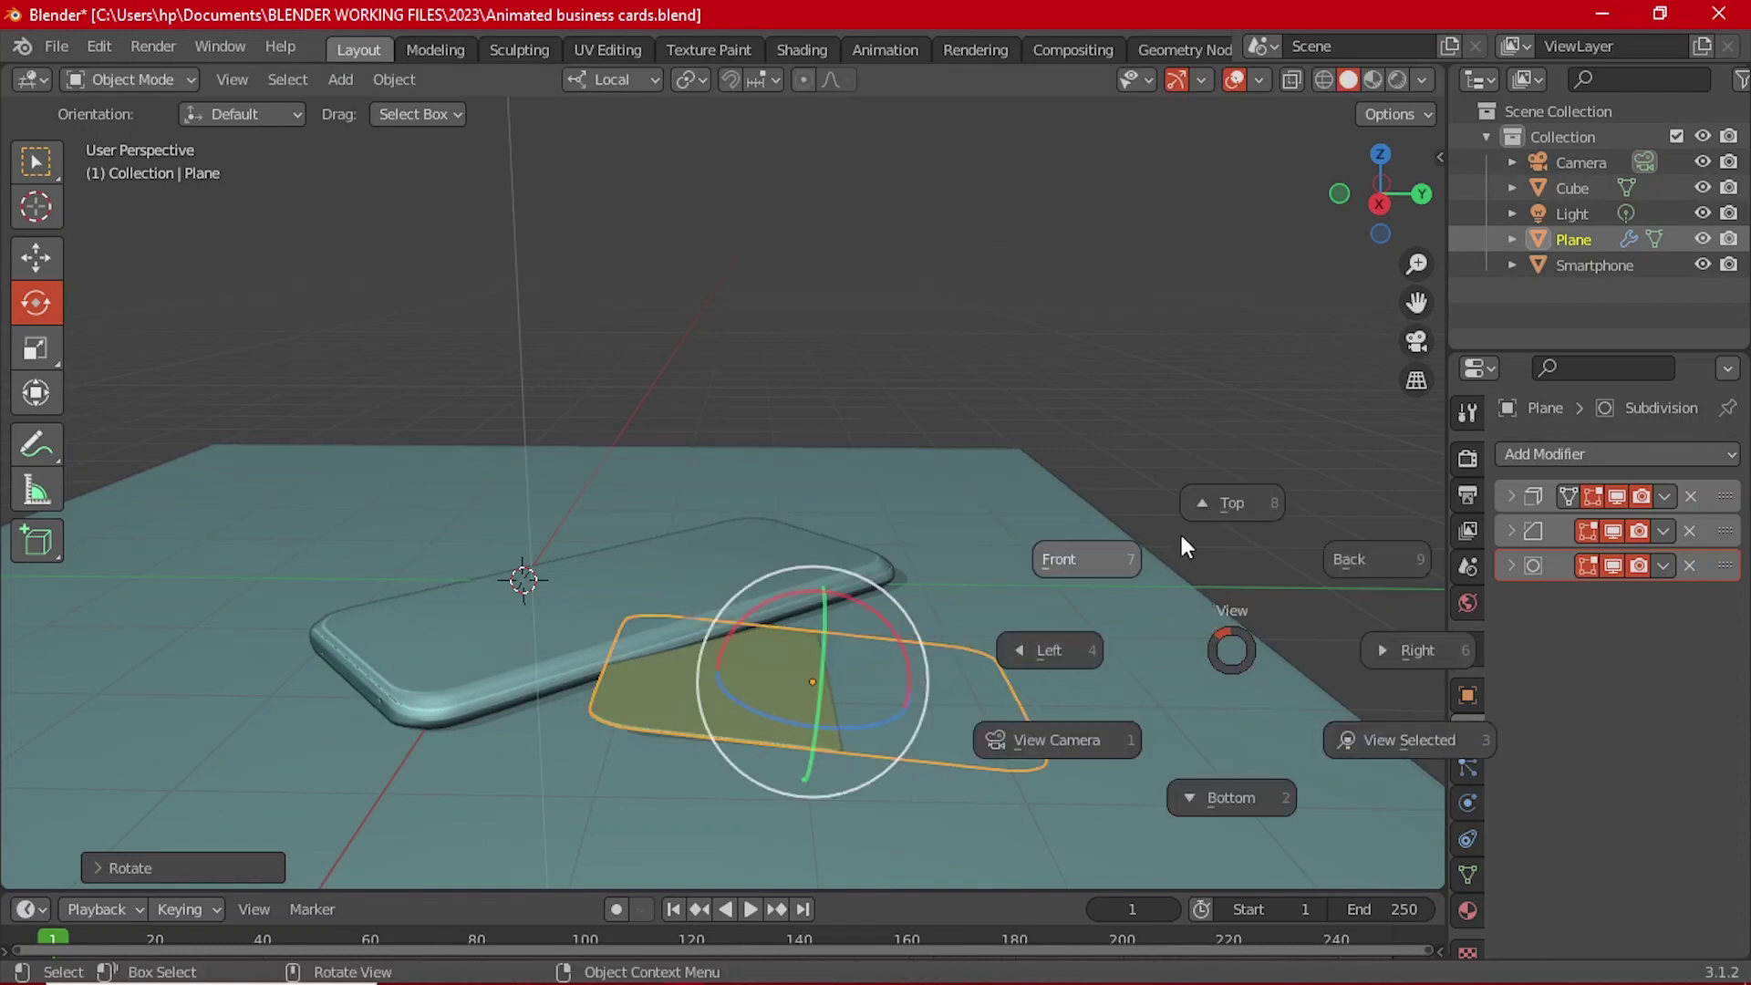
click(1207, 501)
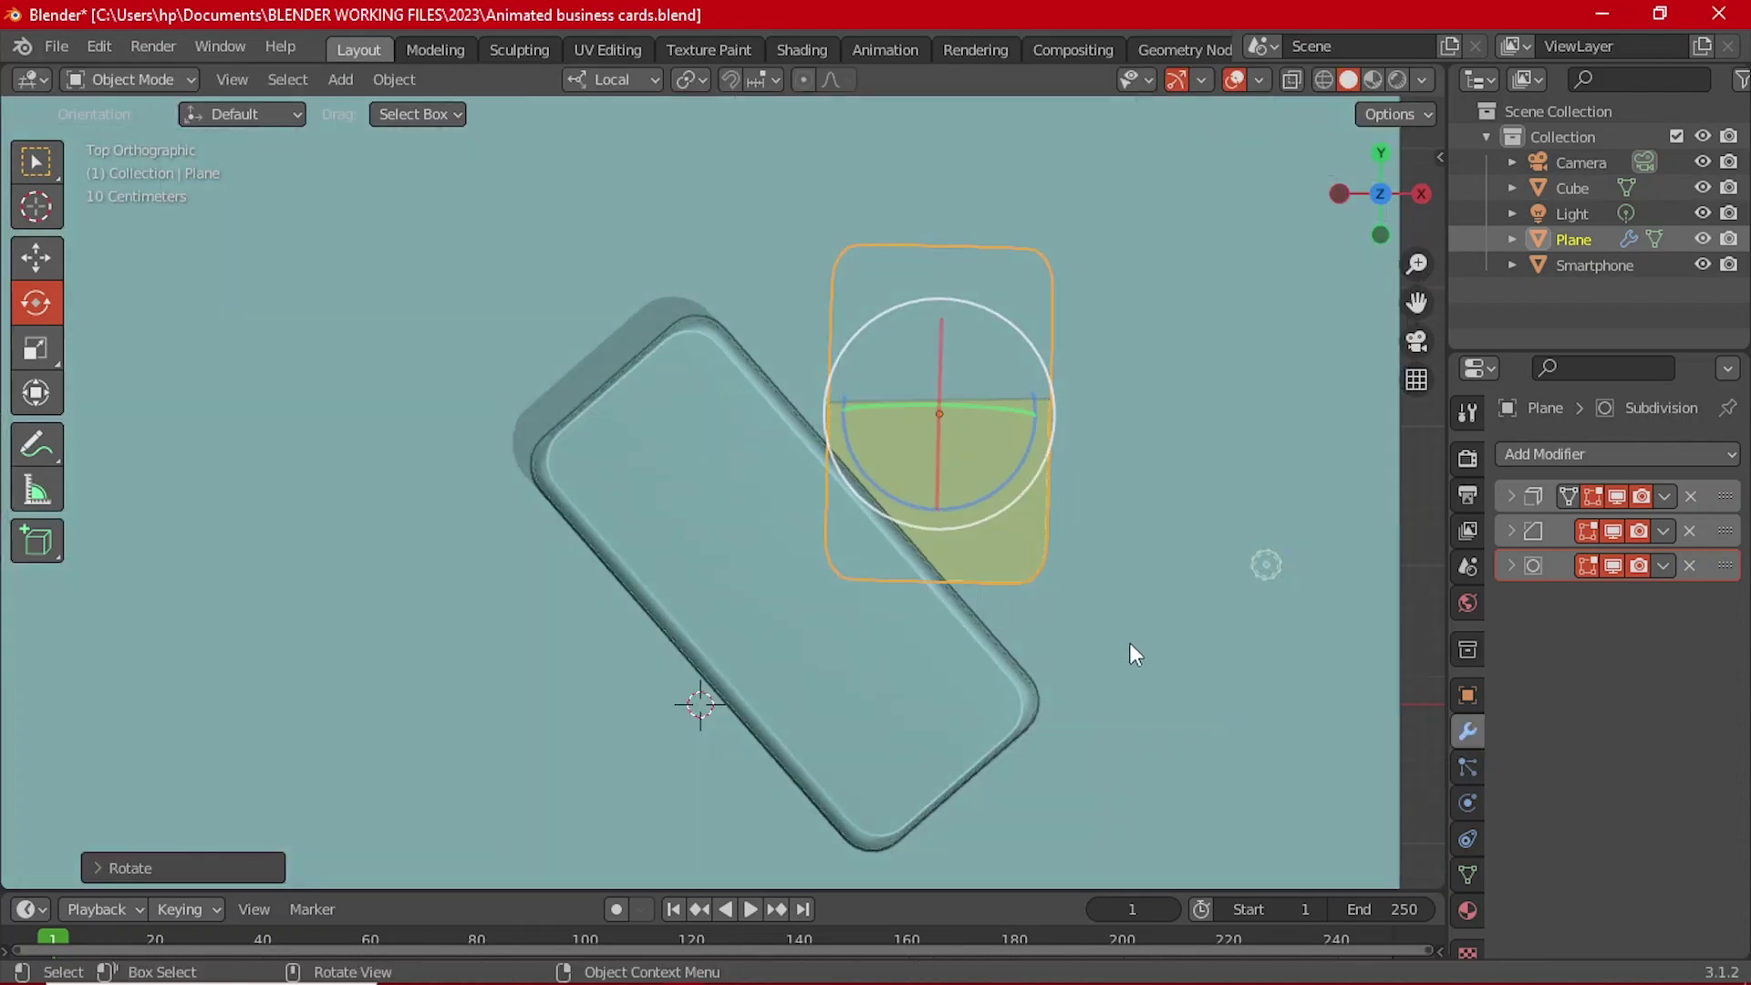
key(r)
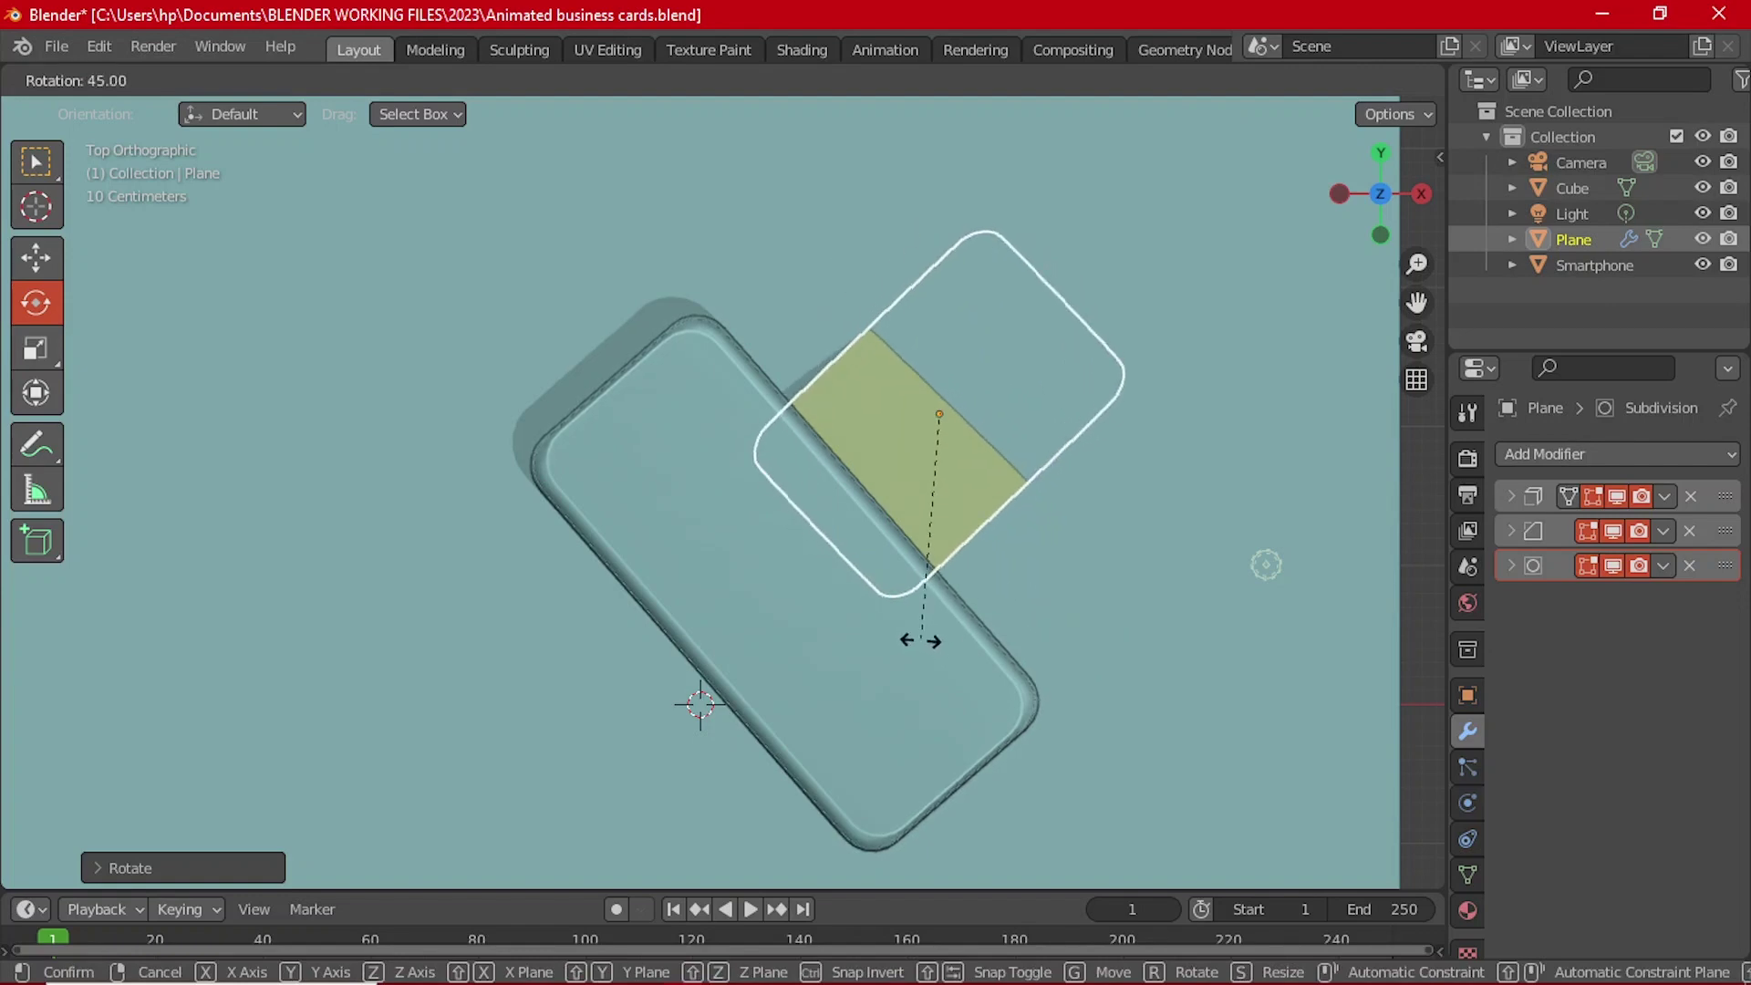
click(921, 640)
middle_drag(1014, 643, 1069, 599)
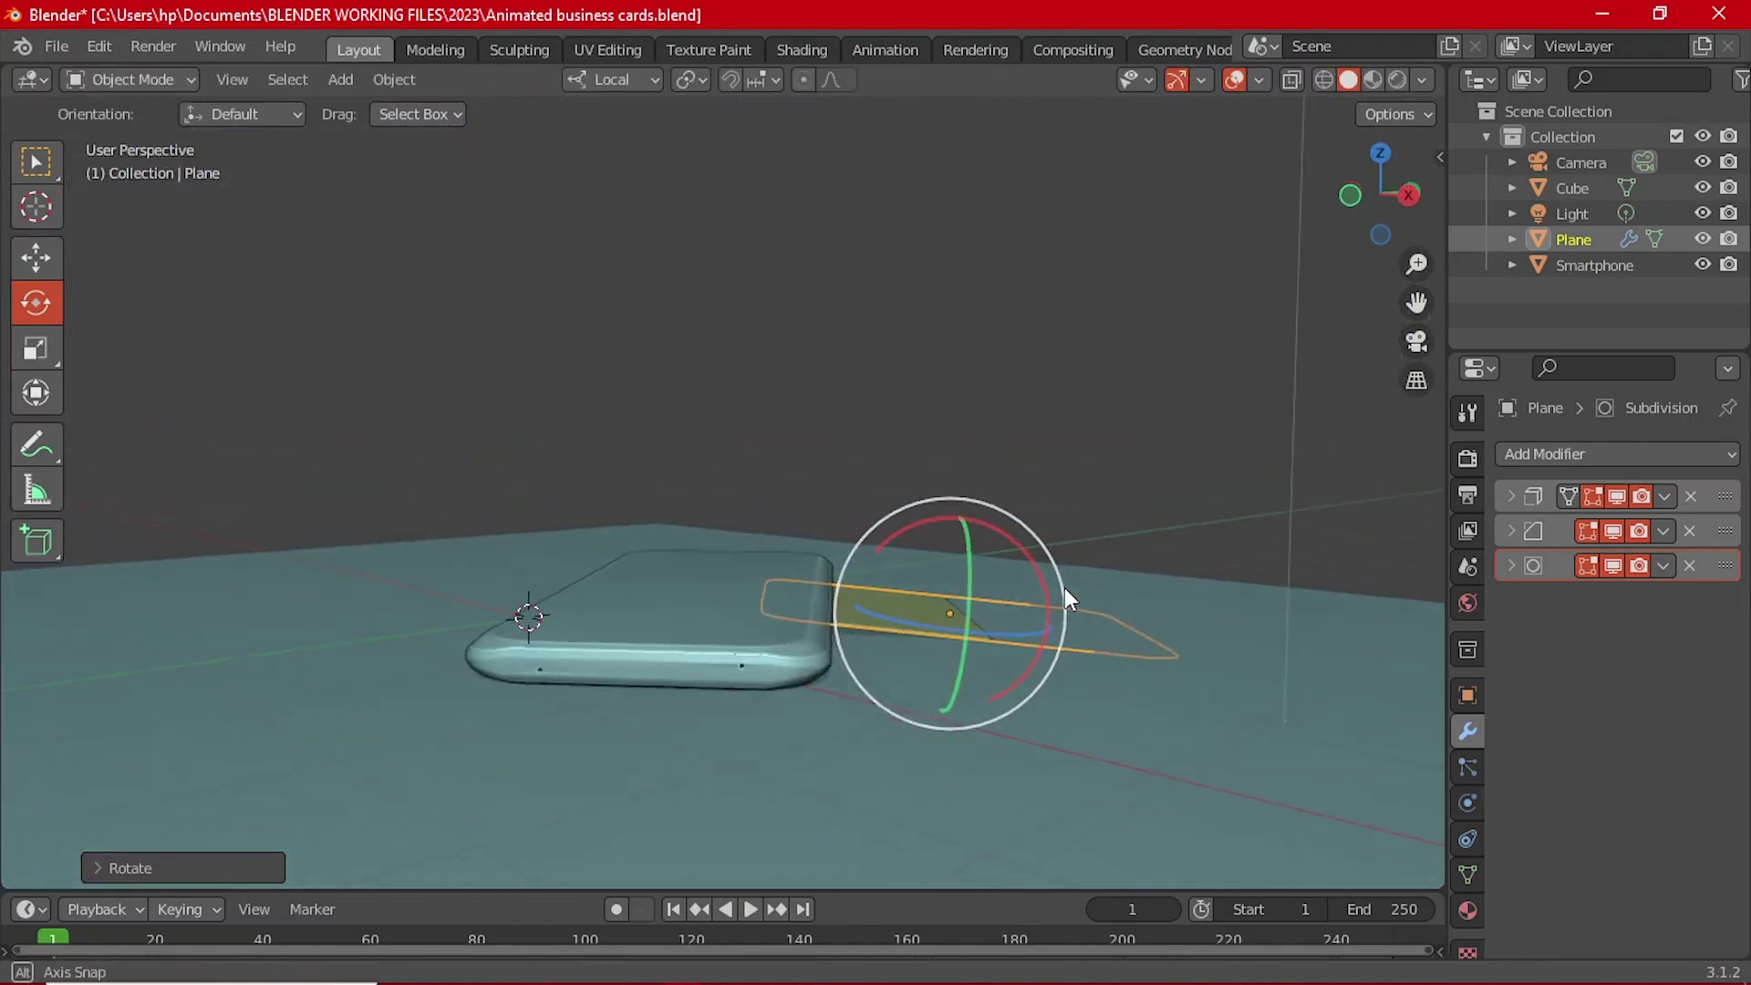
click(1039, 555)
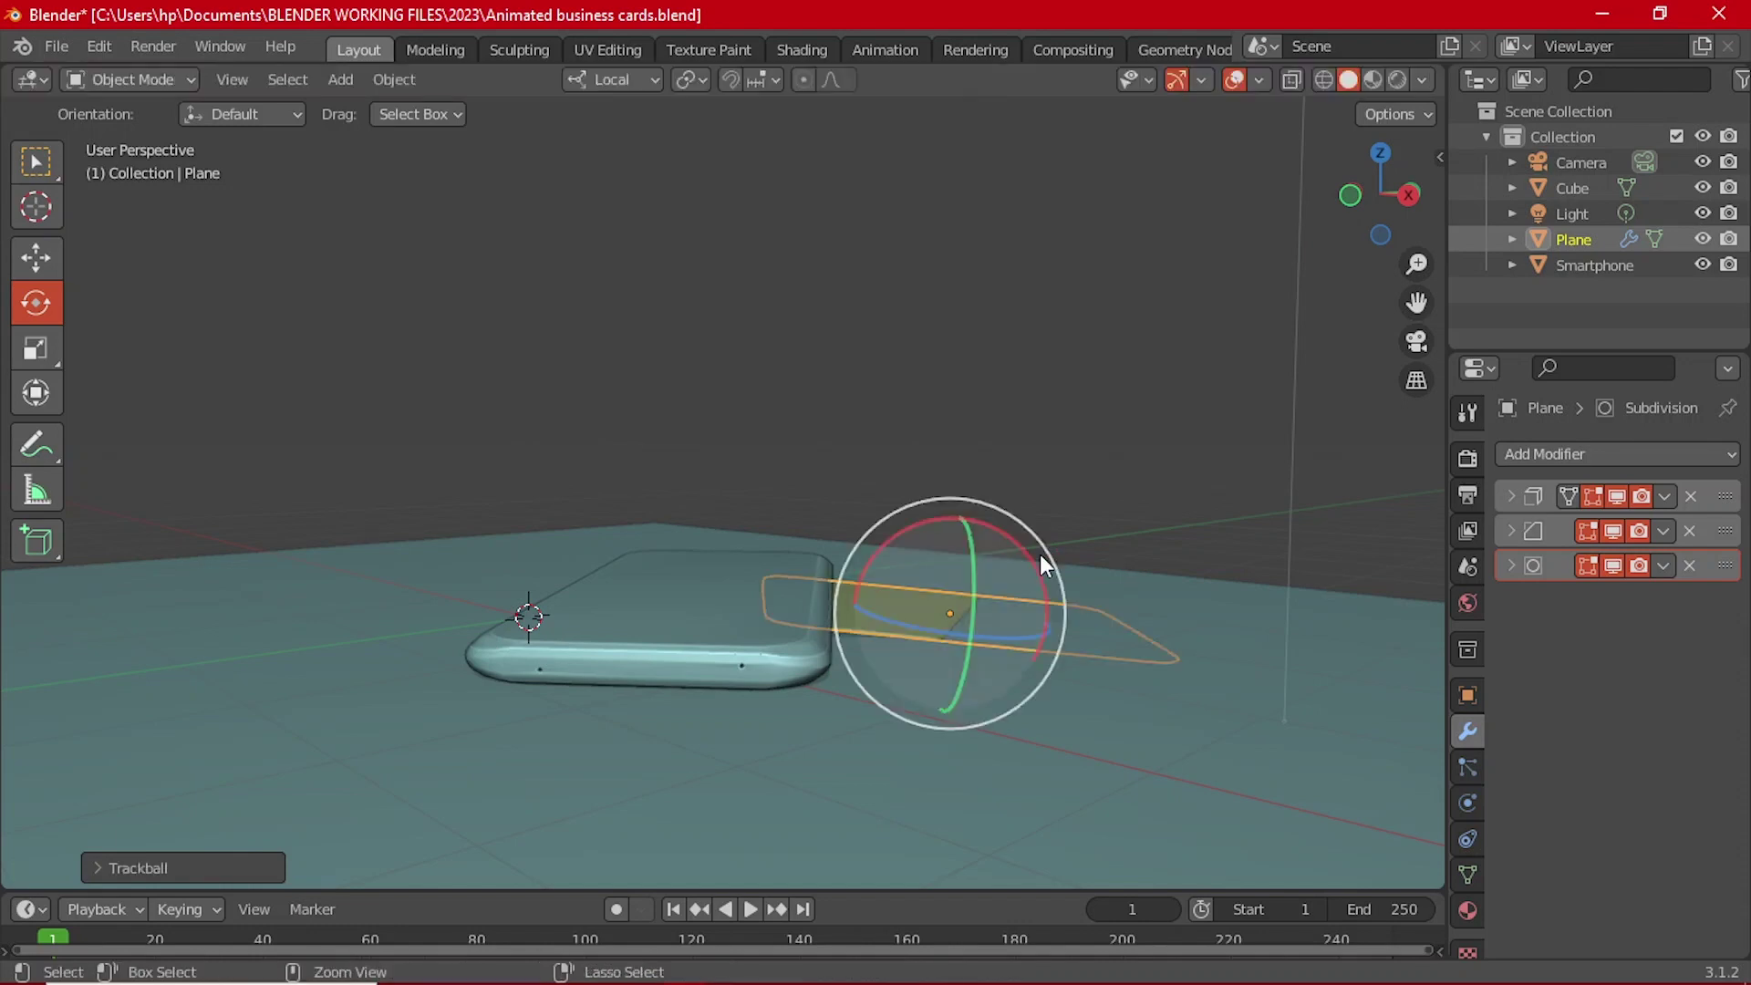
Step: Tilt the card and raise it along Z toward the phone's edge
key(r)
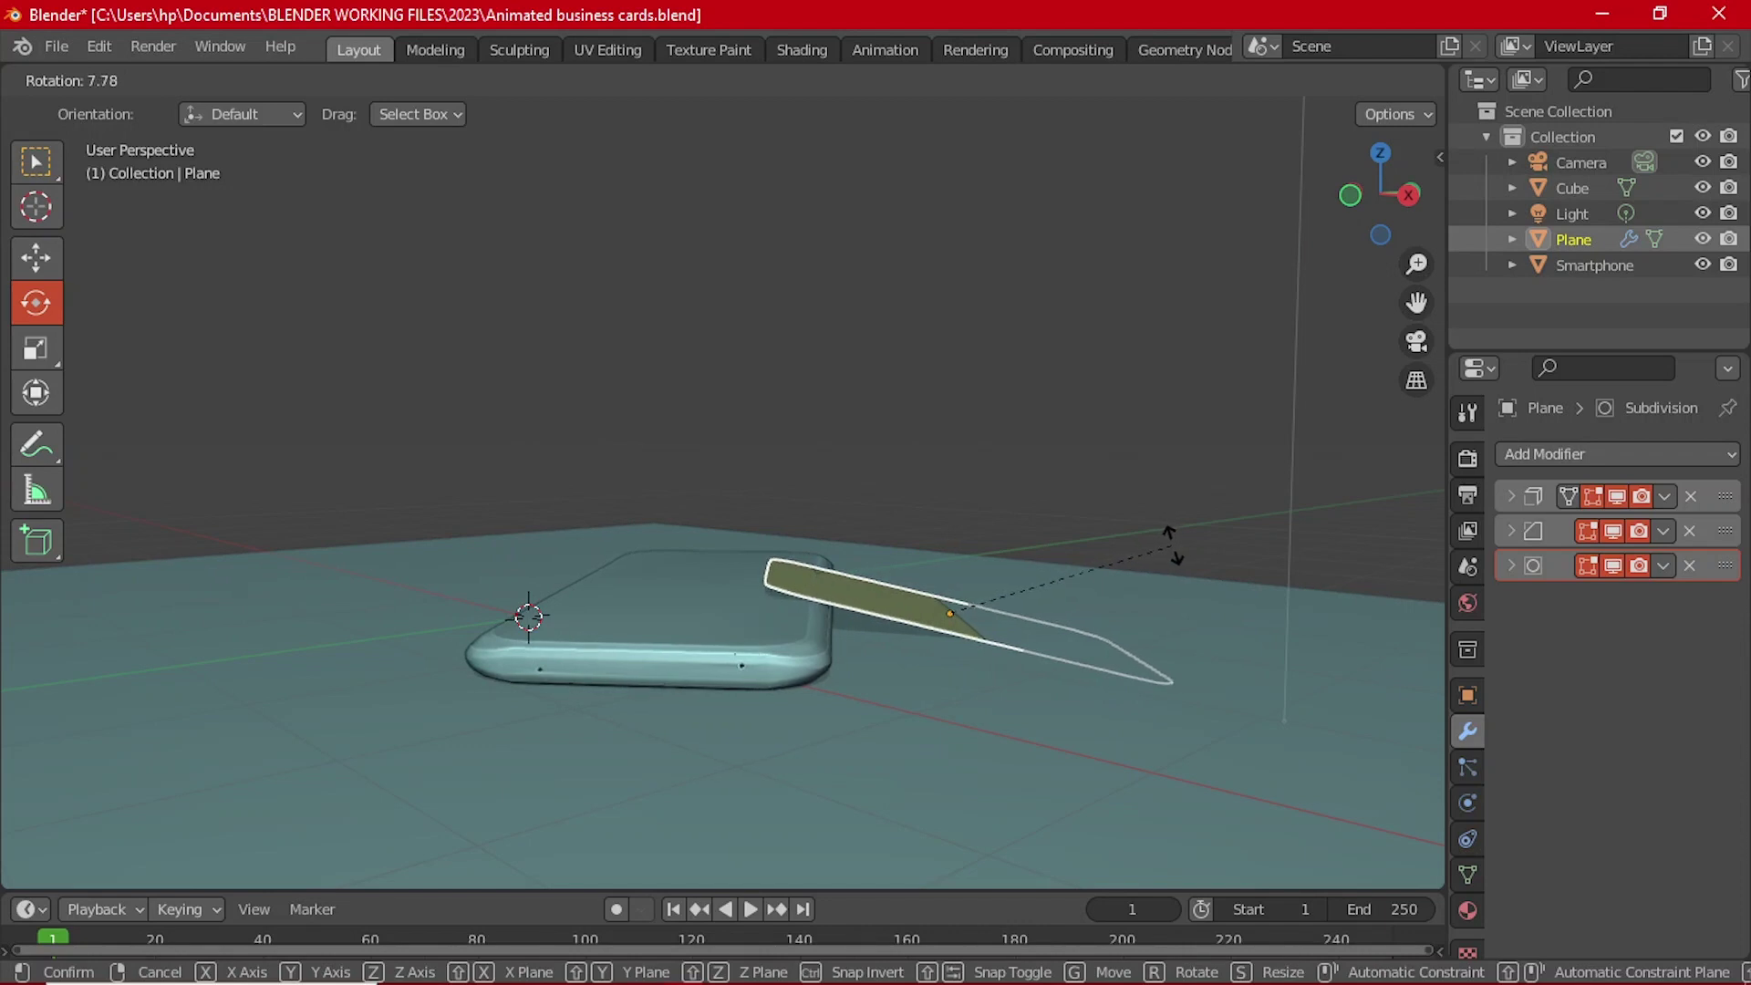
click(1175, 546)
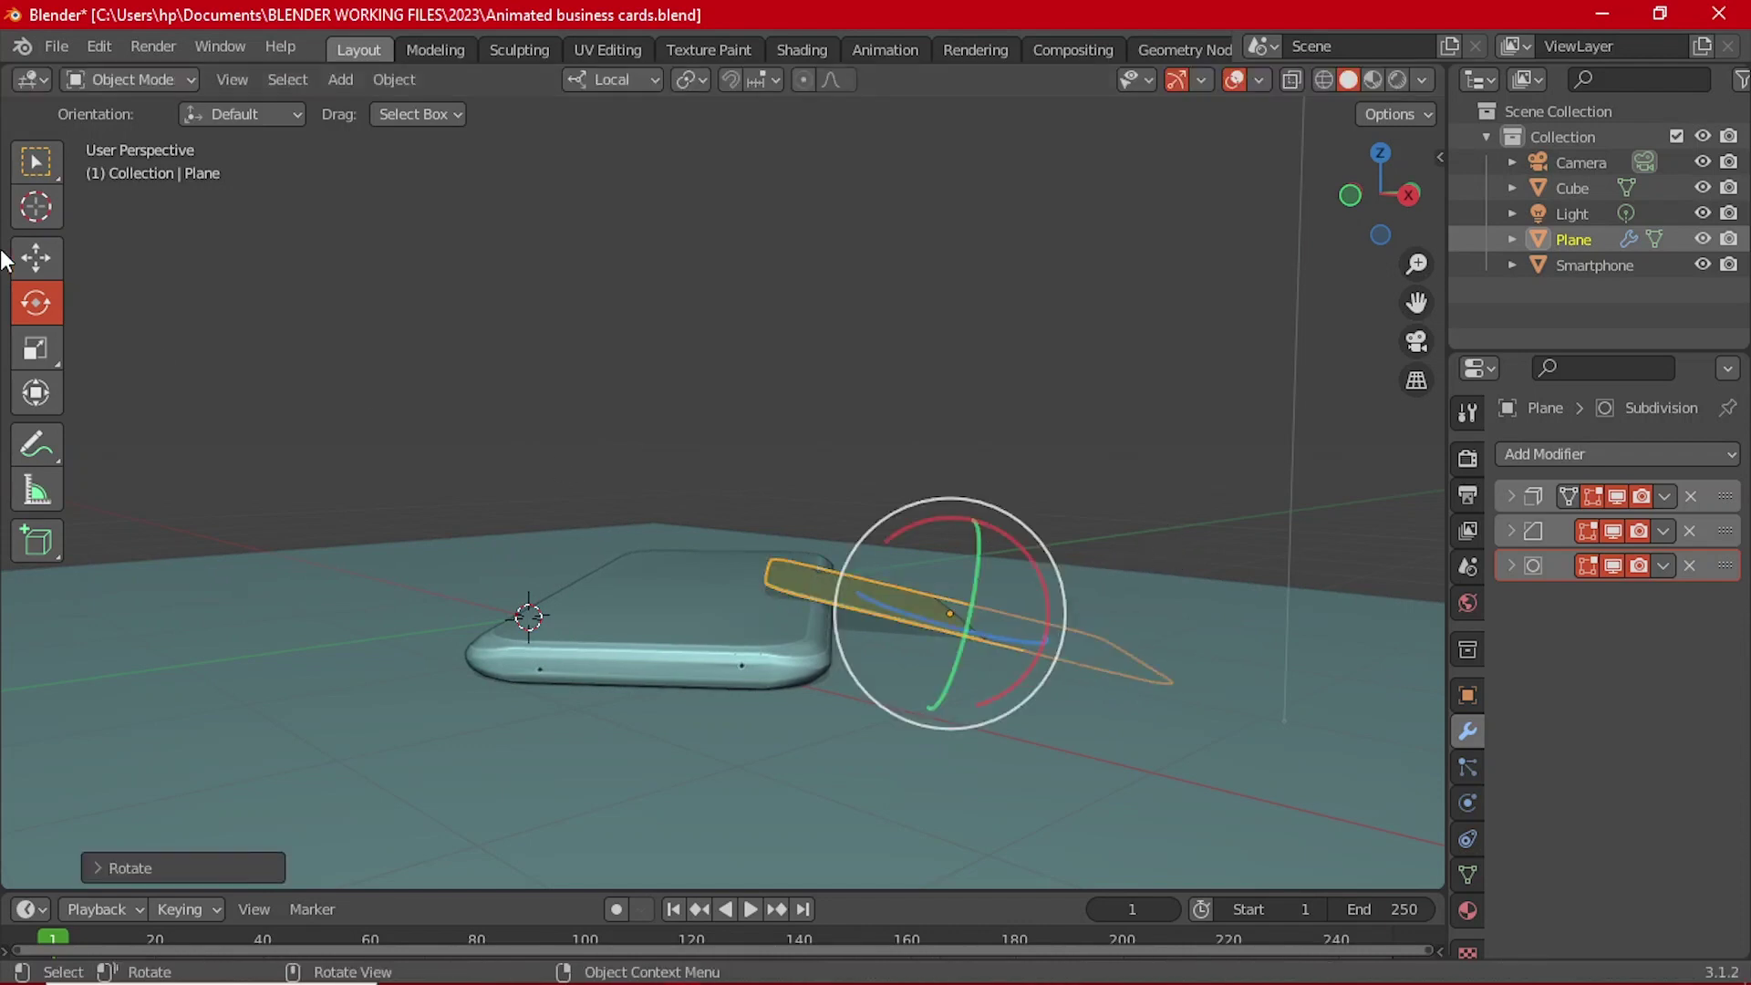
click(36, 258)
drag(979, 509, 1191, 501)
key(r)
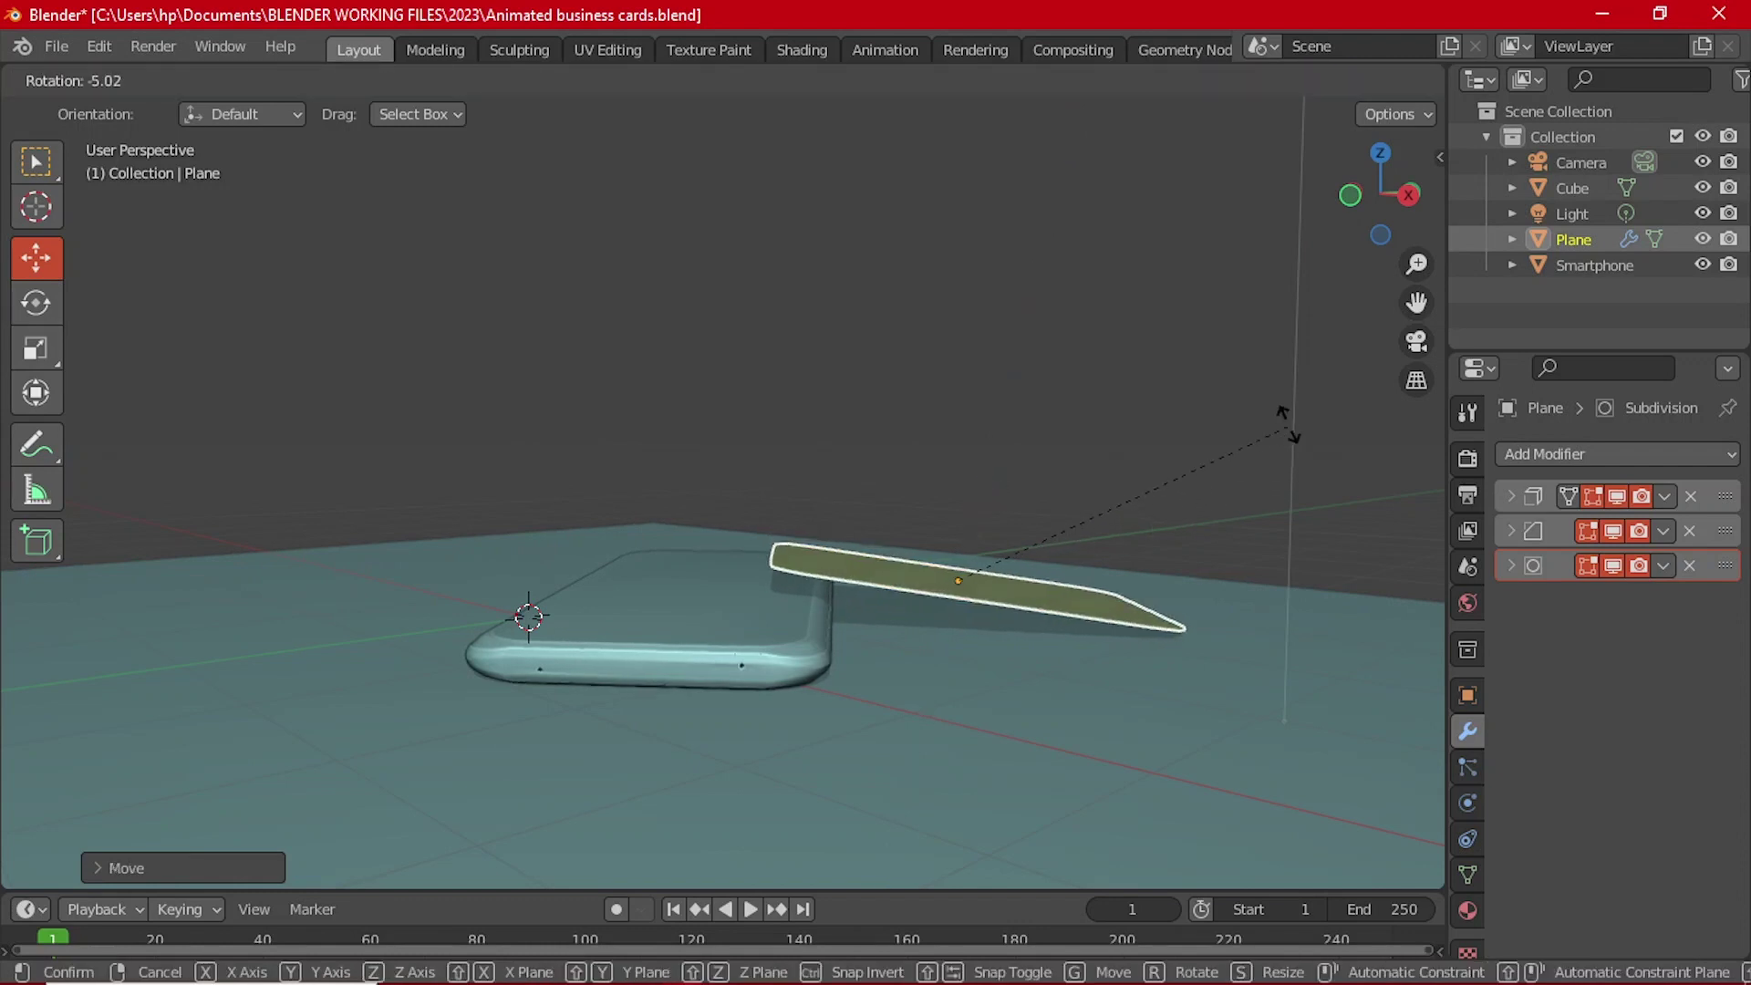
click(1120, 452)
drag(967, 506, 966, 533)
middle_drag(967, 532, 1028, 629)
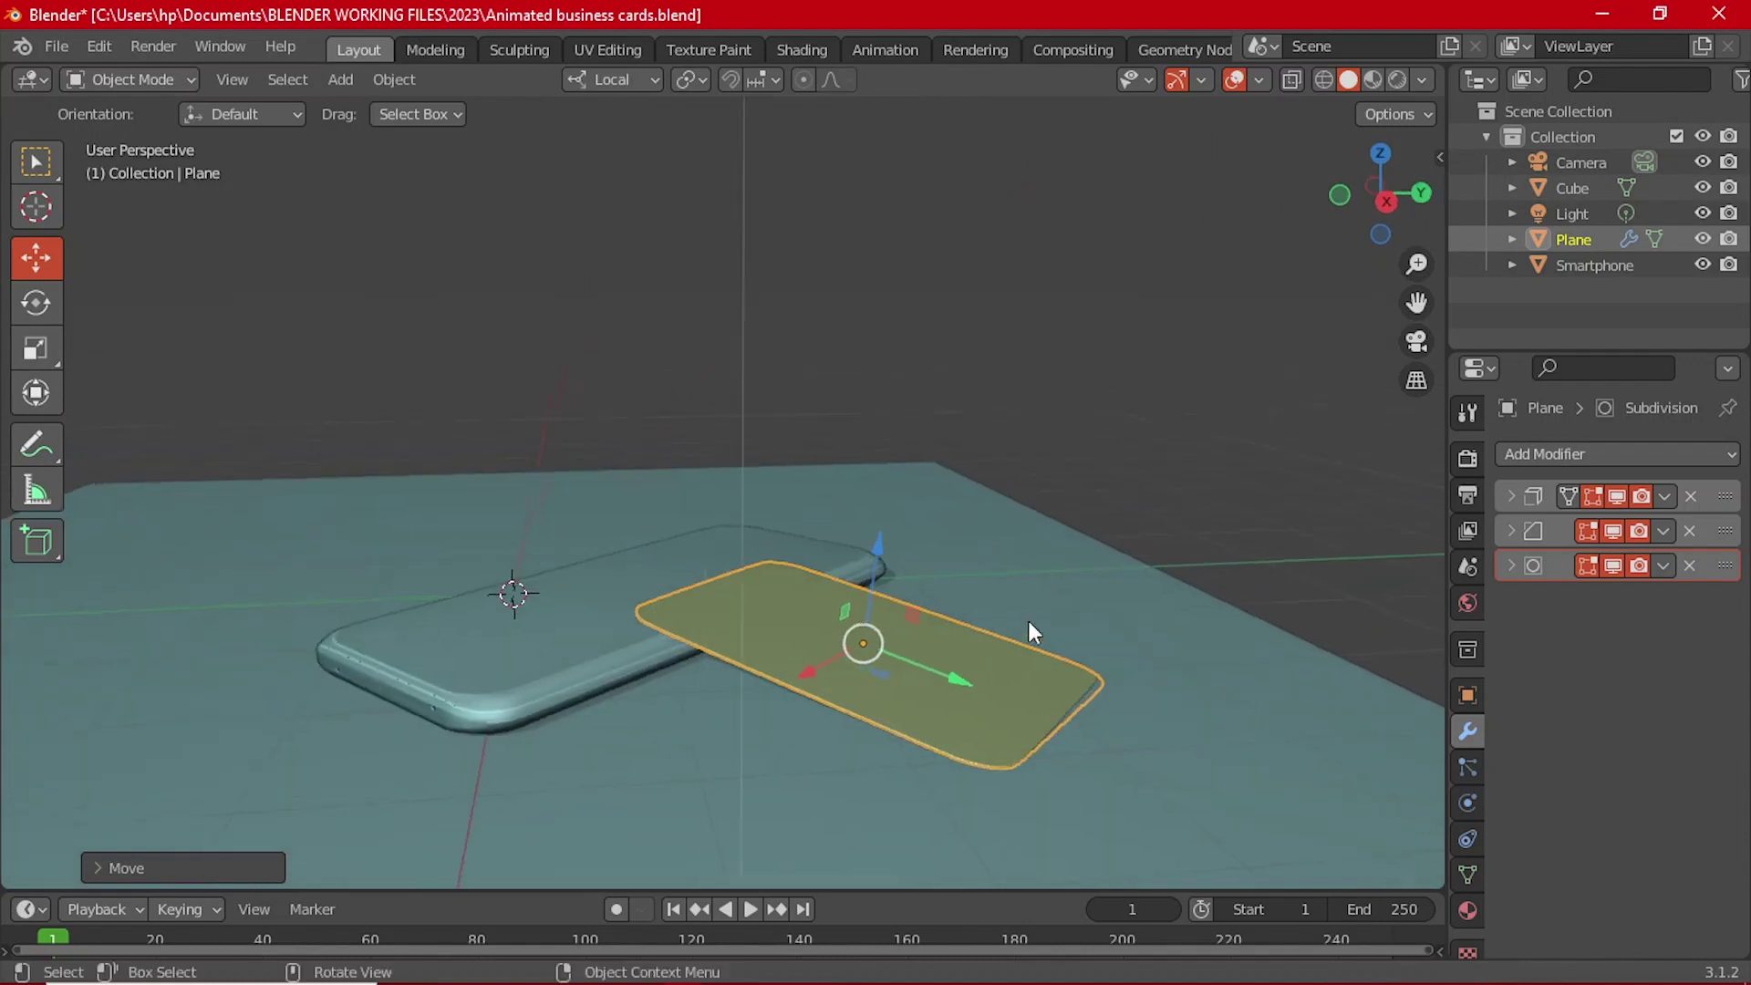
middle_drag(1181, 644, 1334, 552)
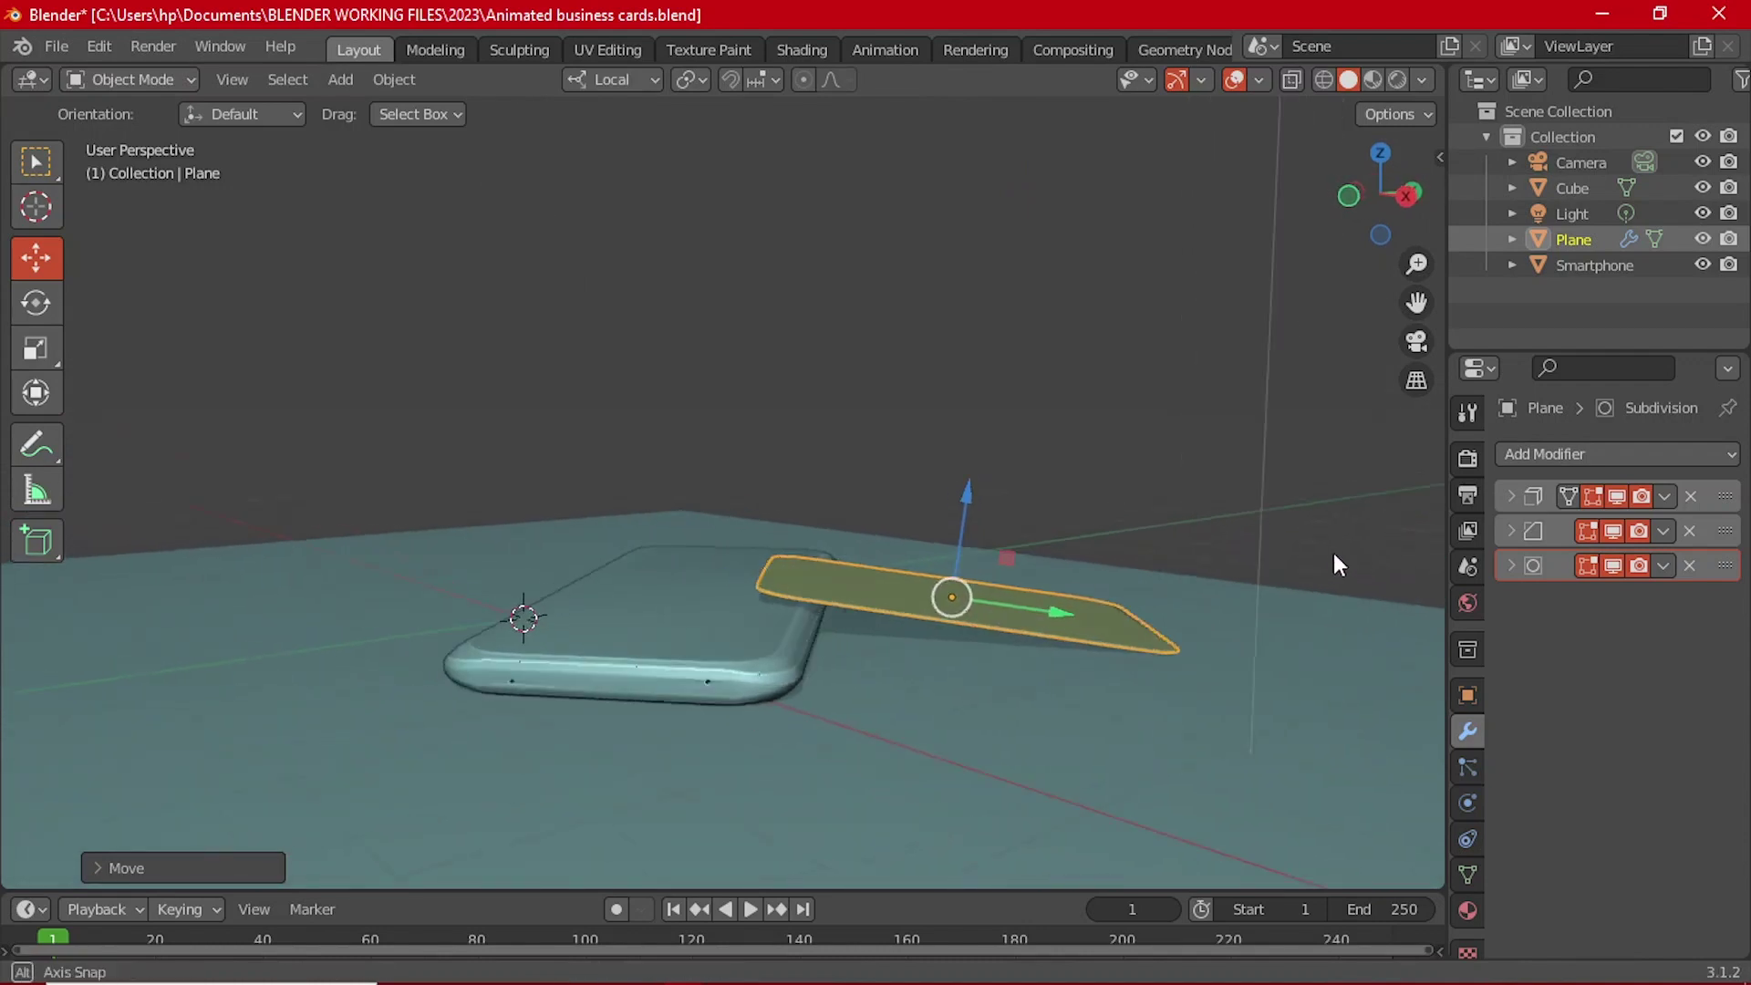
Step: Fine-tune the card's tilt and height so one end rests on the phone
key(r)
click(1333, 536)
middle_drag(1021, 621, 953, 623)
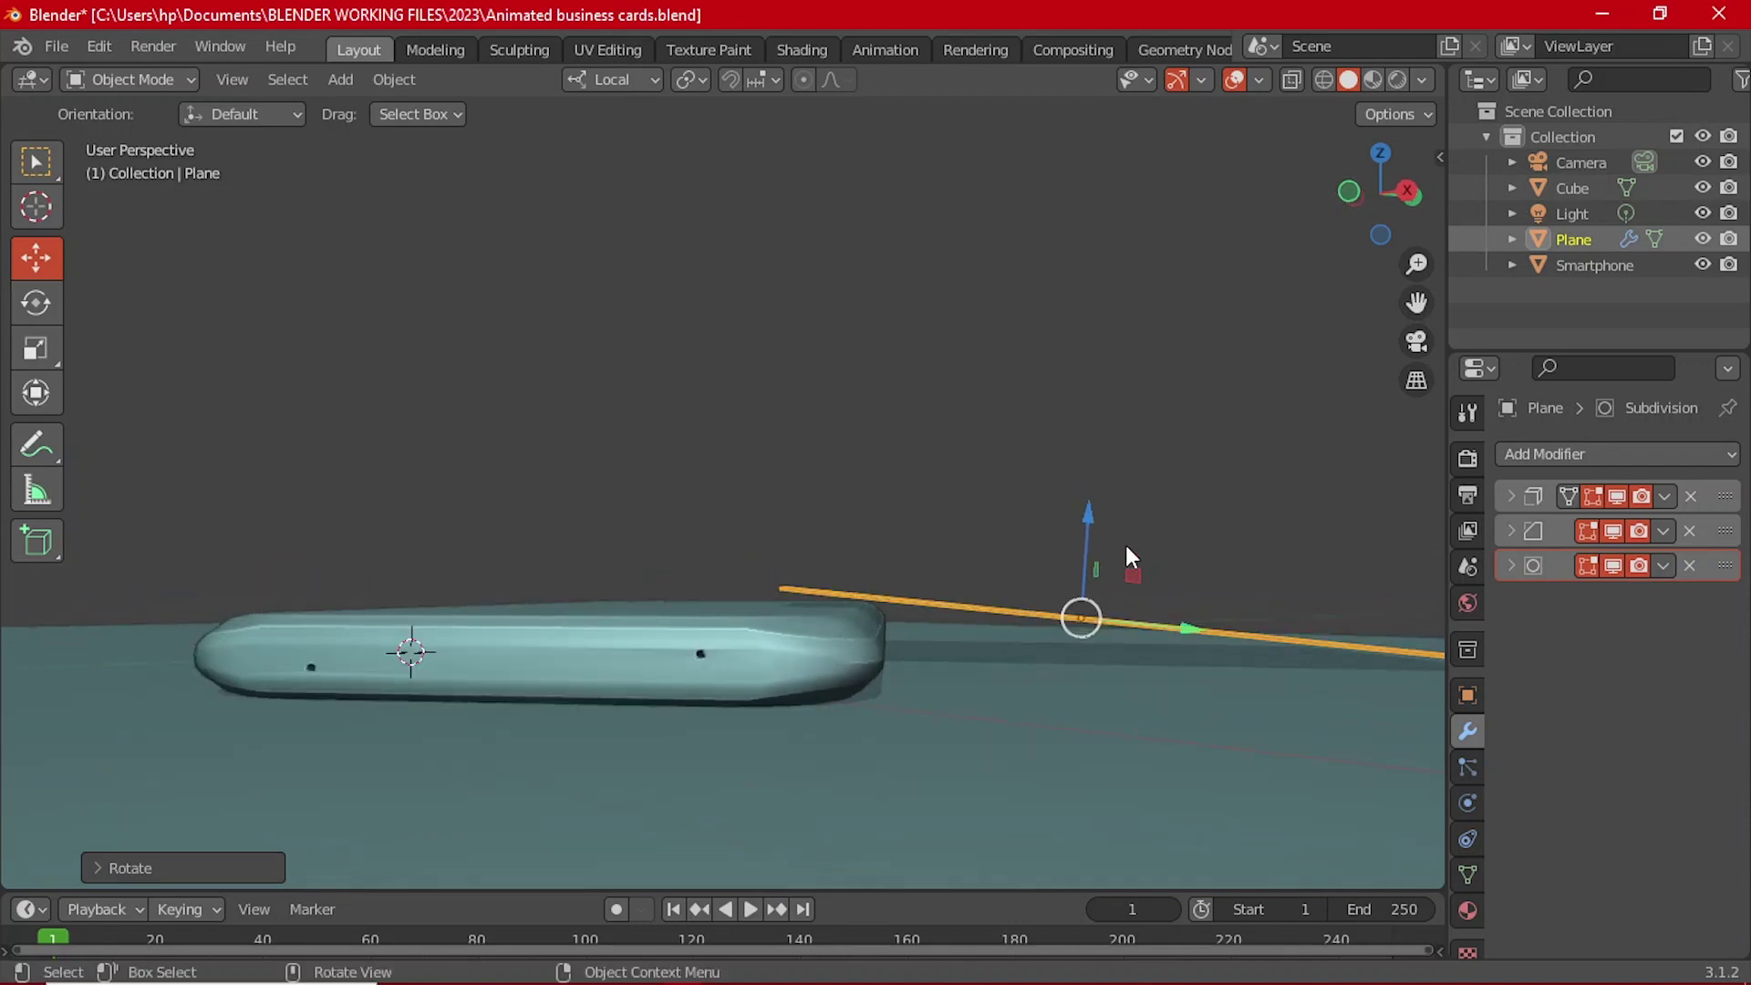
middle_drag(1098, 527, 1001, 540)
drag(981, 529, 1008, 604)
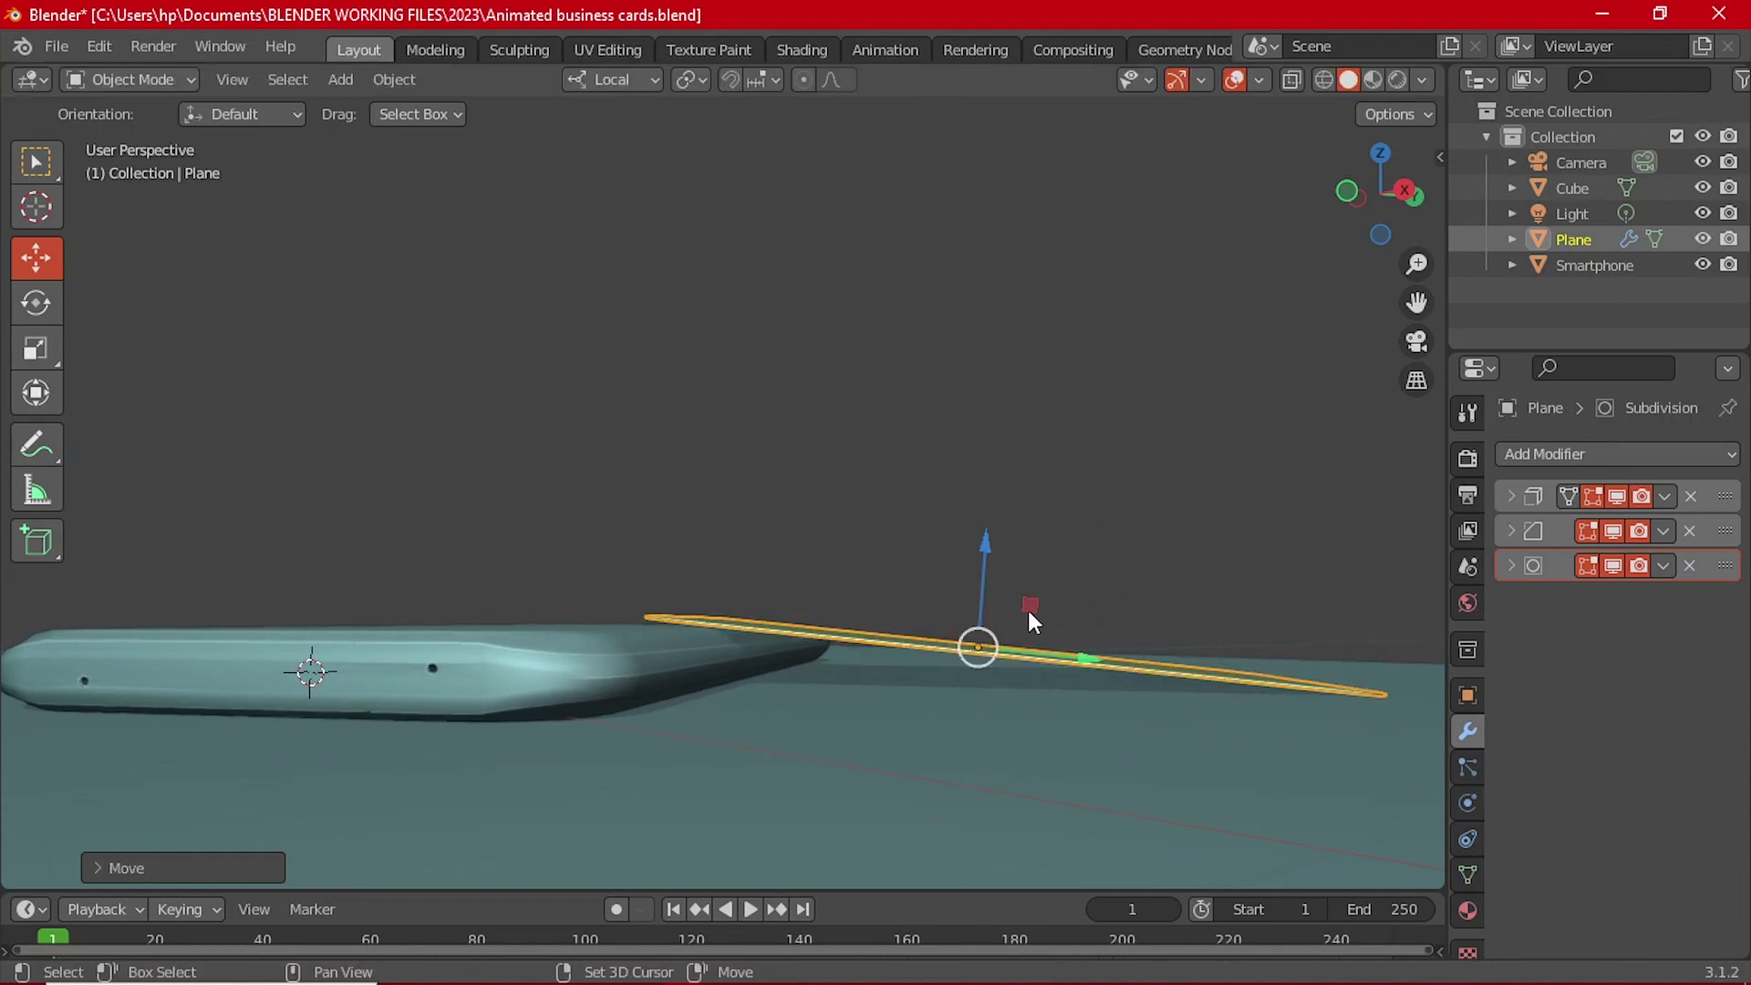
middle_drag(1028, 609, 1169, 638)
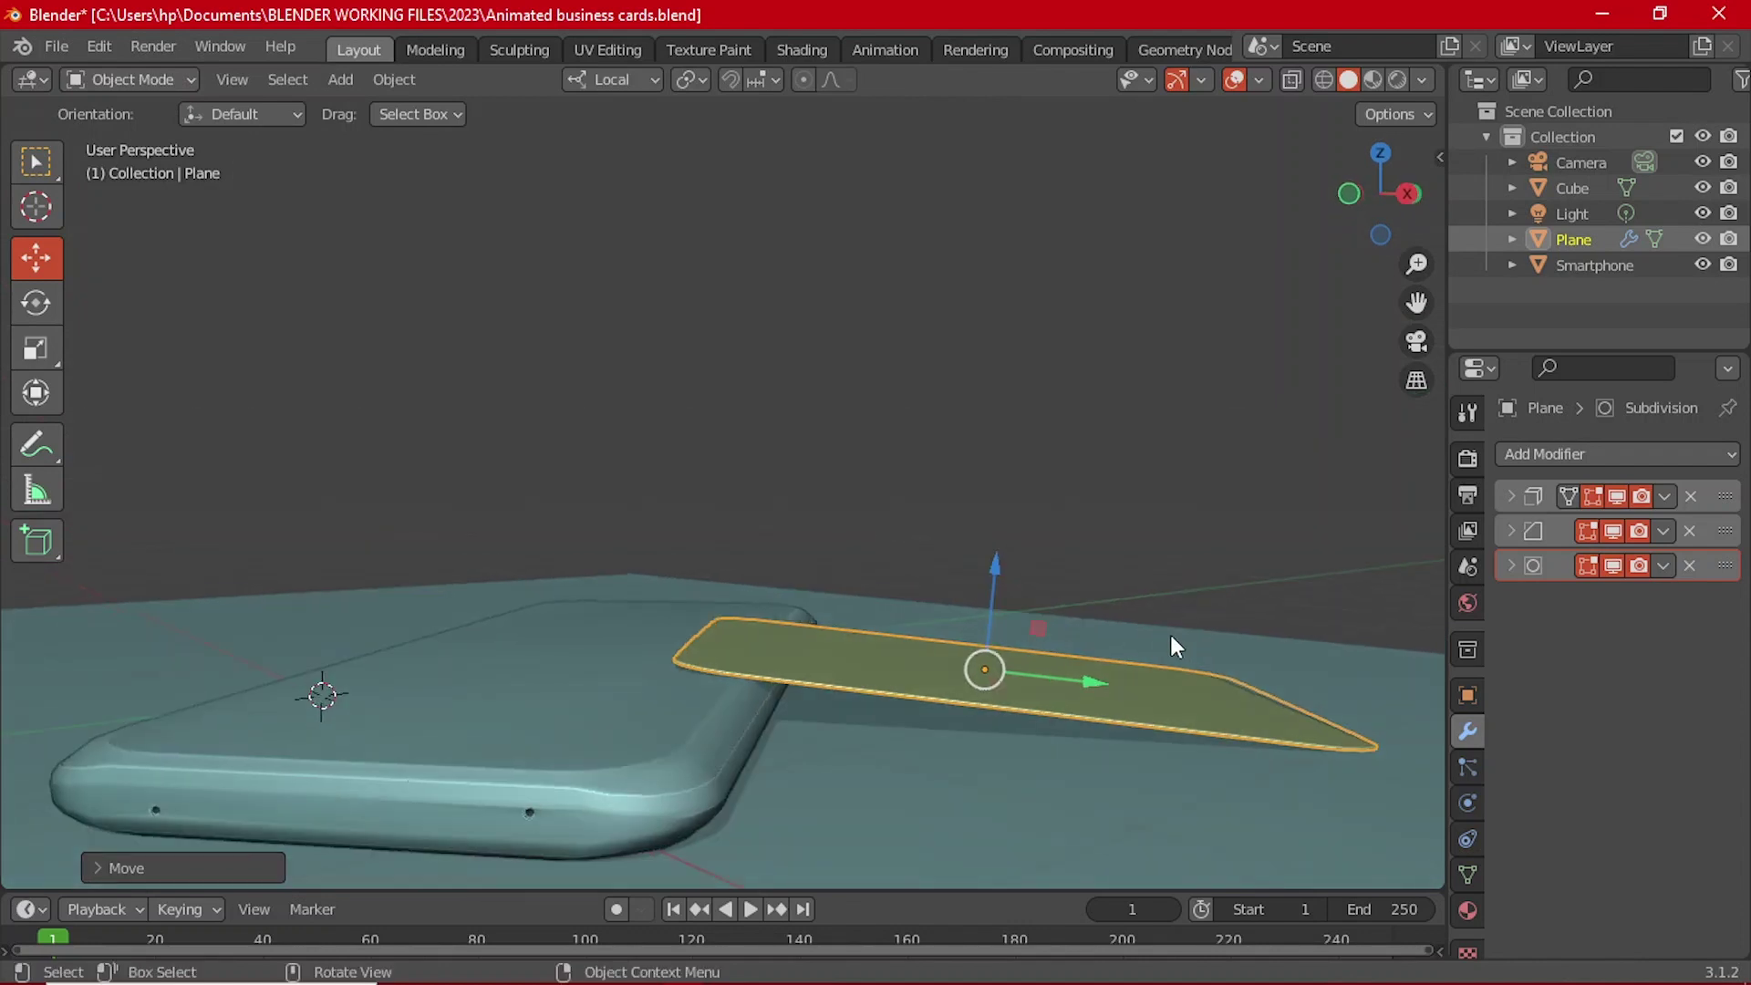
key(r)
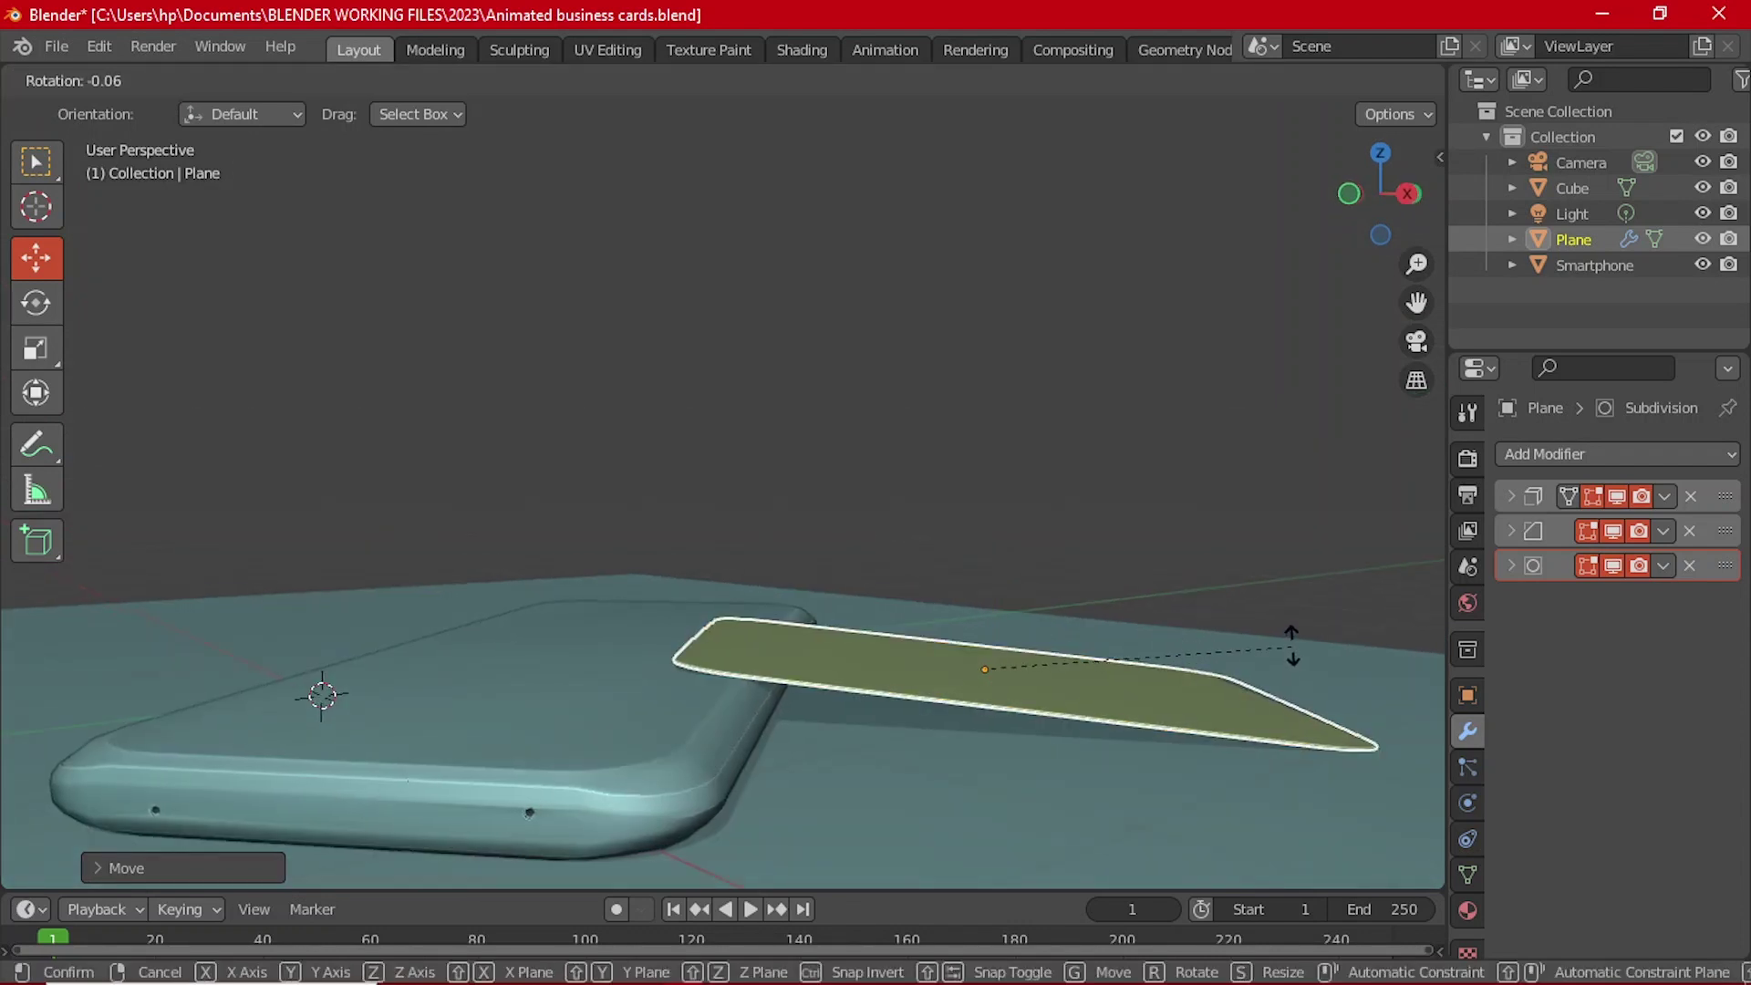
click(1270, 599)
Step: Slide the yellow card along its local Z against the phone and save Animated business cards.blend
middle_drag(1175, 676, 1139, 630)
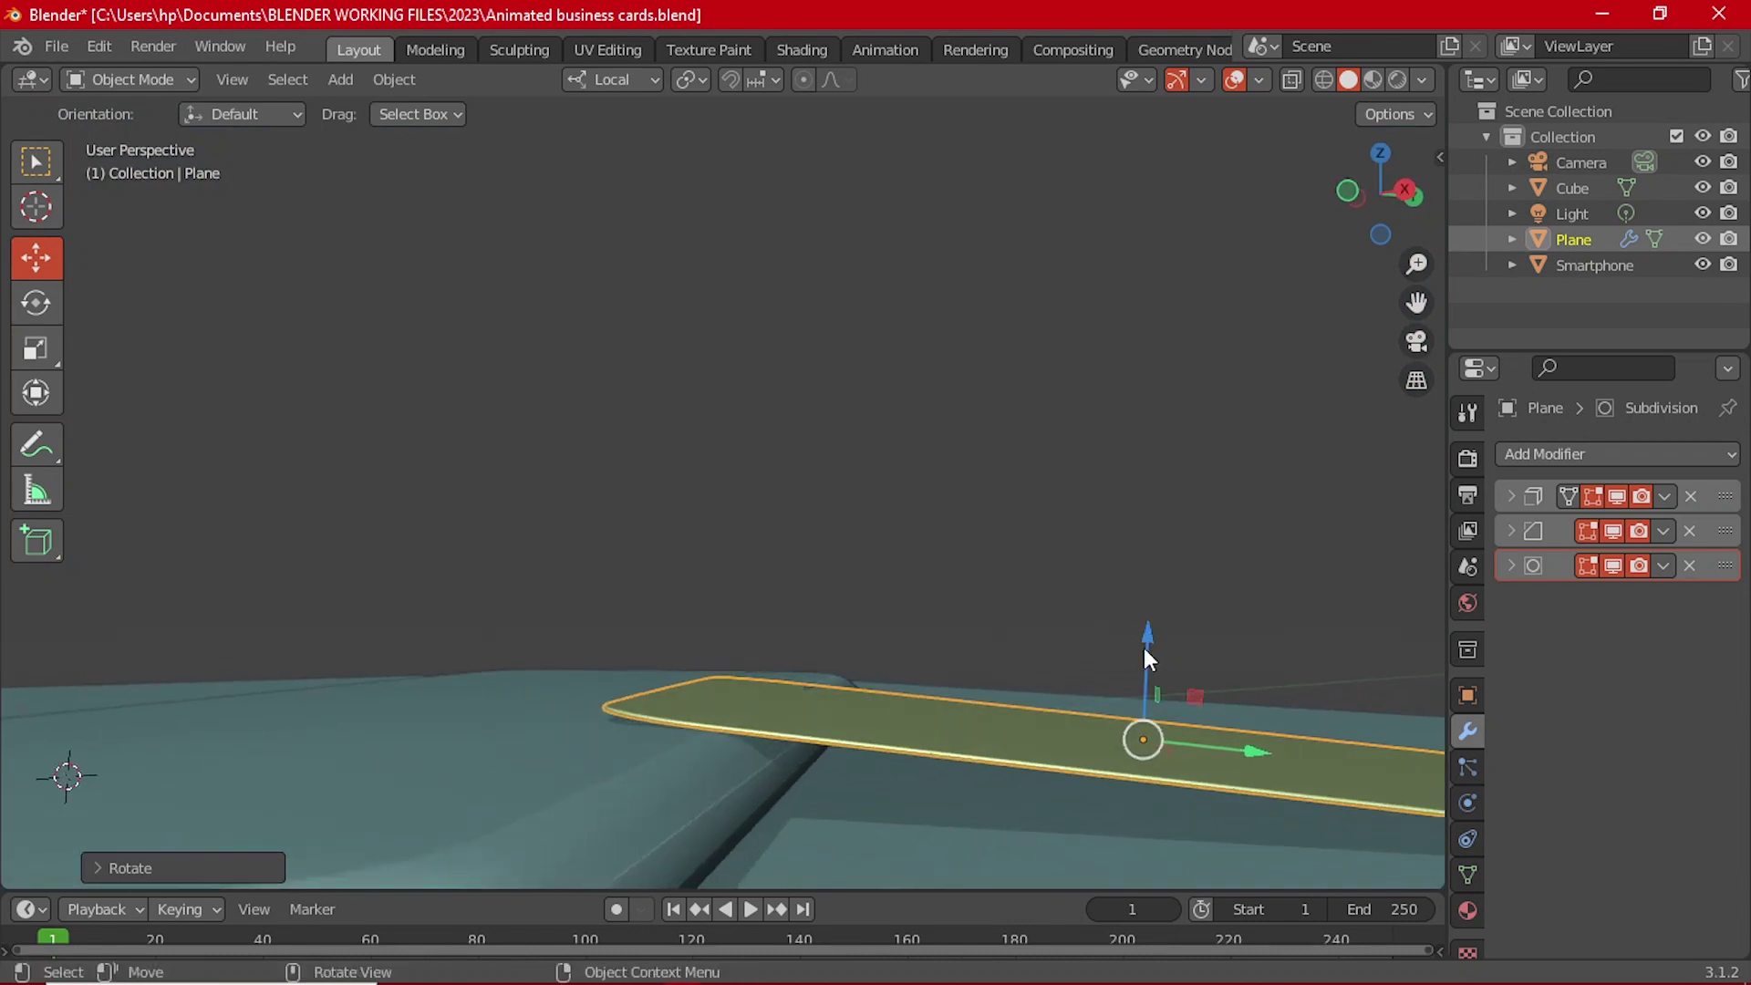
drag(1143, 653, 1136, 643)
middle_drag(1167, 671, 587, 676)
click(1007, 518)
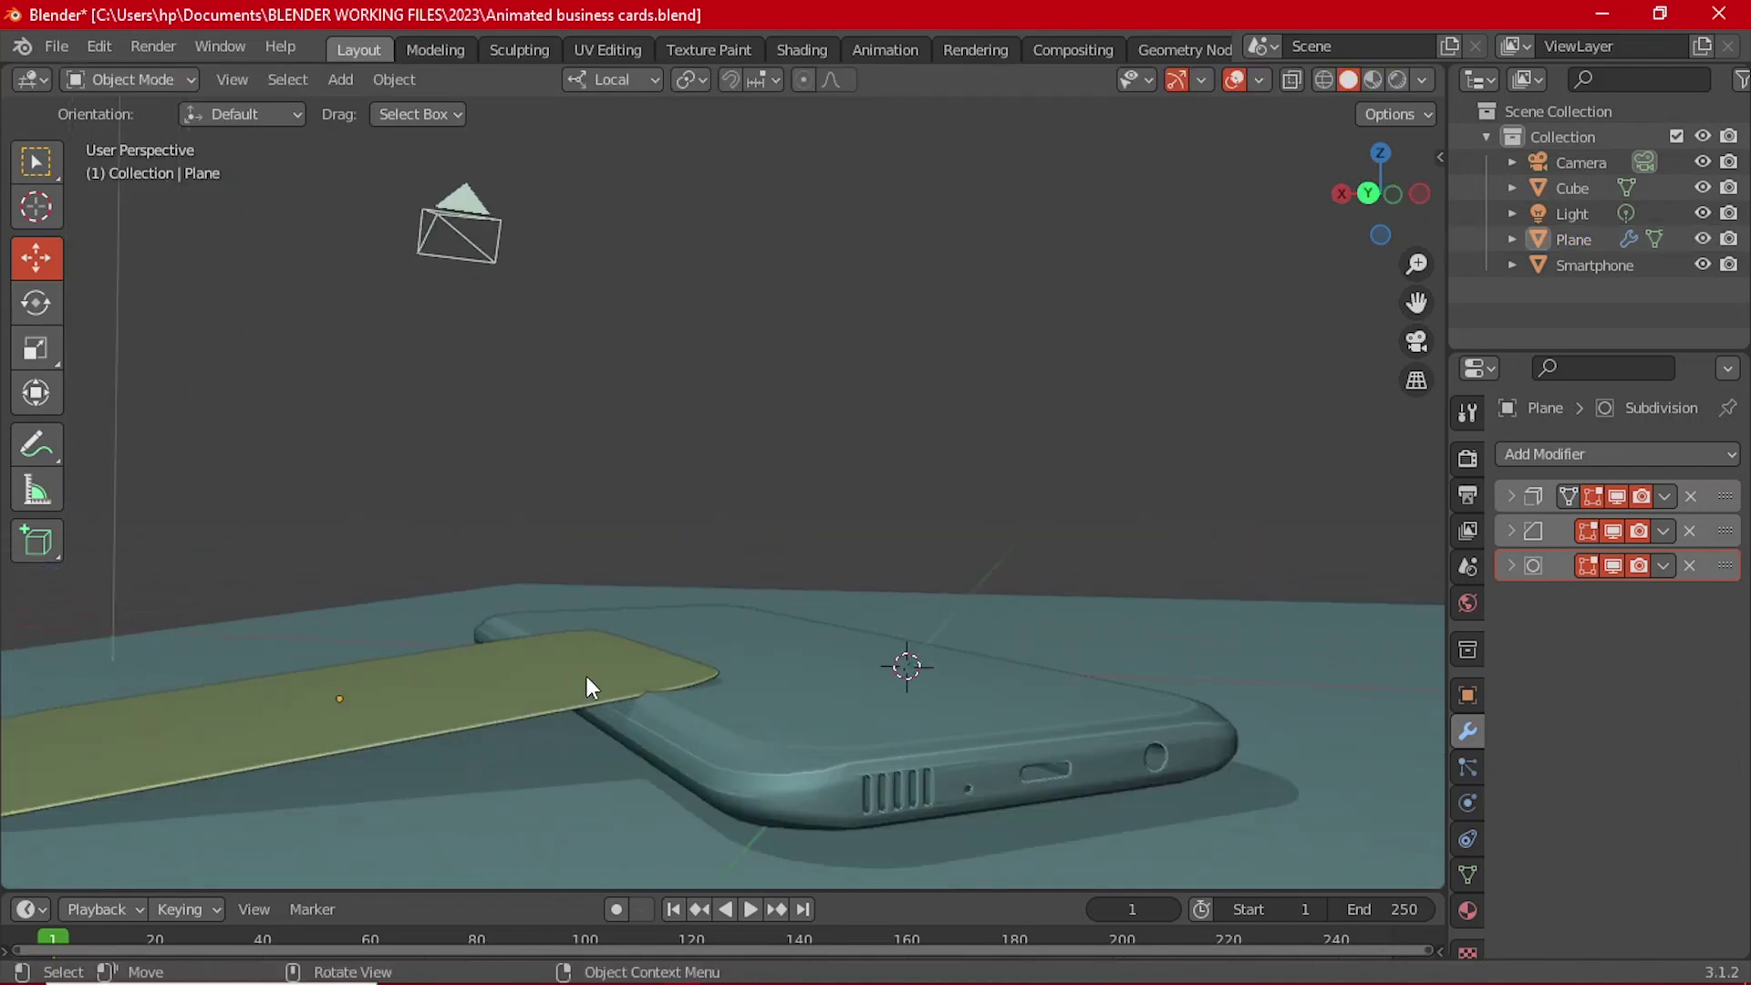
click(580, 676)
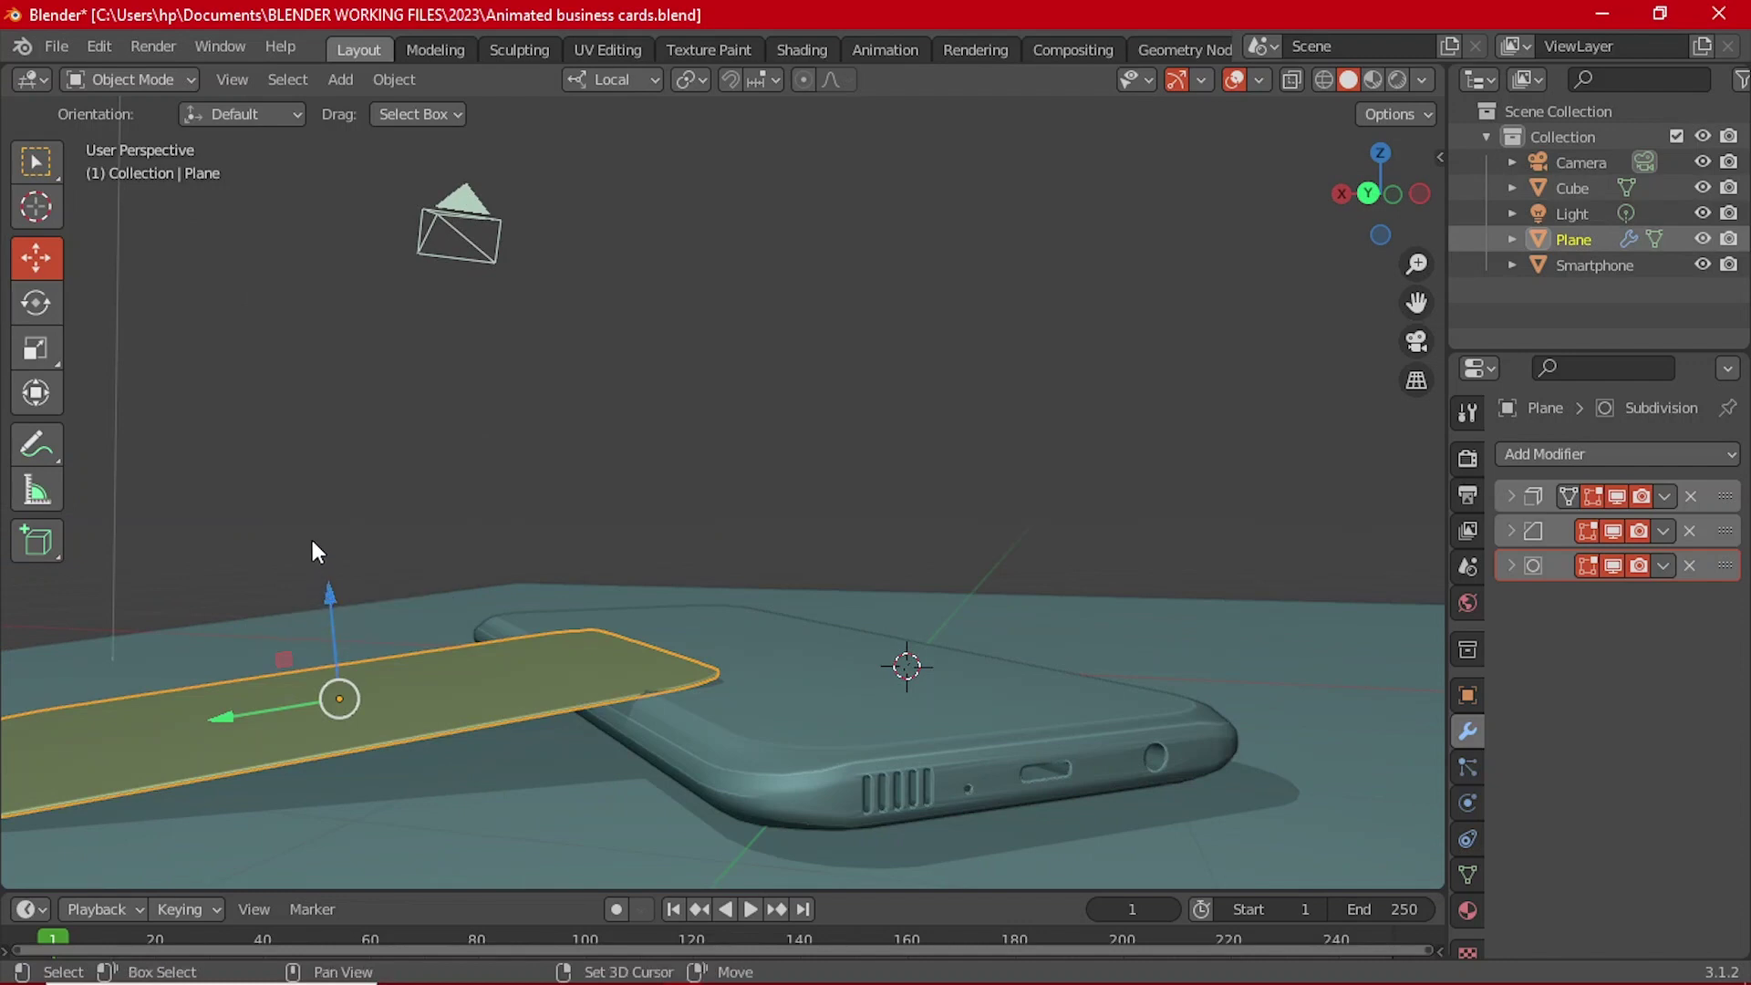
key(g)
key(z)
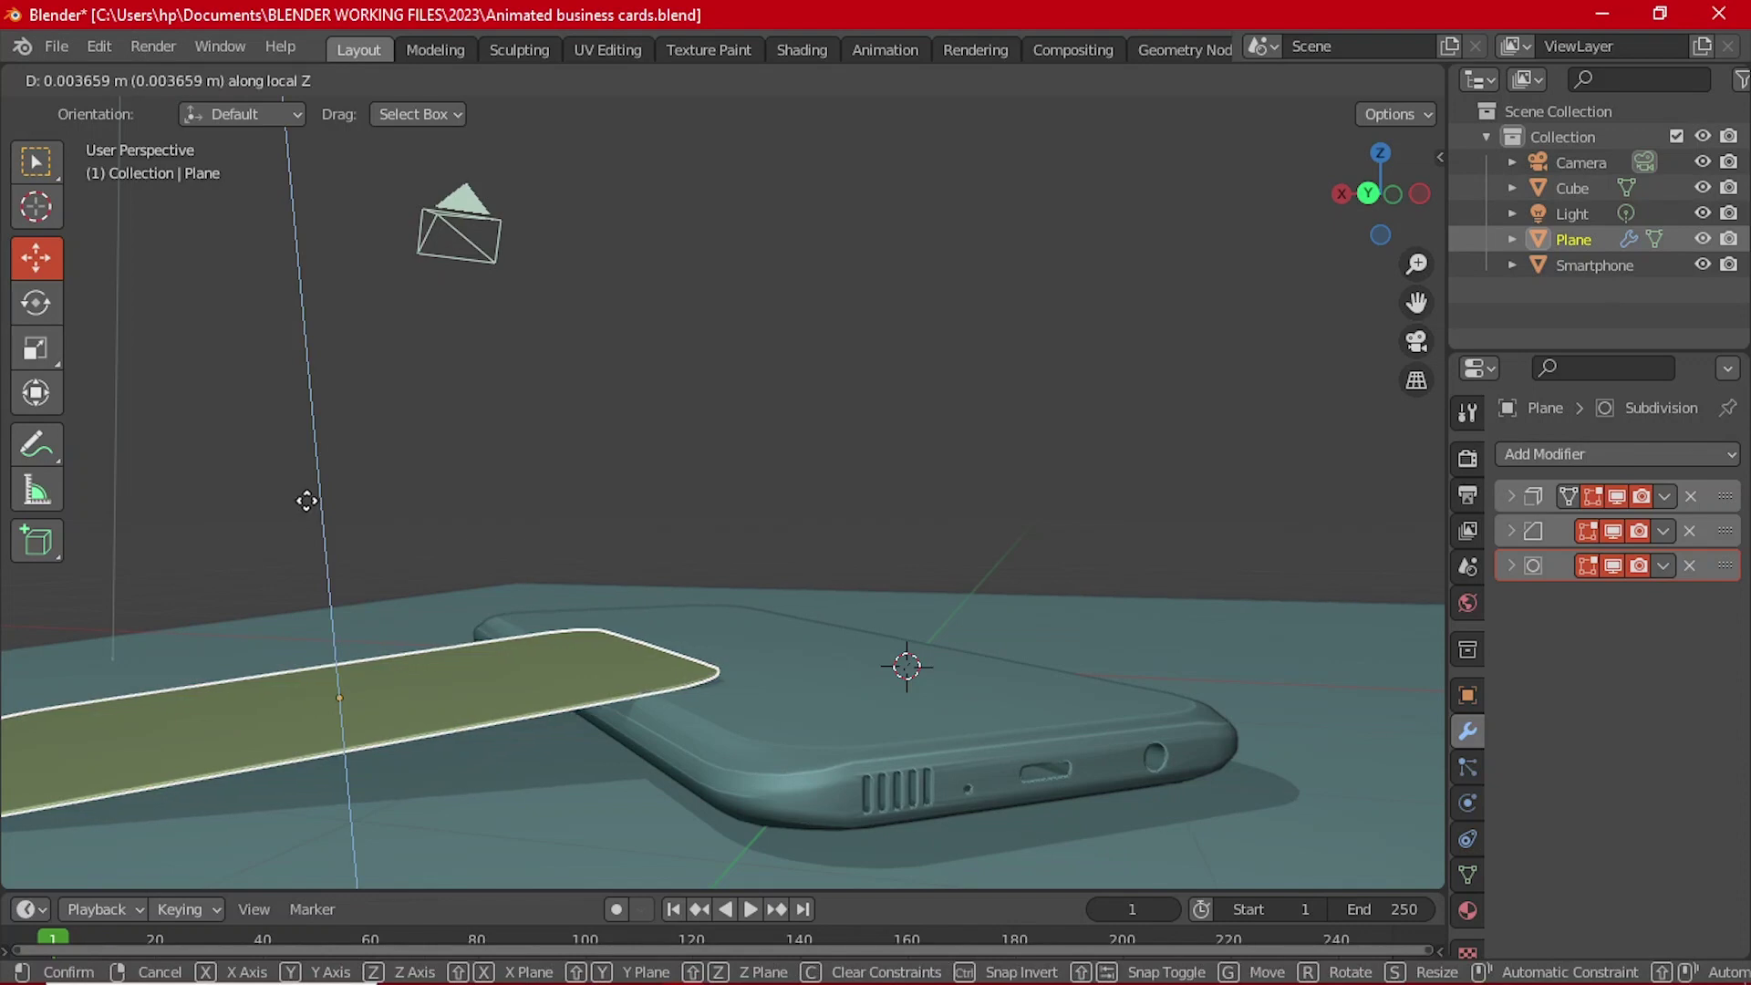
click(306, 490)
middle_drag(637, 458, 883, 689)
key(ctrl+s)
scroll(904, 678, up, 5)
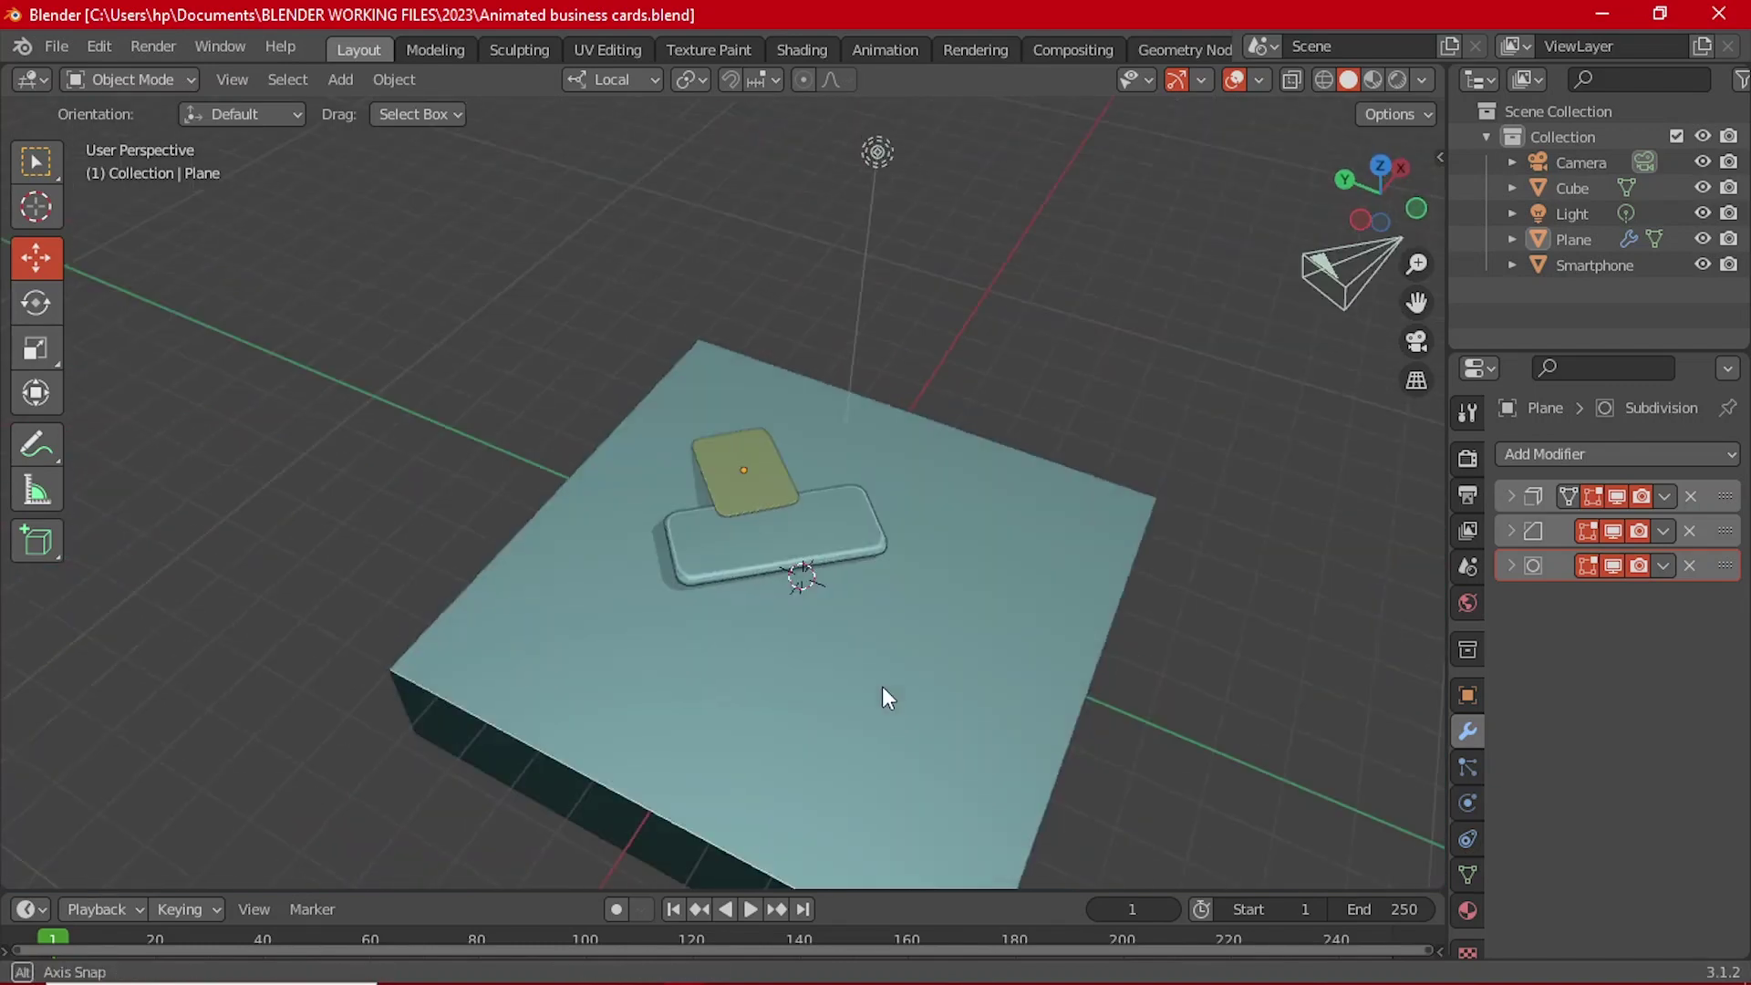
Step: Scale the teal Cube slab about 1.789 times in X and Y only, leaving its height unchanged
click(889, 695)
key(s)
key(x)
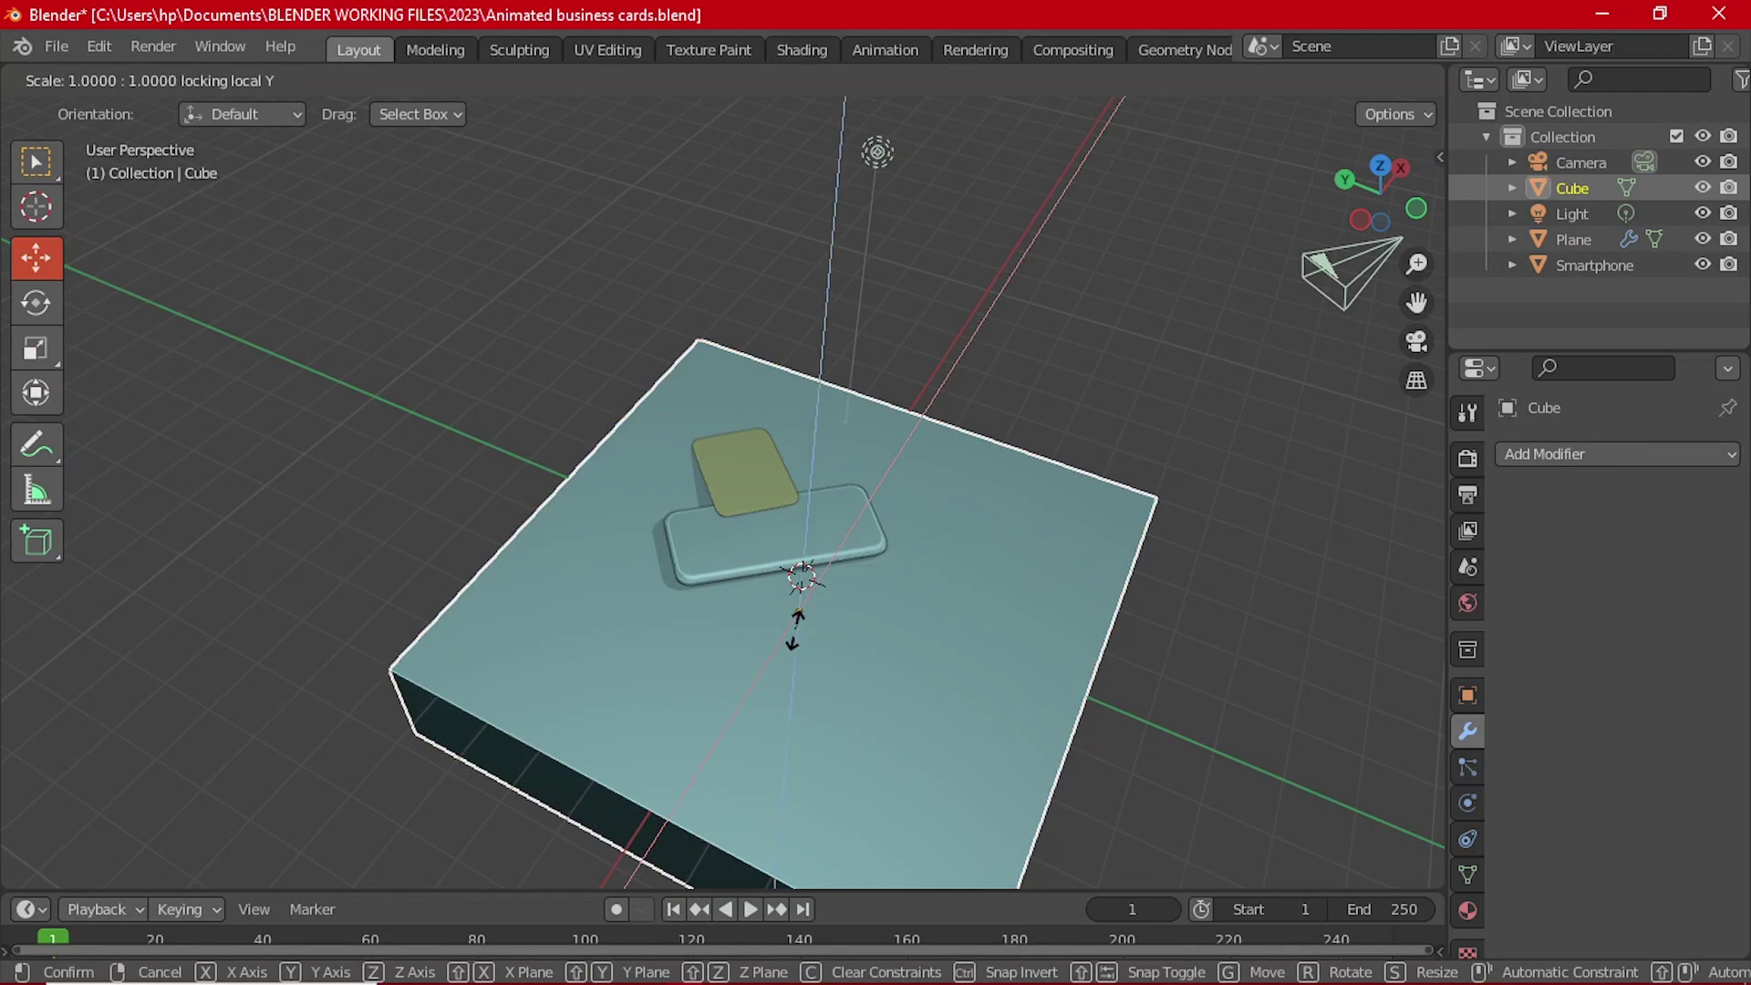
key(Escape)
key(s)
key(x)
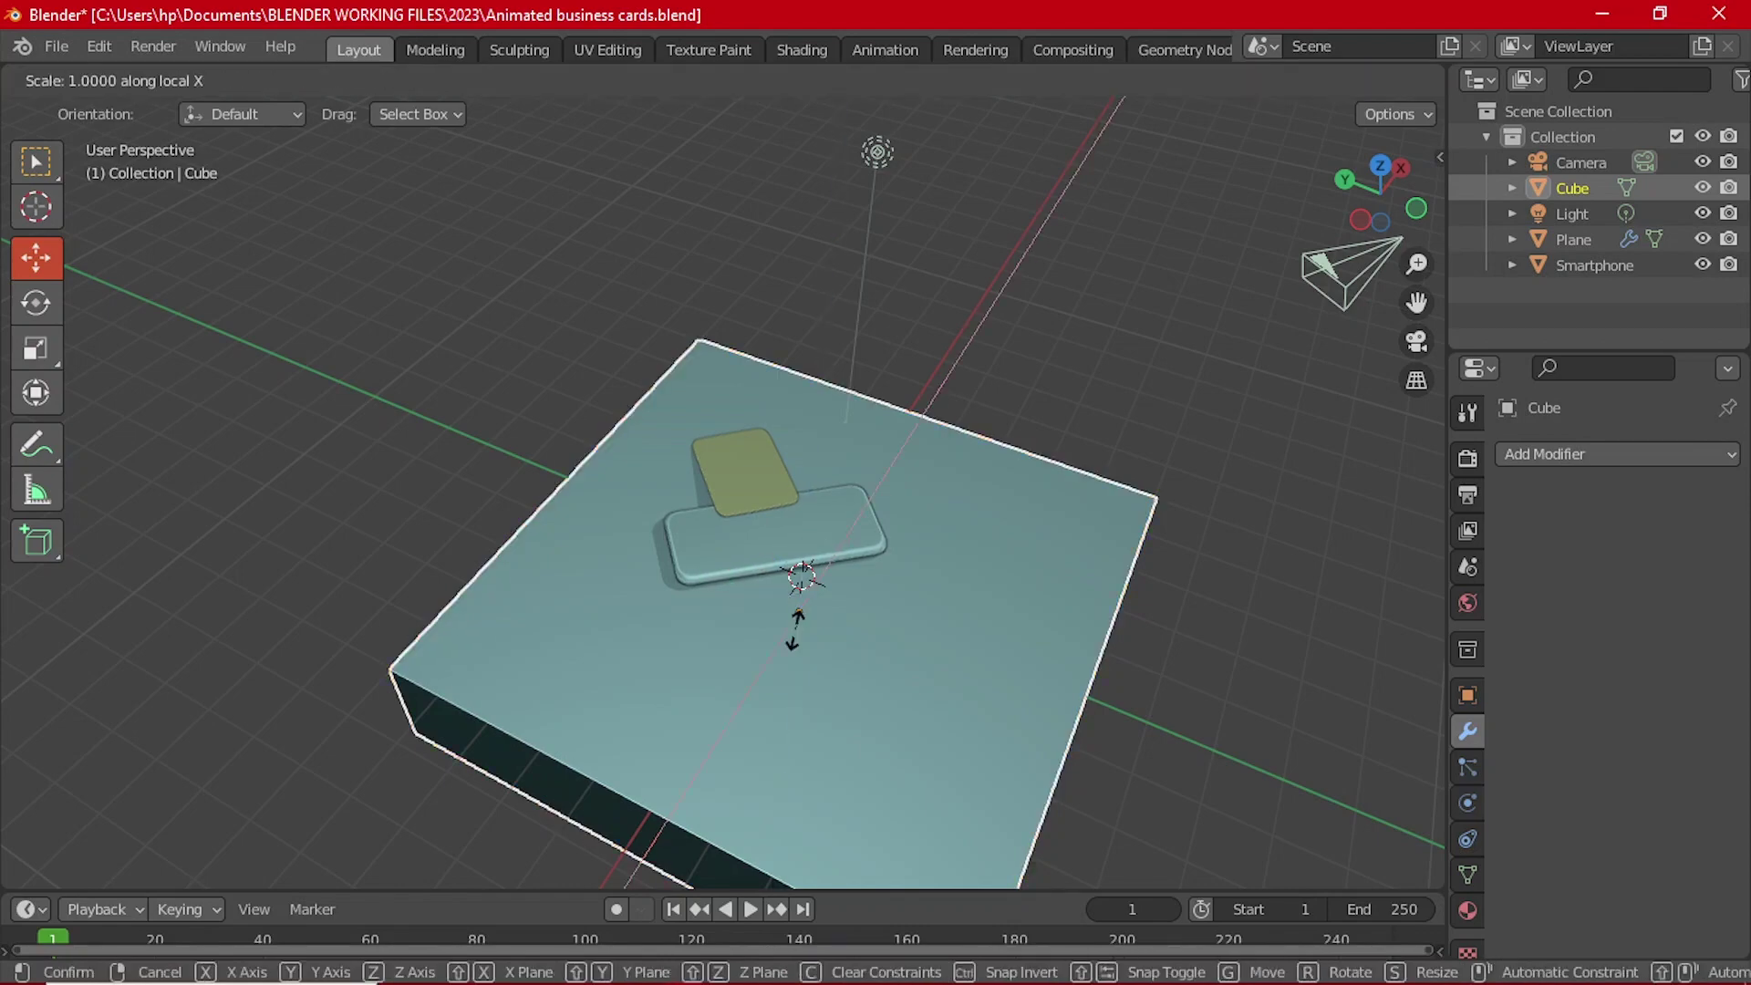
key(shift+z)
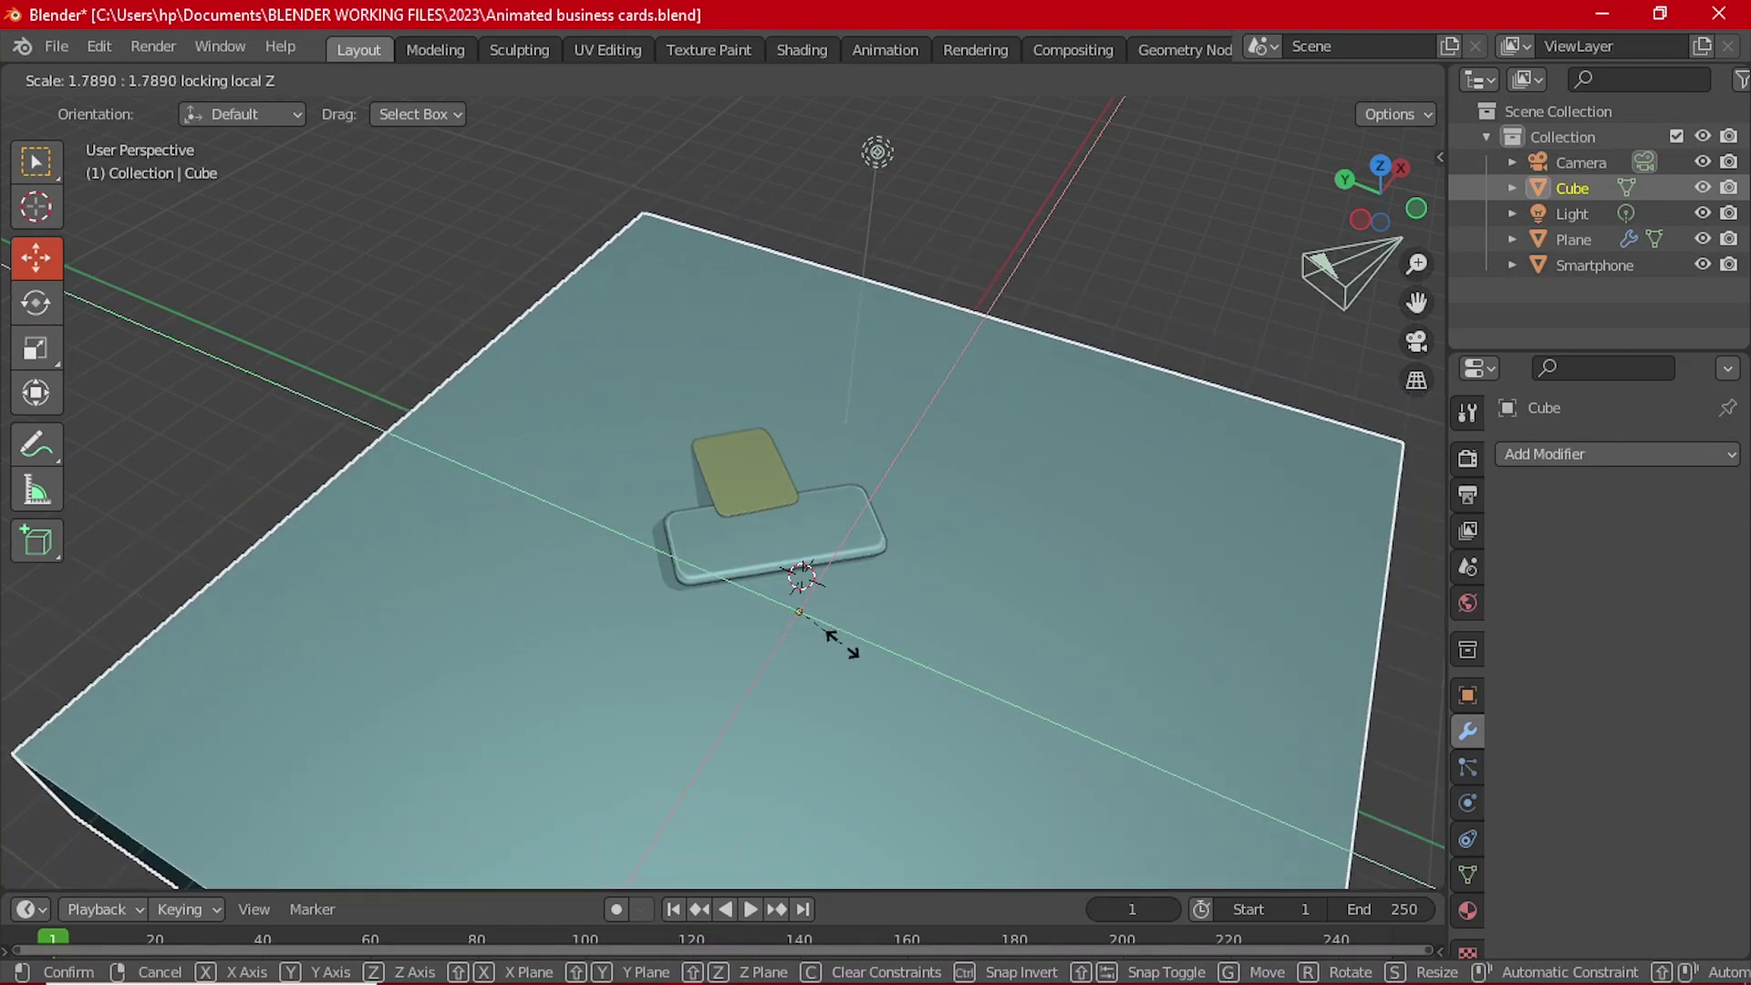
click(842, 634)
middle_drag(841, 629, 754, 618)
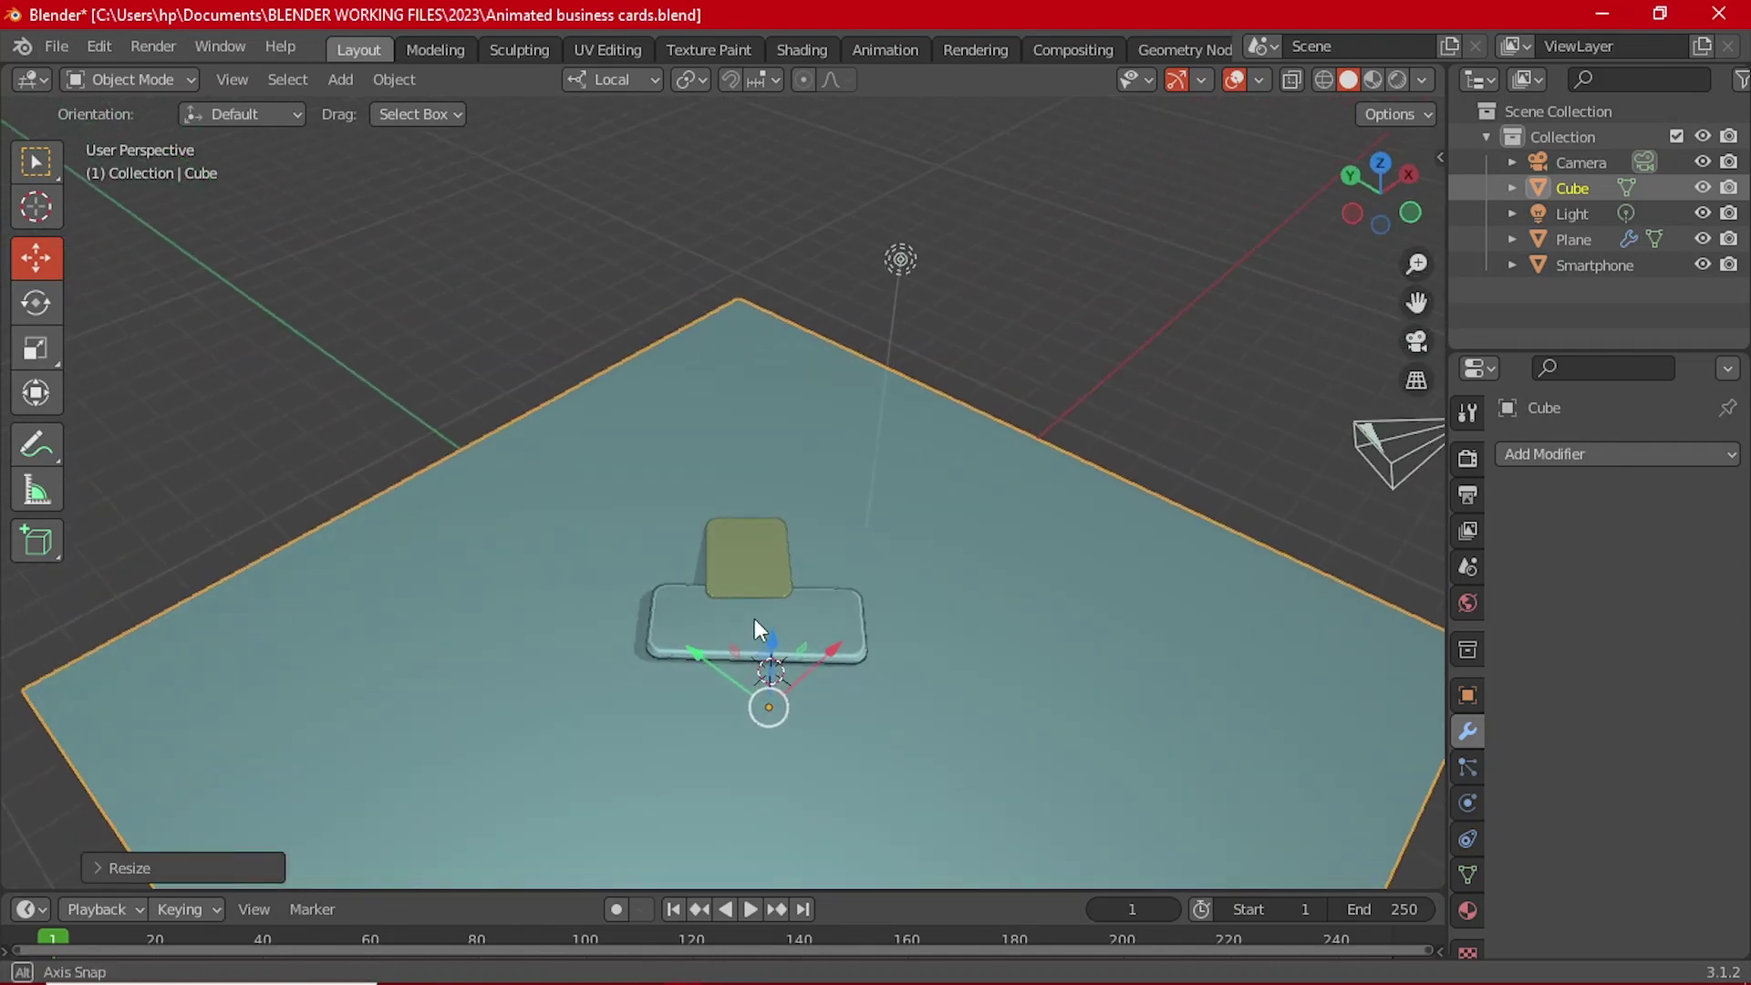
click(472, 394)
middle_drag(473, 394, 935, 537)
middle_drag(816, 558, 864, 493)
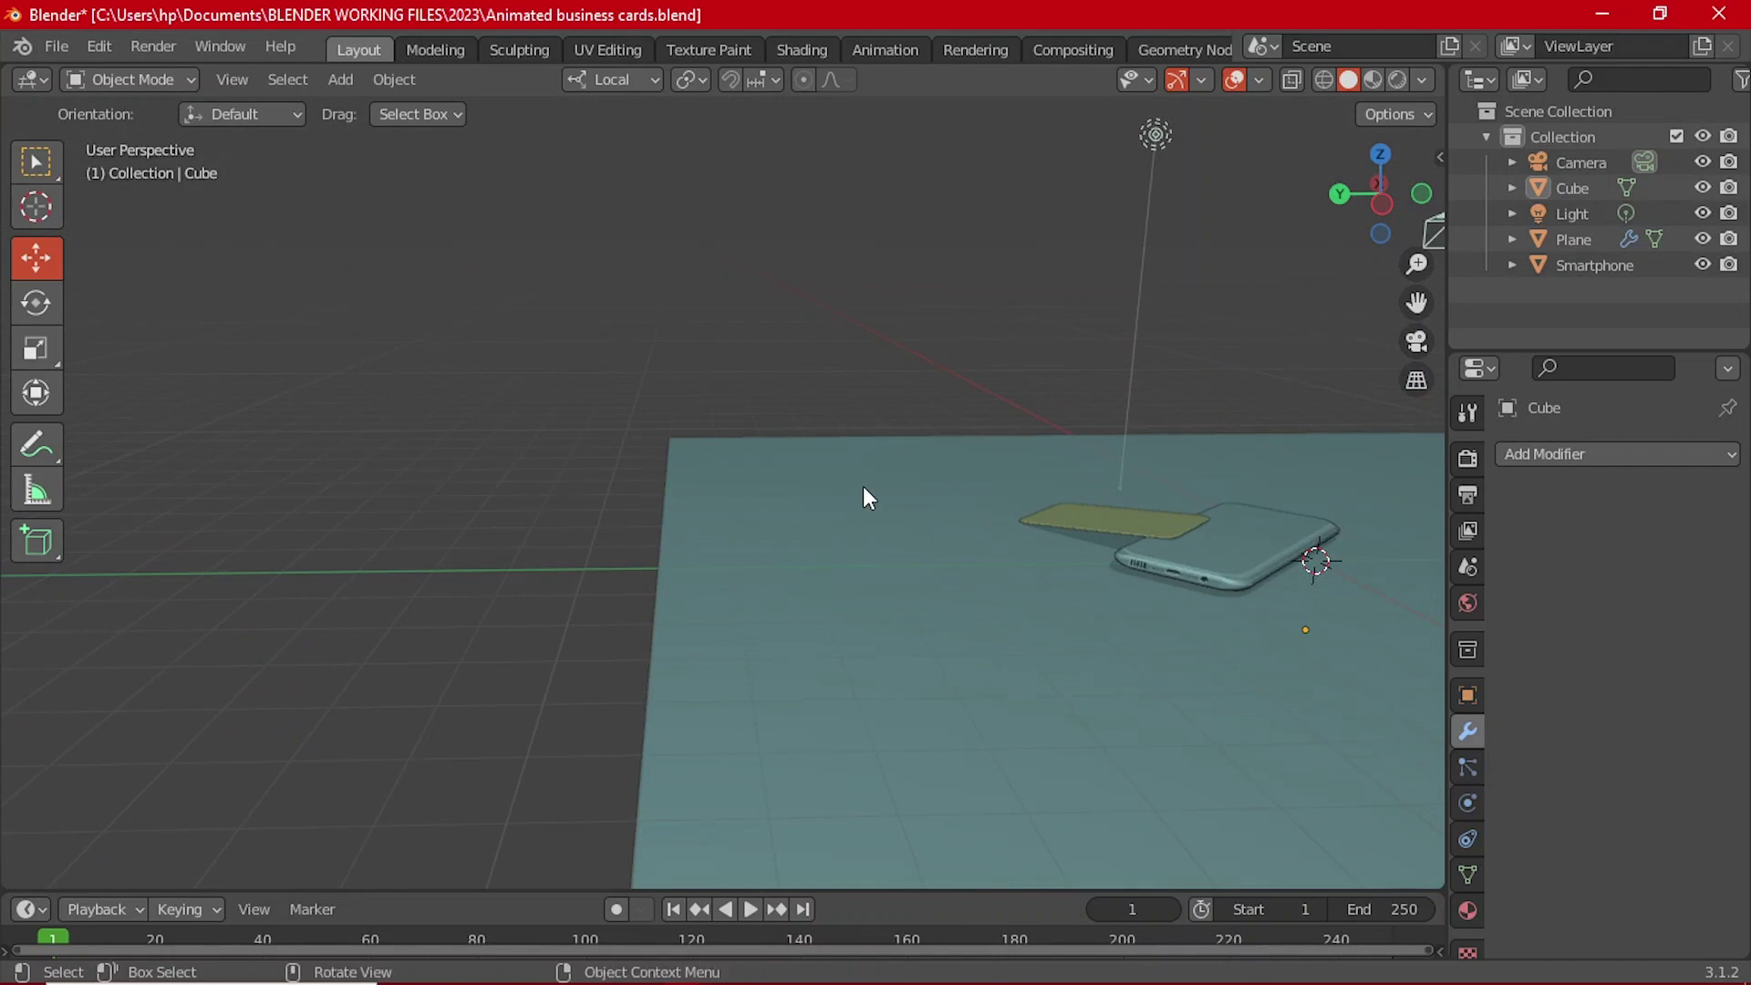
Step: Add a new plane, scale it up twice into a large floor, and lower it below the slab
key(shift+a)
mouse_move(819, 436)
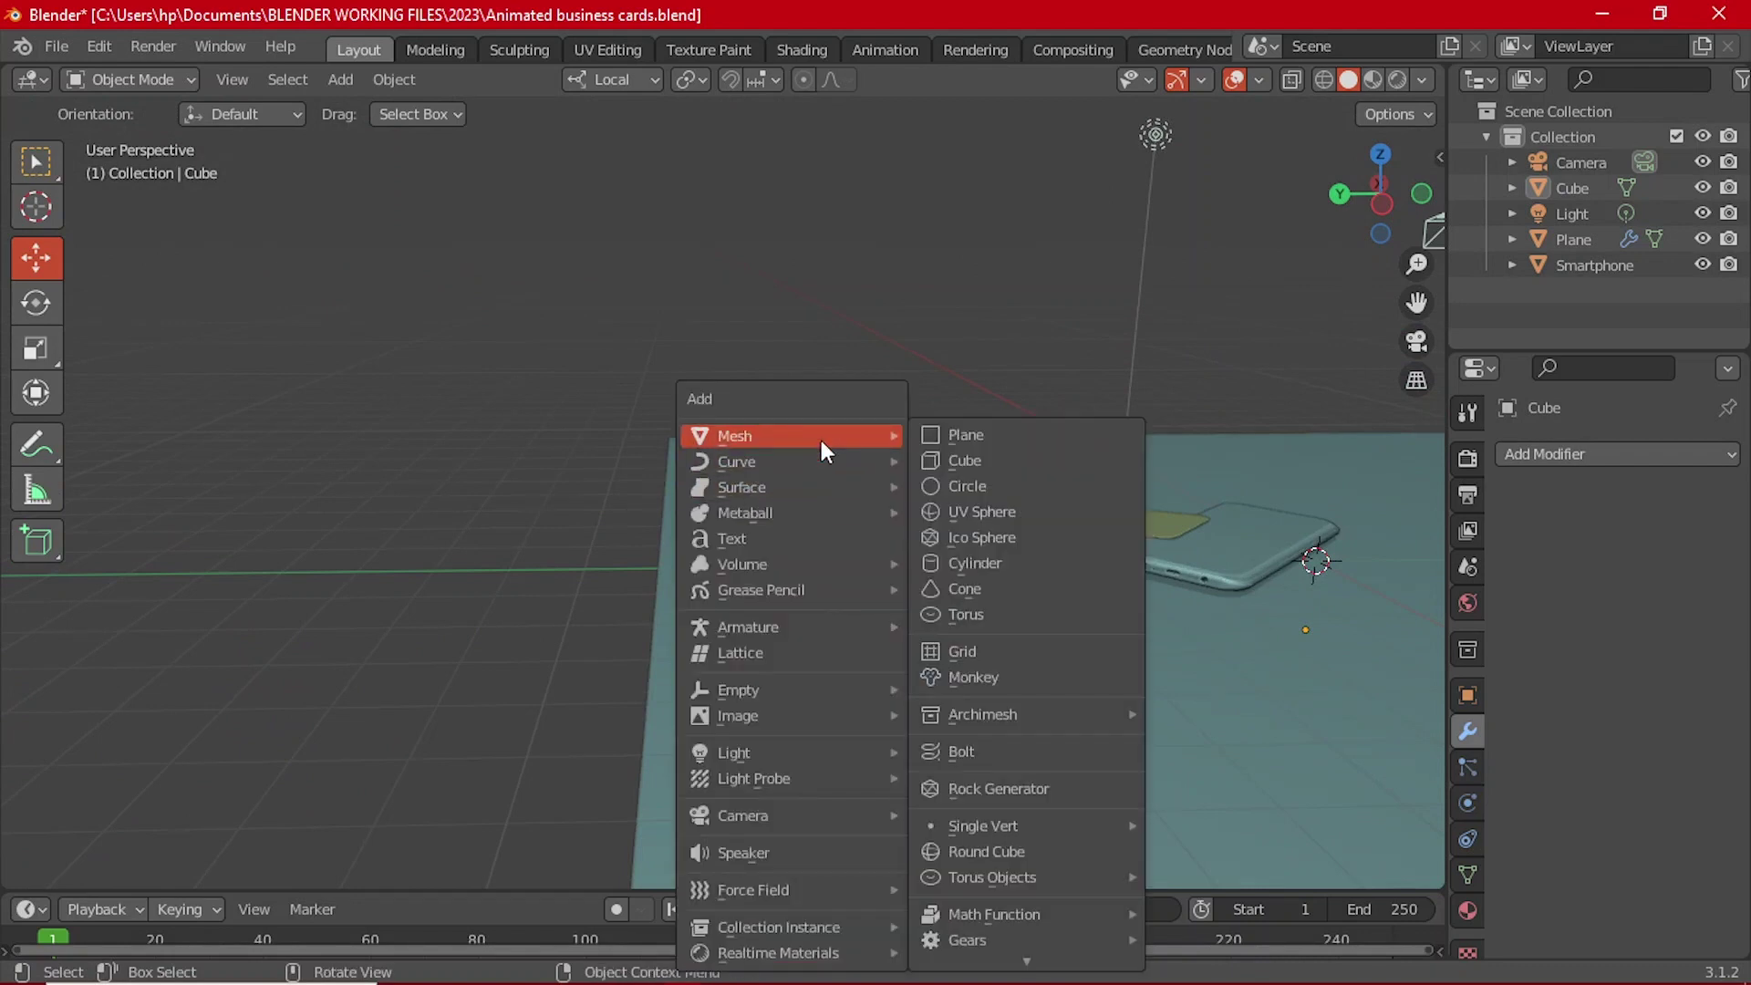
click(948, 447)
middle_drag(949, 447, 994, 479)
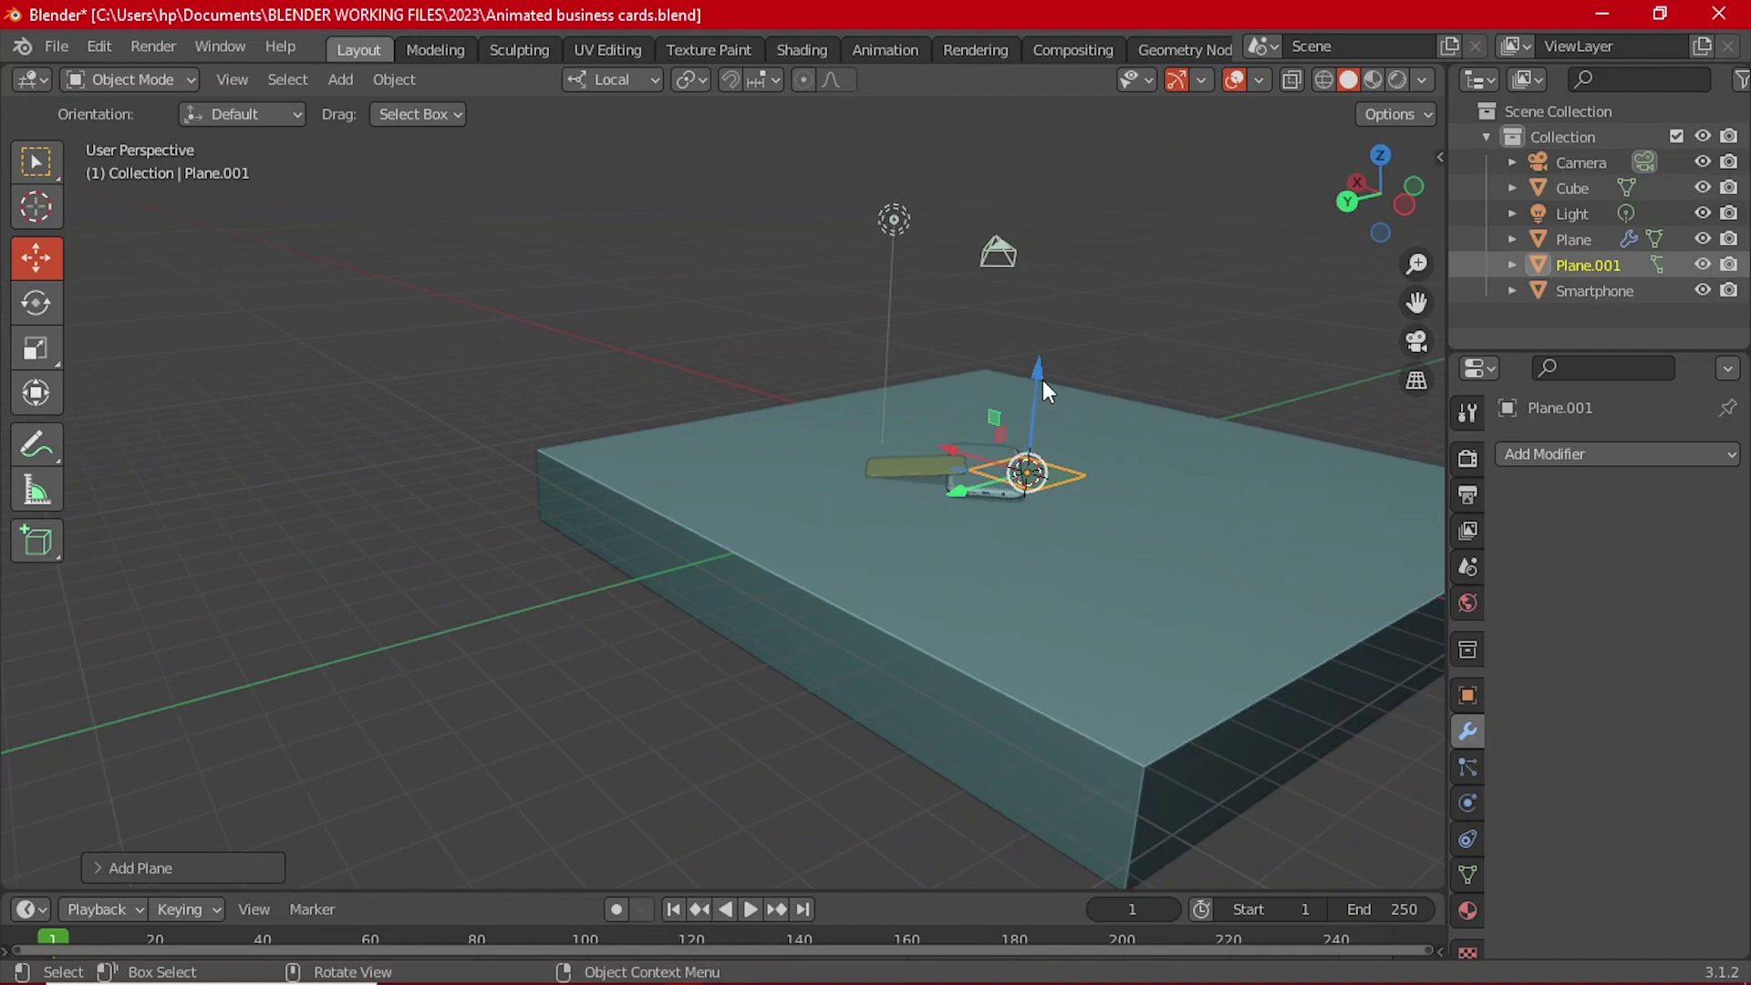
key(g)
click(1021, 574)
scroll(1021, 574, down, 3)
key(s)
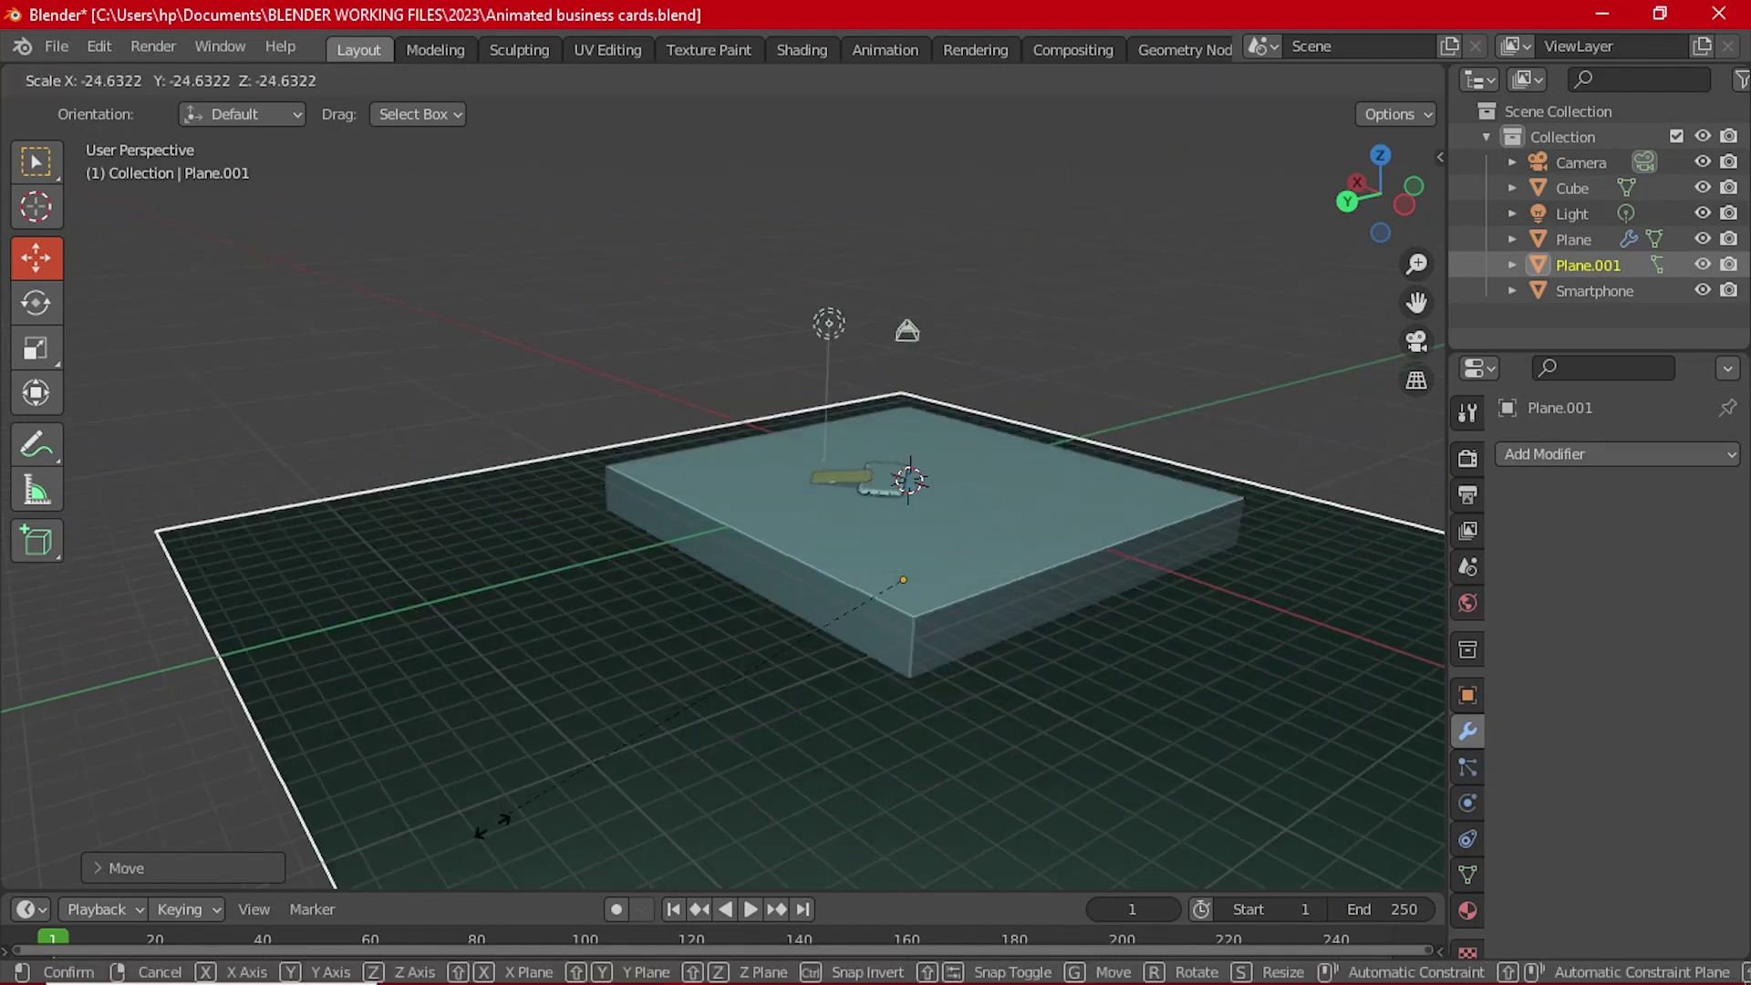
click(723, 735)
scroll(723, 736, down, 2)
key(s)
click(848, 599)
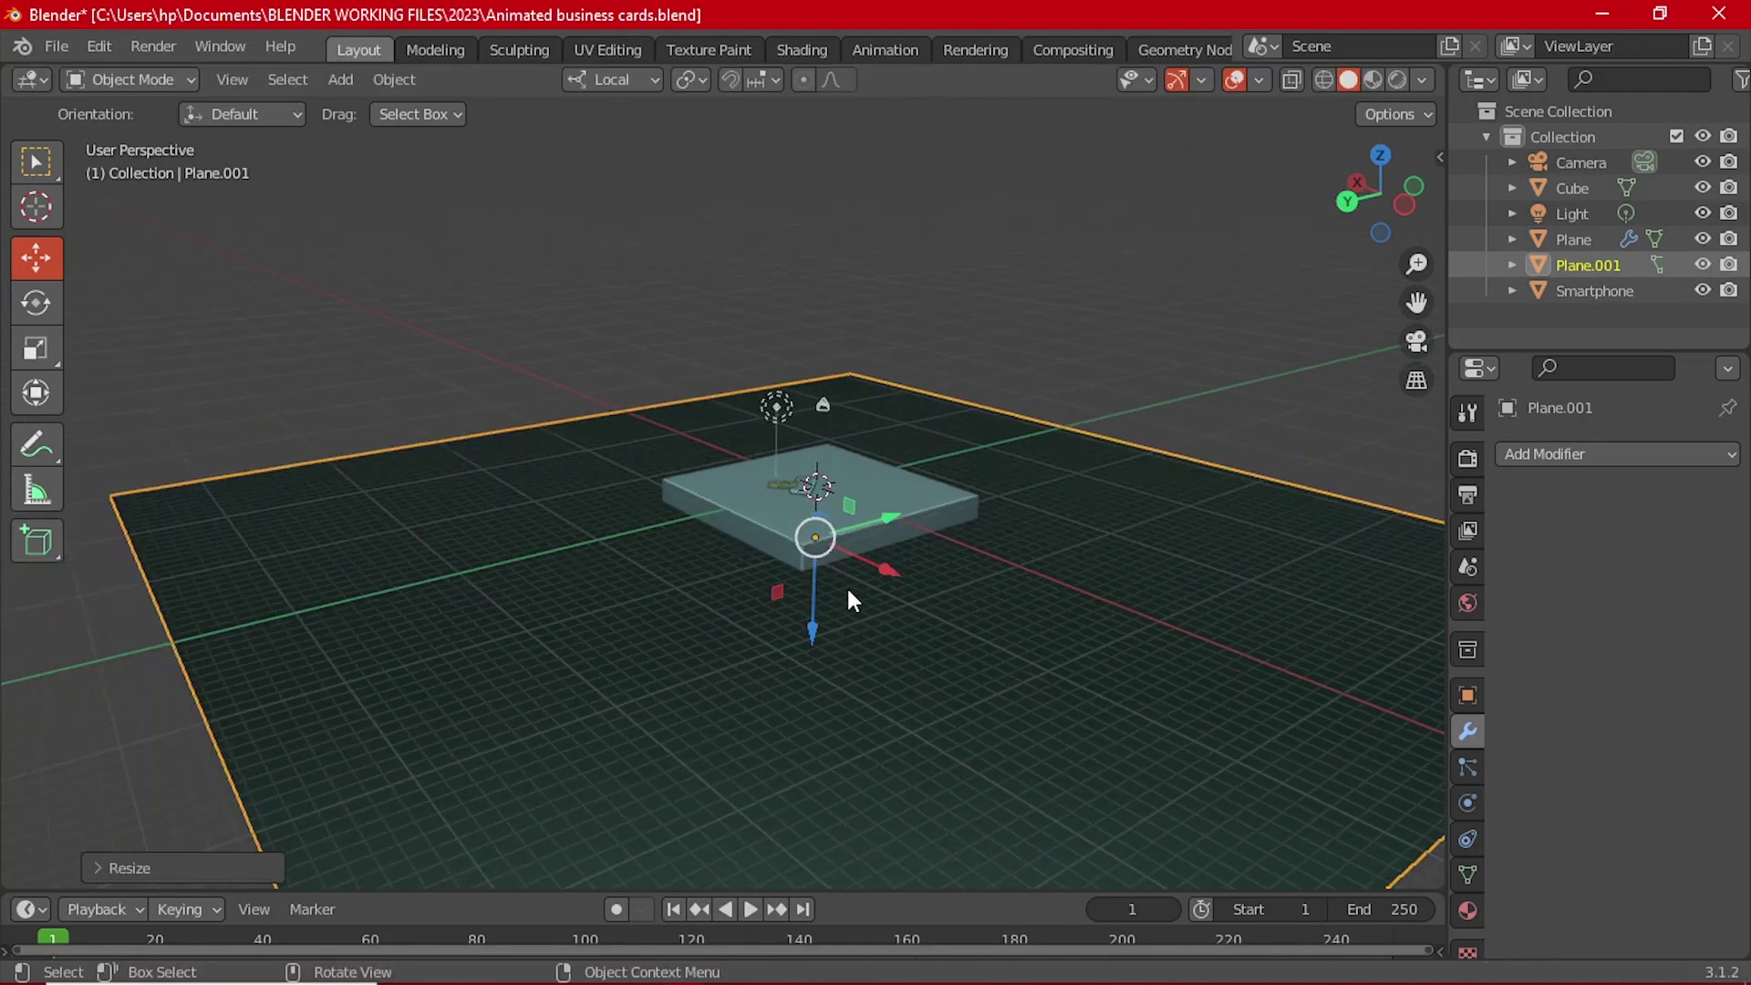
drag(821, 629, 830, 600)
middle_drag(830, 600, 828, 610)
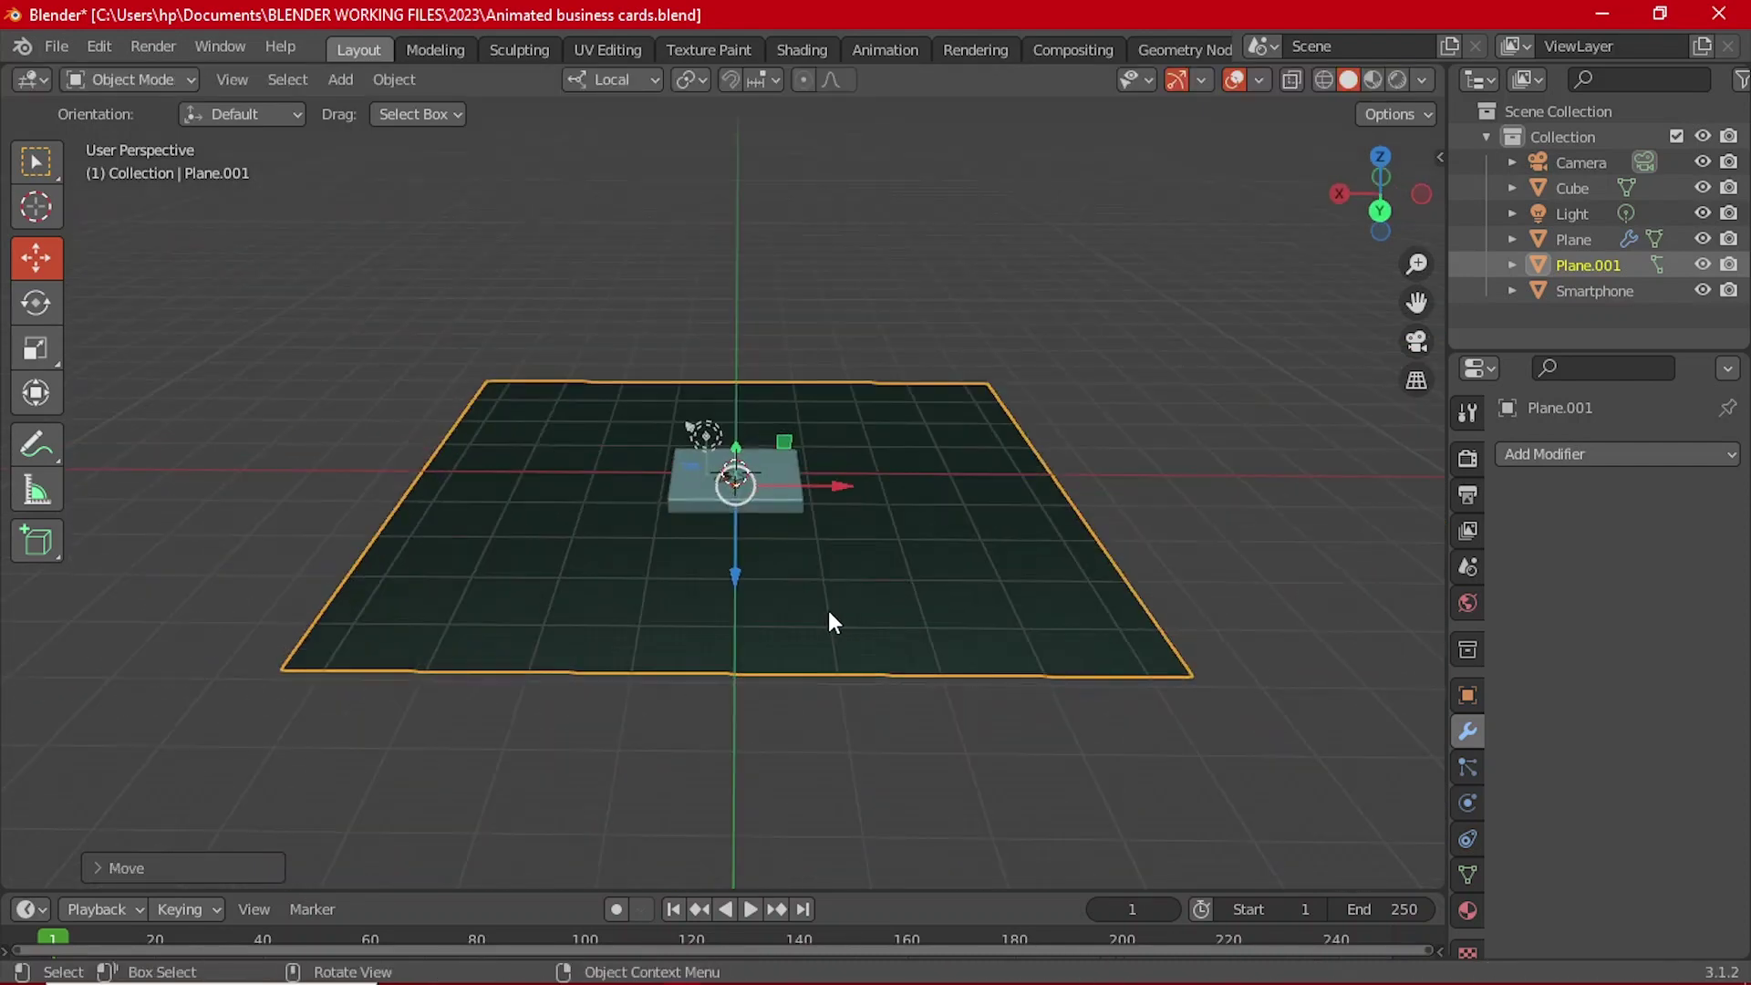
Step: Select the plane's left edge in Edit Mode using edge select
key(Tab)
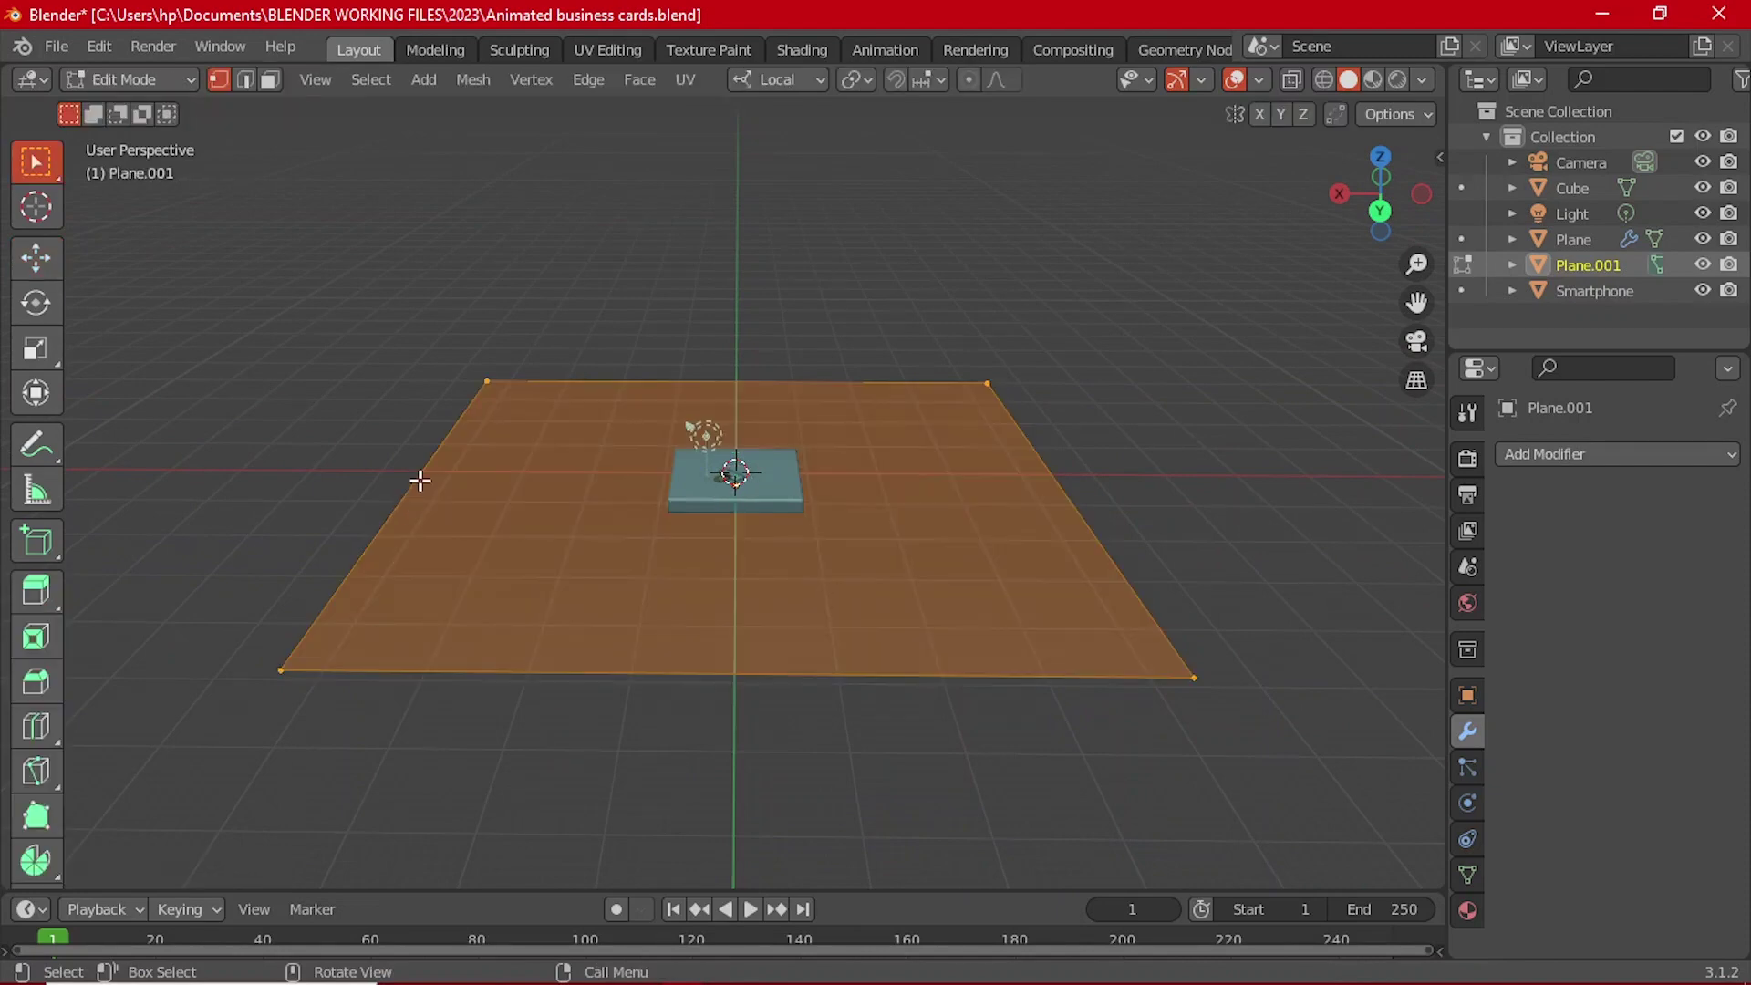
key(2)
click(434, 483)
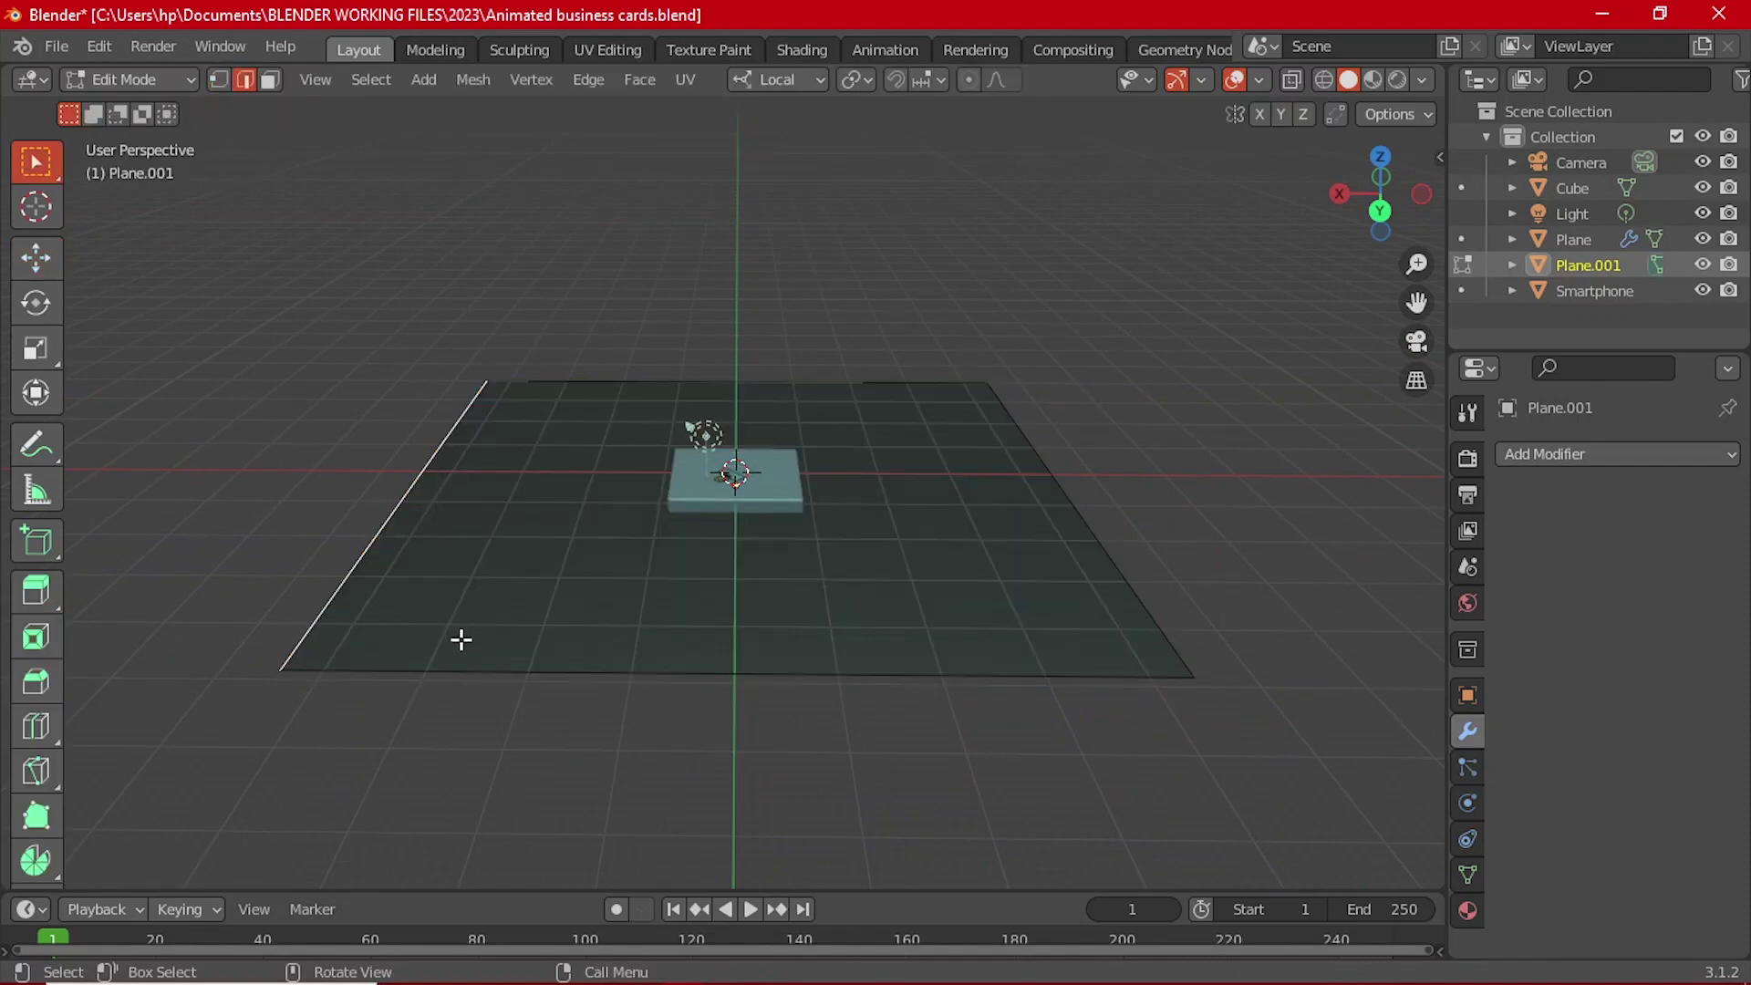
key(Tab)
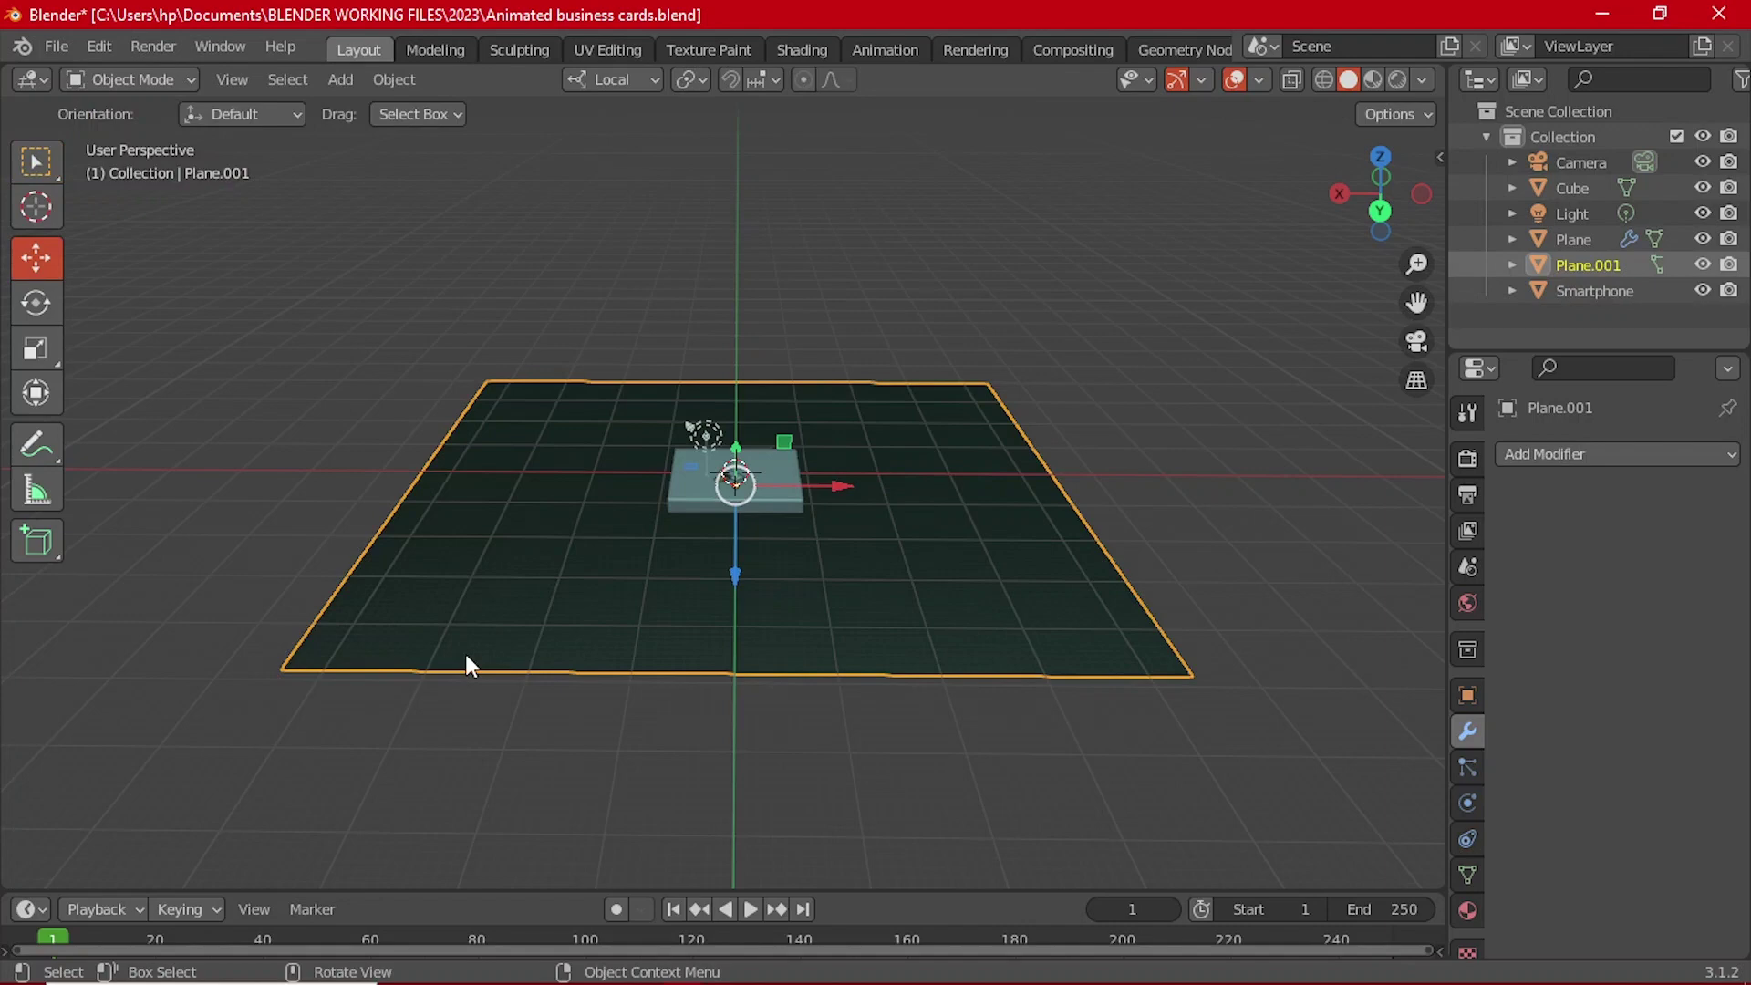
Step: From Top view, rotate Plane.001 about its vertical axis
key(grave)
click(470, 505)
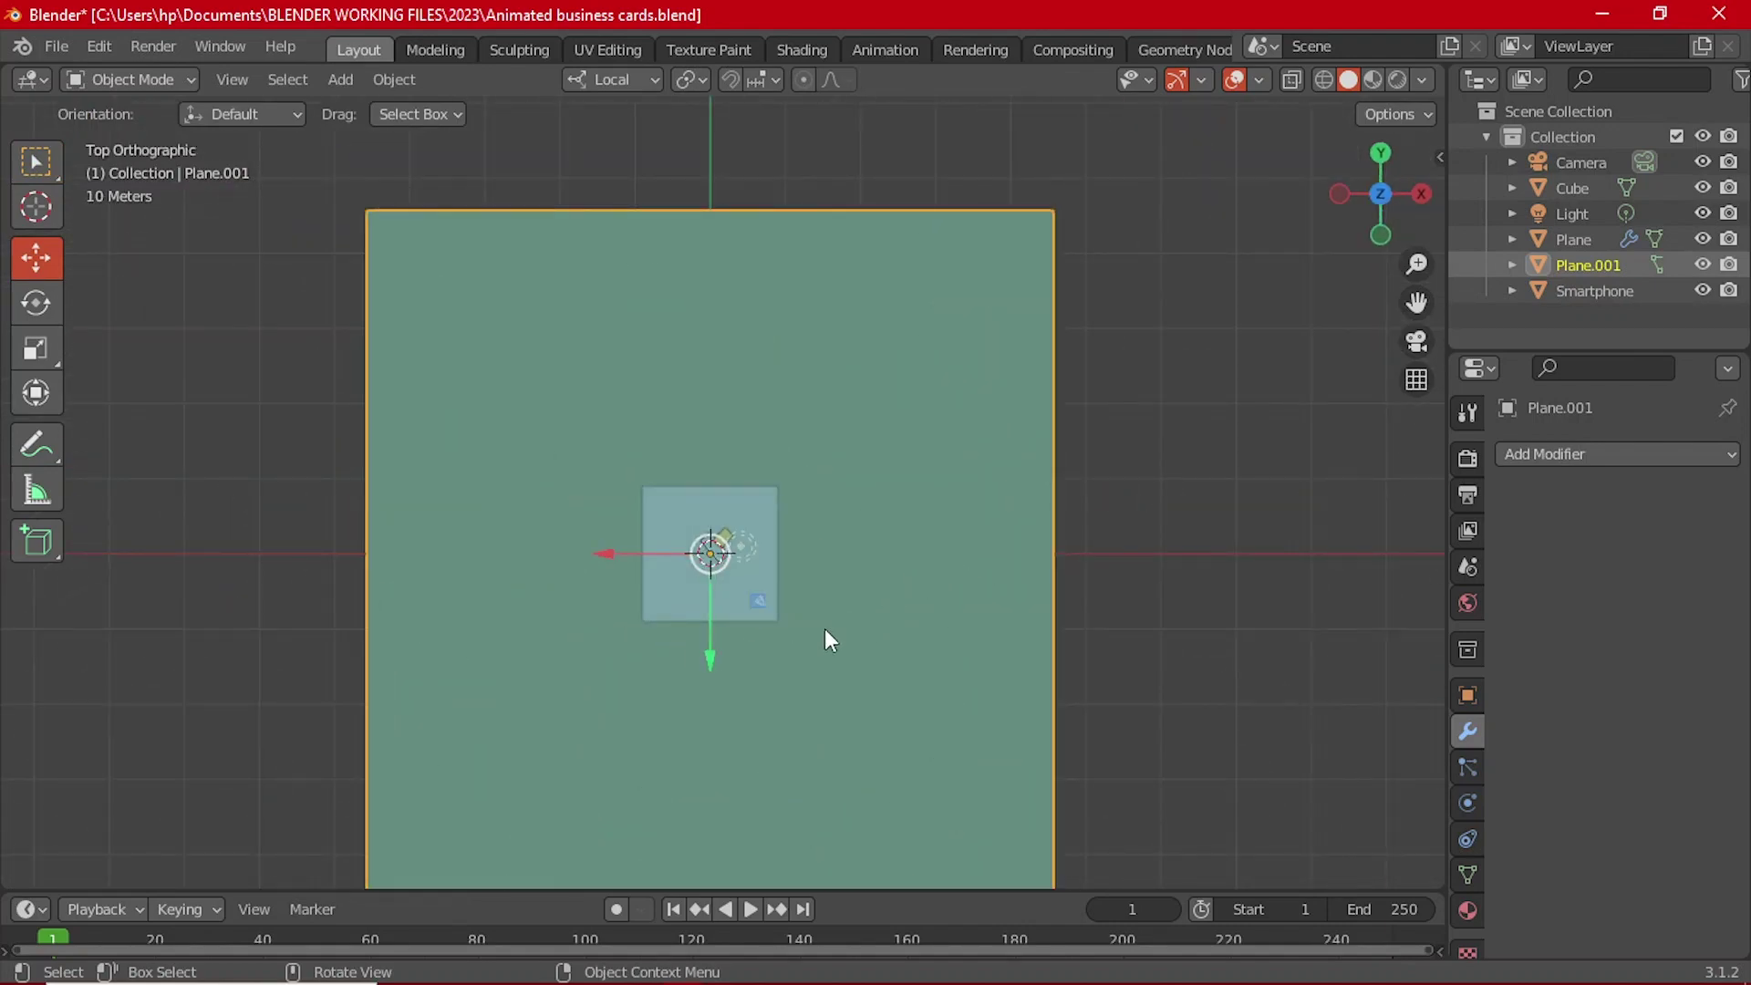
scroll(824, 628, up, 4)
scroll(824, 628, down, 5)
key(r)
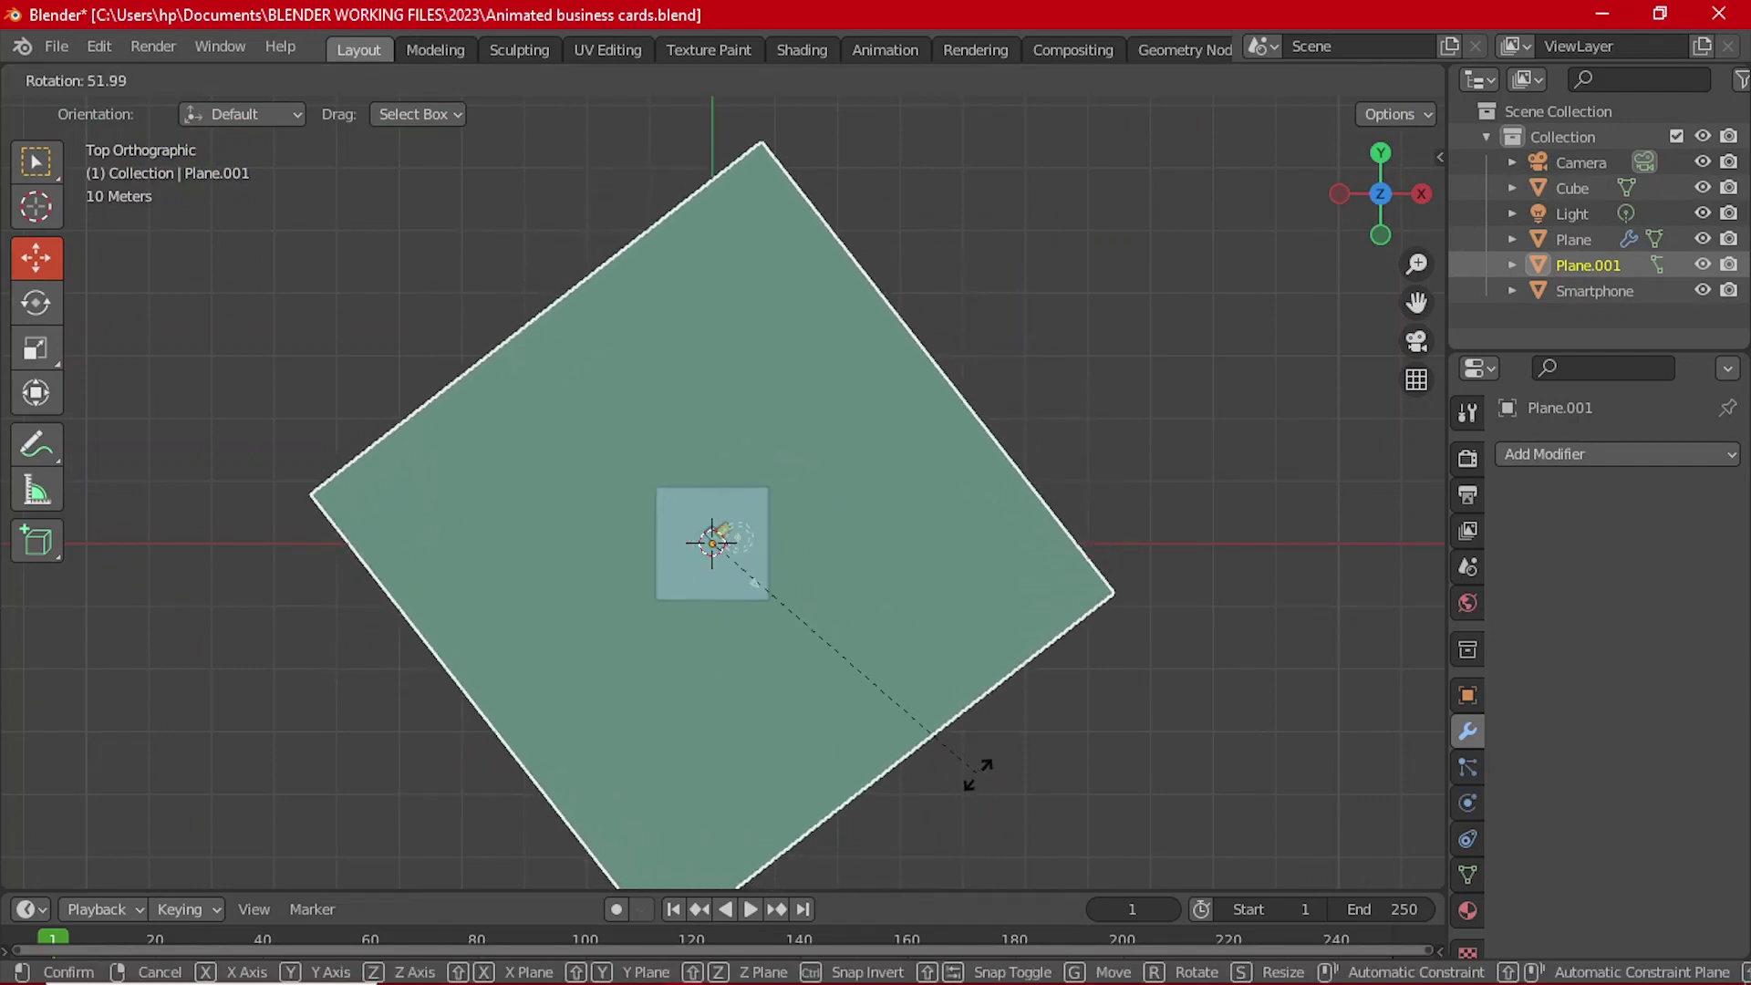
click(973, 766)
key(KP_5)
middle_drag(846, 649, 715, 614)
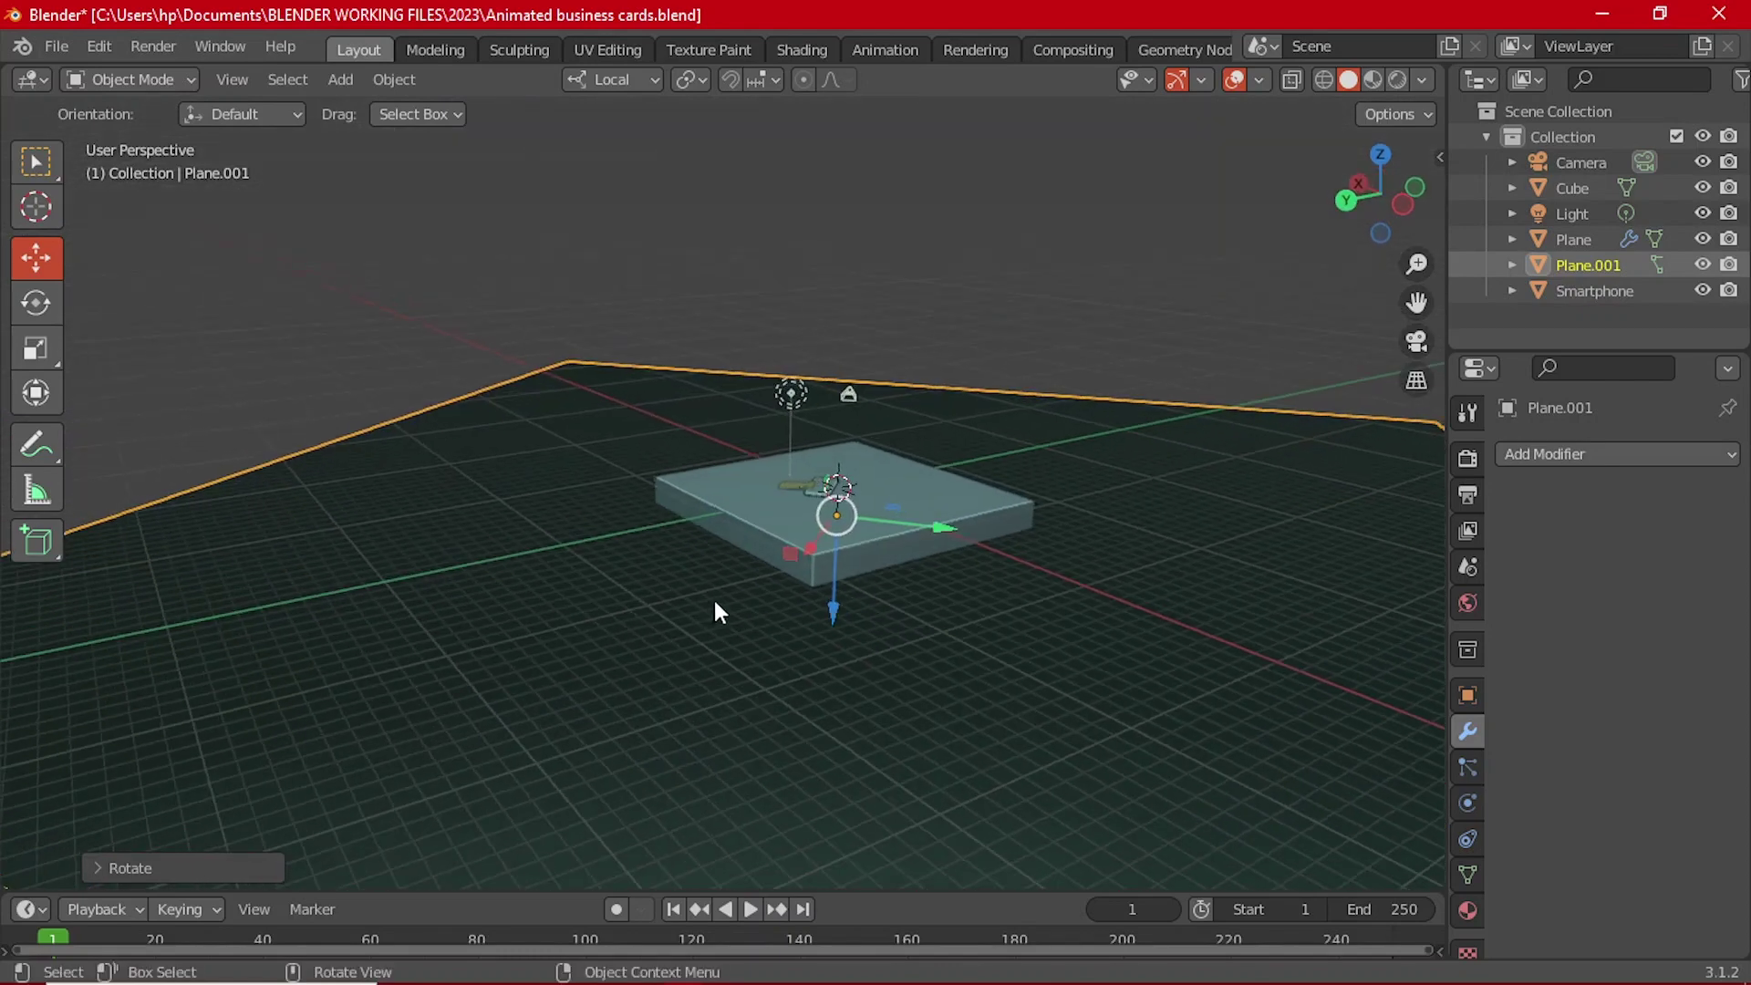
key(Tab)
Step: Extrude the selected floor edge upward into a tall wall
middle_drag(422, 485, 322, 495)
key(e)
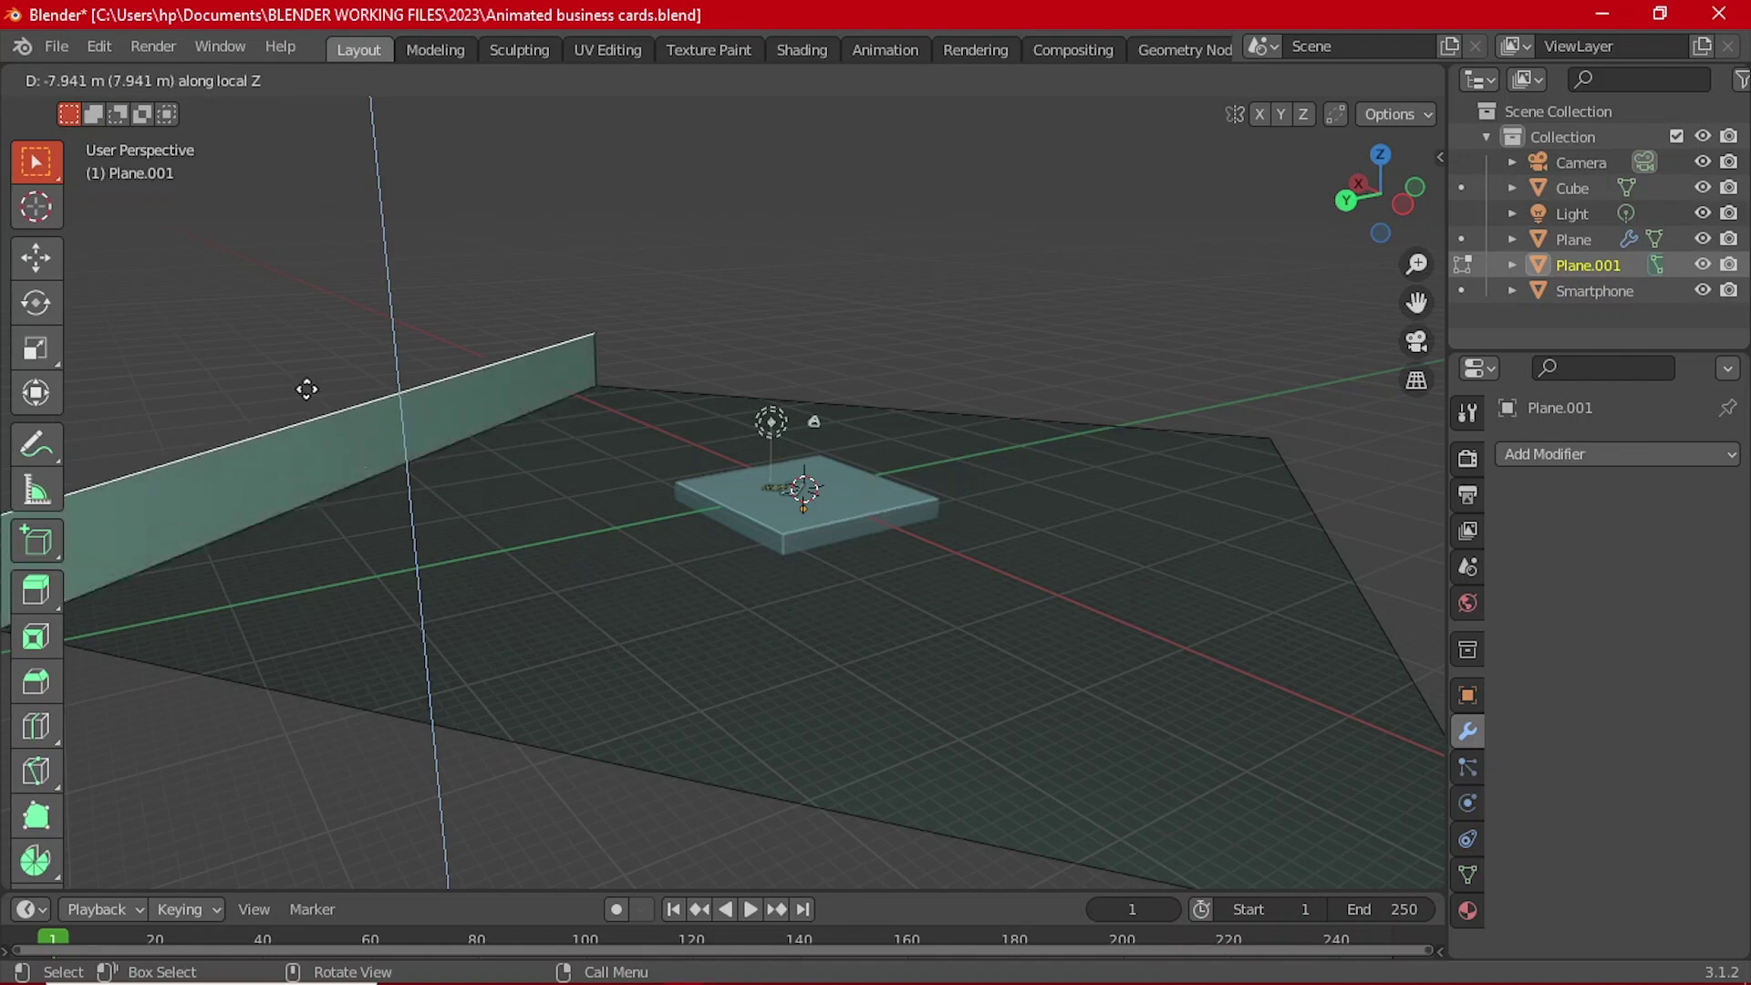
click(323, 610)
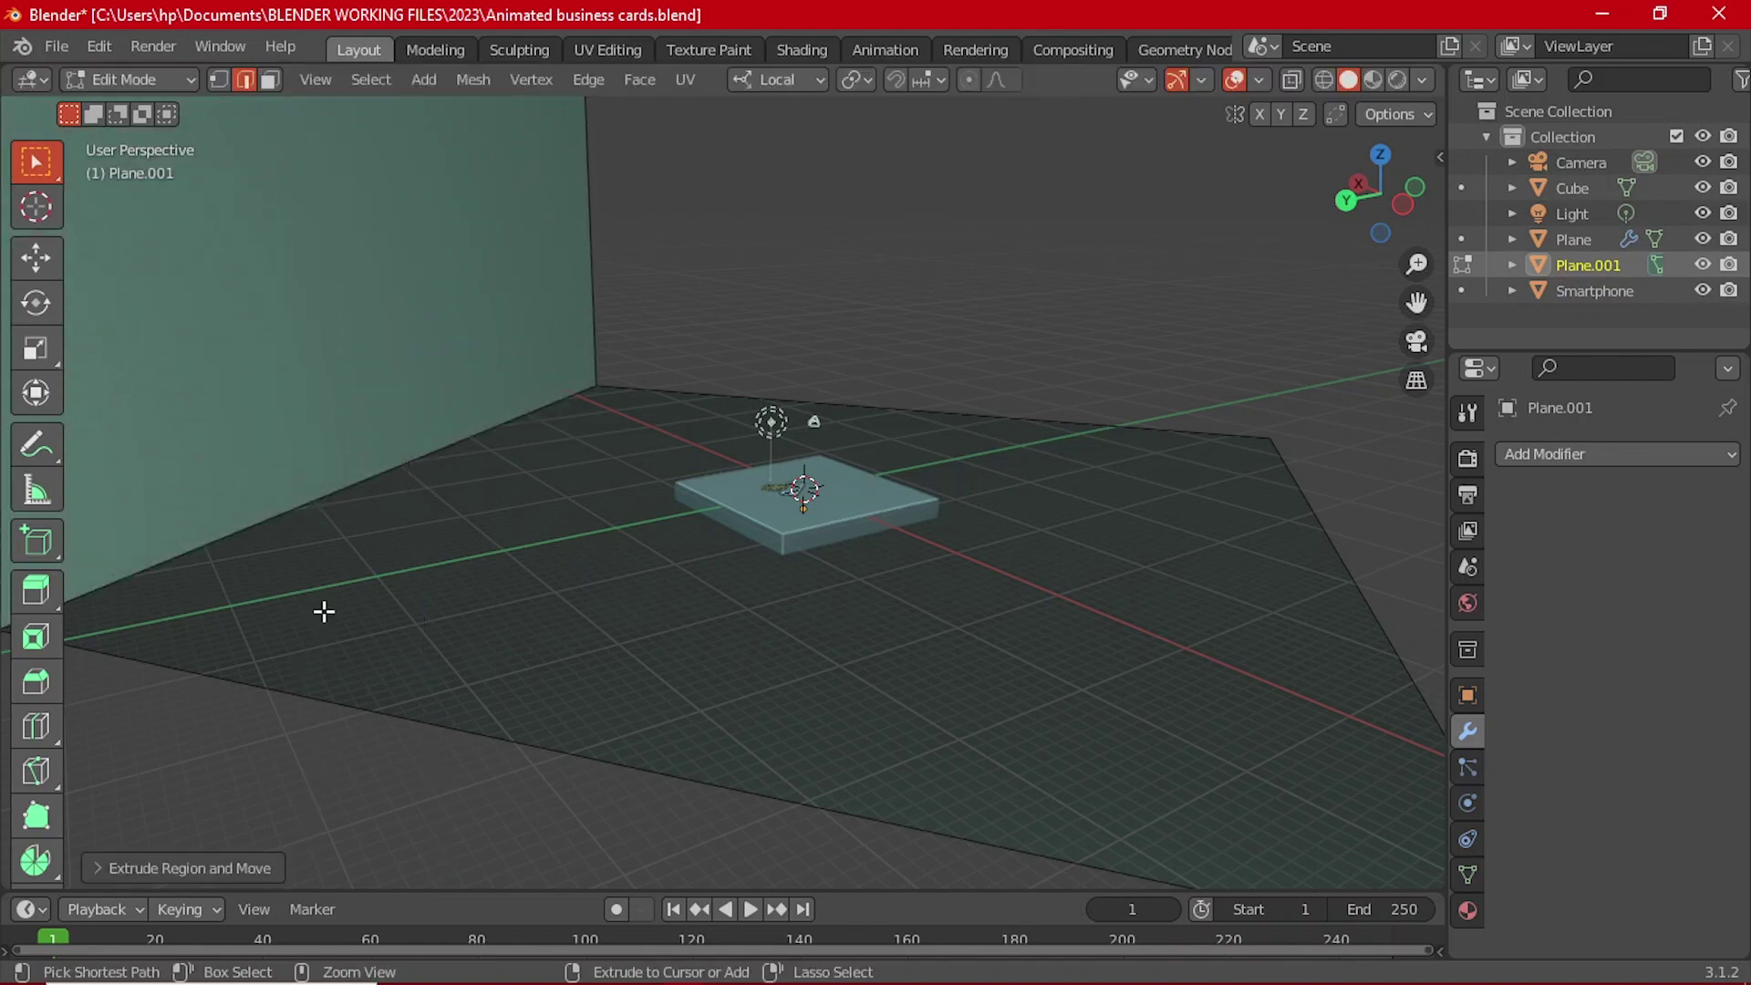
key(grave)
key(Tab)
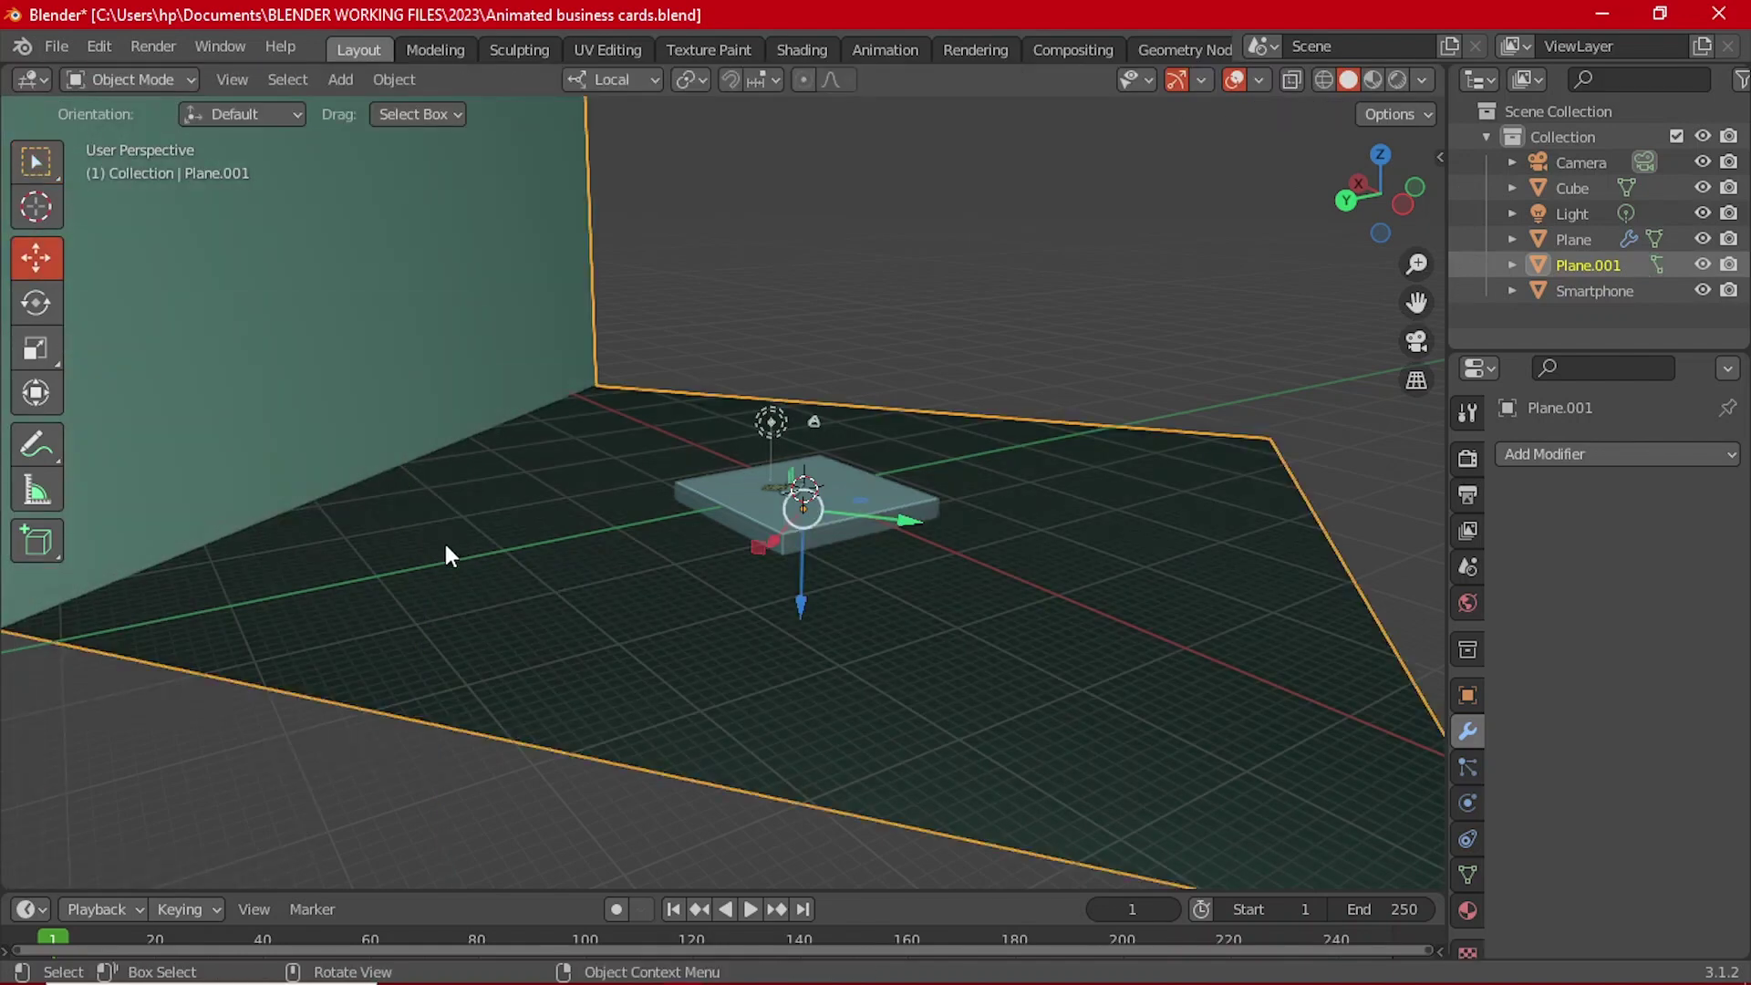
scroll(444, 540, down, 4)
Step: Add a Bevel modifier with Amount 0.56 m and 9 segments to round the join
click(1541, 454)
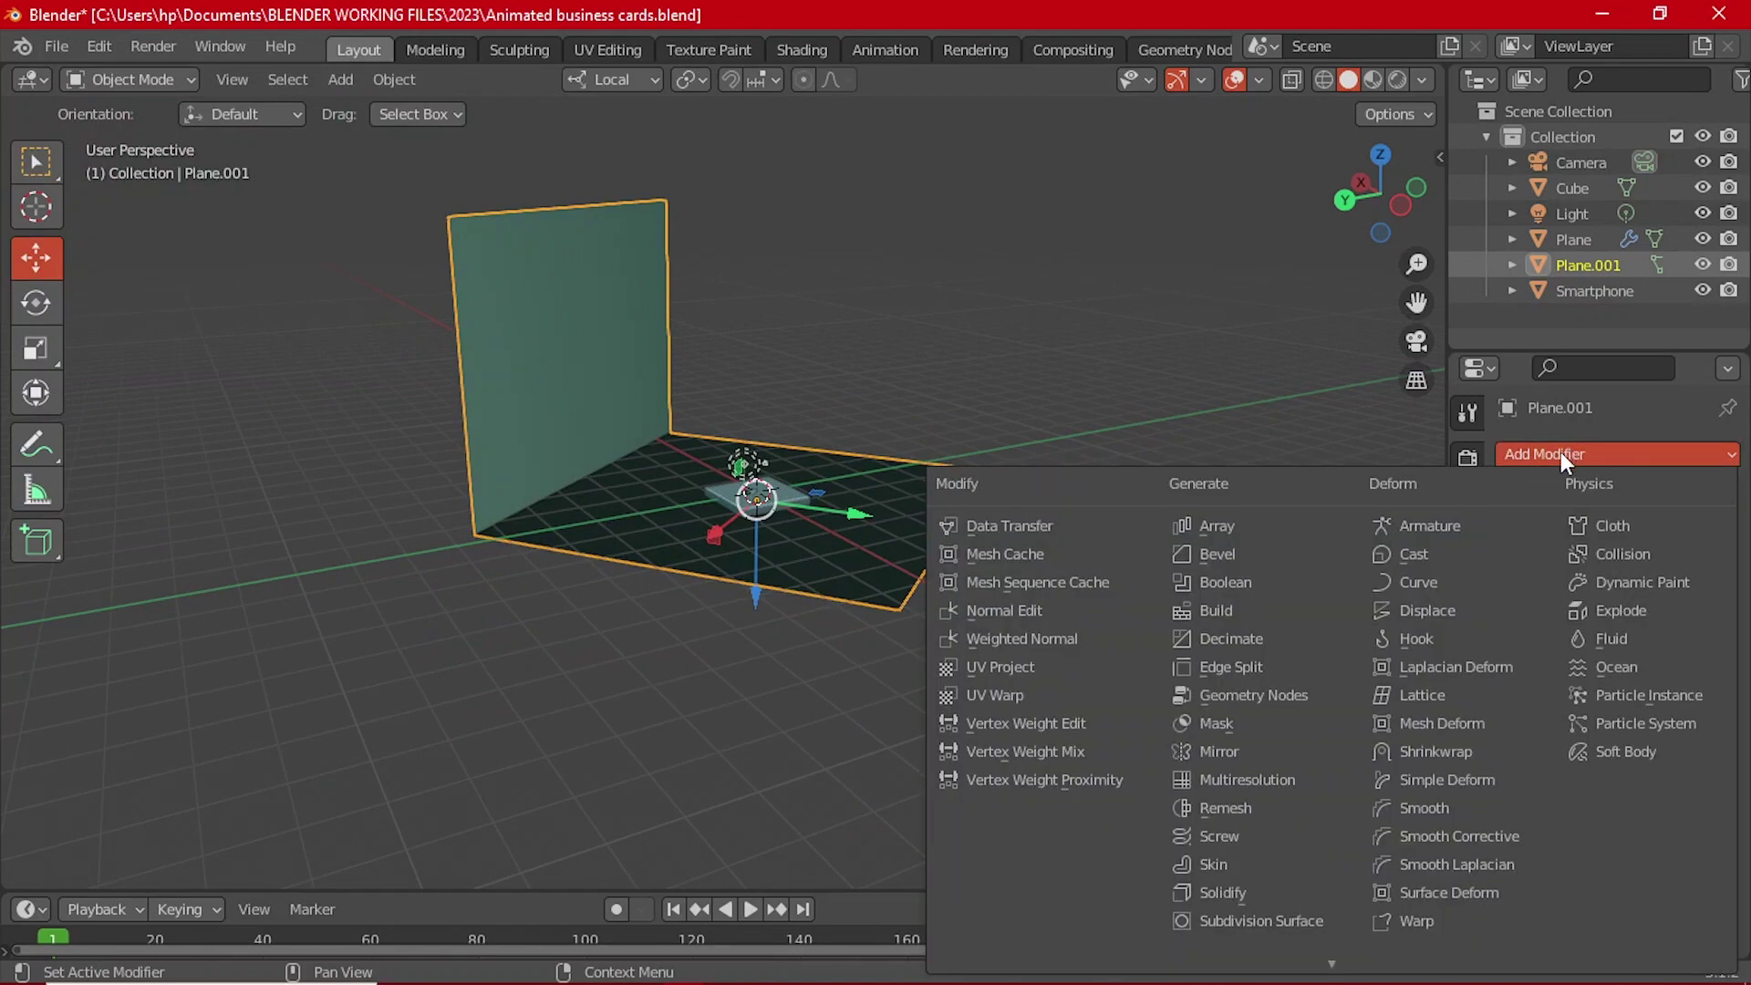
click(1274, 555)
scroll(658, 490, up, 4)
drag(1646, 594, 1687, 595)
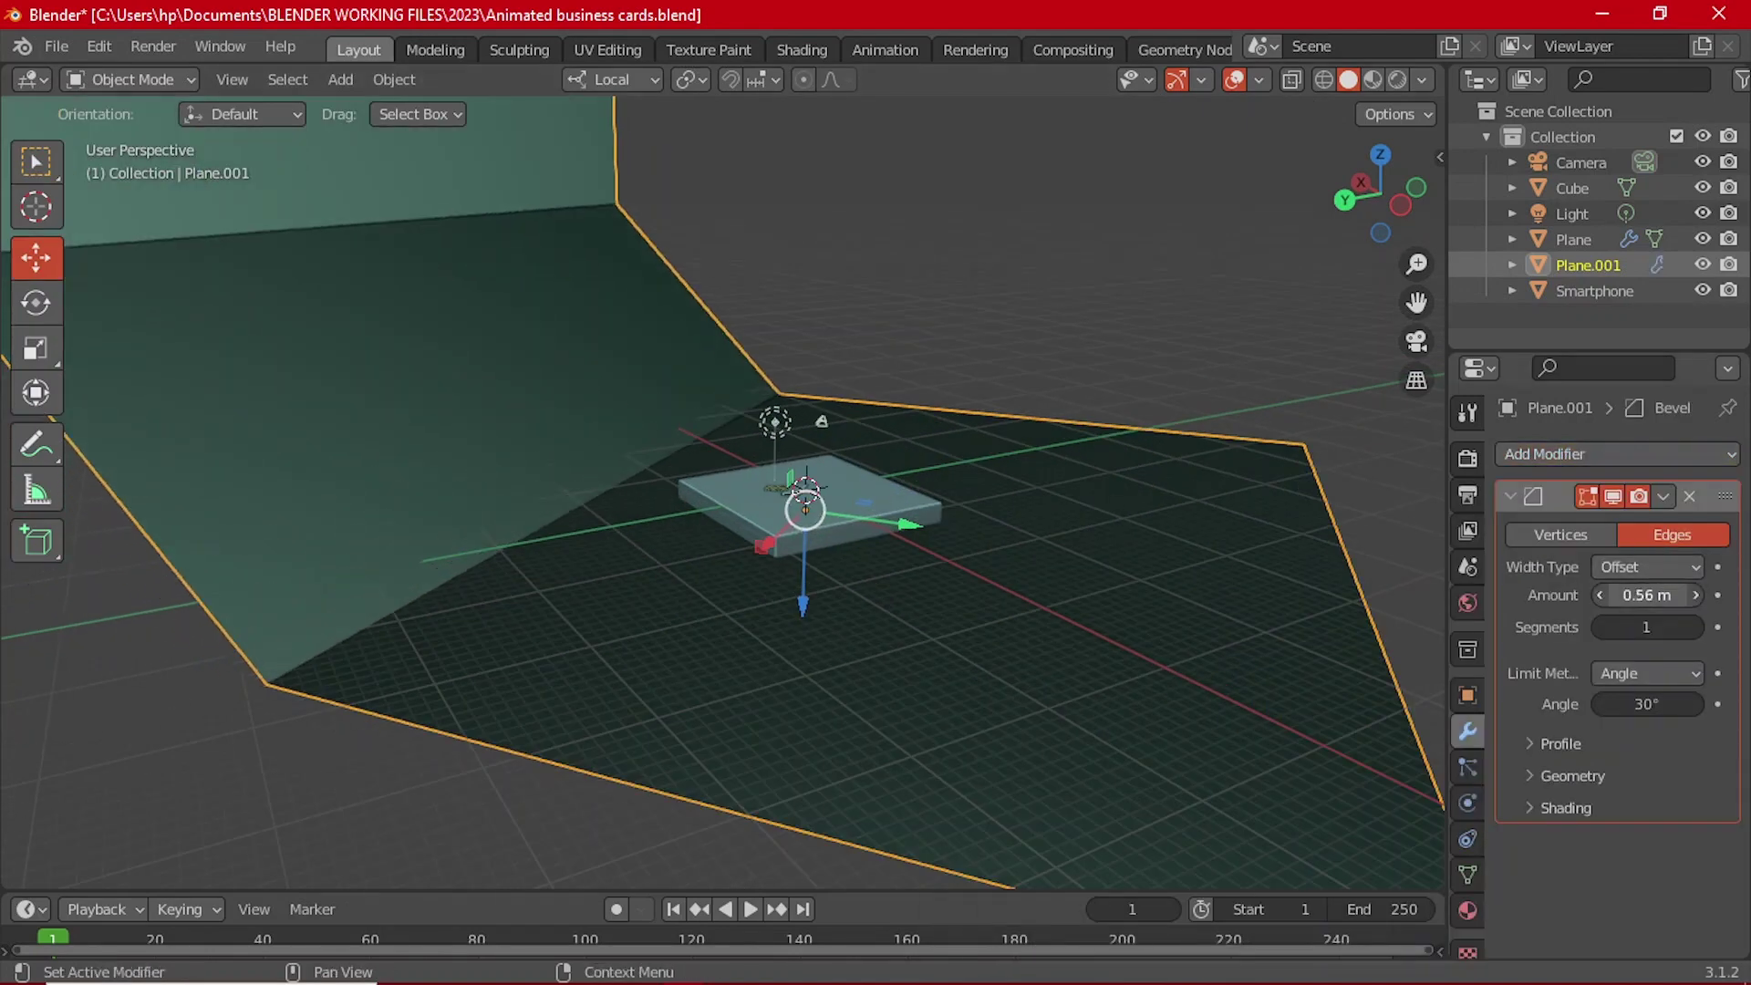
click(1695, 628)
click(1694, 627)
click(1694, 627)
click(1694, 628)
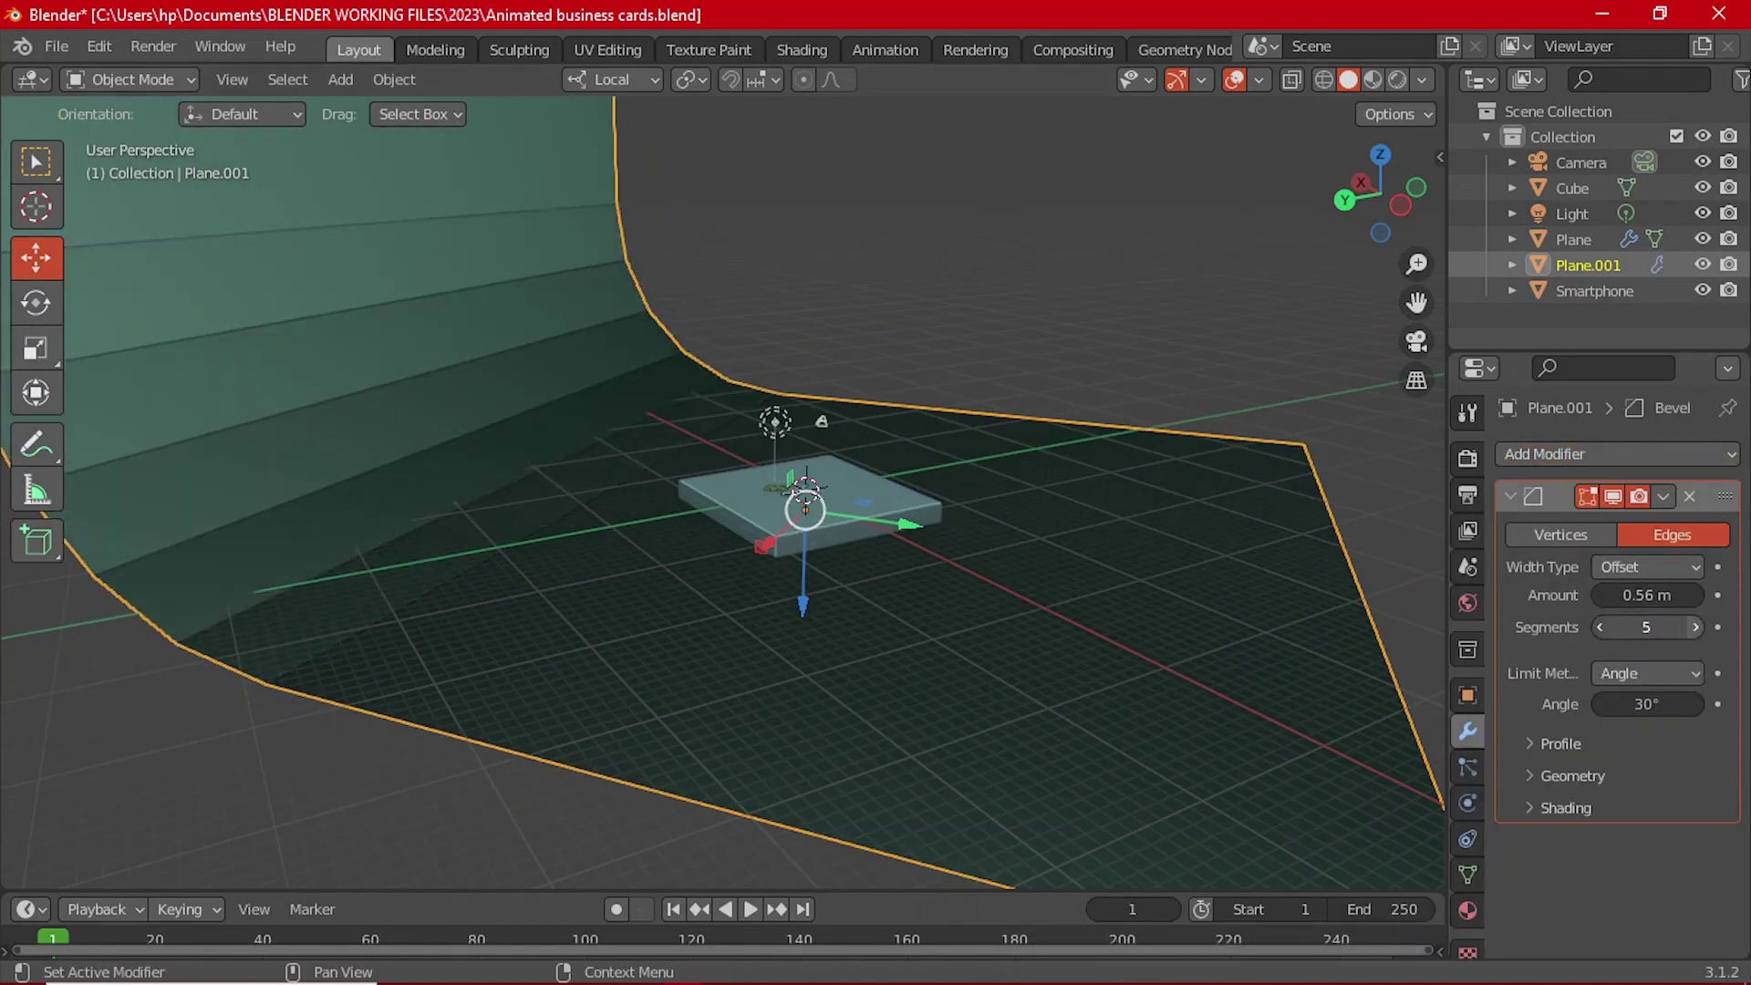
click(1694, 627)
click(1695, 628)
click(1695, 628)
click(1695, 628)
Step: Shade the curved backdrop smooth and shift it along the Y axis
right_click(424, 381)
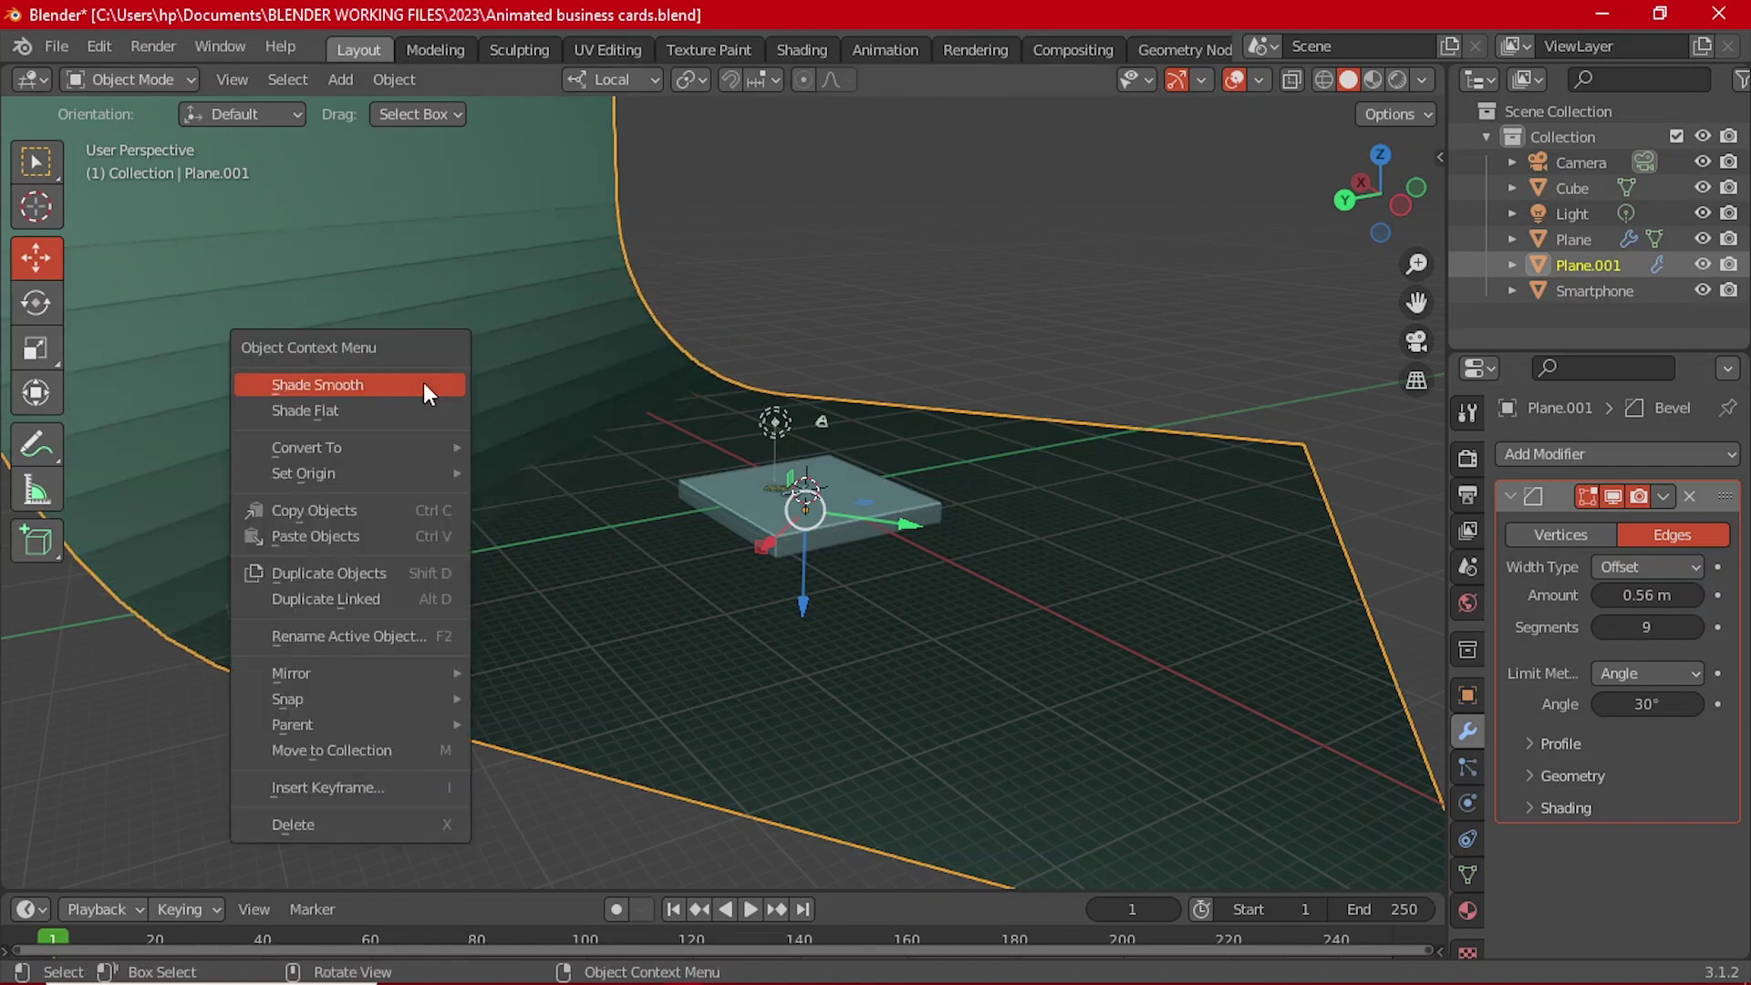
click(396, 384)
click(891, 285)
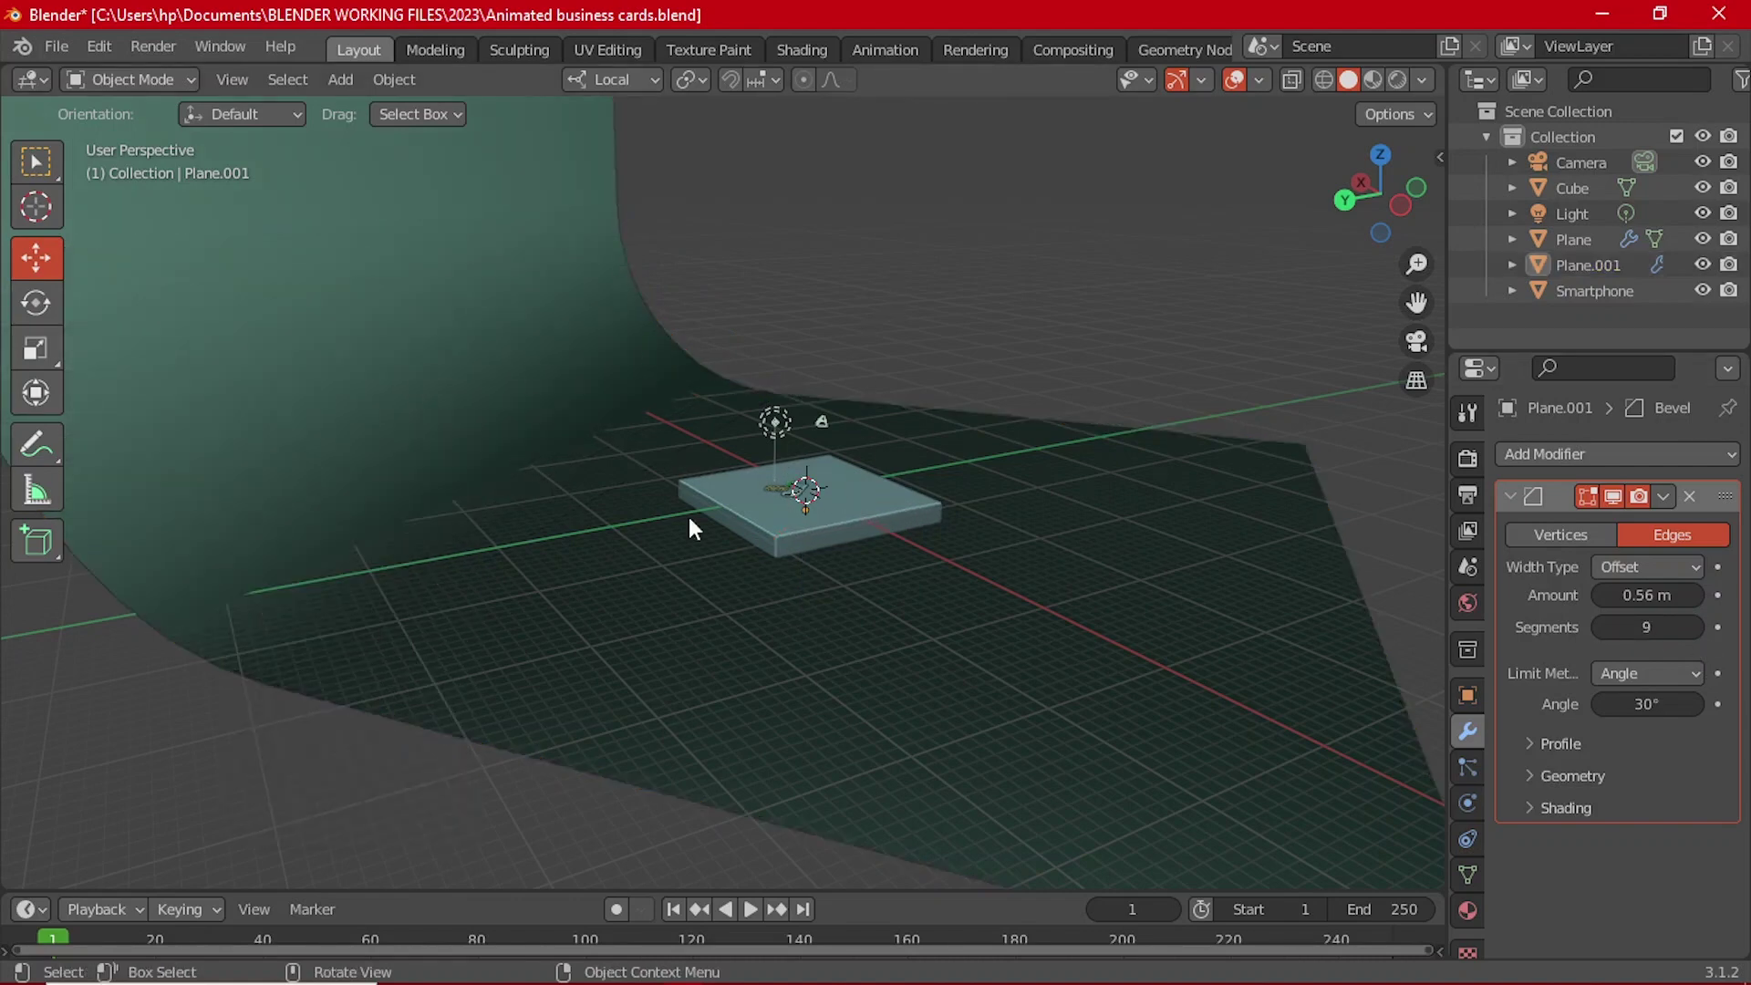
click(622, 572)
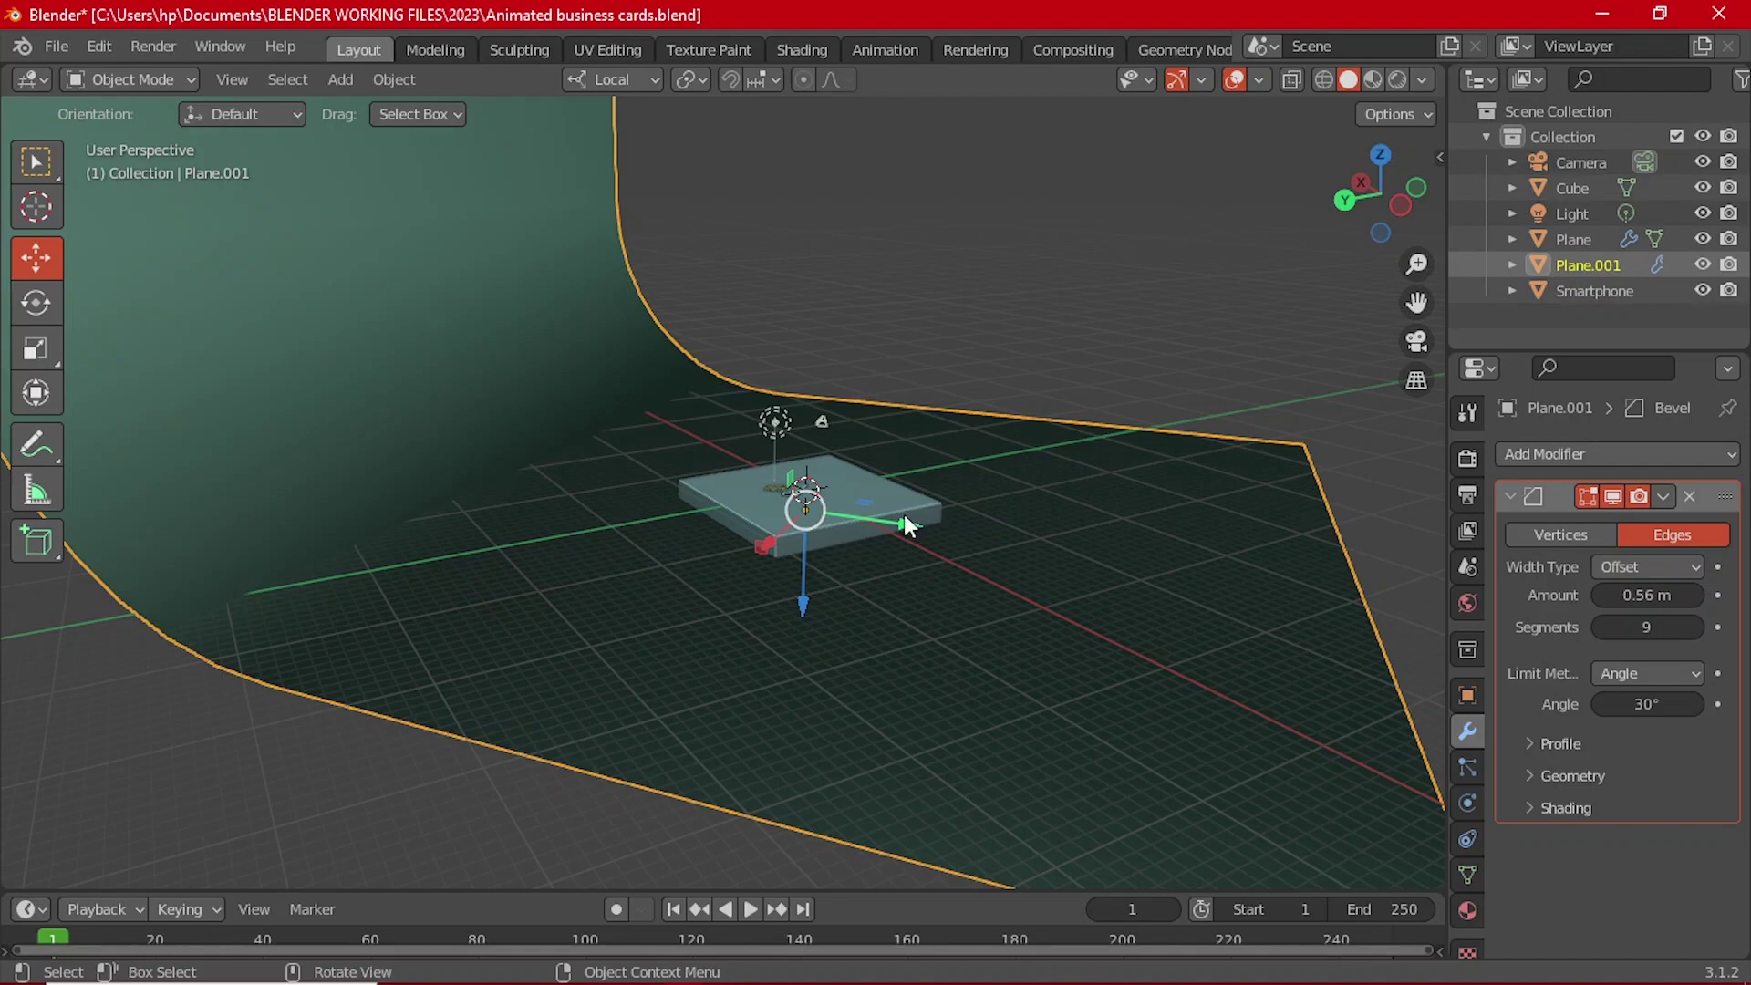
drag(905, 515, 850, 511)
Step: Switch to the scene camera's view, zoom in, and select the camera and then the Cube slab
click(1098, 271)
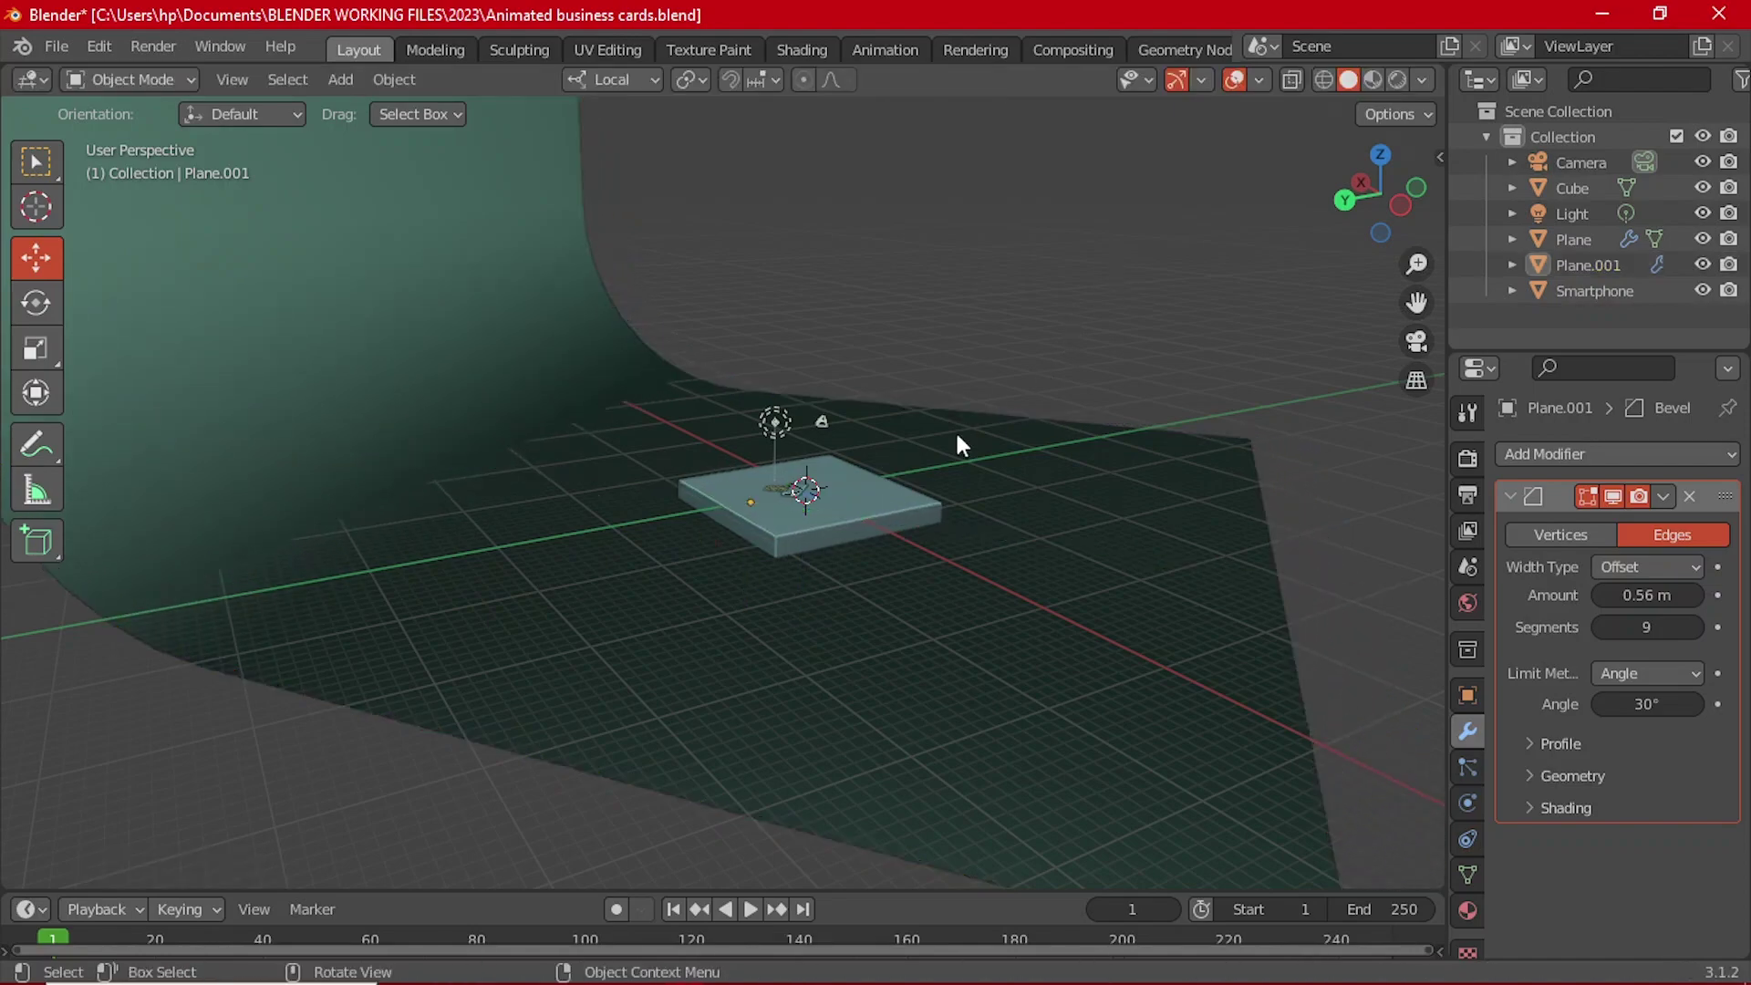
middle_drag(958, 441, 849, 600)
scroll(945, 618, up, 3)
scroll(945, 618, down, 3)
scroll(844, 577, up, 2)
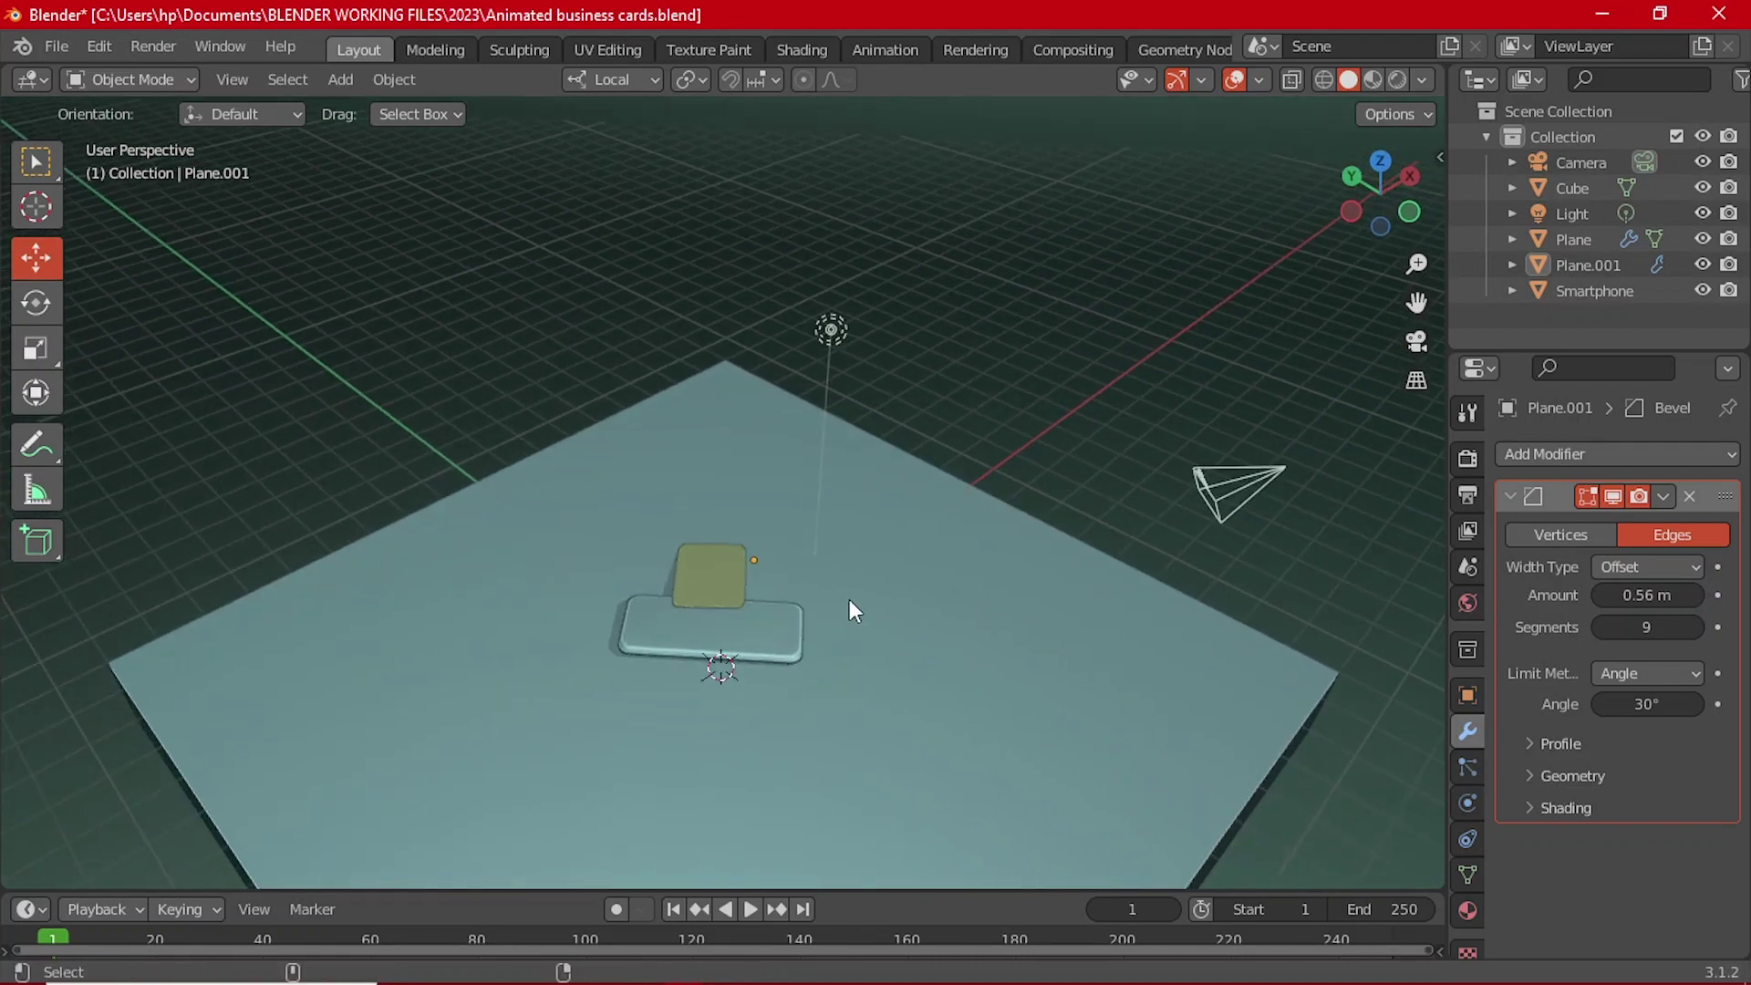
key(ctrl+alt+KP_0)
scroll(813, 619, up, 4)
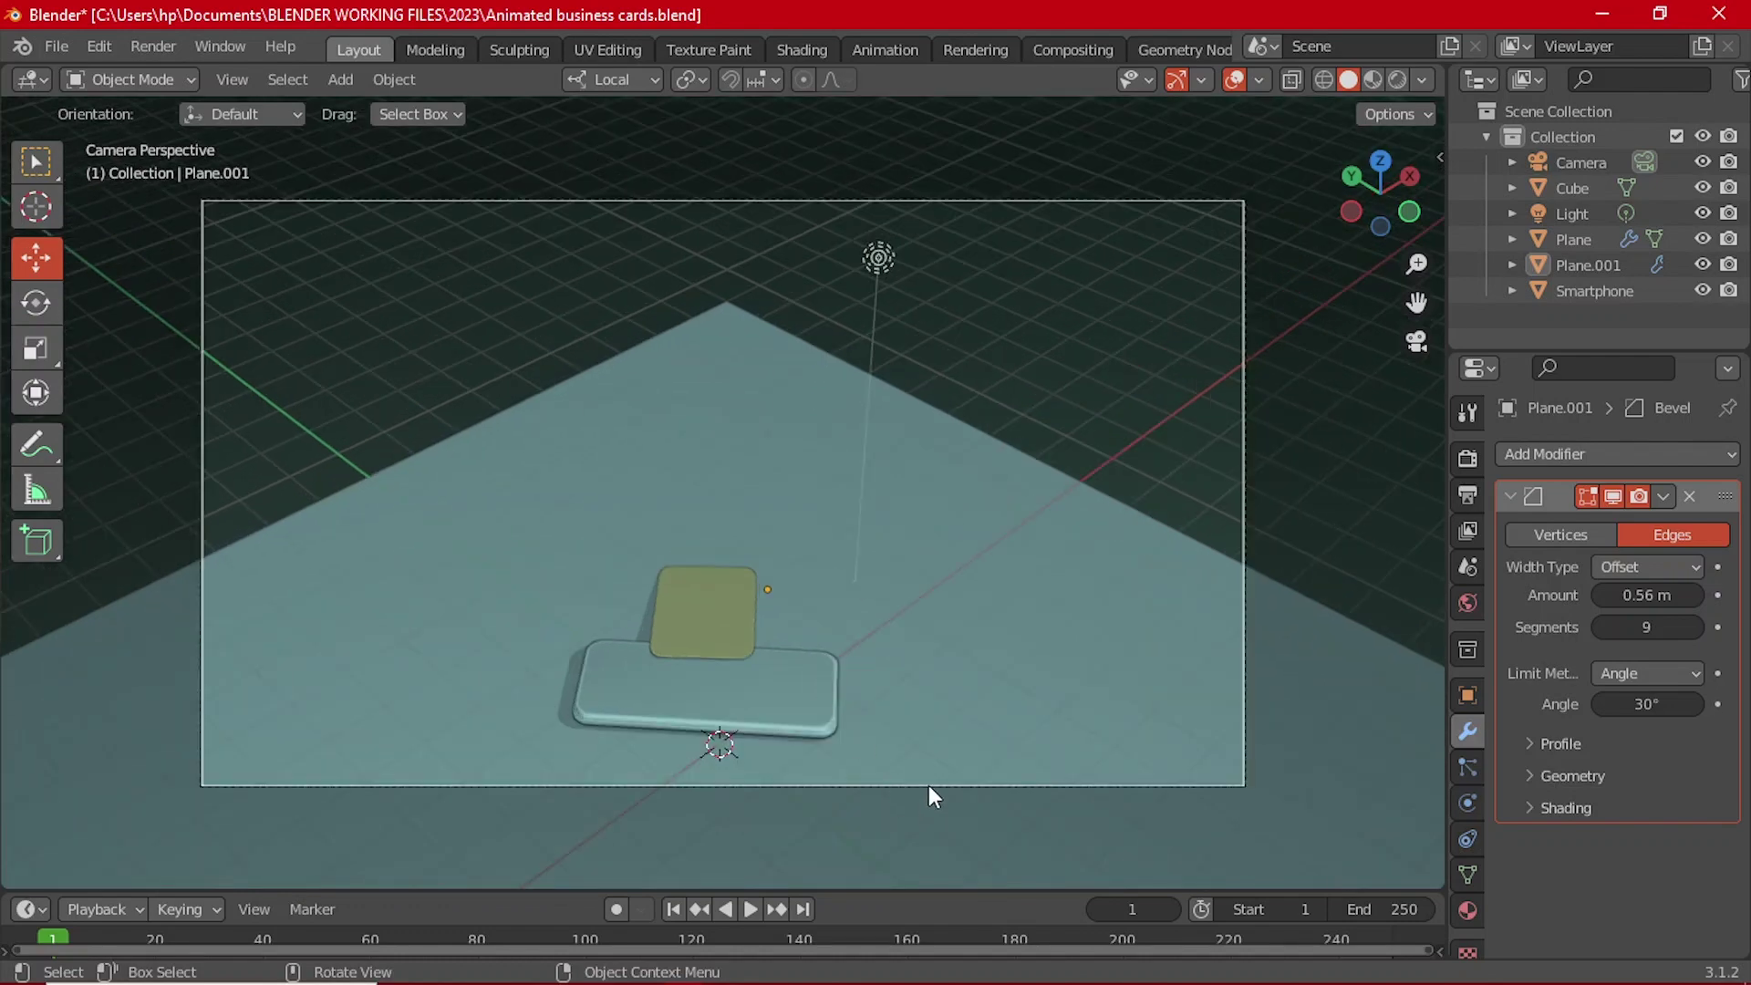
click(928, 785)
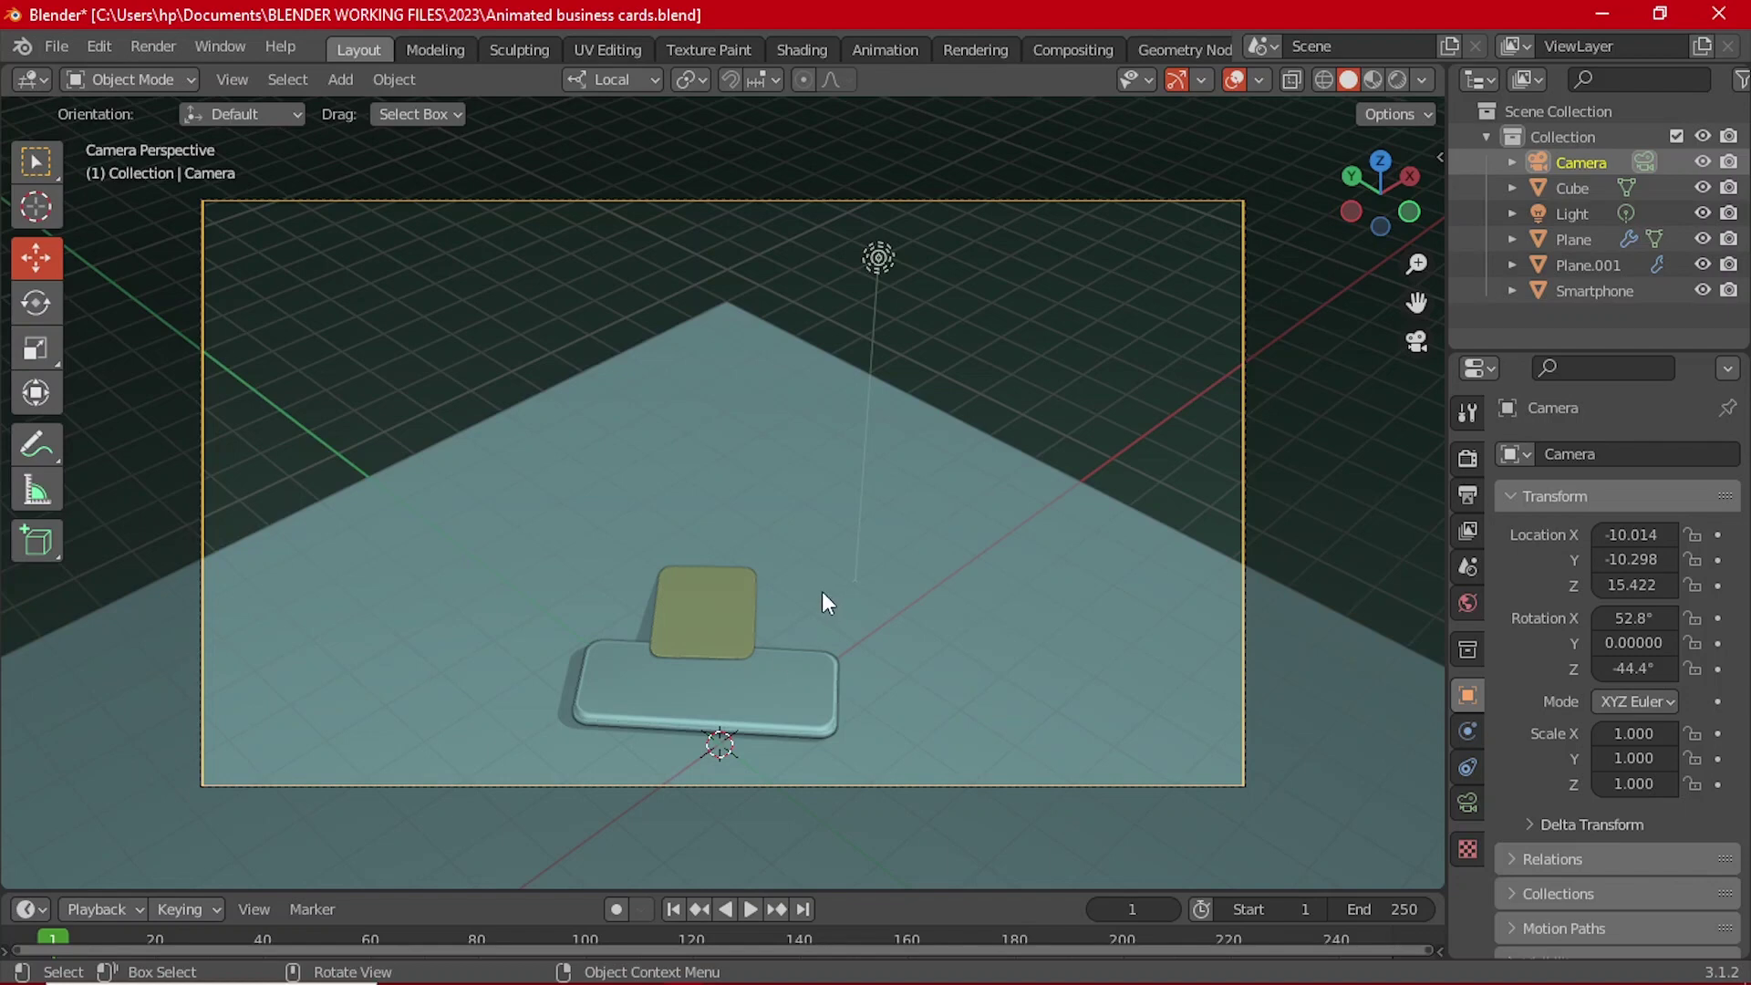
click(861, 600)
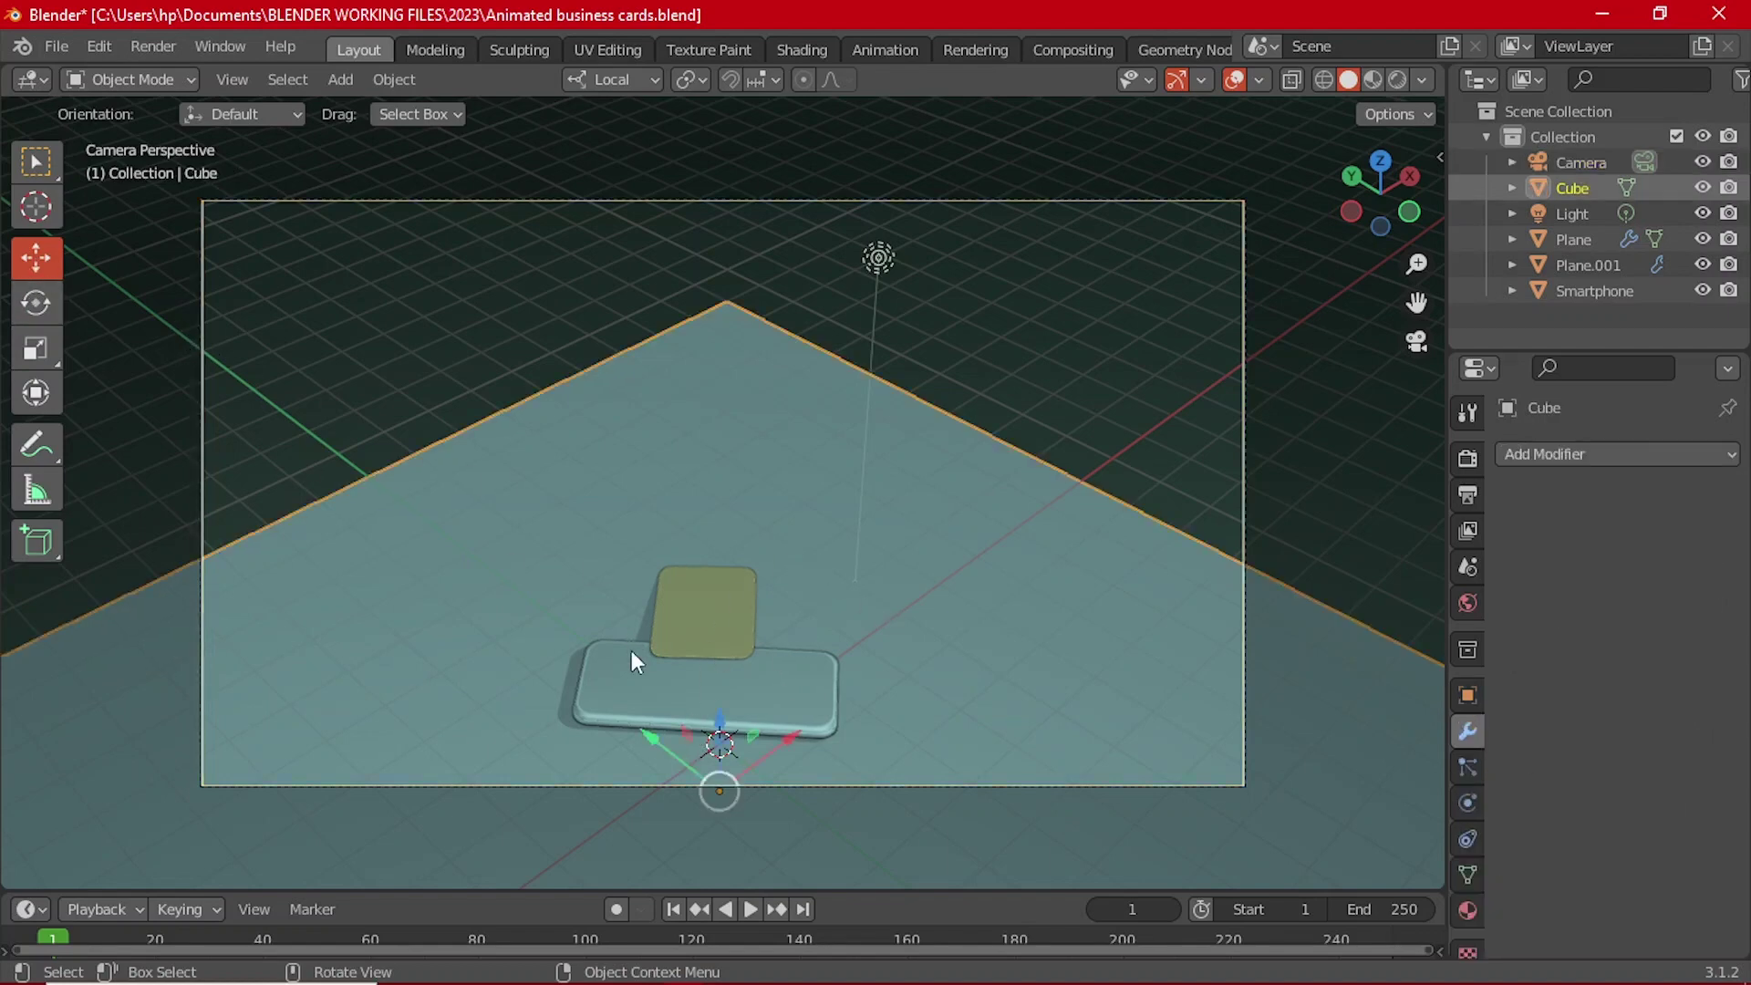
Step: Slide the Cube slab about 3.186 m back along its local Y axis, then select the camera
scroll(635, 661, down, 4)
key(g)
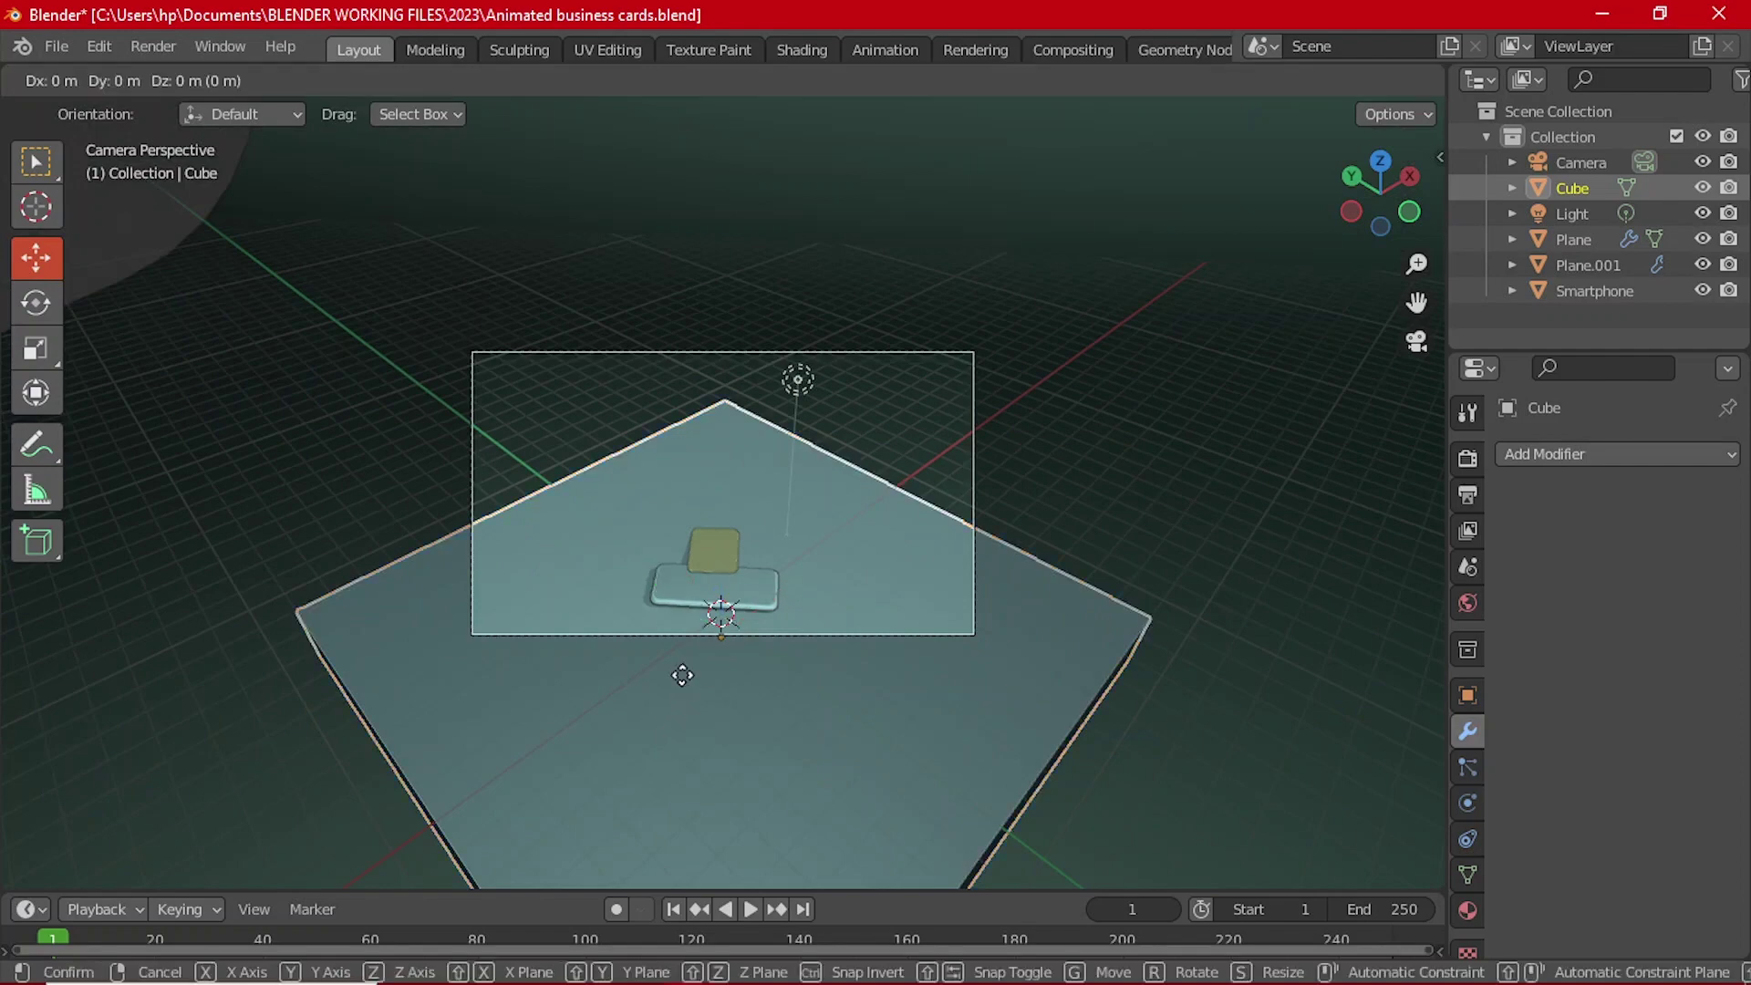
key(z)
key(z)
key(y)
key(y)
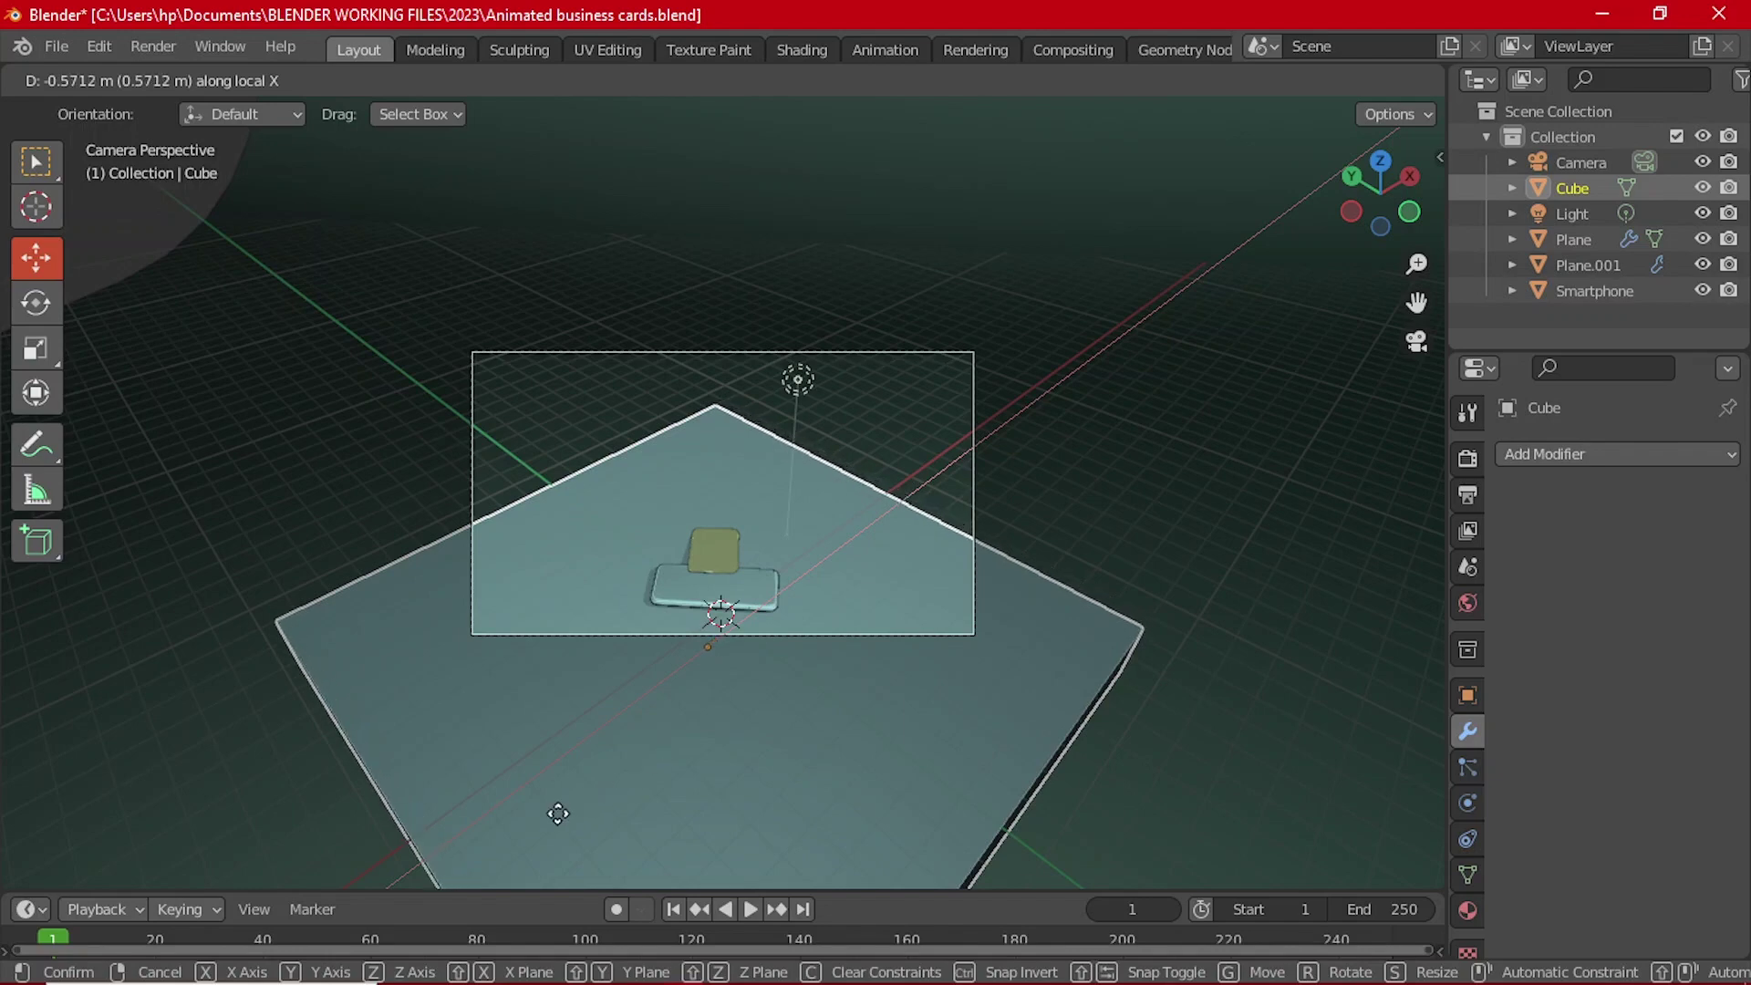
click(408, 870)
key(g)
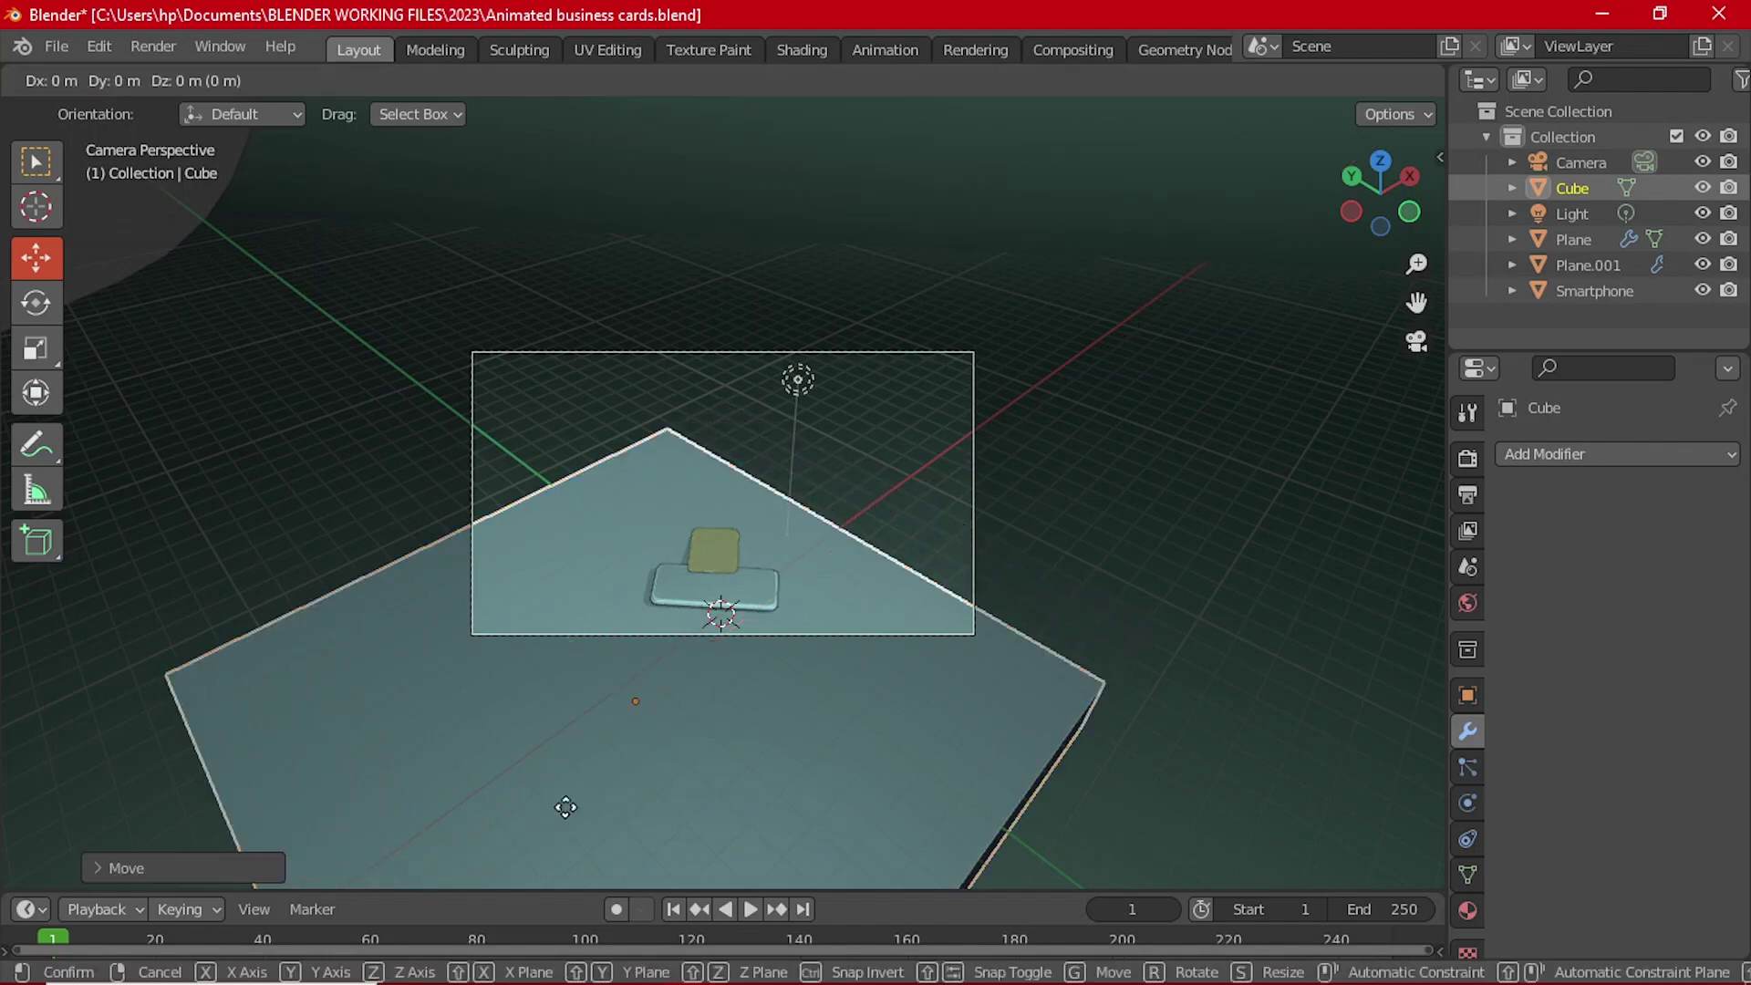
key(x)
key(x)
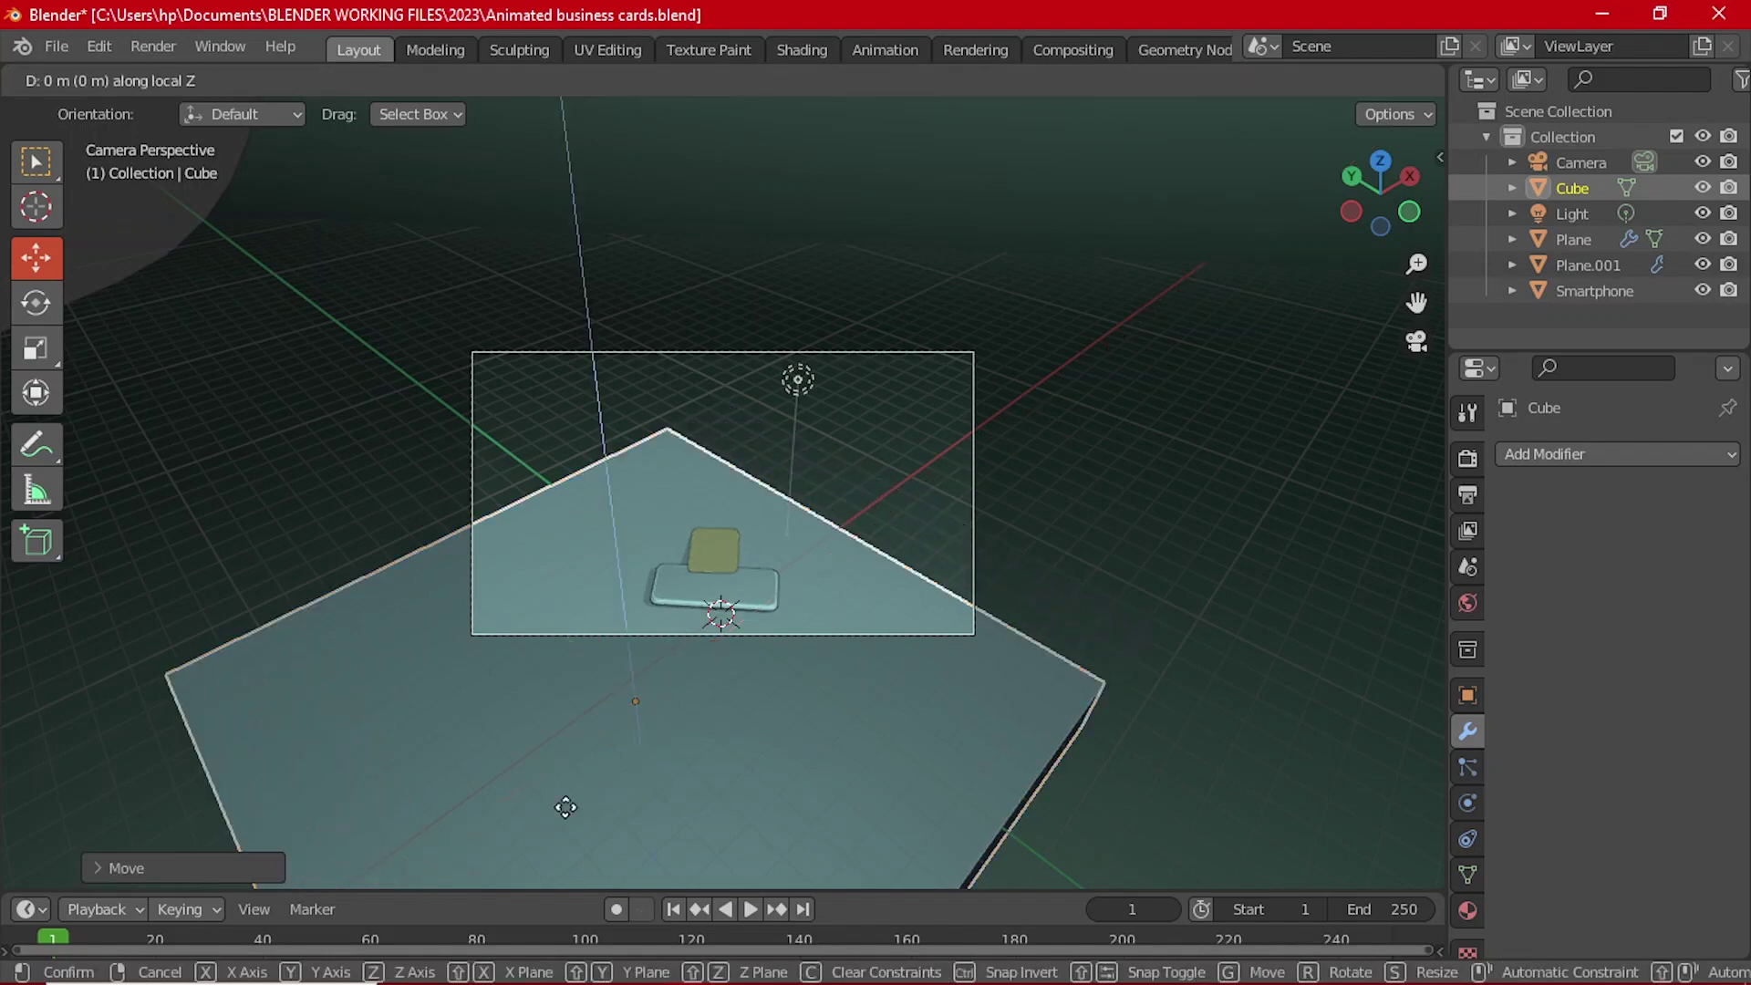
key(y)
key(y)
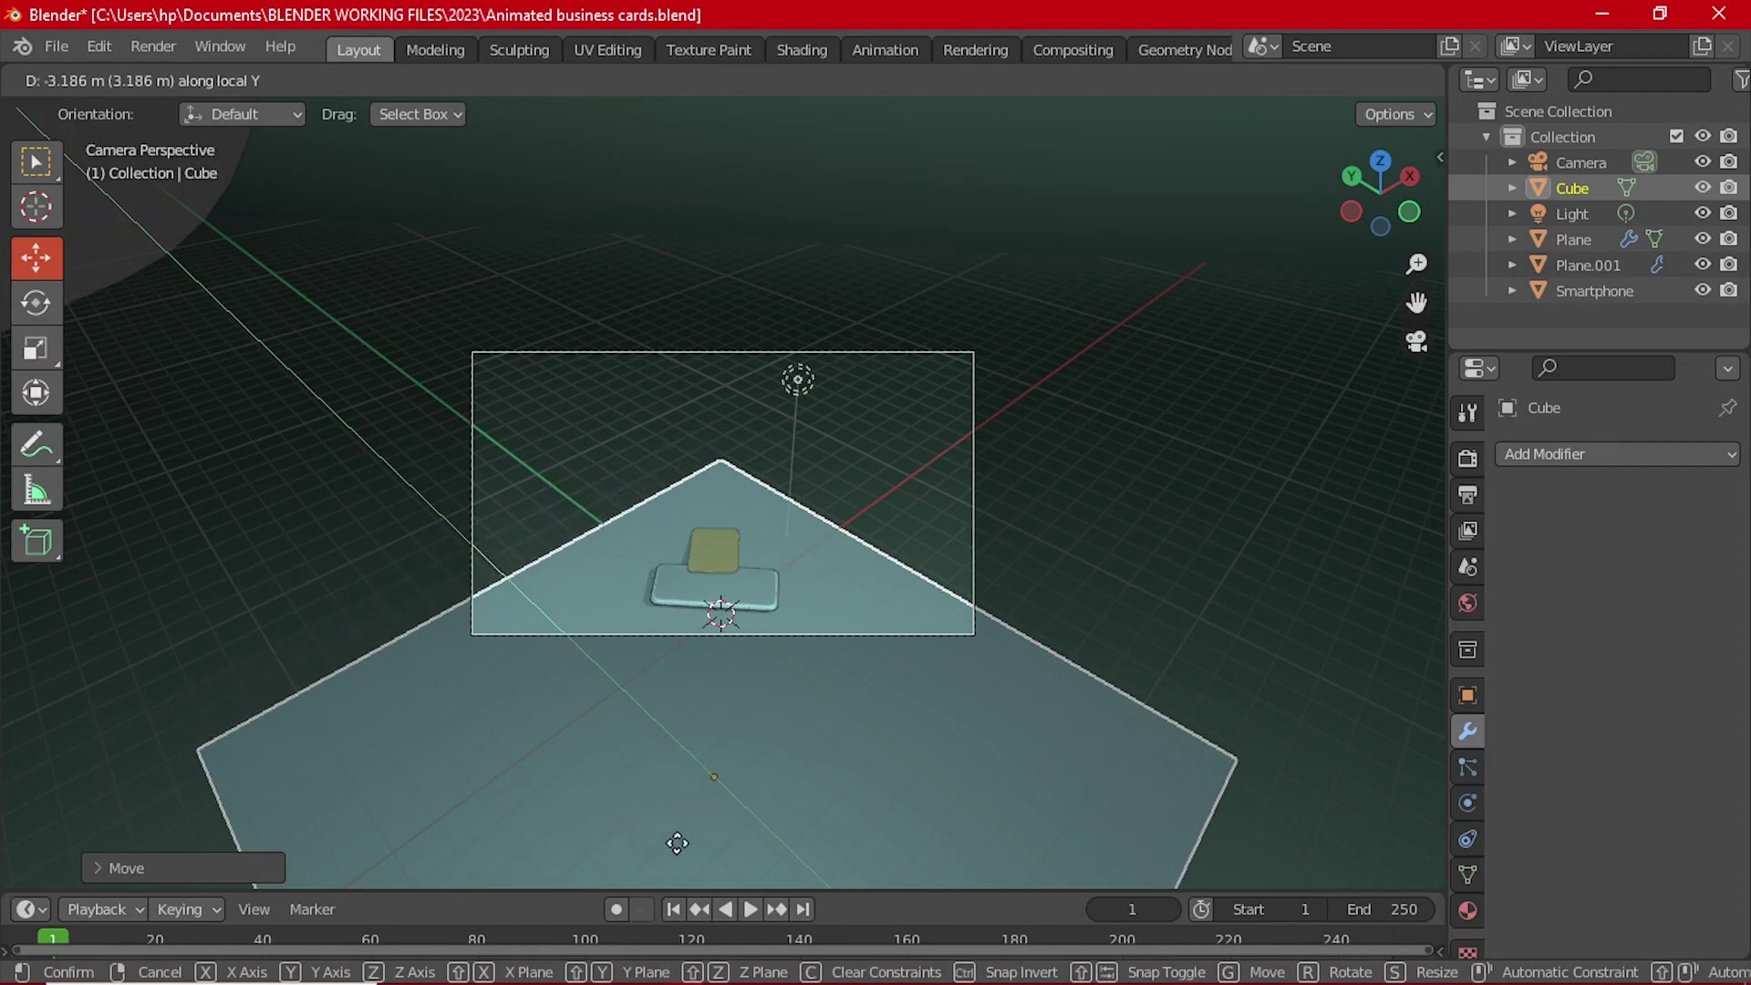
click(677, 842)
click(885, 642)
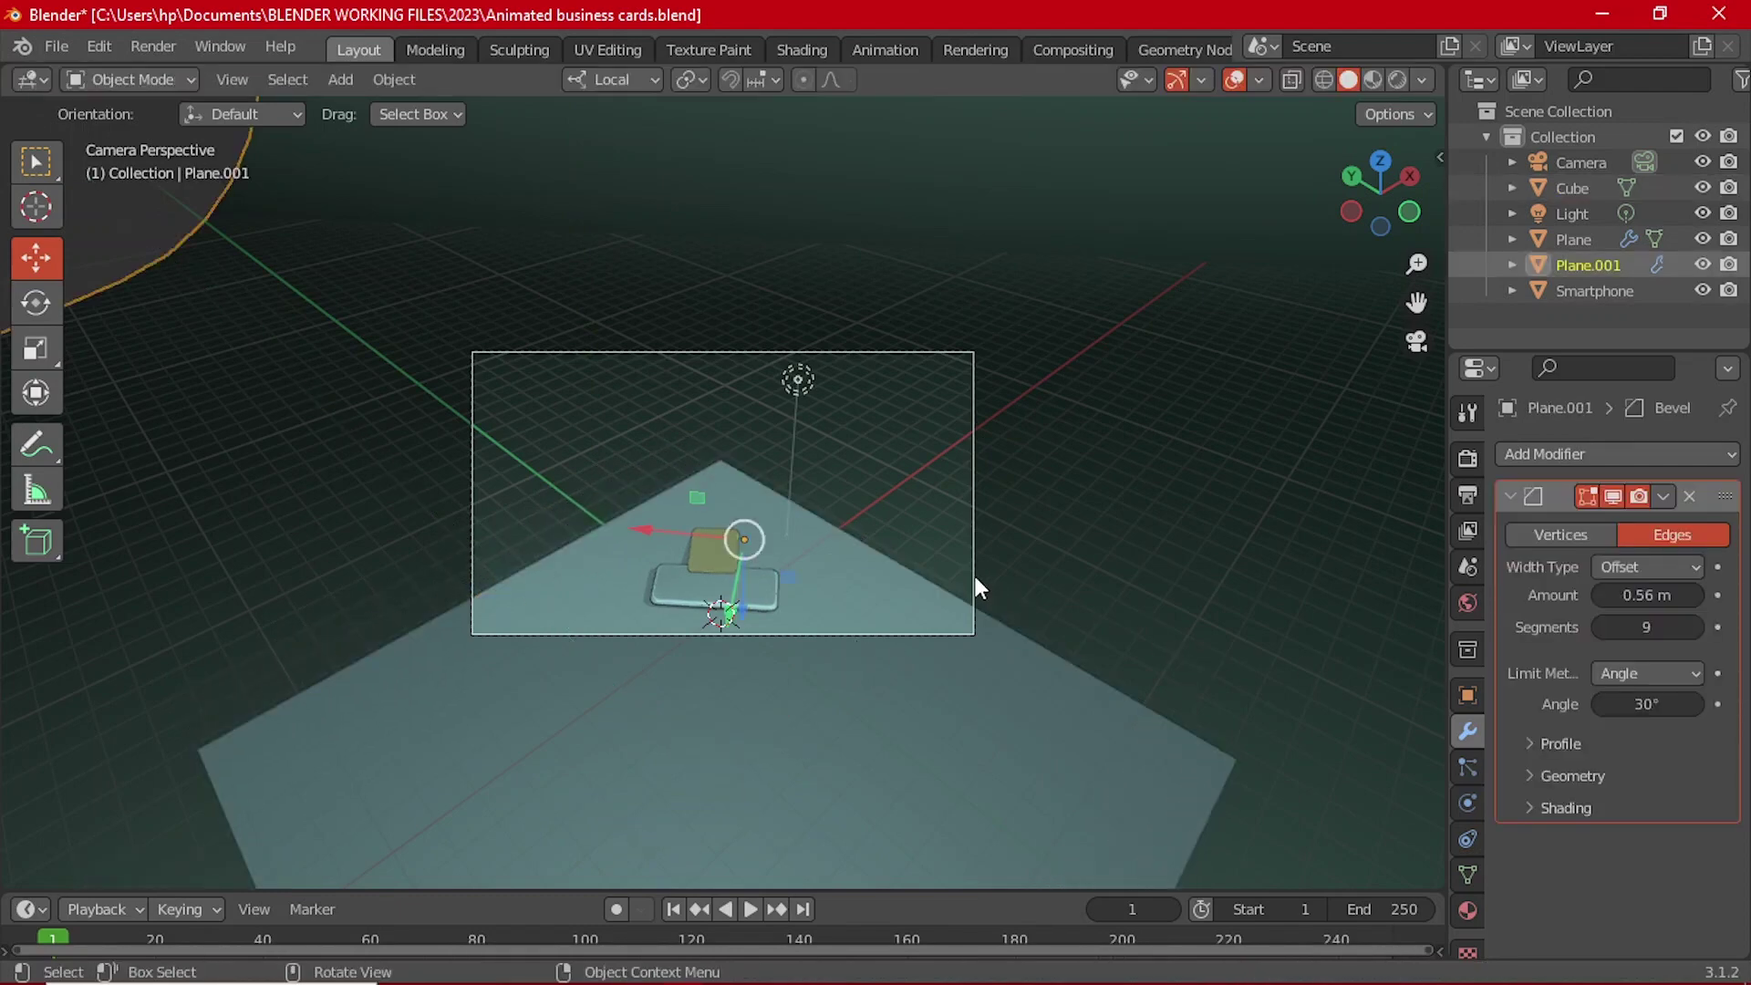
click(972, 489)
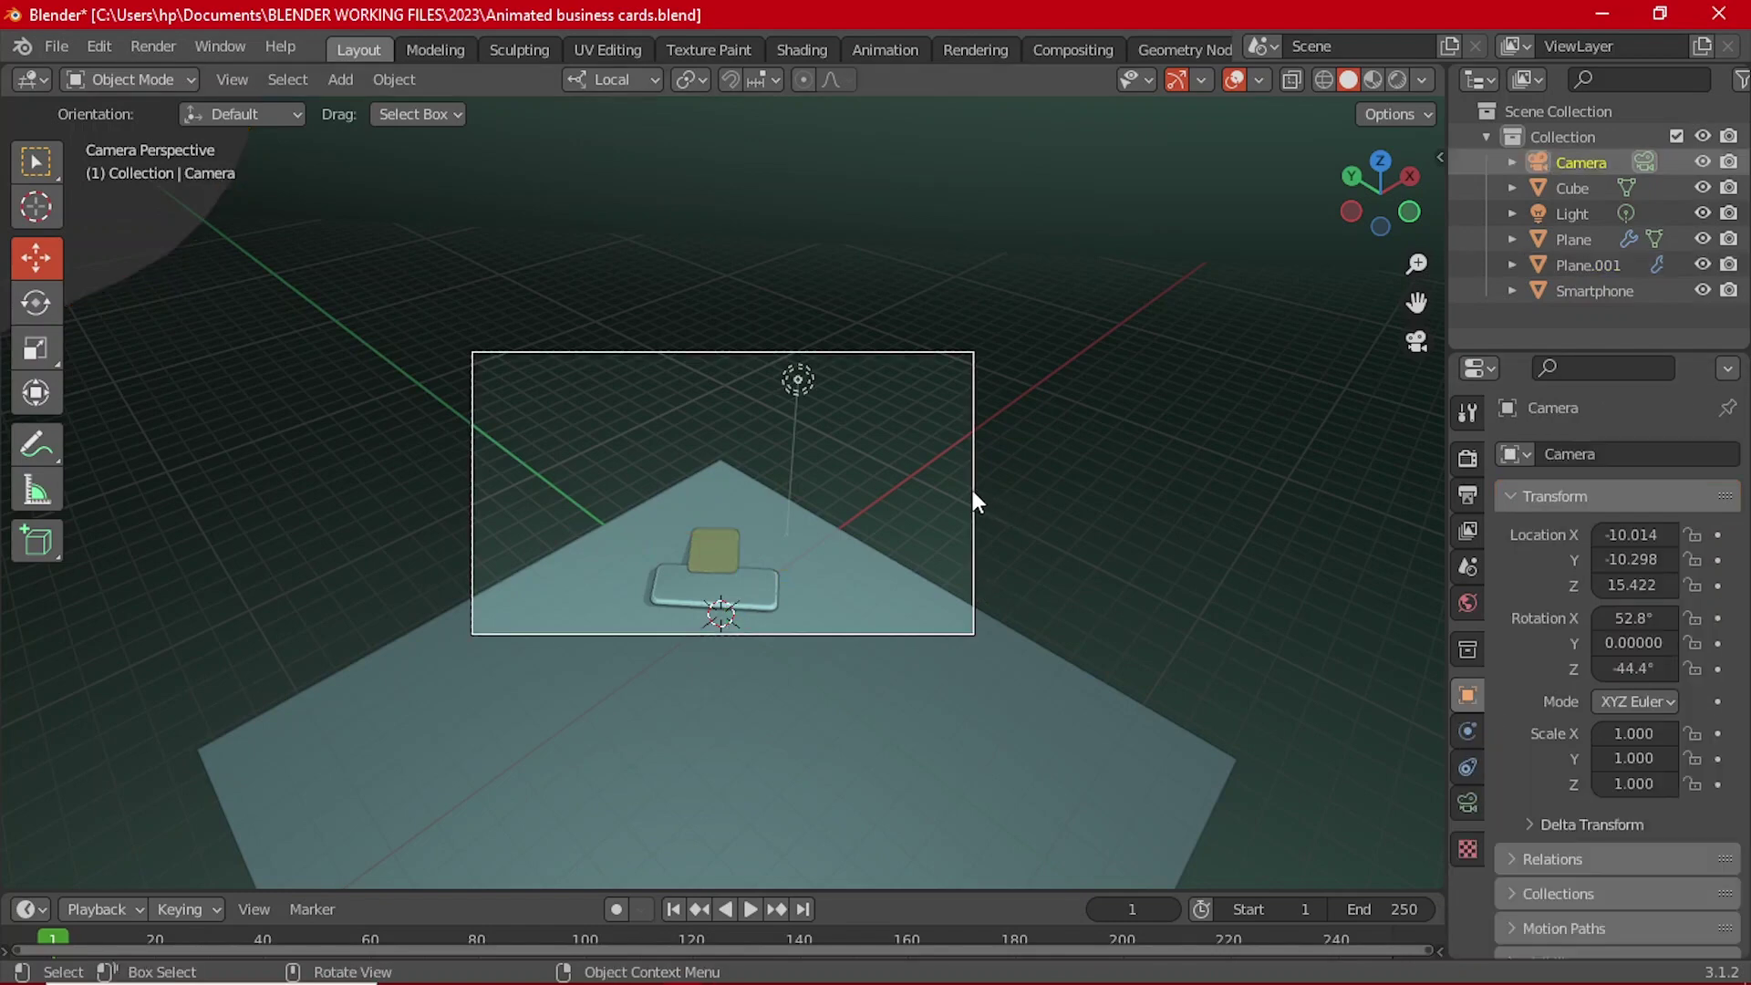
Step: Lengthen the camera's focal length and move the camera to a new position
click(1467, 801)
drag(1646, 577, 1690, 577)
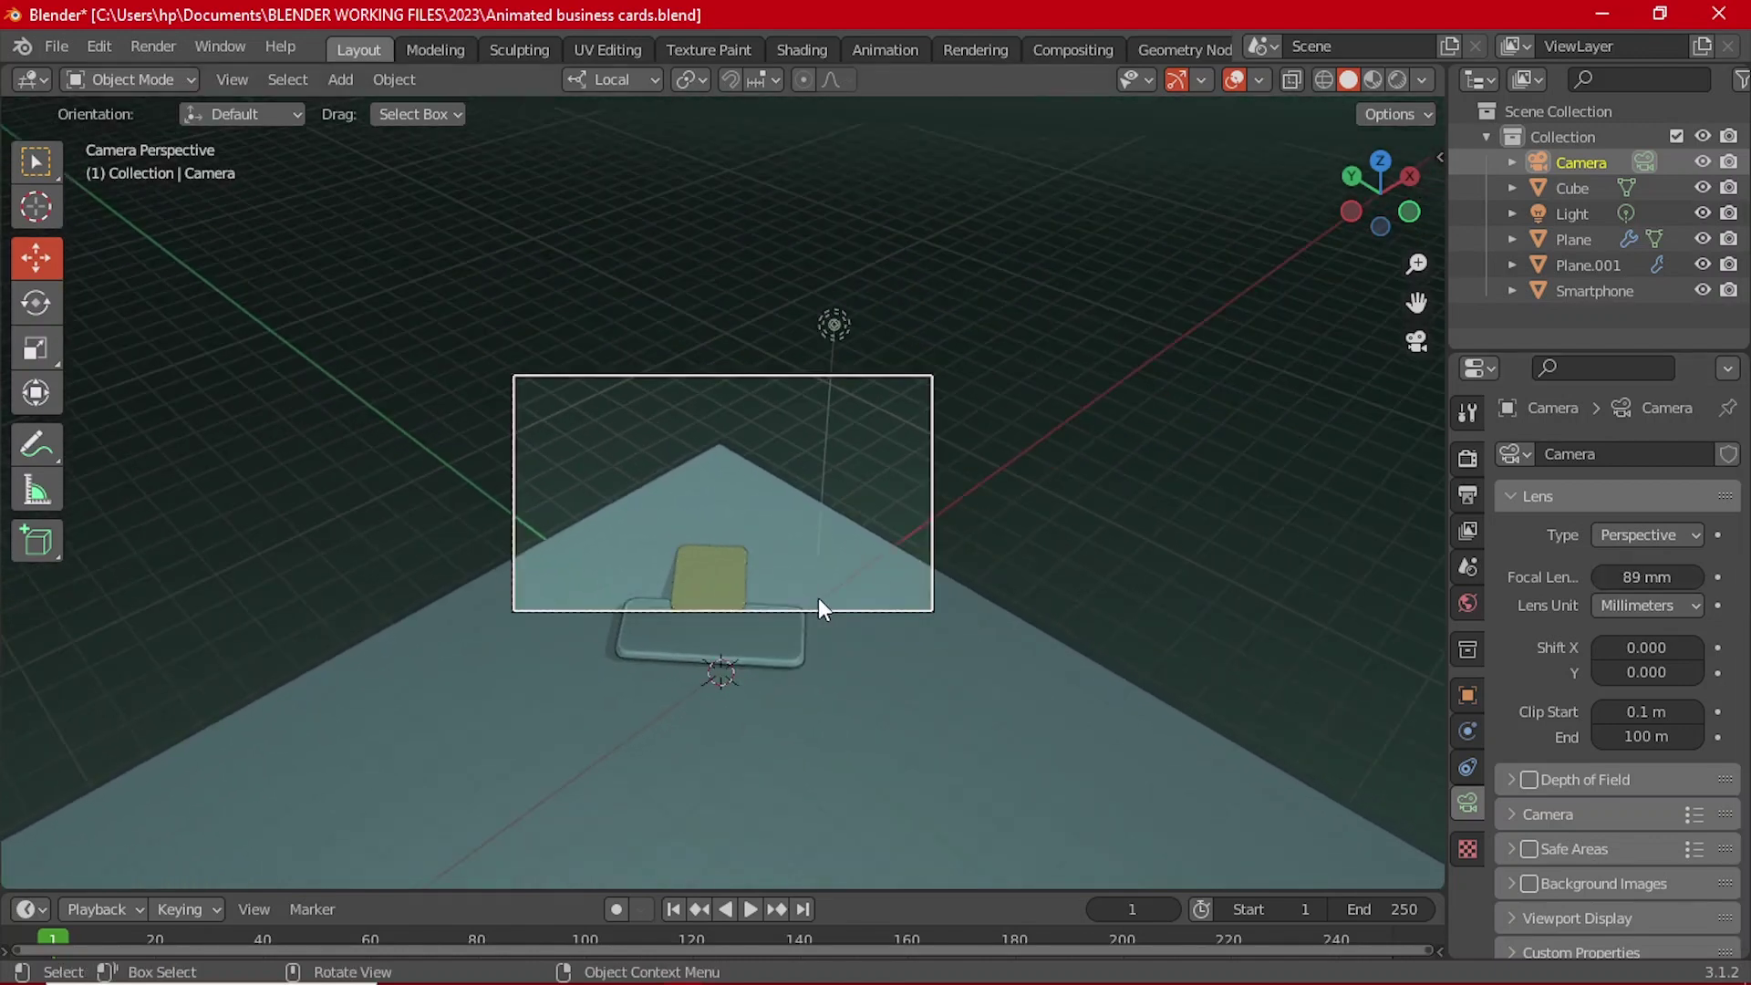
key(g)
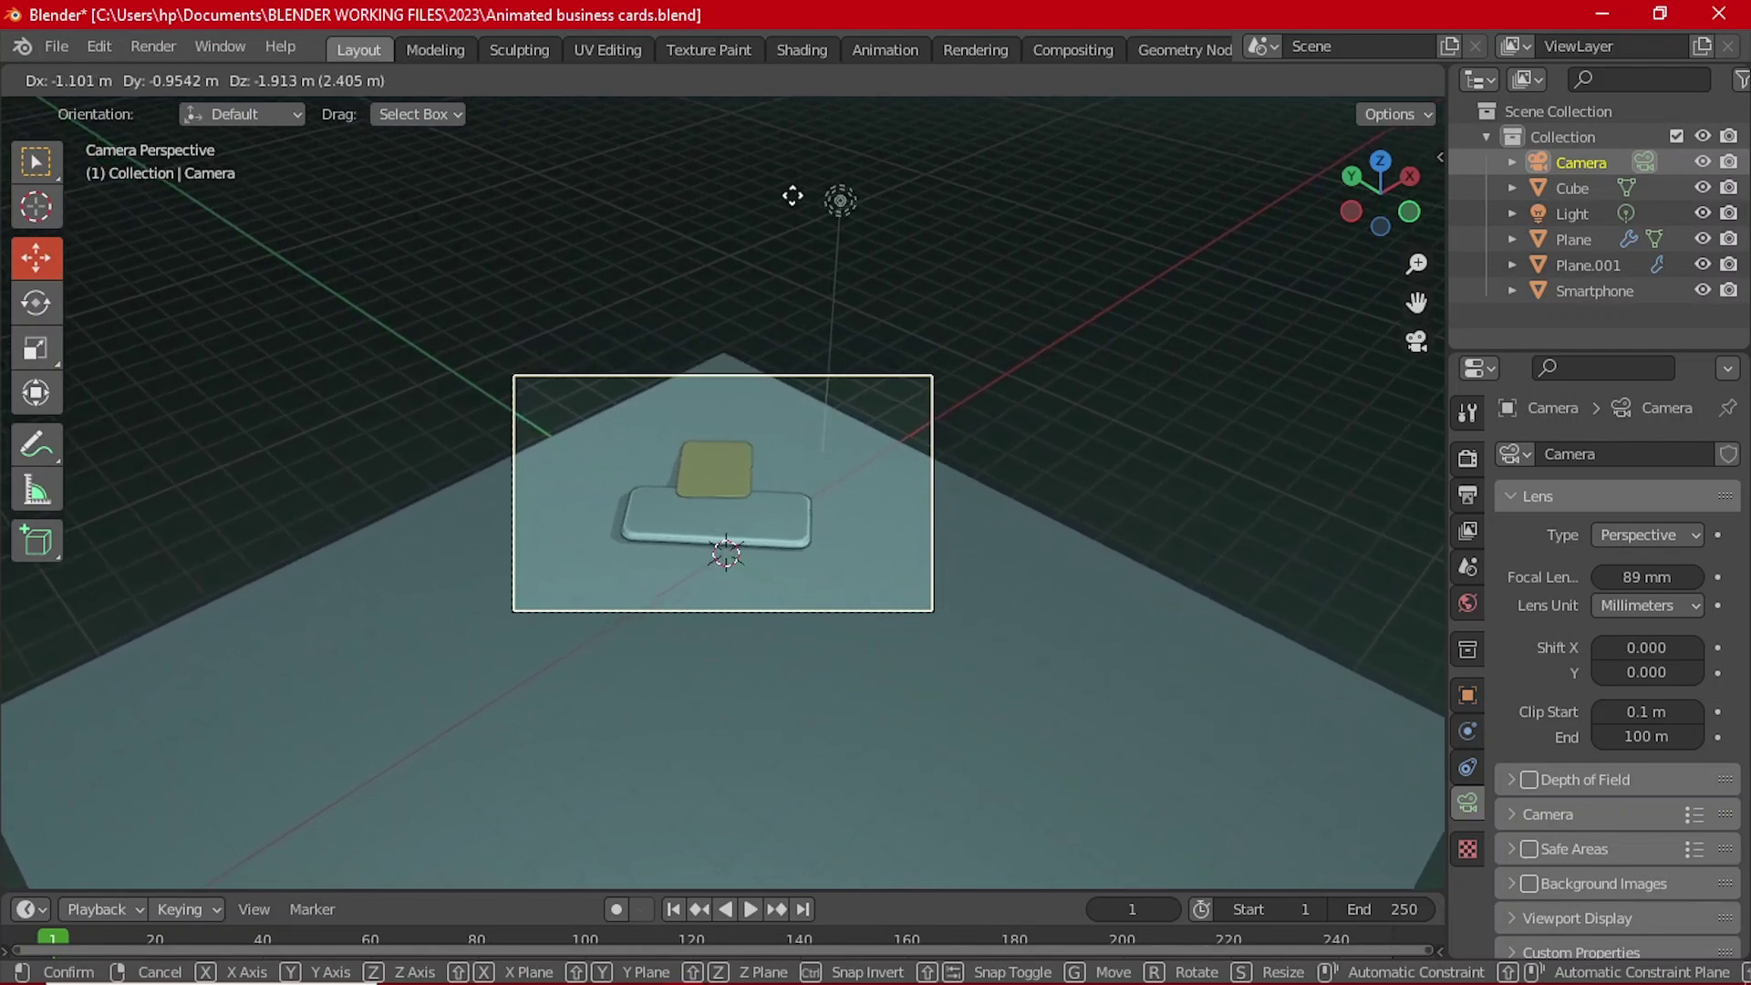
click(792, 192)
Step: Shift the slab along Y and X with the gizmo so it sits under the card and phone
click(763, 586)
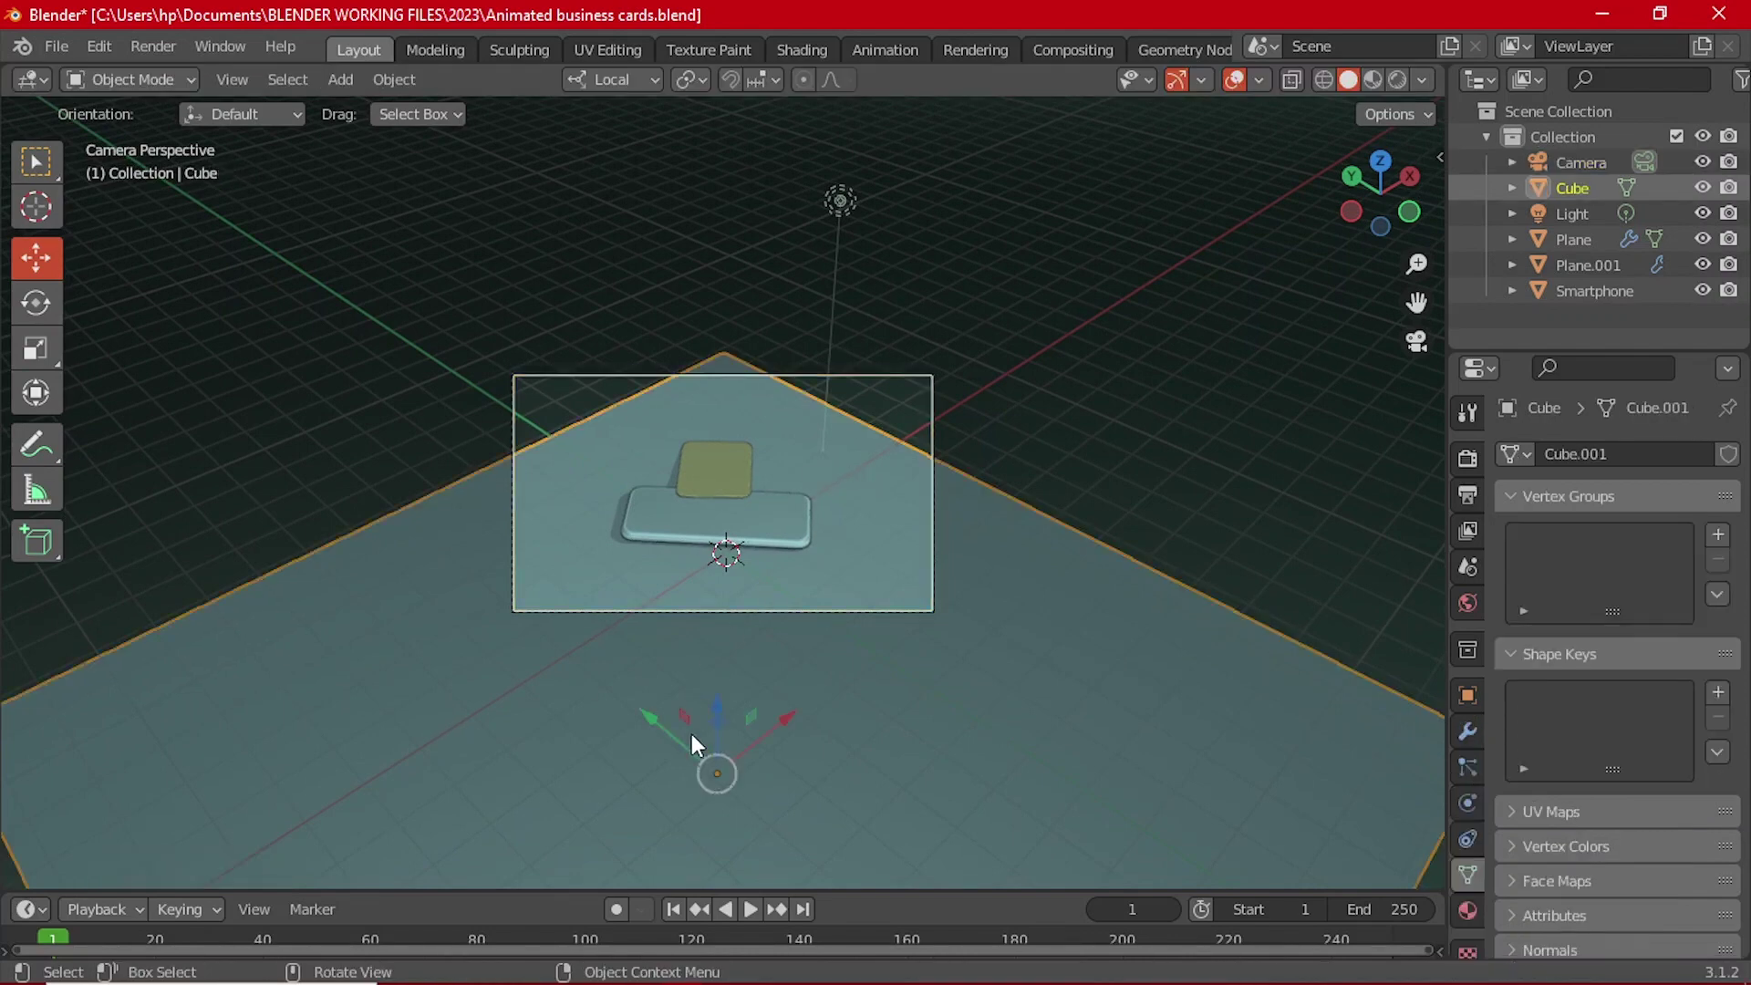
drag(664, 724, 704, 808)
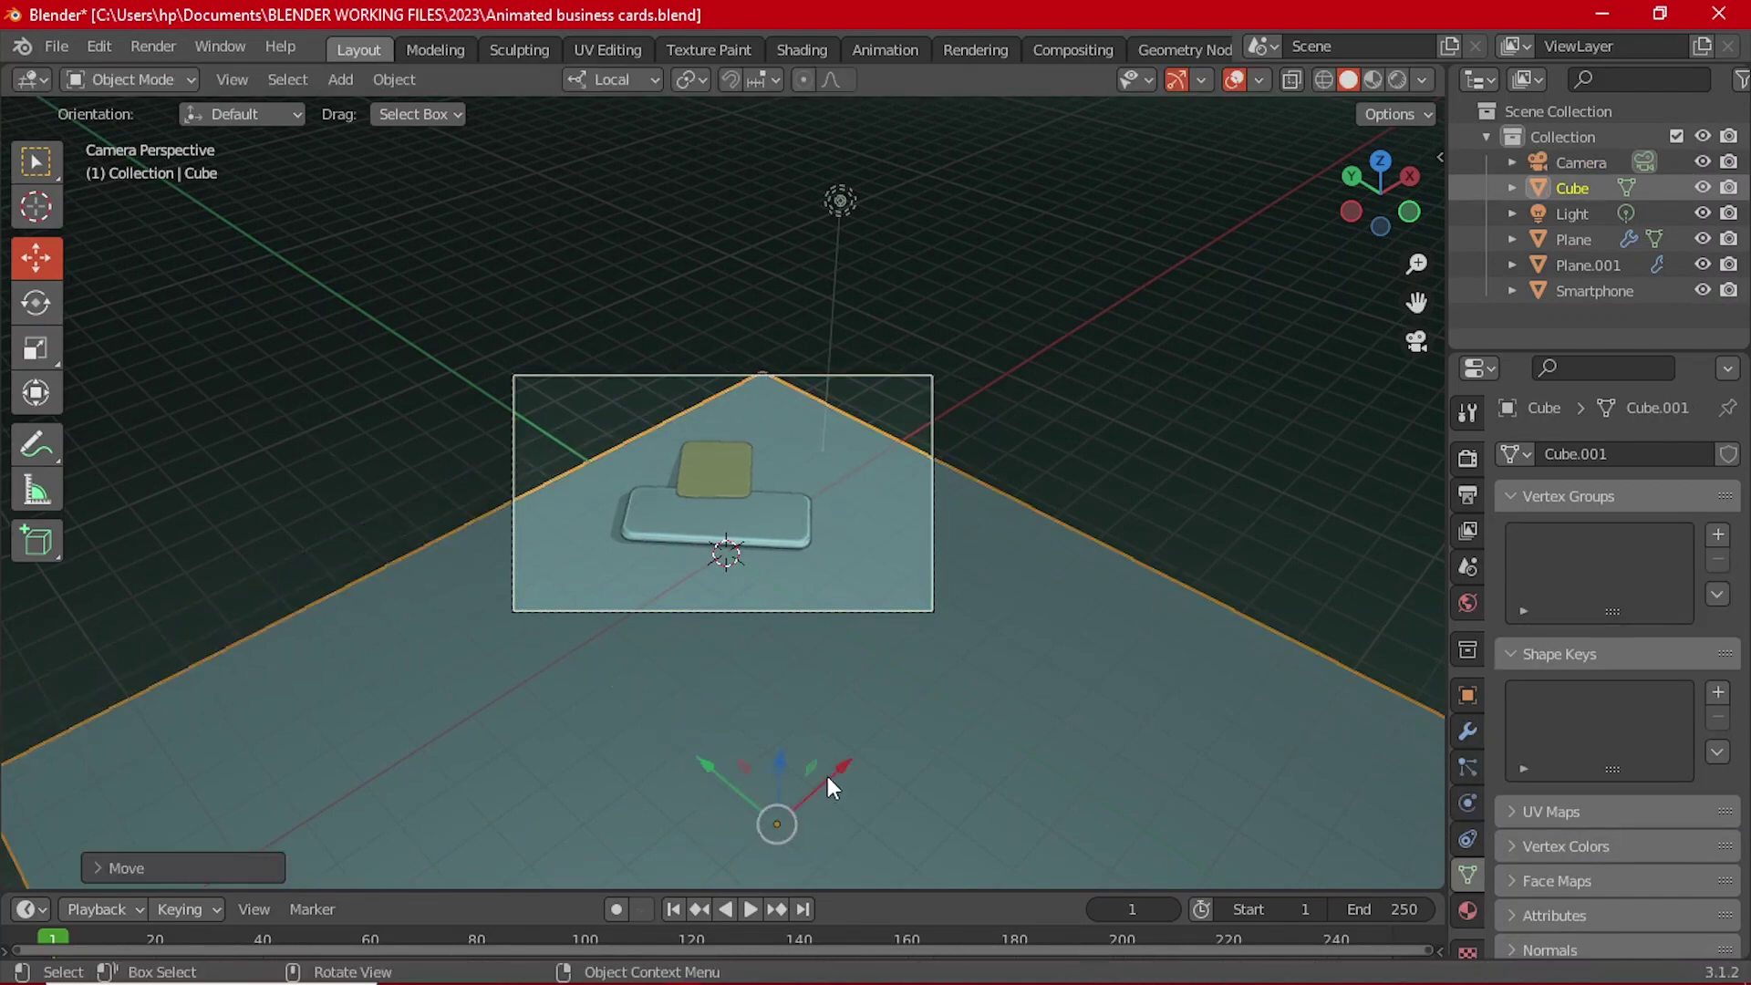
drag(828, 779, 742, 818)
click(716, 484)
scroll(726, 528, up, 5)
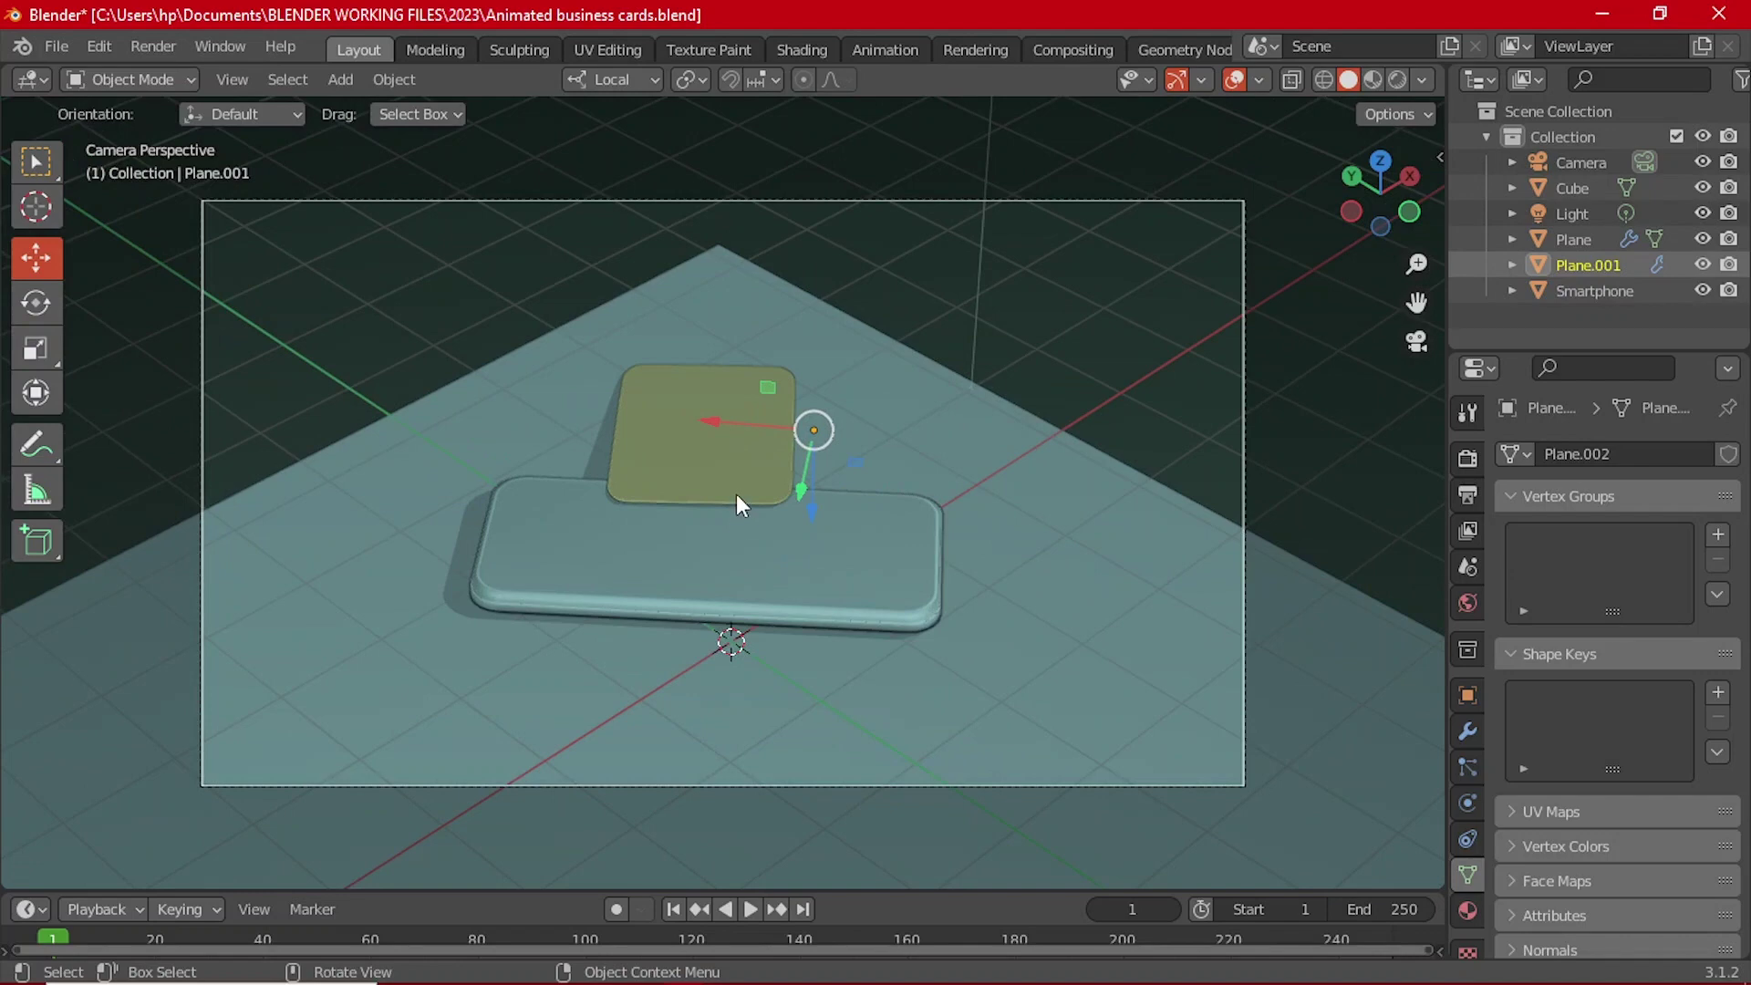
middle_drag(736, 494, 785, 468)
scroll(790, 491, down, 2)
scroll(797, 484, down, 1)
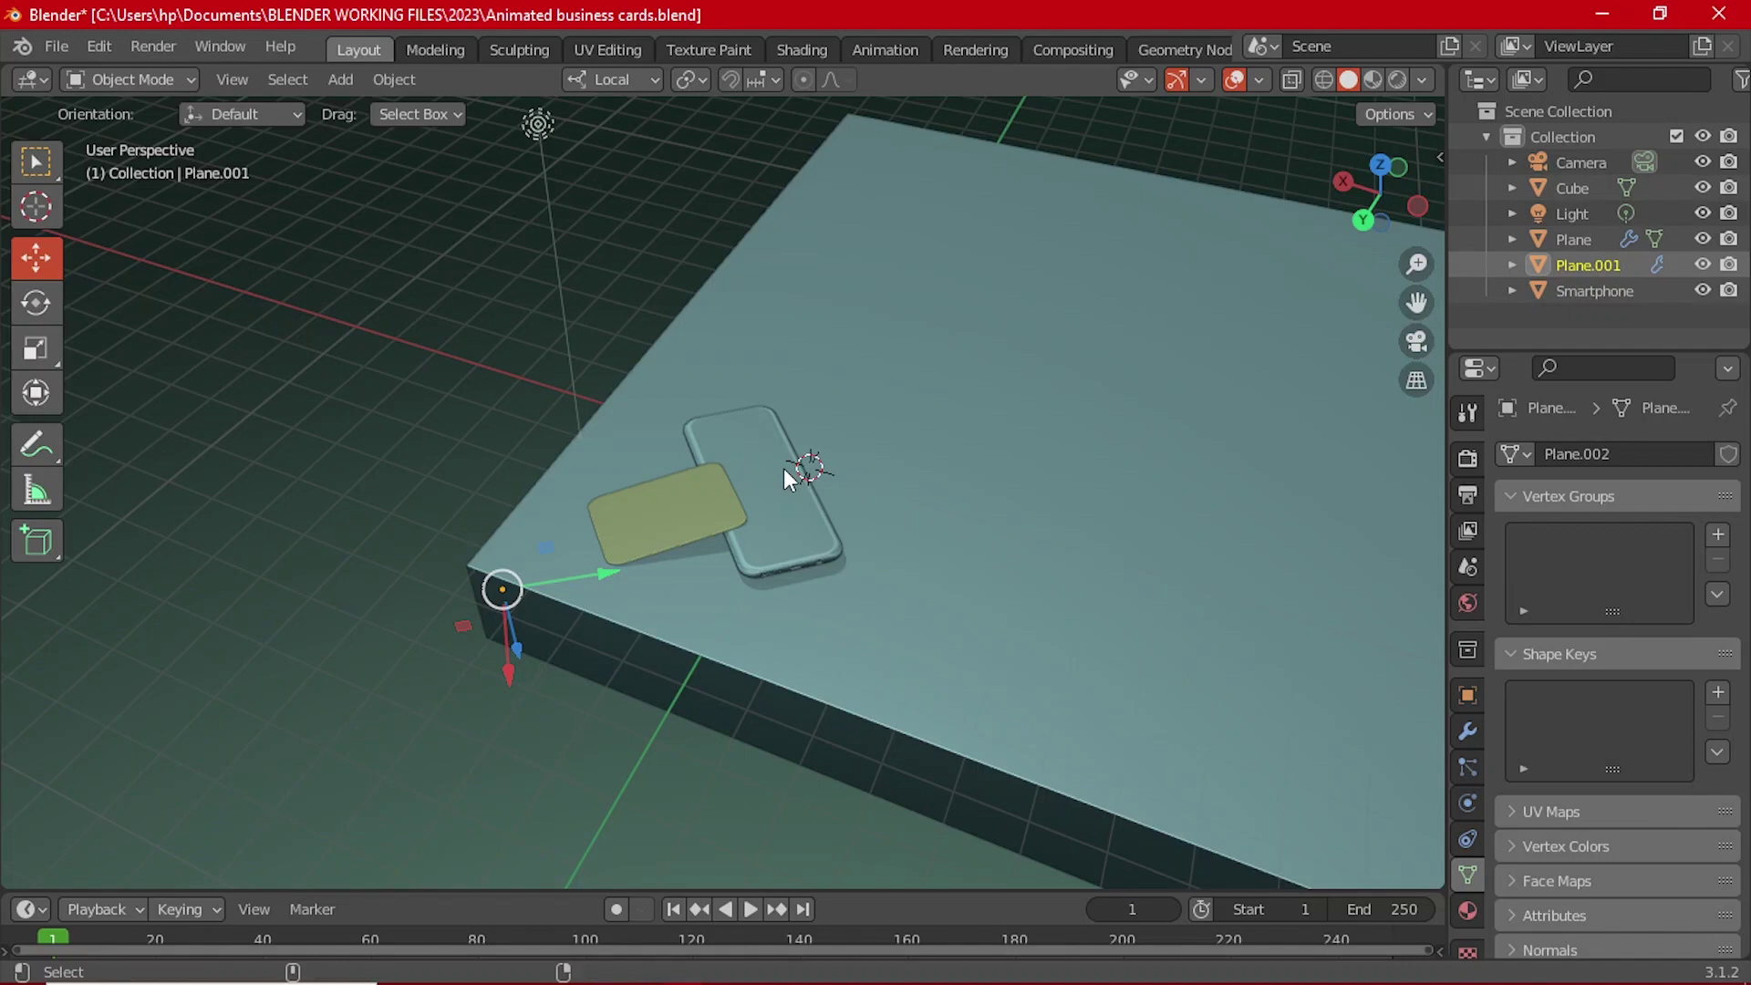
Step: In camera view, pull the Camera back about 0.72 m along its local viewing axis
key(KP_0)
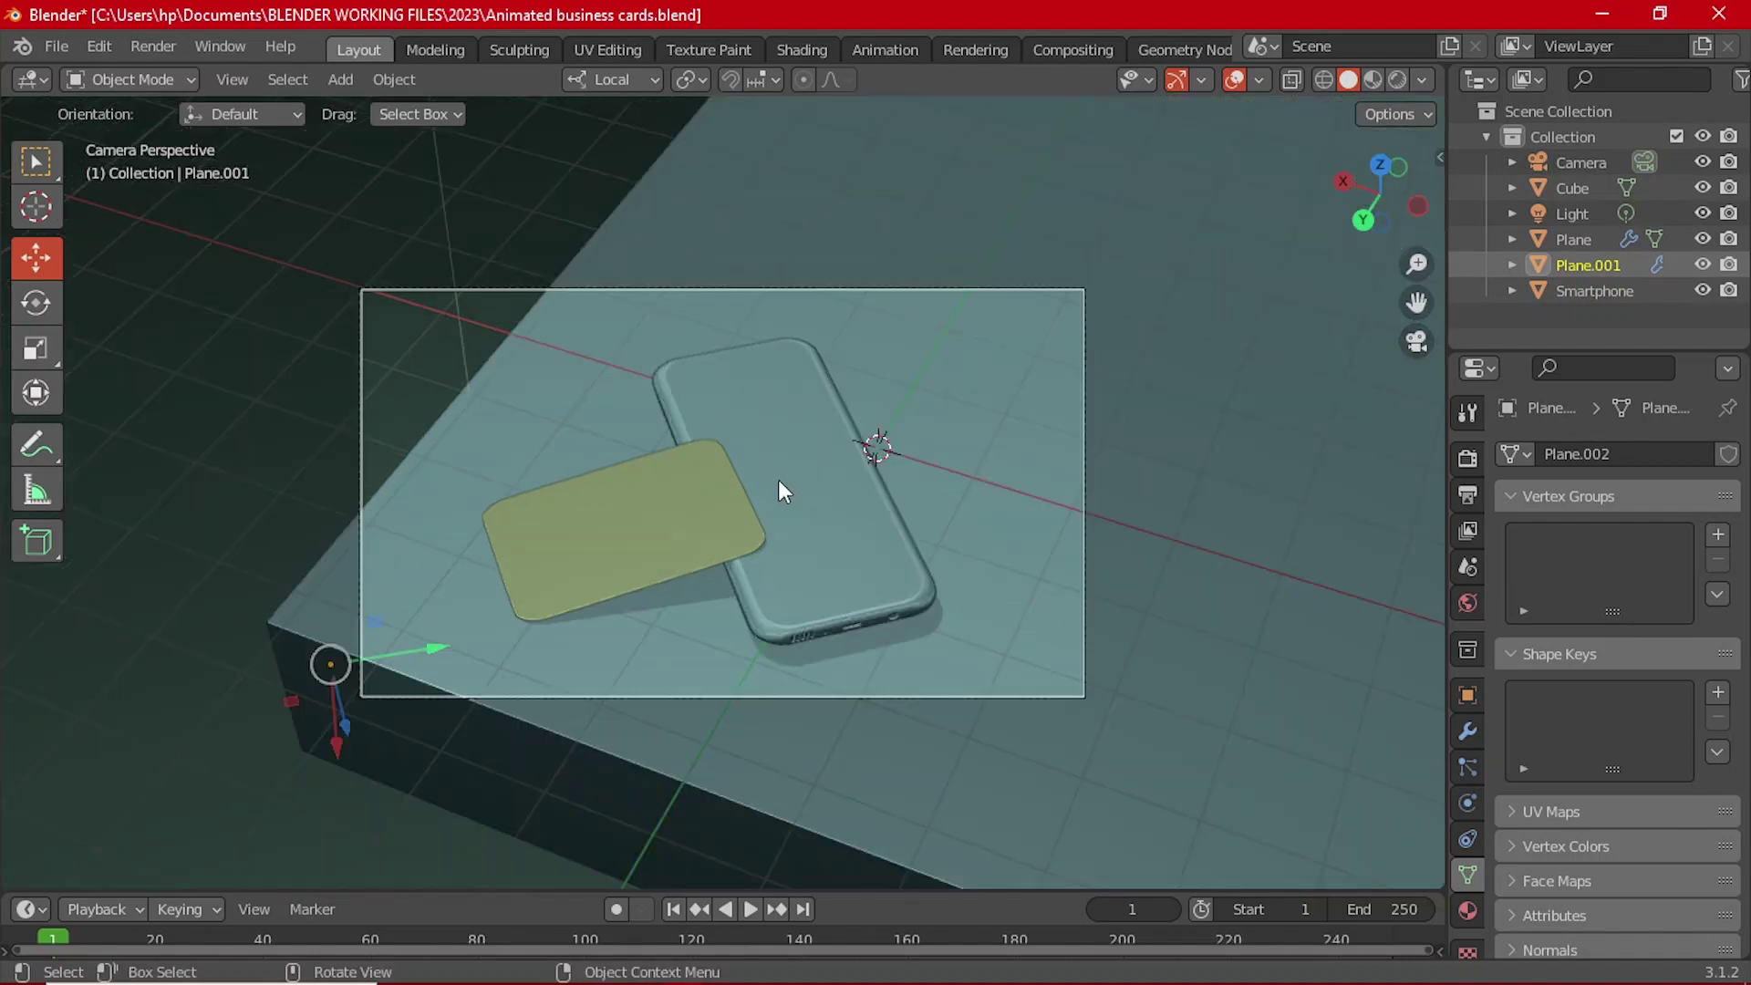
scroll(852, 633, down, 2)
click(852, 633)
middle_drag(852, 633, 971, 233)
drag(1029, 188, 1093, 187)
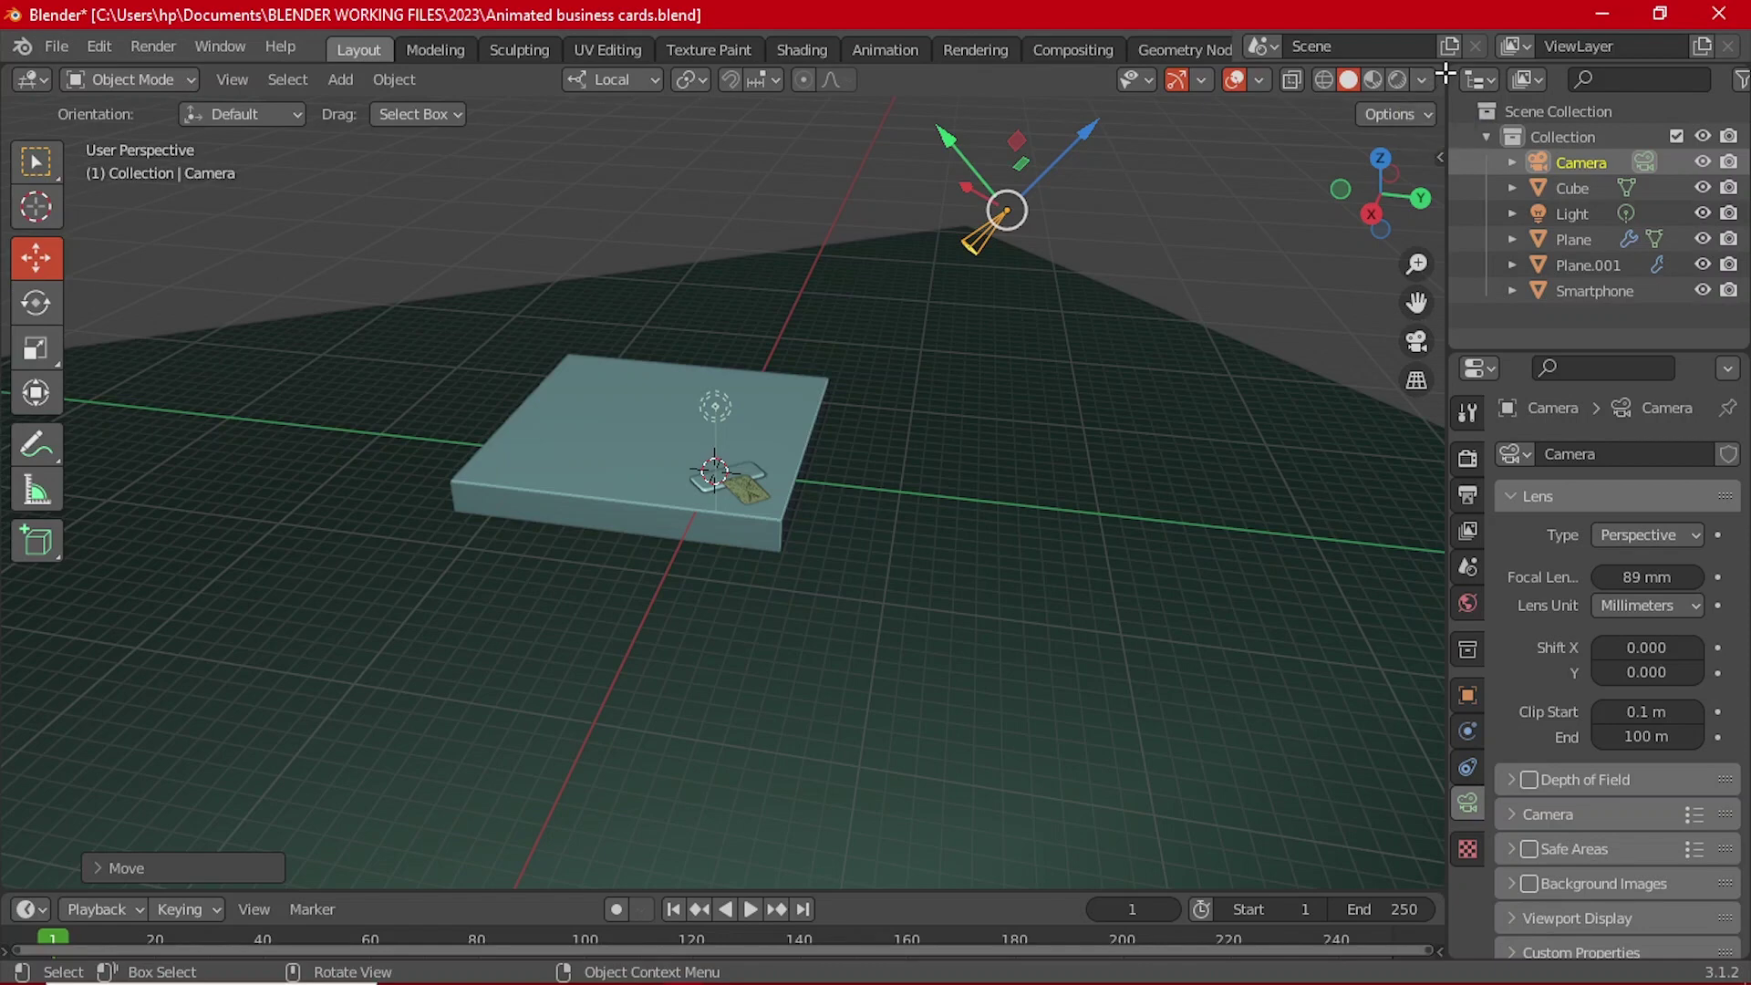
Step: Split the viewport into three panes, with a clean camera view in the upper-right pane, overlays and gizmos off
drag(1434, 78, 659, 314)
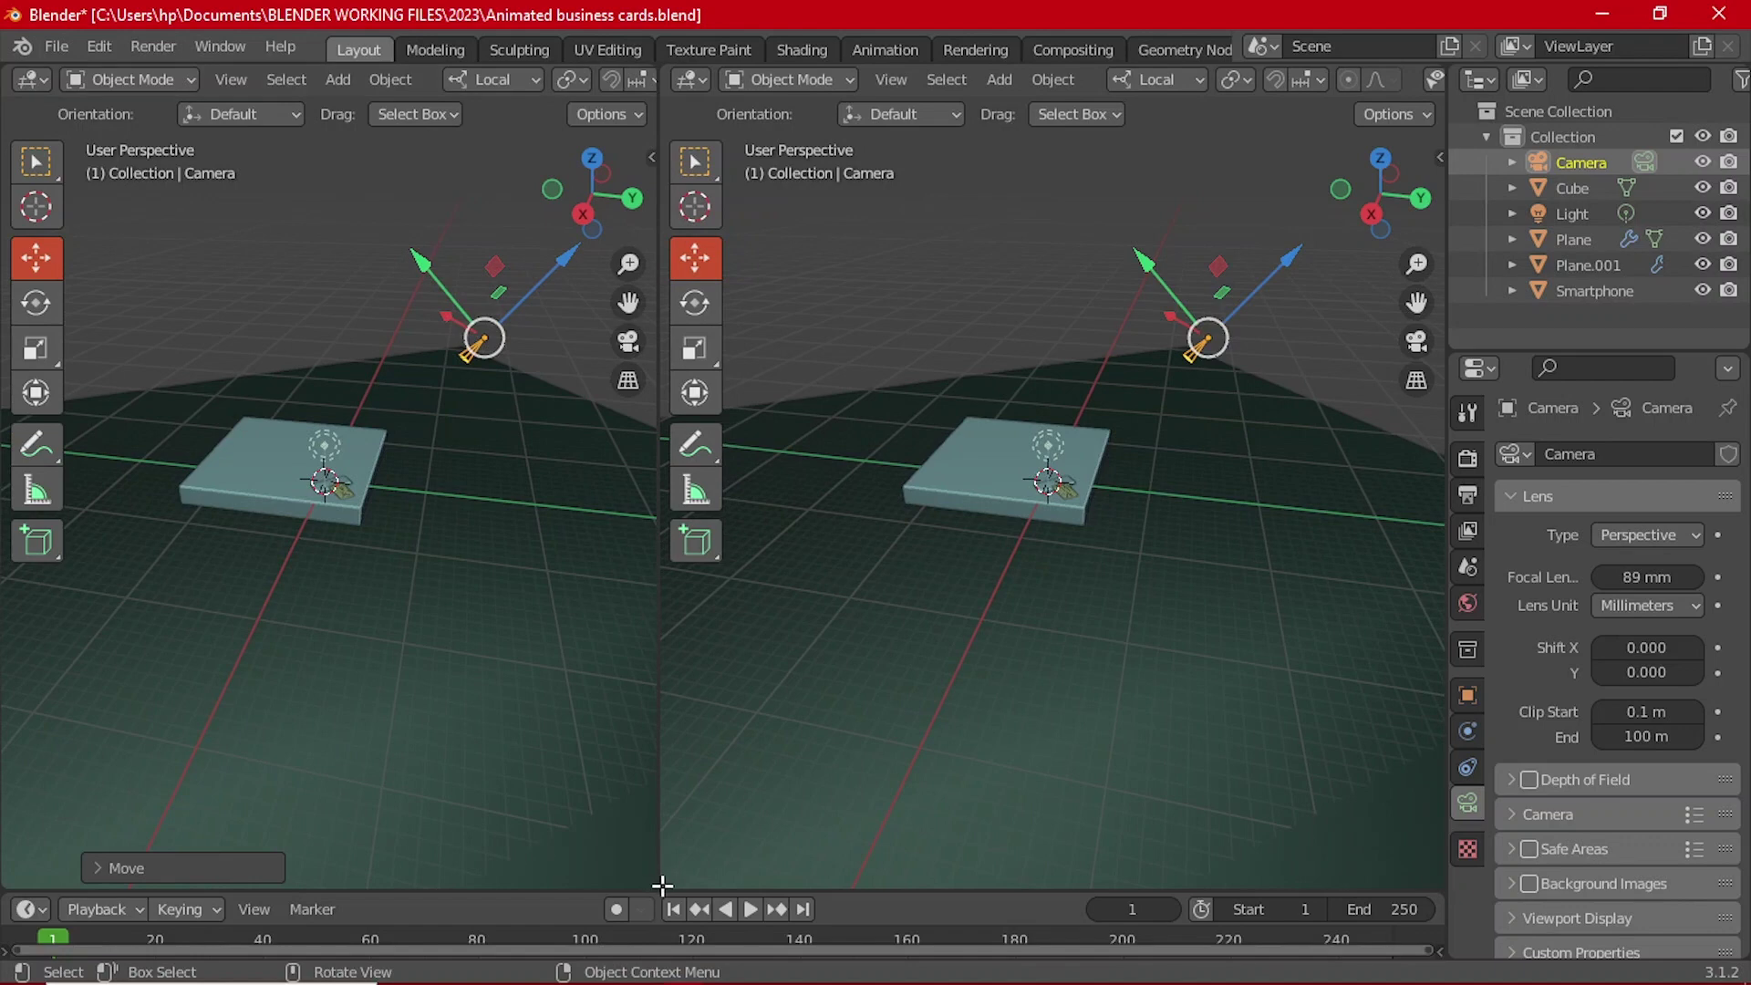
drag(662, 885, 693, 466)
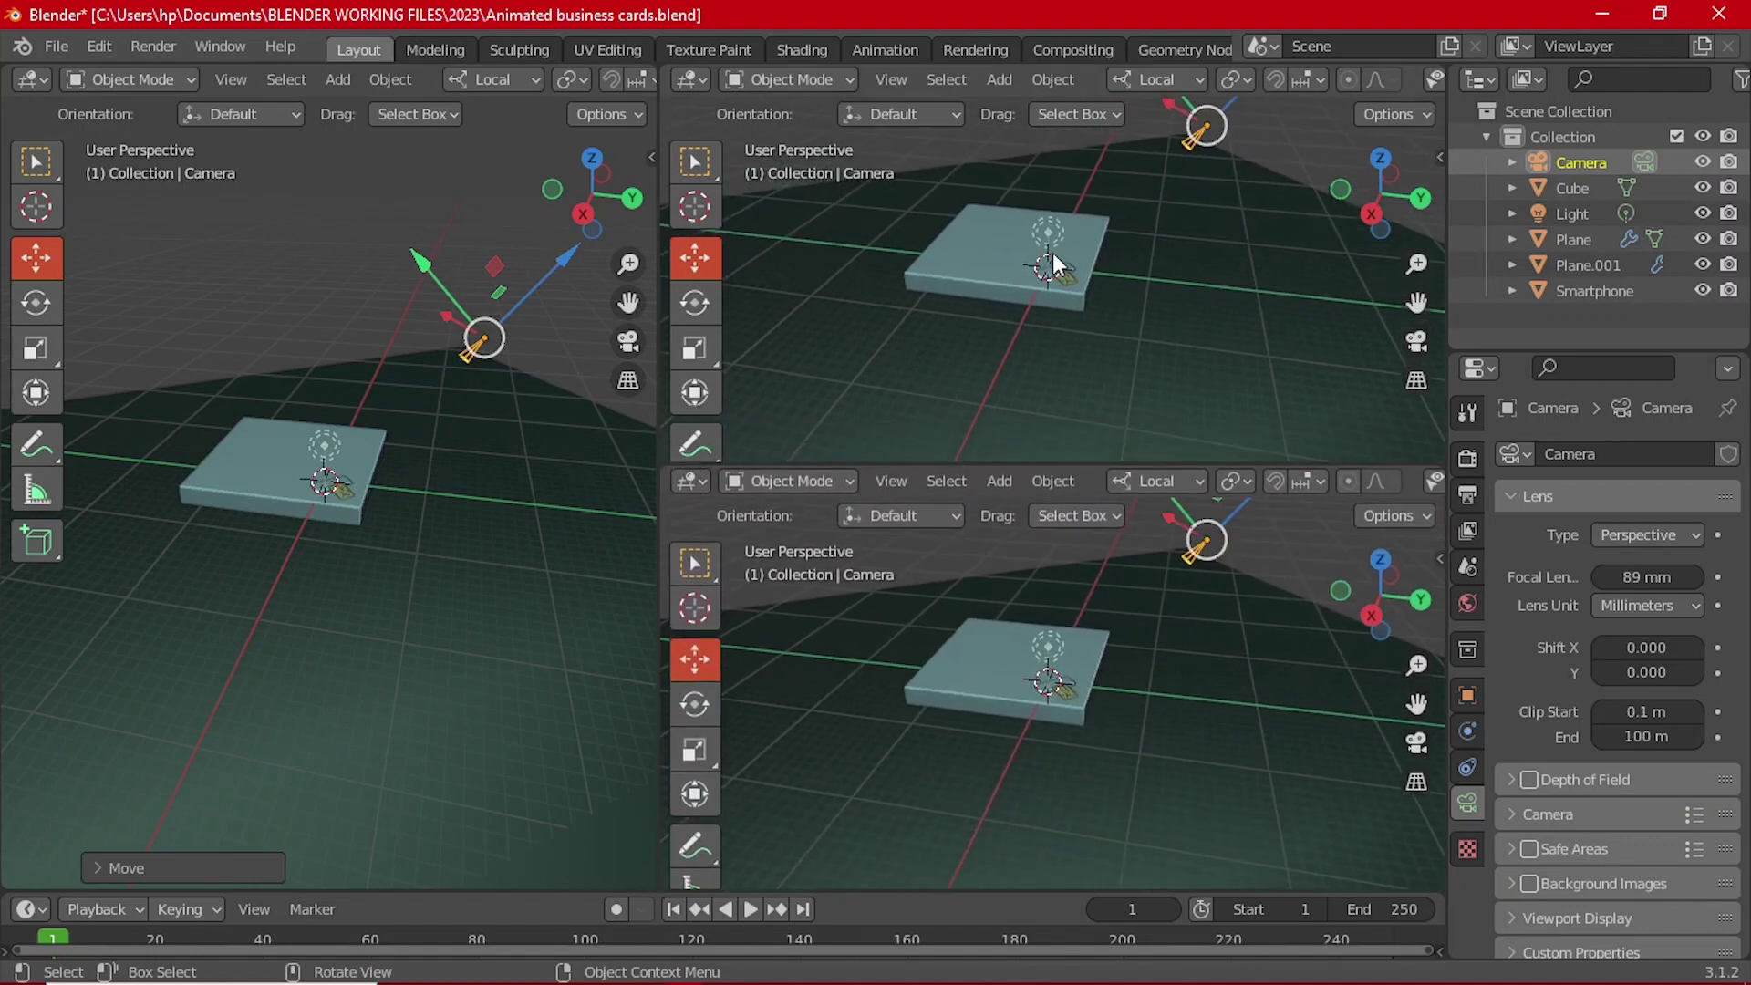
key(KP_0)
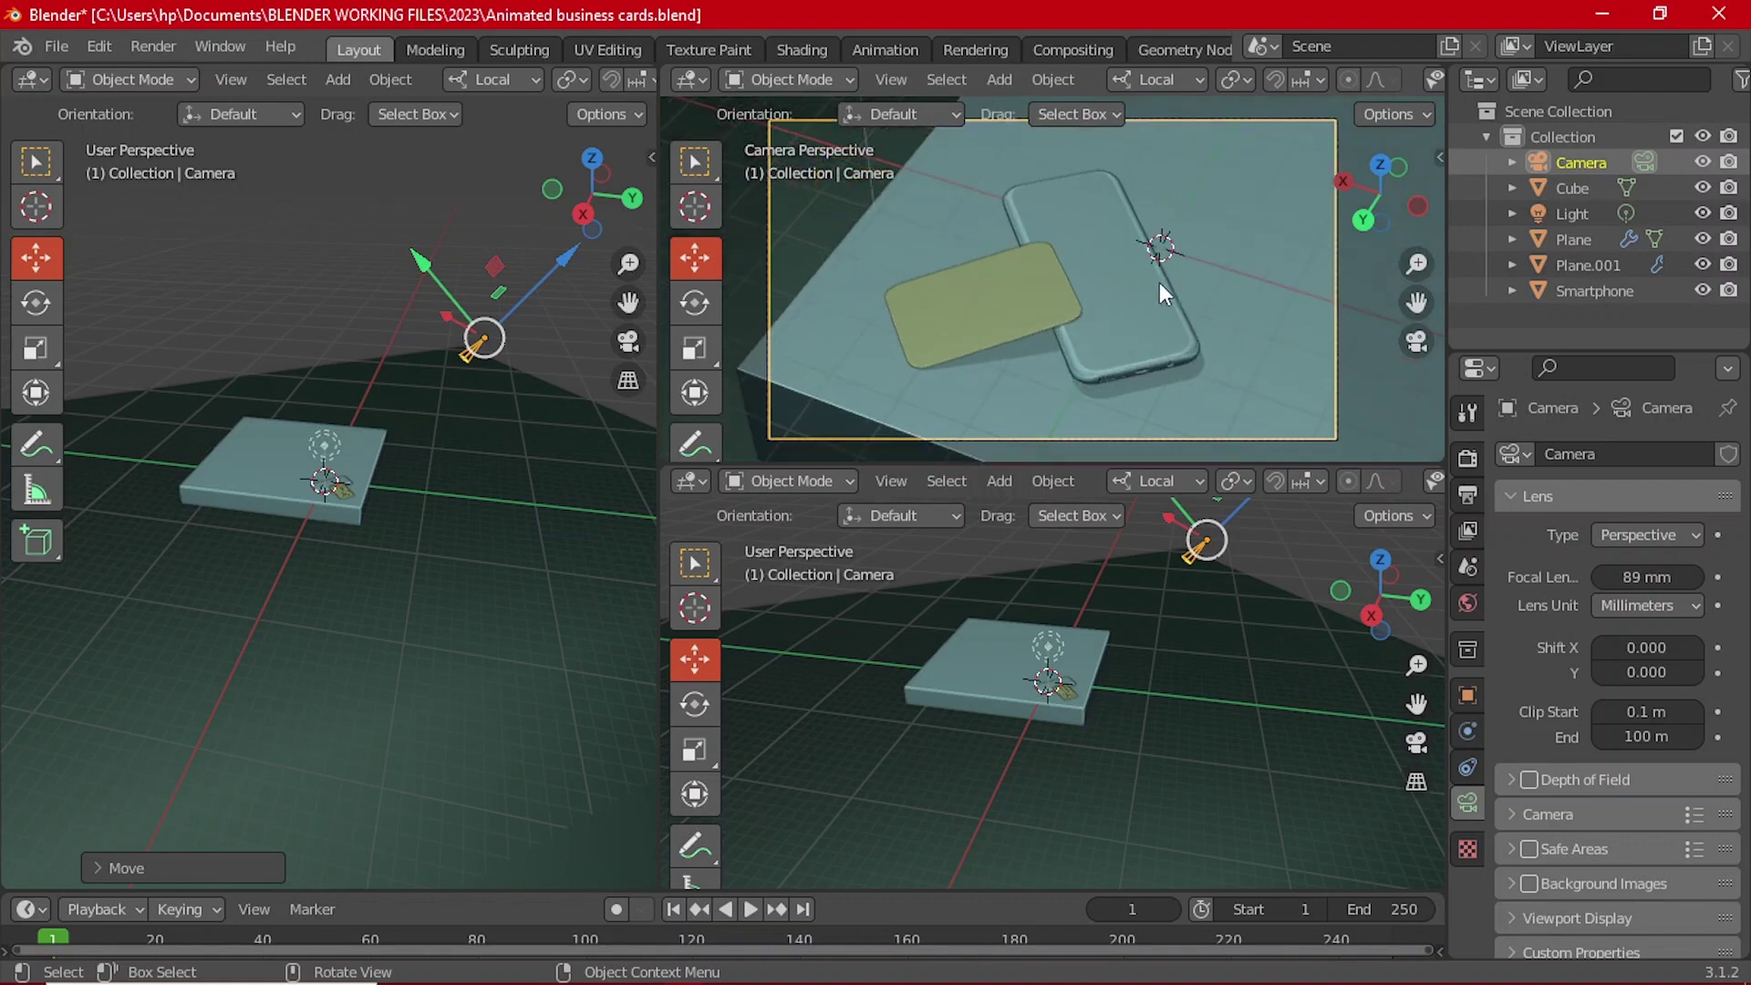
key(n)
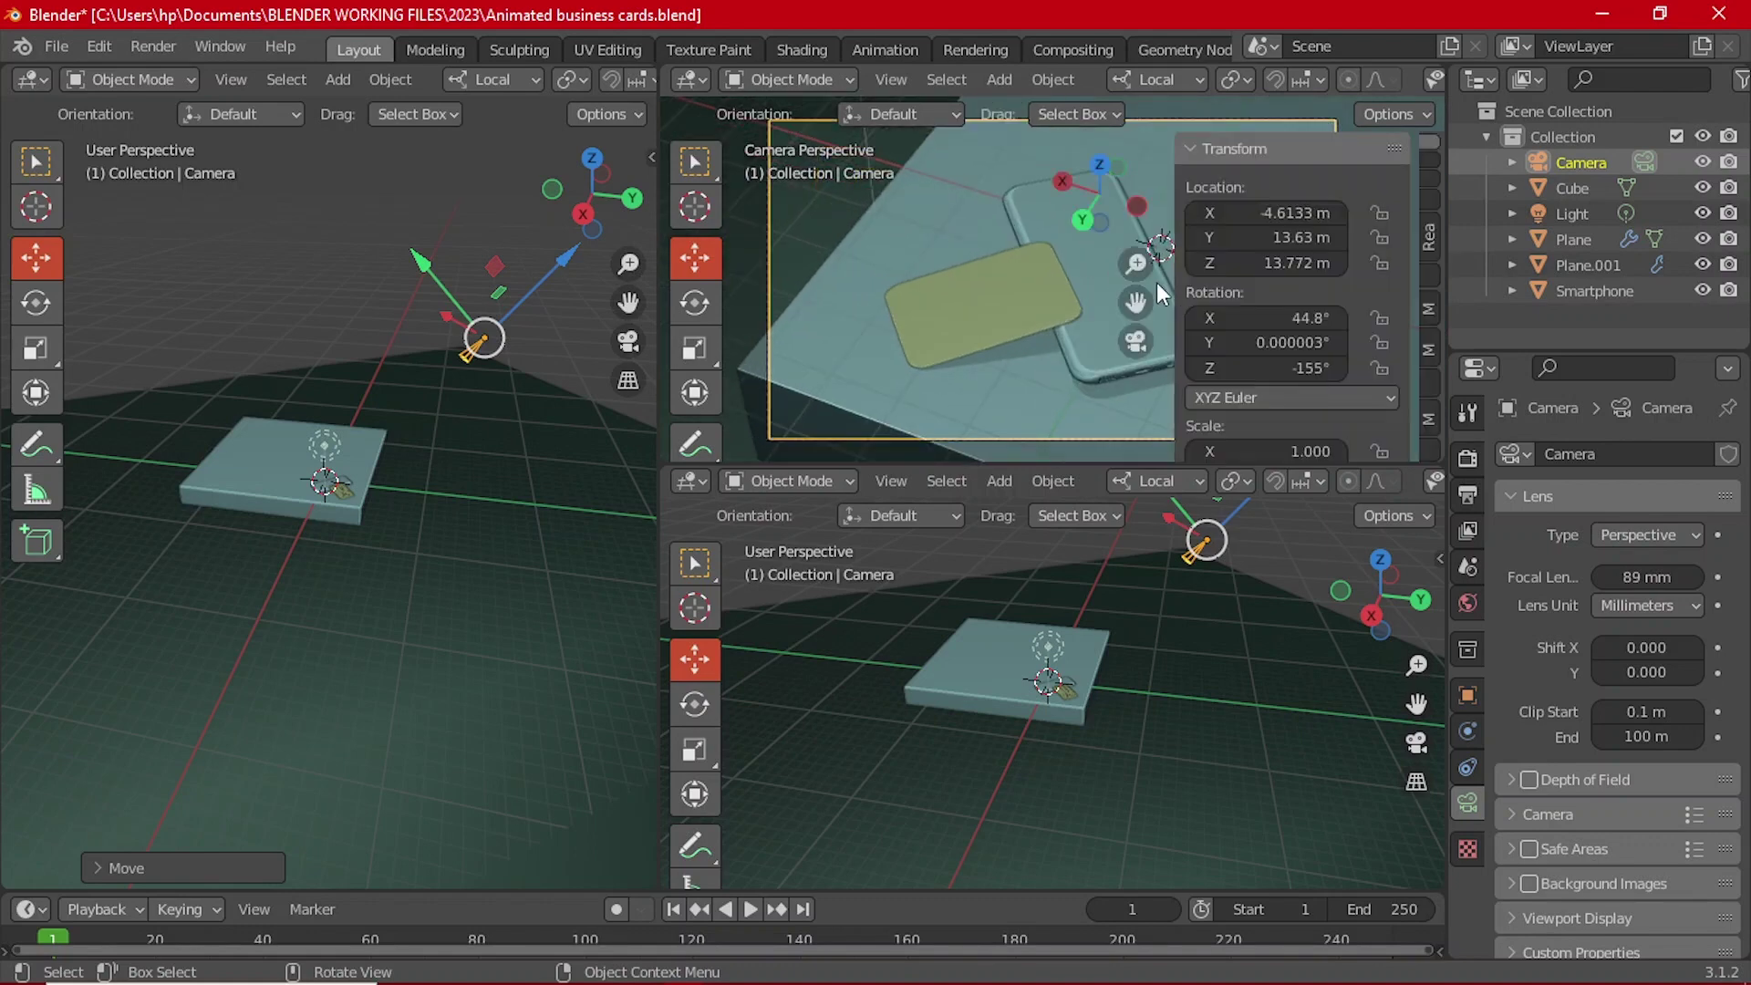
key(n)
key(t)
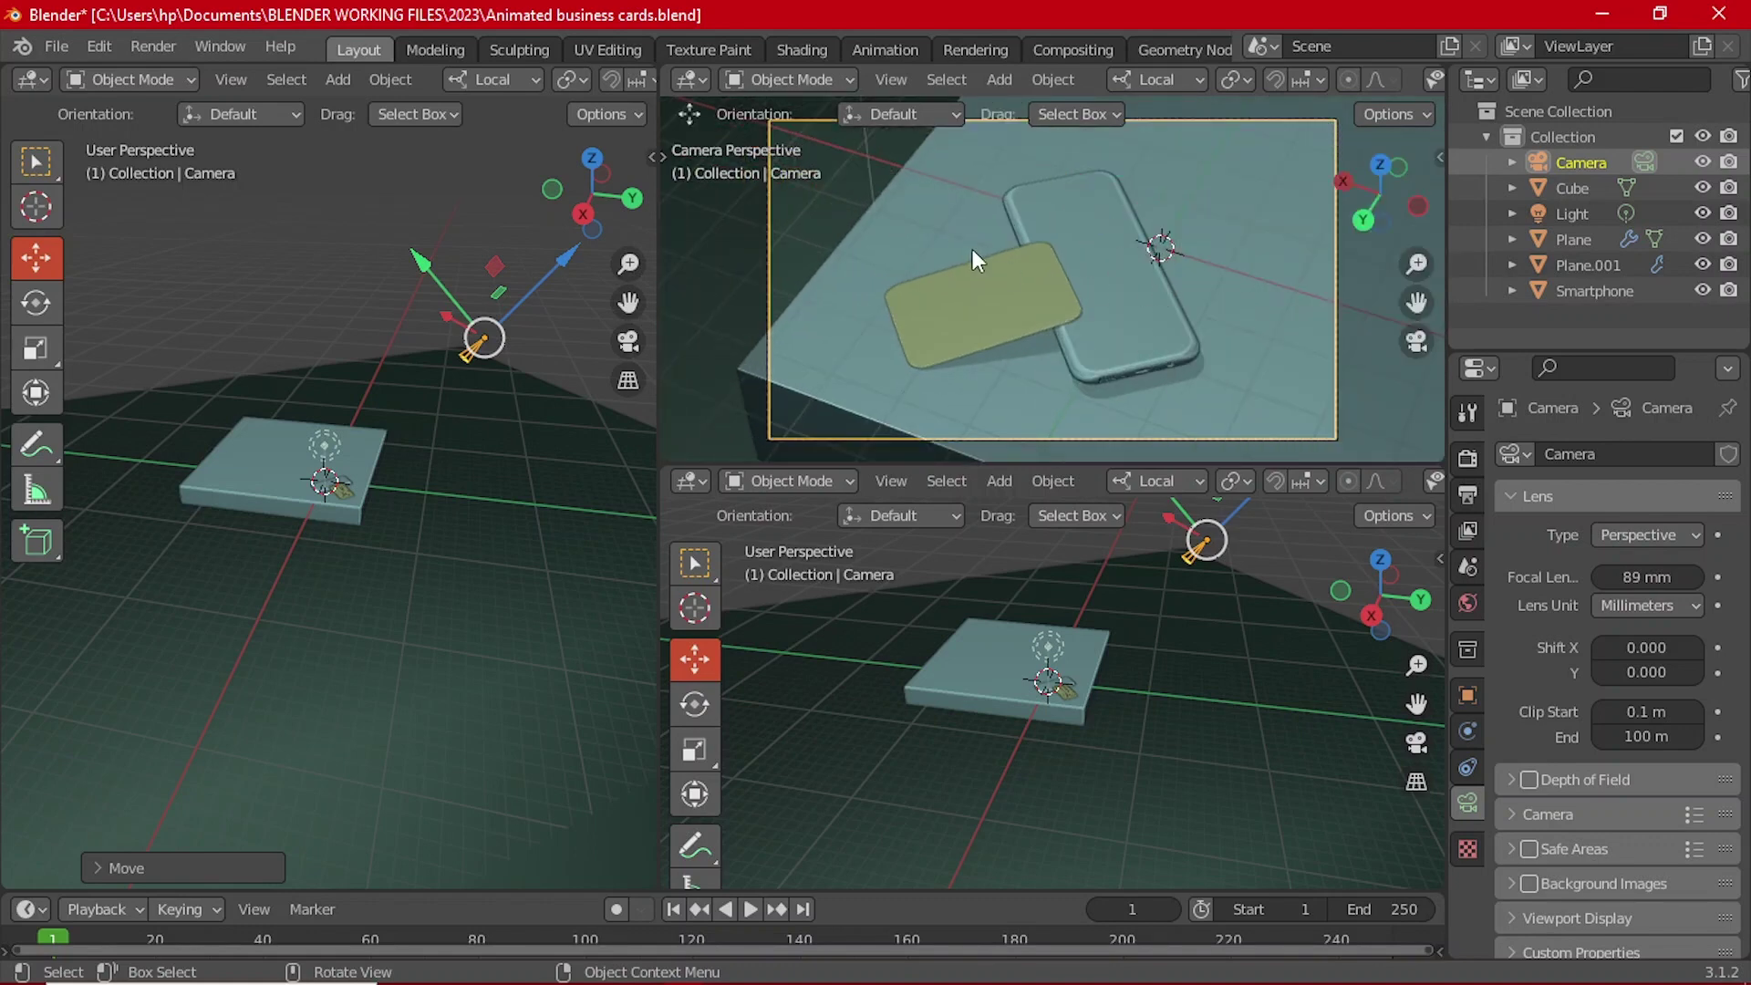
scroll(1282, 73, down, 5)
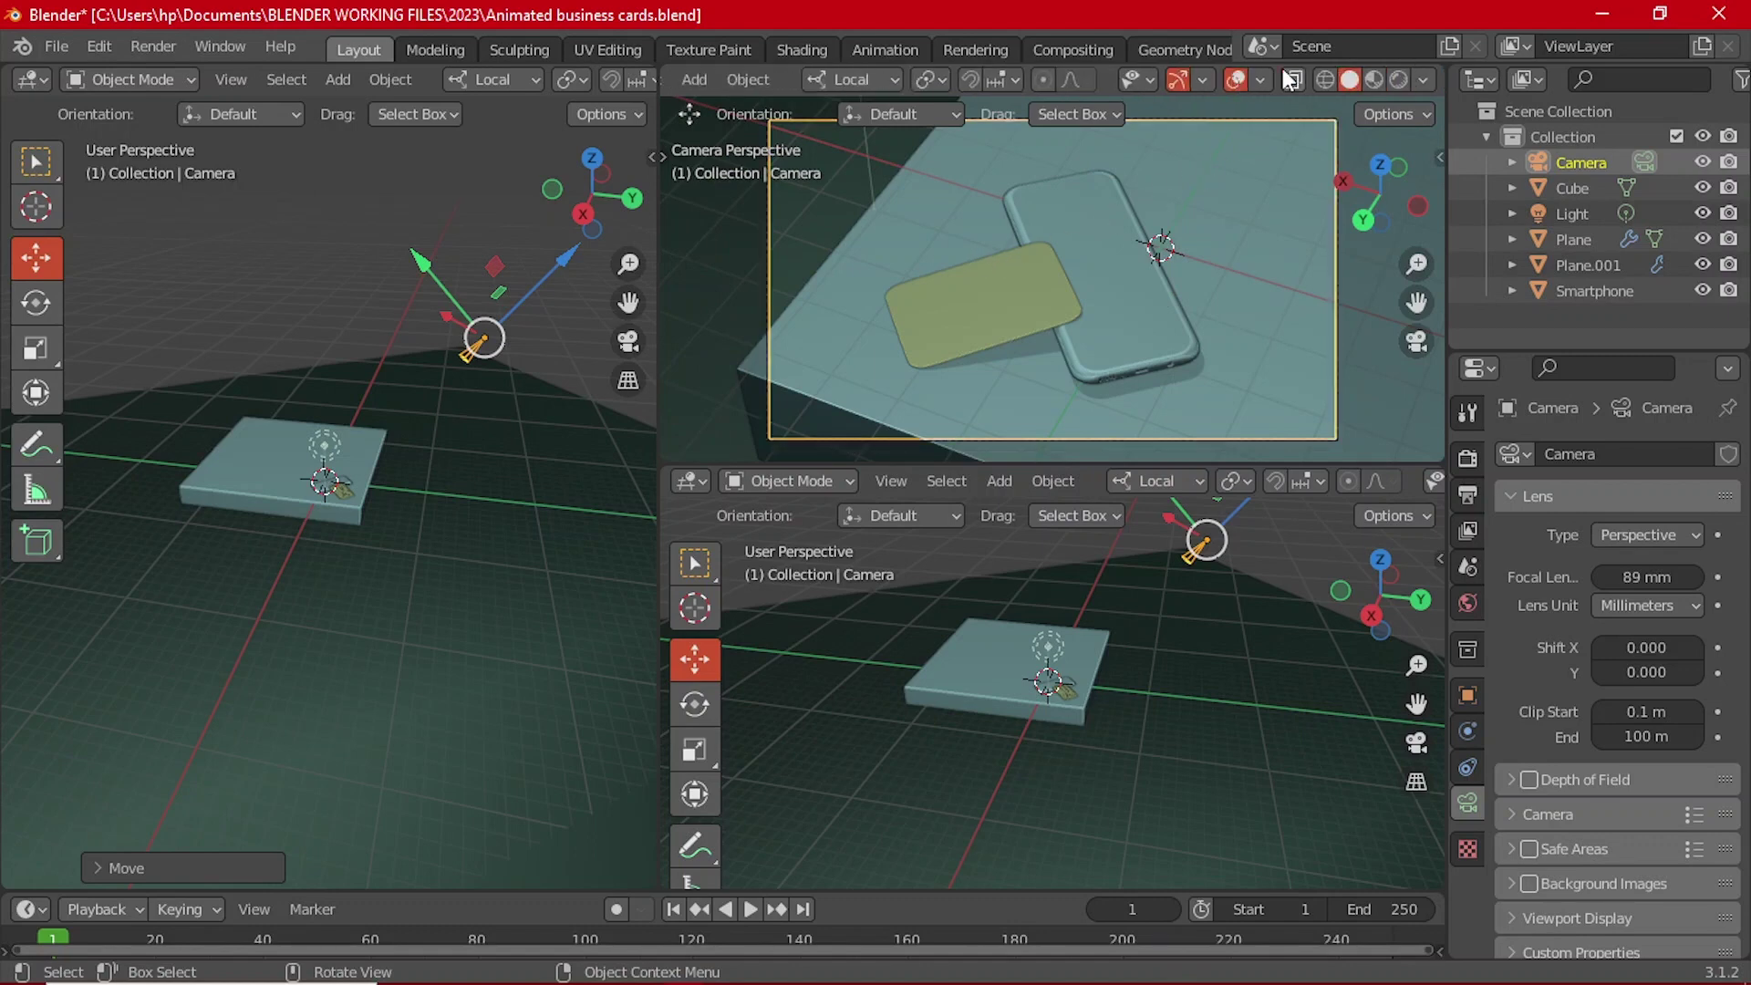
click(1233, 79)
click(1178, 80)
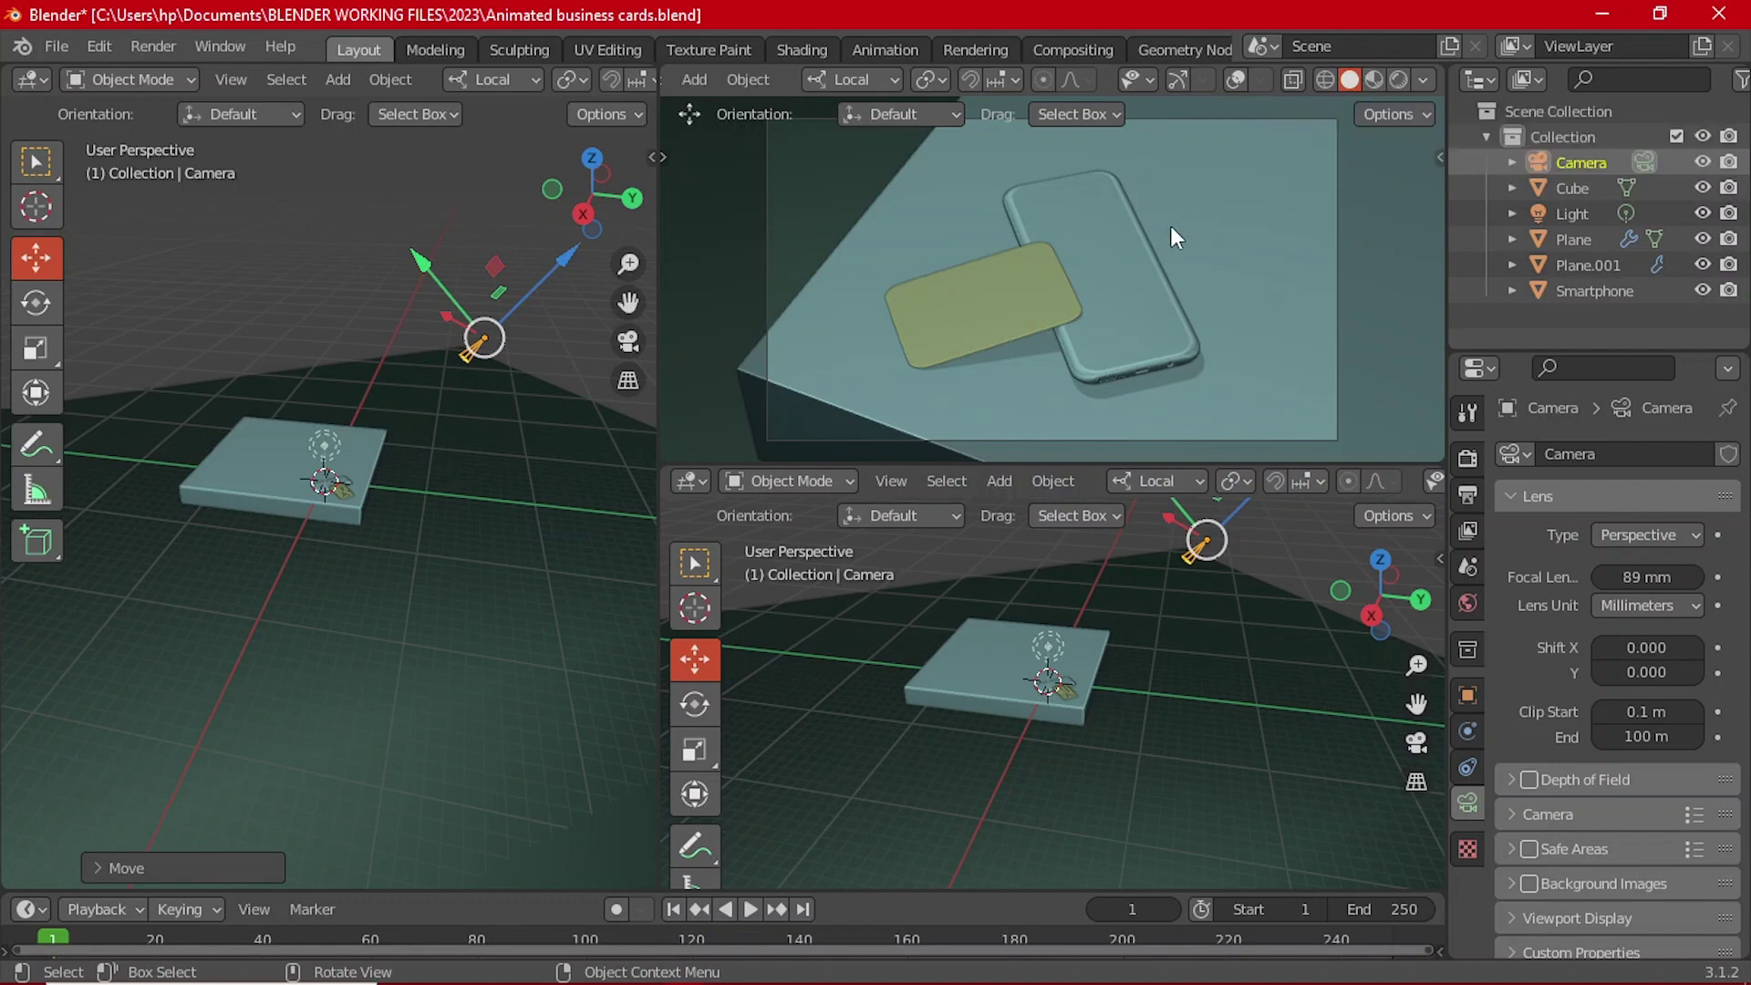
scroll(1140, 251, down, 2)
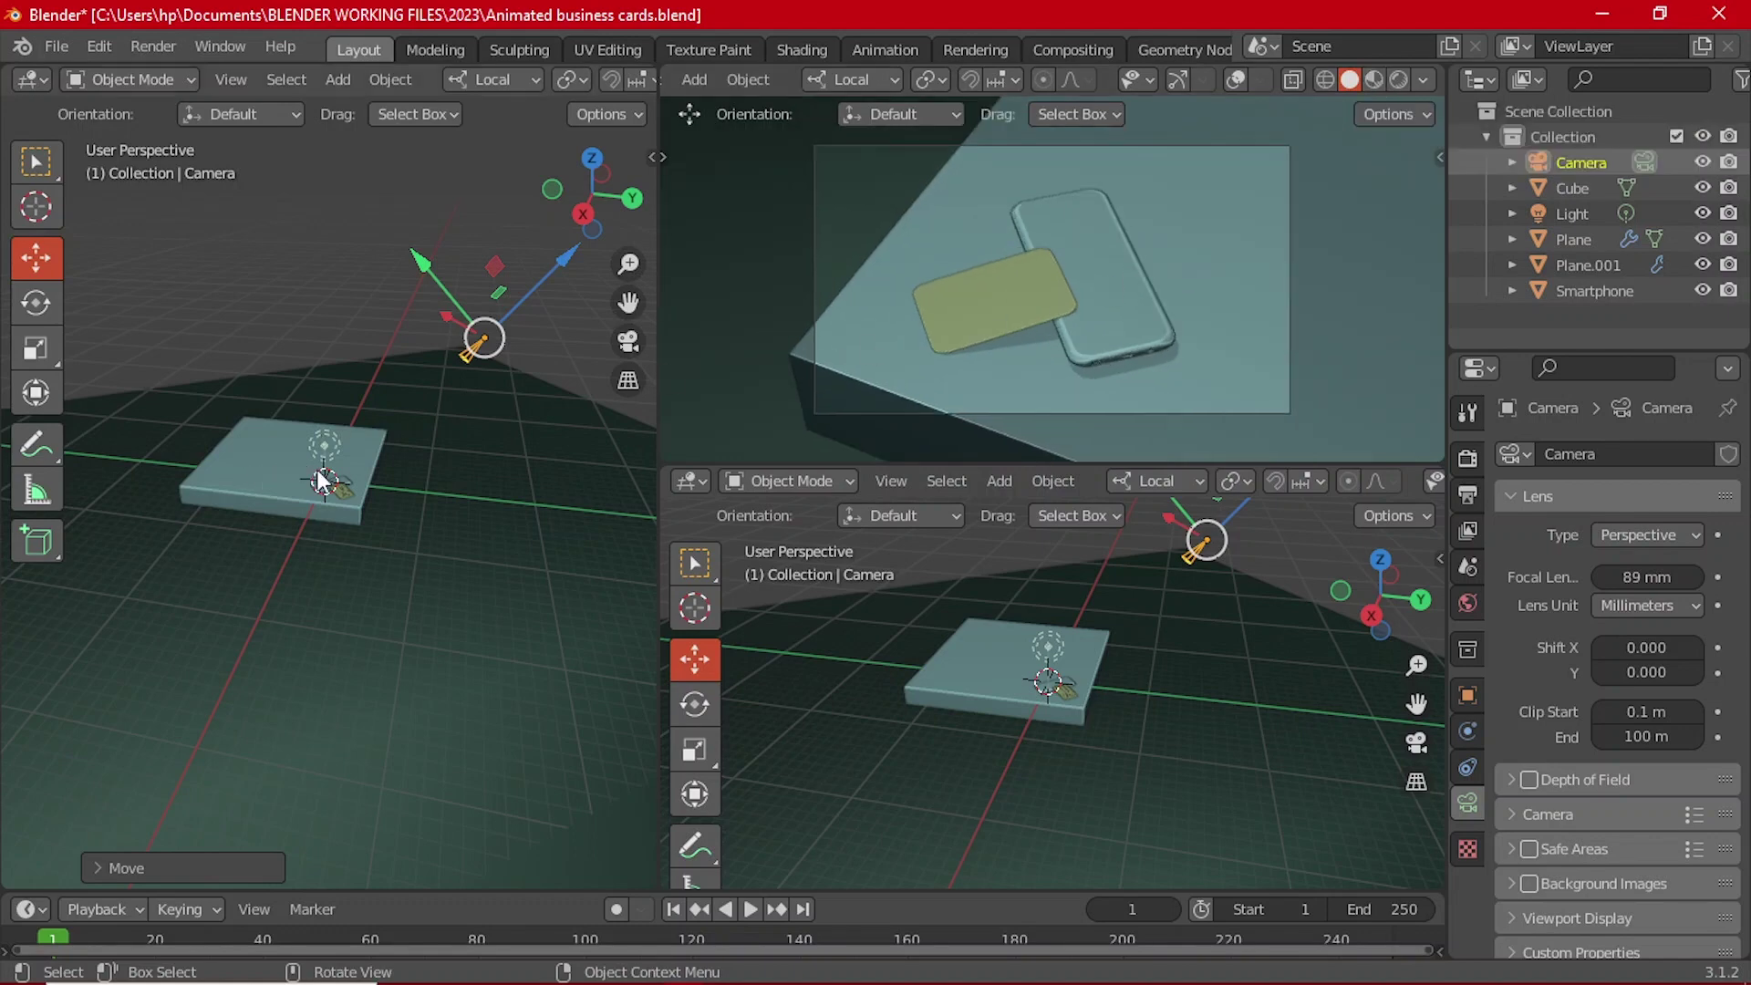
Step: In the left pane, nudge the camera along its local Z, X and Y axes
middle_drag(317, 469, 412, 439)
scroll(376, 464, down, 2)
scroll(368, 463, up, 4)
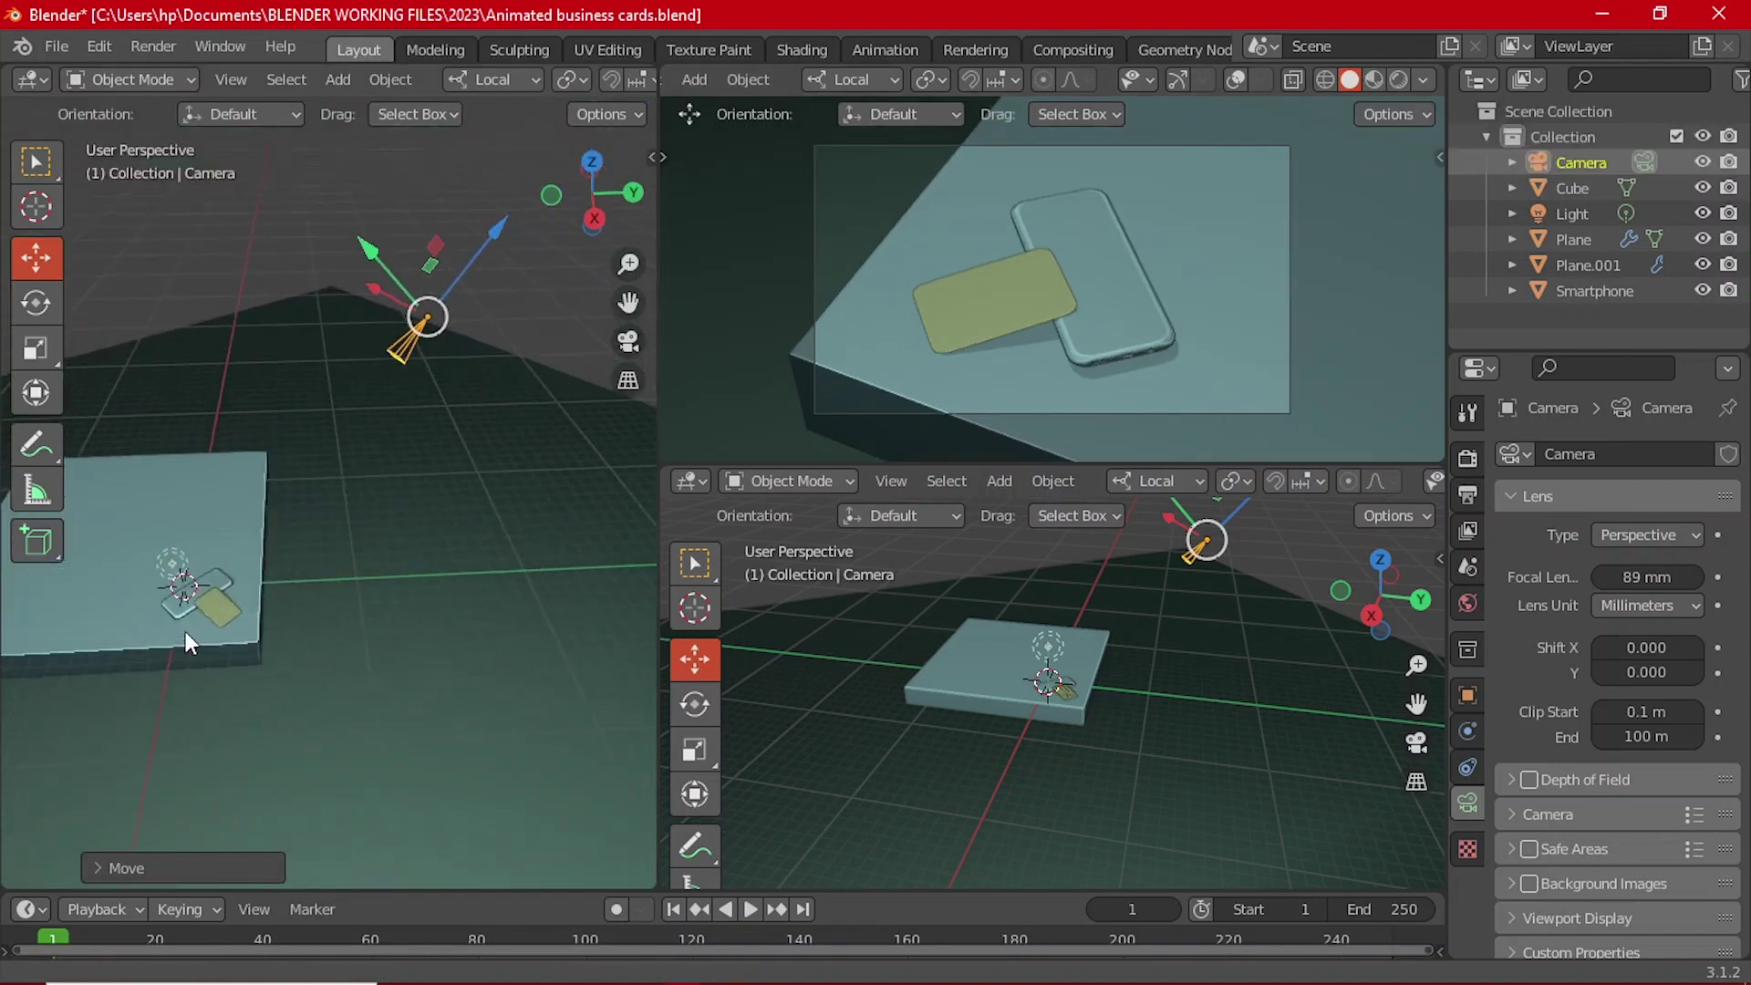
middle_drag(187, 641, 313, 529)
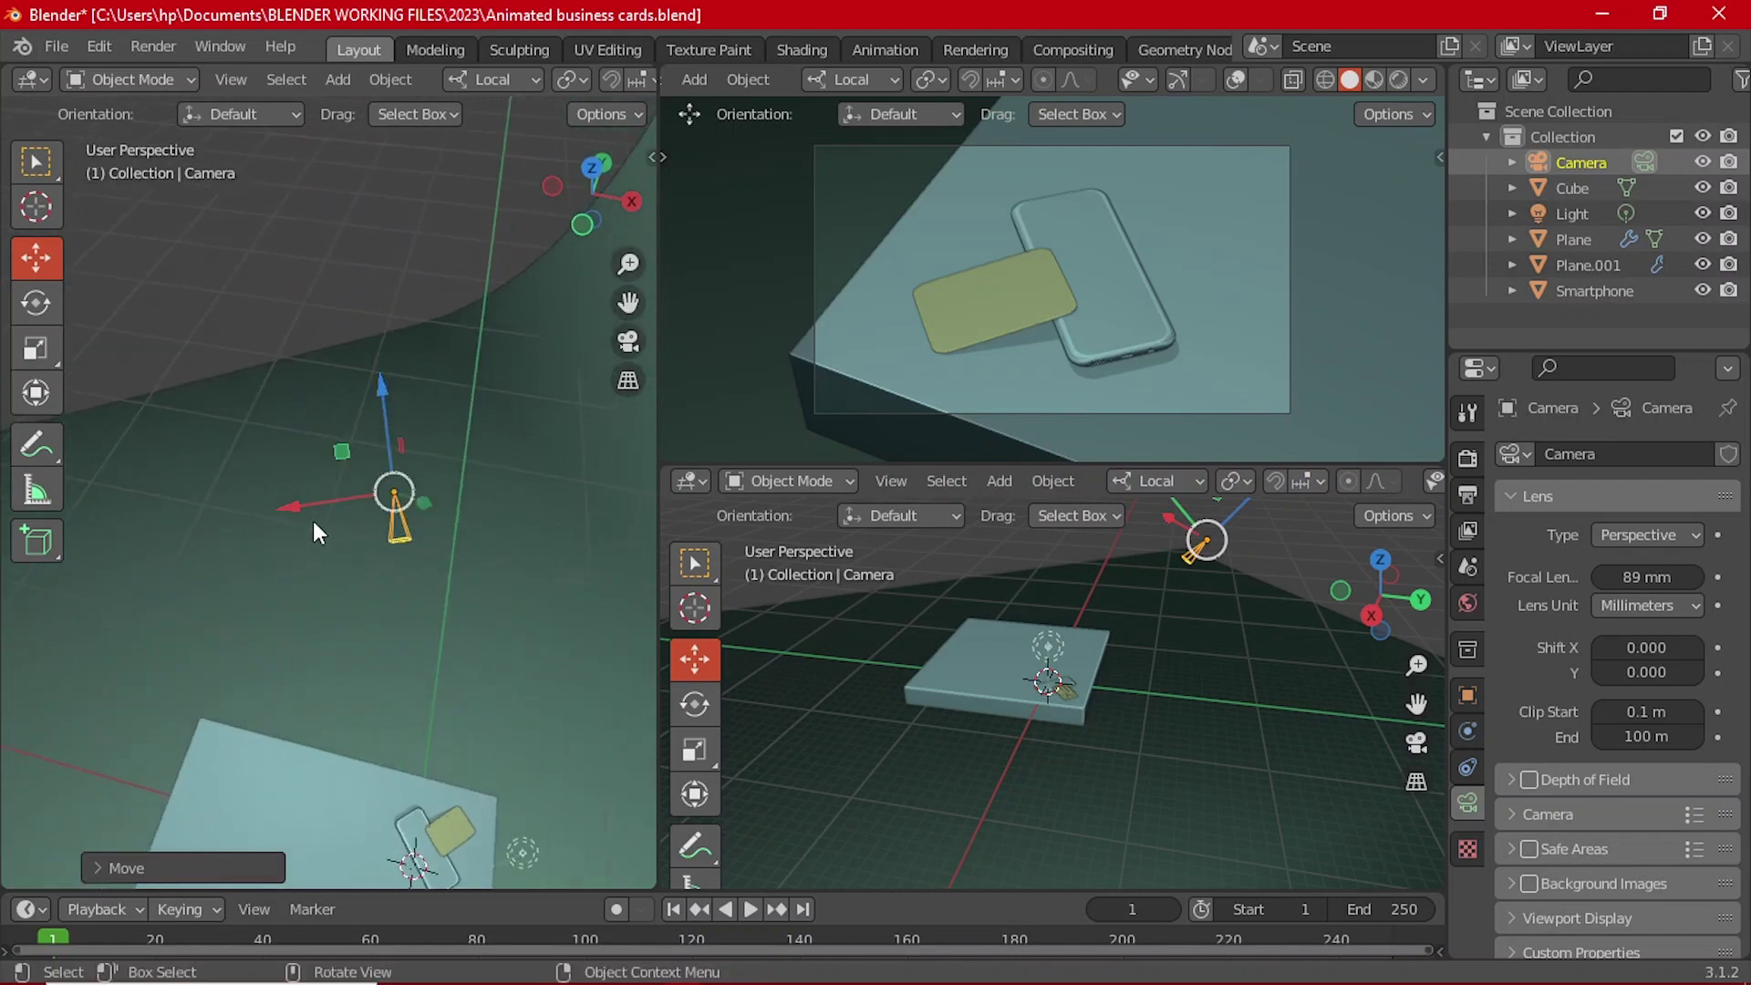
drag(378, 385, 365, 338)
middle_drag(366, 338, 364, 419)
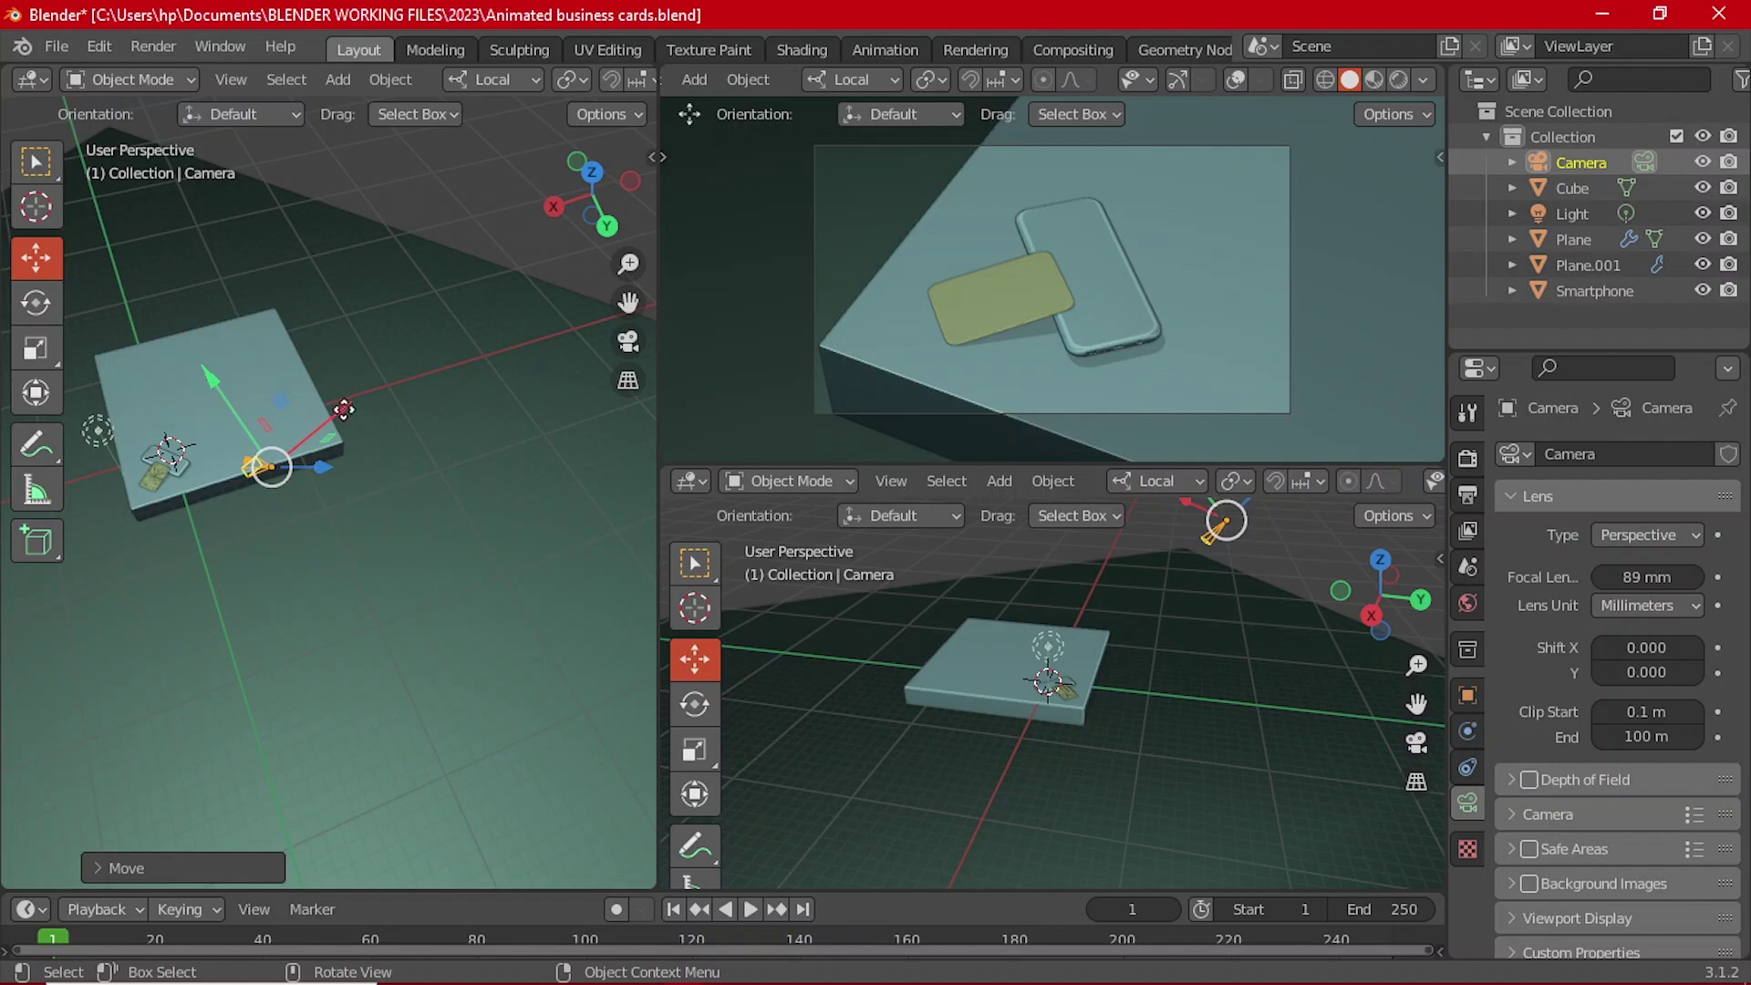
drag(339, 417, 342, 414)
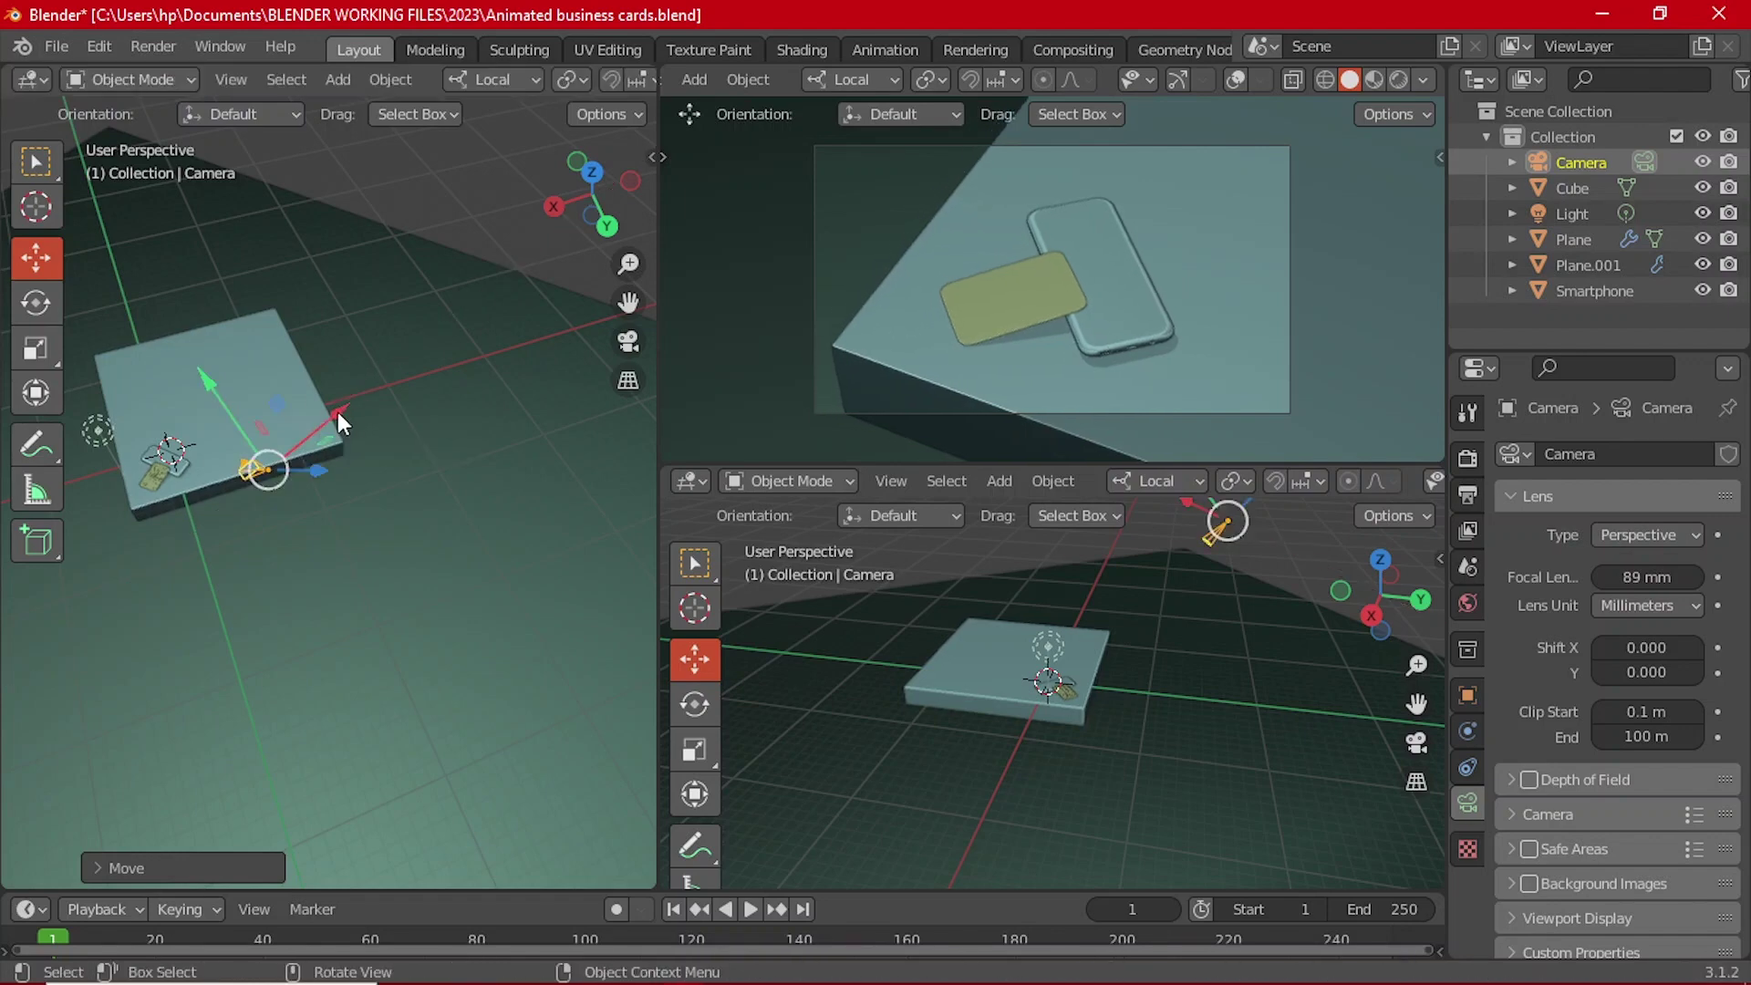
middle_drag(337, 407, 296, 504)
scroll(297, 505, up, 3)
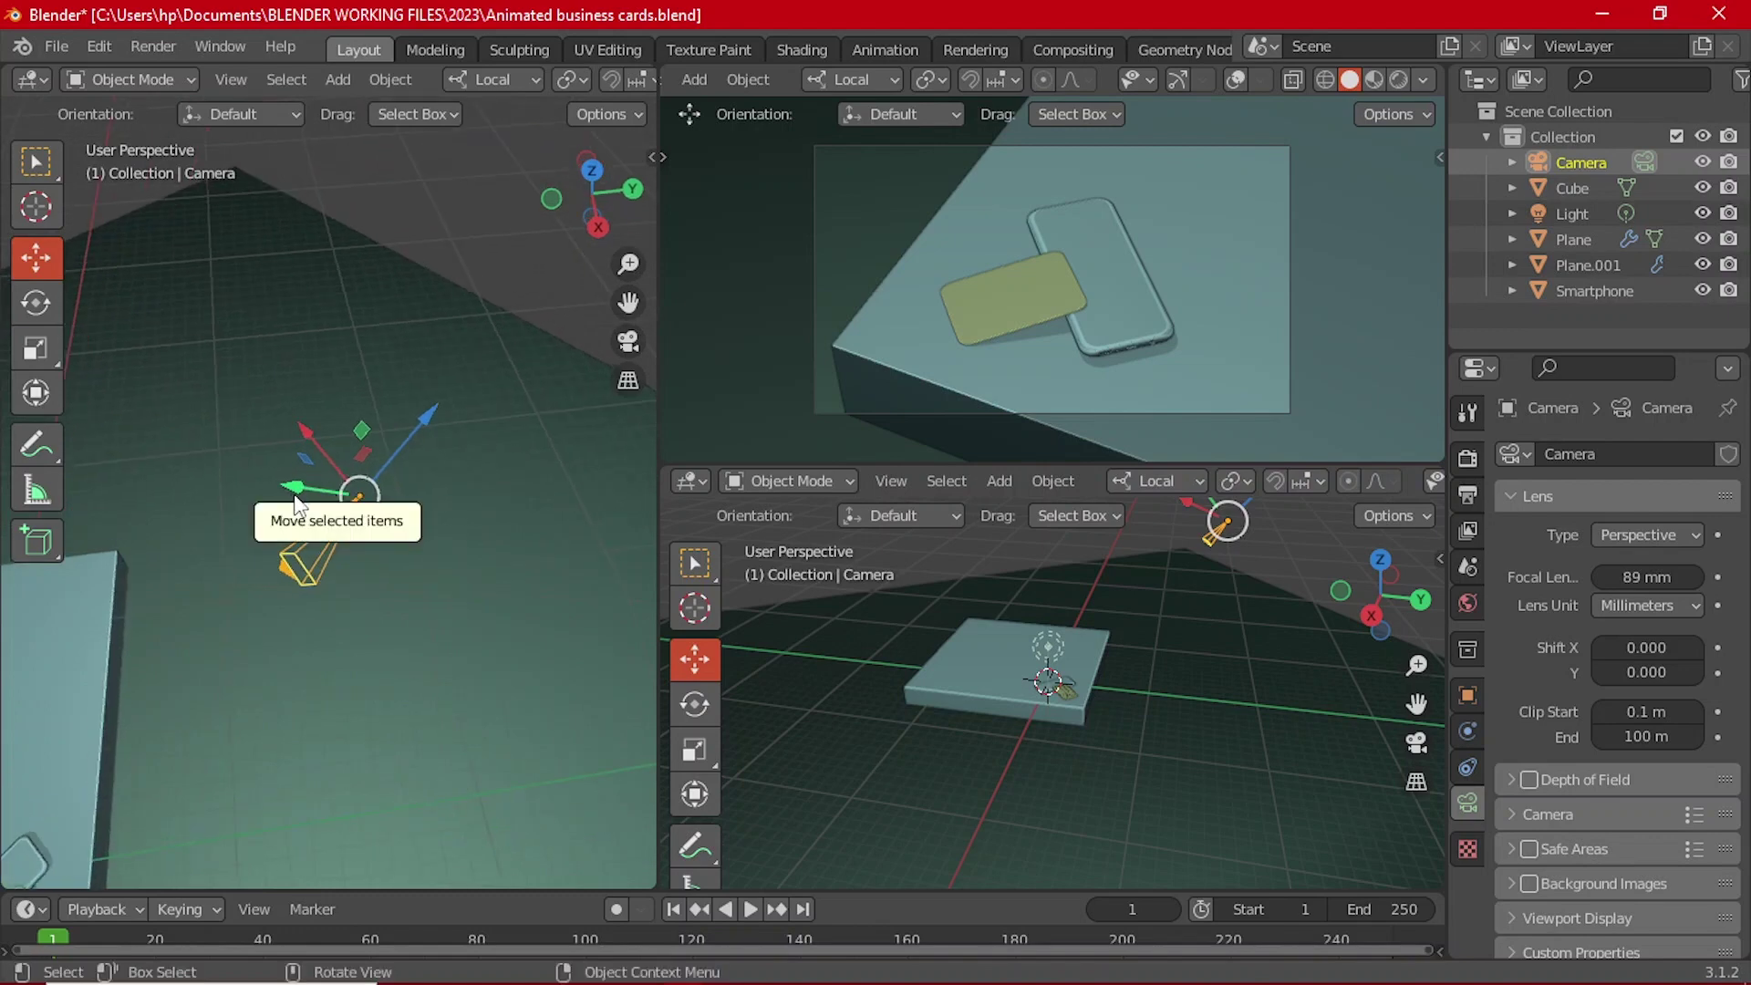
drag(296, 504, 304, 477)
scroll(304, 477, down, 3)
Step: Deselect the camera and re-save Animated business cards.blend
click(403, 293)
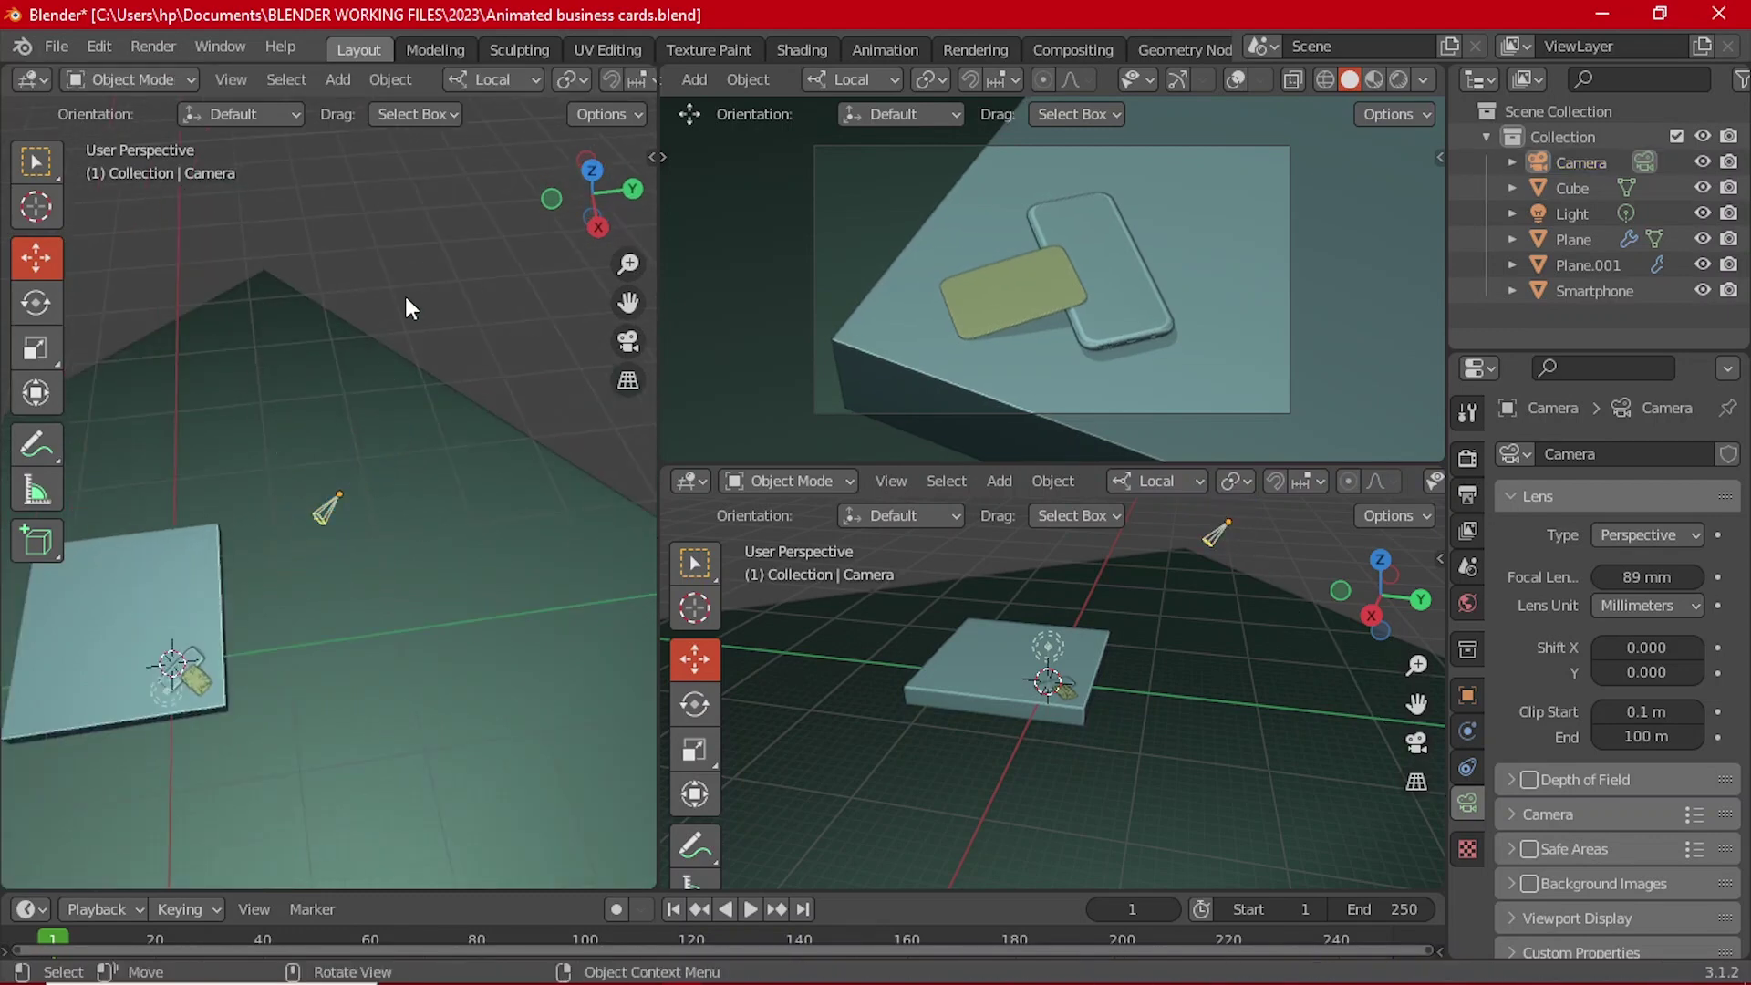
middle_drag(405, 296, 435, 500)
scroll(391, 483, up, 2)
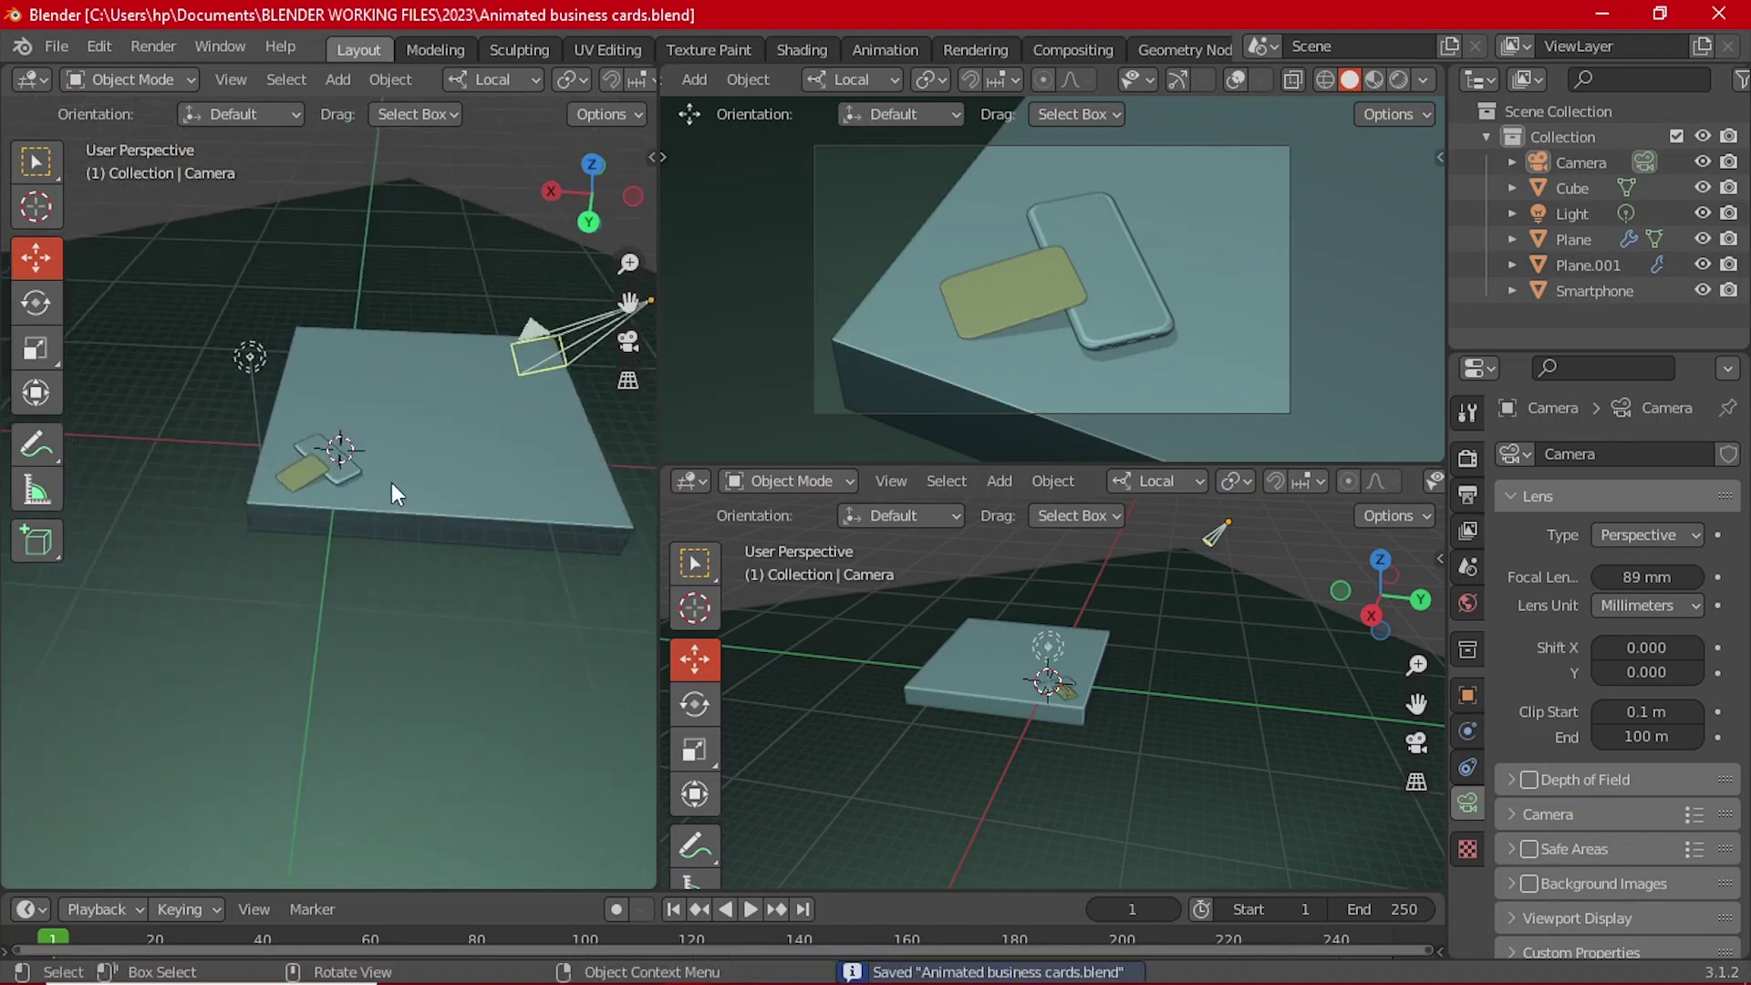
middle_drag(415, 438, 555, 601)
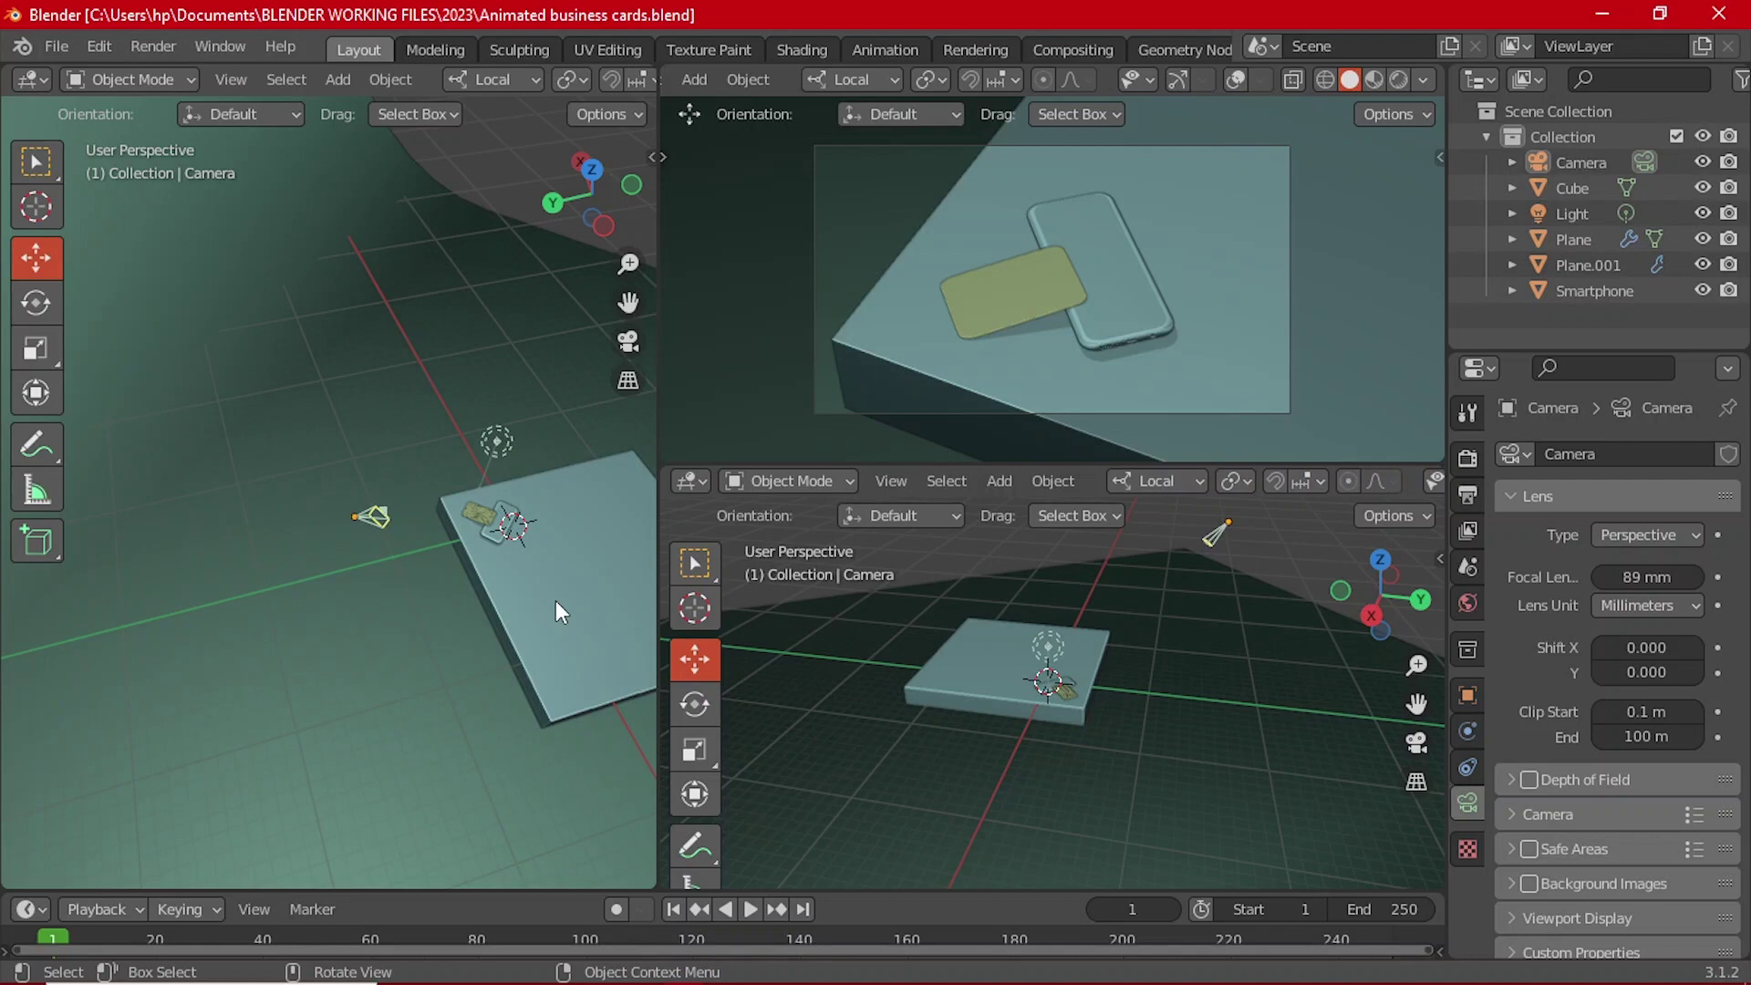
key(ctrl+s)
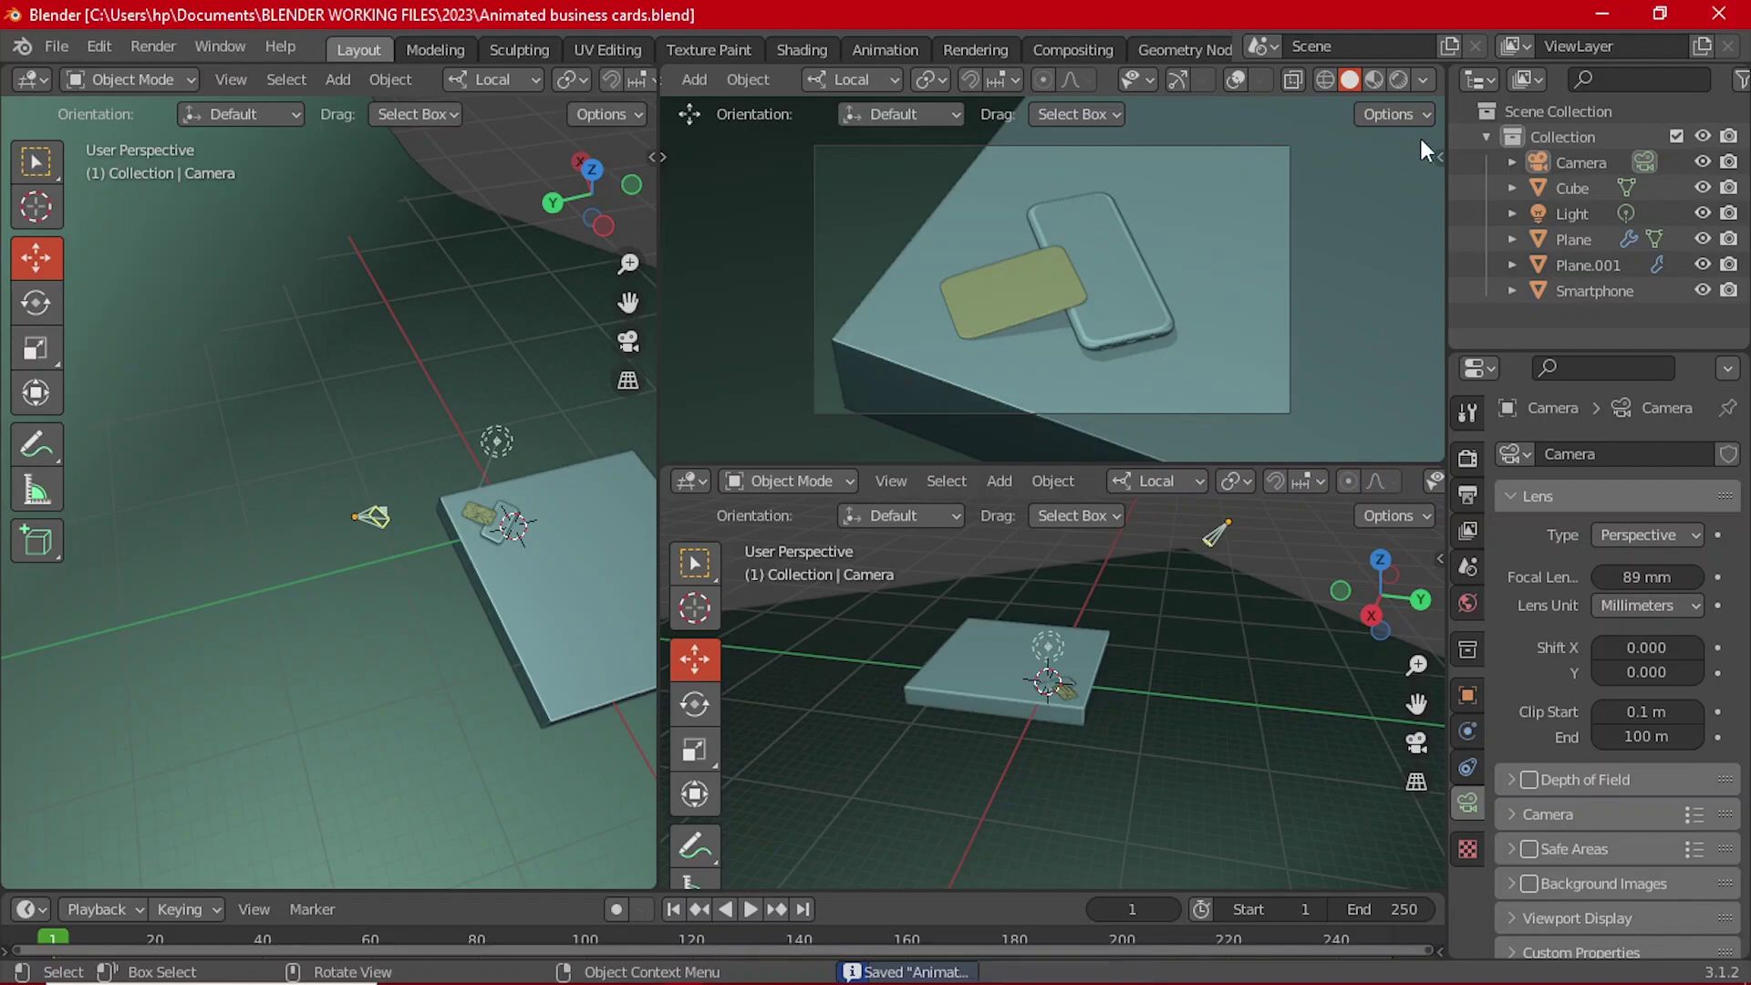
Step: Minimize Blender, close Affinity Designer's startup panel, and start a new document from File > New
click(1601, 20)
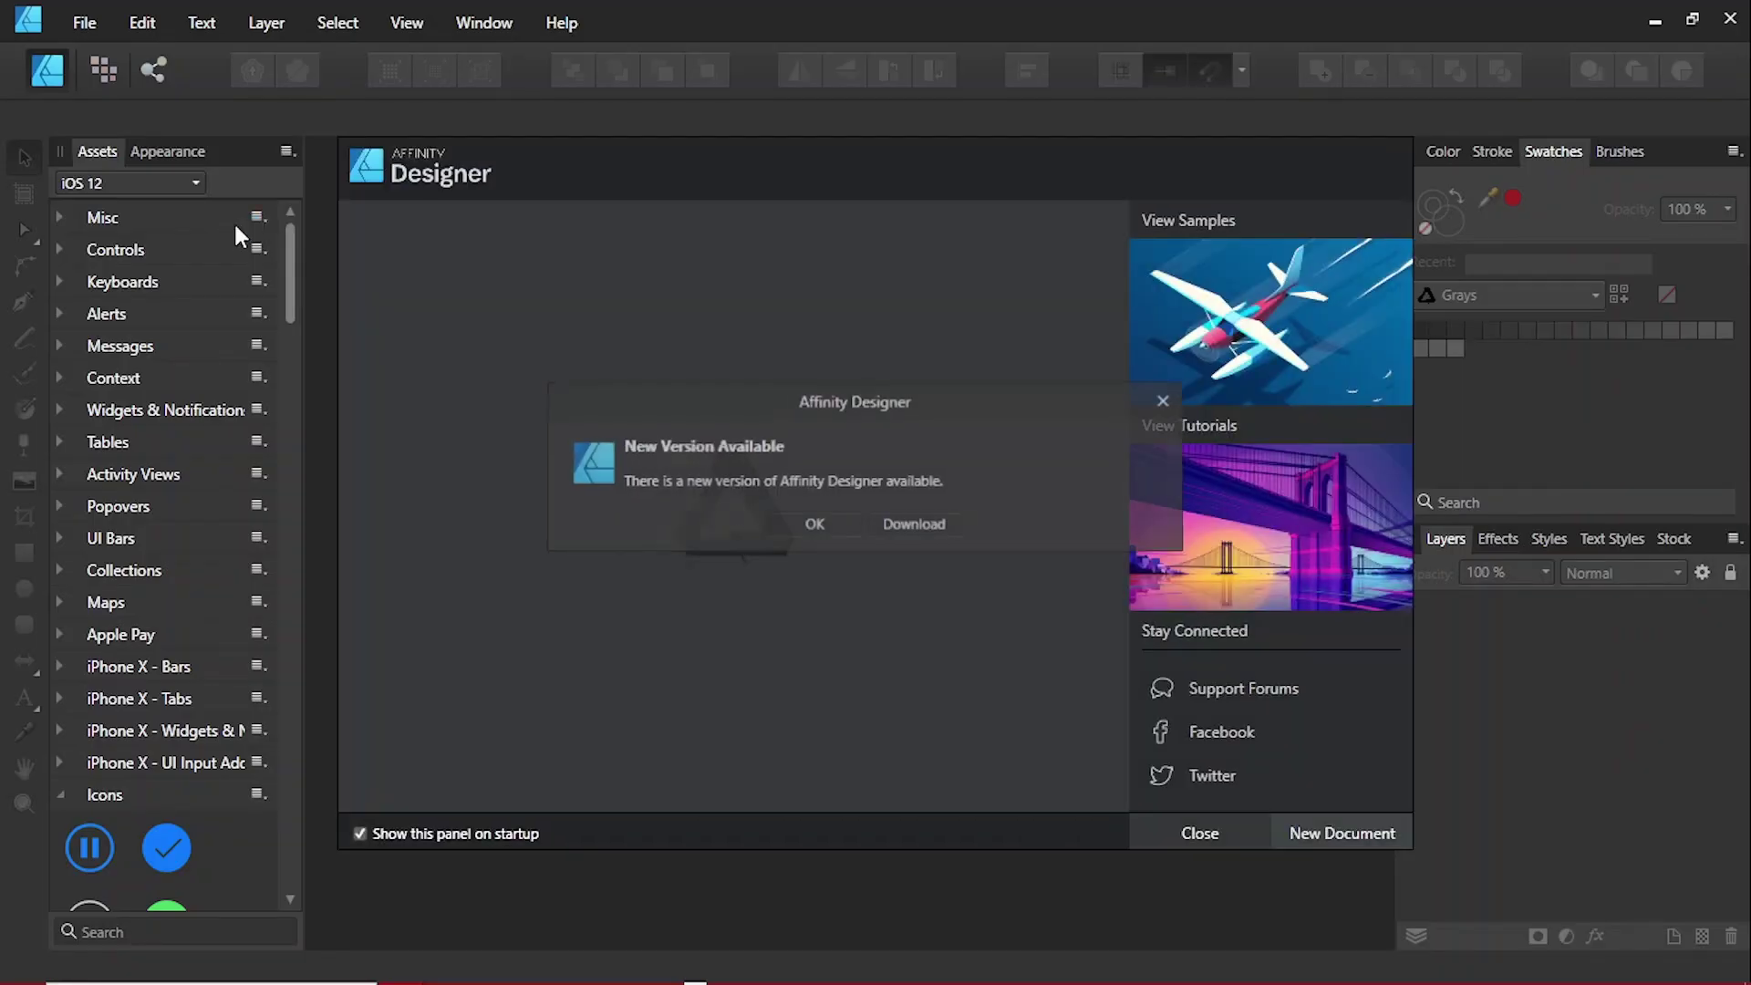
click(1228, 830)
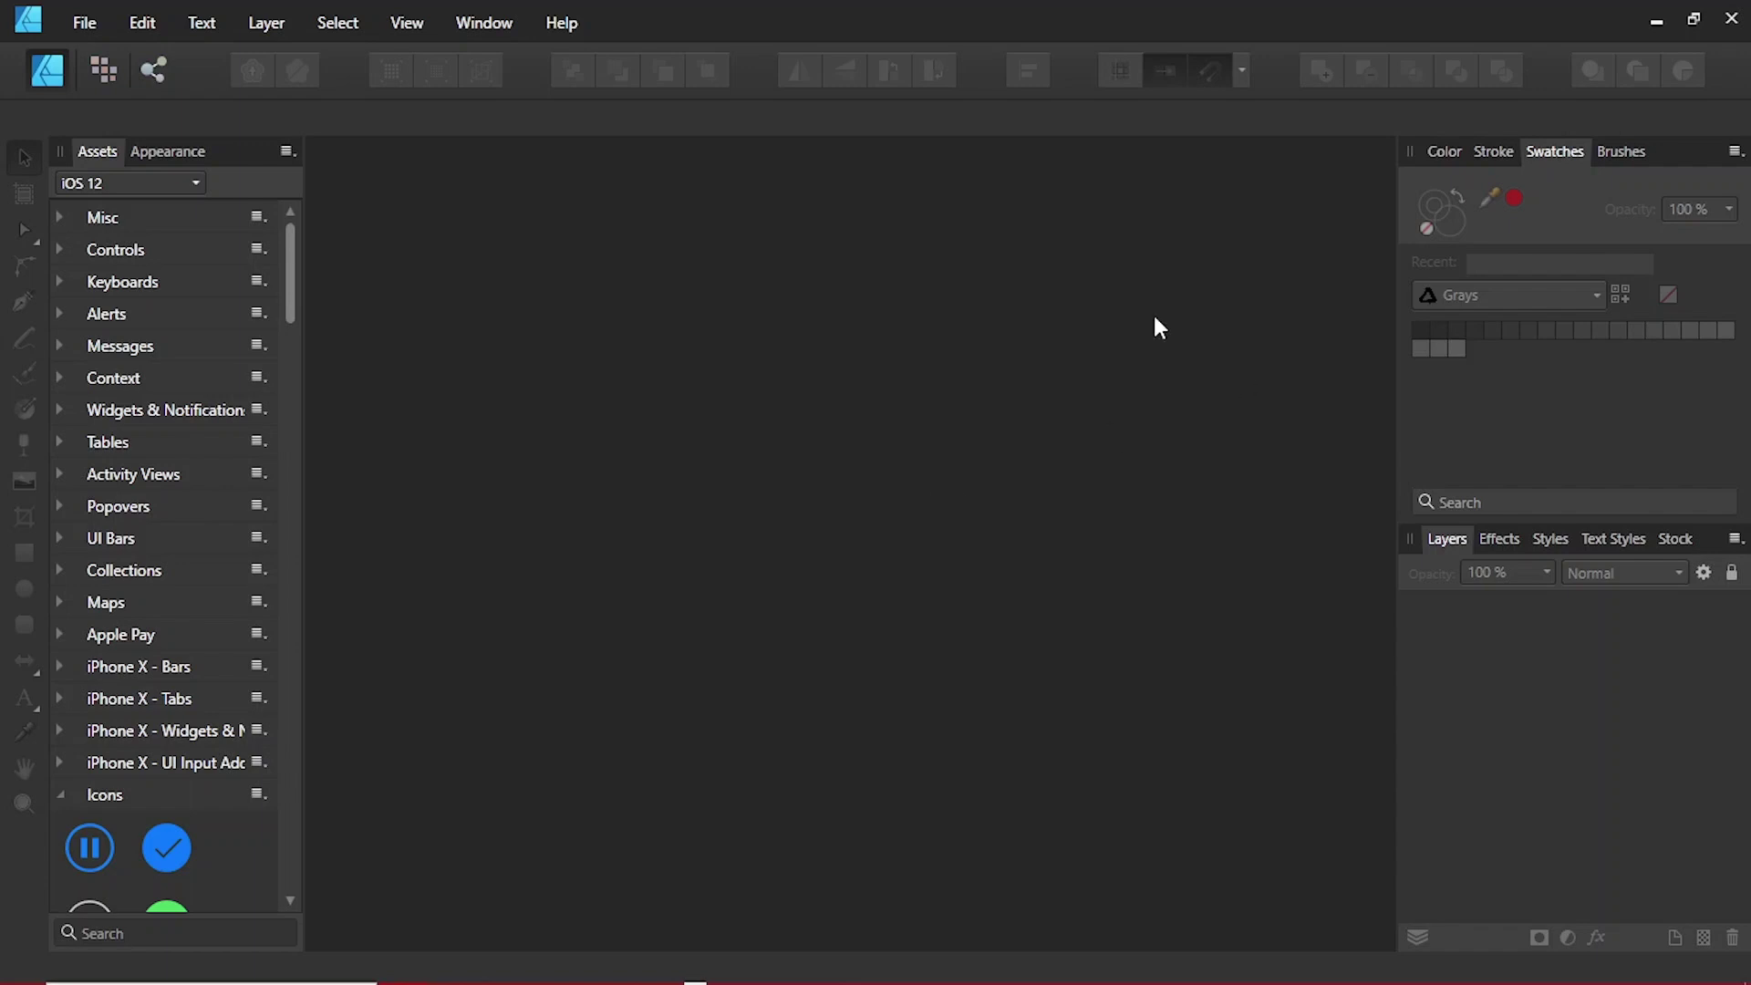
click(78, 29)
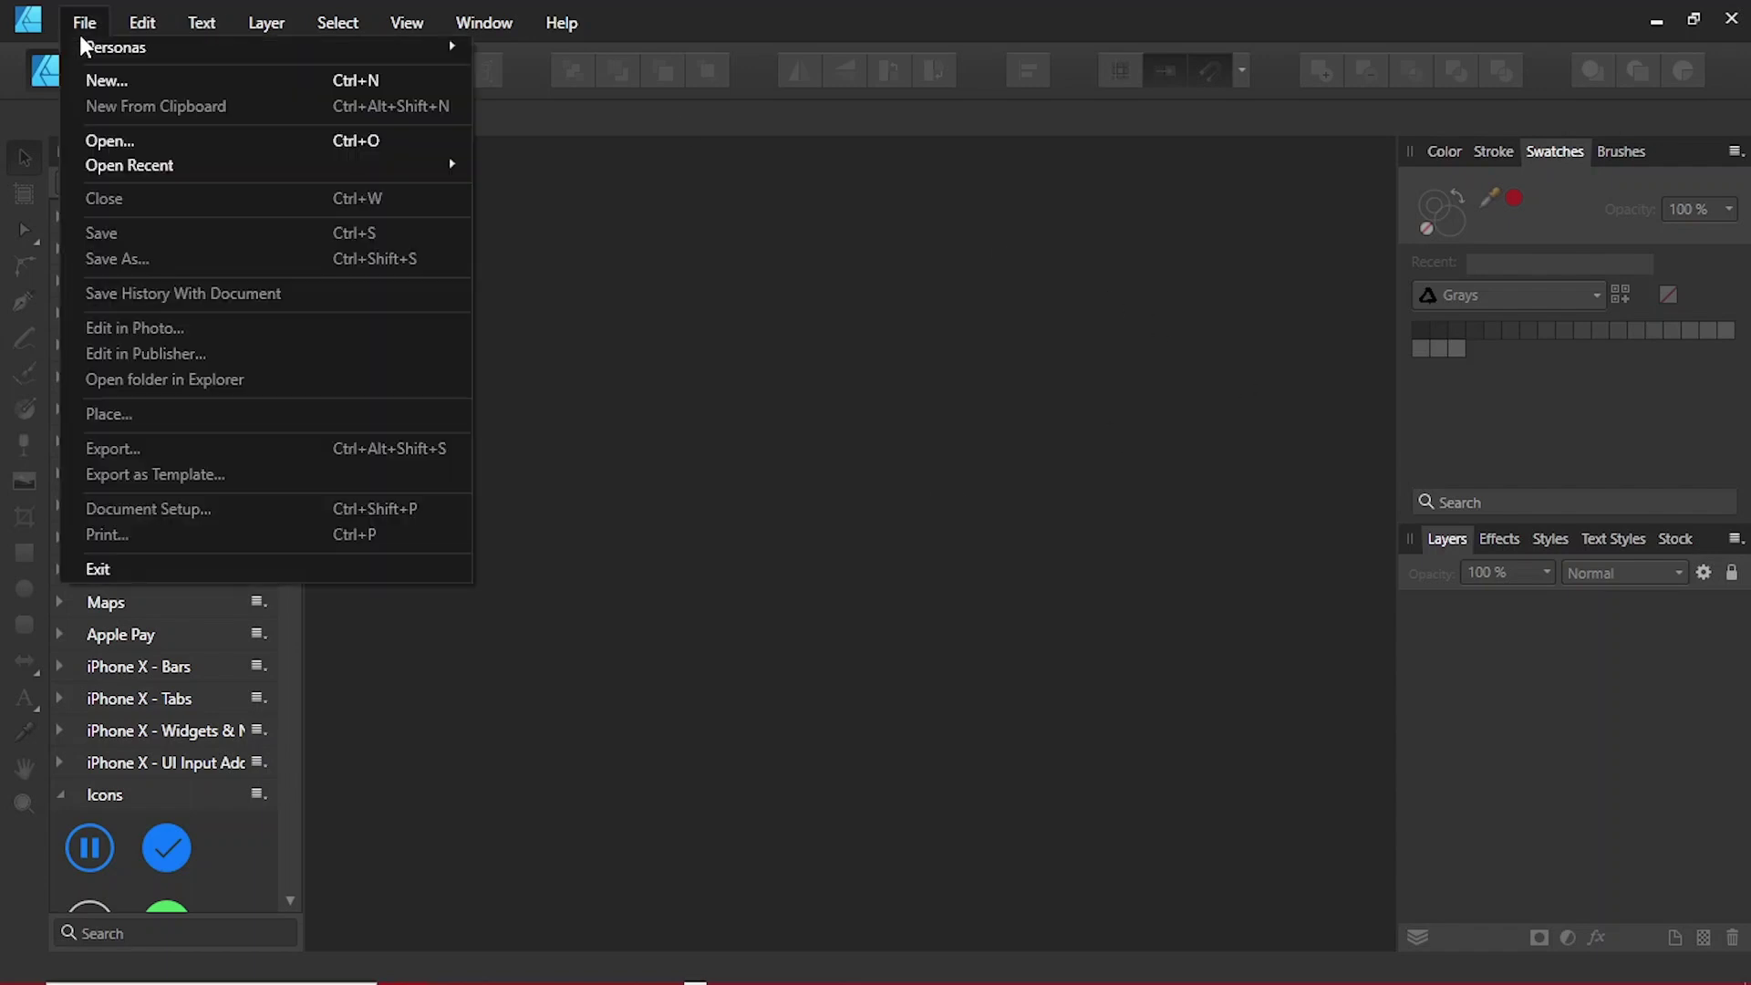
click(119, 74)
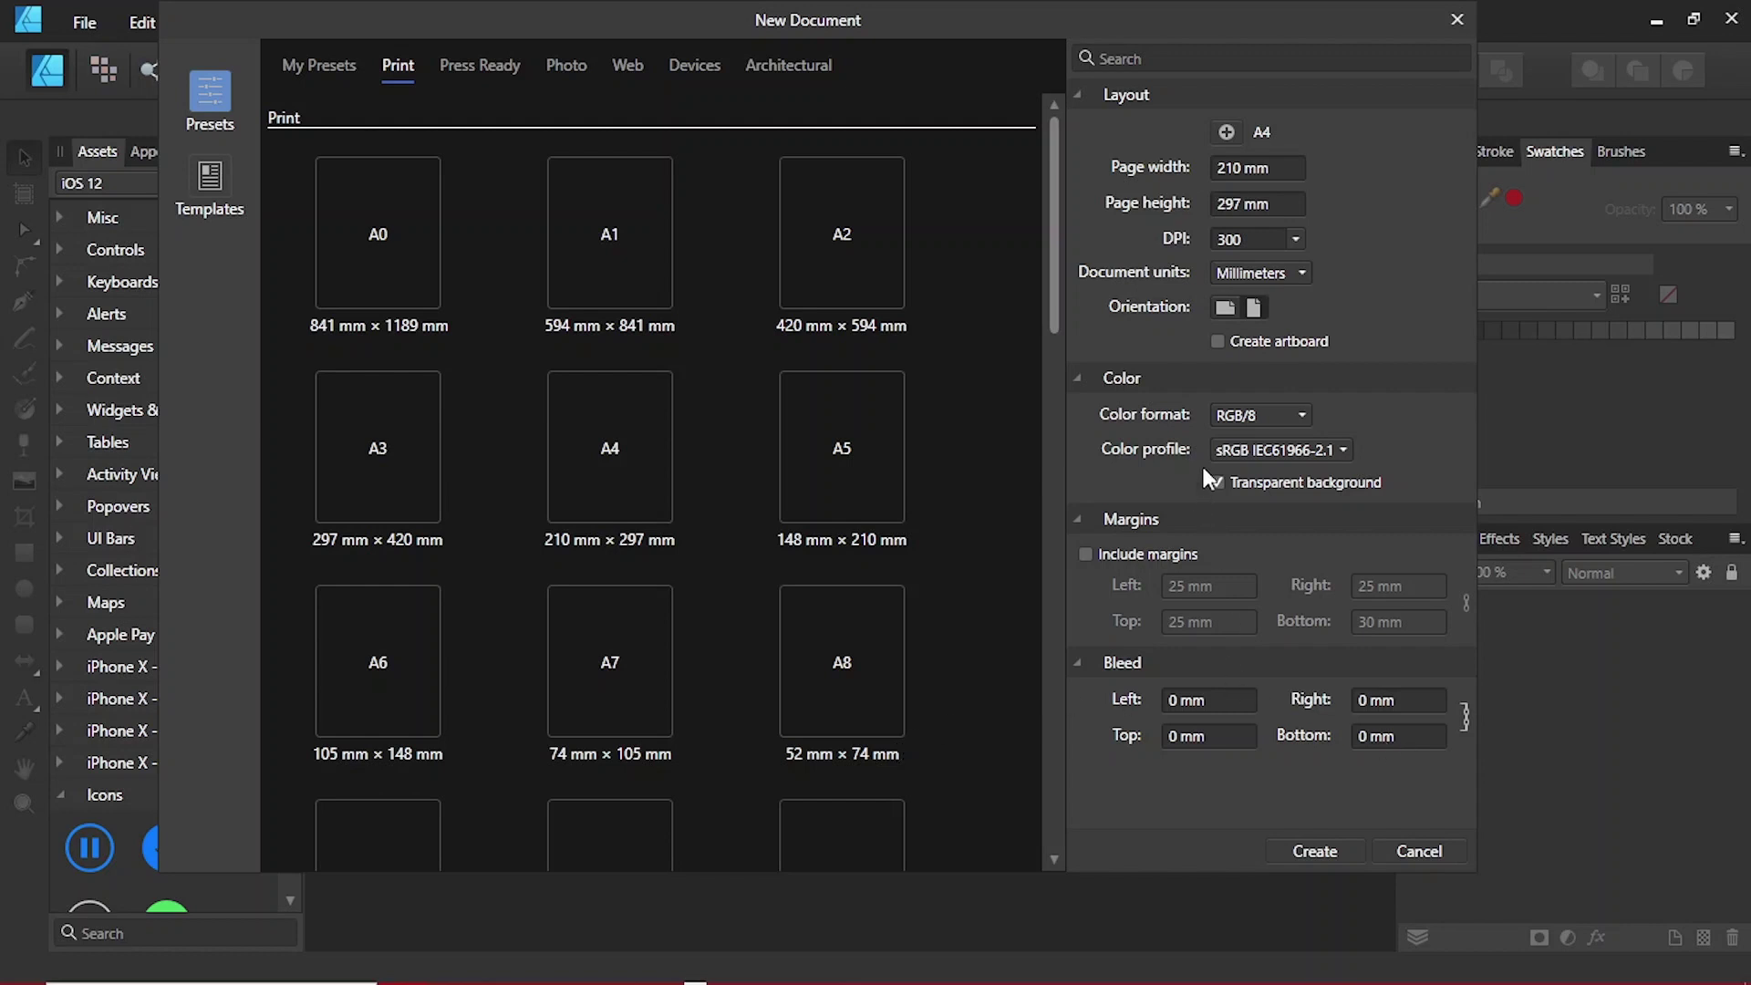
Step: Create a new Affinity Designer document with units set to Pixels
click(1258, 168)
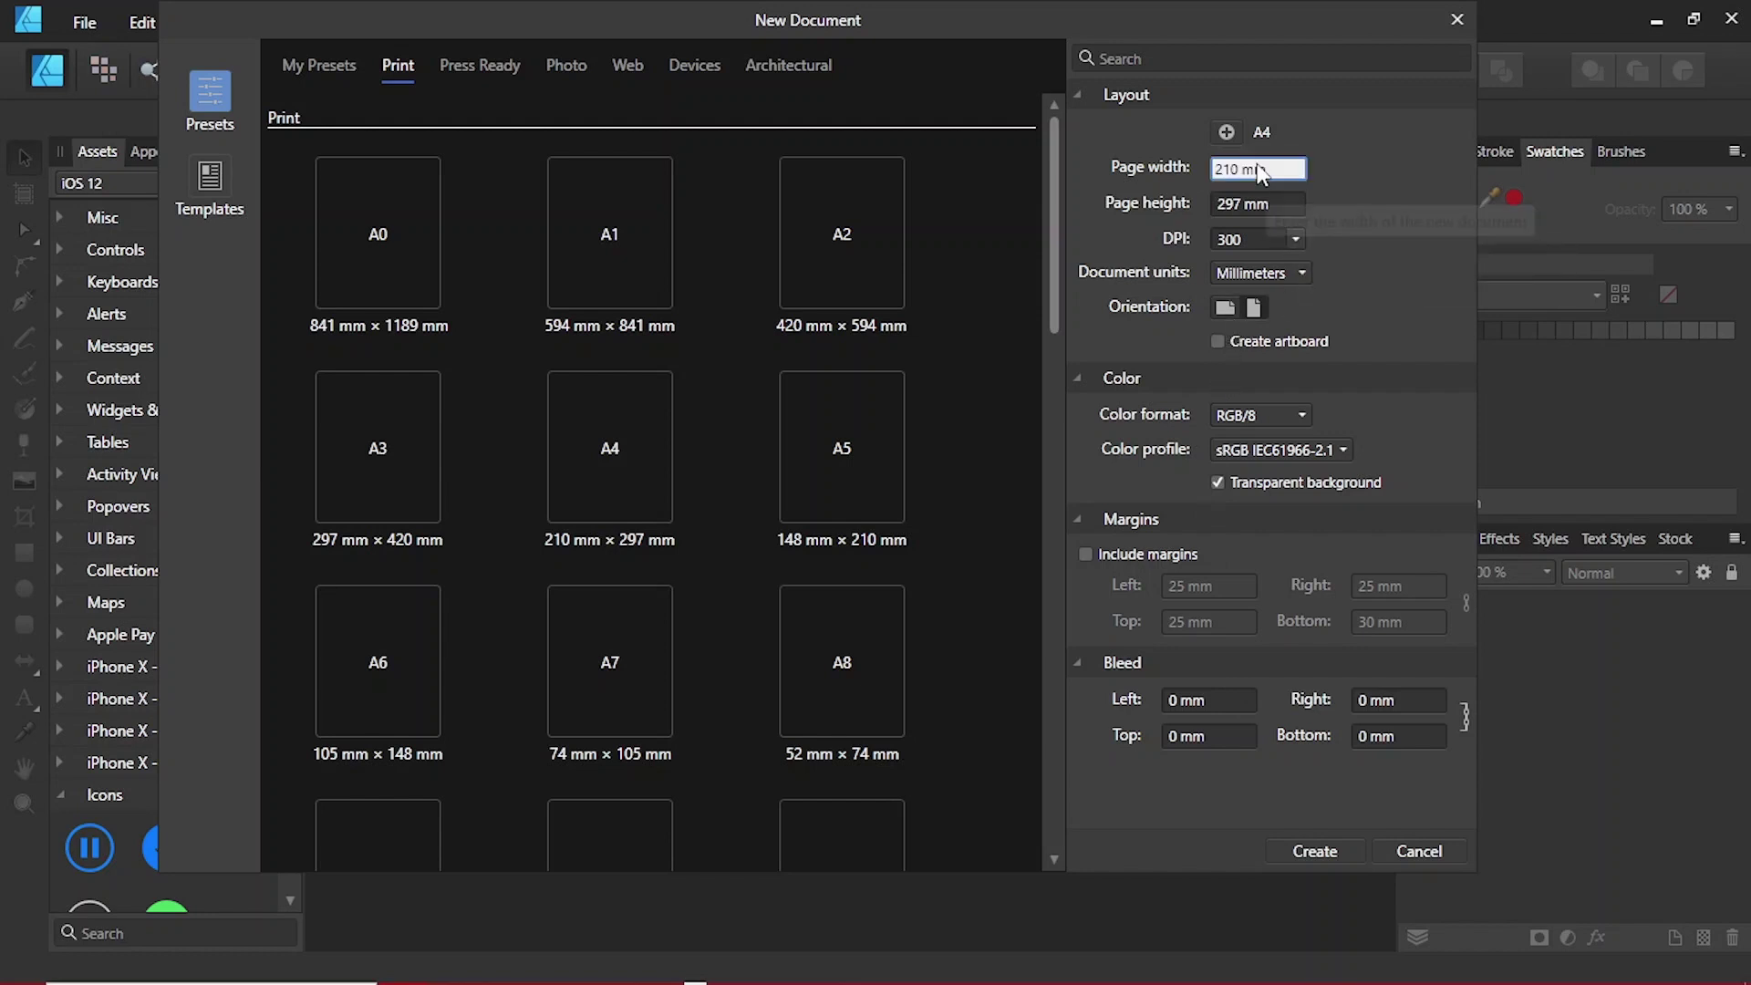
click(1261, 415)
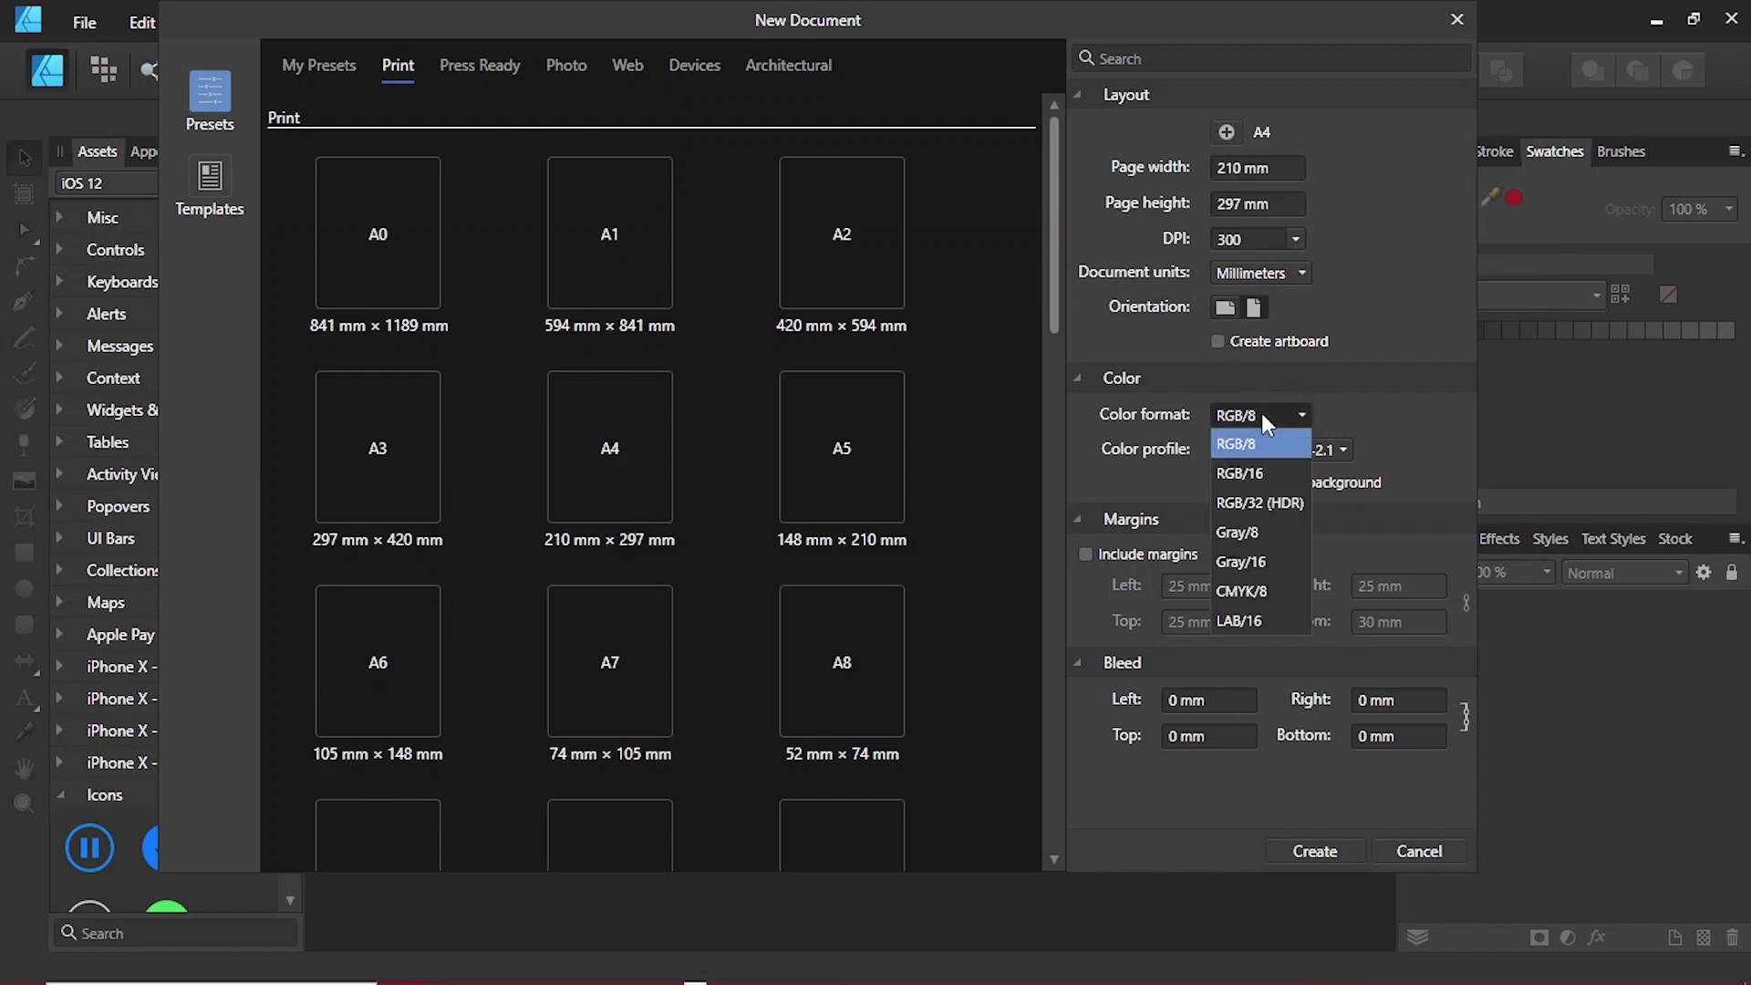
click(1290, 308)
click(1281, 277)
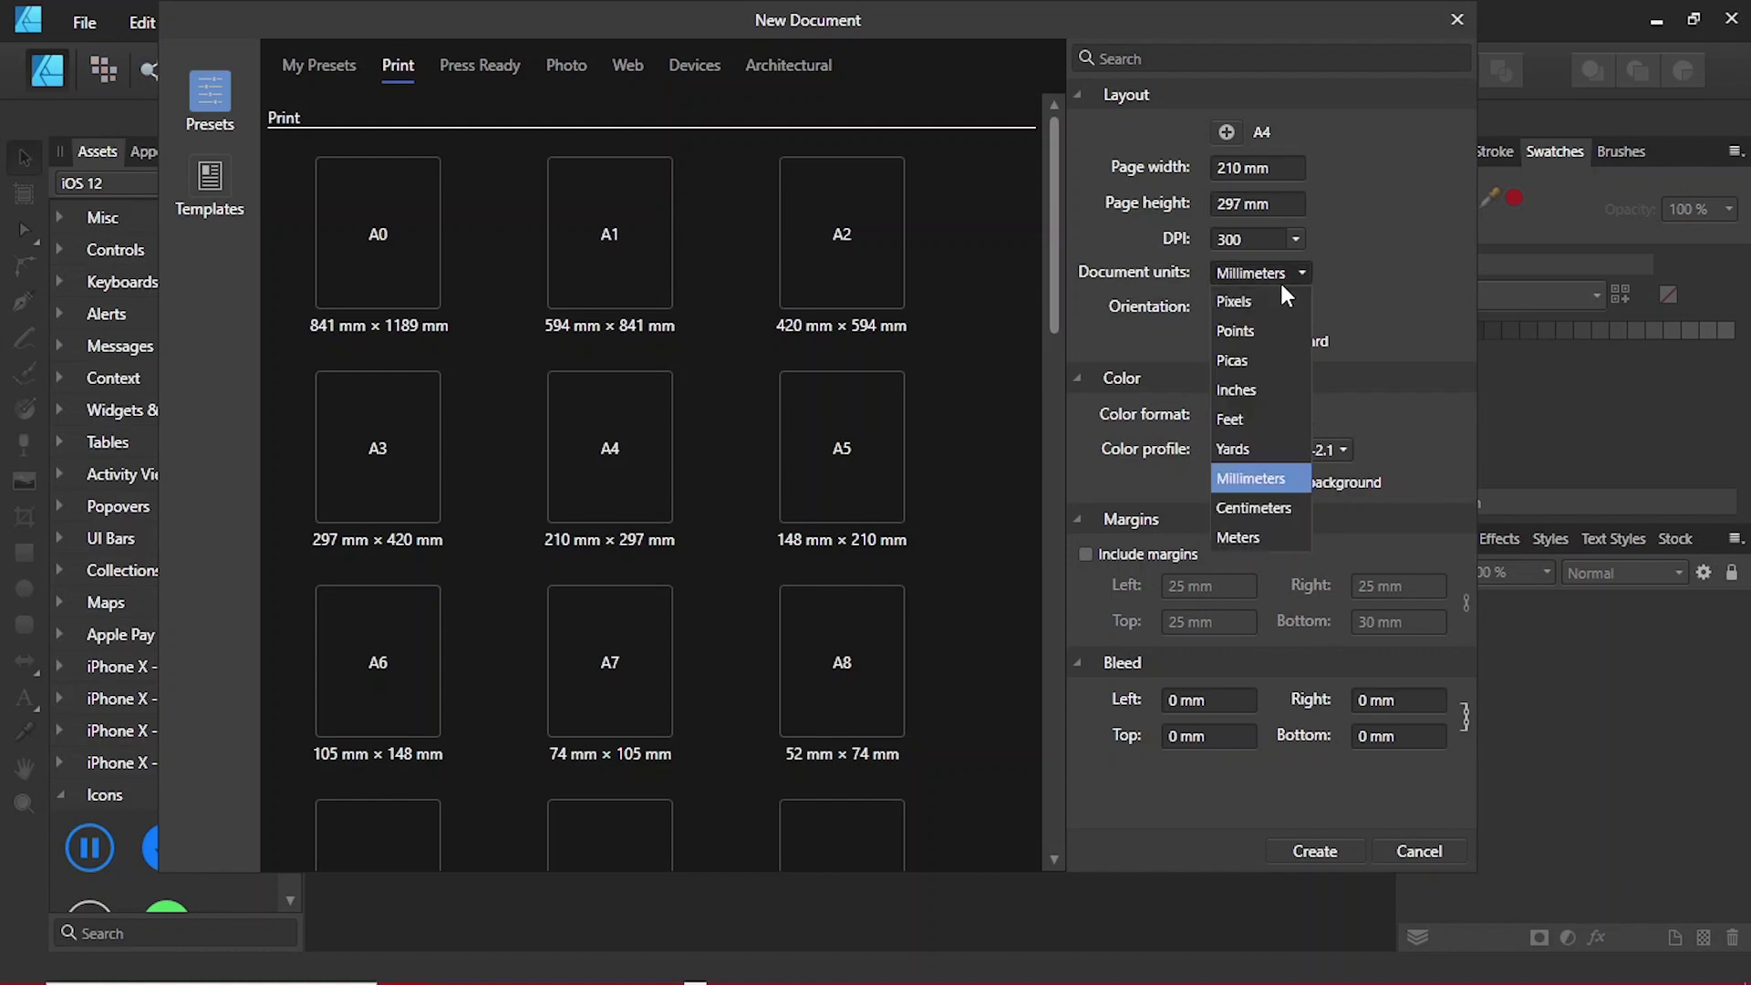
click(1278, 292)
click(1314, 851)
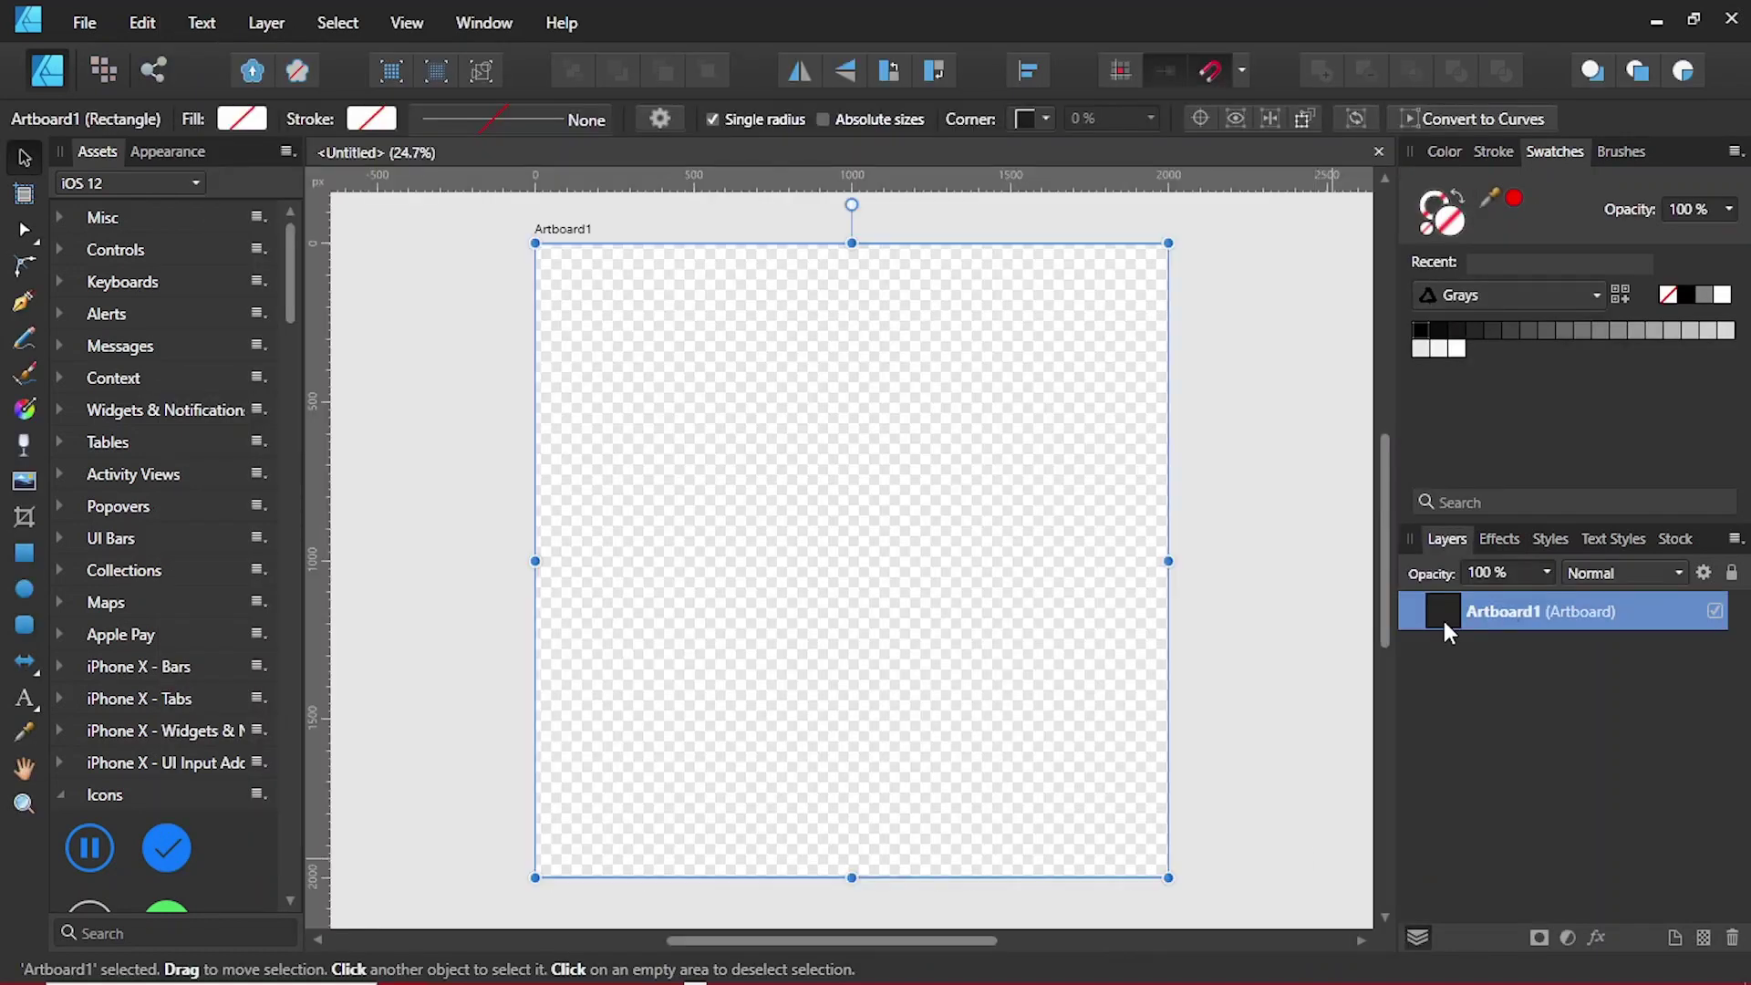
Step: Open the recent file EP_05_Value based pricing
click(84, 23)
mouse_move(219, 164)
click(571, 172)
Step: Paste the purple background into Artboard1 and add guides at 10, 50 and 90 percent
click(411, 151)
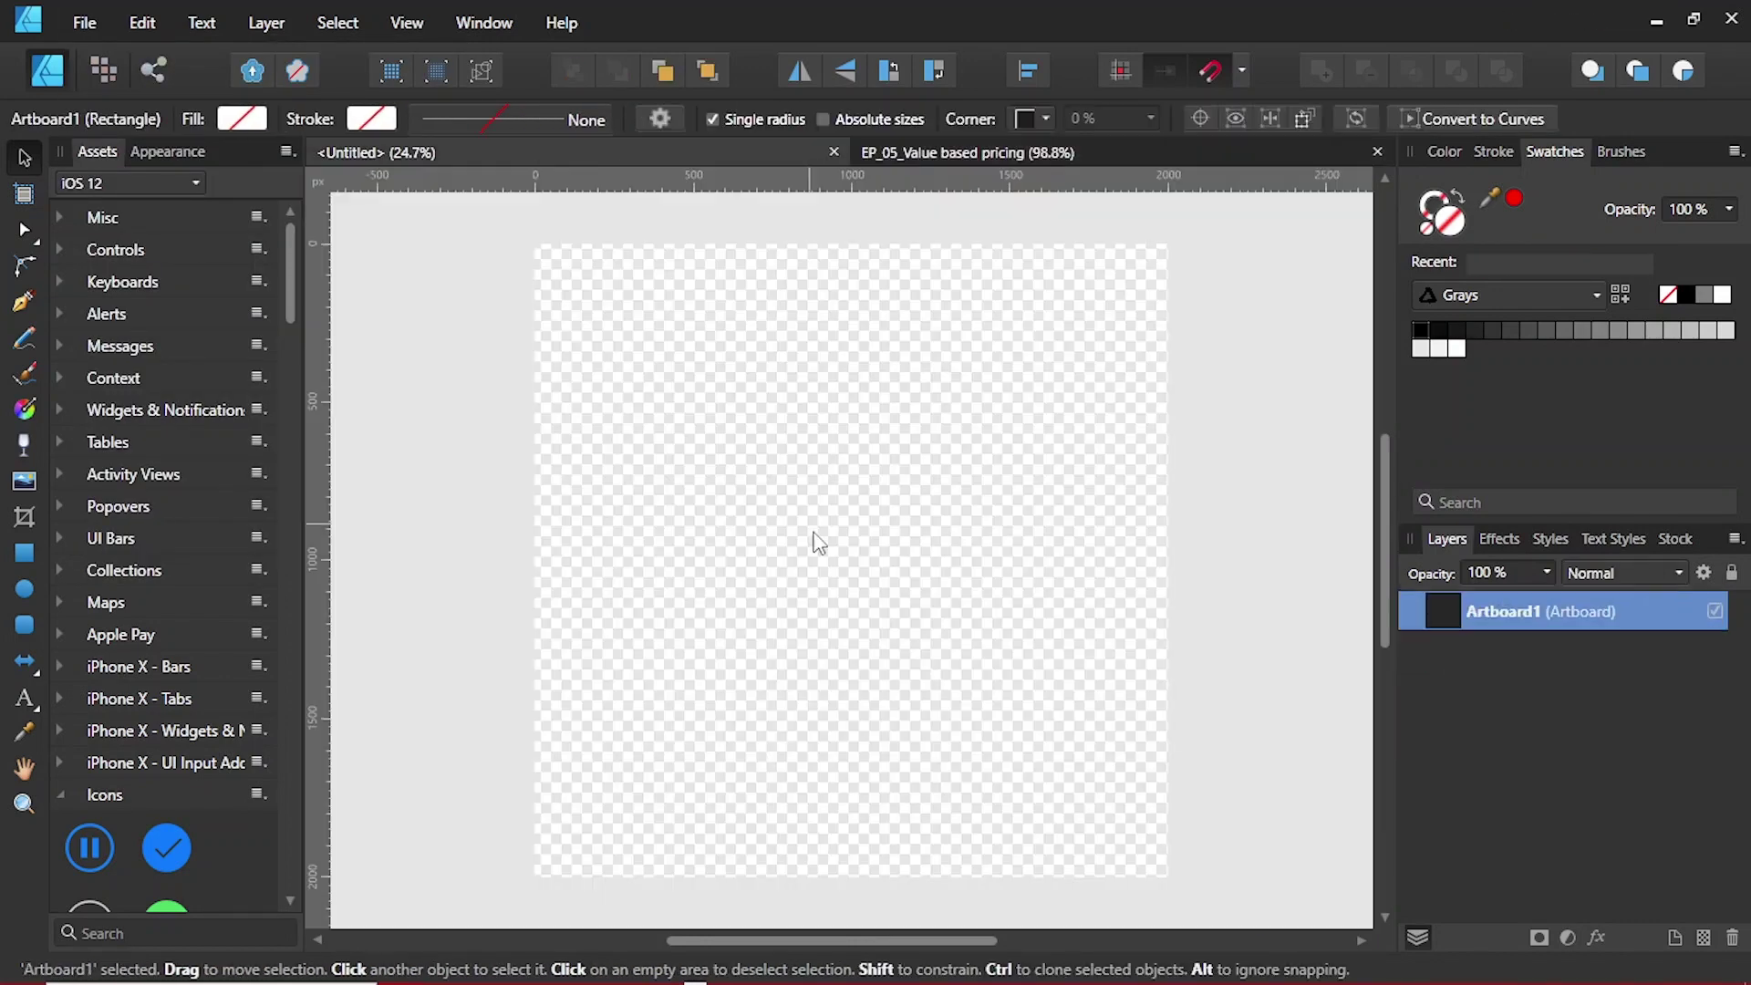
key(ctrl+v)
double_click(965, 566)
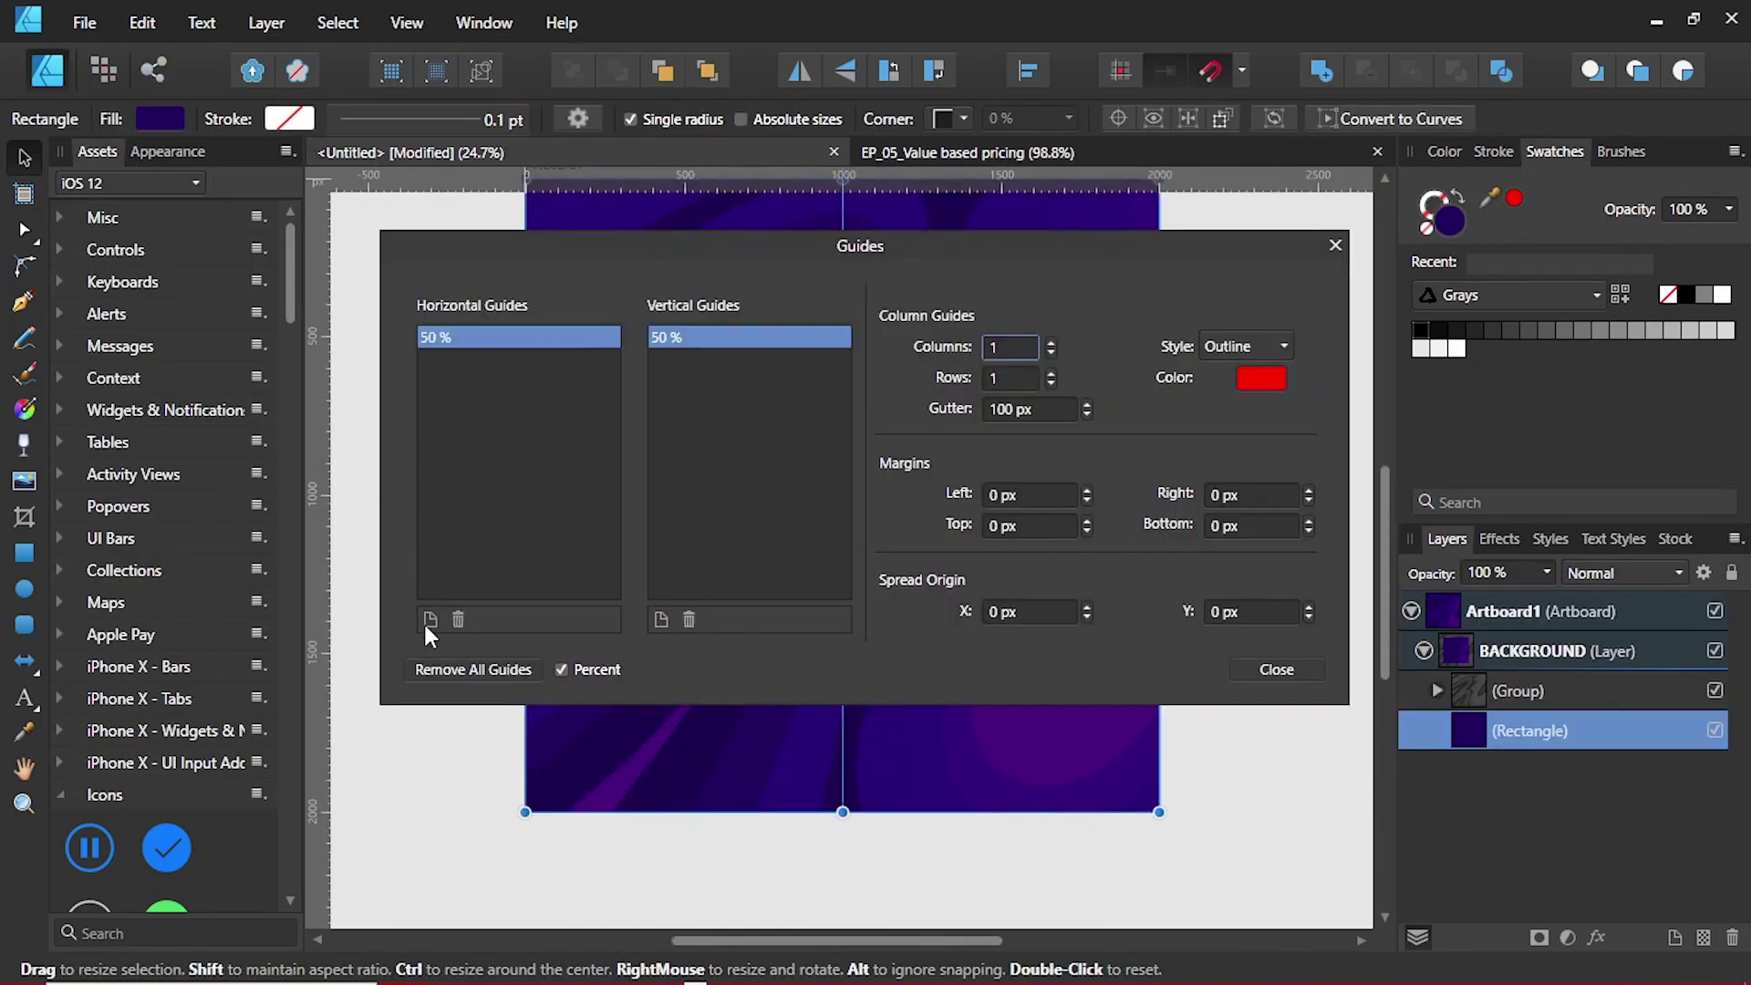
click(661, 619)
click(431, 619)
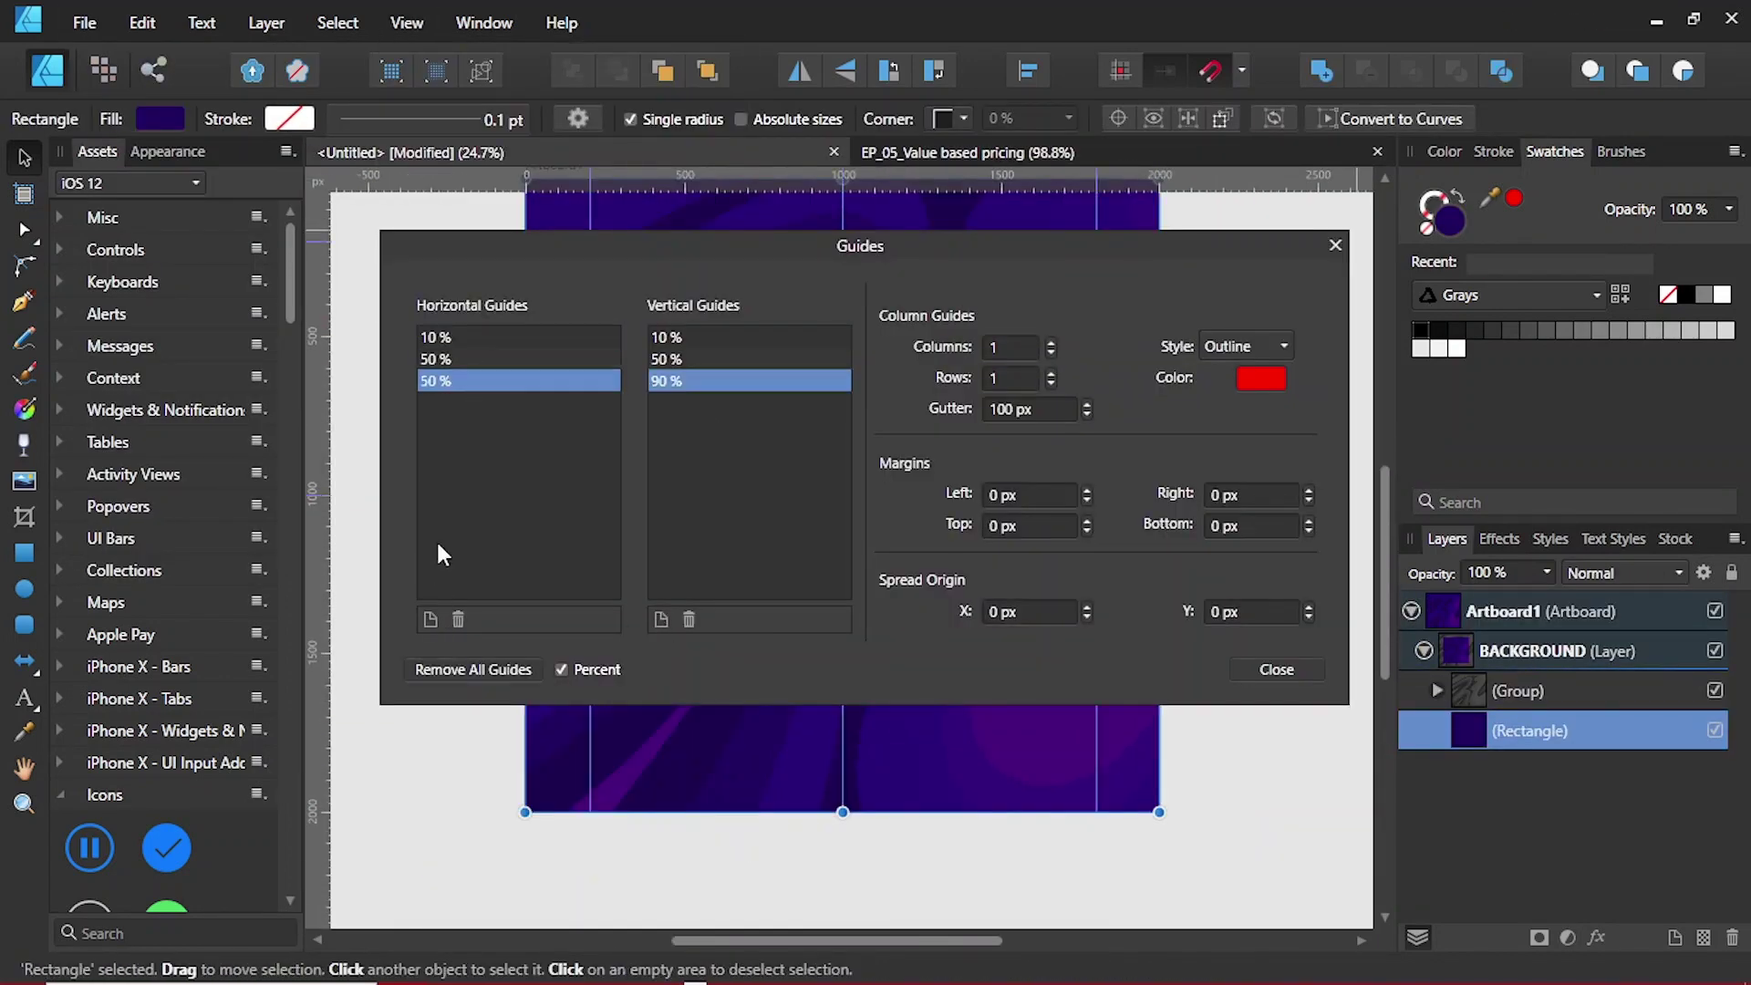
click(1276, 670)
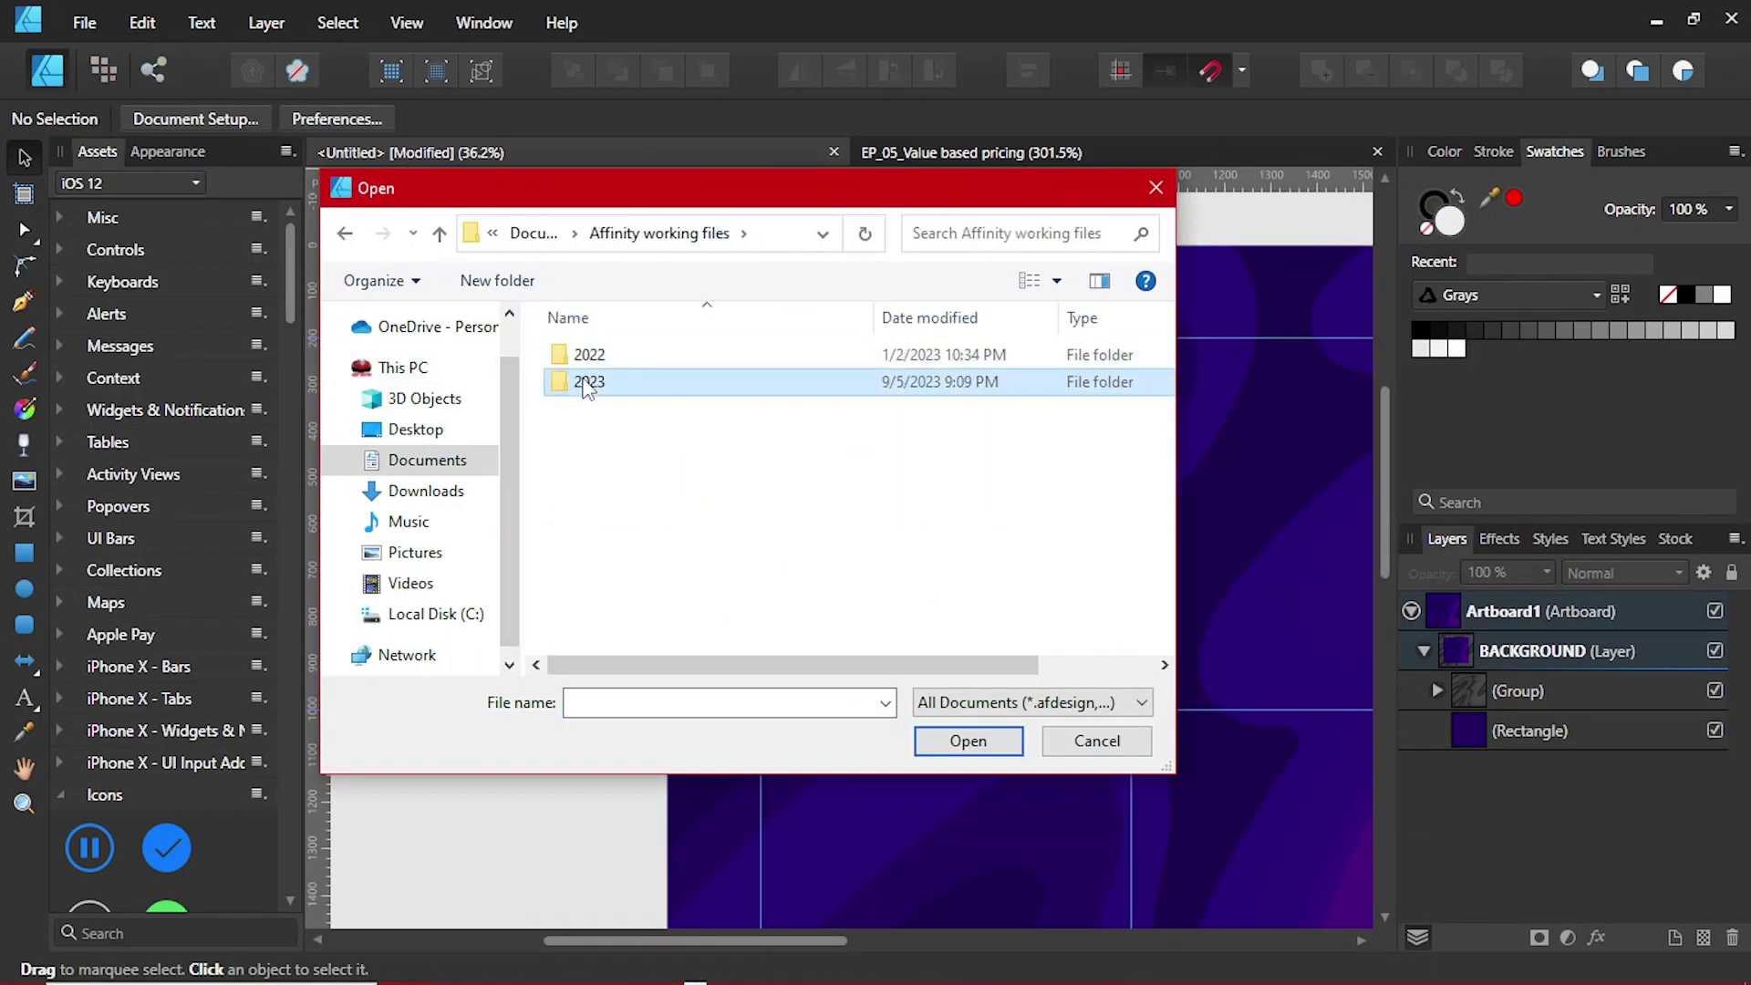
Step: Open the business card mockup PSD from the 2023 working files folder
double_click(578, 379)
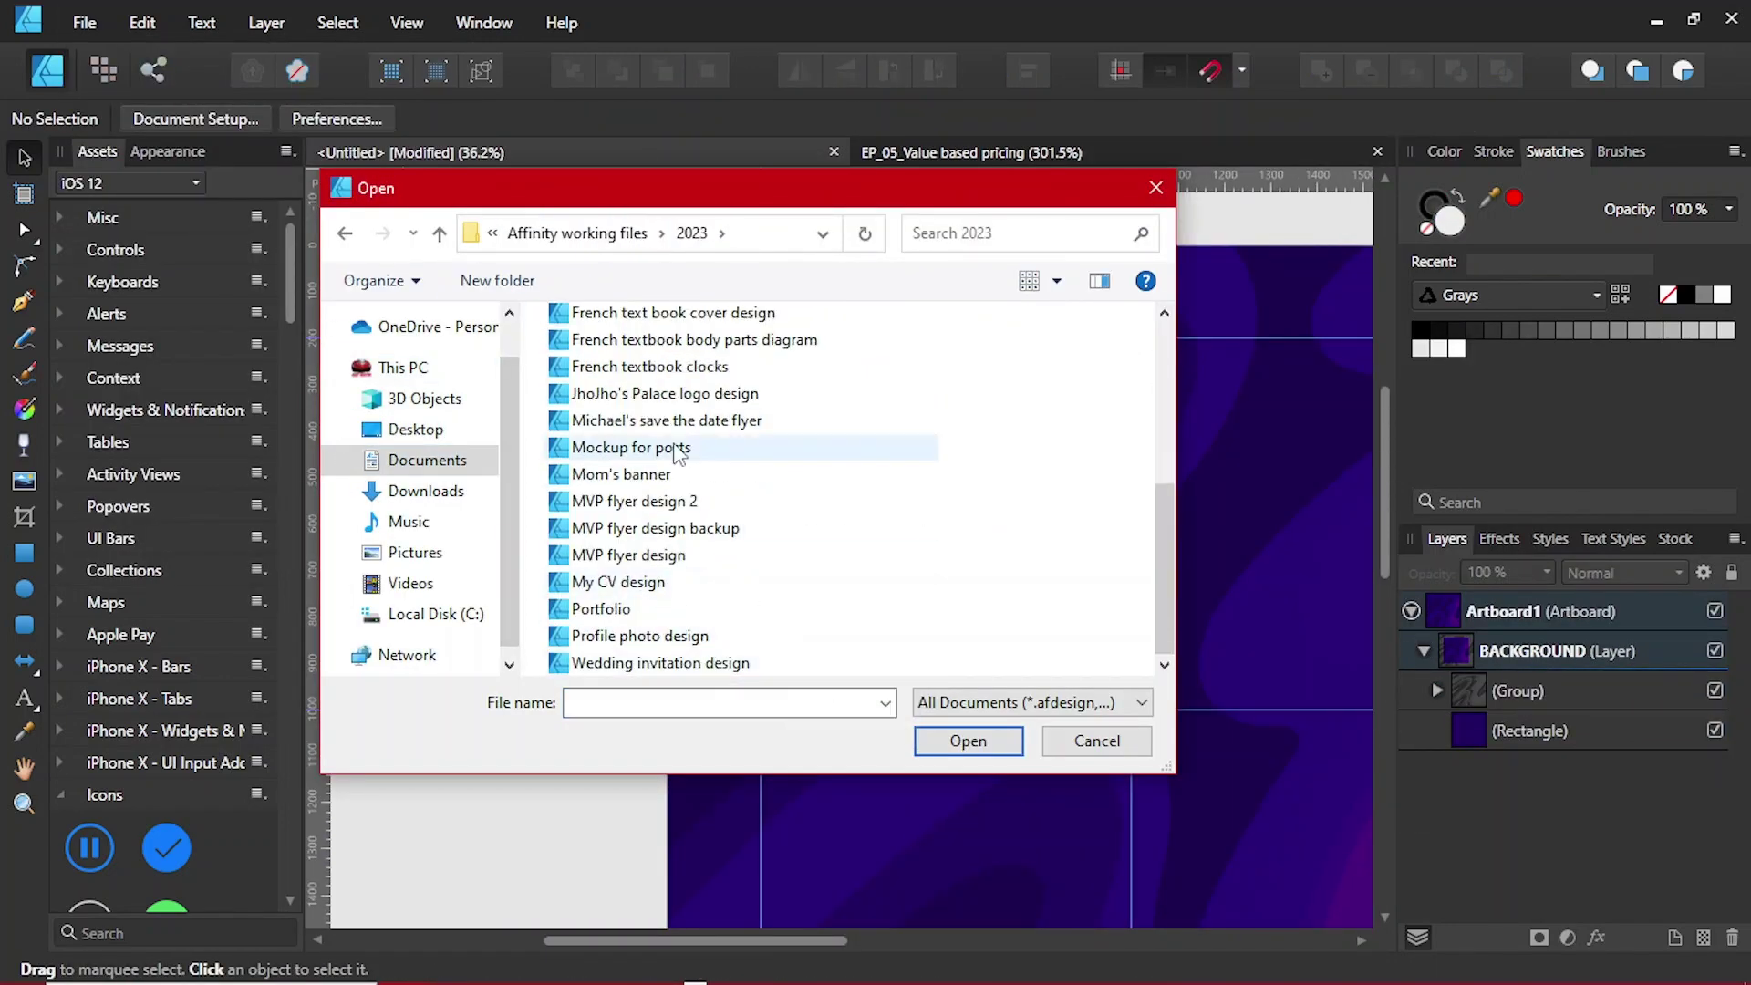
scroll(672, 450, up, 5)
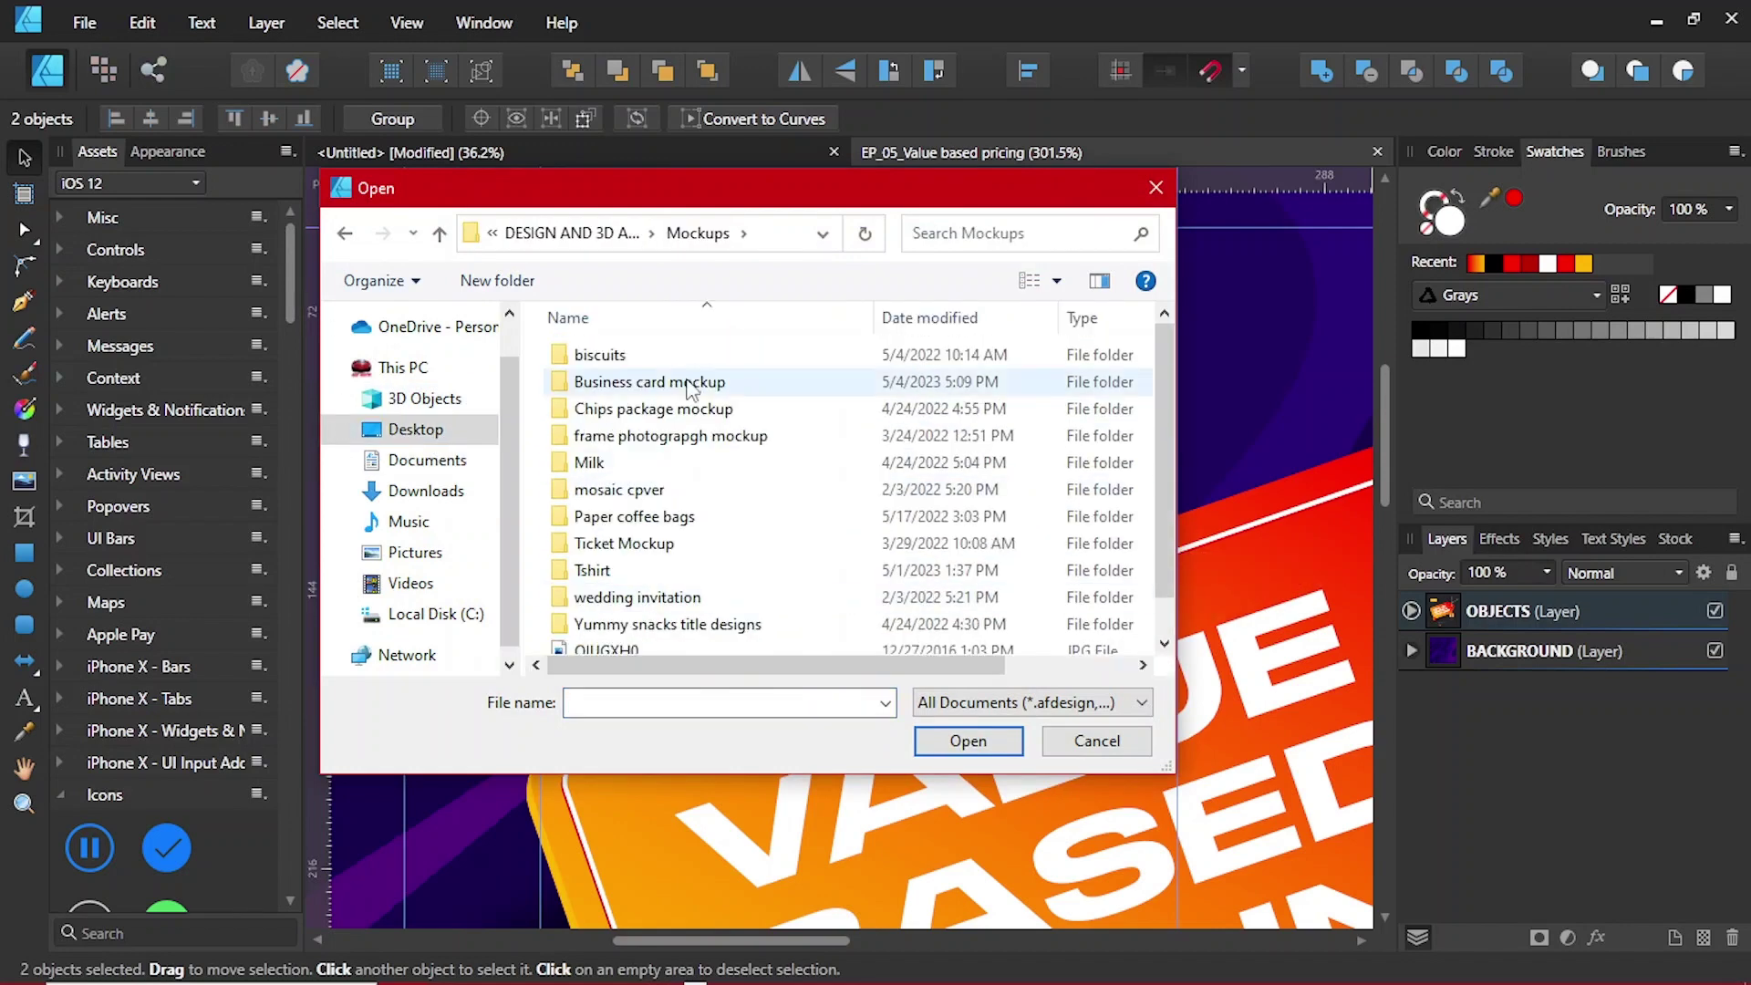
double_click(688, 388)
click(742, 371)
click(967, 741)
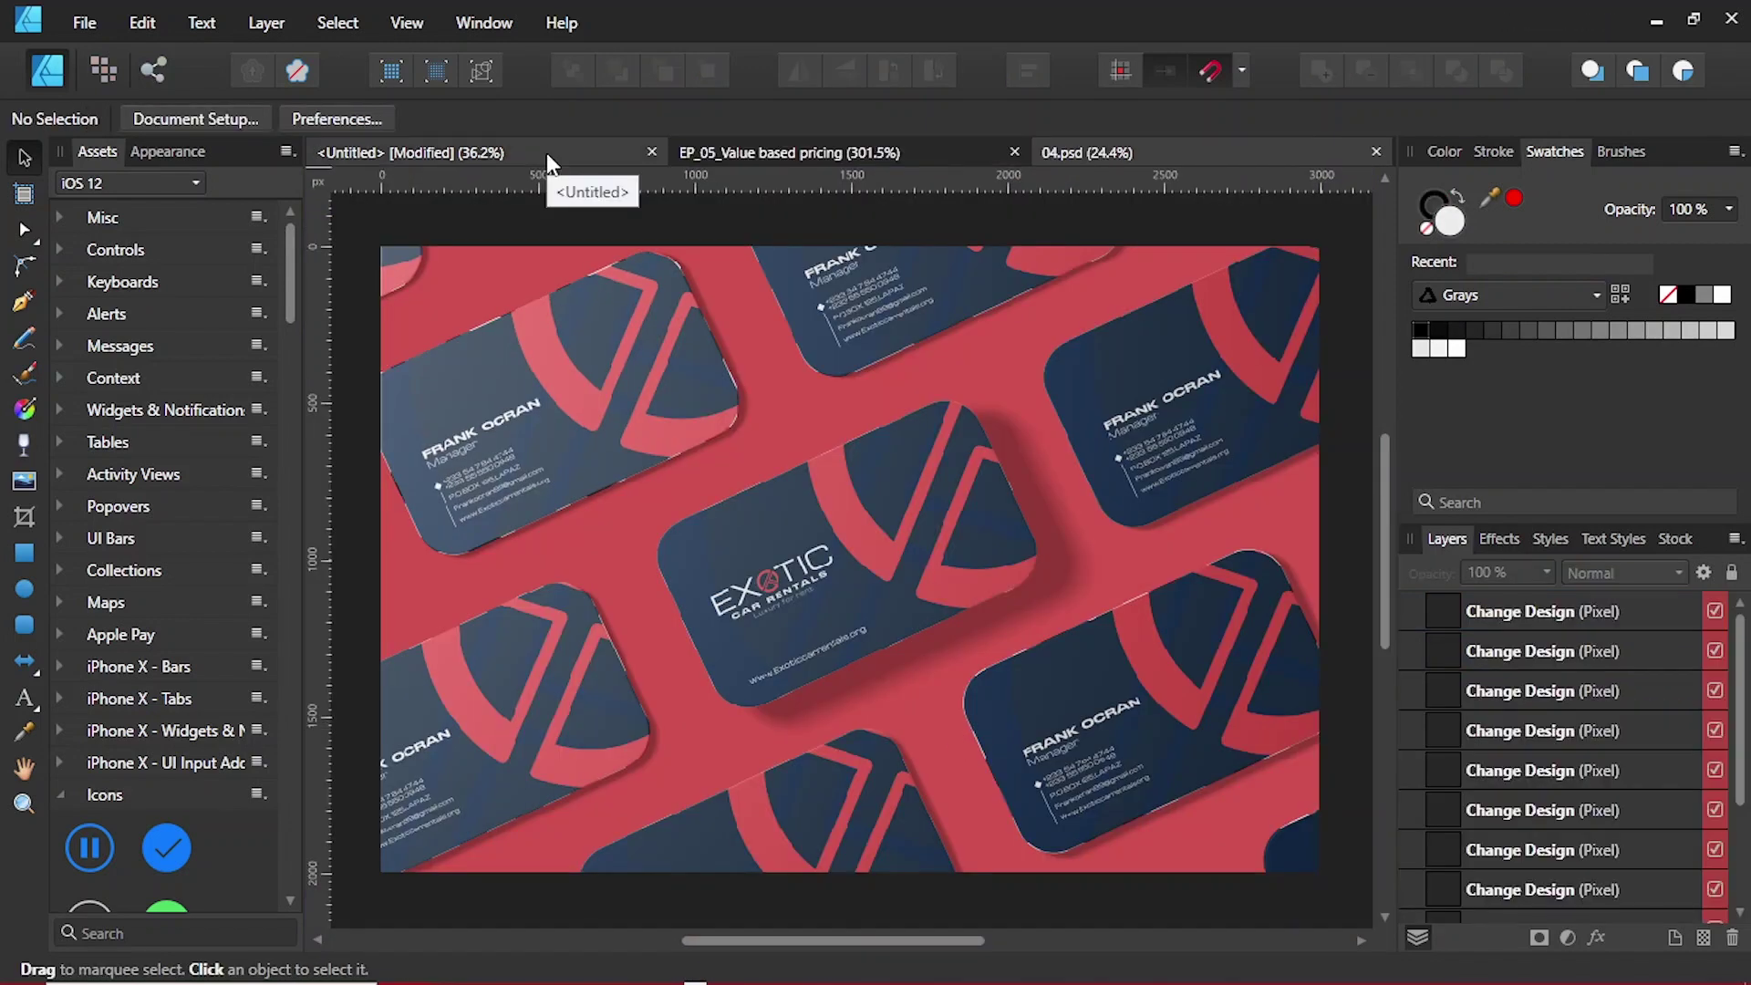
Step: Draw a wide rounded rectangle in the centre of the Untitled document's artboard
click(546, 151)
ctrl+scroll(825, 489, down, 3)
key(m)
drag(637, 421, 899, 626)
drag(899, 513, 1103, 525)
Step: Type the two-line title 'PIXELS AND PERCEPTIONS' and set it in Stretch Sans
key(t)
ctrl+scroll(737, 517, up, 1)
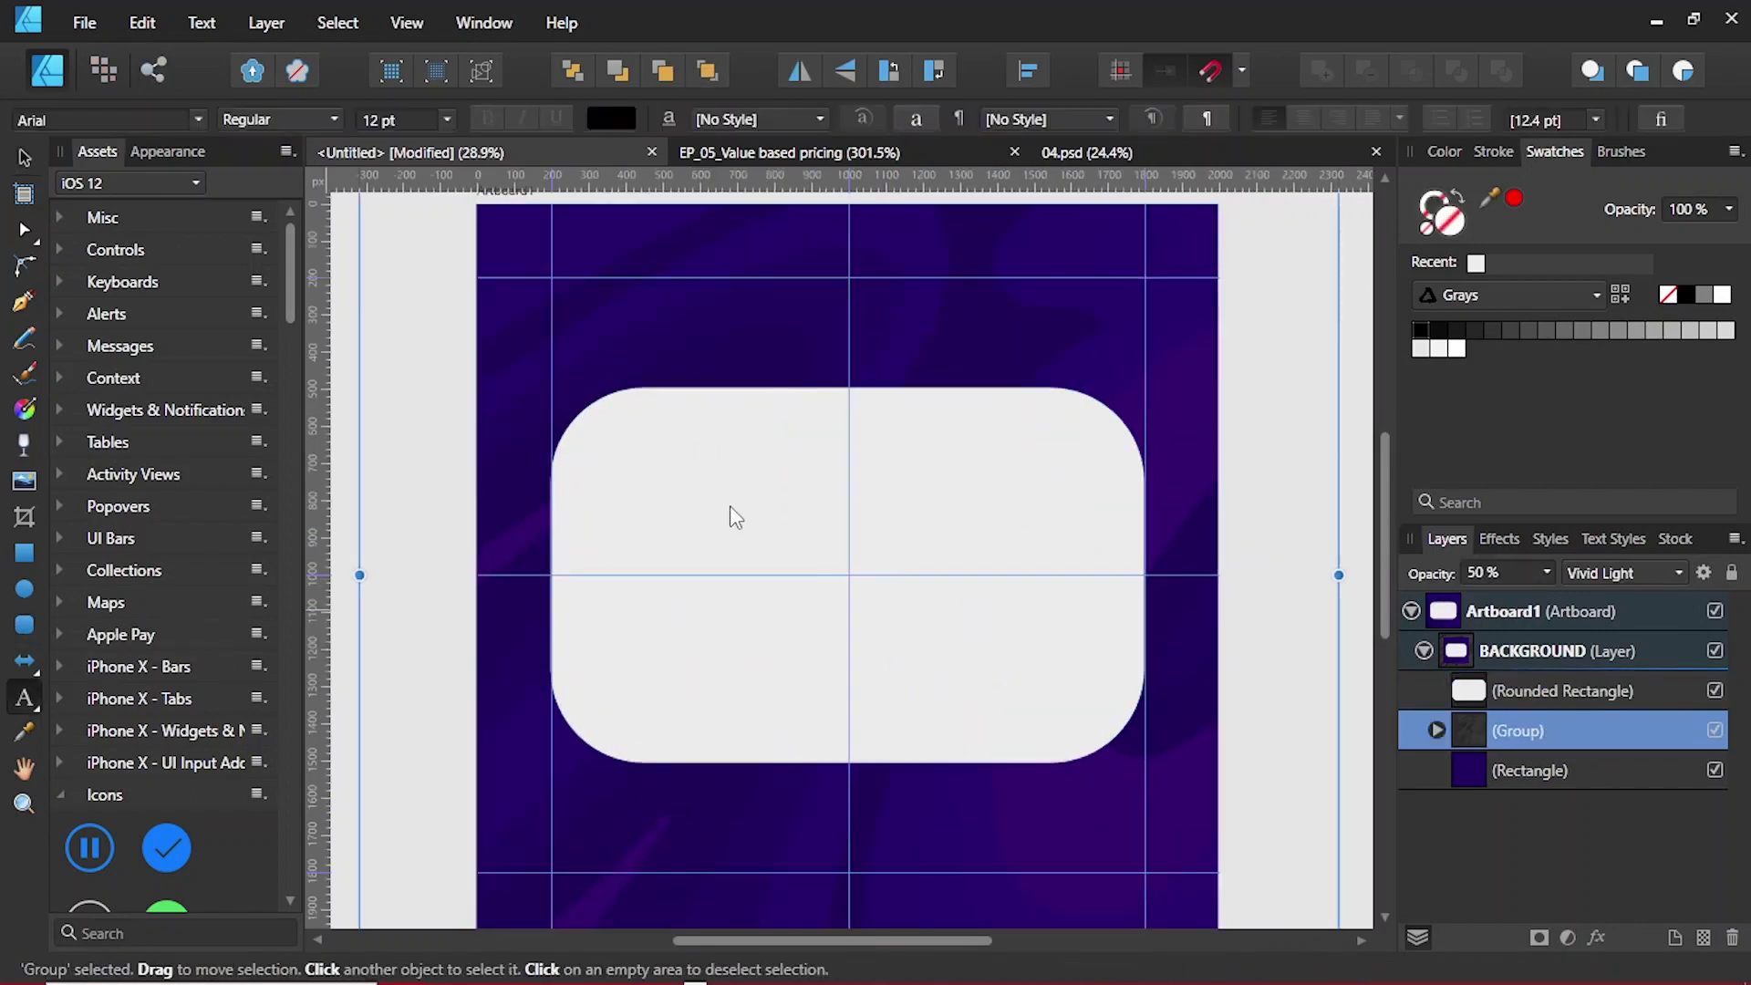
click(734, 515)
text(PIXELS AND)
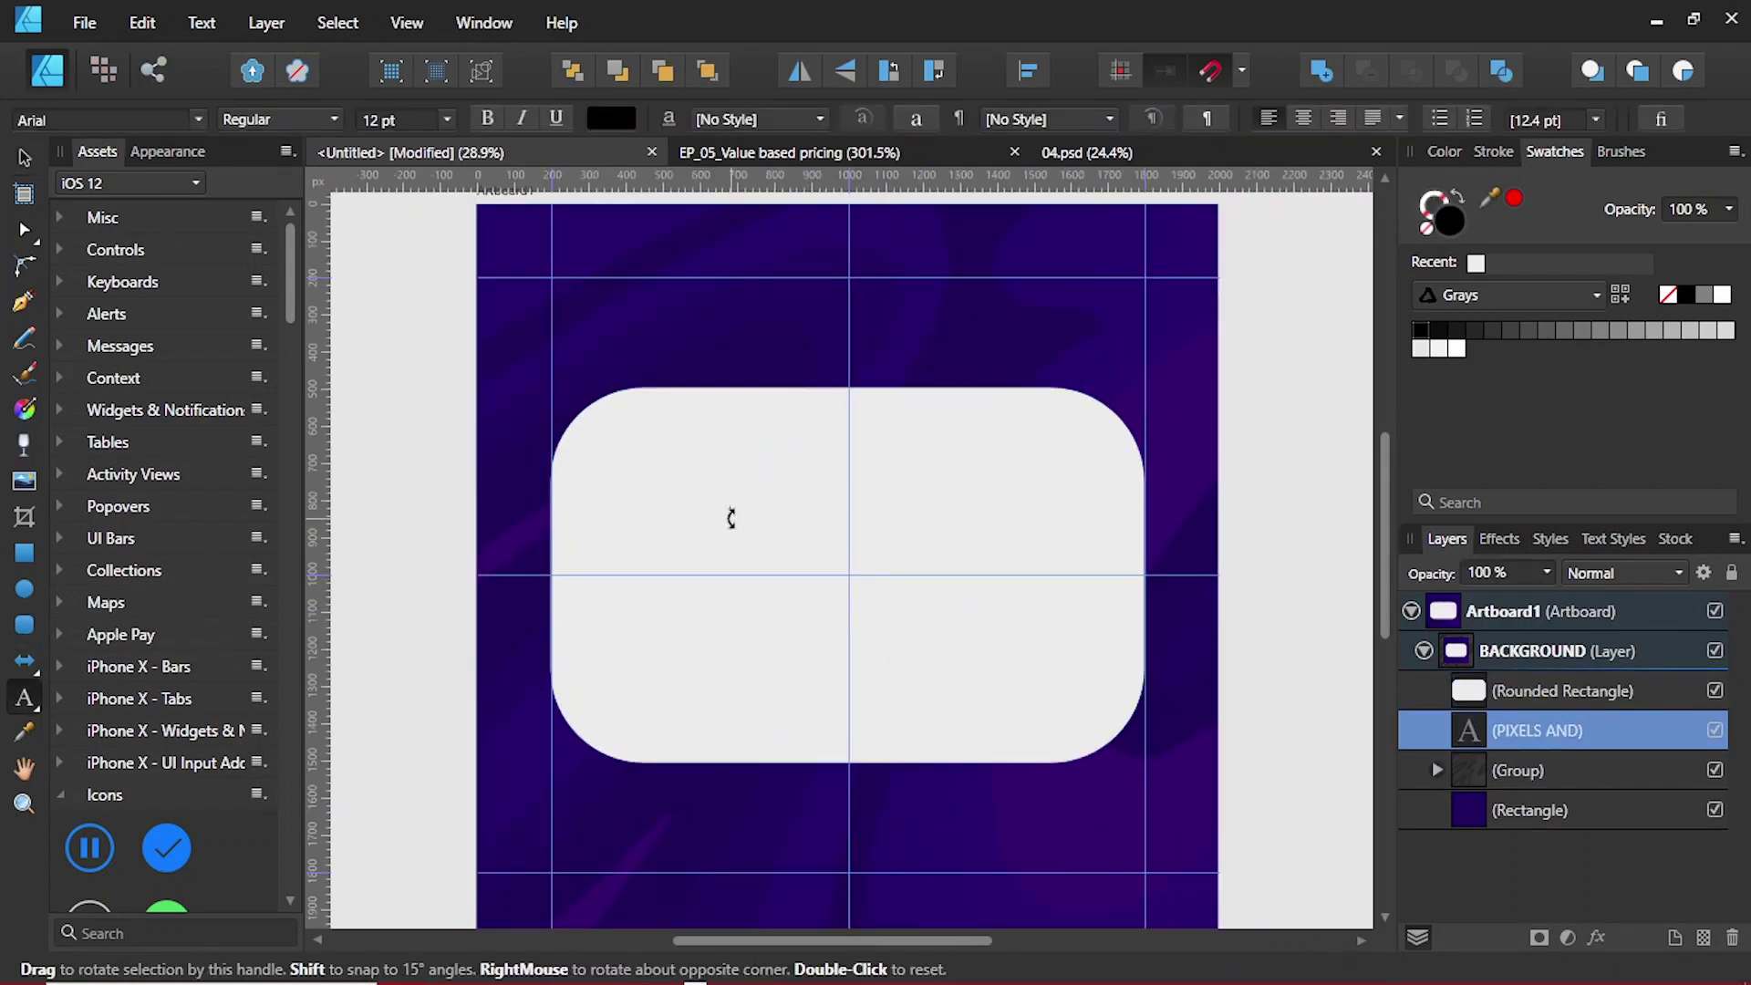
key(Return)
text(PERCEPTIONSv)
mouse_move(906, 474)
mouse_down()
mouse_move(867, 547)
mouse_move(818, 572)
mouse_move(1039, 572)
mouse_up()
key(ctrl+z)
key(ctrl+z)
key(t)
drag(620, 564, 848, 602)
click(100, 119)
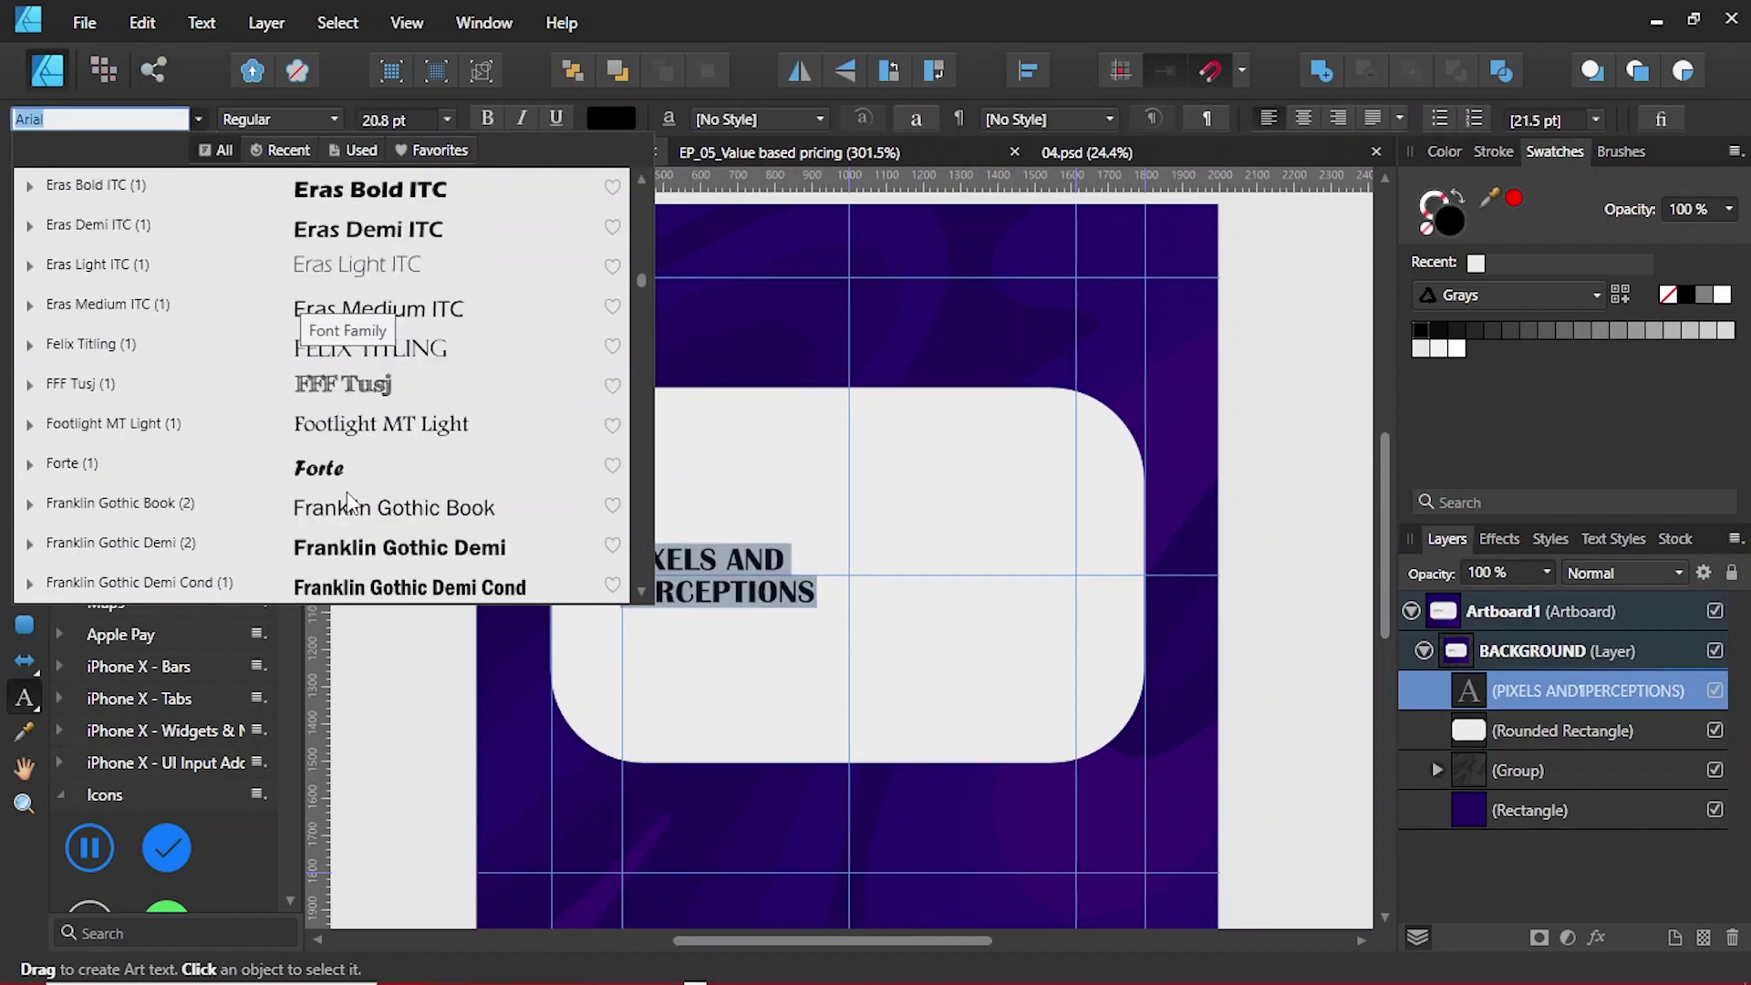
text(stretch)
key(Return)
key(Escape)
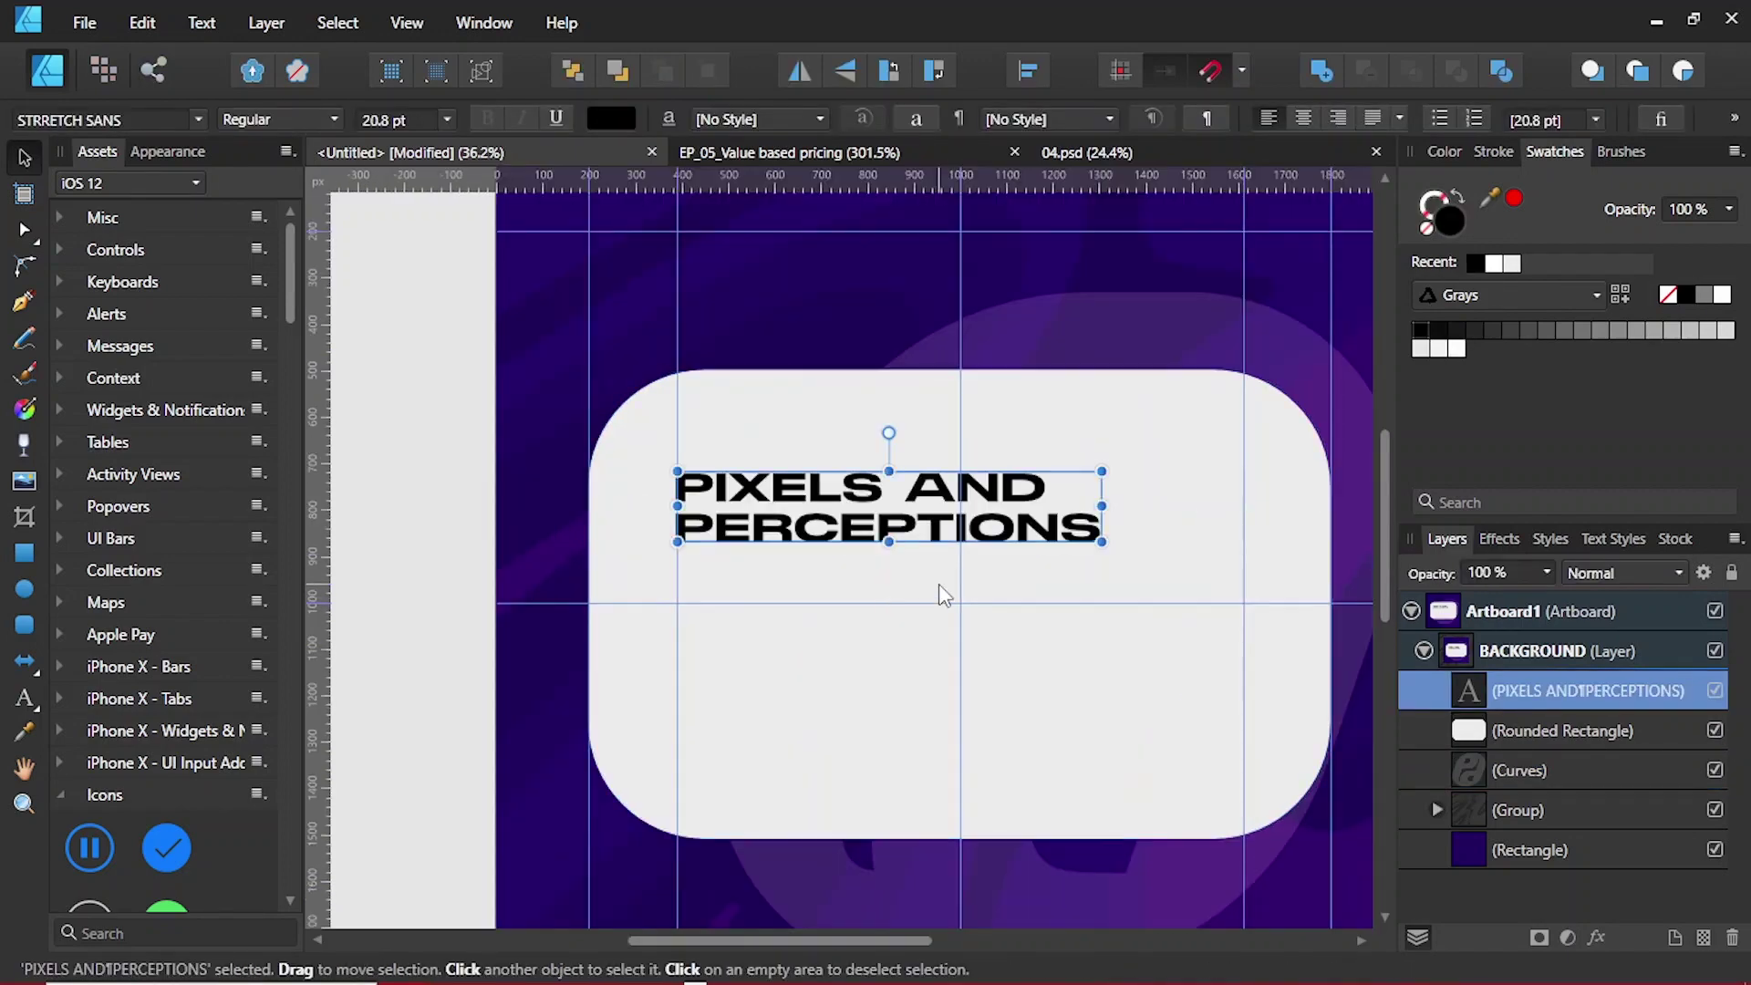
Step: Copy the title below and retype it as 'THE CREATIVE'S DAILY PODCAST' in Montserrat
ctrl+drag(921, 534, 921, 693)
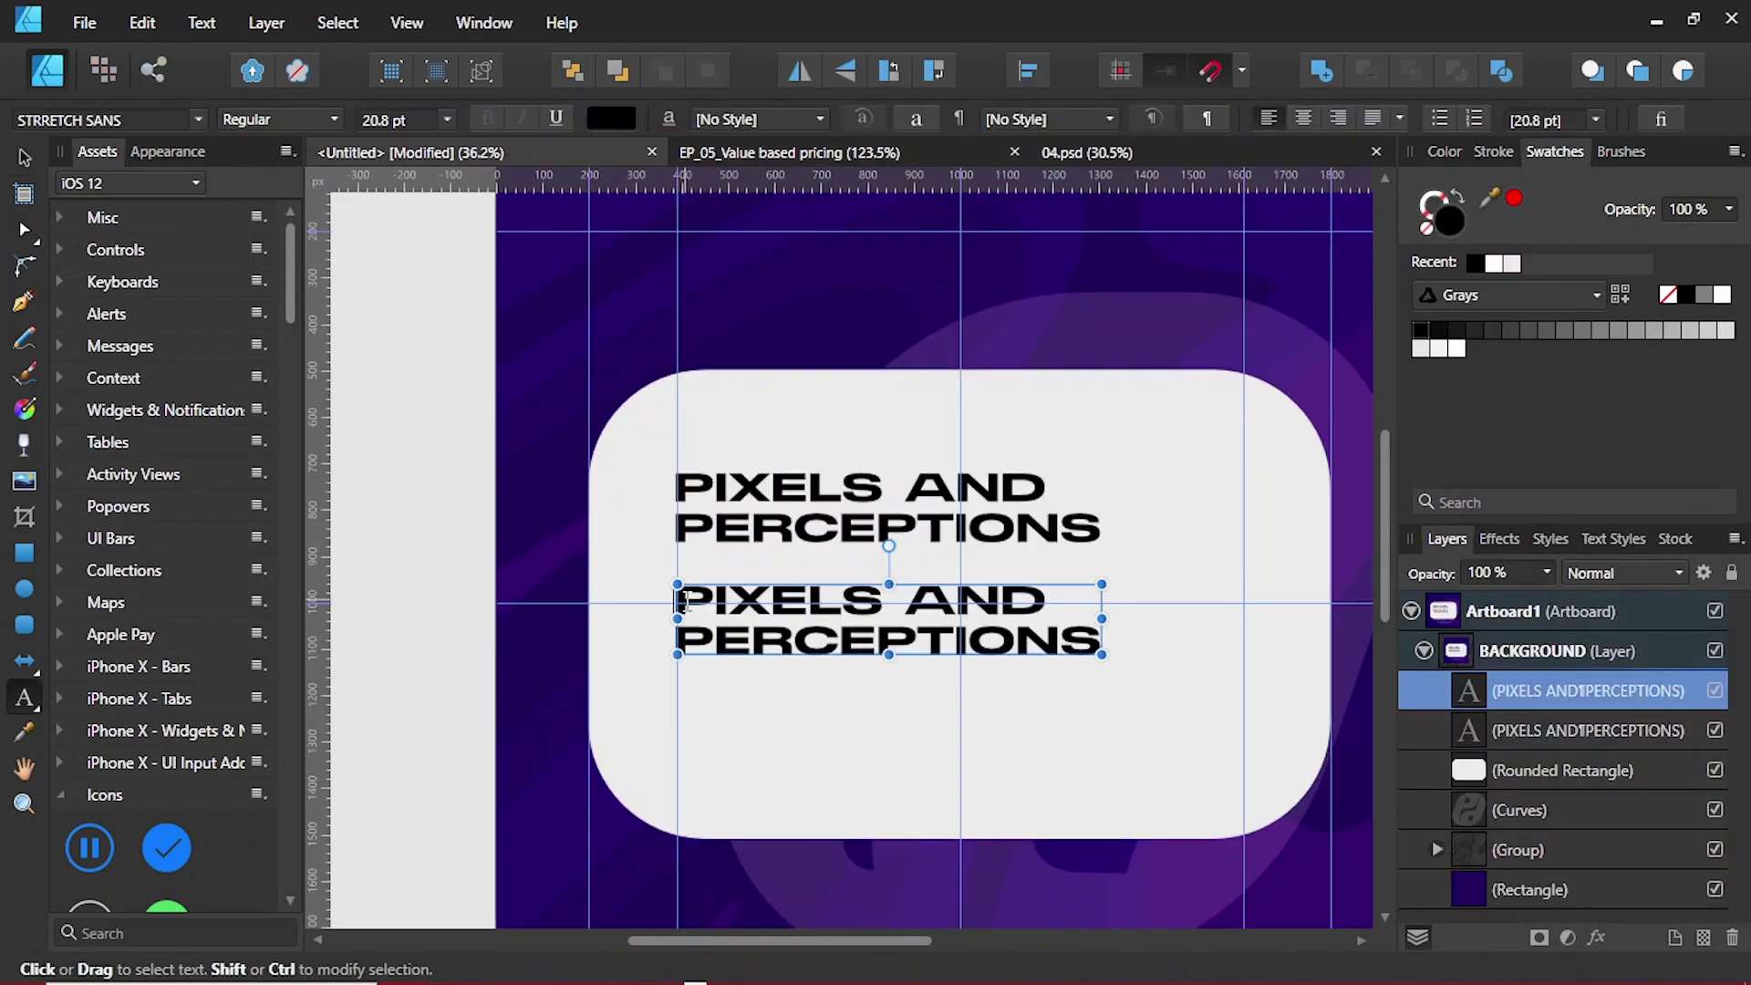
key(ctrl+a)
text(t)
key(BackSpace)
text(THE CREAT)
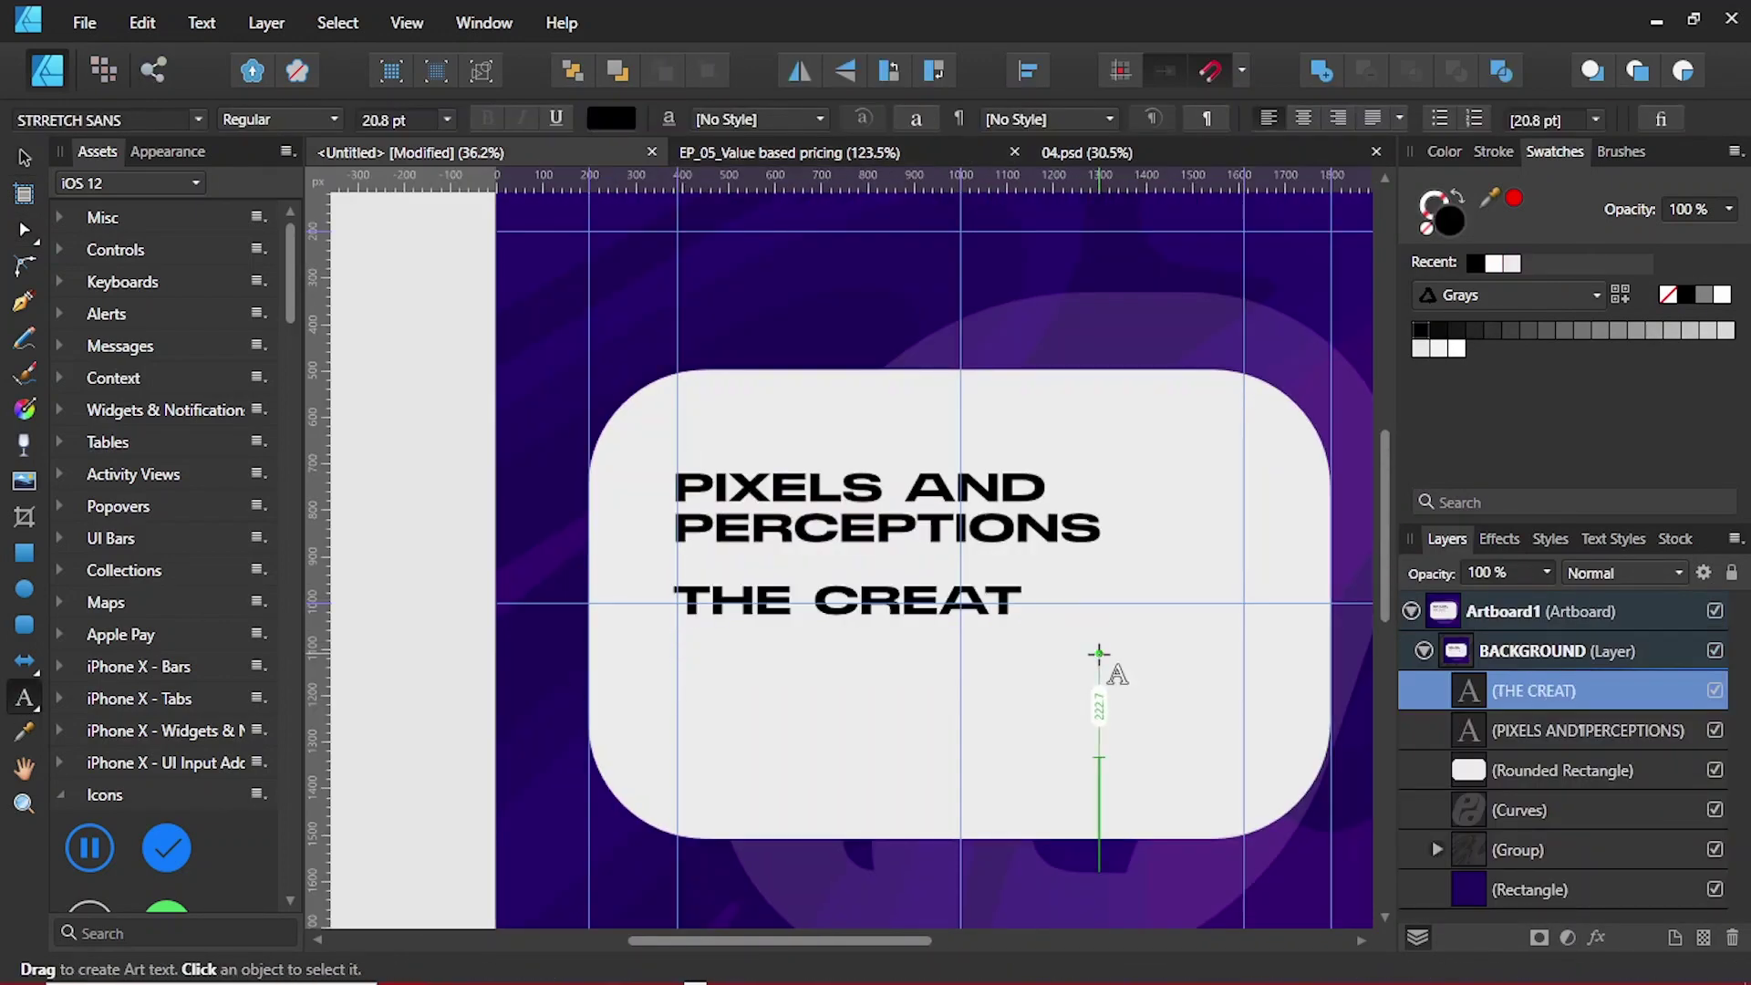
text(IVE'S)
key(ctrl+a)
click(198, 120)
text(Montserrat)
key(Return)
click(889, 629)
text(DAILY)
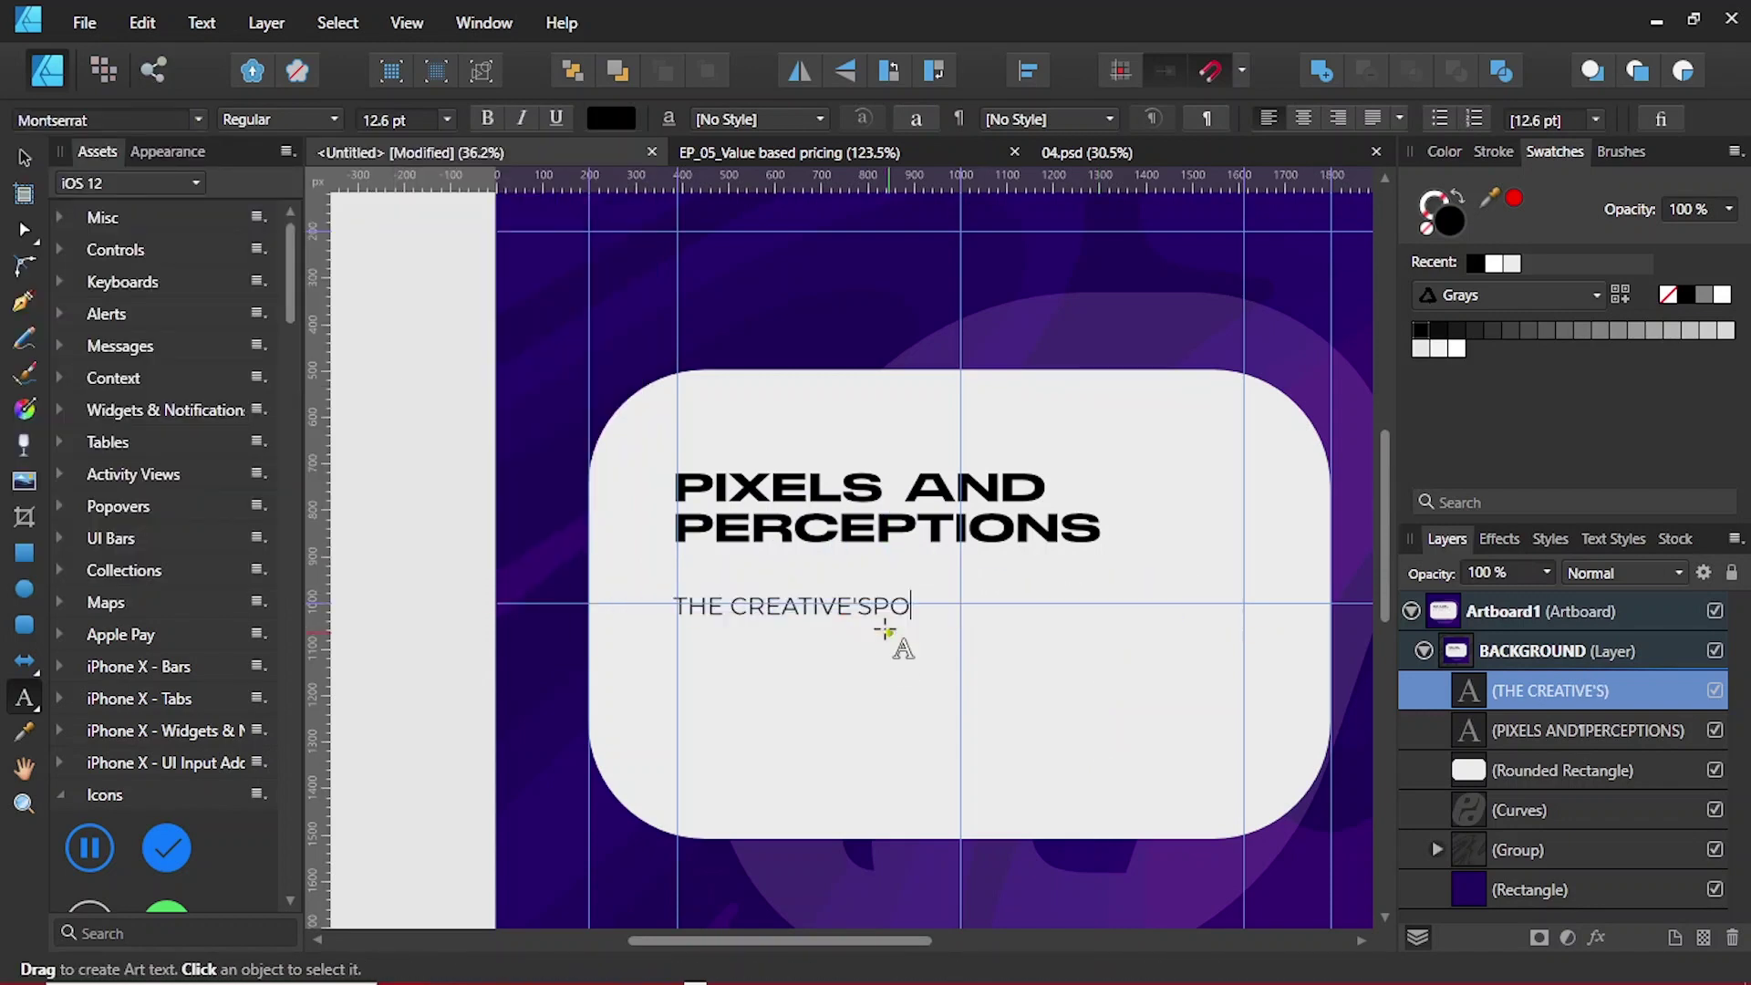
text( PODCAST)
key(Return)
text(WWW.p)
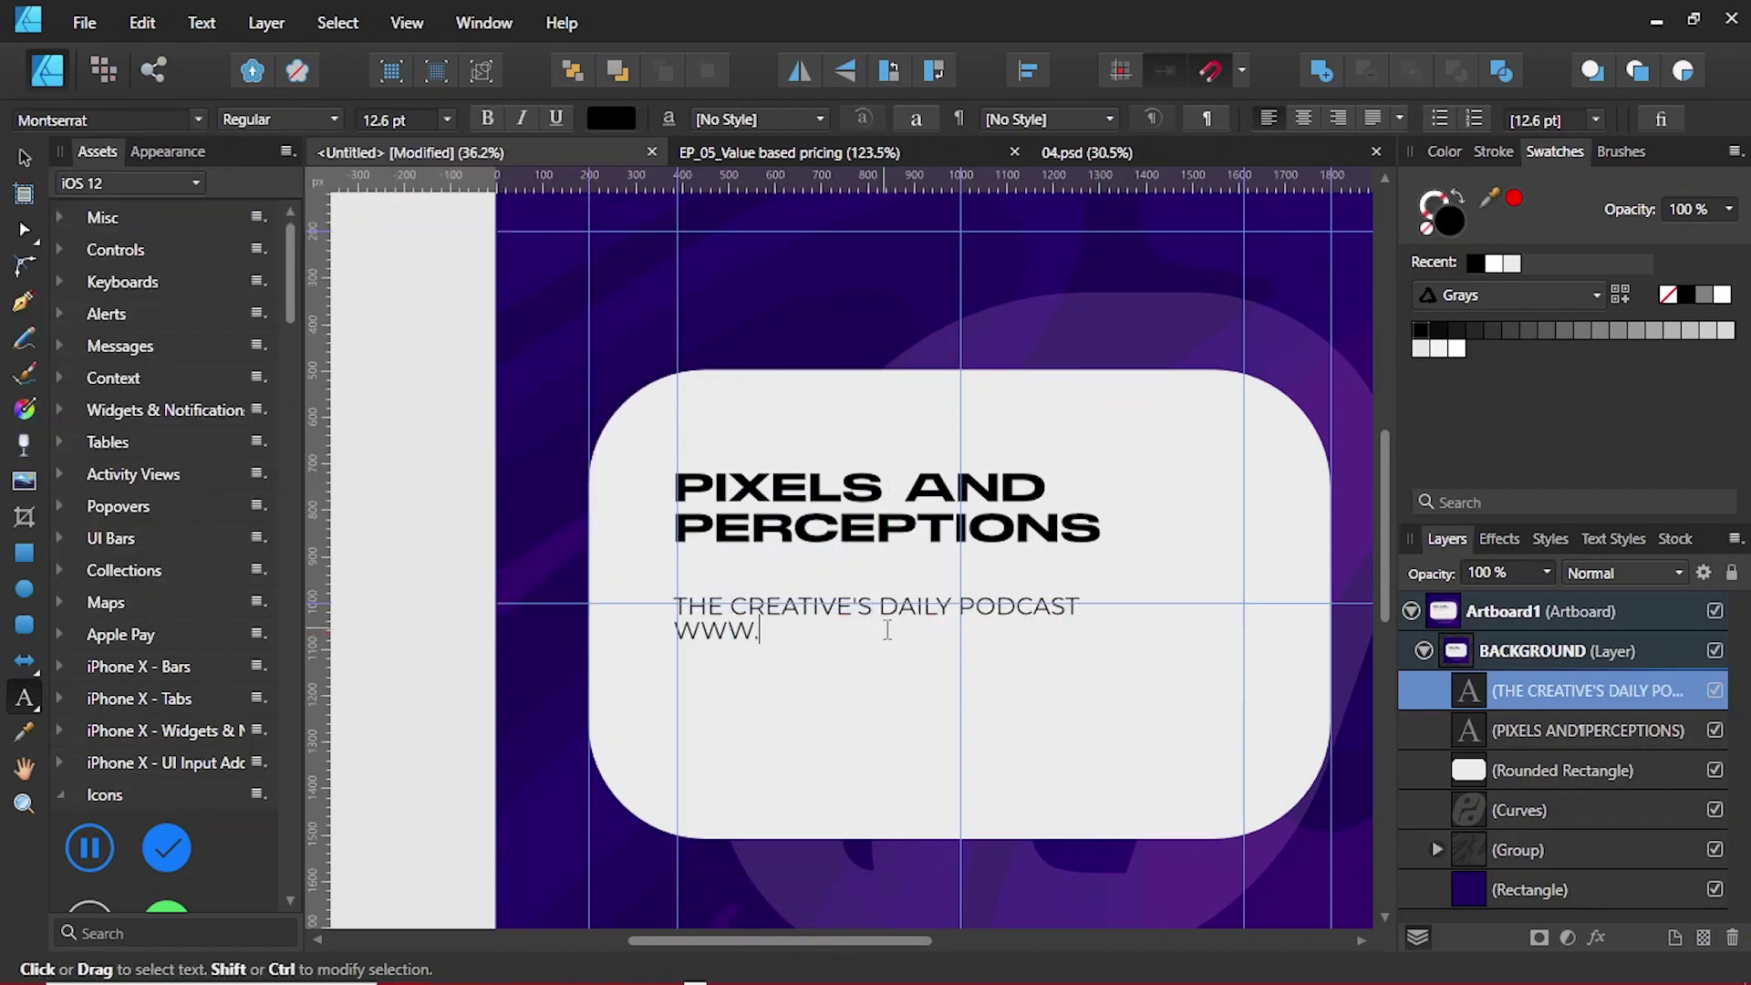
key(BackSpace)
key(BackSpace)
key(BackSpace)
key(BackSpace)
text(www.pixelsandperceptions.com)
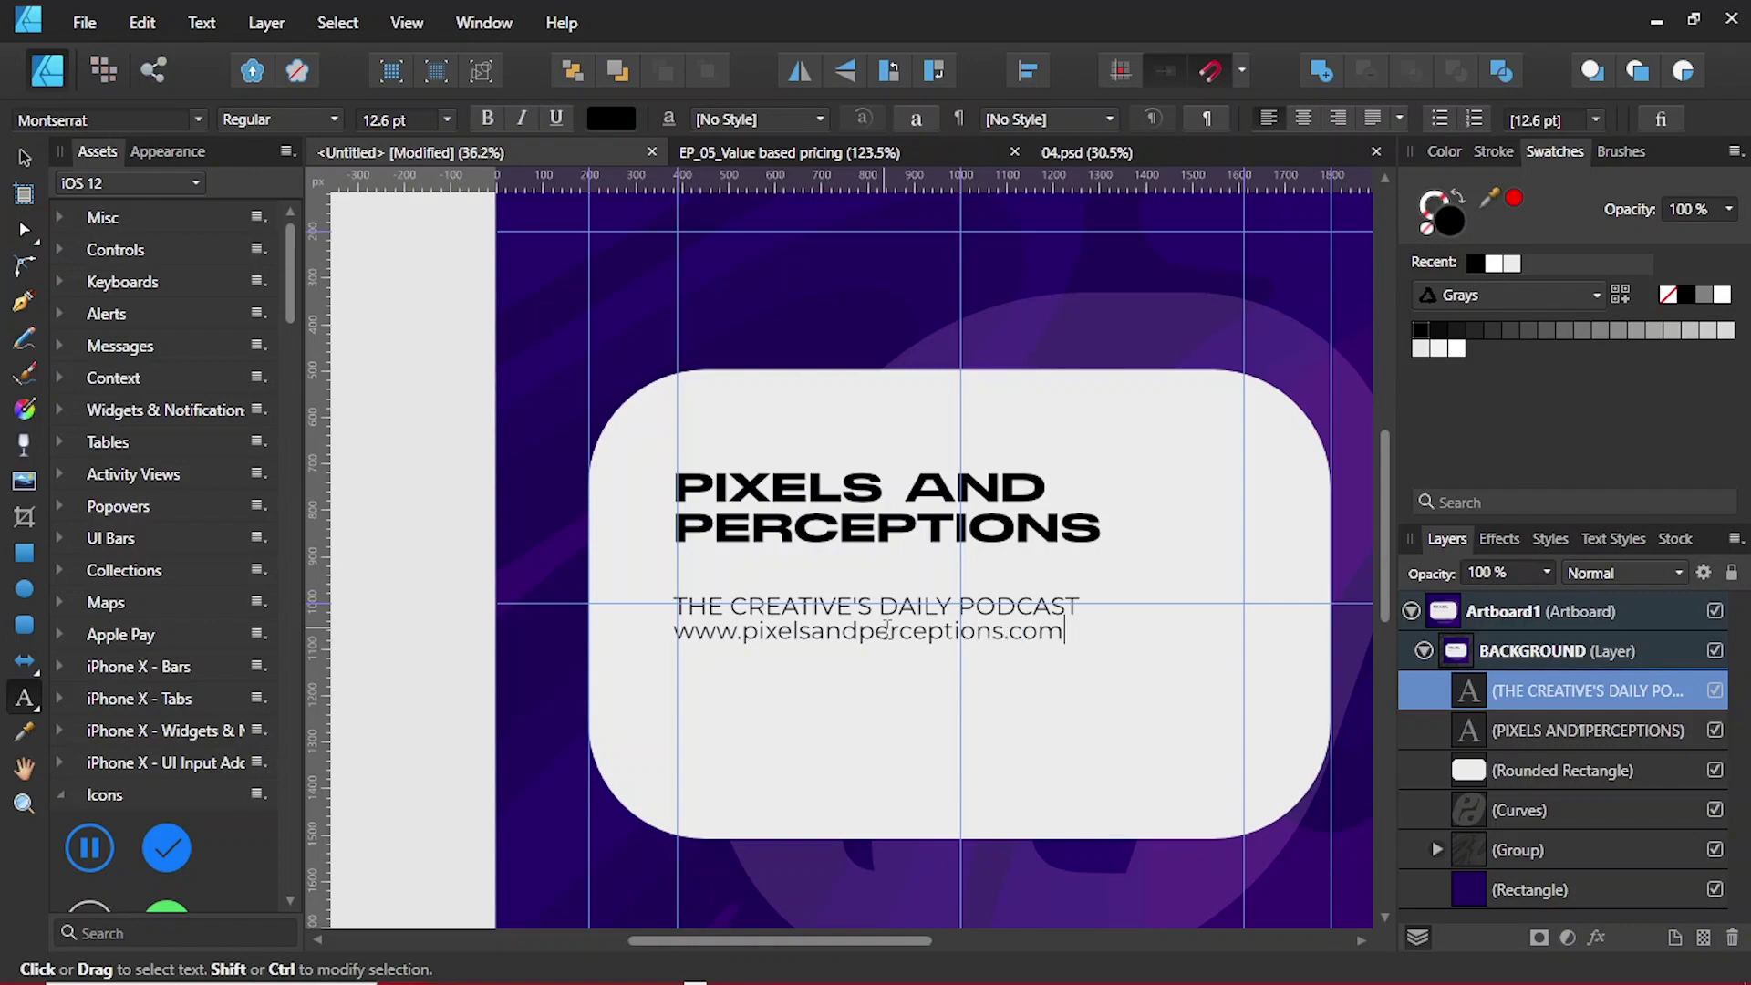
key(Escape)
ctrl+scroll(960, 659, up, 2)
Step: Add a smaller host credit line with the host's name after the website line
click(691, 392)
scroll(690, 378, up, 2)
click(691, 379)
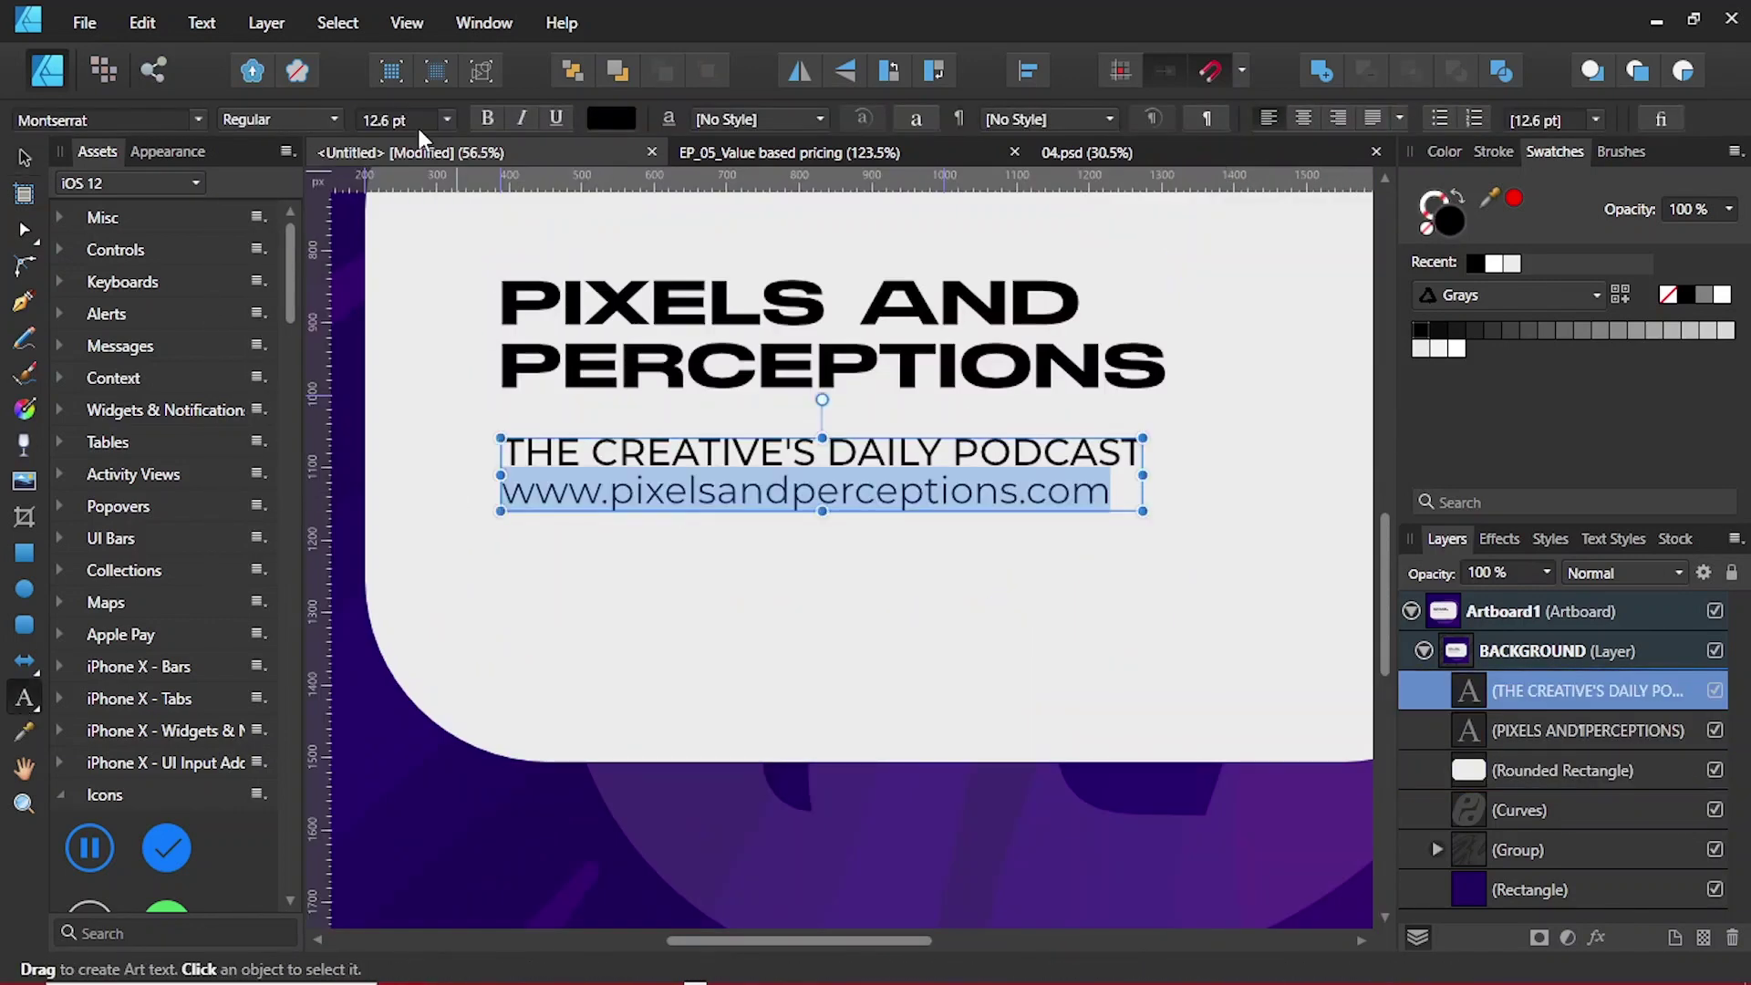
click(1040, 488)
key(Return)
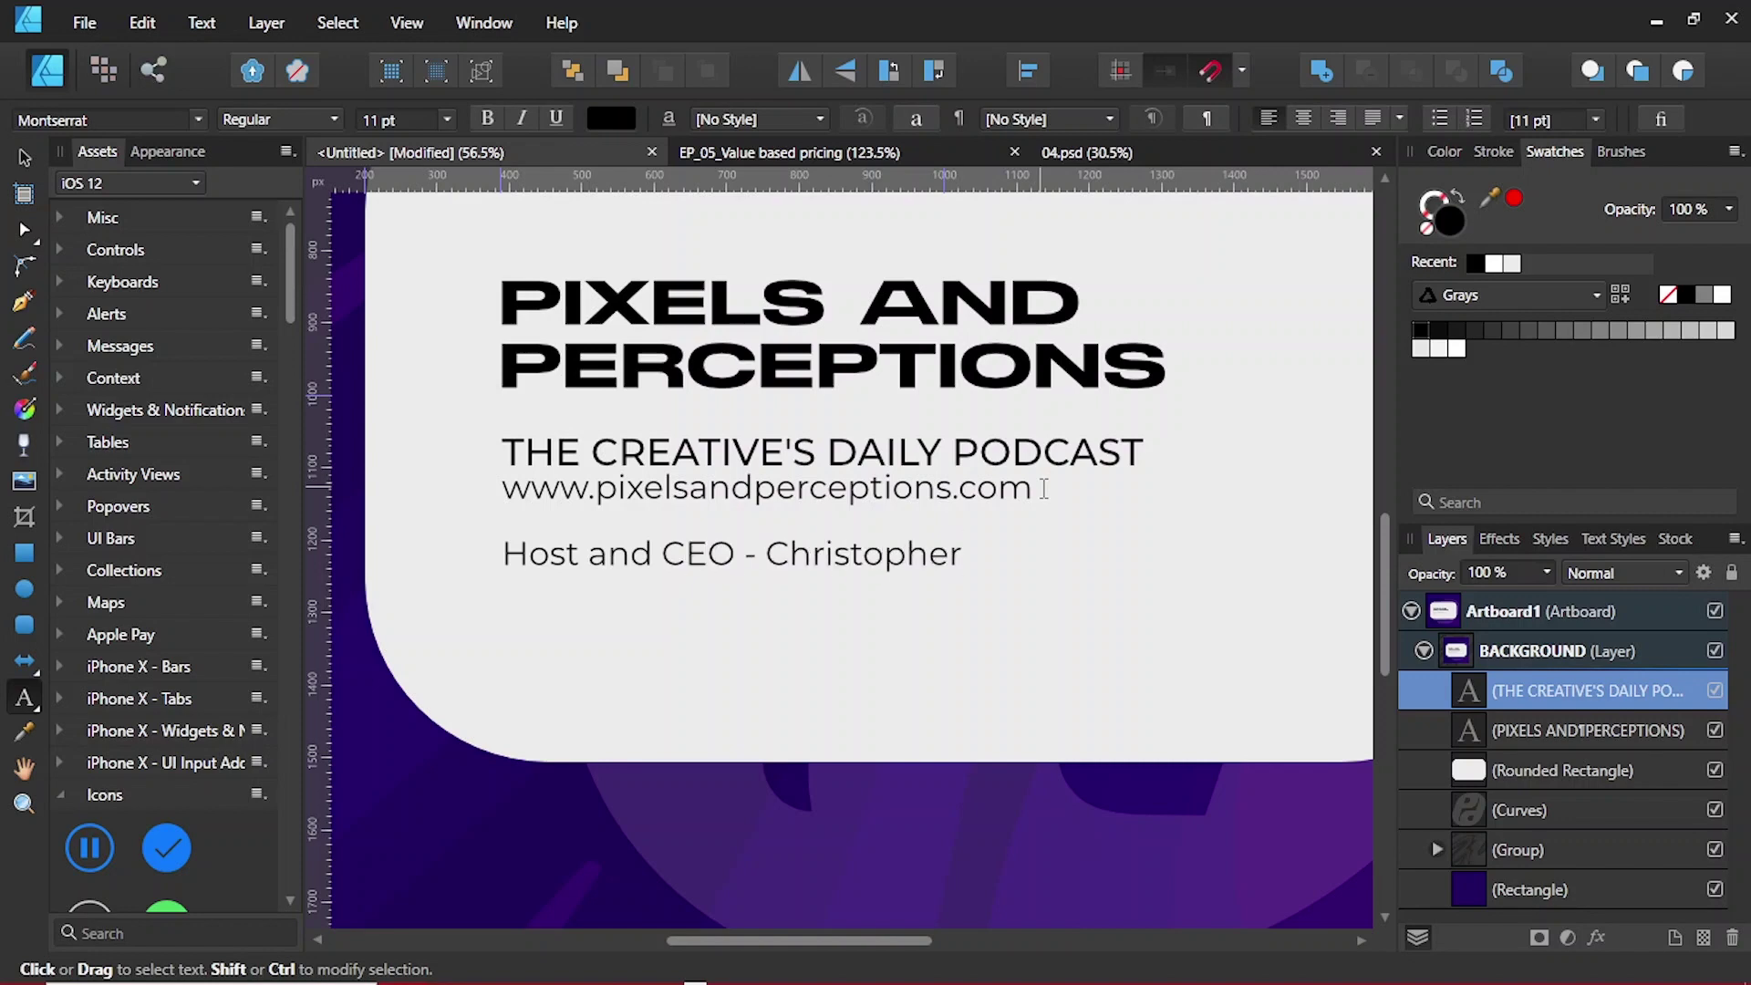
text(Nettey)
key(shift+Home)
key(ctrl+shift+comma)
key(Escape)
Step: Hide the Rounded Rectangle layer in the Layers panel
ctrl+scroll(835, 394, down, 2)
shift+click(834, 394)
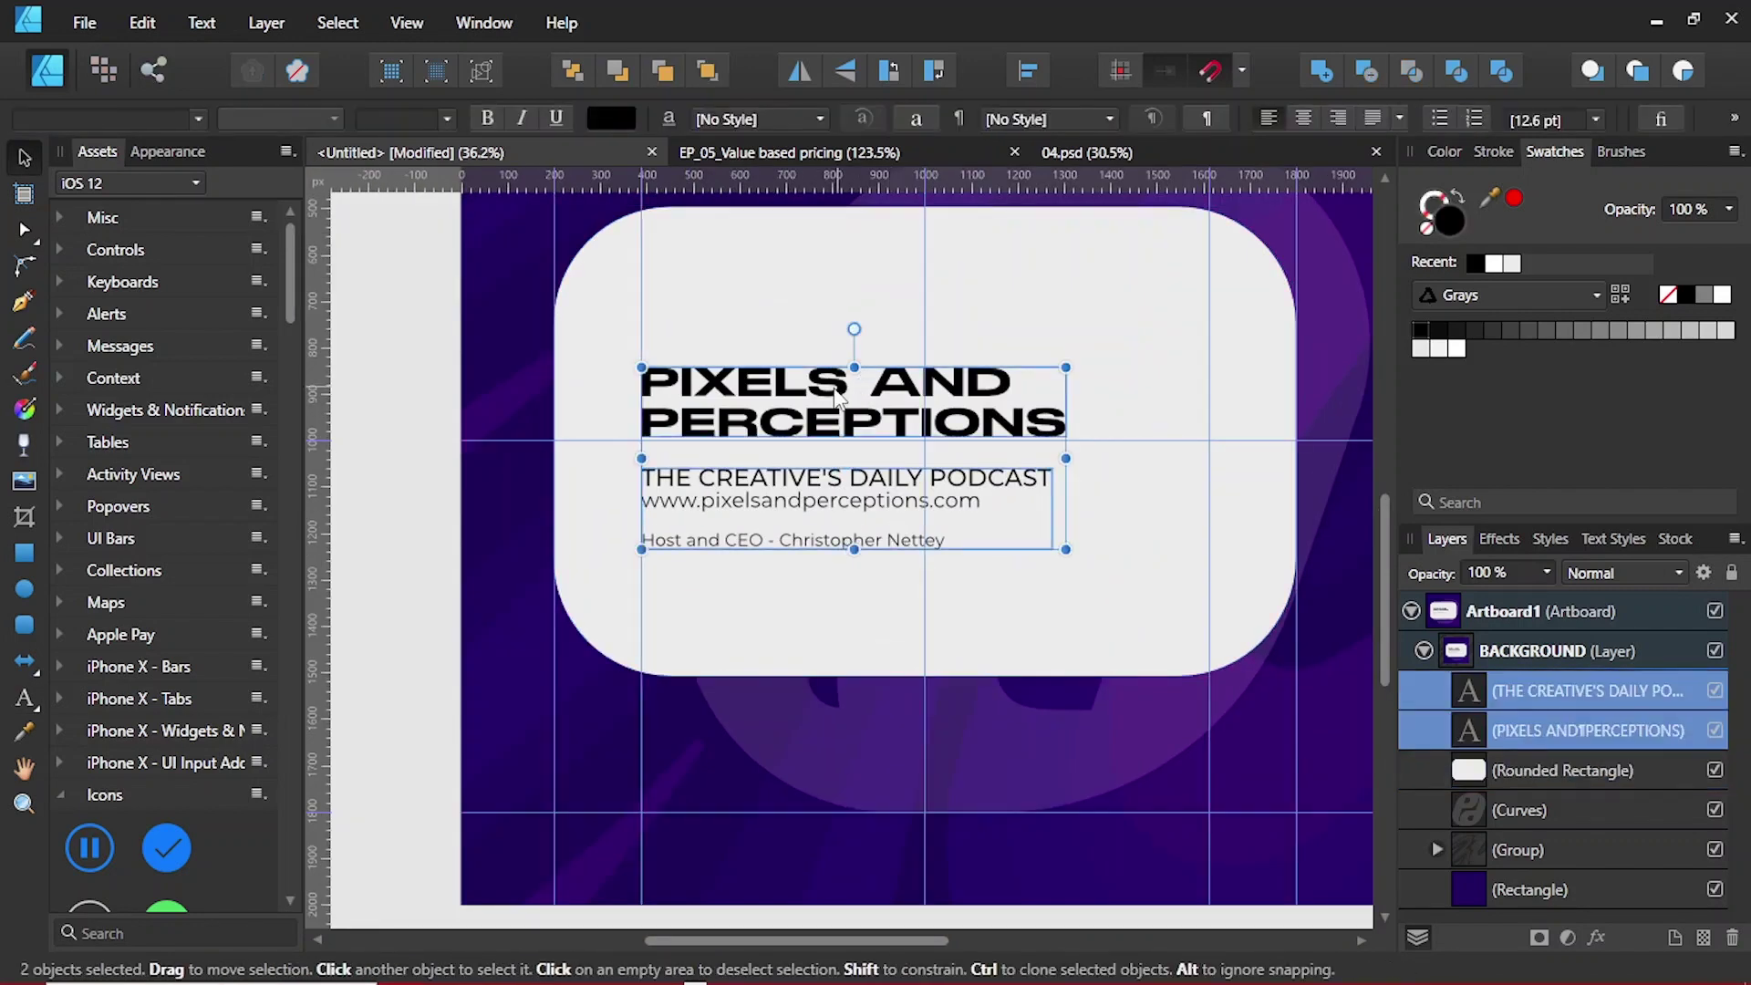
click(1231, 550)
click(1714, 769)
click(1587, 690)
Step: Duplicate Artboard1 and name the copy Artboard2
key(Escape)
ctrl+scroll(595, 591, down, 2)
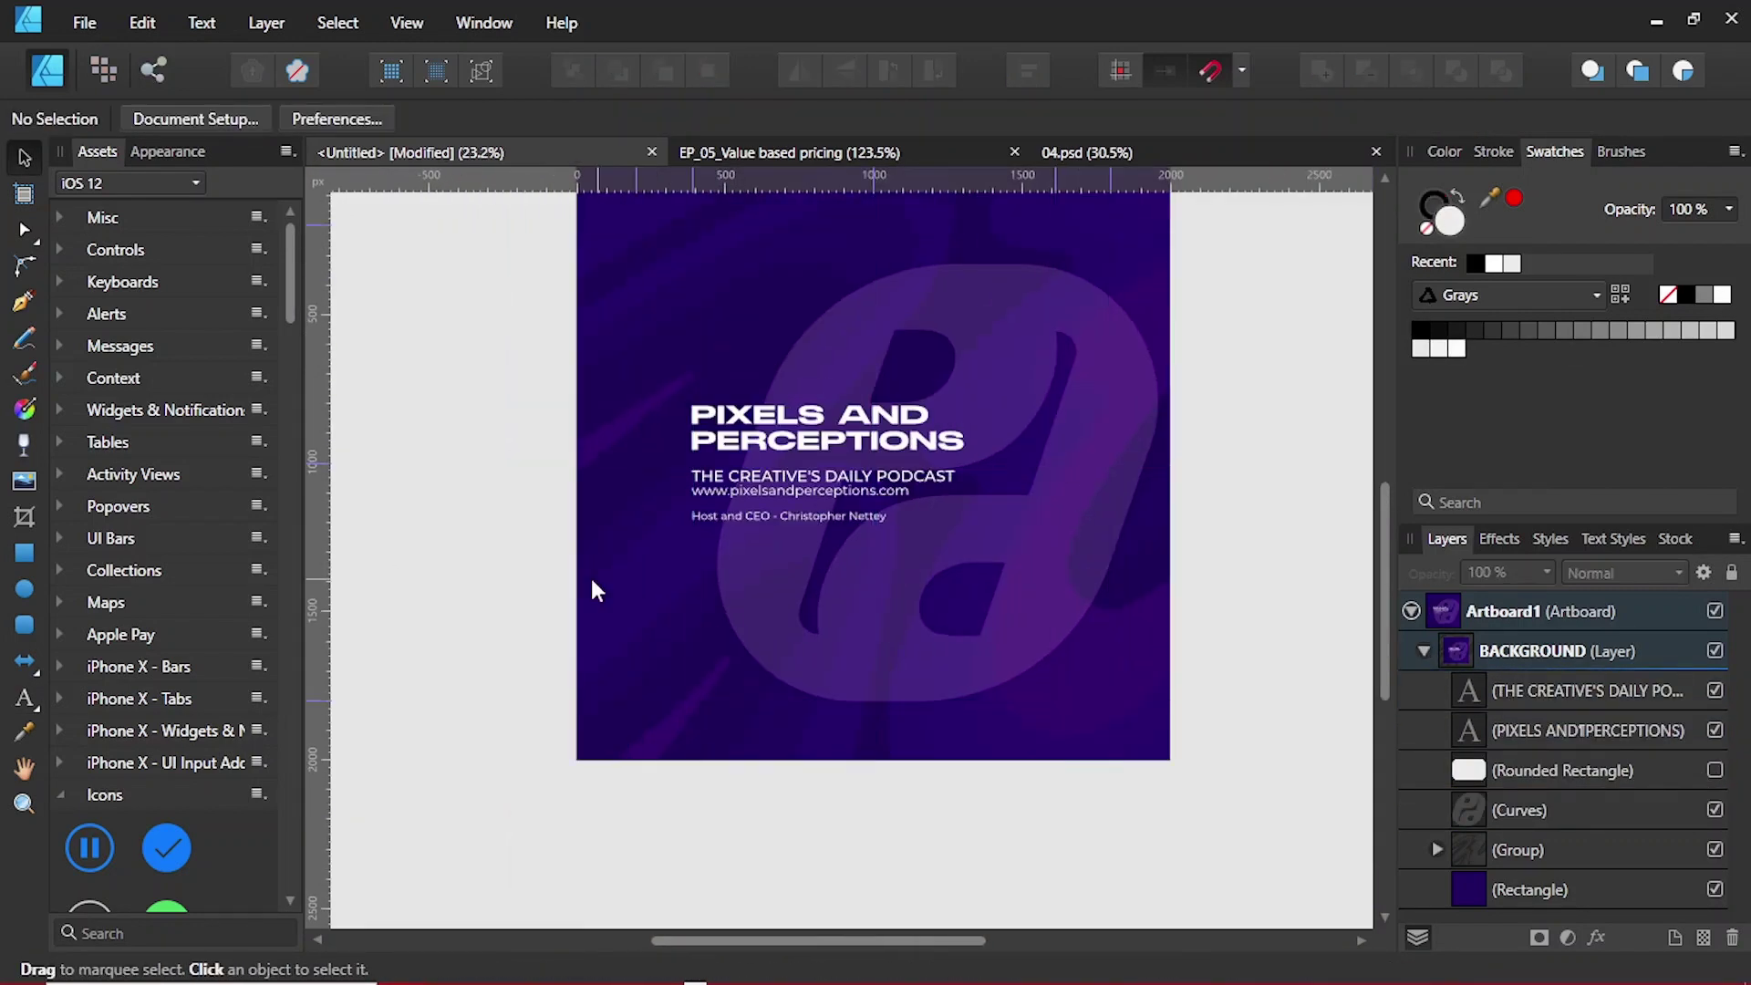
ctrl+scroll(594, 591, up, 1)
ctrl+scroll(697, 532, down, 1)
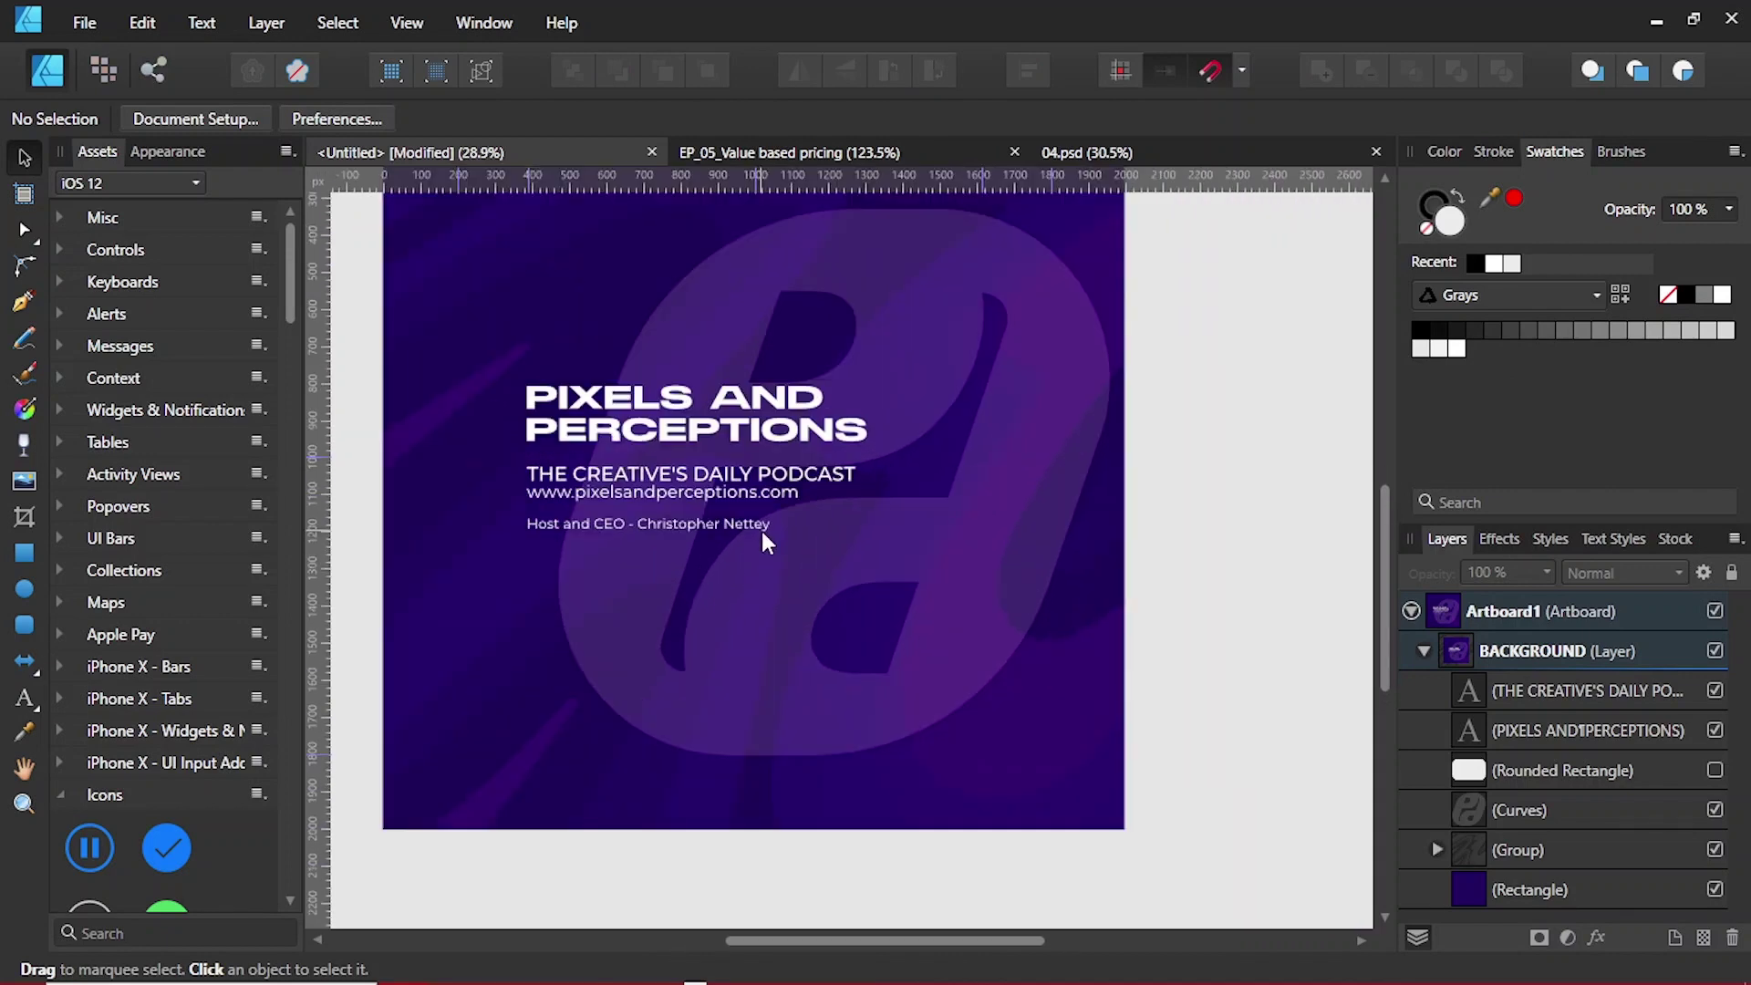
click(1426, 647)
click(1415, 610)
key(ctrl+j)
double_click(1550, 612)
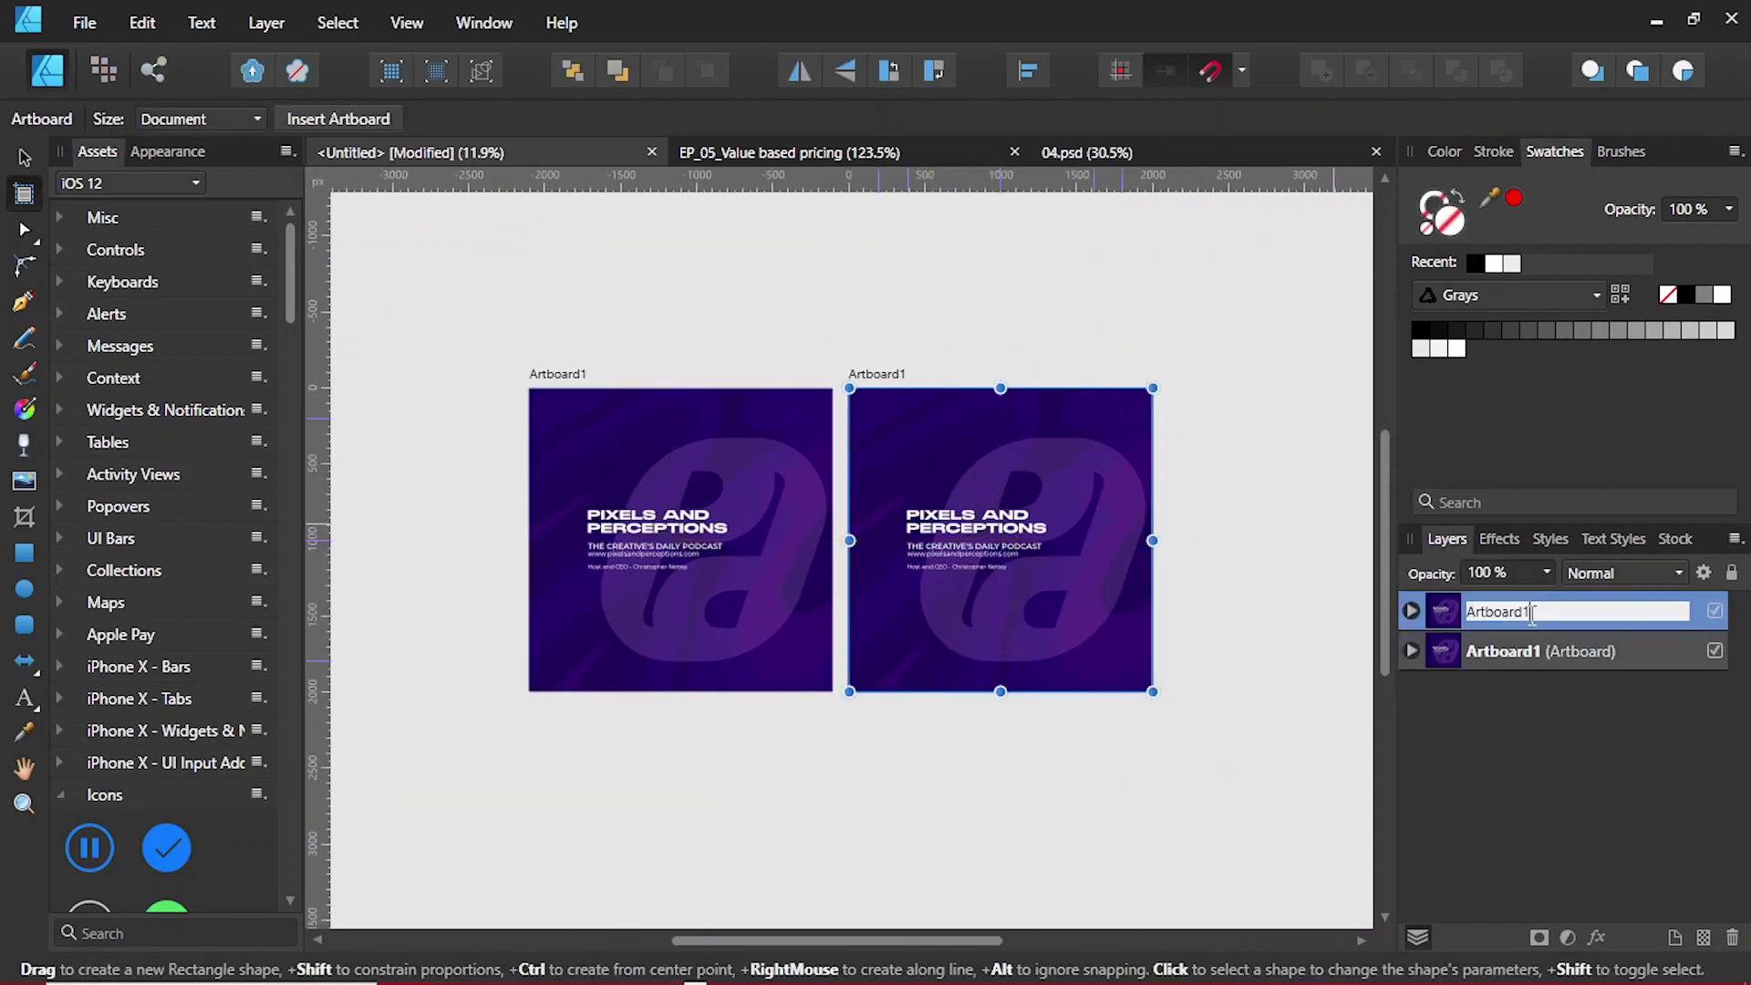
text(Artboard2)
key(Return)
Step: Make the rounded card shape visible again on Artboard2
ctrl+scroll(857, 547, up, 3)
click(1411, 650)
click(1423, 691)
click(1569, 810)
key(t)
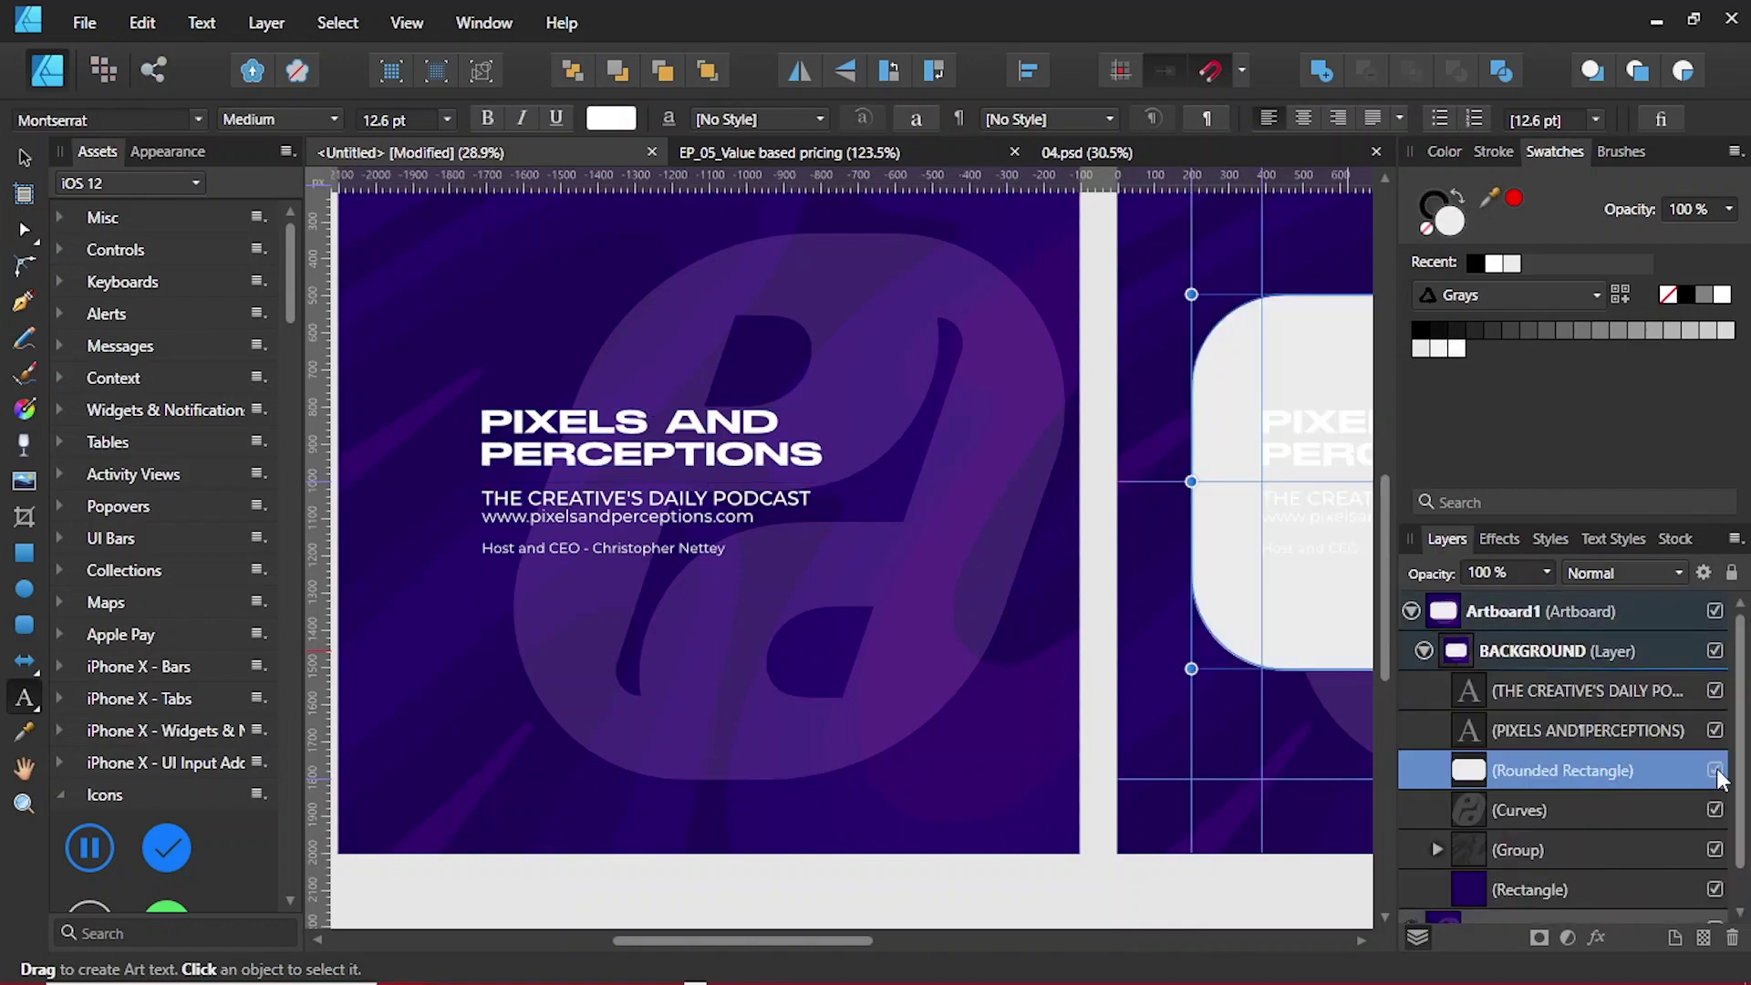
click(1714, 810)
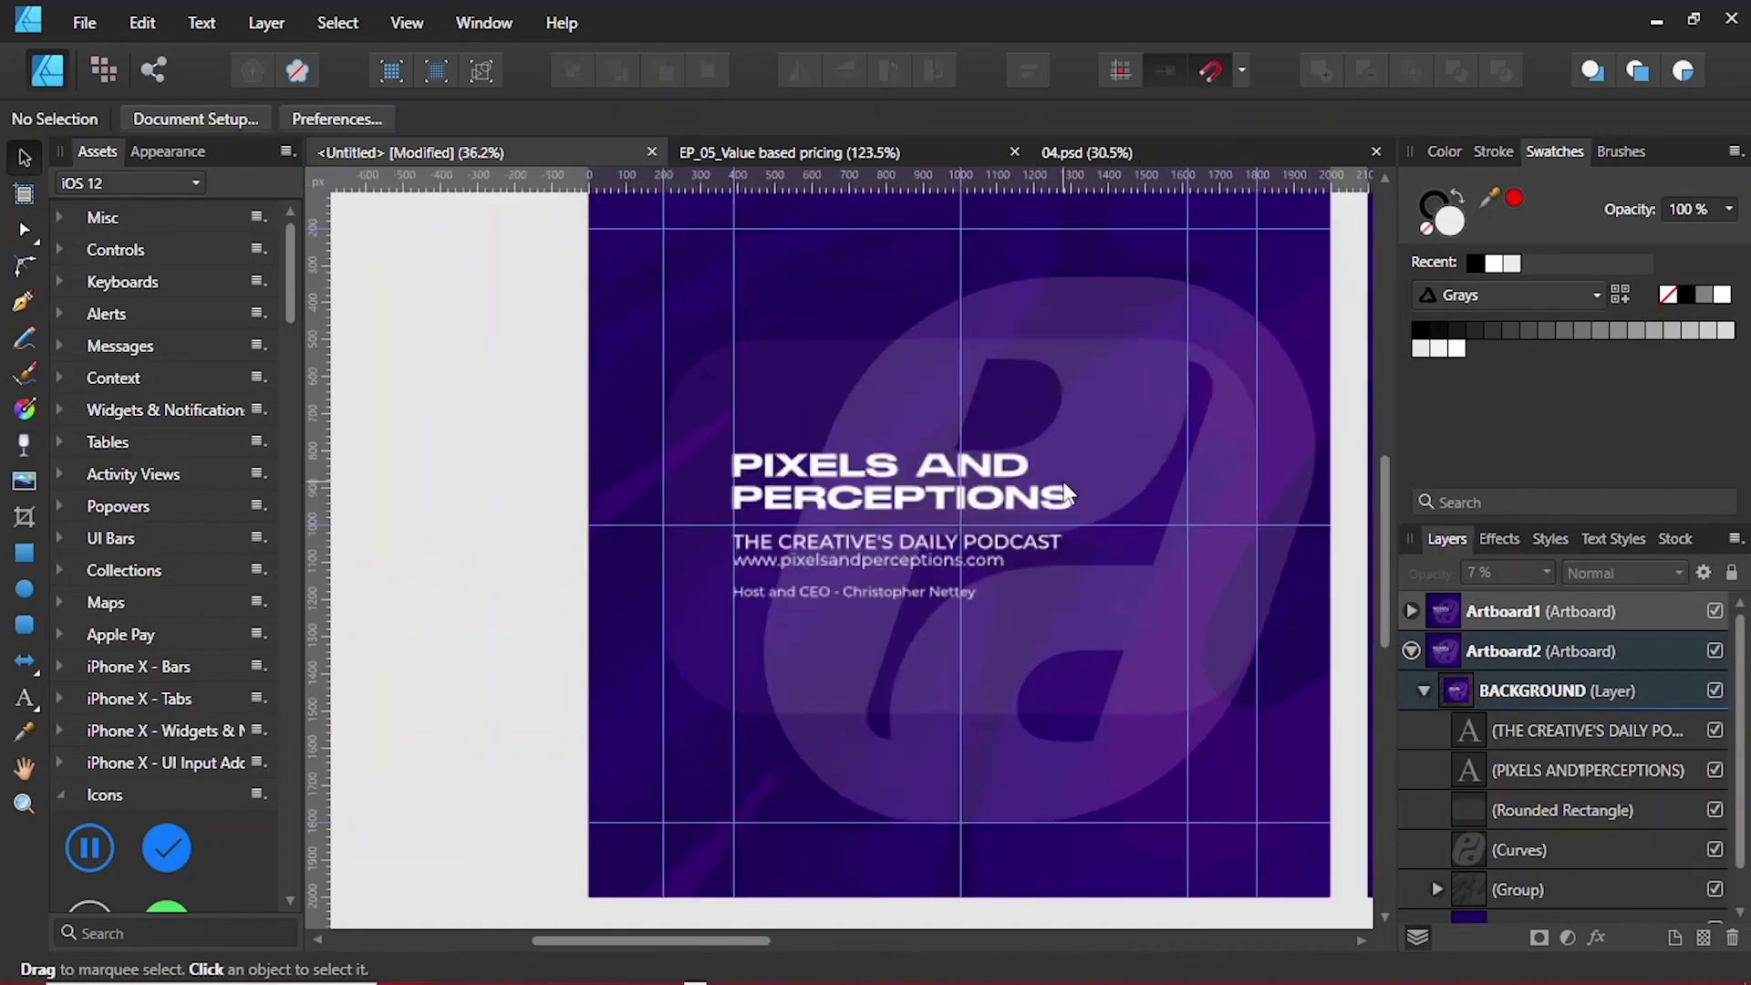
Step: Shrink the title to the lower right and the tagline block to the lower left
click(878, 432)
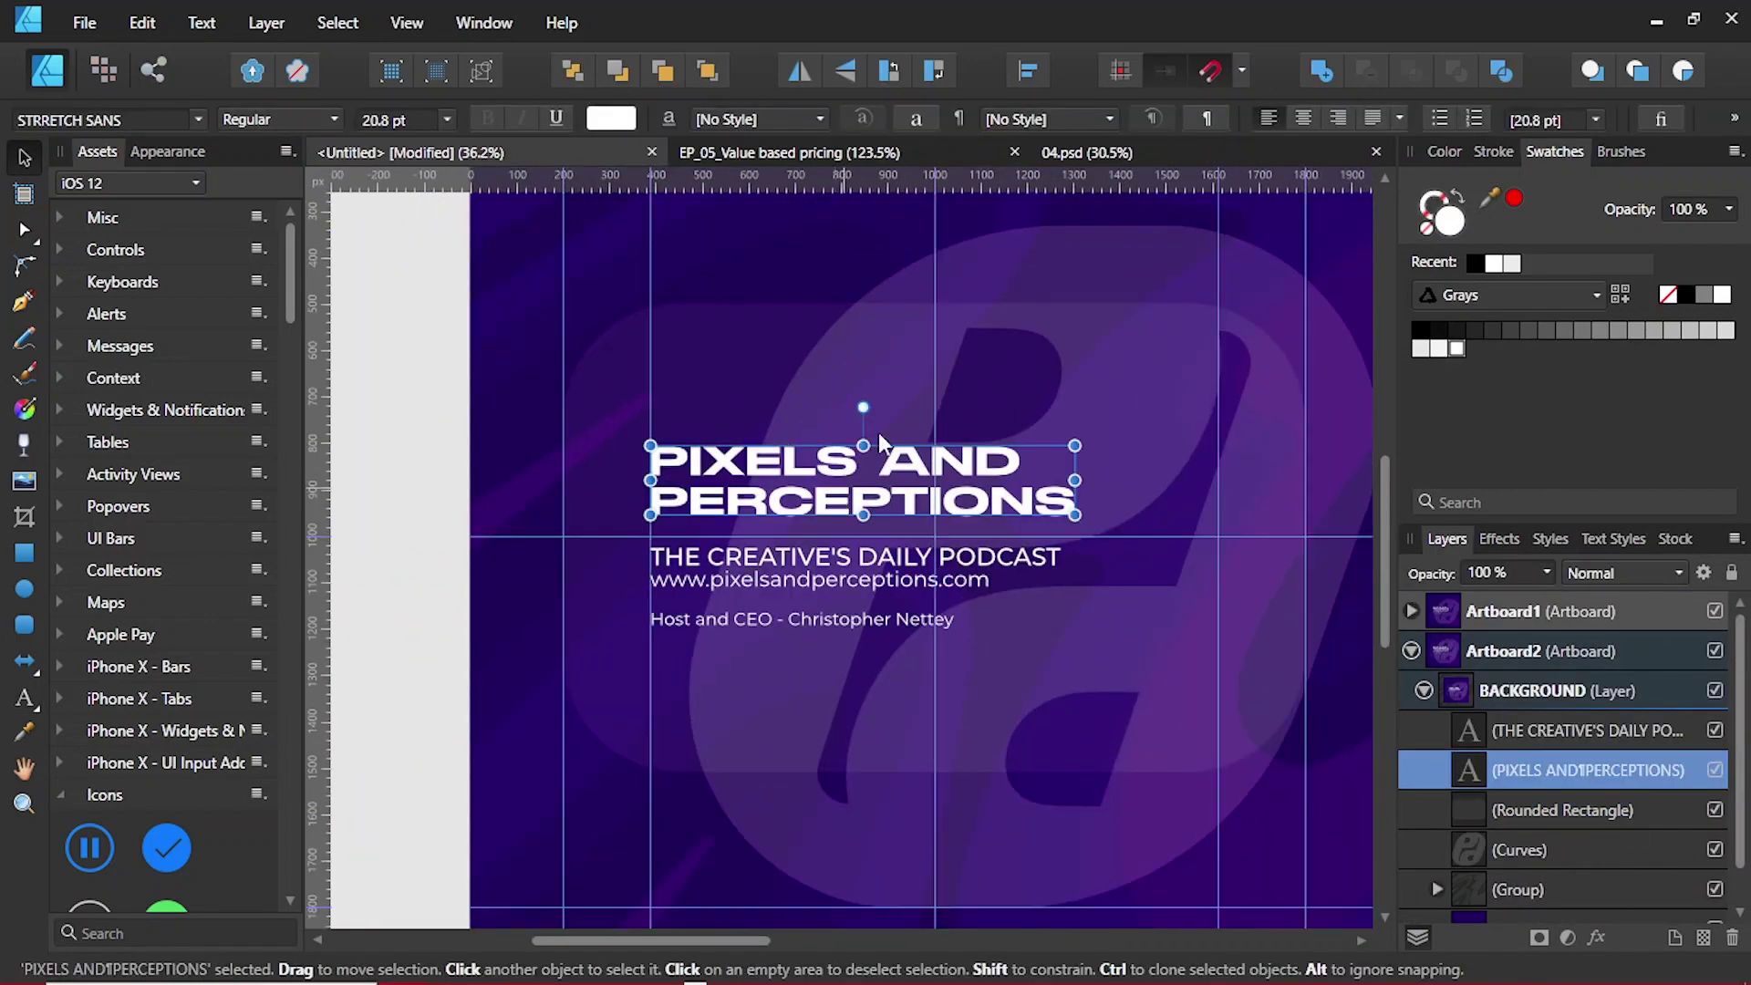
drag(875, 520, 876, 790)
drag(684, 809, 782, 794)
drag(915, 758, 1104, 694)
click(820, 558)
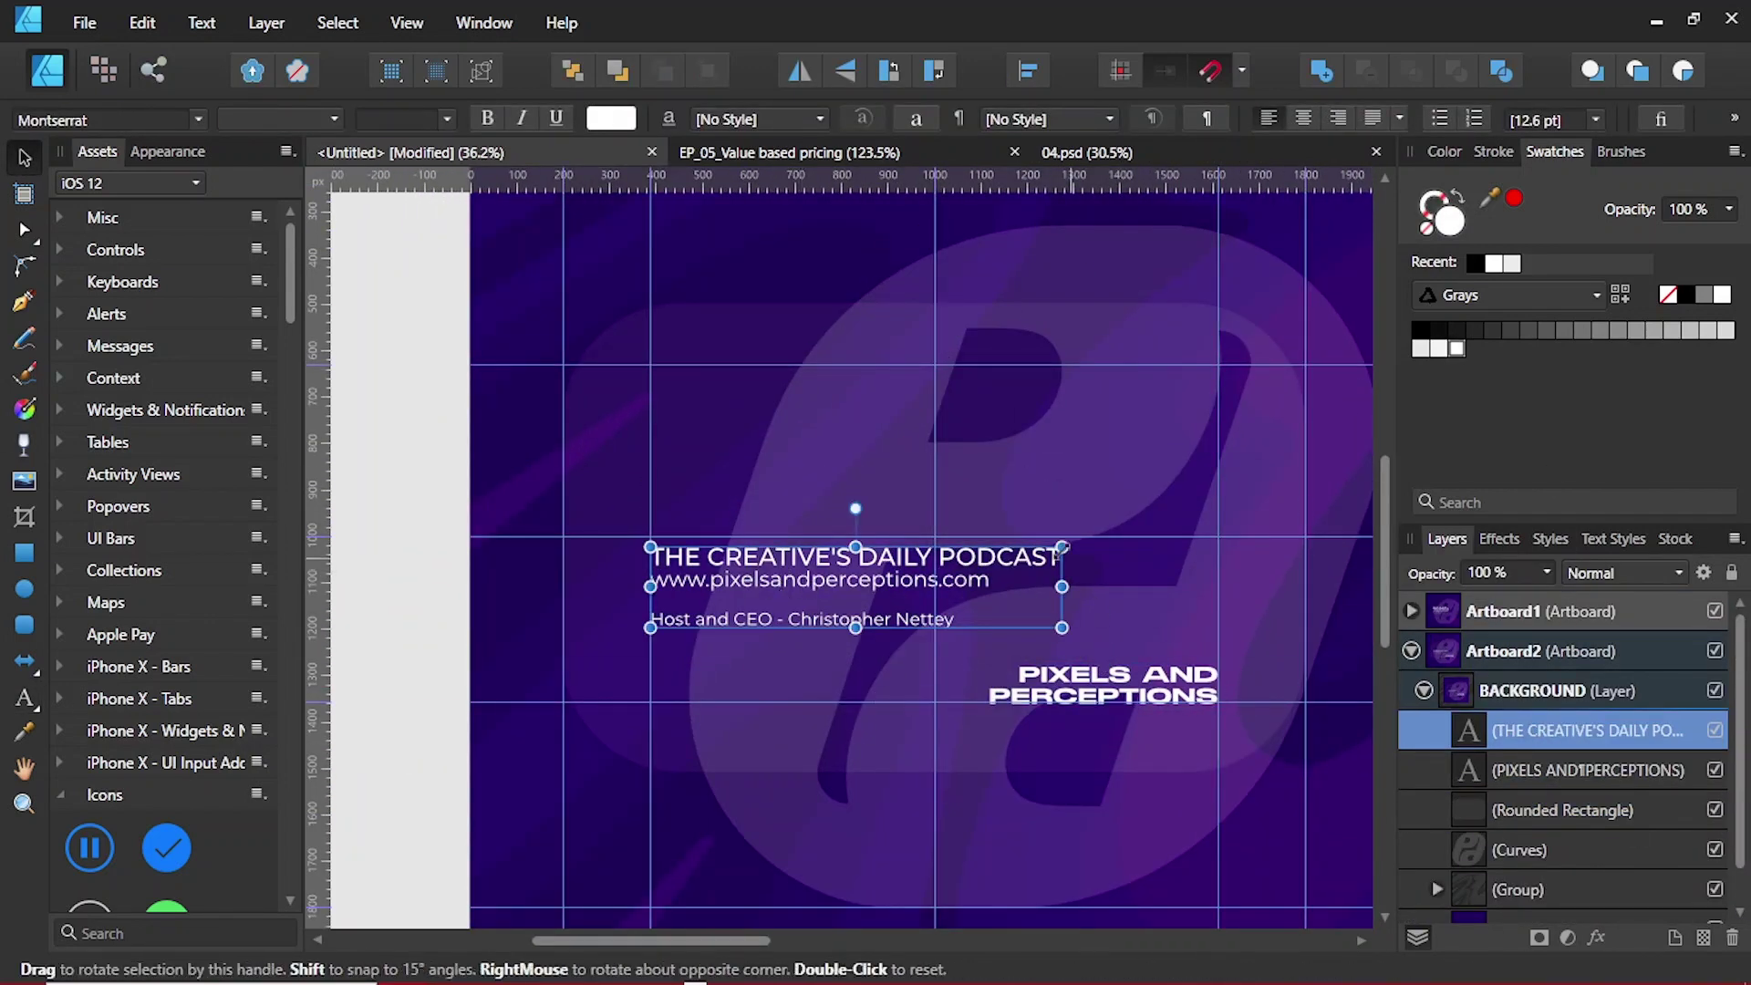
drag(1064, 626, 801, 714)
Step: Copy the title higher up and retype it as the podcast's e-mail address
mouse_move(1058, 675)
ctrl+mouse_down()
mouse_move(1052, 588)
mouse_move(820, 524)
ctrl+mouse_up()
key(ctrl+a)
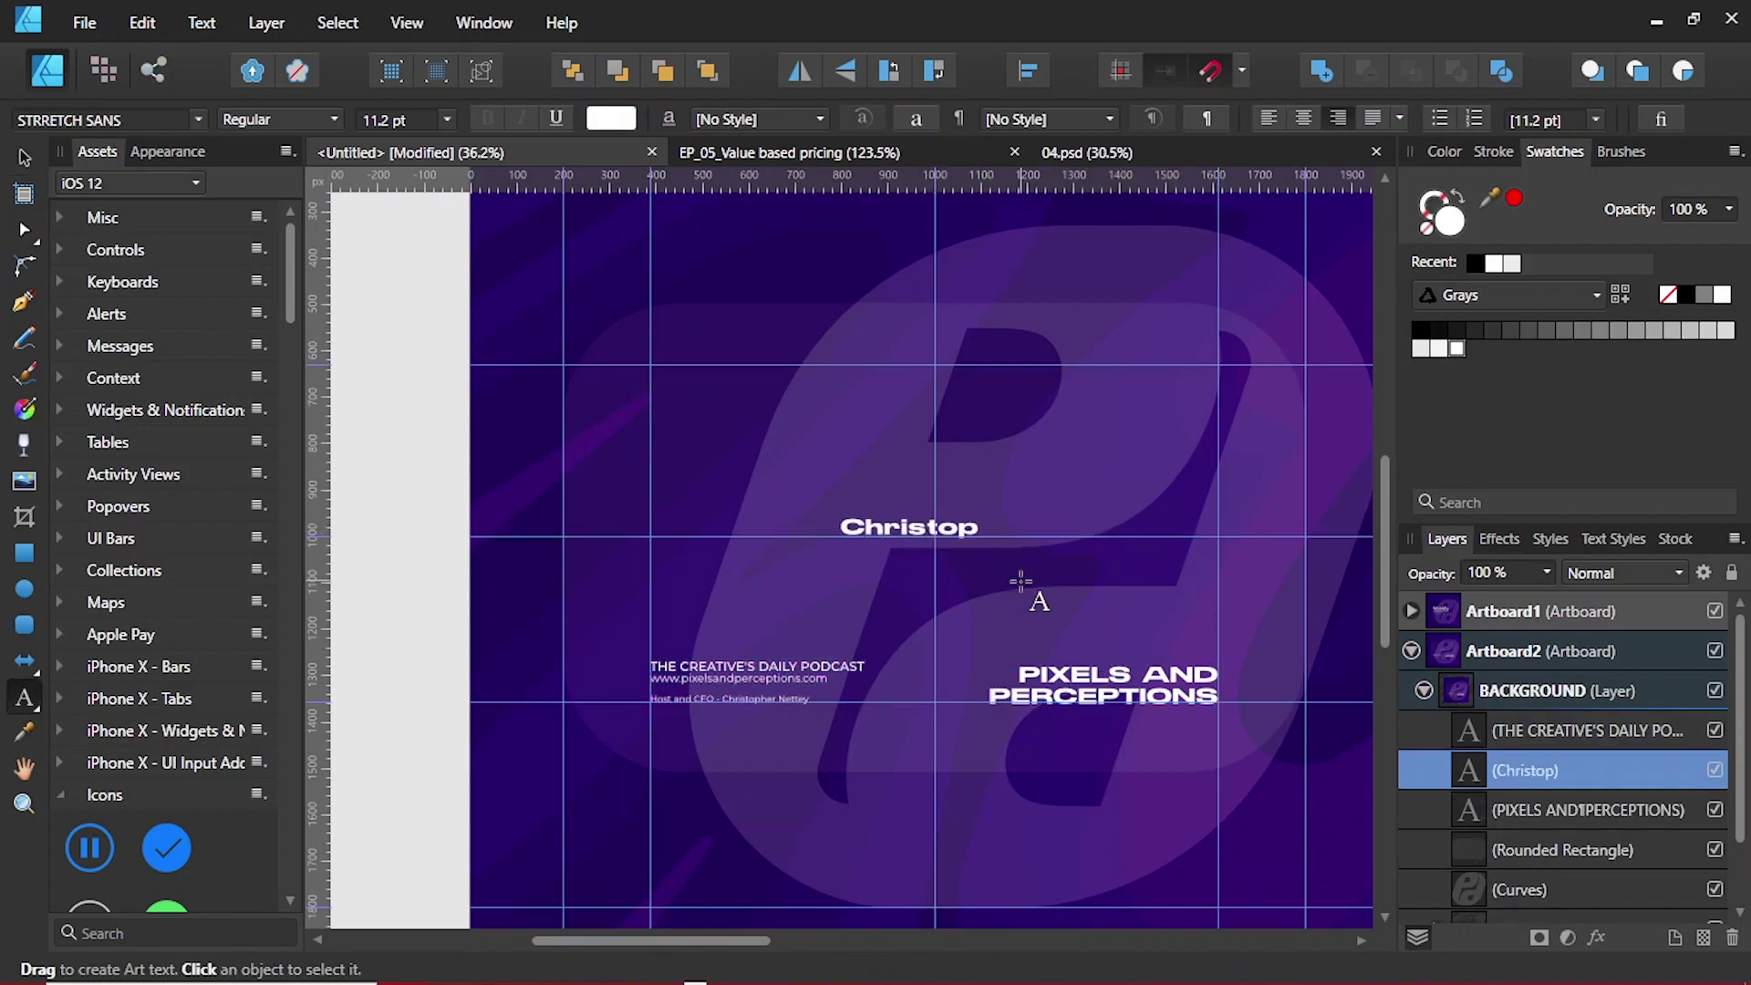
key(ctrl+a)
Step: Set the e-mail text to Montserrat Bold and enlarge it
key(ctrl+a)
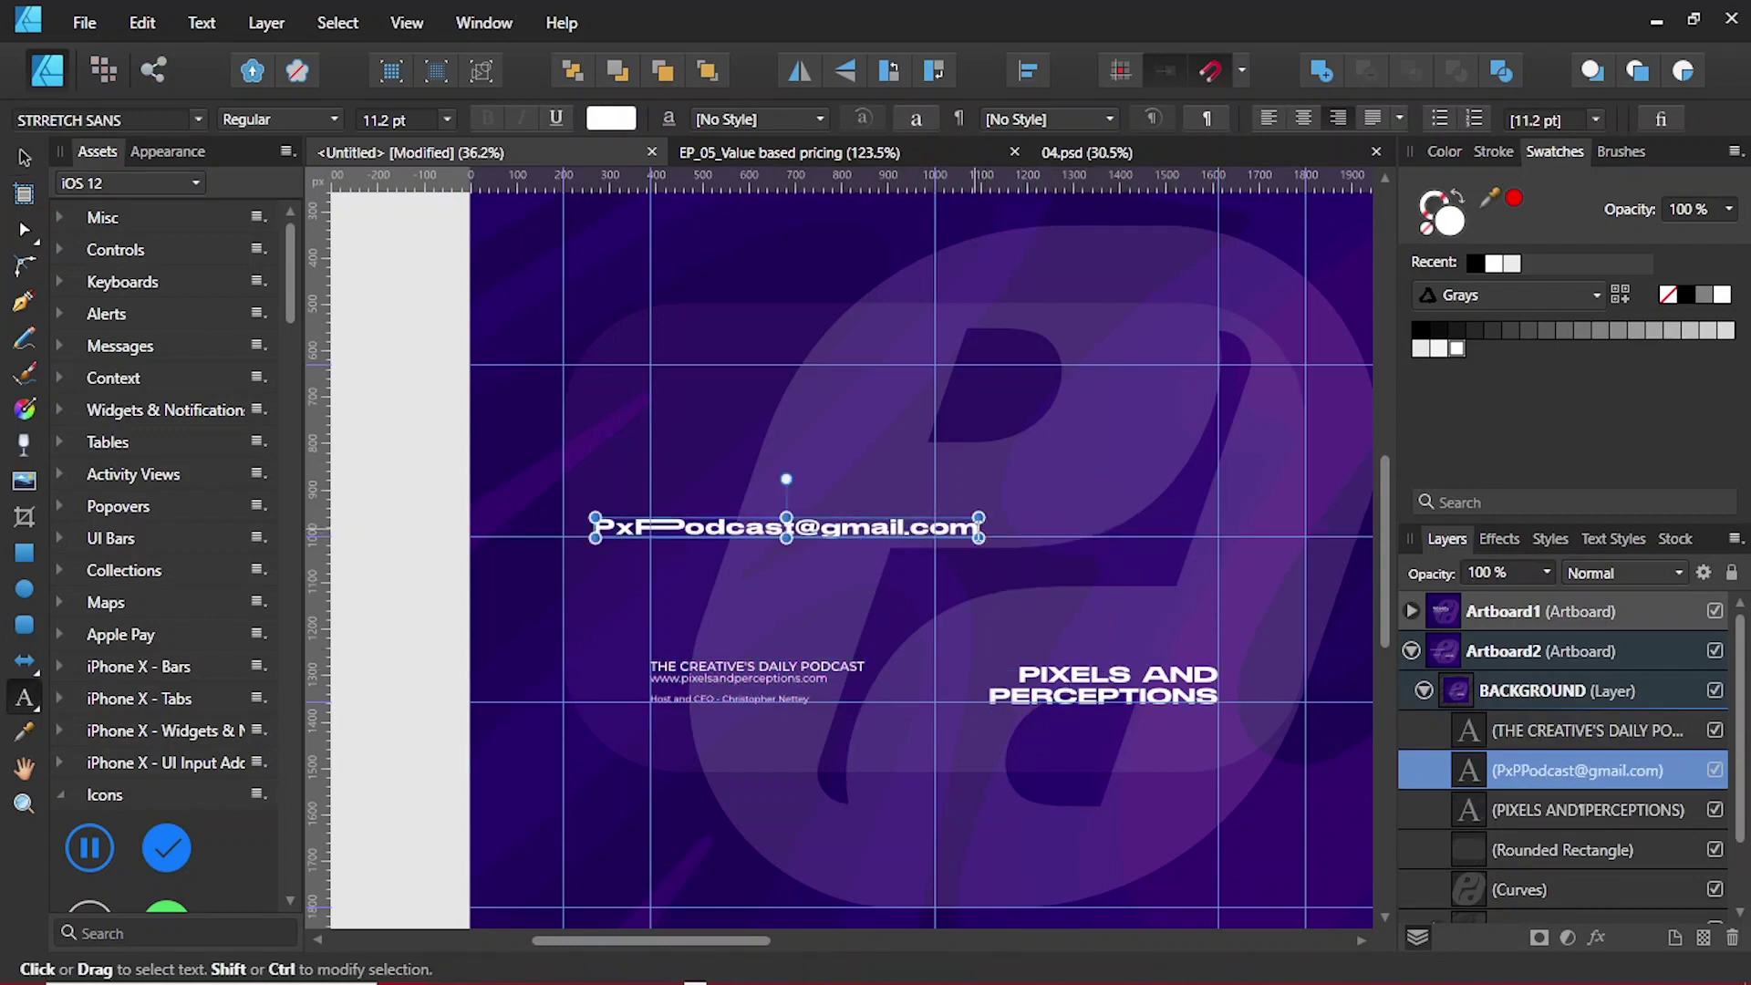
click(105, 119)
text(Montserrat)
key(Return)
click(278, 120)
click(237, 442)
drag(987, 540, 998, 548)
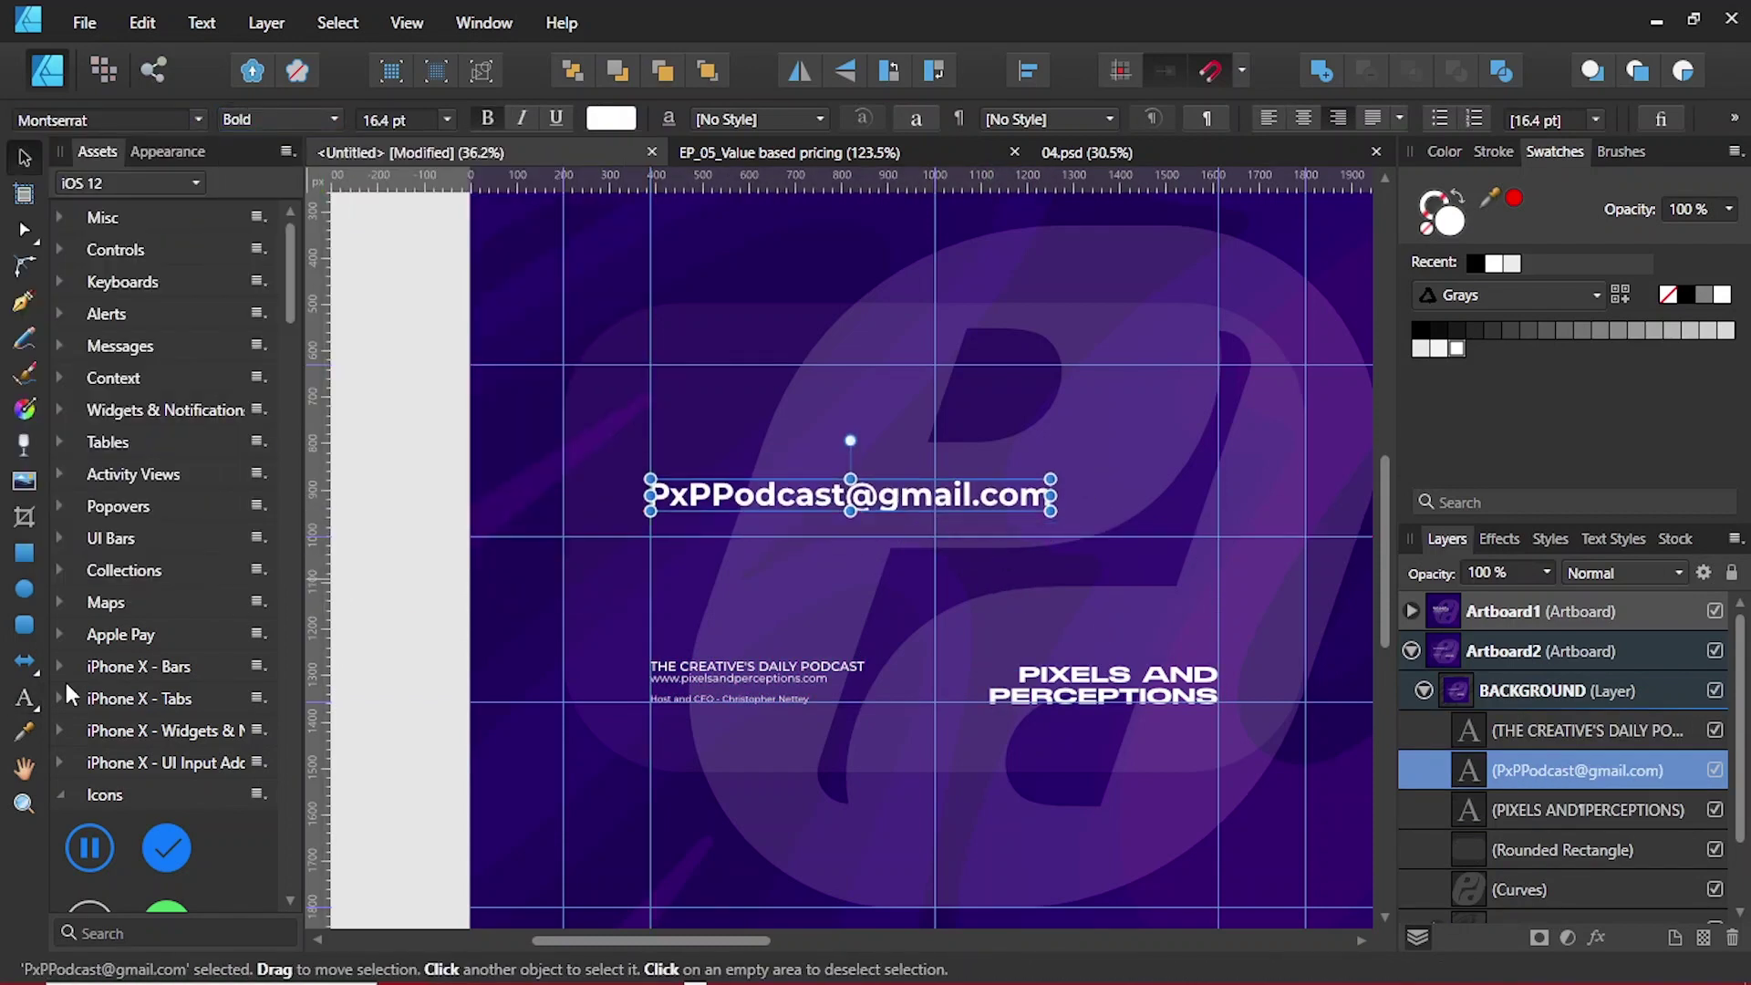
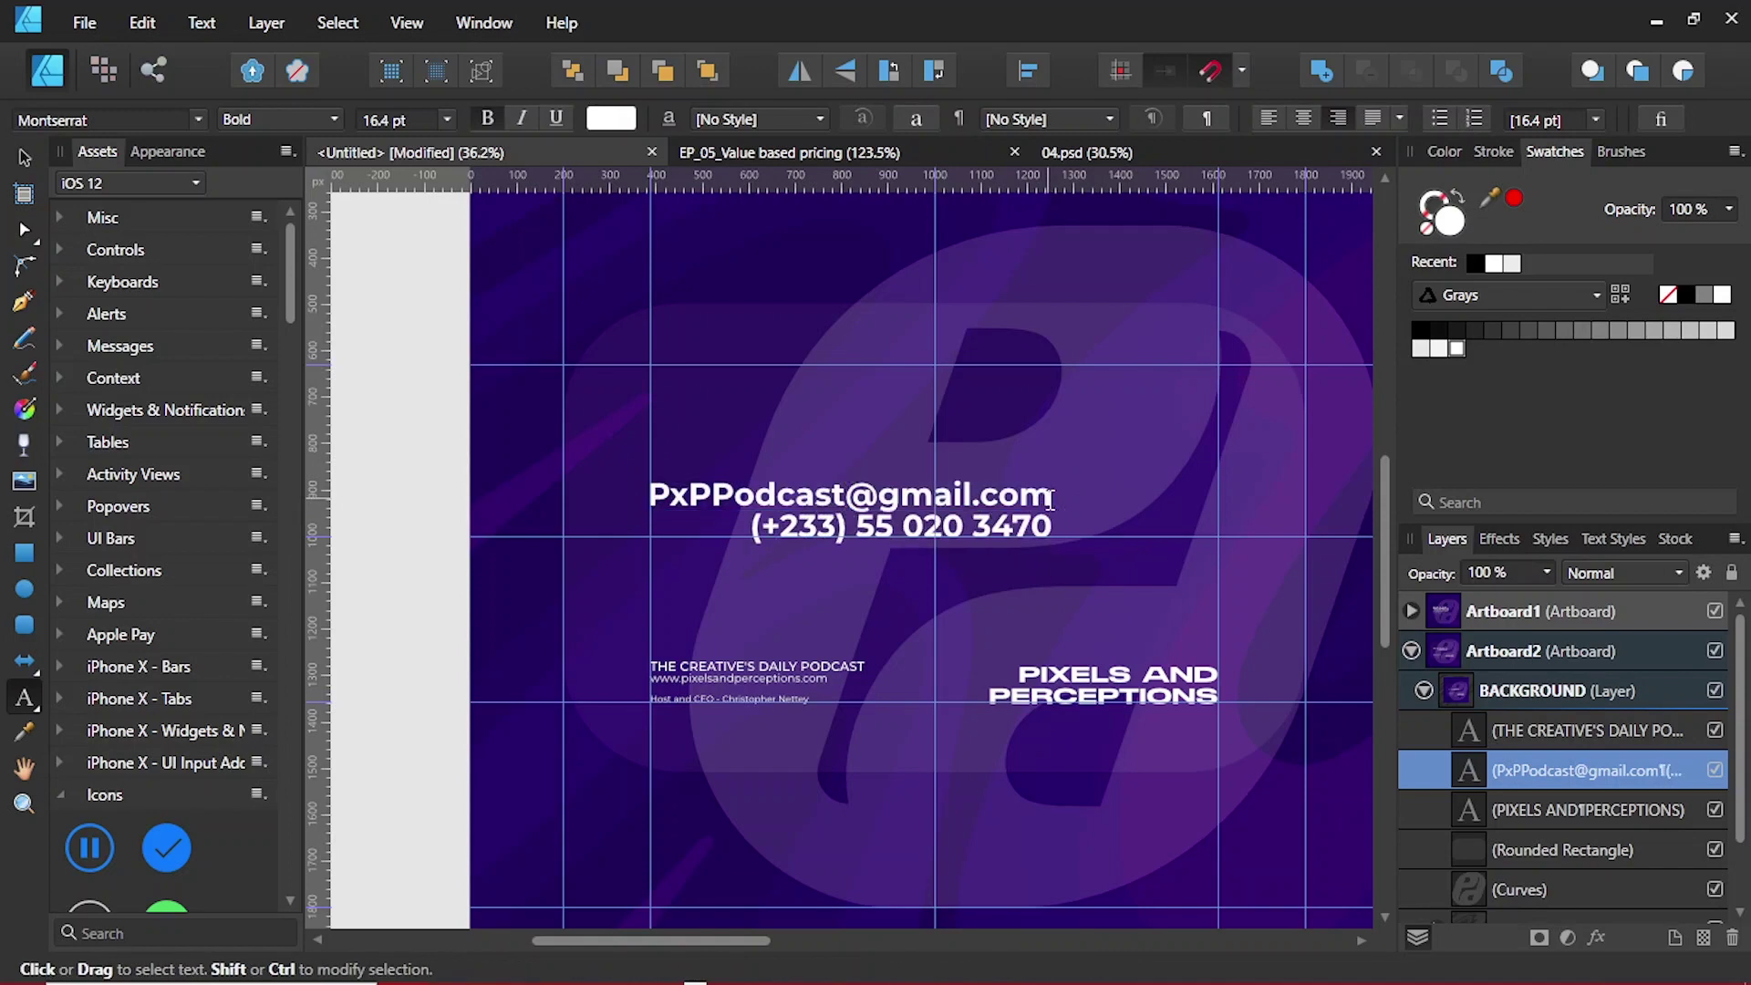
Step: Add the podcast's phone number beneath the e-mail, then deselect
key(ctrl+a)
key(Escape)
key(Escape)
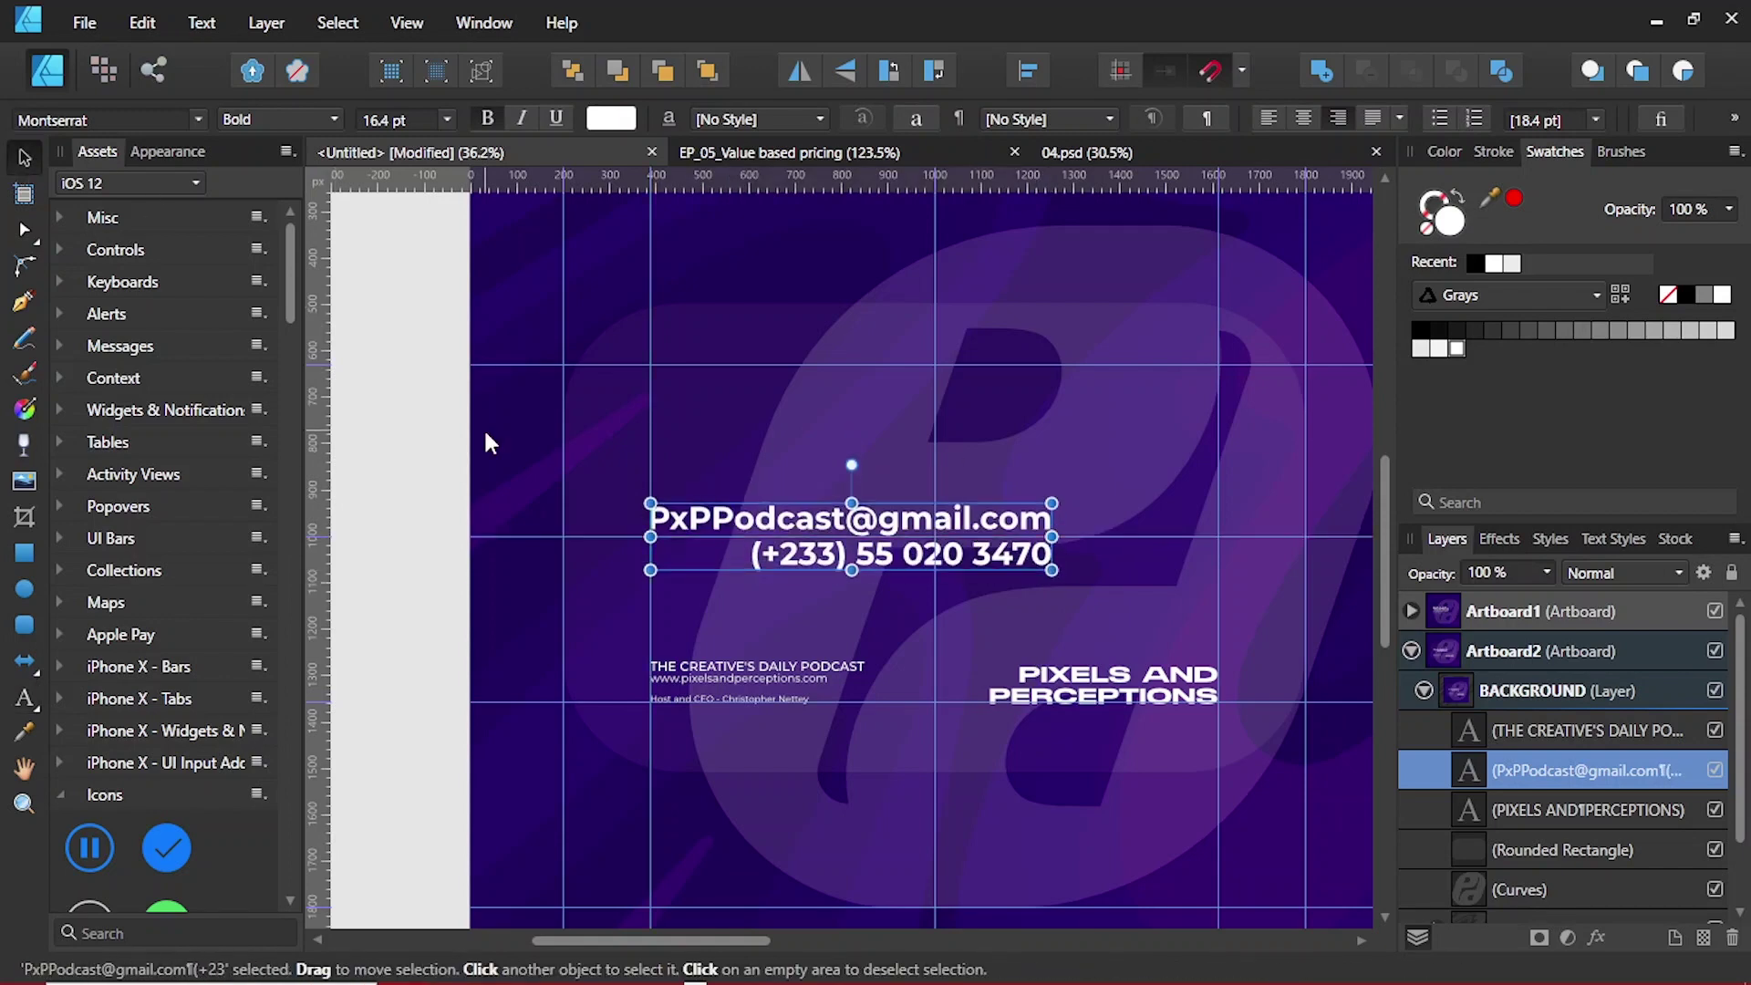
click(504, 460)
key(ctrl+d)
ctrl+scroll(992, 584, down, 2)
ctrl+scroll(992, 584, down, 2)
Step: Export Artboard1 as a JPG into Desktop > Animated business cards
click(1008, 301)
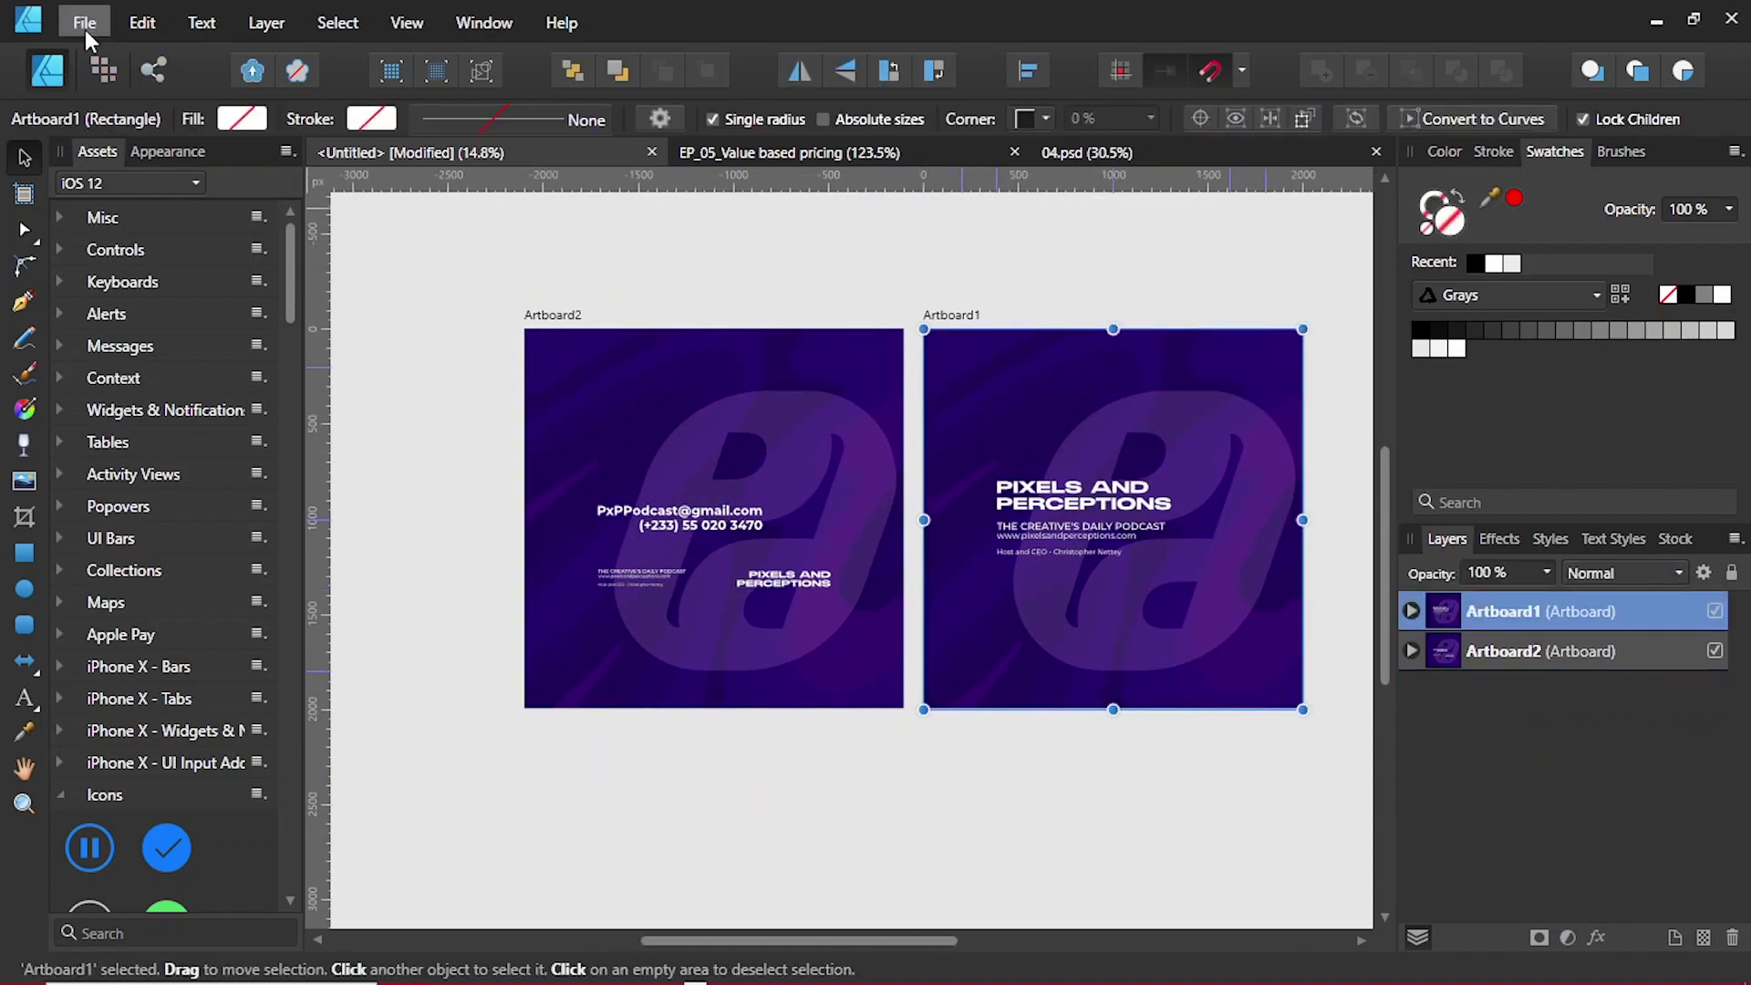
click(84, 22)
click(392, 403)
click(1084, 673)
scroll(639, 474, down, 5)
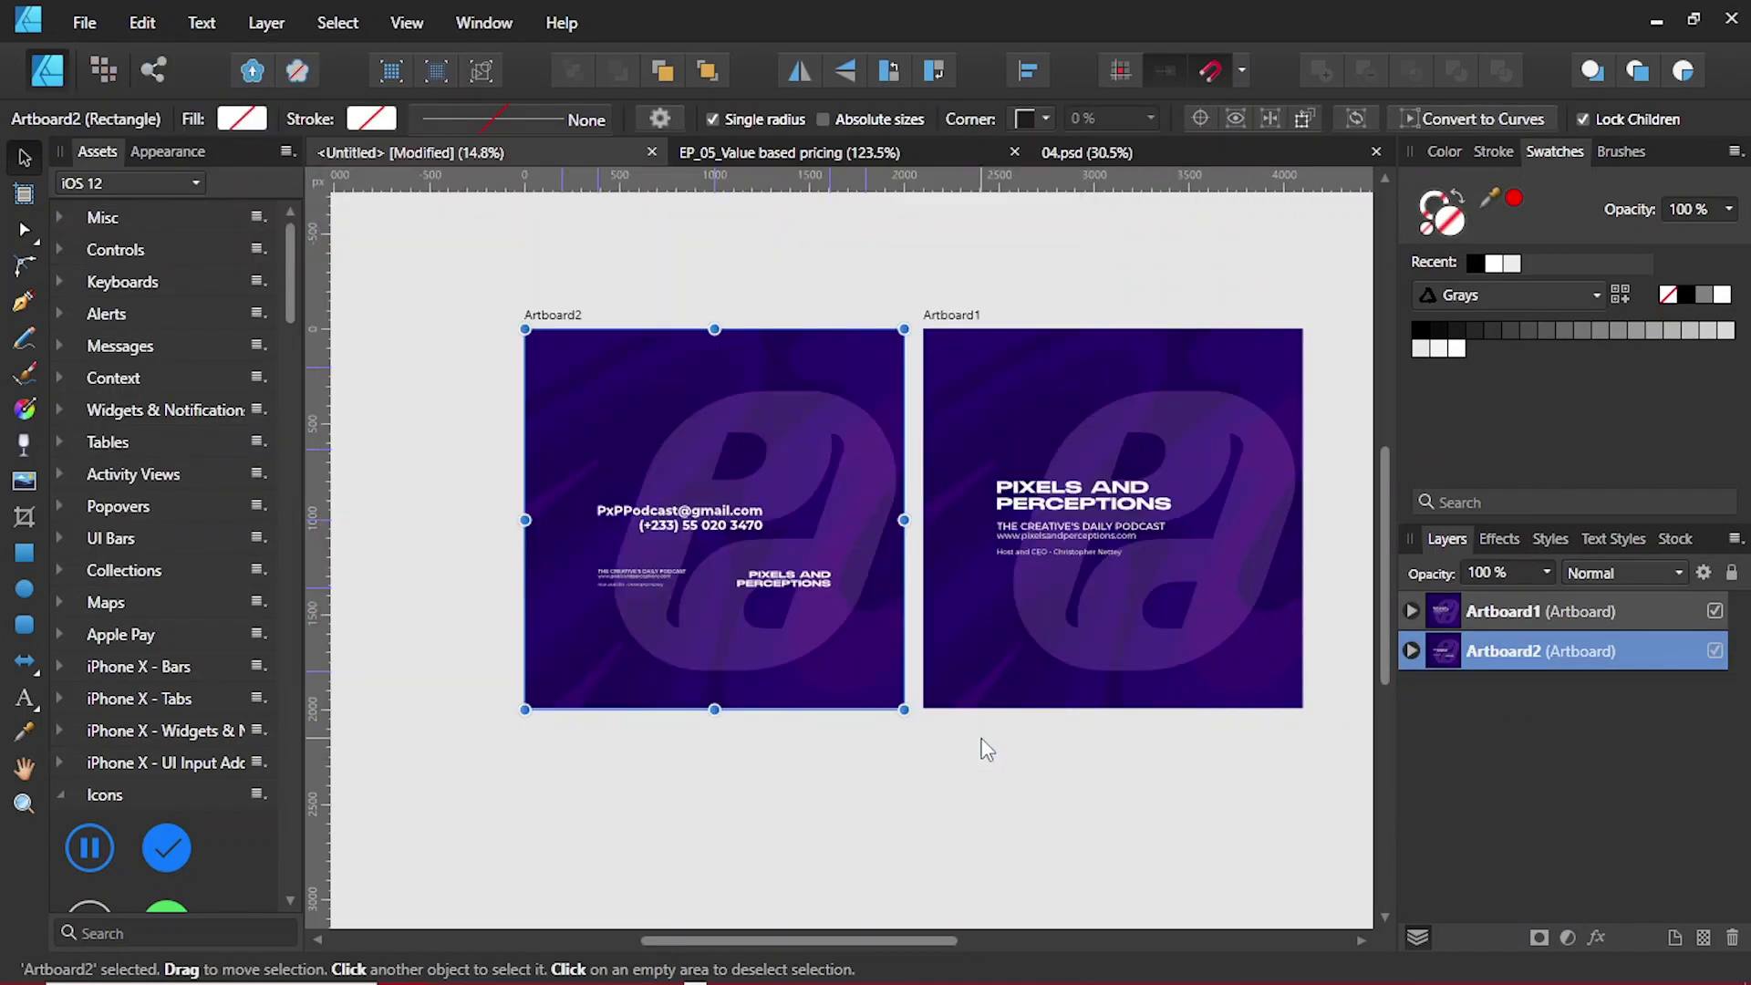
key(ctrl+s)
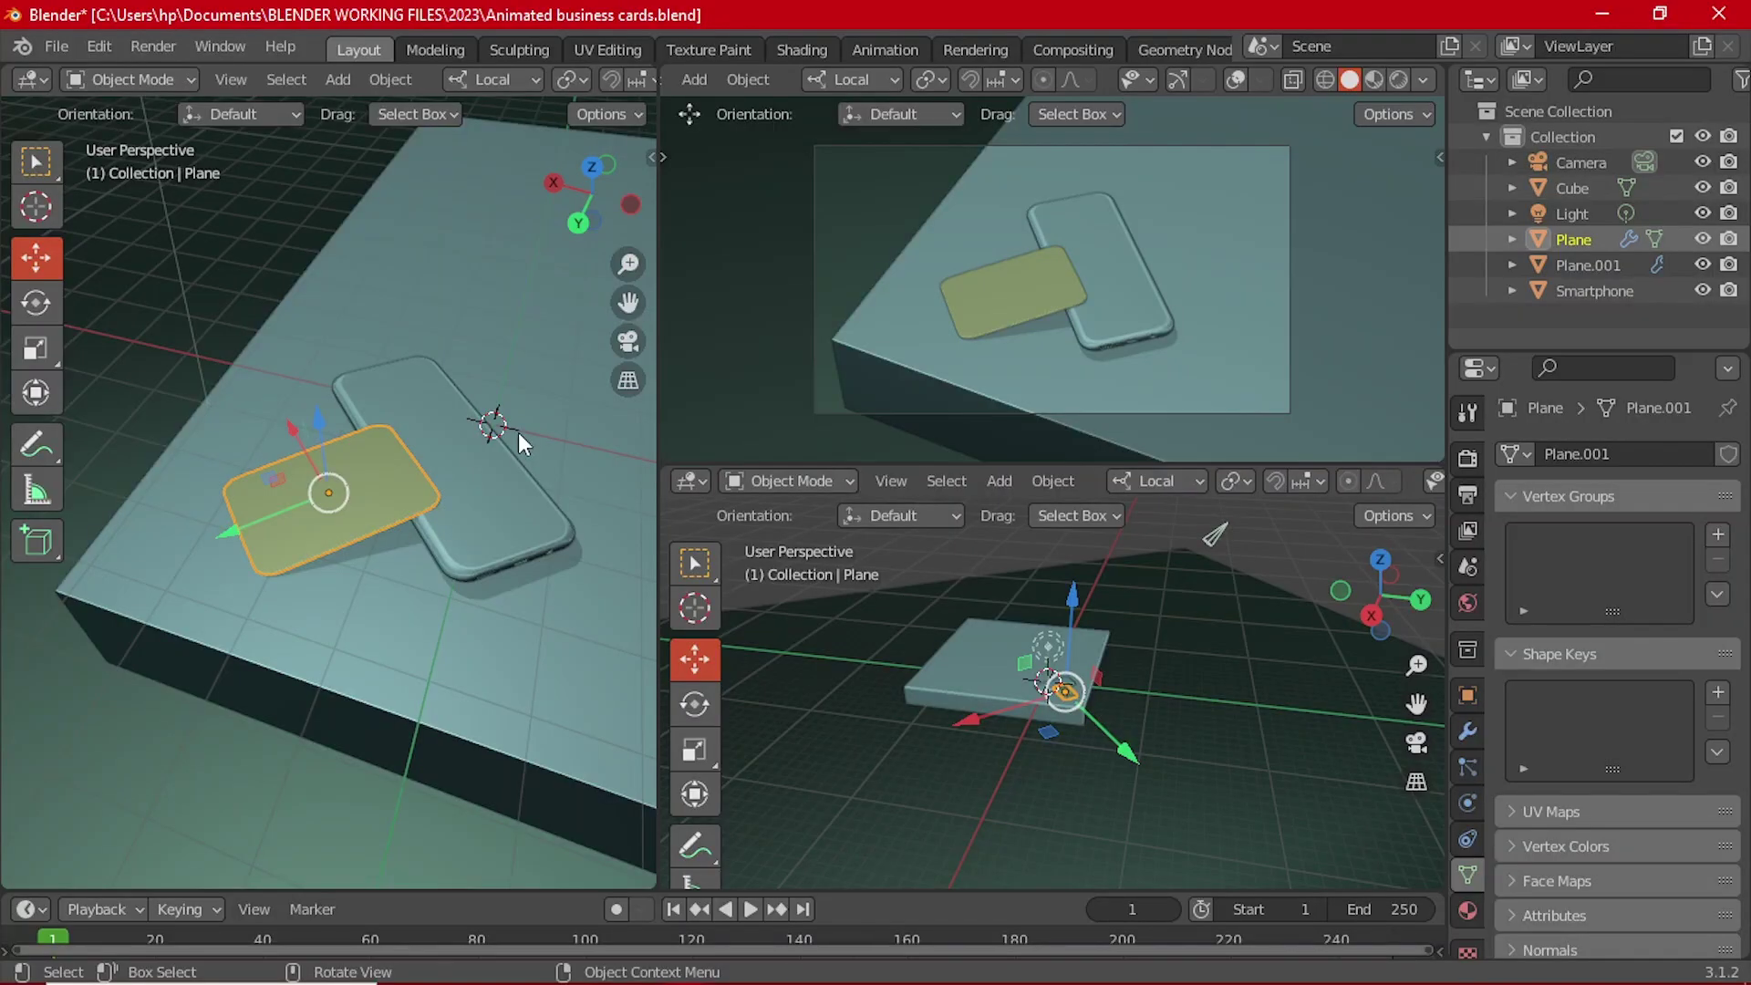
Step: Select the business card plane and orbit the view around it
click(932, 272)
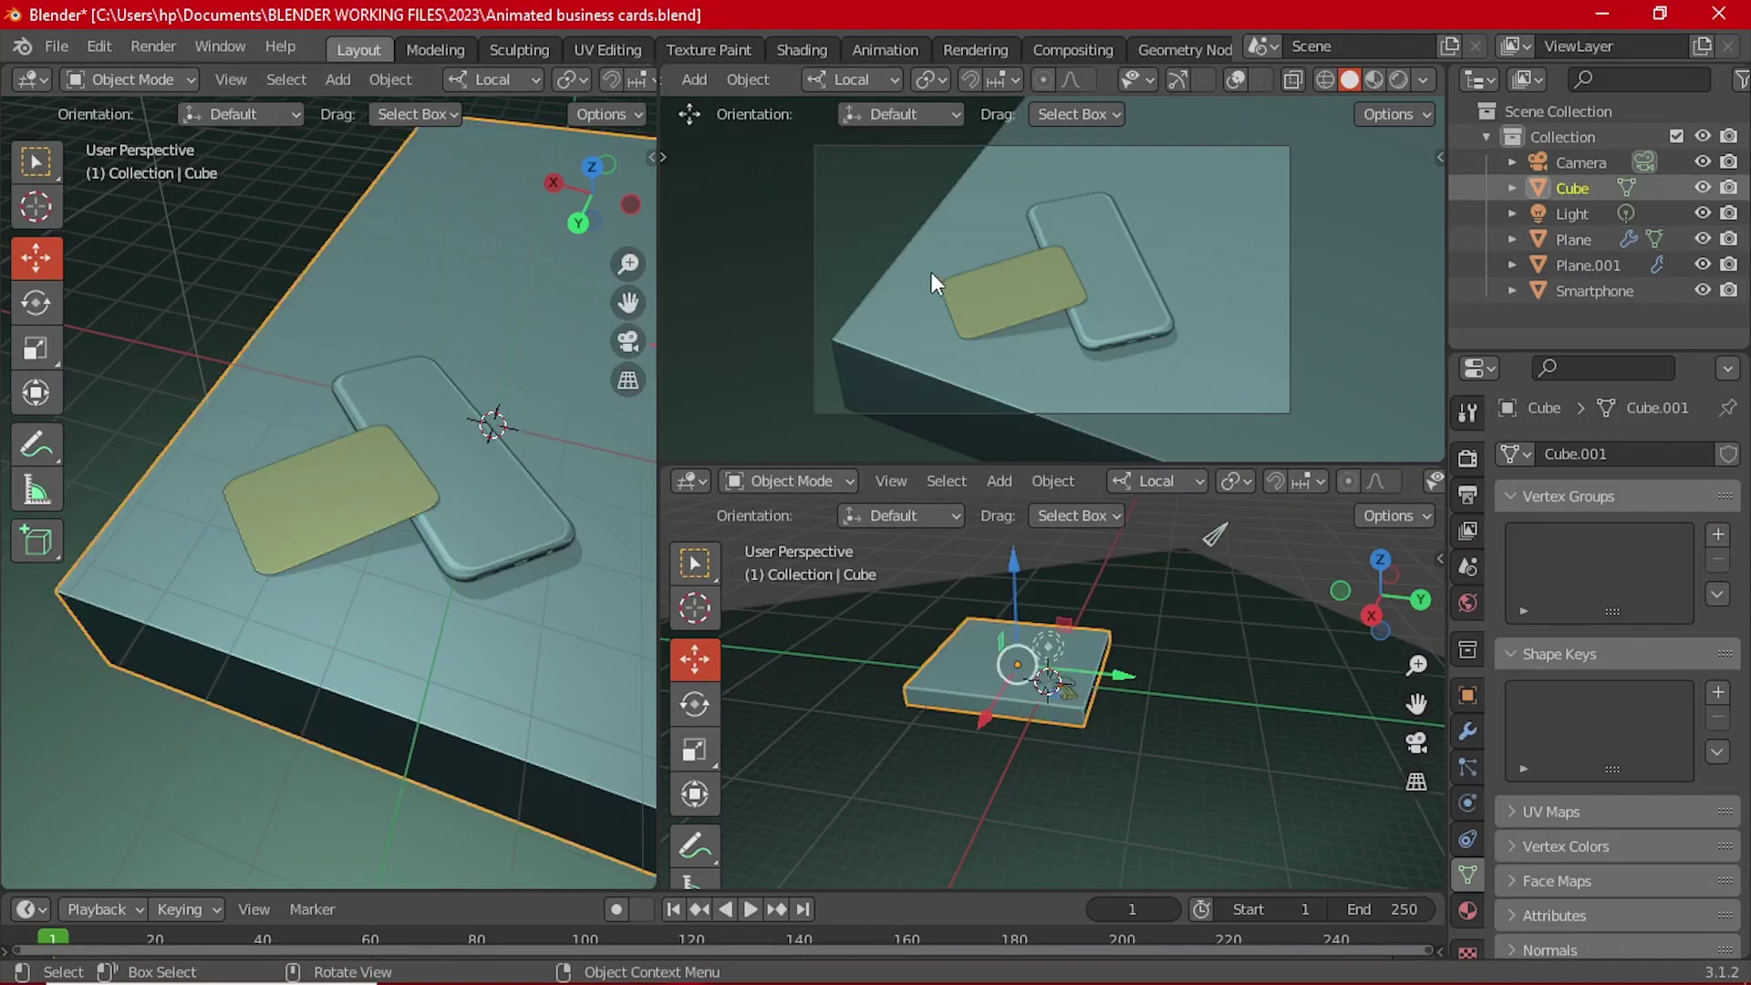
click(982, 294)
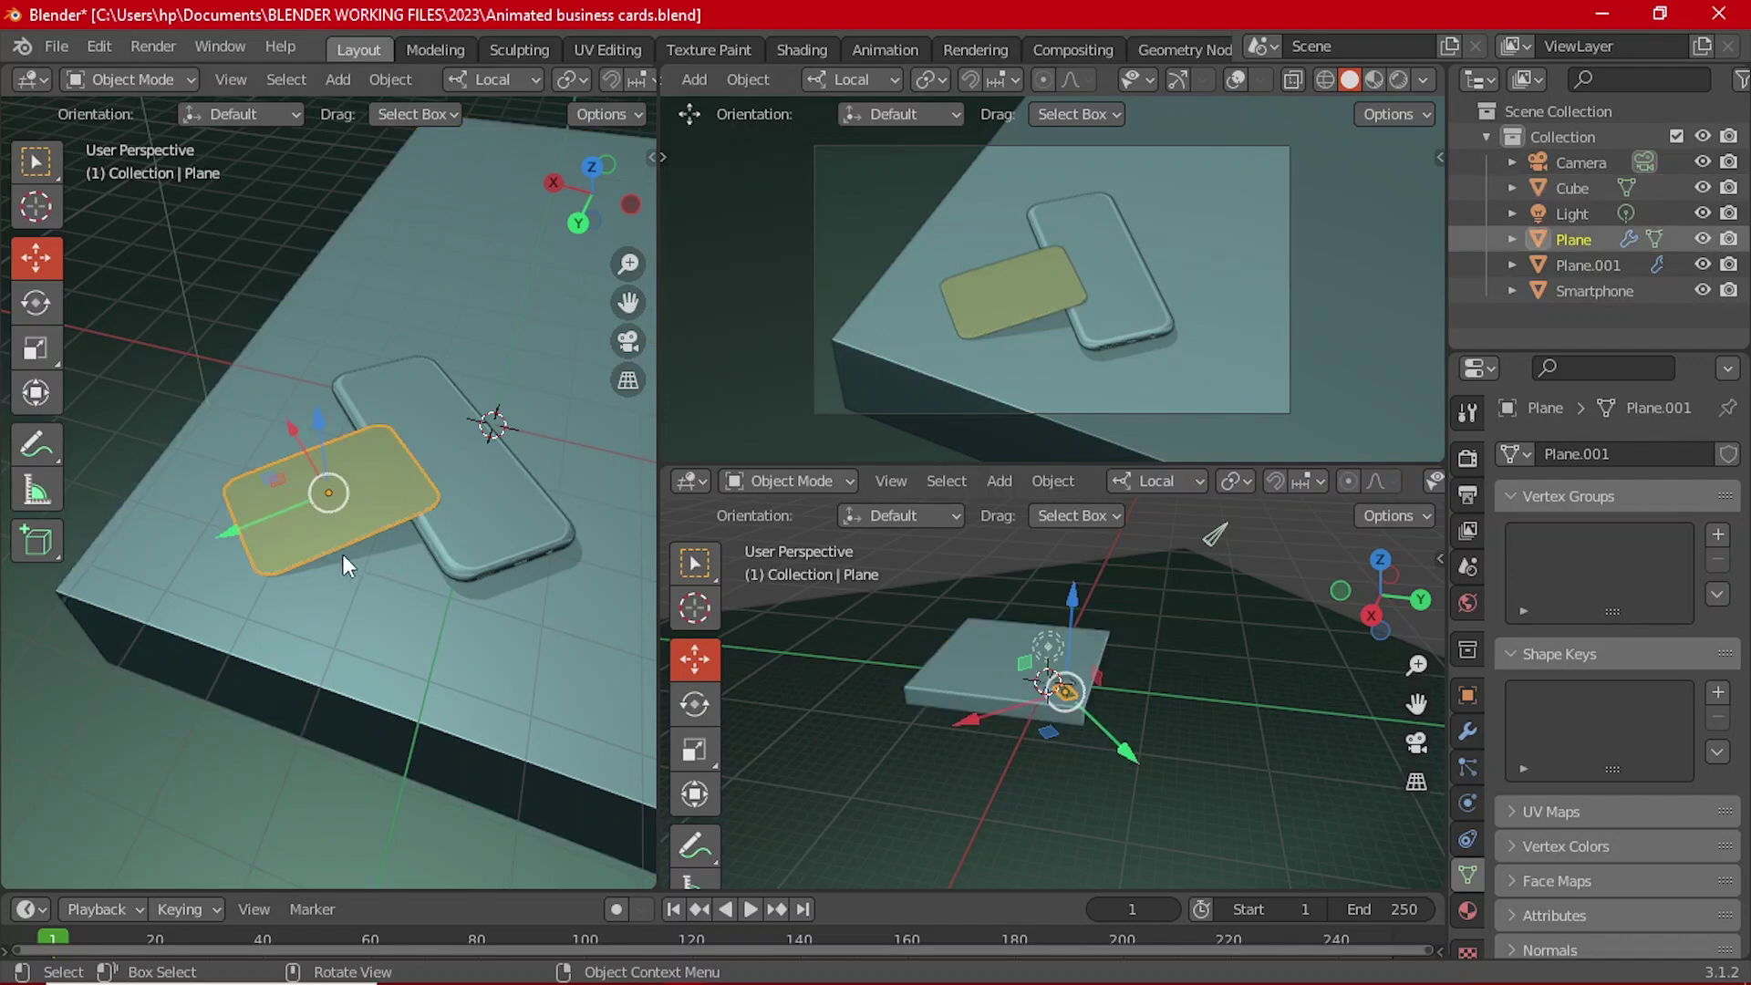
scroll(343, 587, up, 5)
middle_drag(198, 567, 392, 518)
scroll(287, 544, up, 2)
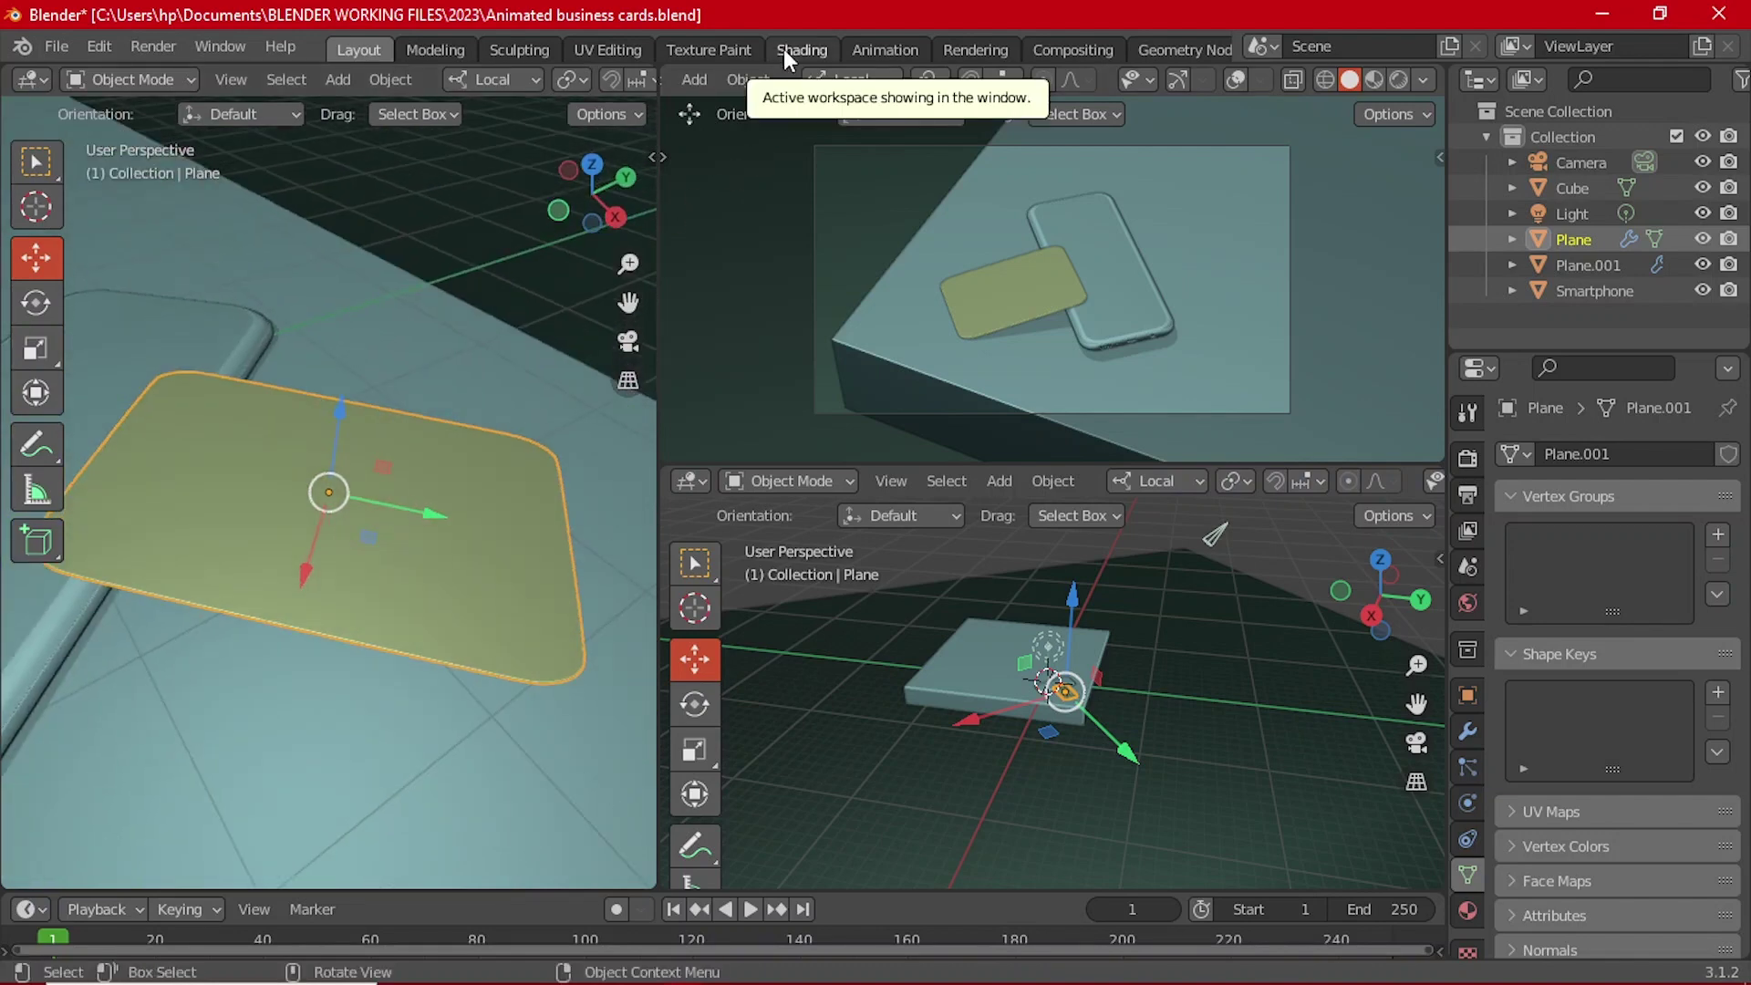
Step: In the Shading workspace, orbit around the phone and card and enable Rendered shading
click(784, 48)
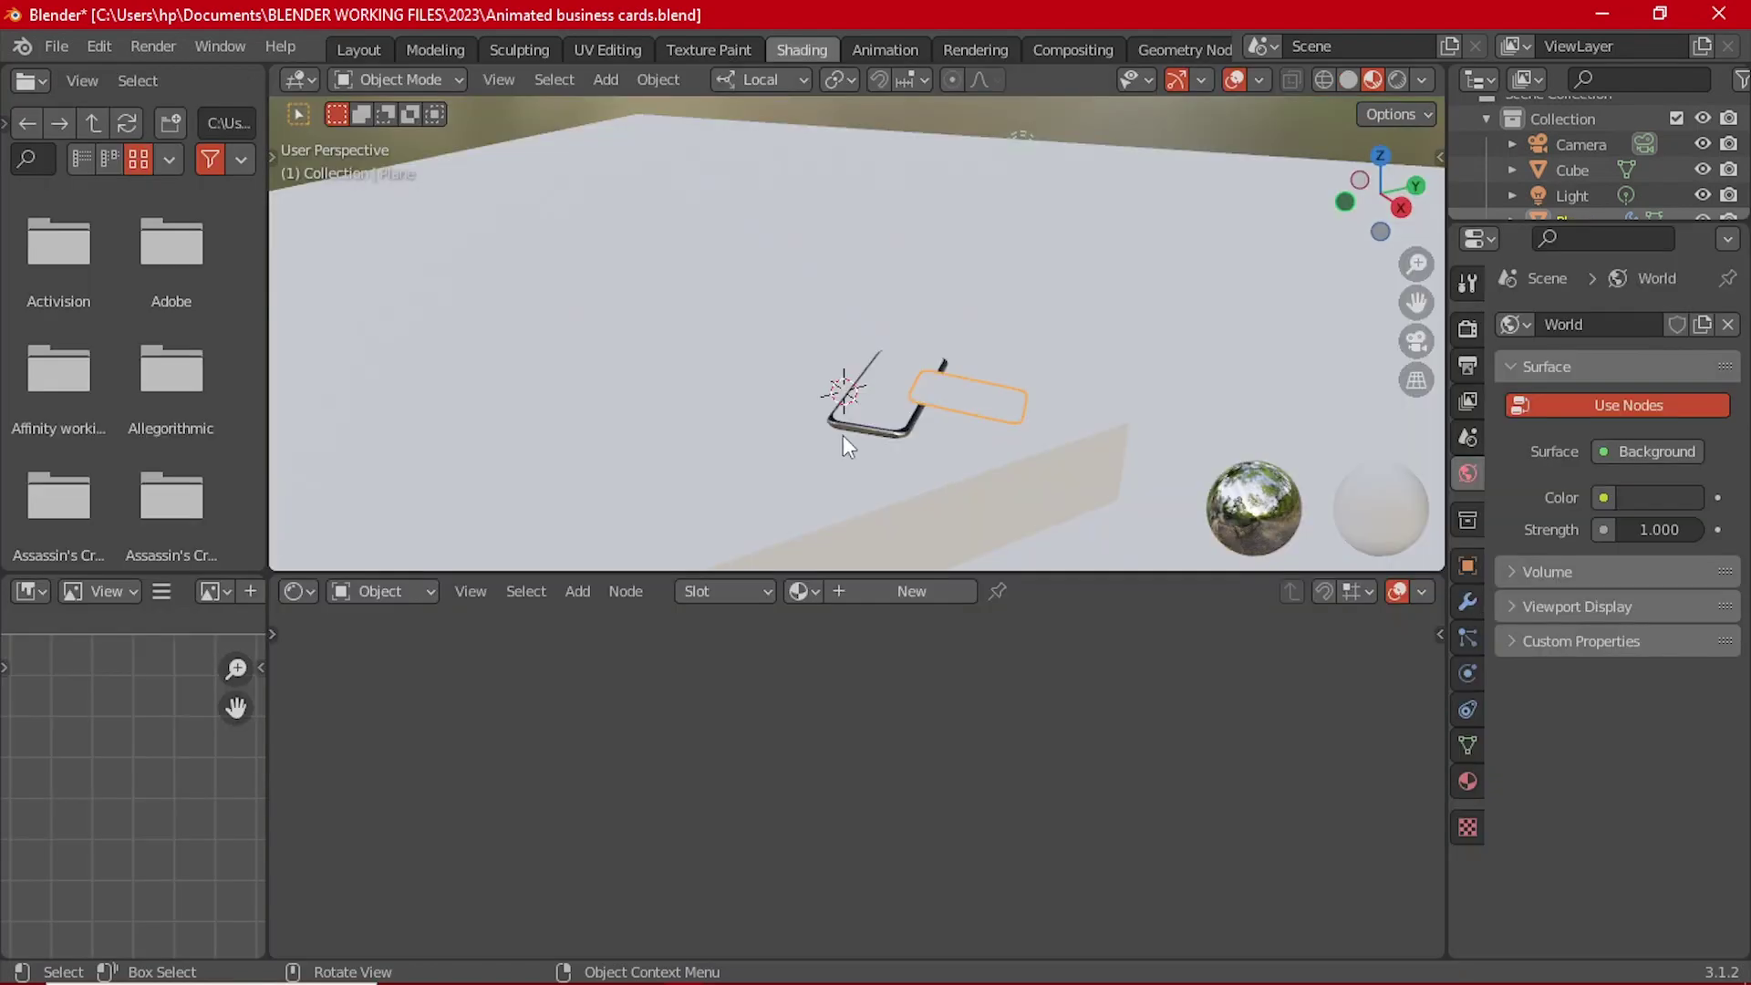
middle_drag(935, 420, 773, 451)
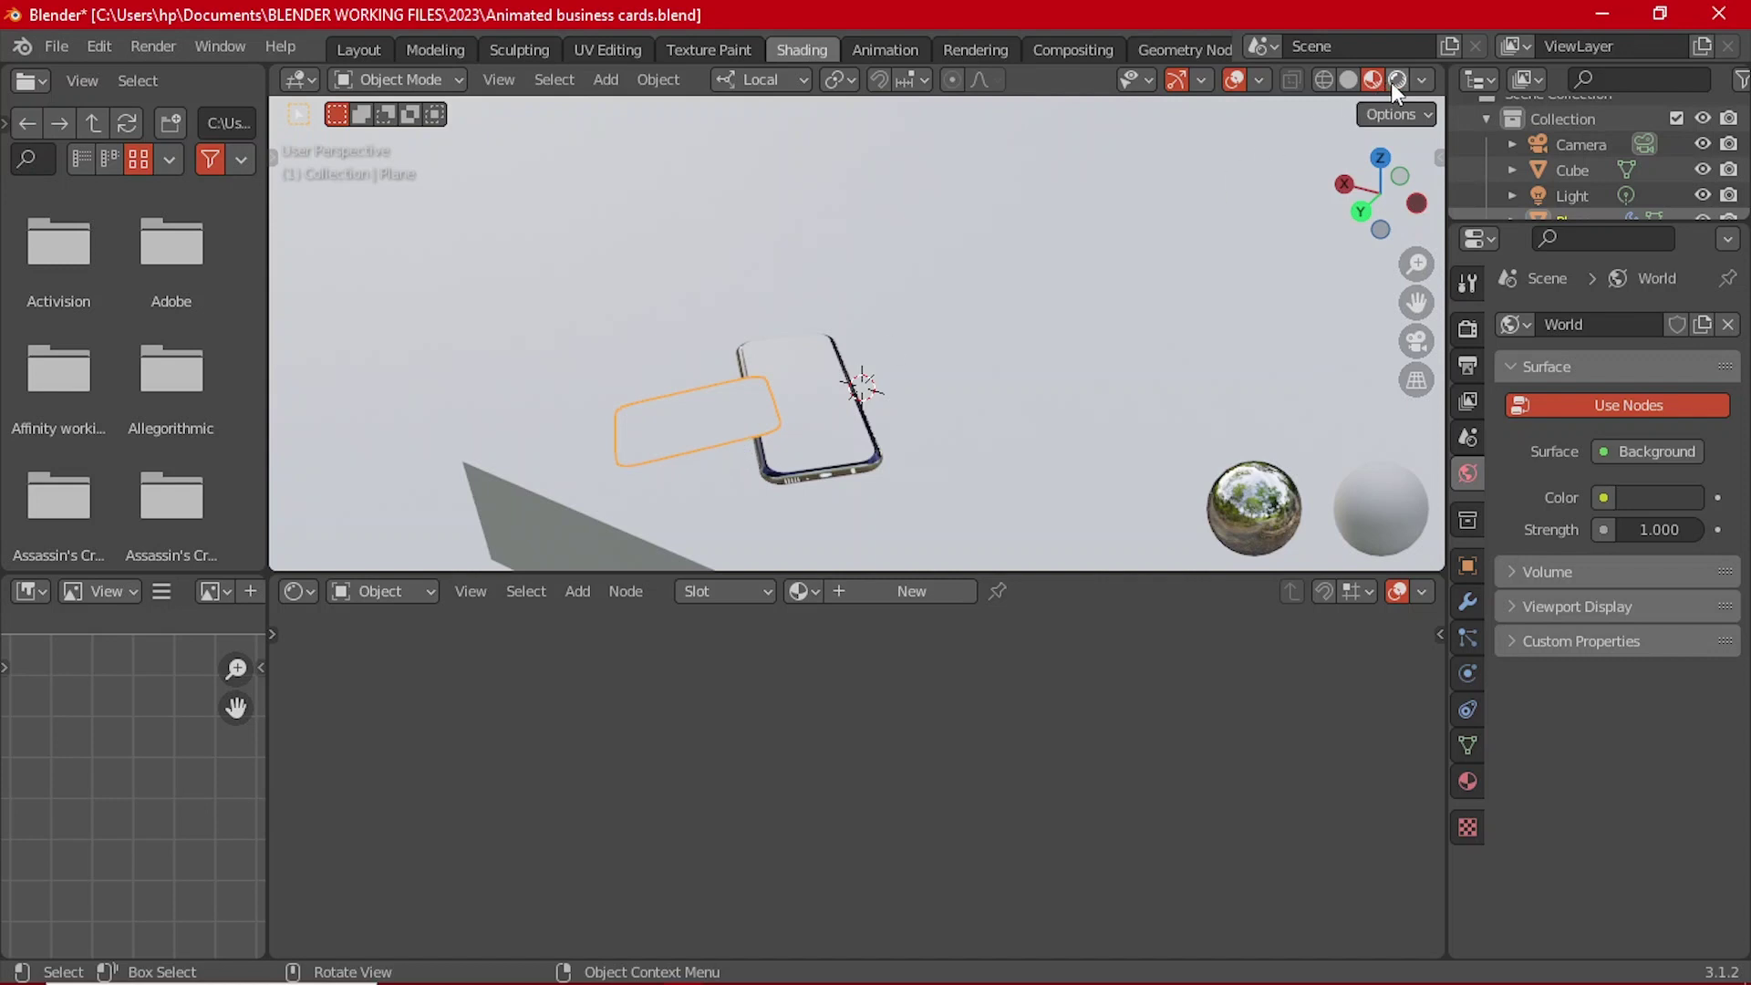
mouse_move(912, 320)
middle_down()
mouse_move(806, 337)
mouse_move(964, 402)
mouse_move(903, 497)
mouse_move(872, 313)
mouse_move(899, 292)
mouse_move(836, 329)
mouse_move(965, 271)
mouse_move(1065, 307)
mouse_move(932, 299)
mouse_move(1076, 314)
mouse_move(944, 319)
mouse_move(998, 360)
mouse_move(943, 297)
mouse_move(1027, 327)
mouse_move(958, 321)
mouse_move(938, 279)
mouse_move(916, 359)
mouse_move(962, 301)
mouse_move(1012, 325)
mouse_move(978, 306)
middle_up()
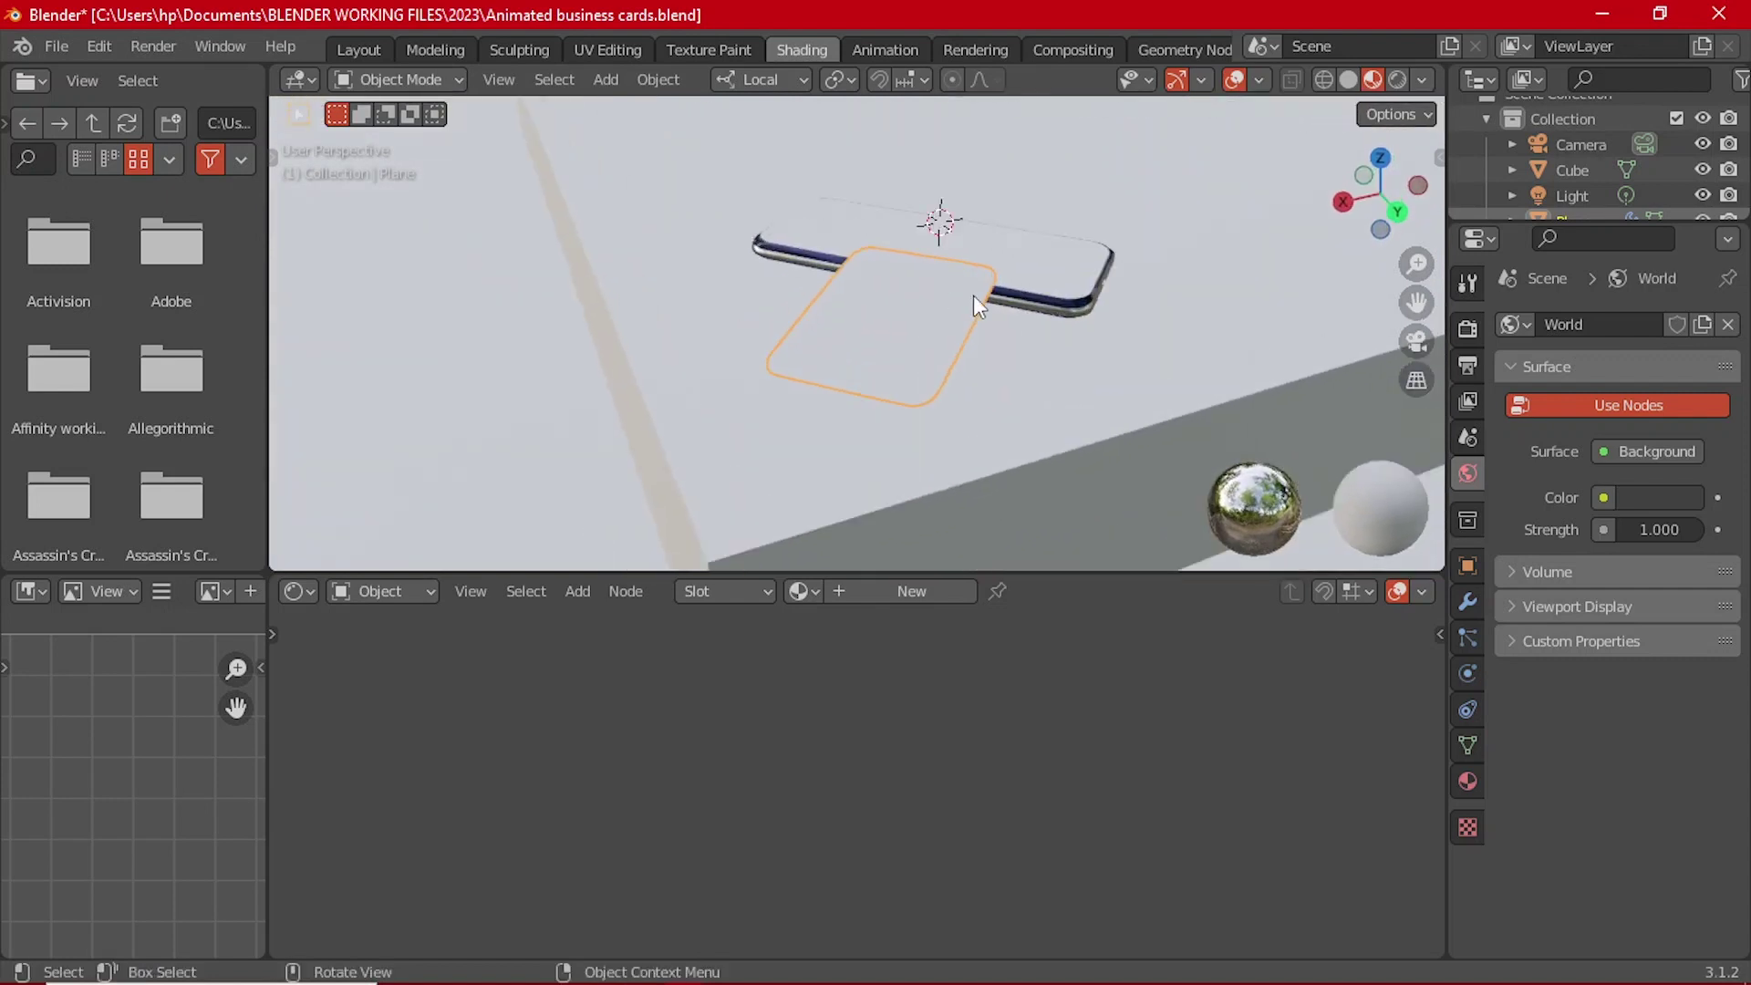
click(1390, 87)
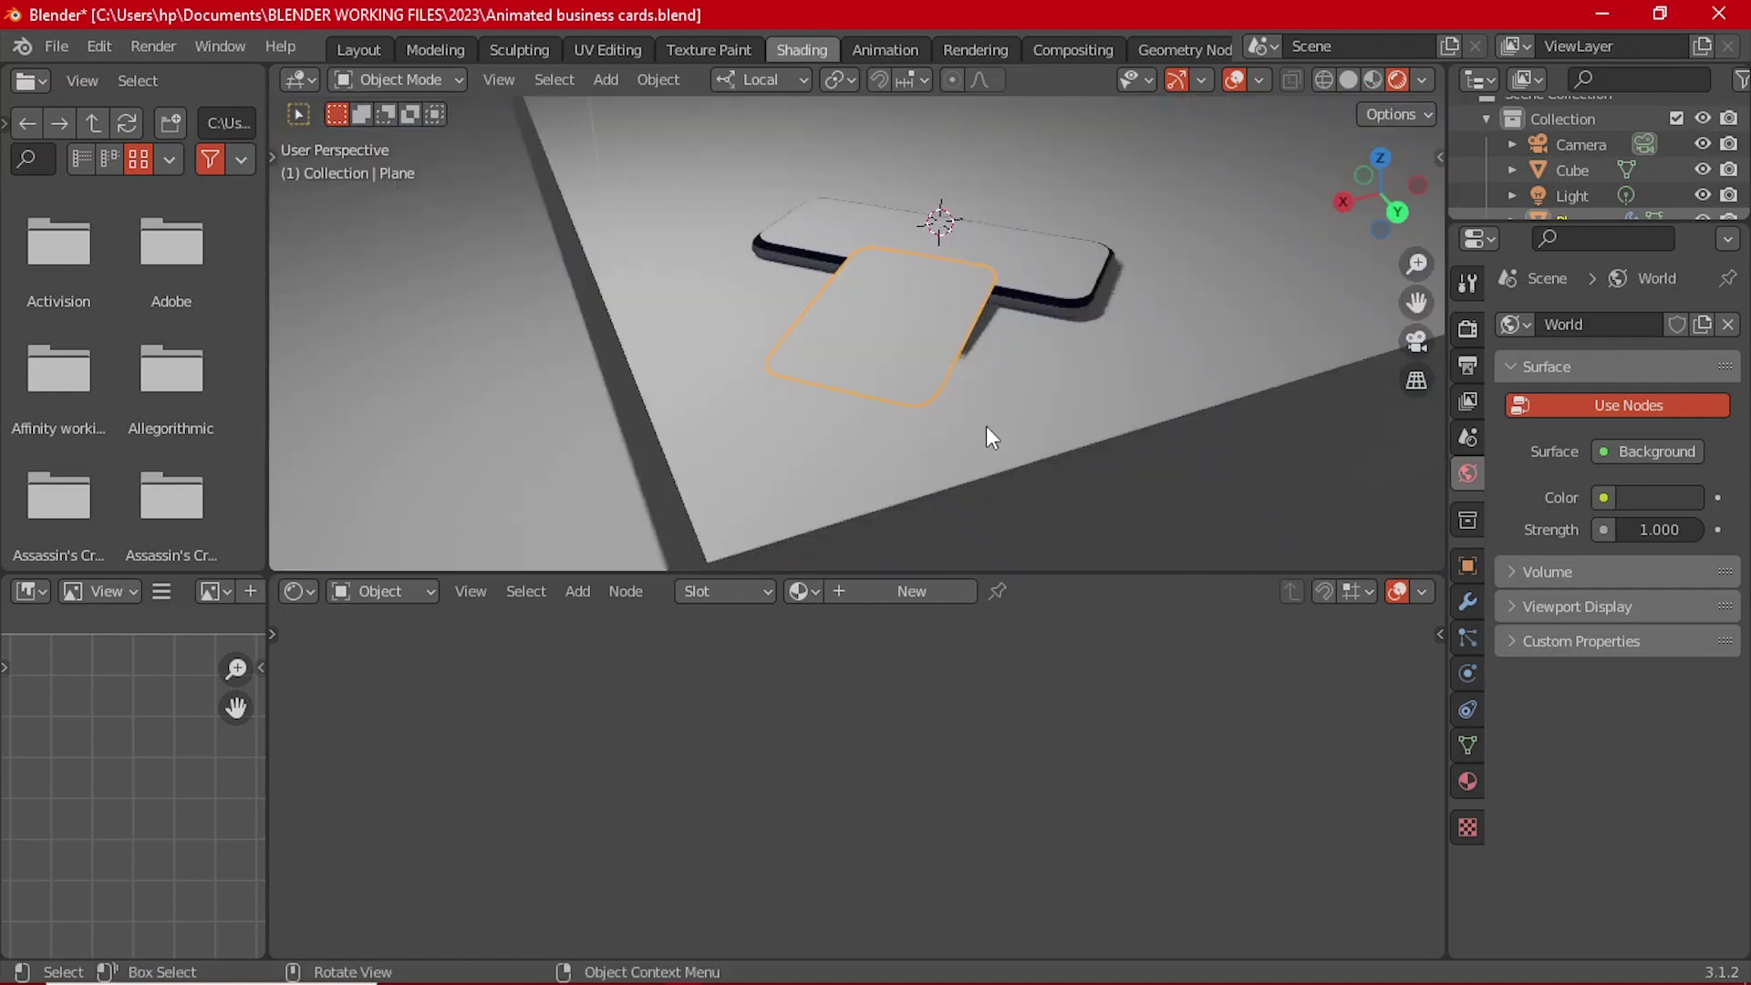
Step: Create a new card material and add an Image Texture node with Texture Coordinate and Mapping nodes
mouse_move(986, 425)
middle_down()
mouse_move(925, 411)
mouse_move(948, 323)
mouse_move(905, 271)
mouse_move(903, 306)
mouse_move(949, 336)
middle_up()
scroll(948, 336, up, 3)
scroll(899, 334, up, 2)
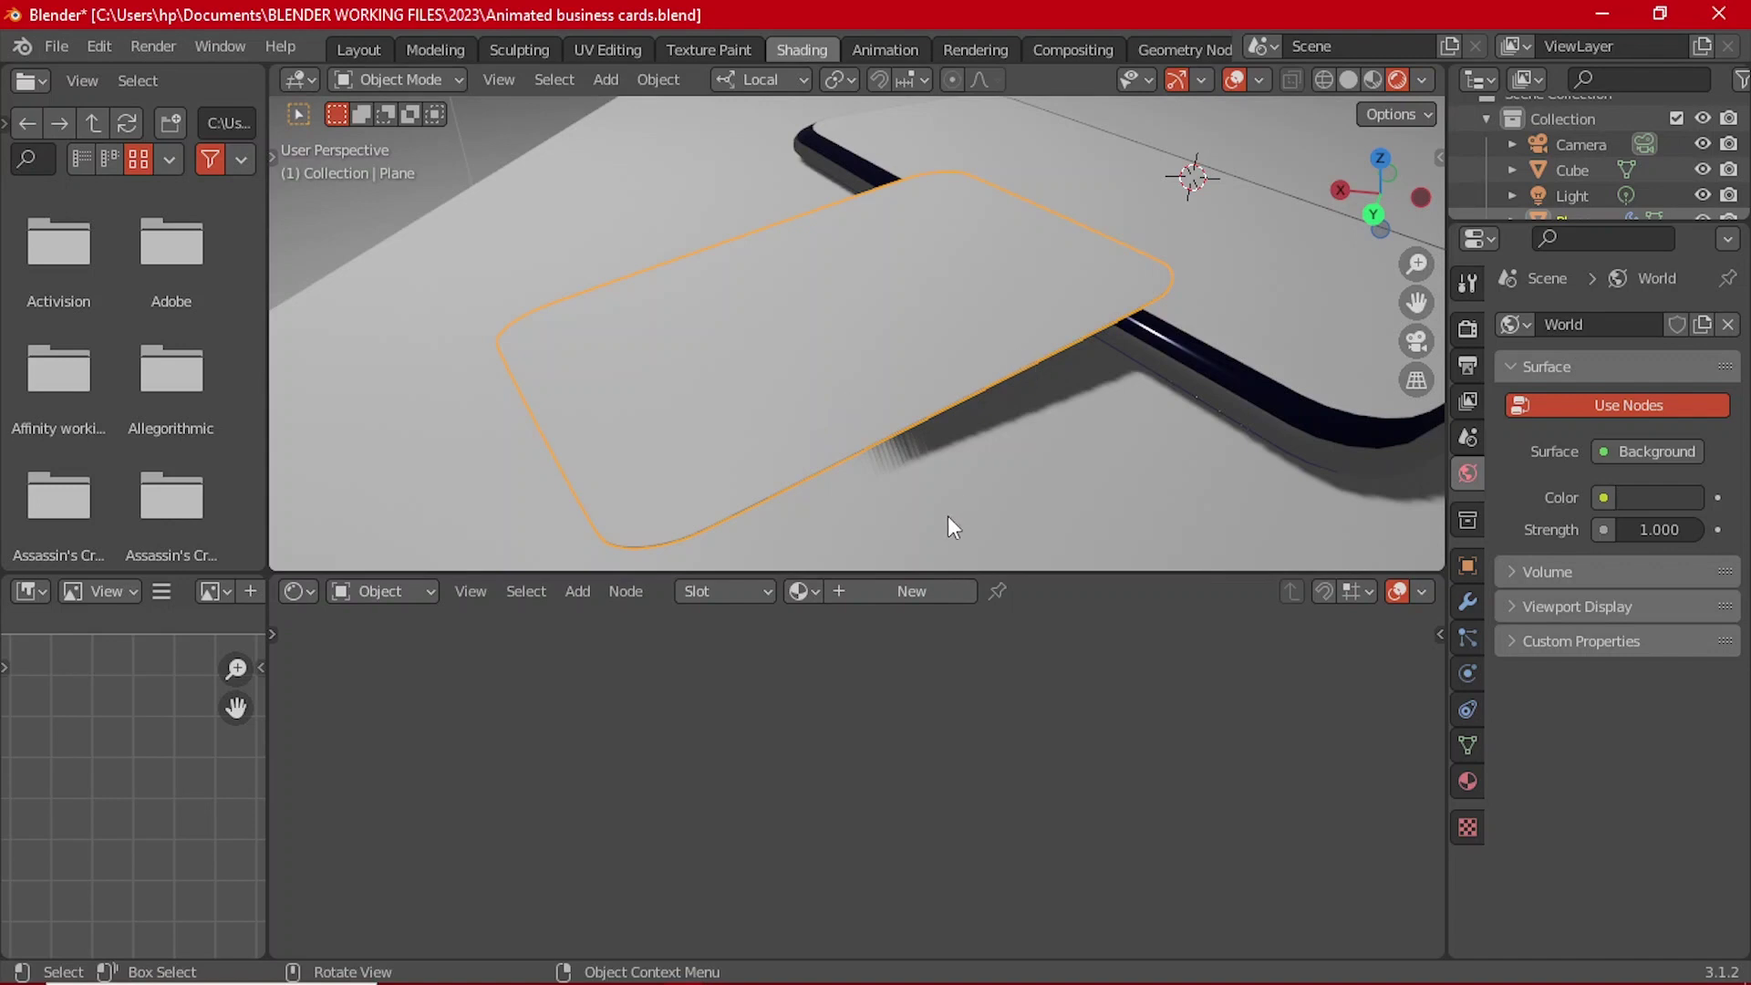
click(873, 595)
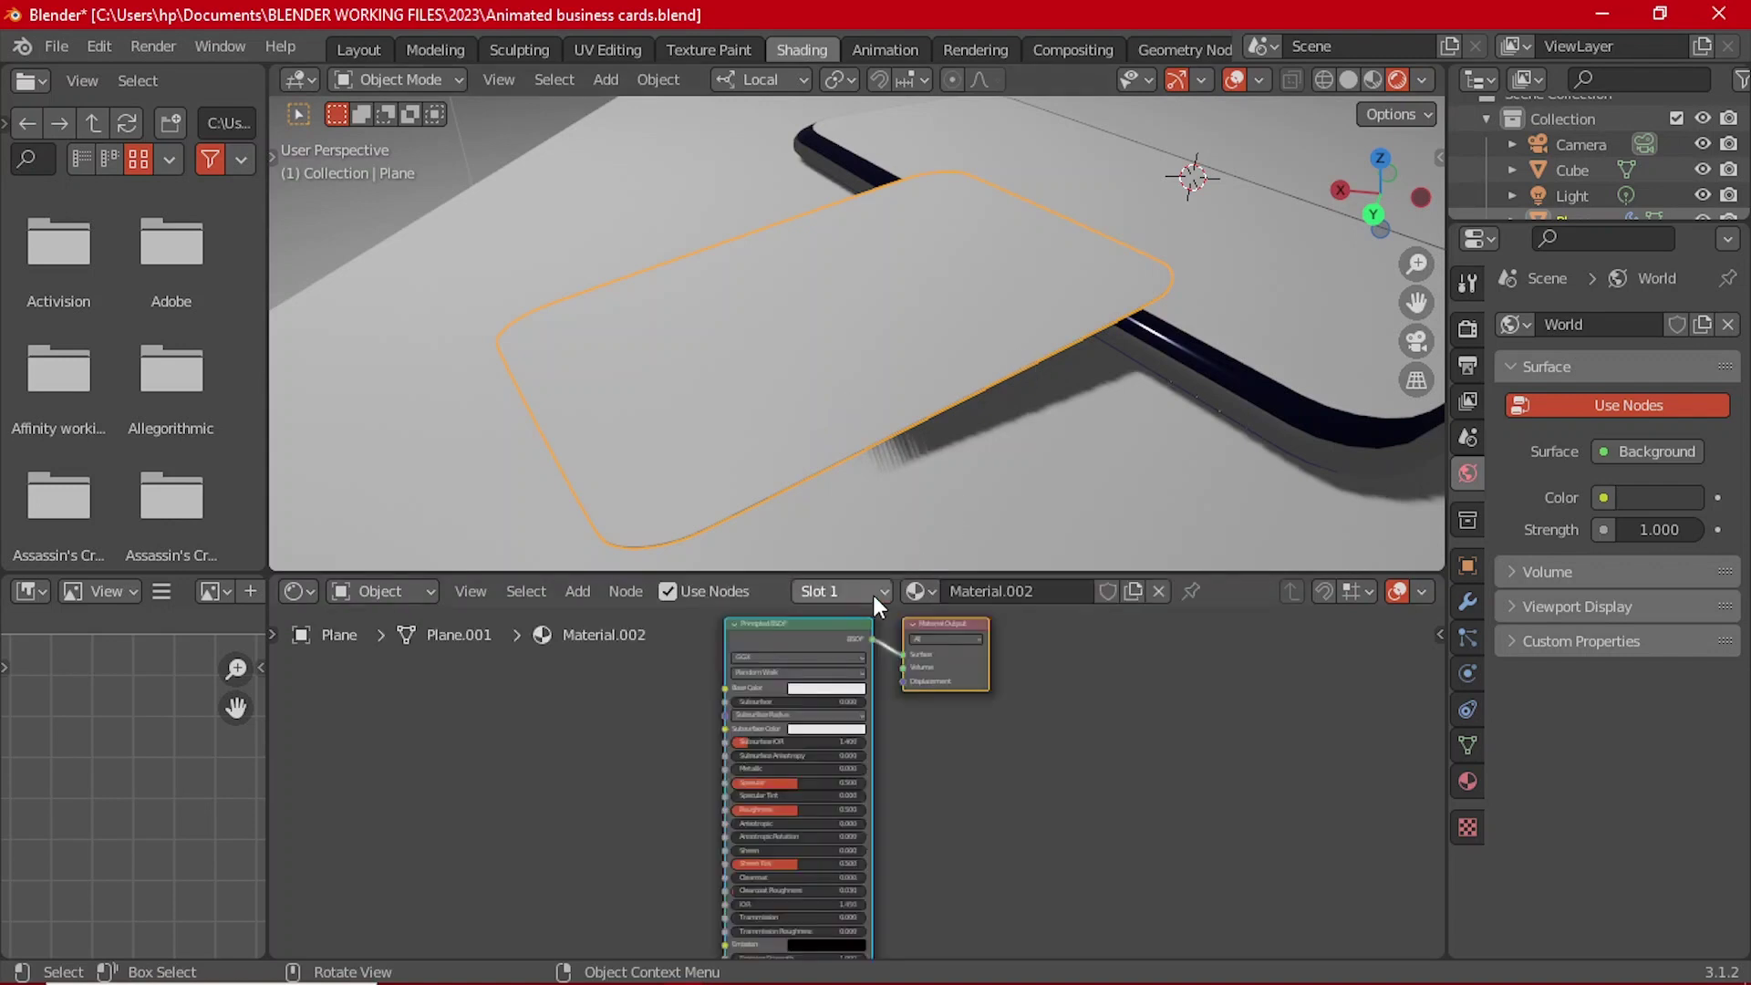
scroll(910, 730, down, 1)
middle_drag(910, 731, 1034, 772)
scroll(1035, 771, up, 1)
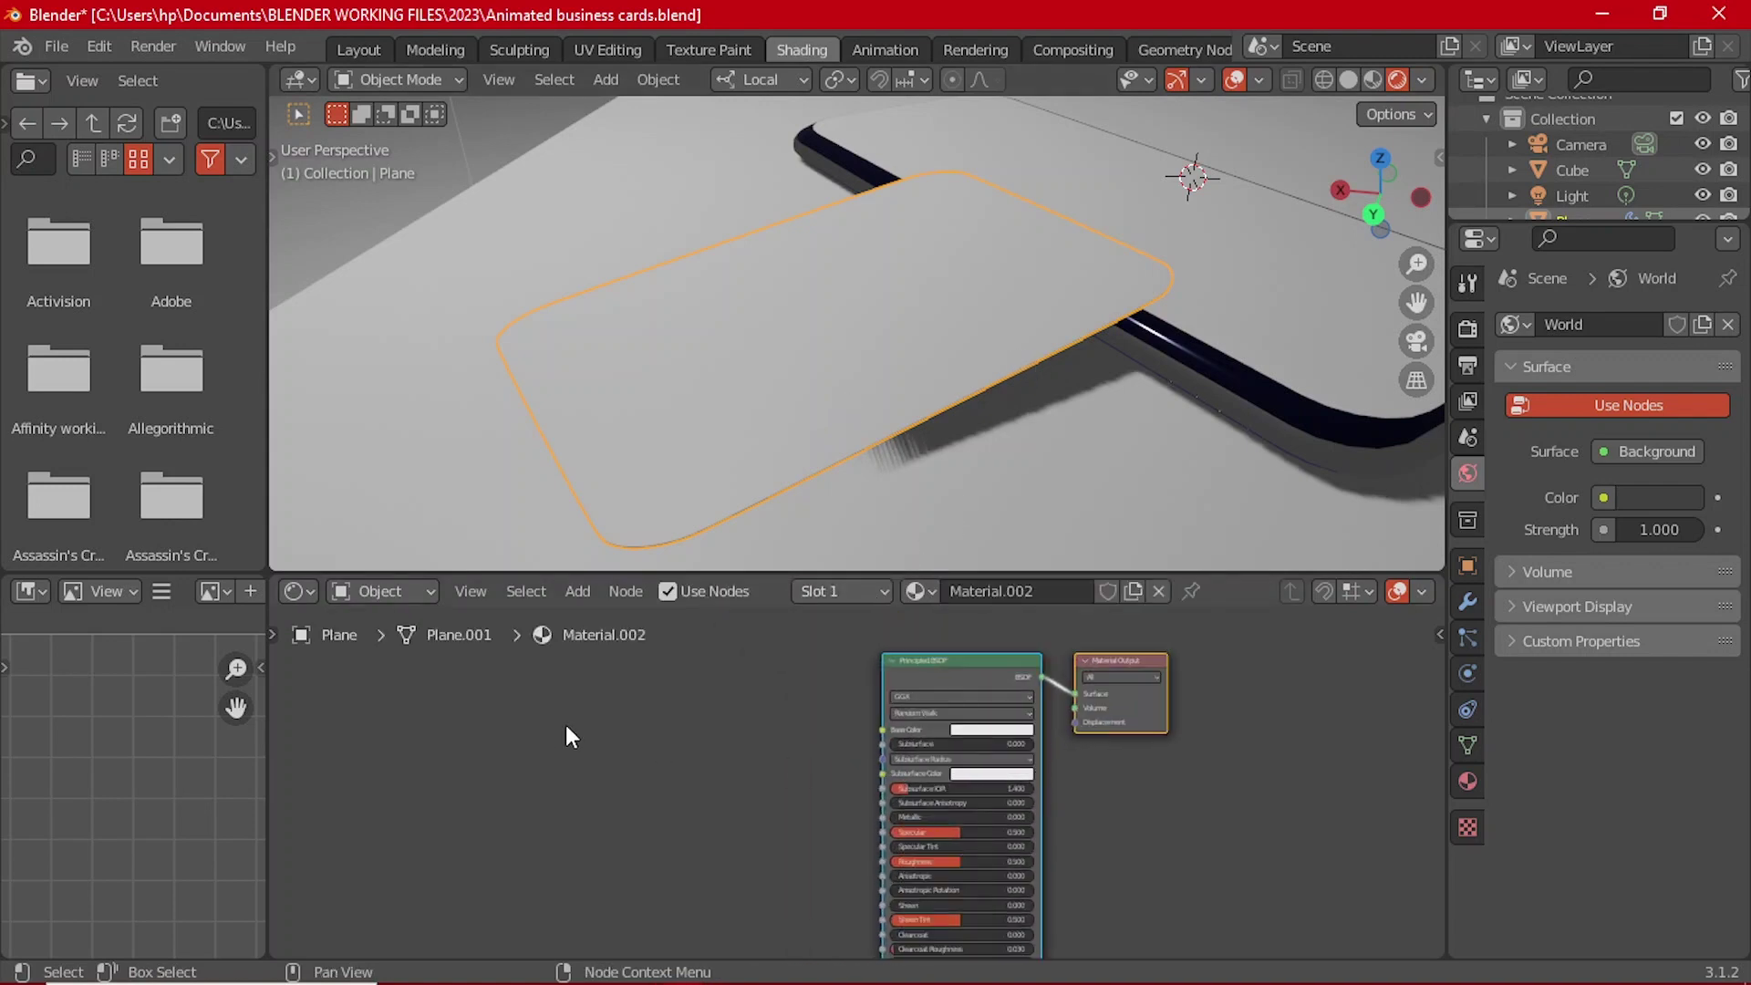
middle_drag(567, 730, 693, 737)
key(shift+a)
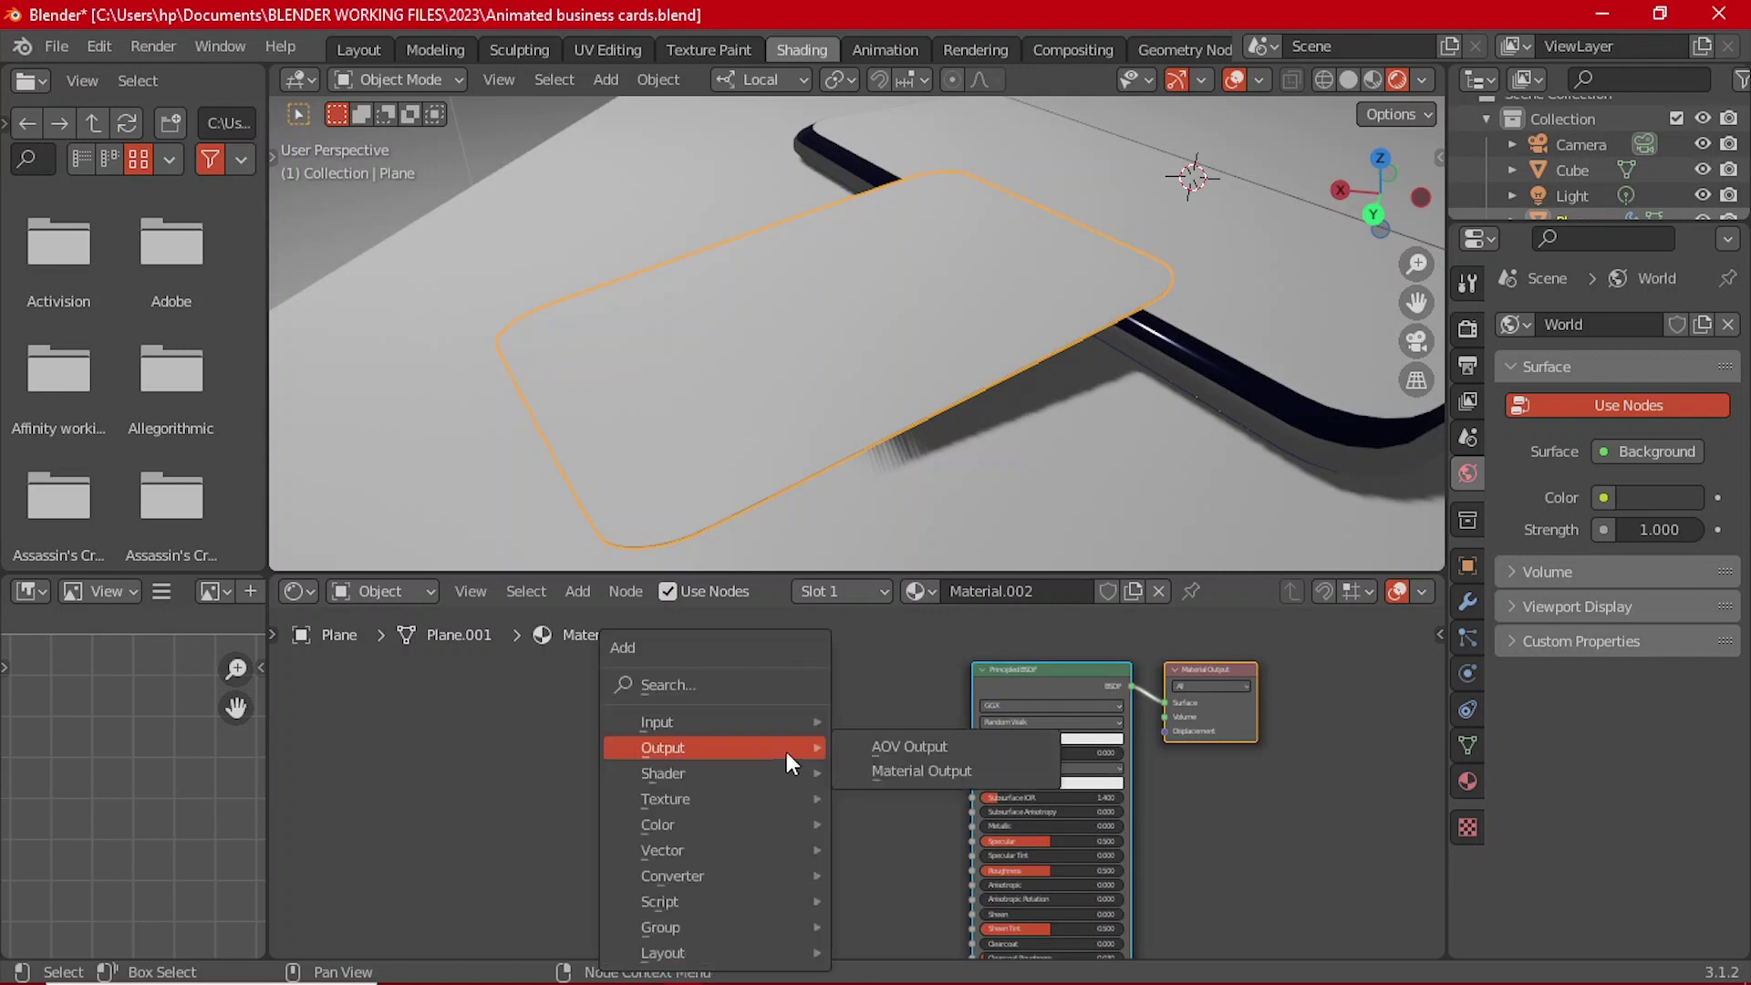
click(702, 686)
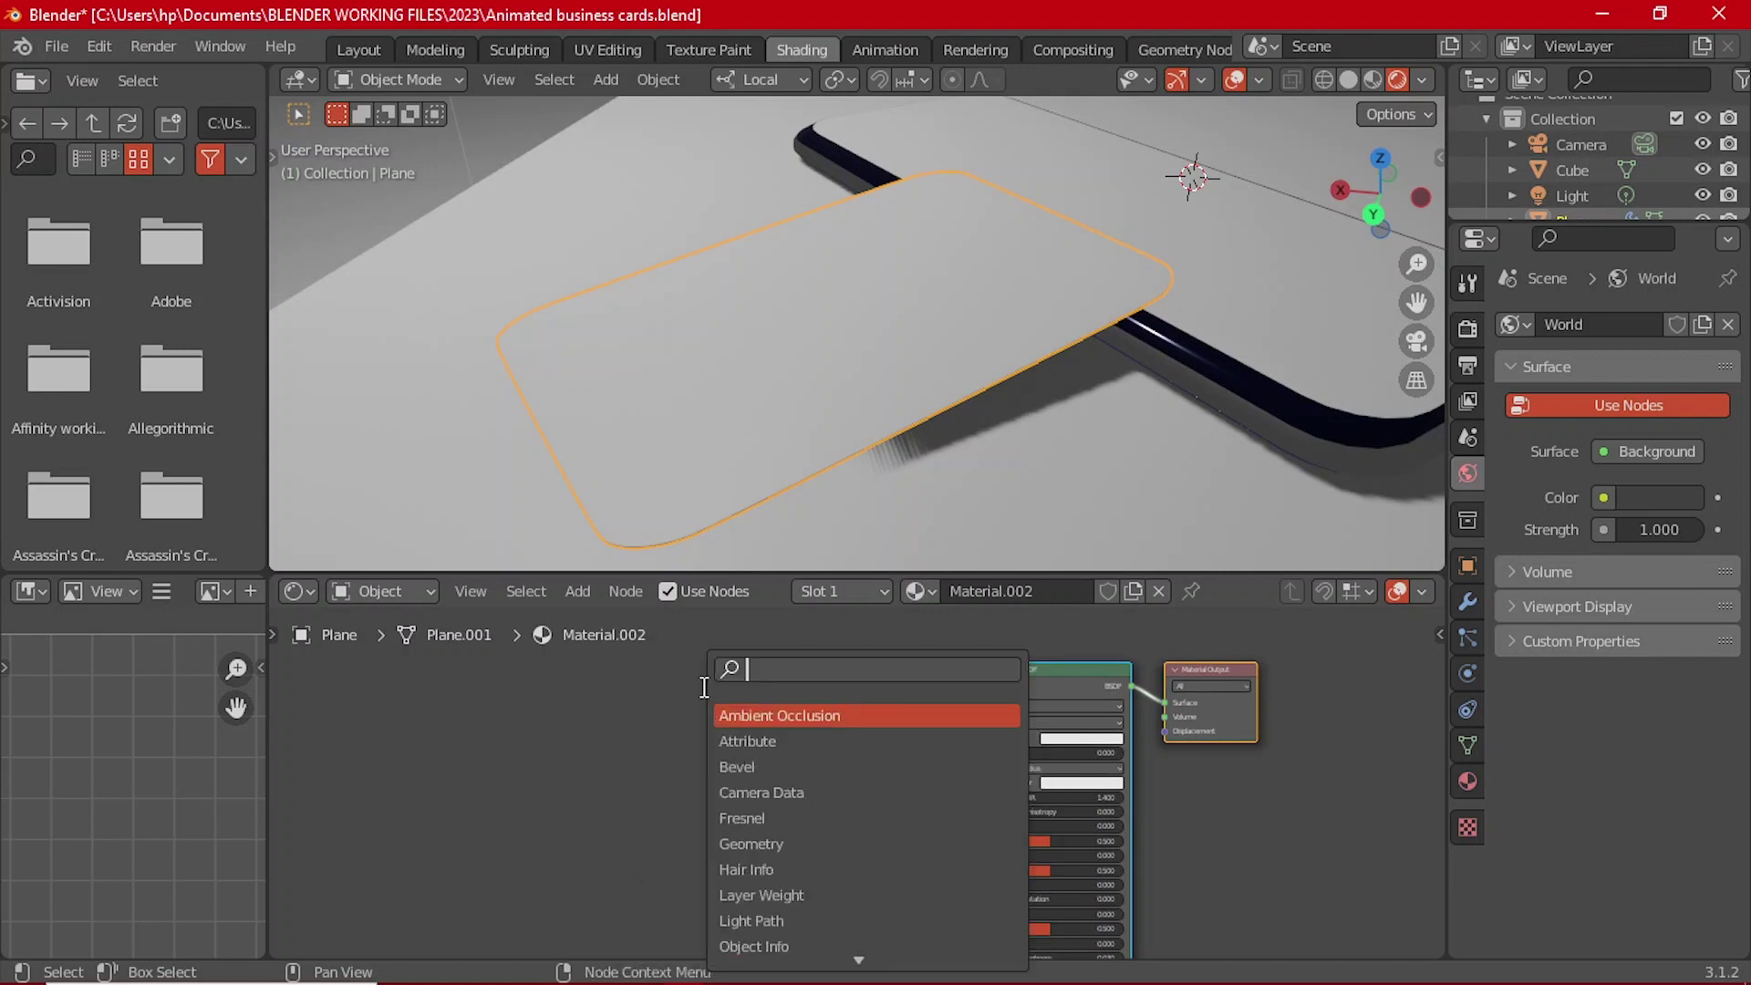
text(im)
key(Return)
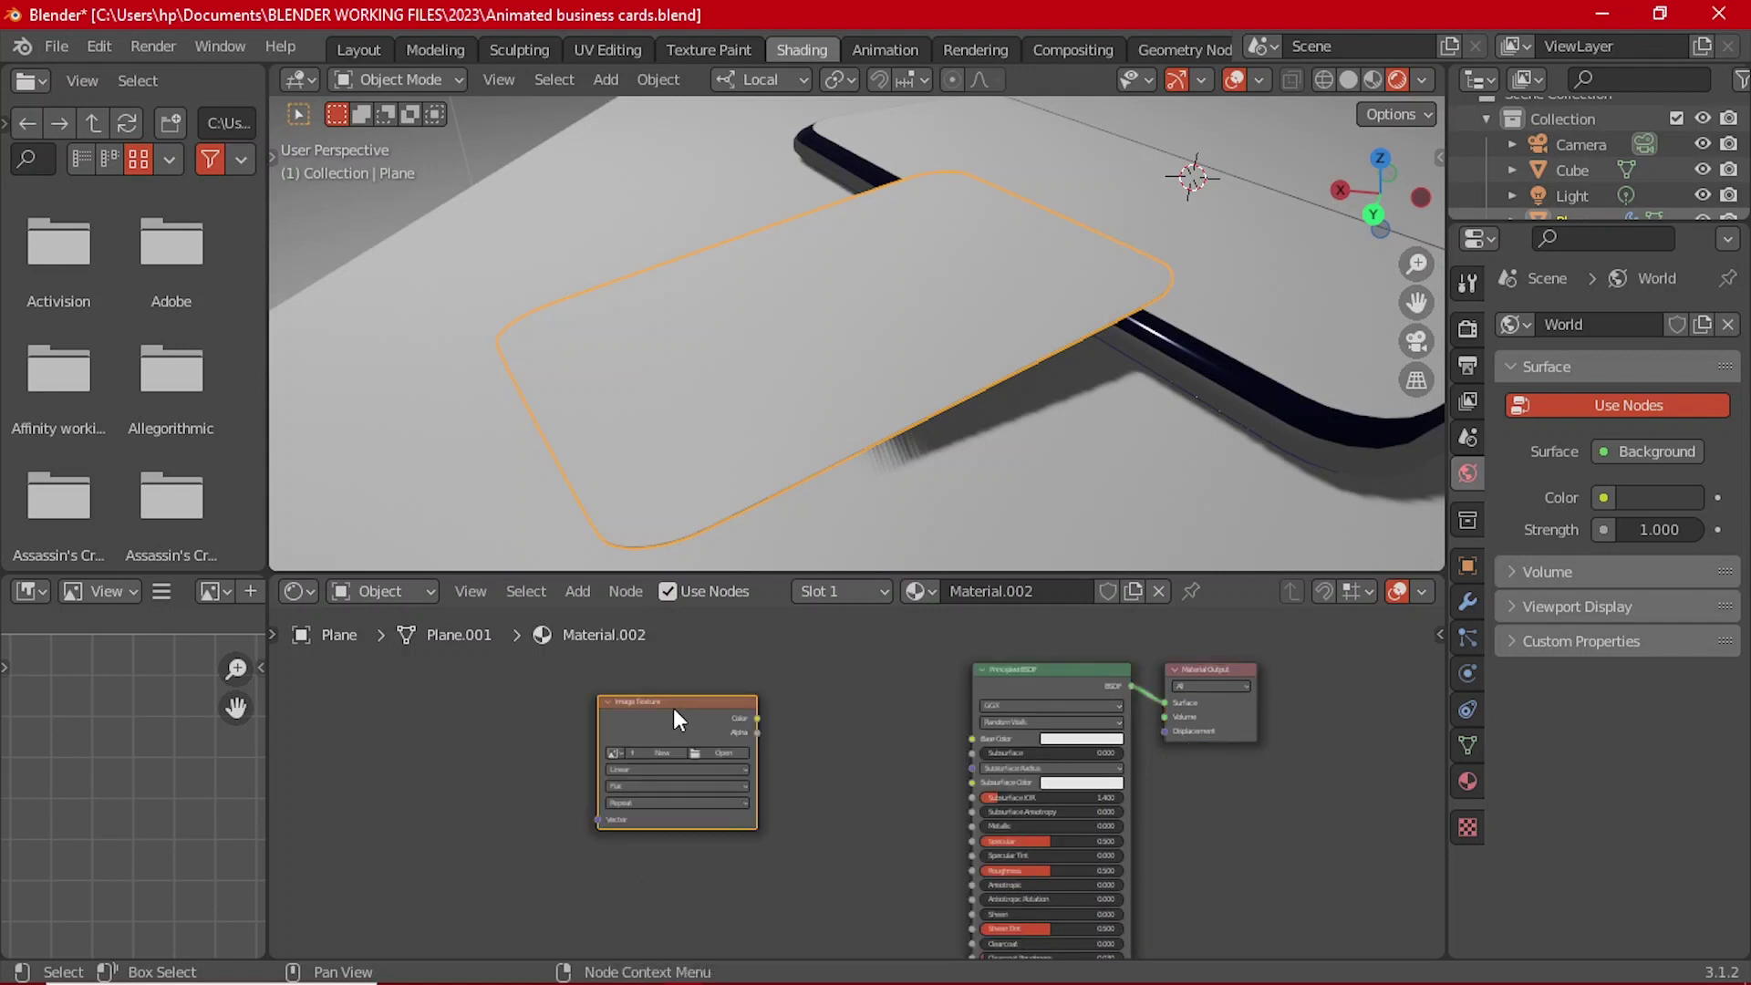
key(ctrl+t)
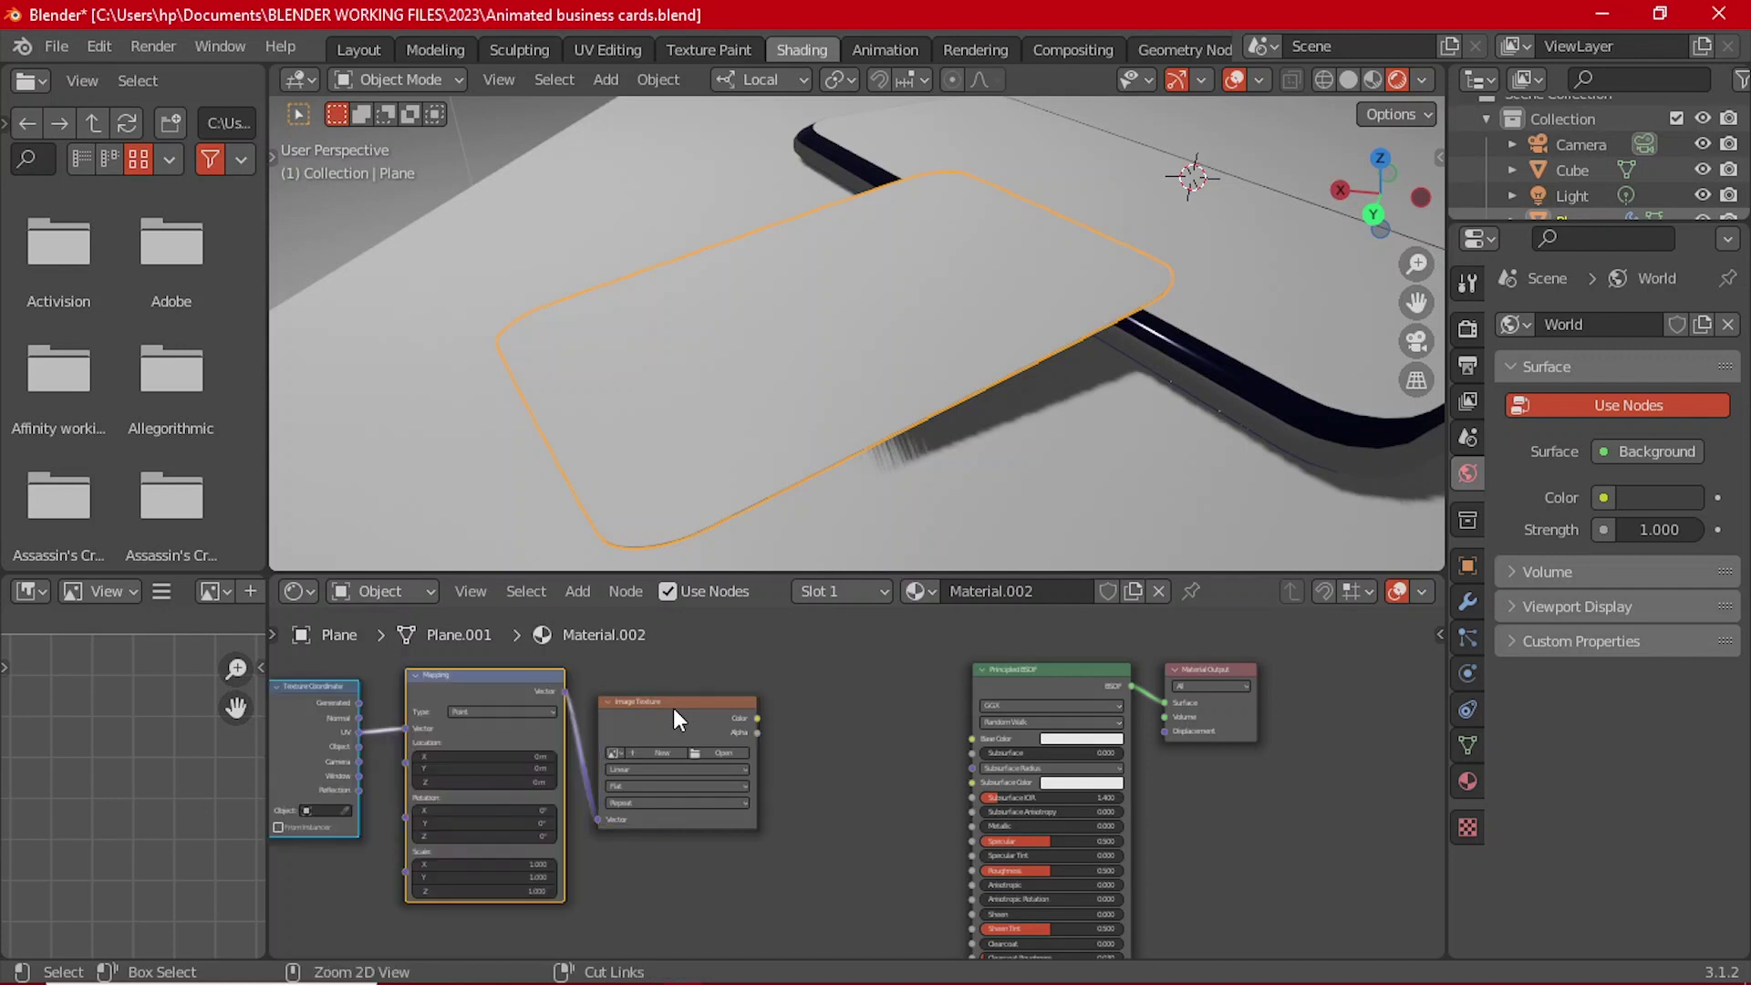
Step: Arrange the texture nodes and connect the Image Texture's Color to Base Color
drag(676, 707, 722, 708)
middle_drag(334, 688, 469, 688)
drag(469, 687, 438, 710)
scroll(822, 771, up, 2)
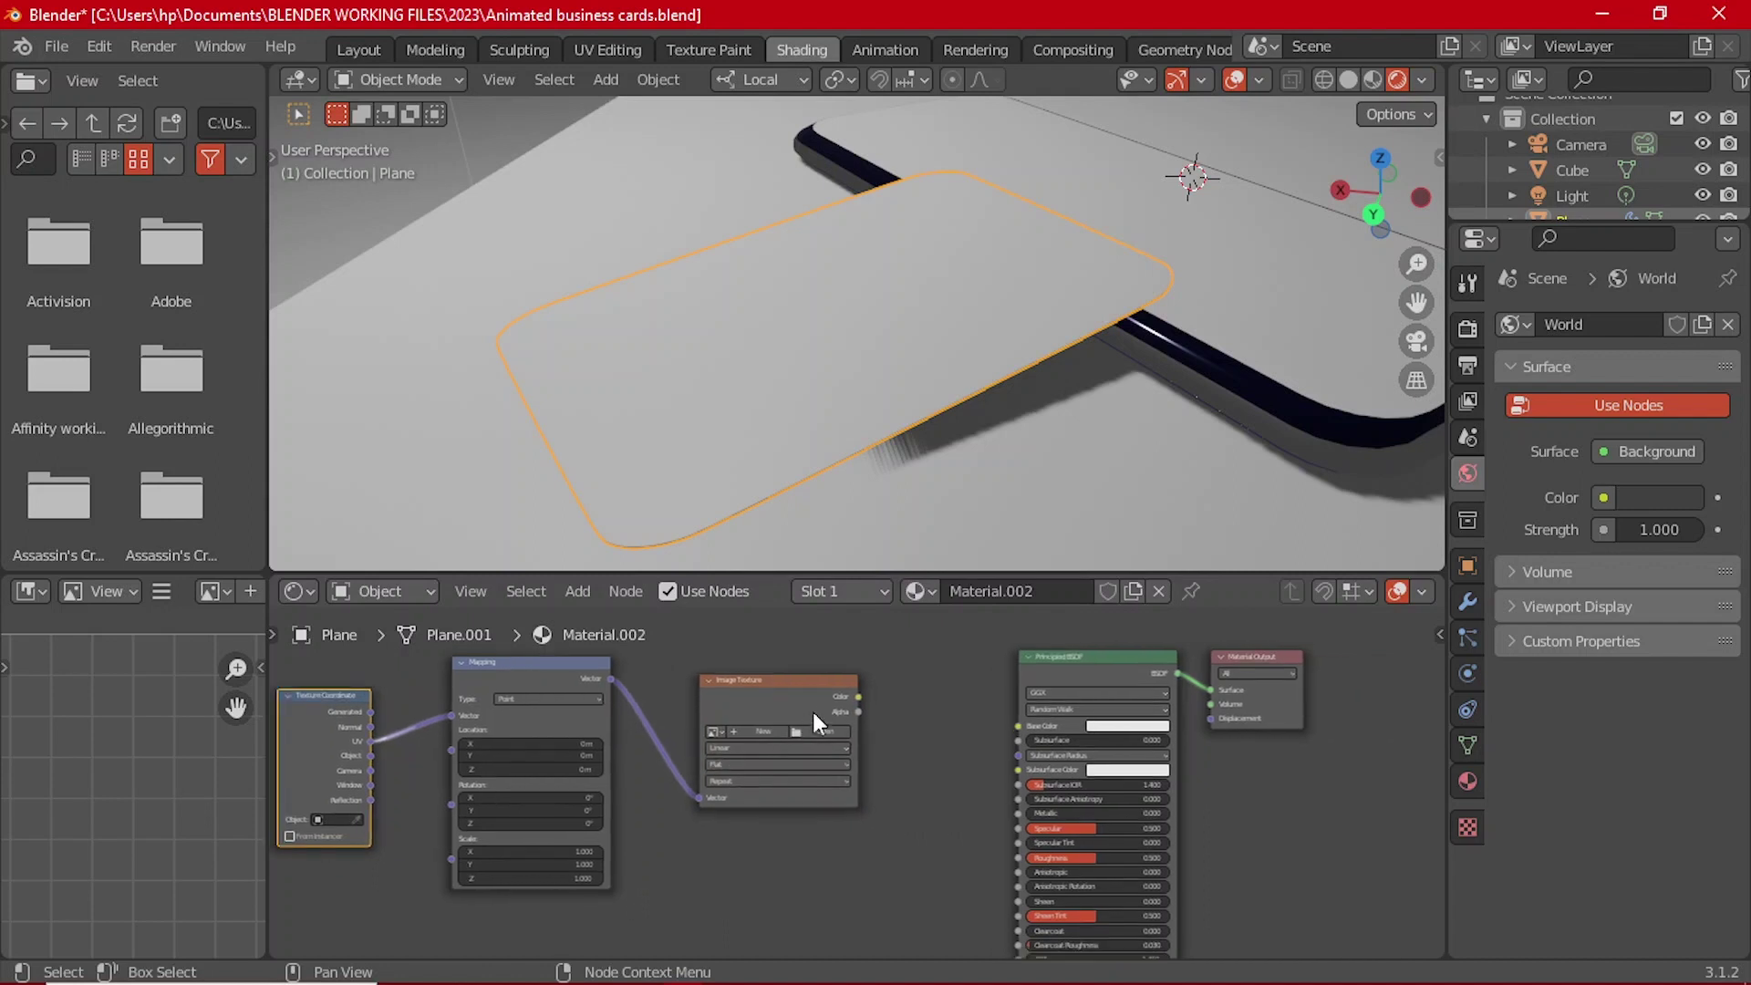
middle_drag(784, 682, 702, 704)
click(707, 700)
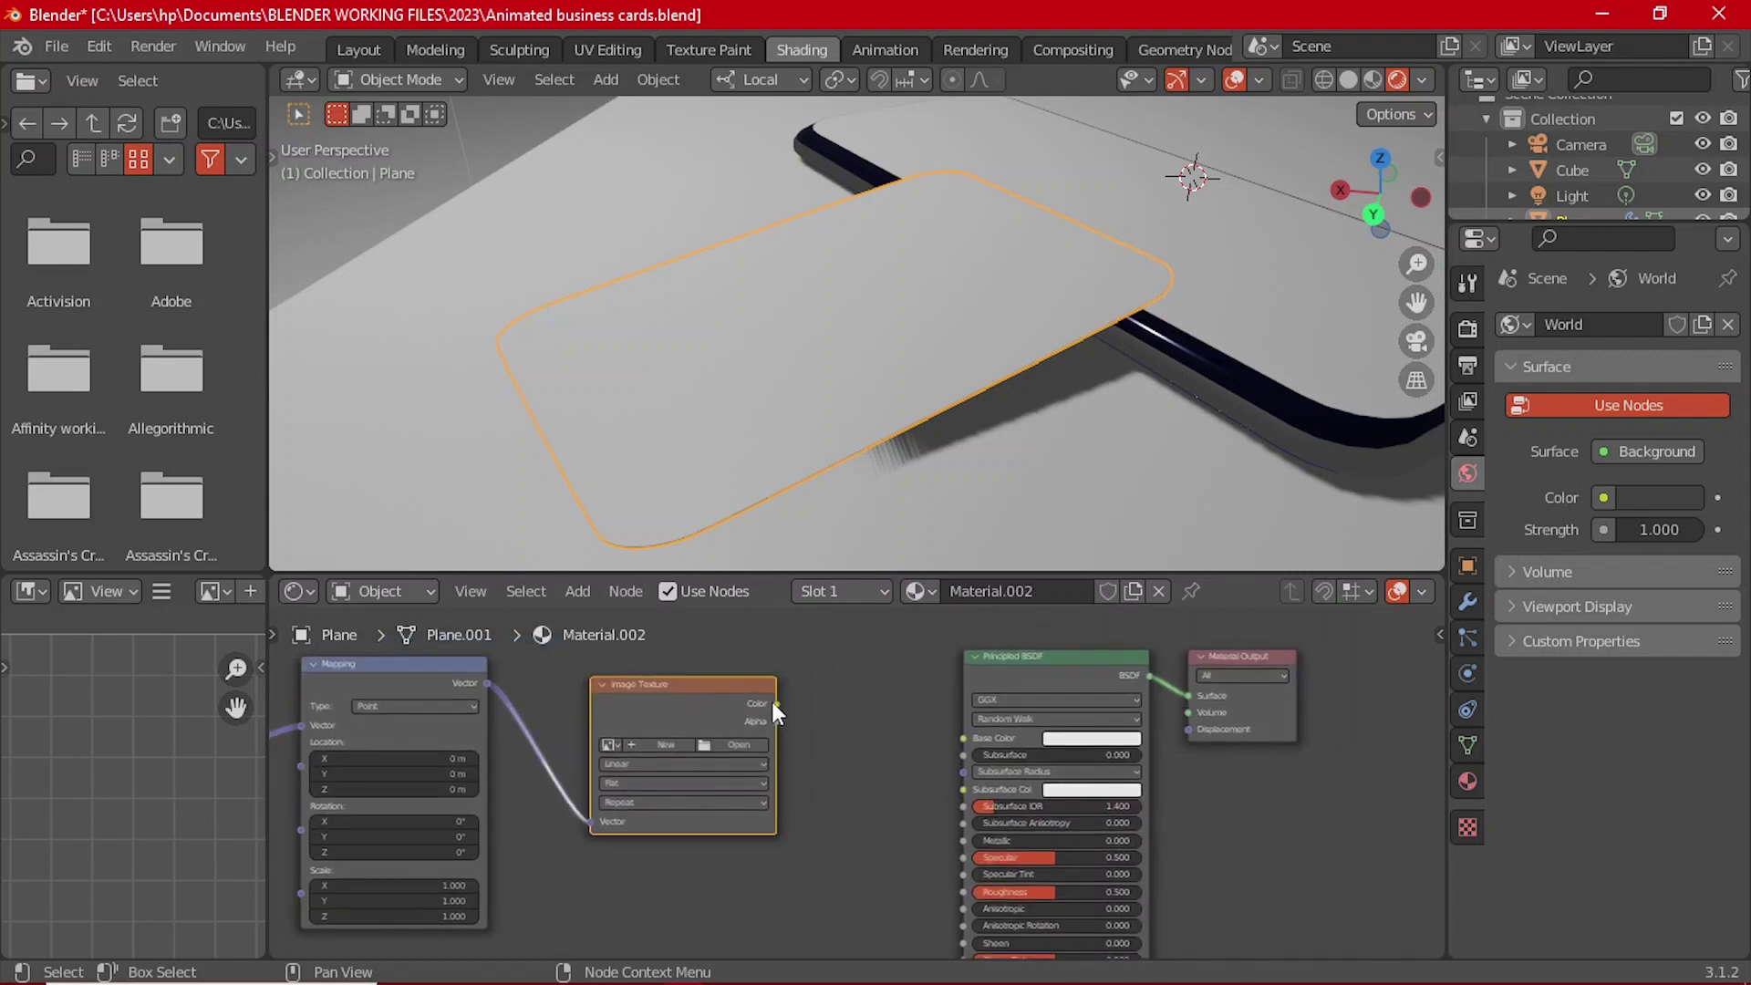
drag(777, 704, 970, 741)
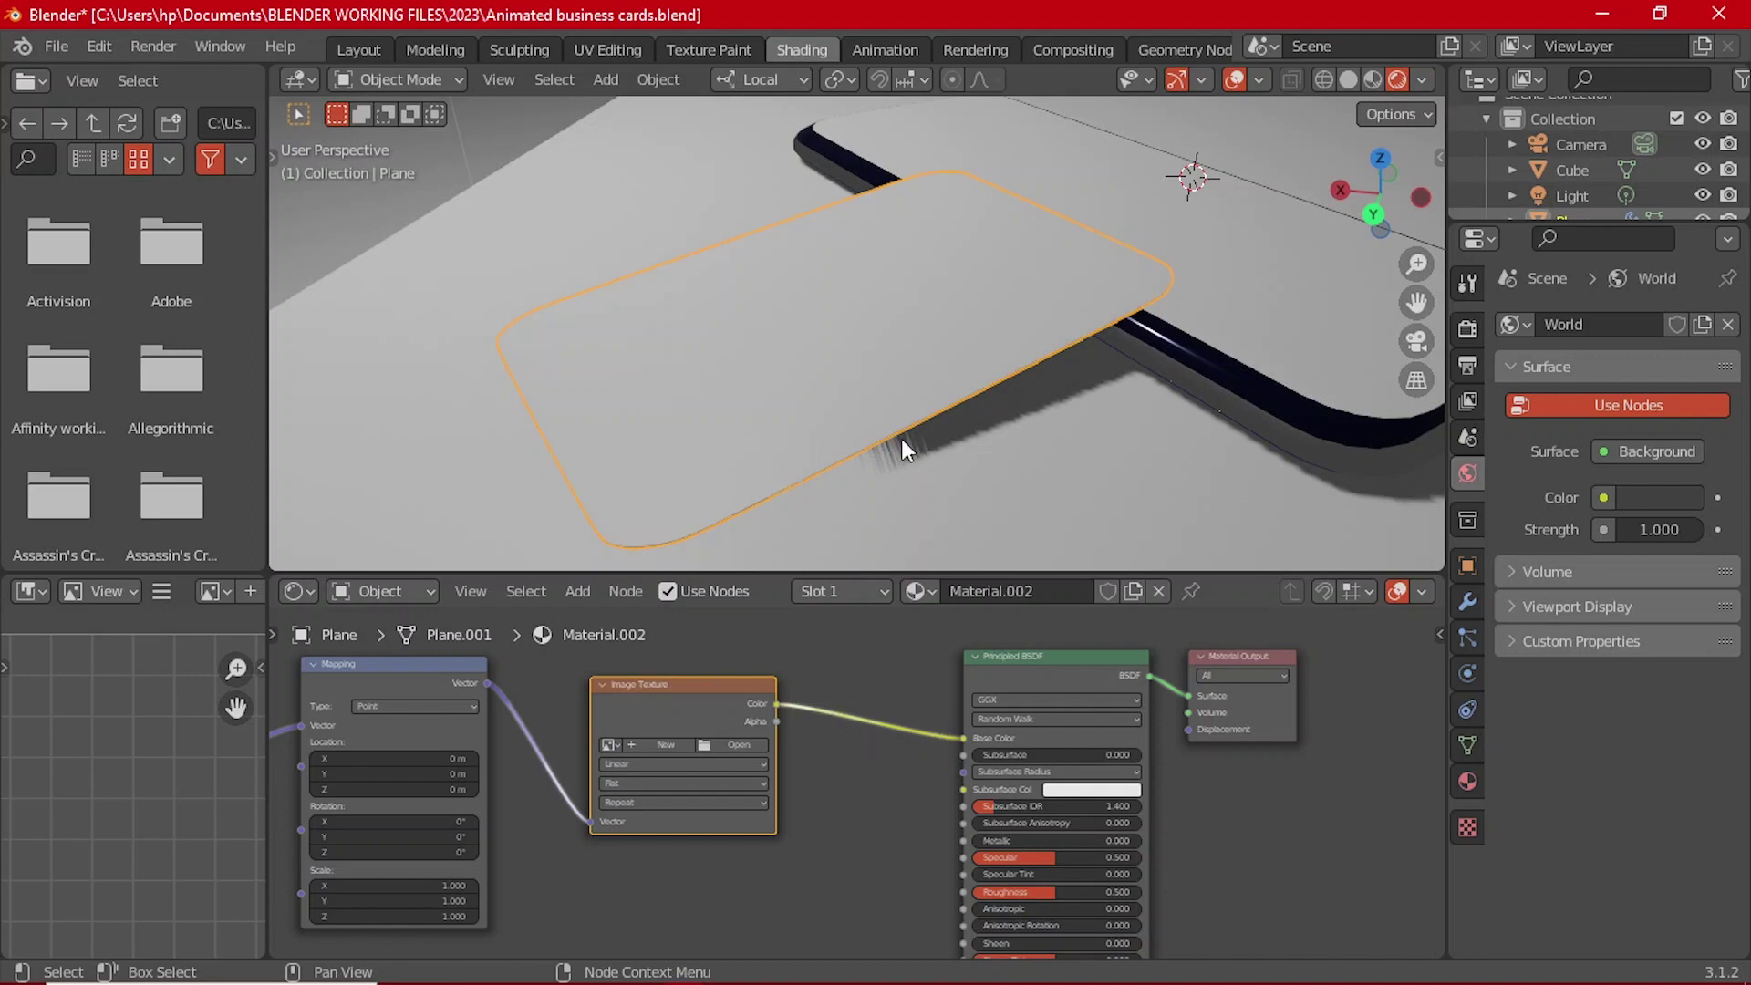
scroll(791, 732, down, 1)
middle_drag(792, 731, 872, 733)
middle_drag(801, 238, 862, 232)
scroll(945, 658, up, 1)
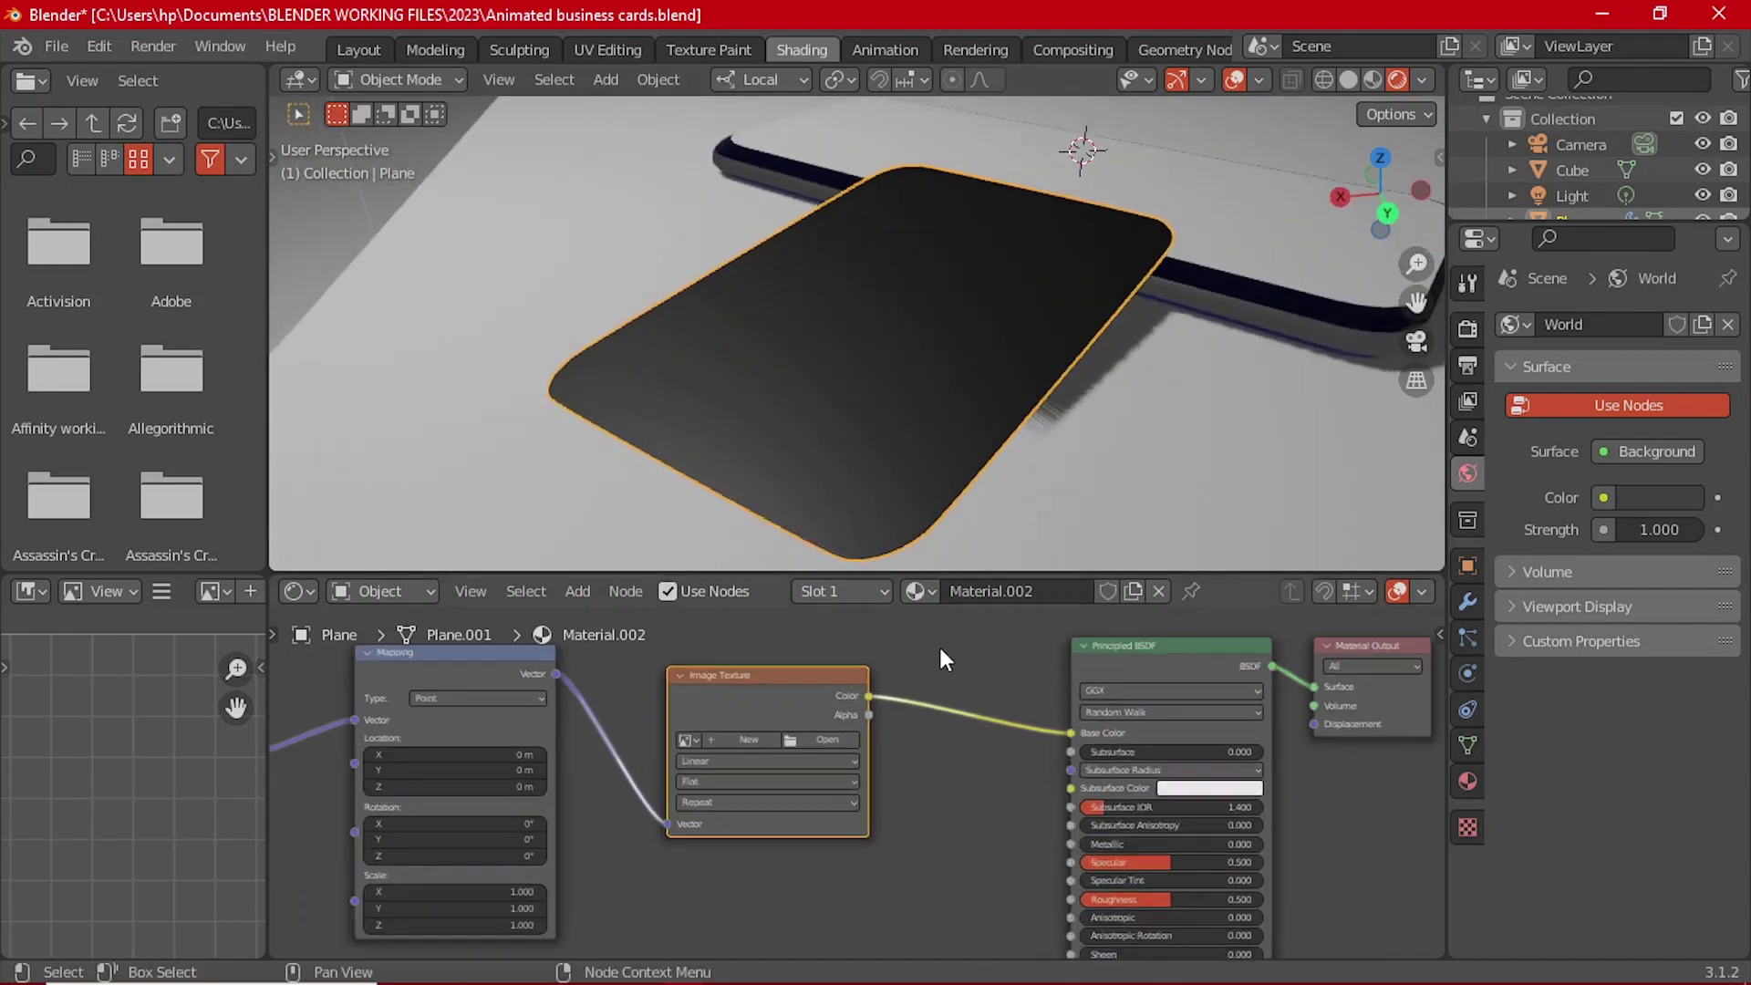
Step: Load front.jpg from Desktop > Animated business cards into the Image Texture node
click(793, 736)
click(298, 341)
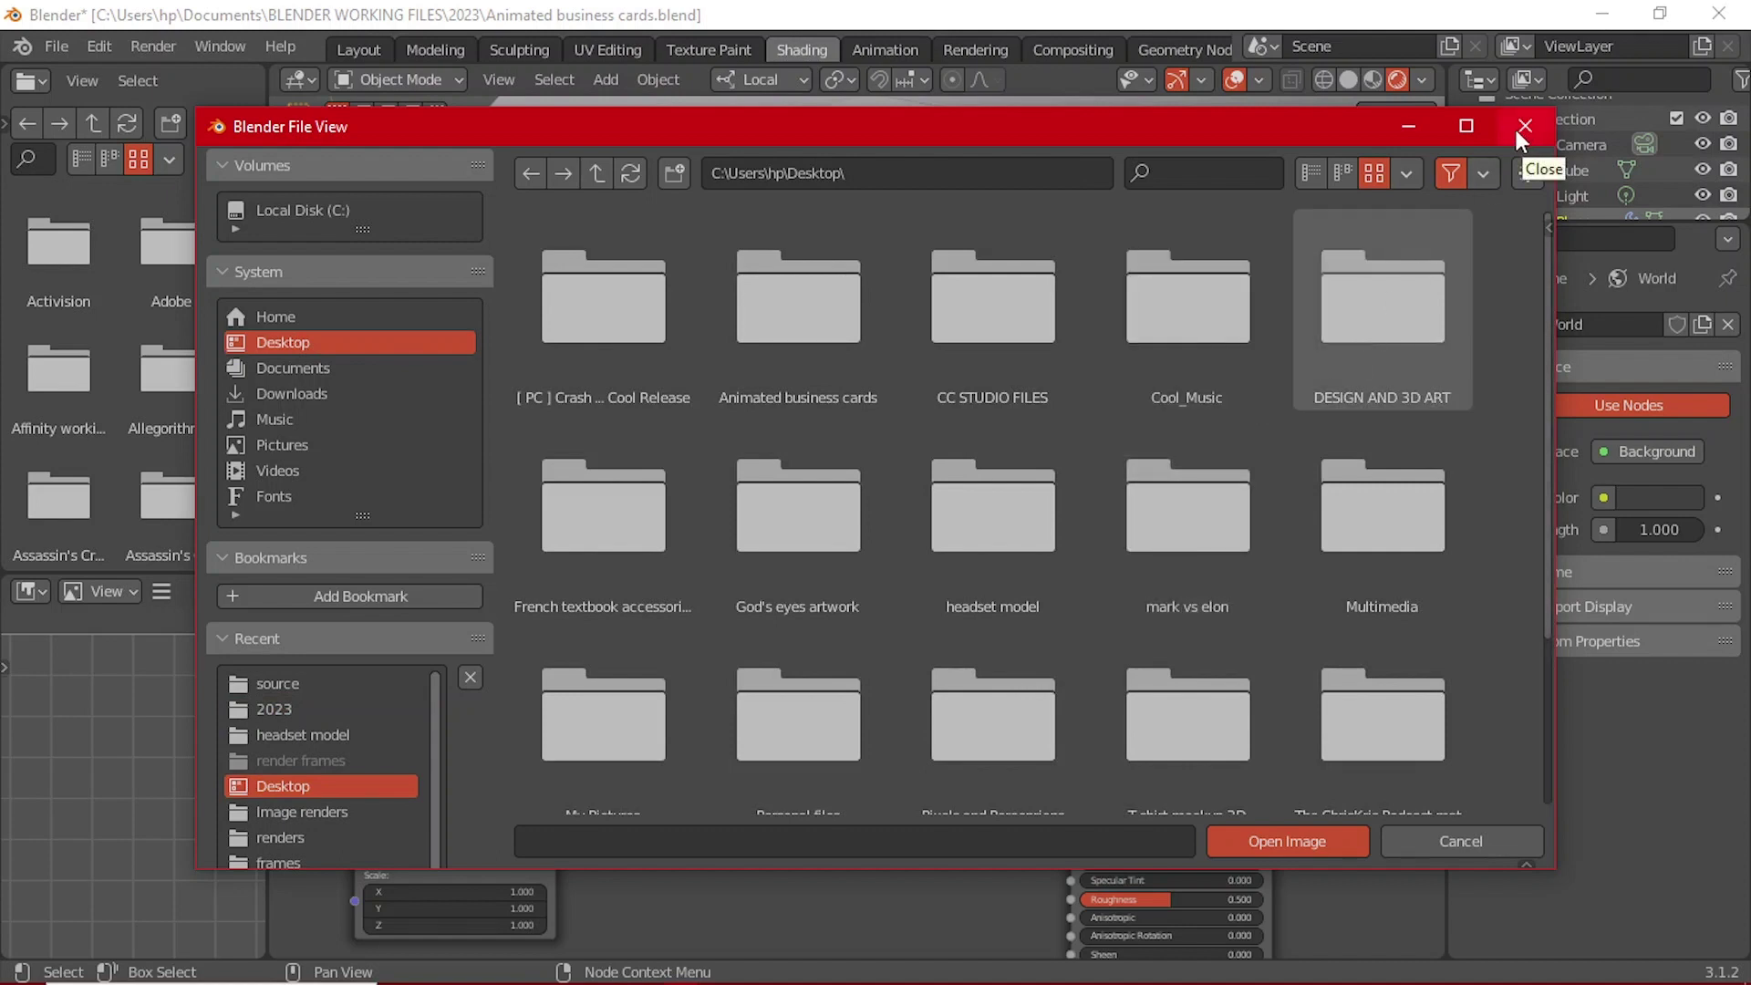
scroll(650, 527, down, 3)
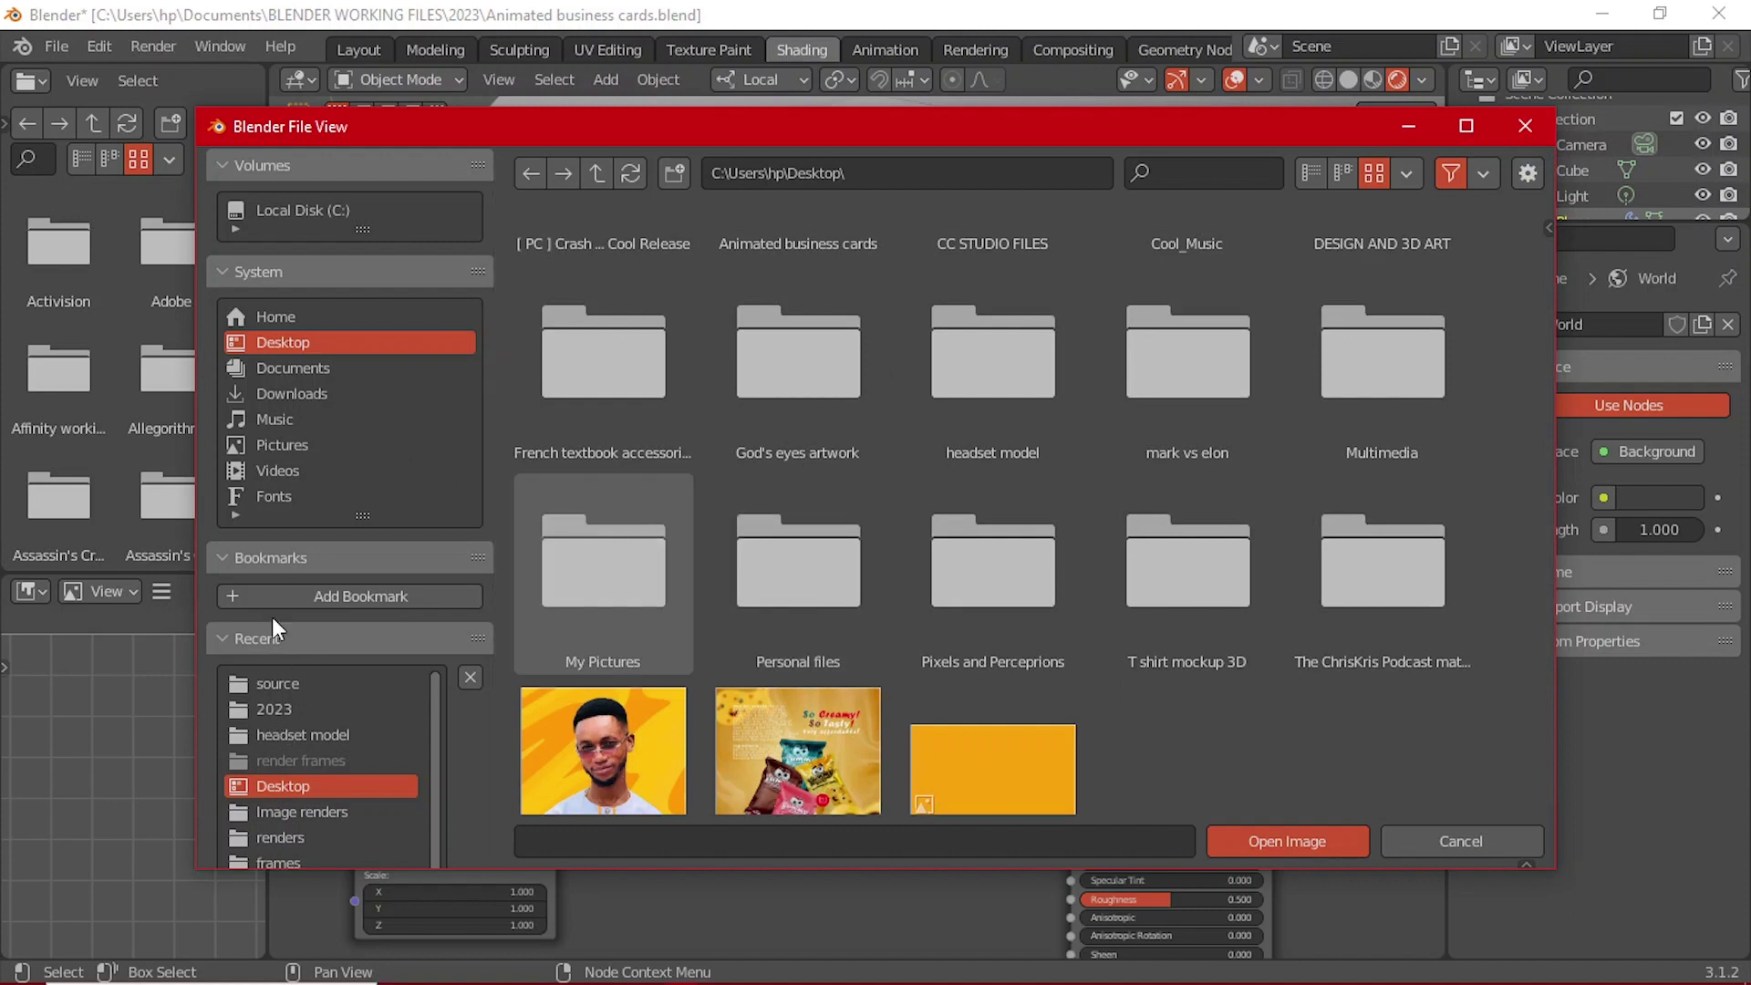
click(327, 340)
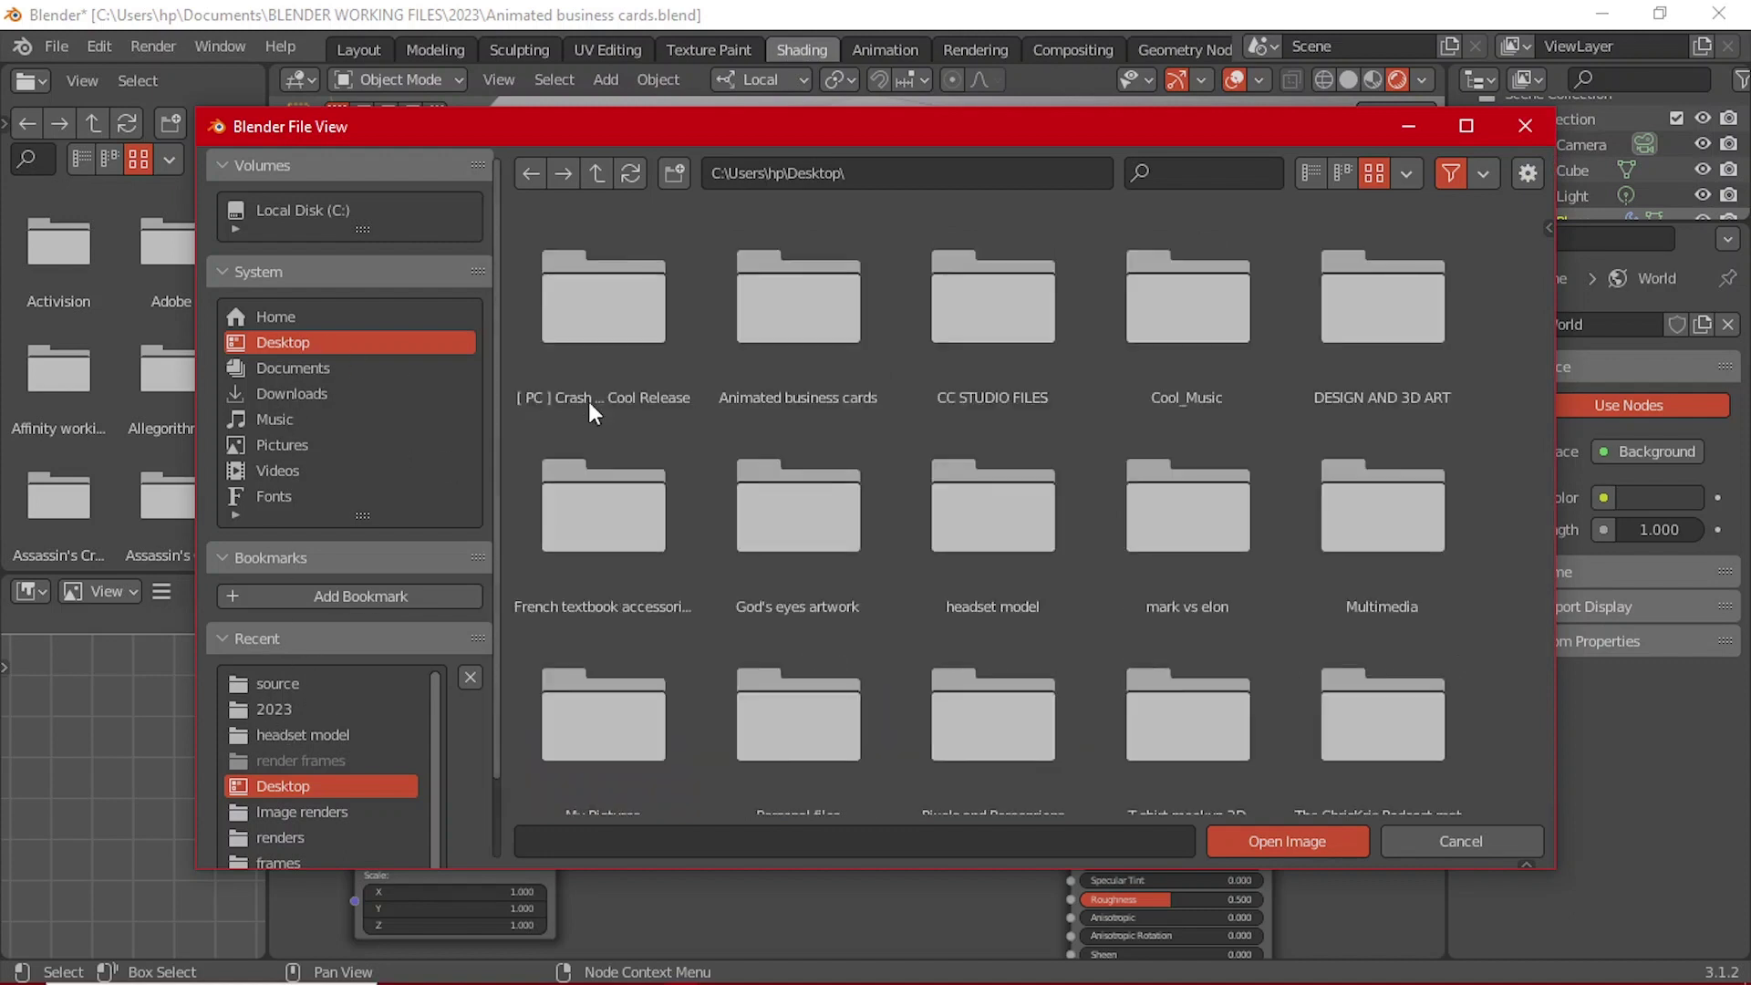
double_click(764, 367)
click(781, 347)
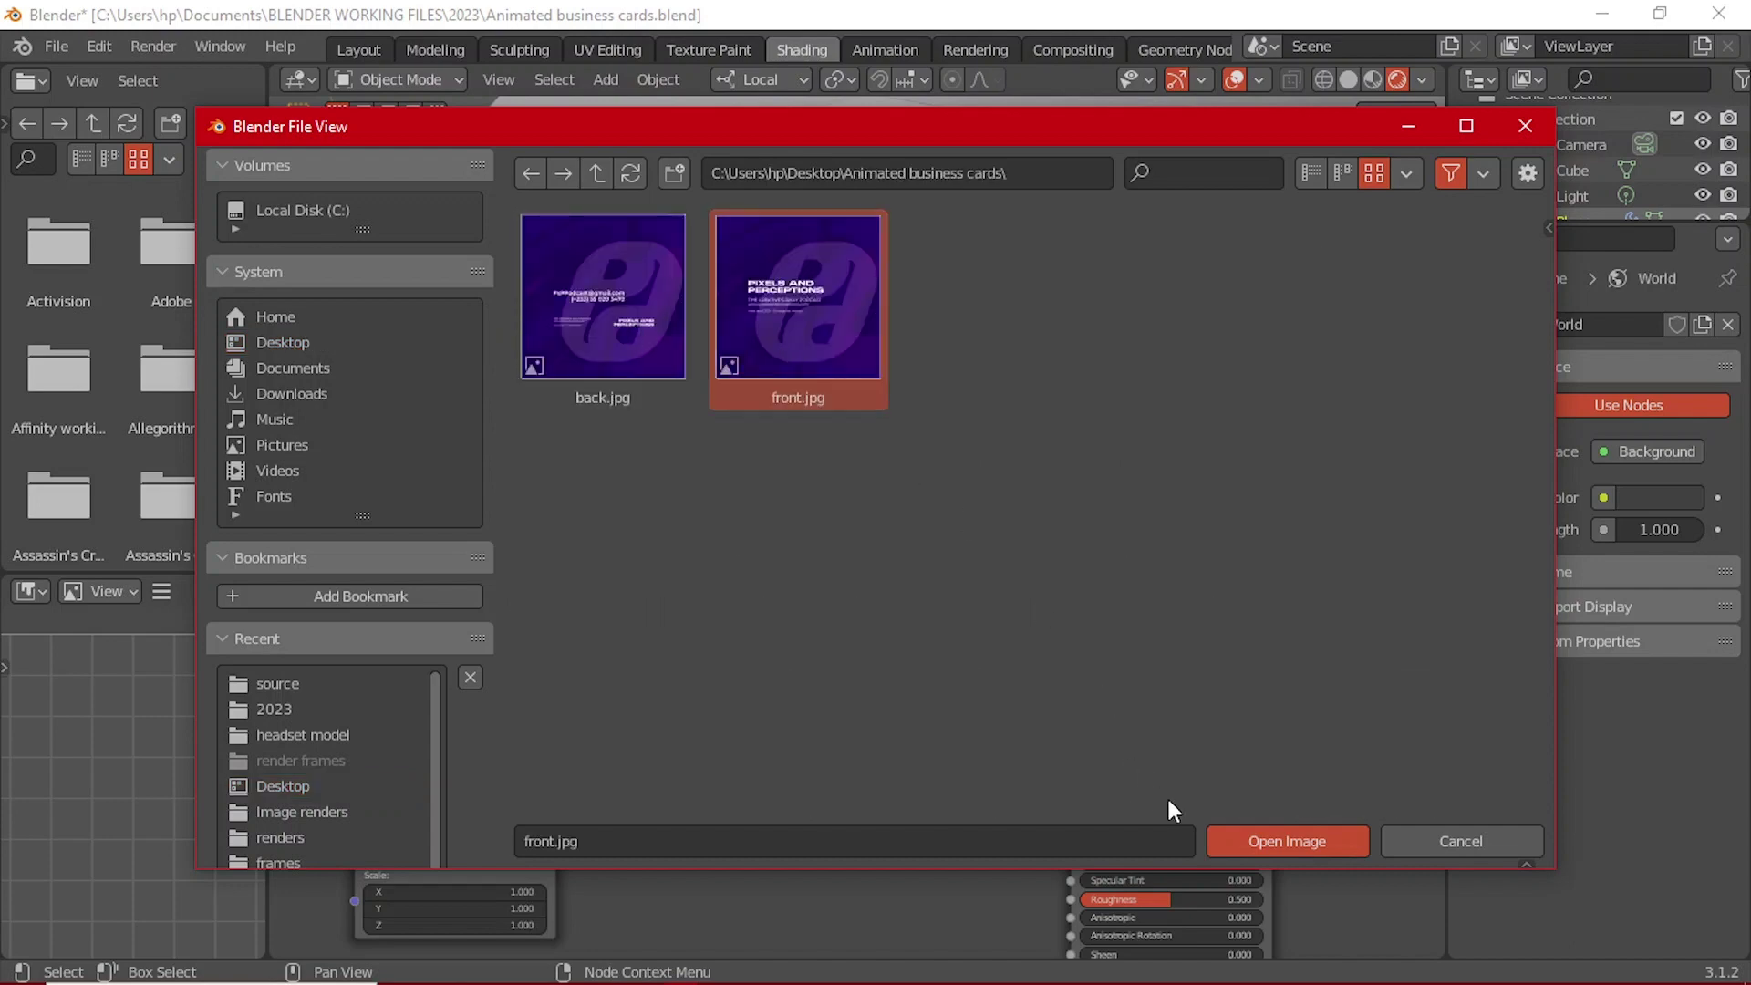
click(1246, 835)
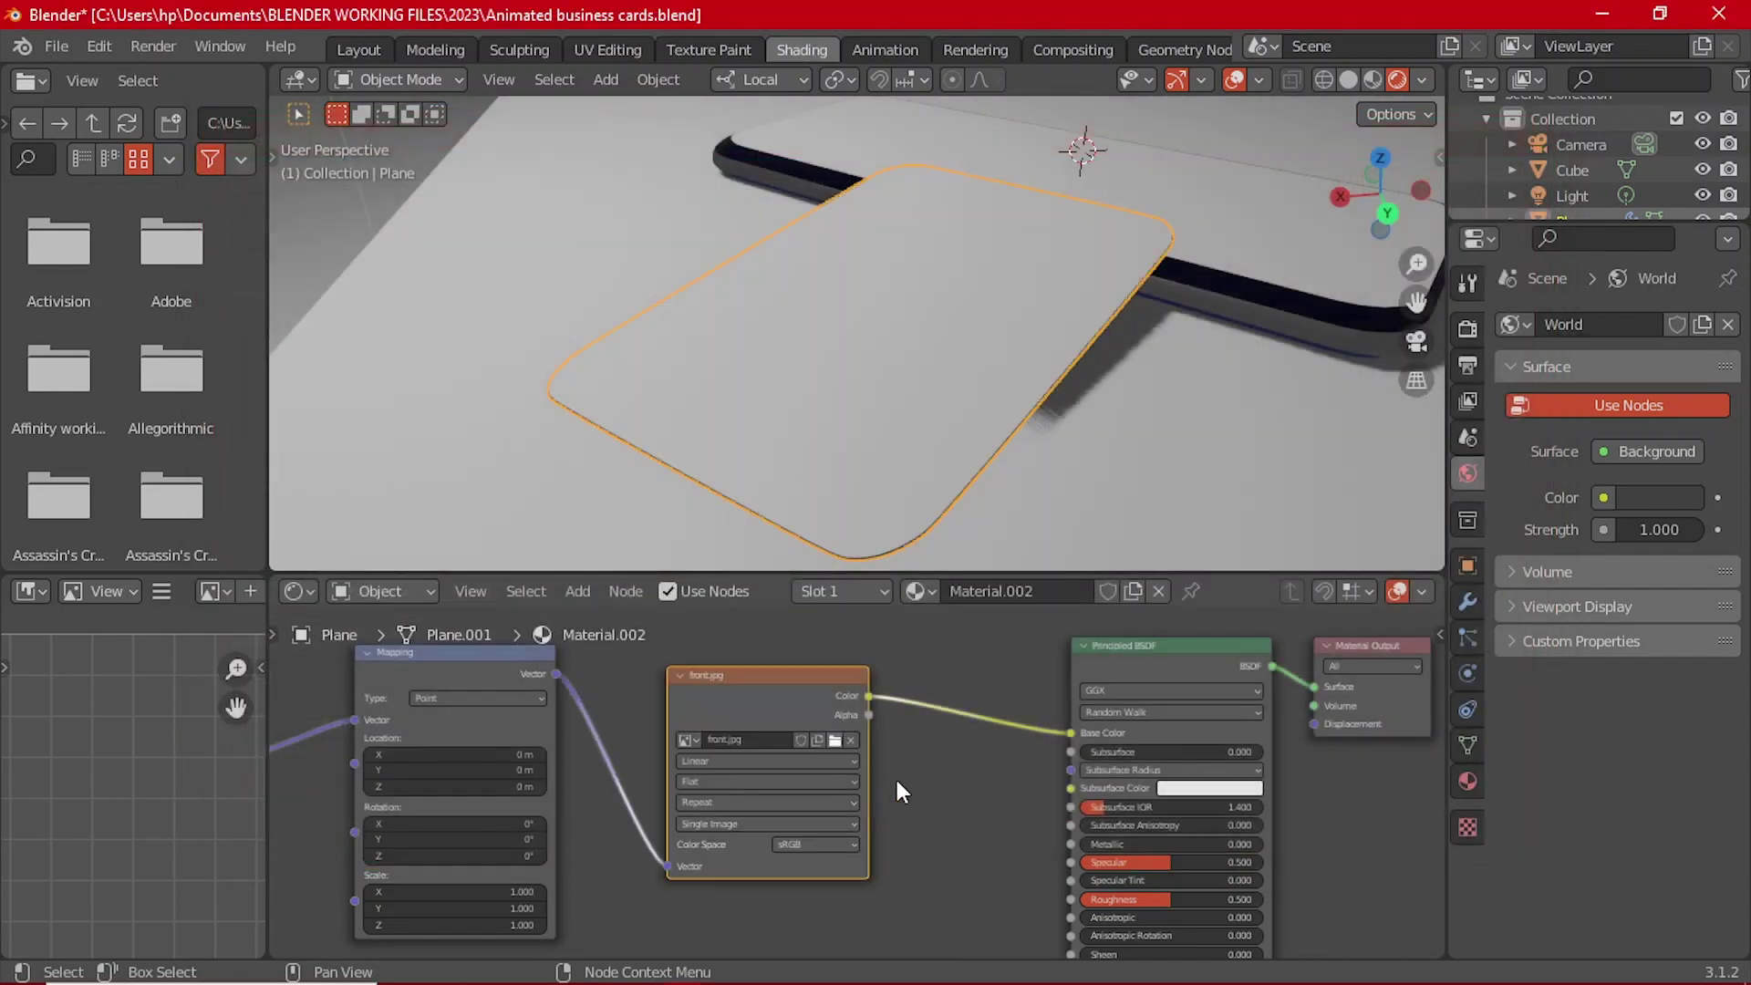
Step: Orbit to a low side view of the card showing its purple front design
scroll(895, 780, down, 2)
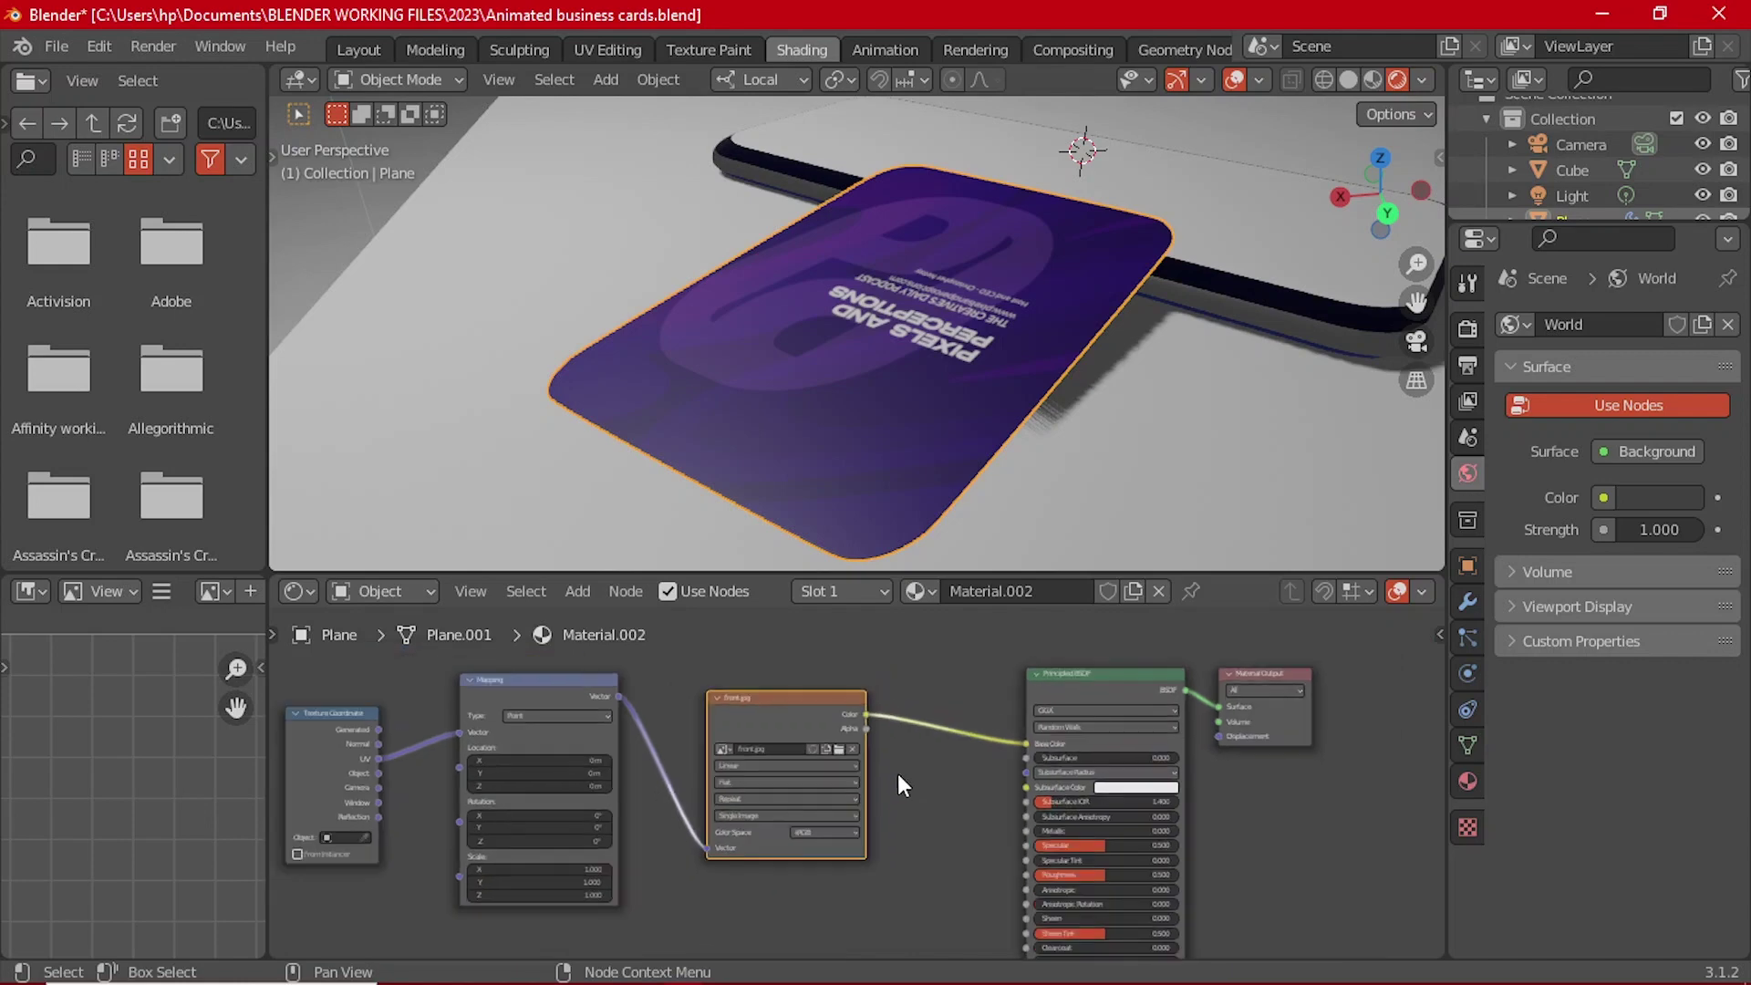
middle_drag(1122, 365, 932, 388)
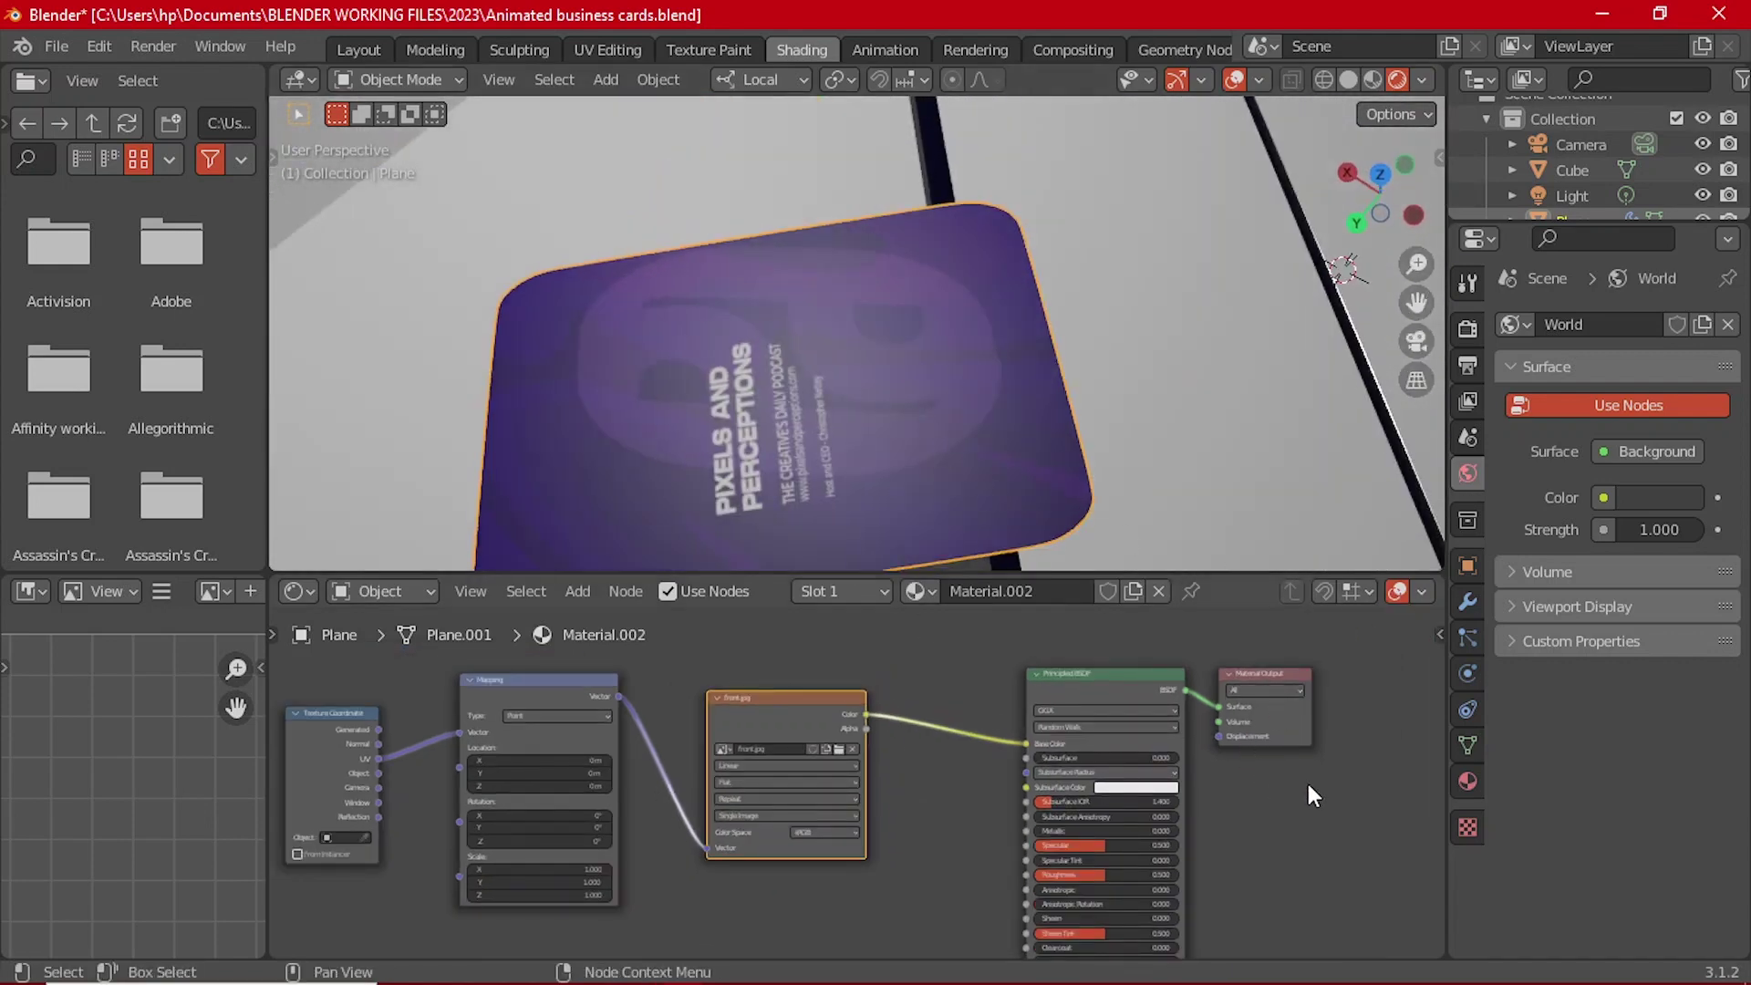
scroll(1308, 786, down, 1)
middle_drag(1038, 413, 1095, 392)
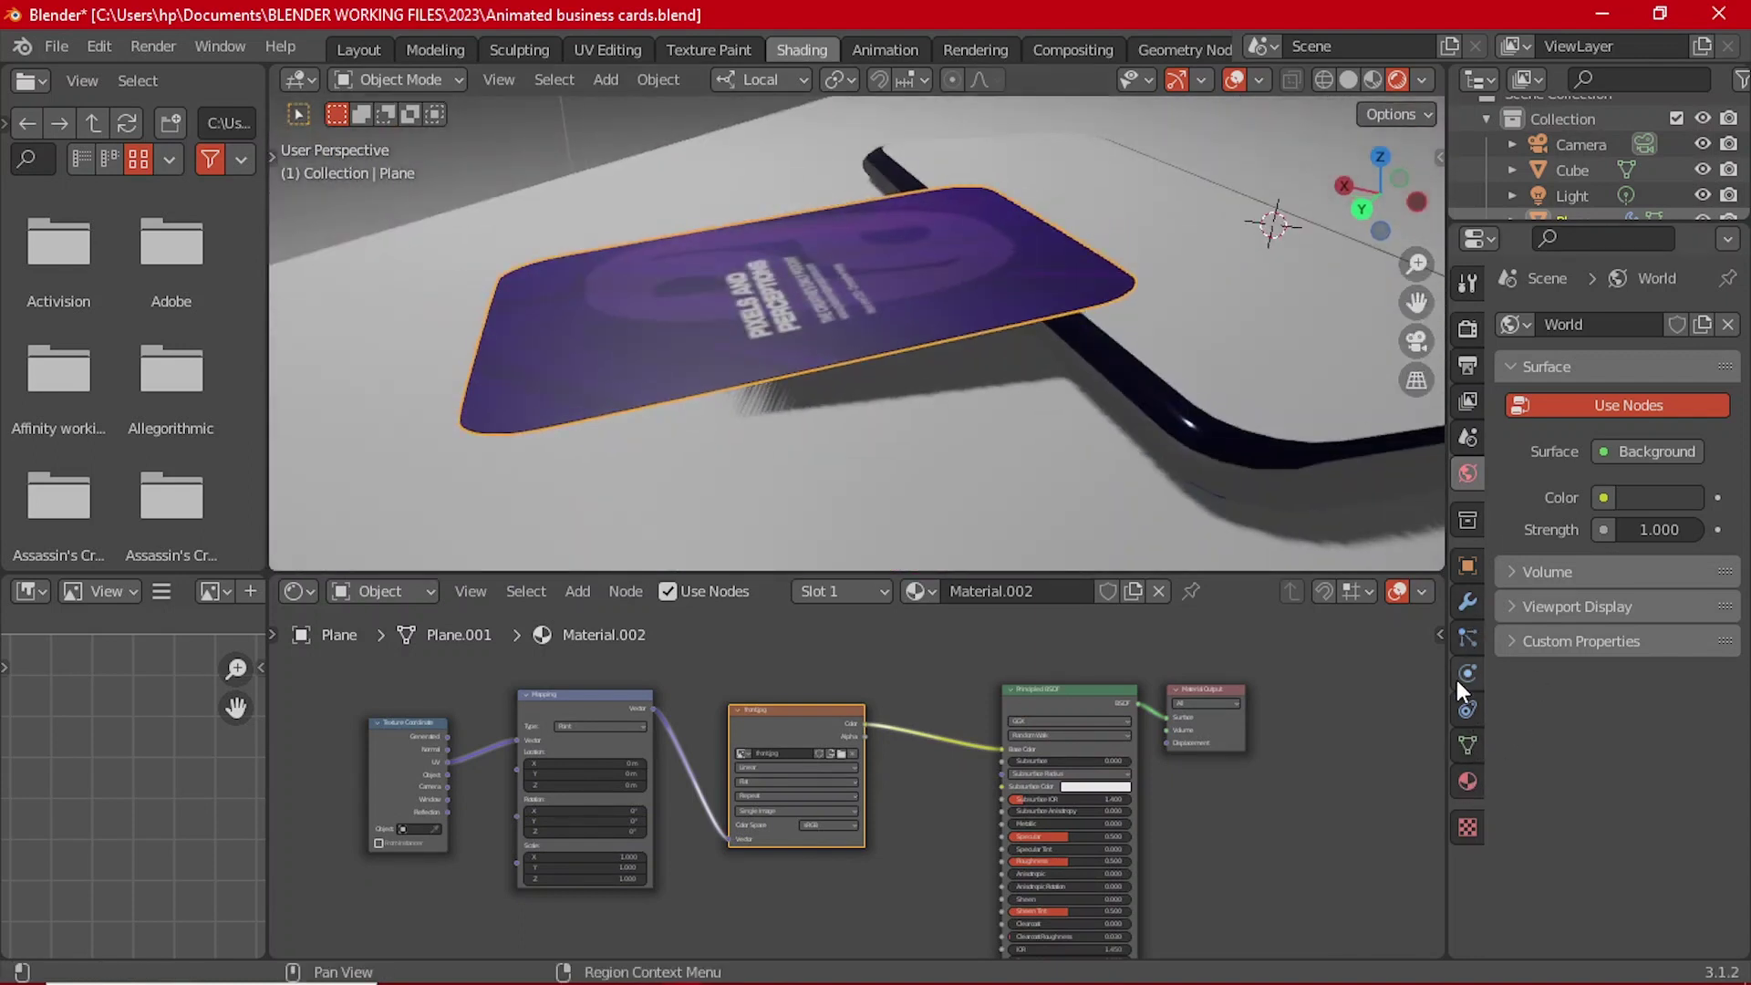
Step: Add a second, empty material slot to the card in Material Properties
click(1459, 631)
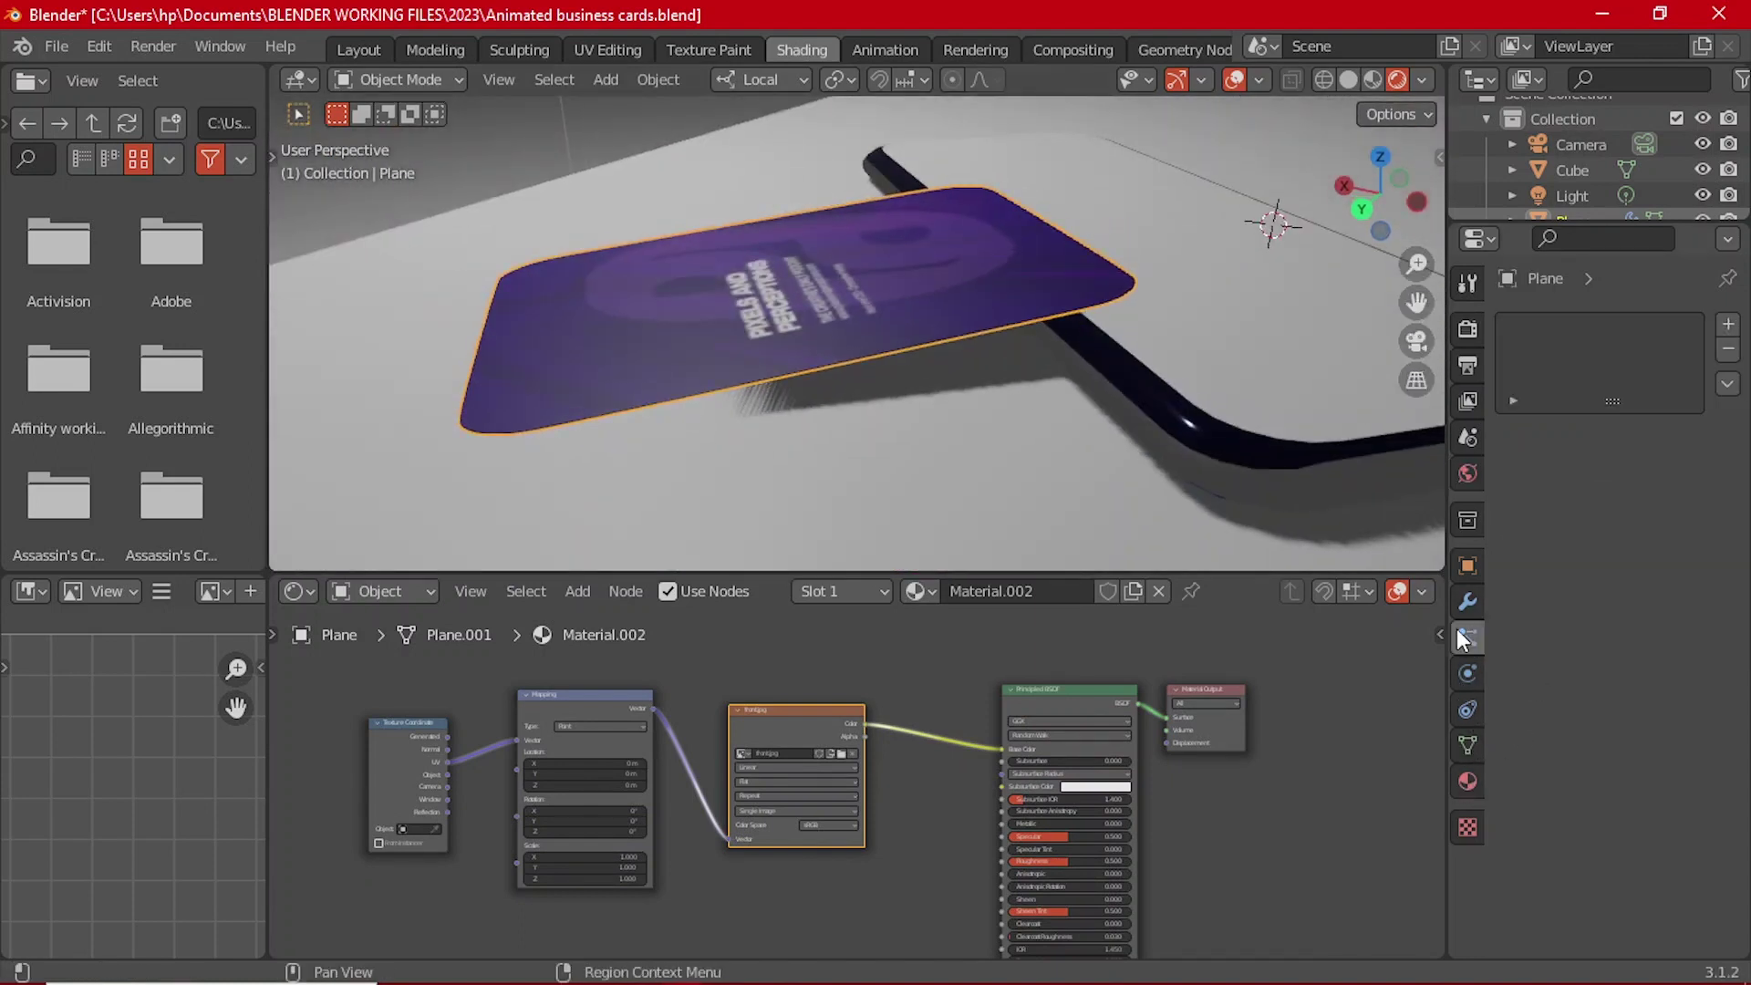
click(1465, 782)
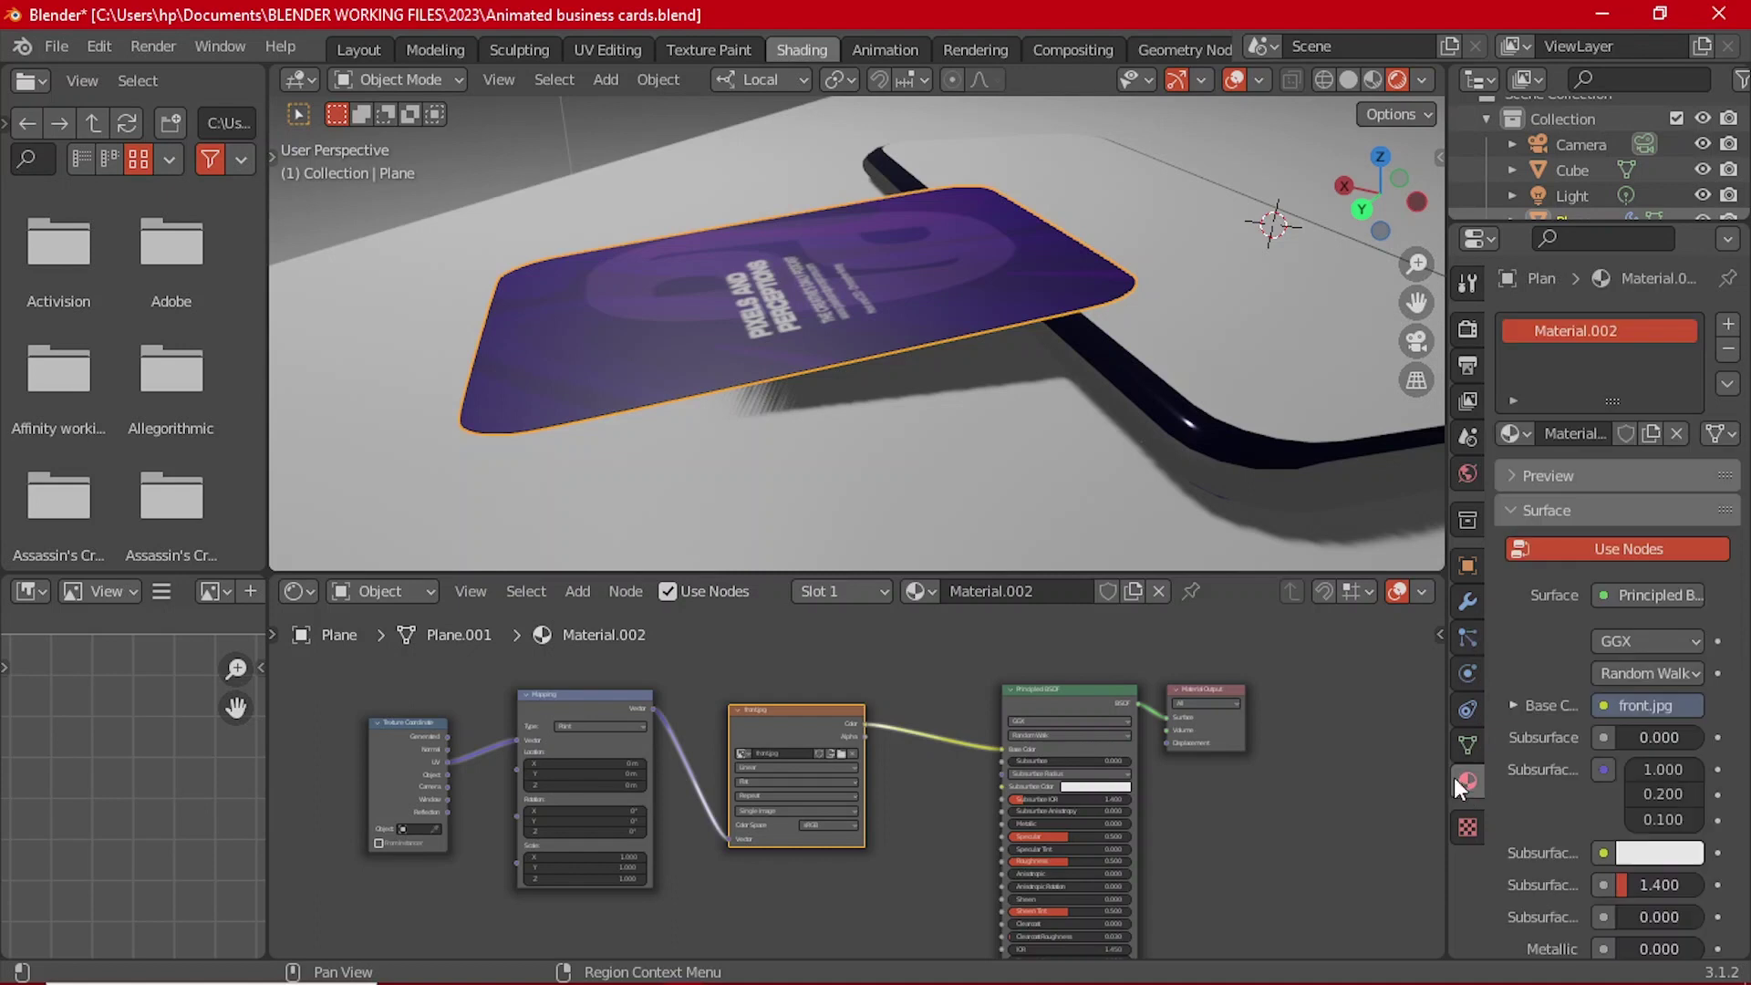
click(1727, 328)
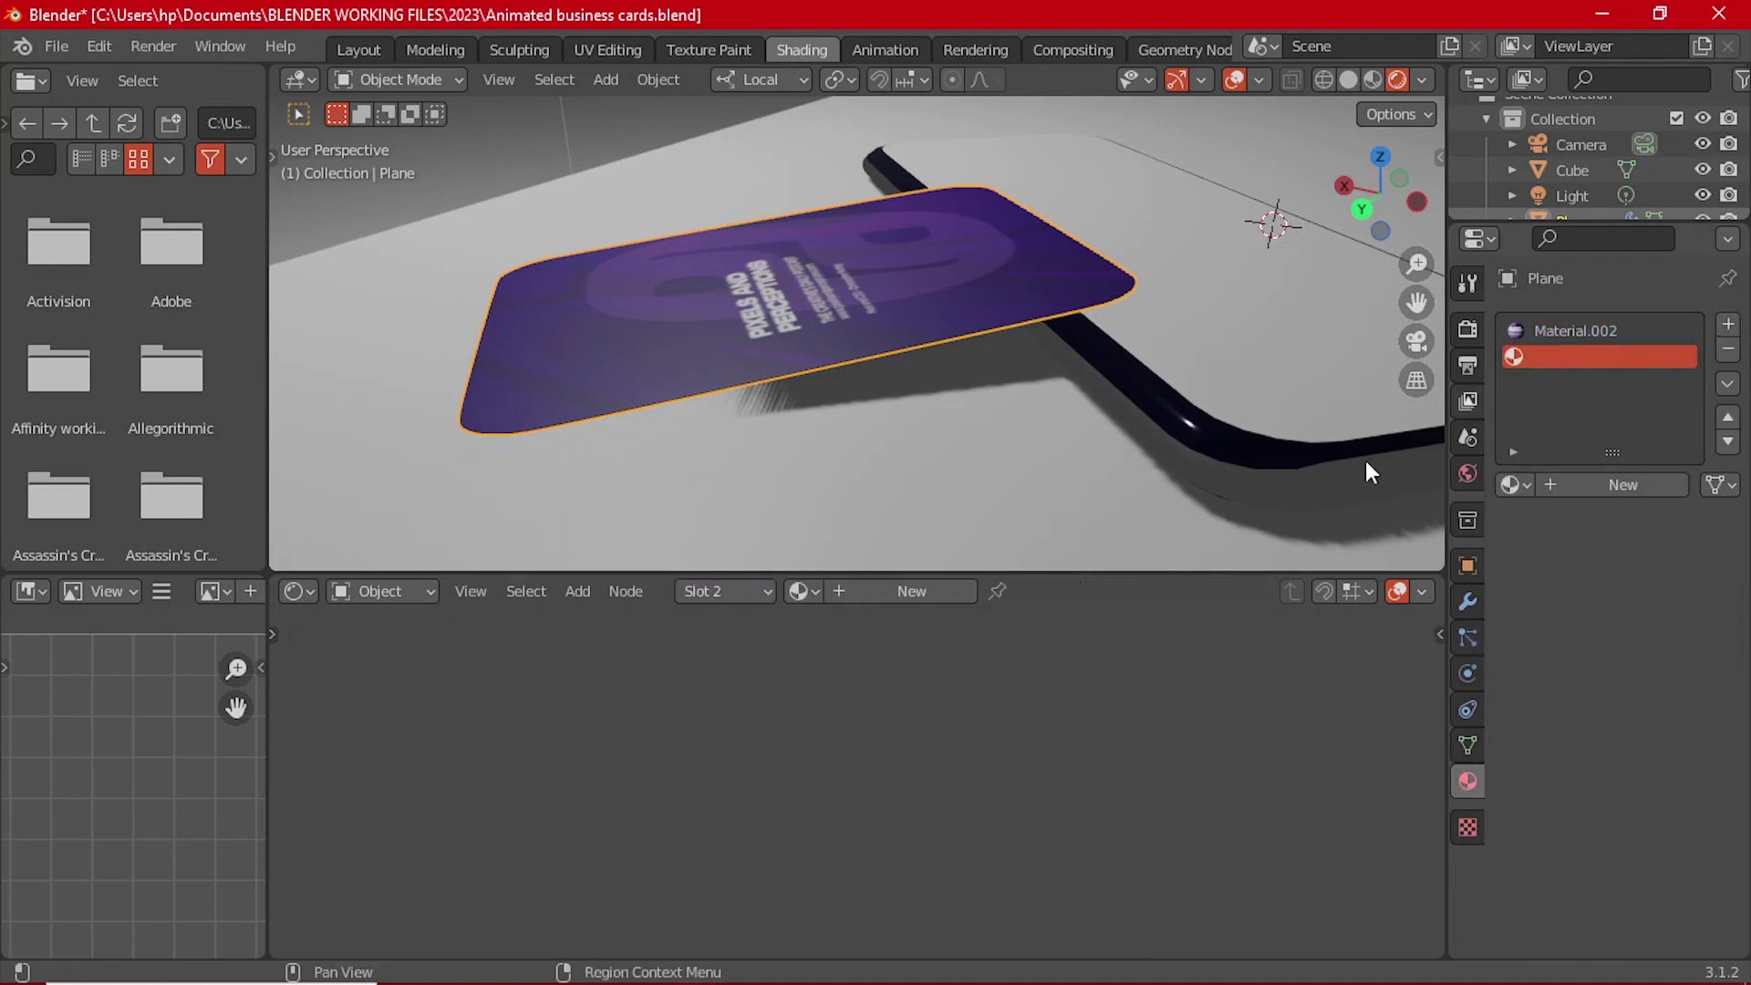
click(806, 594)
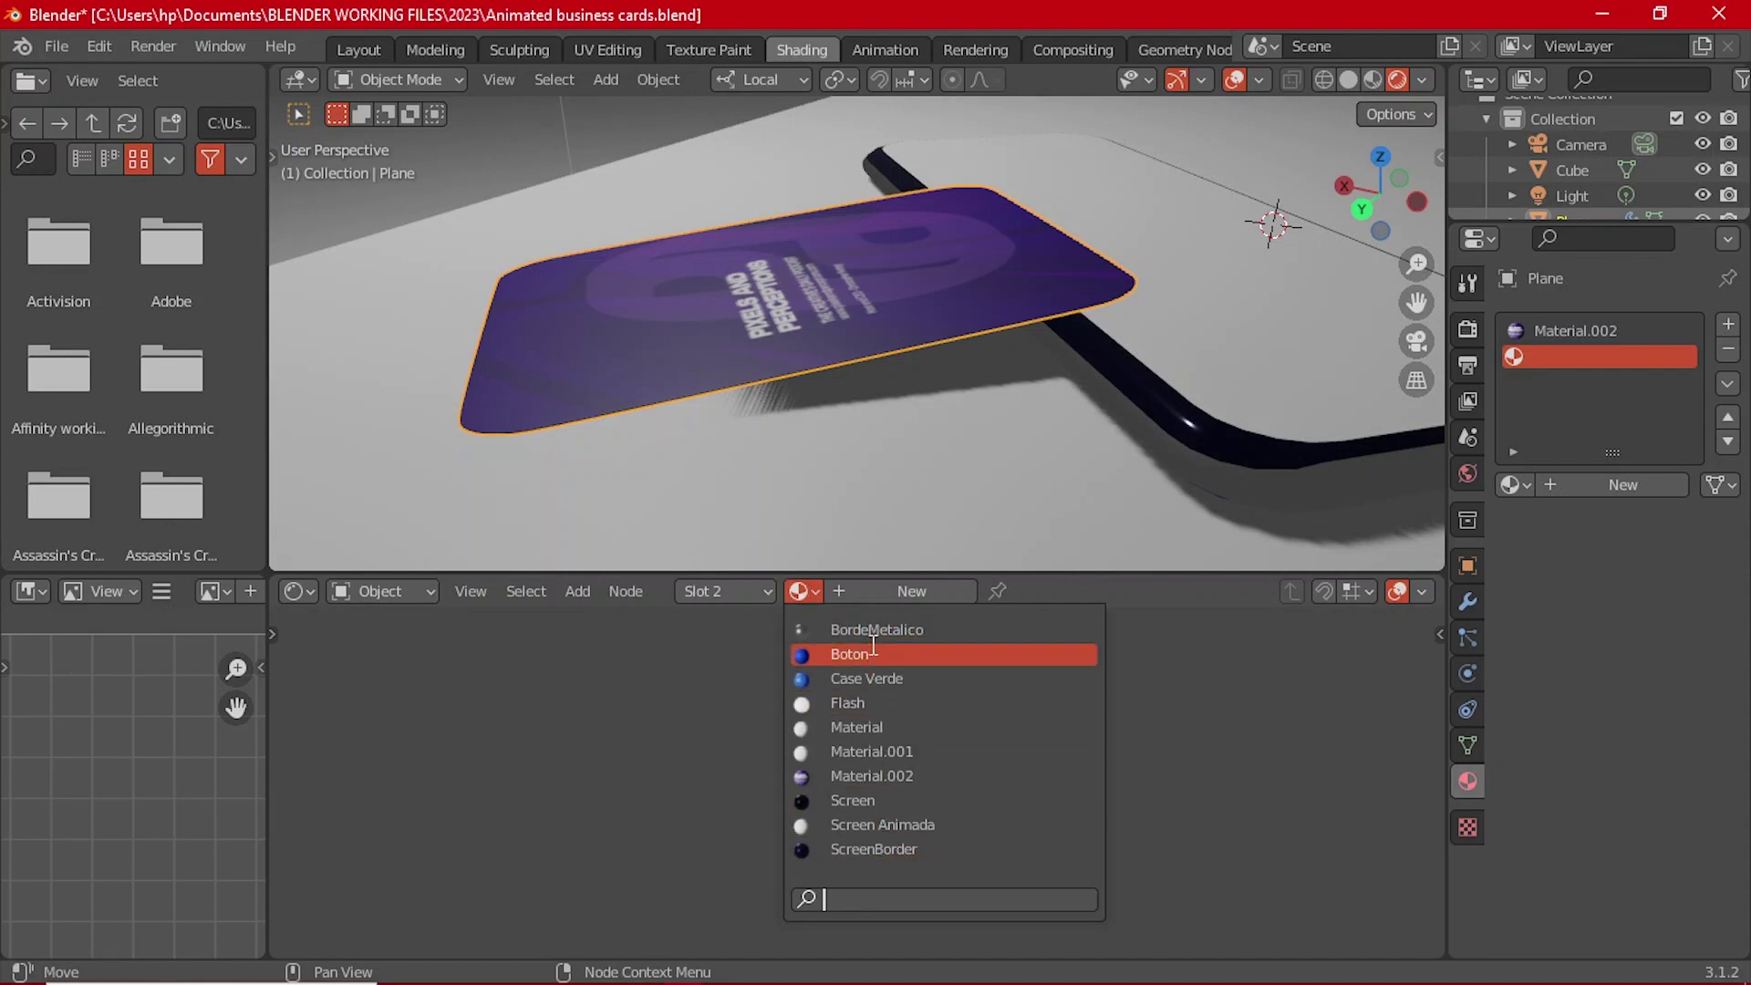
click(698, 350)
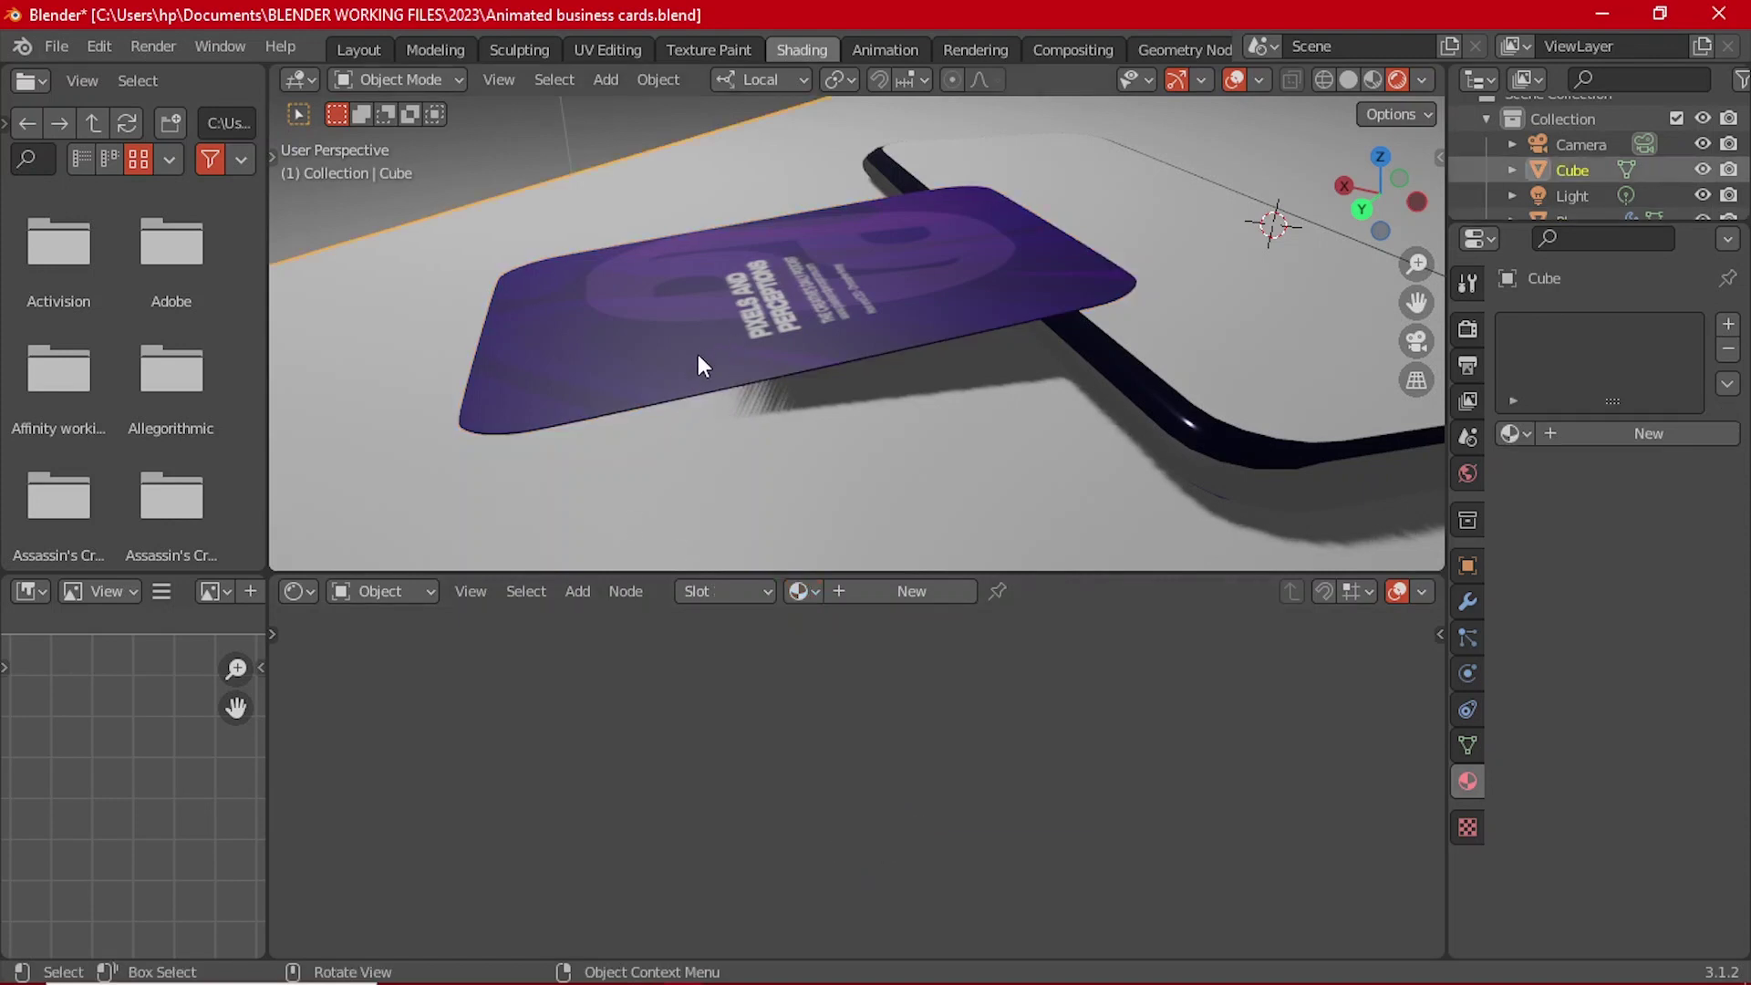
click(698, 354)
Step: Rename the card's material Material.002 to 'business card'
click(1602, 338)
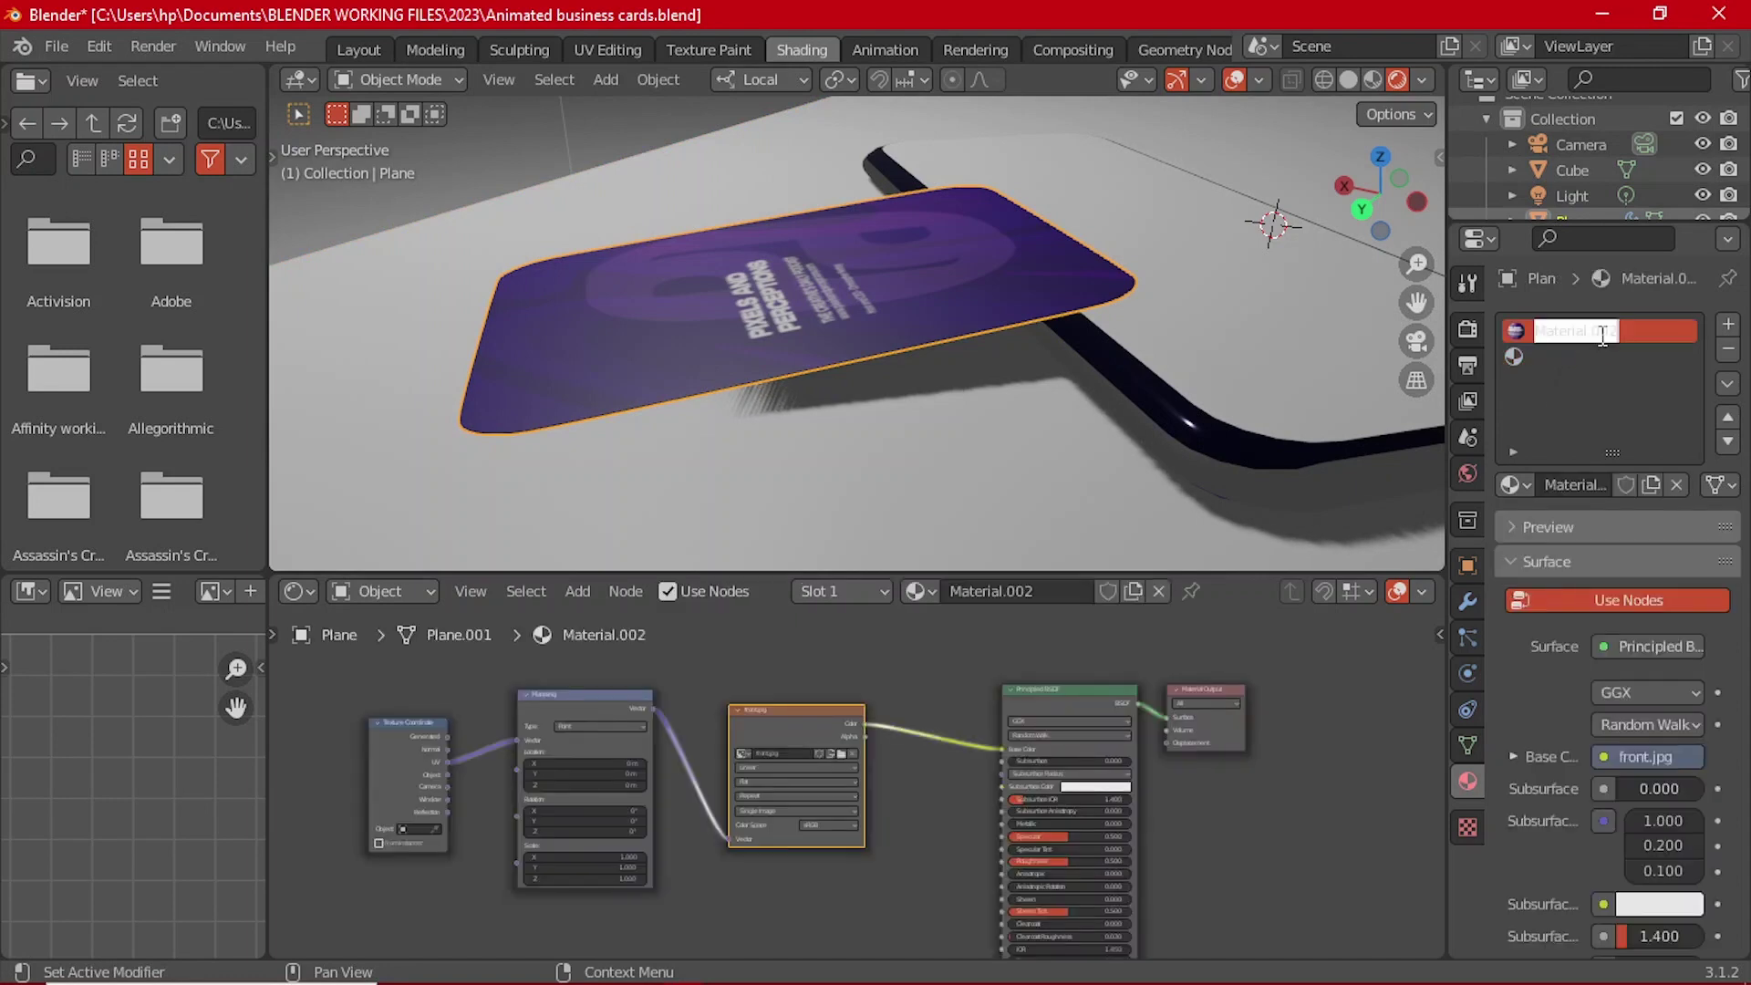
click(1011, 591)
click(1011, 591)
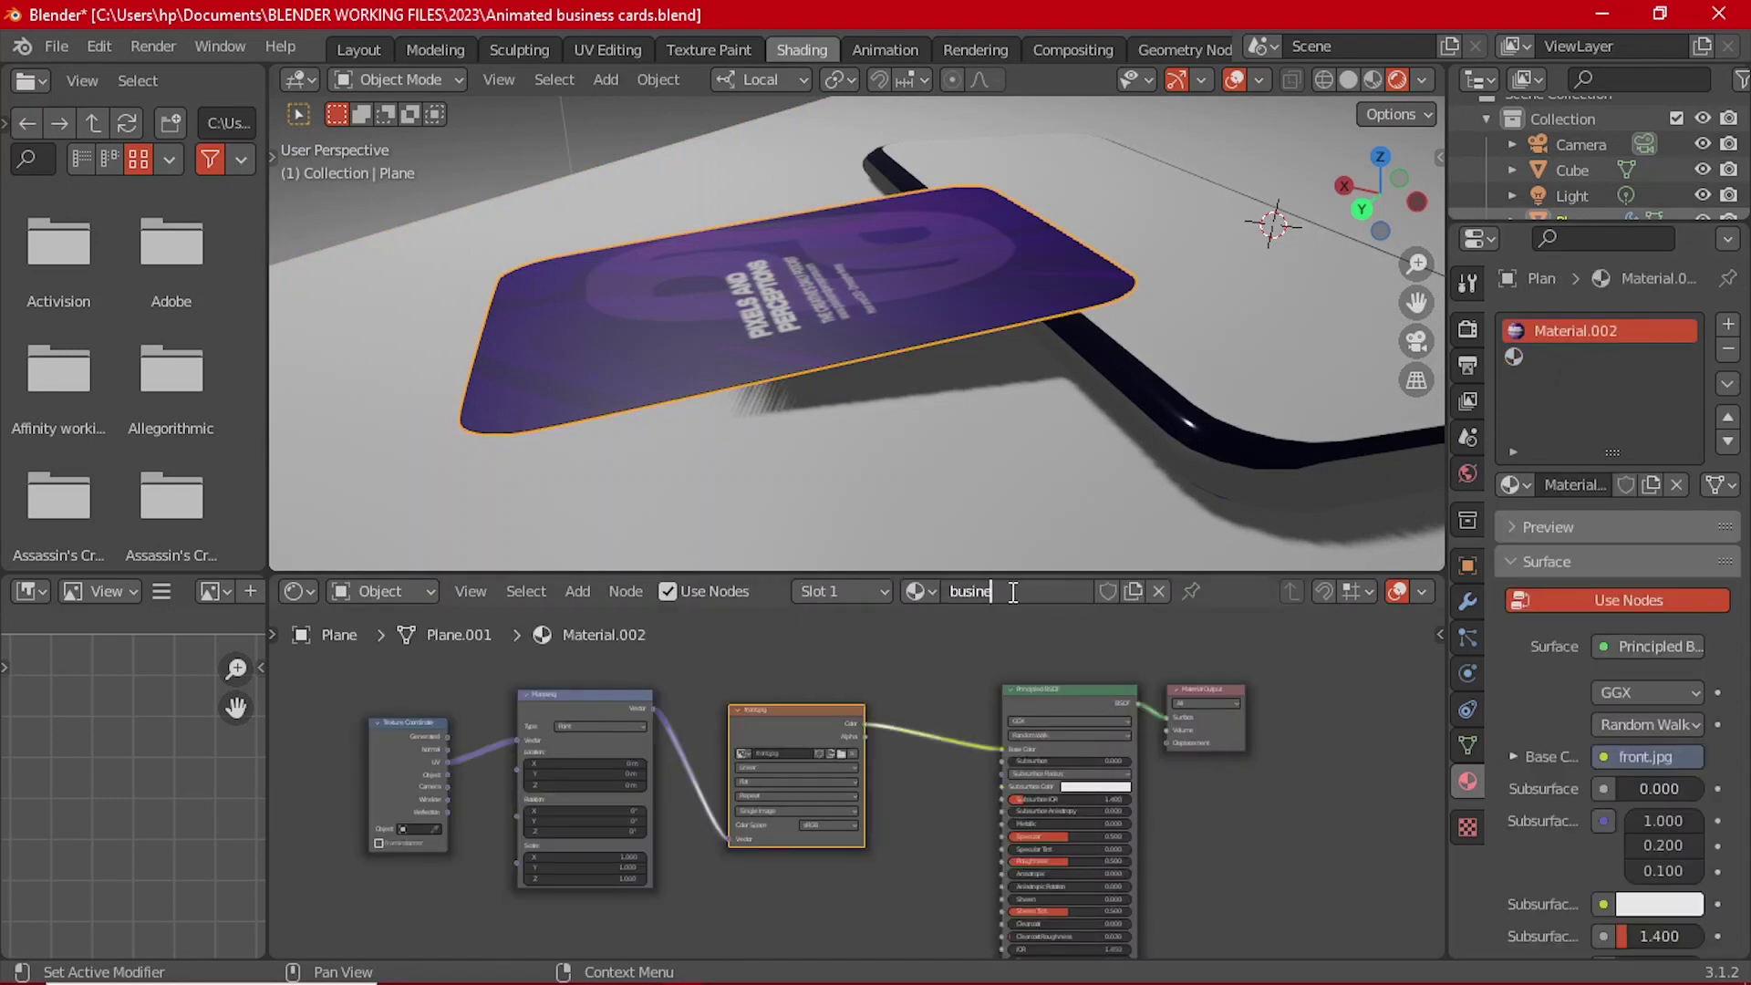
text(rf)
key(Return)
double_click(1053, 584)
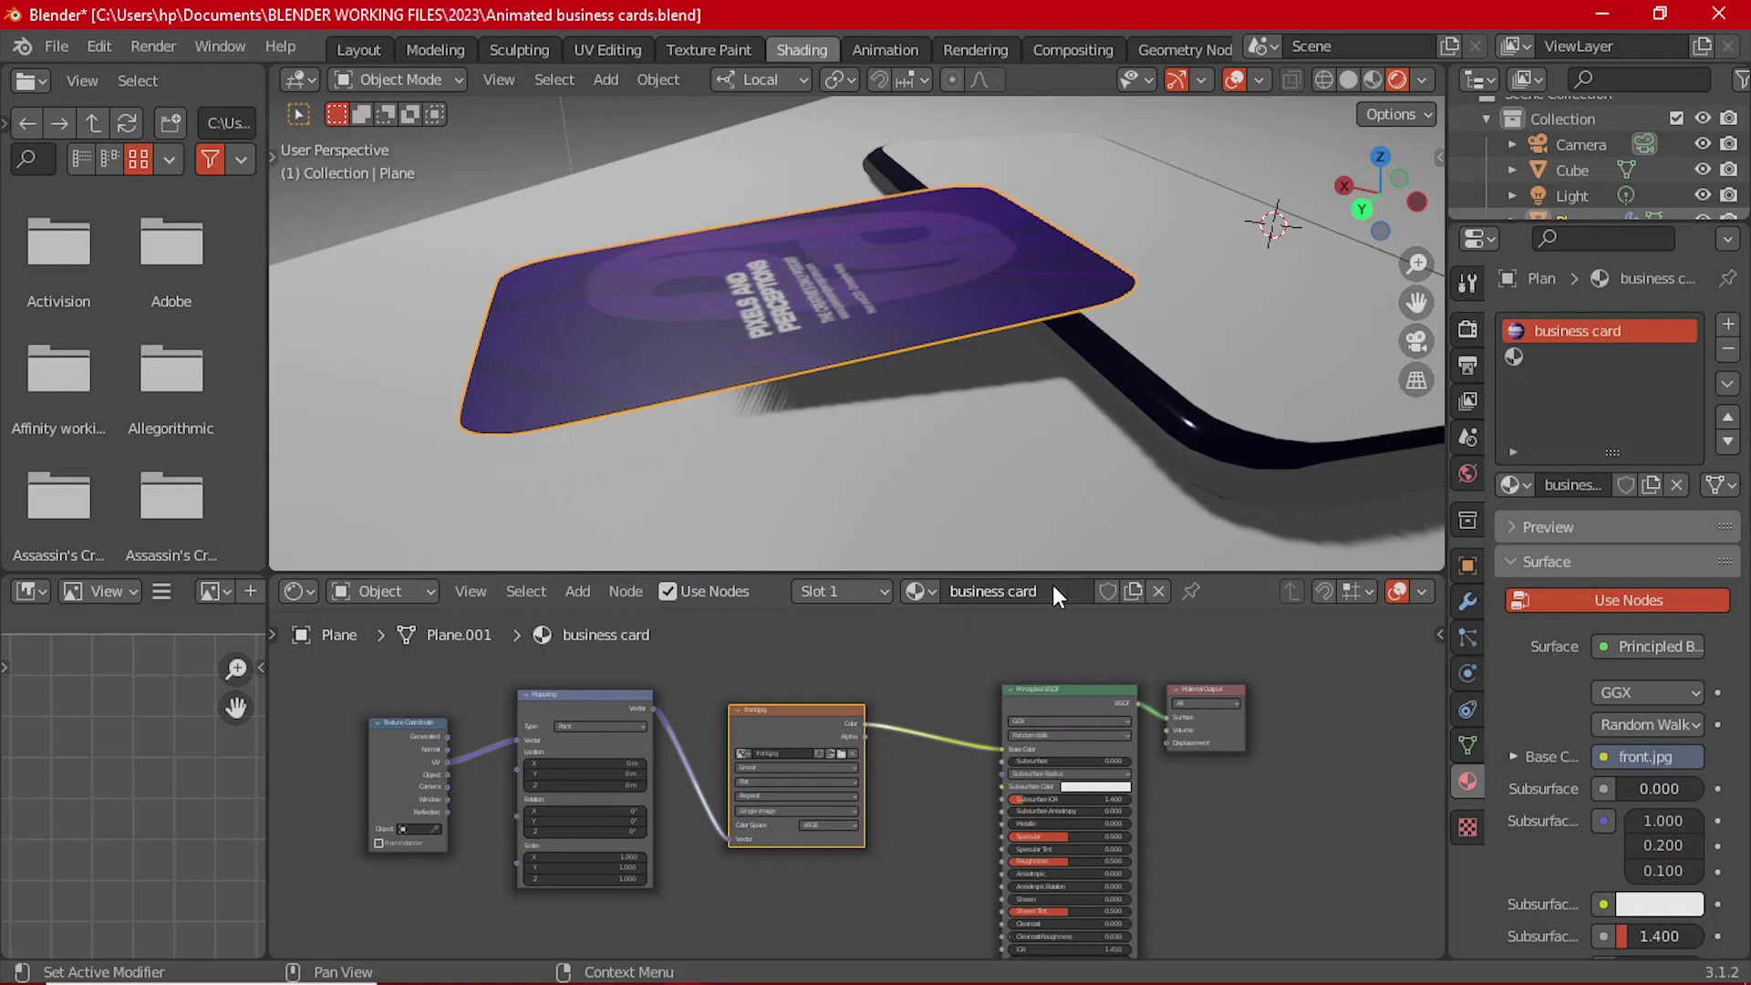
Step: Isolate the card in Local View with numpad /
middle_drag(741, 304, 796, 315)
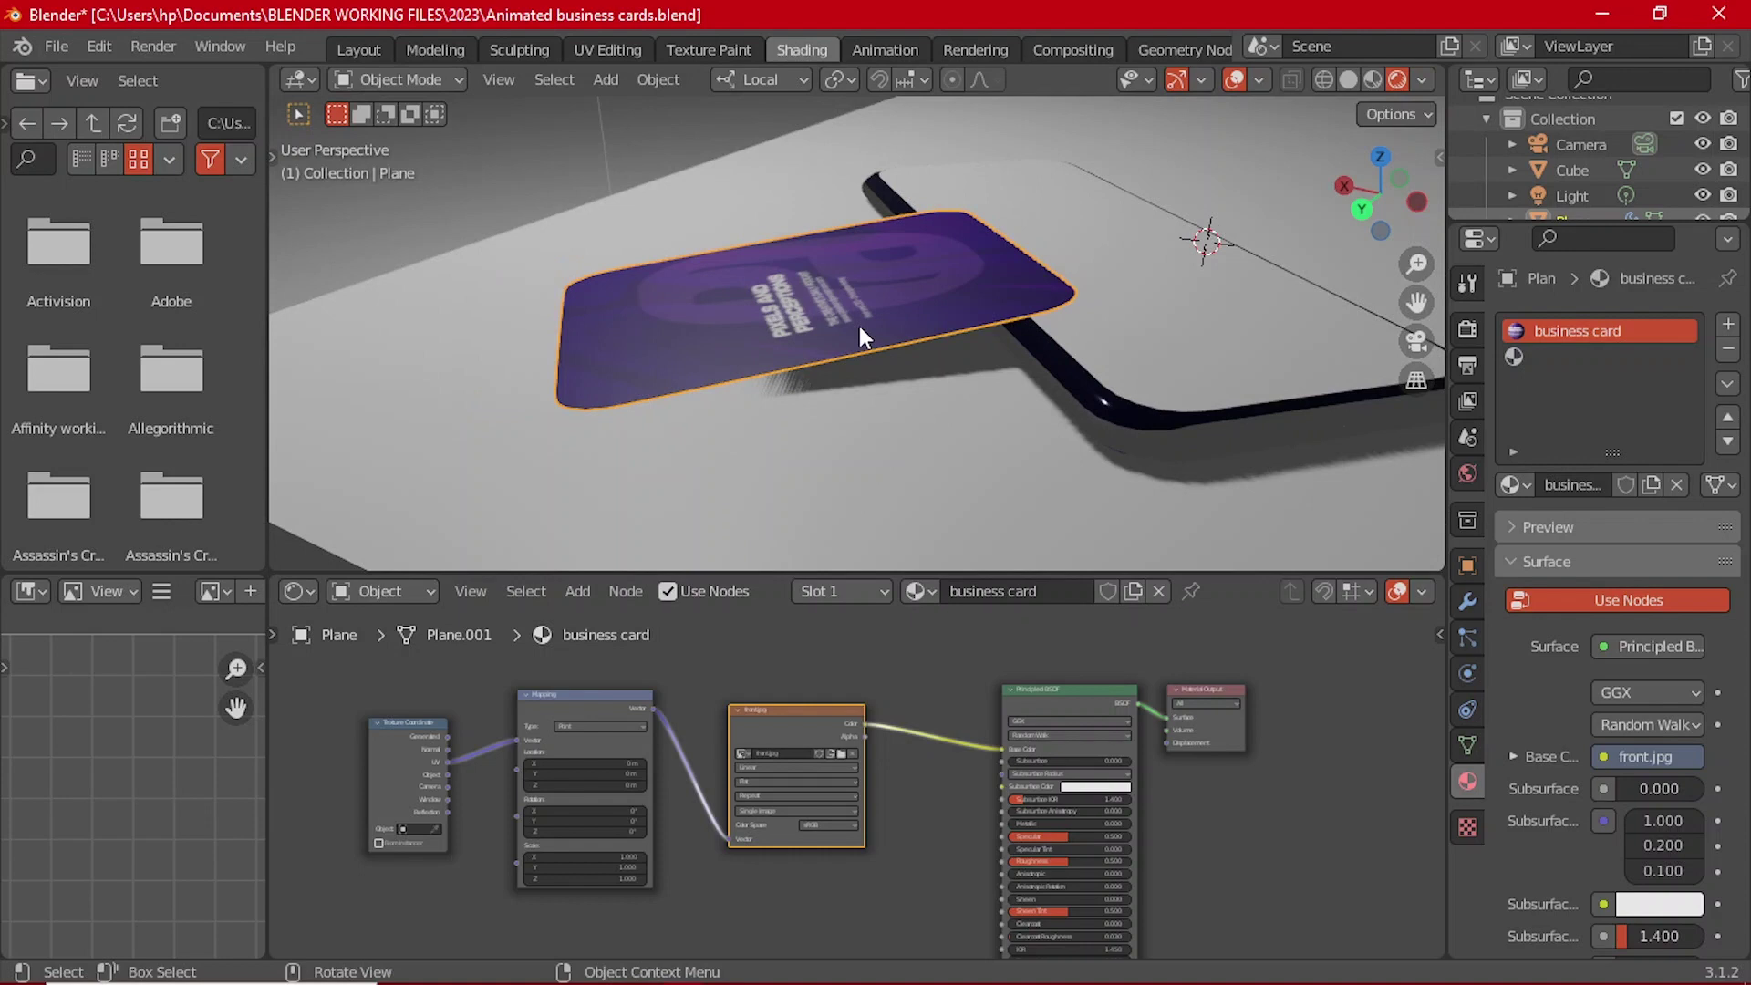
key(KP_Divide)
middle_drag(894, 370, 901, 422)
scroll(917, 415, up, 3)
Step: In Edit Mode, give the second slot its own copy of the material, business card.001
key(Tab)
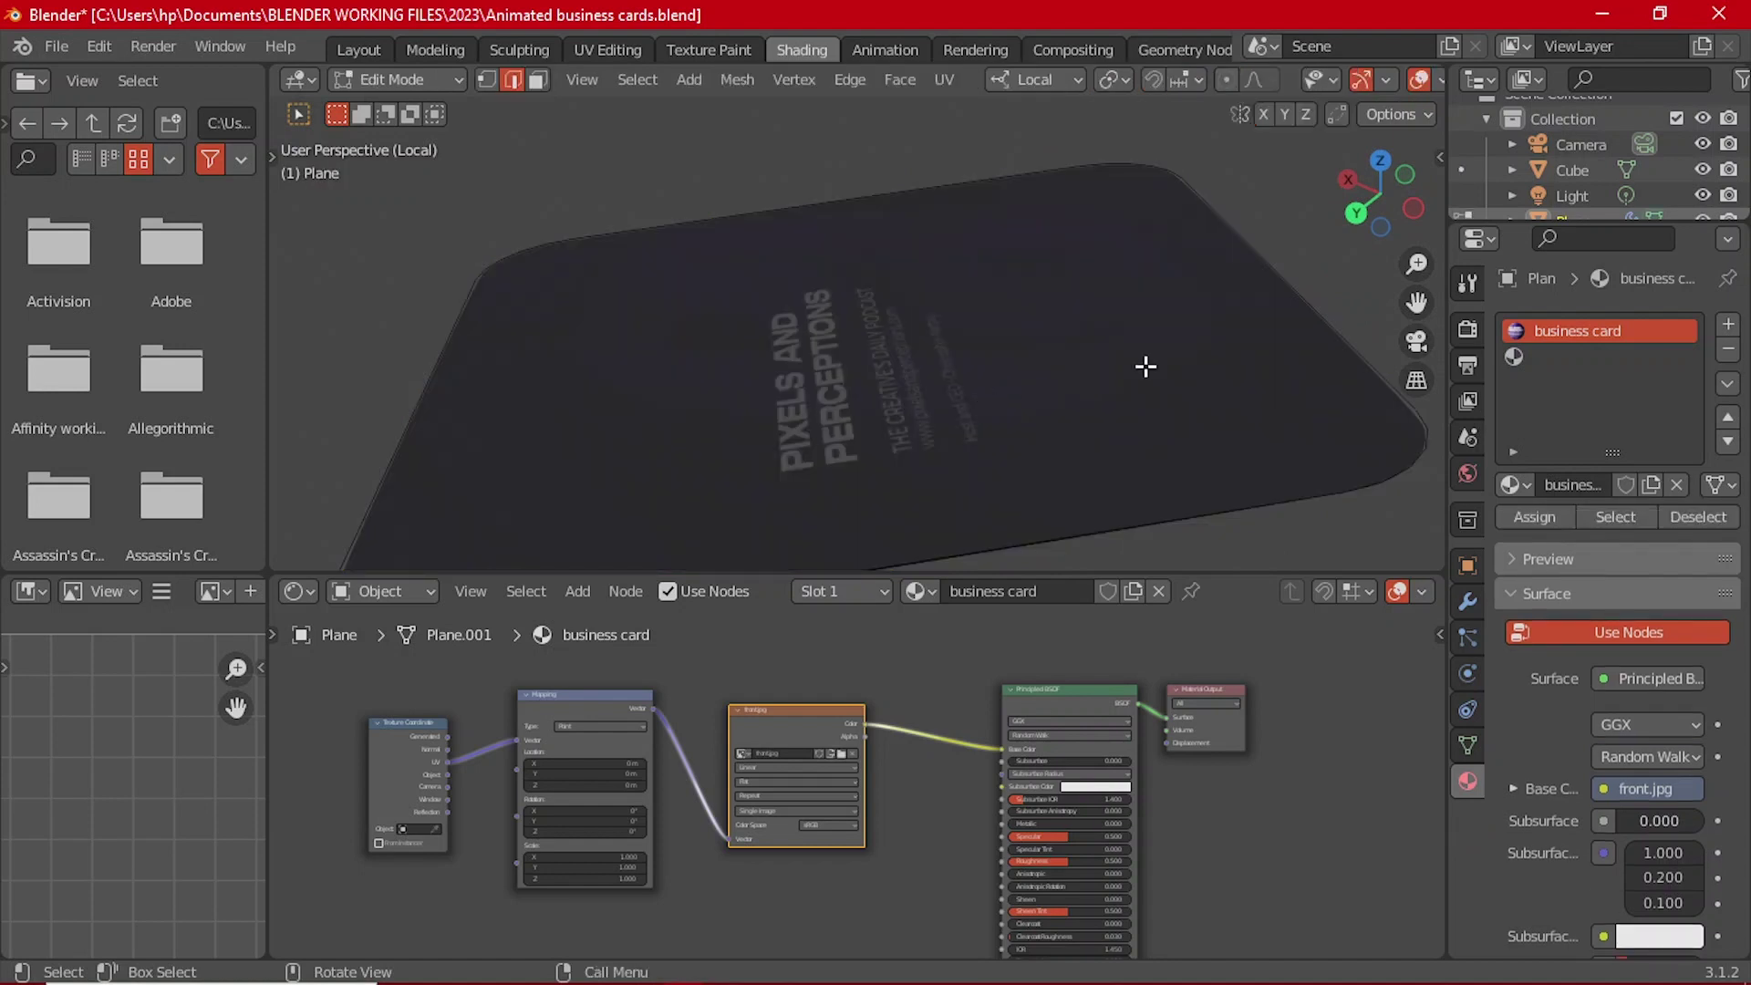
click(1578, 357)
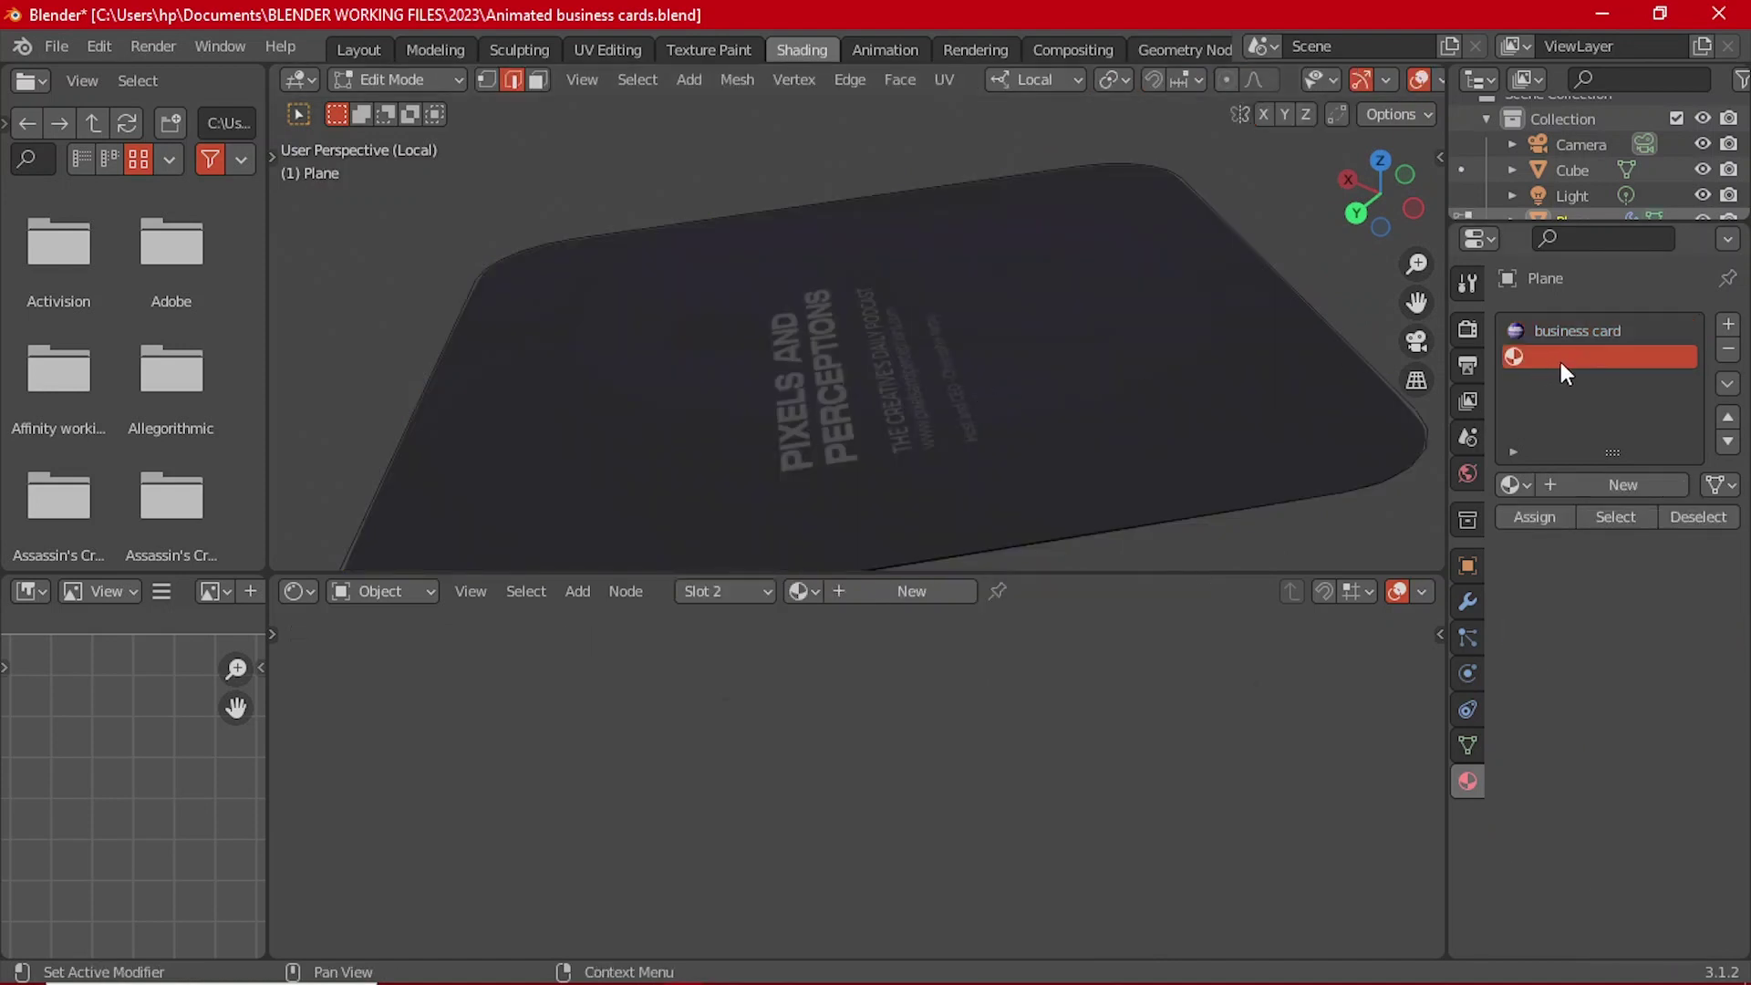
click(801, 593)
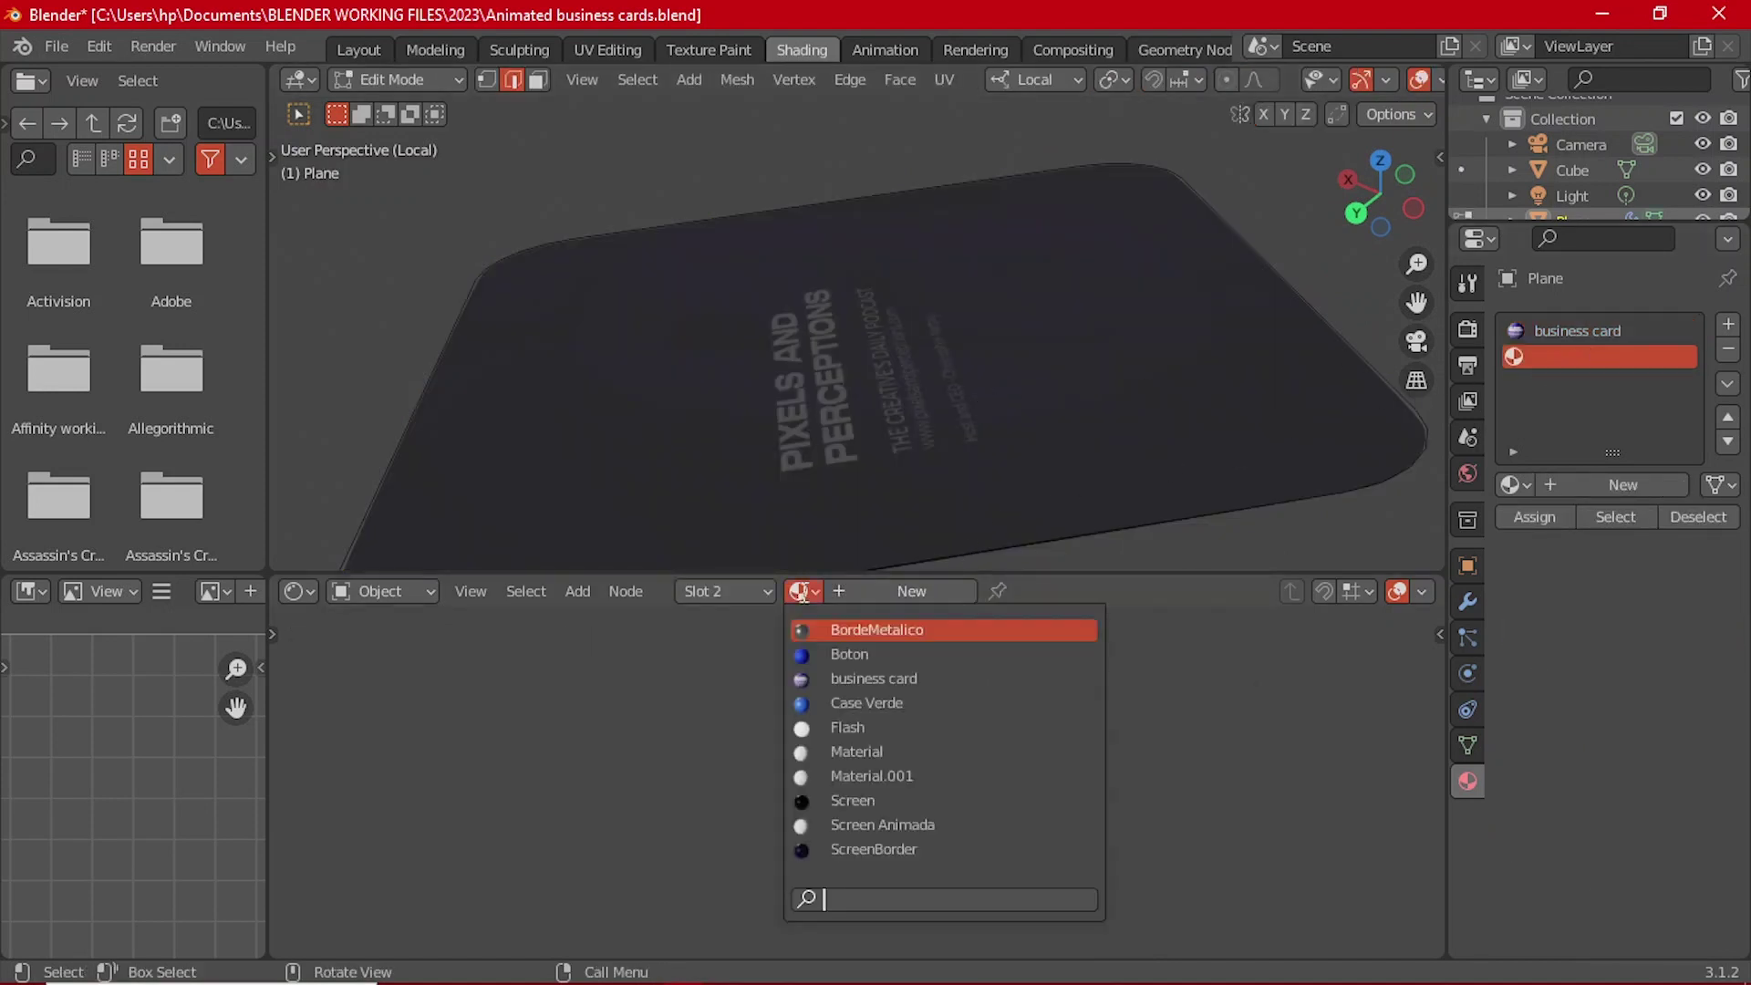
click(873, 679)
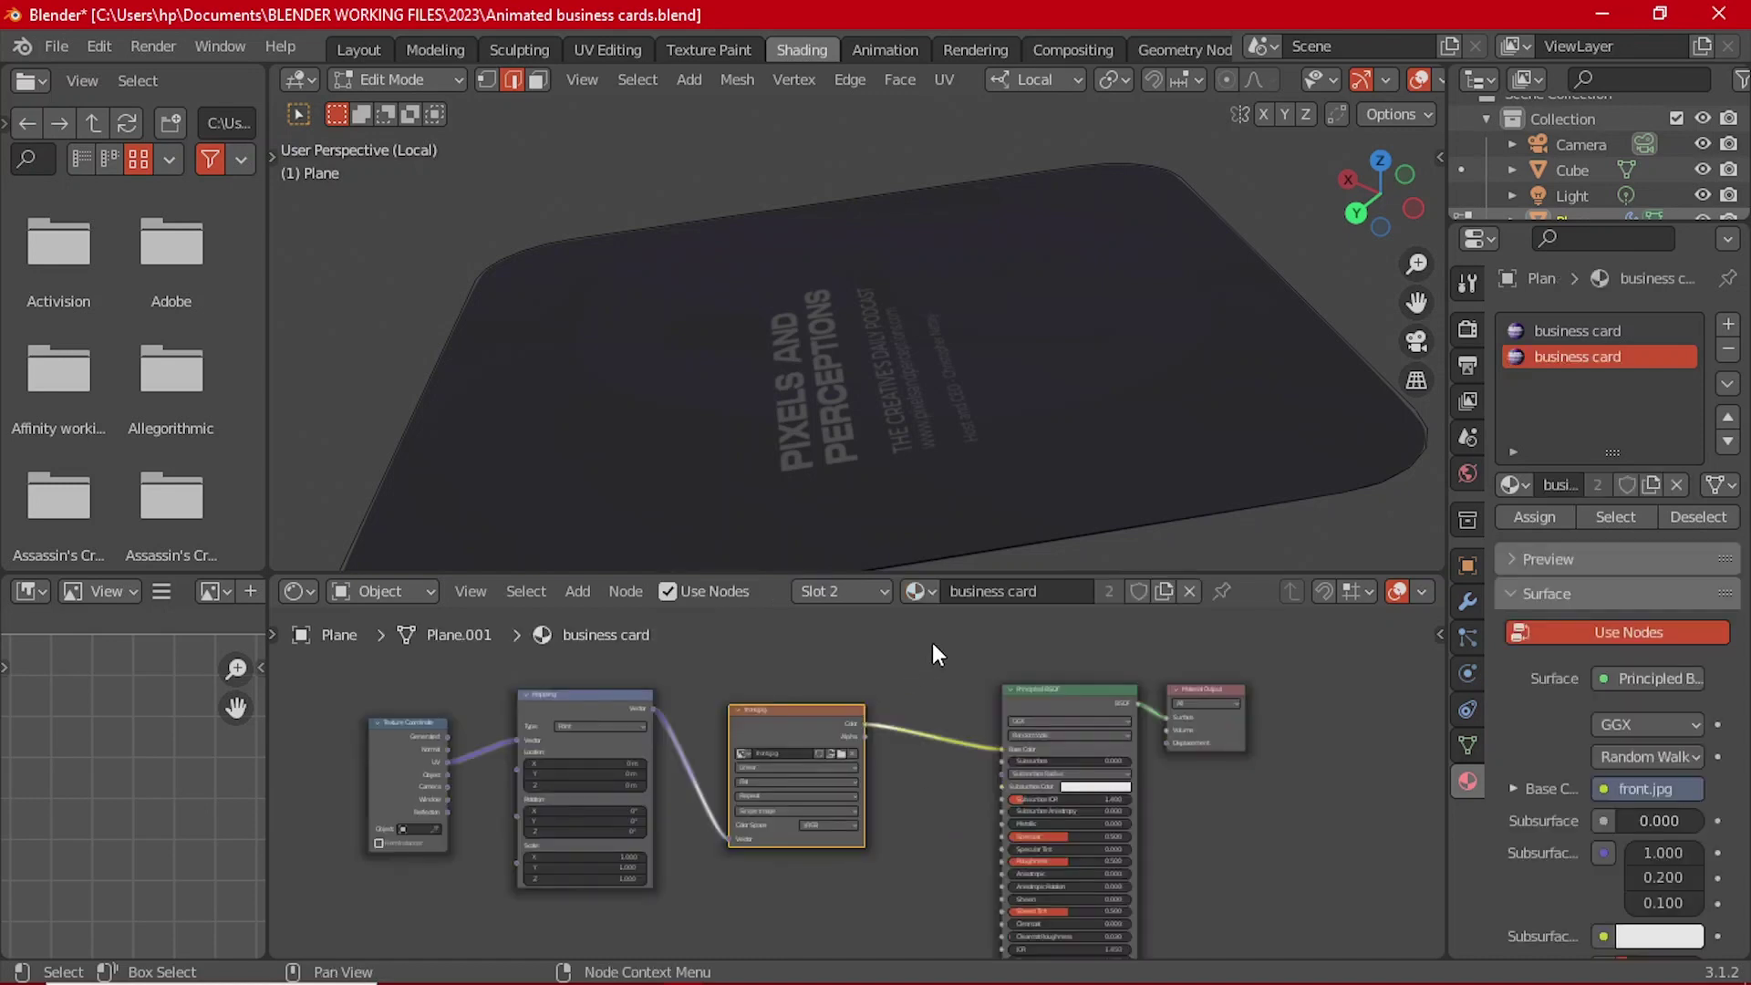
click(1164, 591)
middle_drag(1161, 419, 994, 242)
Step: Apply the card's top modifier in Object Mode, leaving two, then re-enter Edit Mode
click(1465, 604)
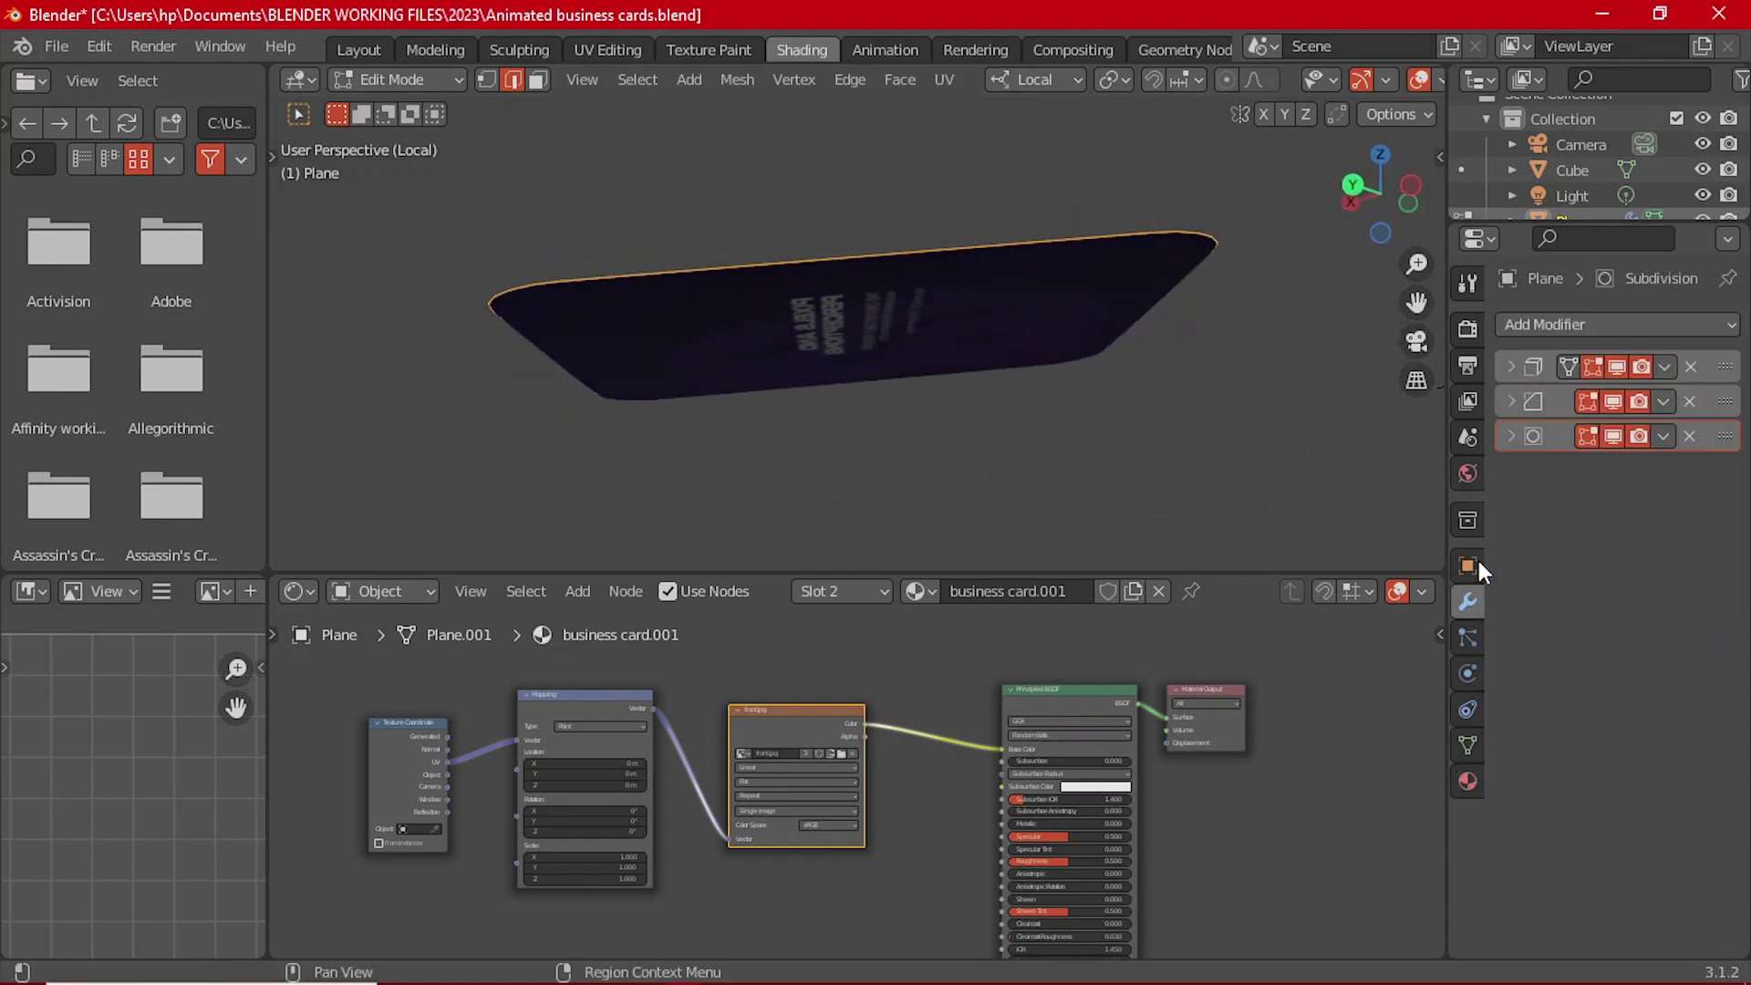
click(1664, 366)
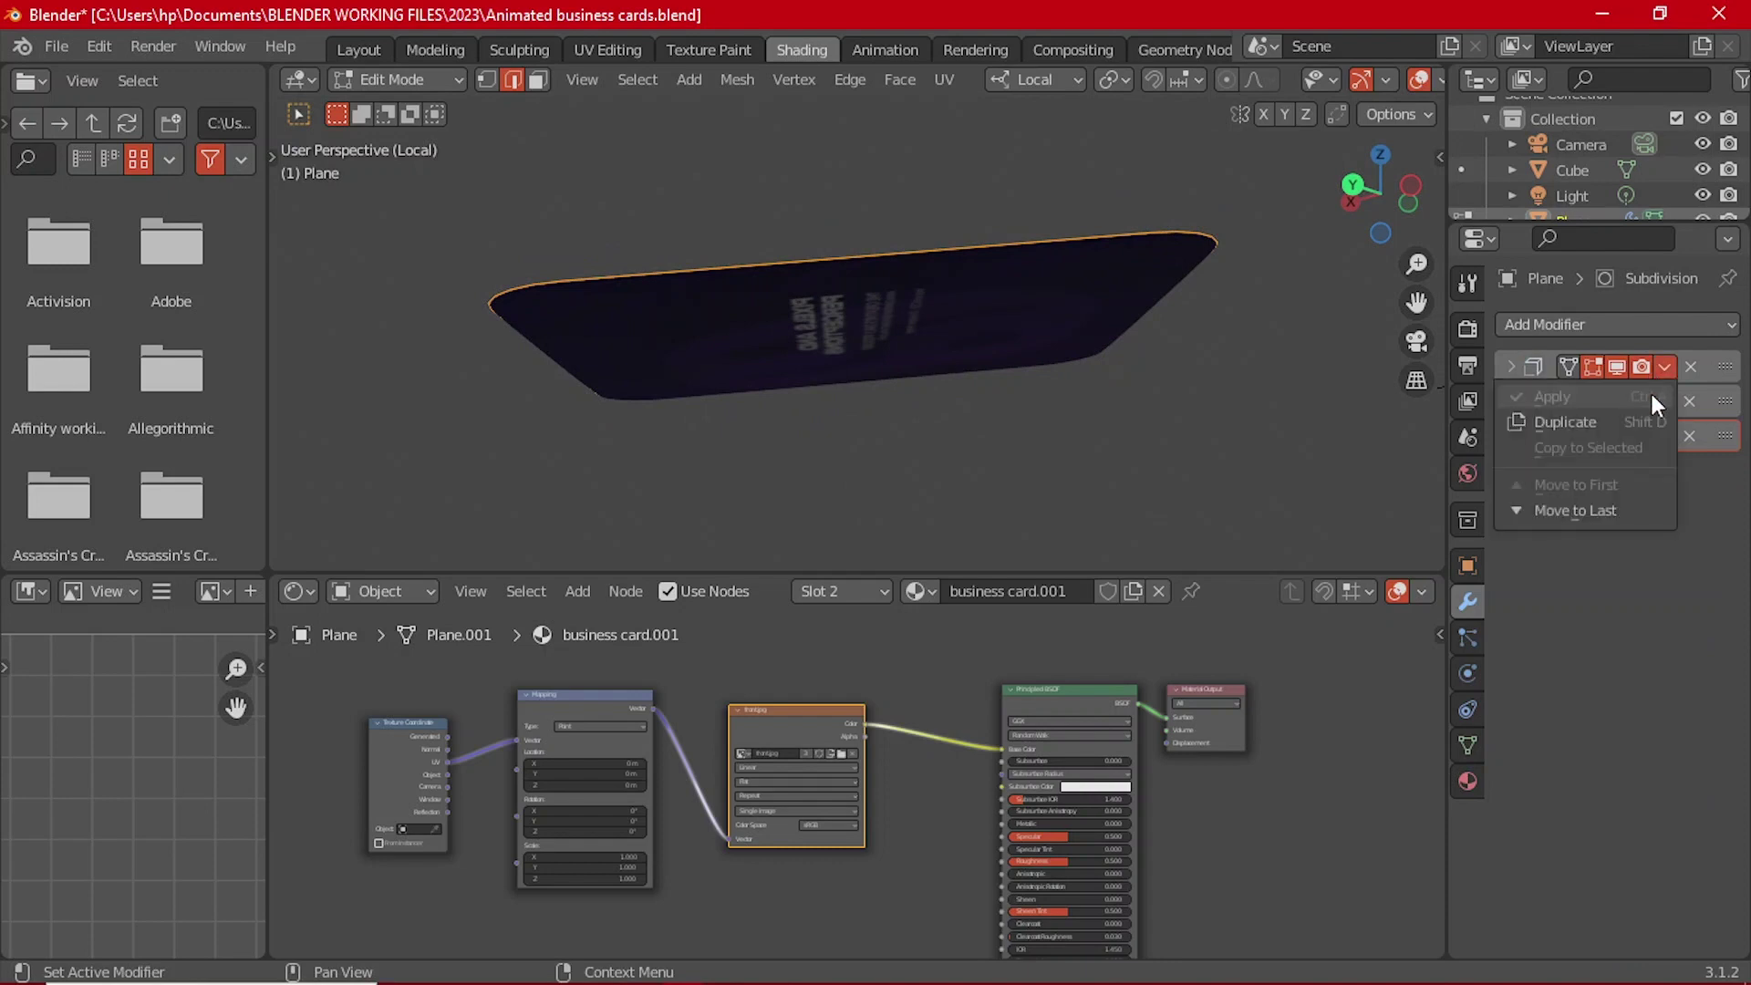
key(Tab)
click(1665, 366)
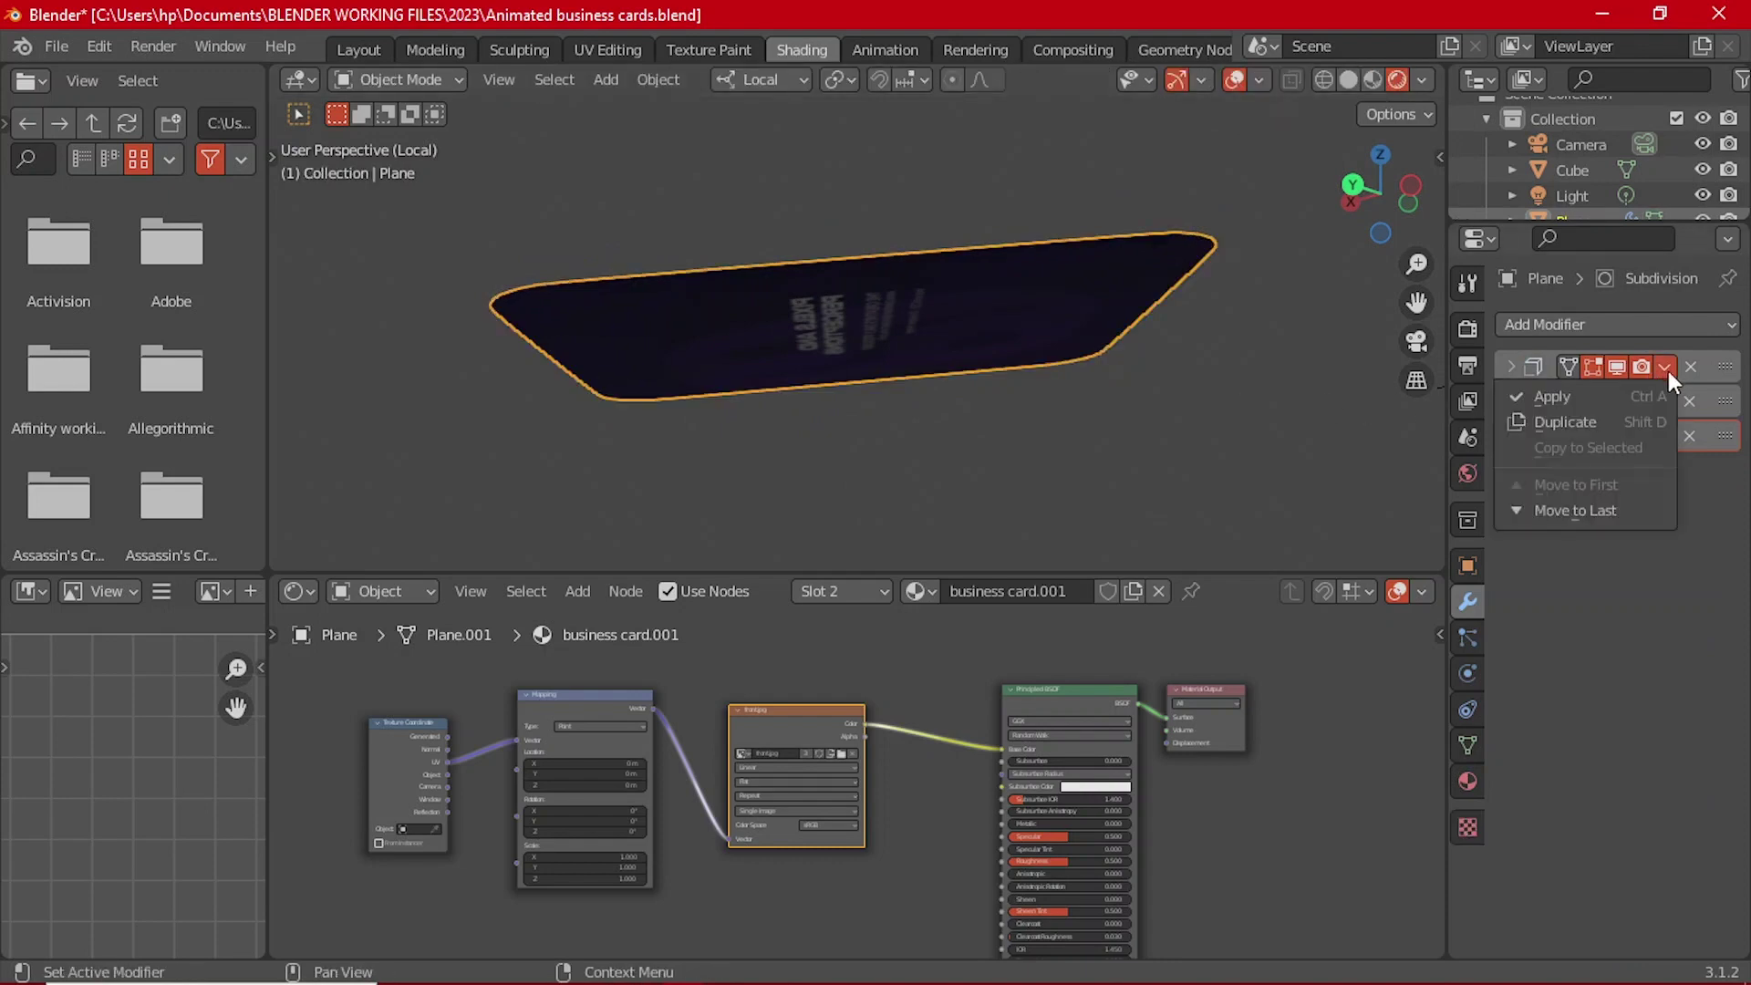
click(1647, 396)
middle_drag(790, 328, 865, 329)
key(Tab)
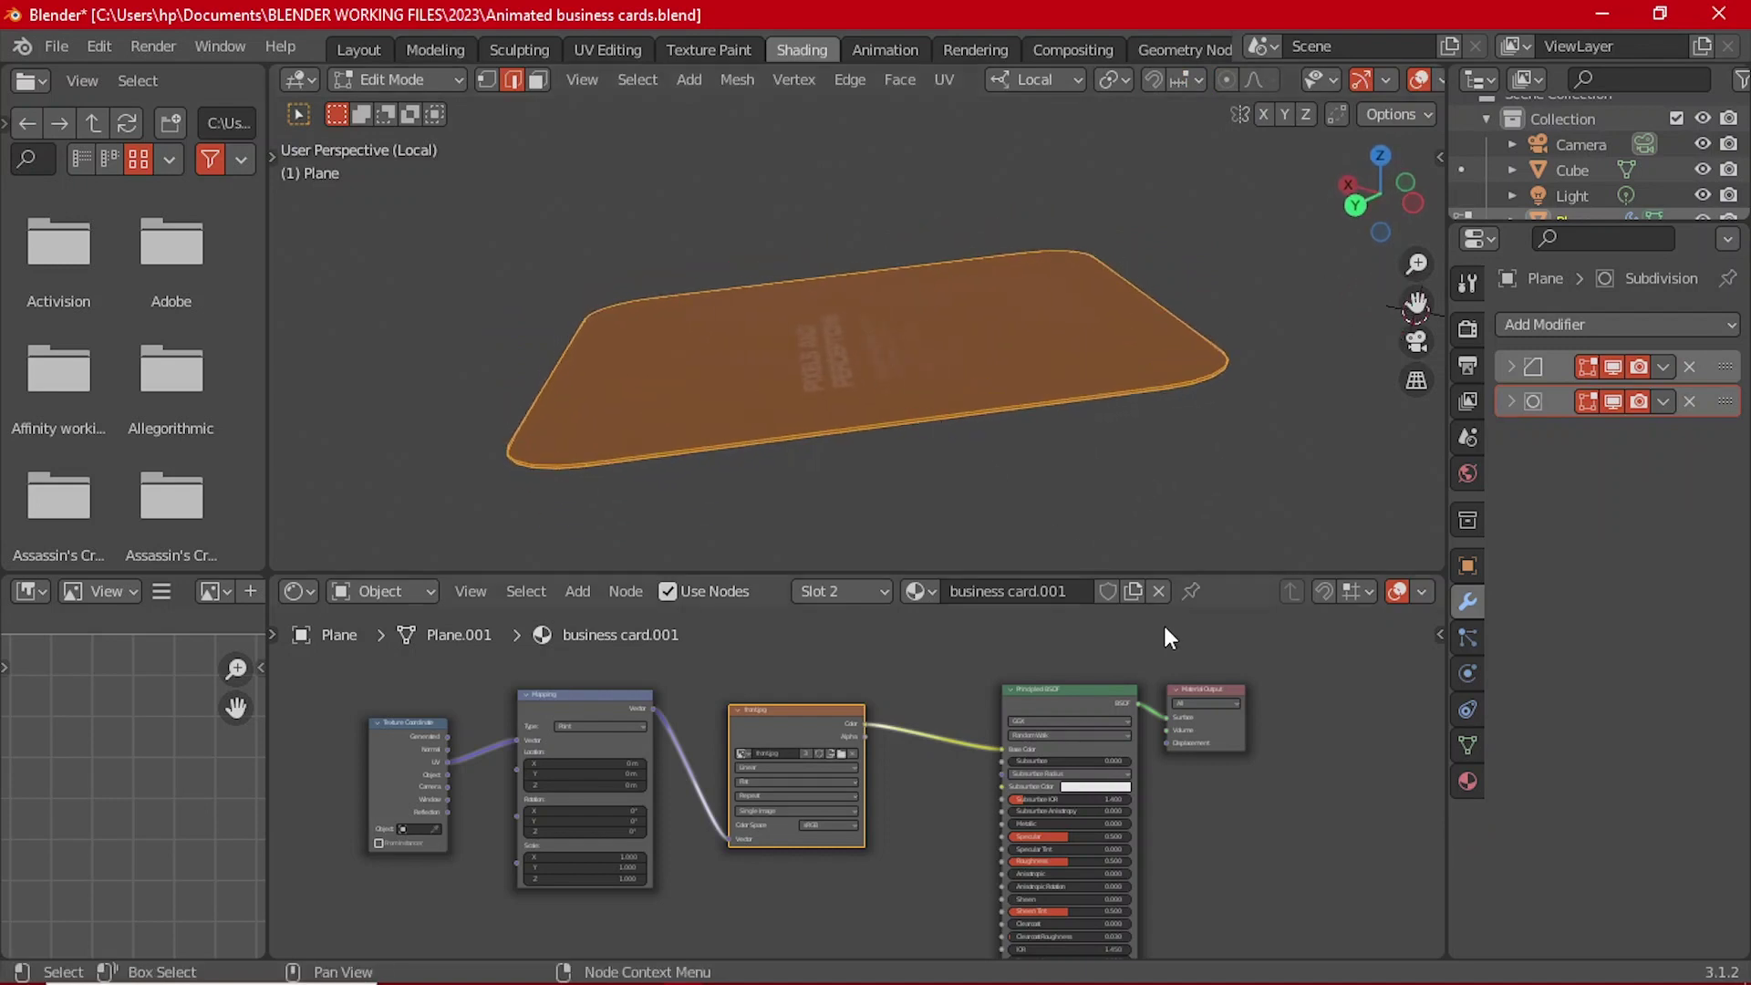
Step: Select all the card's faces and assign the business card material to them
click(1466, 776)
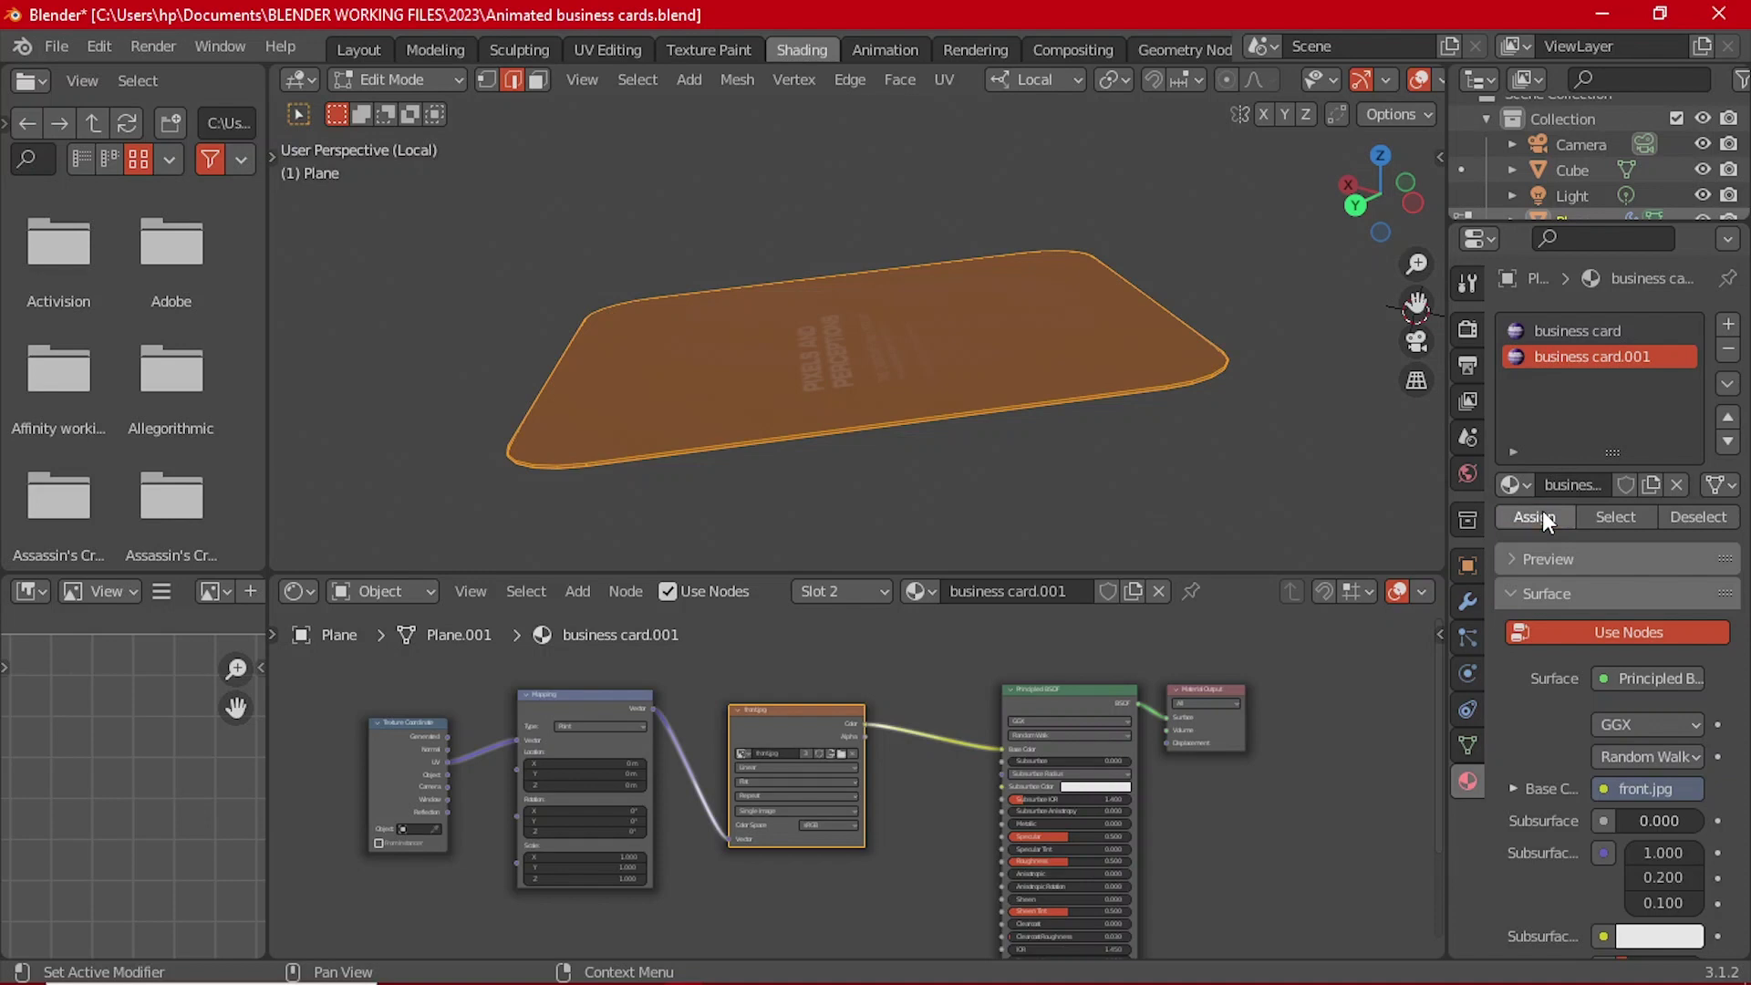
middle_drag(988, 343, 1036, 265)
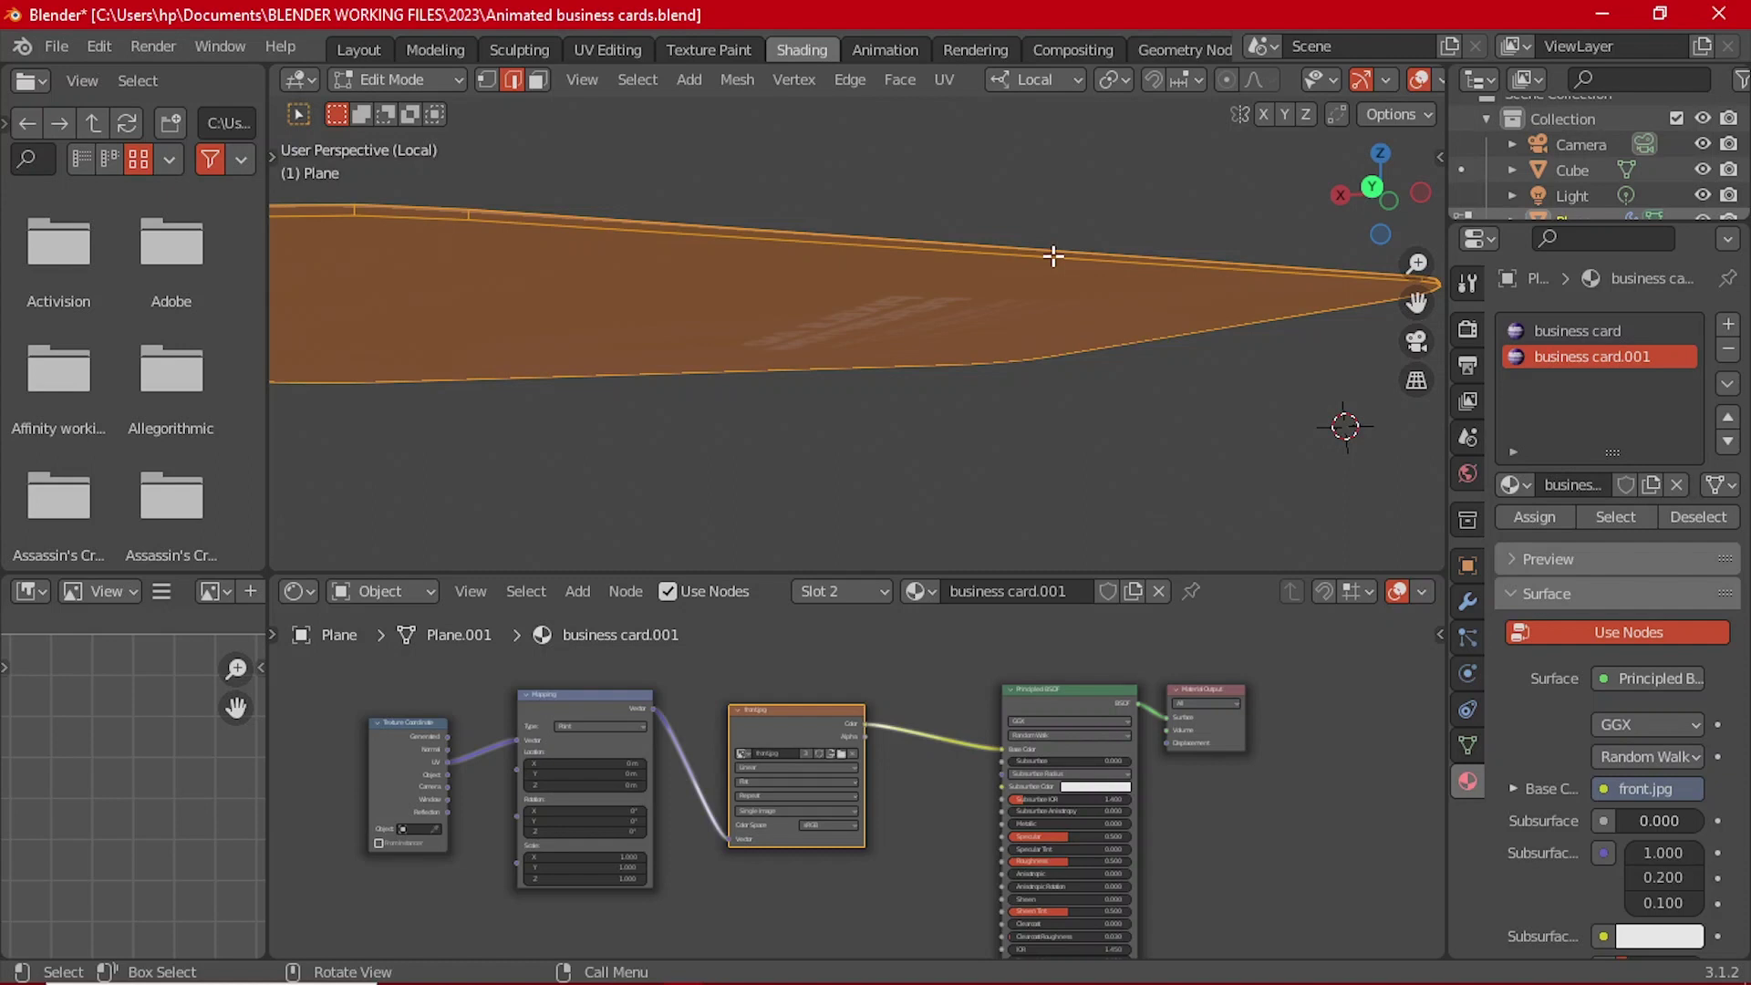
middle_drag(816, 252, 887, 394)
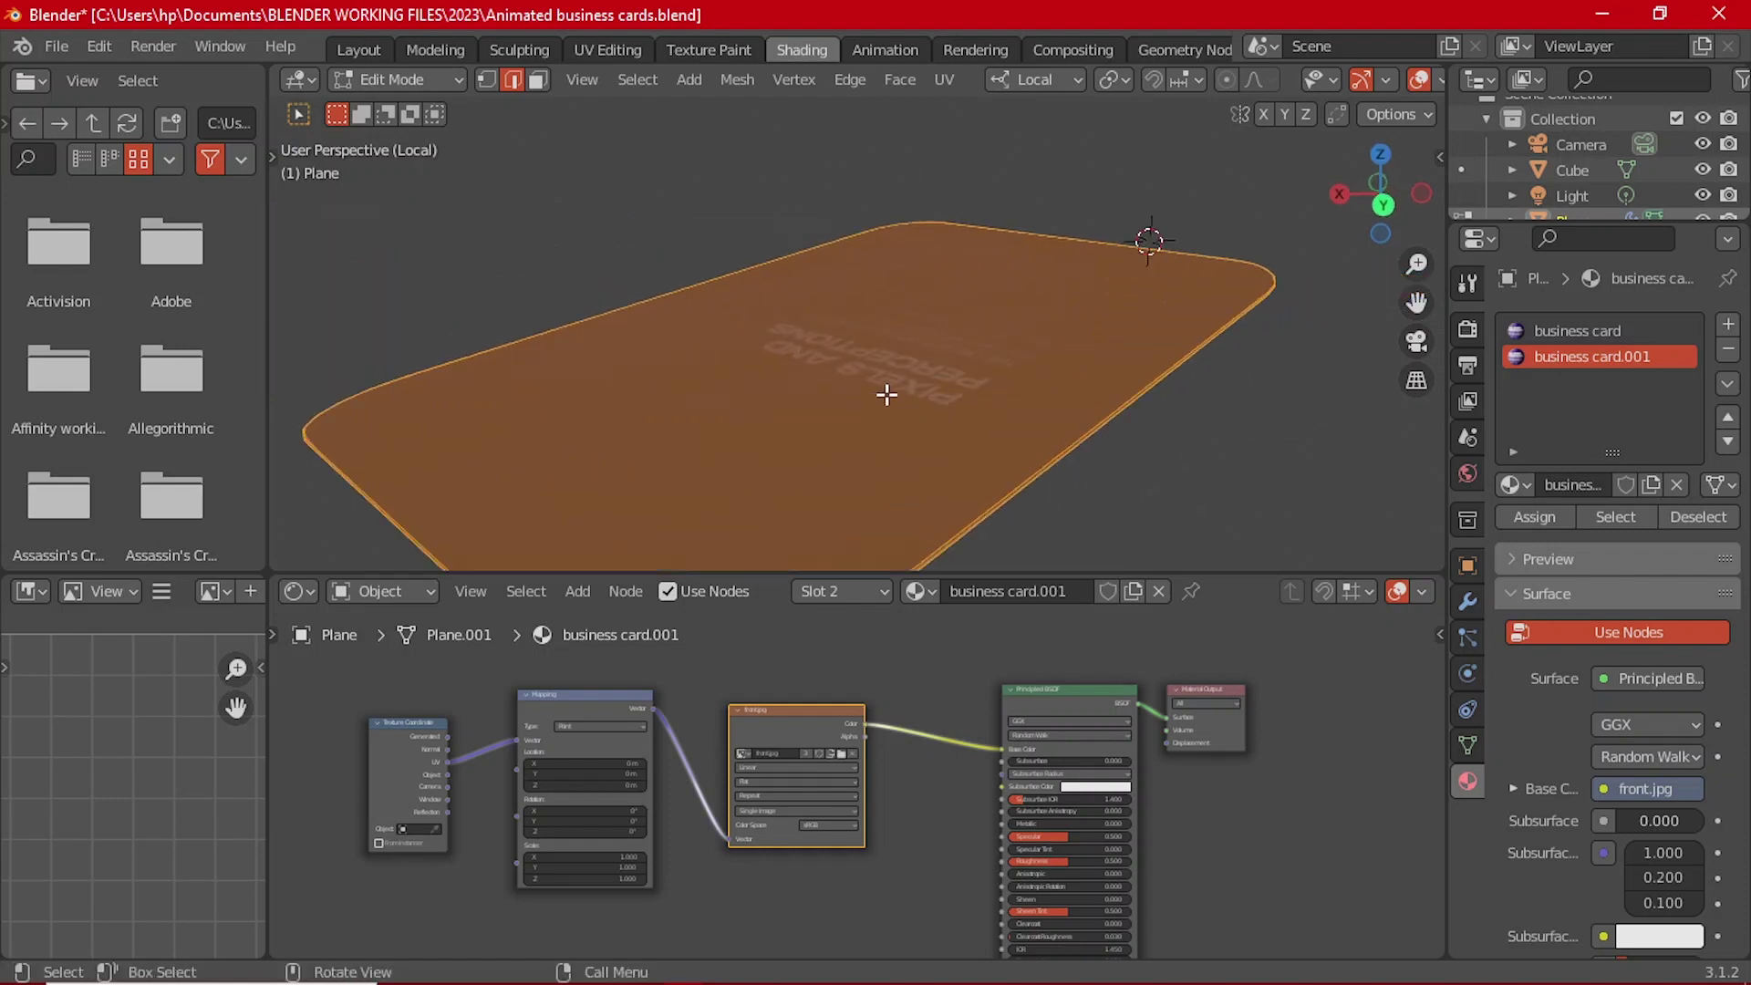
click(1578, 332)
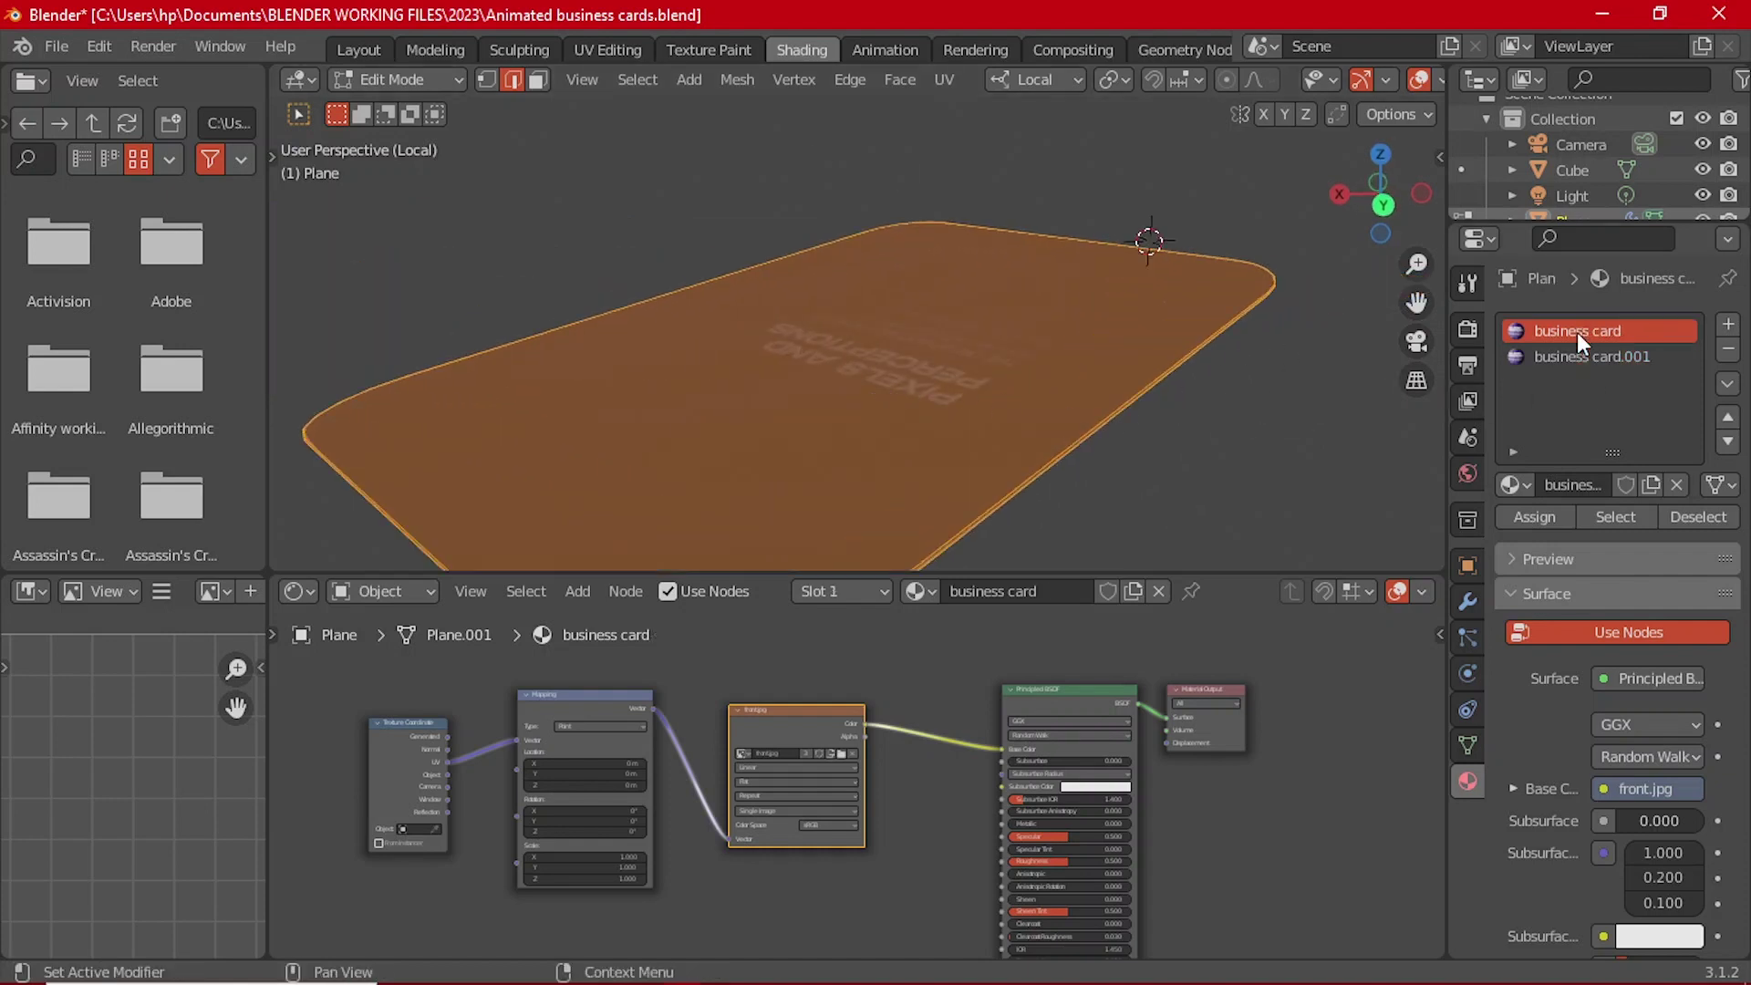
middle_drag(891, 325, 803, 387)
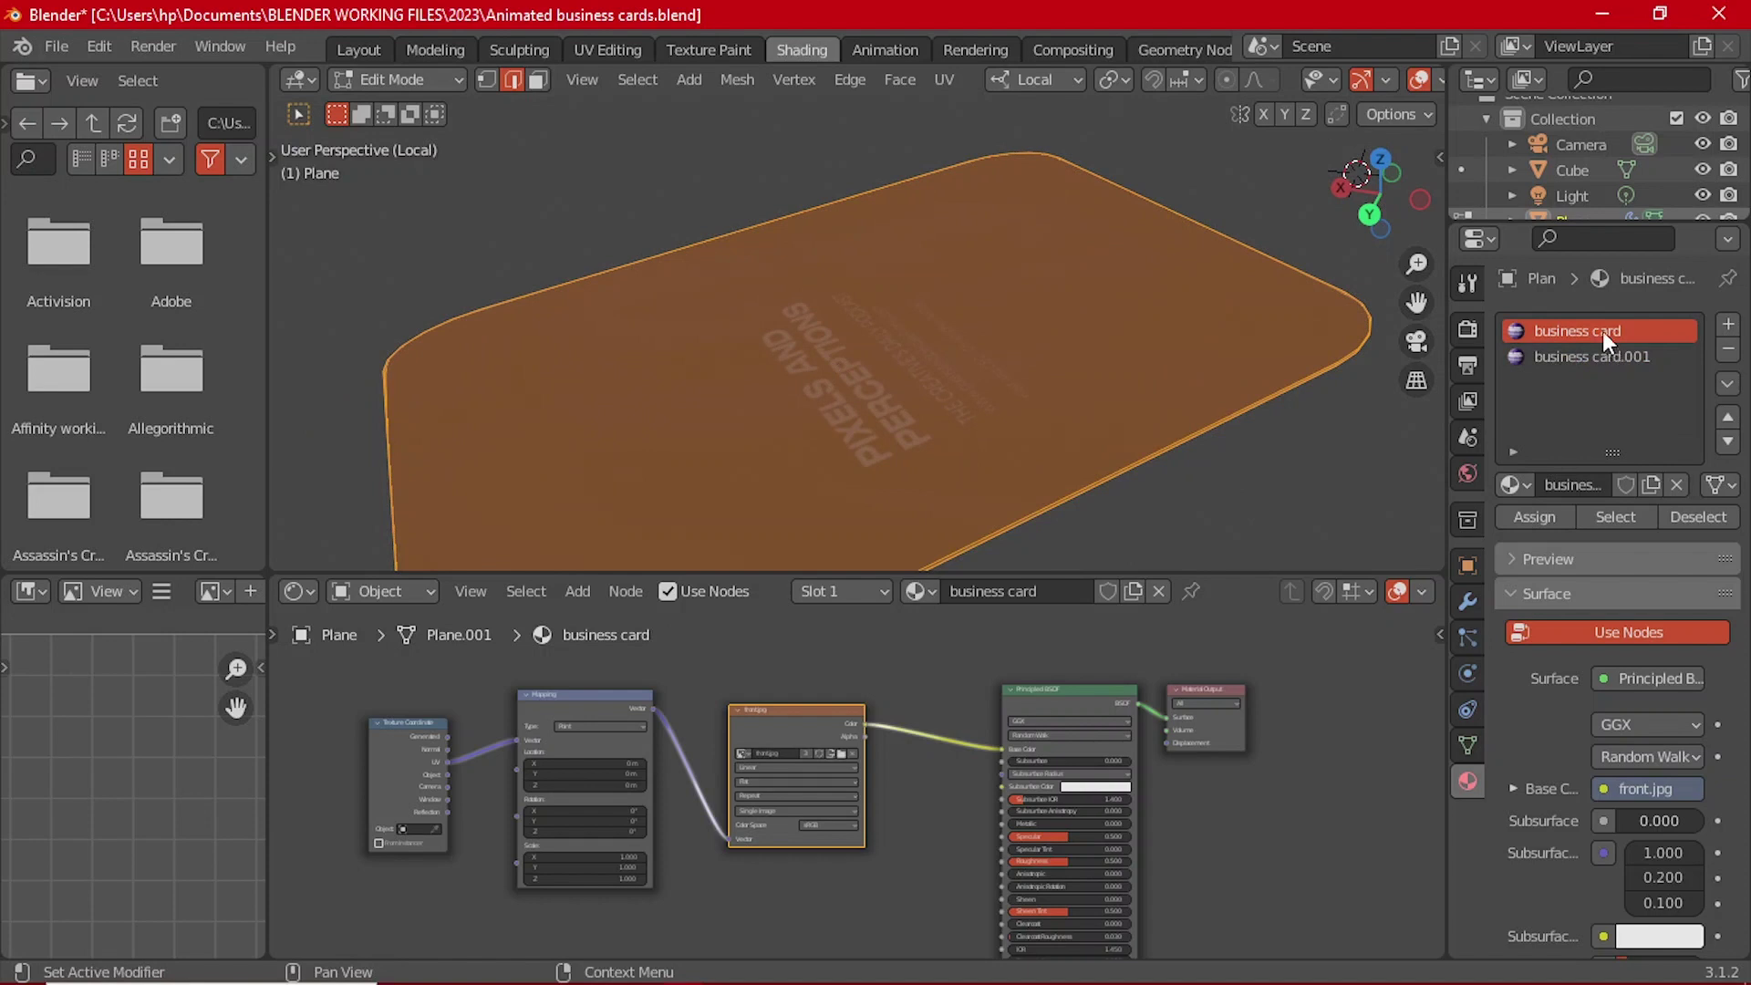
click(1192, 359)
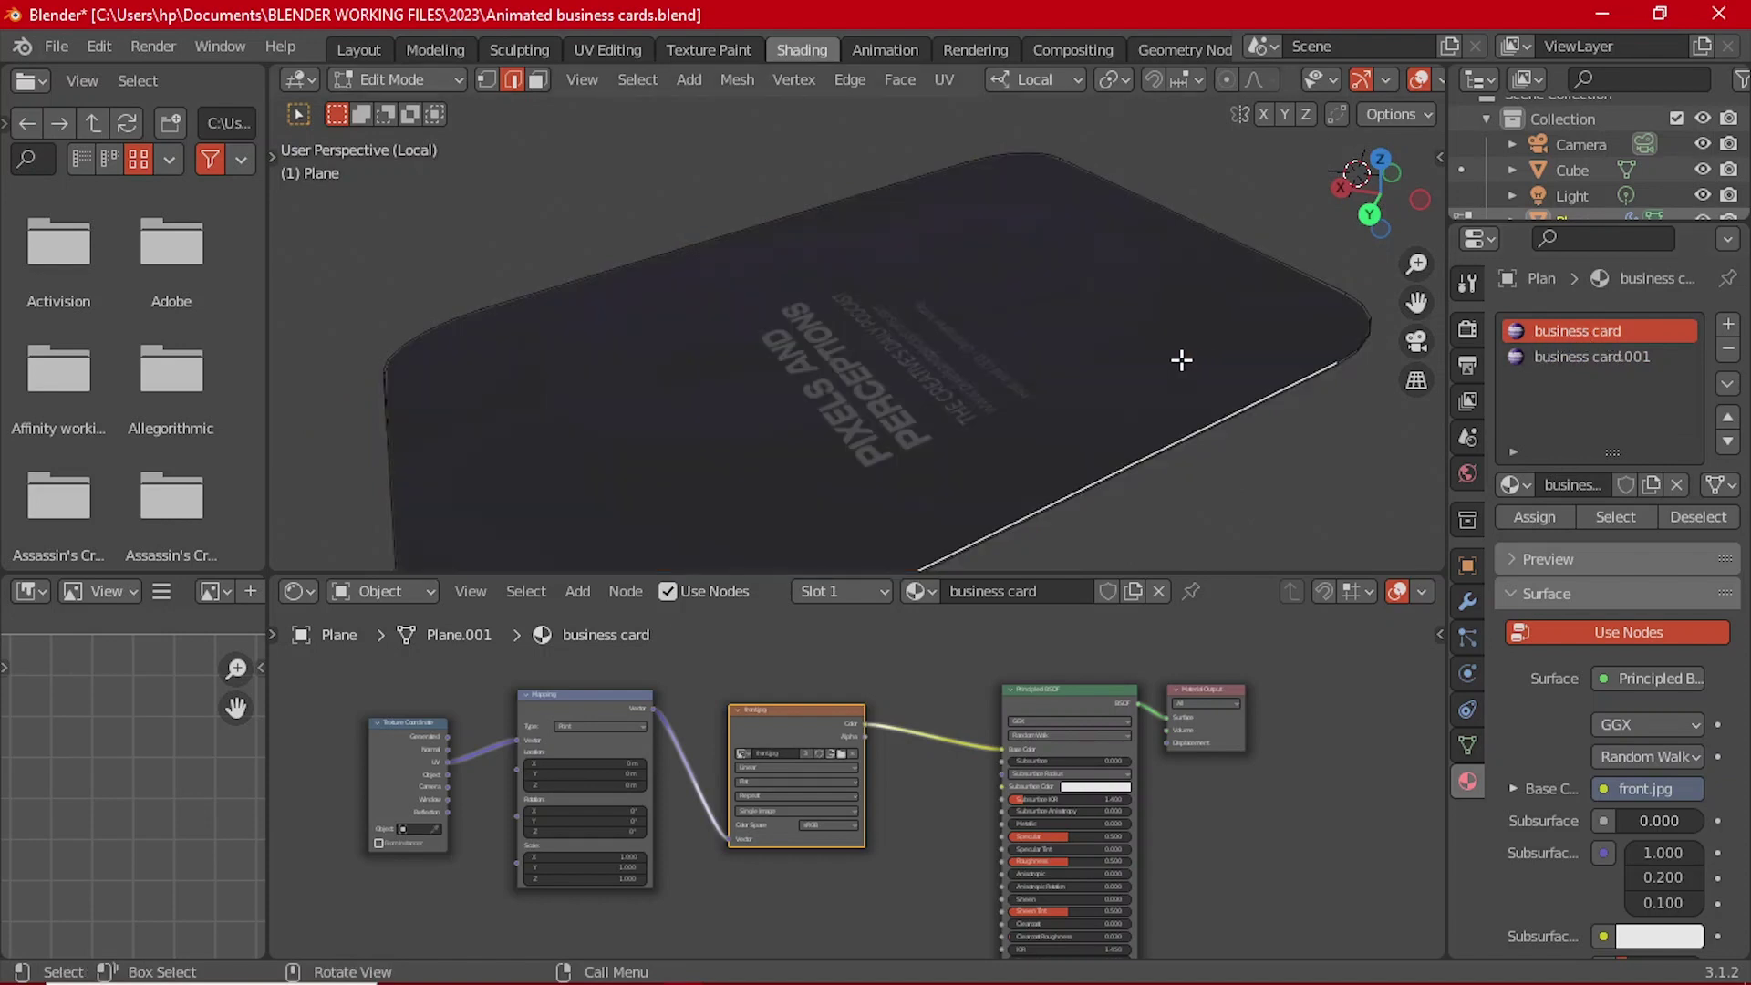
key(3)
key(a)
middle_drag(1103, 332, 867, 274)
click(1628, 331)
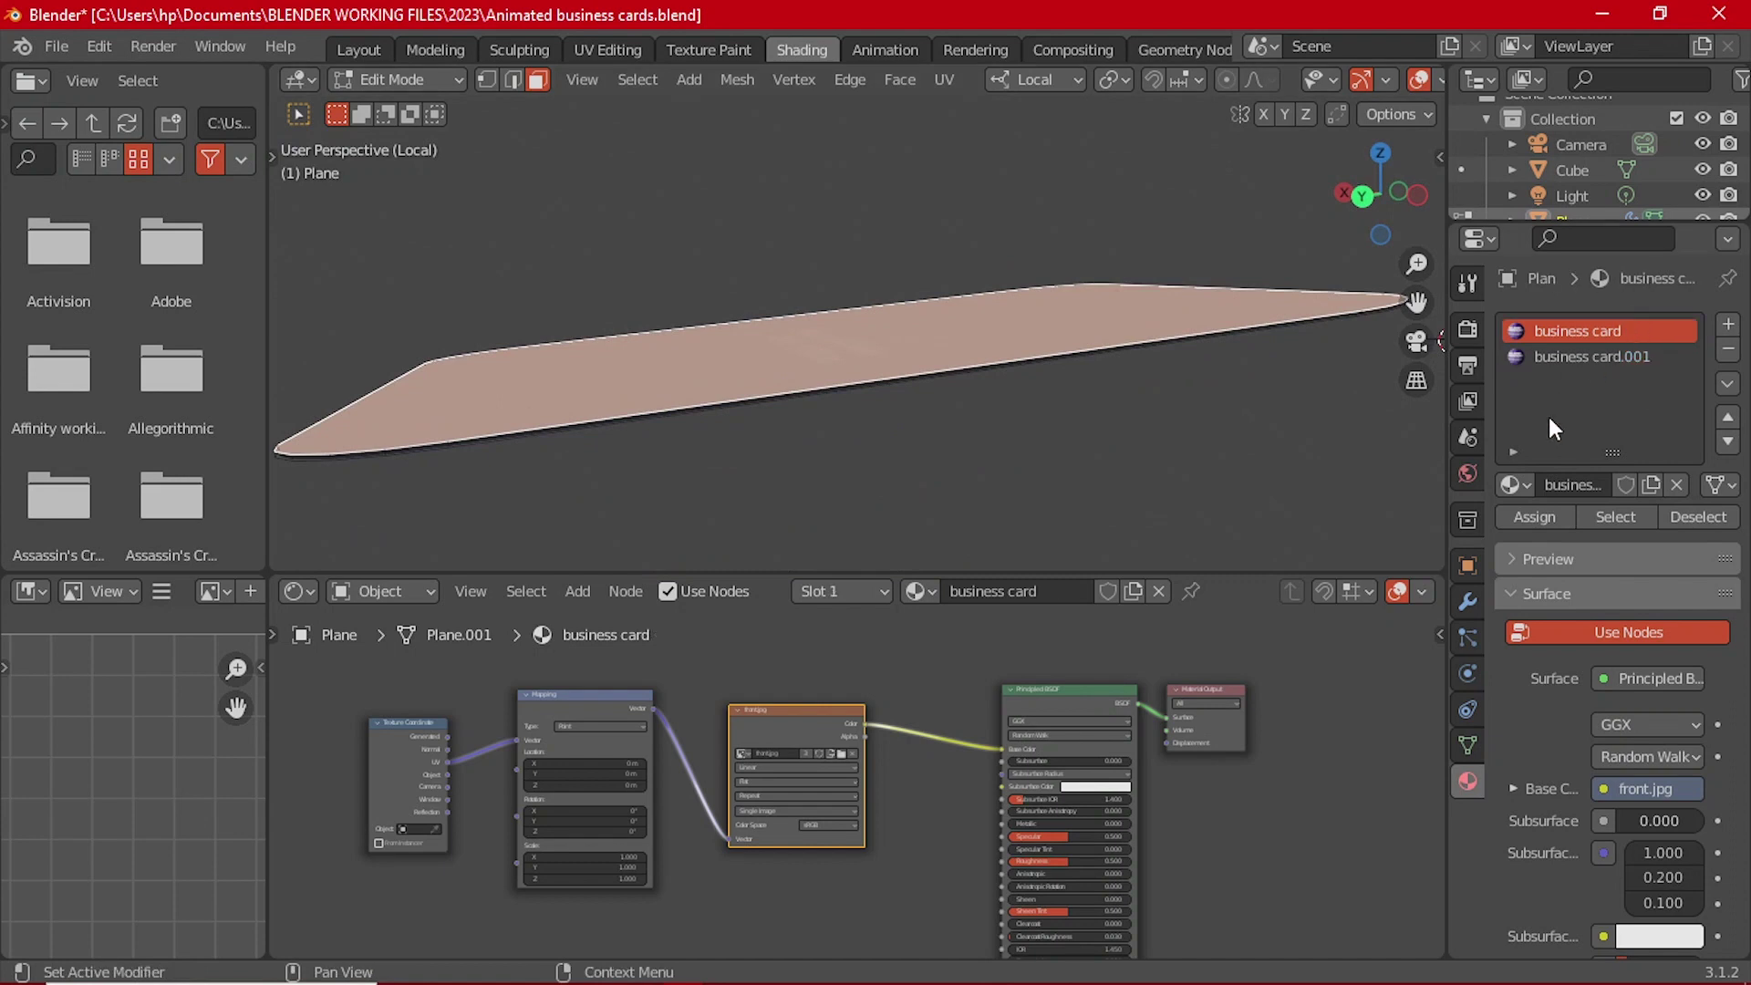
click(1535, 517)
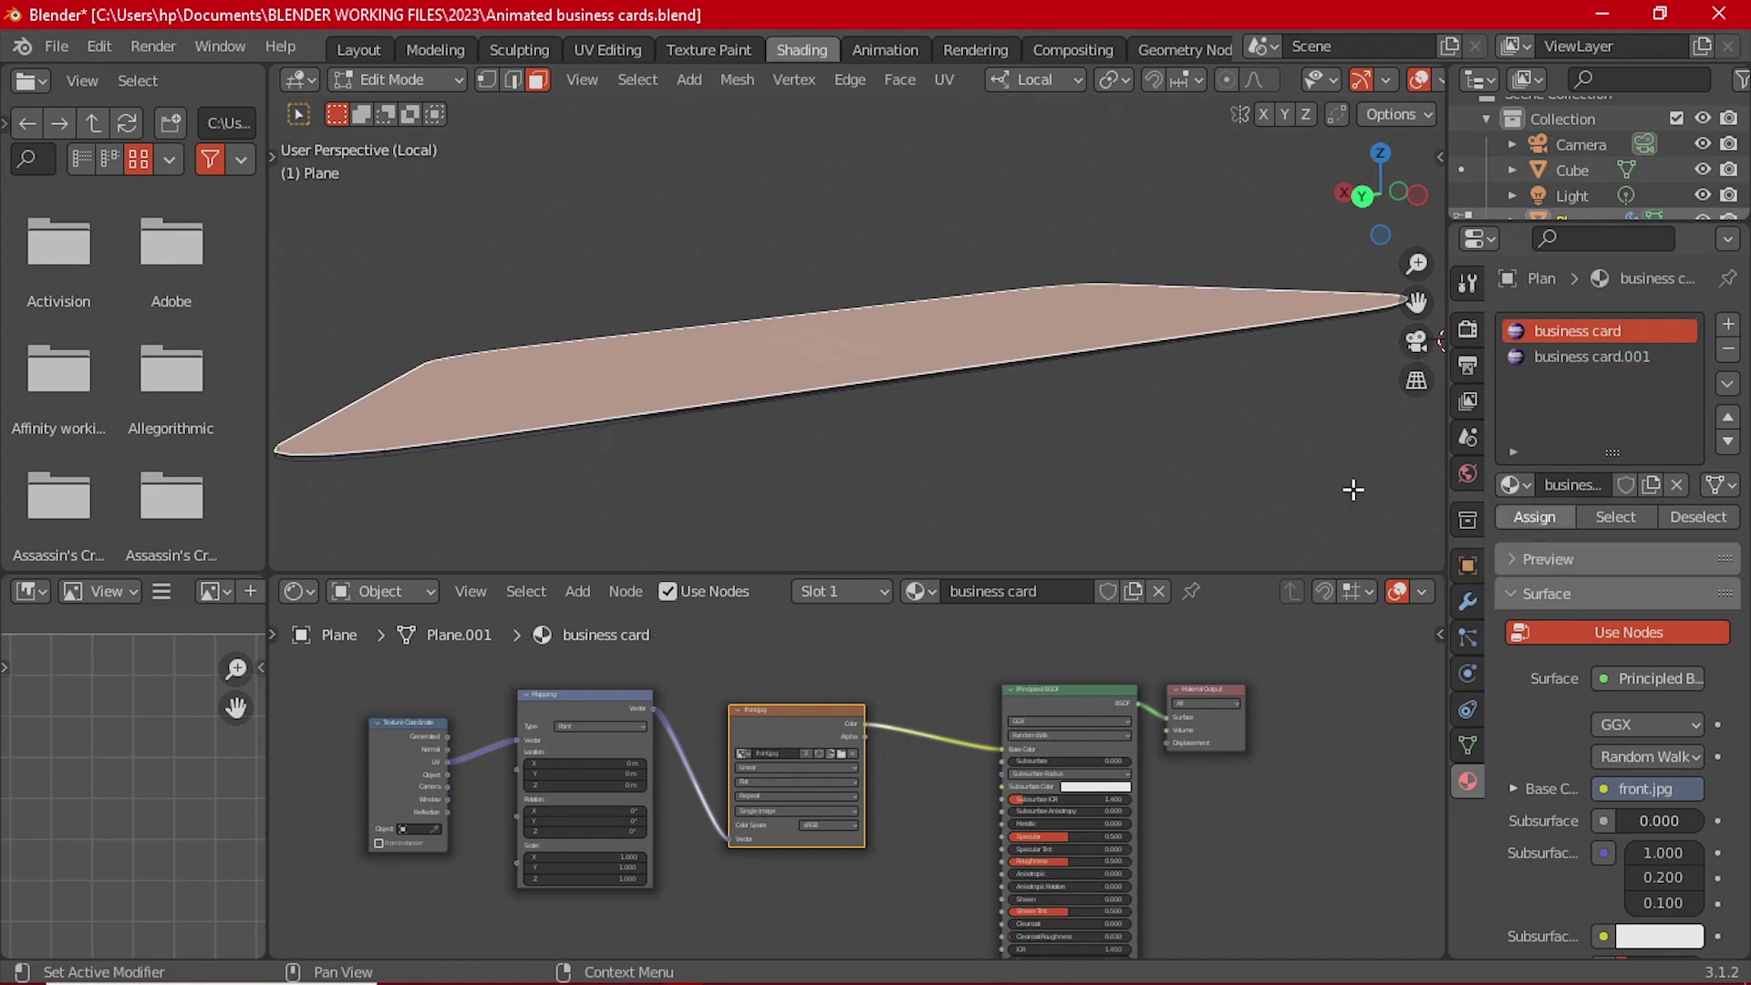
scroll(789, 704, up, 4)
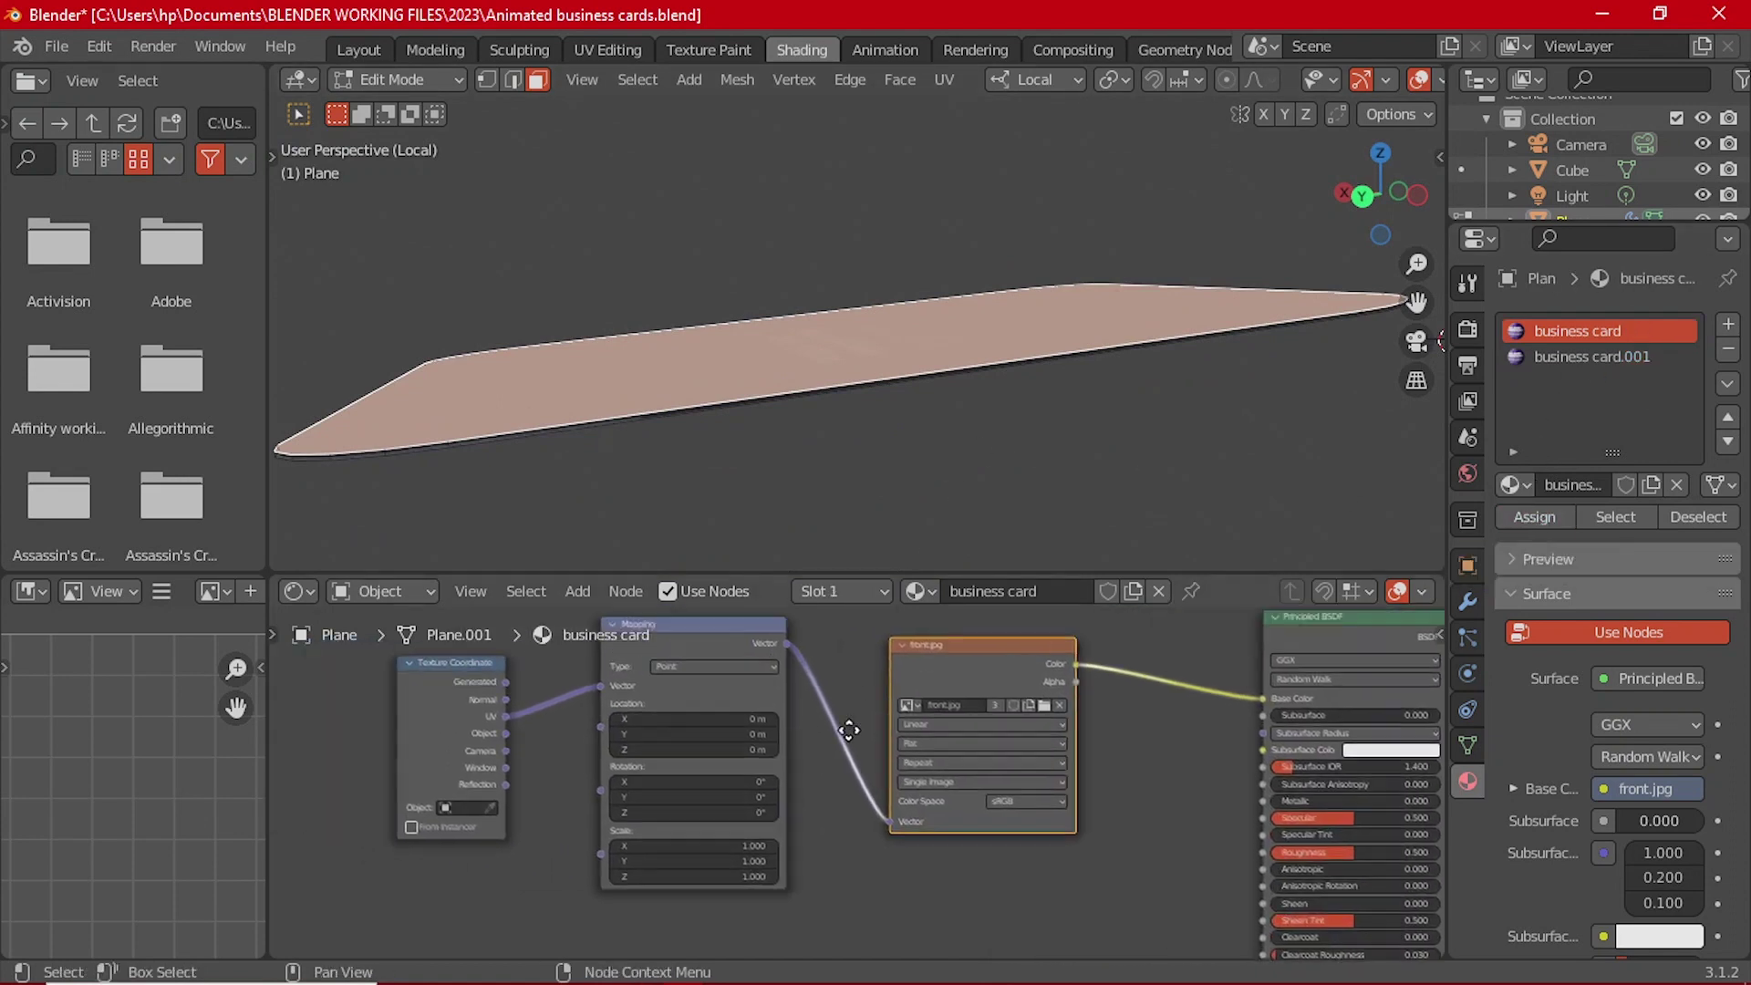
scroll(948, 763, up, 1)
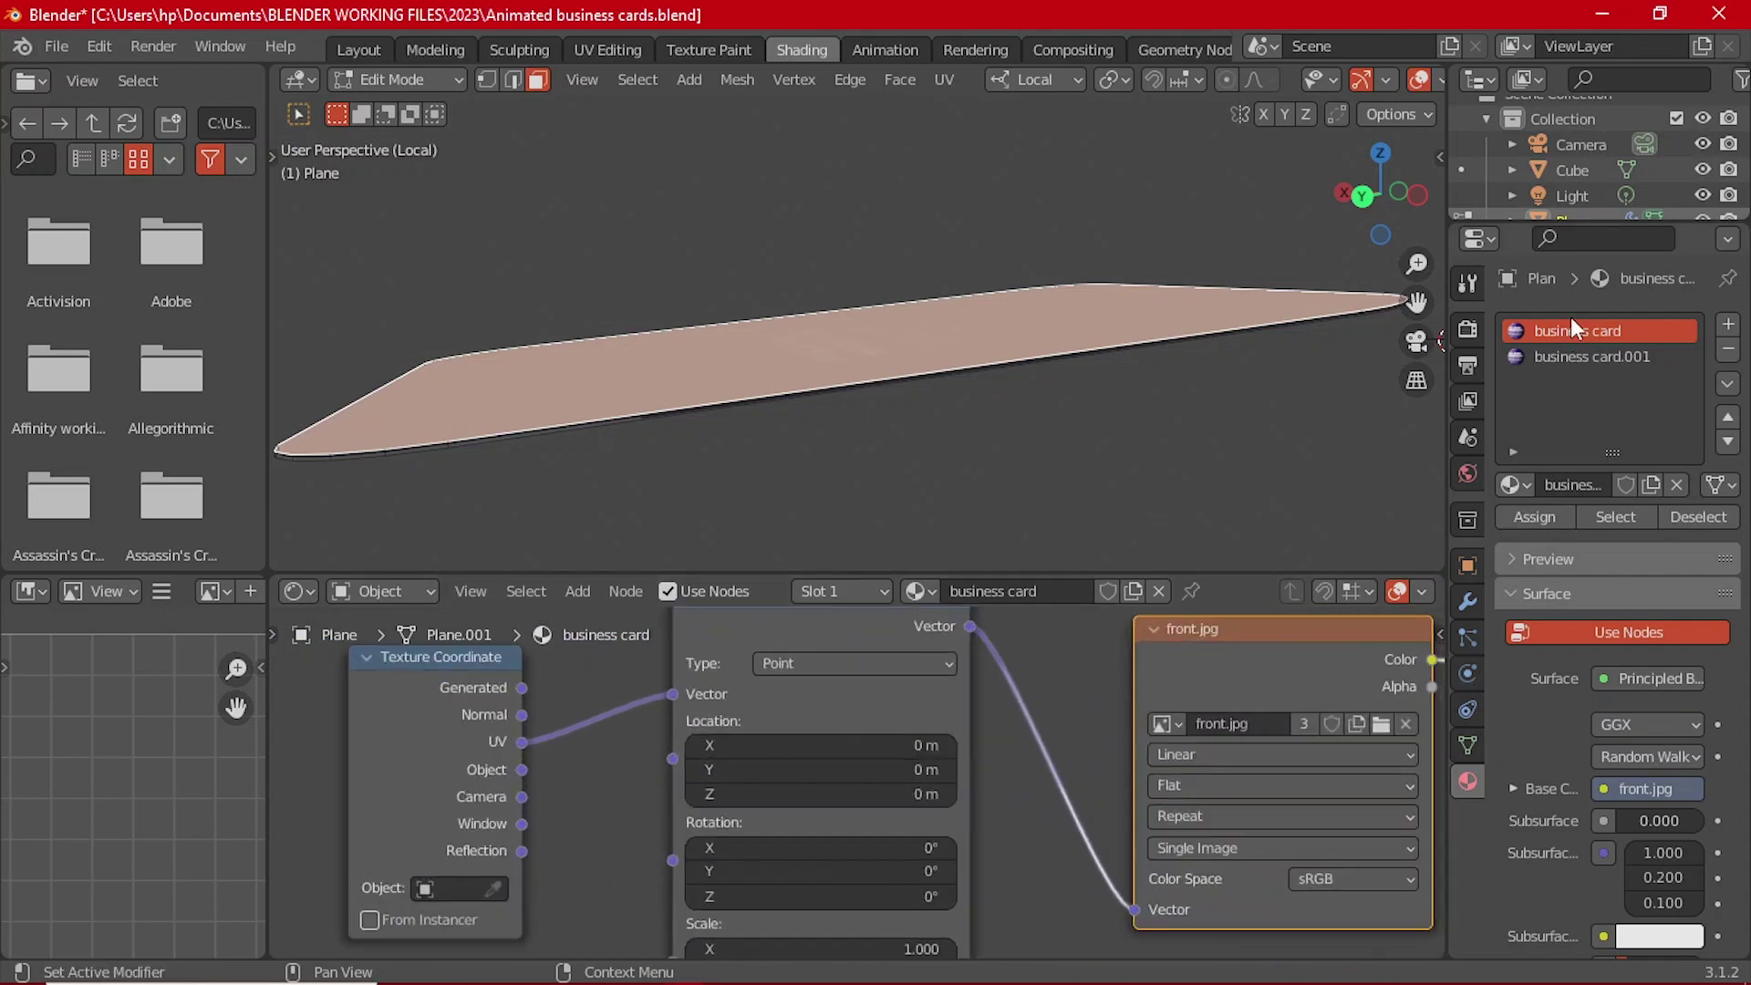
Step: Switch to the UV Editing workspace and orbit around the card
click(631, 49)
middle_drag(977, 453, 1386, 584)
scroll(1225, 566, up, 3)
Step: Switch the viewport to Material Preview and view the card through the scene camera
click(1468, 781)
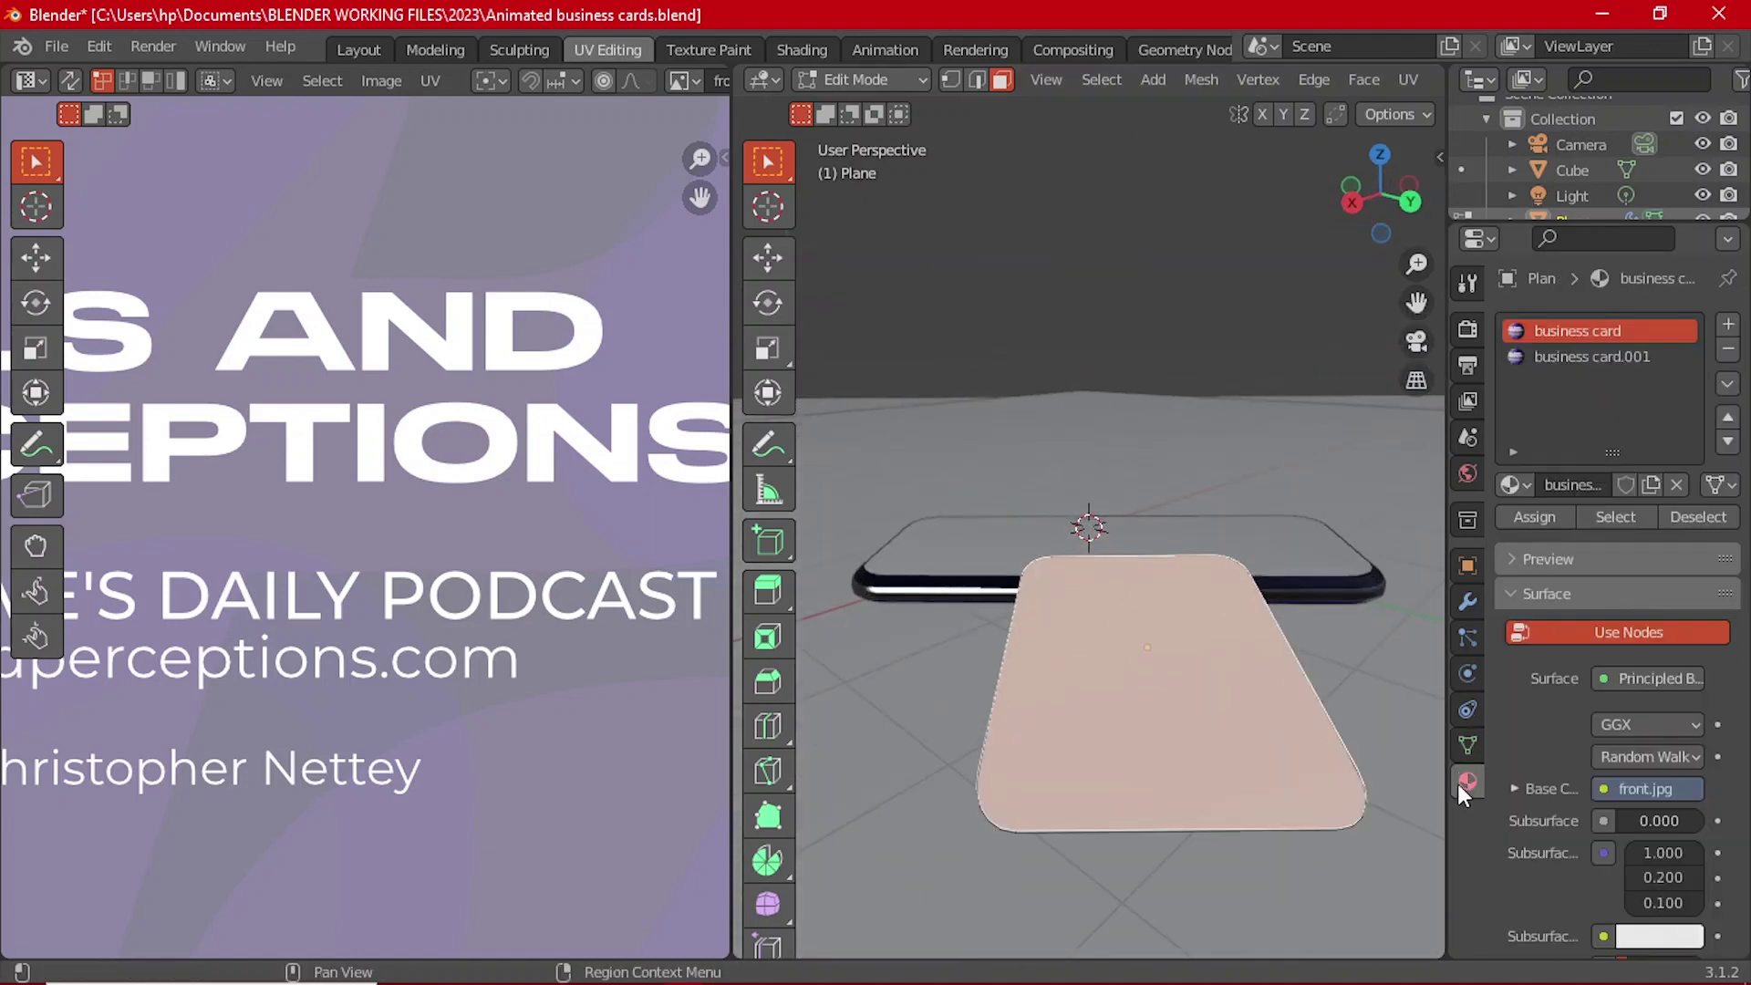
key(z)
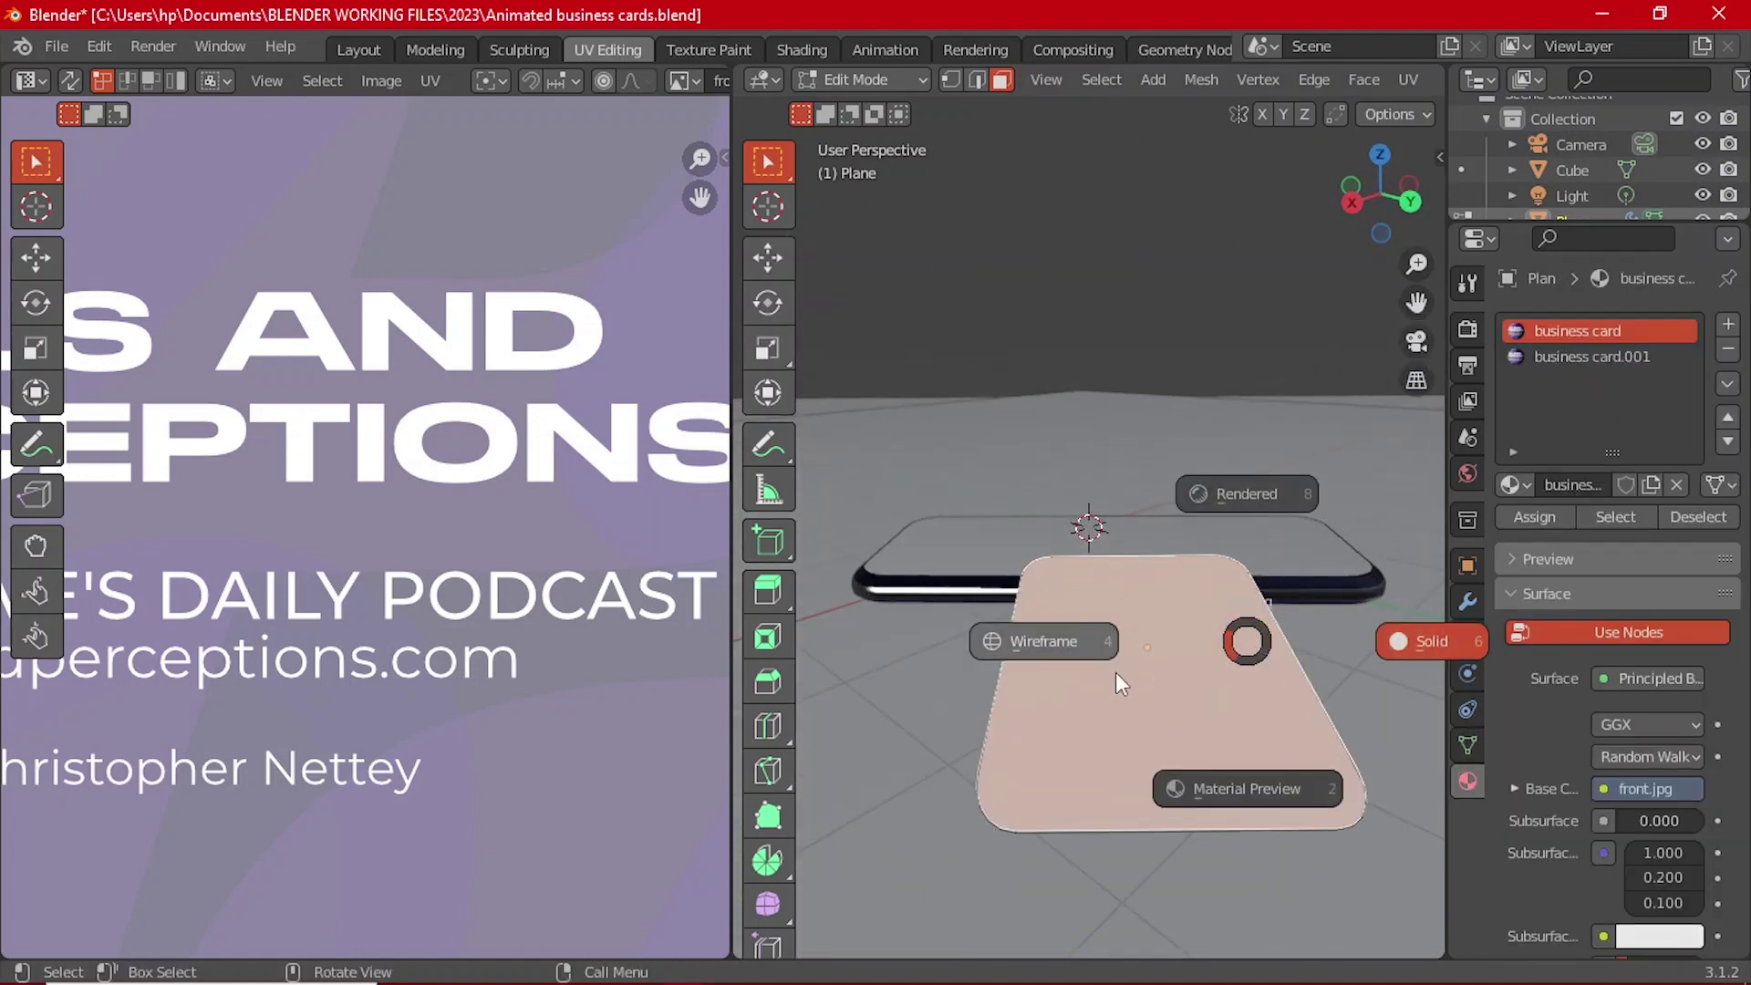
click(1217, 789)
middle_drag(1217, 796, 1224, 594)
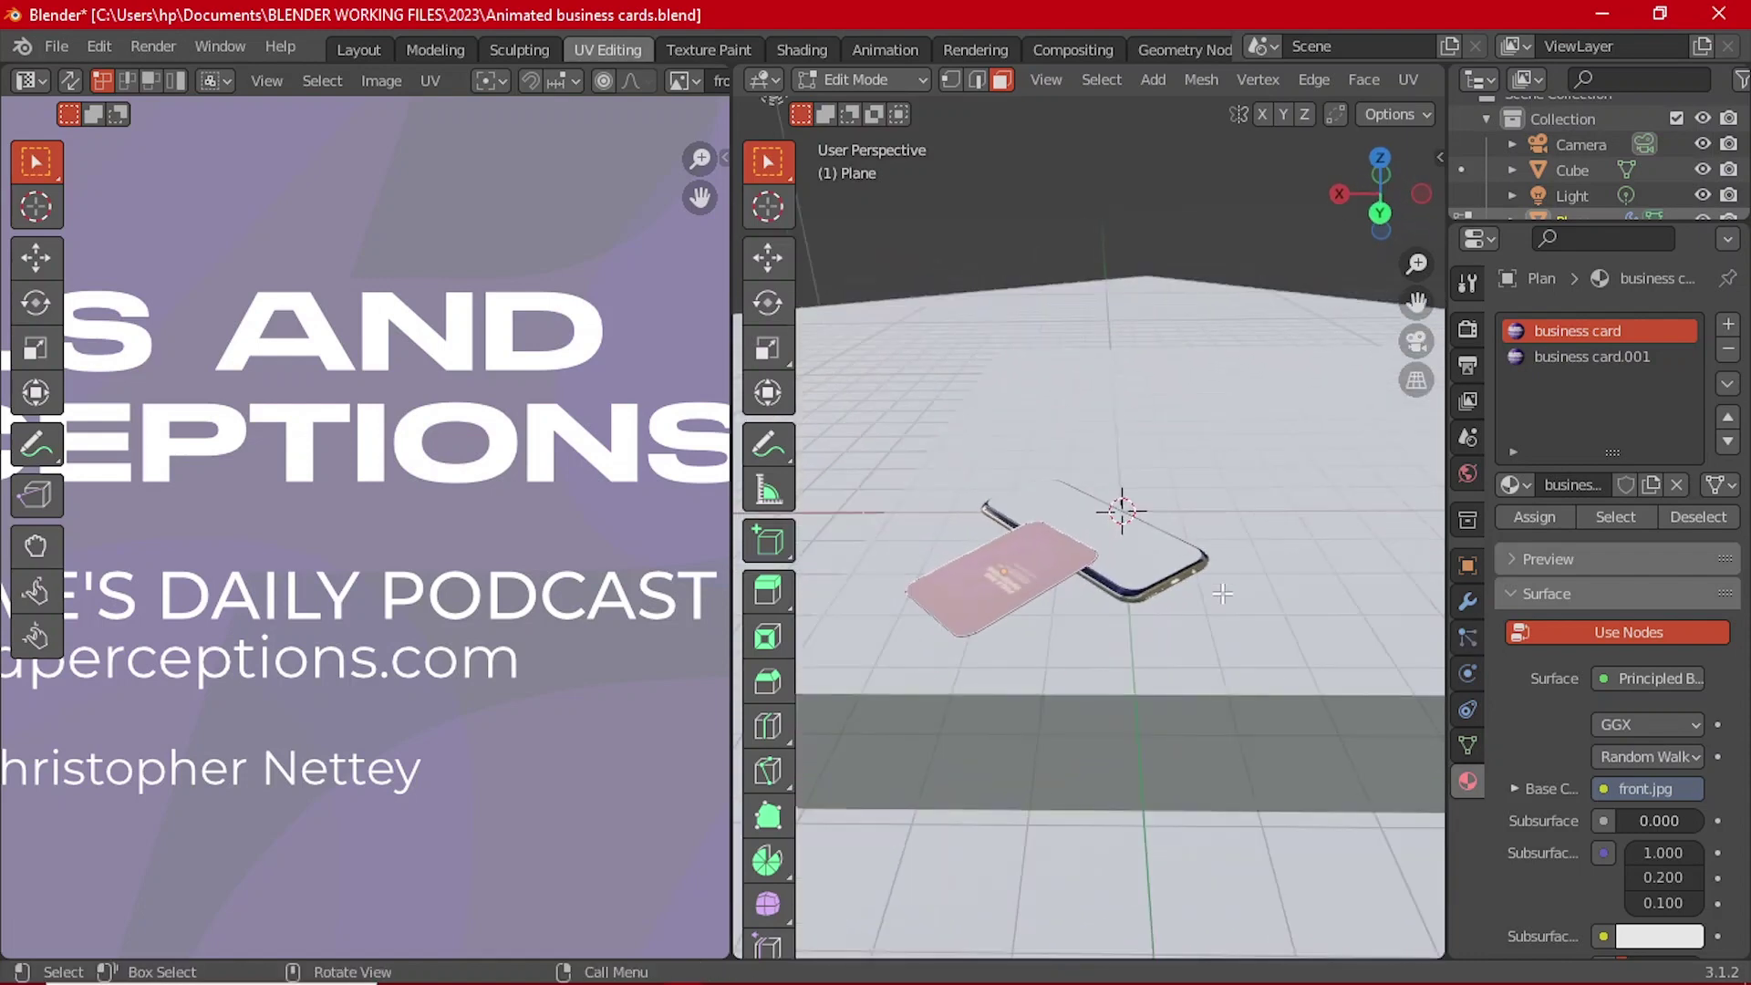
key(KP_0)
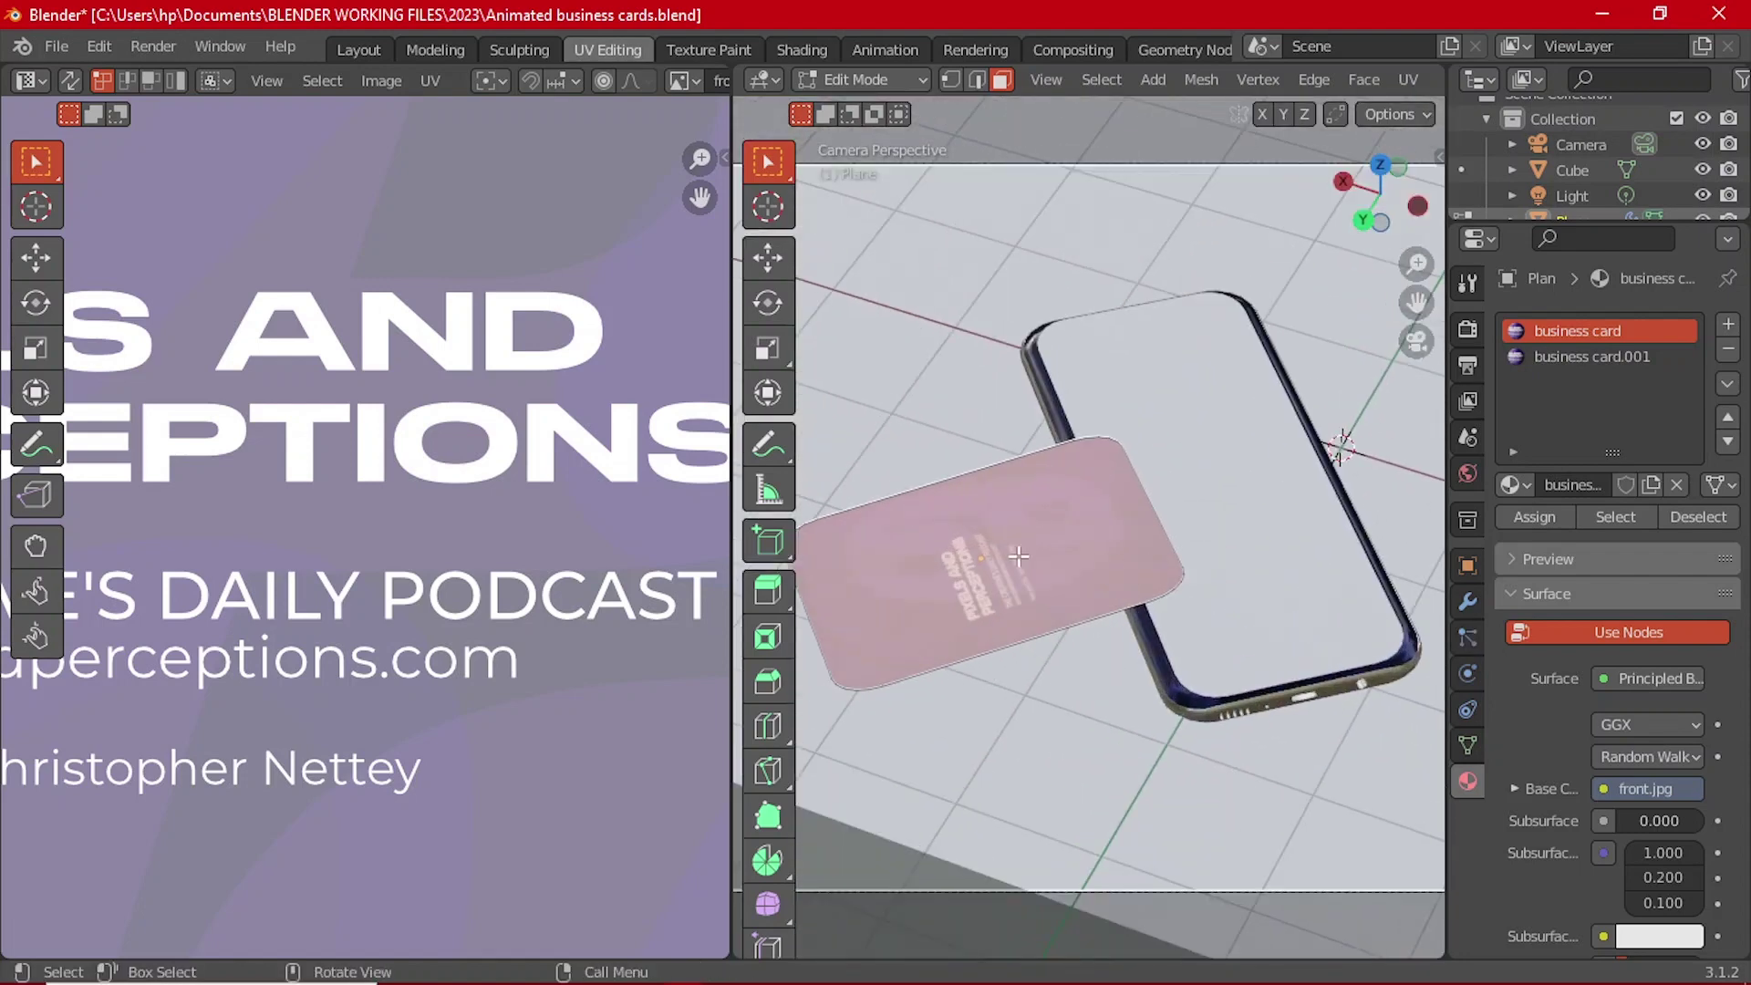
shift+middle_drag(1019, 556, 1249, 507)
scroll(524, 446, down, 8)
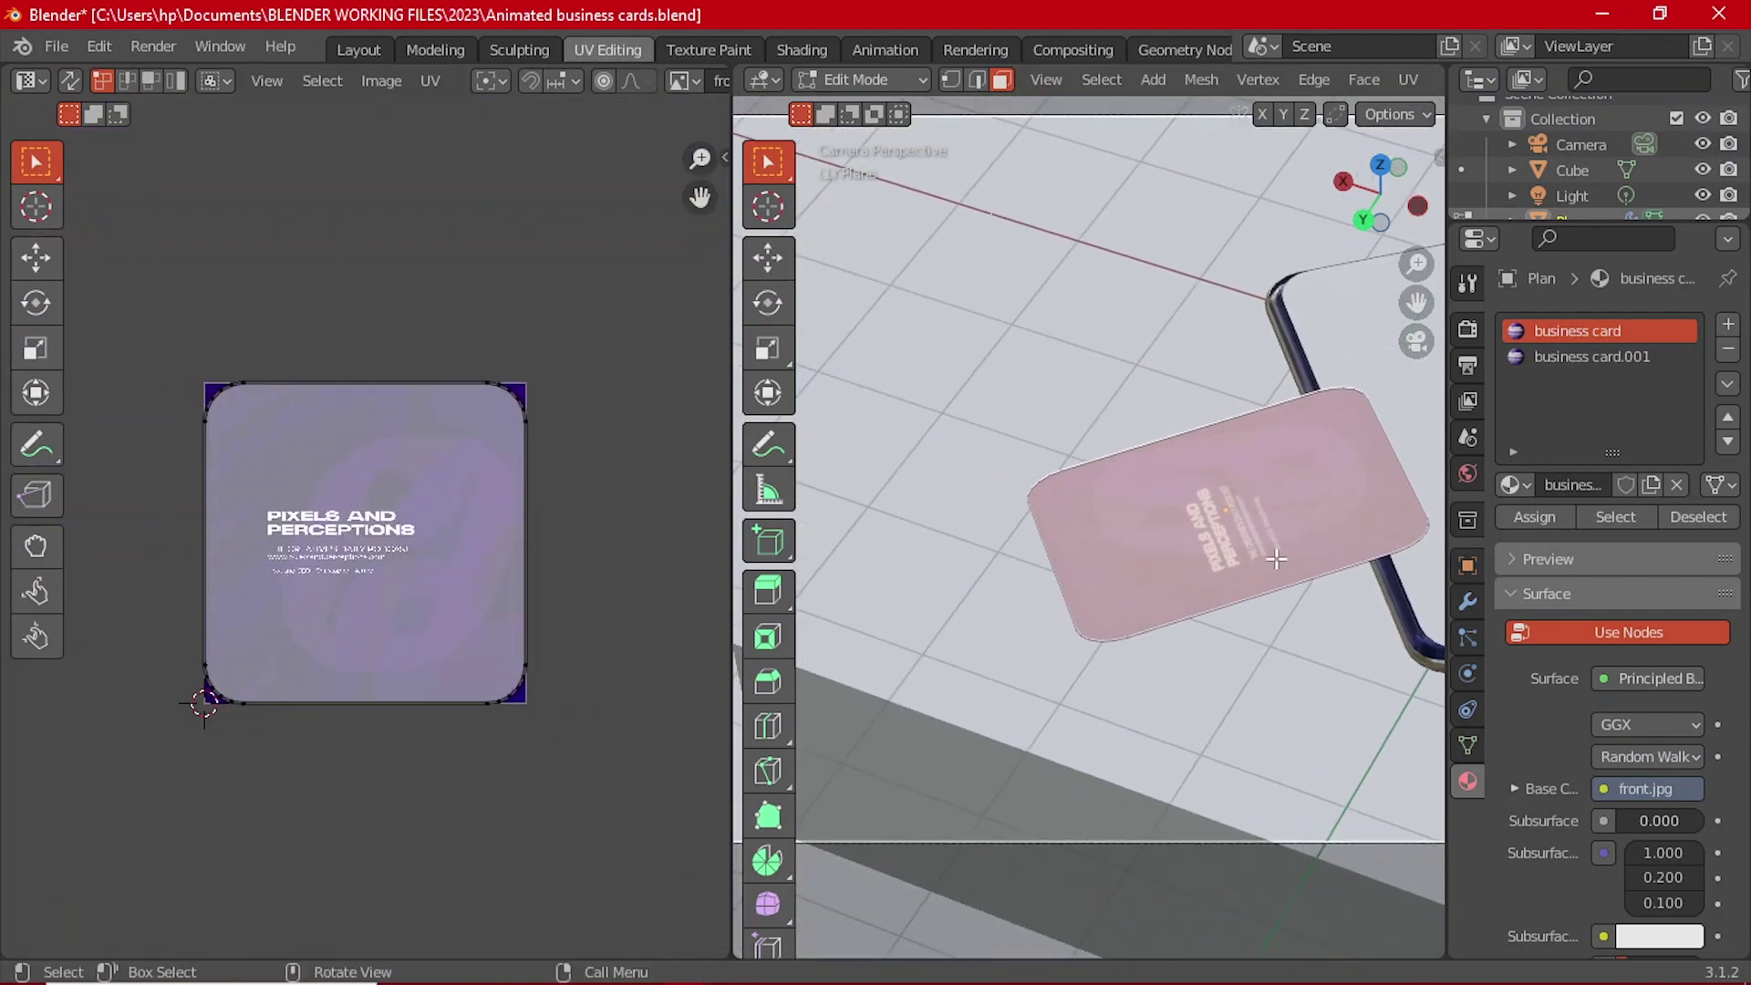
scroll(1276, 559, up, 2)
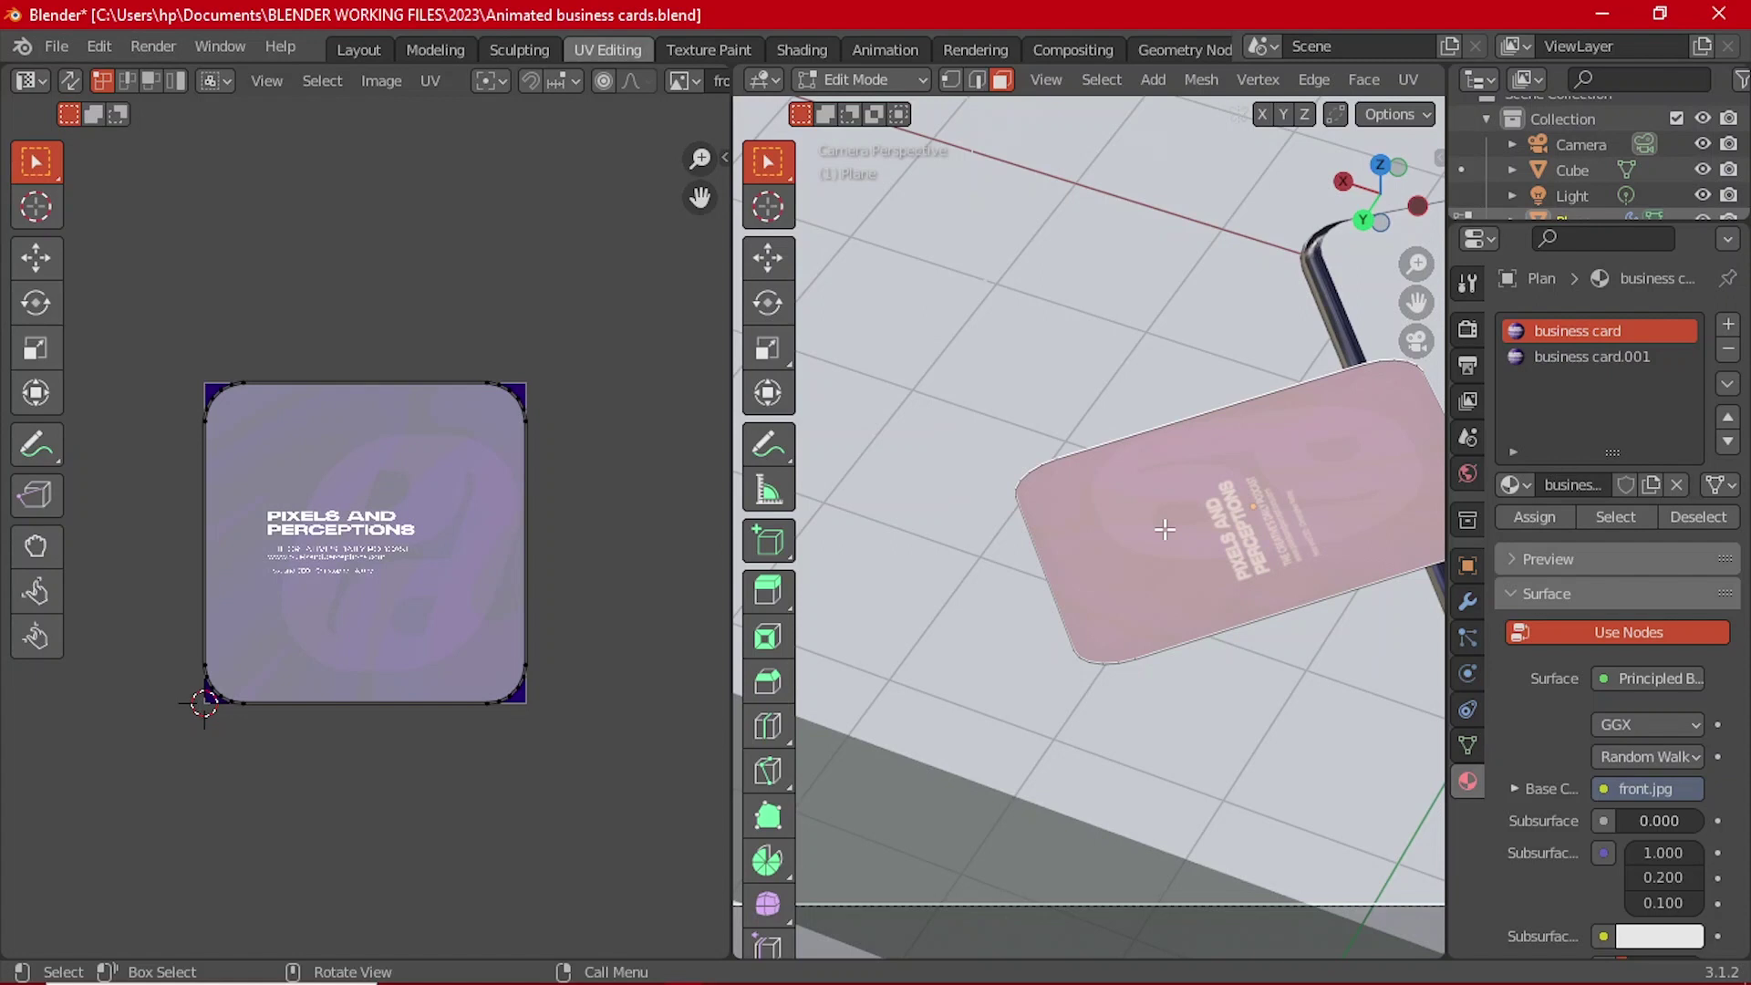
Step: Unwrap the card's faces and rotate the UV island level
key(u)
click(1164, 528)
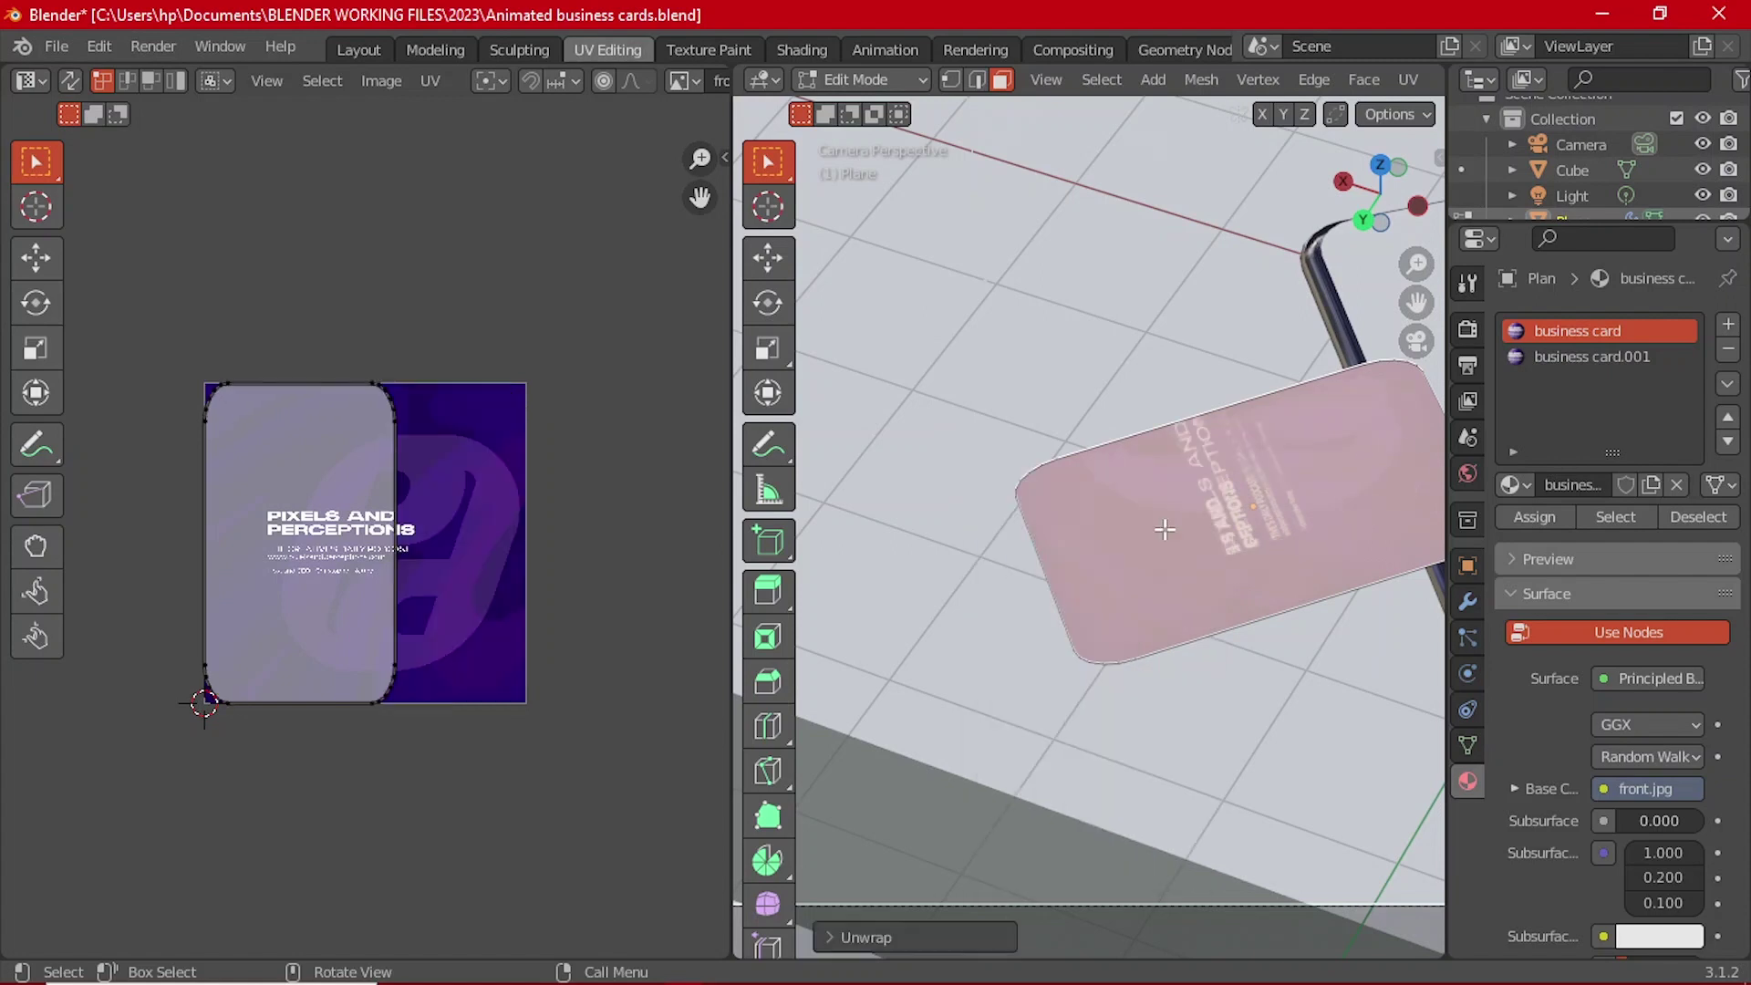
scroll(425, 506, up, 1)
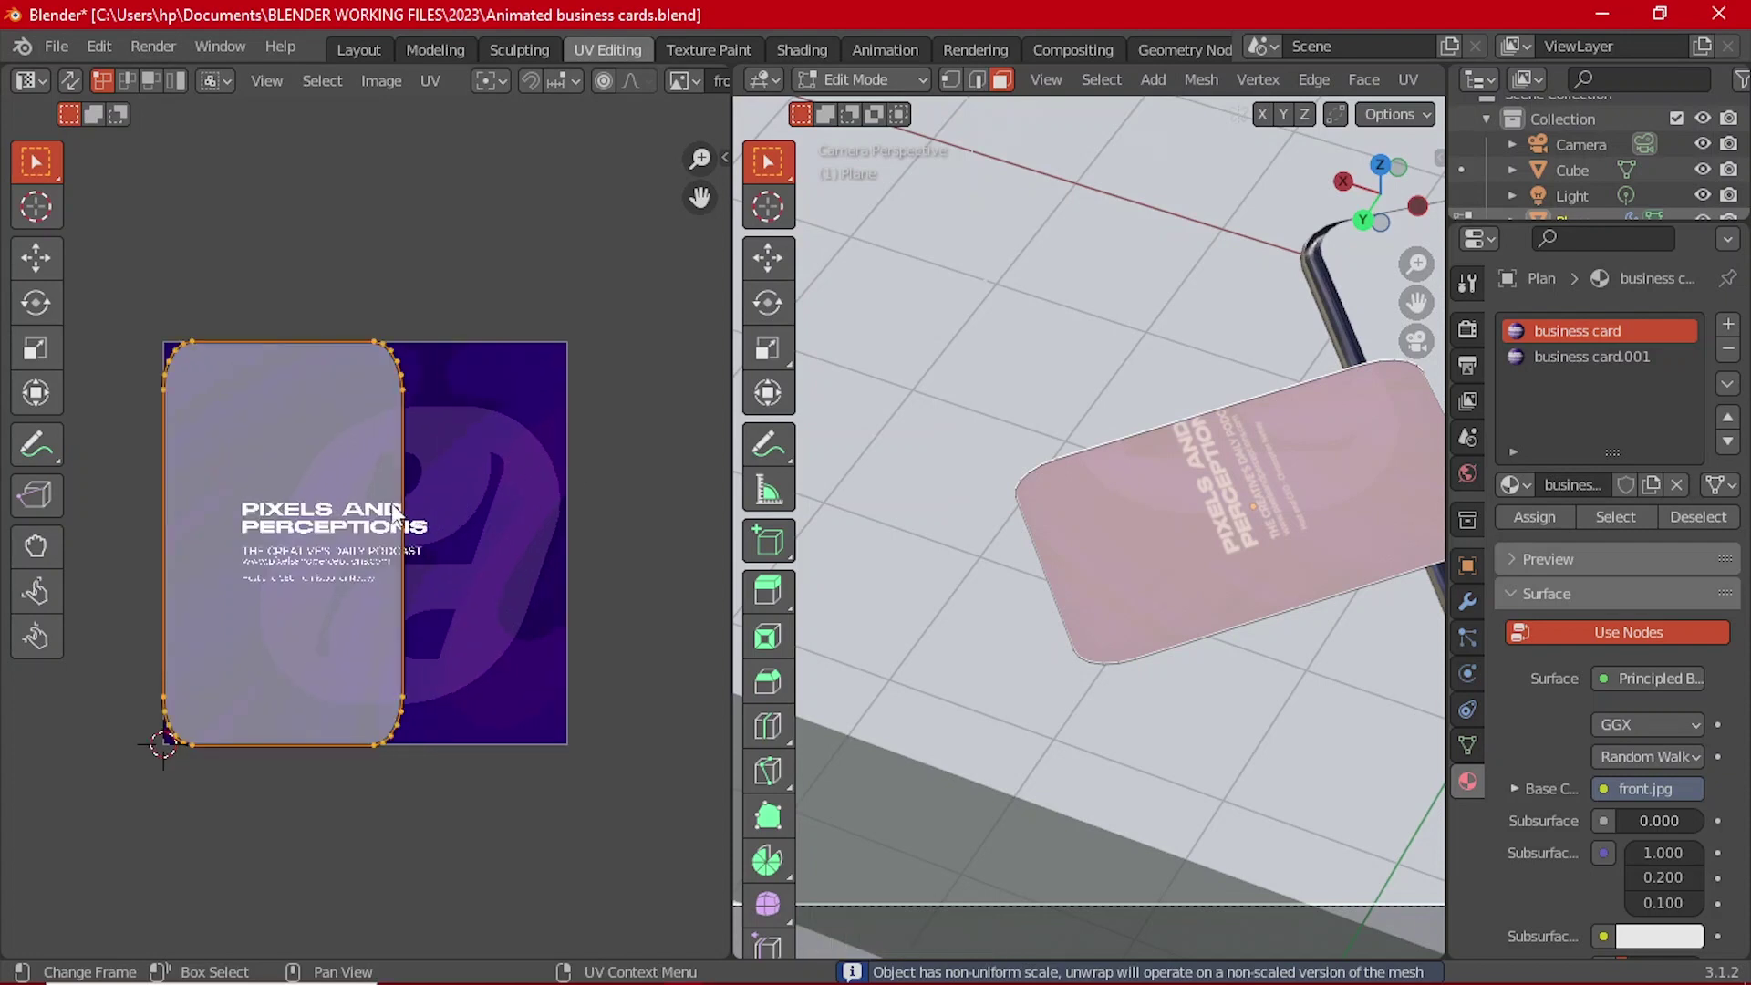
click(36, 302)
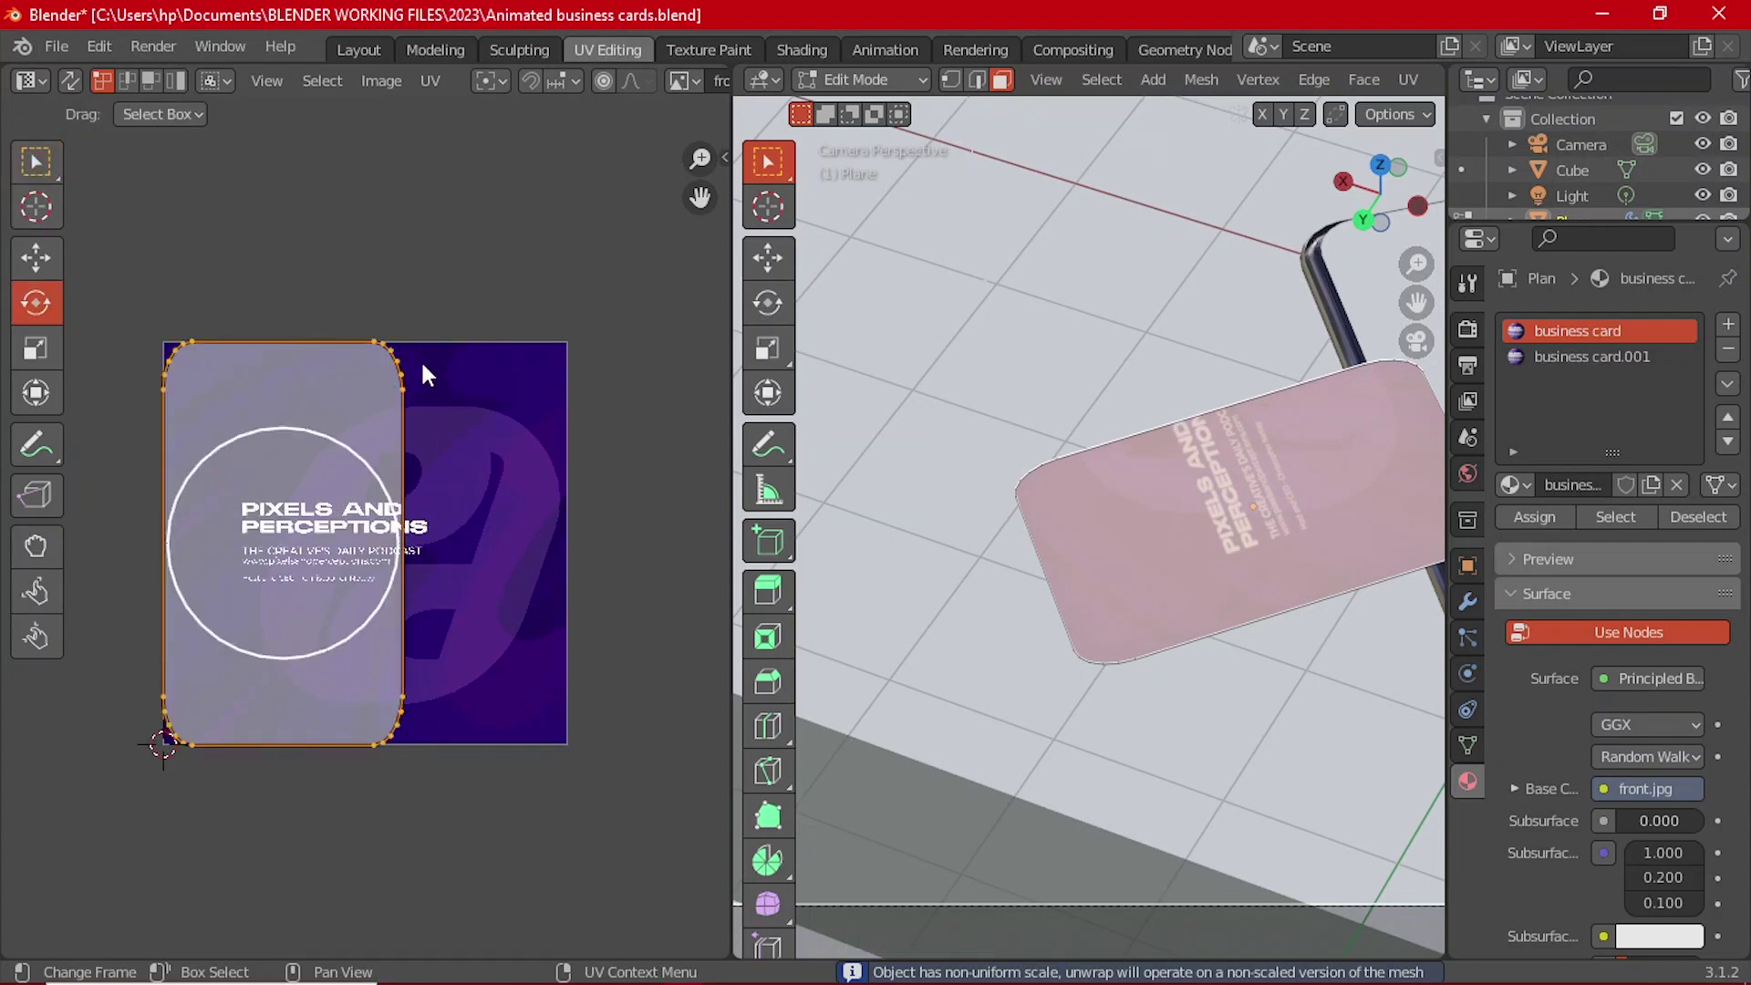
key(r)
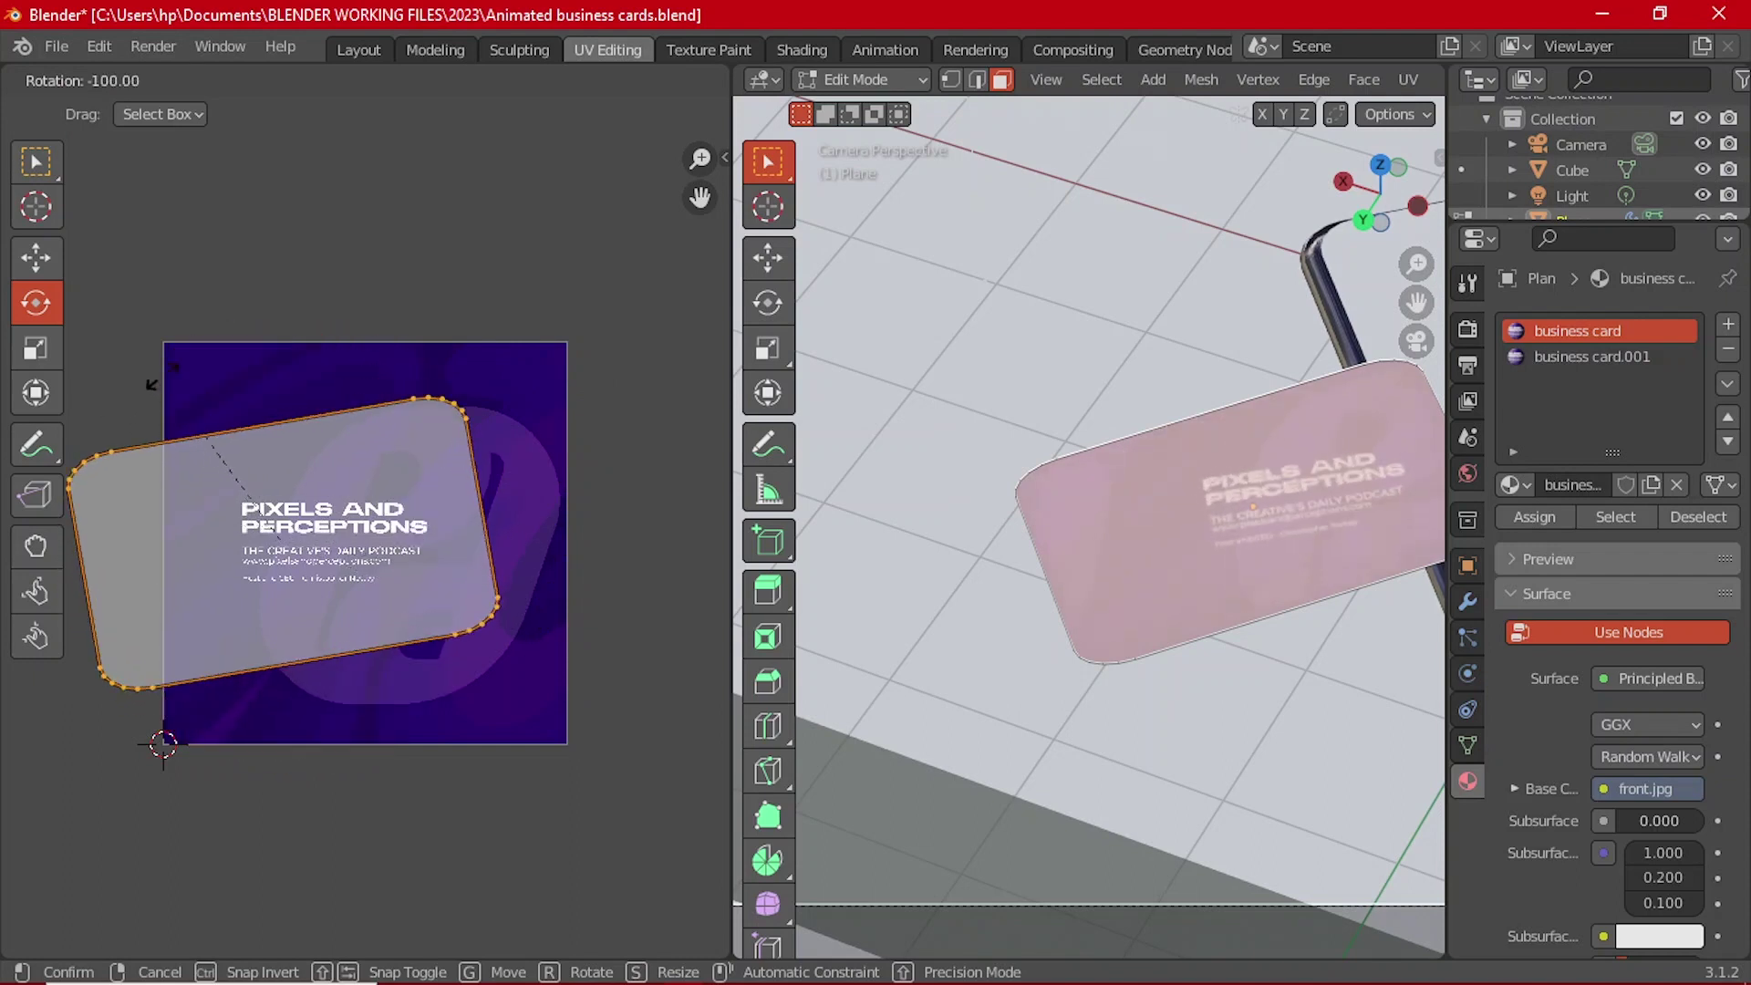
click(207, 382)
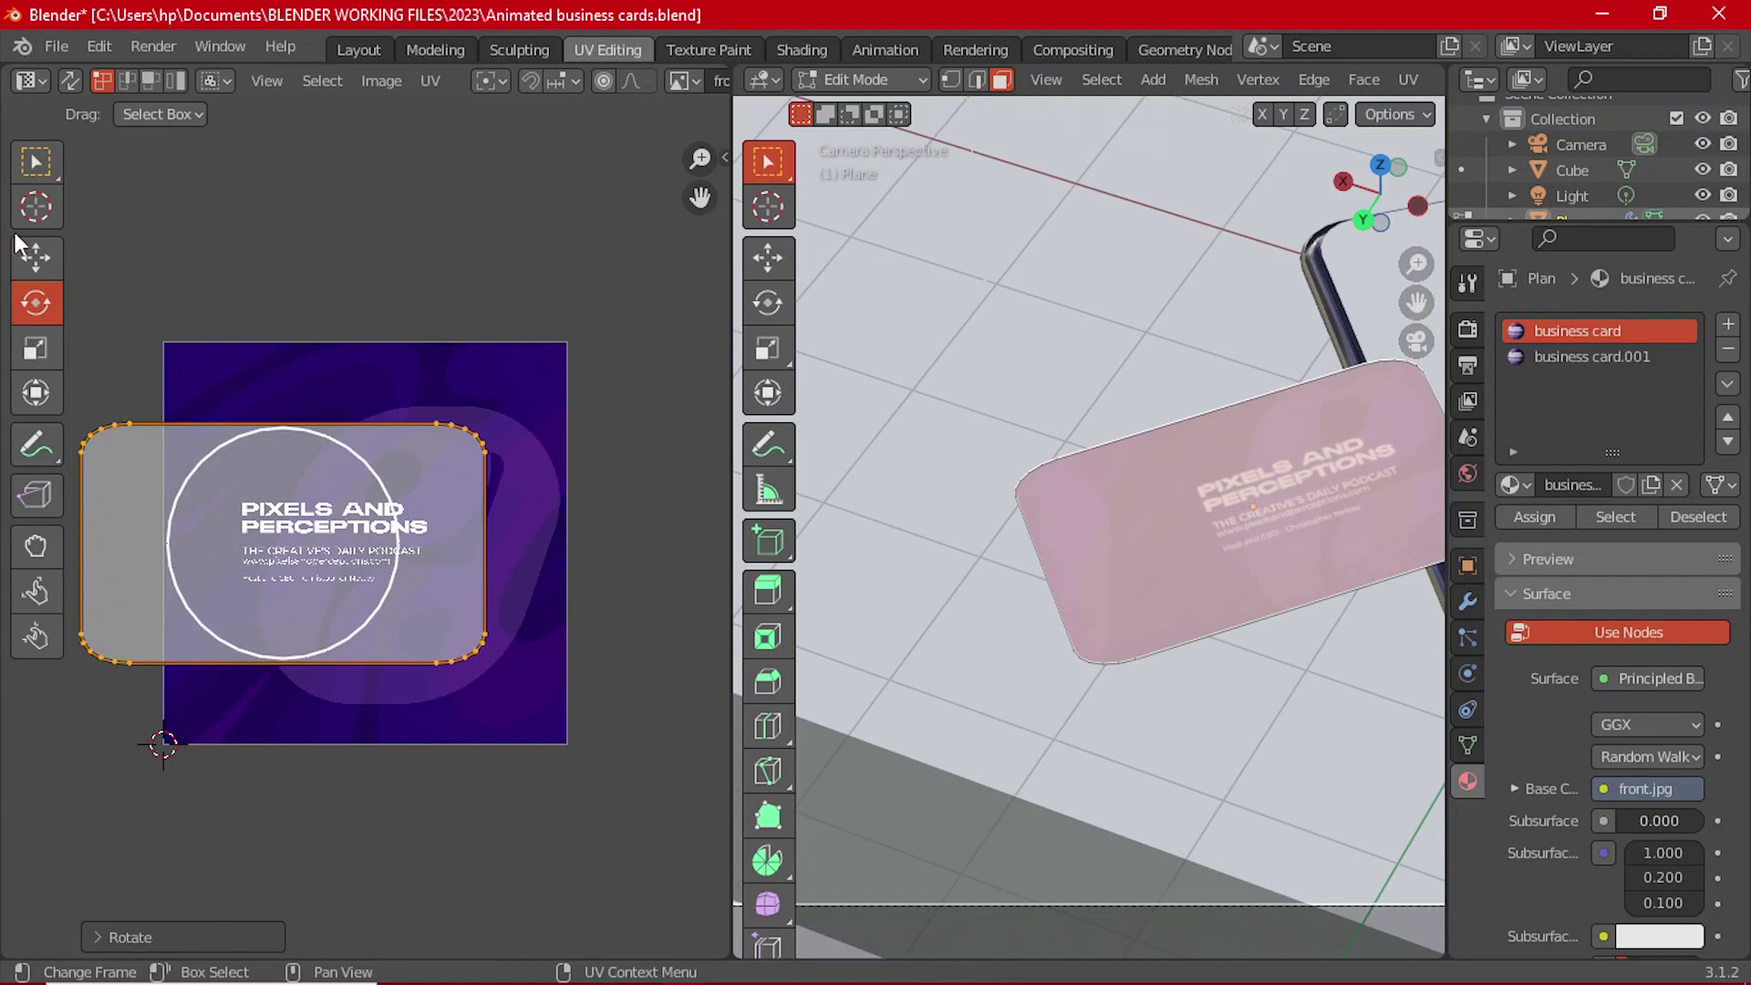
Step: Move and shrink the UV island to fit the front design, then return to Object Mode
click(33, 259)
drag(384, 540, 471, 537)
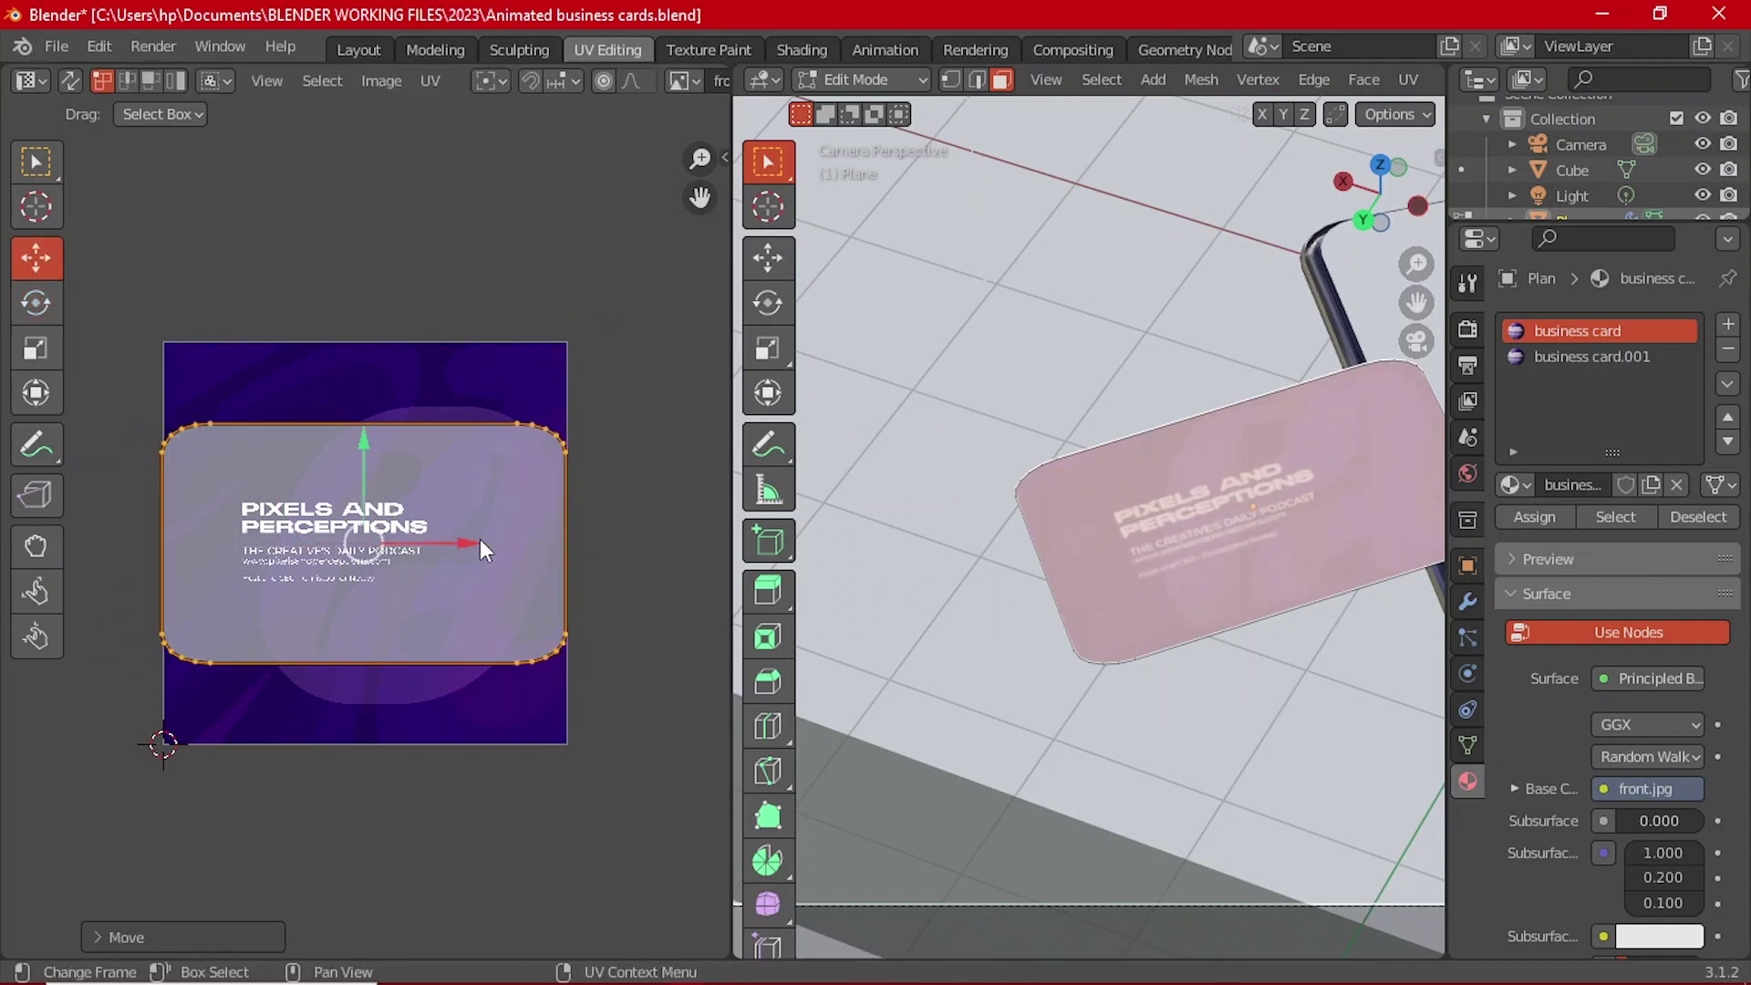
key(s)
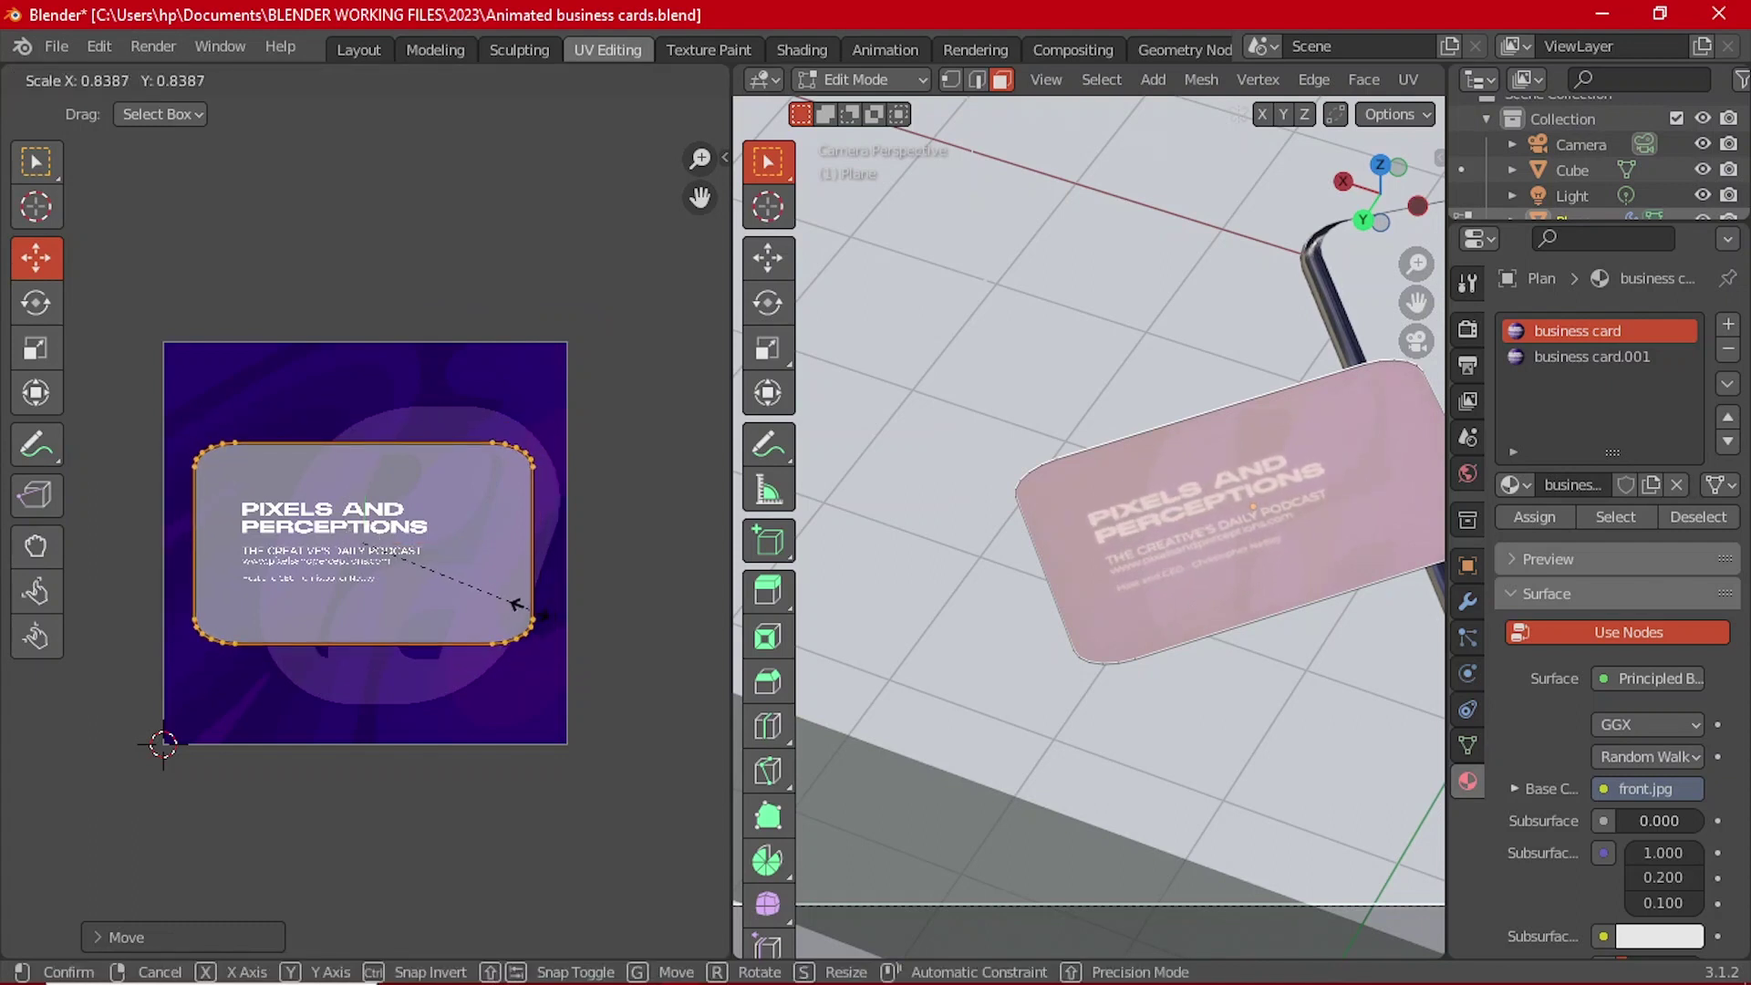
click(525, 605)
click(305, 603)
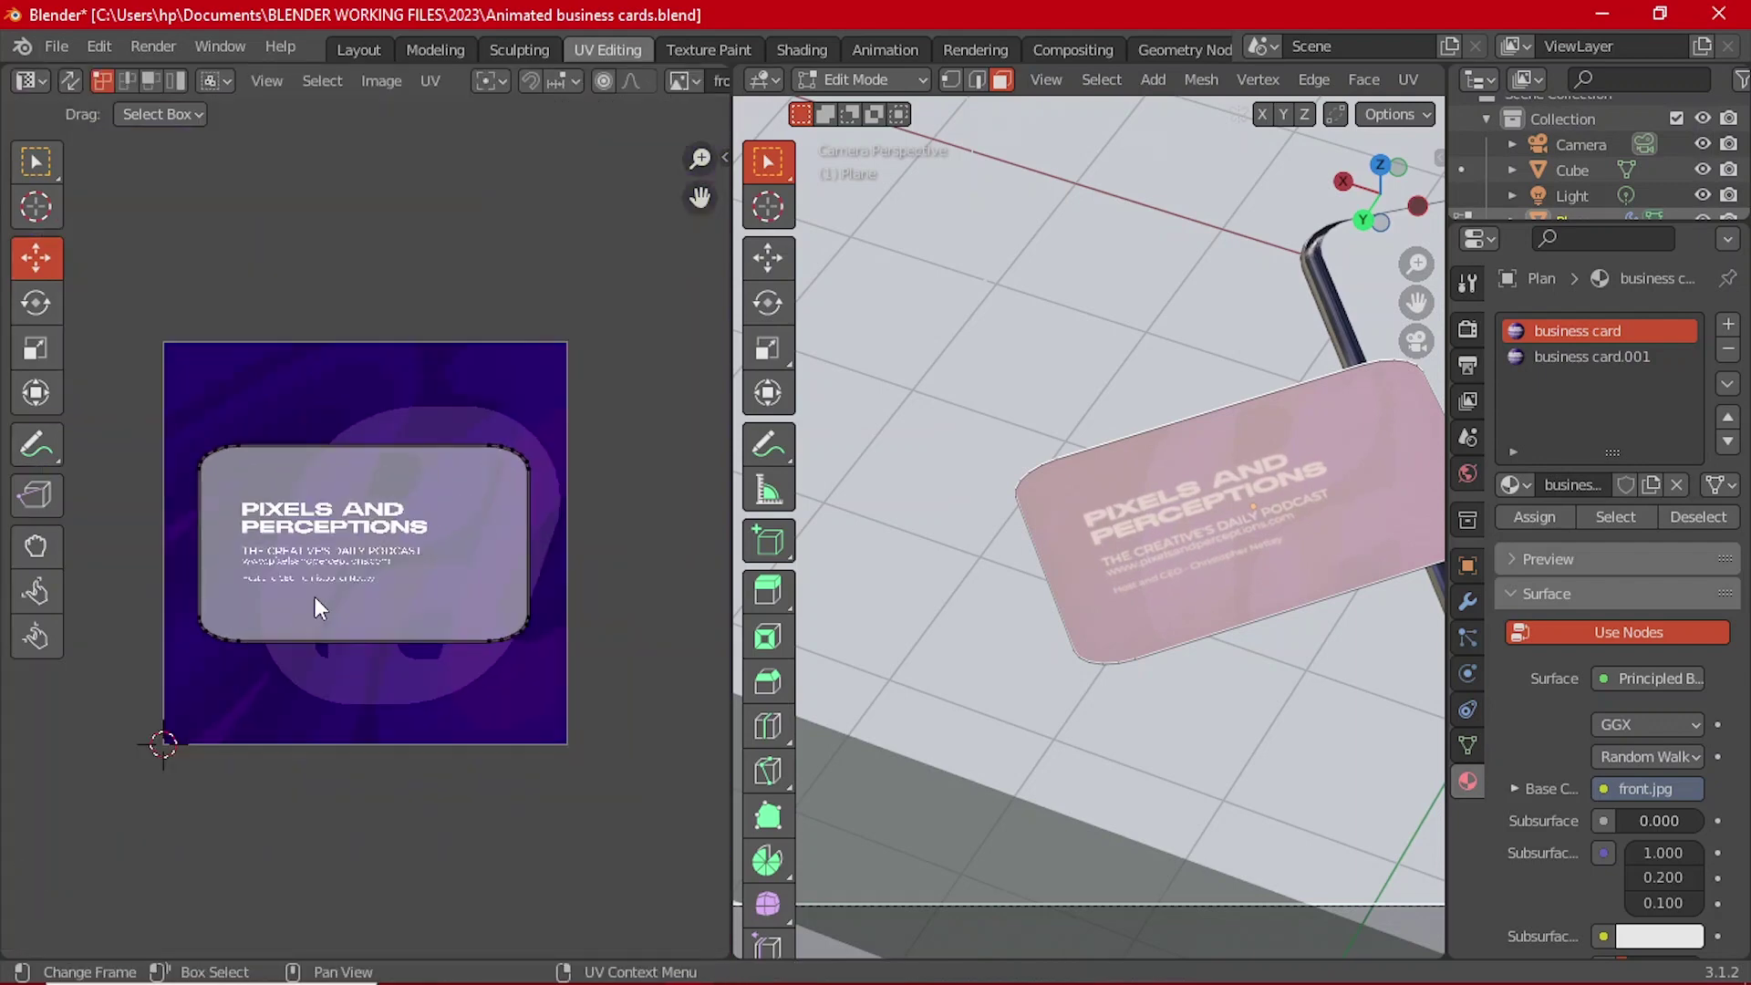
key(a)
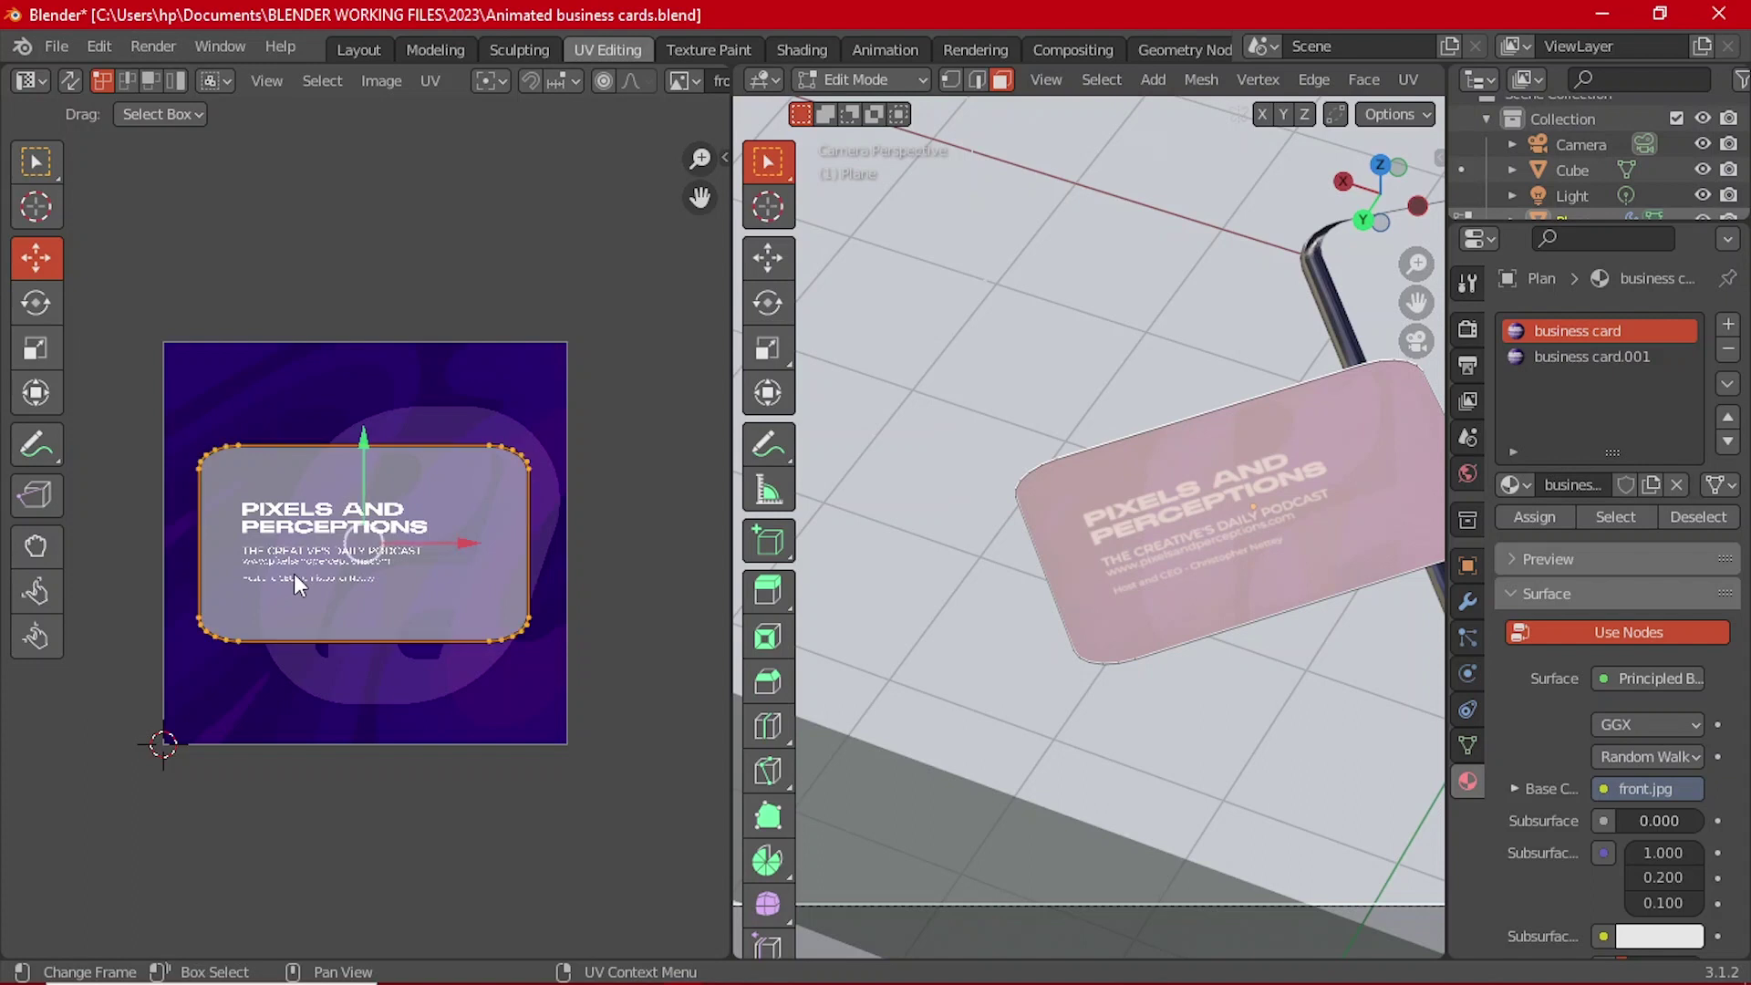
key(g)
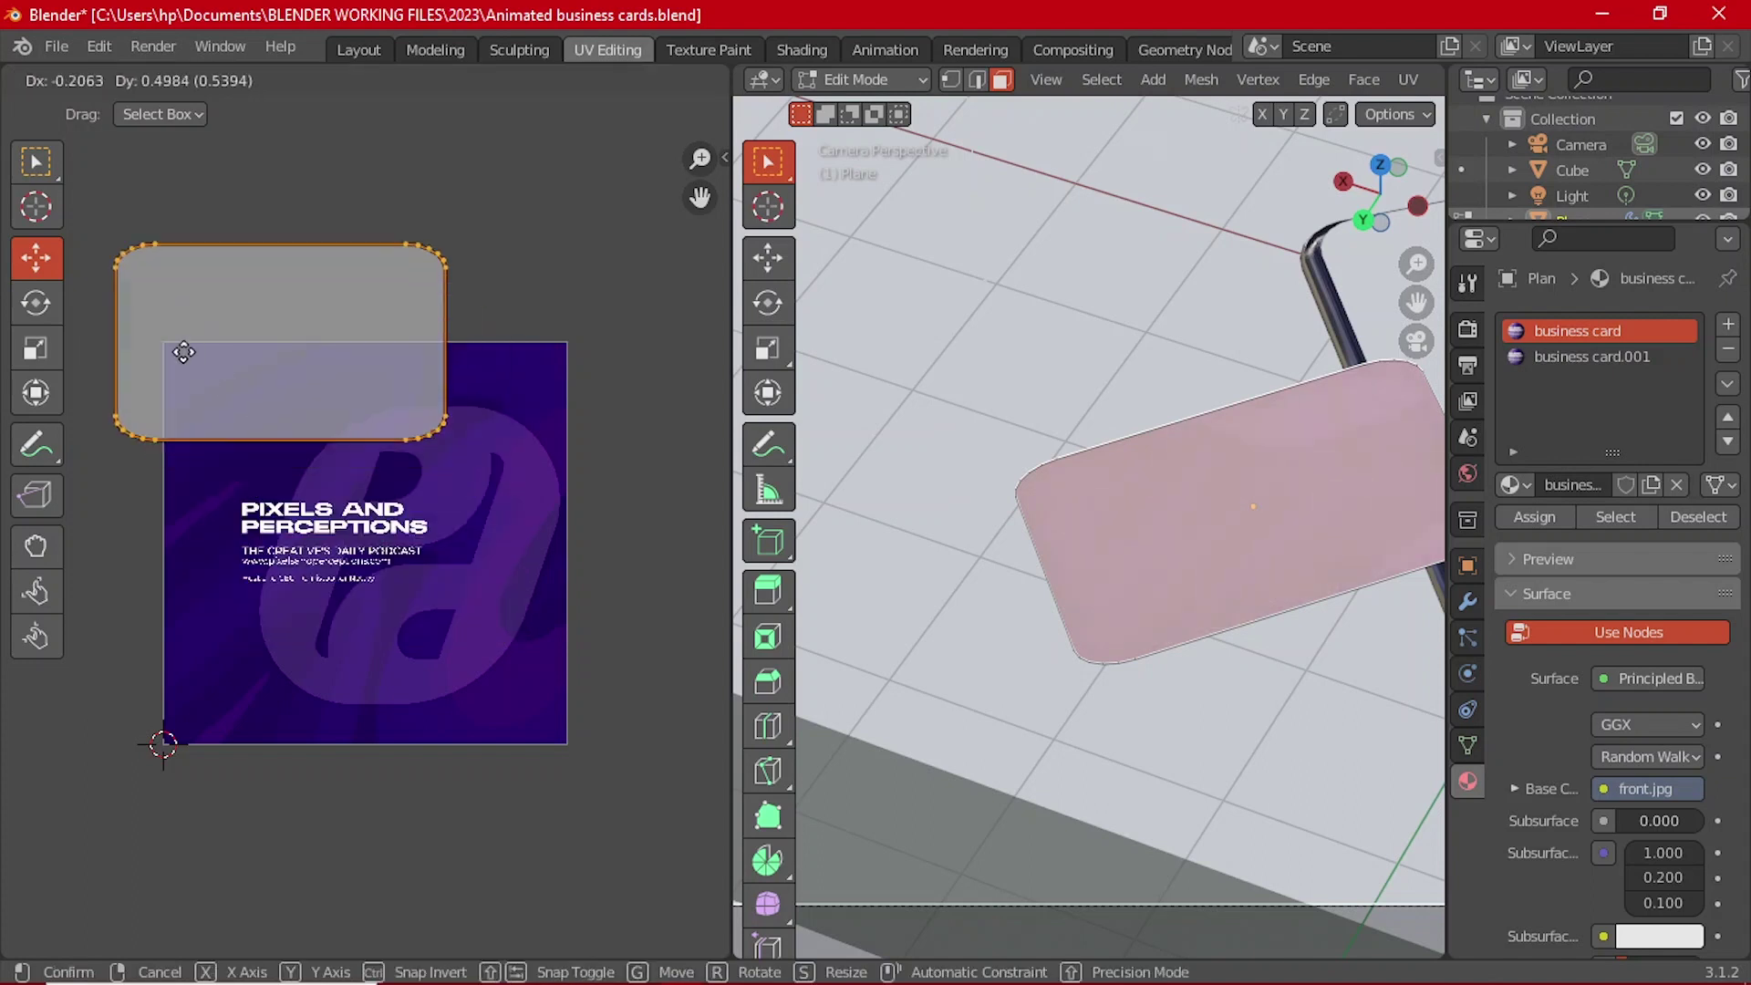
key(Escape)
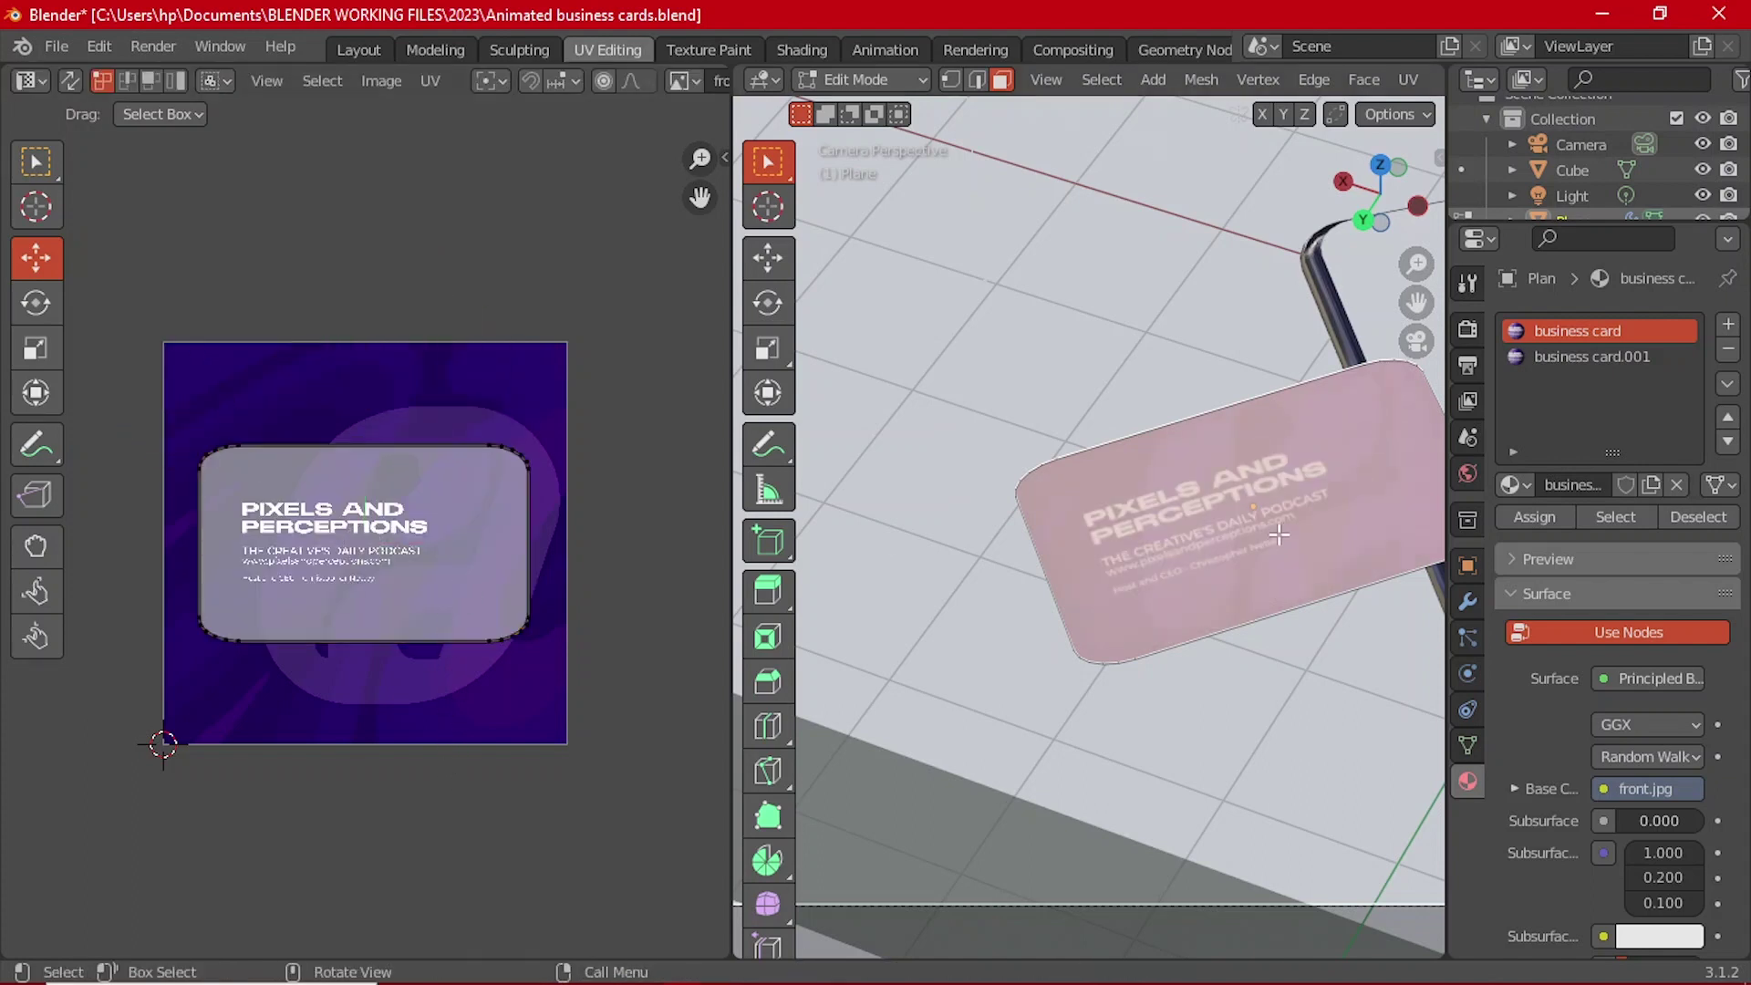
key(Tab)
scroll(1281, 529, up, 2)
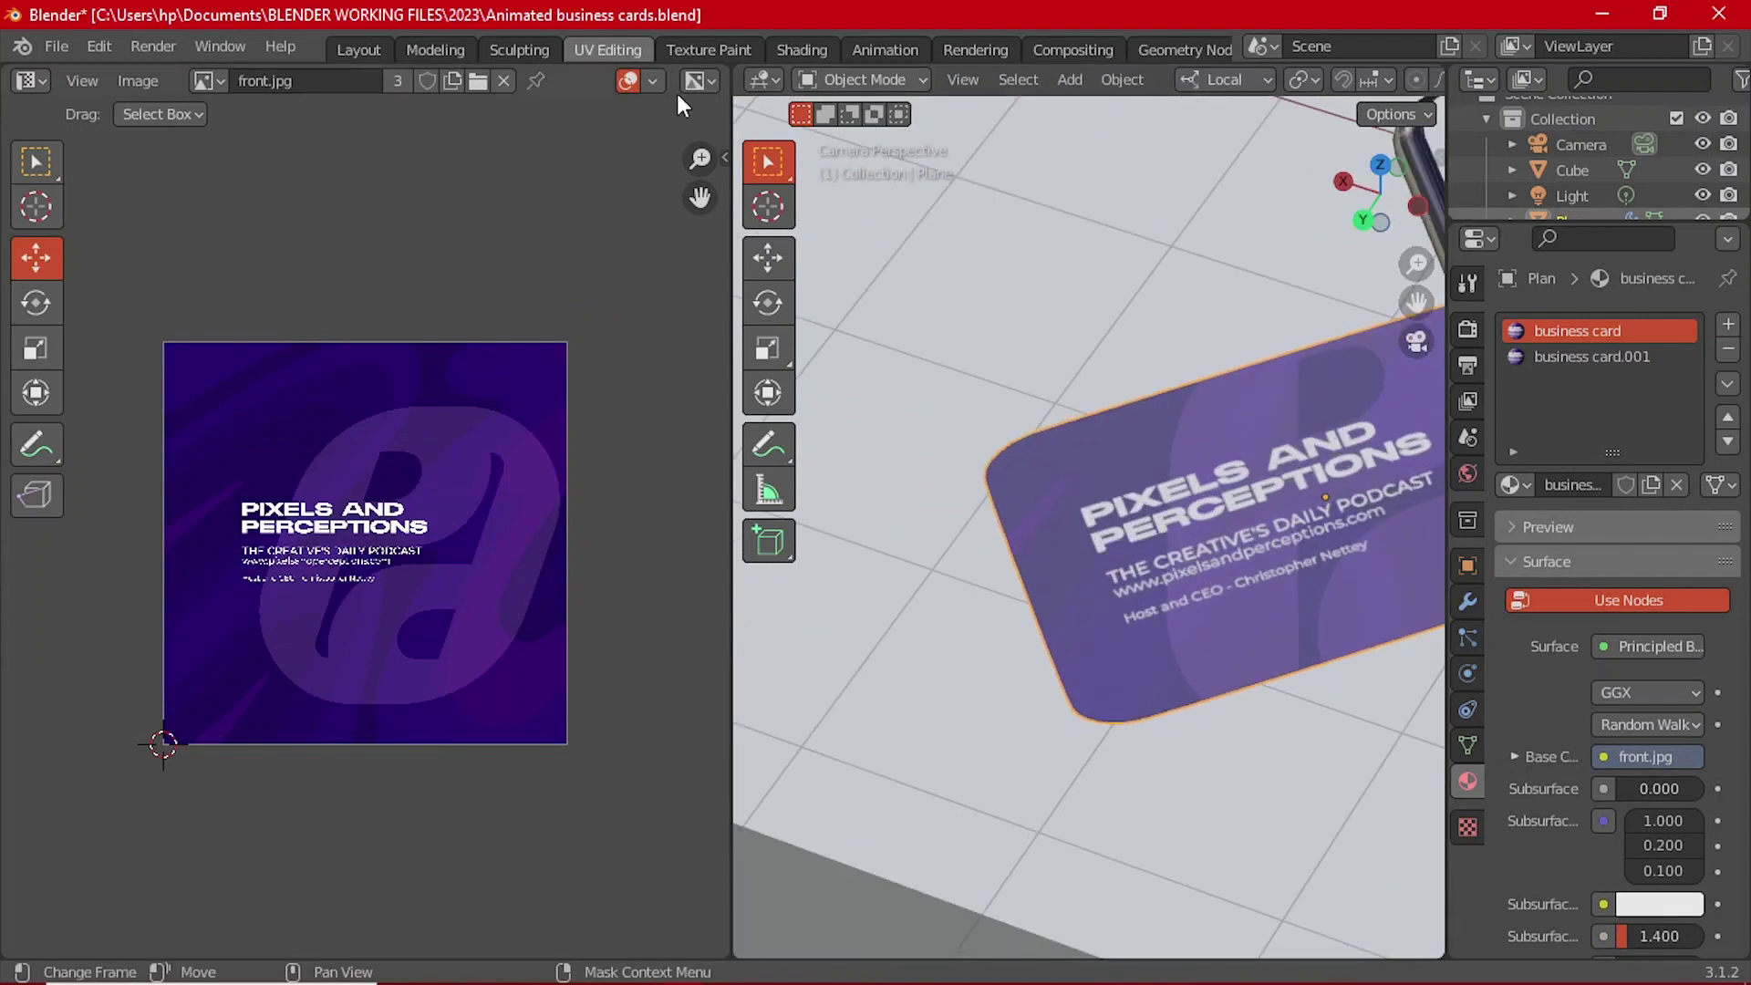
Step: In Shading, add a third slot holding a business card copy named 'business back002'
click(801, 50)
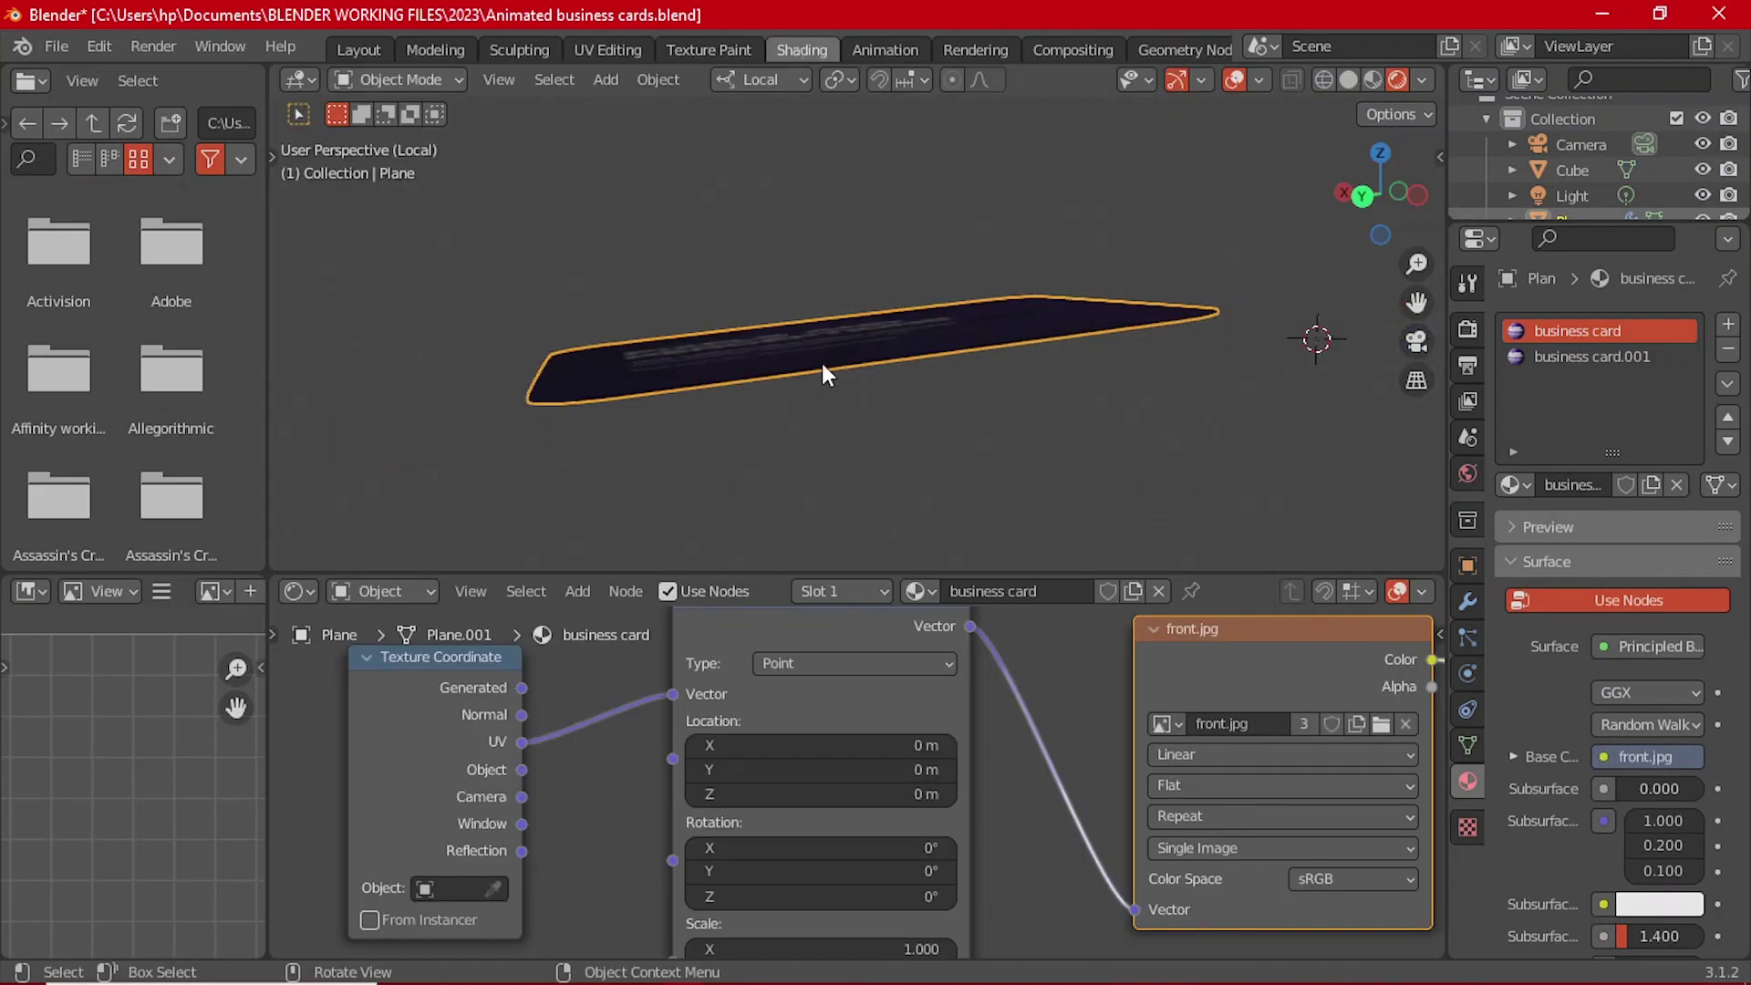
middle_drag(822, 373, 875, 284)
click(1616, 363)
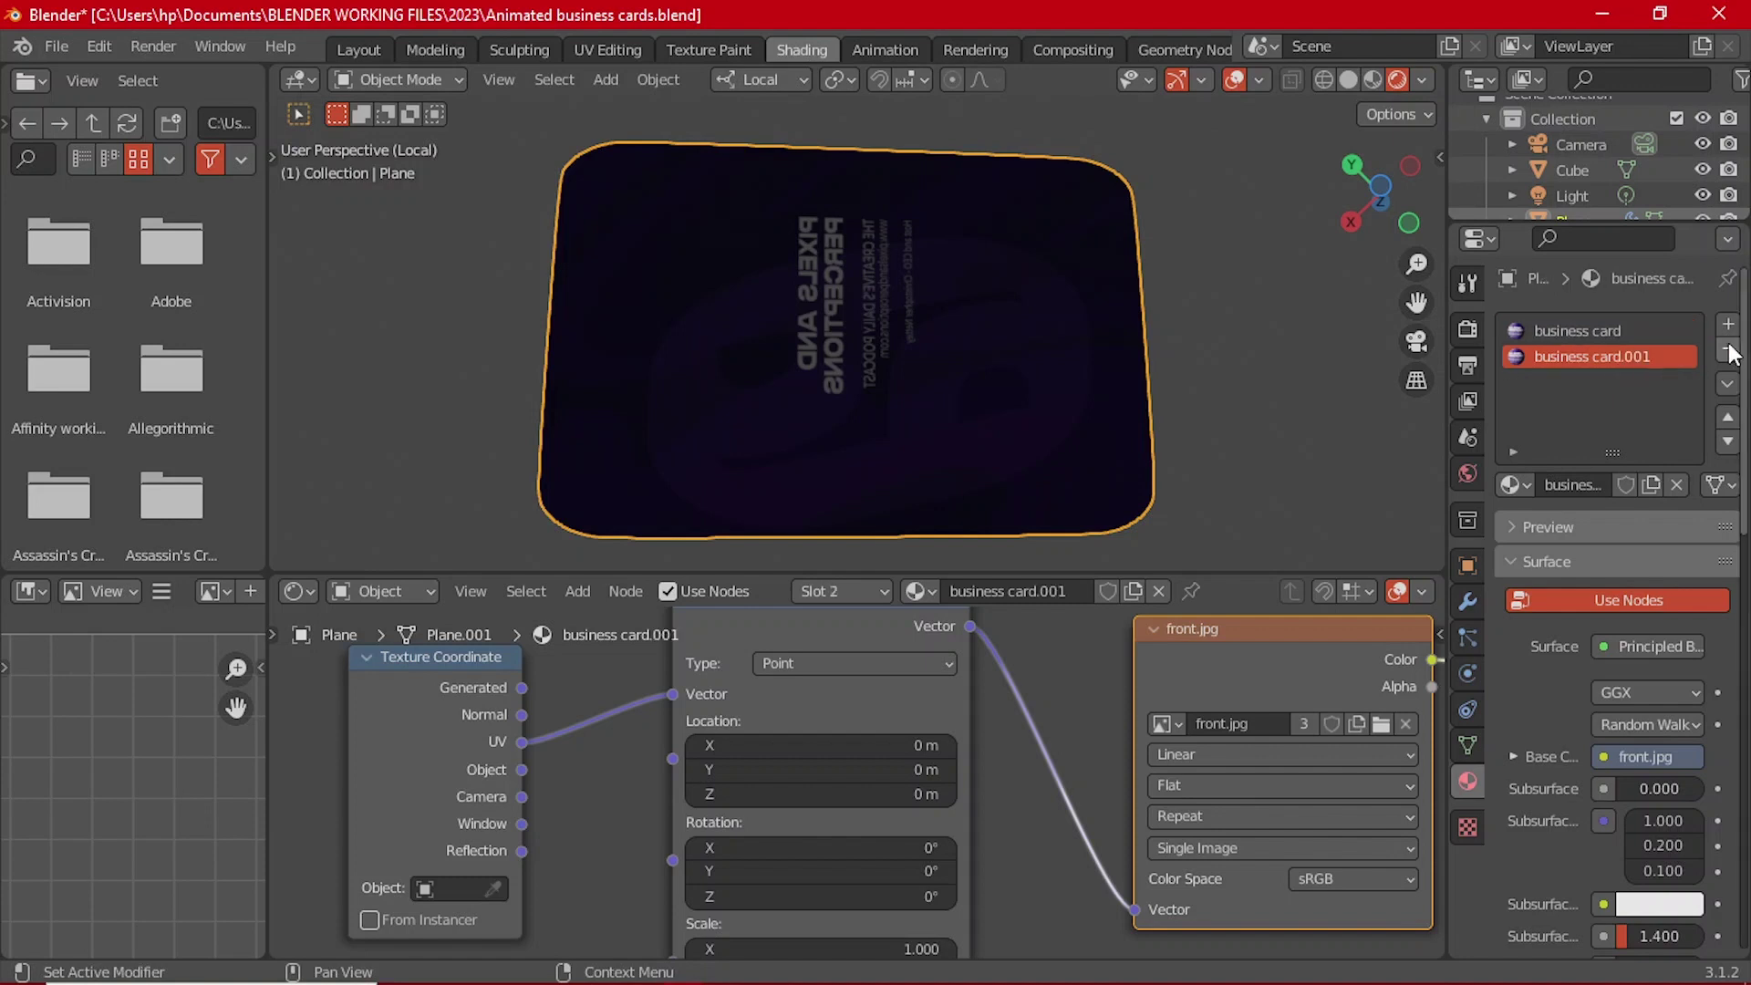
click(1728, 325)
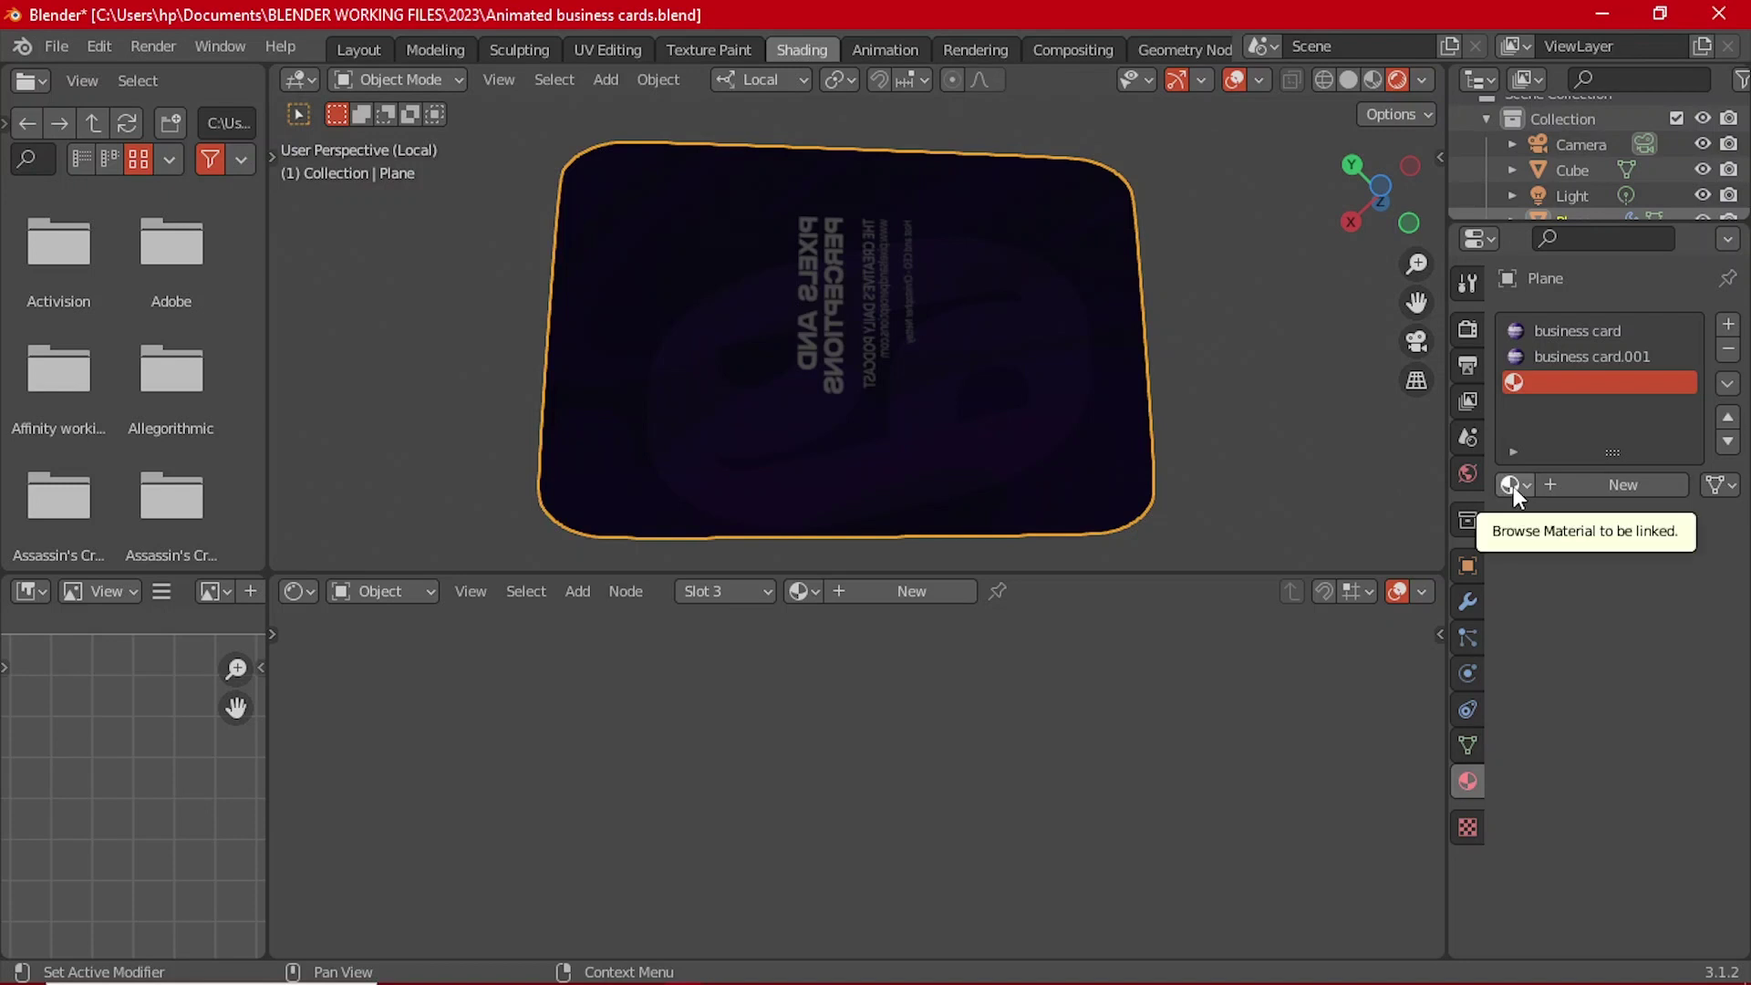
click(800, 591)
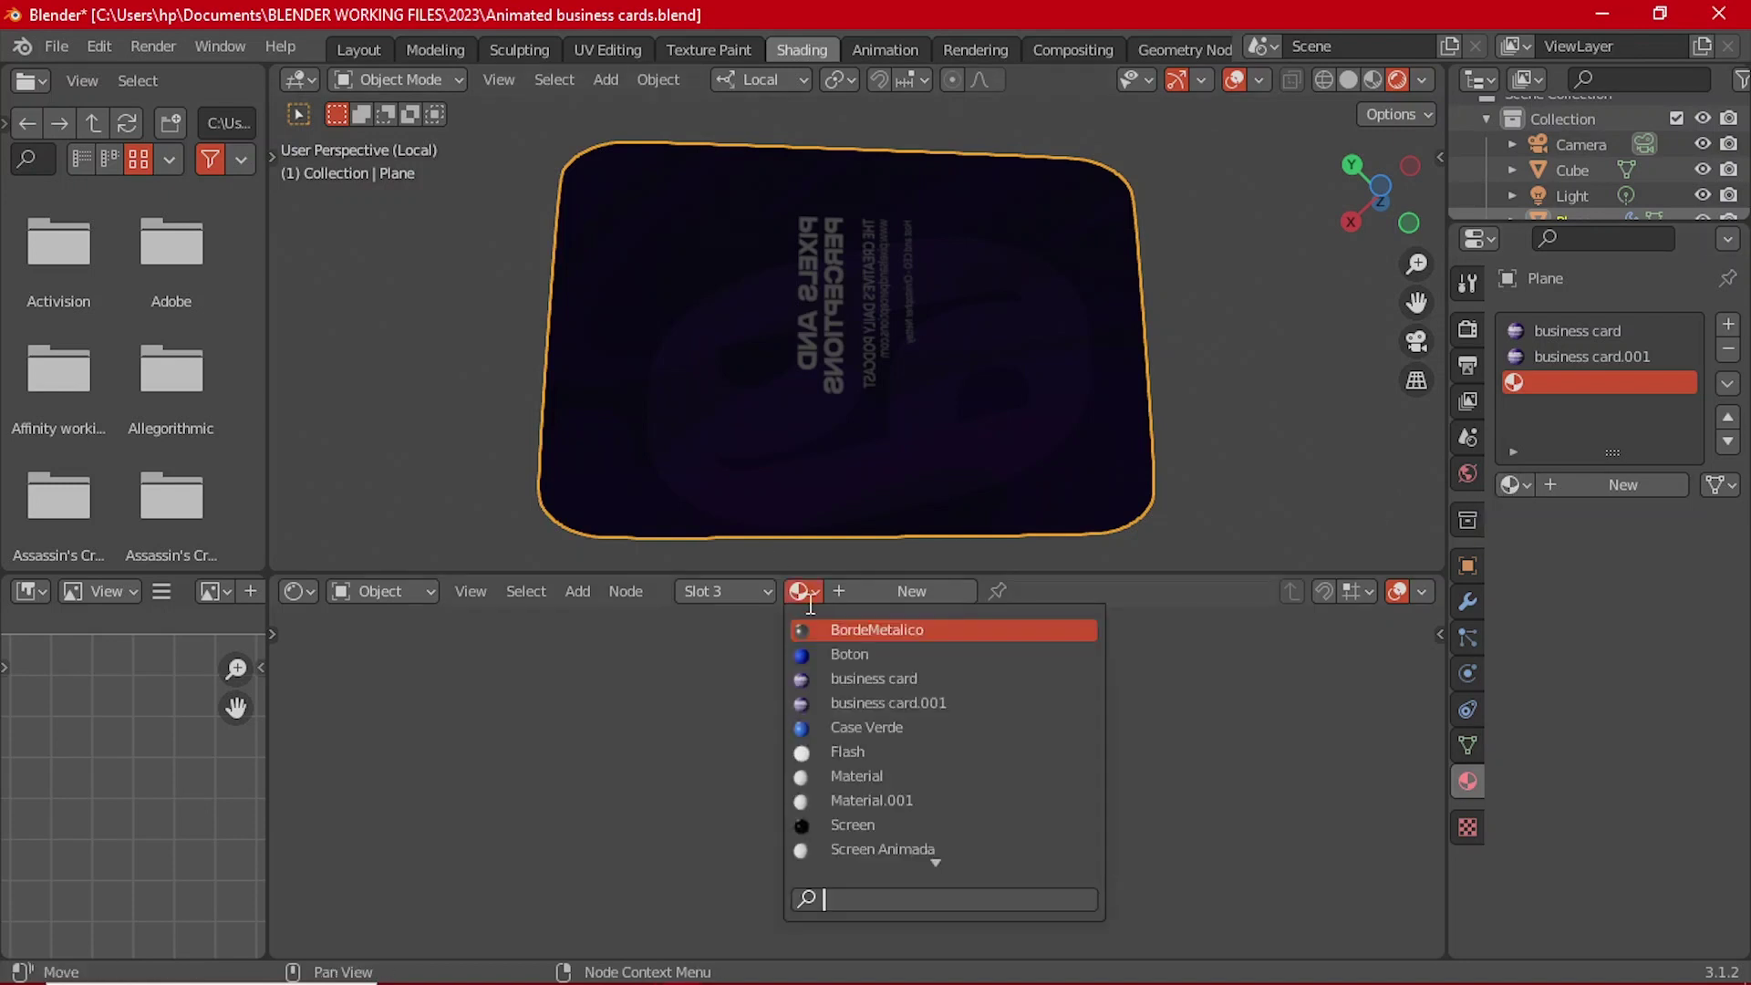
click(875, 679)
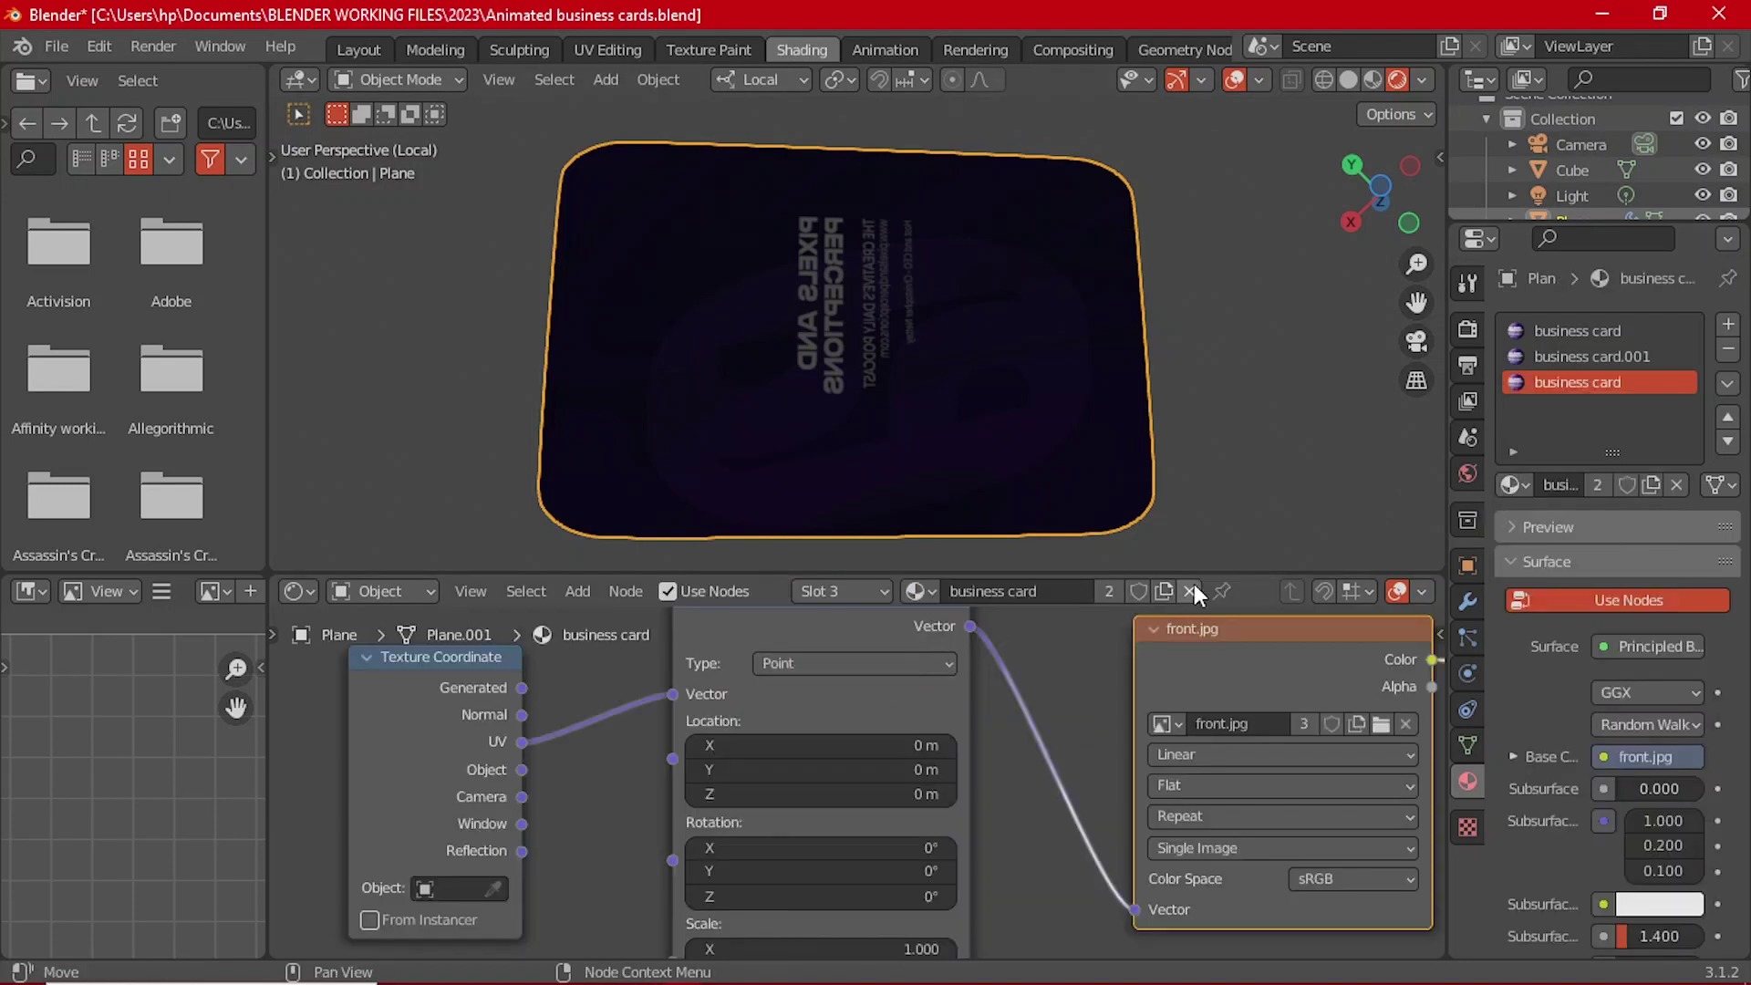
click(1166, 592)
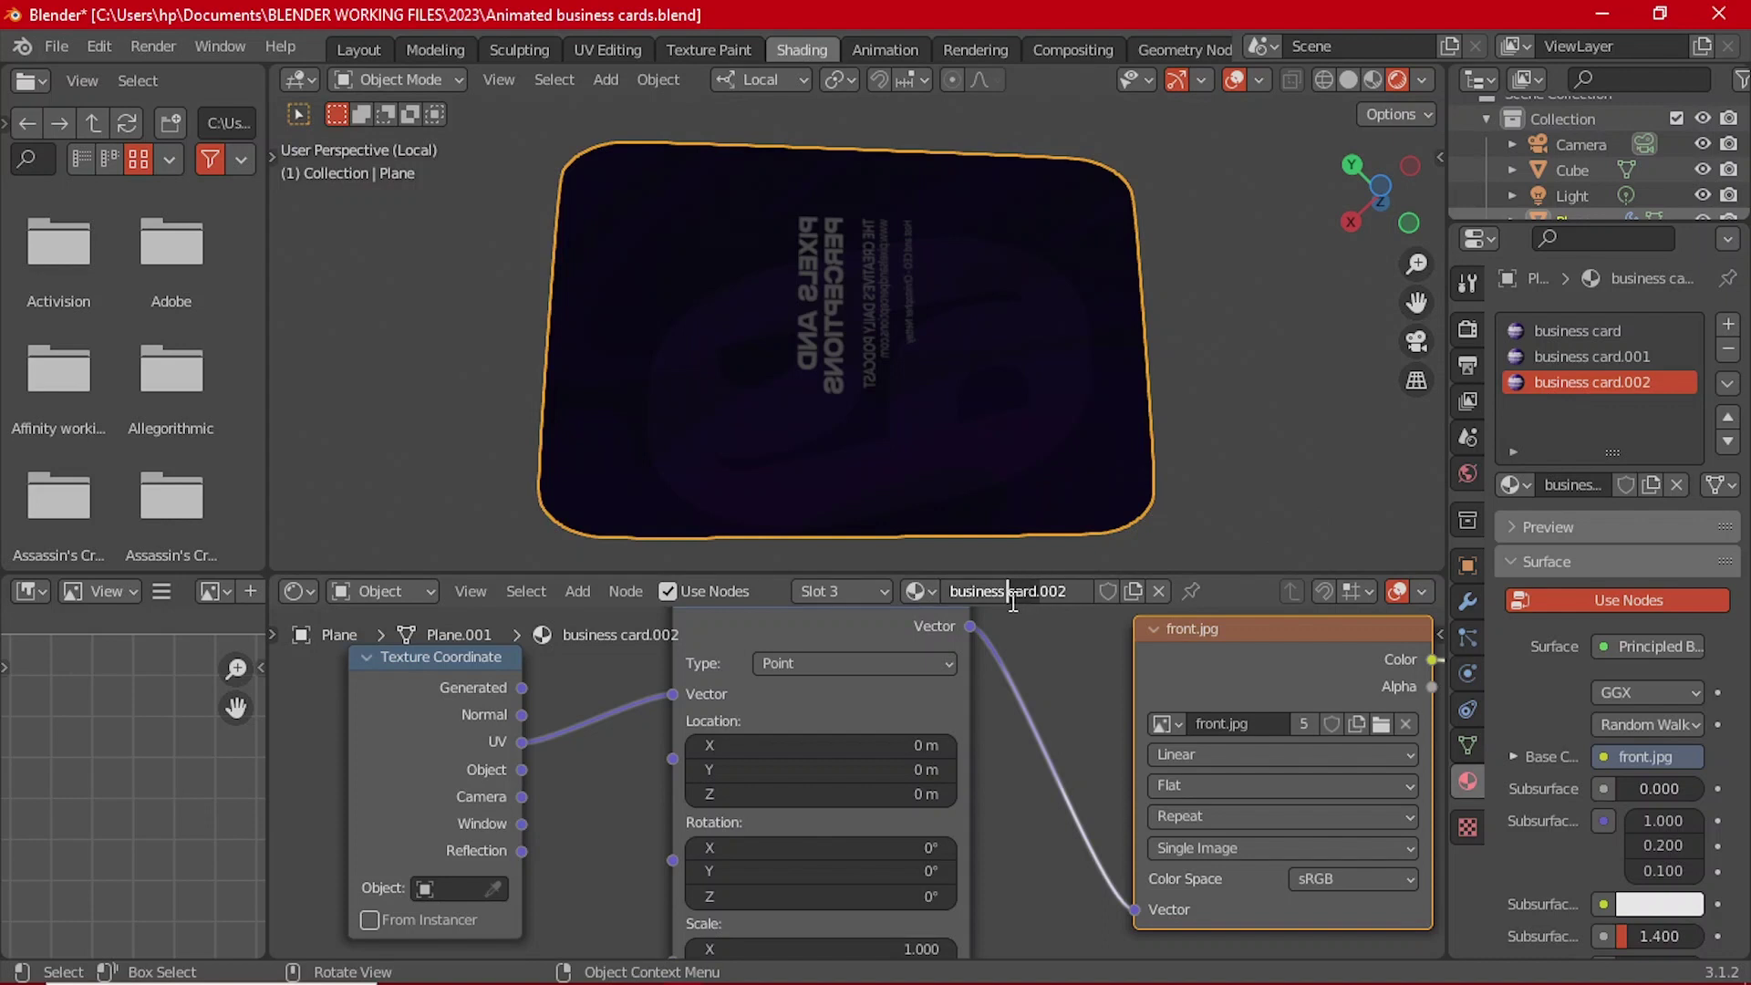
key(Delete)
key(Delete)
key(Delete)
key(Delete)
text(back)
key(Return)
Step: Rename the business card material to 'business card front'
click(1617, 331)
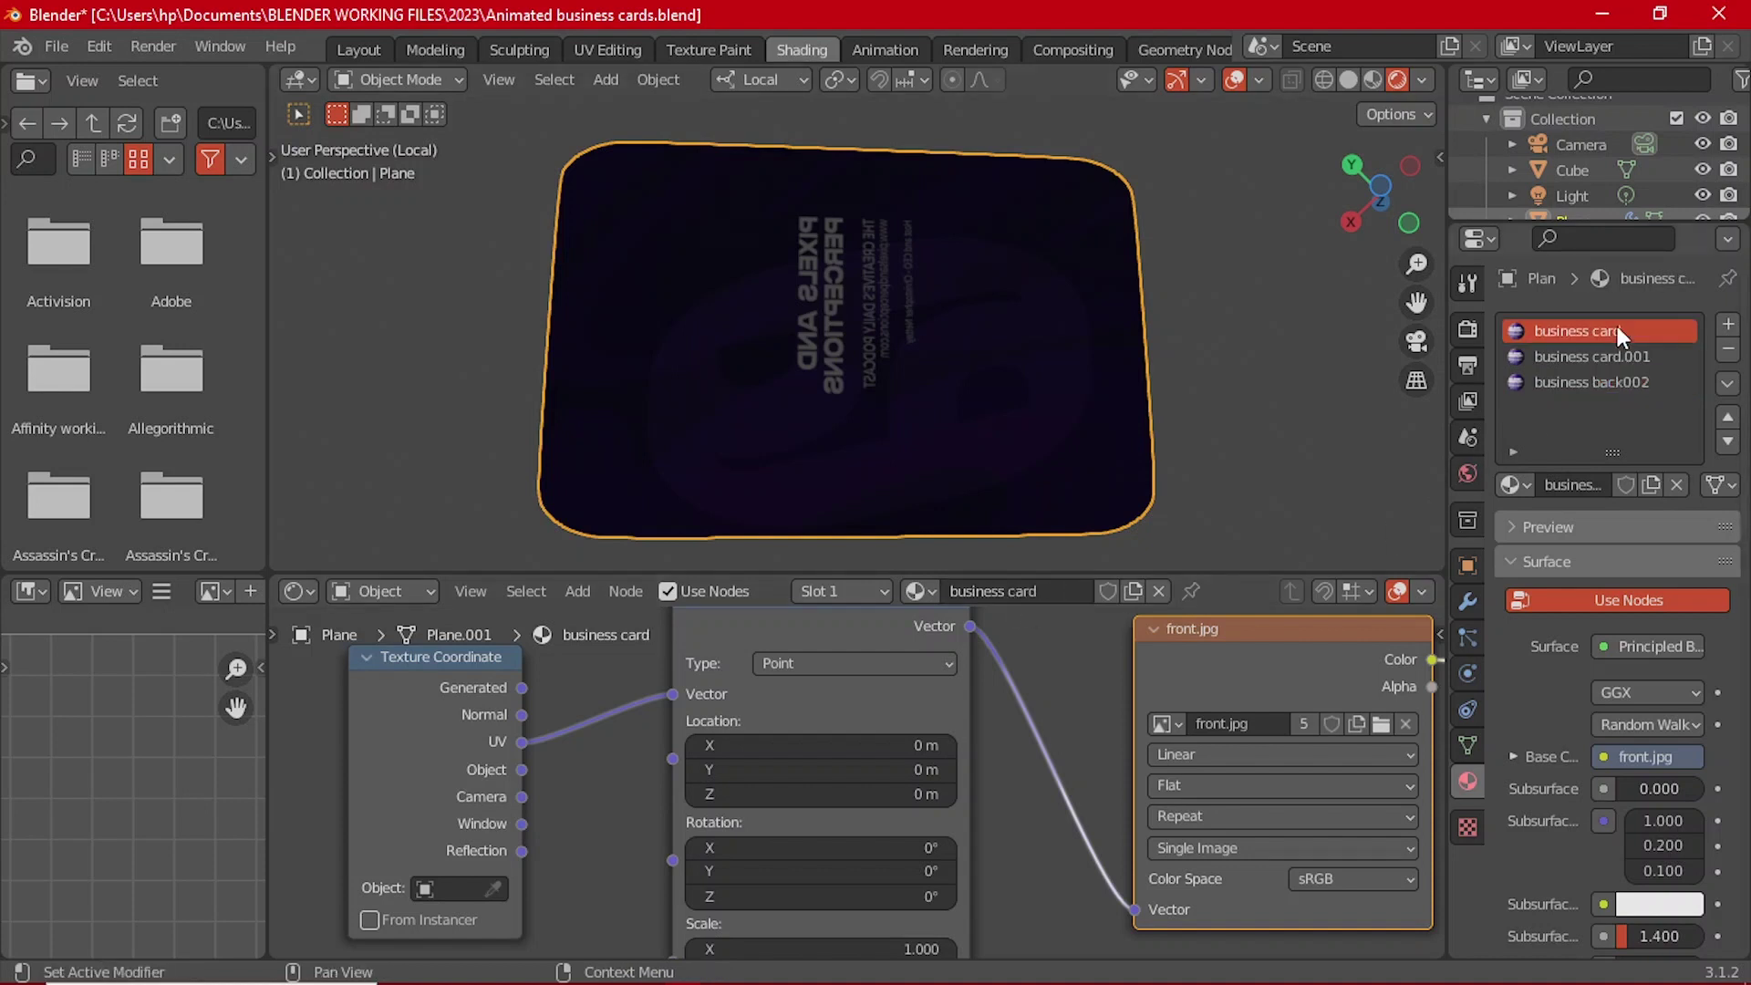
double_click(1623, 336)
text(front)
key(Return)
Step: Rename business card.001 to 'business card. mid'
click(1629, 362)
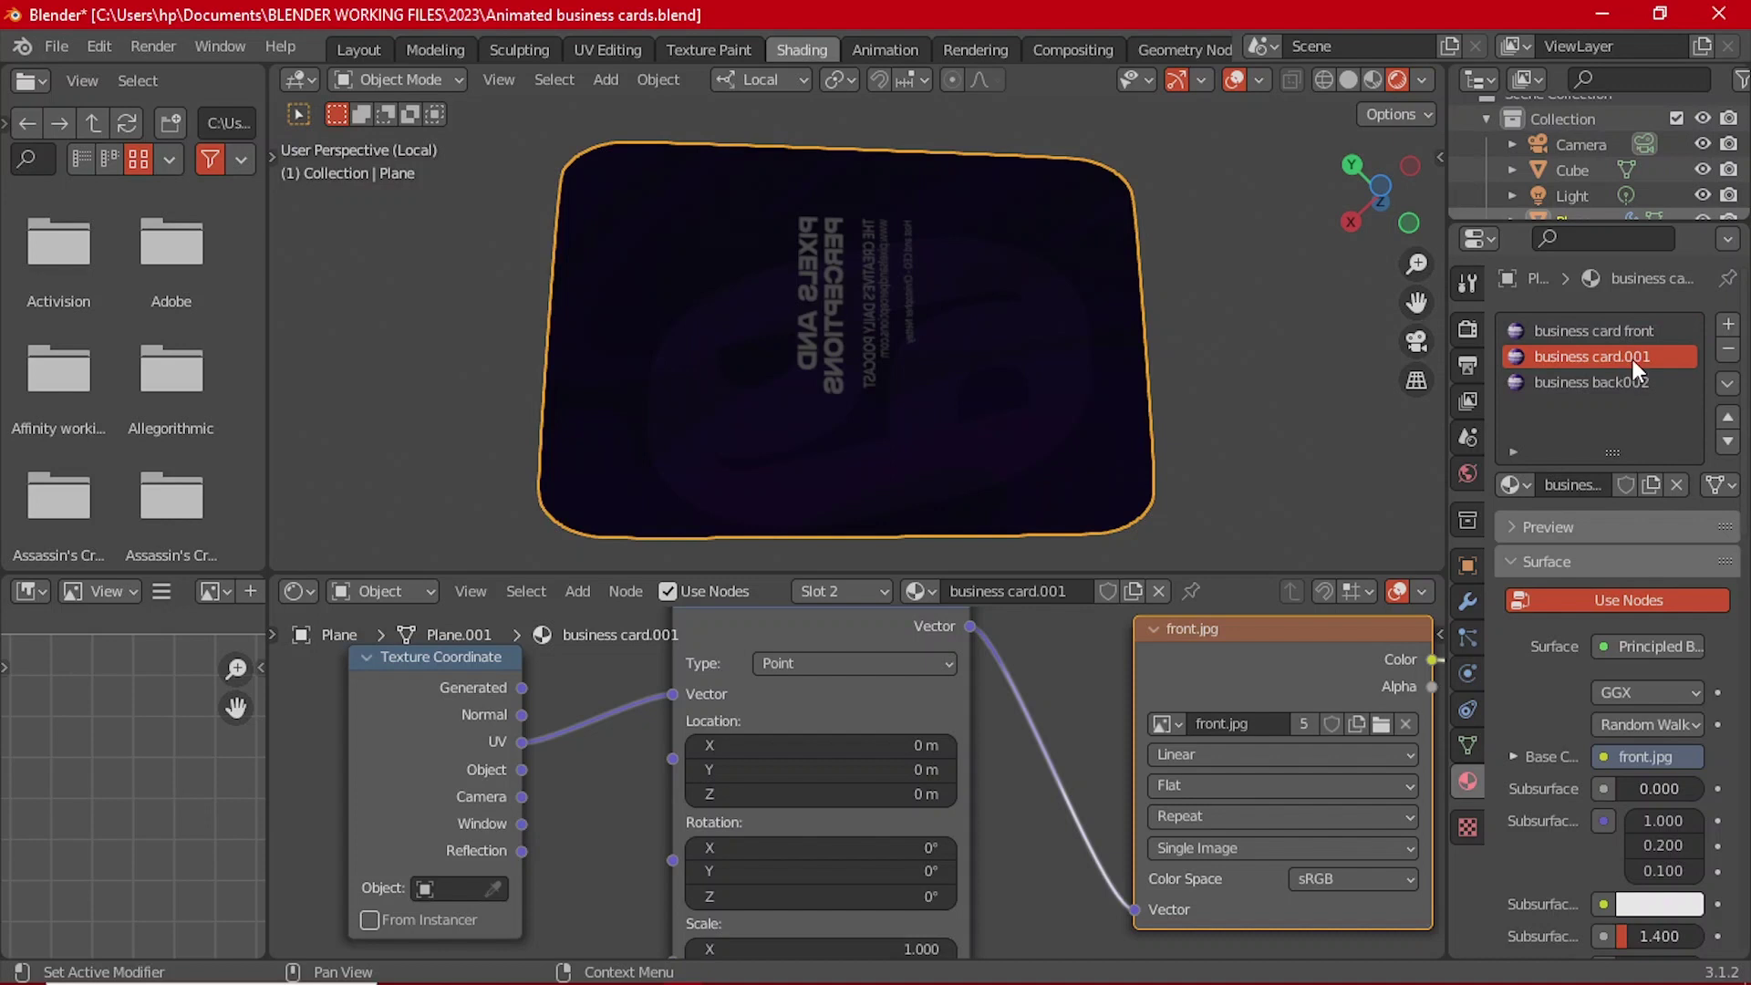
double_click(1633, 359)
click(1594, 360)
click(1625, 361)
drag(1629, 359, 1656, 357)
key(BackSpace)
text(r)
key(BackSpace)
text(mid)
key(Return)
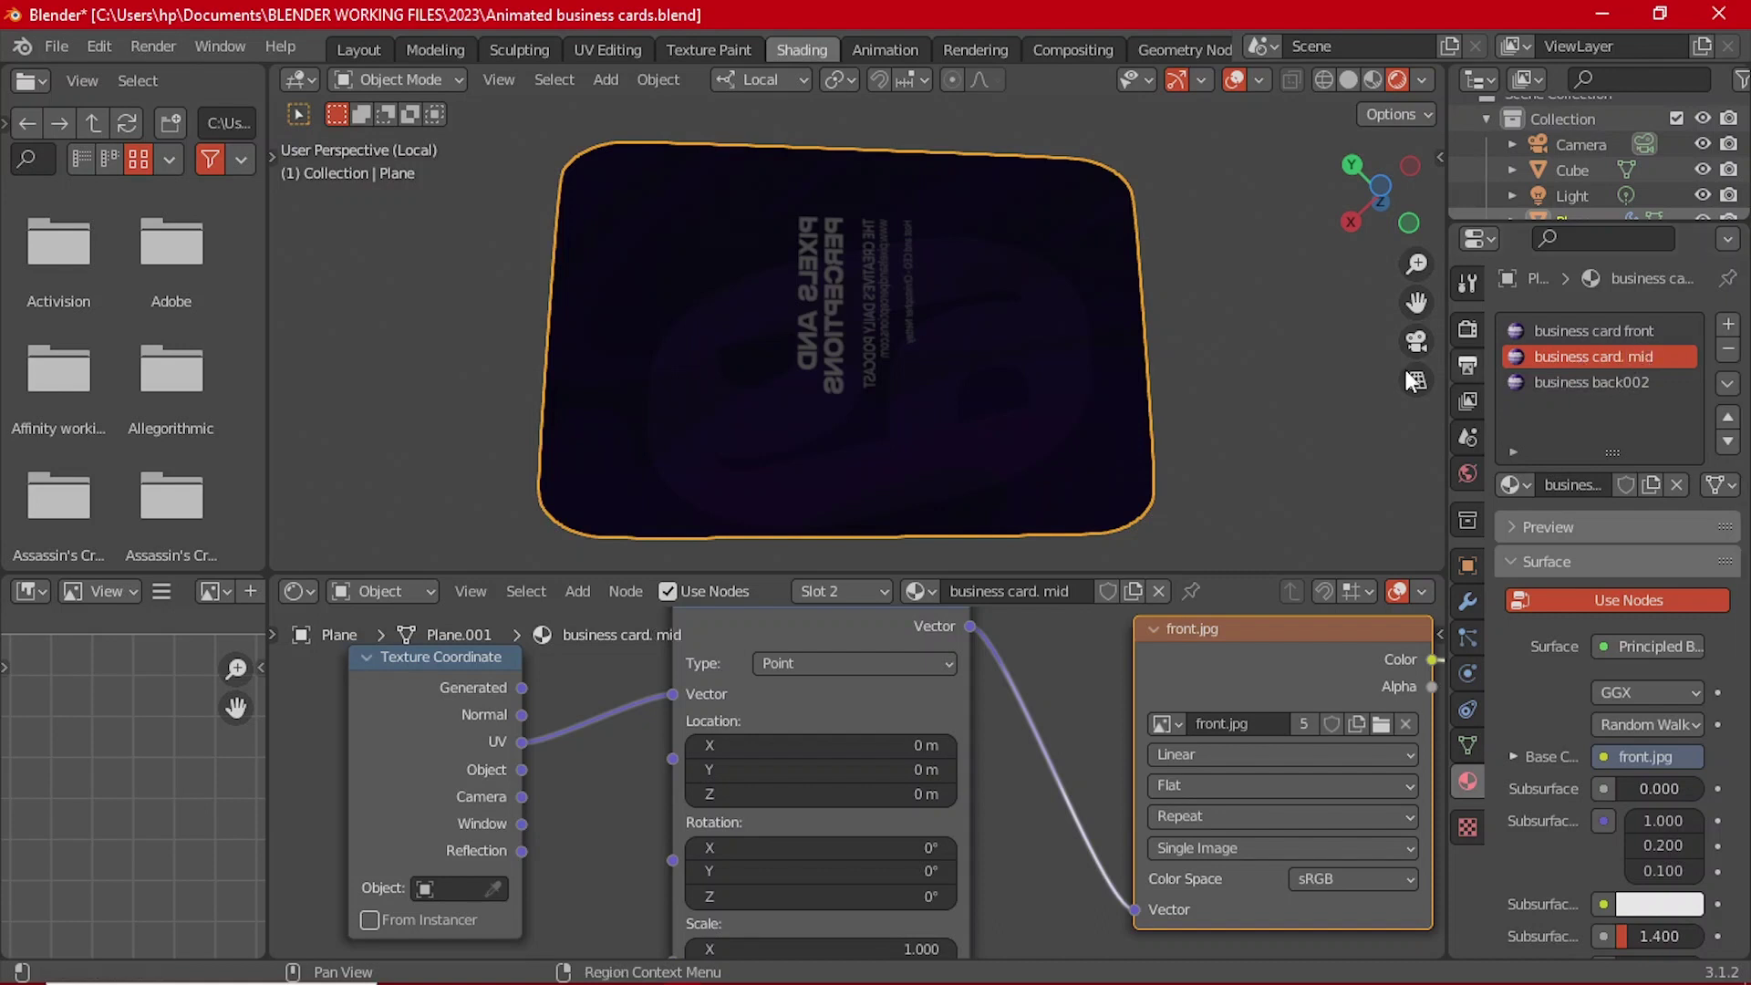
middle_drag(976, 182, 875, 320)
Step: Put the card in Edit Mode and make the business back002 material slot active
key(Tab)
scroll(877, 324, up, 3)
click(650, 80)
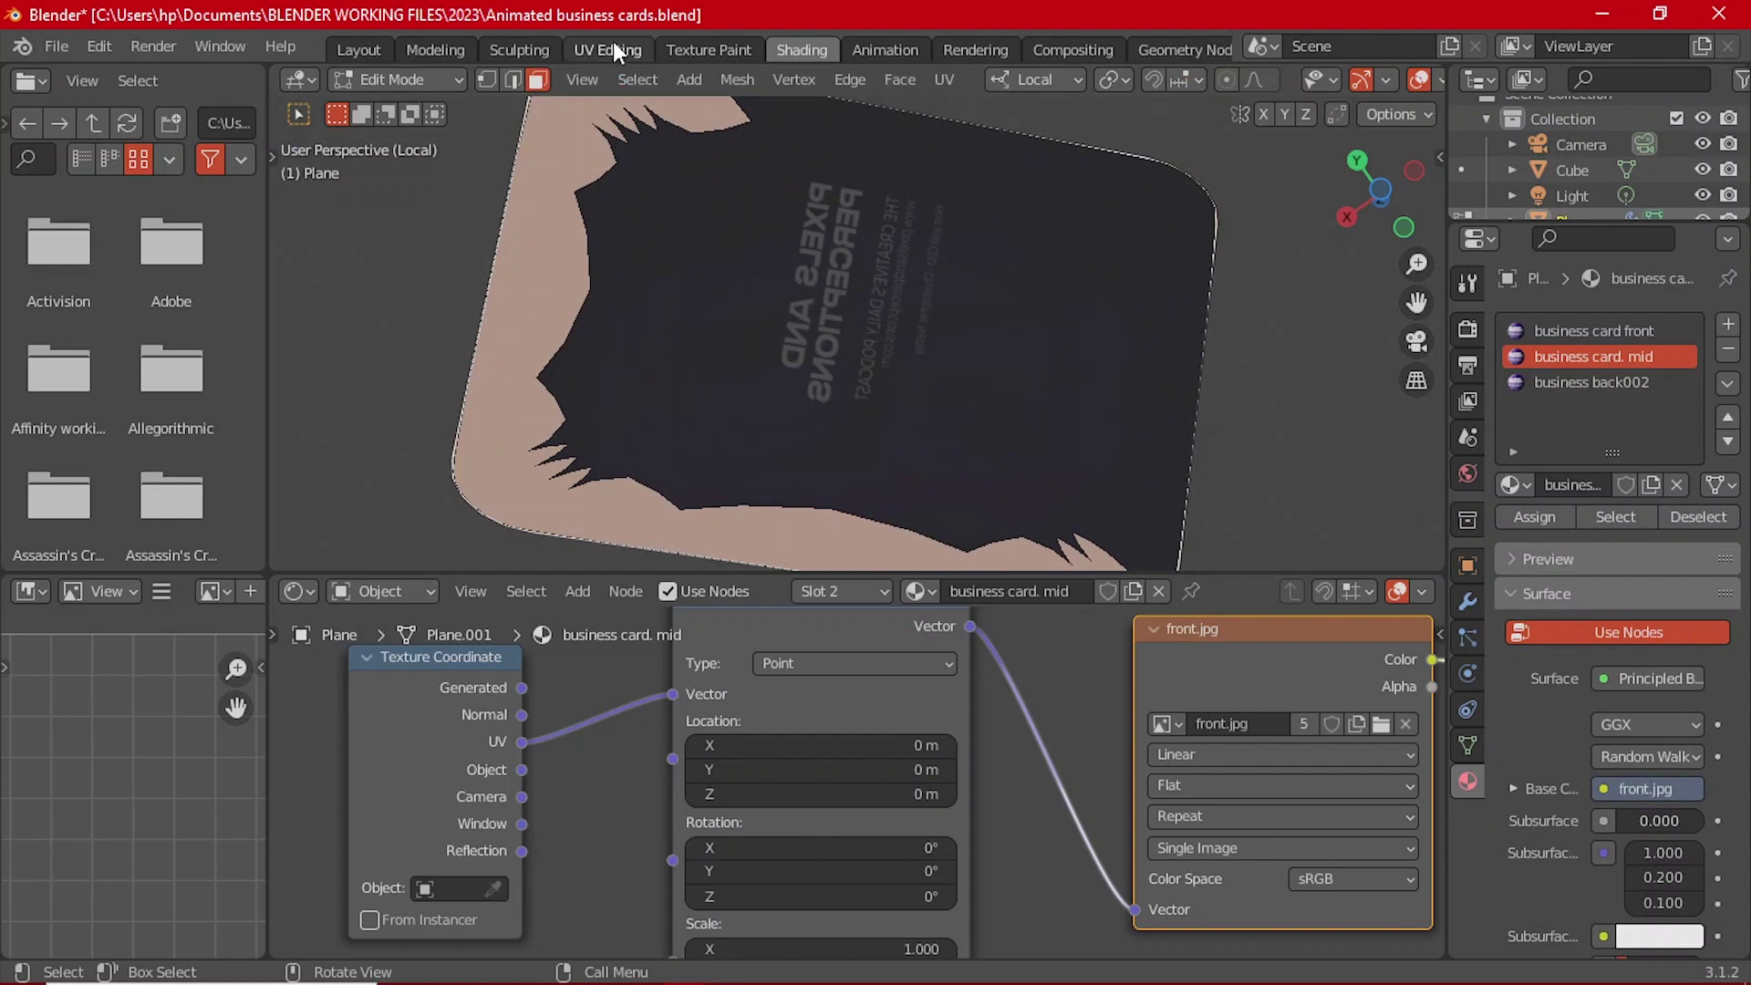
scroll(919, 724, down, 2)
middle_drag(1158, 742, 1021, 704)
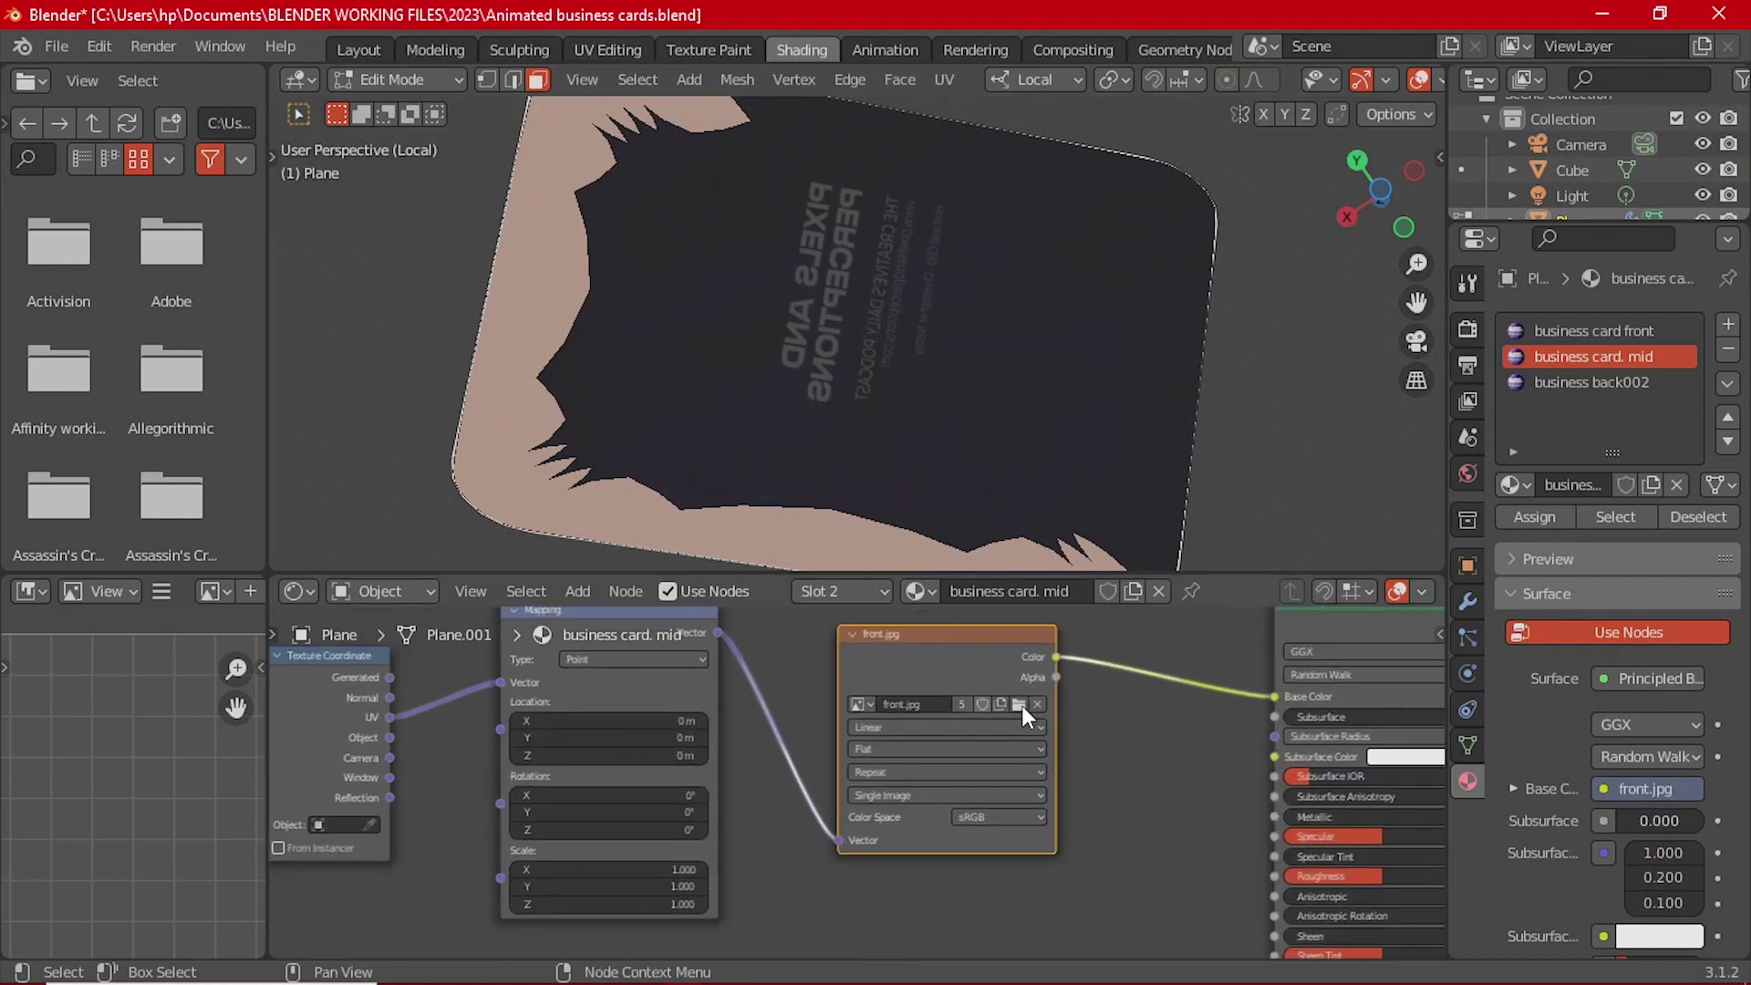
click(1595, 383)
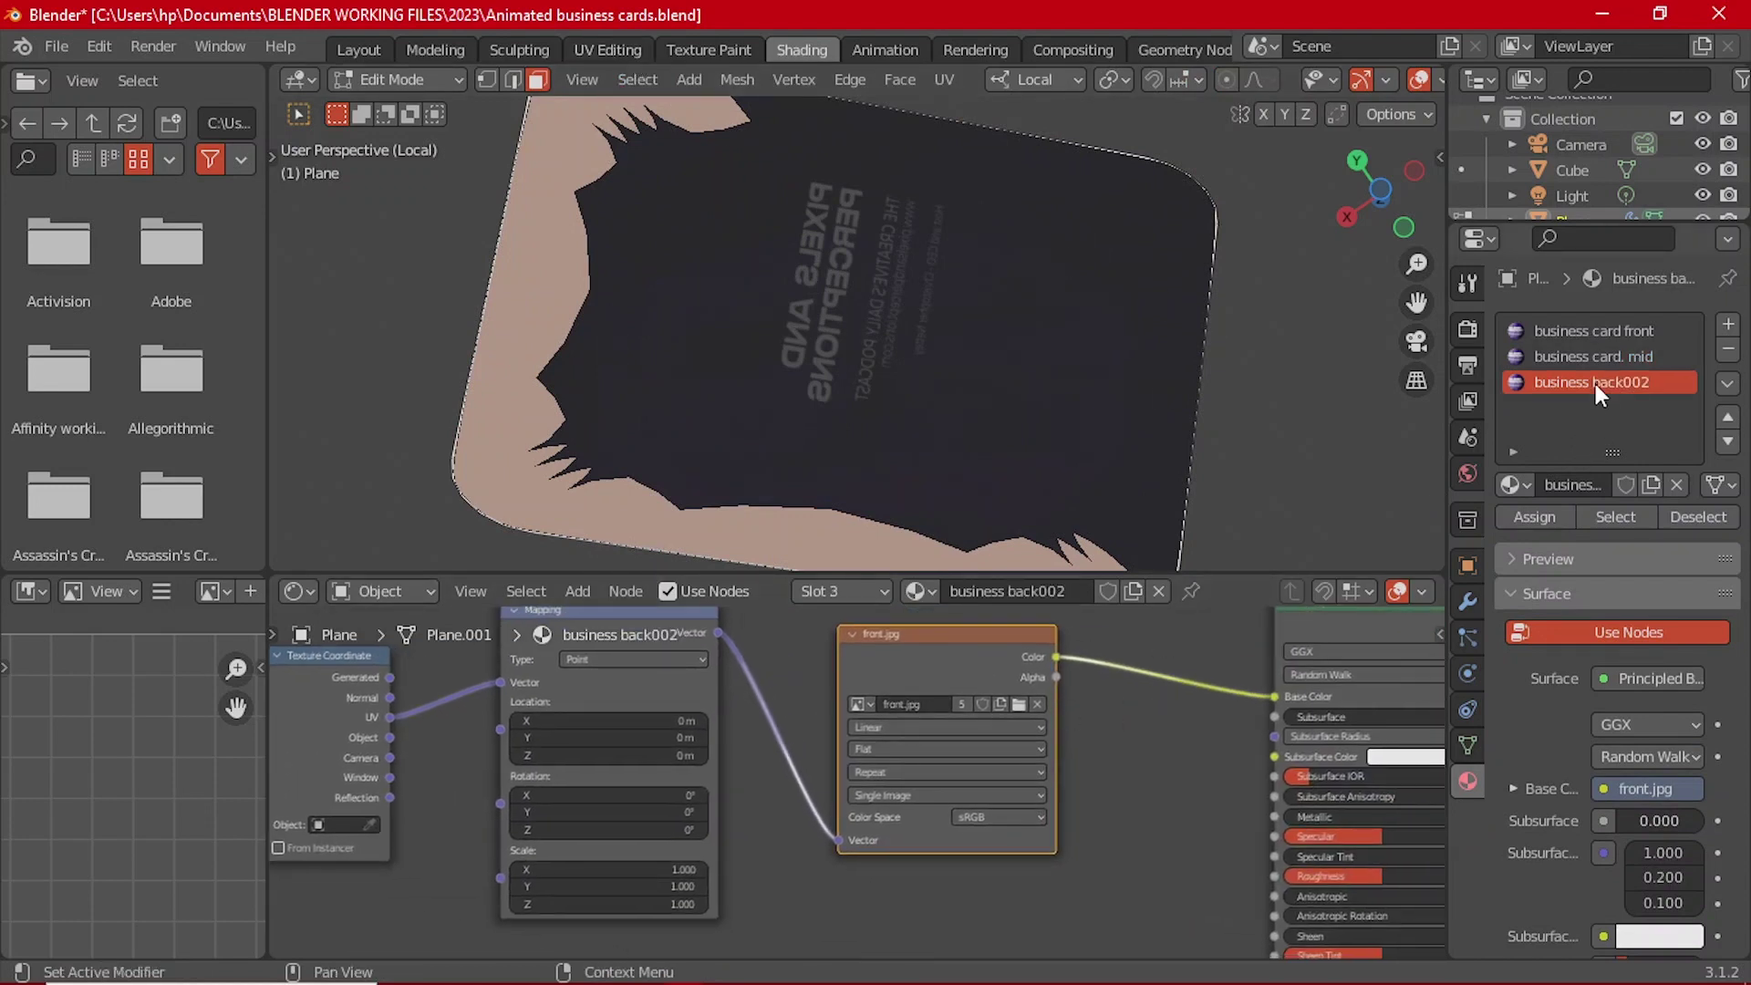
Step: Replace the Image Texture's front.jpg with back.jpg
scroll(997, 696, up, 1)
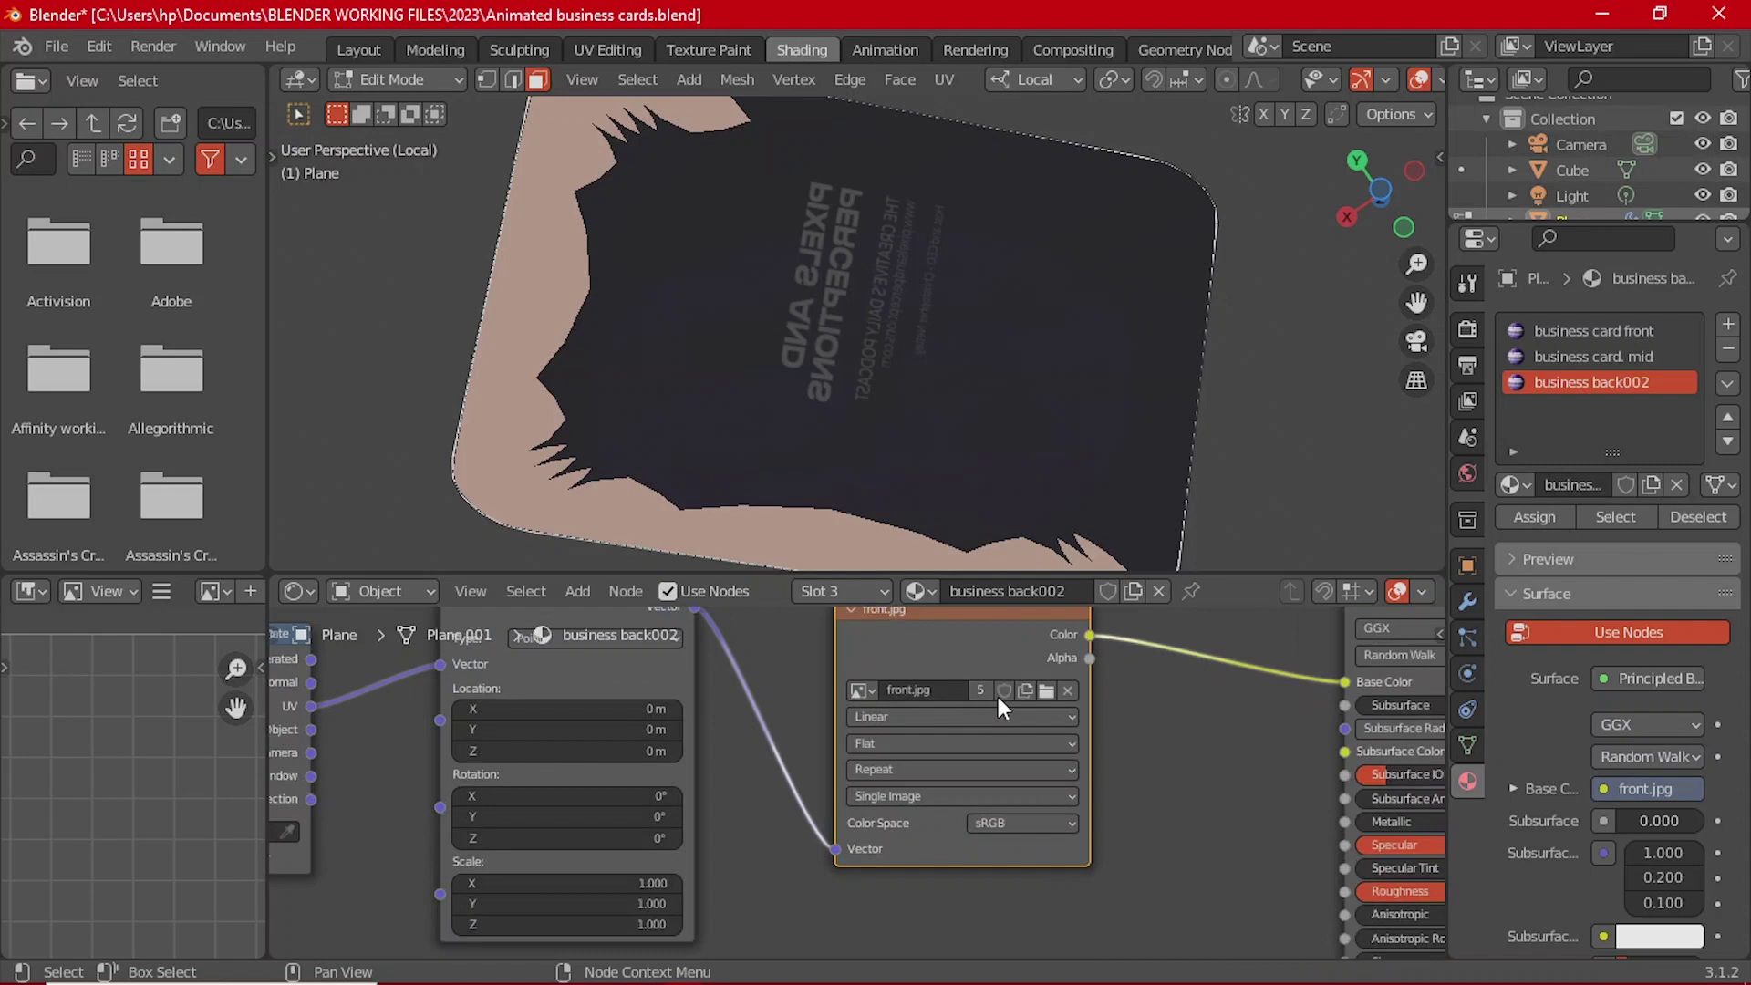
click(1047, 690)
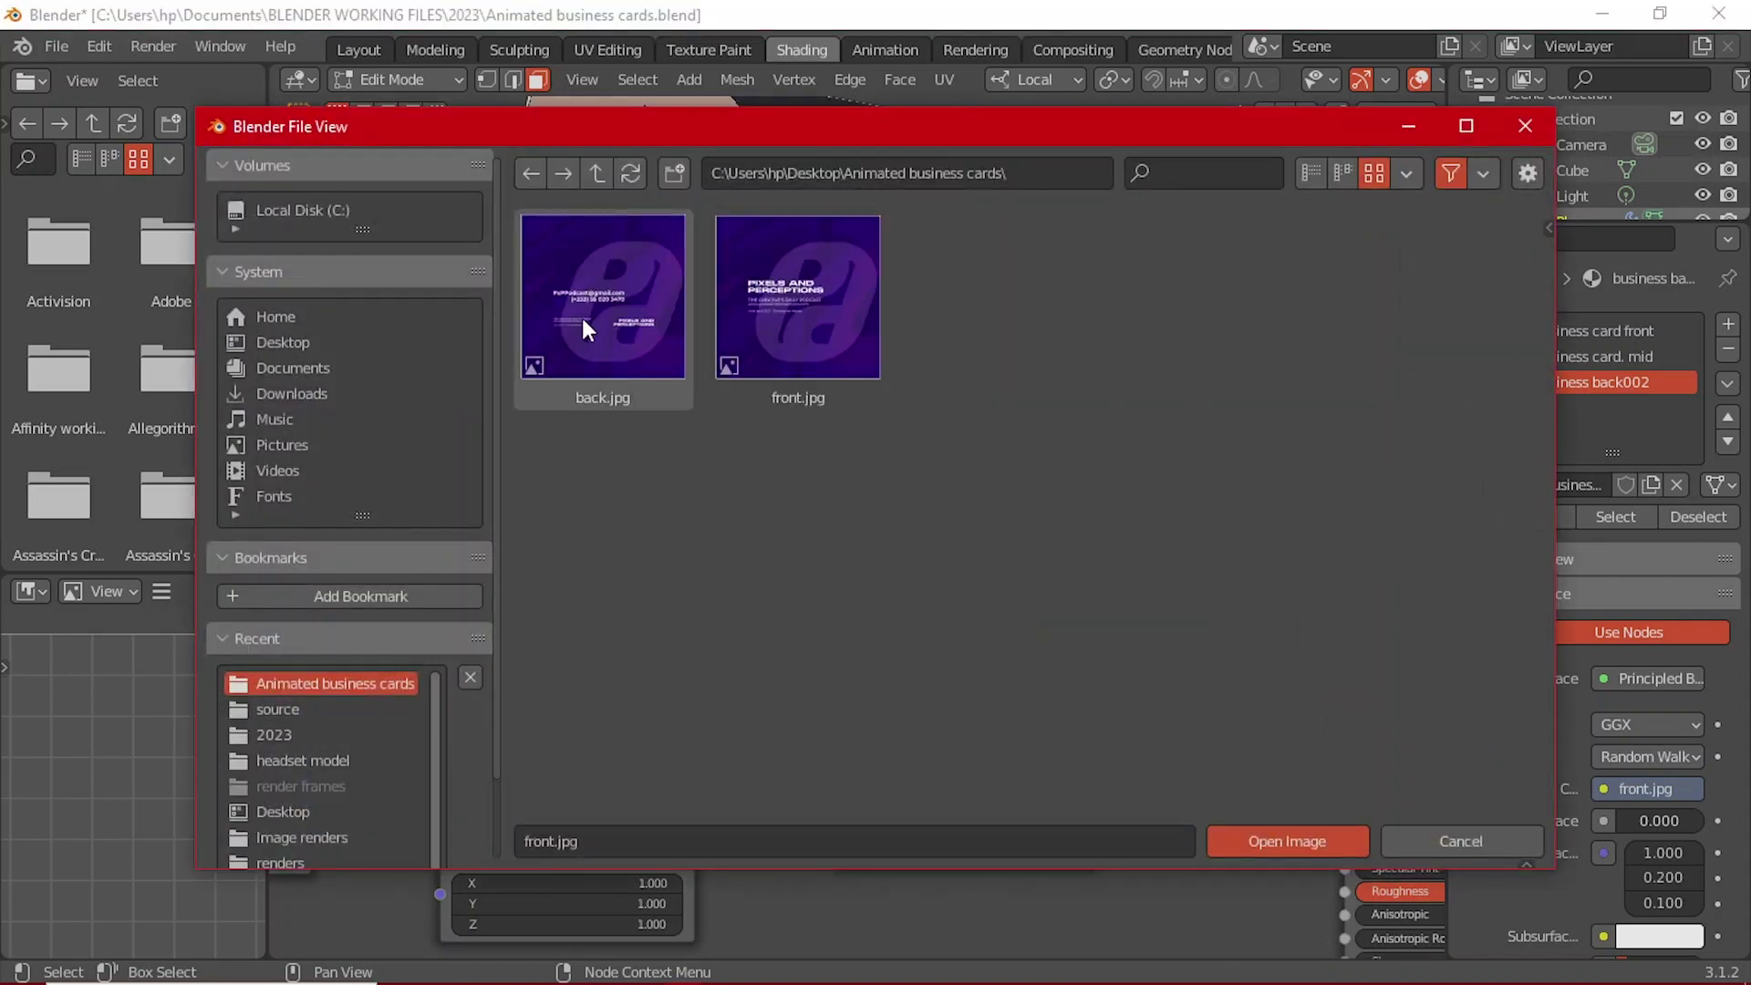
click(584, 327)
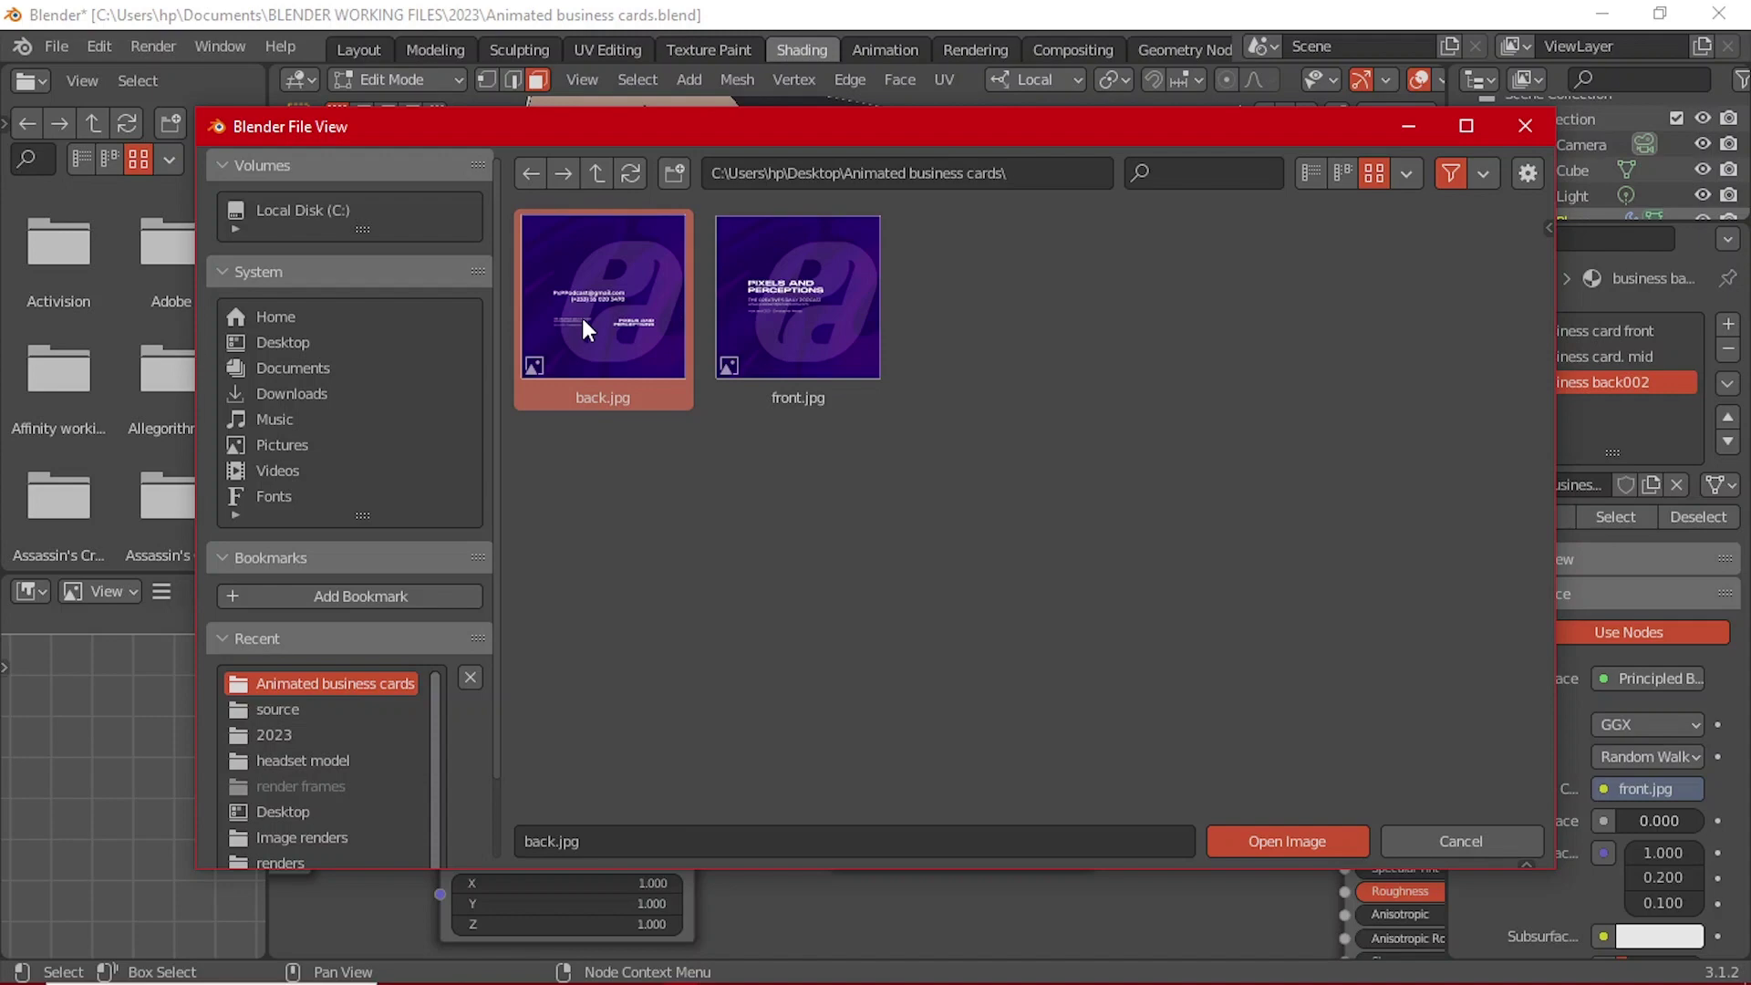
click(1275, 836)
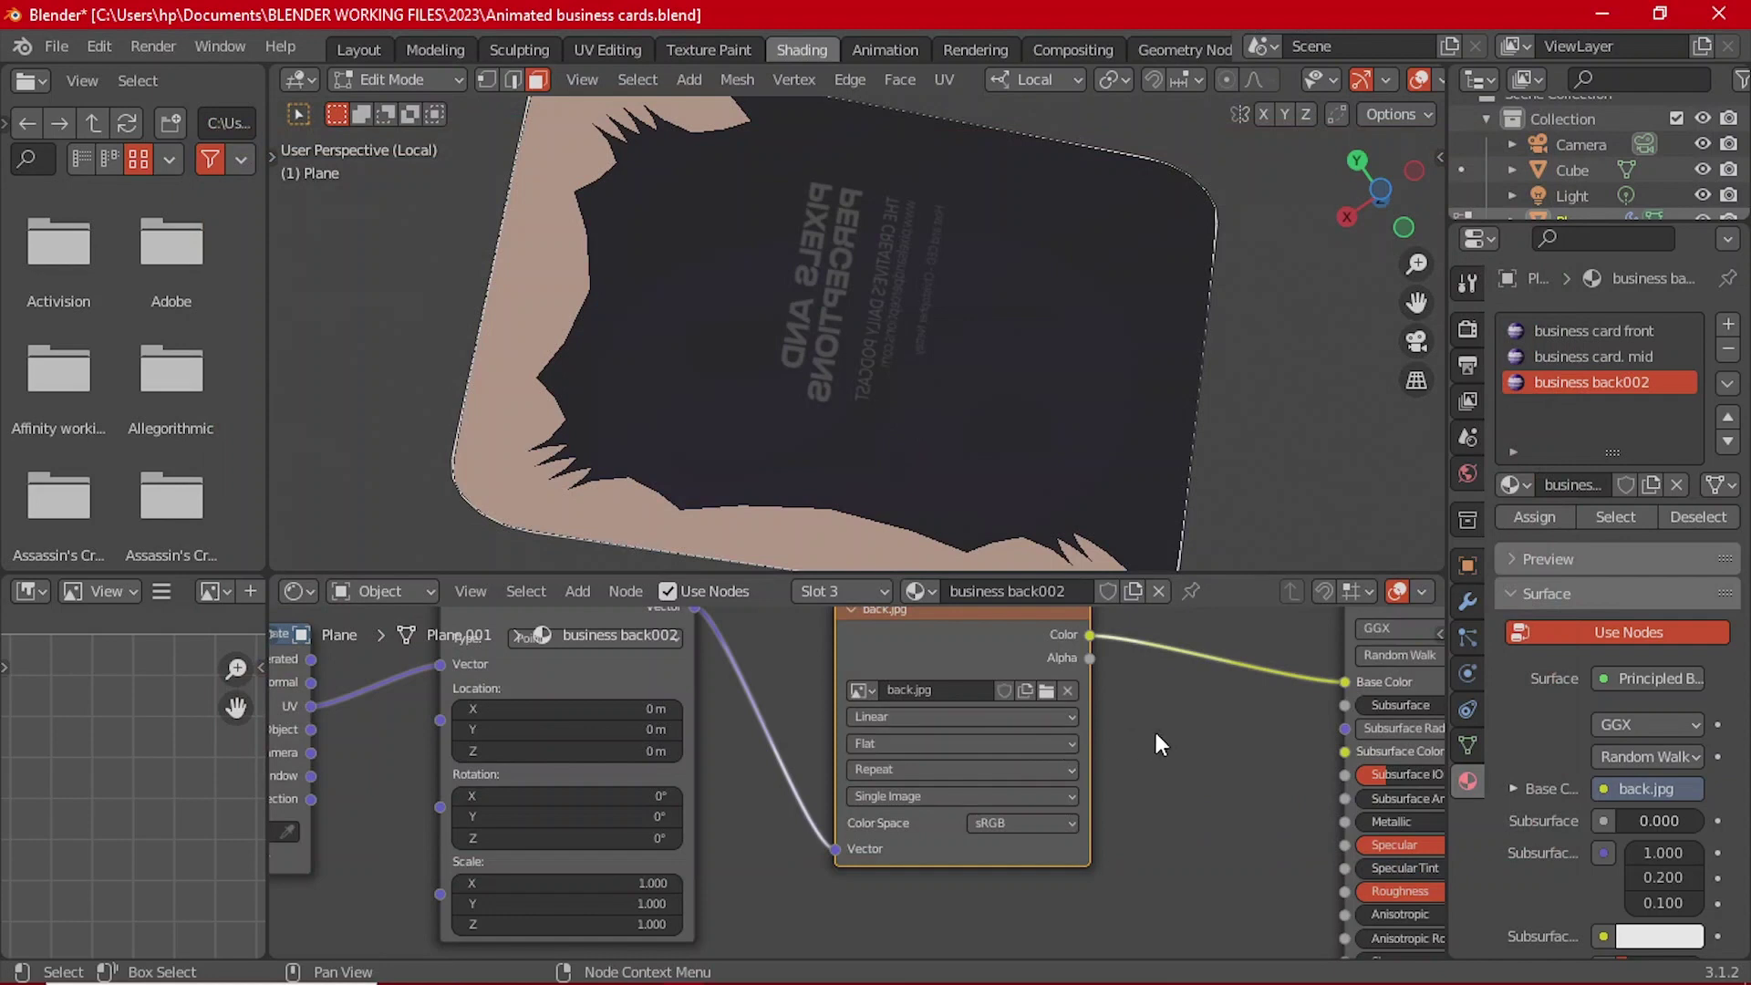
scroll(1156, 723, down, 1)
middle_drag(1128, 734, 1034, 753)
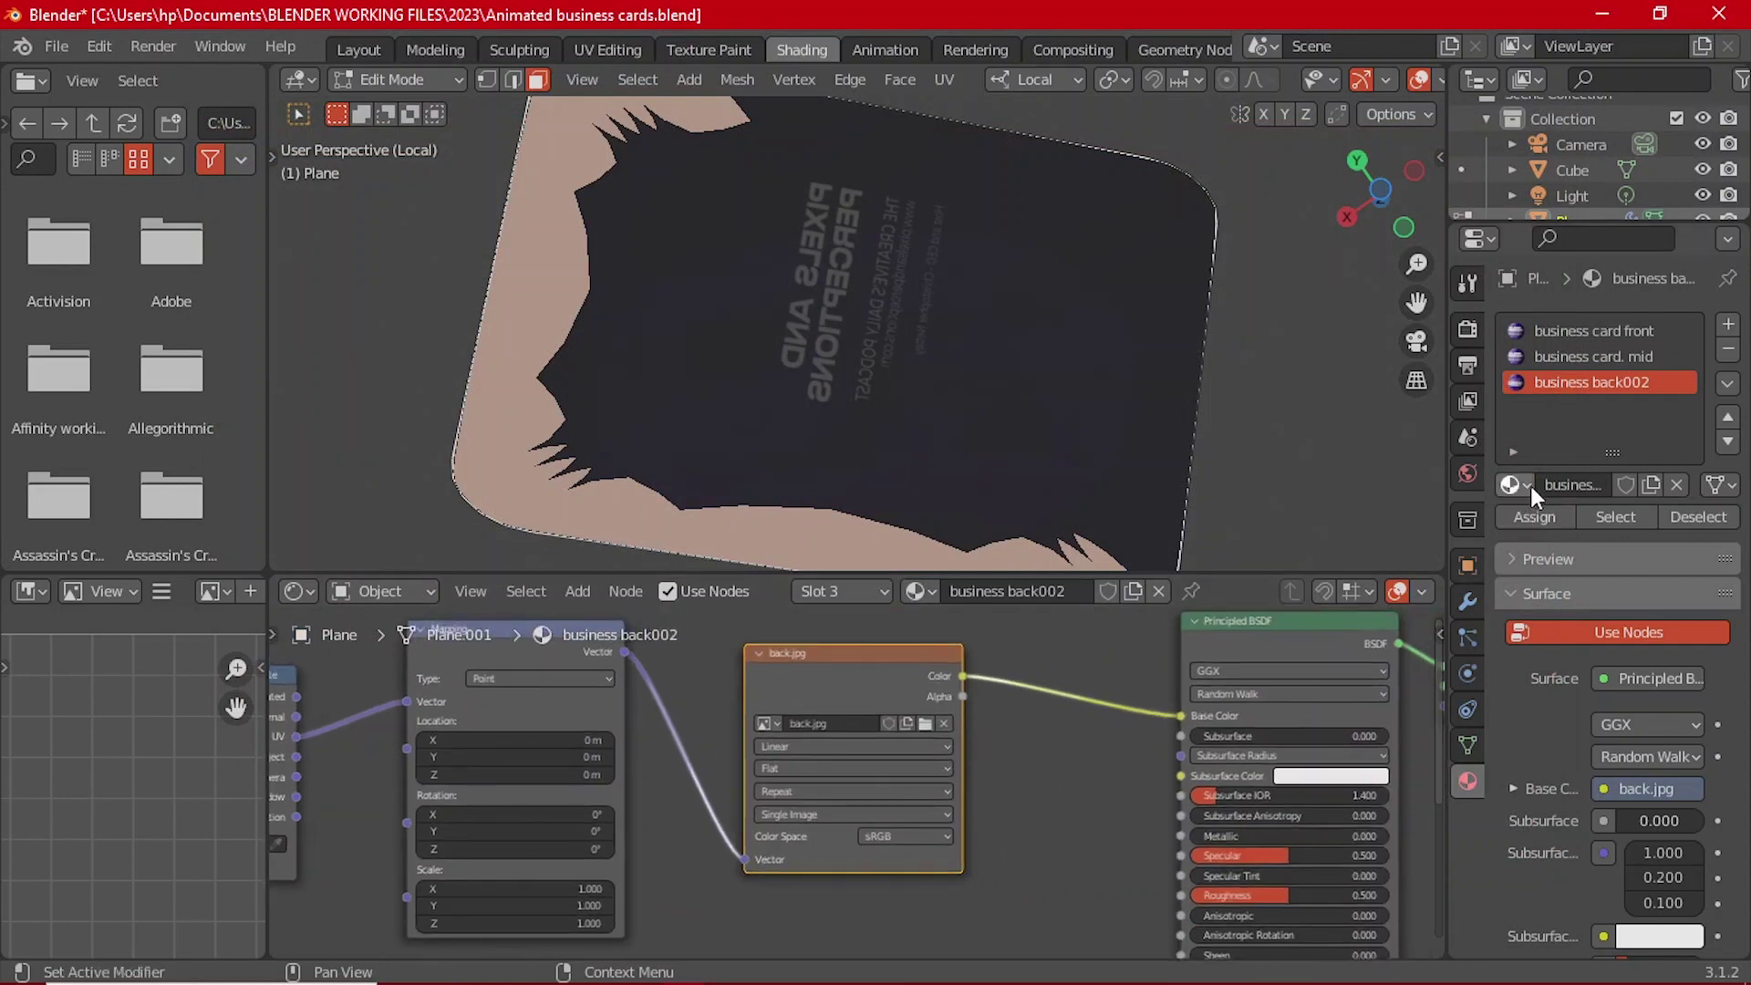
Step: Make business card. mid the active material and load front.jpg into its Image Texture
click(779, 341)
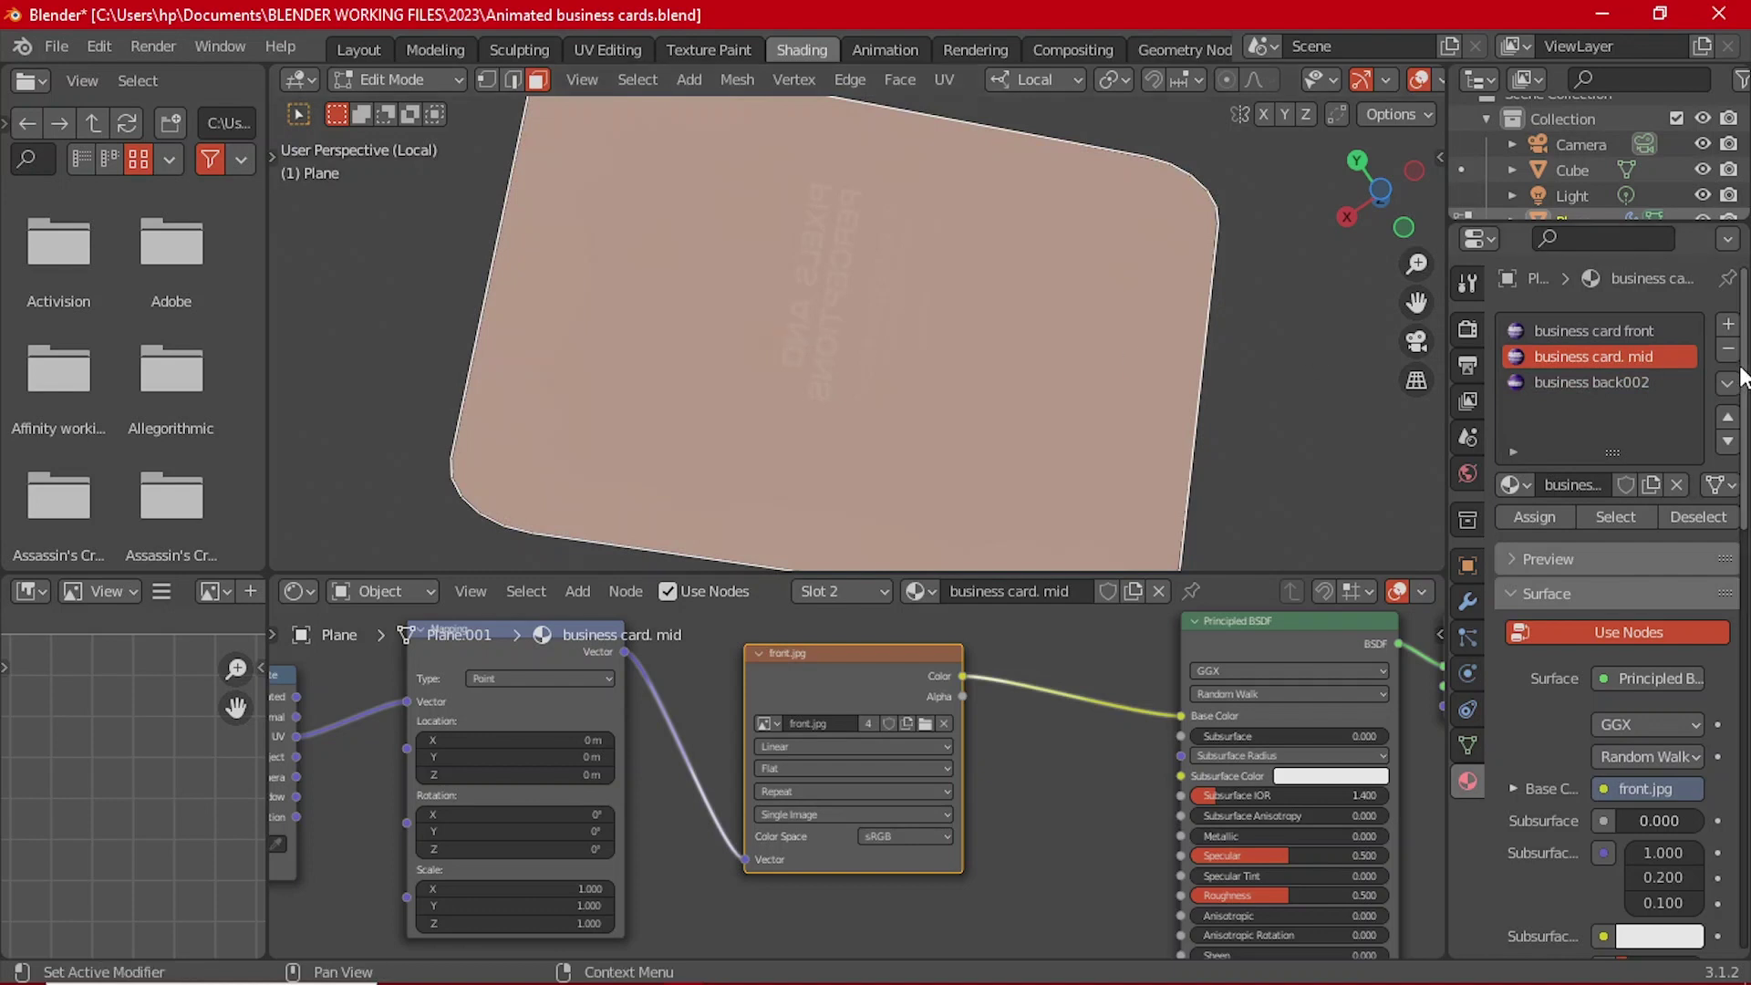
click(1626, 380)
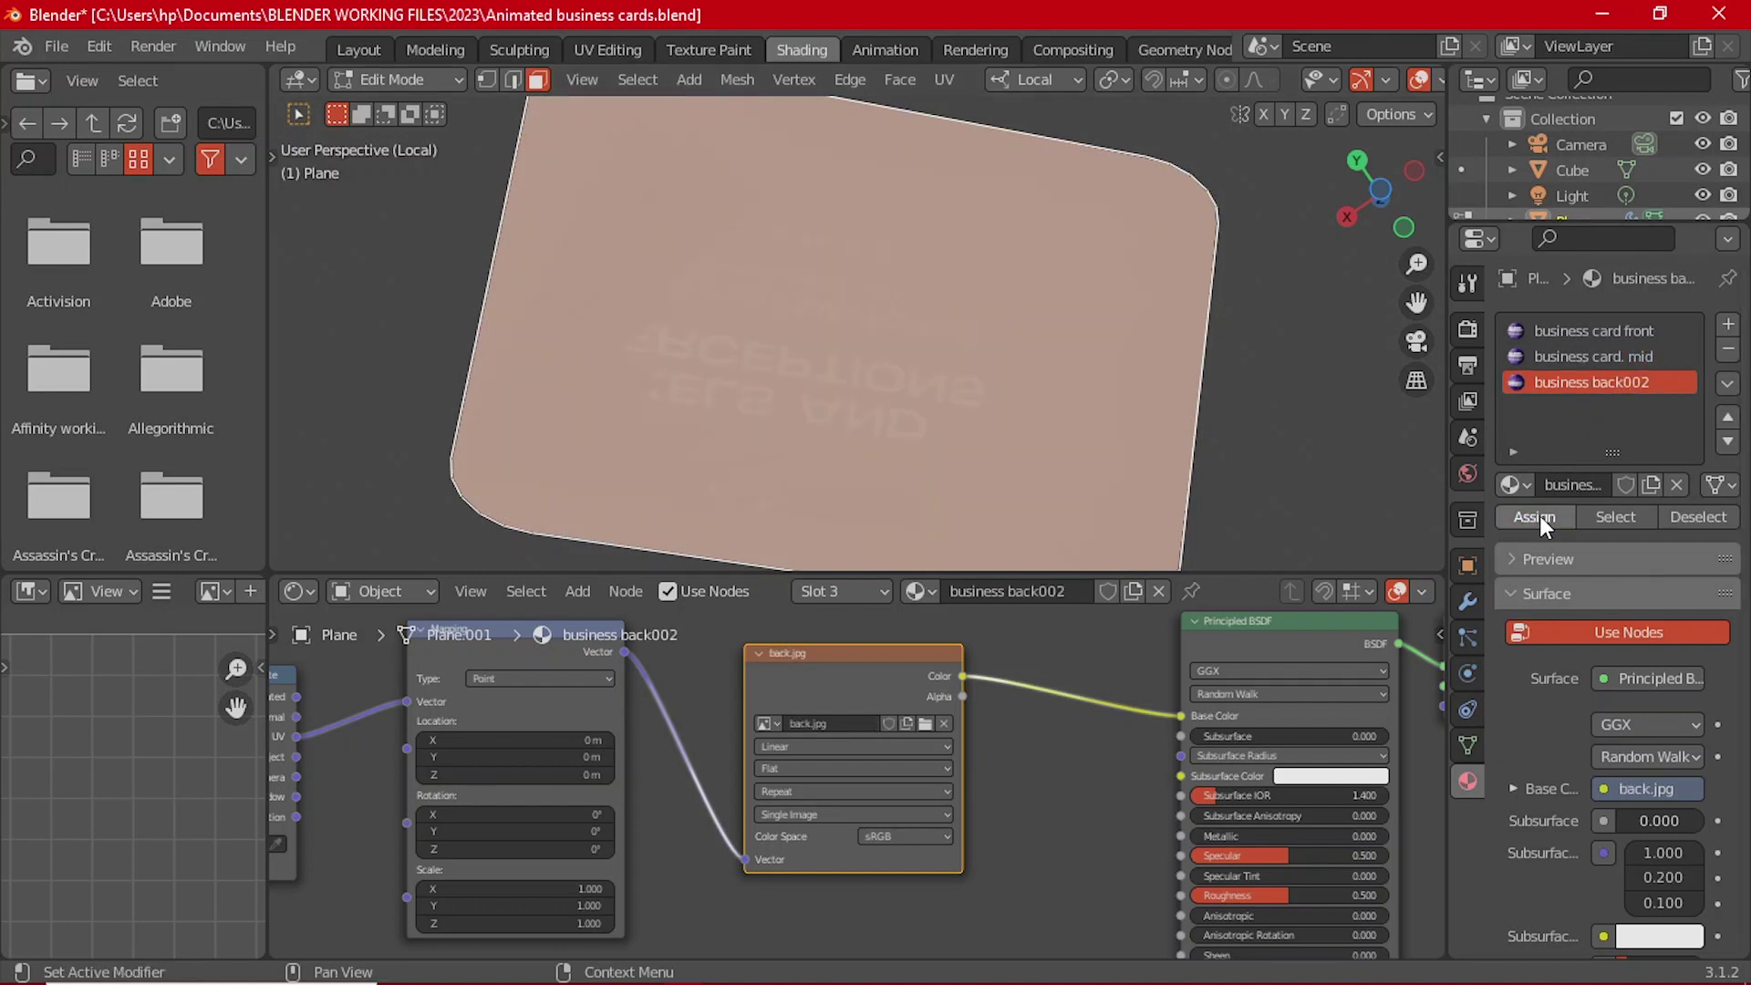
click(1540, 517)
click(1585, 356)
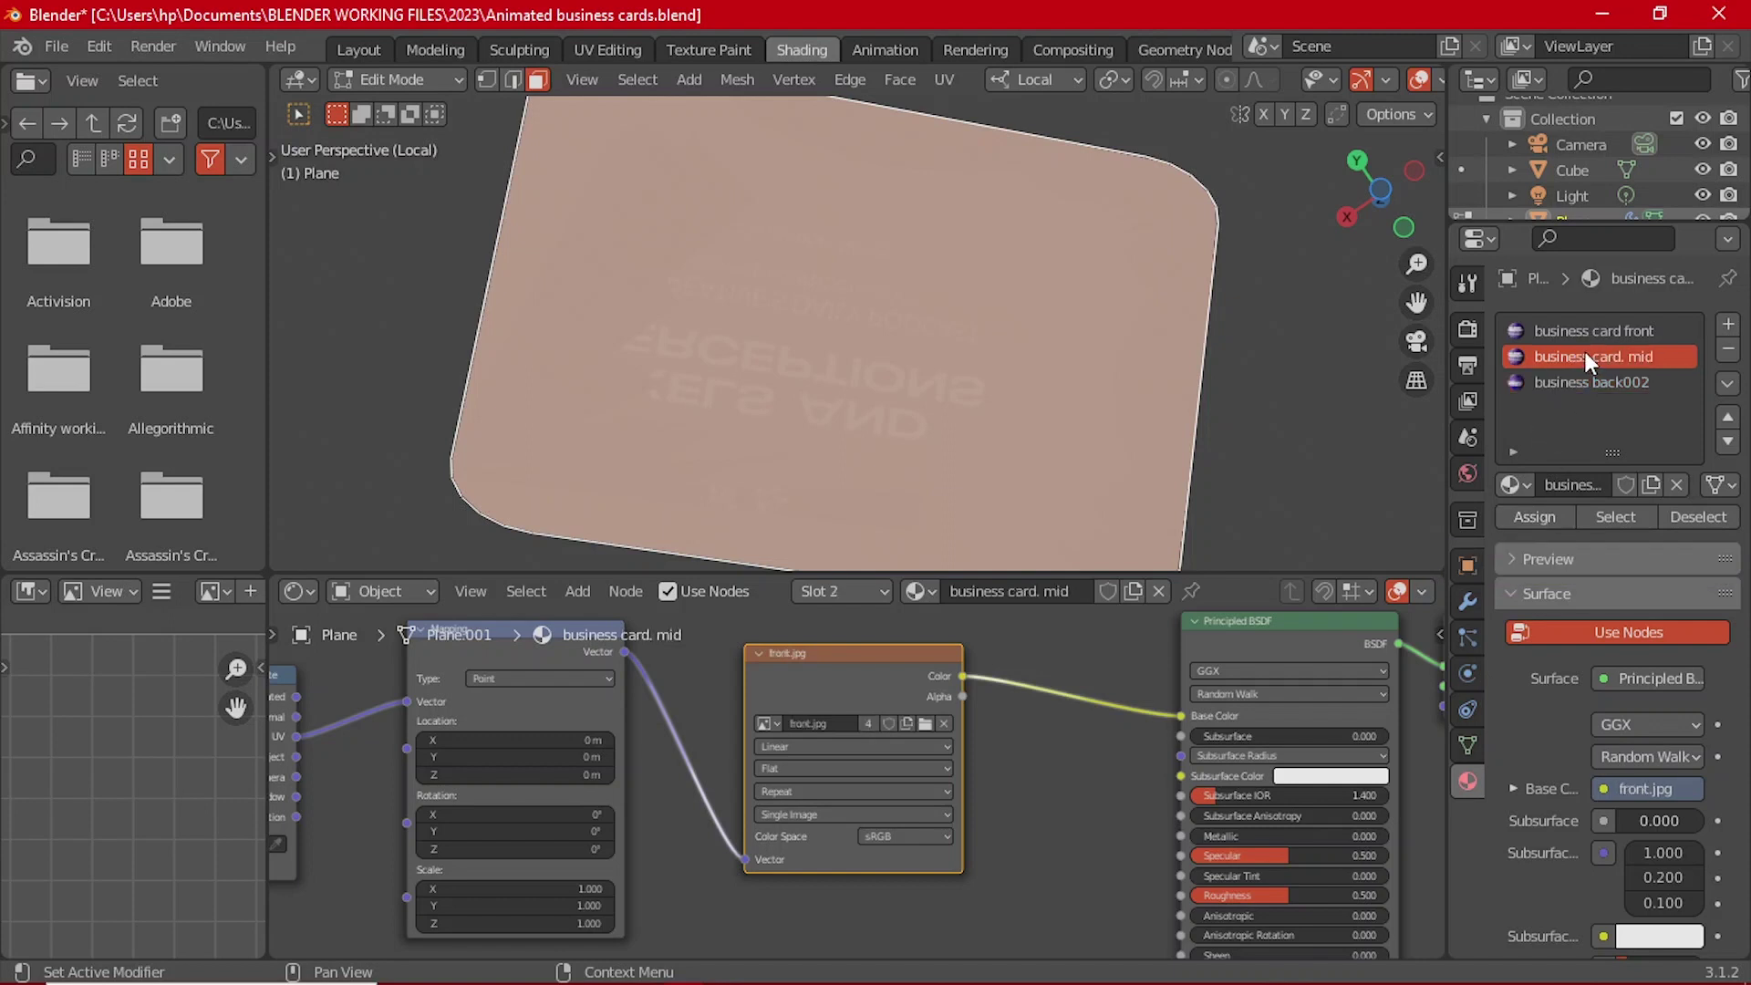
click(1577, 376)
click(1577, 357)
click(919, 720)
double_click(778, 353)
Step: Assign the business card. mid material to the selected card faces
key(q)
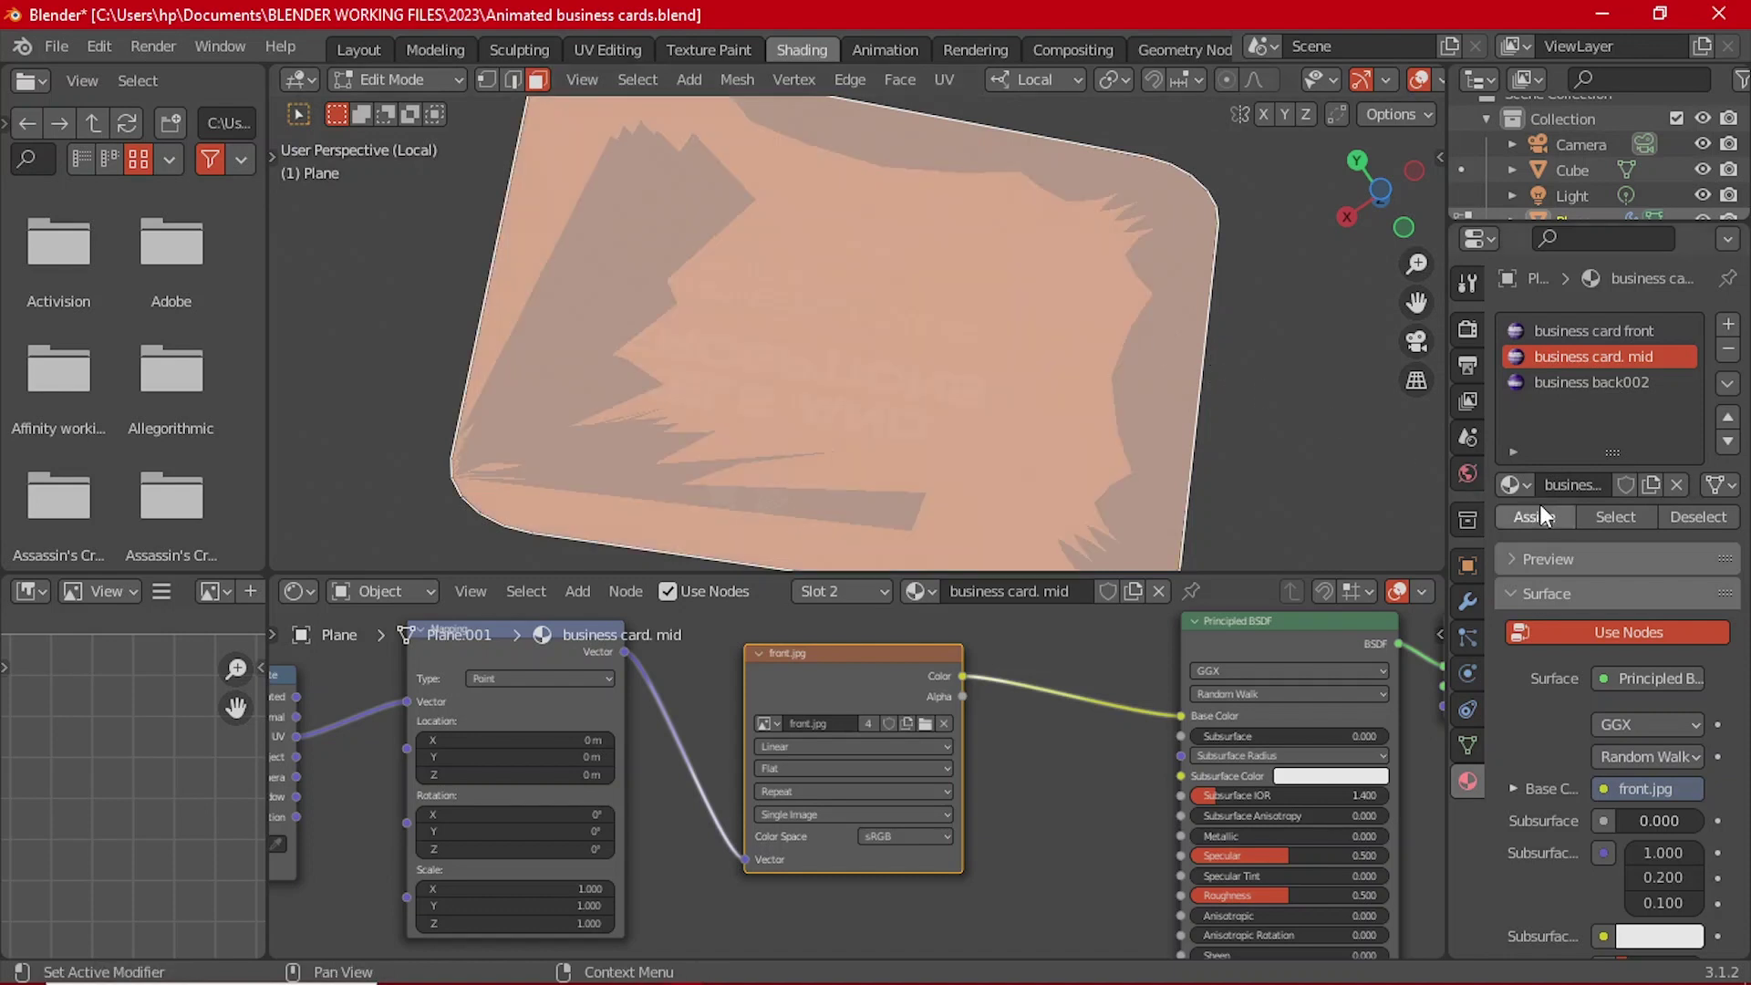
click(1541, 512)
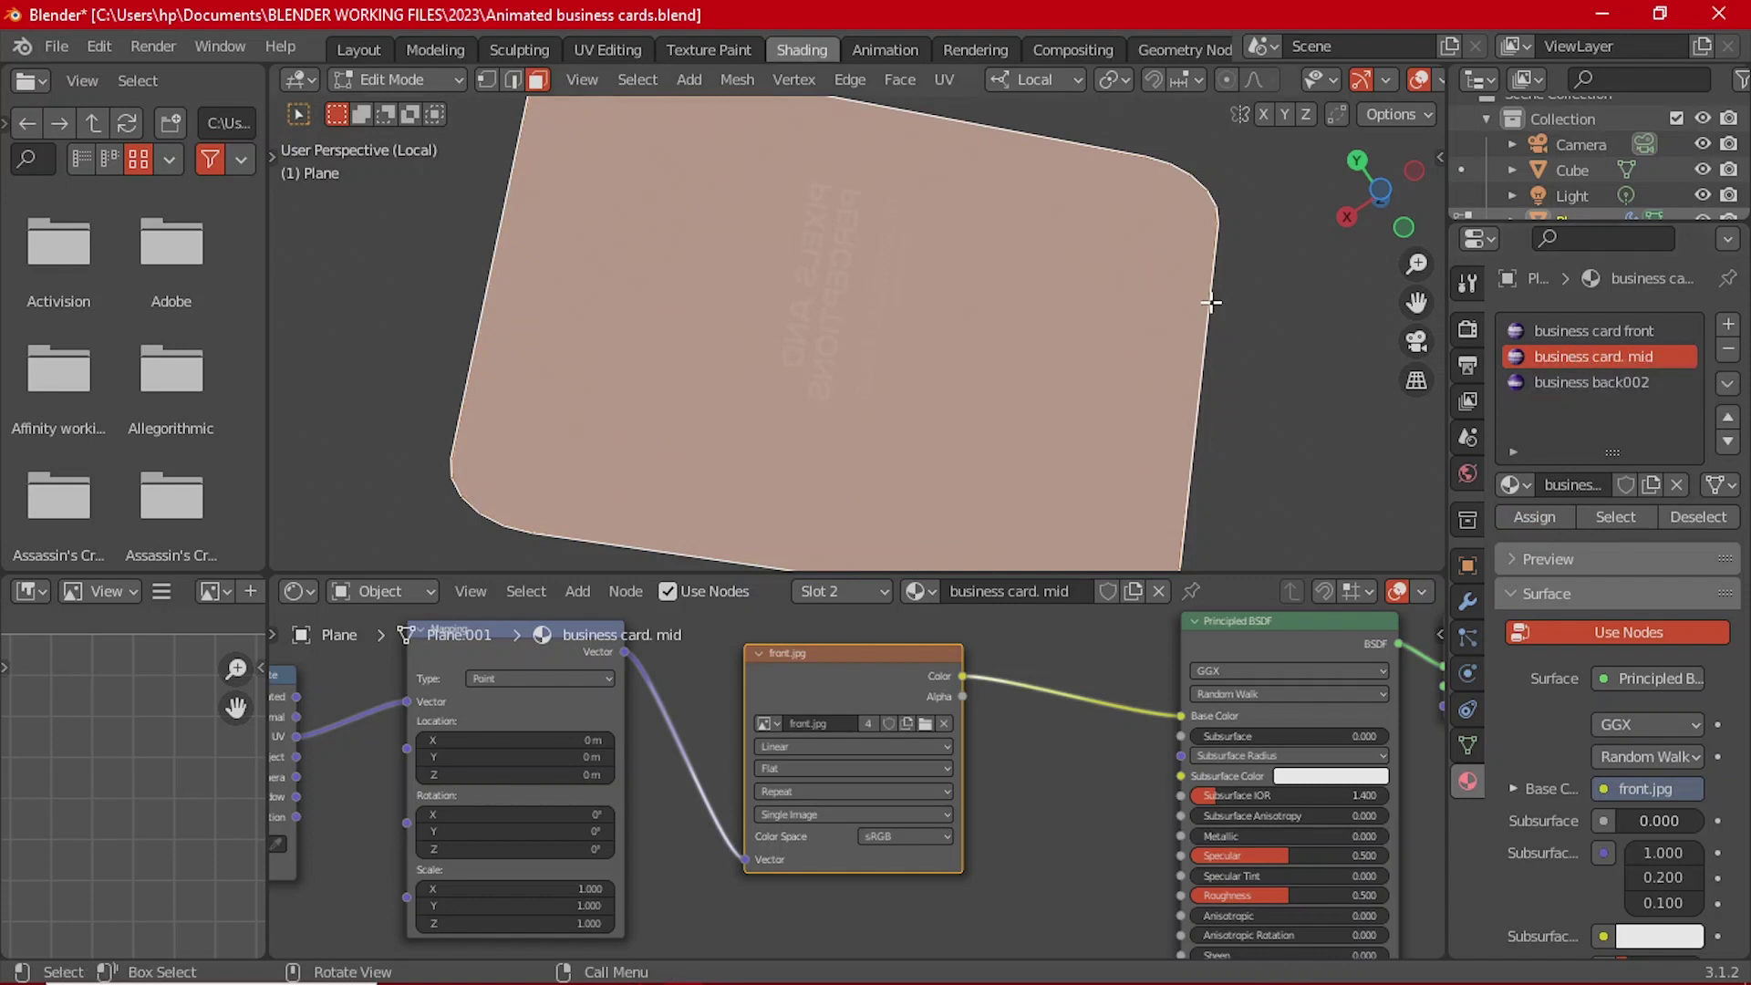
middle_drag(1208, 301, 1235, 387)
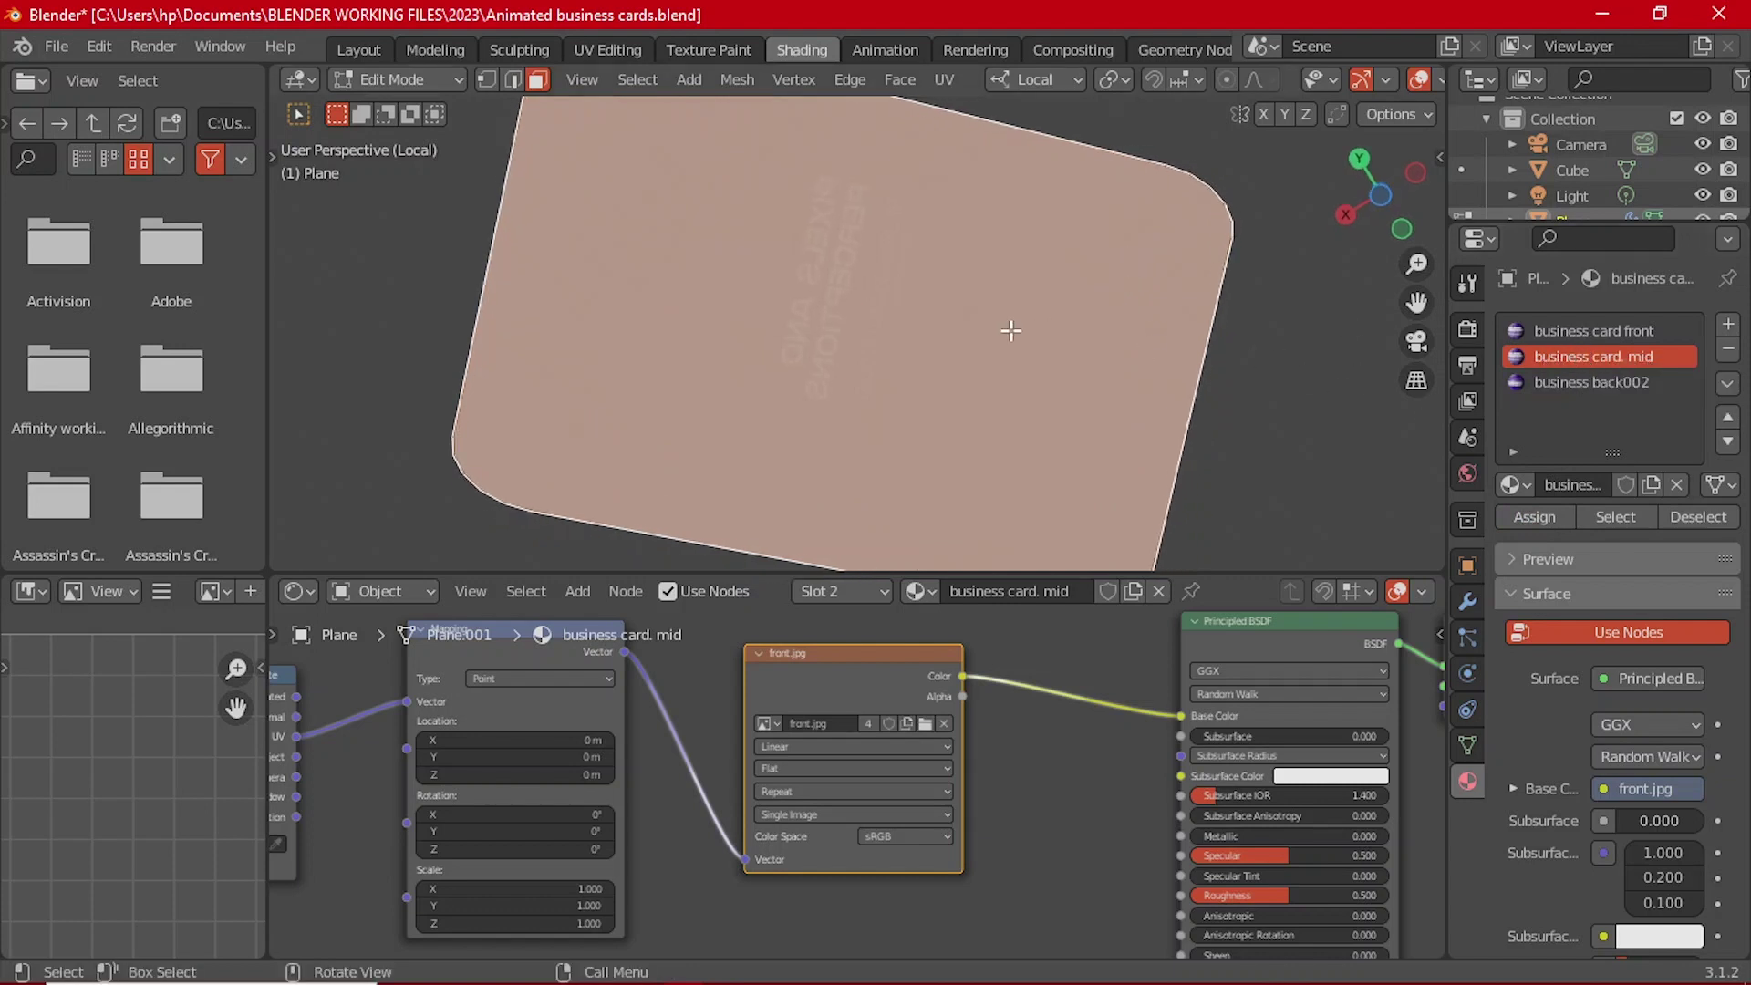
middle_drag(1009, 328, 937, 128)
middle_drag(1053, 333, 1186, 251)
click(1627, 382)
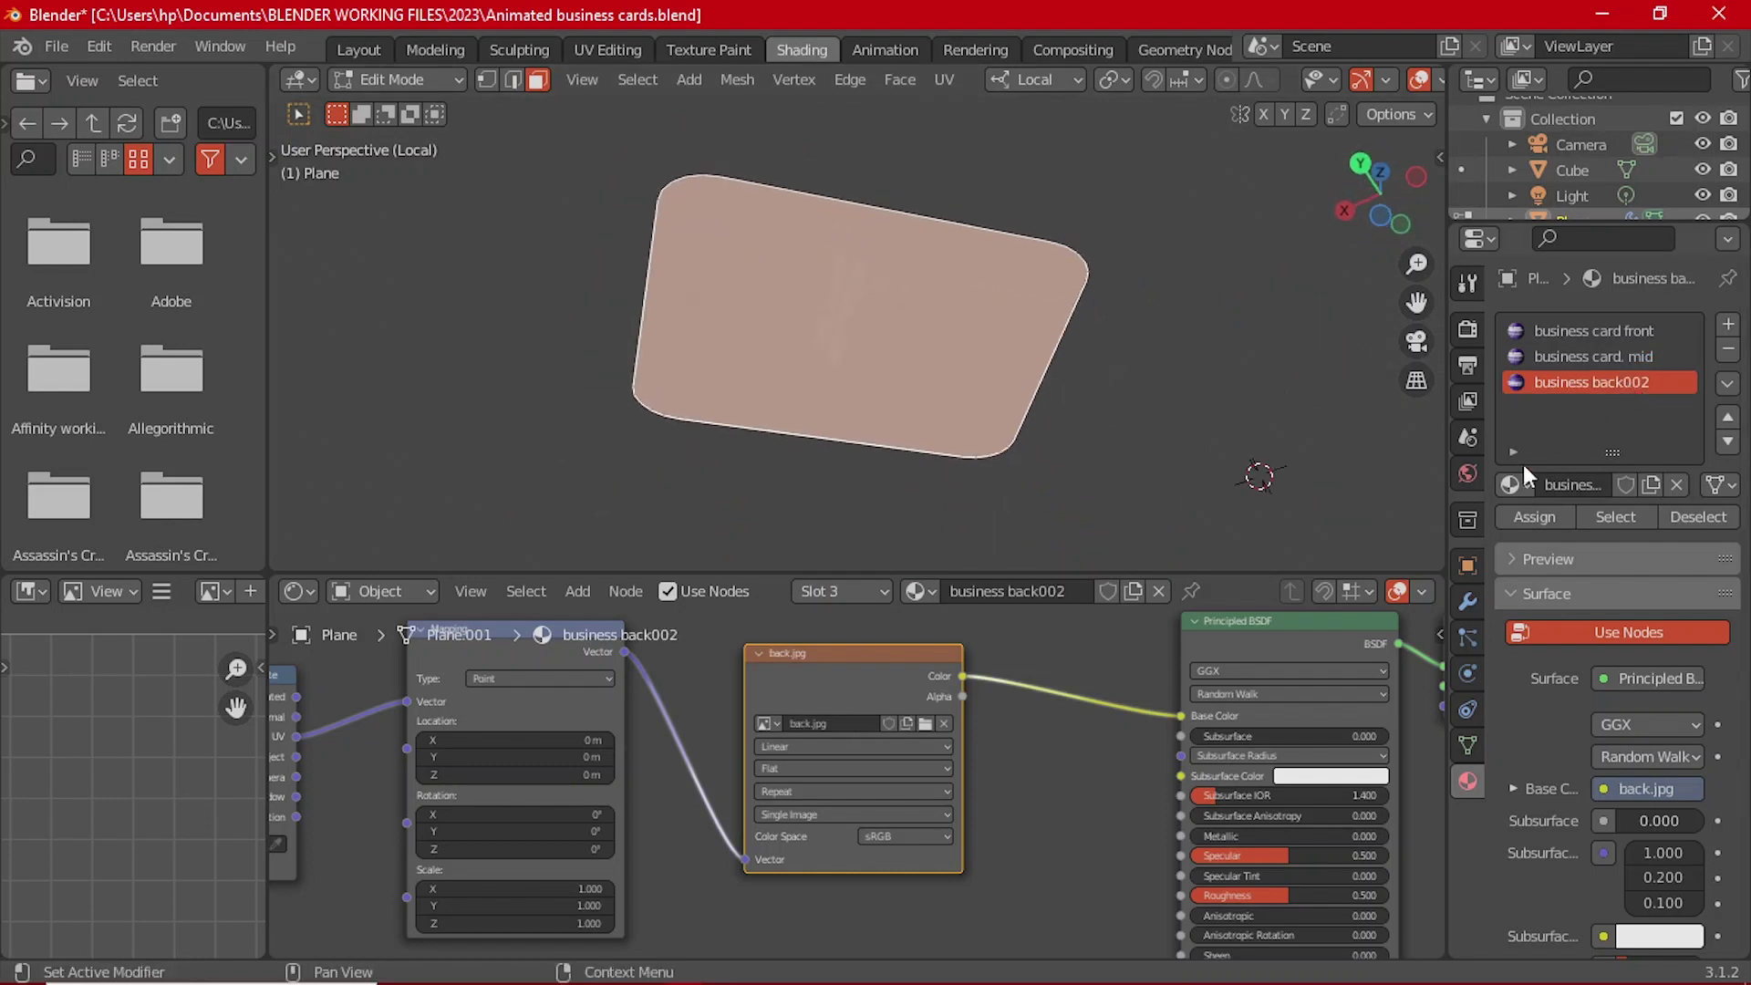
click(1532, 516)
middle_drag(945, 180, 894, 320)
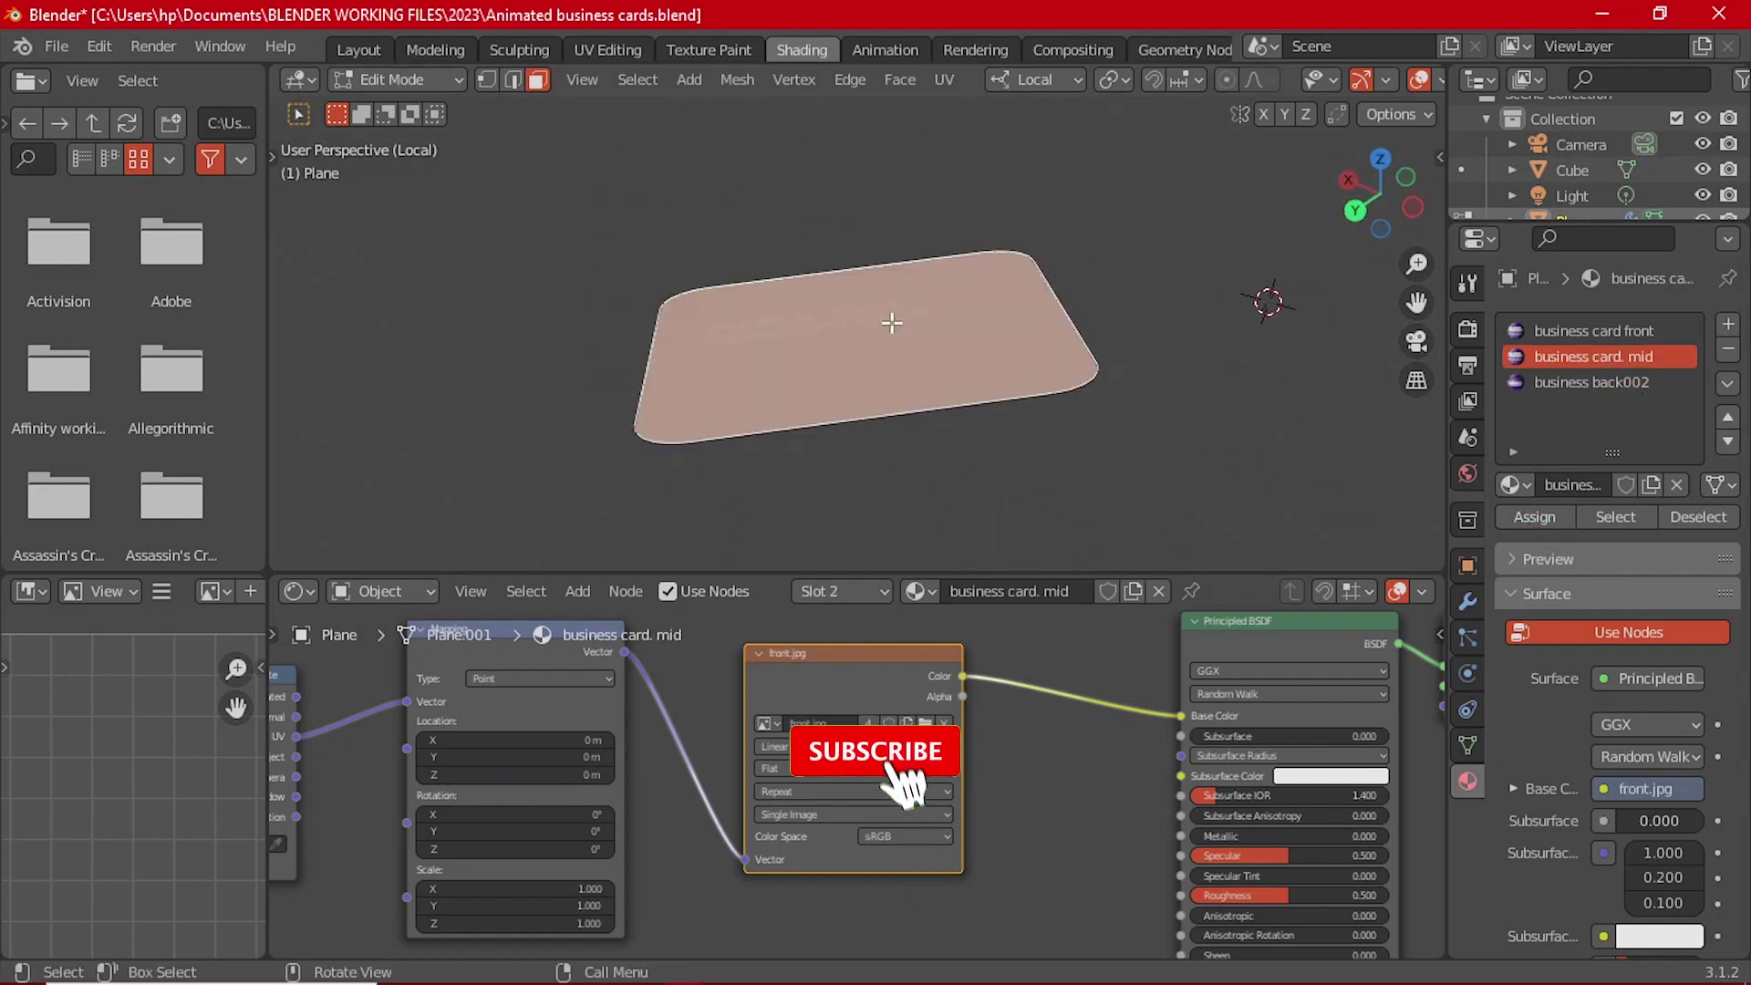
click(1574, 353)
Step: Assign business card front to the card face, then switch to the UV Editing workspace
click(1574, 332)
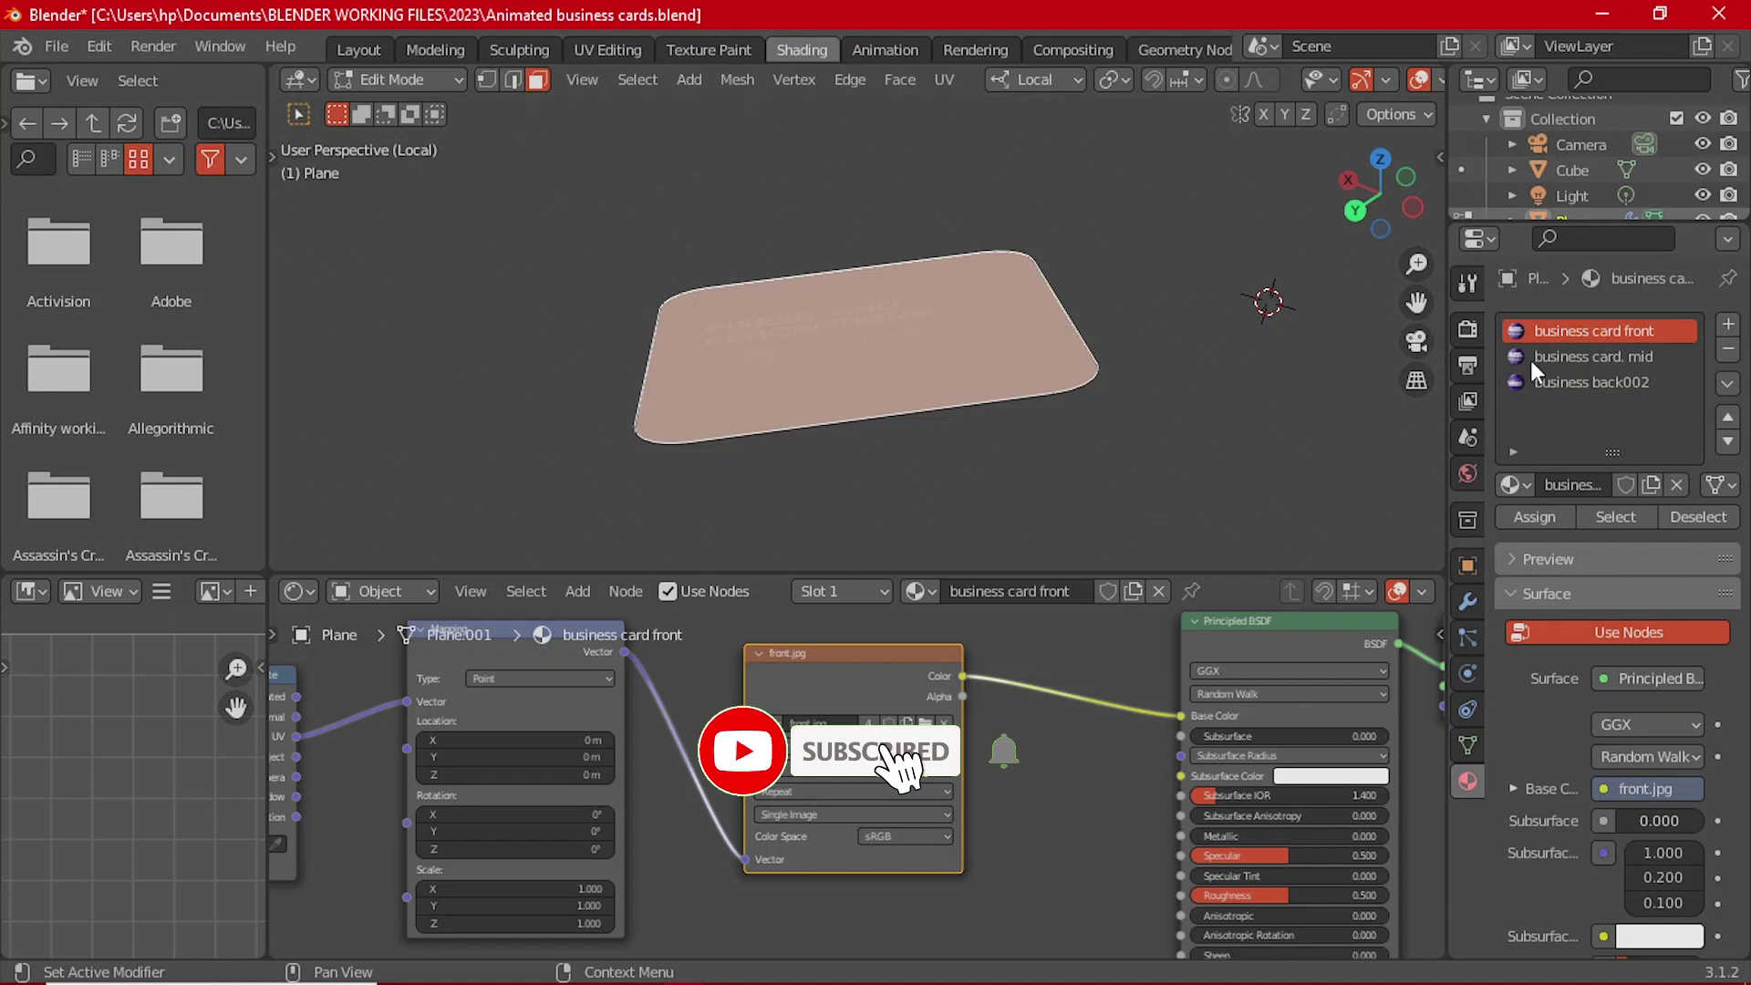
click(1521, 516)
middle_drag(1147, 440, 891, 399)
click(912, 373)
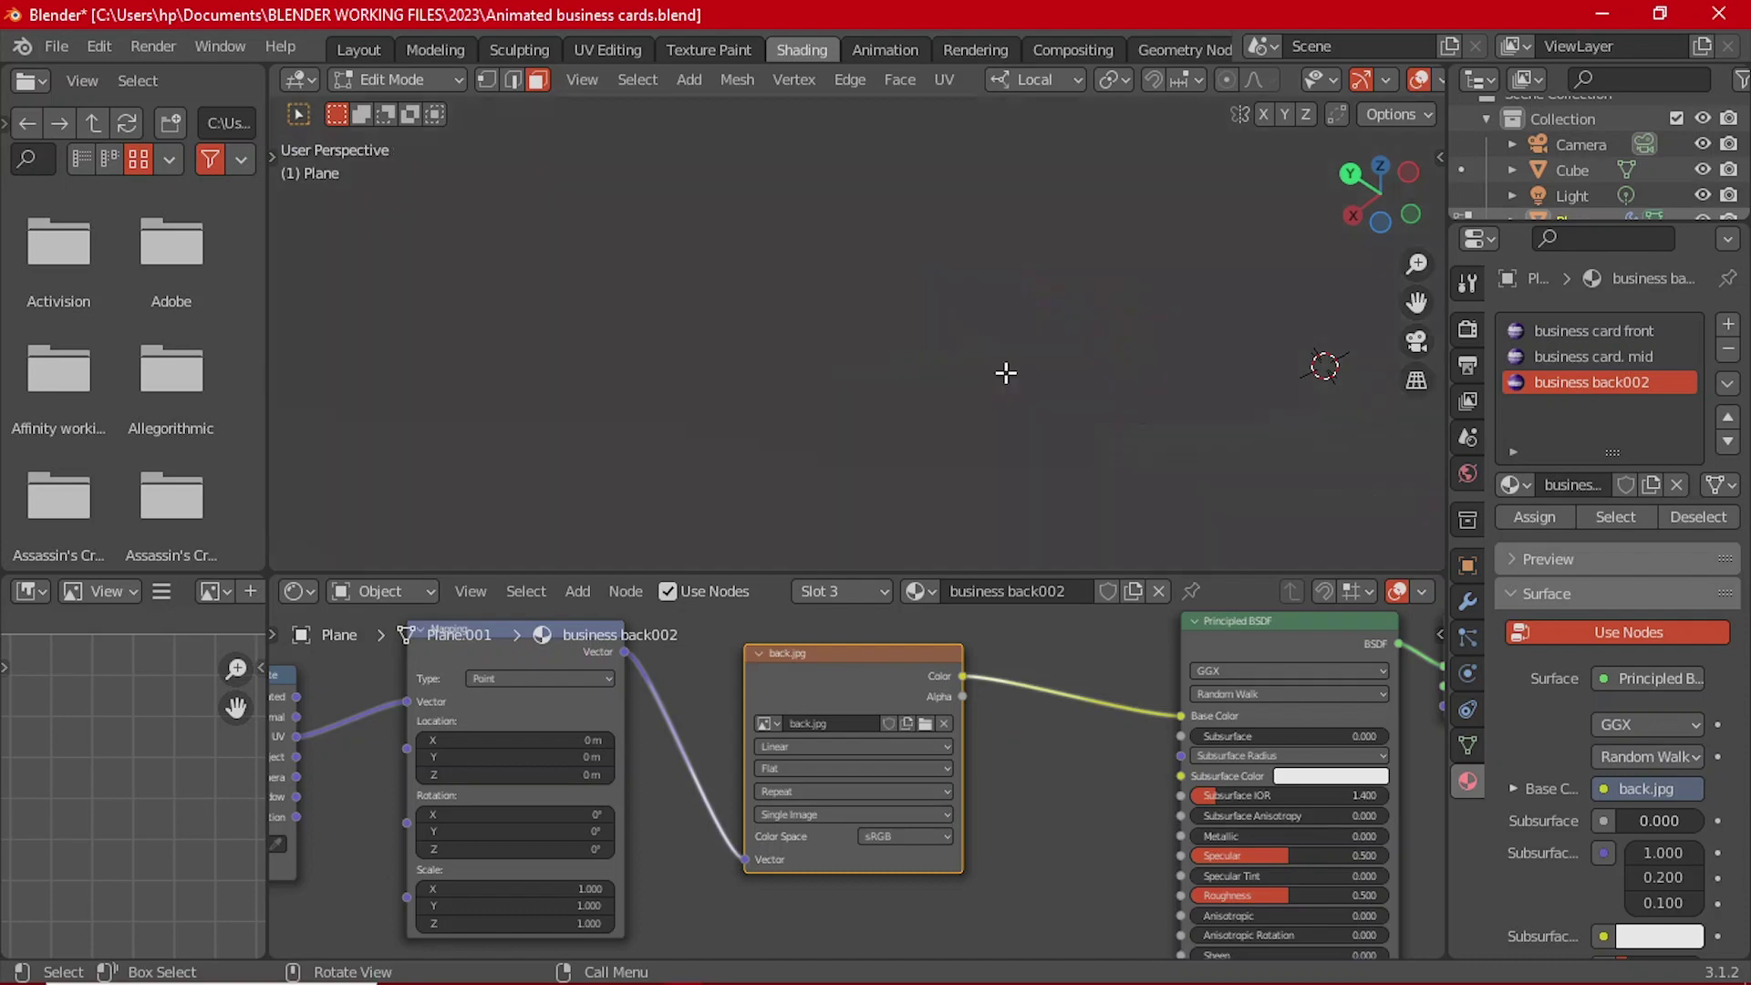
middle_drag(1005, 371, 830, 173)
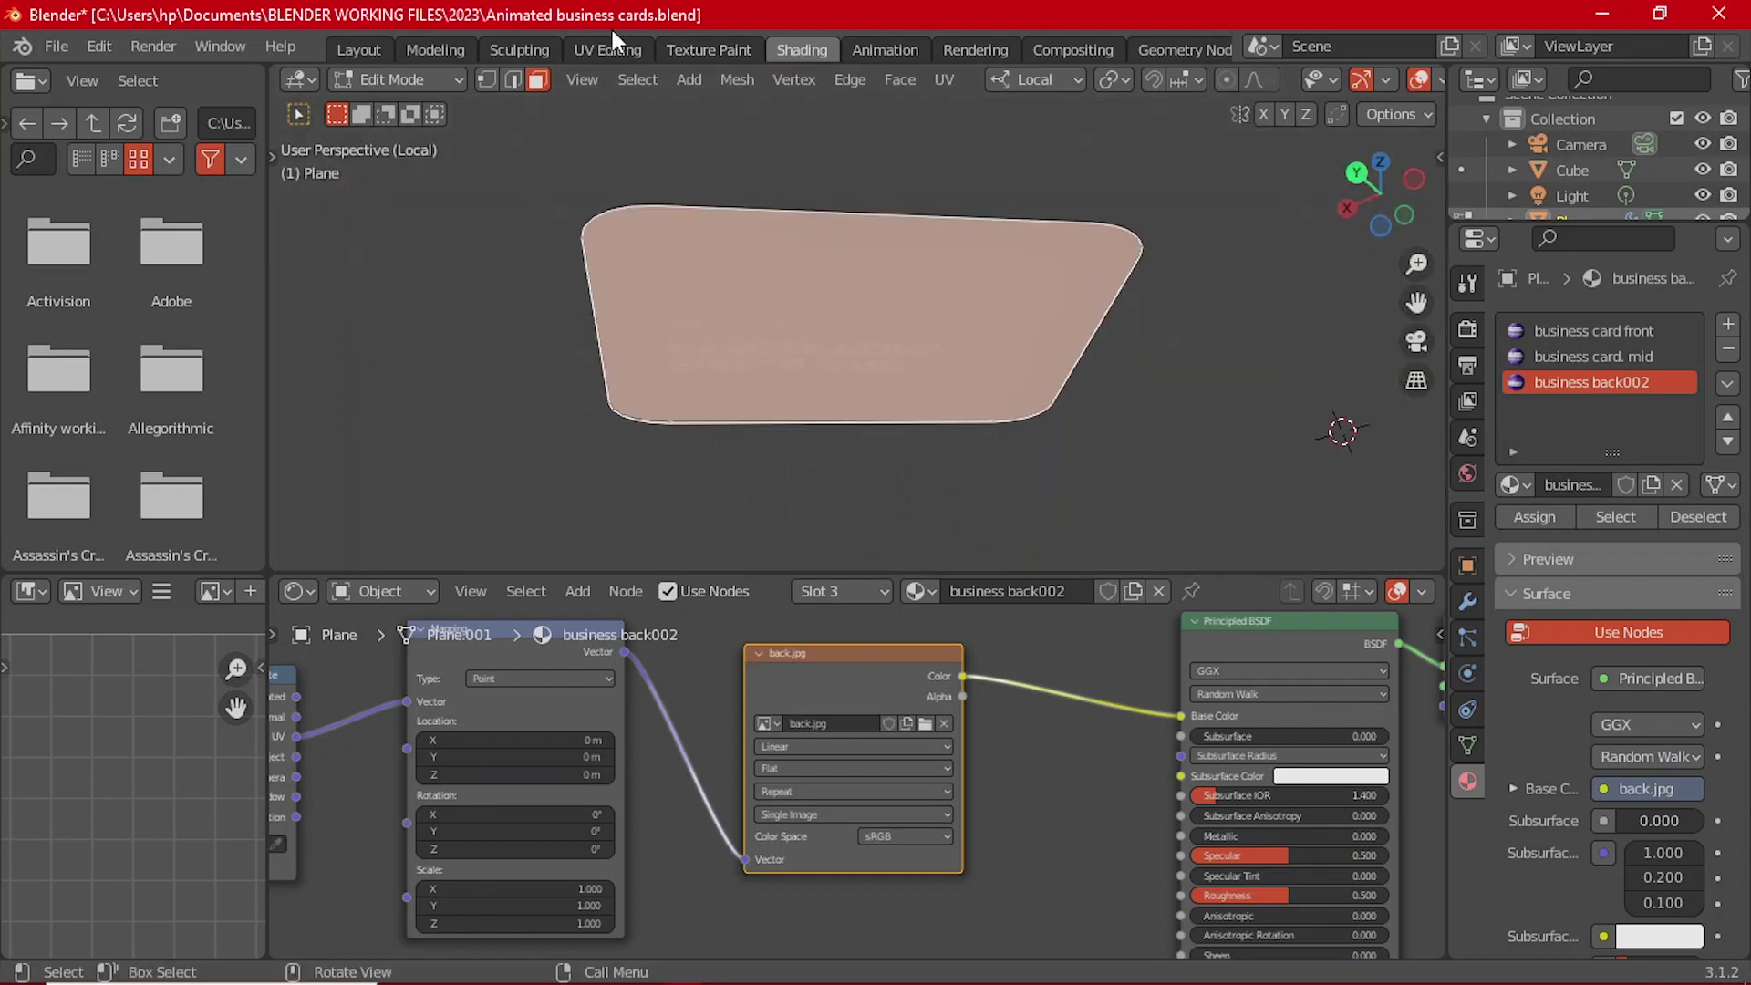
click(608, 49)
middle_drag(1204, 383, 1113, 590)
Step: Isolate the card, re-unwrap its UVs and rotate the island 90°
key(KP_Divide)
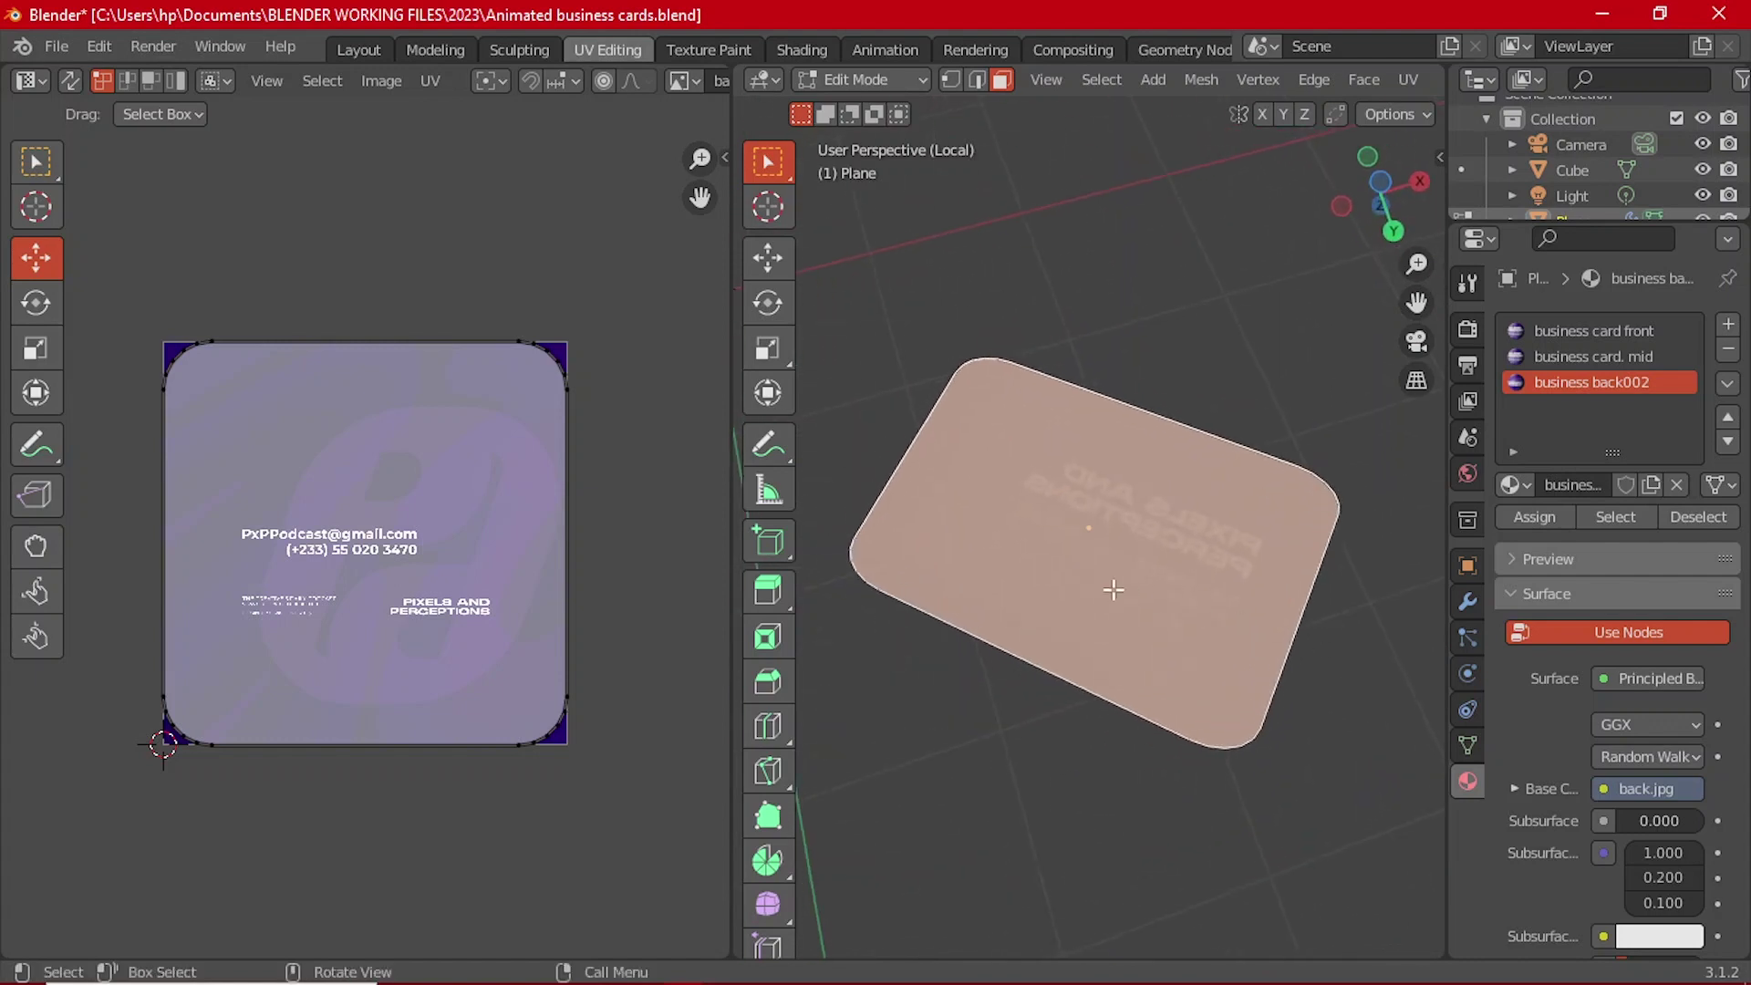
scroll(1113, 590, up, 3)
scroll(1080, 532, down, 1)
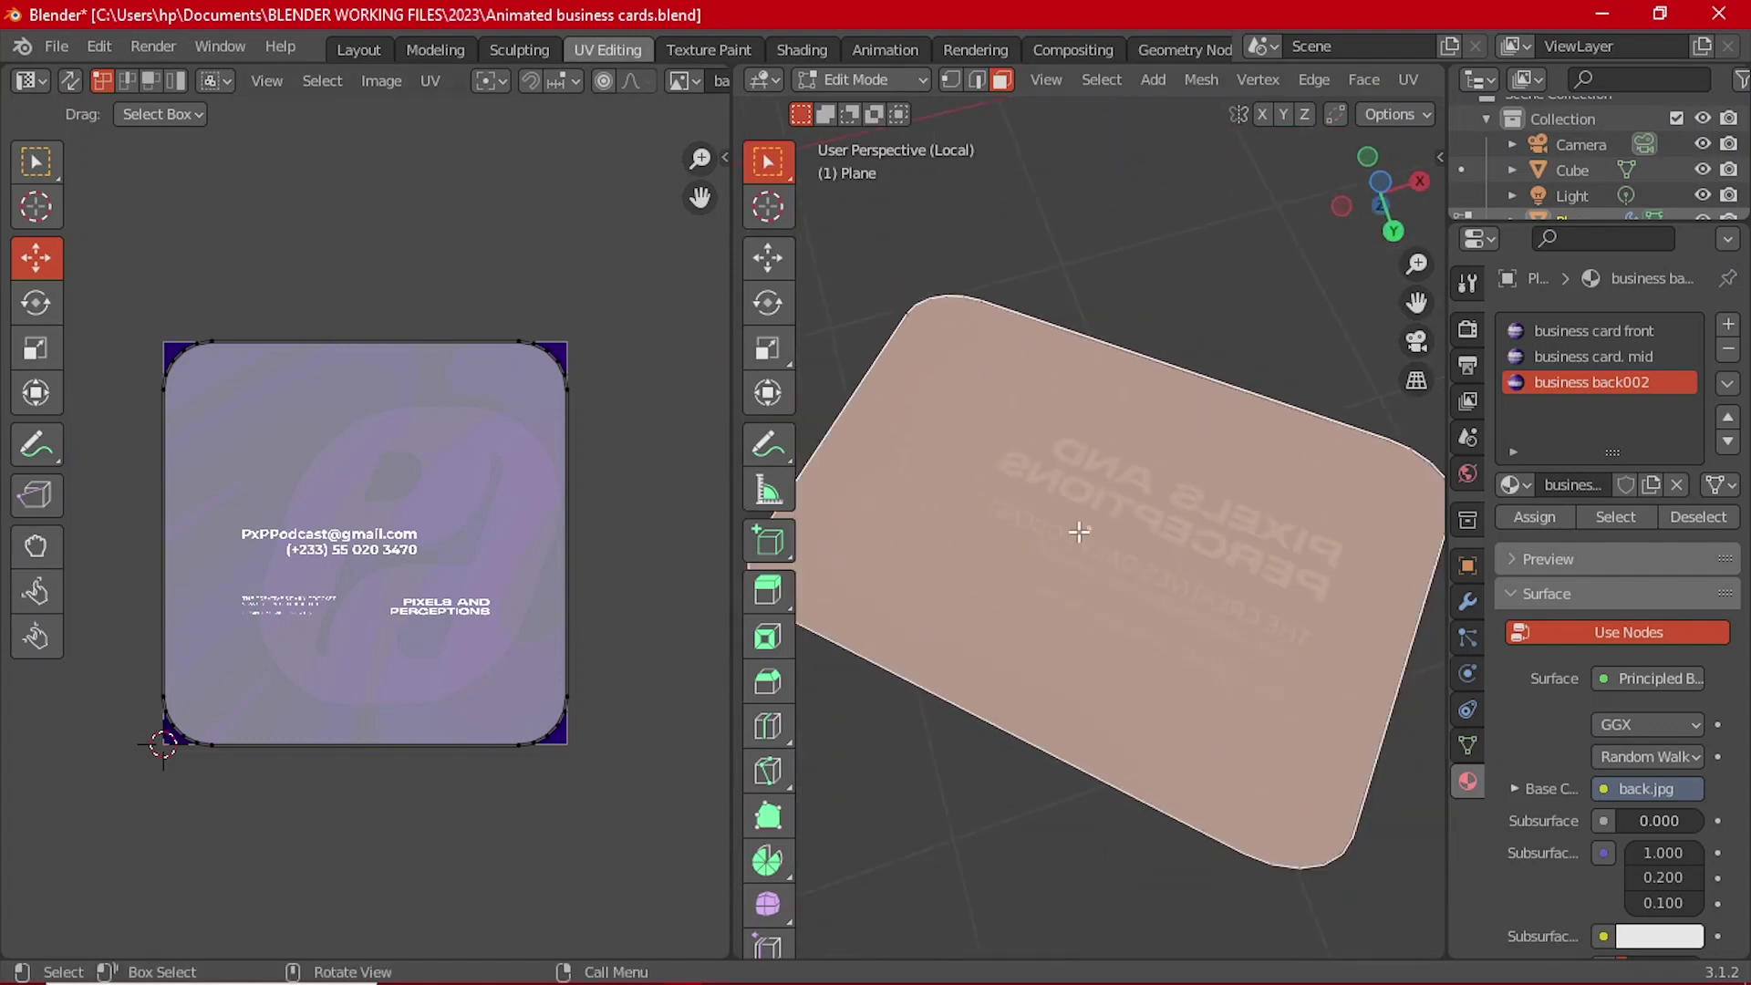
key(u)
click(1080, 531)
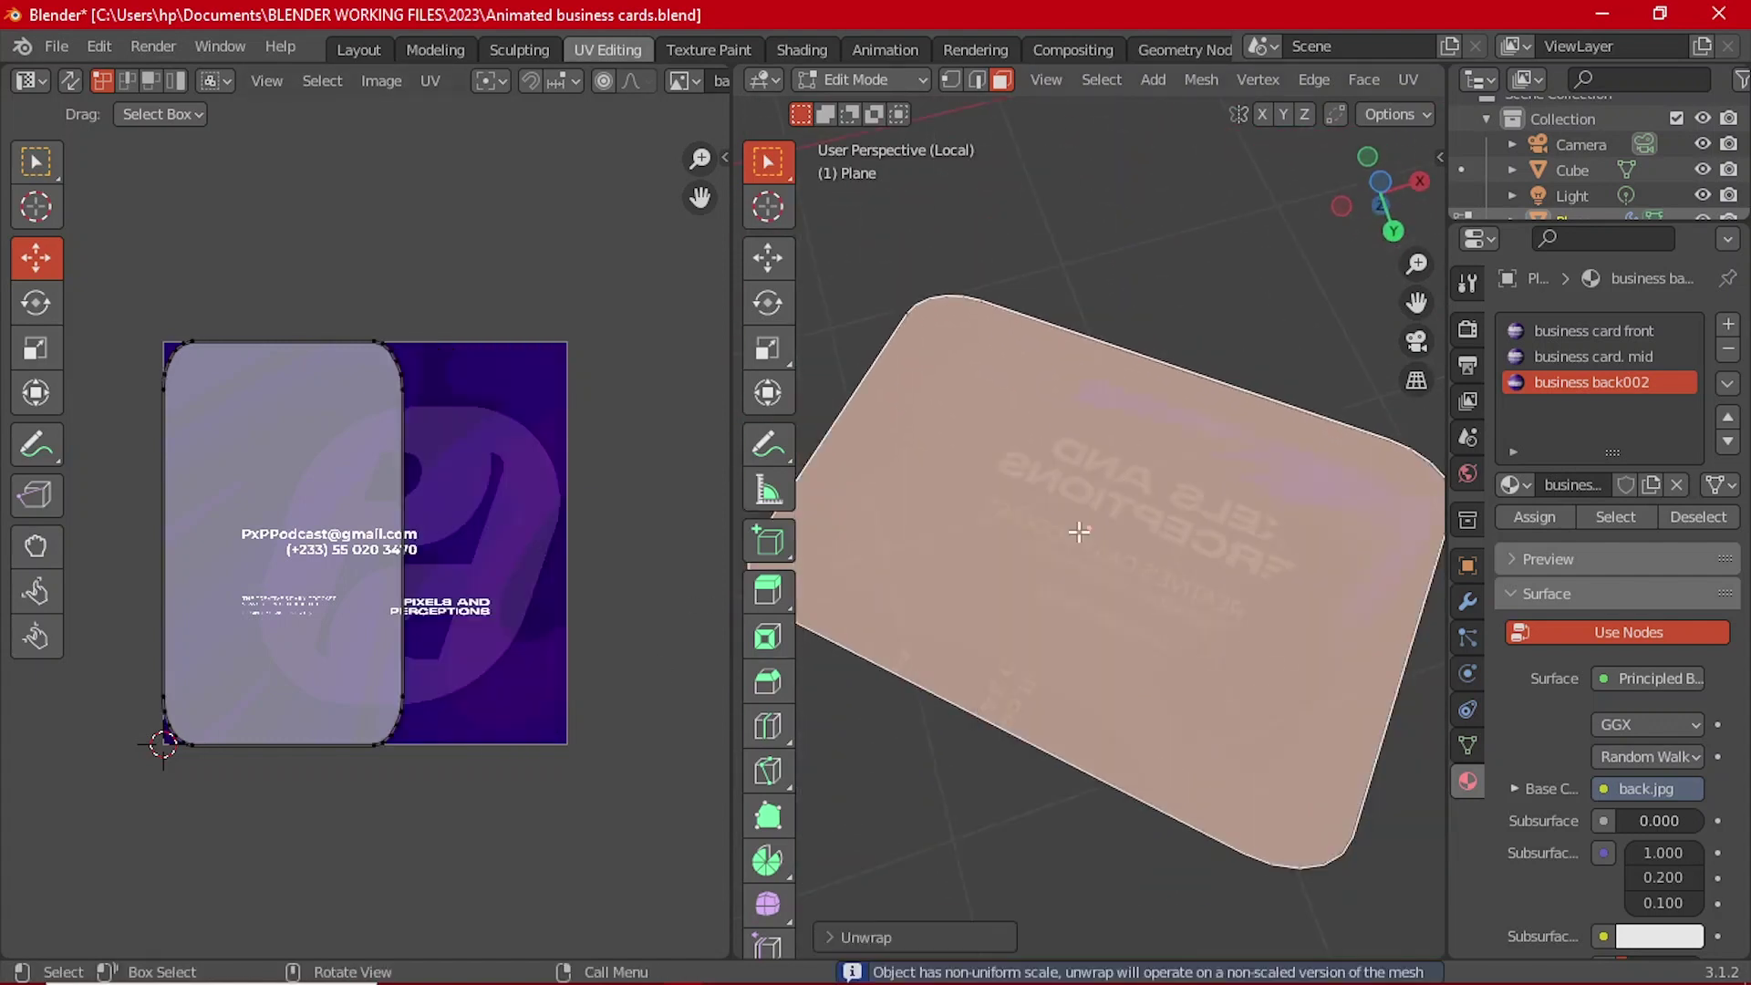
key(a)
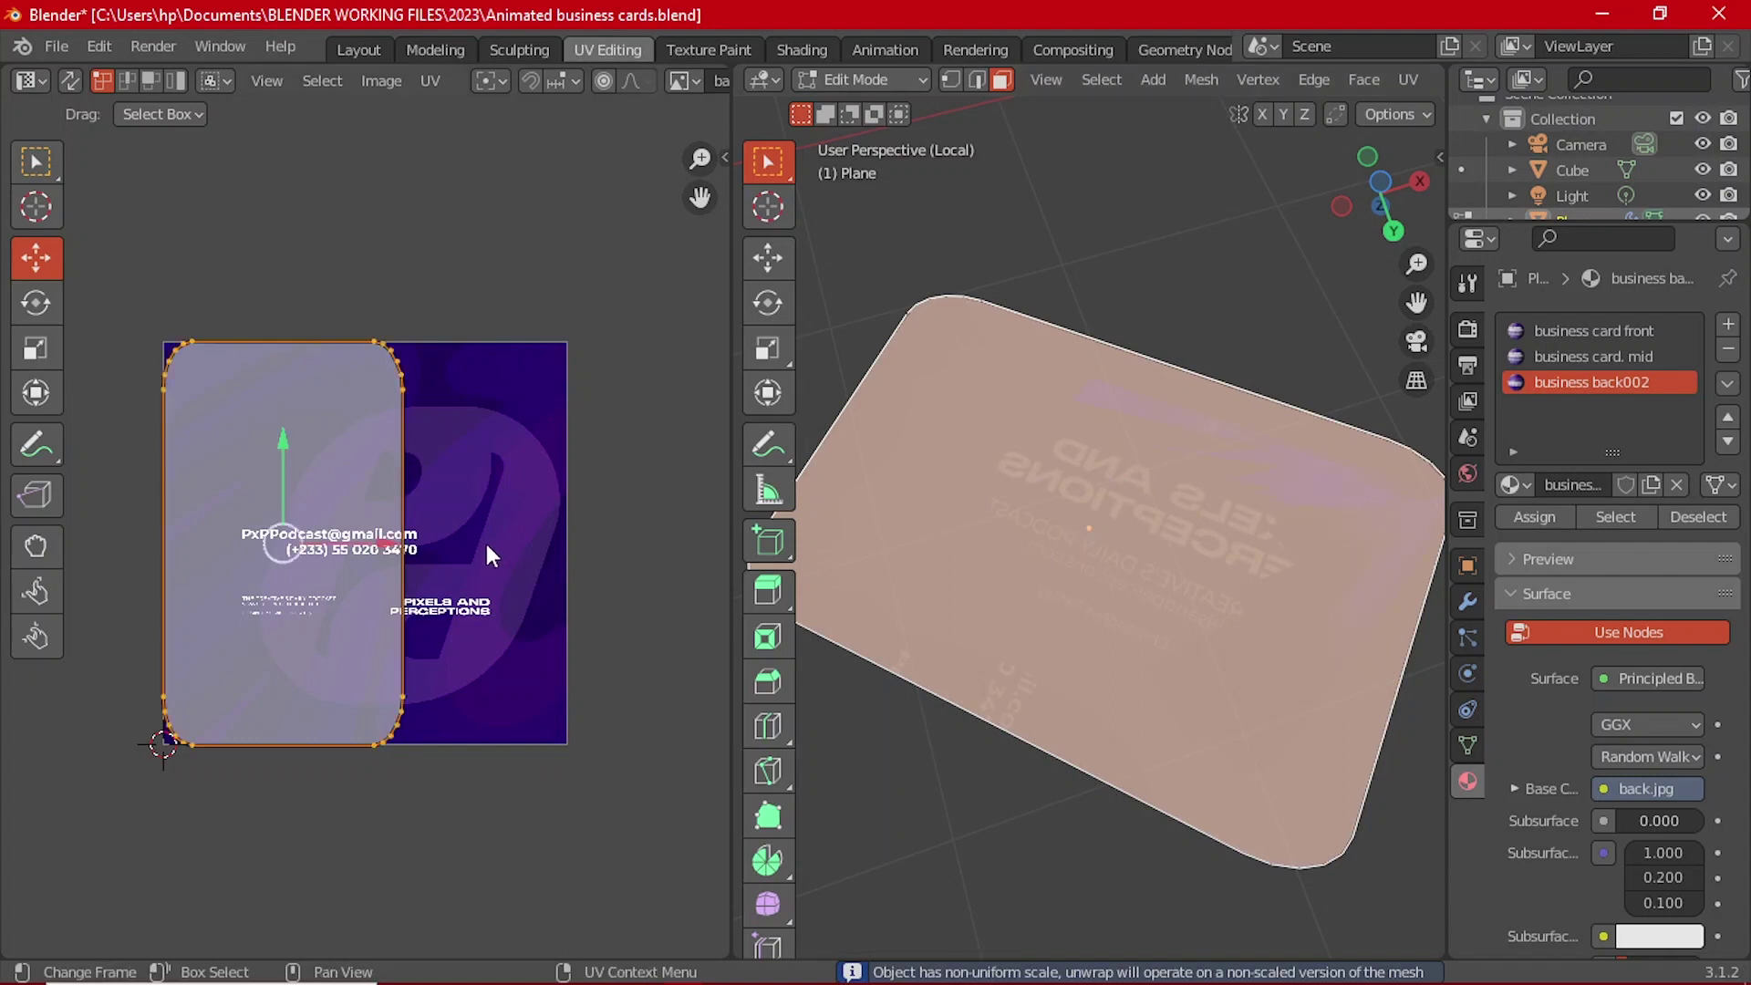
key(r)
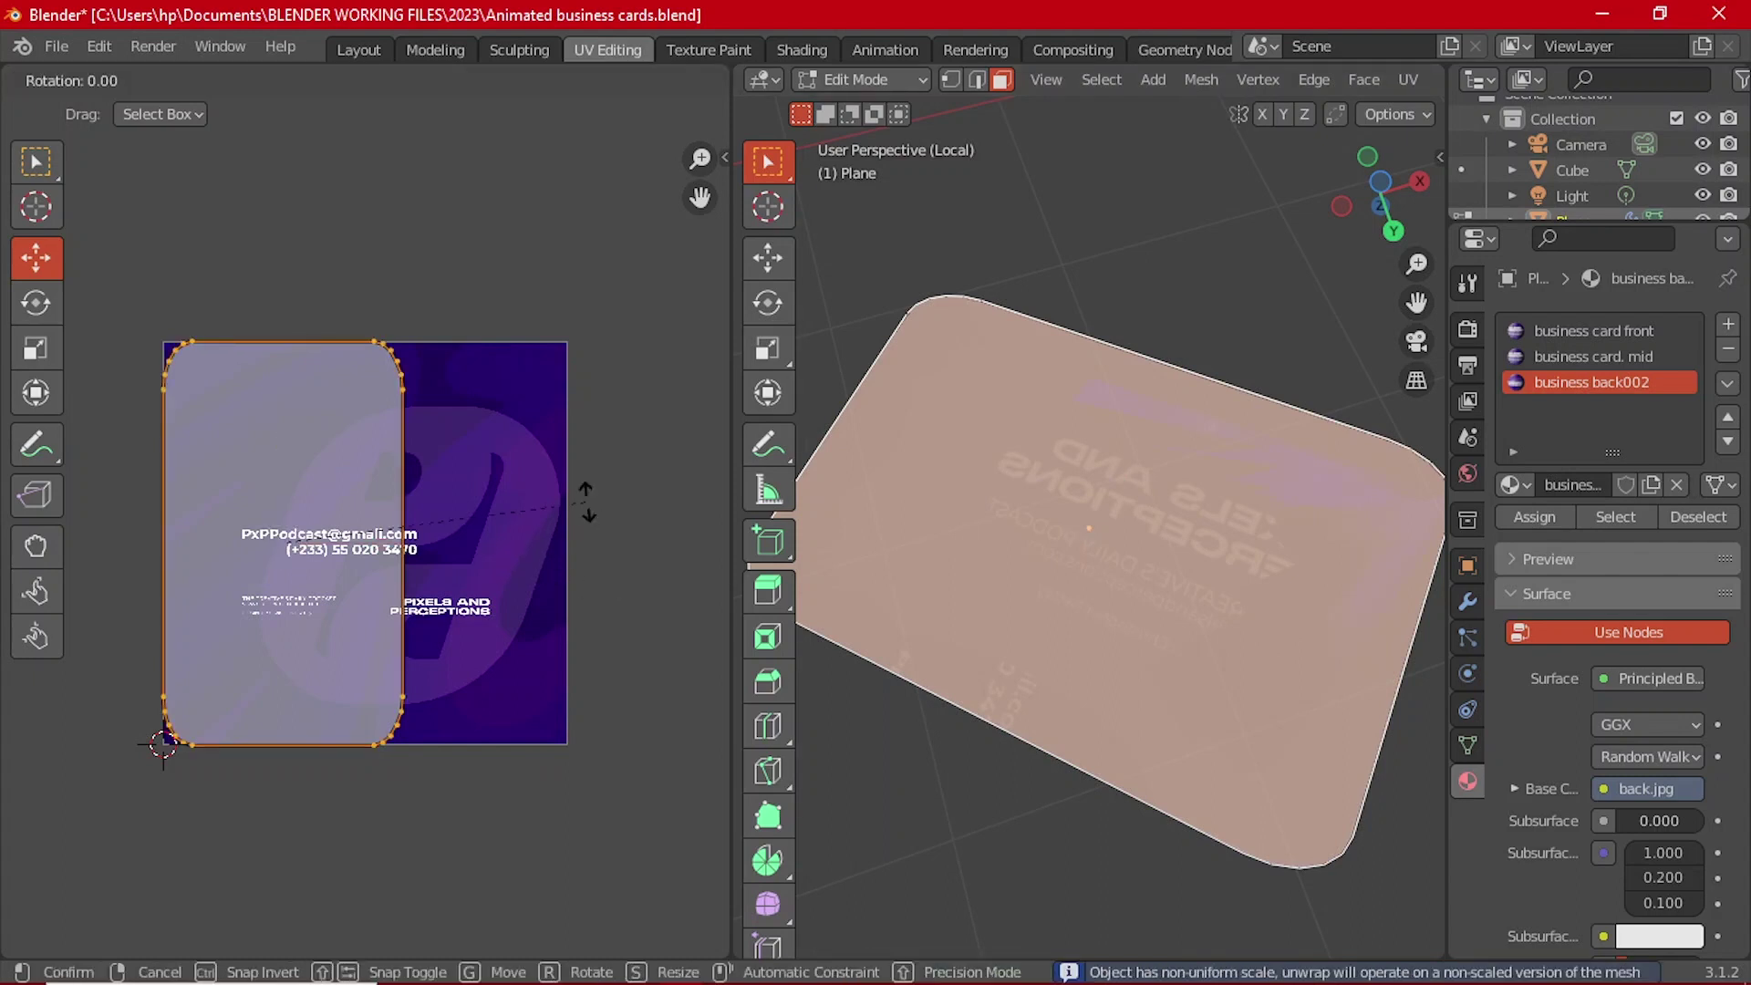
click(321, 785)
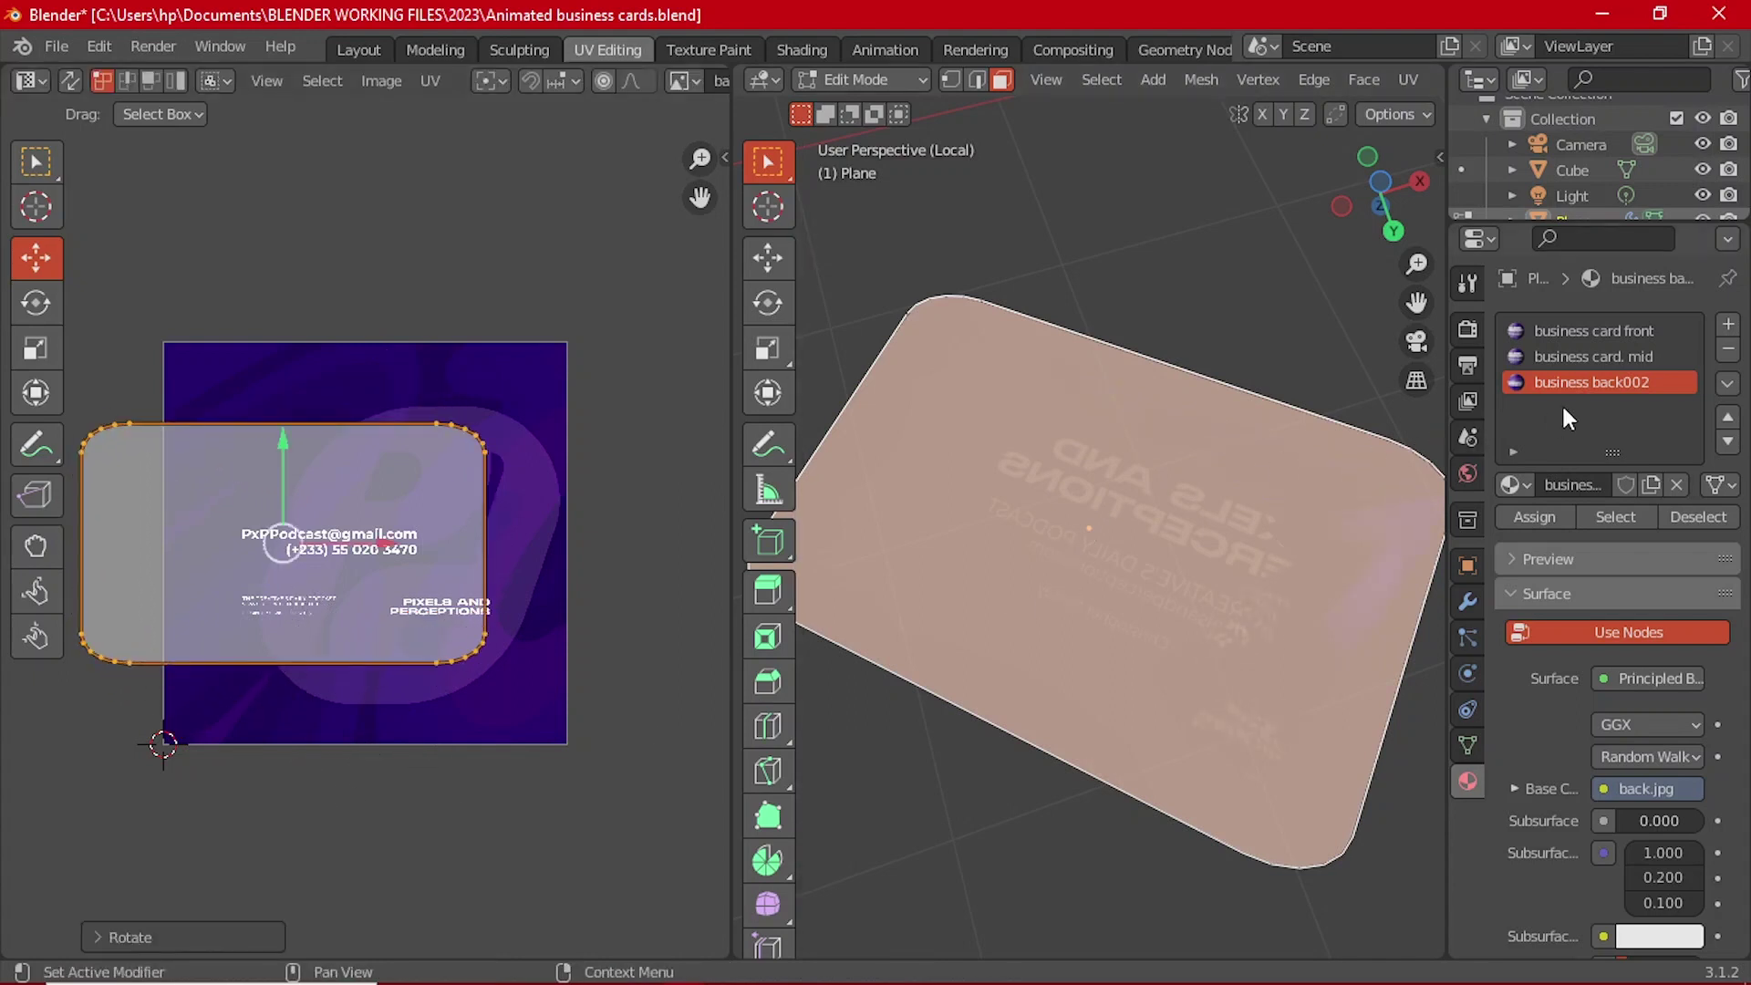
Step: Slide the UV island right over back.jpg and shrink it, checking the textured card
scroll(1129, 589, up, 5)
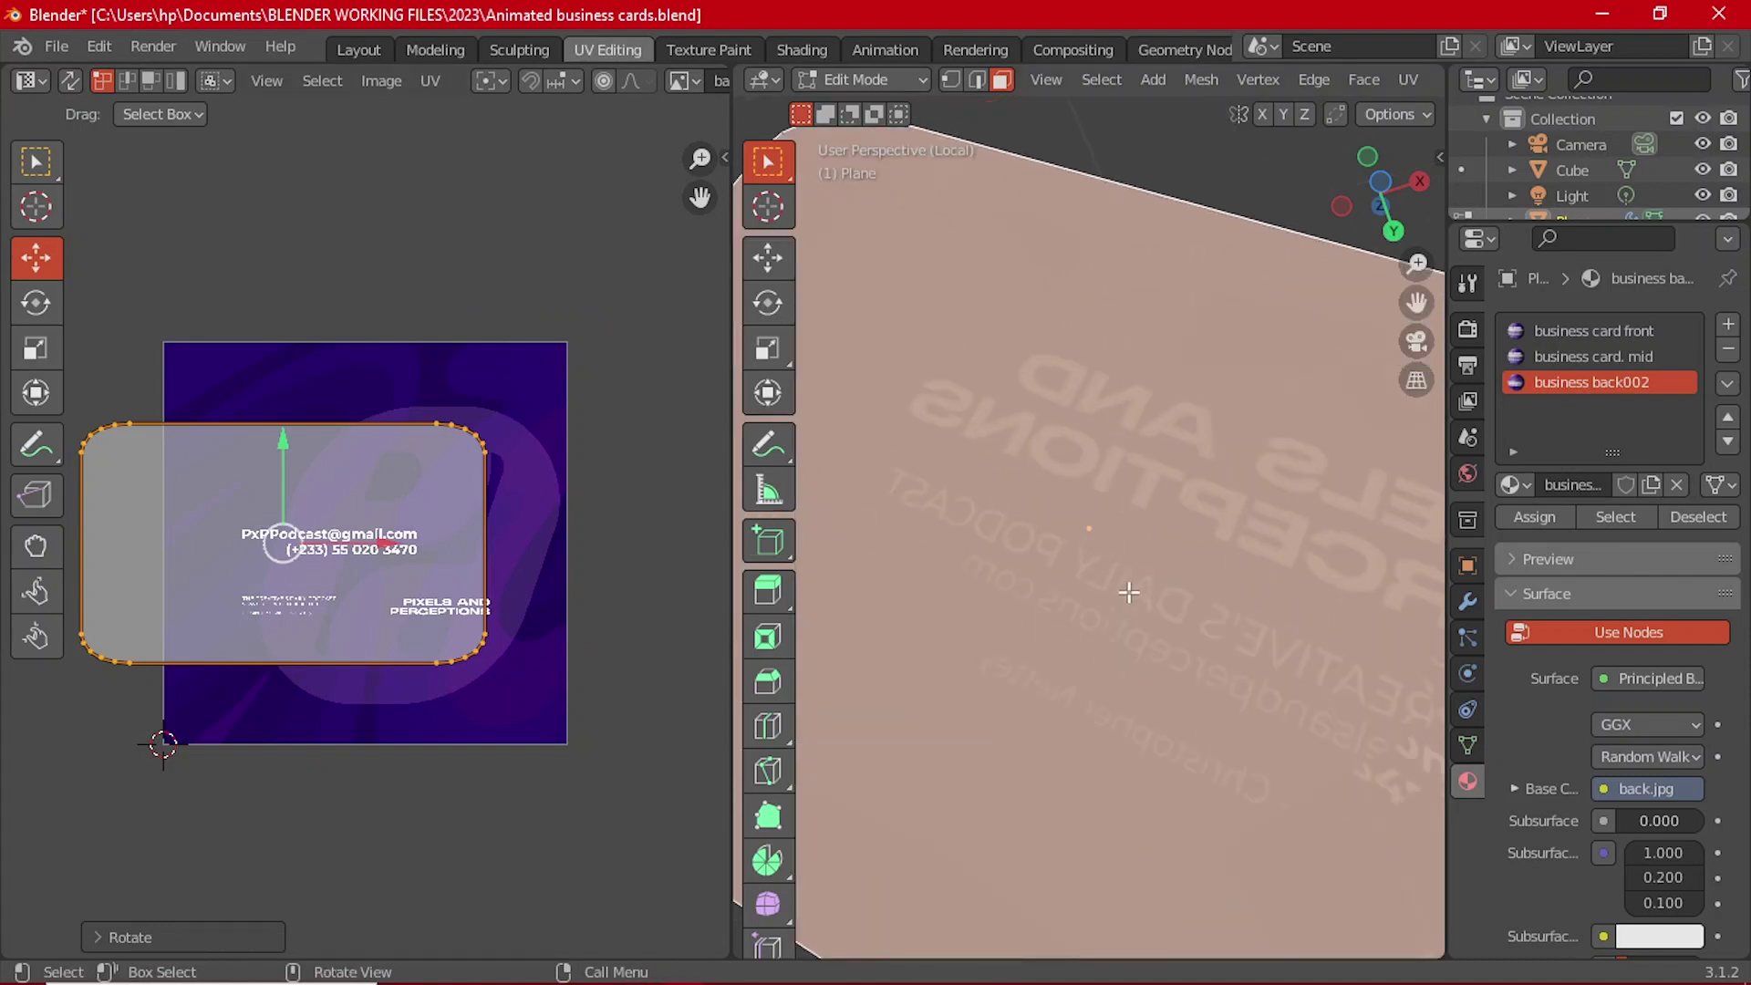
scroll(1129, 591, down, 5)
drag(376, 552, 472, 616)
key(s)
click(485, 649)
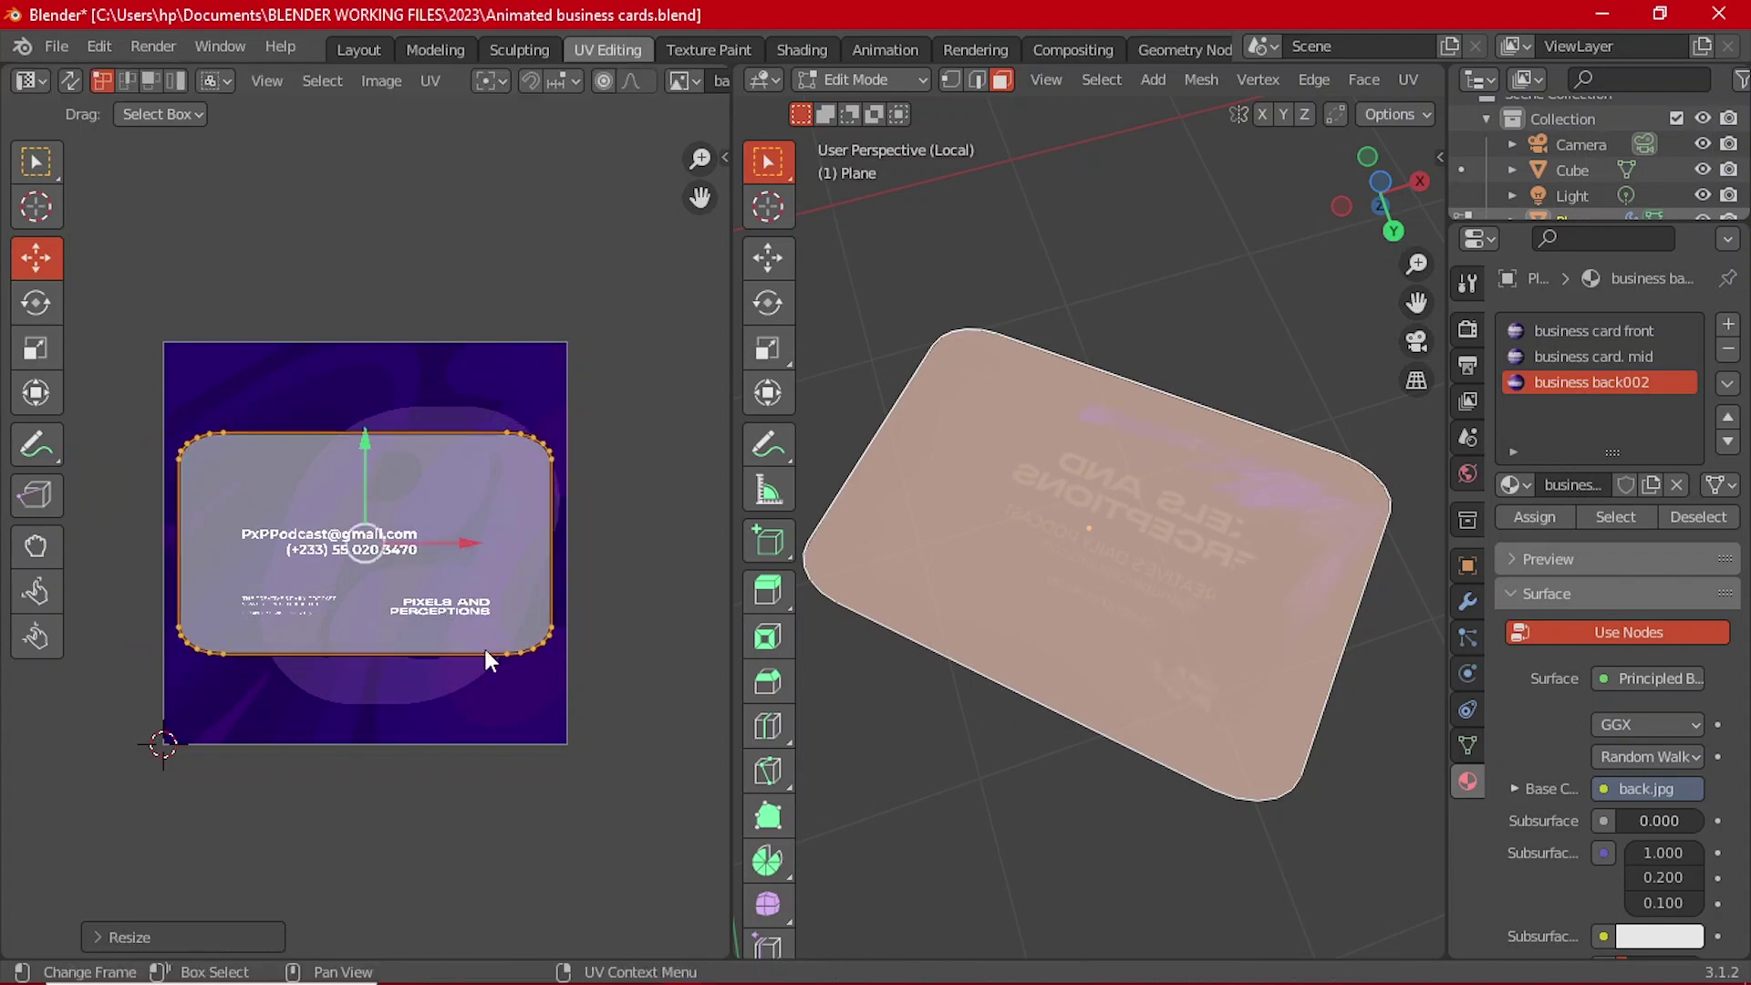
key(Tab)
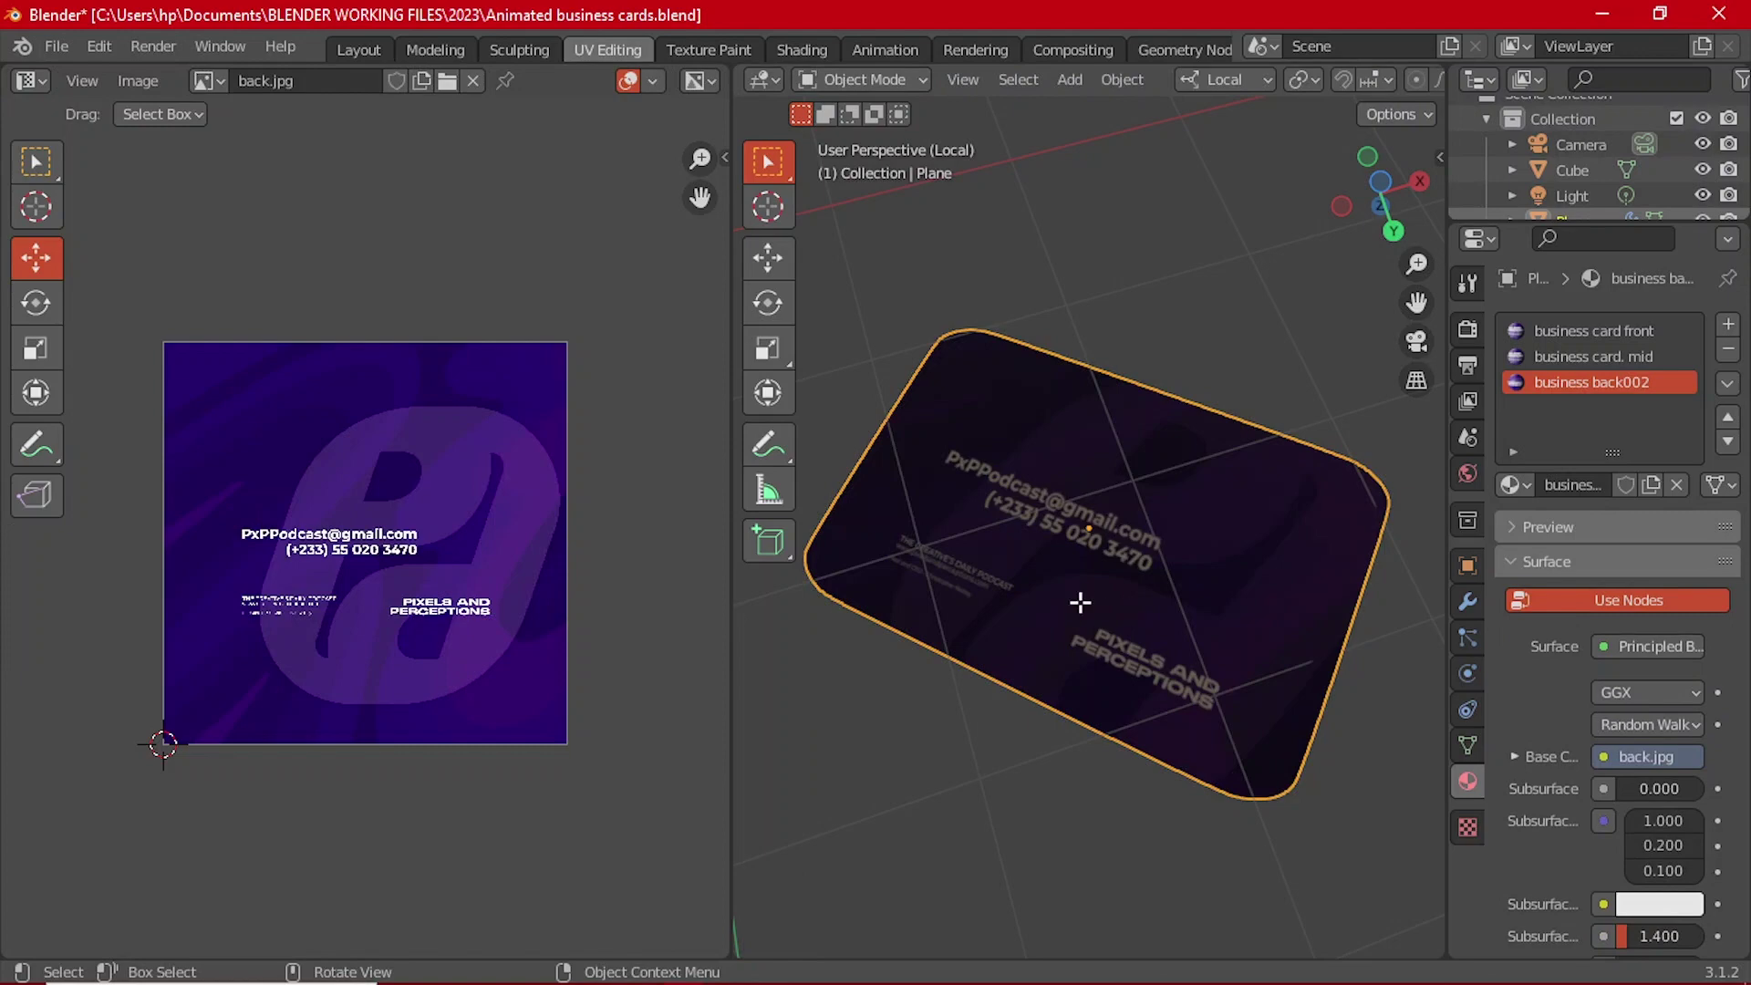
key(Tab)
key(Tab)
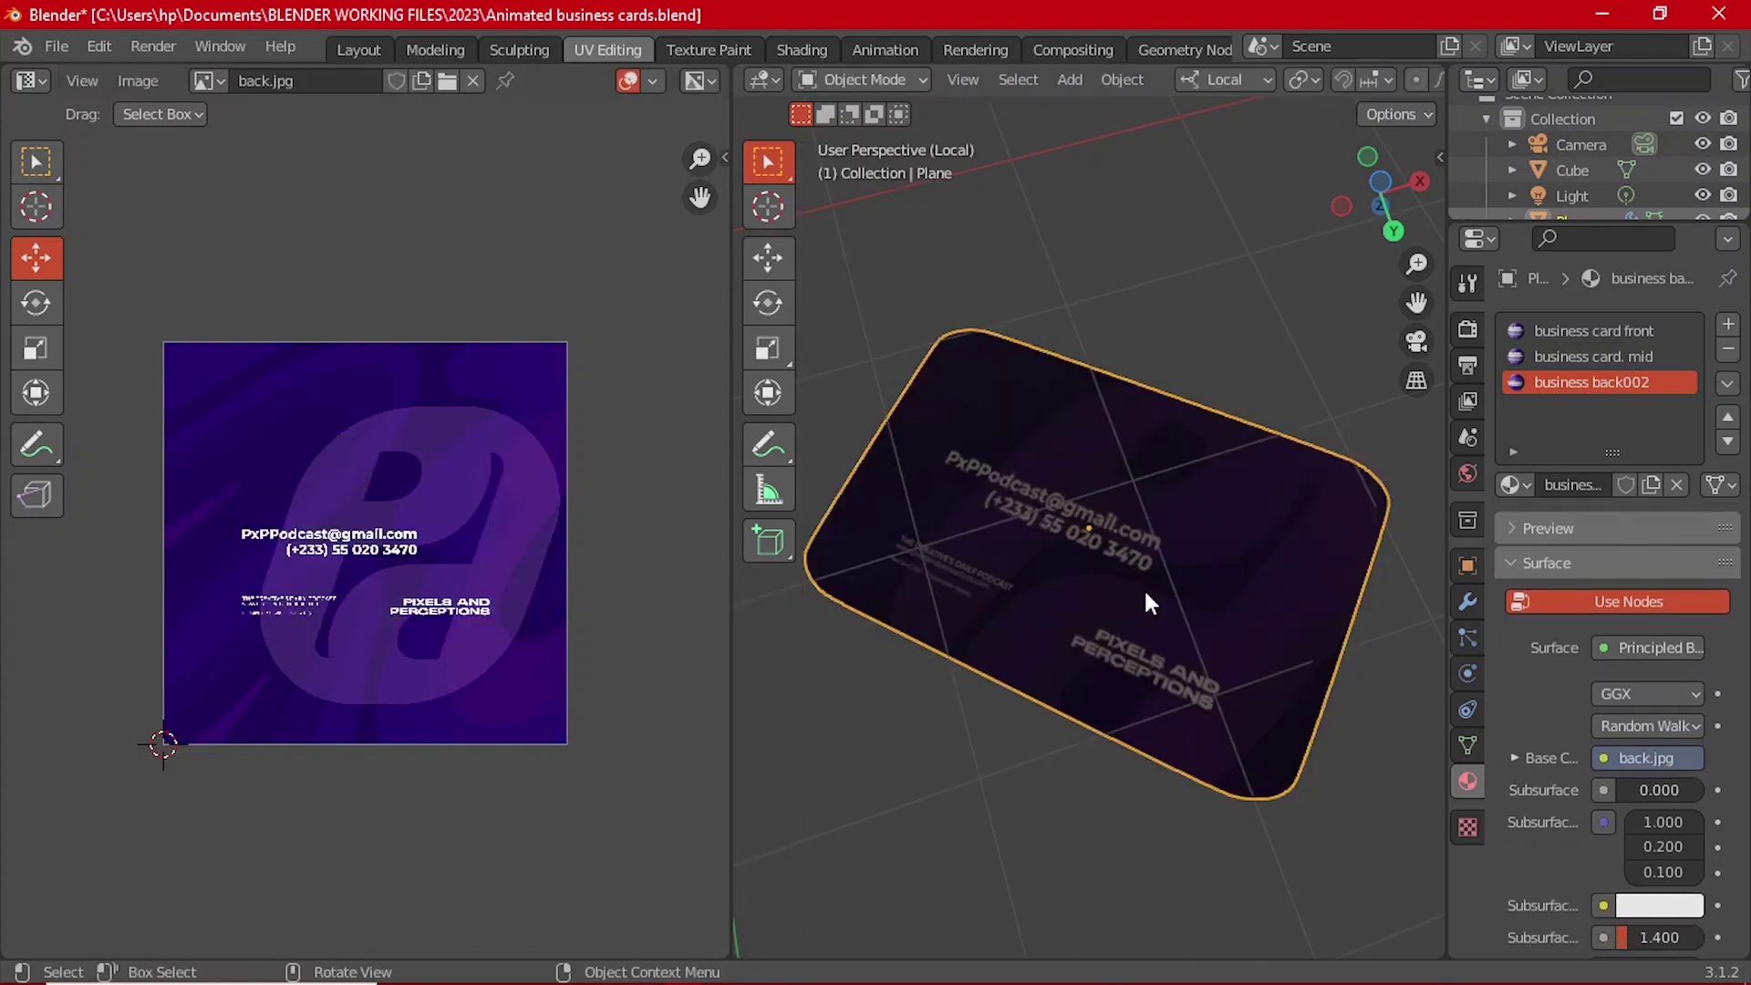
key(Tab)
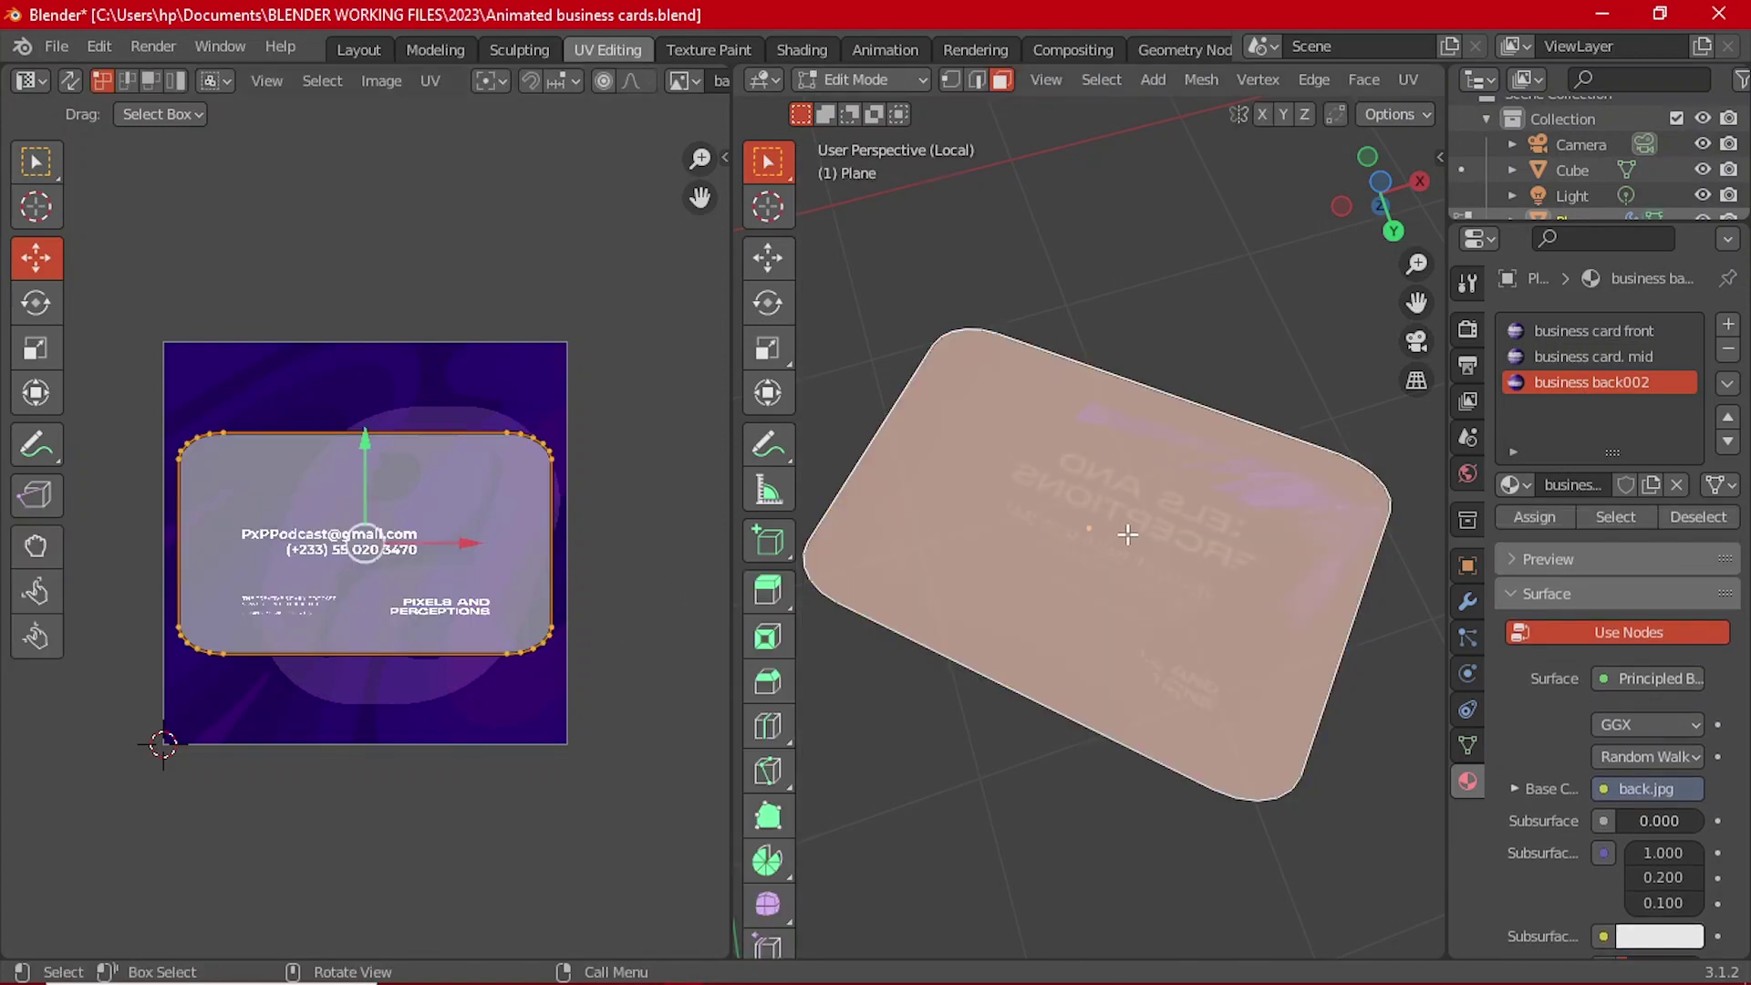
Step: Move the UV island down, scale it slightly smaller, and view the card in Object Mode
drag(365, 436, 433, 544)
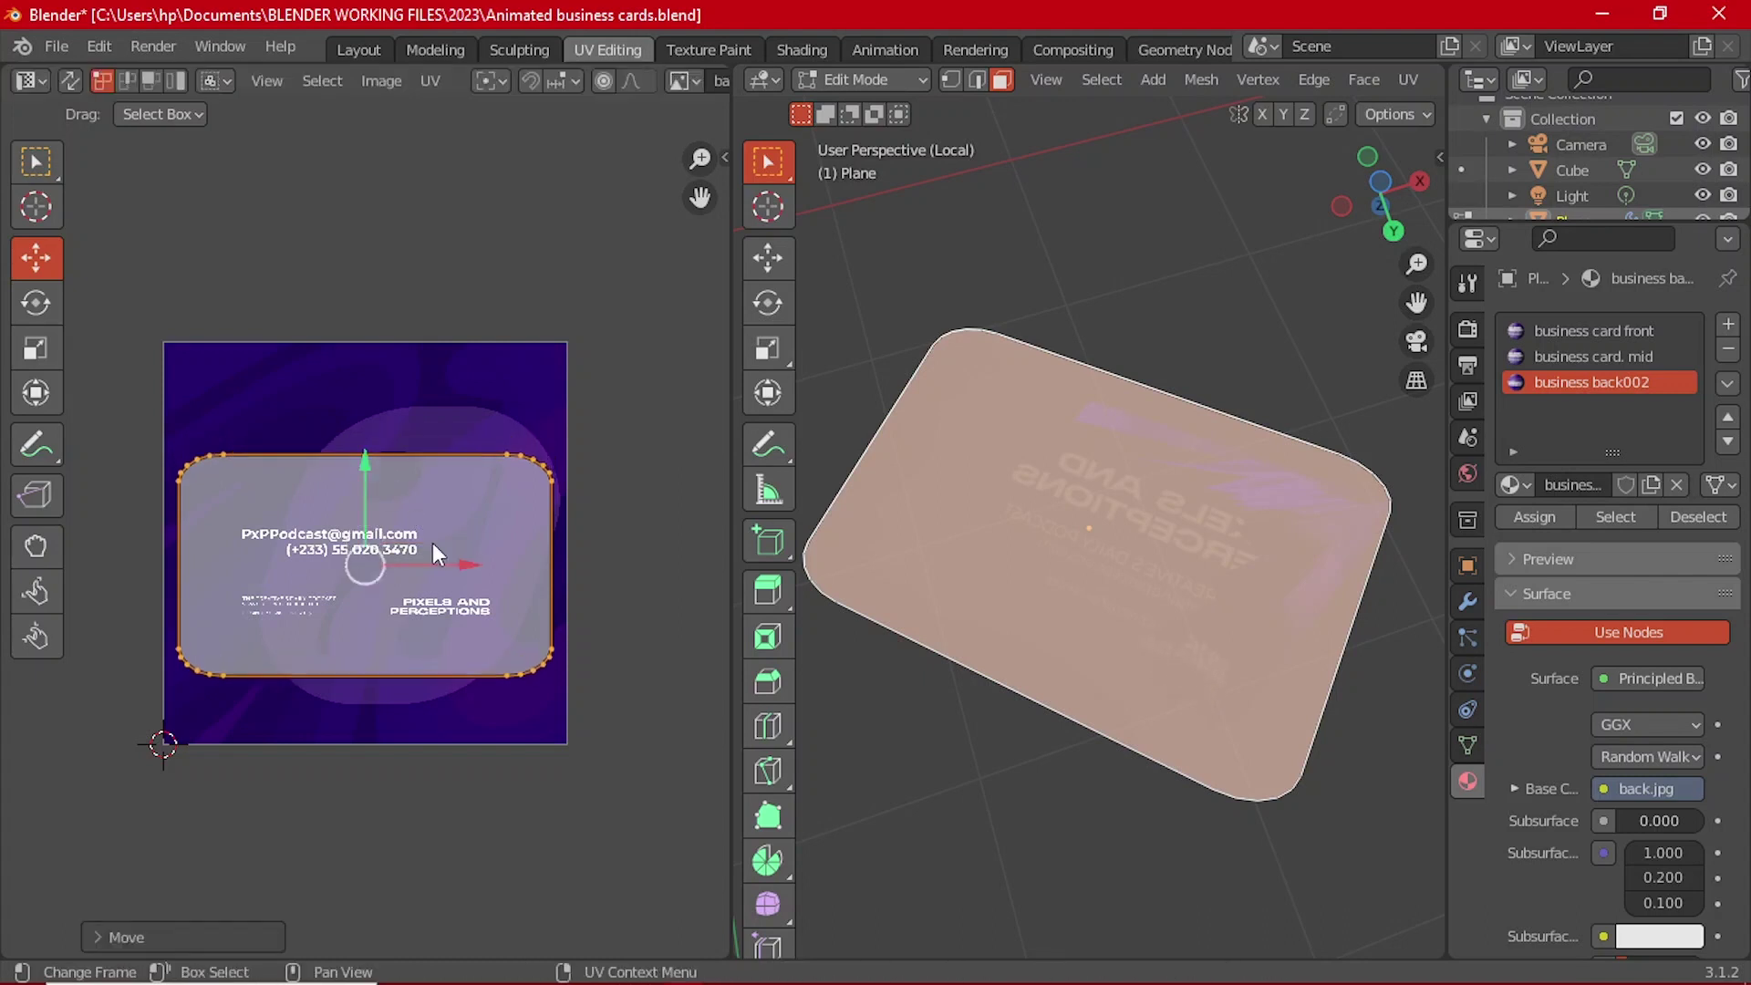
key(s)
click(527, 675)
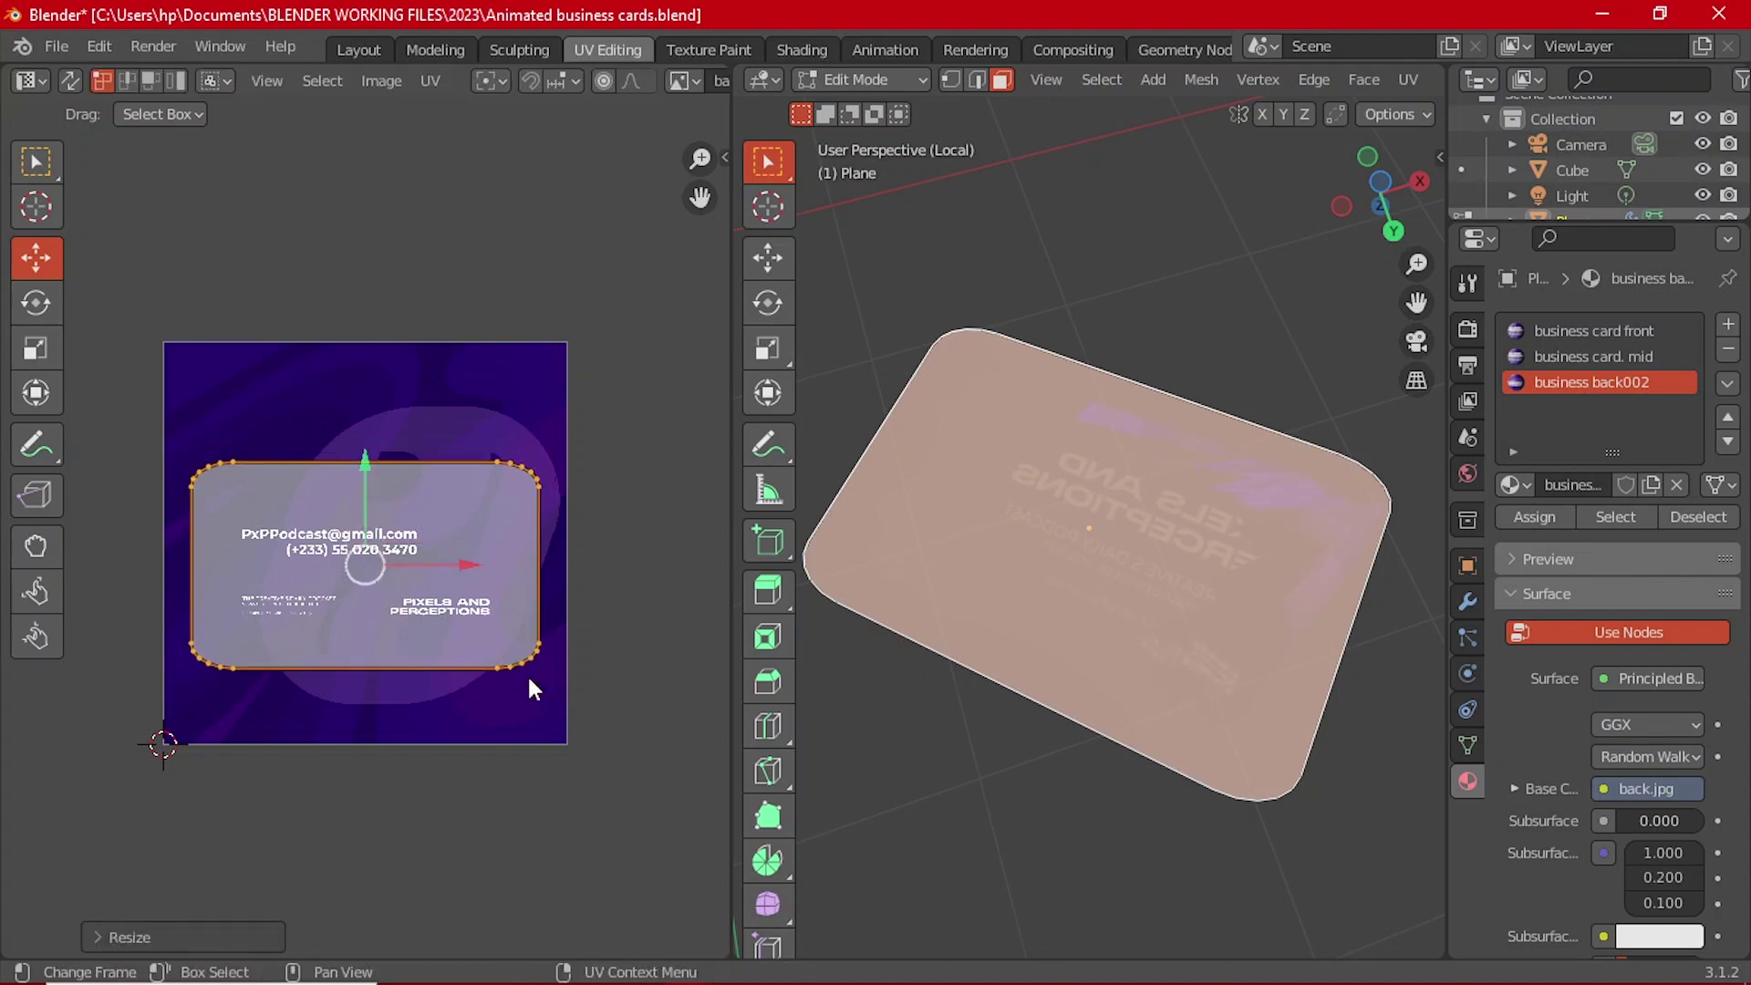
key(Tab)
middle_drag(1069, 606, 1258, 613)
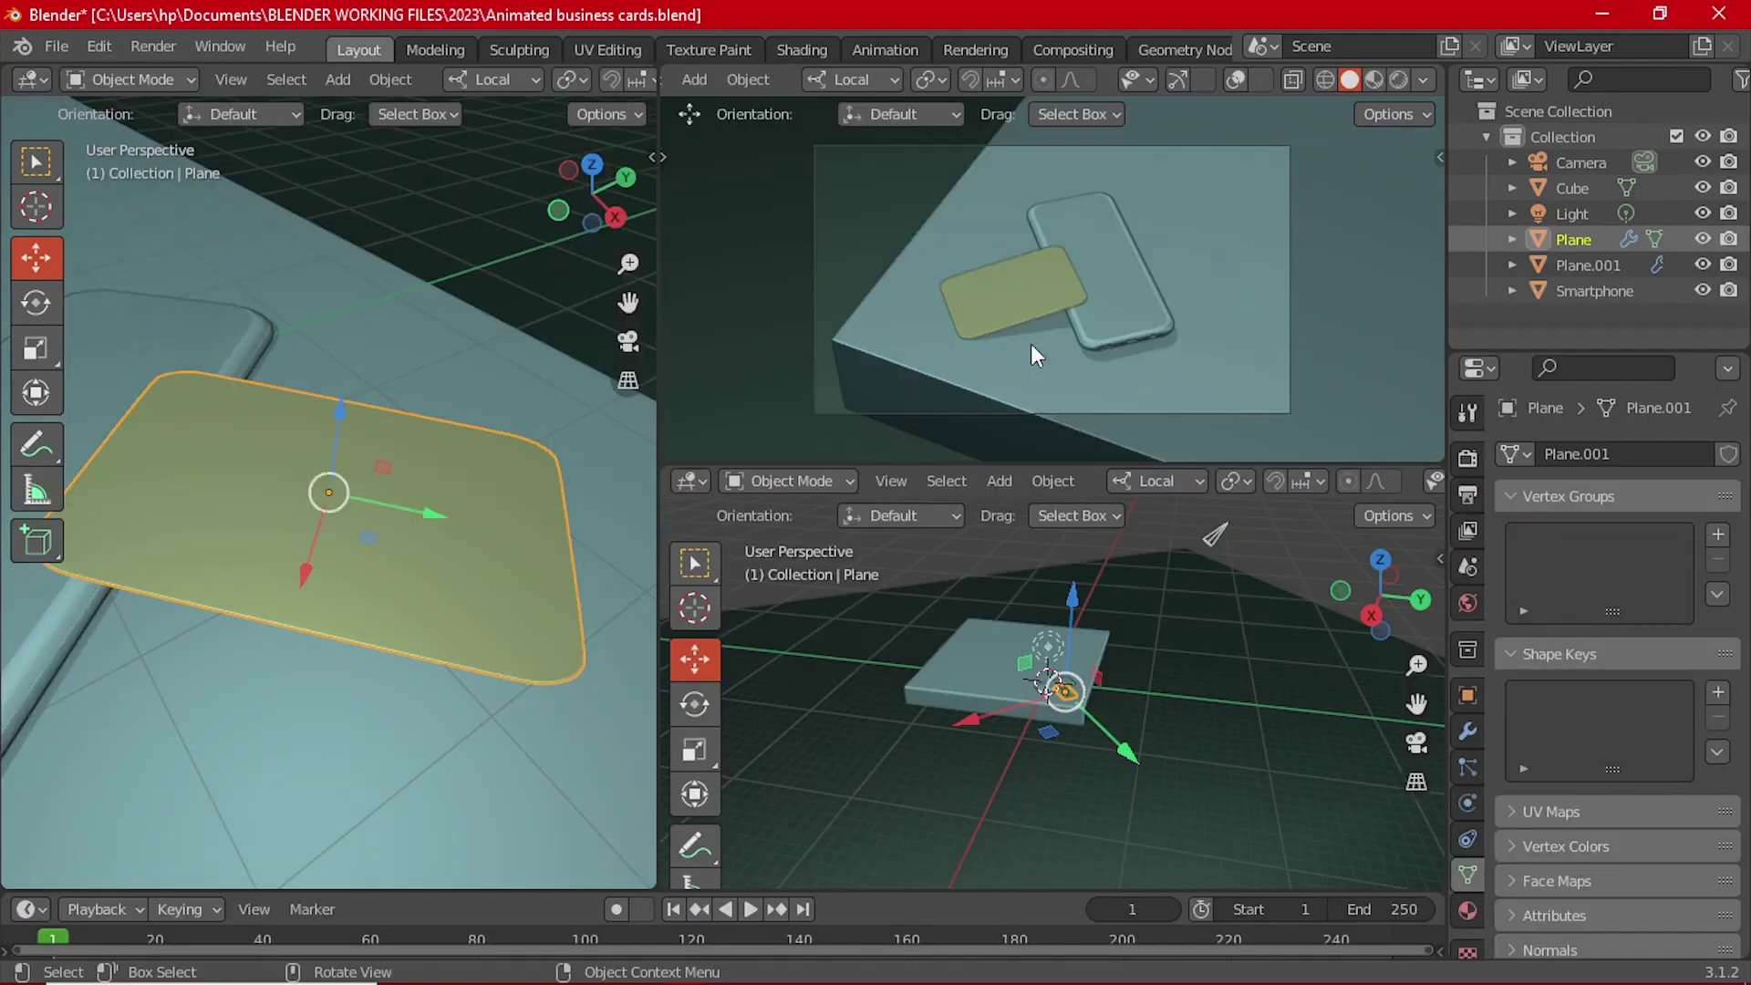
Step: Switch the top-right viewport to Material Preview shading and orbit around the card and phone
scroll(1062, 343, up, 3)
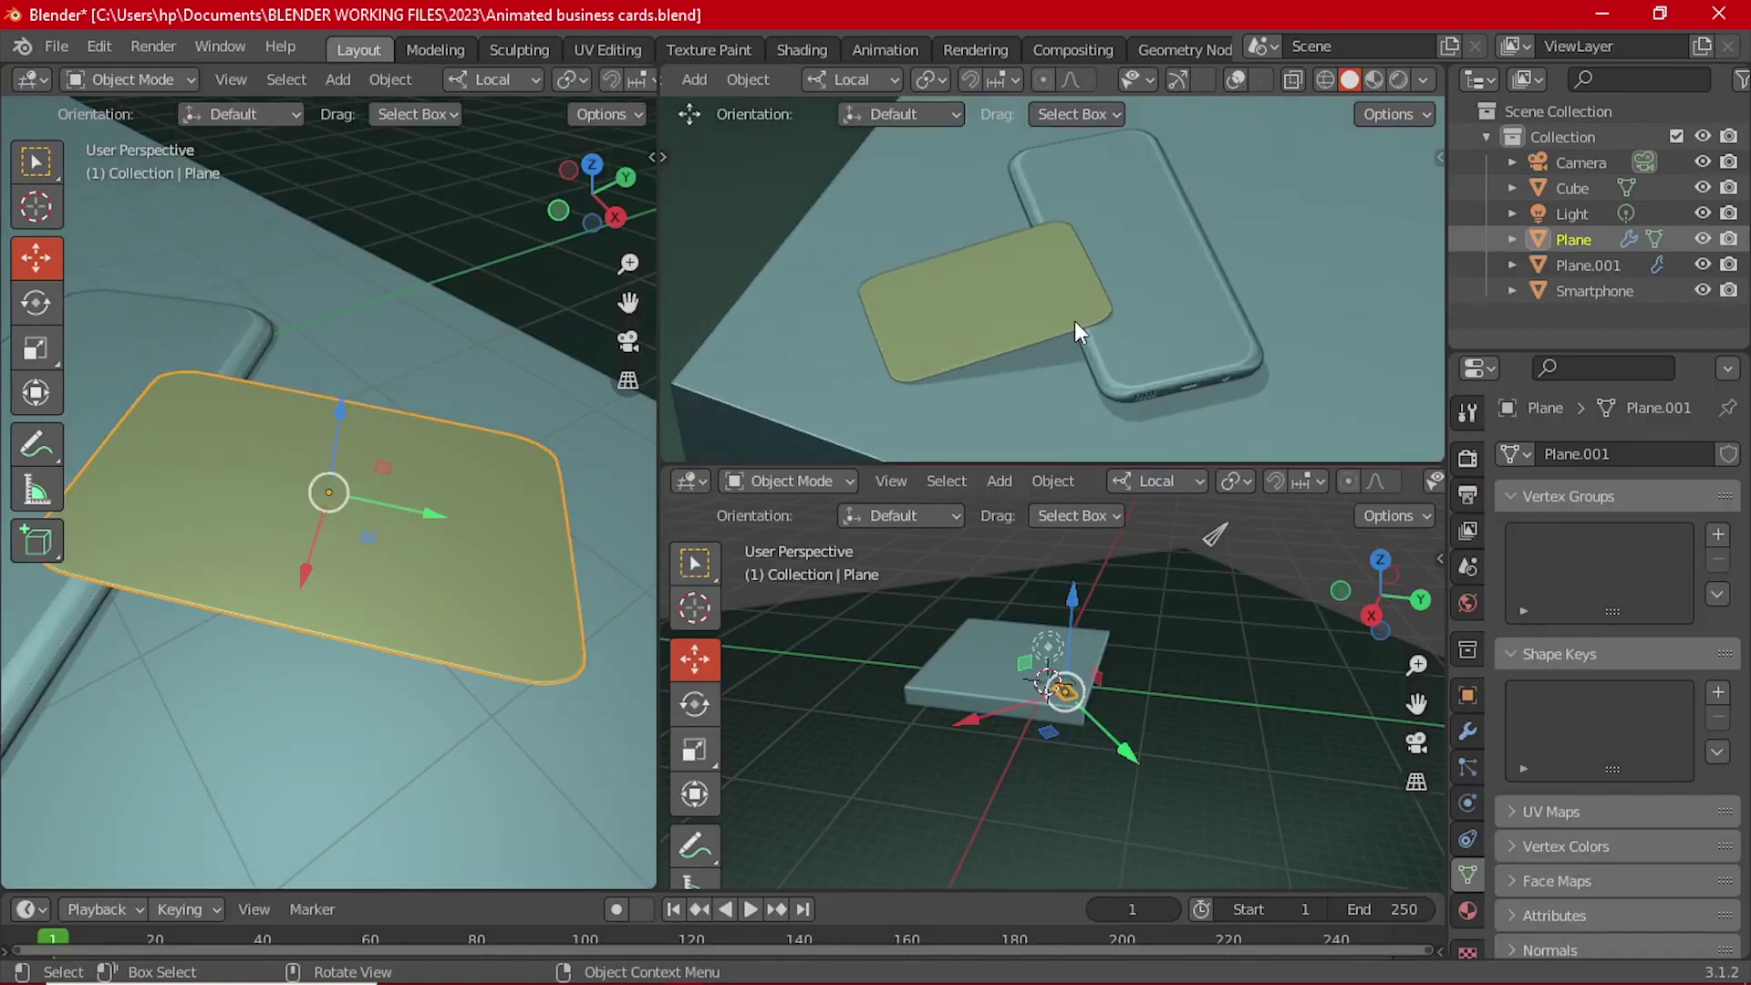
key(z)
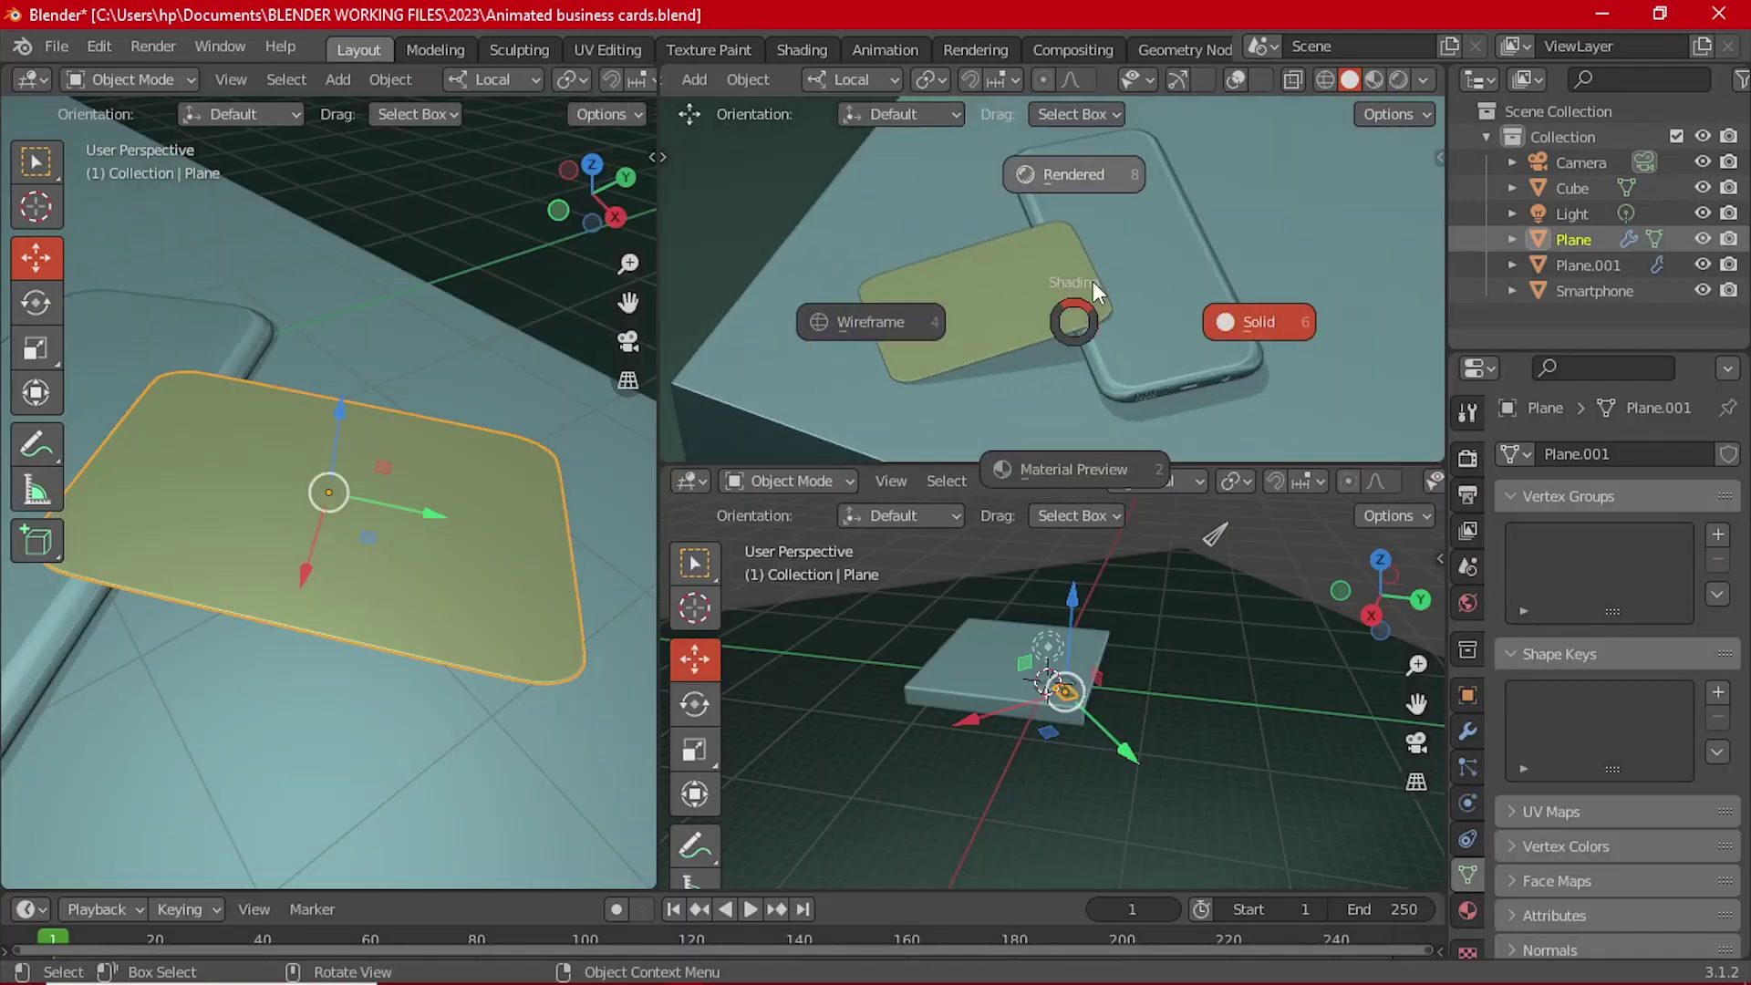
click(1045, 476)
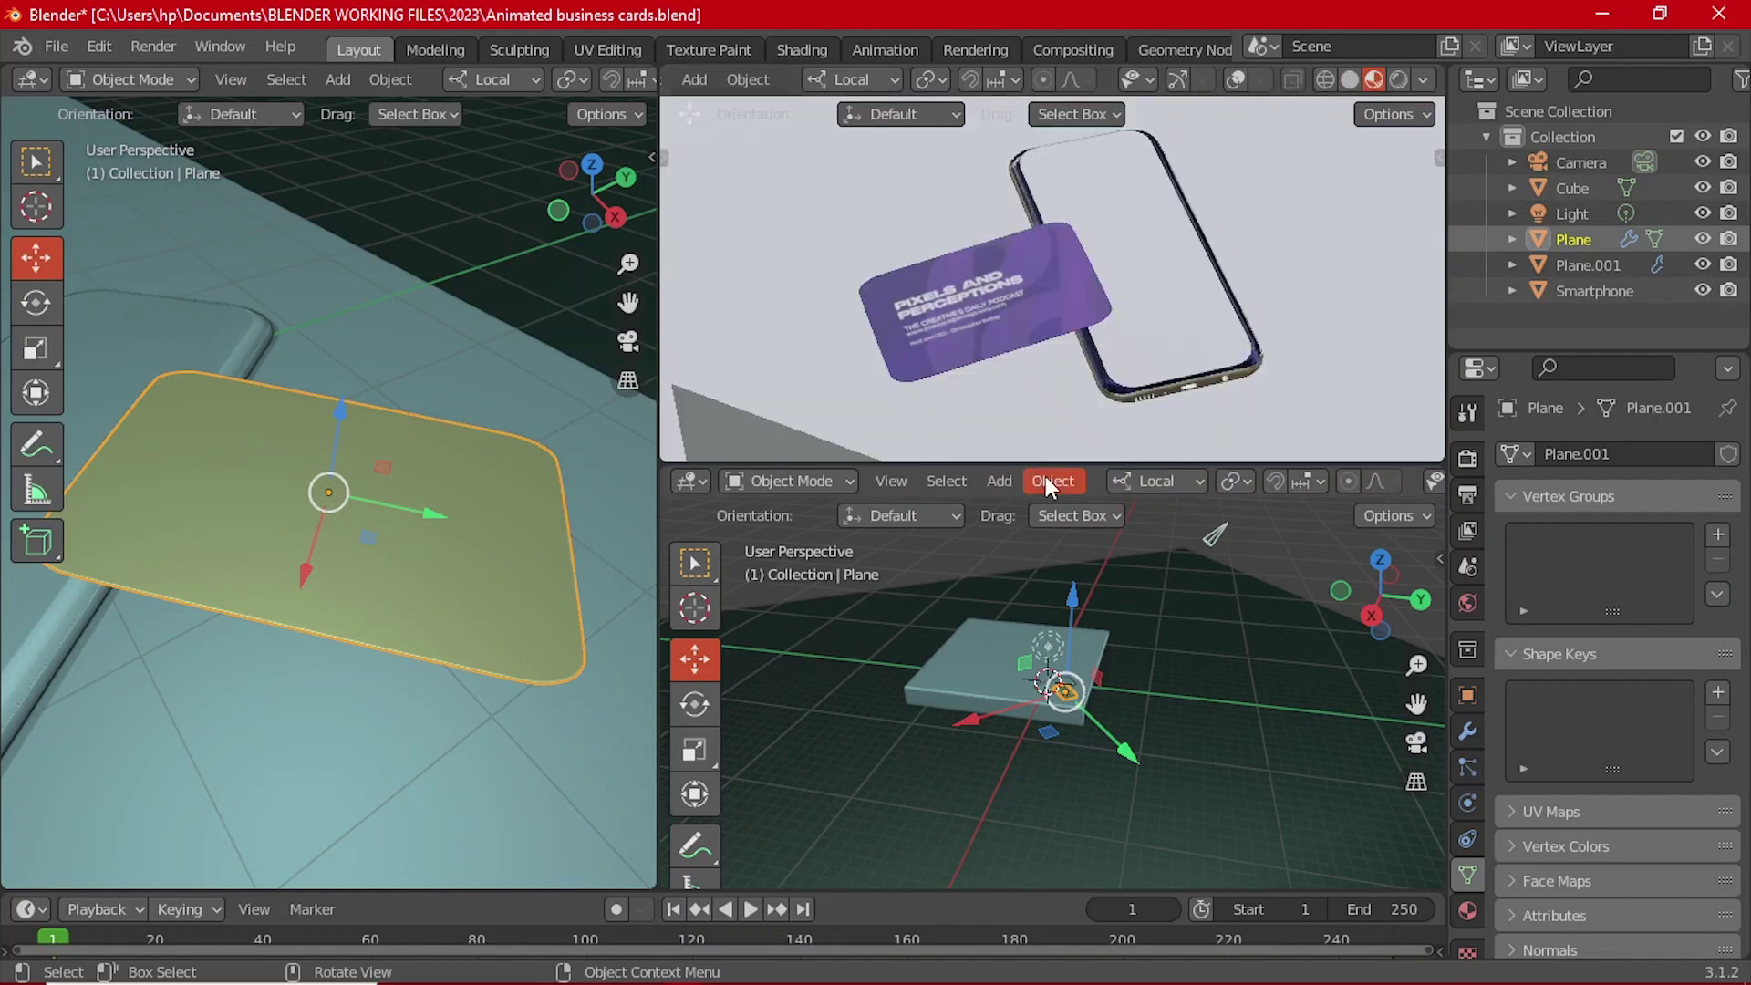
scroll(1052, 281, down, 5)
middle_drag(1084, 306, 1061, 293)
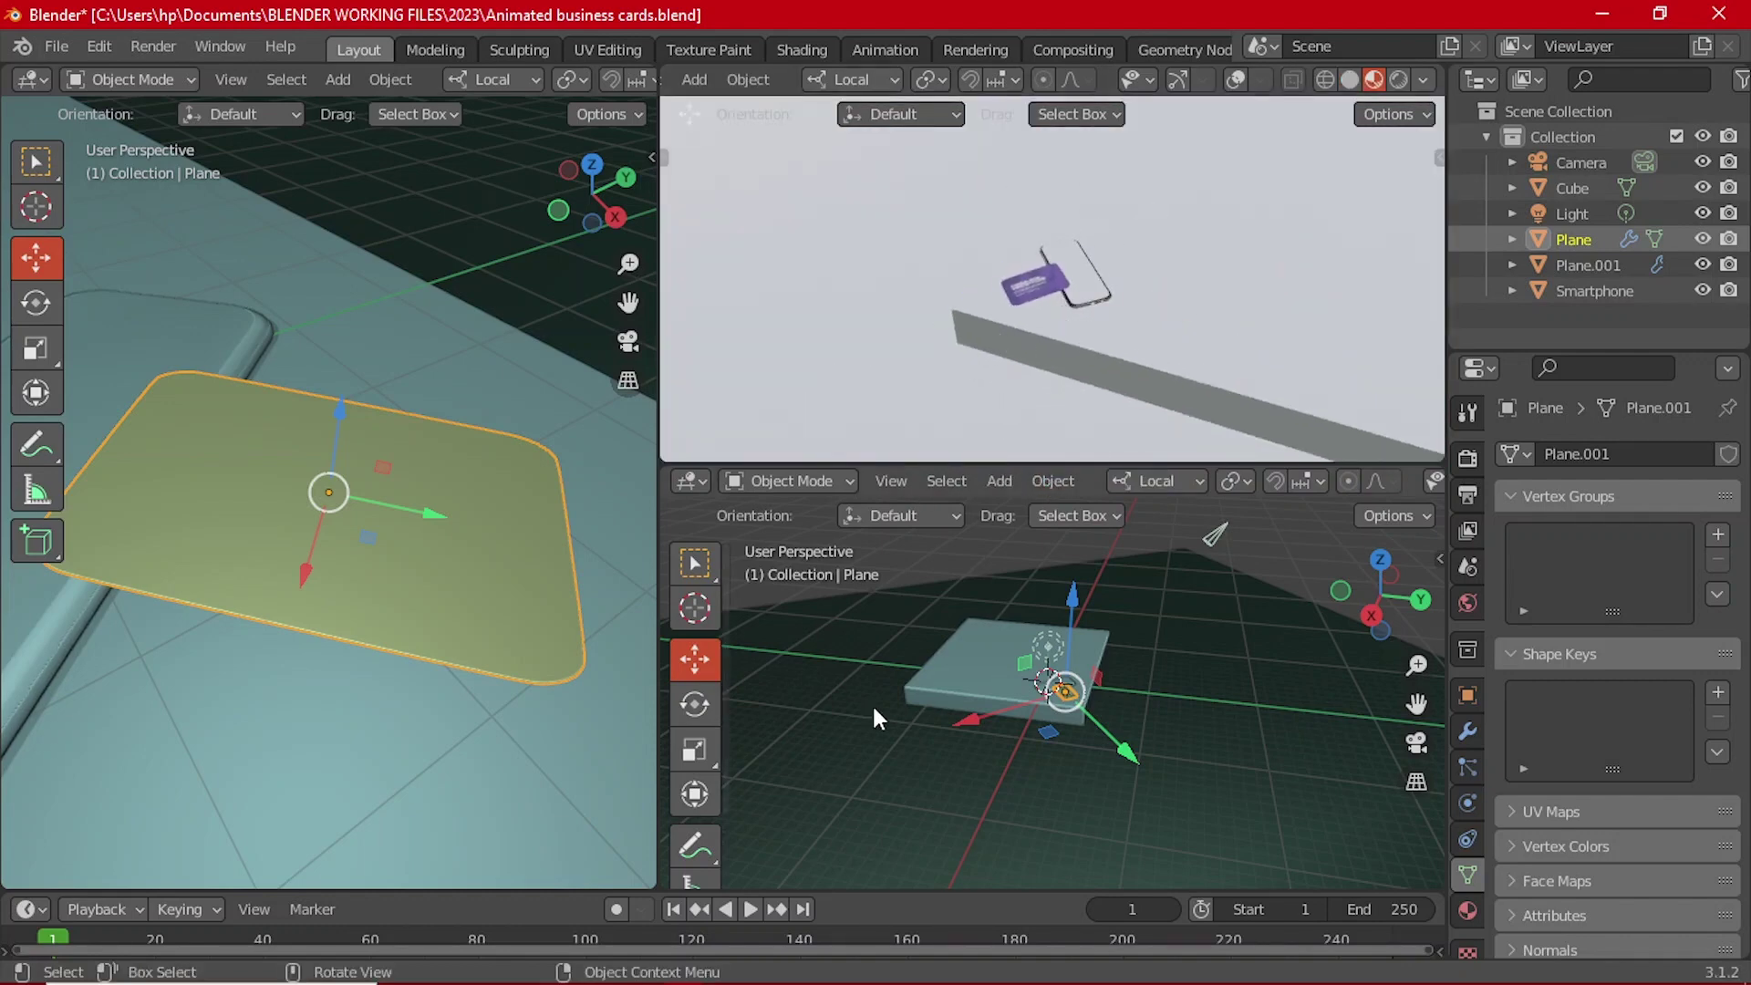
Step: Go to the Shading workspace, browse the image editor to Desktop, then cancel the file browser
click(789, 51)
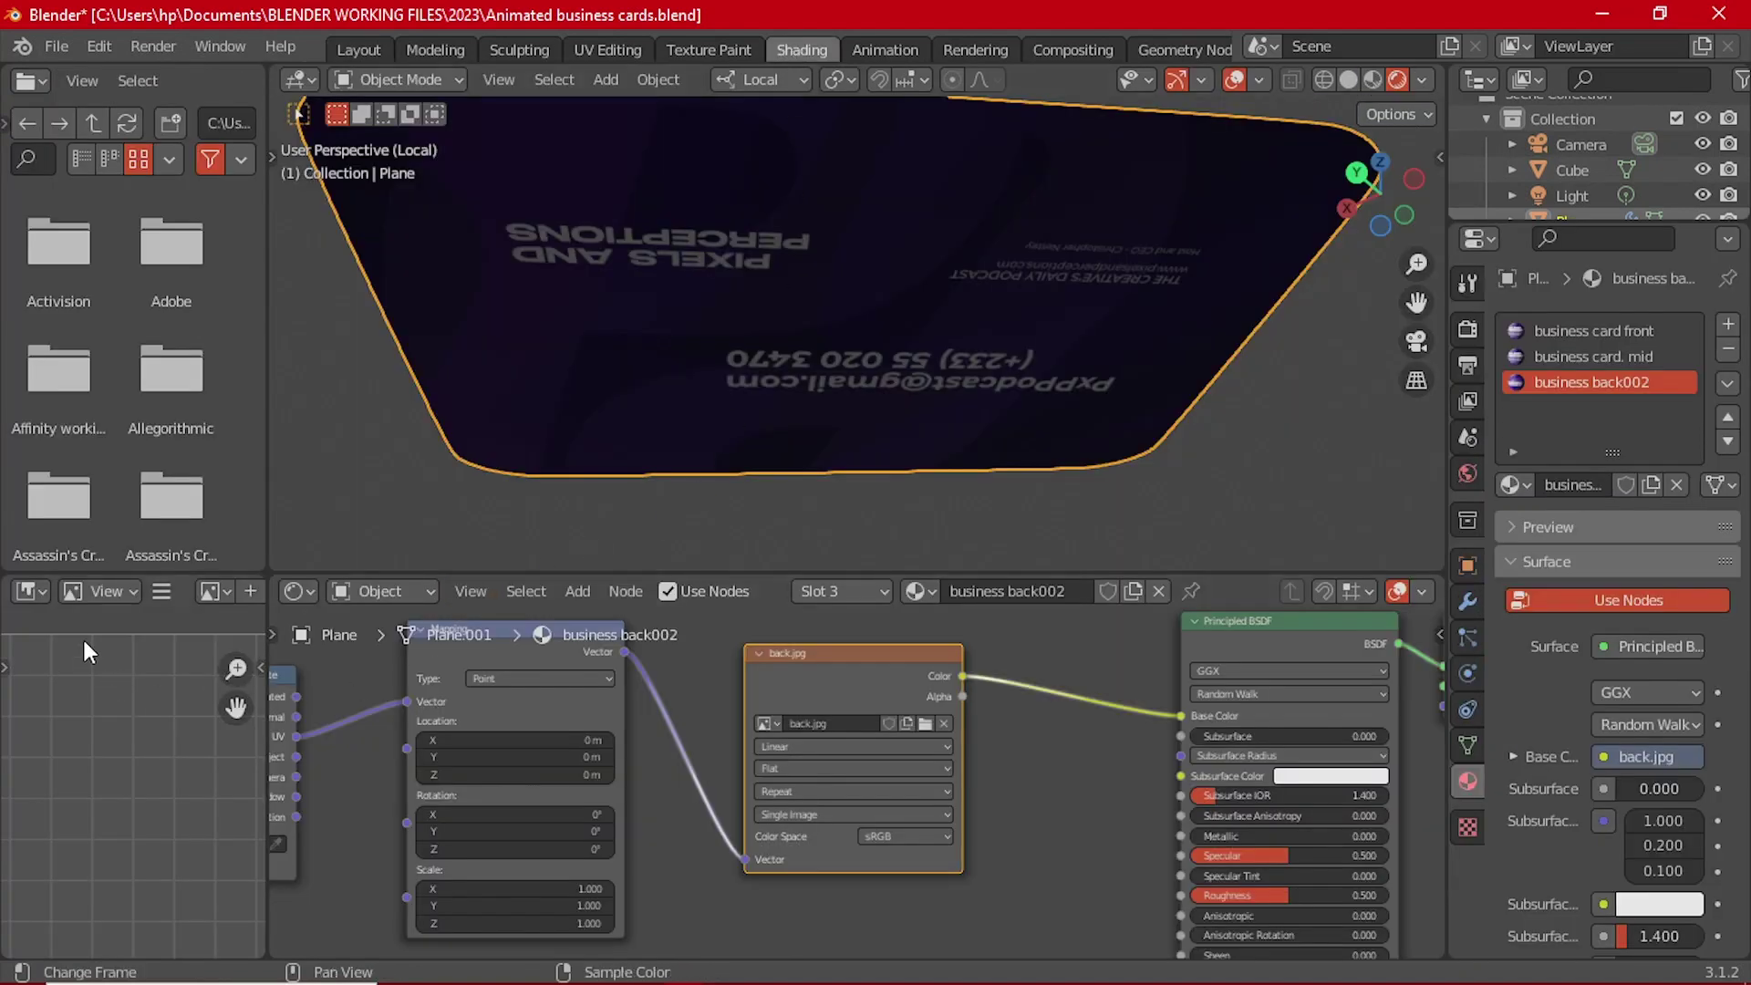
scroll(63, 644, up, 2)
scroll(200, 587, down, 4)
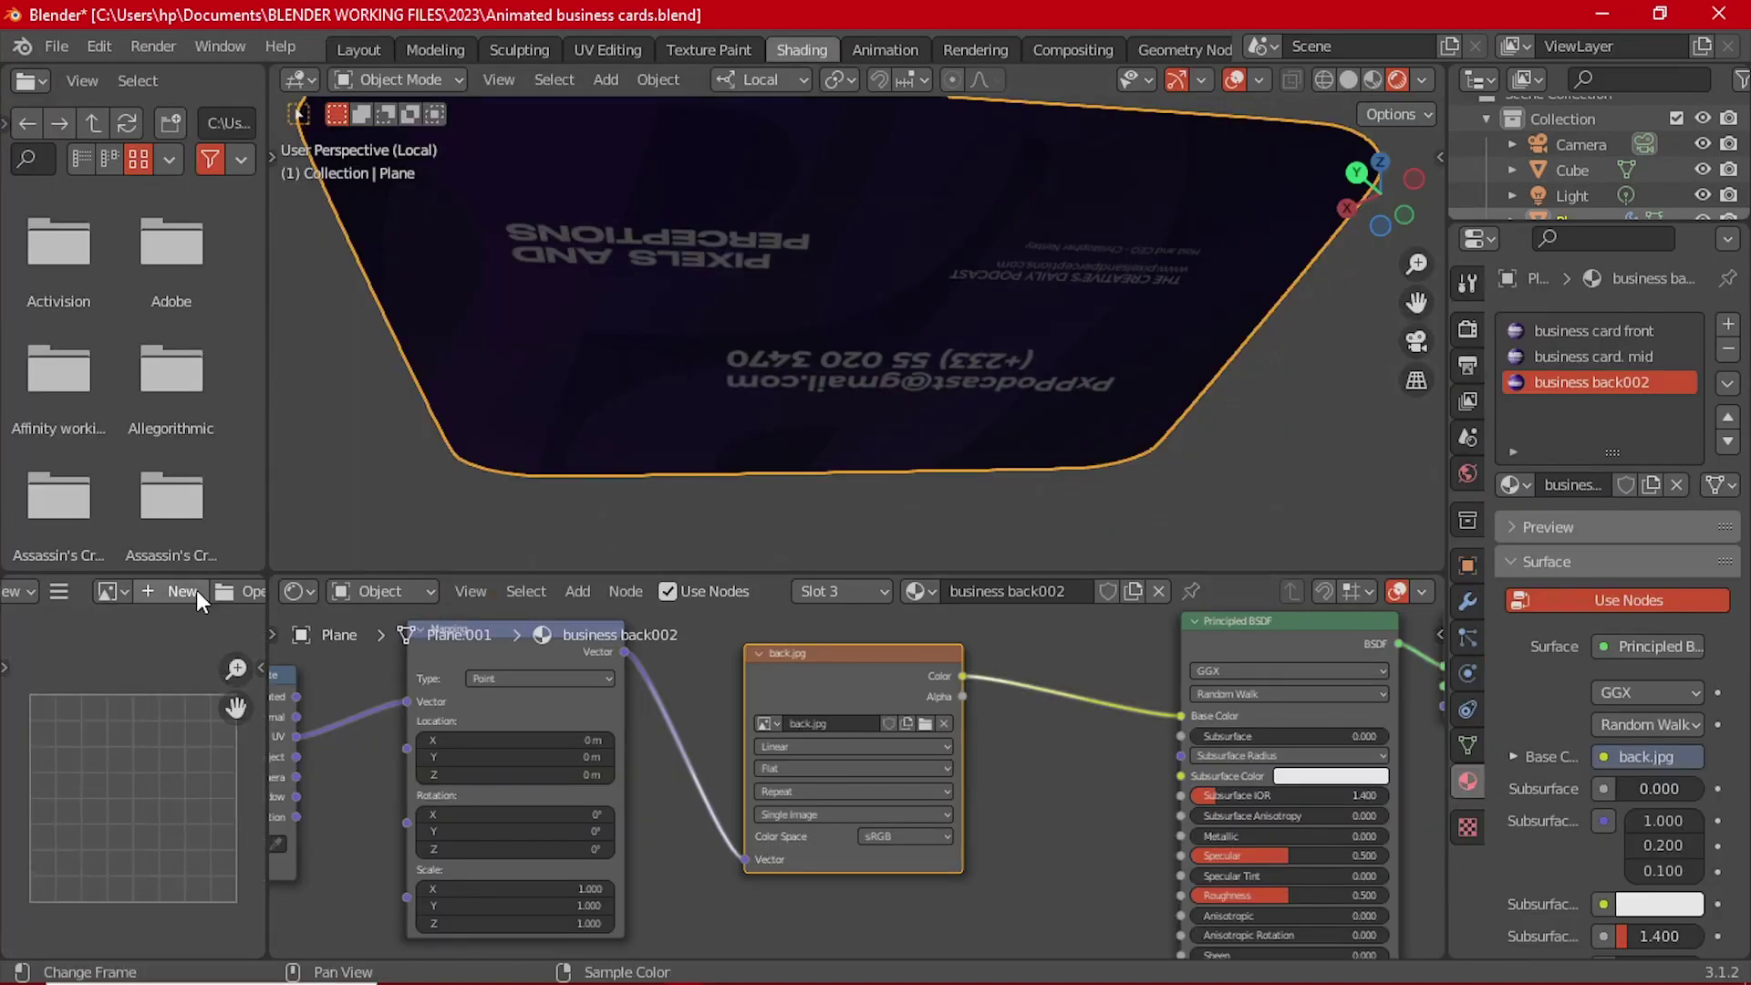
click(150, 591)
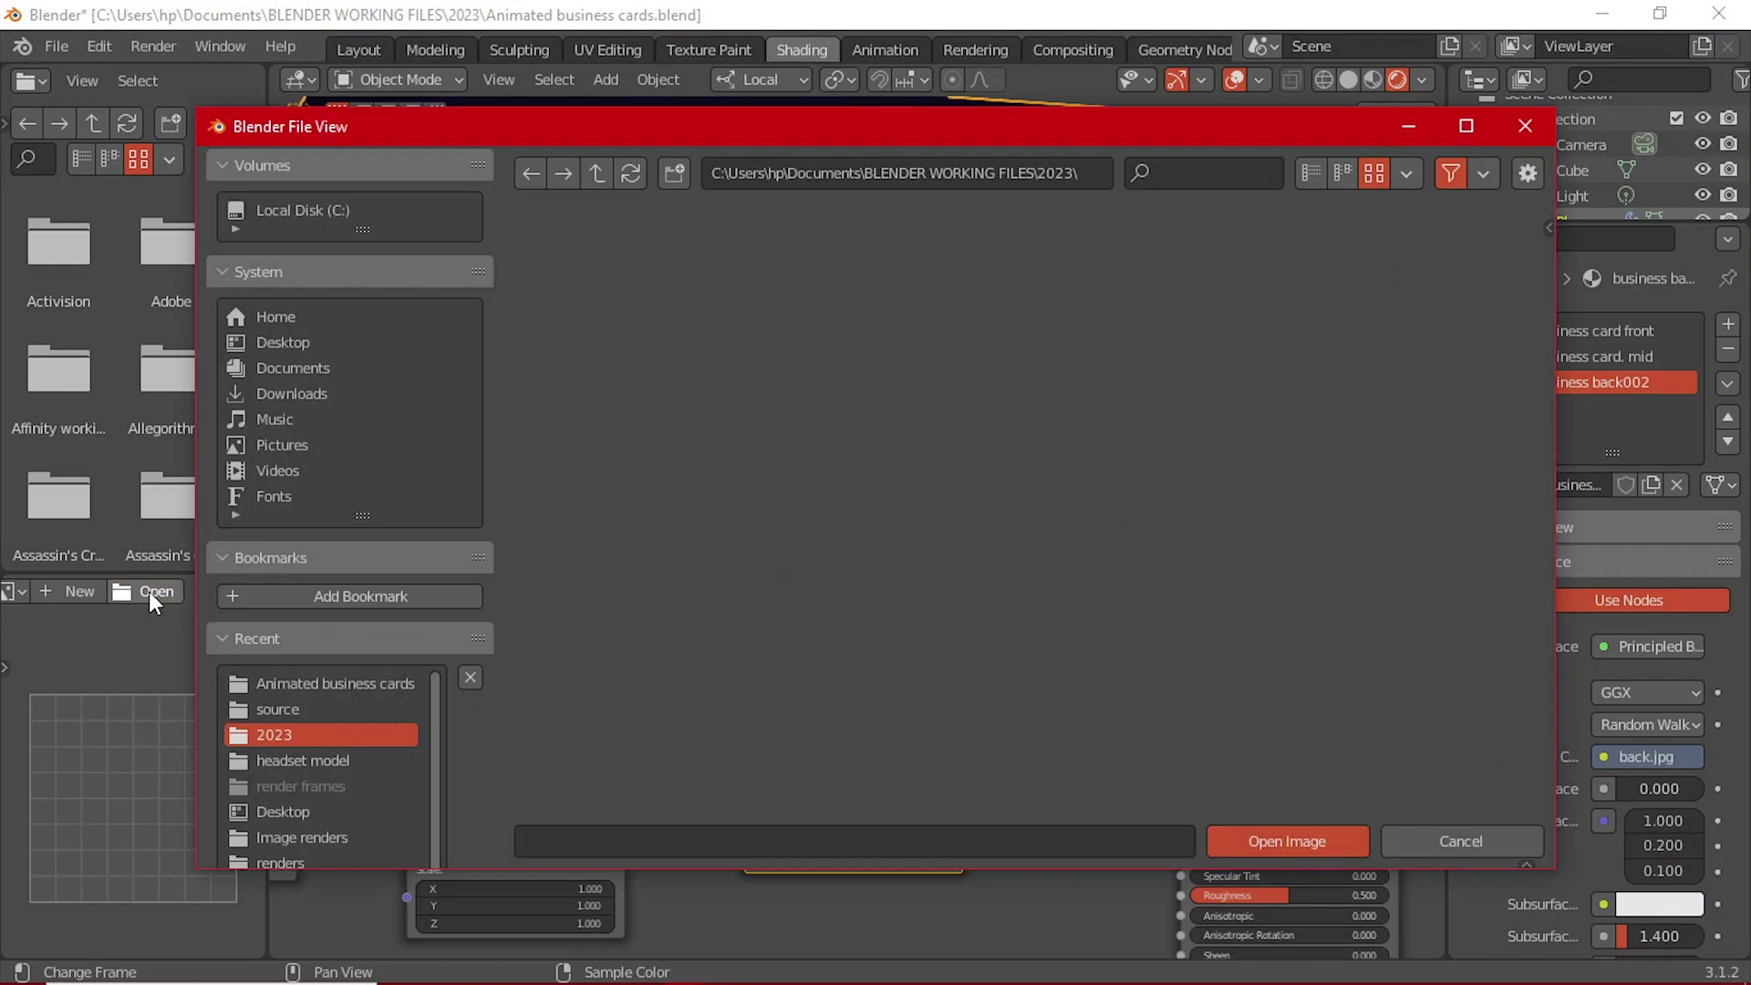
click(300, 345)
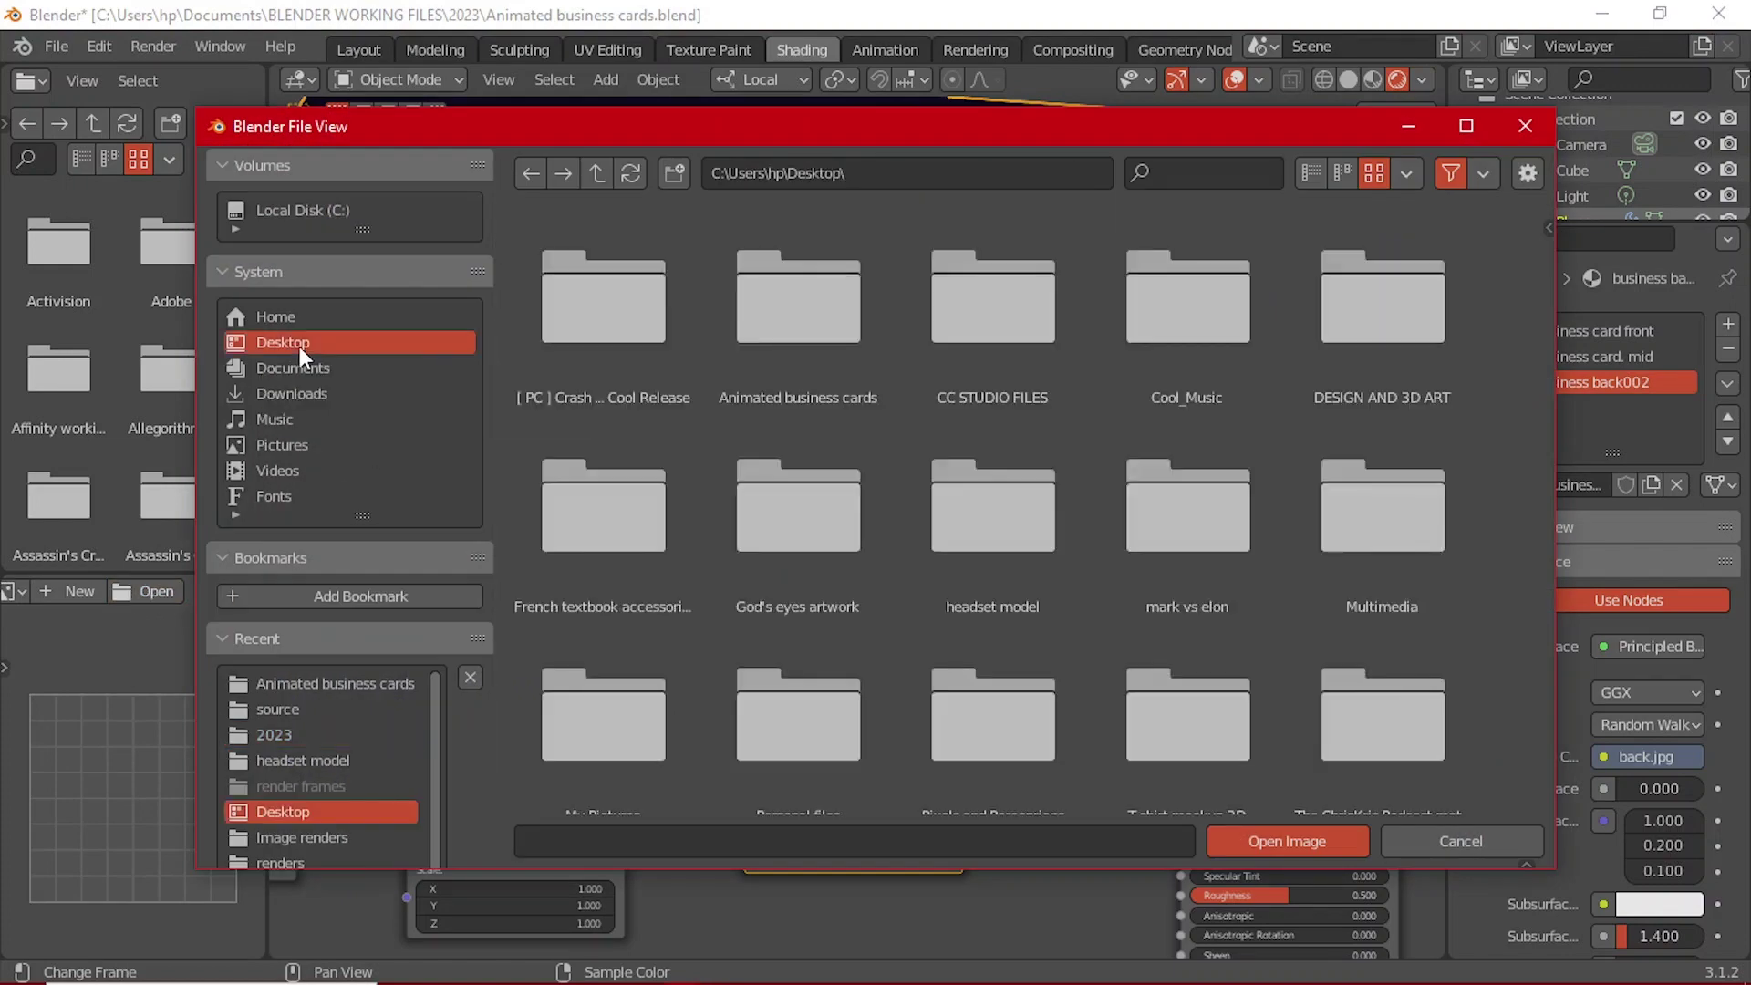
click(1525, 126)
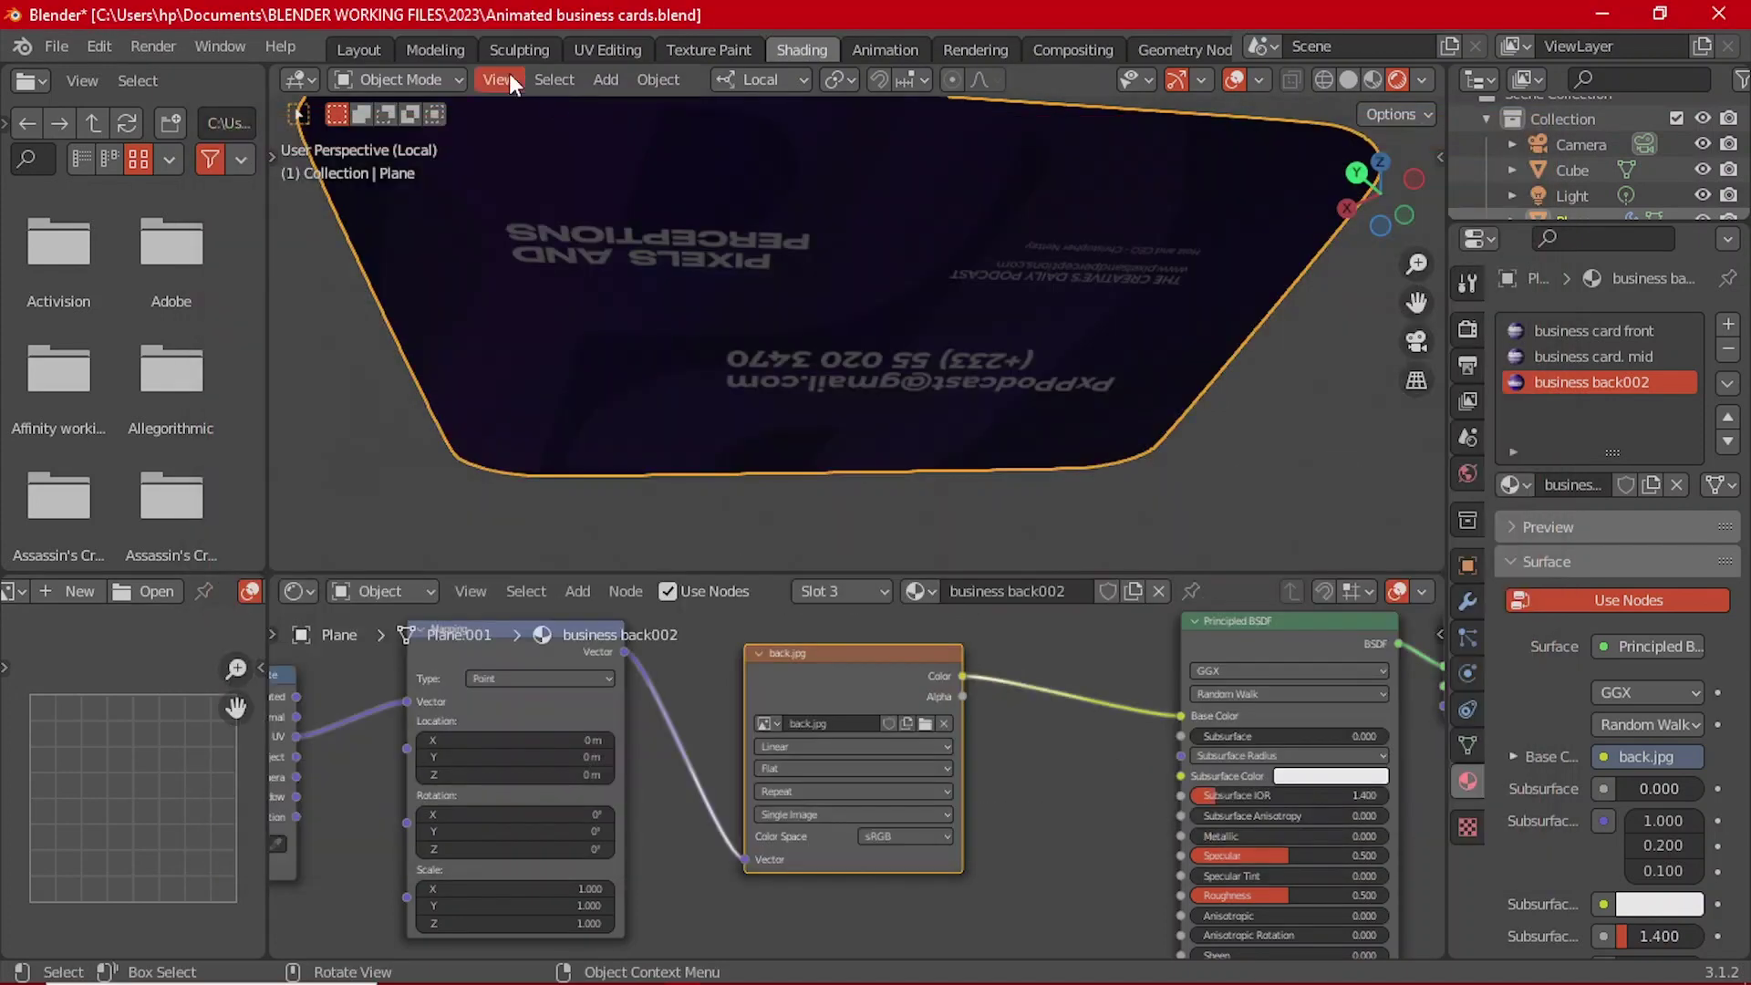
Step: Return to Layout and set the top-right viewport to Rendered shading
click(364, 51)
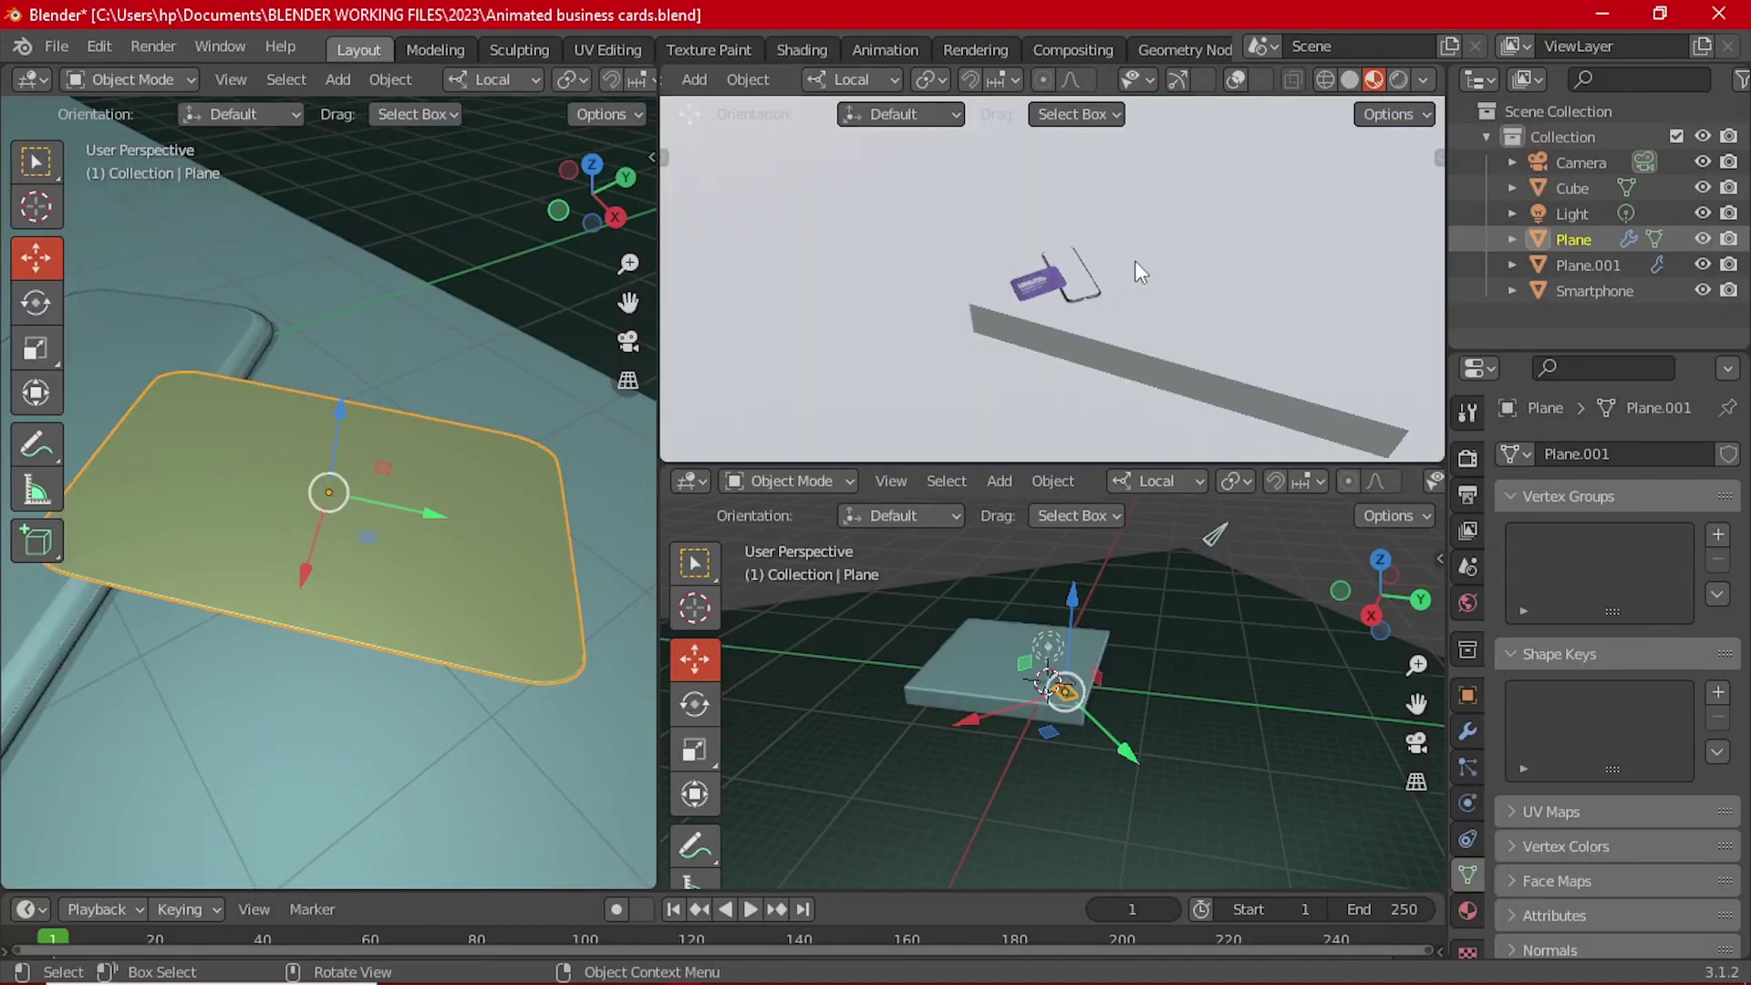
middle_drag(1135, 260, 1111, 336)
scroll(1111, 335, up, 2)
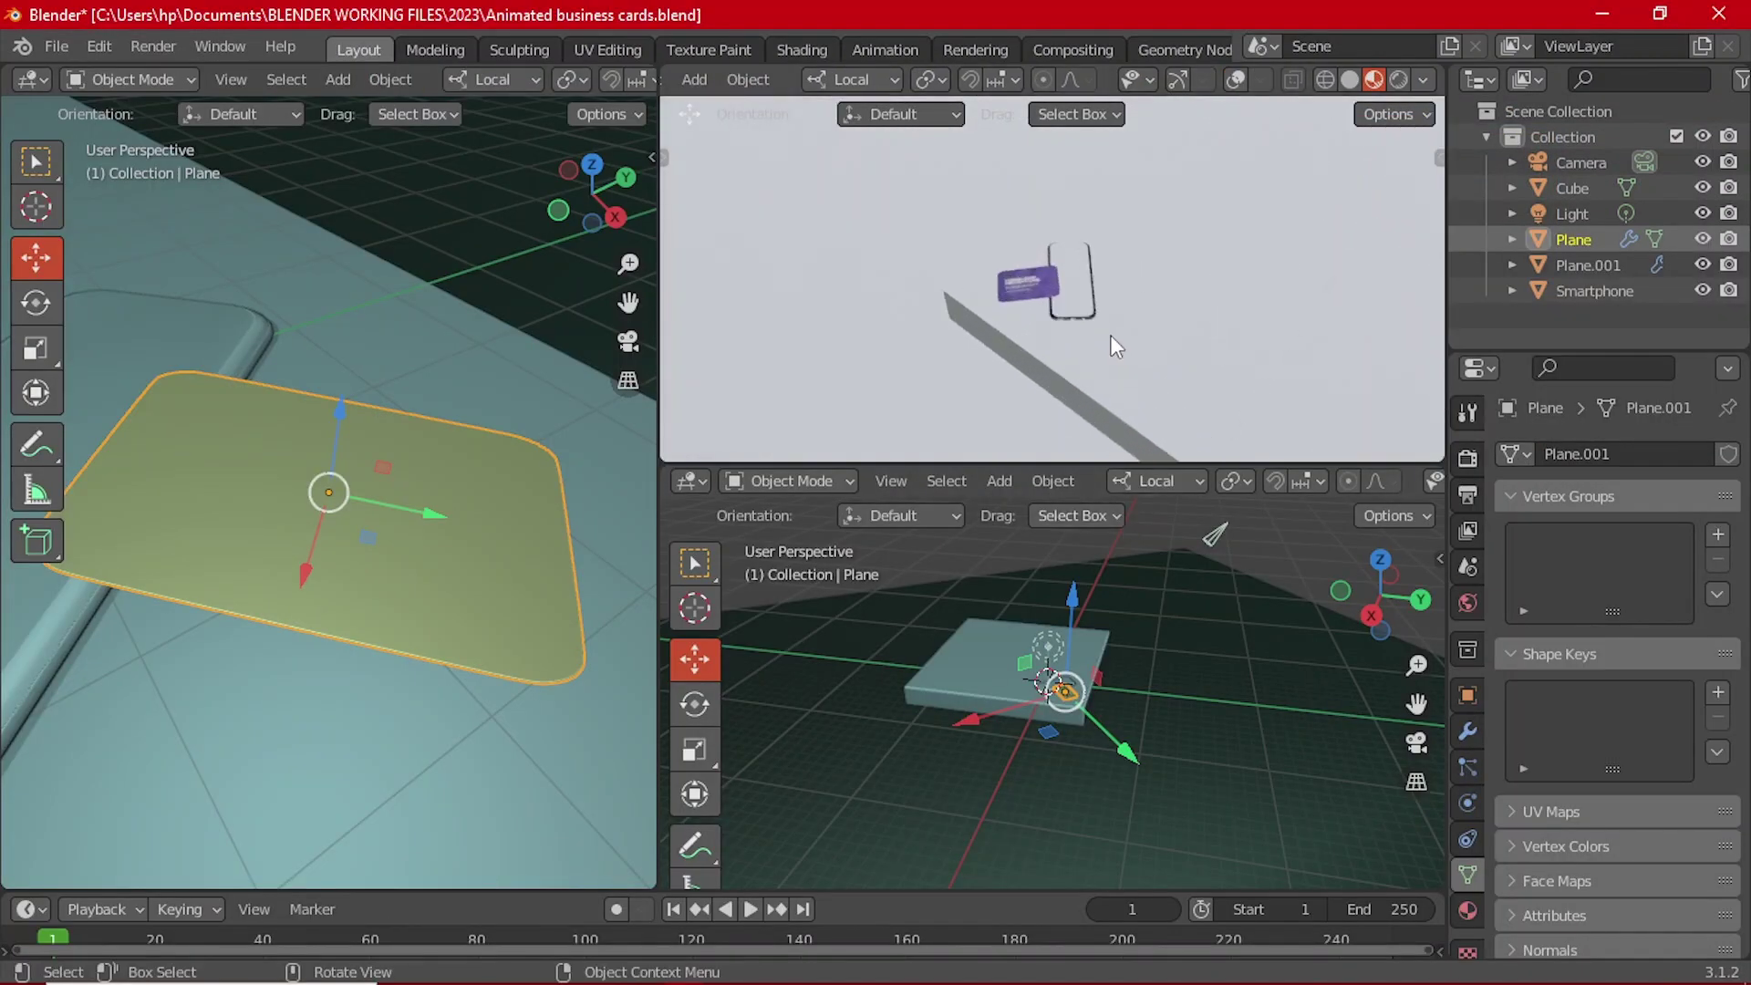
key(z)
click(1113, 198)
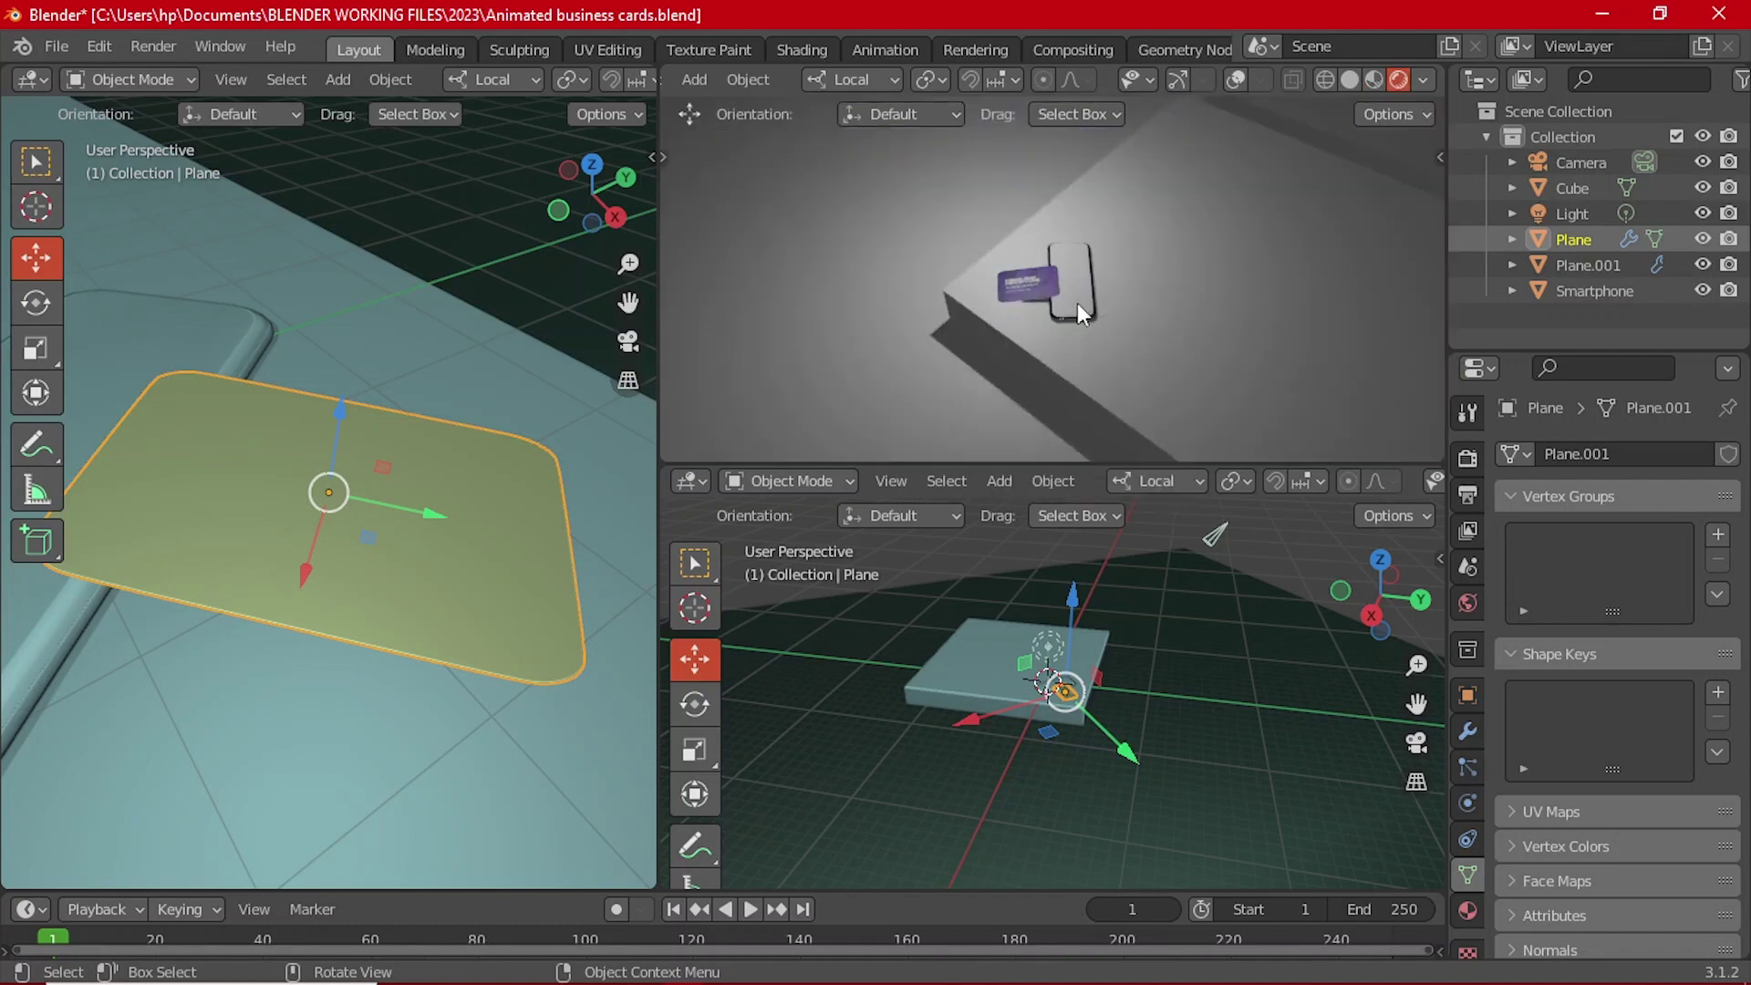
middle_drag(1087, 309, 1106, 254)
middle_drag(997, 277, 1167, 246)
scroll(266, 533, down, 10)
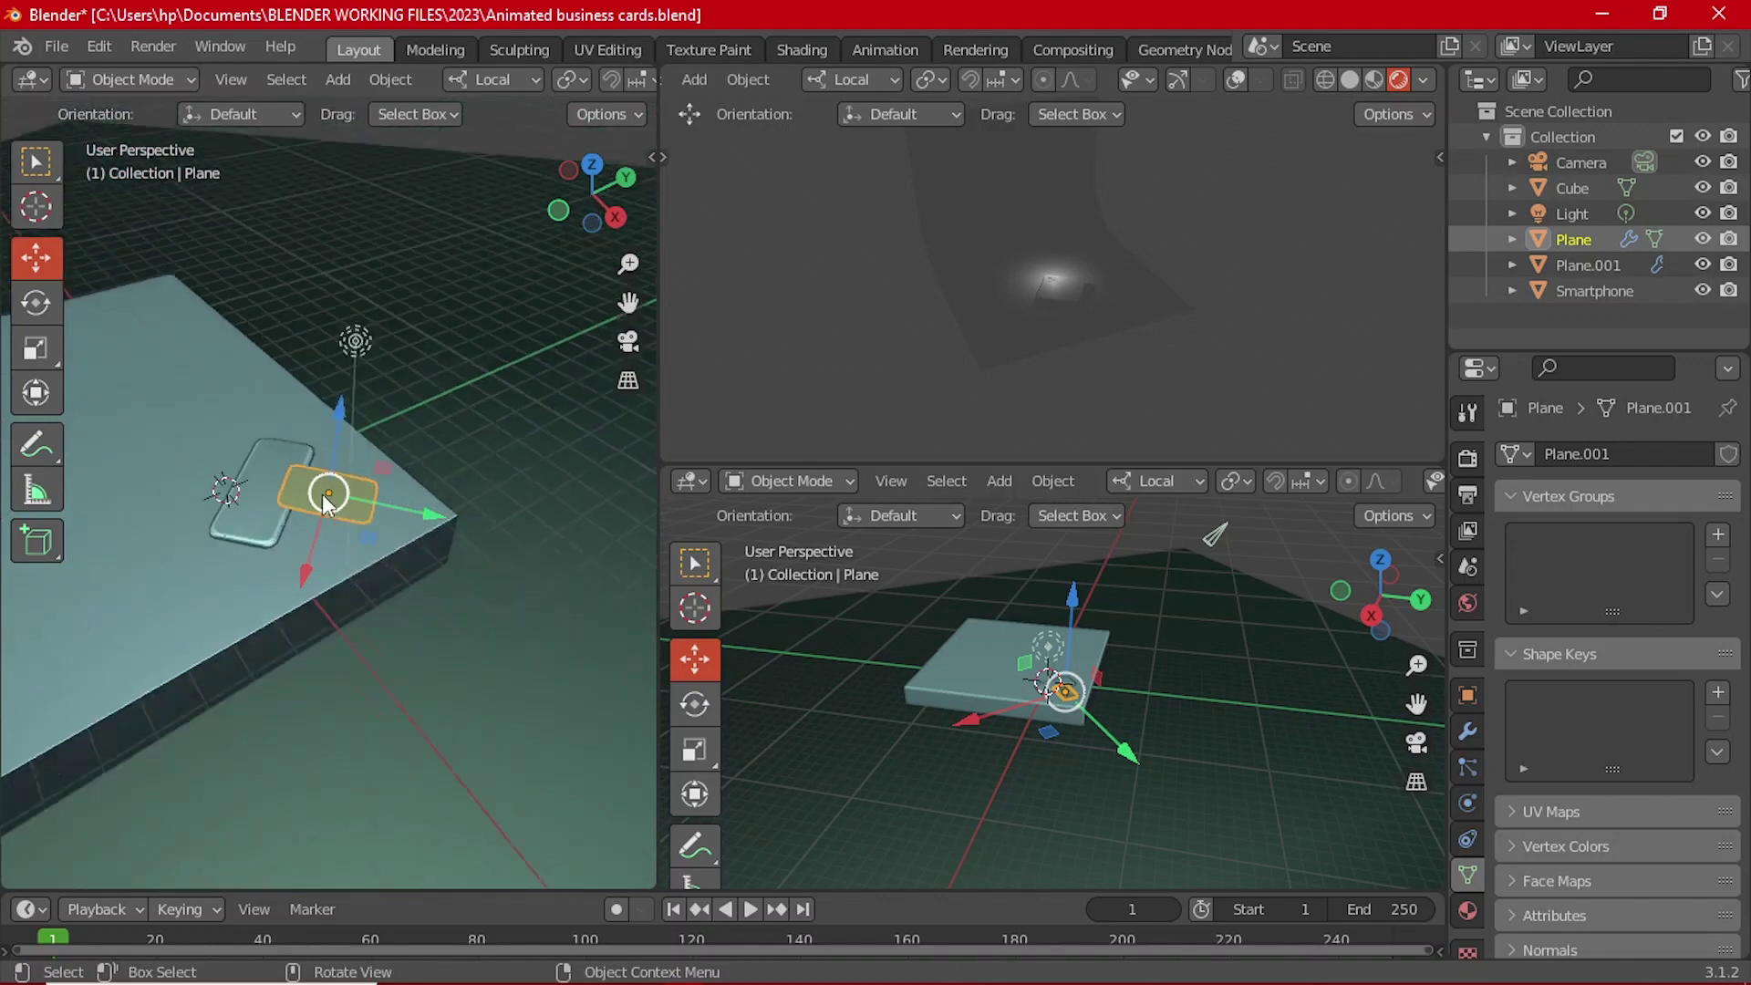
Step: Select the scene's light in the left viewport
click(339, 424)
middle_drag(344, 419, 285, 409)
scroll(495, 89, down, 4)
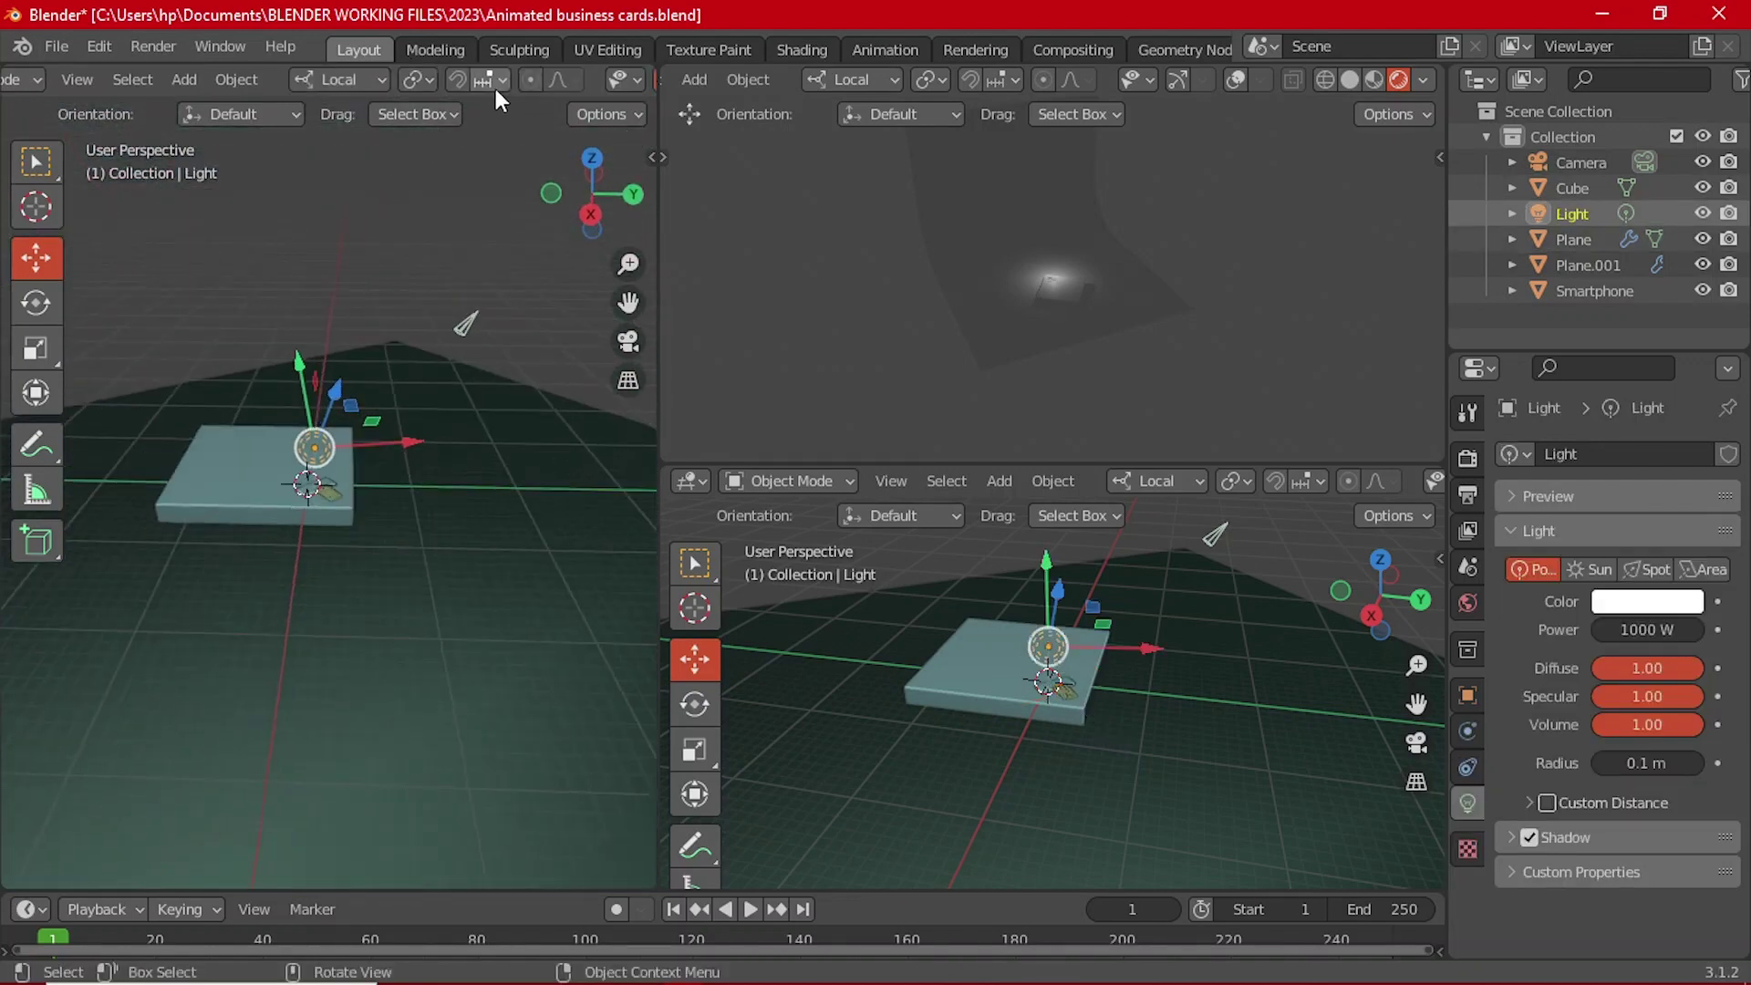
Step: Set transform orientation to Global and raise the light straight up above the card
click(358, 79)
click(321, 161)
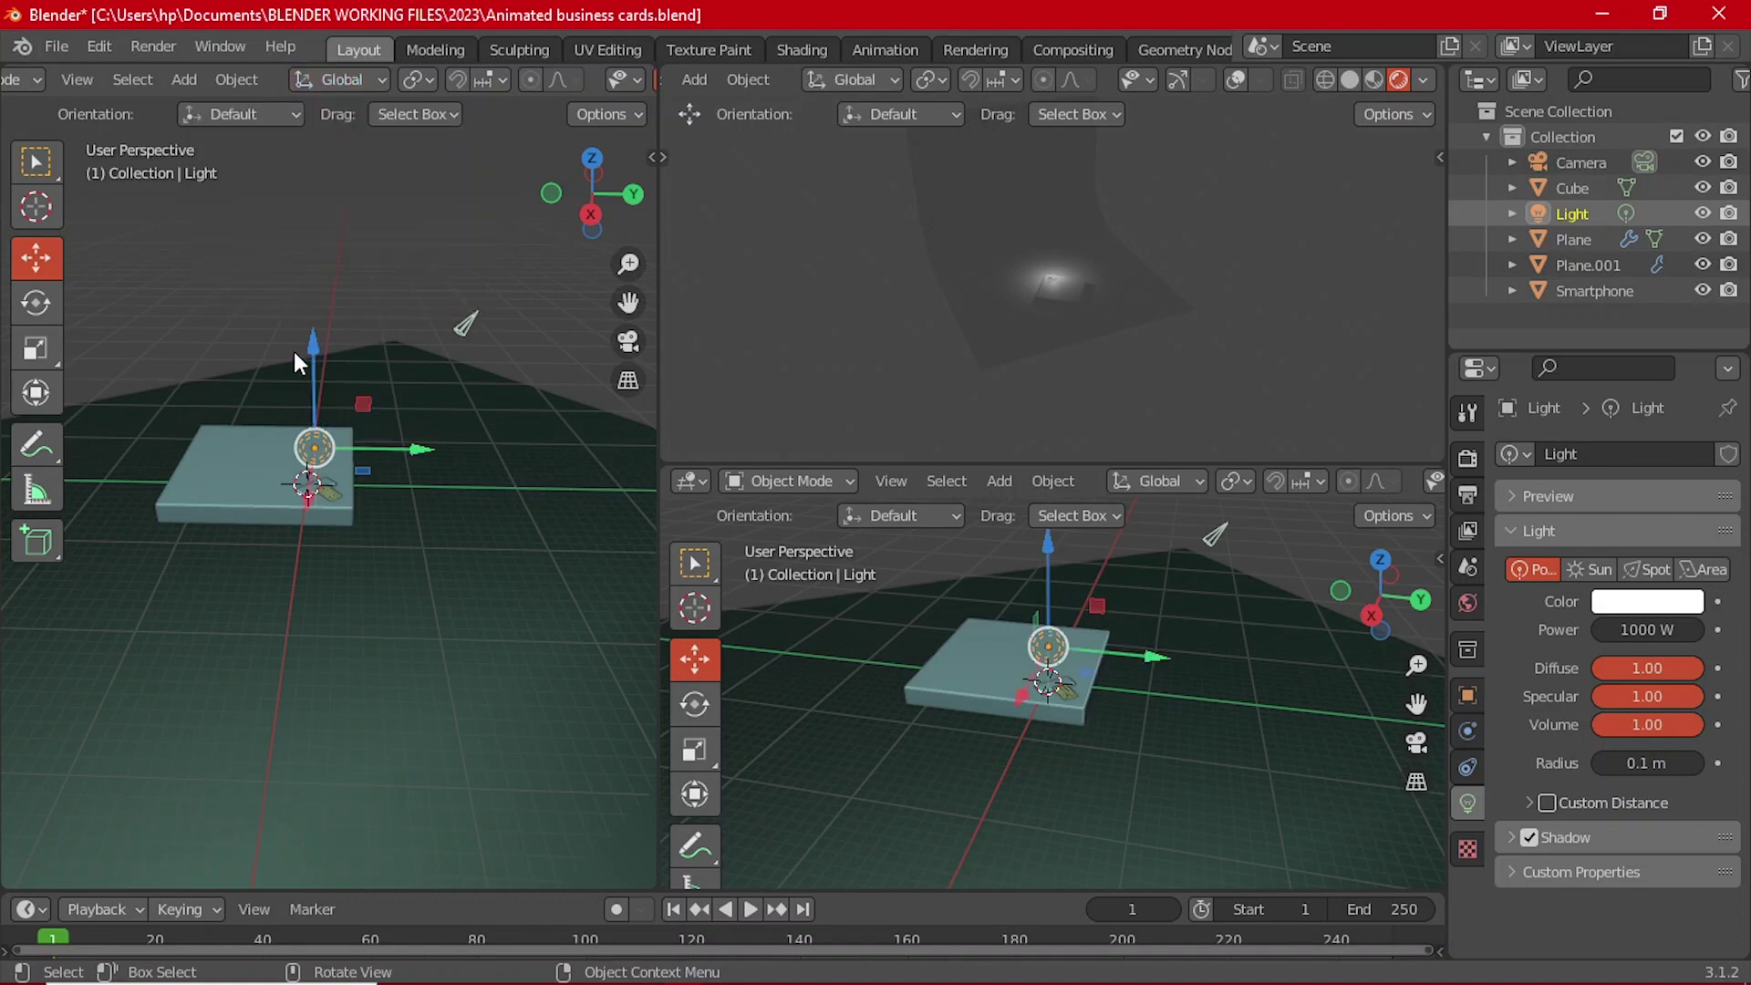
middle_drag(522, 512, 349, 446)
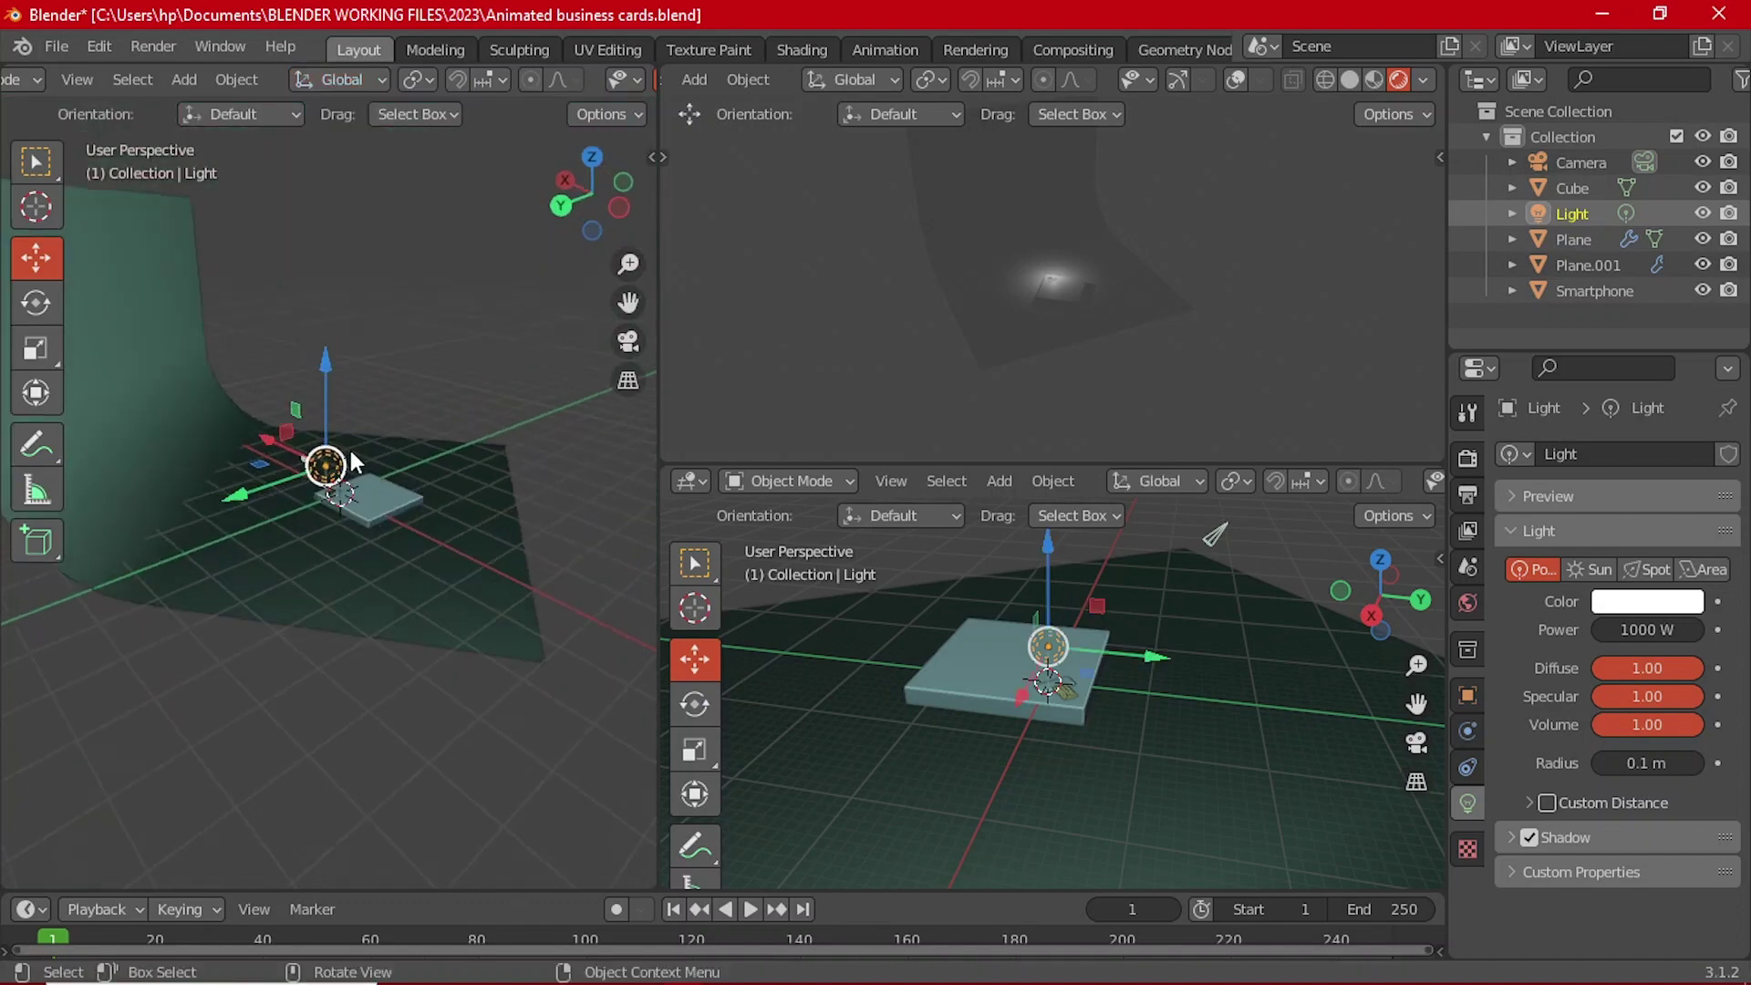
drag(330, 410, 329, 258)
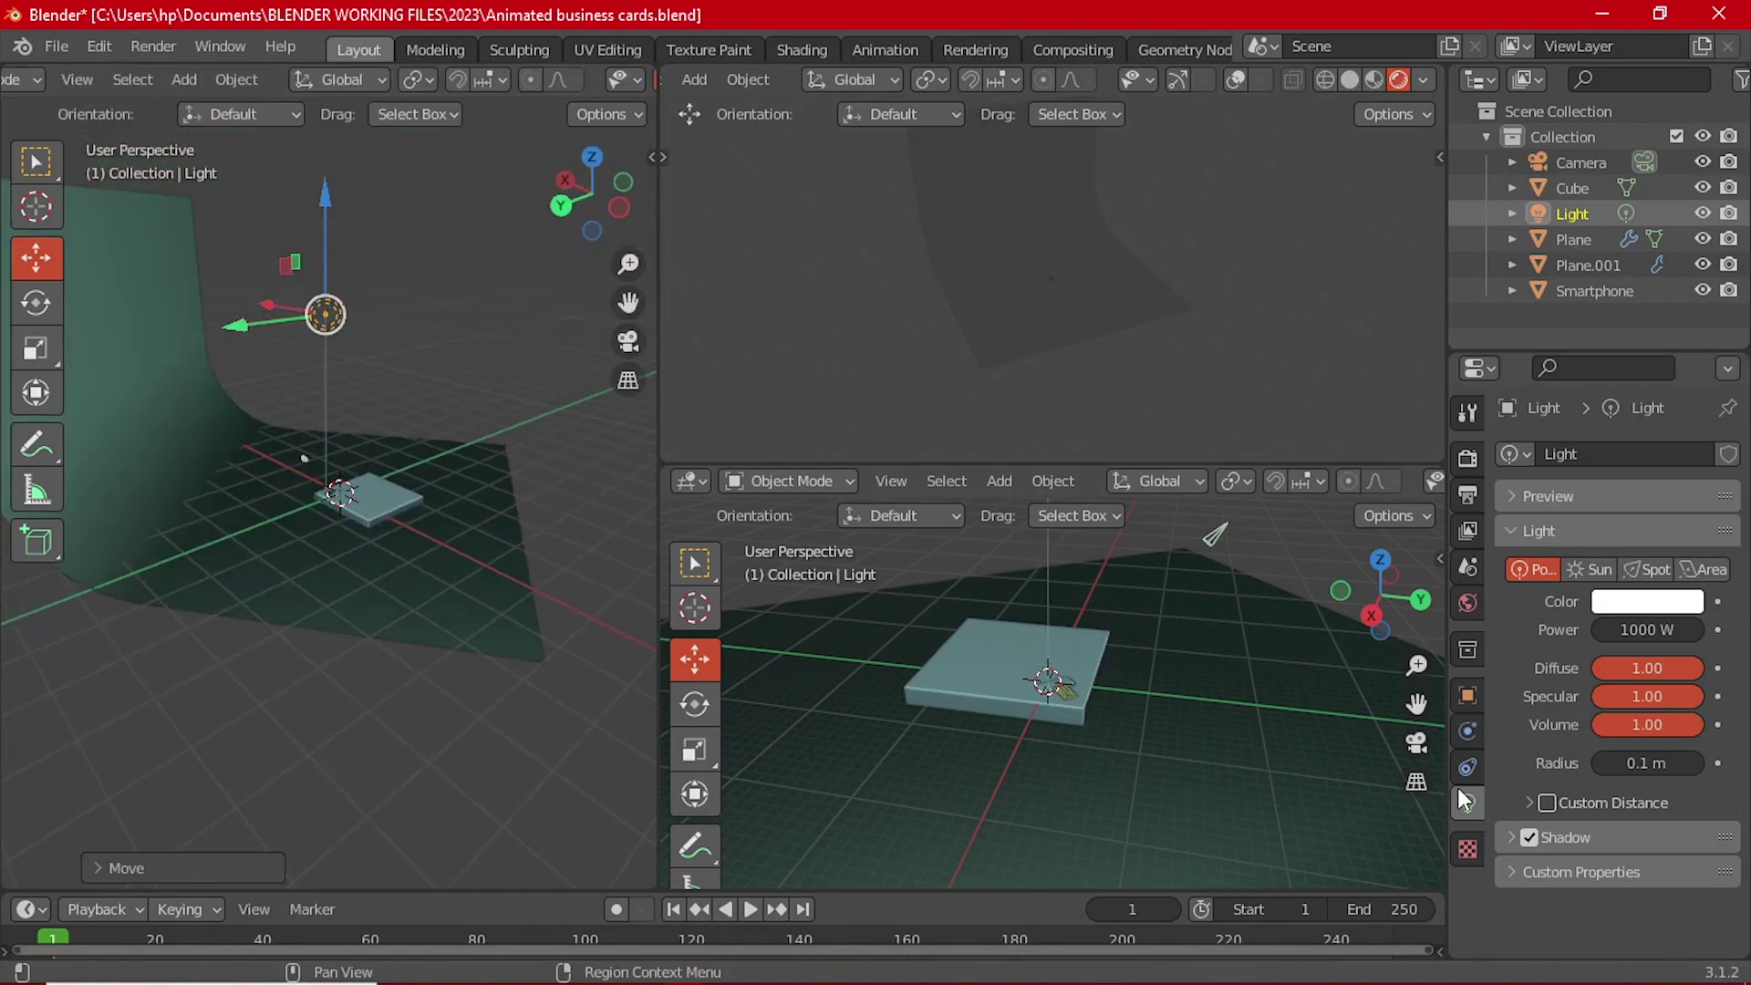
Step: Convert the light to an Area light, reset its rotation and enlarge it
click(1705, 569)
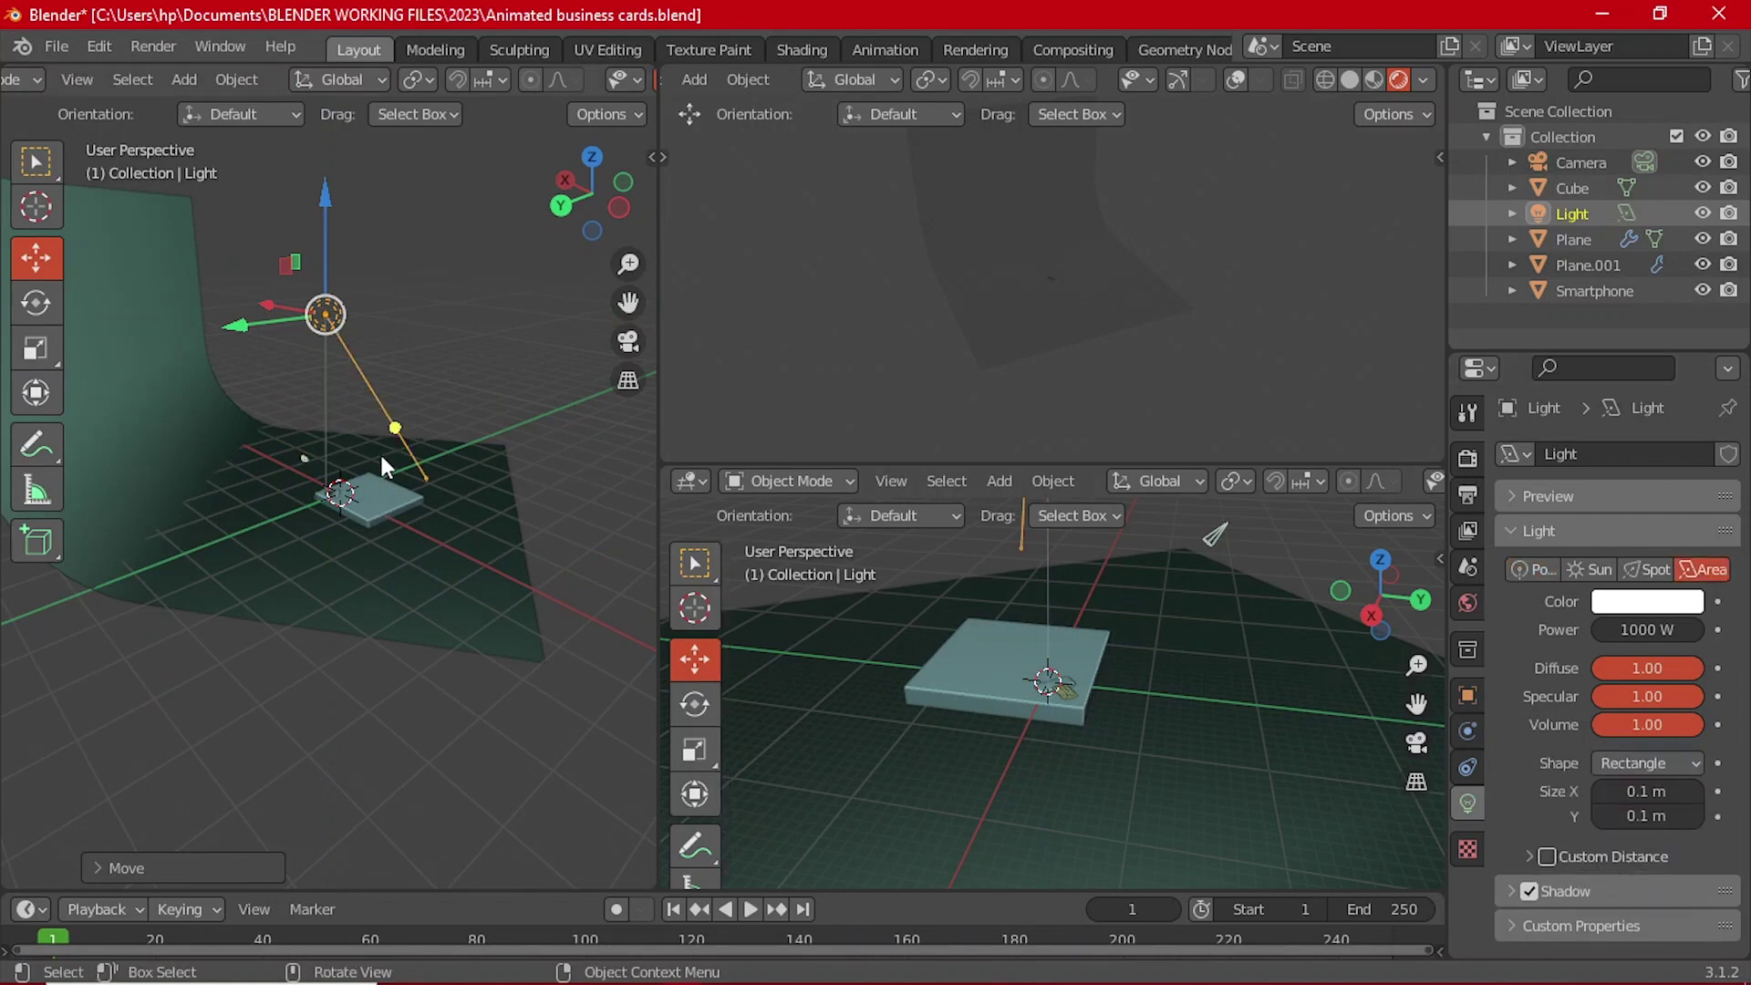
key(alt+r)
middle_drag(381, 454, 320, 418)
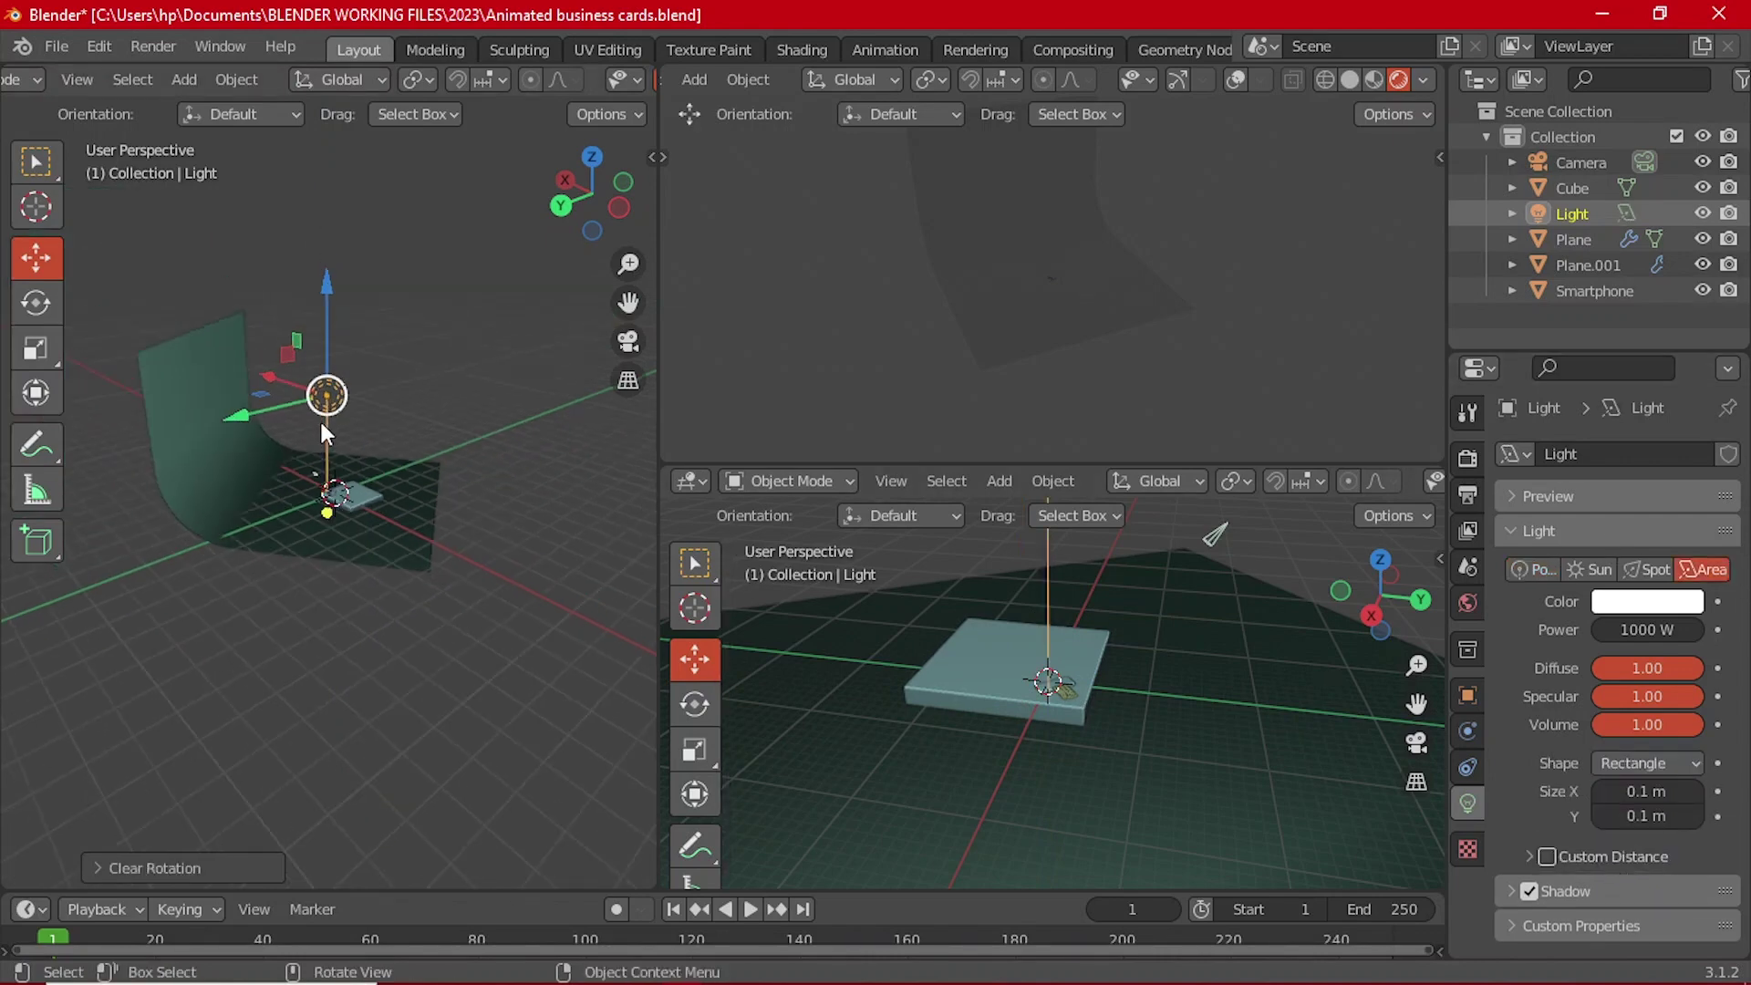
key(s)
click(269, 471)
scroll(268, 471, up, 1)
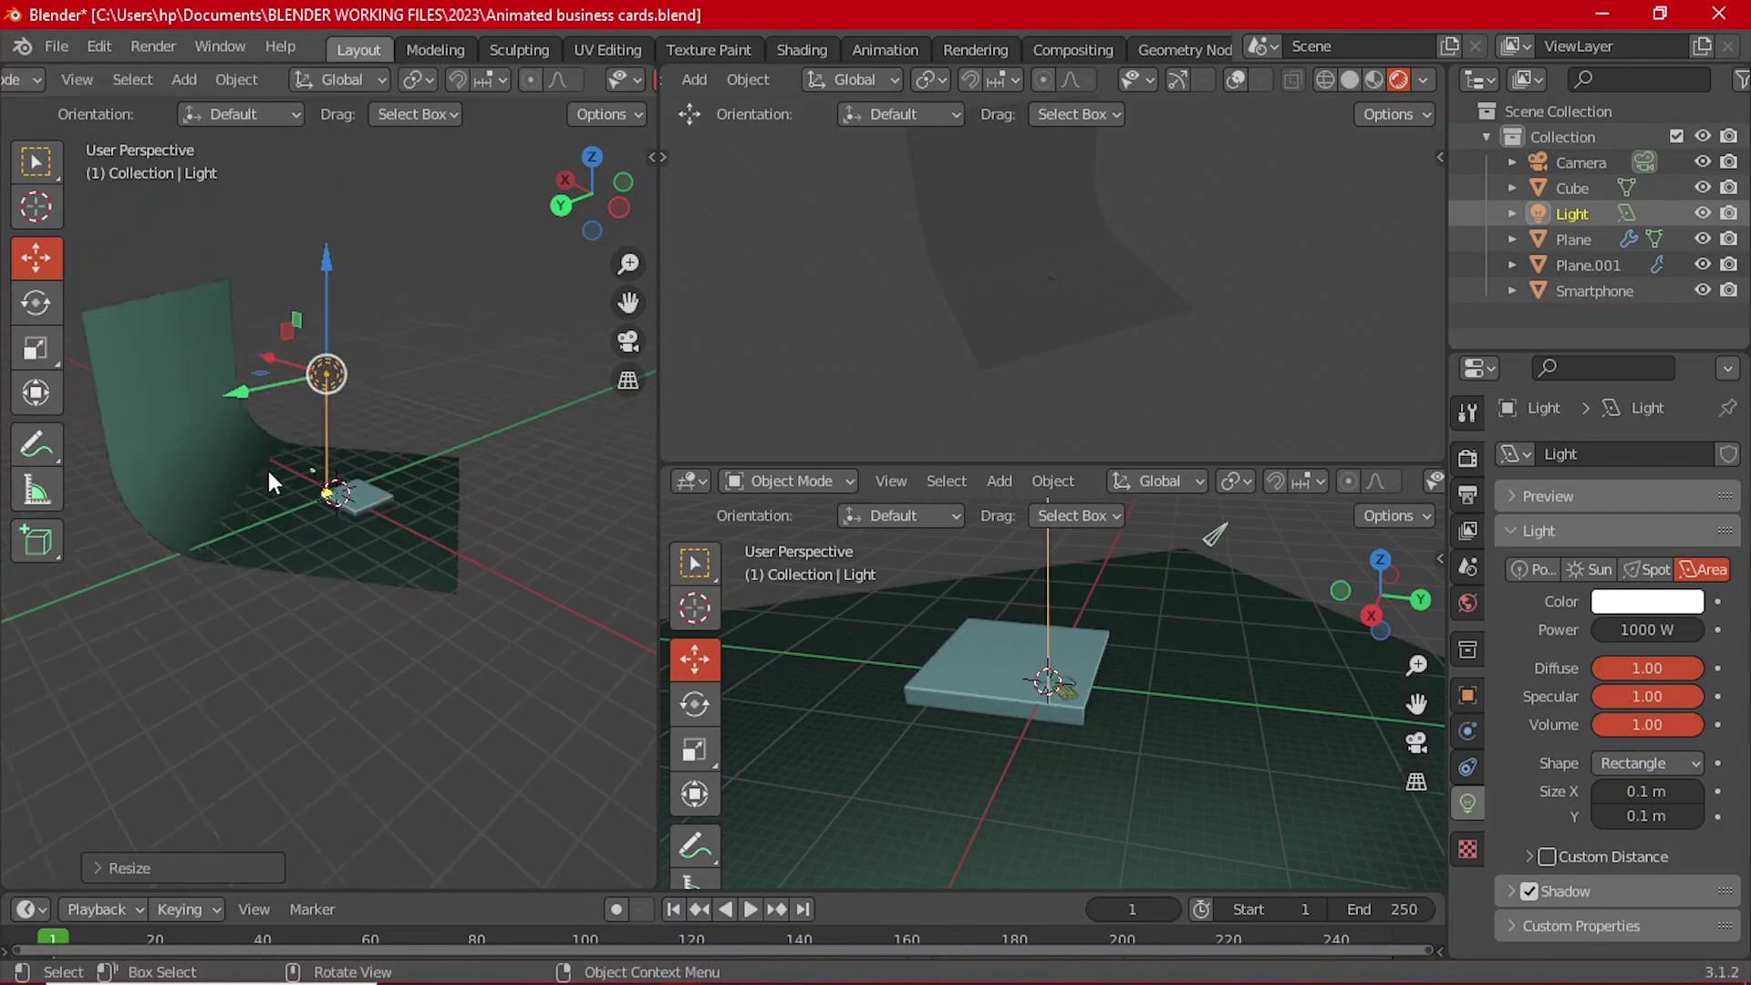
scroll(268, 470, up, 3)
key(s)
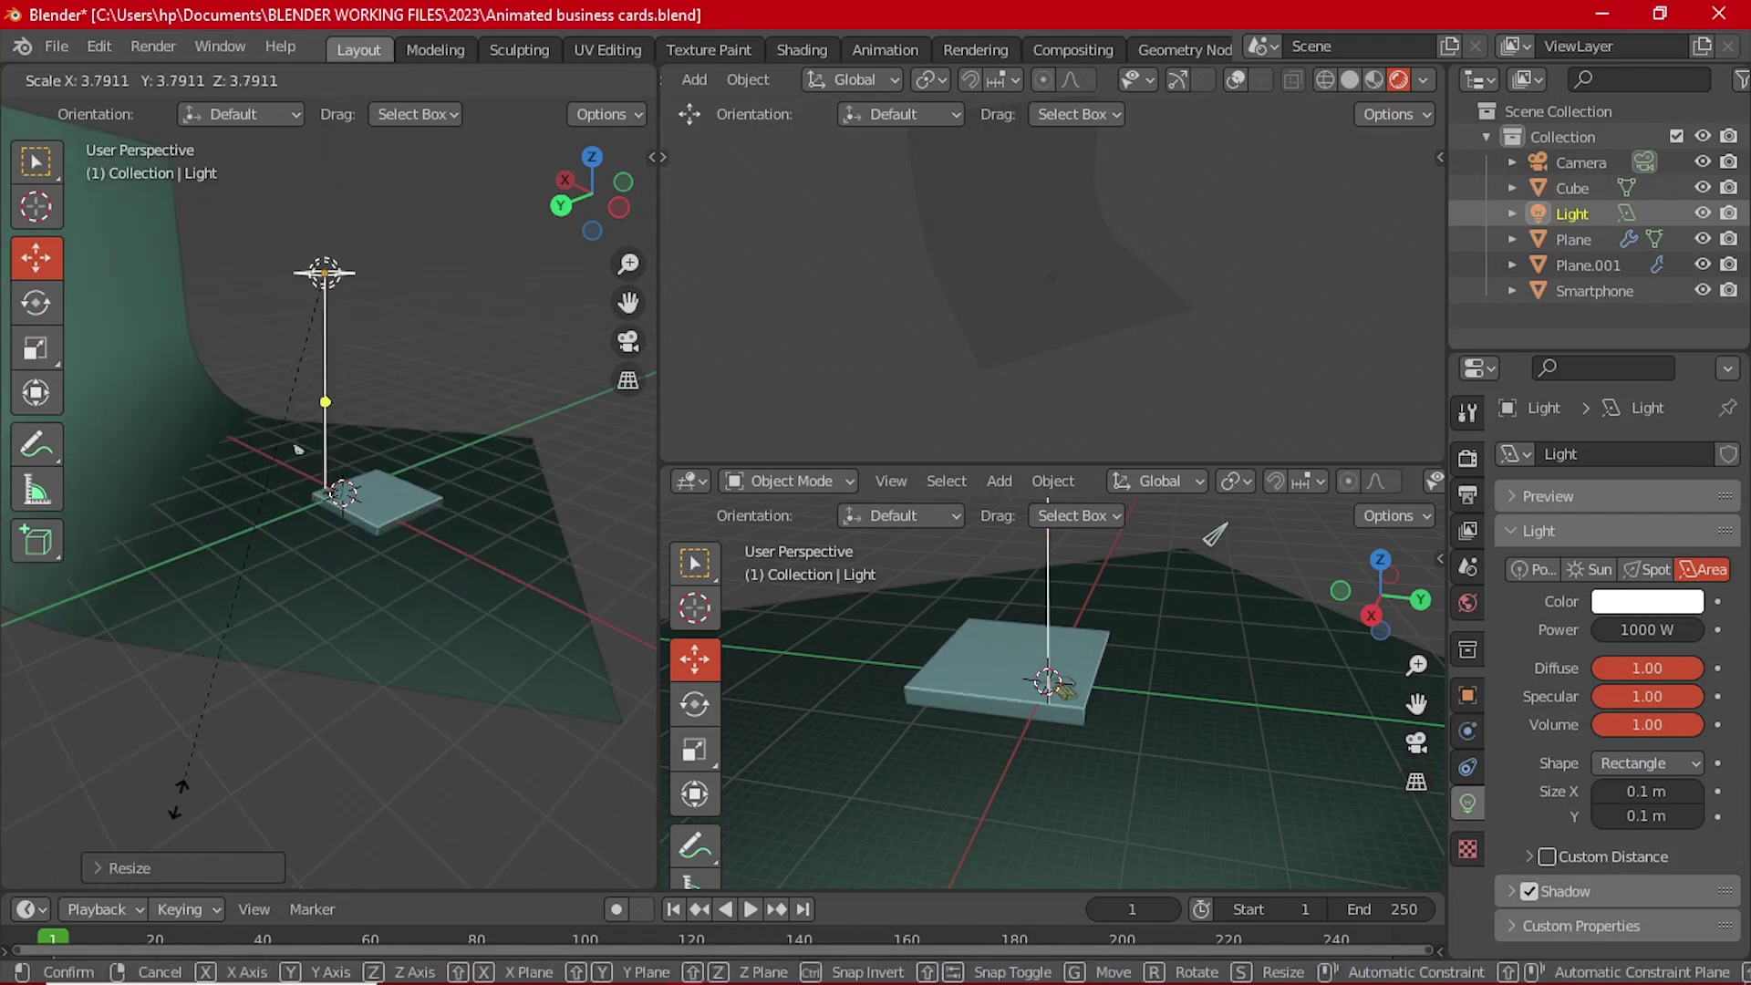
click(255, 468)
key(s)
click(256, 468)
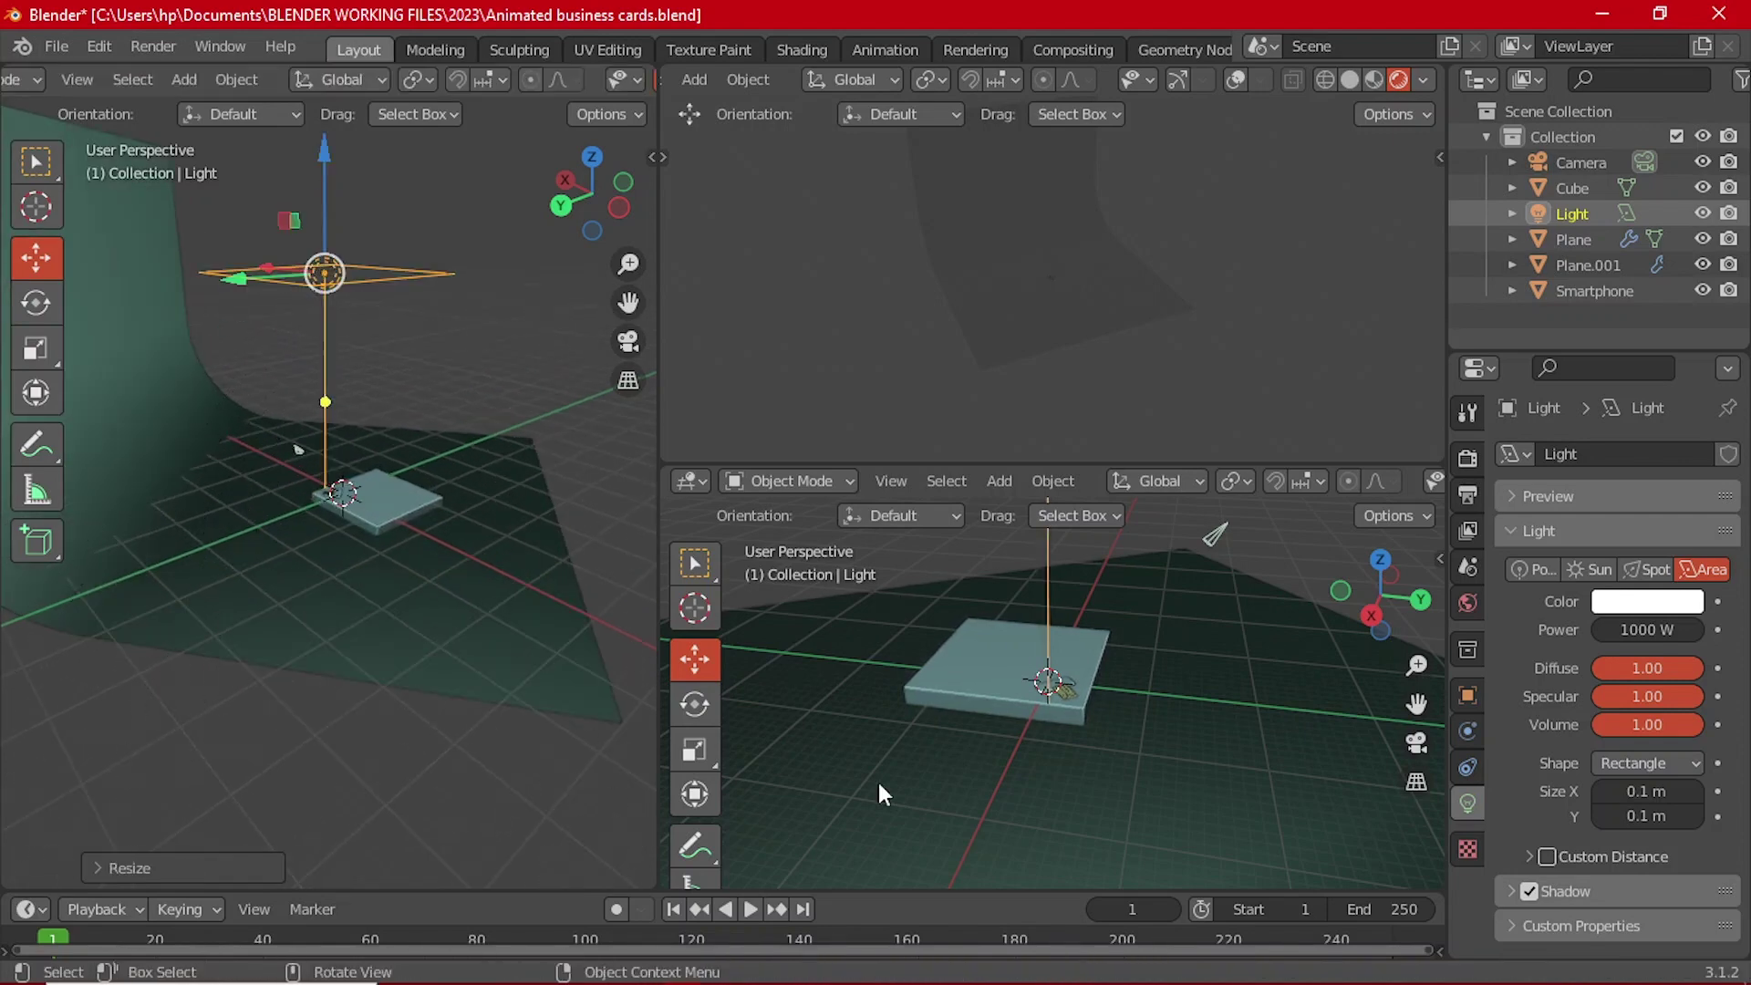
Step: Set the area light's Power to 50000 W
click(1633, 629)
click(1635, 630)
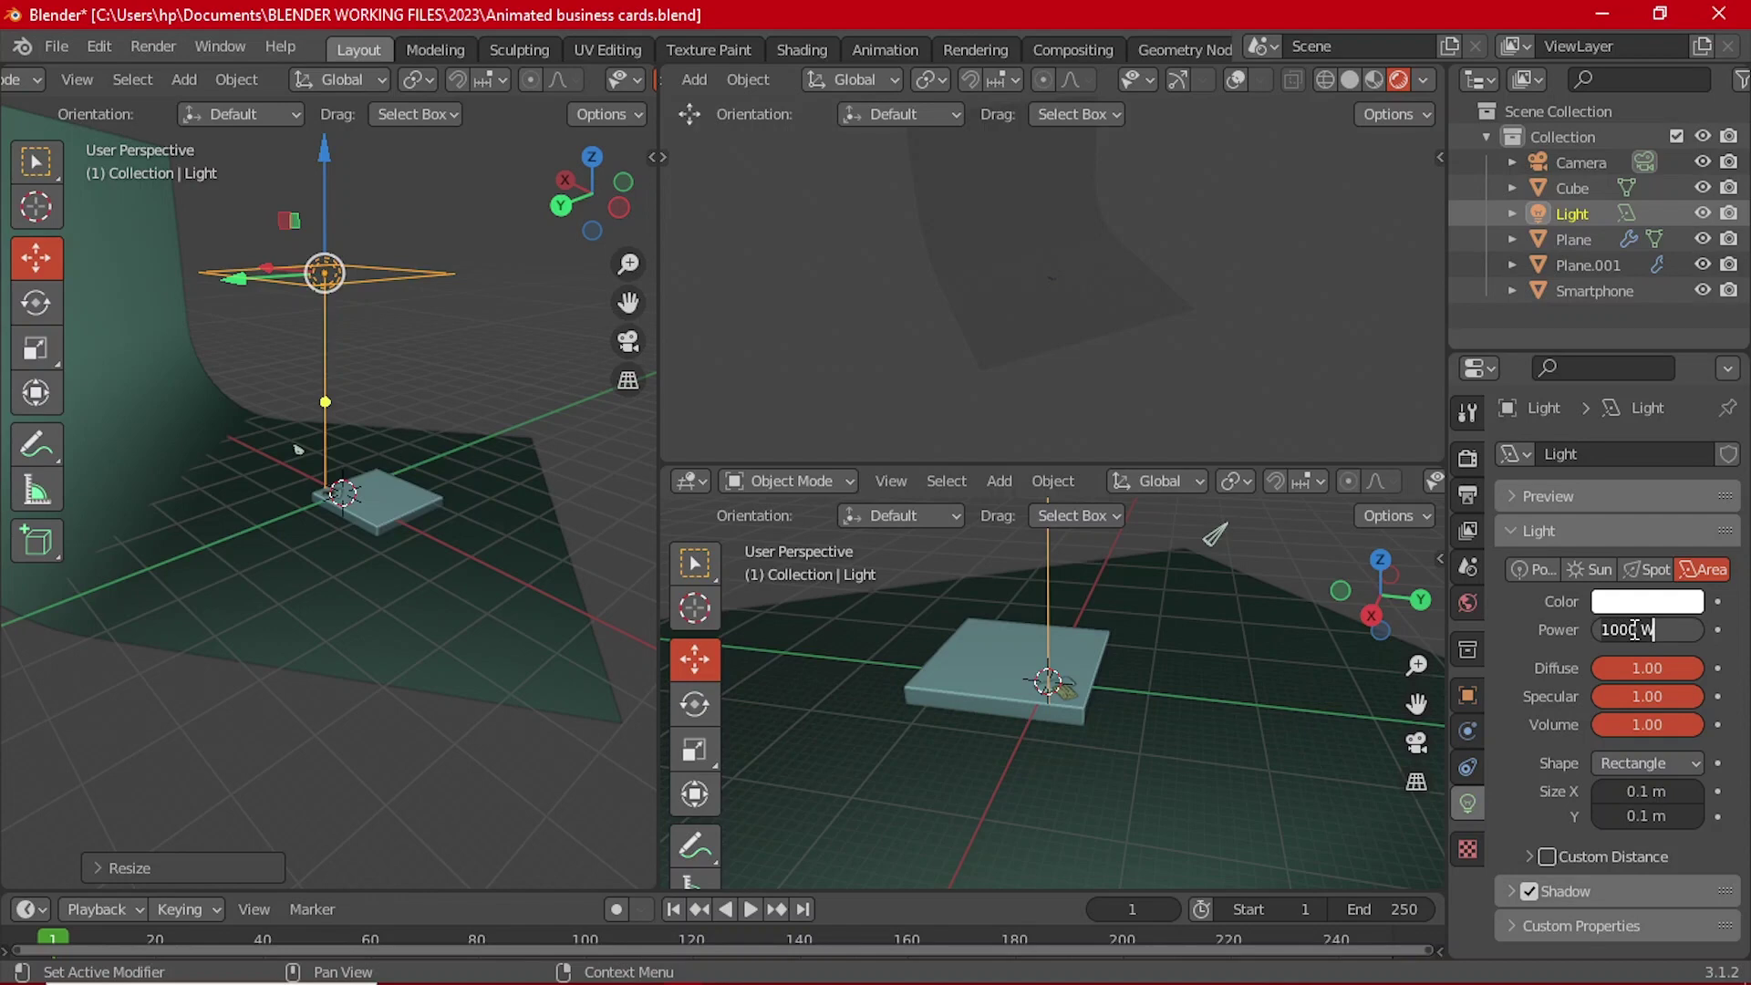
key(ctrl+a)
text(1)
key(Return)
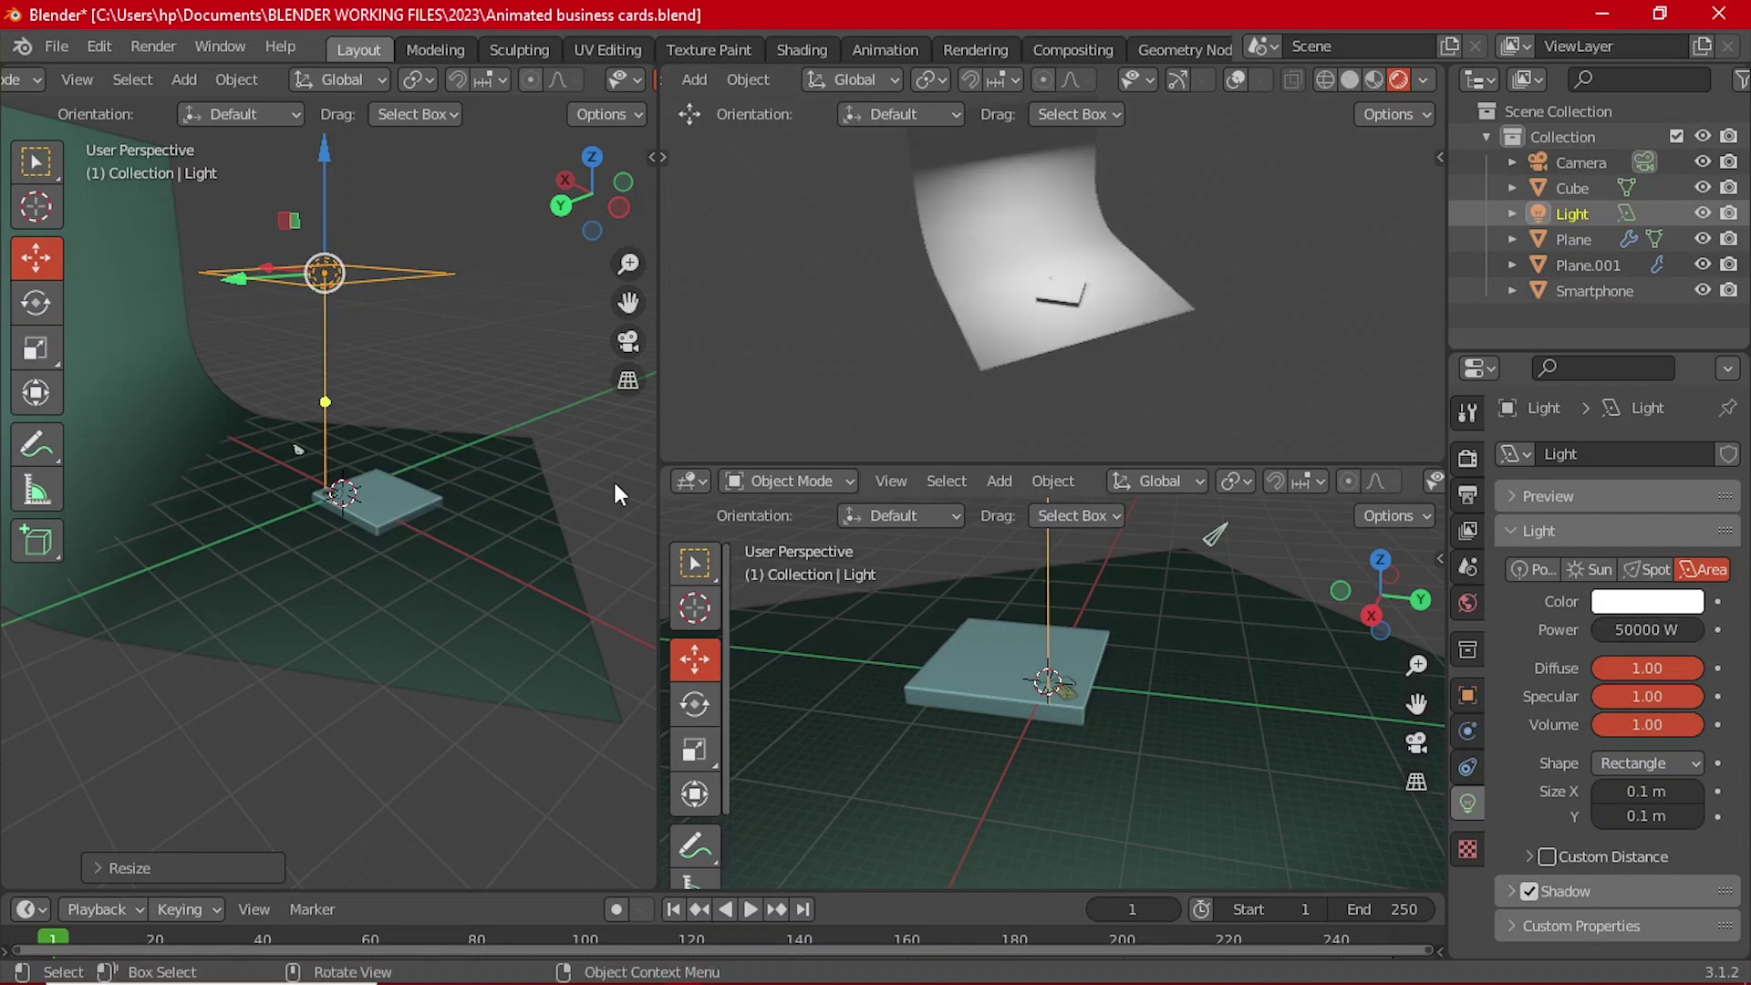
Step: Move the light higher above the card and tilt it slightly
middle_drag(613, 496, 341, 317)
drag(329, 279, 336, 286)
key(r)
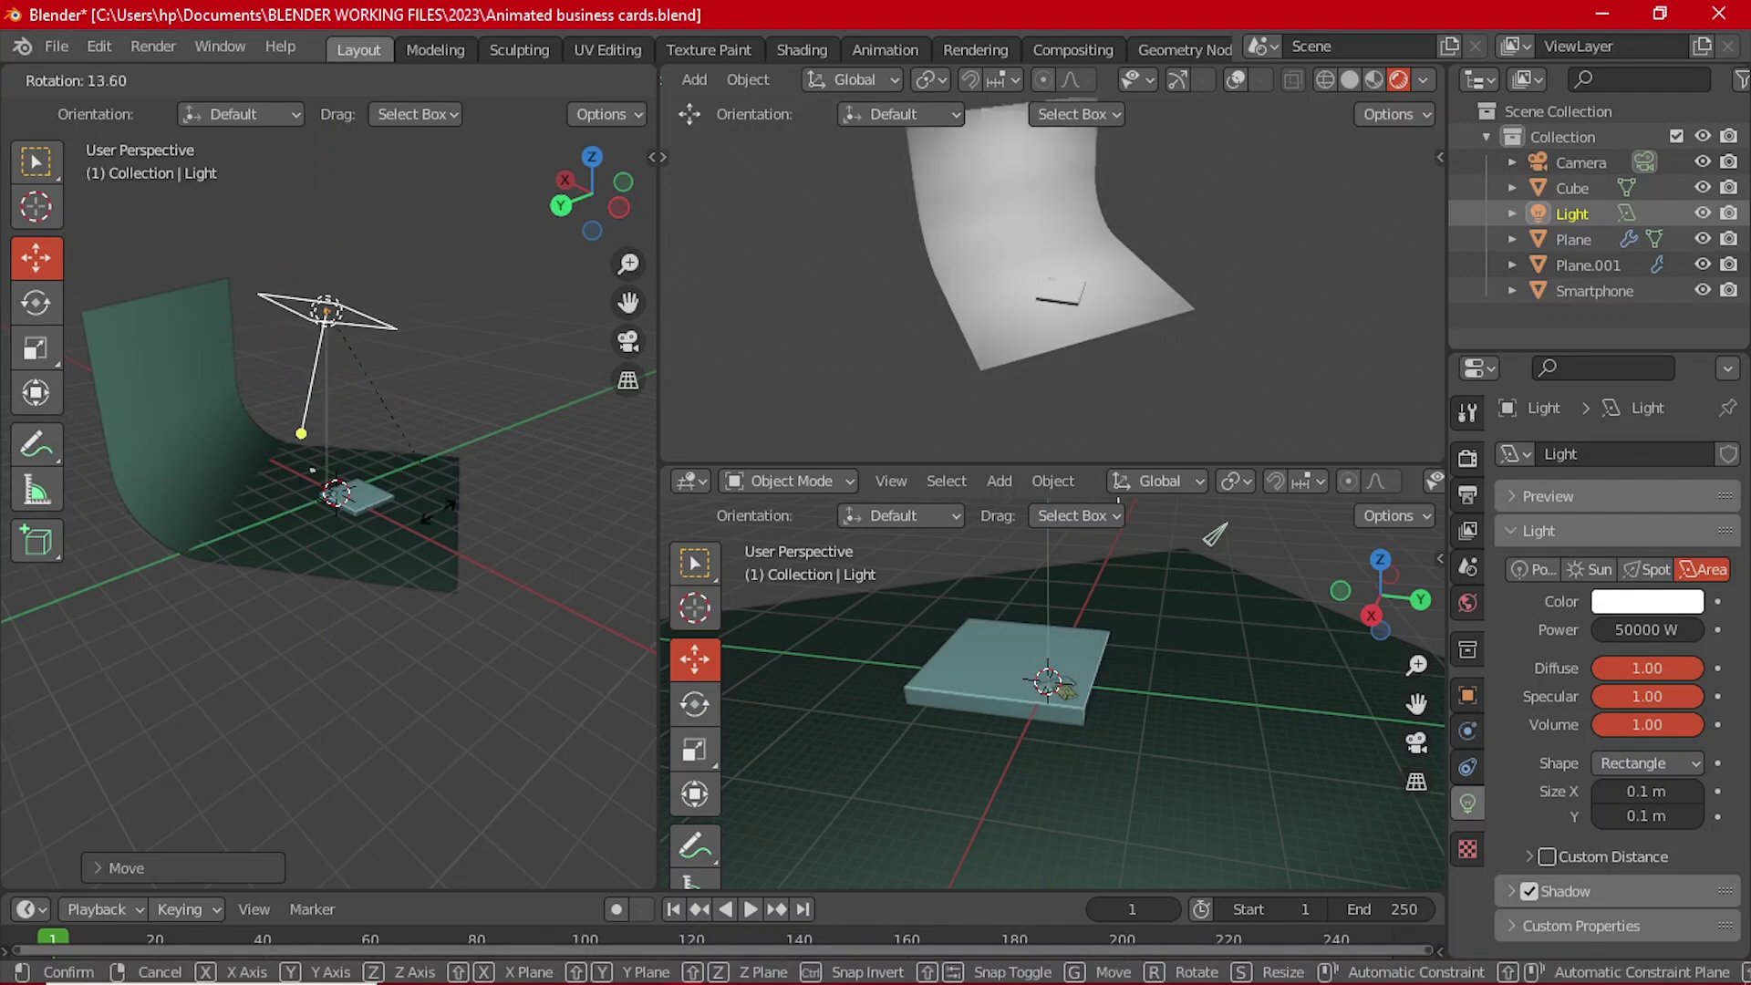
click(307, 514)
middle_drag(306, 515, 268, 413)
key(r)
click(397, 424)
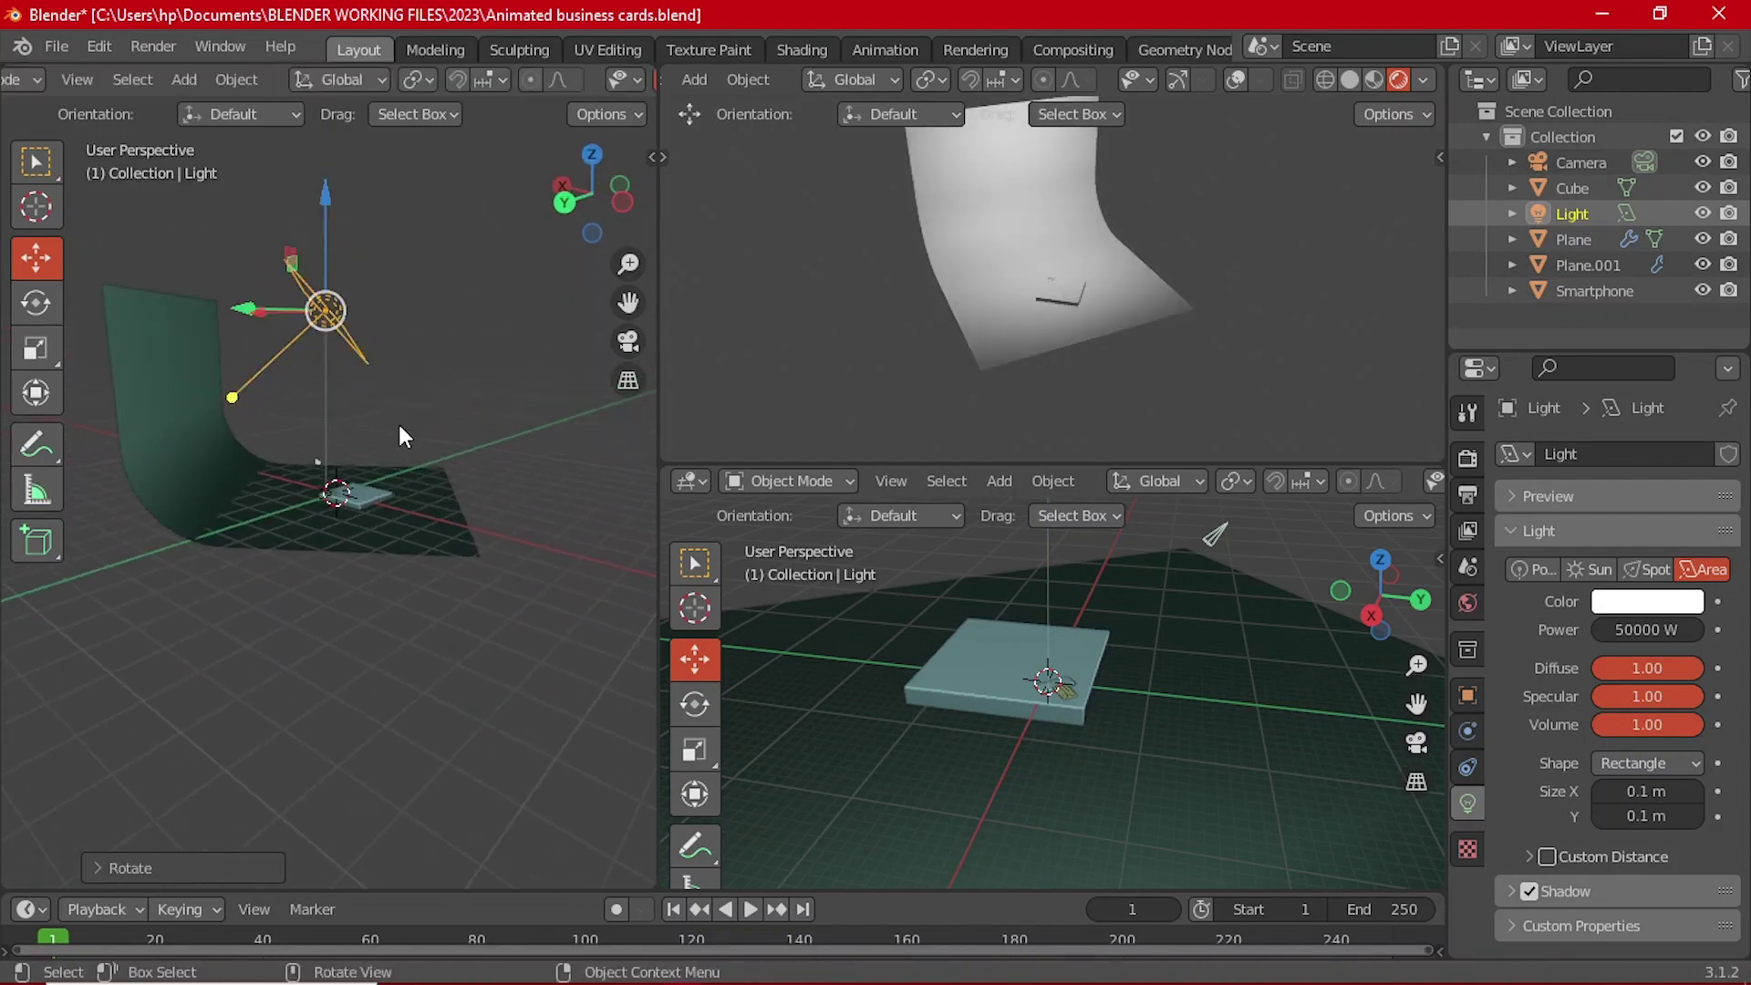
Step: Tilt the light slightly, then duplicate it, reset the copy's rotation and reposition it
key(r)
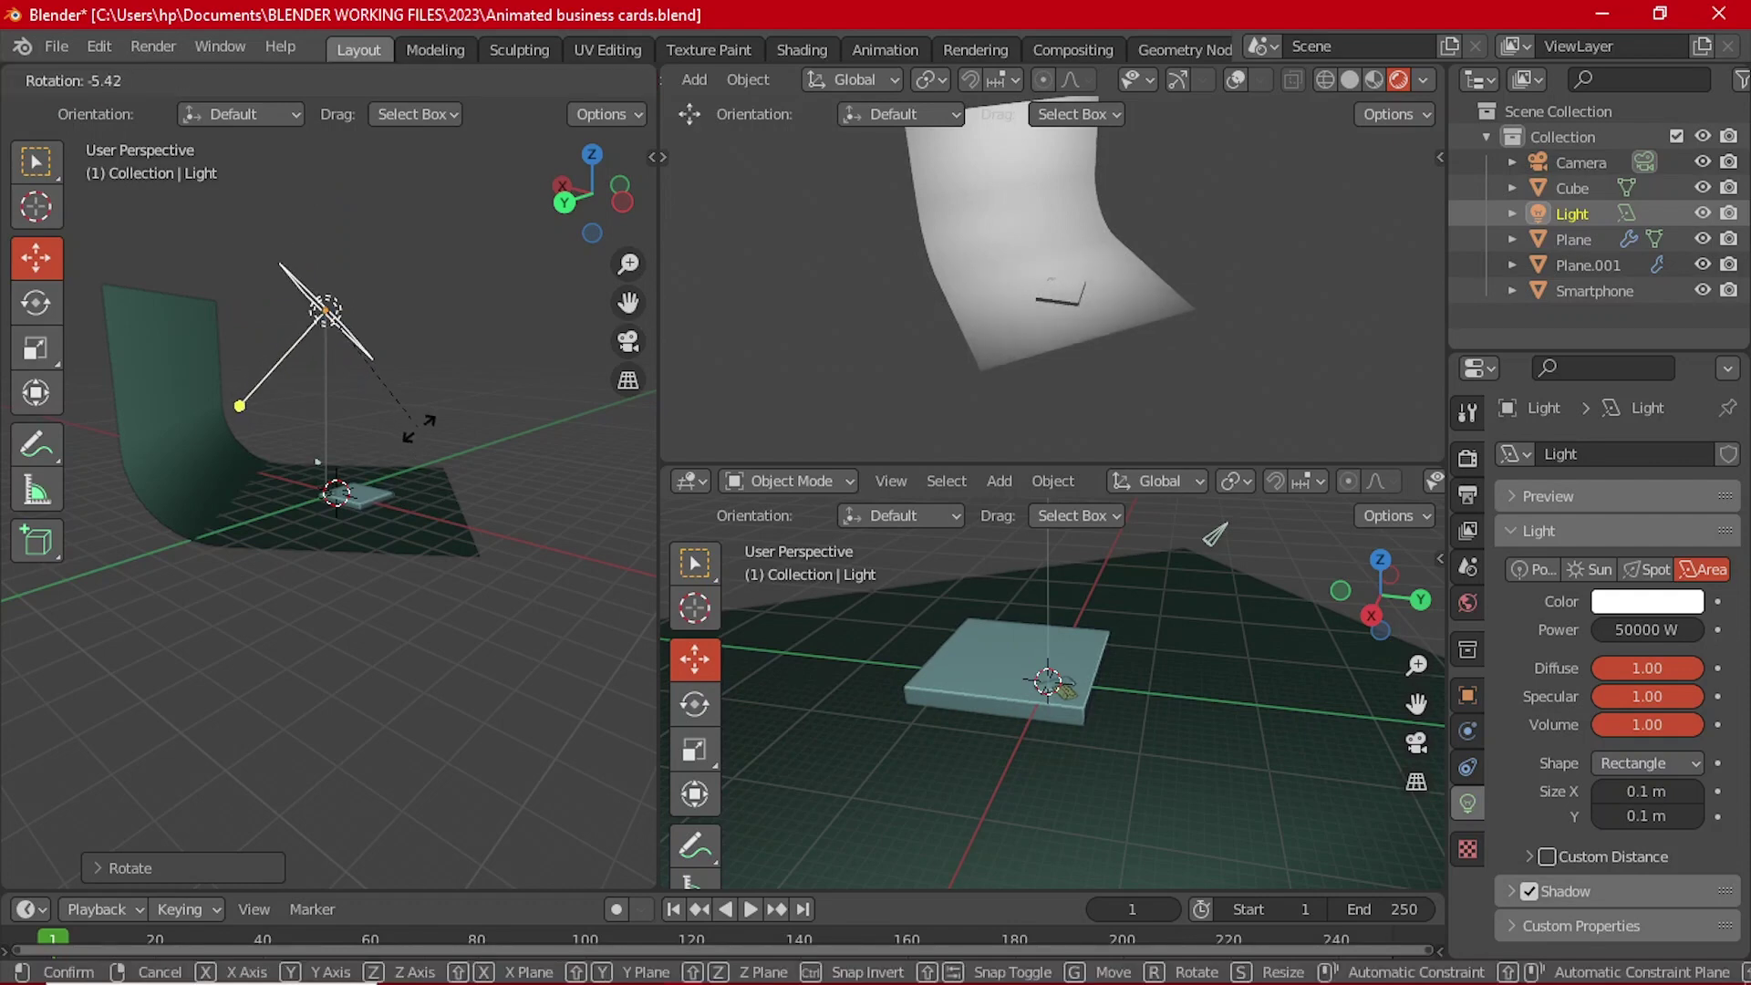
click(417, 424)
key(shift+d)
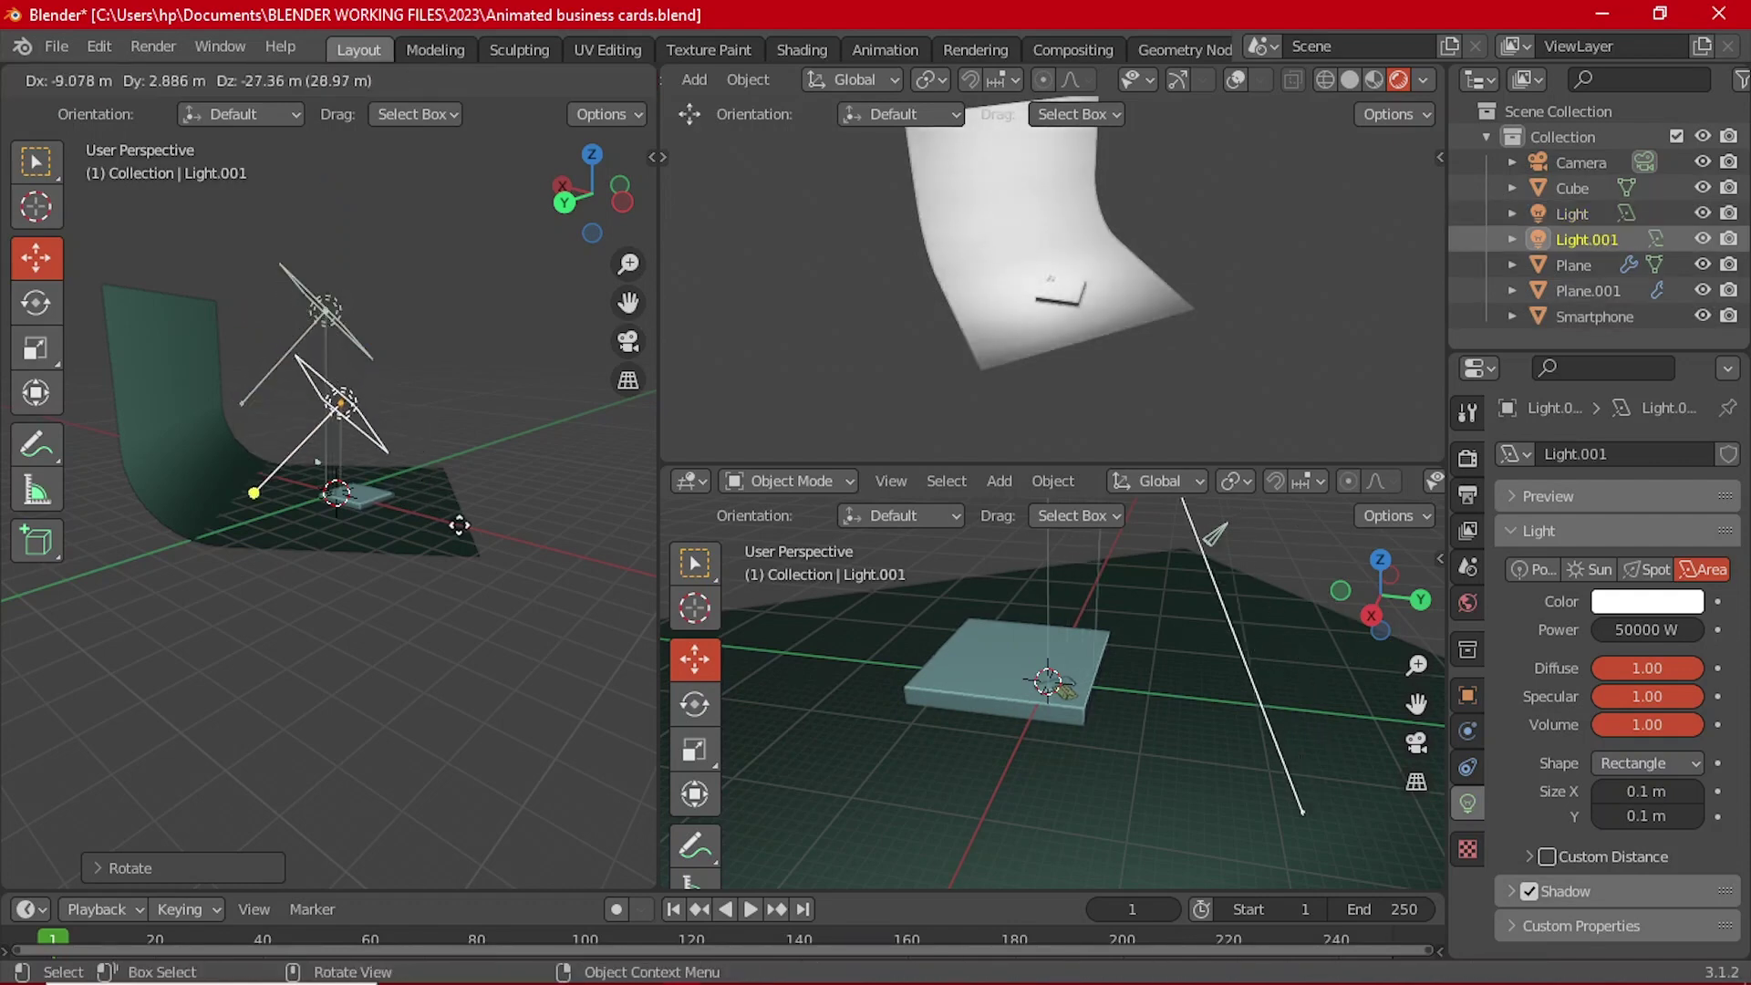
click(479, 525)
key(alt+r)
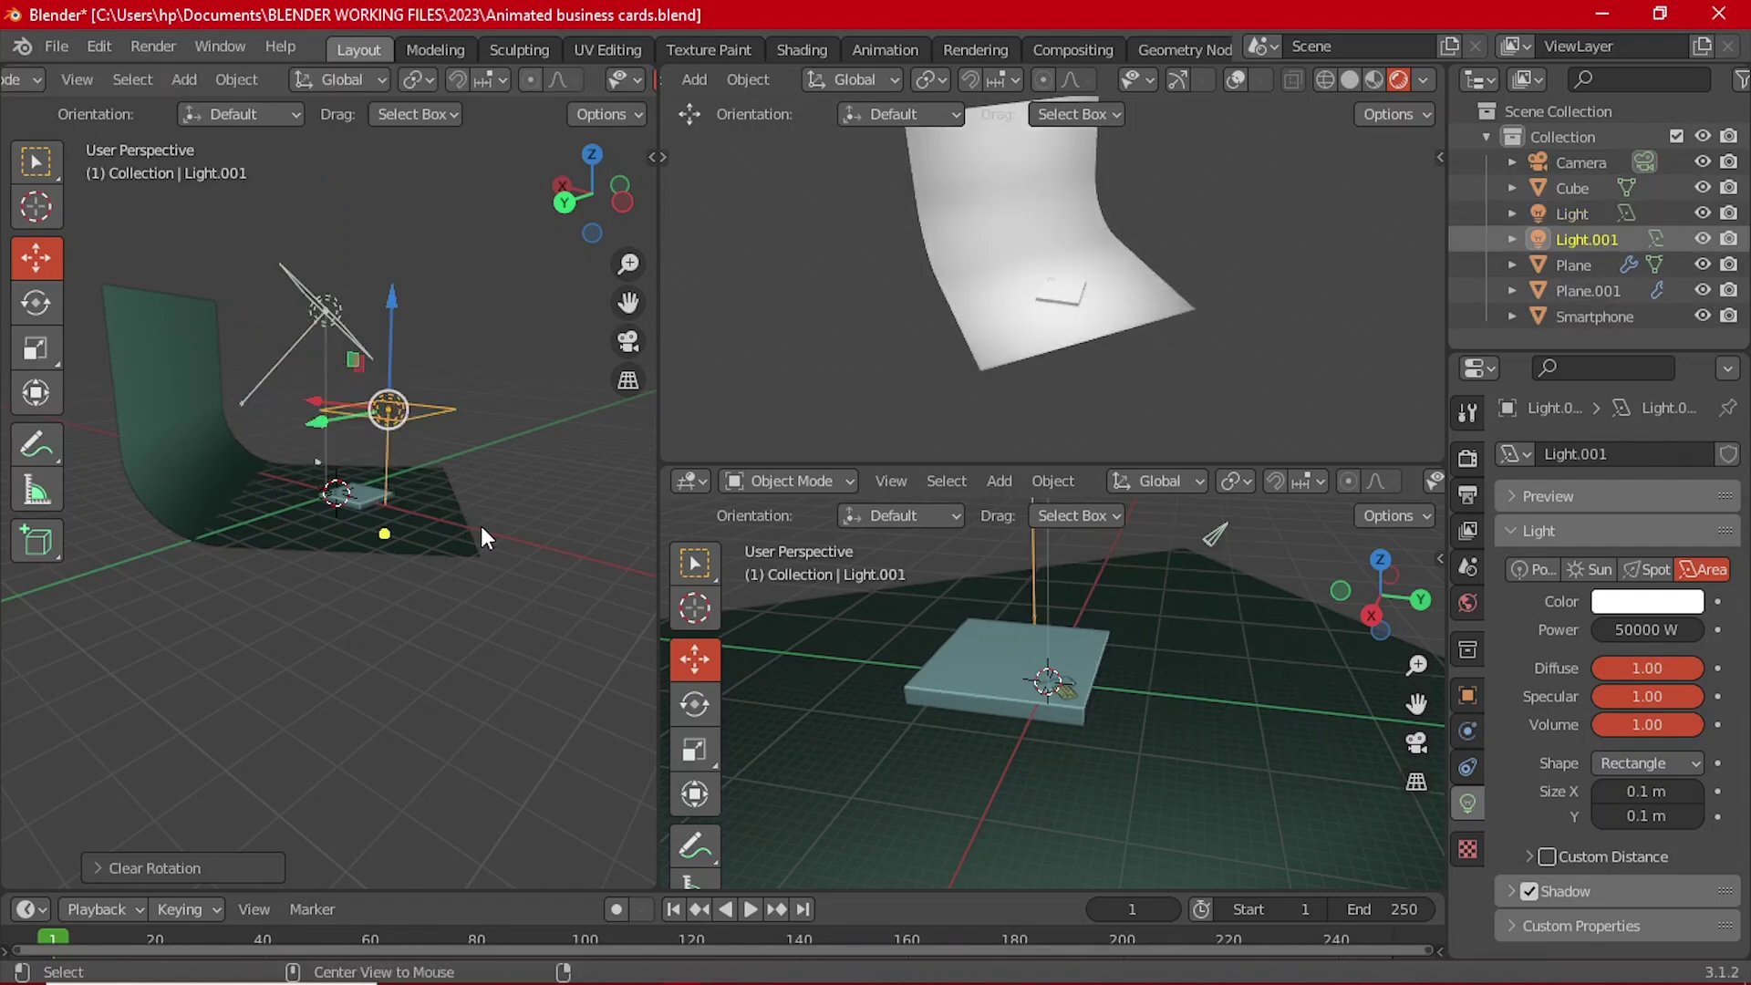
middle_drag(480, 525, 497, 584)
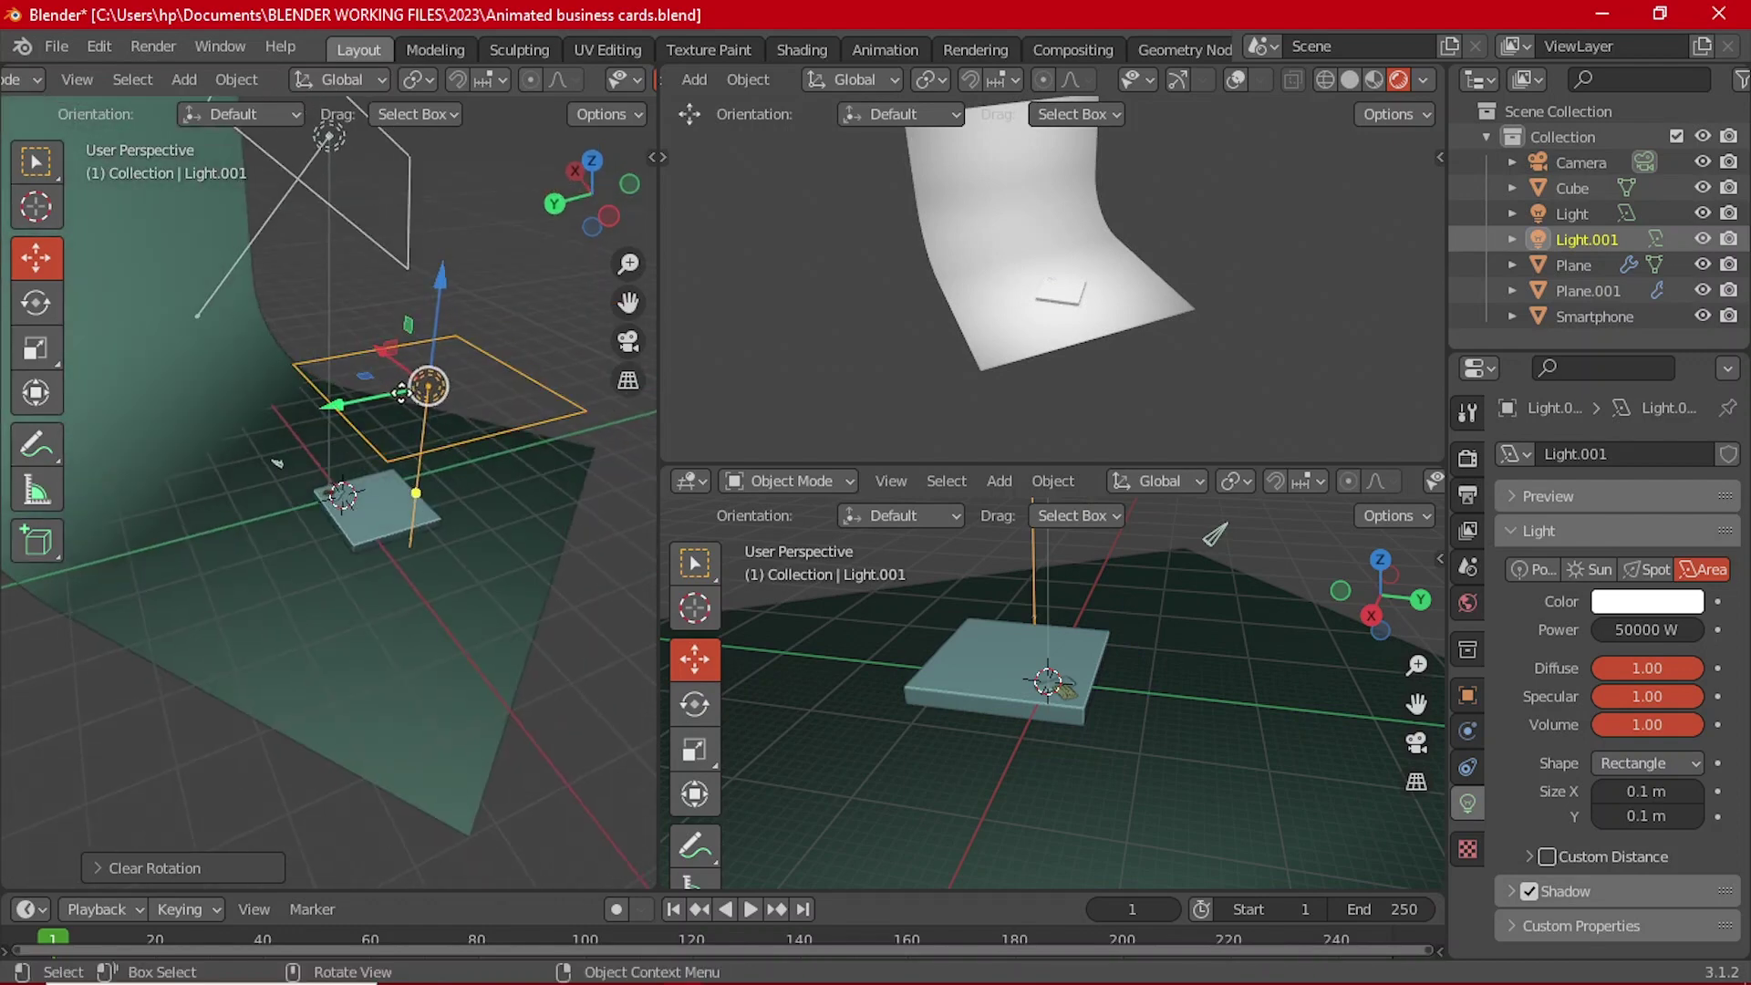
key(g)
click(325, 398)
middle_drag(325, 397, 321, 362)
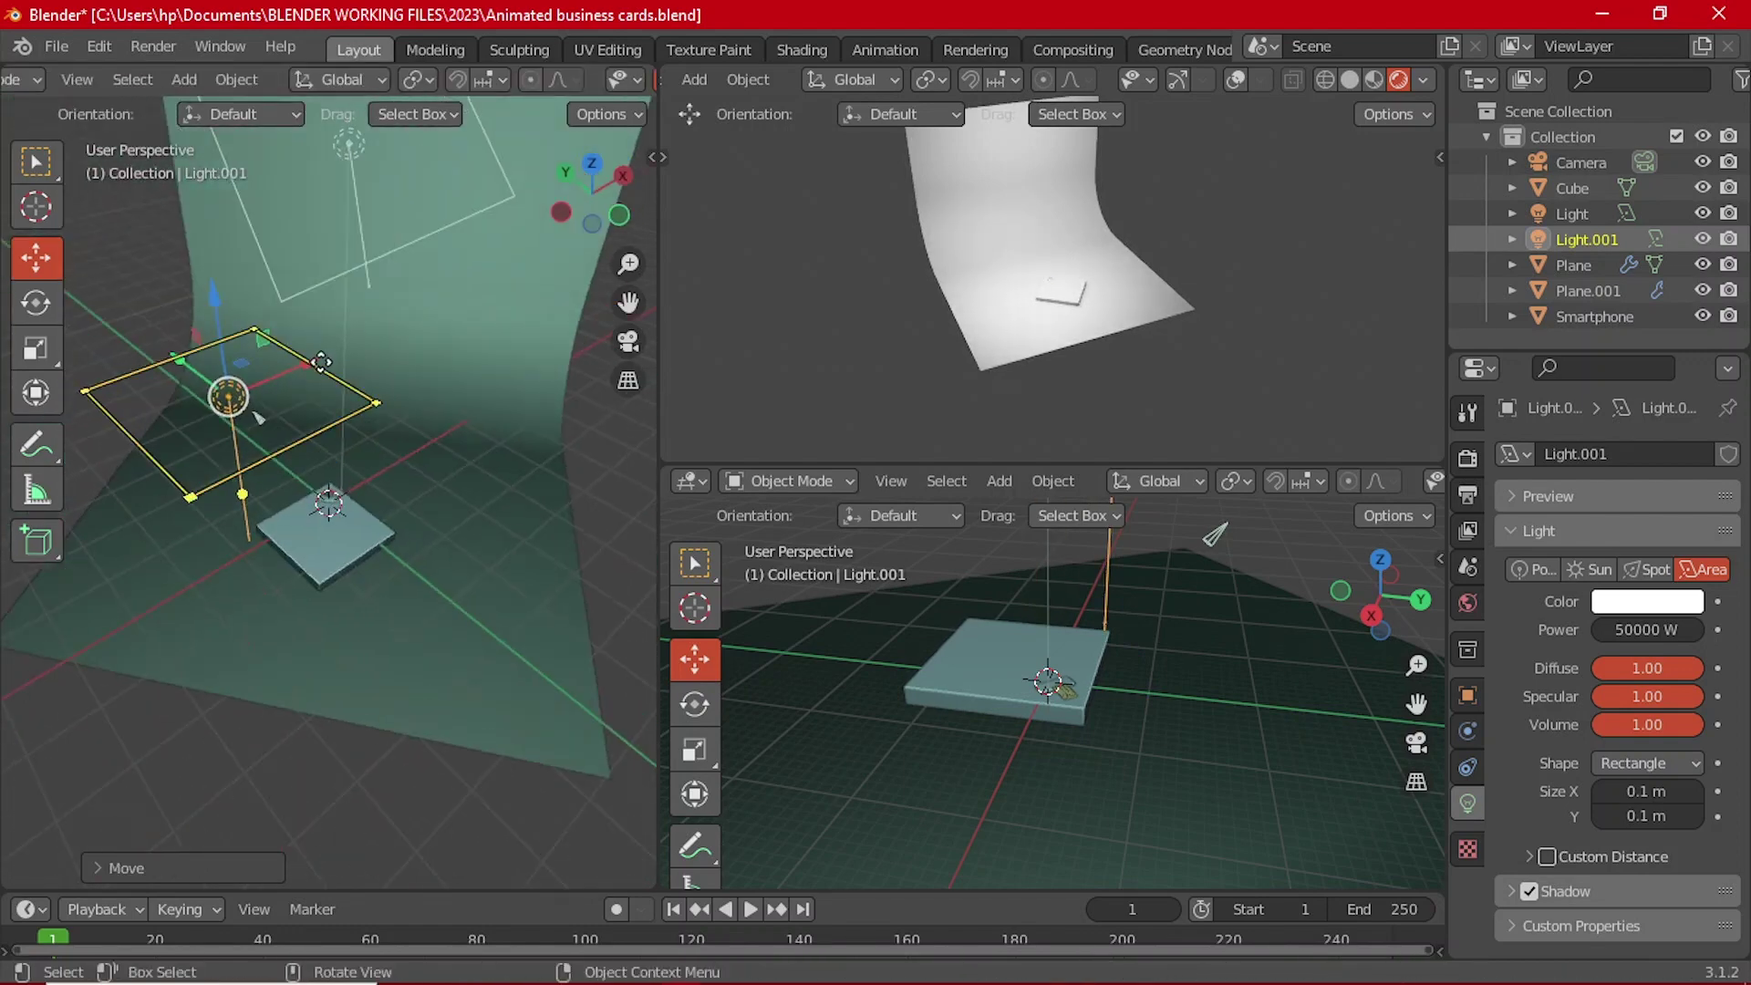
Step: Resize the copied light to about 0.106 × 0.0853 m and raise it over the card
drag(305, 363, 196, 373)
middle_drag(196, 373, 252, 507)
drag(231, 499, 295, 520)
drag(363, 440, 365, 430)
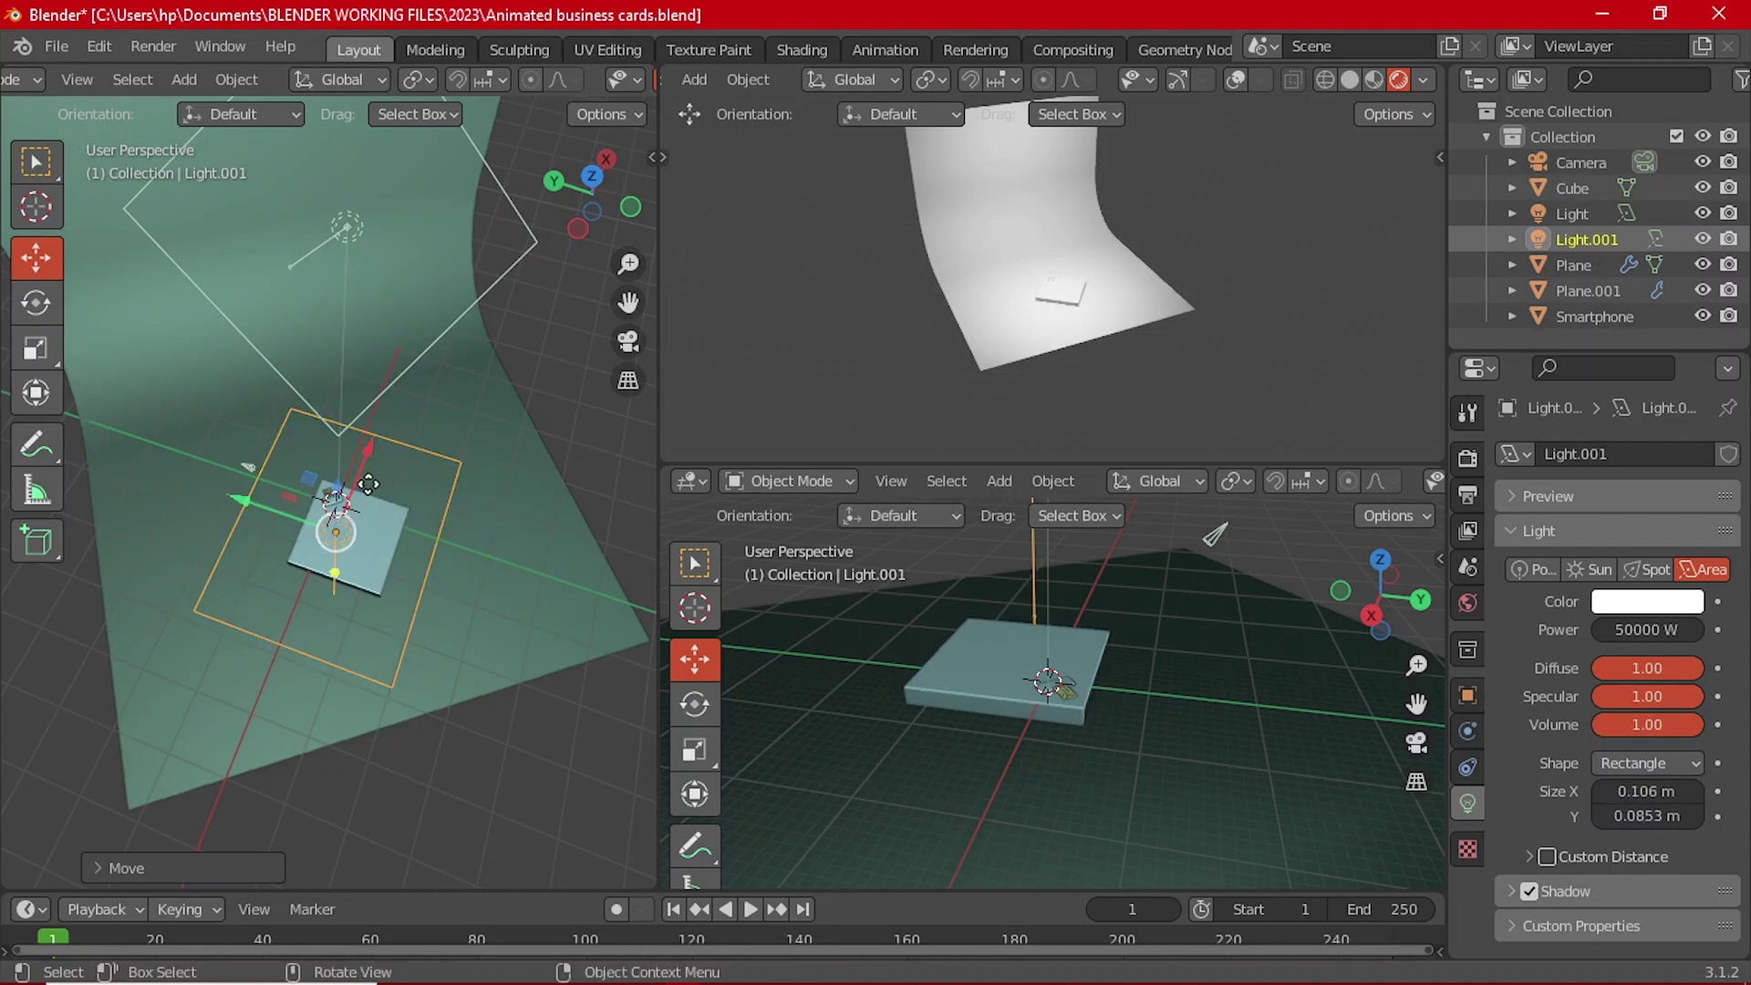
middle_drag(365, 431, 206, 511)
drag(278, 490, 383, 447)
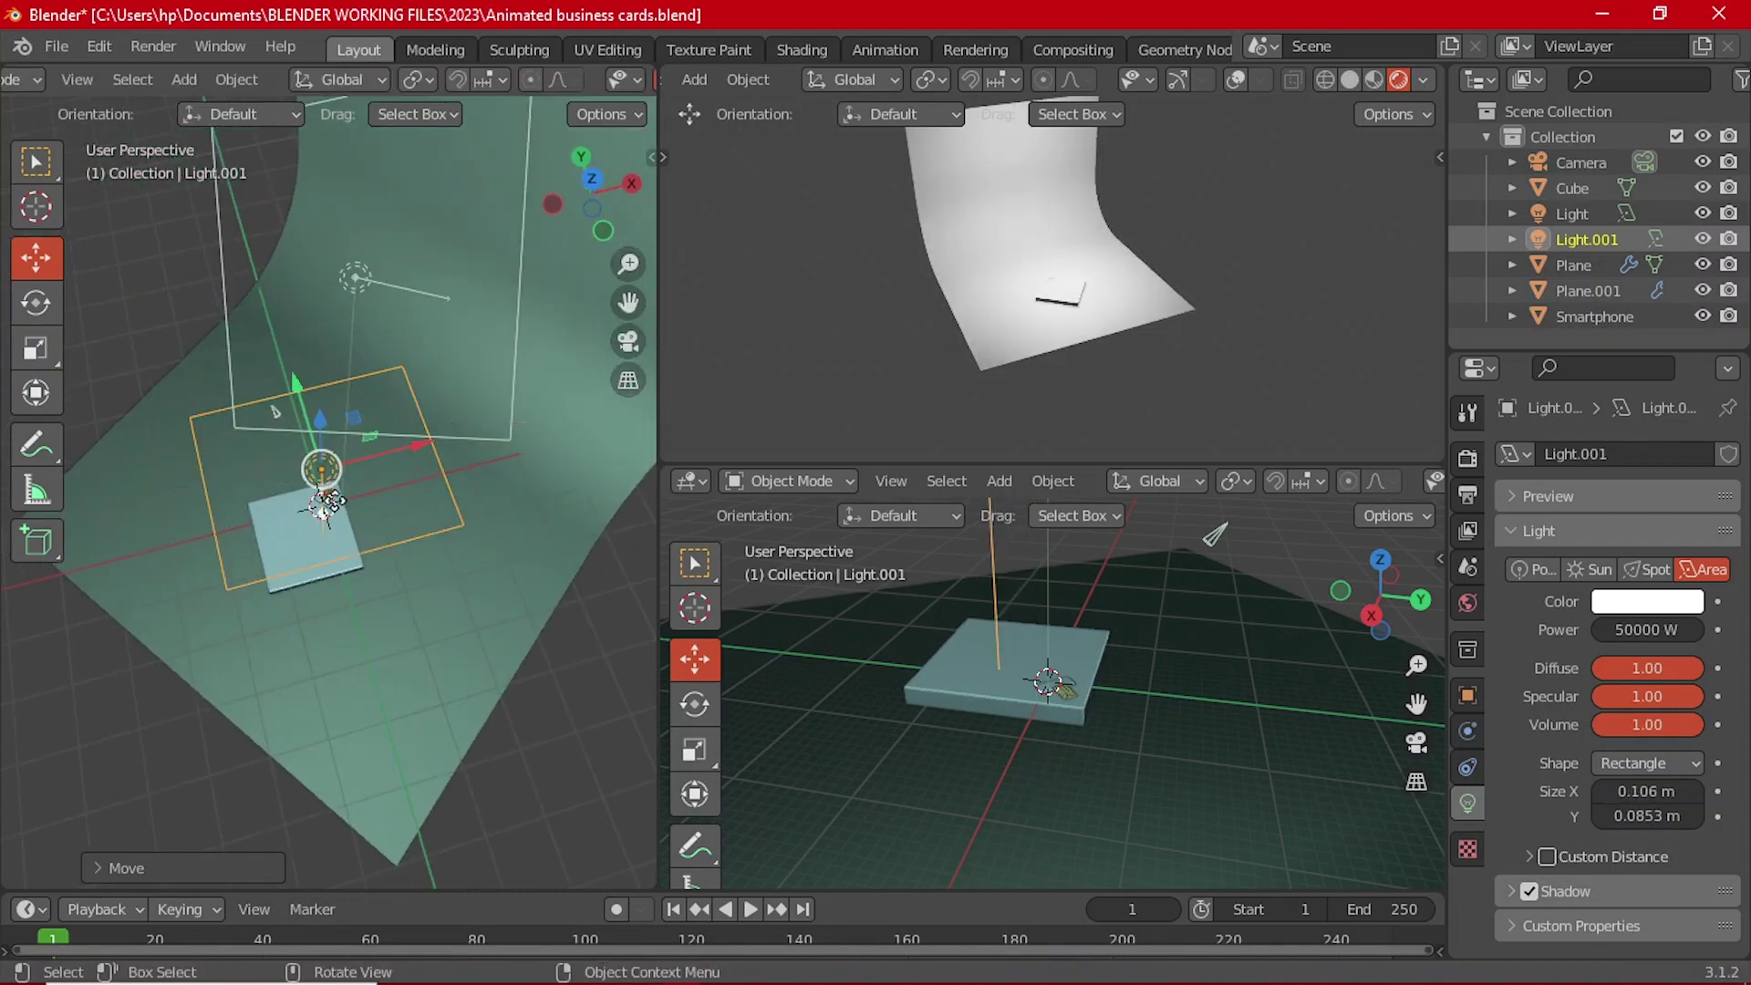
middle_drag(383, 447, 452, 359)
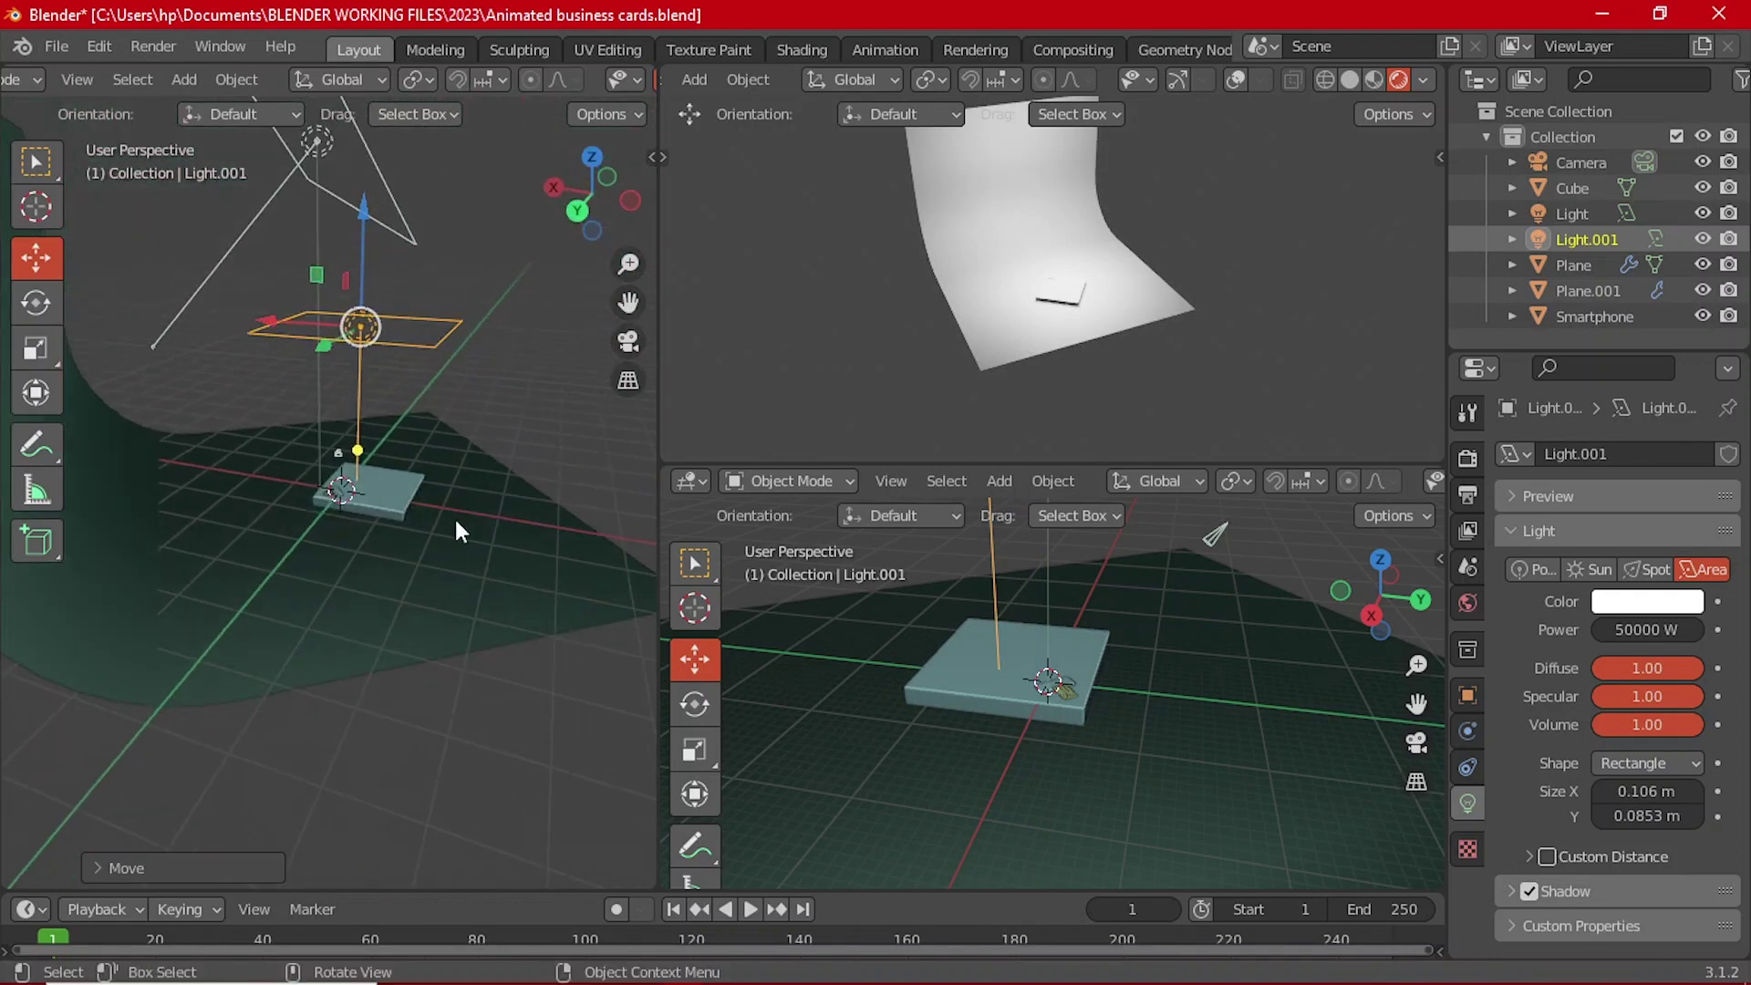
Step: Scale the second area light and lower it toward the card
scroll(454, 516, up, 2)
key(s)
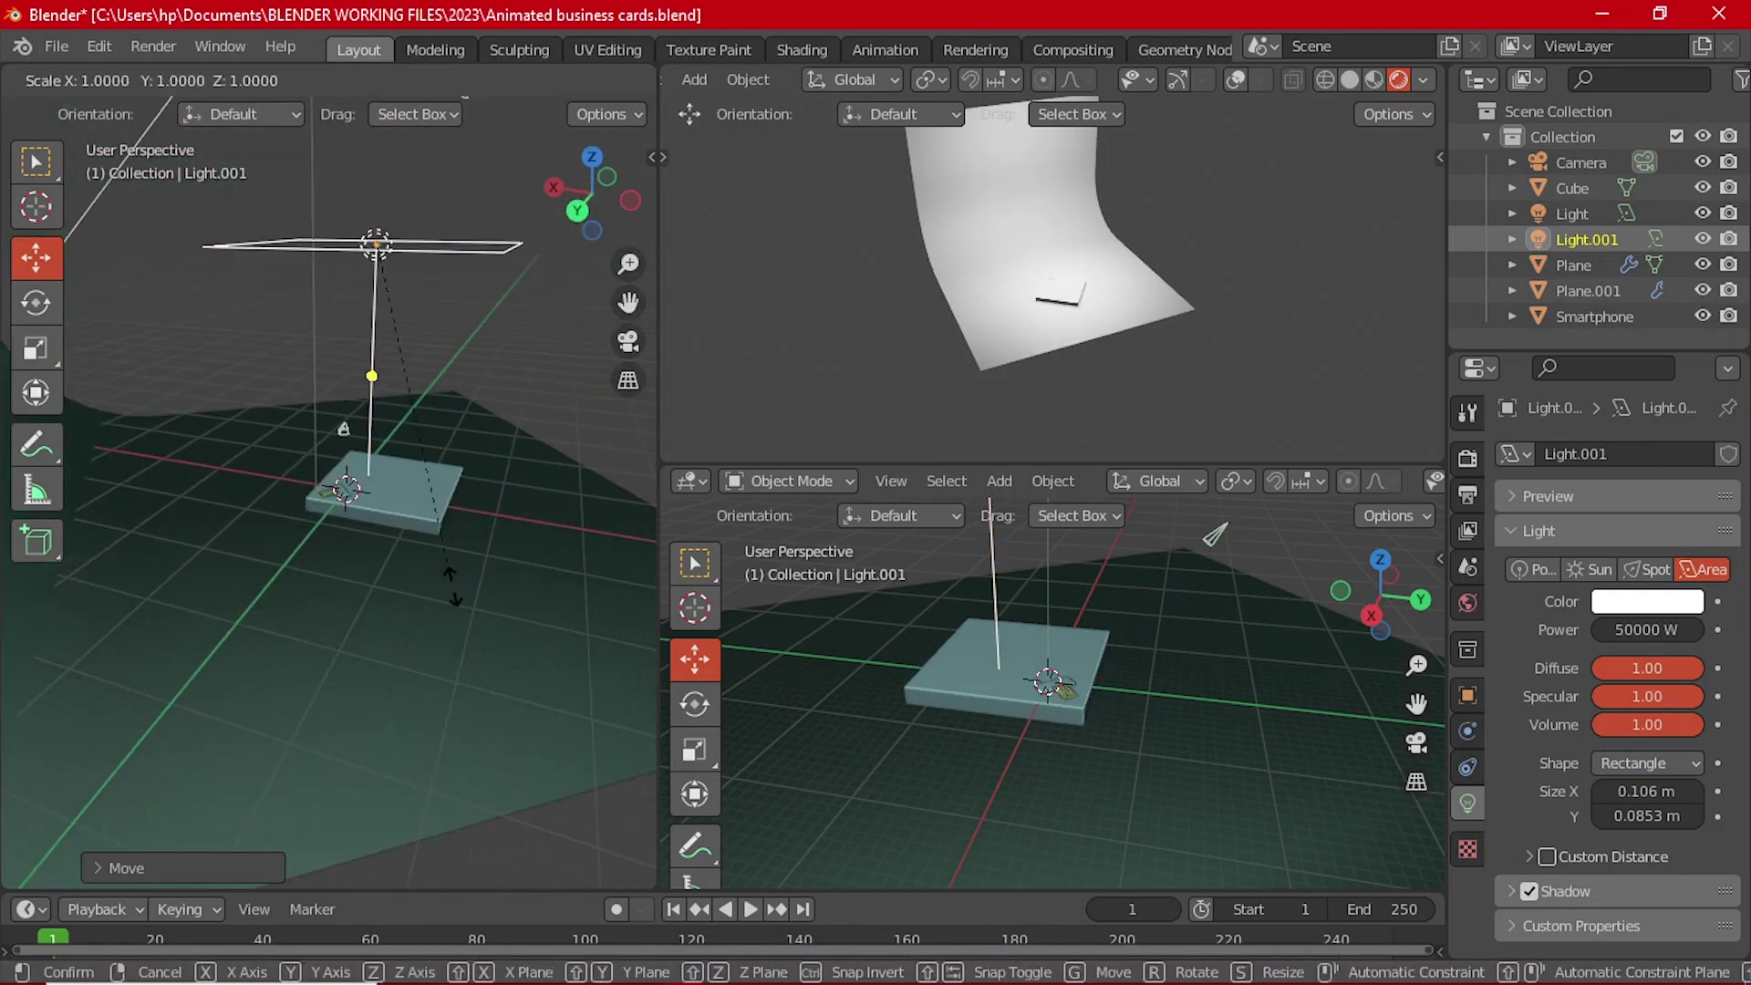
click(429, 507)
middle_drag(429, 507, 436, 250)
drag(380, 290, 374, 306)
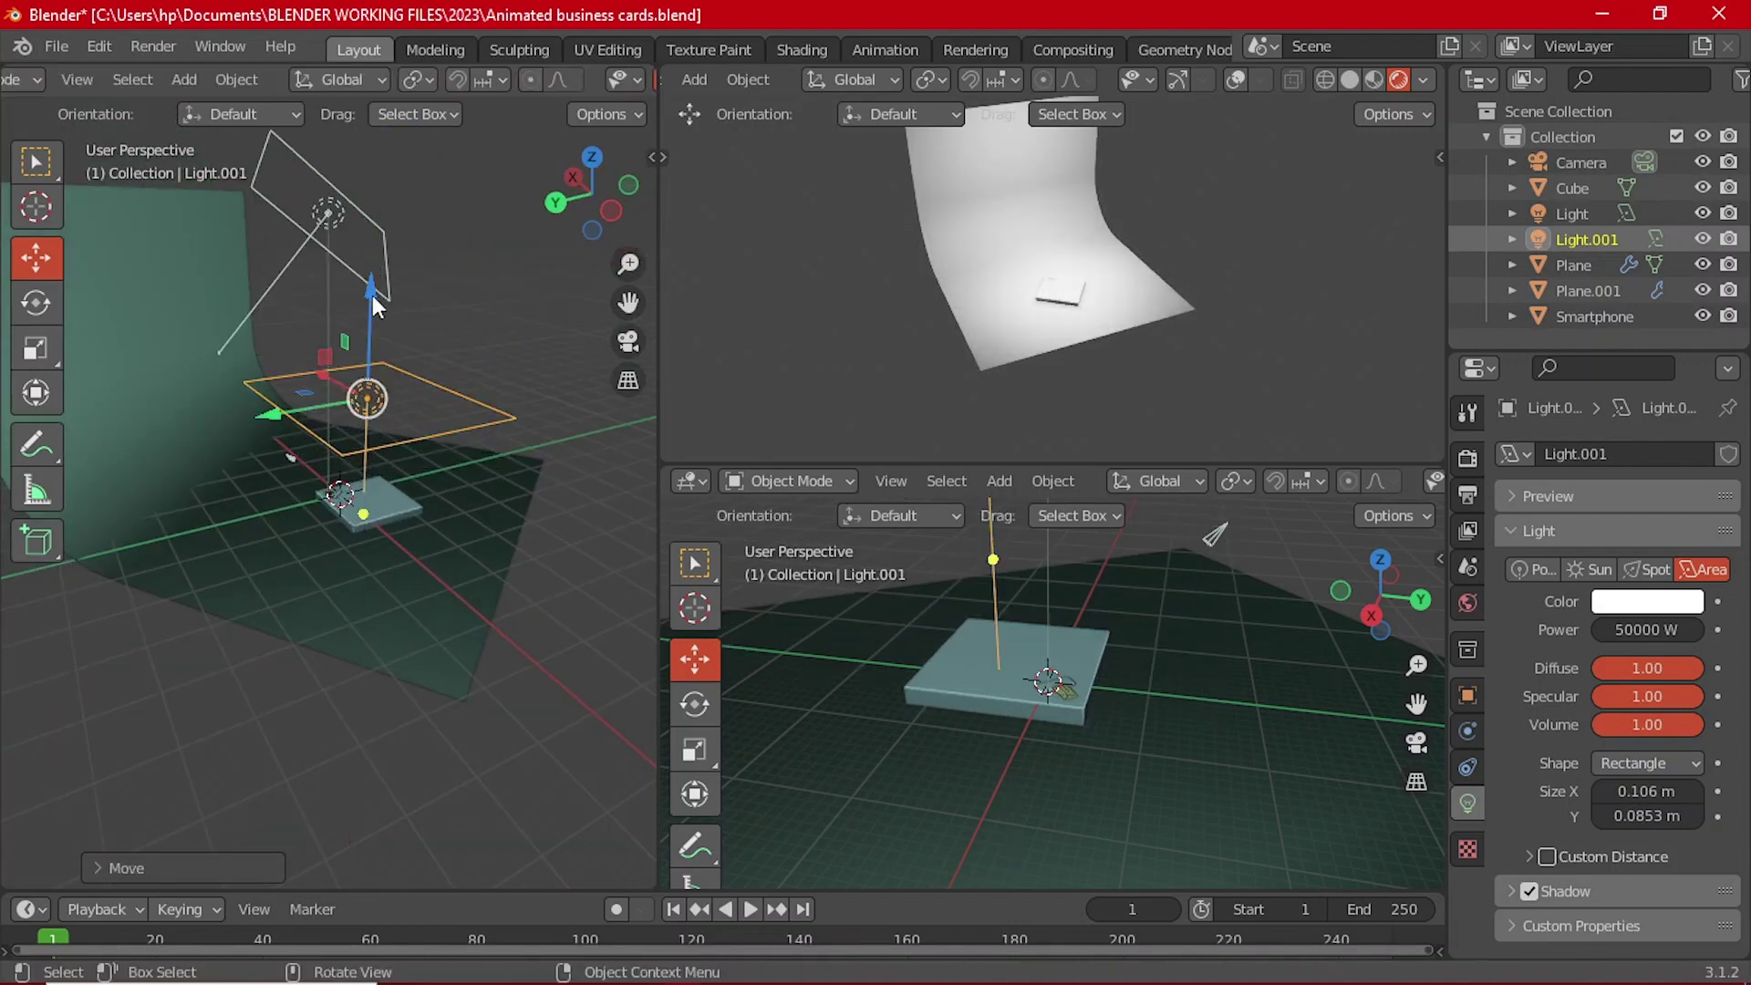
Step: Look through the scene camera in the top viewport
key(KP_0)
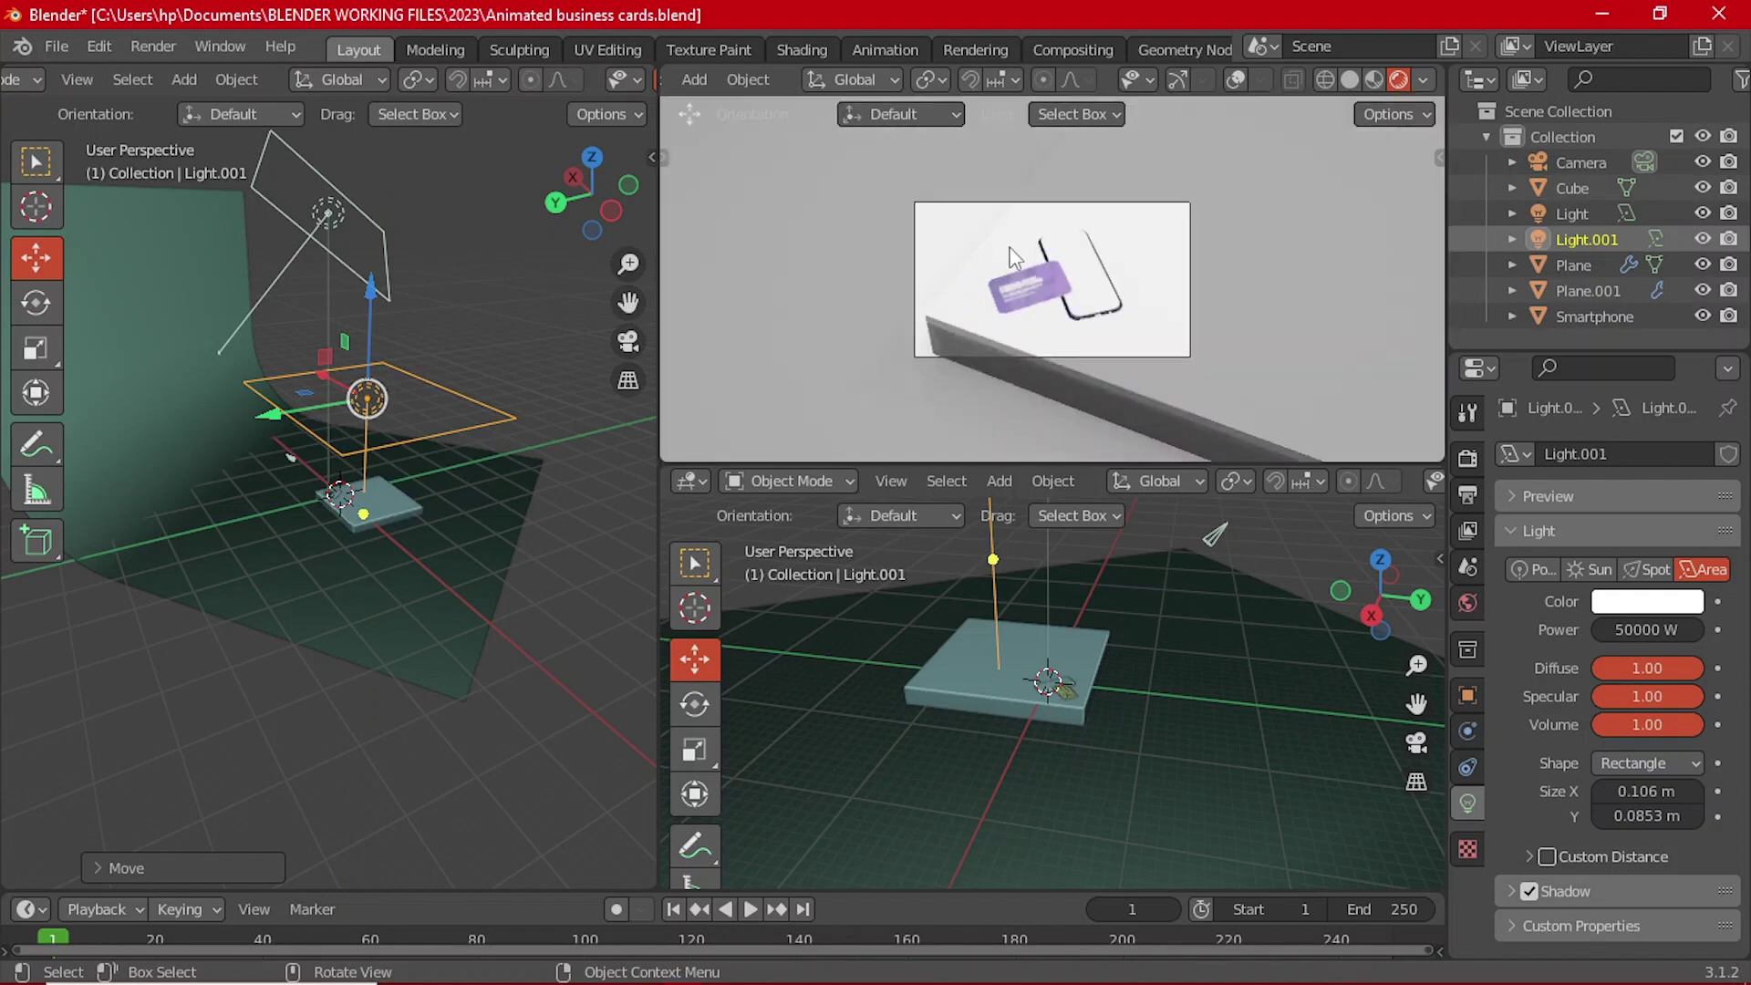
scroll(1048, 266, up, 5)
scroll(1080, 270, down, 2)
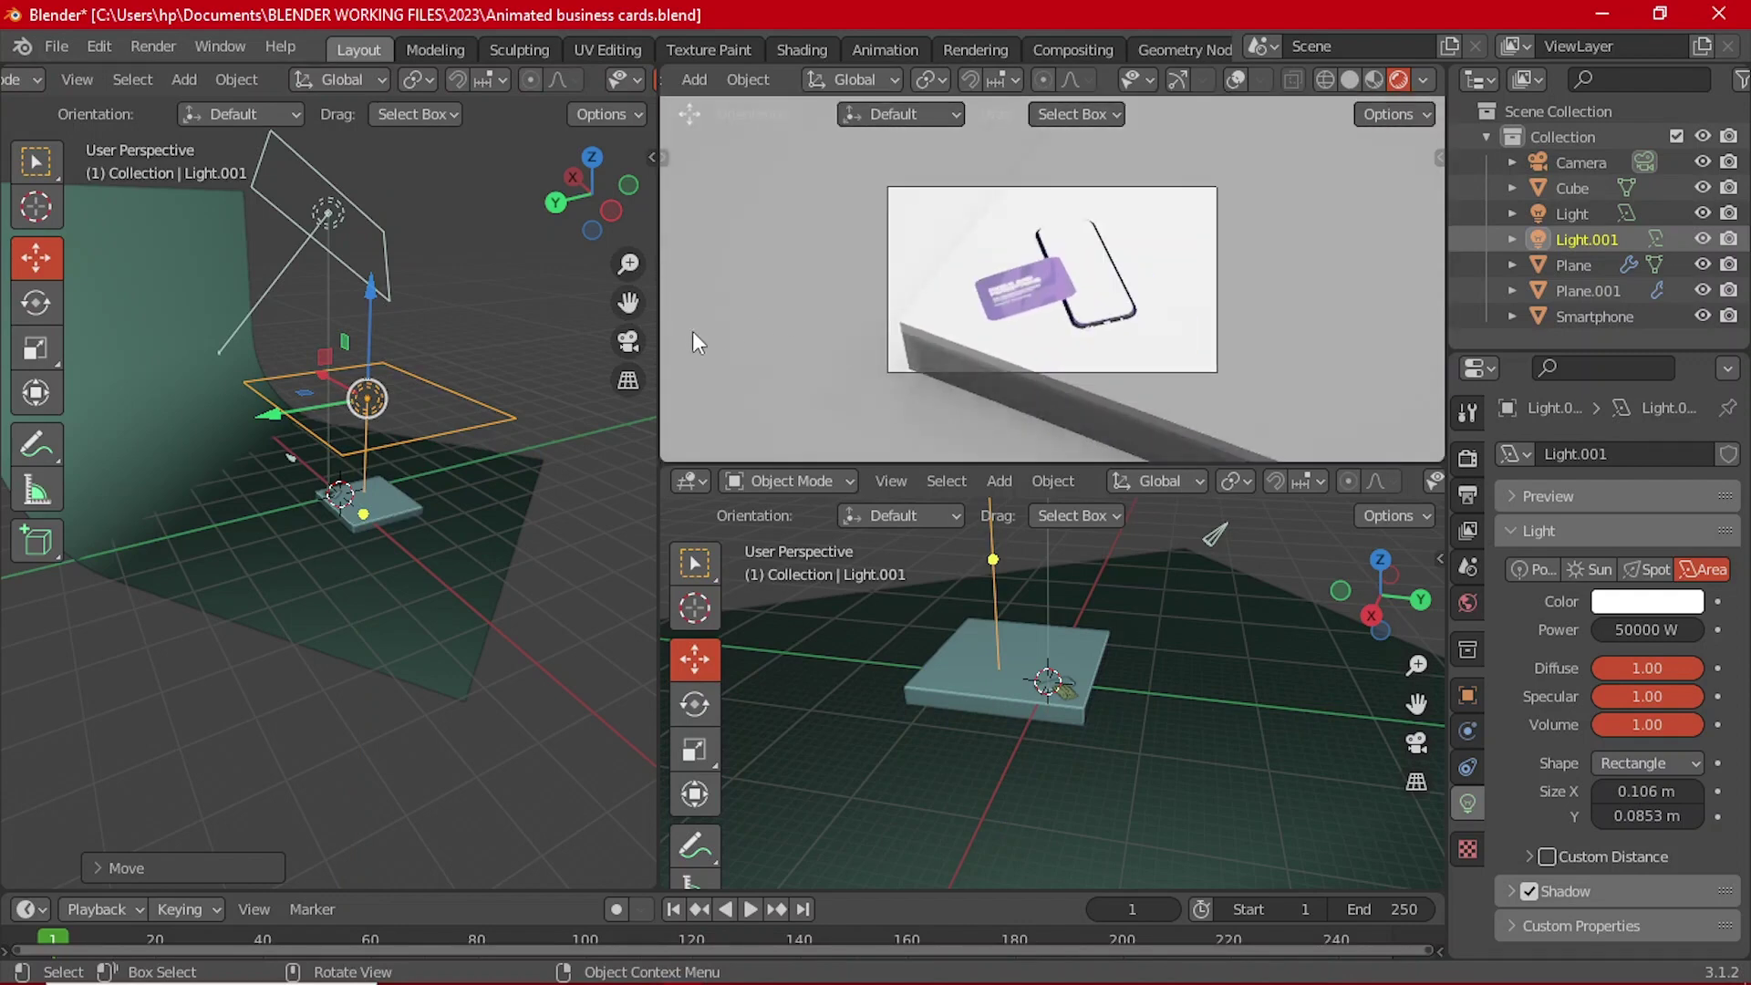
scroll(1127, 284, up, 4)
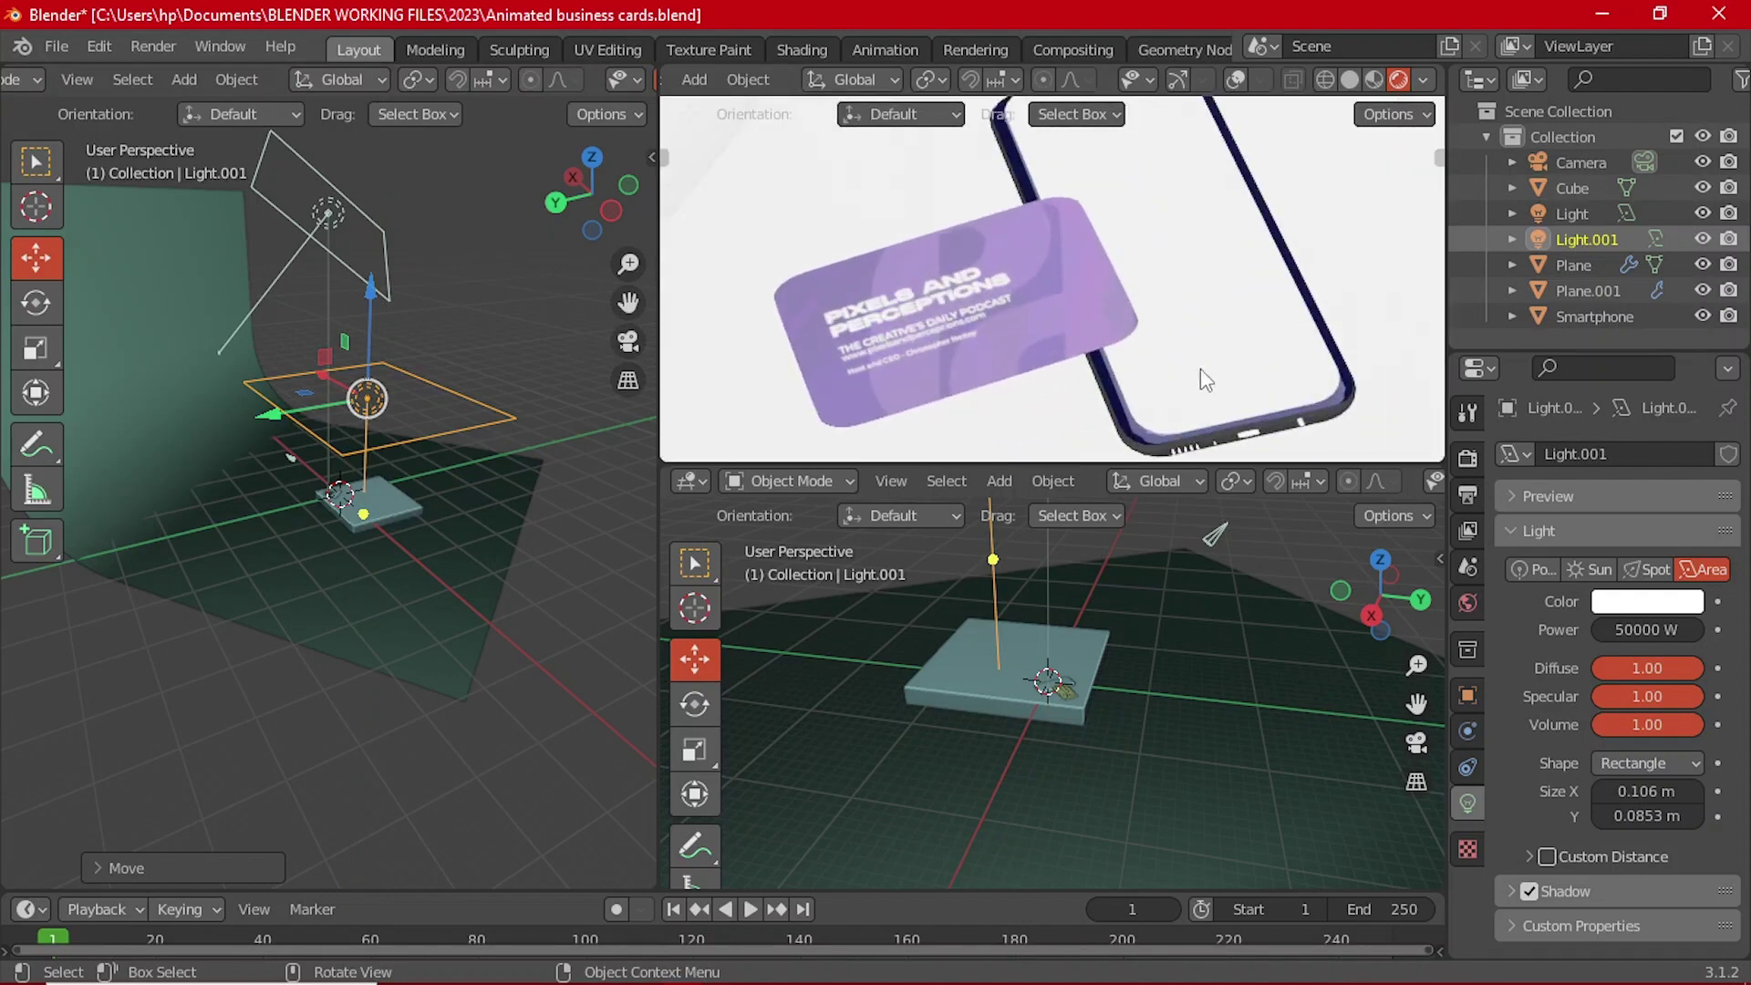
Step: Set Light.001's Power to 30000 W
click(1642, 628)
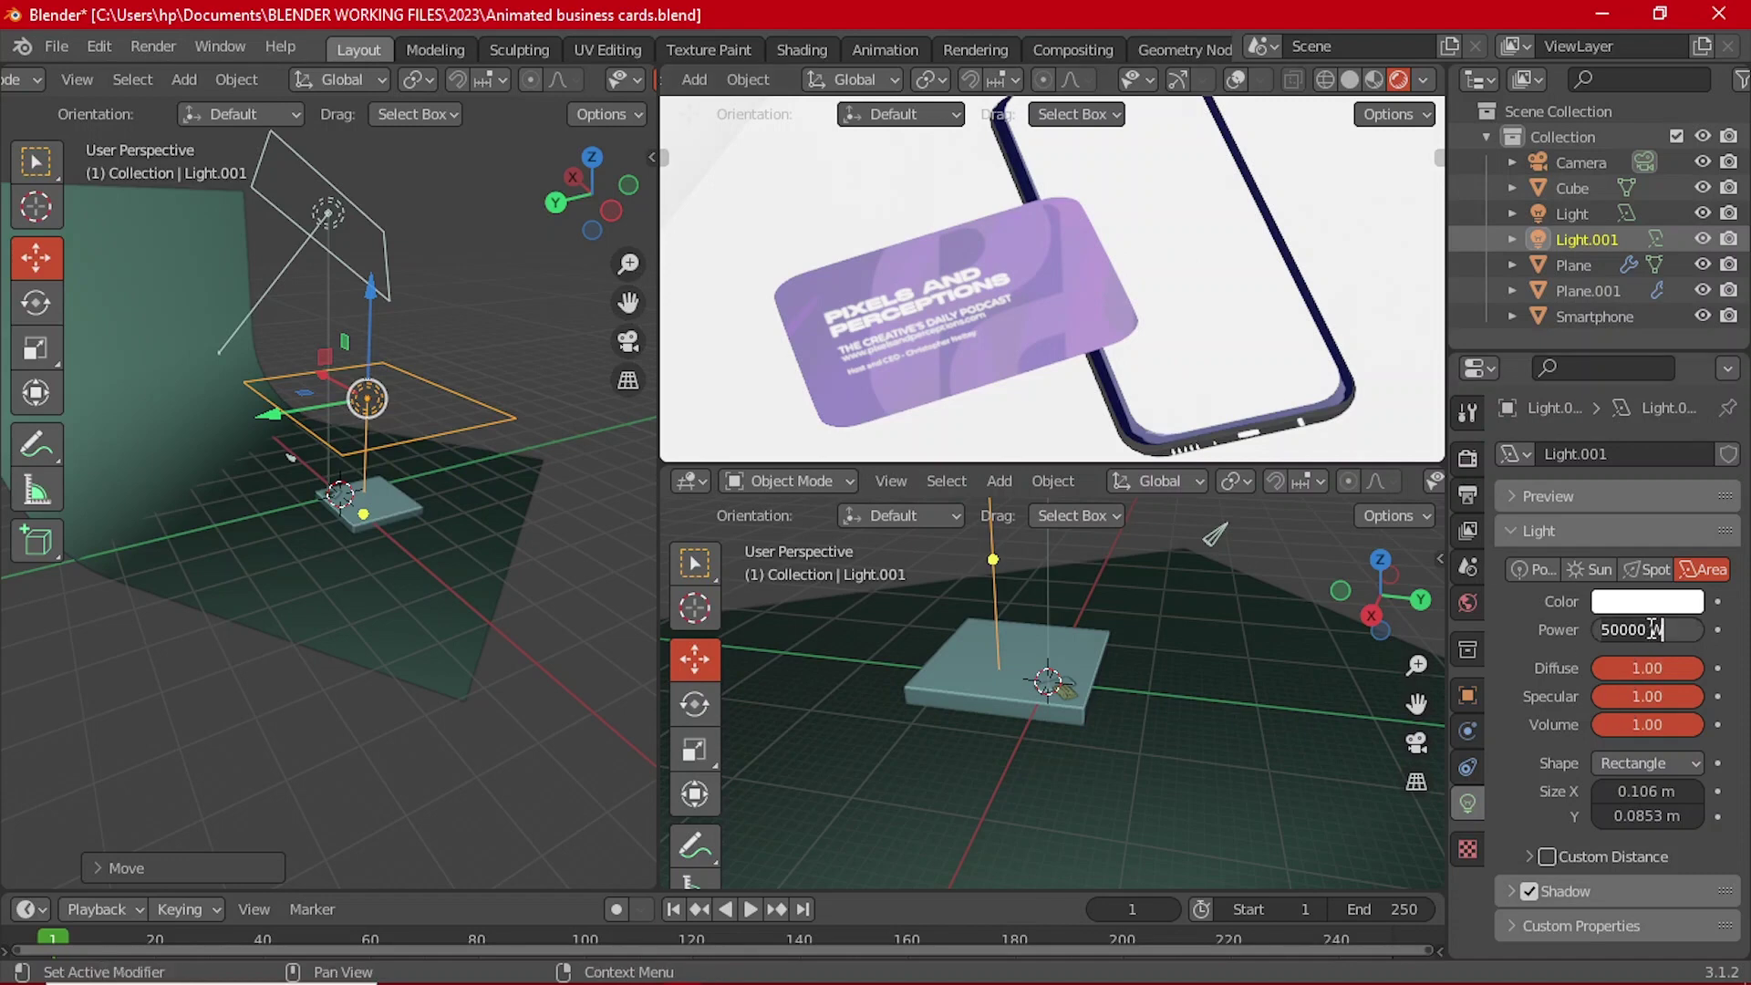
text(30000)
key(Return)
scroll(1158, 345, down, 6)
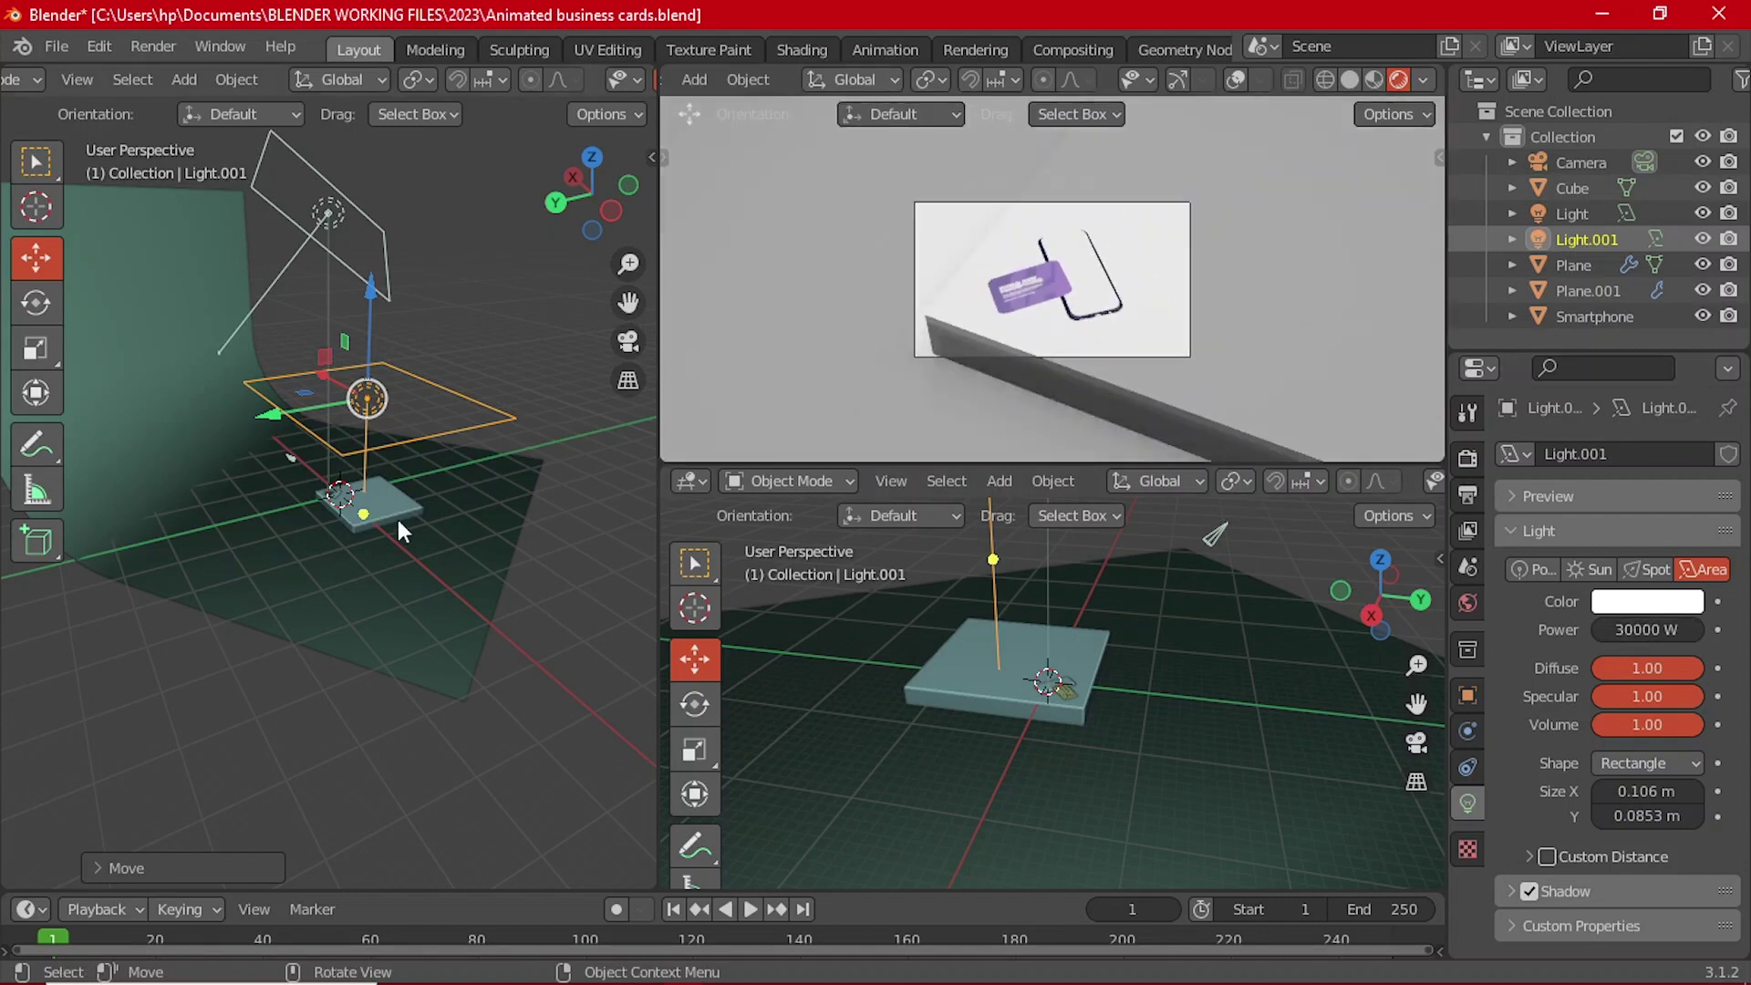
middle_drag(399, 531, 375, 401)
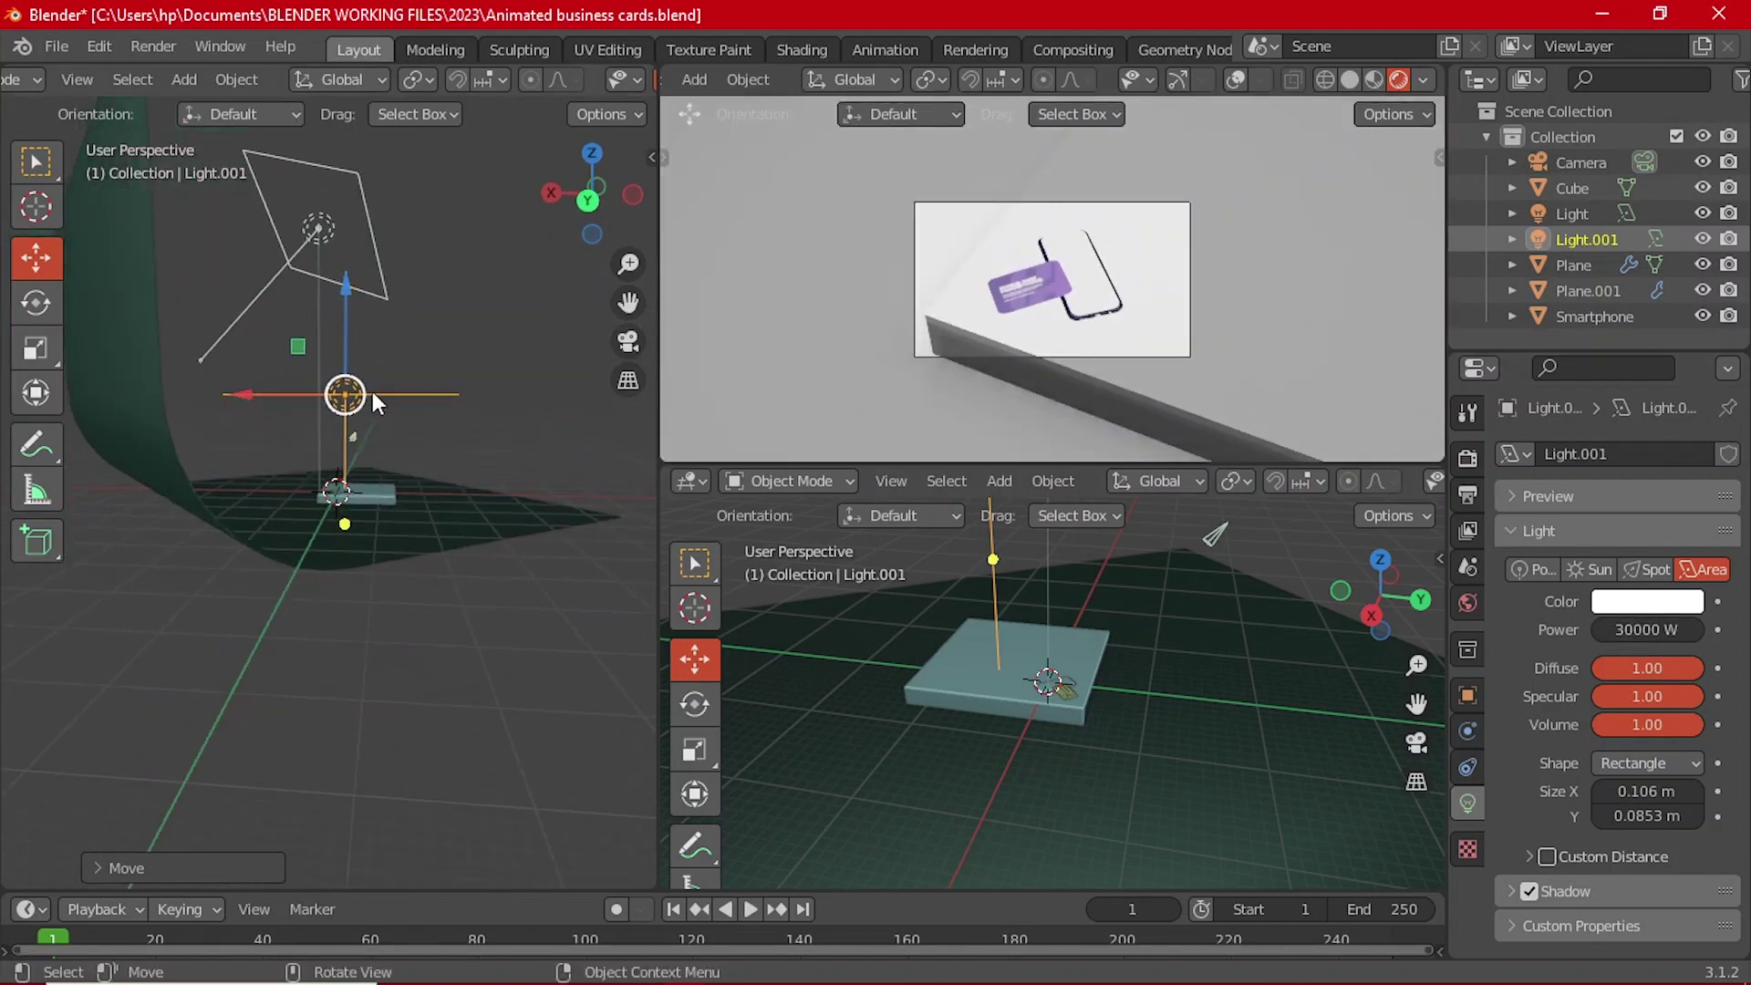
Step: Duplicate Light.001 into Light.002, raise it, slide it sideways along X, and enlarge it slightly
key(shift+d)
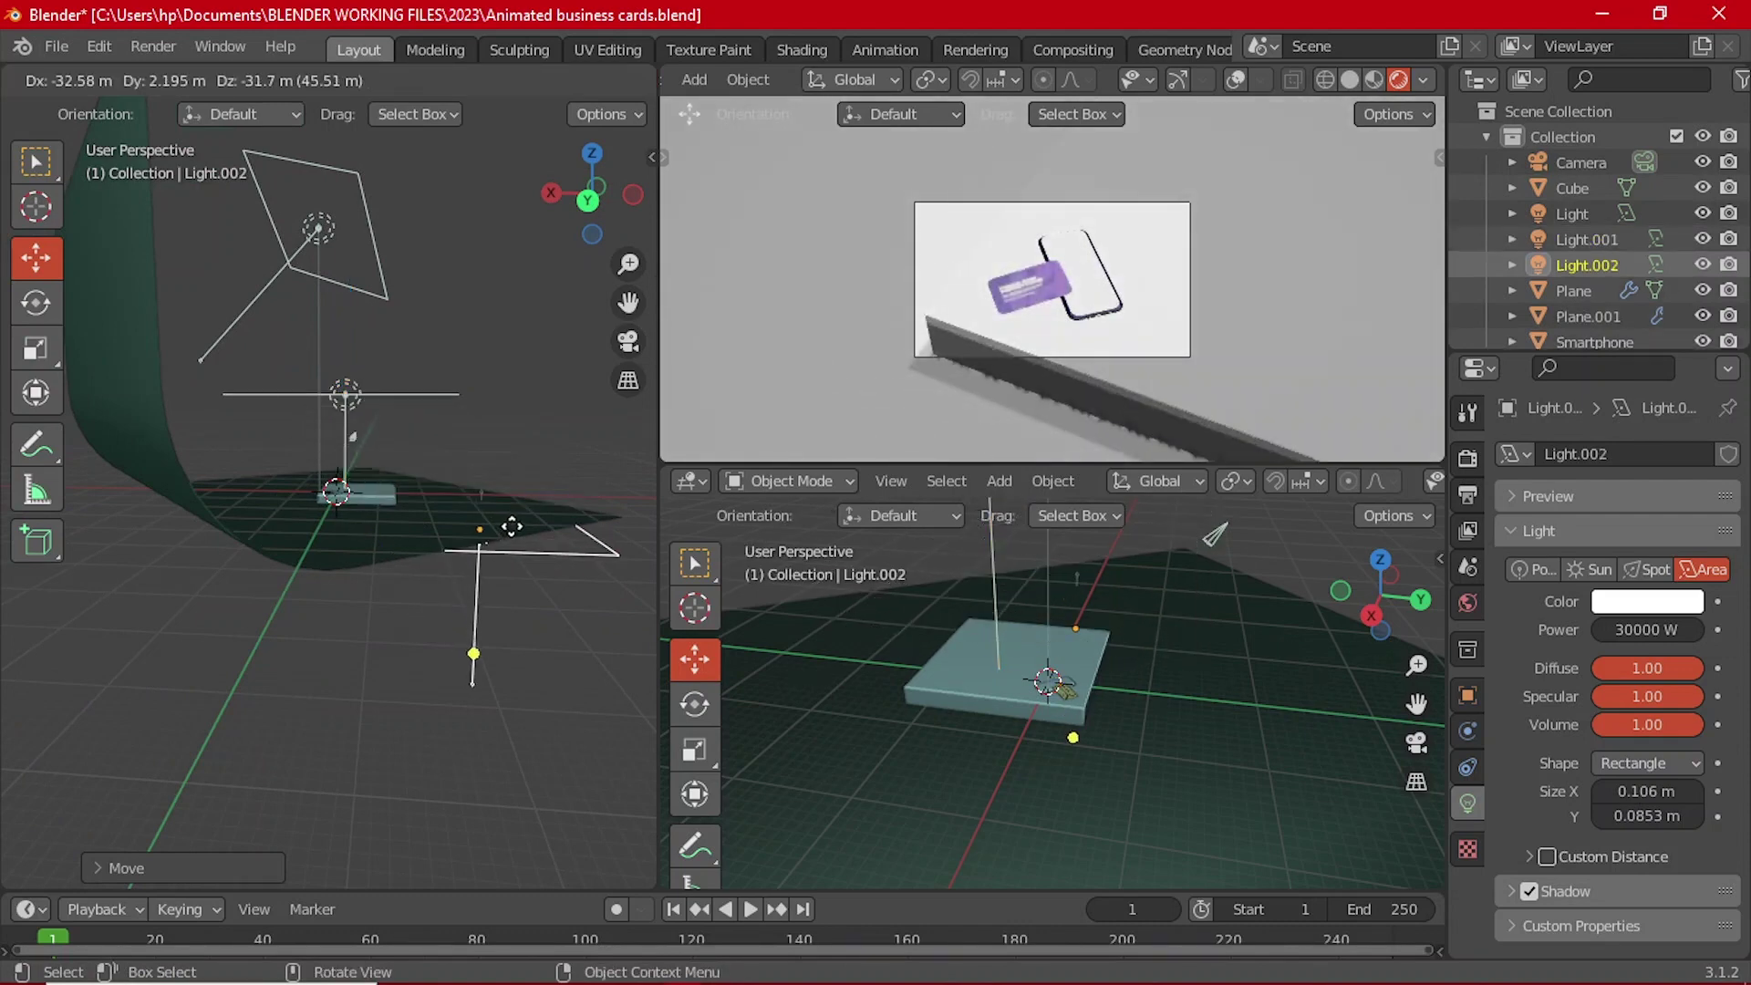
click(416, 506)
middle_drag(46, 500, 260, 484)
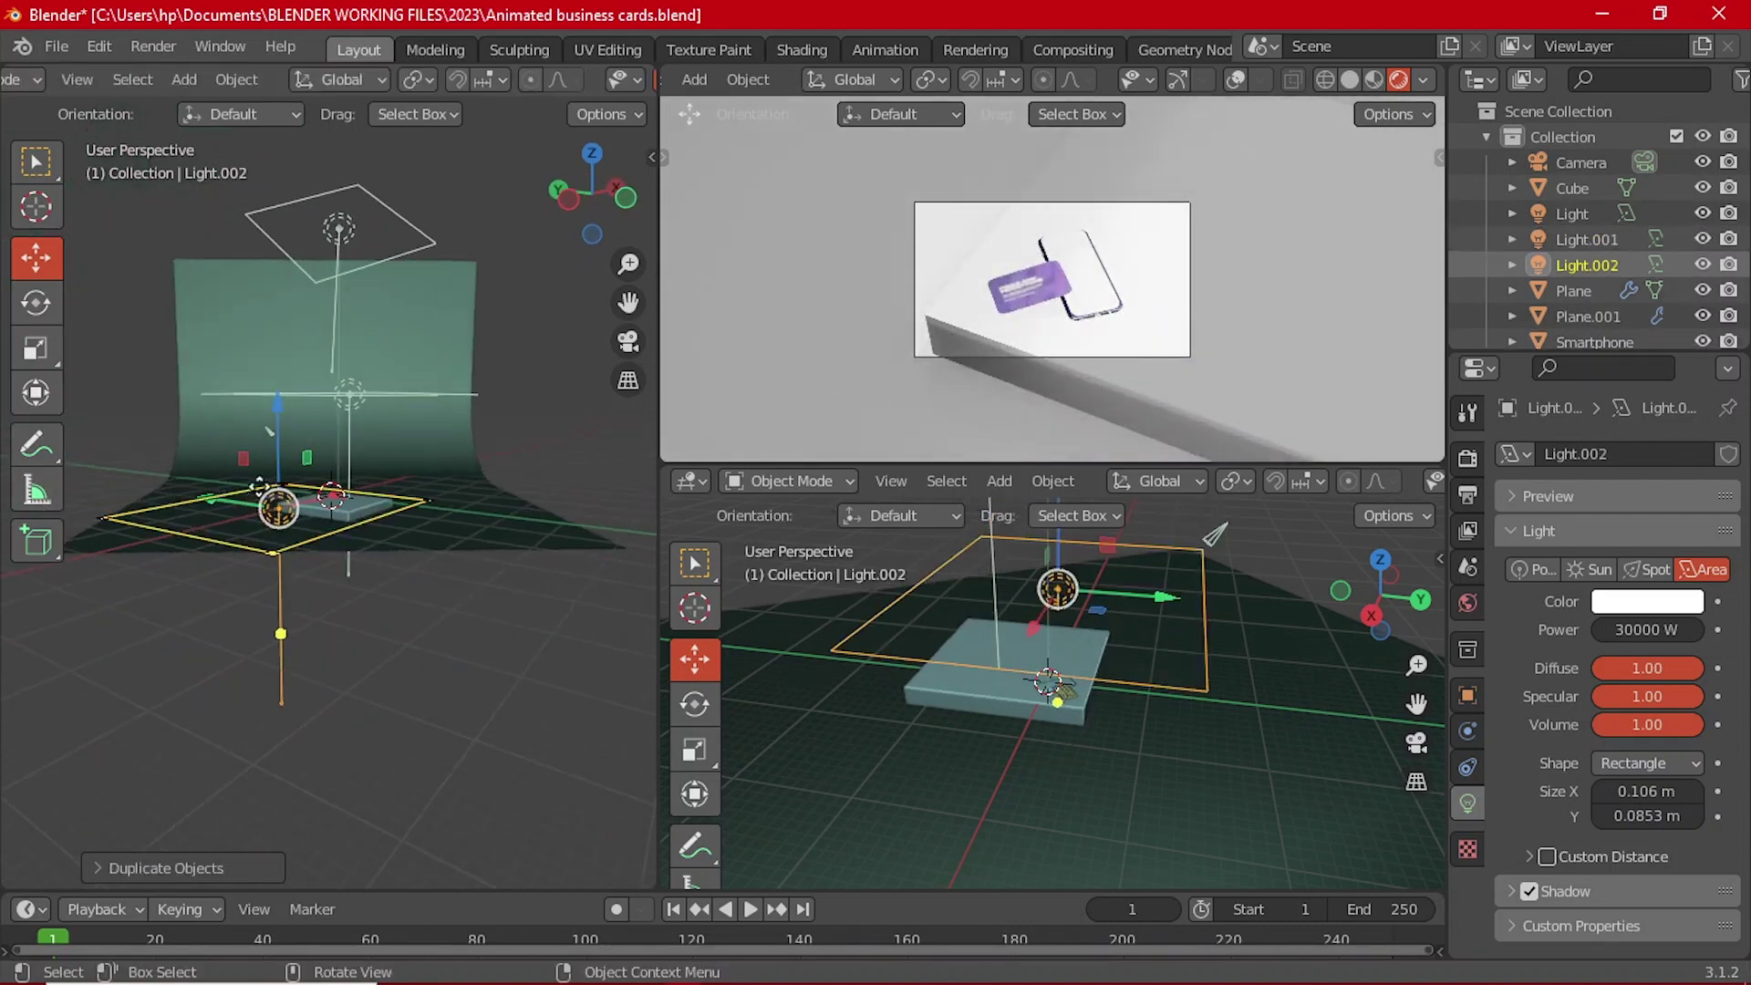
drag(279, 429, 285, 391)
middle_drag(284, 391, 292, 484)
drag(292, 484, 160, 456)
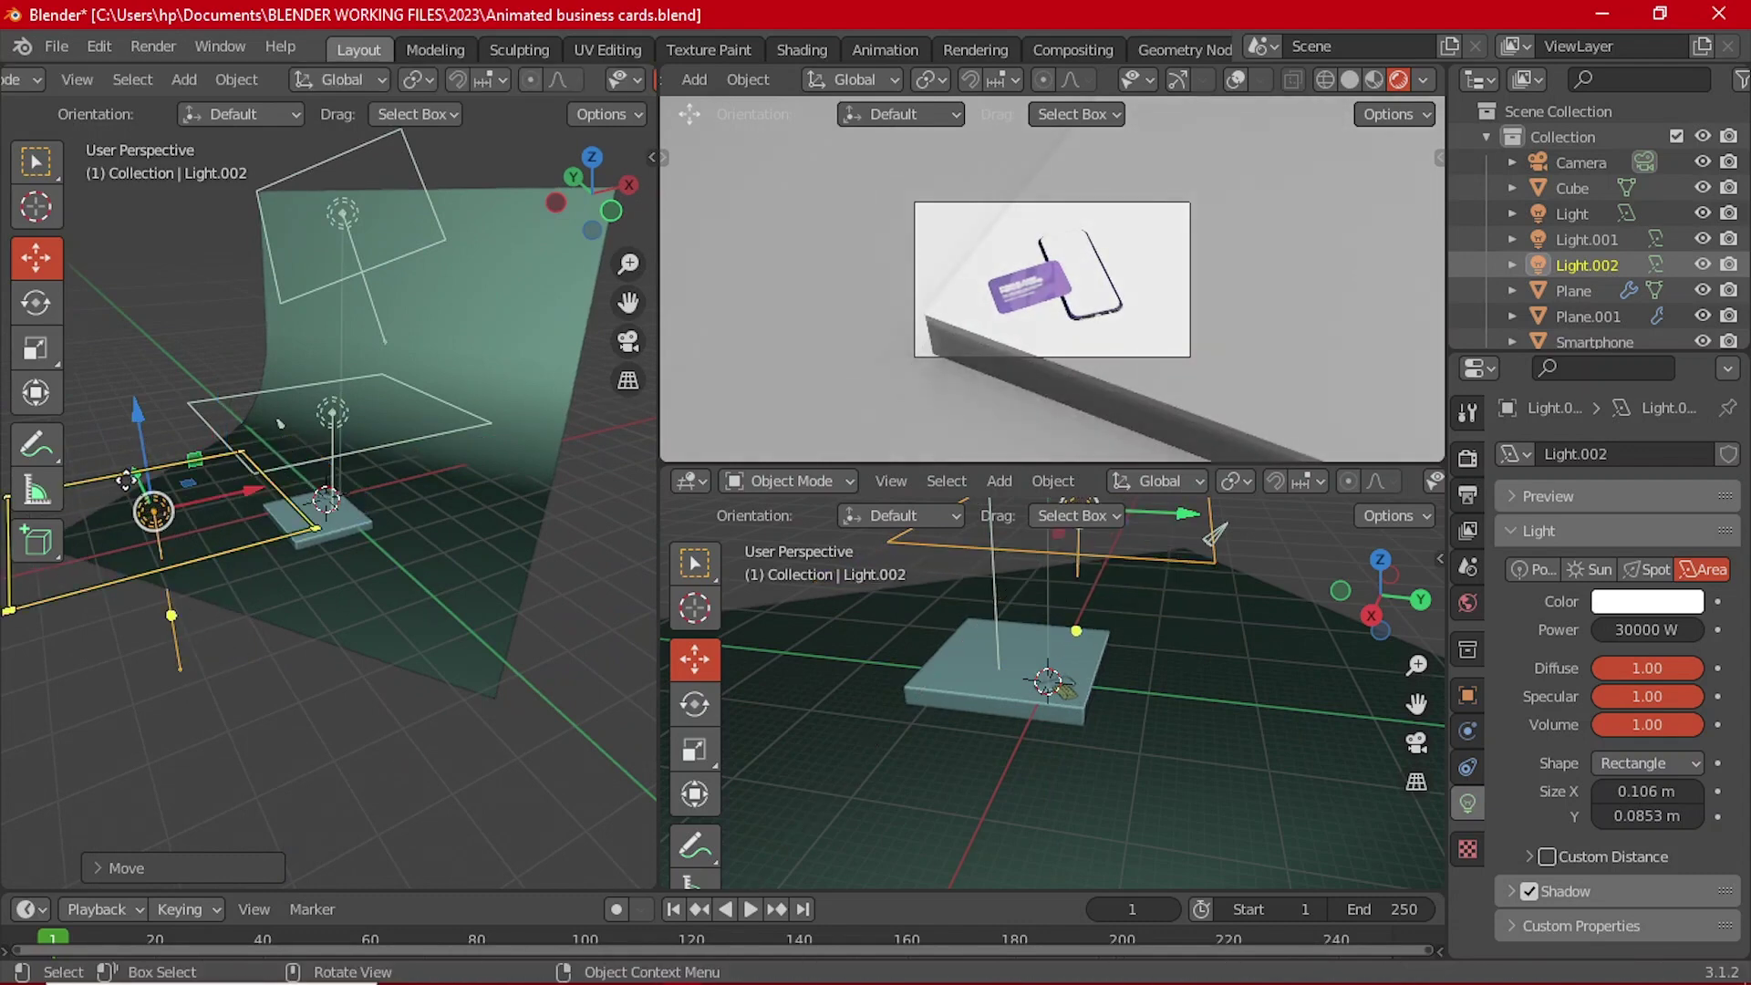
middle_drag(160, 456, 424, 593)
drag(312, 614, 319, 624)
middle_drag(368, 627, 425, 649)
Step: Rotate Light.002 in Front view to tilt it toward the card
key(grave)
click(246, 562)
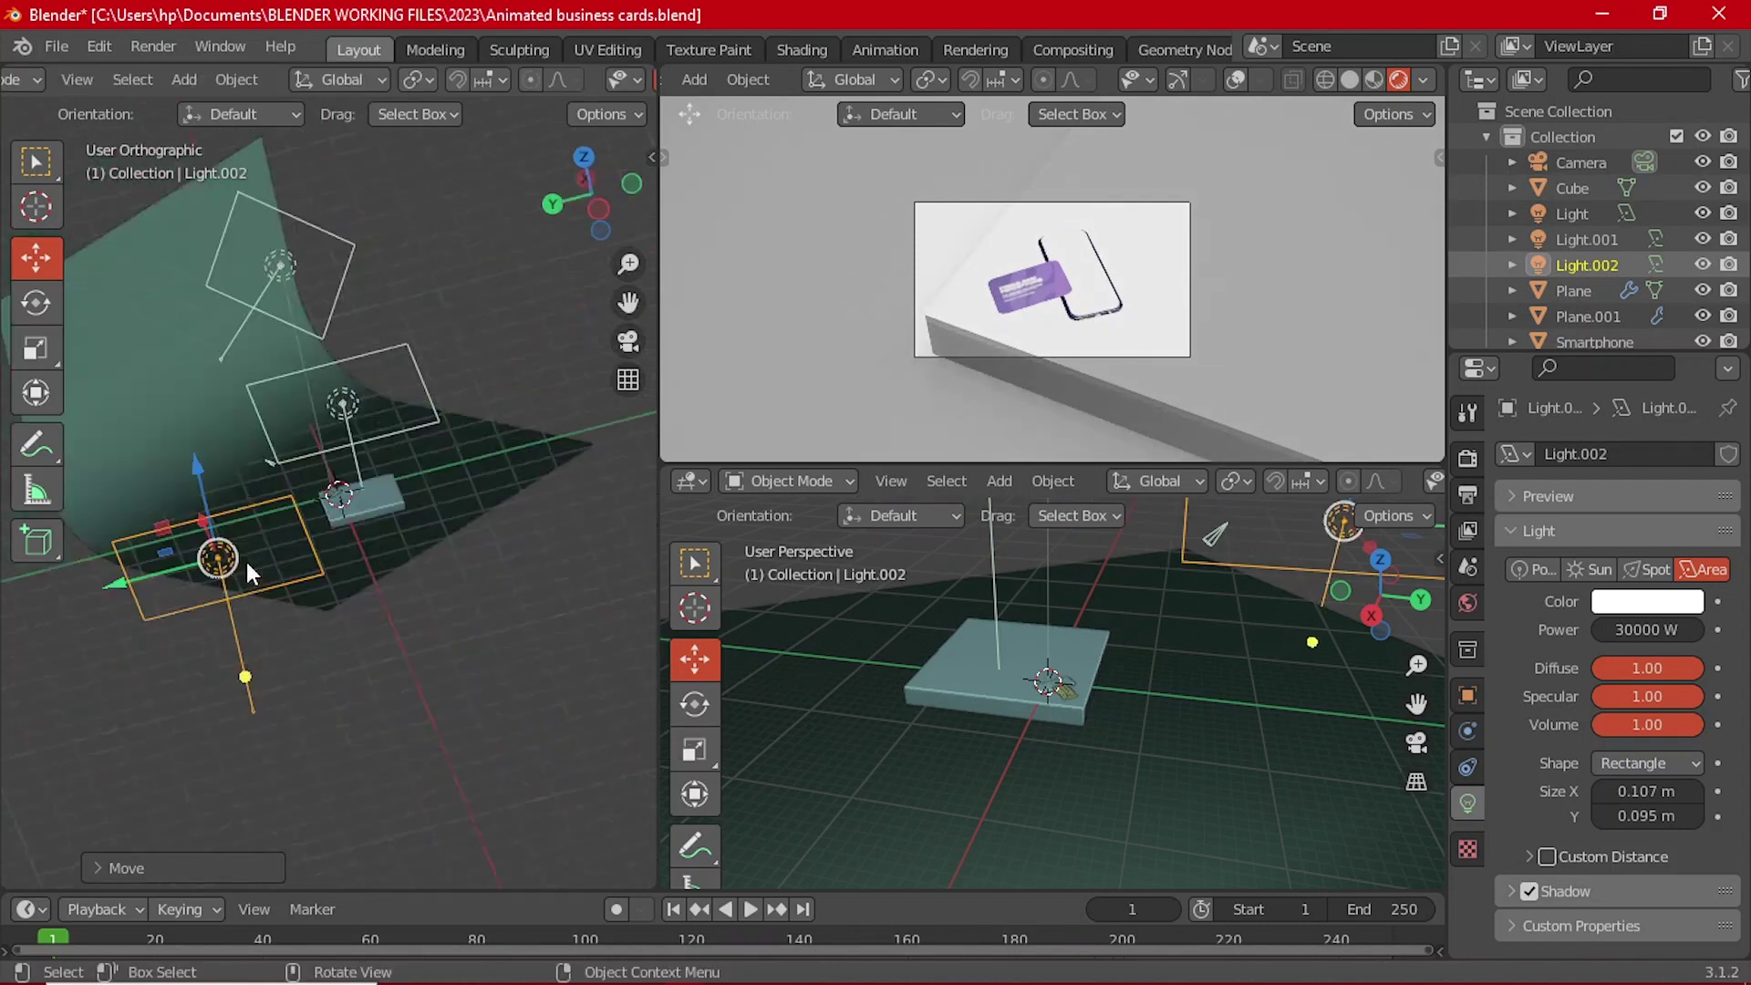
key(r)
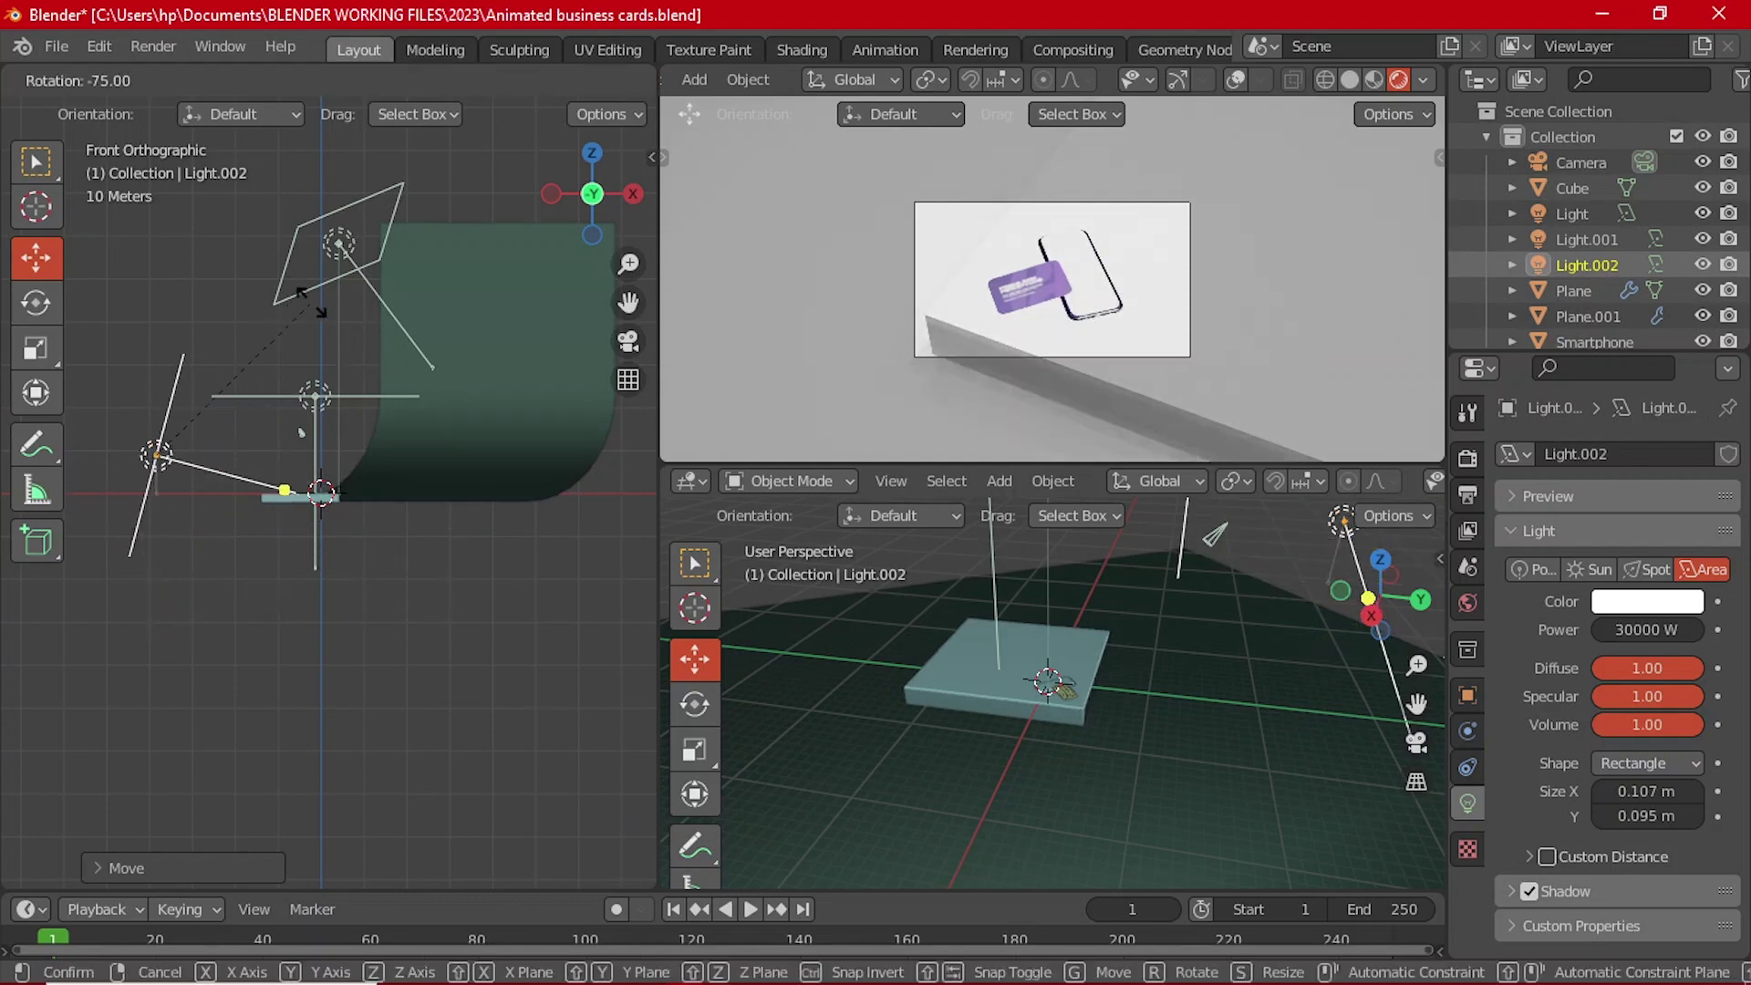
click(323, 385)
middle_drag(323, 385, 14, 556)
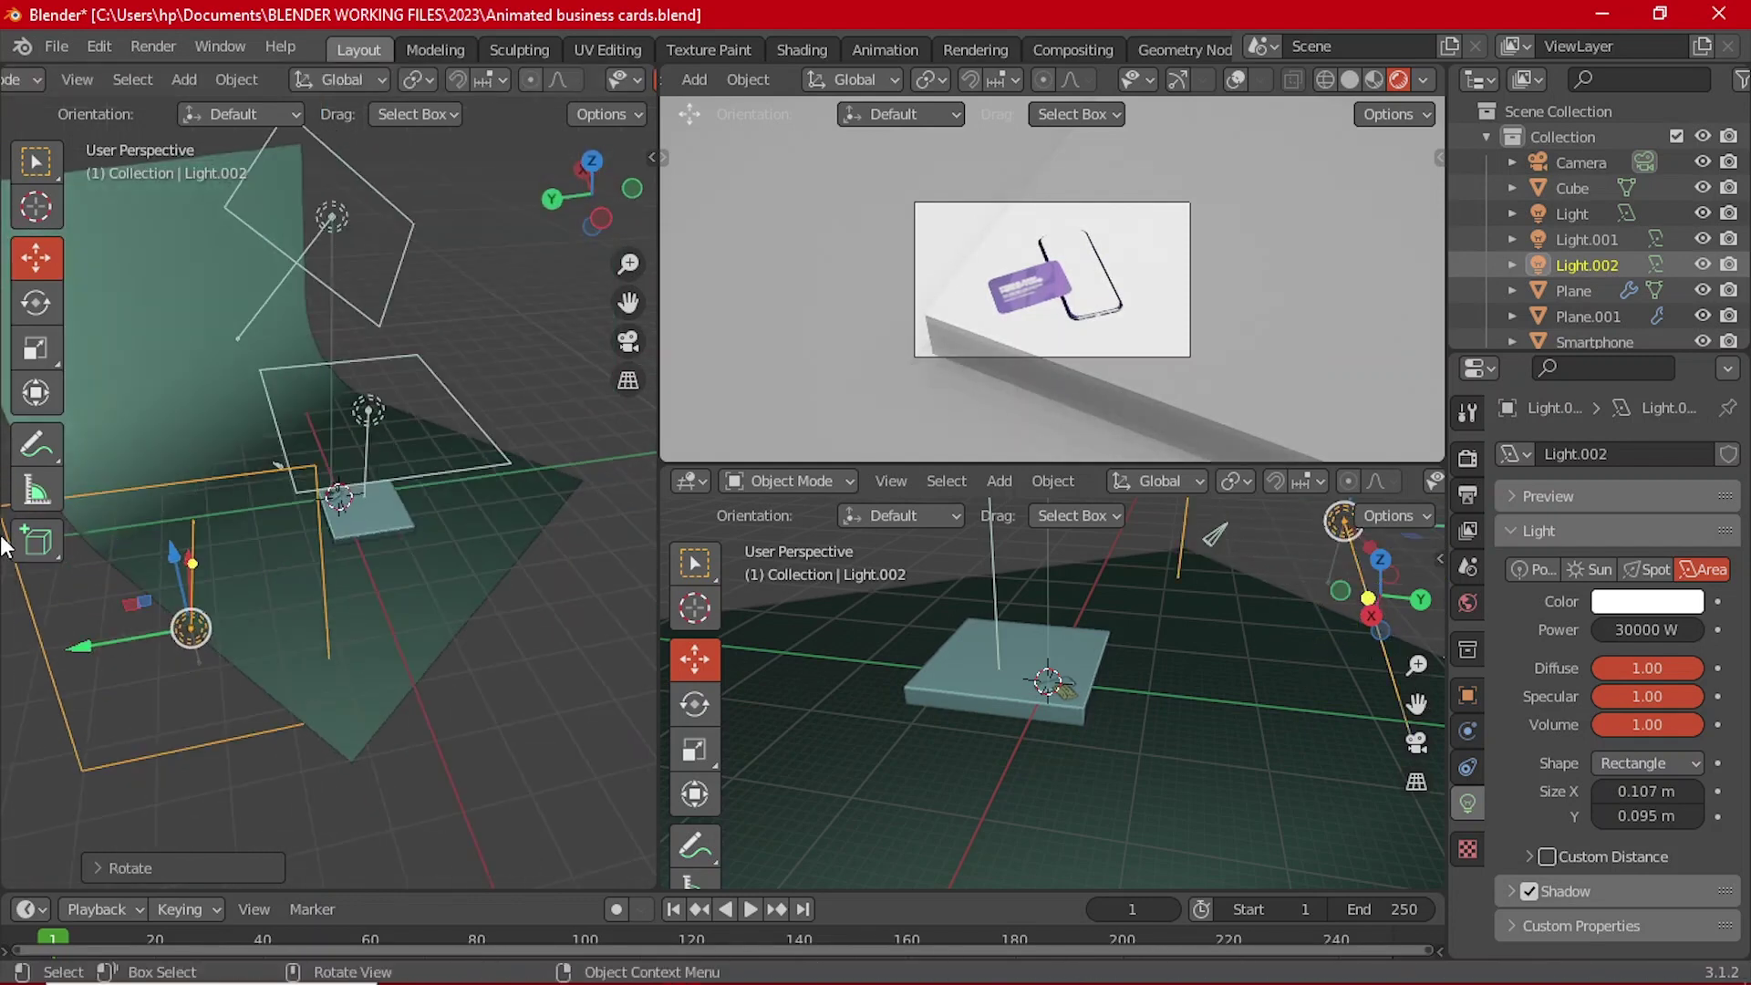
Step: From Top view, rotate Light.002 toward the card, shift it along X, and re-aim it
key(grave)
click(259, 335)
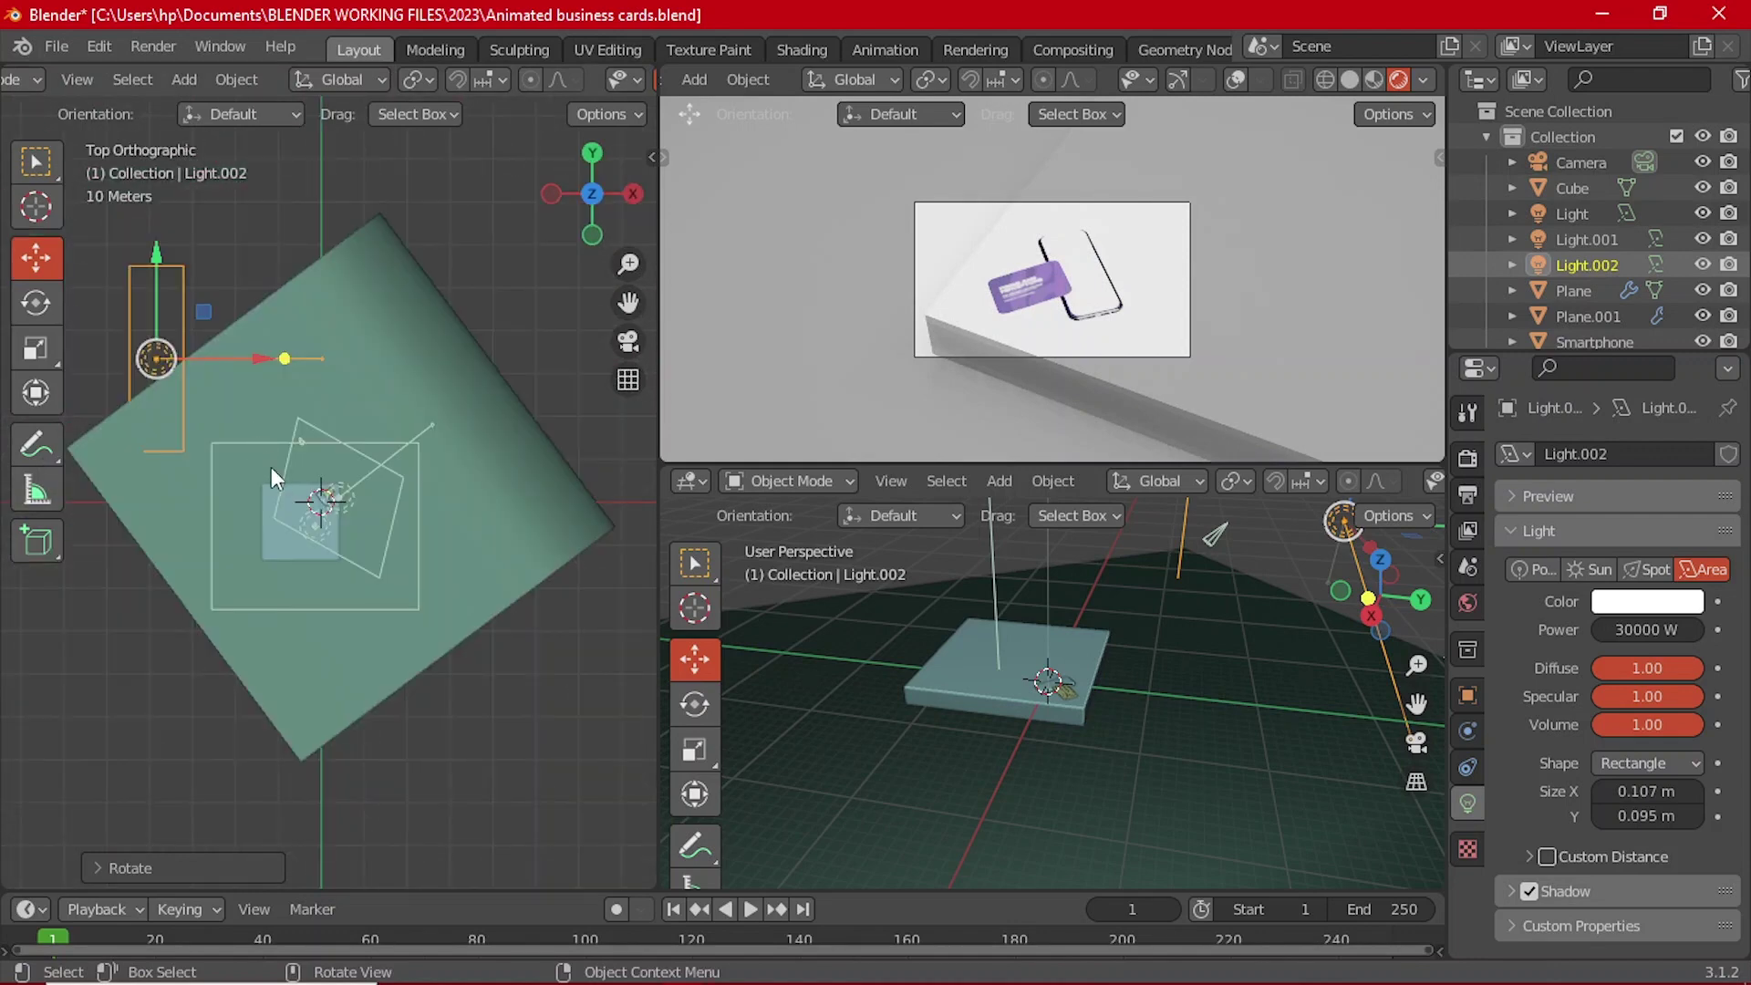
key(r)
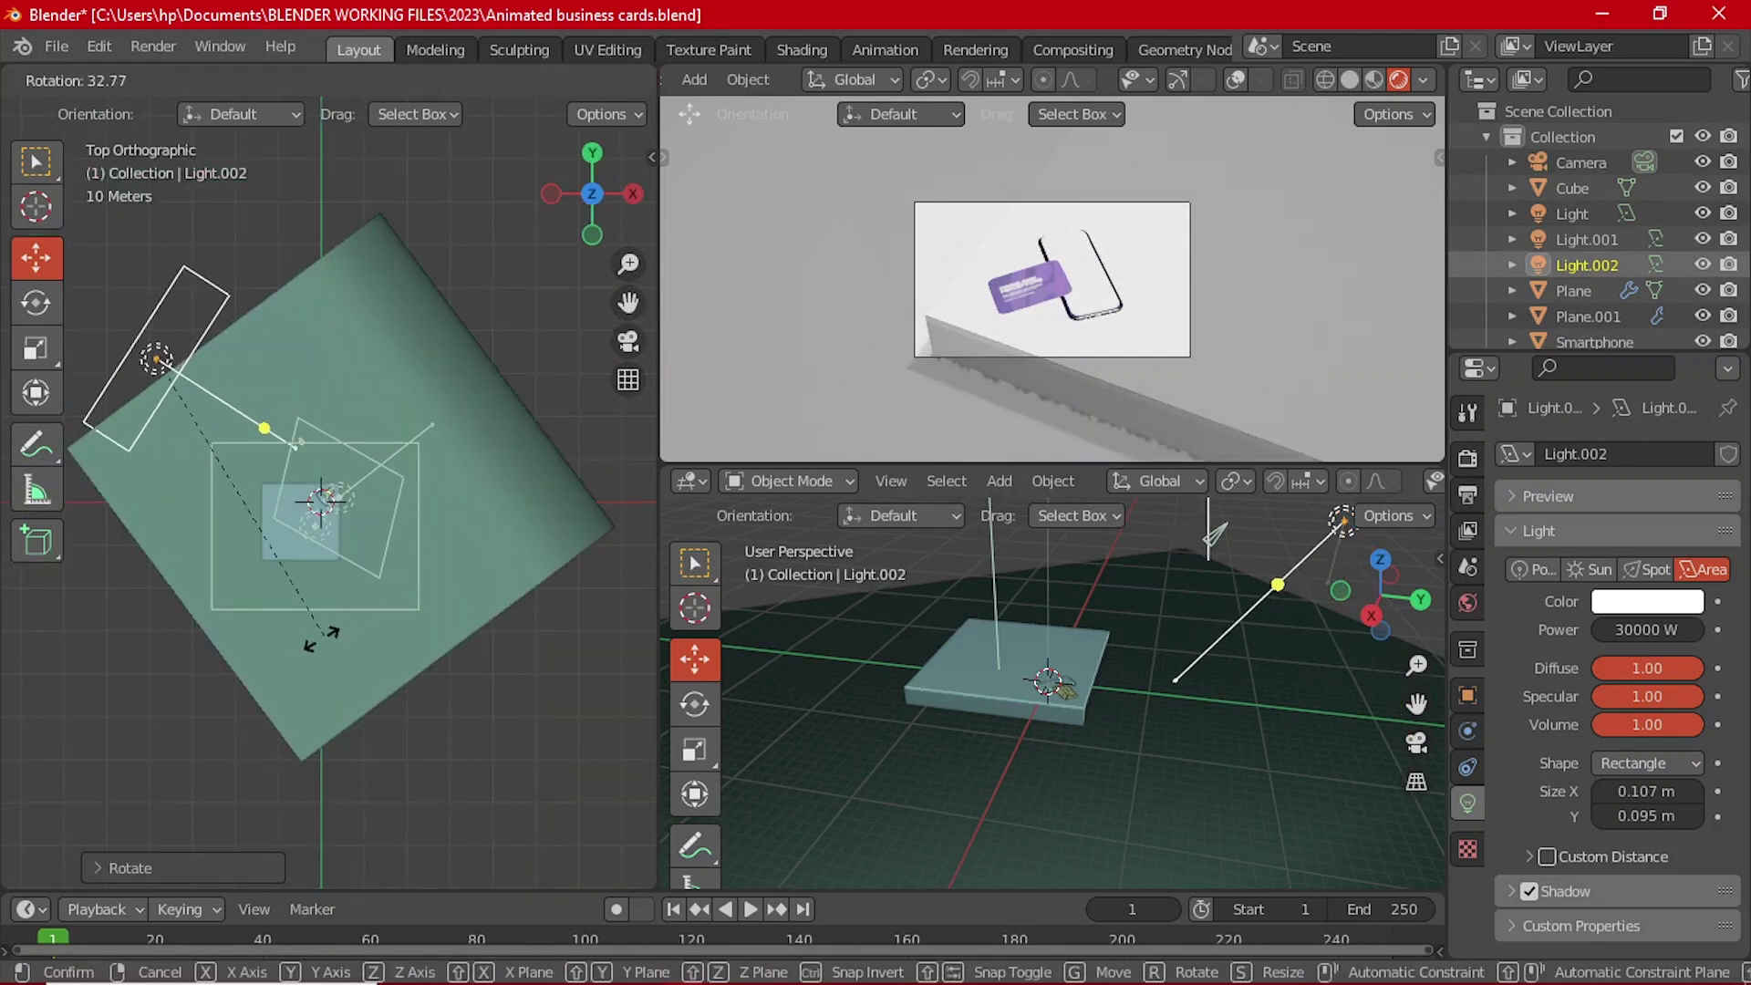
click(278, 622)
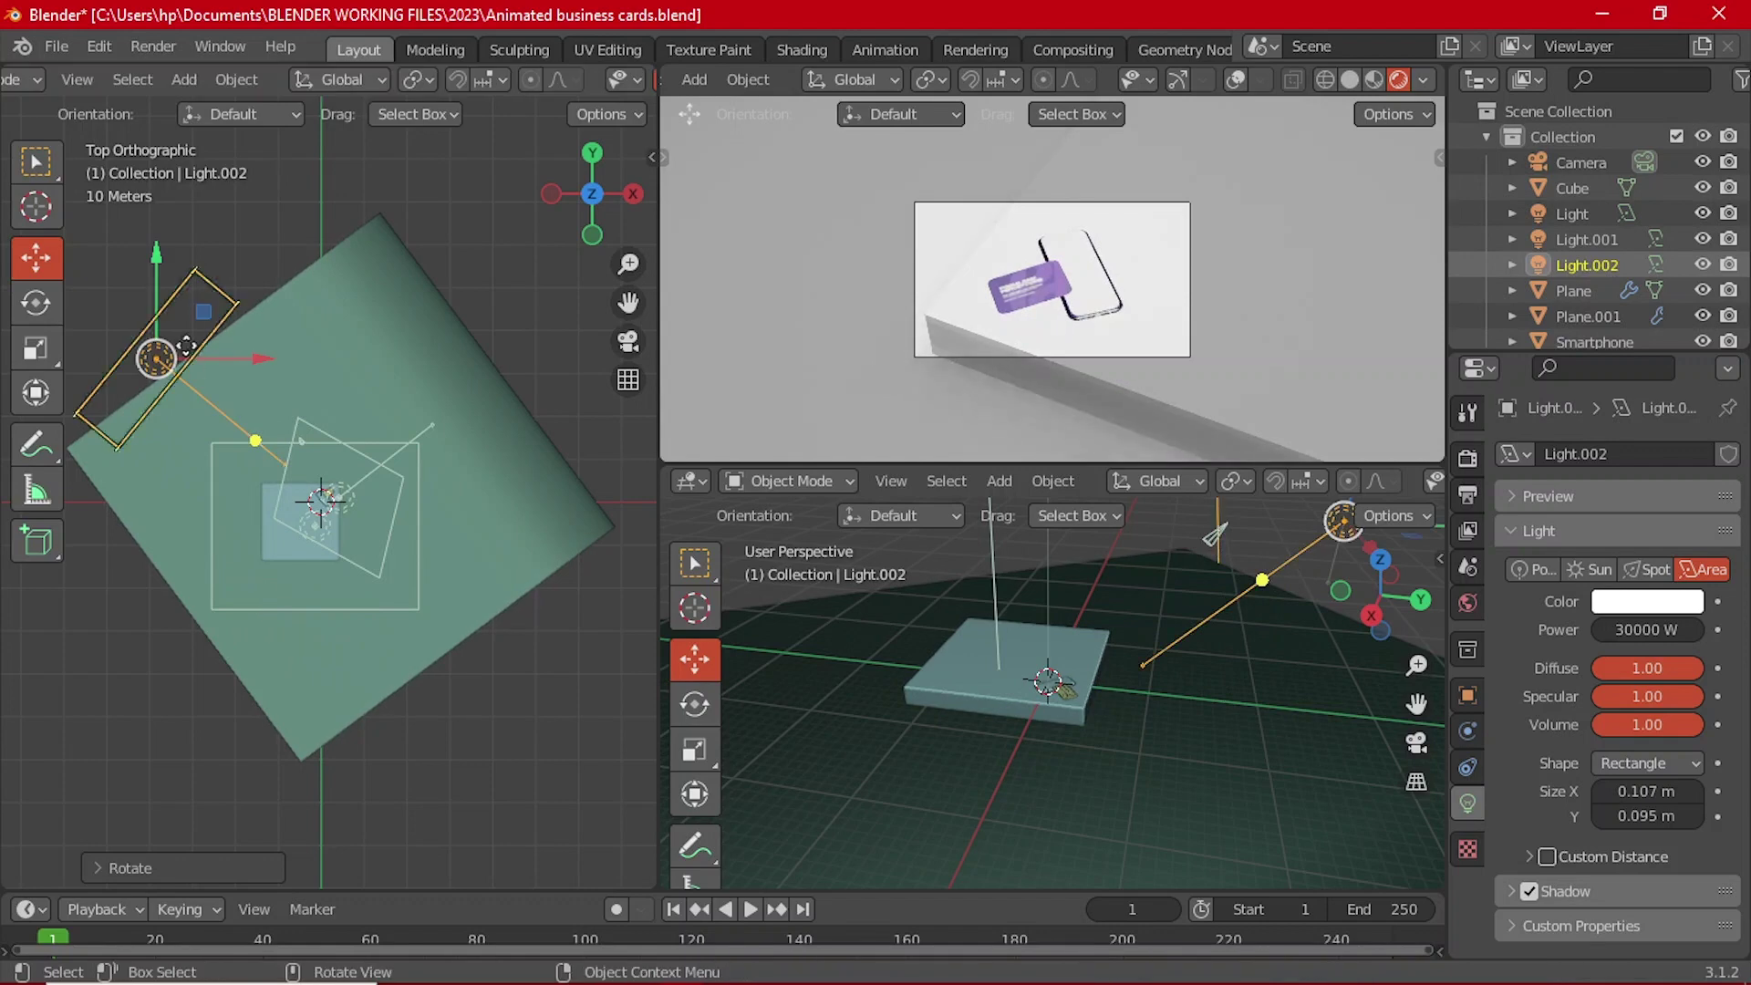
drag(214, 359, 357, 412)
key(r)
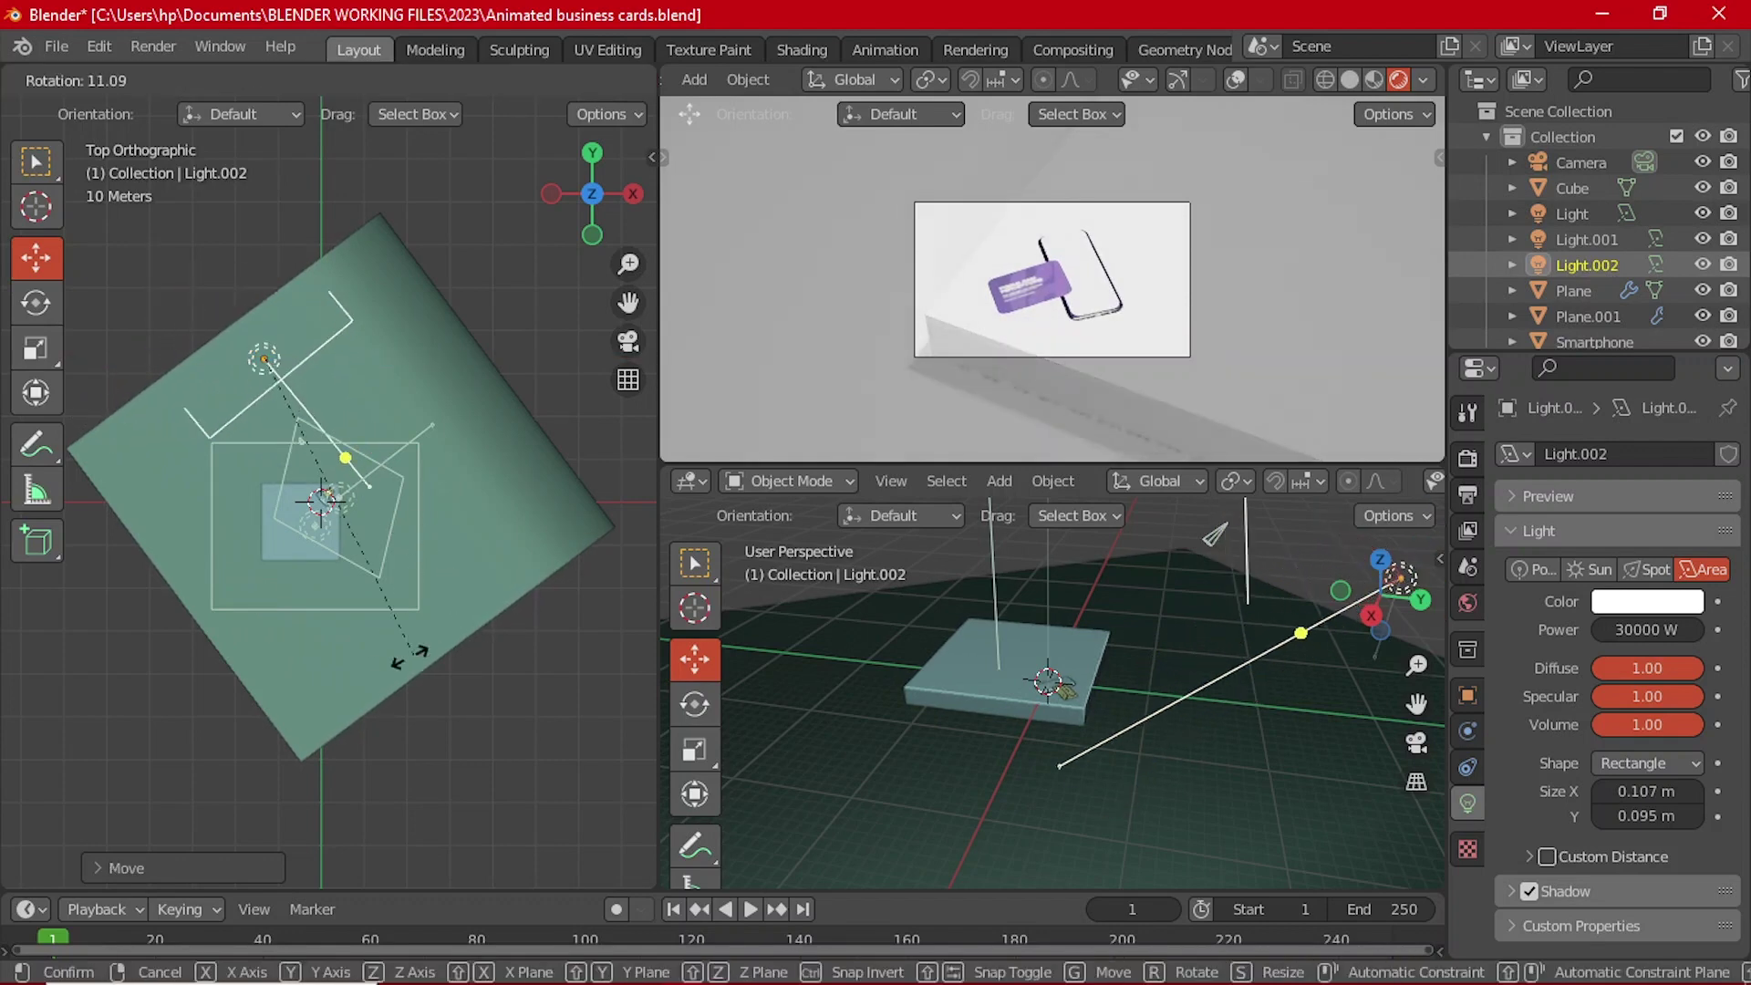
click(312, 647)
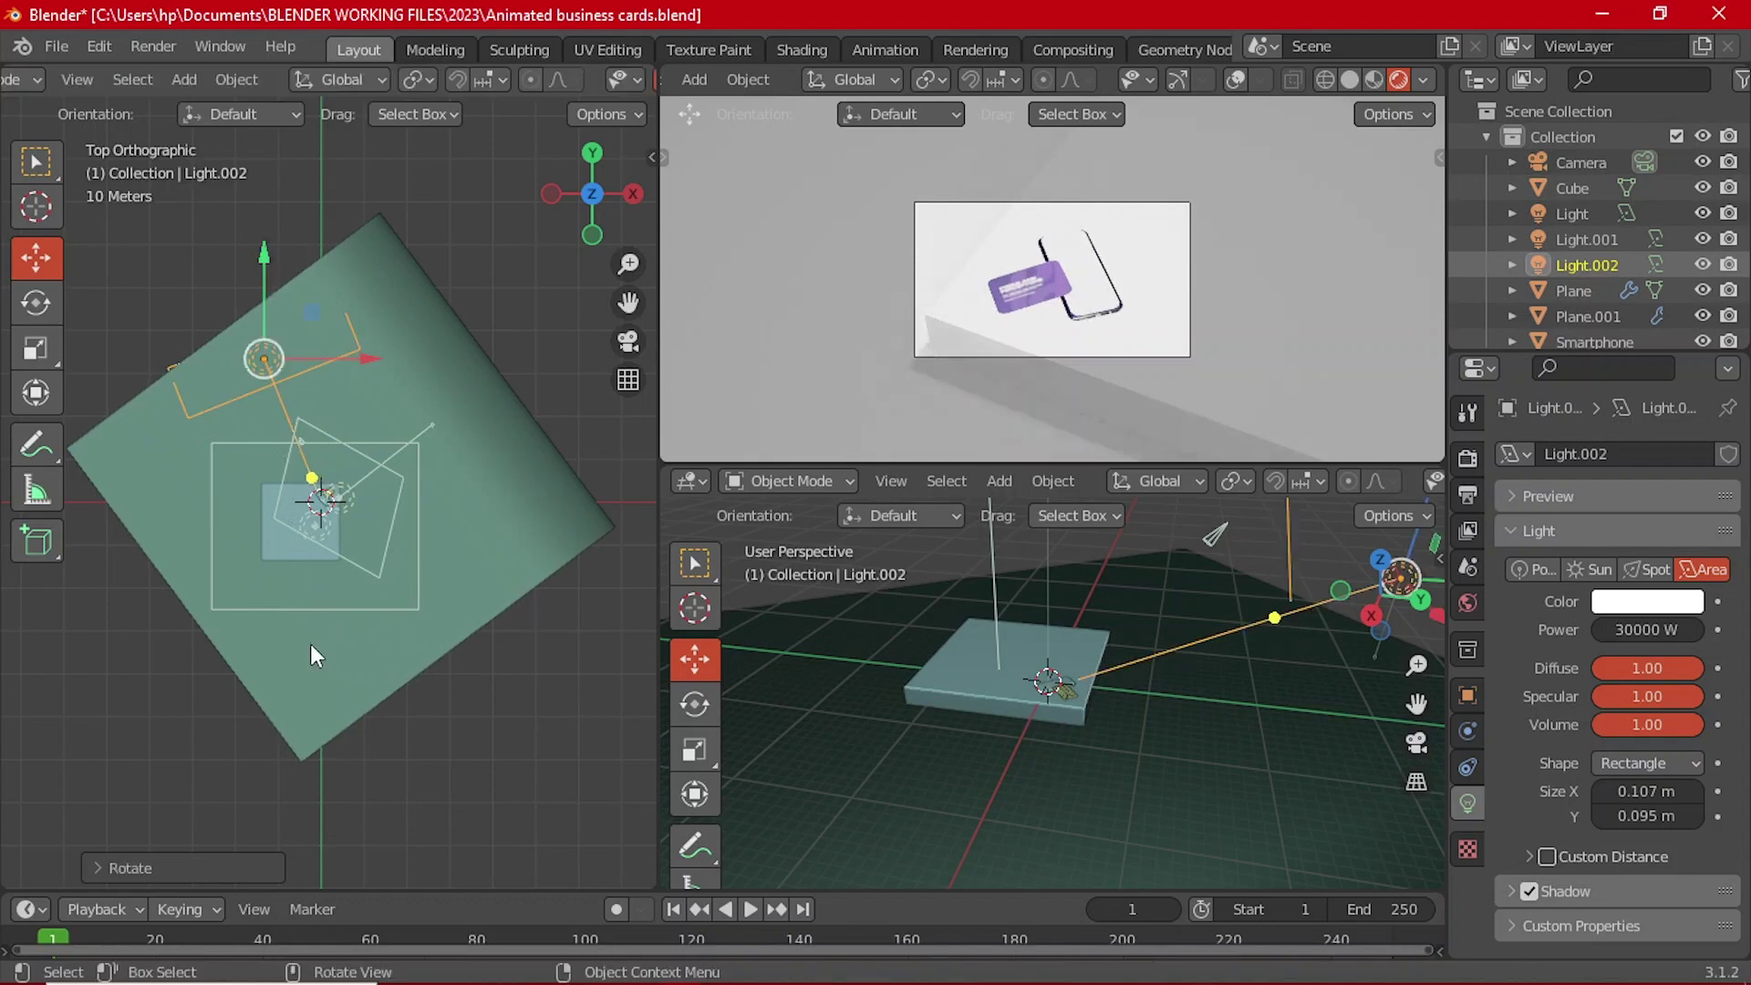
middle_drag(194, 587, 253, 554)
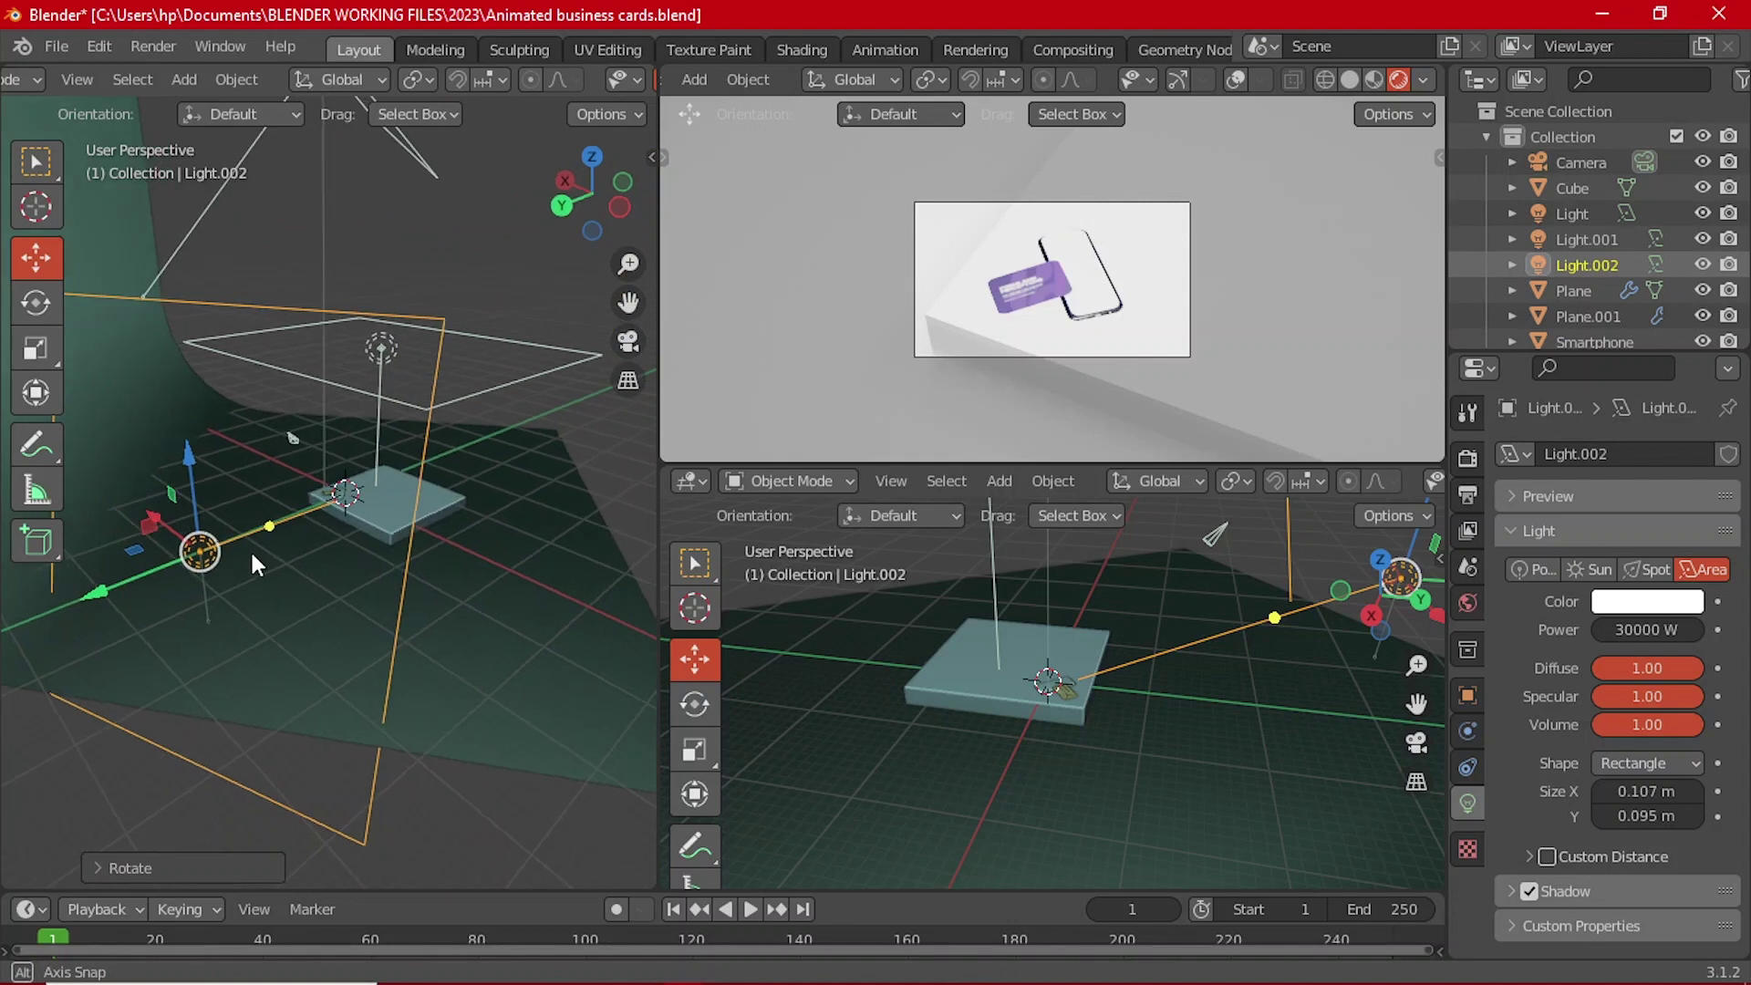
click(1649, 570)
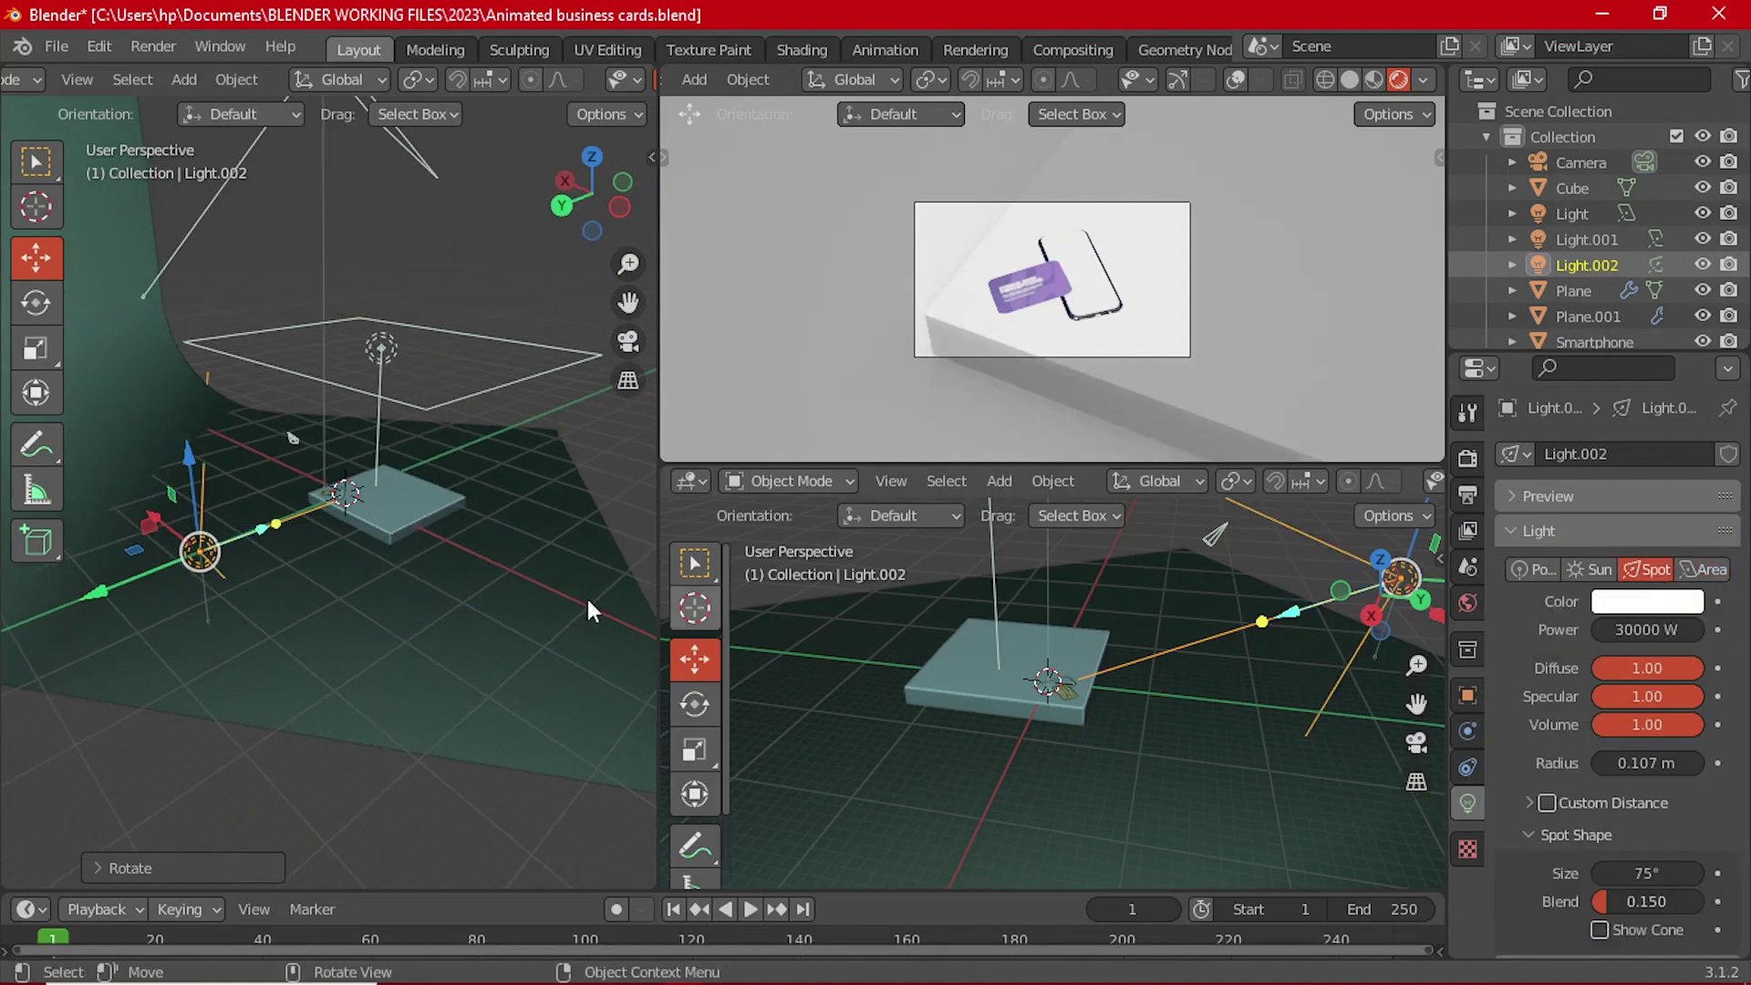
middle_drag(301, 511, 64, 556)
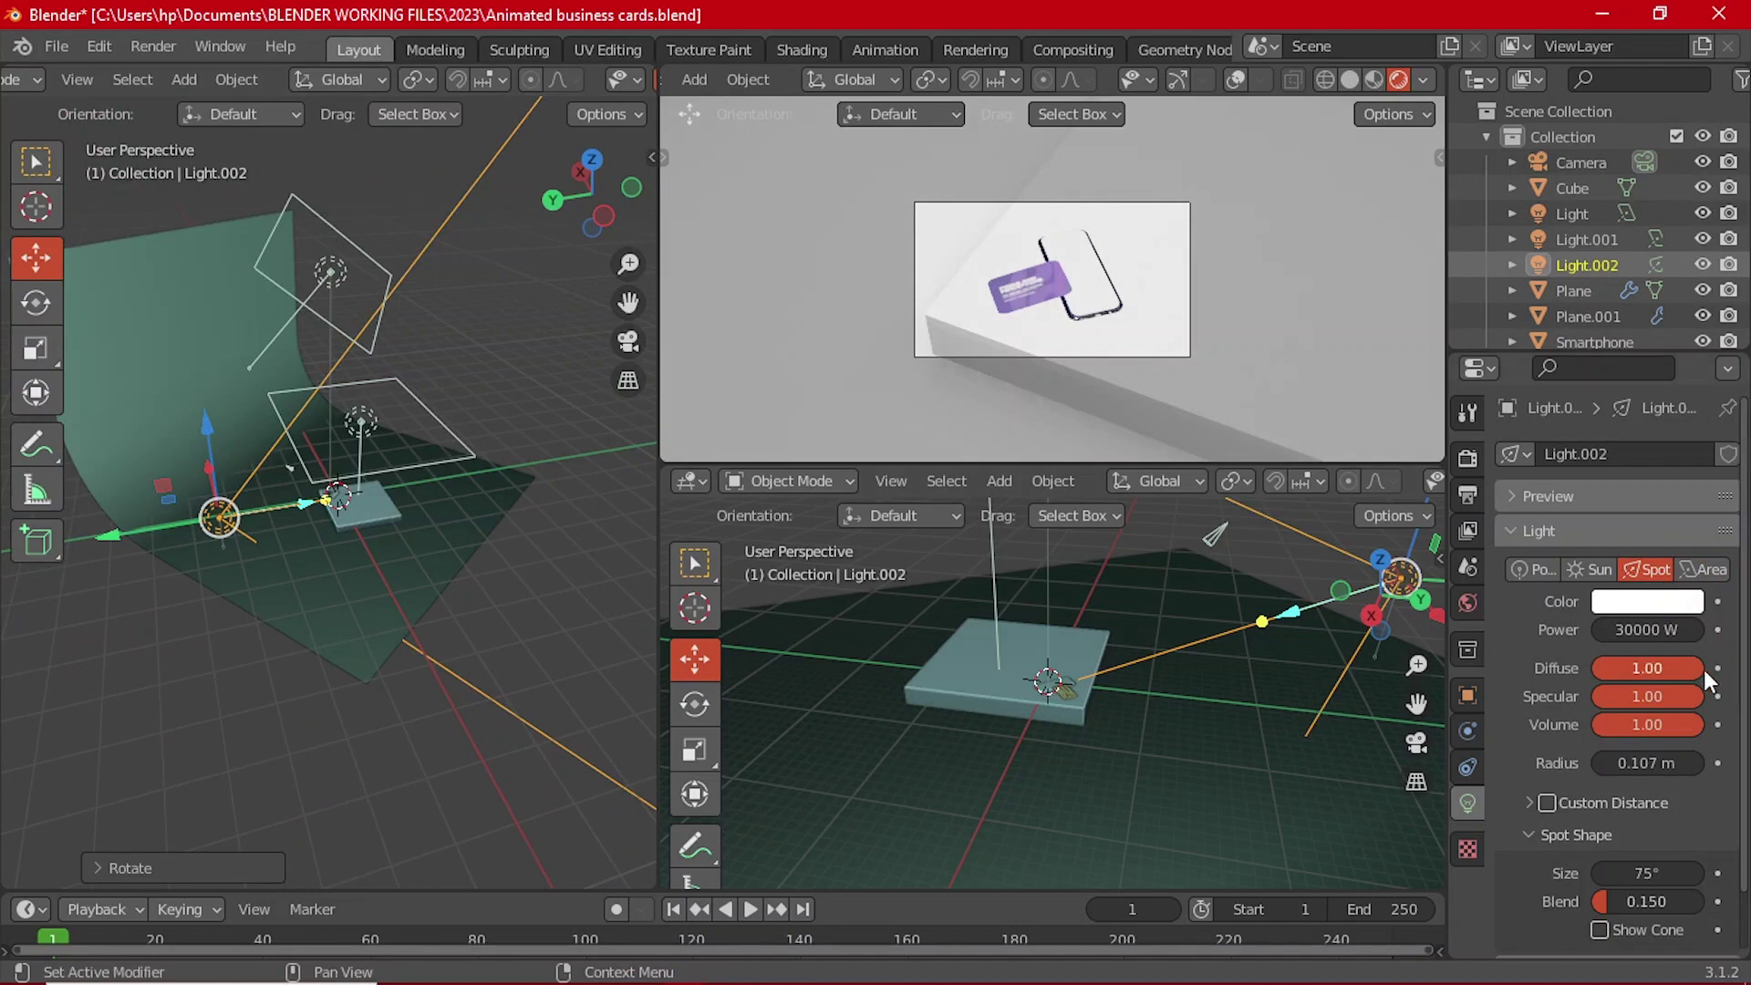
scroll(1599, 803, down, 2)
drag(1645, 810, 1583, 810)
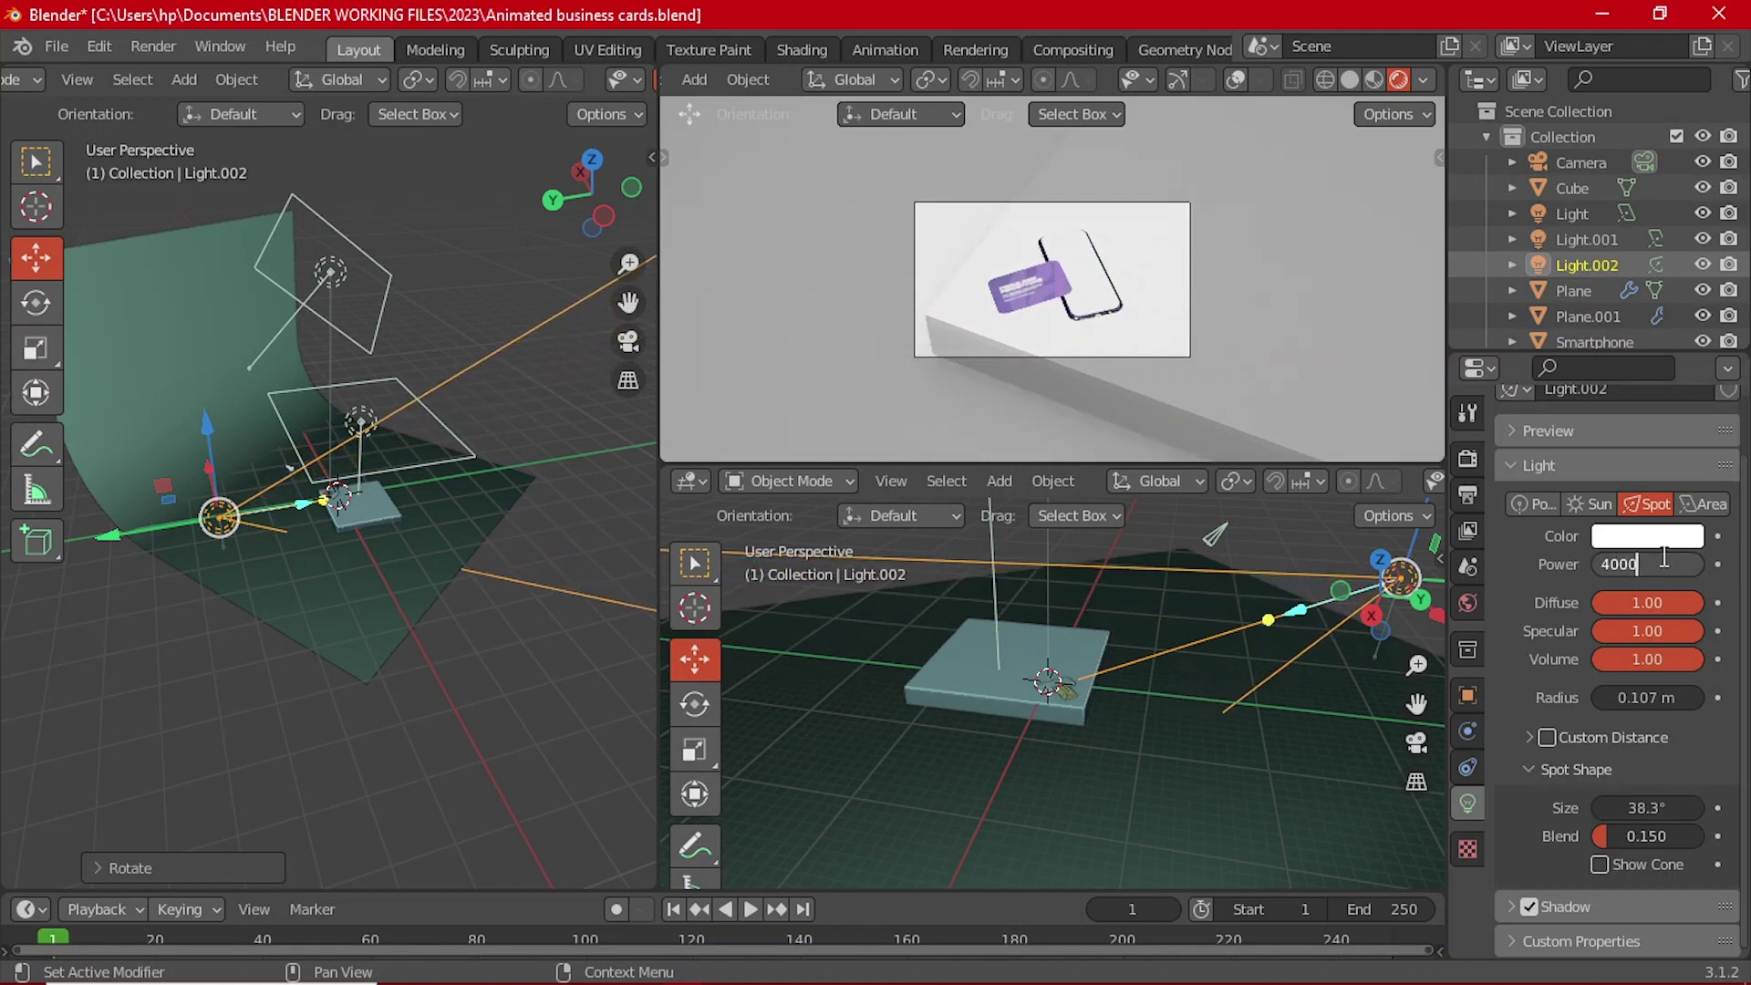
scroll(989, 331, up, 4)
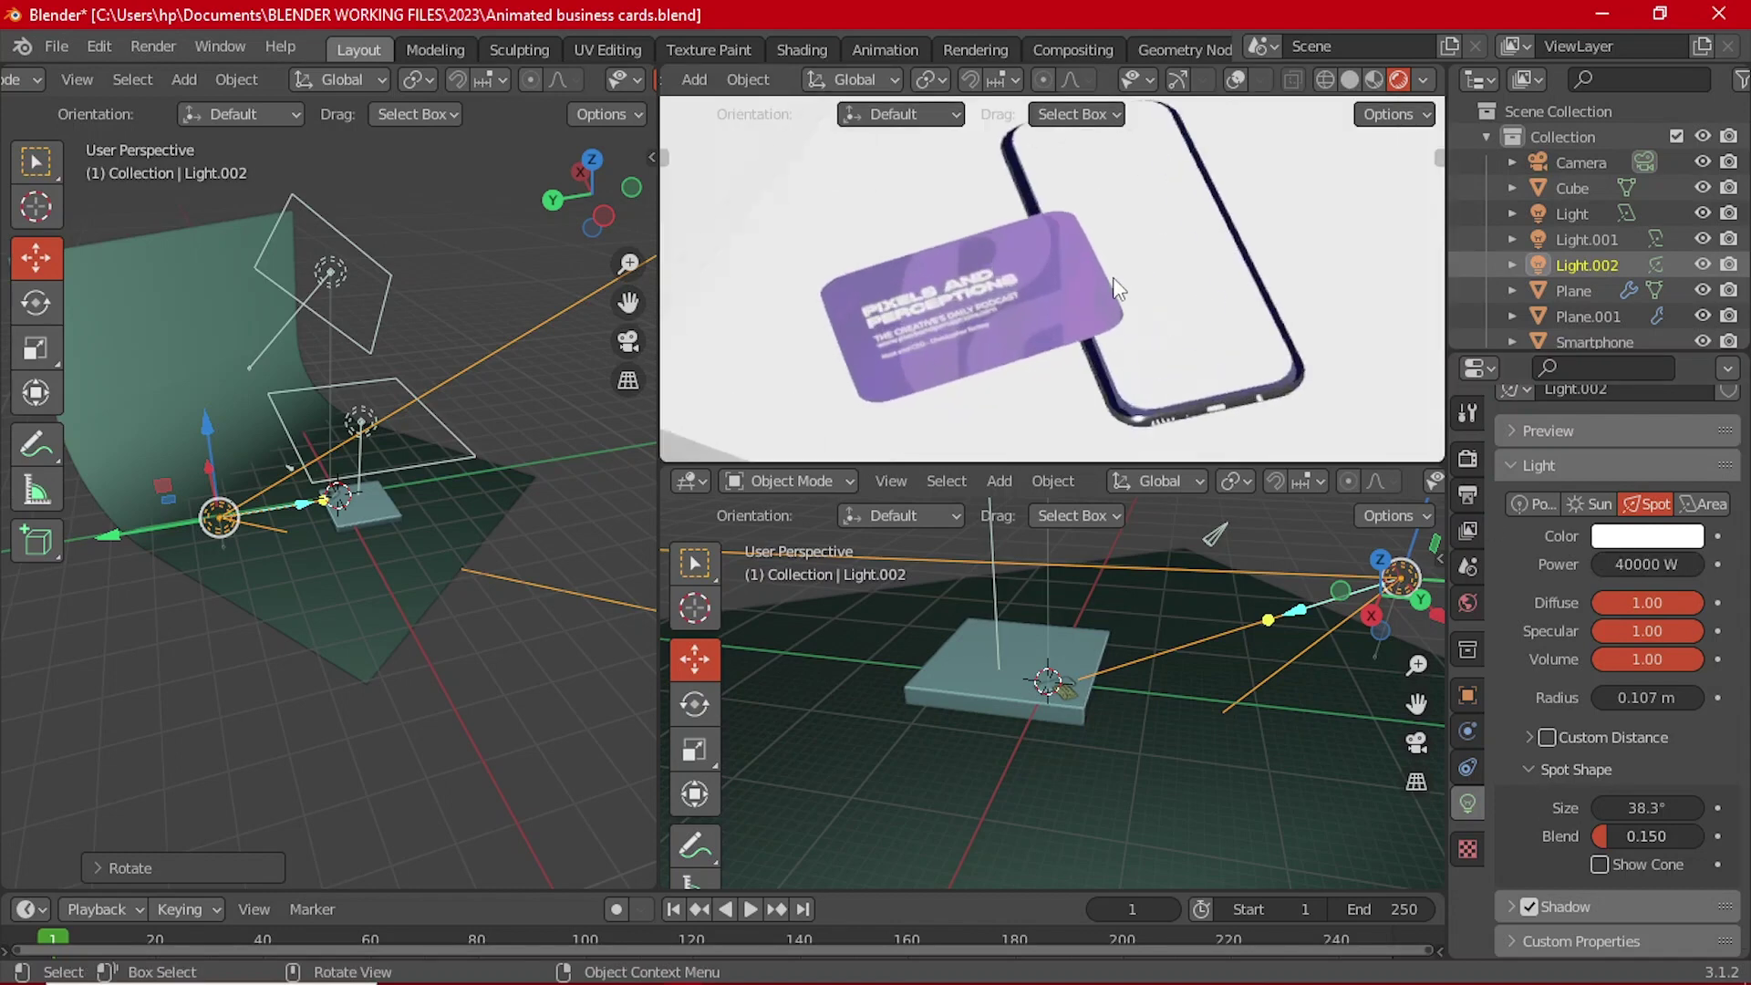
scroll(1119, 290, down, 3)
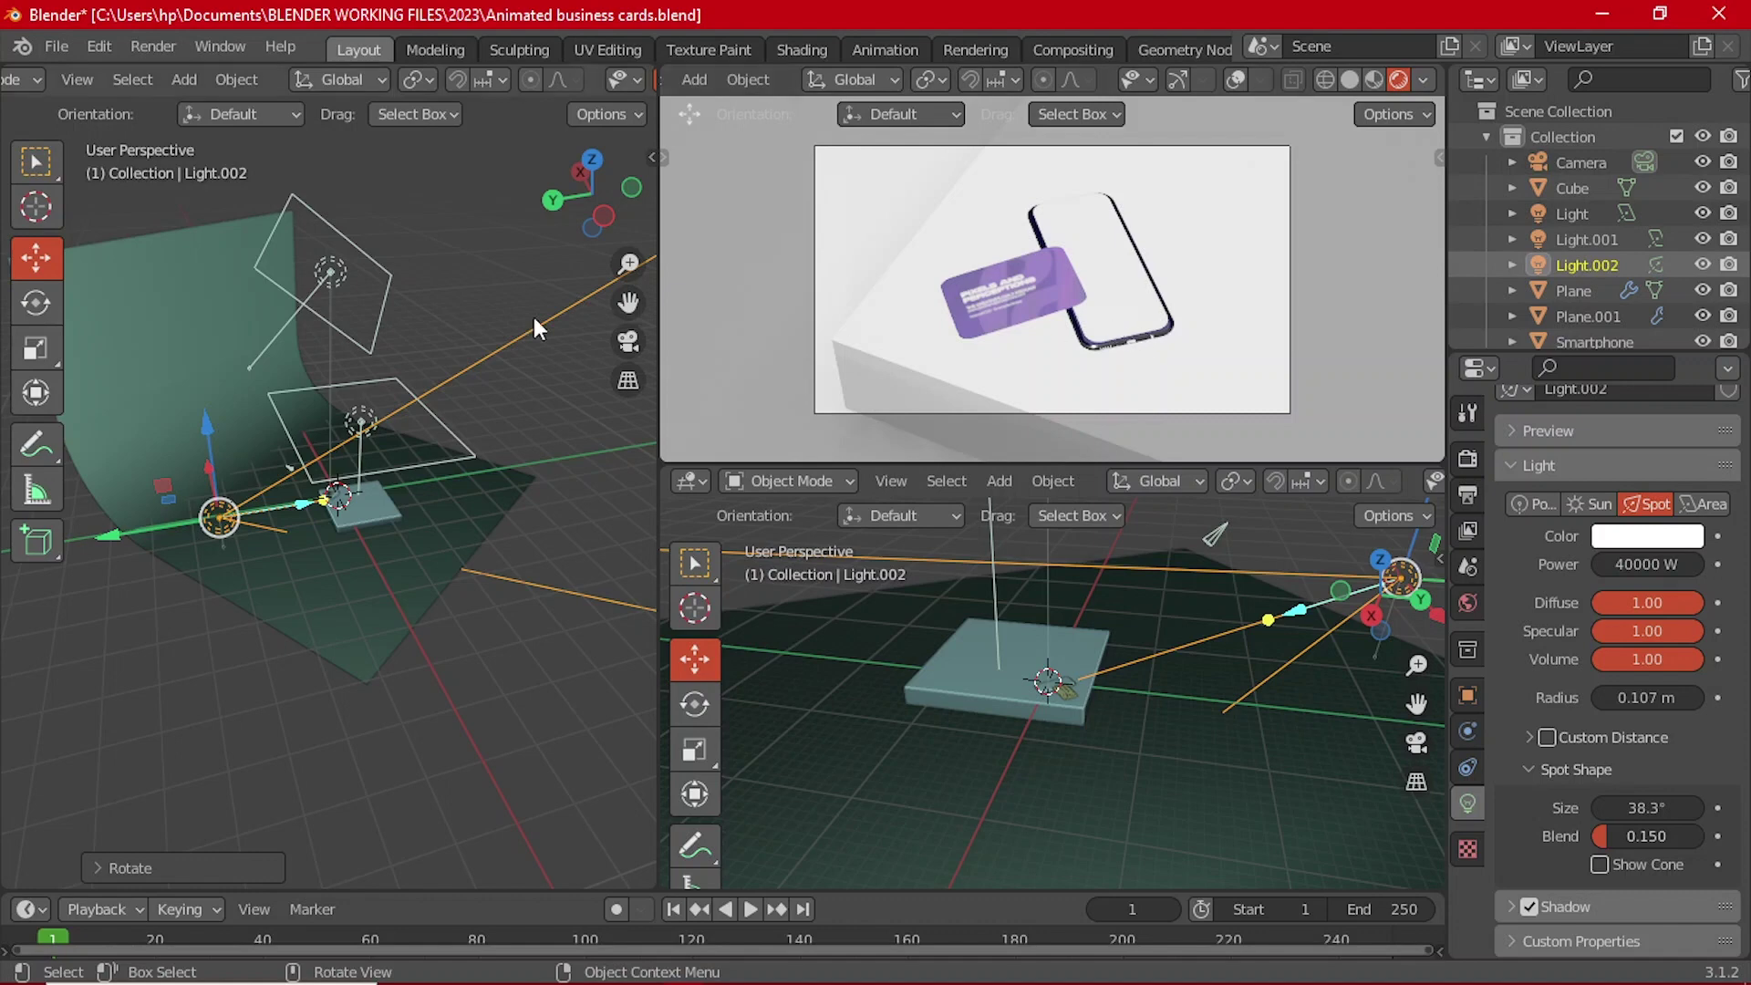
middle_drag(534, 316, 360, 589)
scroll(398, 528, up, 4)
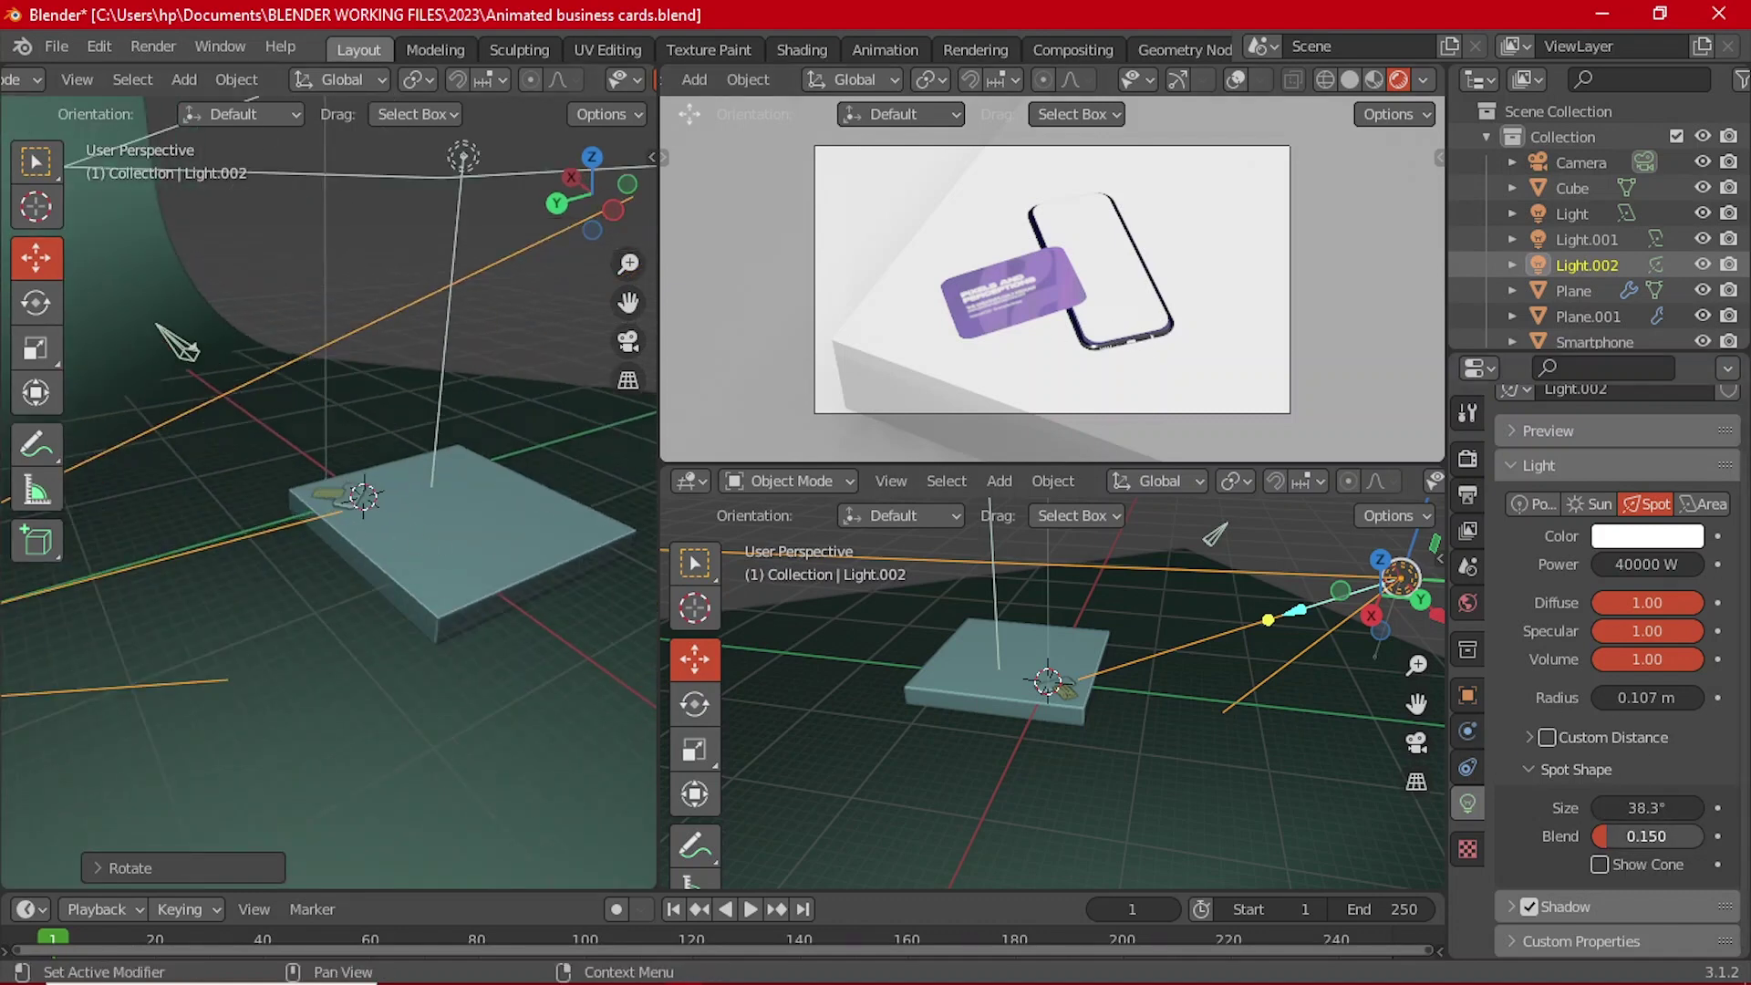
drag(1632, 835, 1701, 835)
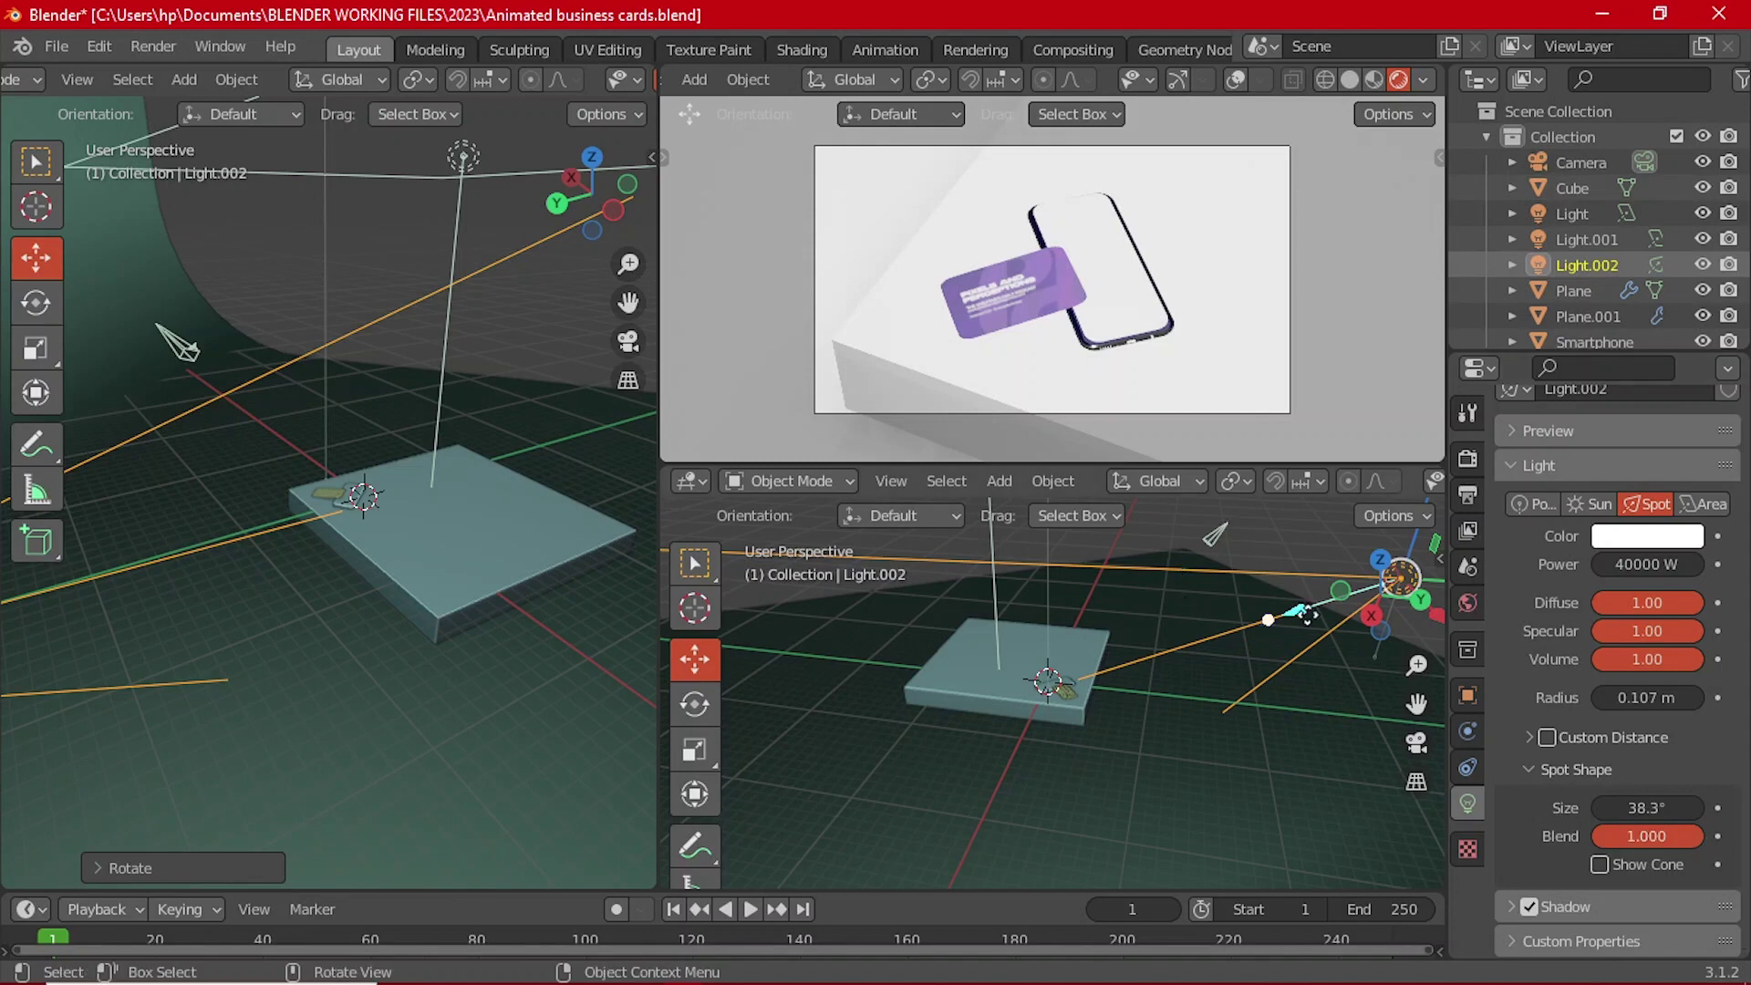
scroll(332, 543, up, 4)
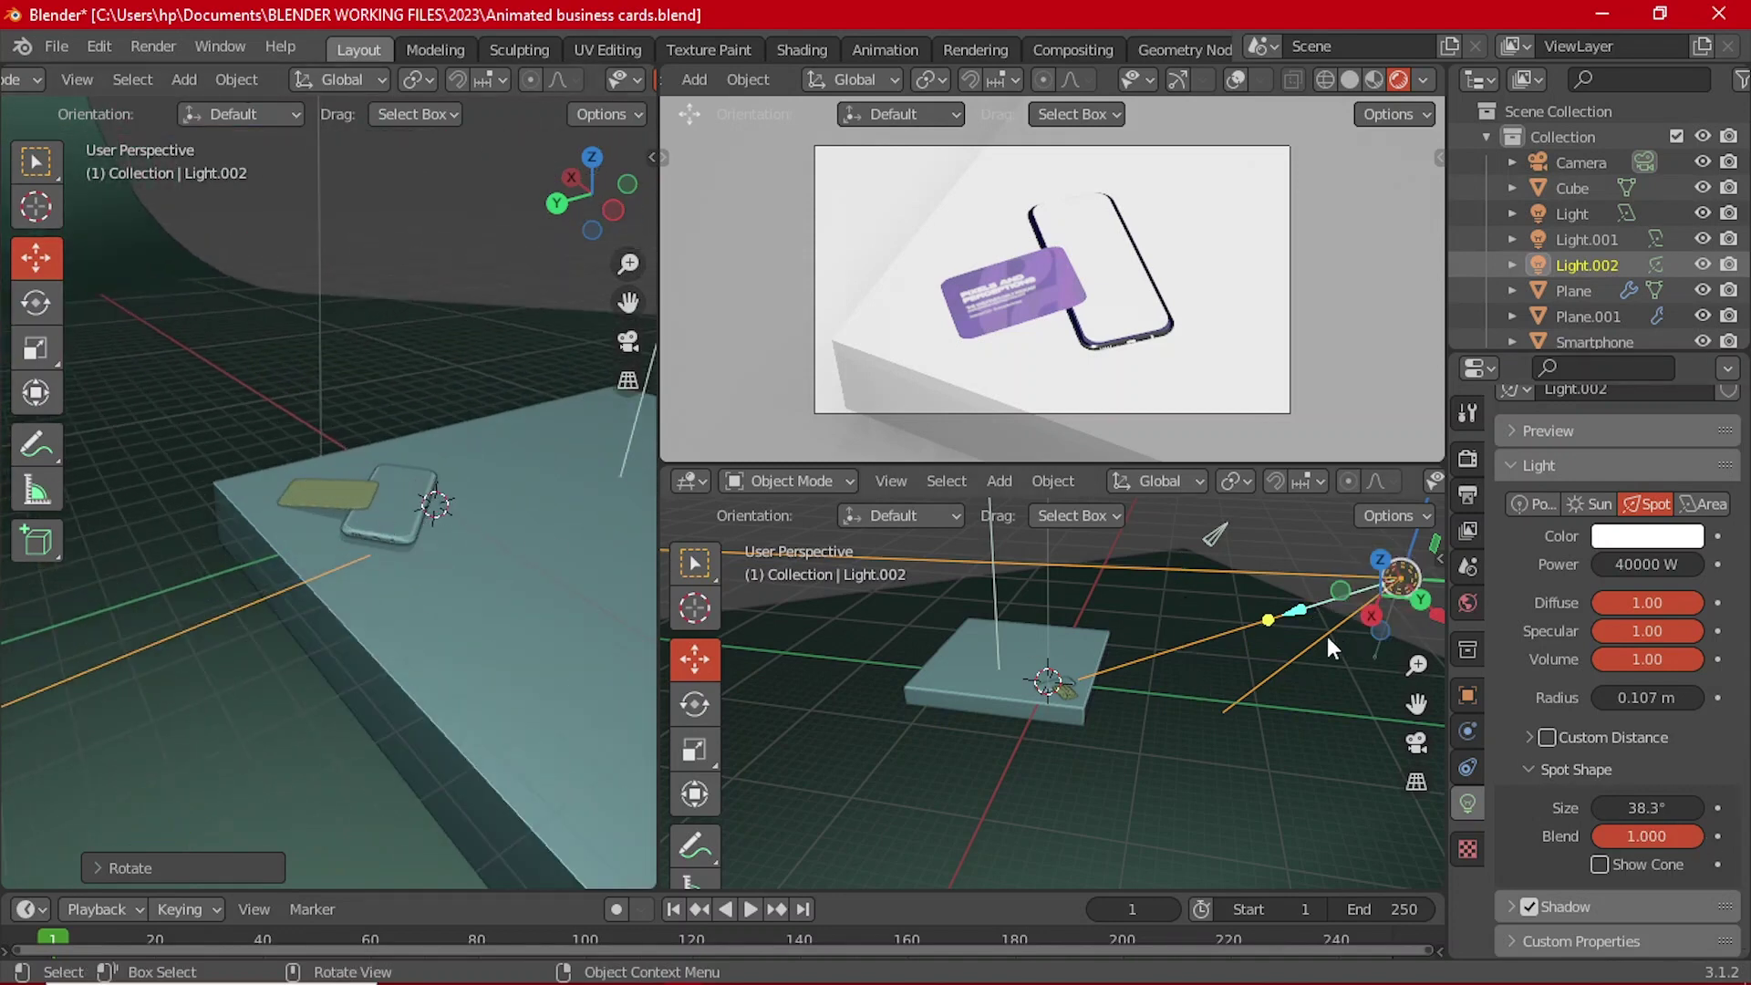
scroll(365, 561, down, 3)
middle_drag(358, 527, 422, 576)
scroll(421, 576, up, 3)
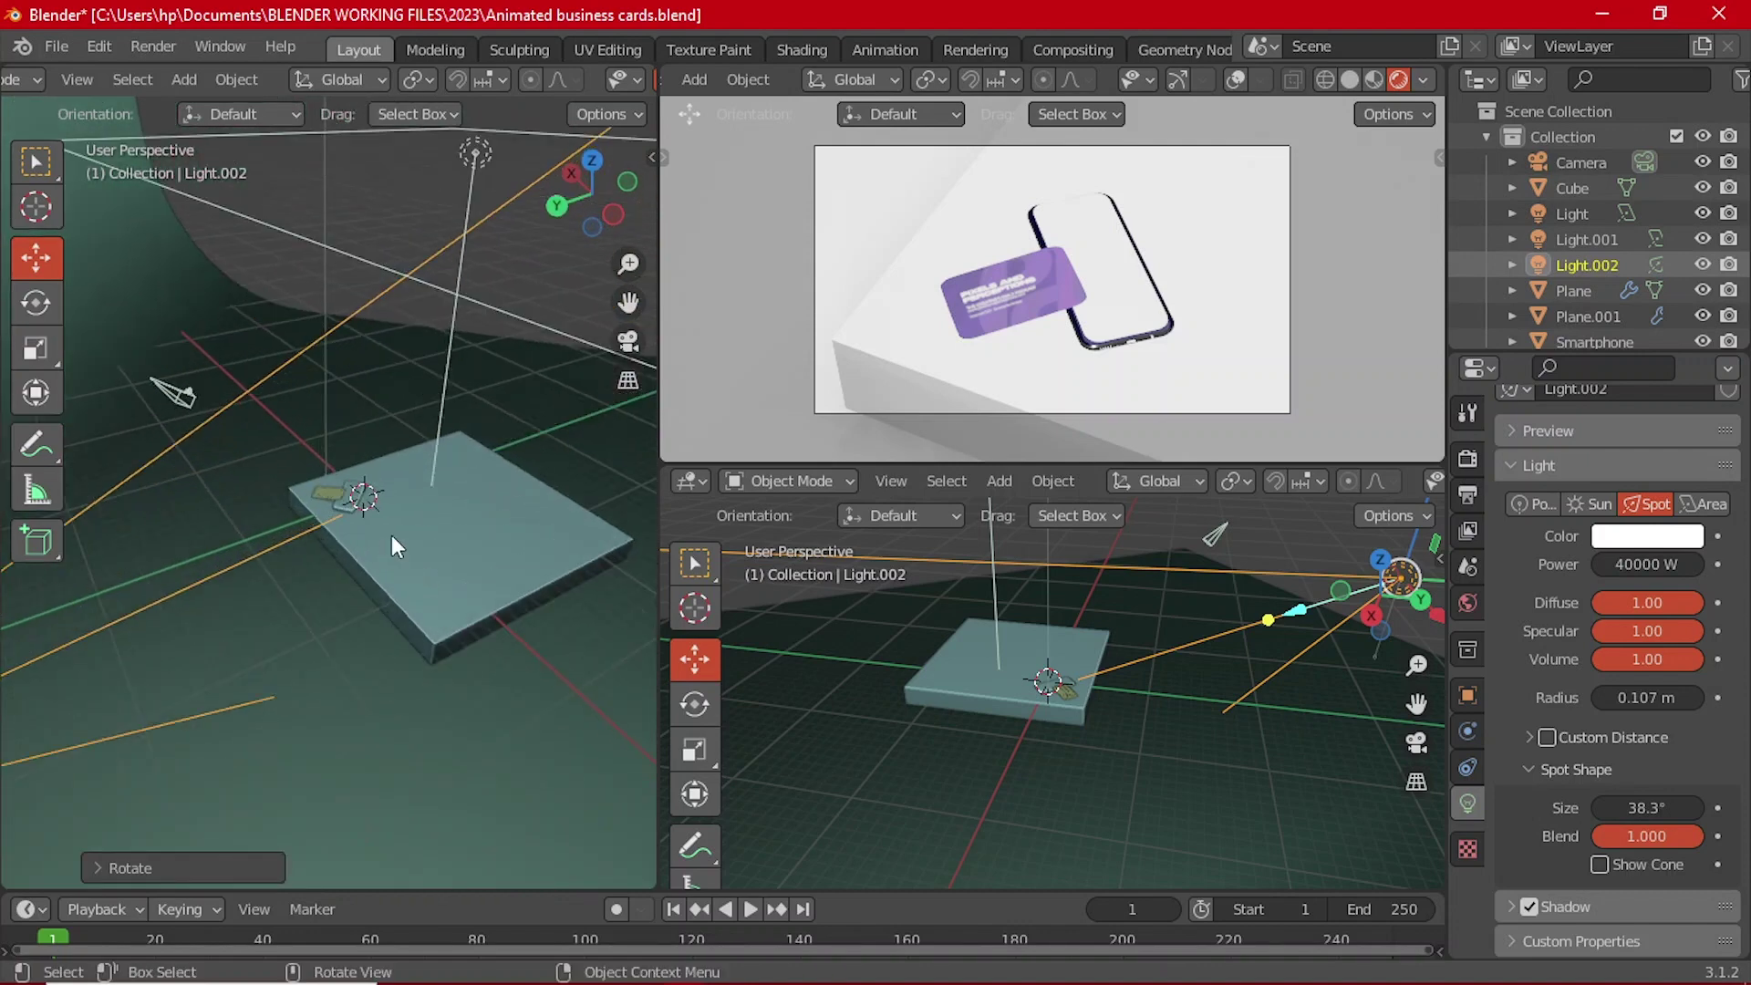
Step: Slide the Light.002 spot along X and re-aim it at the card from Top view
middle_drag(436, 540, 385, 610)
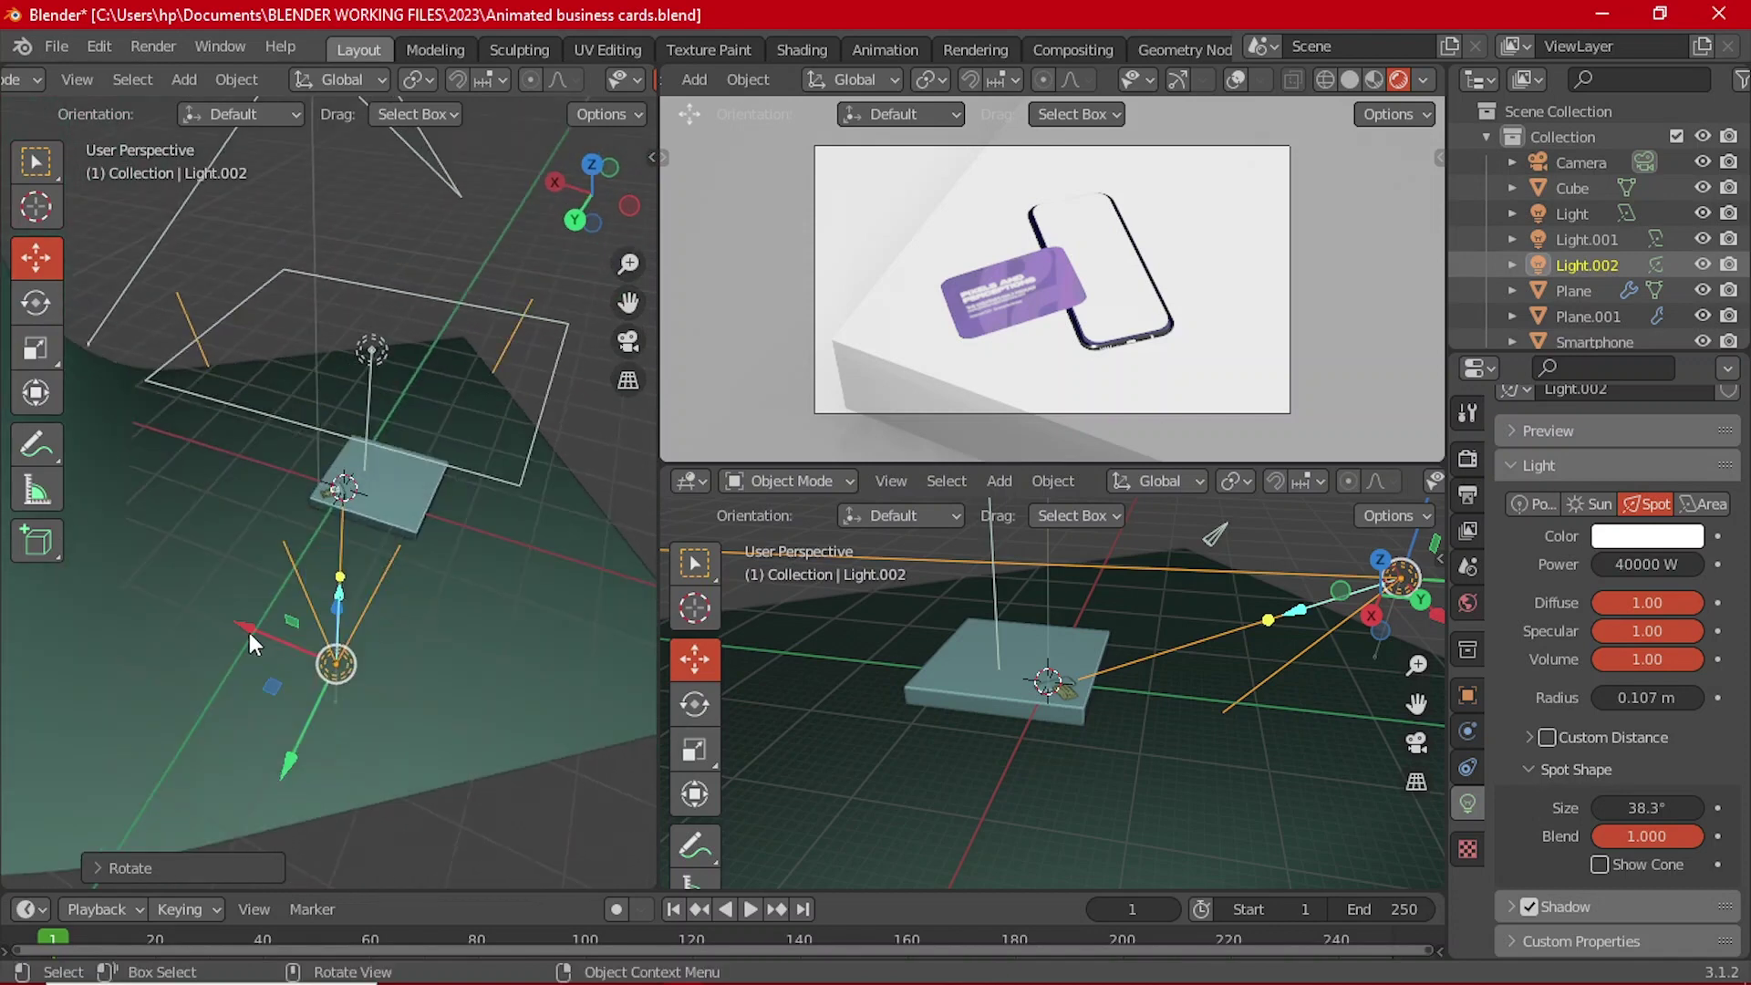
drag(247, 630, 152, 629)
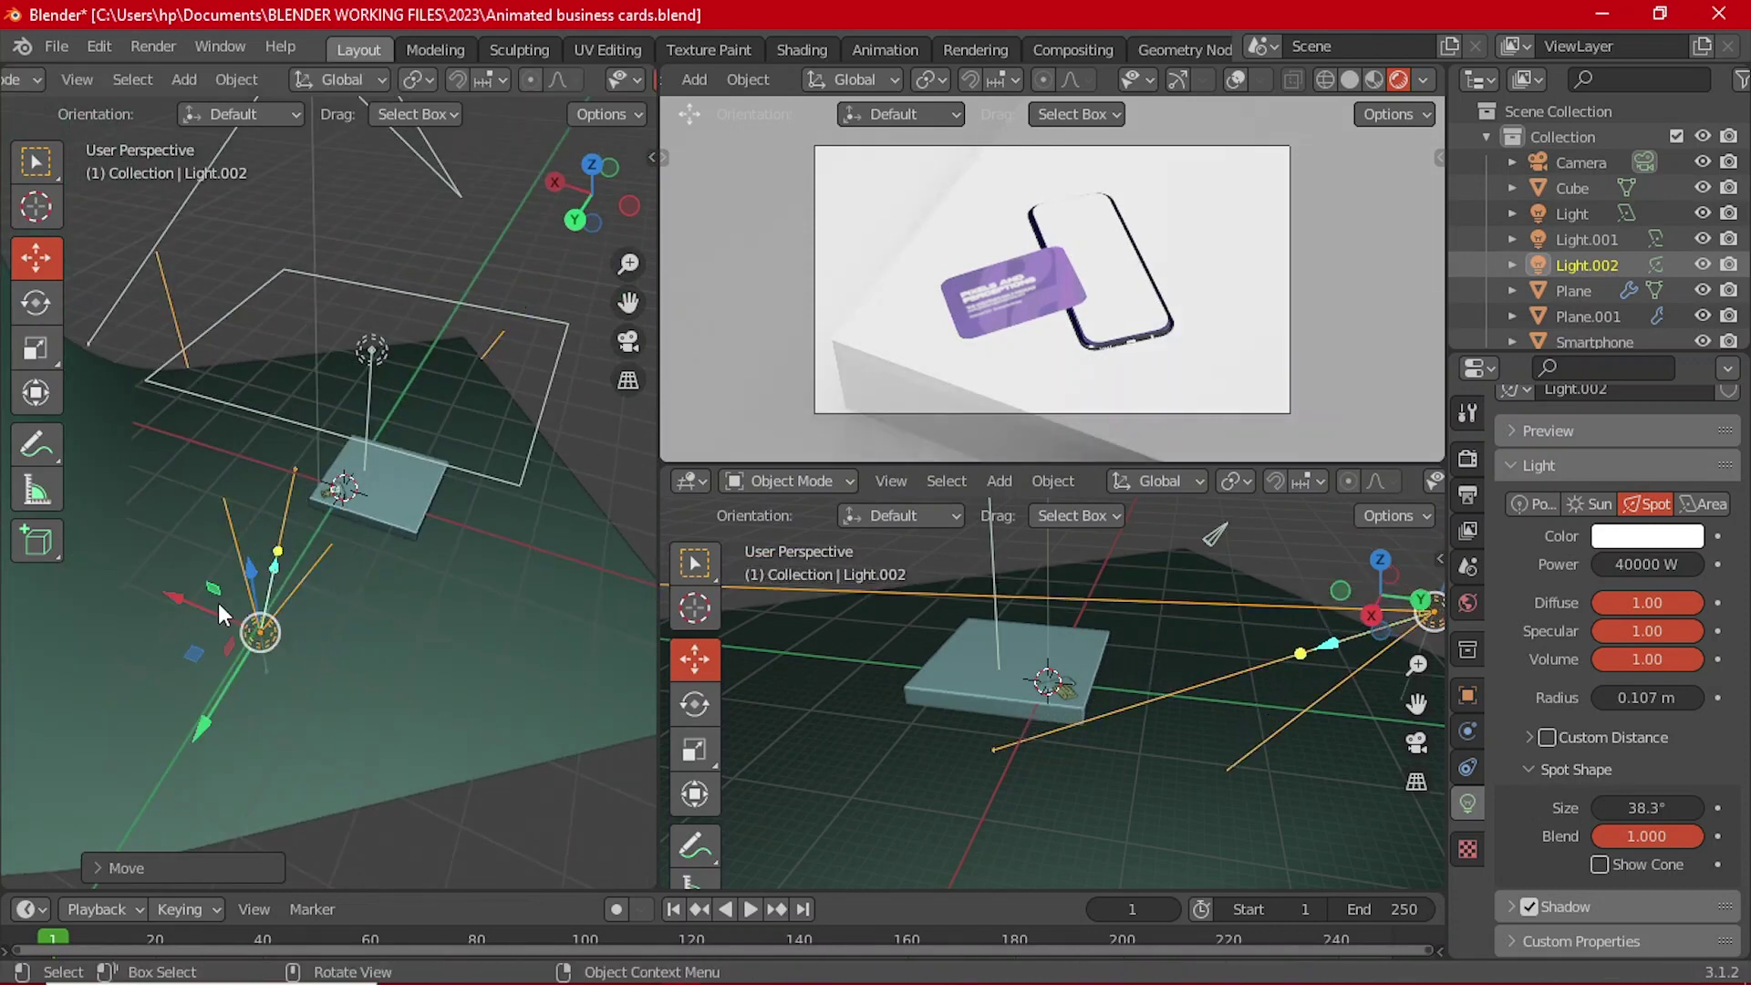
key(grave)
click(257, 460)
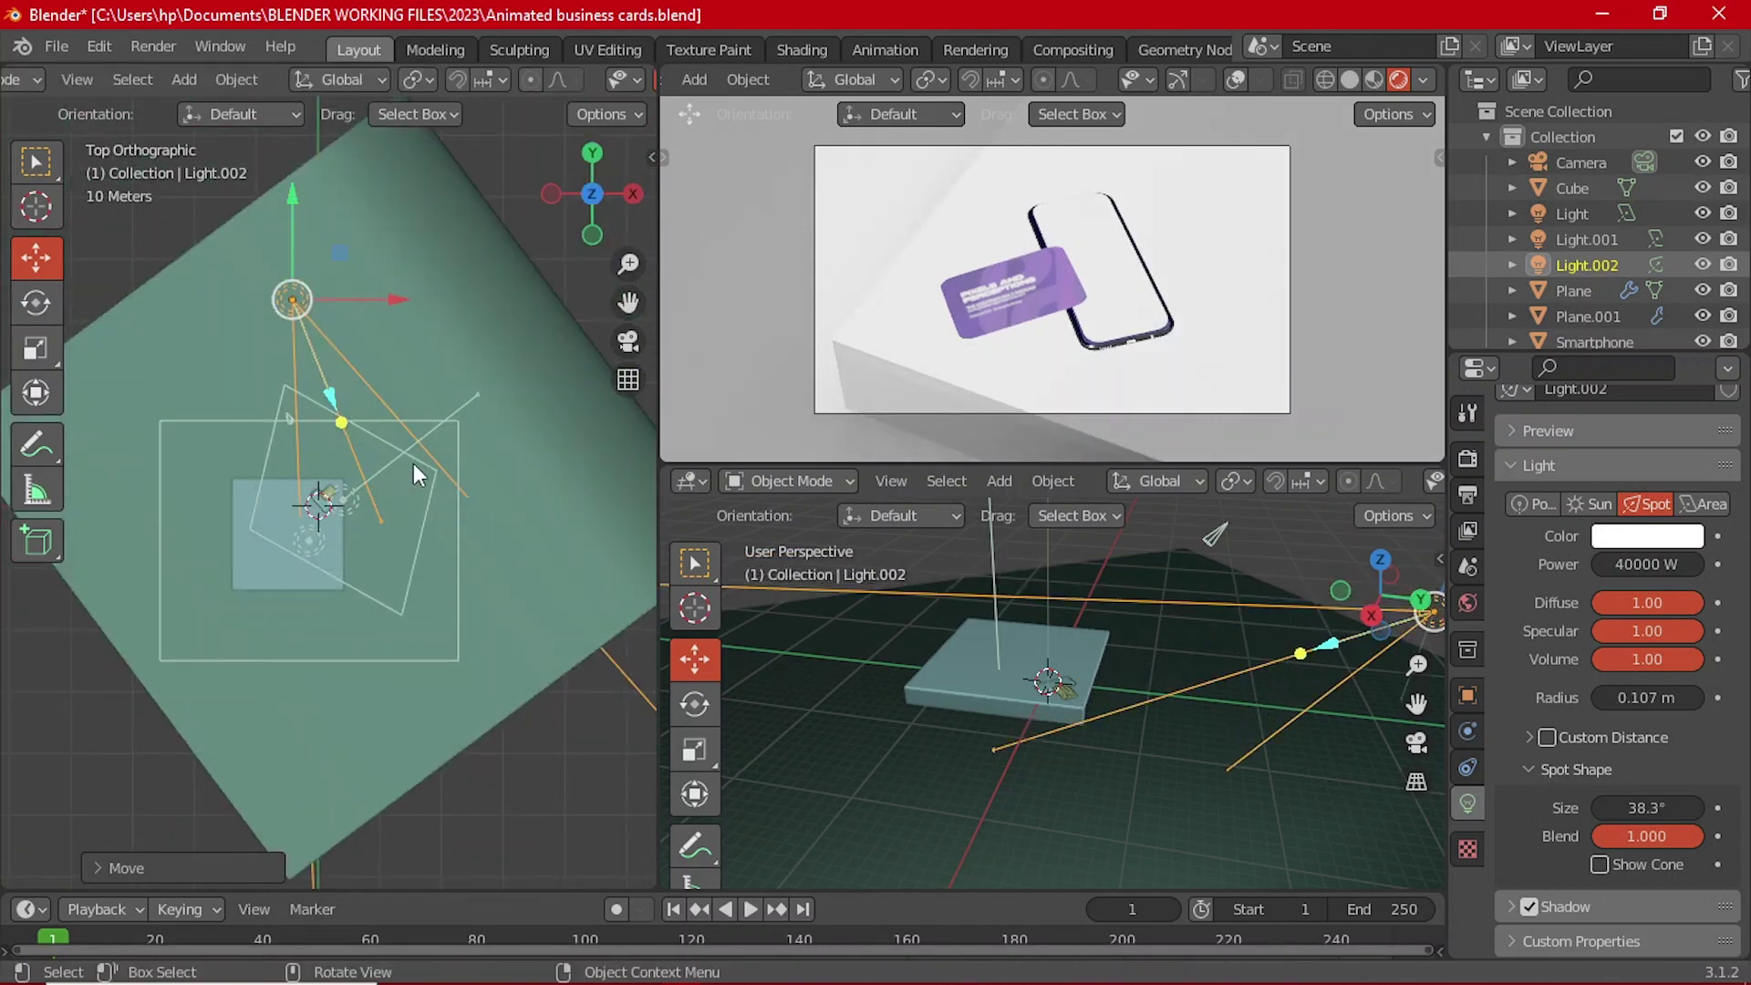
key(r)
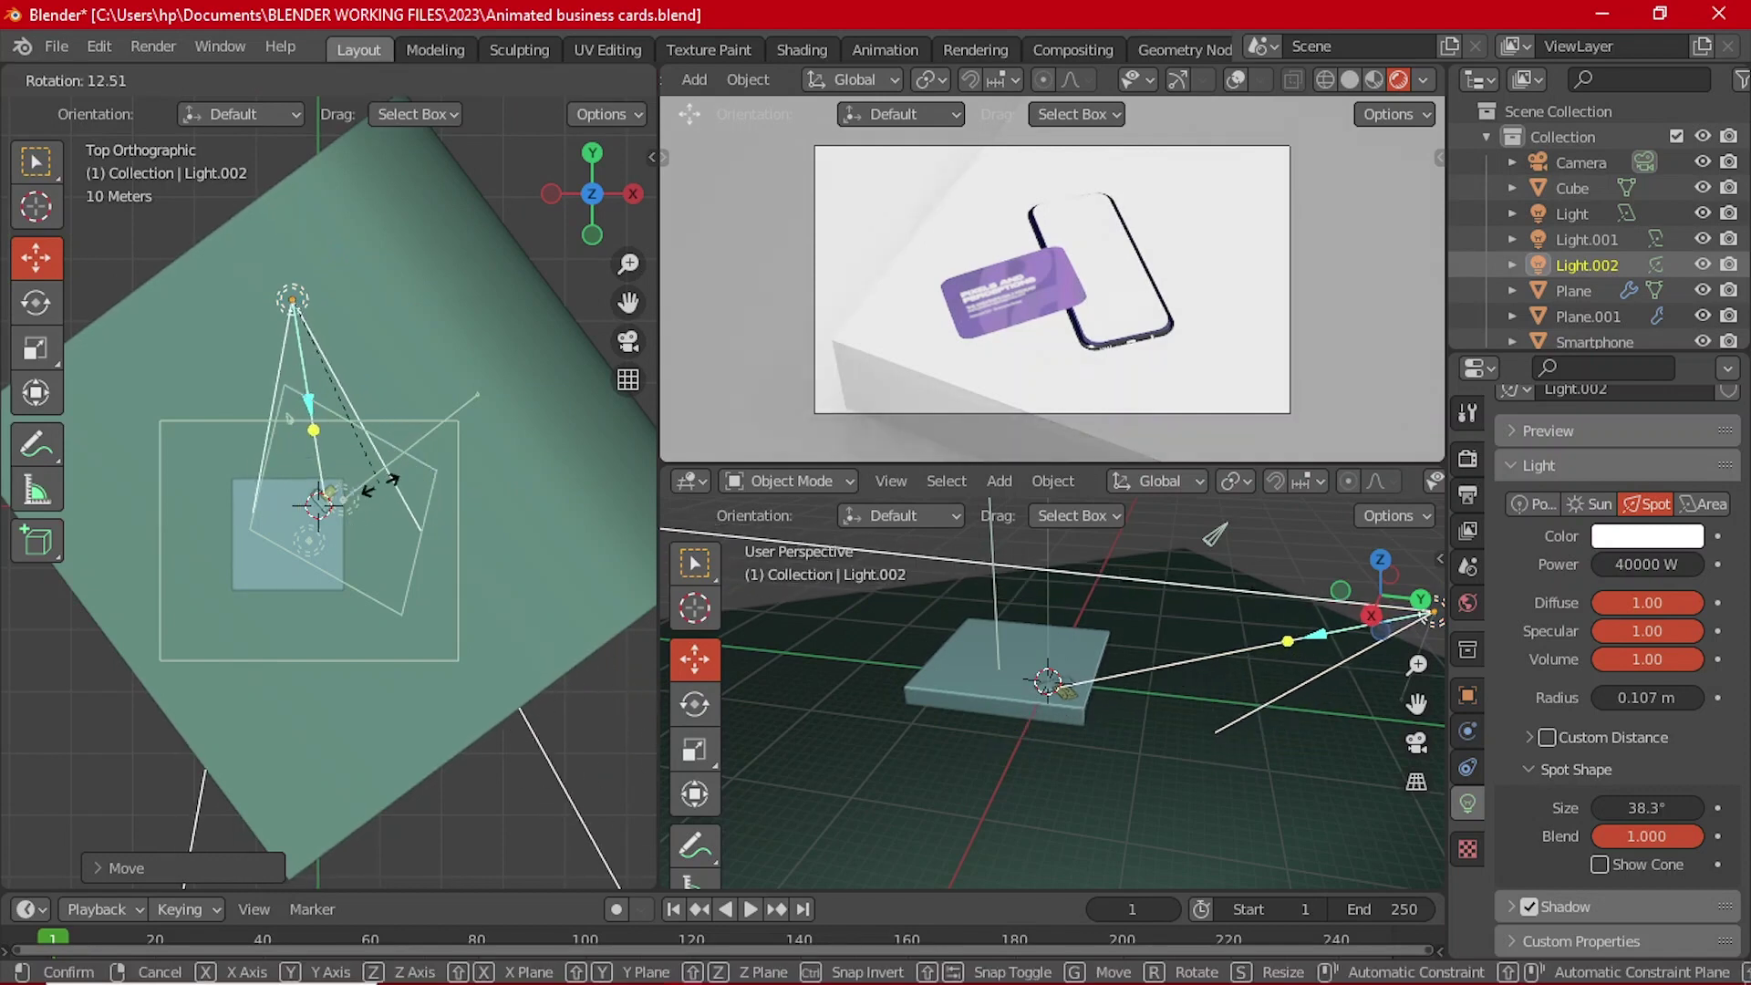
click(255, 509)
middle_drag(255, 509, 343, 417)
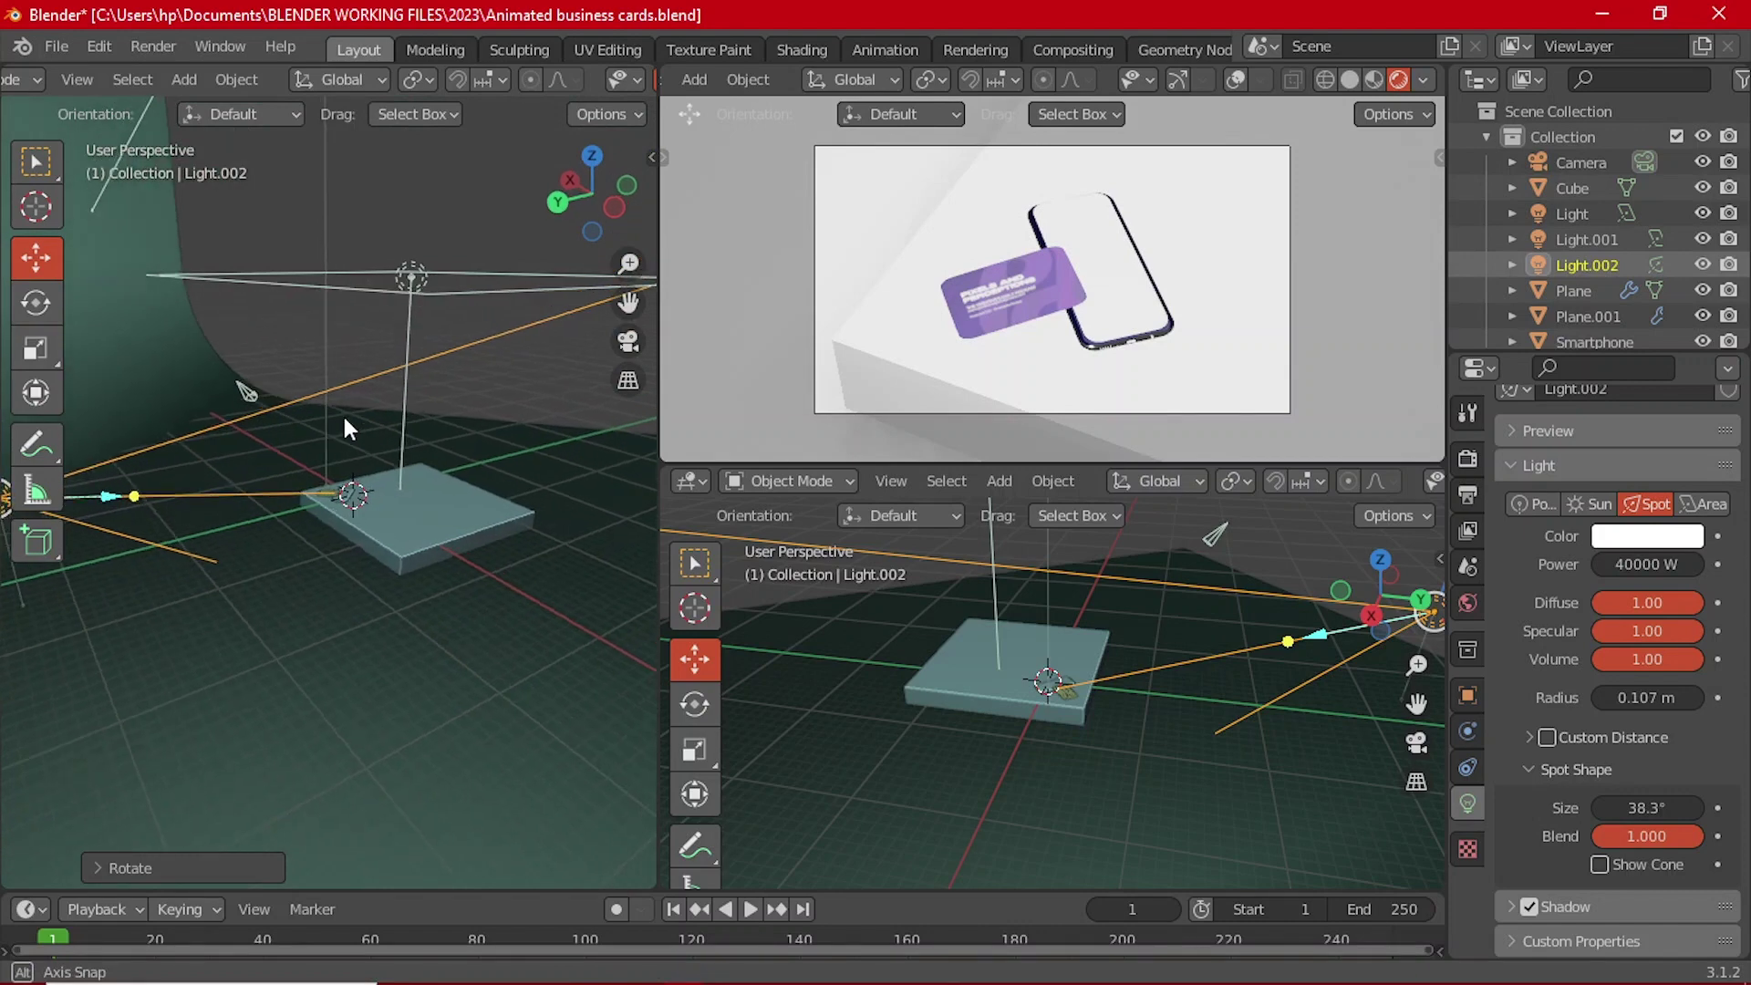
scroll(275, 472, down, 3)
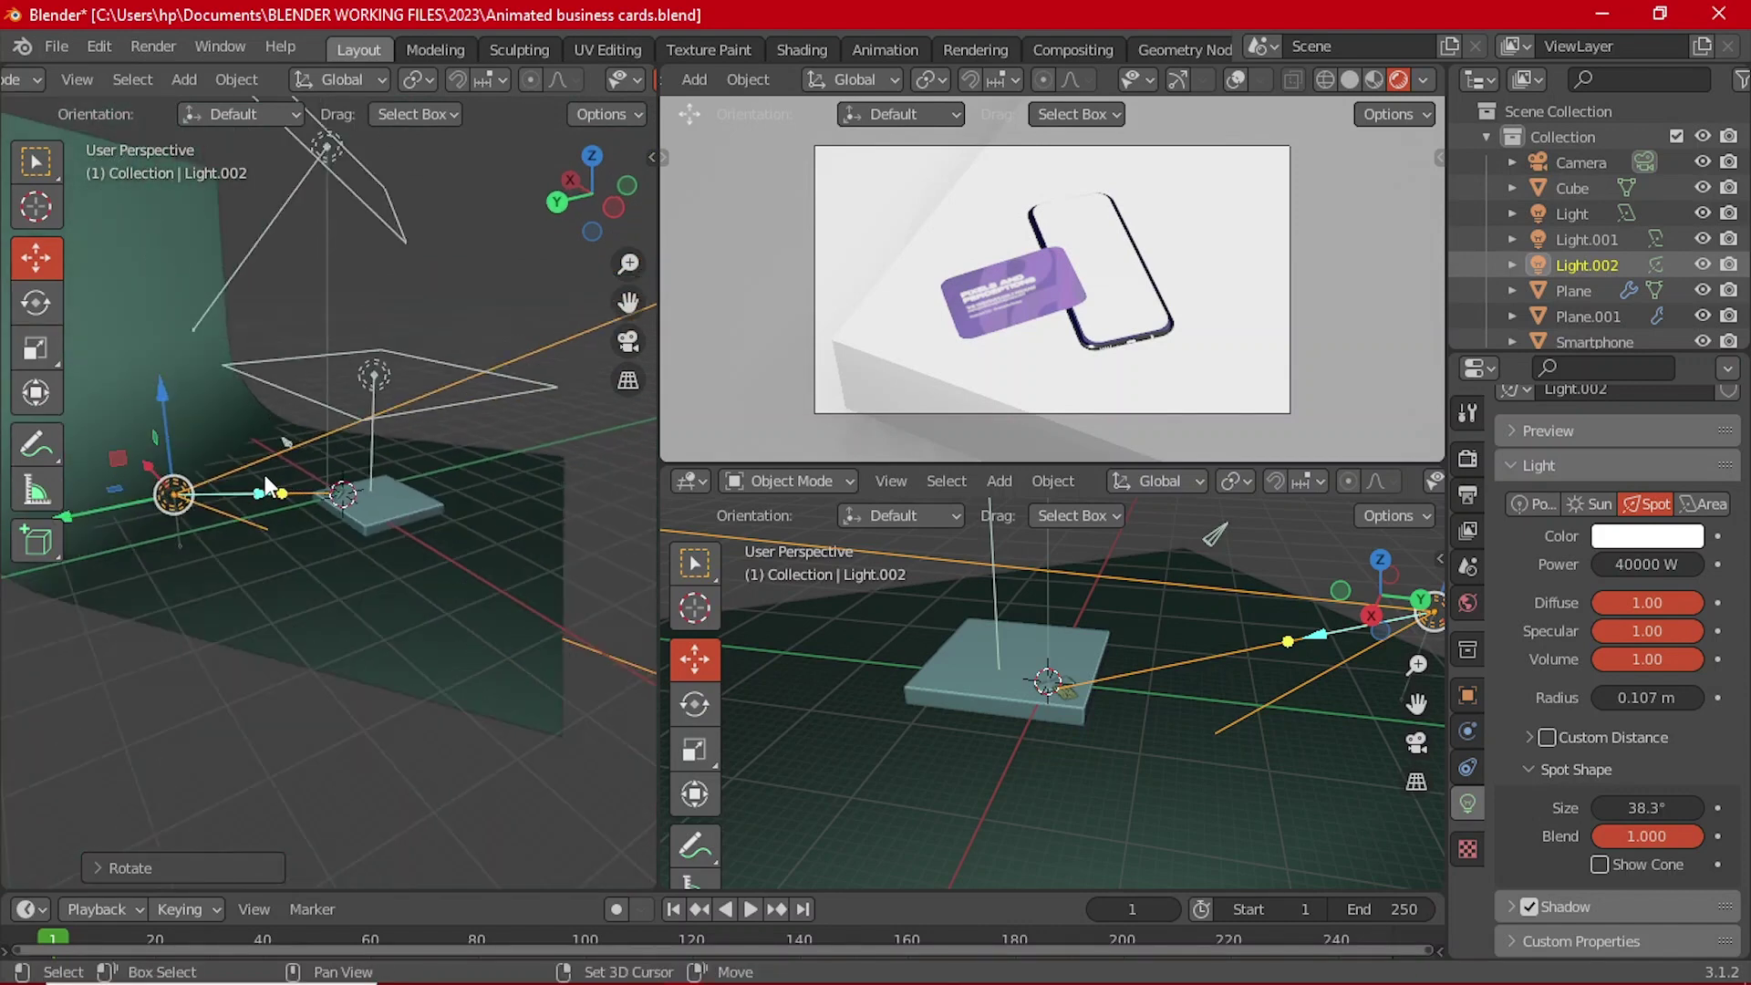
Step: Duplicate Light.002 into Light.003, move it along X, and lower it along Z
key(shift+d)
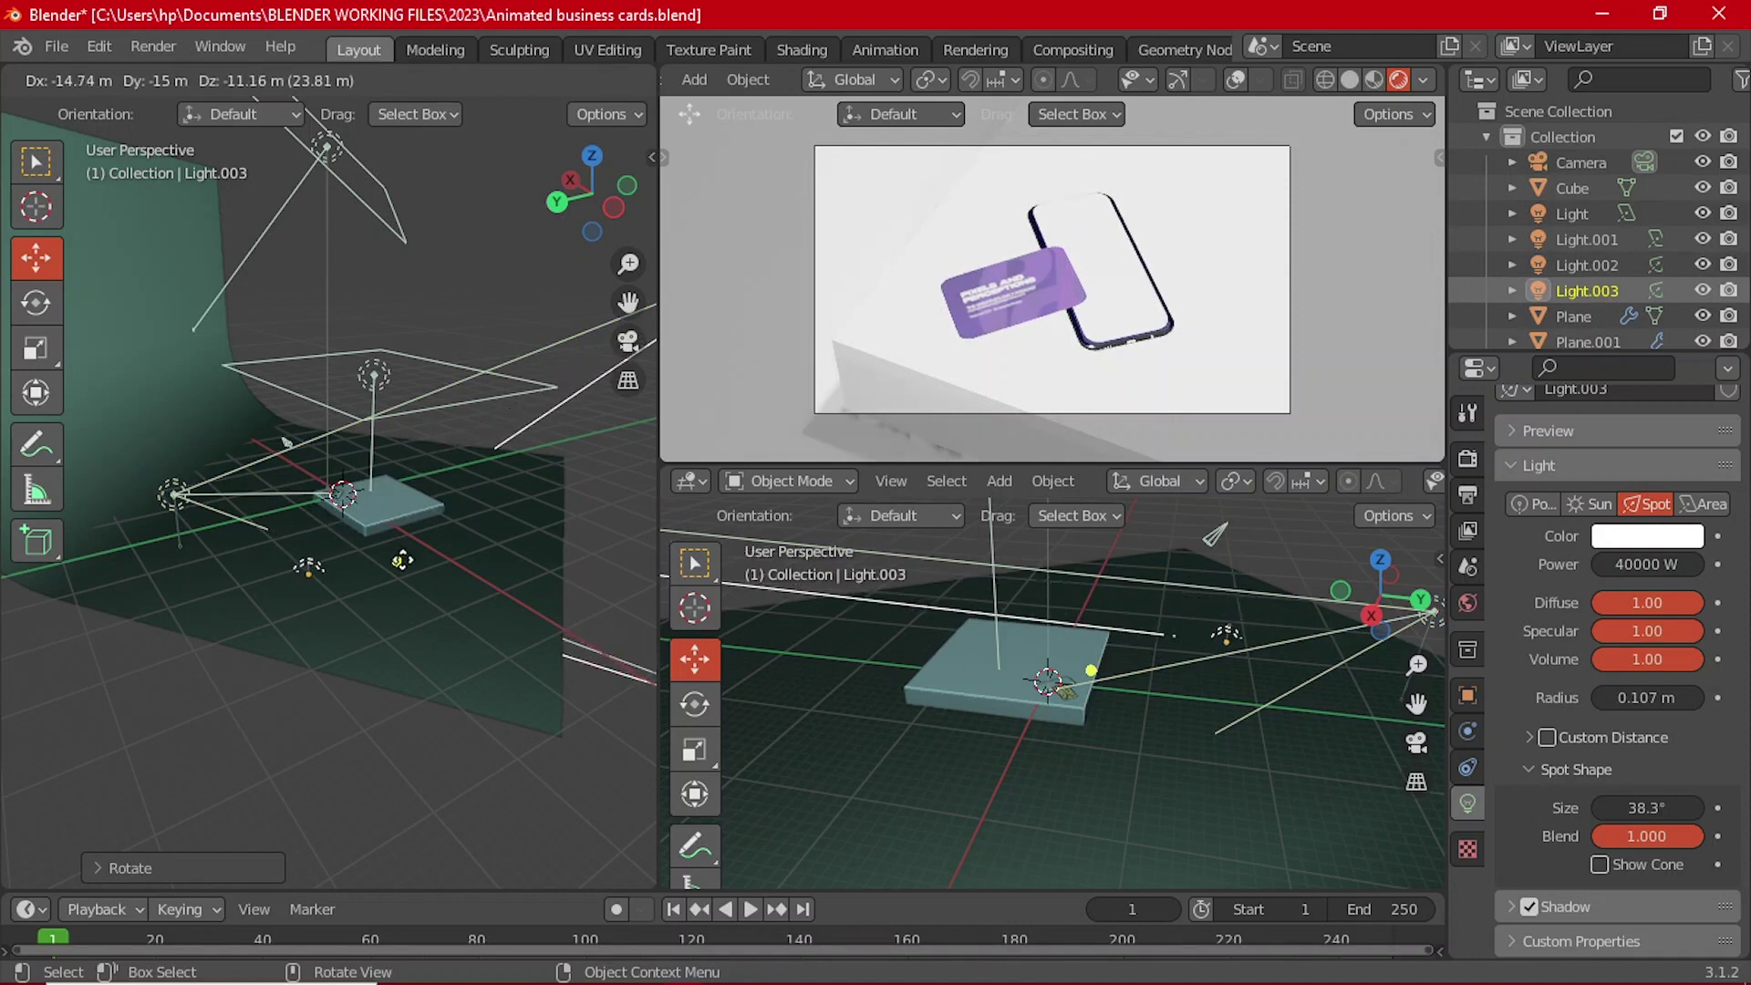
click(301, 465)
middle_drag(301, 465, 46, 616)
key(g)
key(x)
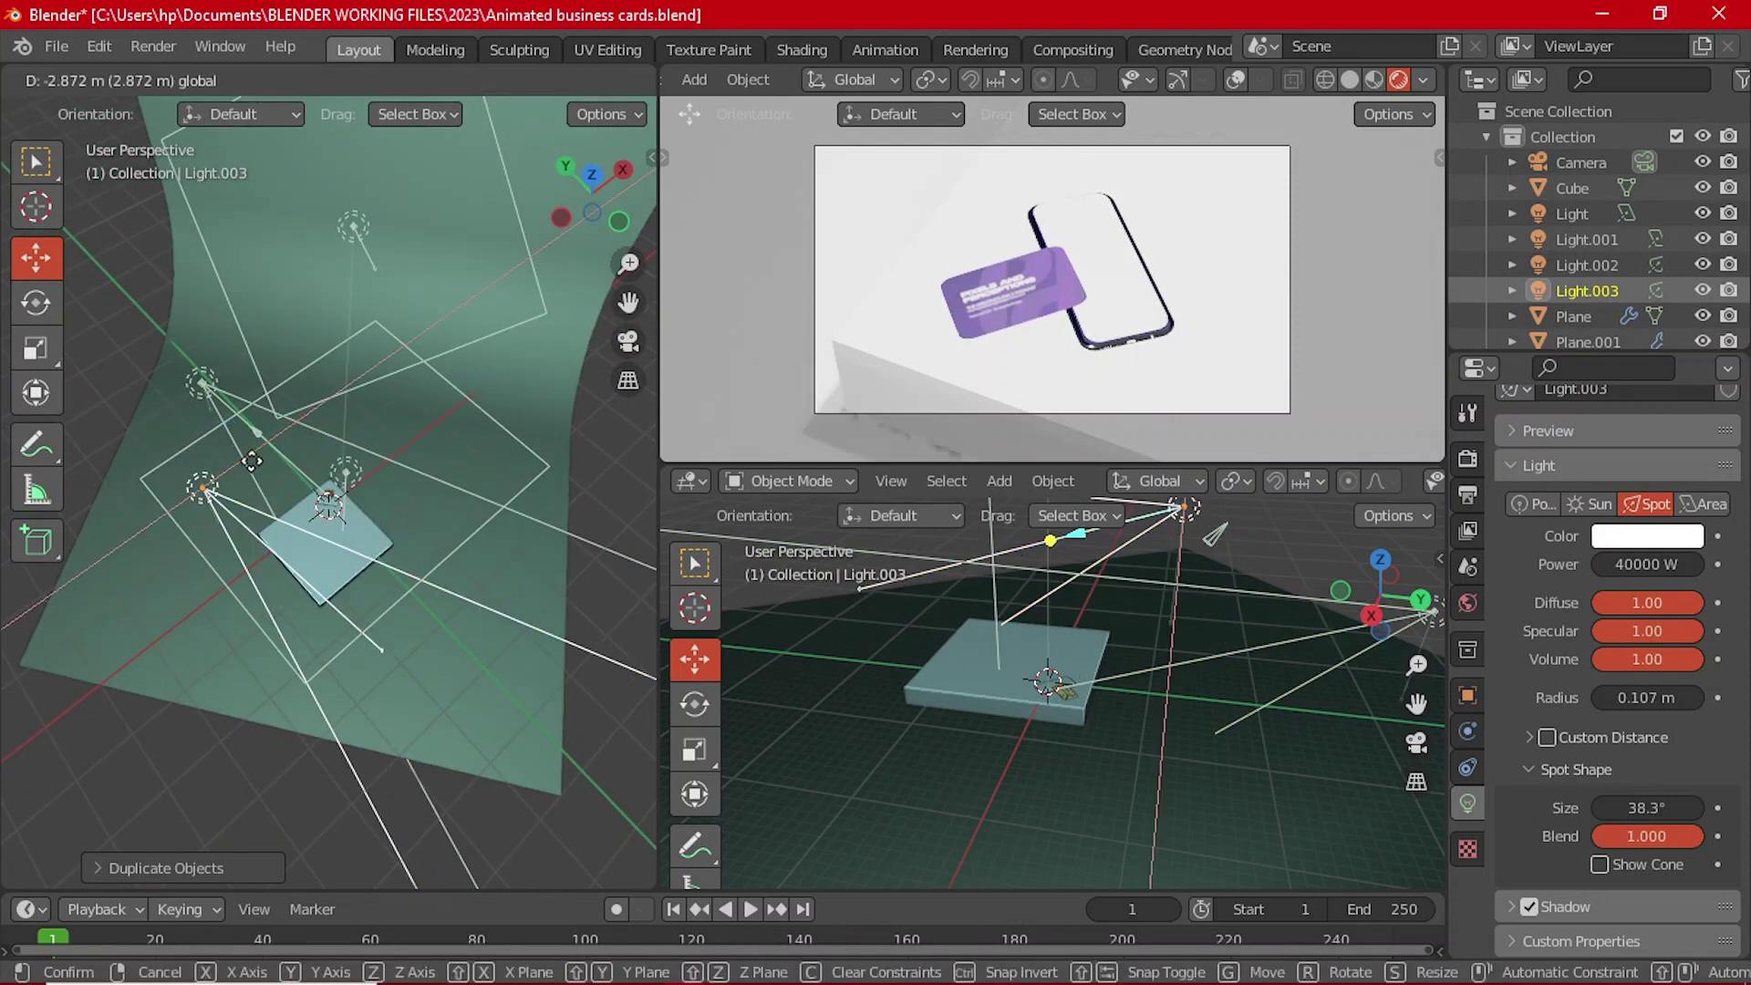
click(192, 491)
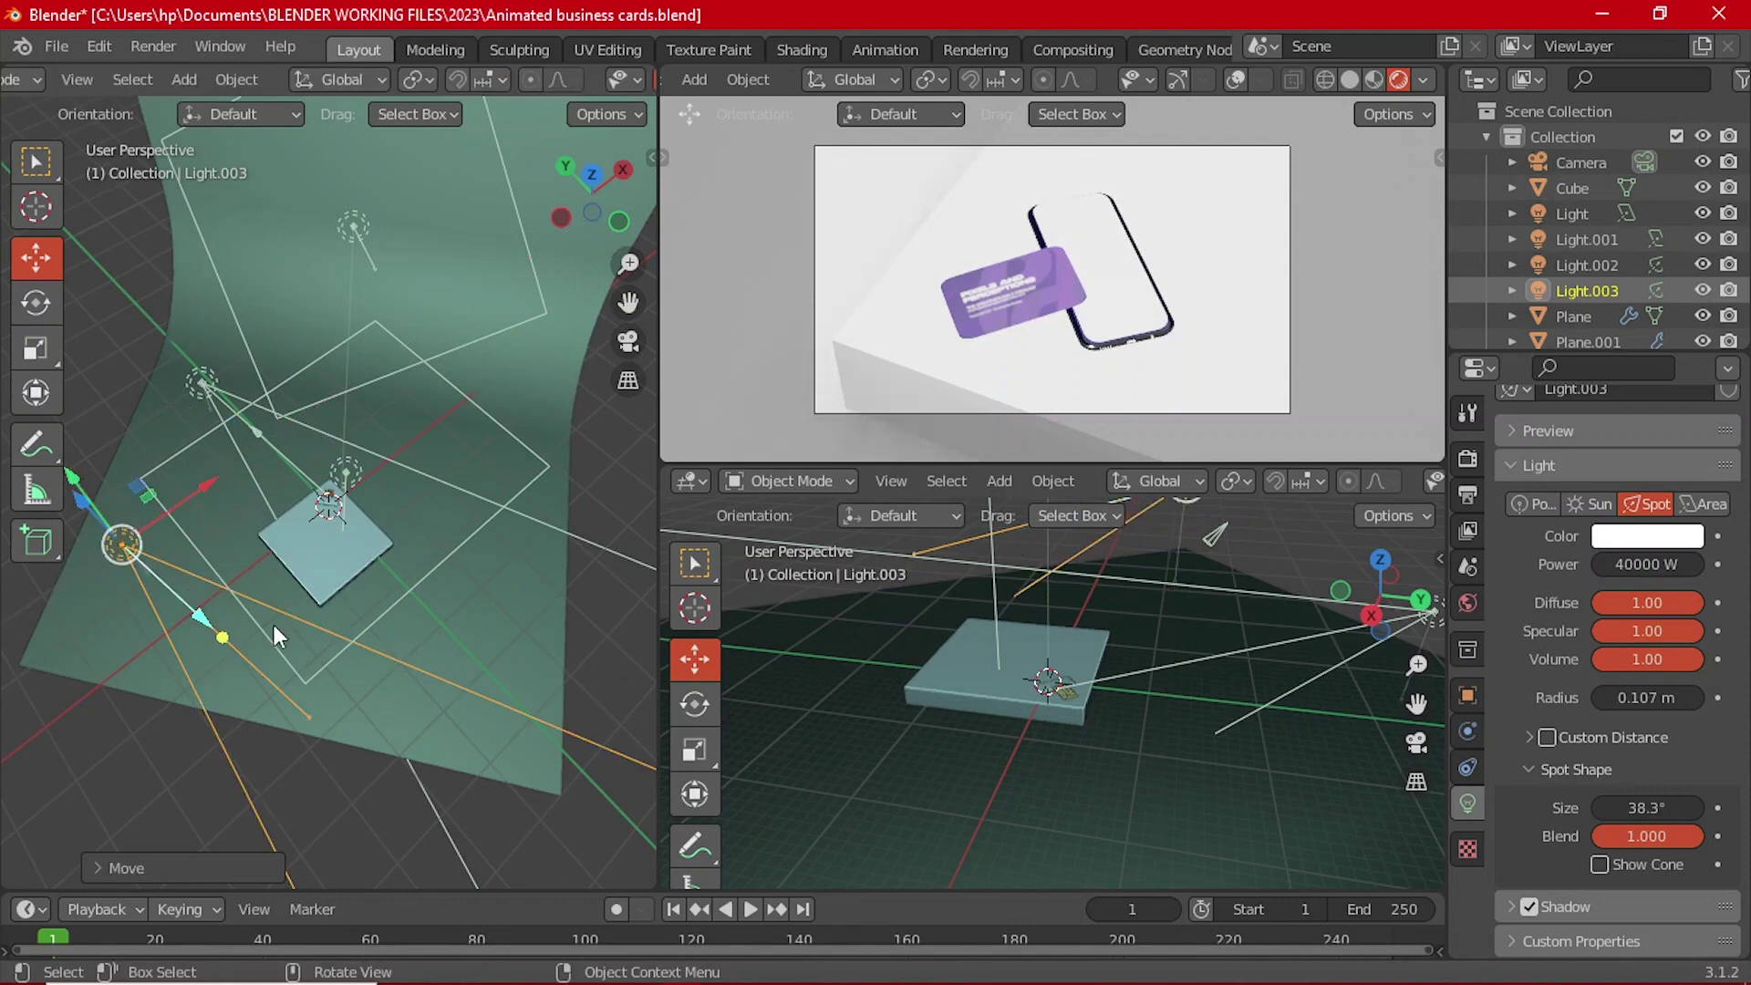
middle_drag(241, 615, 387, 527)
drag(227, 476, 263, 556)
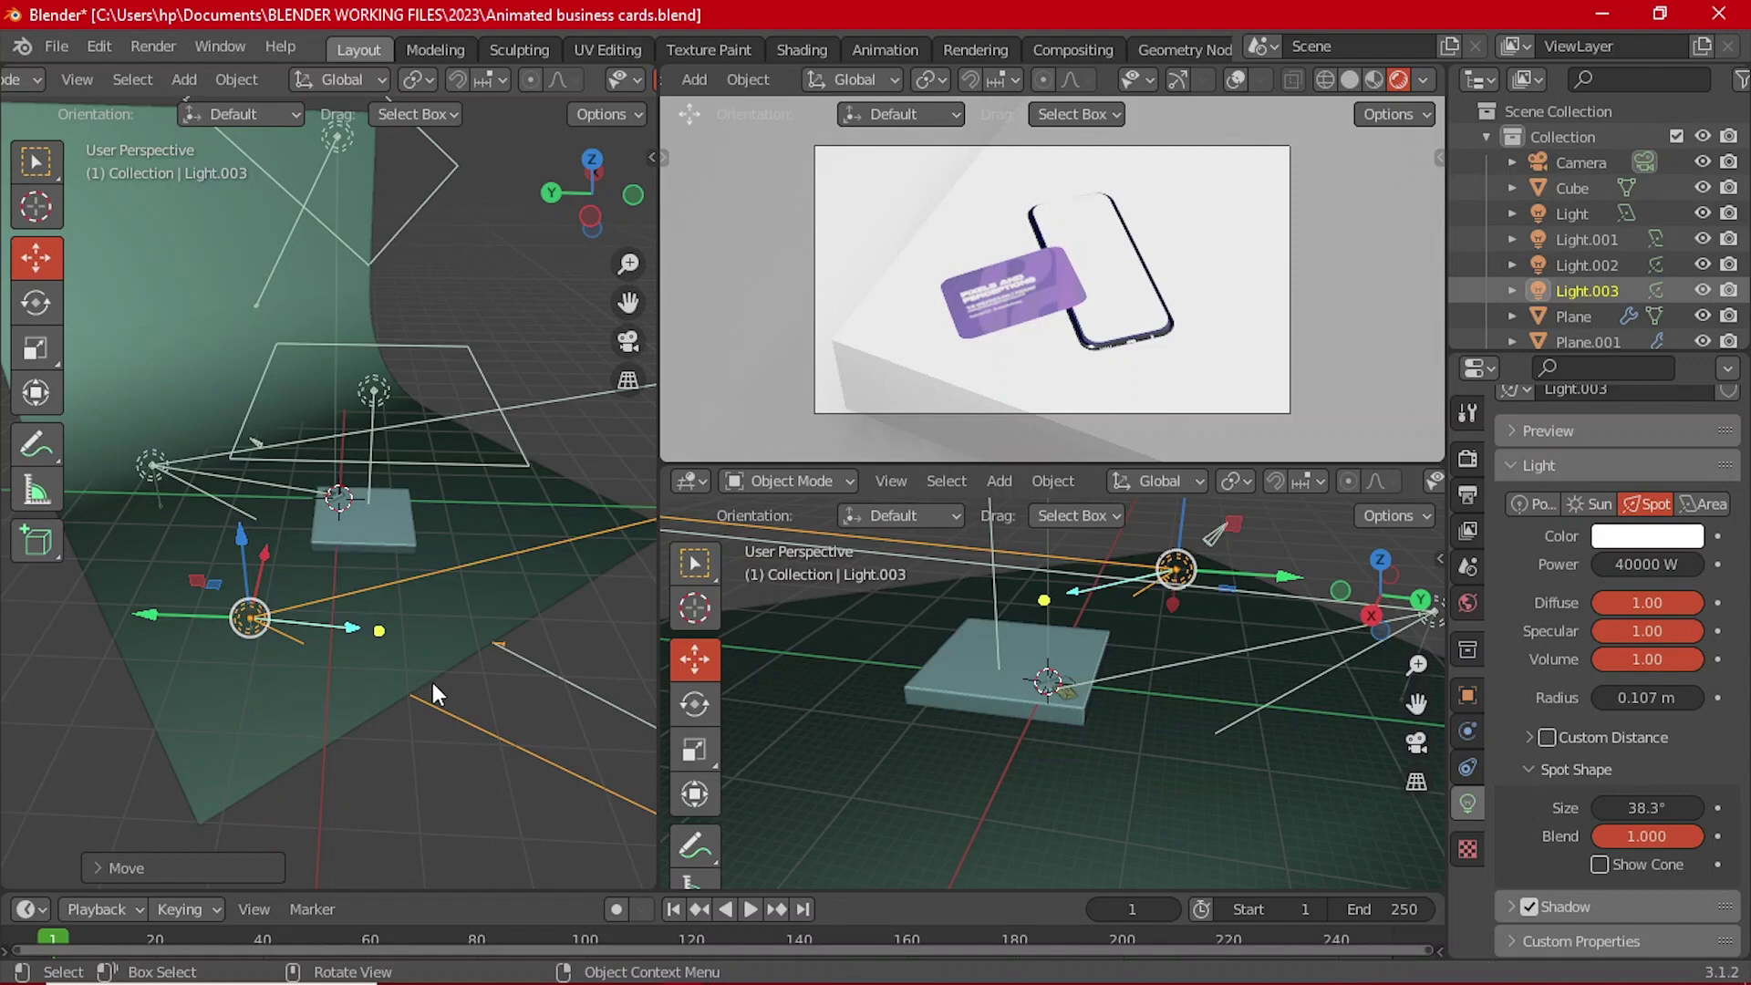
Step: Rotate Light.003 toward the card in Top view and tilt it in Front view
key(grave)
click(398, 565)
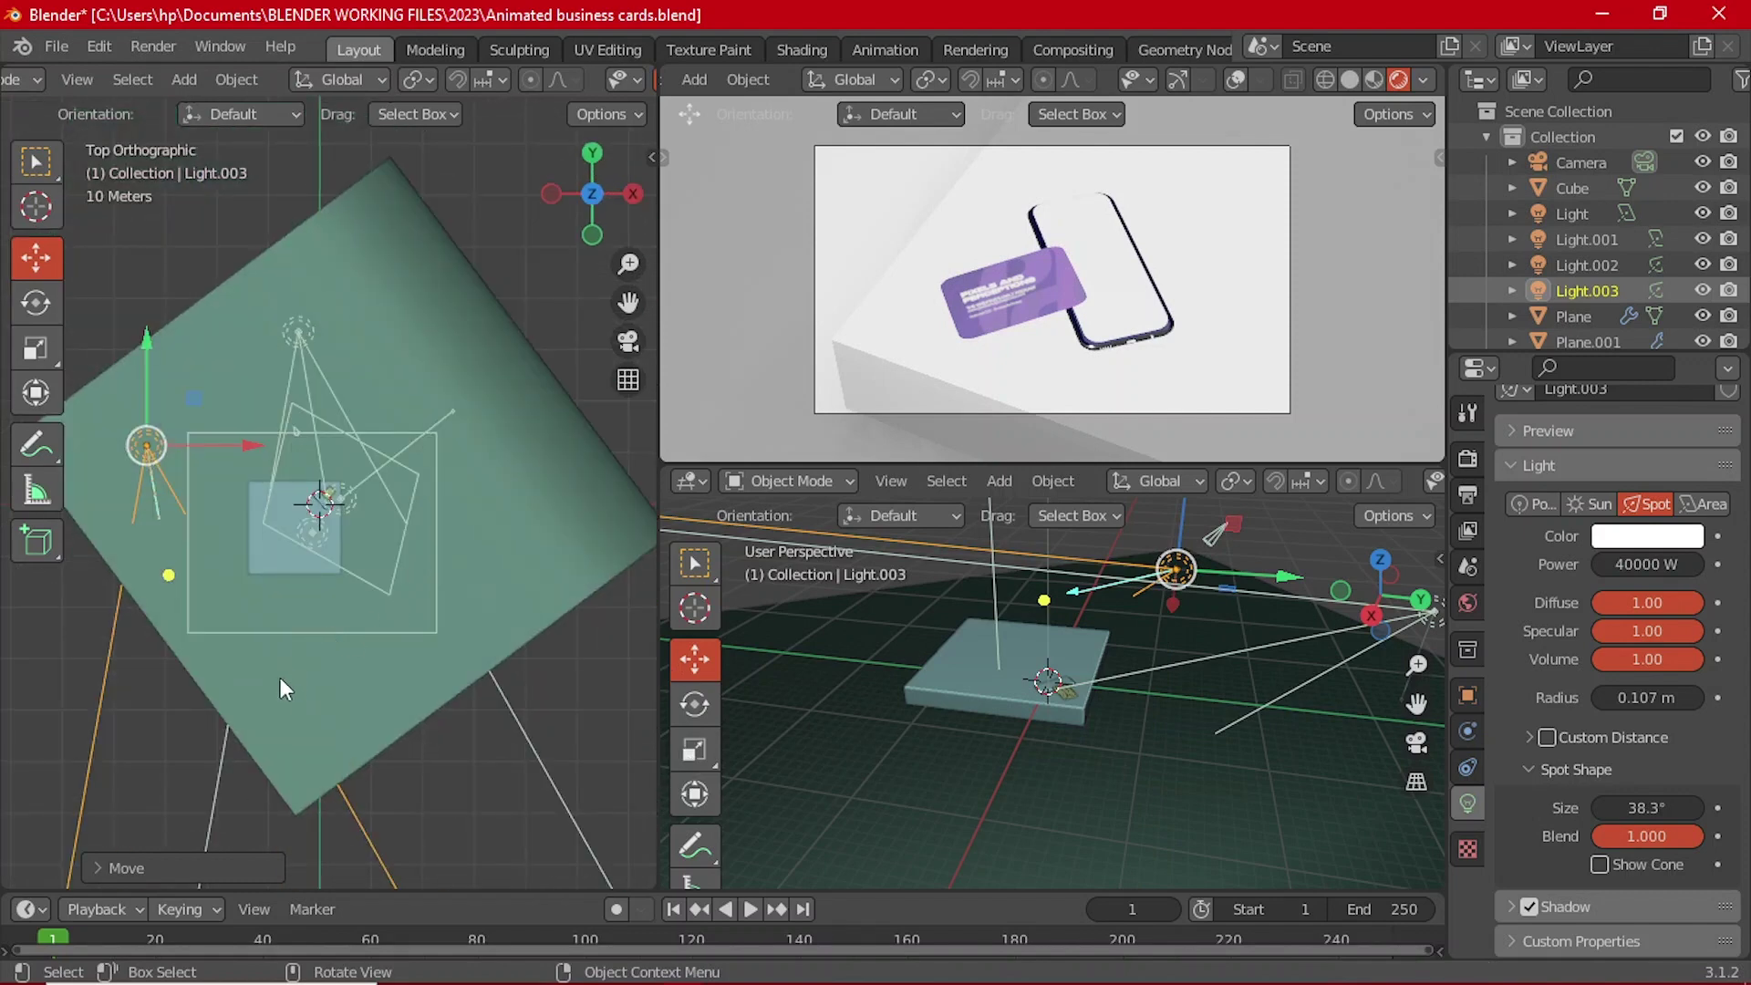
key(r)
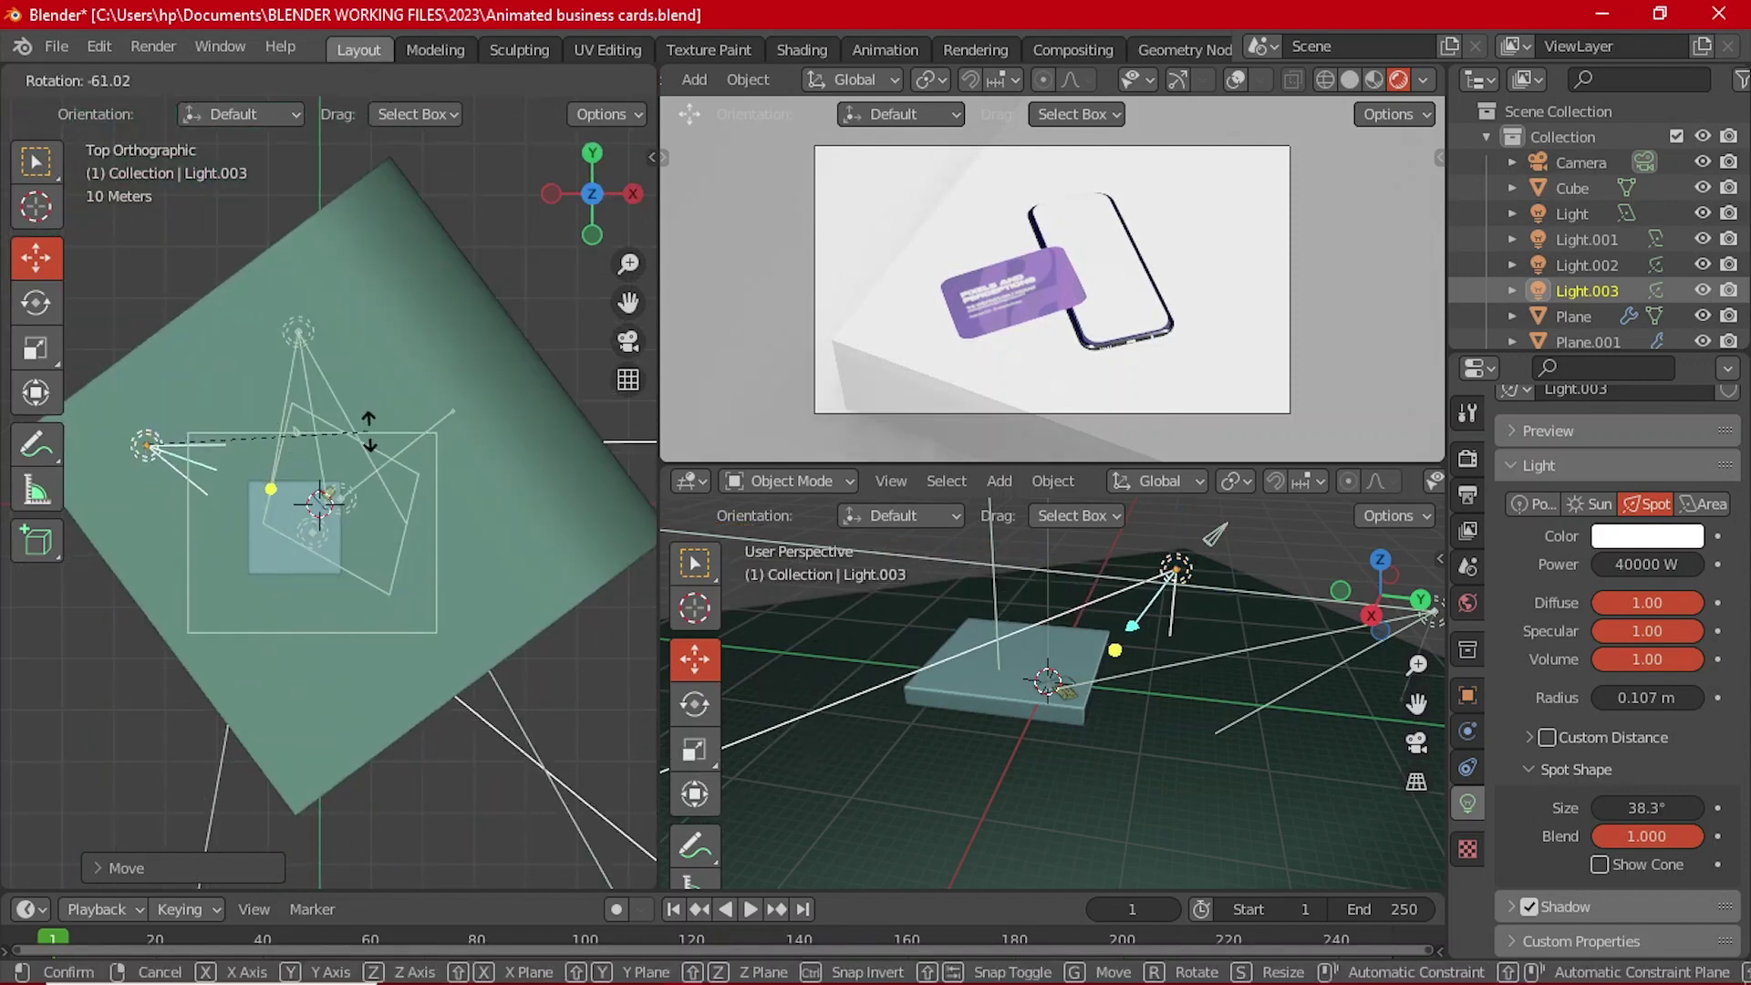
click(368, 431)
key(grave)
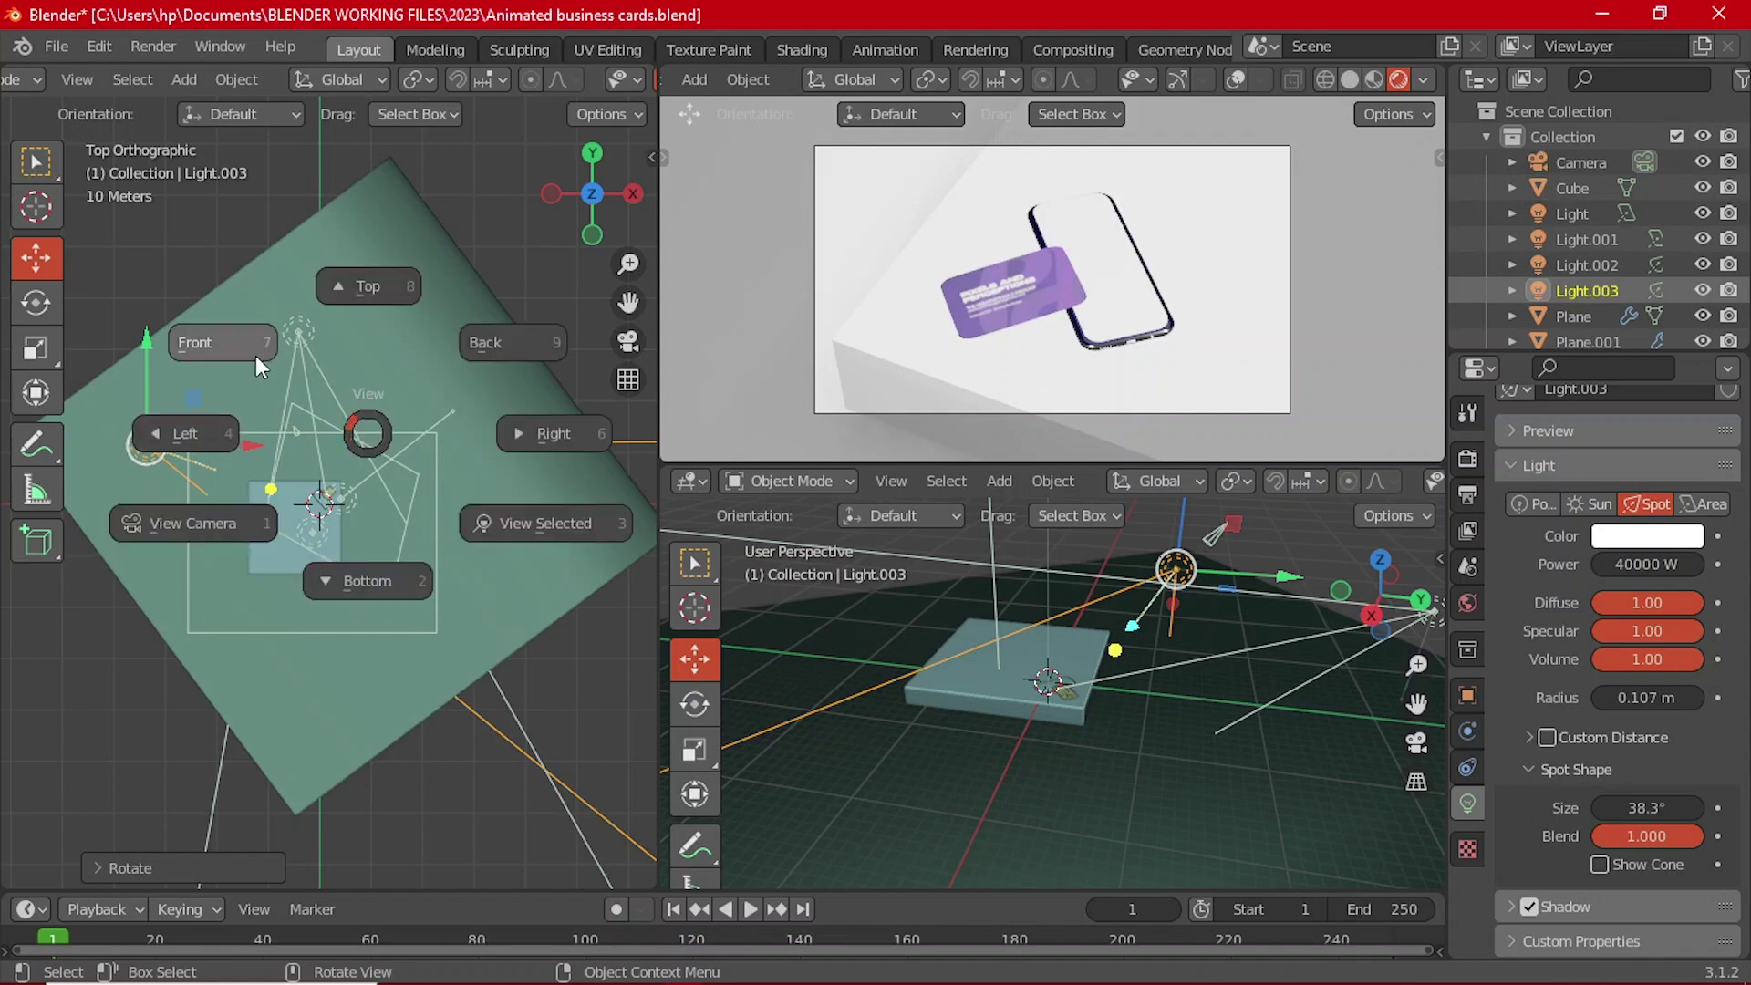
click(257, 363)
key(r)
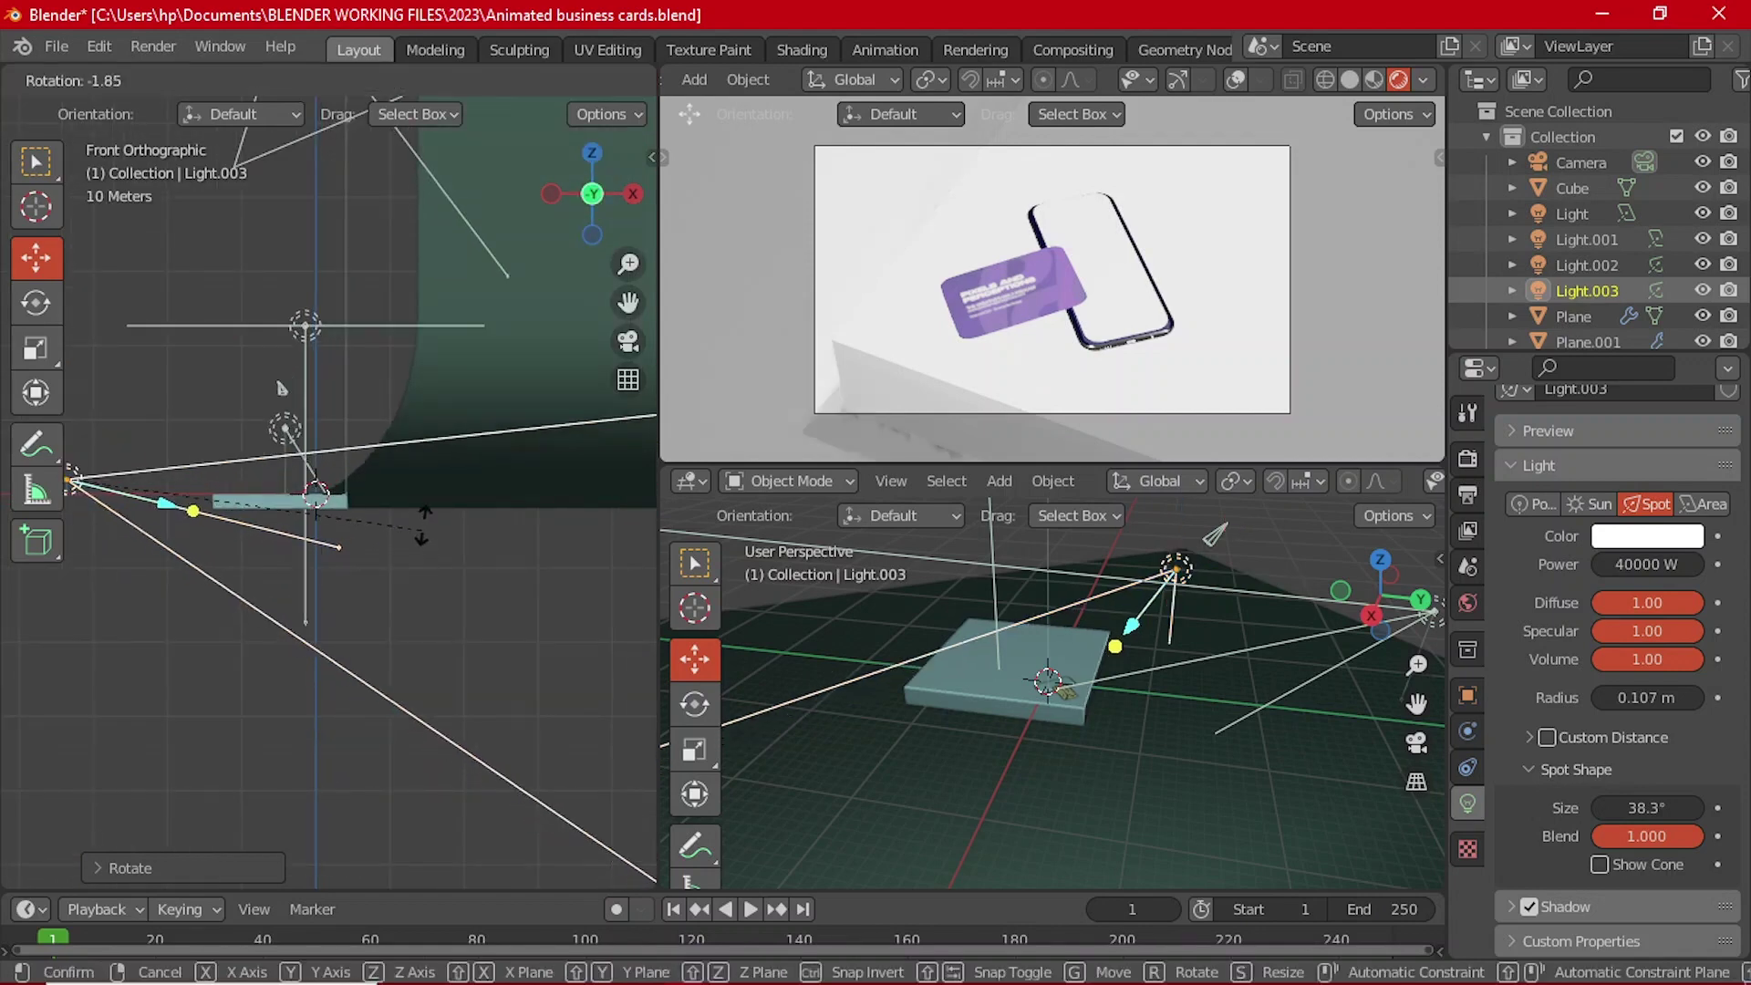
click(414, 462)
middle_drag(414, 463, 371, 497)
Step: Fine-tune Light.003's aim at the card from Top view
scroll(372, 492, up, 3)
scroll(374, 492, down, 5)
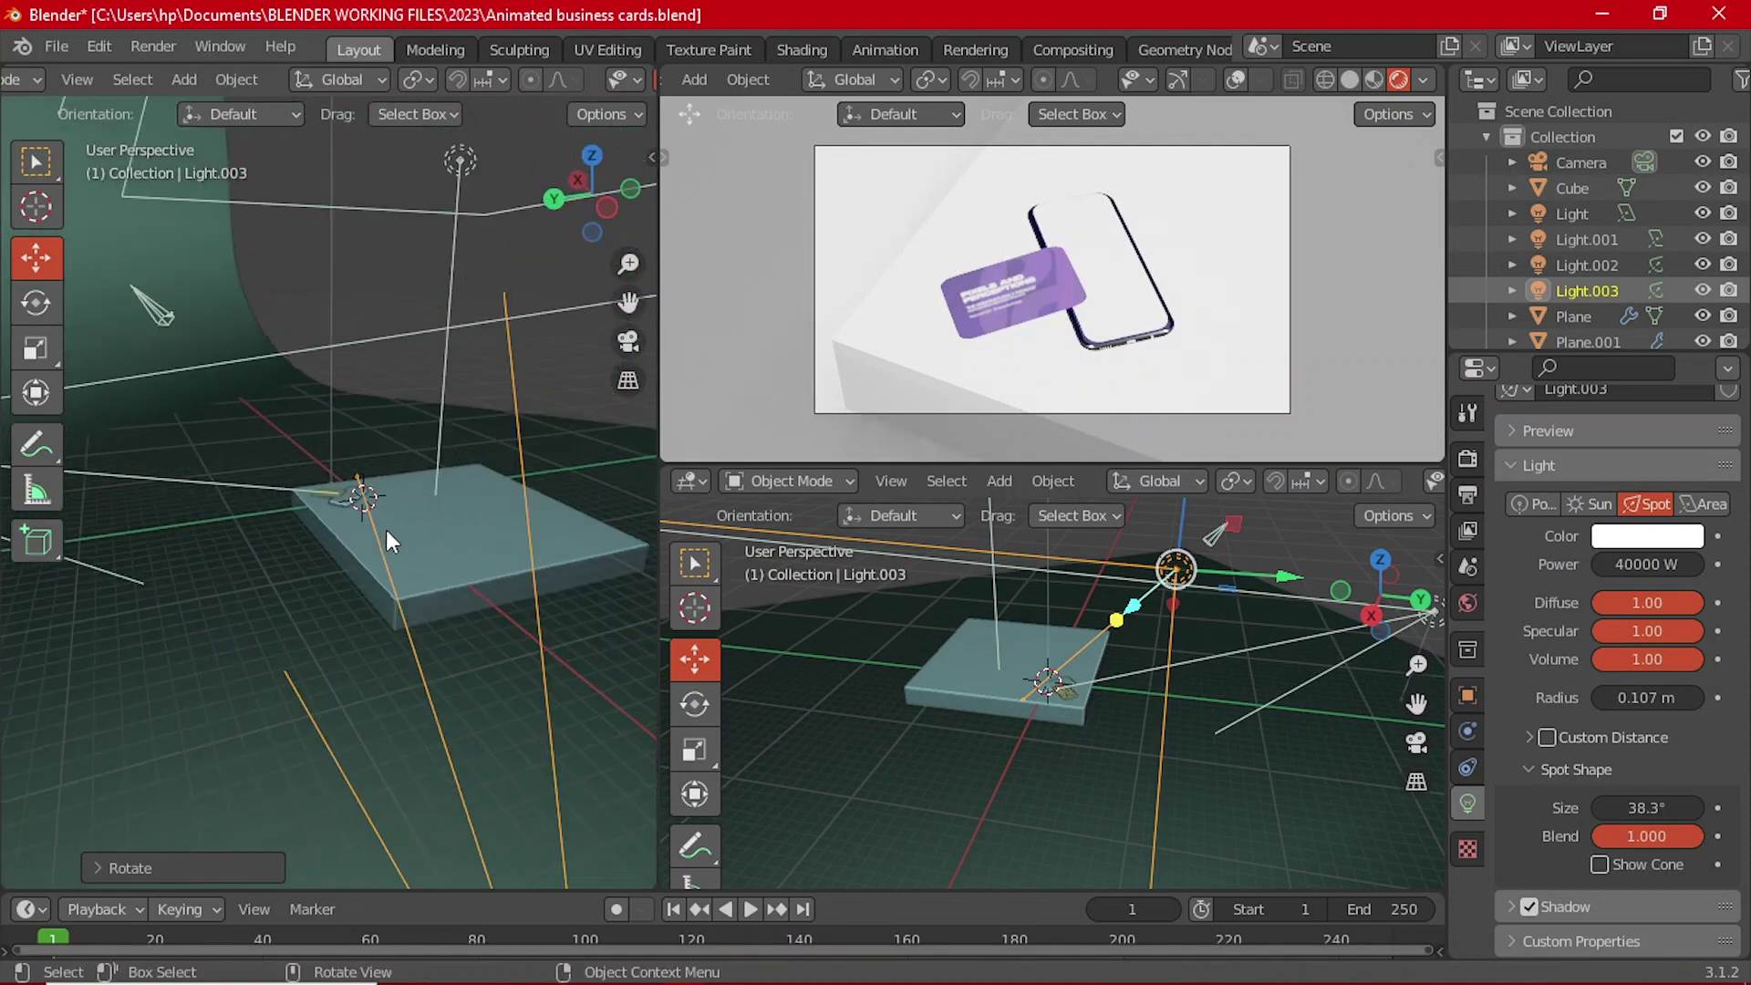
key(grave)
click(374, 430)
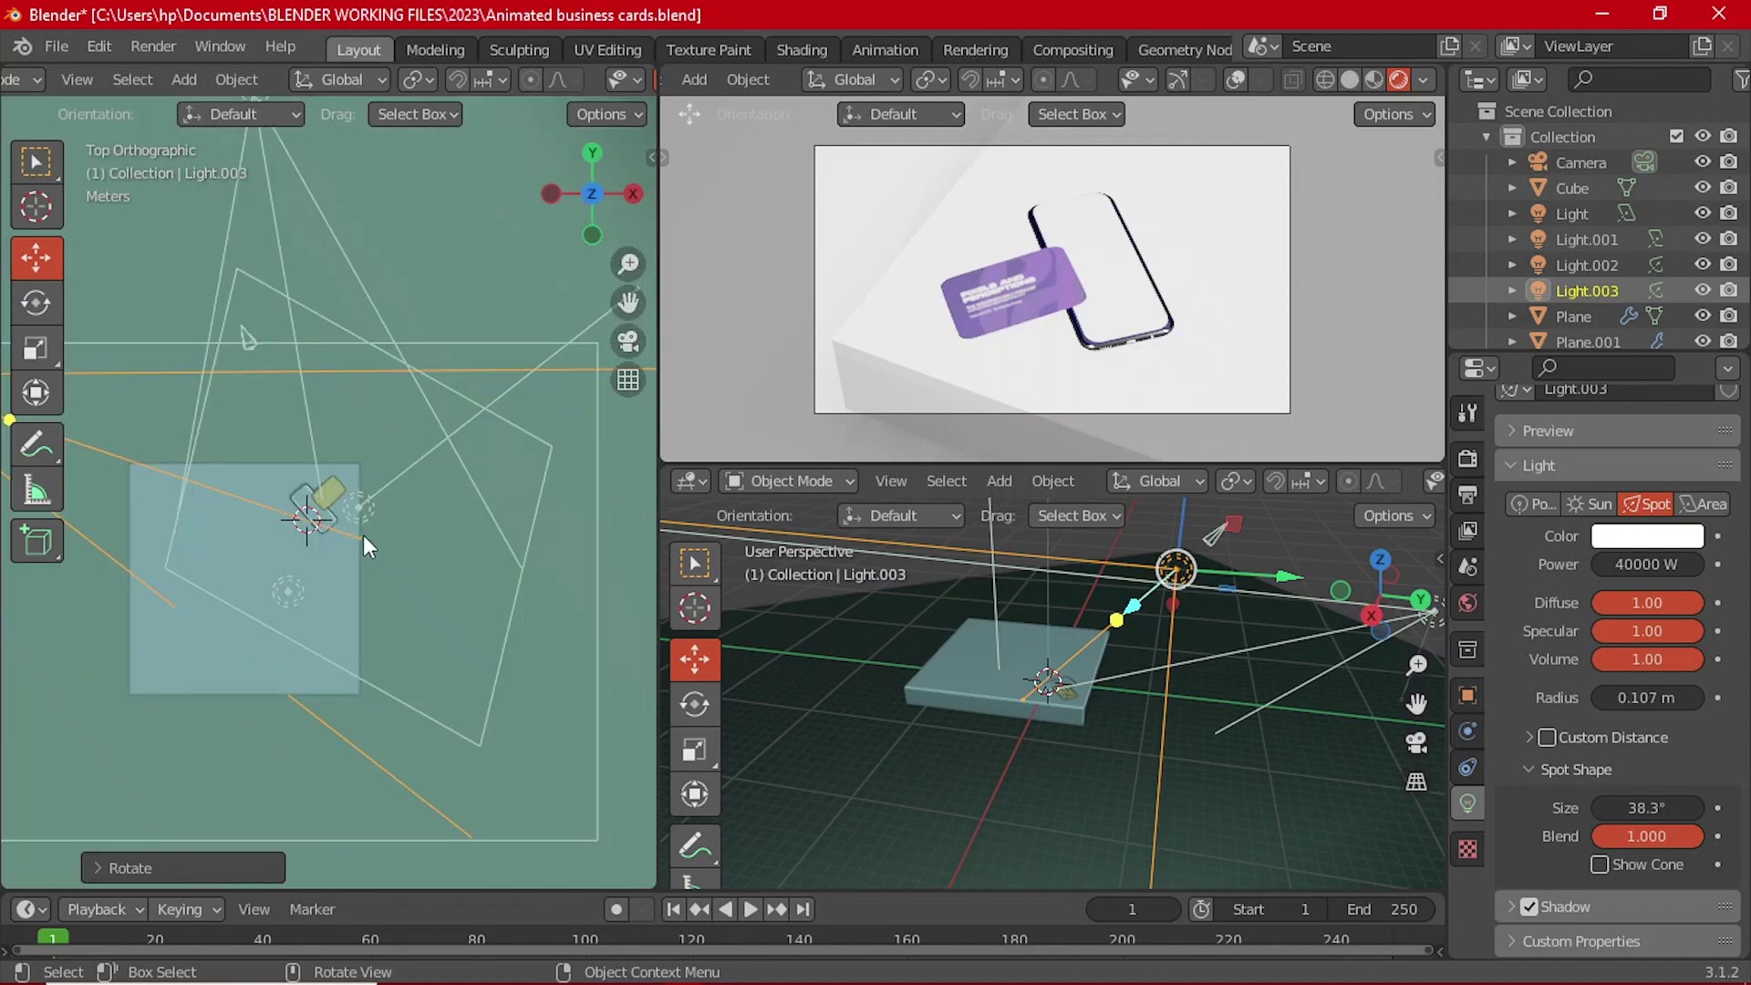
key(r)
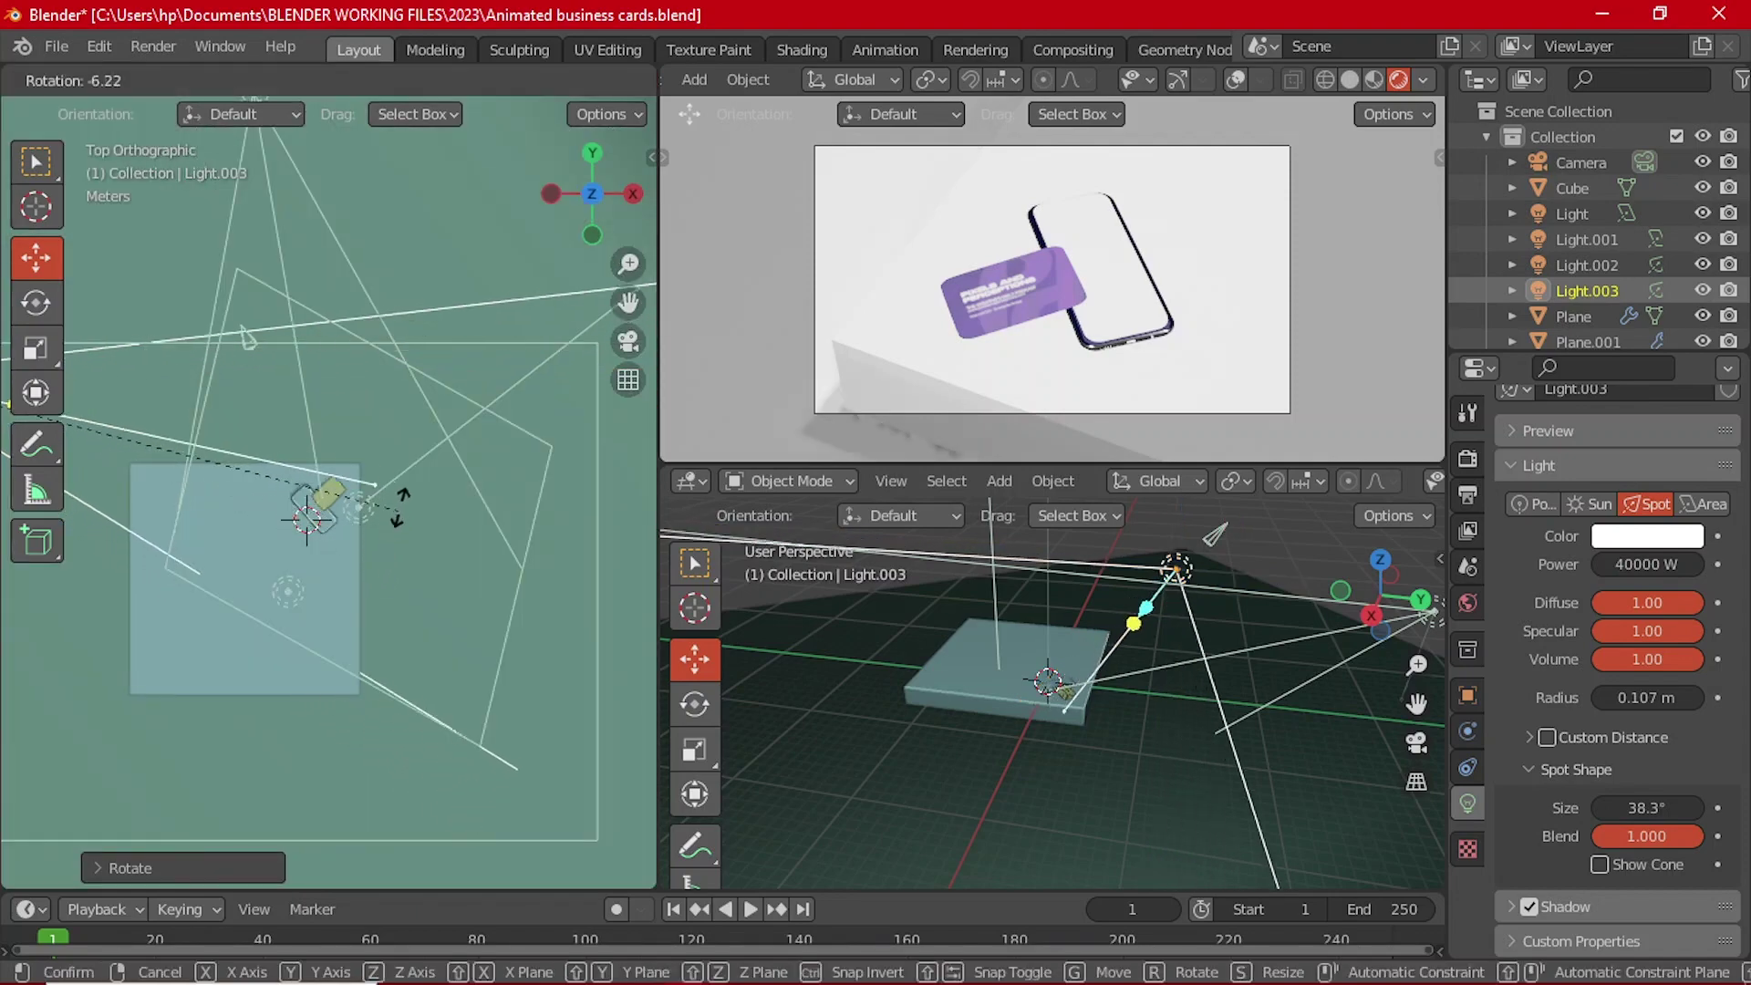
click(377, 522)
middle_drag(376, 518, 510, 474)
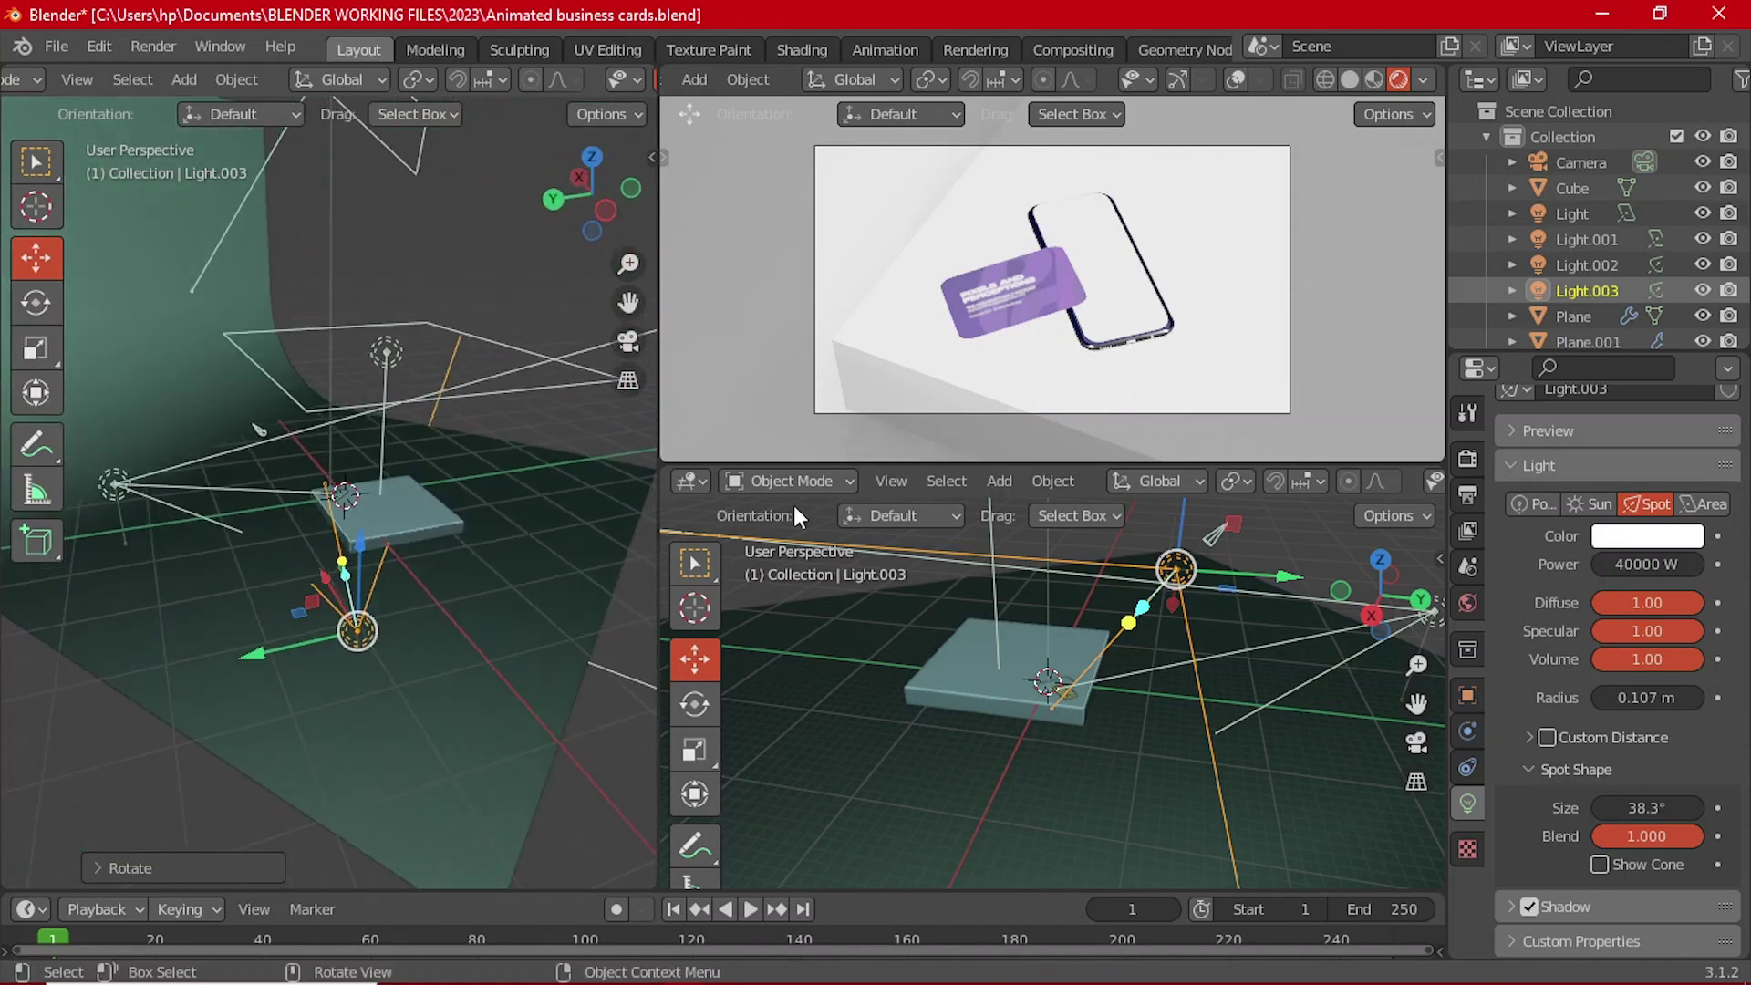
click(146, 478)
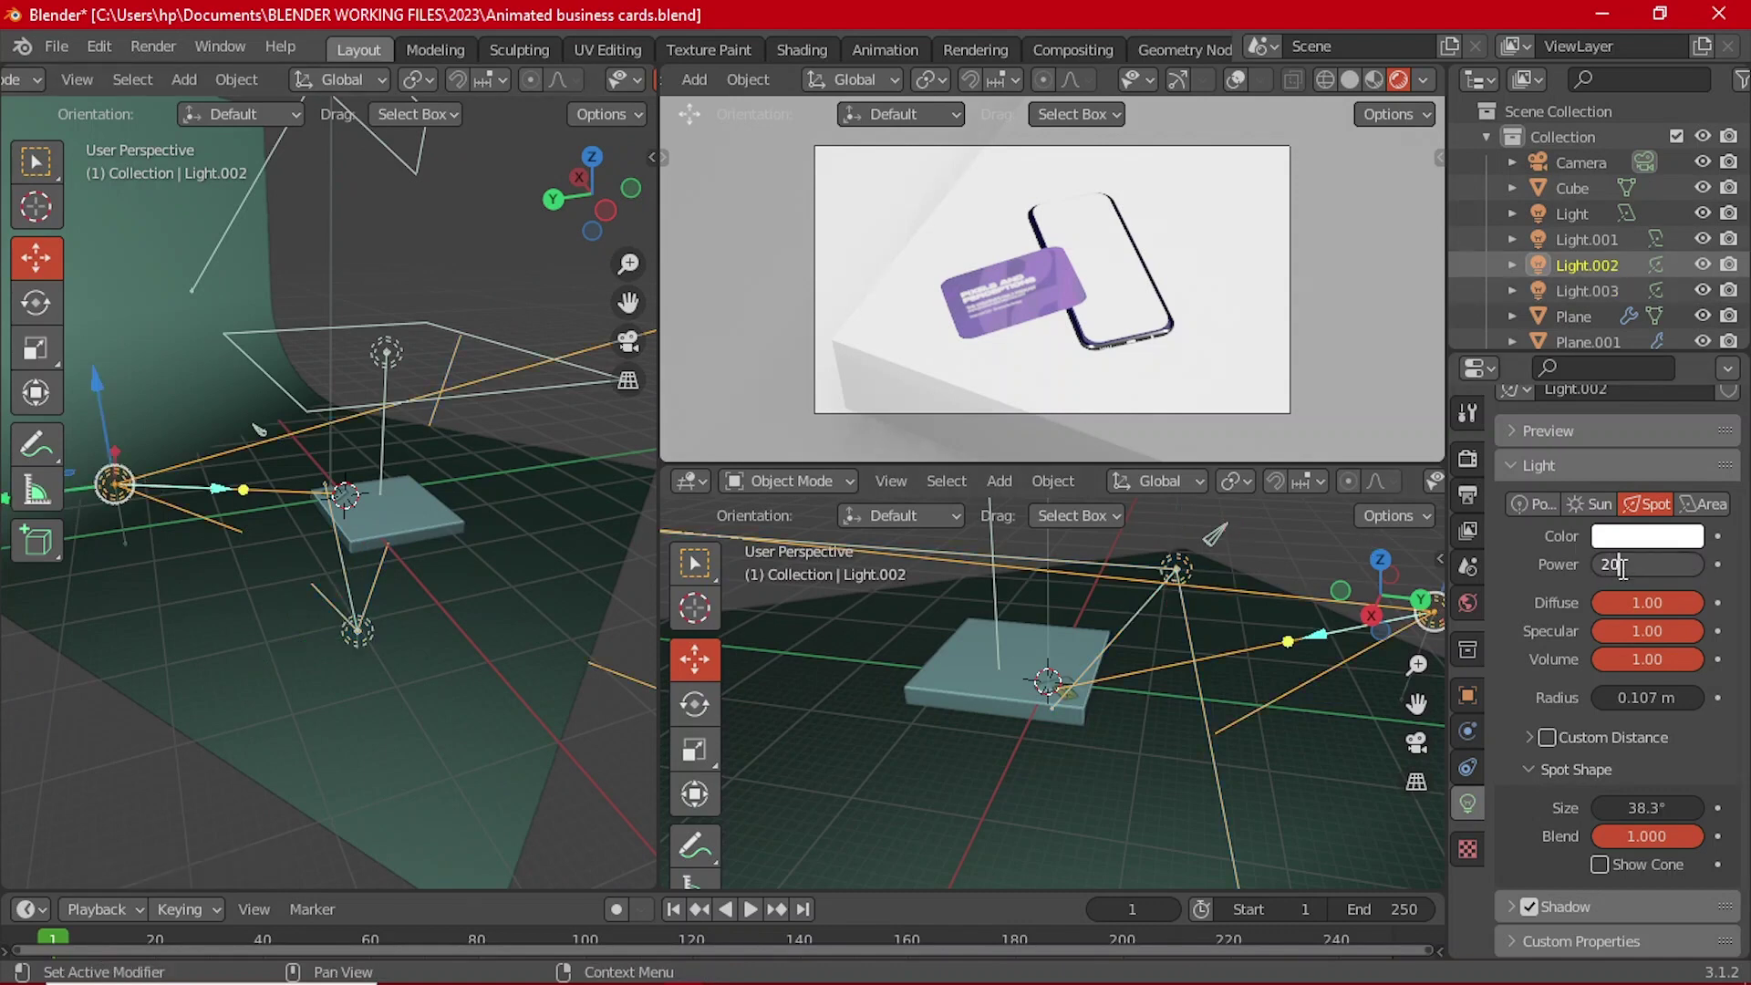
Step: Set Light.002's power to 20000 W
click(1624, 565)
text(20000)
key(Return)
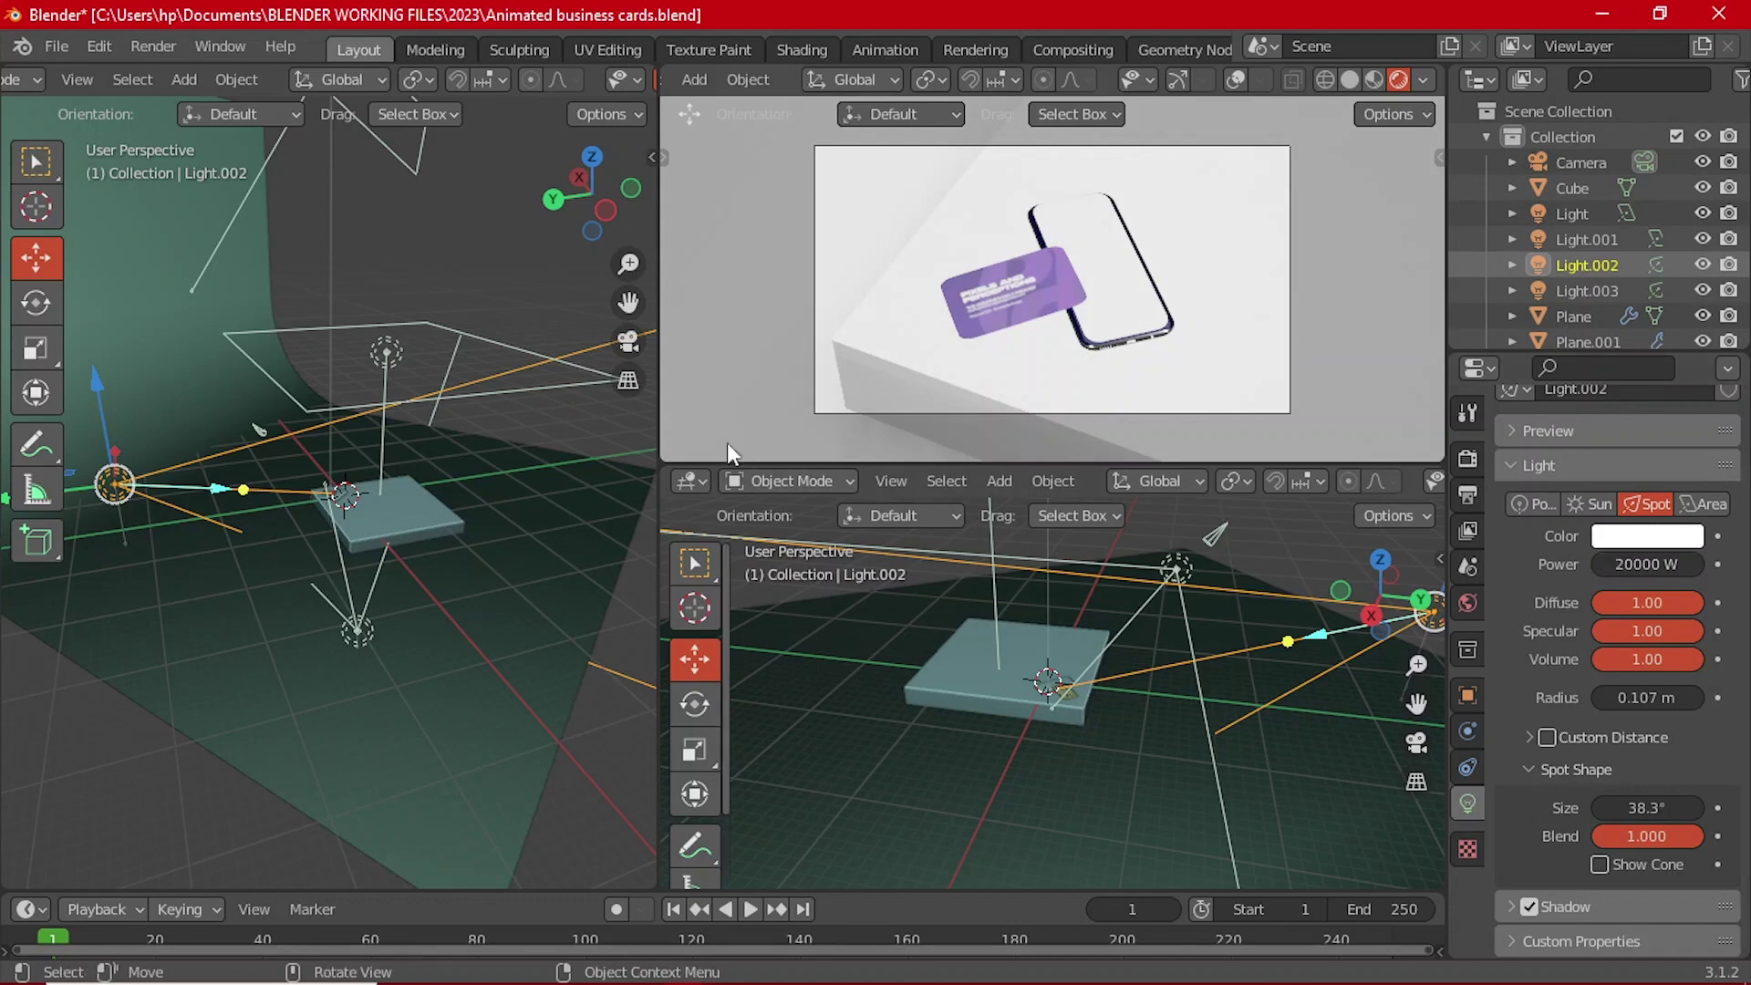
middle_drag(393, 452, 252, 454)
Step: Narrow Light.003's spot cone size to 9.2°
click(341, 558)
middle_drag(341, 558, 330, 540)
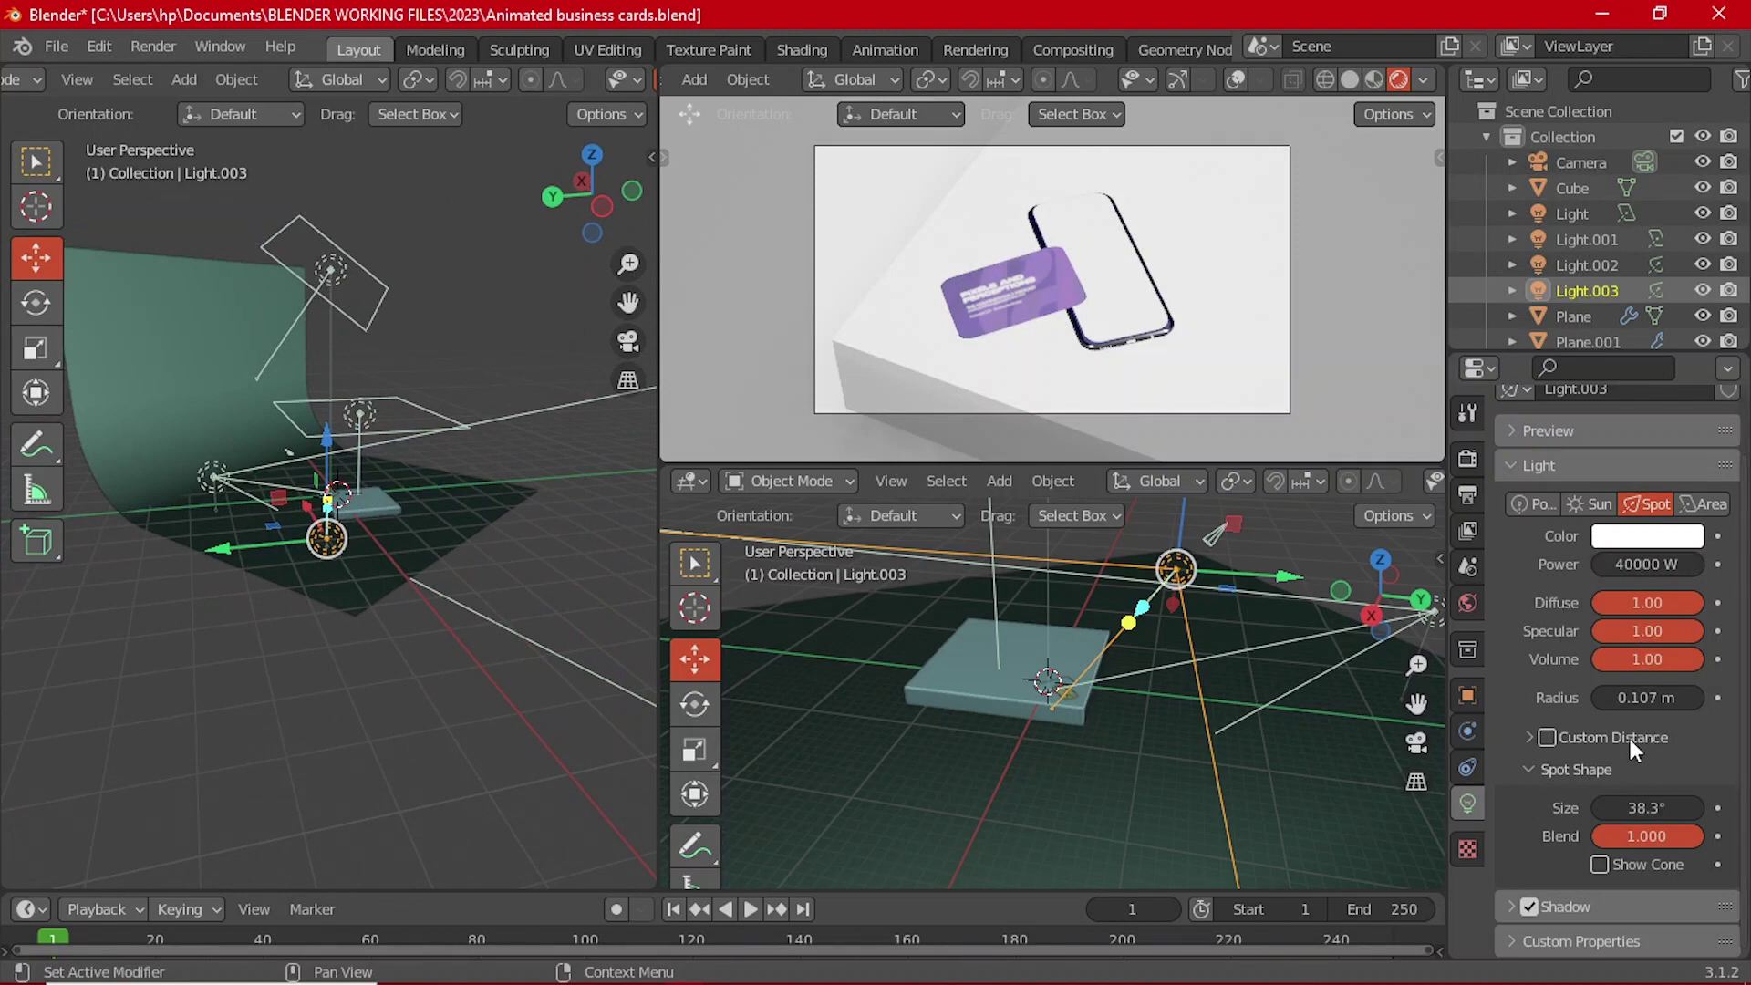
drag(1646, 807, 1605, 807)
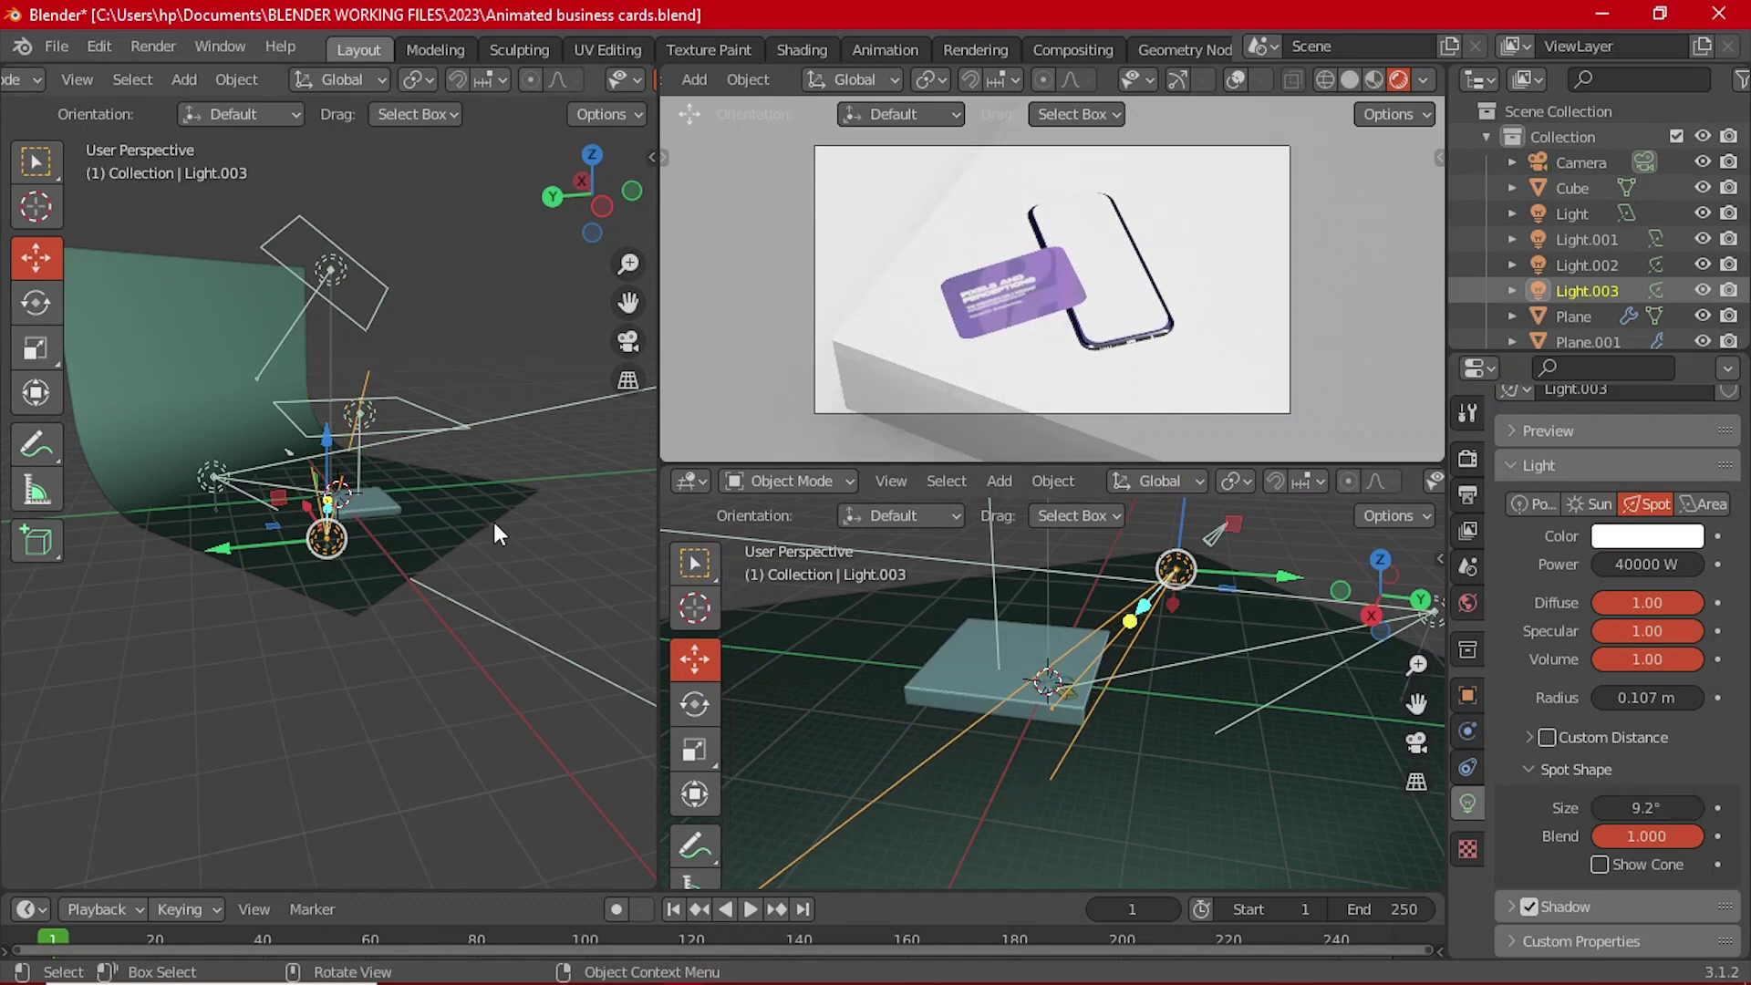
middle_drag(492, 518, 342, 513)
scroll(287, 574, up, 6)
scroll(406, 505, down, 5)
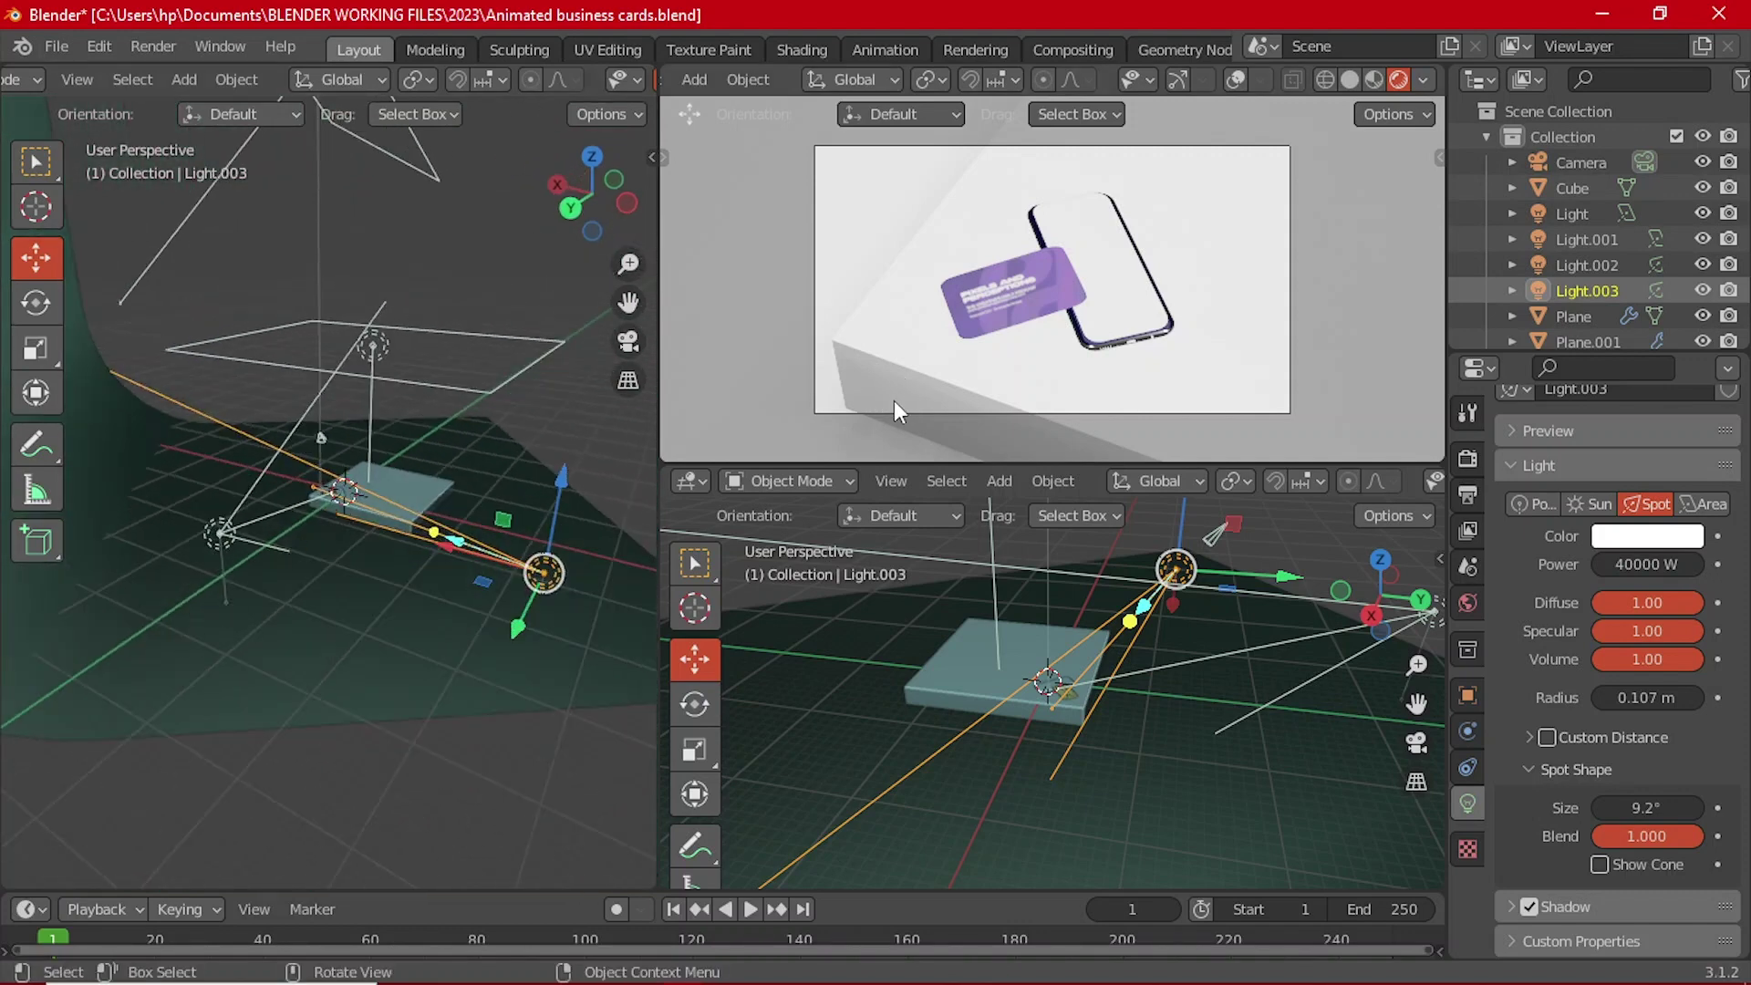
click(547, 360)
middle_drag(457, 372, 329, 545)
Step: Create a new backdrop material and show the whole scene in the Shading workspace
middle_drag(897, 649, 821, 742)
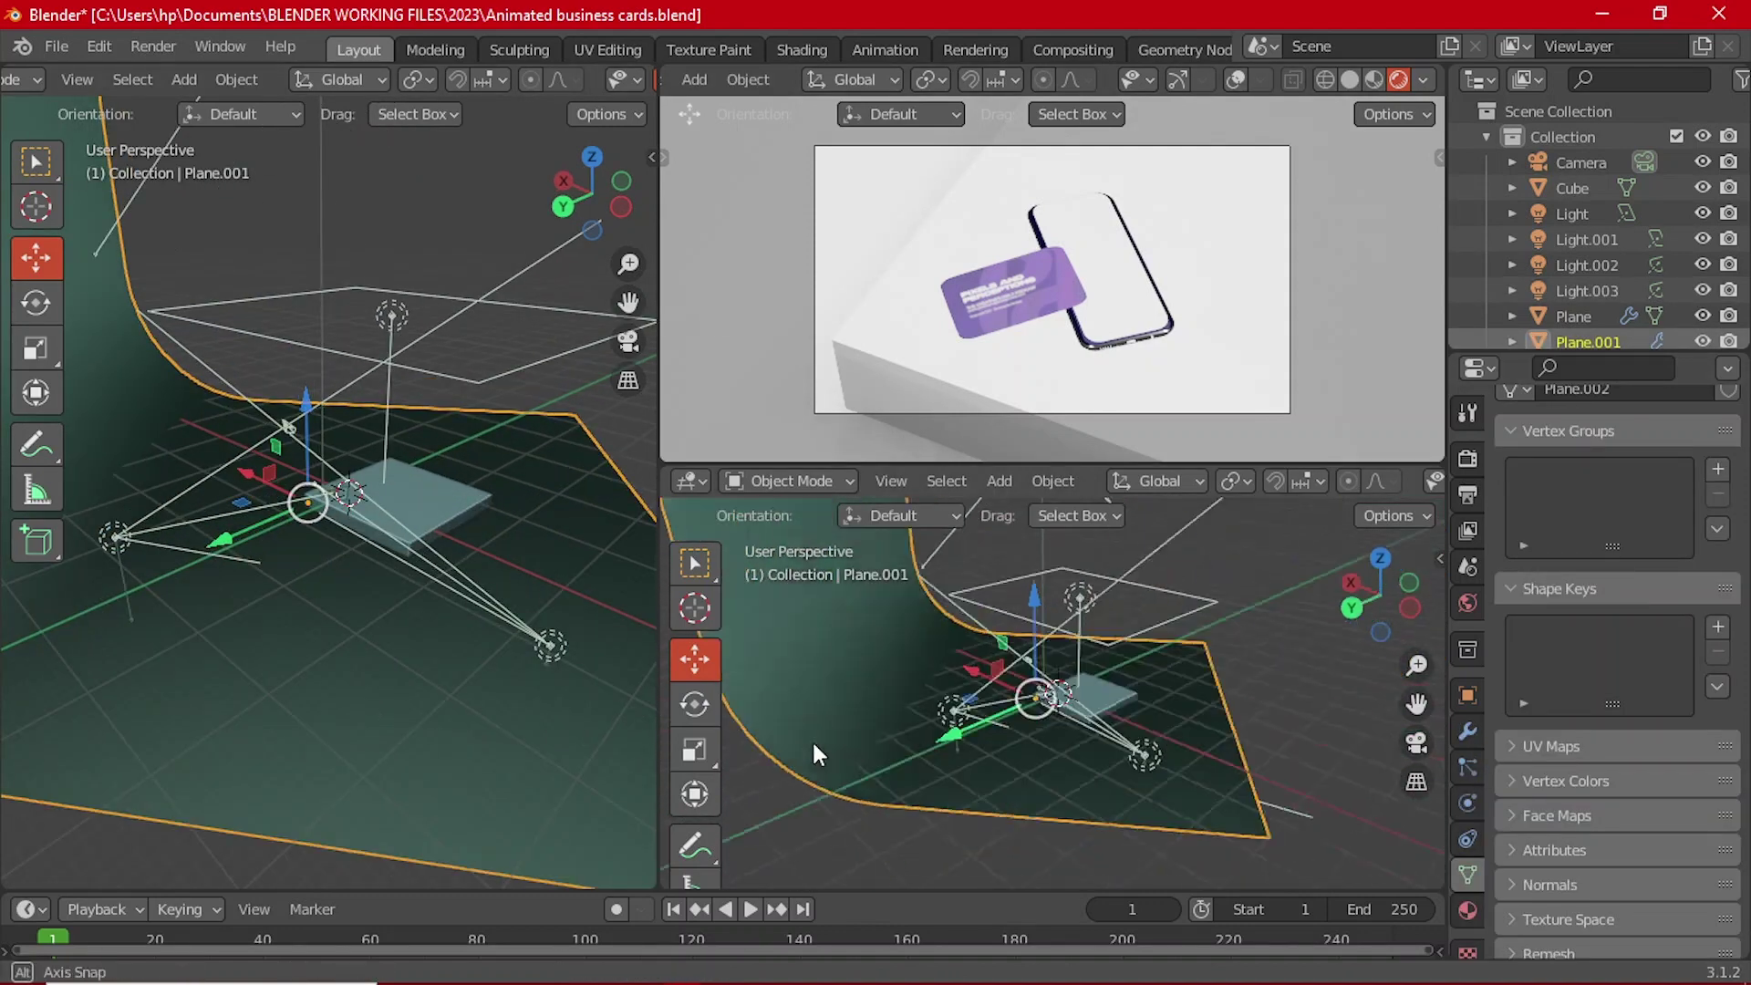
click(1467, 909)
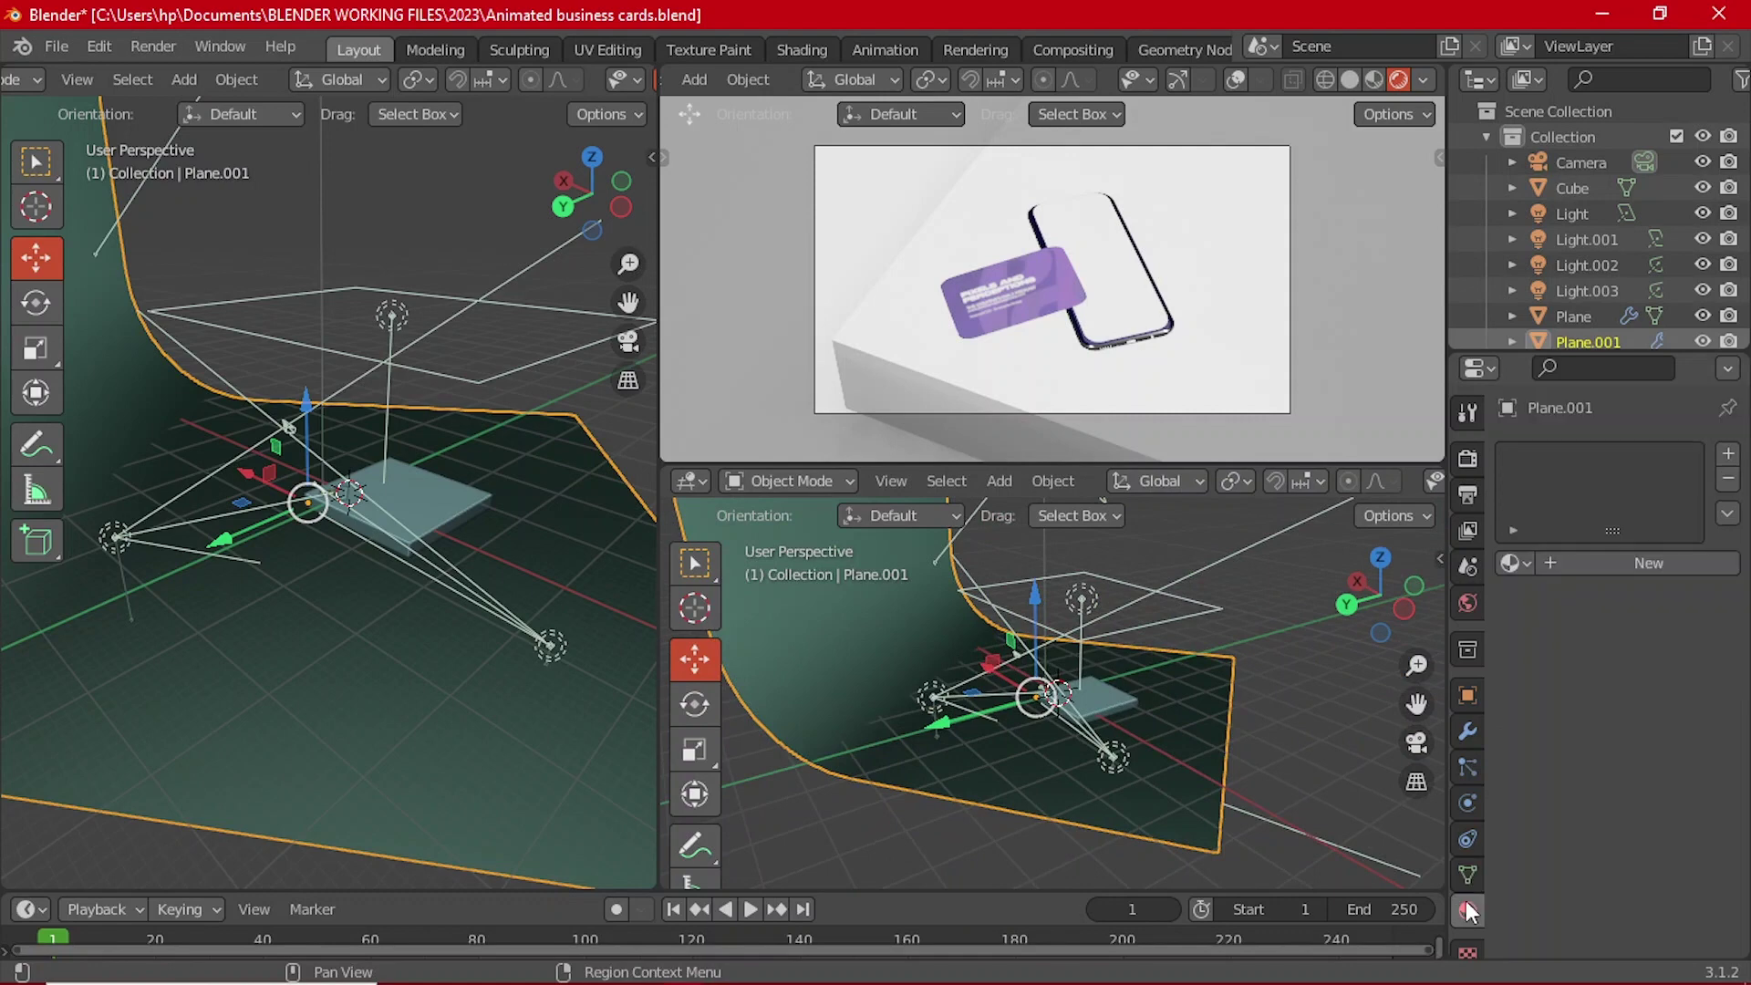
click(1591, 565)
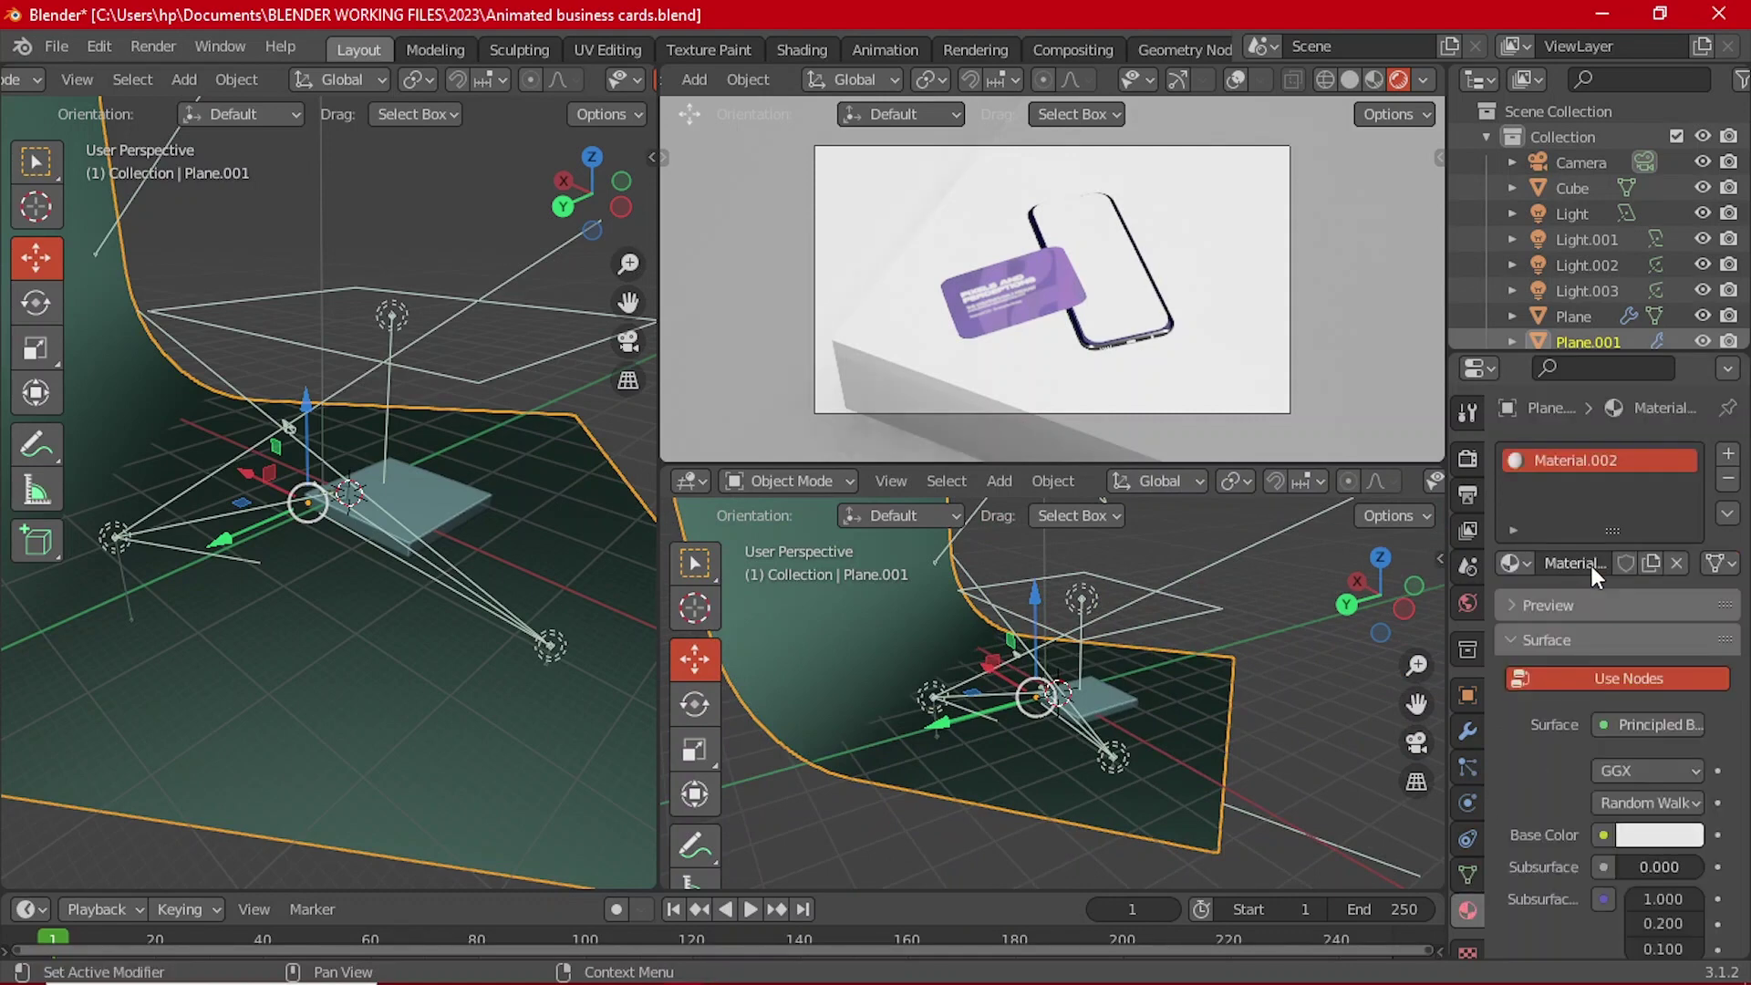
click(1655, 835)
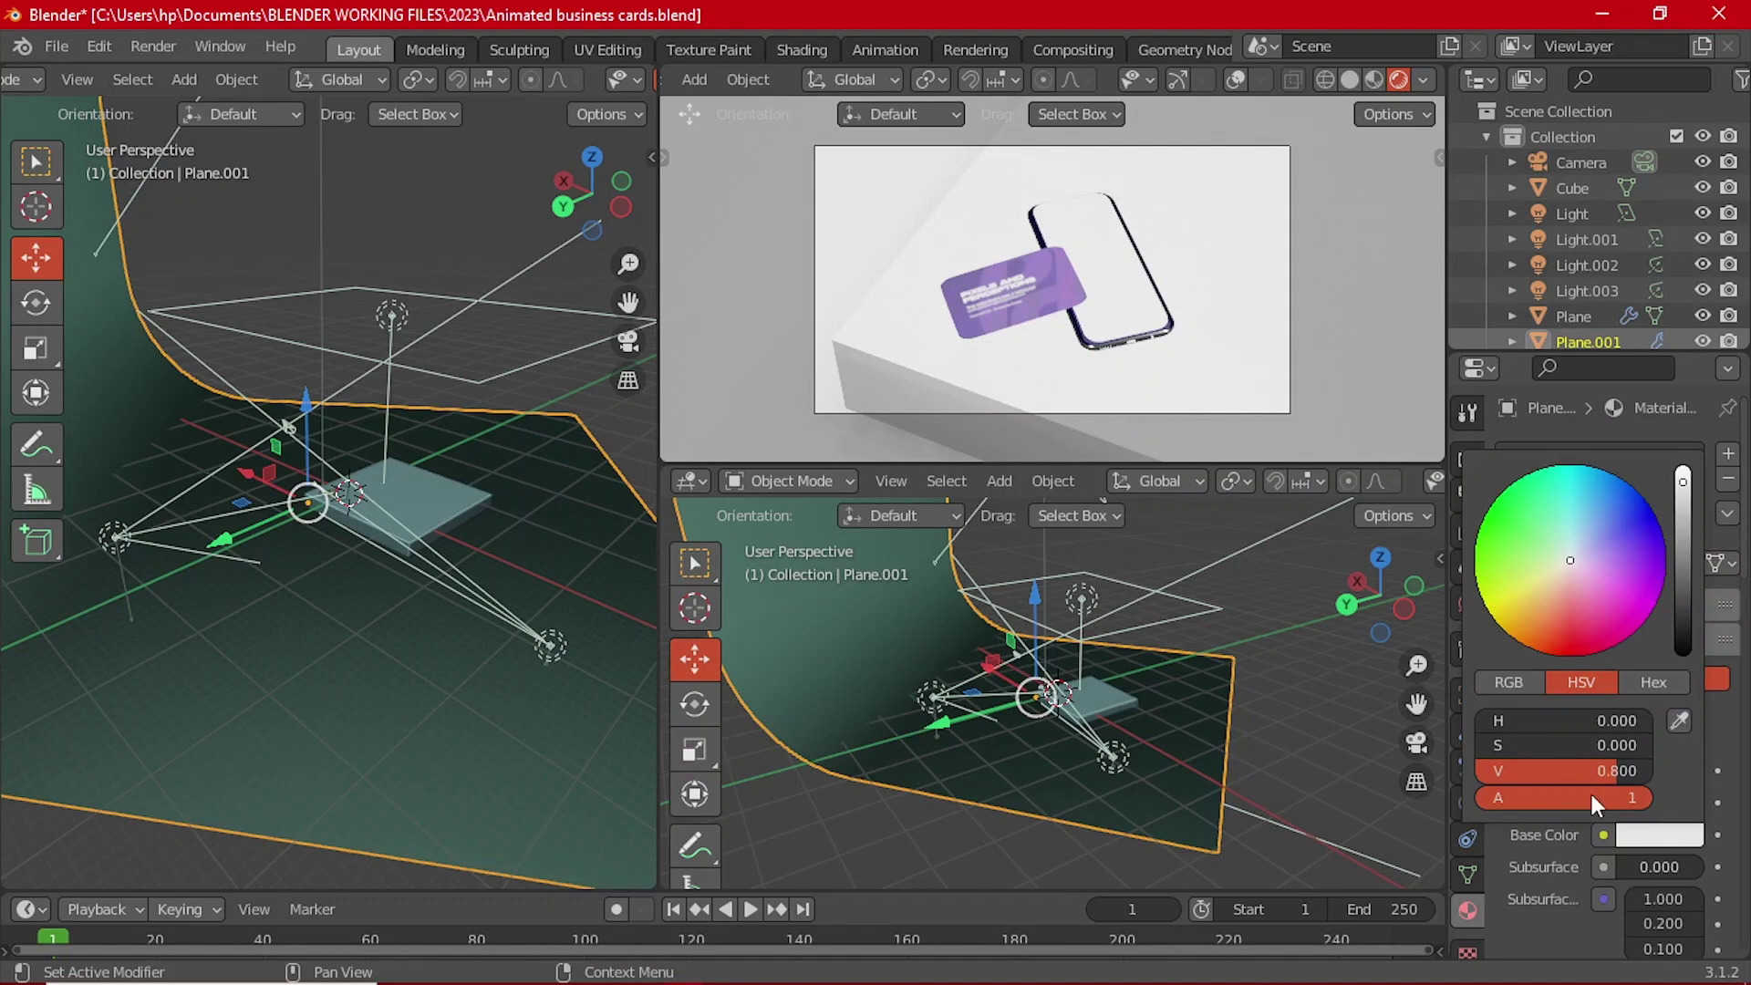
click(797, 50)
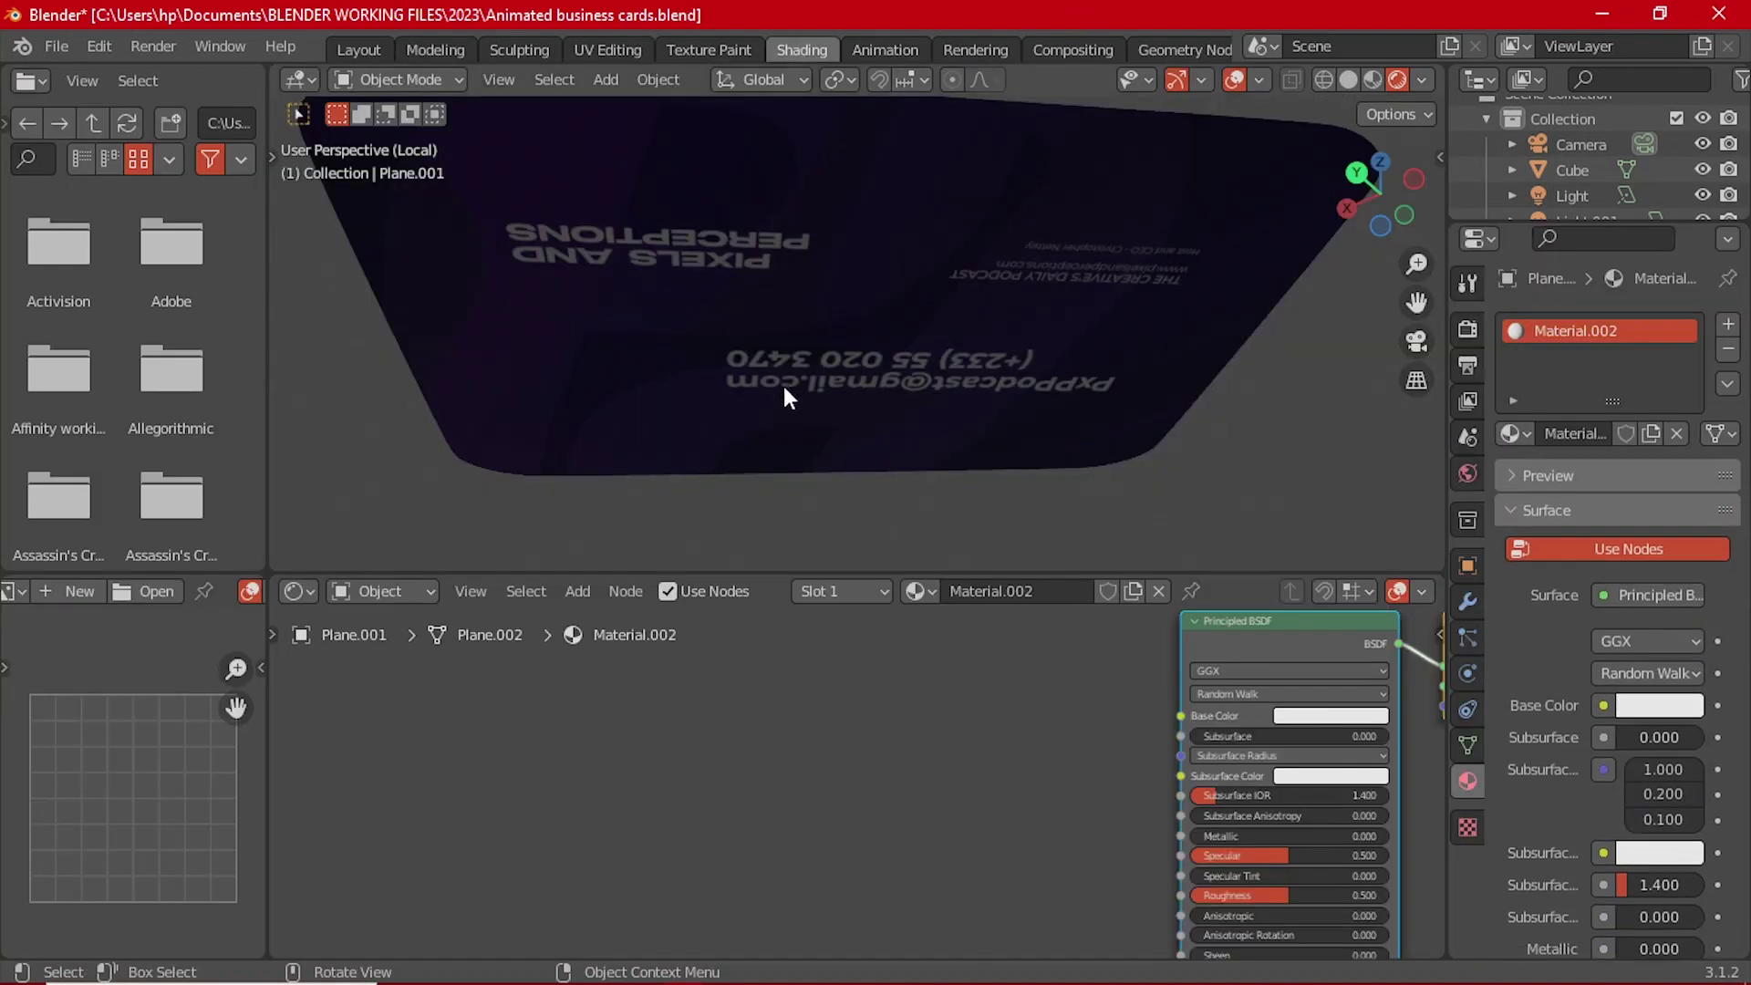
scroll(783, 384, down, 4)
key(KP_Divide)
scroll(774, 374, down, 5)
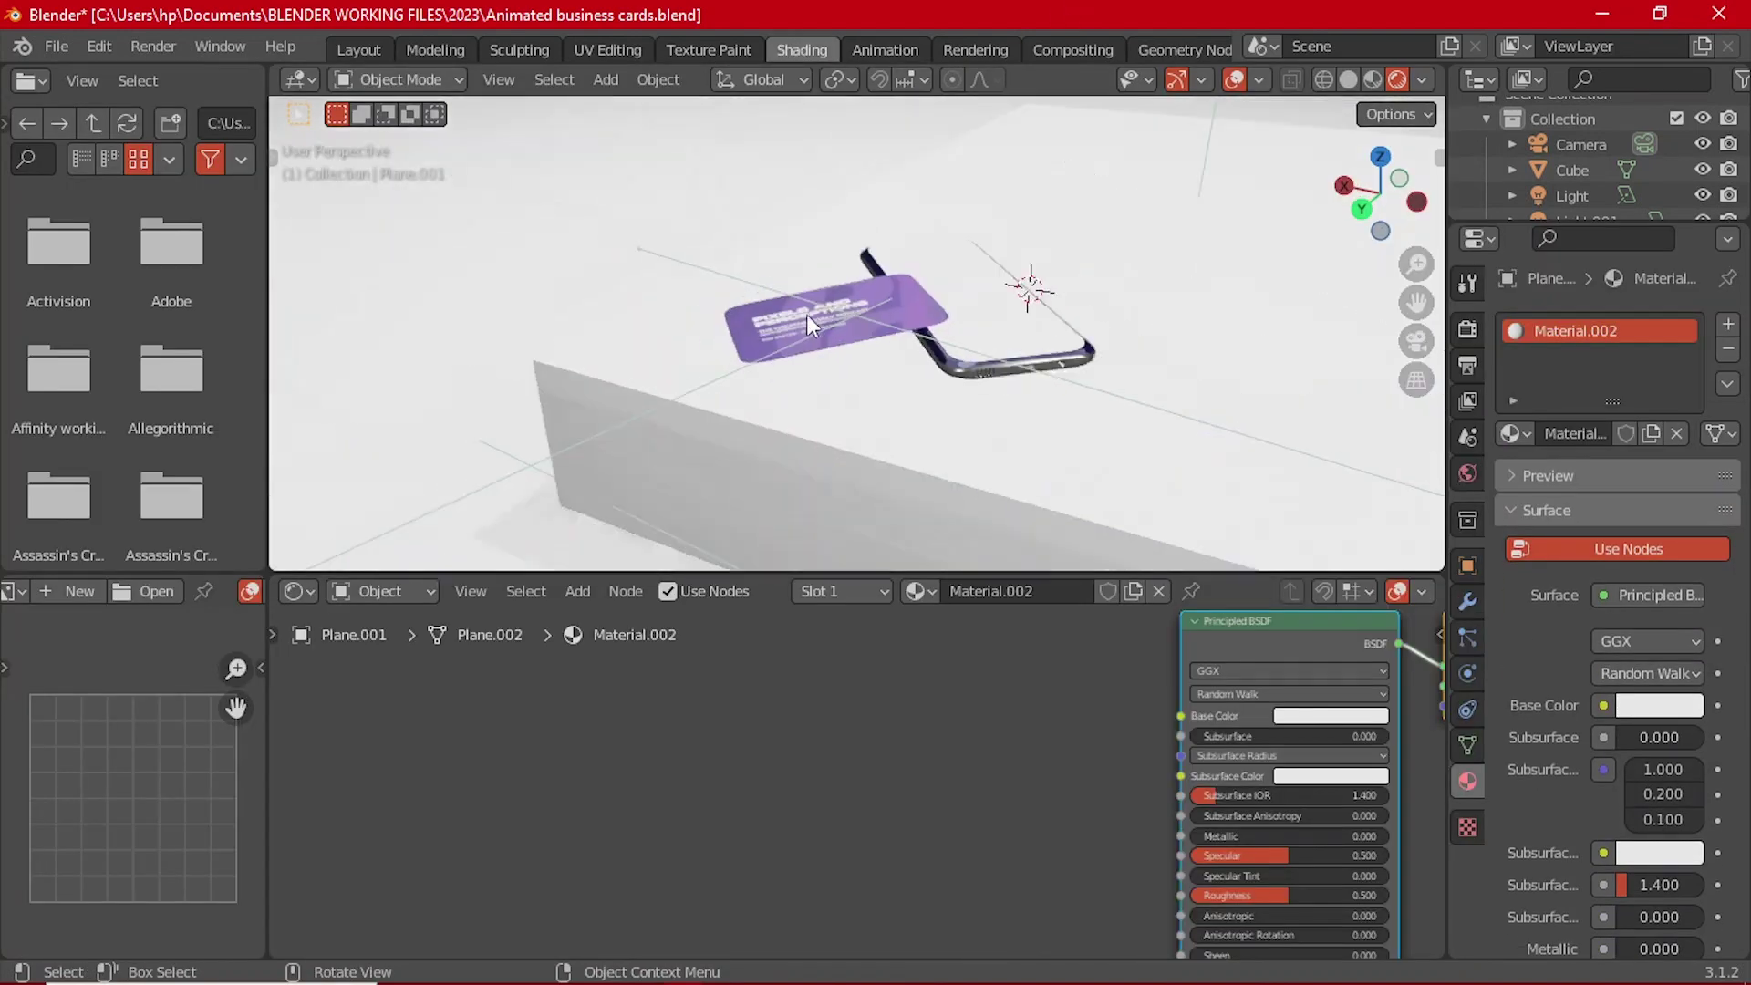
scroll(777, 364, up, 3)
middle_drag(692, 337, 673, 391)
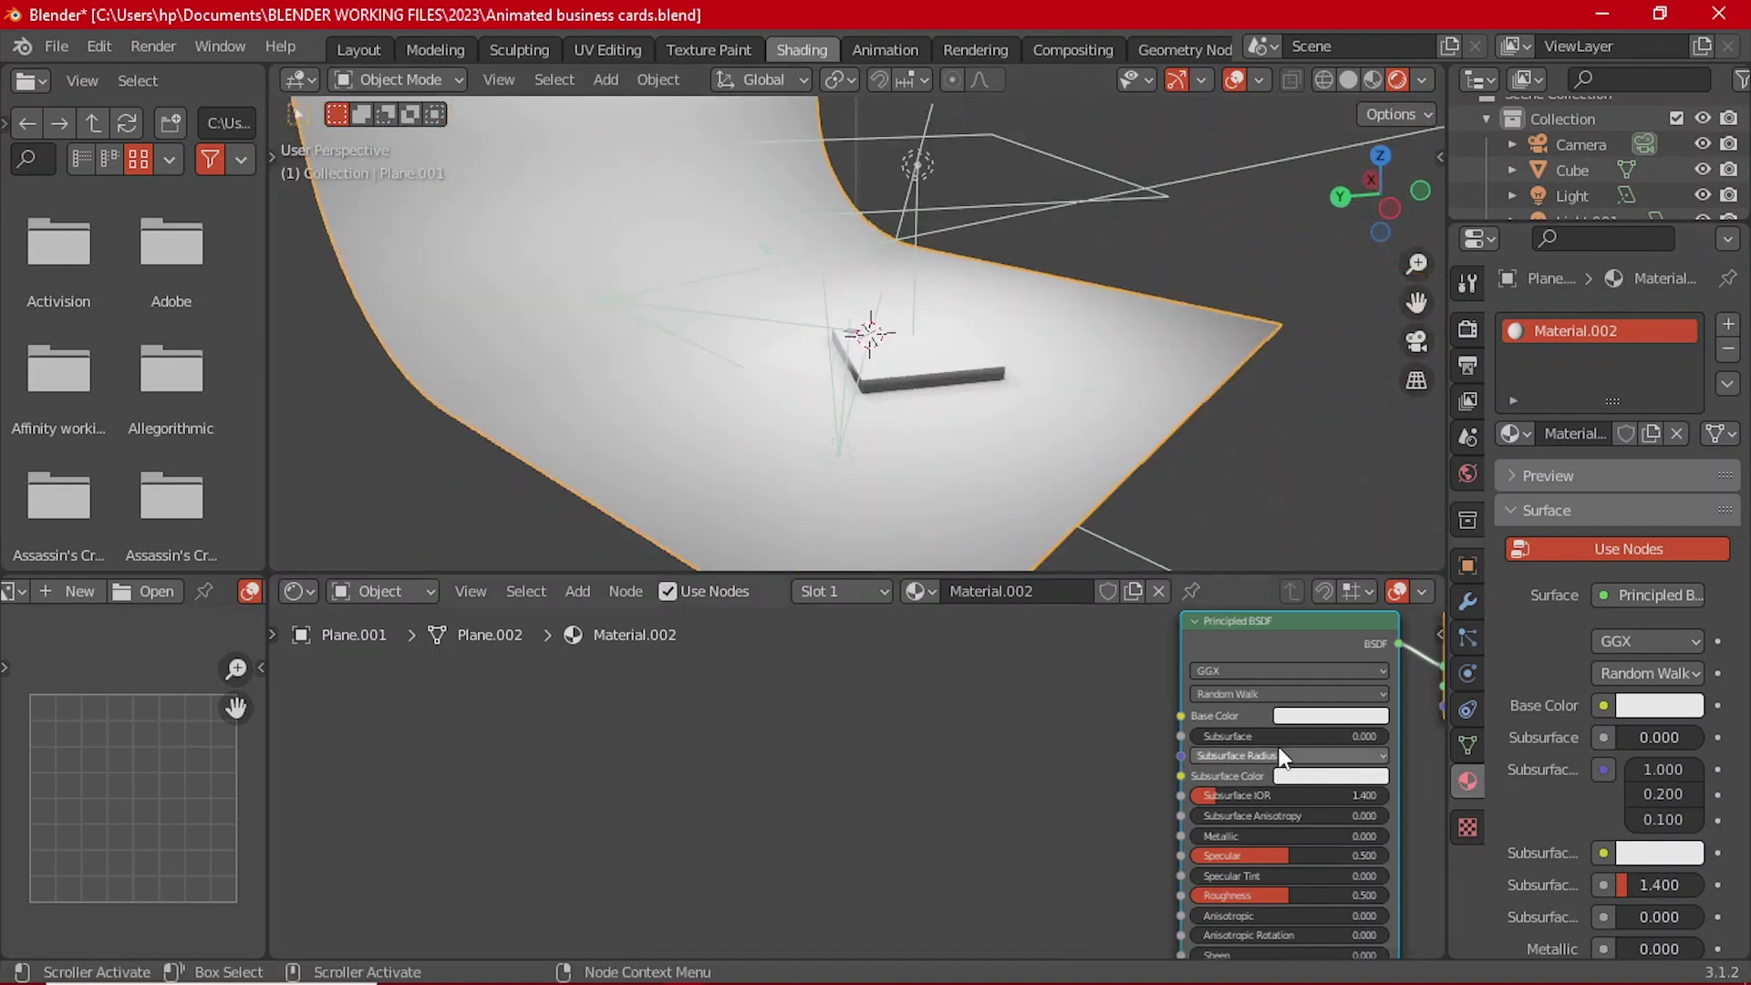
scroll(1113, 726, up, 3)
Step: Make the backdrop's base colour red-orange (H 0.010, S 1.000, V 0.800) and view through the camera
click(1112, 725)
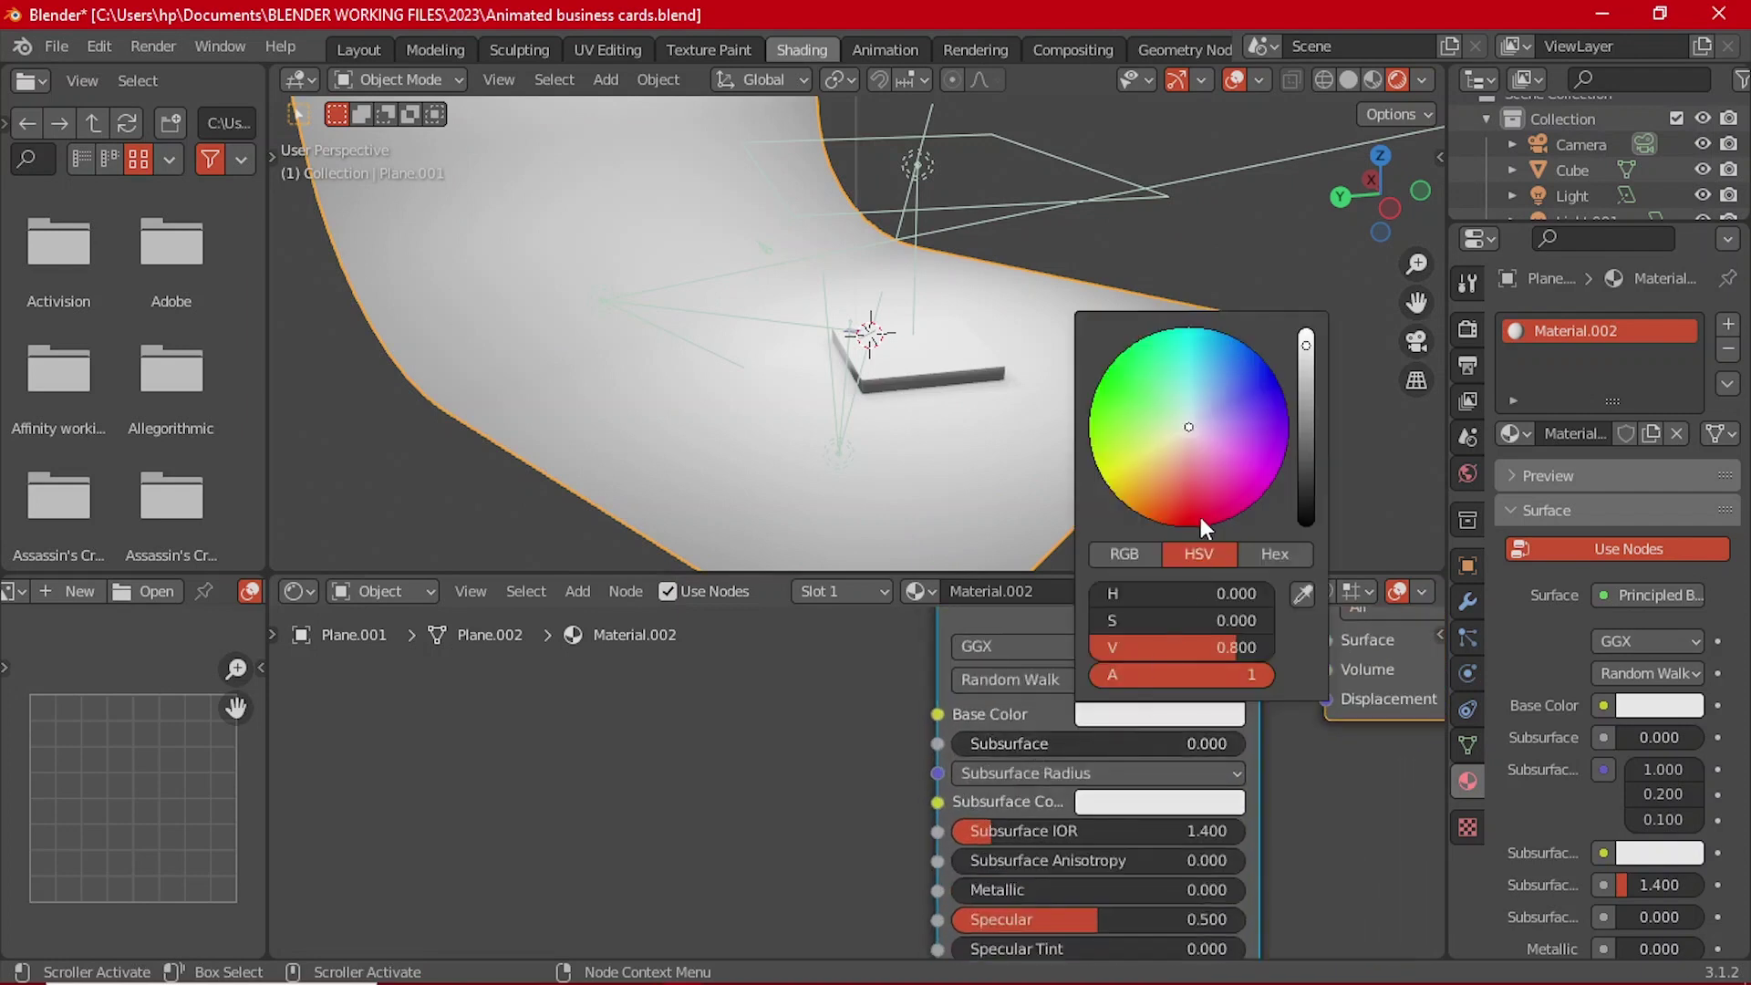
drag(1200, 517, 1149, 517)
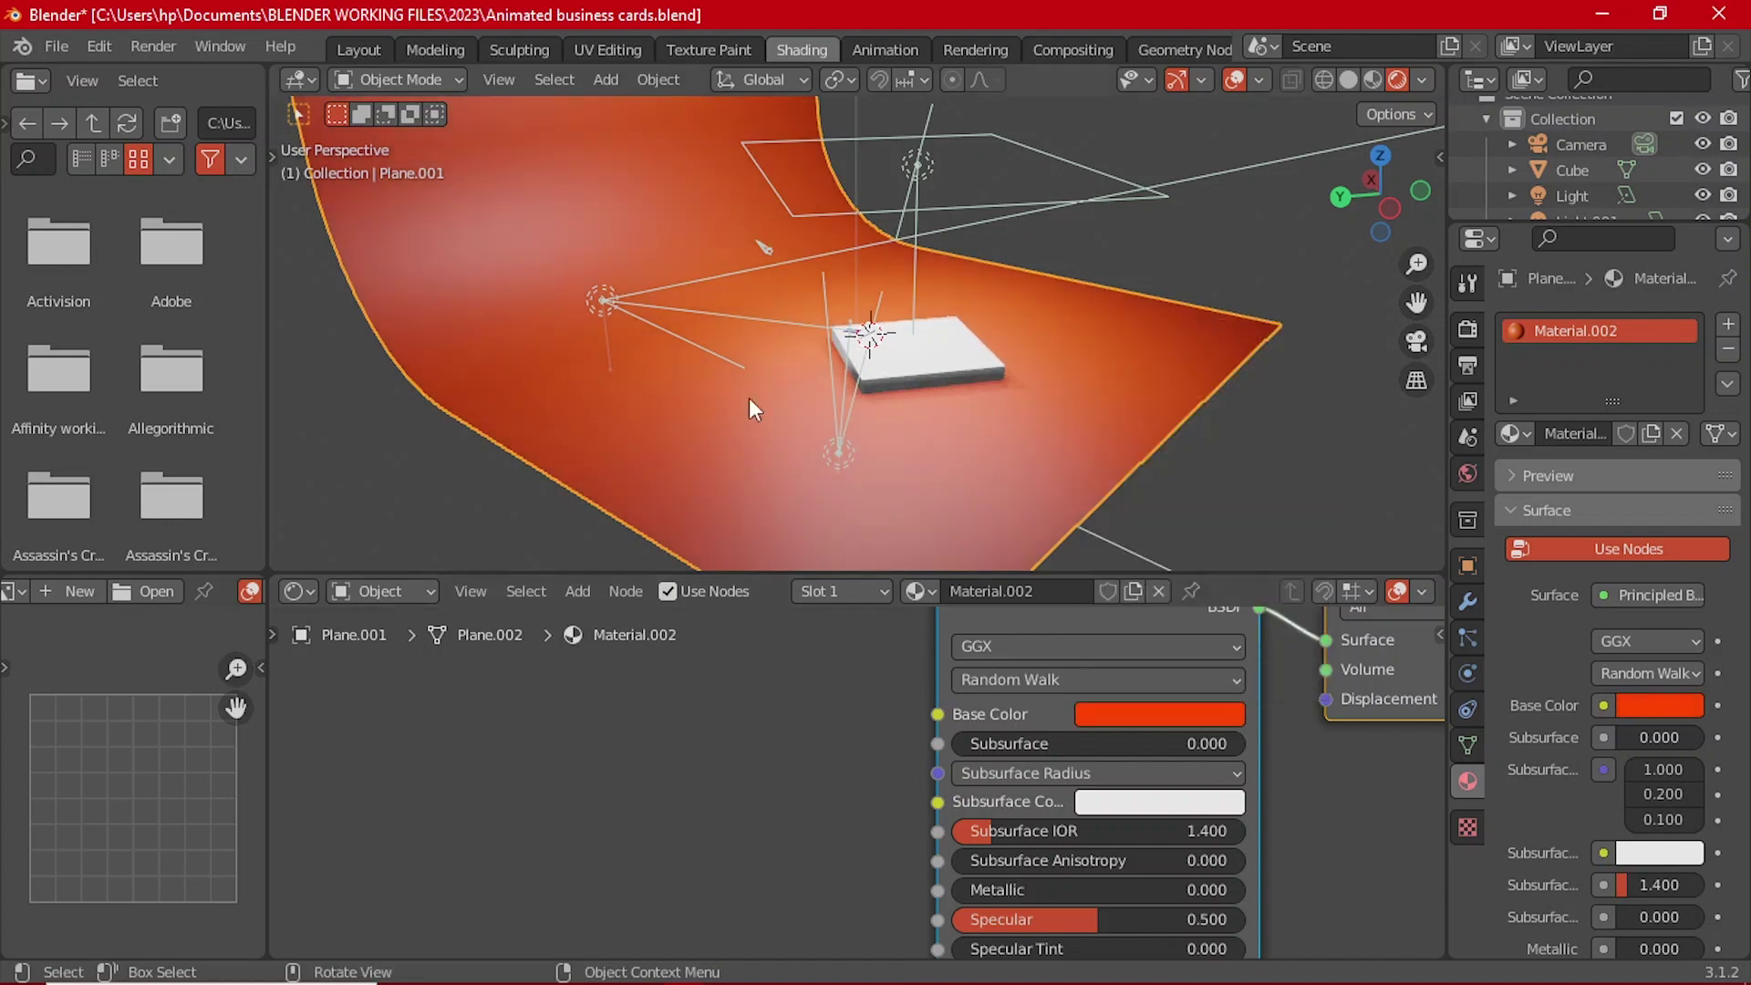
scroll(979, 321, up, 3)
scroll(979, 321, up, 3)
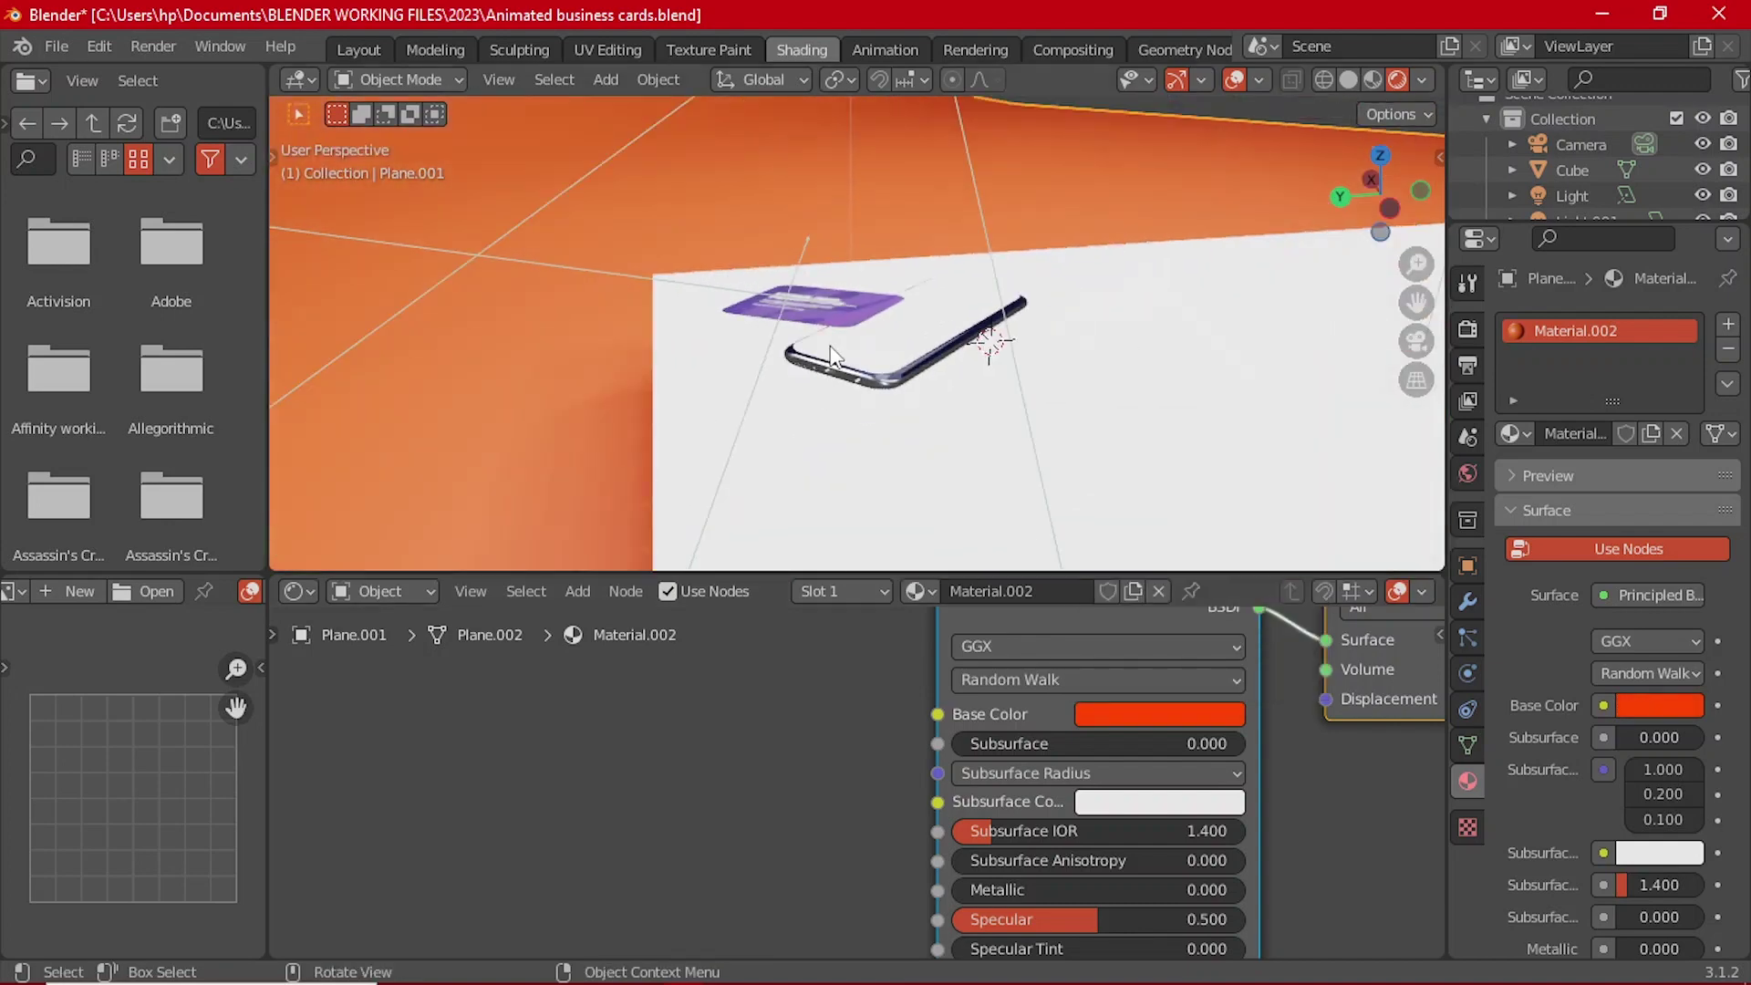
key(KP_0)
scroll(830, 345, up, 2)
scroll(846, 335, down, 3)
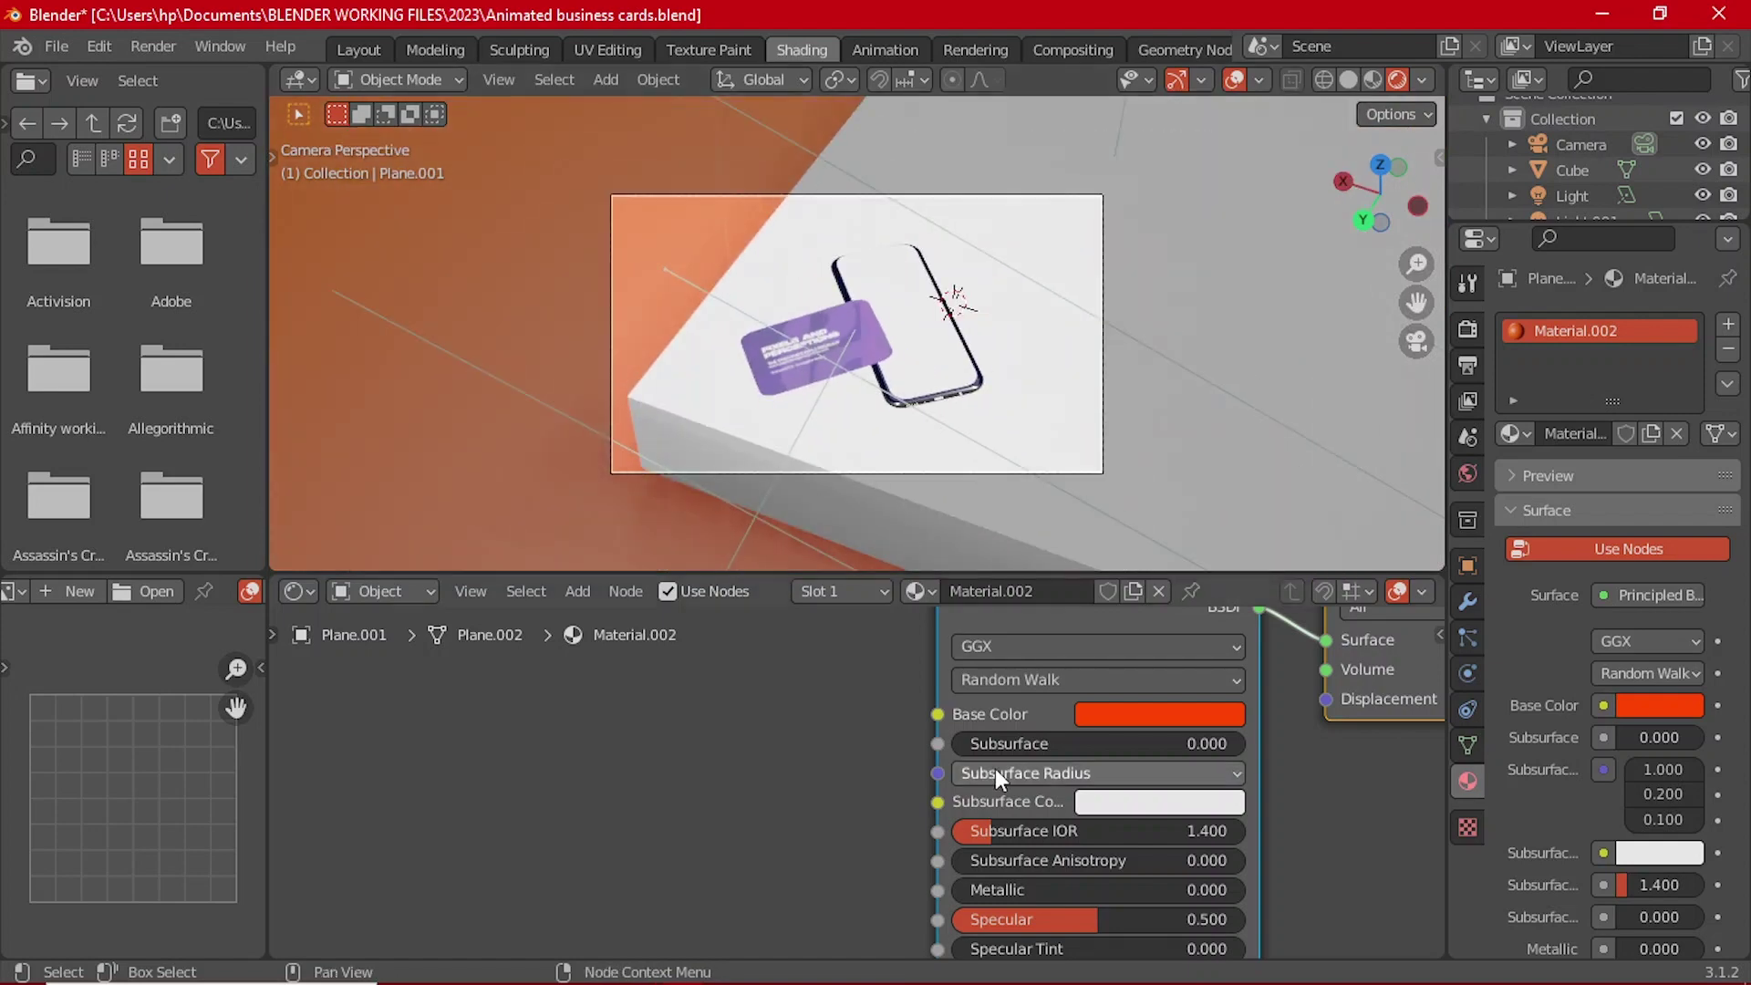
Step: Set the backdrop material's Roughness to 1.000 and Specular to about 0.164
scroll(958, 750, down, 2)
scroll(946, 744, up, 4)
drag(976, 828, 1204, 828)
middle_drag(1131, 806, 983, 670)
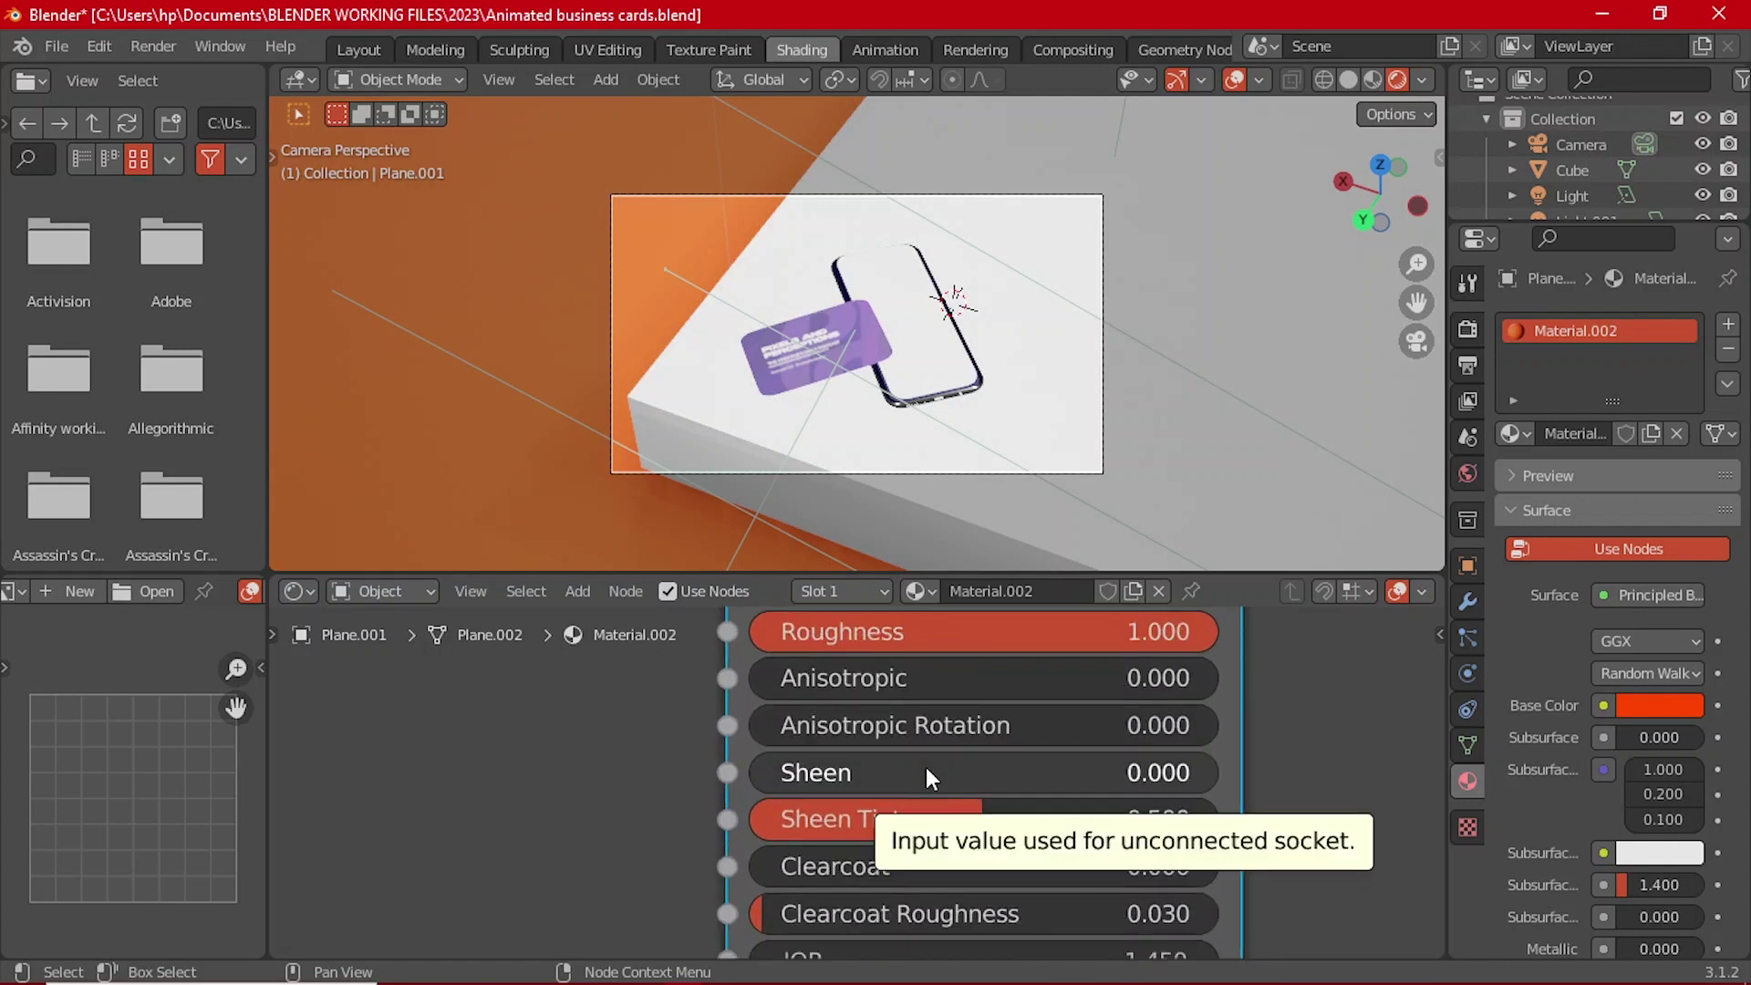
scroll(1049, 701, down, 1)
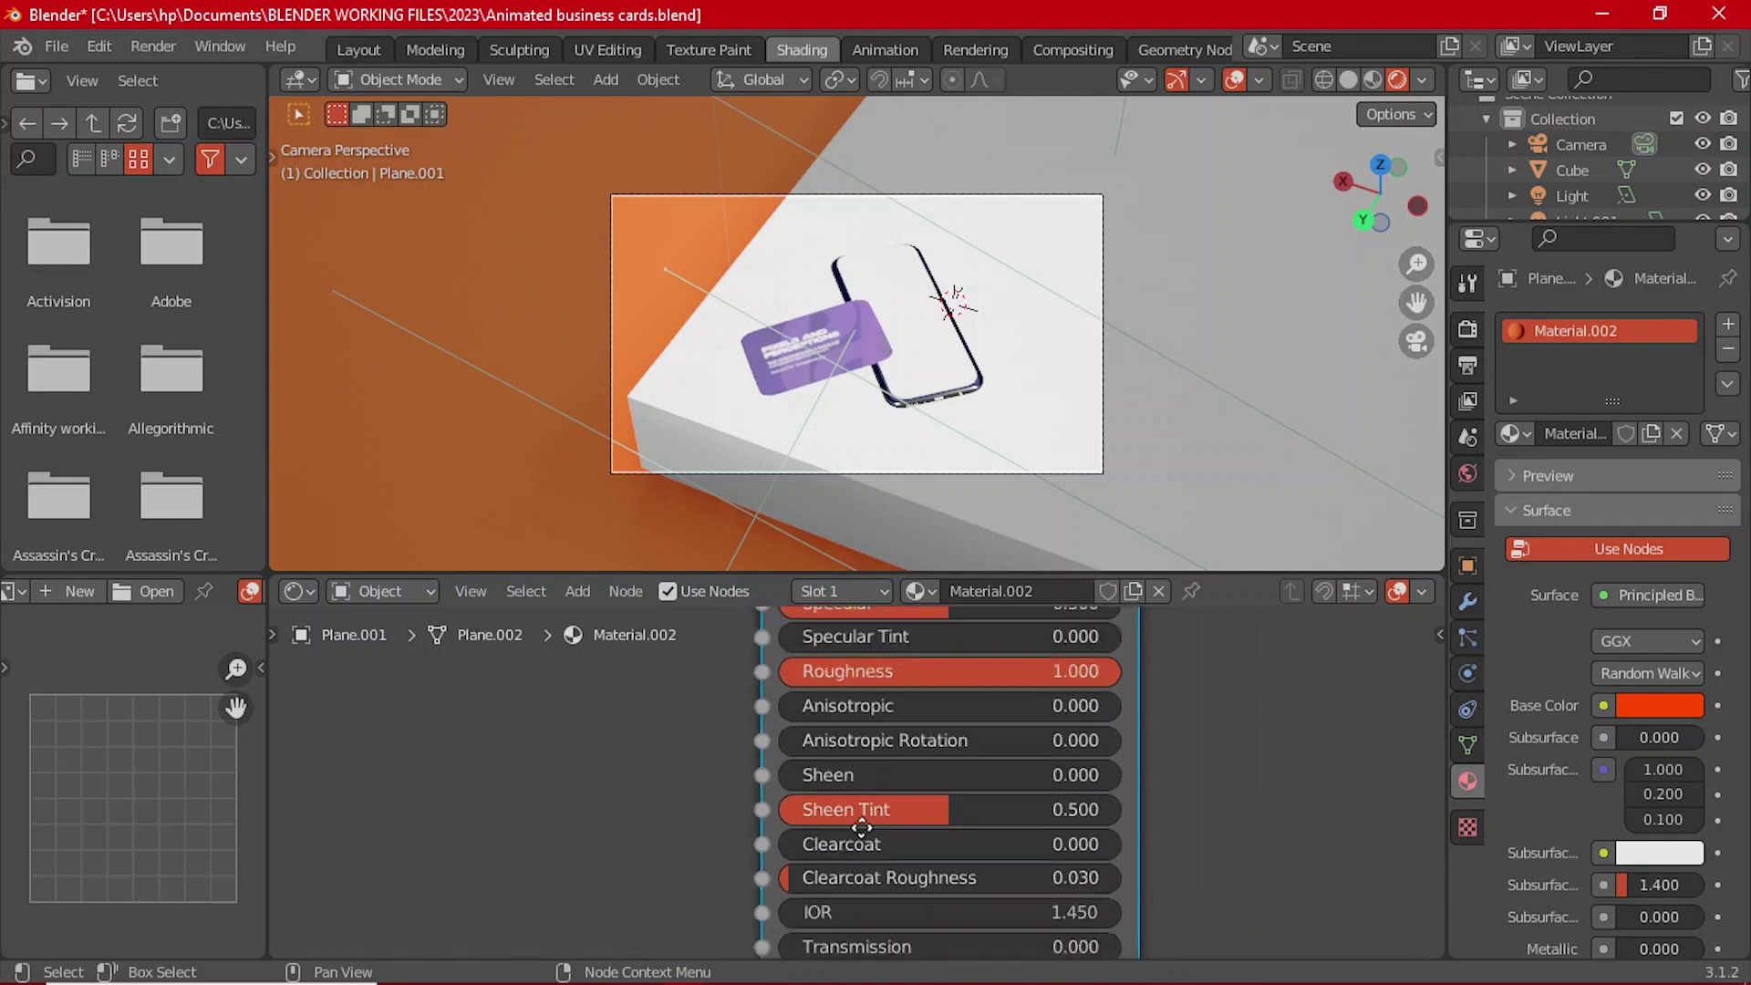
middle_drag(876, 925, 916, 809)
middle_drag(851, 673, 861, 837)
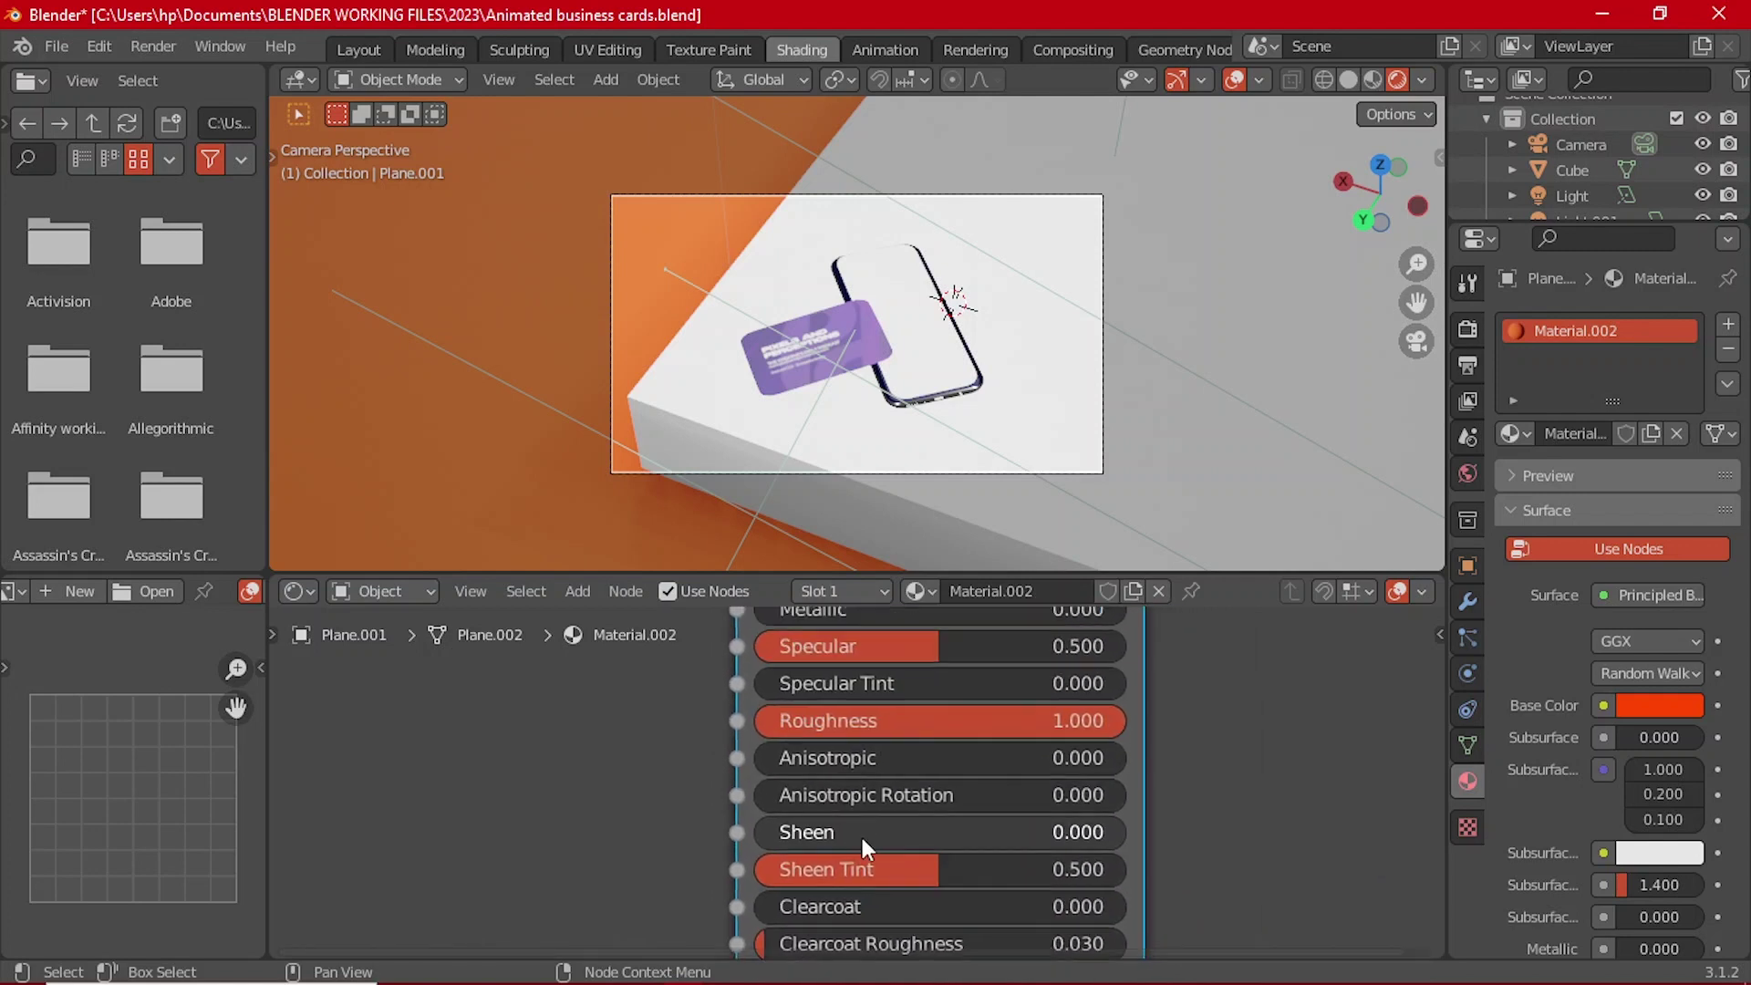
drag(945, 644, 813, 647)
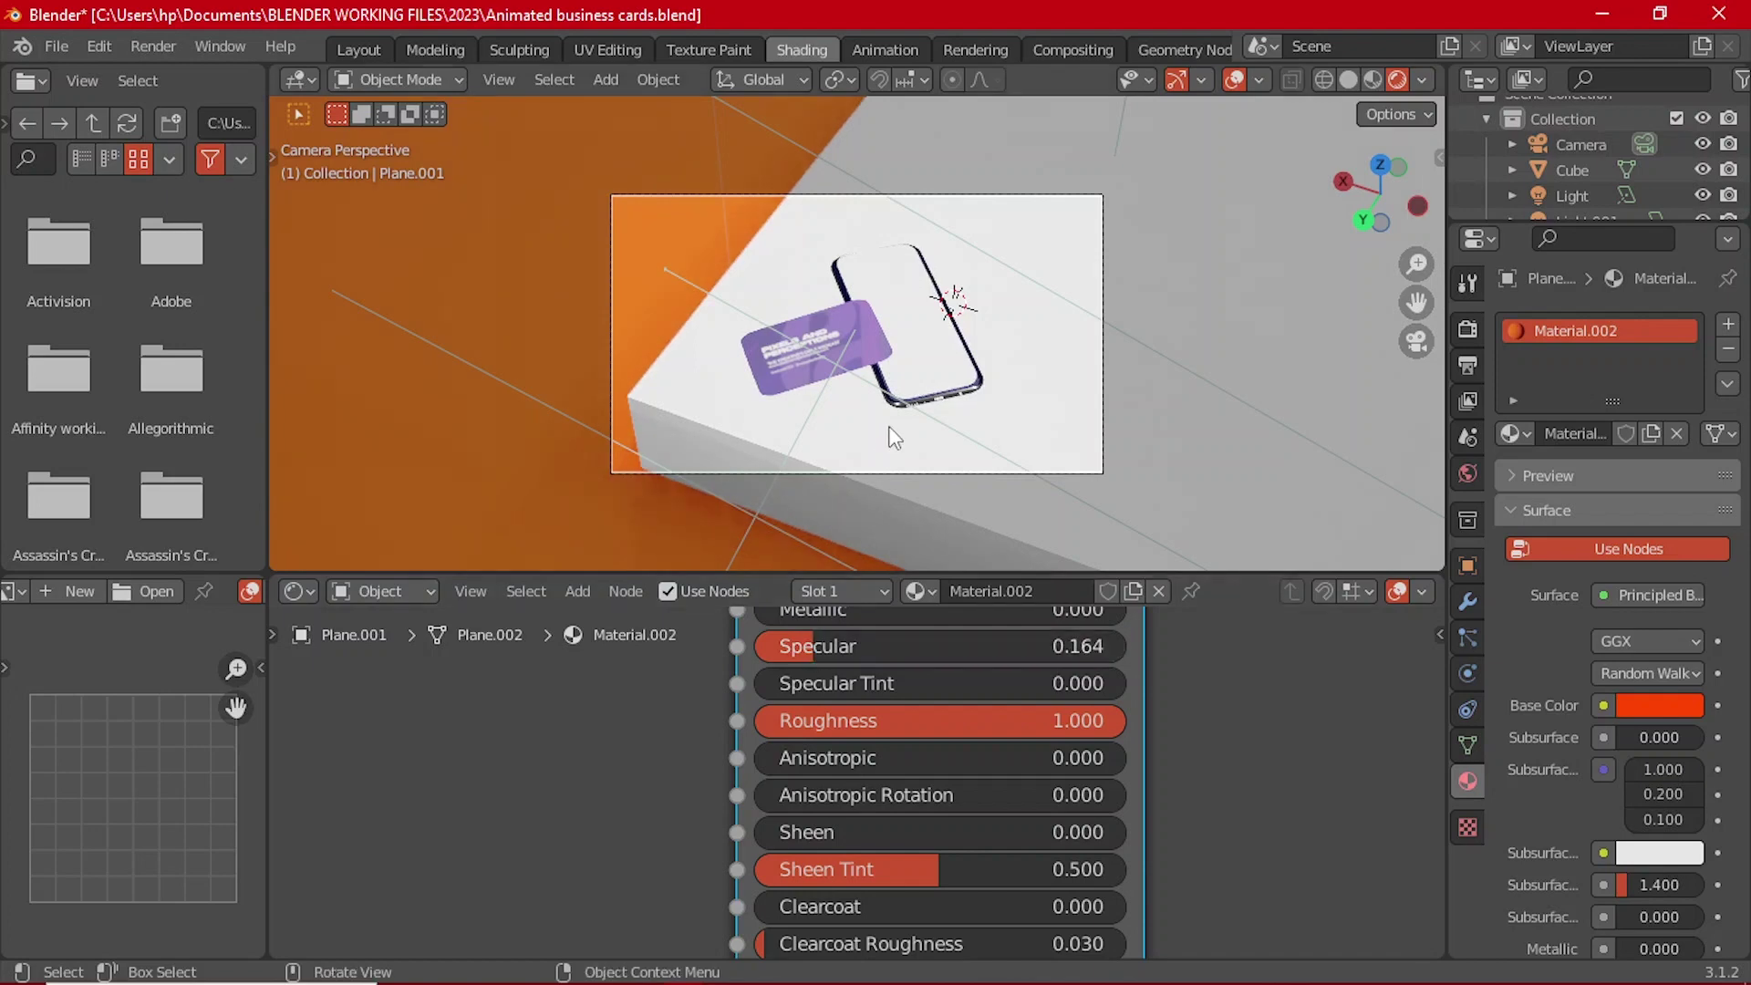
scroll(891, 429, up, 3)
click(881, 332)
Step: Set Roughness to 1.000 on the card's back002 and front materials
scroll(818, 736, down, 4)
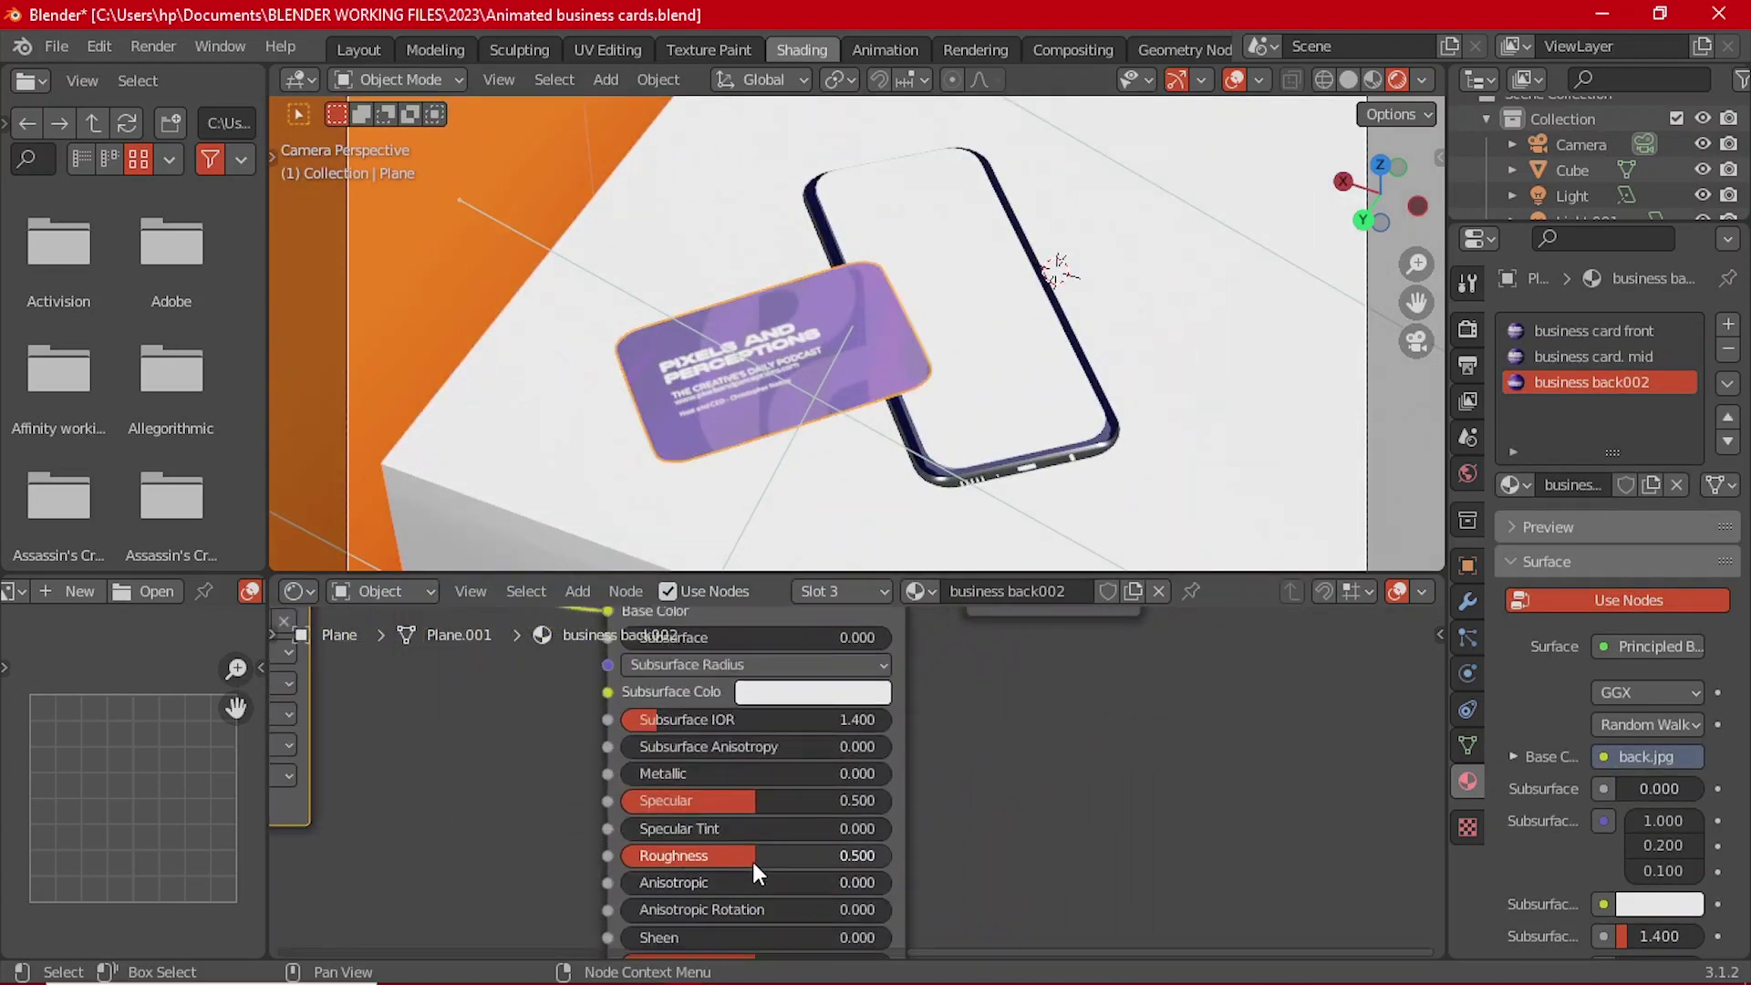
drag(753, 860, 635, 801)
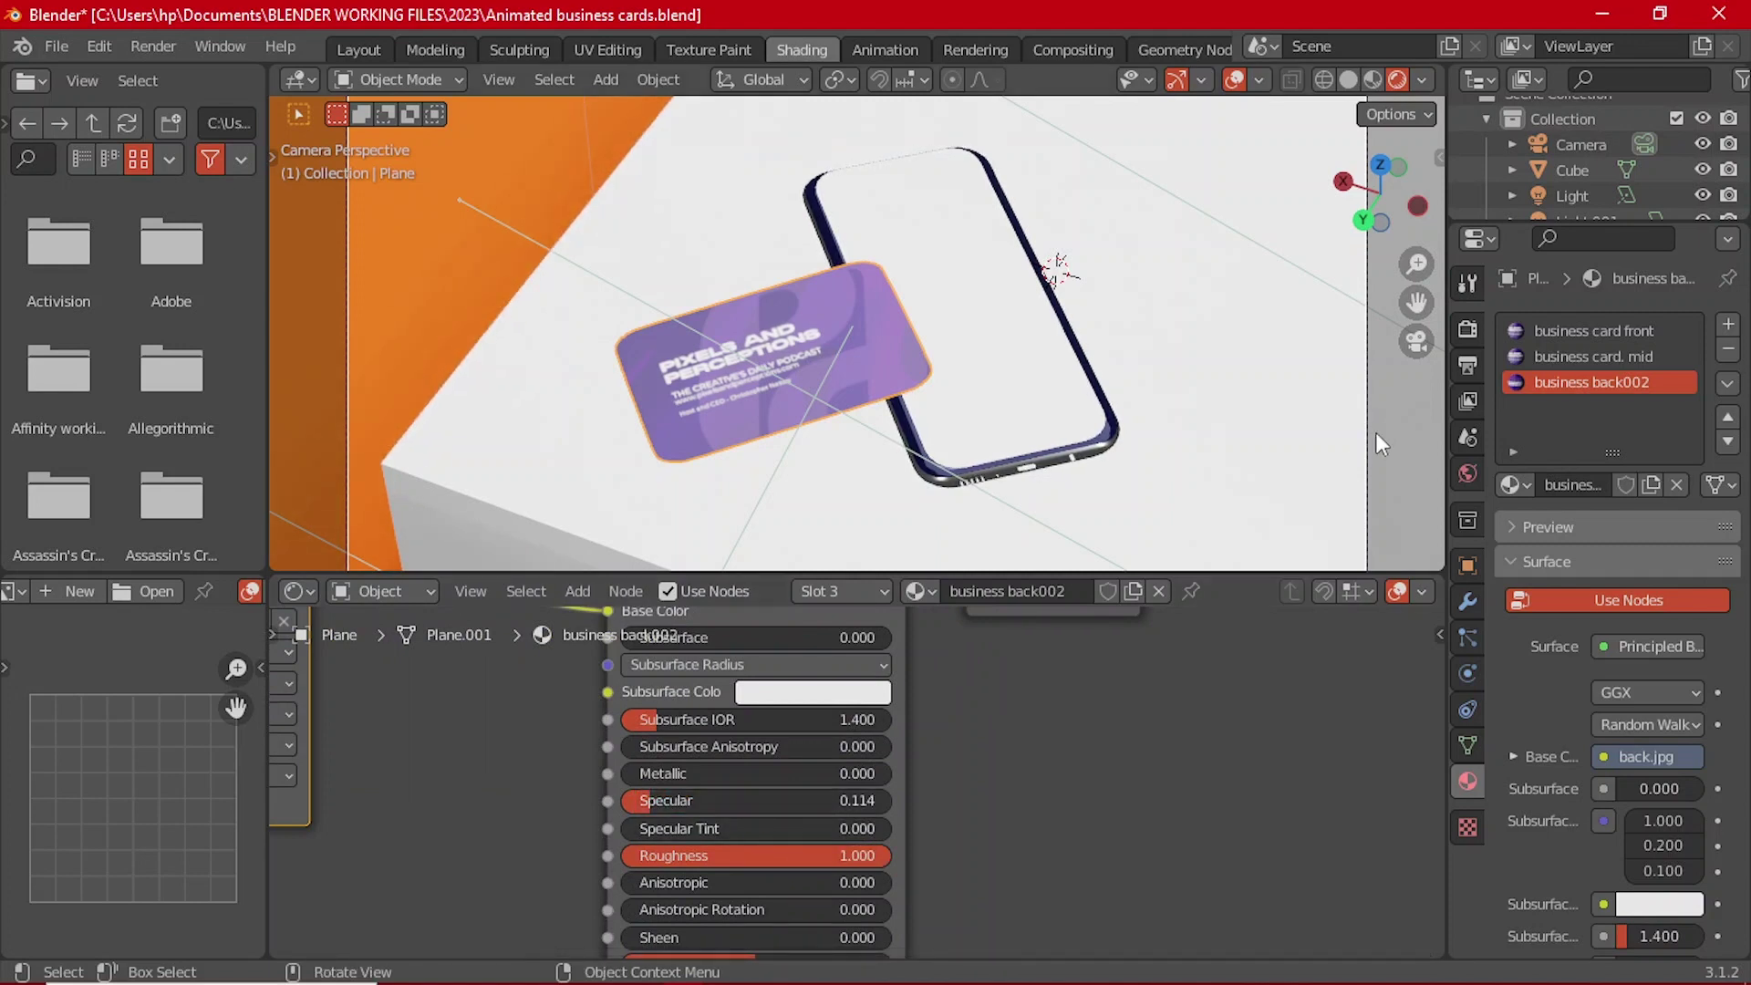
click(1578, 332)
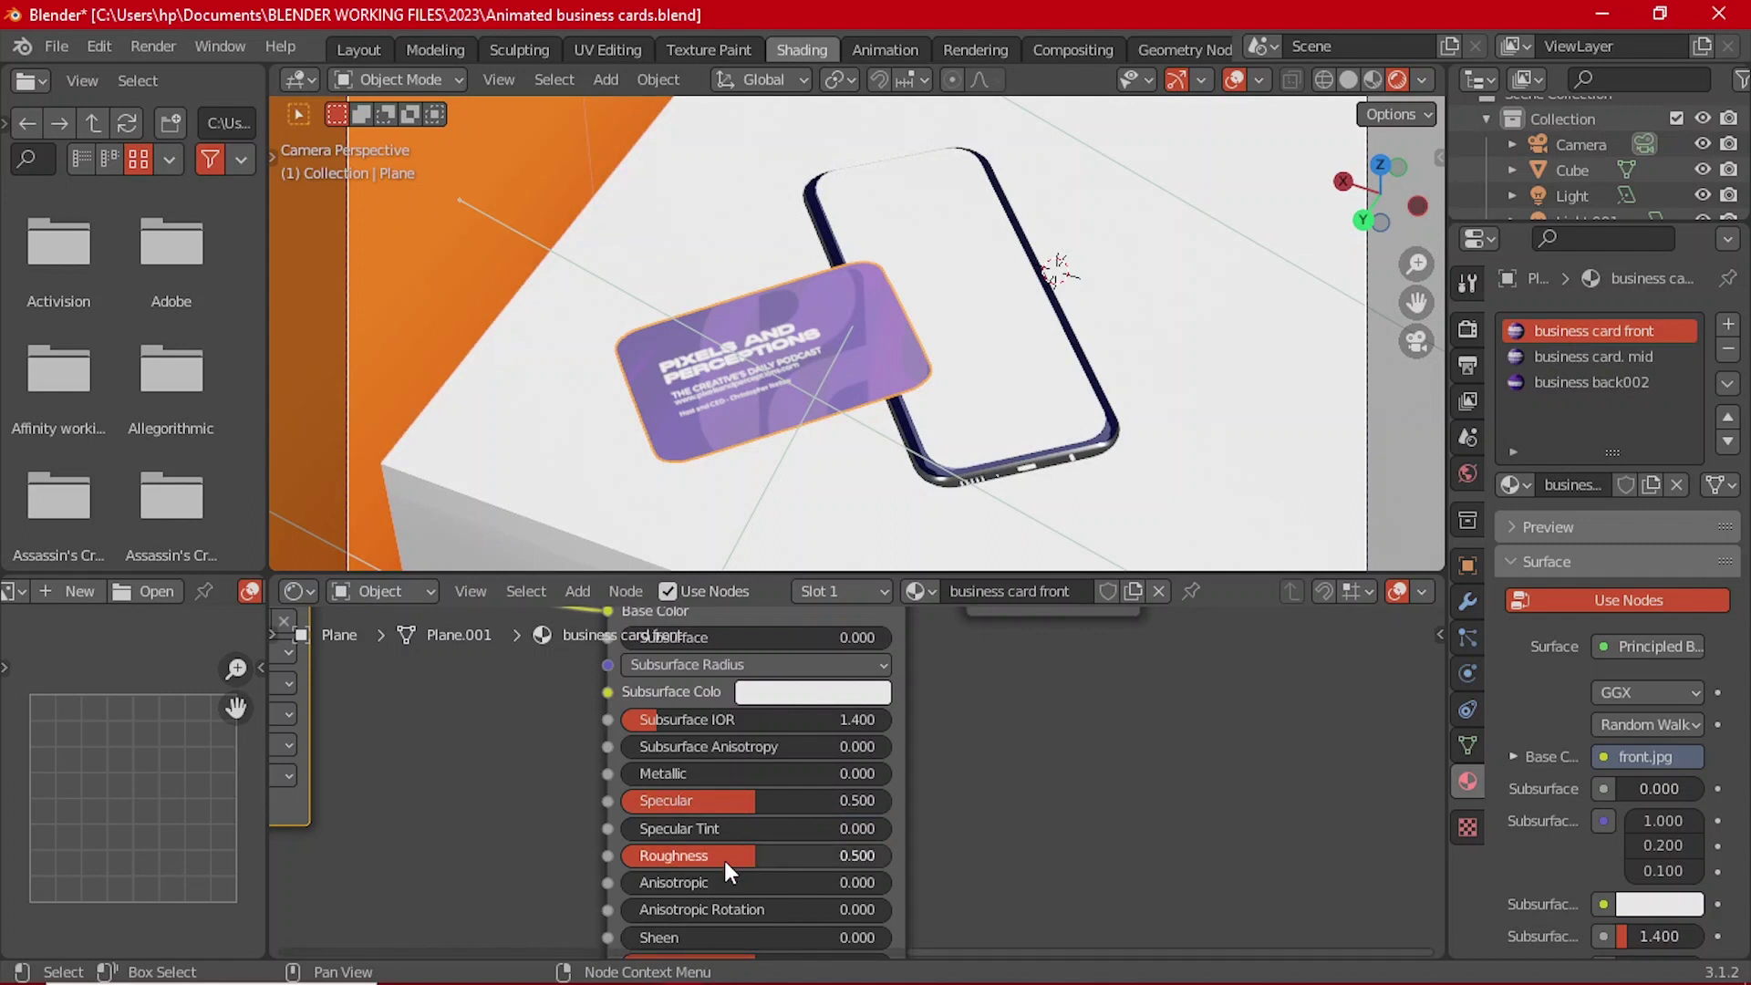
drag(724, 861, 889, 855)
drag(731, 801, 634, 802)
Step: Set the business card front material's Specular to exactly 0.4
click(633, 449)
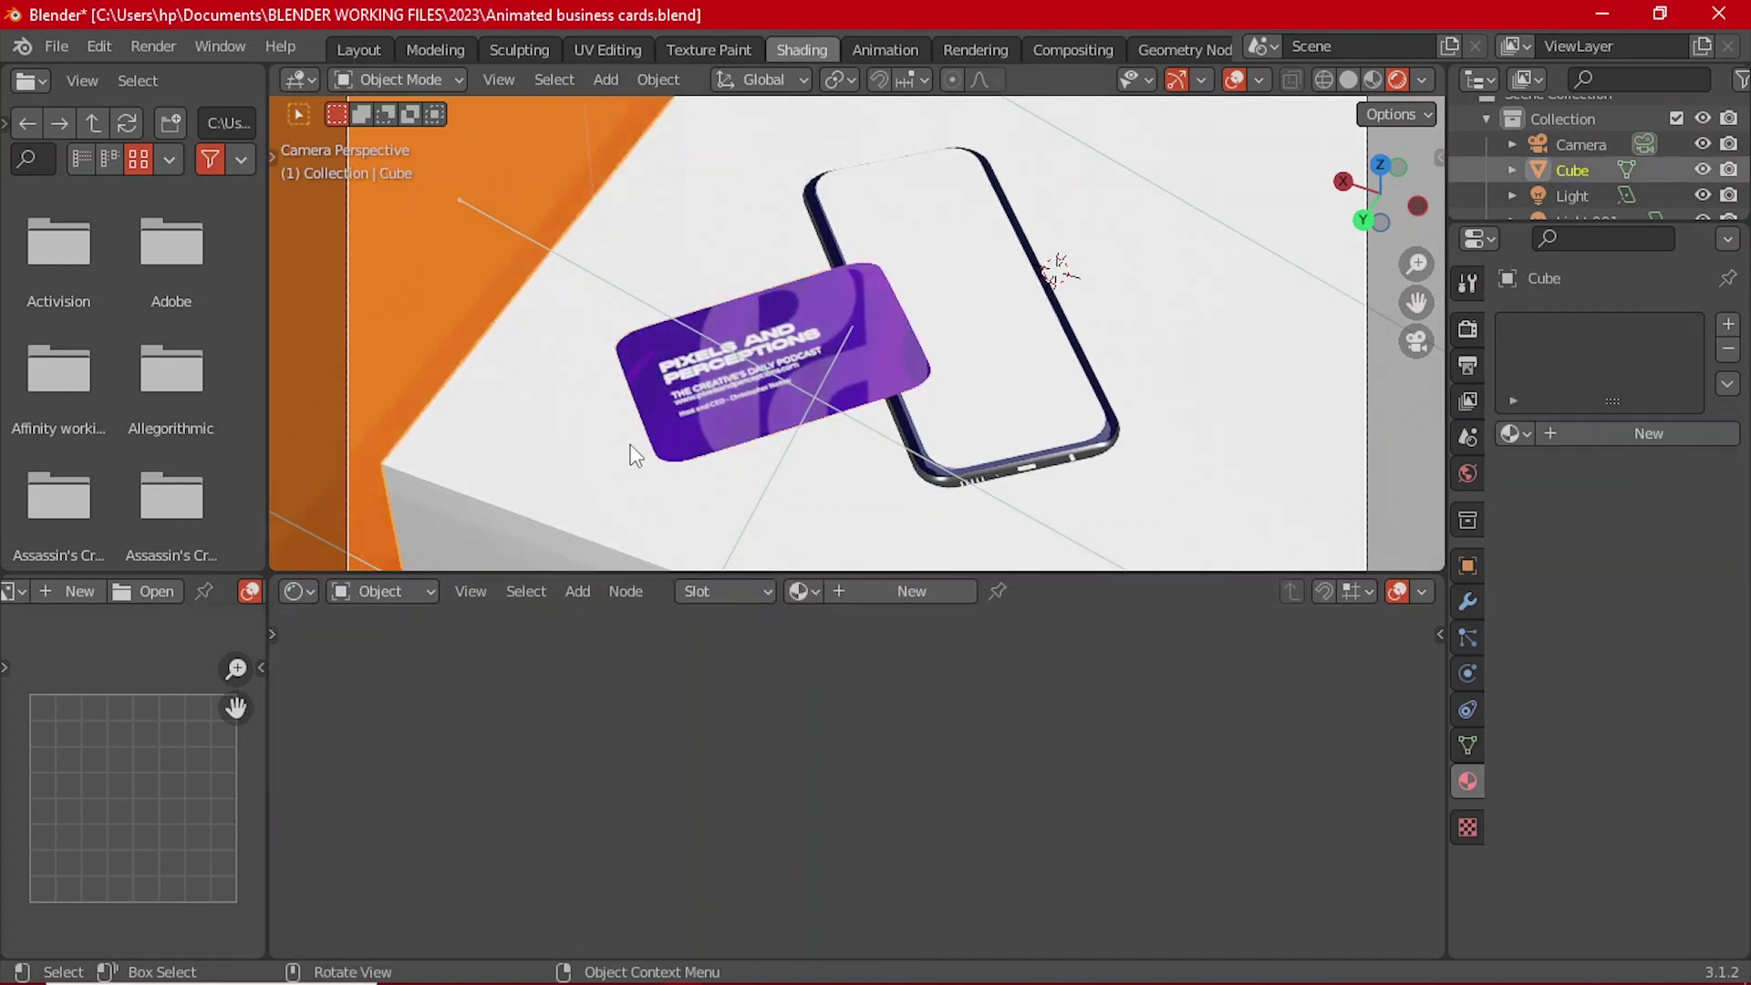
scroll(793, 374, up, 5)
scroll(794, 374, down, 6)
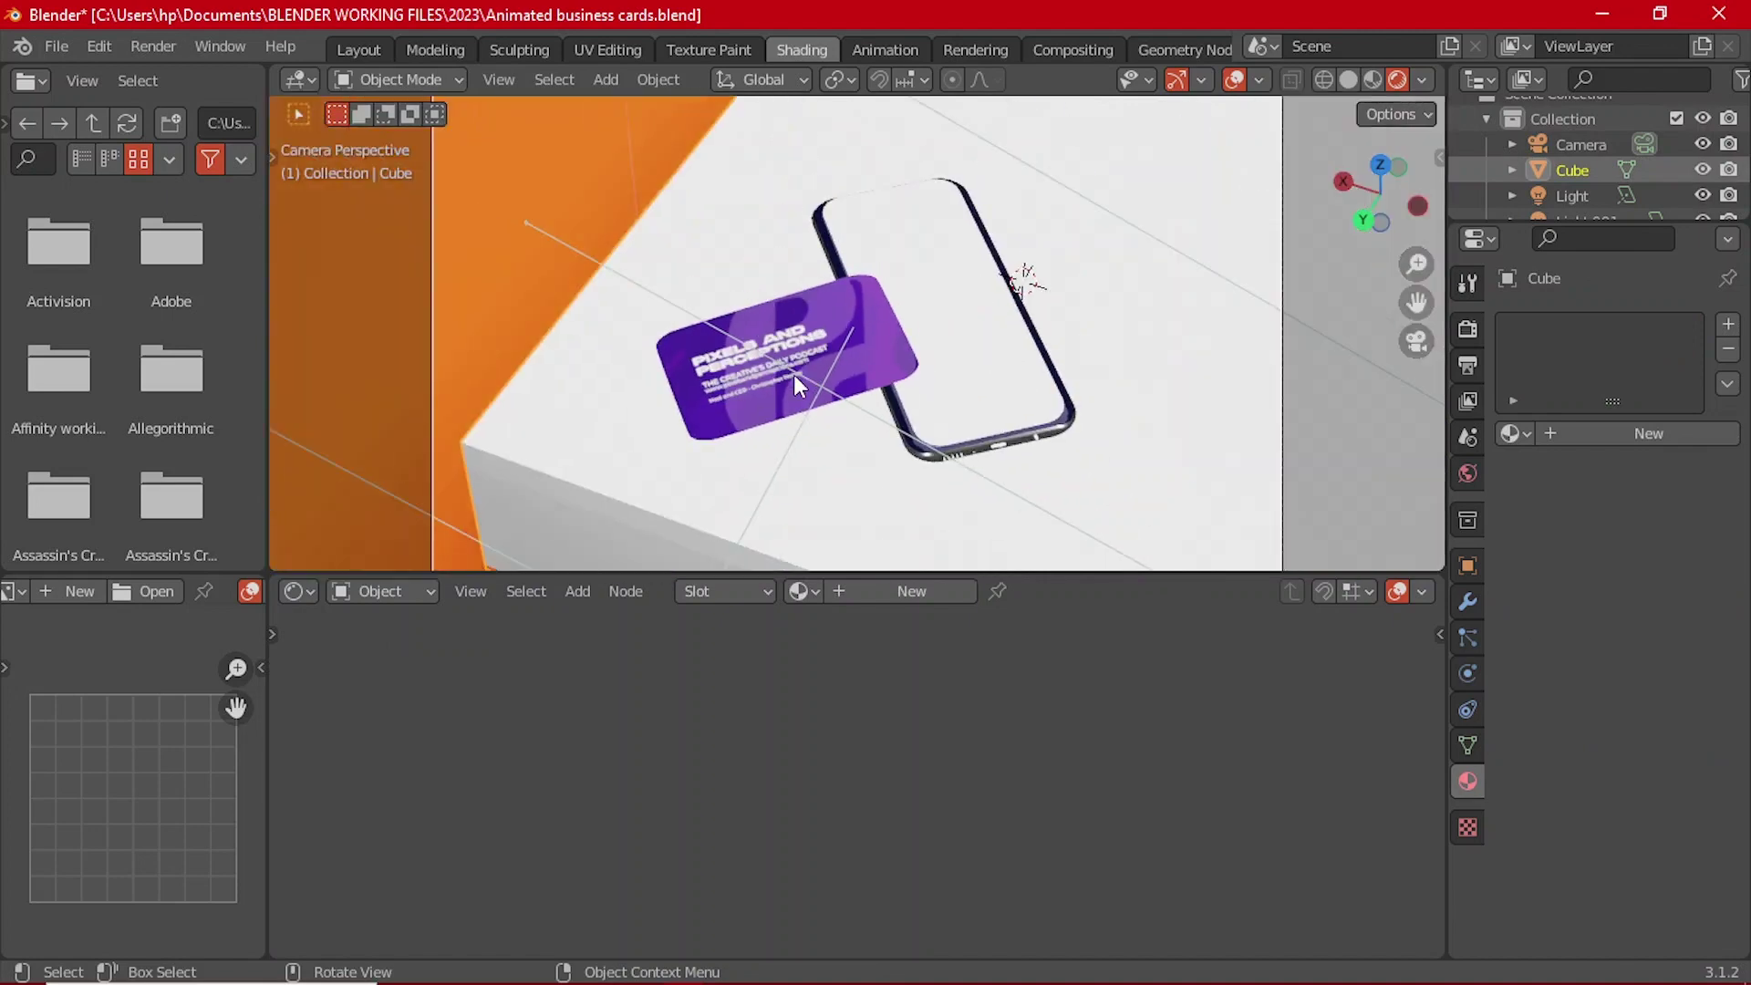
scroll(794, 375, up, 2)
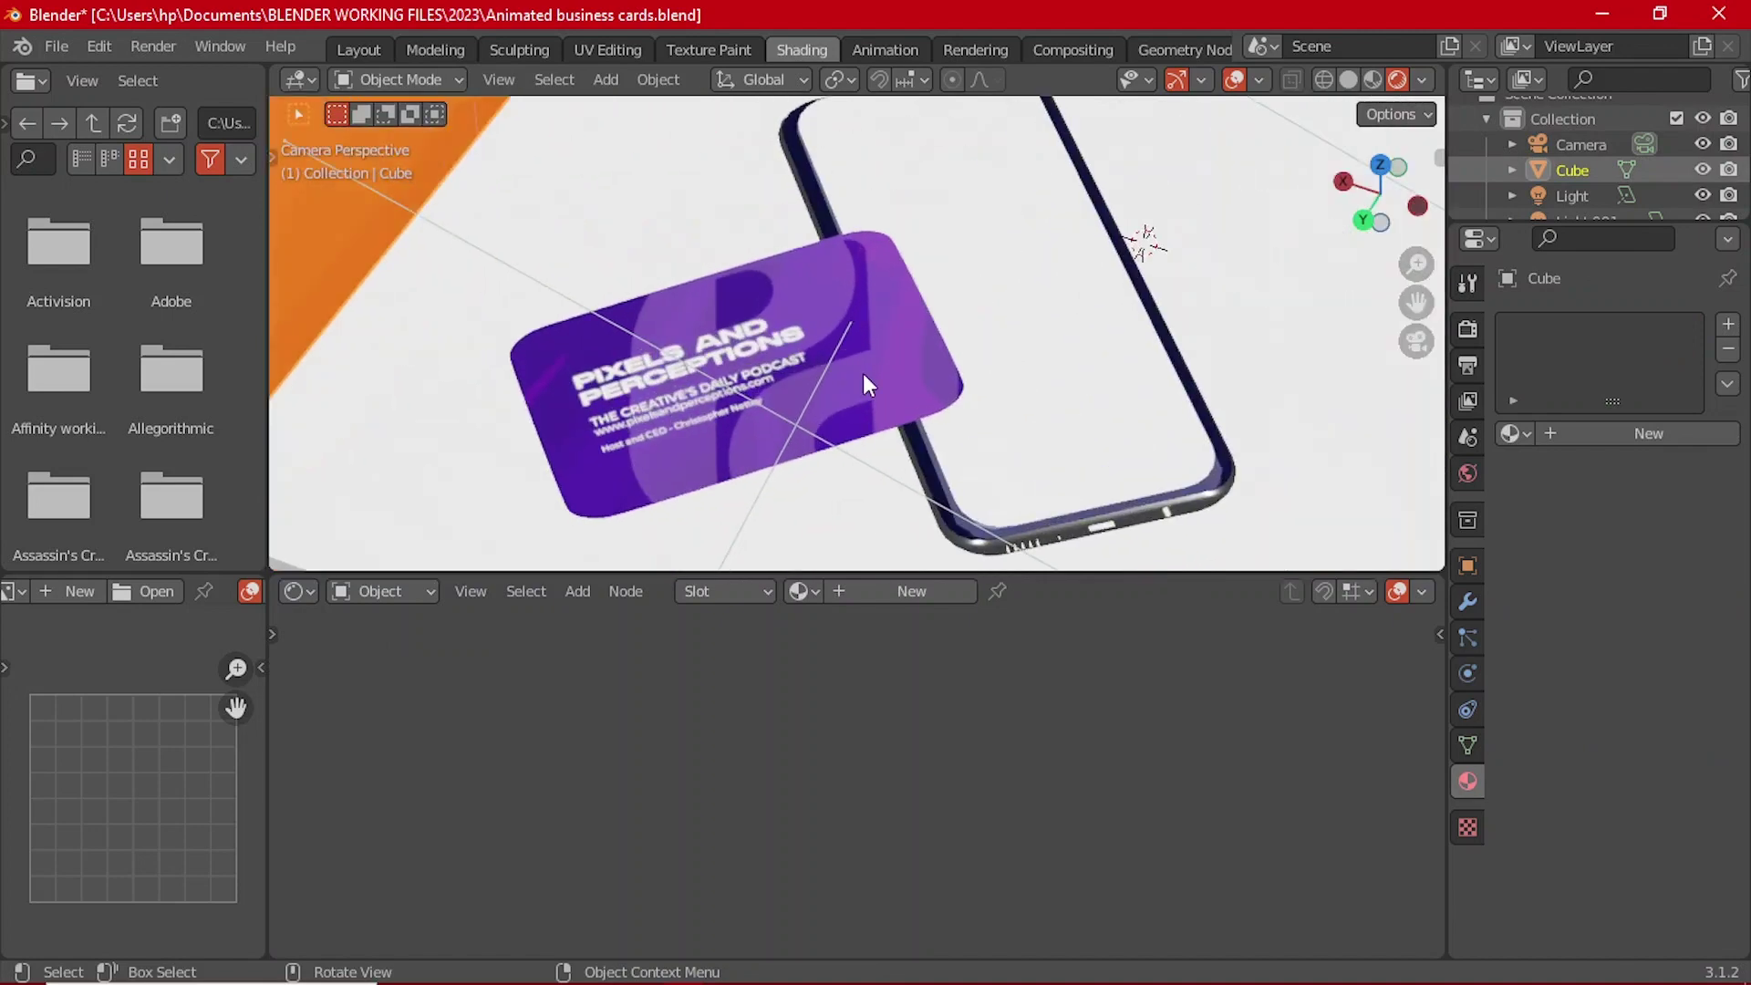
click(863, 374)
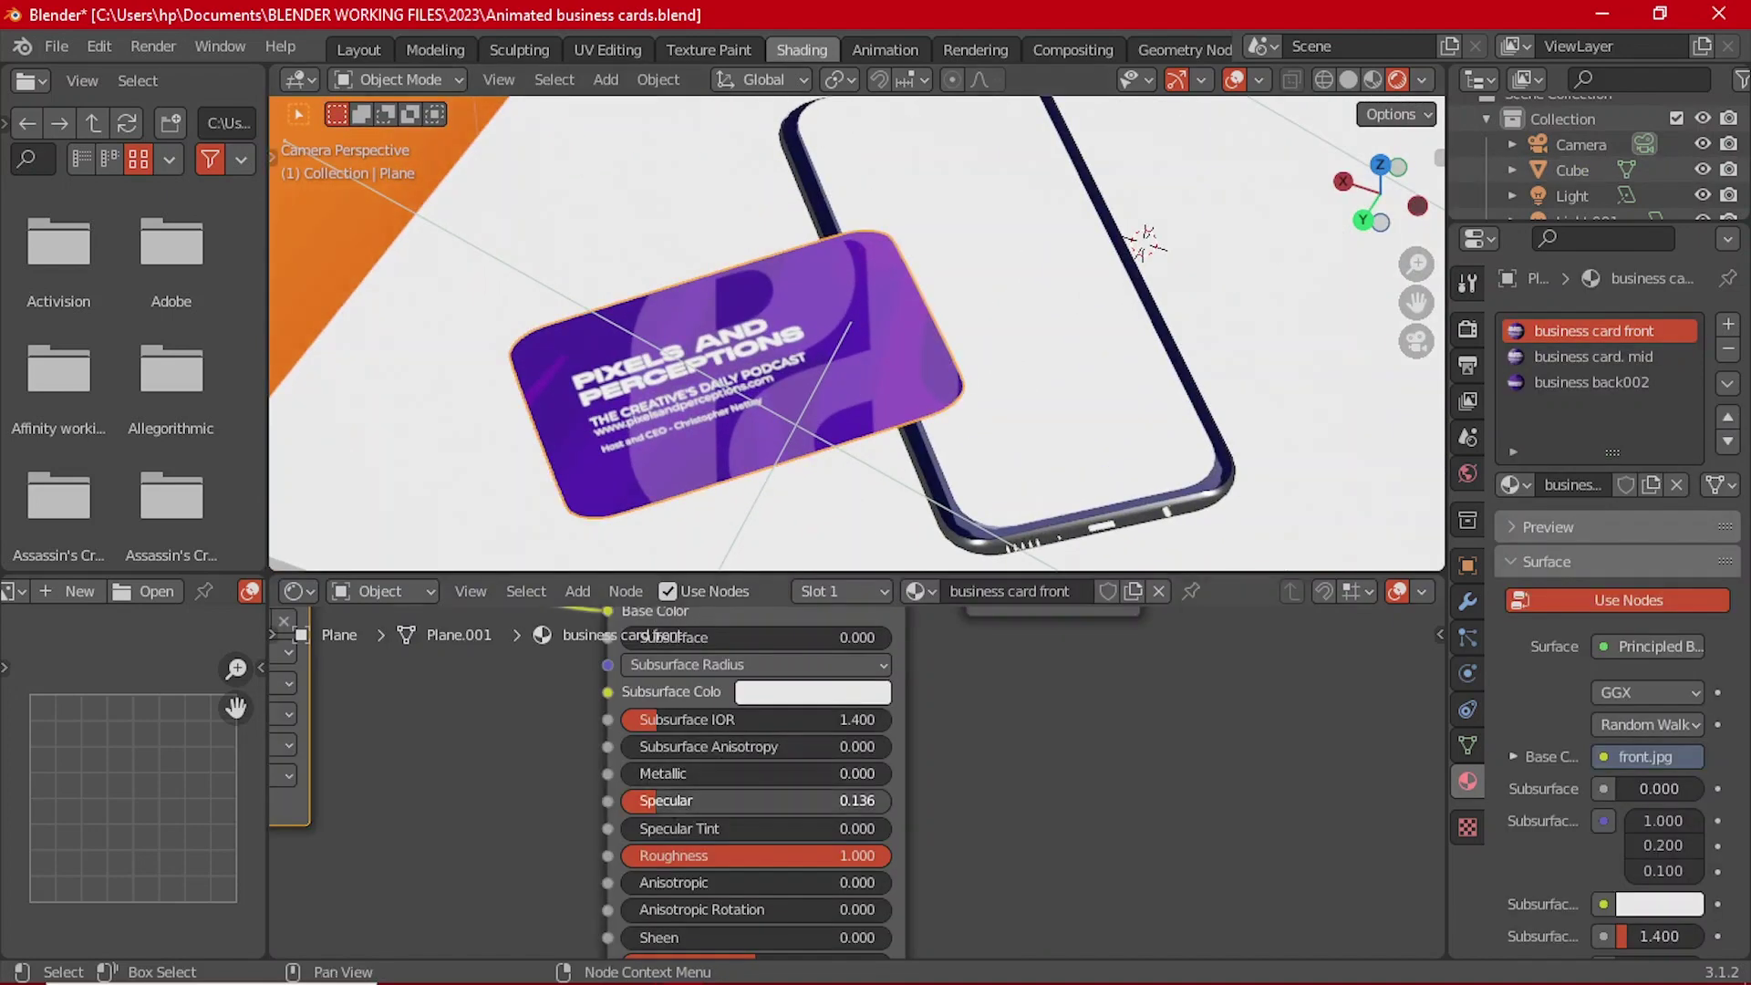
drag(658, 801, 736, 797)
click(736, 799)
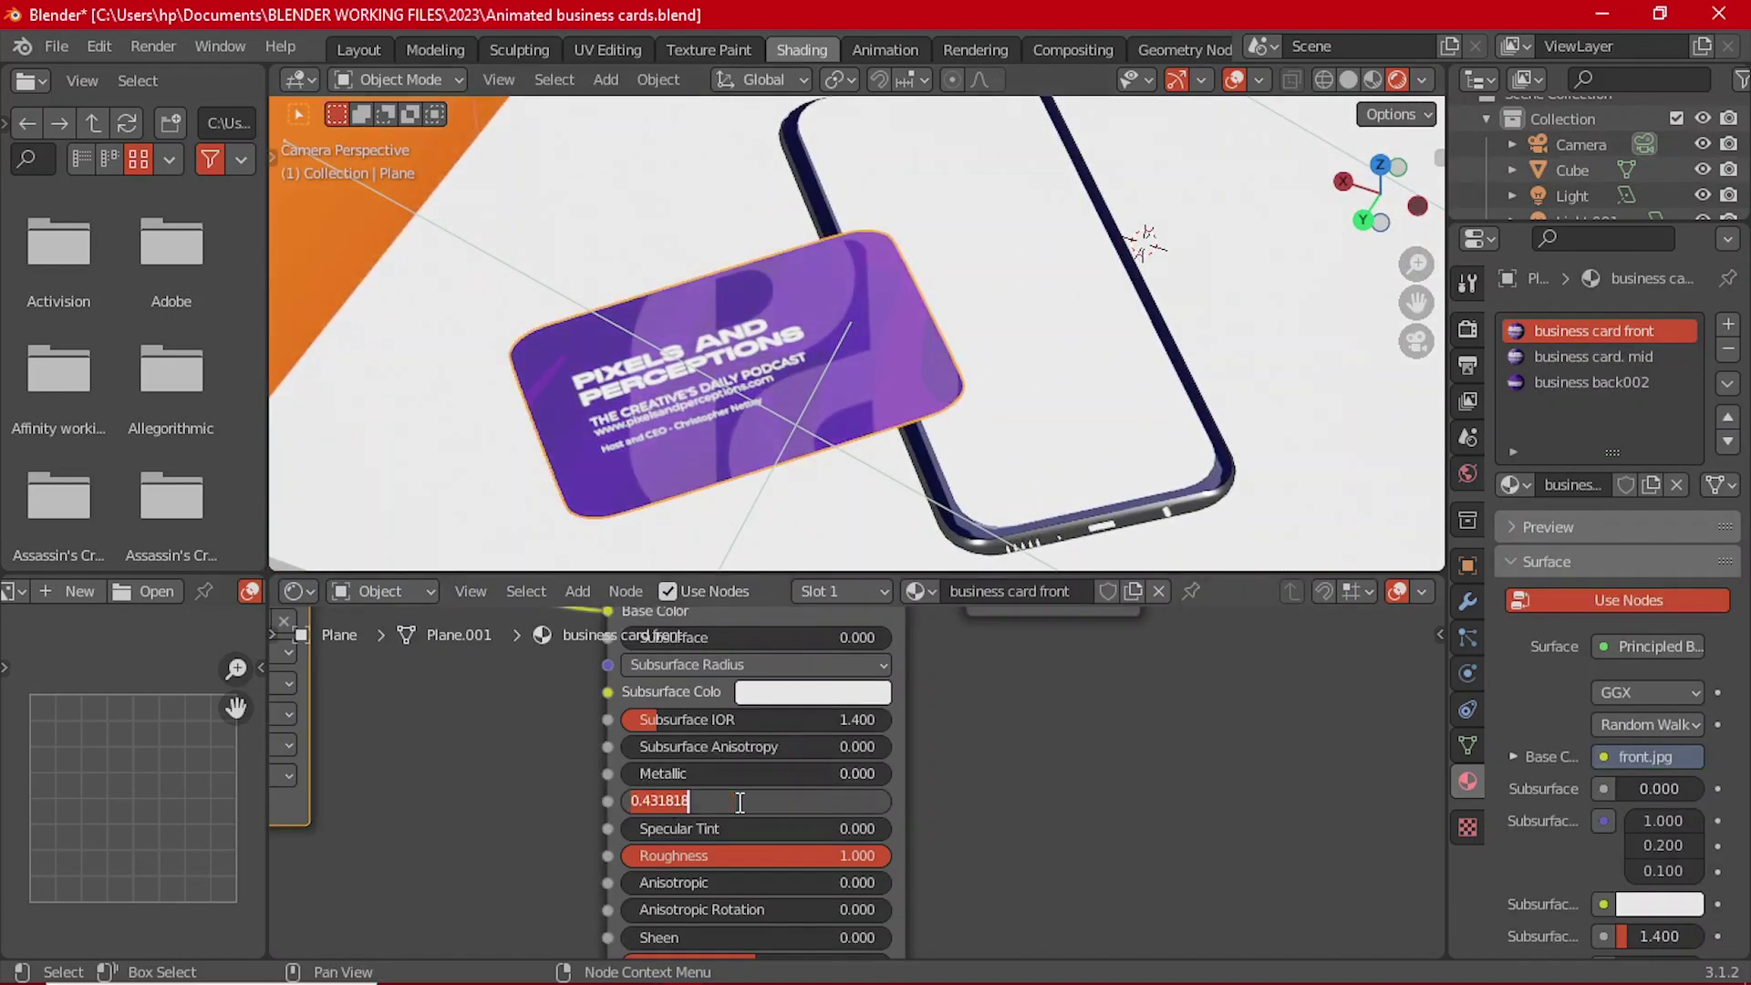
text(0.4)
key(Return)
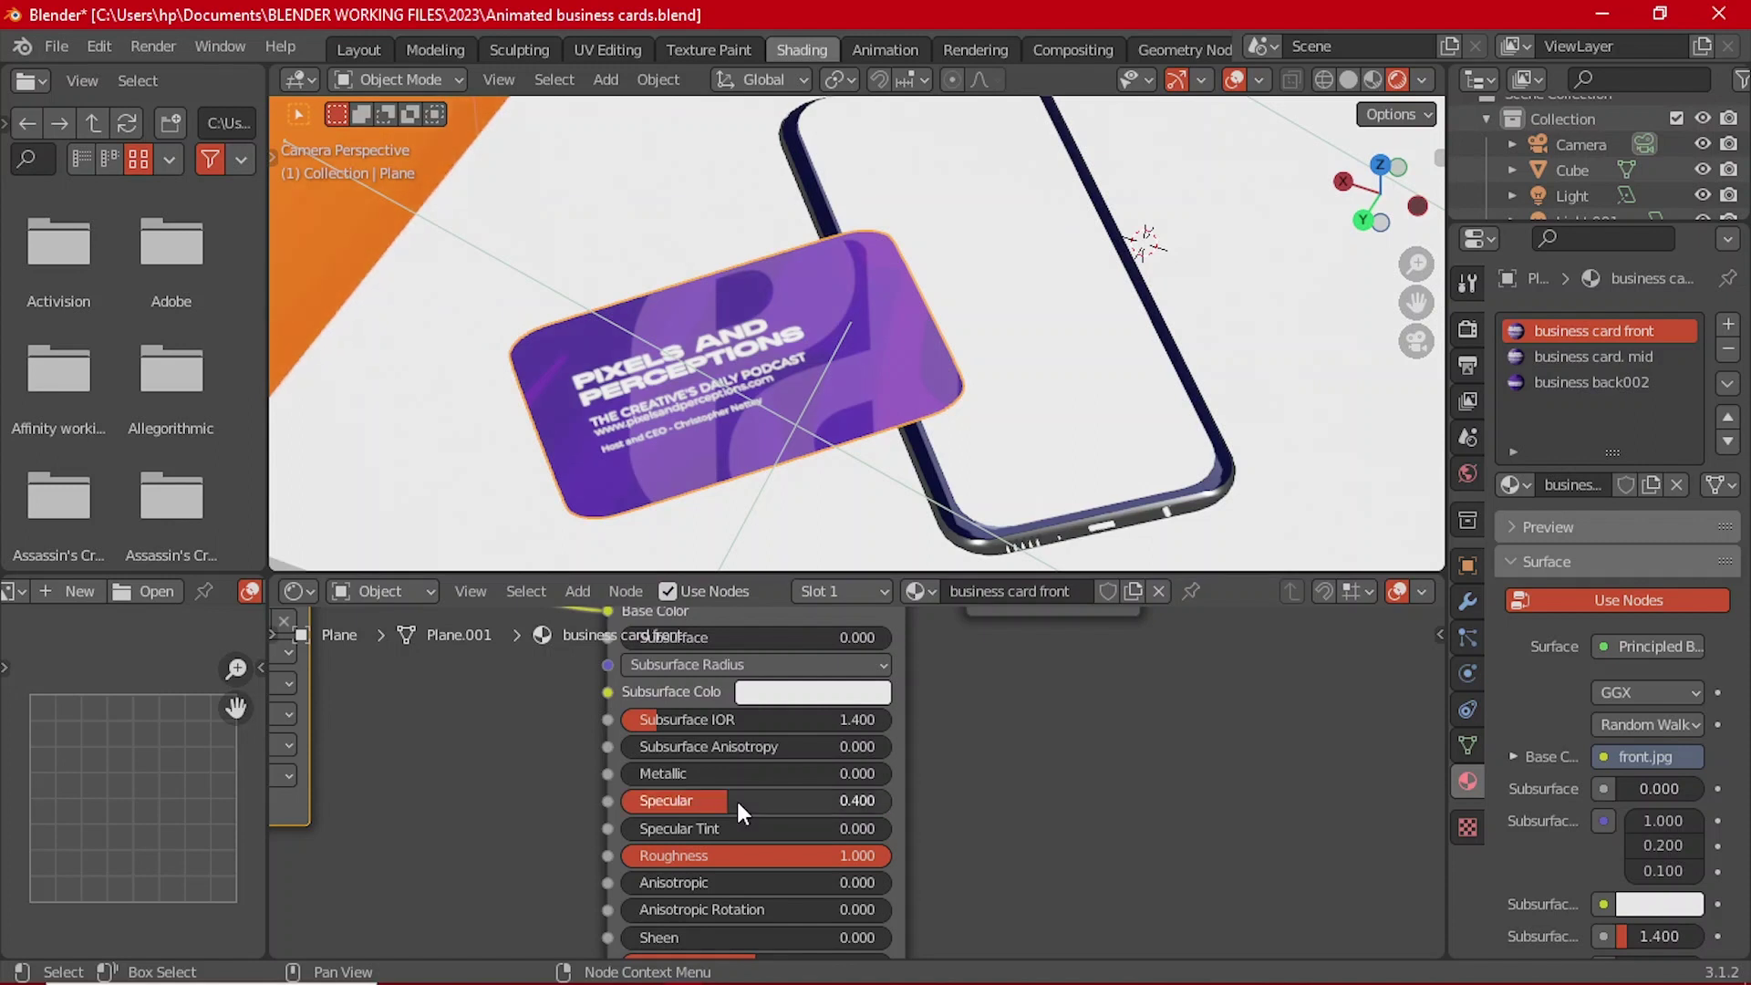
Step: Set Specular to 0.4 on the back002 and mid card materials too
click(1578, 383)
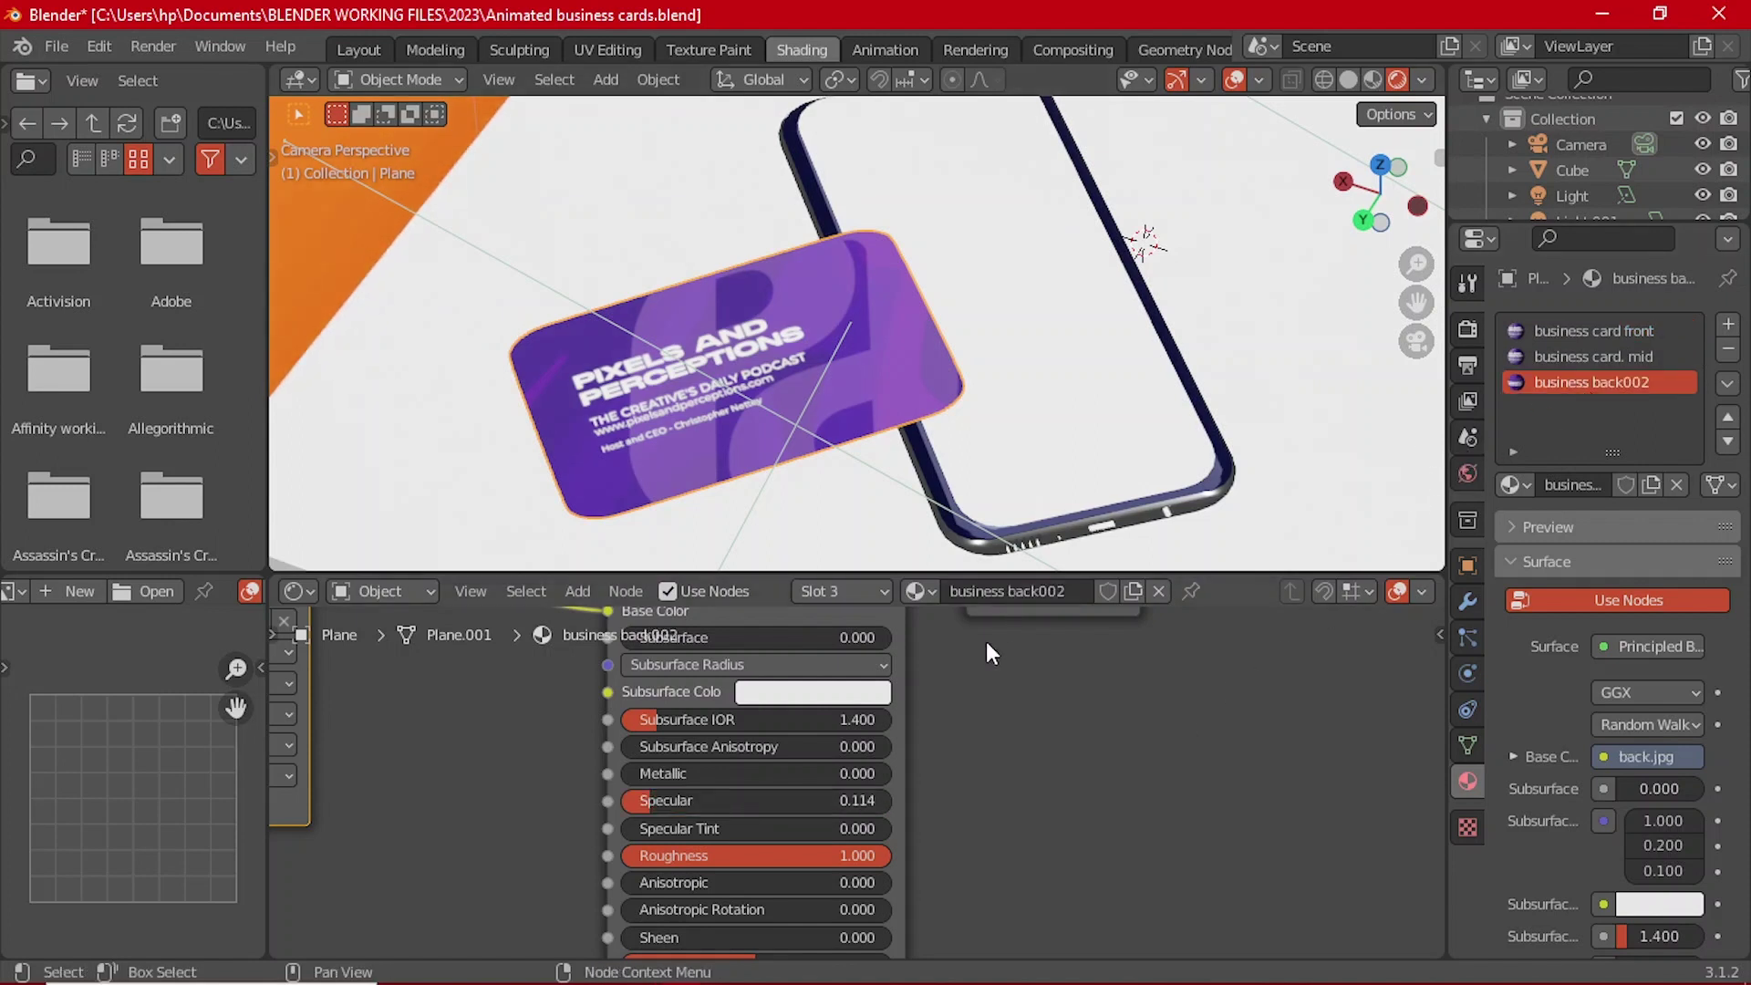
click(725, 800)
text(0)
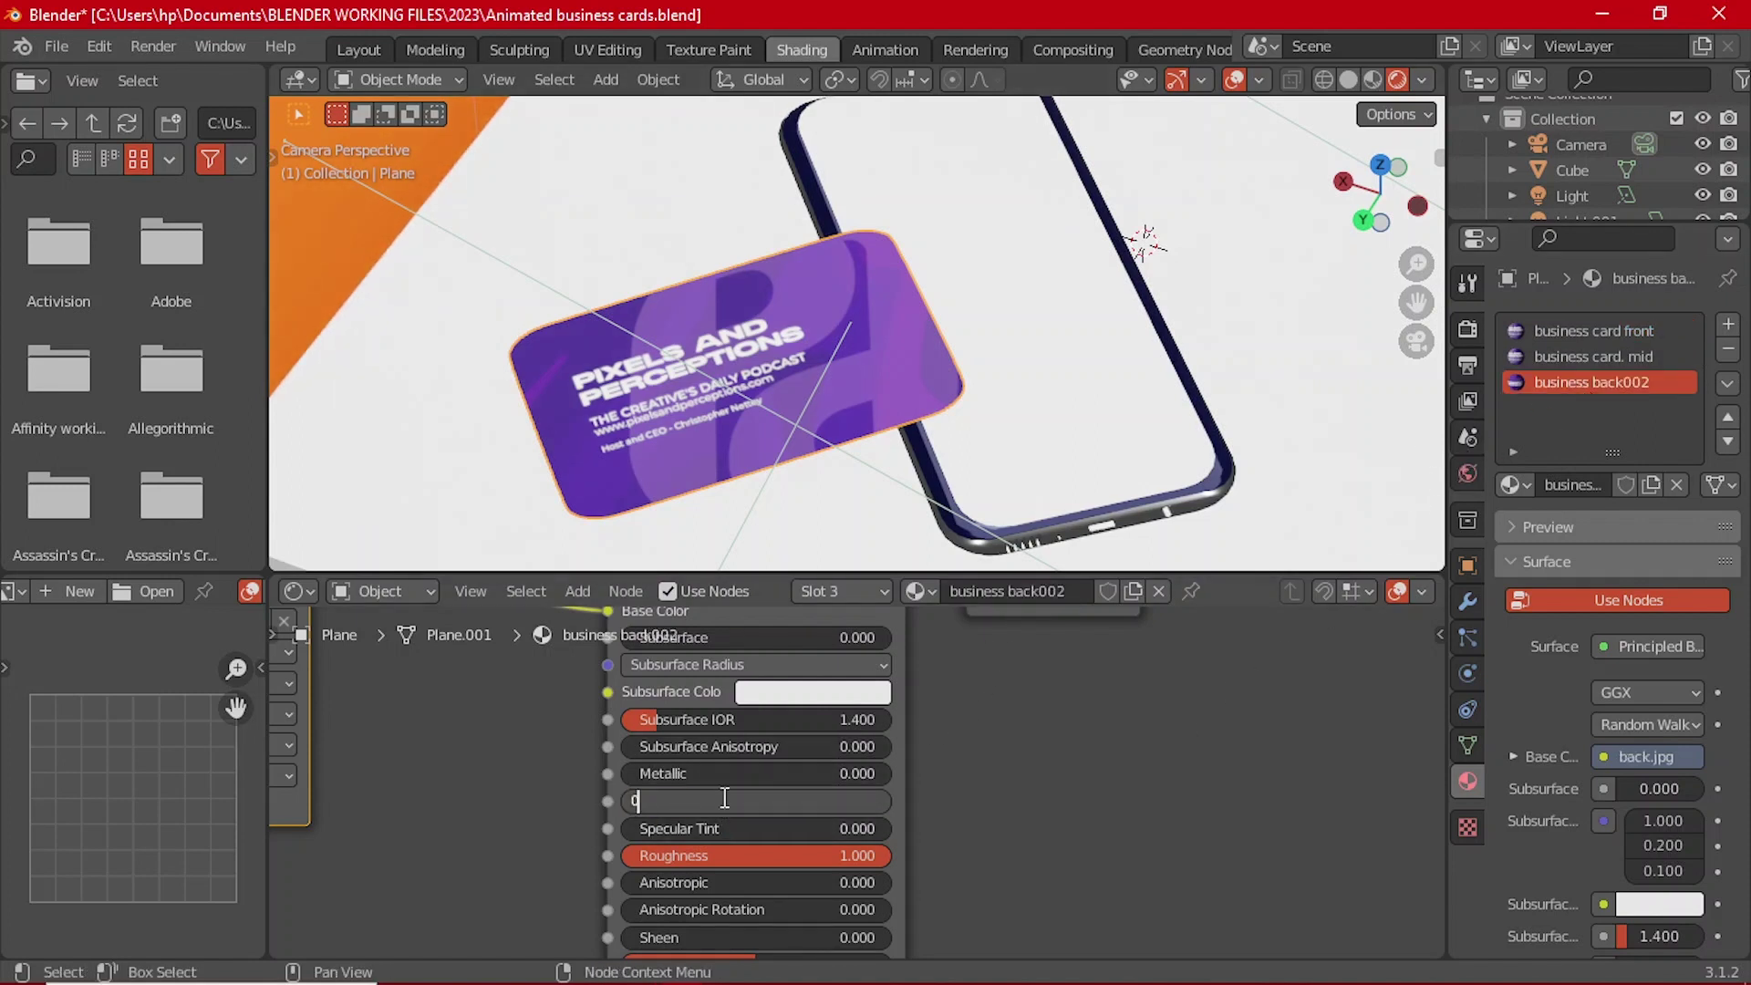
text(.4)
key(Return)
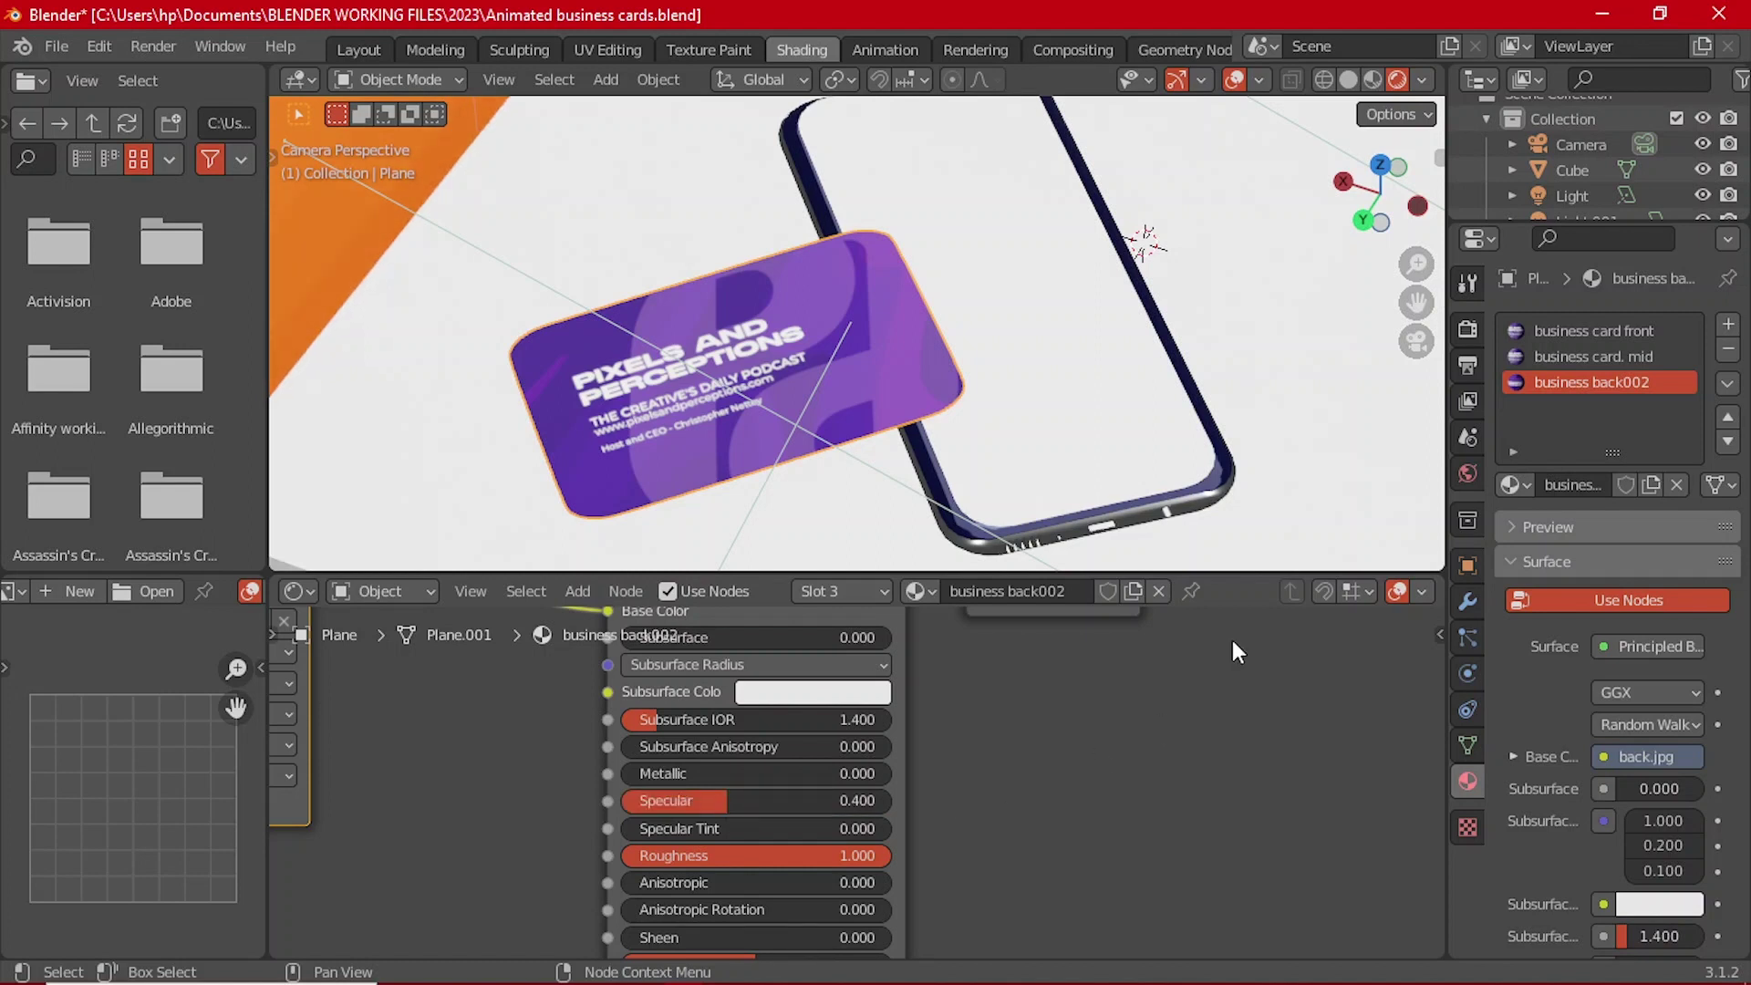
click(1605, 356)
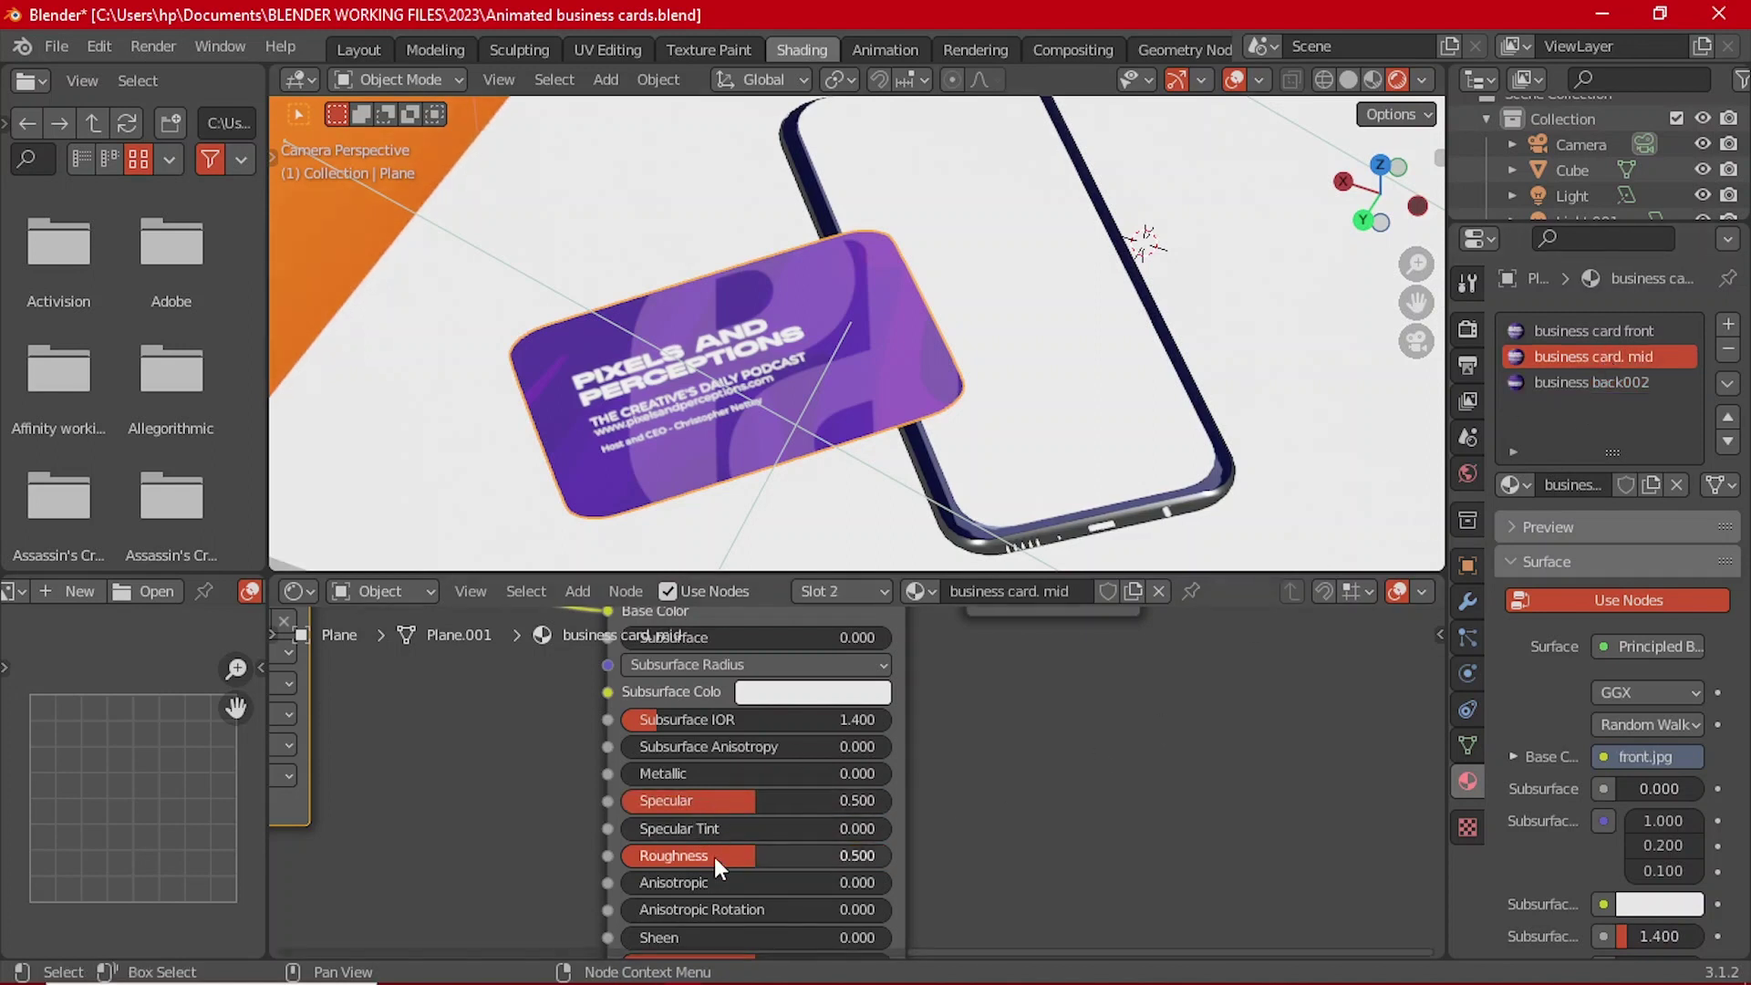
click(743, 796)
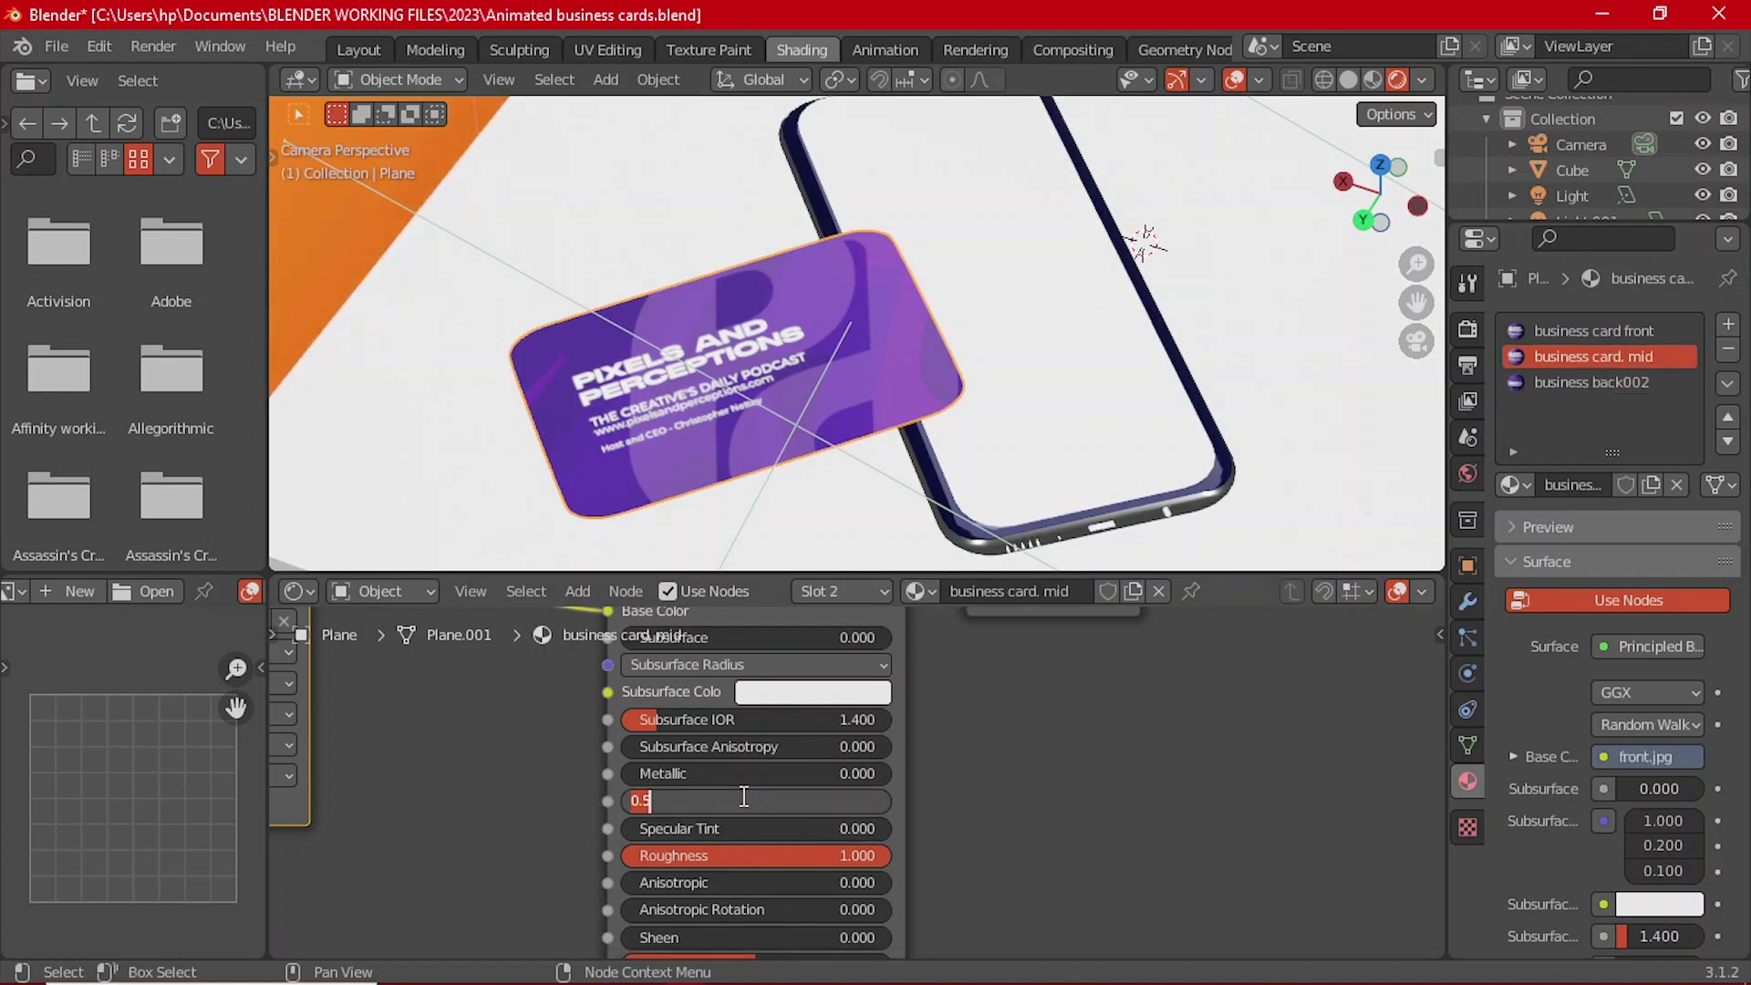
key(BackSpace)
text(0.4)
key(Return)
scroll(783, 420, down, 2)
click(583, 486)
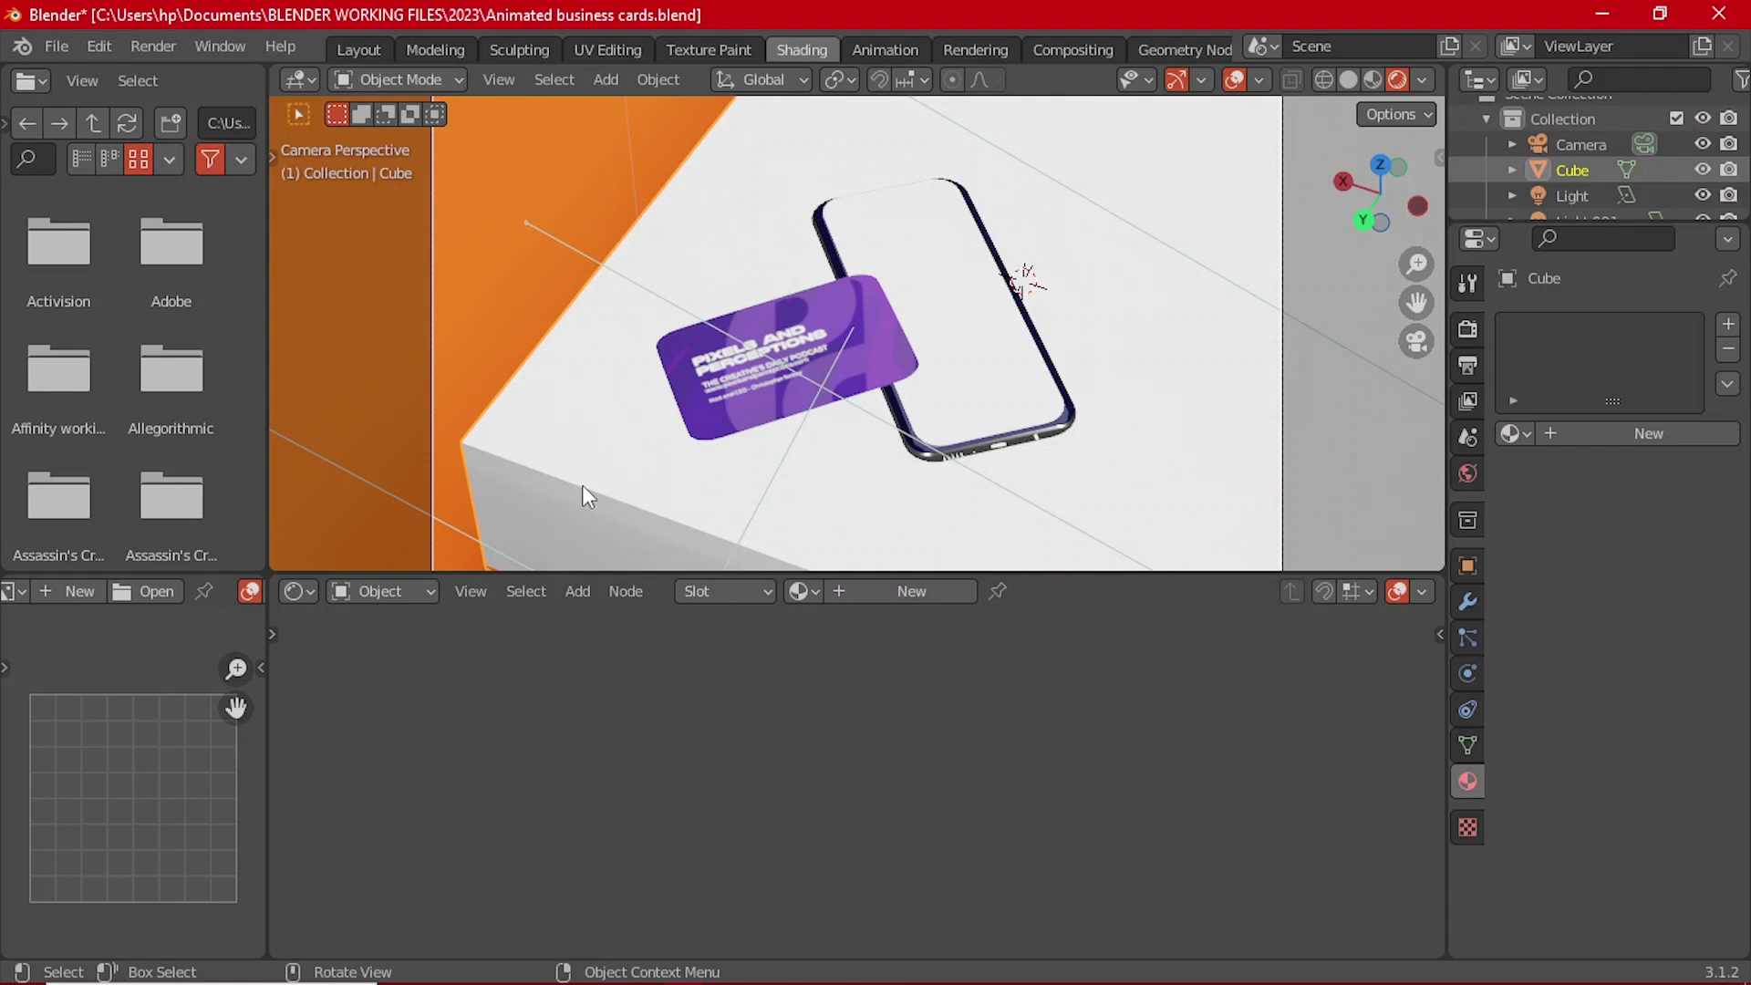
Step: Add a new material to the cube and set its Roughness to 1.0
scroll(582, 484, down, 3)
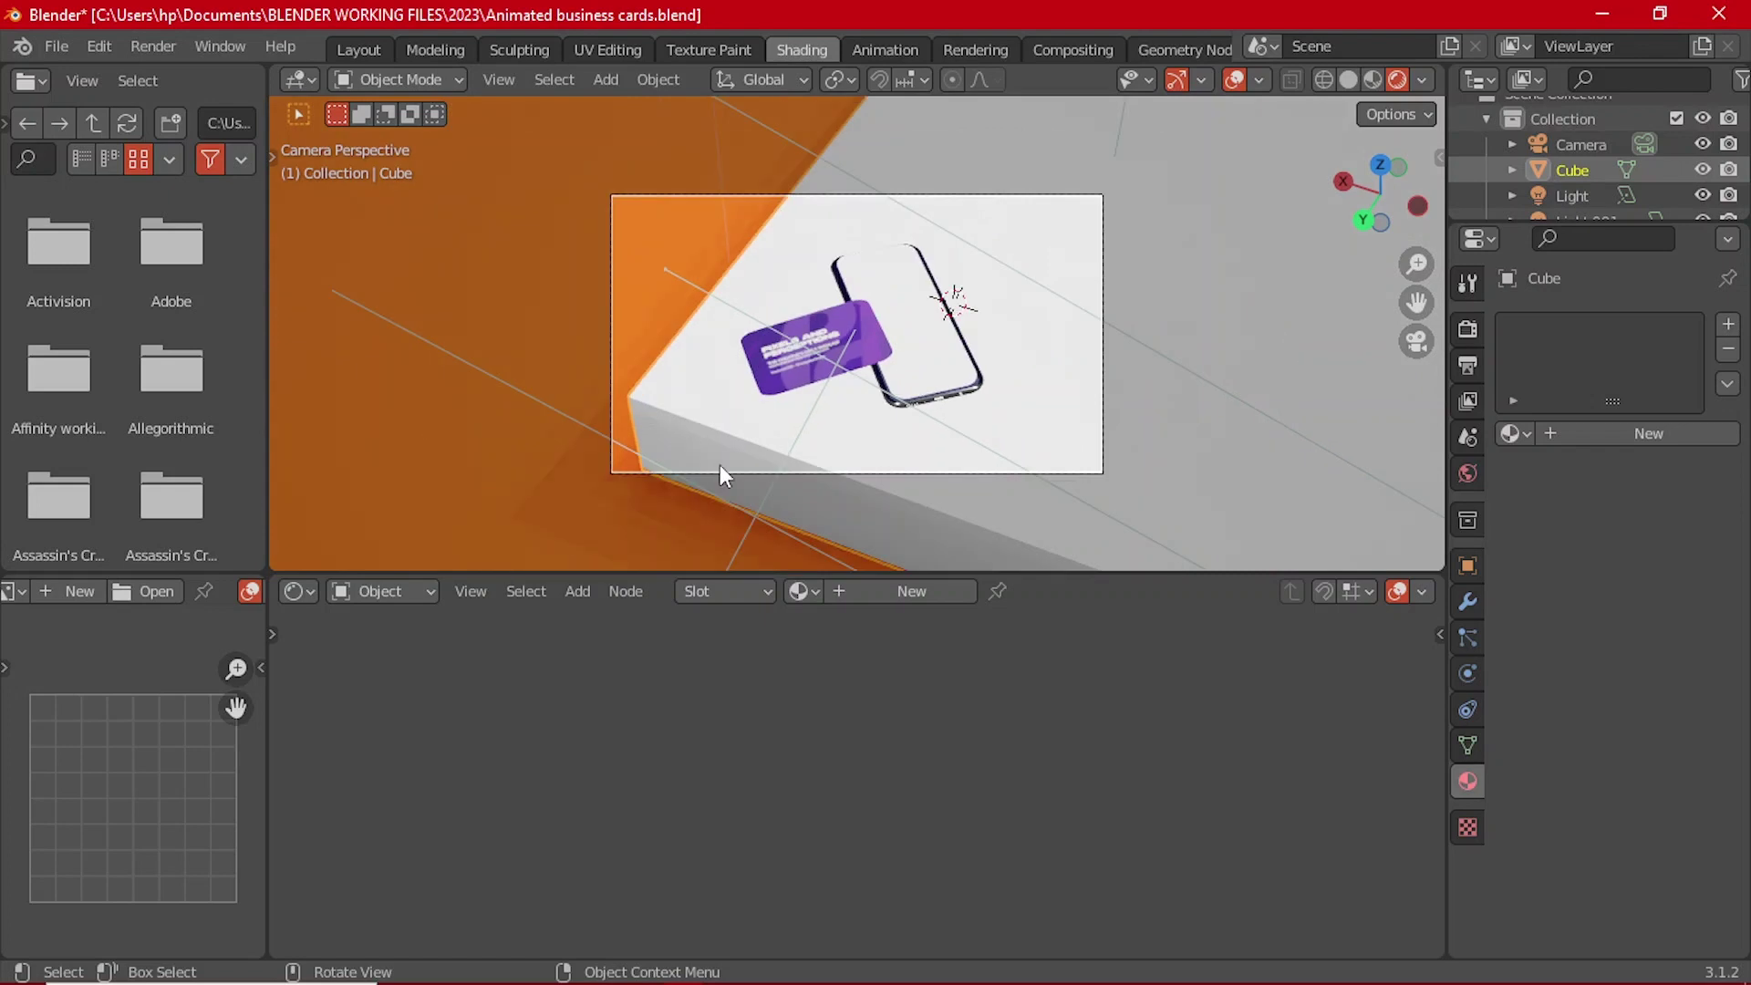
click(881, 591)
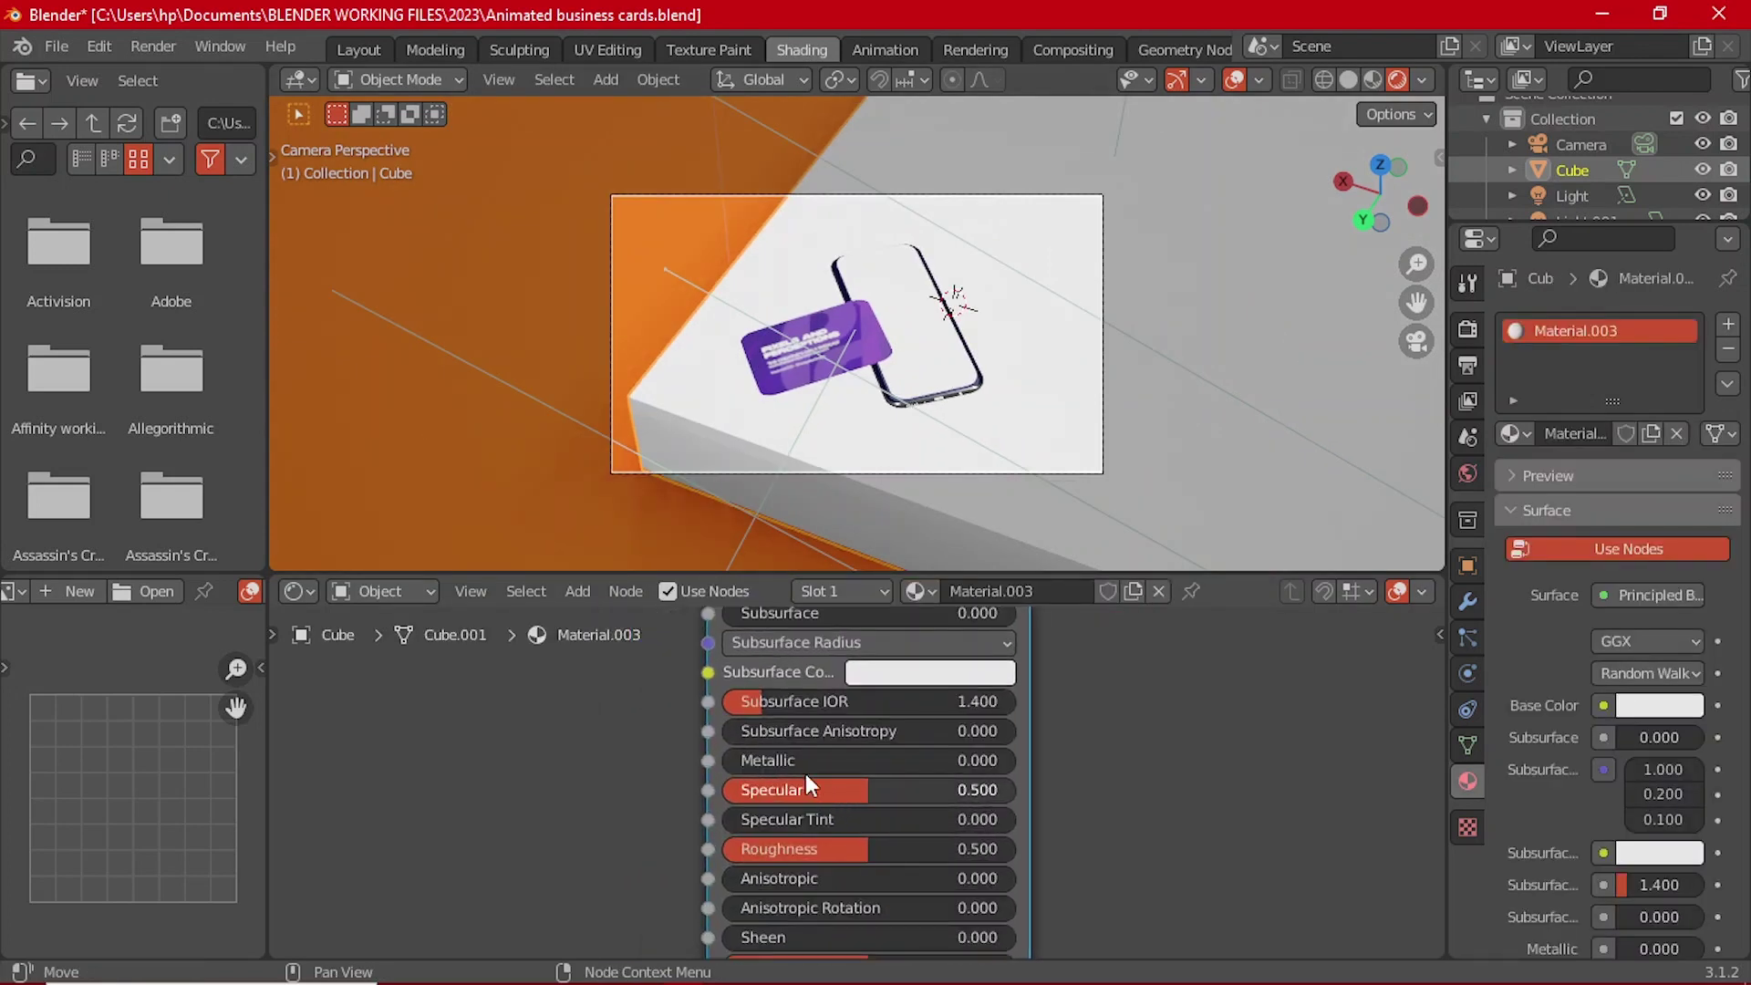
scroll(763, 410, up, 2)
scroll(821, 784, down, 1)
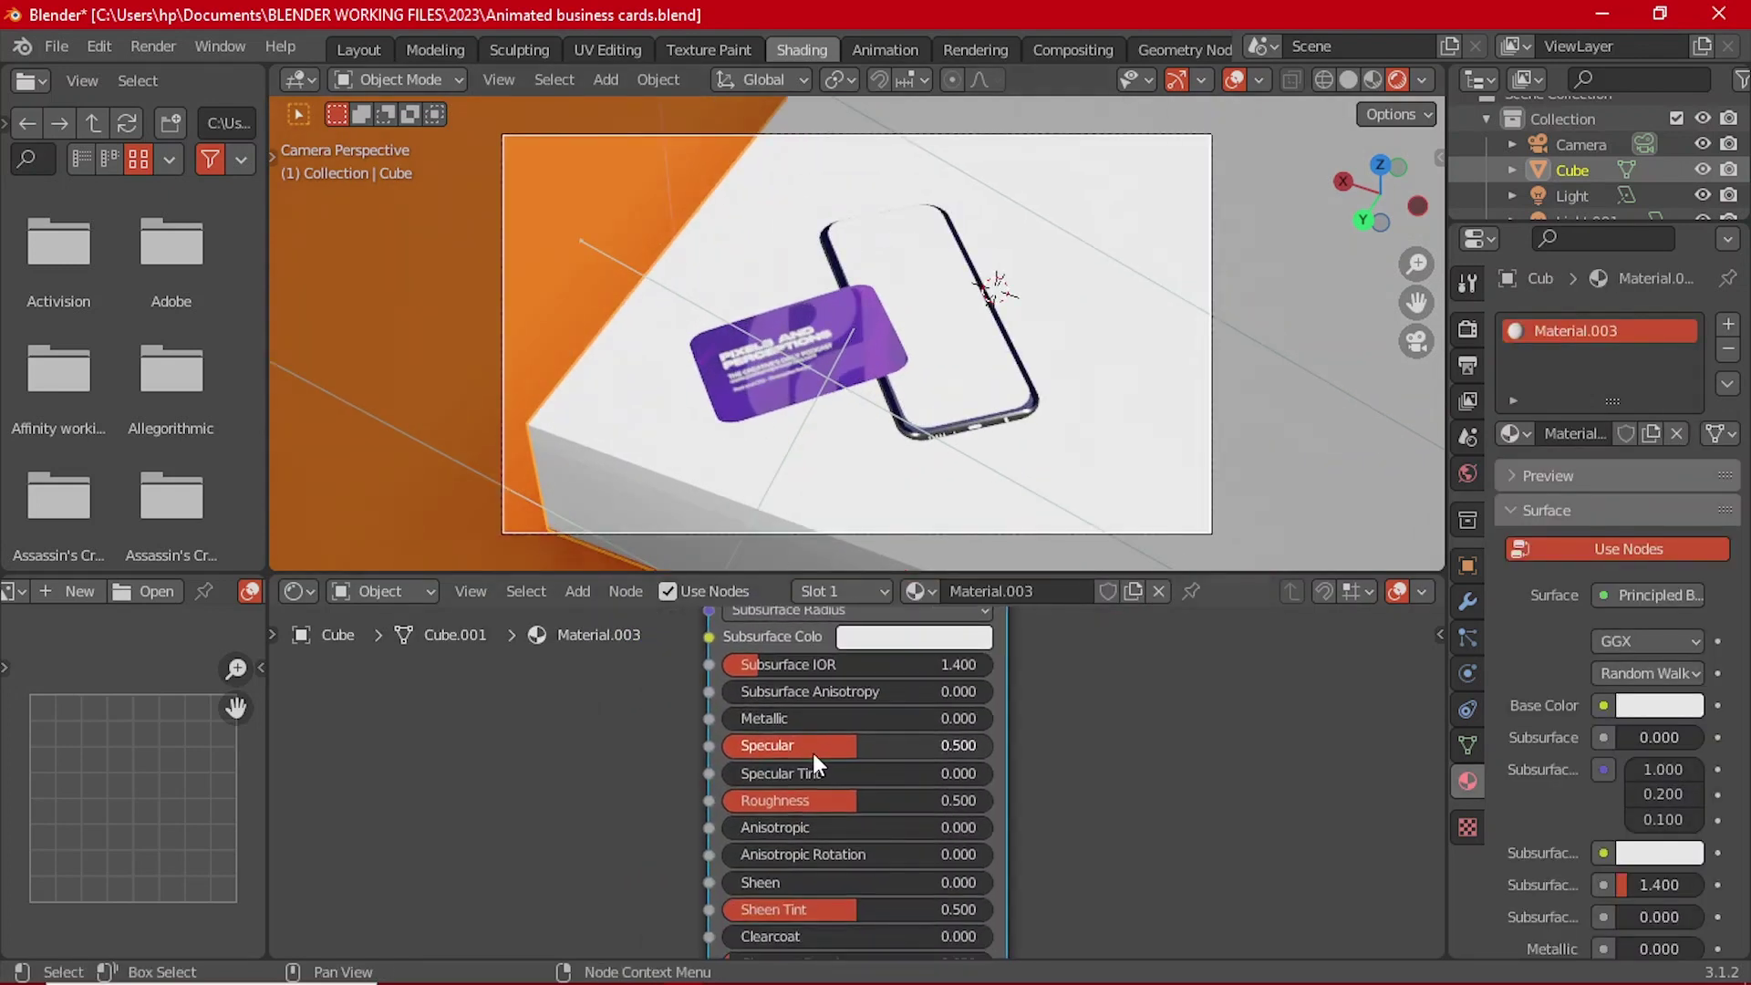
drag(828, 800, 841, 746)
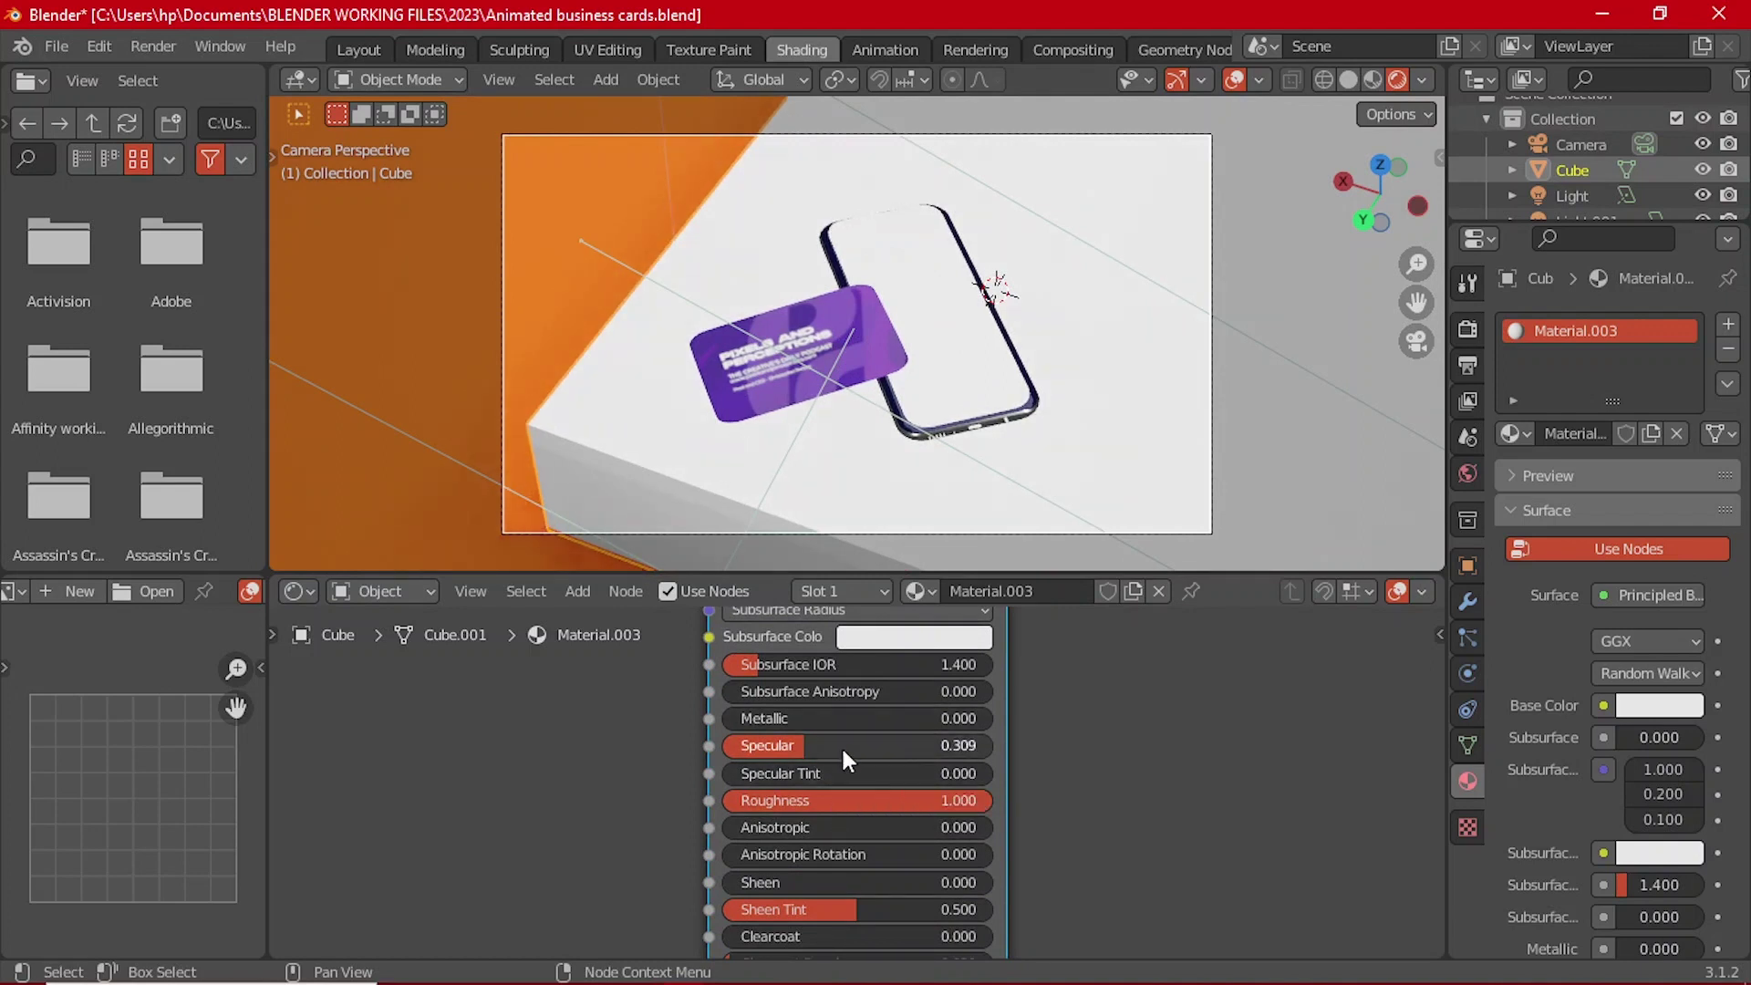
scroll(841, 746, down, 2)
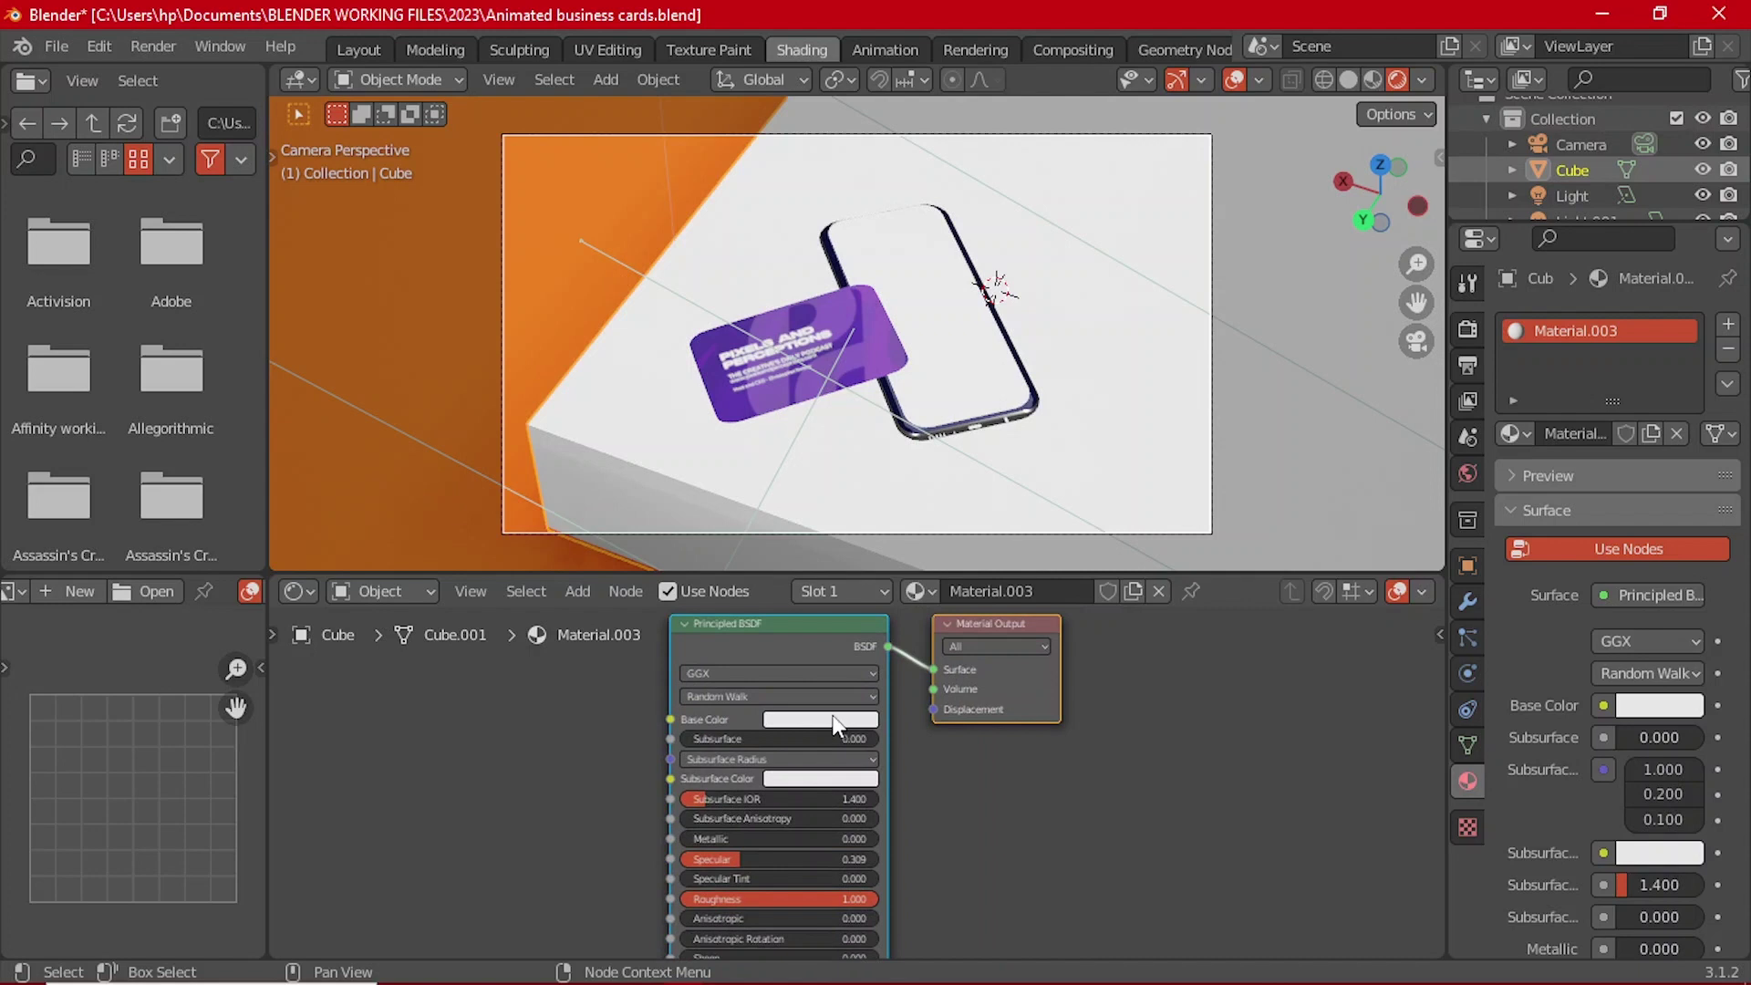
Step: Adjust the brightness of the cube's base color, then return to the Layout workspace
click(835, 725)
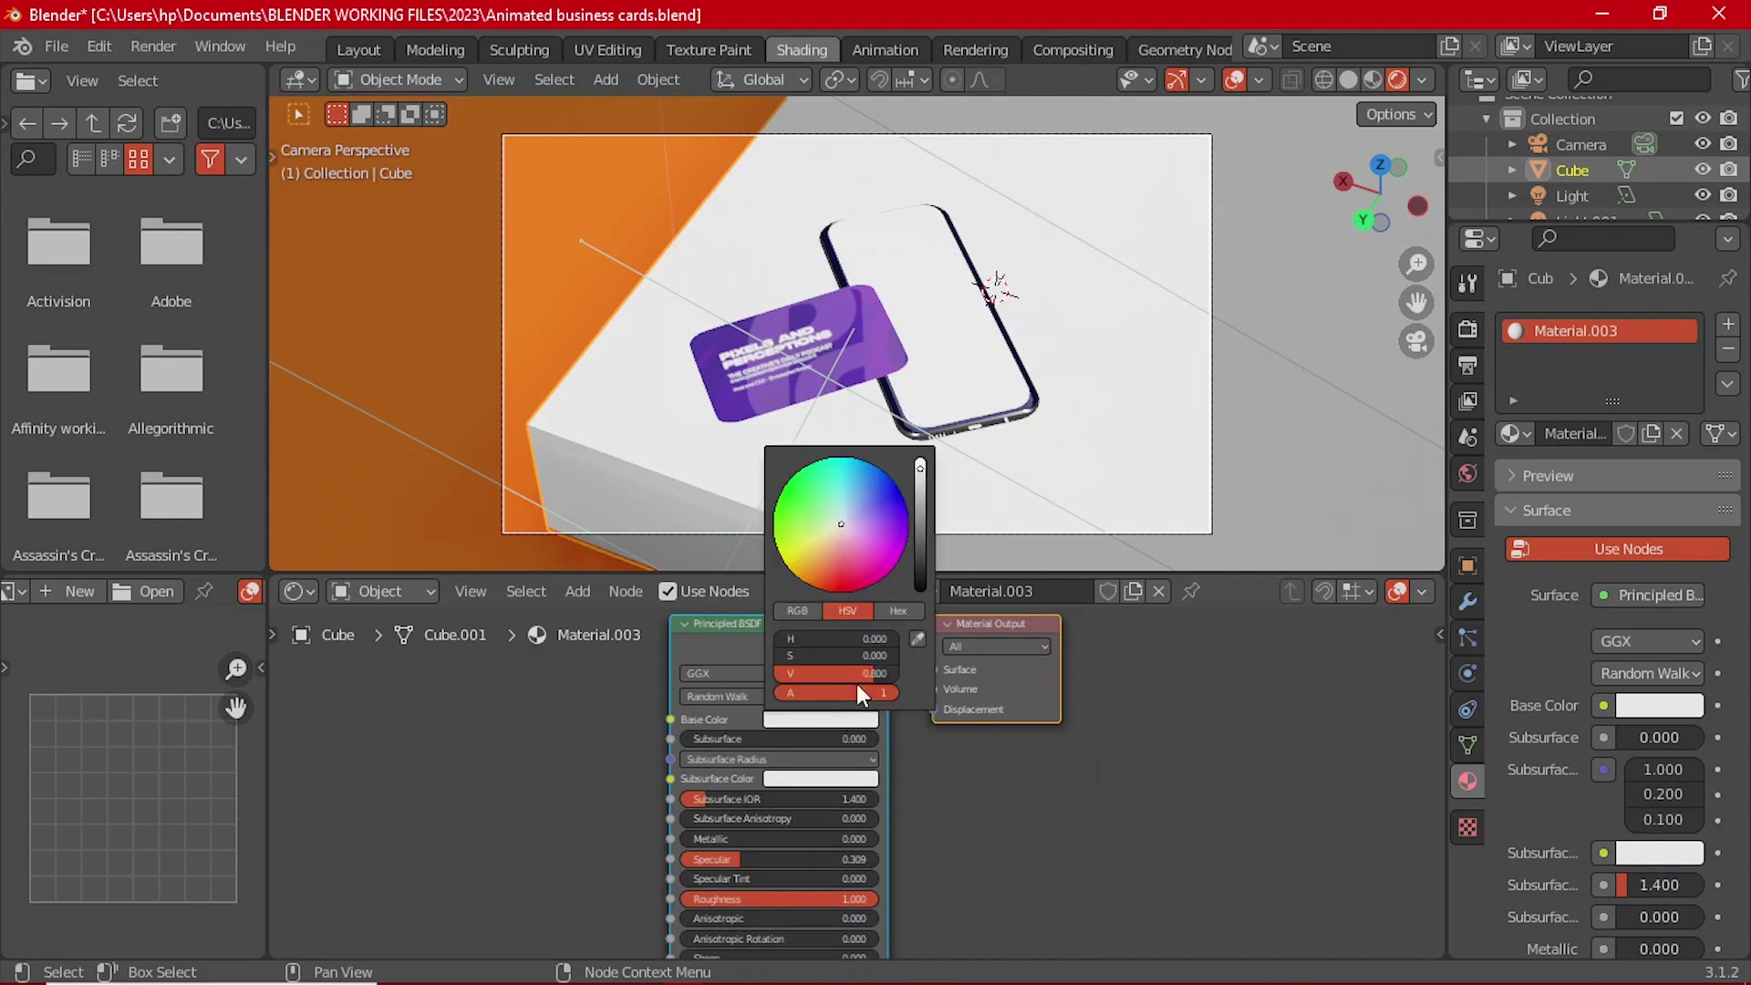
drag(916, 488, 919, 462)
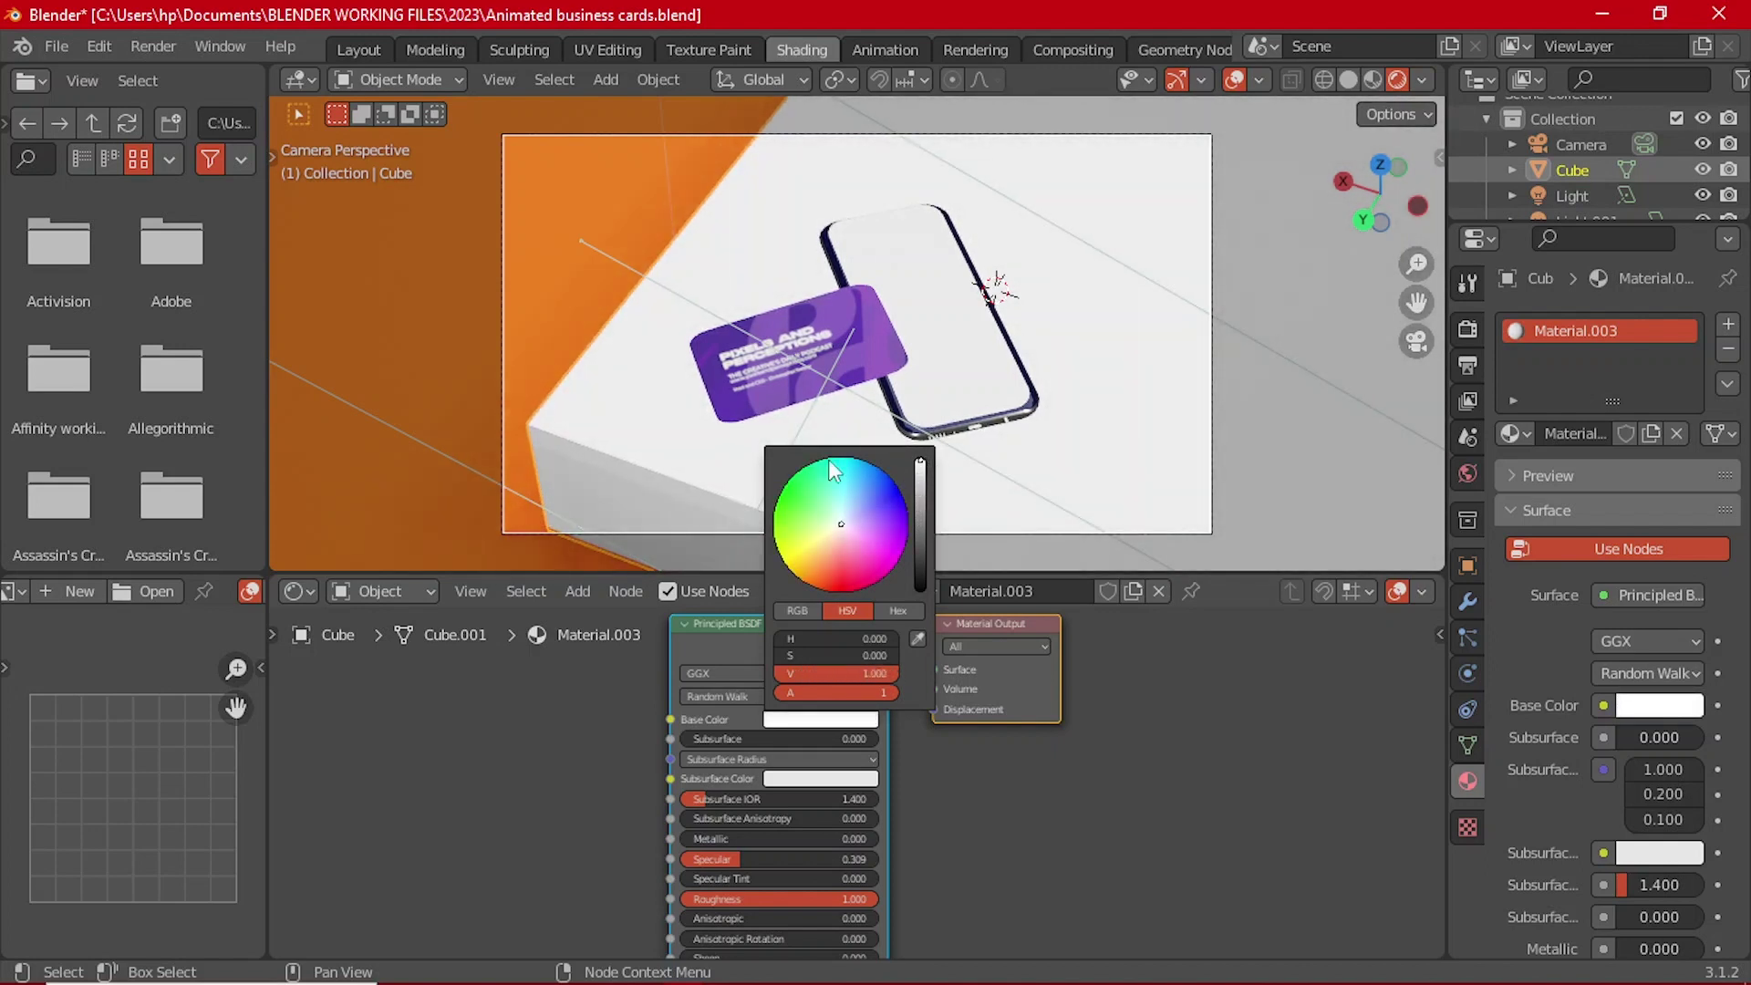
click(461, 360)
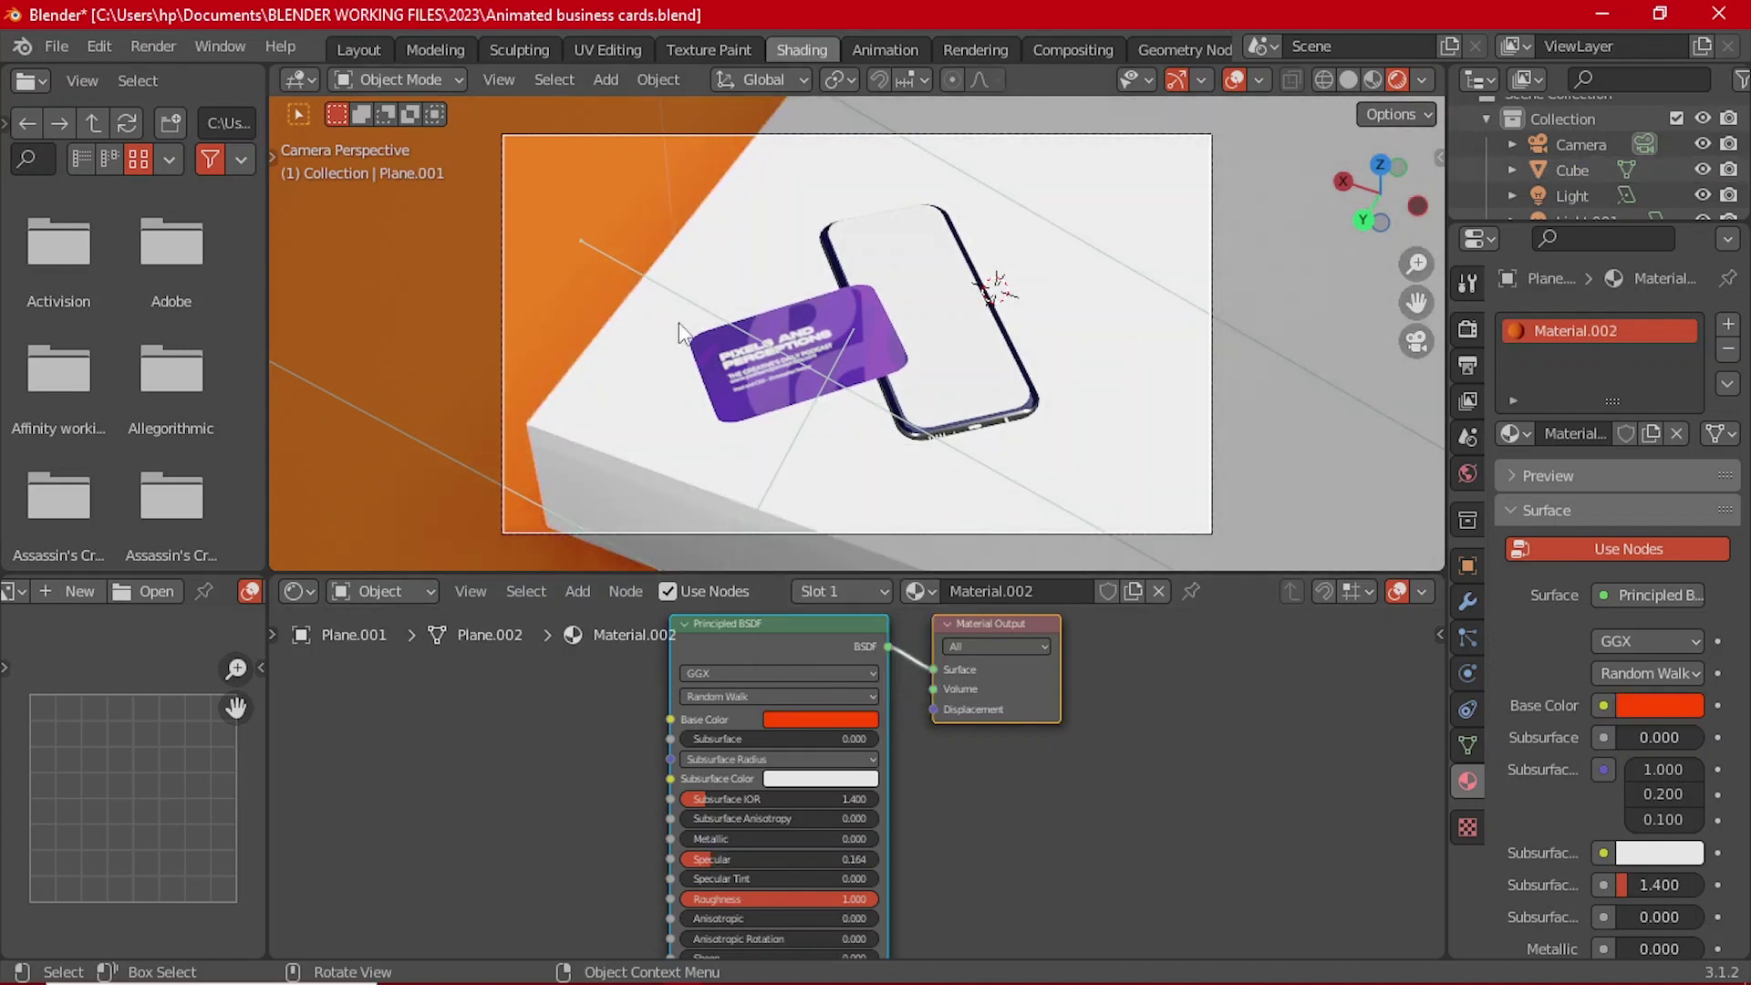
click(358, 50)
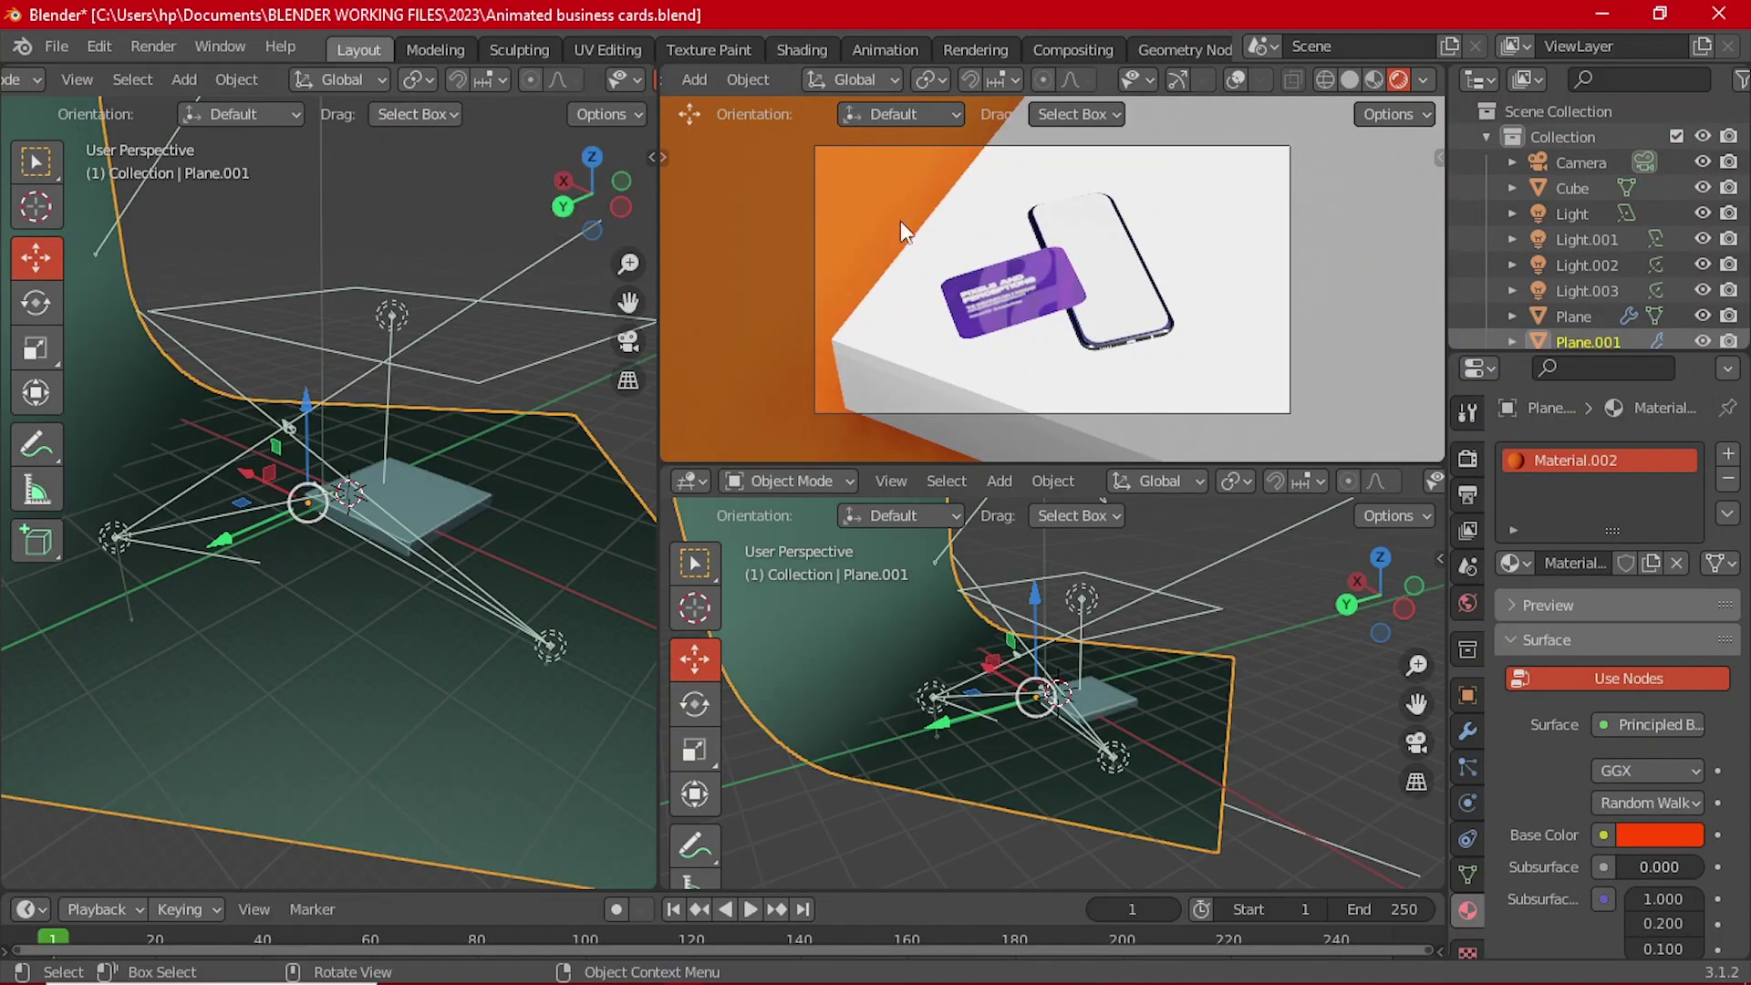
Step: Enable Ambient Occlusion and Screen Space Reflections in the Eevee render settings
scroll(1080, 365, up, 3)
scroll(1091, 383, down, 3)
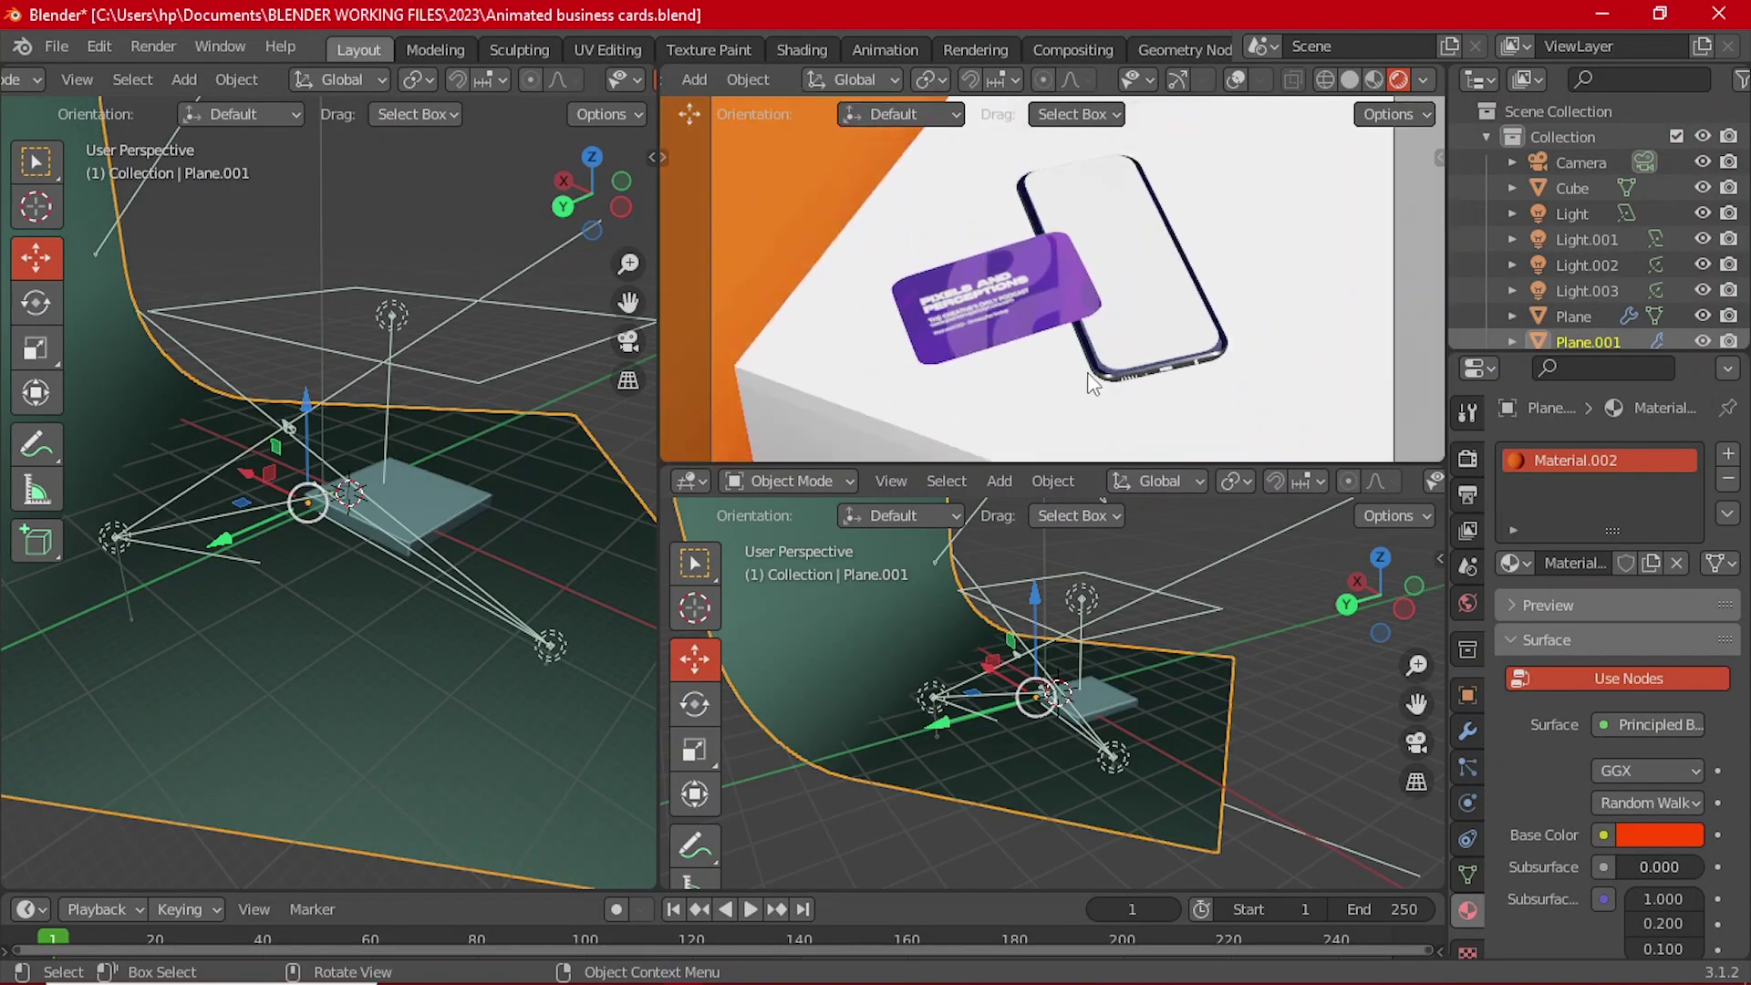
scroll(994, 374, down, 4)
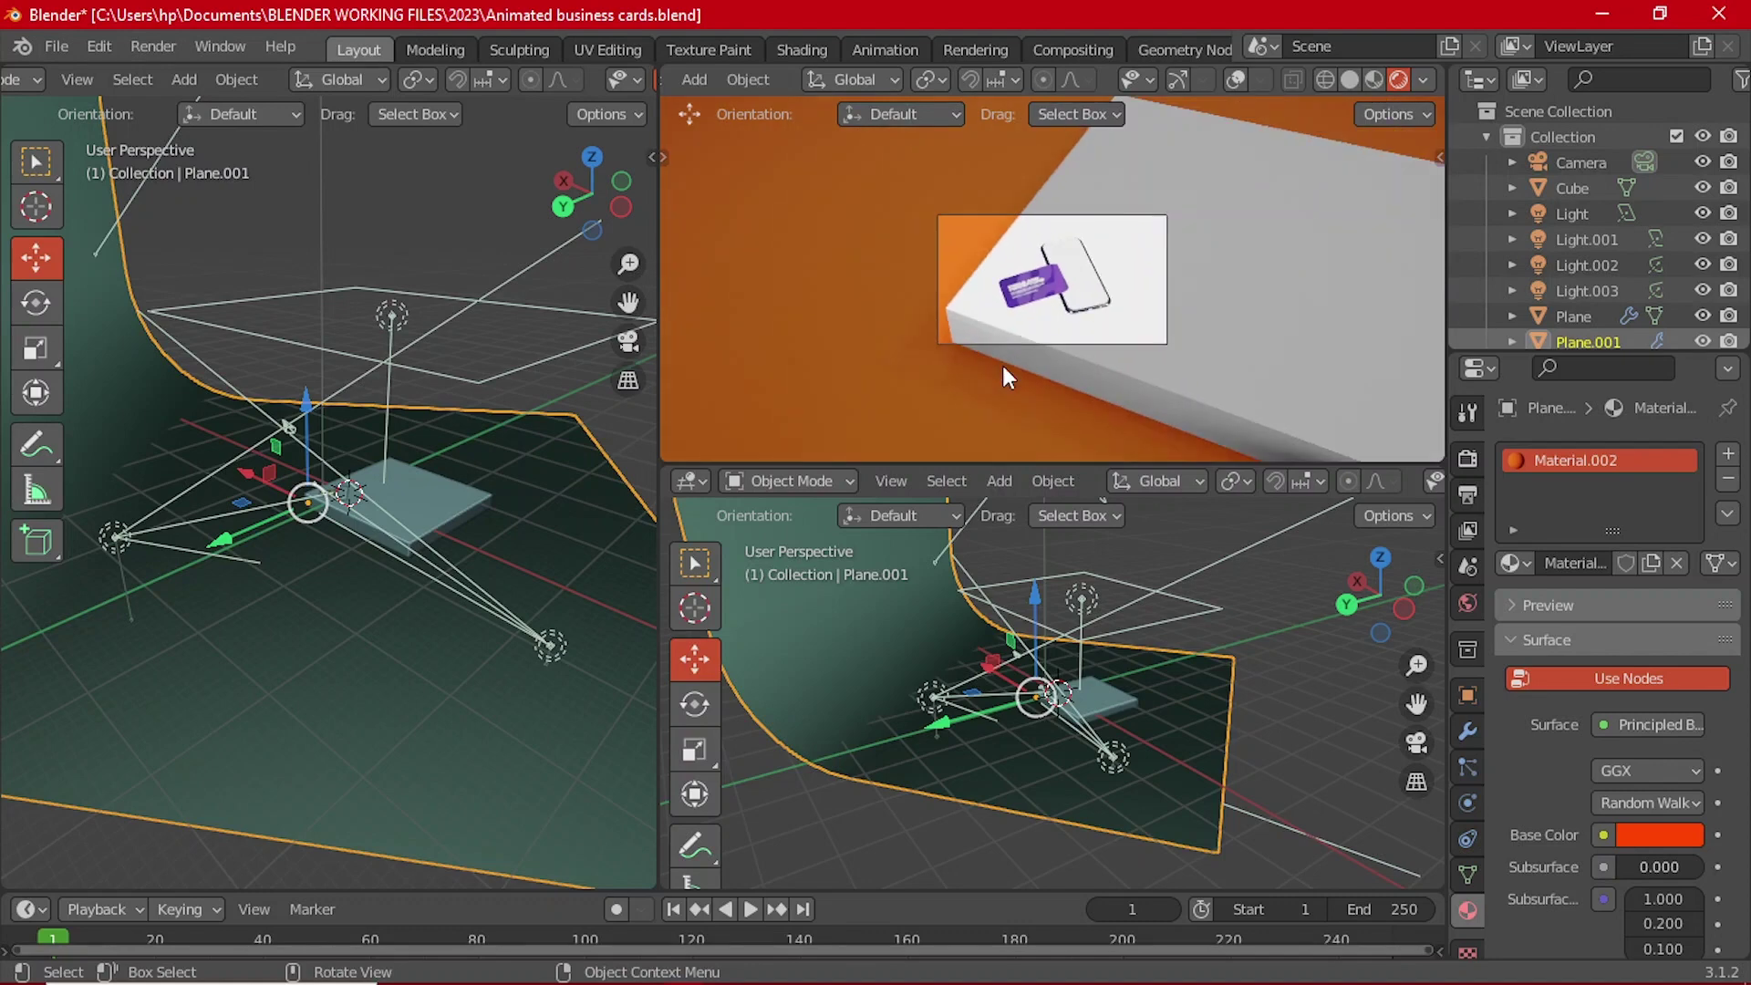
middle_drag(350, 374, 328, 582)
scroll(329, 584, up, 2)
scroll(357, 524, up, 5)
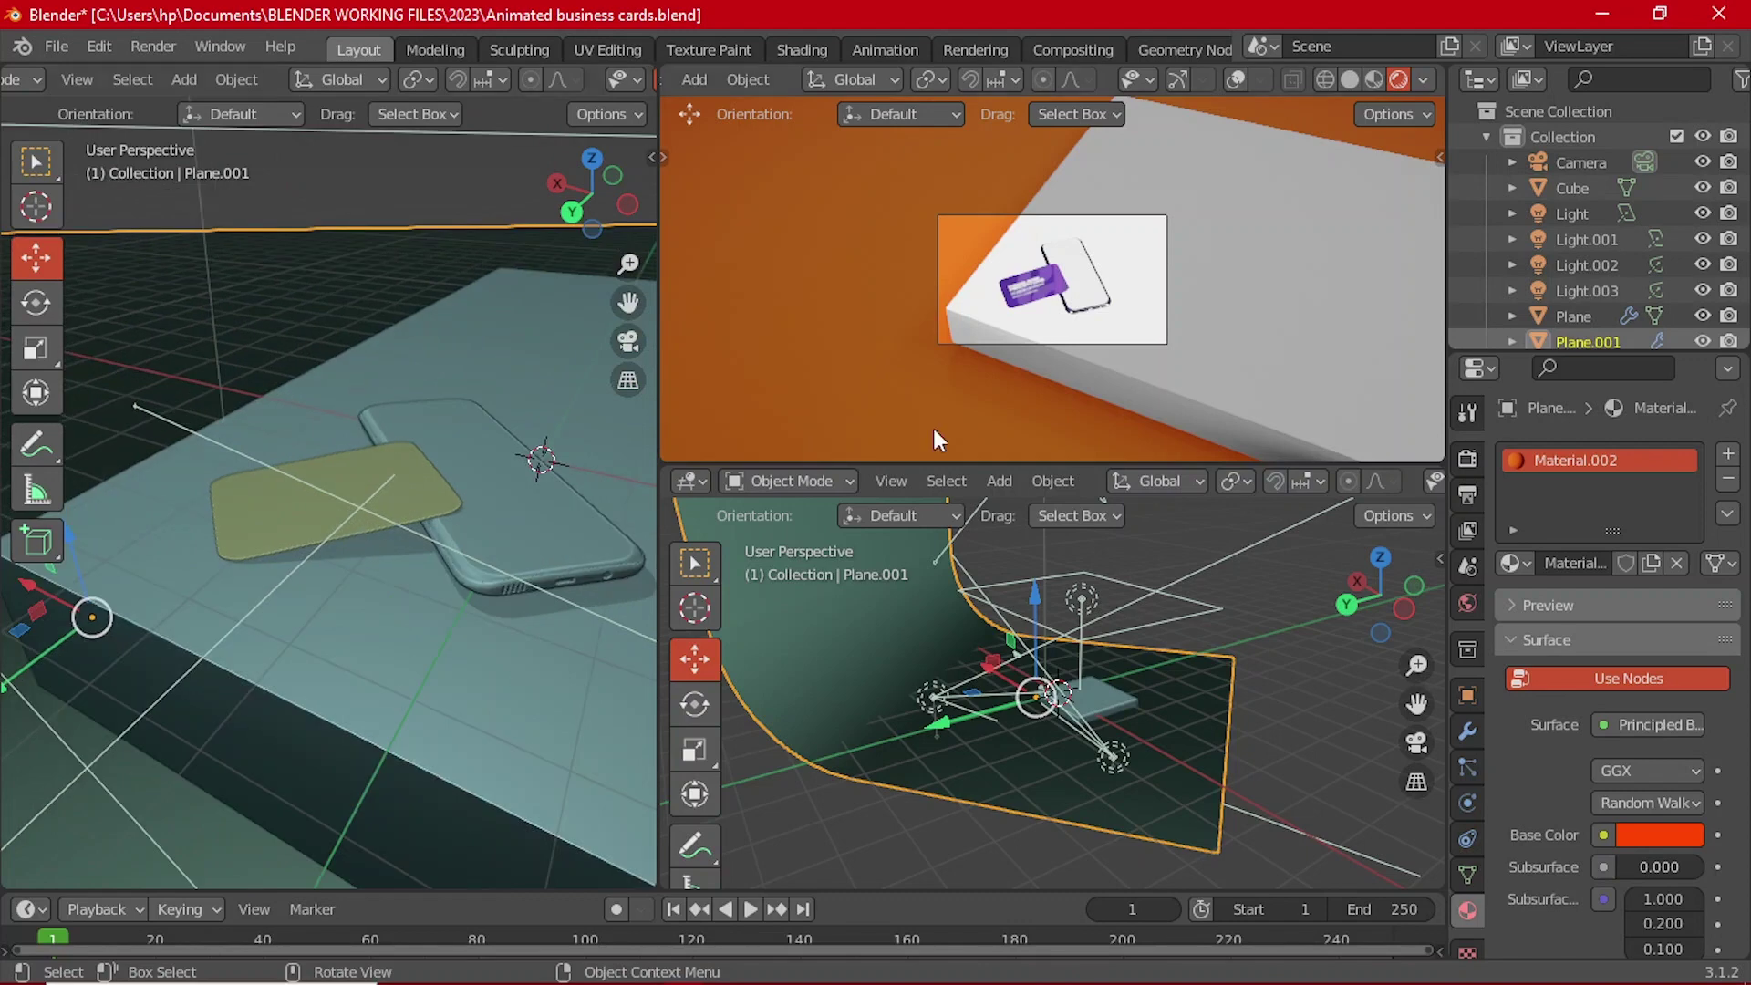
scroll(933, 429, up, 4)
click(1468, 458)
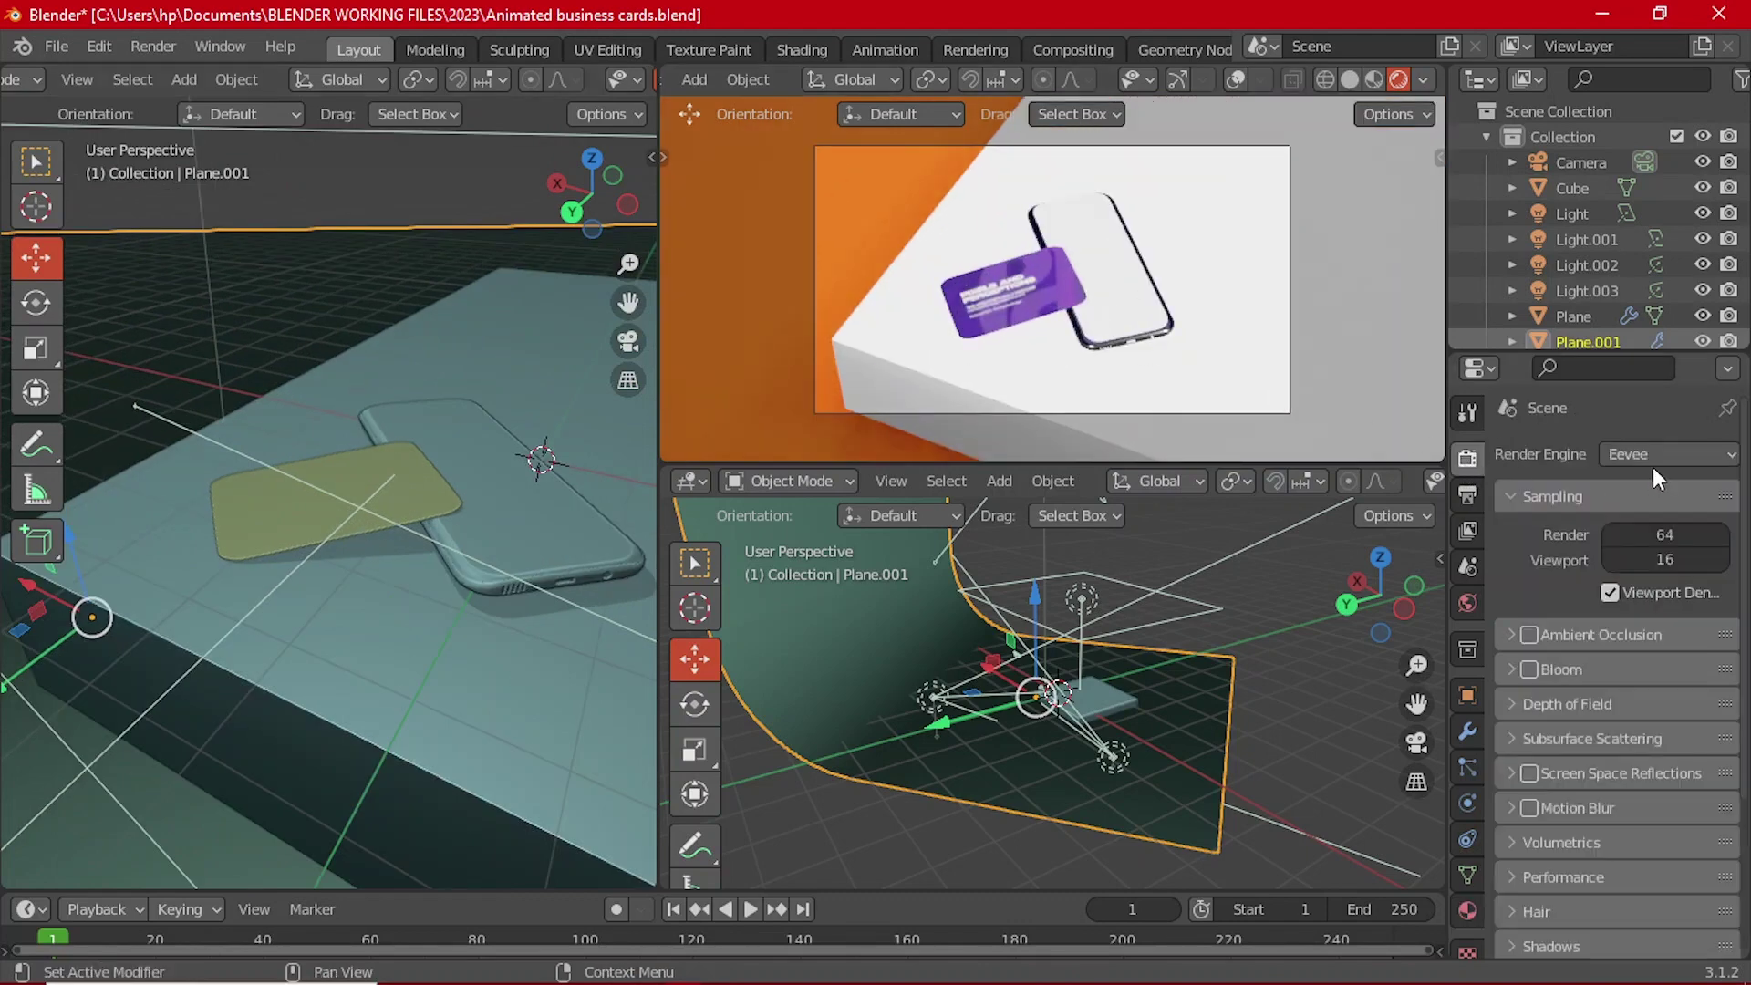
click(1529, 635)
click(1528, 774)
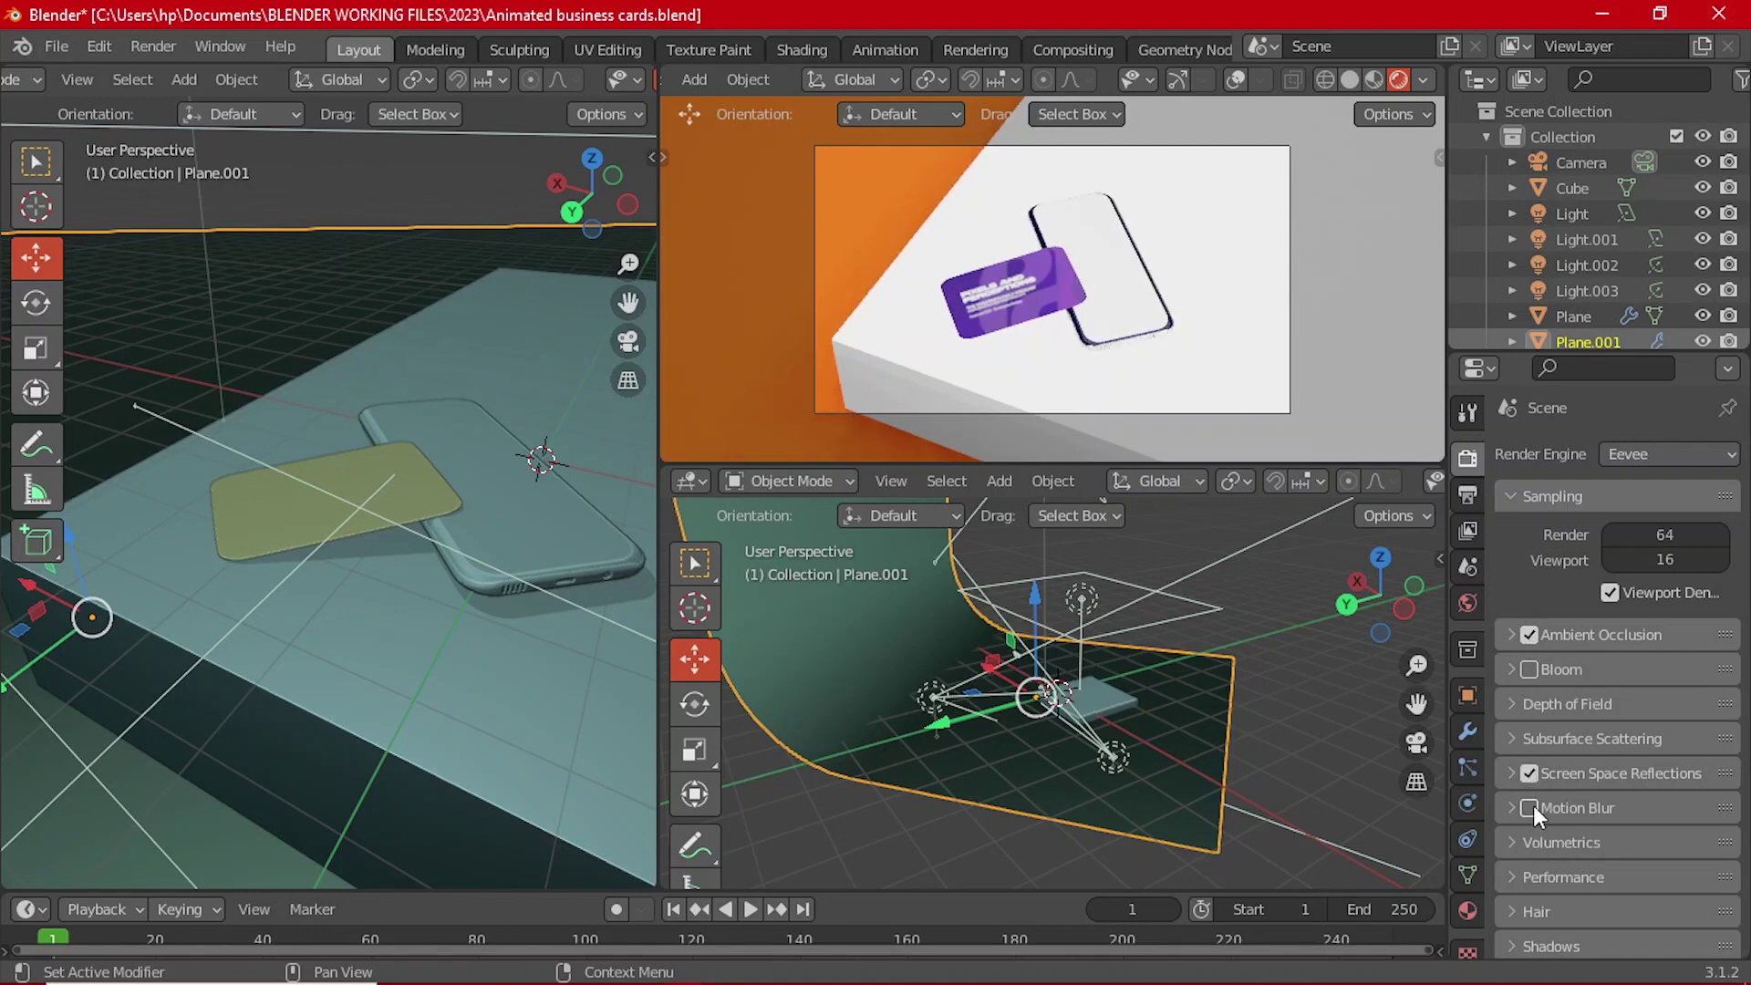
Step: Delete the Light.003 spotlight from the scene
scroll(1093, 447, up, 4)
scroll(1059, 379, down, 6)
scroll(451, 534, down, 3)
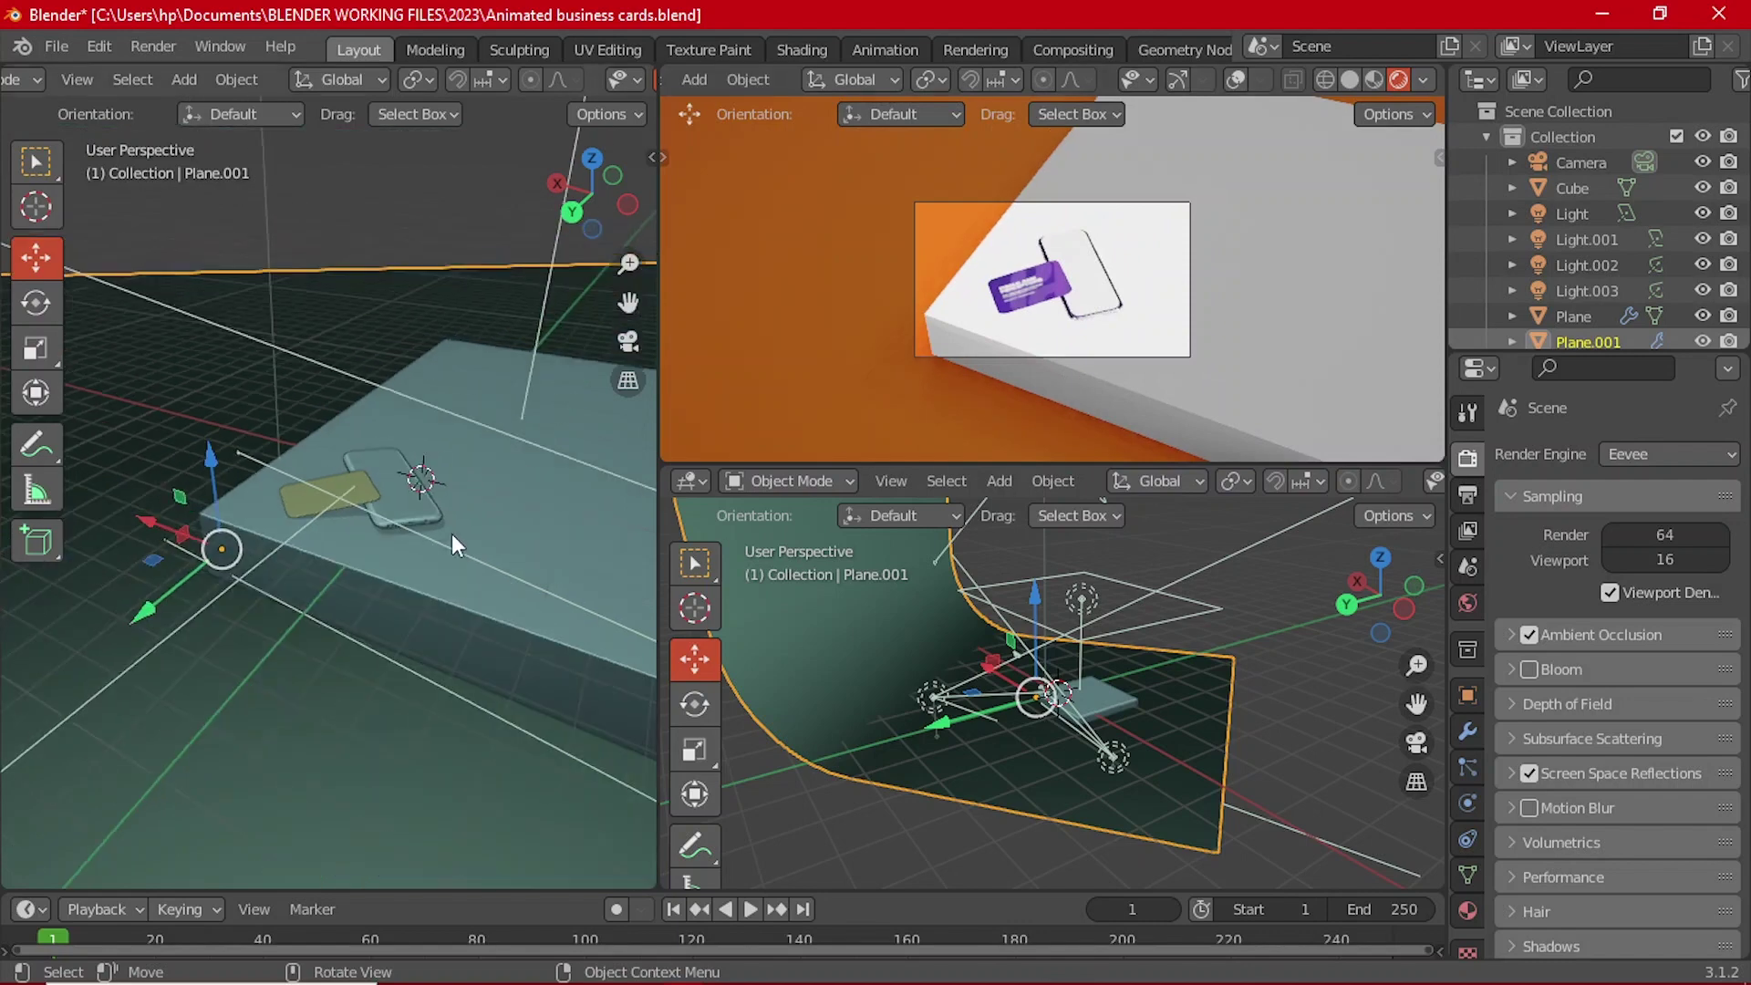
scroll(324, 593, down, 2)
scroll(334, 566, down, 5)
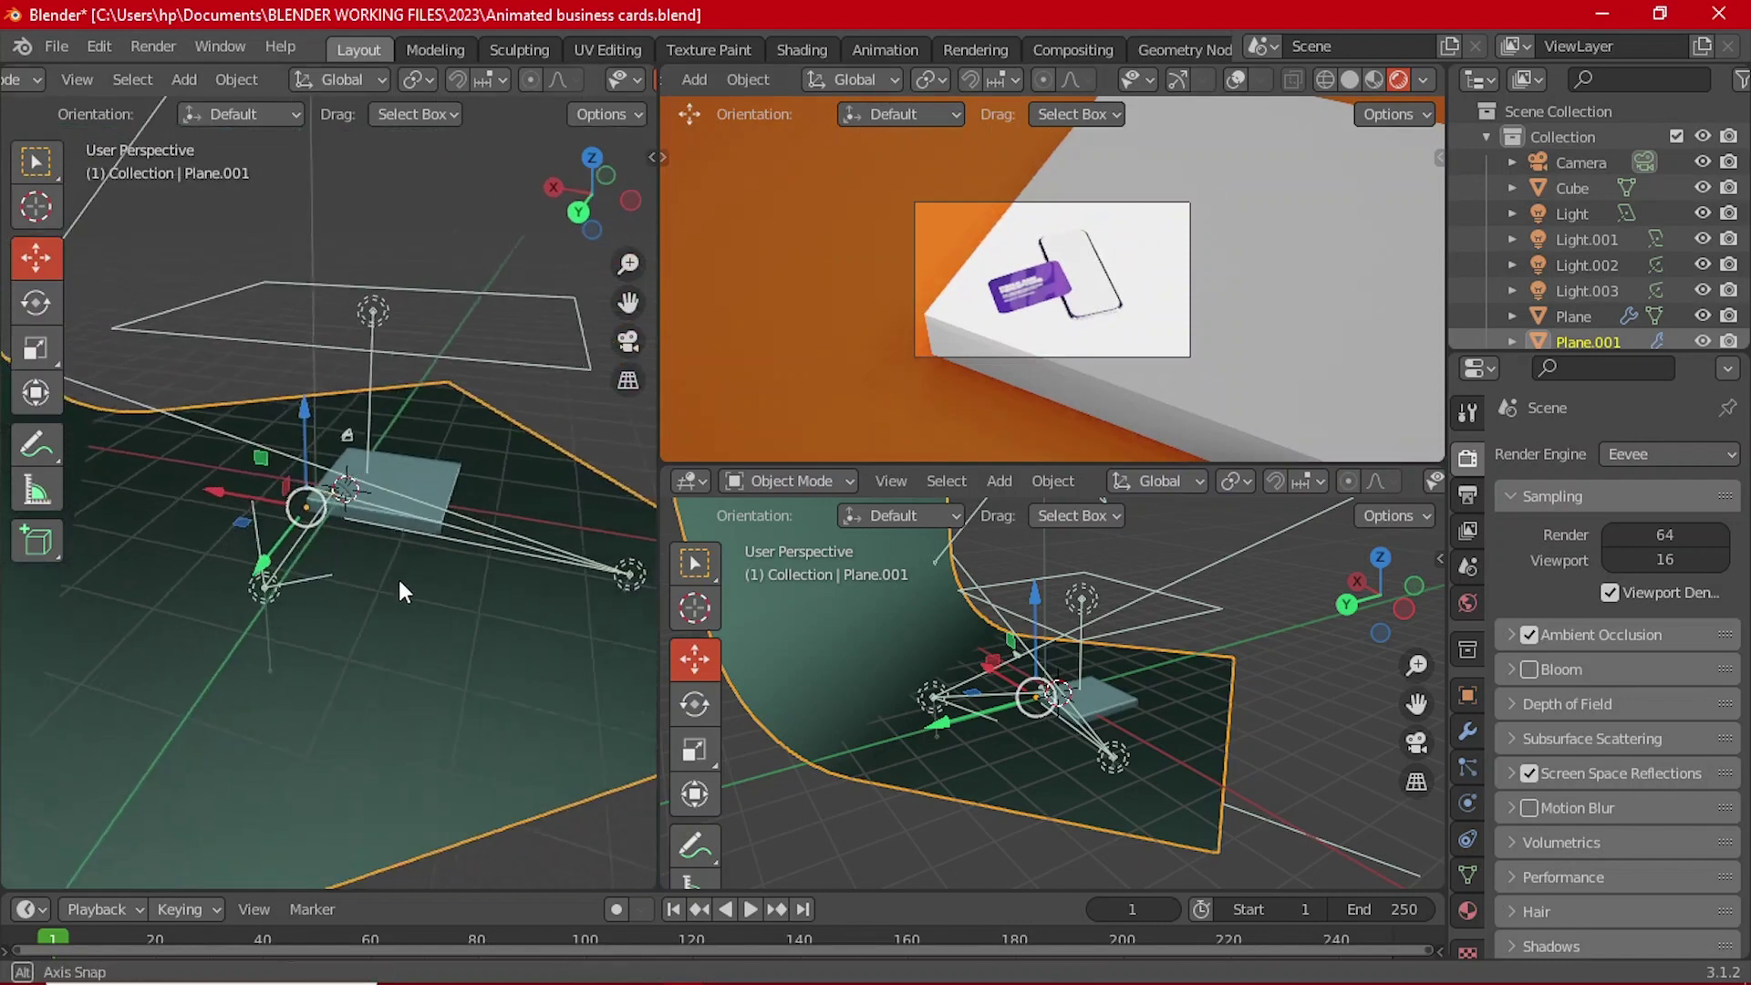
click(618, 580)
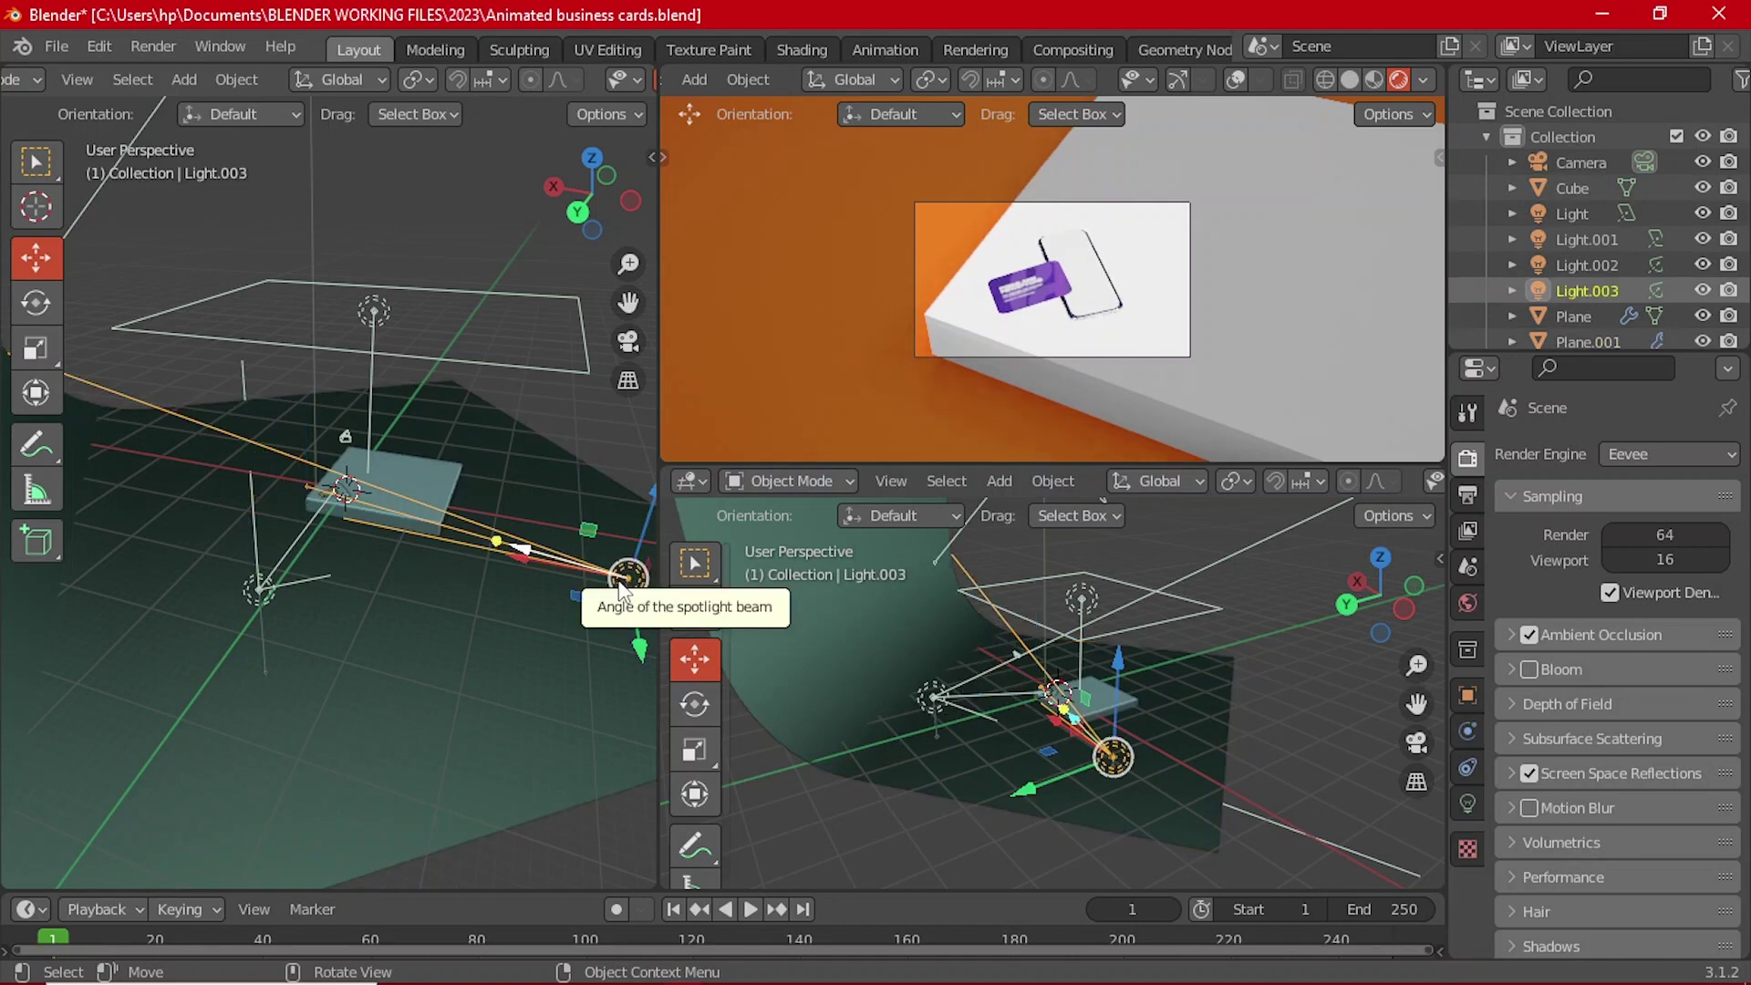
key(x)
click(618, 580)
scroll(1080, 287, up, 5)
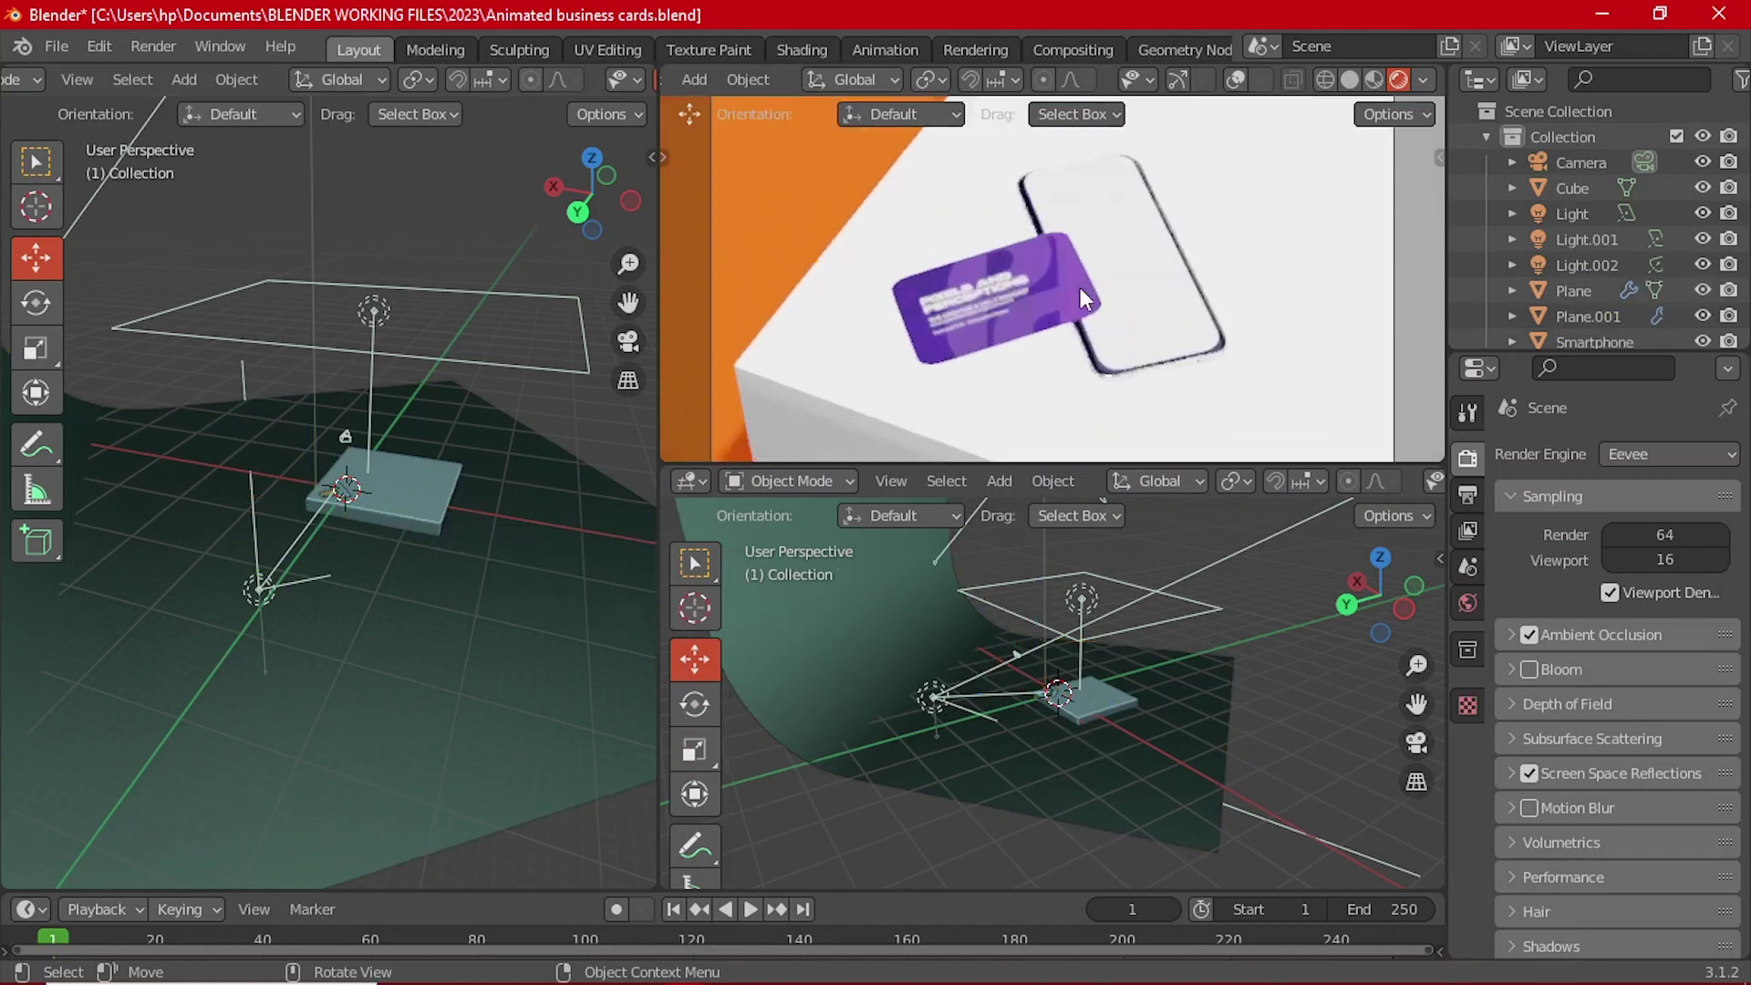
click(1665, 456)
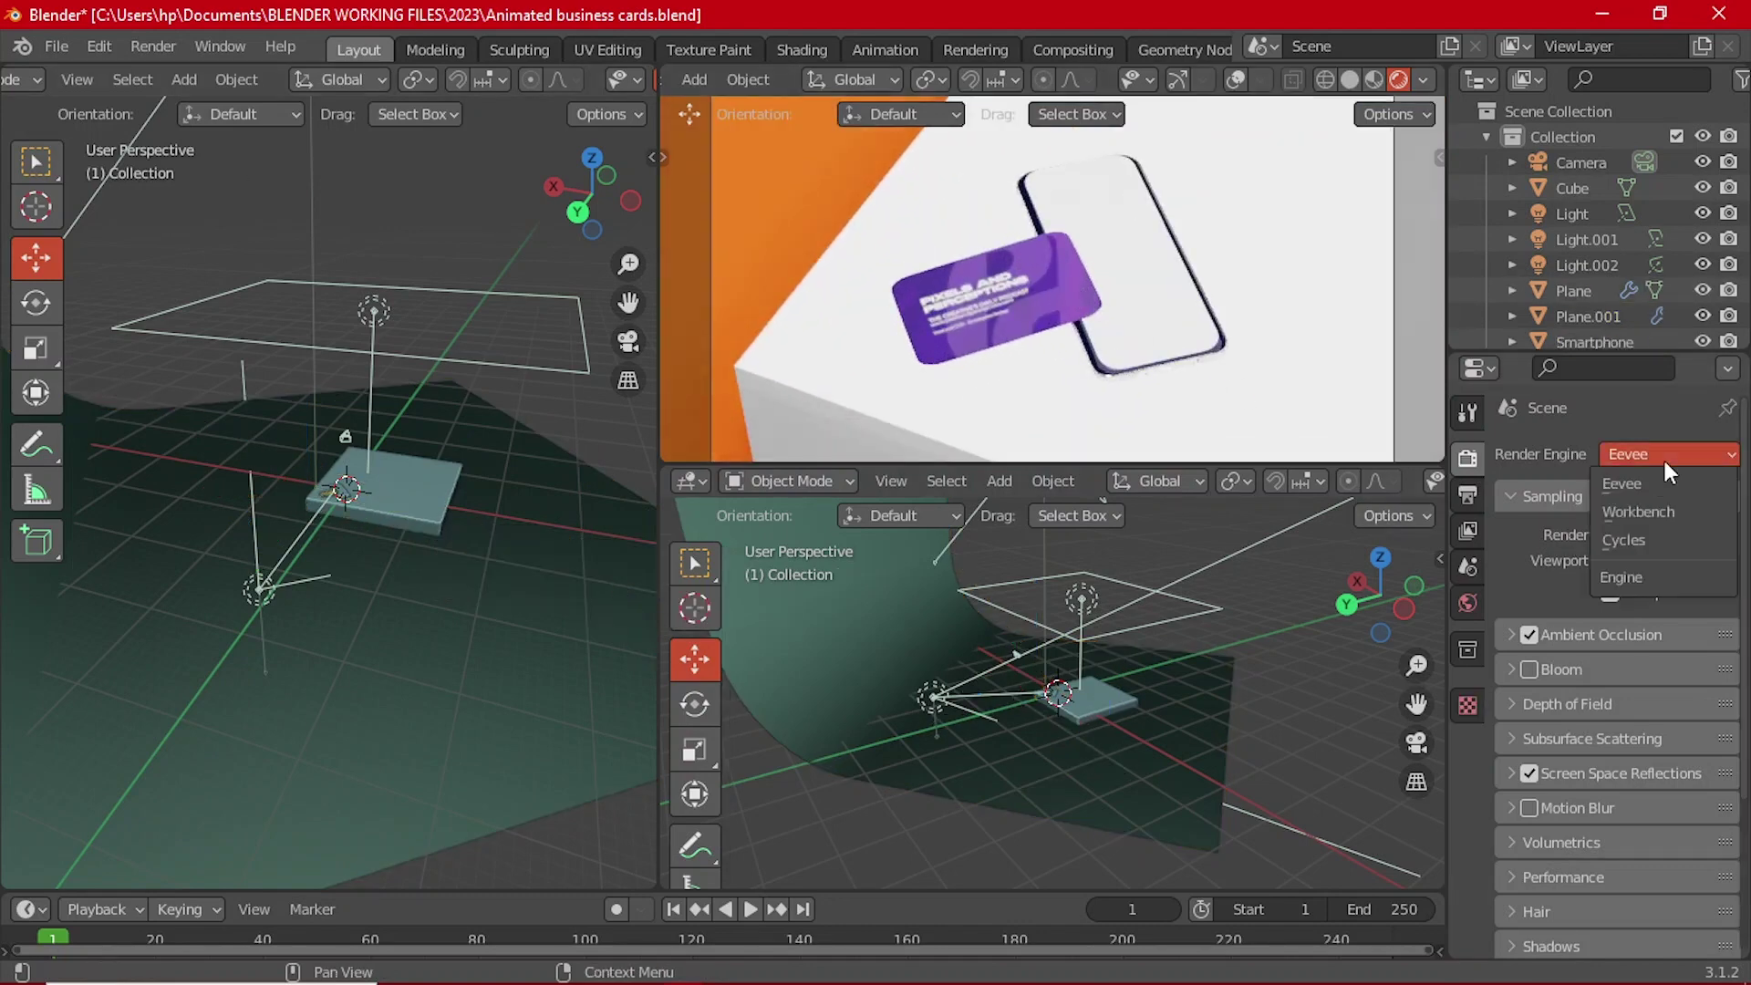
Step: Switch to Cycles, limit the viewport render region to the camera frame, and save the file
click(1667, 543)
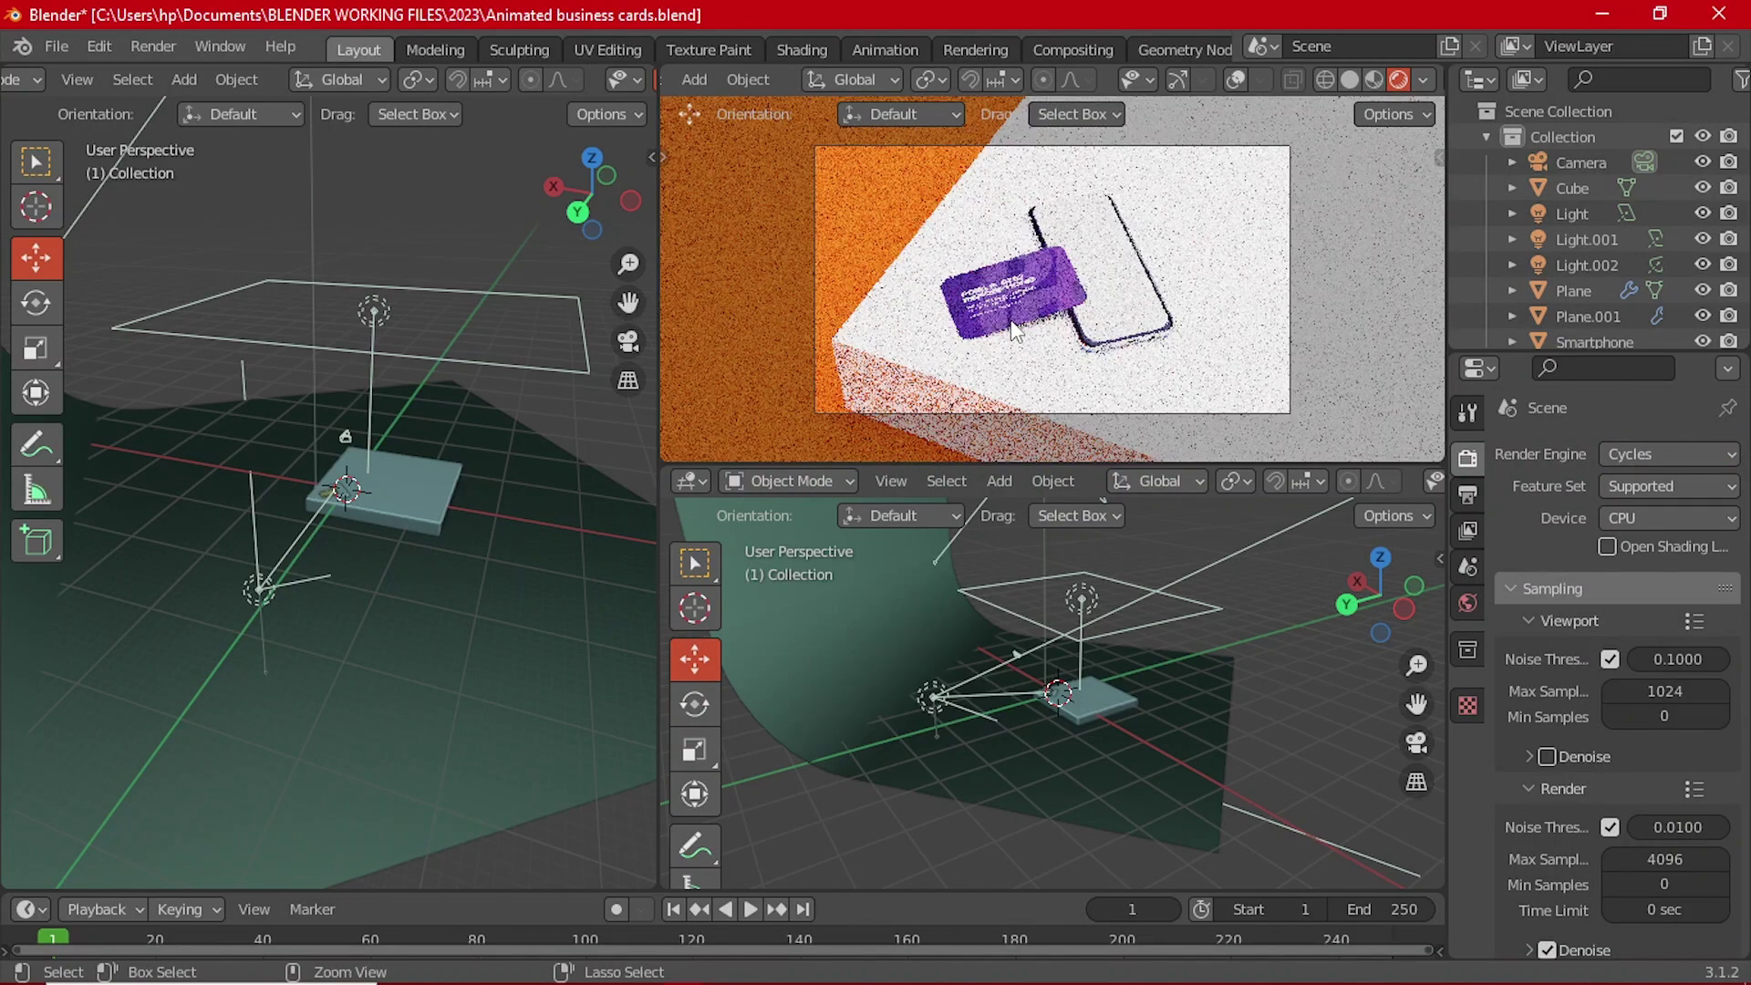
key(ctrl+b)
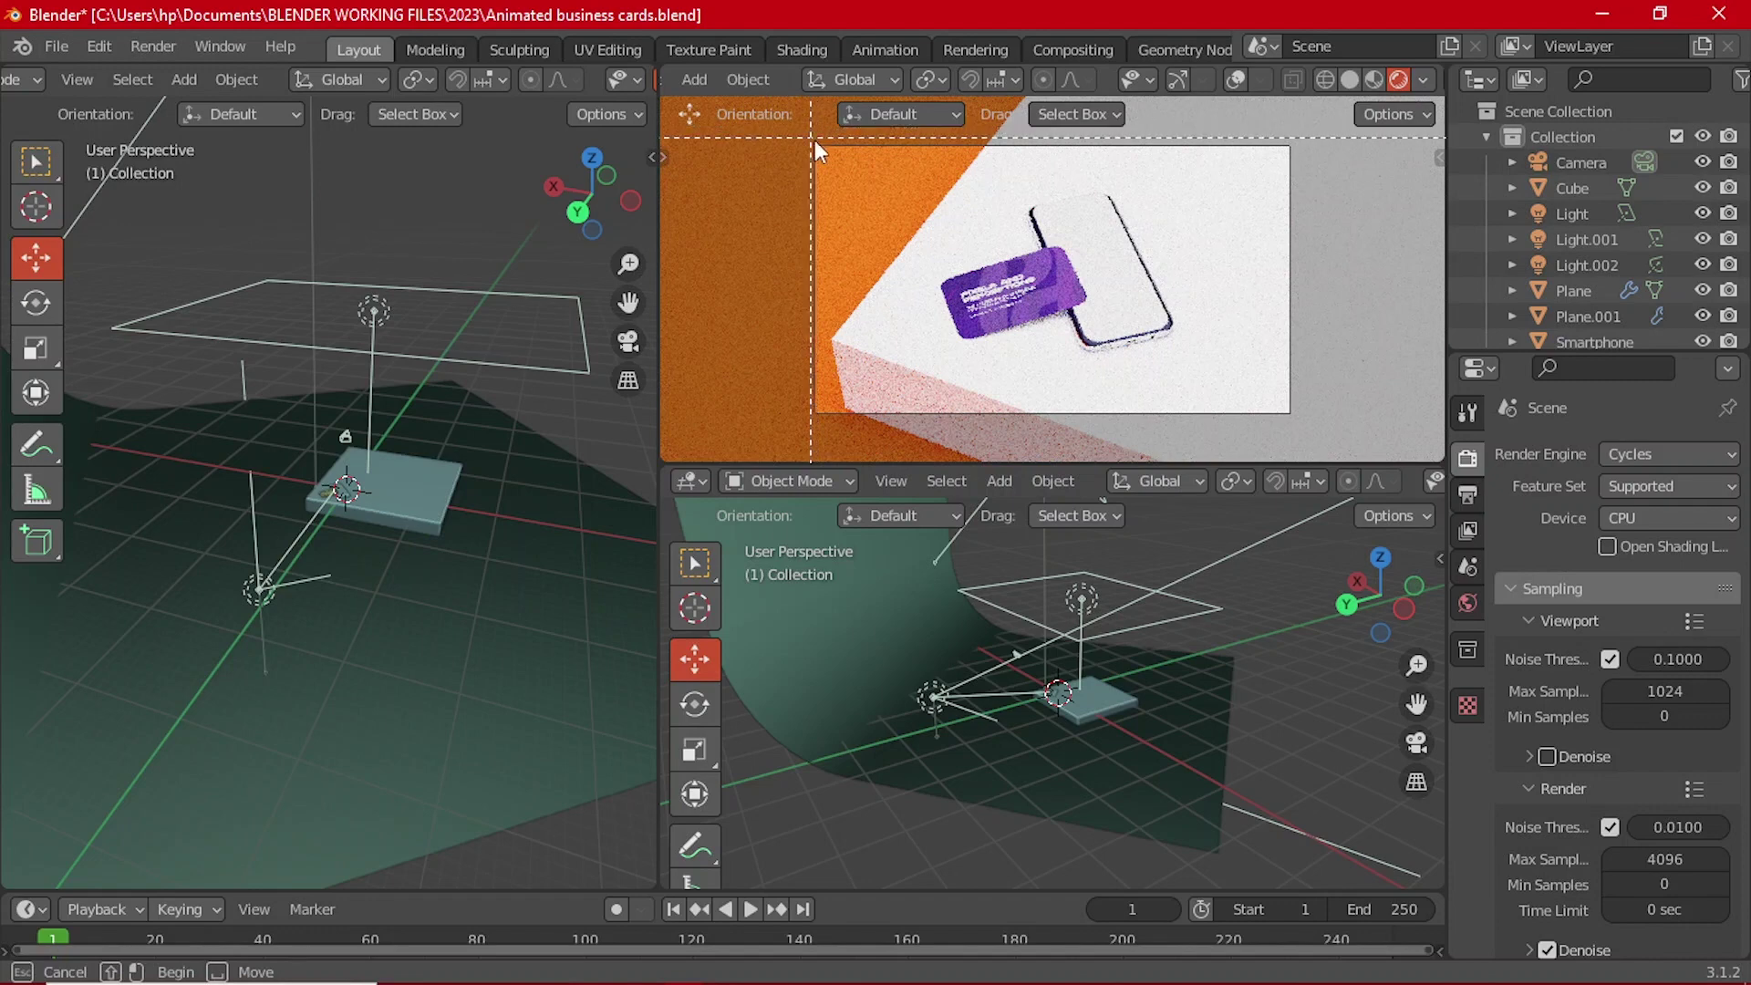
drag(808, 144, 1293, 413)
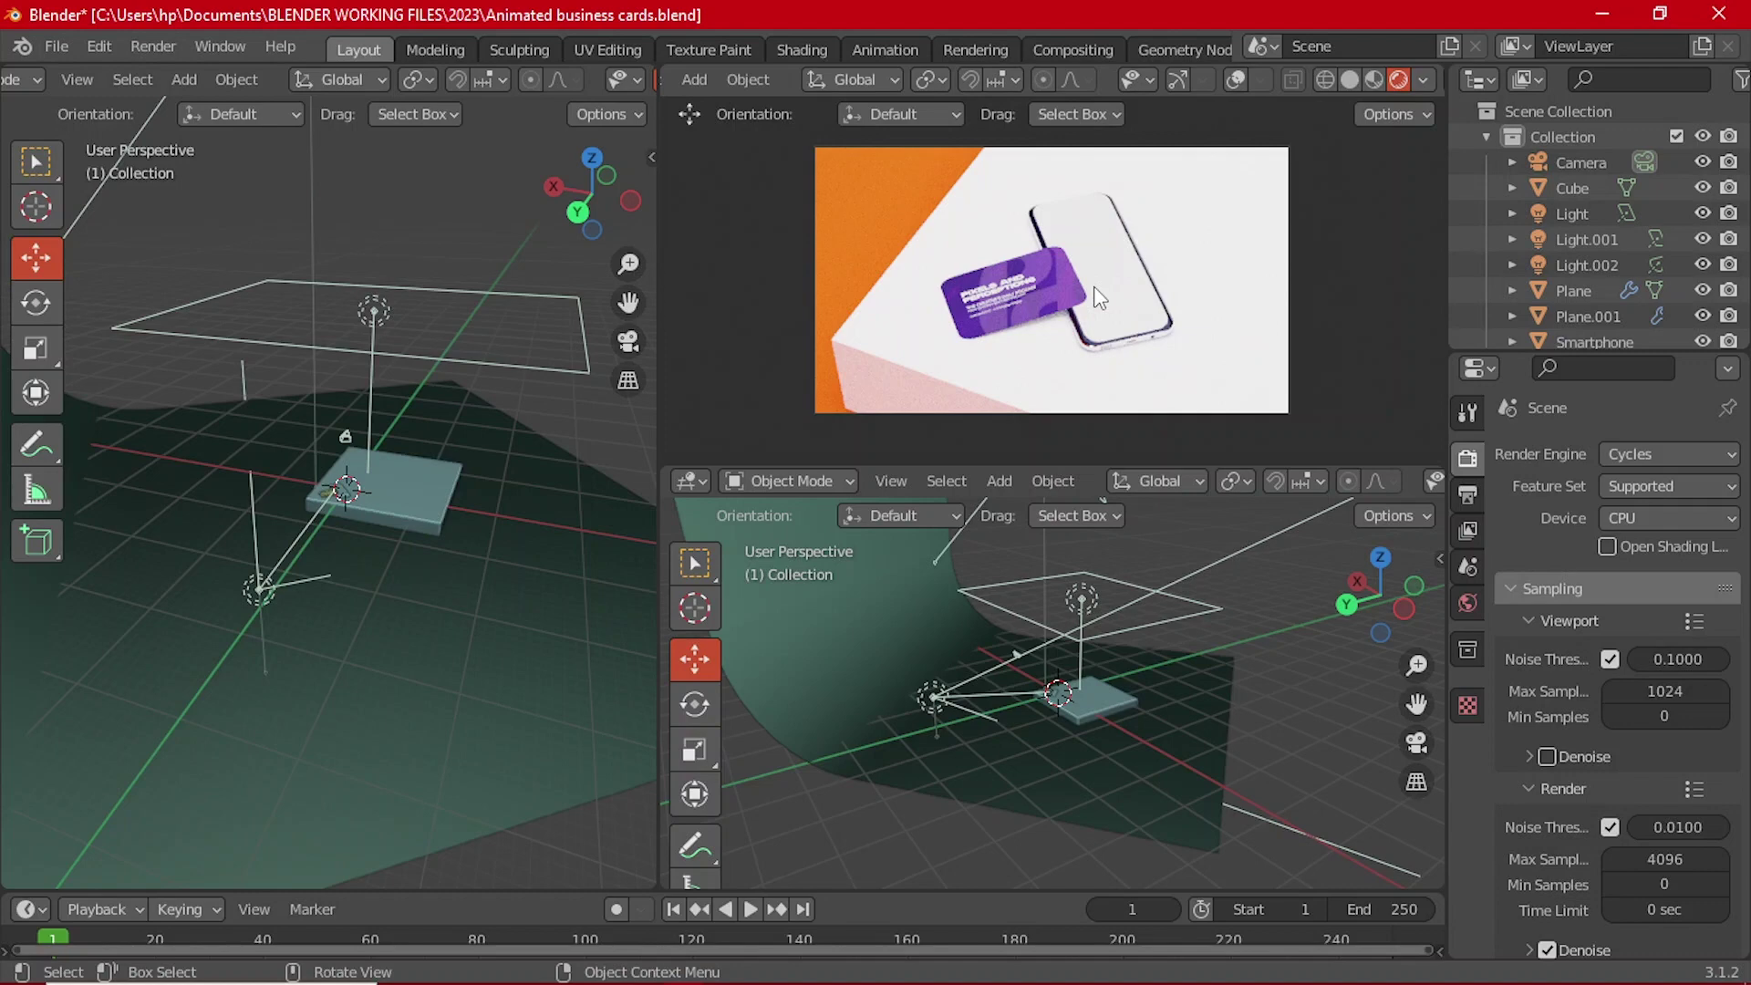
key(ctrl+s)
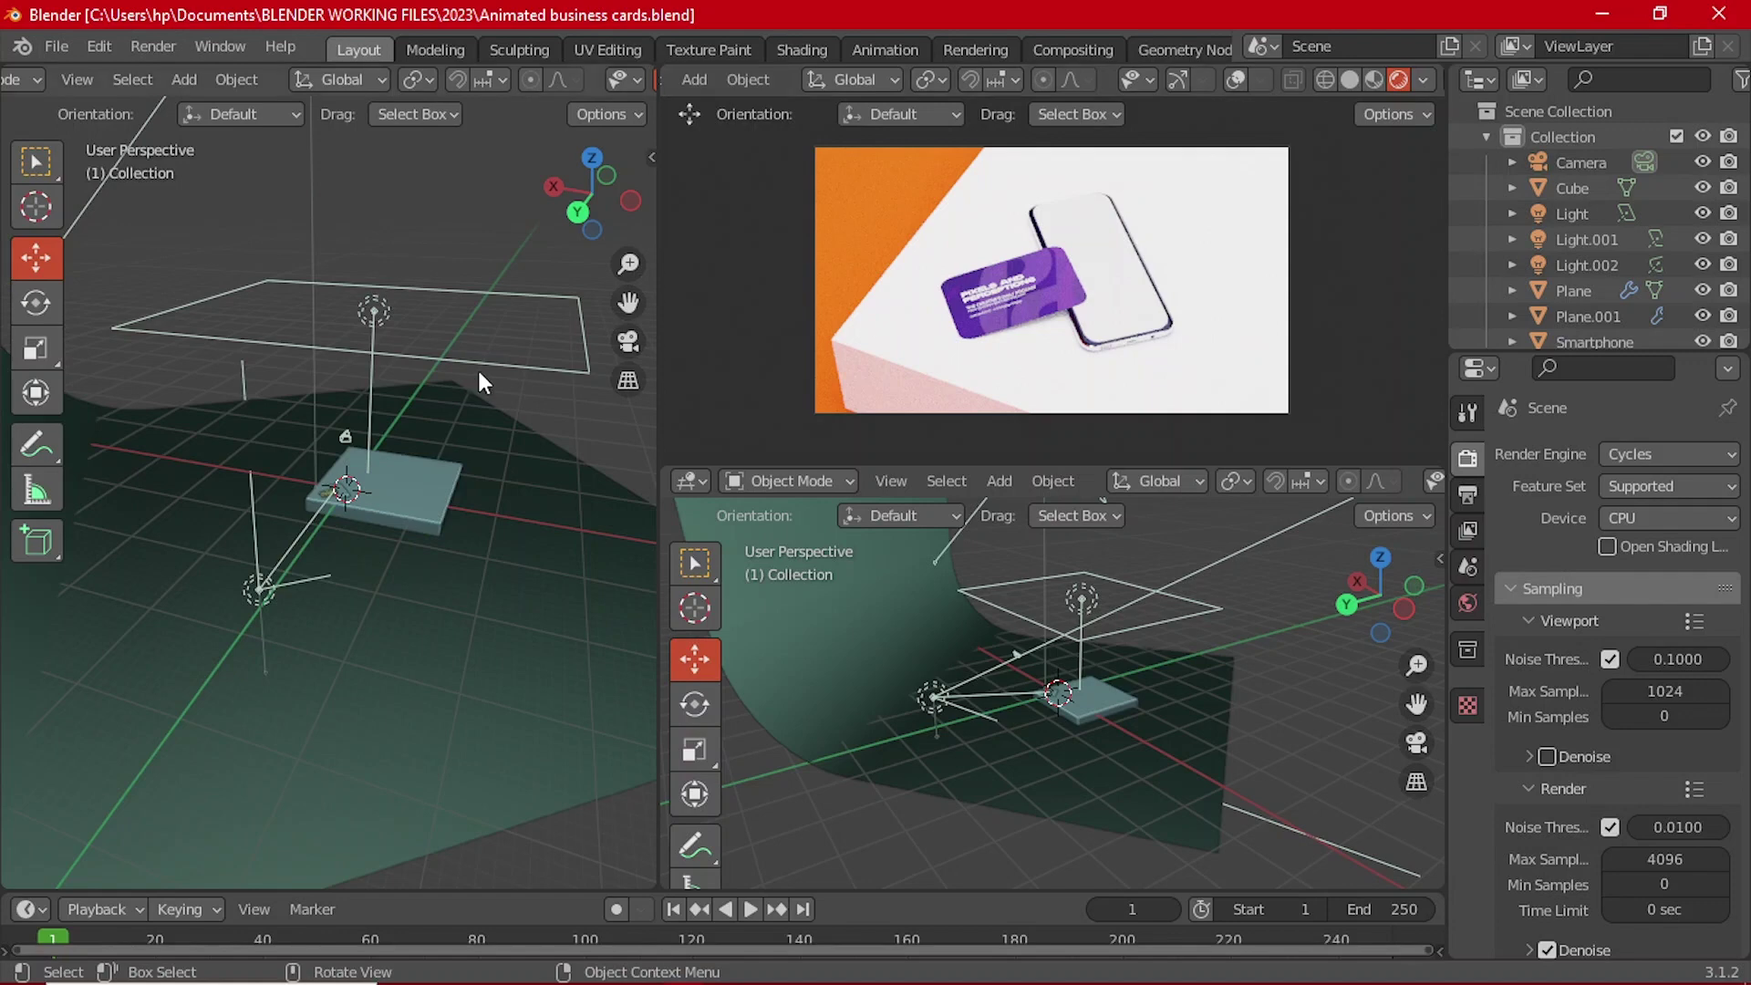
middle_drag(478, 366, 200, 469)
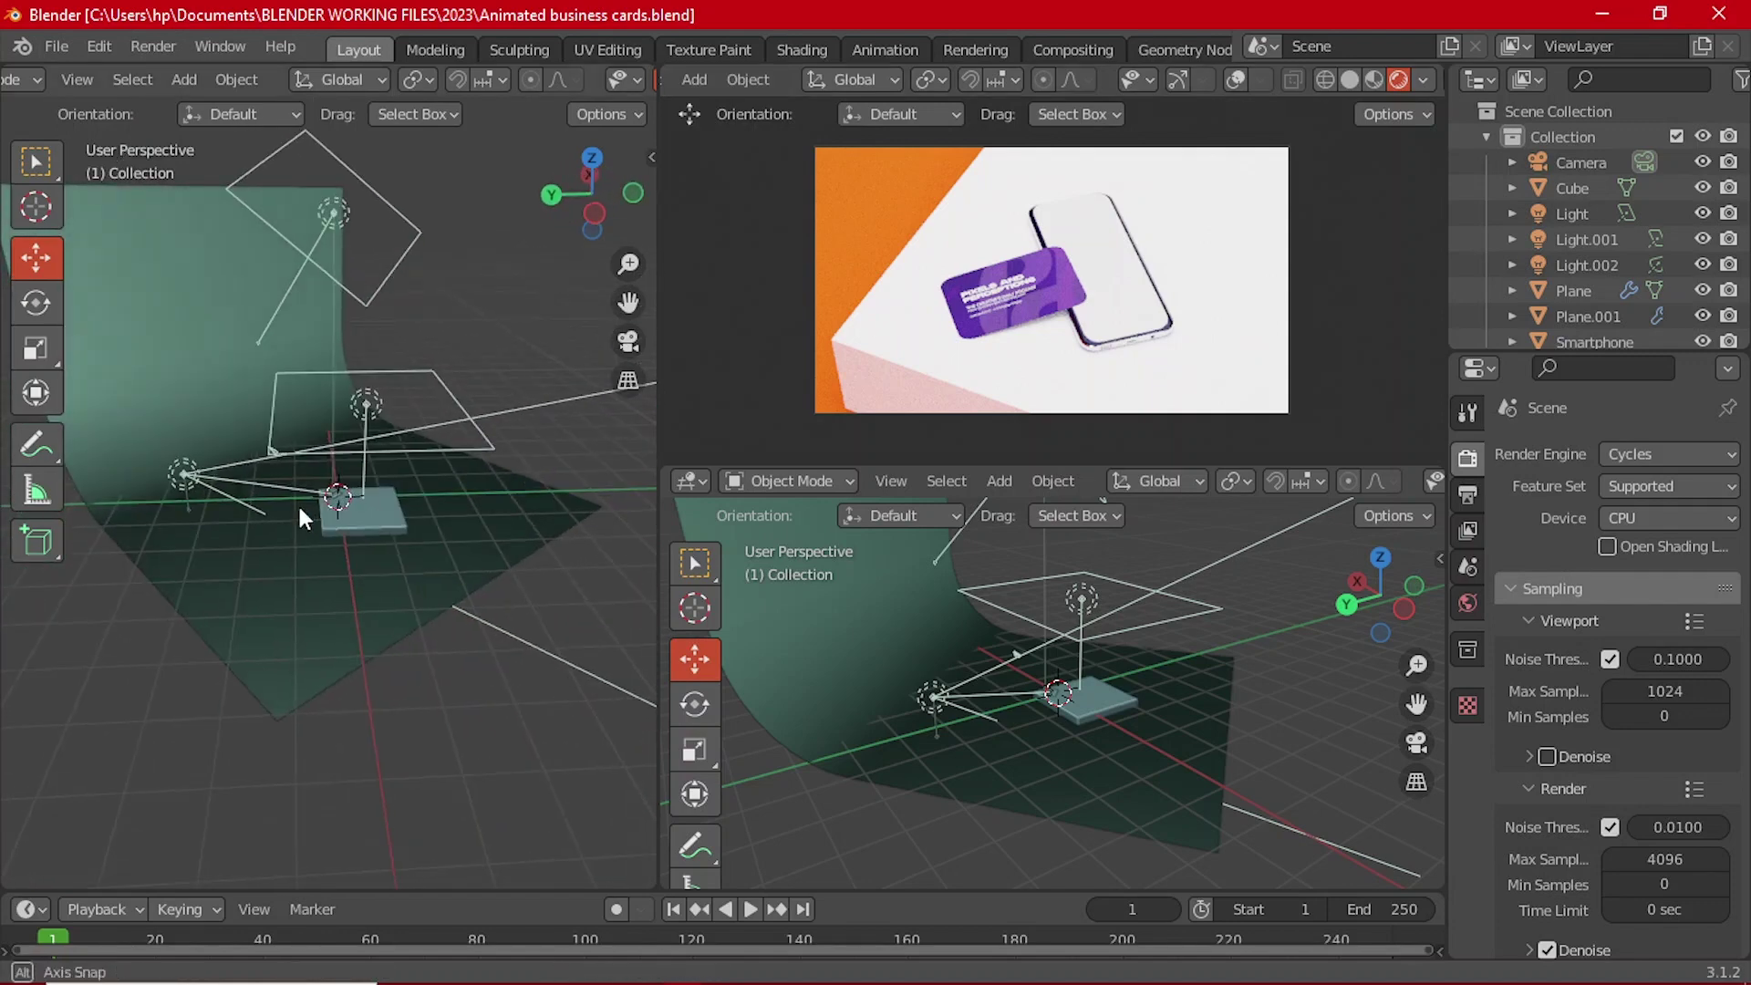
middle_drag(298, 501, 522, 421)
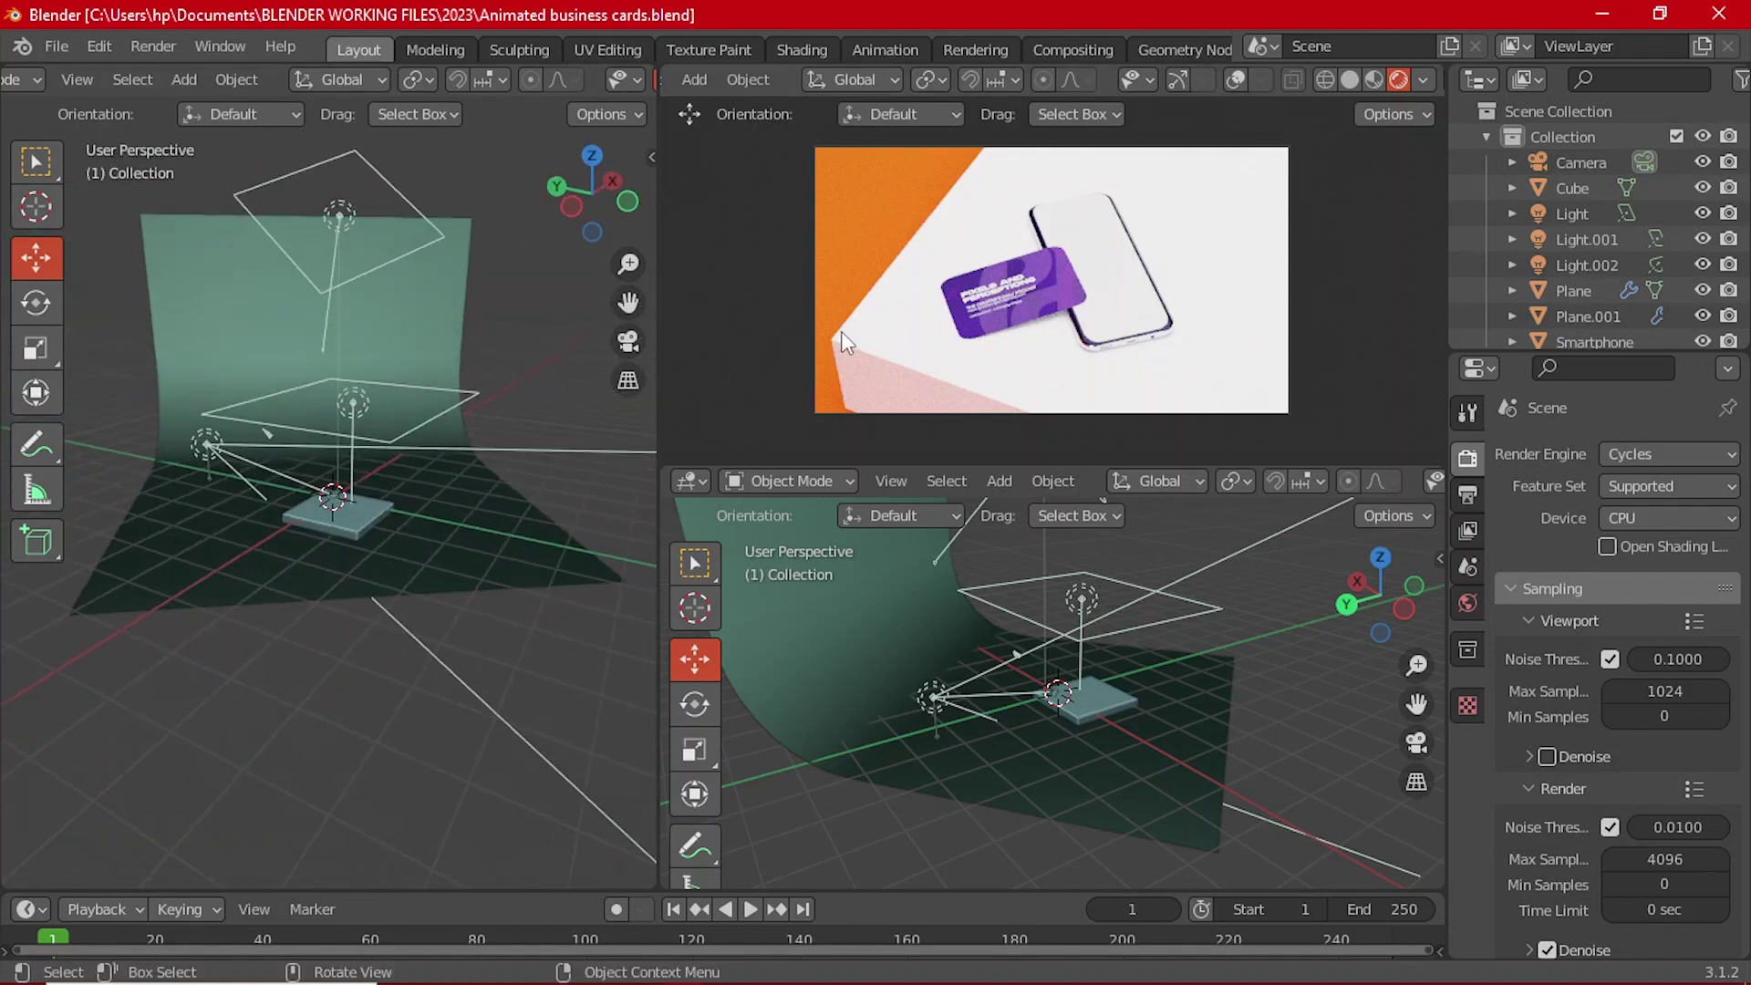
scroll(966, 272, up, 4)
scroll(1004, 271, down, 5)
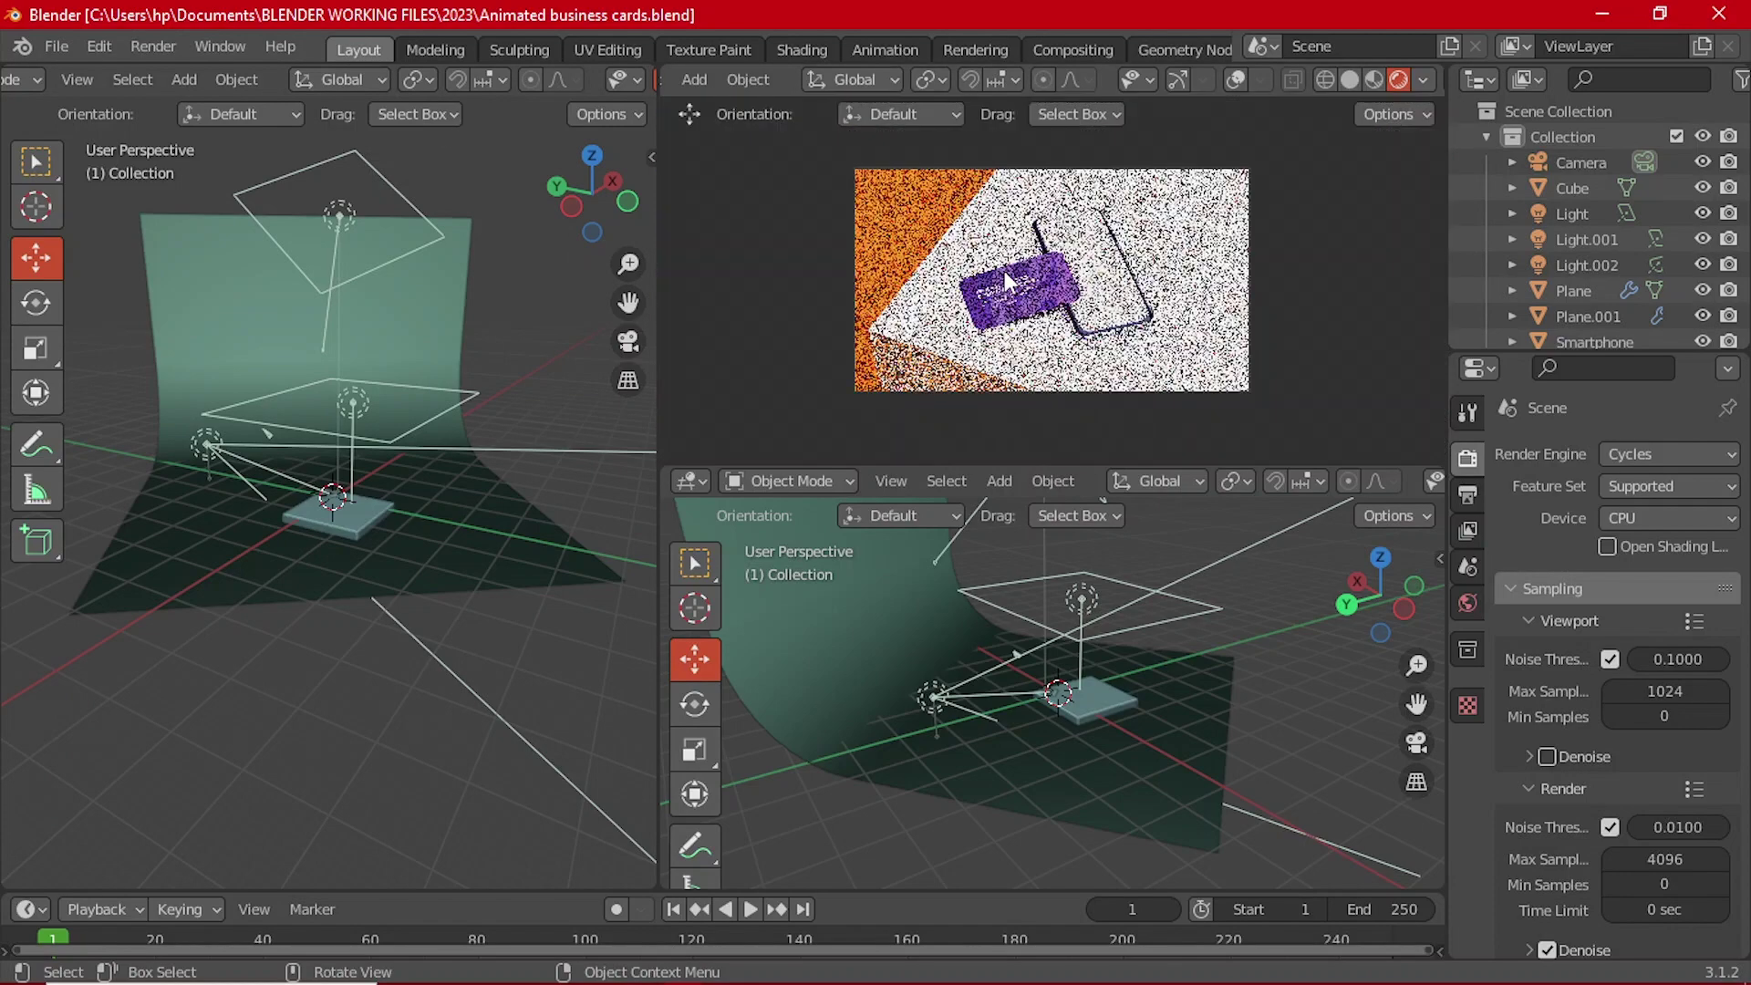
scroll(1004, 271, up, 2)
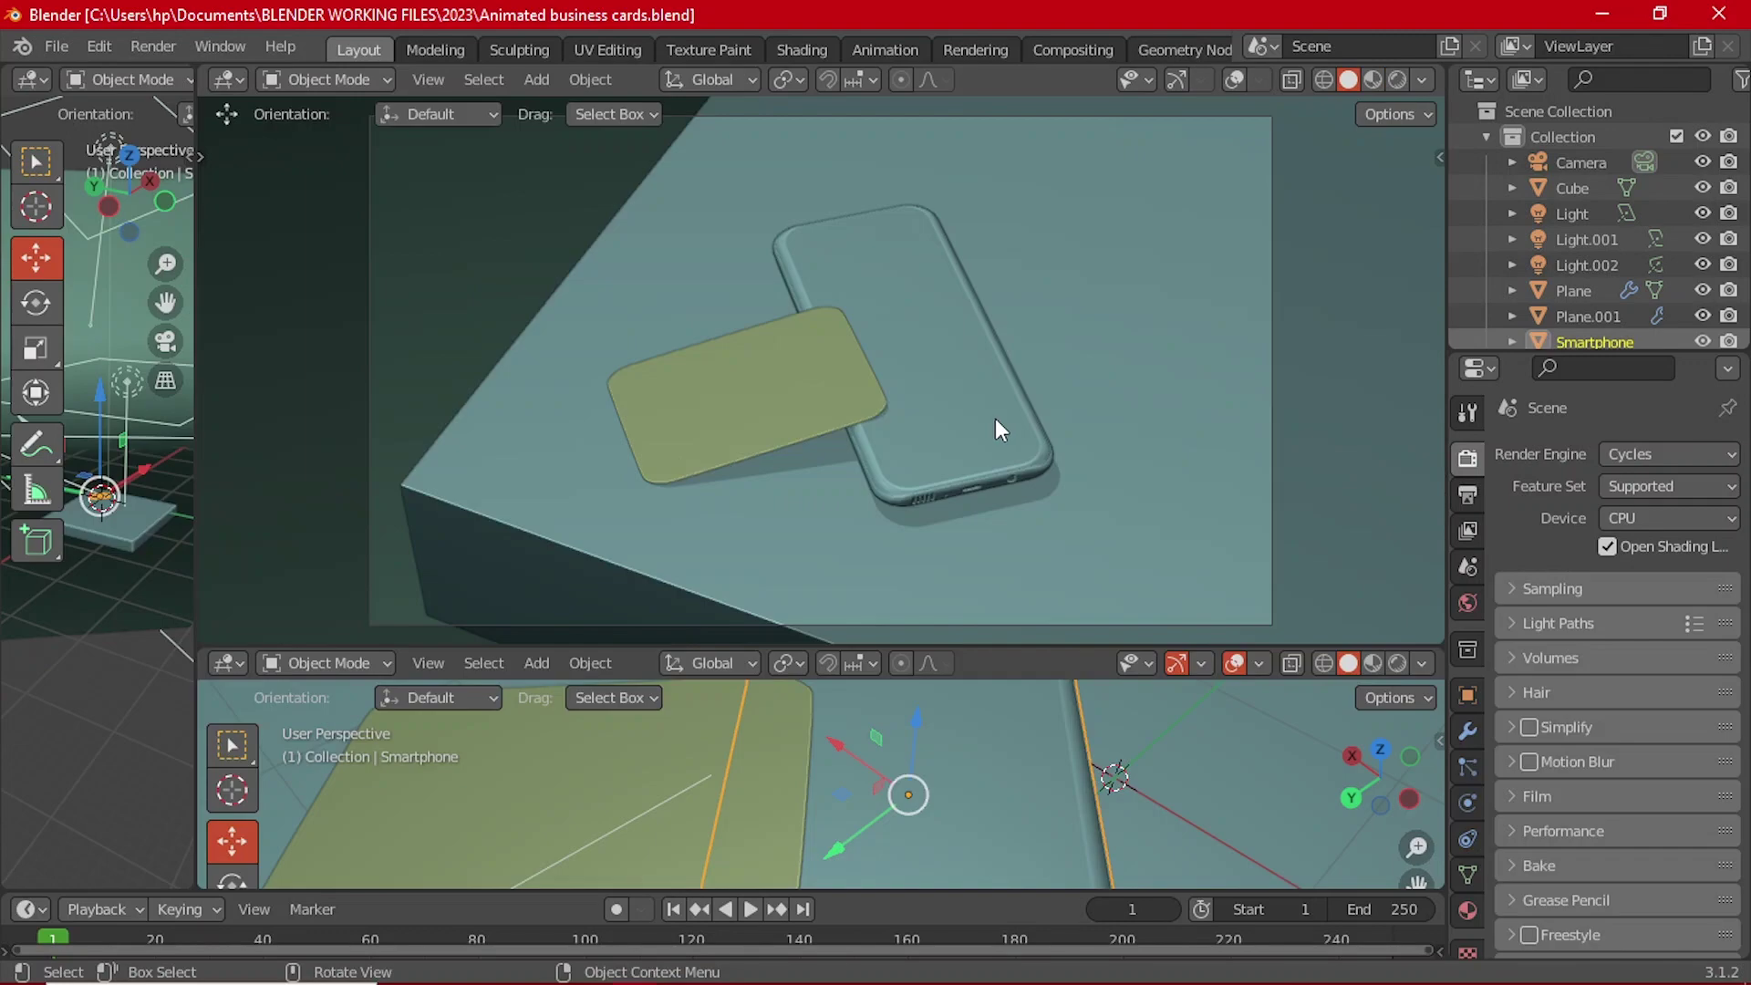
Step: Orbit around the card and phone, then look through the scene camera
click(850, 391)
click(850, 391)
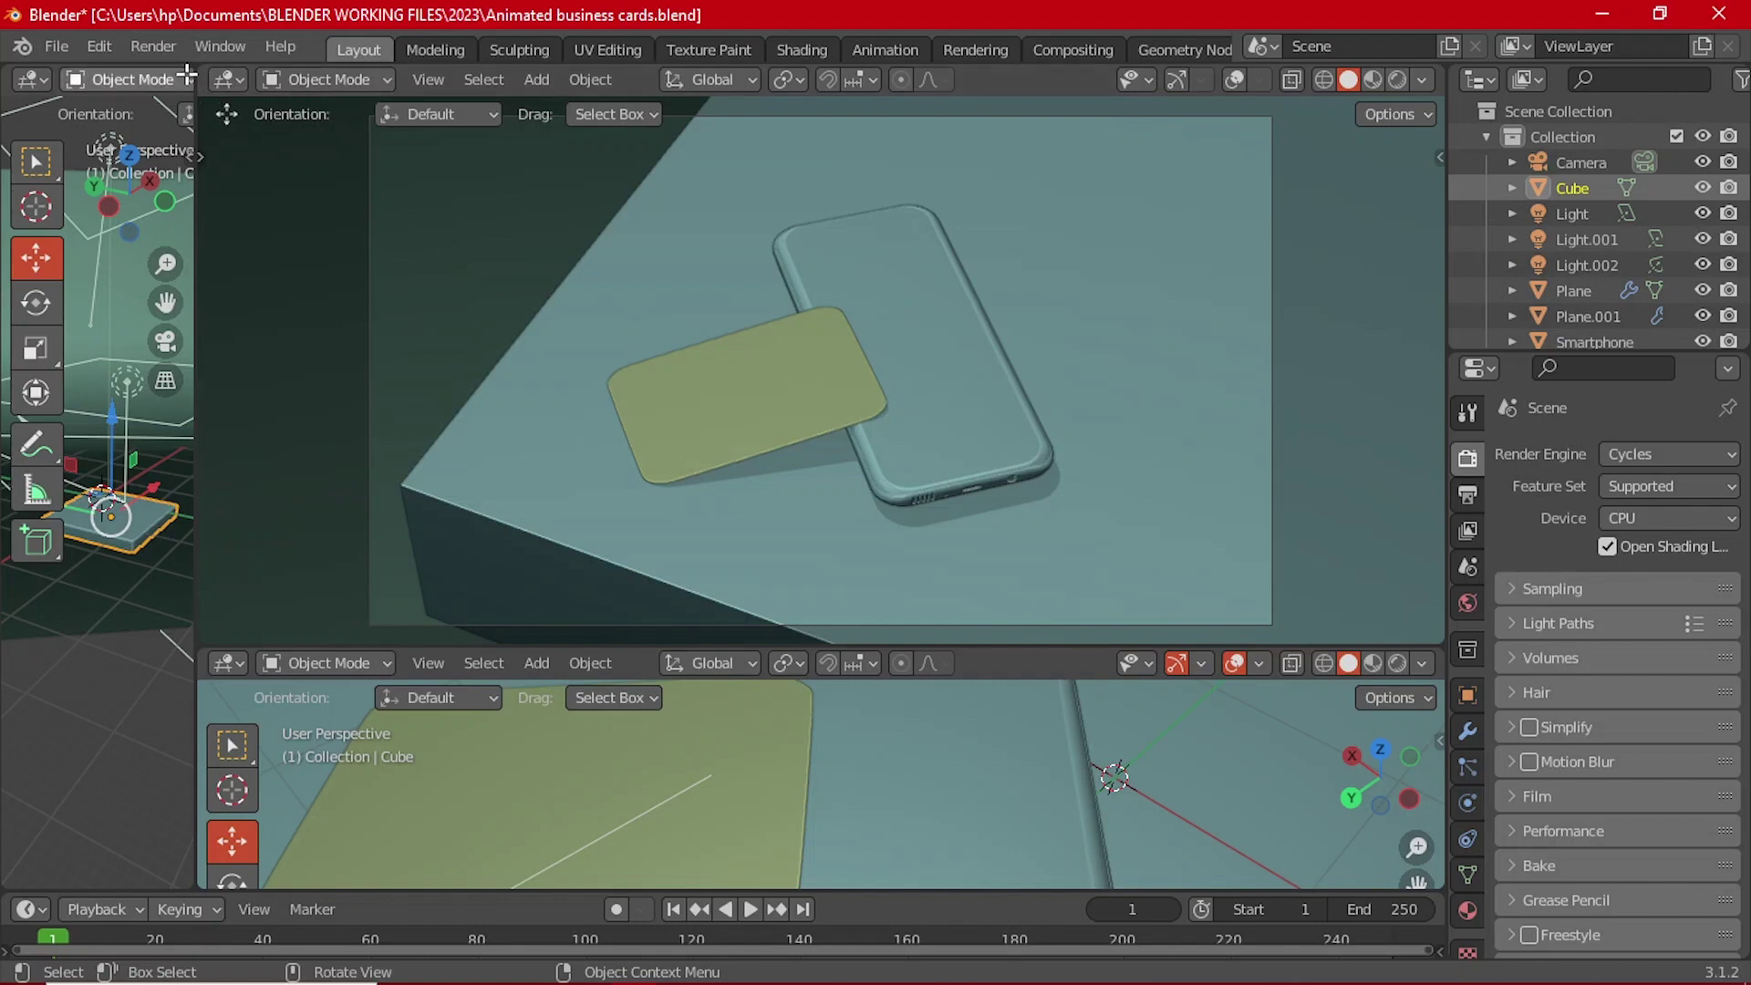
click(1233, 80)
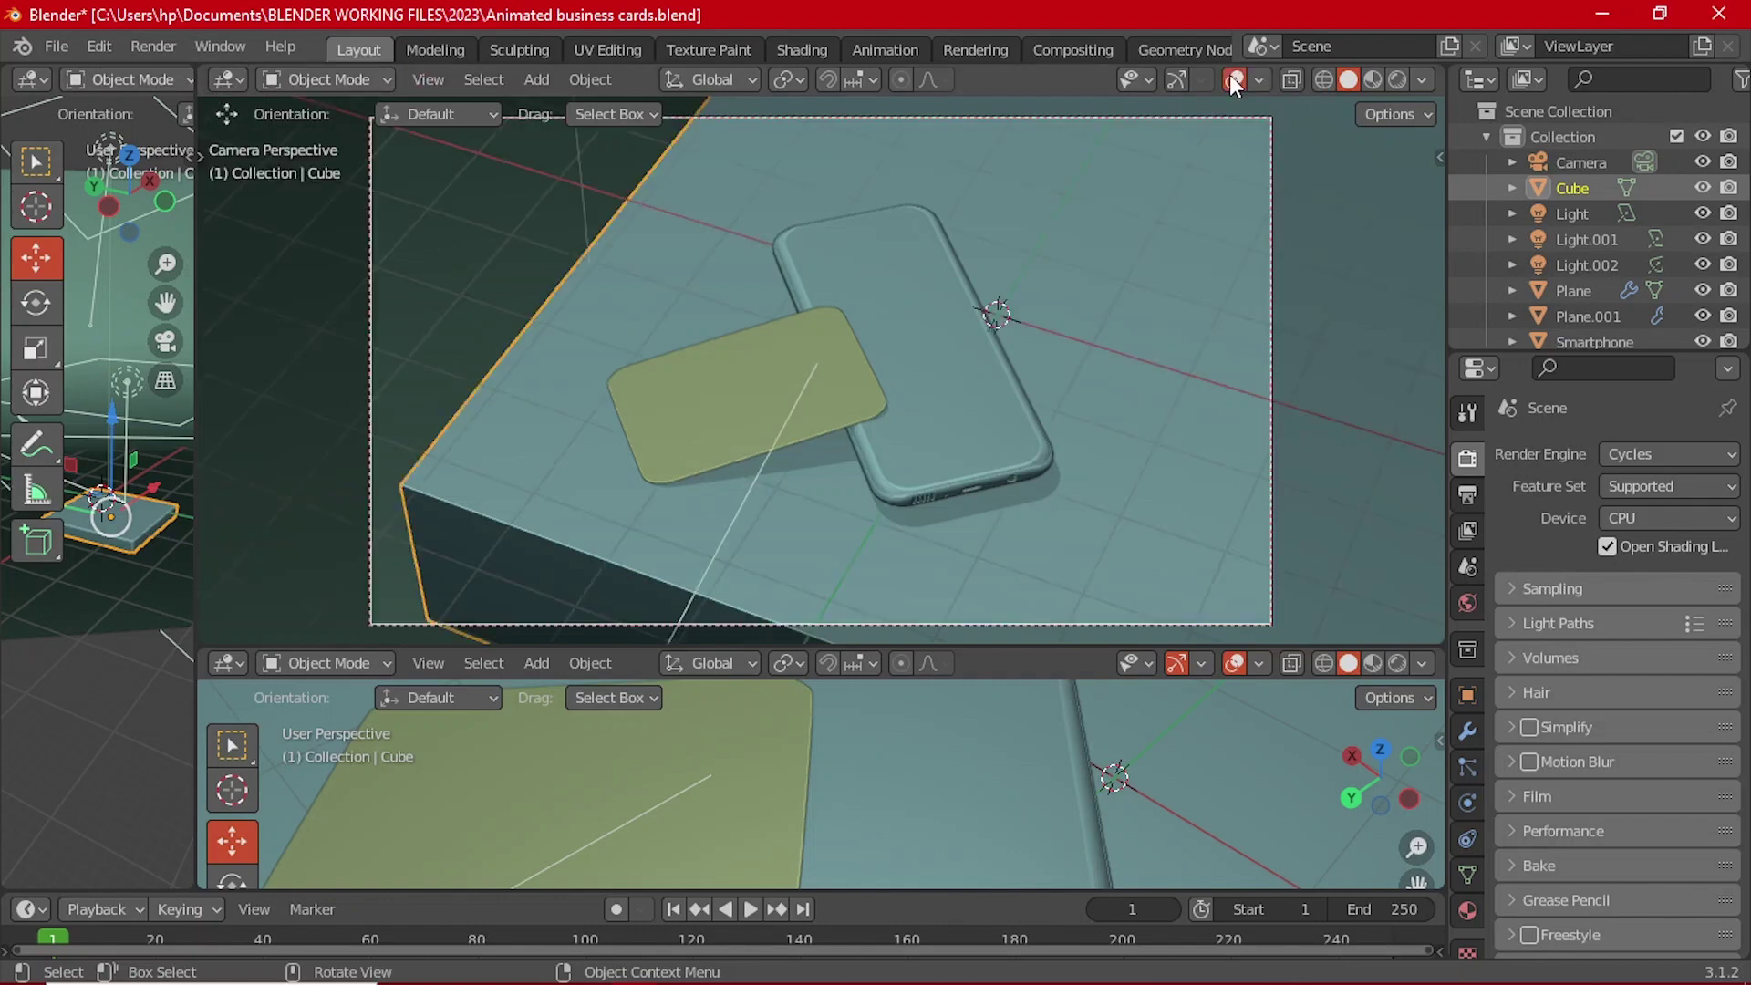
click(789, 364)
scroll(824, 435, down, 2)
middle_drag(825, 435, 912, 358)
scroll(893, 769, down, 3)
middle_drag(944, 777, 835, 761)
scroll(836, 757, up, 3)
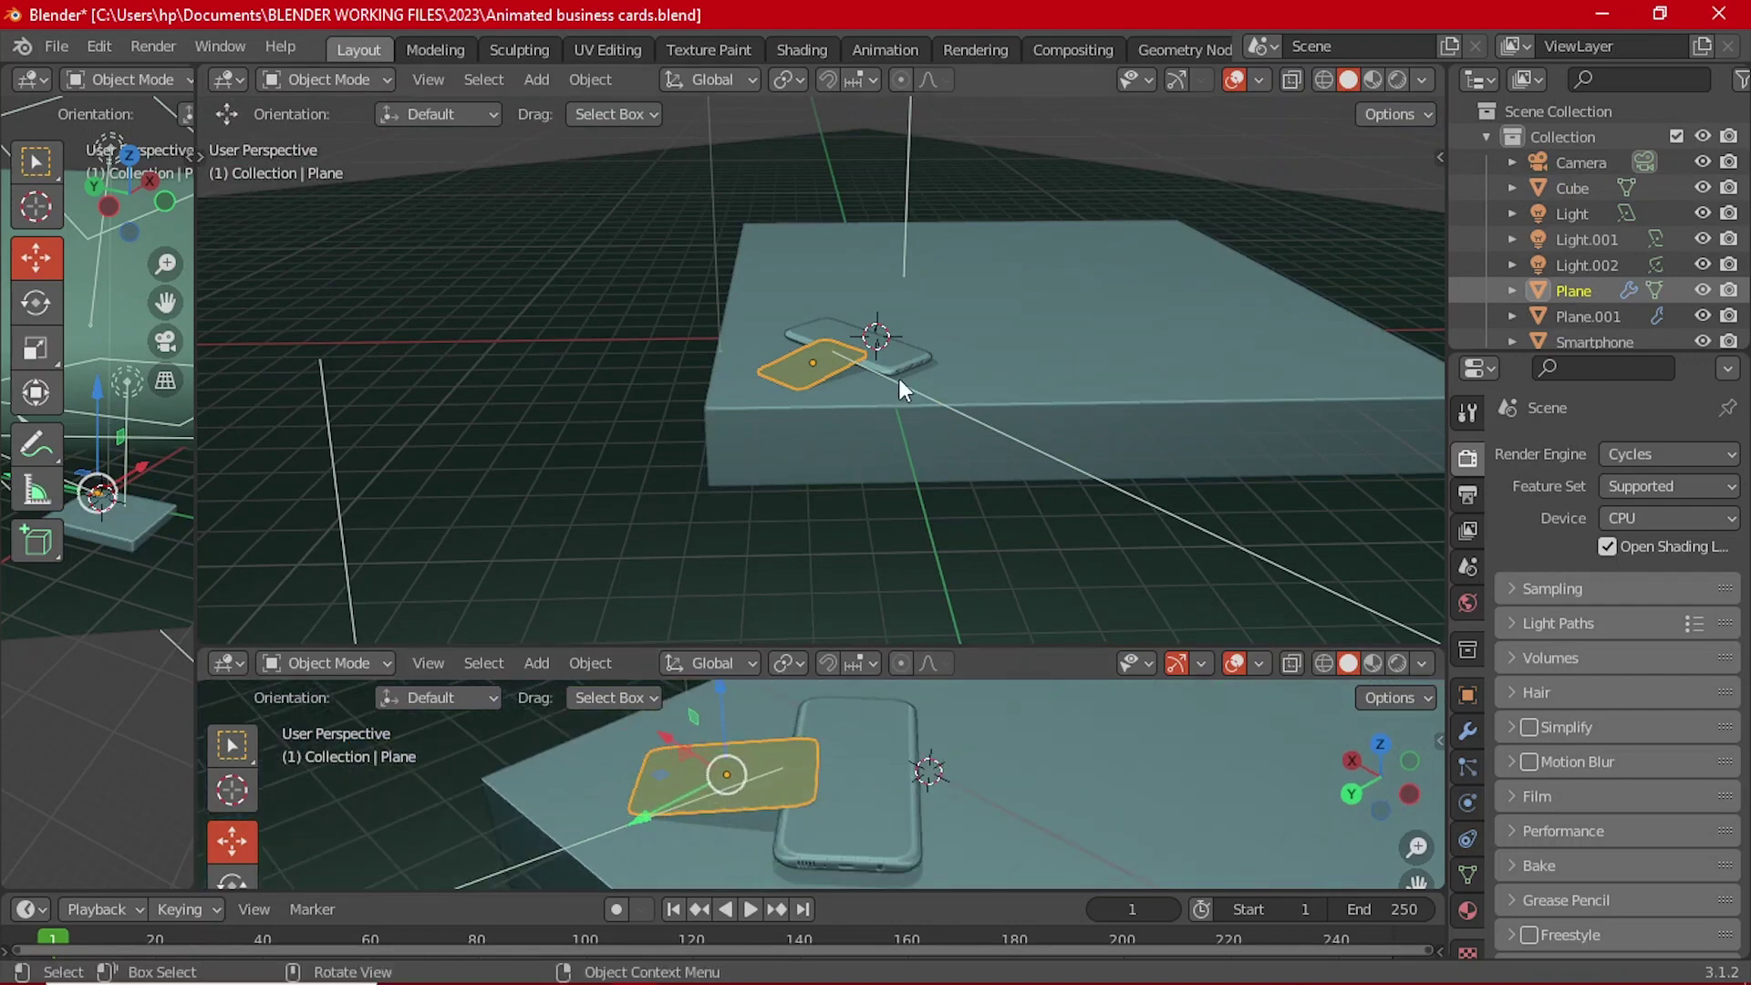
scroll(900, 379, up, 2)
middle_drag(897, 368, 916, 363)
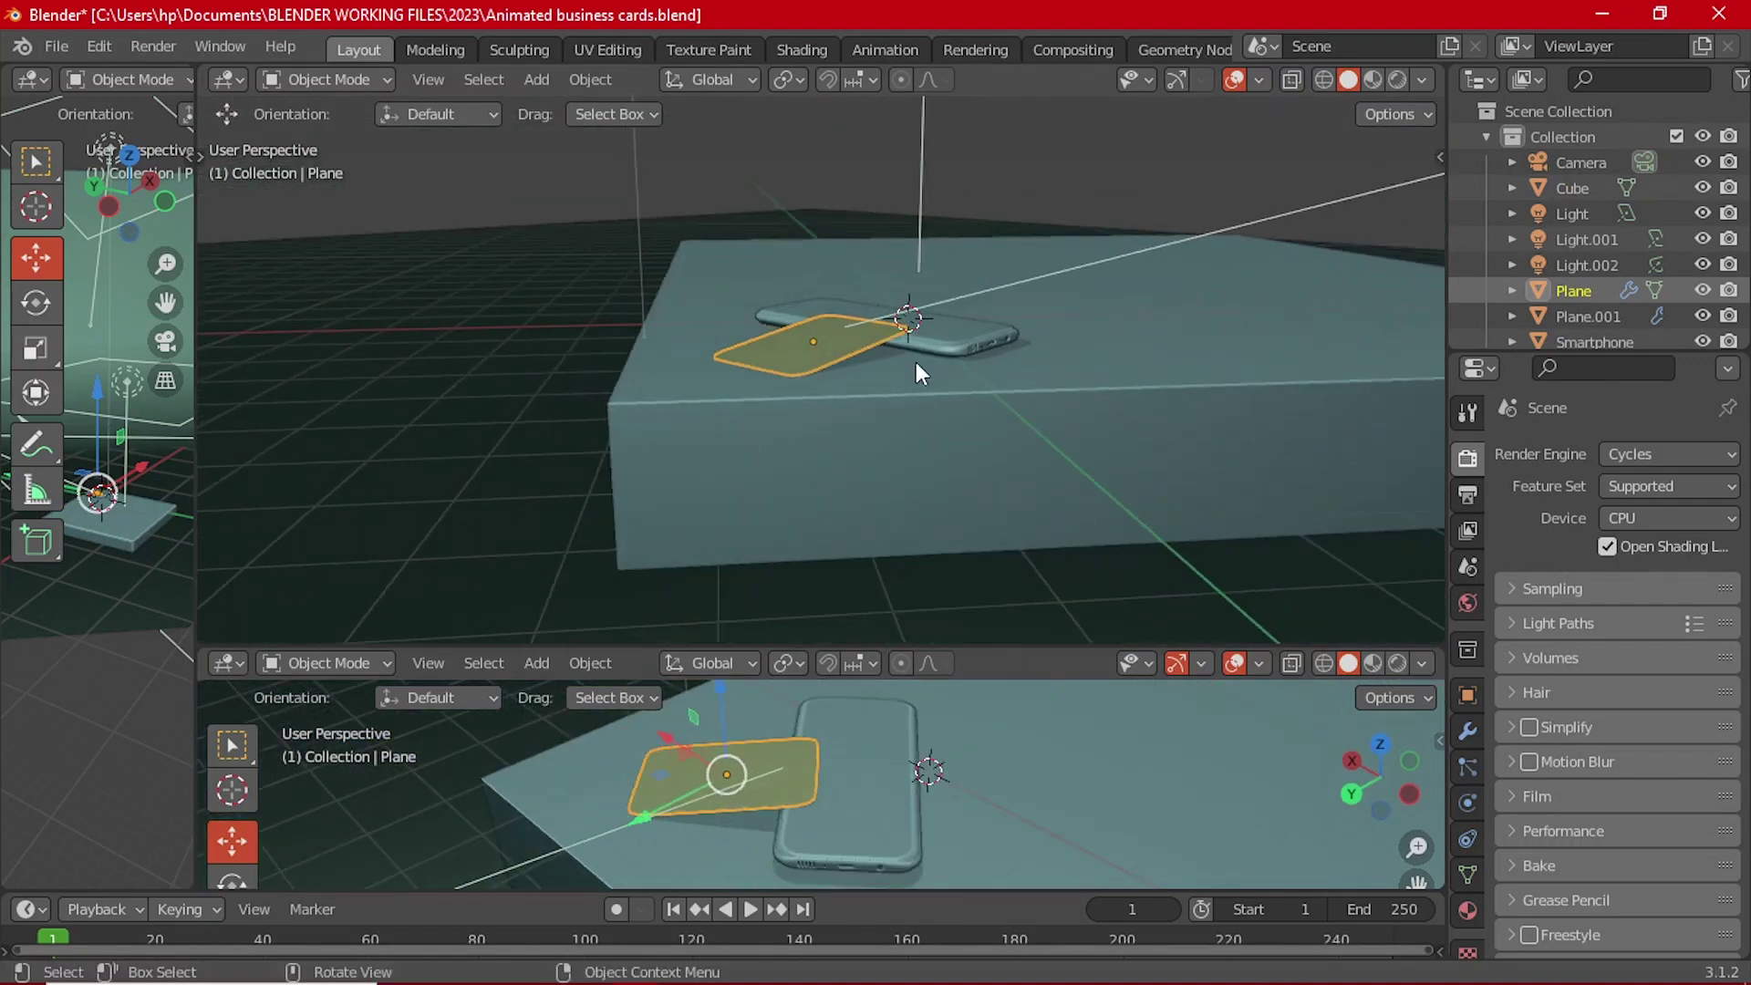
key(KP_0)
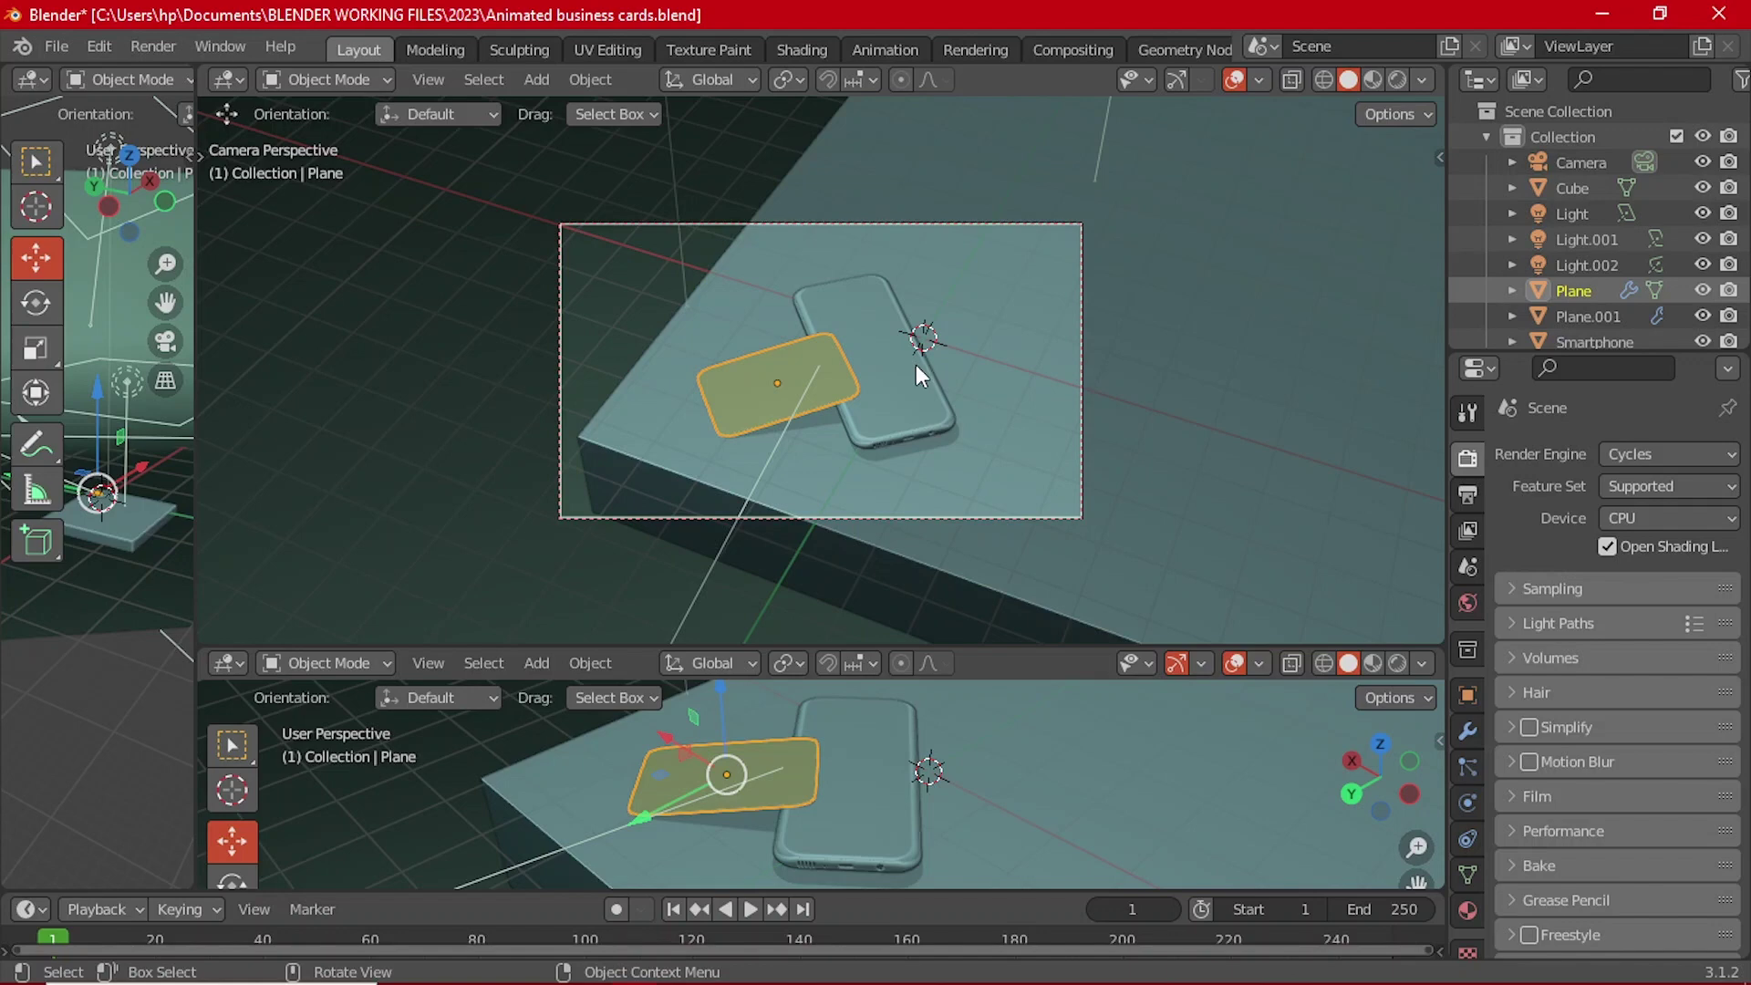
Step: Open the sidebar's View tab, leaving the Camera name and Lock to Object unchanged
scroll(916, 364, down, 1)
scroll(910, 379, up, 4)
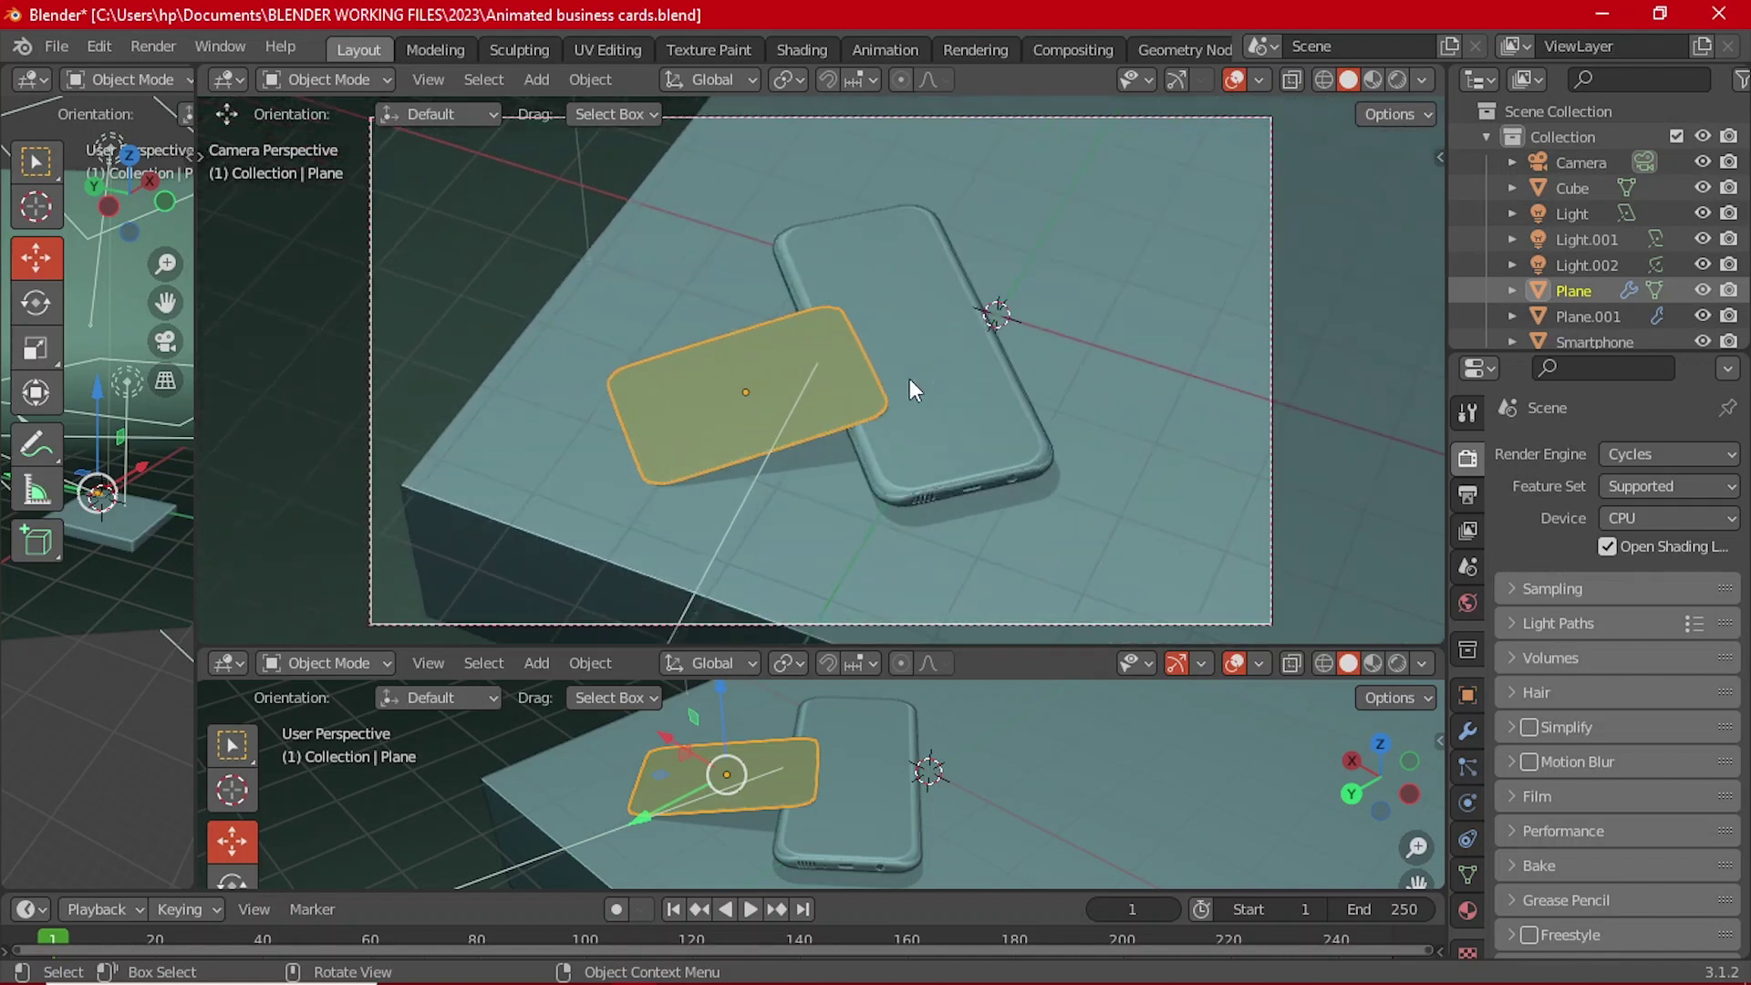
scroll(911, 380, down, 1)
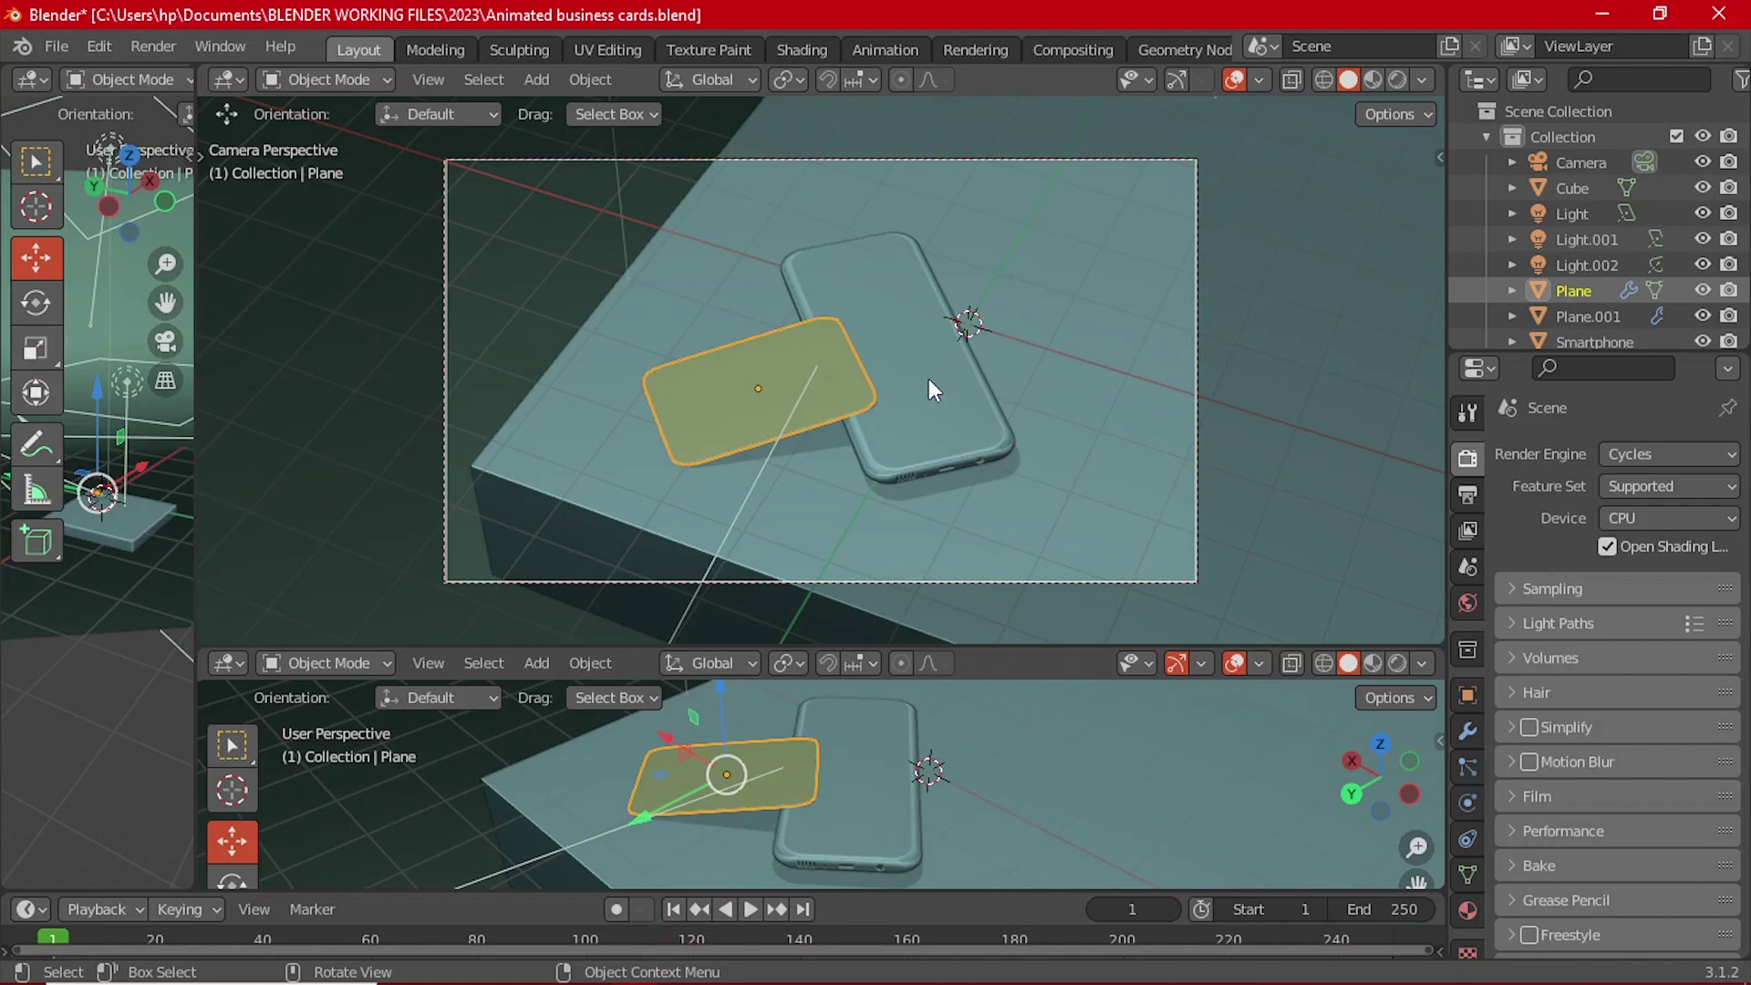
click(1197, 330)
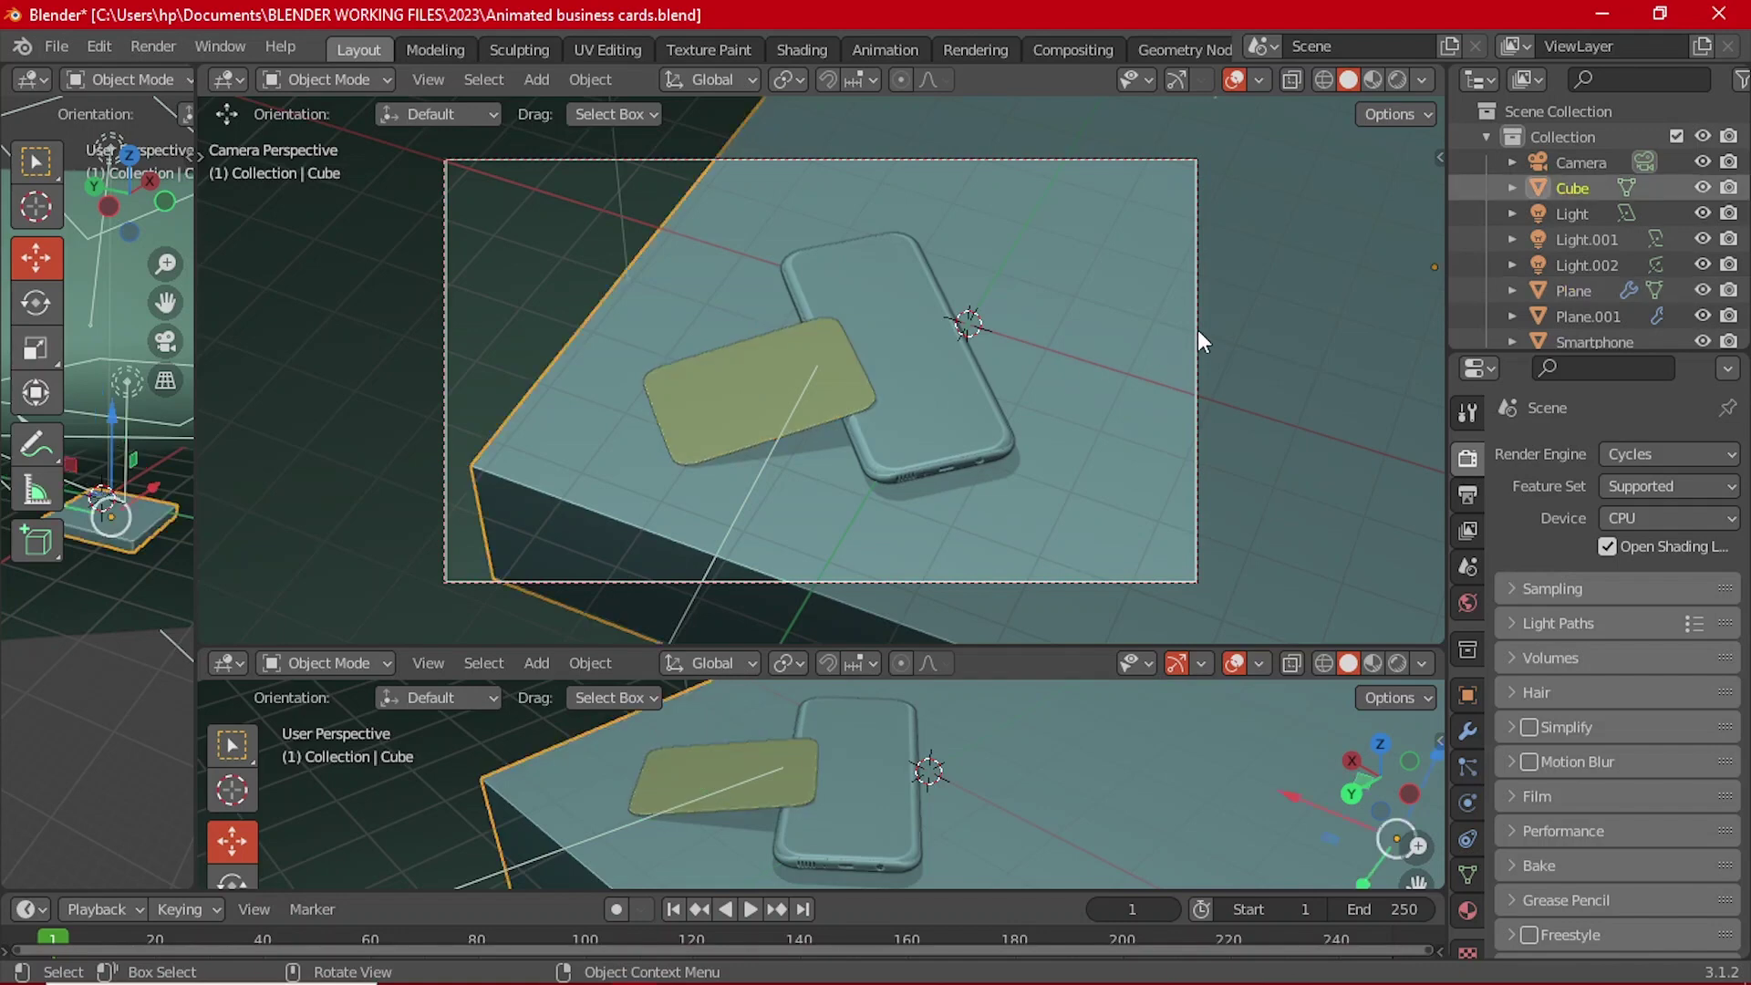
click(1196, 330)
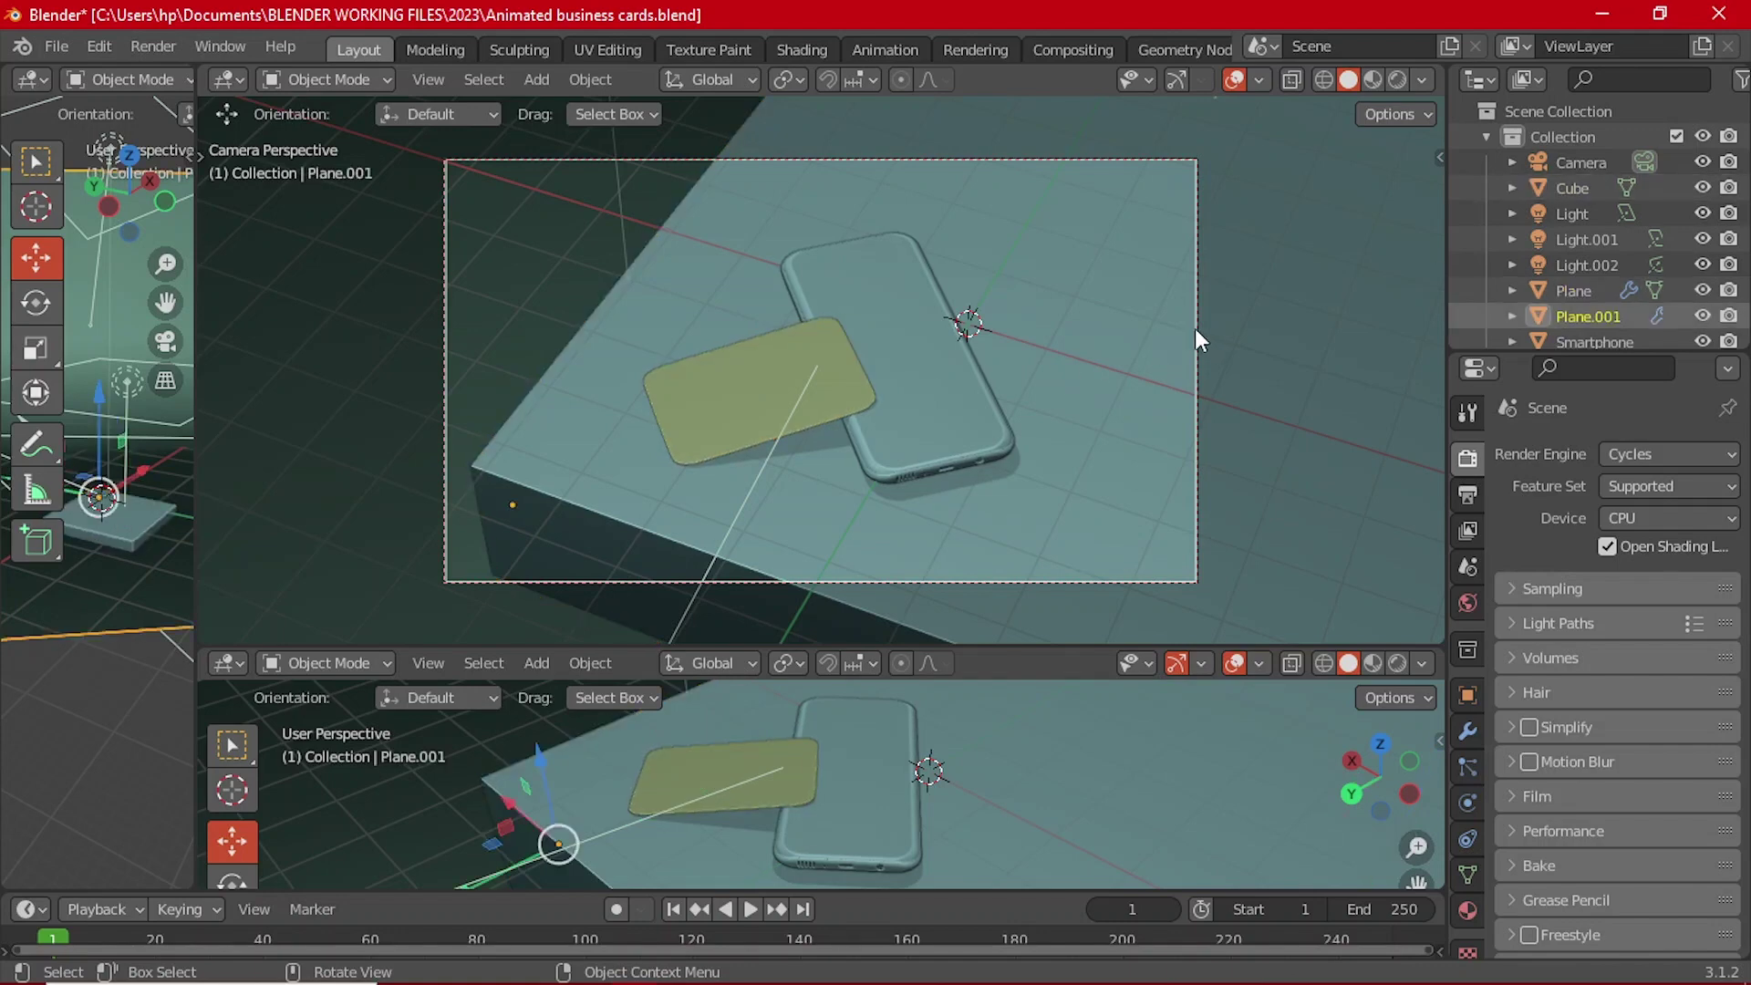
double_click(1587, 161)
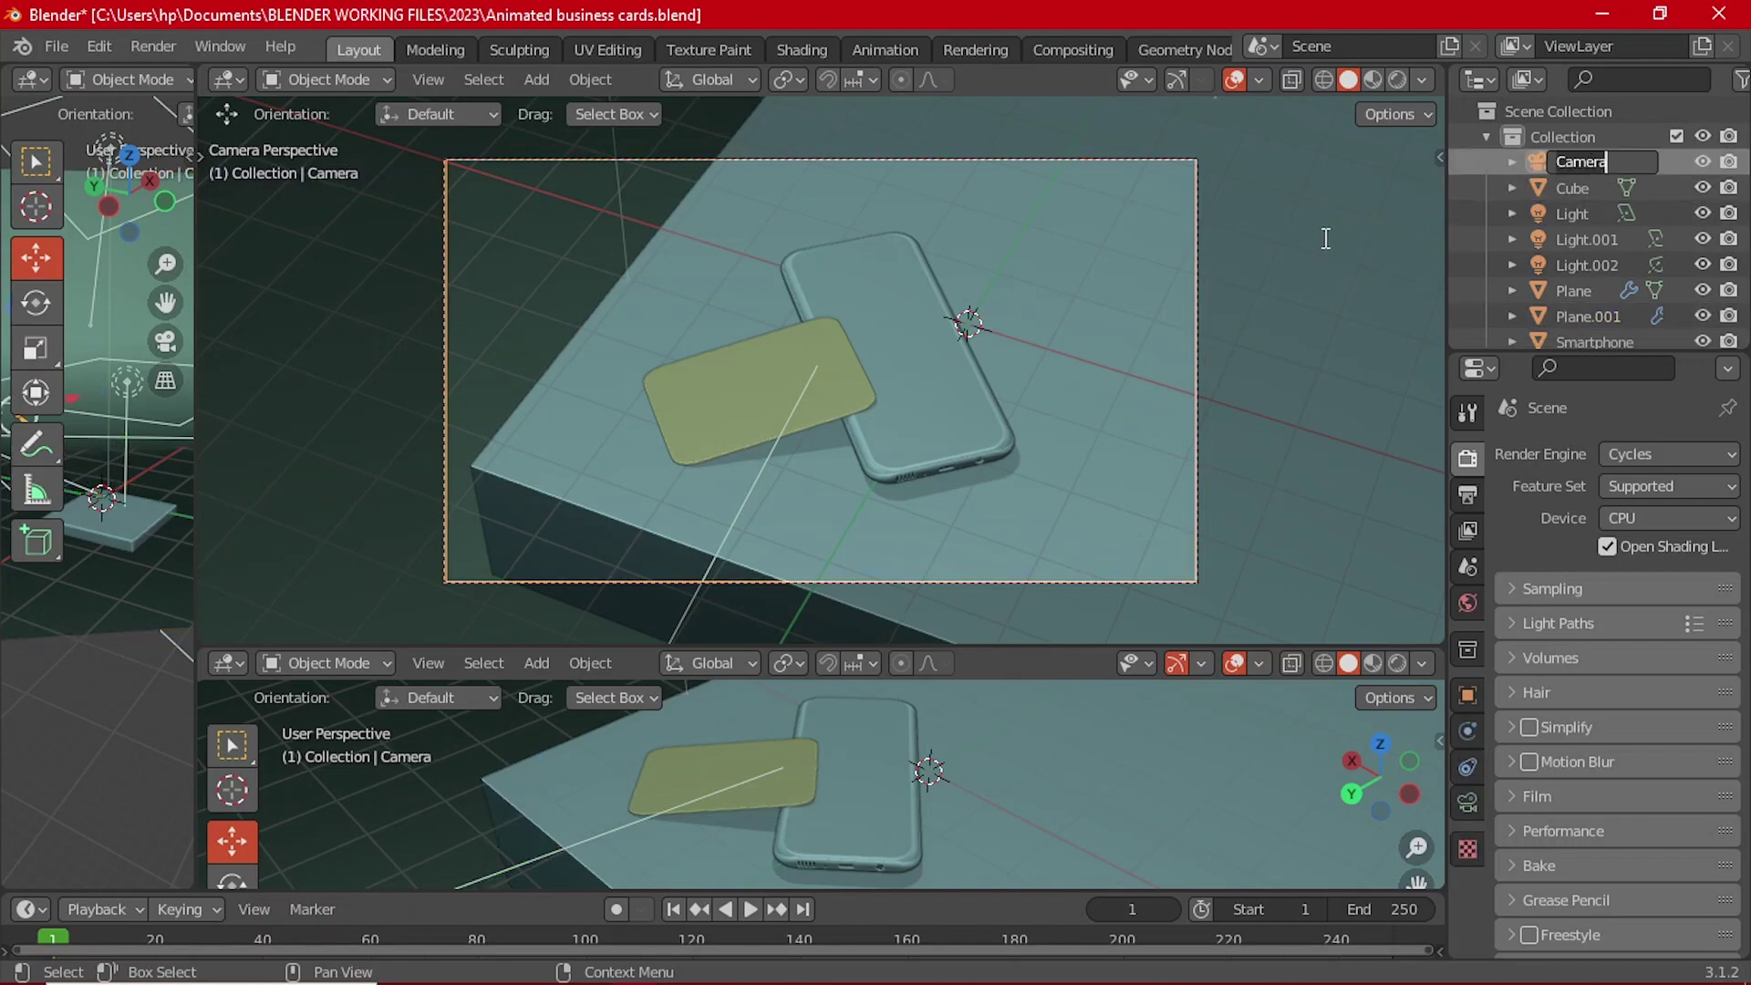
click(1534, 165)
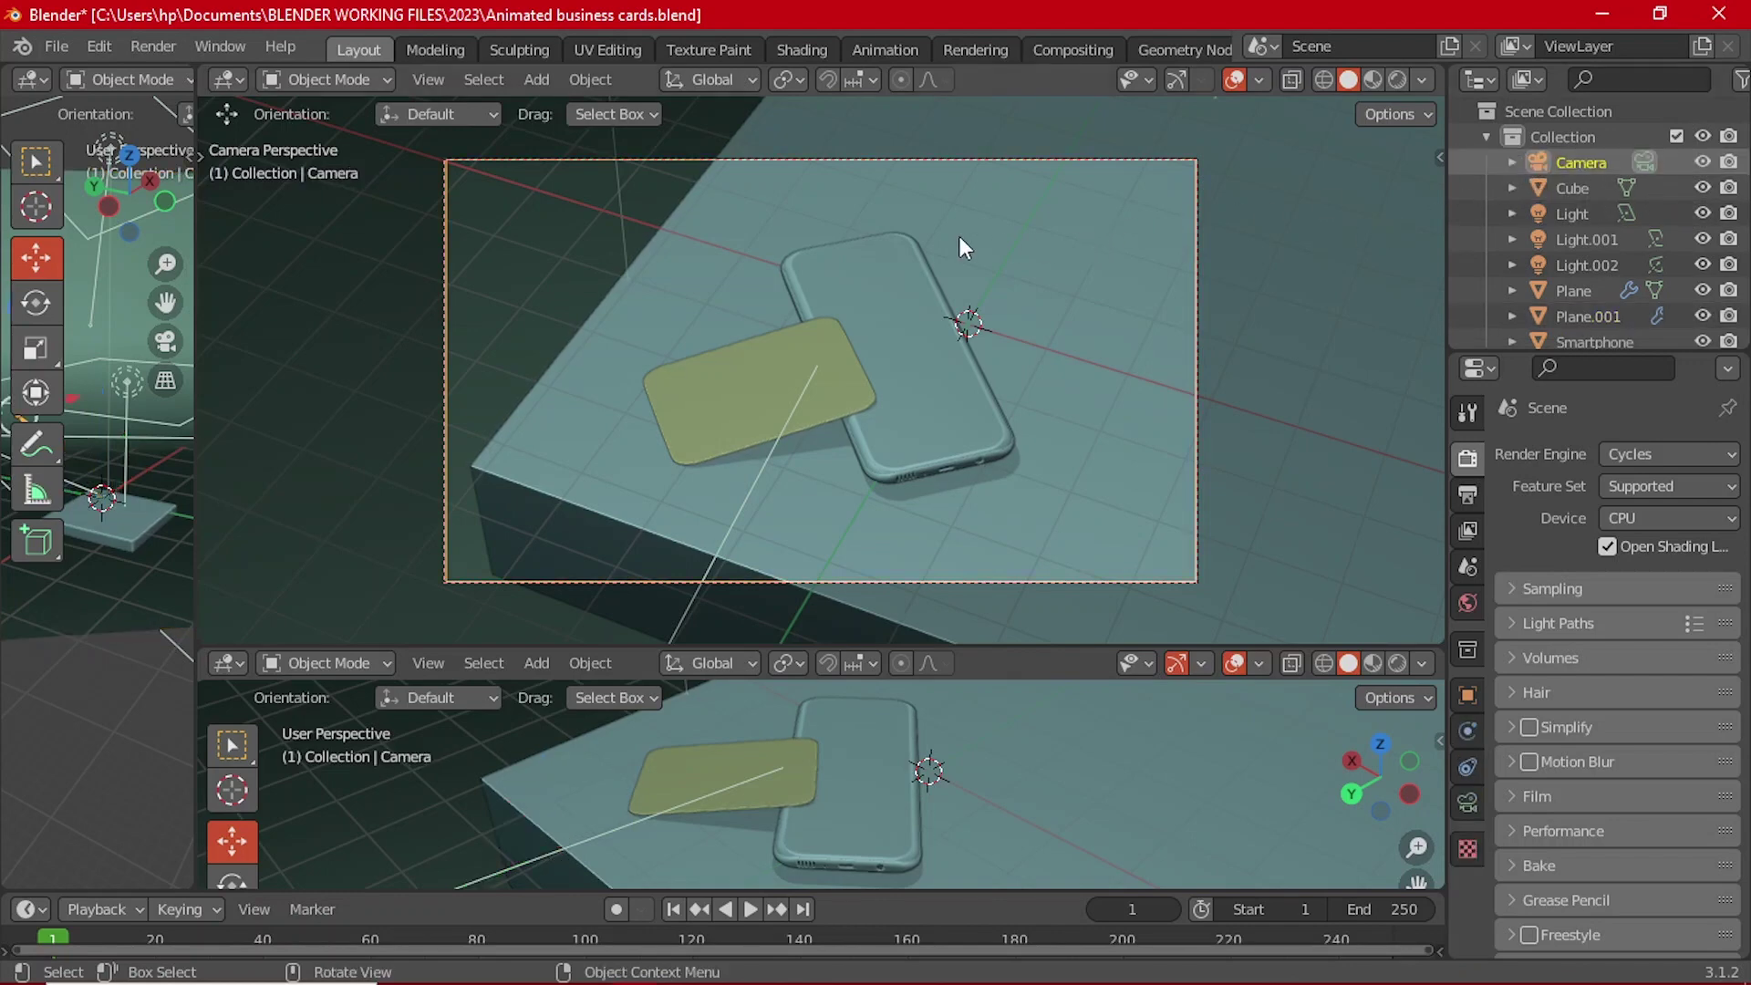
key(n)
click(1430, 215)
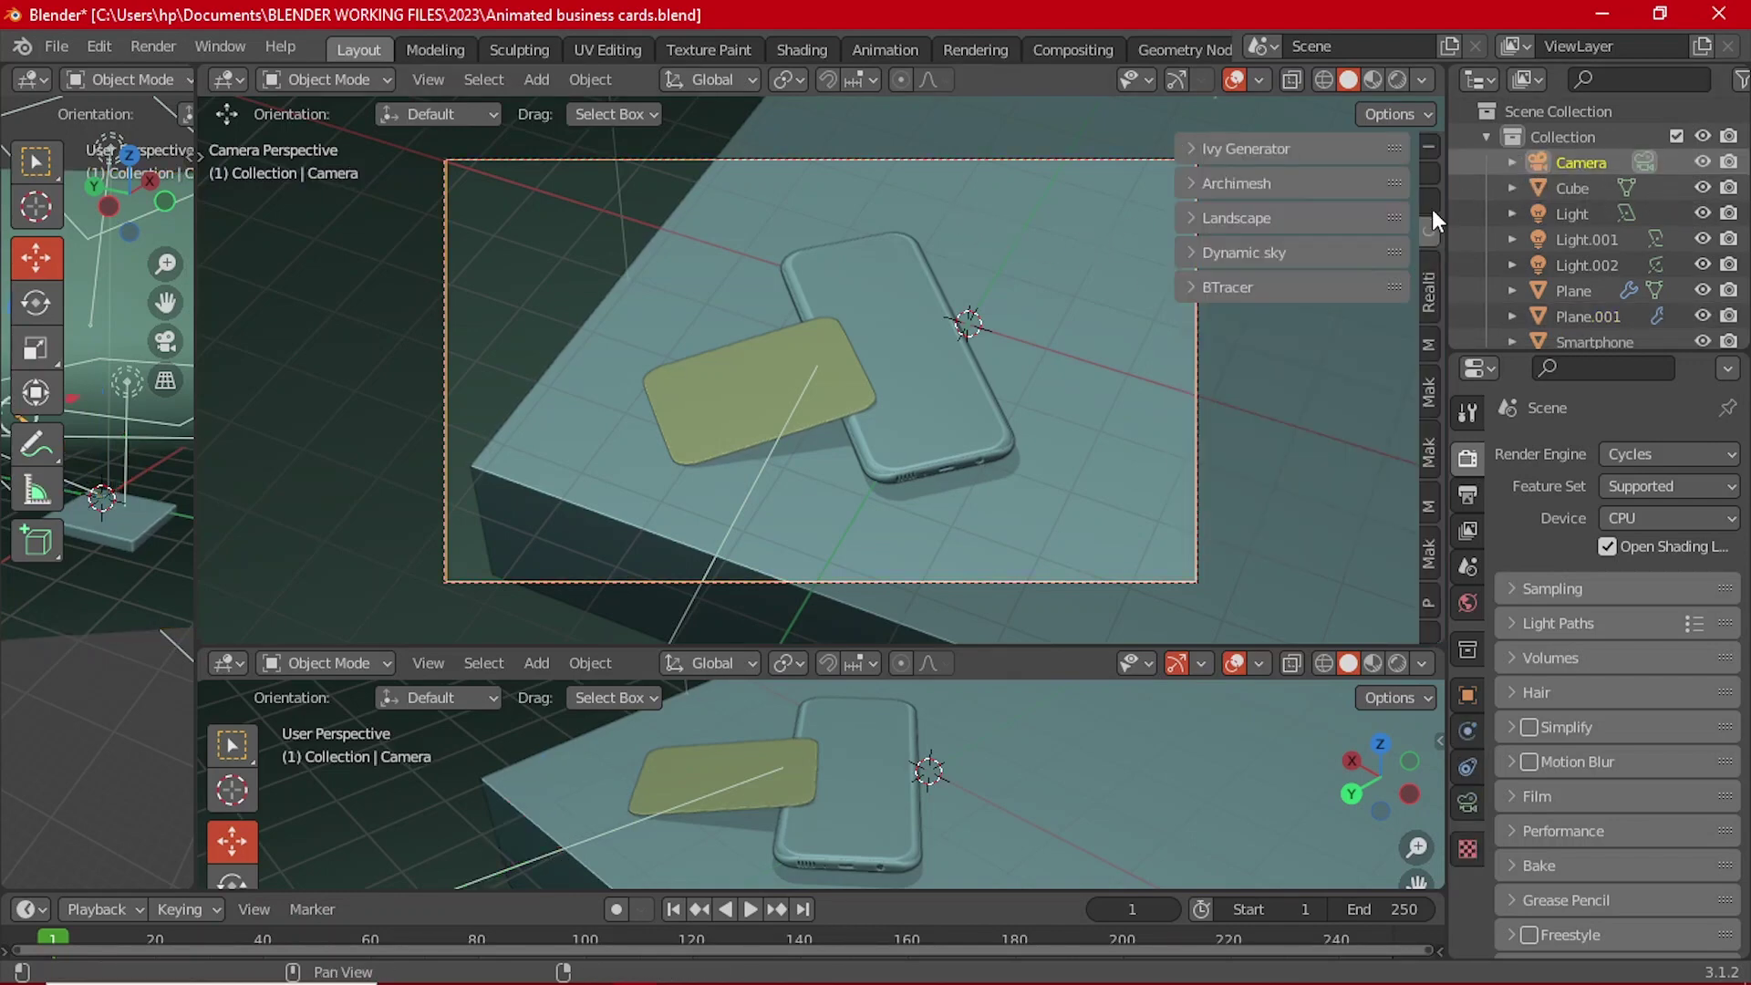
click(1430, 202)
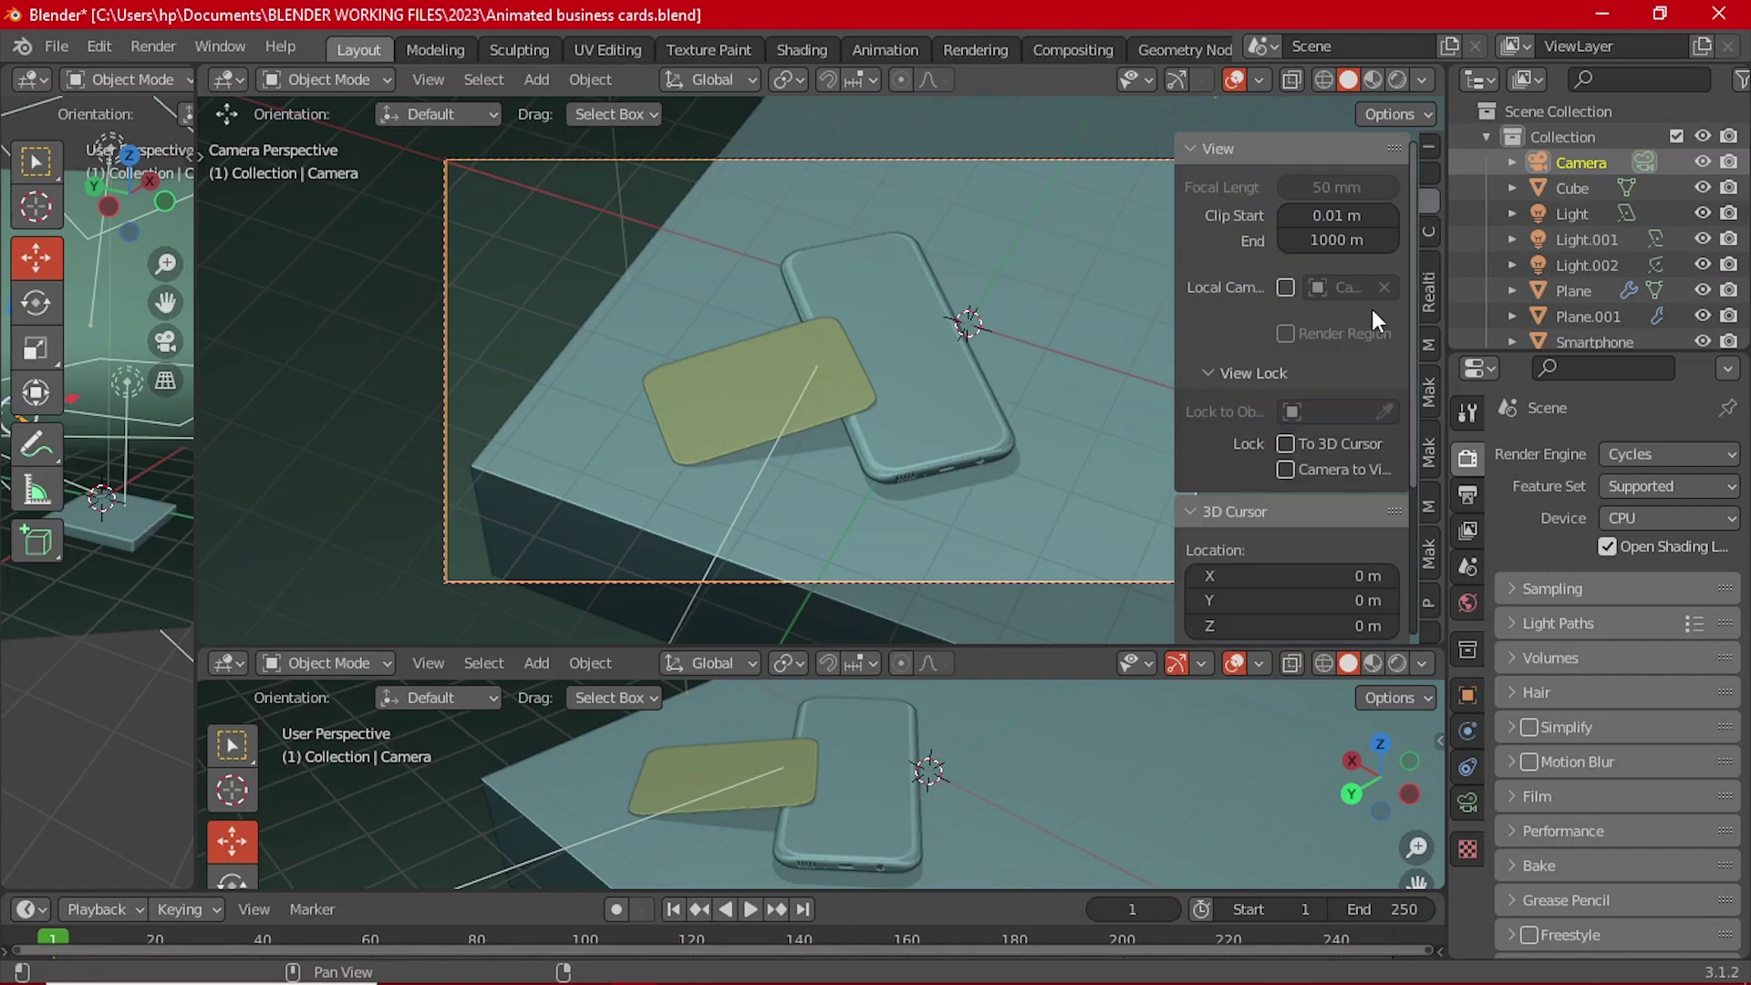
click(1327, 409)
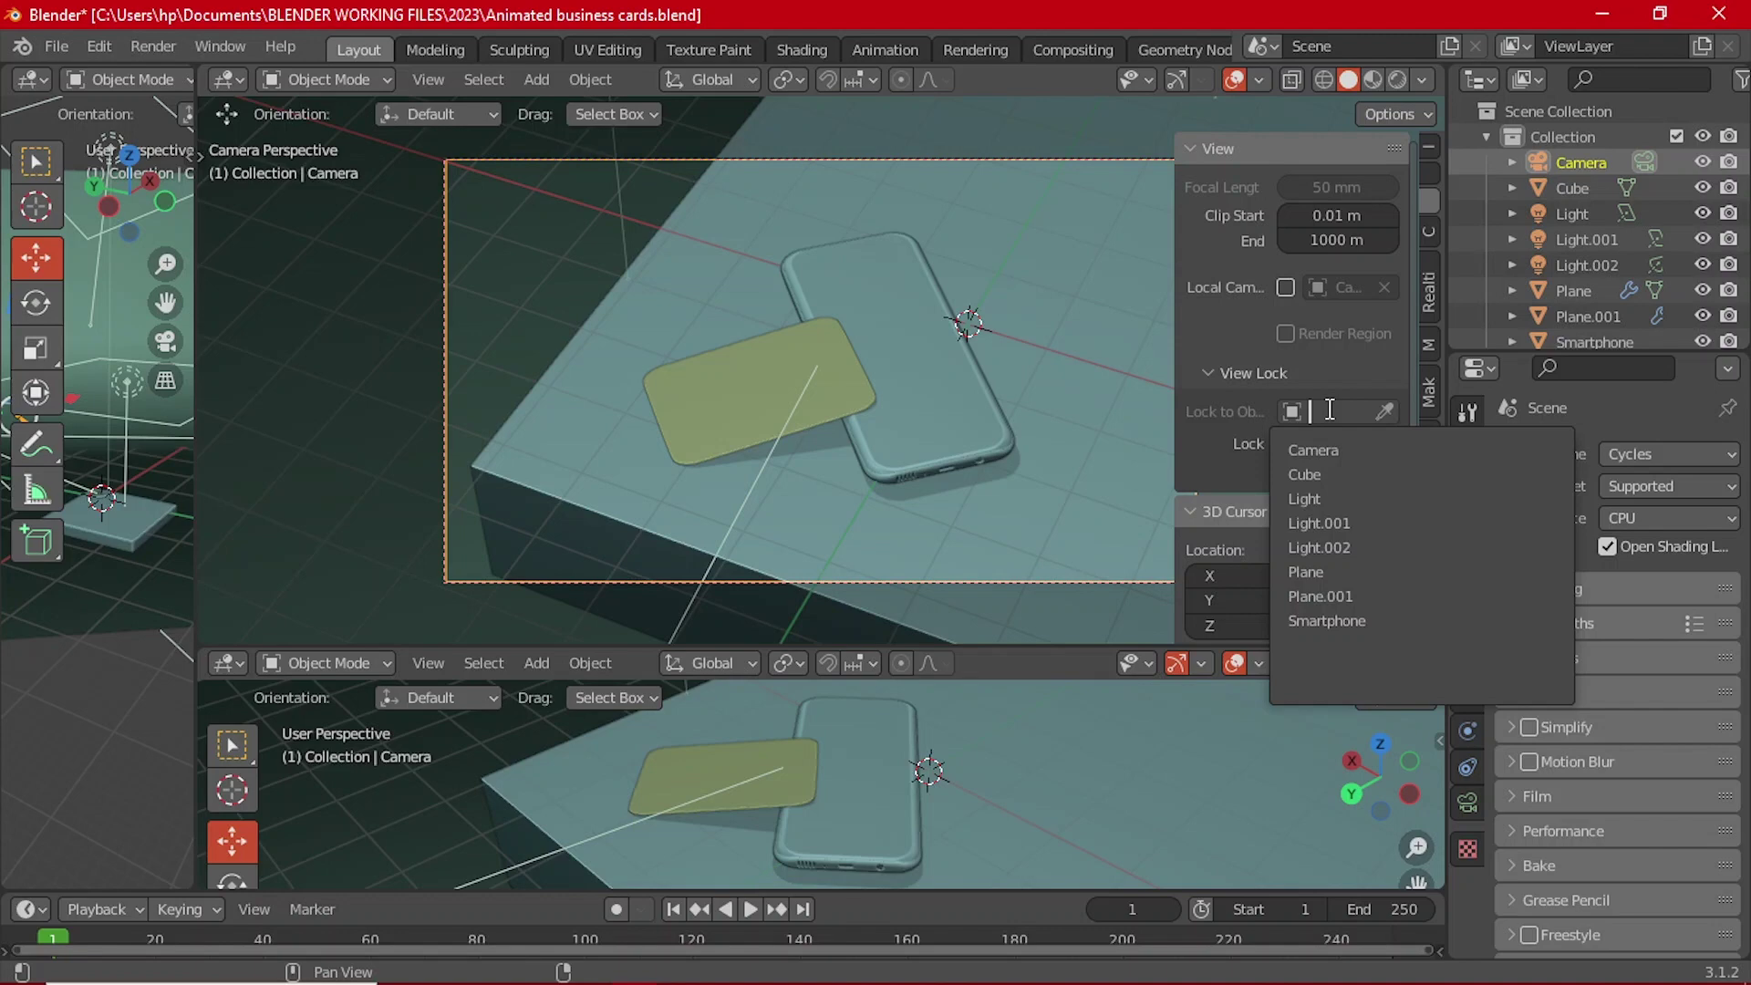
click(818, 398)
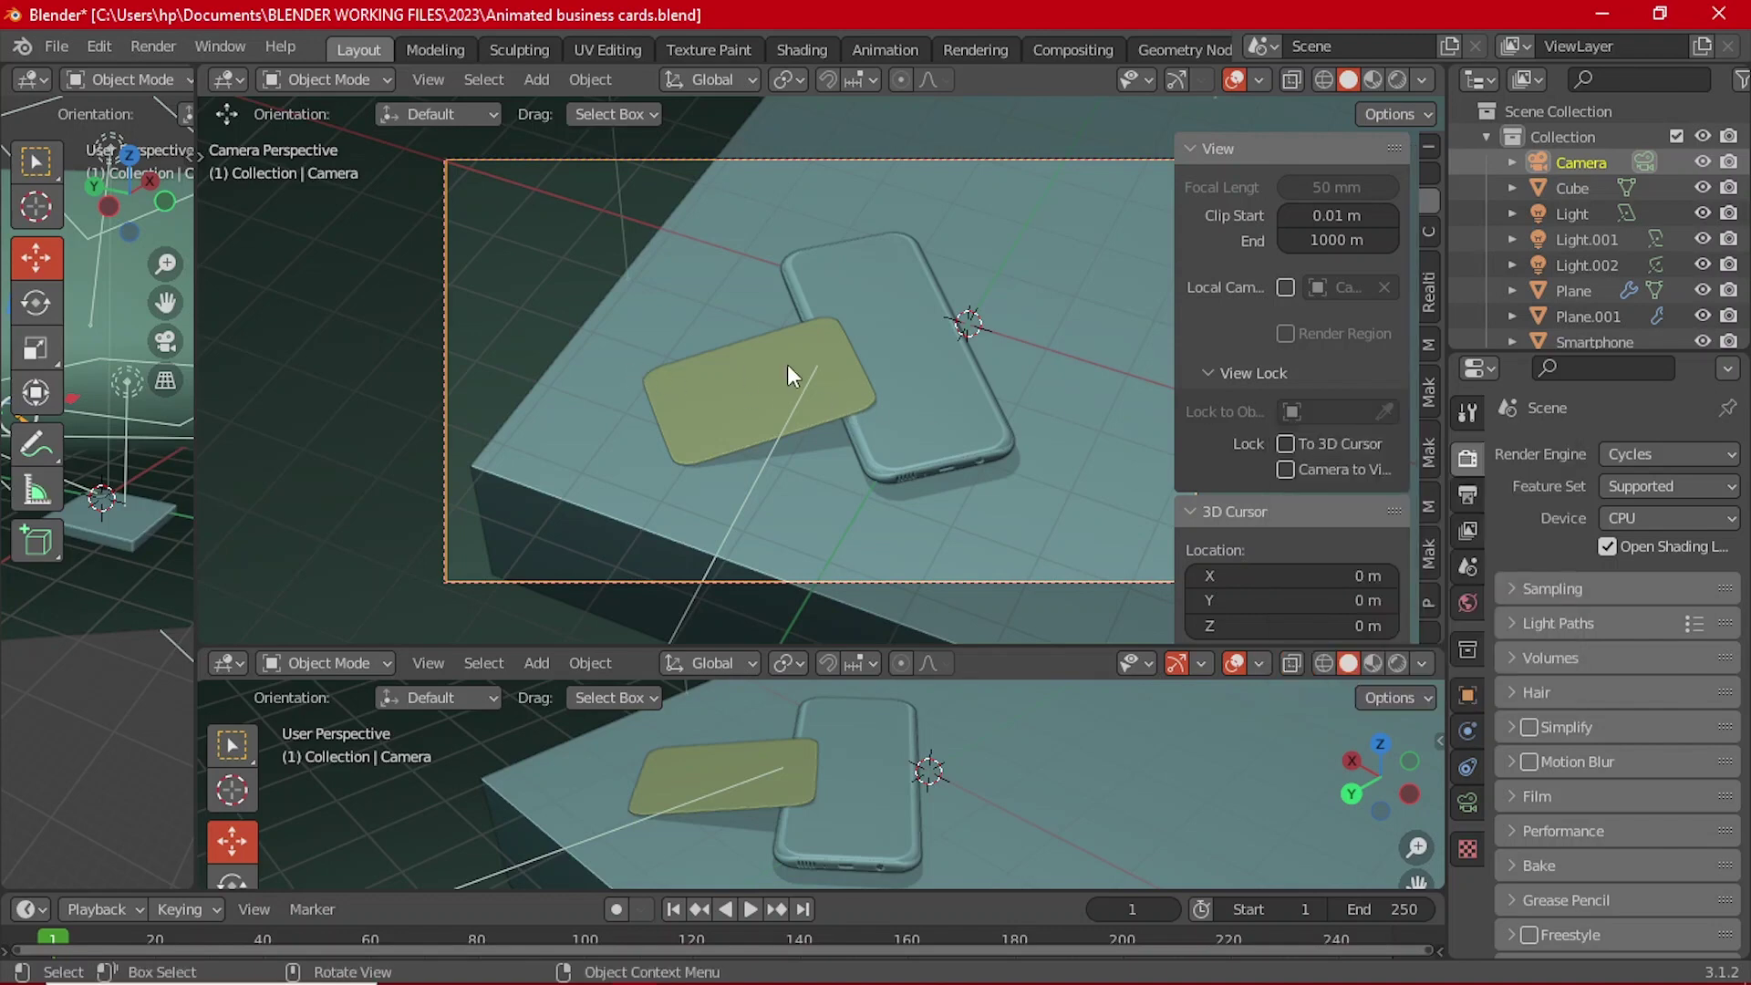
Step: Rename the card plane to 'business card'
click(786, 364)
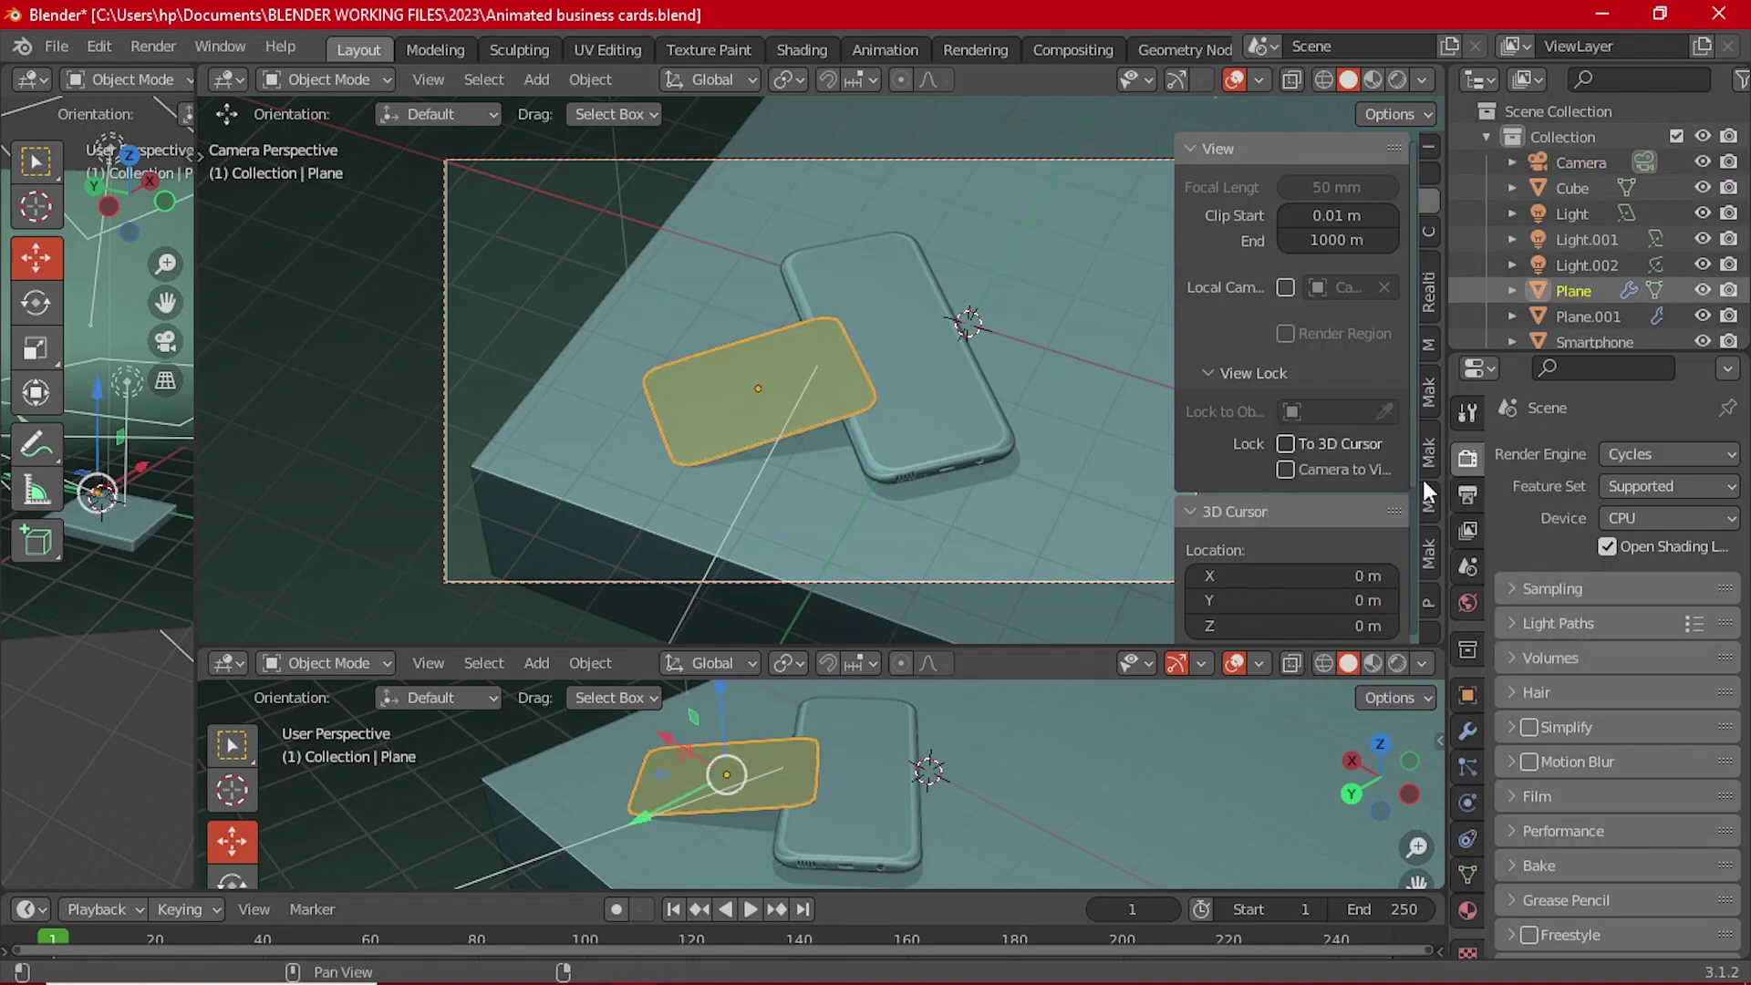
double_click(1580, 292)
text(b)
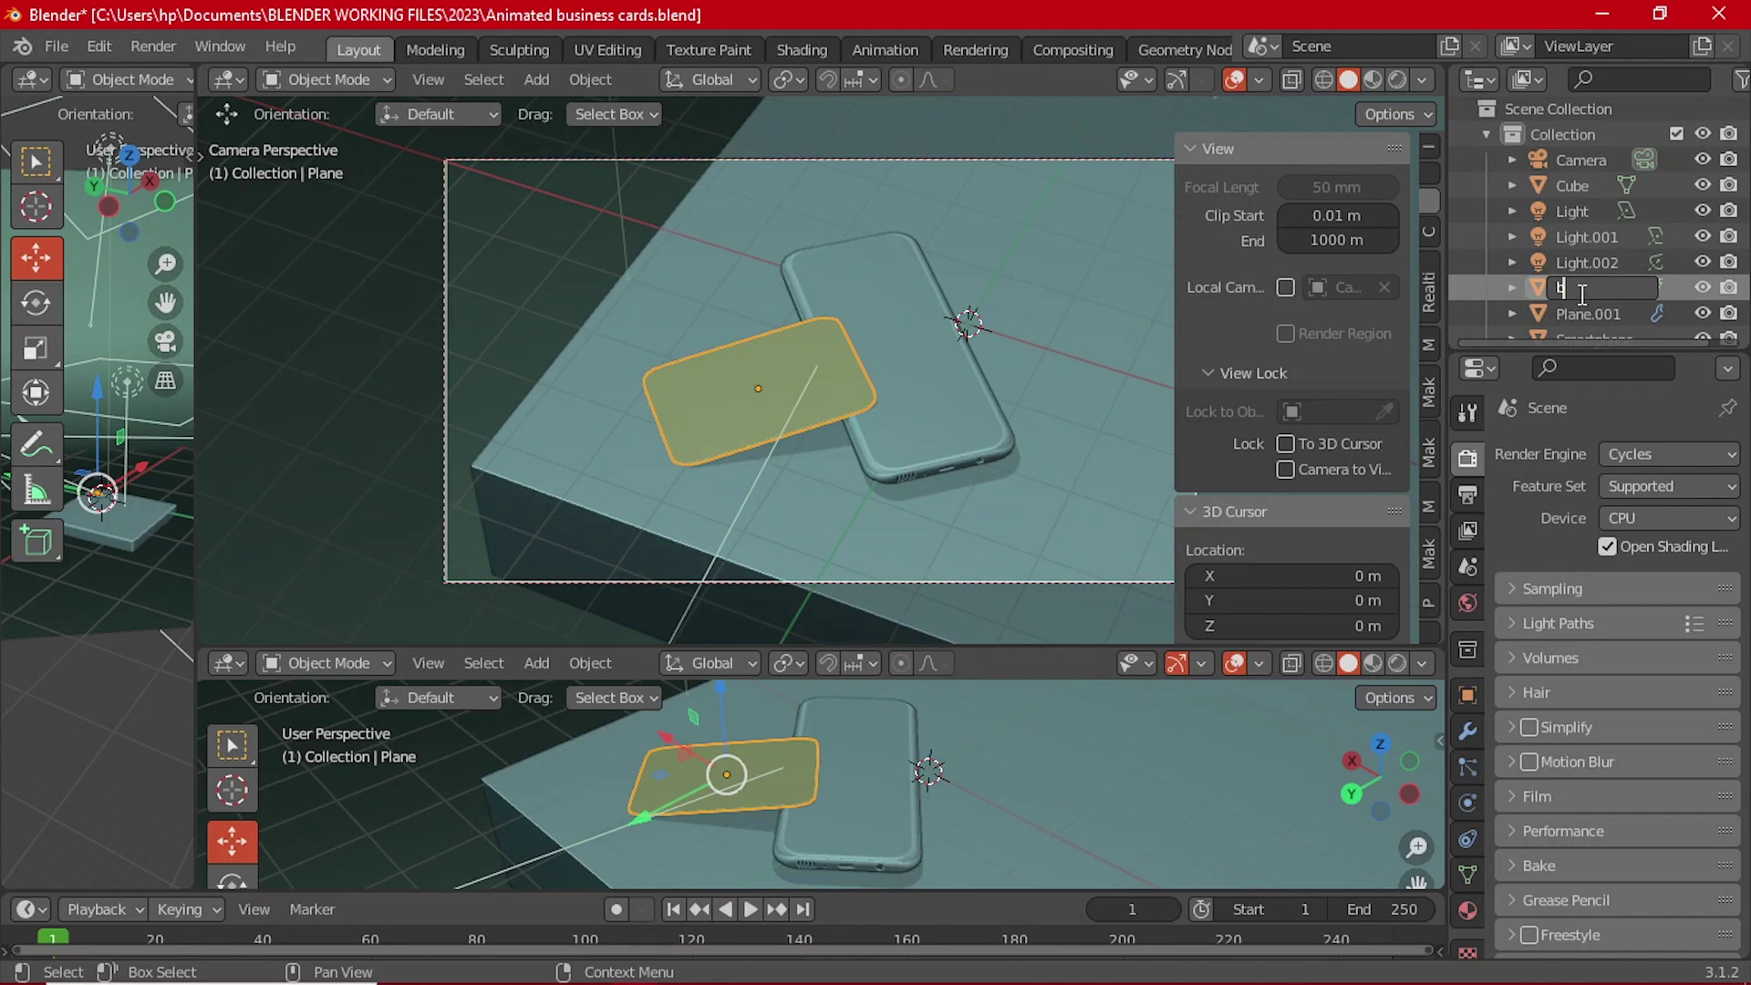
text(usiness card)
key(Return)
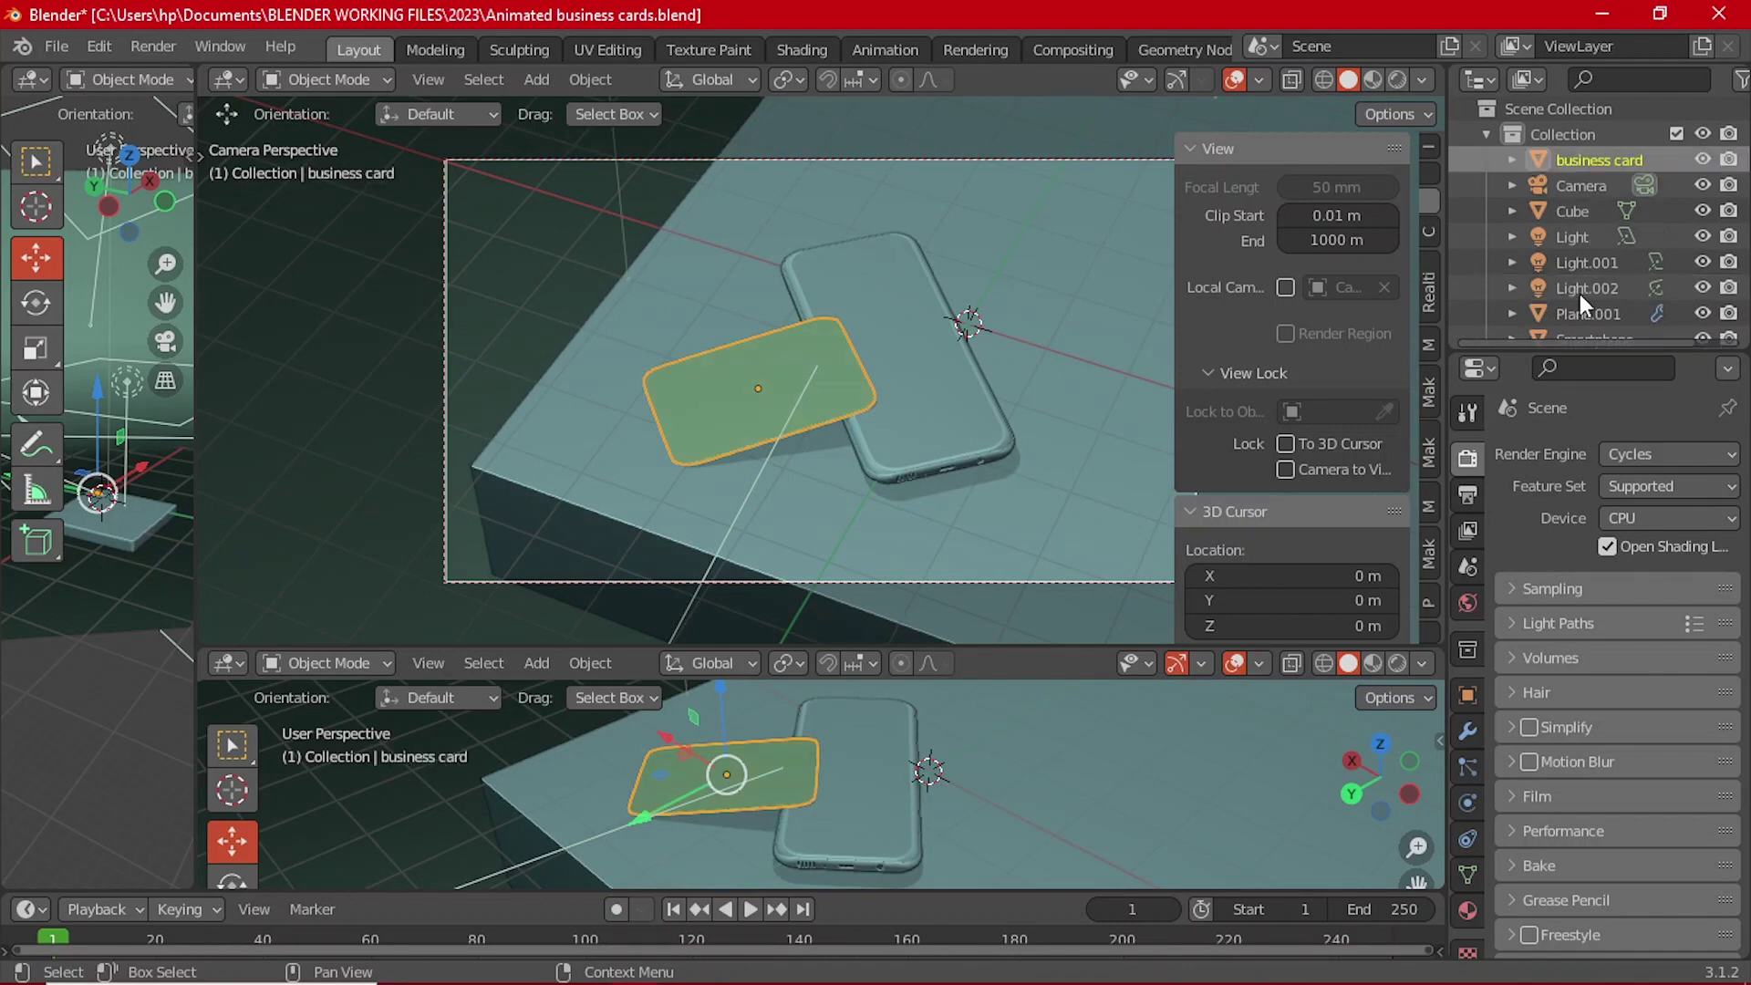
Step: Change the lower editor area into a Timeline
click(220, 660)
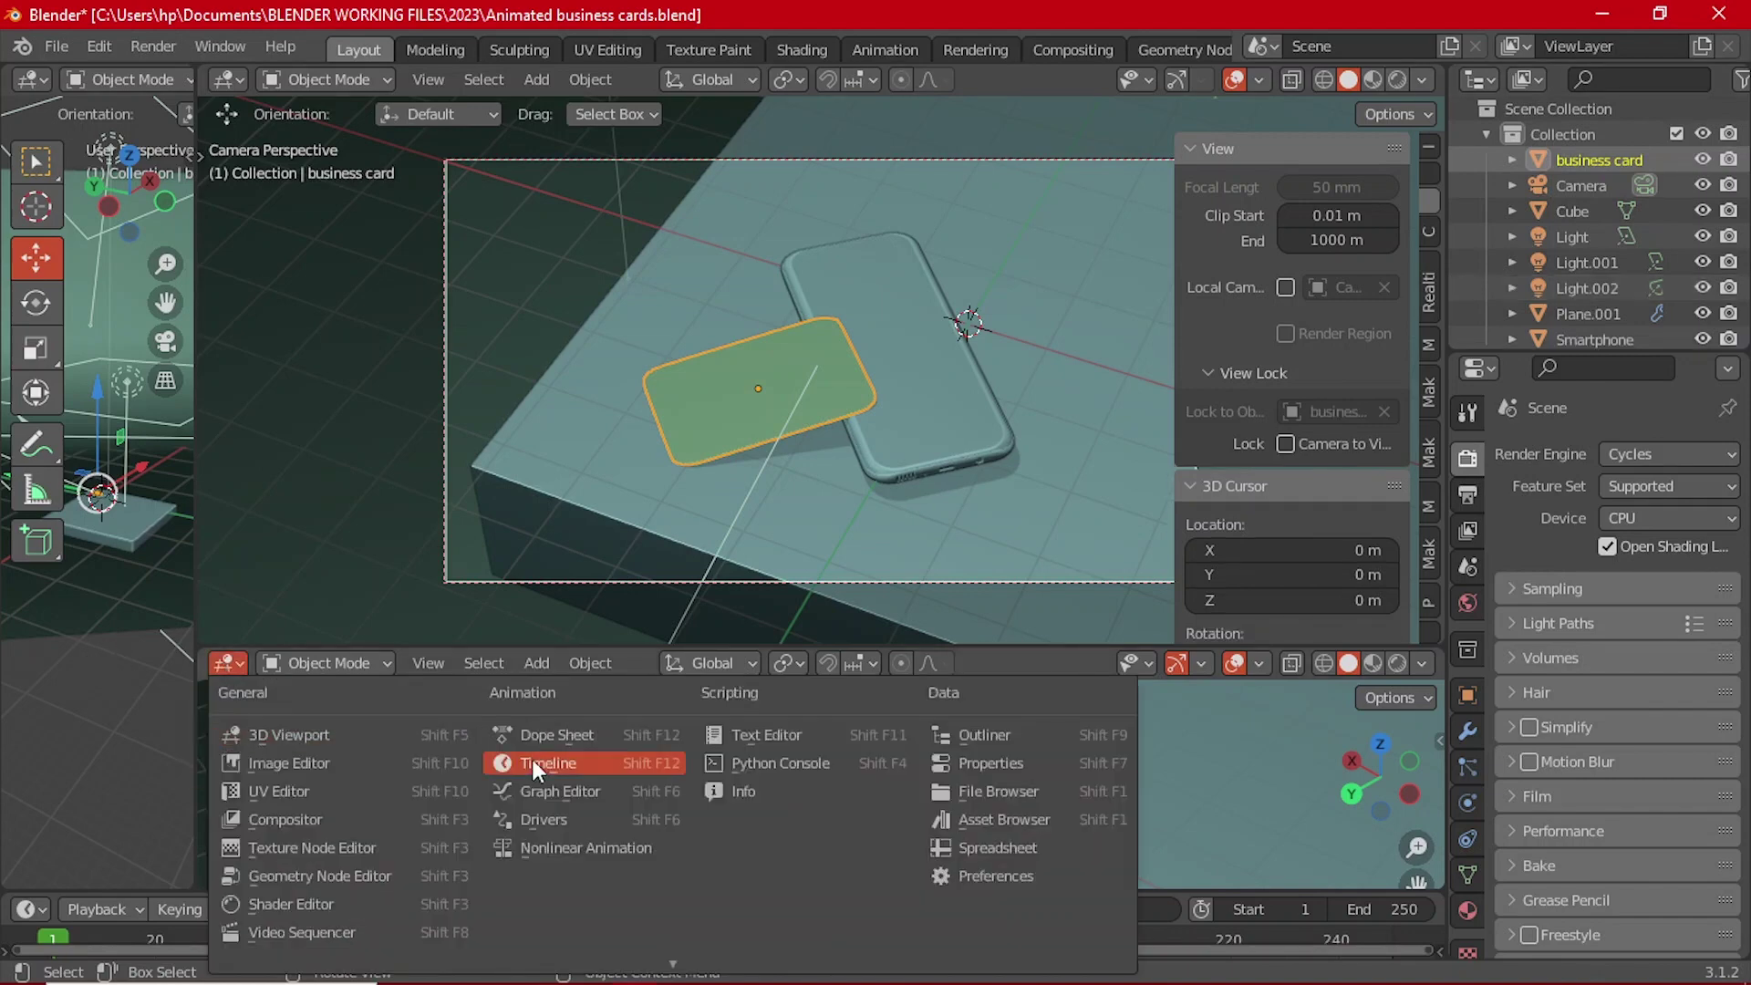
click(587, 766)
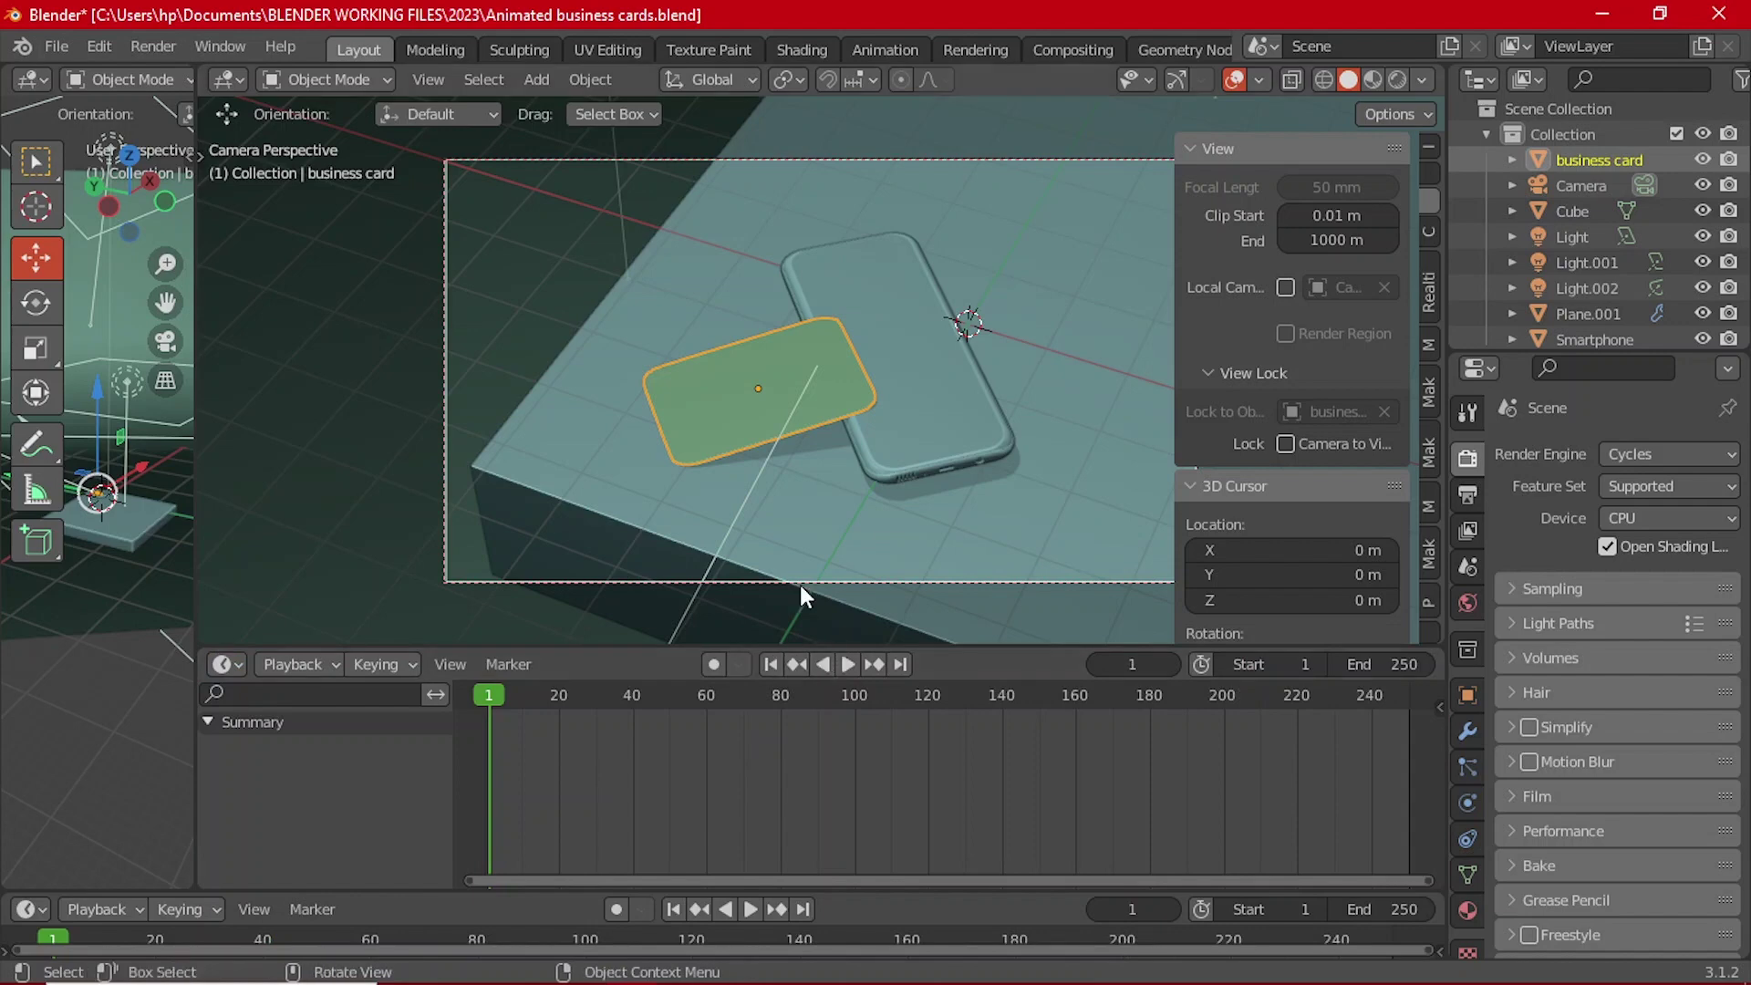
scroll(834, 415, down, 3)
scroll(850, 423, up, 3)
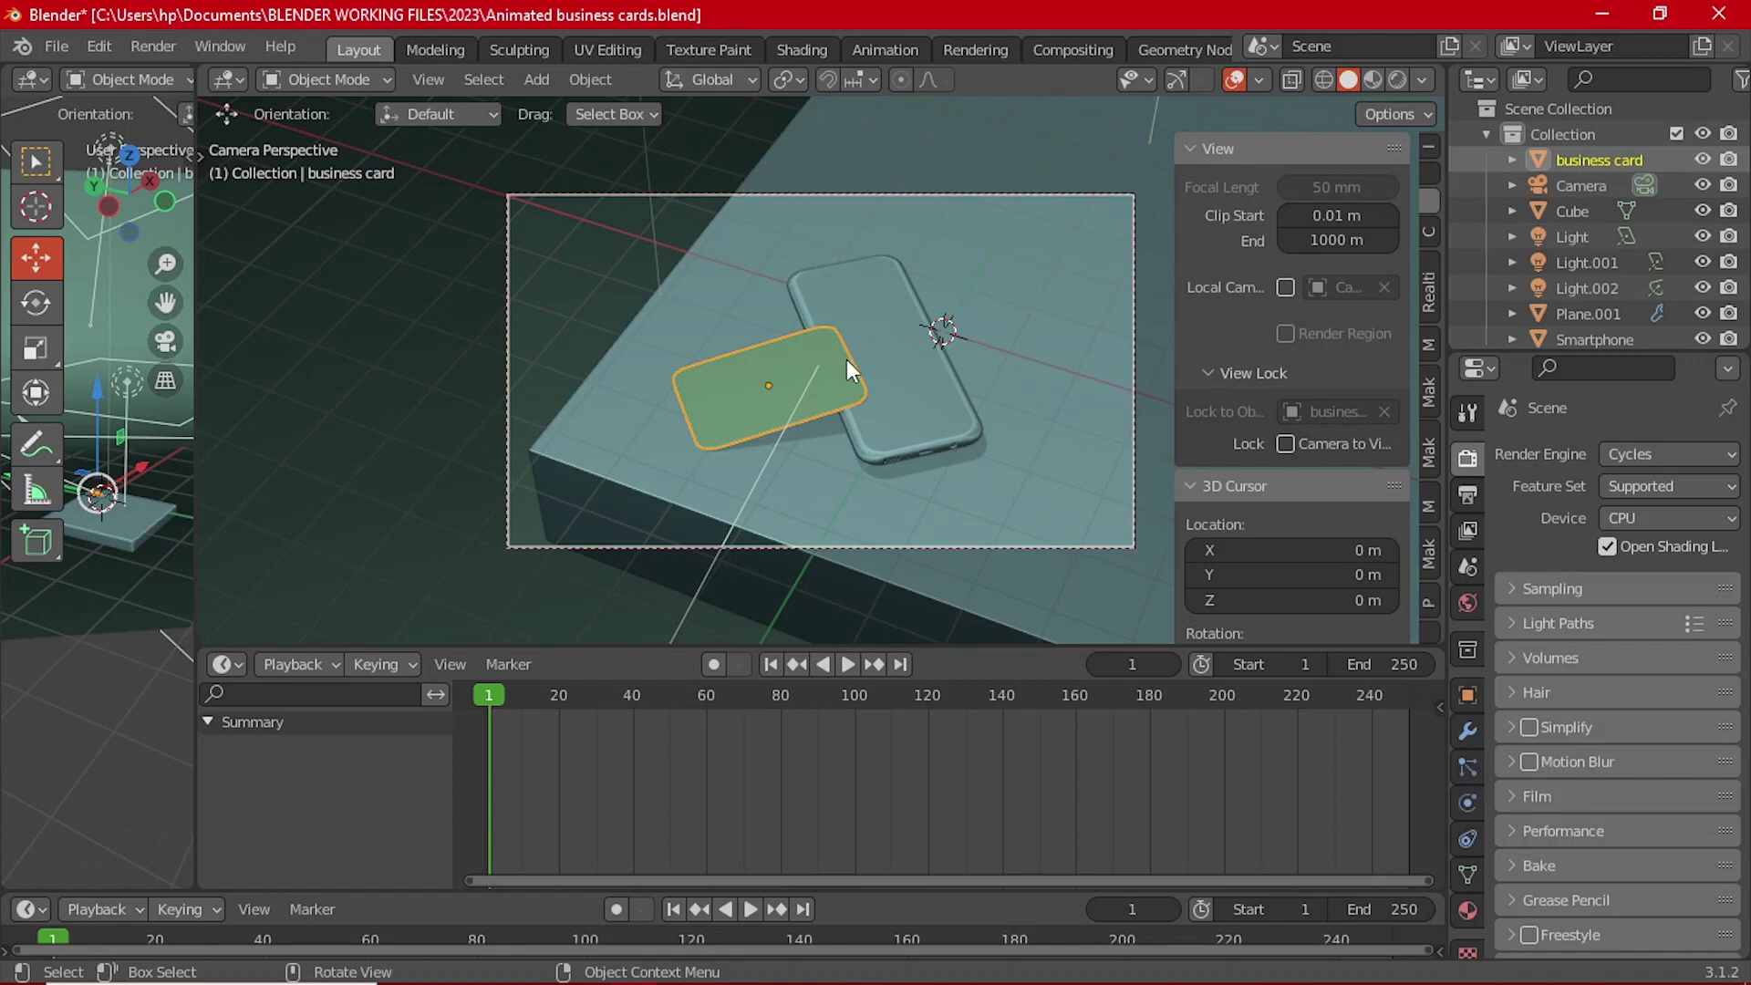
scroll(875, 401, down, 3)
scroll(862, 418, up, 4)
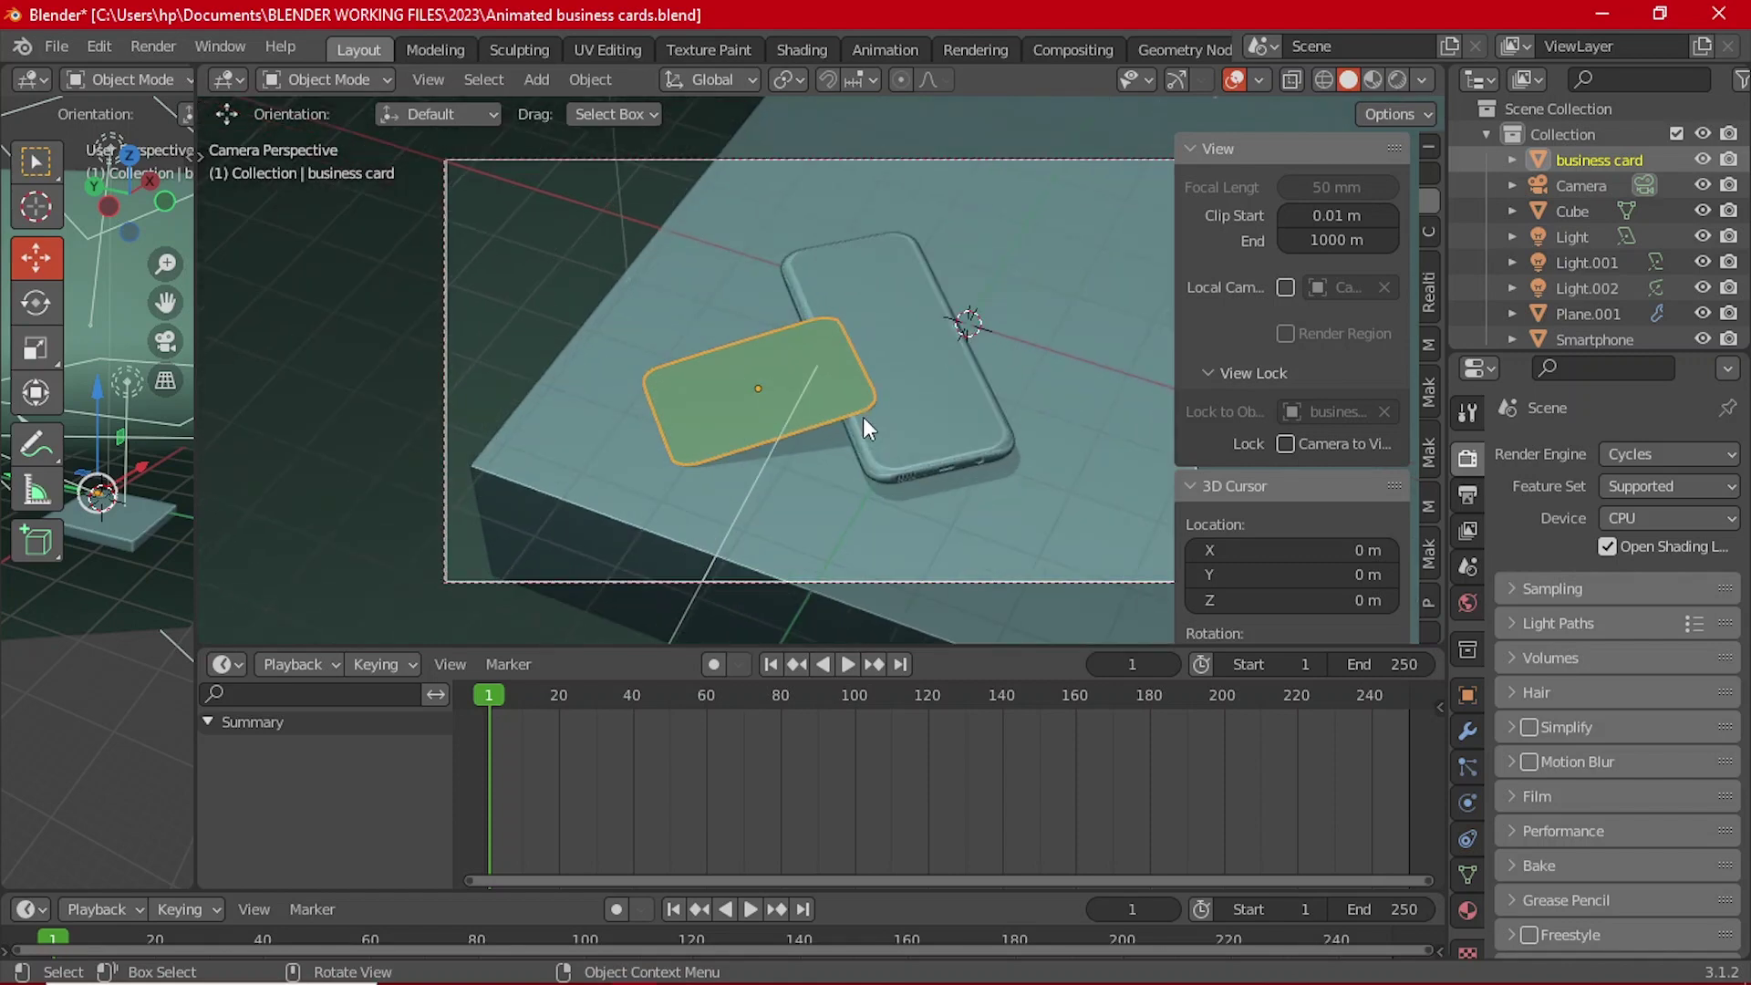
shift+middle_drag(910, 408, 802, 404)
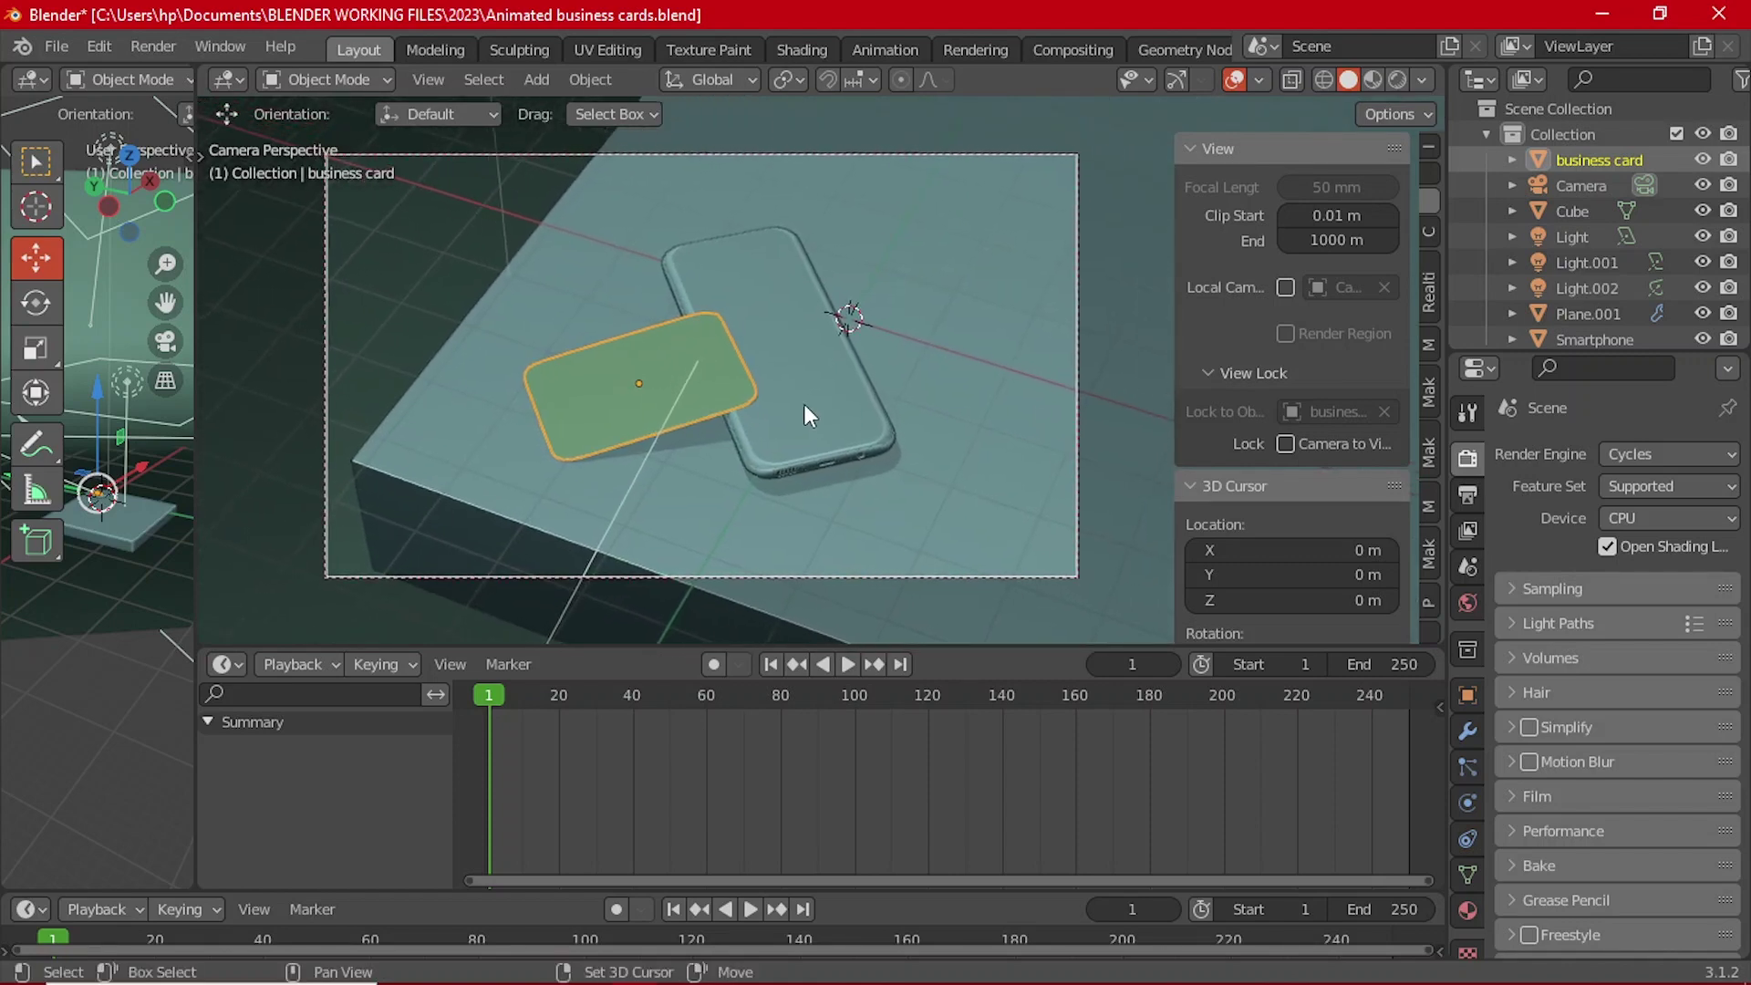
Step: Reframe the view via front and camera views, then select the camera
key(grave)
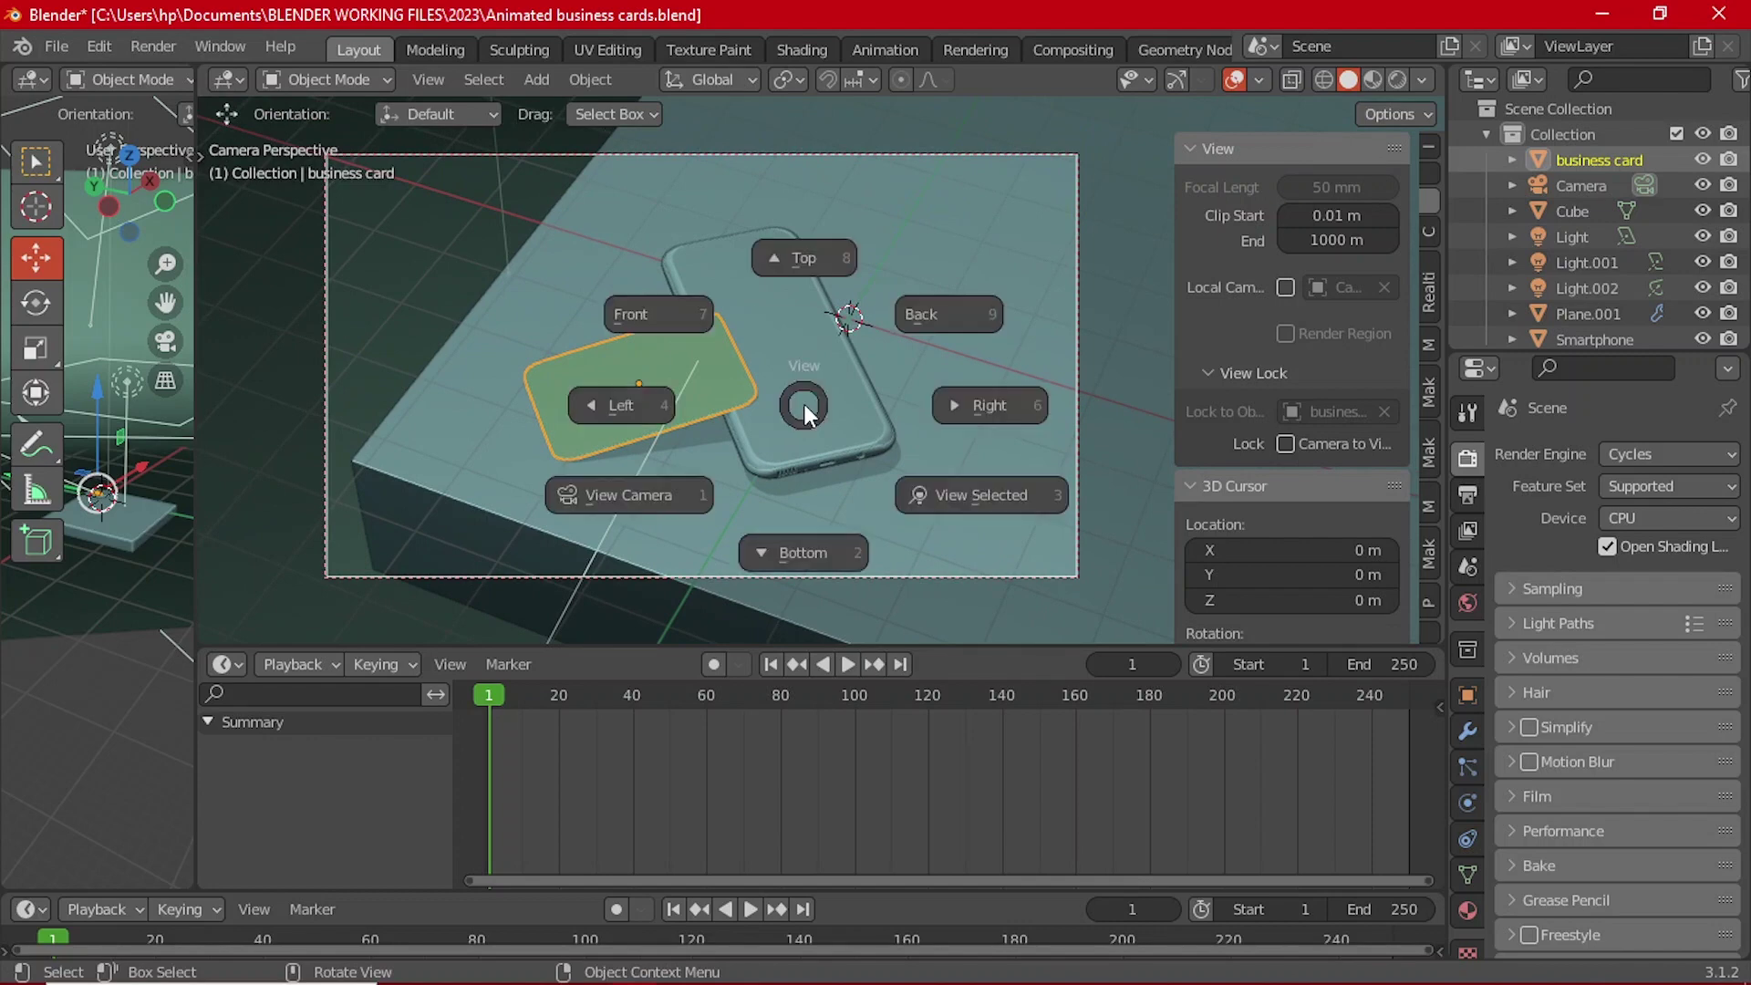
click(671, 310)
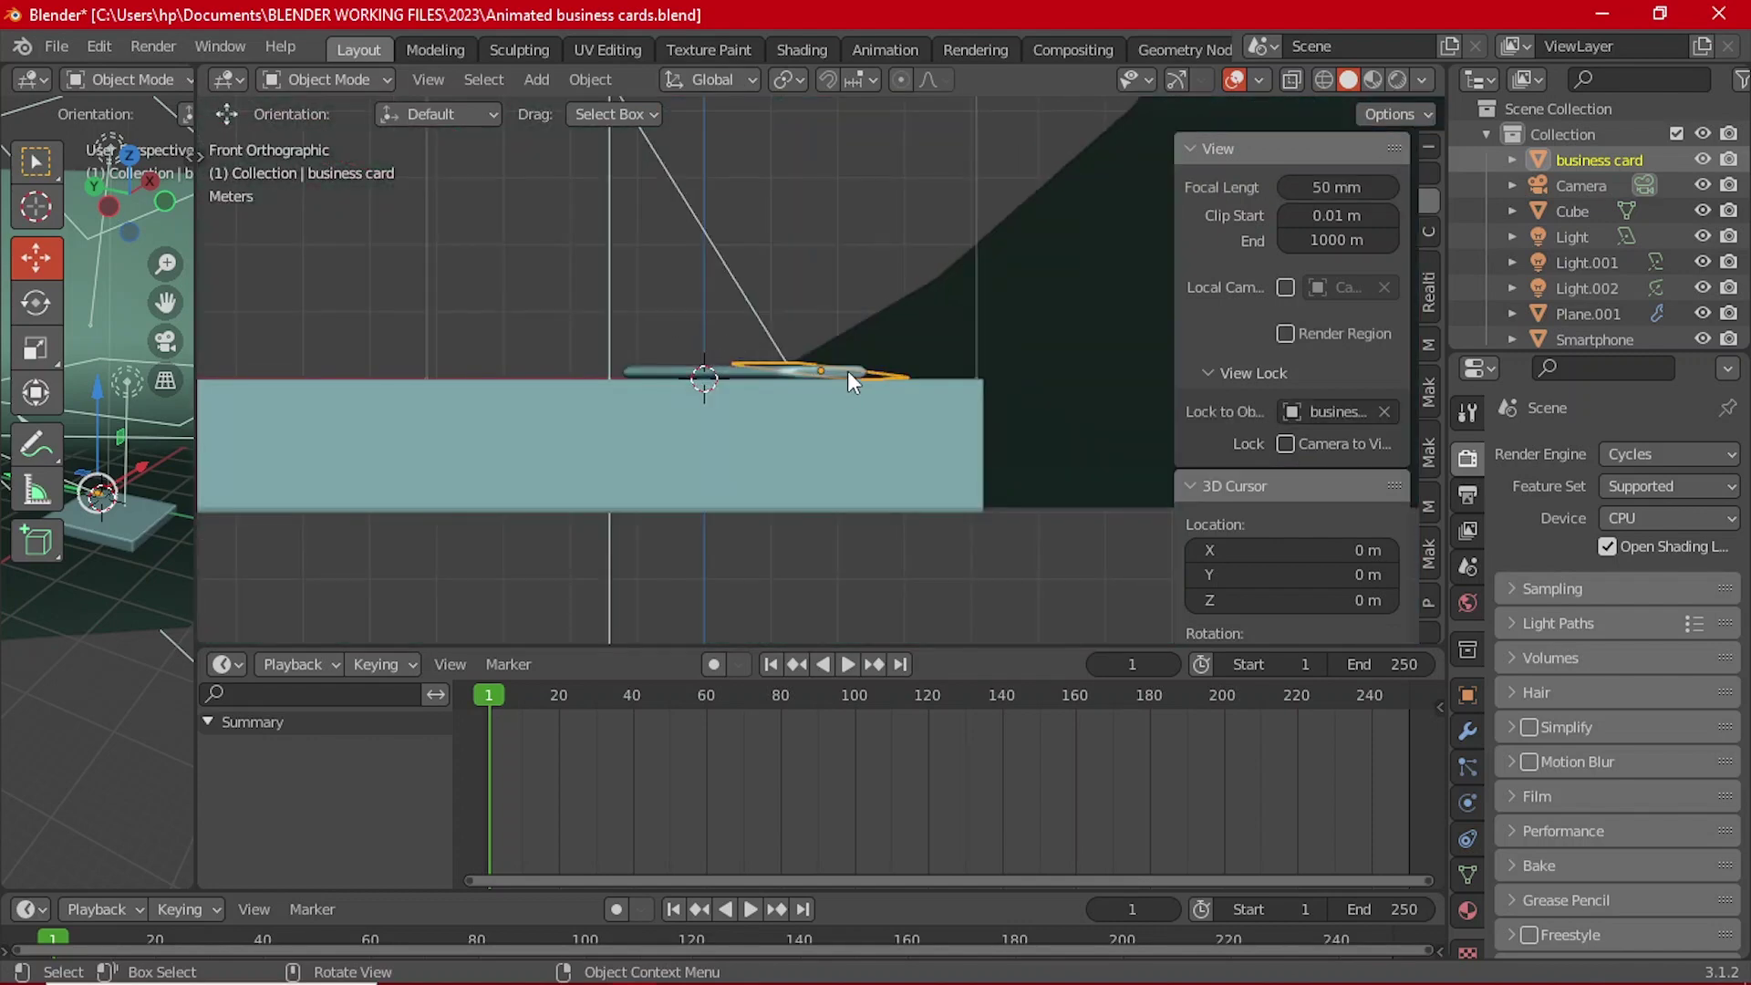
middle_drag(850, 370, 845, 375)
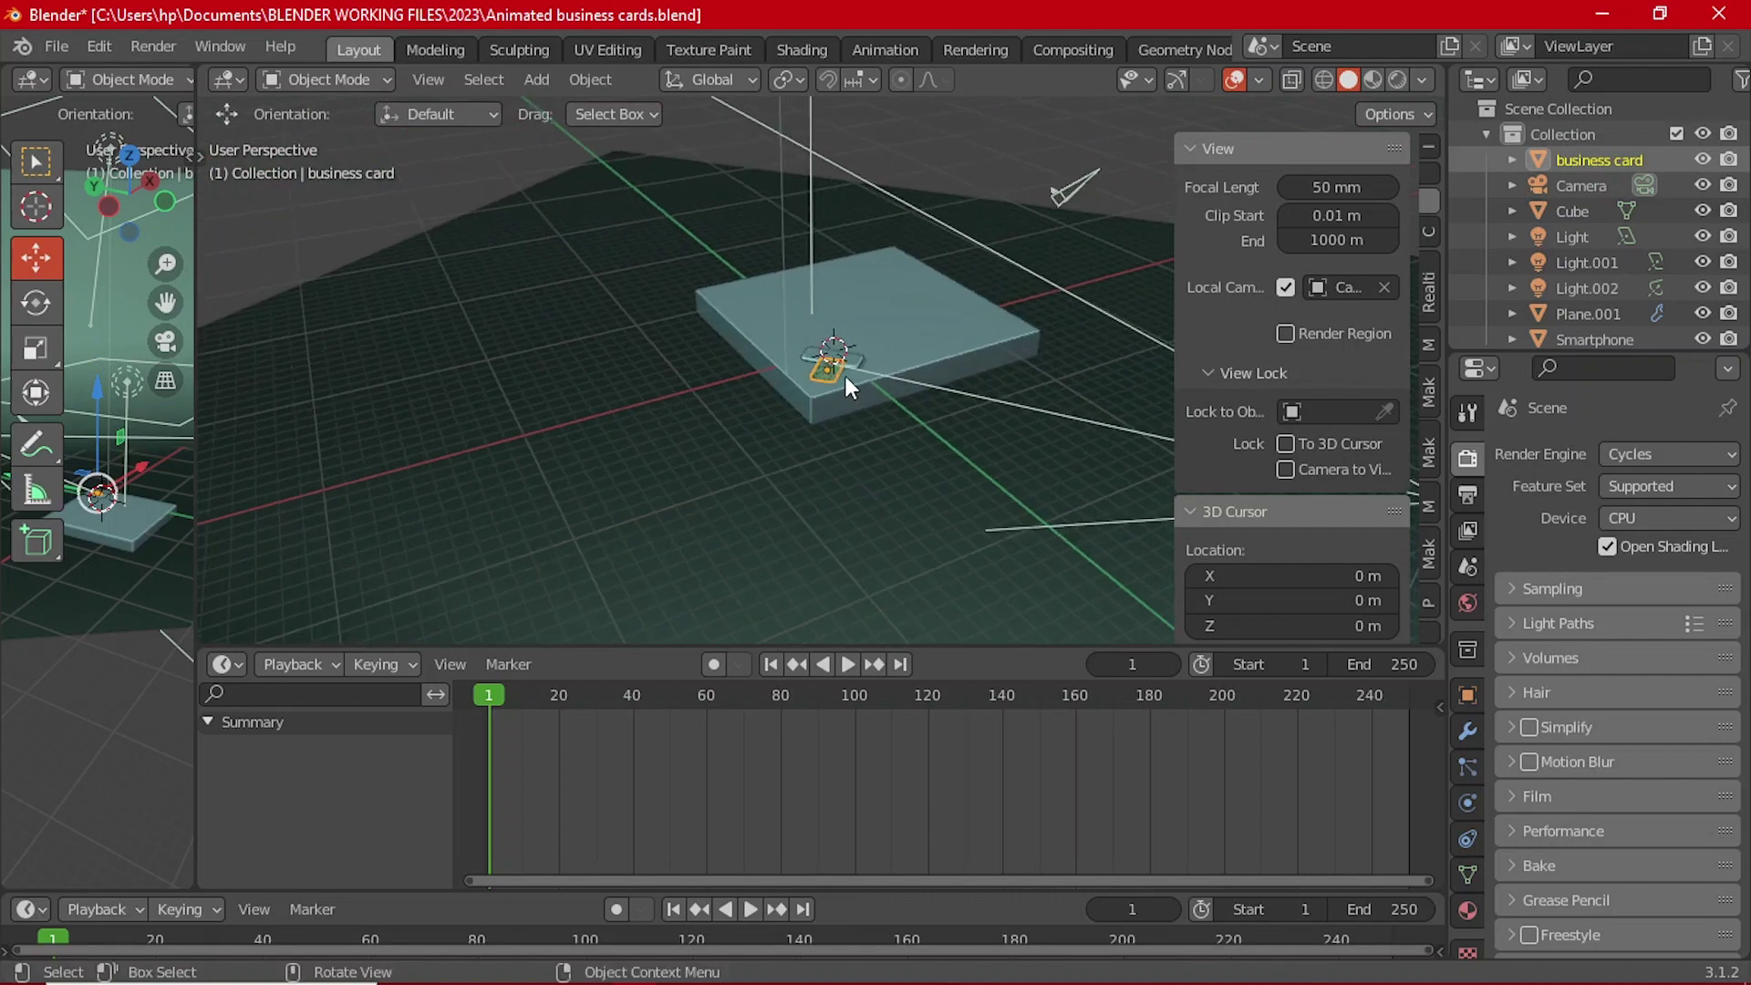
key(KP_0)
scroll(844, 372, down, 5)
middle_drag(752, 424, 910, 365)
click(922, 289)
scroll(922, 289, up, 4)
middle_drag(921, 289, 901, 315)
Step: Keyframe the camera's rotation at frame 1
key(i)
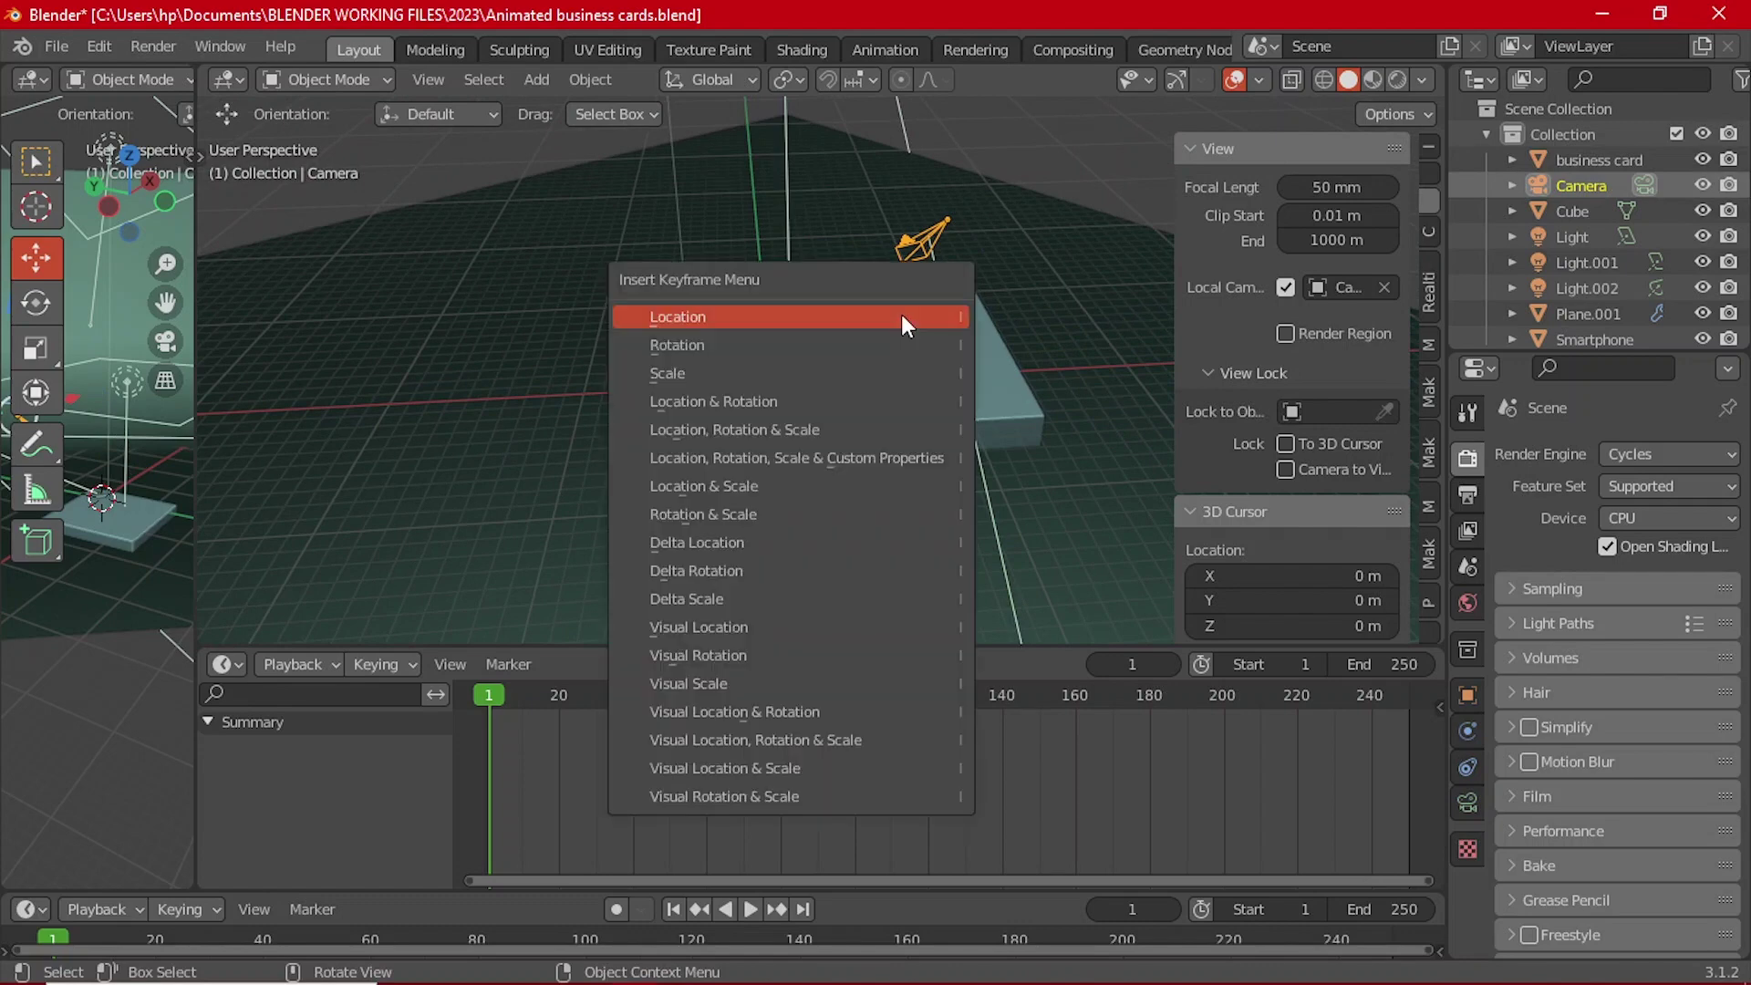
click(731, 347)
scroll(762, 402, up, 4)
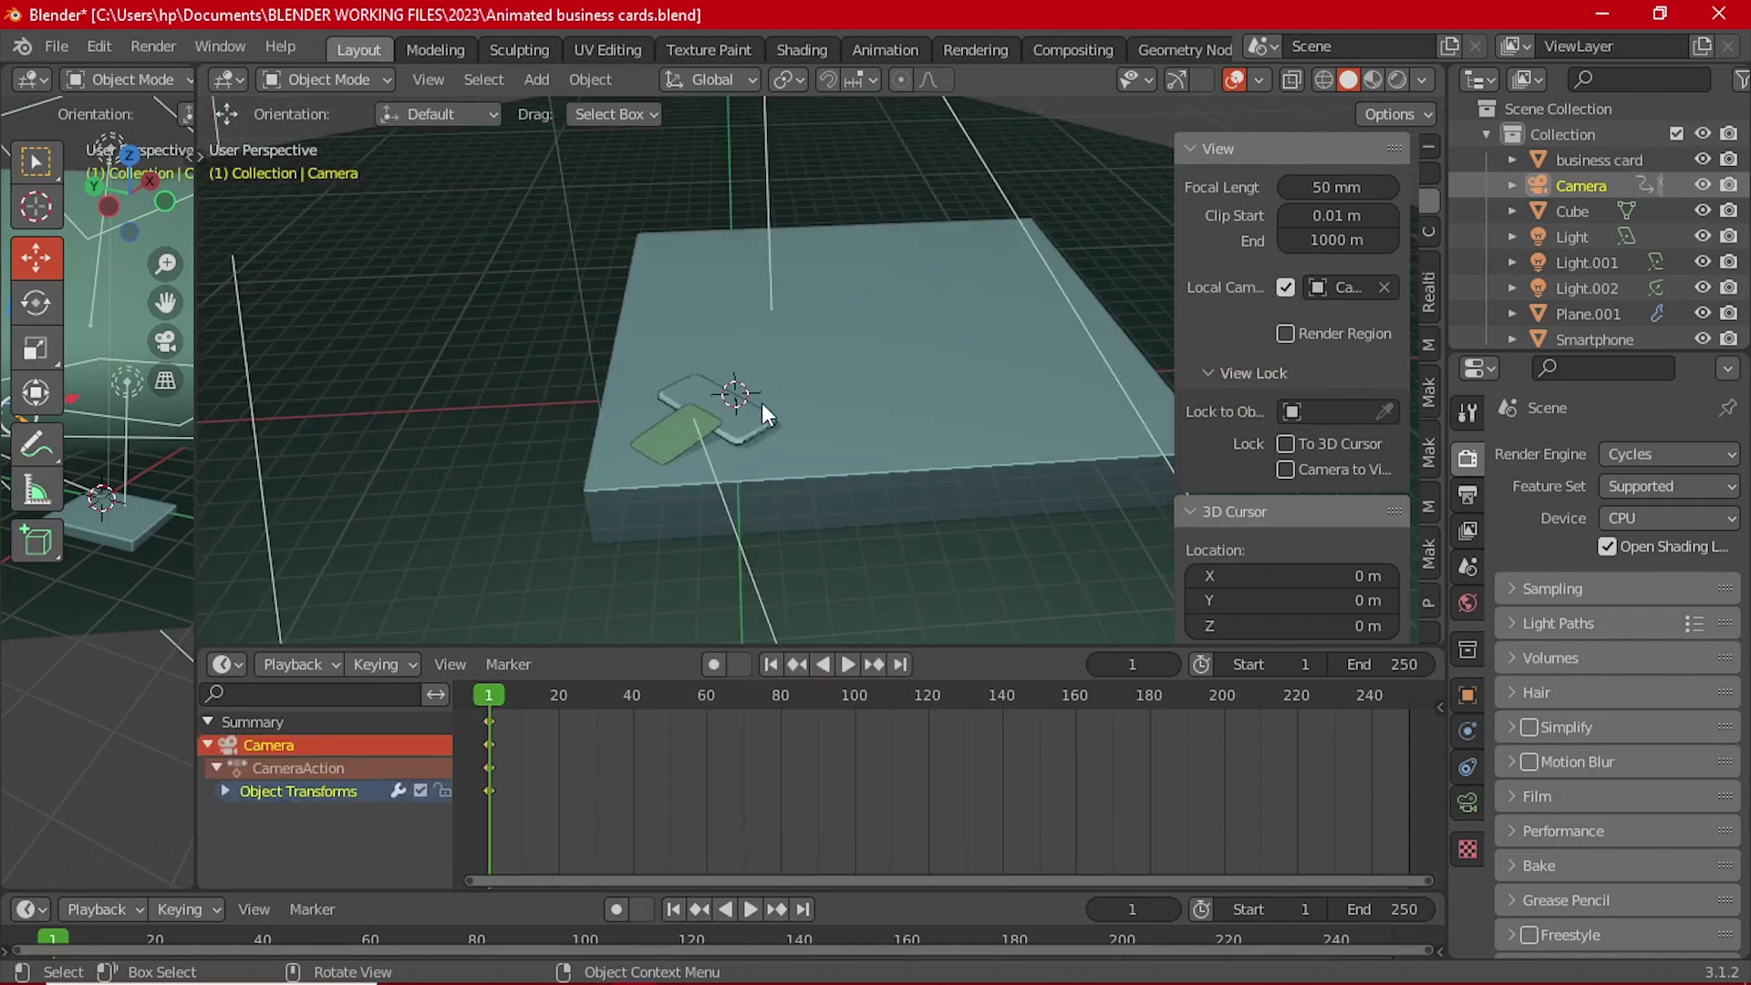
scroll(763, 402, up, 2)
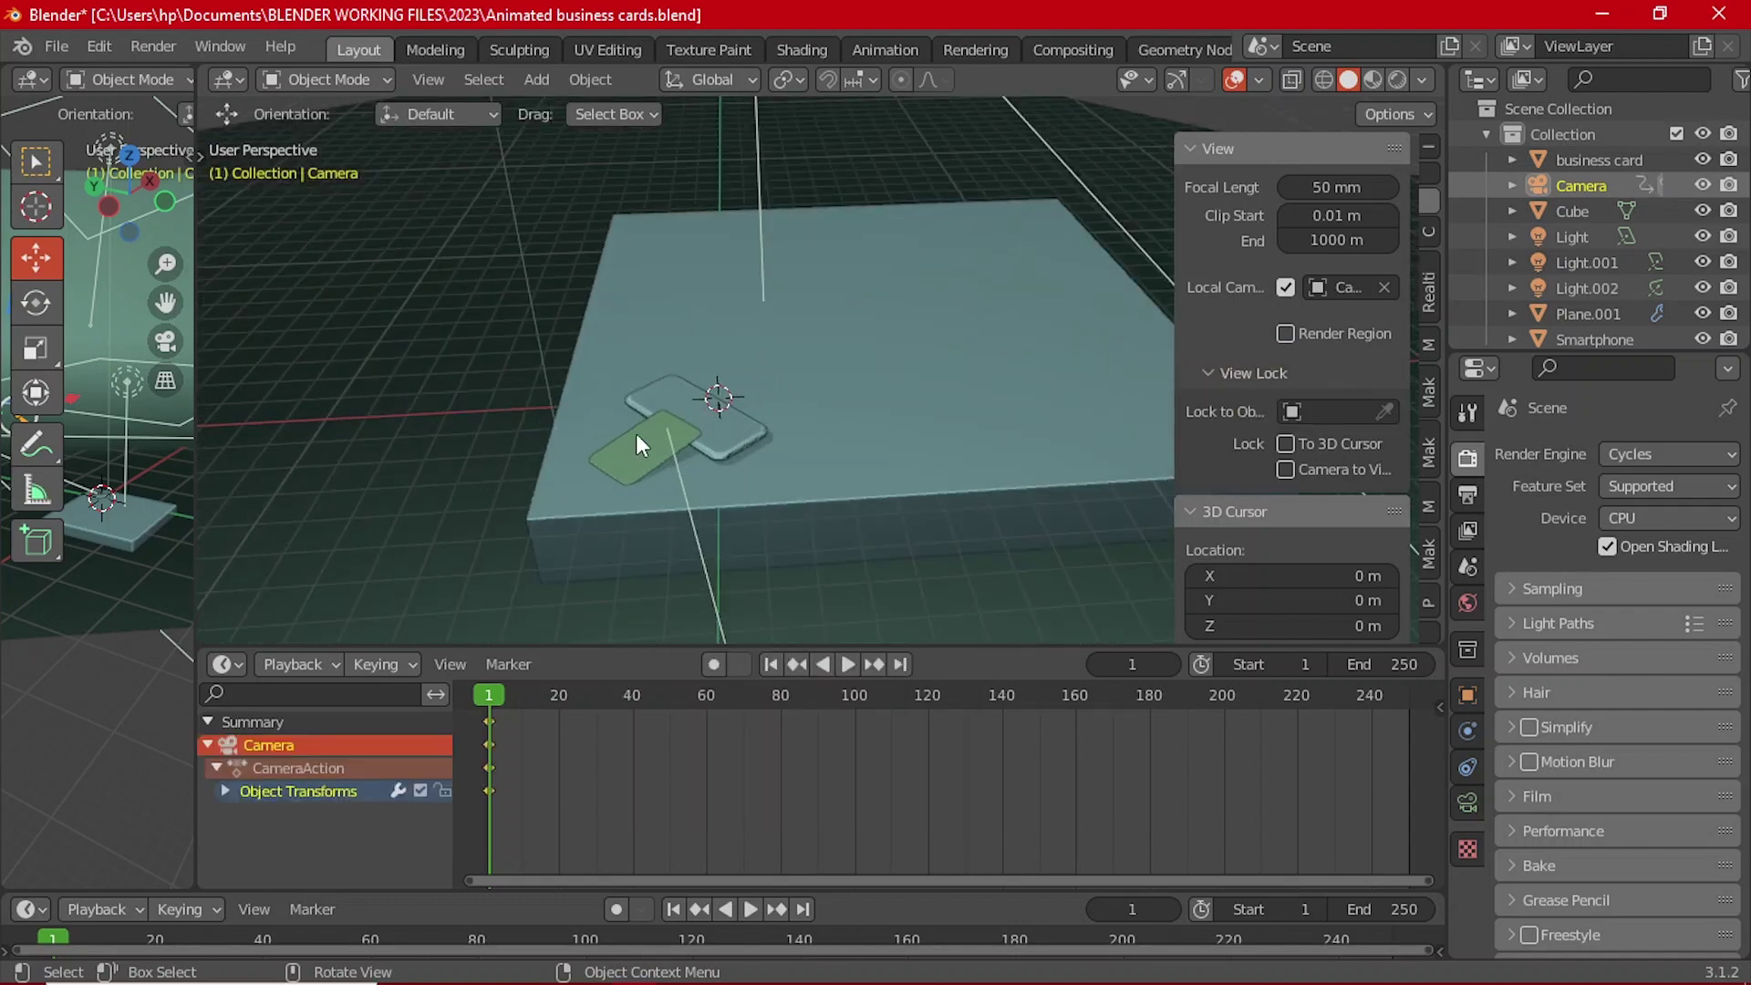
Step: Keyframe the business card's location and rotation at frame 1
click(626, 460)
key(i)
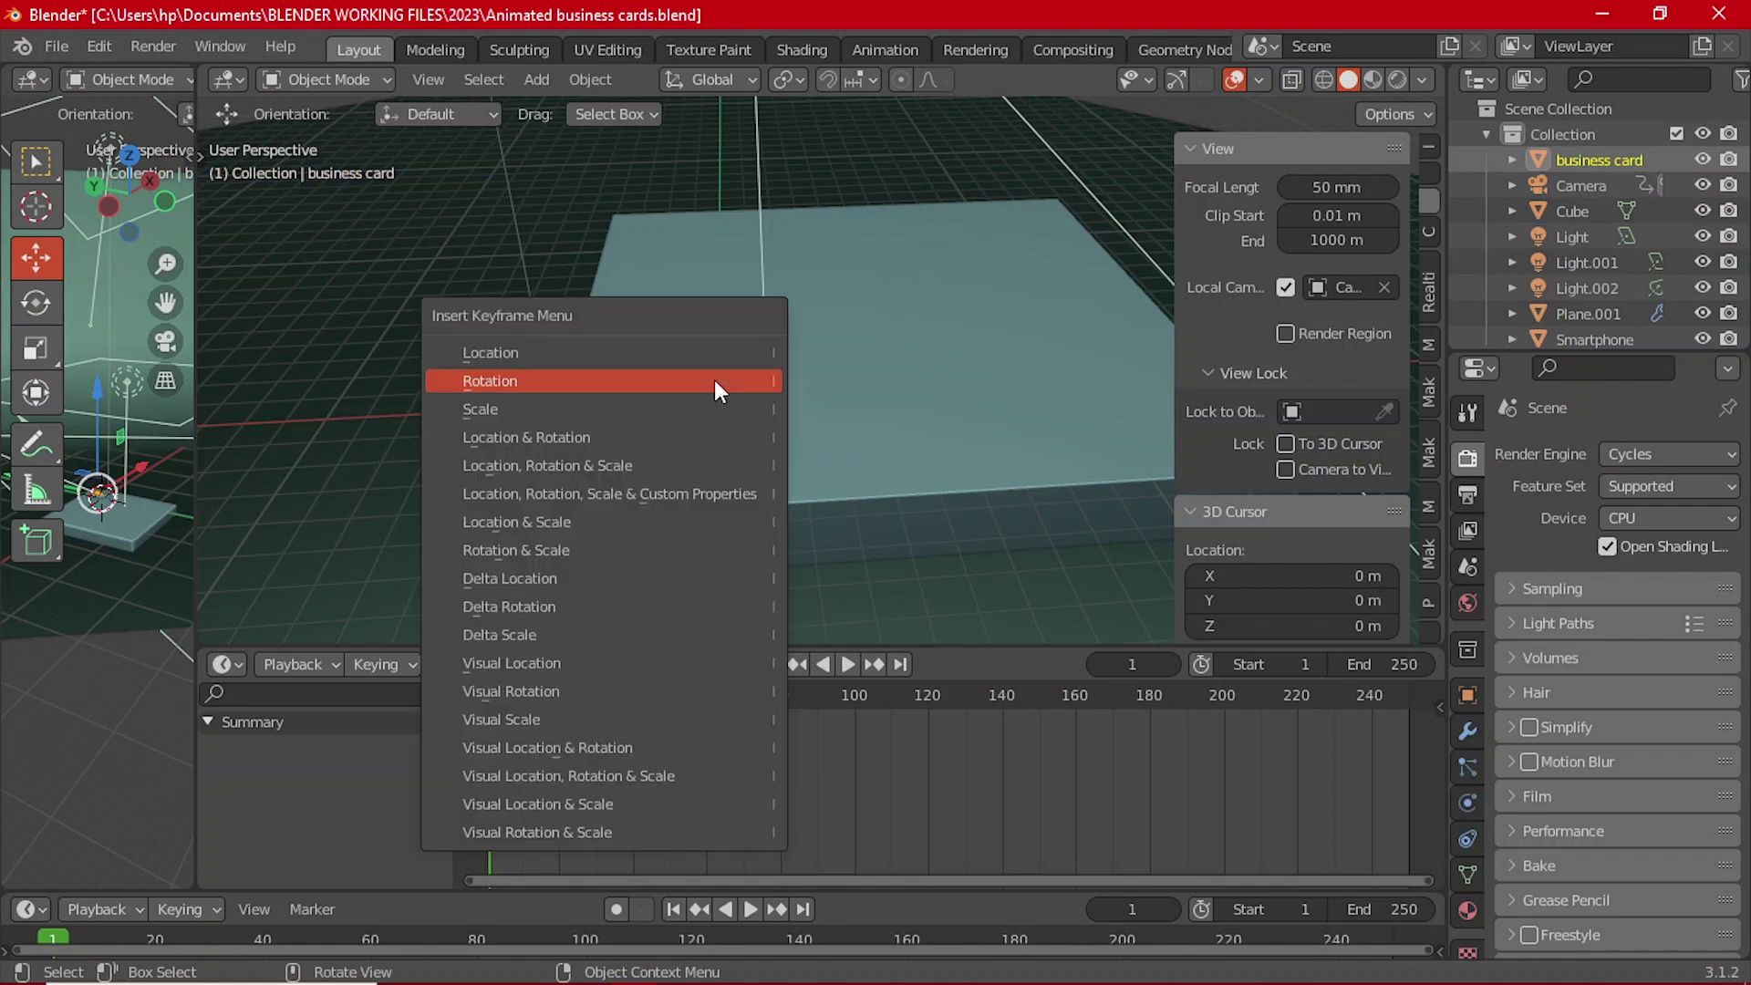
click(704, 353)
key(i)
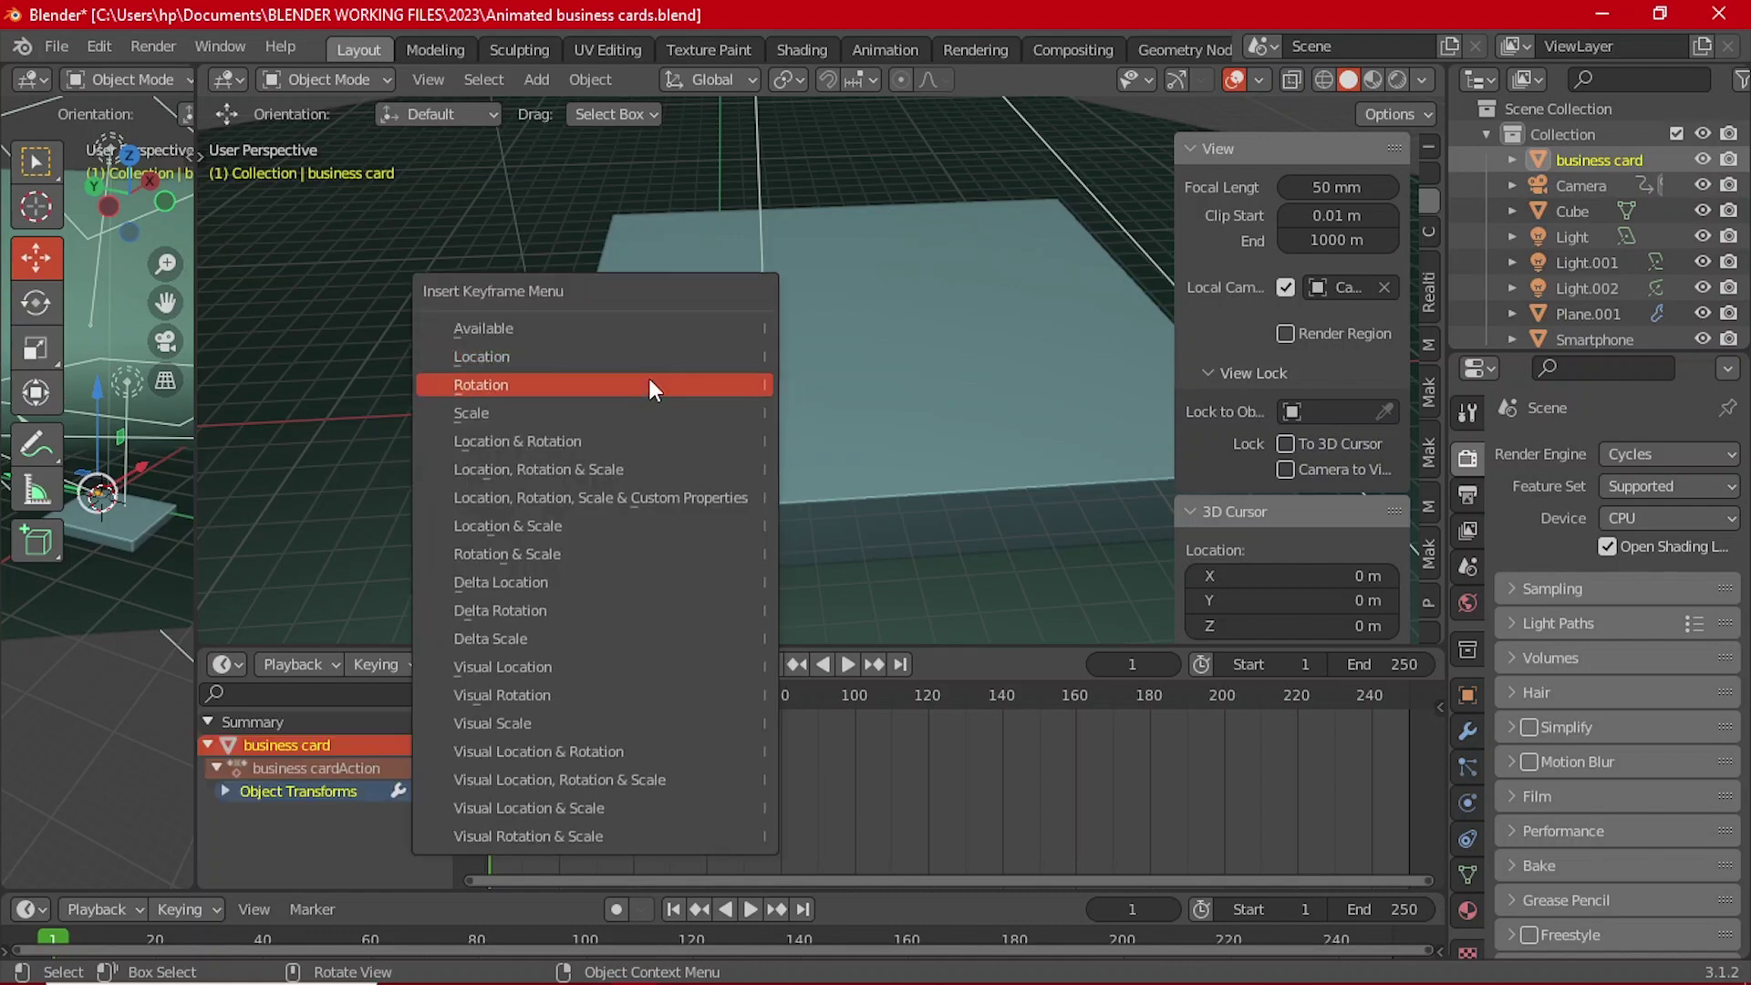
click(642, 376)
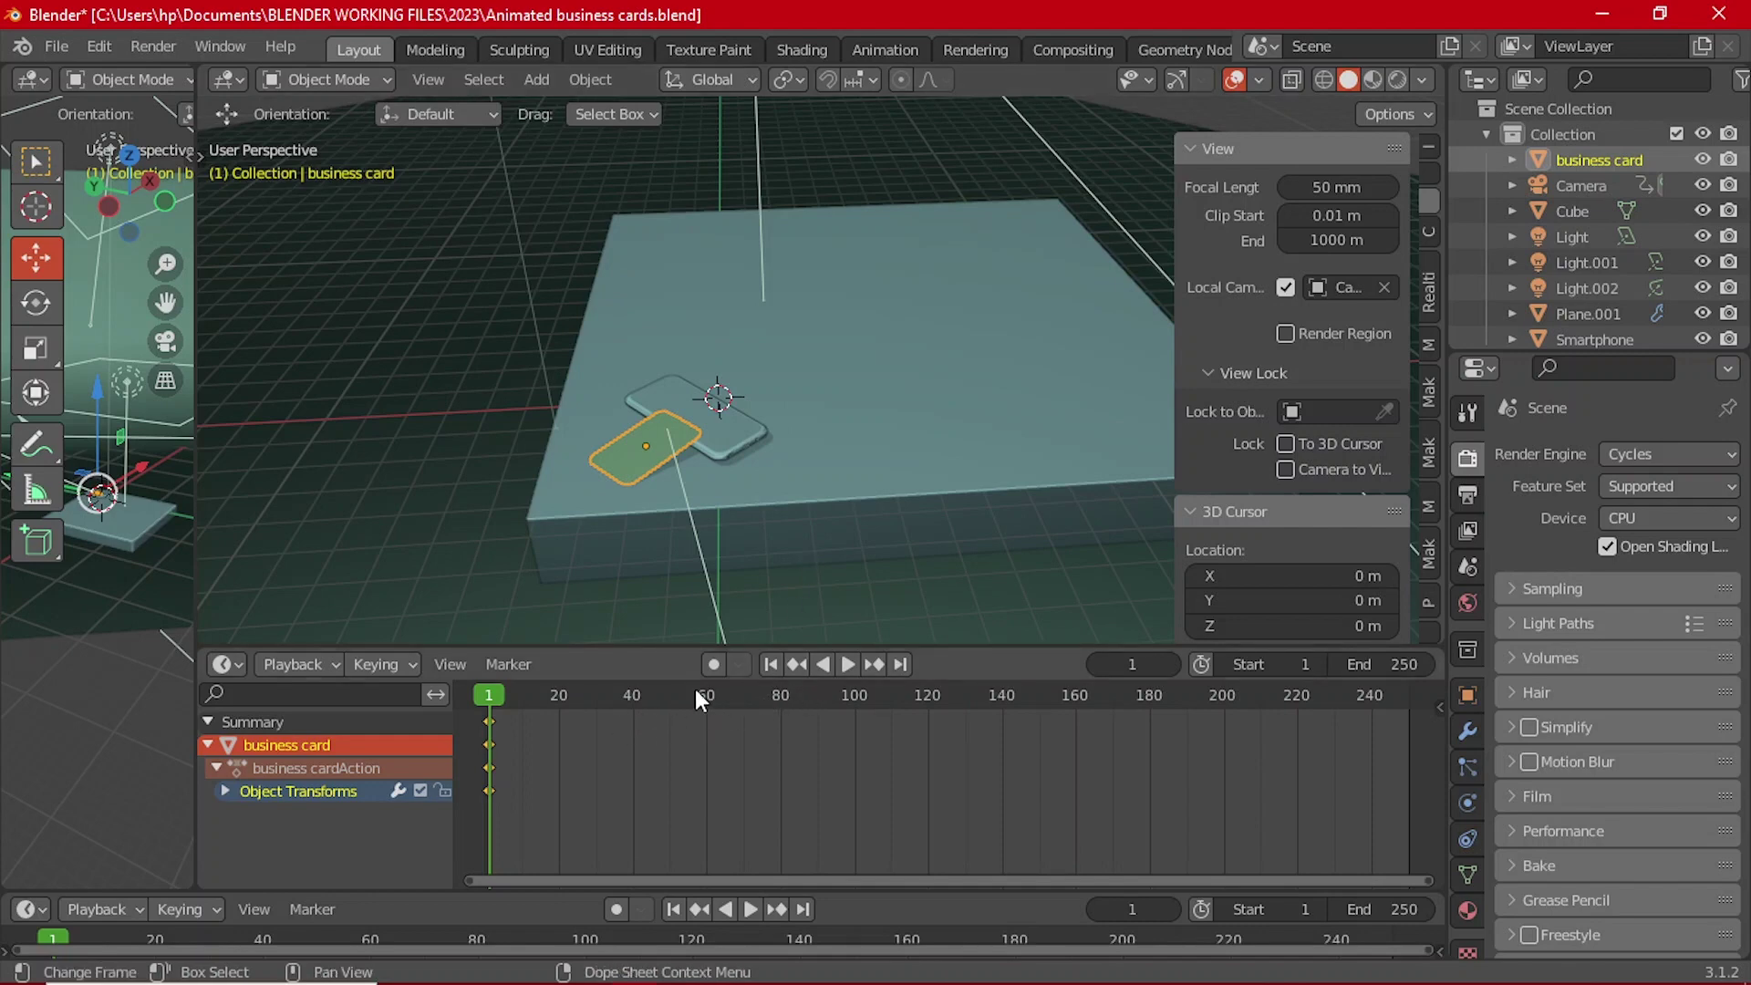
Step: At frame 40, raise the business card straight up along Z
click(631, 698)
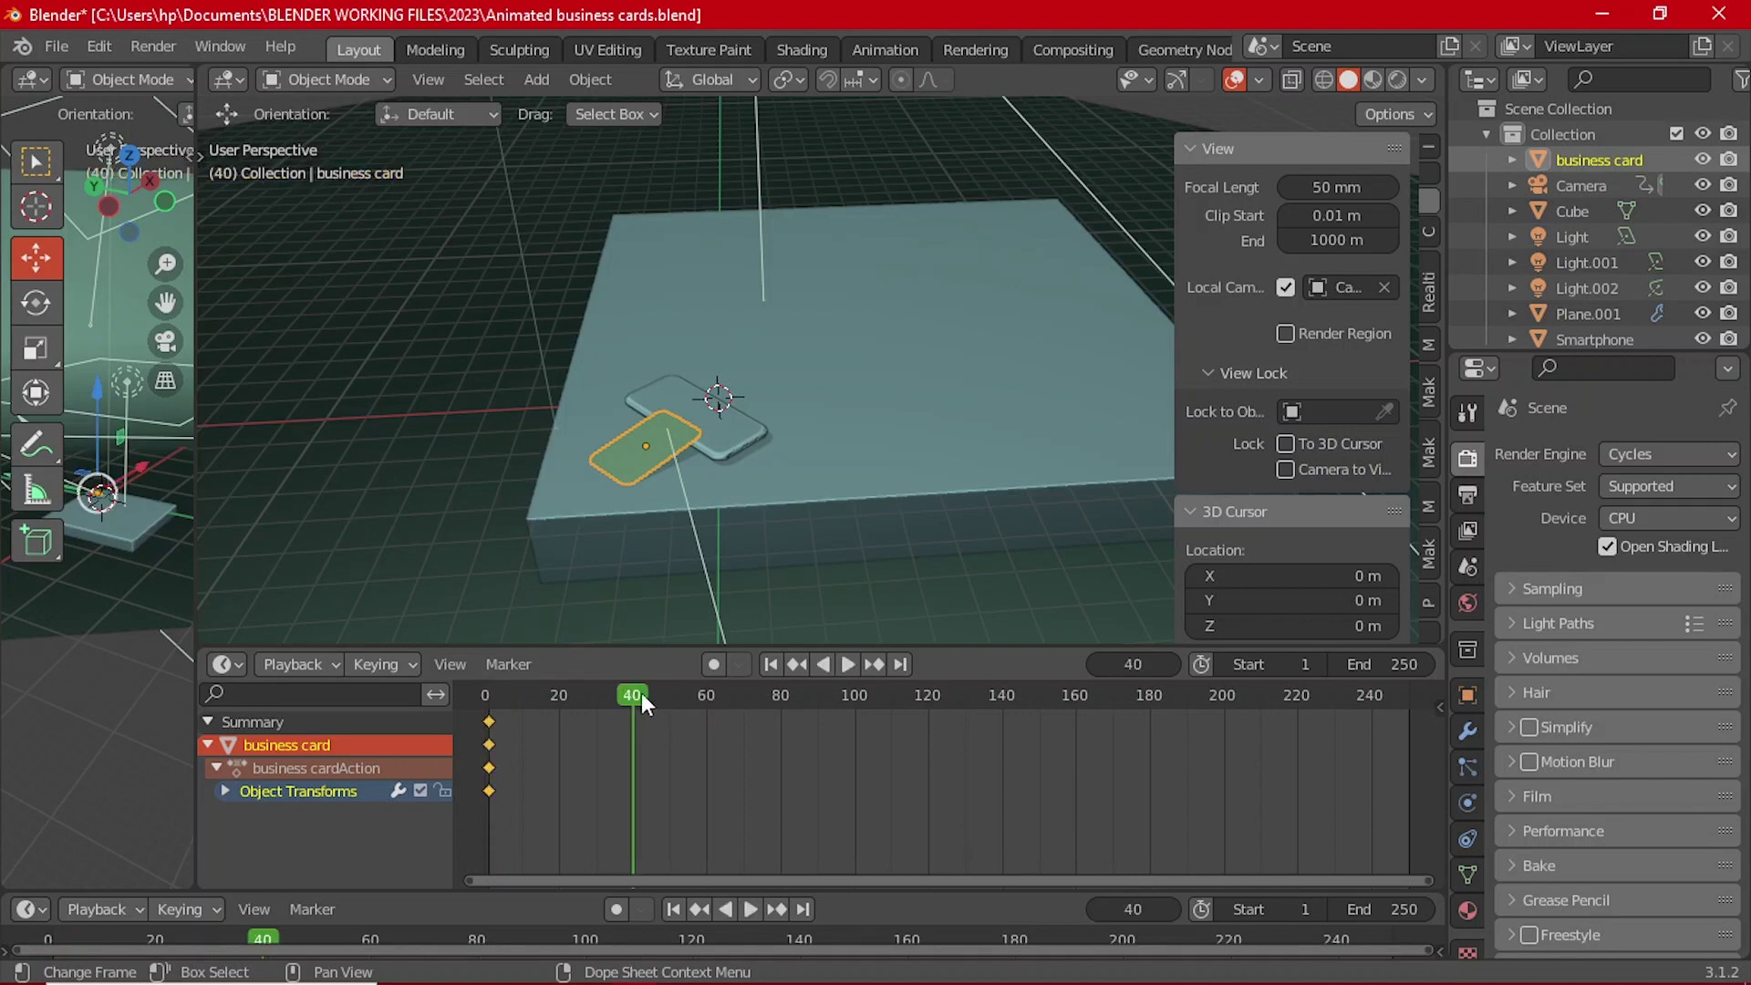
scroll(806, 461, down, 5)
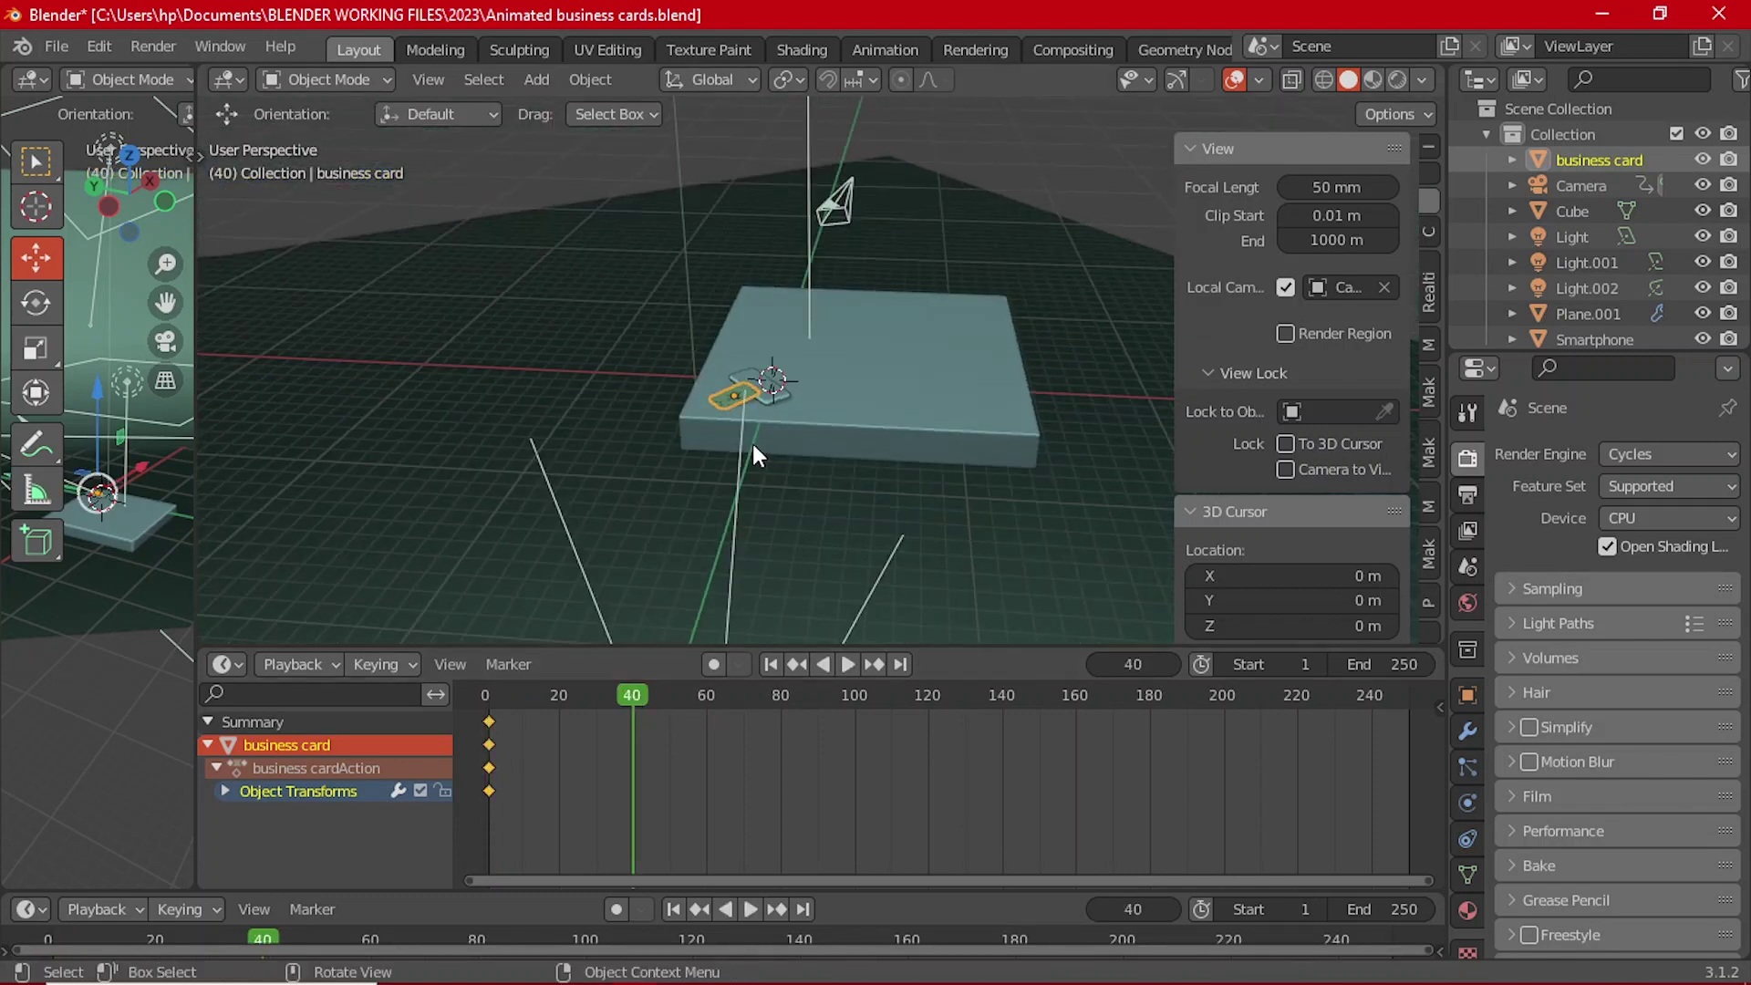
key(g)
key(z)
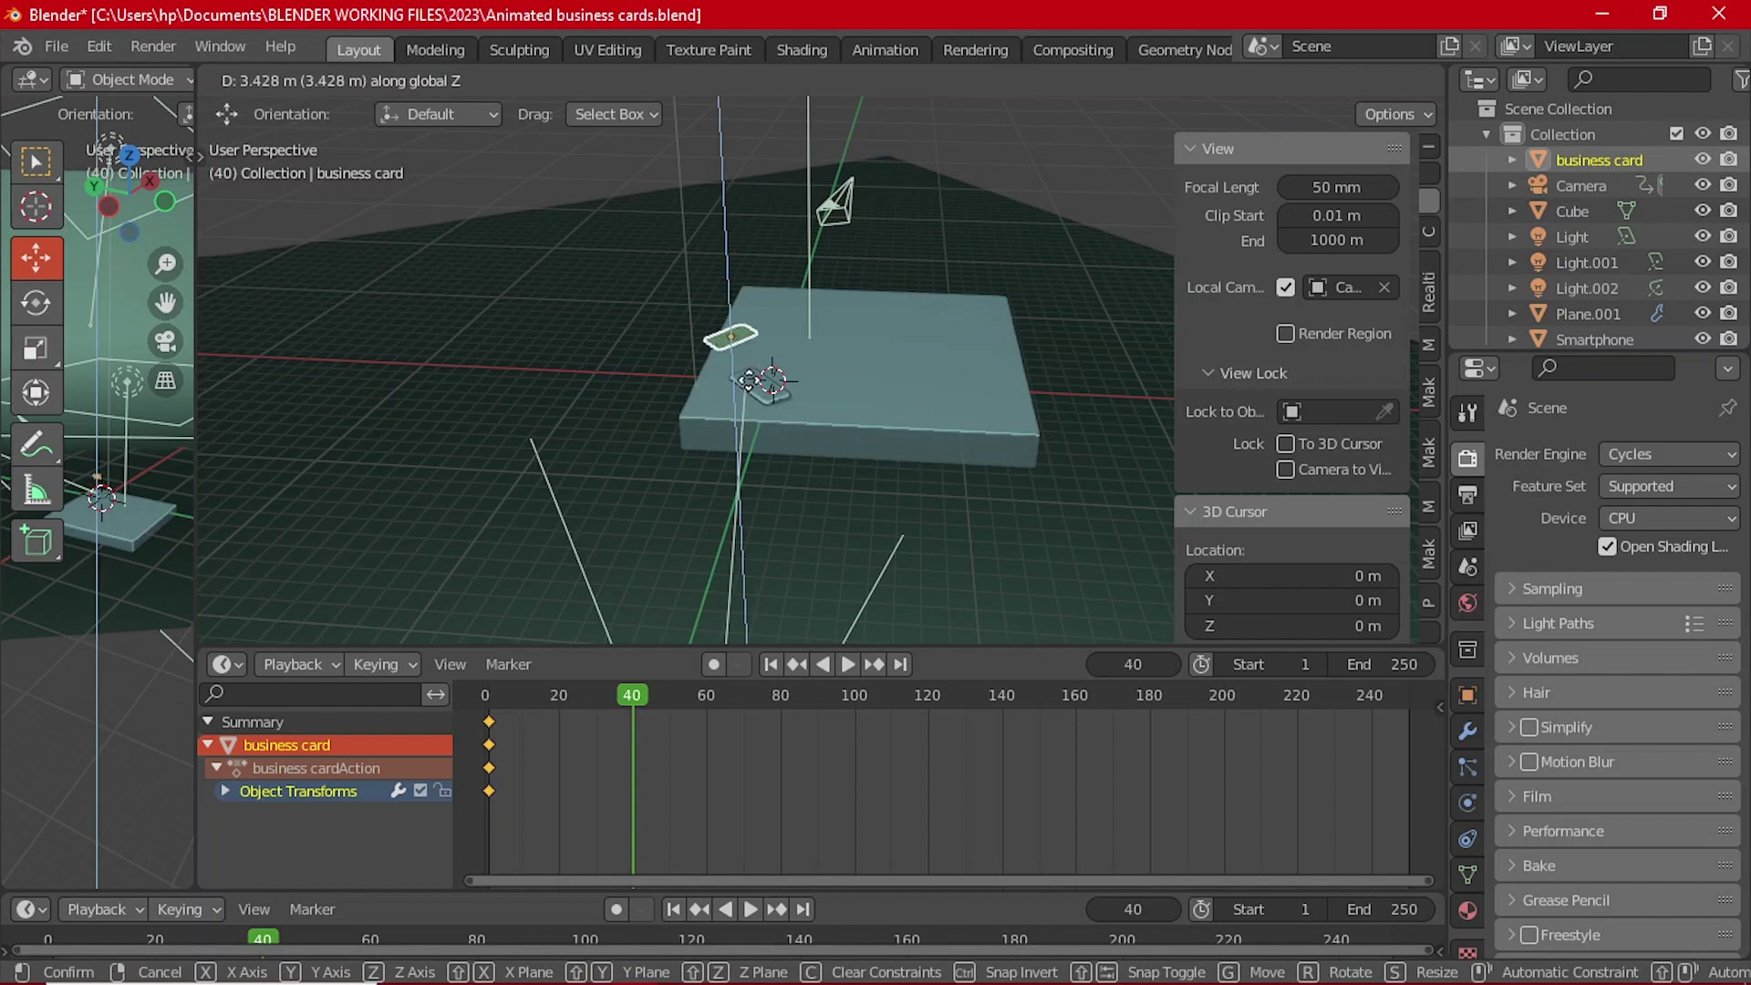
click(750, 345)
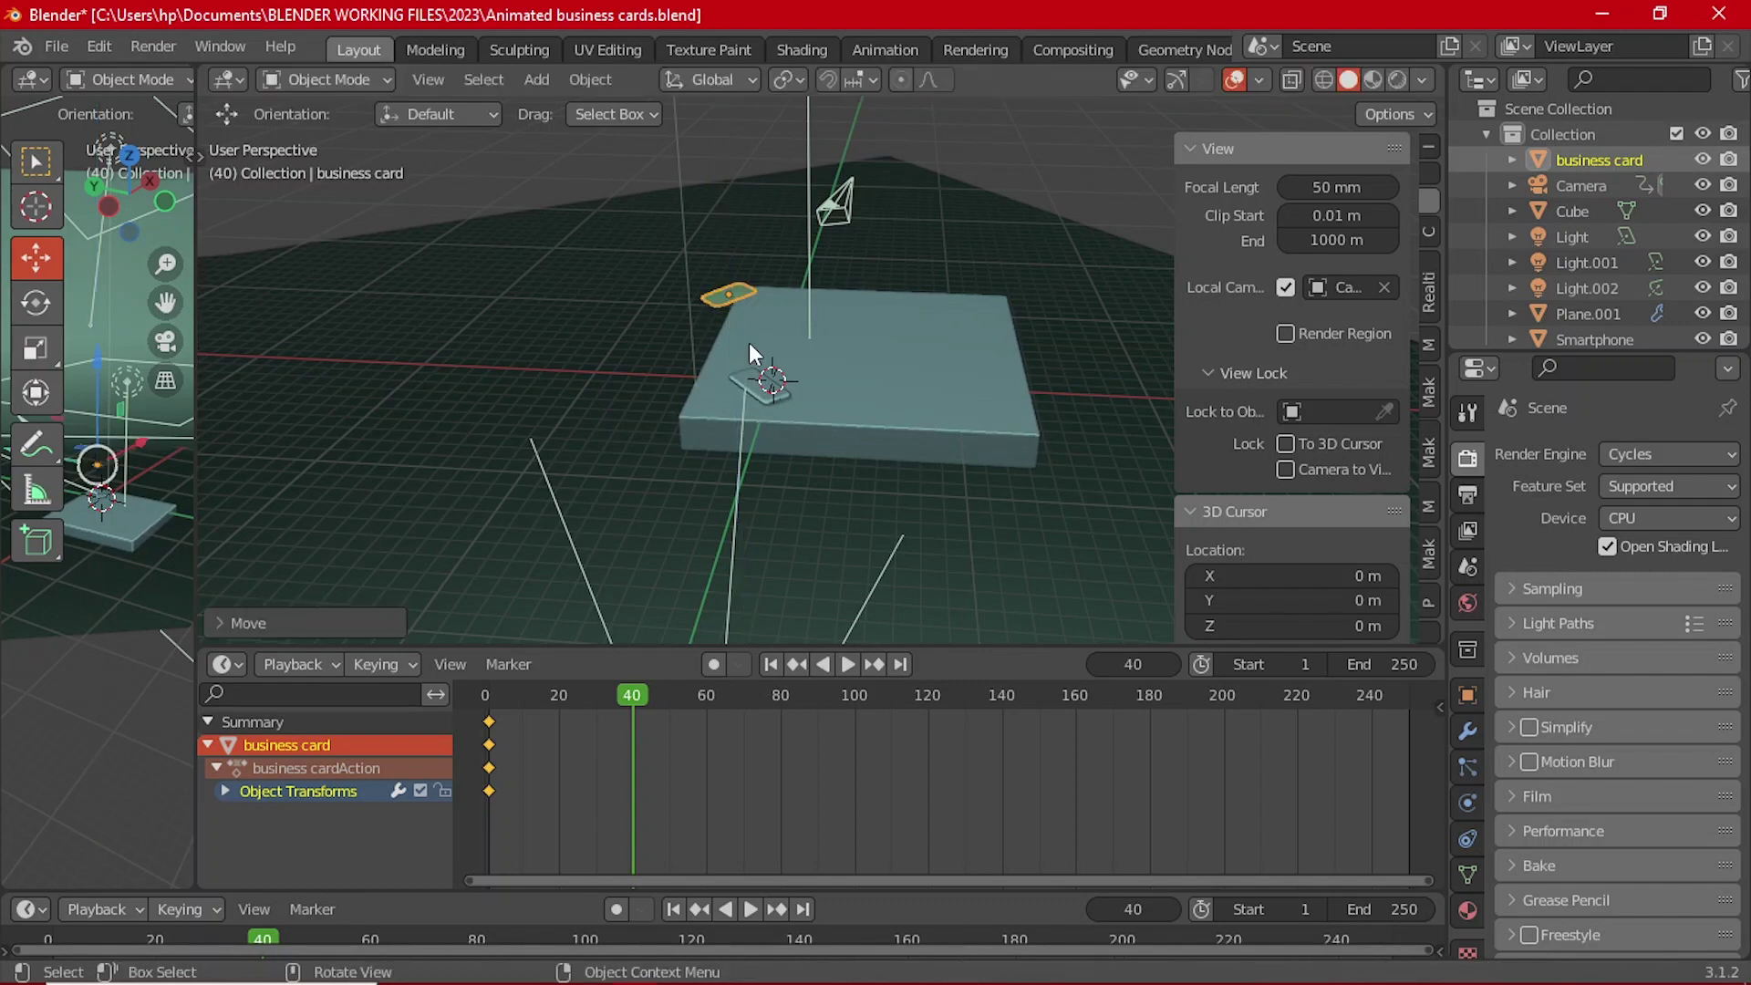
Step: Turn the Outliner area into a second 3D viewport showing the camera view
key(KP_0)
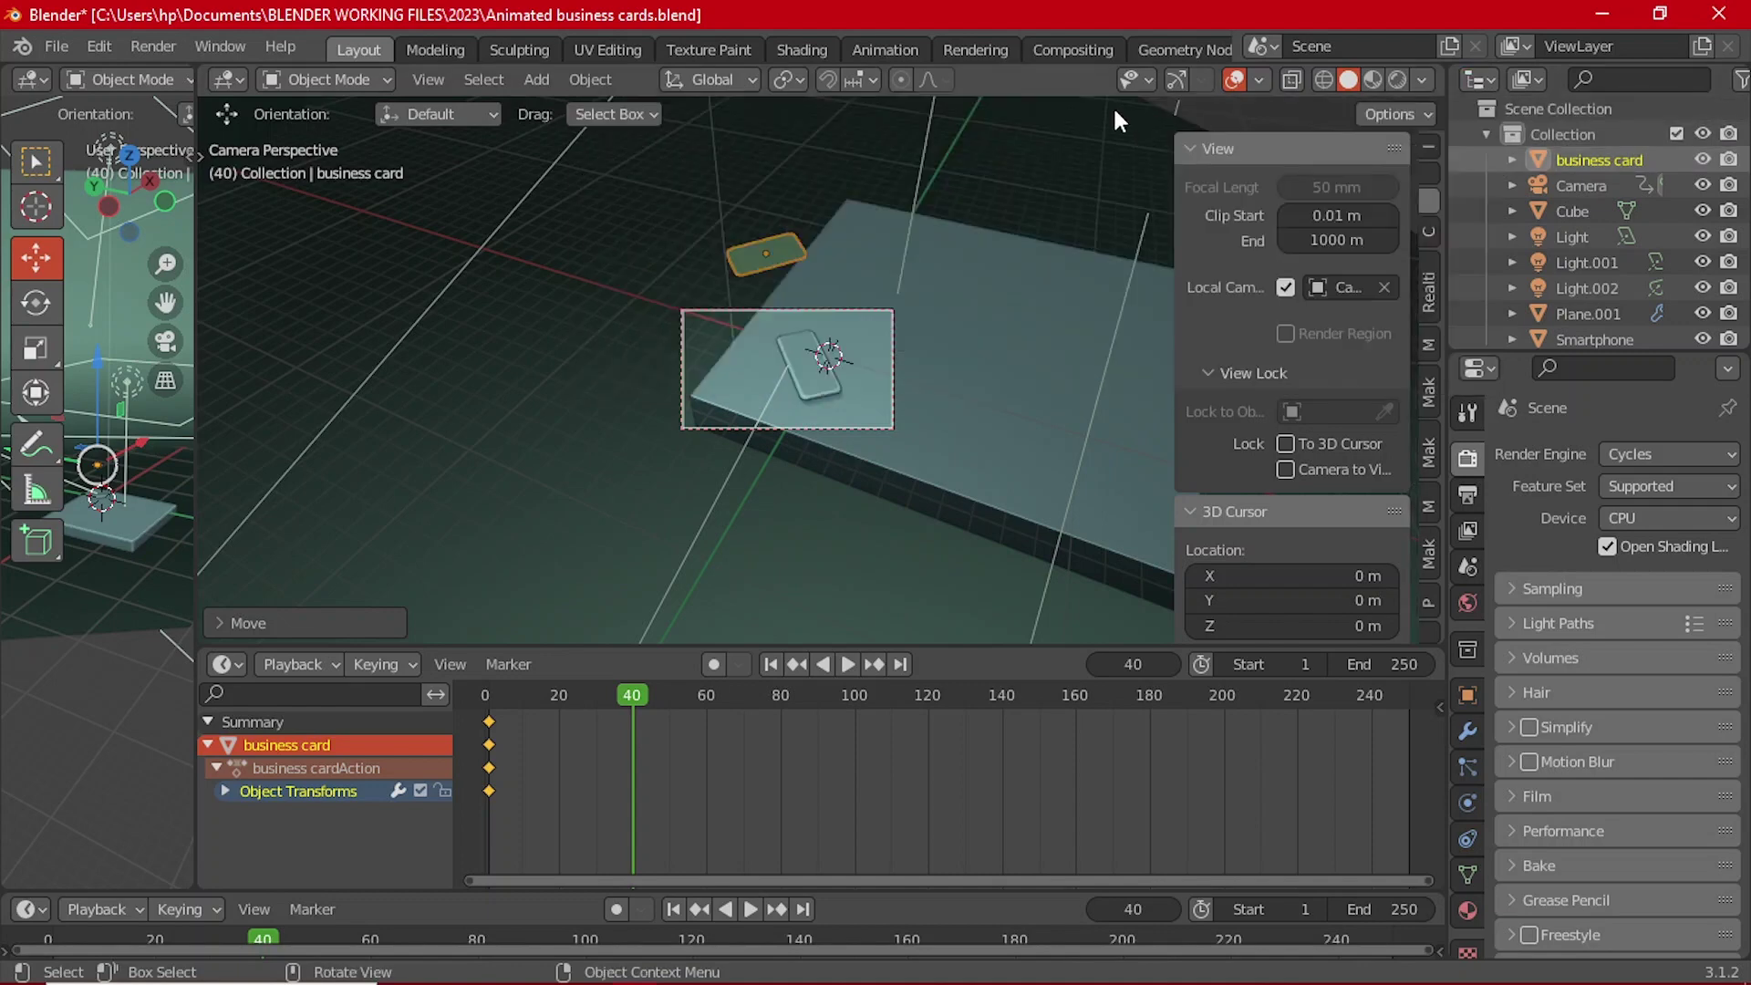
click(1496, 84)
click(731, 143)
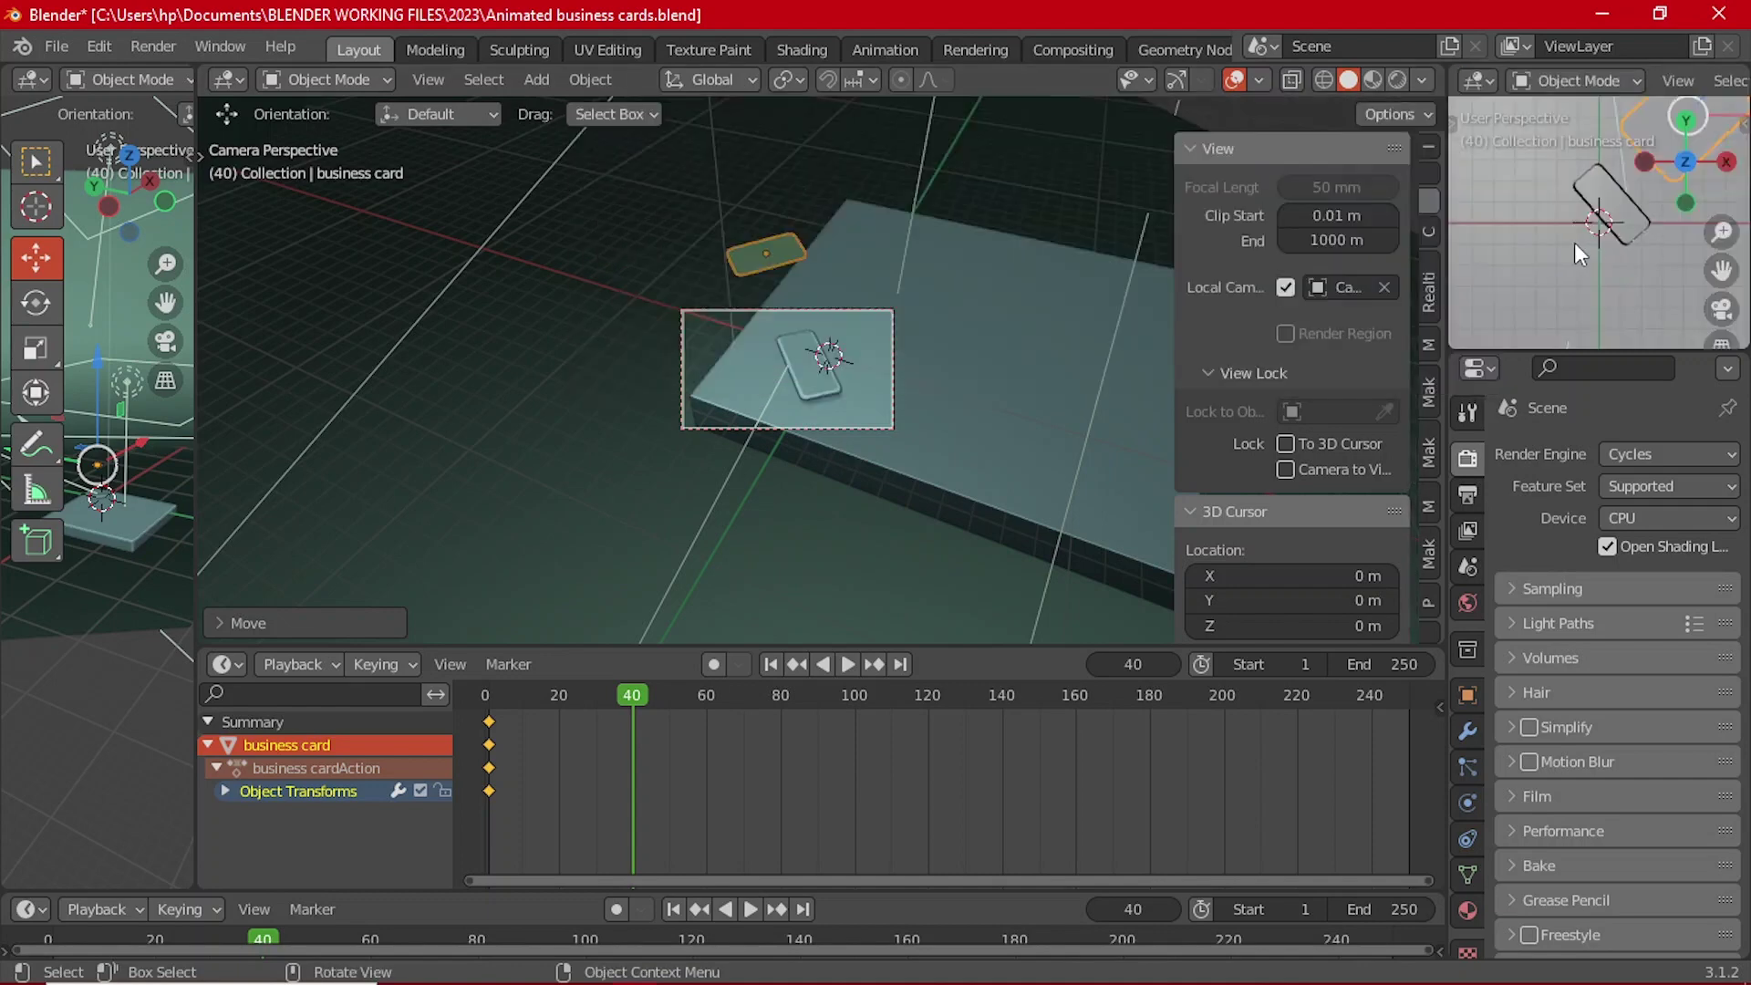
key(KP_0)
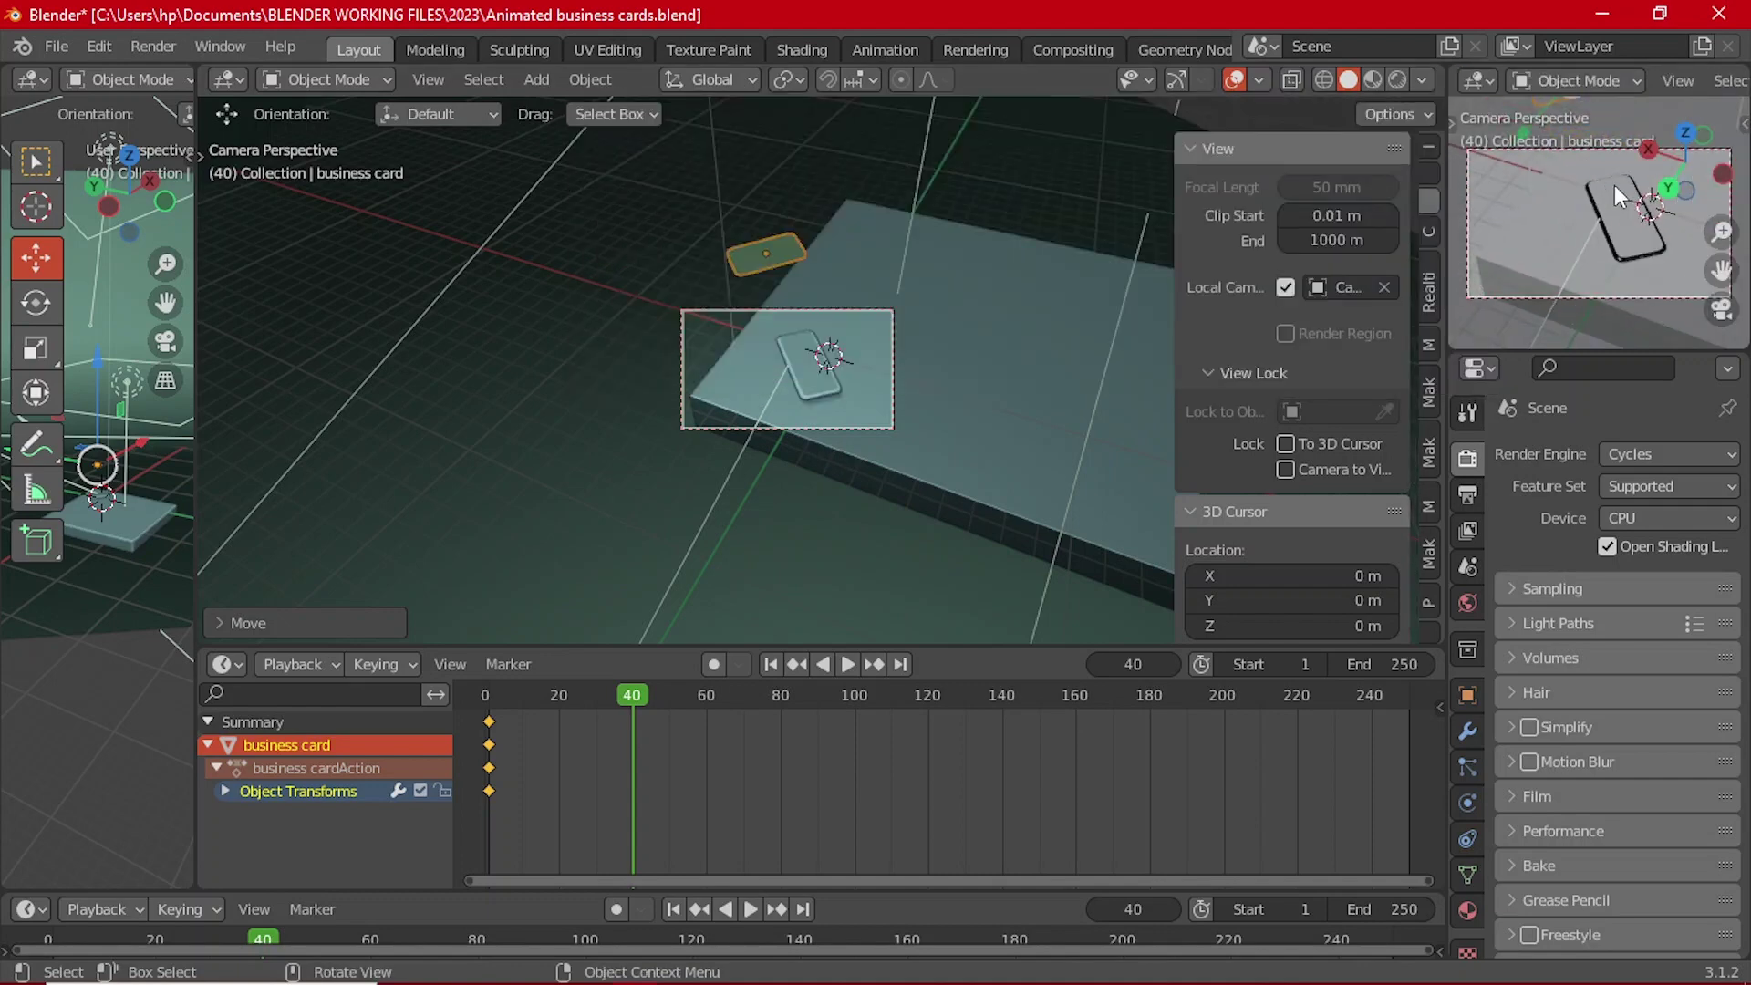
middle_drag(789, 357, 871, 363)
Step: Keyframe the business card's raised location at frame 40
click(970, 201)
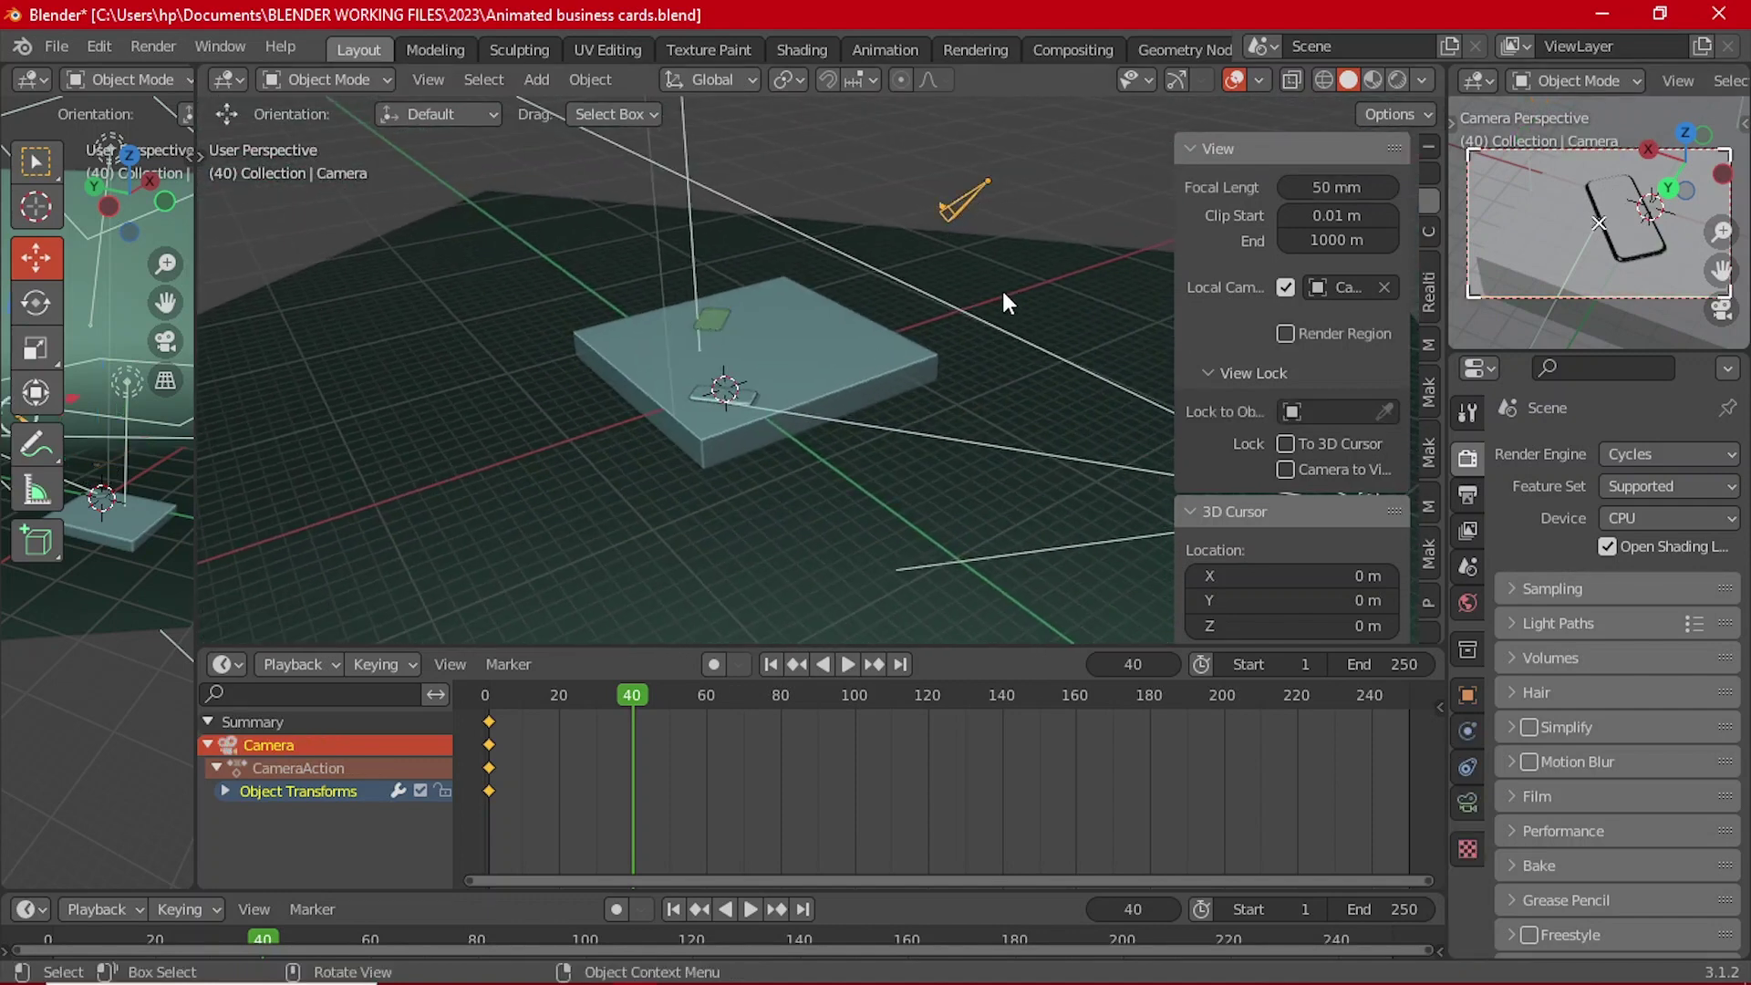
click(712, 319)
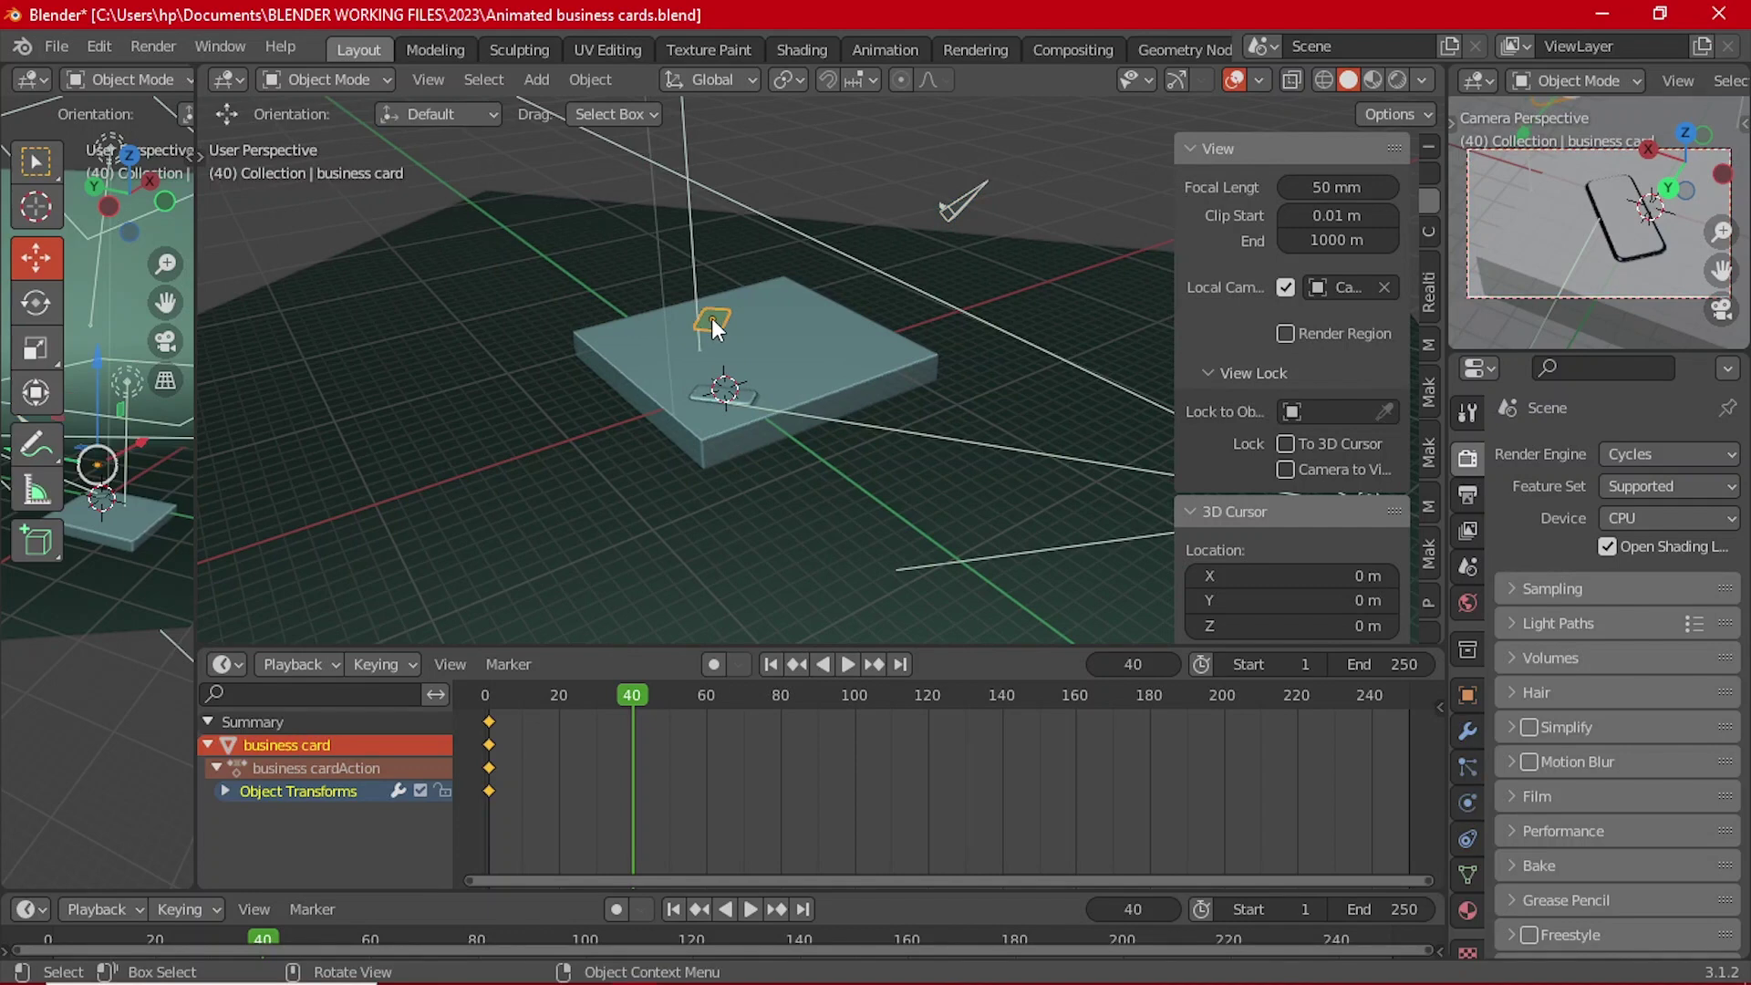
key(i)
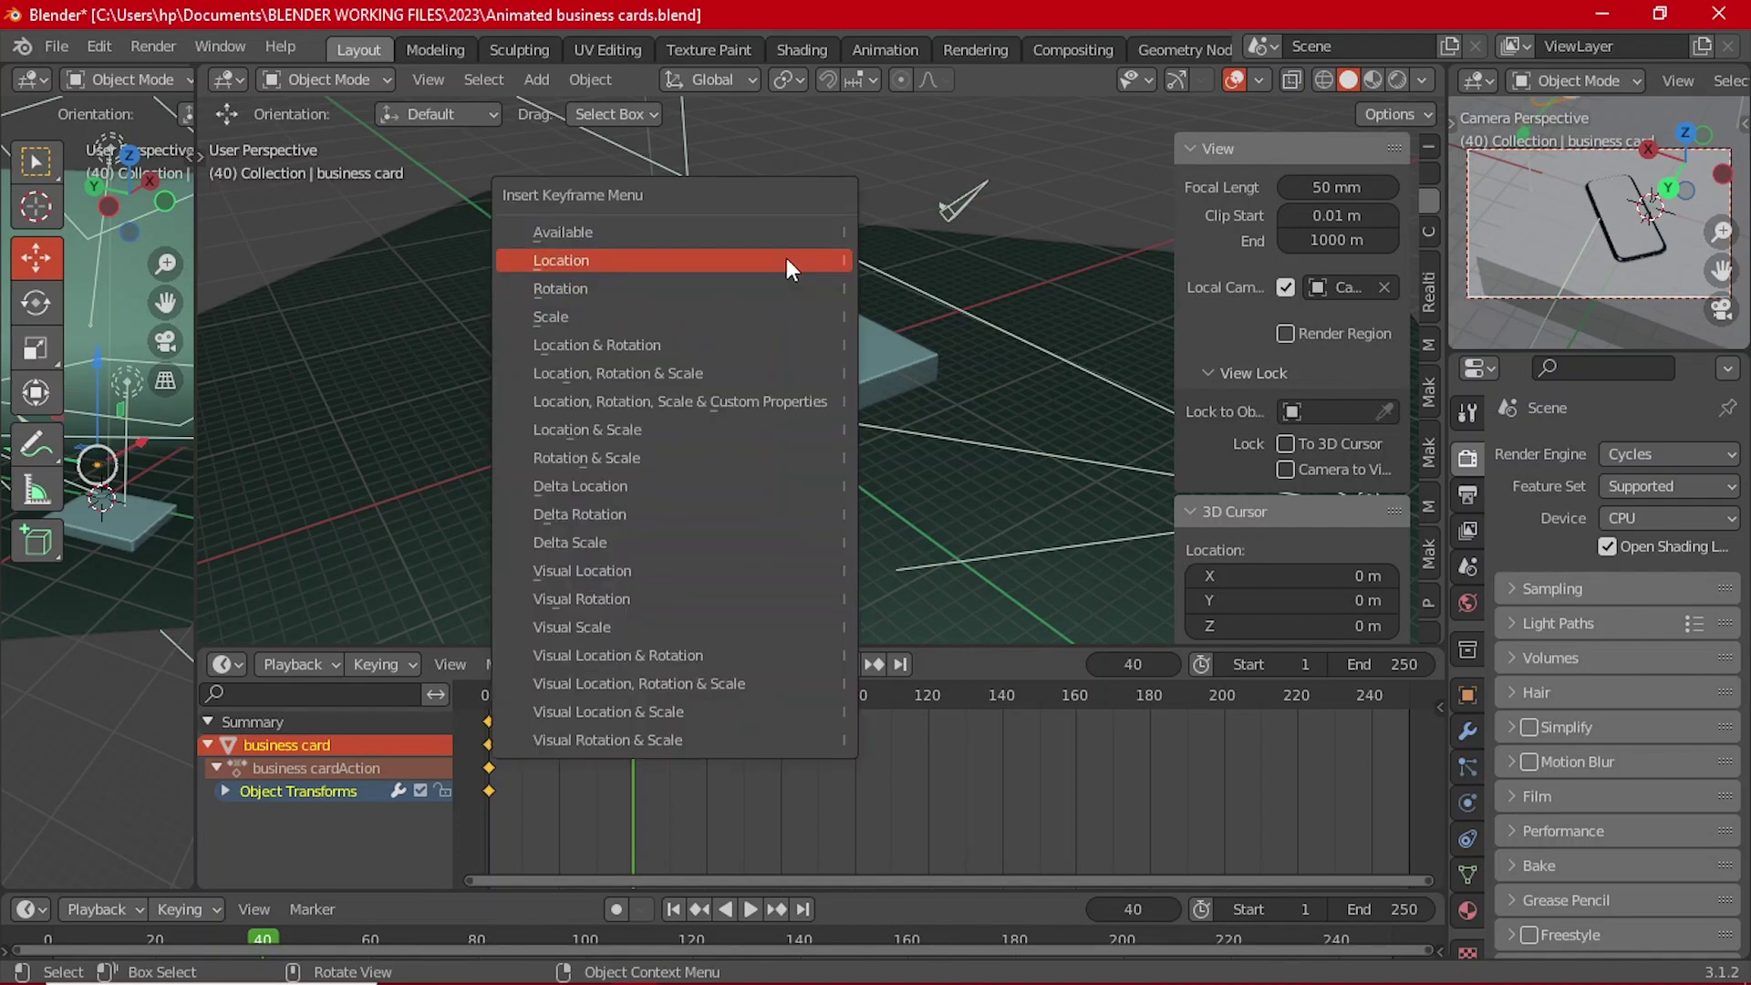
click(786, 260)
Step: Re-aim the camera by rotating it in the perspective and top views
click(970, 199)
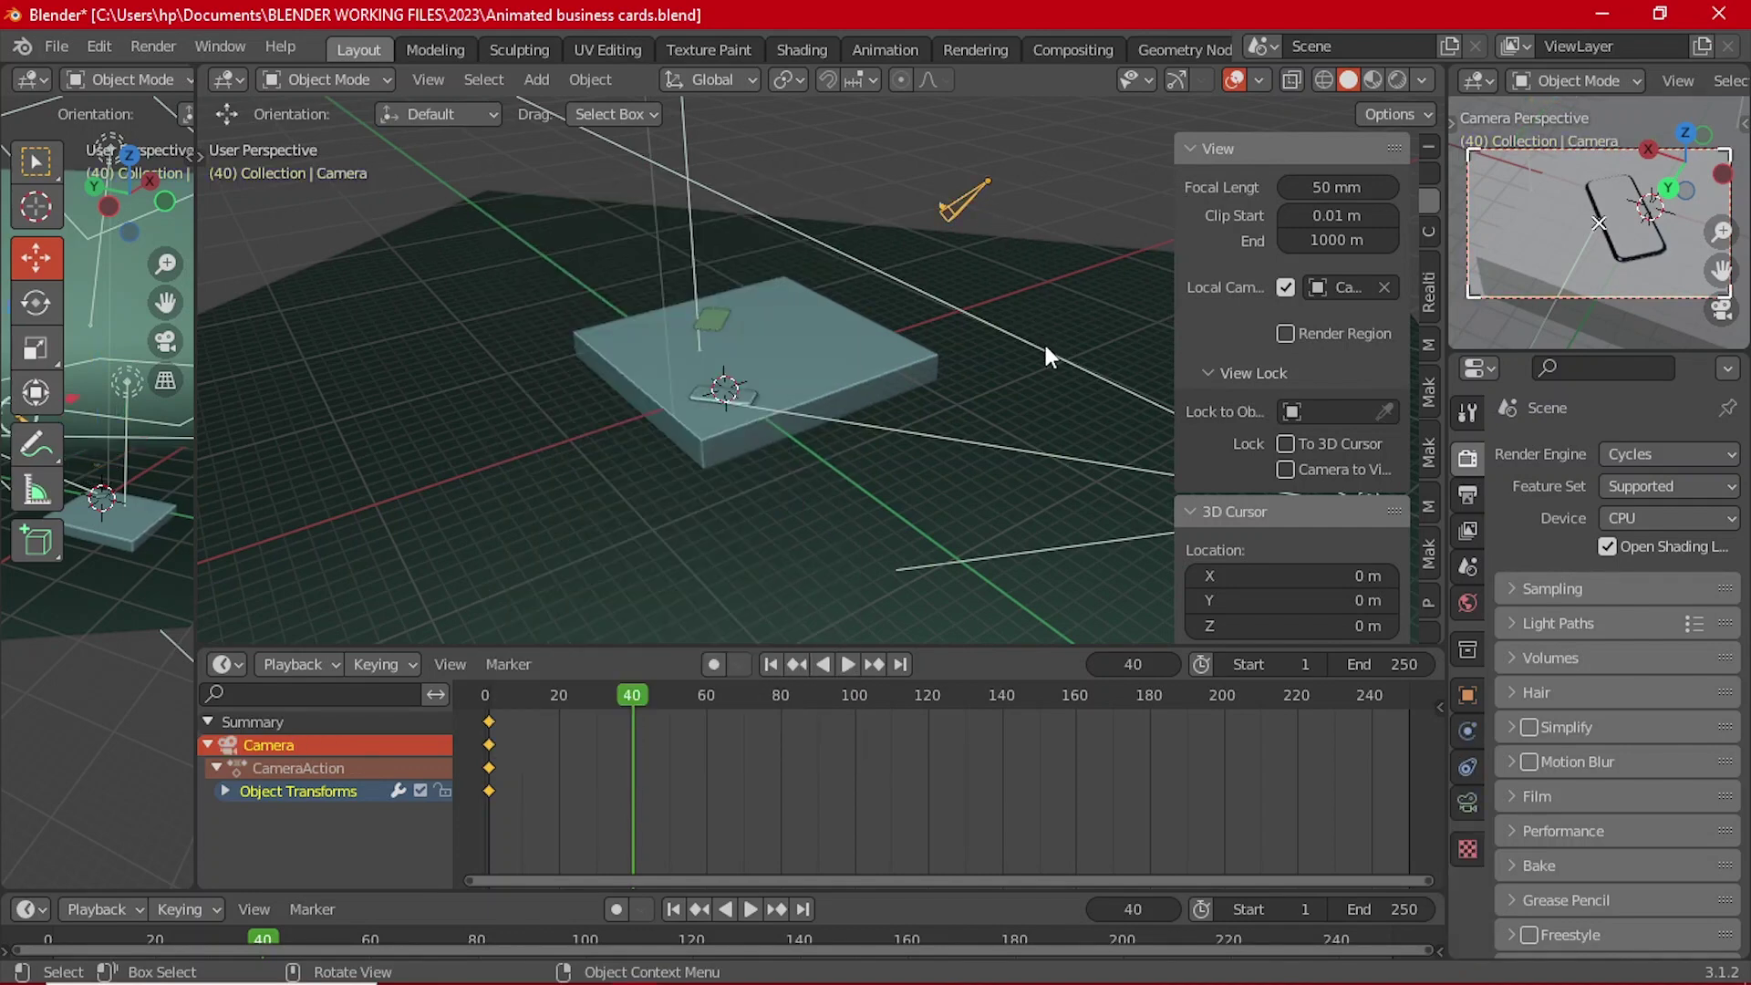
key(r)
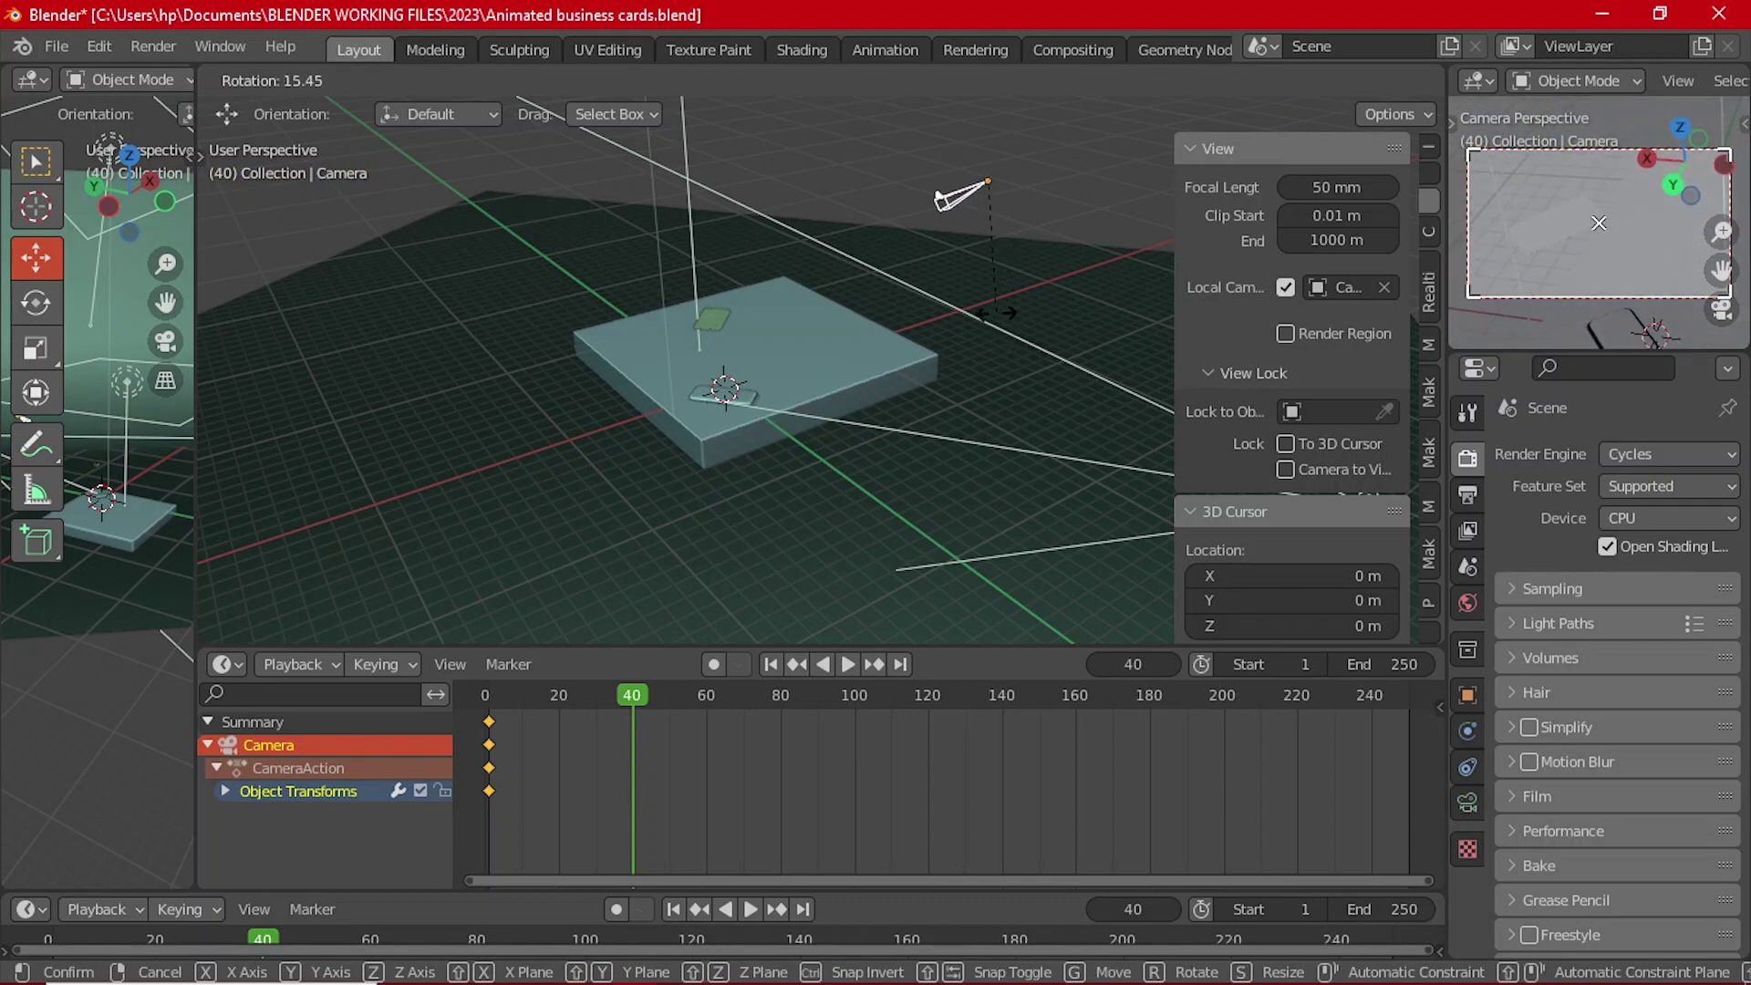
click(995, 311)
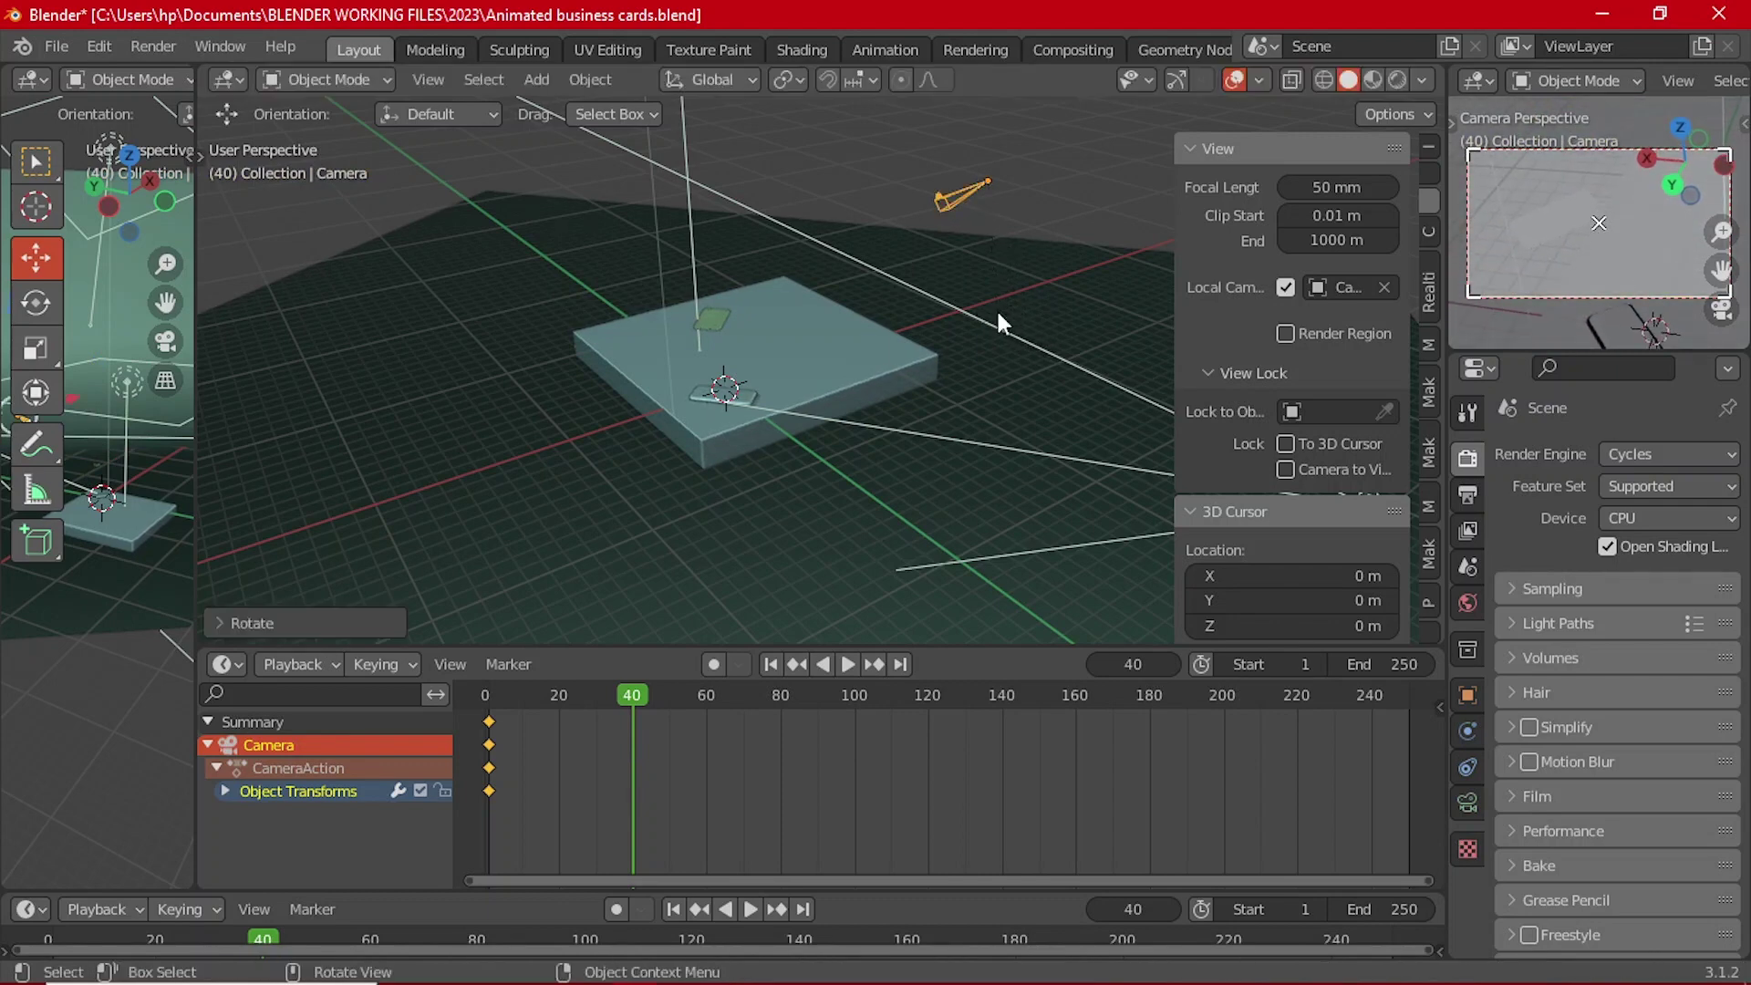
key(grave)
click(993, 204)
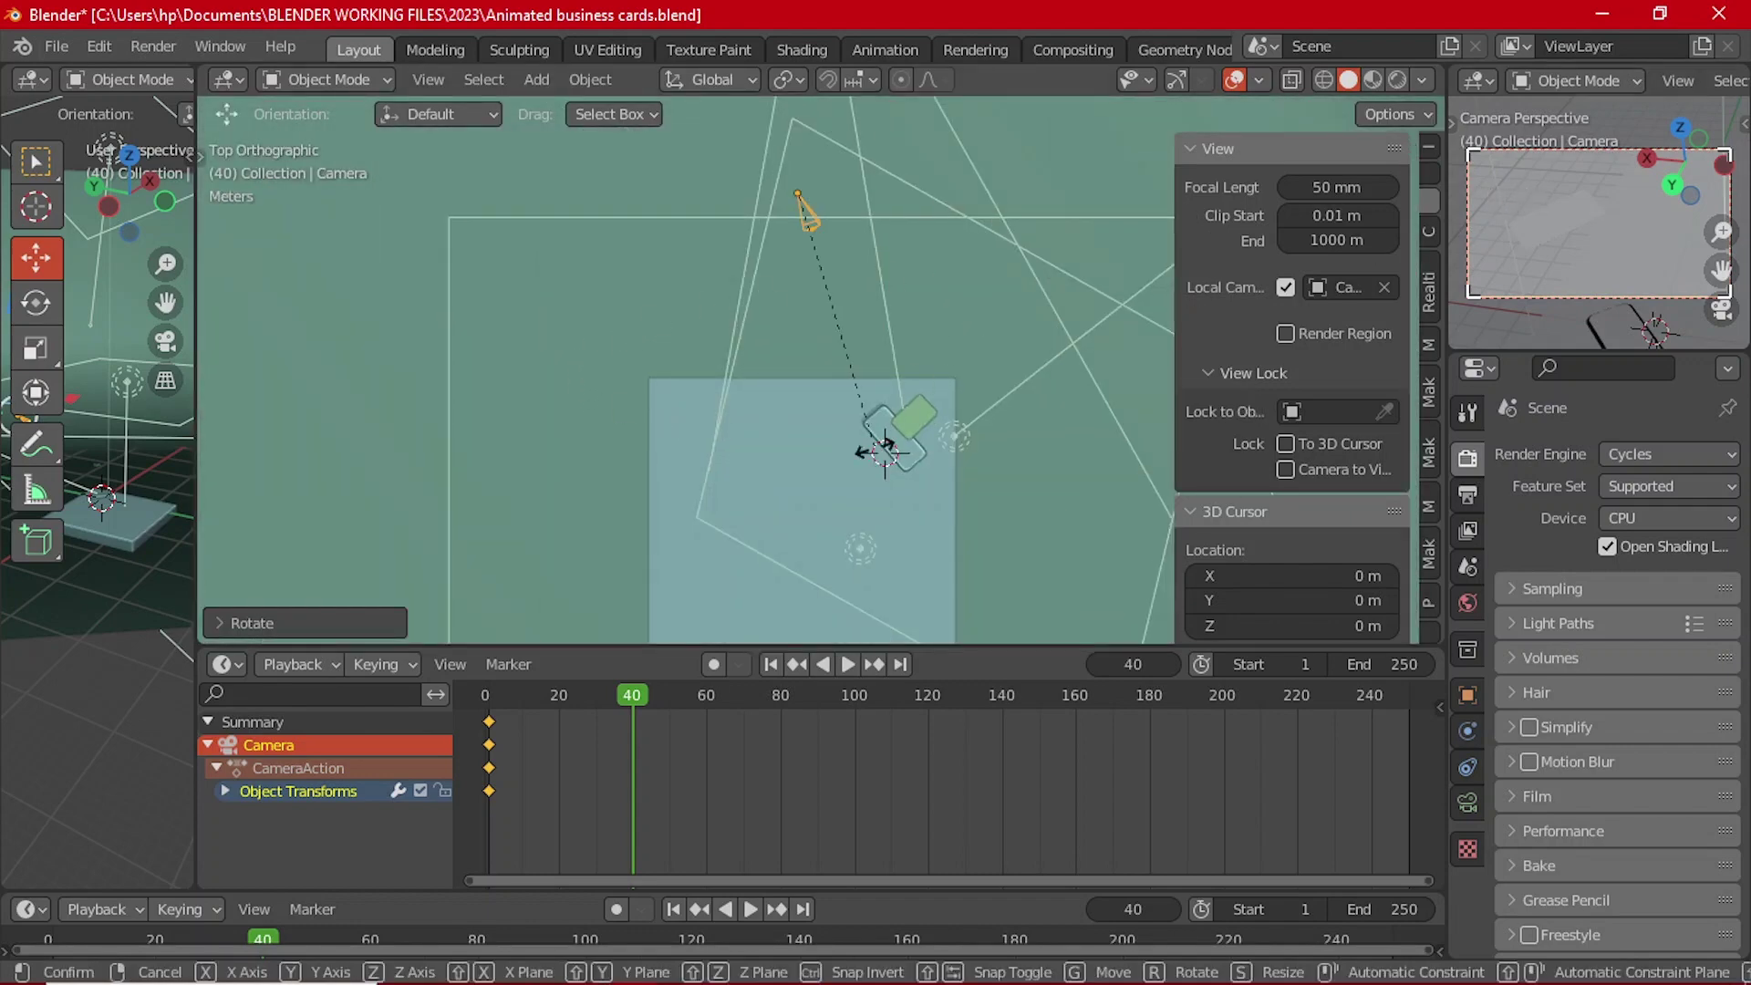
key(r)
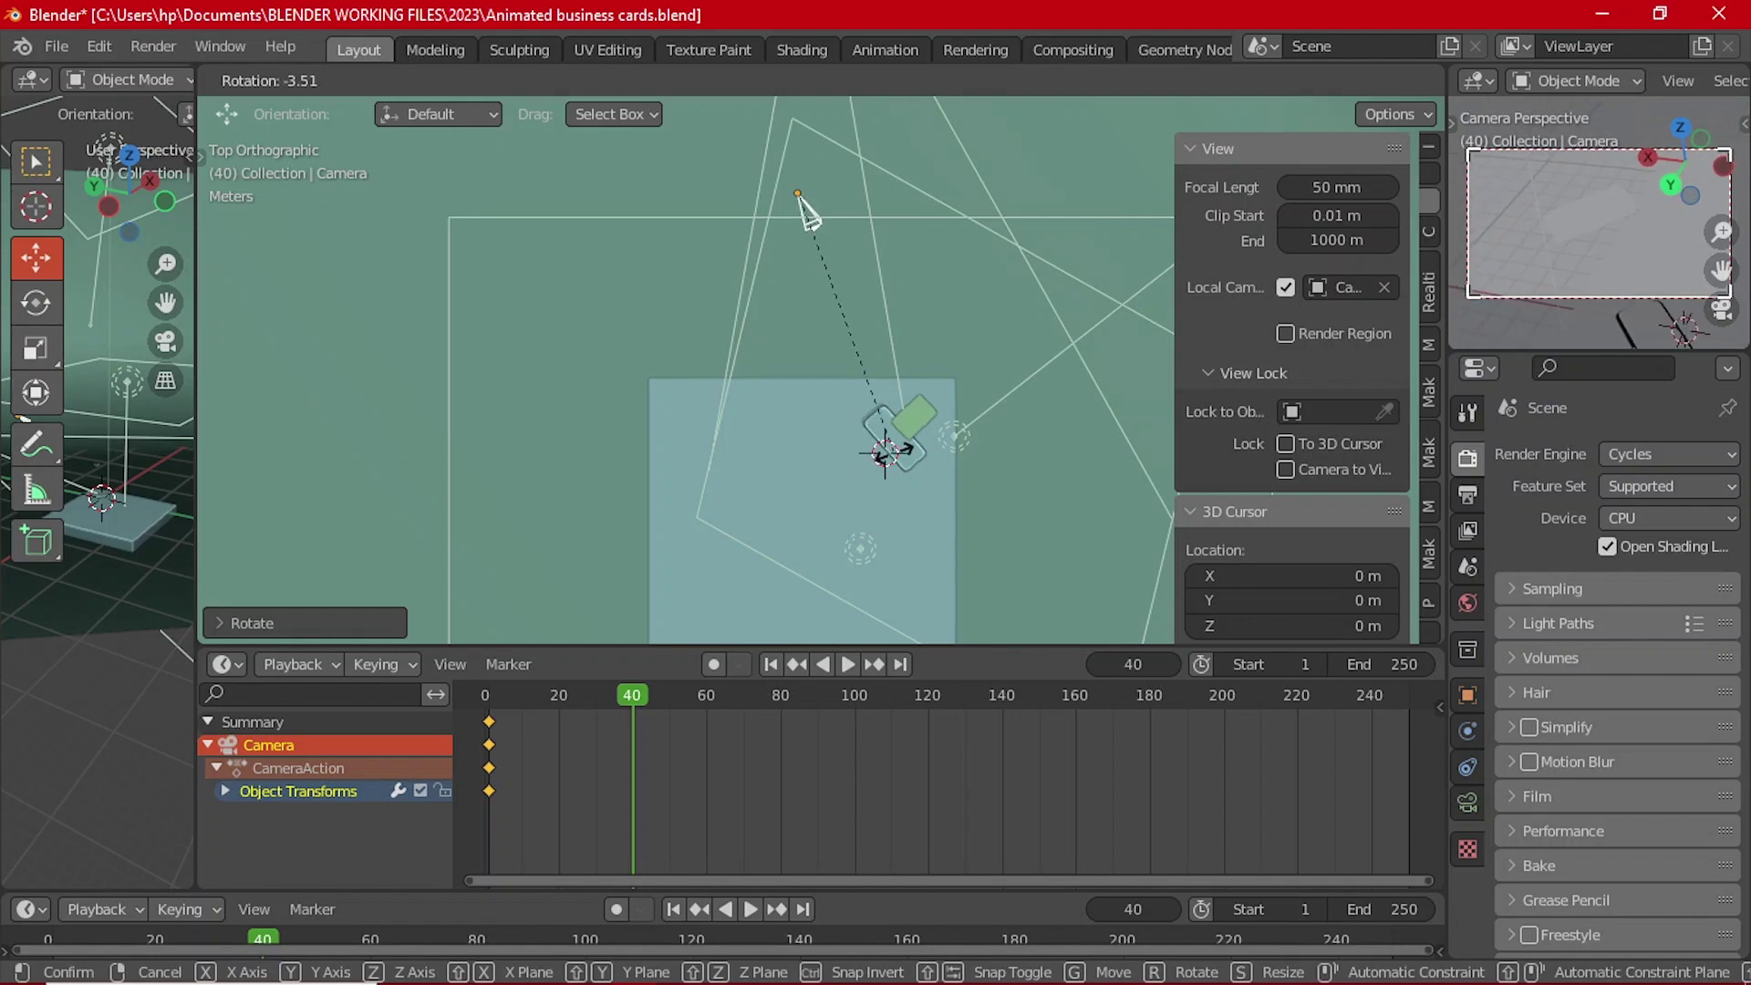
click(800, 195)
middle_drag(892, 458, 892, 383)
key(r)
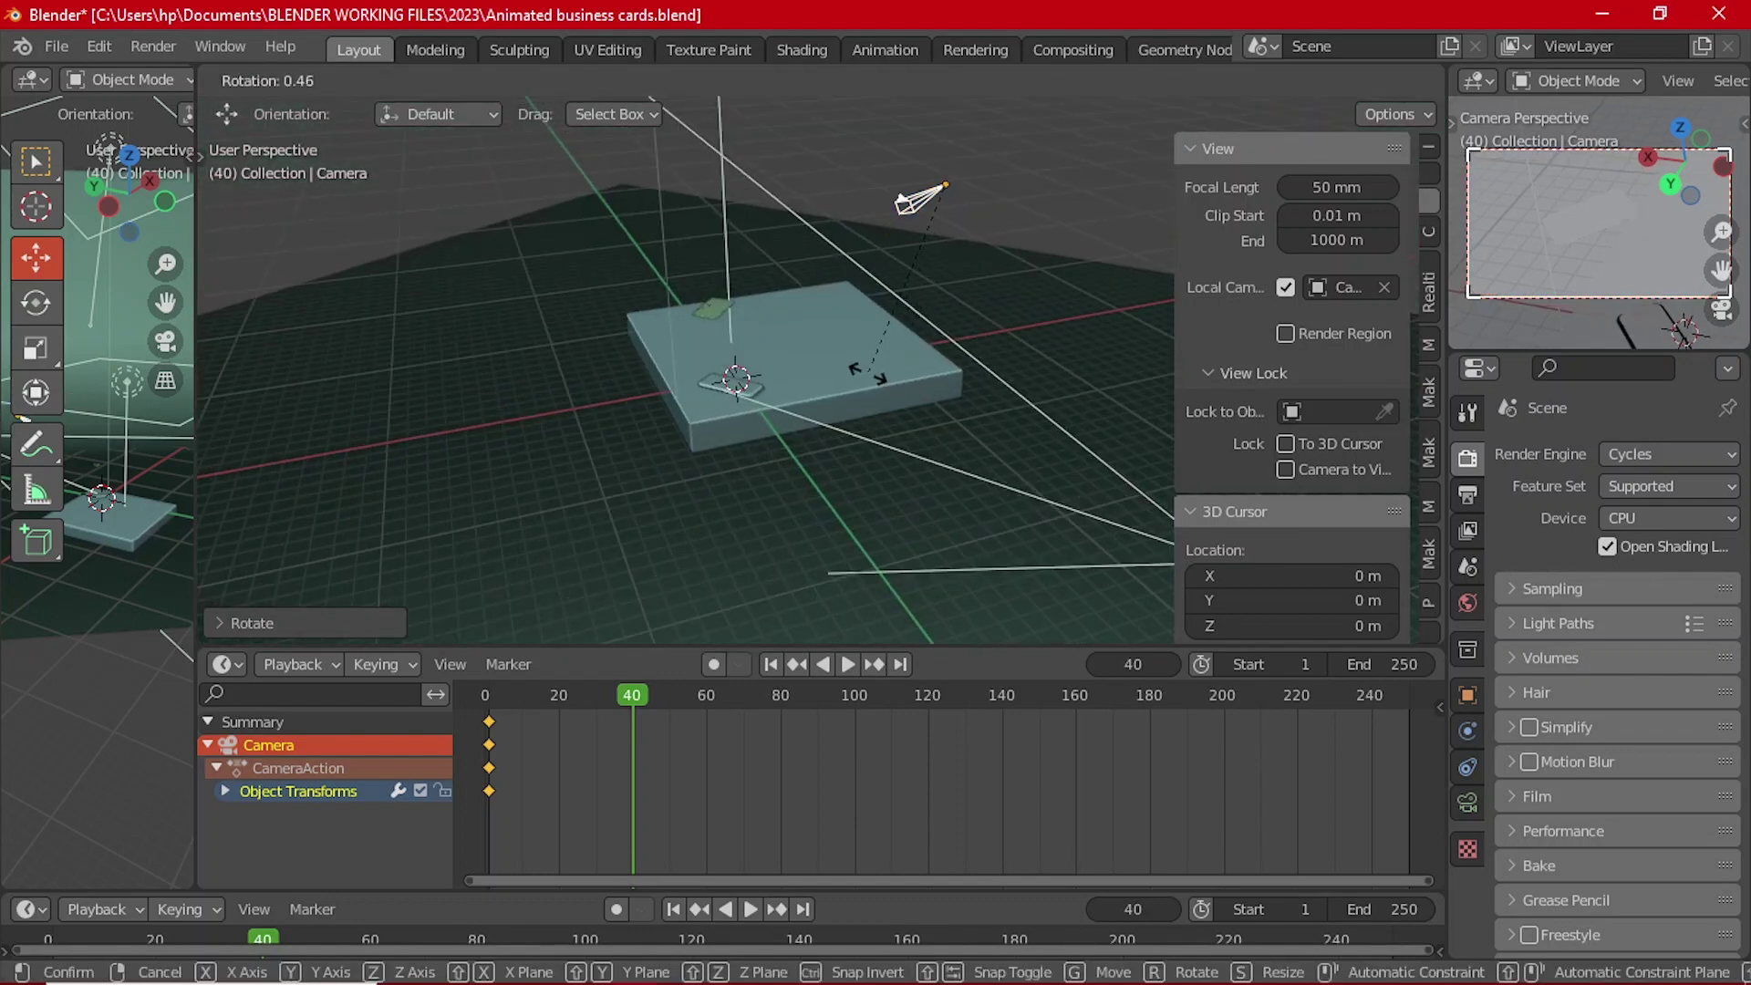
click(869, 373)
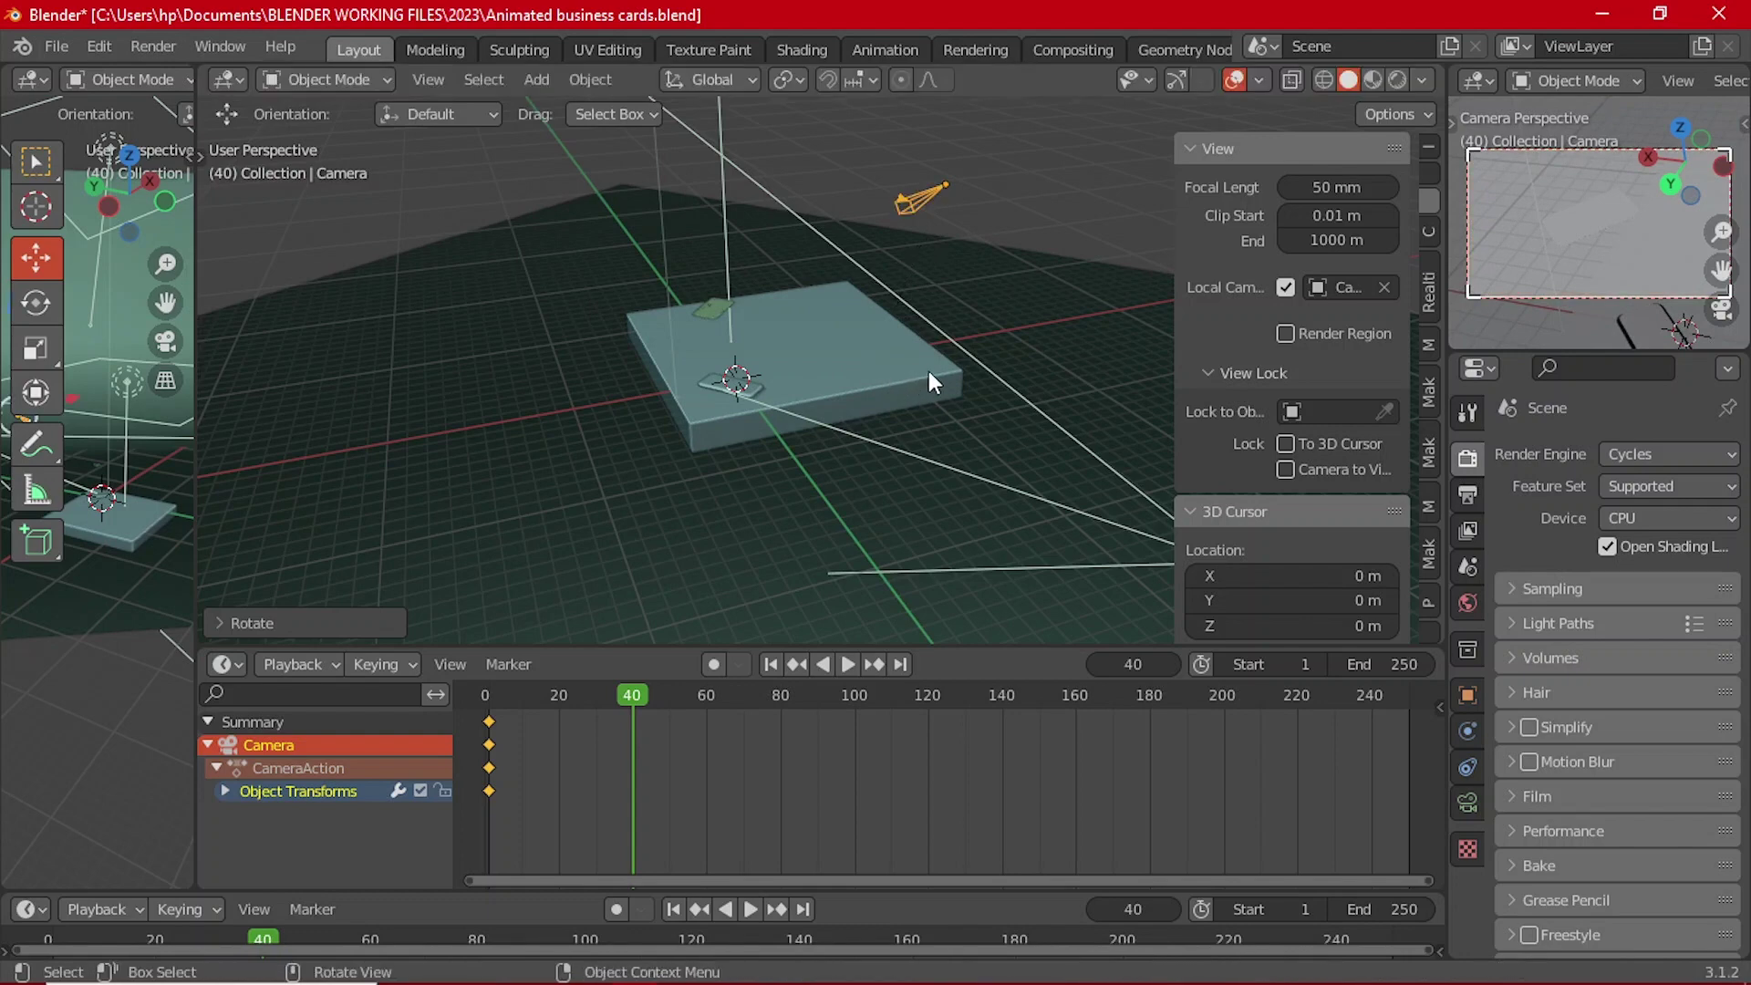
Step: Keyframe the camera's new rotation at frame 40
key(i)
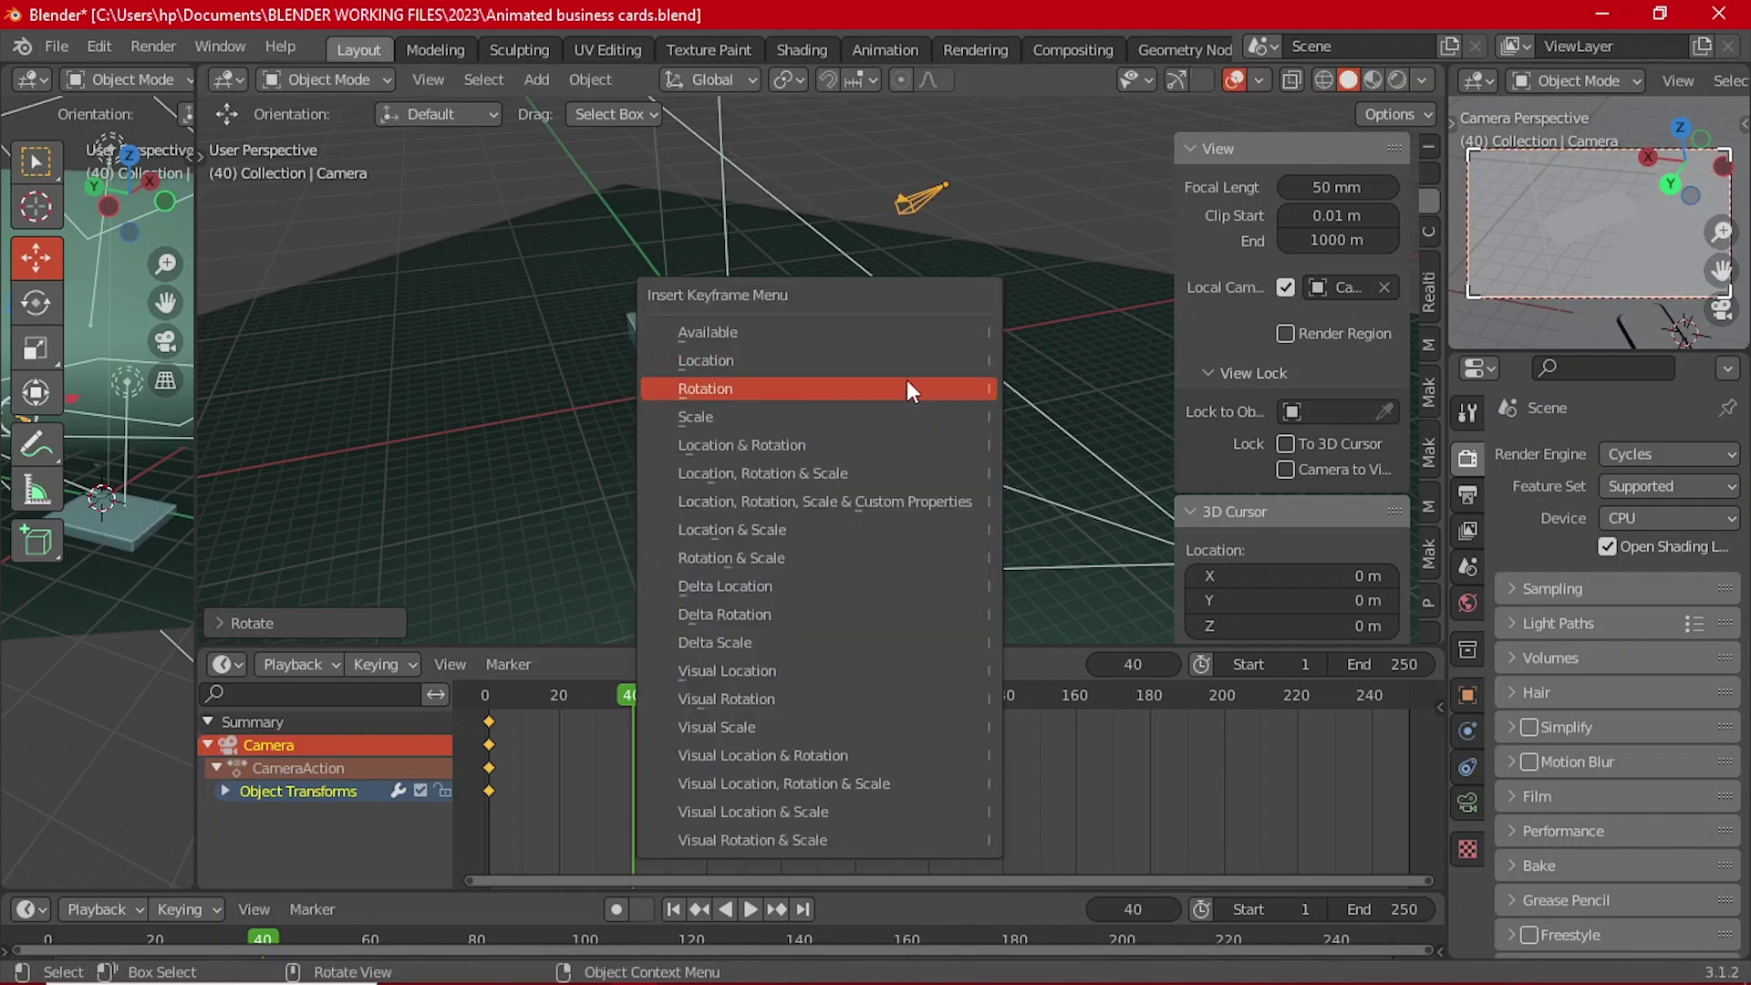
click(906, 388)
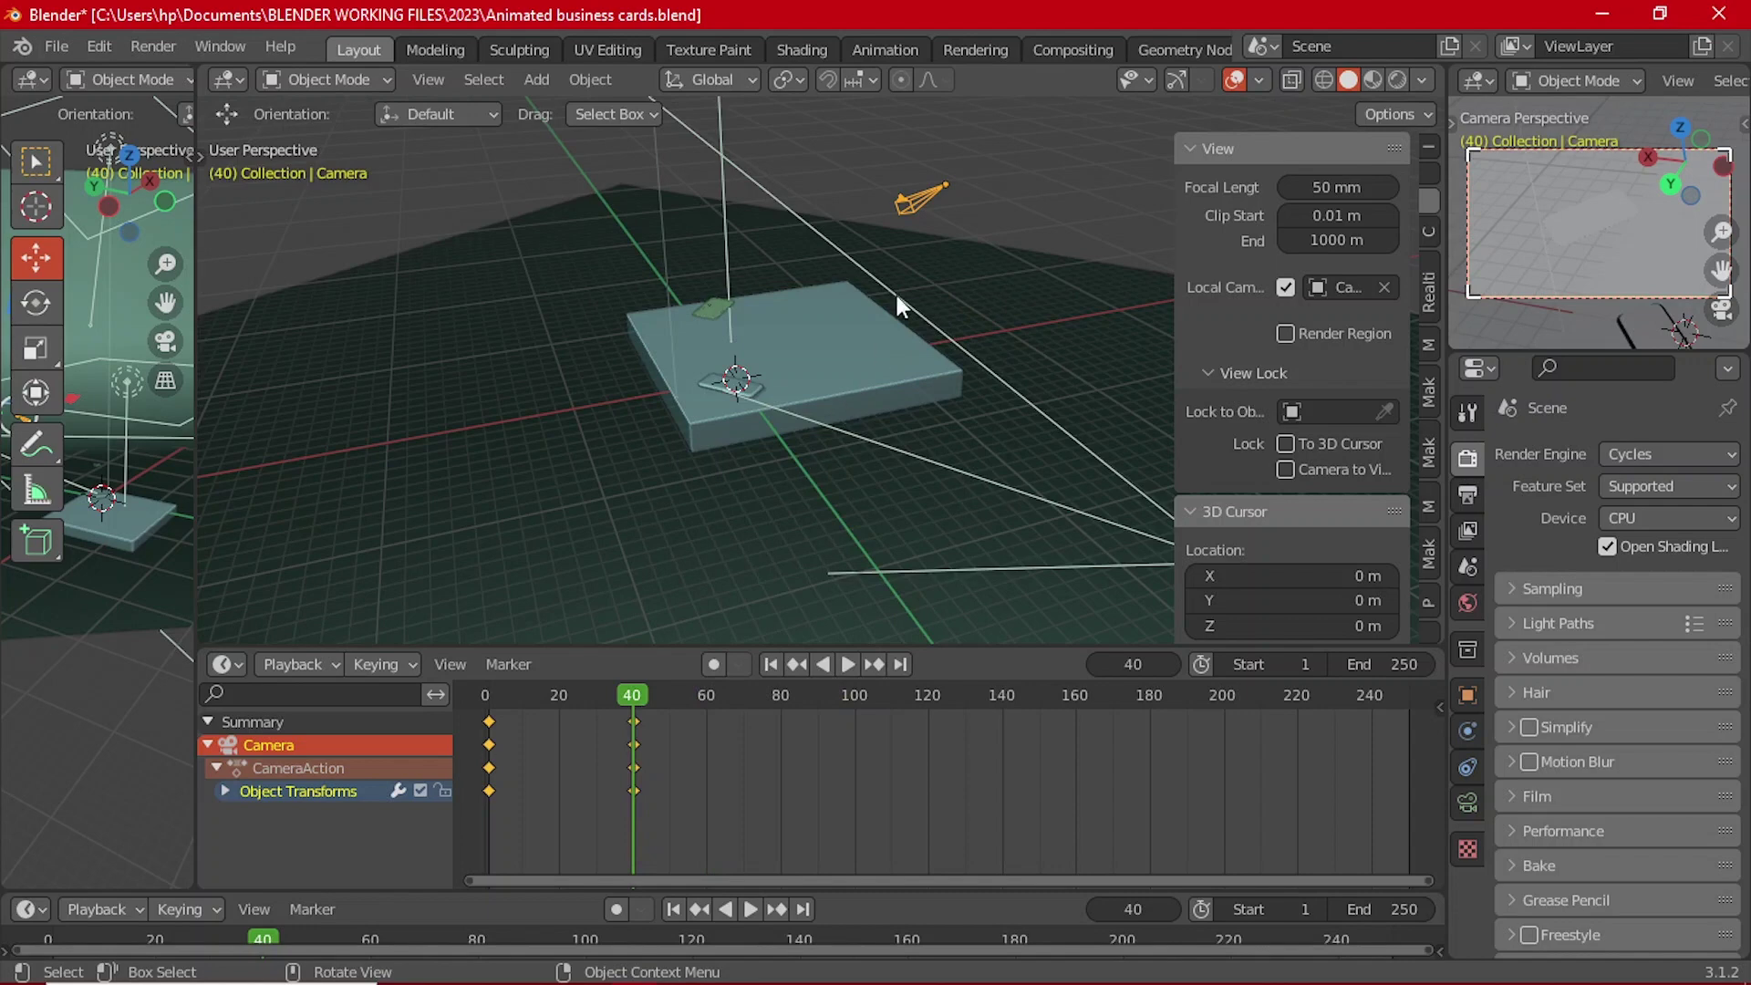
scroll(896, 296, up, 5)
Step: Tilt the business card, key its rotation, and set frame 40 as the end frame
middle_drag(730, 293, 773, 533)
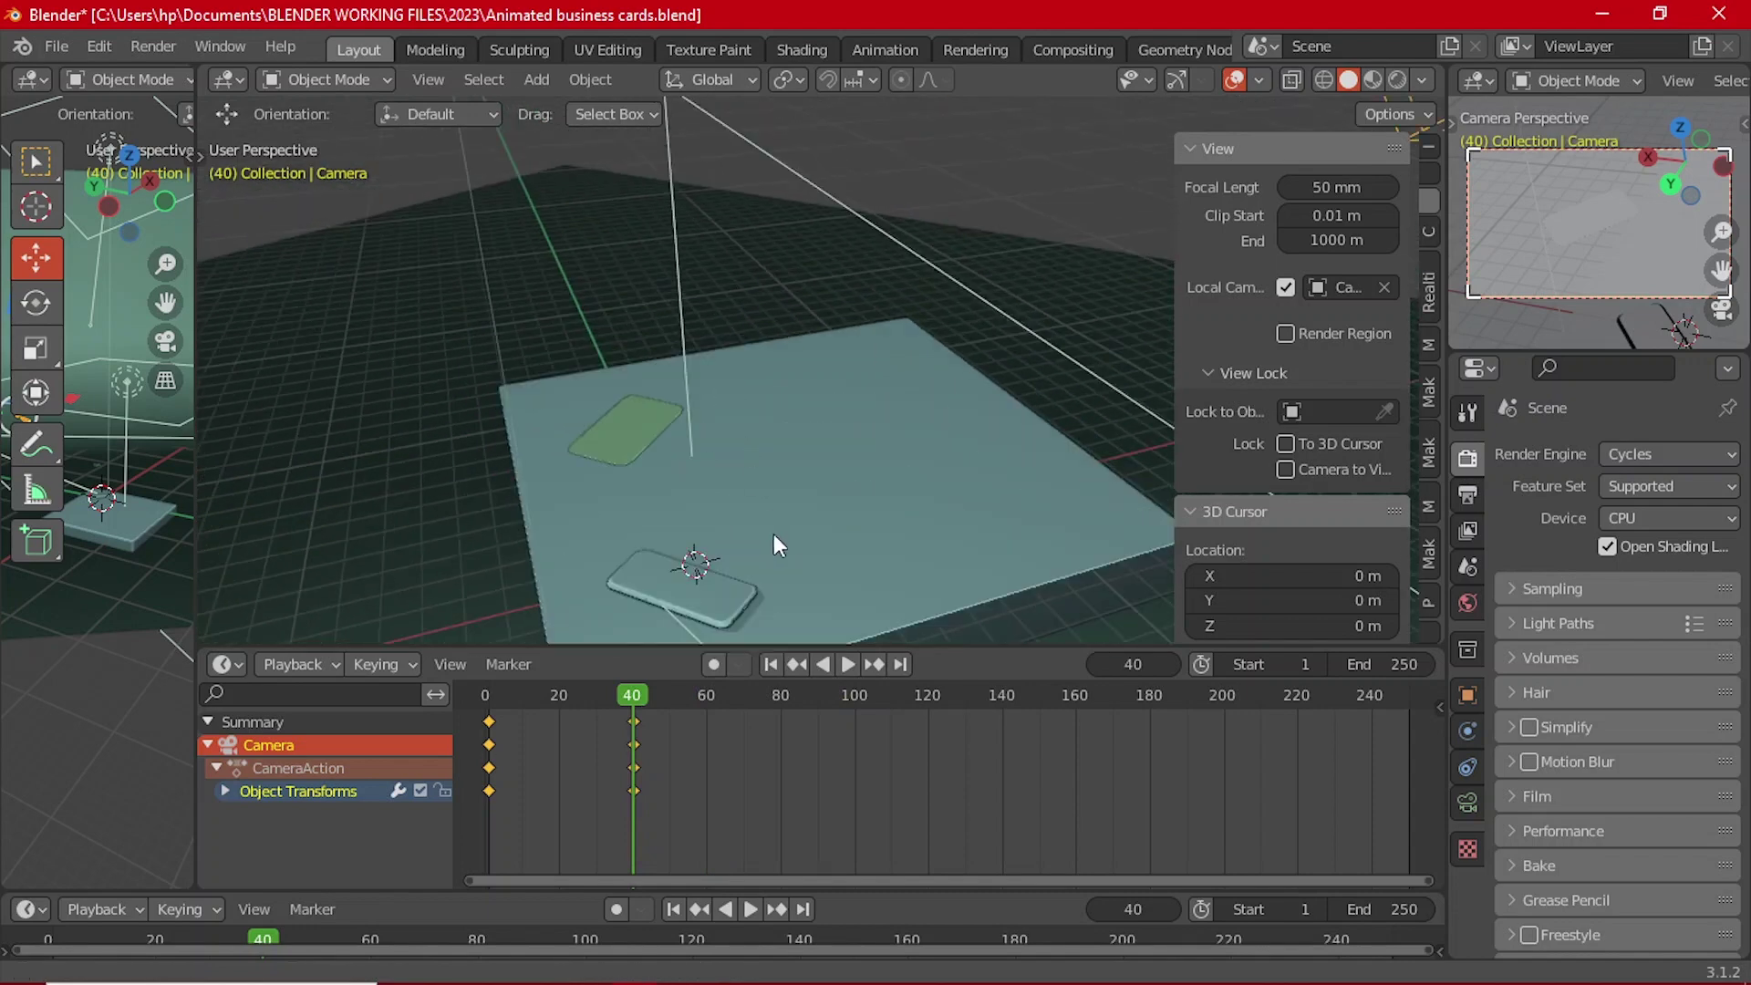
click(615, 407)
middle_drag(781, 412, 757, 445)
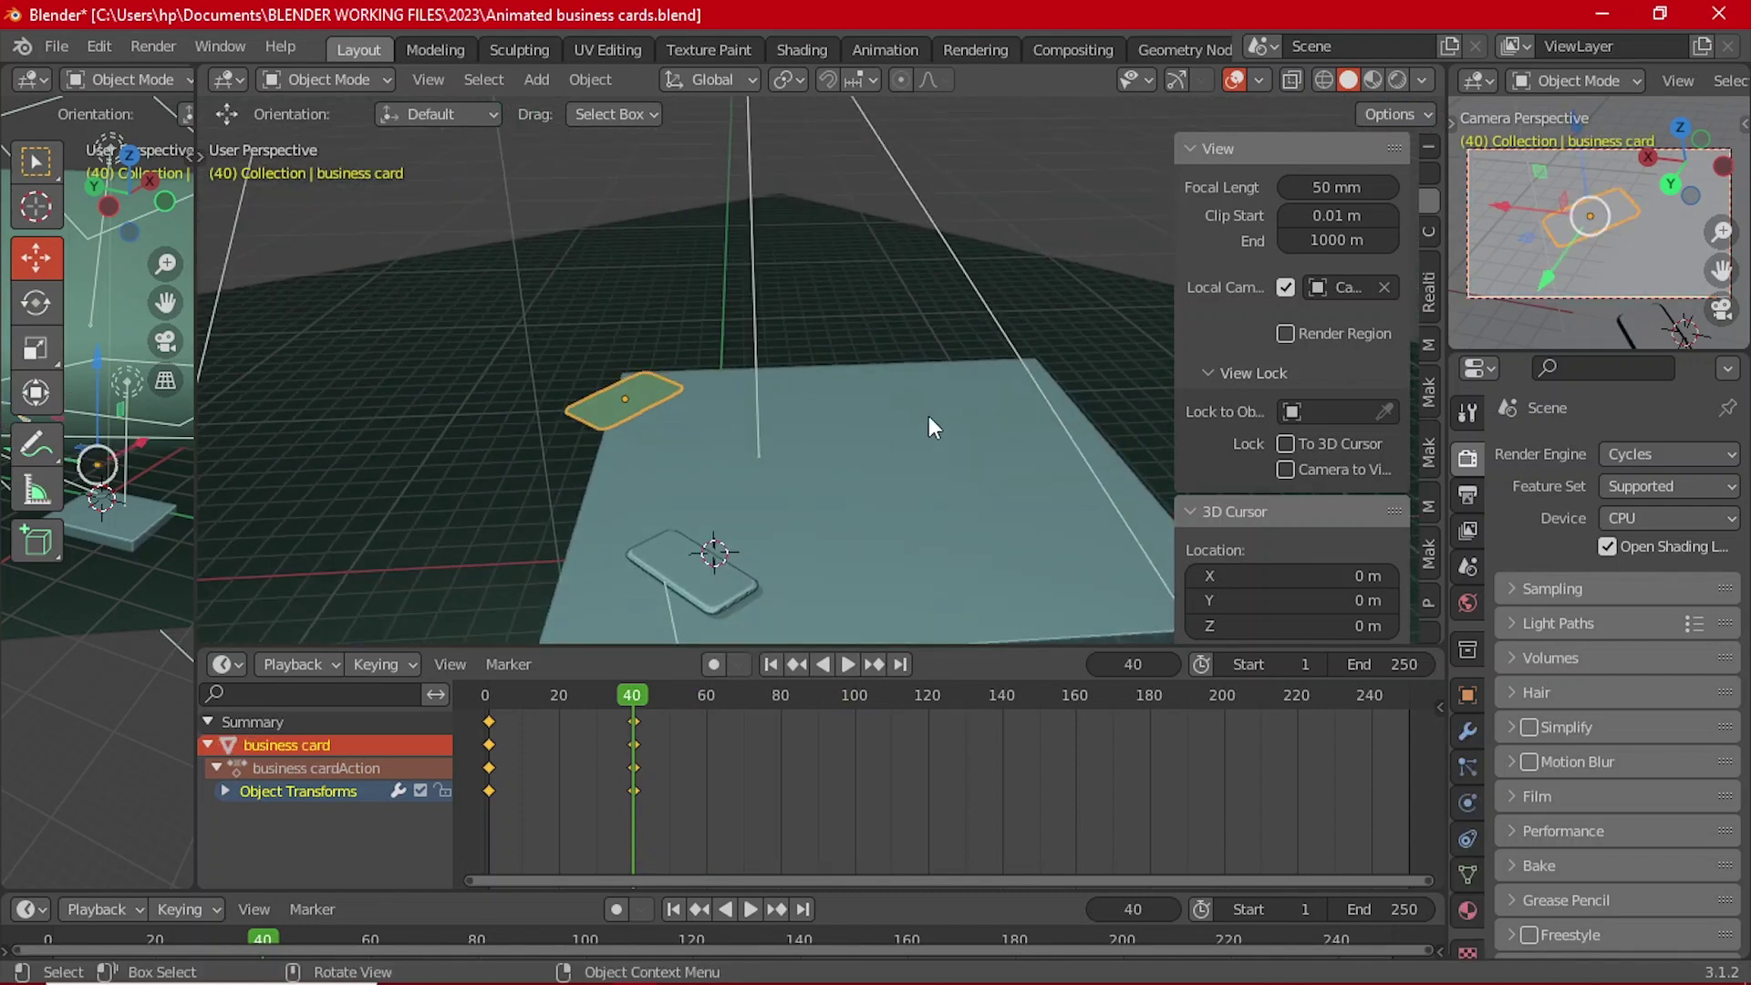
middle_drag(935, 408, 897, 374)
key(r)
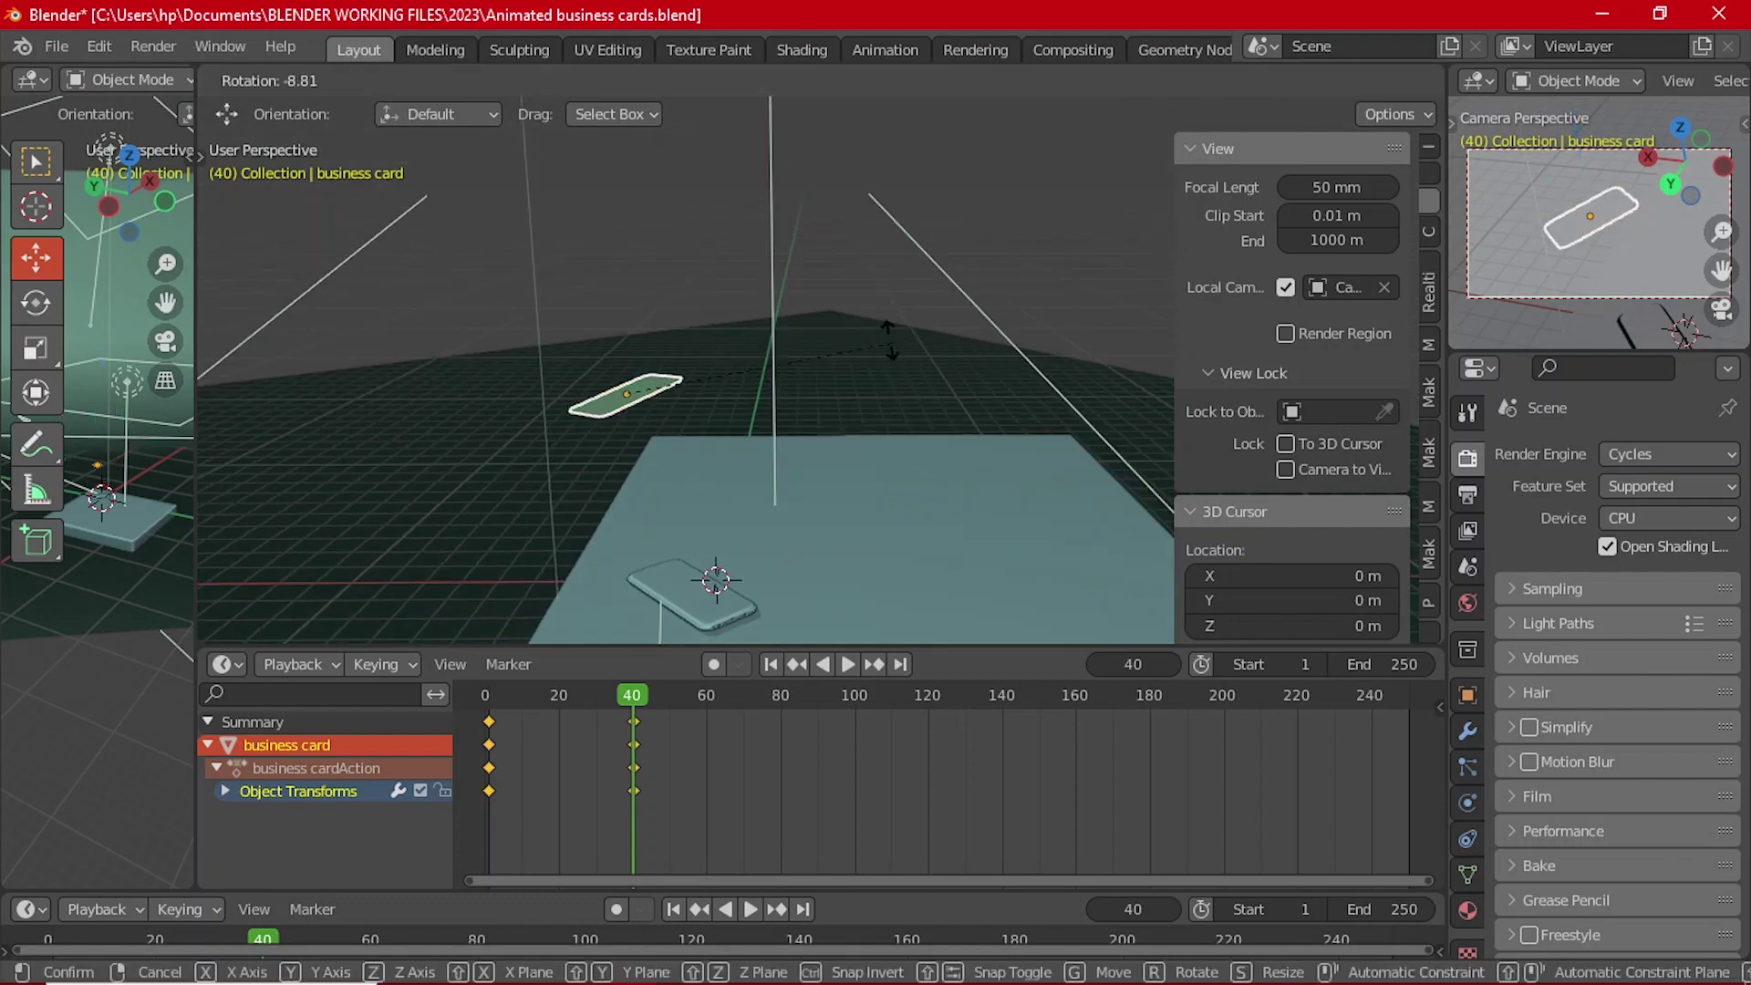
click(769, 282)
key(i)
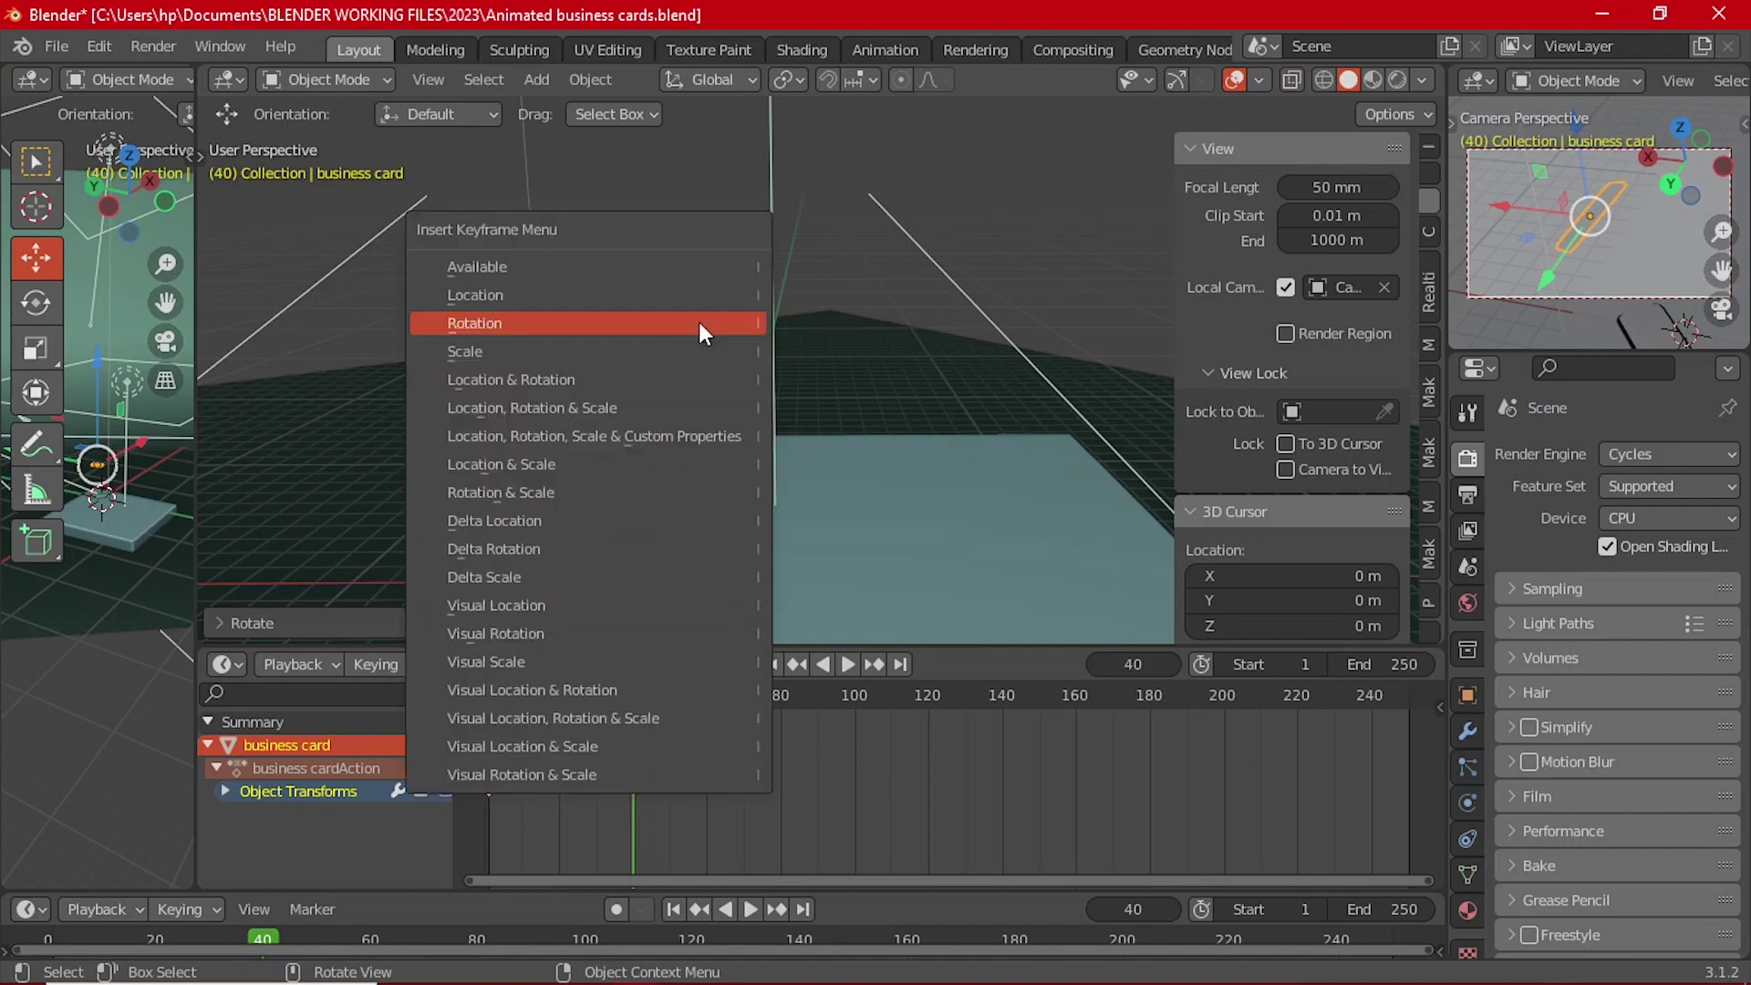
click(698, 320)
click(292, 664)
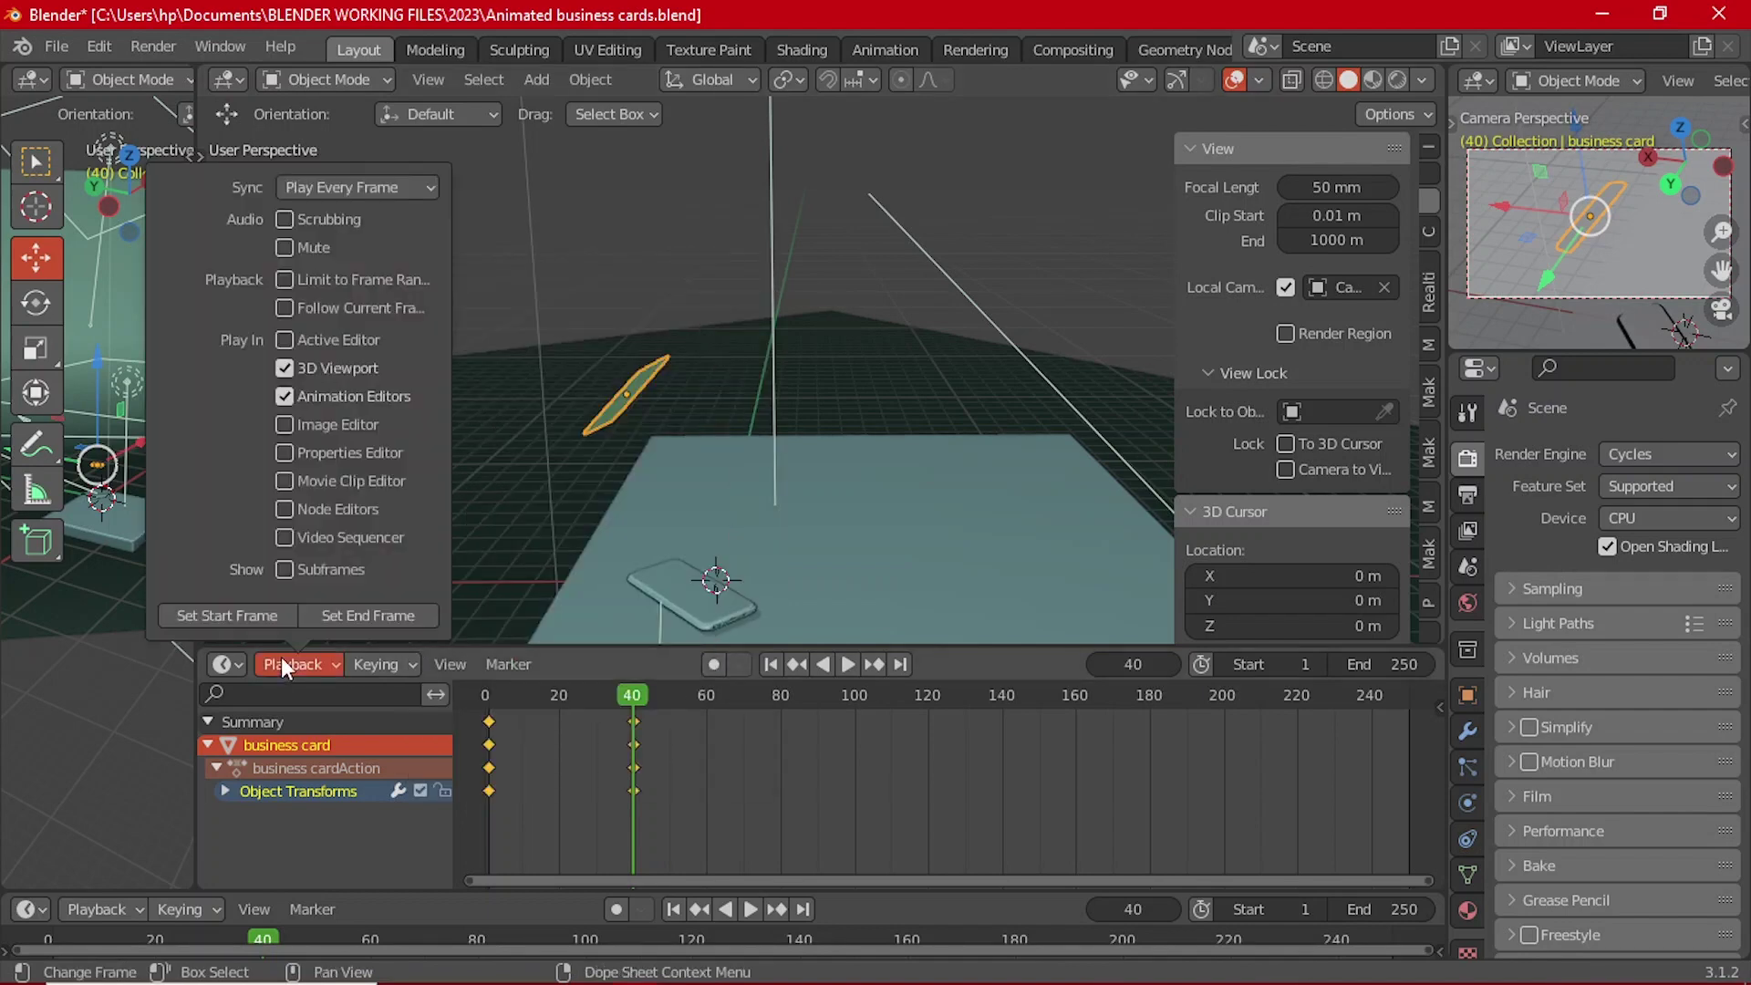
click(359, 617)
Step: Play the 40-frame animation from frame 1 and rewind
click(771, 664)
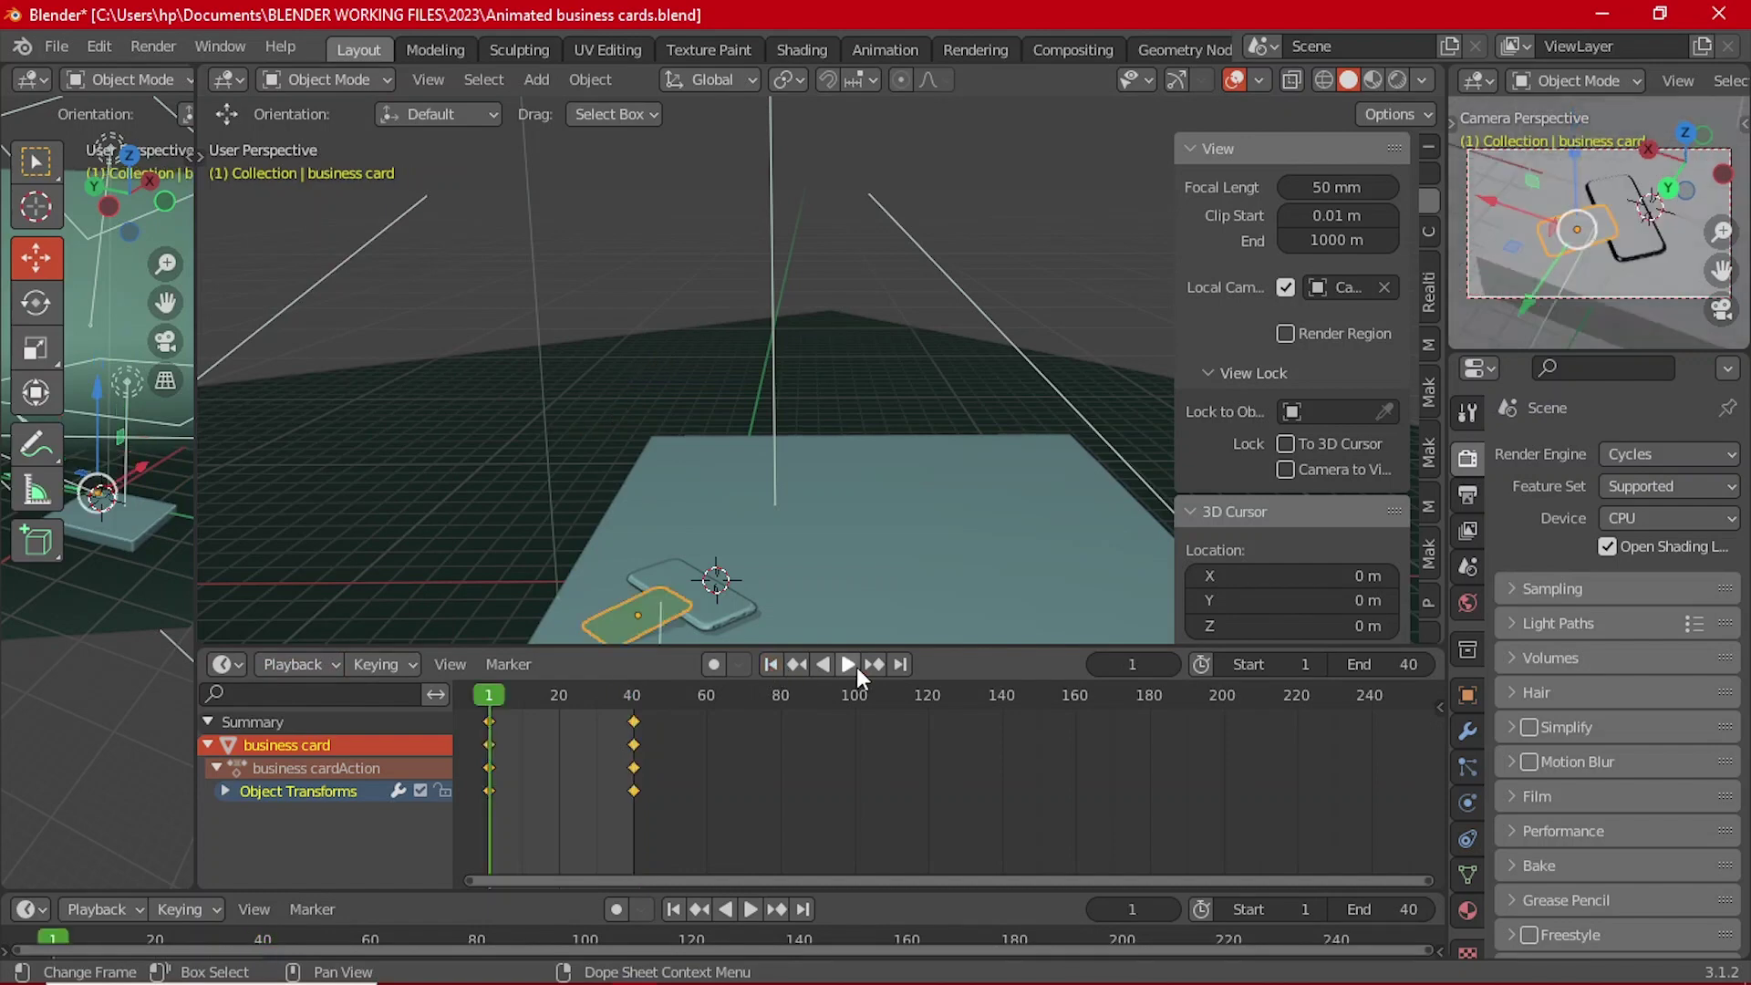
click(852, 662)
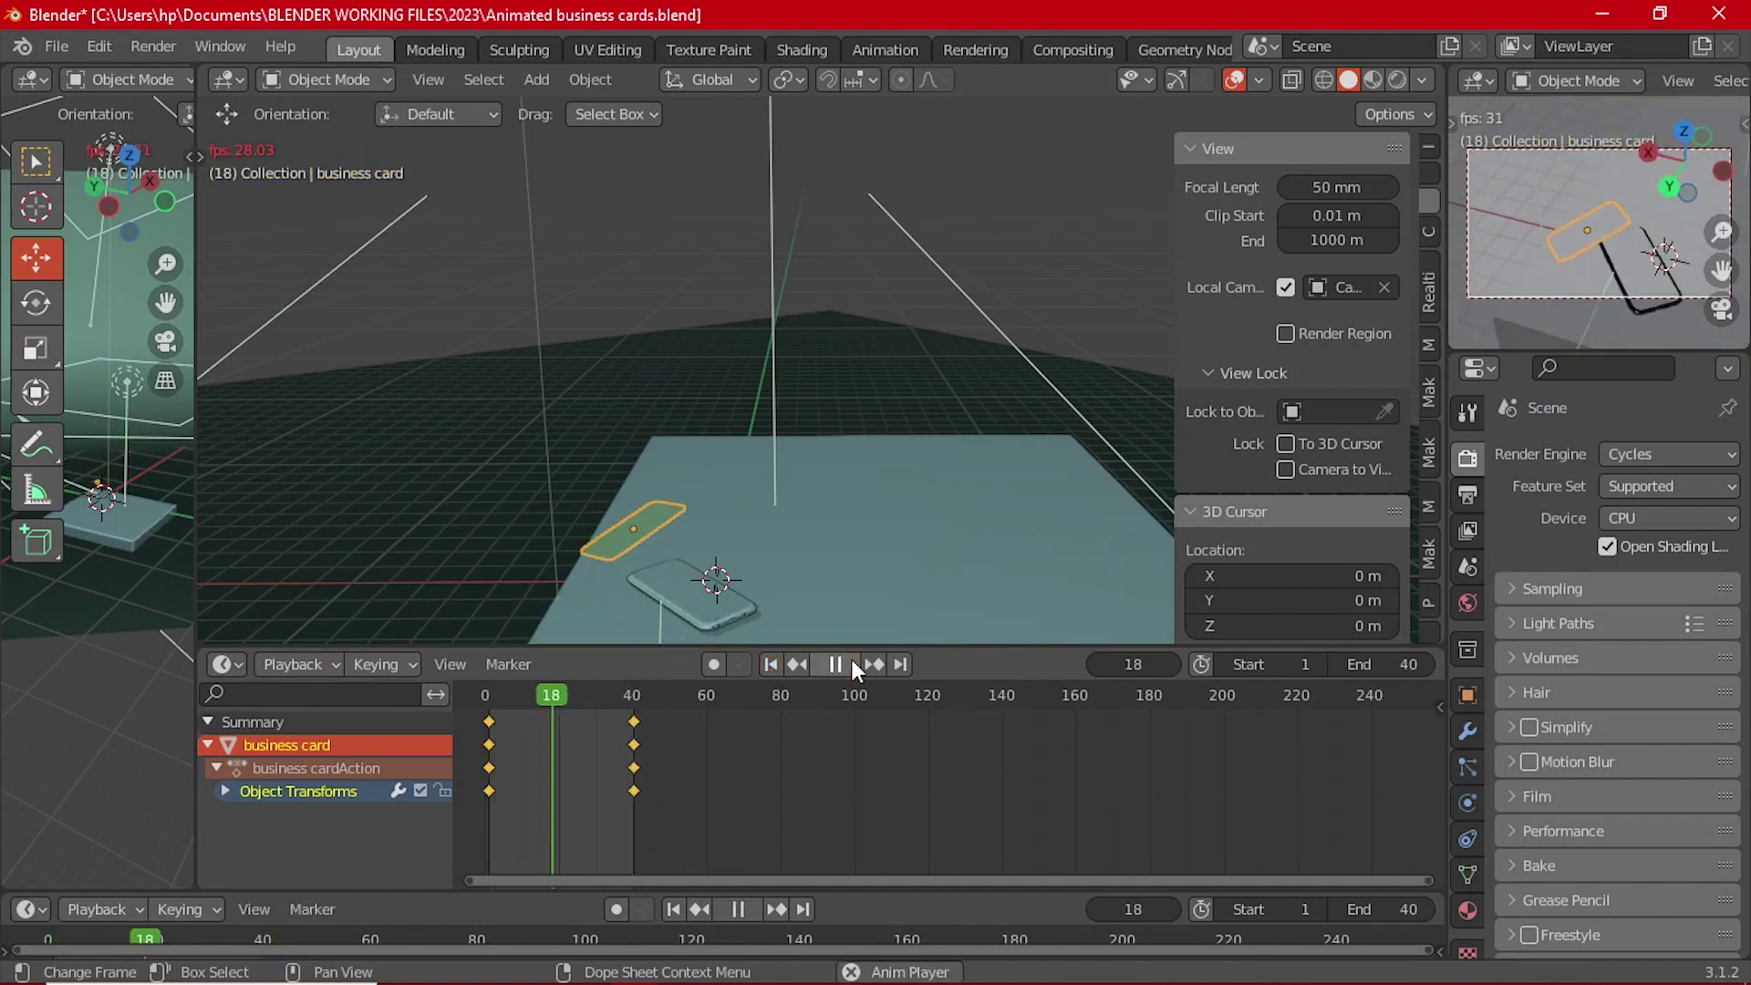
click(852, 664)
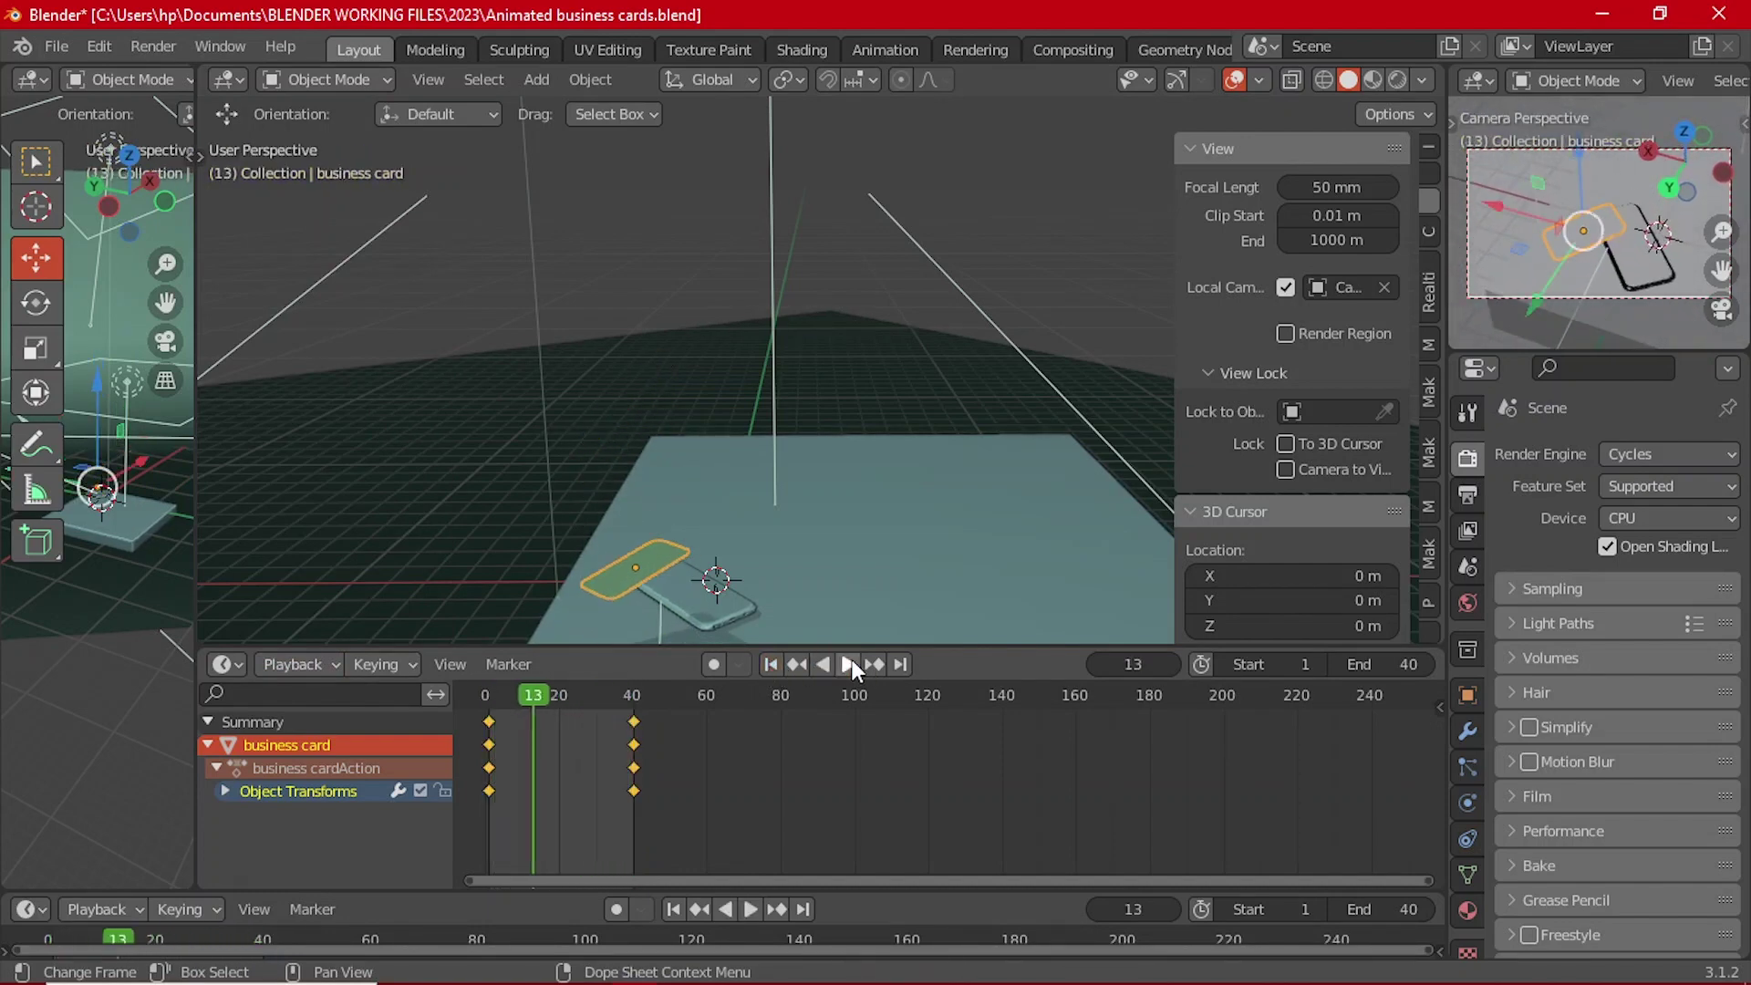
click(775, 664)
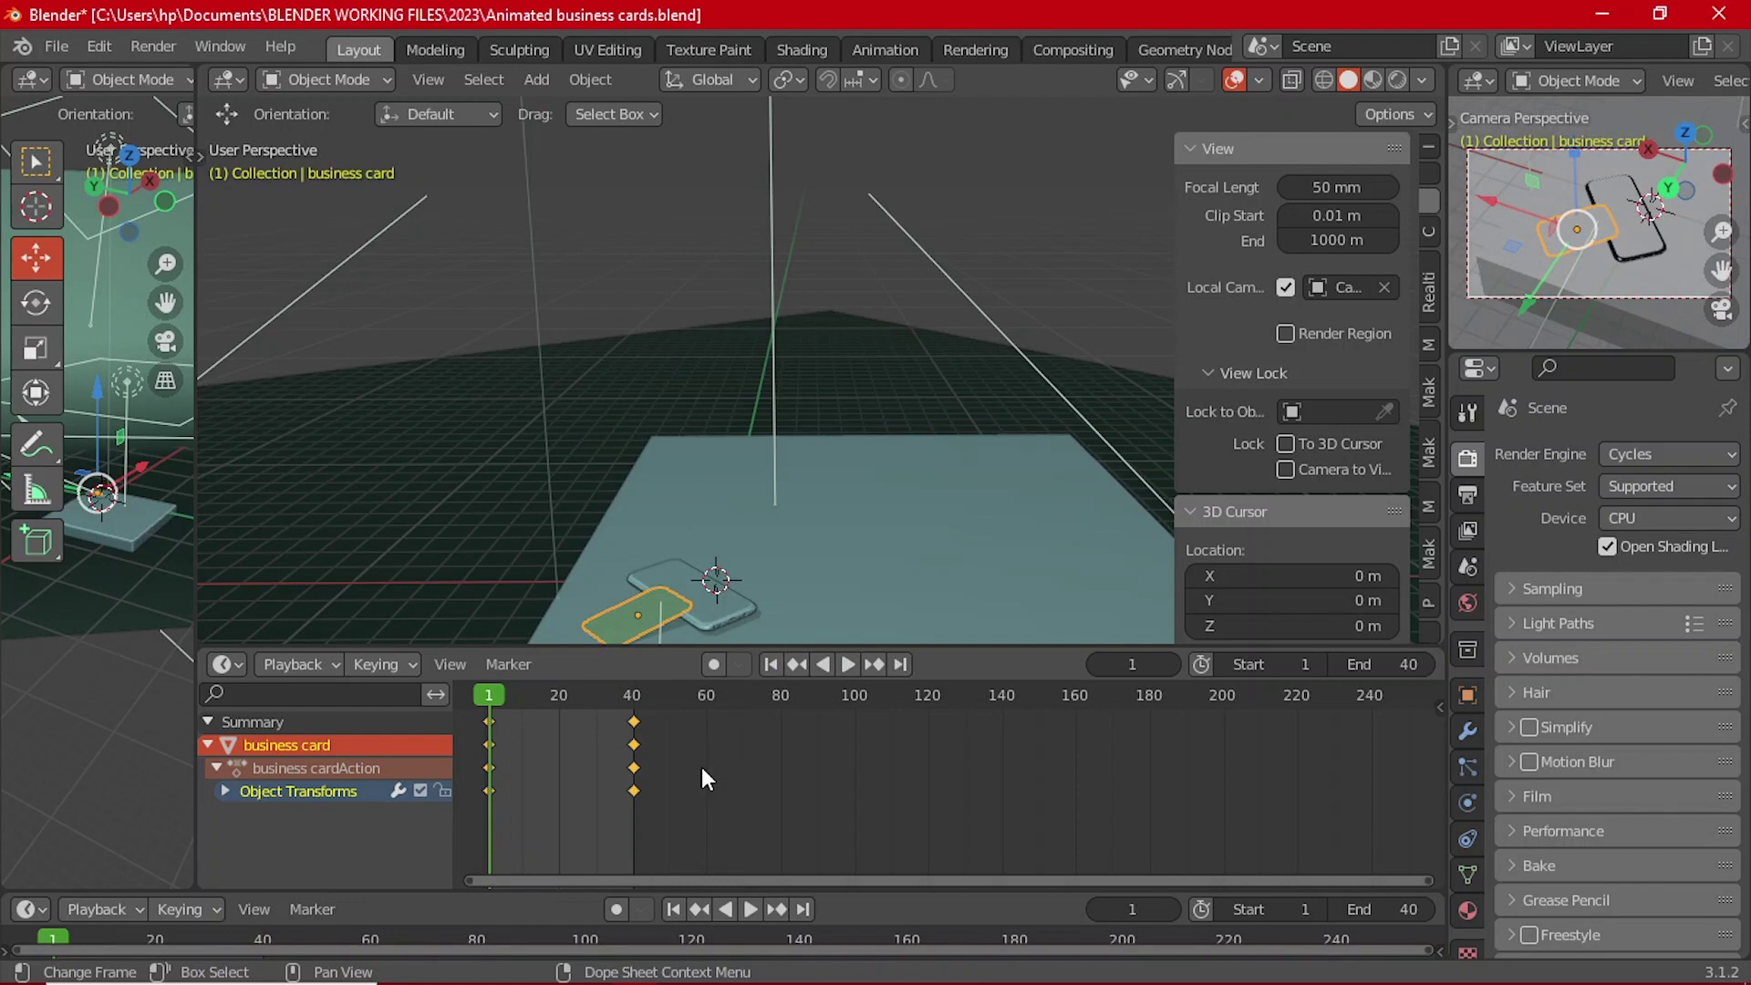
Step: Change the card keyframes' interpolation and replay the animation through the camera
key(t)
click(255, 786)
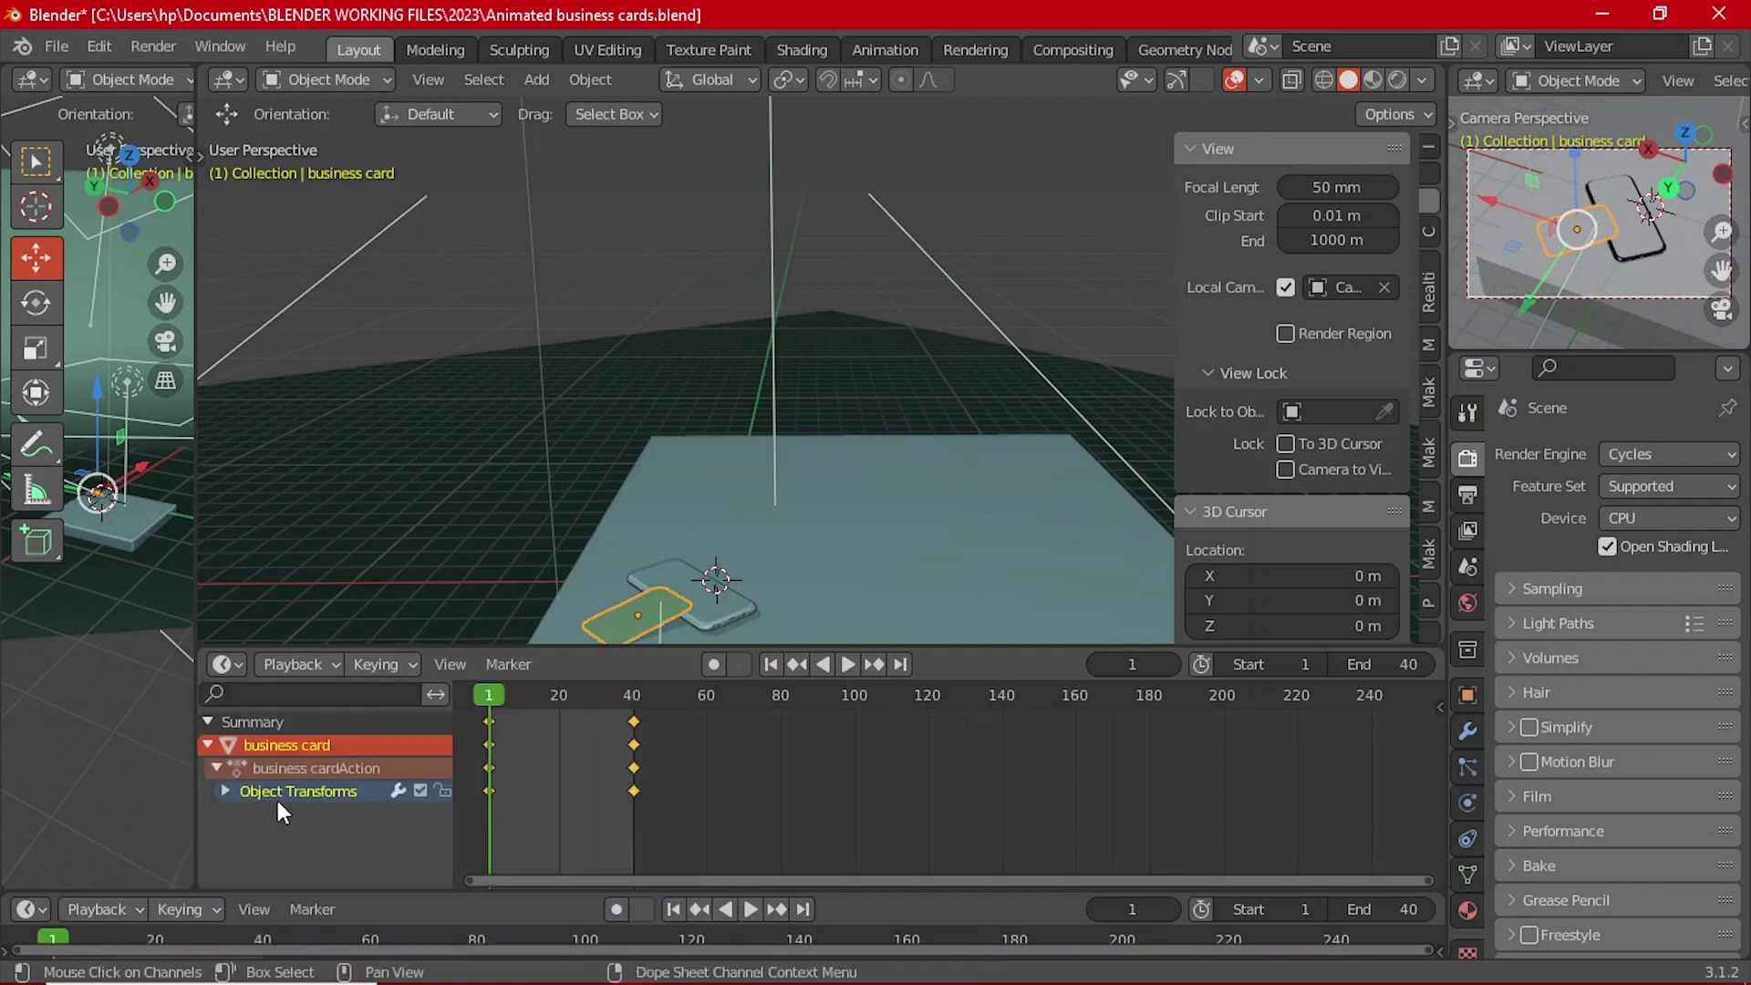
click(846, 663)
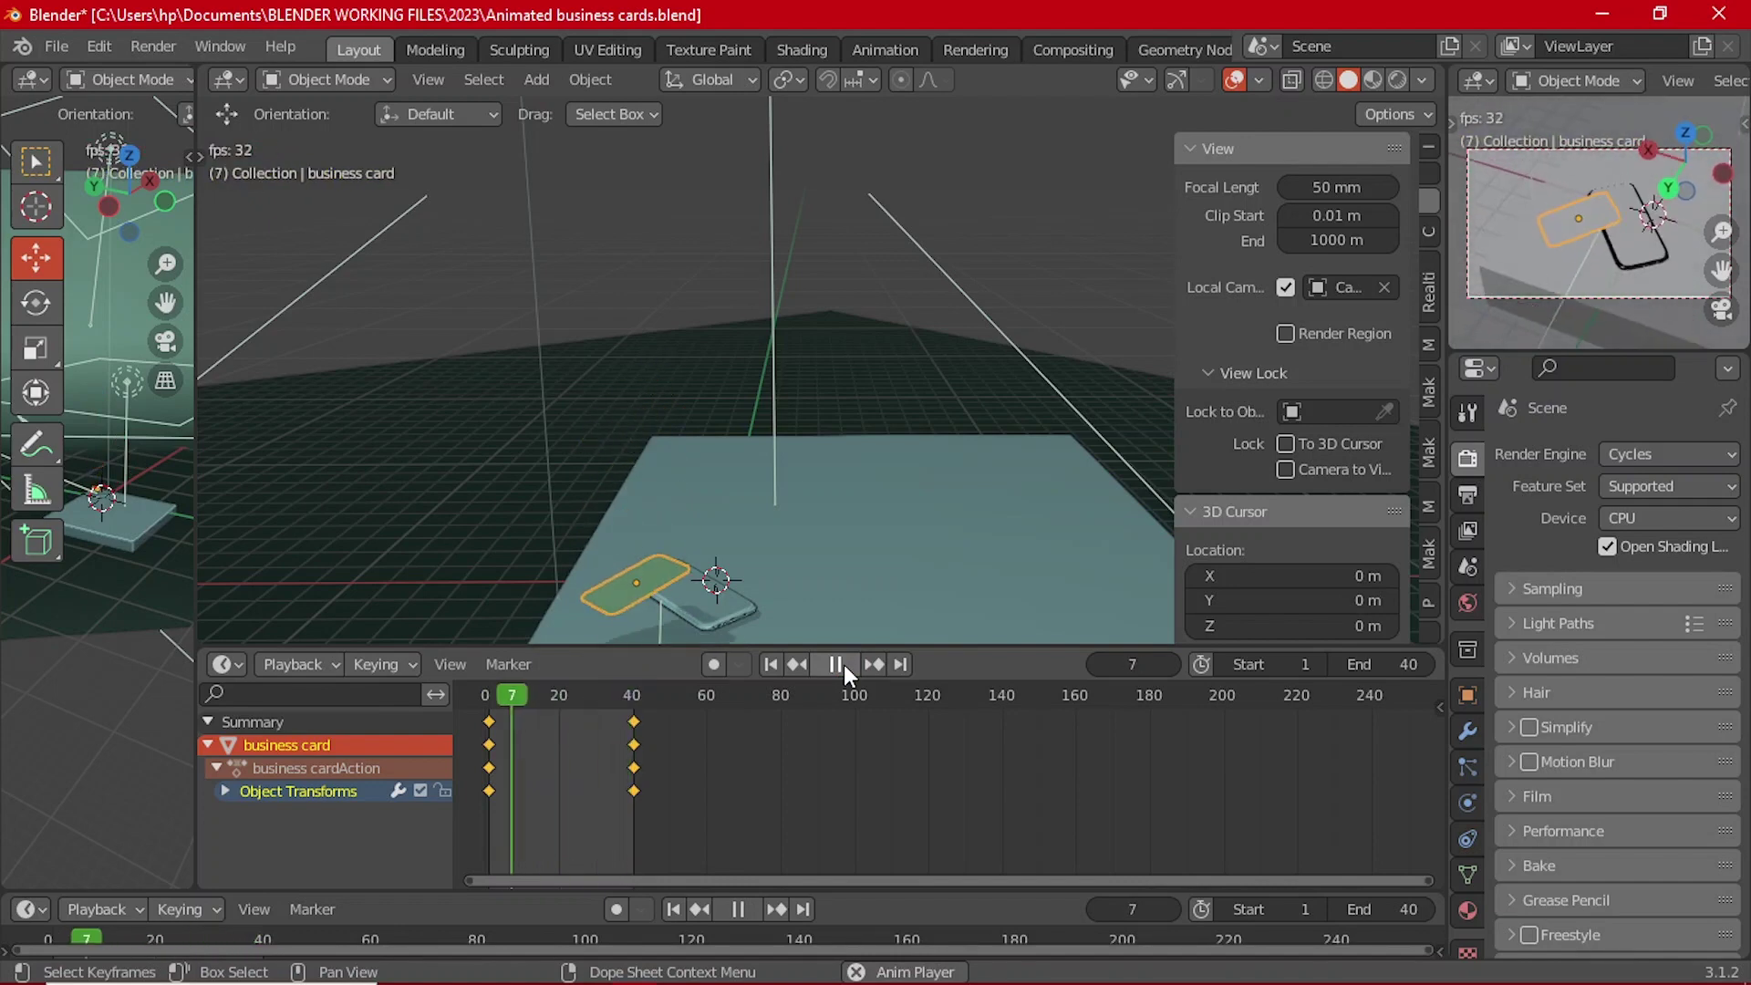
key(KP_0)
scroll(812, 401, up, 5)
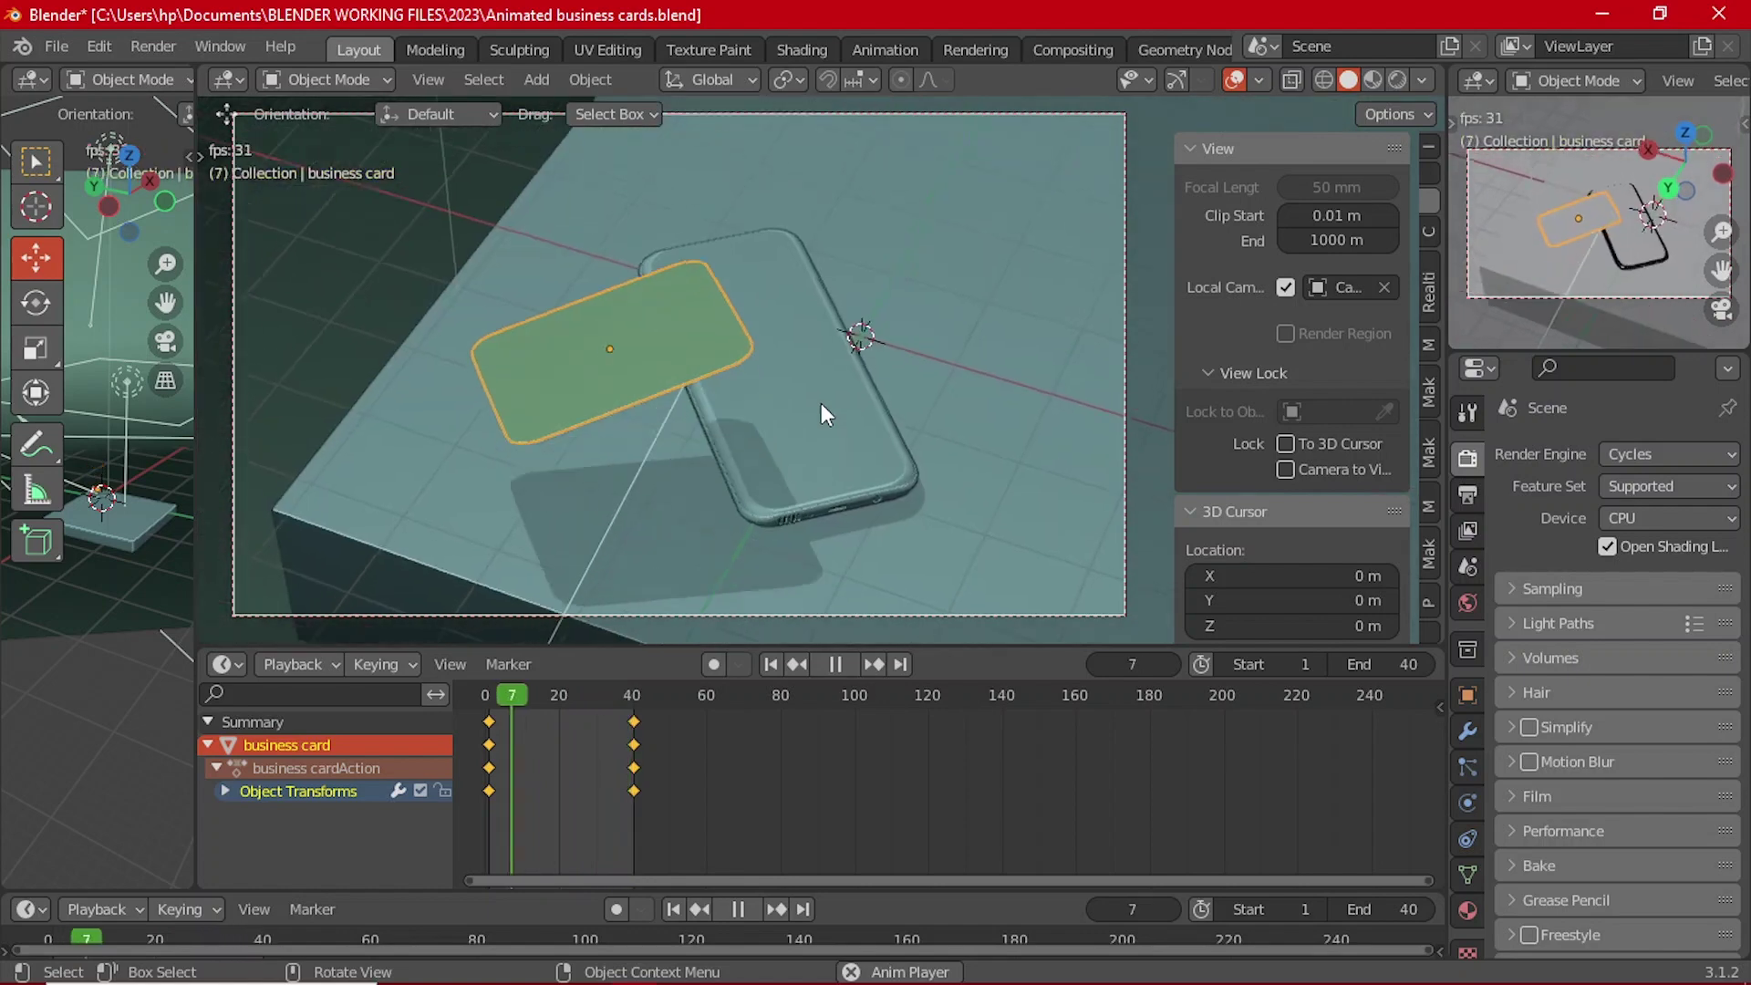
Step: Stop playback and move the card's frame-39 keyframes to frame 50 in the Dope Sheet
click(835, 664)
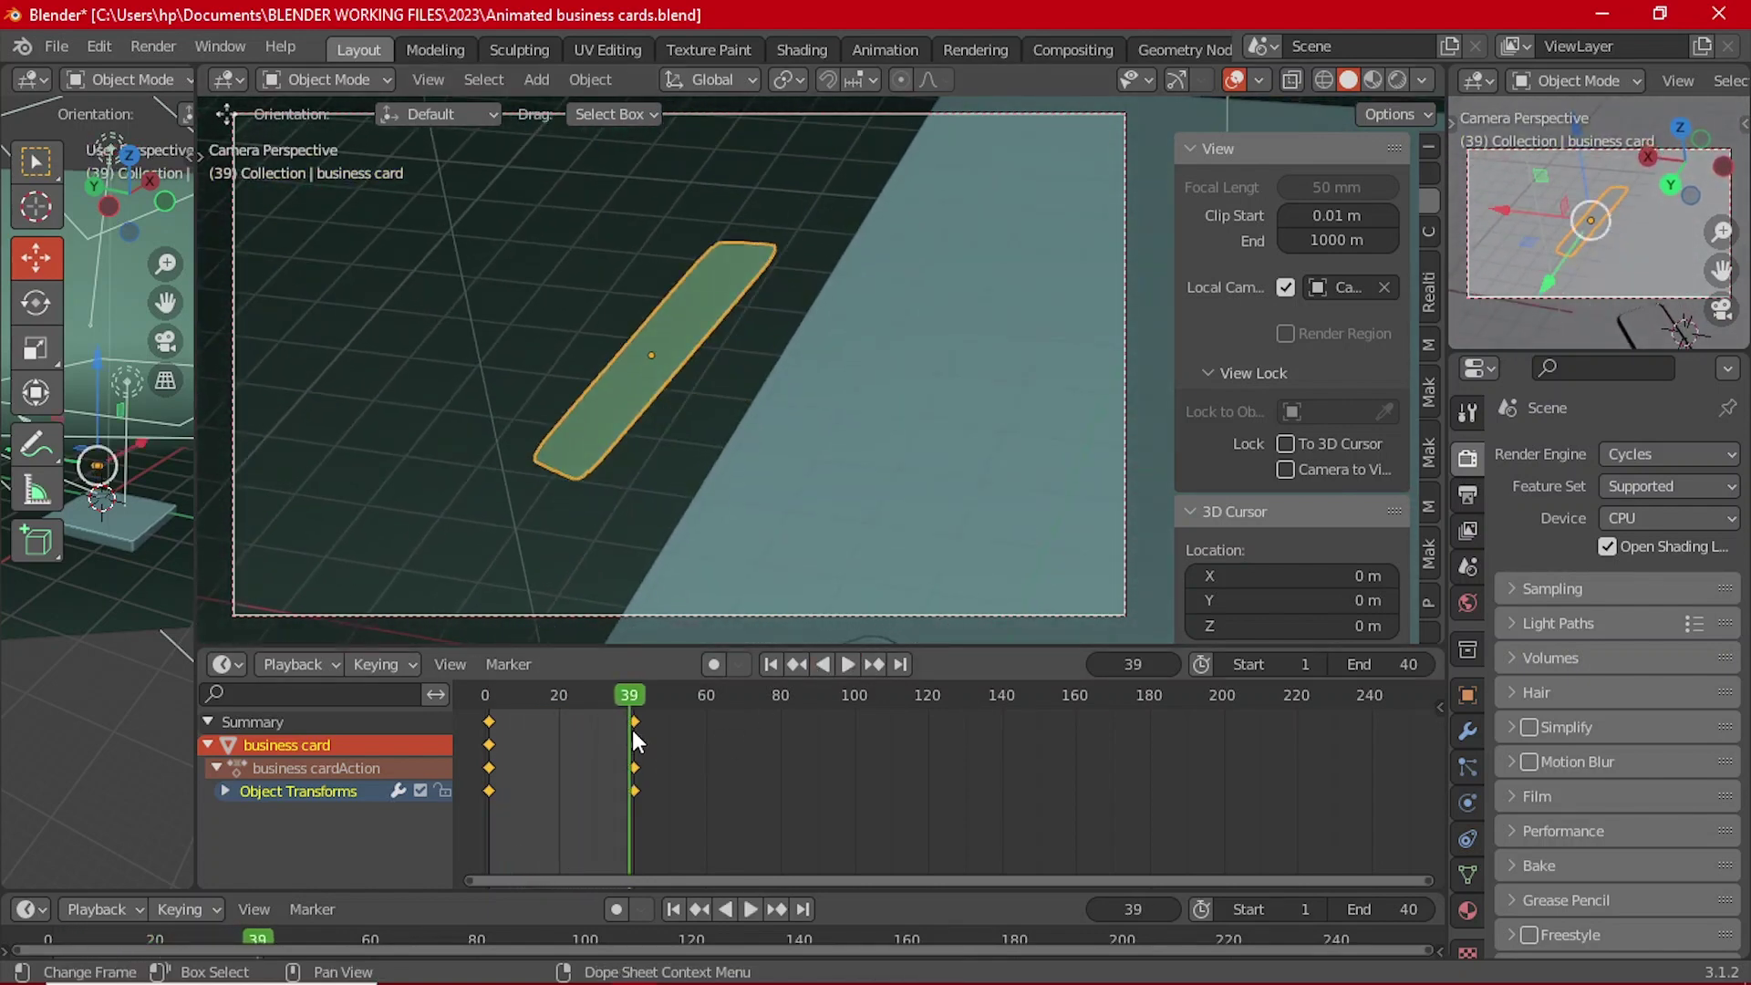
key(g)
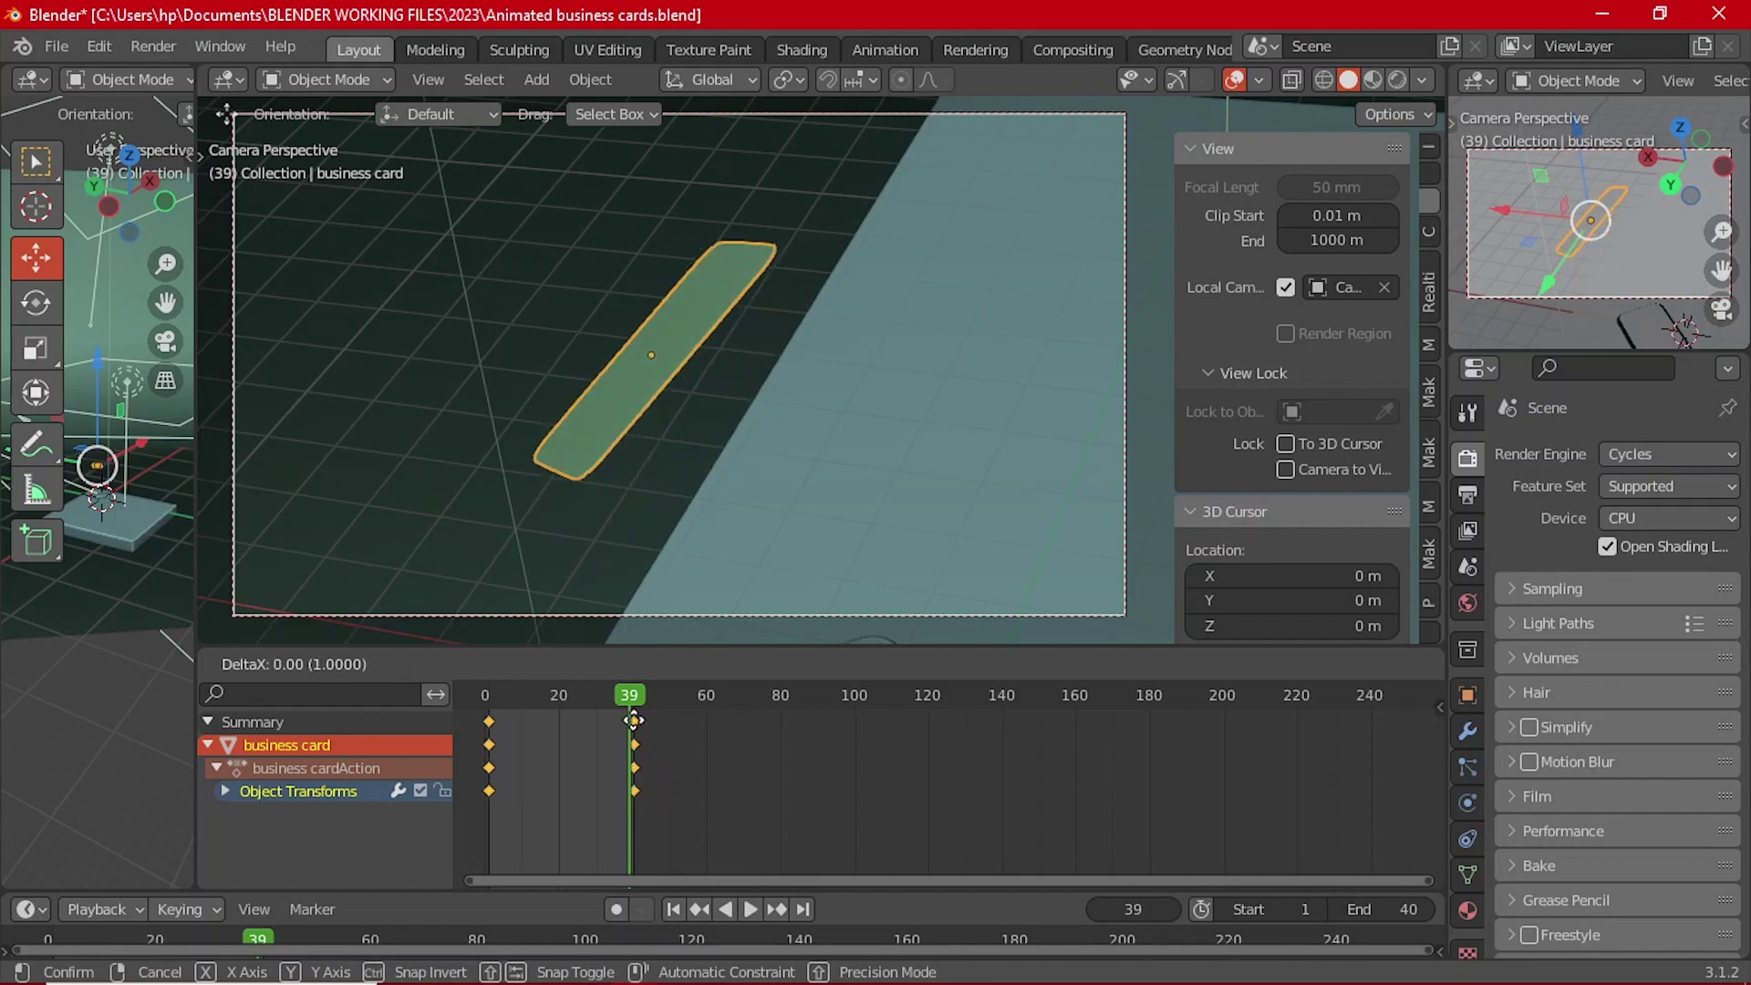
click(633, 720)
click(634, 722)
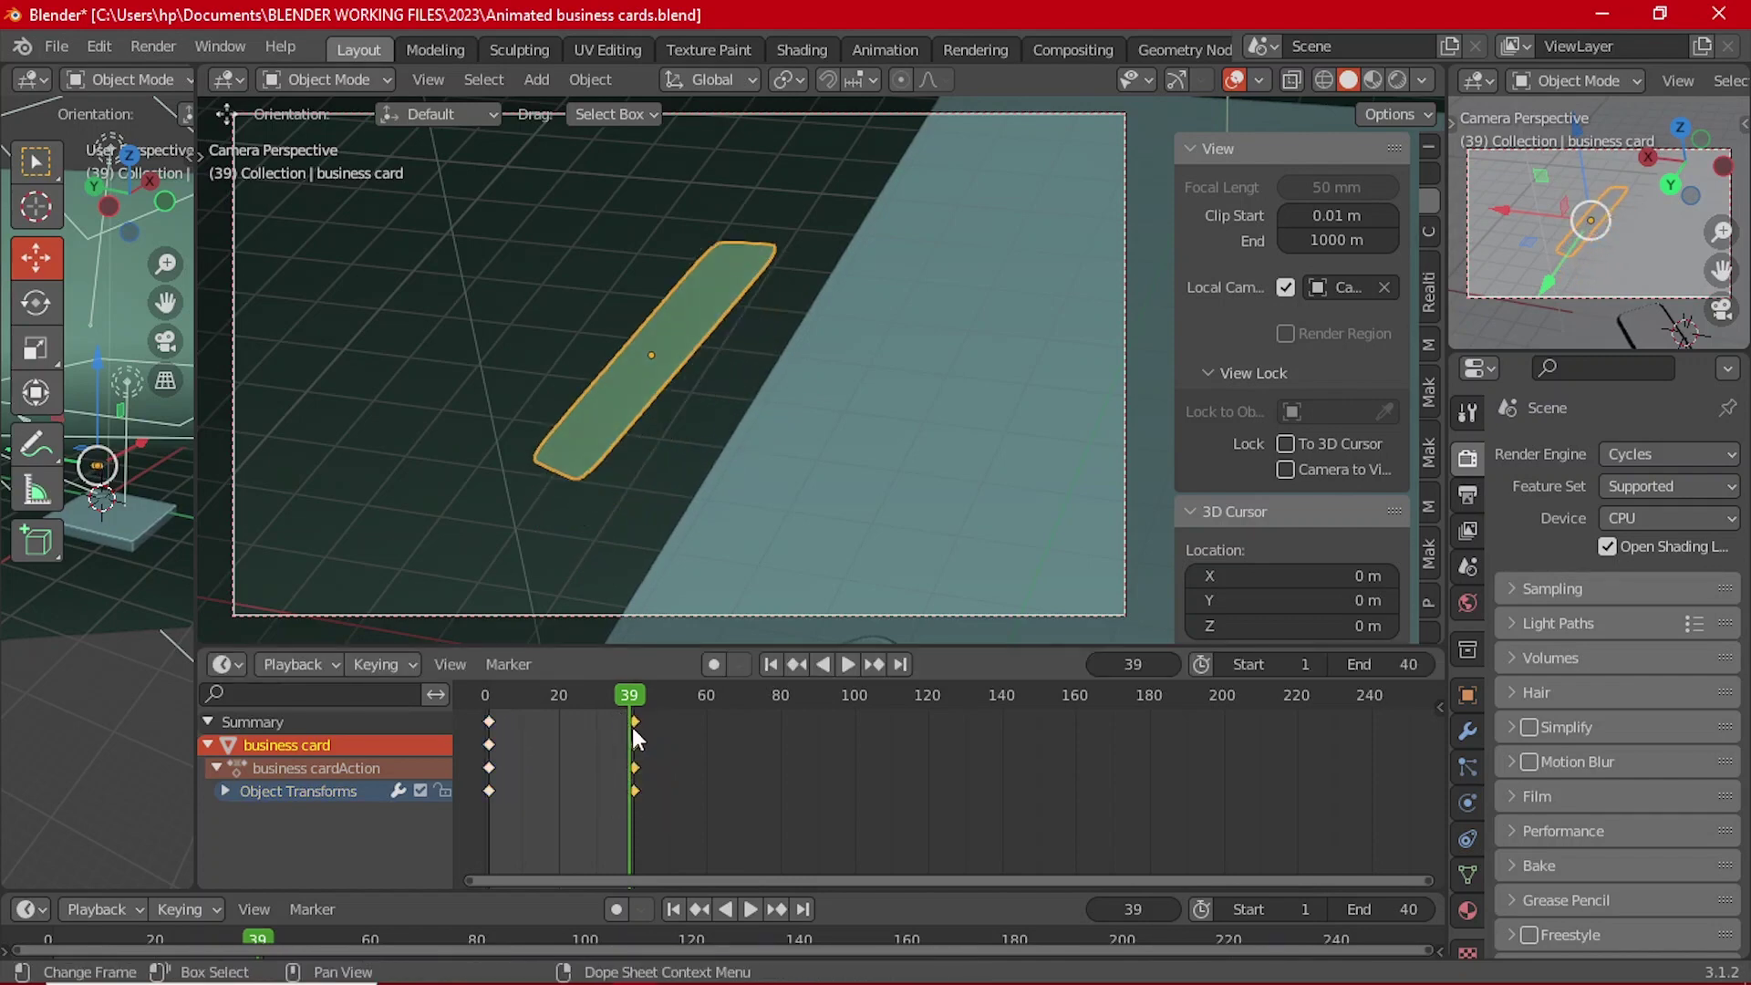
key(g)
click(672, 720)
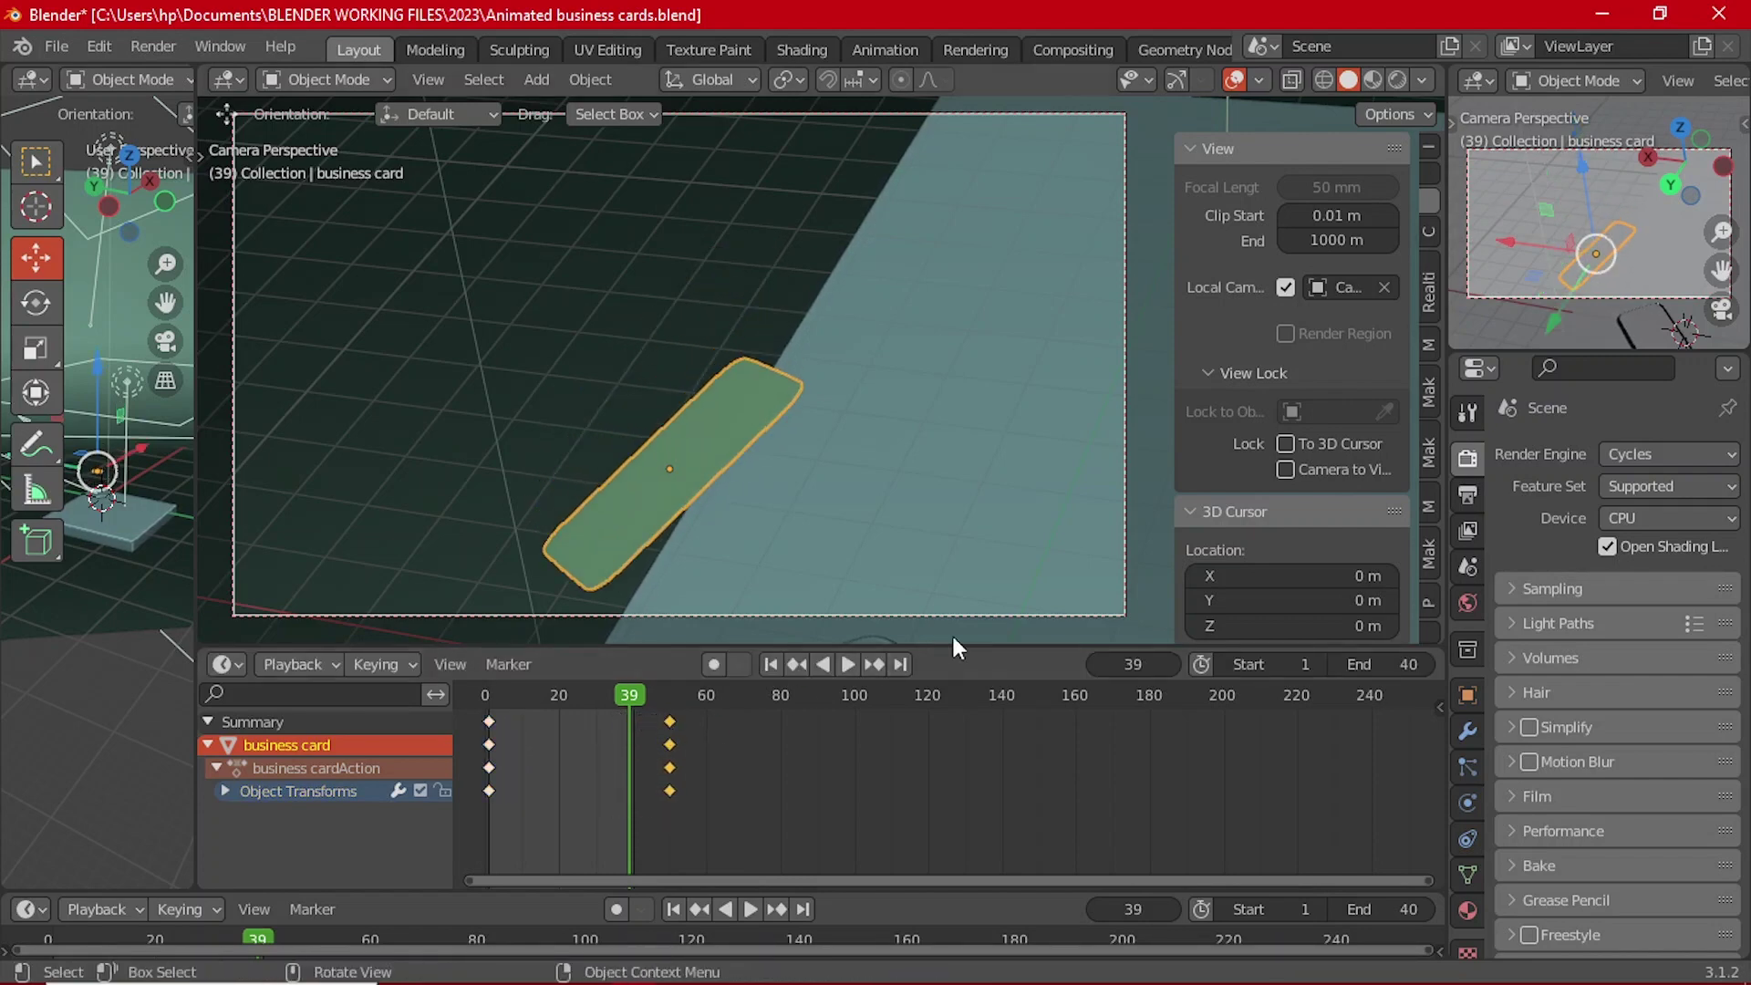
Step: Move the camera's frame-39 keyframes to frame 50 as well
click(992, 613)
drag(659, 810, 630, 713)
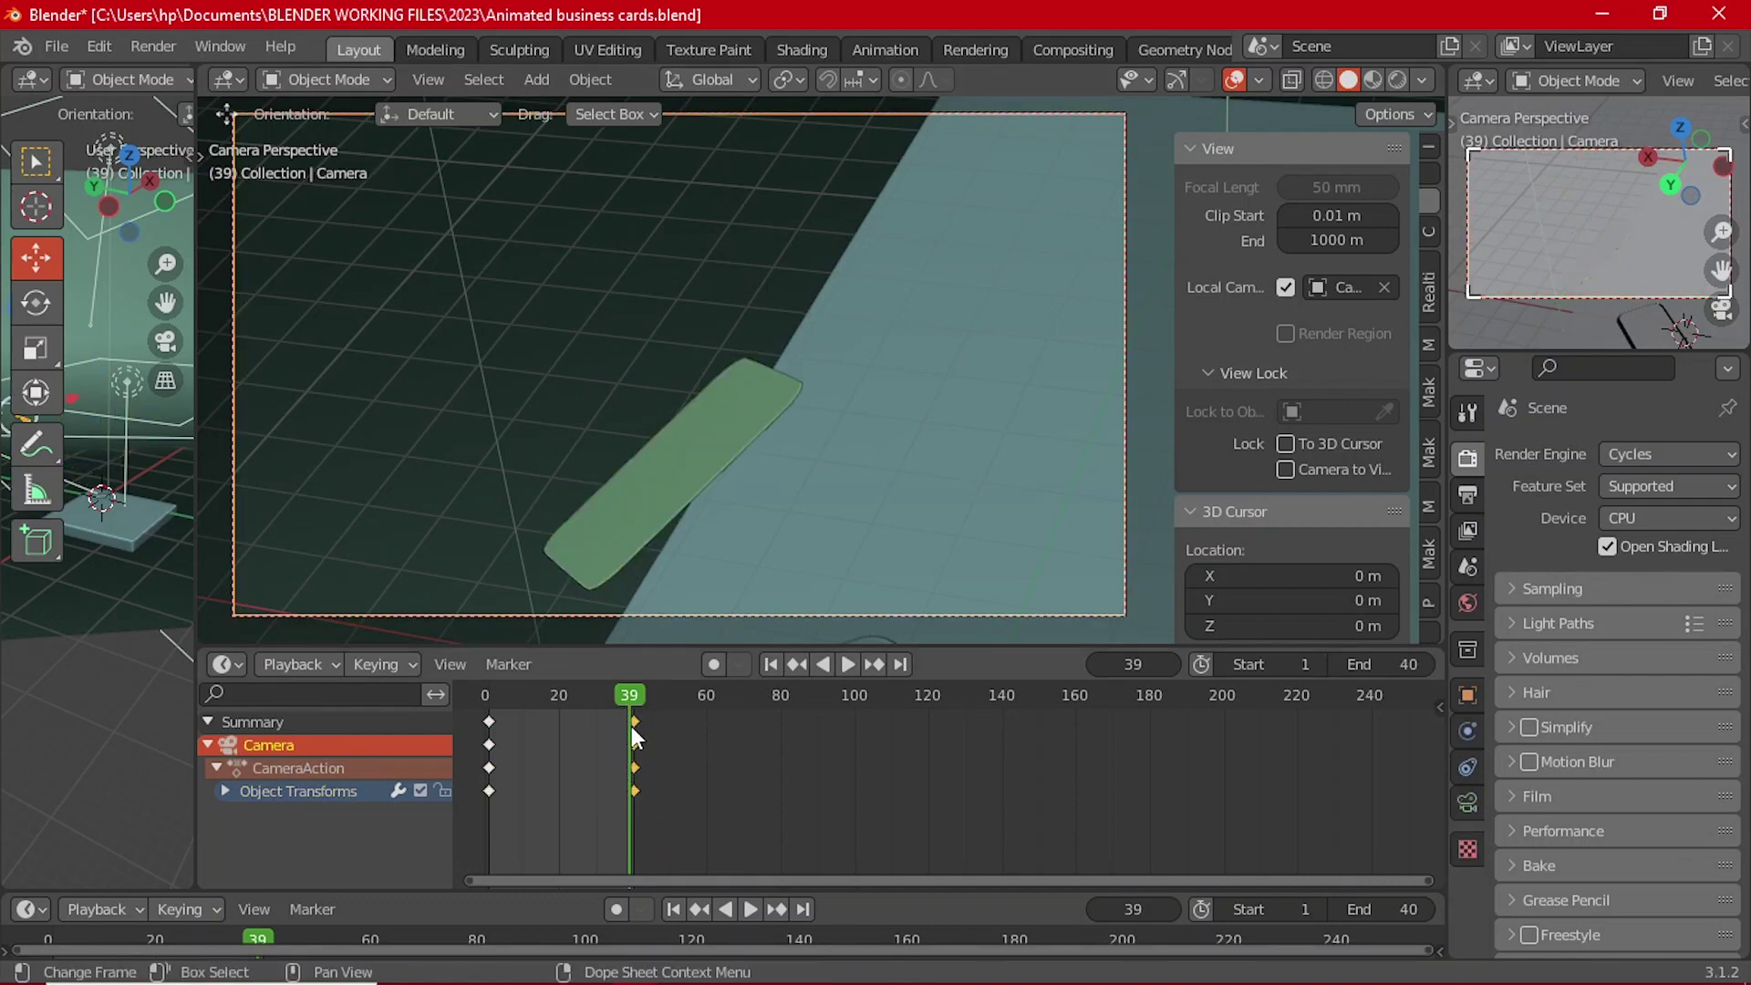
key(g)
click(644, 774)
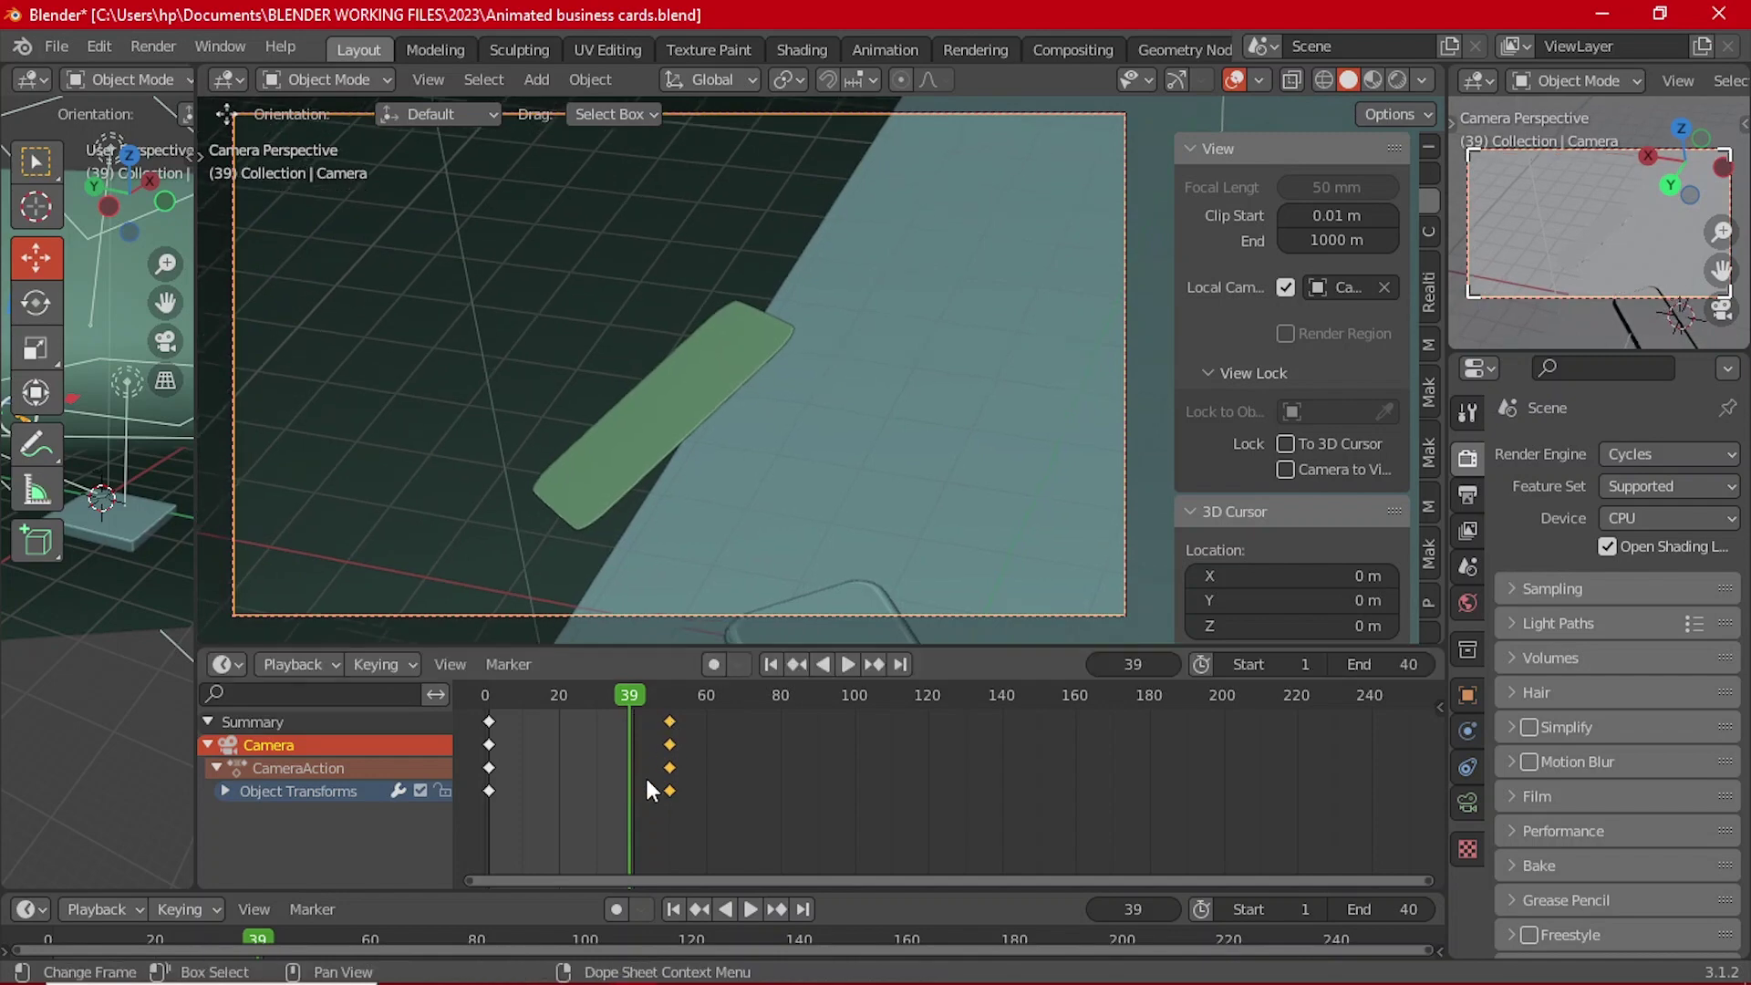
Step: Set the animation's end frame to 50 and play it back to check
click(669, 696)
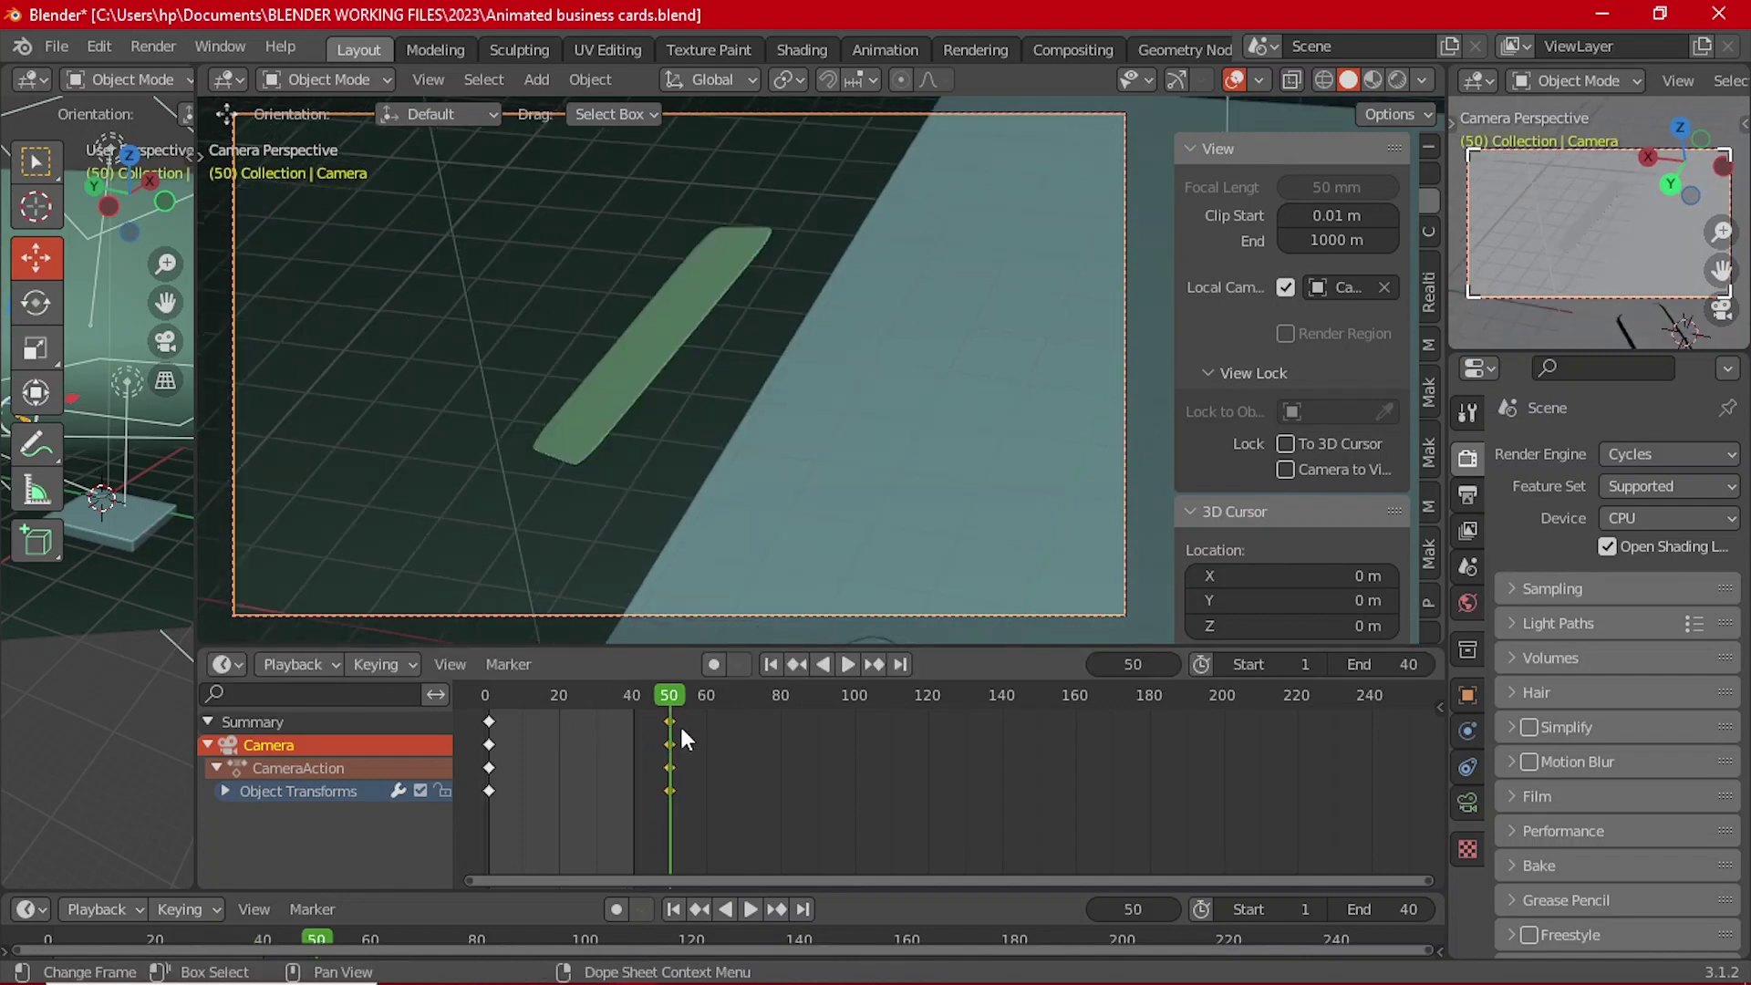
click(319, 653)
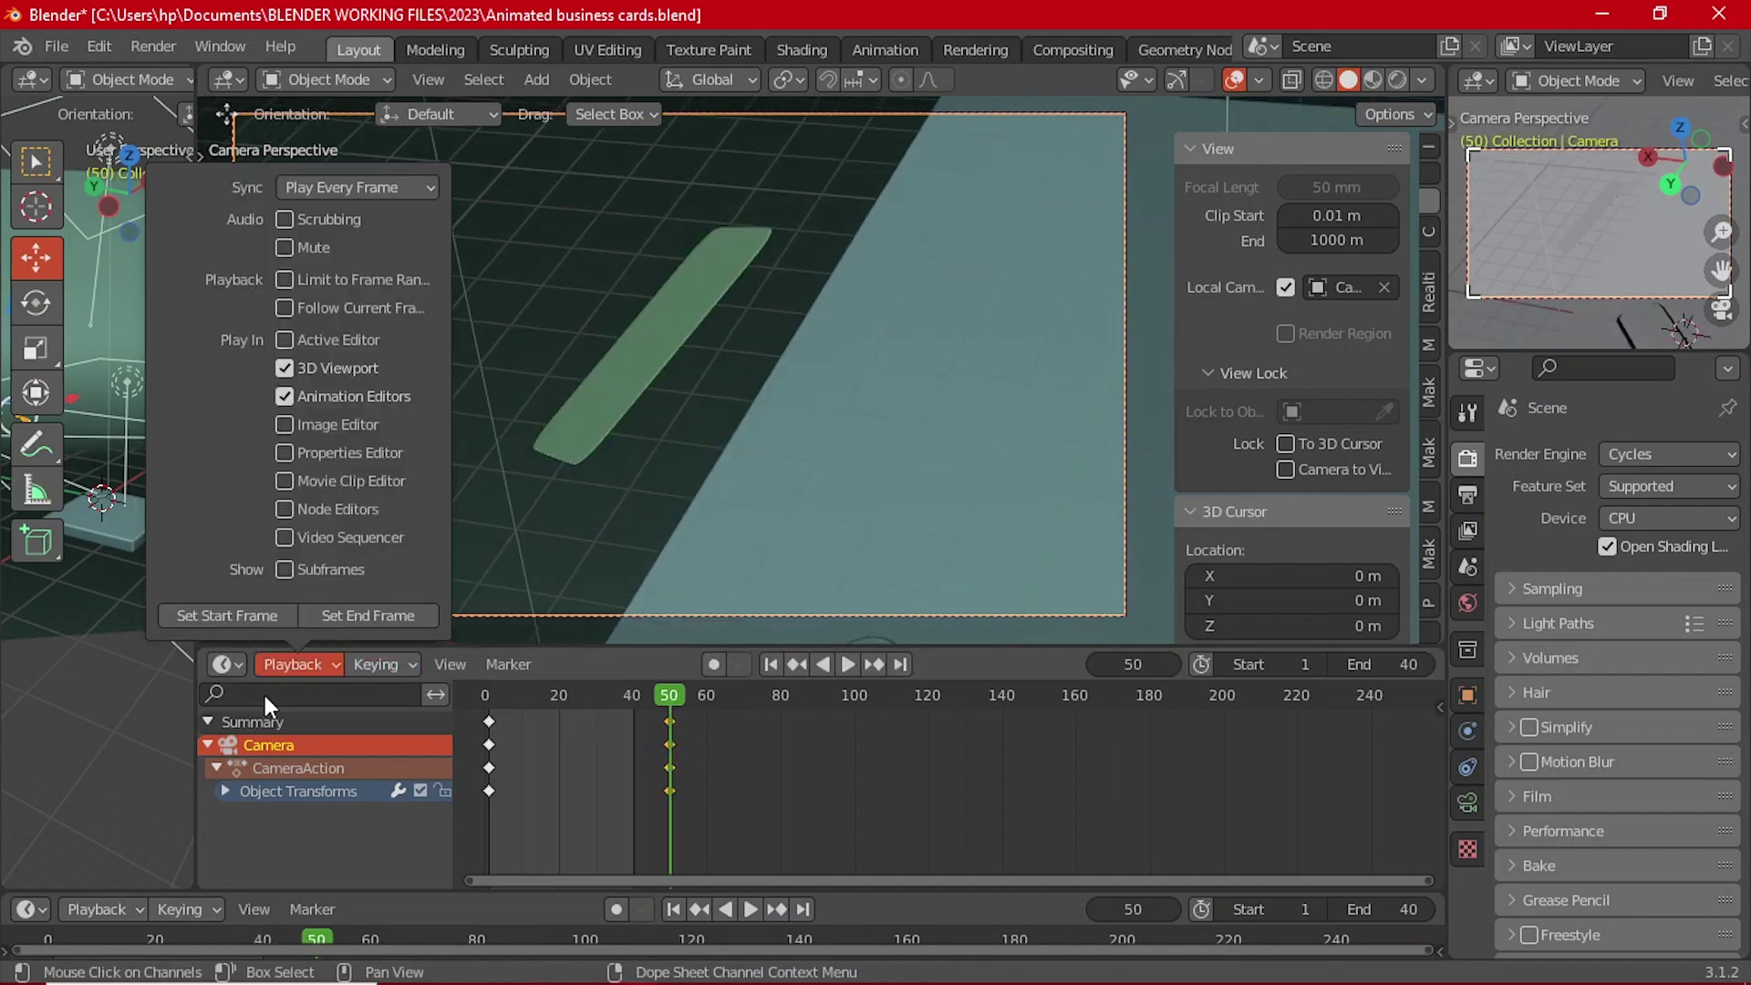
click(401, 614)
click(846, 664)
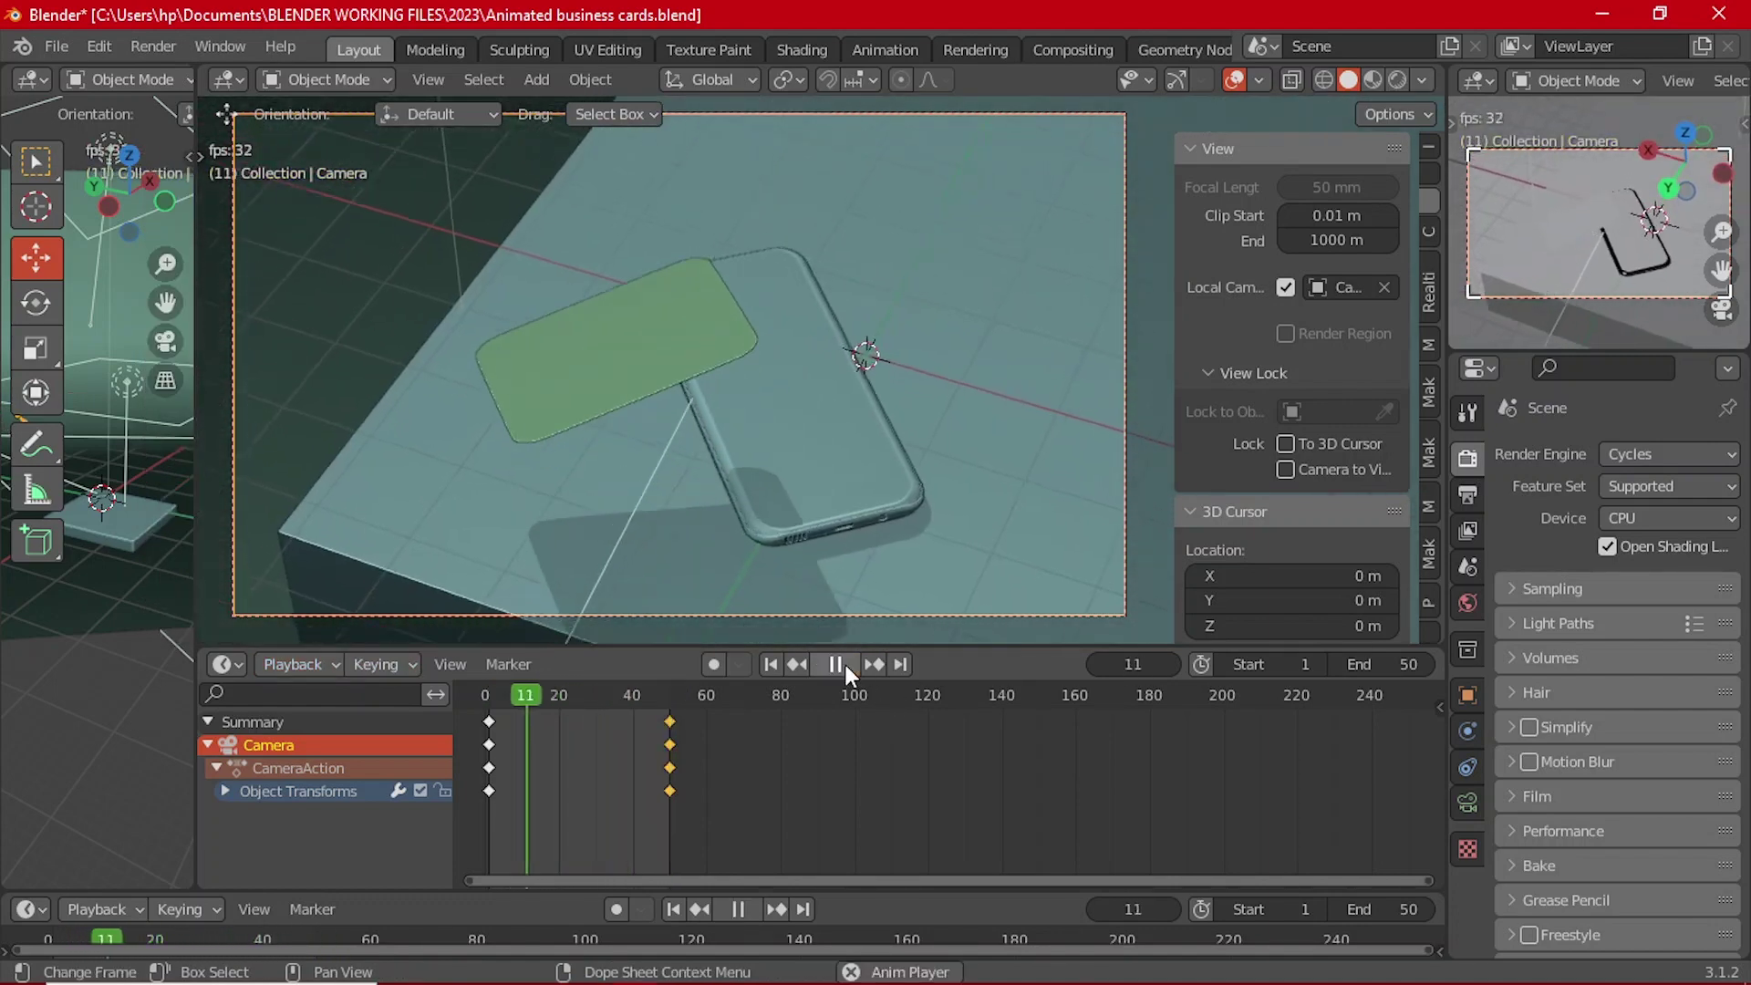
click(844, 664)
click(673, 434)
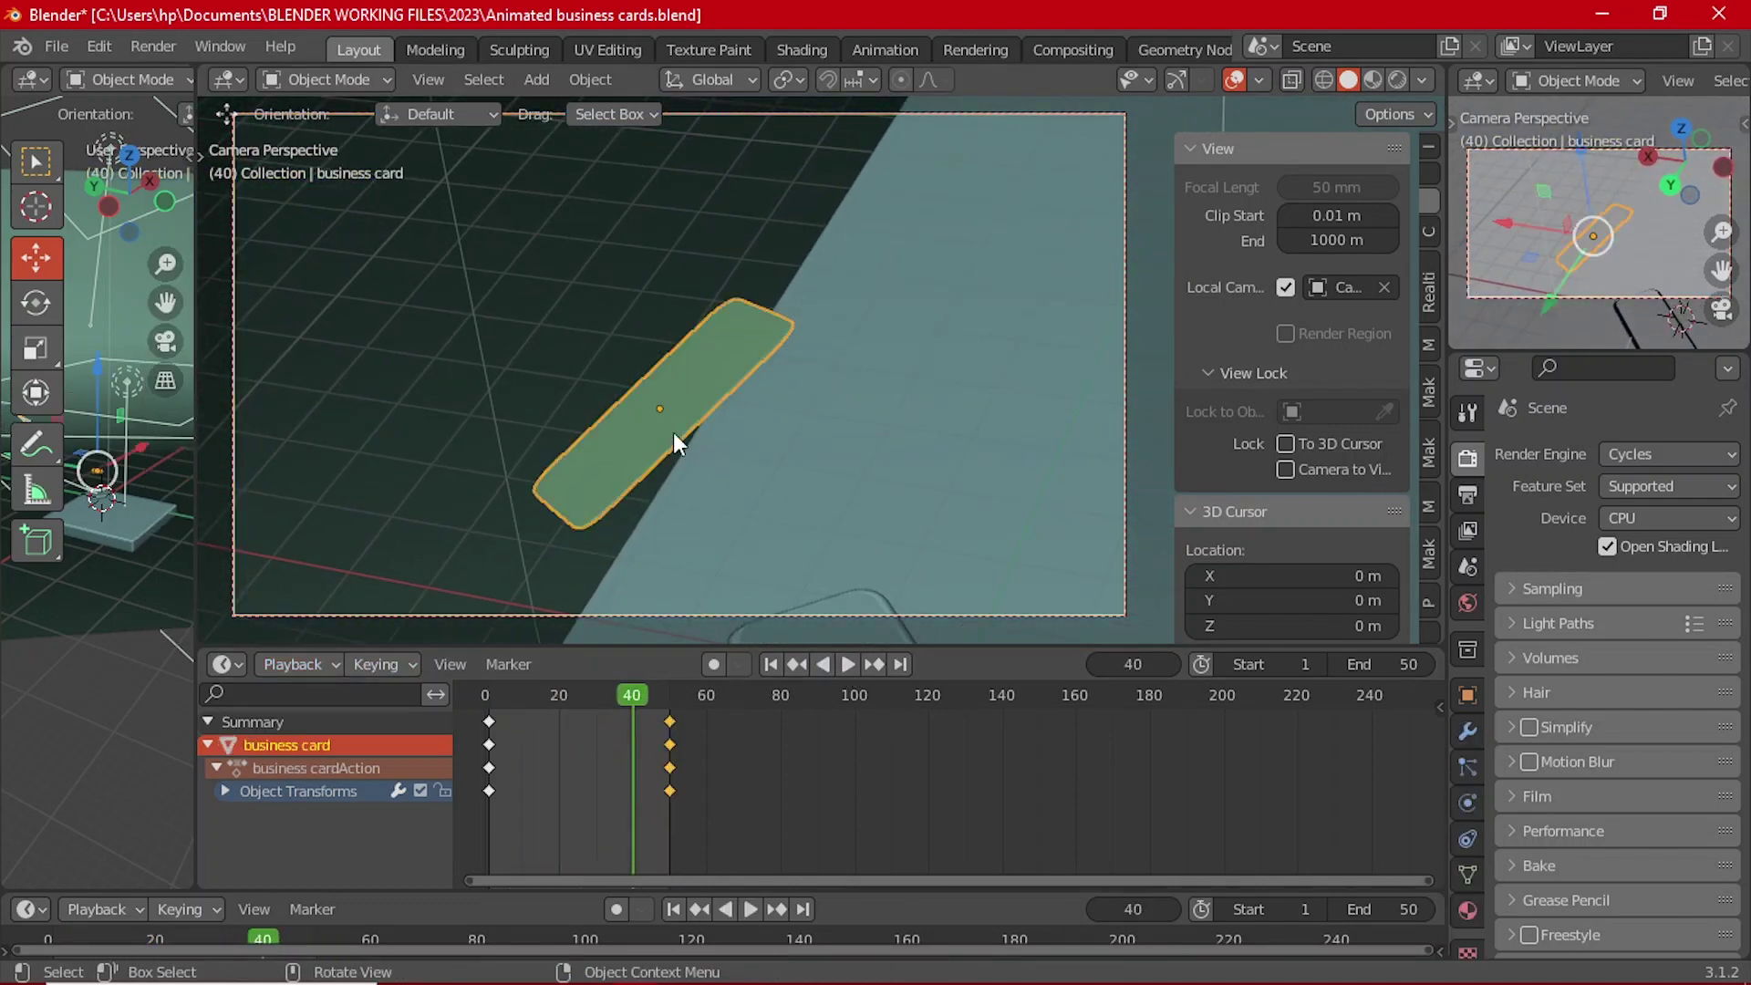
click(855, 664)
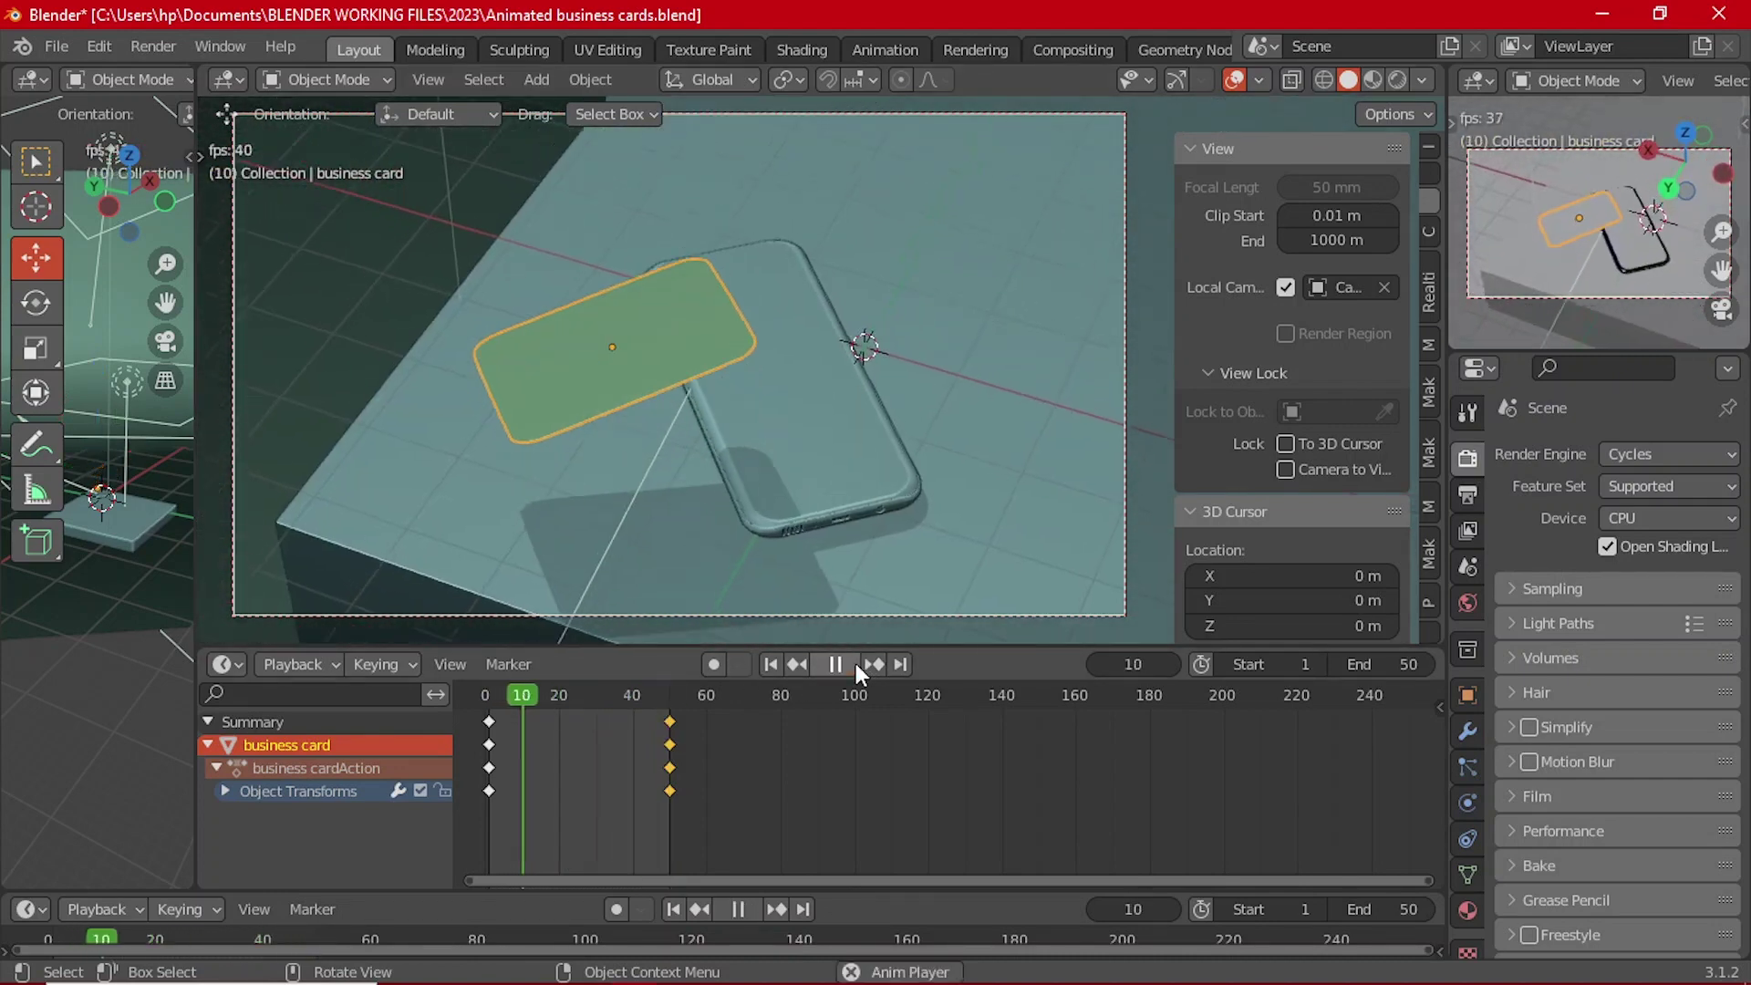
key(Escape)
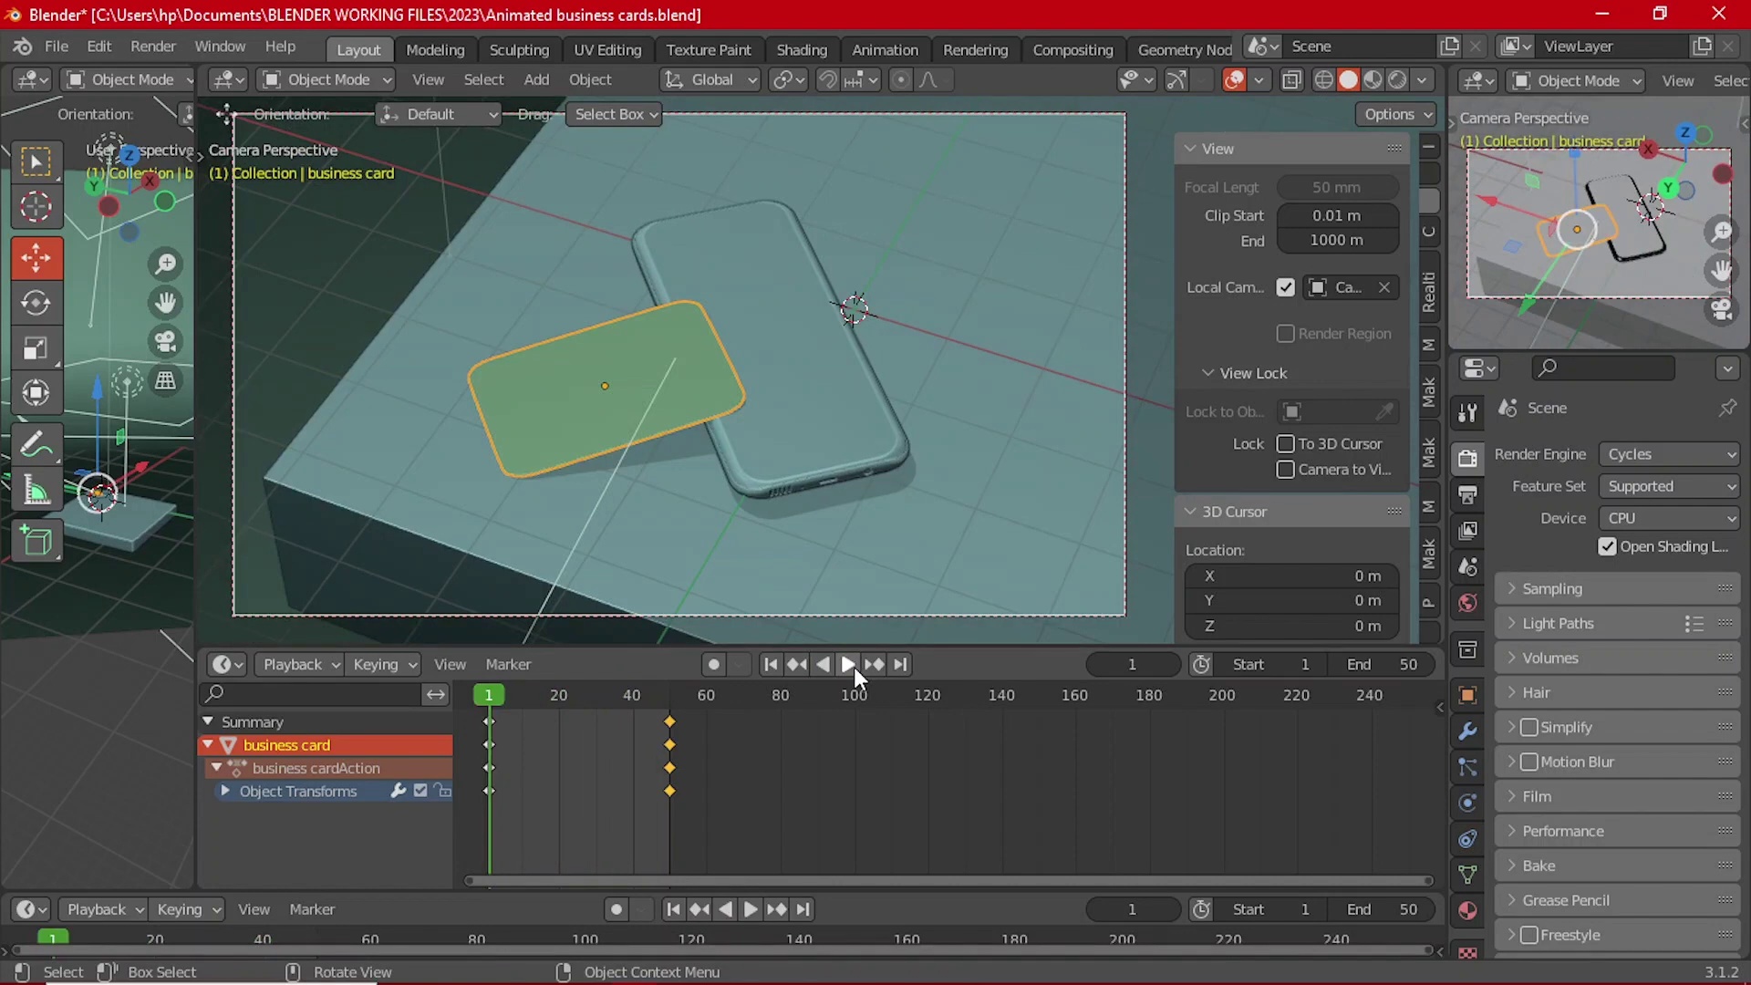
click(853, 666)
right_click(670, 702)
key(Escape)
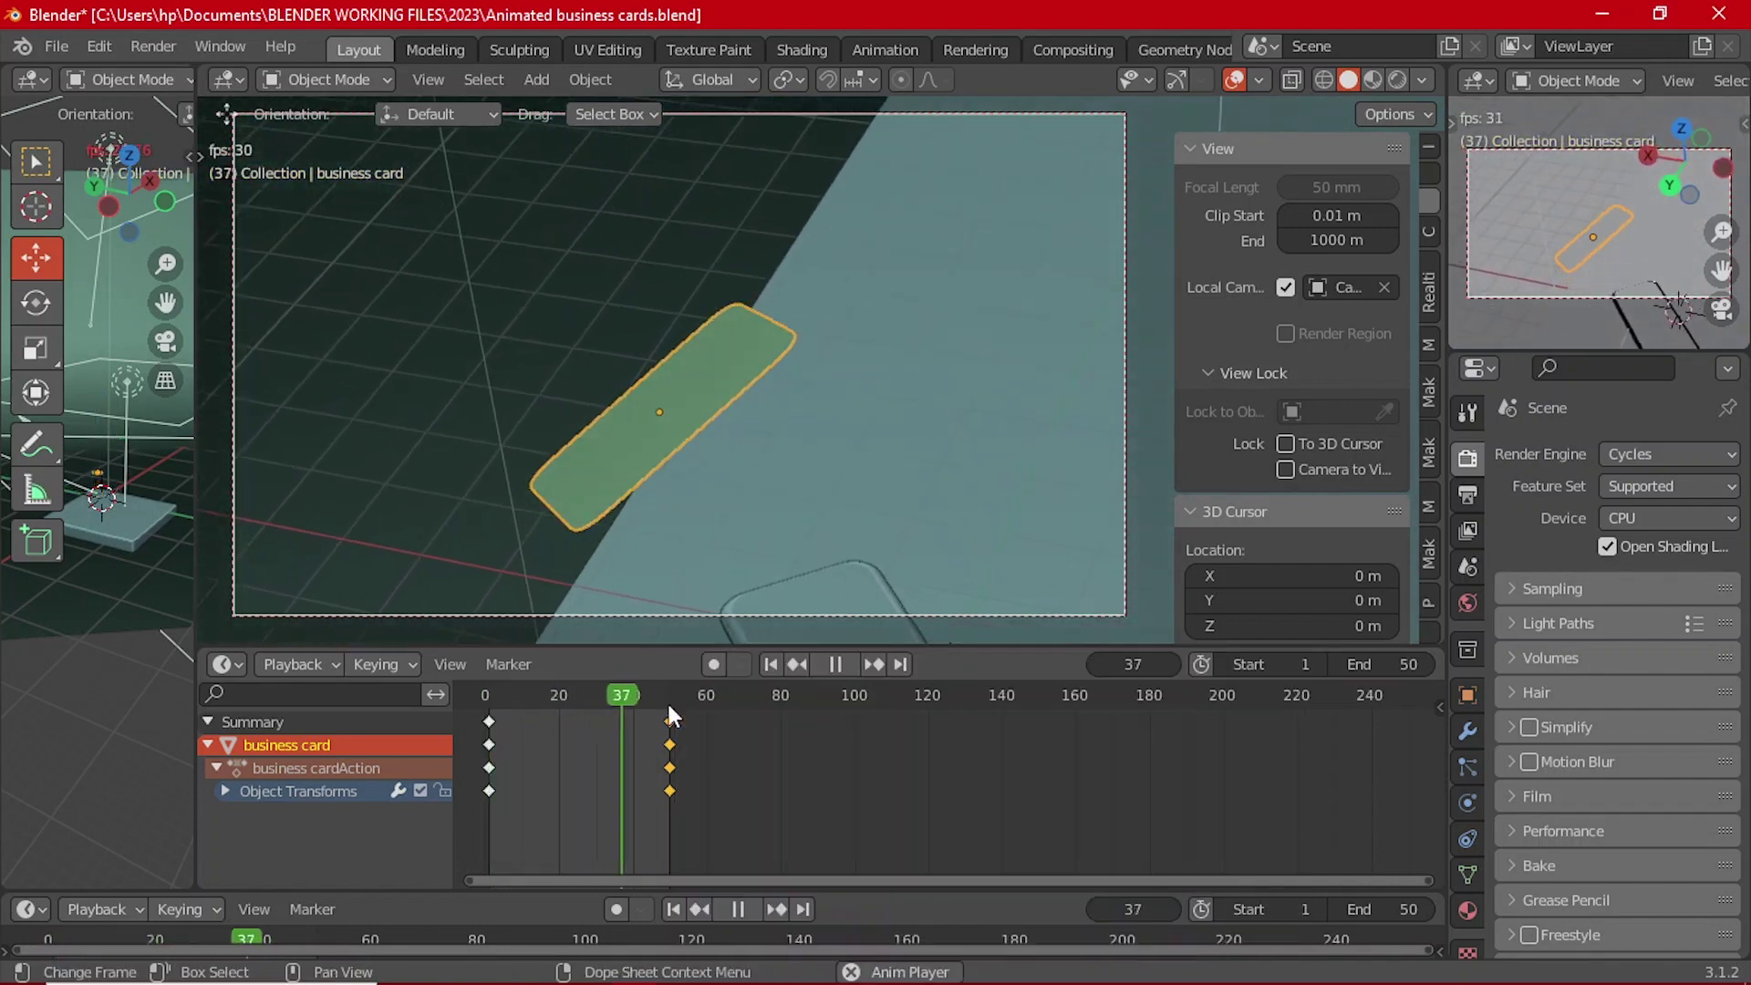
key(space)
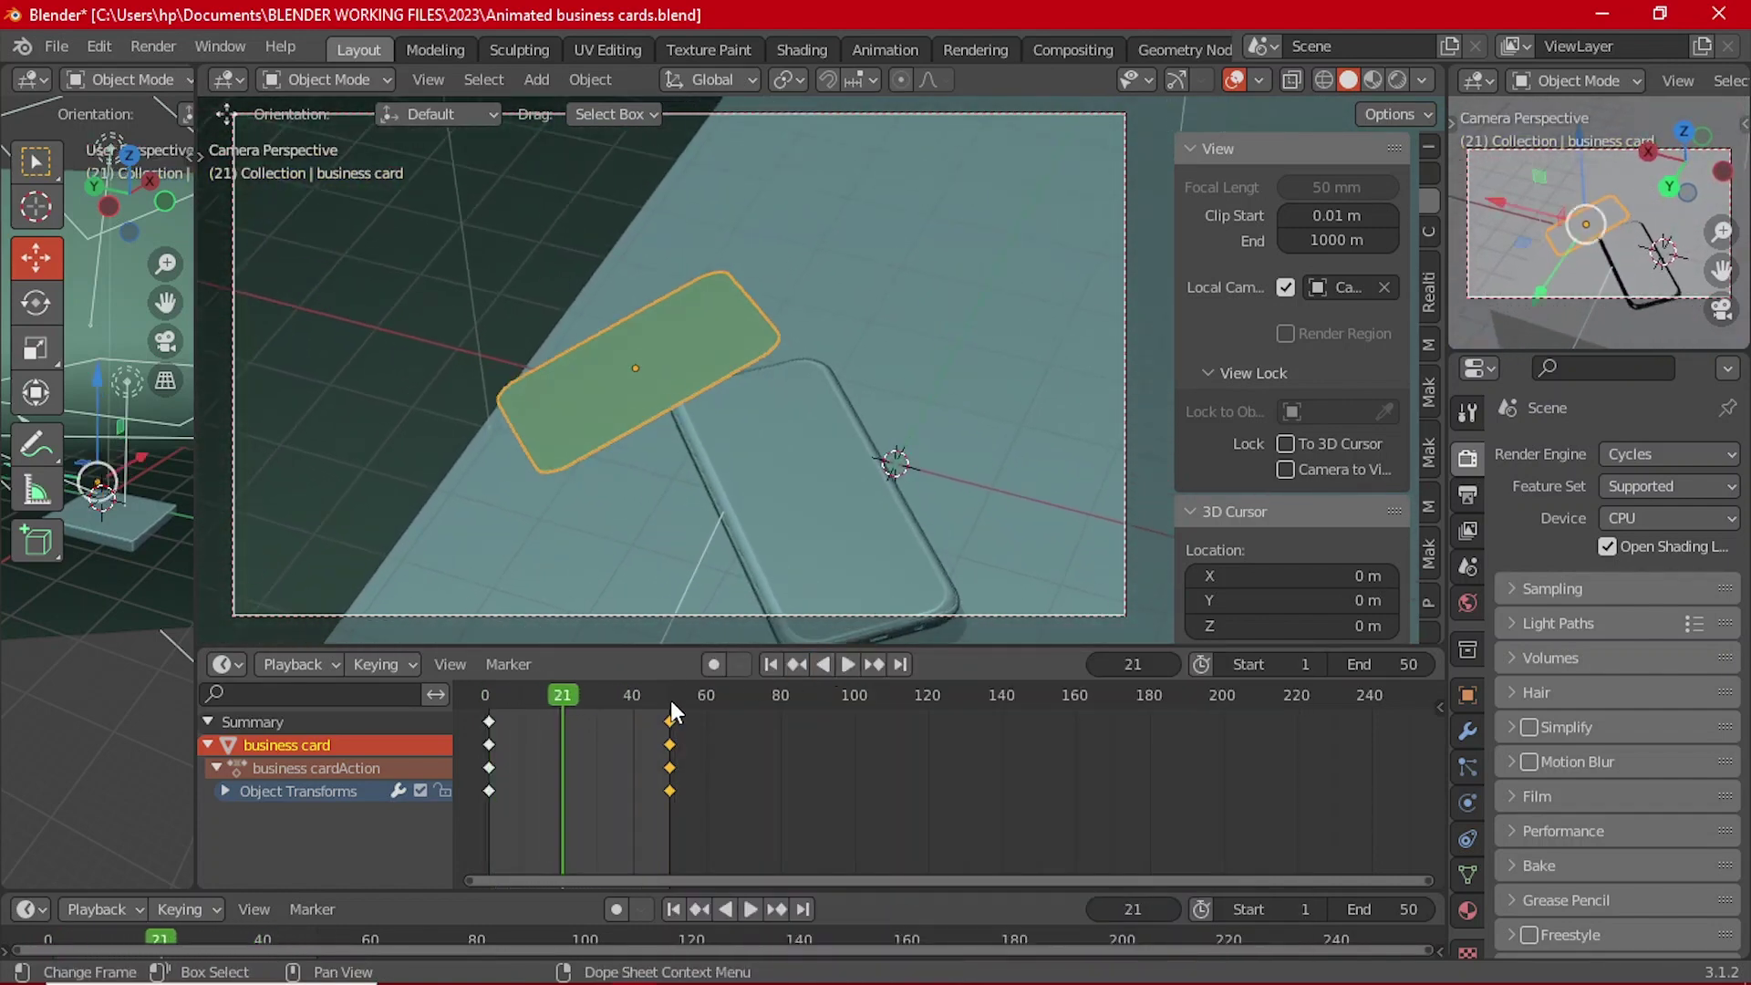
click(670, 701)
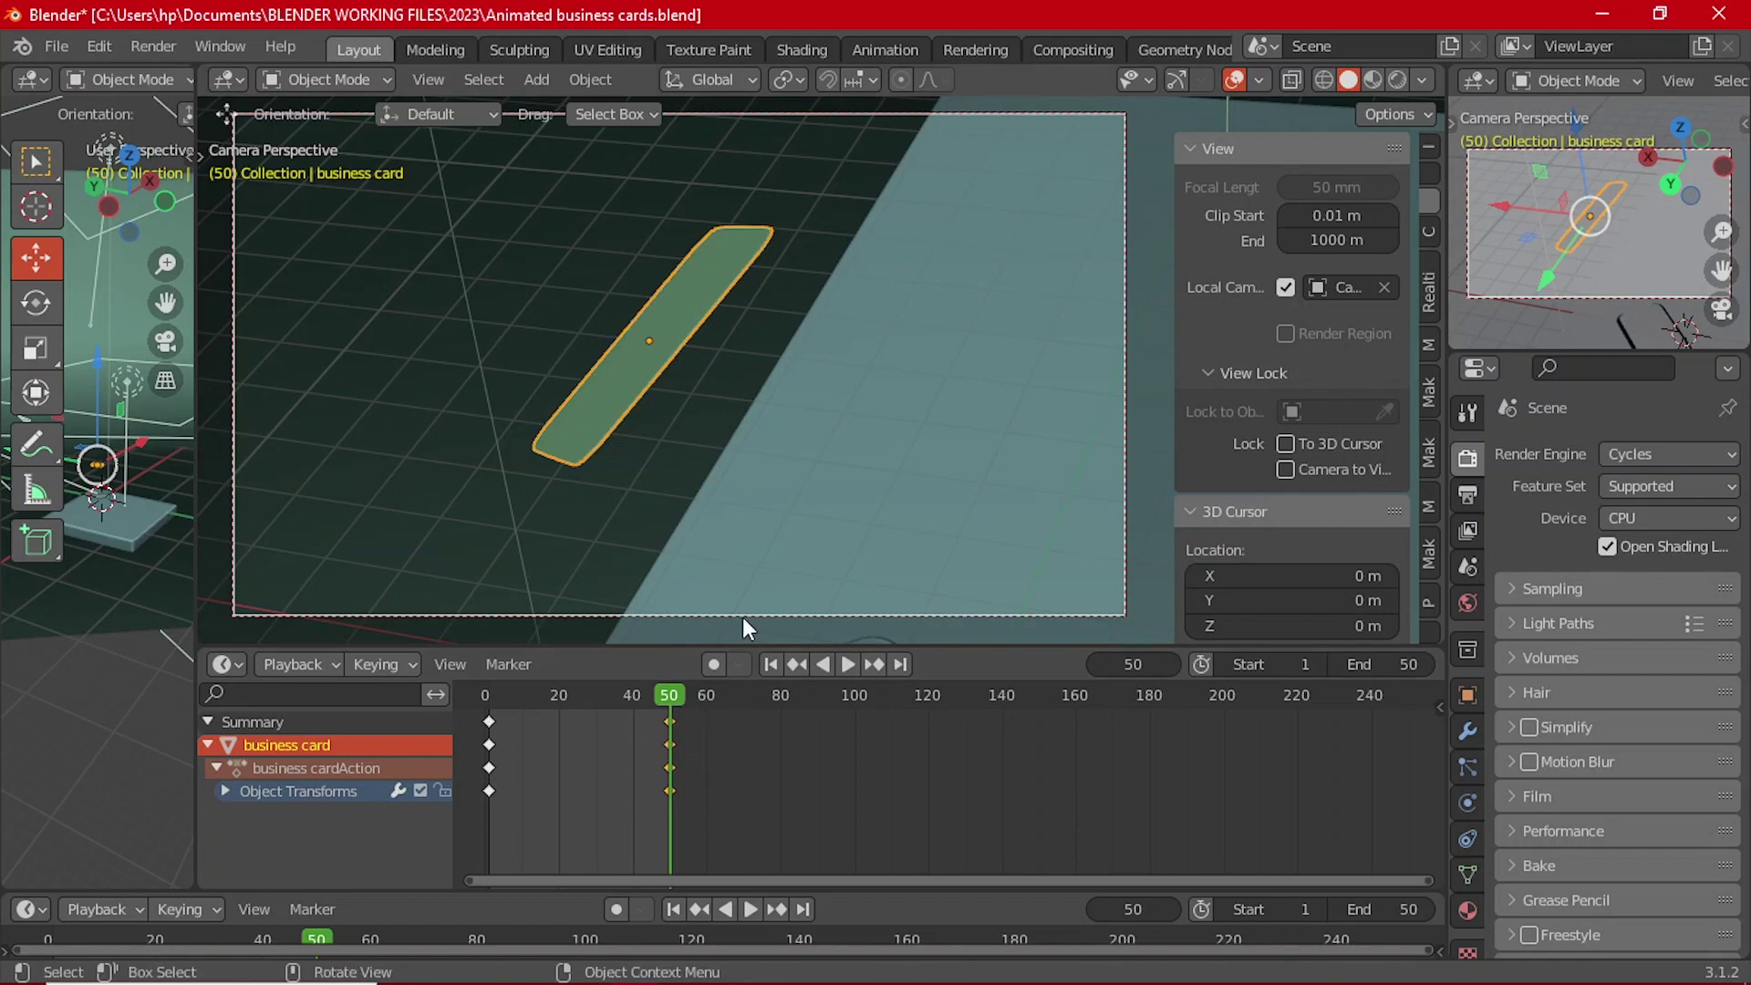
Step: Give all of the camera's keyframes Bezier interpolation
click(912, 619)
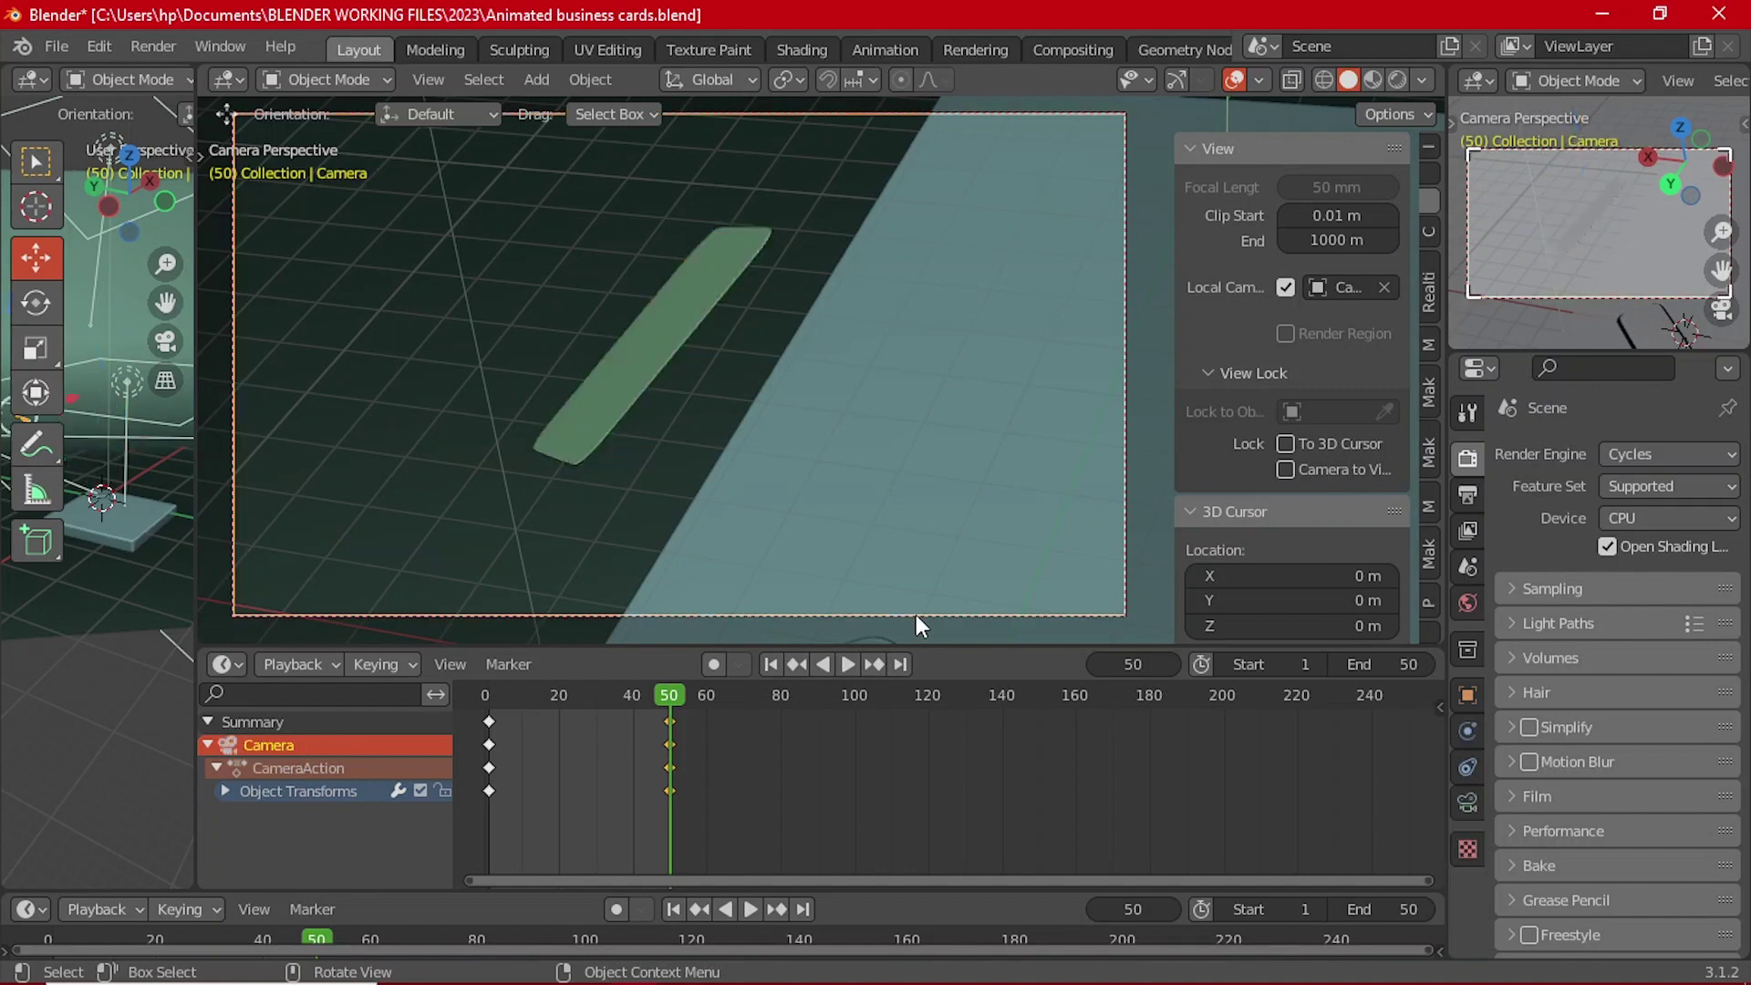
key(a)
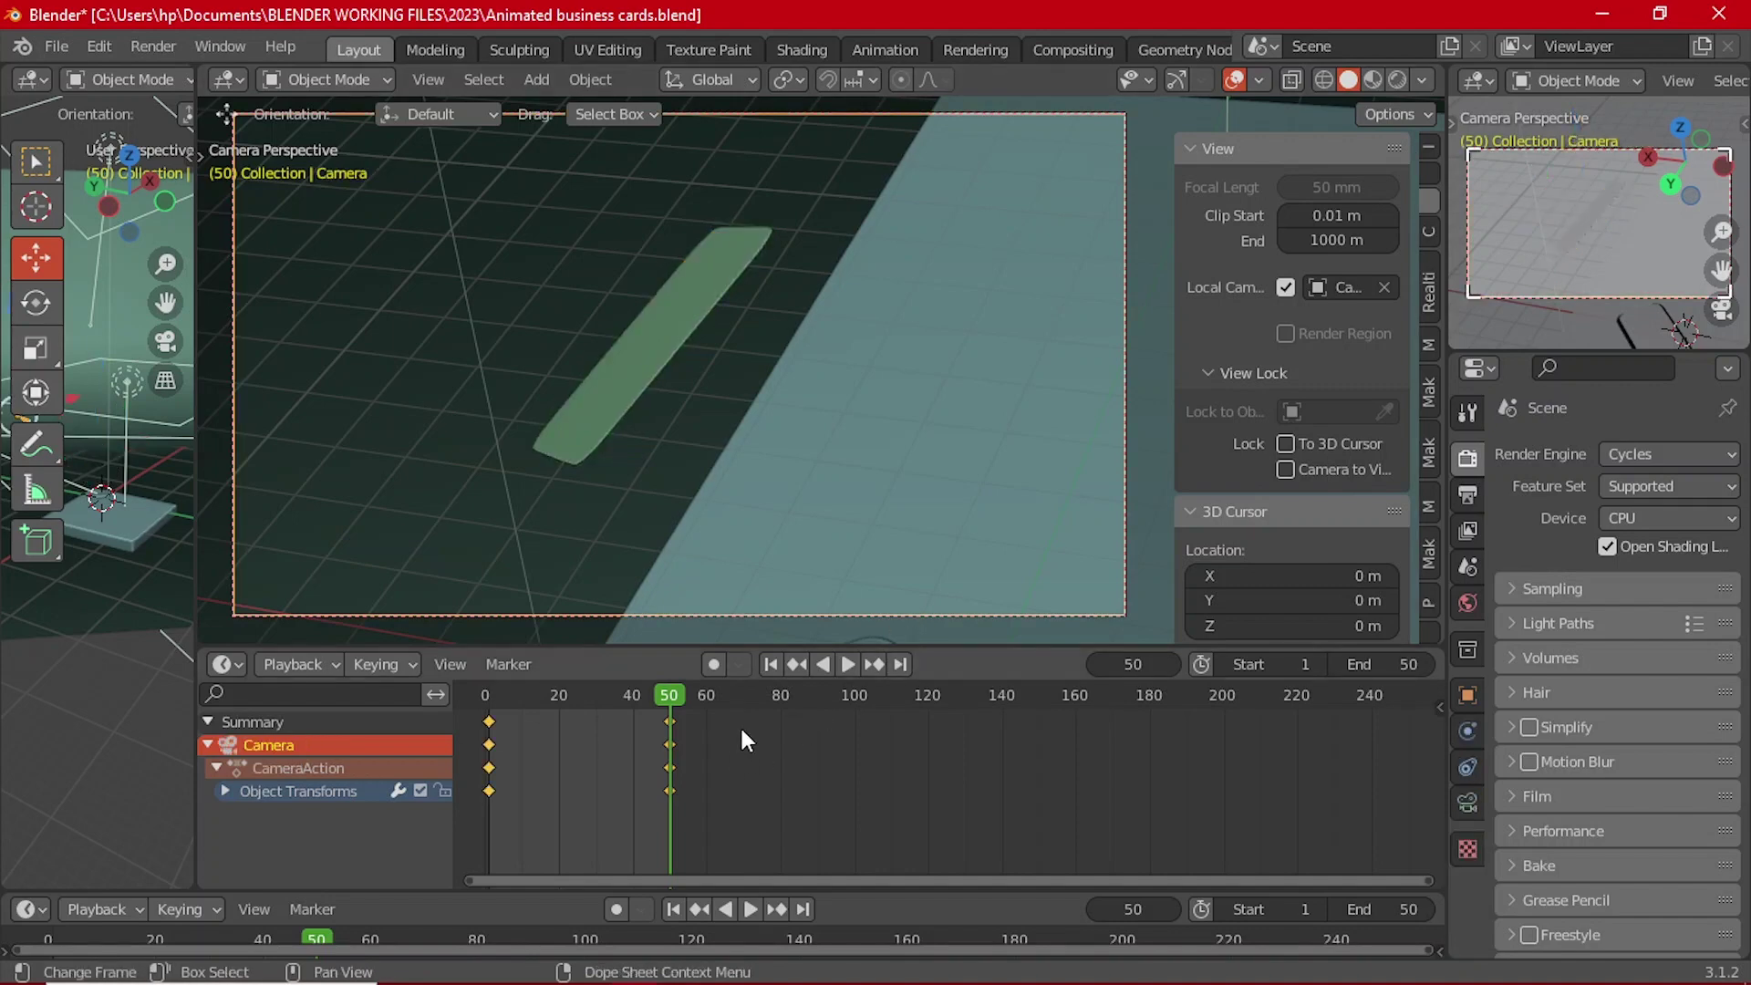
key(t)
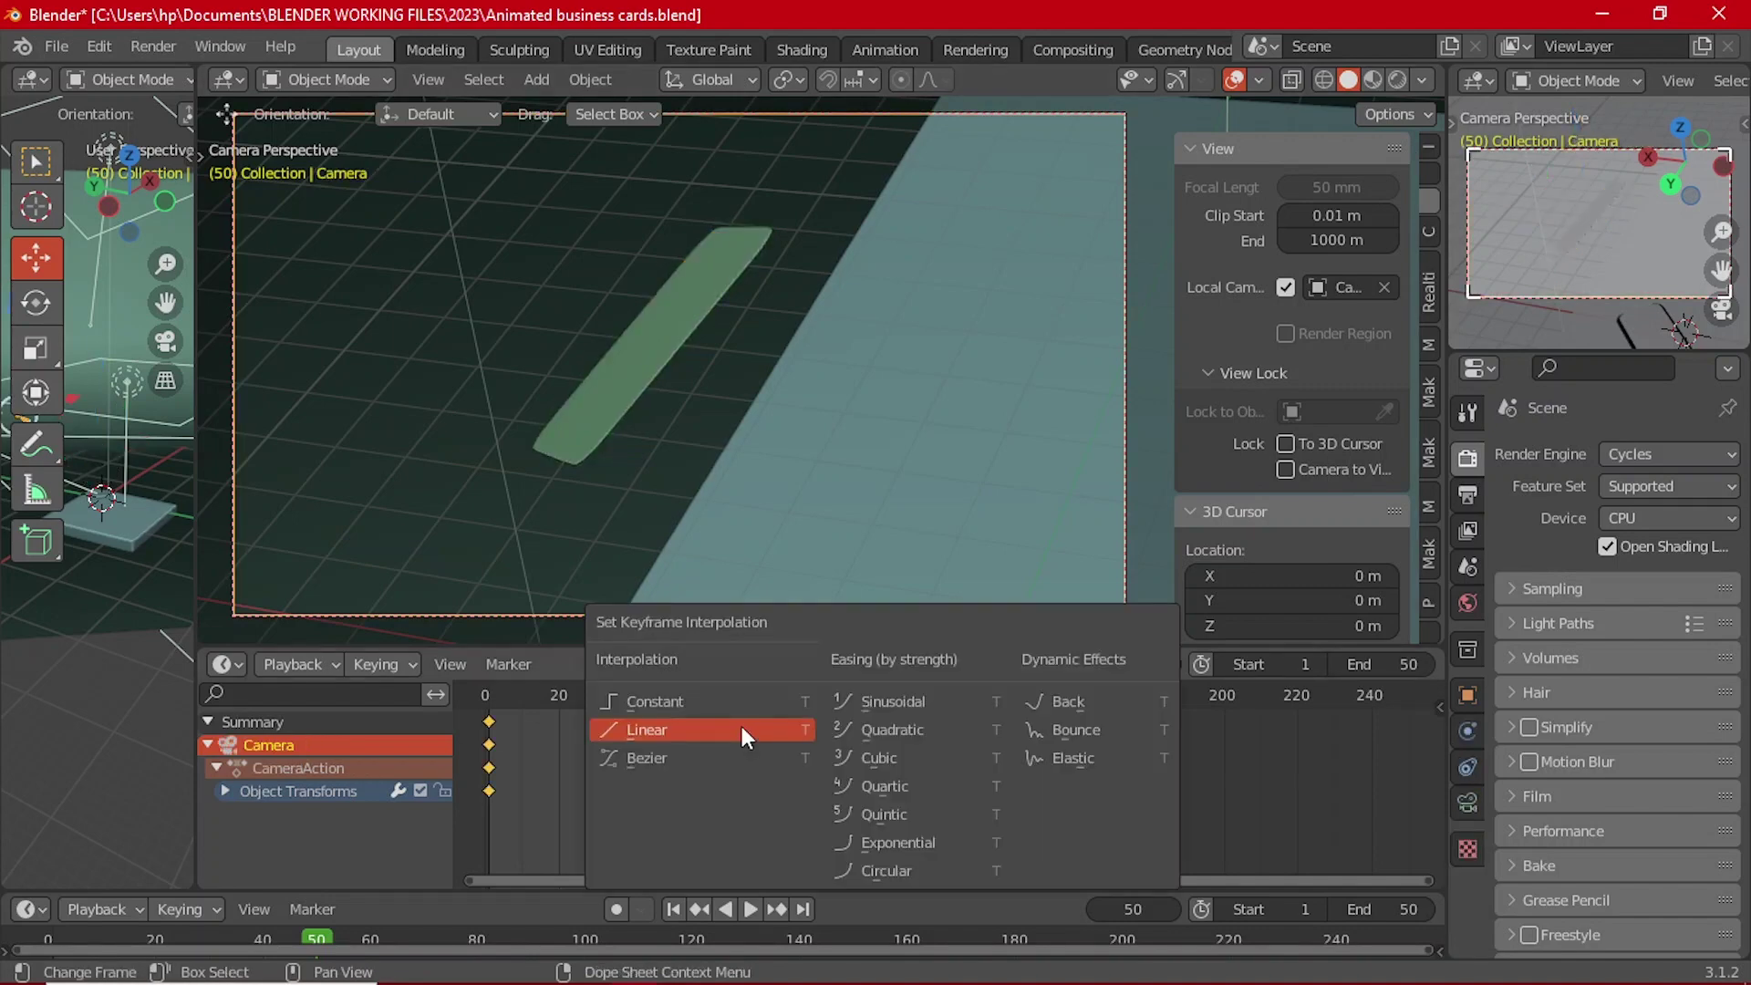
click(682, 750)
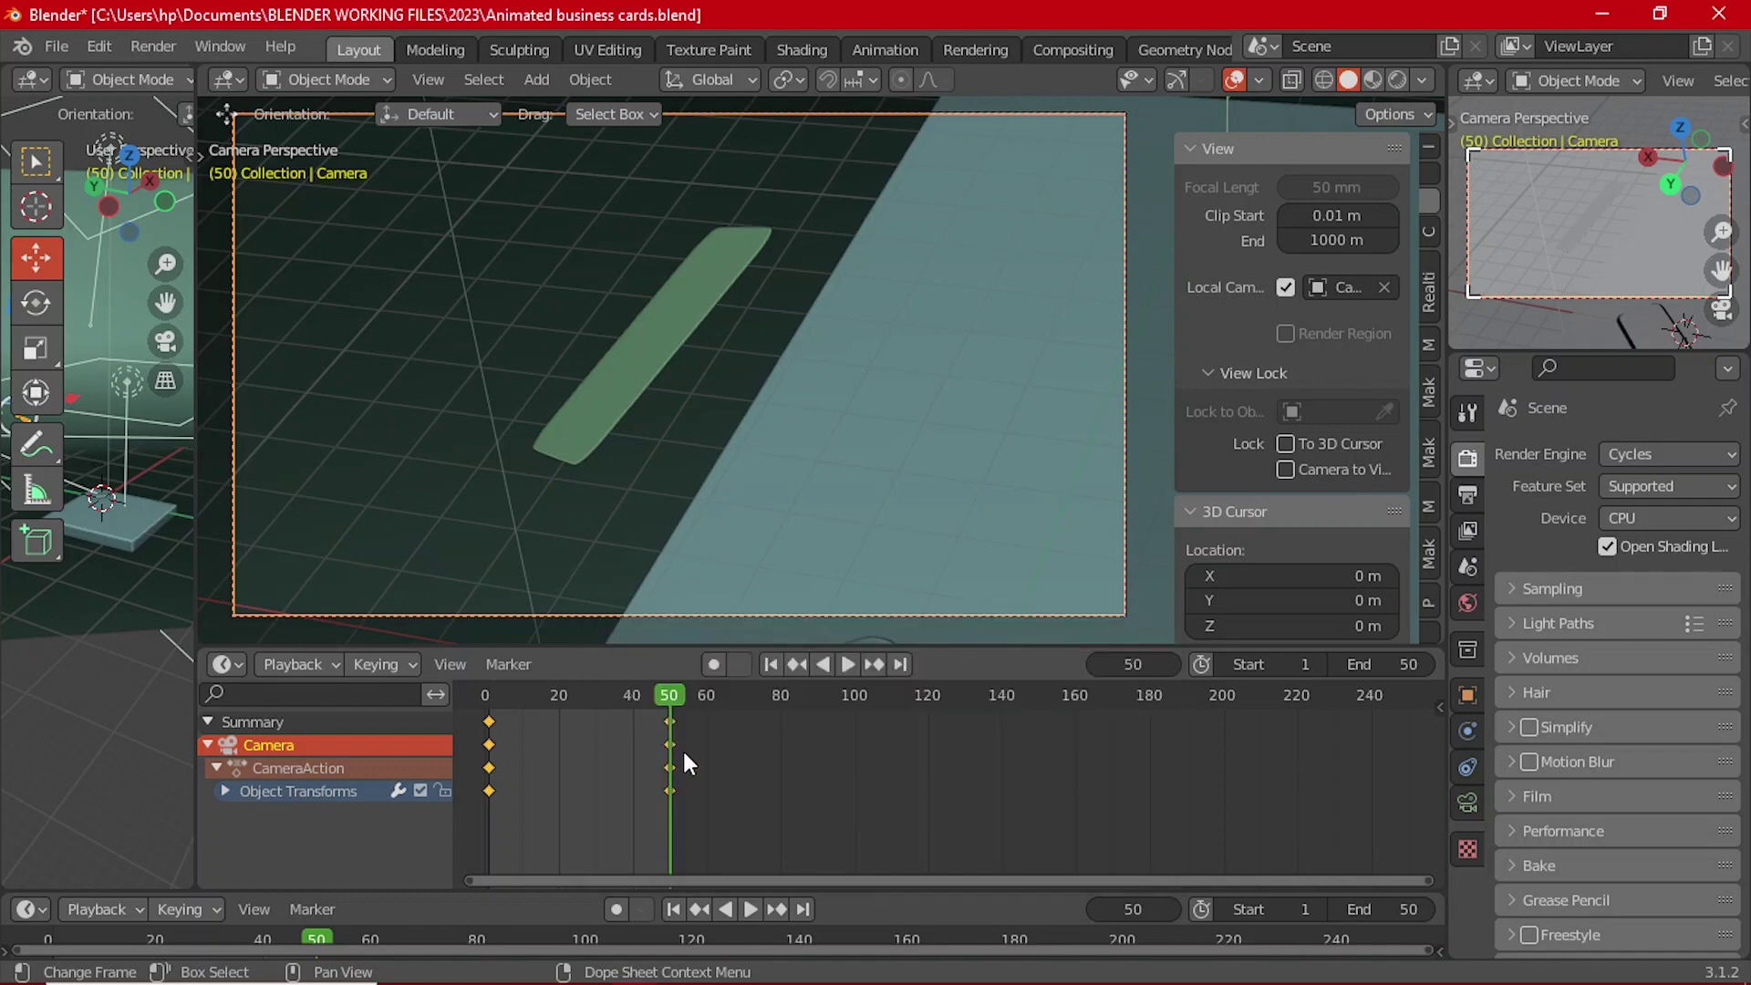
Step: Replay the animation from the start, then go to frame 50 and select the business card
click(771, 664)
click(848, 665)
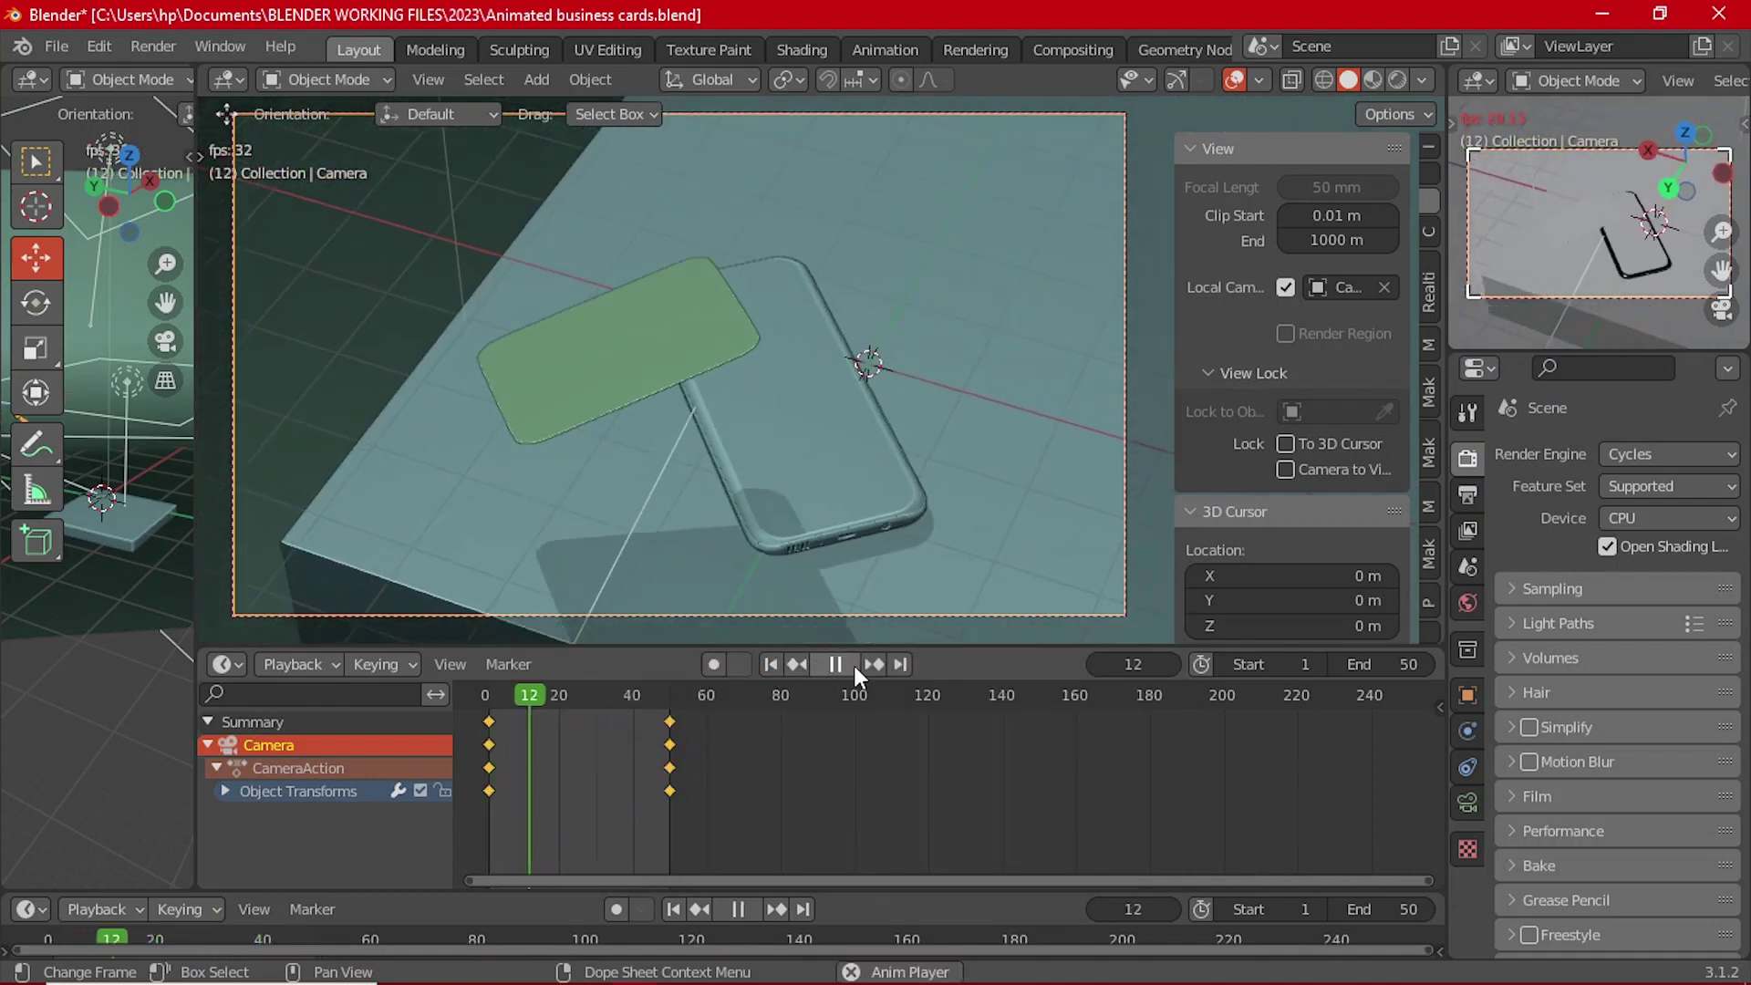
click(853, 665)
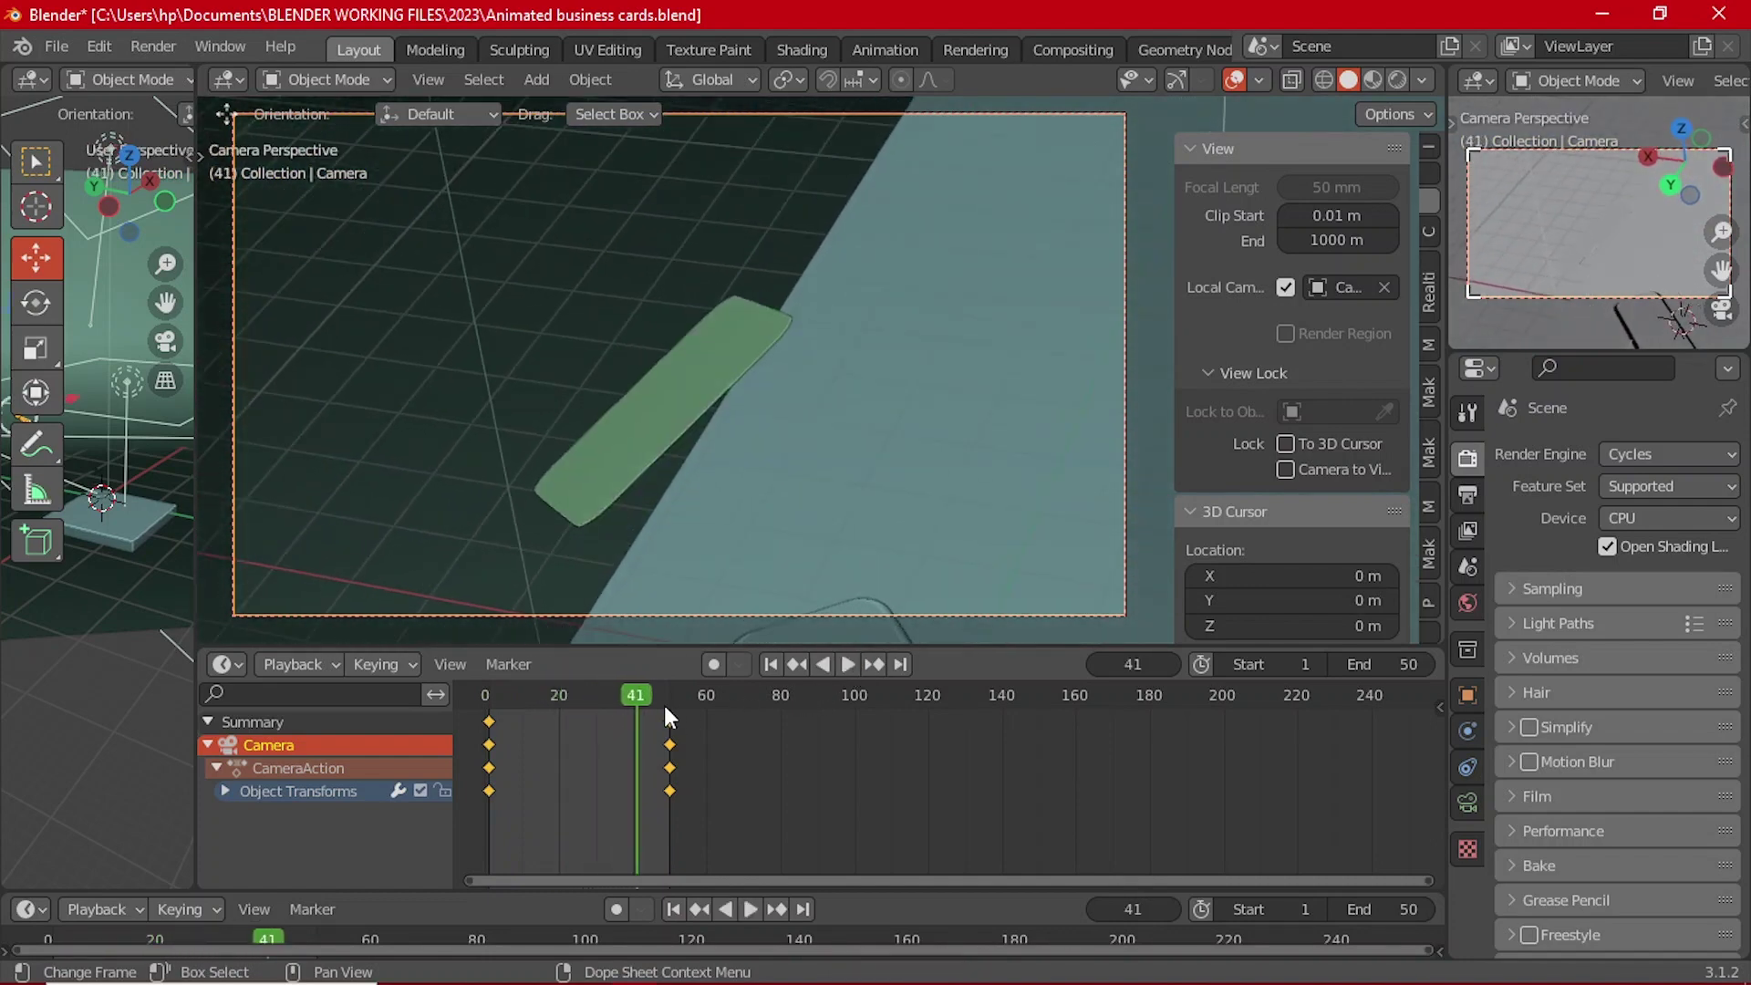
click(670, 693)
click(643, 358)
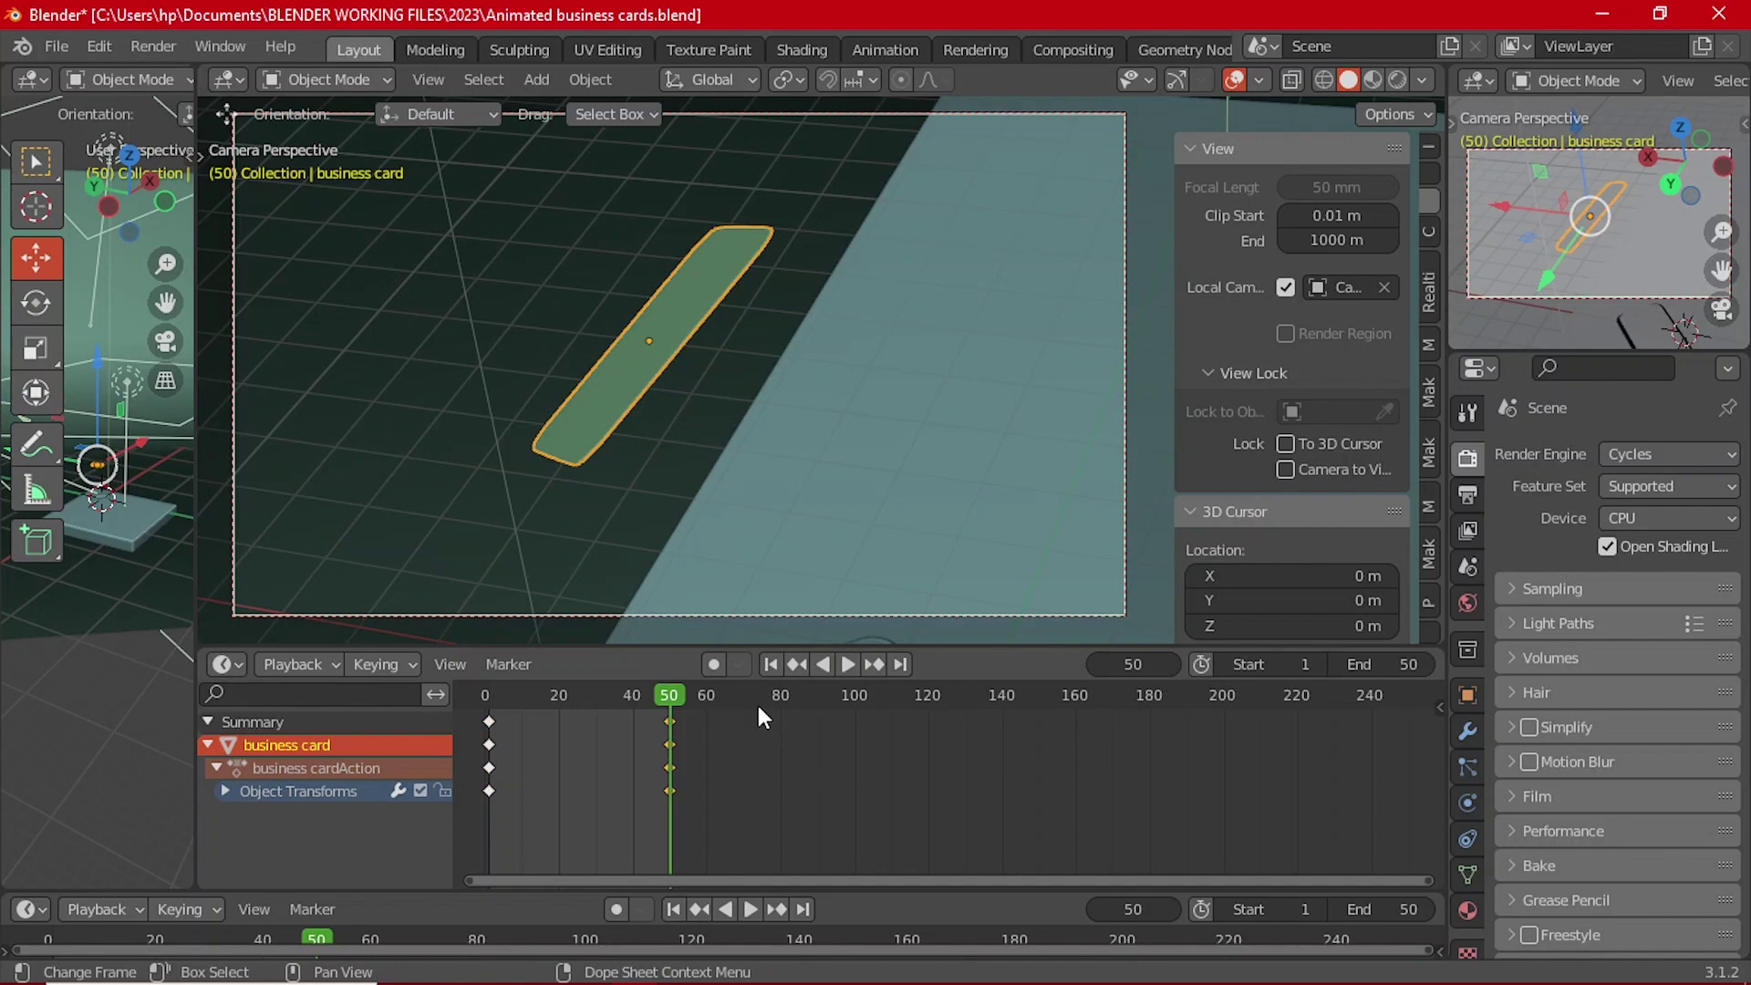
Step: Keyframe the business card's rotation at frame 50
key(i)
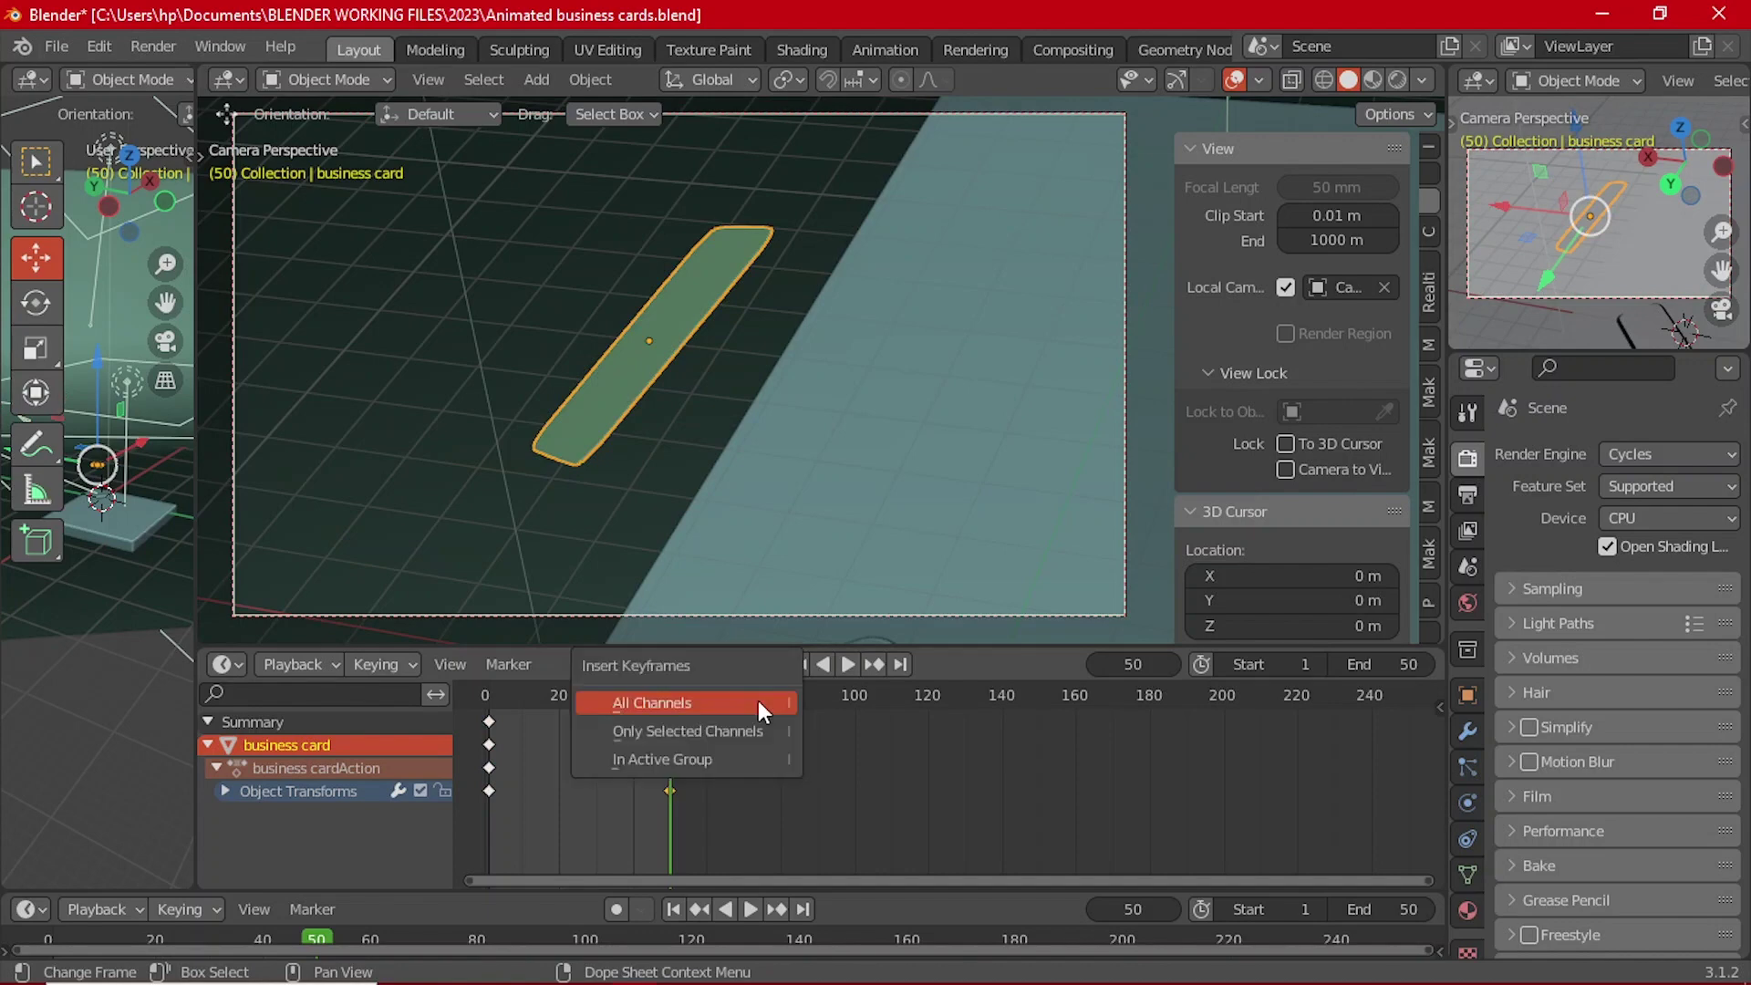
key(i)
click(706, 280)
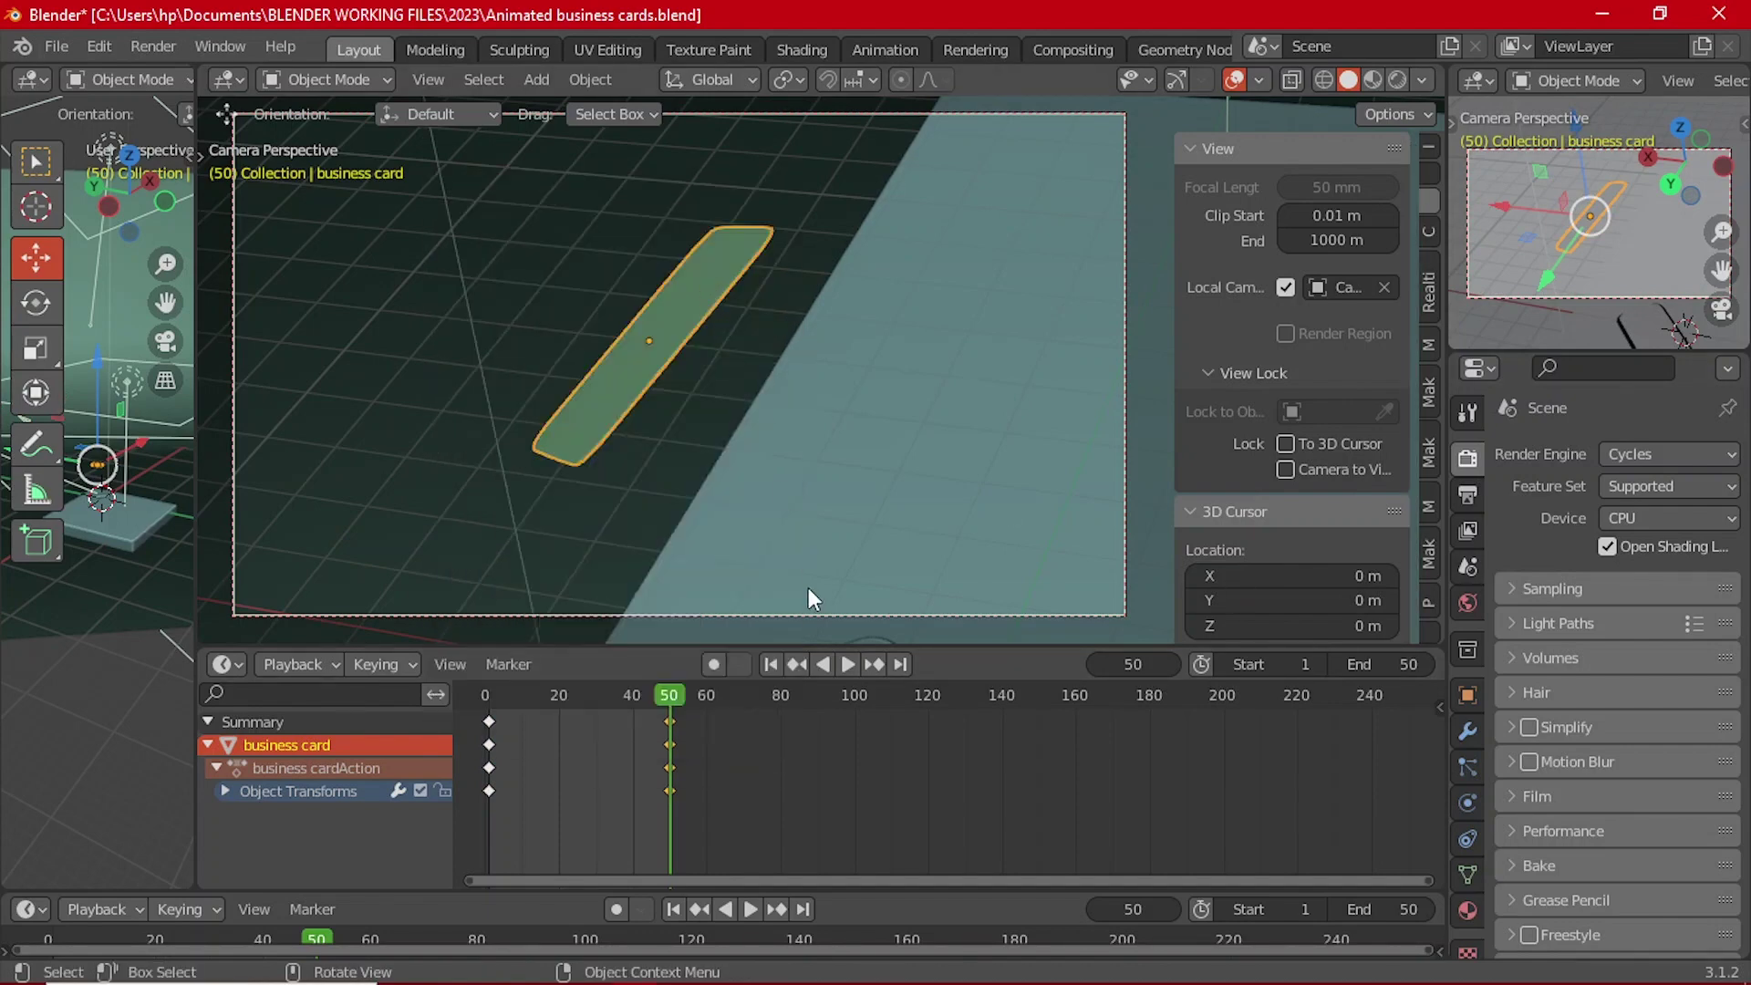
Step: At frame 70, flip the card to about 170° on Y and keyframe that rotation
click(743, 695)
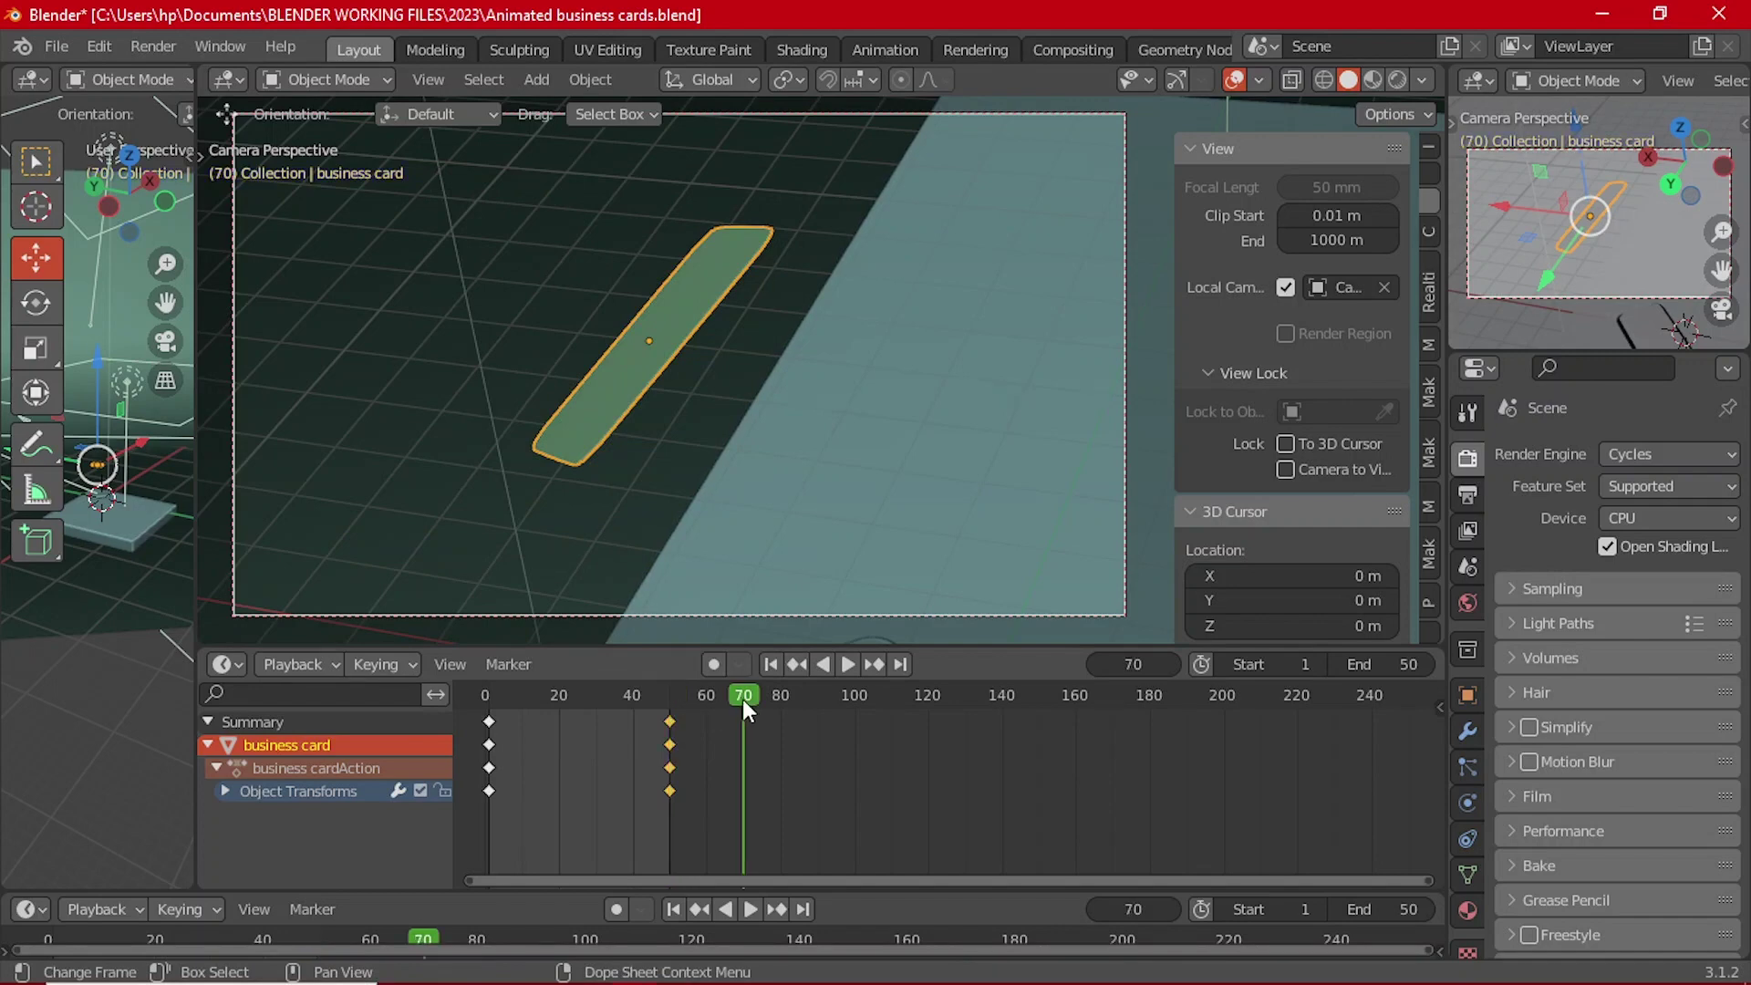
click(1467, 696)
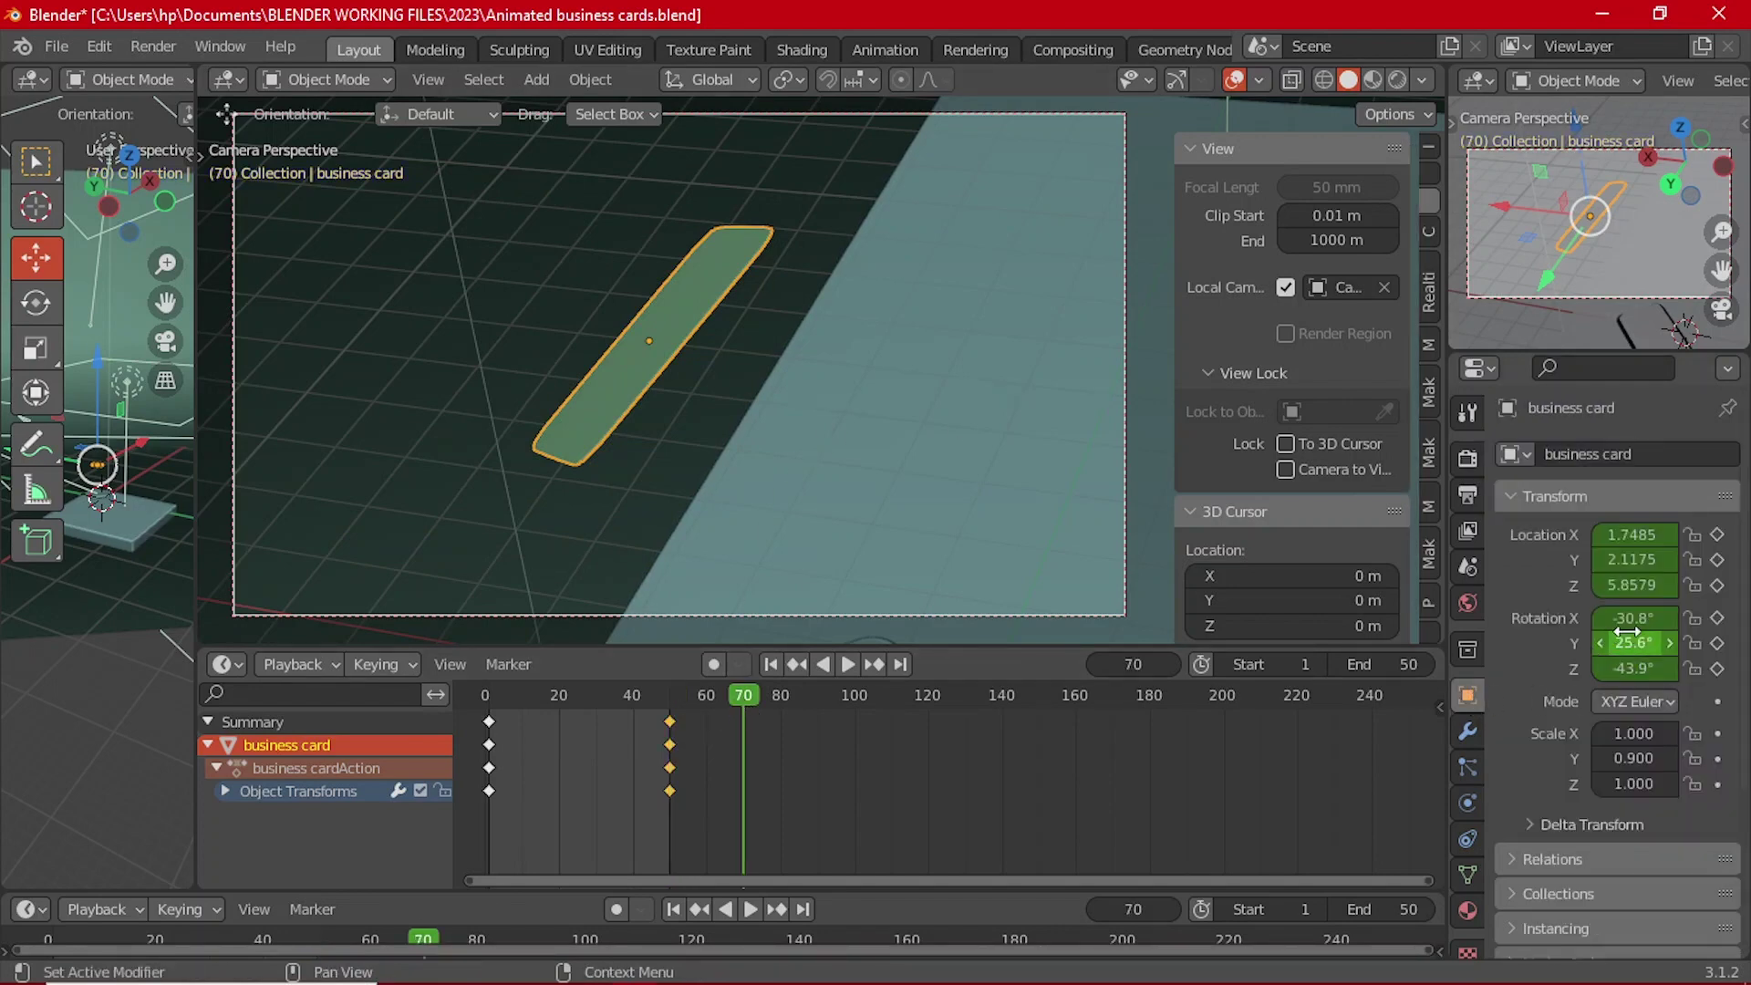
drag(1632, 617, 1742, 643)
key(ctrl+z)
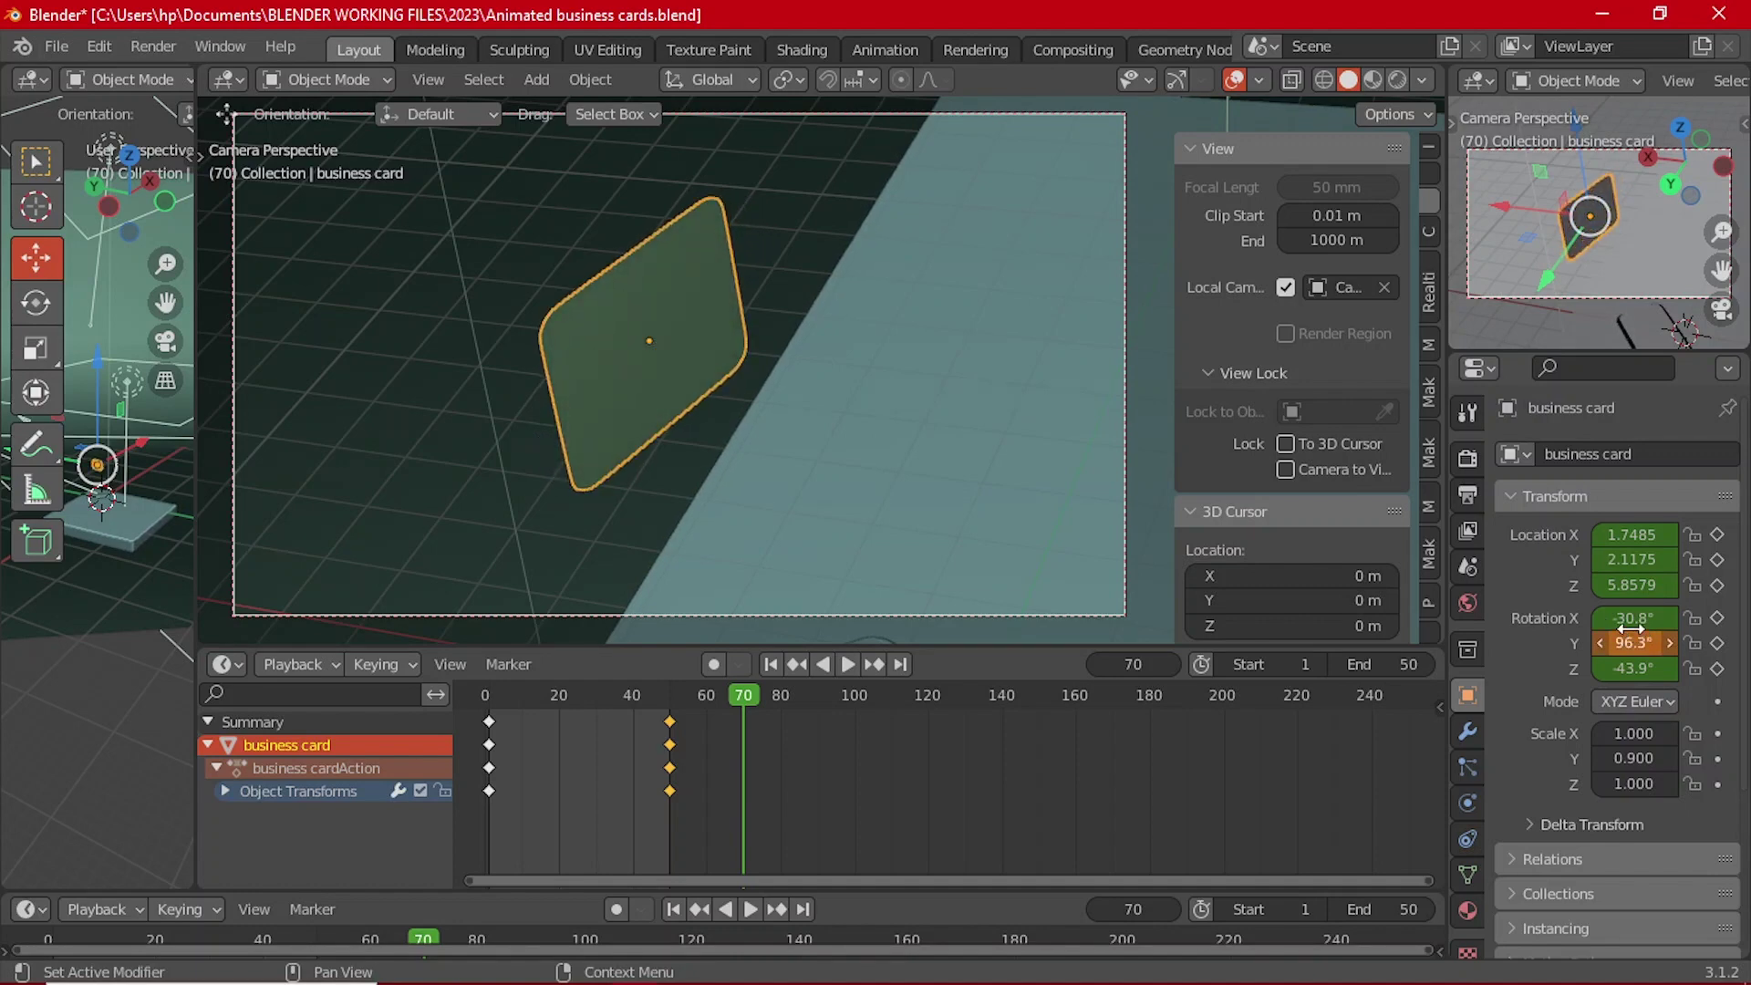
drag(1630, 628, 1660, 643)
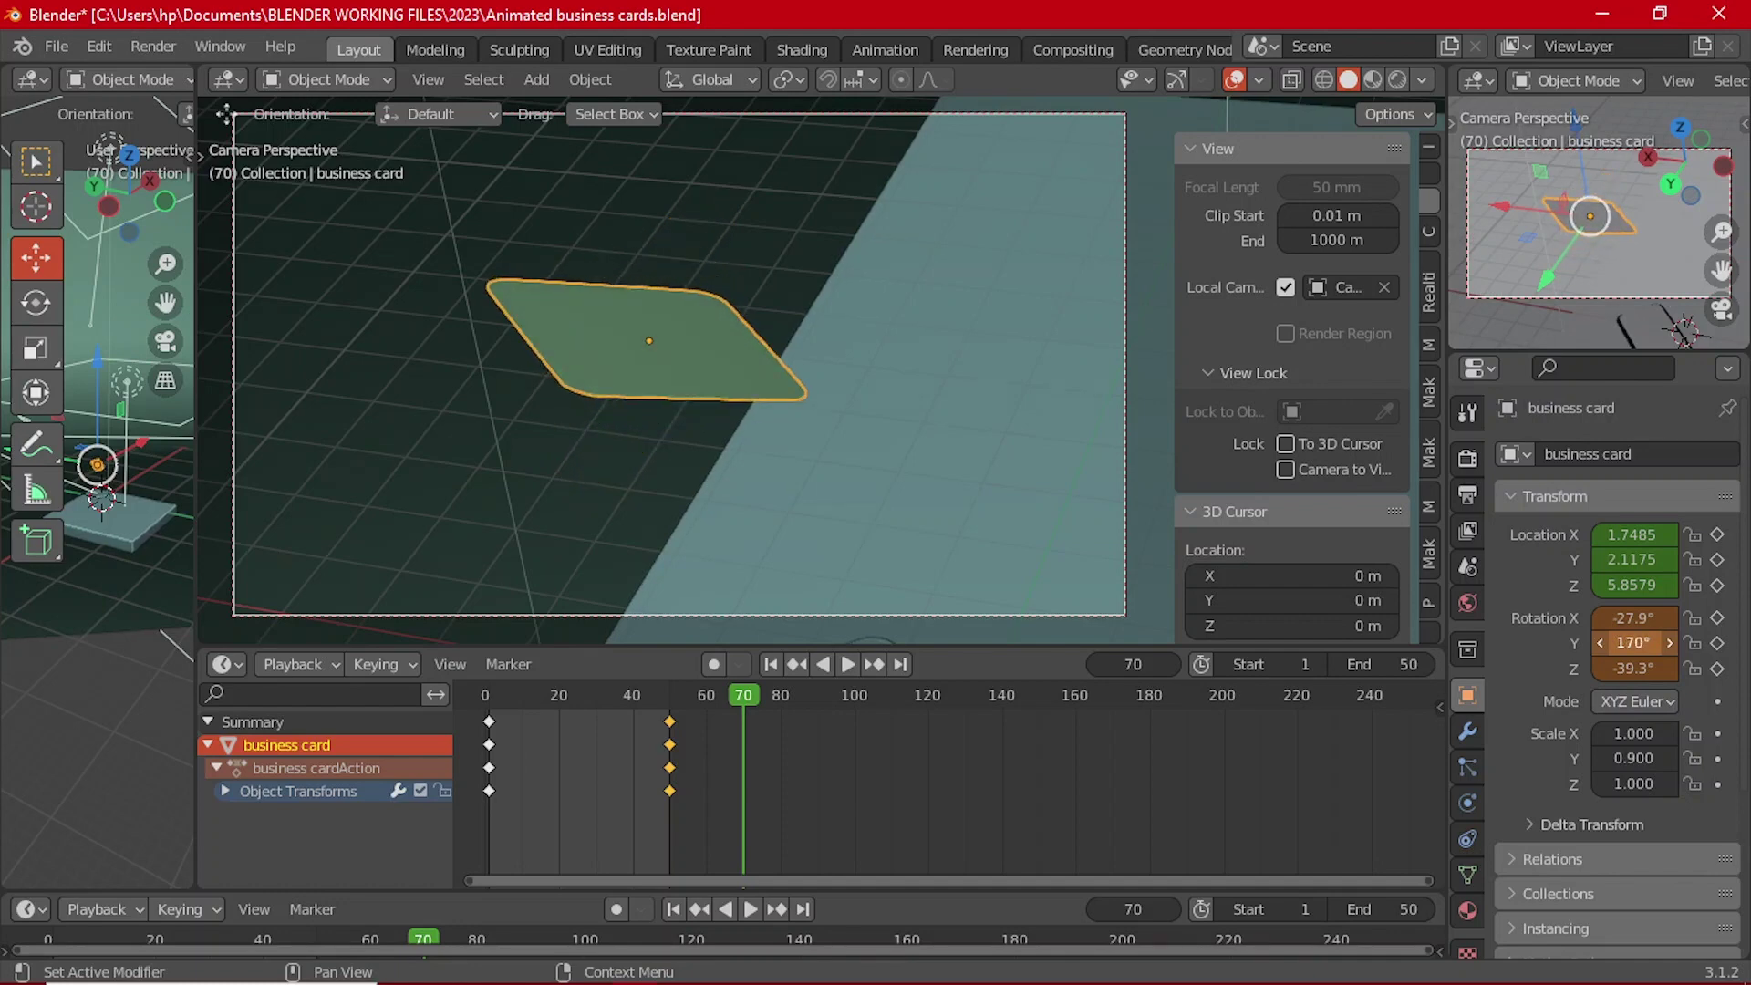
key(i)
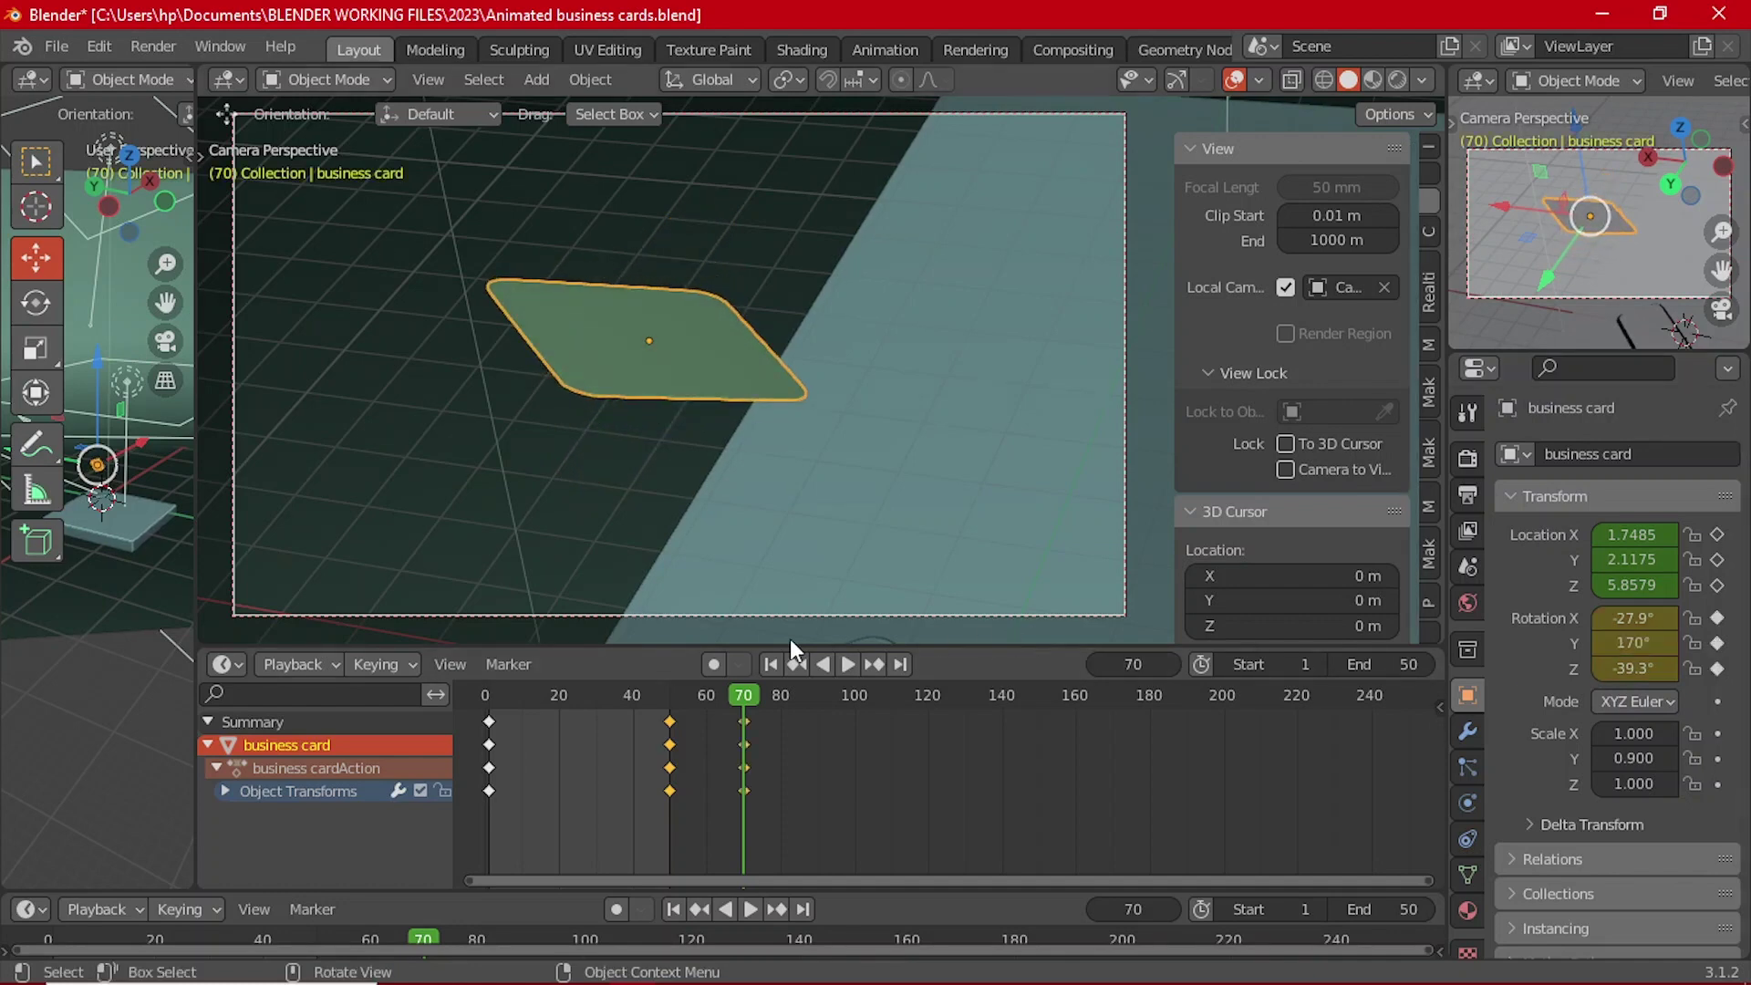
Step: End the animation at frame 70 and give the selected keyframes Bezier interpolation
click(294, 664)
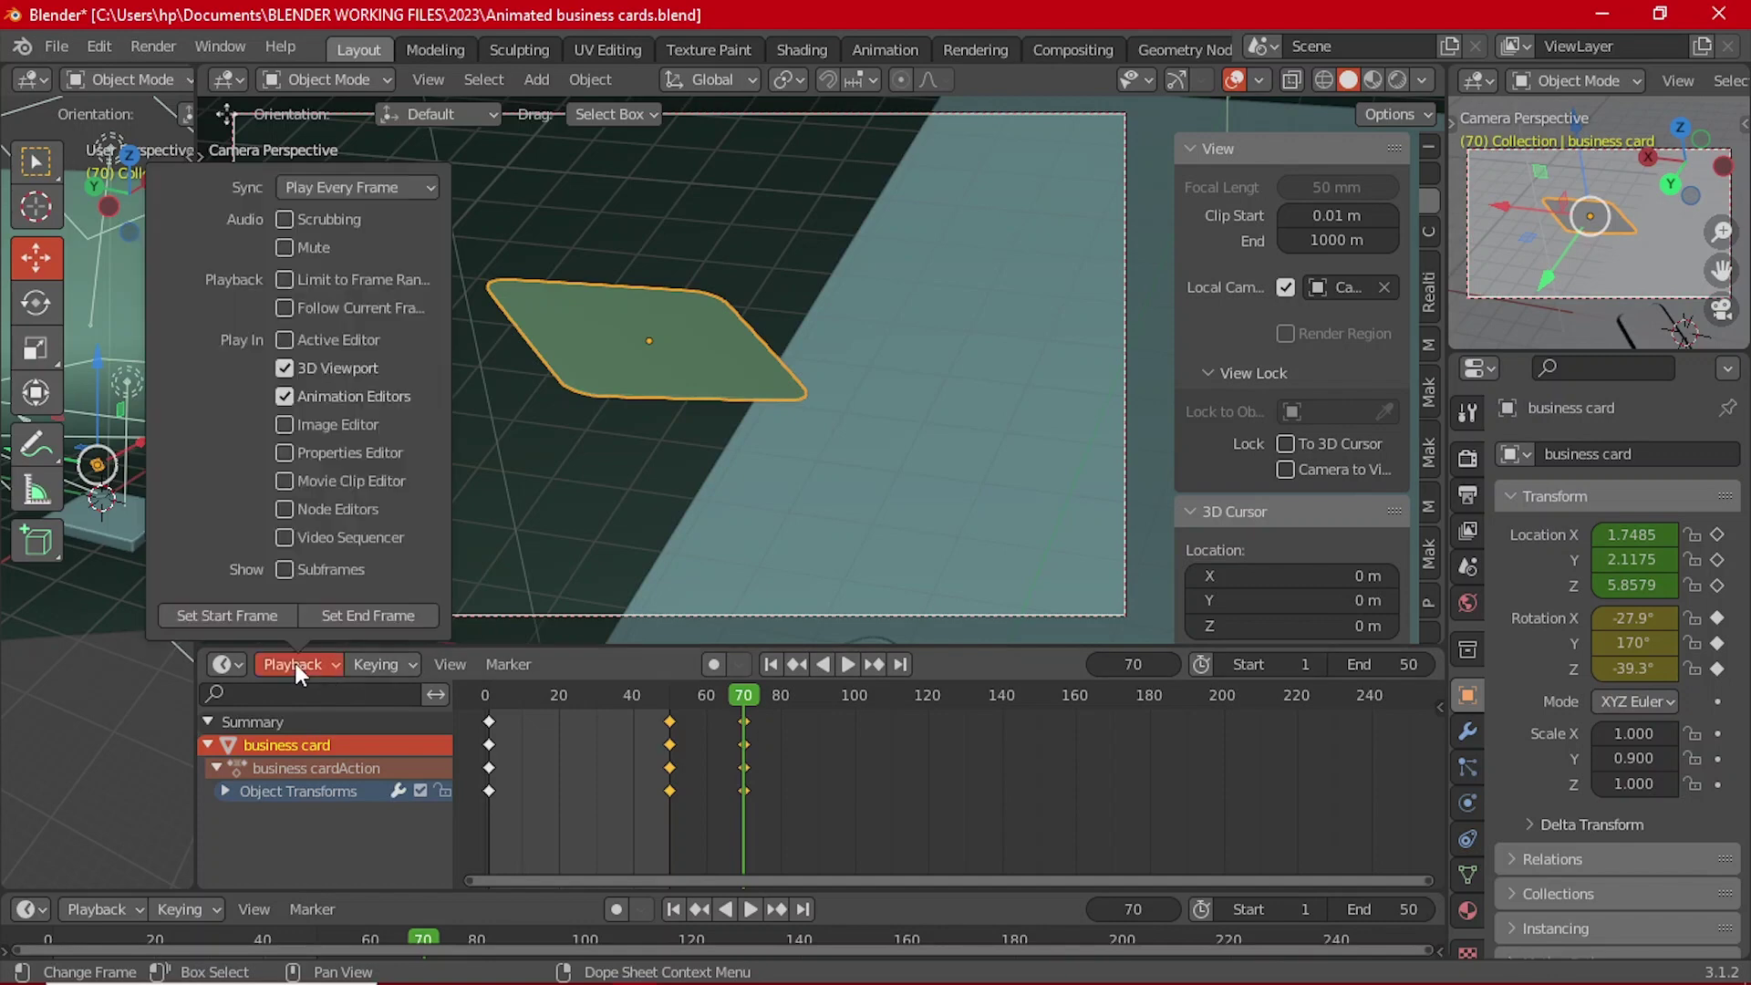
click(356, 616)
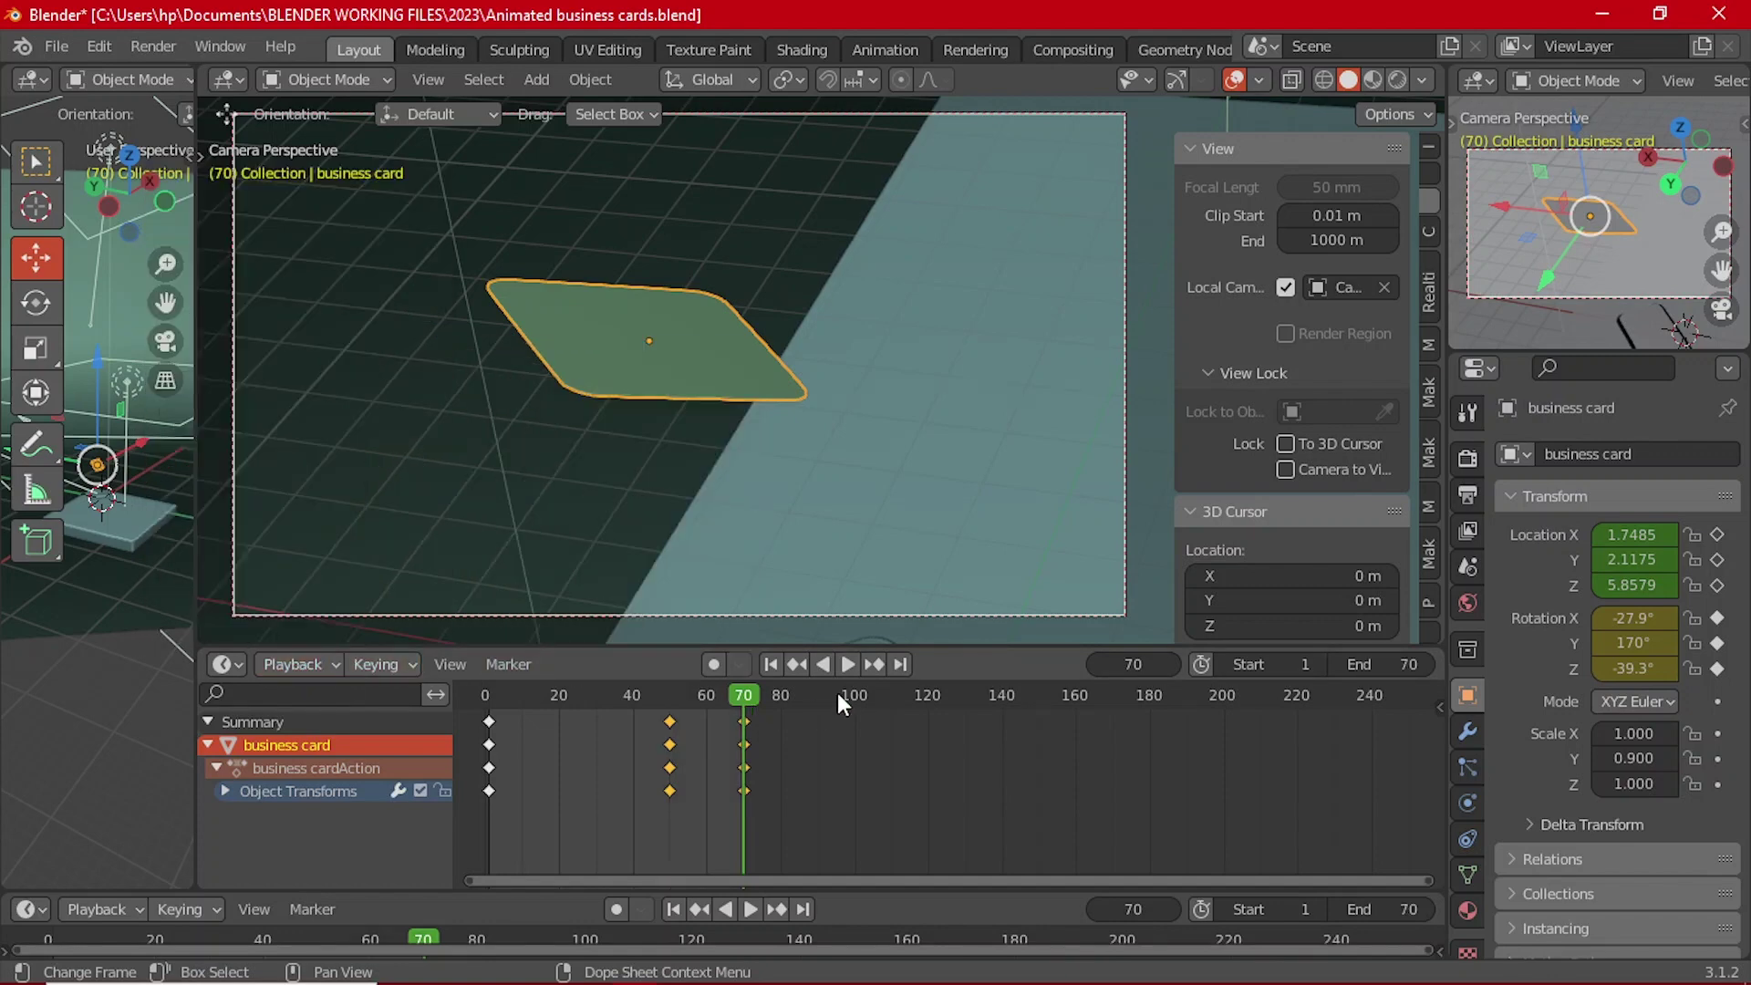
key(t)
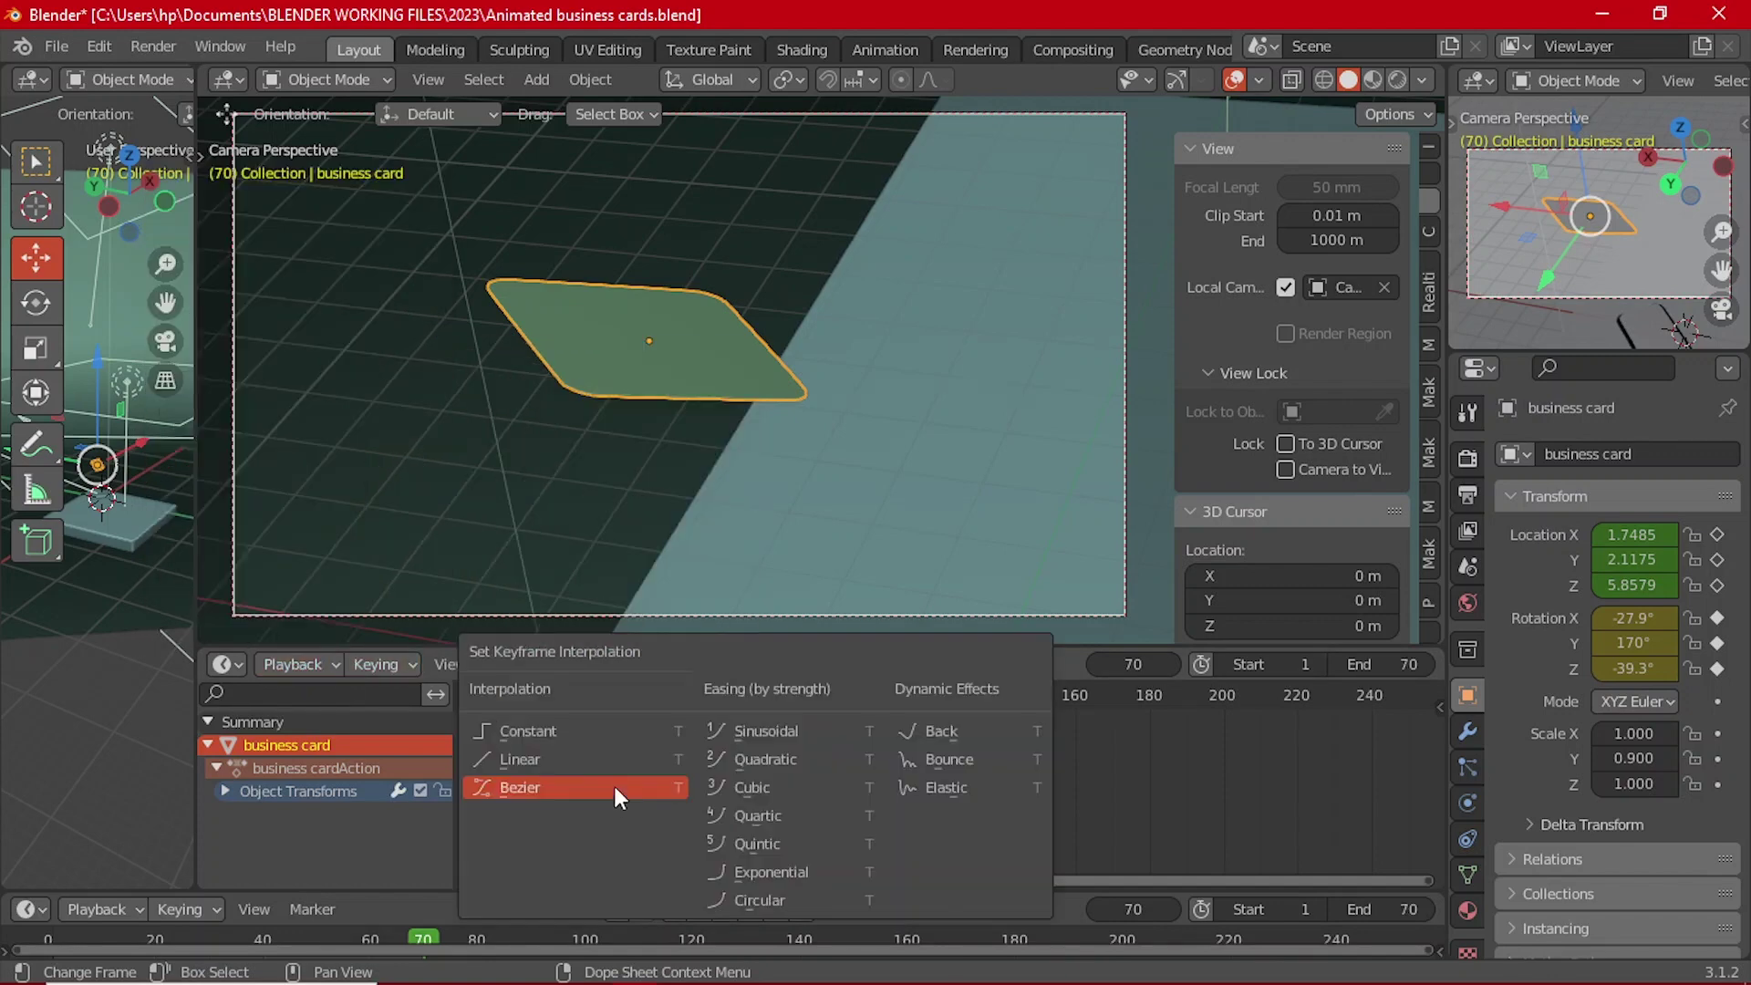
click(533, 788)
Step: Preview the card's motion, then box-select only the card's frame-70 keyframes
click(853, 665)
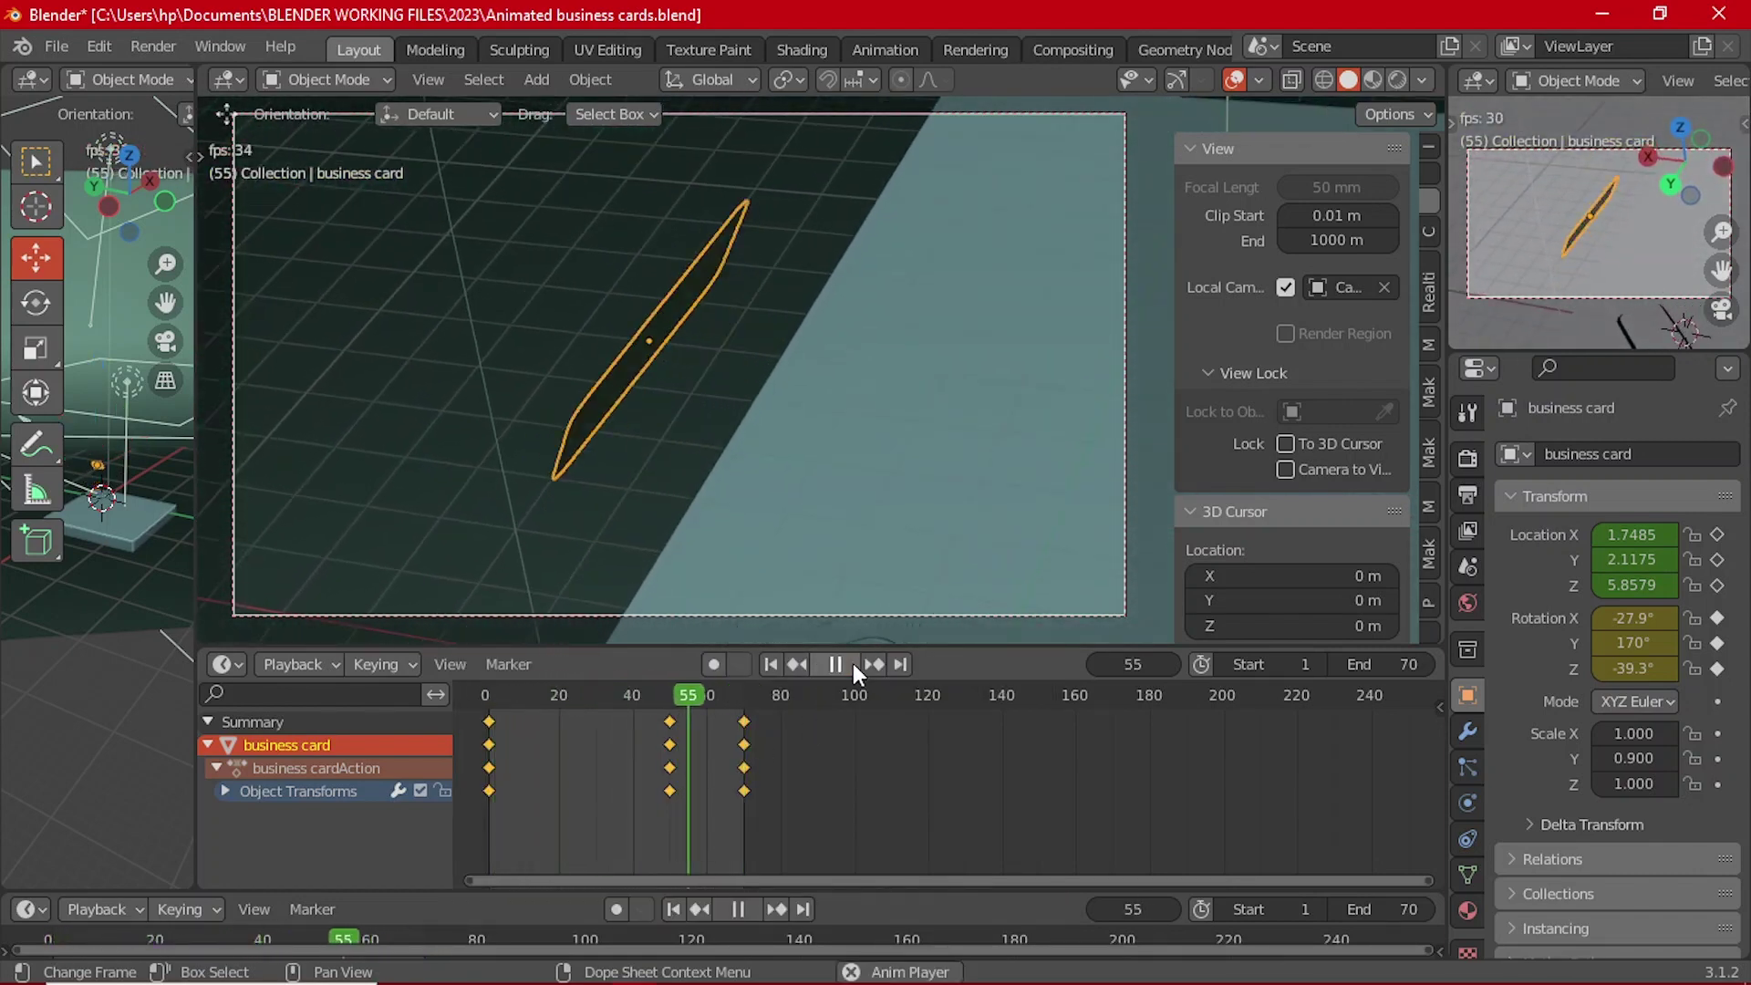
click(852, 664)
key(space)
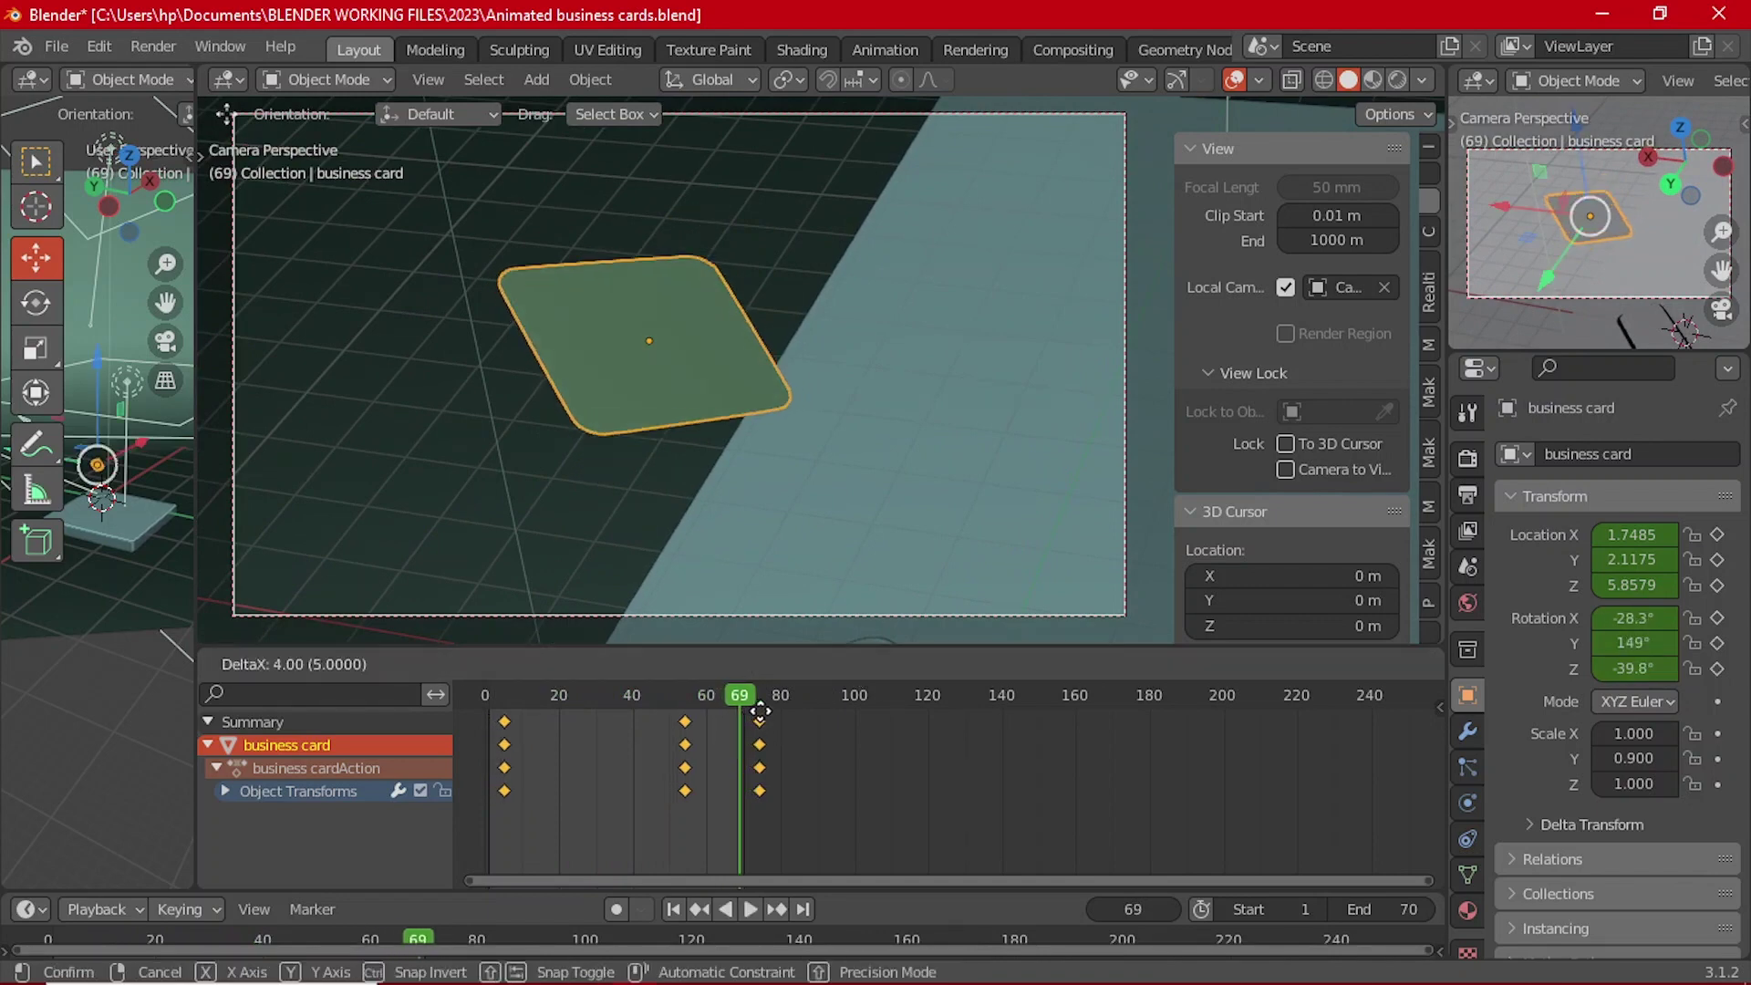
key(Escape)
click(742, 706)
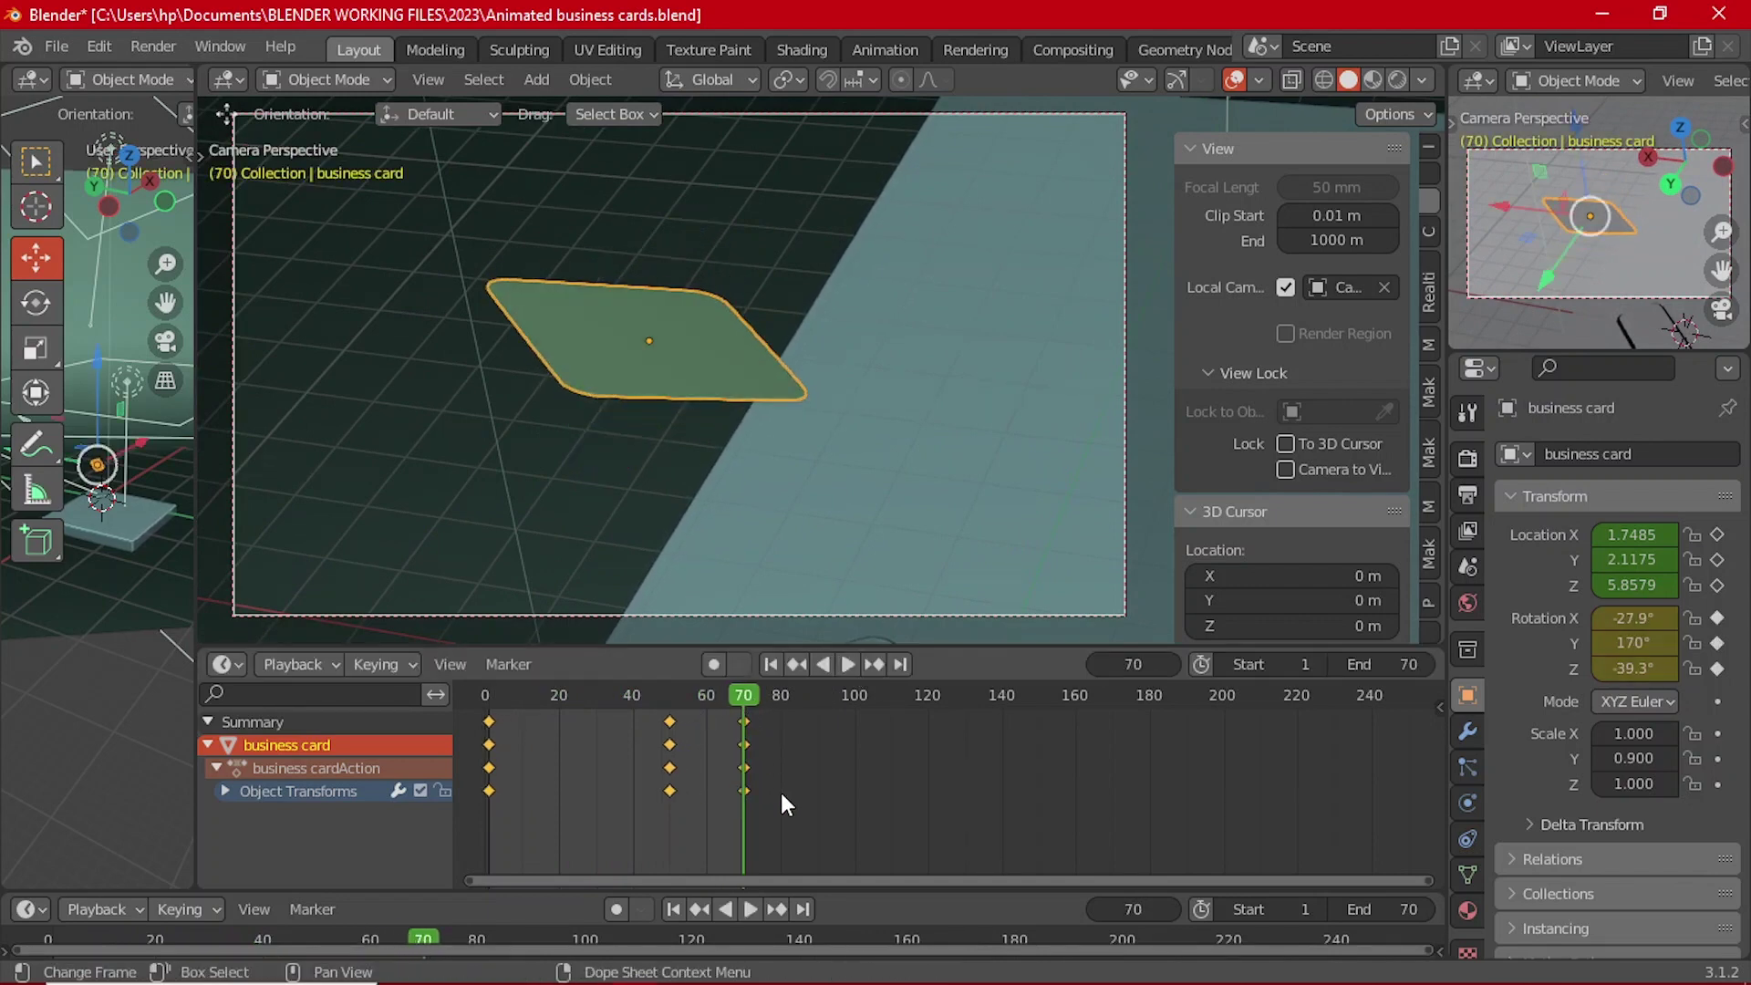
drag(781, 796, 817, 723)
Step: Make frame 90 the animation's end, play it through, and split the Dope Sheet area in two
click(813, 690)
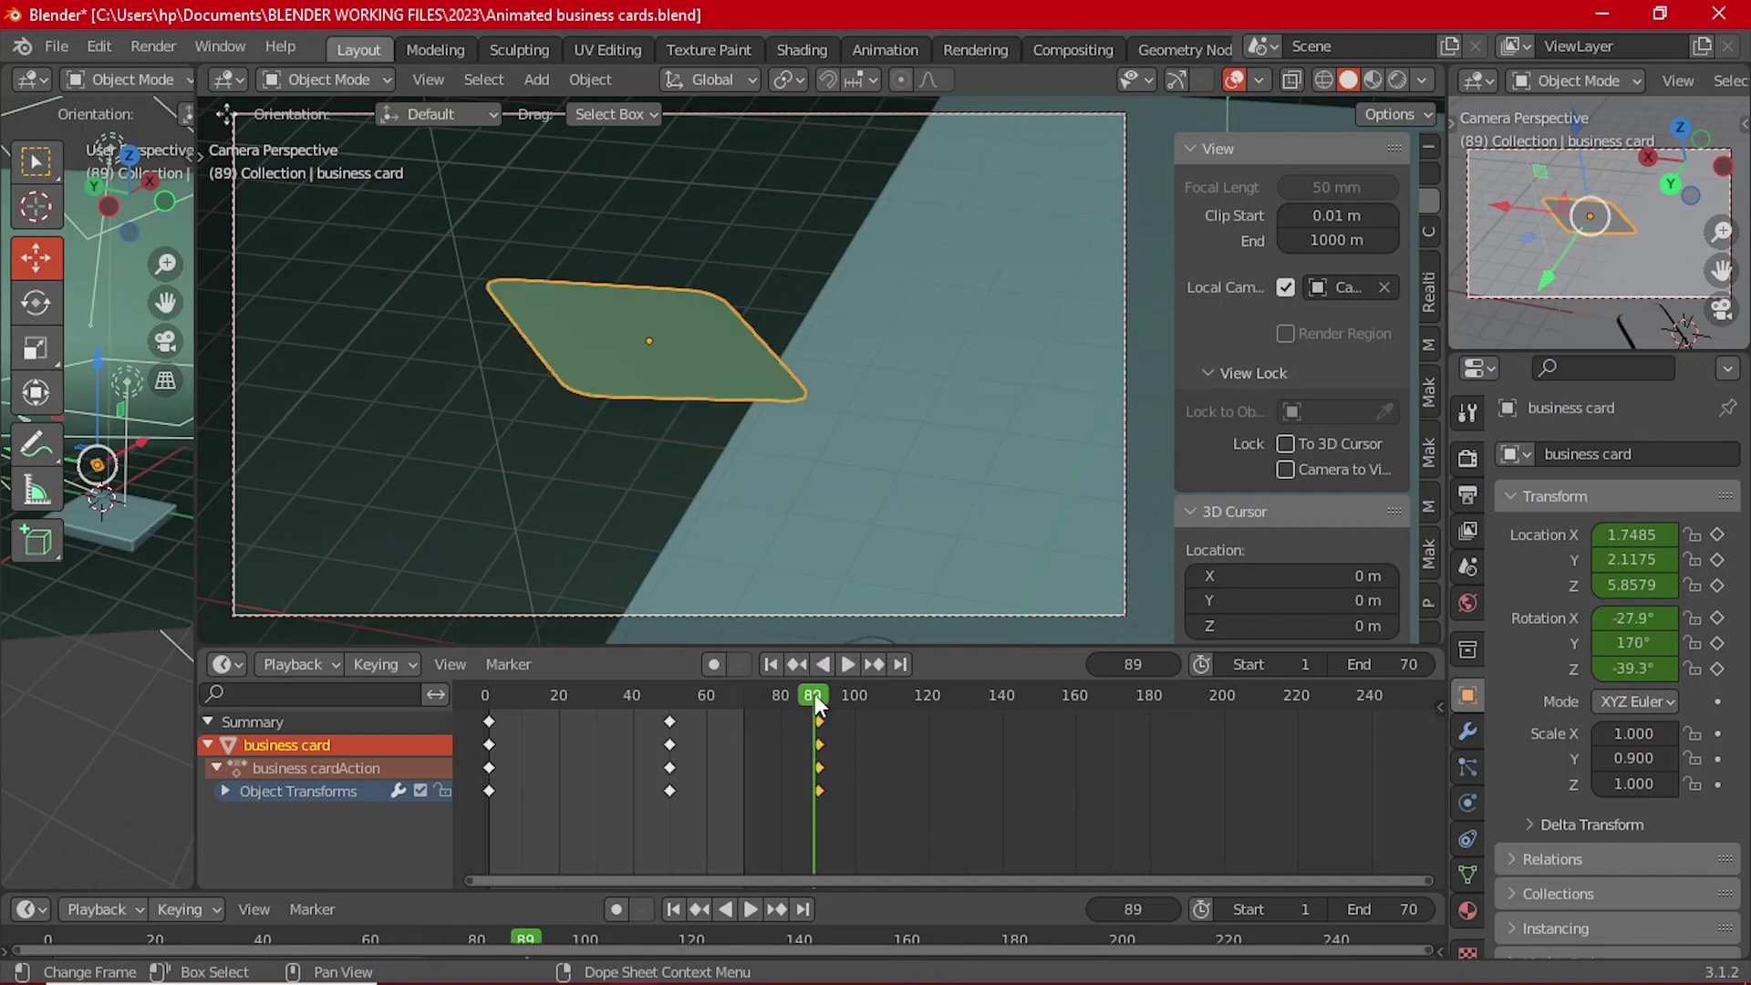
click(312, 664)
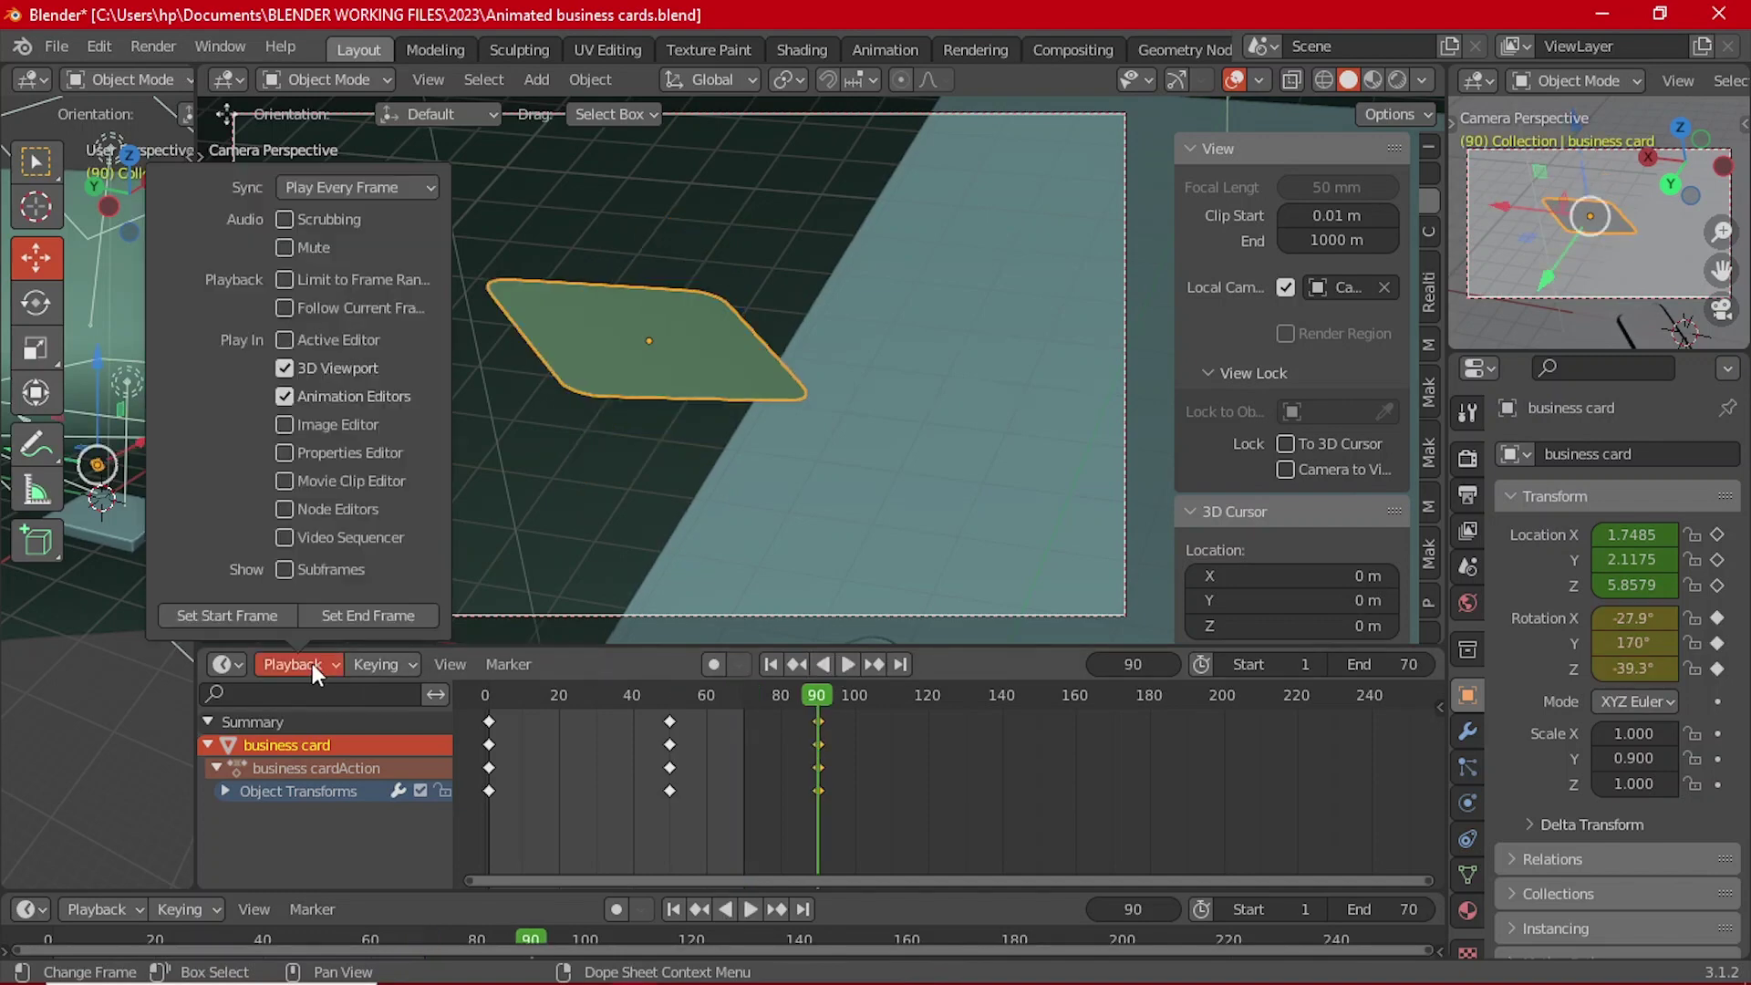
click(365, 614)
click(845, 662)
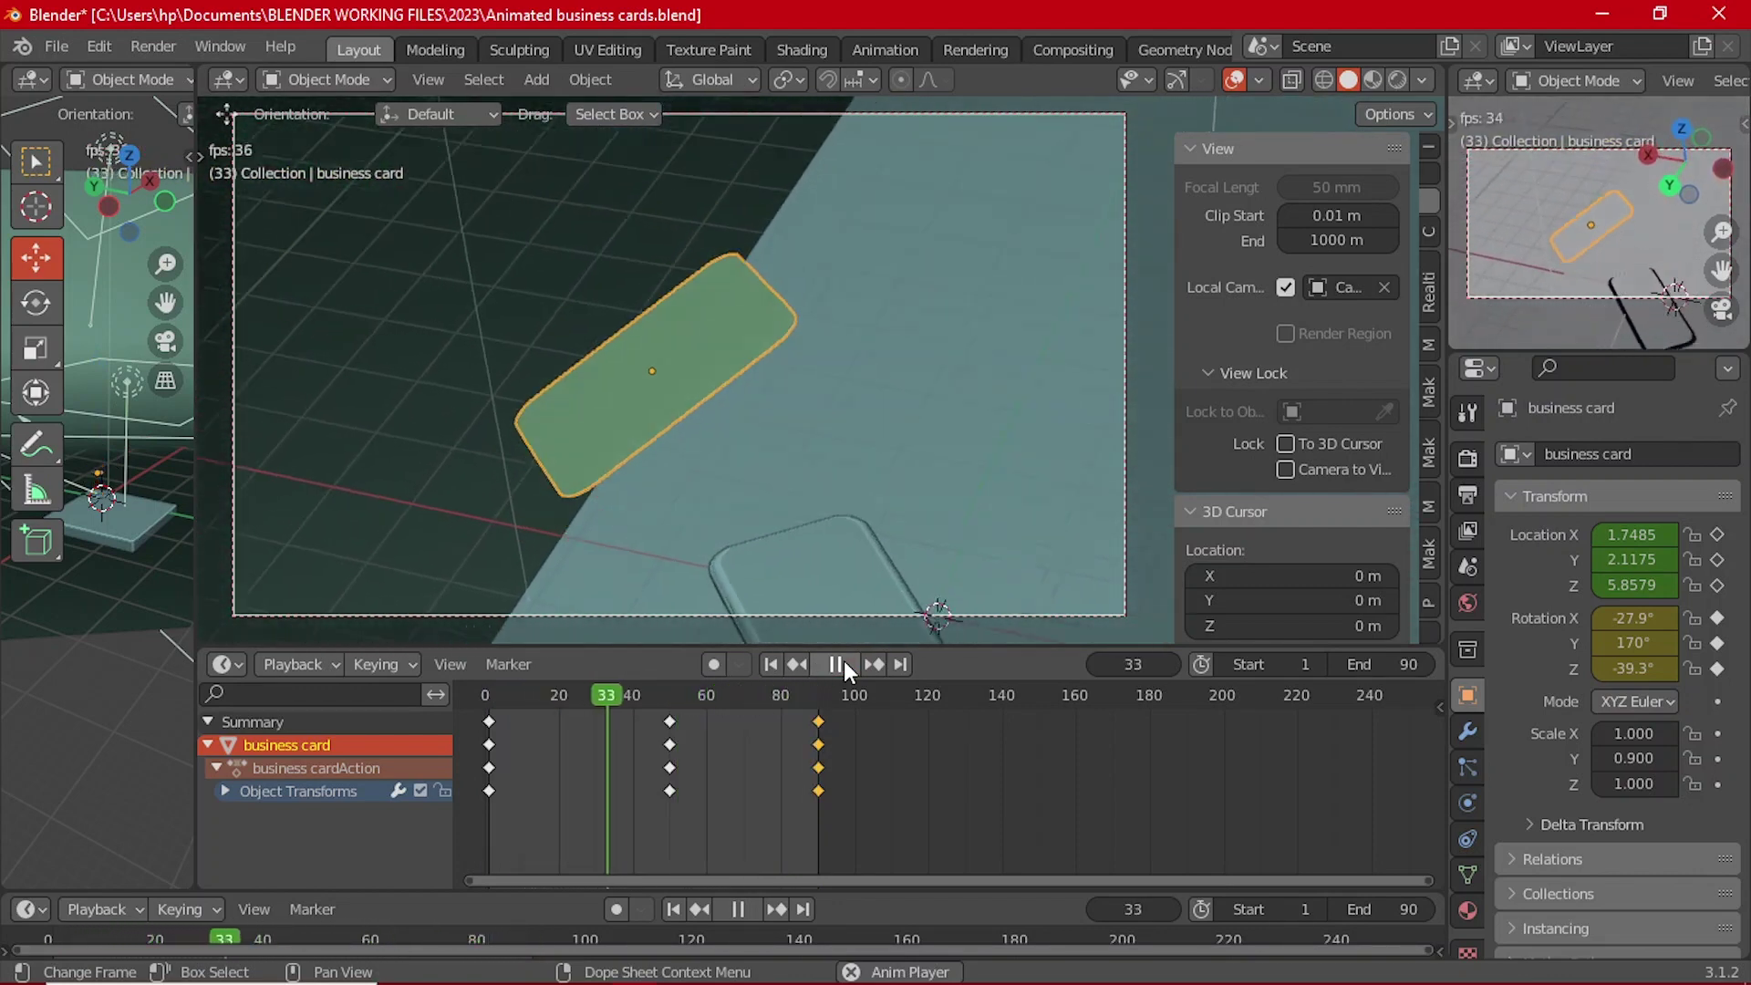
click(845, 663)
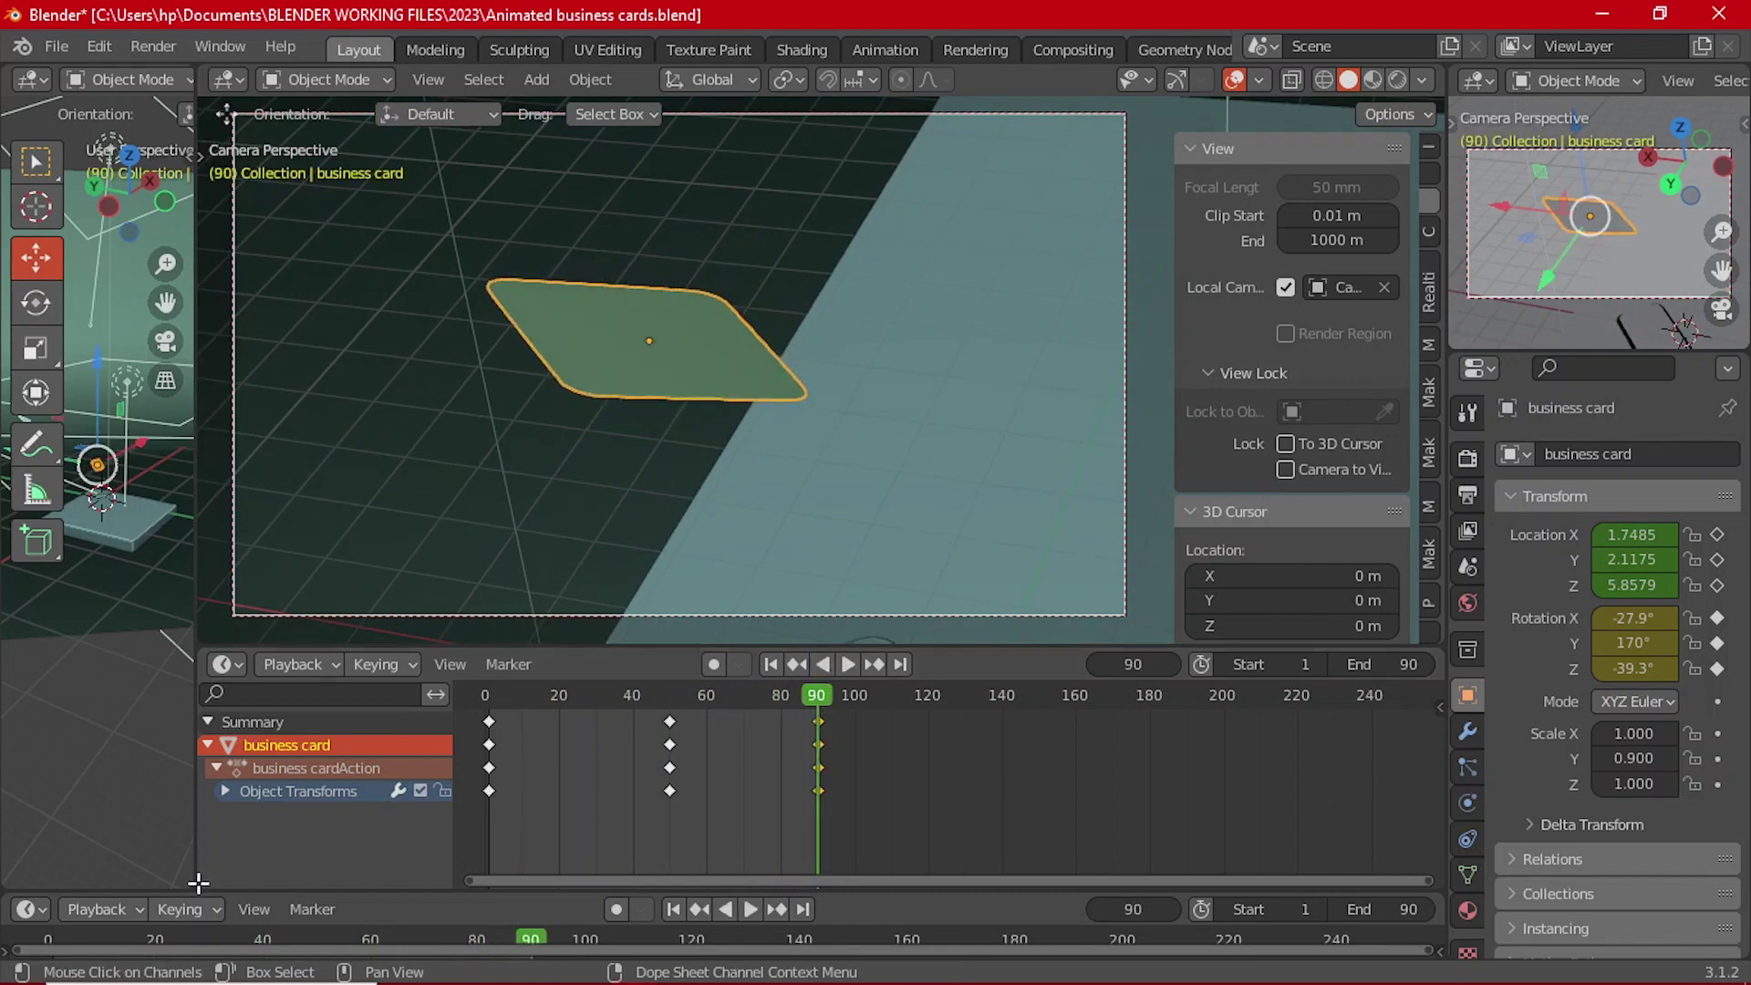
drag(196, 867, 228, 829)
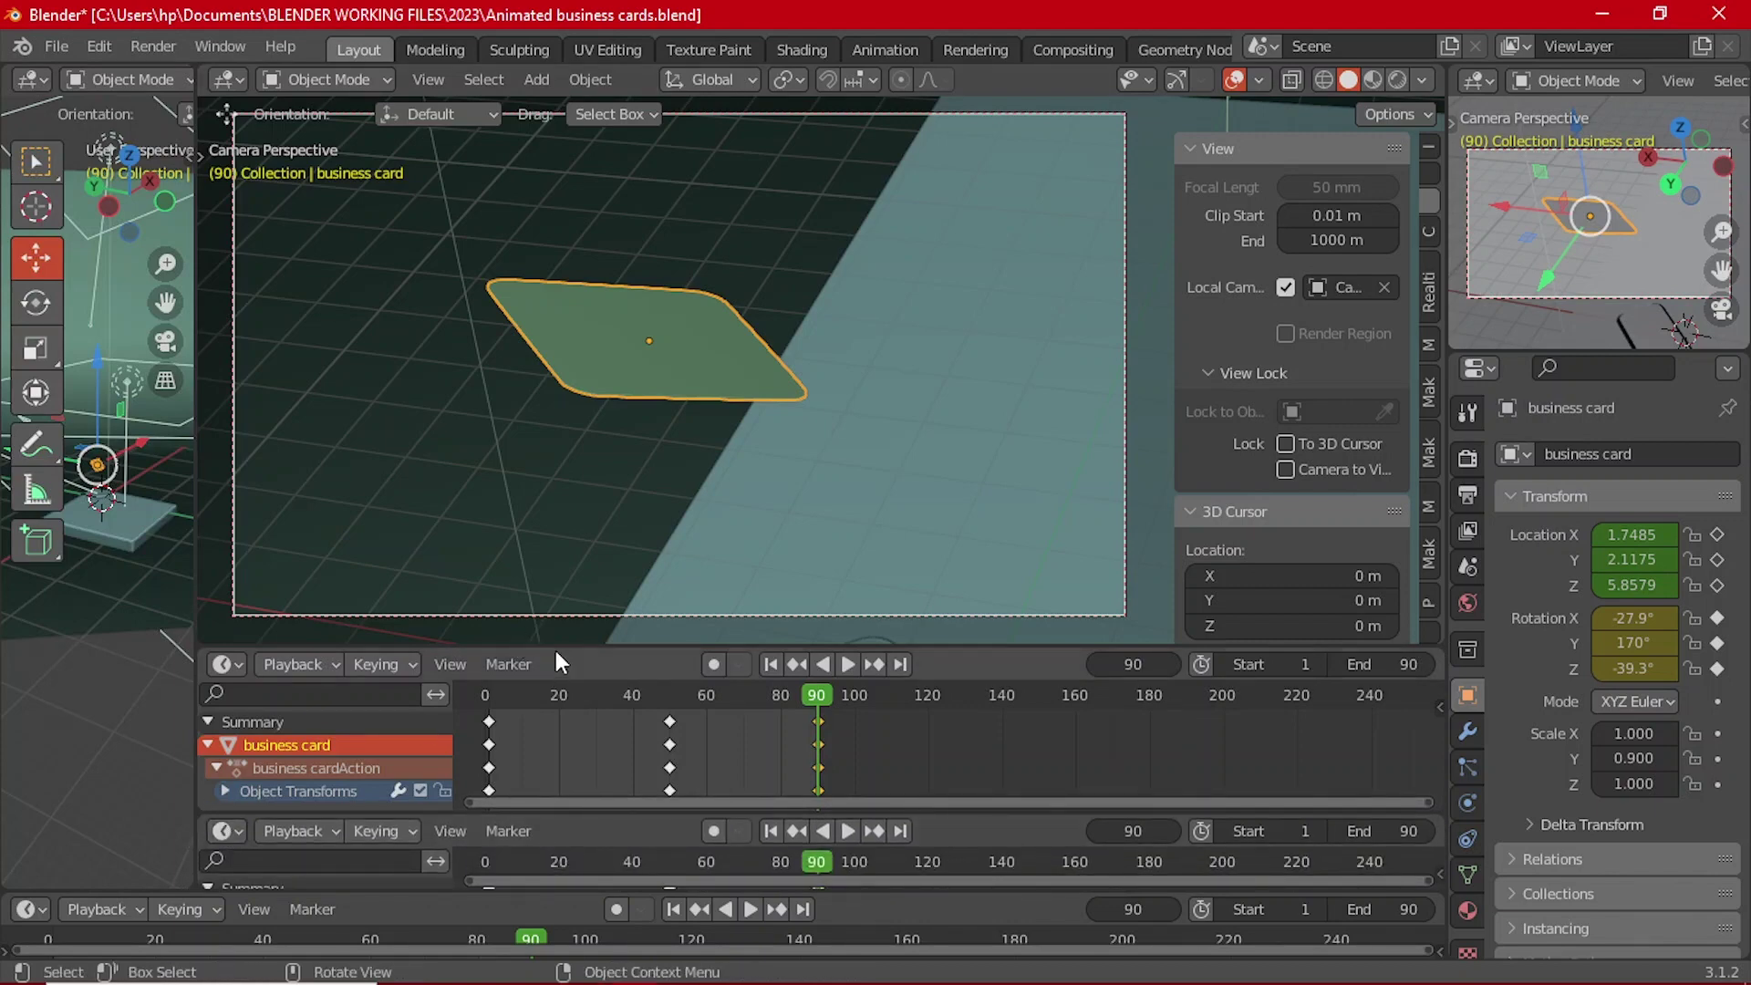
Step: Resize the split areas, turn the lower one into a Graph Editor, and enable Normalize
drag(551, 644, 547, 567)
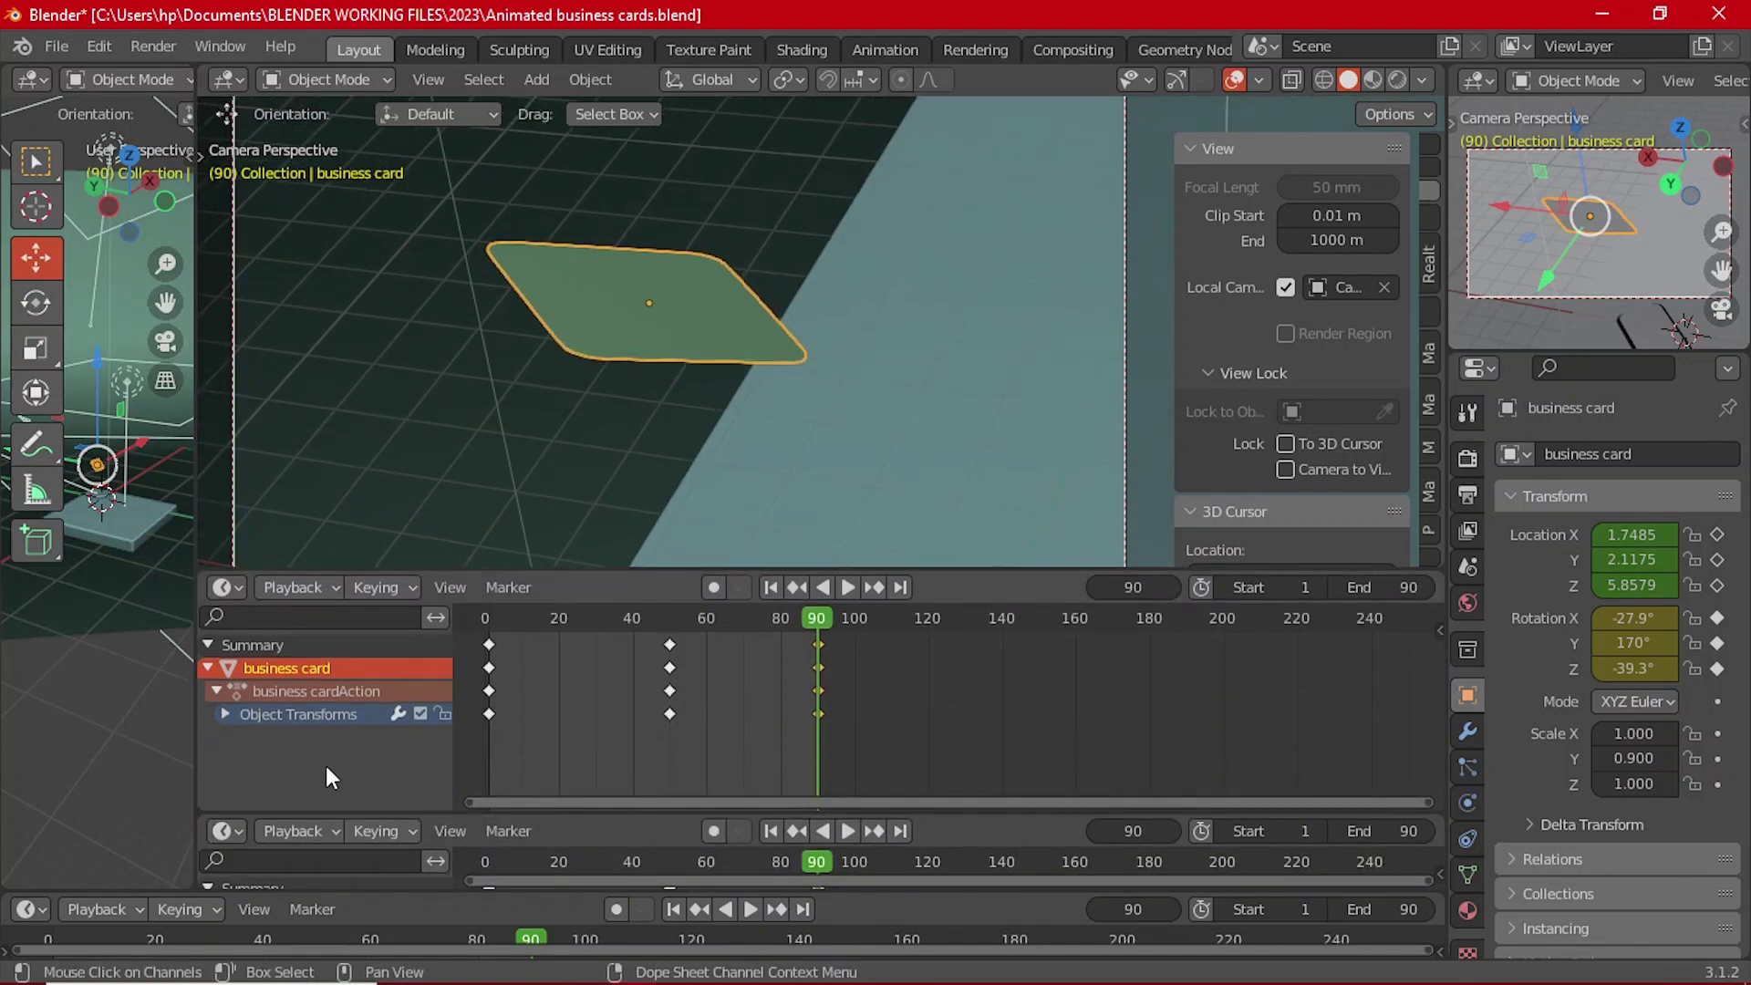
drag(339, 810, 326, 763)
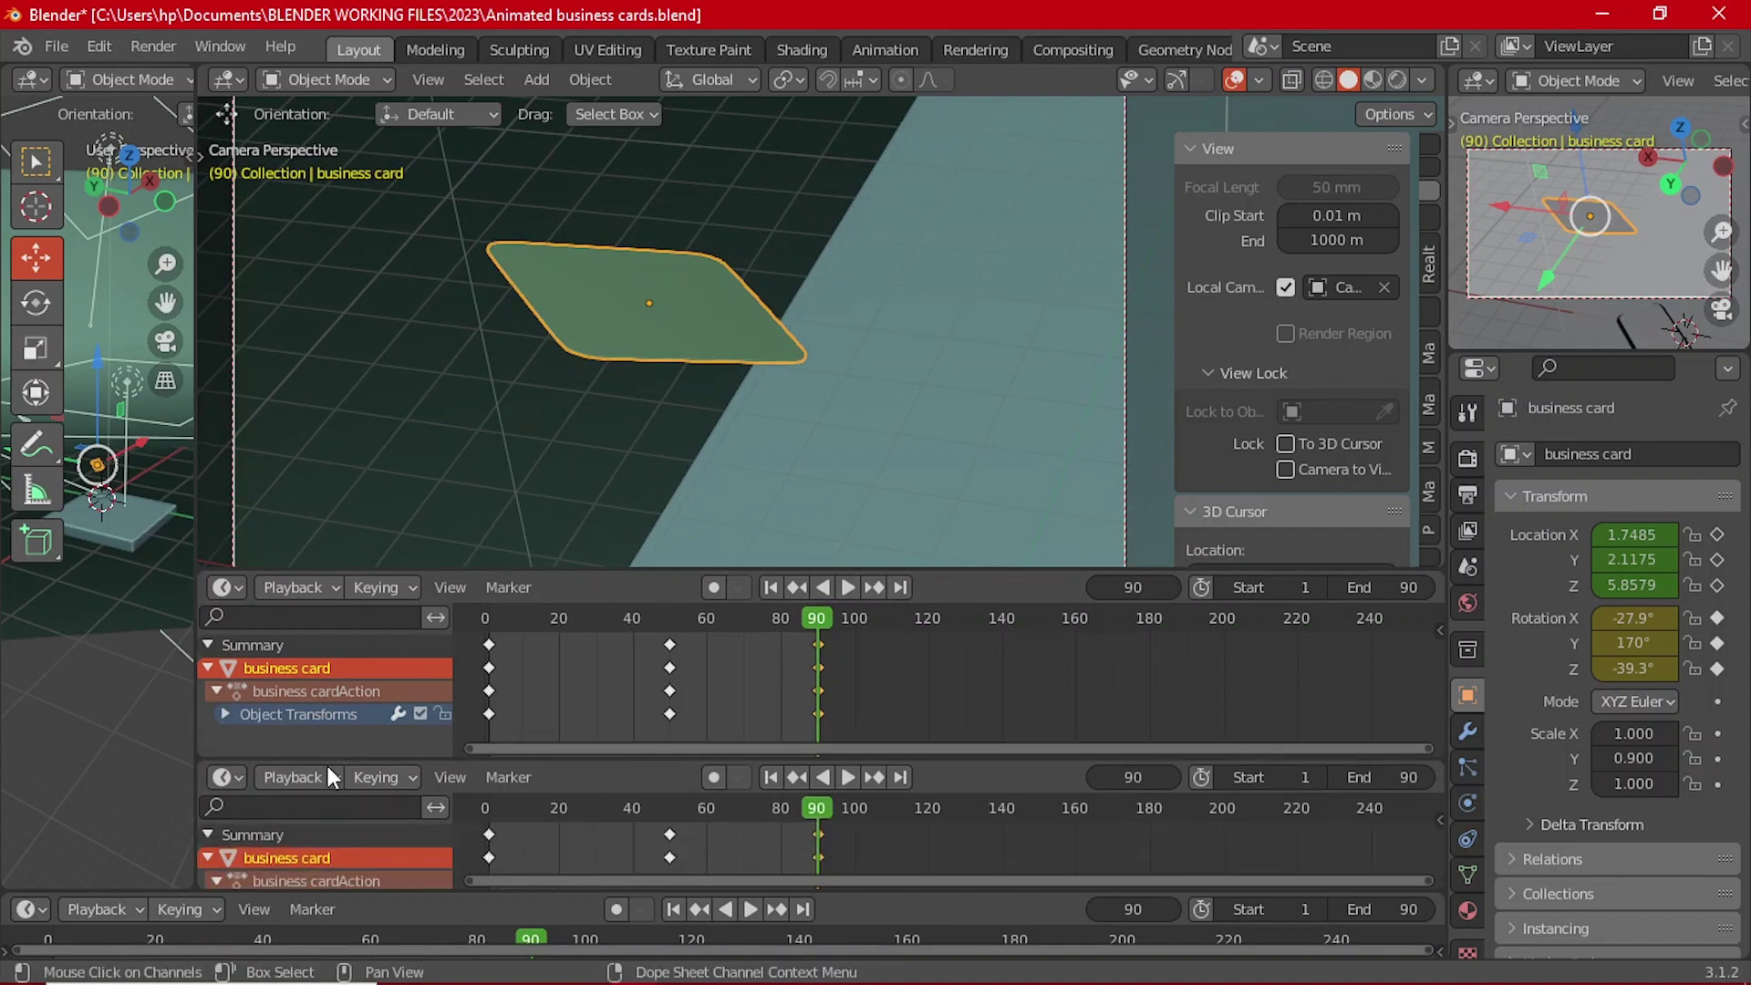
click(233, 775)
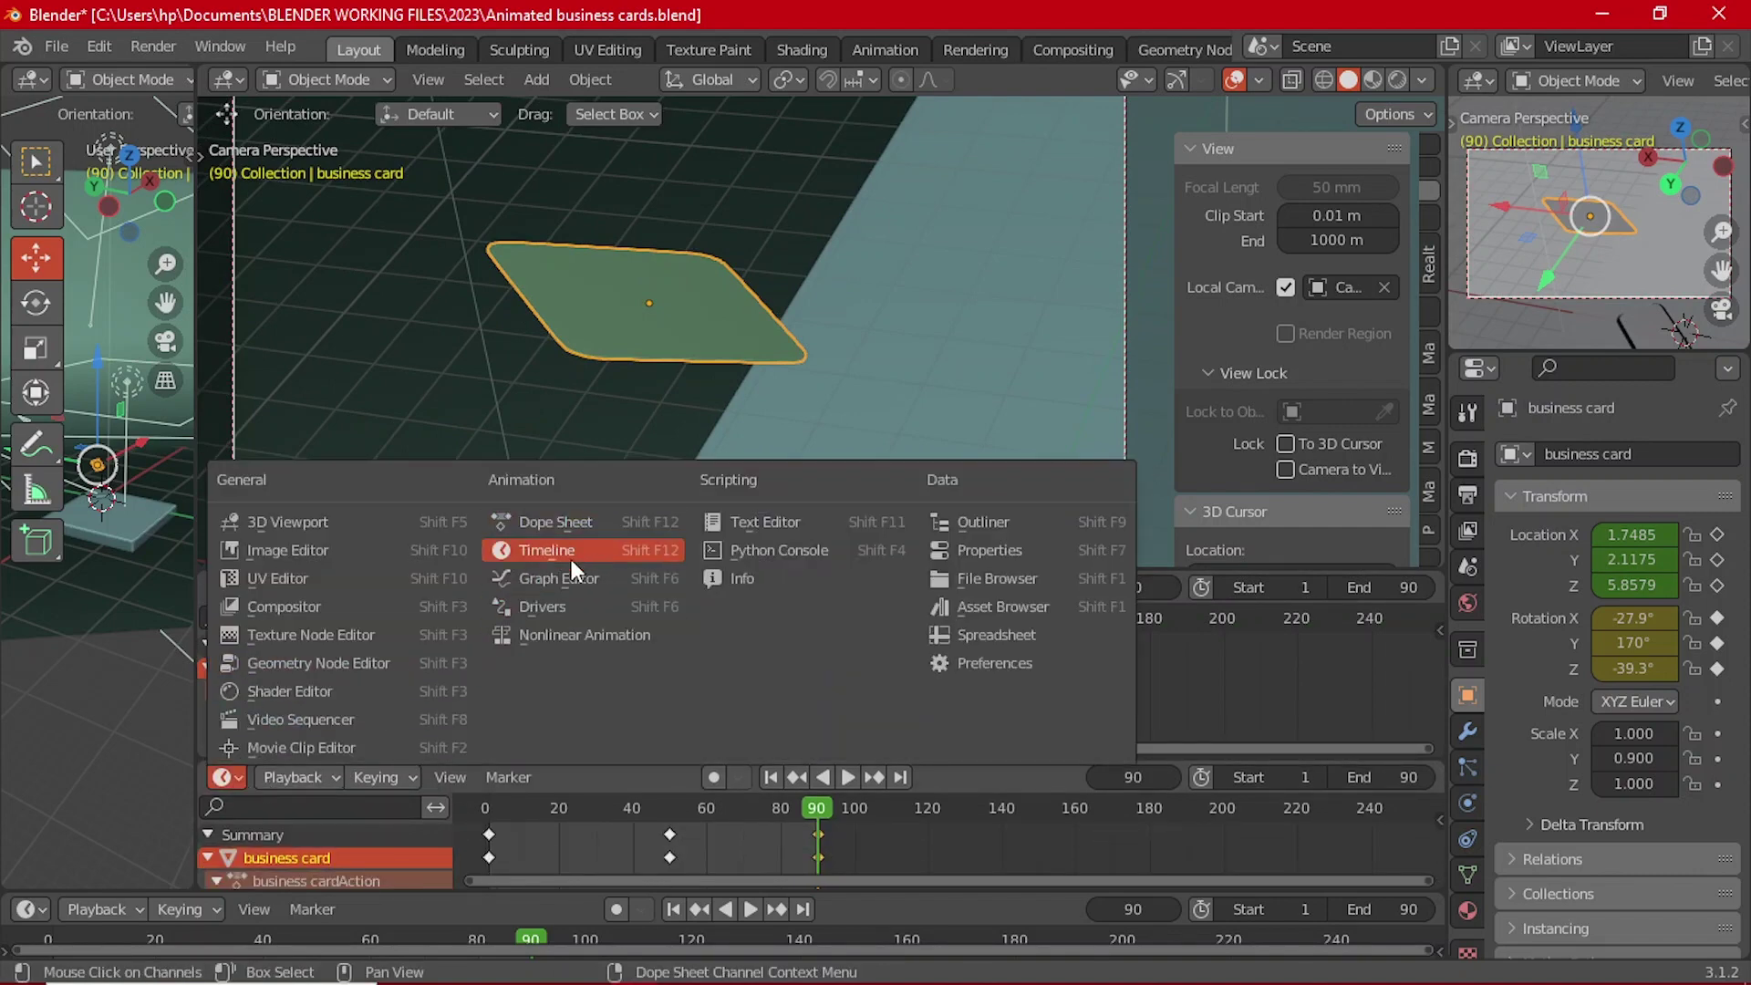
click(582, 580)
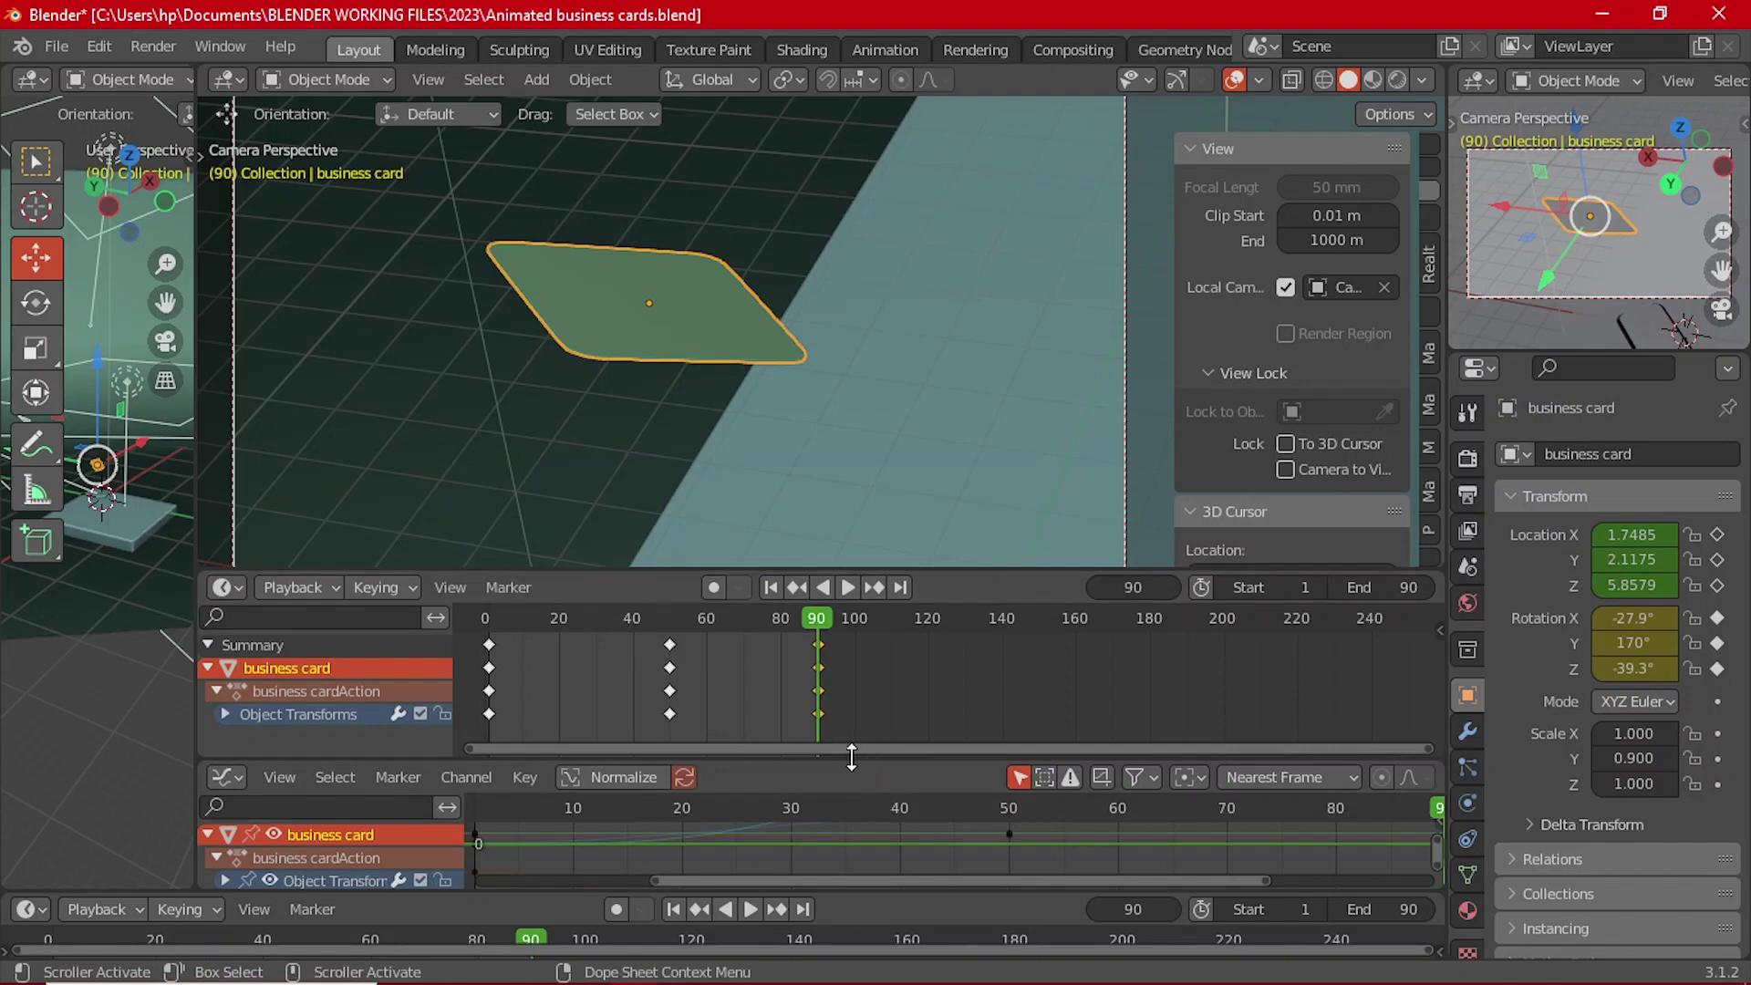
drag(852, 757, 850, 665)
ctrl+middle_drag(914, 777, 916, 764)
click(605, 686)
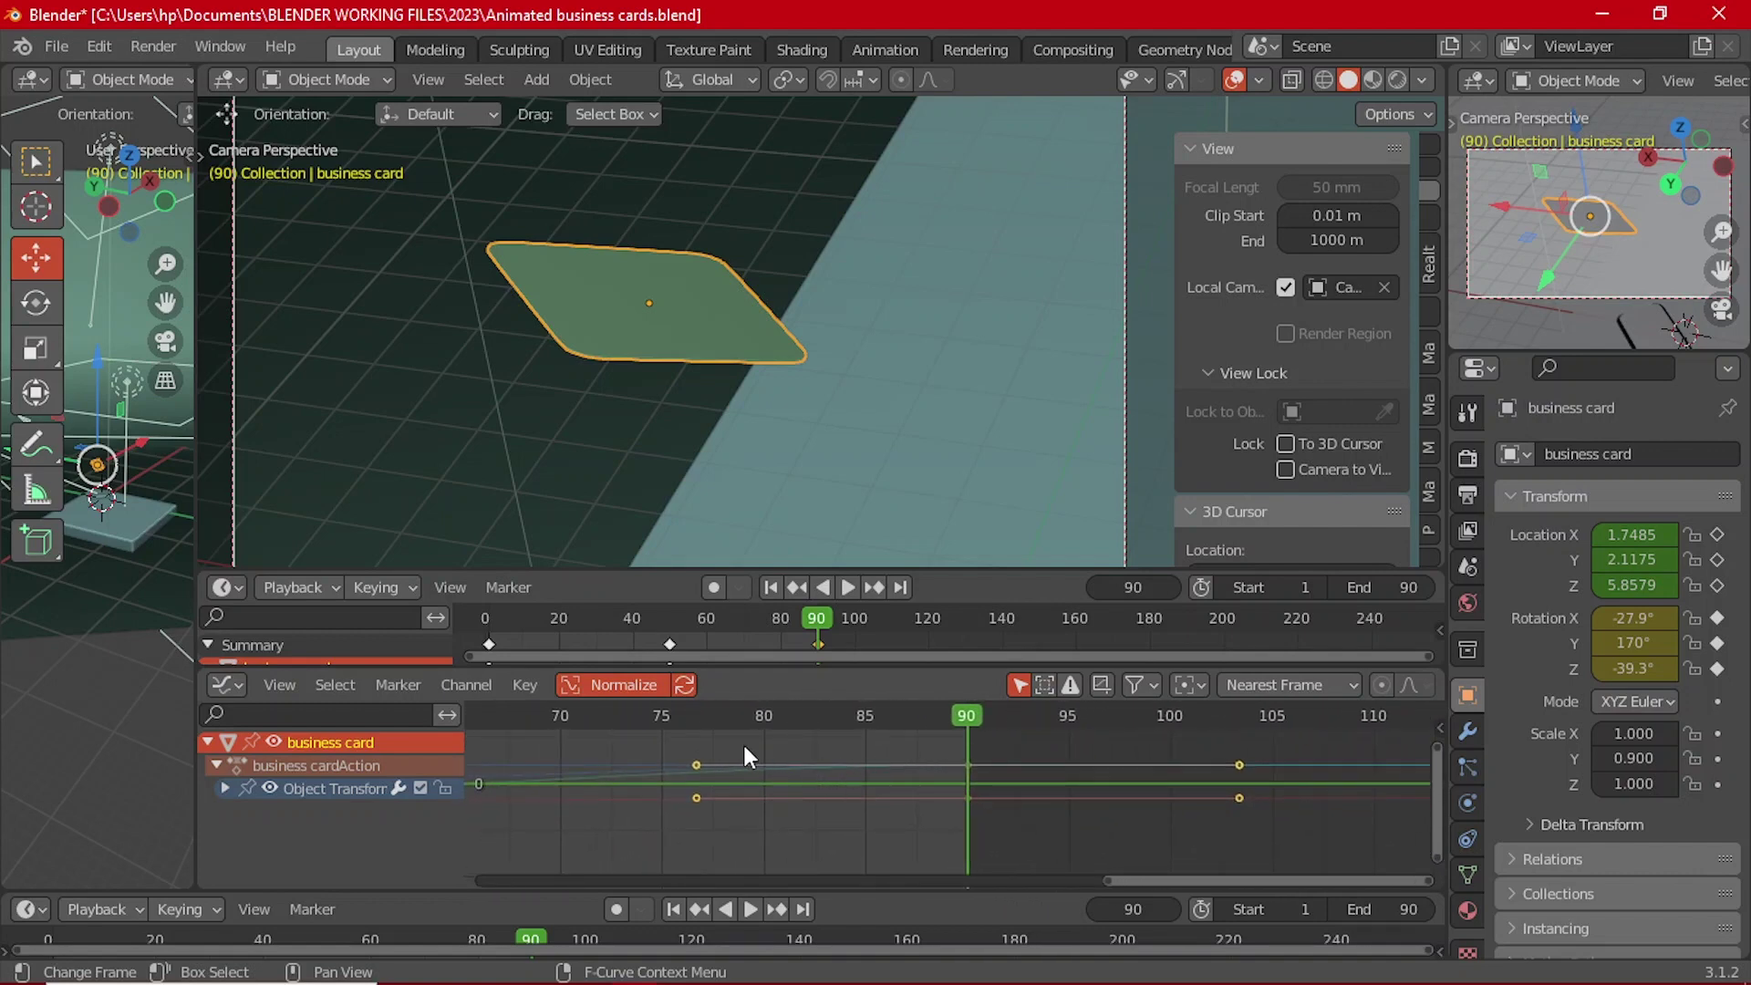
ctrl+middle_drag(744, 747, 728, 738)
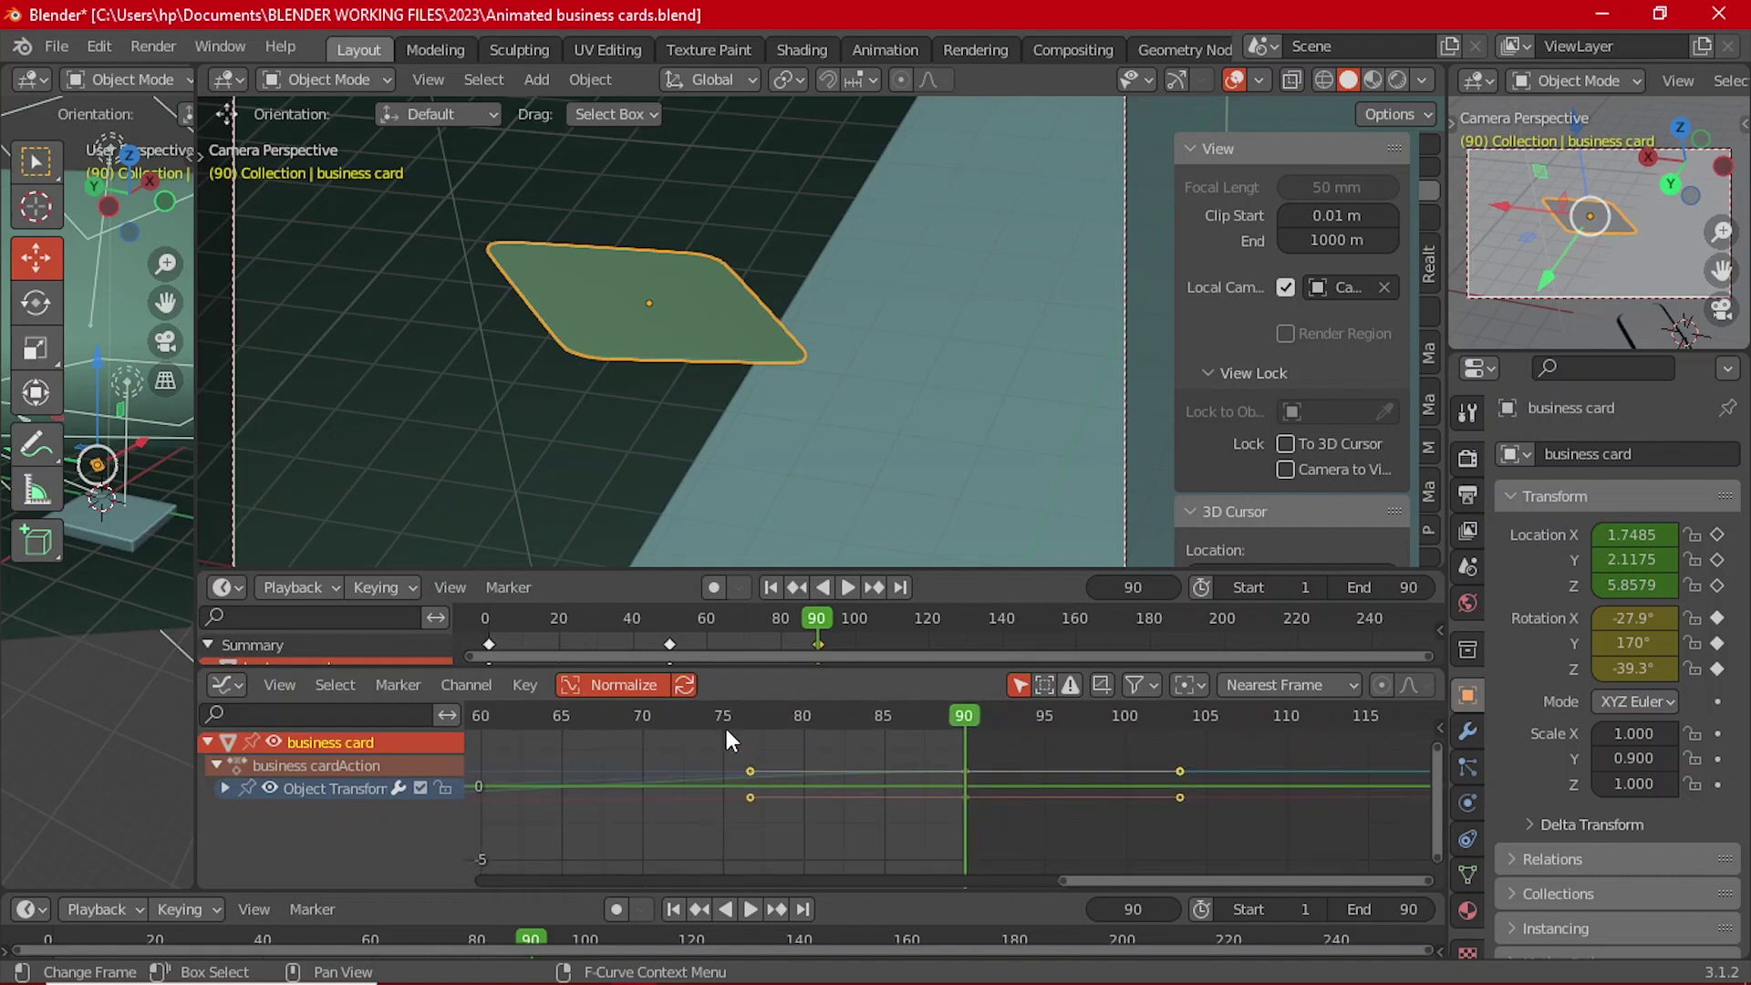
Step: Replay the animation from the start and pan the graph to frames 30–85
click(772, 588)
click(846, 588)
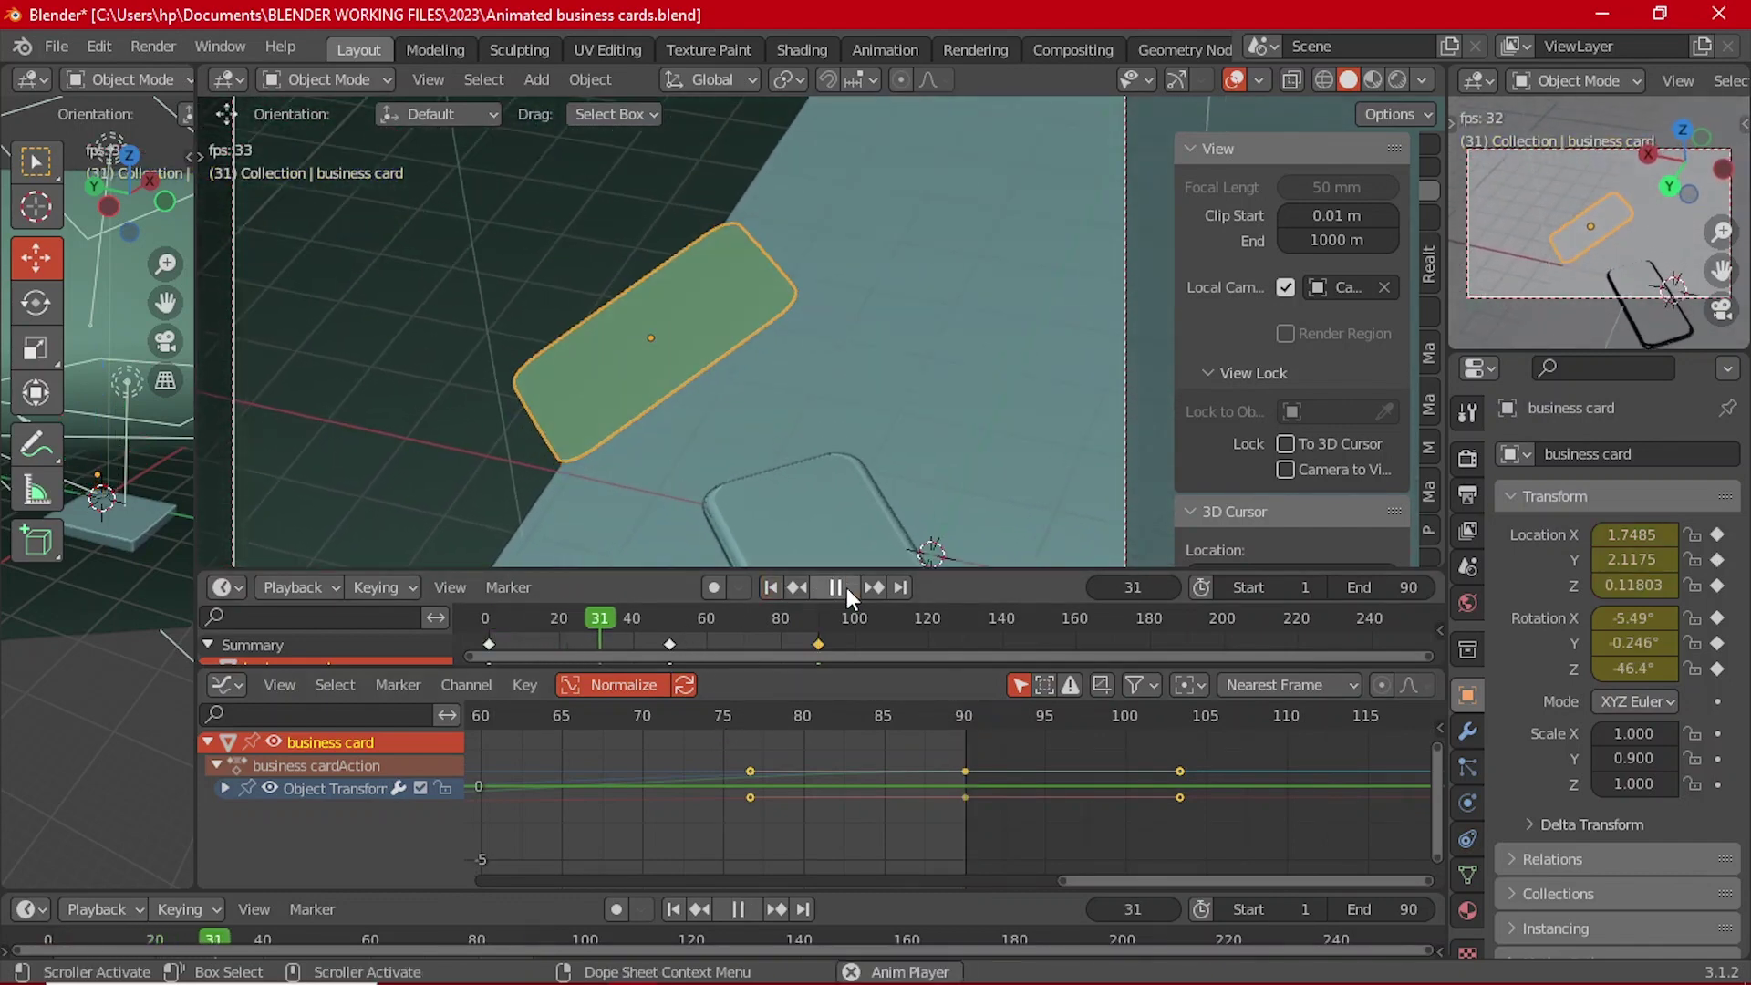
click(846, 587)
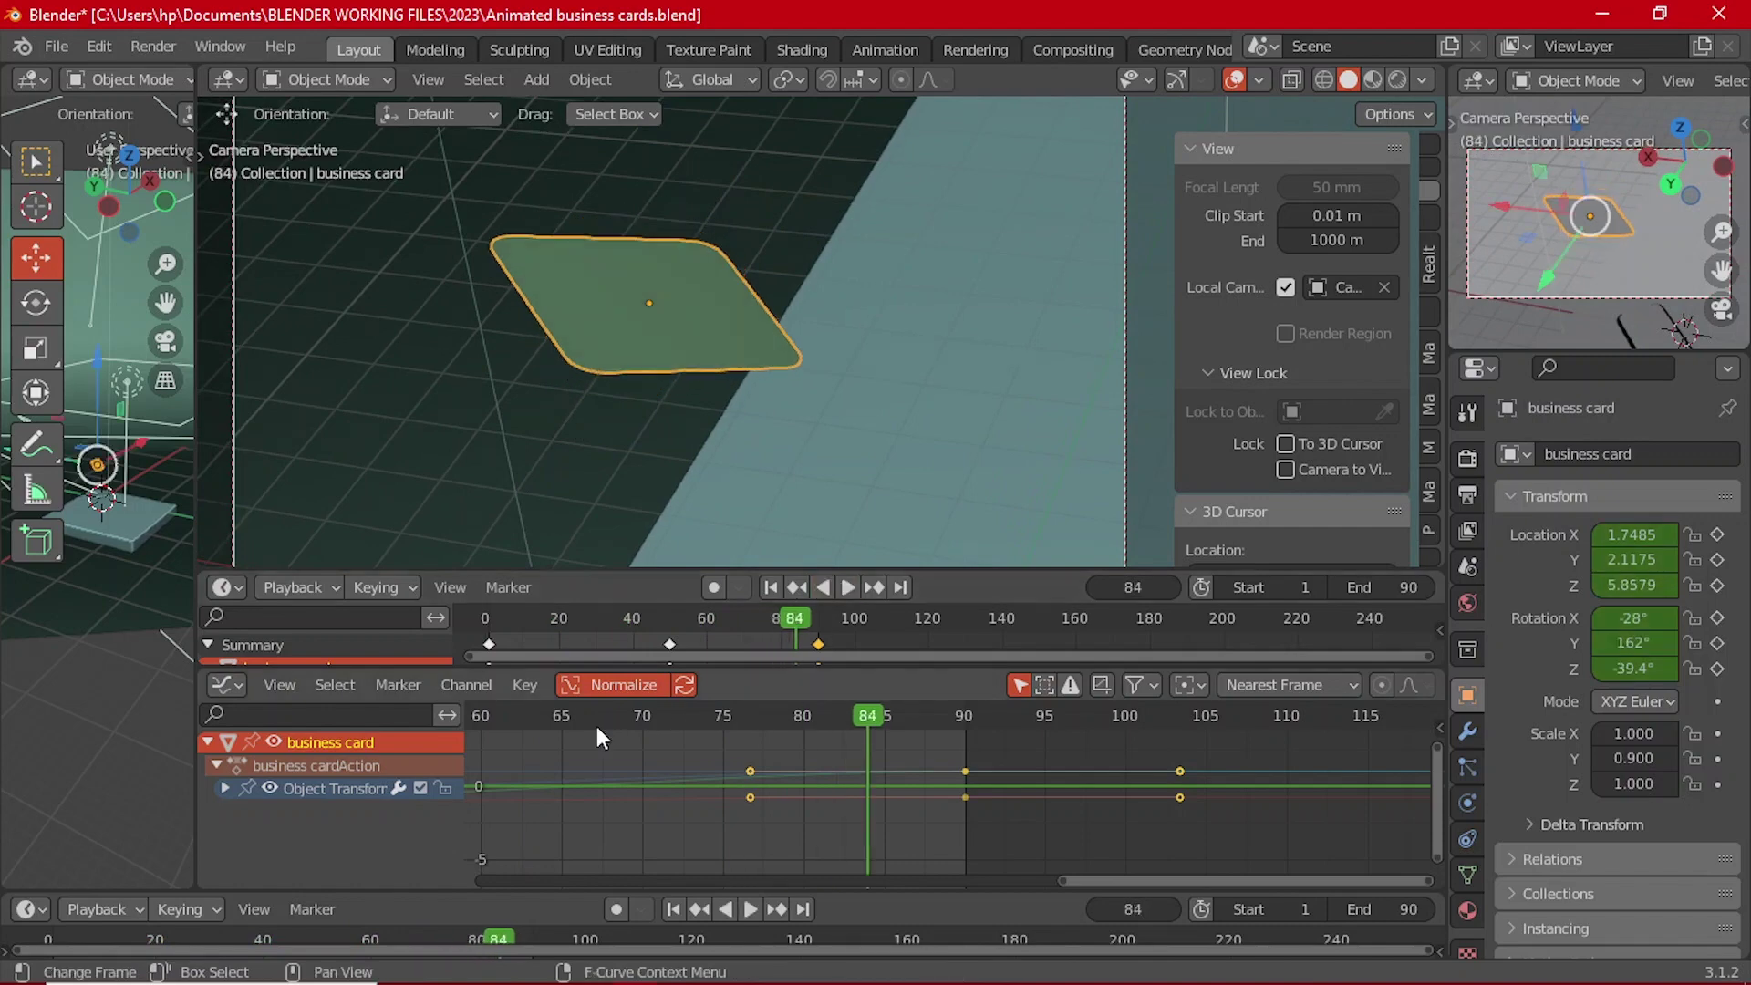
middle_drag(597, 726, 866, 757)
middle_drag(648, 764, 922, 851)
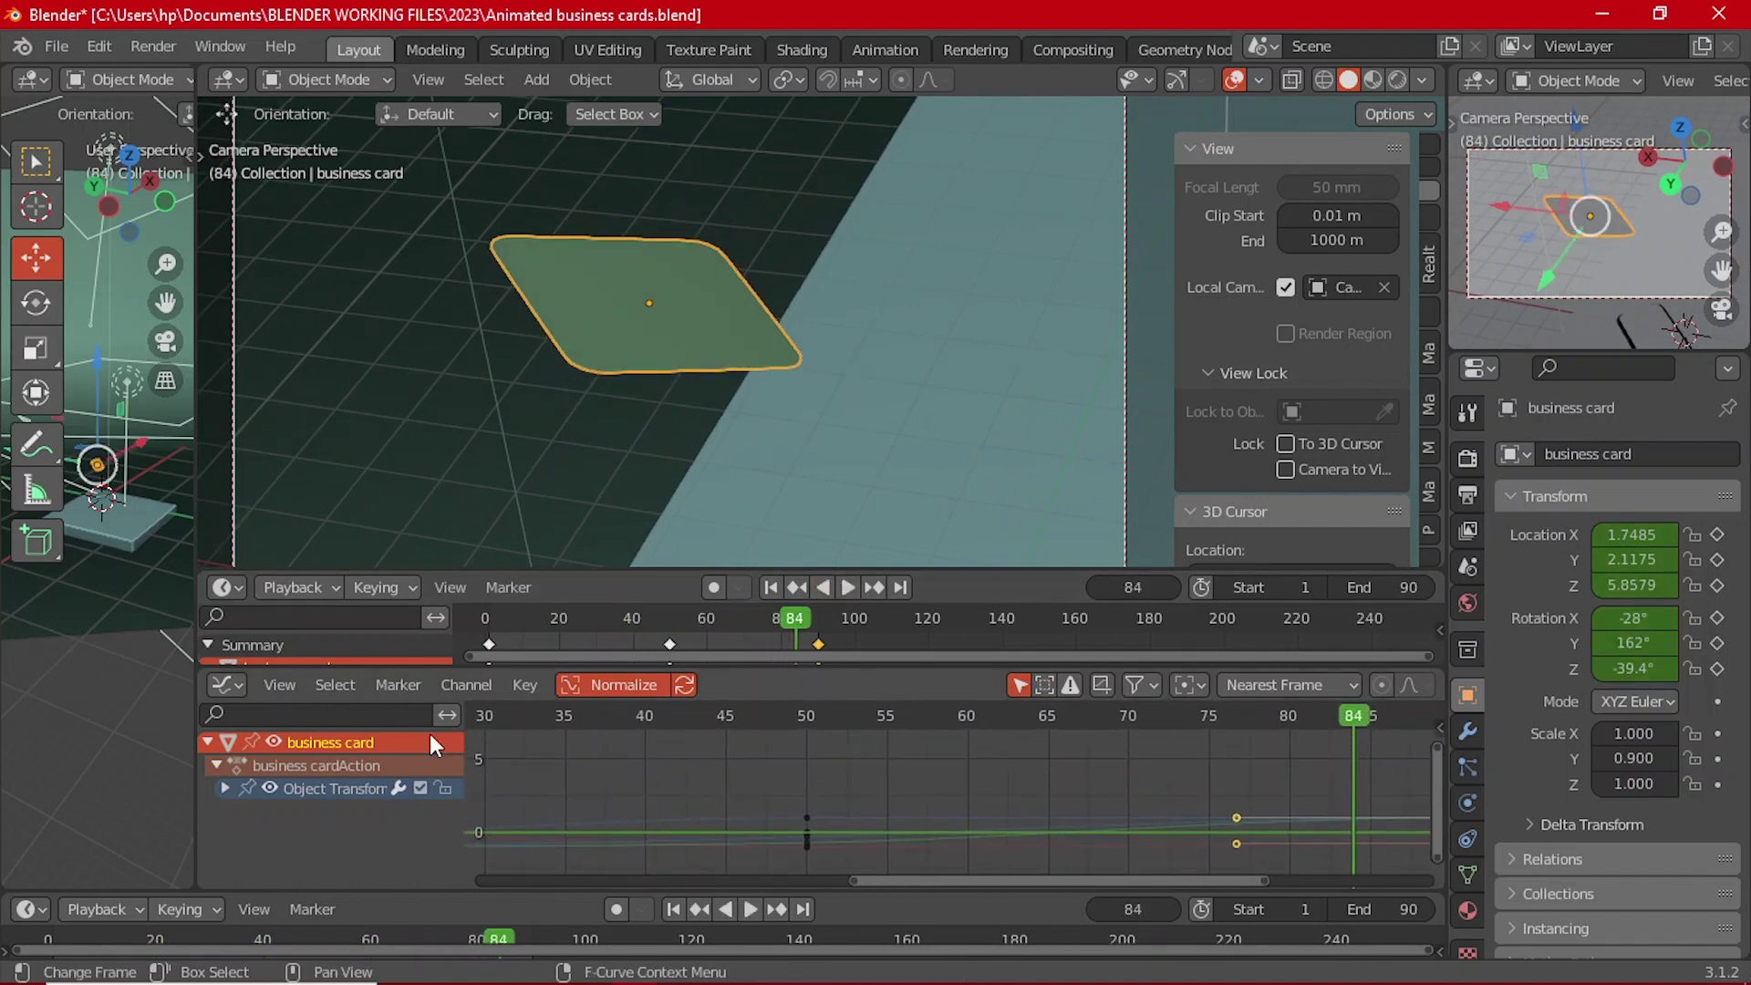
Step: Expand Object Transforms into location and rotation channels, then replay and scrub the rotation
click(224, 788)
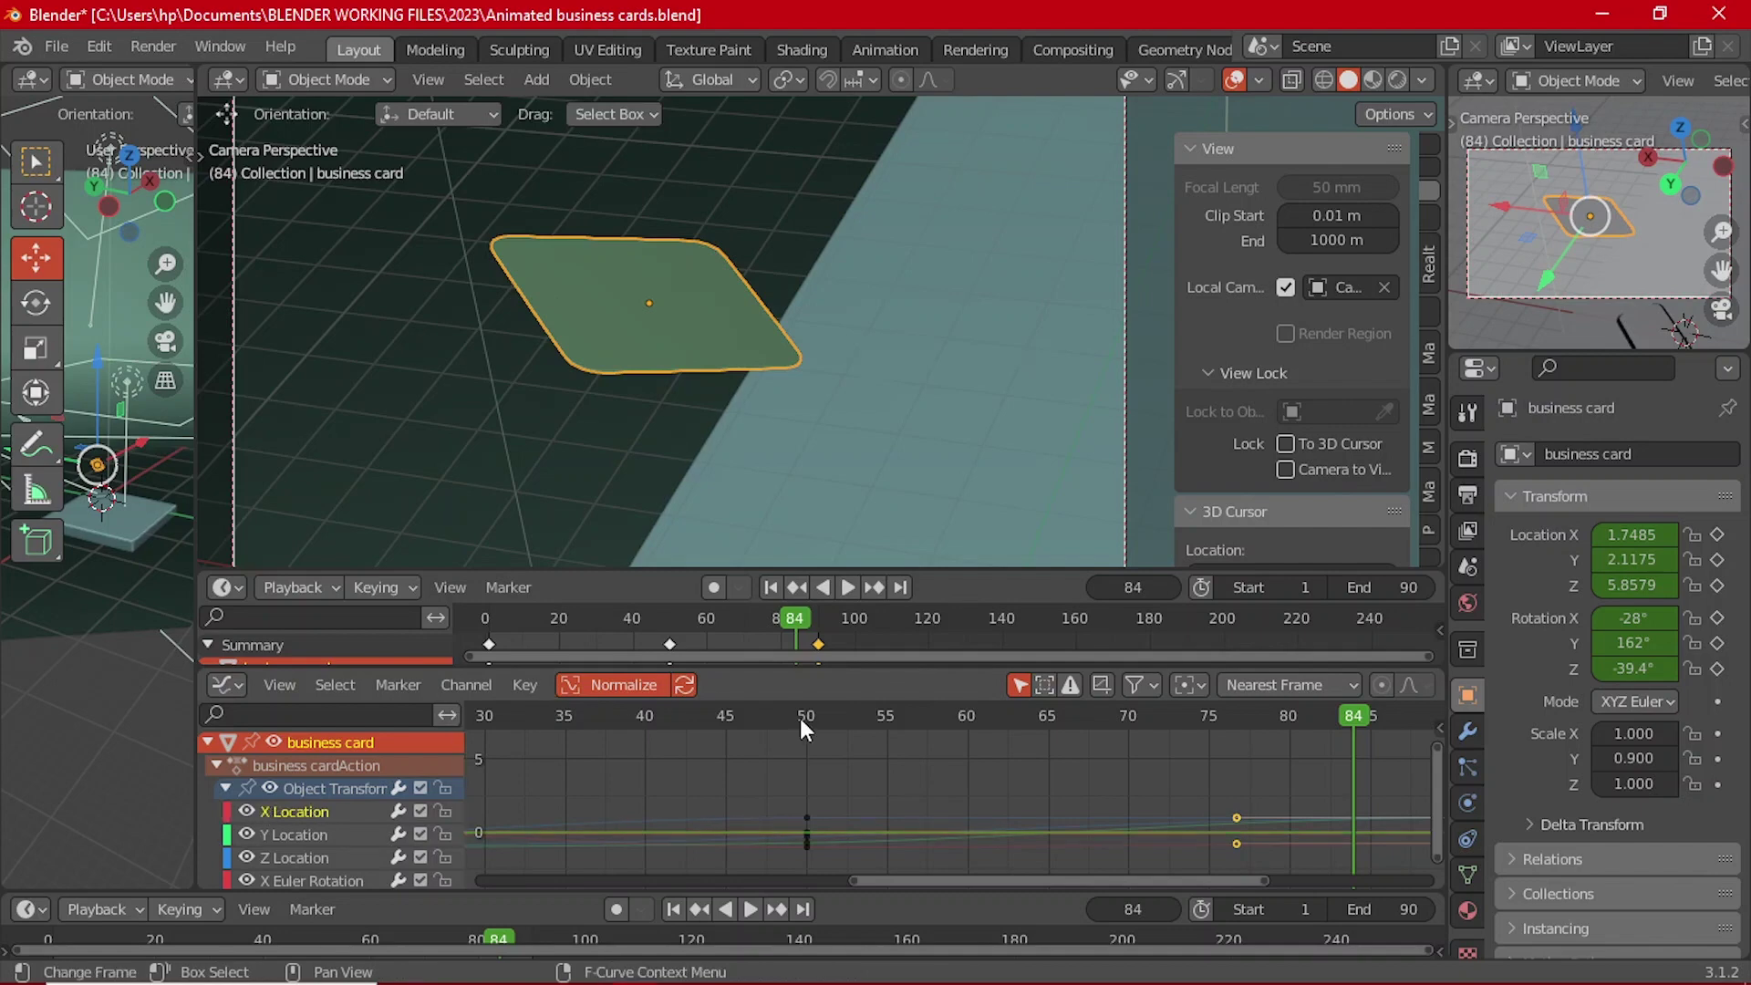
click(773, 588)
click(843, 589)
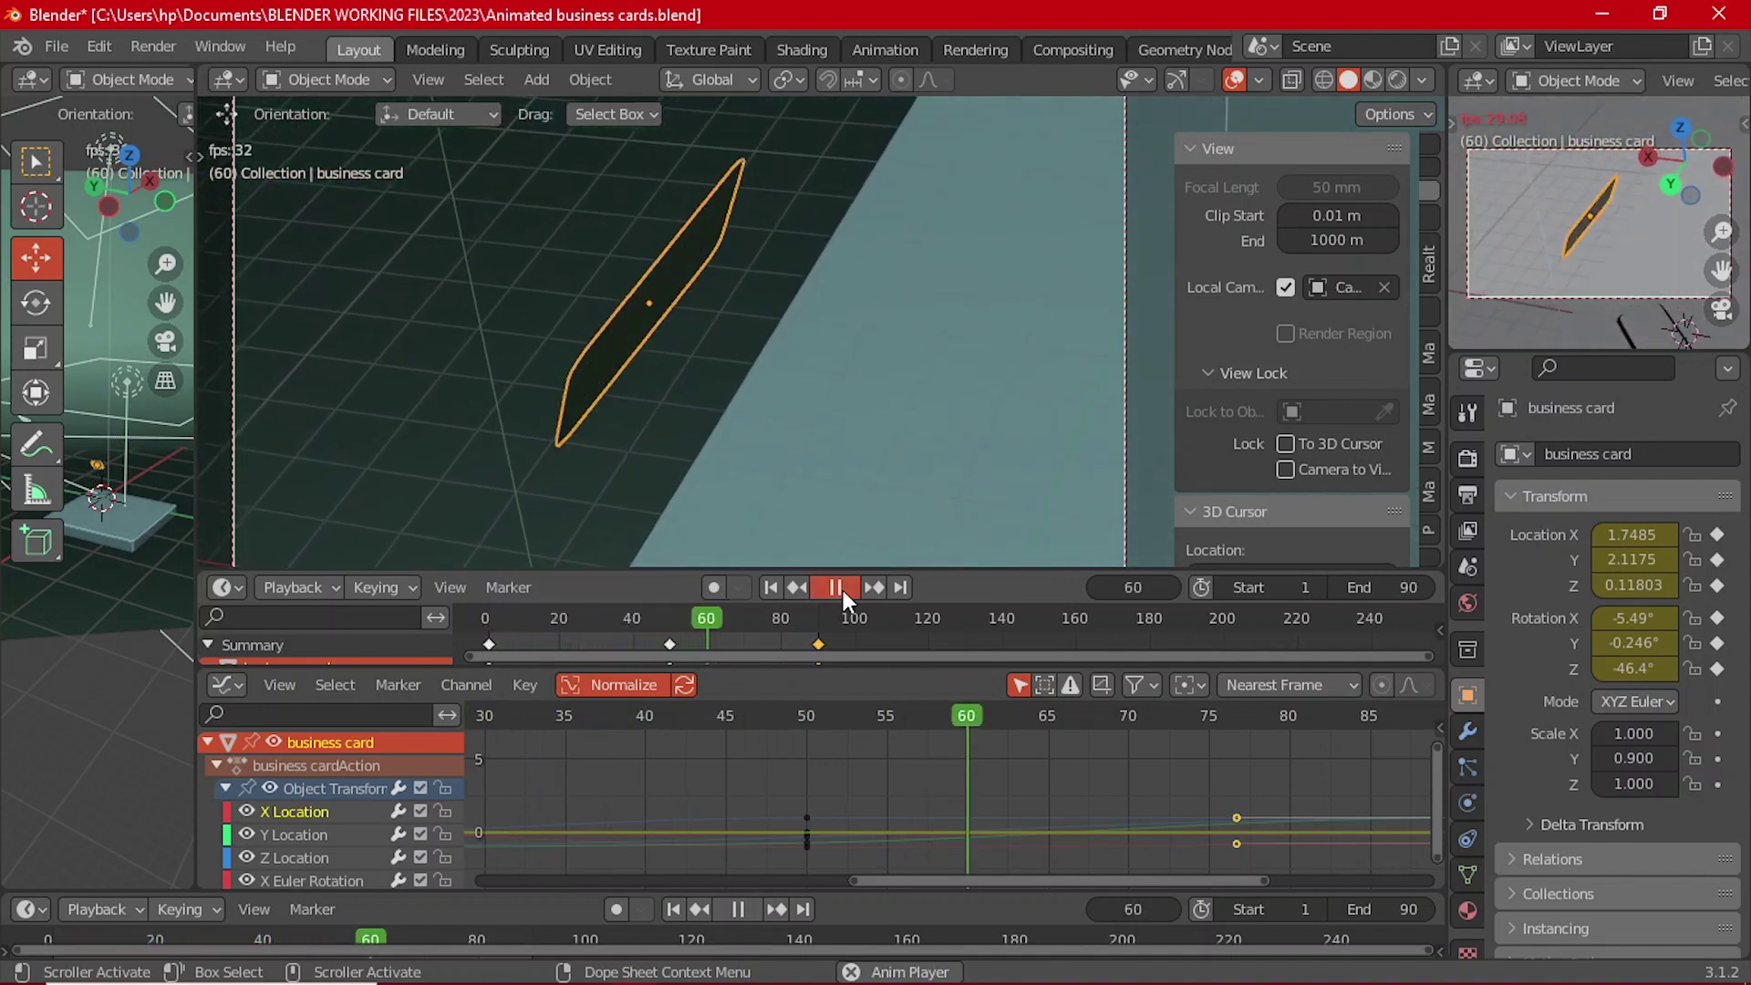
click(842, 589)
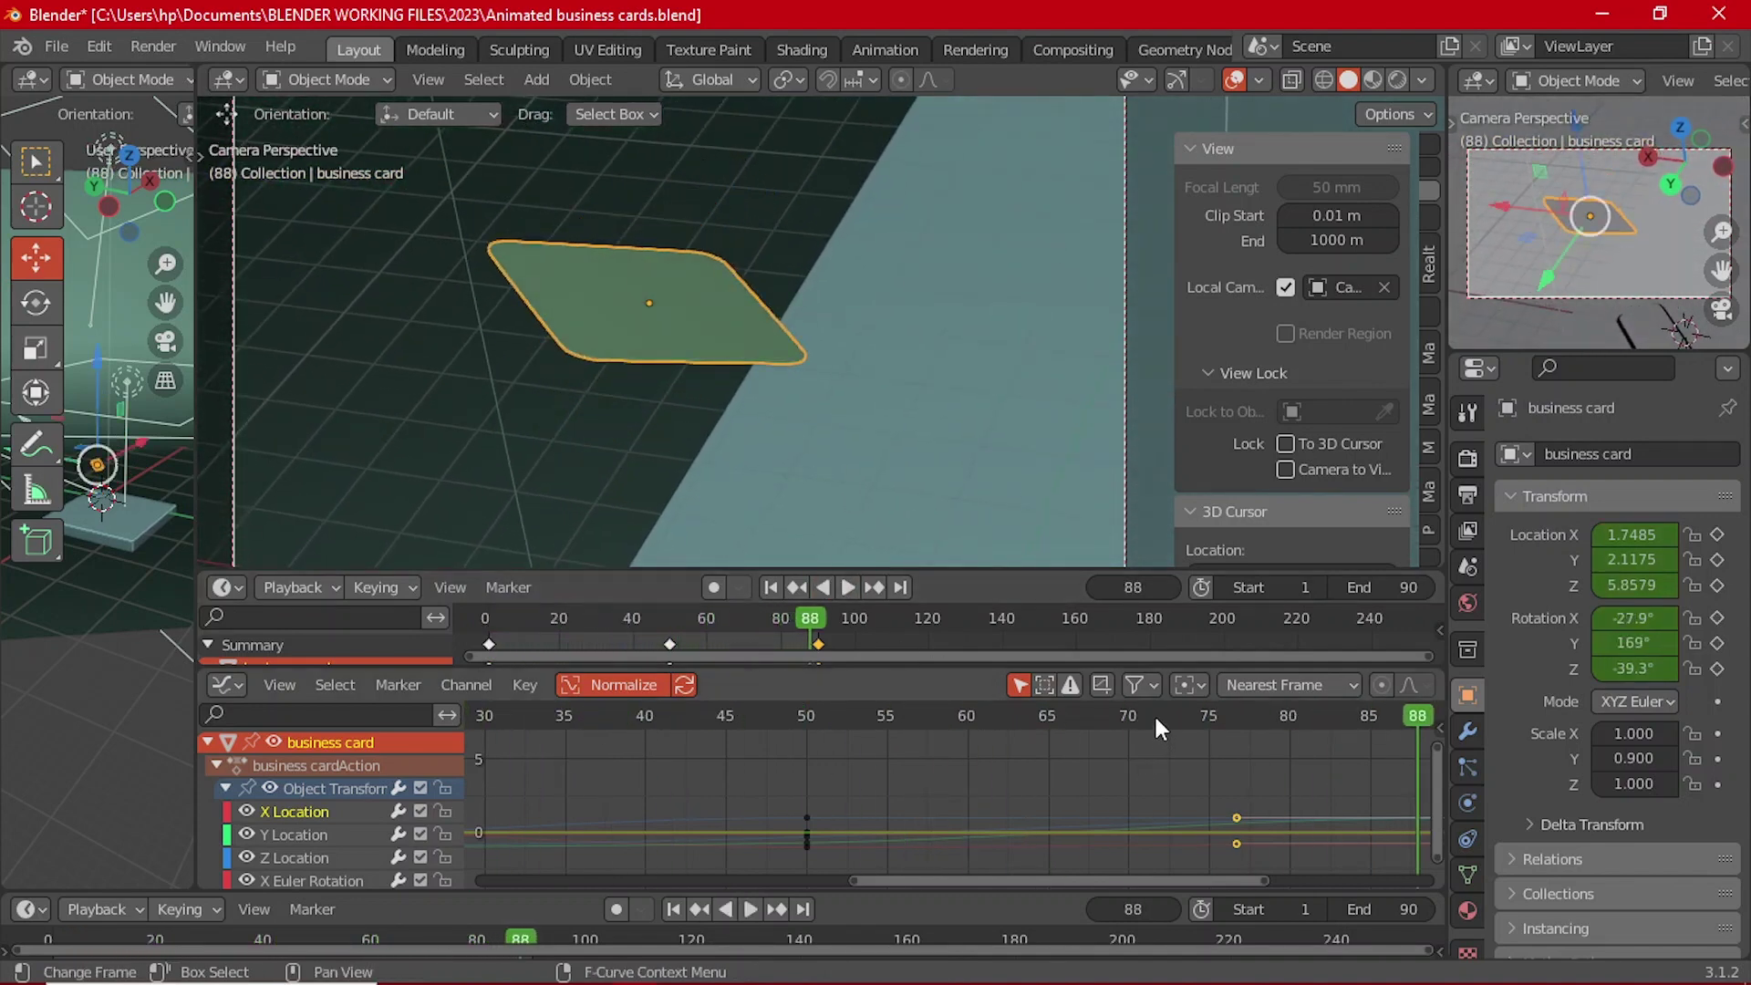
drag(1152, 713, 967, 733)
Step: Select the Y Euler Rotation curve, frame it in the Graph Editor, and play the animation
scroll(311, 834, down, 2)
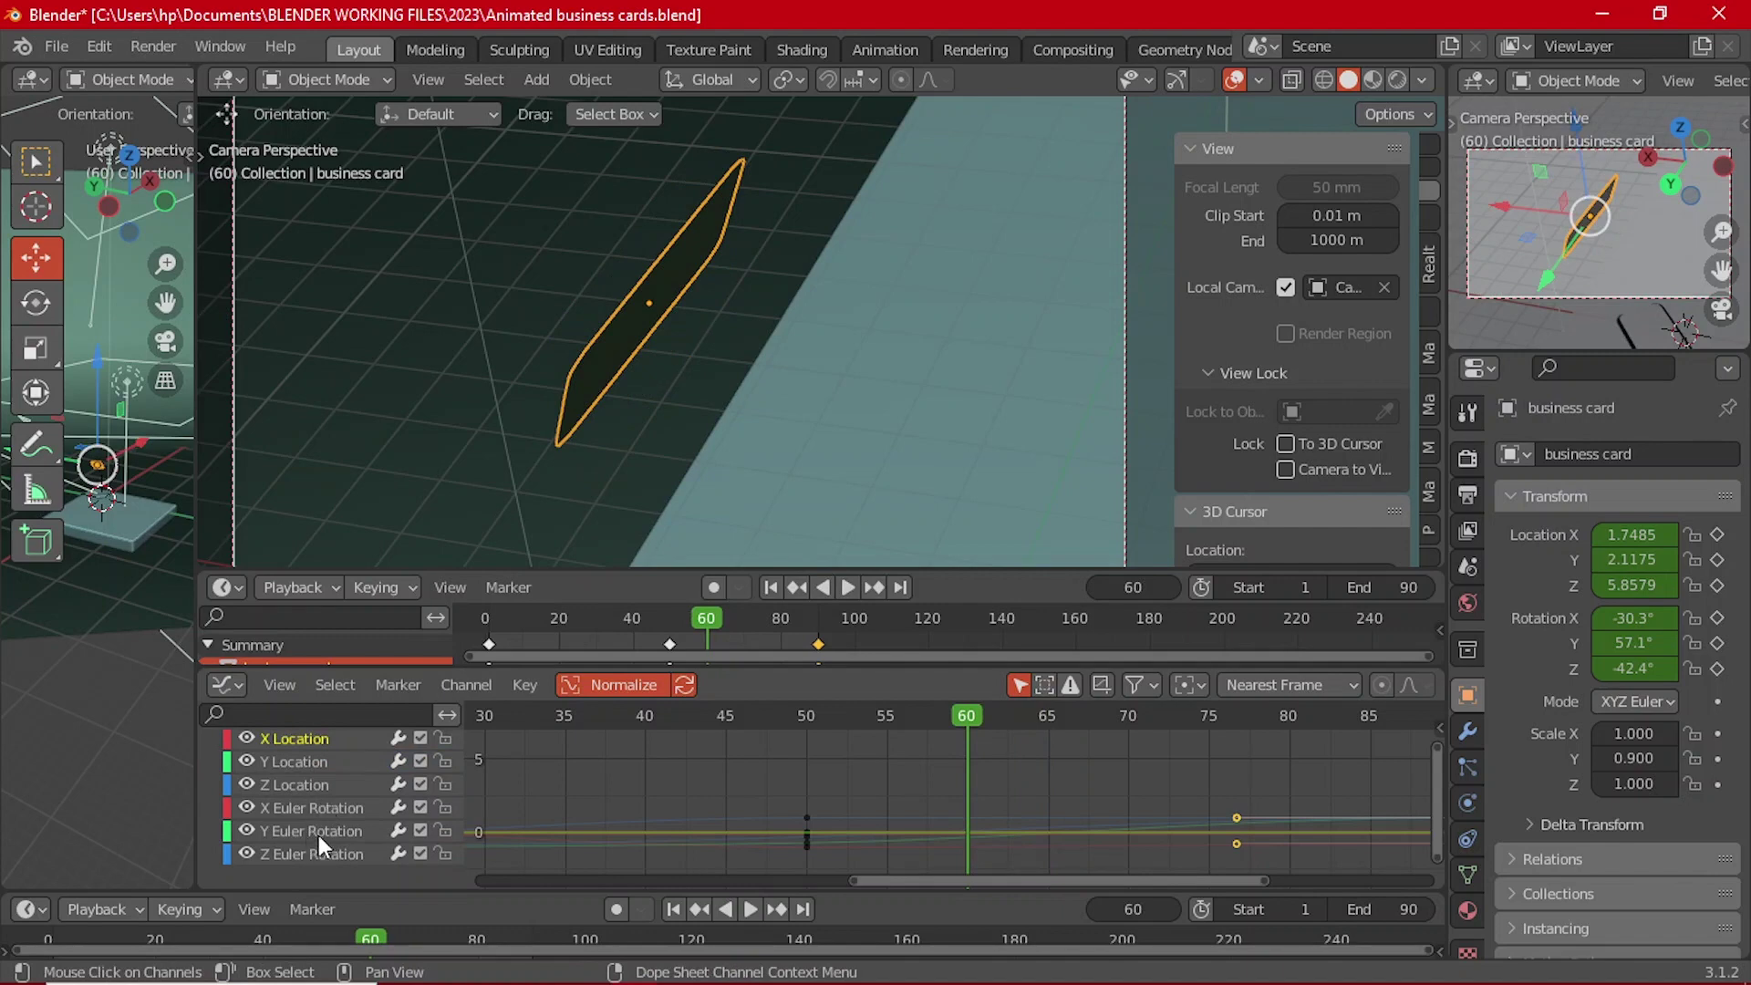
click(319, 833)
ctrl+middle_drag(1146, 795, 1103, 786)
scroll(1211, 784, down, 1)
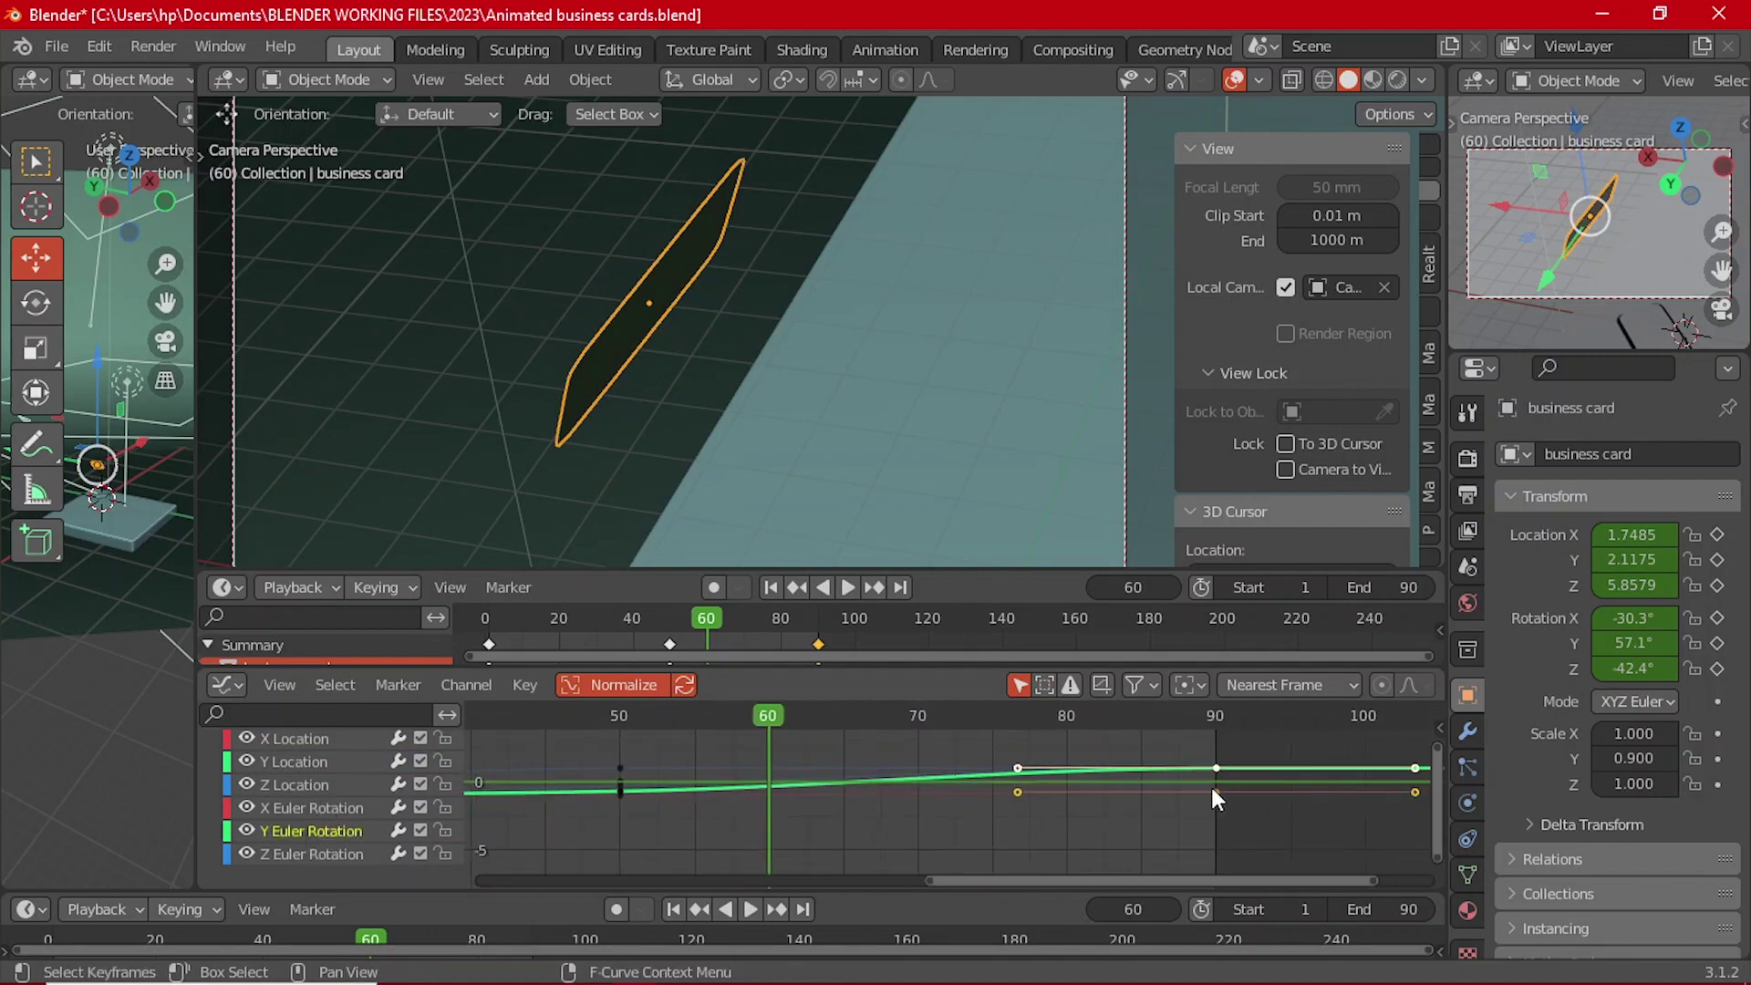
middle_drag(1211, 784, 1067, 797)
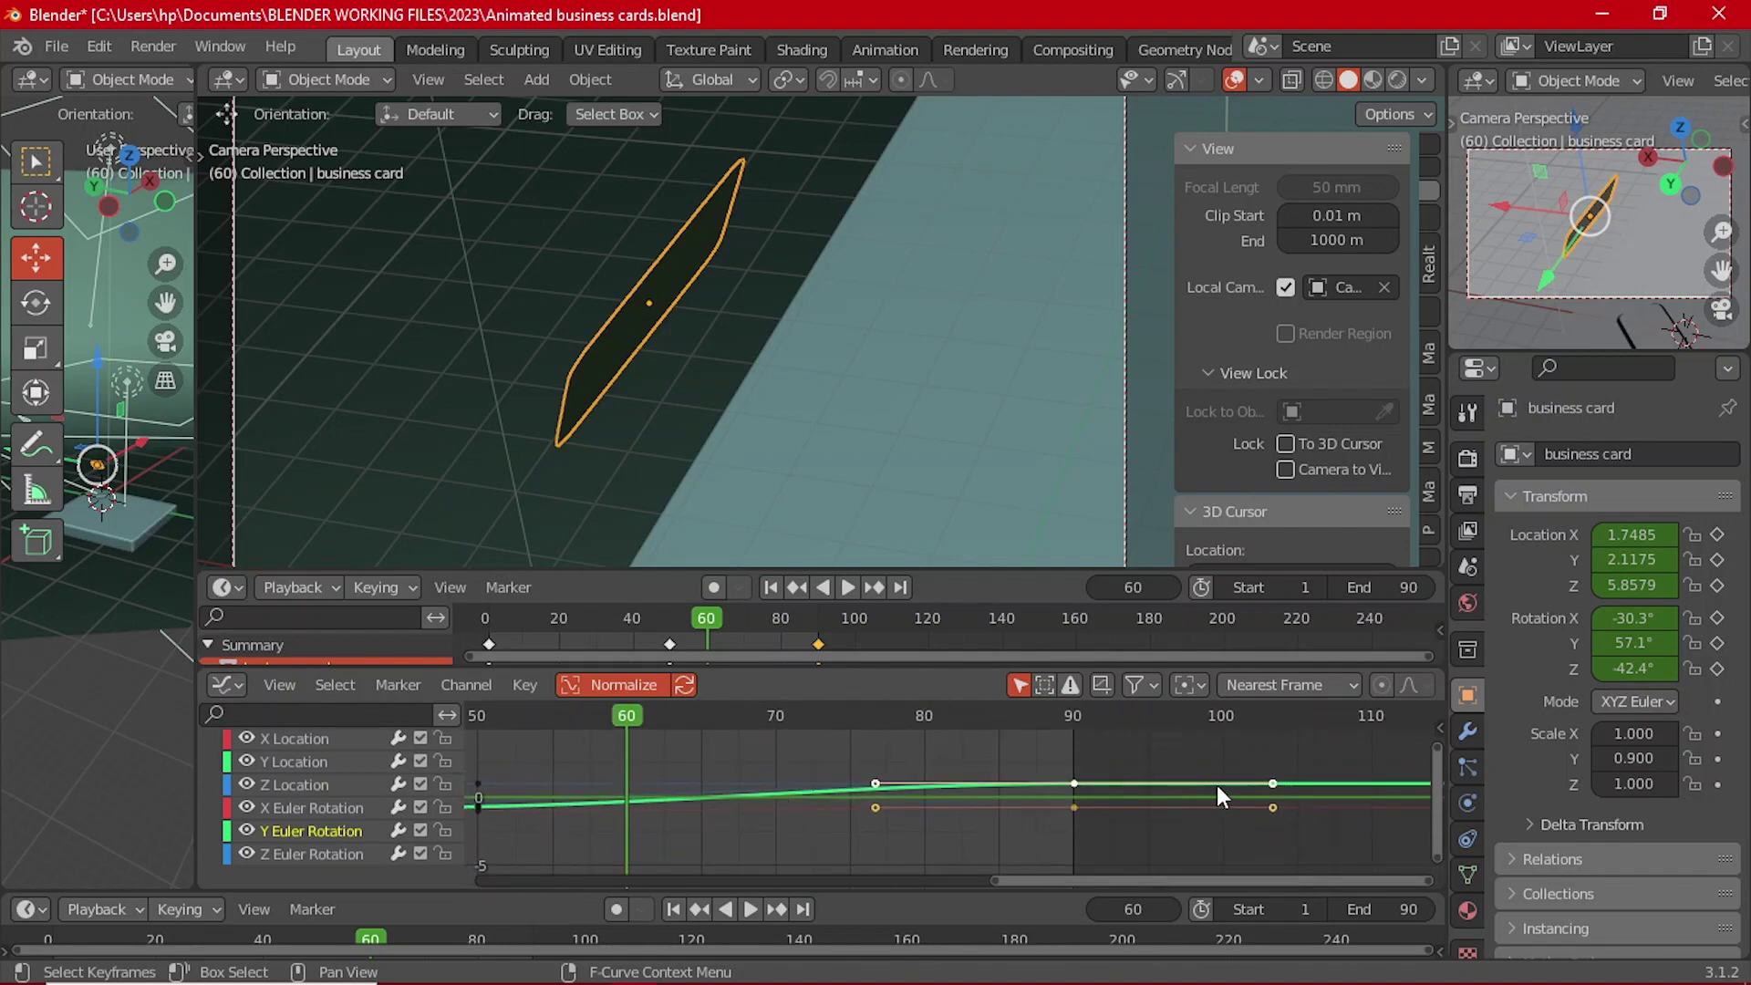
scroll(1131, 783, up, 1)
scroll(1115, 762, down, 2)
middle_drag(1115, 762, 1010, 837)
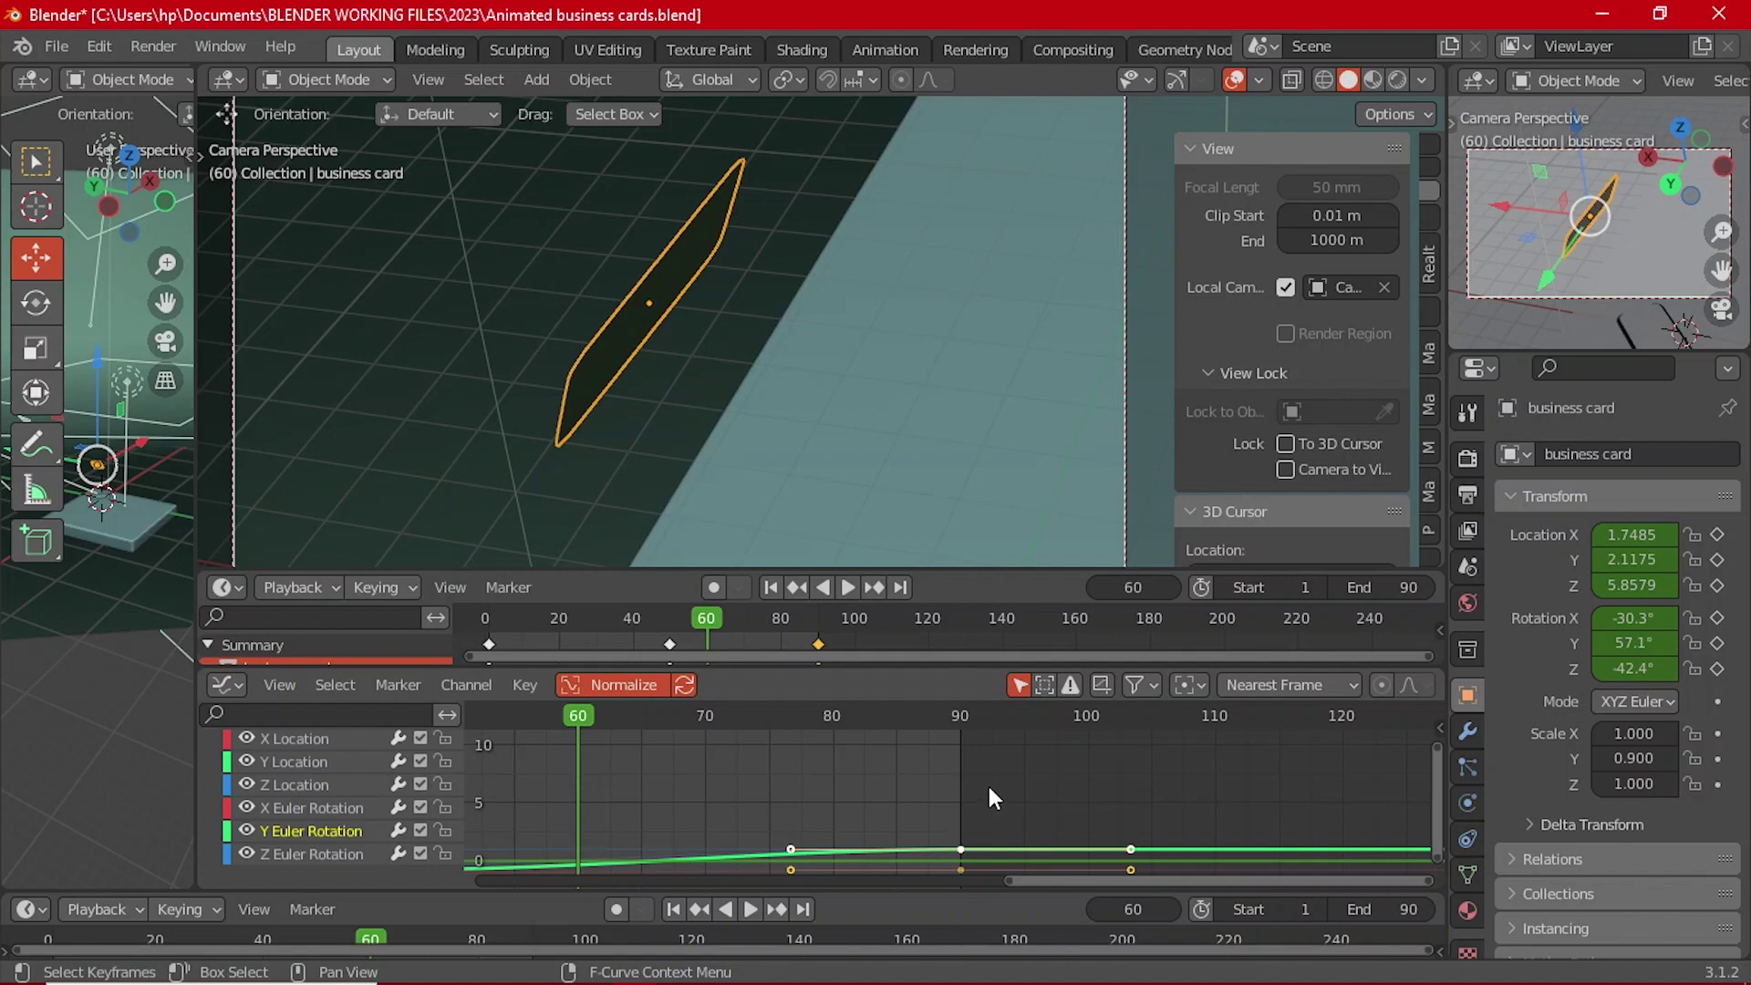
scroll(977, 799, down, 1)
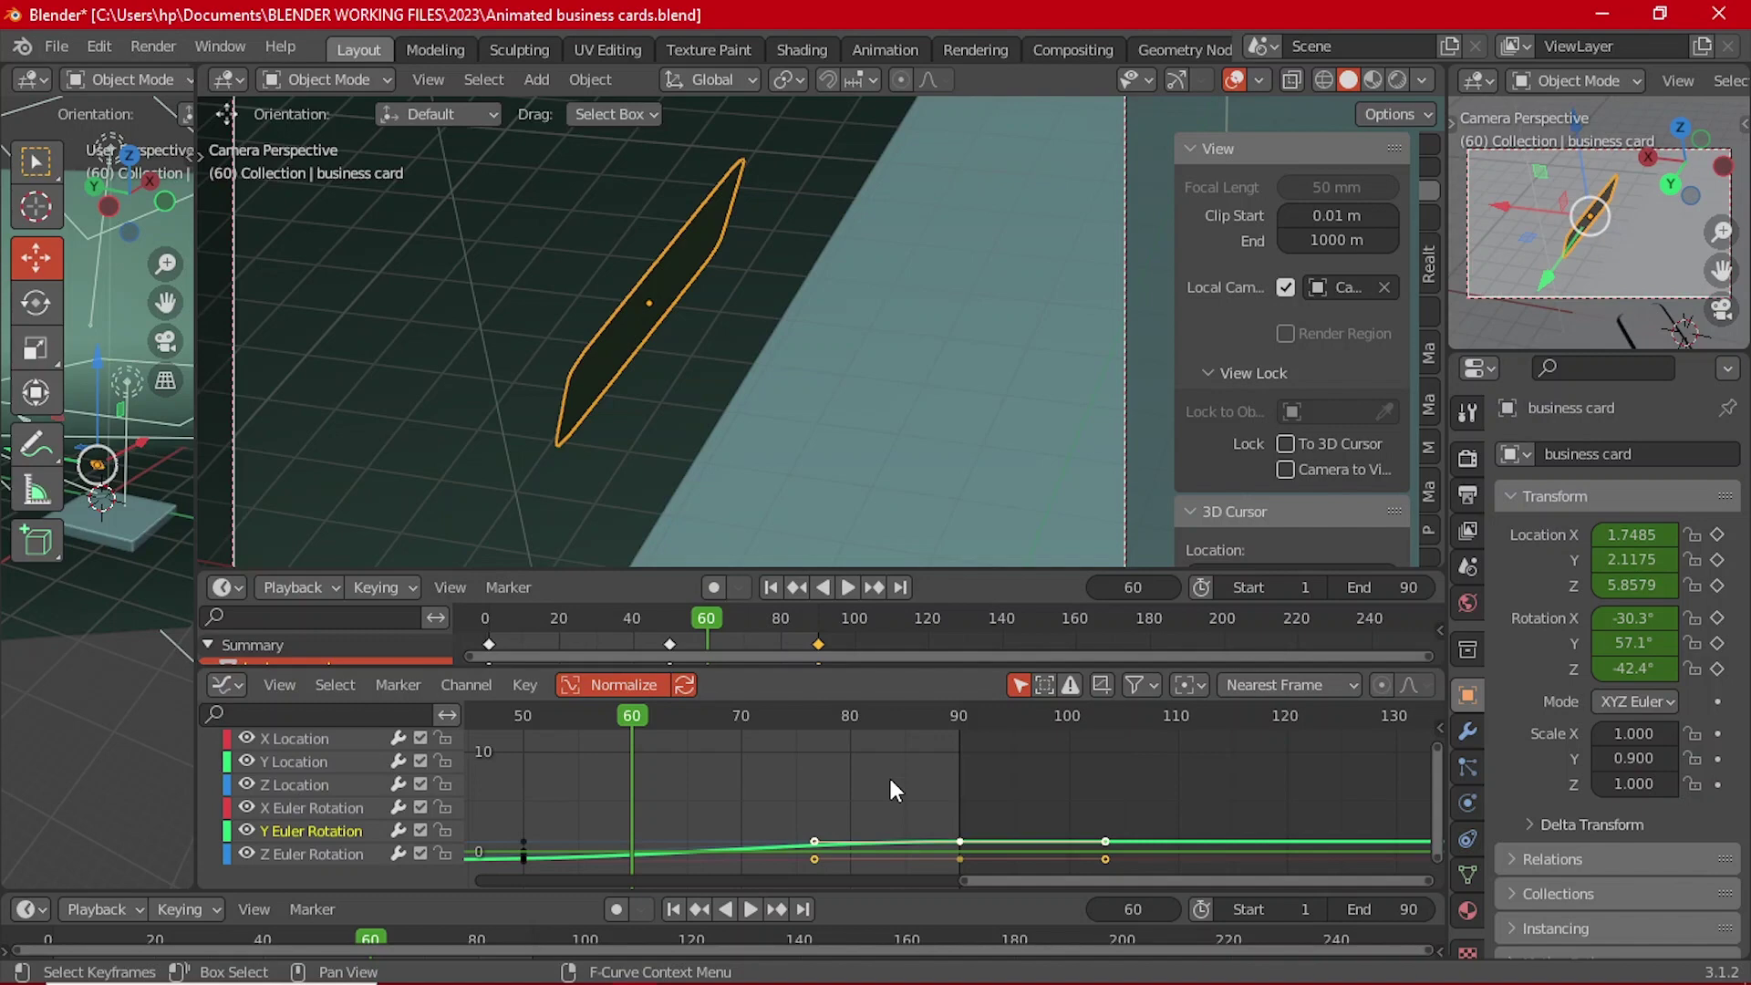
click(846, 587)
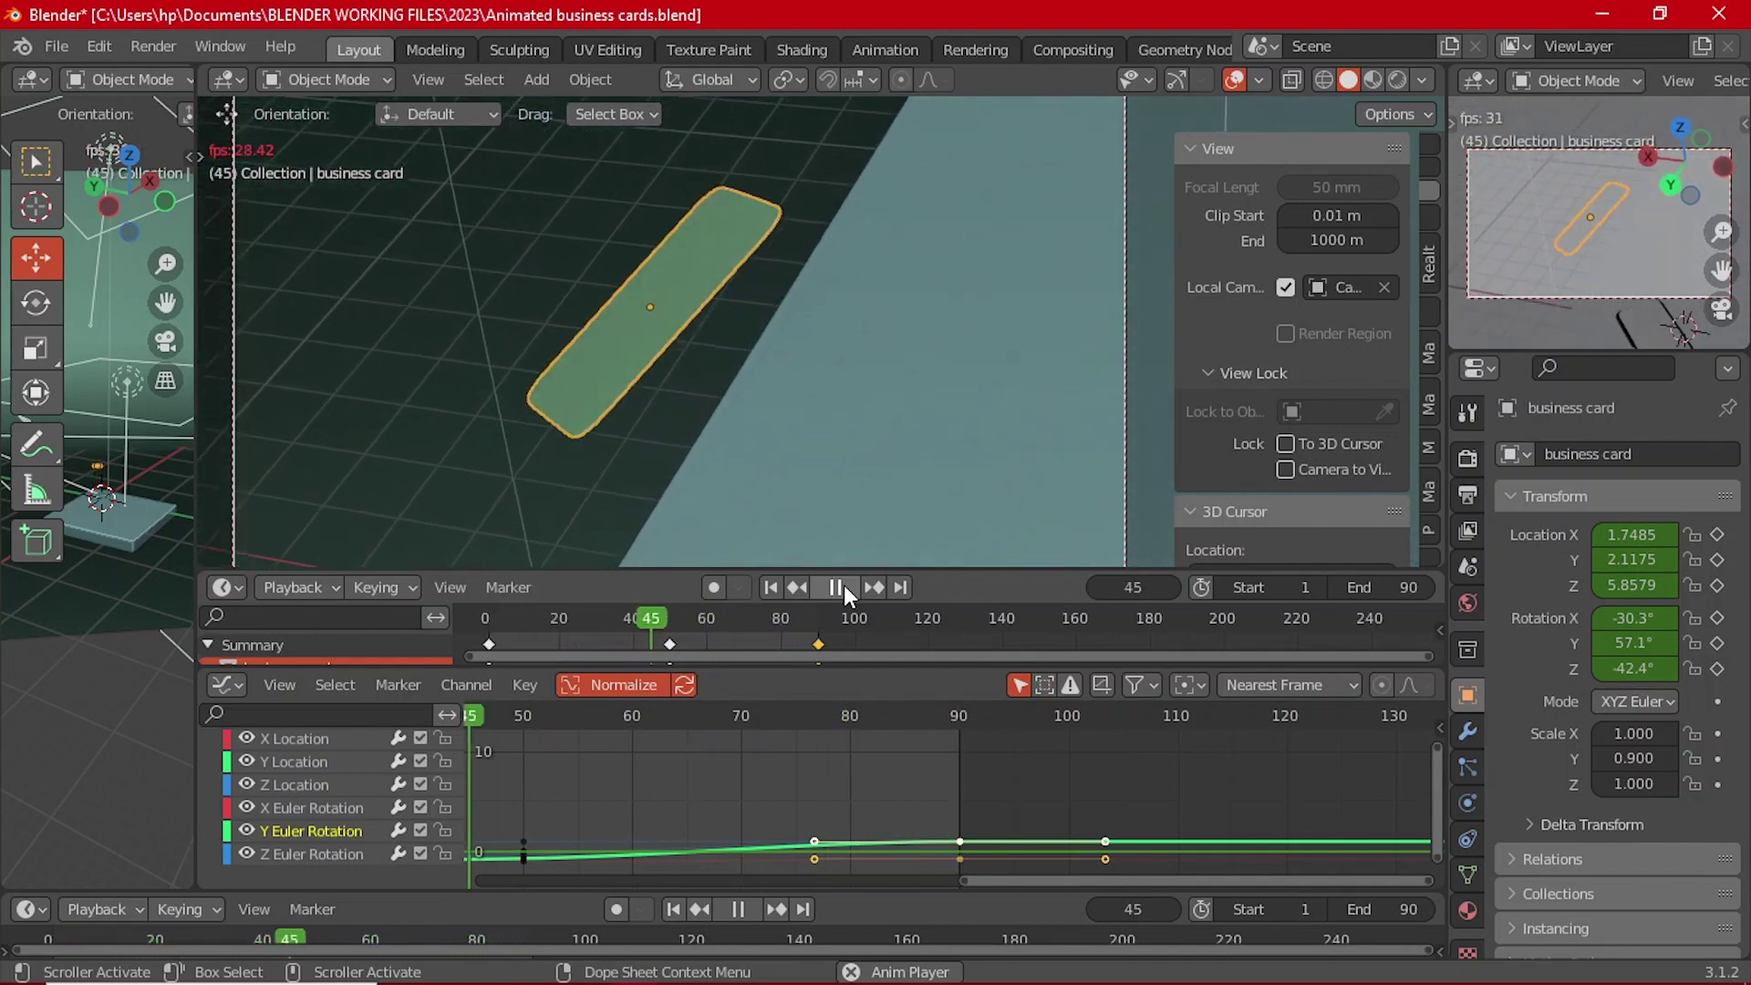
Step: Stop playback and compare the card's pose at frames 50 and 90, ending on frame 90
click(844, 588)
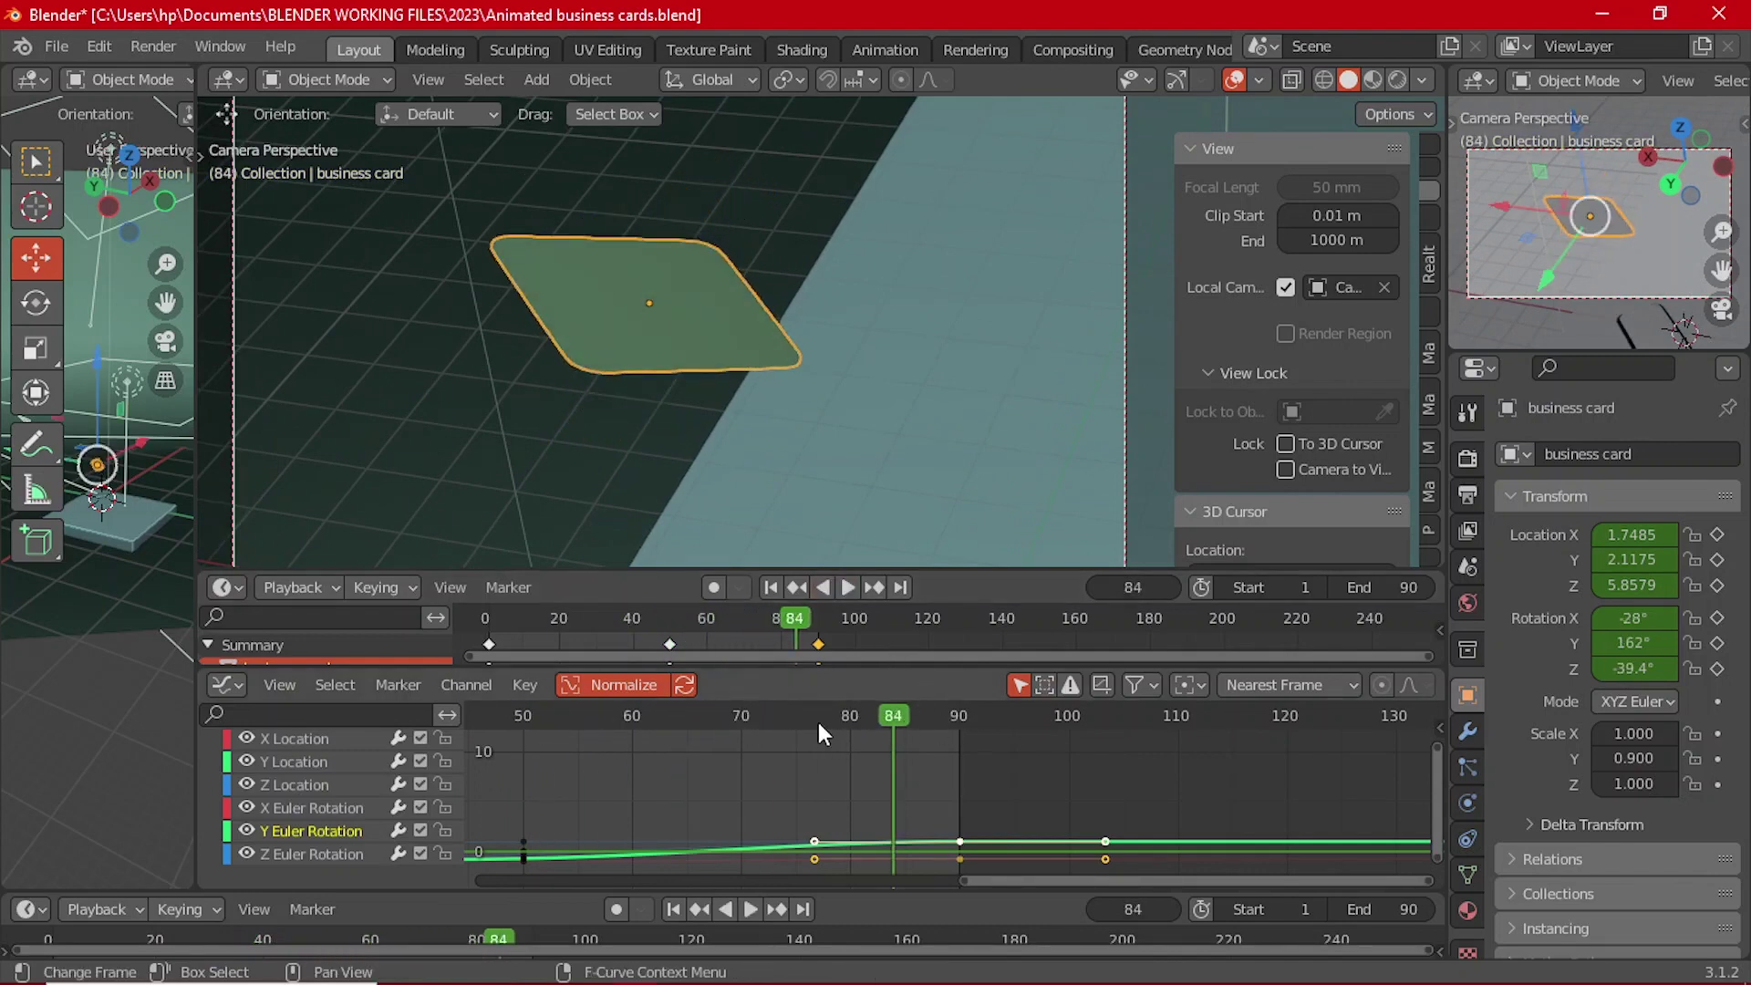
drag(818, 721, 613, 731)
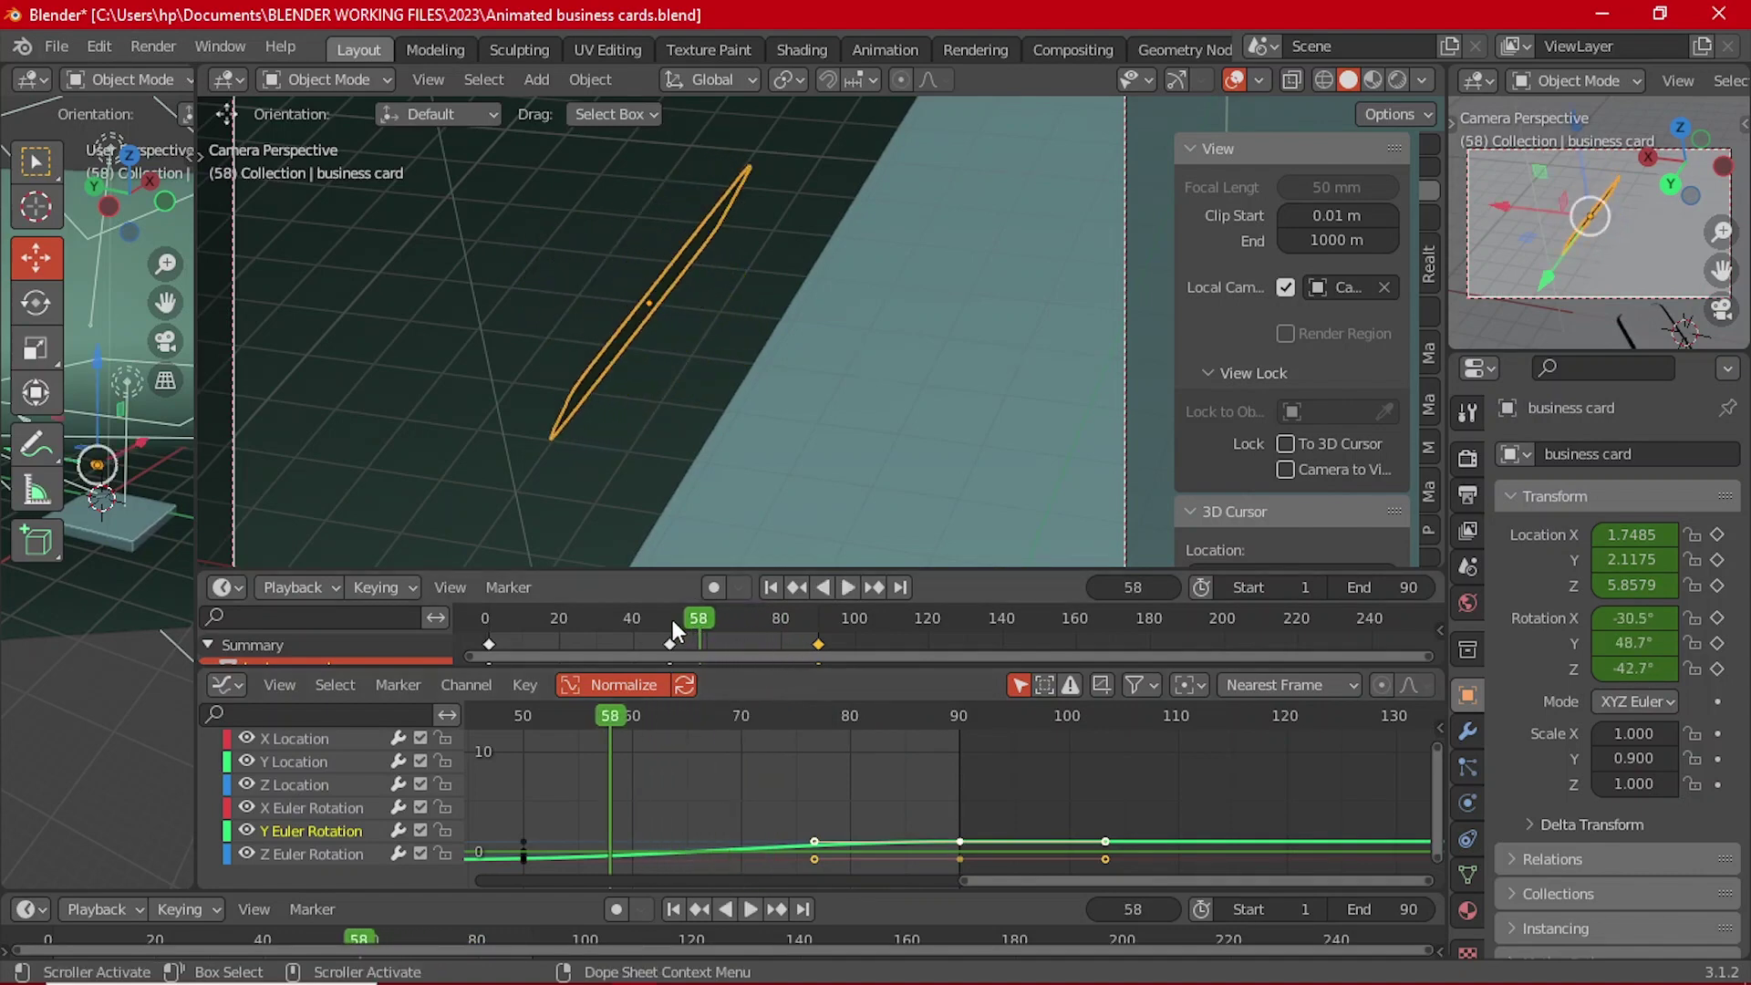
click(665, 622)
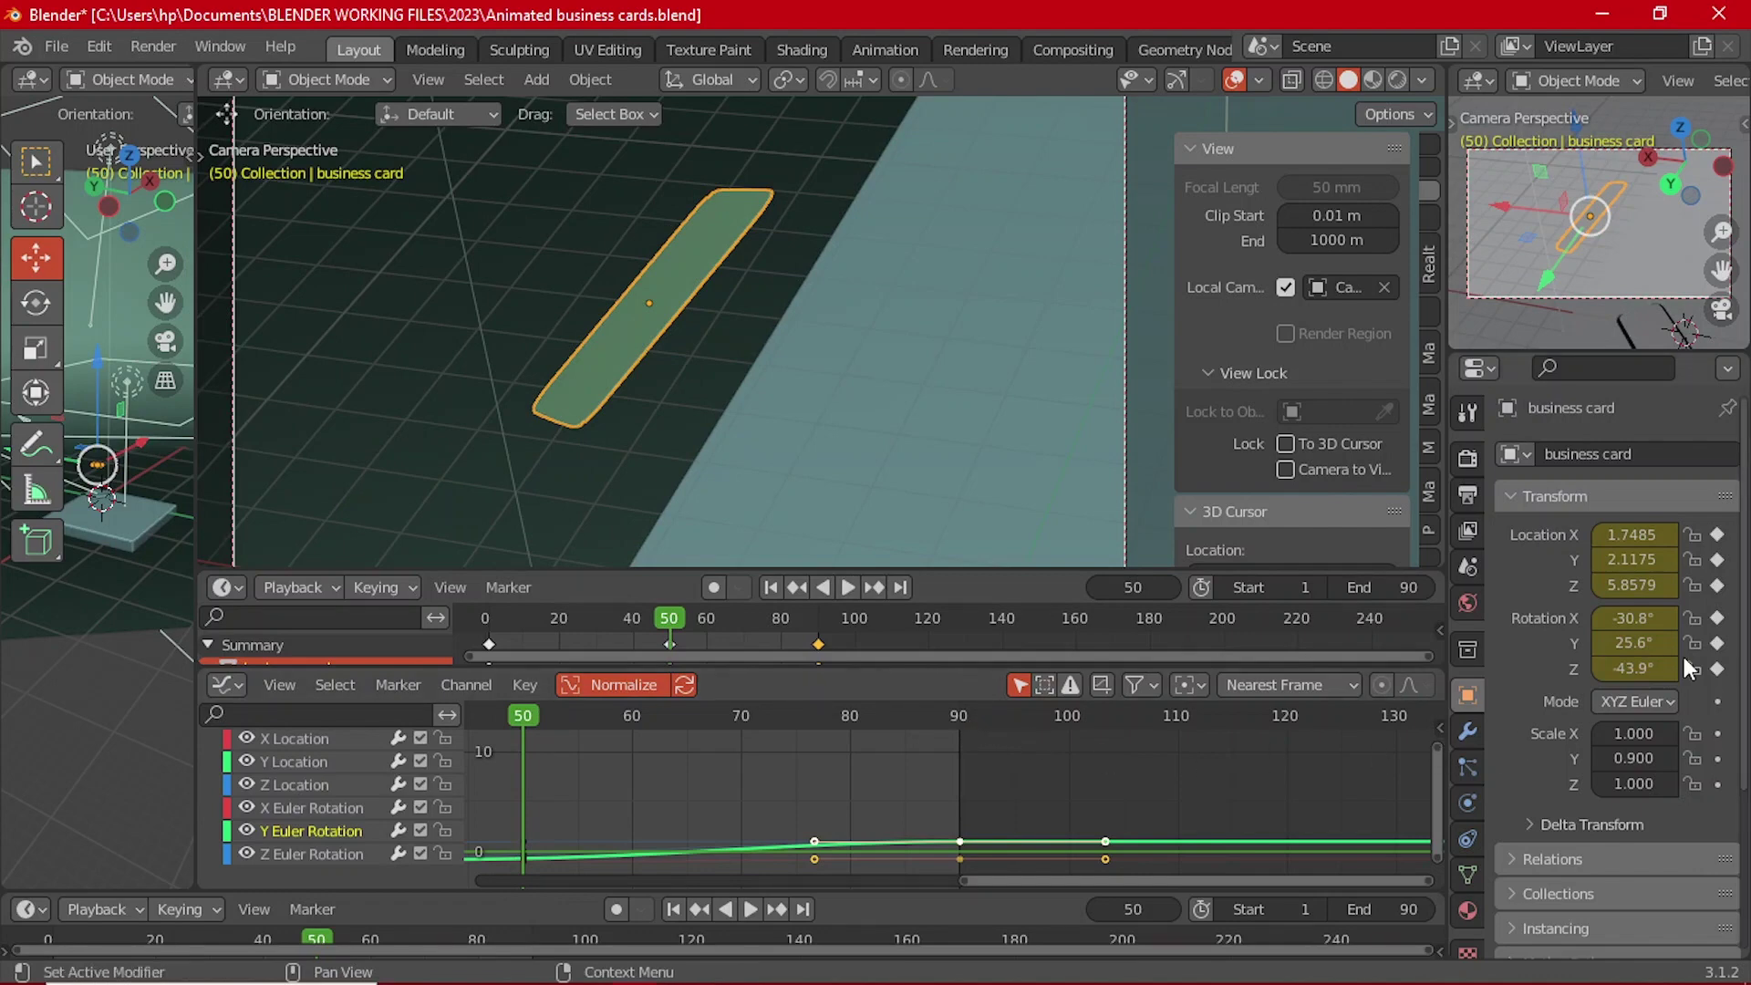
click(958, 720)
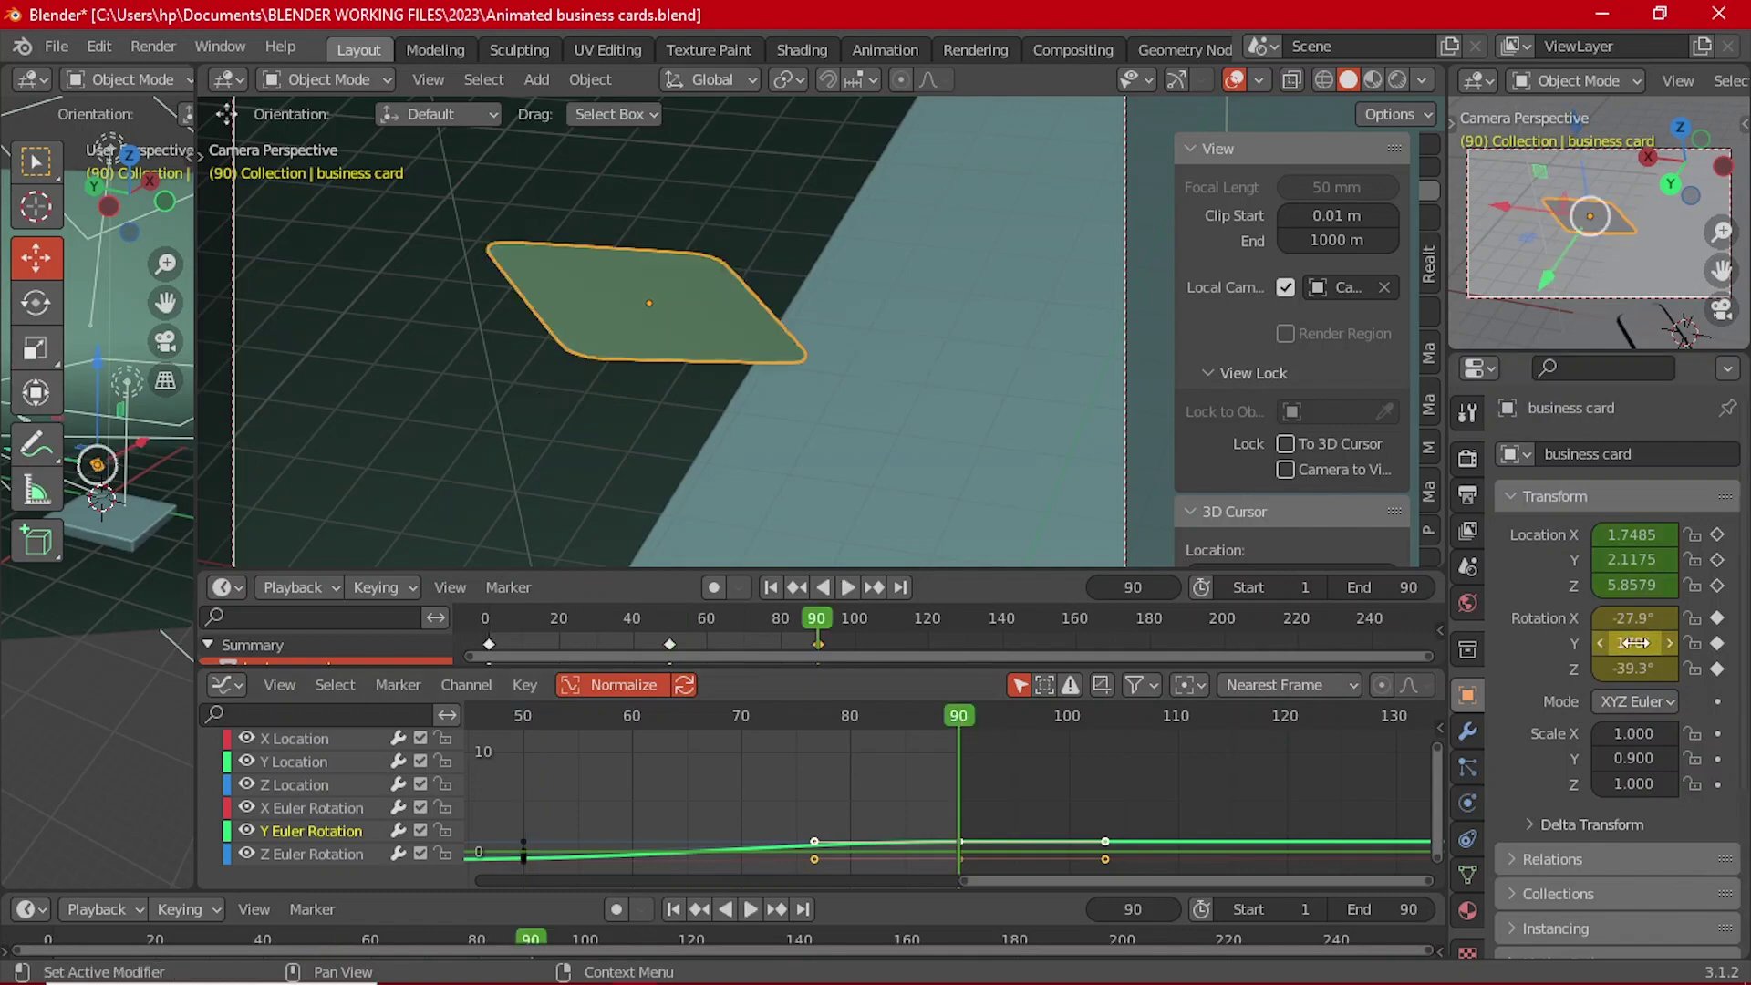
click(666, 626)
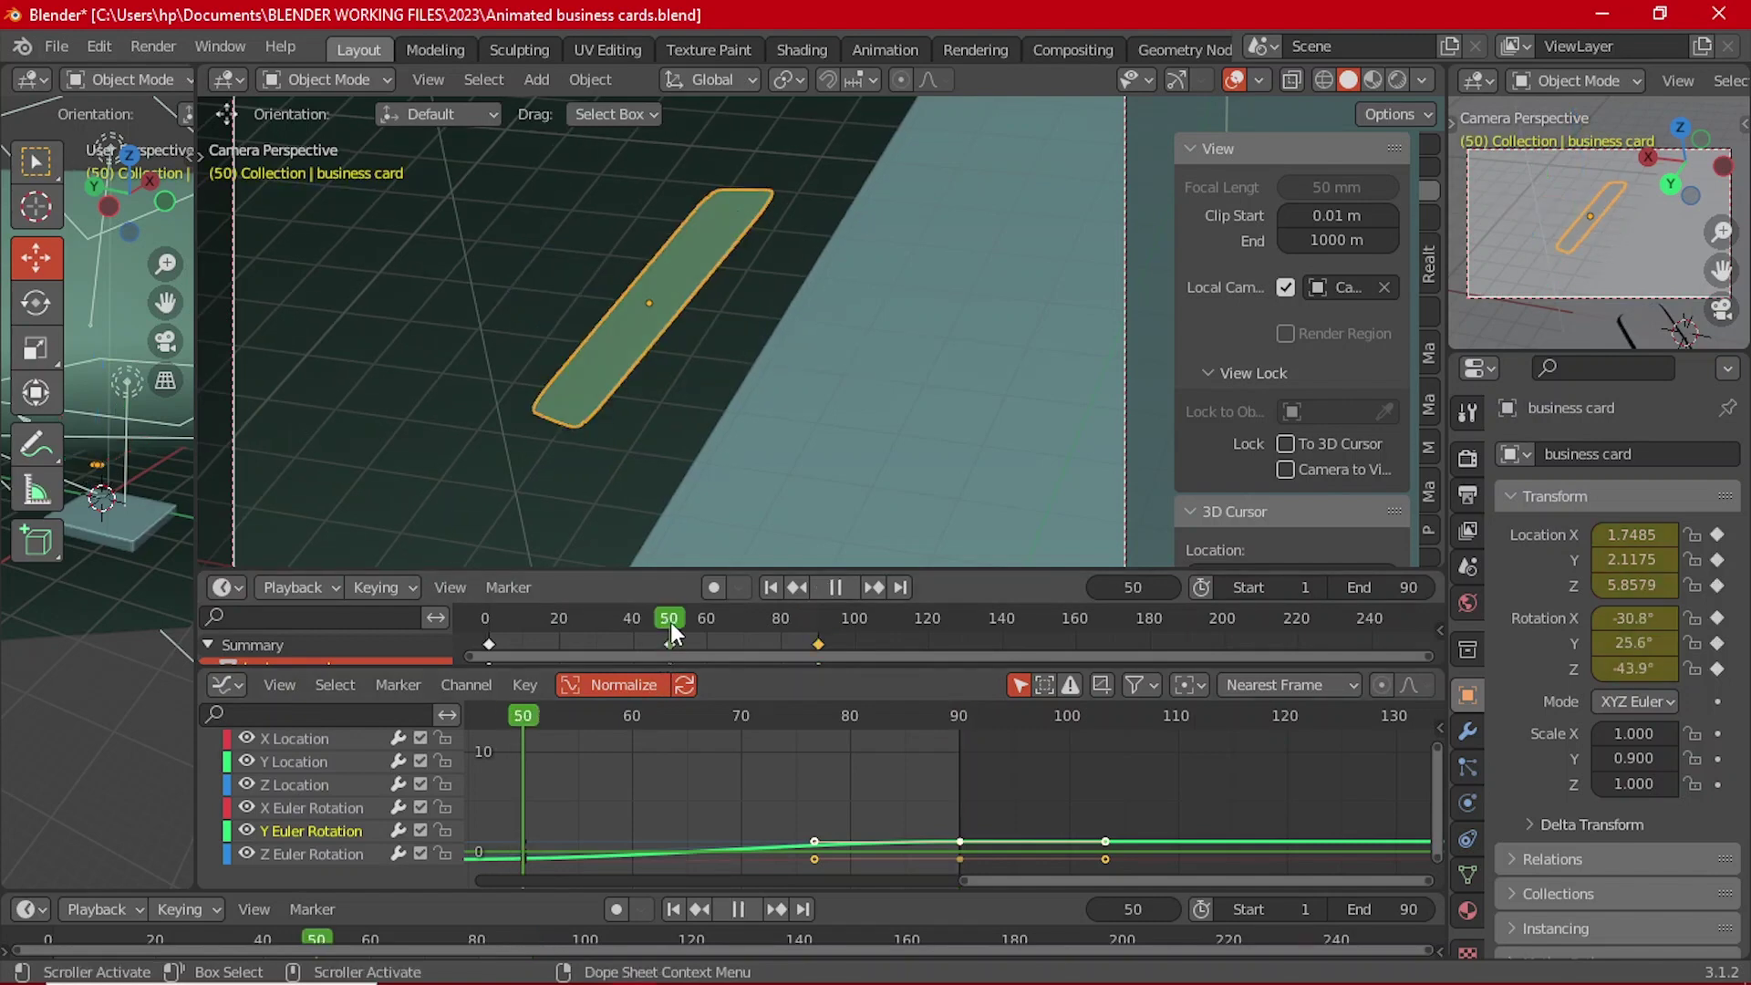
click(958, 715)
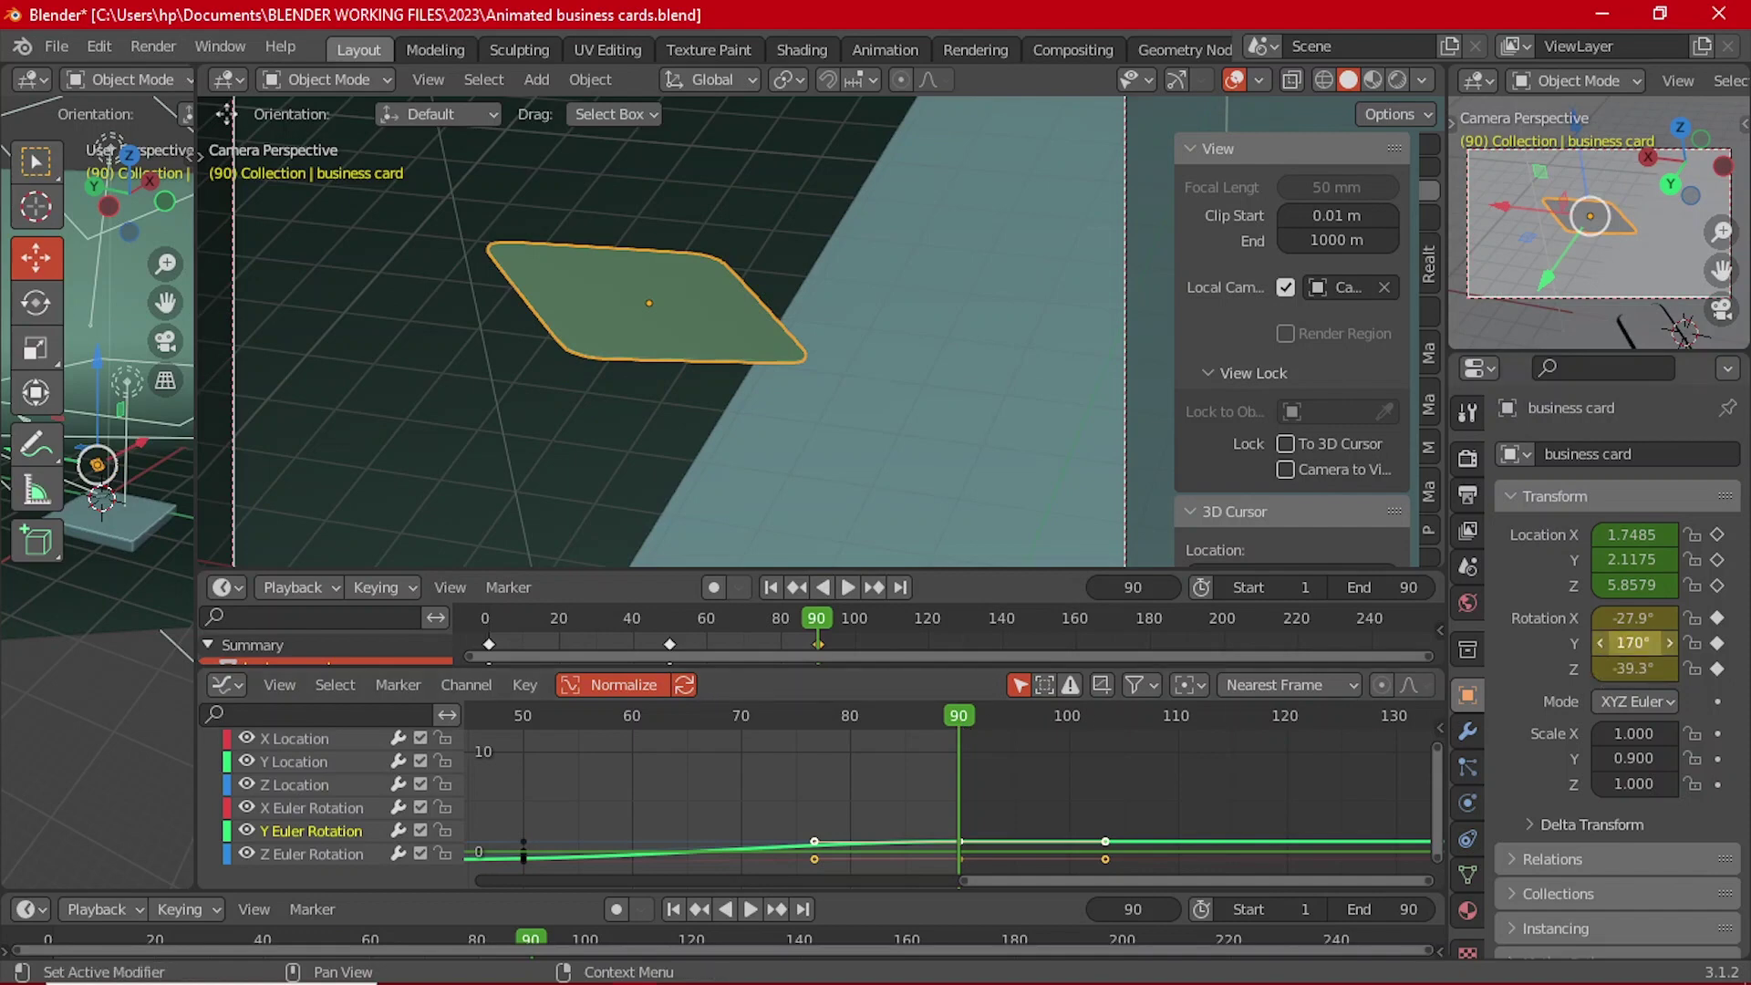
Step: Set the card's Y rotation to 65° at frame 90, keyframe it, and play back
click(1621, 644)
key(Return)
click(1621, 643)
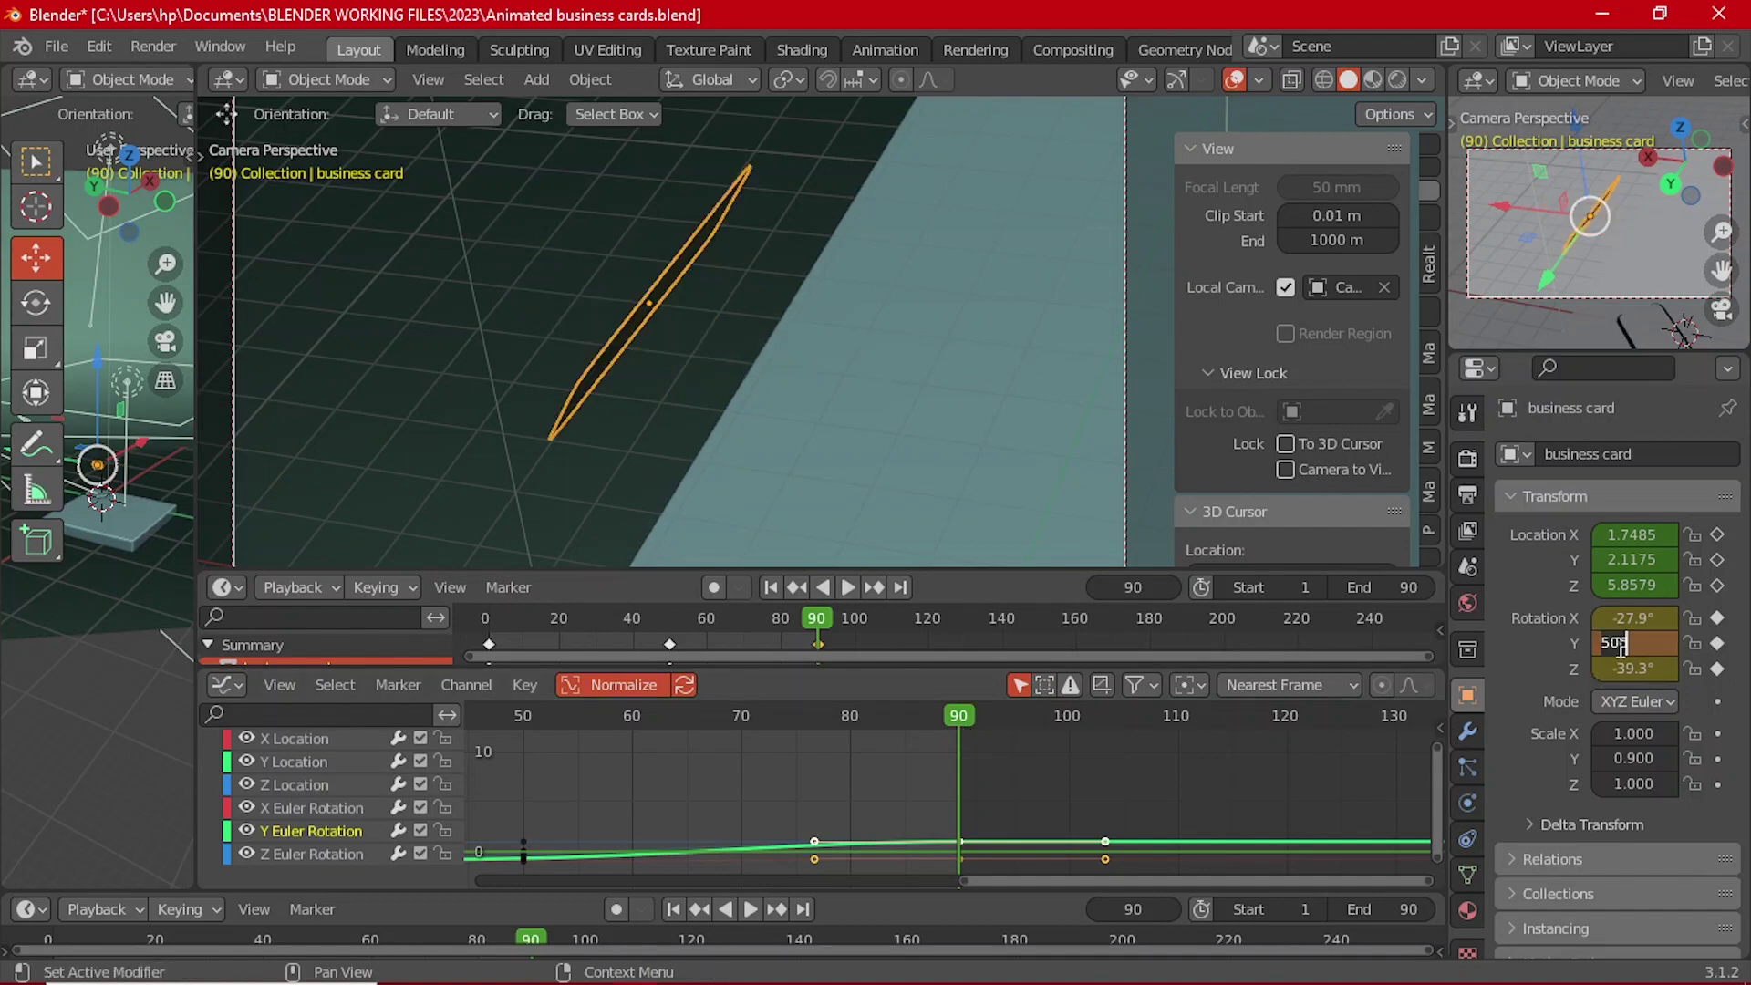
text(65)
key(Return)
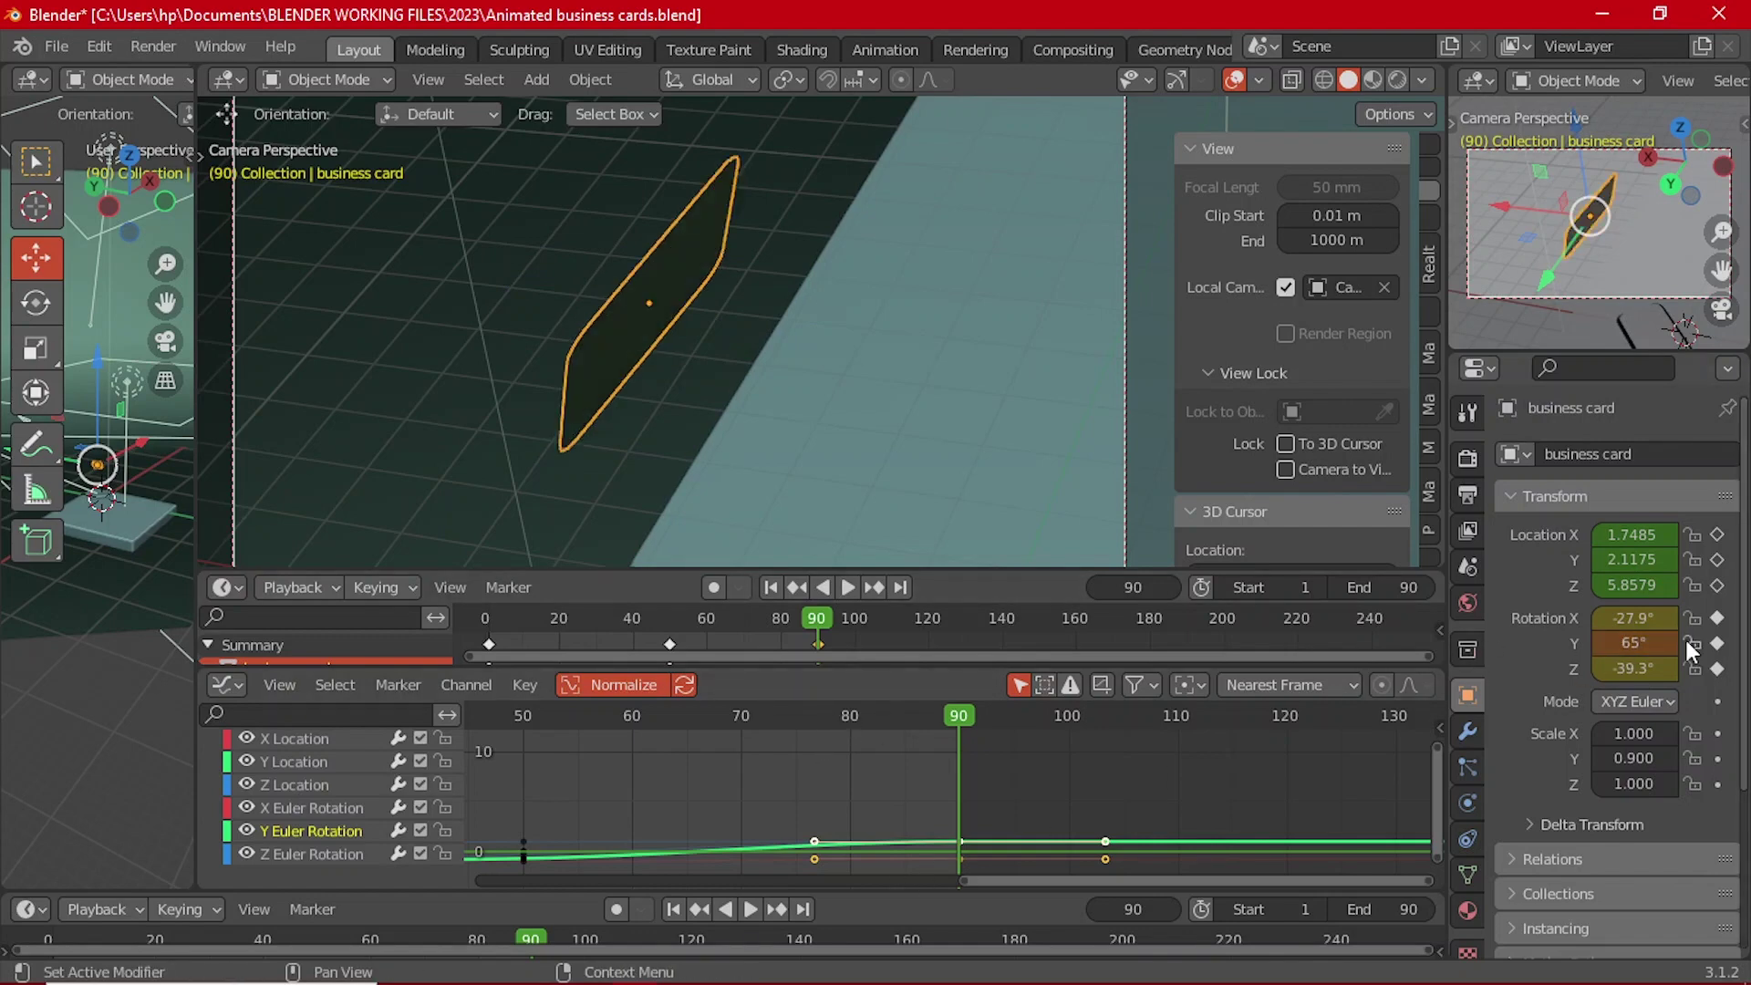
key(i)
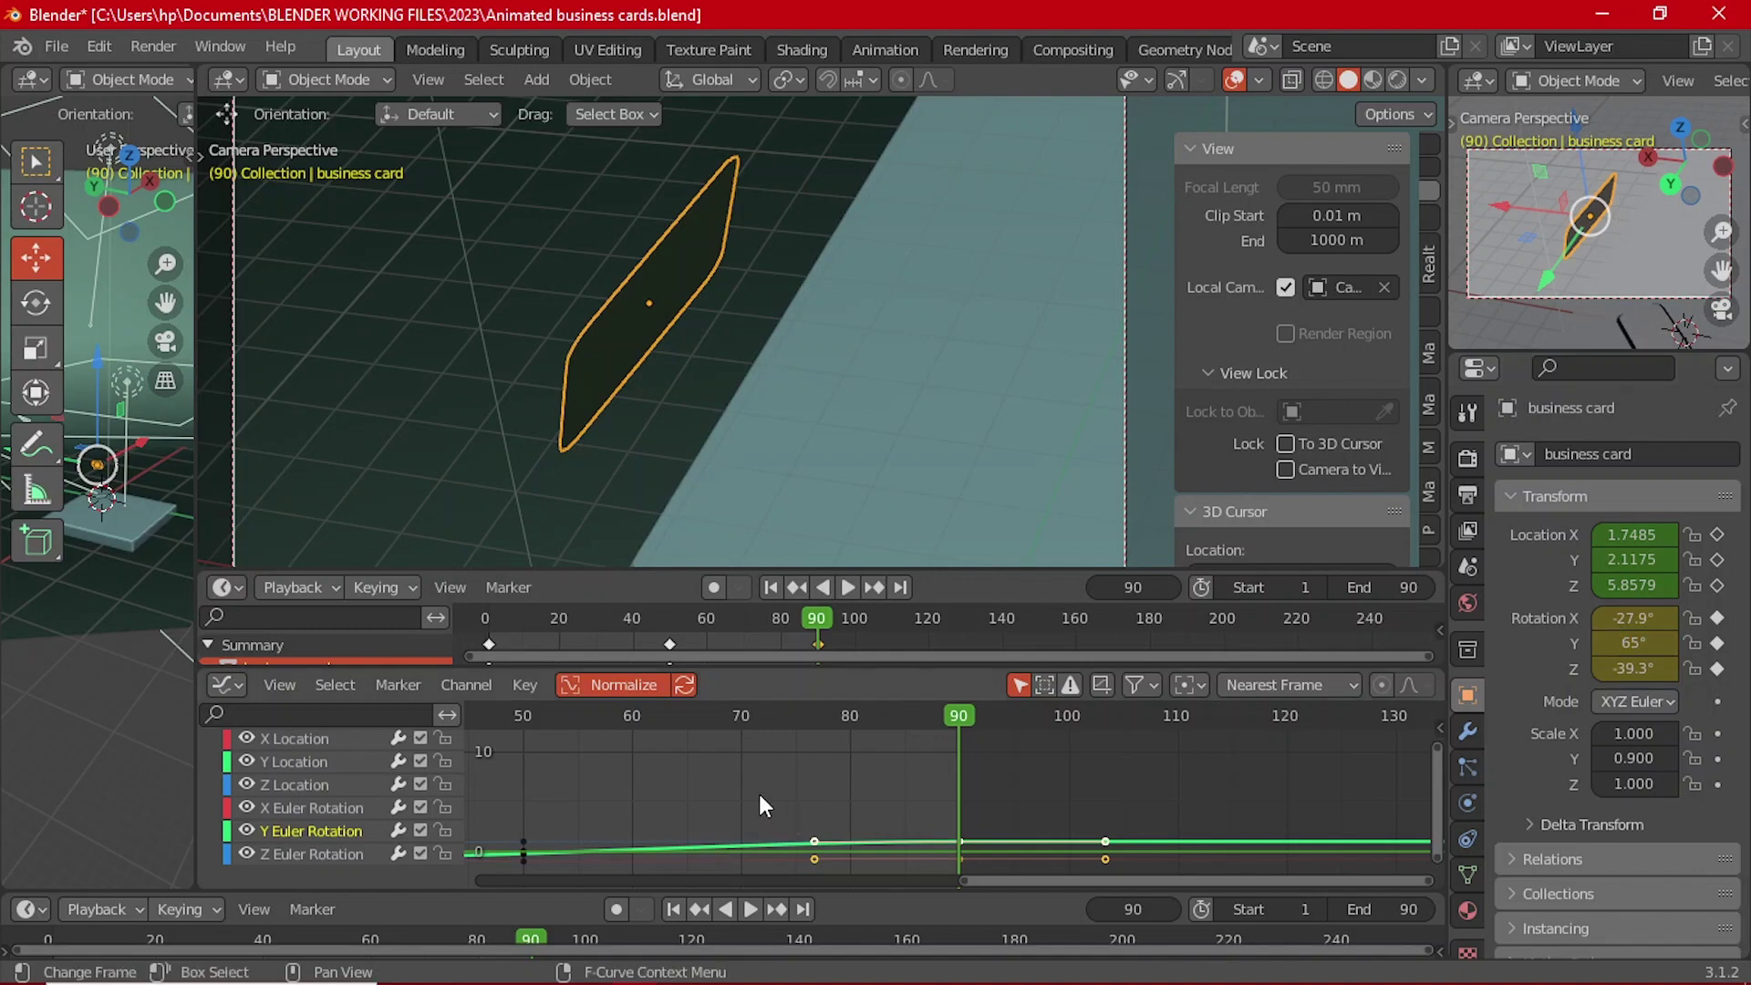
click(774, 588)
click(837, 586)
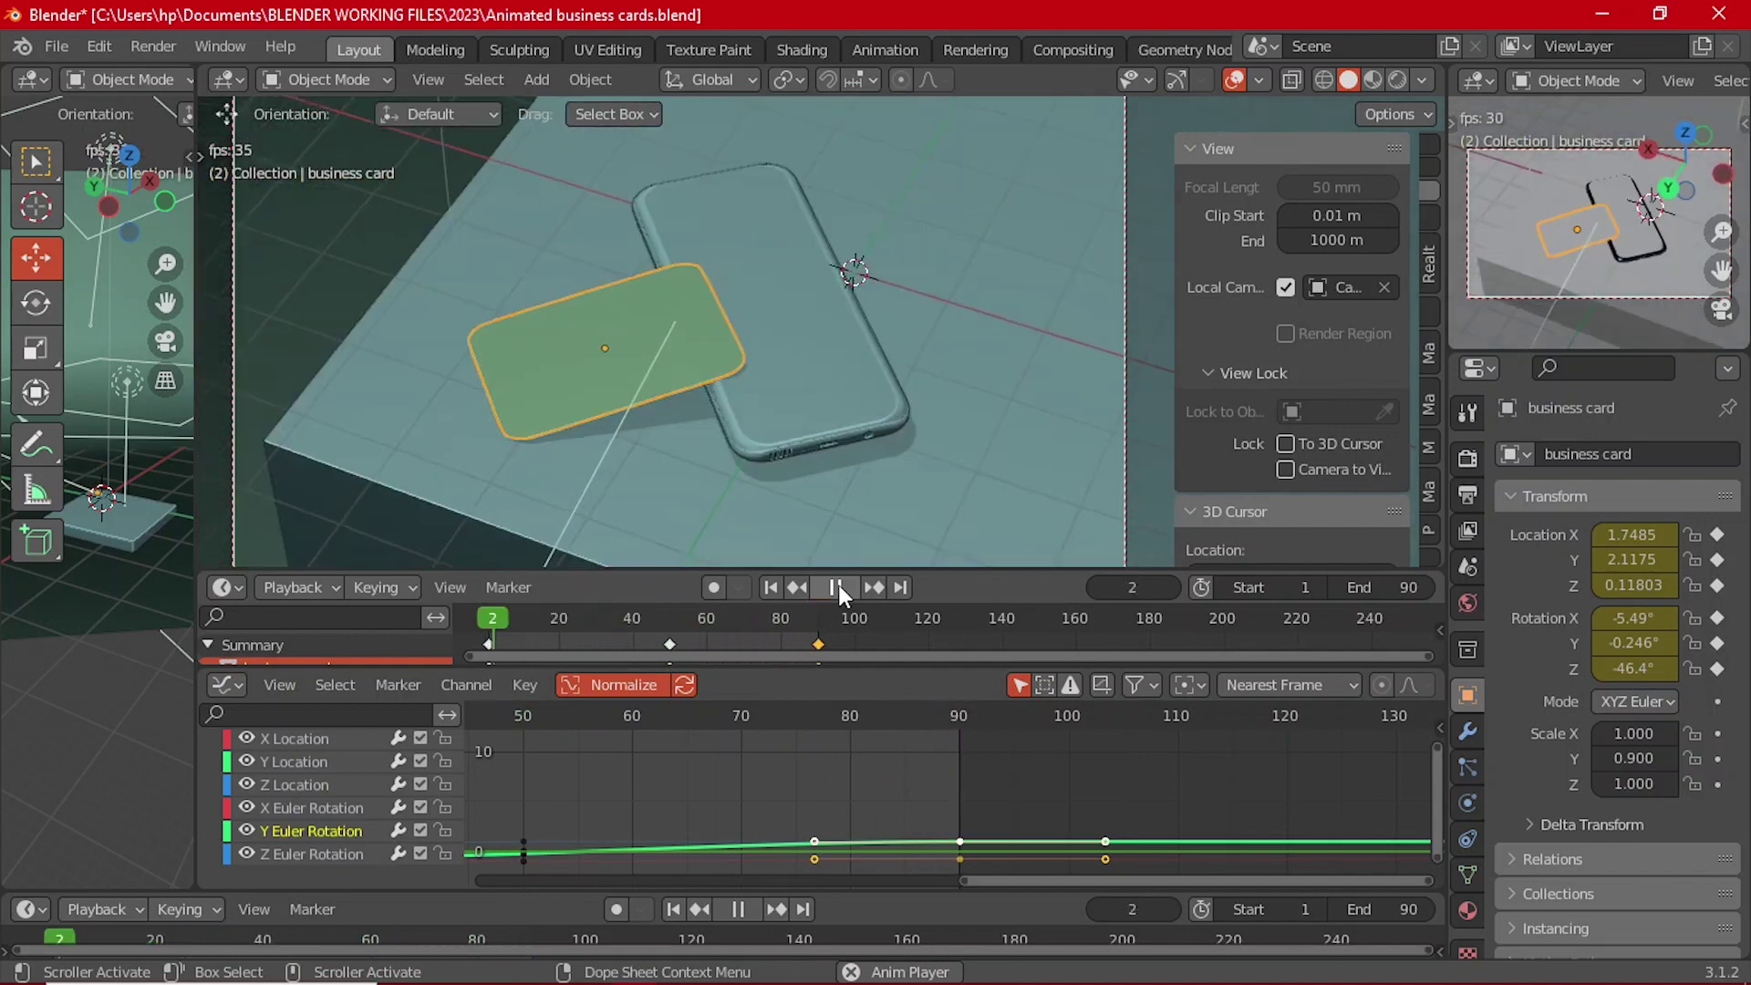
click(837, 587)
Step: At frame 90, change the card's Y rotation to 80° and replay from the start
click(959, 716)
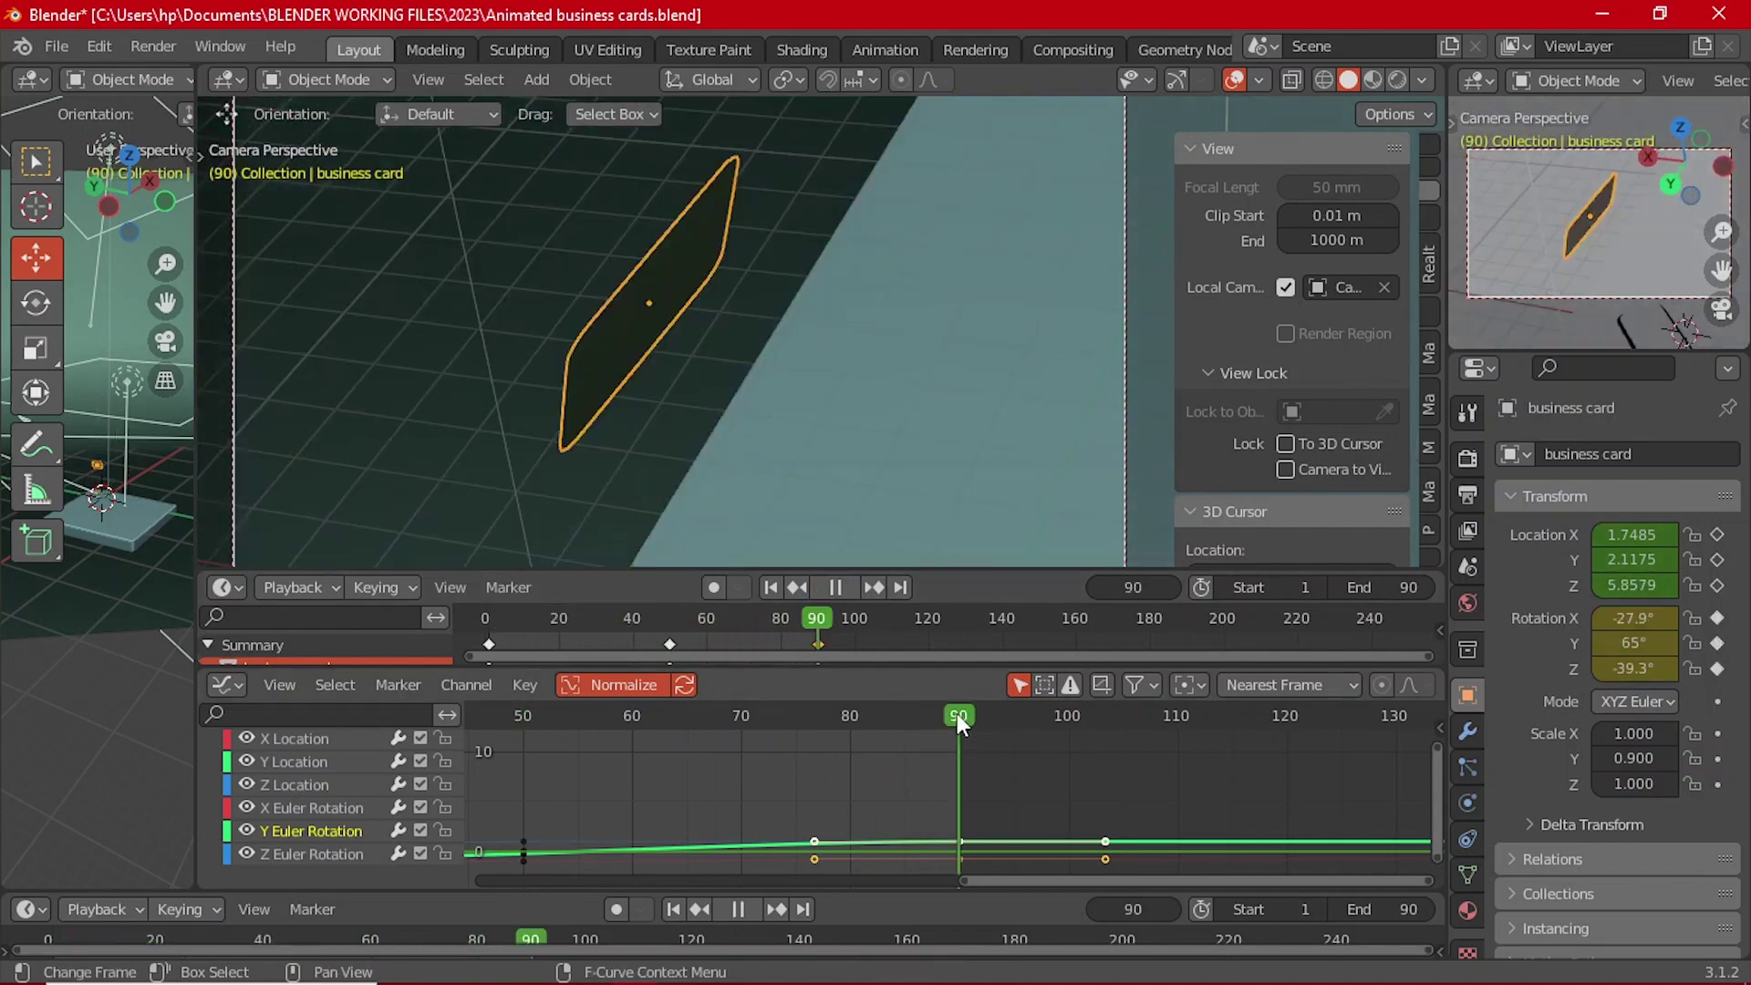
click(1641, 643)
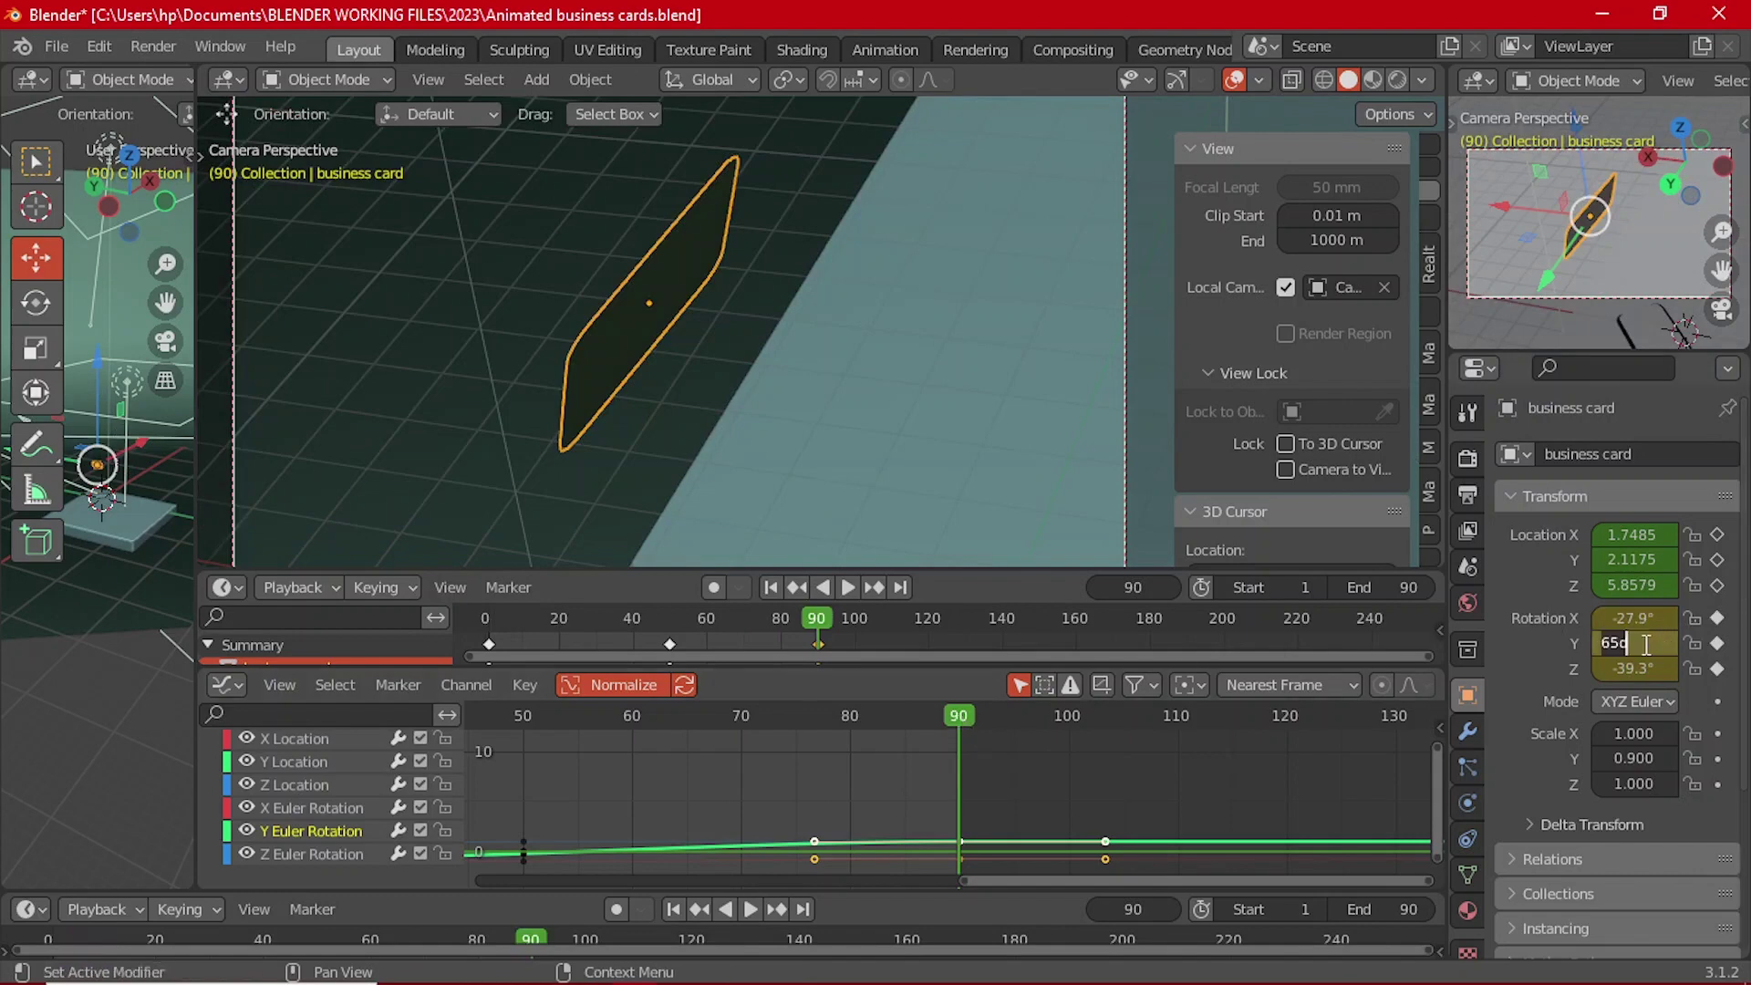
text(180)
key(Return)
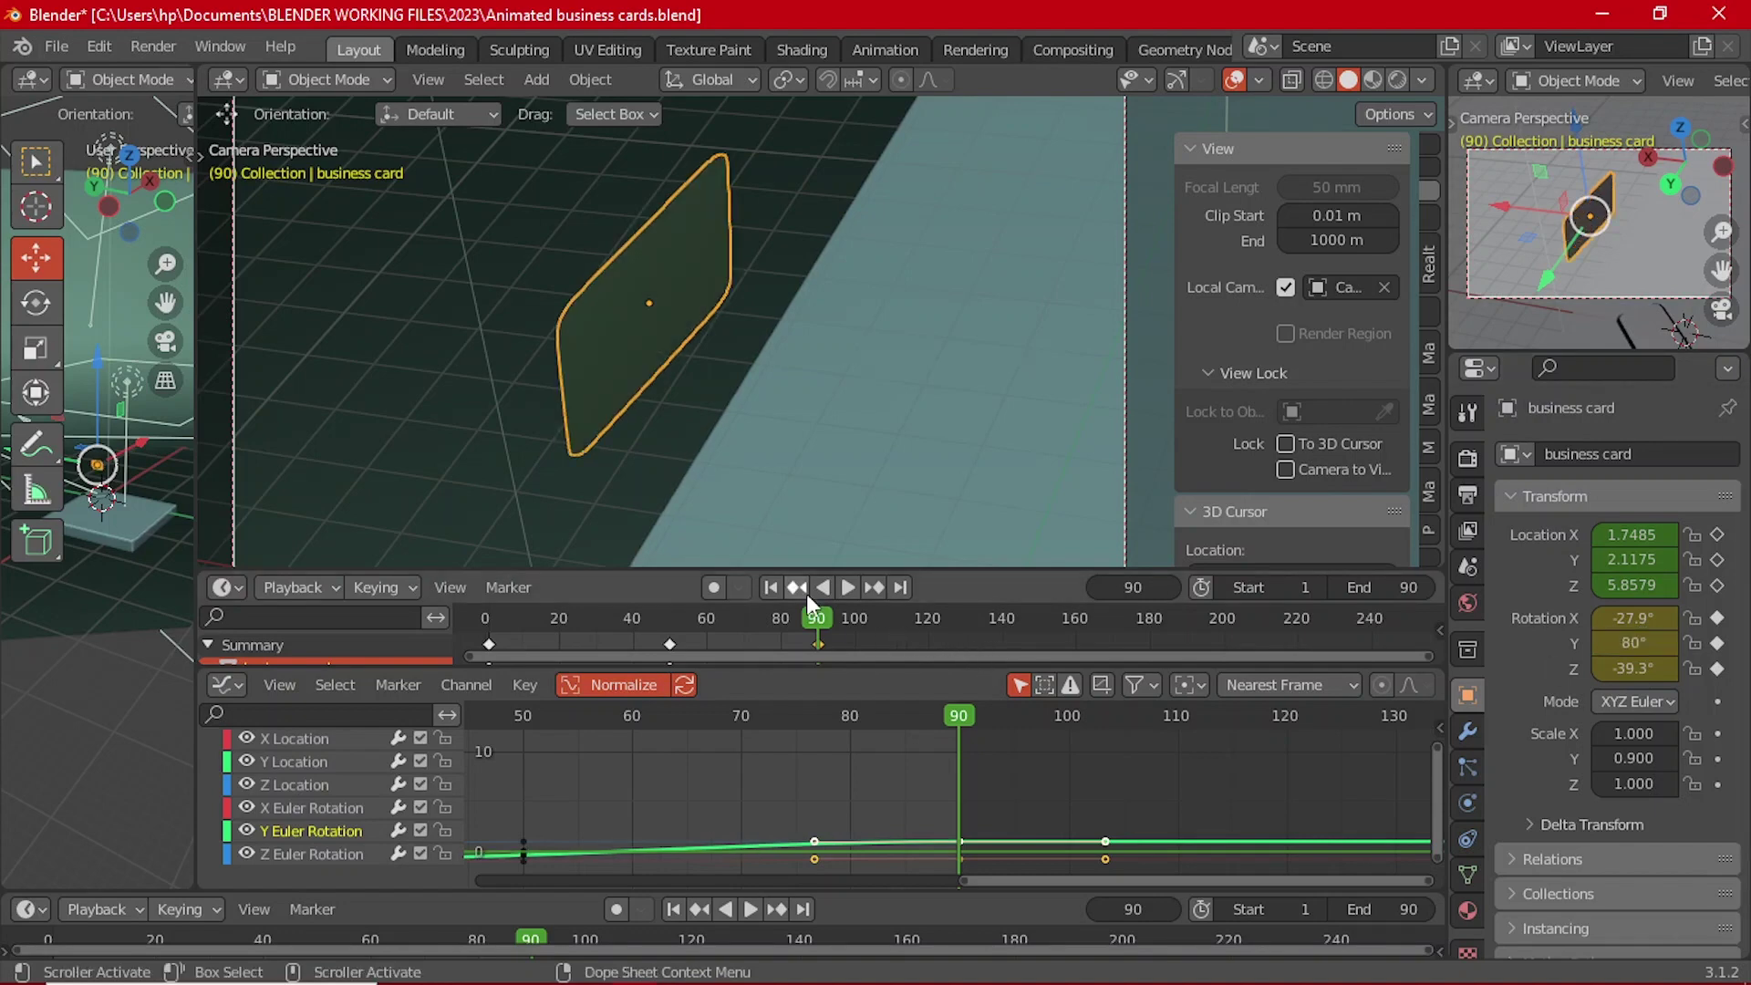
click(766, 588)
click(840, 585)
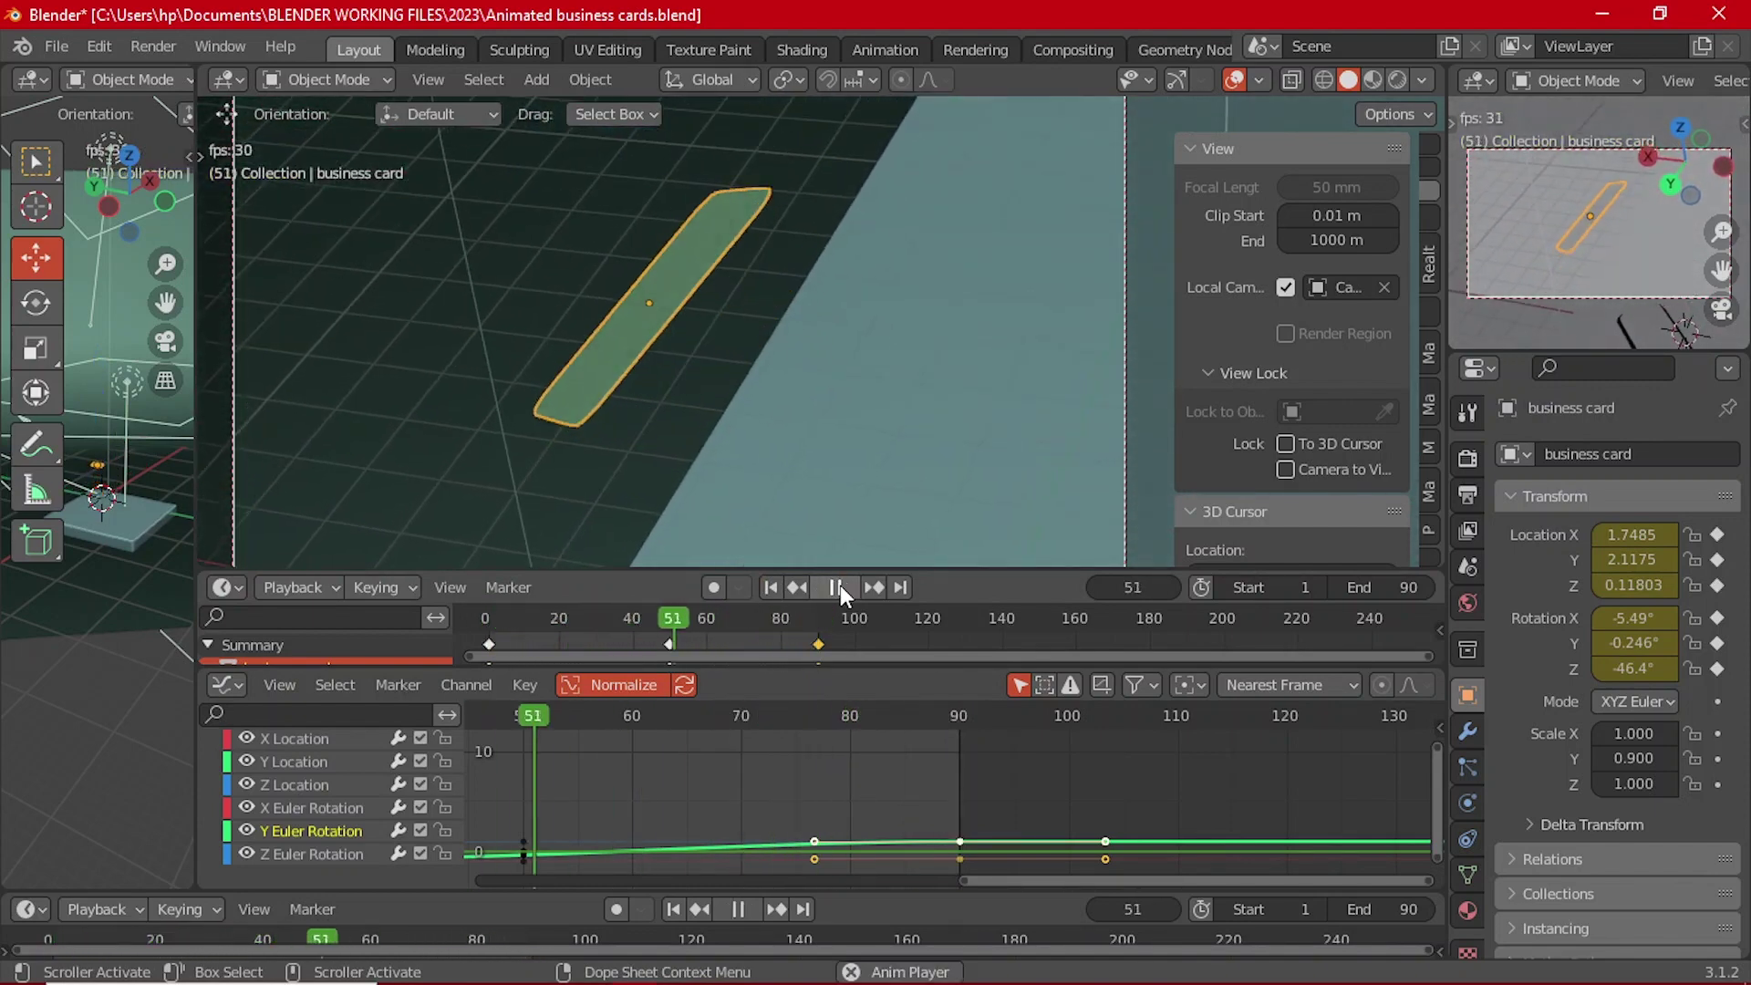
Step: Stop playback at frame 58, resize the editors, and select the background plane Plane.001
scroll(824, 423, down, 3)
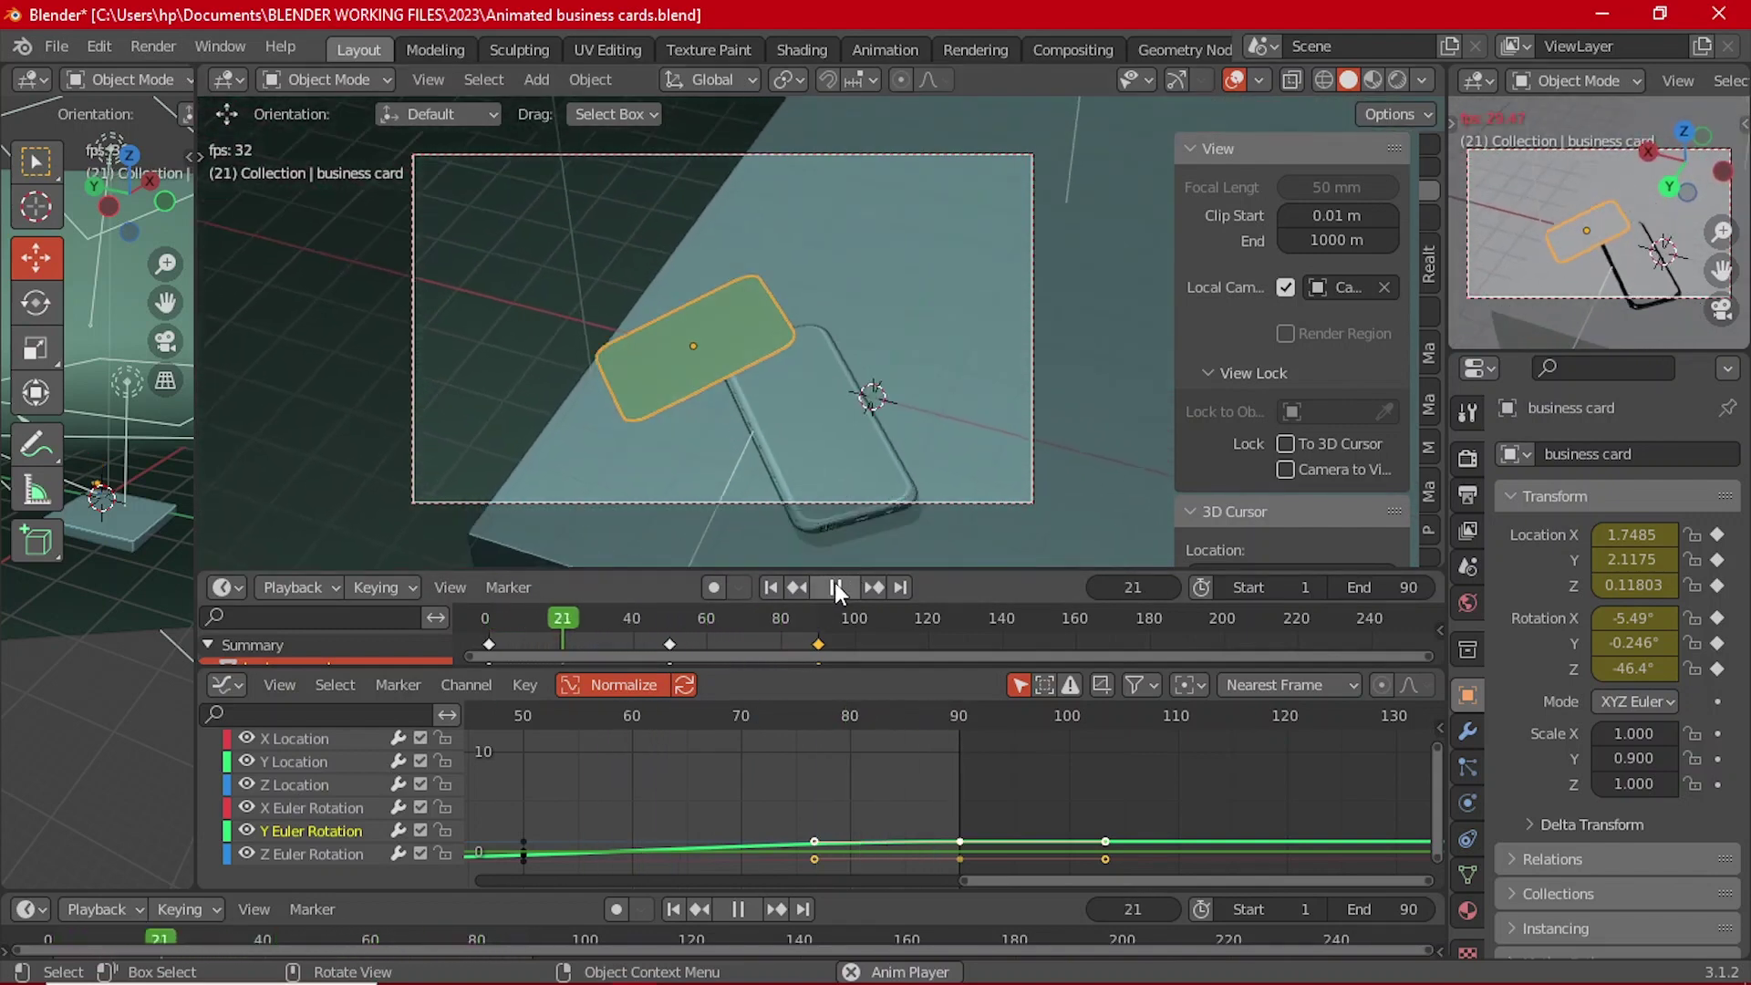
click(837, 589)
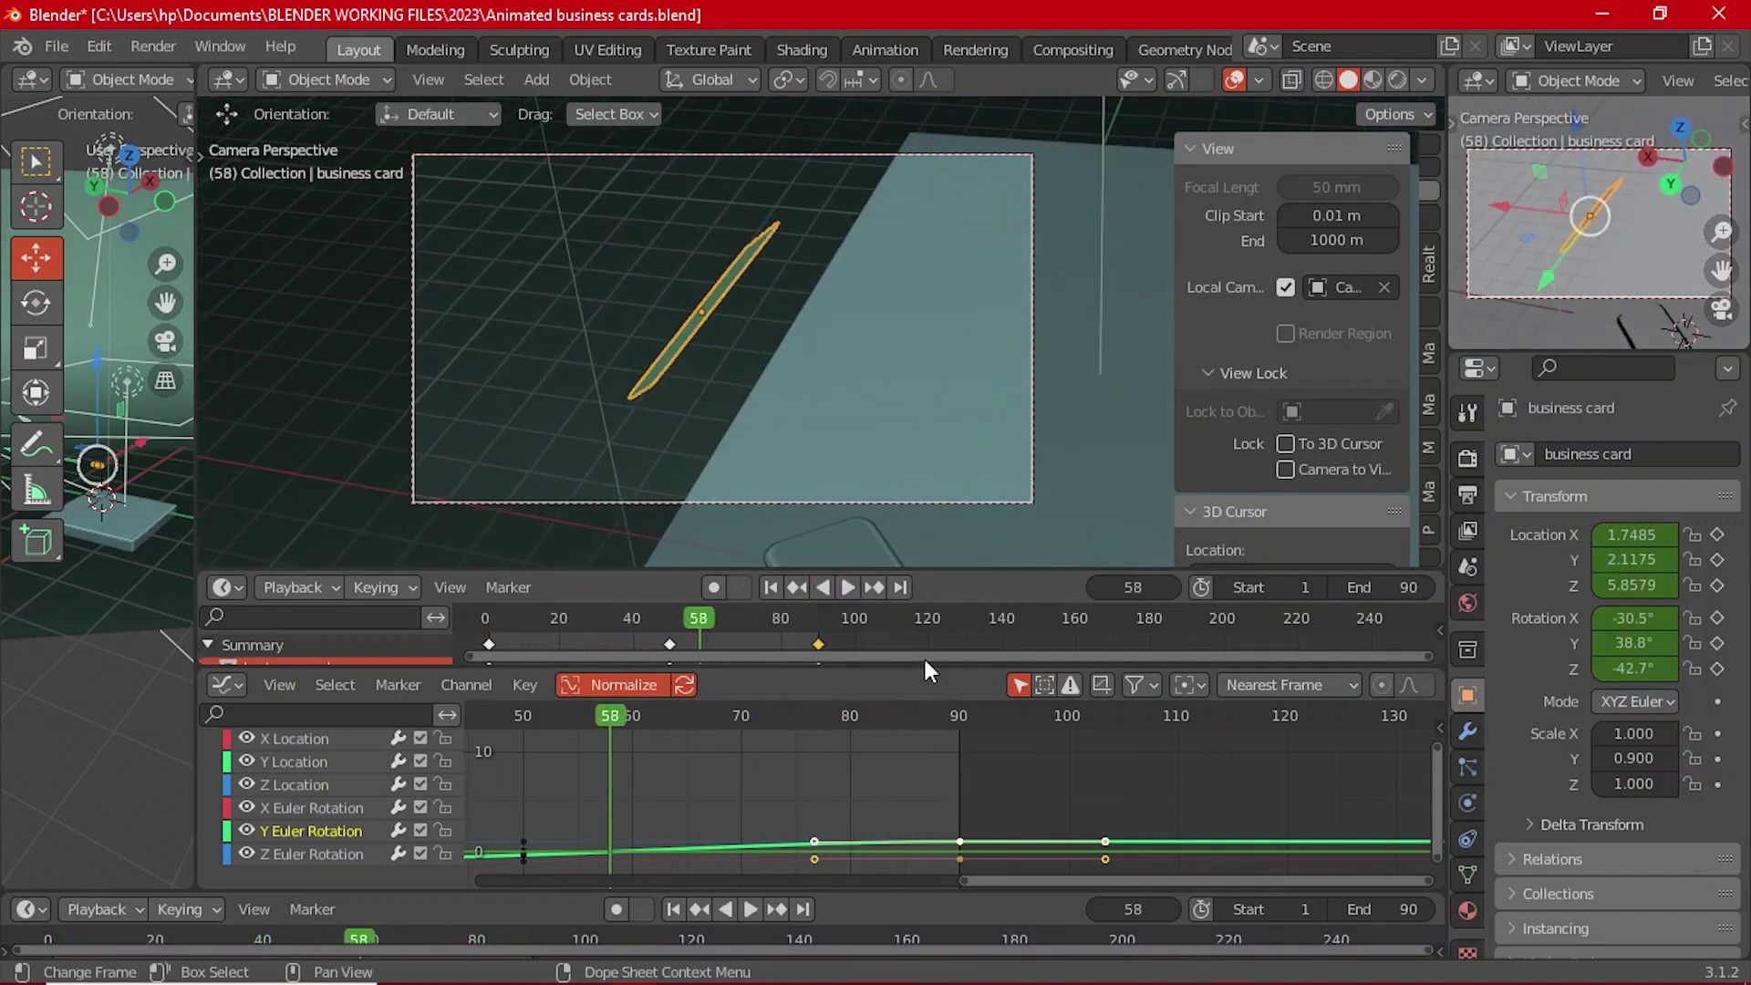
drag(926, 670, 940, 803)
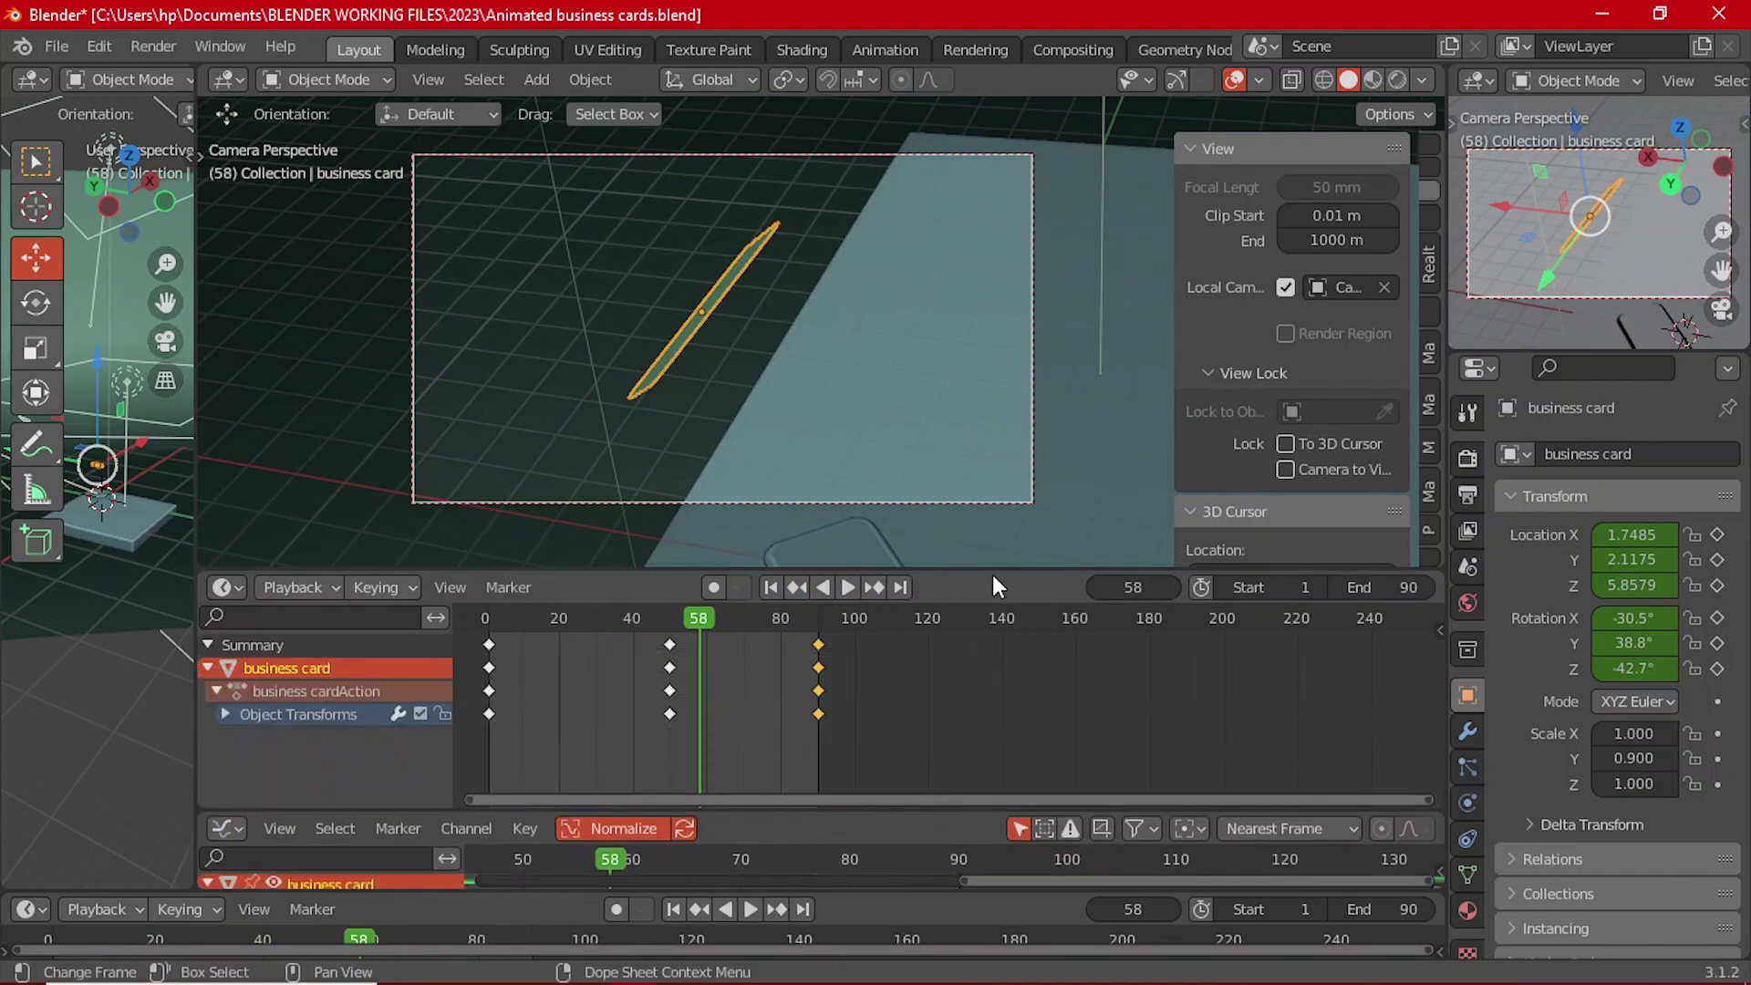
drag(994, 577, 894, 739)
click(973, 610)
scroll(876, 536, up, 2)
click(584, 295)
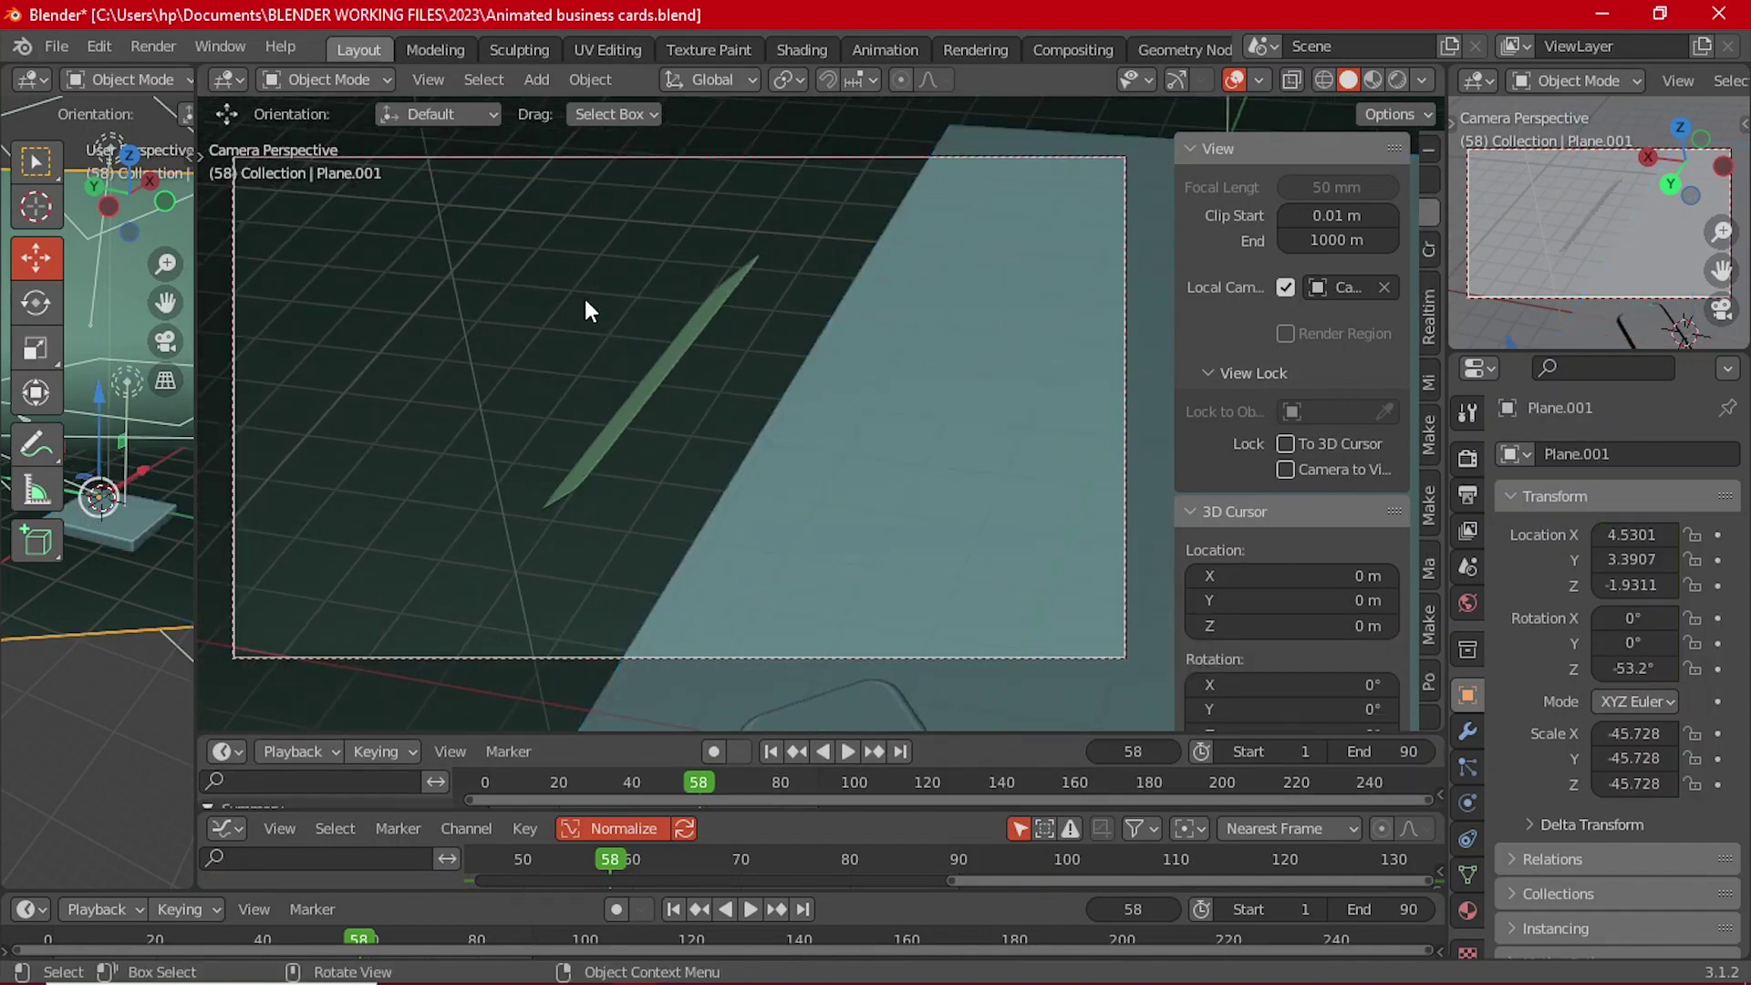
Step: Replay from frame 1, pause at frame 79, save the file, and preview in Rendered shading
scroll(588, 308, down, 1)
scroll(598, 323, up, 1)
click(774, 757)
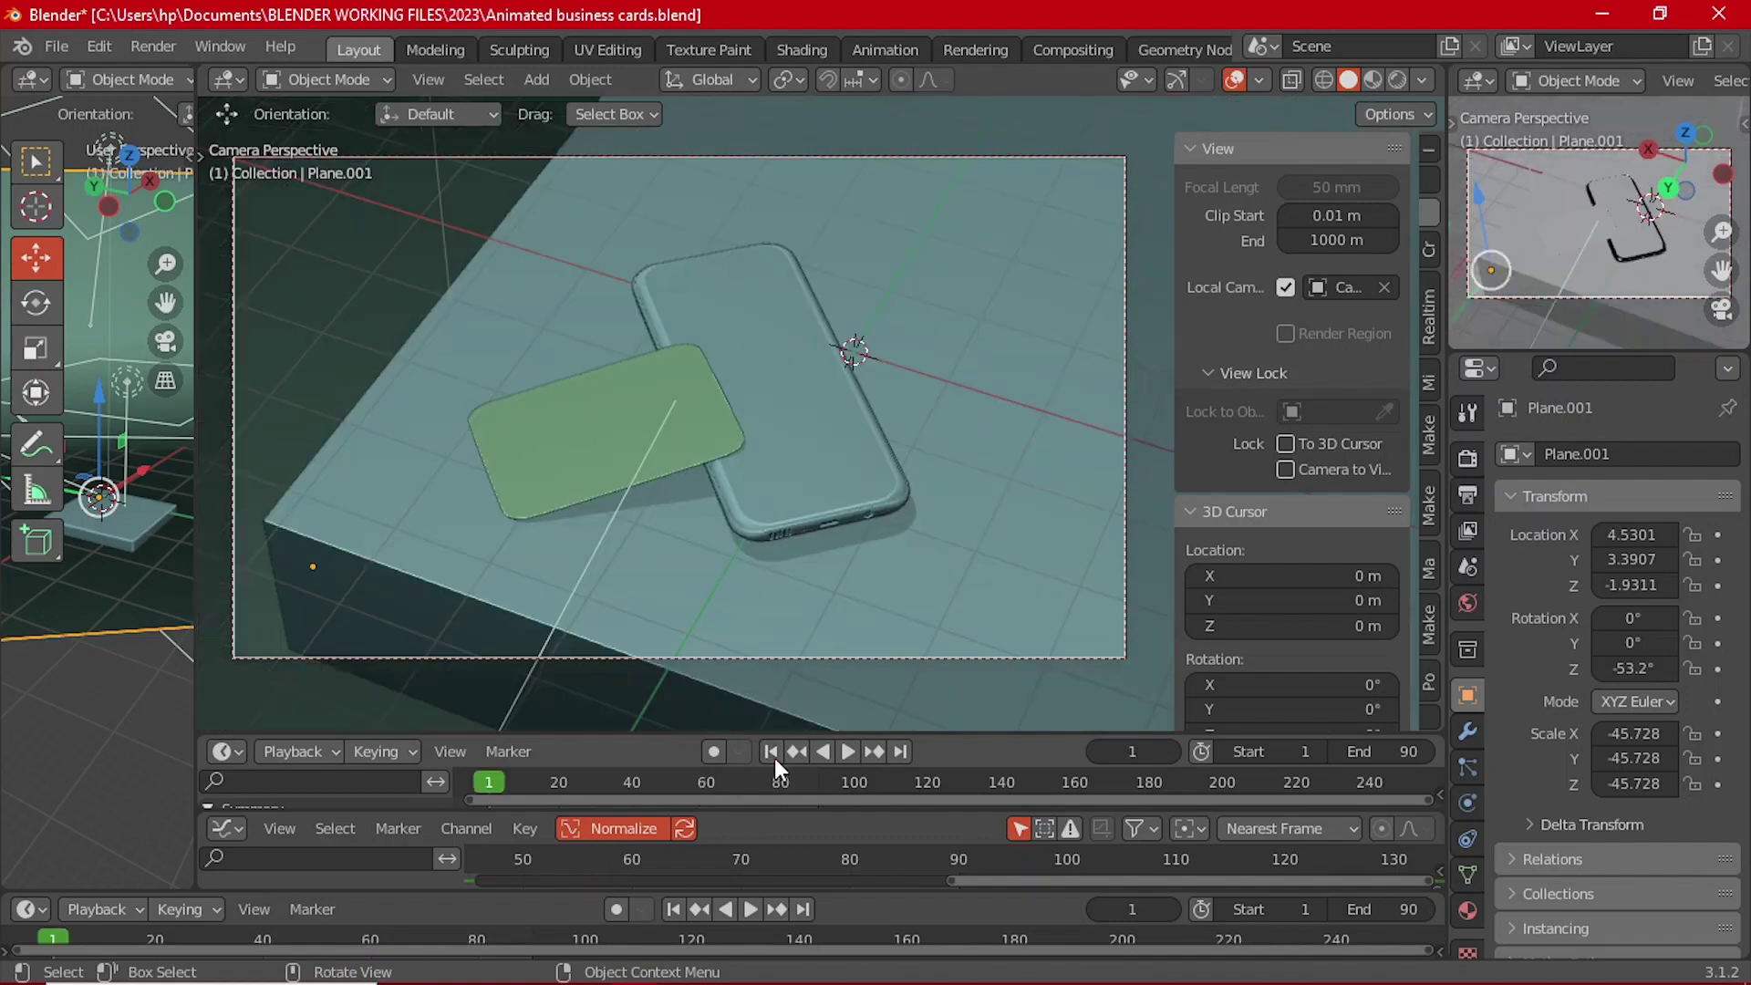
click(850, 751)
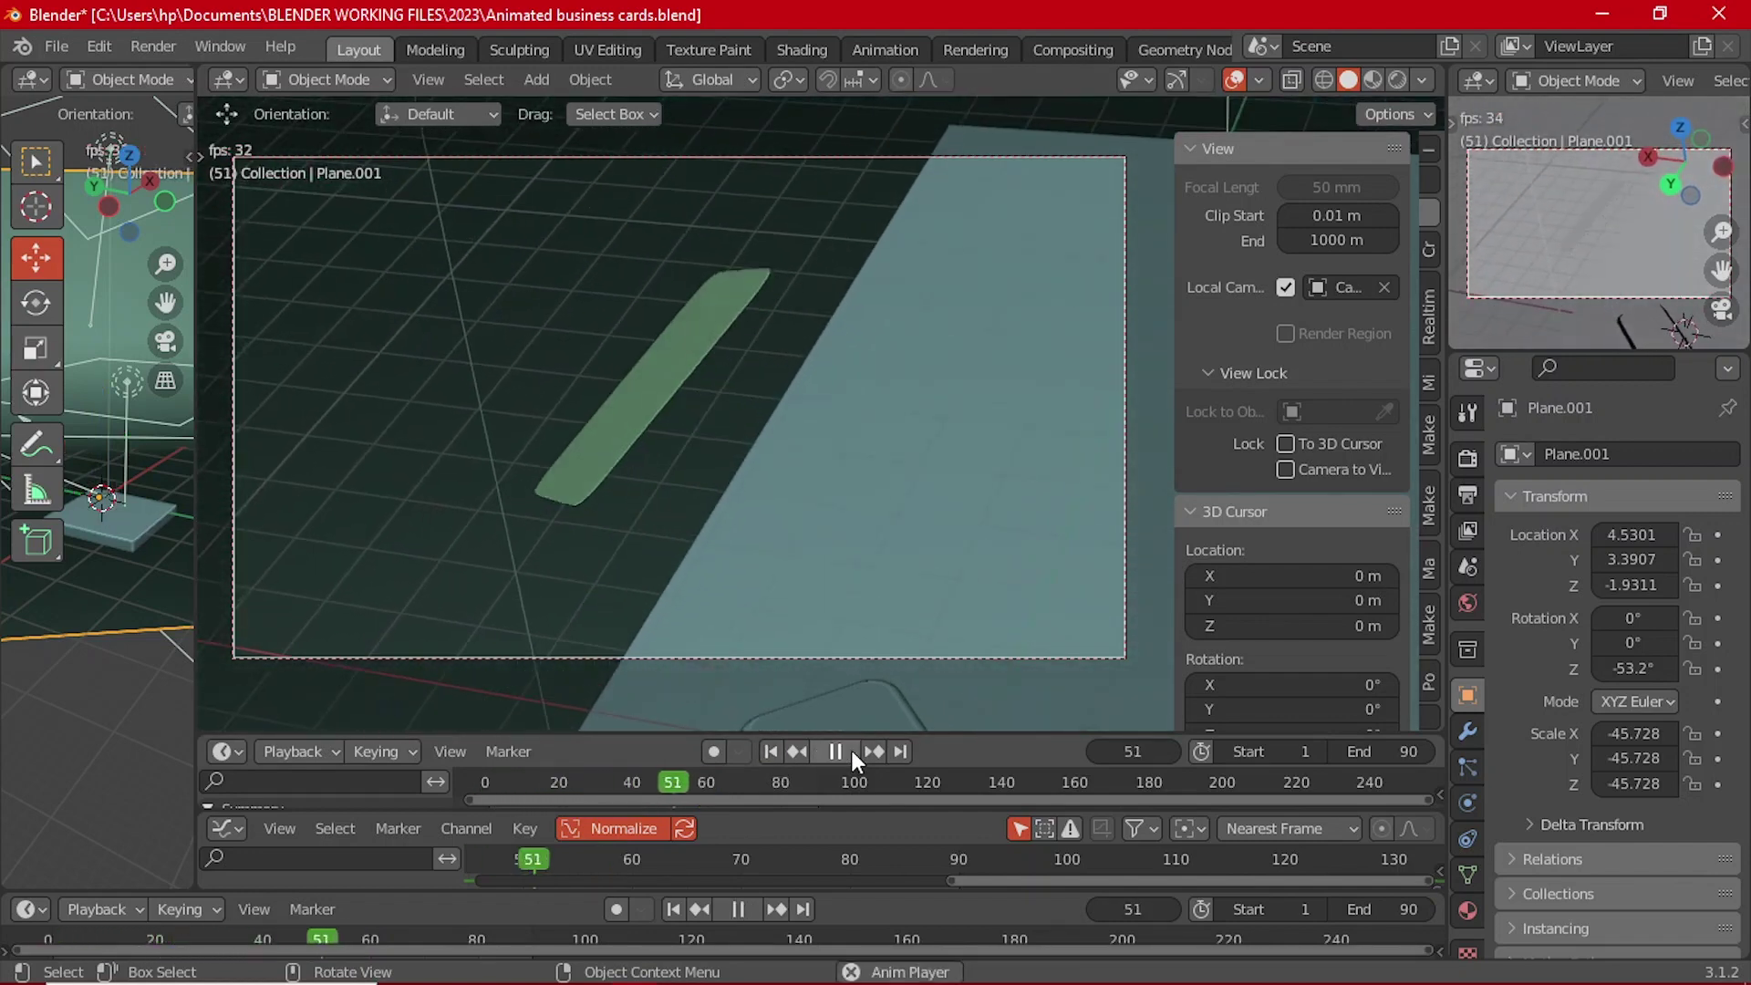
click(850, 750)
click(851, 749)
click(851, 750)
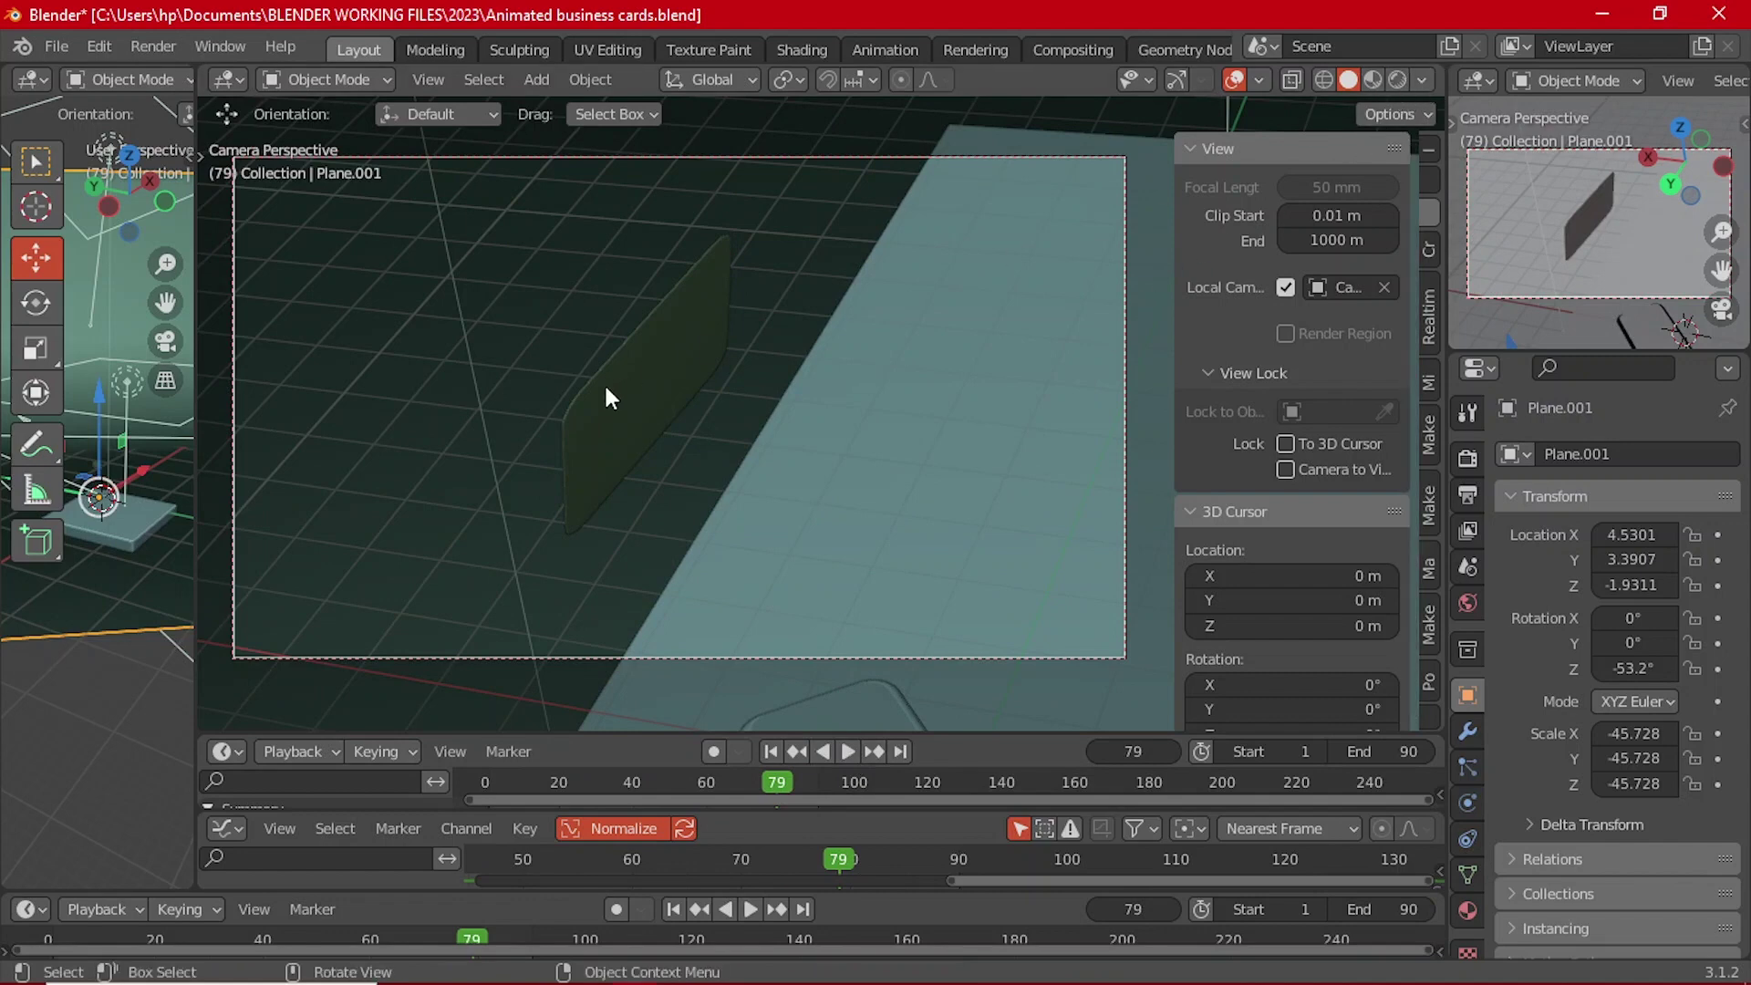
key(ctrl+s)
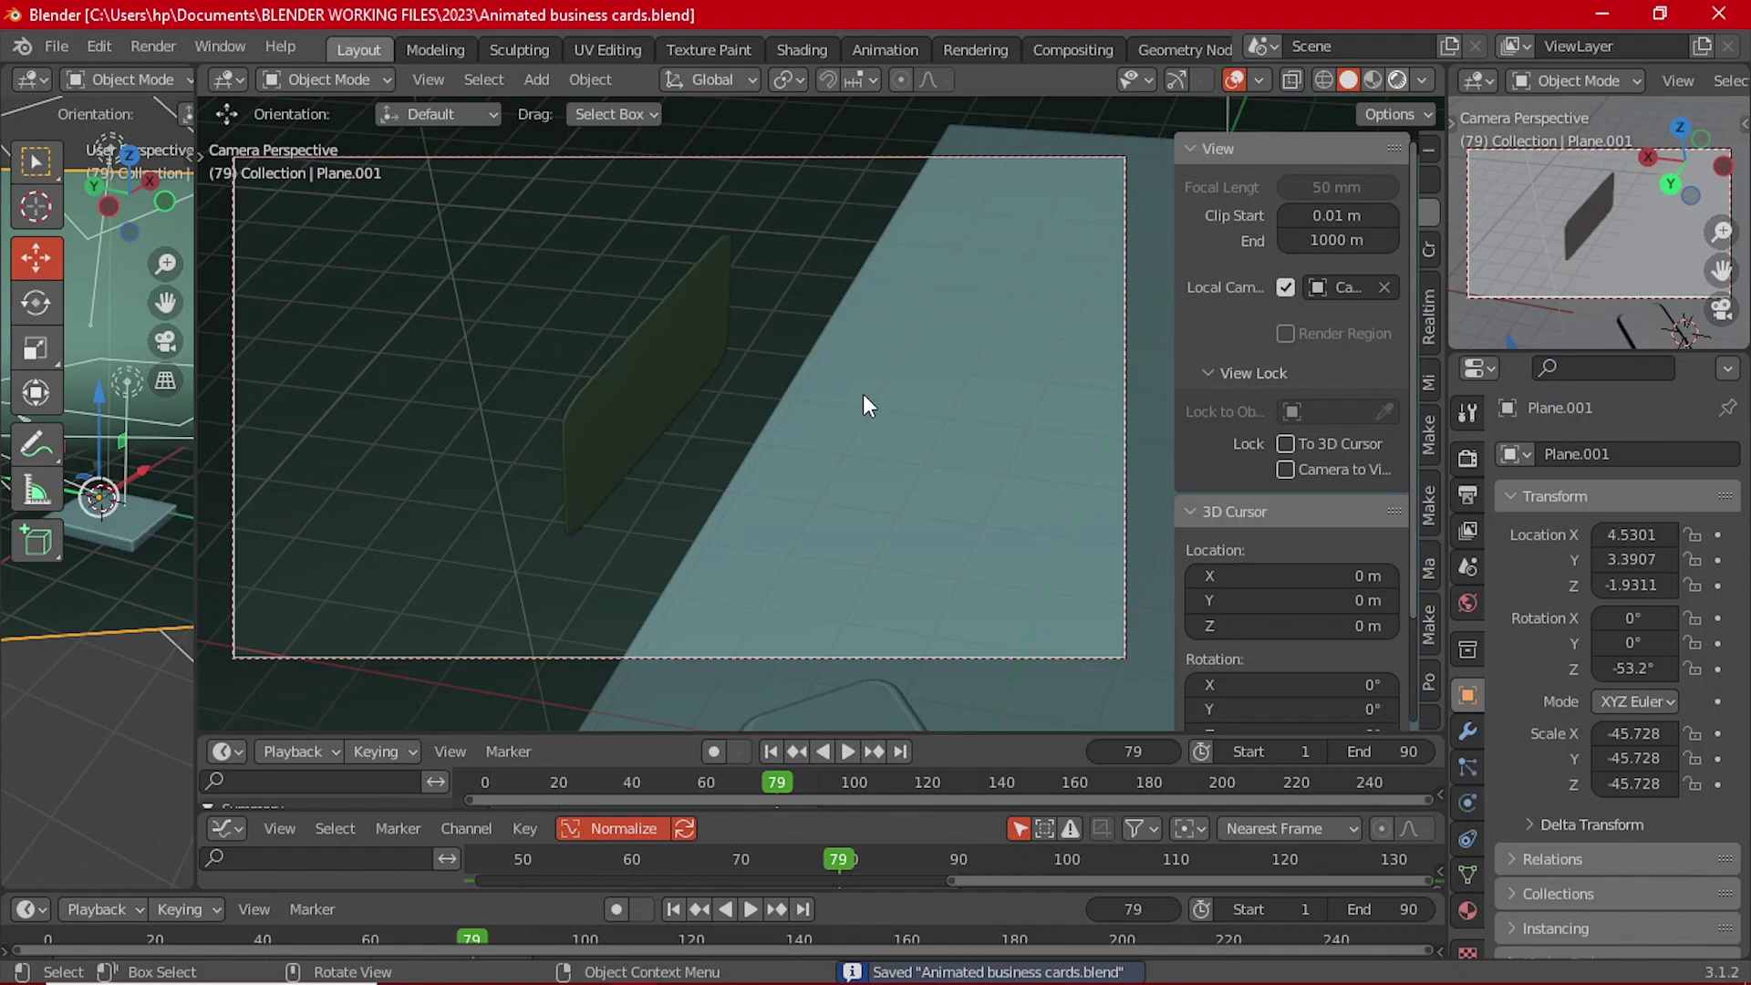
key(z)
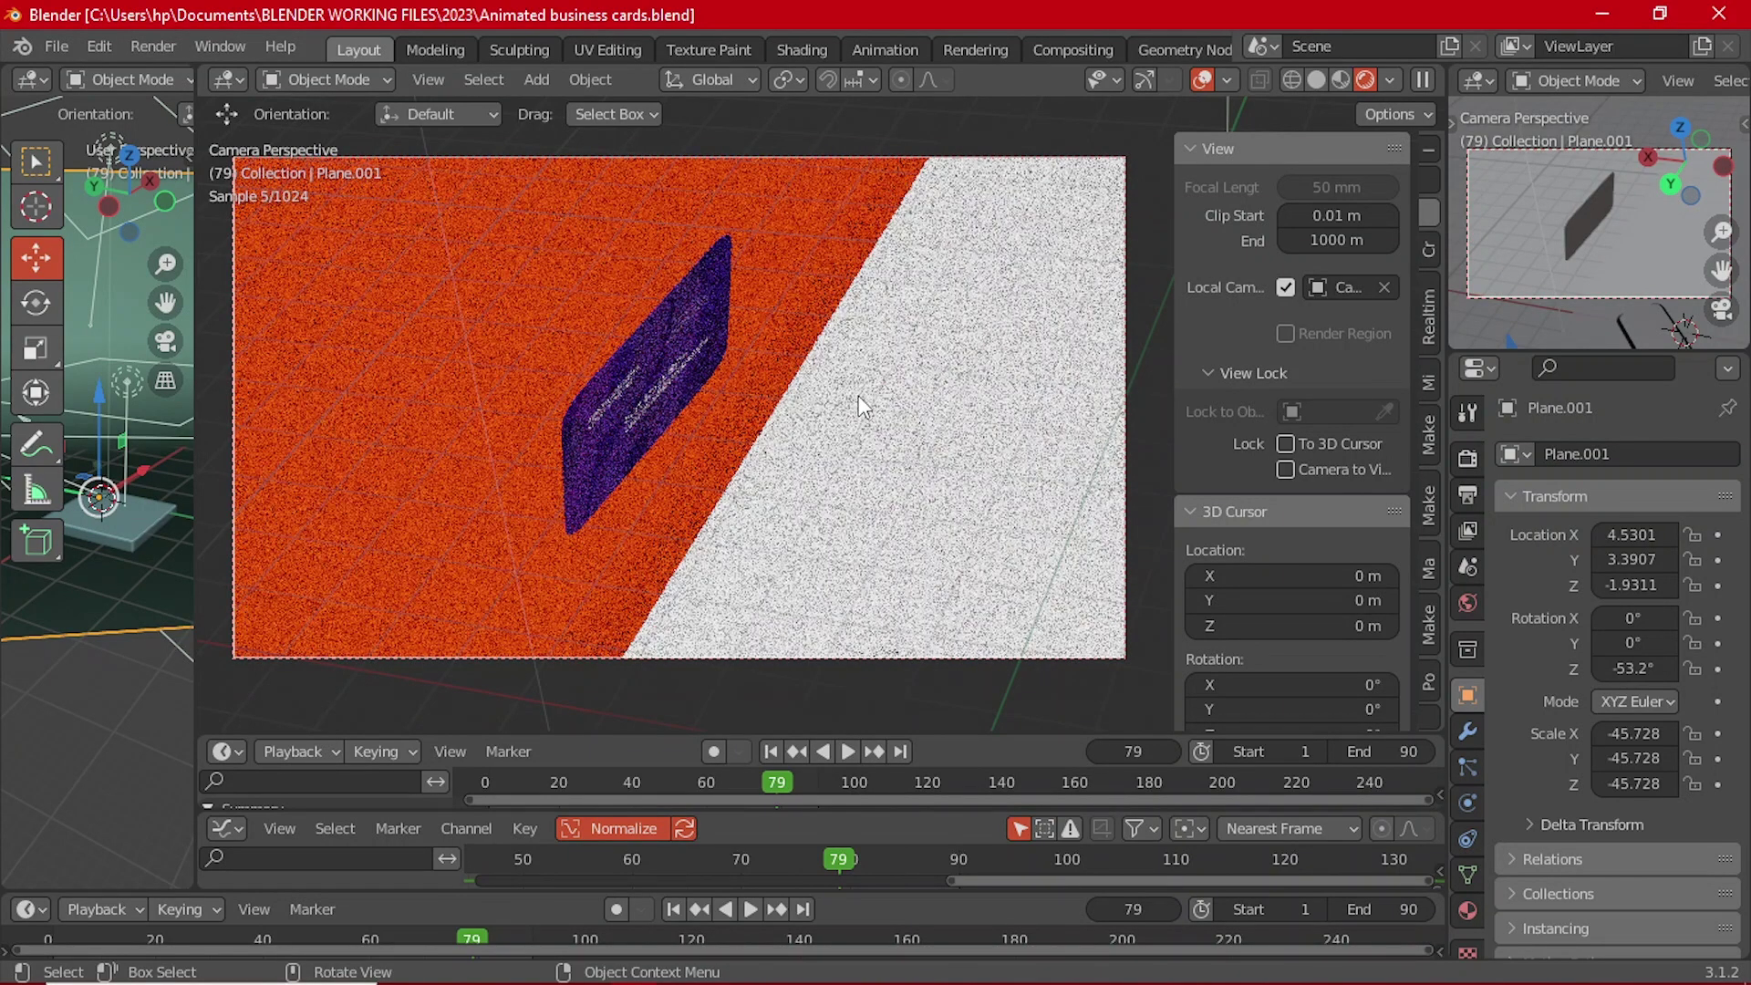
Step: Hide the viewport overlays for a clean frame-79 render preview and enlarge the timeline
click(1201, 79)
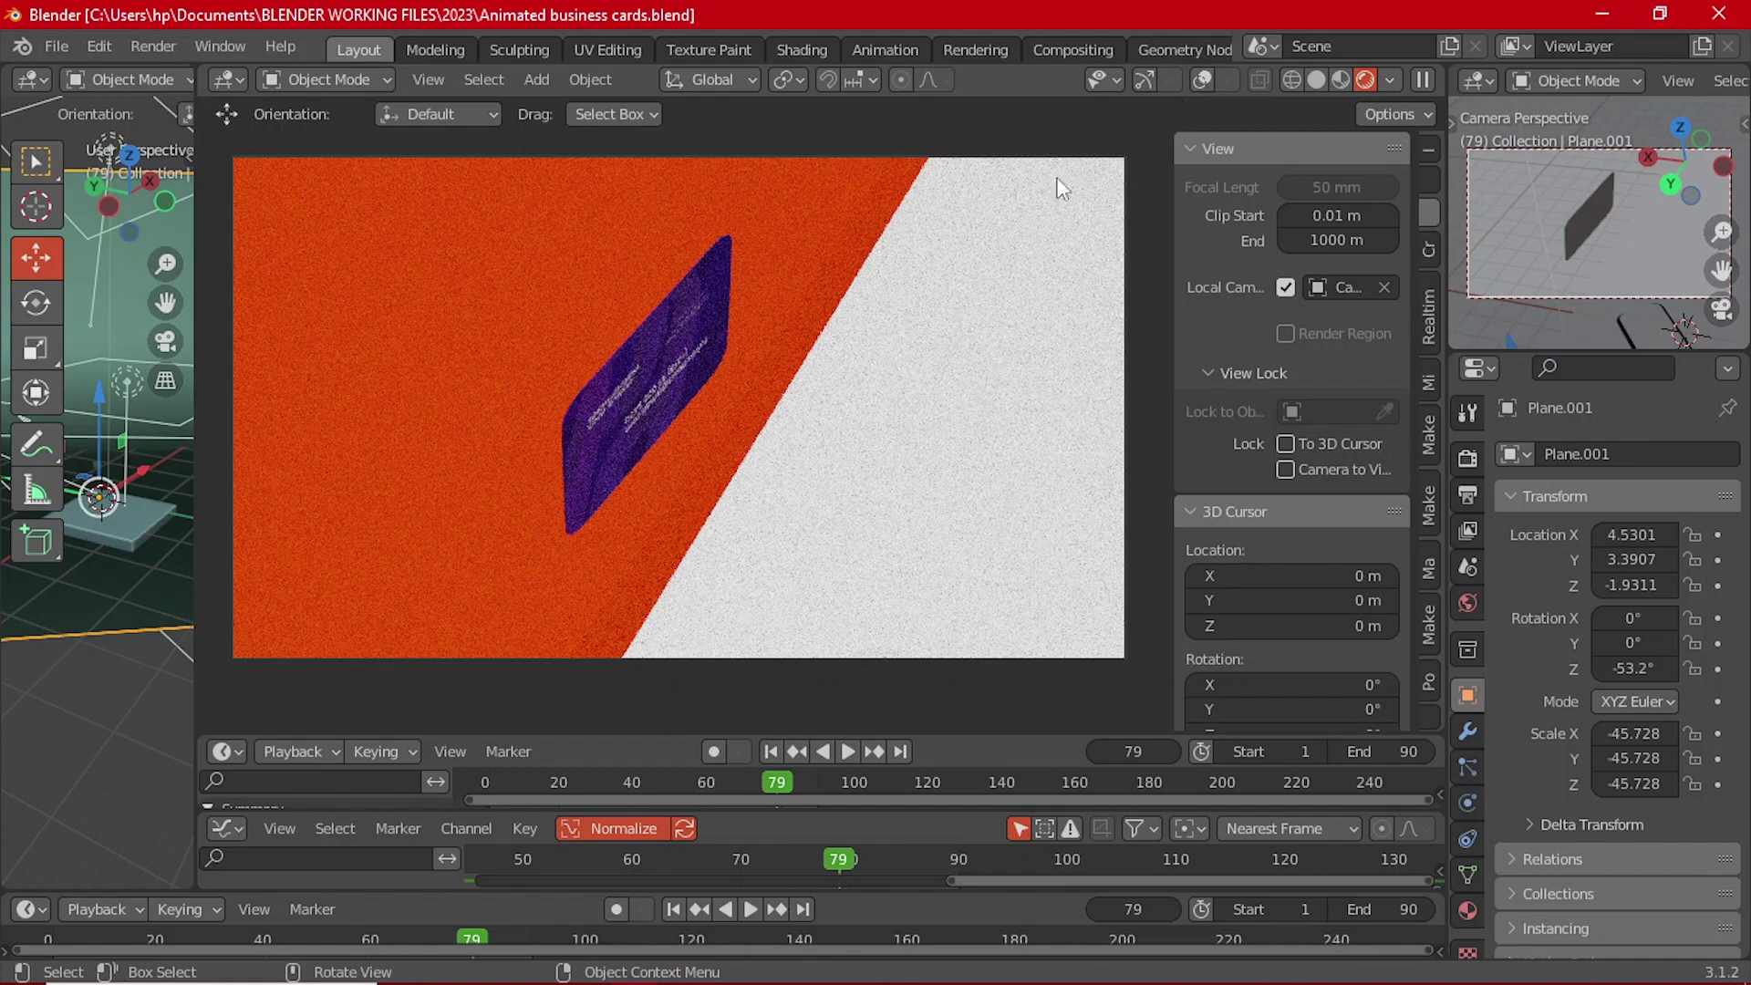
drag(944, 732, 943, 647)
Step: Restore solid shading and overlays, select the card at frame 90, and switch to front view
click(1314, 80)
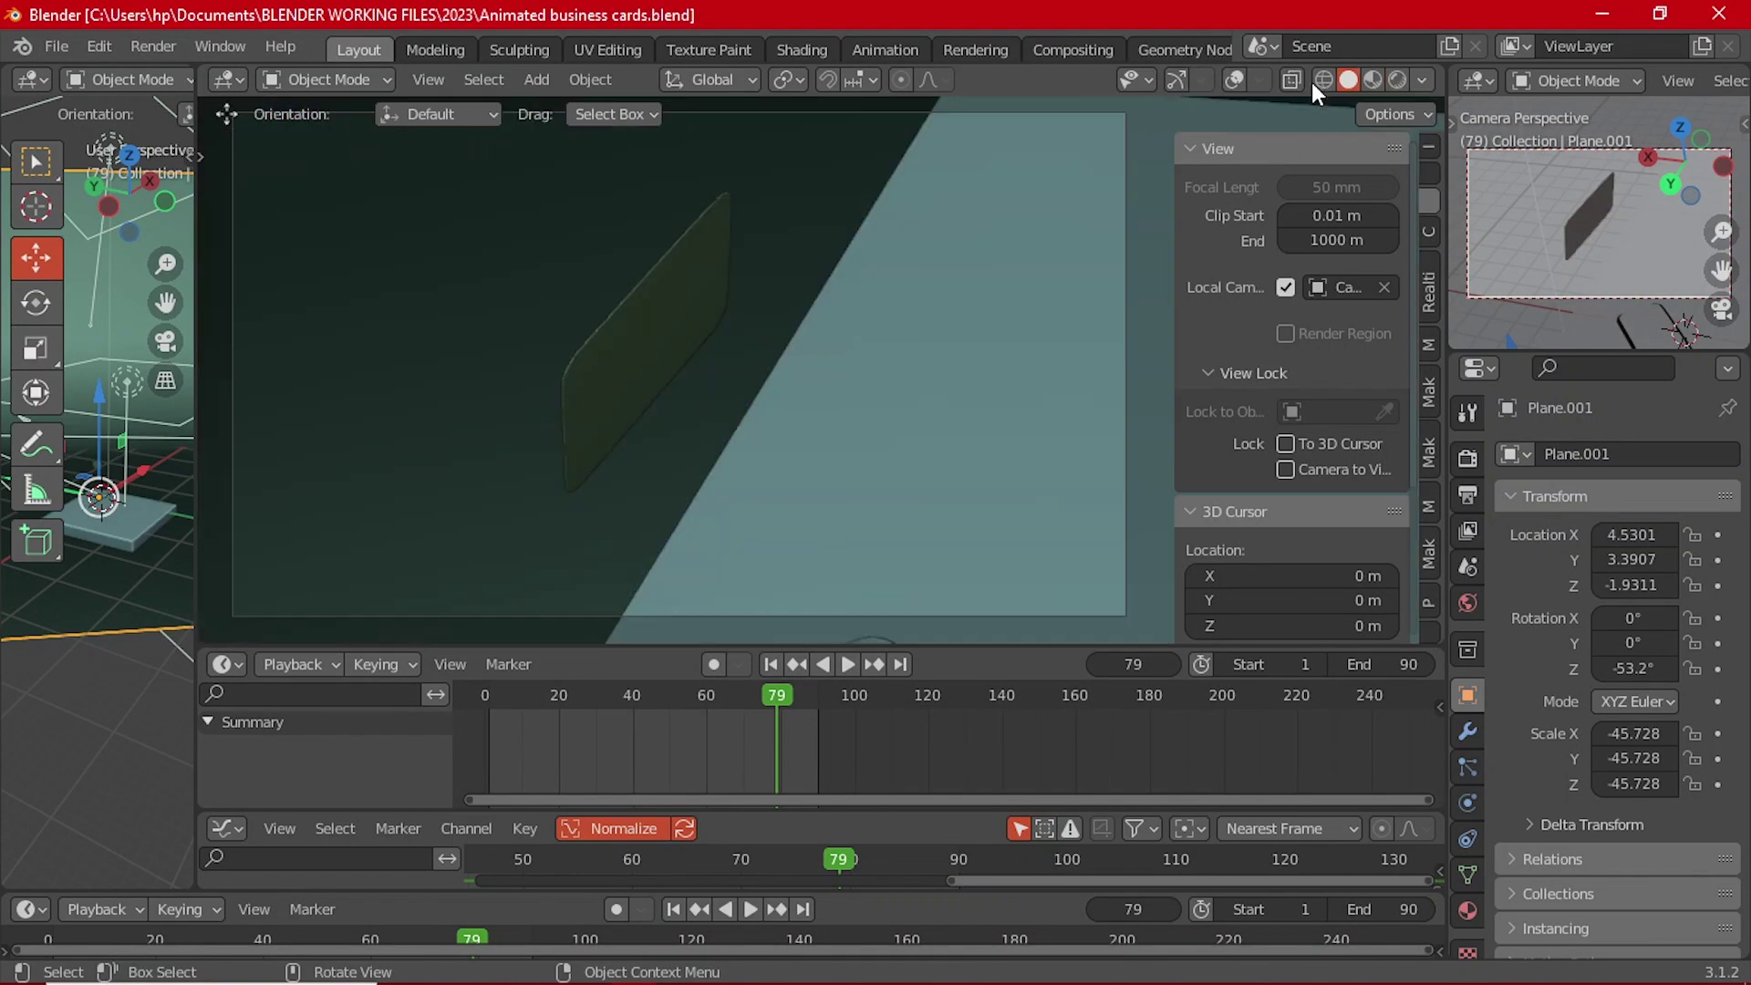
click(1234, 81)
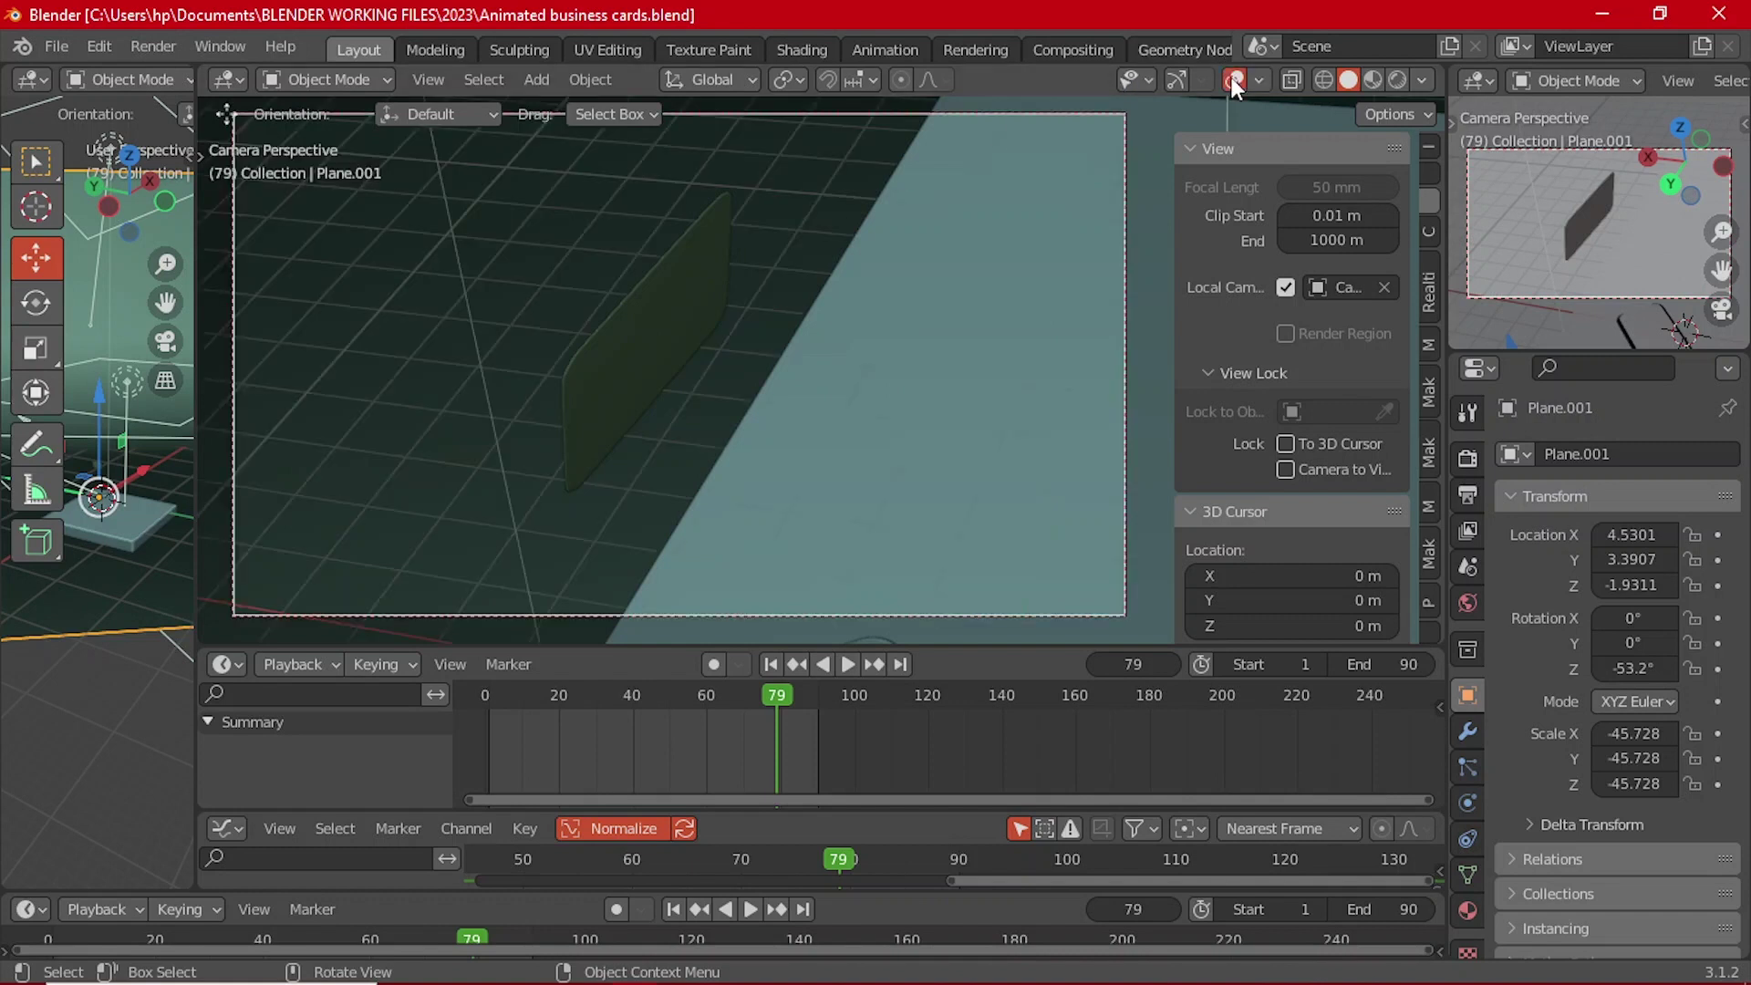
click(639, 299)
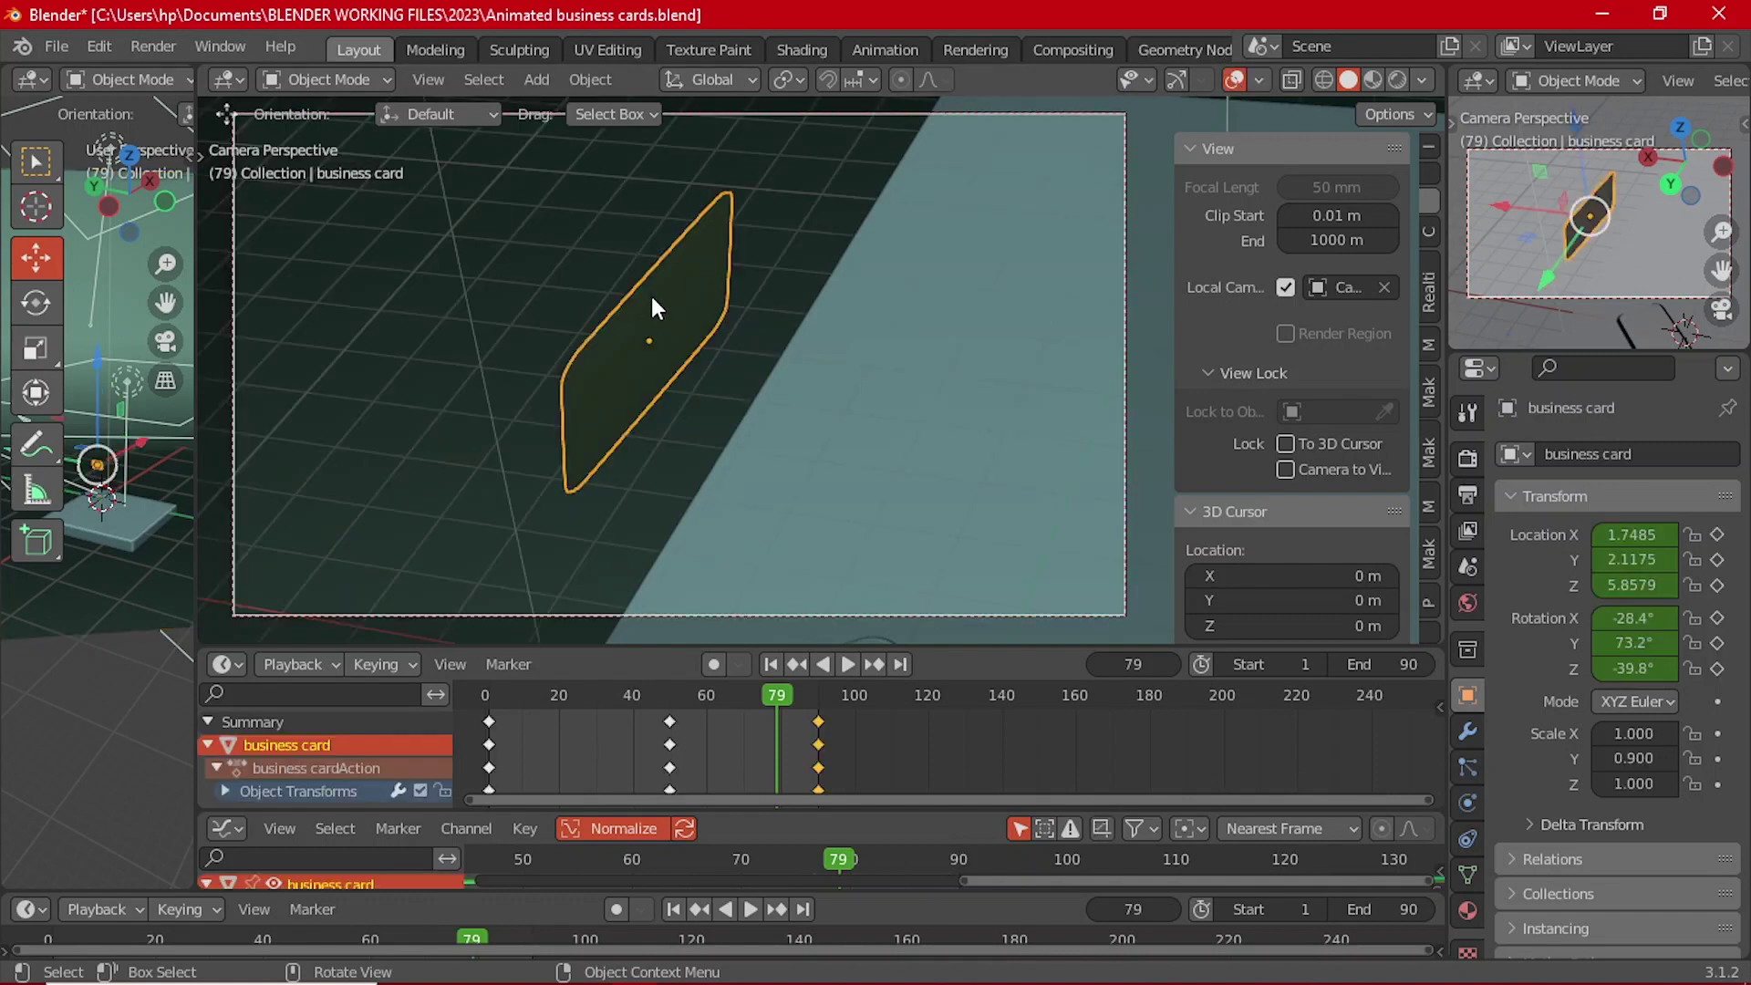
click(817, 706)
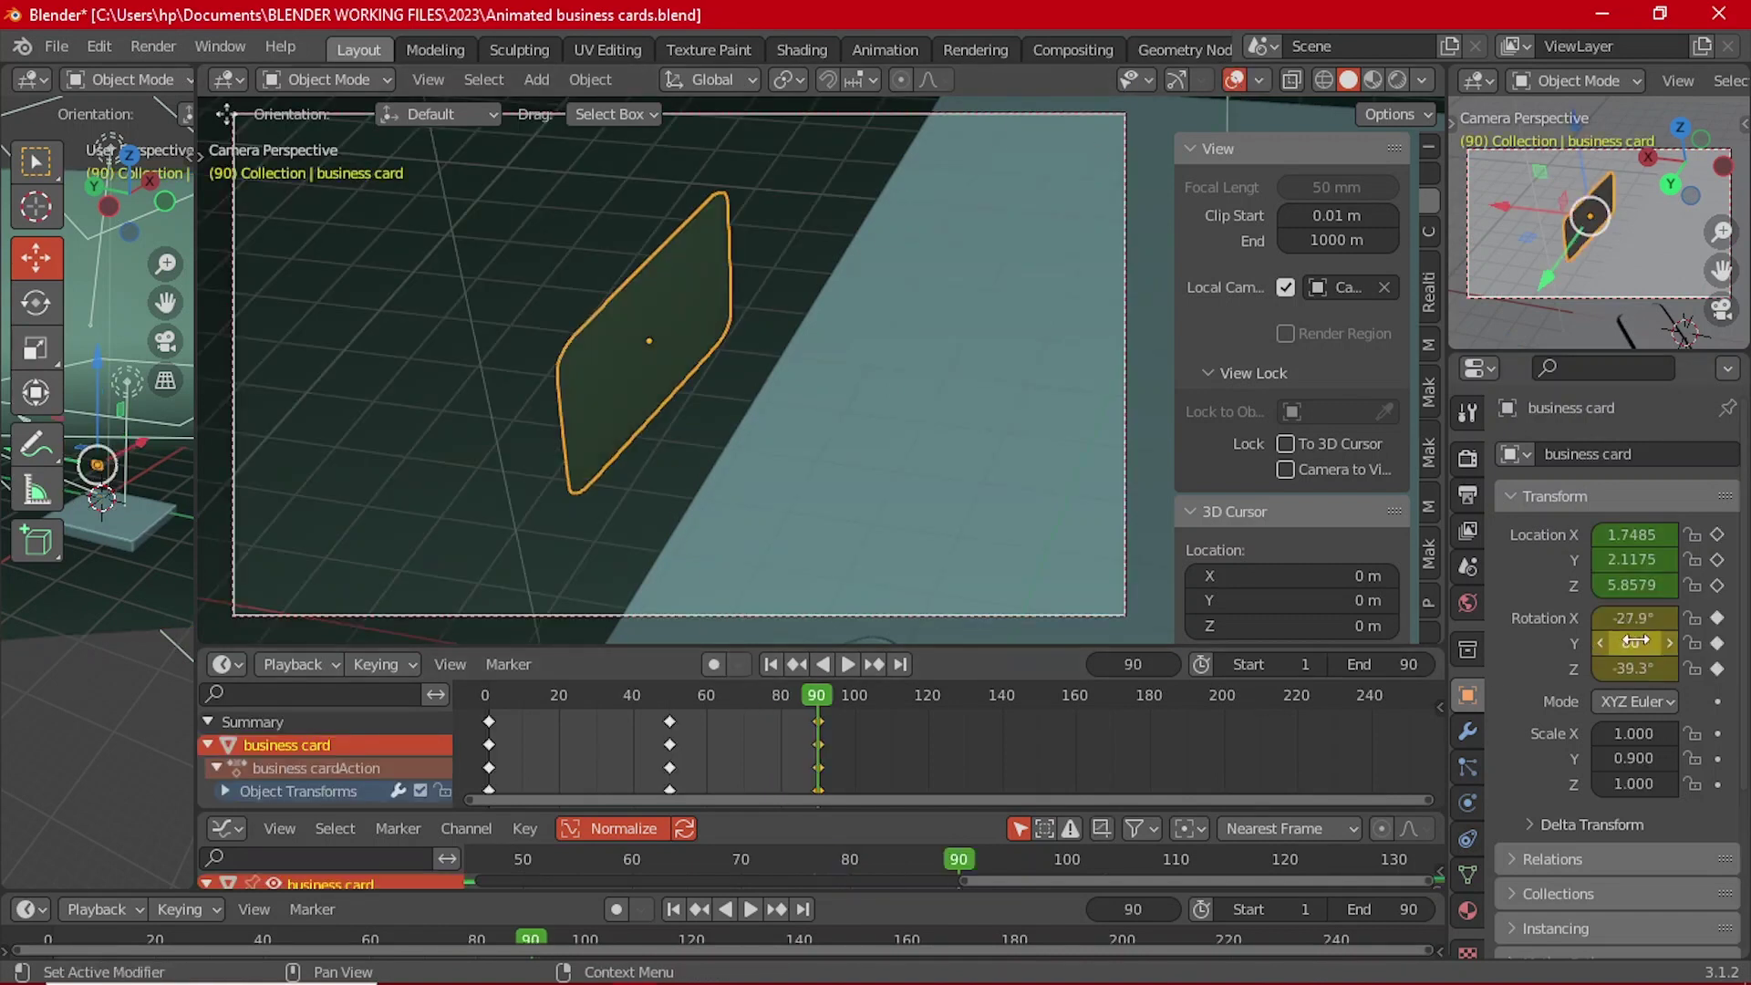
key(grave)
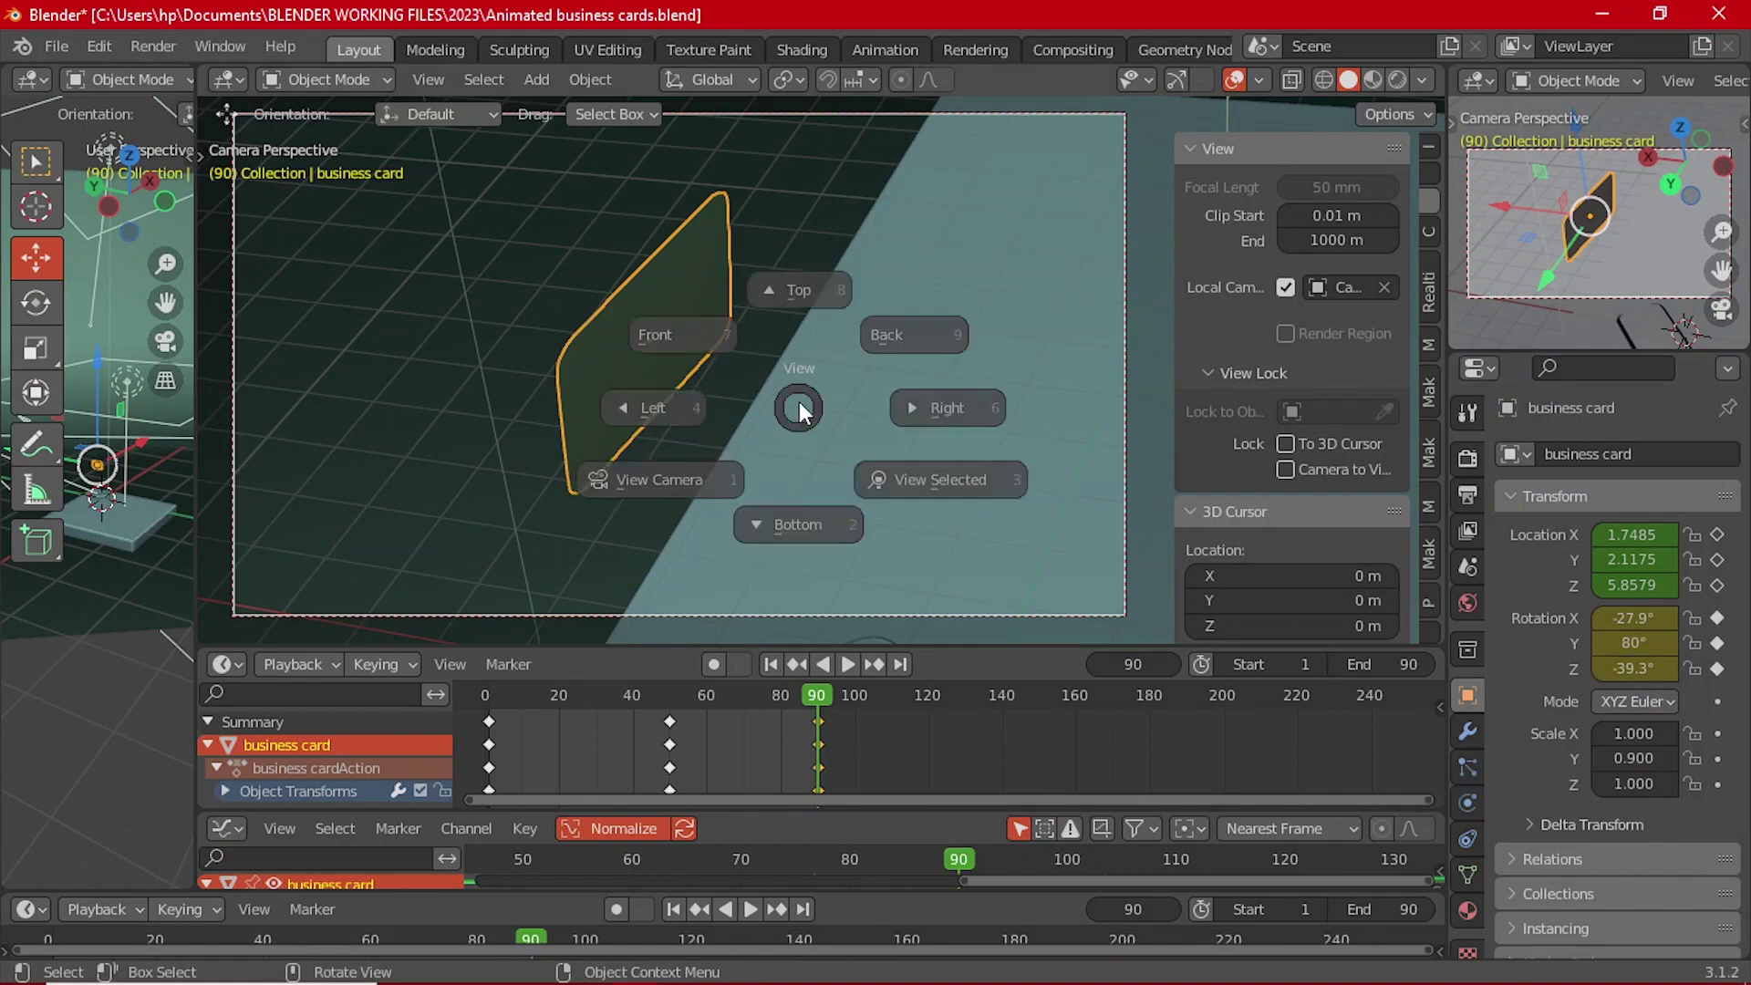
click(711, 290)
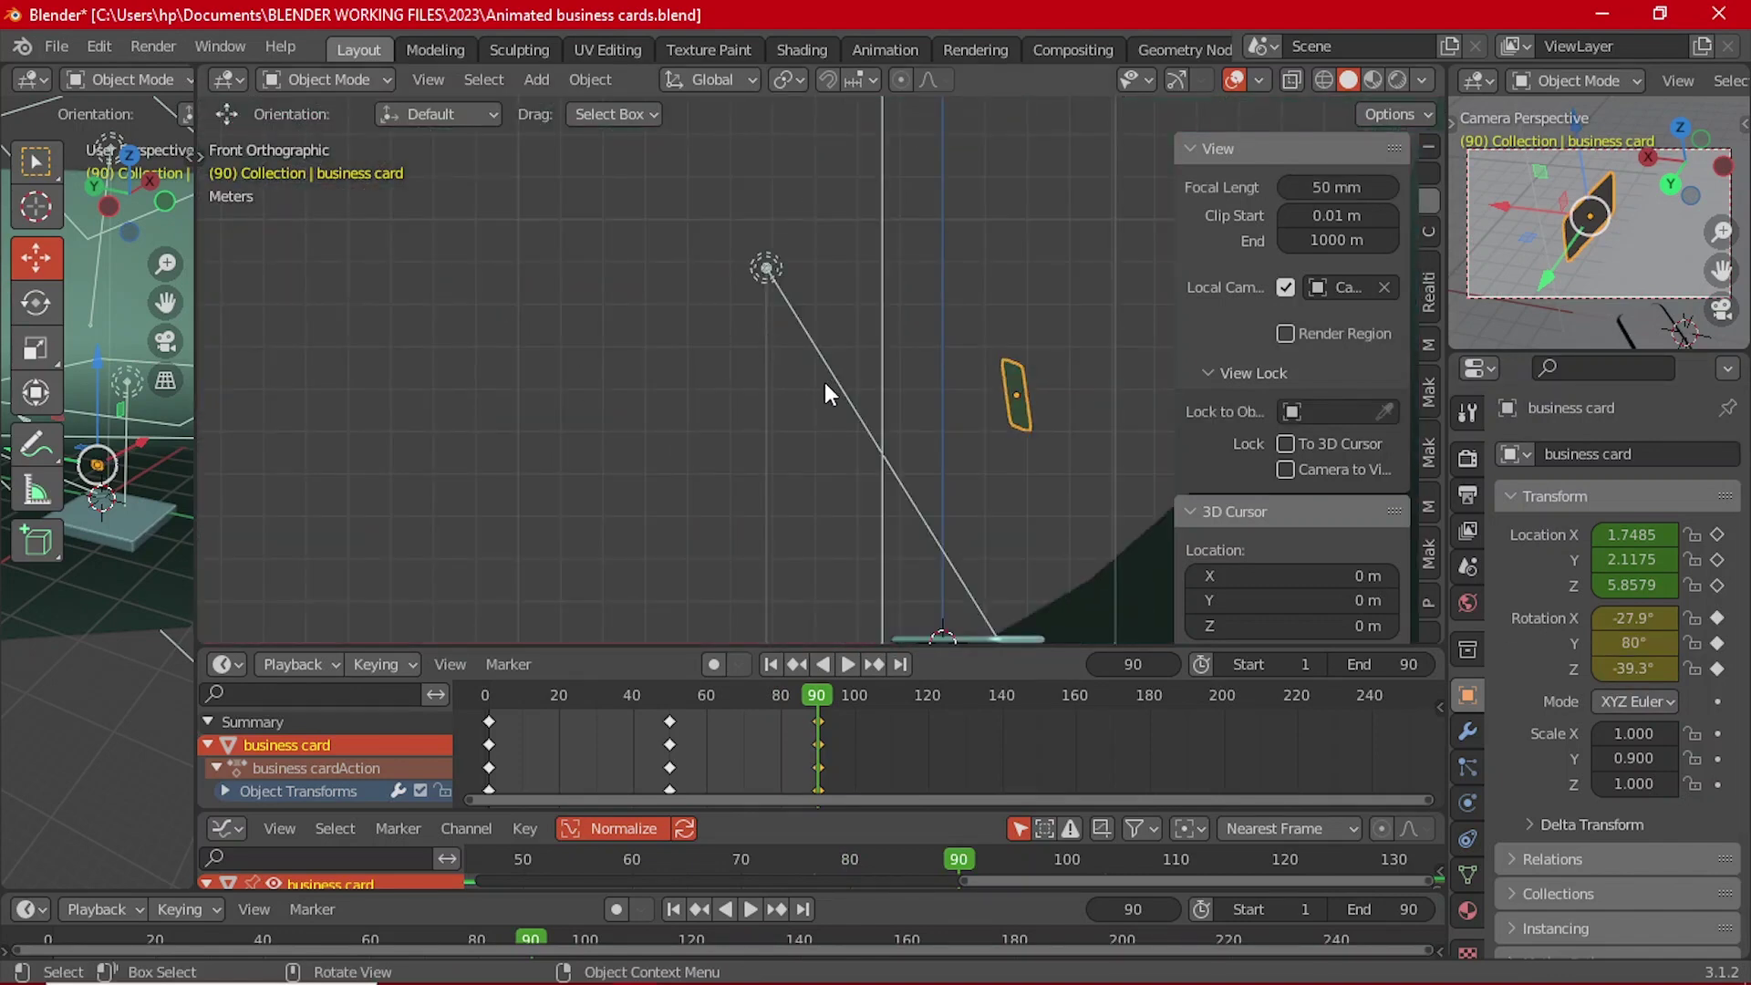
middle_drag(826, 393, 1030, 396)
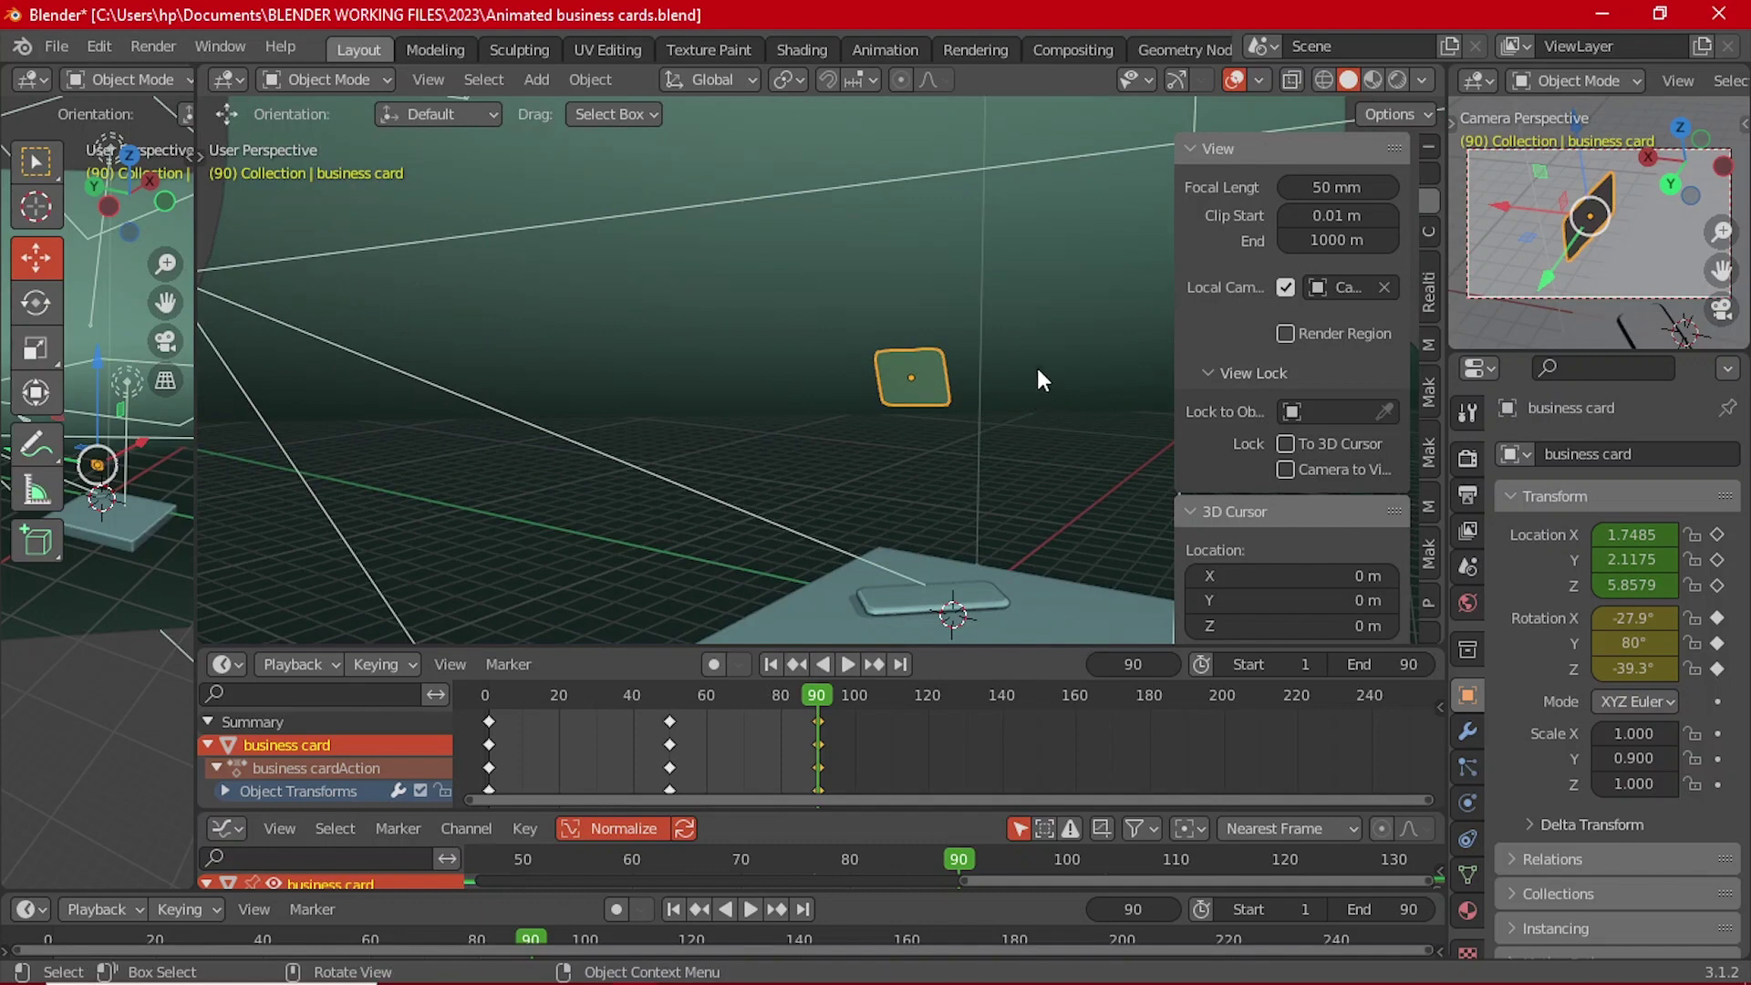
Step: Tumble the card to -231°, -178°, -229°, keyframe it, and replay from frame 1
key(r)
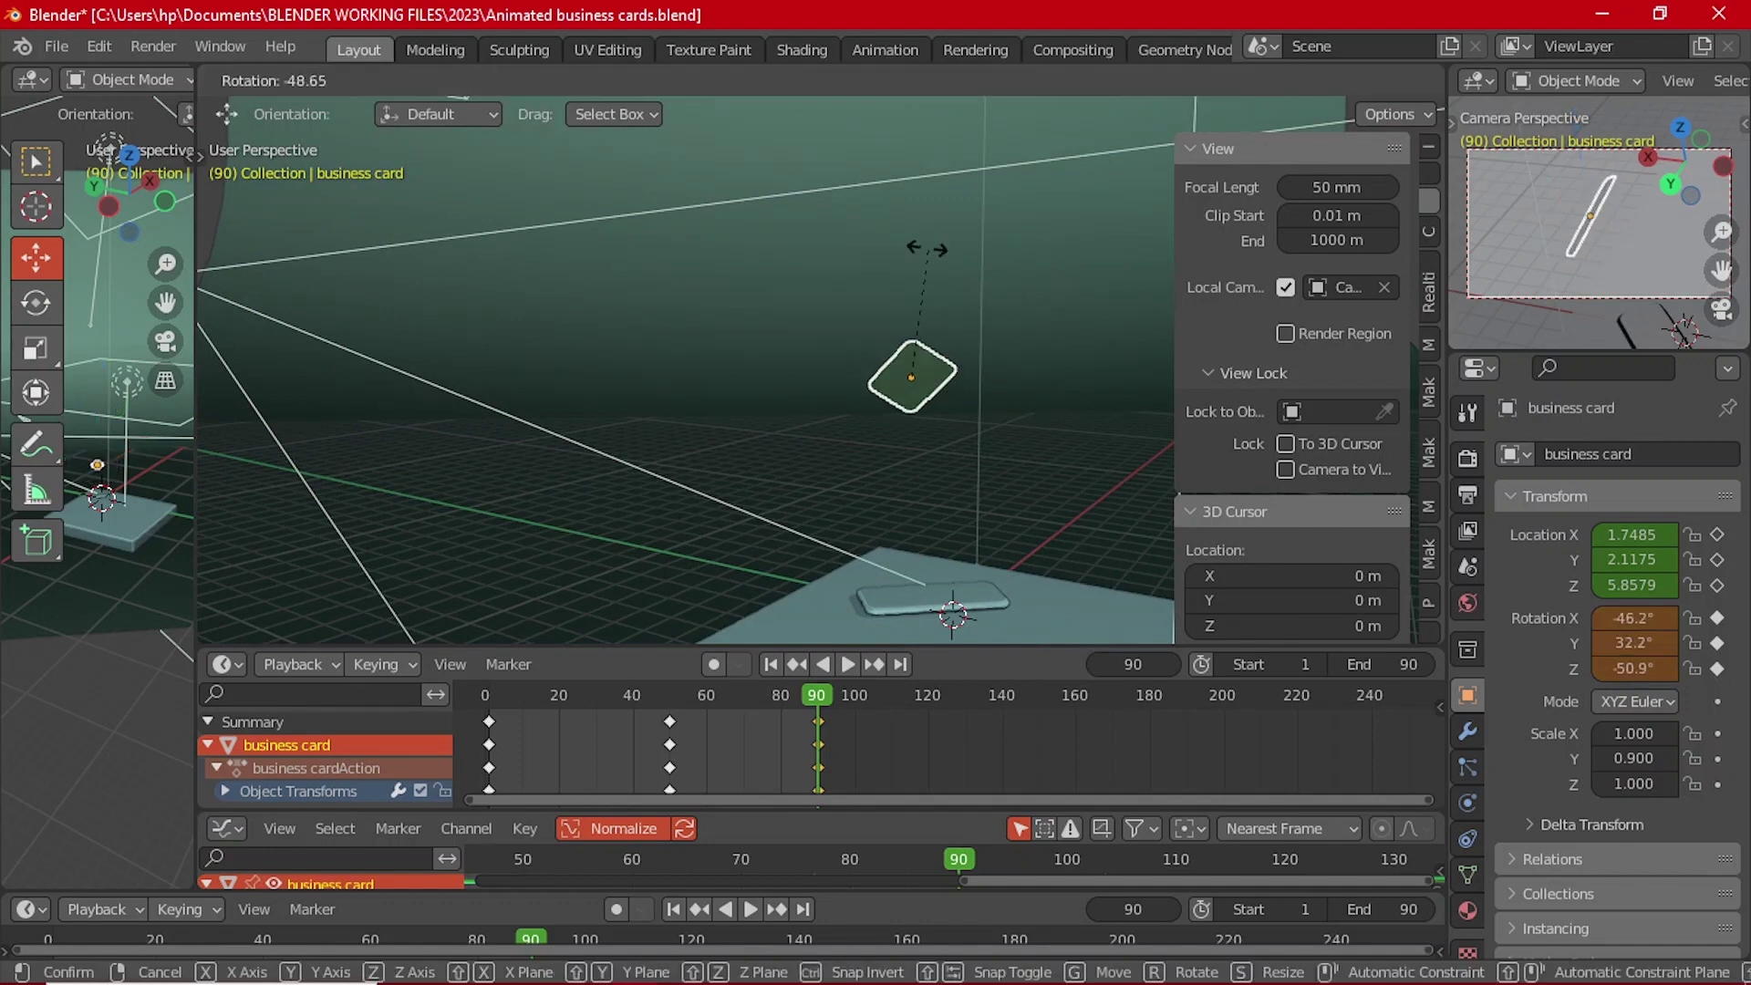
click(802, 254)
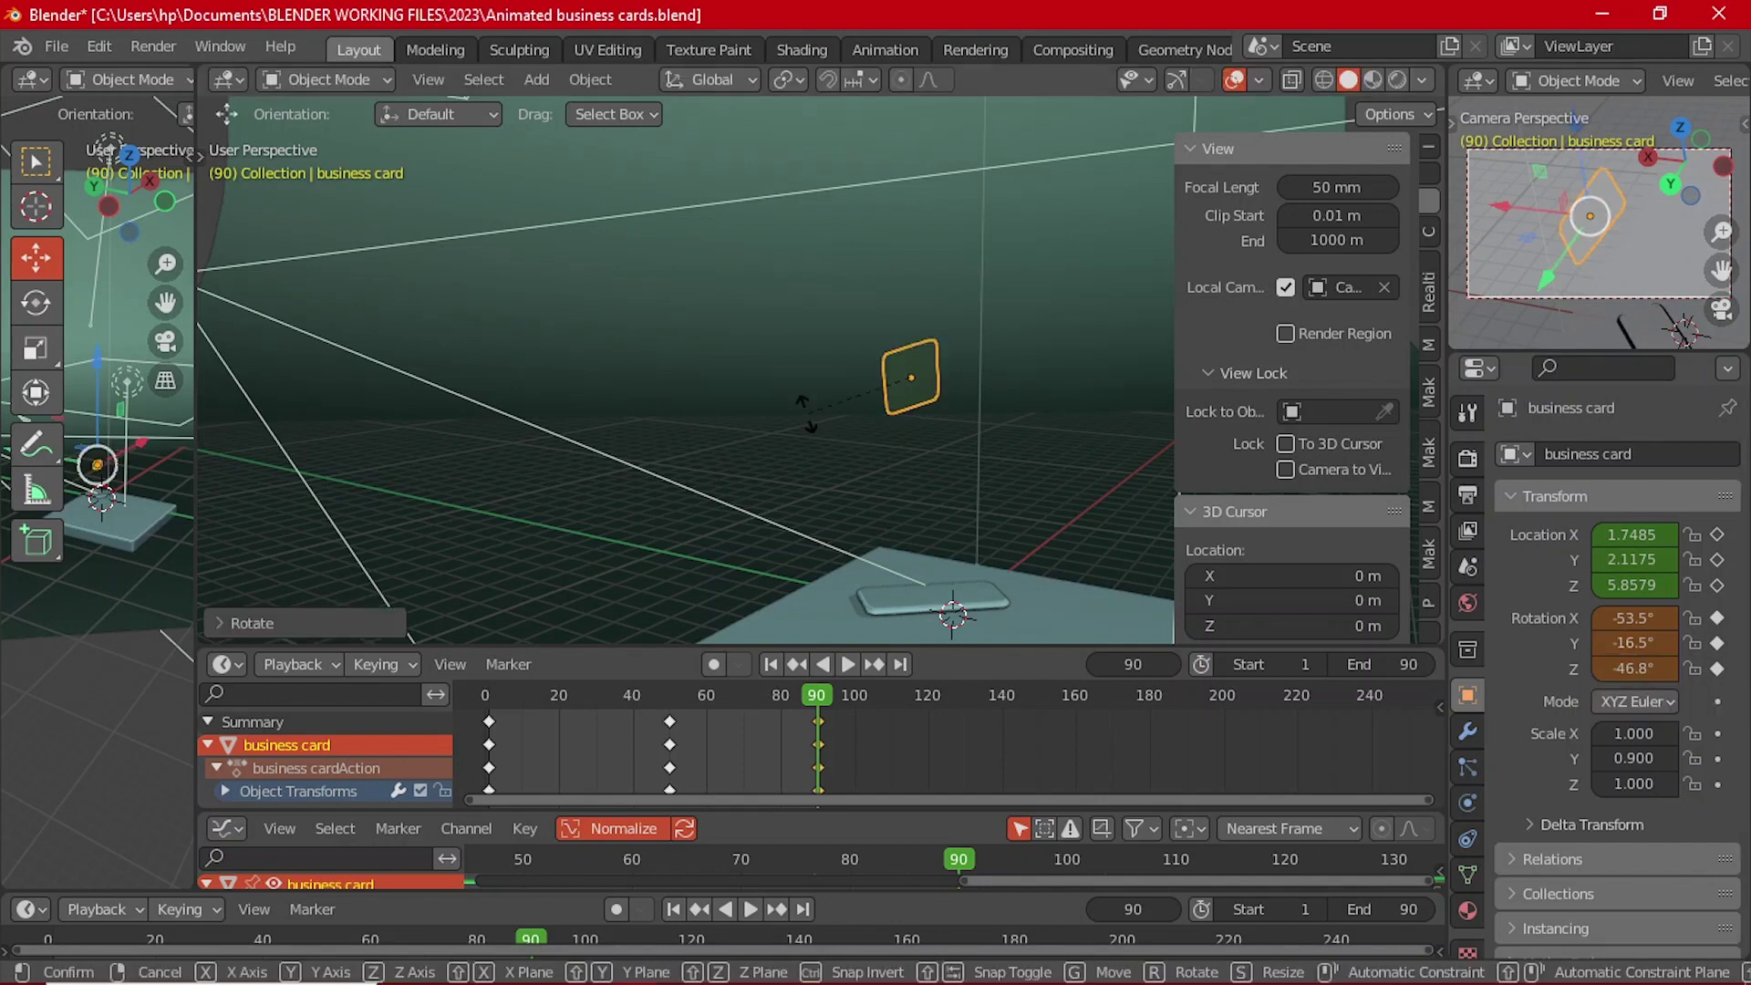
key(r)
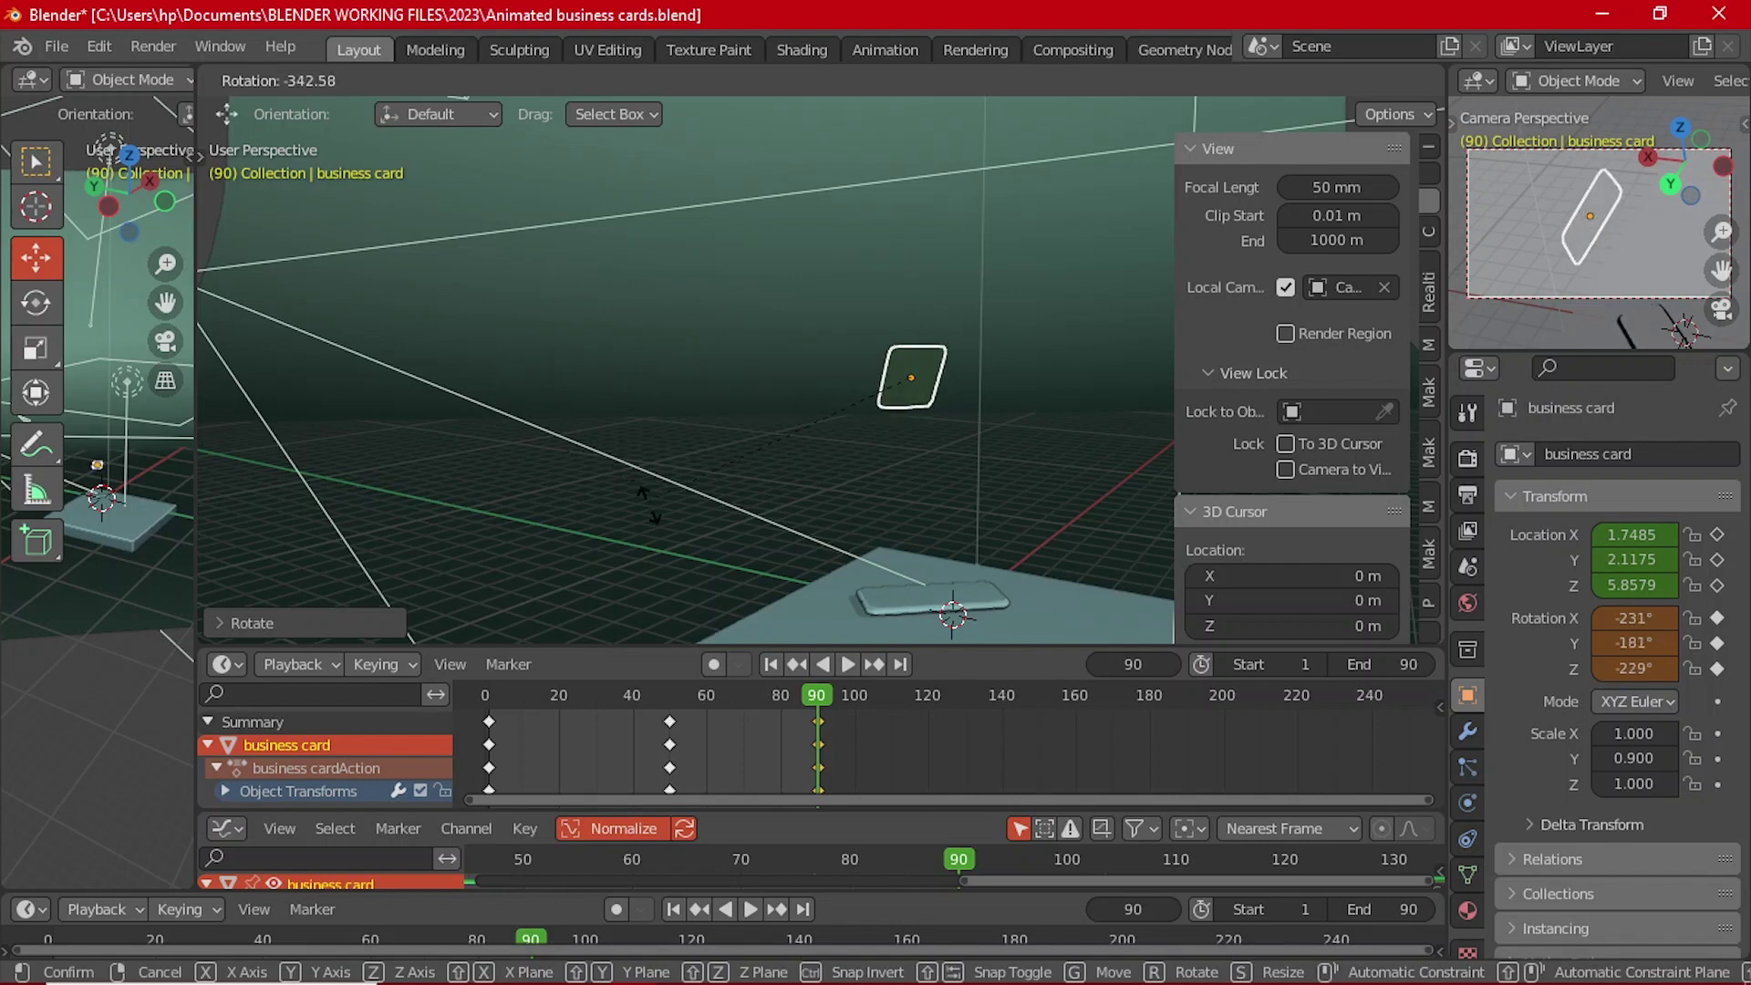
click(680, 516)
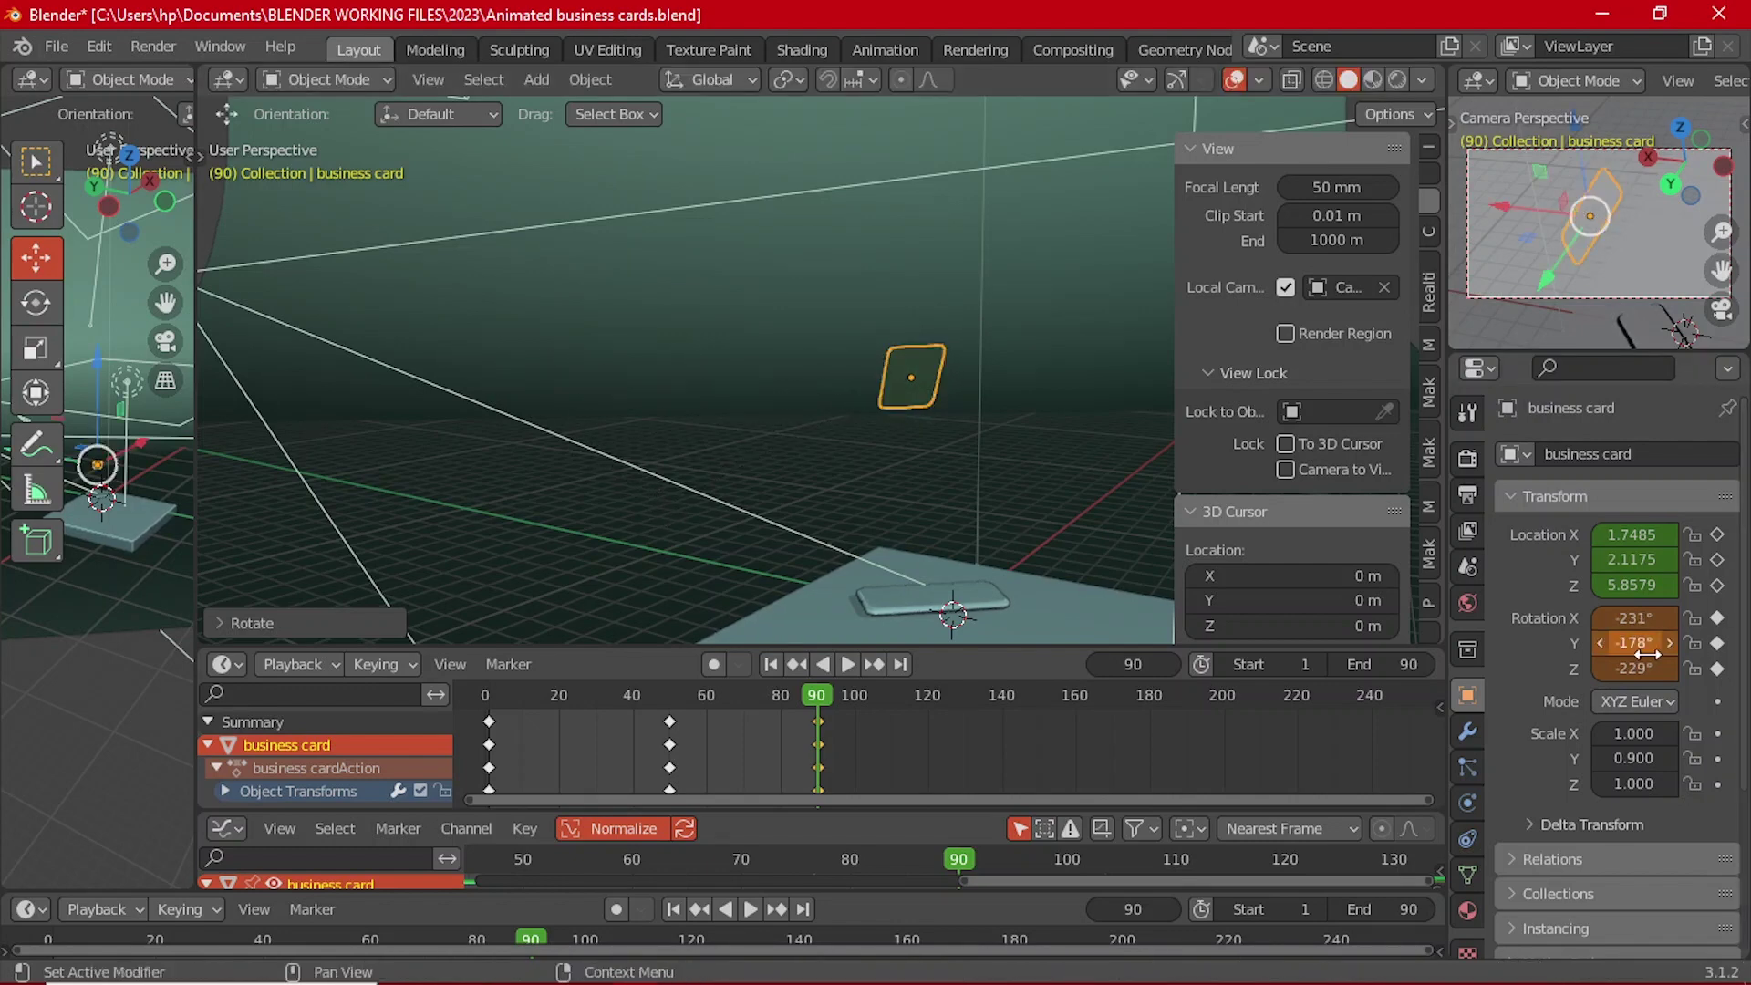
key(i)
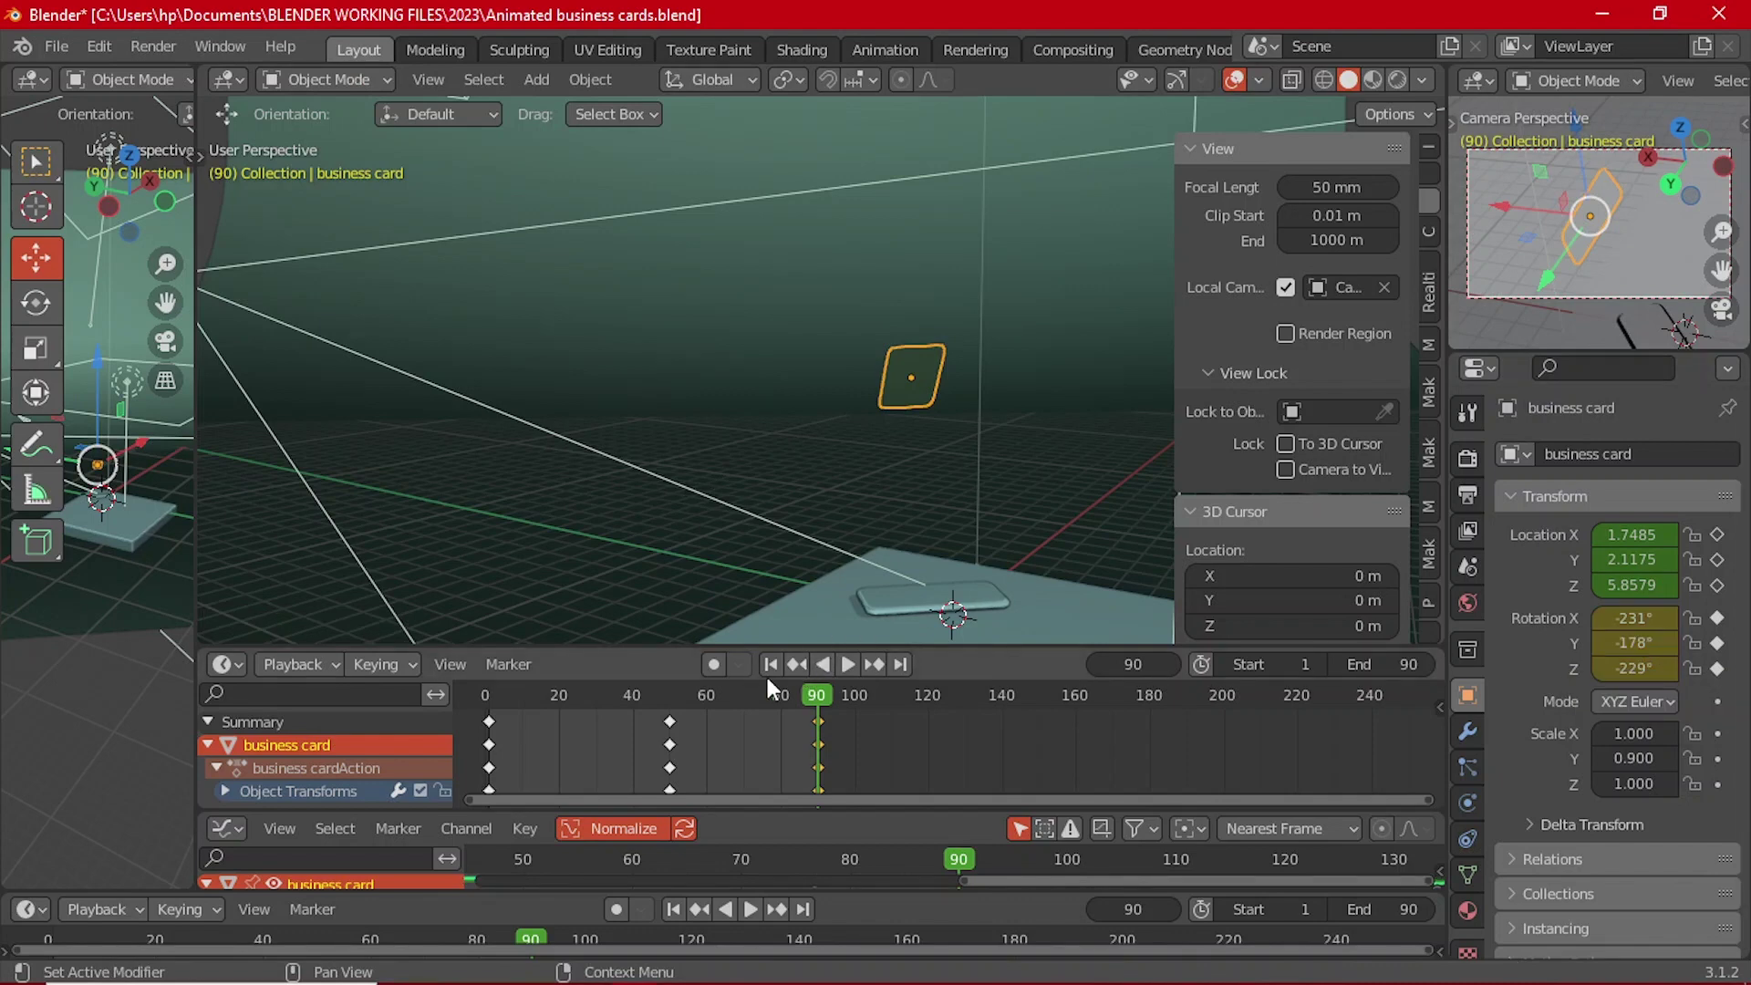
click(771, 665)
click(857, 659)
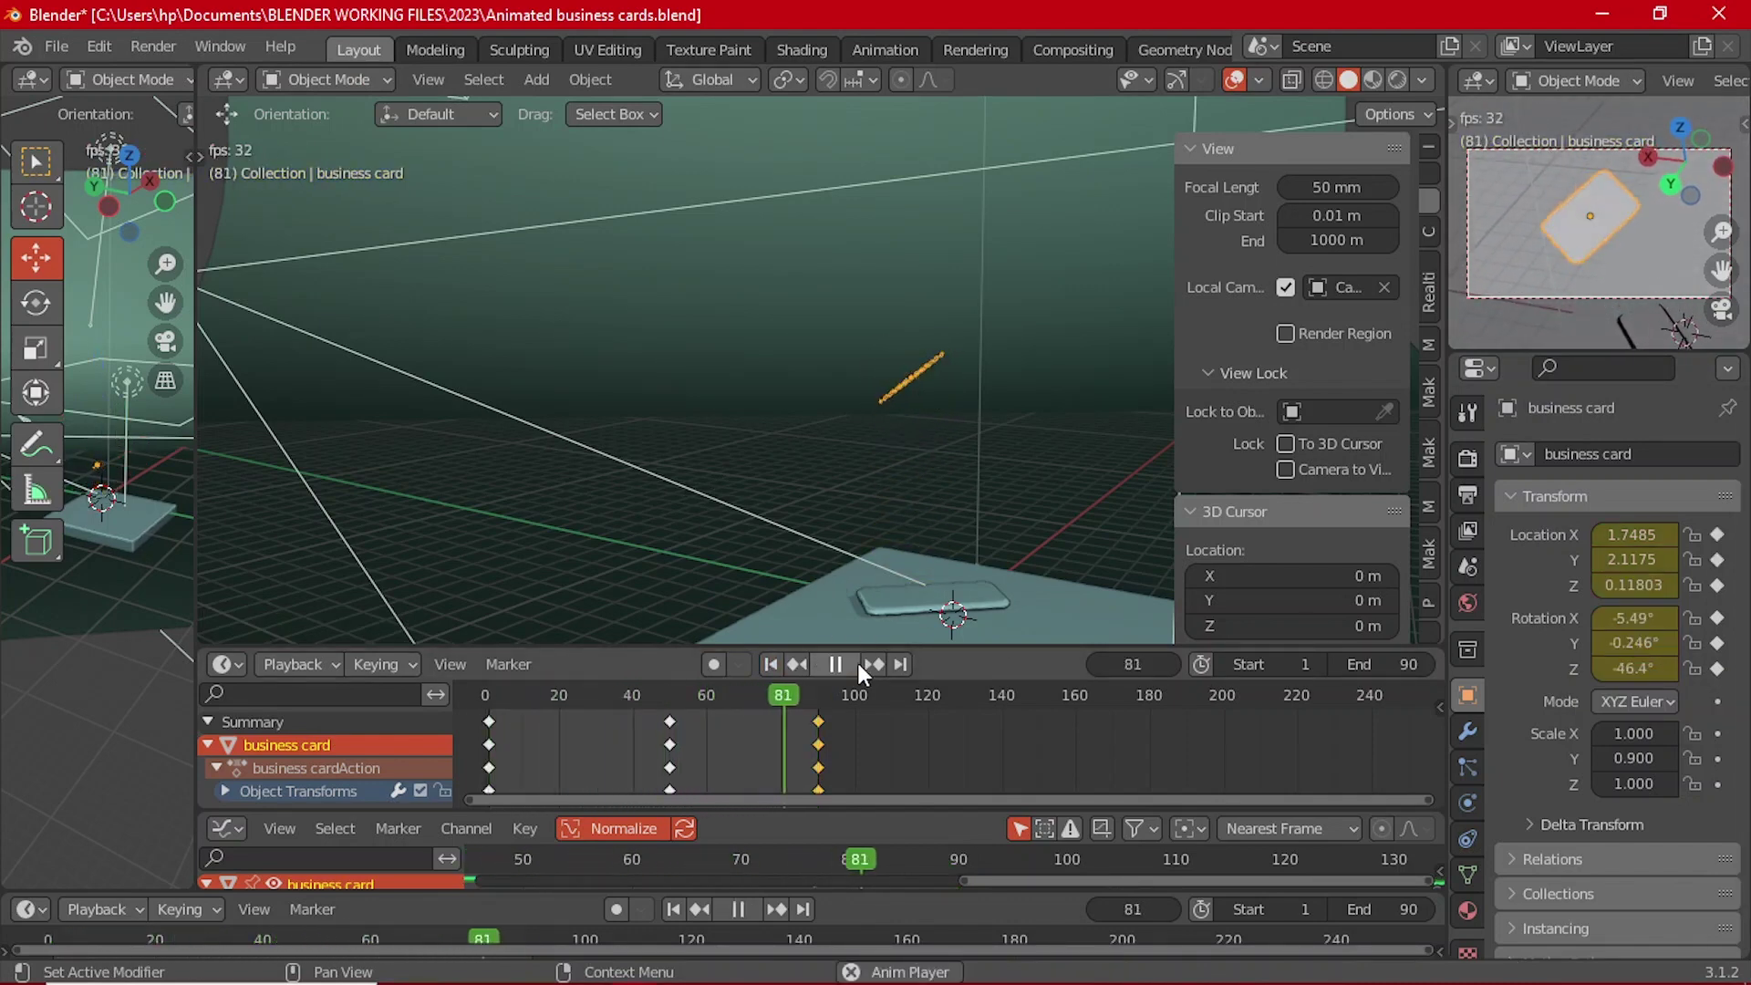
Step: Undo the tumble, re-rotate the card to -99.8°, 50°, -146° at frame 90, key and preview it
click(856, 660)
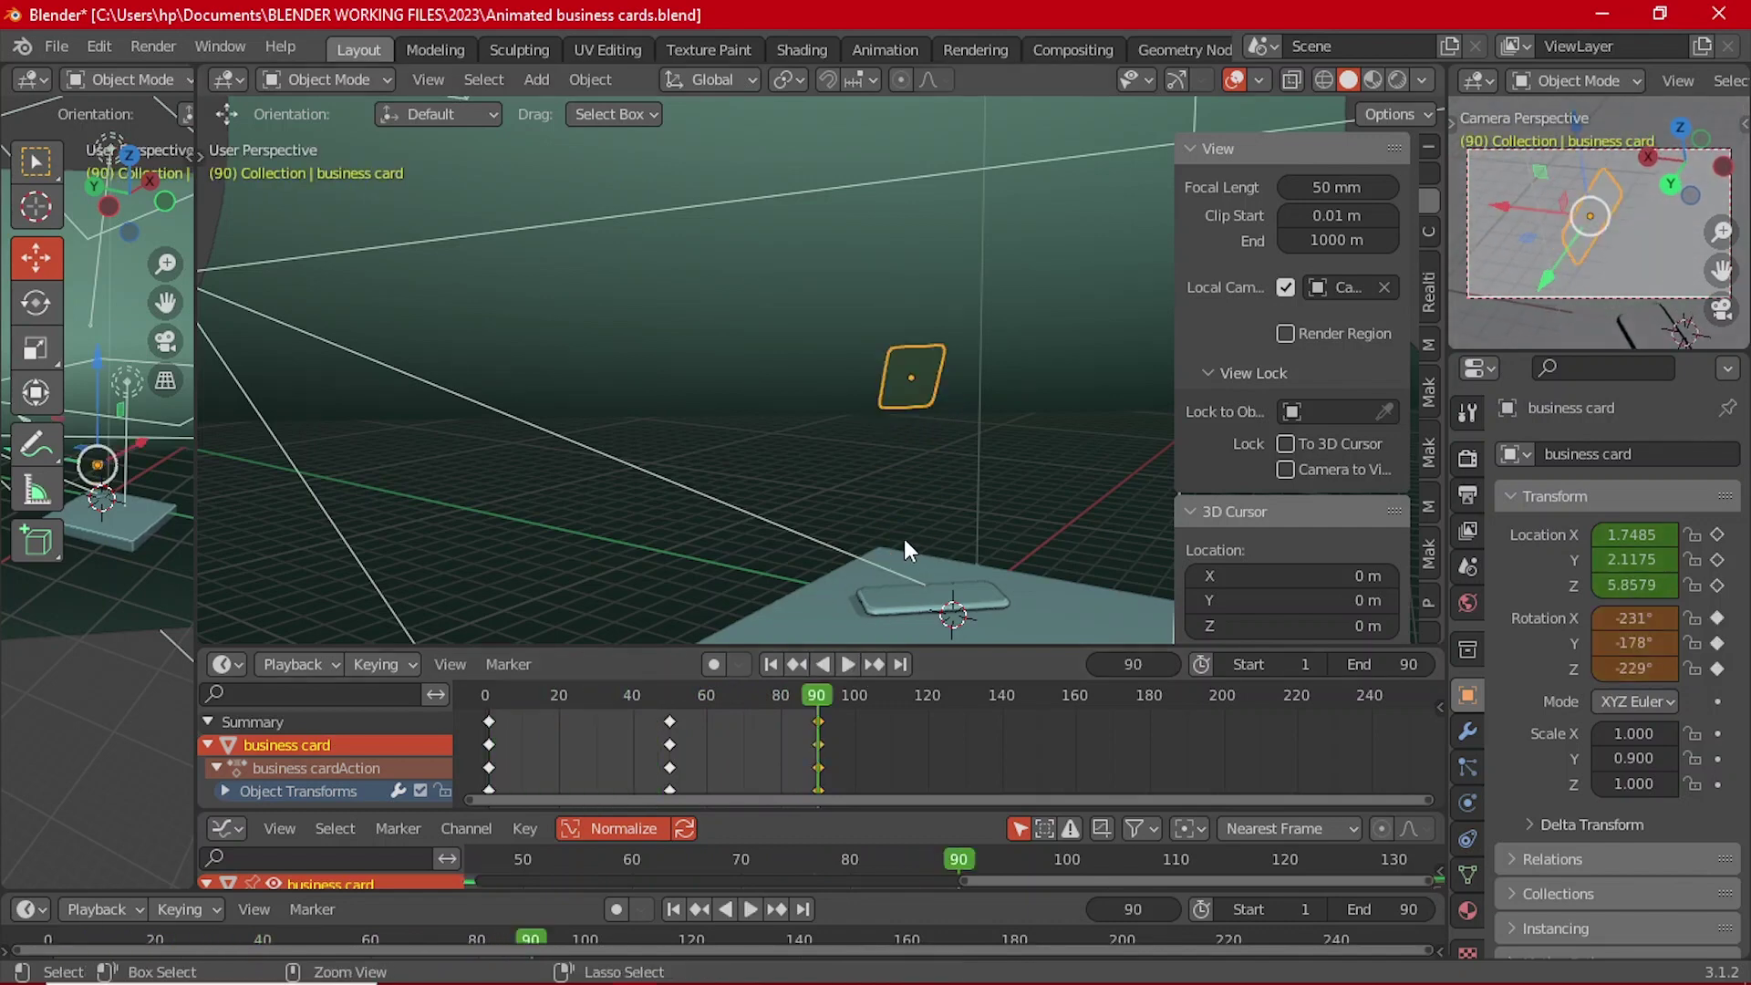
key(ctrl+z)
key(ctrl+z)
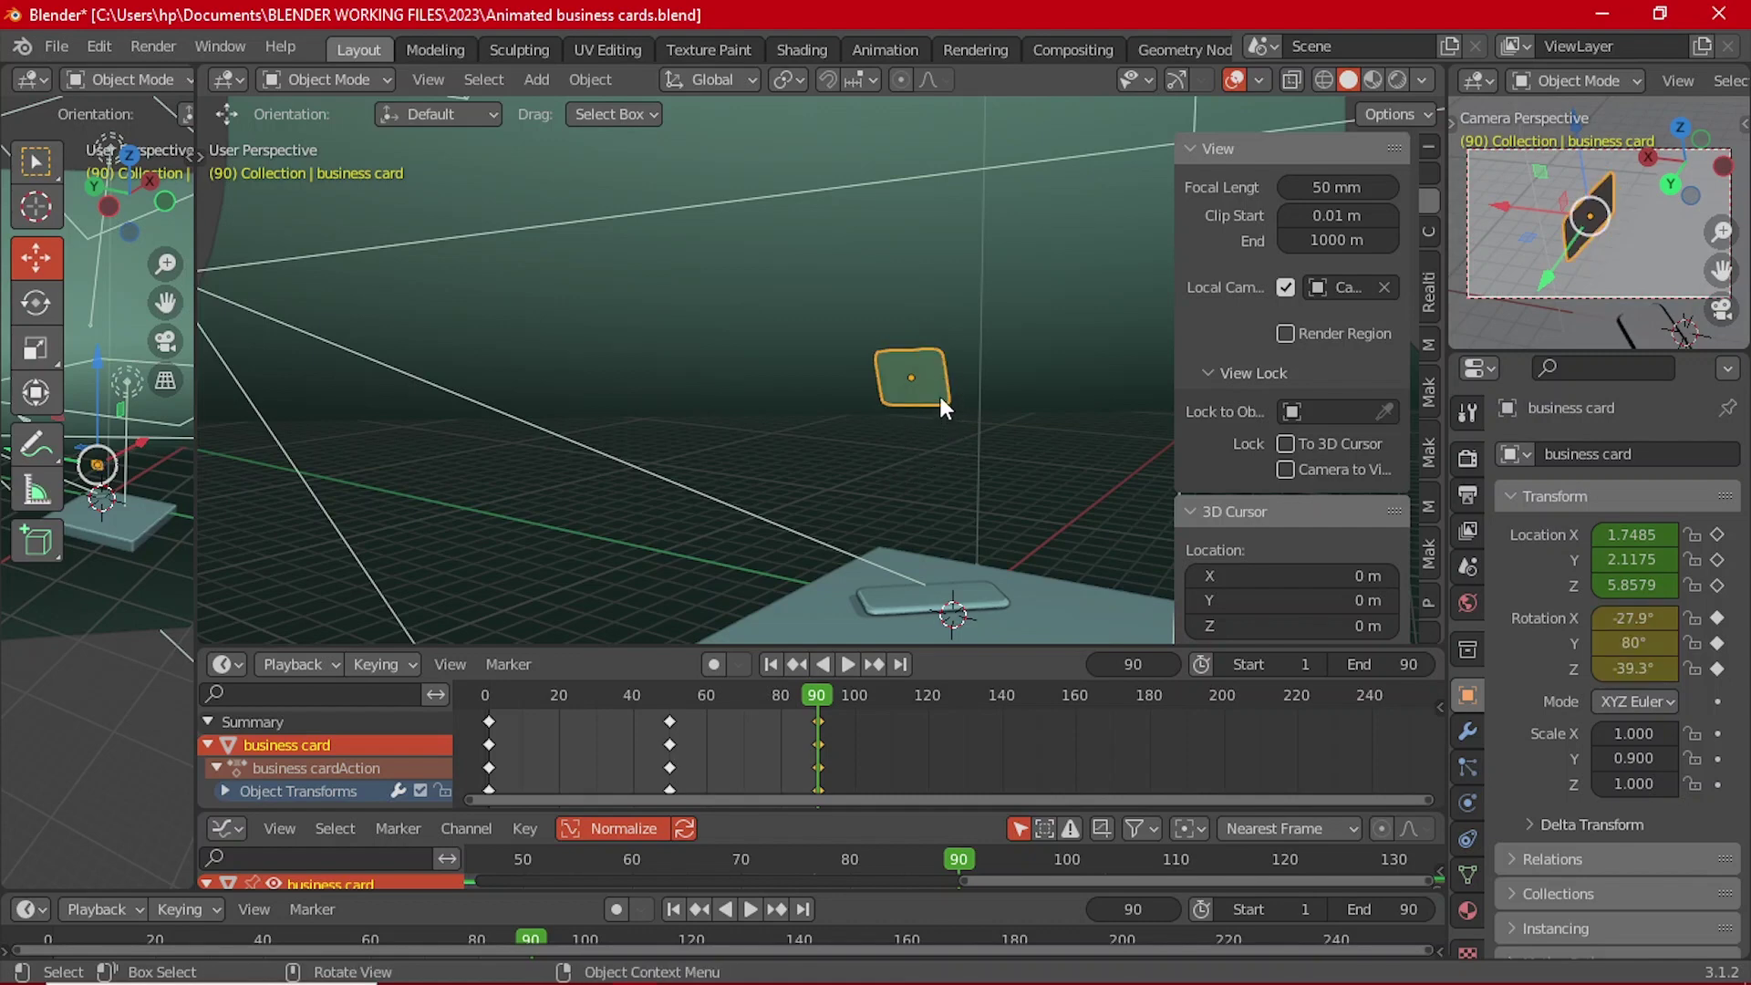
key(r)
key(r)
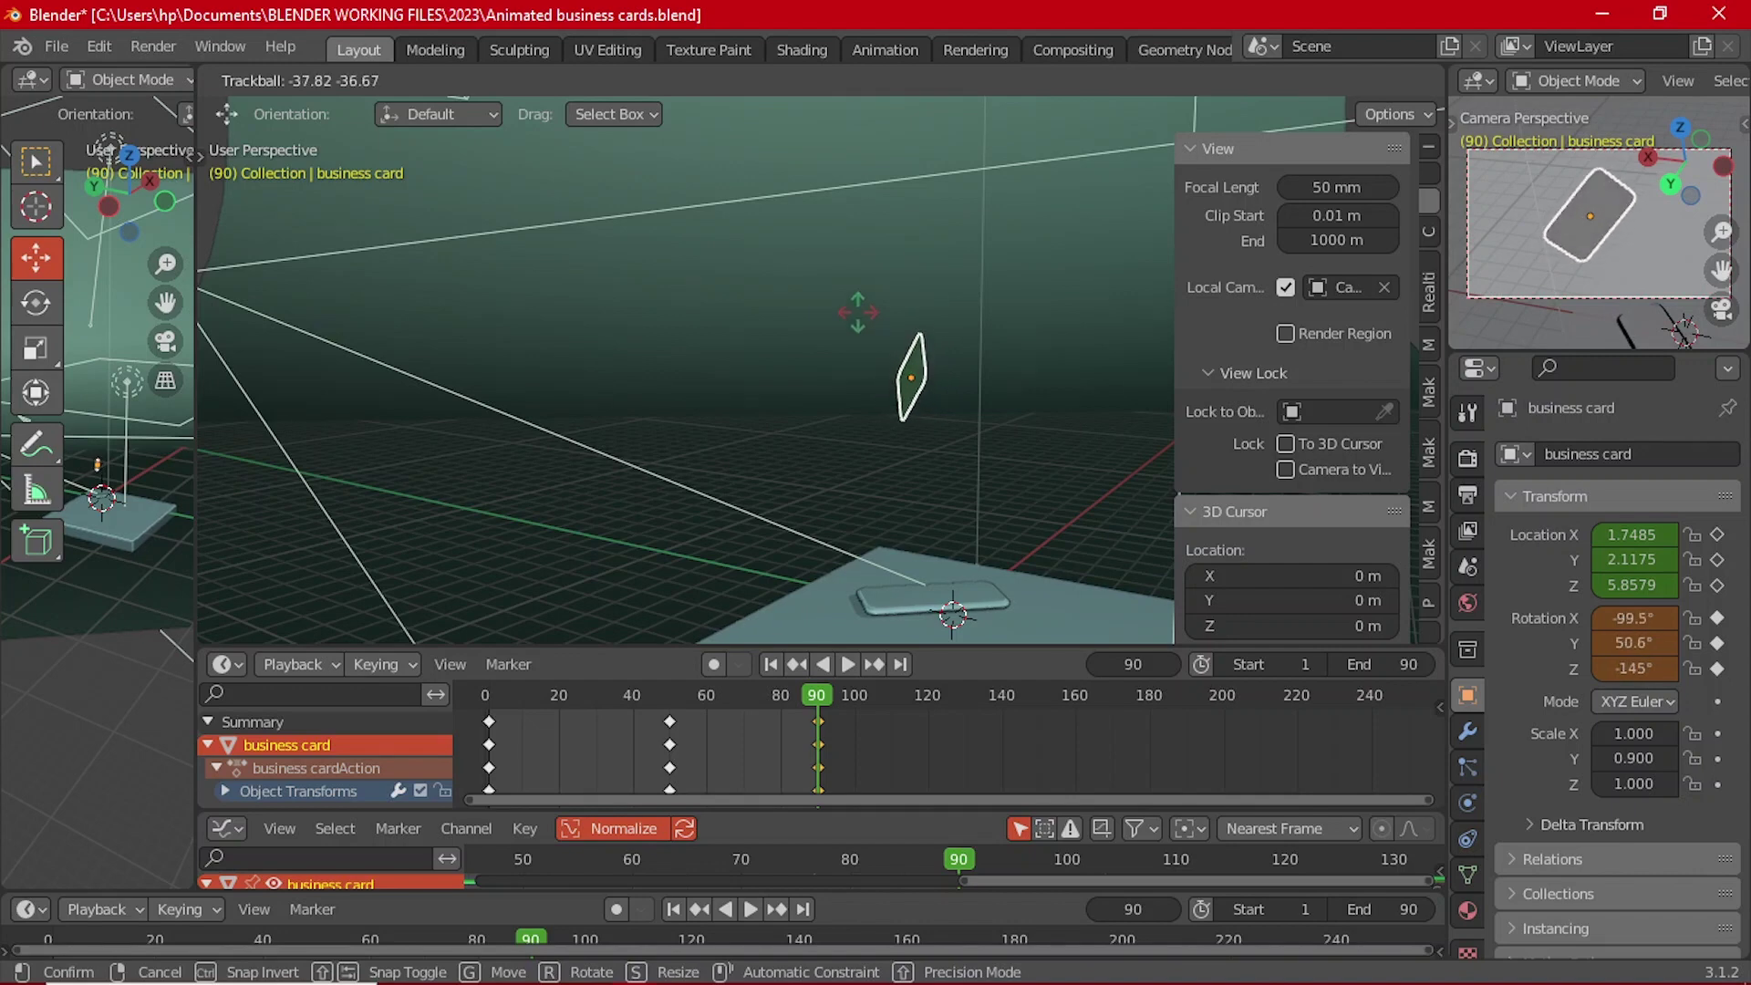
click(999, 396)
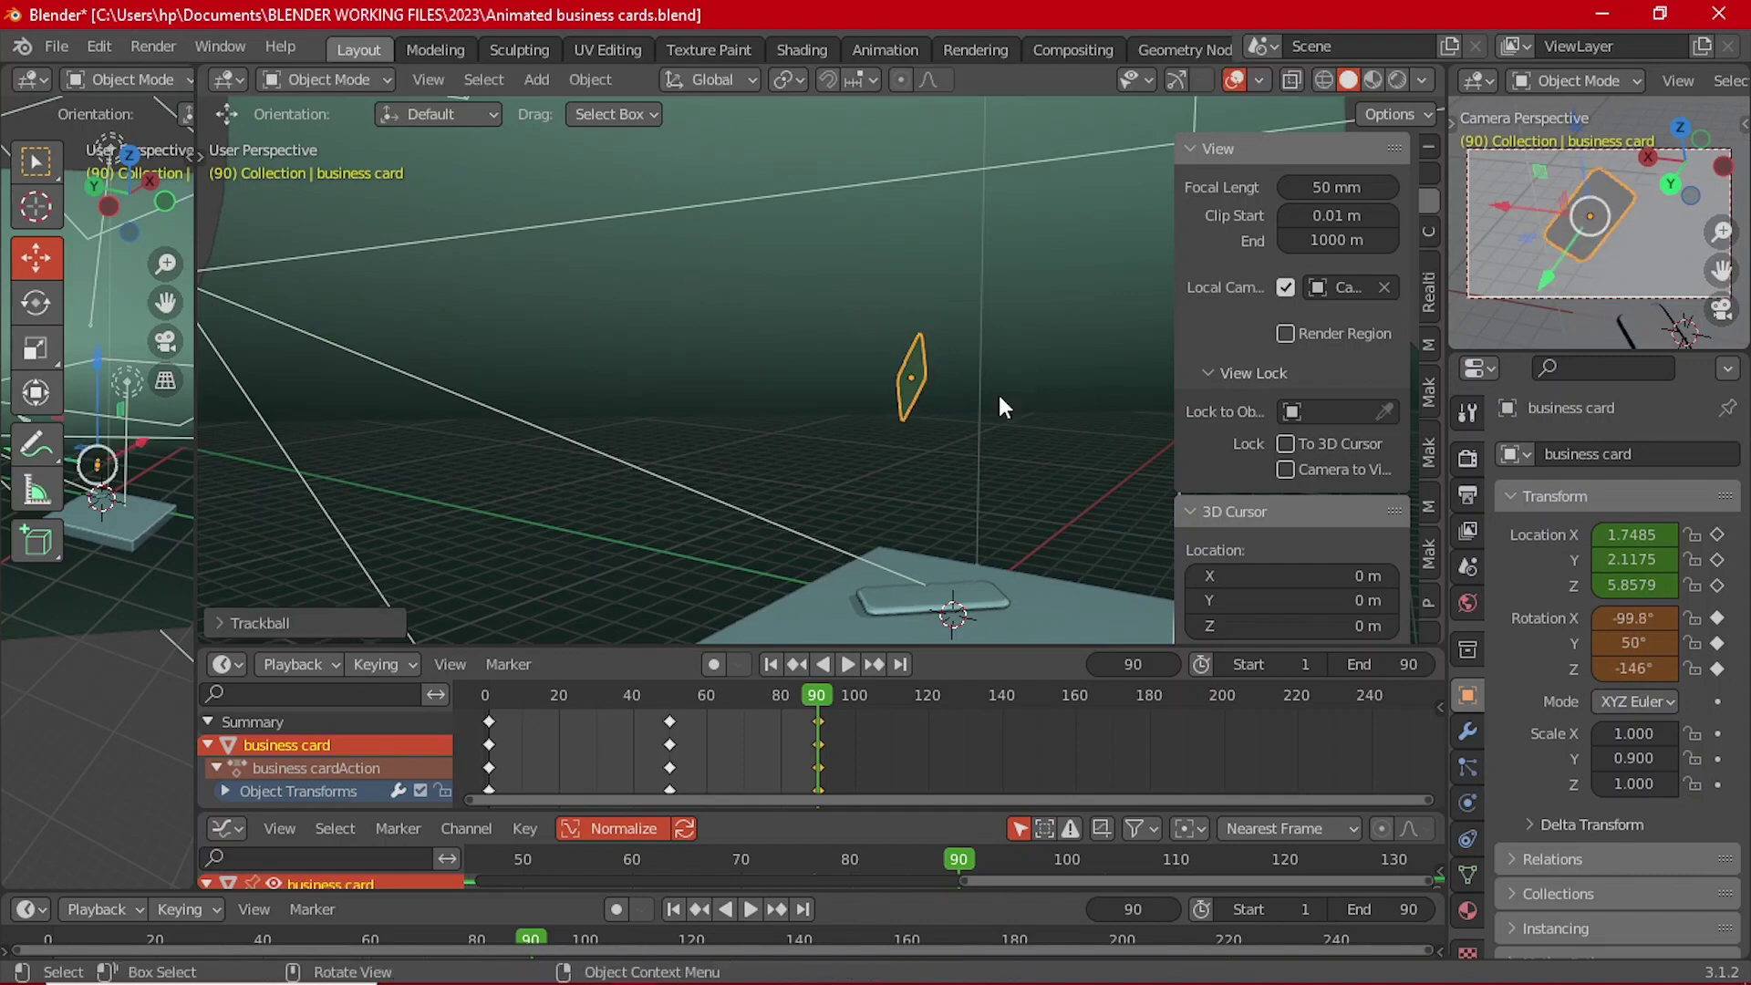
key(i)
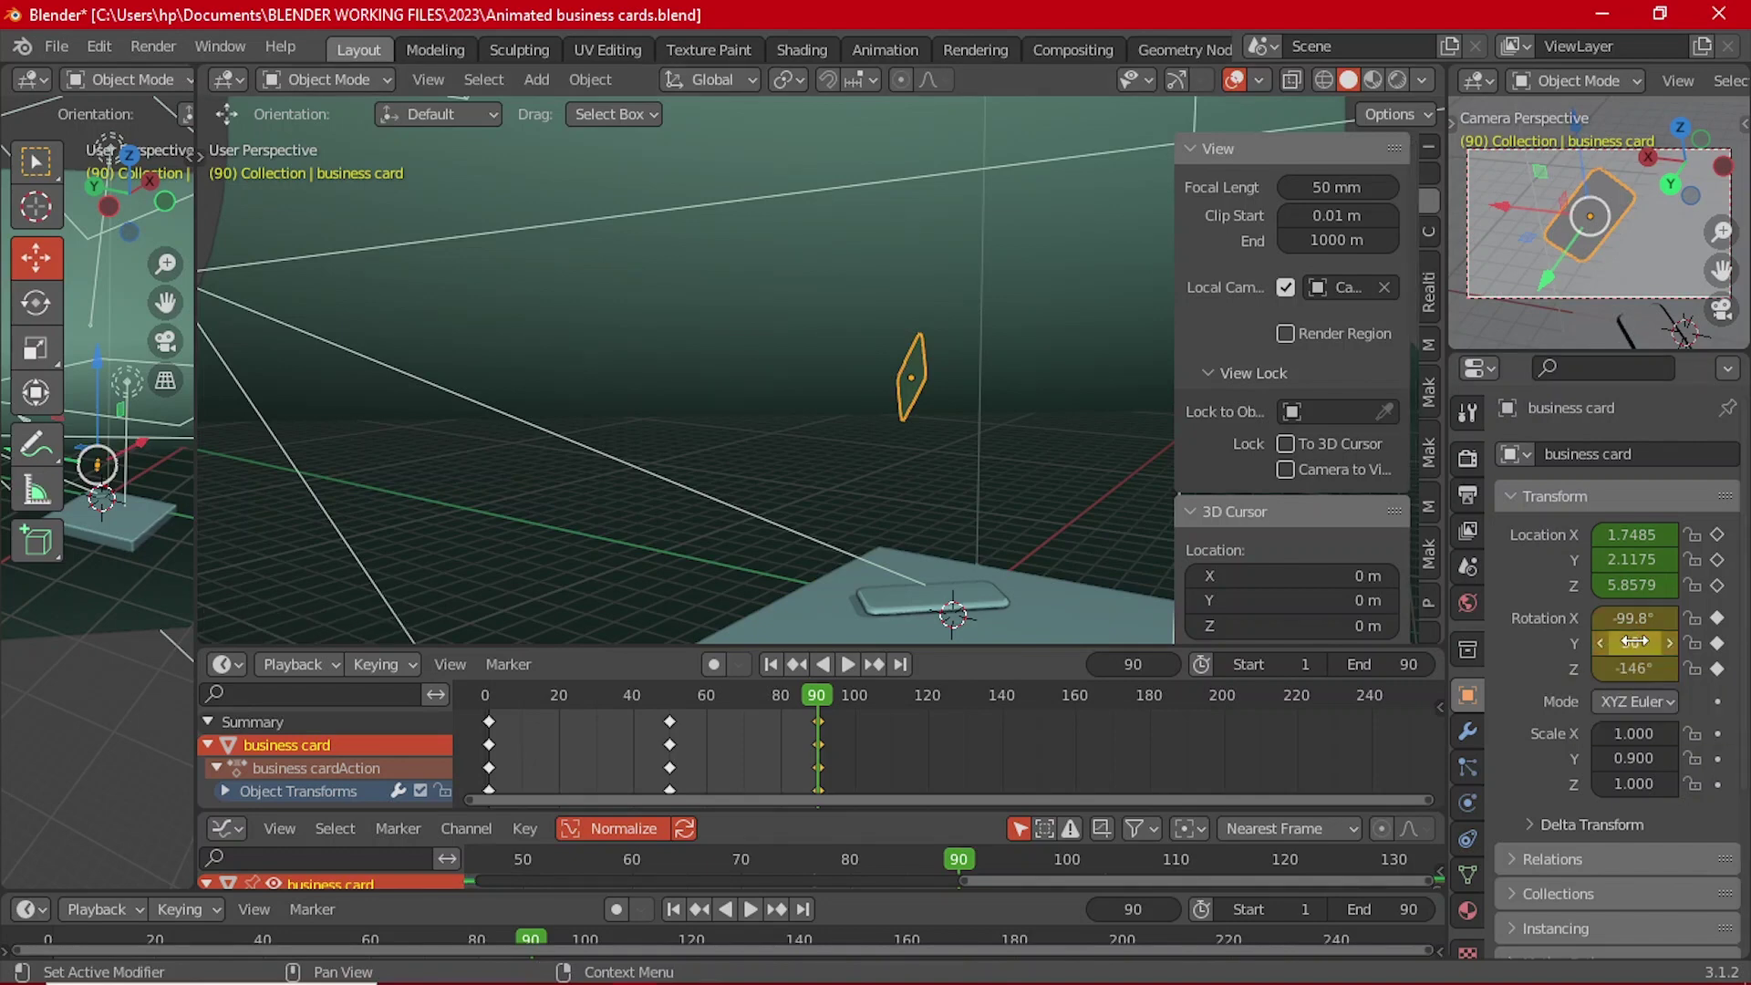
click(852, 664)
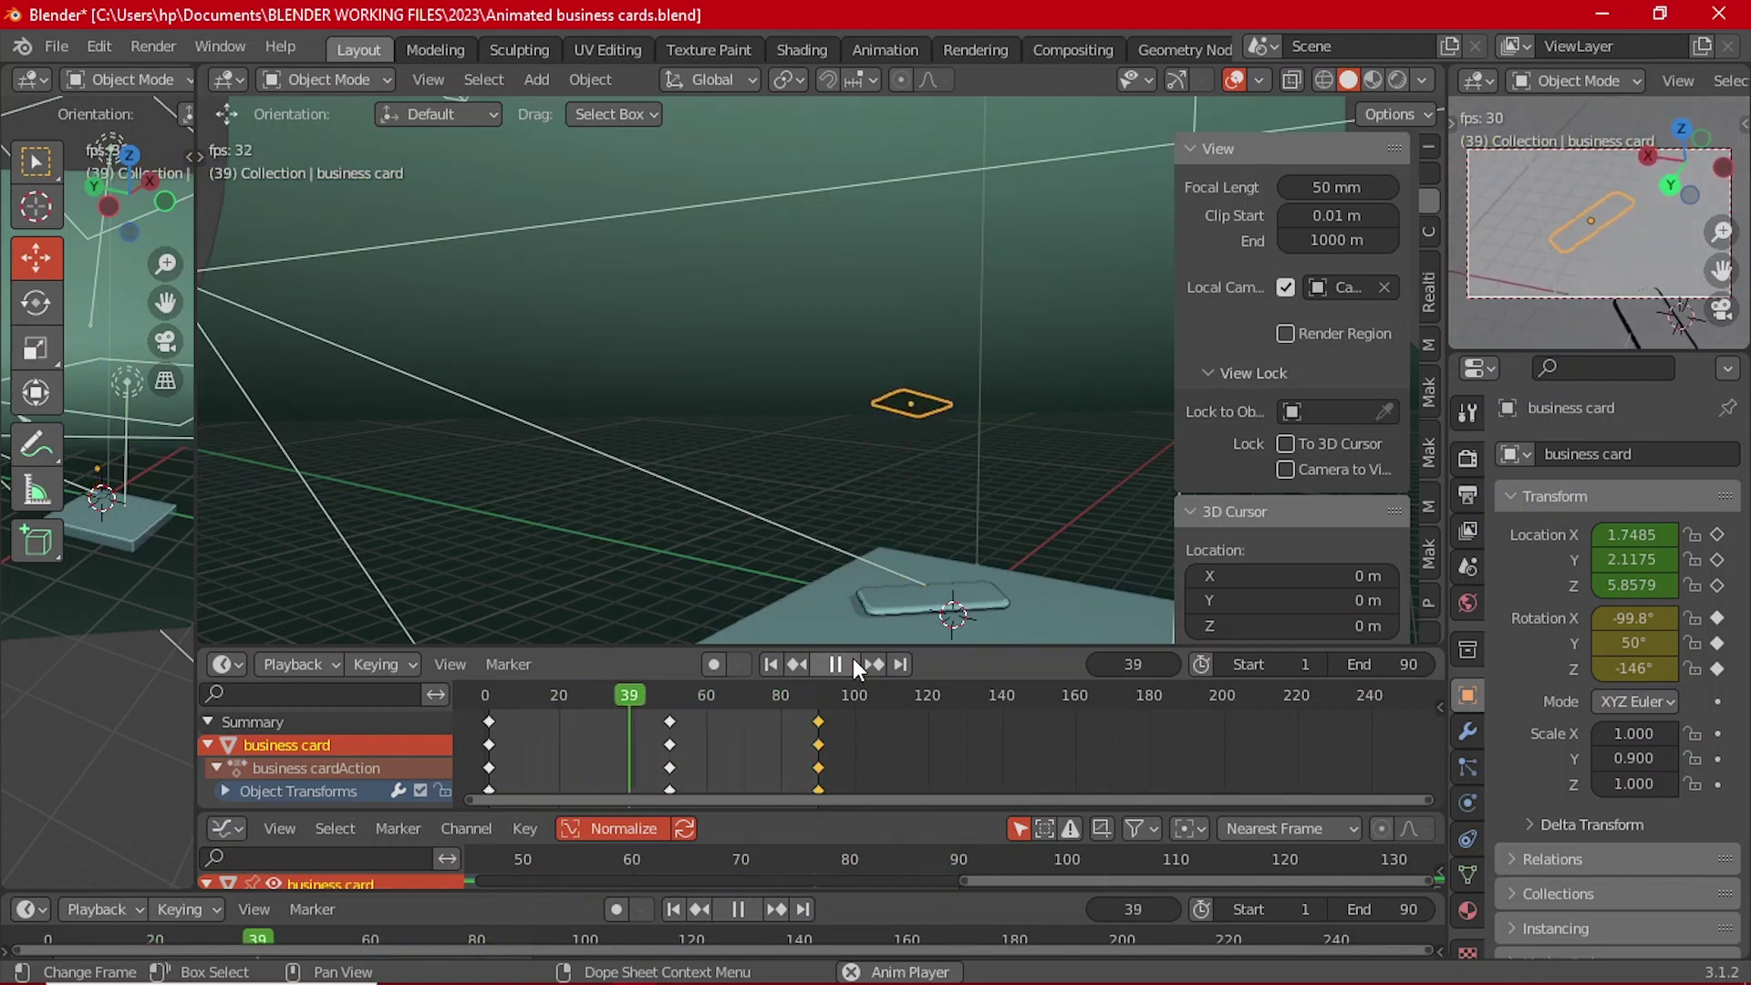
click(854, 663)
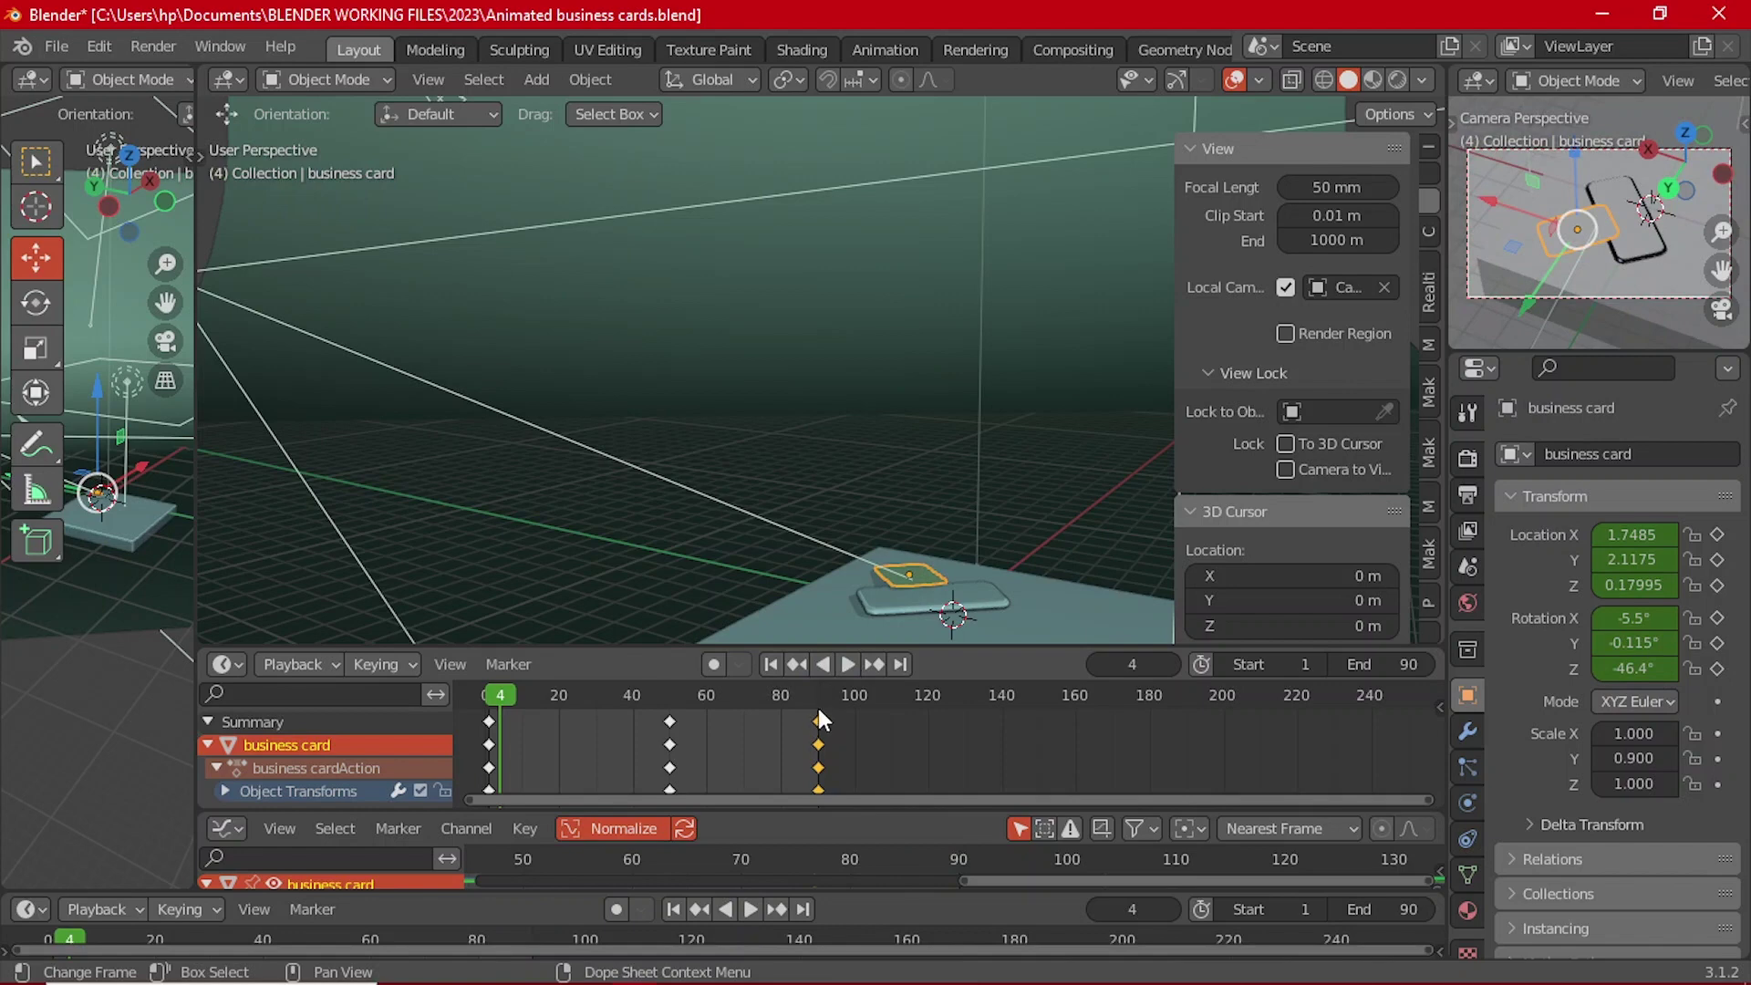
drag(818, 706, 819, 699)
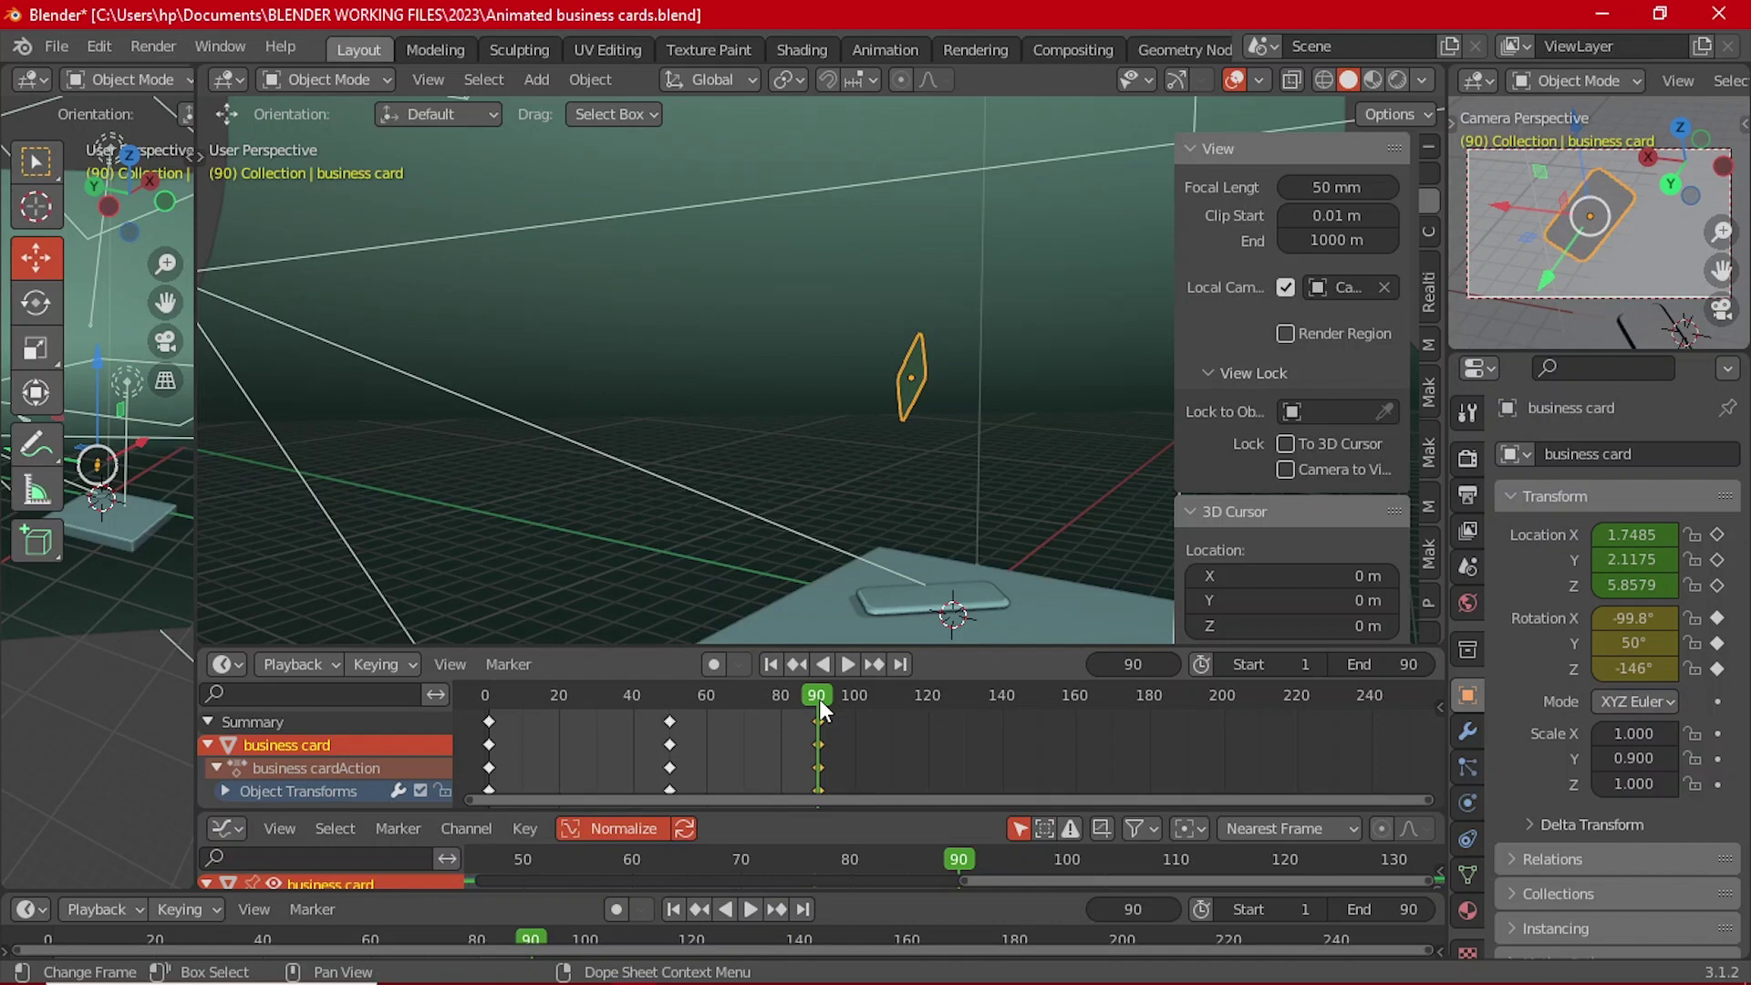
Step: Keyframe the business card's location at frame 90
ctrl+middle_drag(818, 699, 798, 729)
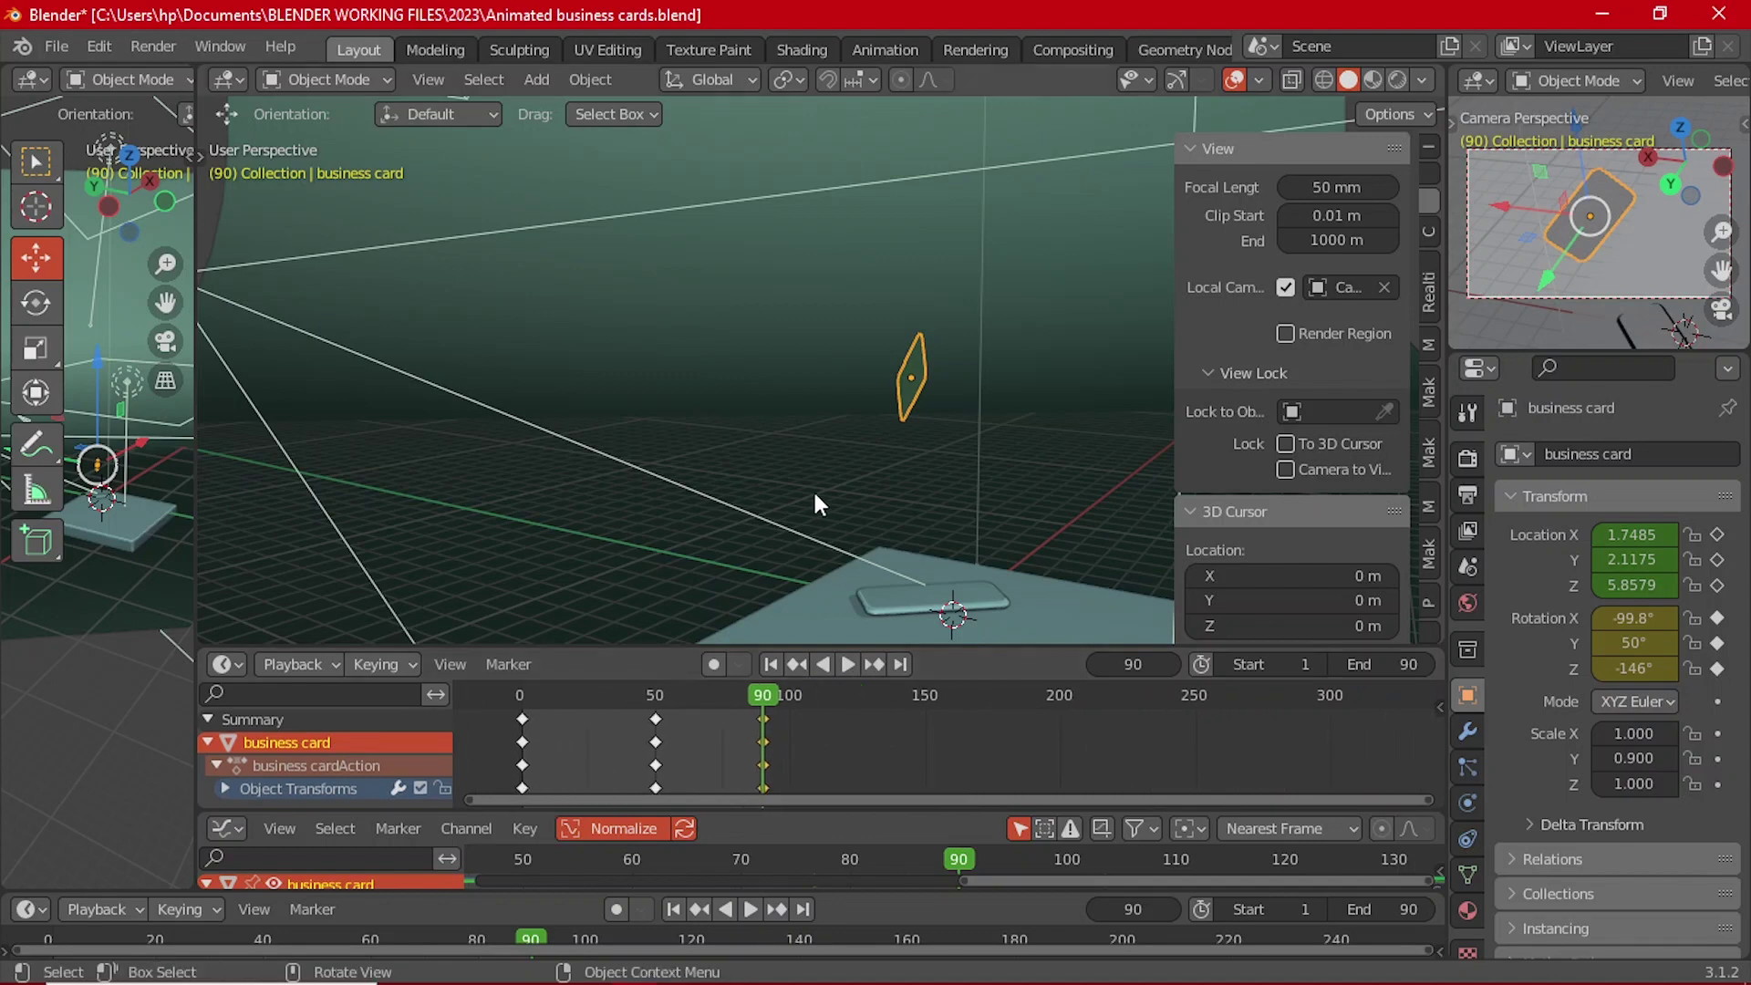
key(i)
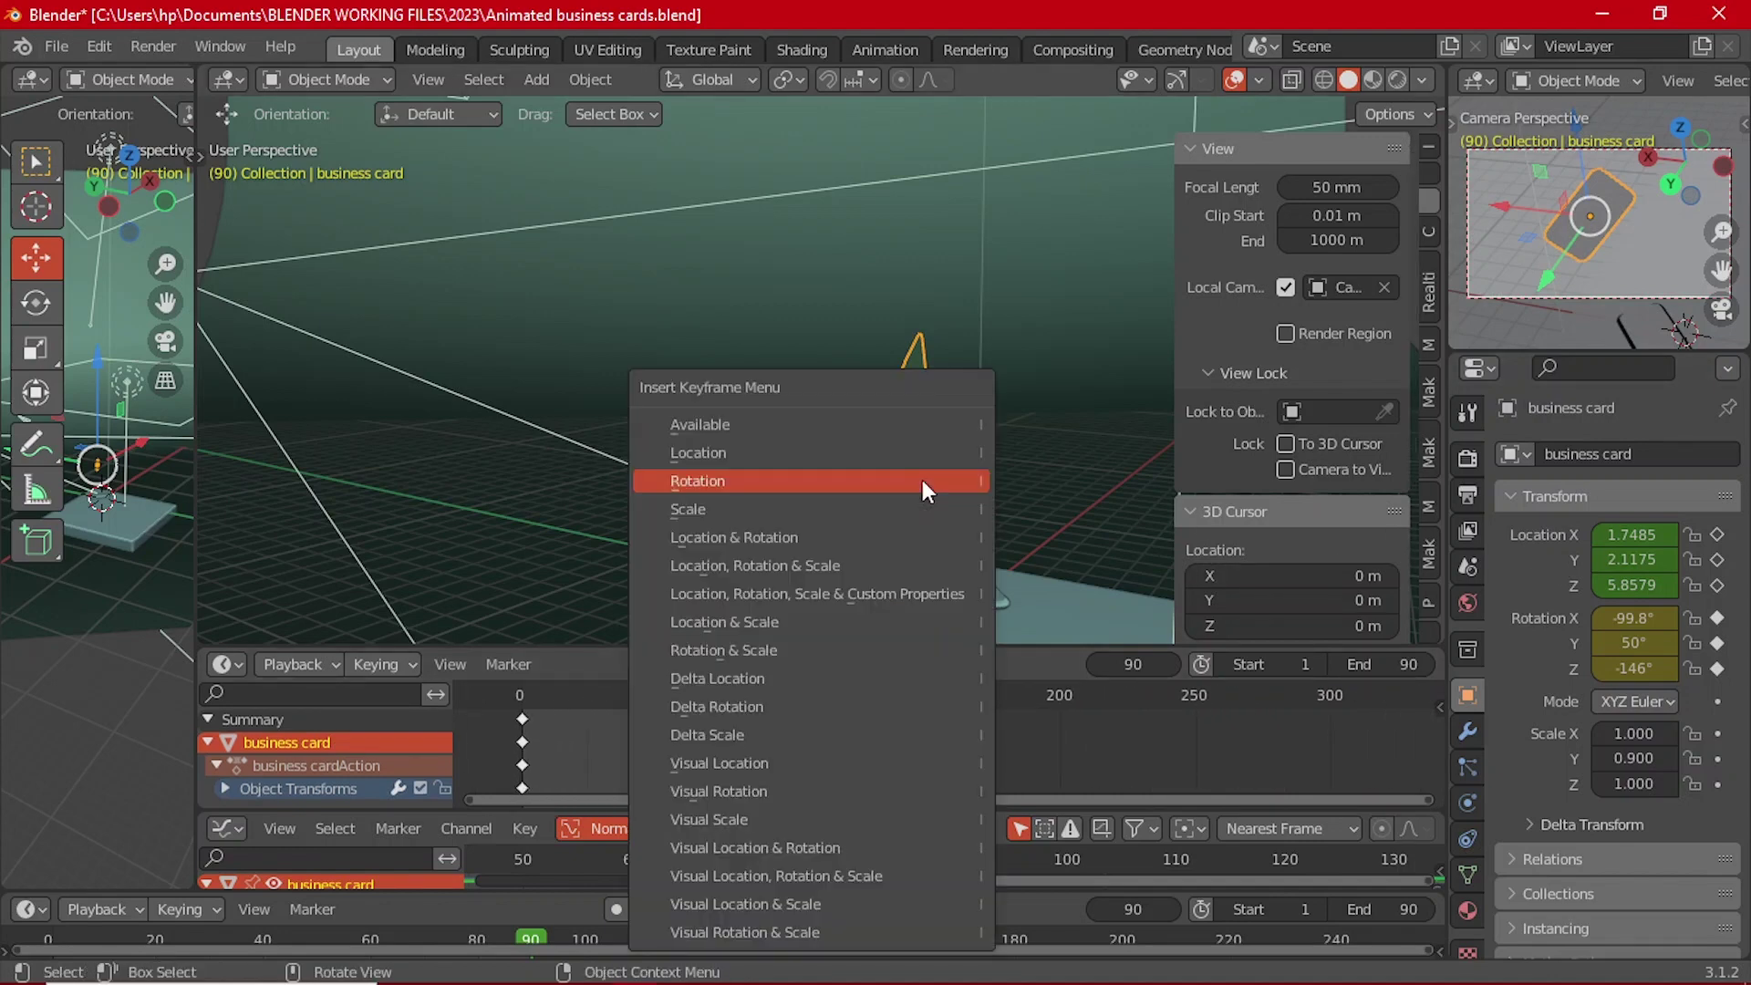
click(872, 452)
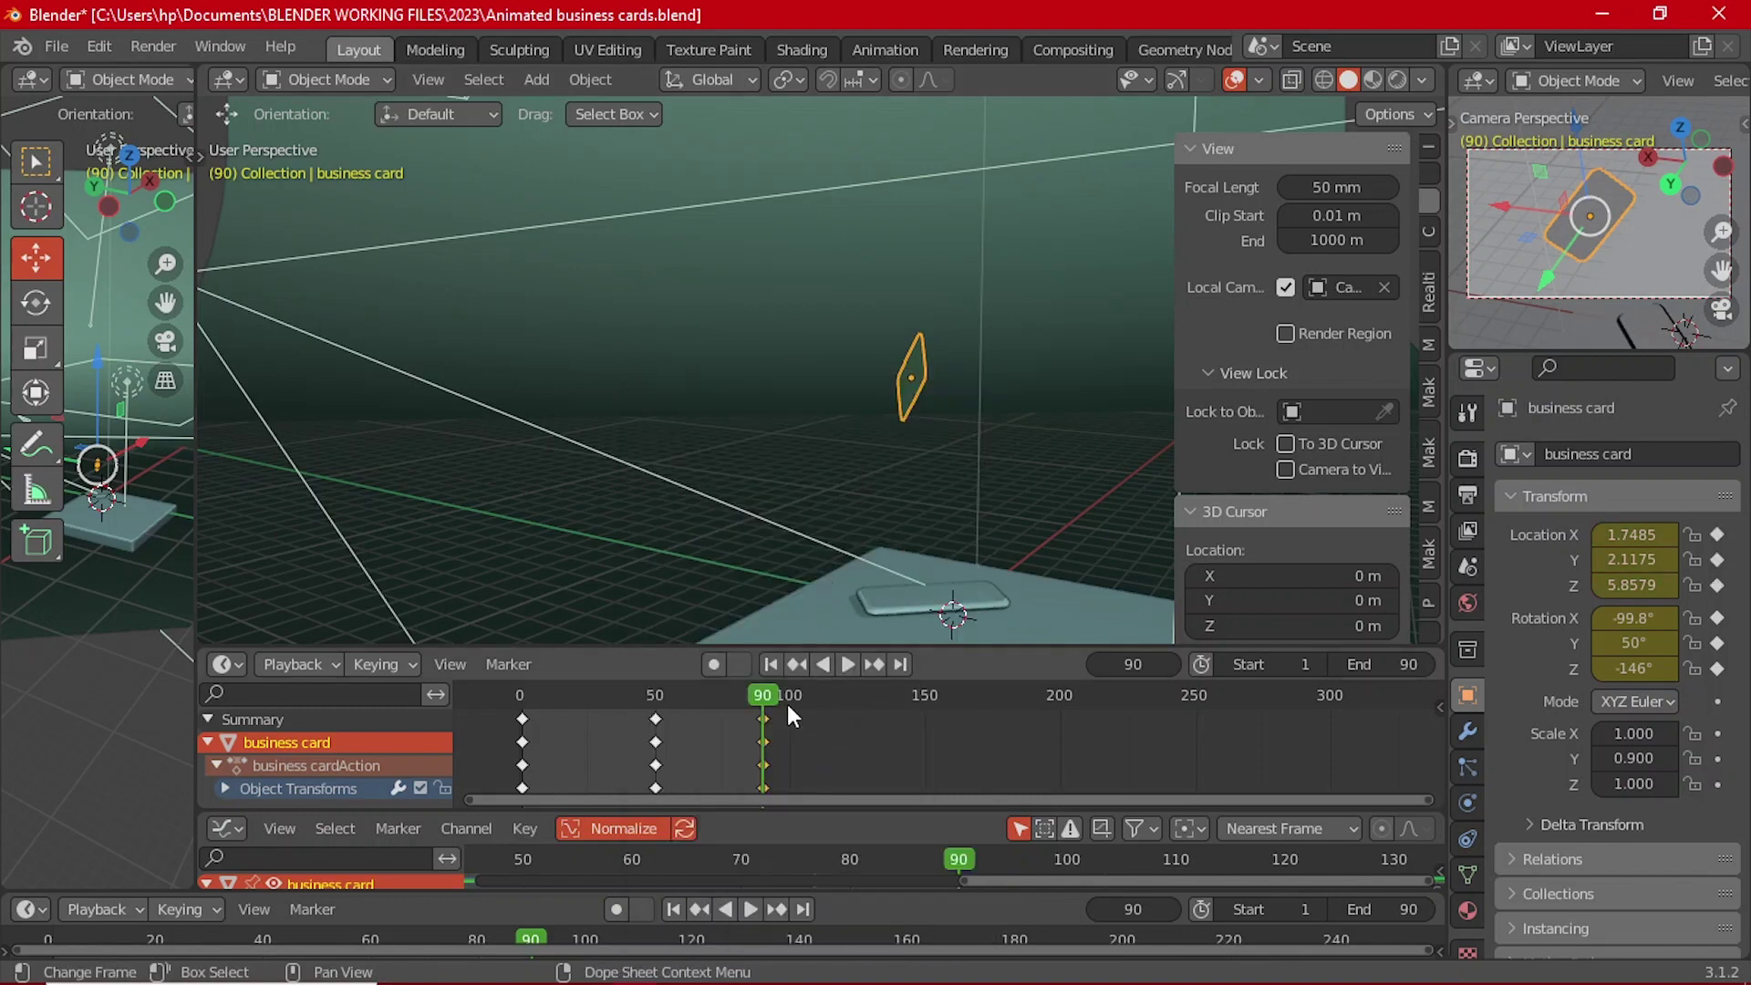
Step: Set the scene end frame to 120 with Set End Frame
drag(770, 692, 844, 704)
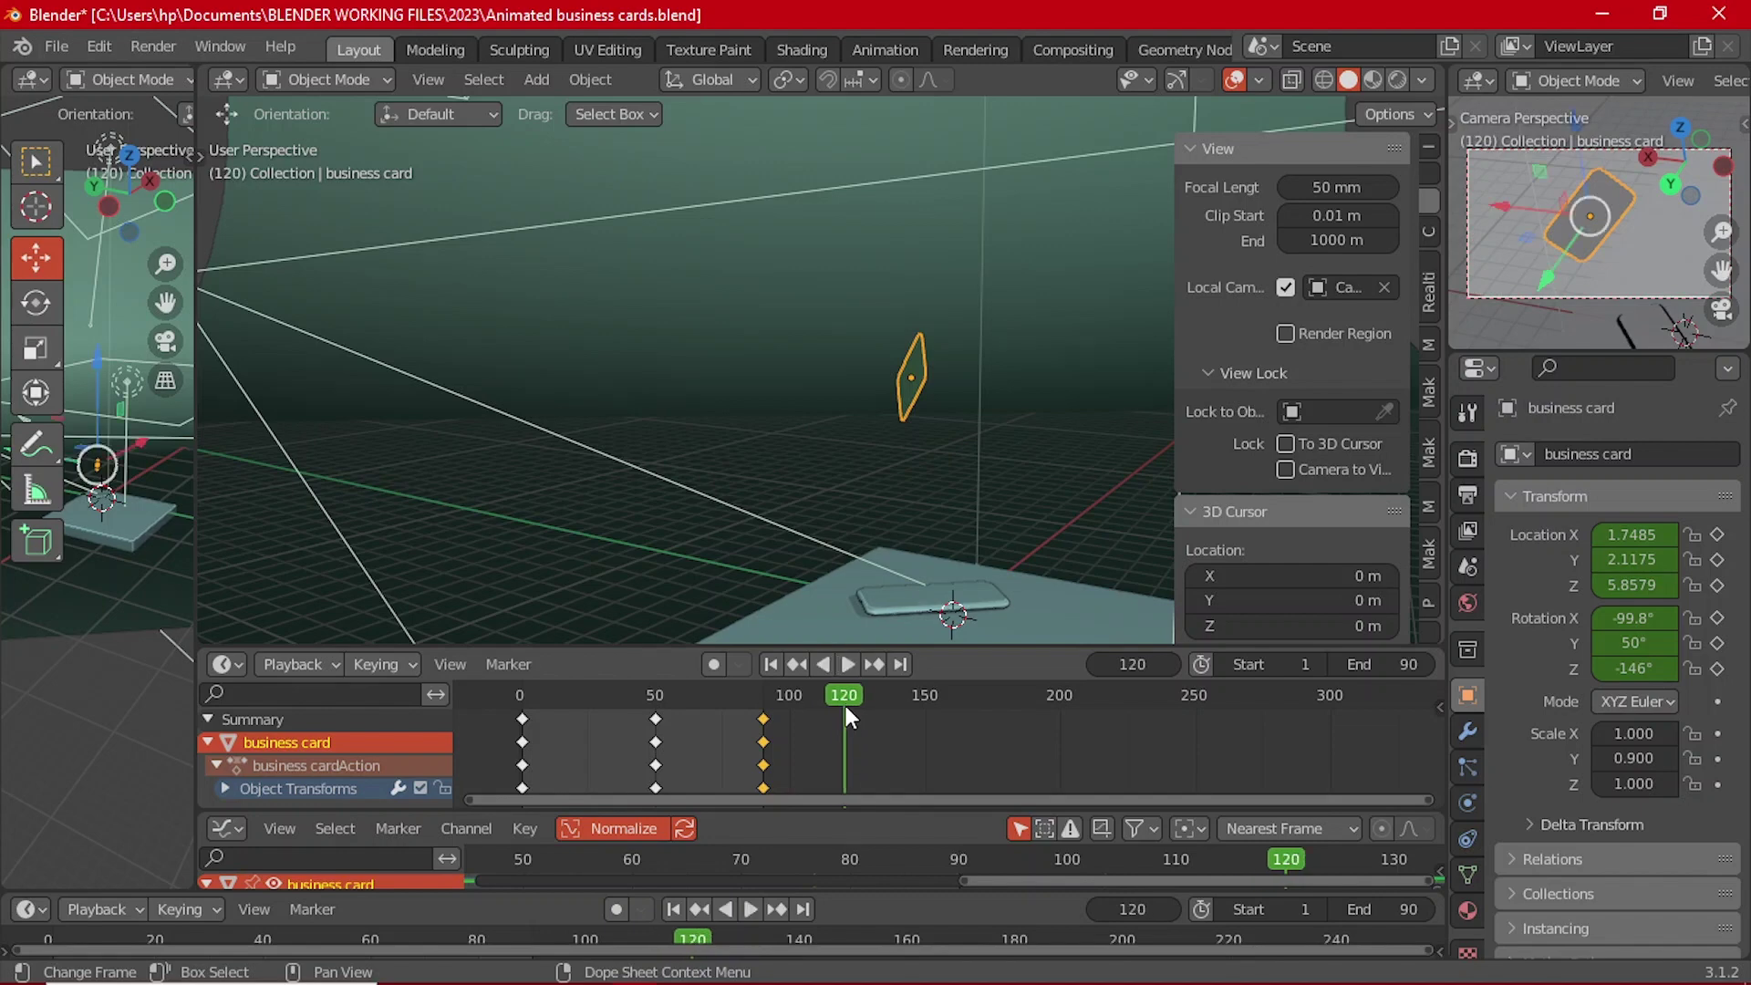
click(312, 665)
click(374, 613)
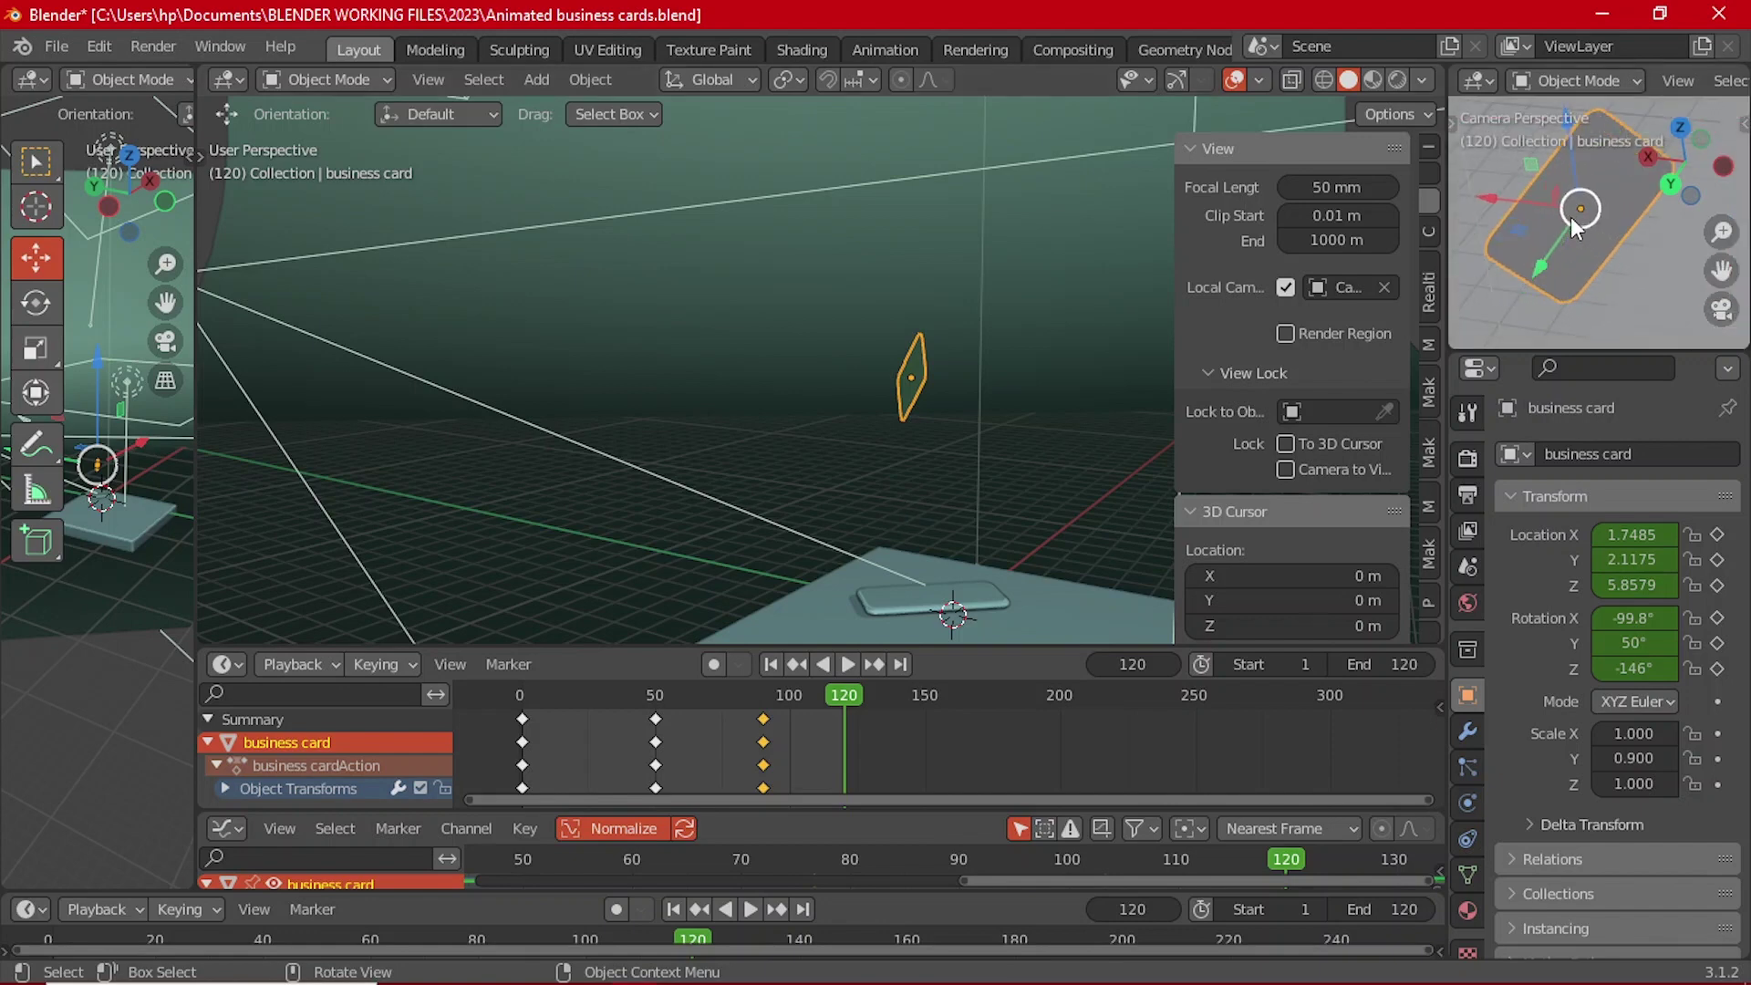
Step: Make the camera active, look through it, and try then undo a 0.05 horizontal shift
click(1569, 294)
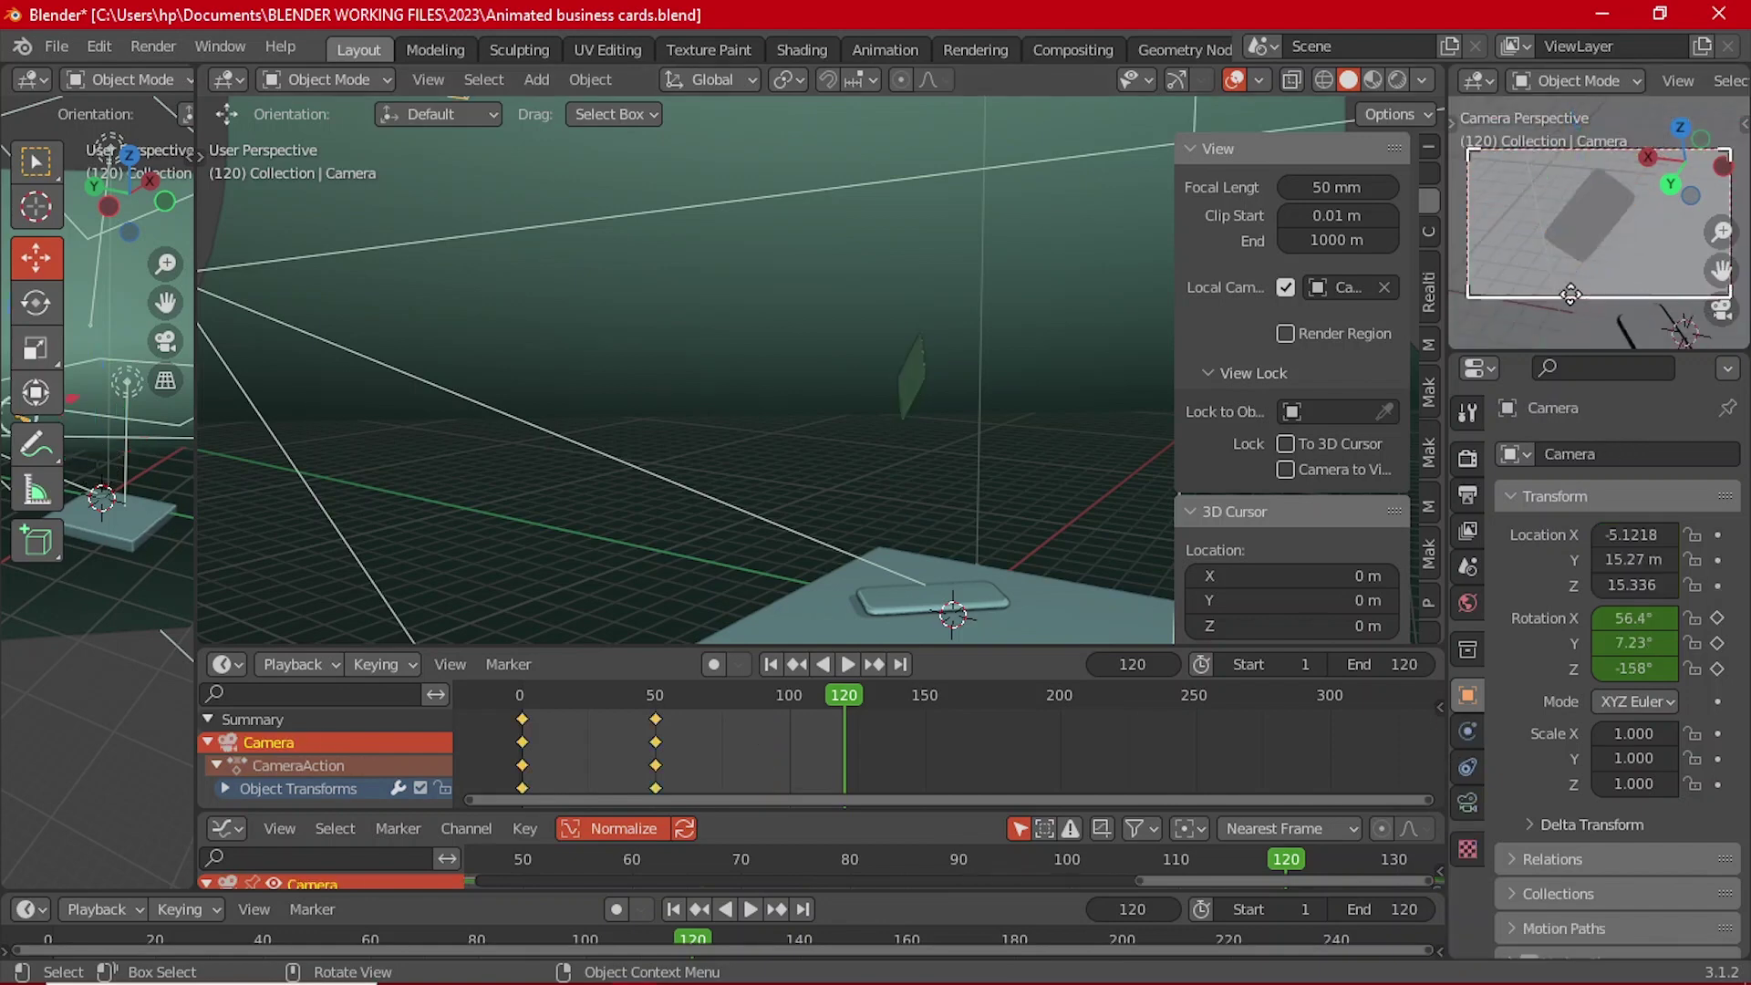
click(654, 703)
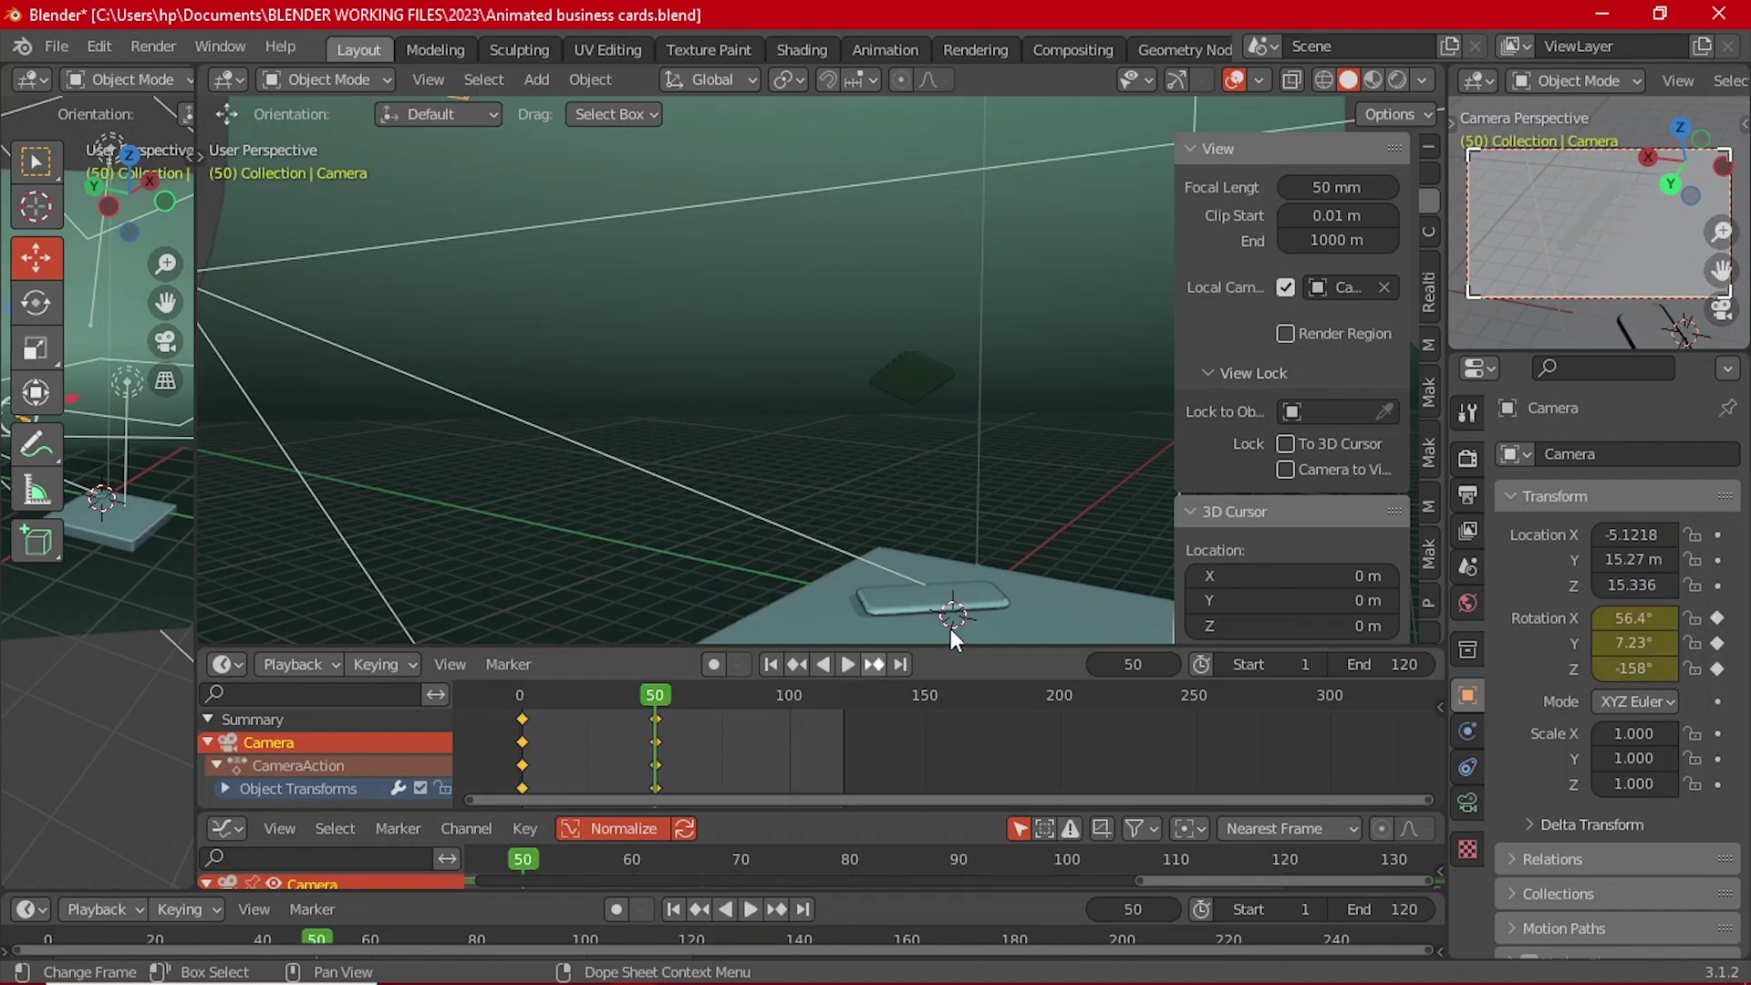
key(KP_0)
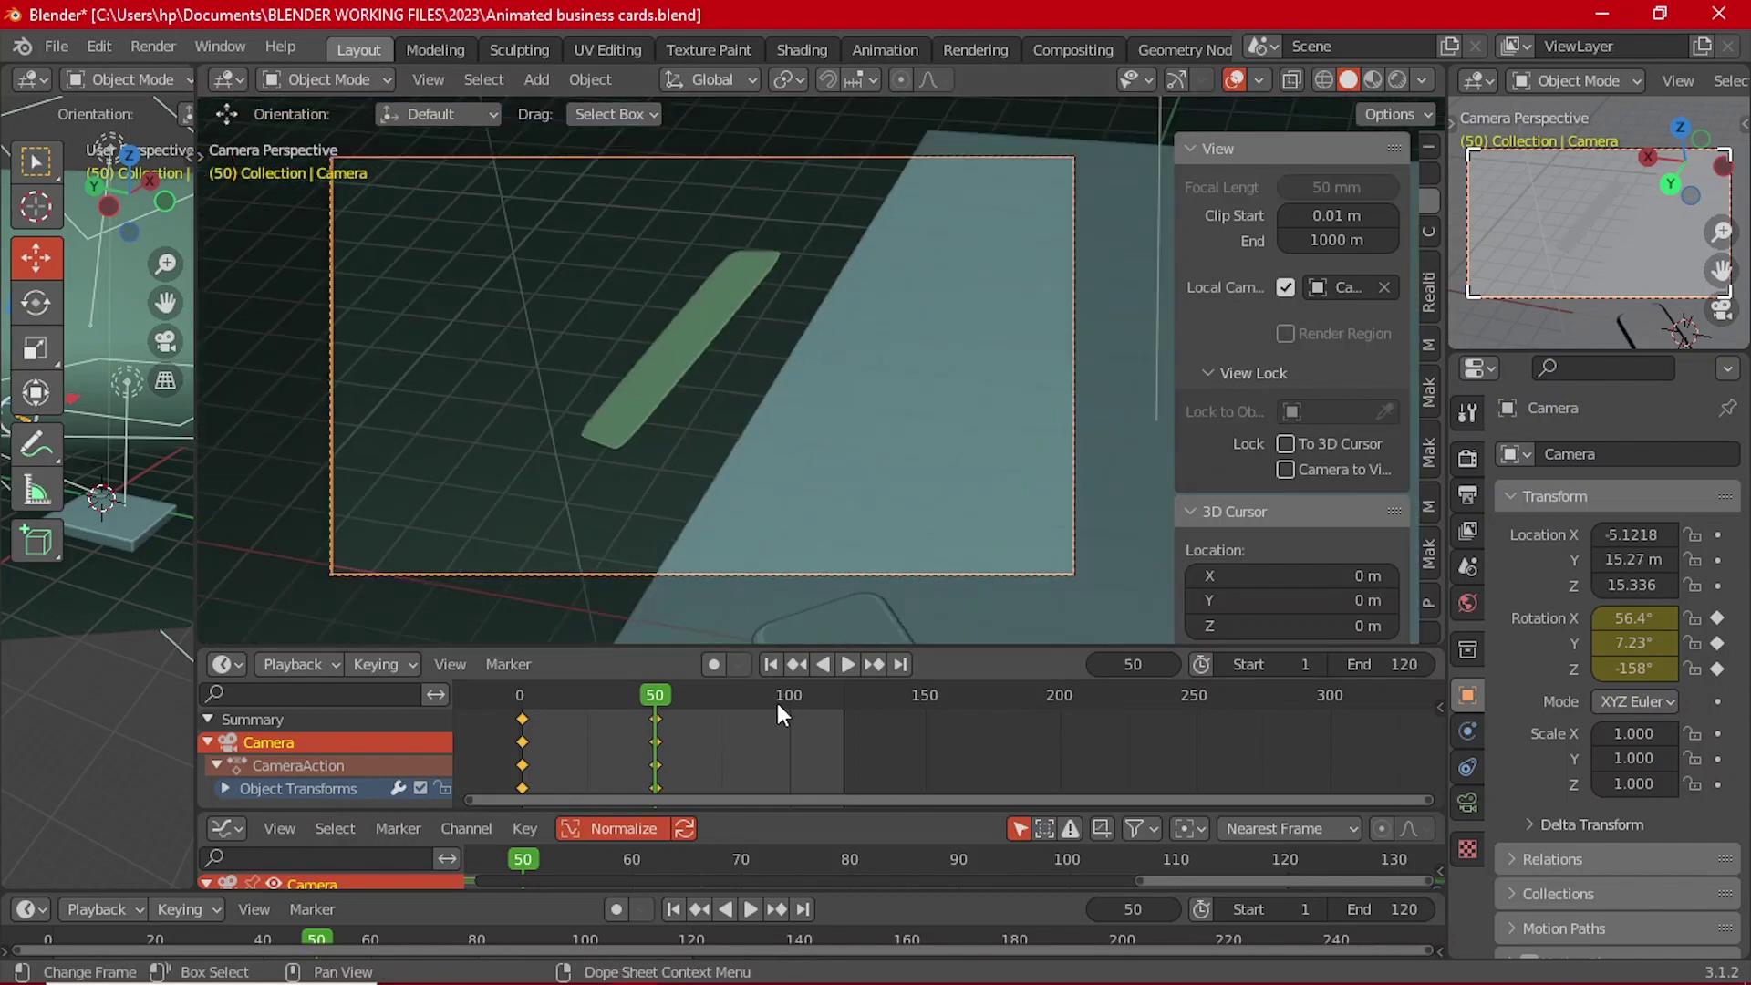
click(792, 706)
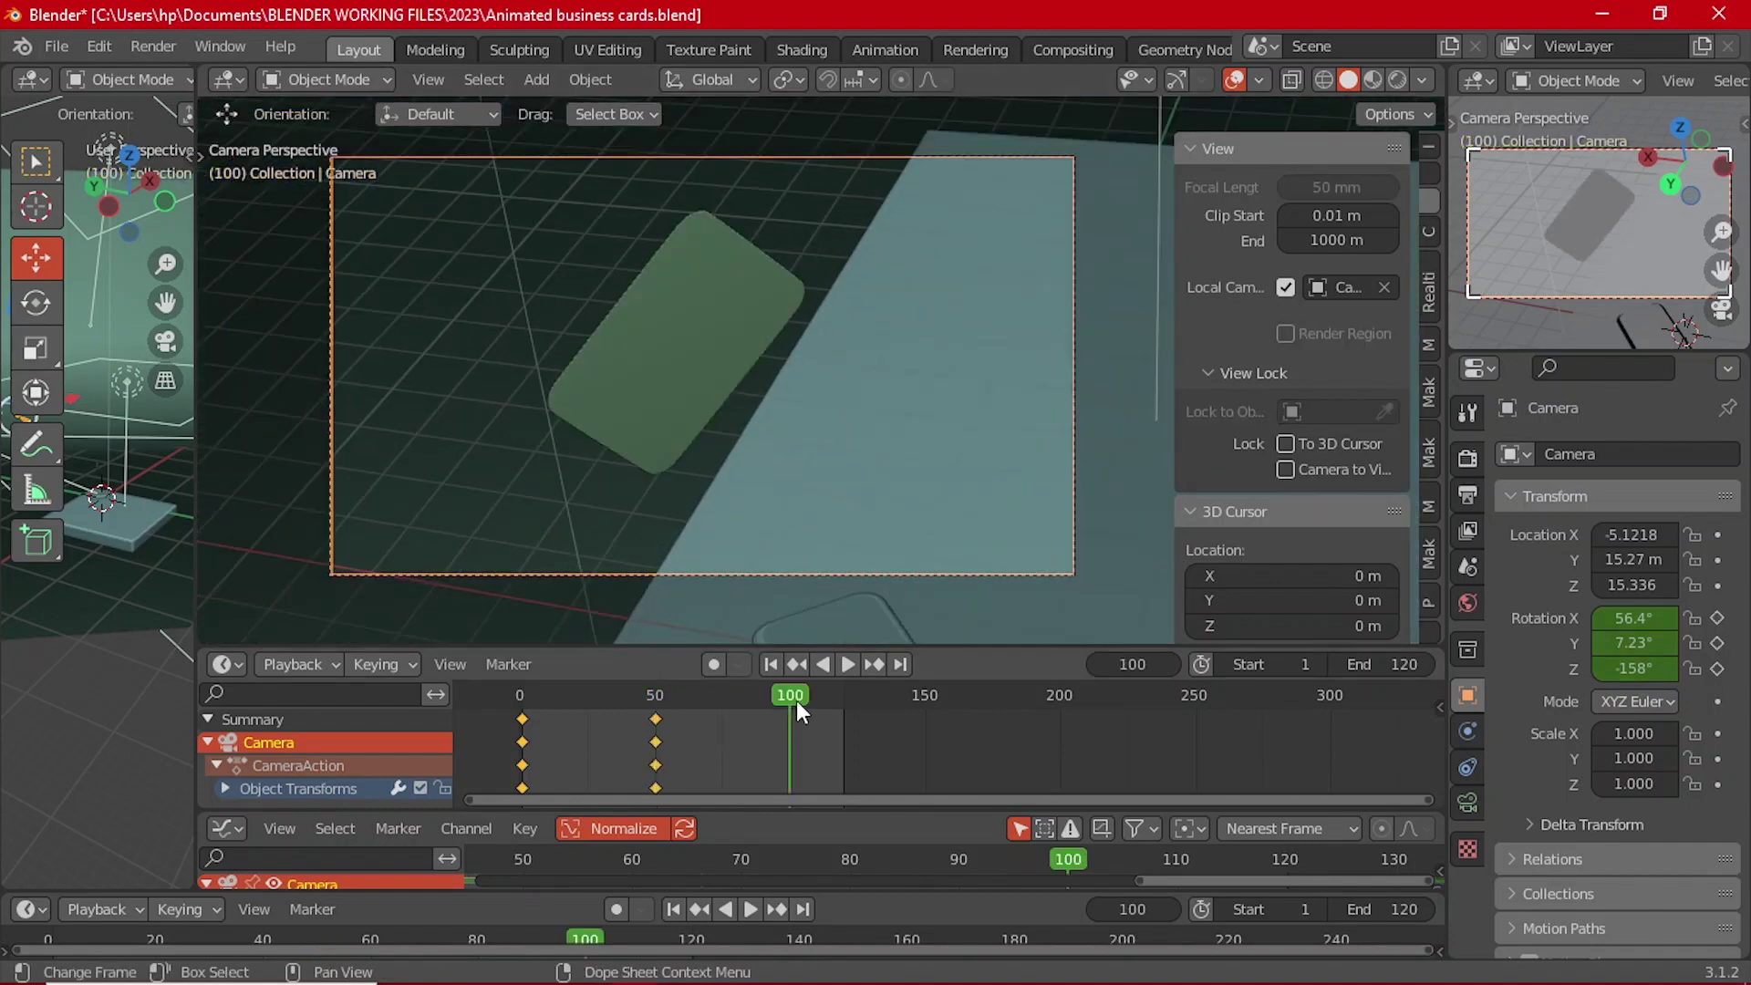
click(1468, 803)
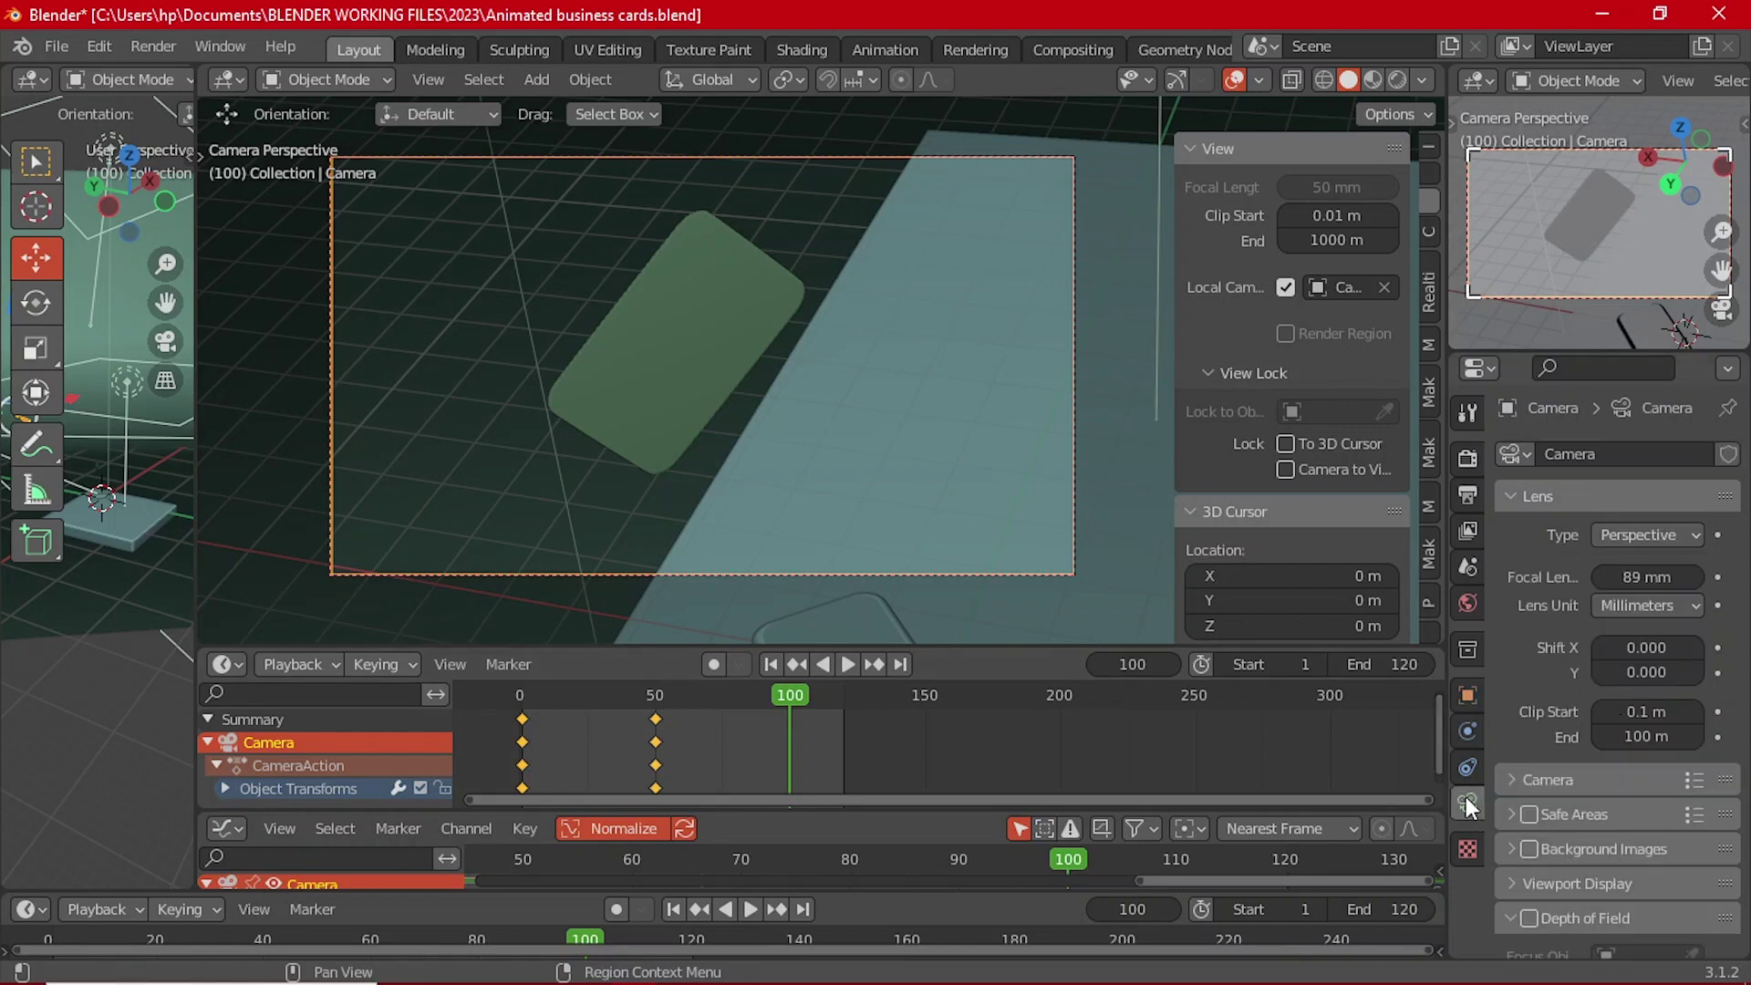
click(1647, 648)
text(0.05)
key(Return)
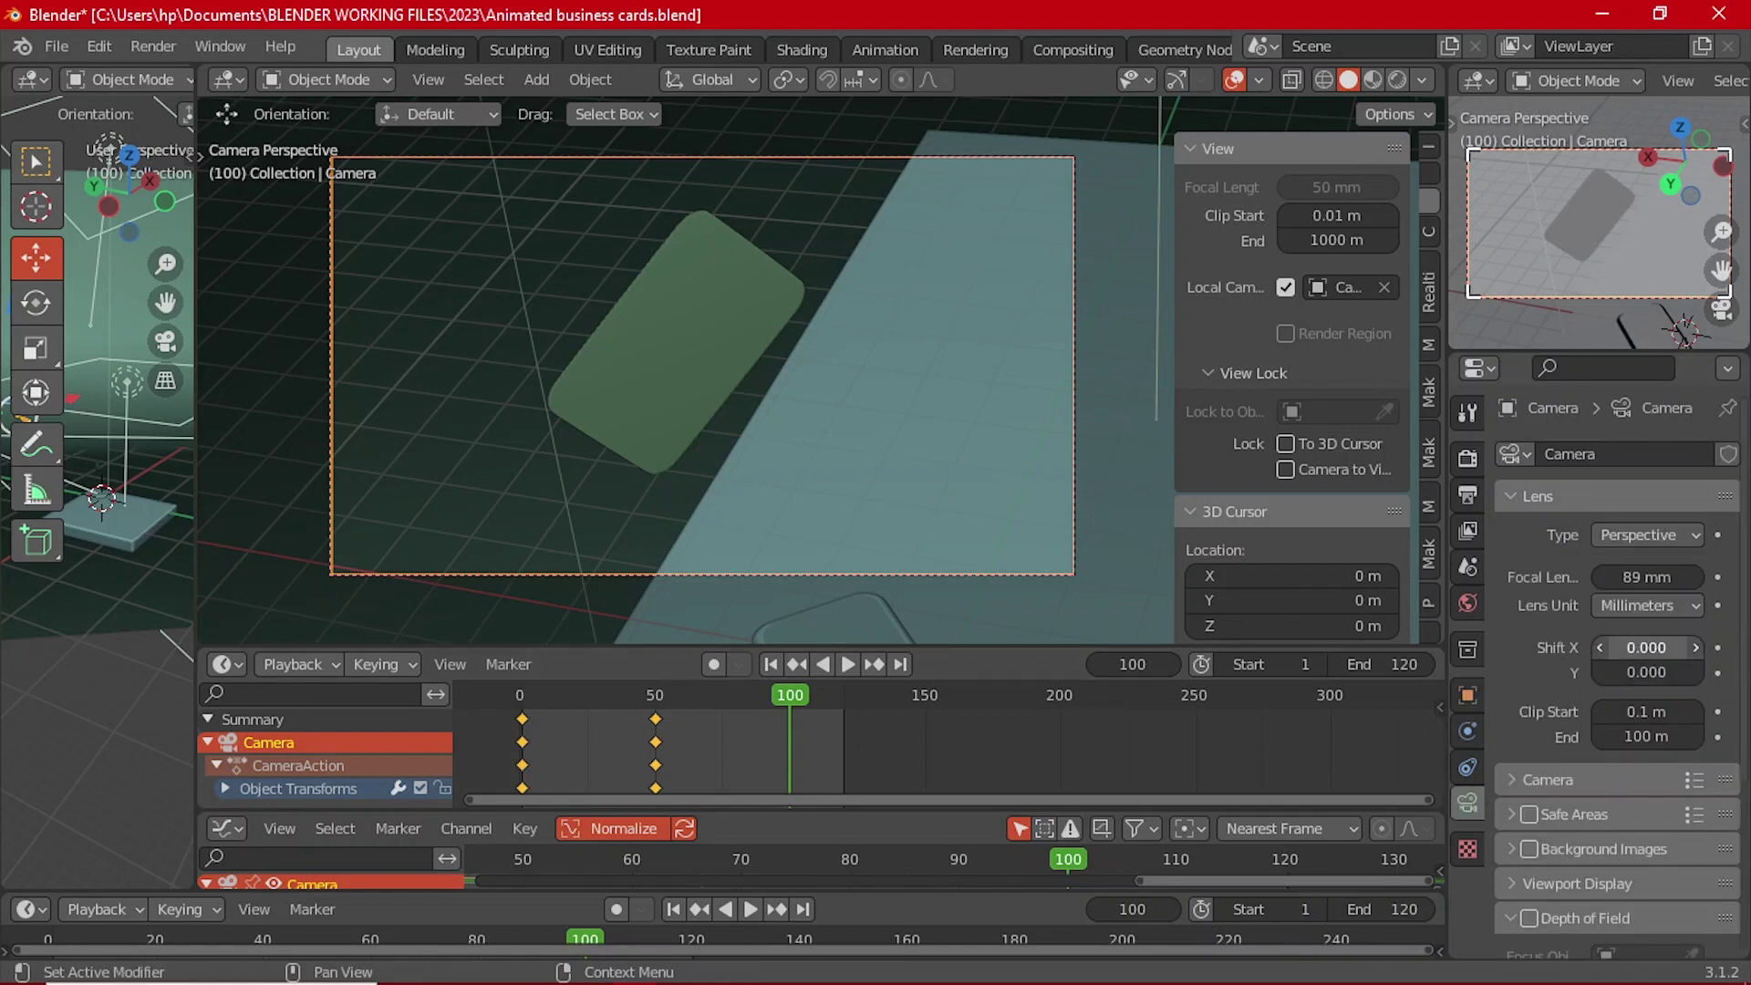
key(ctrl+z)
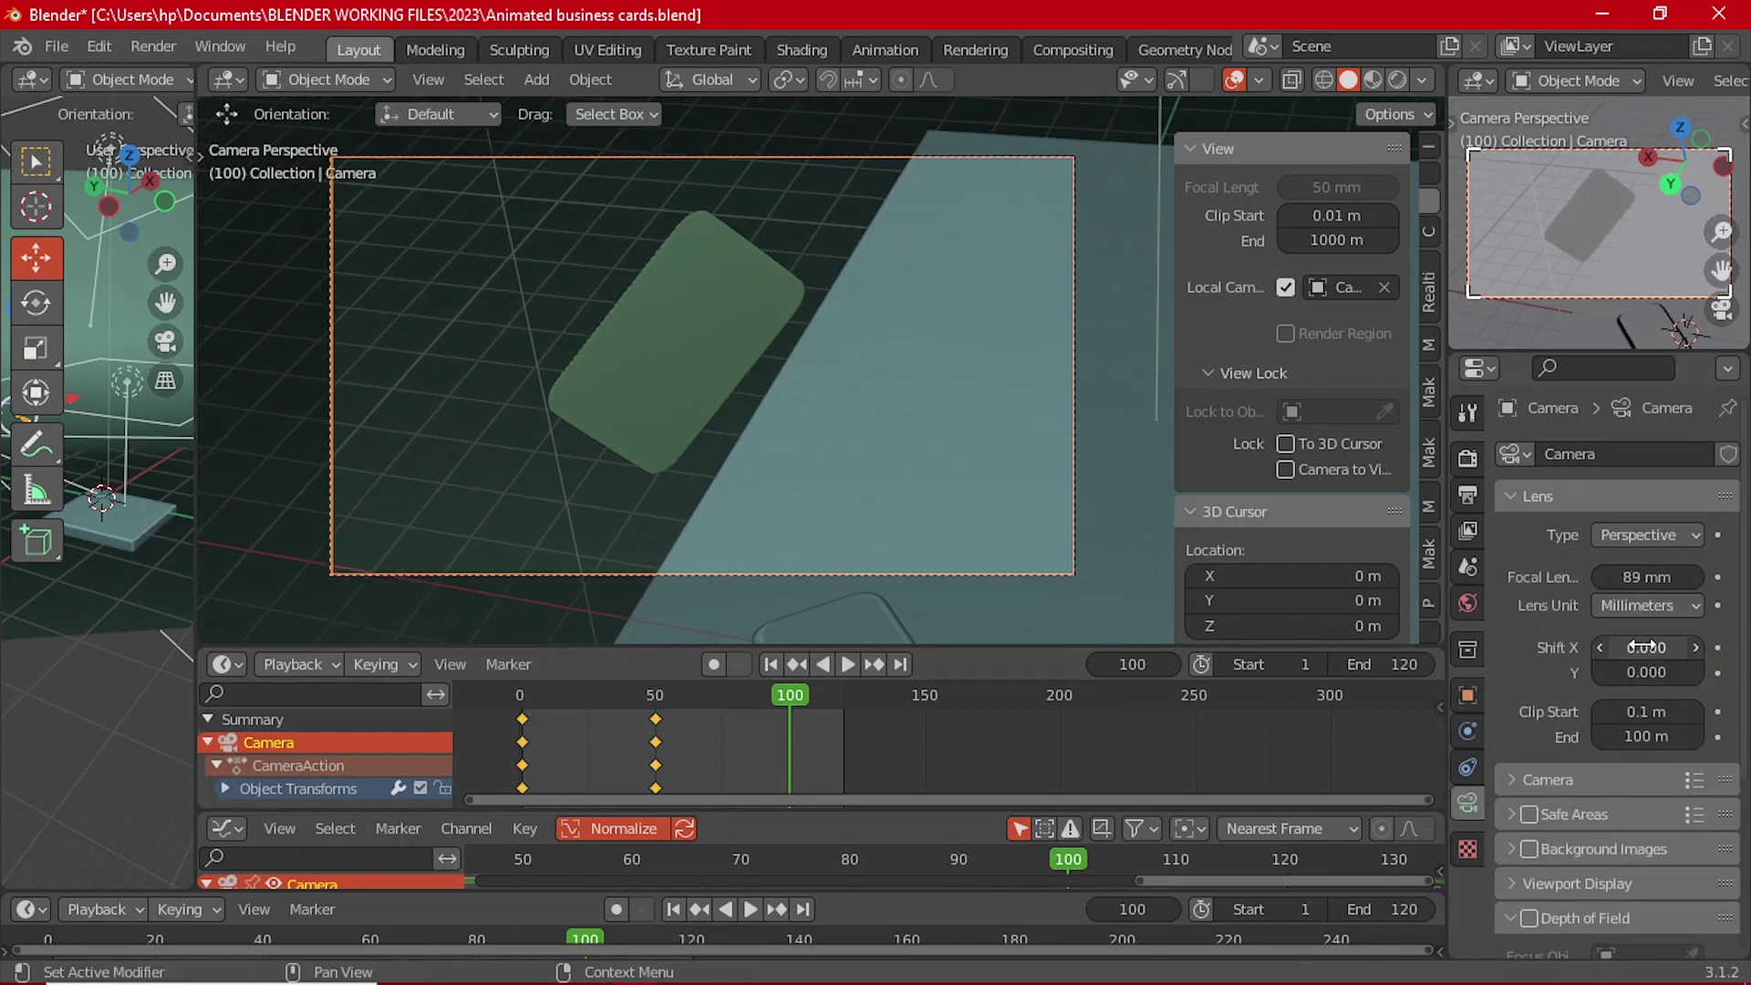
Step: Raise the camera's X rotation slightly at frame 50, keyframe it, and scrub to check framing
click(654, 696)
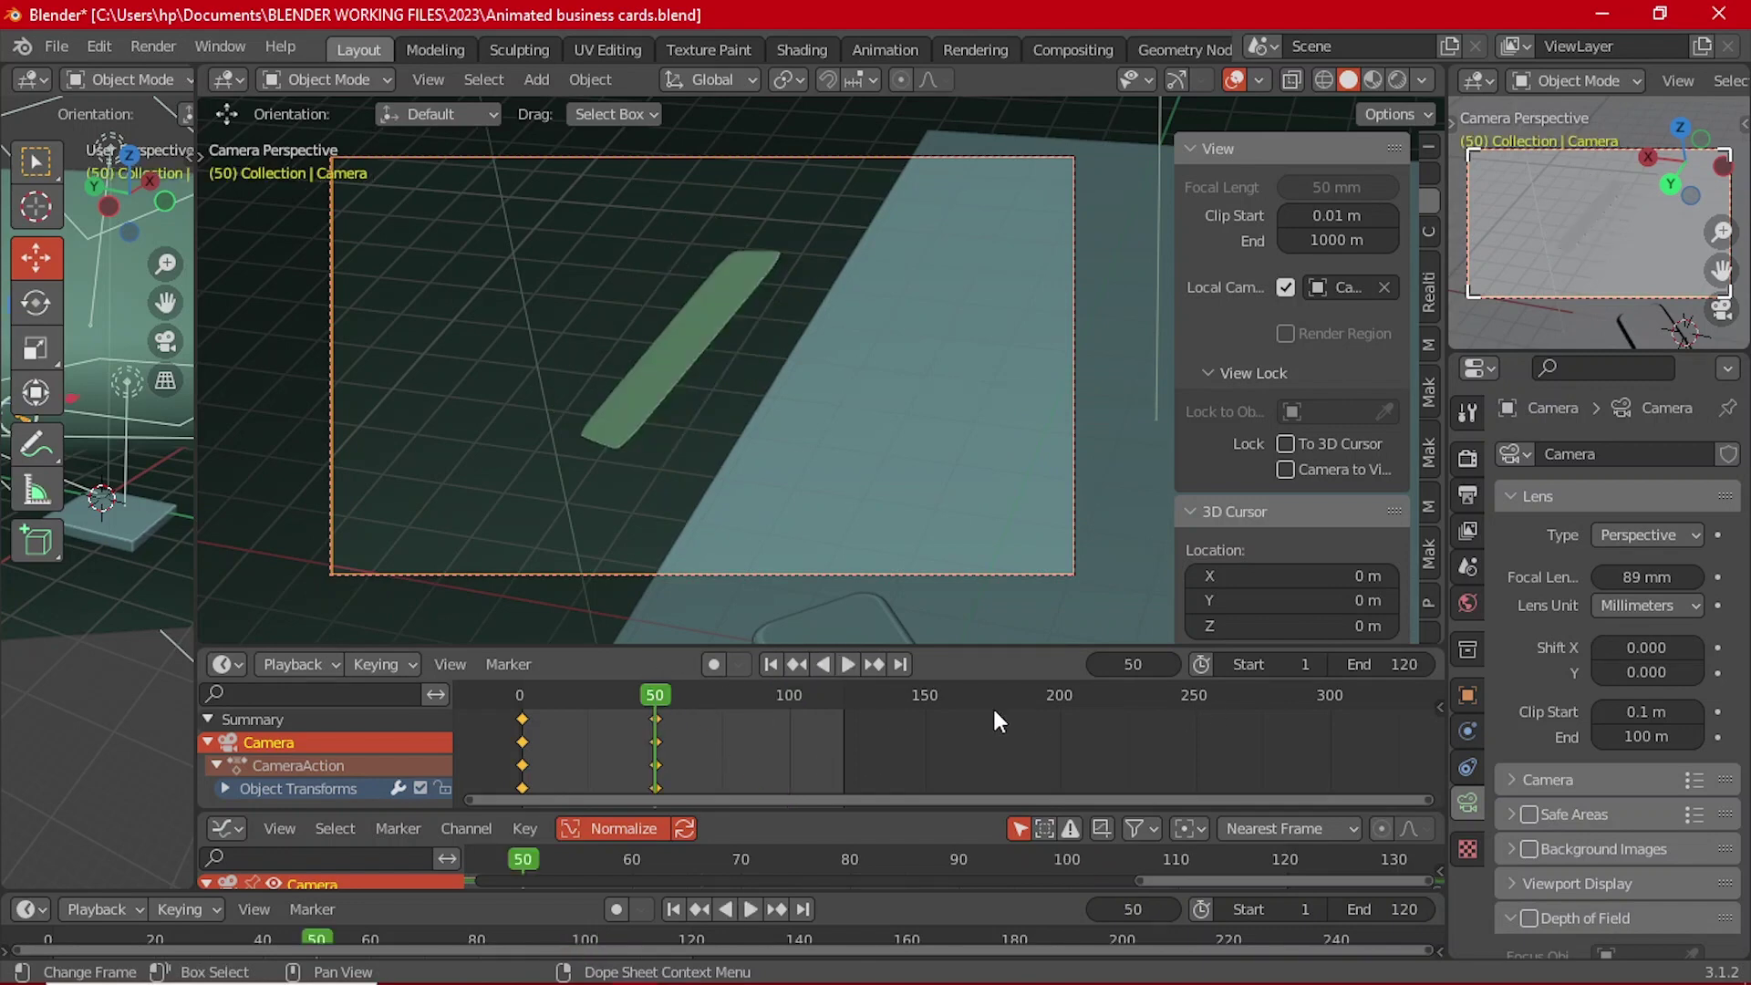
click(1467, 695)
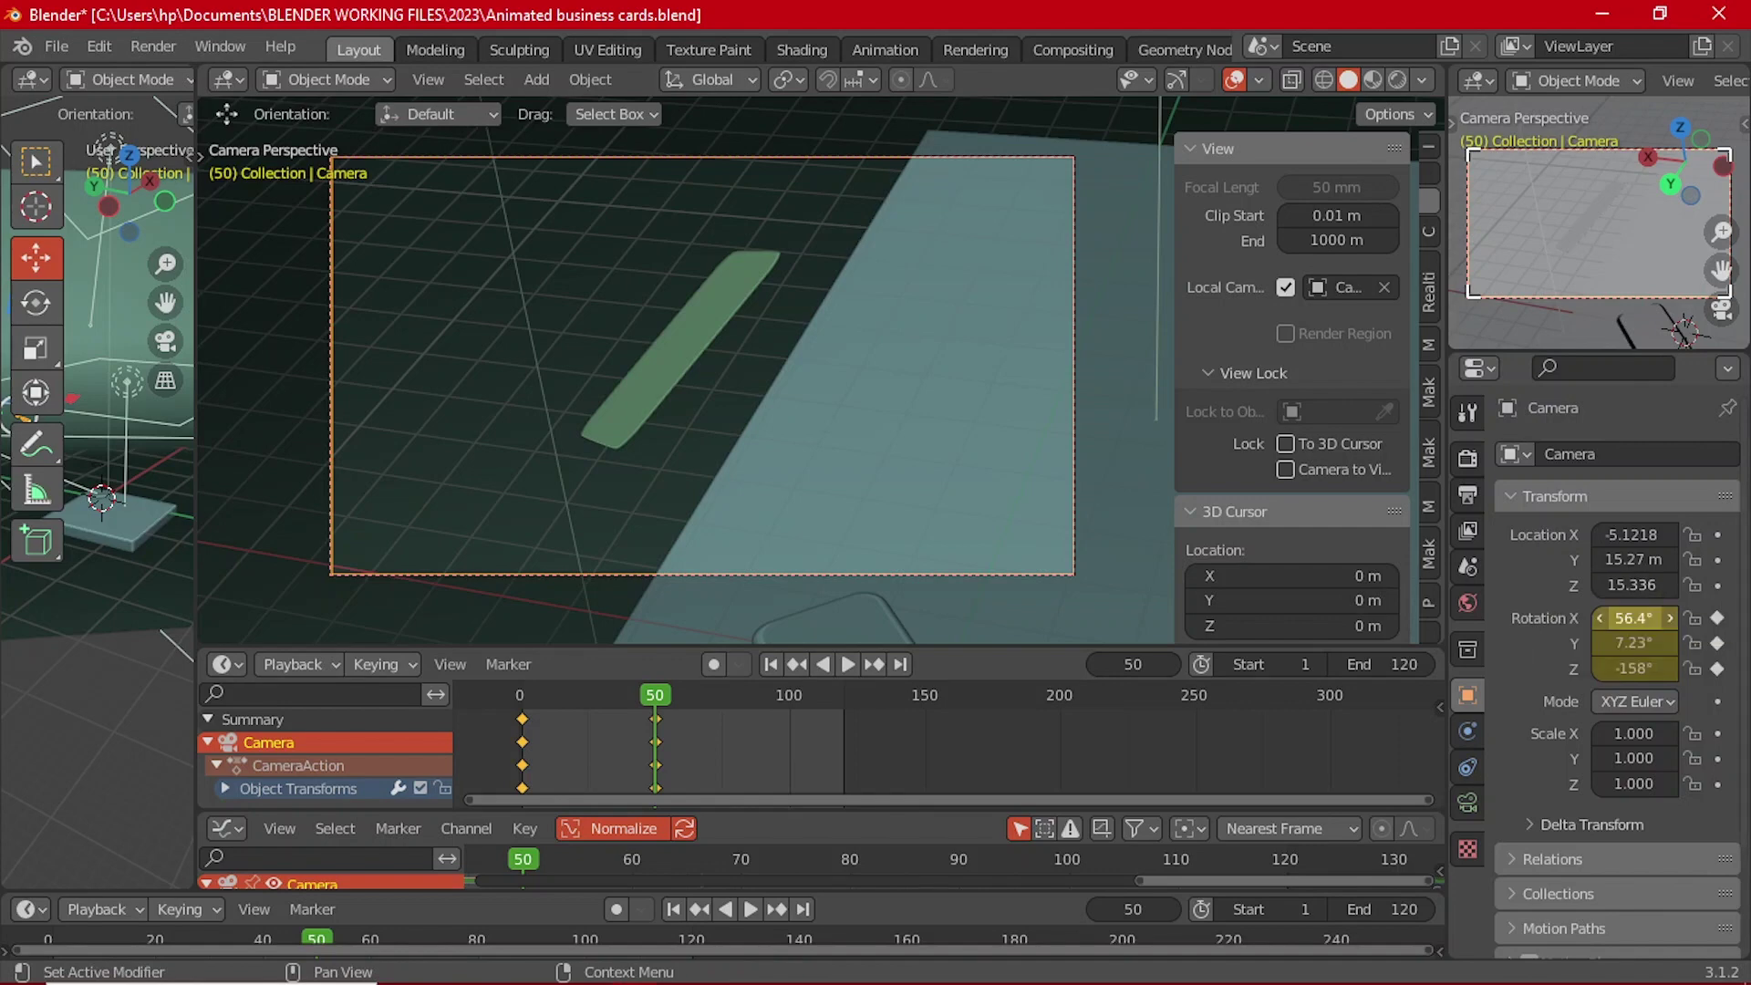
drag(1633, 618, 1643, 618)
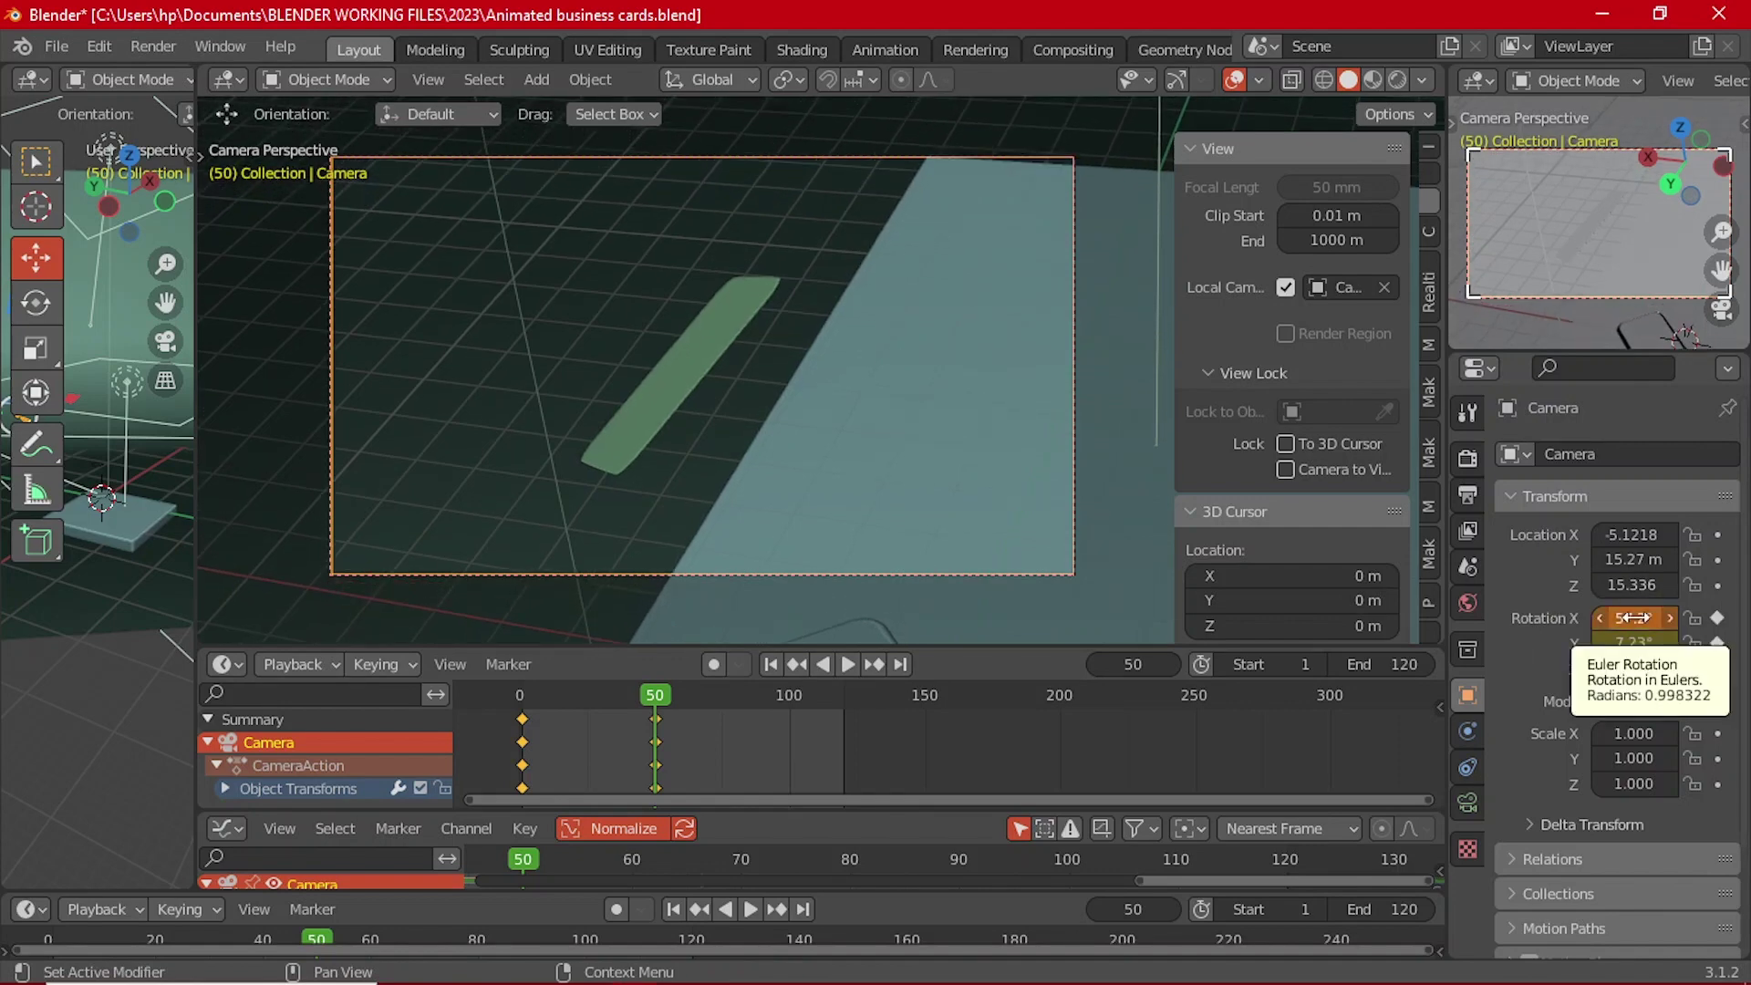
key(i)
drag(760, 704, 786, 702)
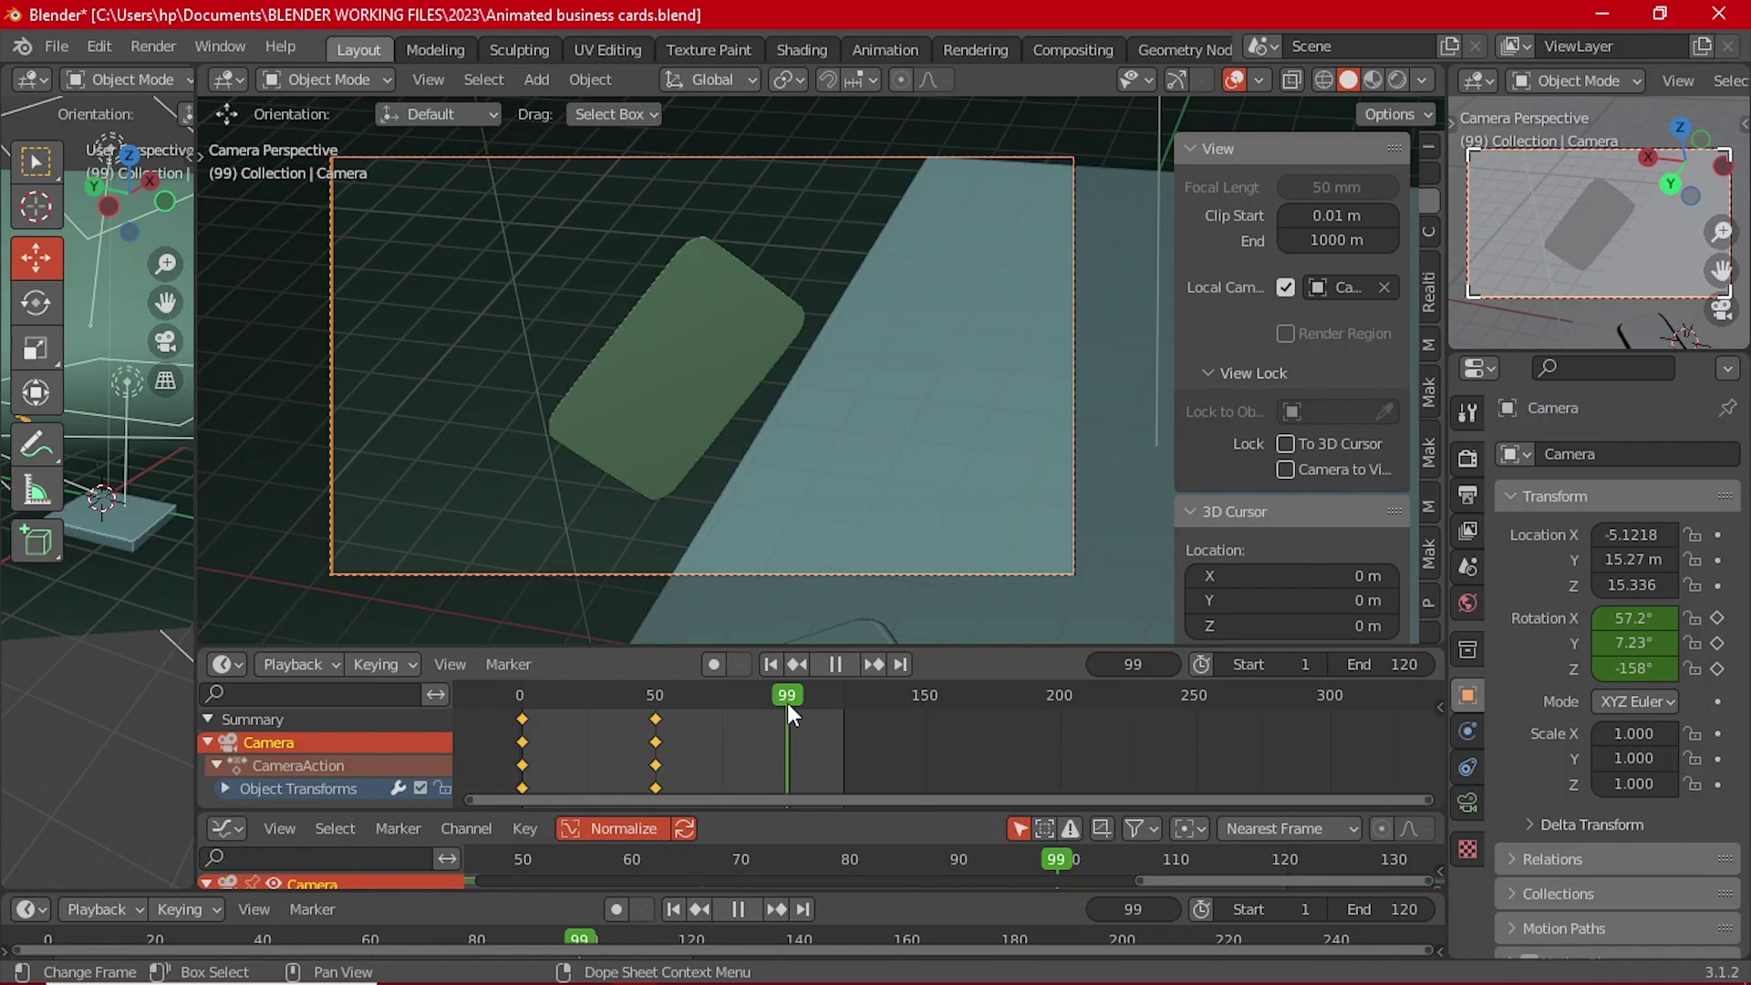
drag(787, 703, 657, 705)
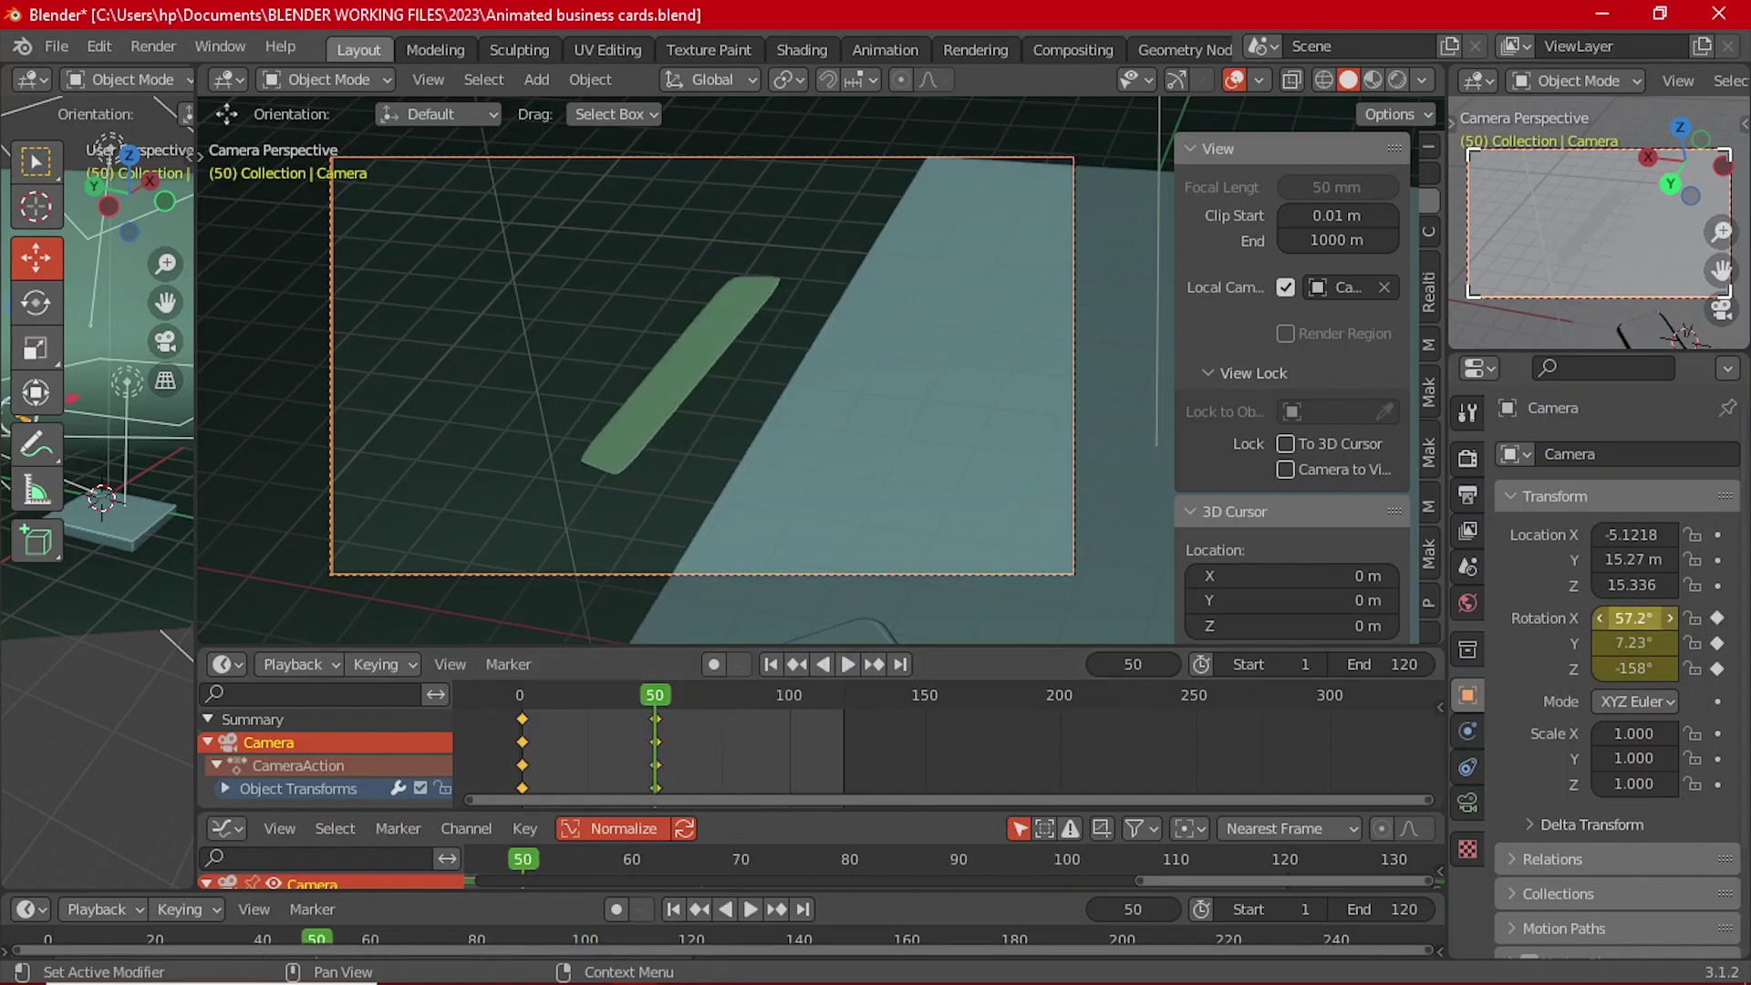
Step: Nudge the camera's X rotation to 56.9°, play back to check framing, and select the card
drag(1637, 617, 1635, 613)
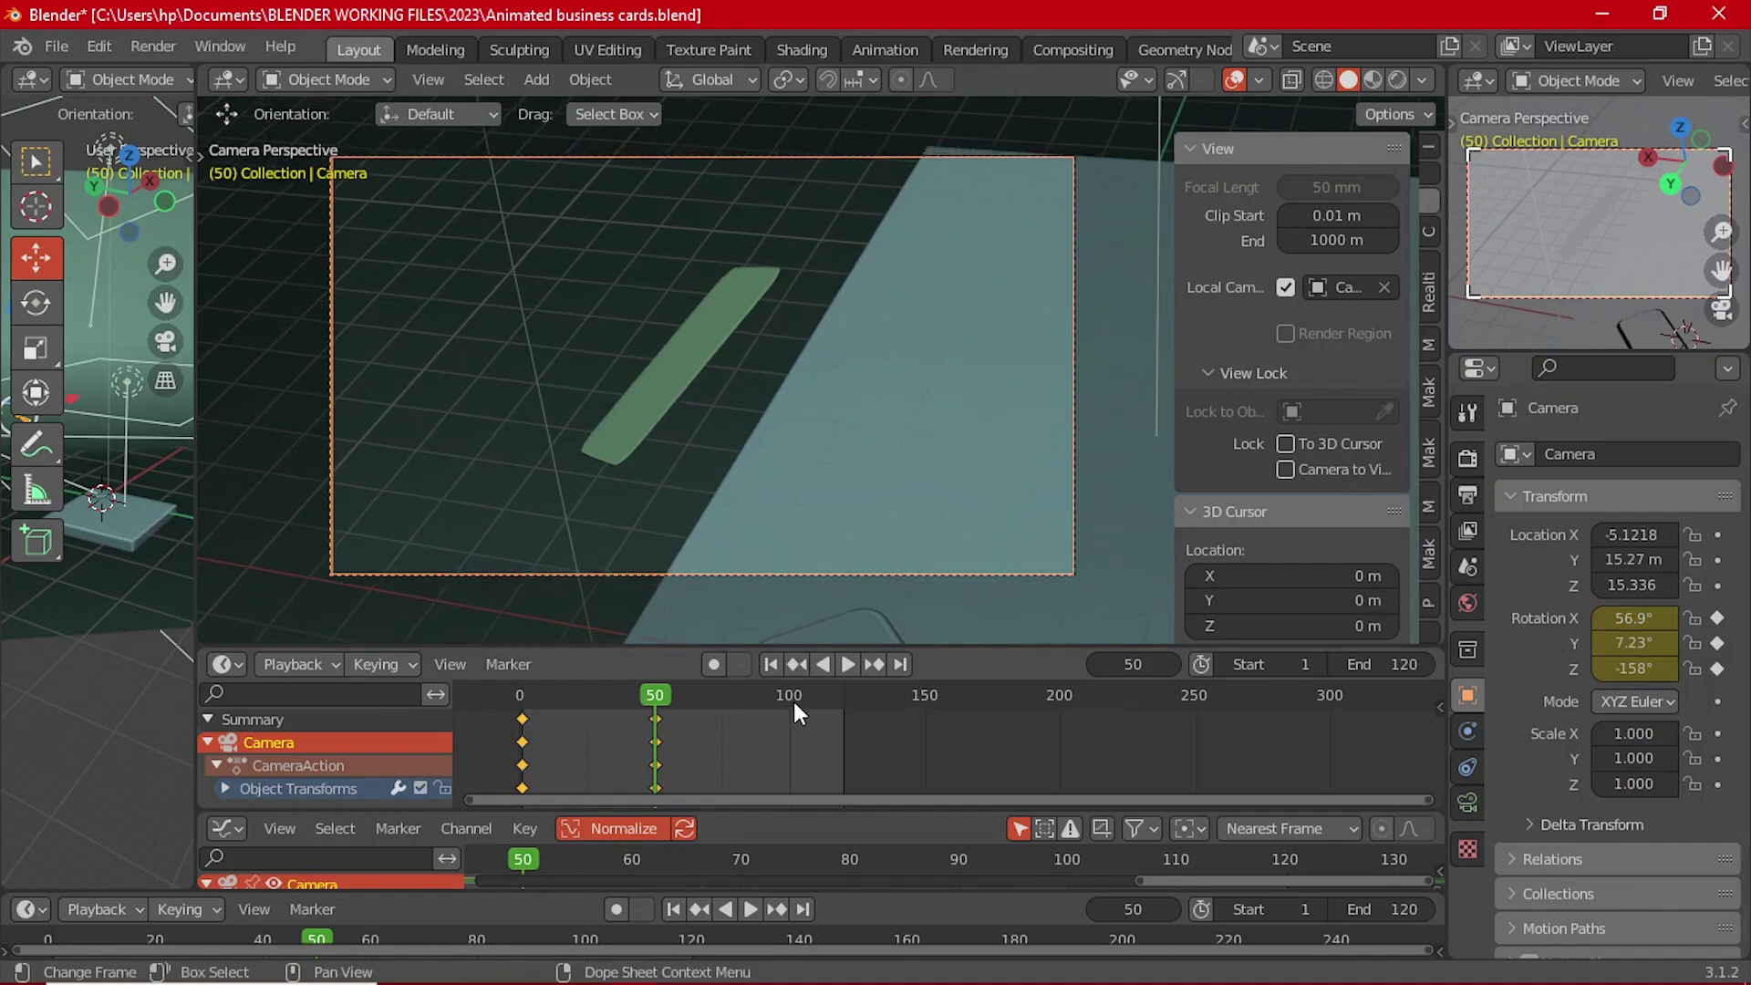
key(space)
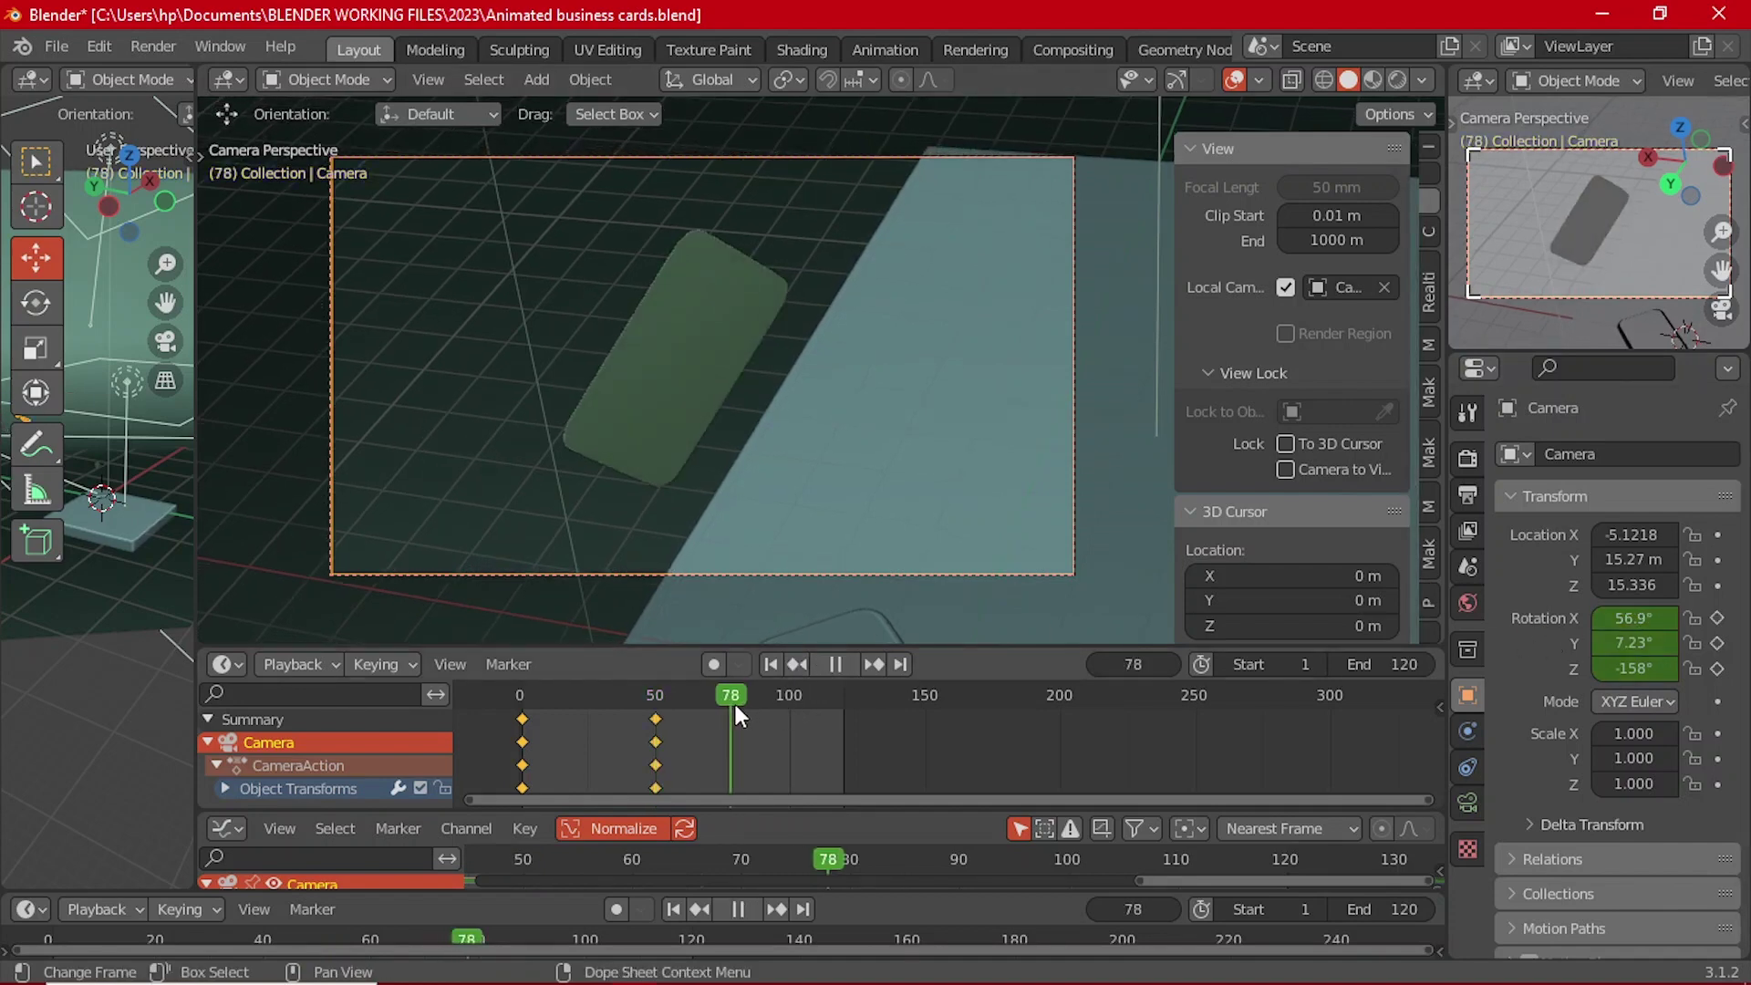
drag(770, 716, 717, 721)
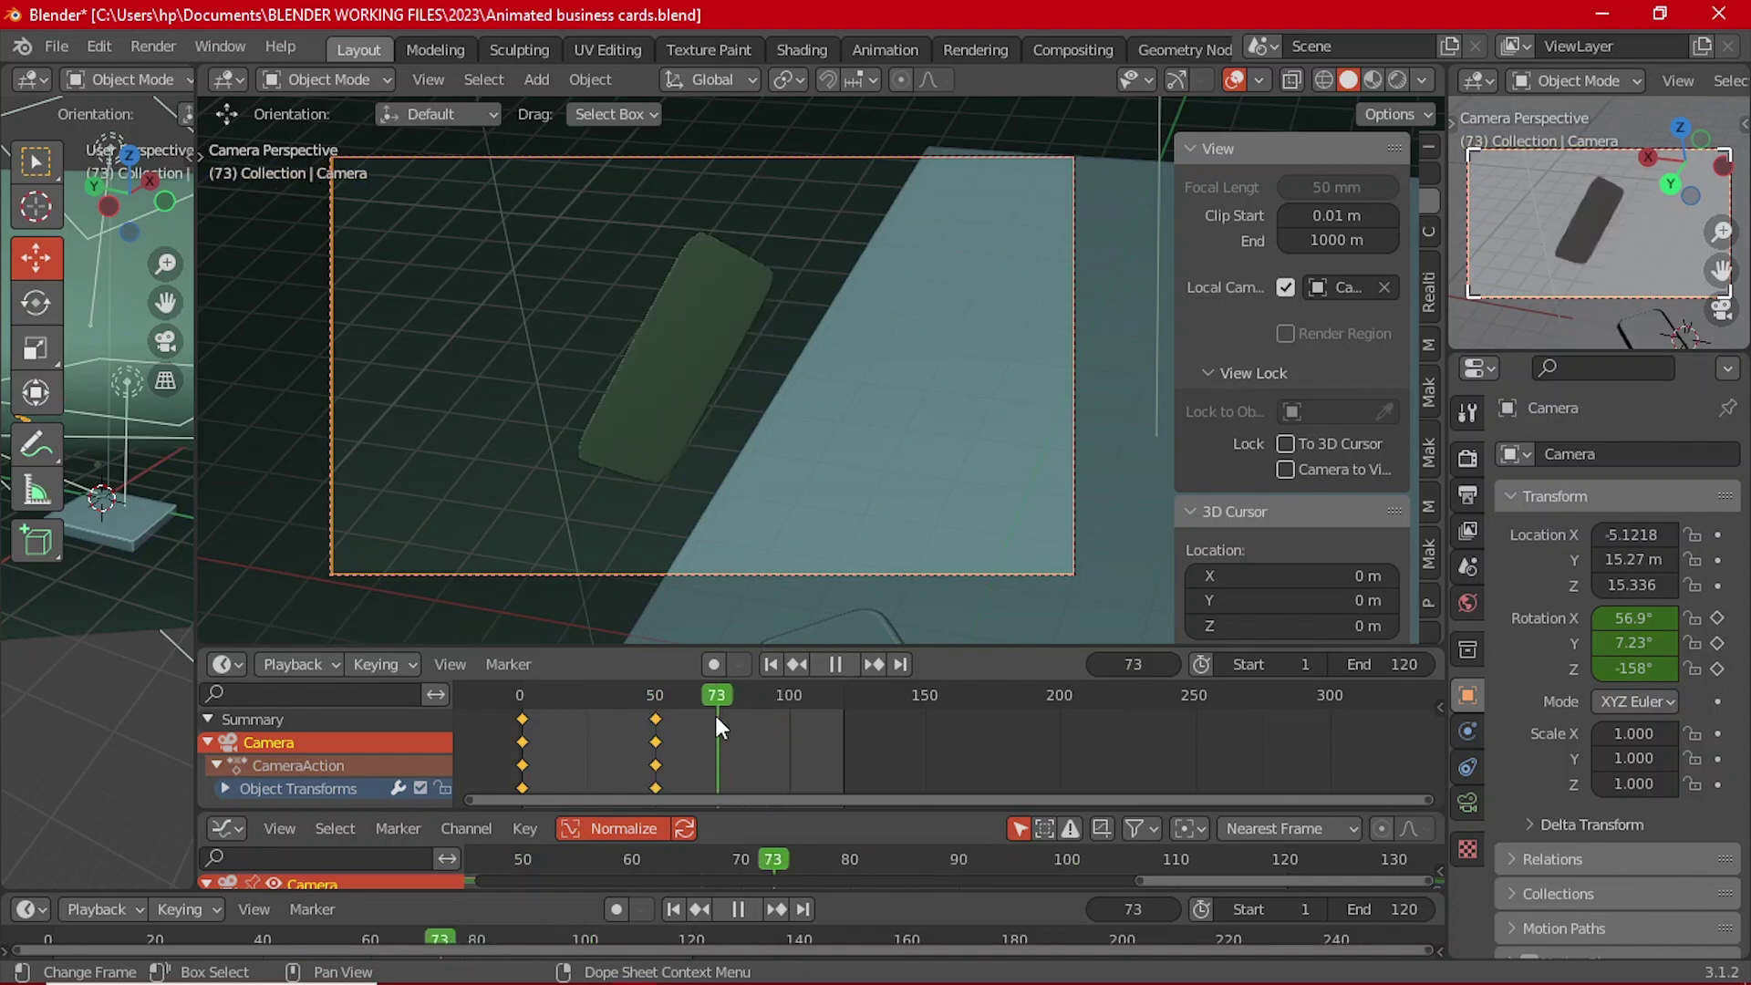
key(space)
click(670, 407)
Step: Go to frame 120 and show the tool shelf, viewport gizmos, and transform orientations
key(space)
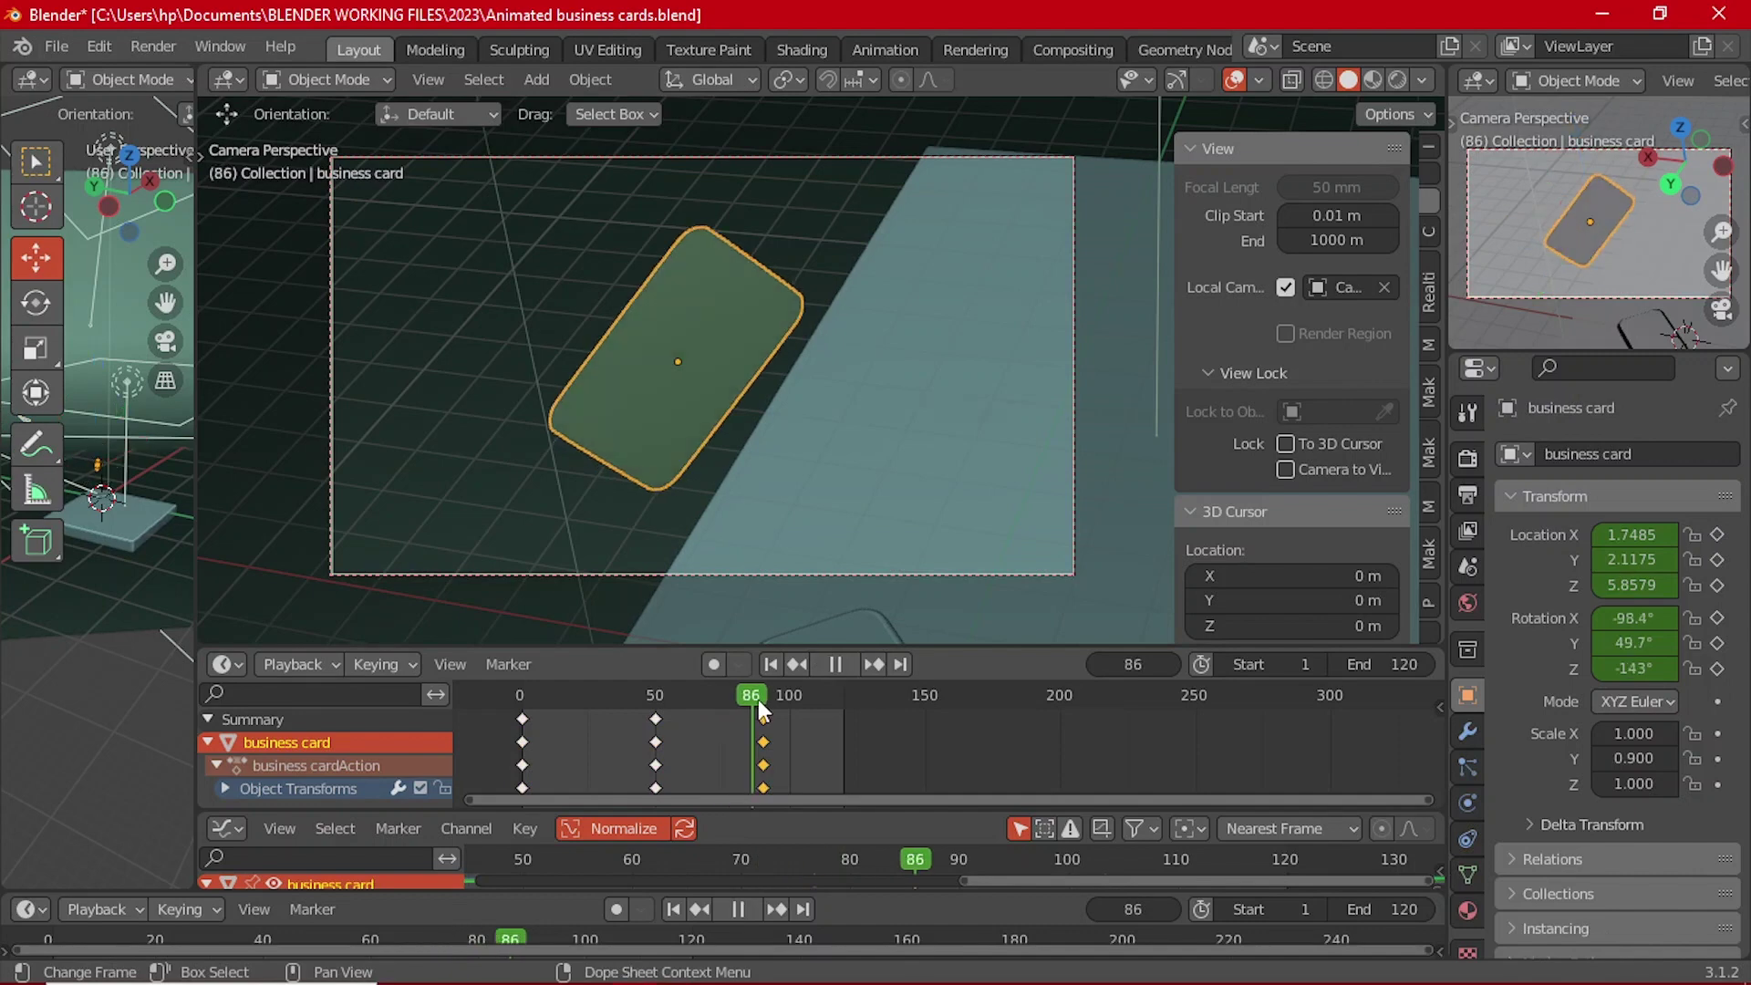
key(space)
click(763, 700)
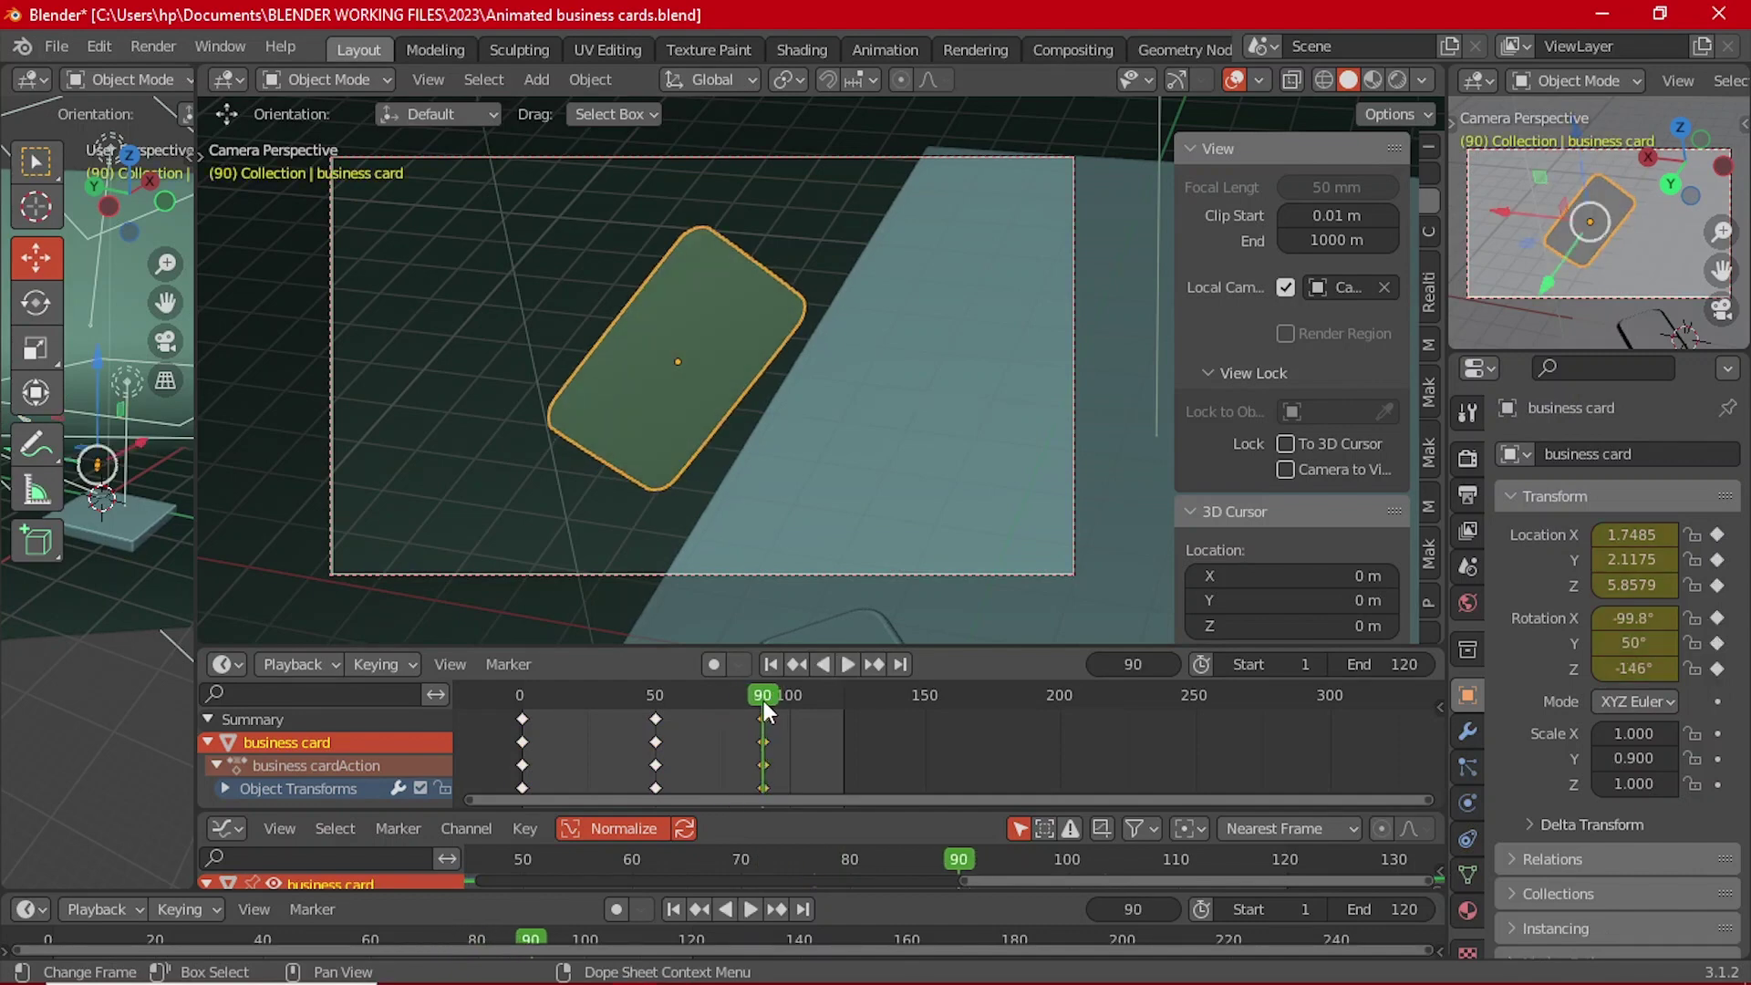
click(845, 702)
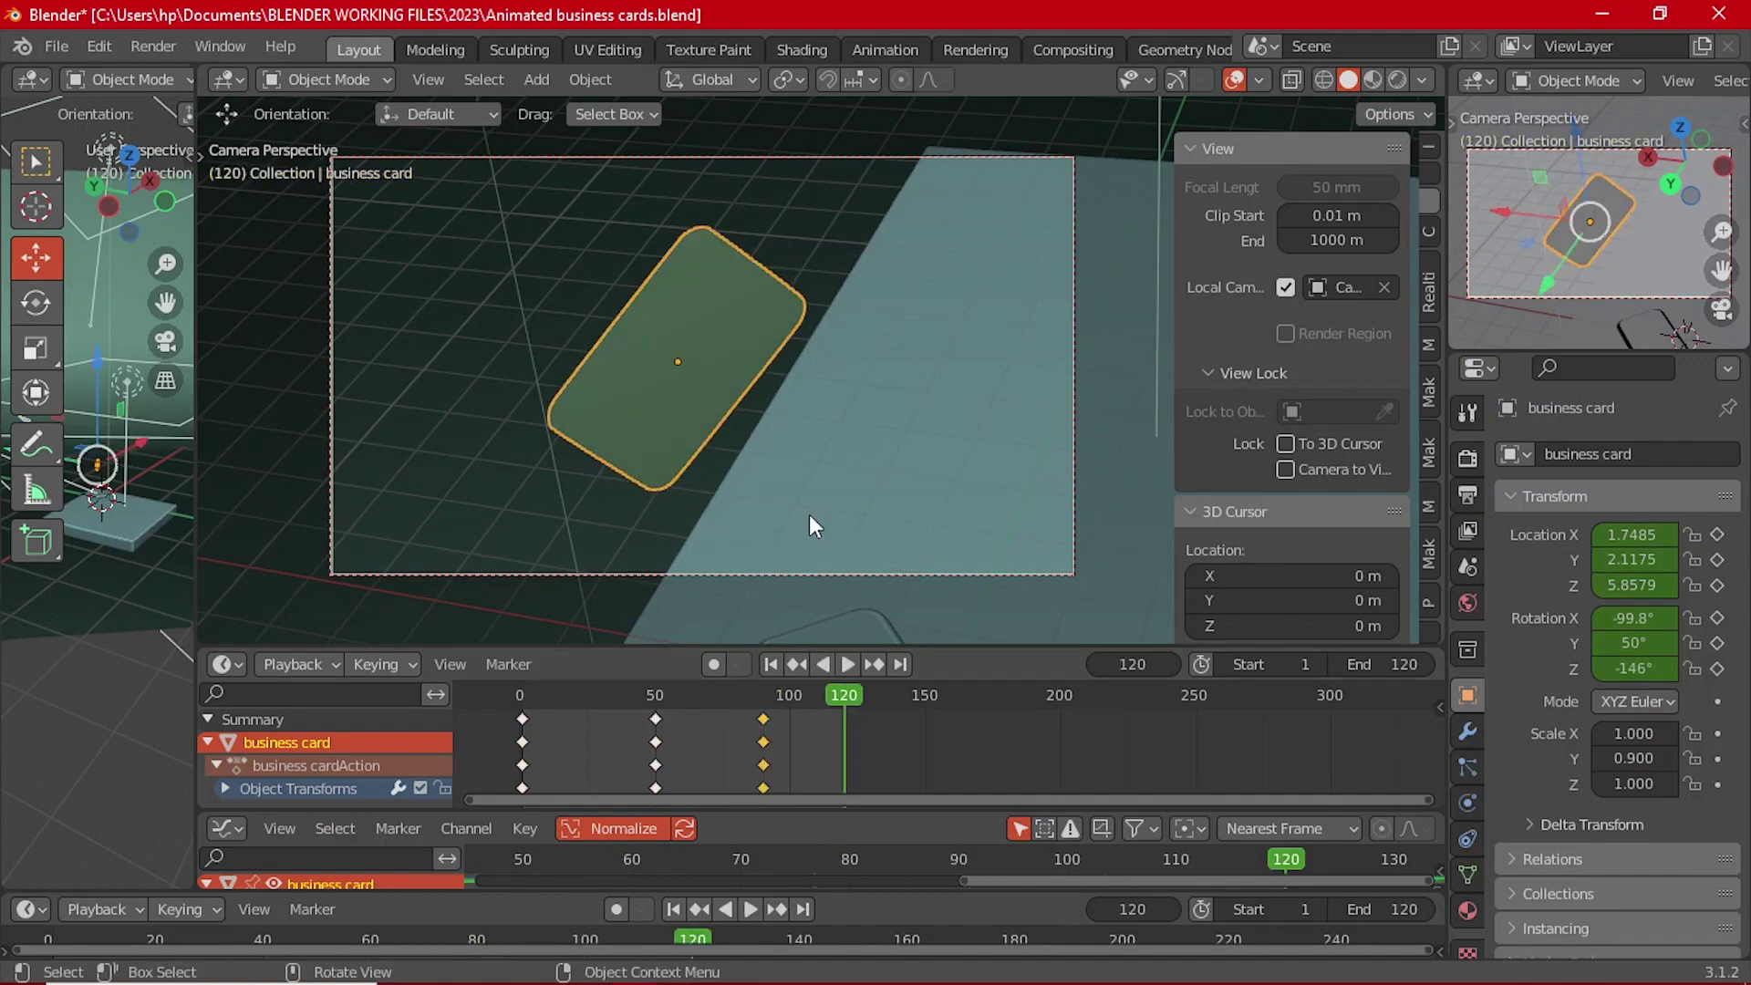
scroll(808, 514, down, 5)
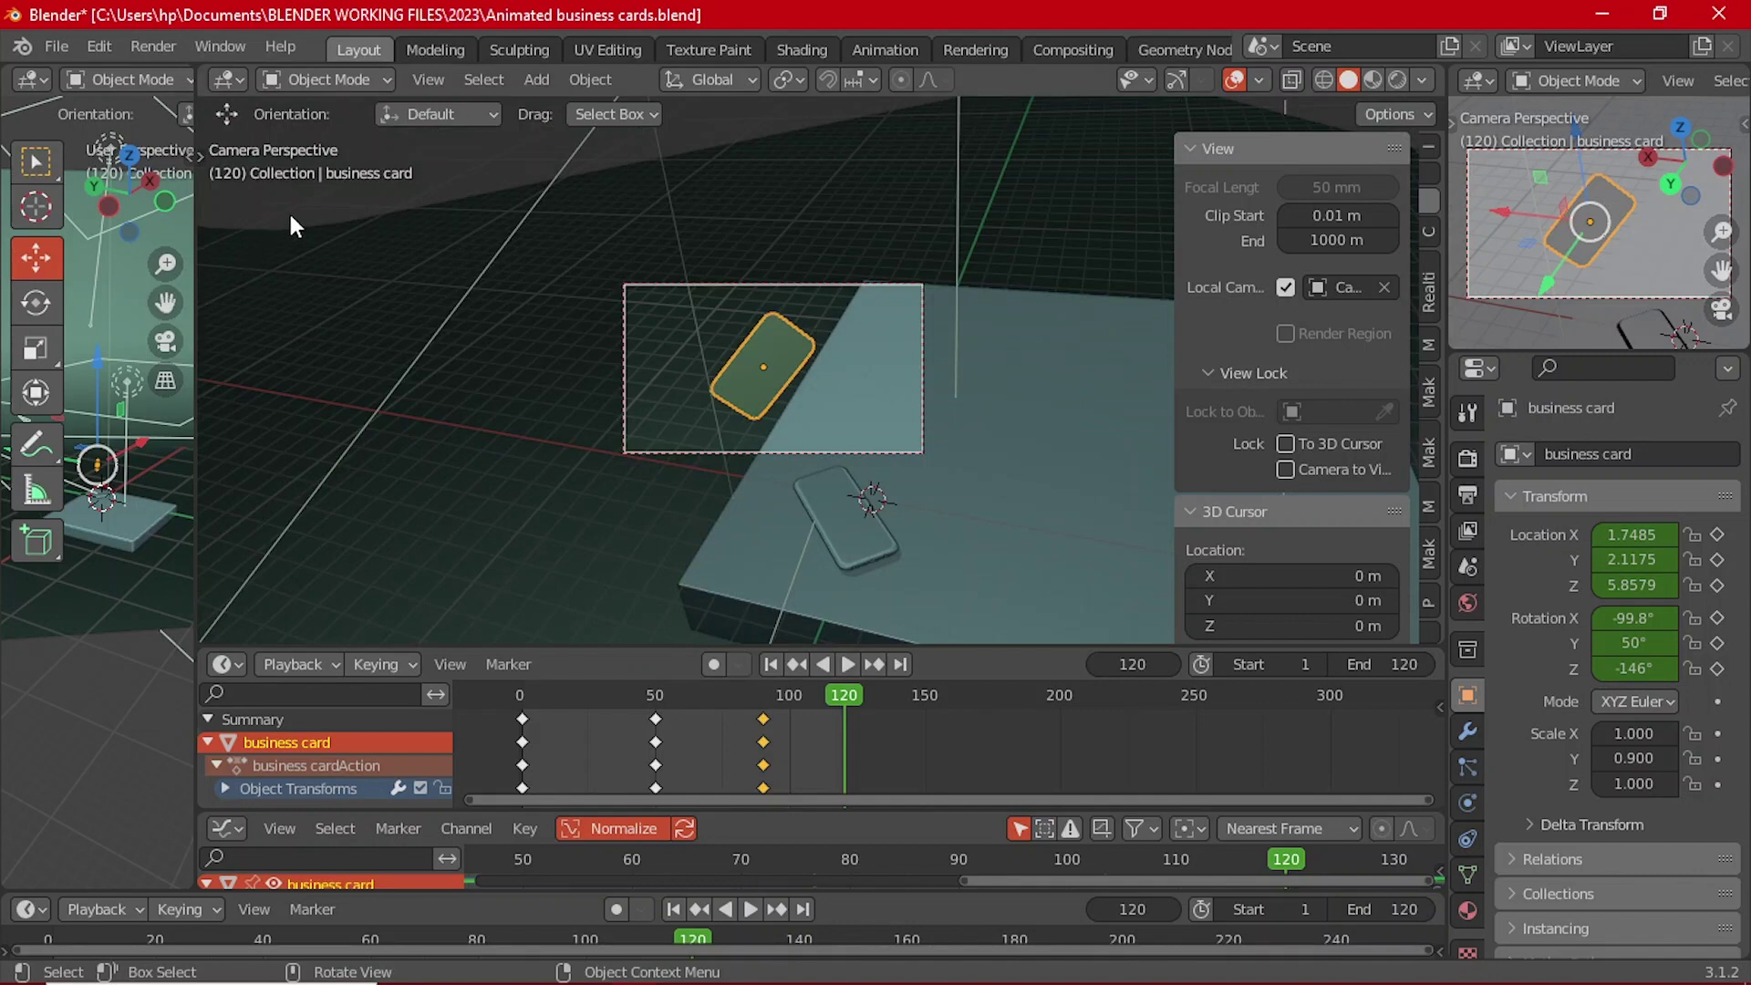
key(t)
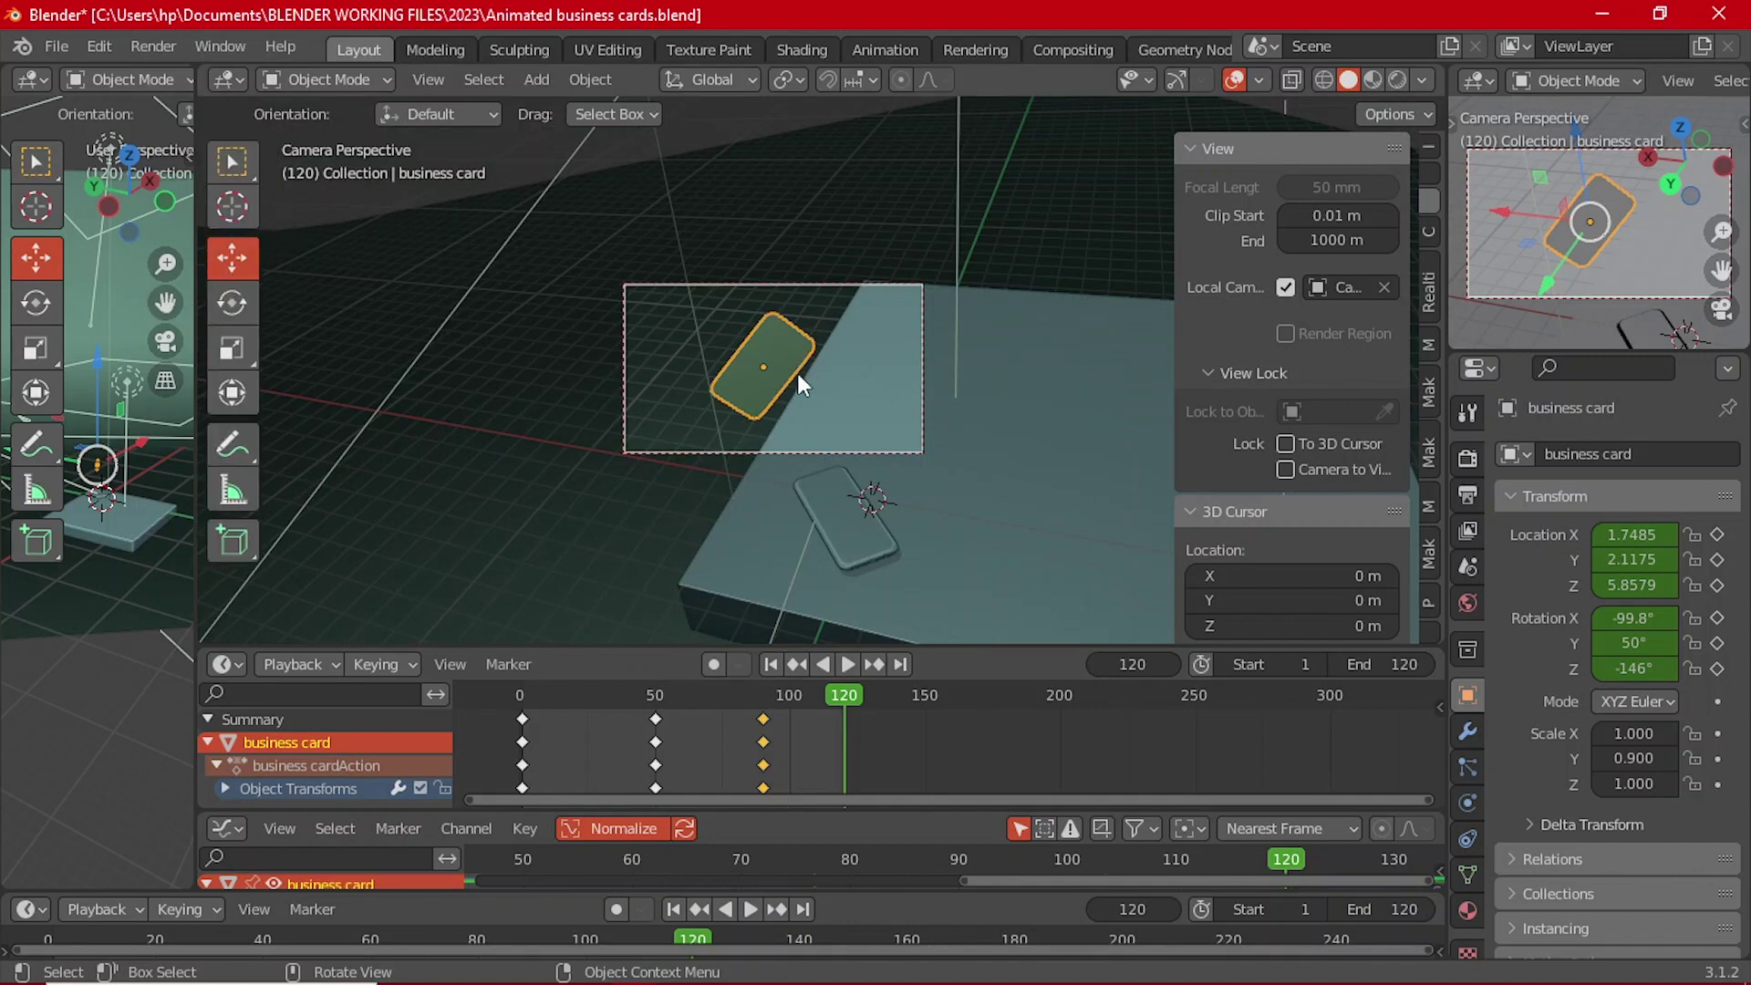
click(1177, 79)
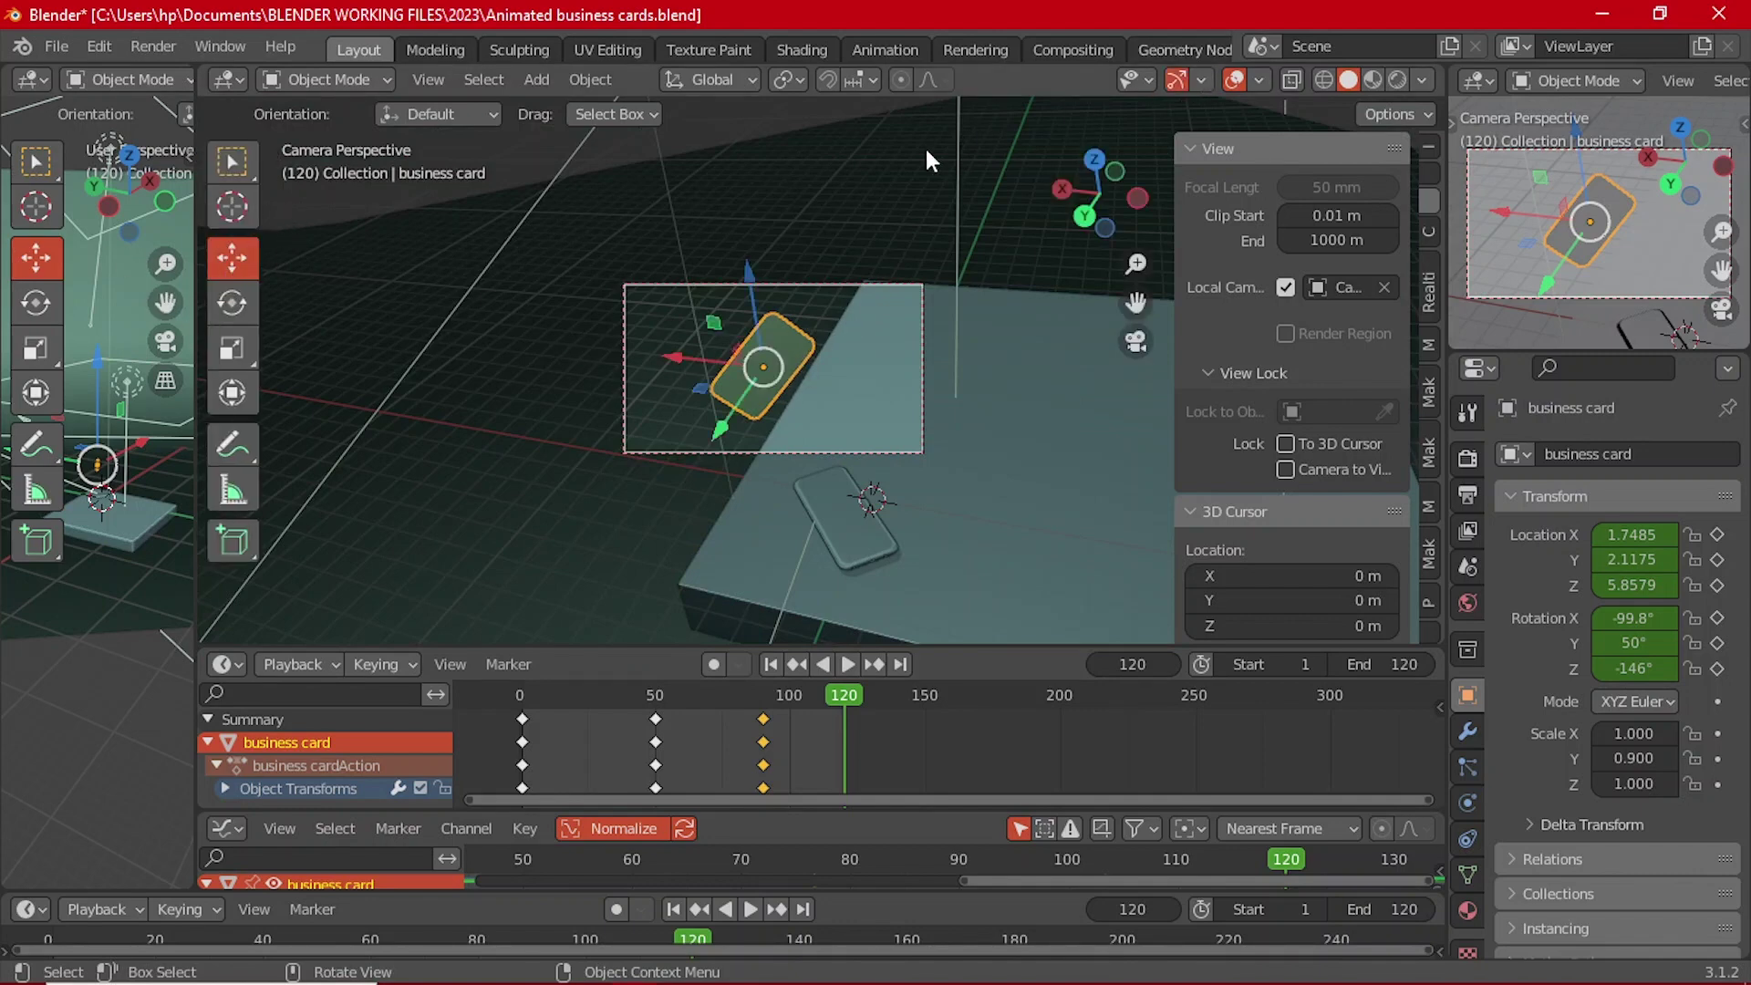
click(691, 79)
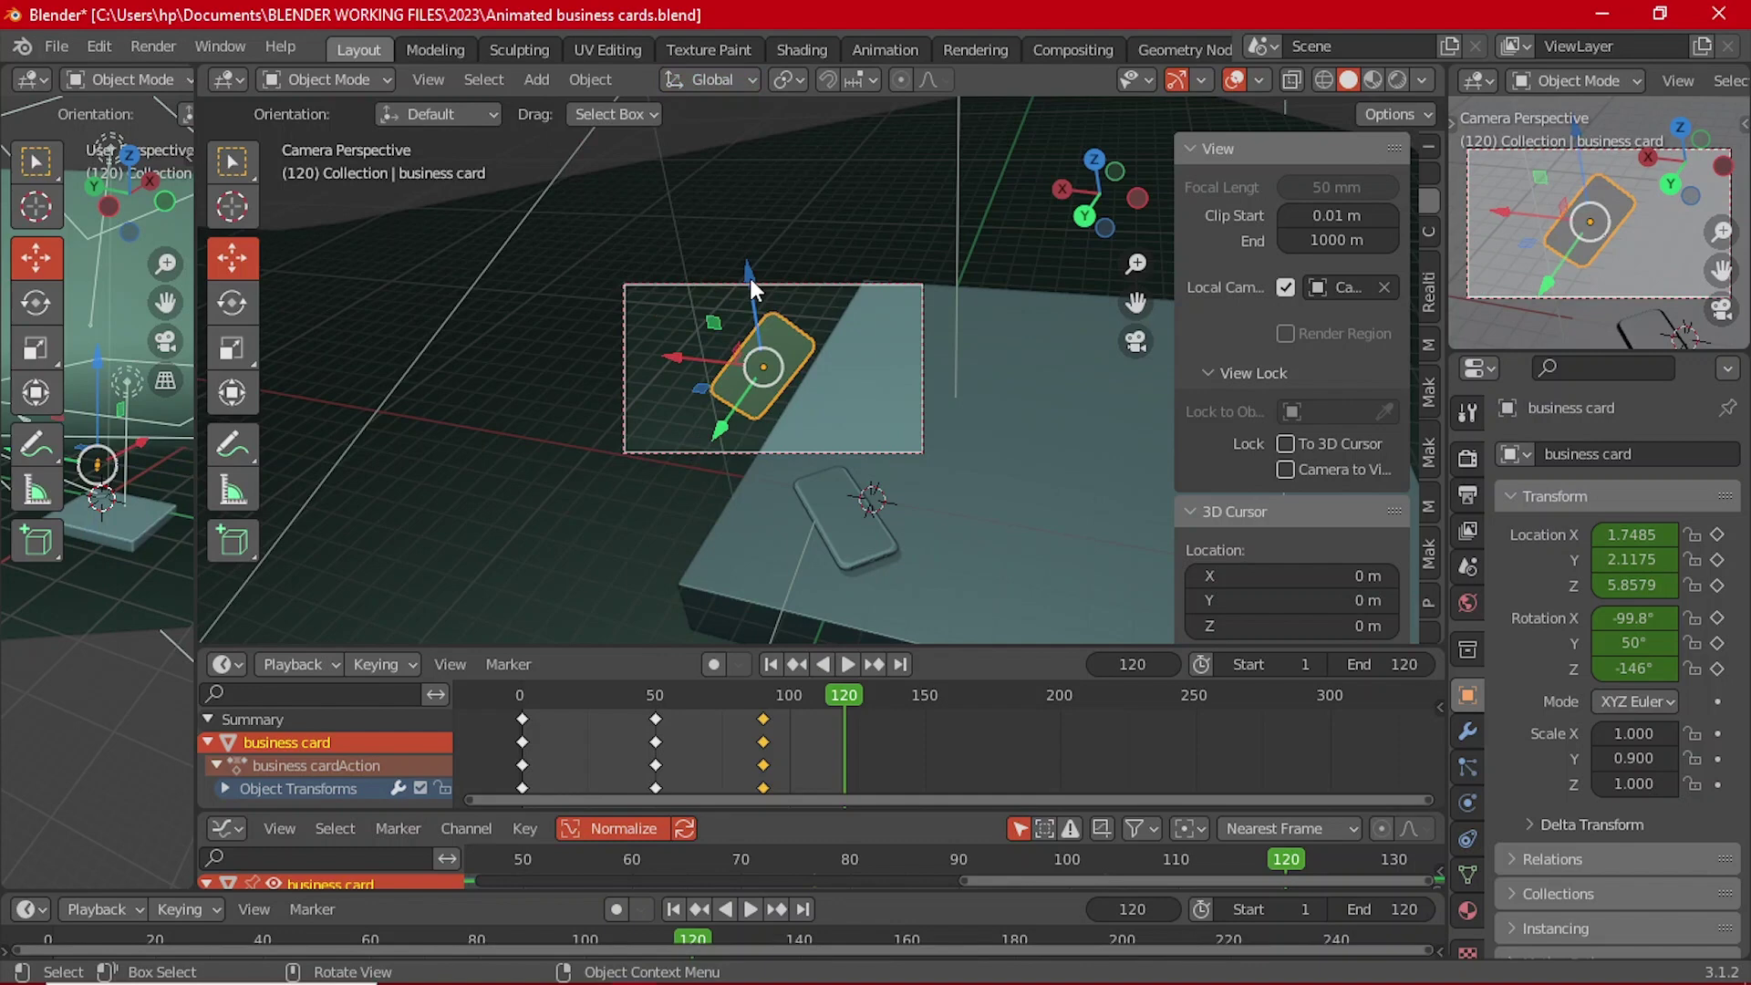
scroll(748, 292, up, 2)
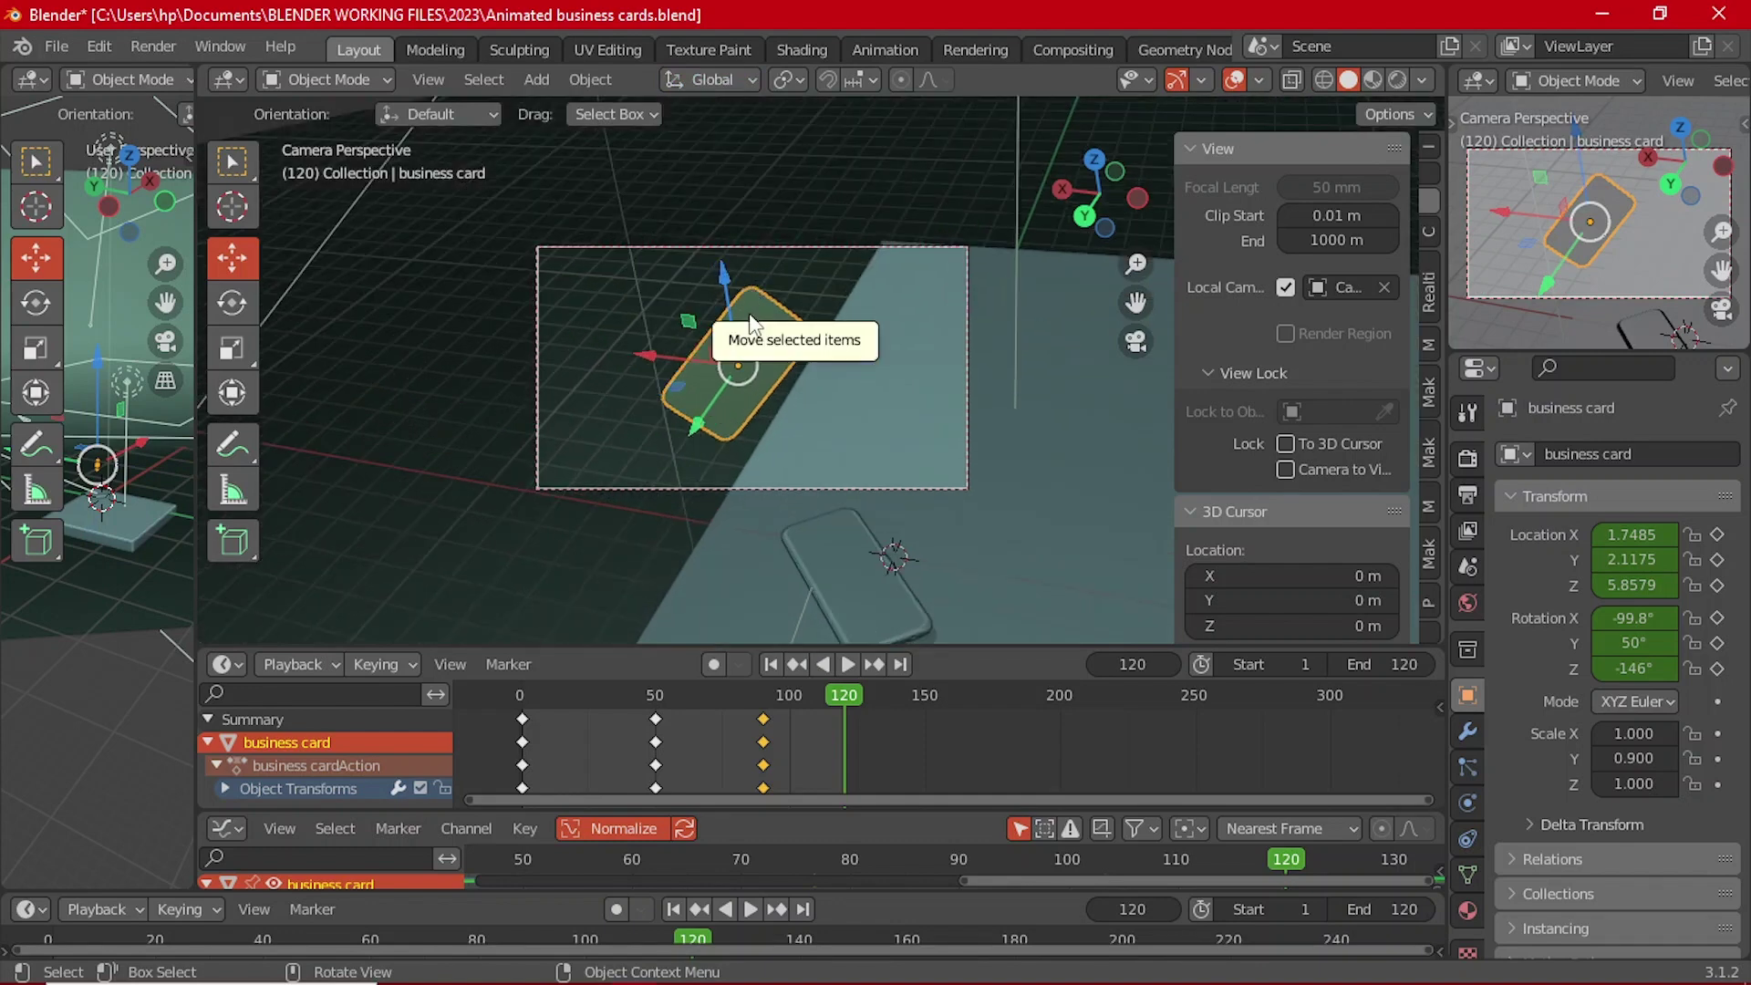
Step: Raise the business card to about 9.8 m, high above the scene
drag(749, 324, 773, 606)
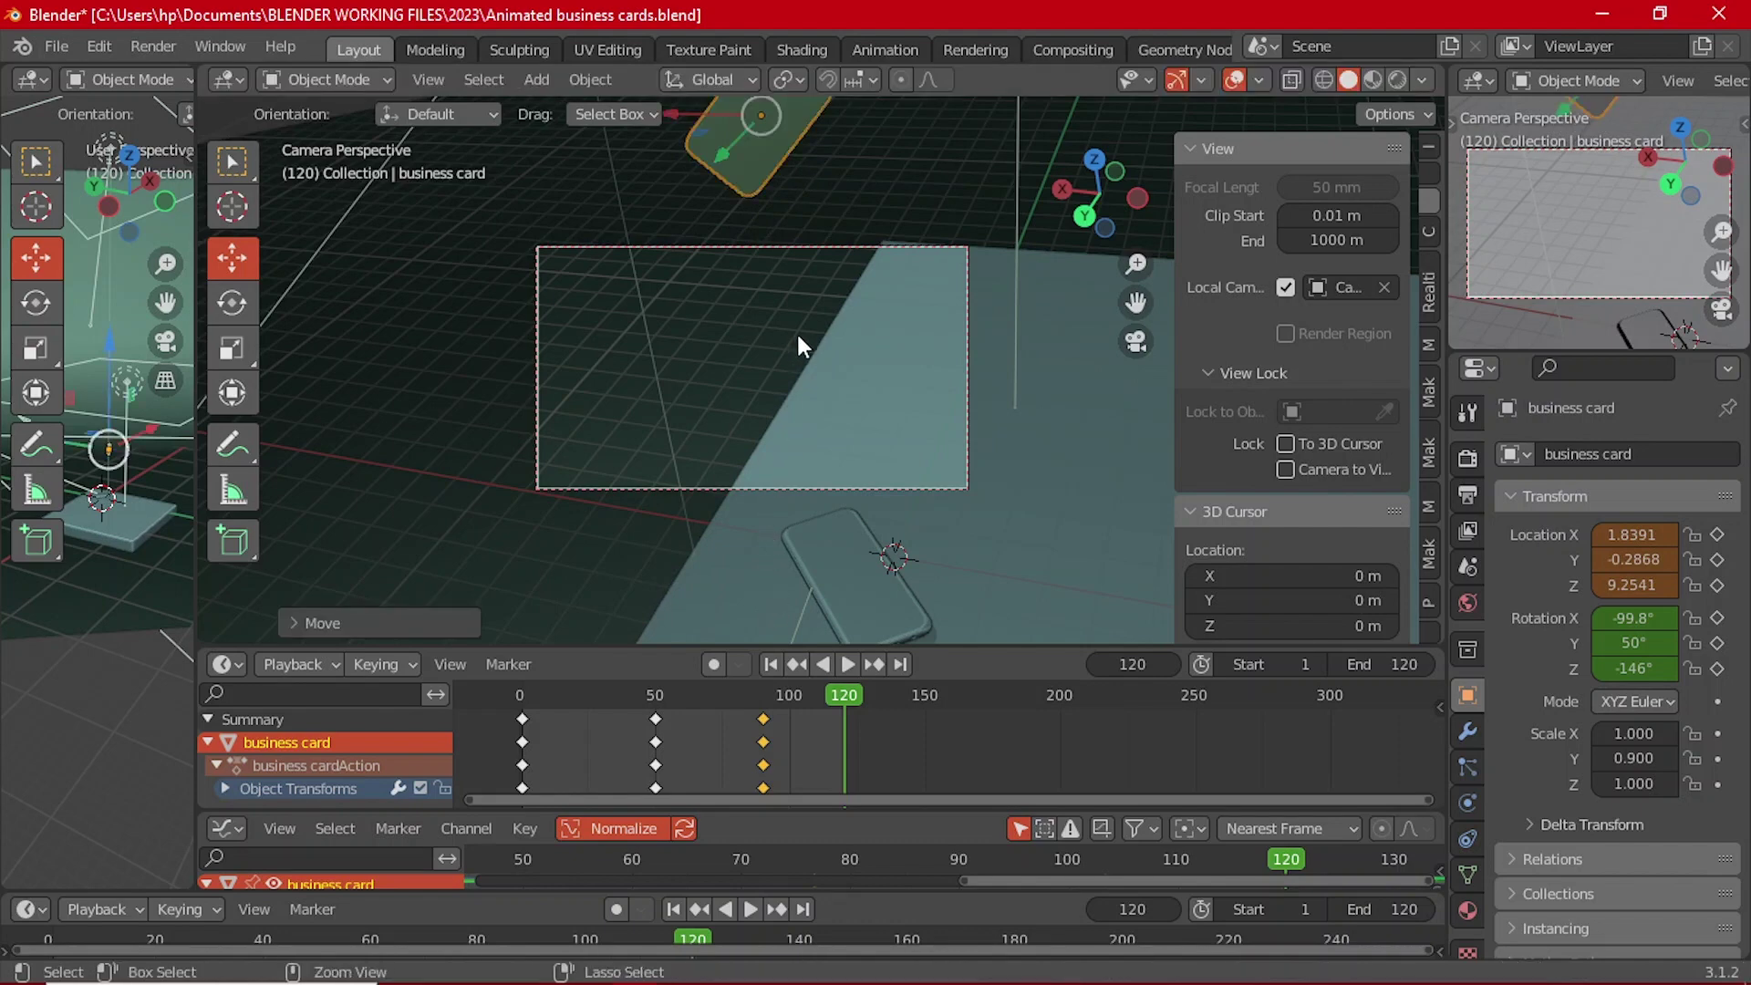
key(ctrl+z)
scroll(783, 353, up, 2)
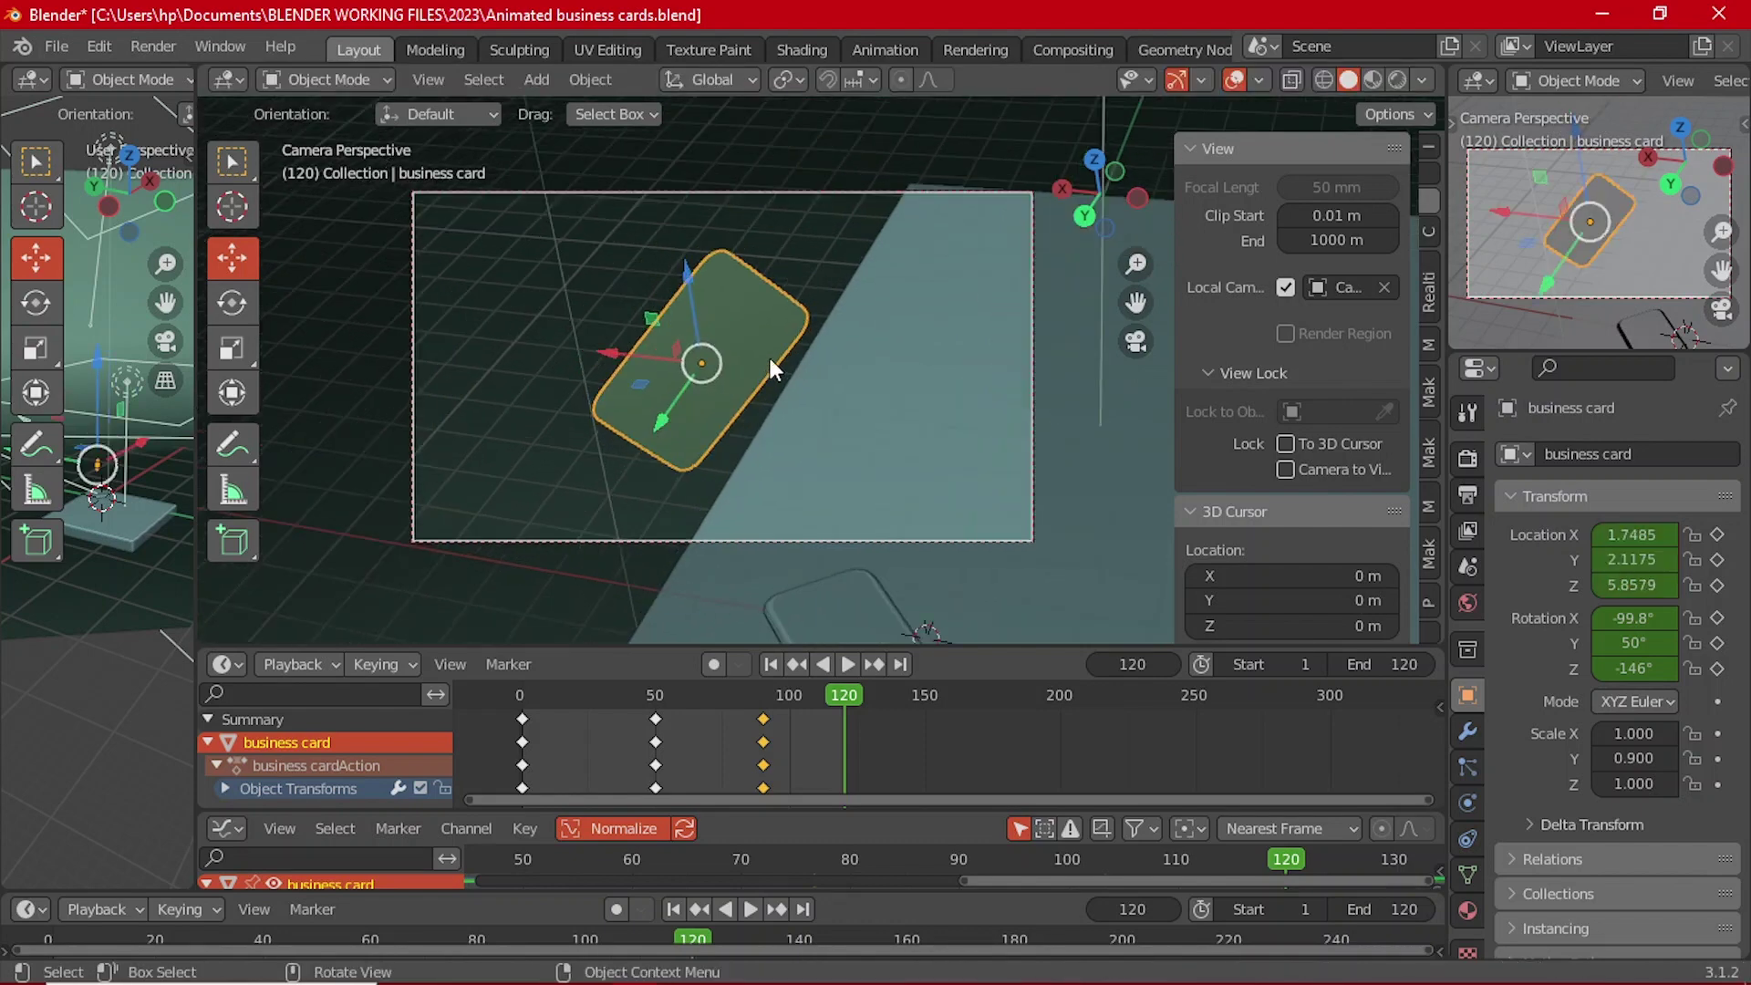
scroll(771, 360, up, 1)
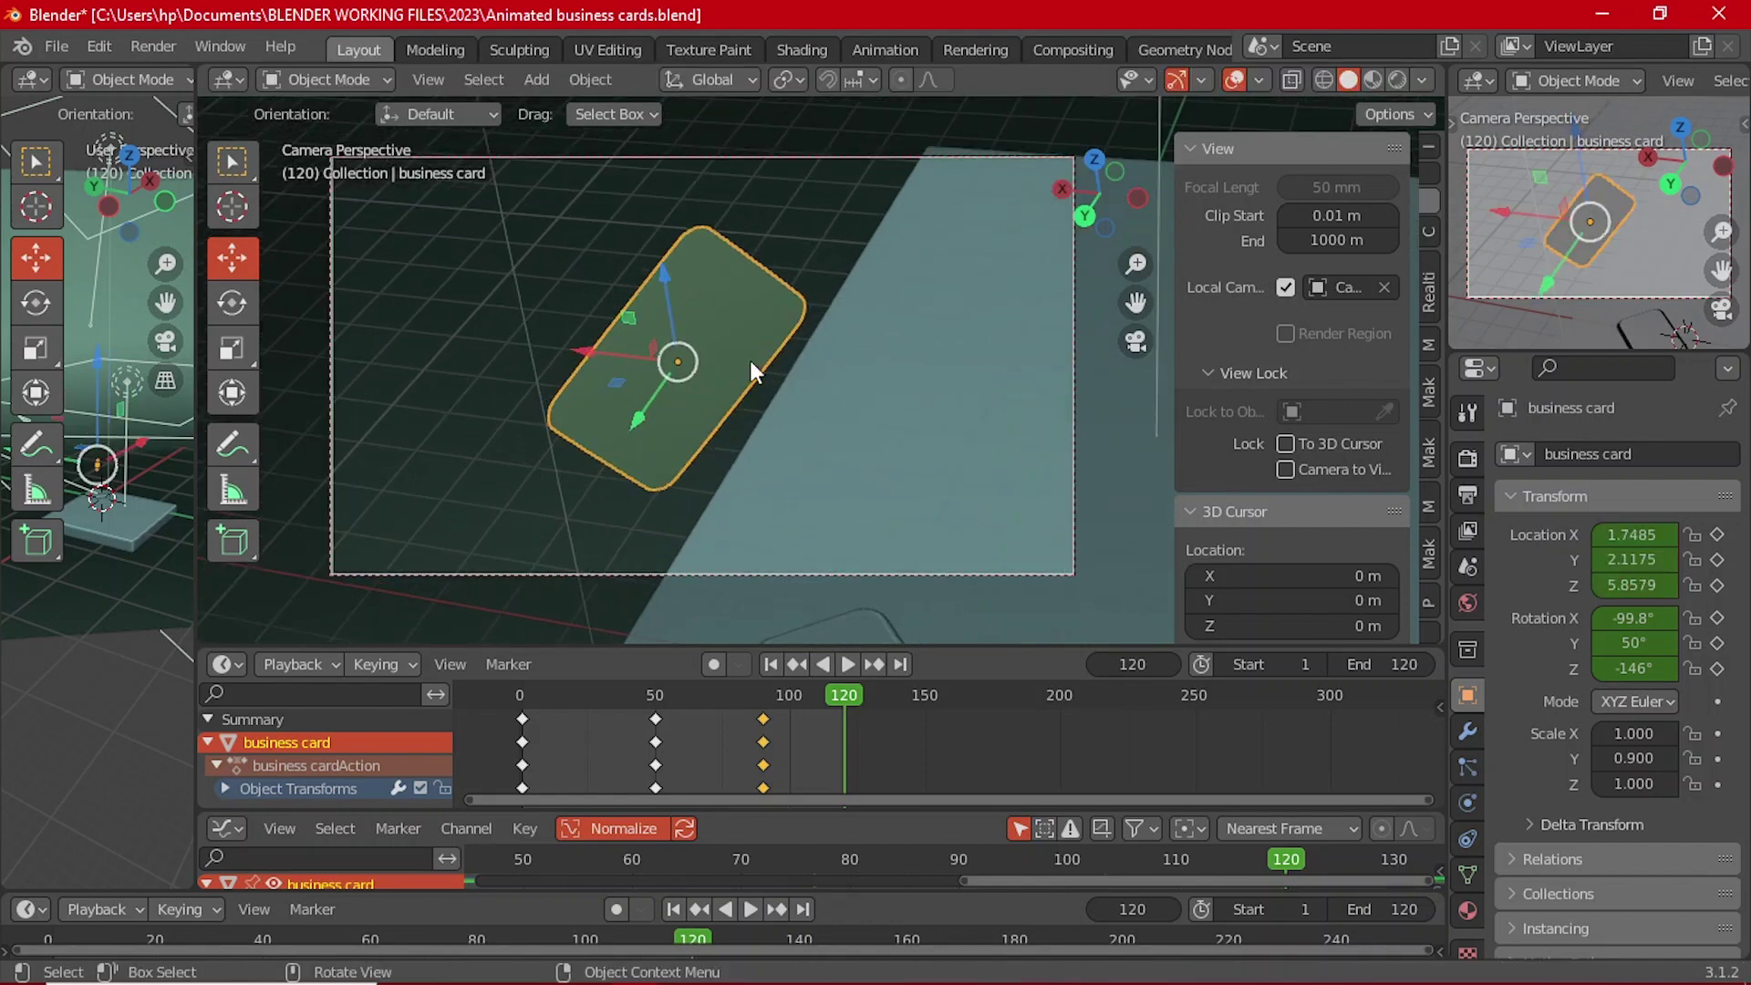
scroll(695, 331, down, 3)
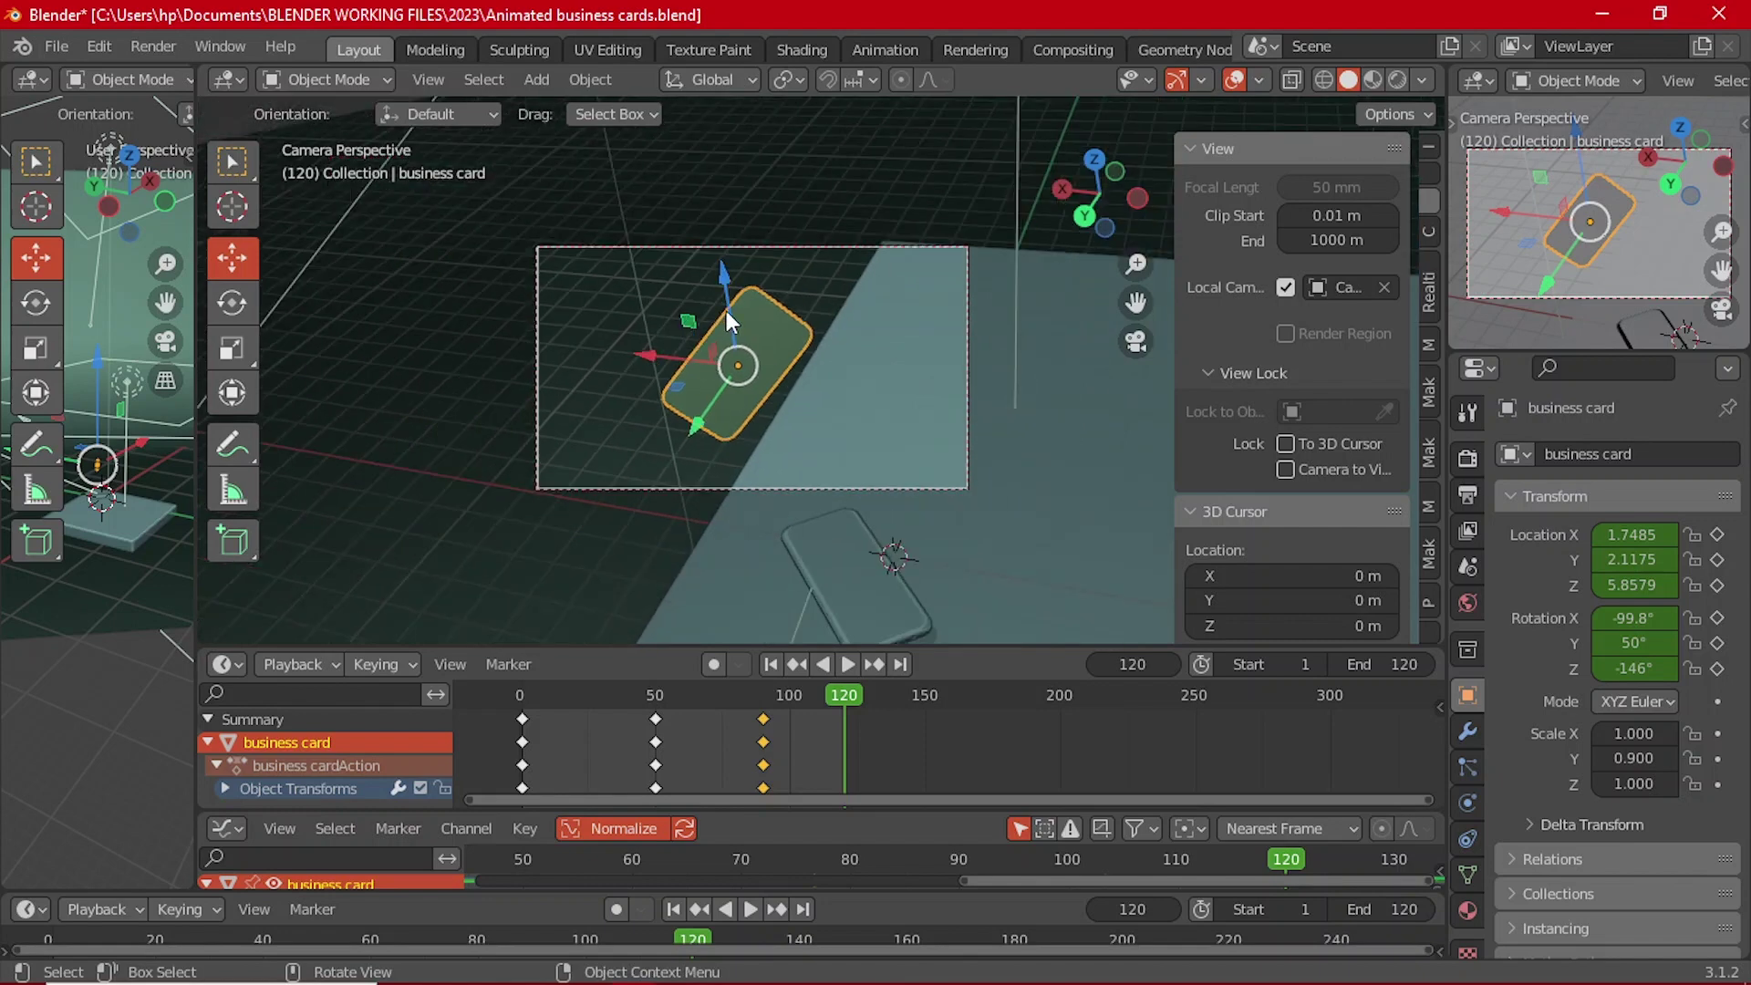
drag(725, 310, 684, 628)
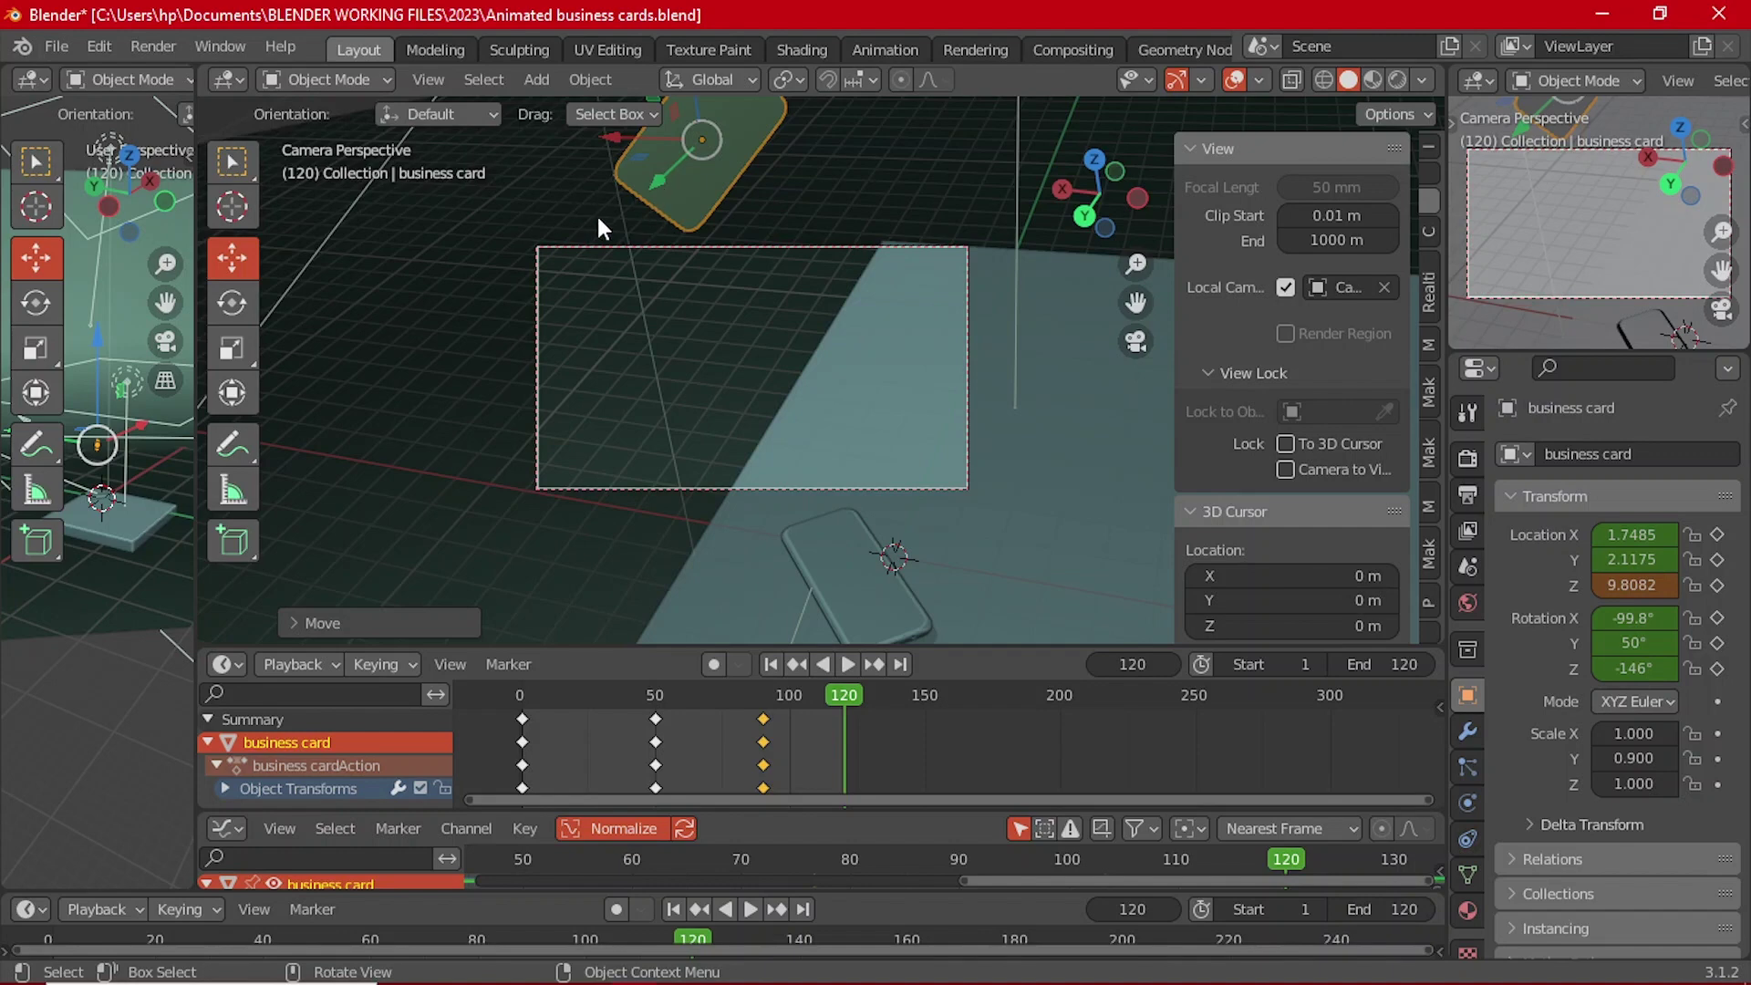
Step: Shift the card along X to about 0.871 and keyframe its location at frame 120
middle_drag(598, 219, 871, 305)
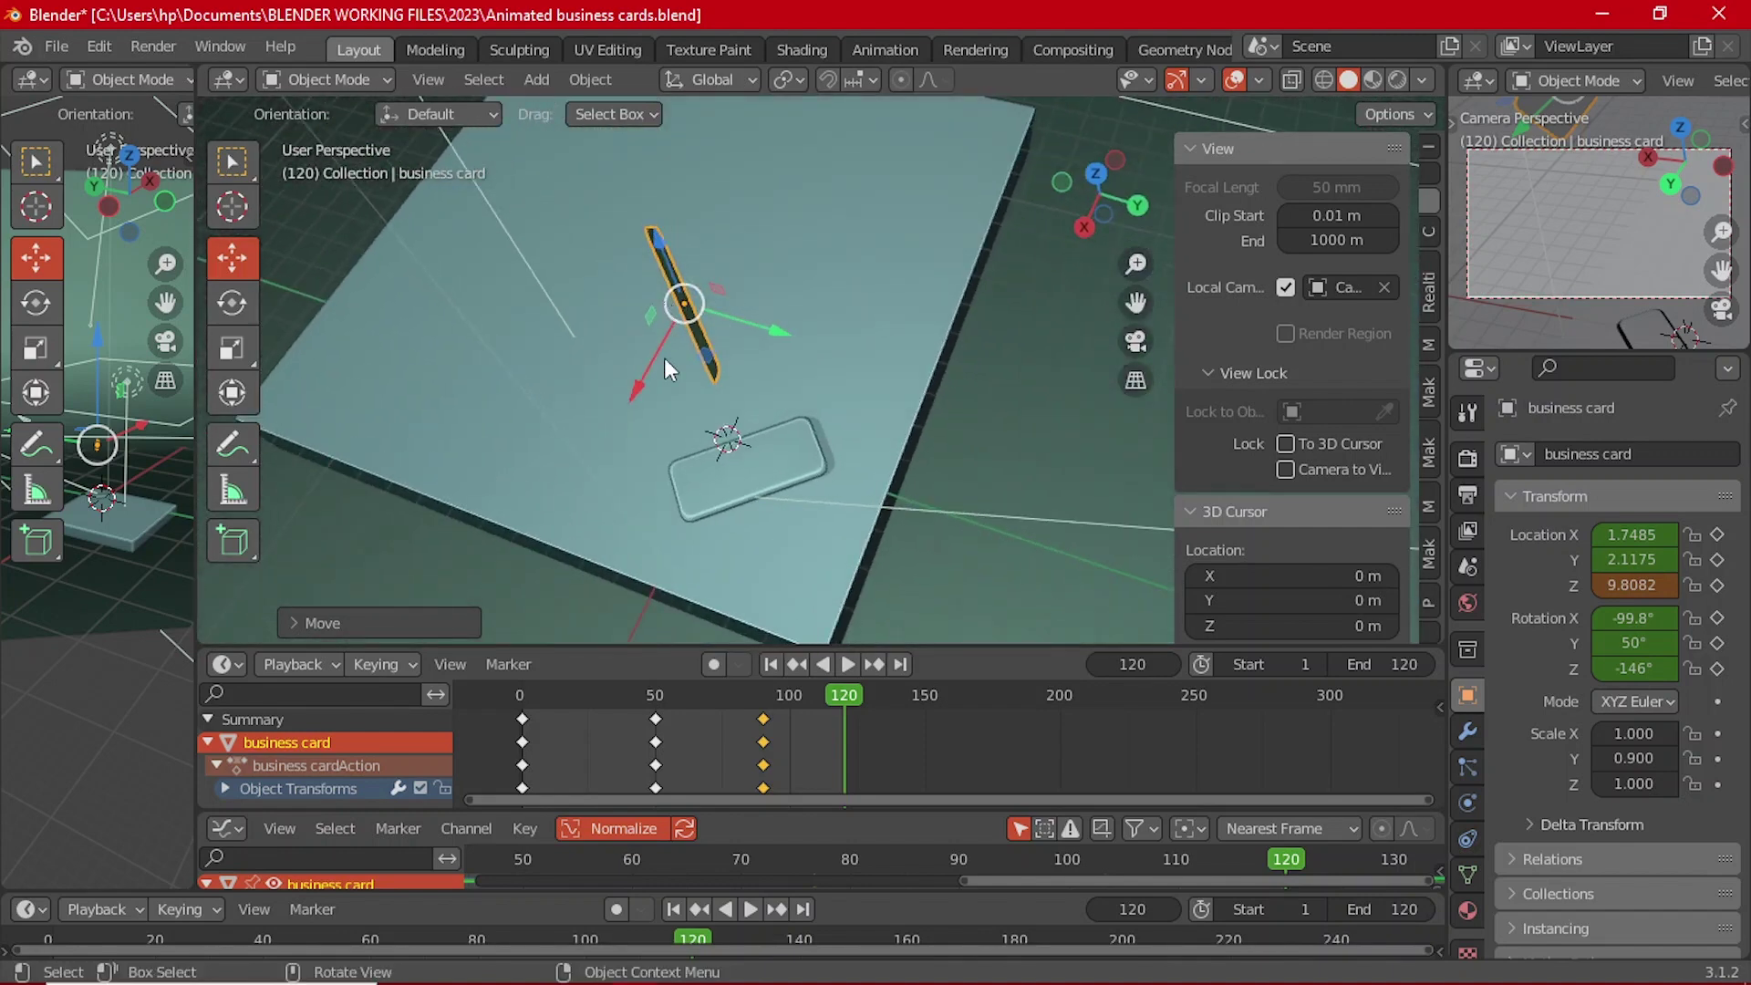
drag(668, 369, 719, 350)
middle_drag(719, 350, 817, 462)
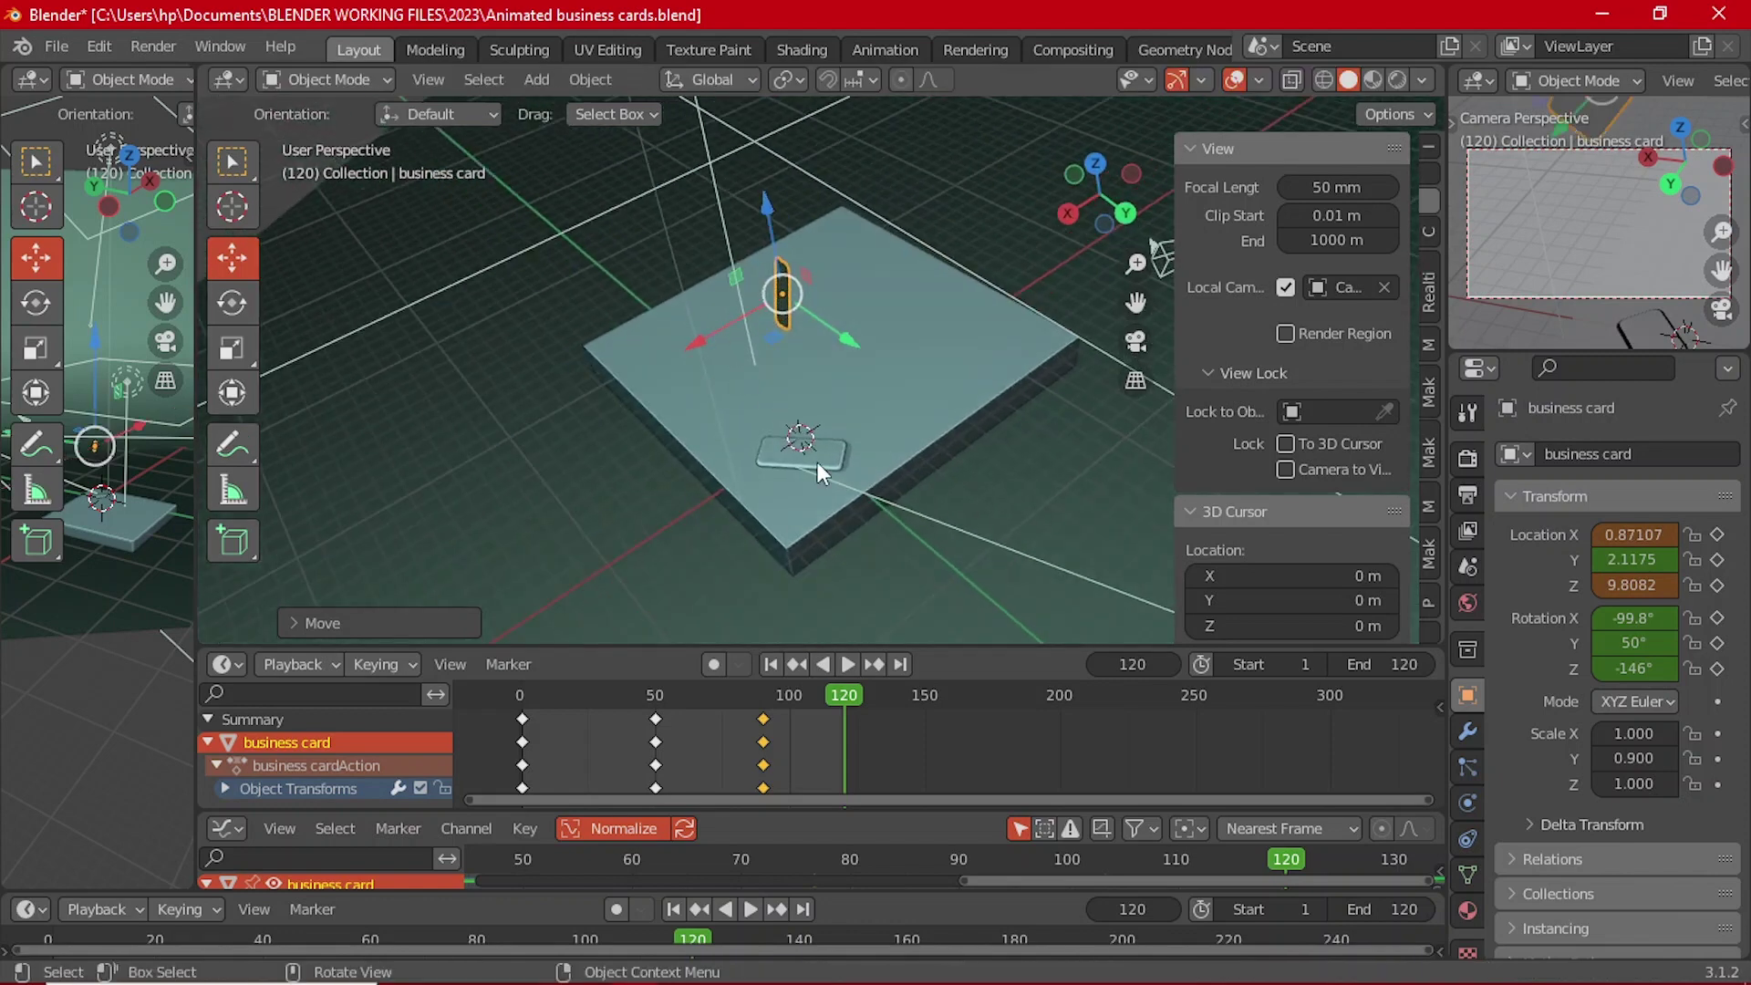
key(i)
click(748, 270)
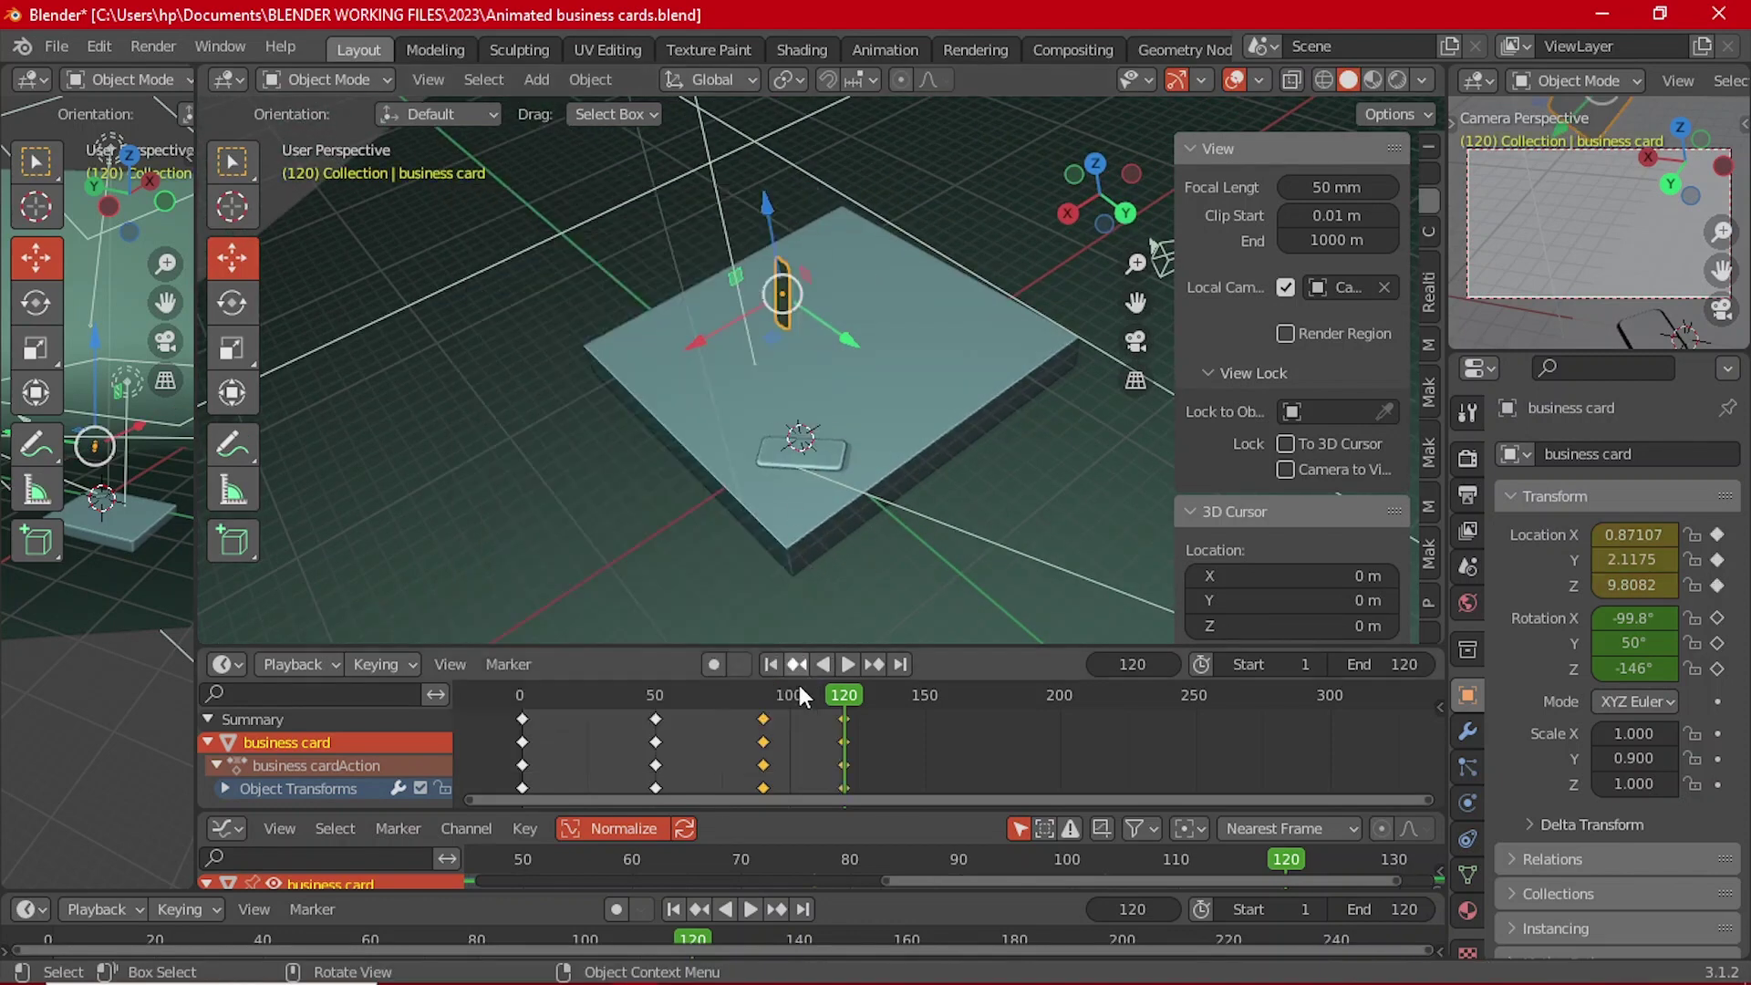
Step: At frame 90, look through the fitted camera view and play back the card's flight
click(765, 704)
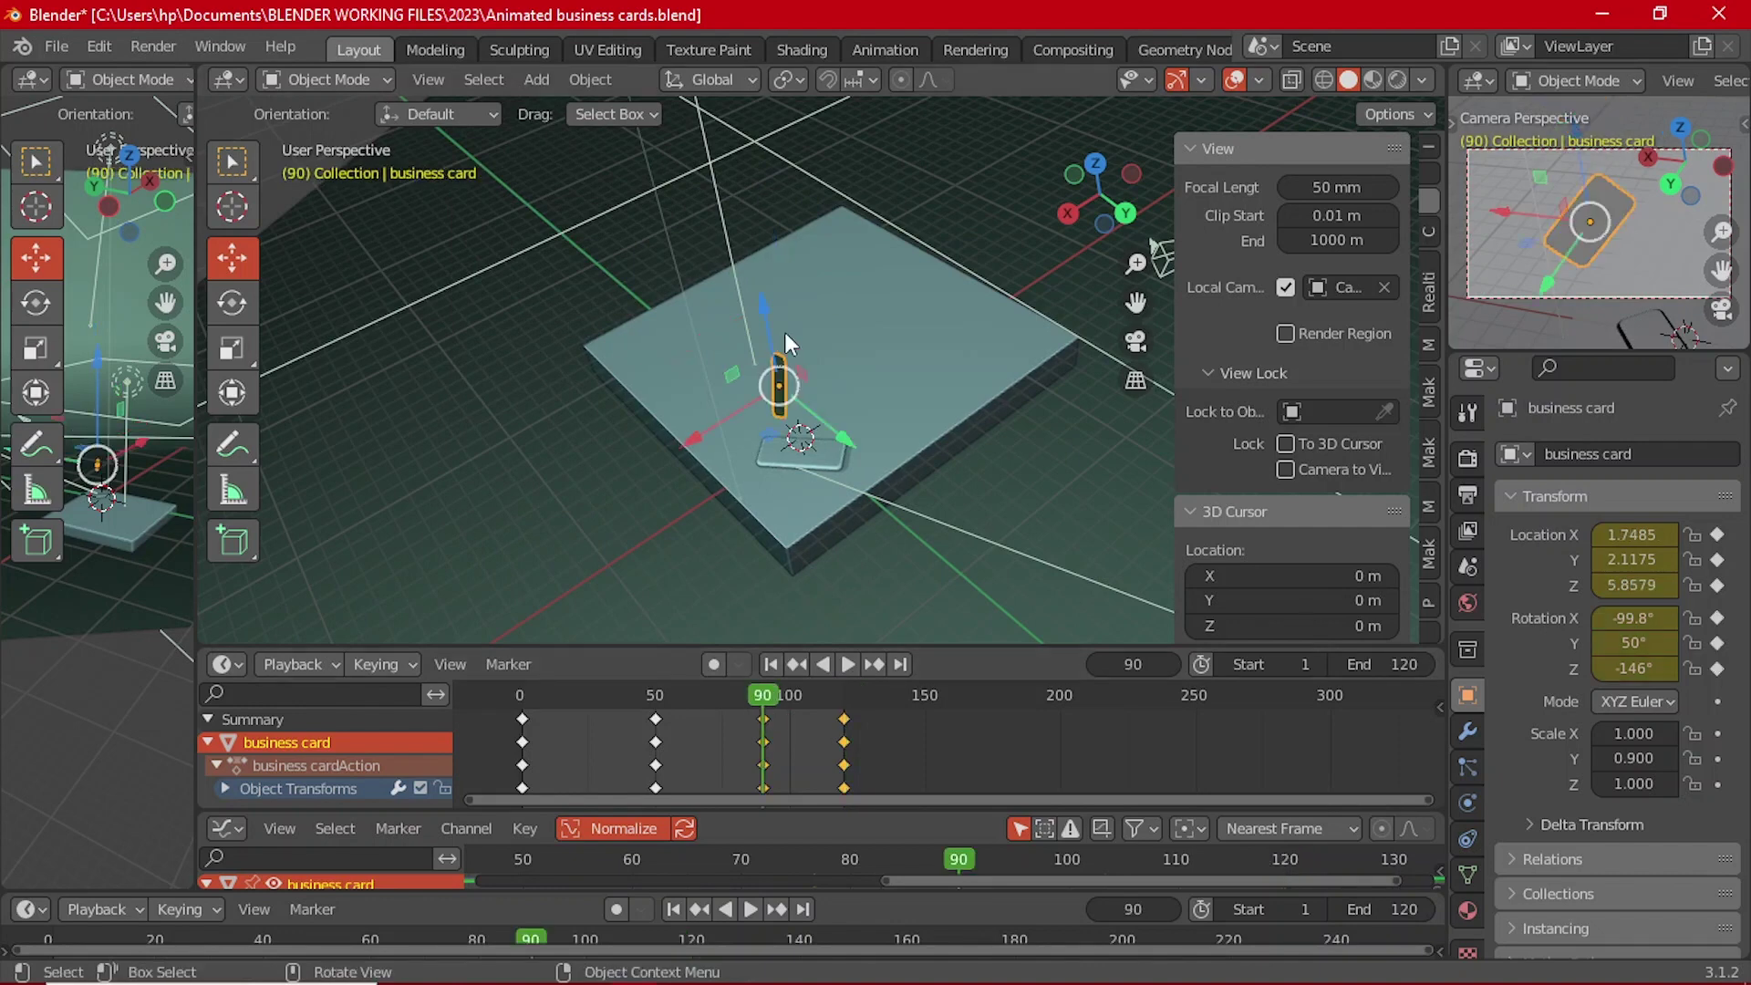
key(KP_0)
key(Home)
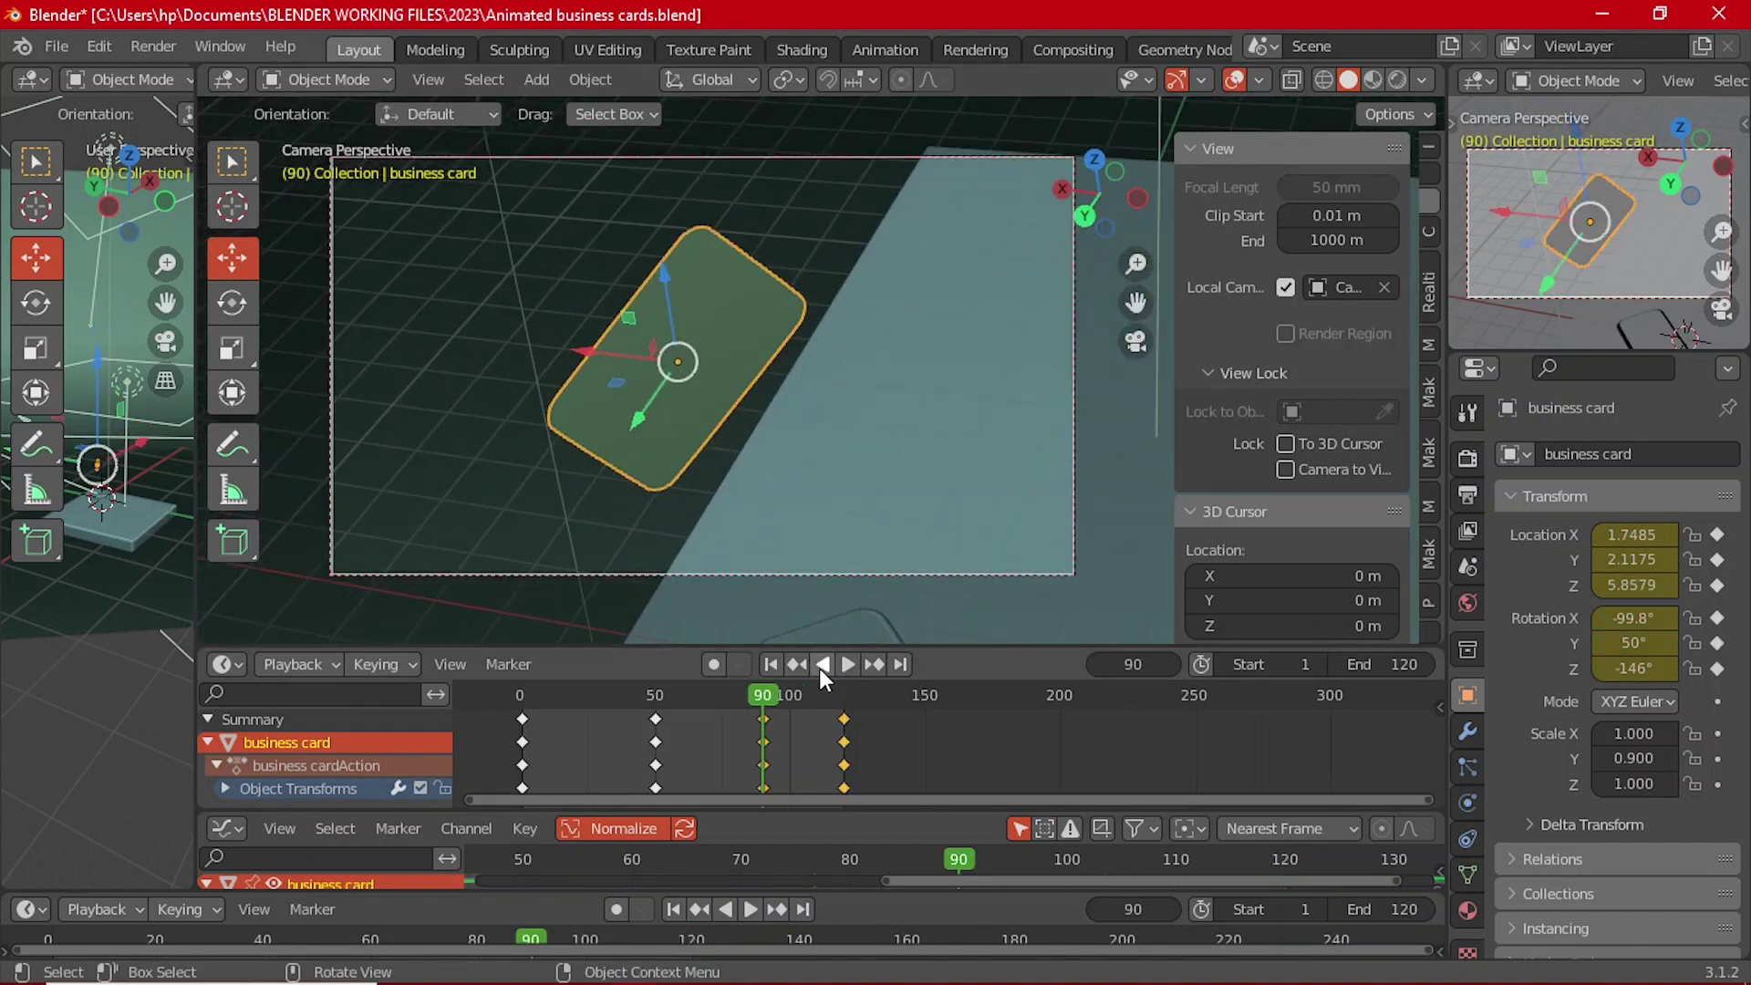
click(845, 664)
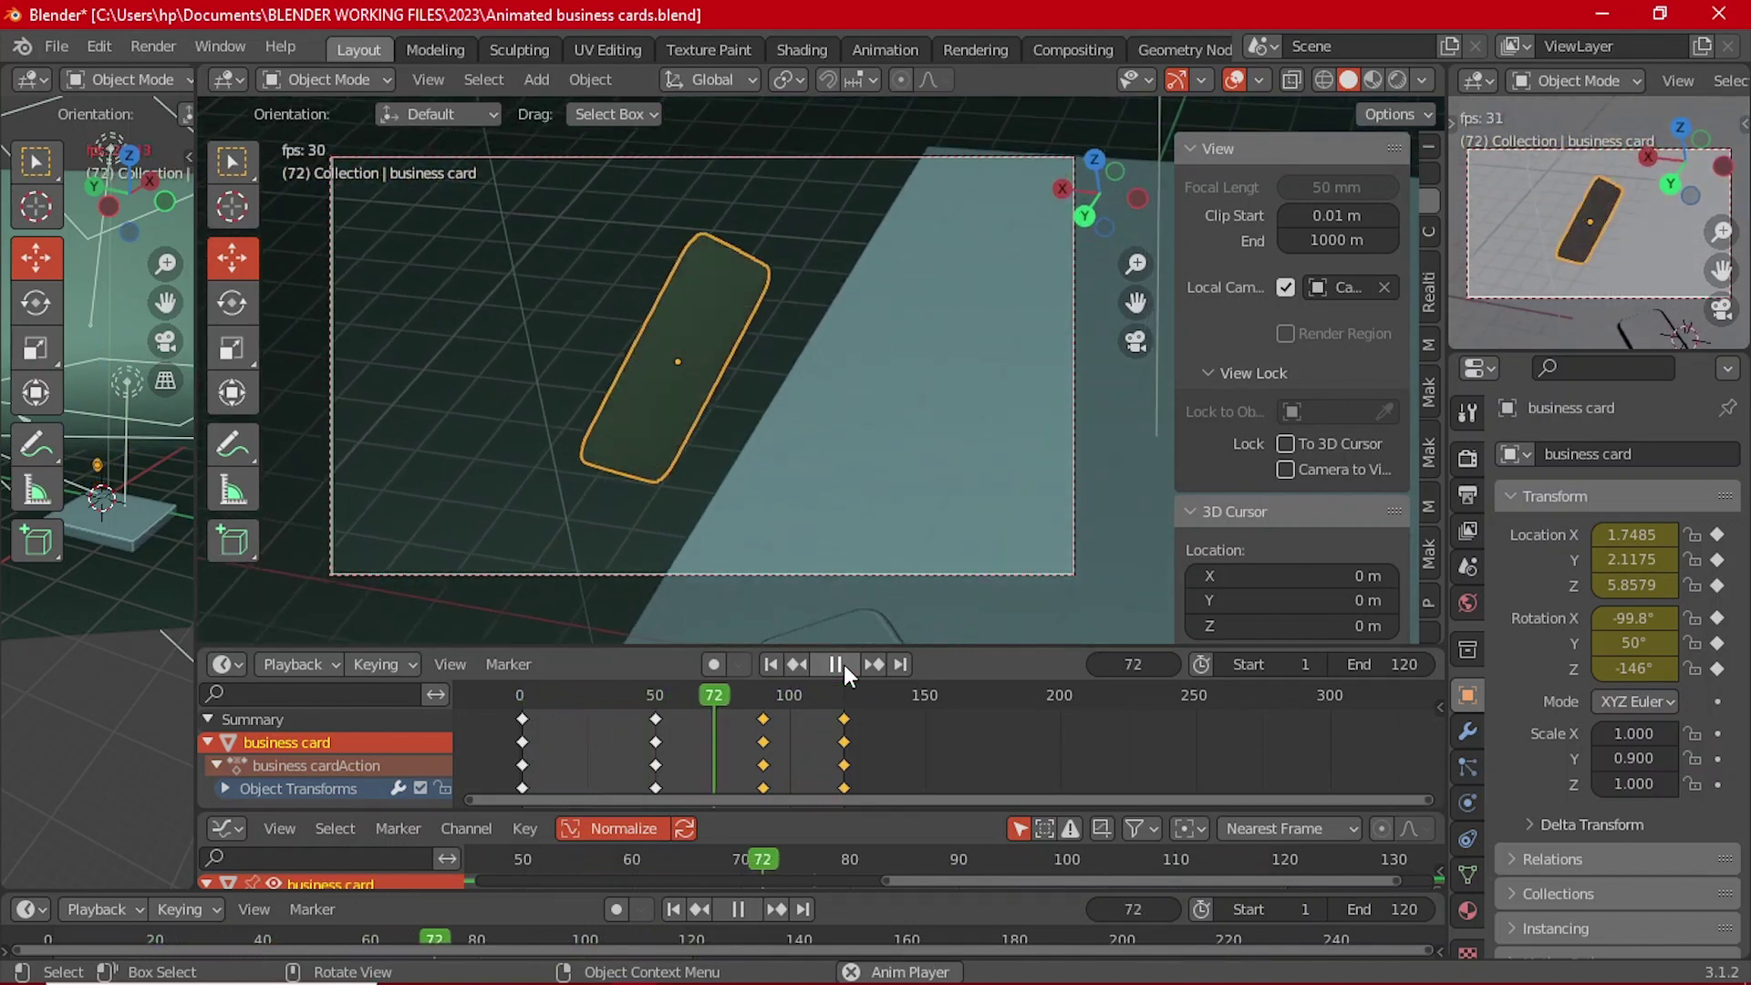
click(844, 664)
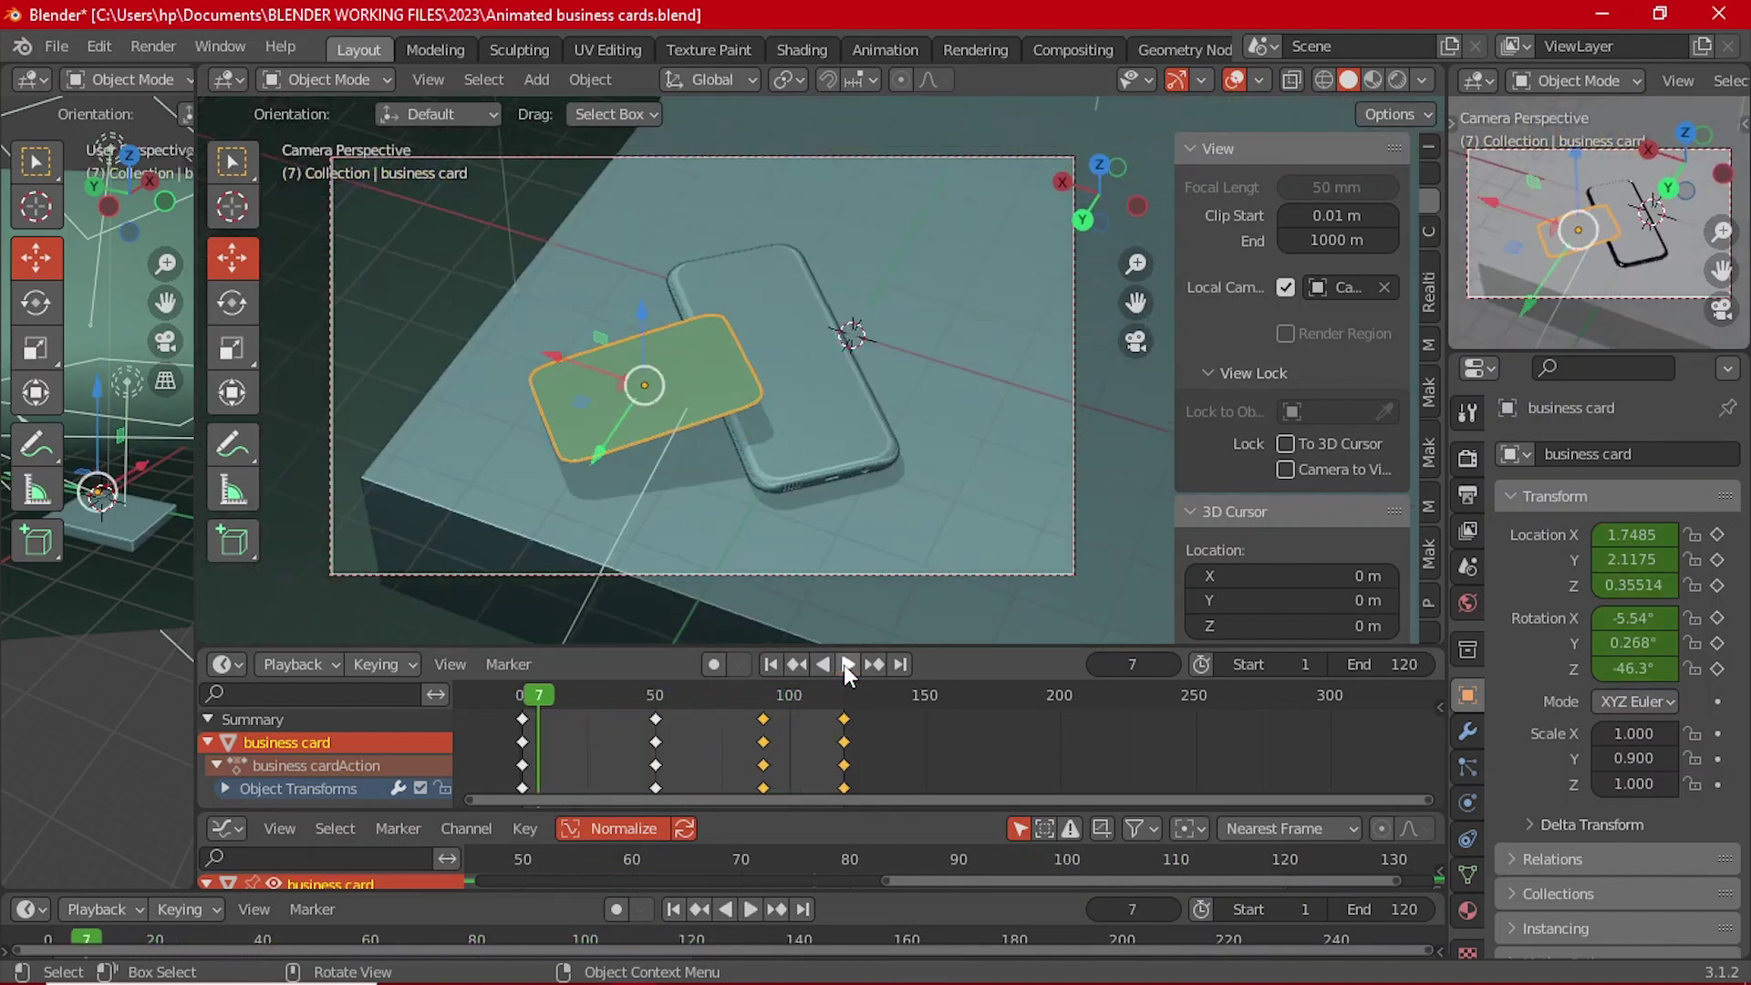
drag(768, 698, 764, 697)
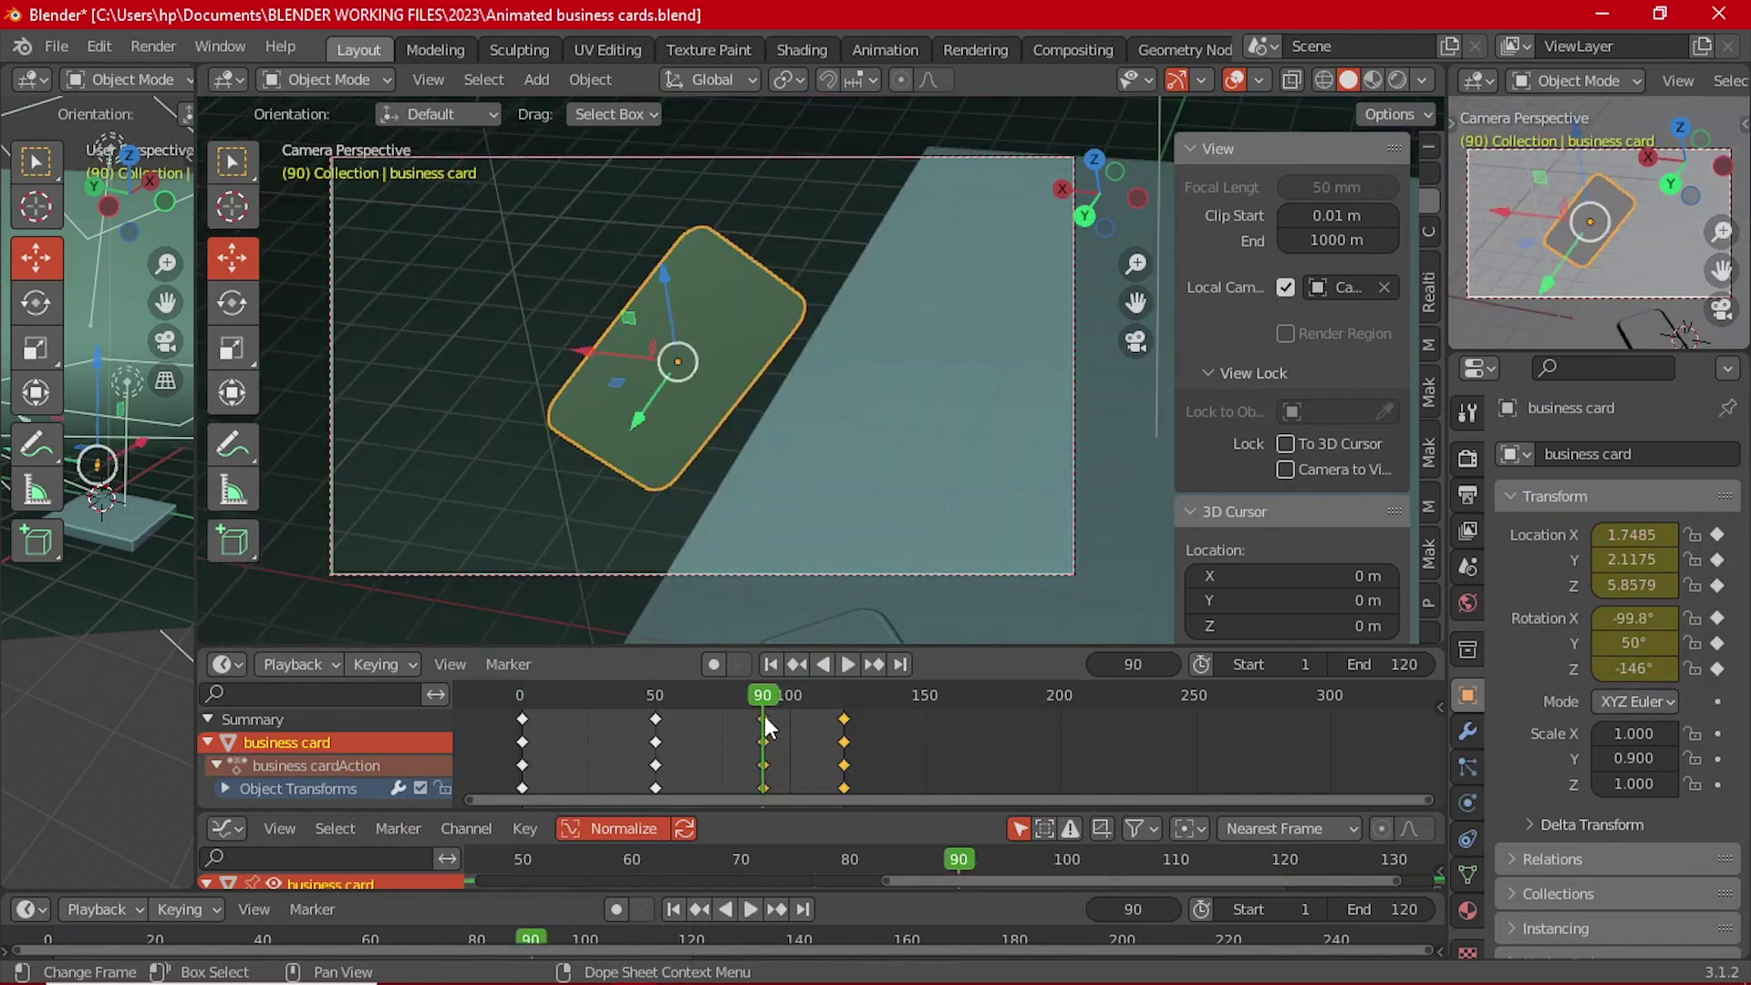
Step: Slide the card's keyframes forward in the Dope Sheet to retime the flight
scroll(739, 708, down, 1)
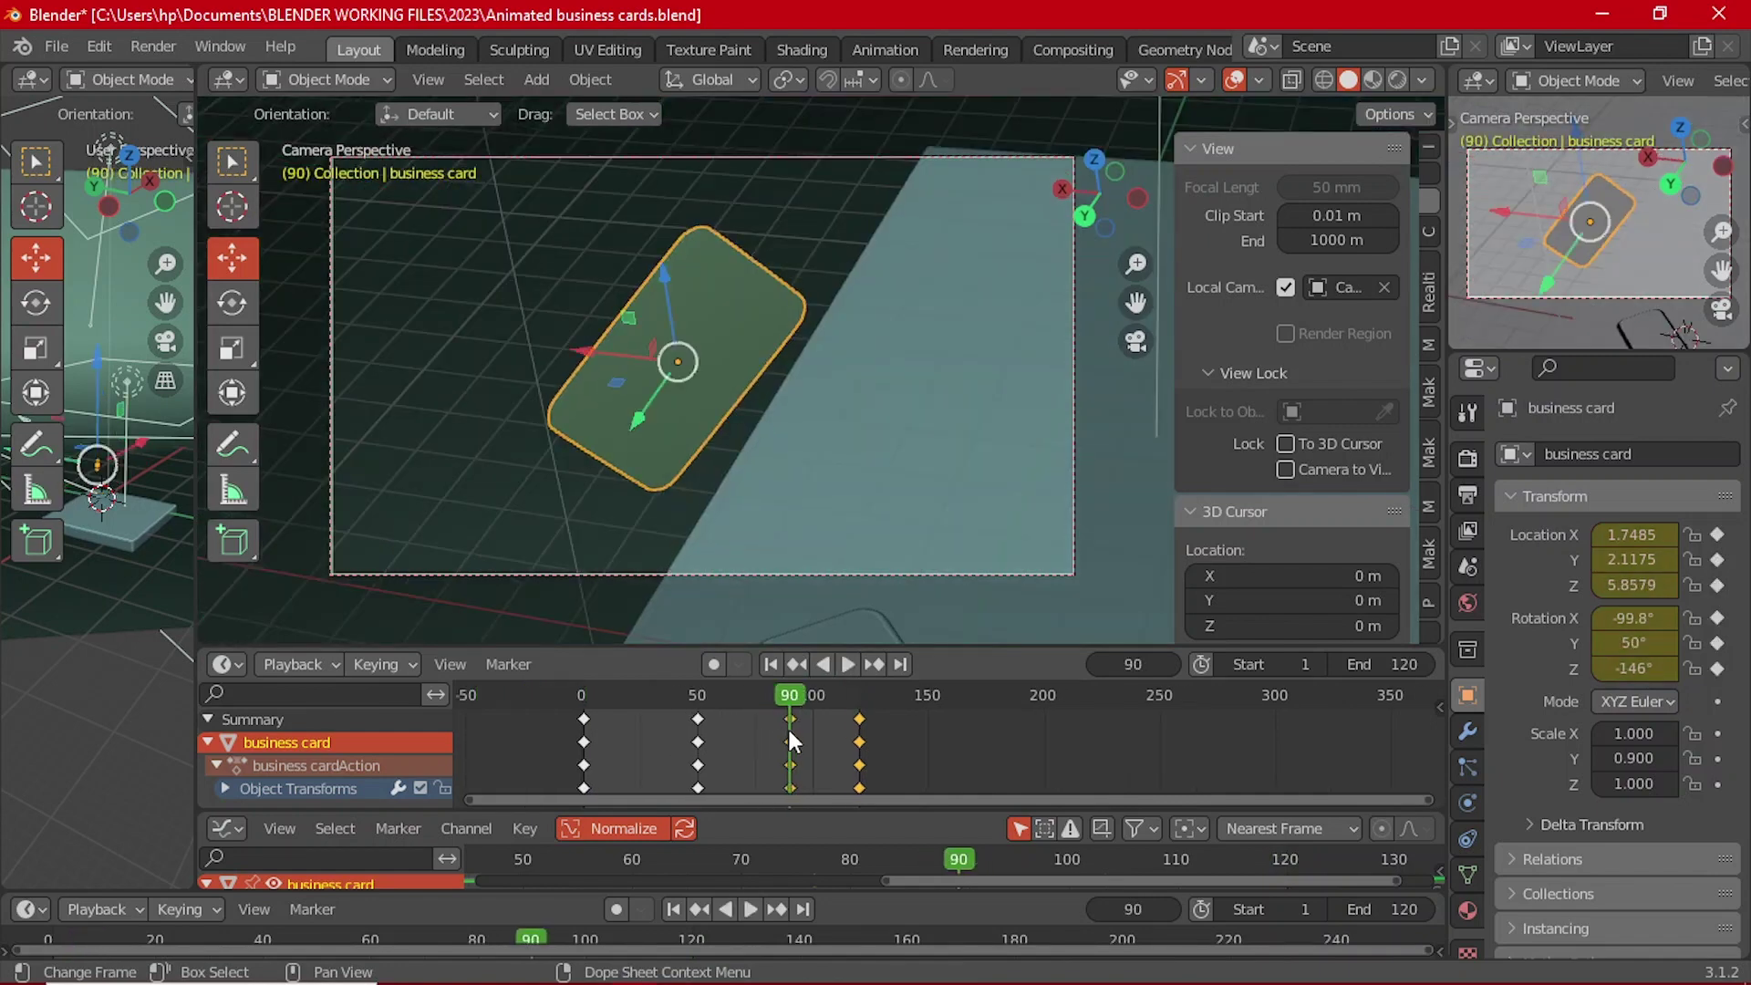
alt+scroll(786, 722, up, 6)
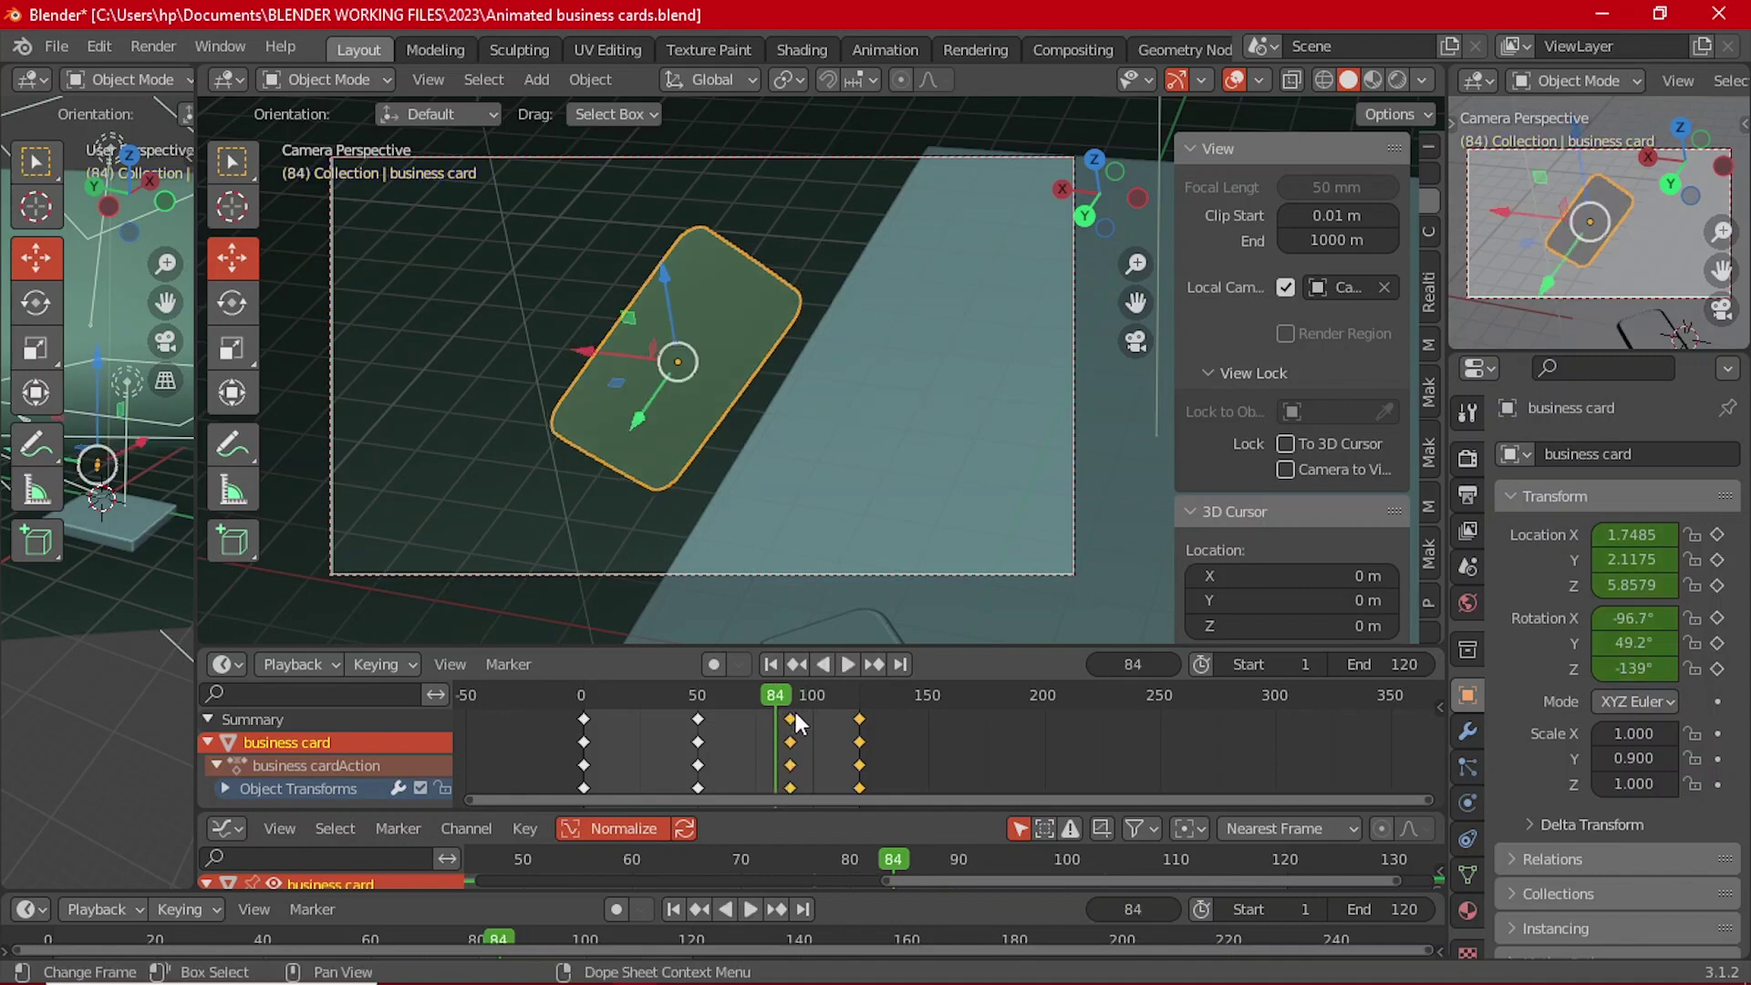
drag(794, 710, 857, 726)
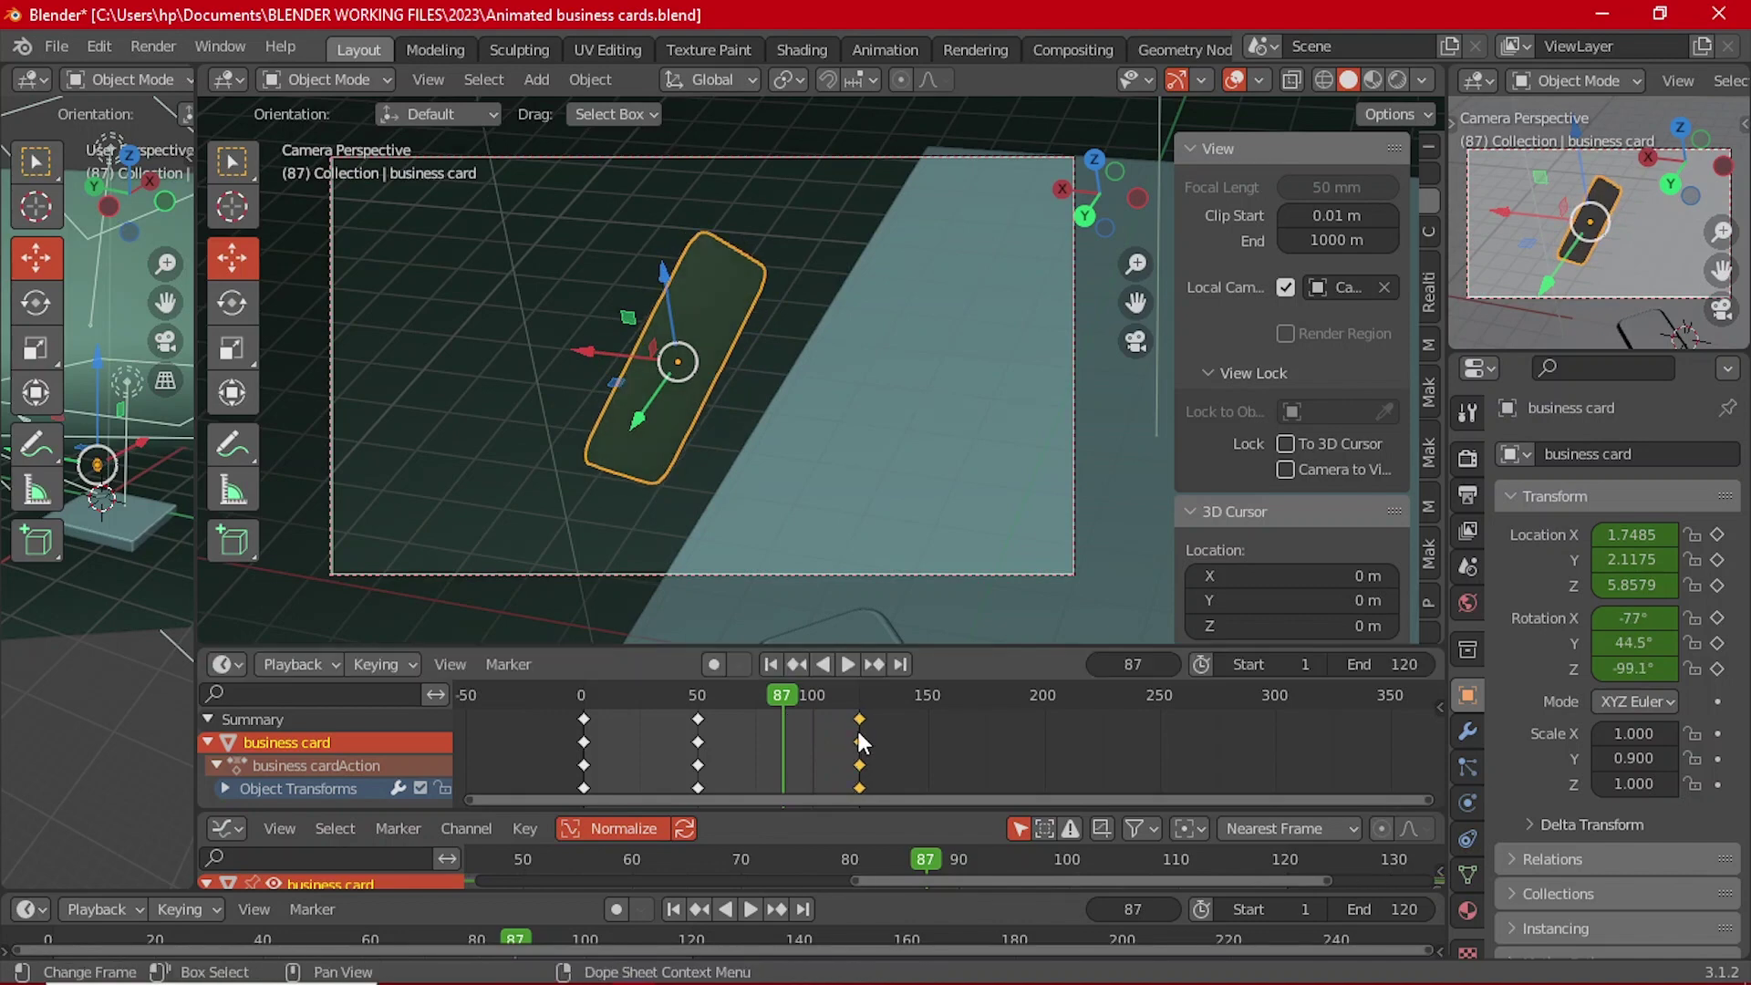
key(F3)
key(Escape)
Step: Replay from frame 48 and add a card keyframe at frame 87
click(692, 698)
click(846, 664)
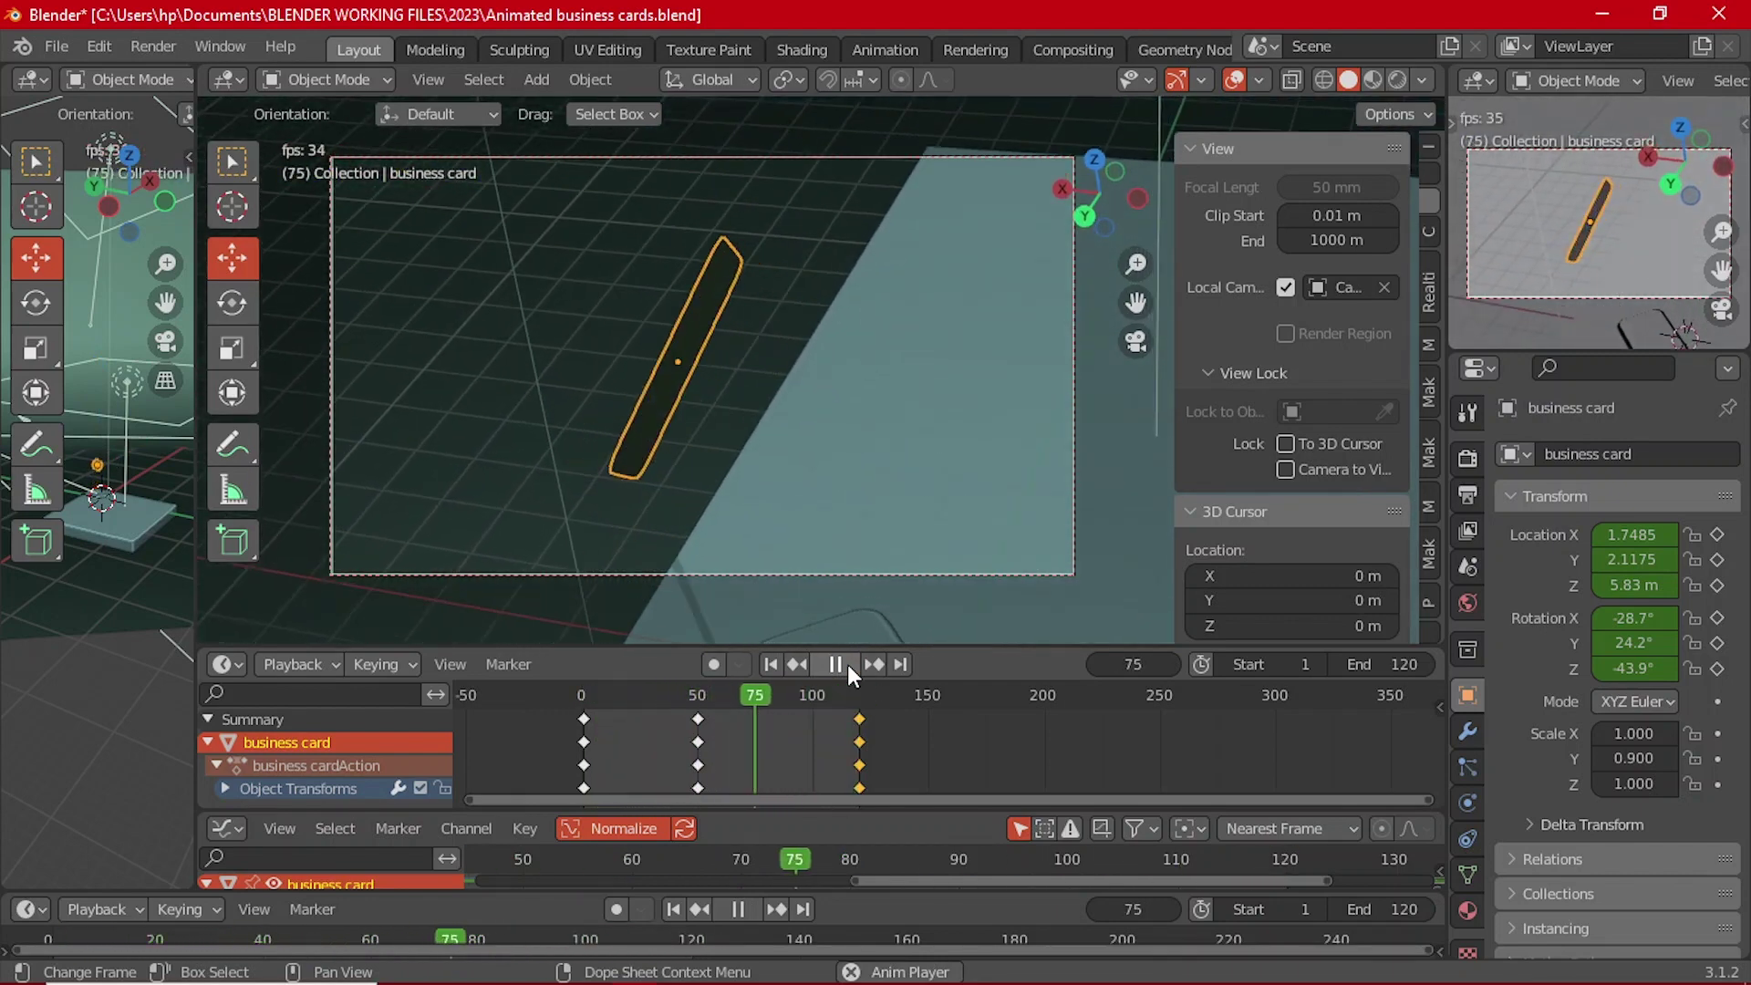
click(846, 664)
drag(875, 686, 786, 719)
key(ctrl+v)
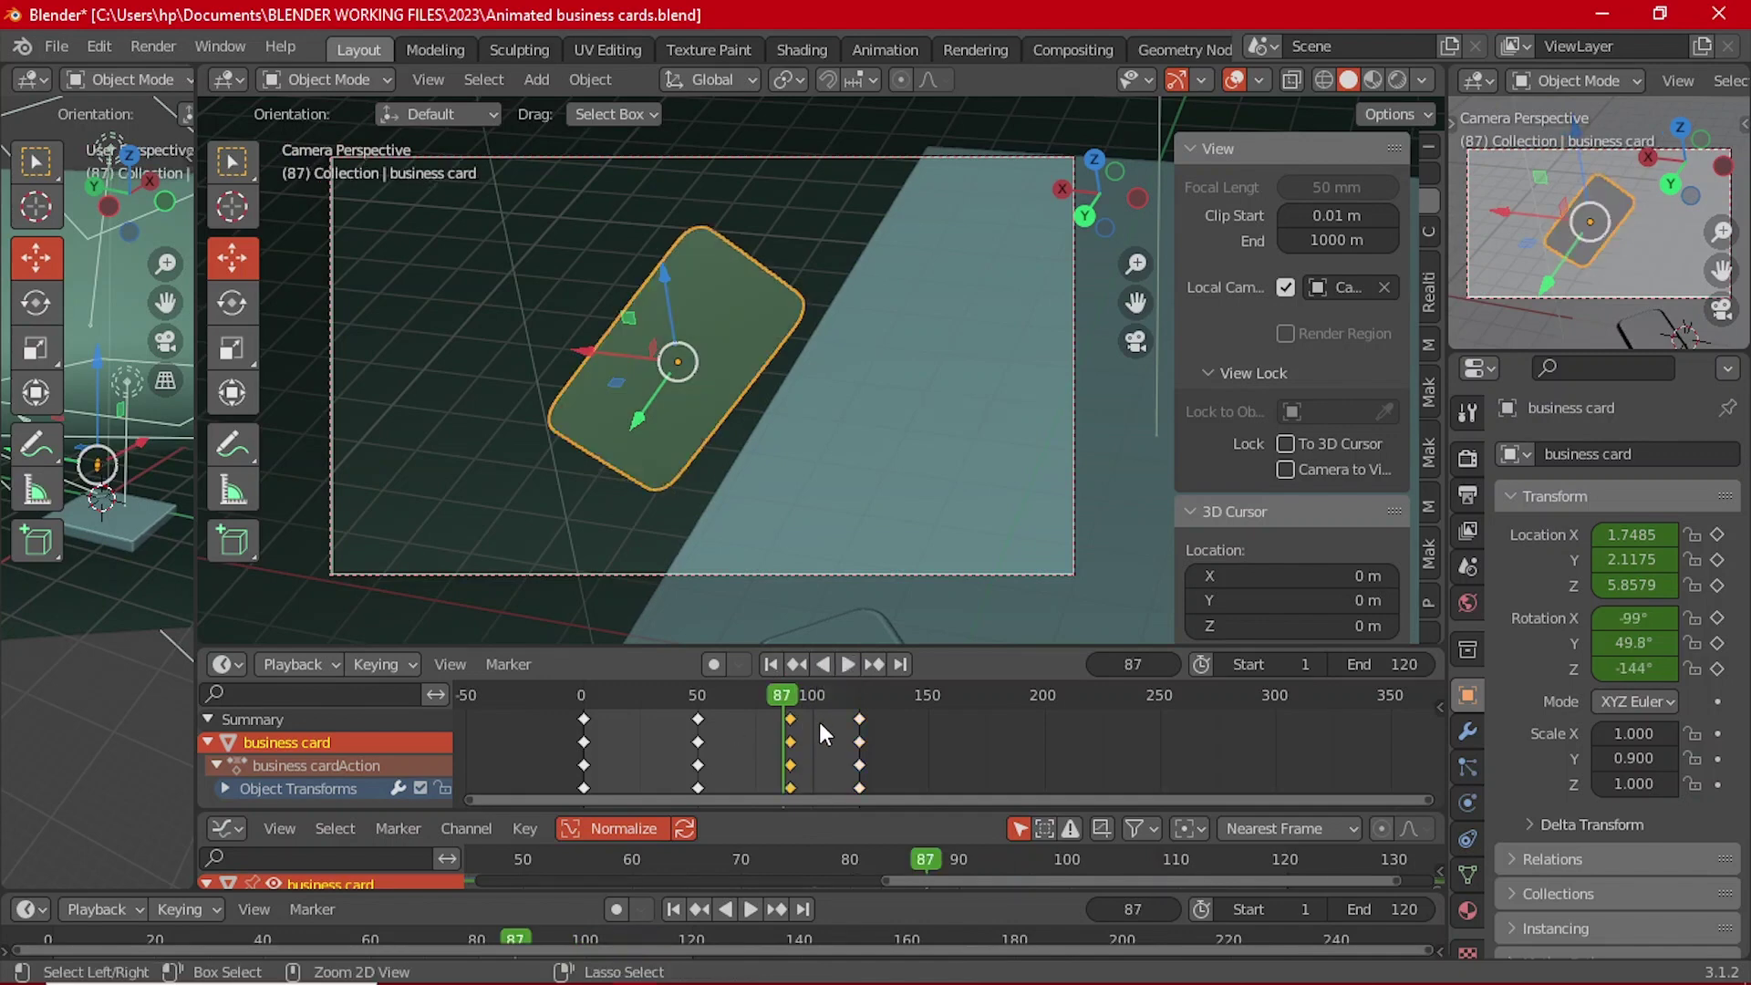
Step: Slide the last keyframe column back onto frame 120
click(859, 718)
key(g)
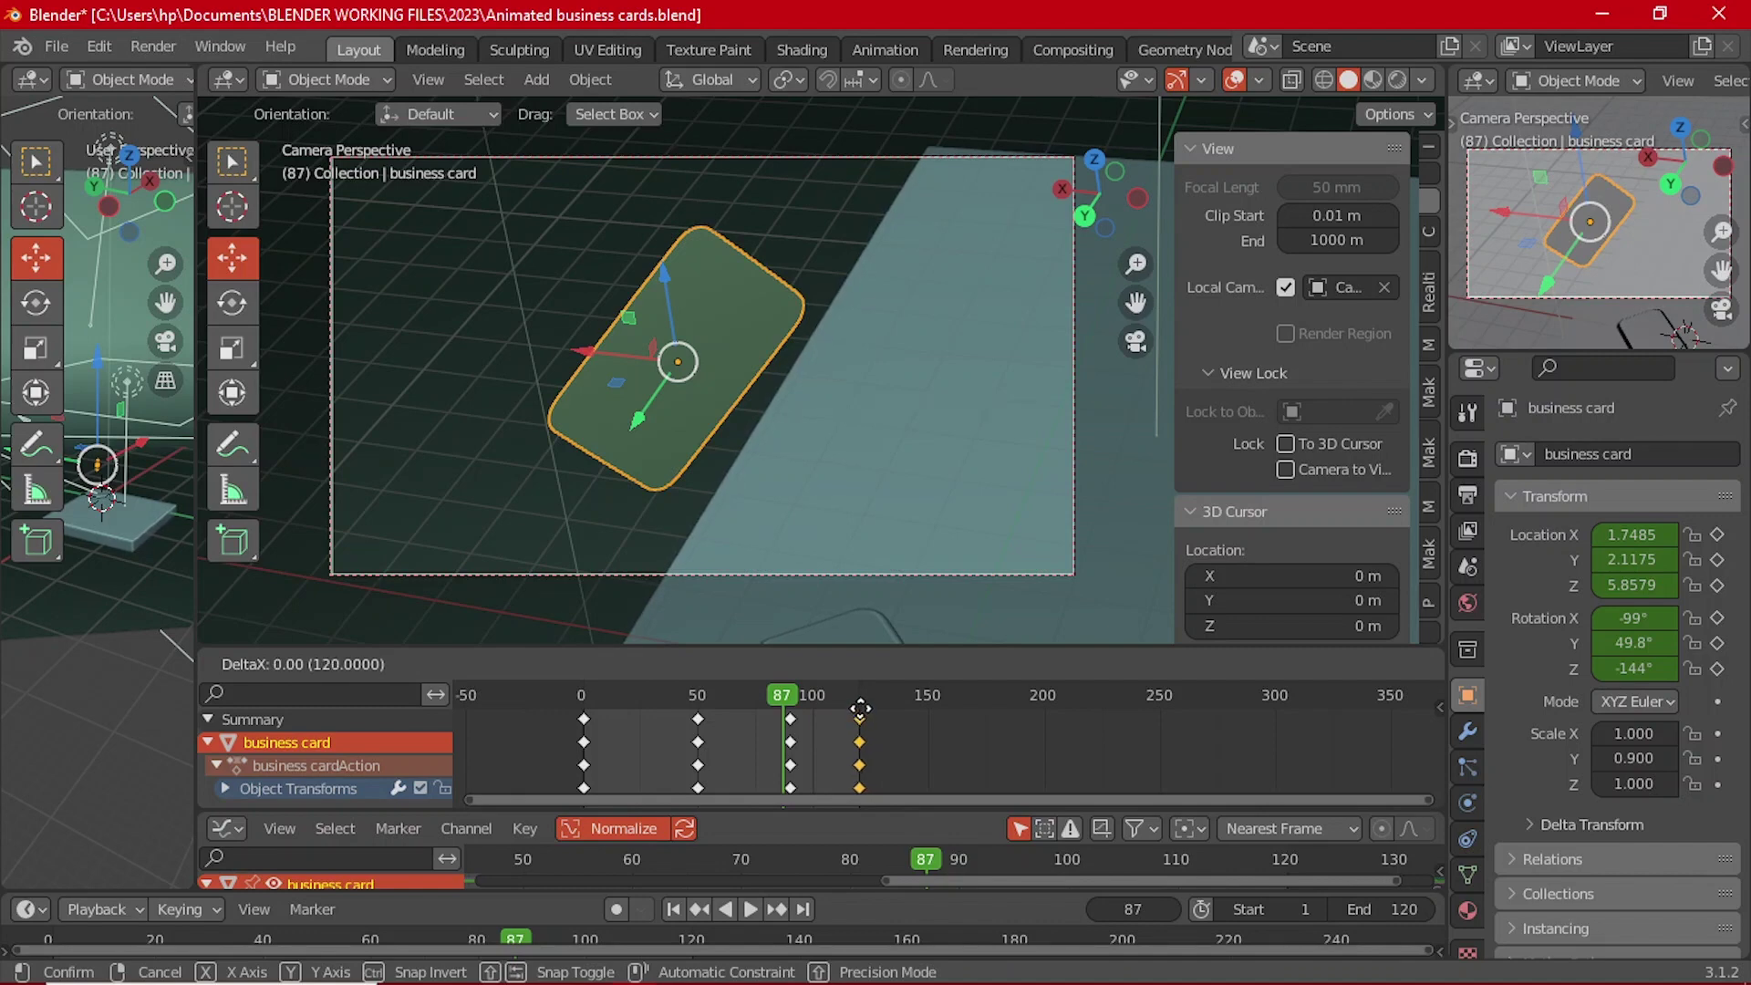
click(859, 716)
scroll(283, 775, down, 1)
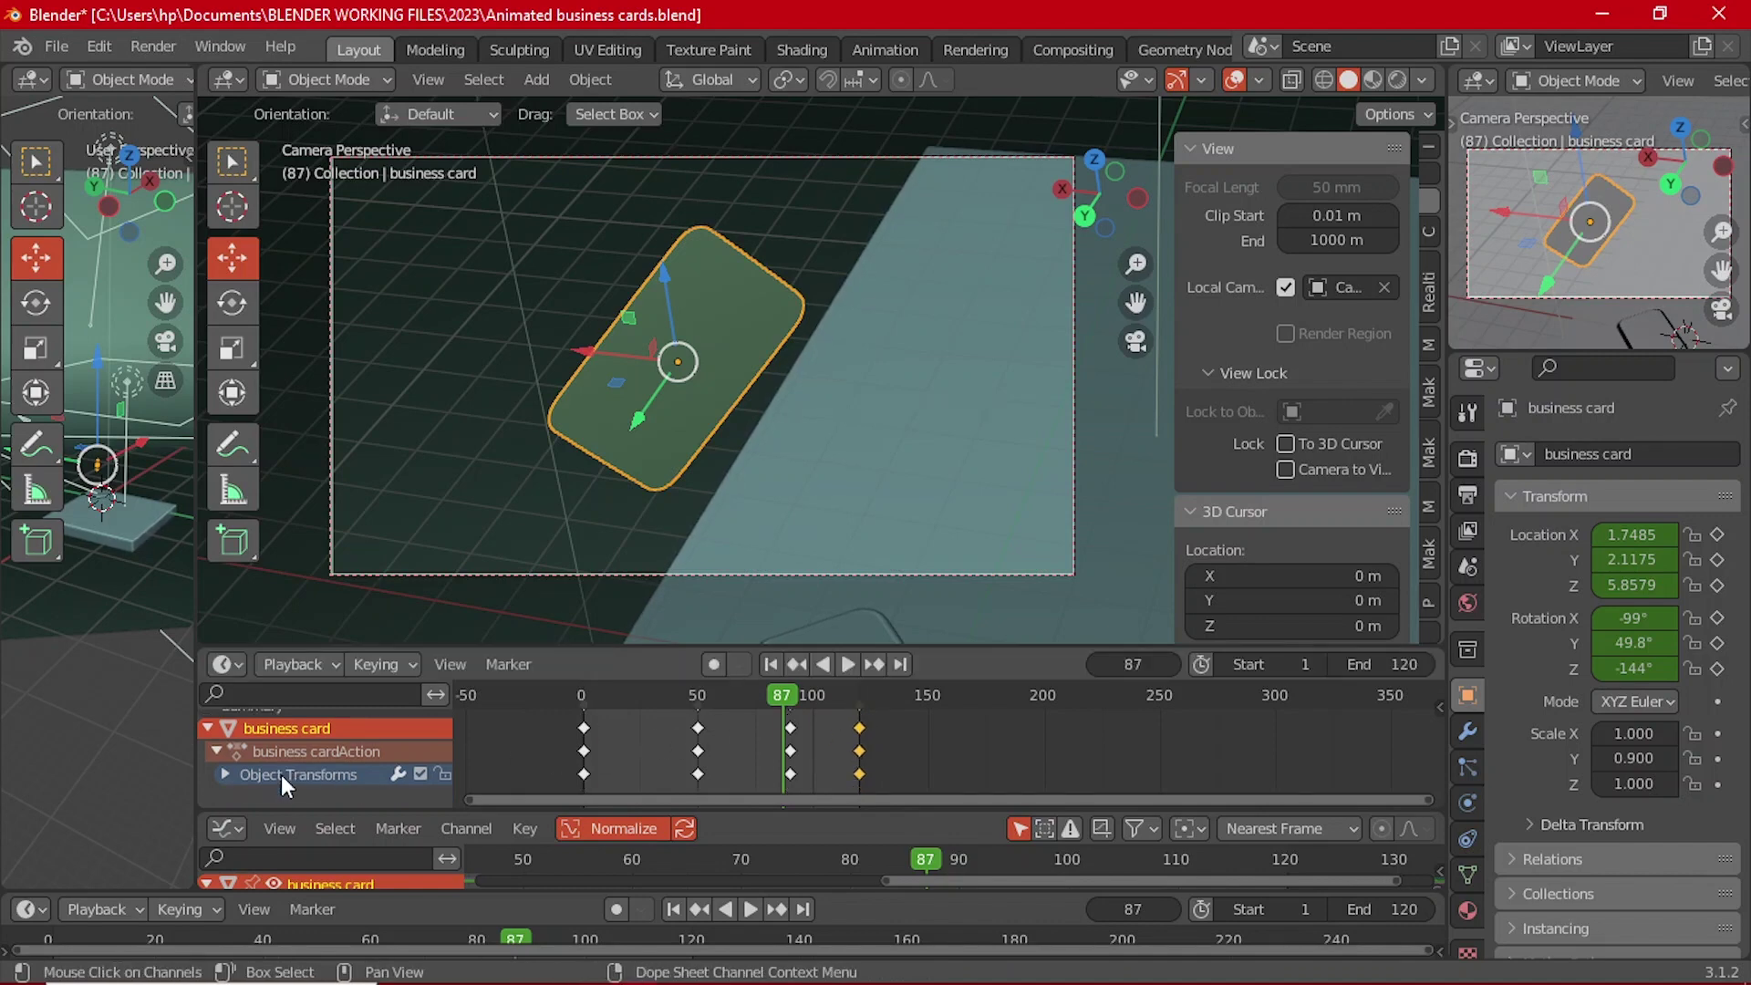
Step: Expand and collapse the Object Transforms and business cardAction channels in the Dope Sheet
click(232, 773)
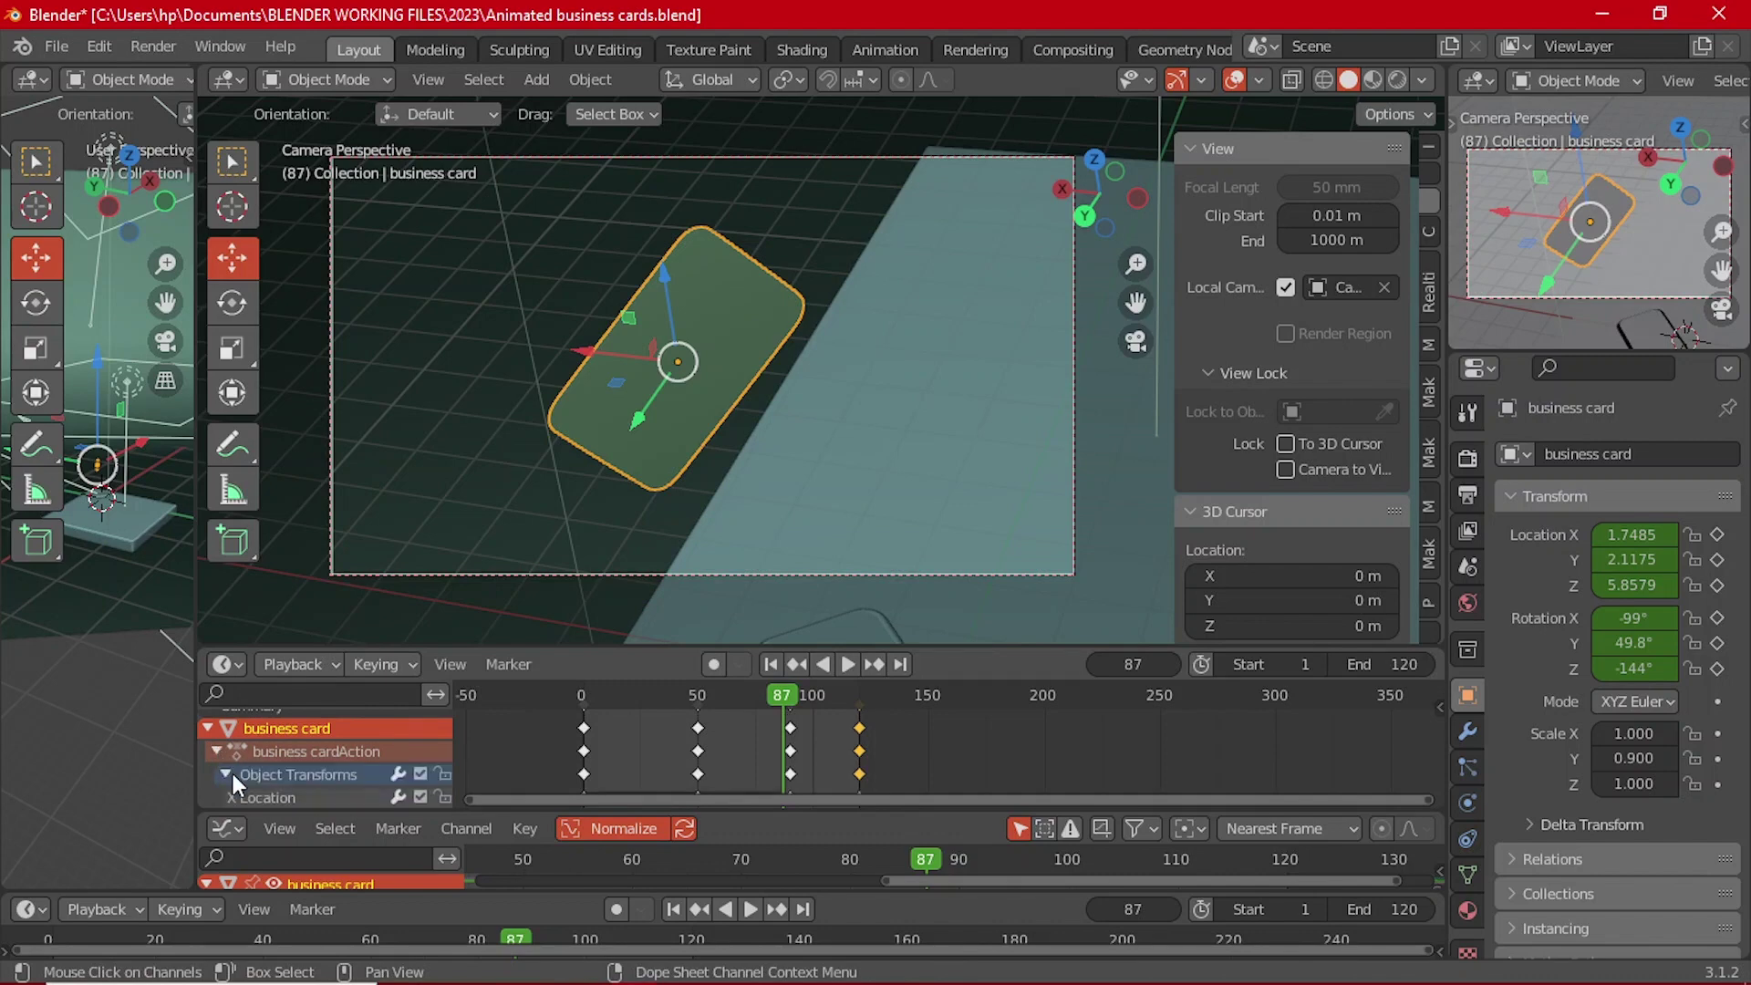
scroll(237, 774, down, 4)
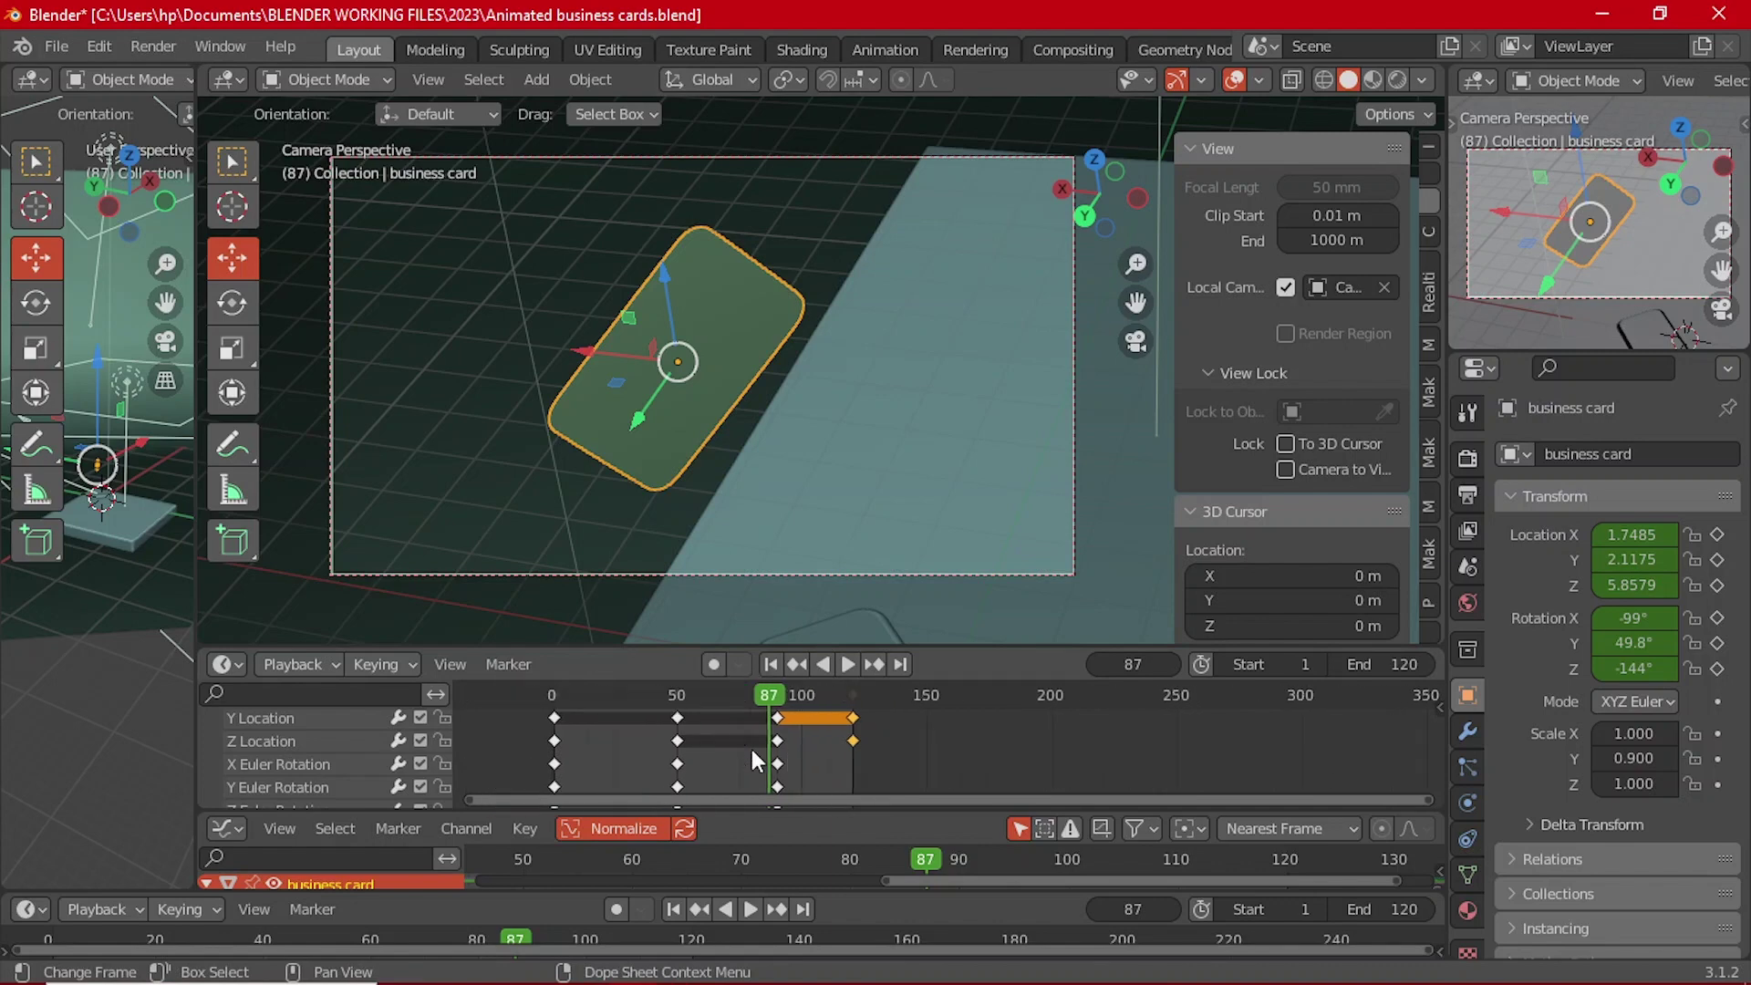
scroll(223, 745, up, 4)
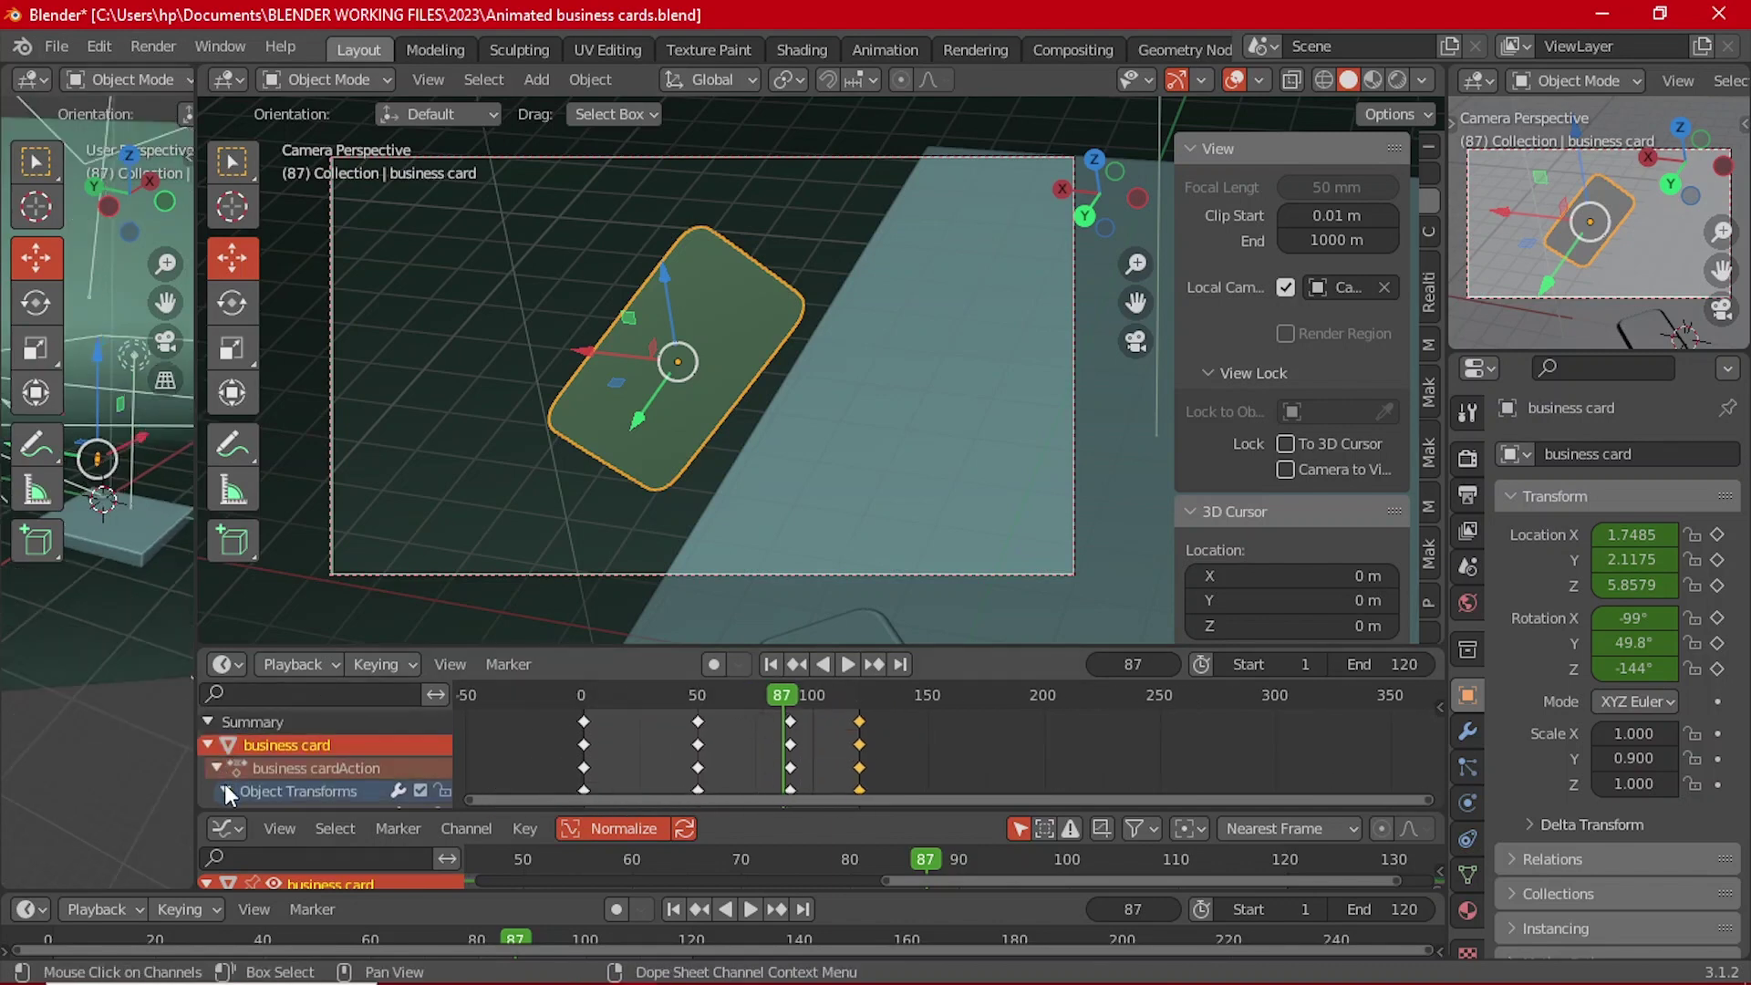
click(219, 768)
scroll(761, 743, down, 2)
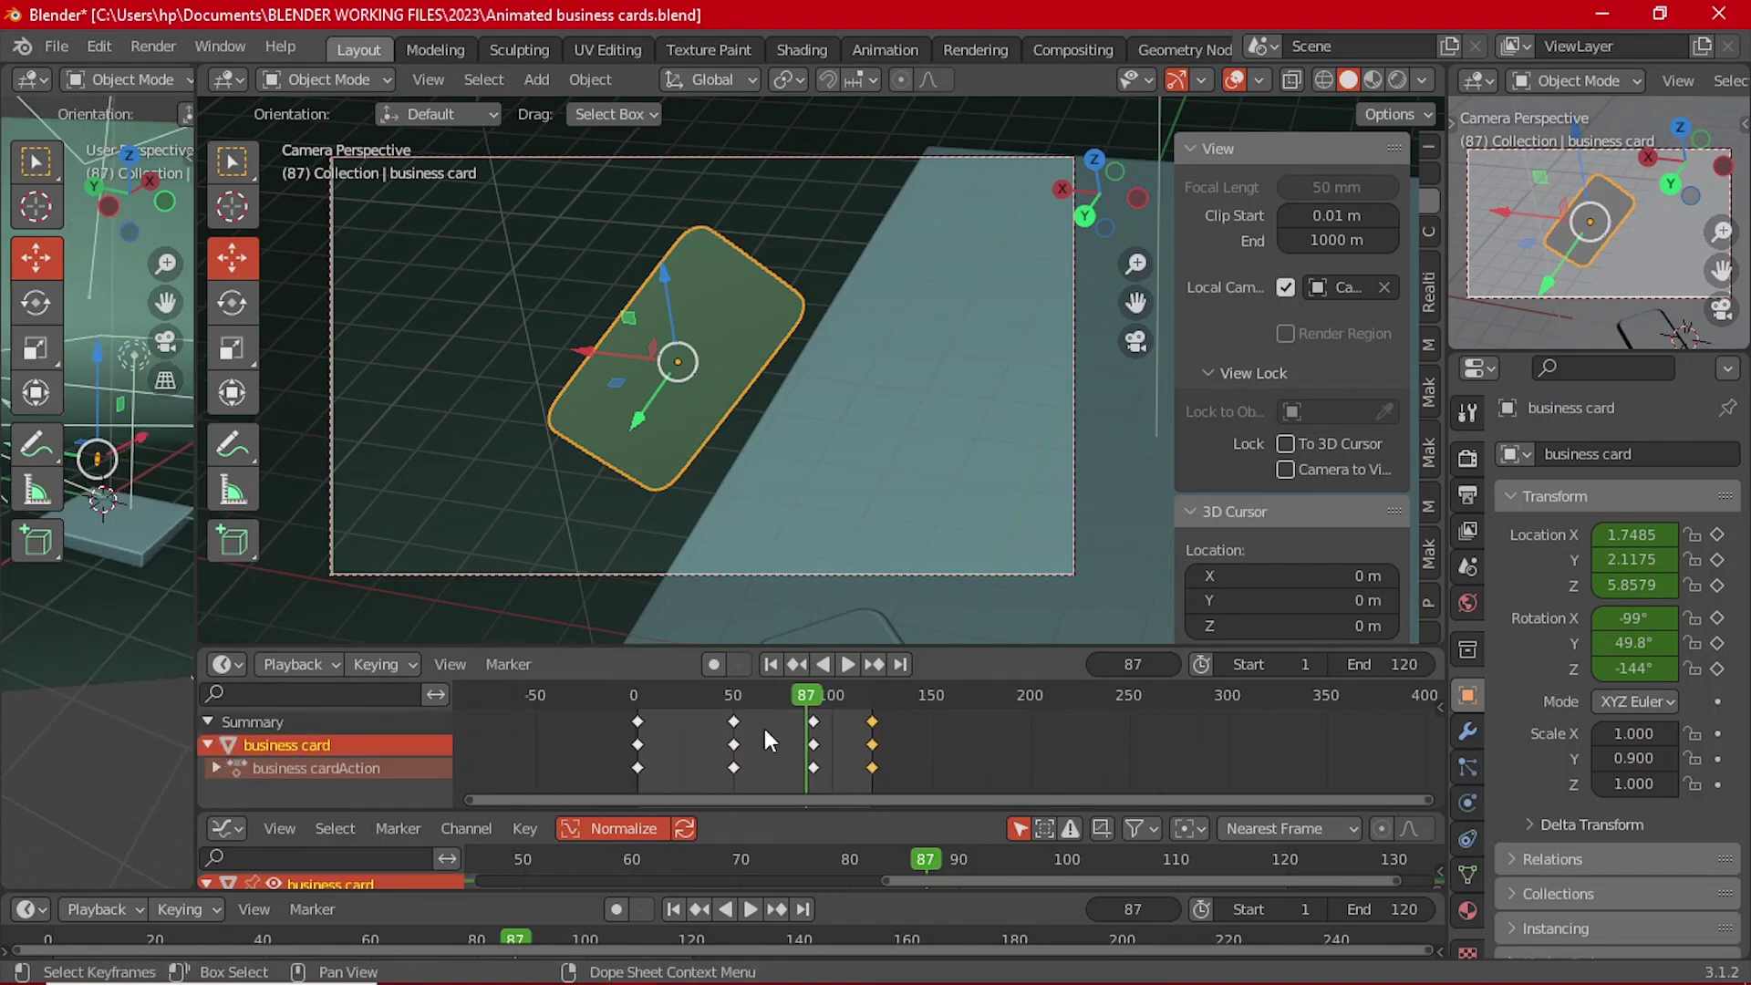
scroll(764, 728, down, 1)
key(F3)
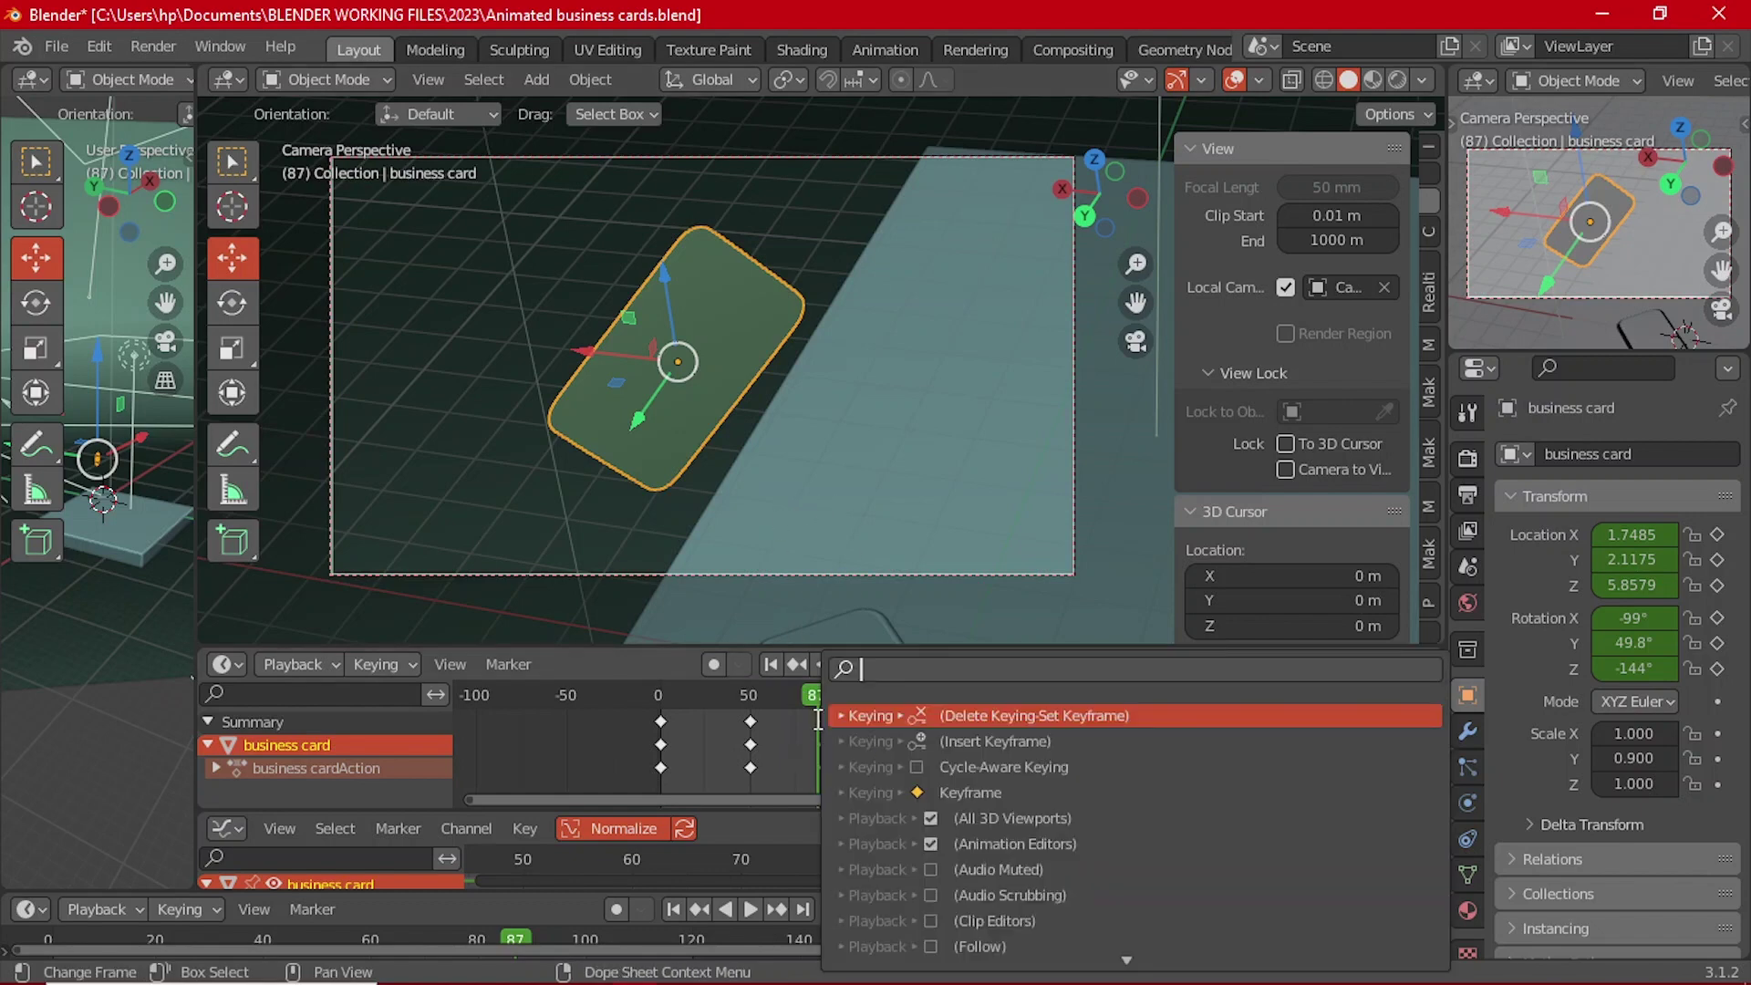
Step: Play back the fly-away and scrub to frame 90 to check the card's pose
click(849, 664)
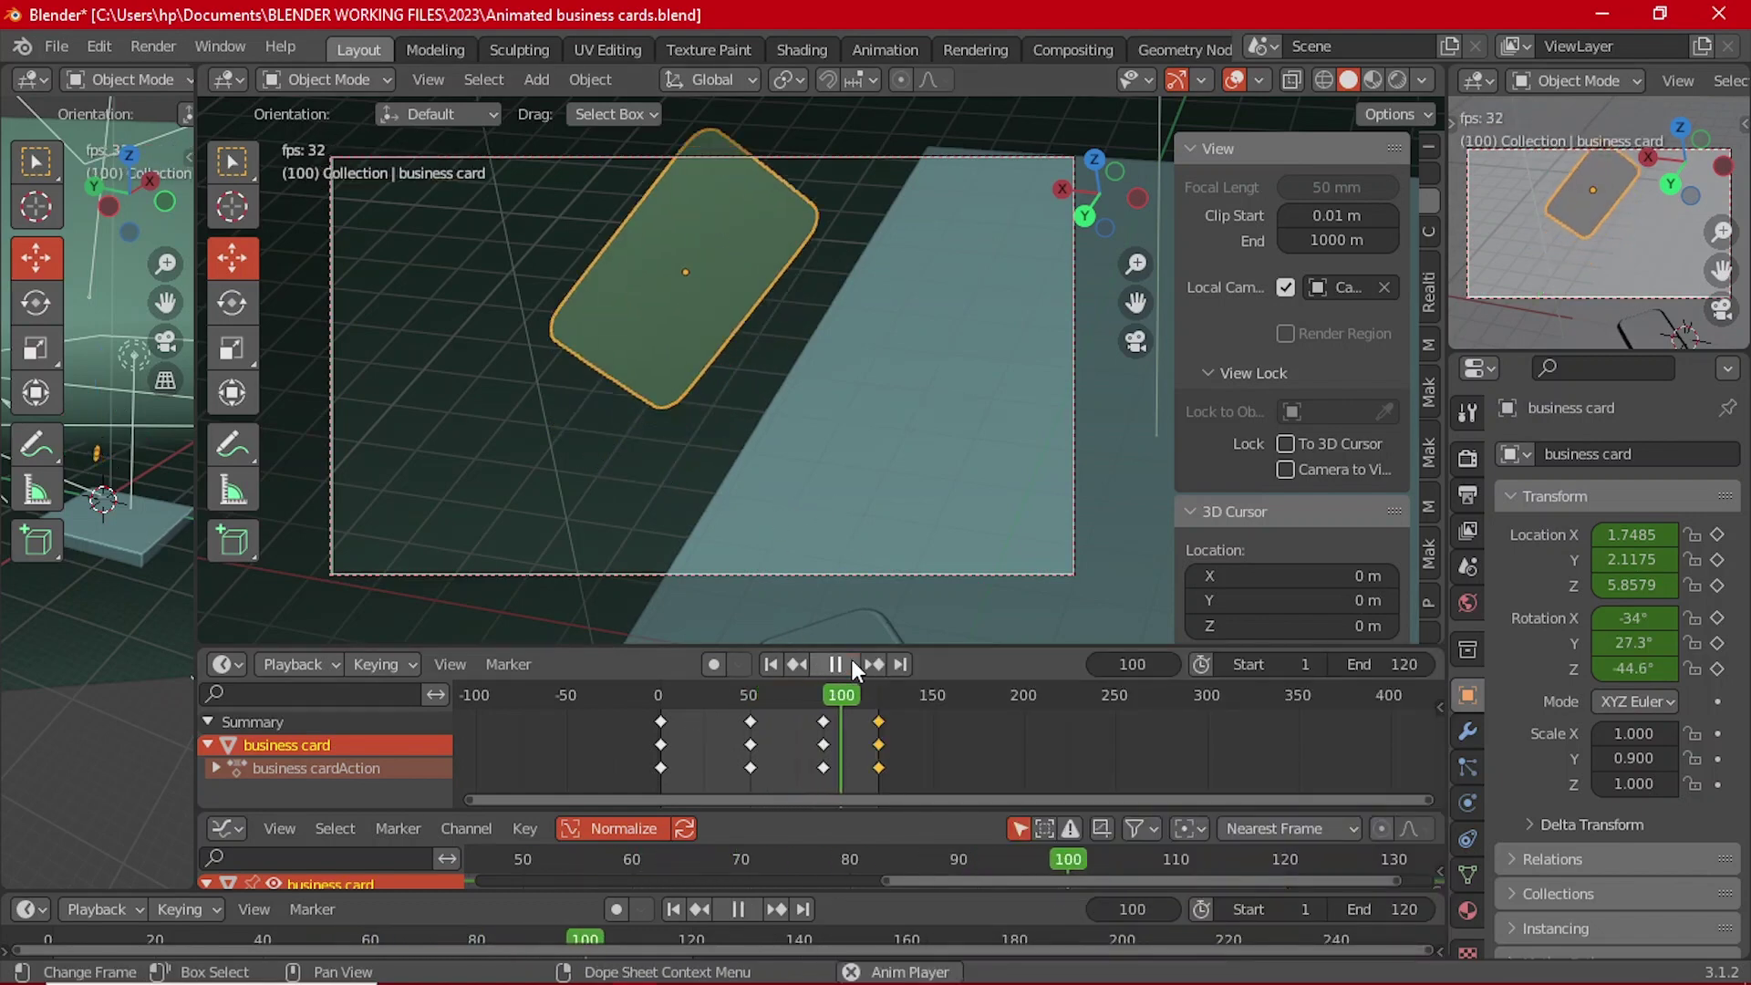
click(848, 664)
click(848, 664)
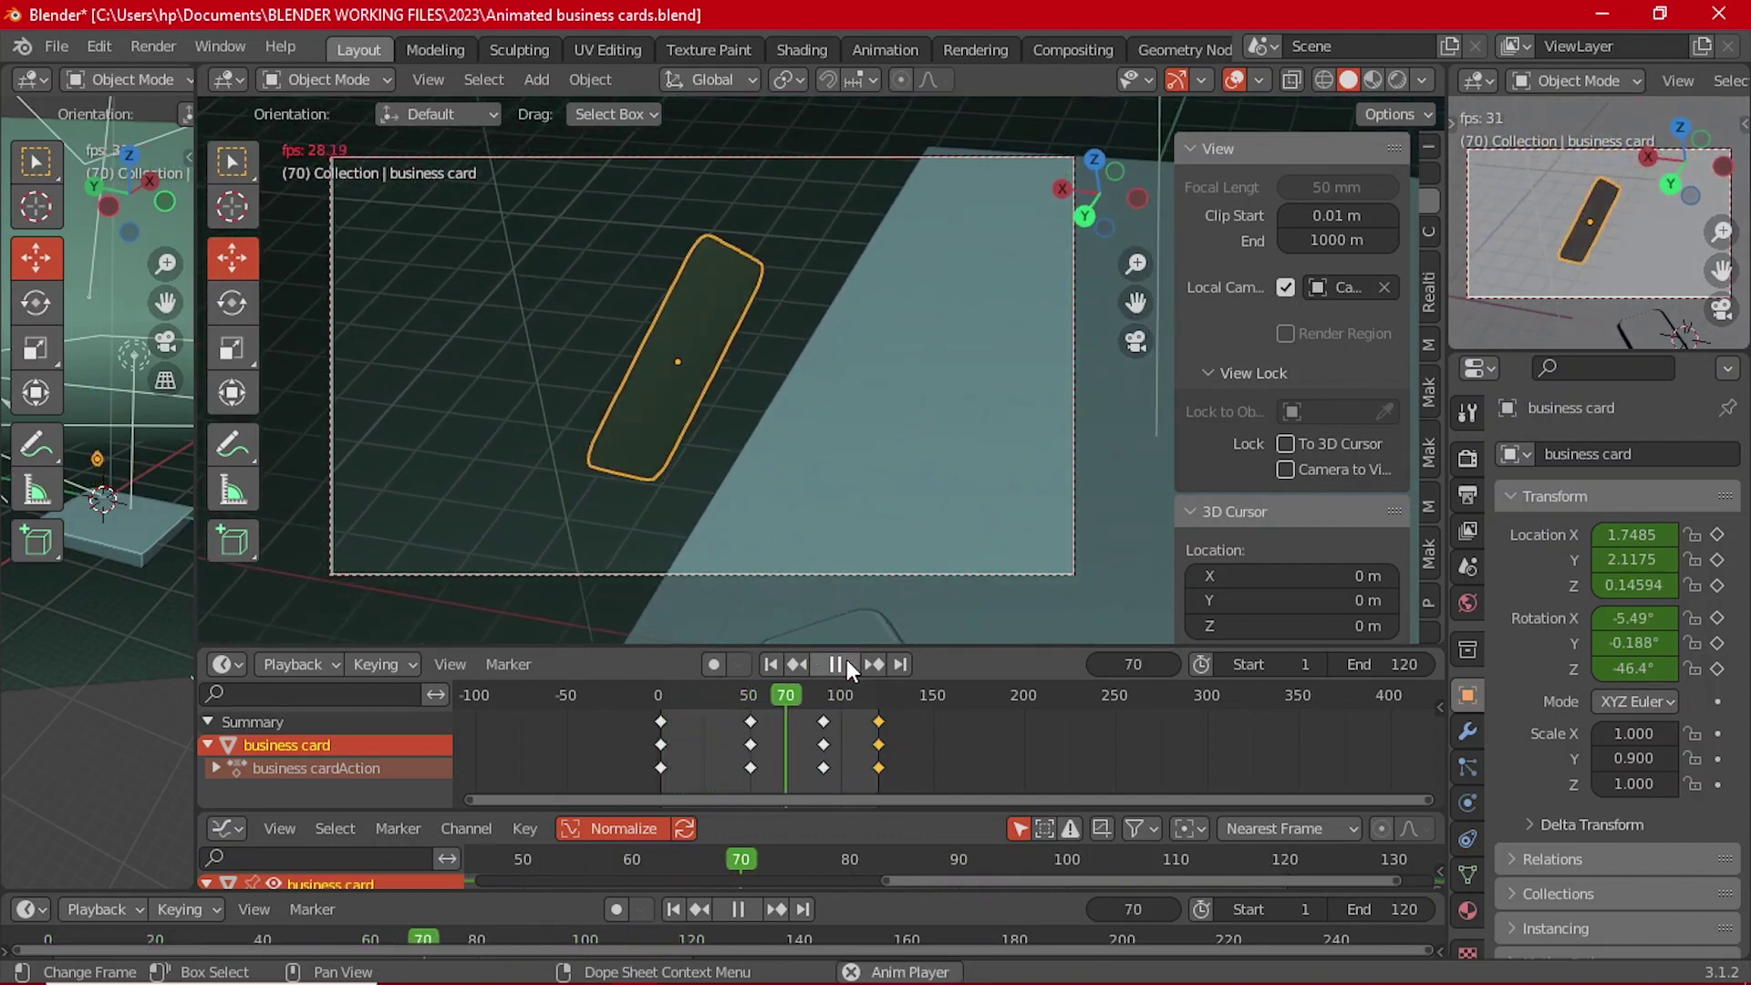
click(846, 664)
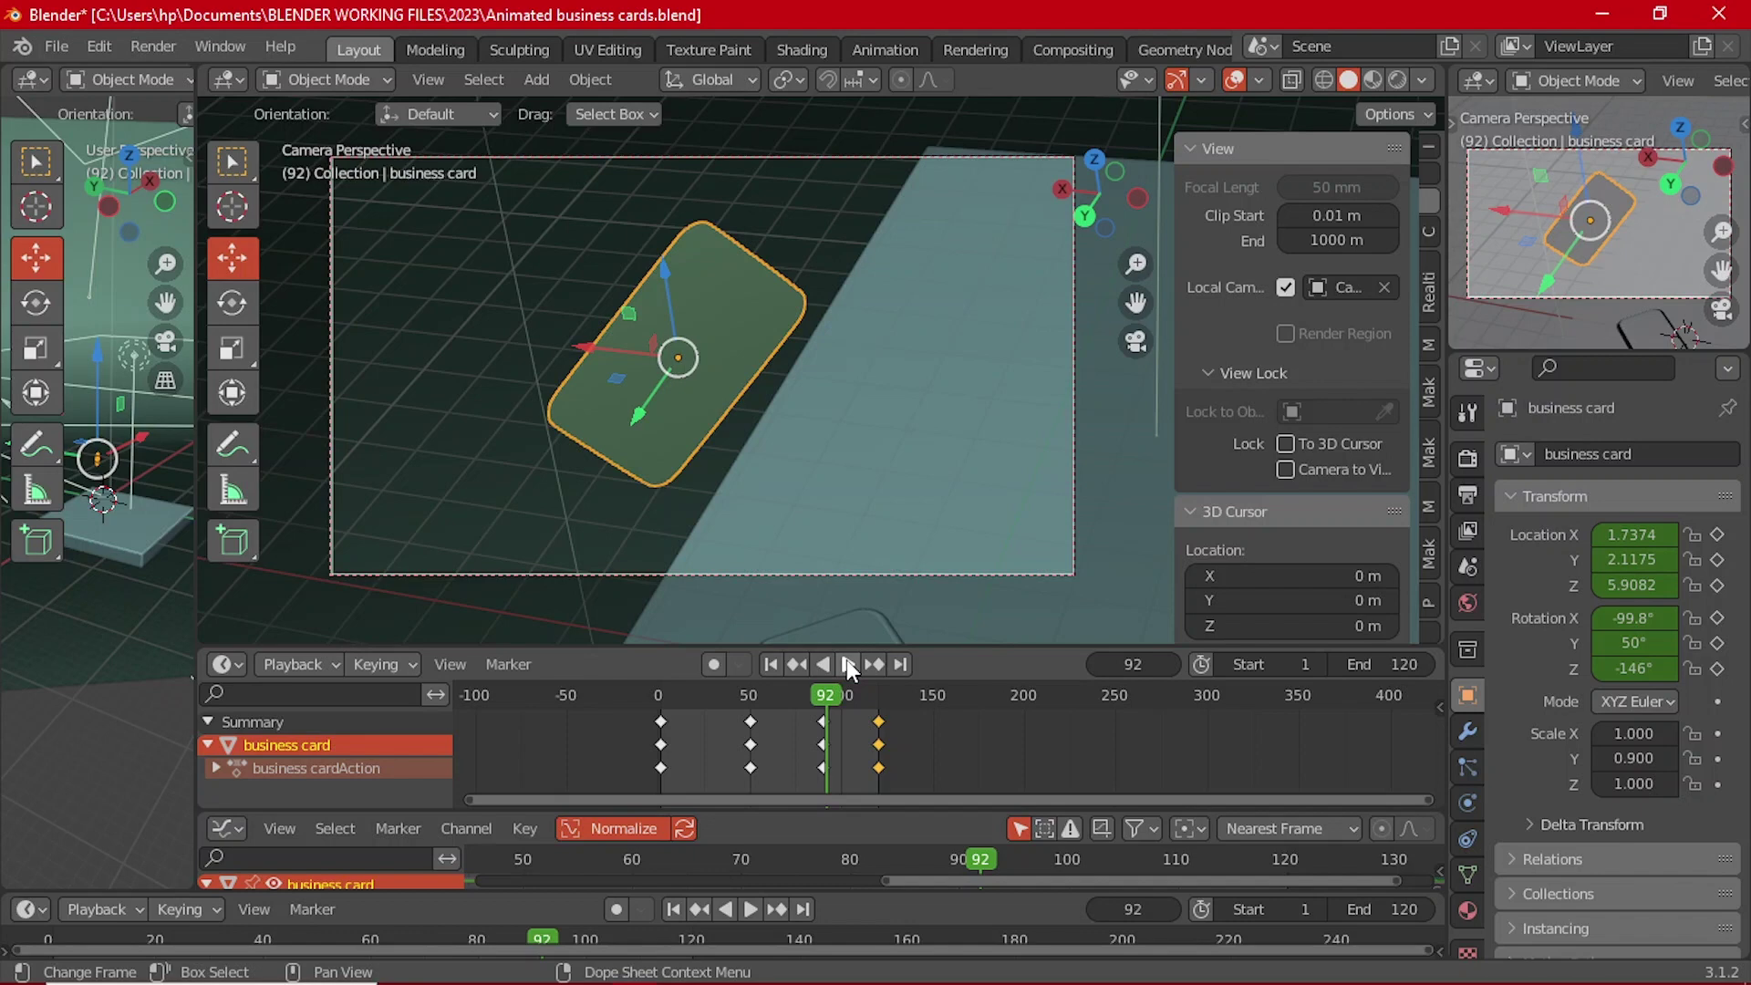
drag(835, 687, 828, 715)
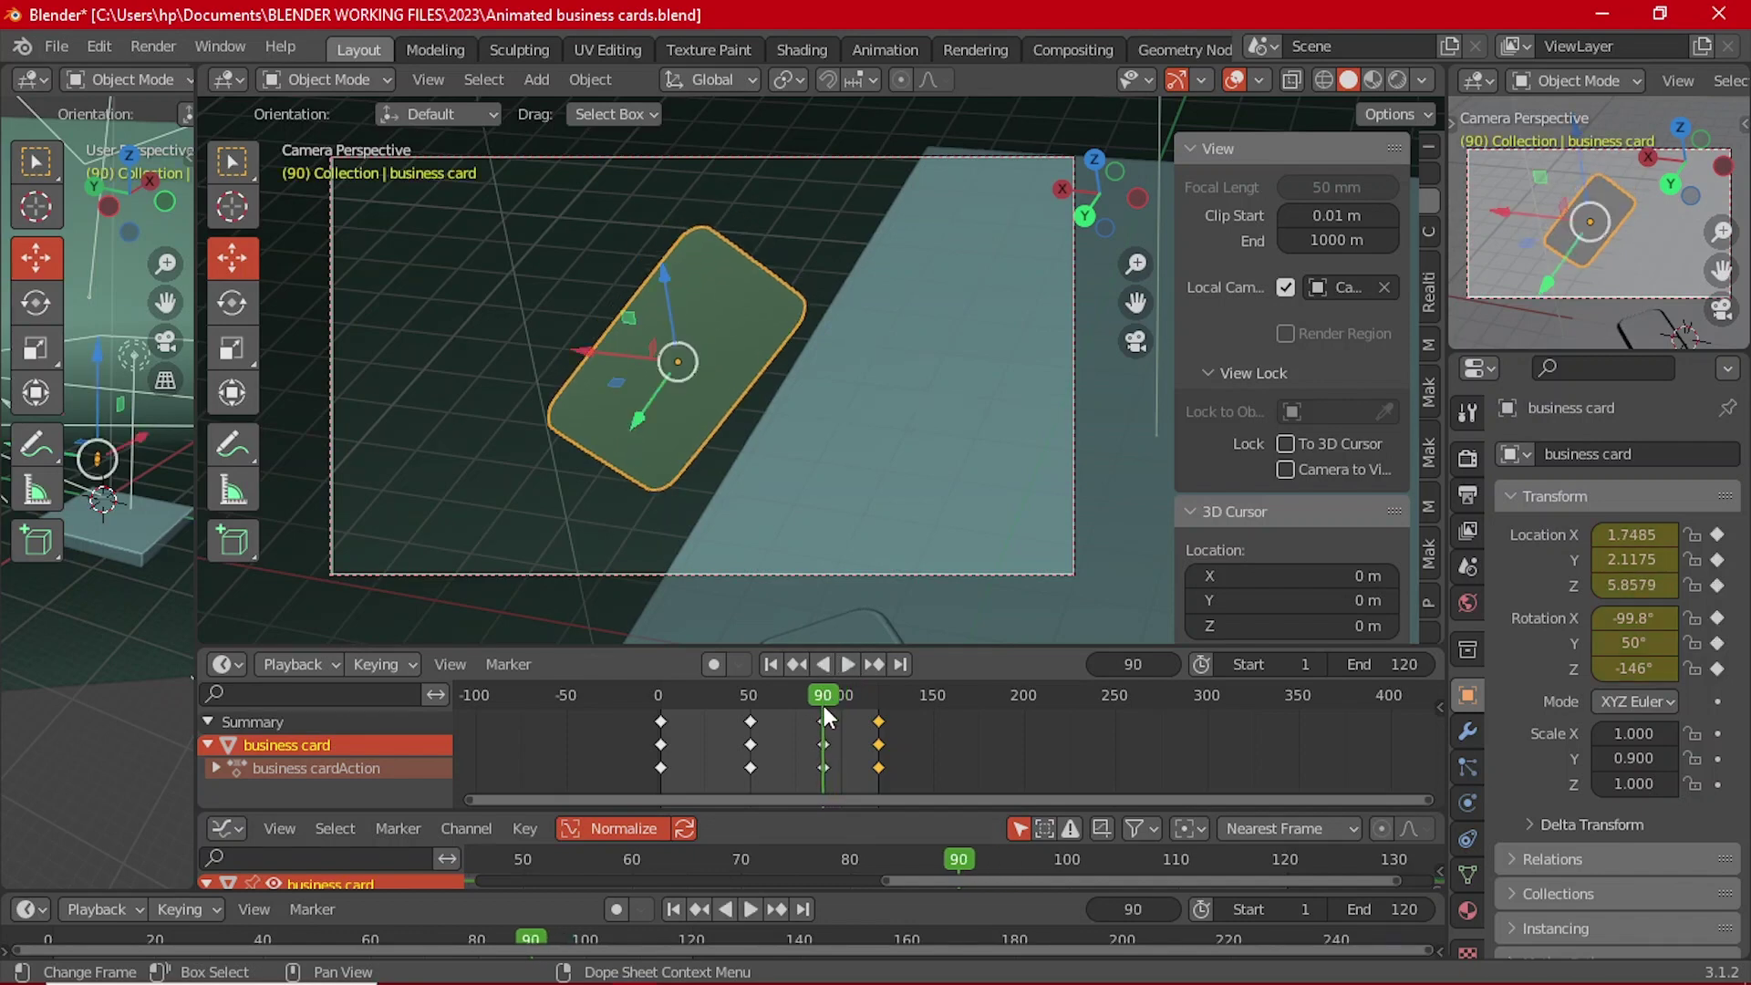
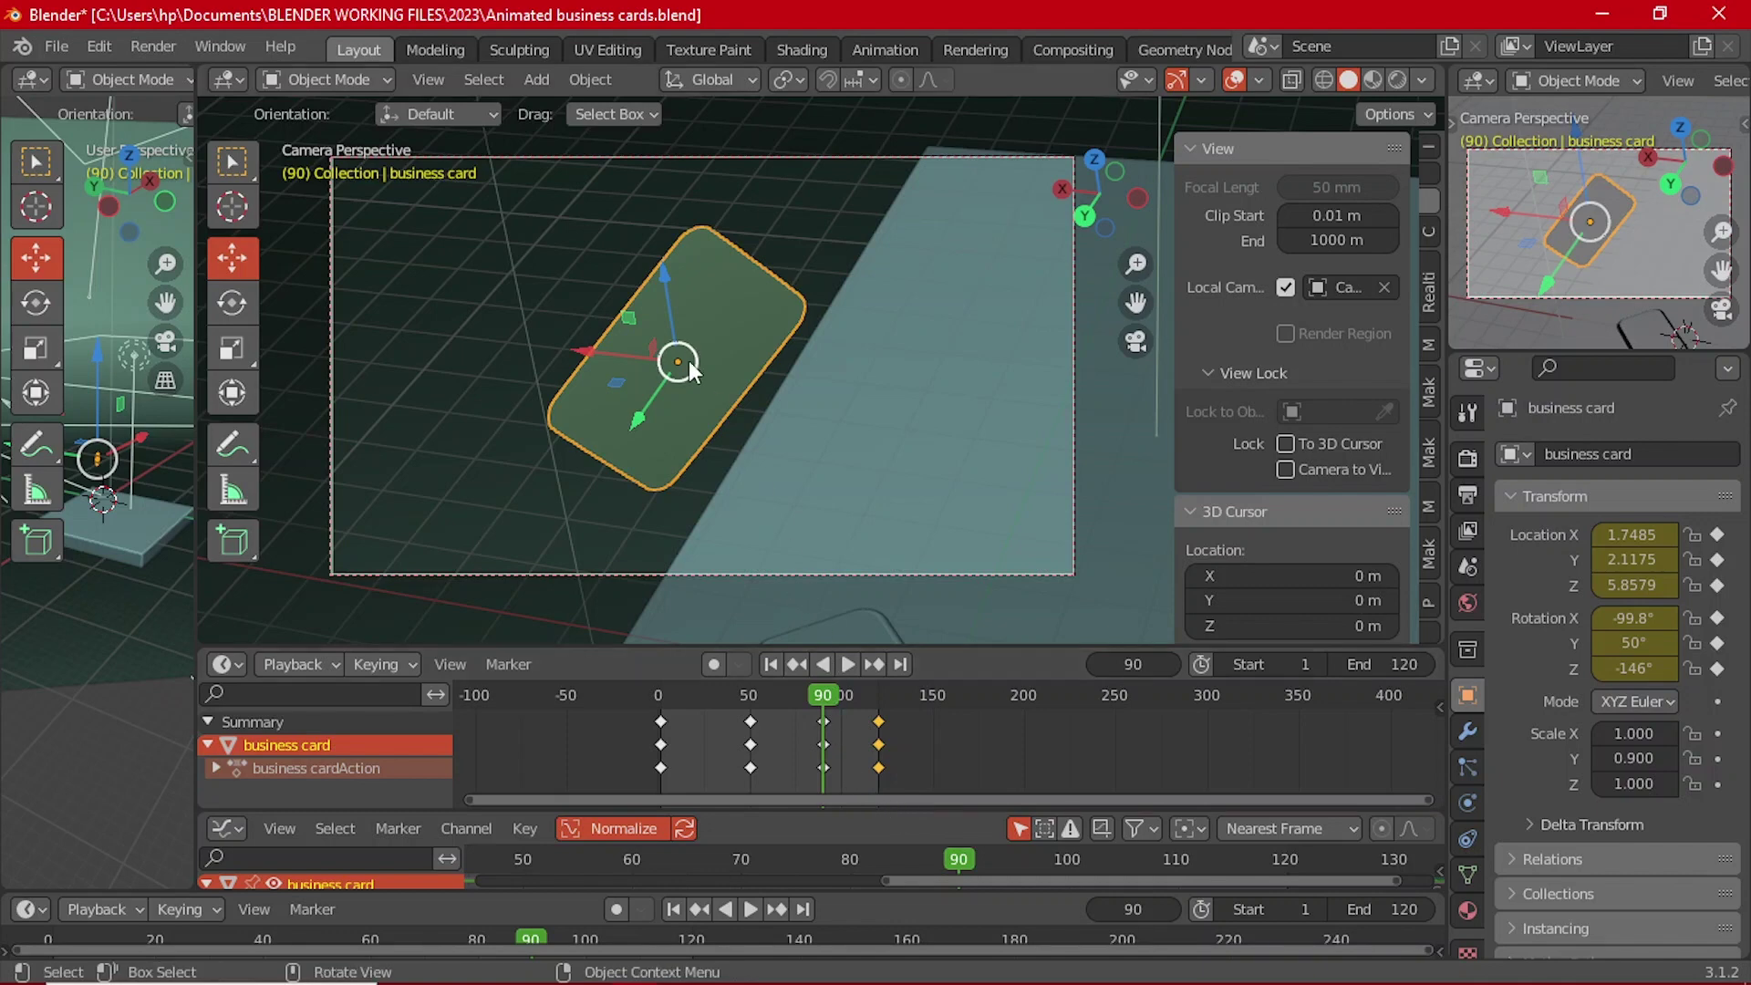
Step: Undo a trial Z lift of the card and drag the Graph Editor border up to enlarge it
drag(670, 287, 670, 266)
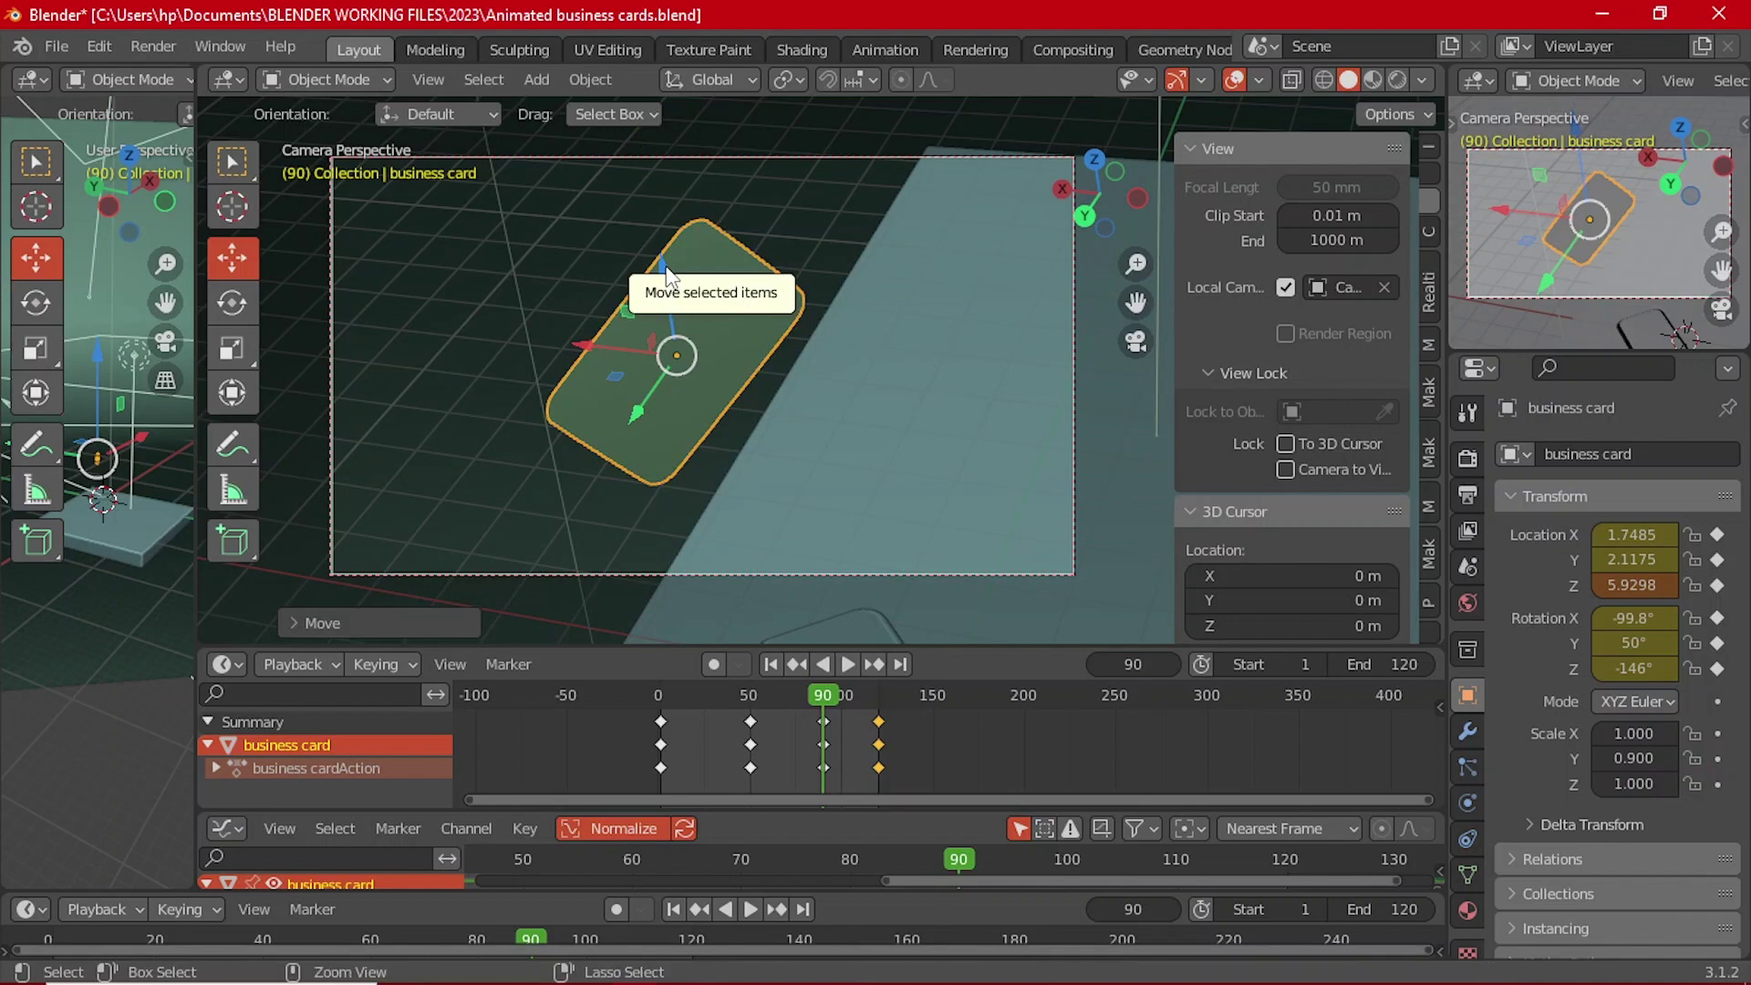
key(ctrl+z)
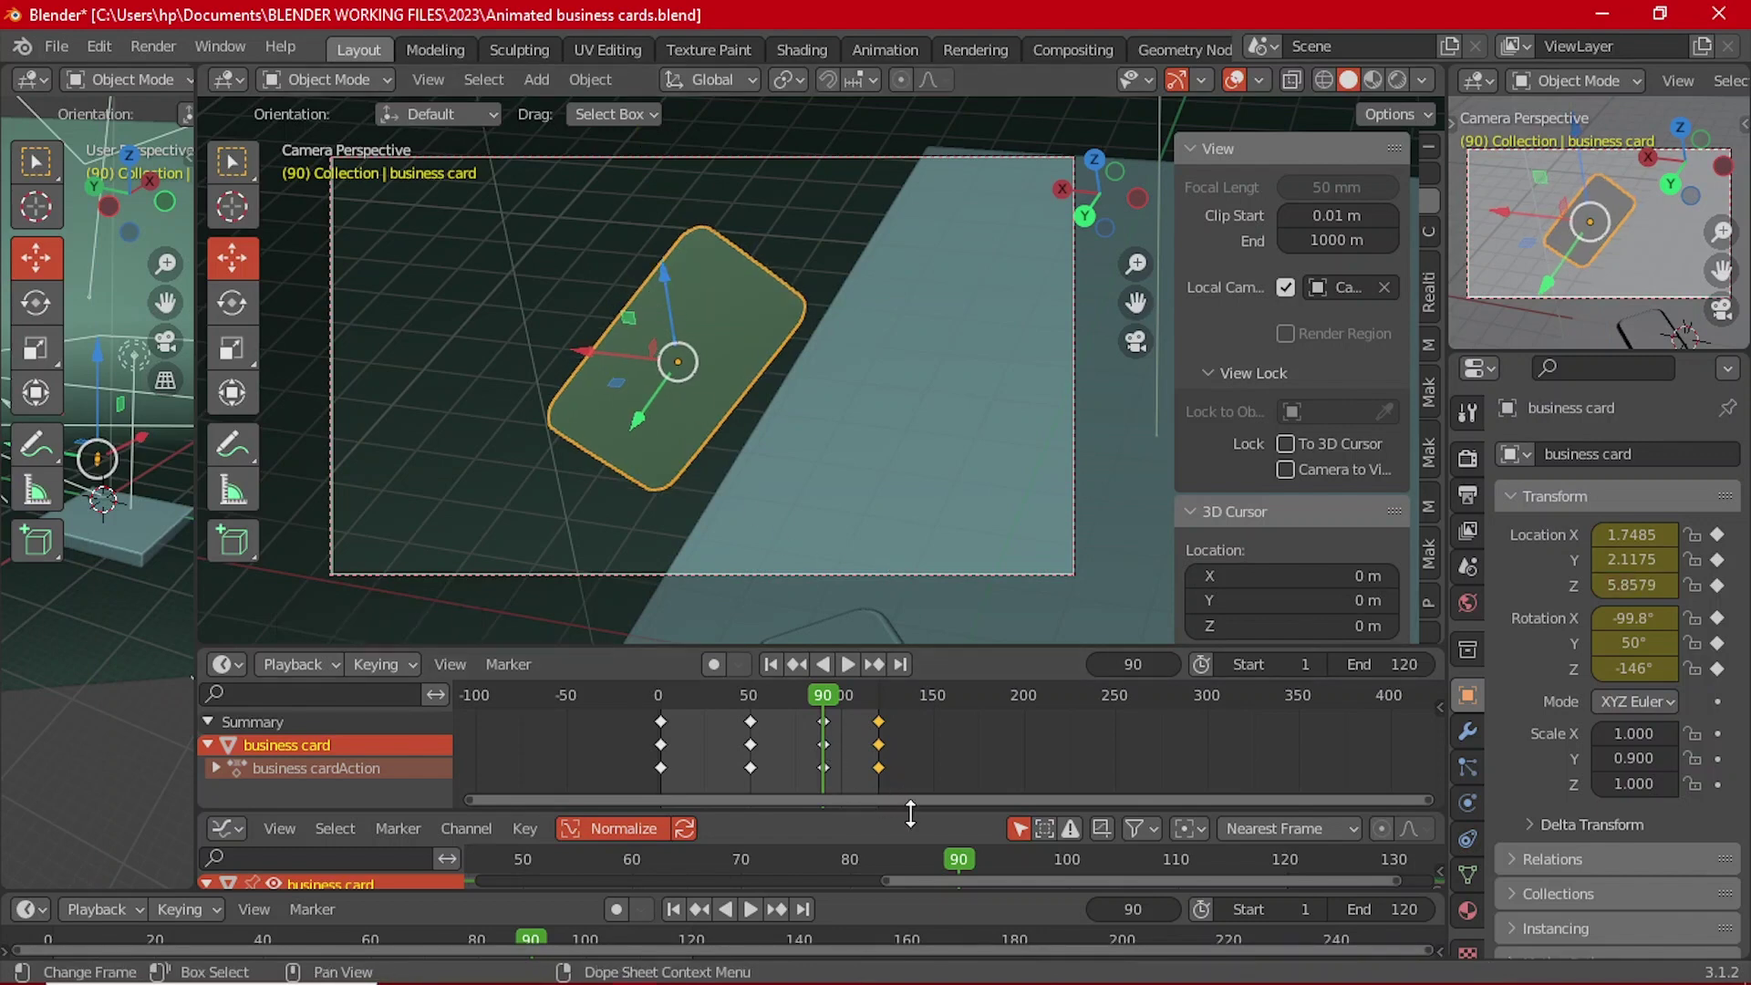
drag(910, 814, 910, 690)
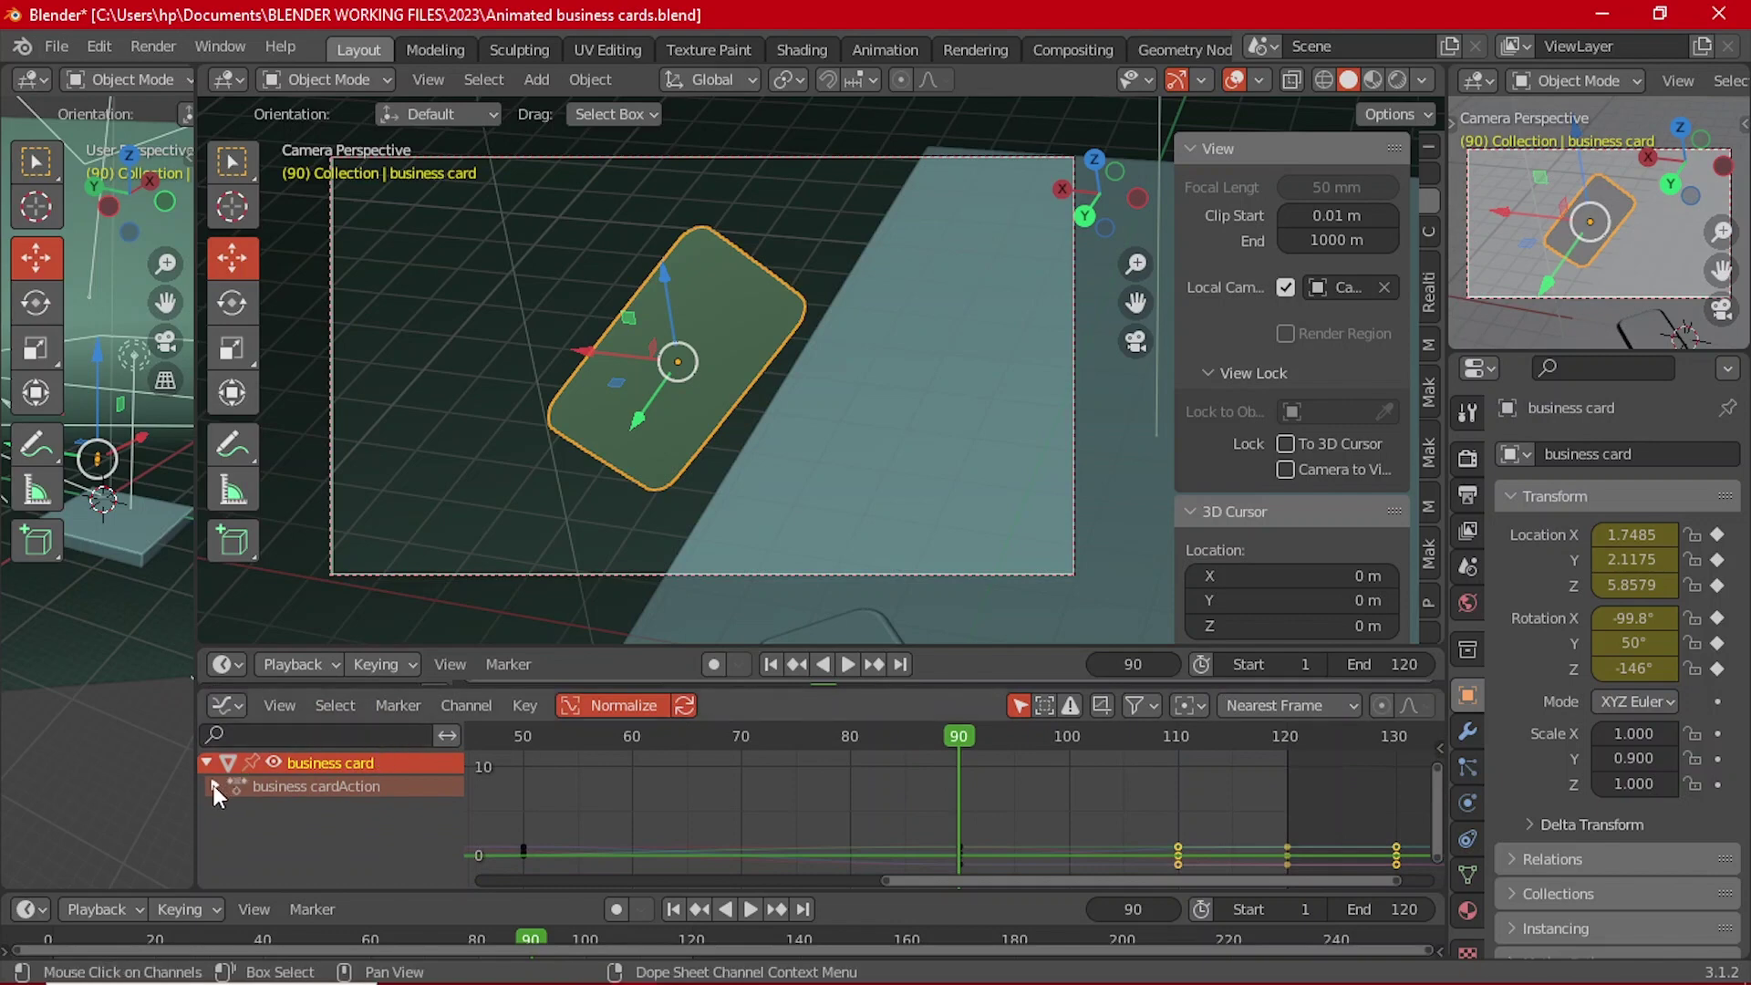
Step: Expand business cardAction, hide the rotation curves and isolate the Z Location channel
click(213, 785)
scroll(313, 821, down, 3)
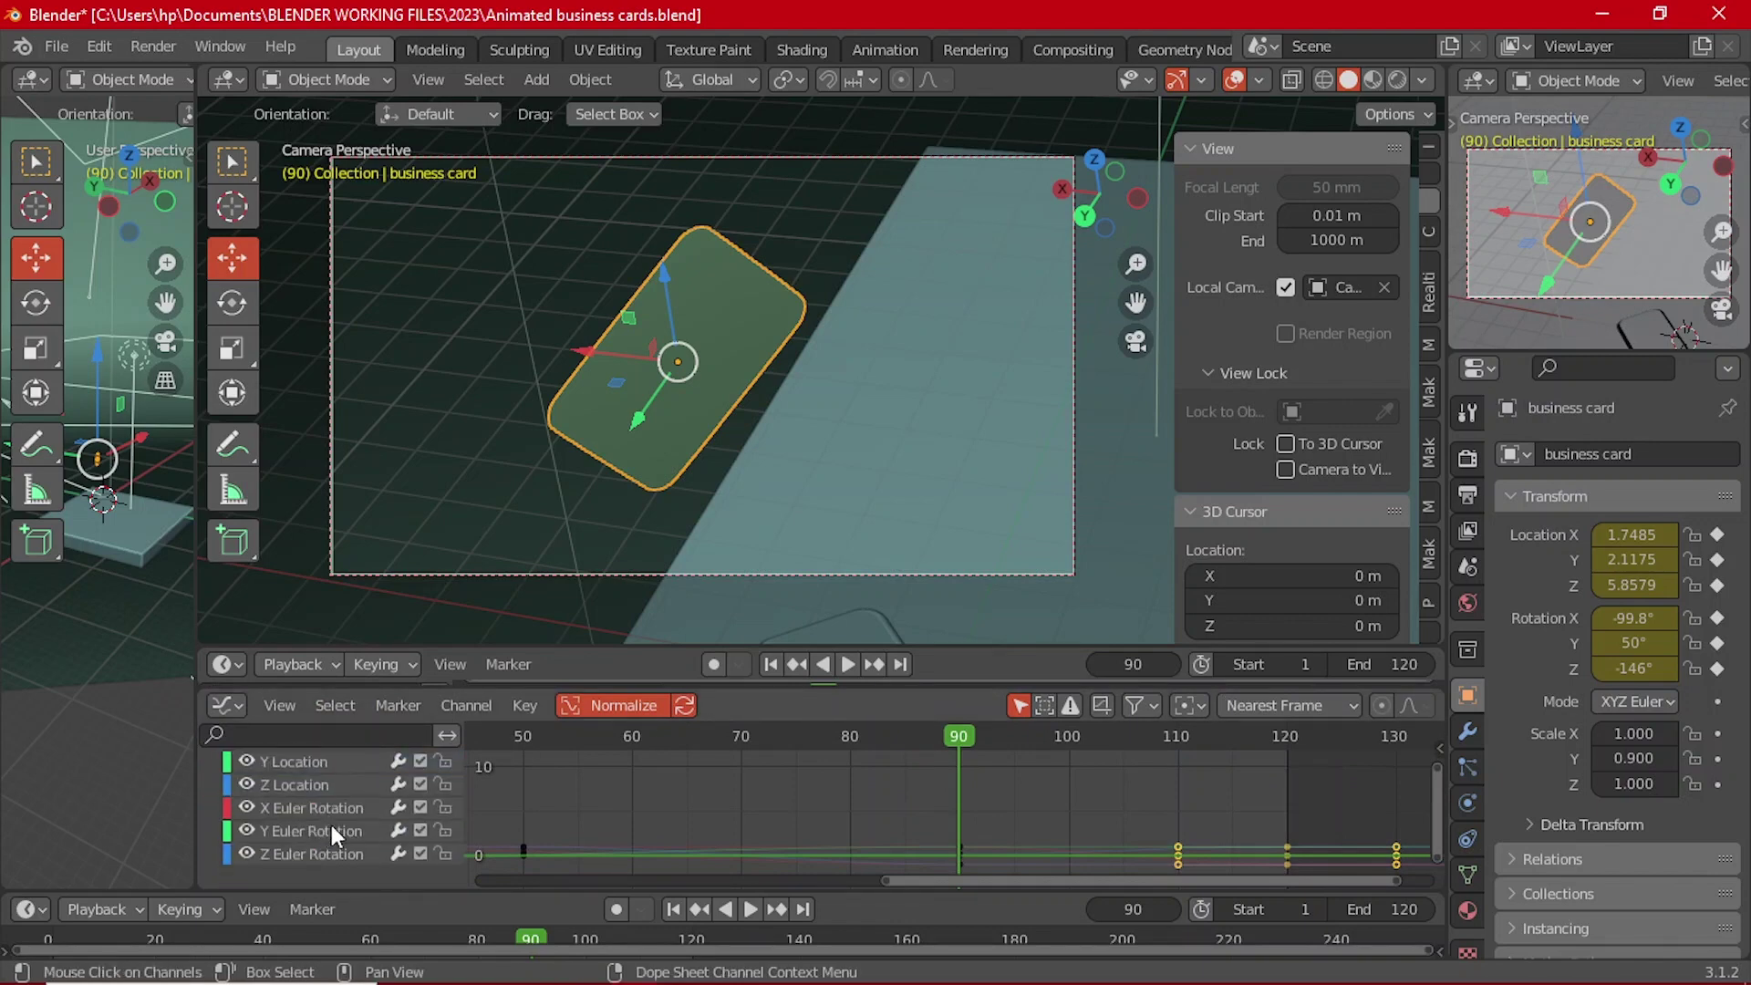
click(316, 785)
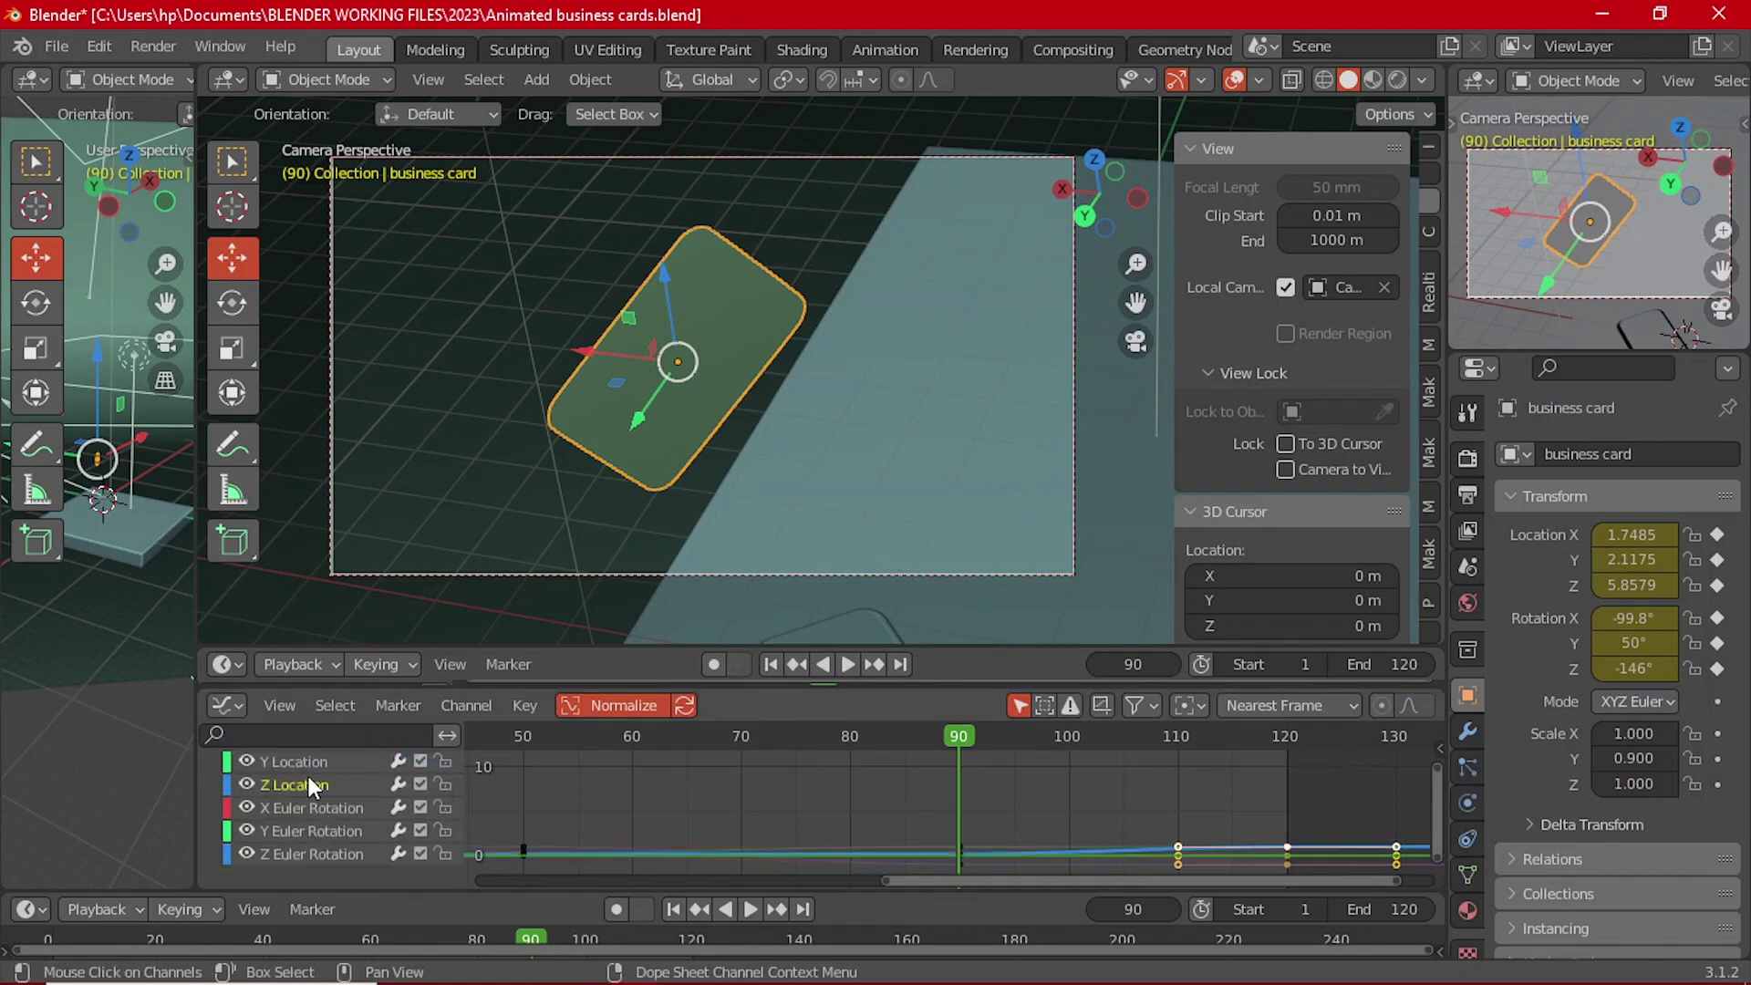
ctrl+middle_drag(850, 863, 955, 768)
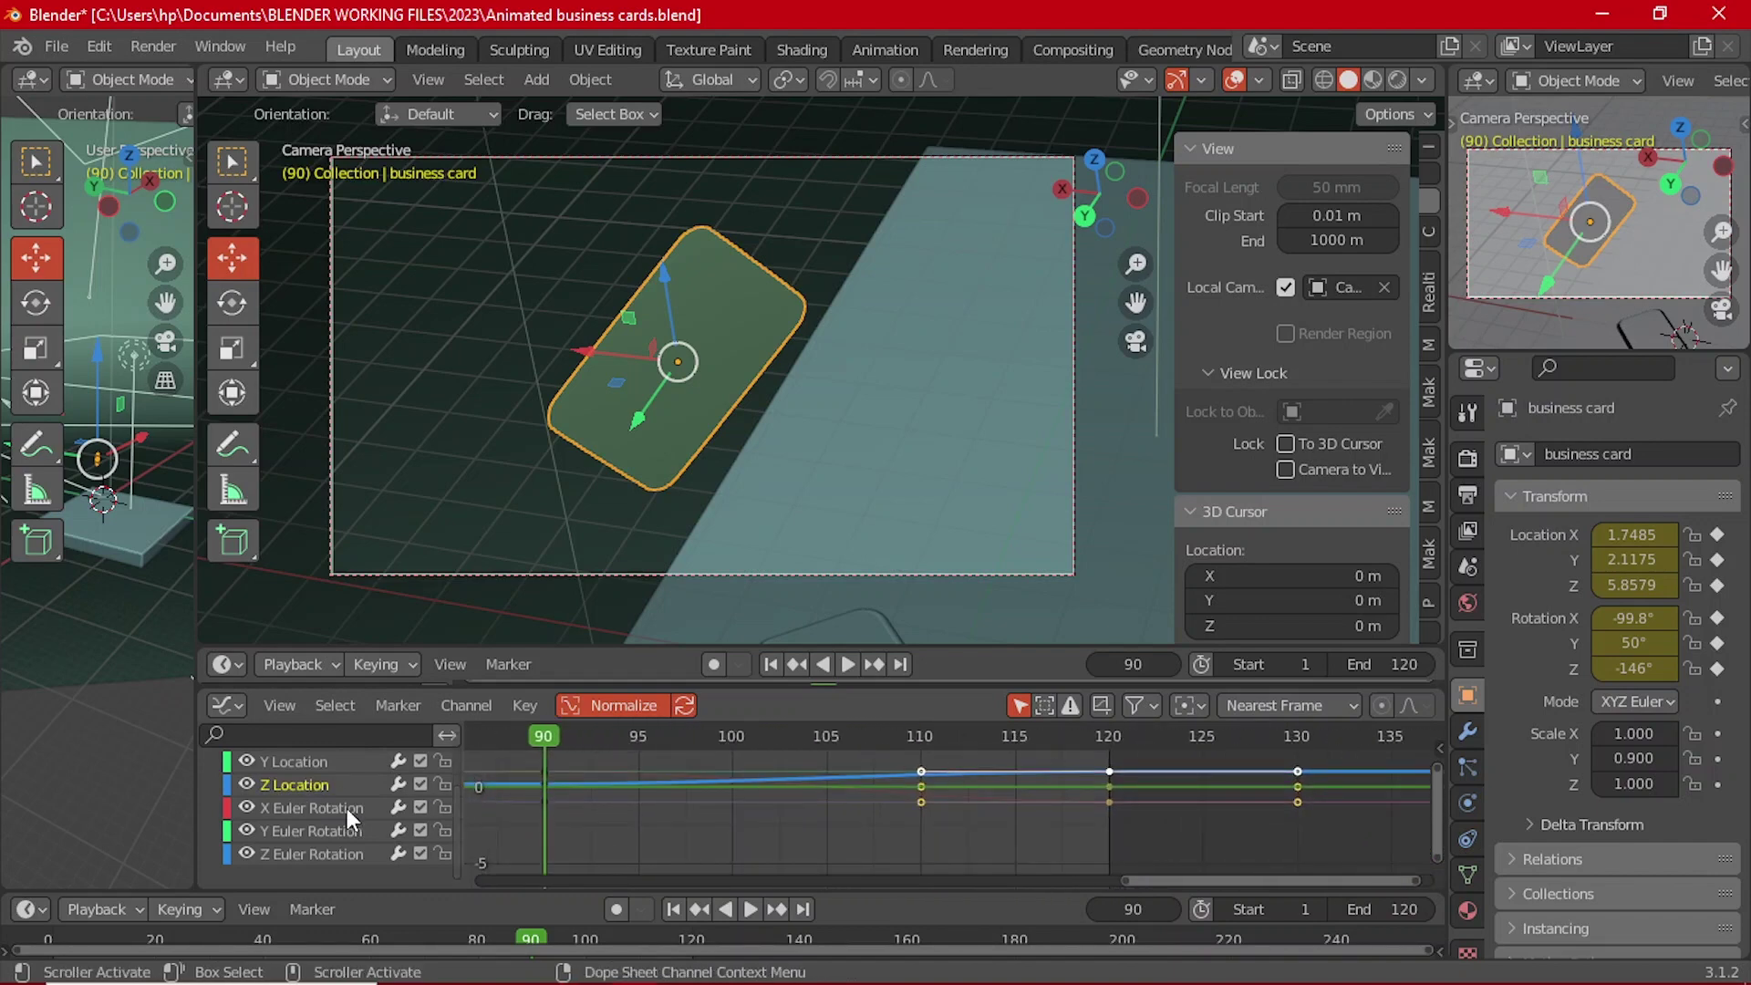
click(422, 853)
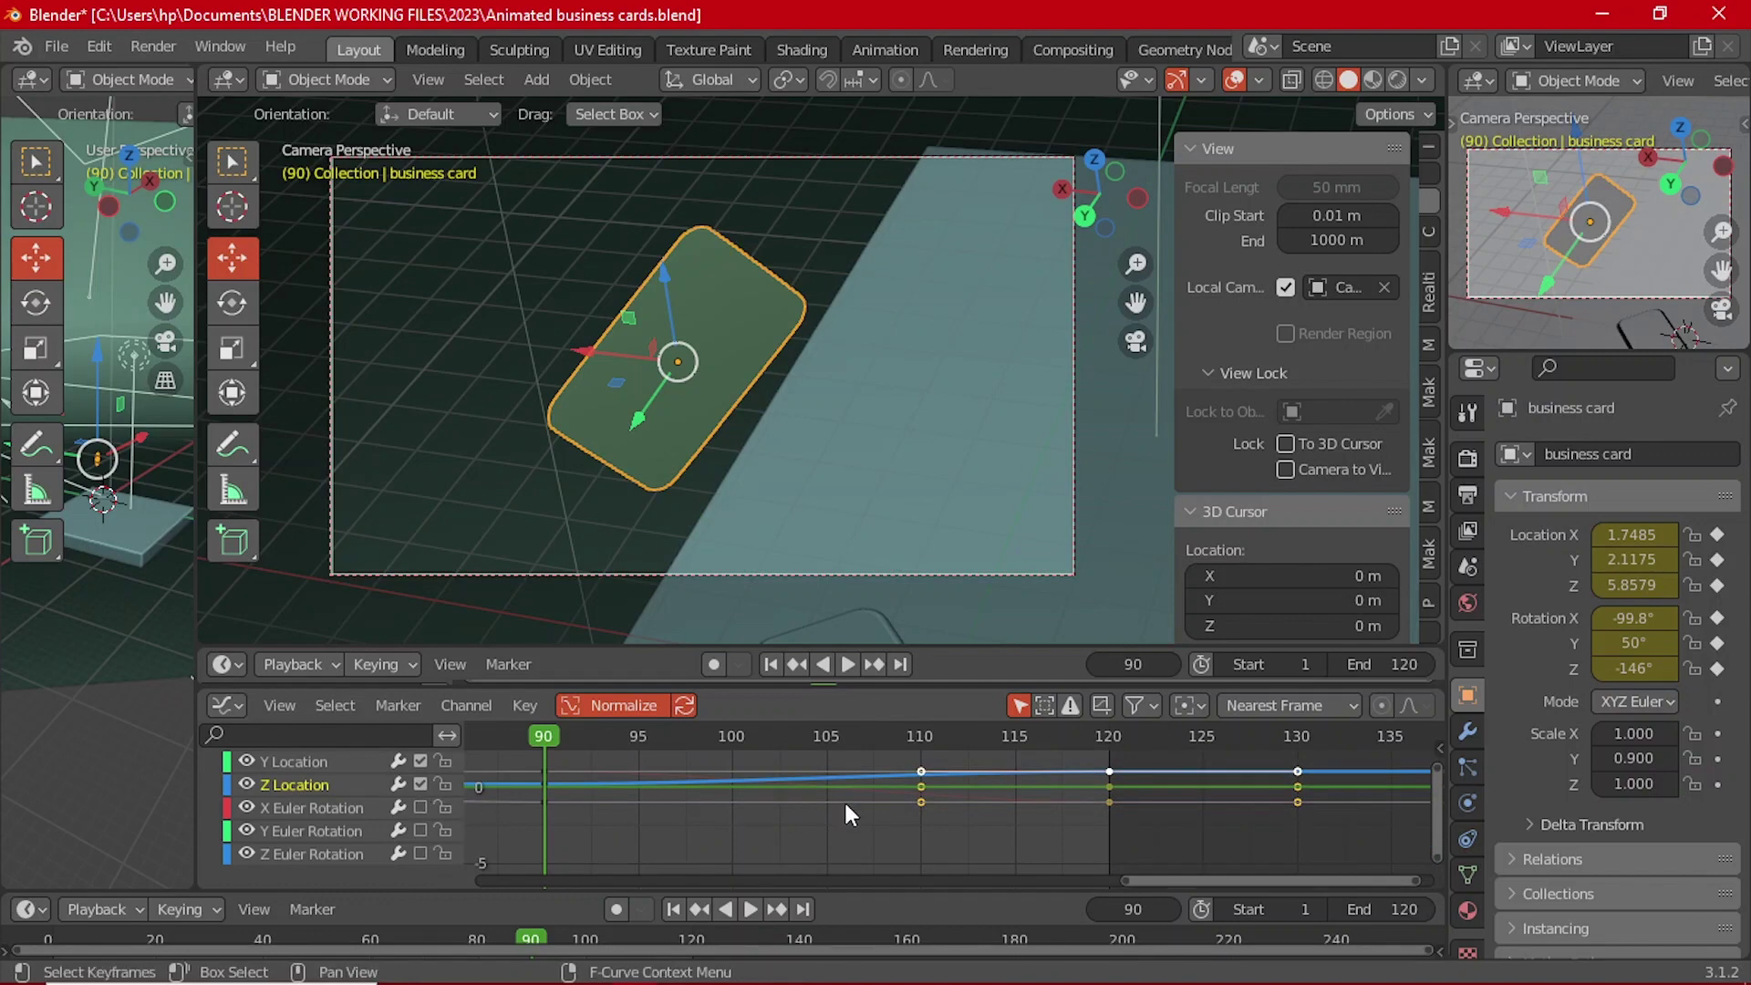
key(a)
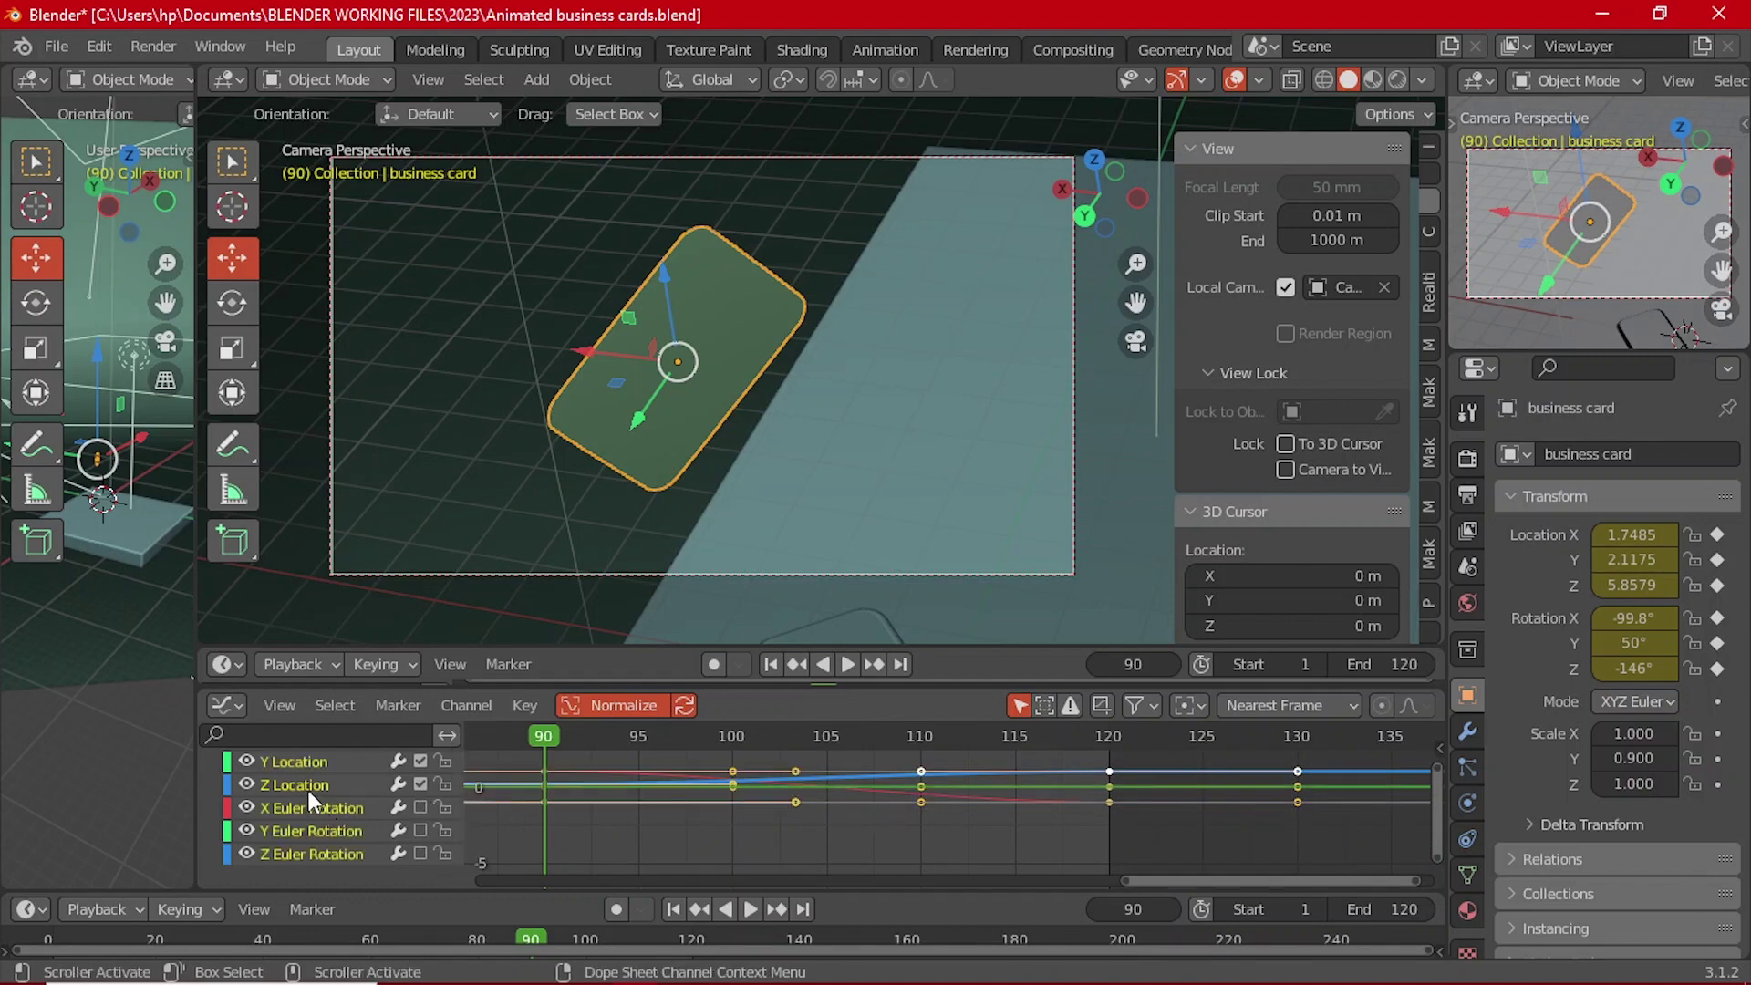
click(308, 787)
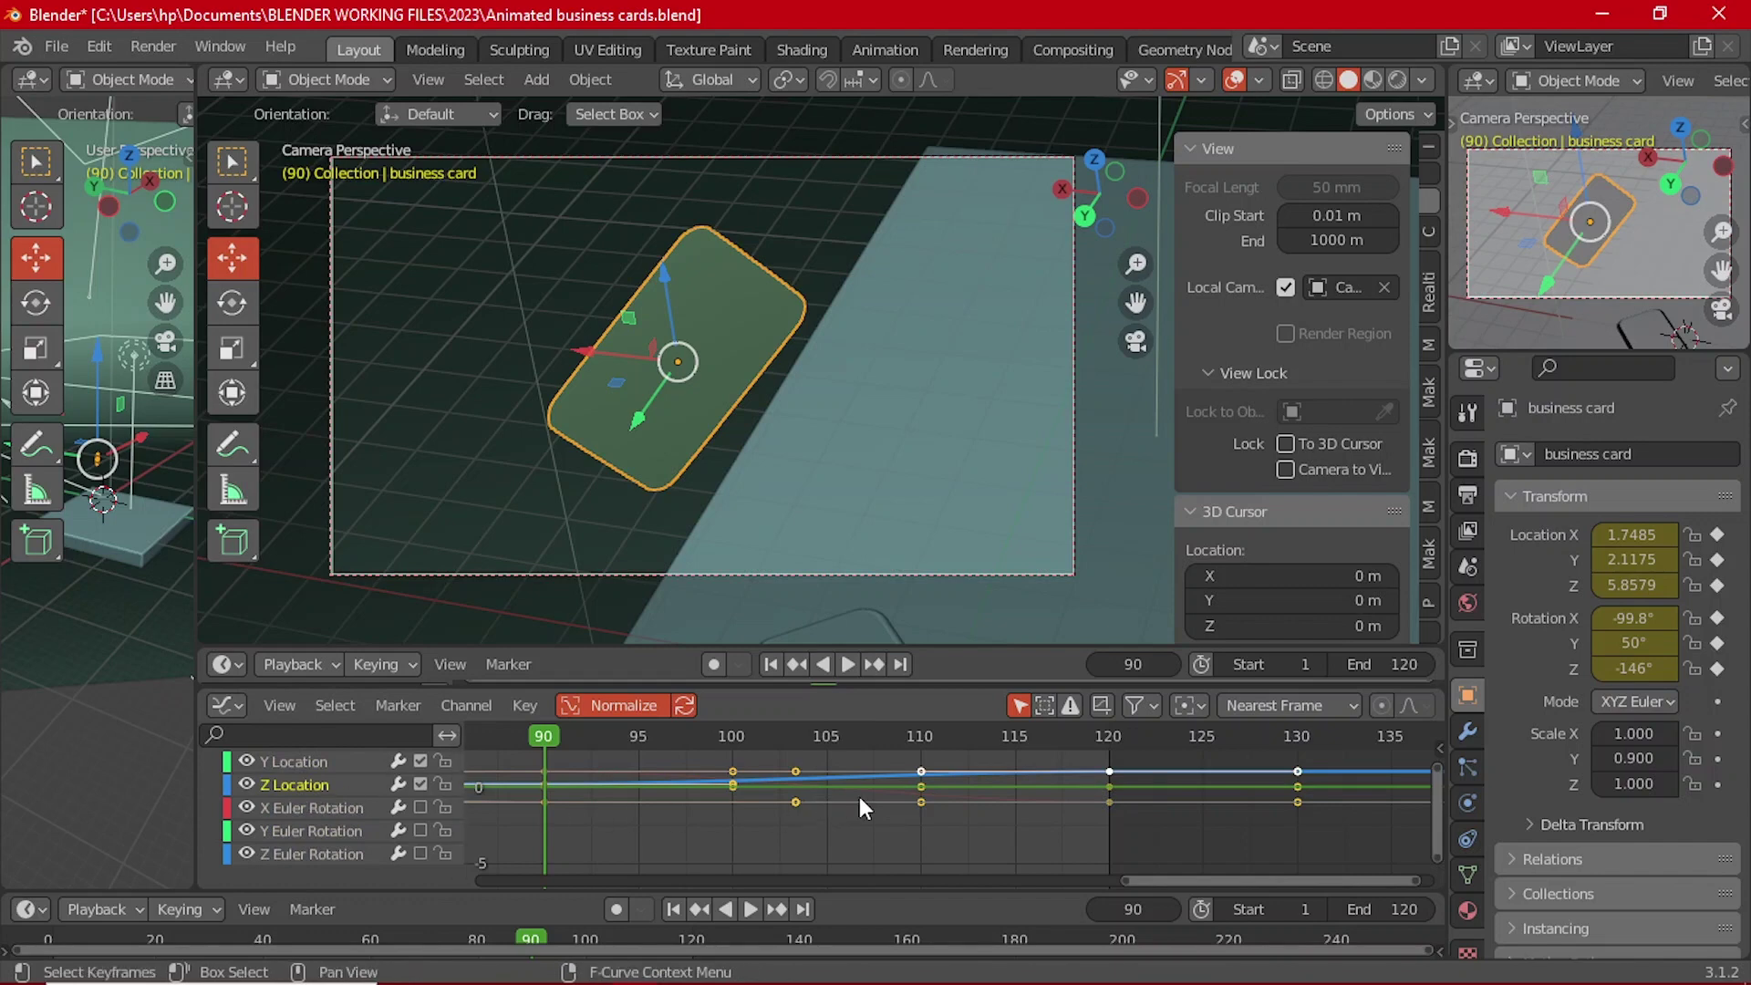
Step: Drag the Z Location key near frame 110 upward so the curve arcs
scroll(912, 807, up, 5)
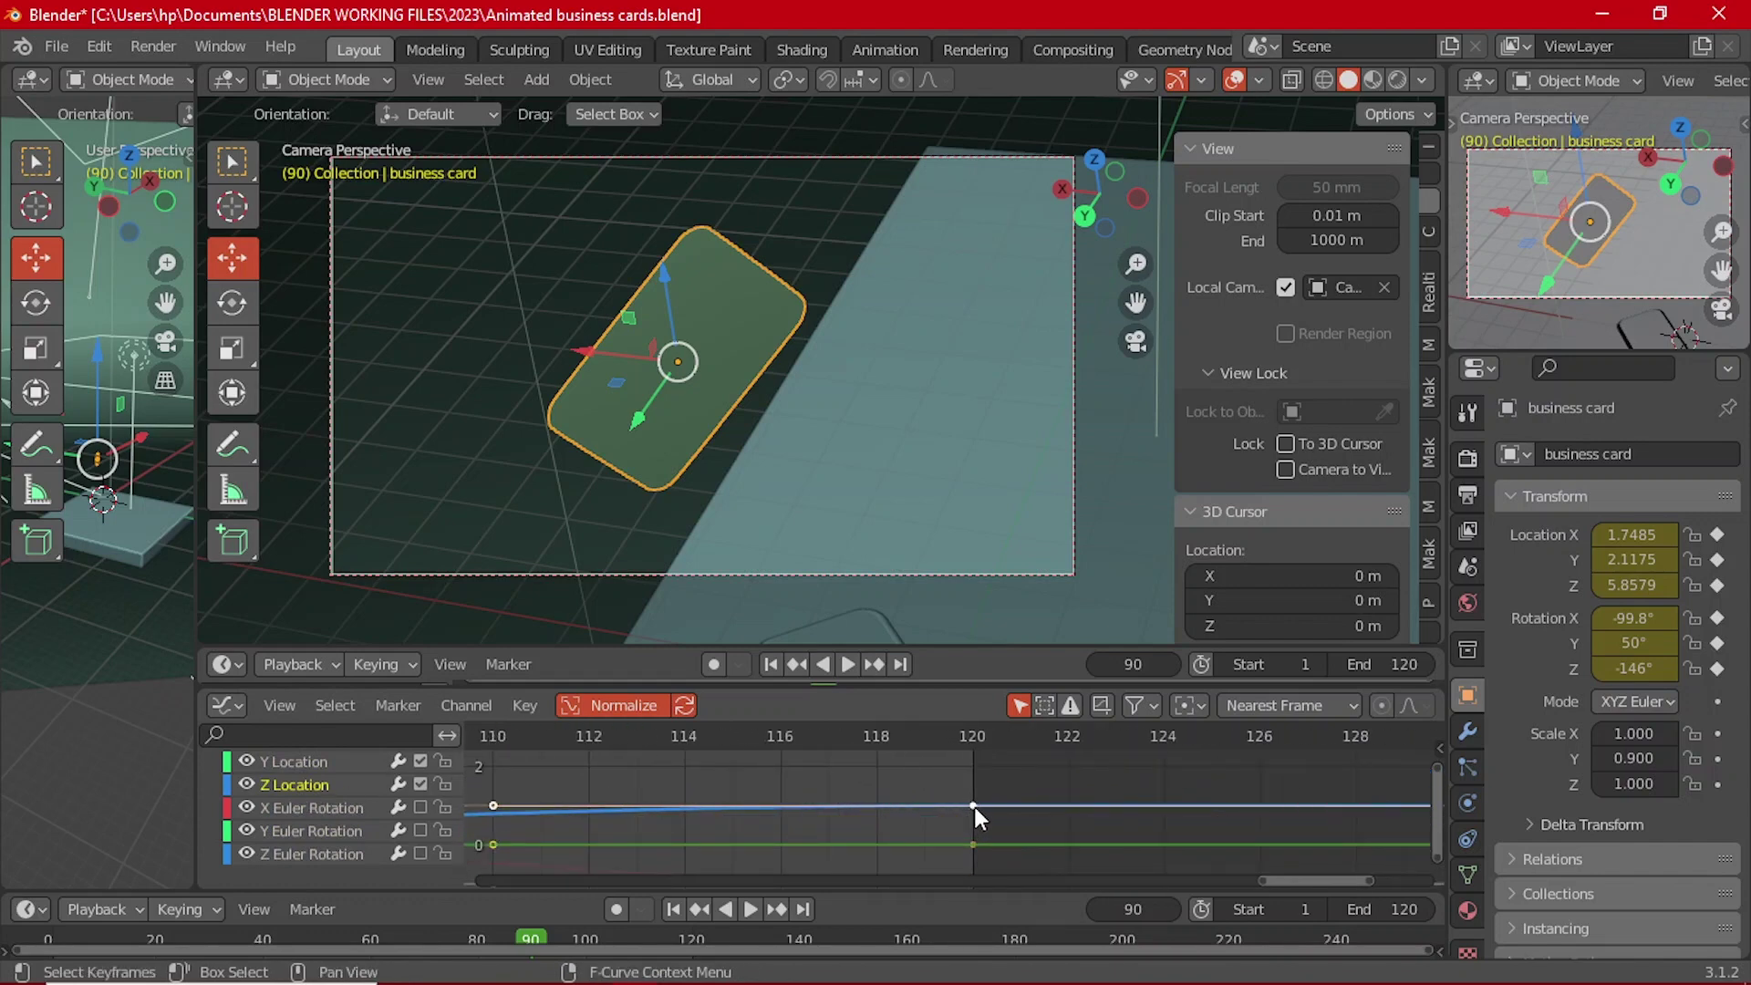
scroll(972, 806, down, 3)
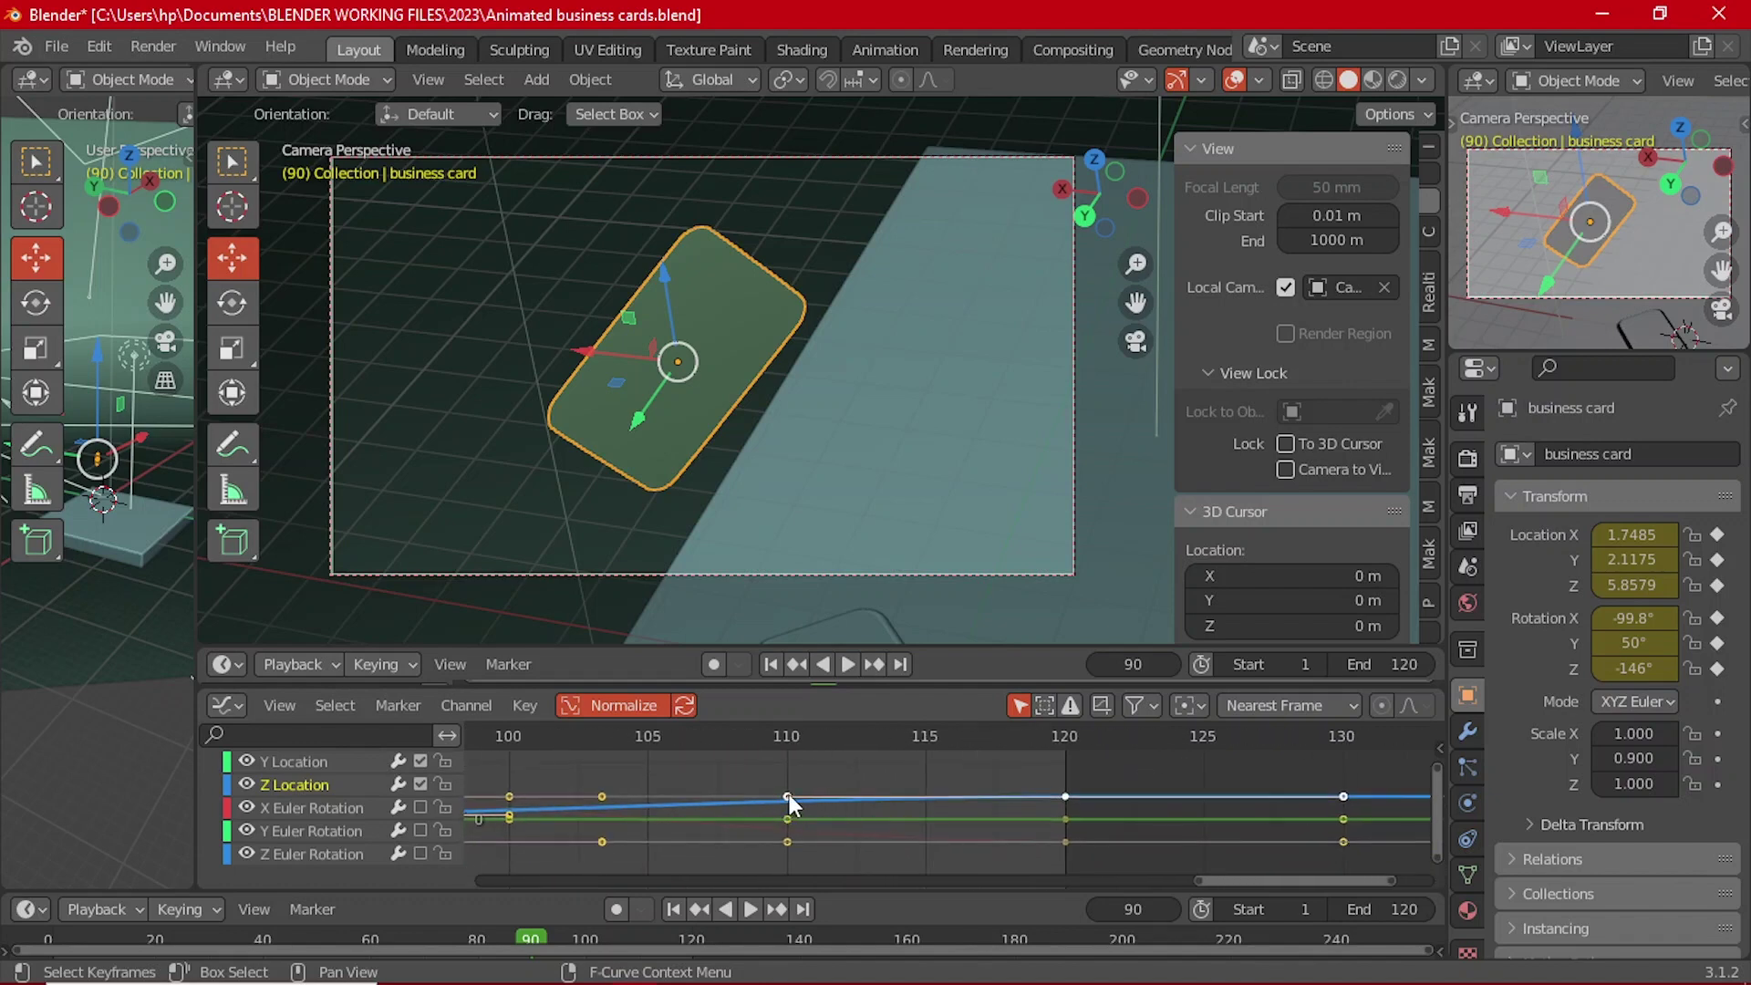
drag(789, 795, 784, 774)
Step: Enlarge the timeline and play the animation from frame 82, pausing at frame 114
drag(840, 649, 803, 577)
key(space)
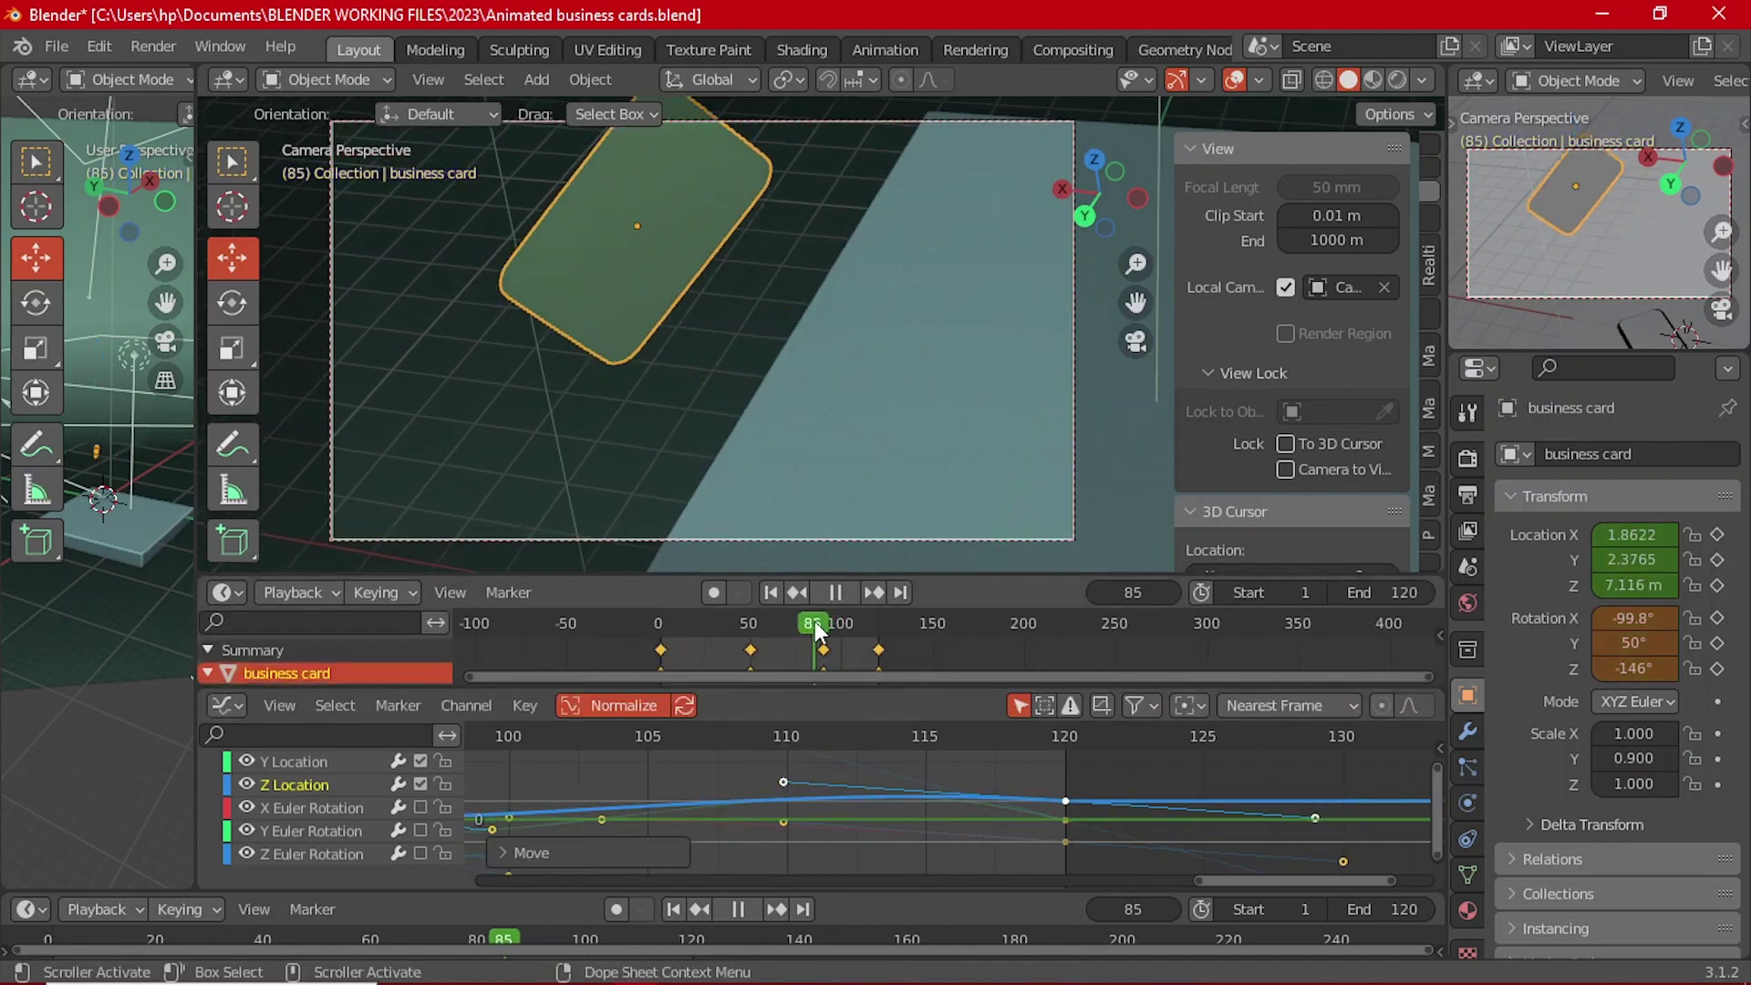
drag(839, 635, 809, 617)
click(835, 591)
click(847, 593)
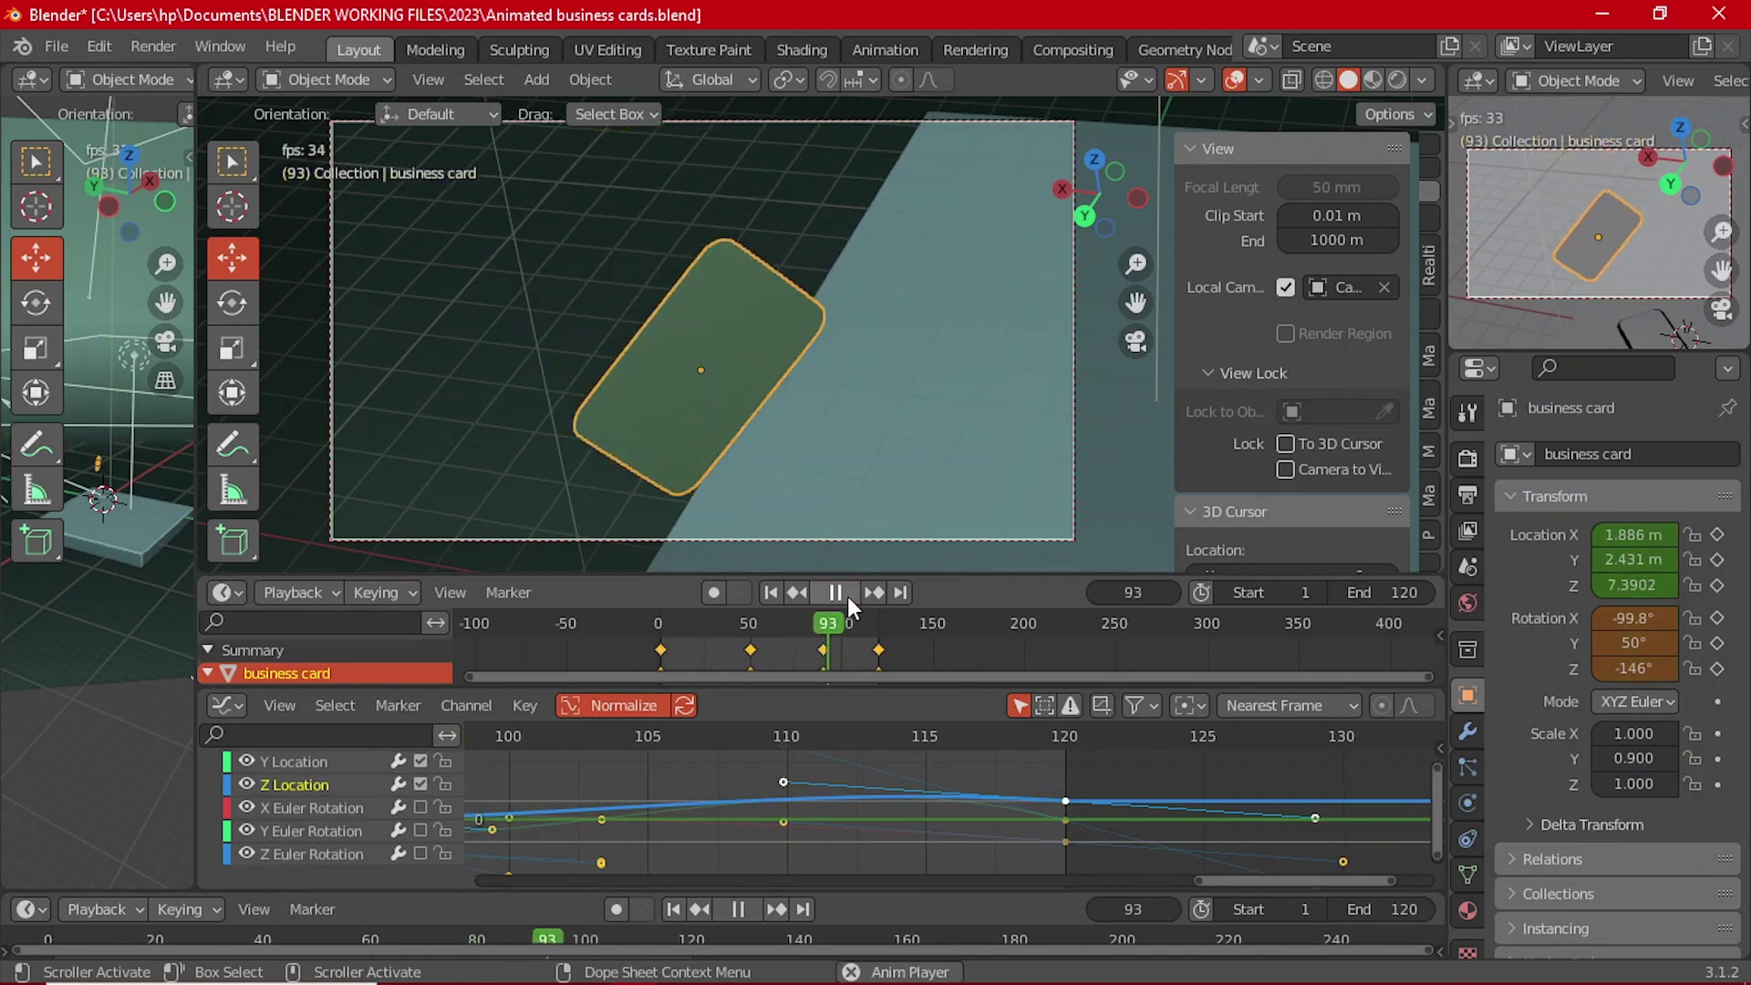
click(809, 628)
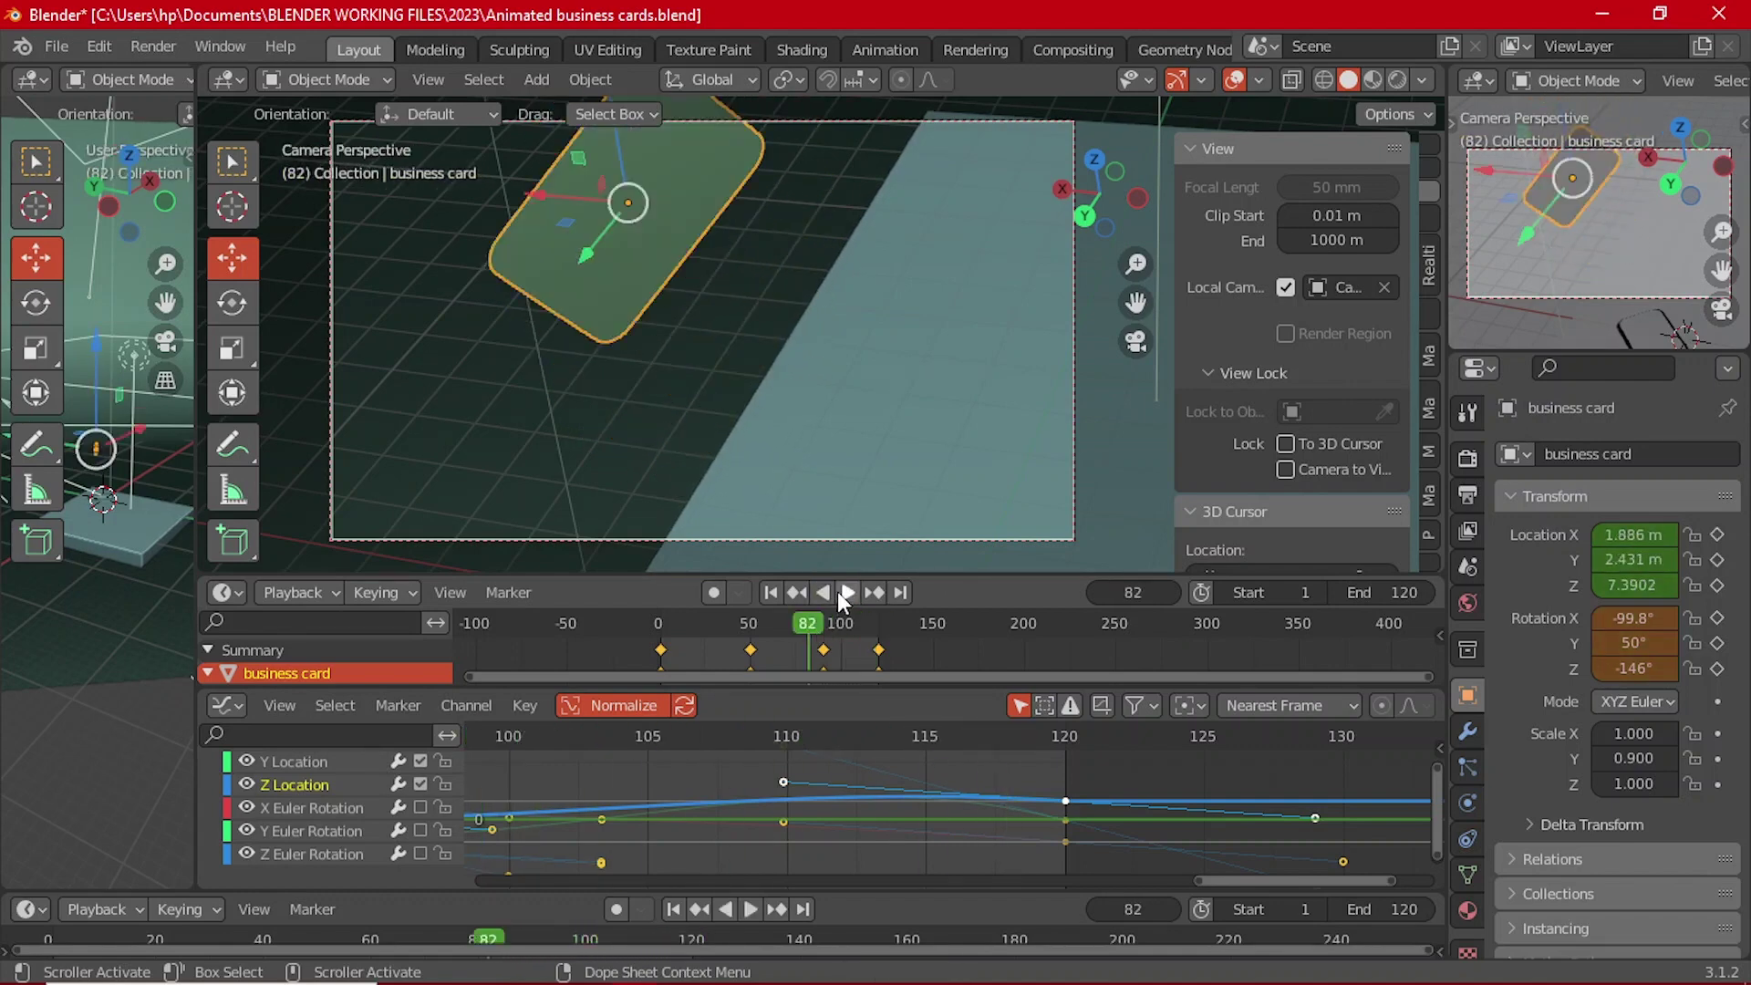
click(844, 593)
click(844, 594)
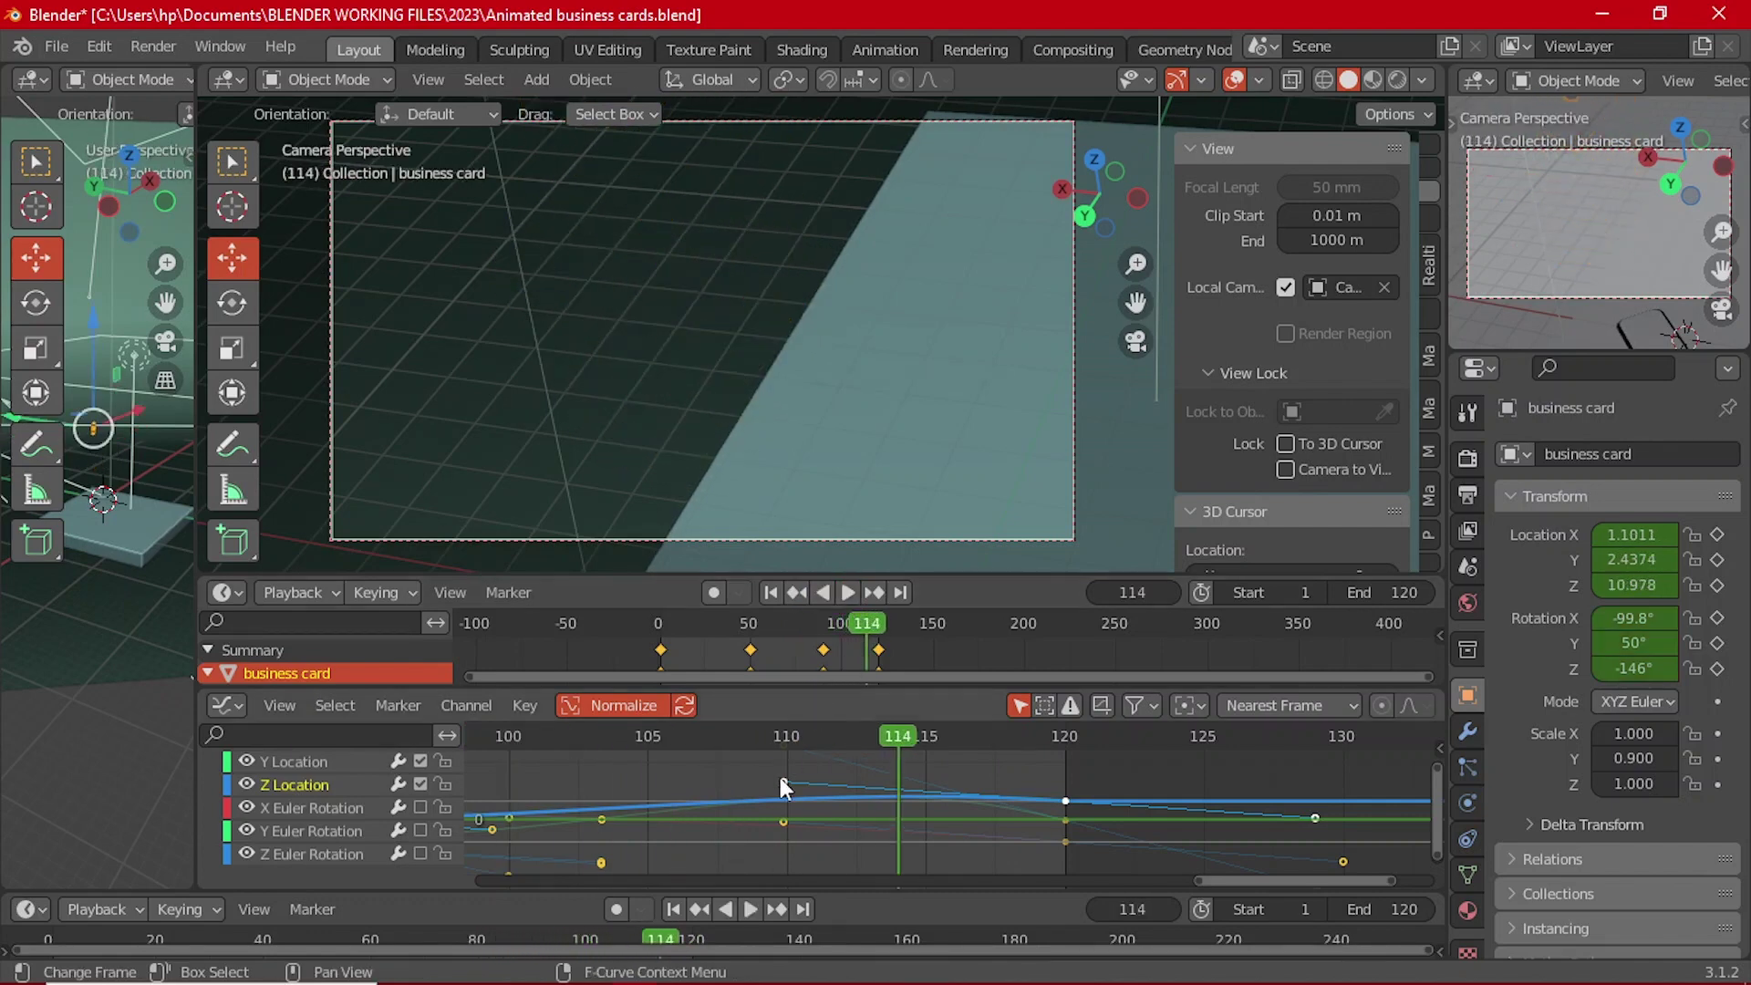
Step: Lower the Z Location key near frame 110, replay in reverse and forward, and stop at frame 114
drag(785, 774, 774, 813)
key(shift+ctrl+space)
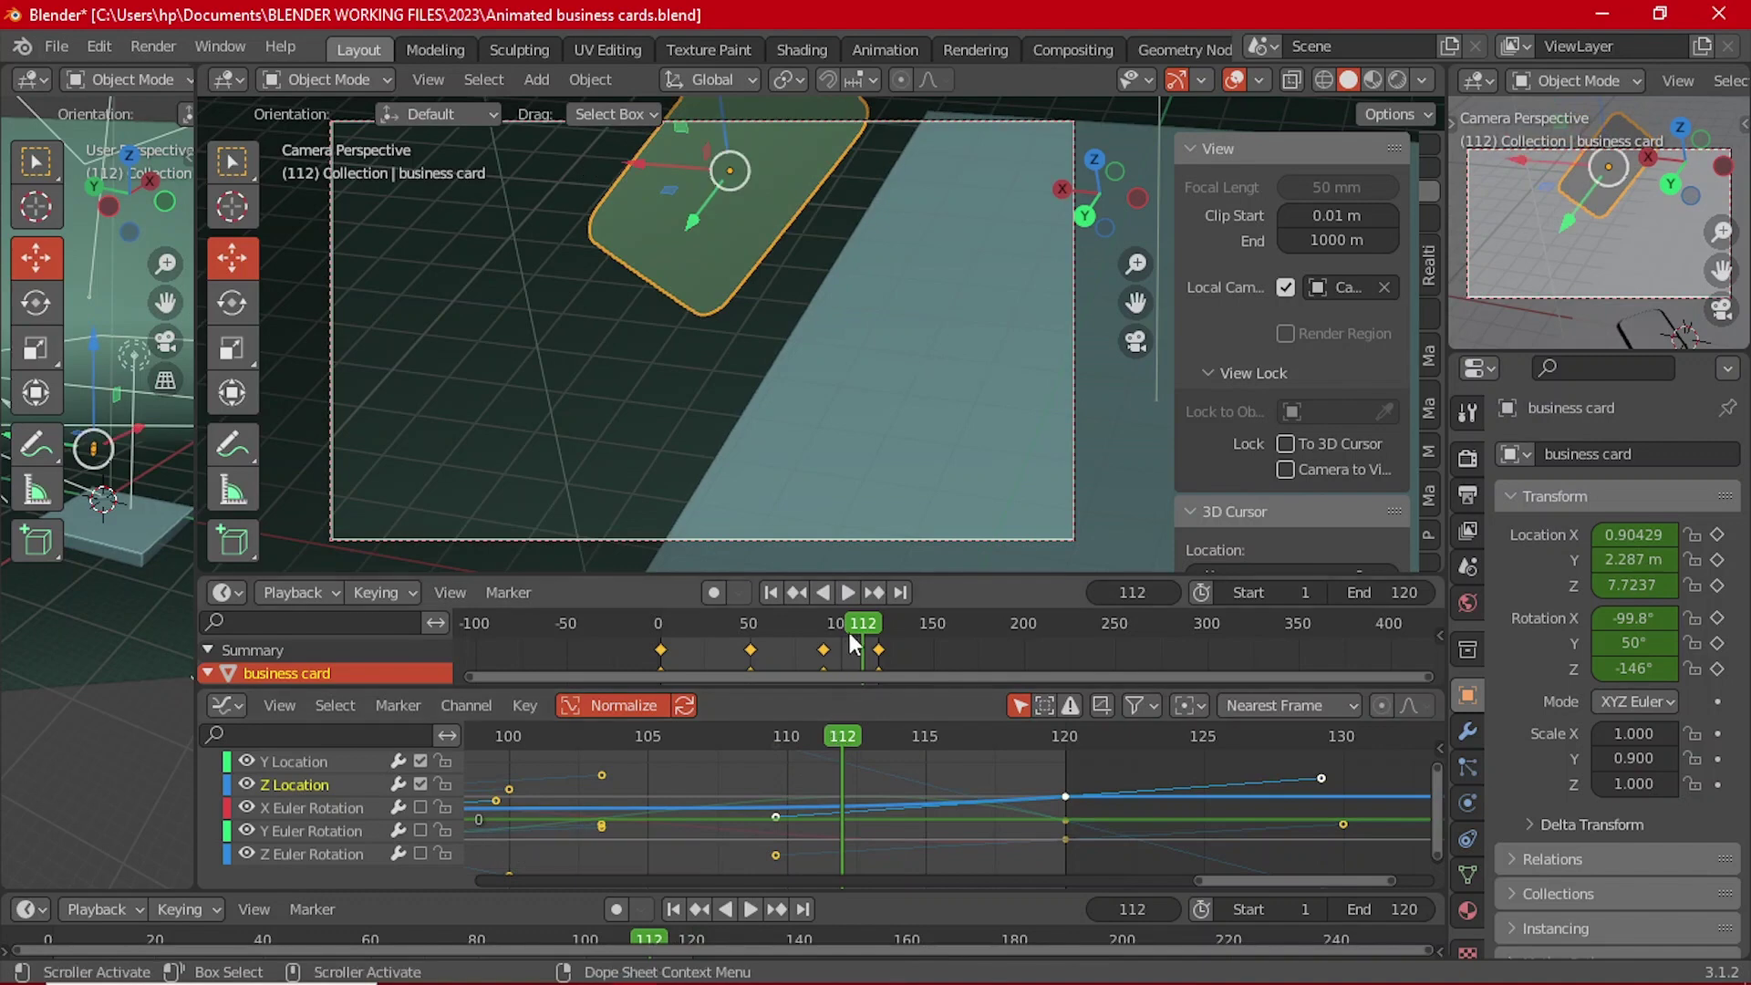
click(827, 591)
click(848, 593)
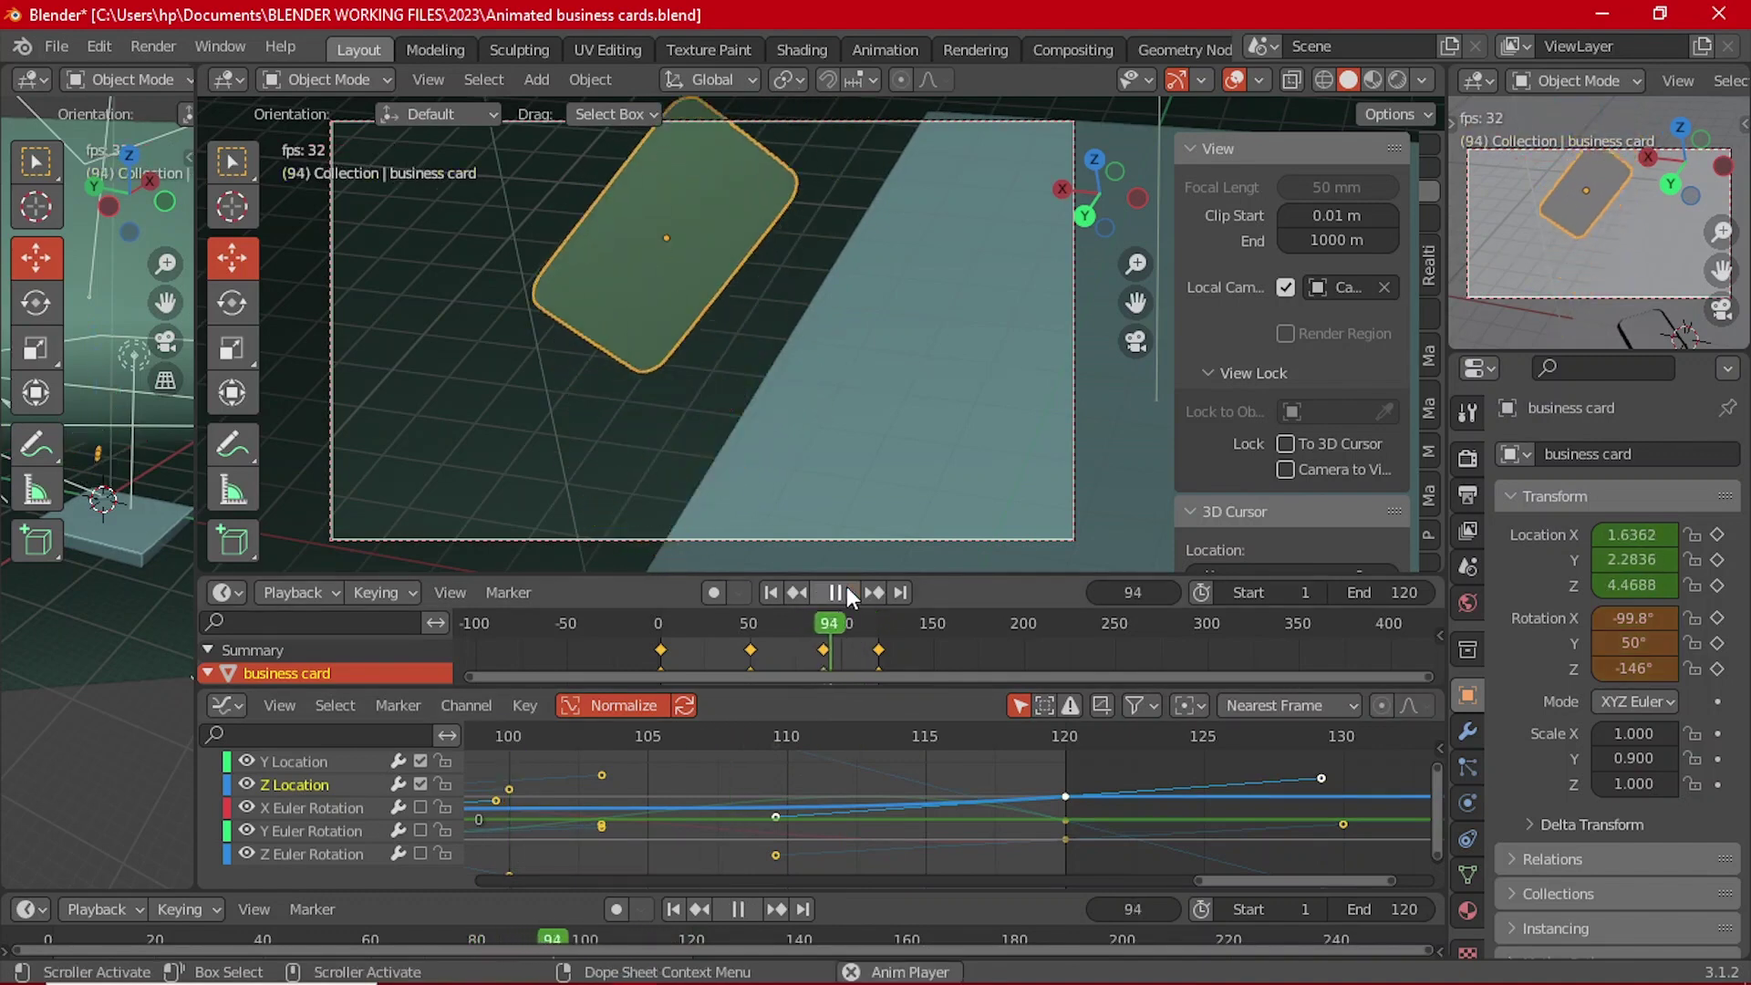
click(847, 593)
click(897, 738)
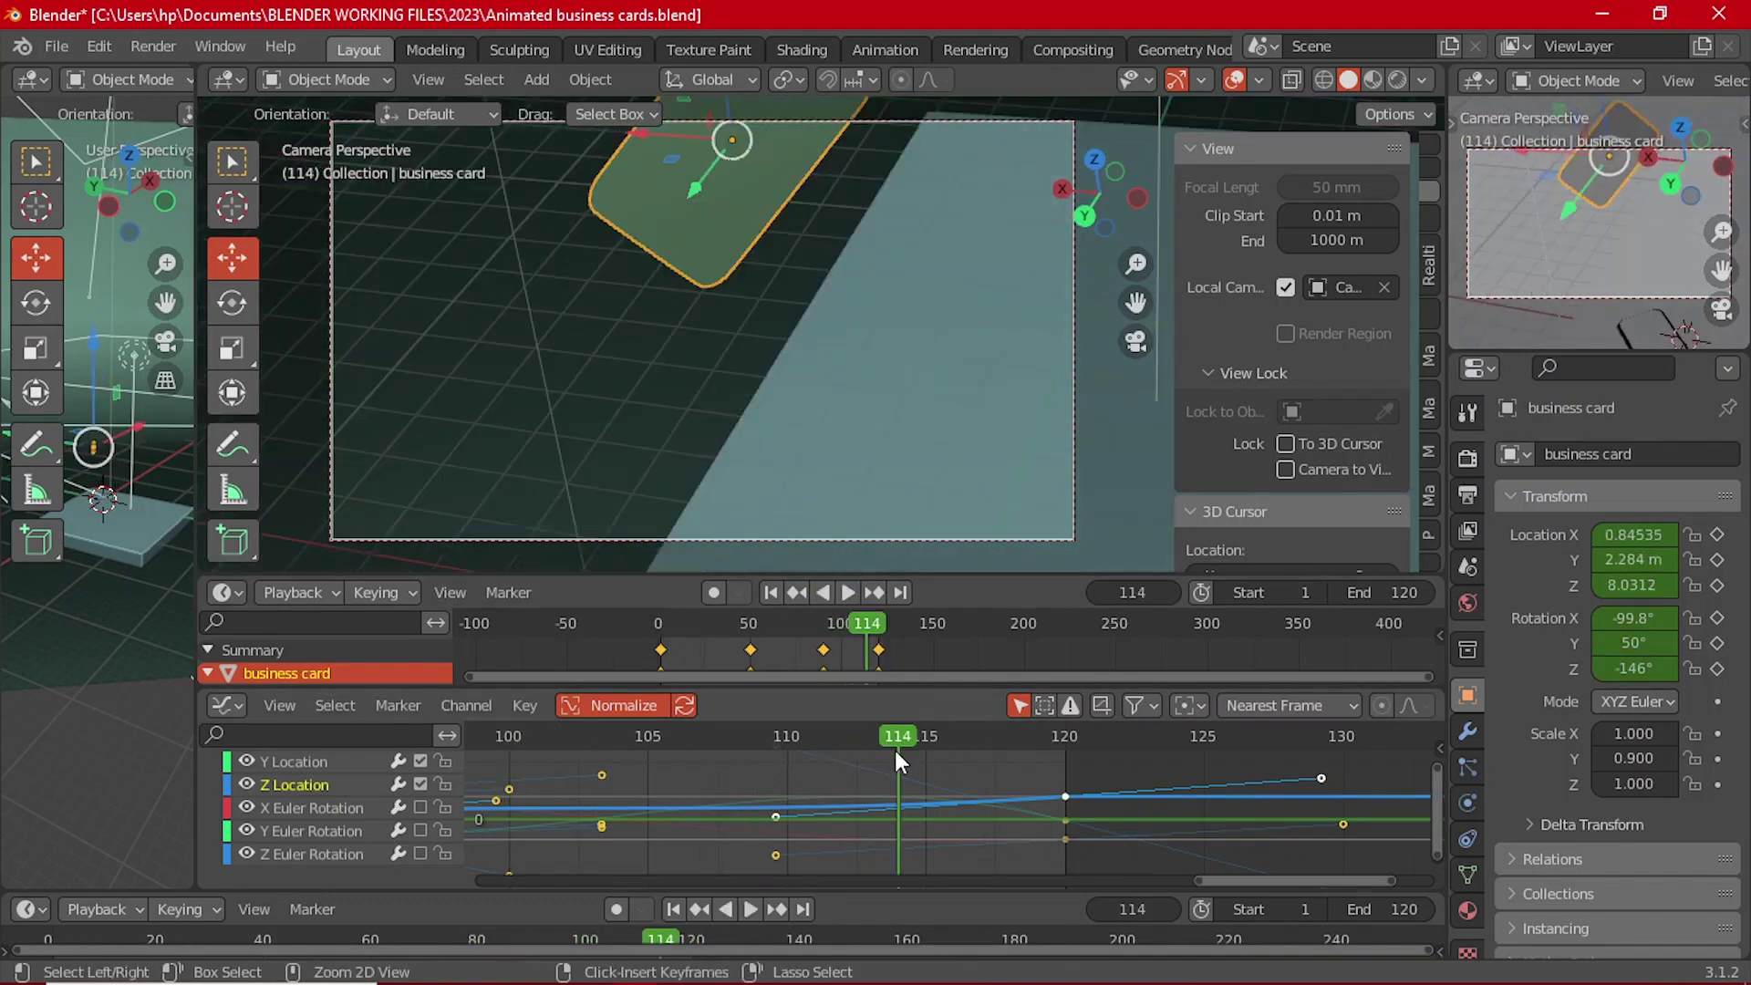
Step: Flatten the incoming handle of the frame-120 Z Location key and play it back
click(791, 799)
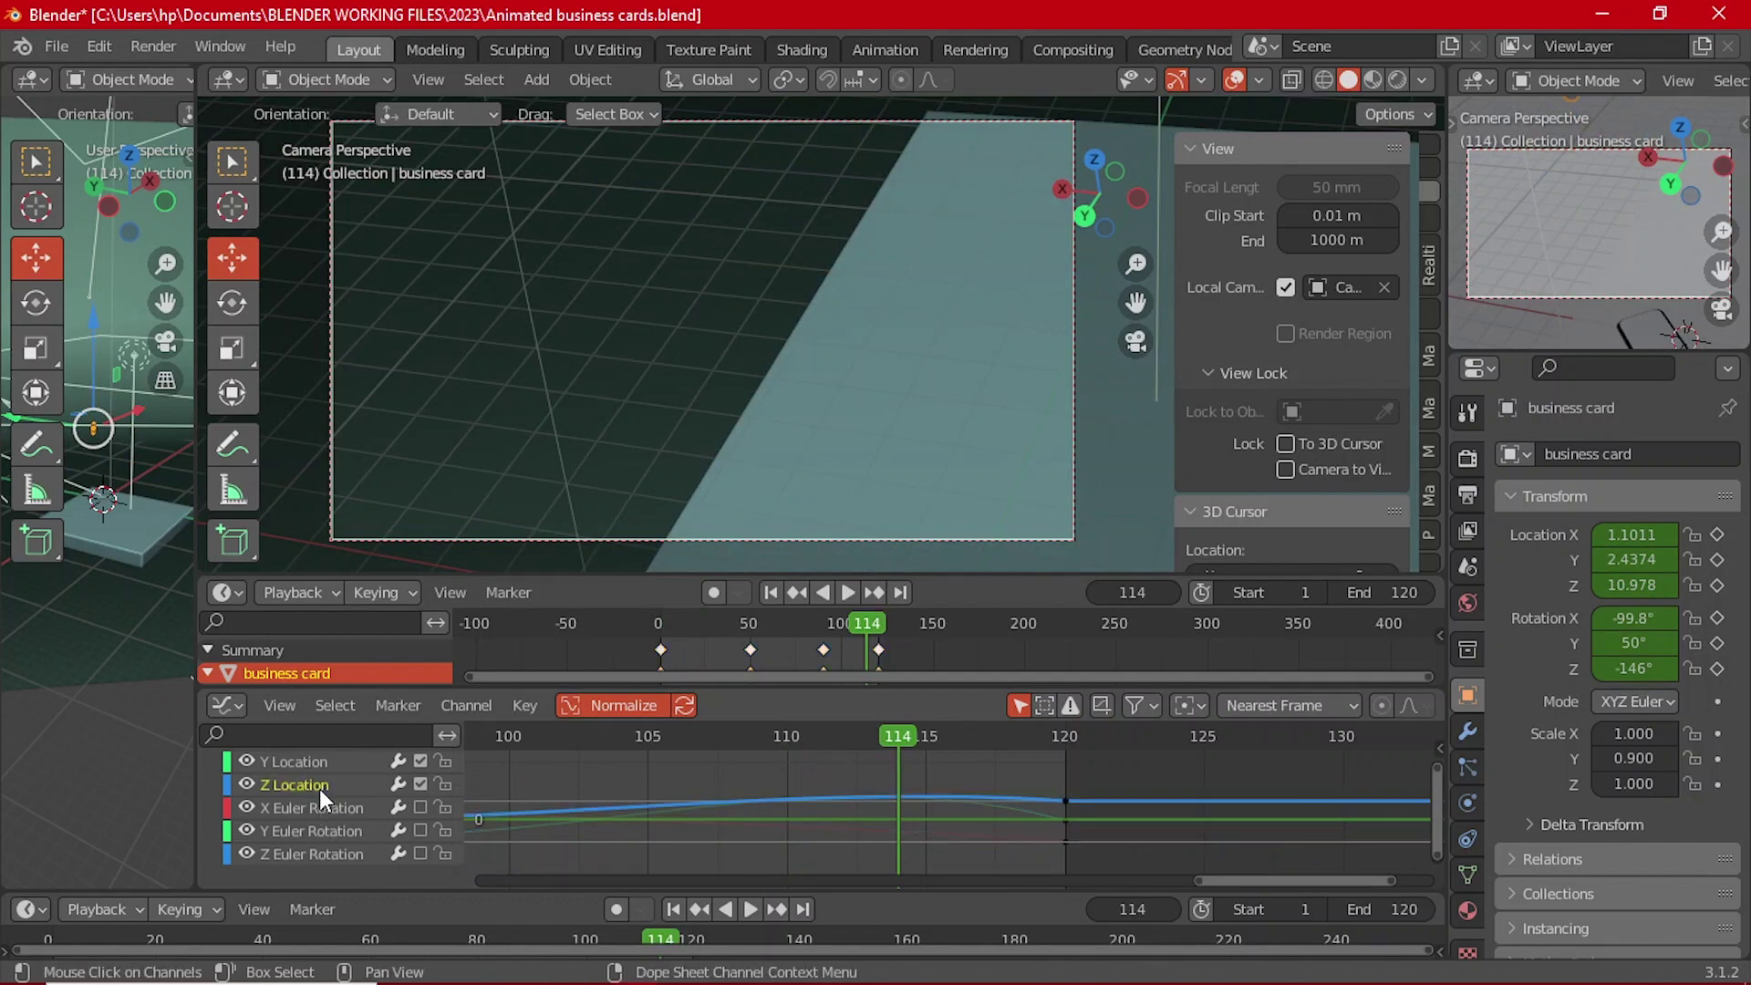
click(1064, 801)
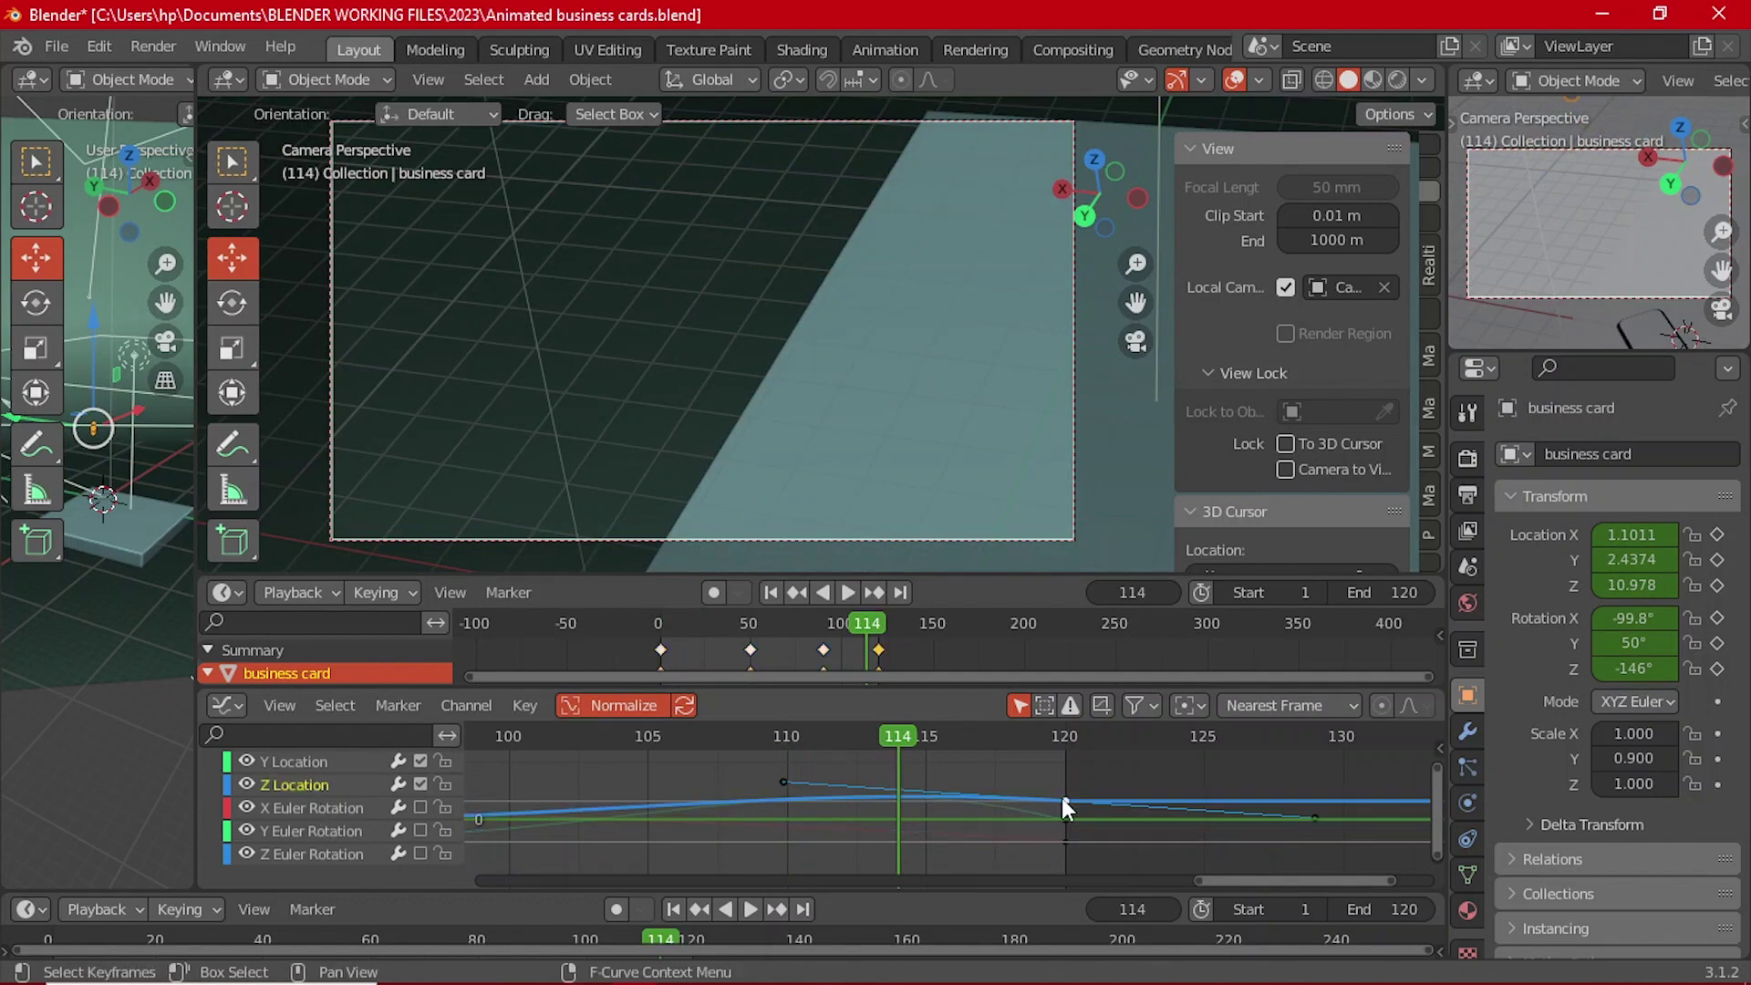
drag(779, 781, 780, 794)
drag(905, 739, 508, 748)
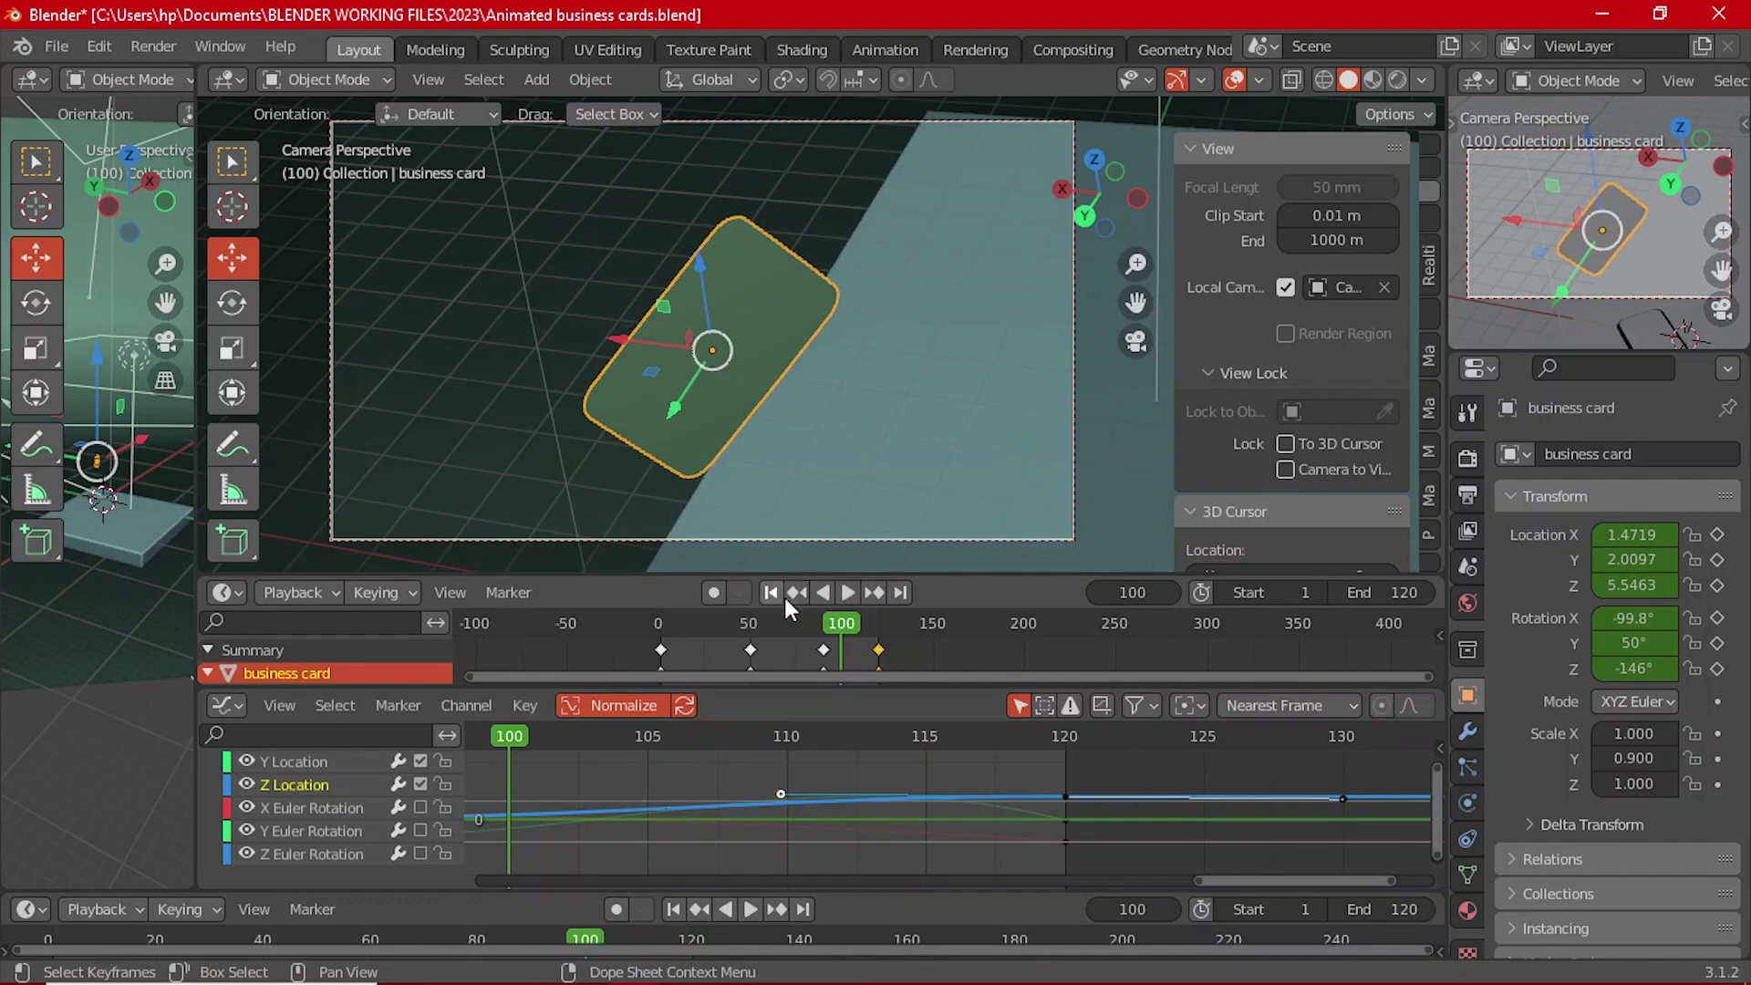
click(762, 625)
click(846, 593)
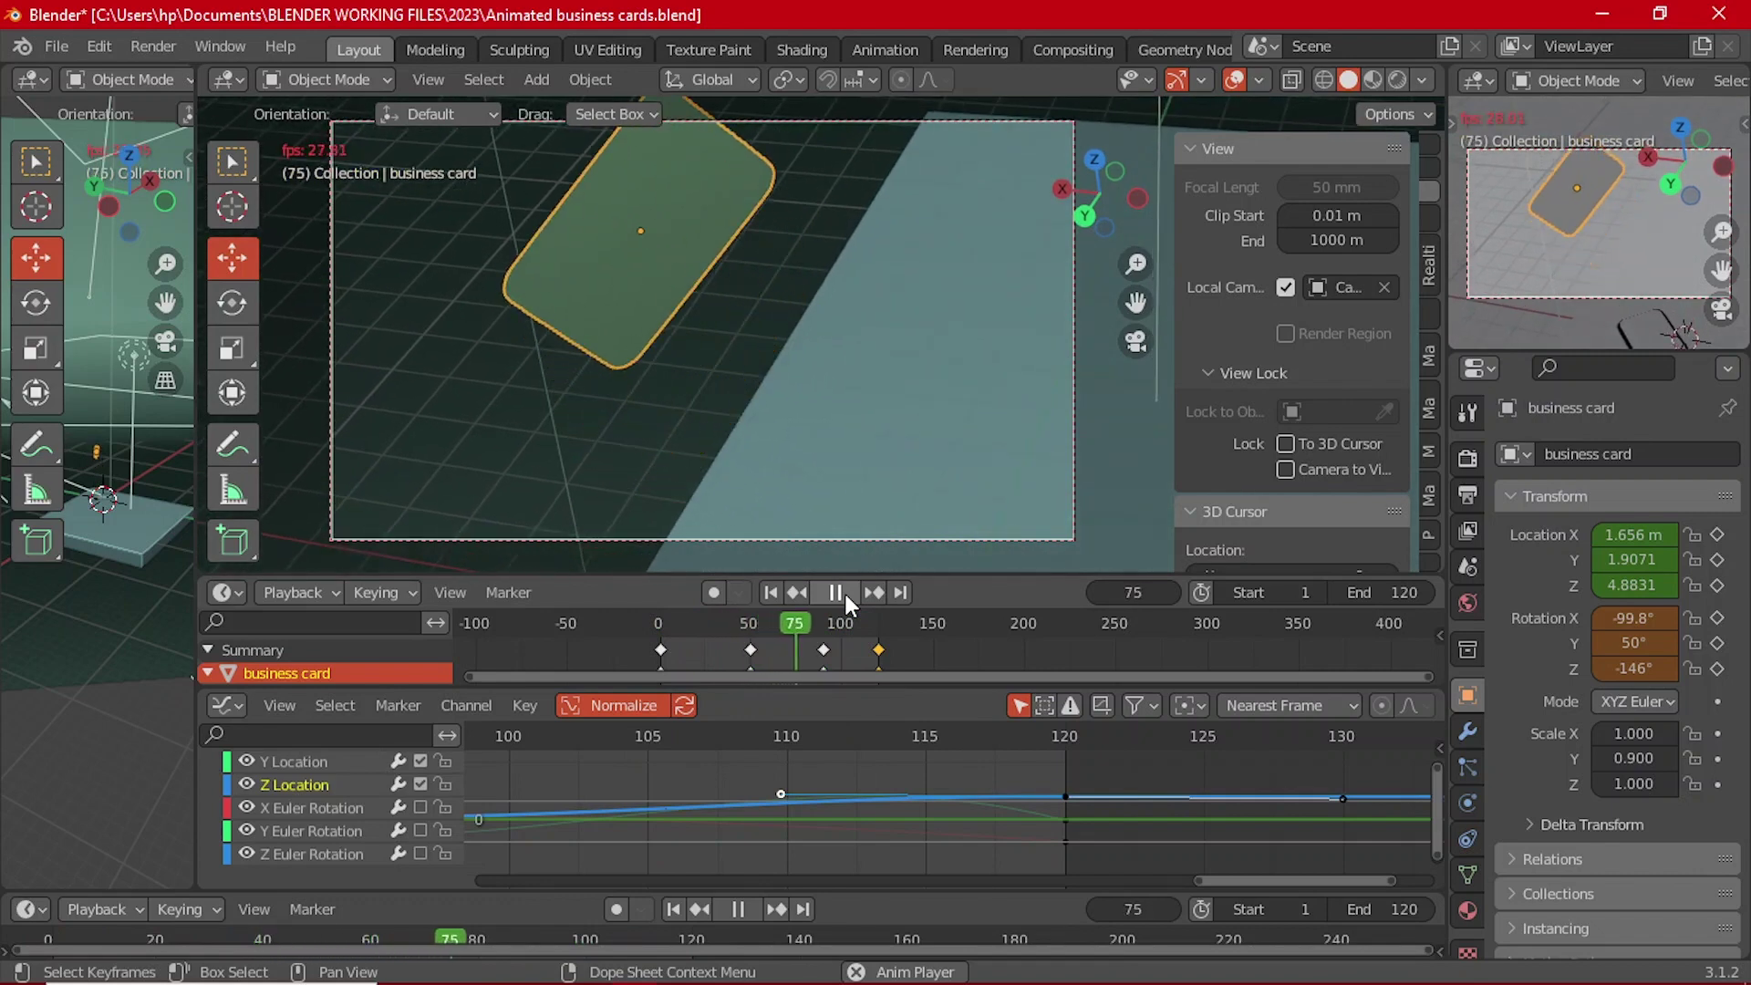
click(835, 593)
Step: Undo the handle change, deselect the curve, and replay from frame 47
scroll(736, 782, down, 7)
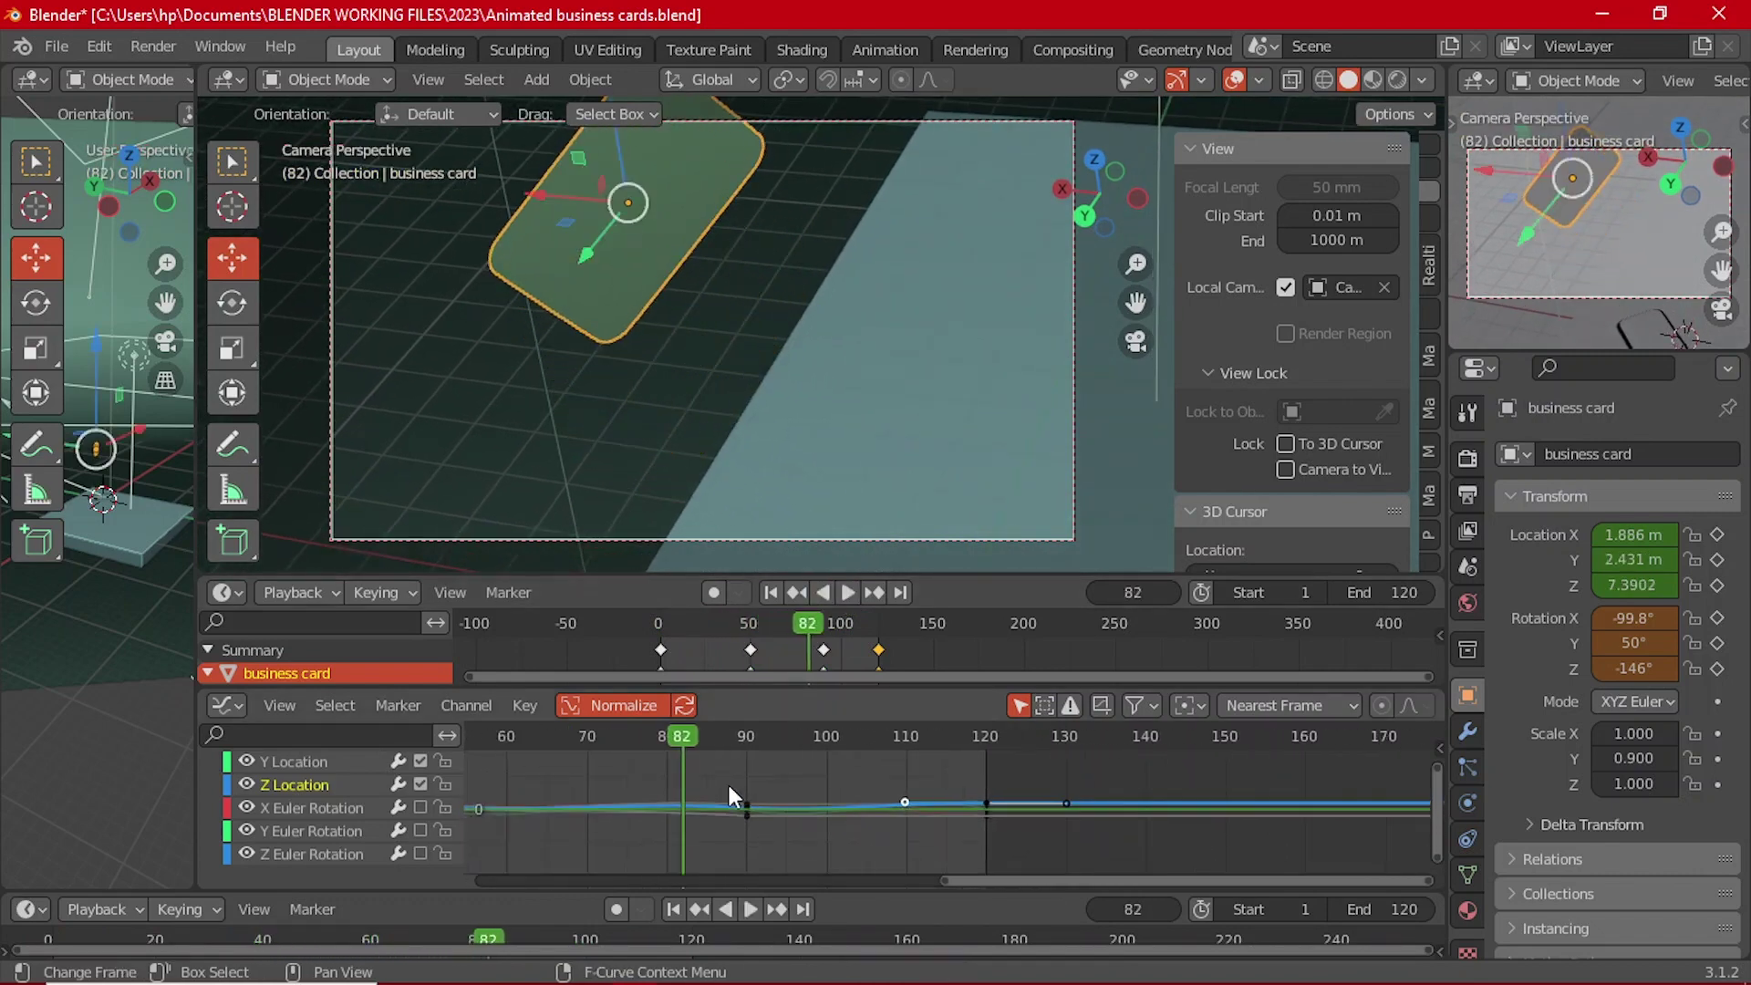
key(ctrl+z)
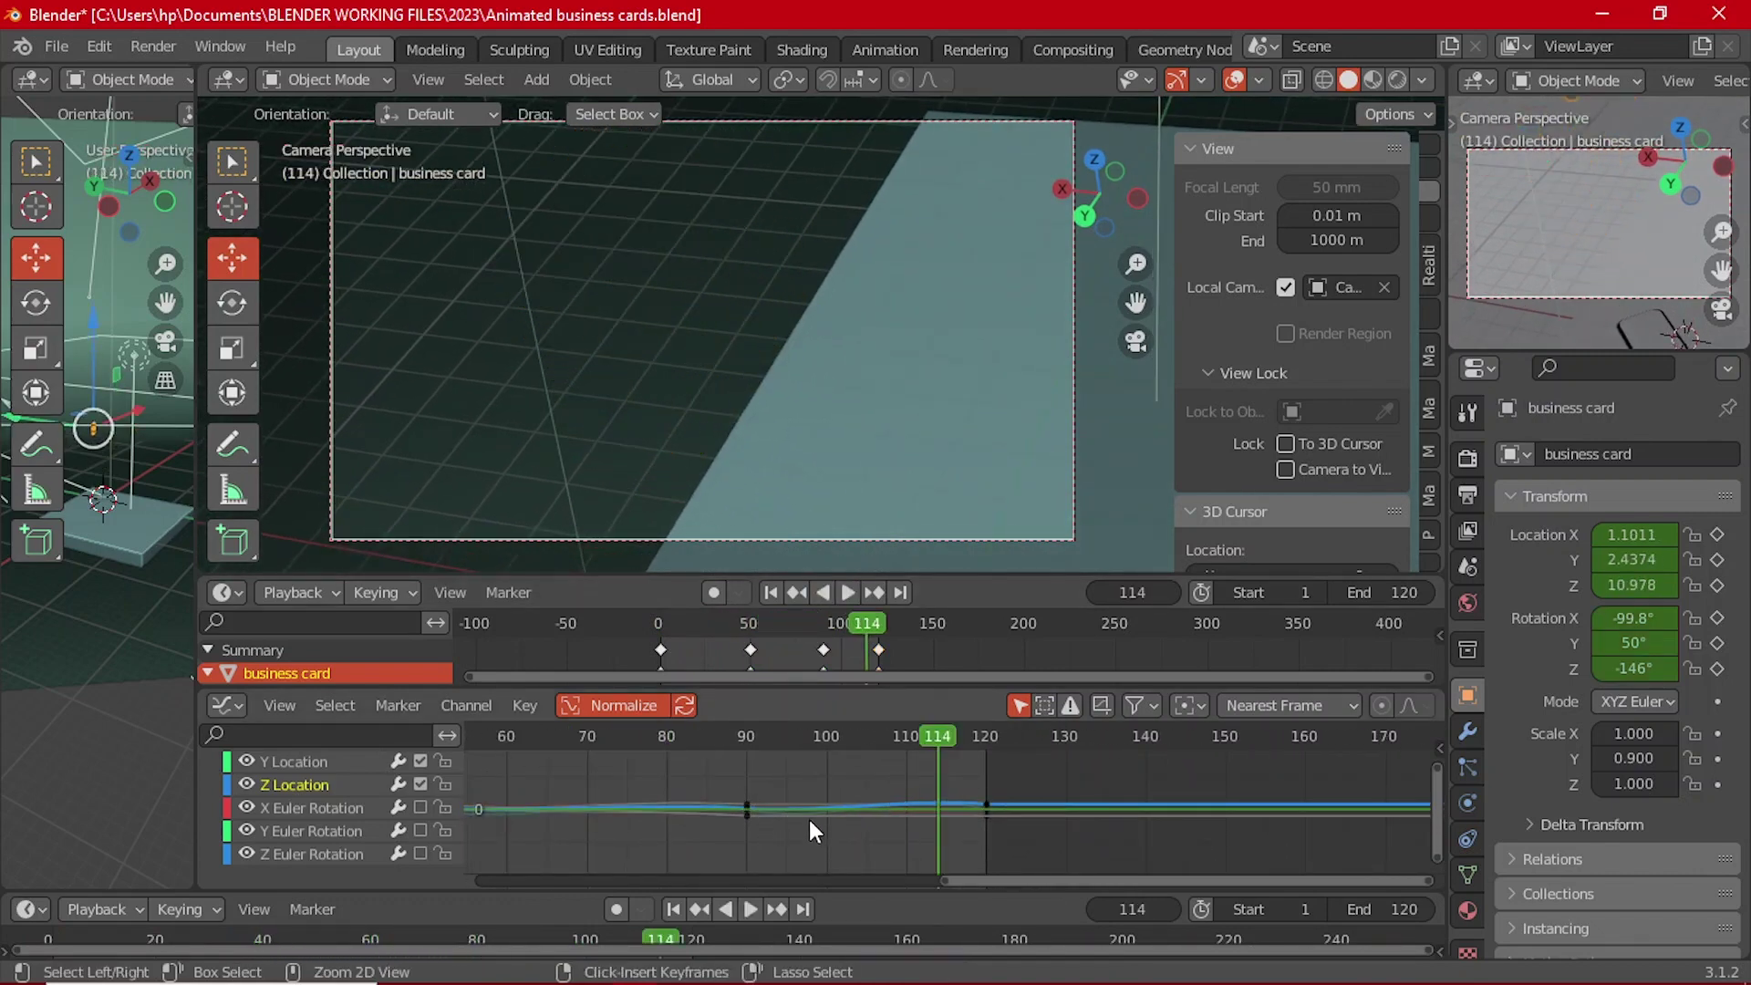
click(810, 819)
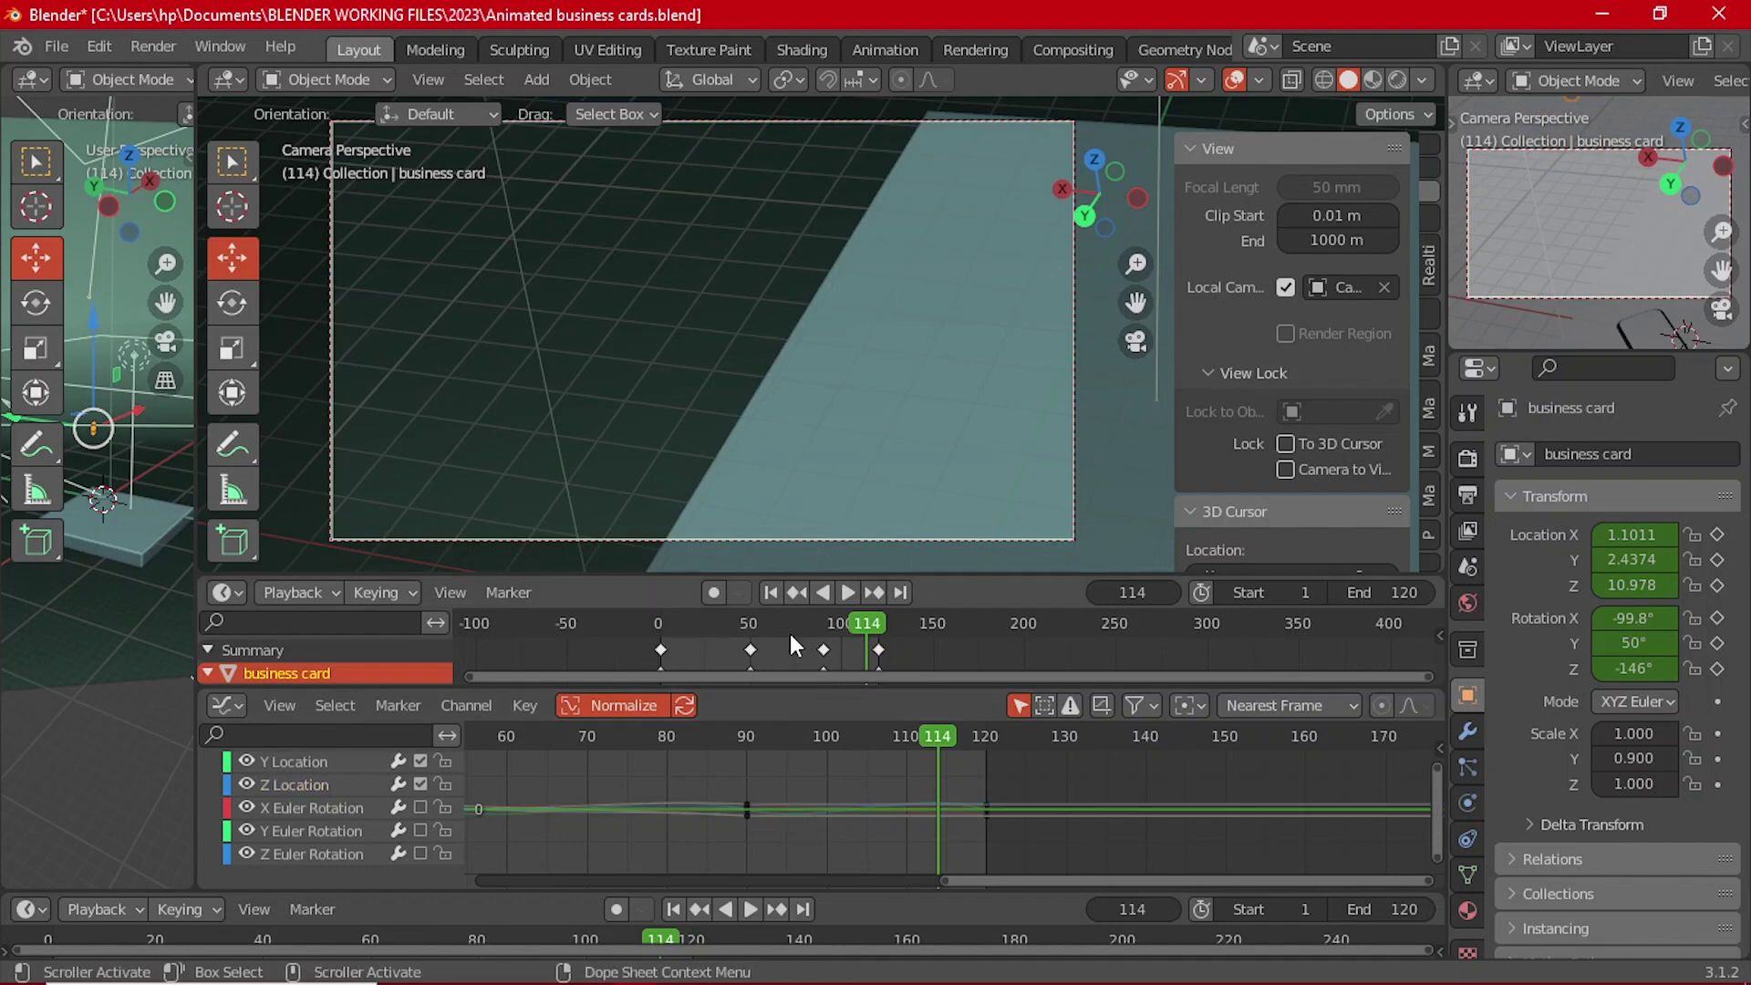
click(742, 623)
click(845, 593)
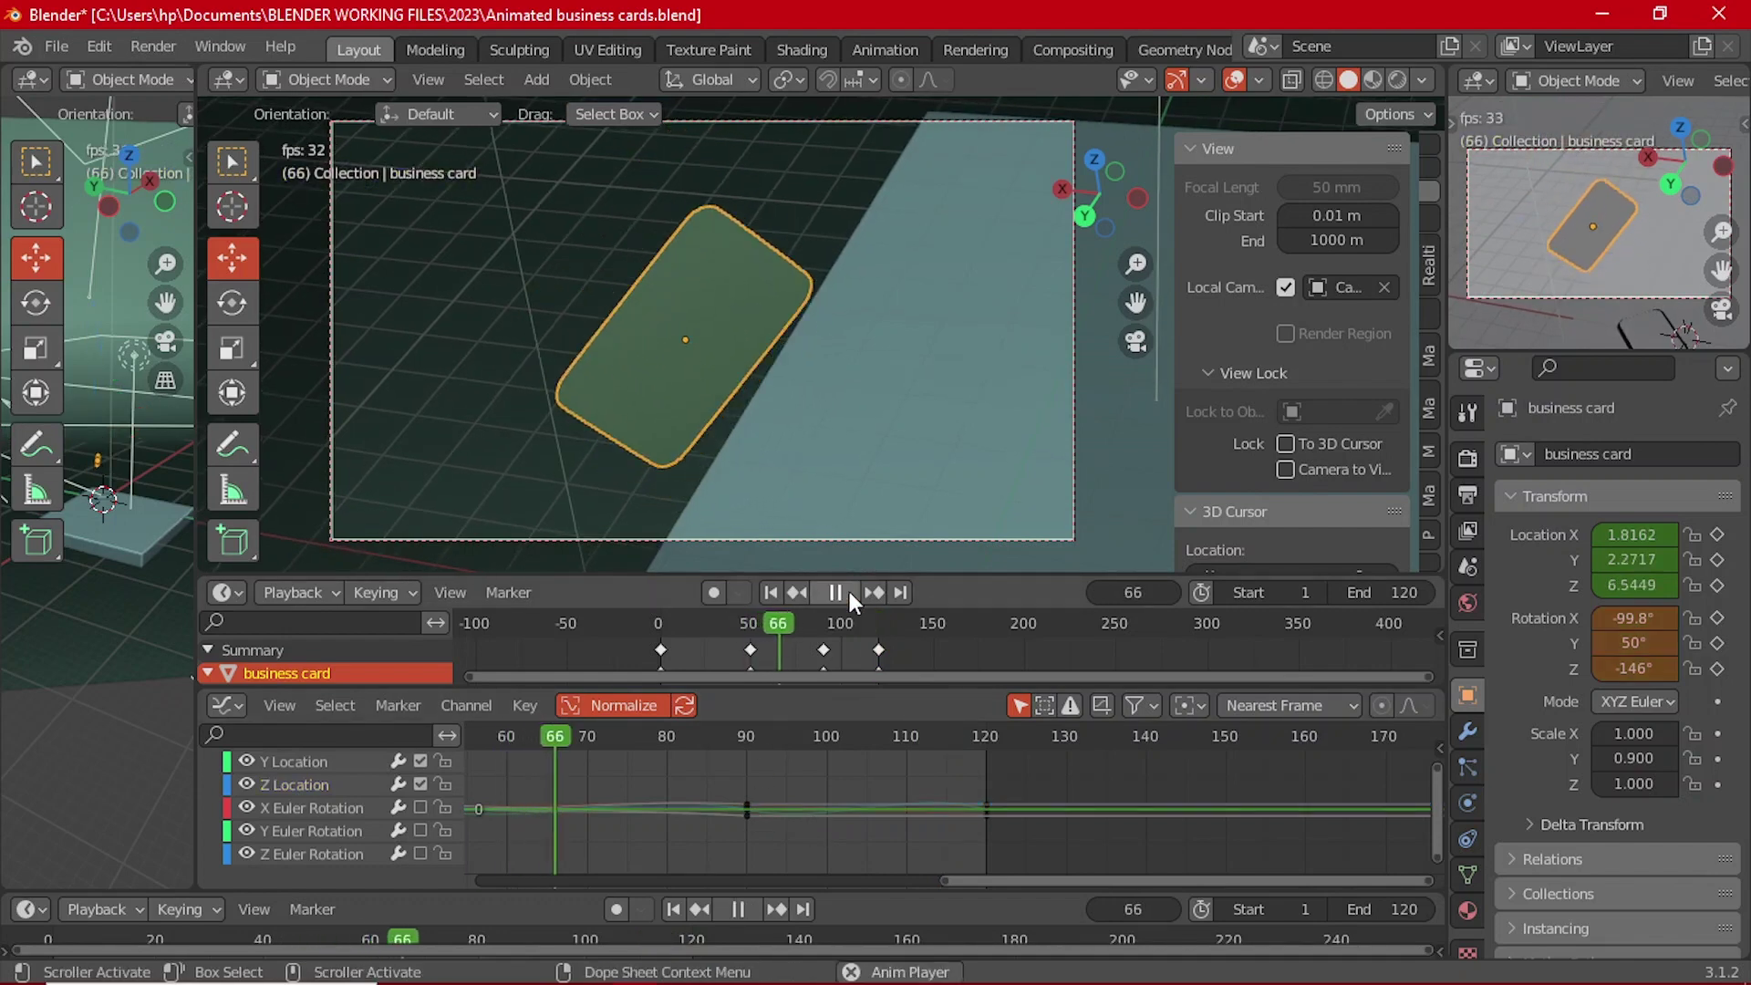
Step: Stop playback and jump to the keyframe at frame 90
key(a)
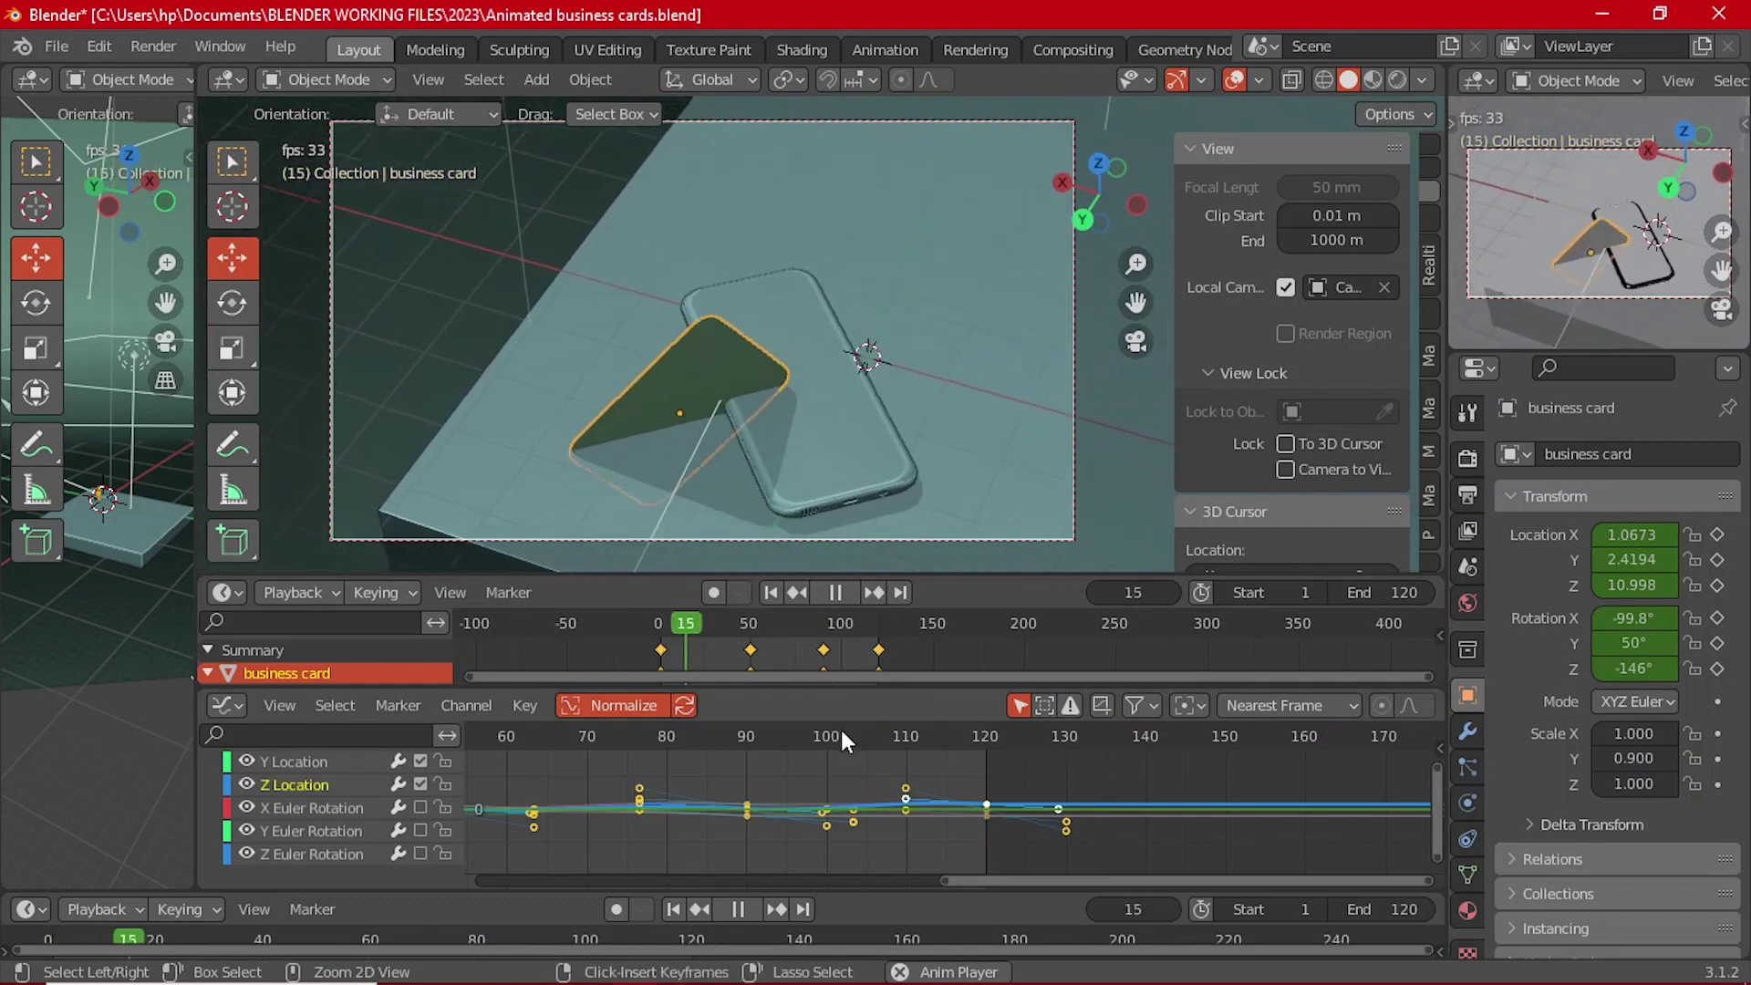
key(F3)
key(Escape)
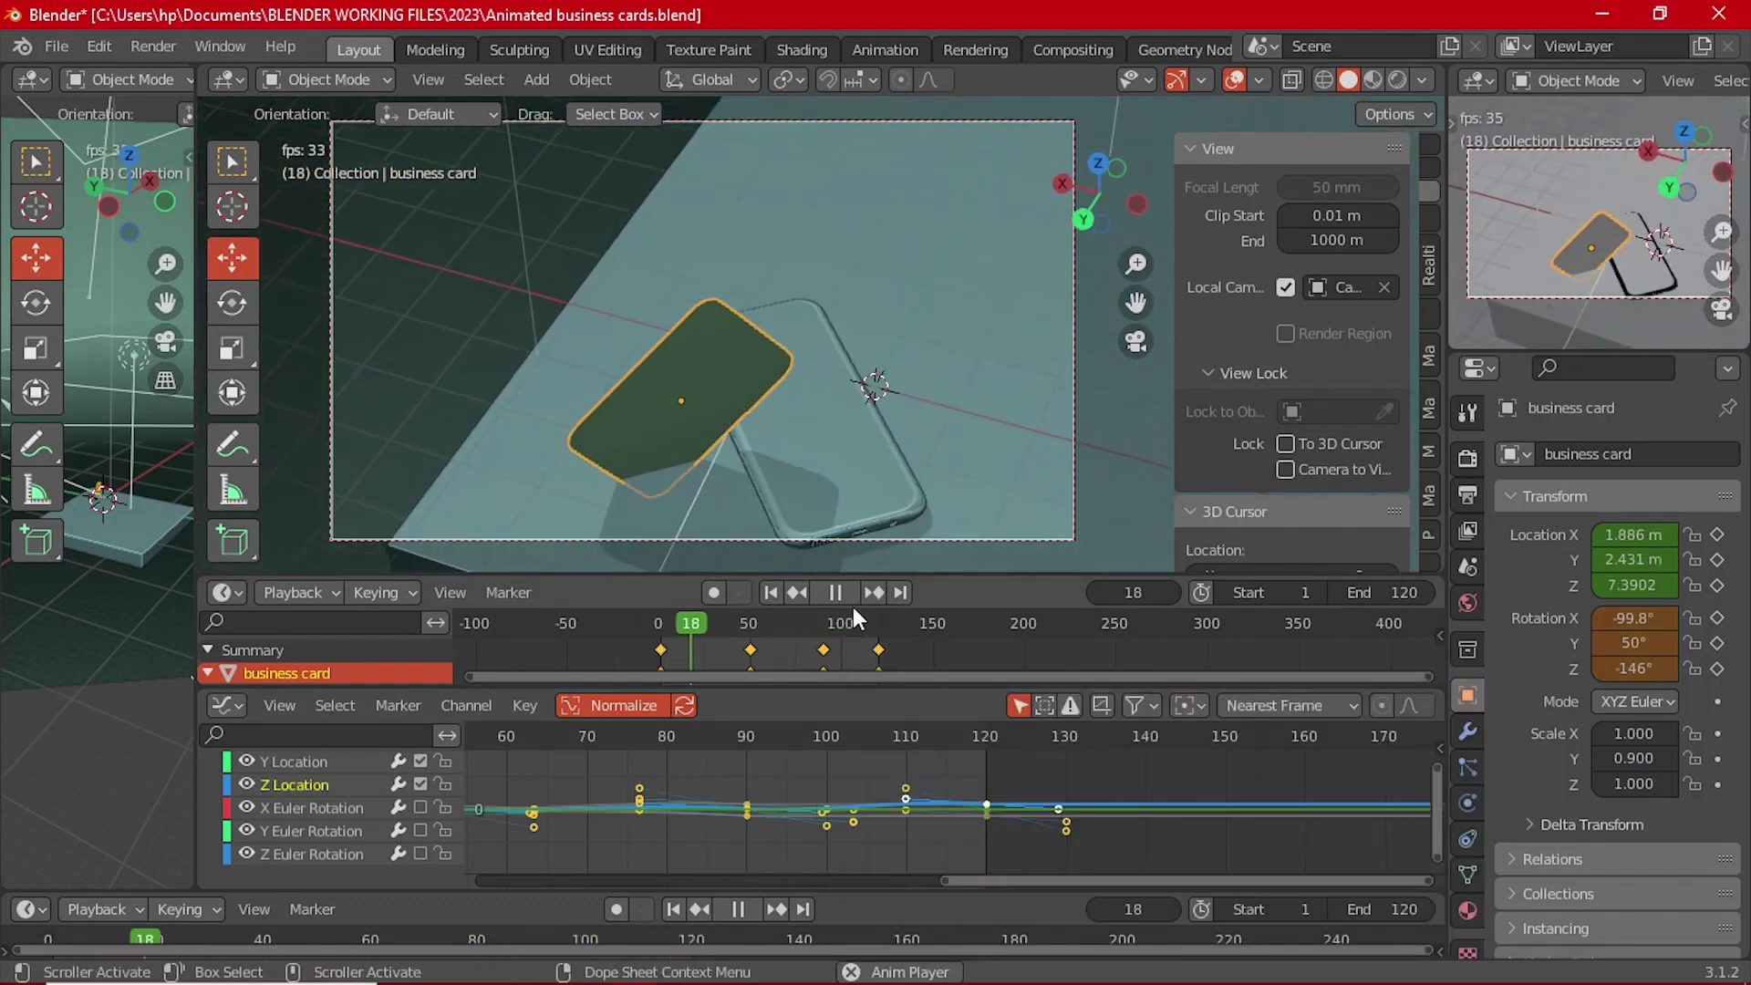
key(space)
key(Up)
key(Up)
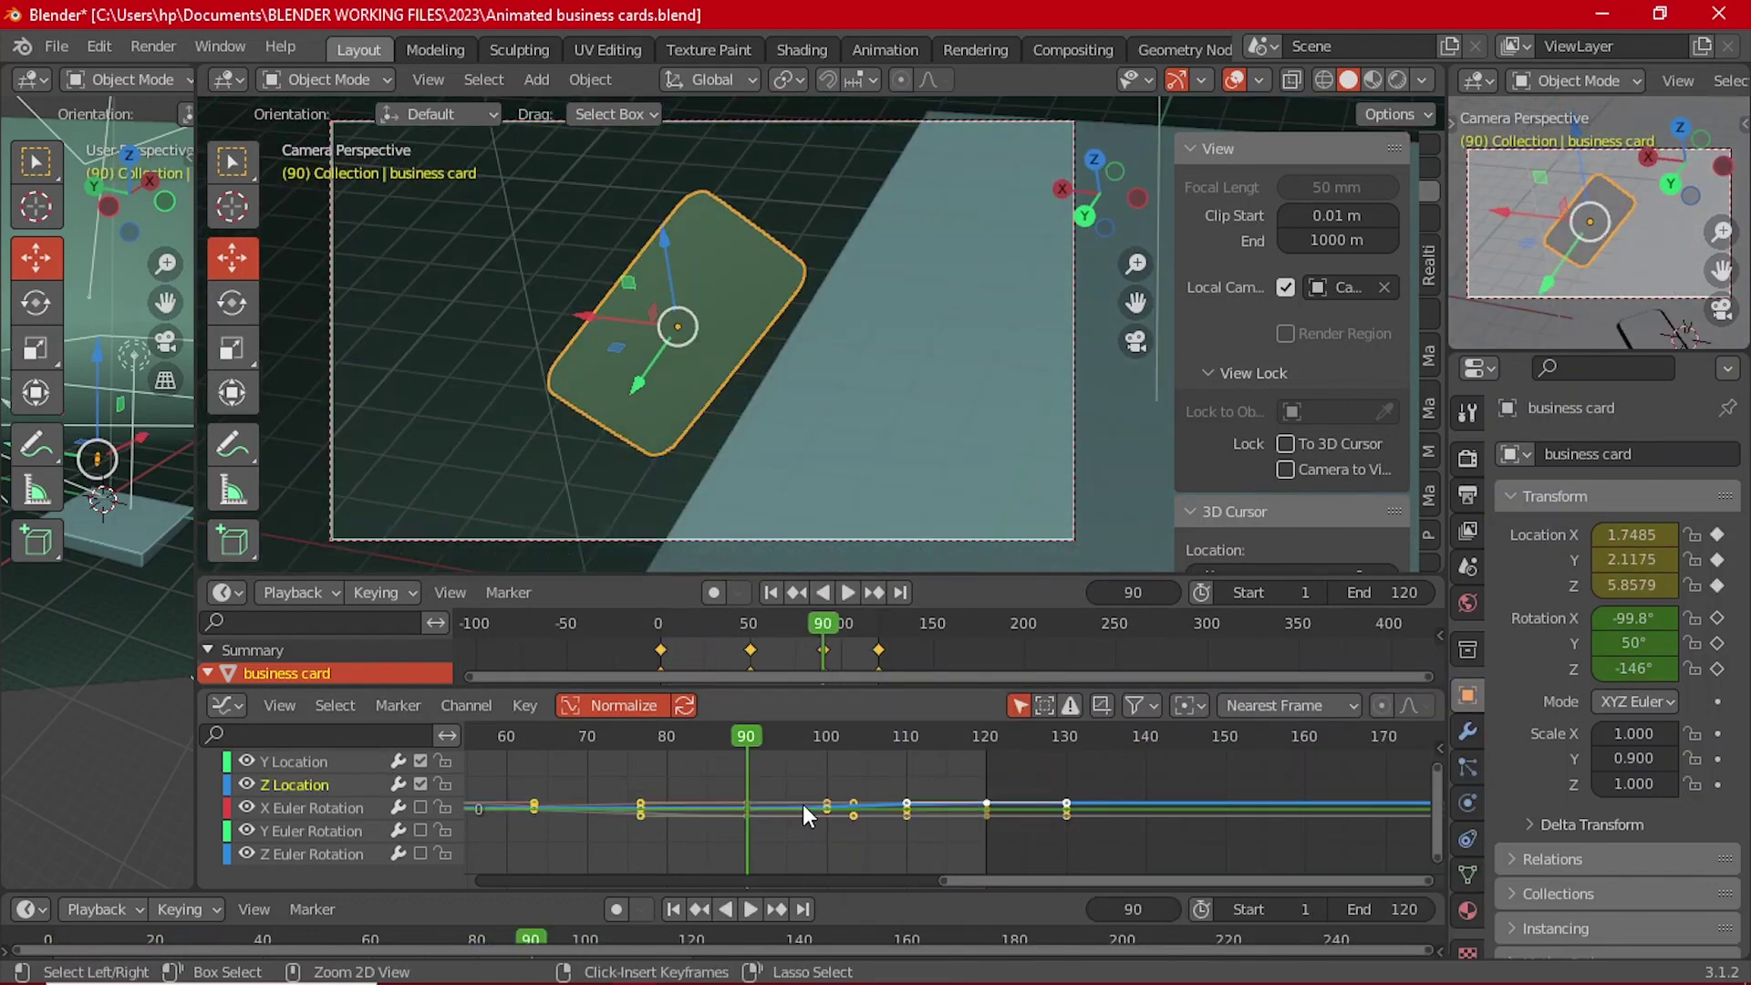
scroll(856, 809, up, 3)
scroll(855, 801, up, 3)
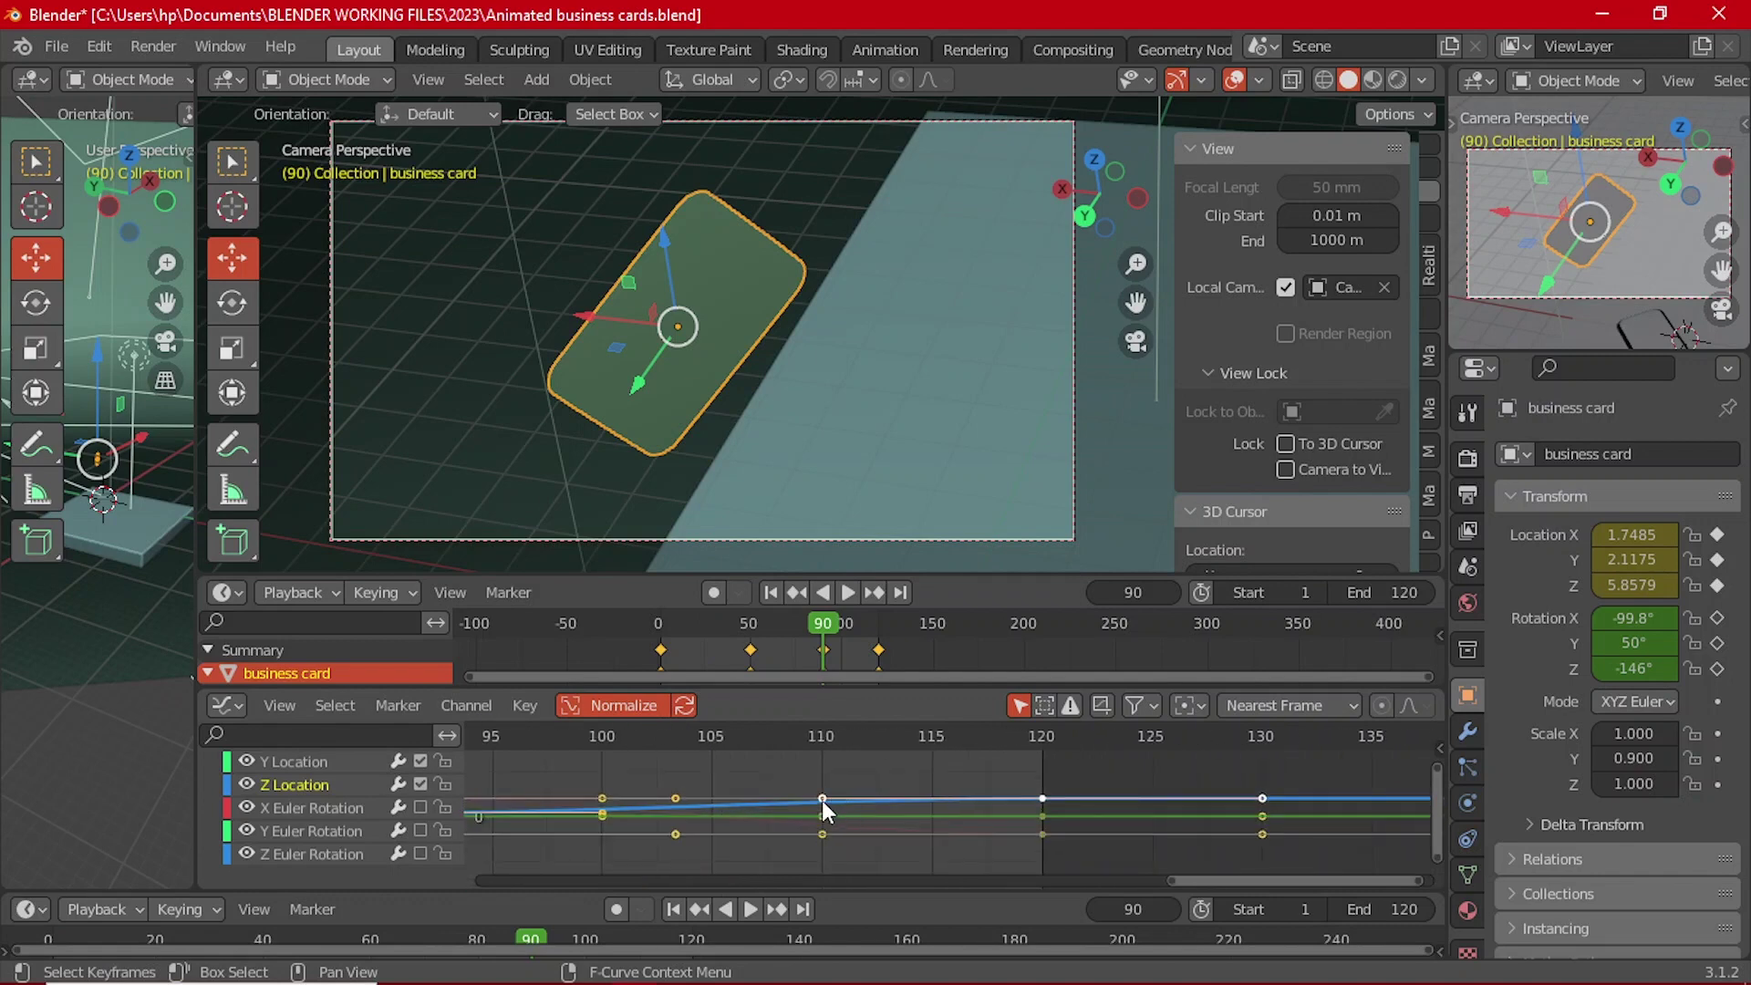
Step: Reshape the incoming handle of the frame-120 Z Location key
click(817, 799)
click(1039, 799)
drag(825, 800, 768, 772)
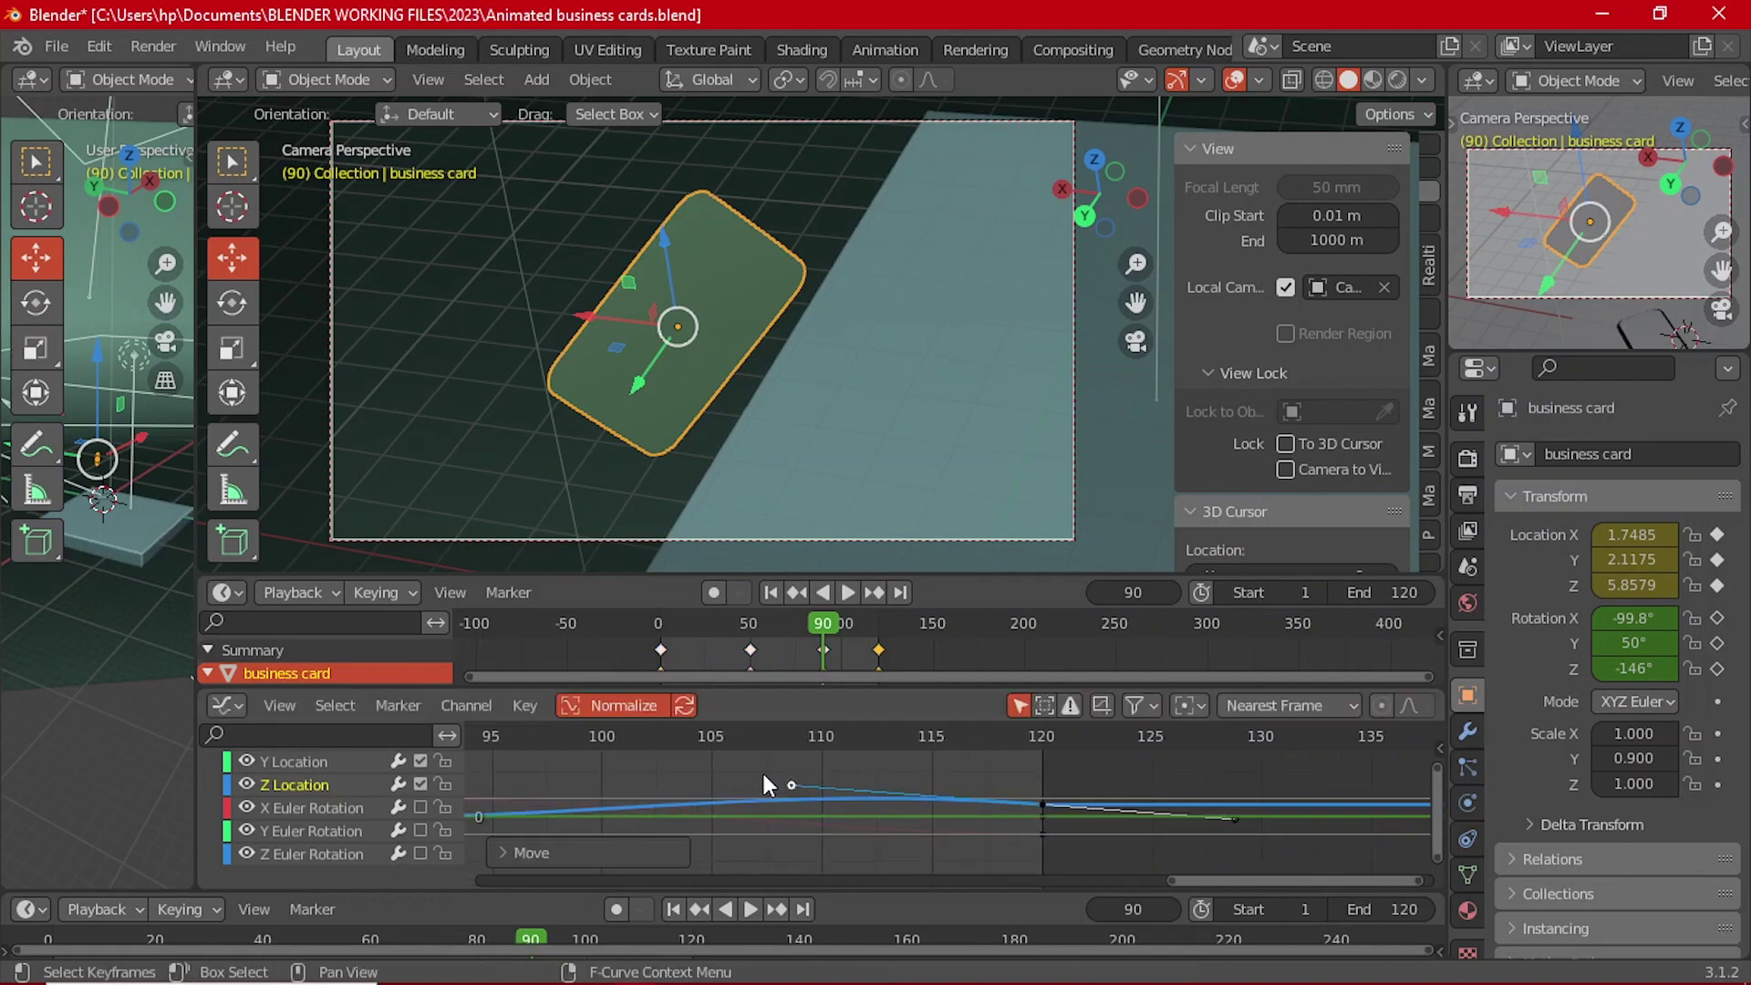
ctrl+middle_drag(762, 770, 1021, 780)
scroll(890, 774, down, 2)
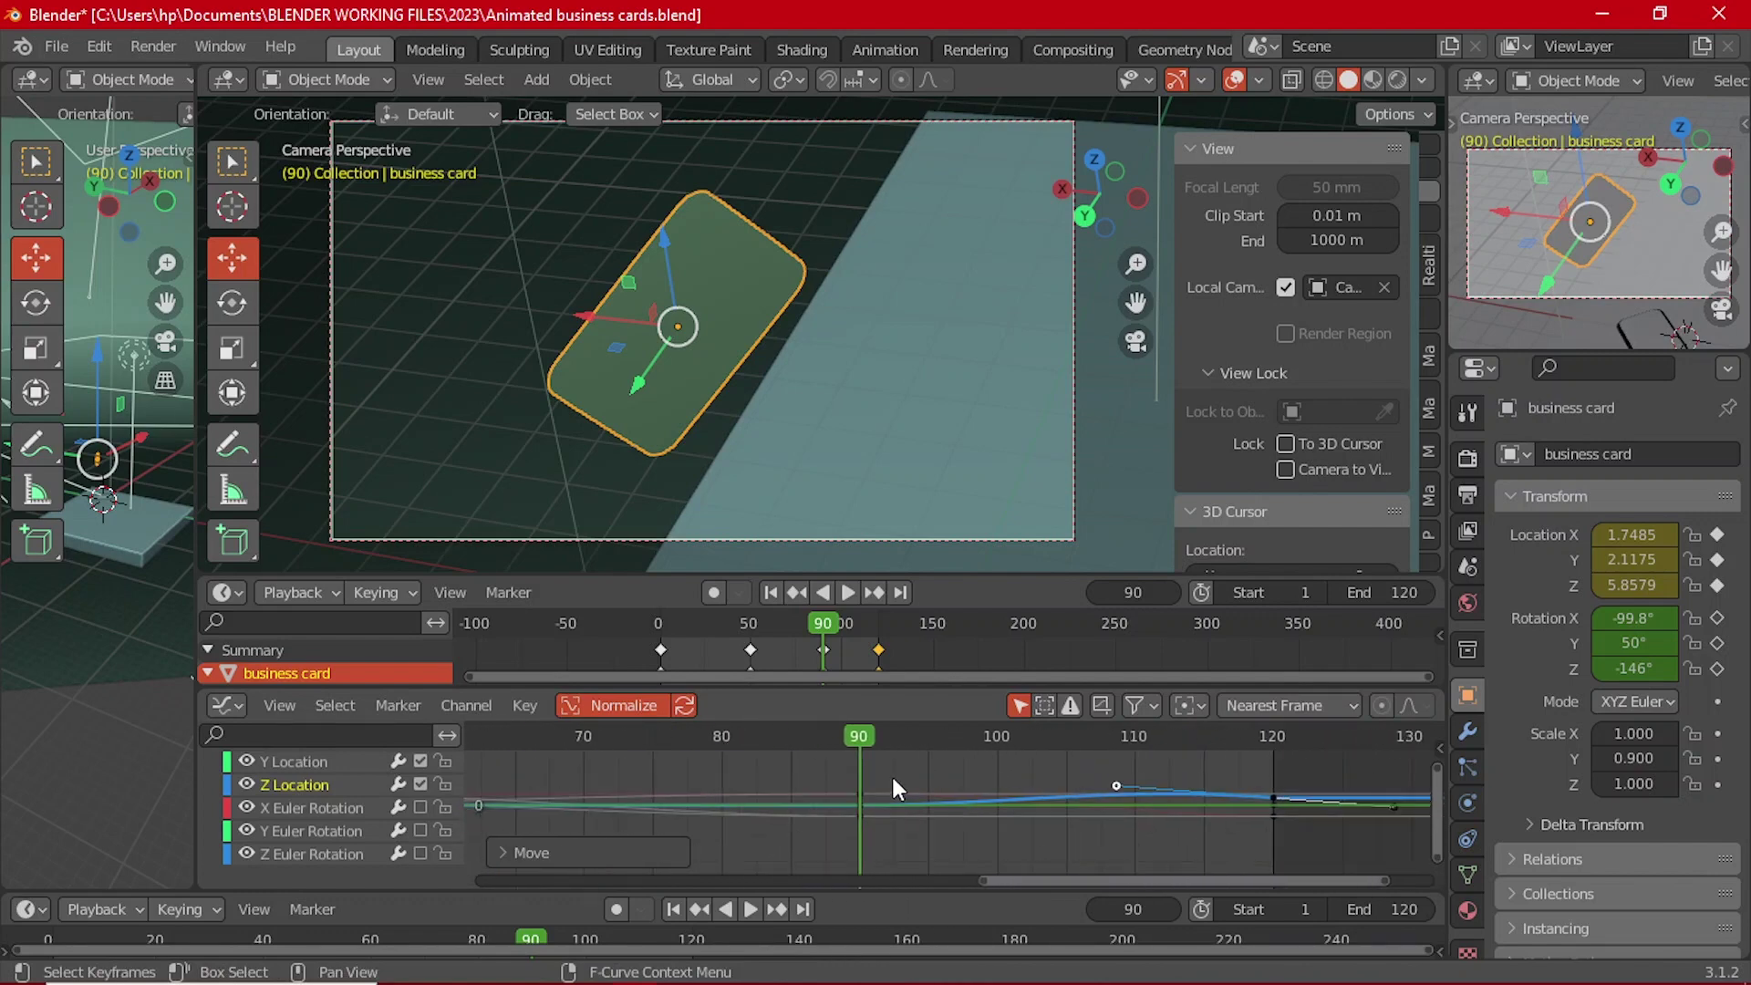
Step: Replay from frame 58, stop at frame 90, and select all keyframes
drag(873, 752, 561, 749)
click(849, 592)
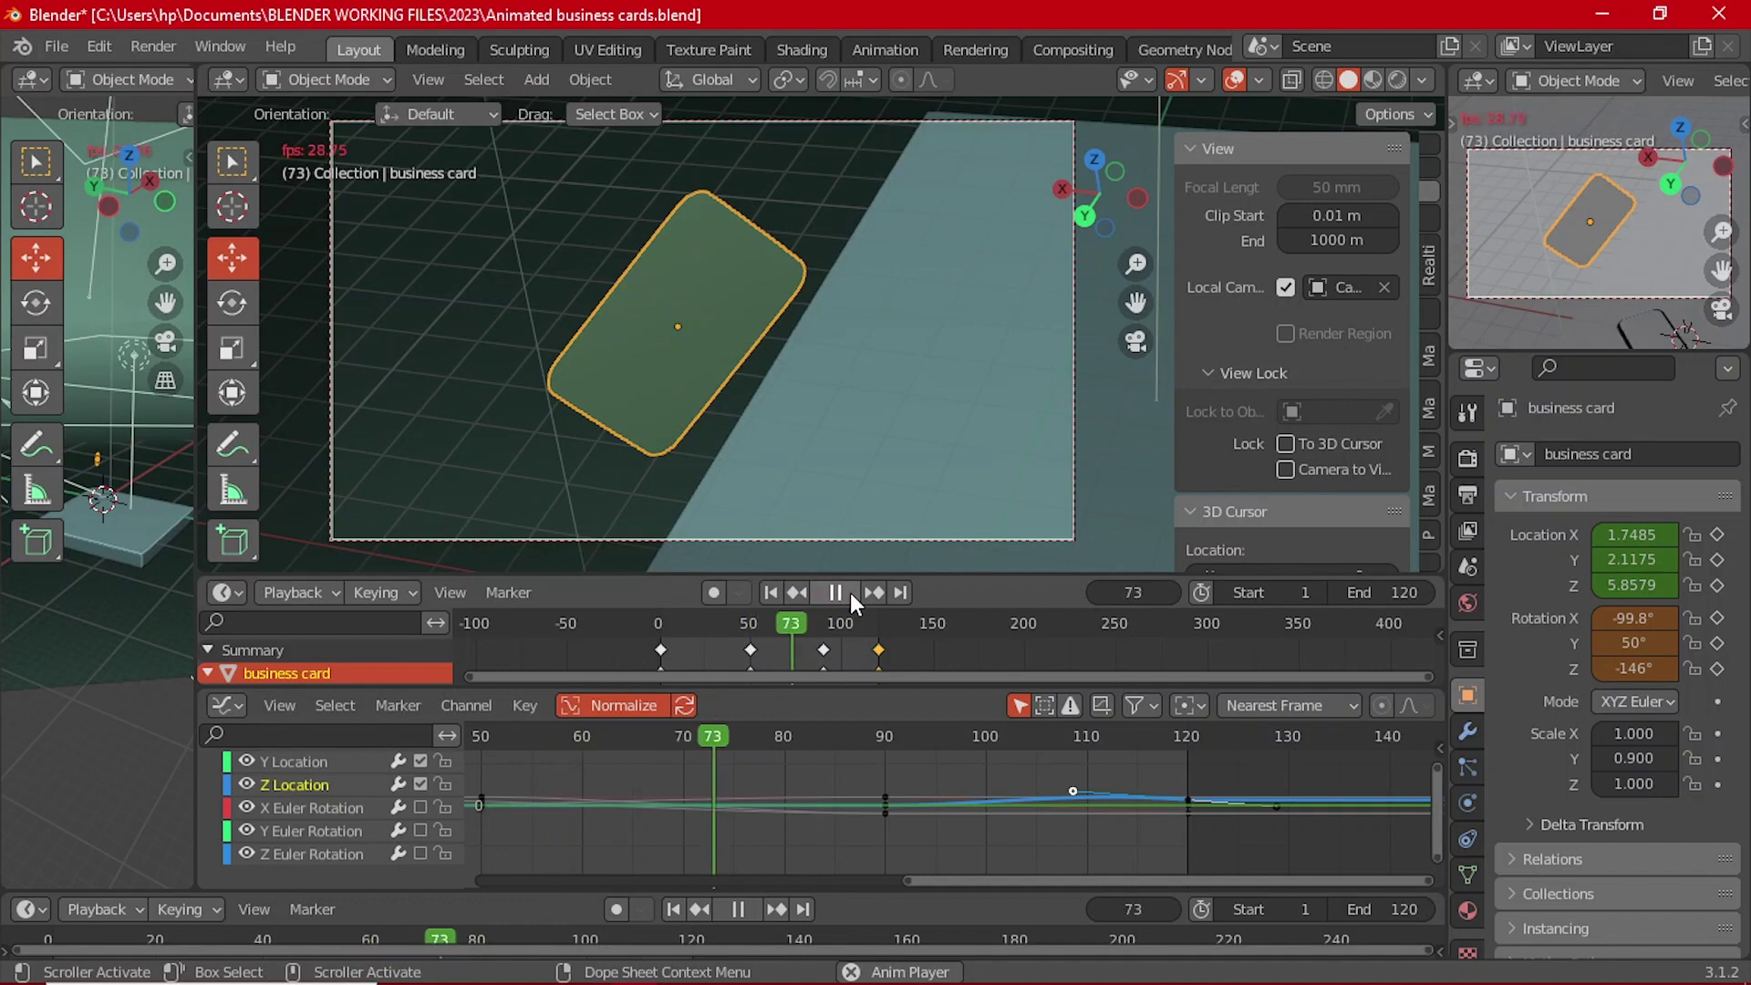
click(850, 593)
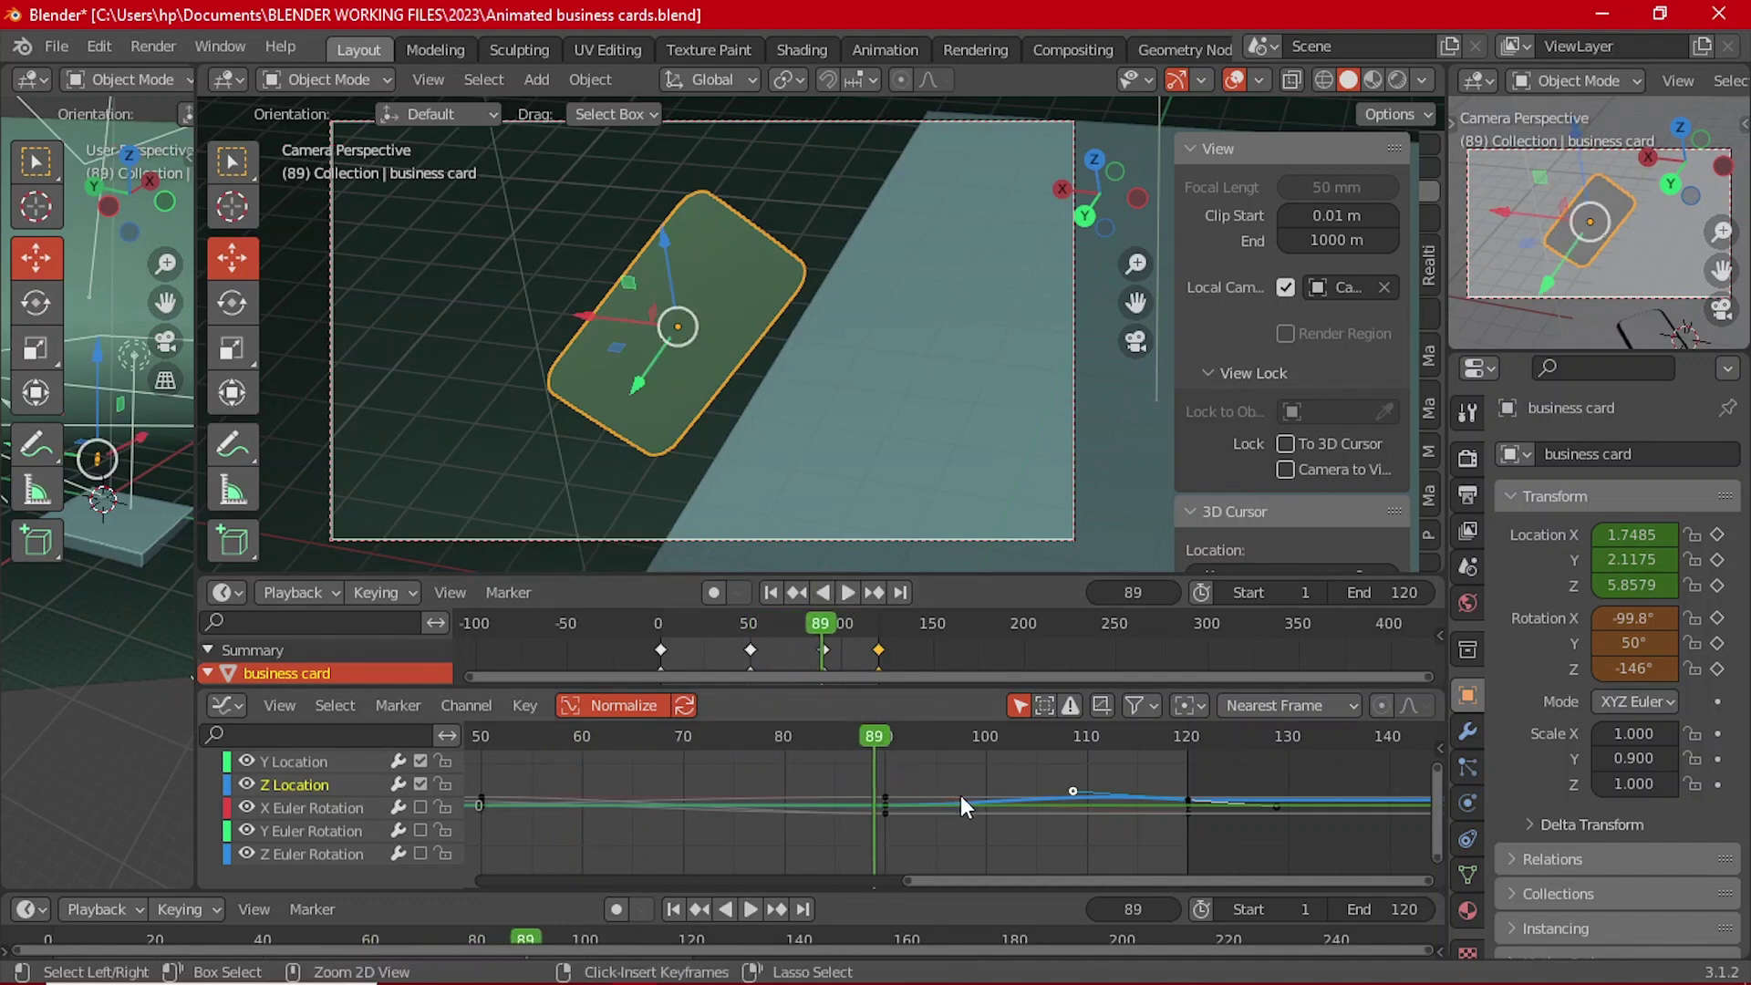
key(Right)
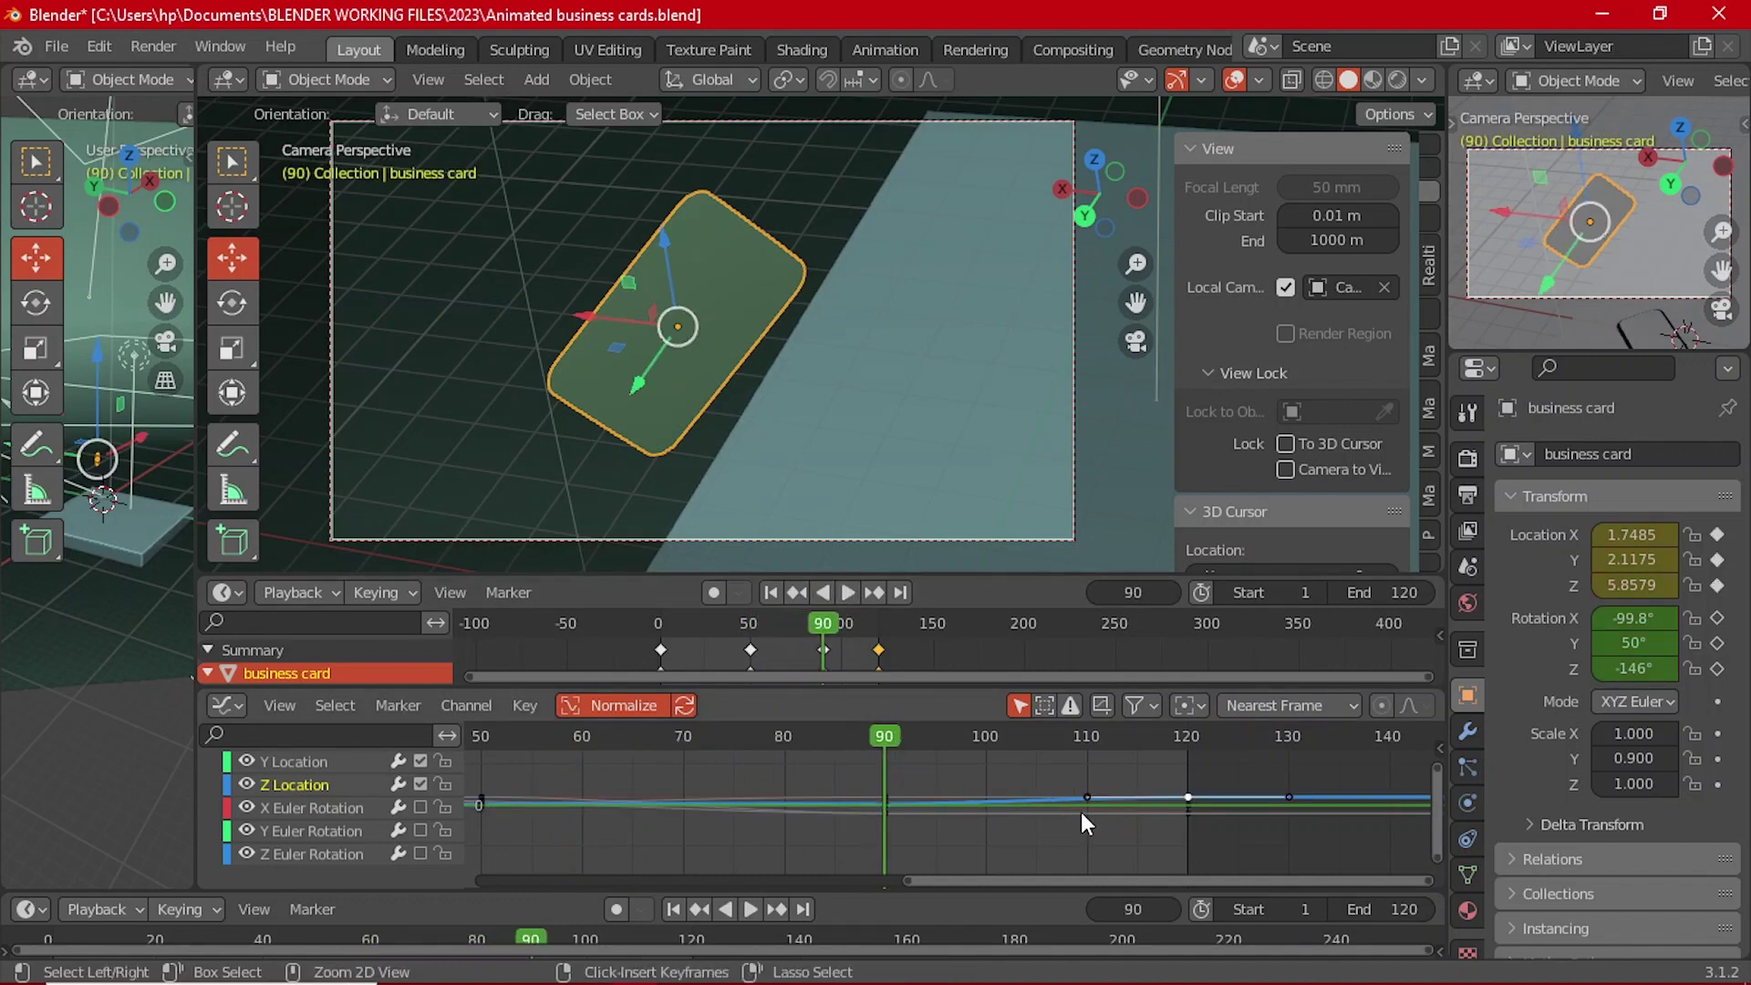
key(a)
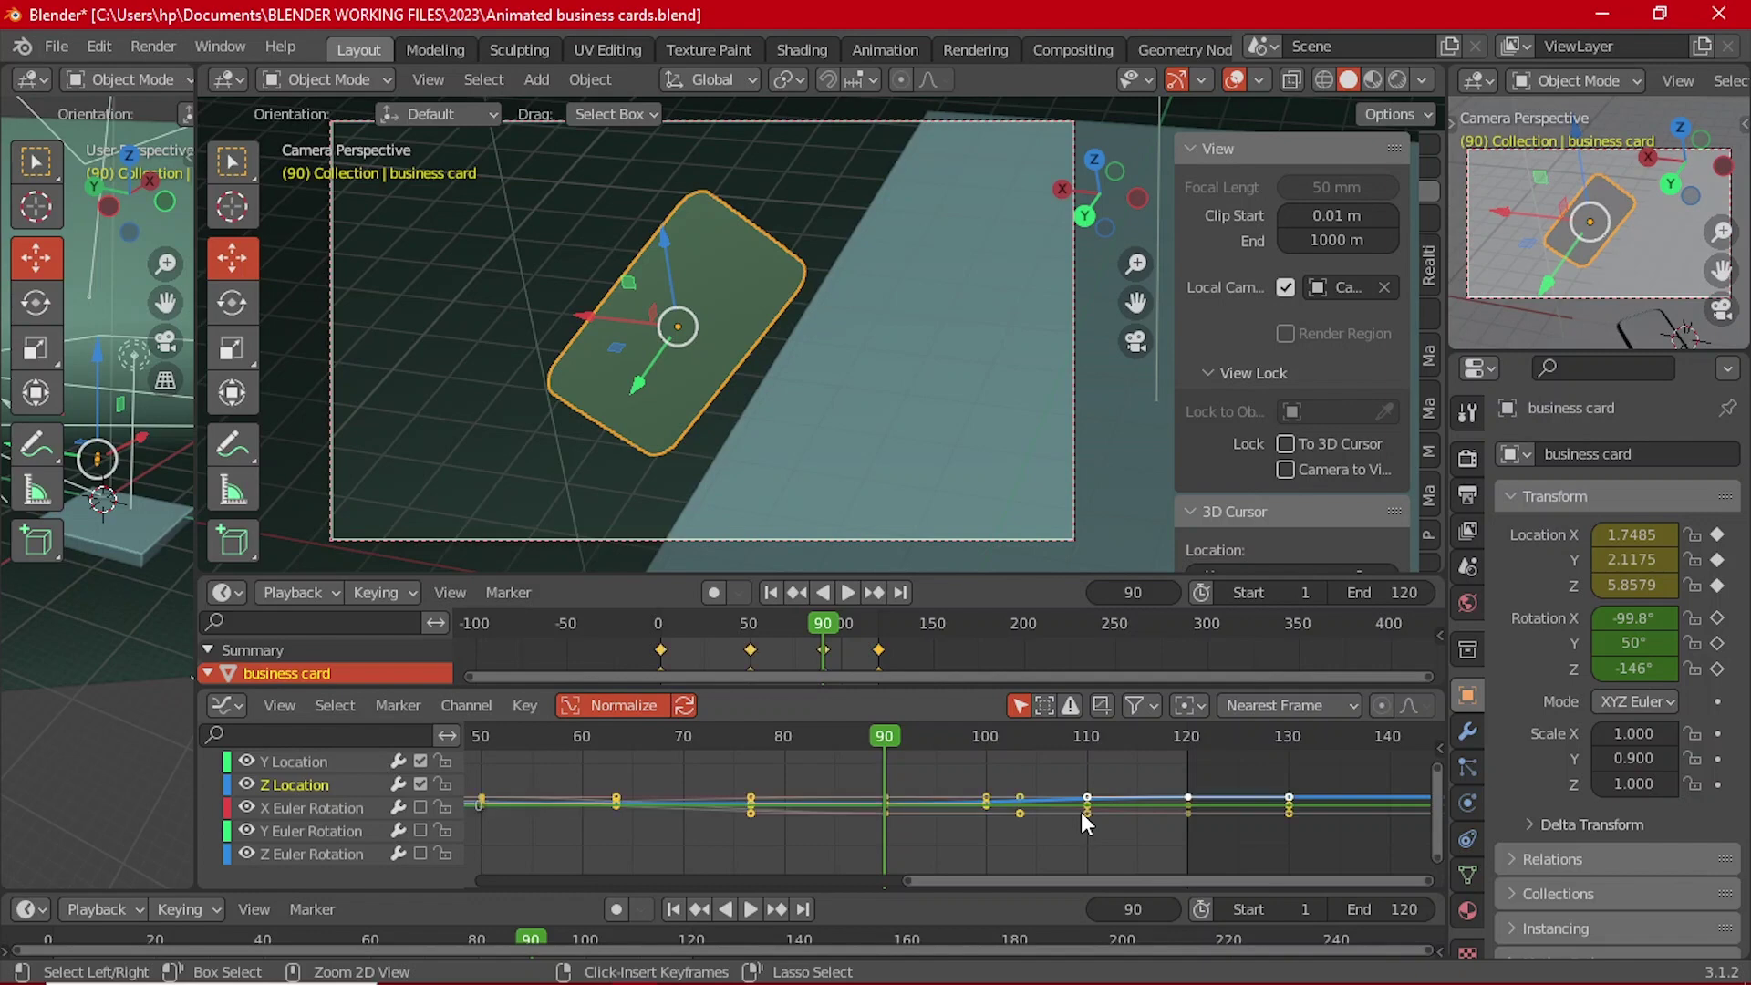
drag(872, 738, 622, 729)
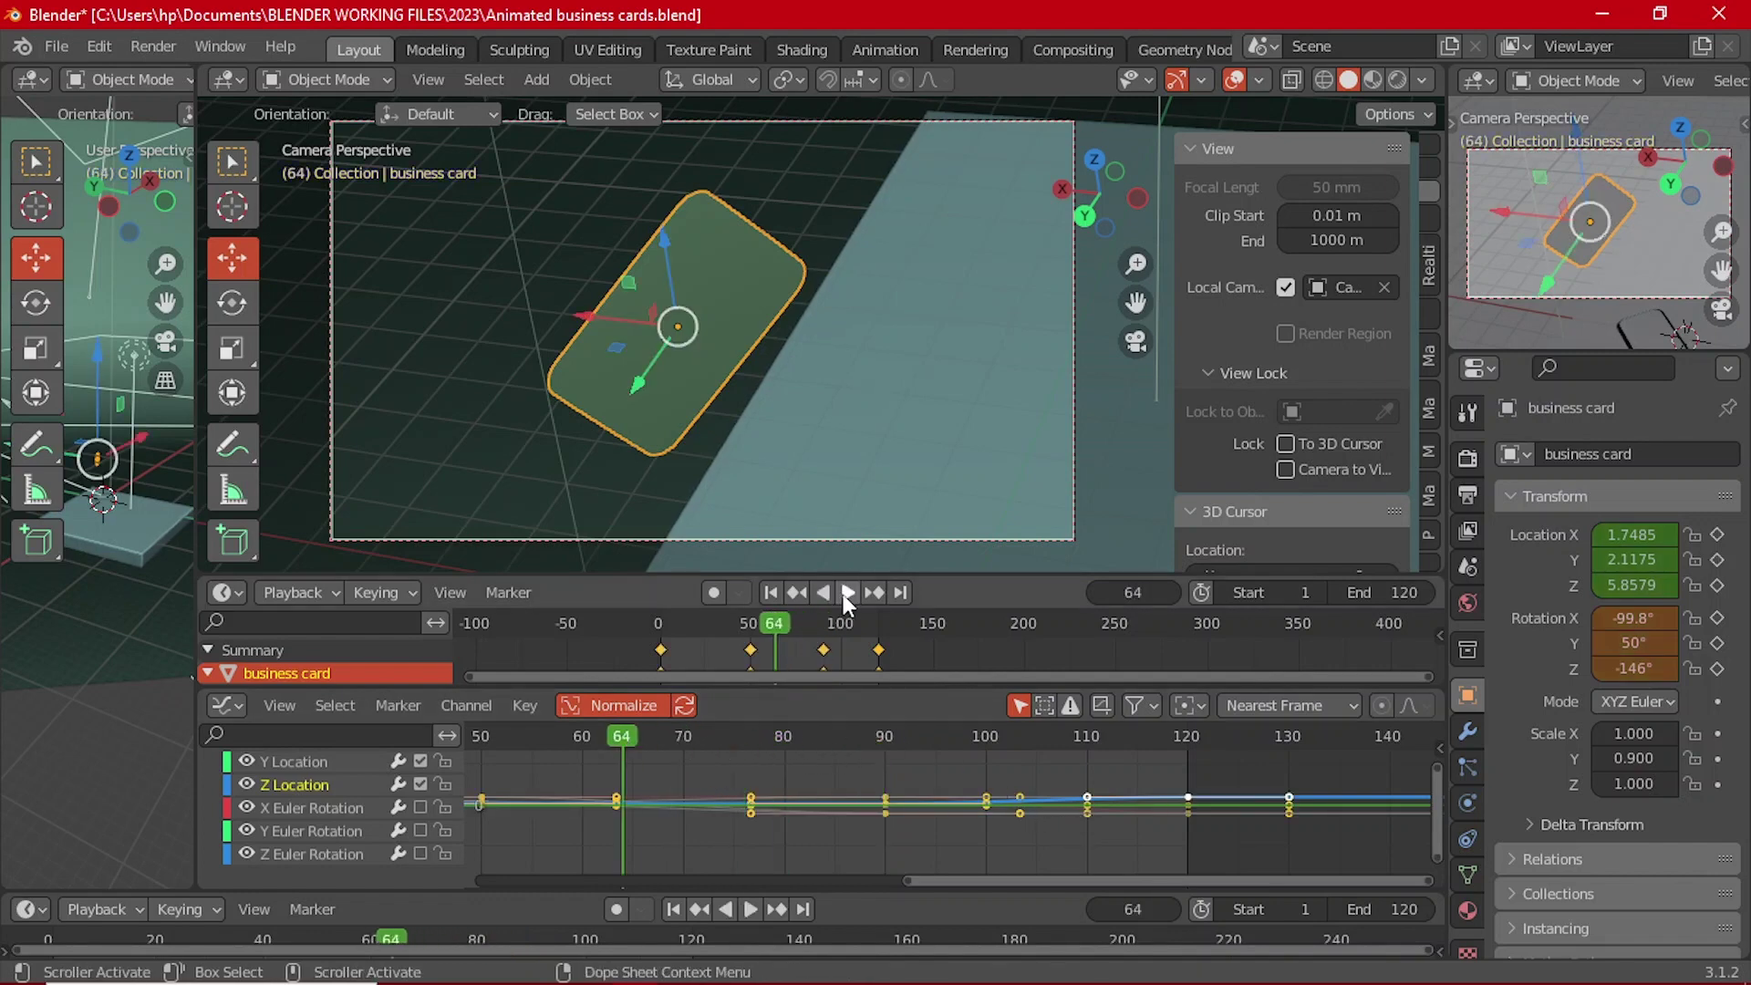
Step: Select only the keyframes after frame 90 and step back to frame 87
click(848, 594)
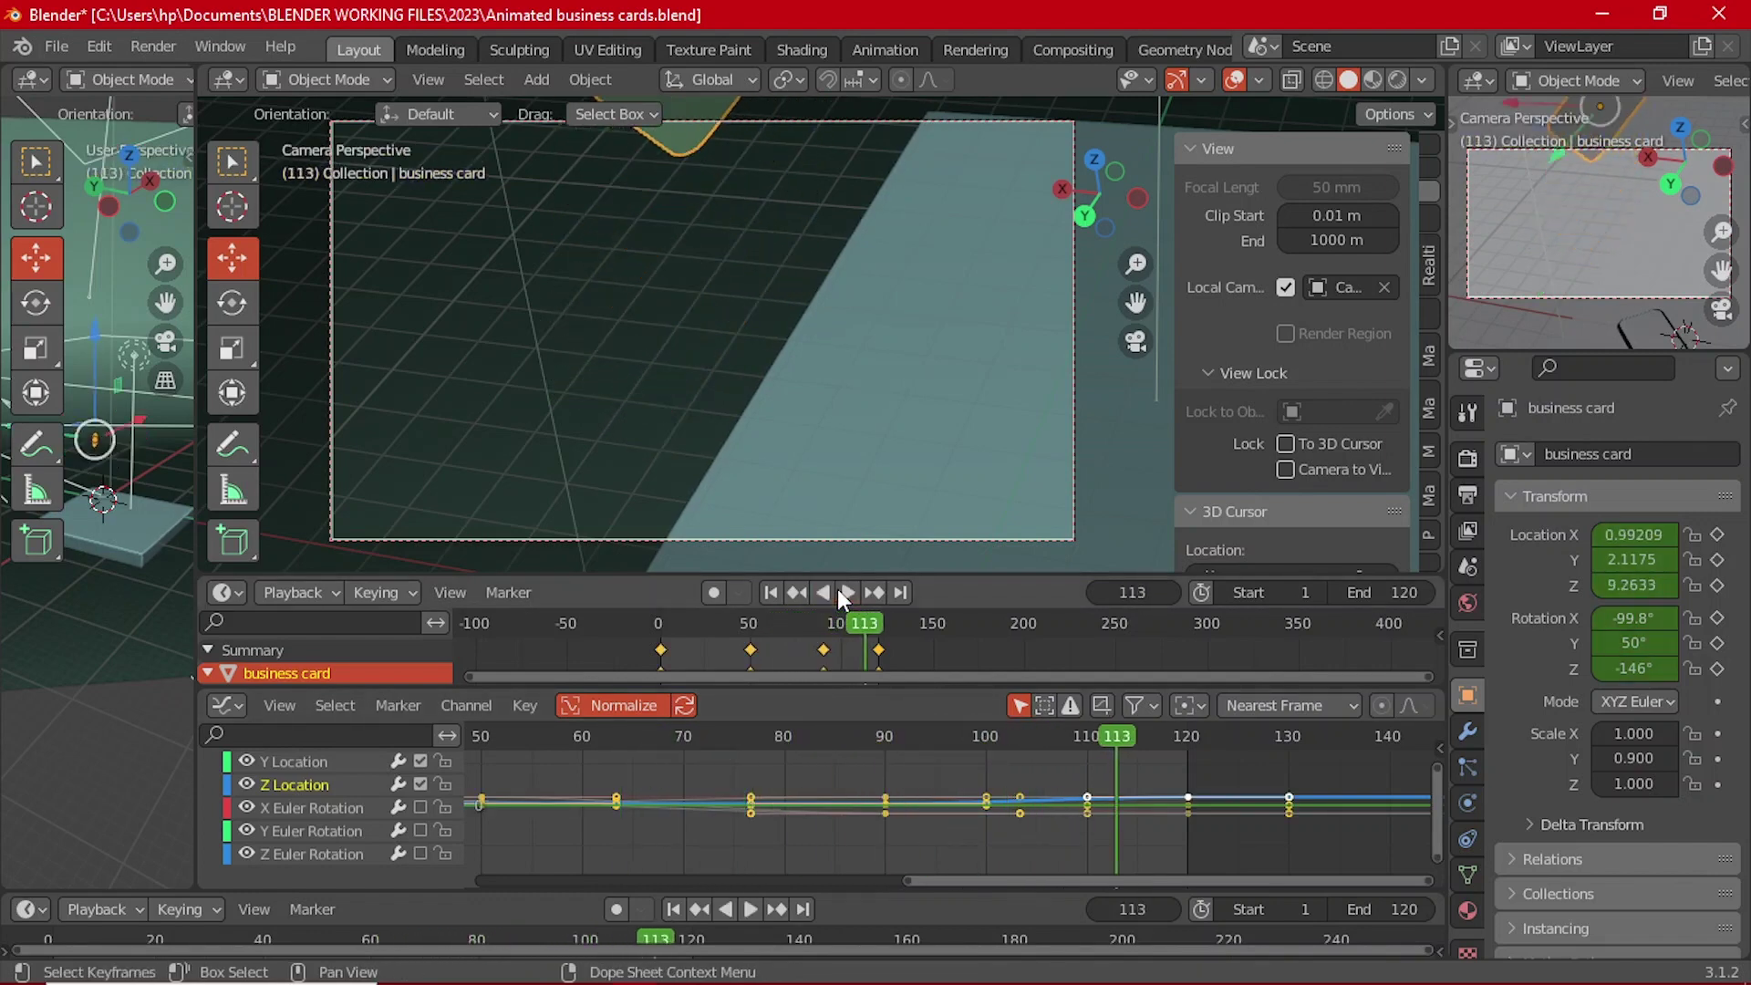
key(Escape)
ctrl+click(939, 764)
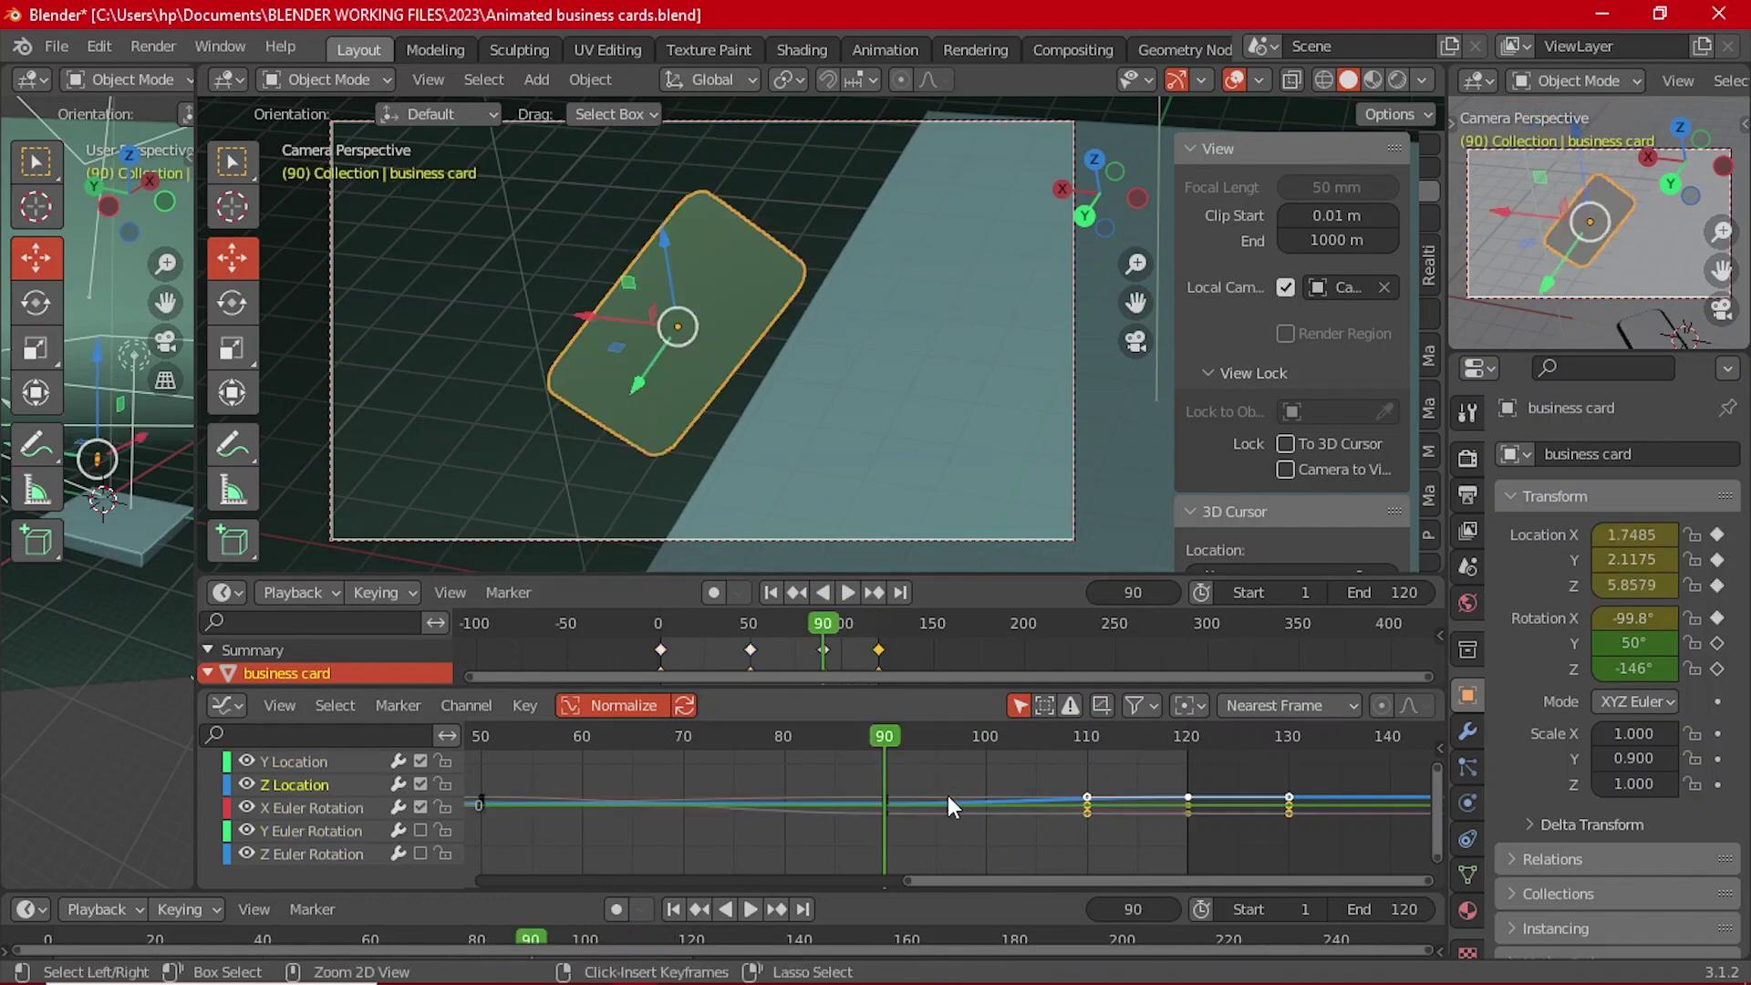
key(i)
key(Left)
key(Left)
key(Left)
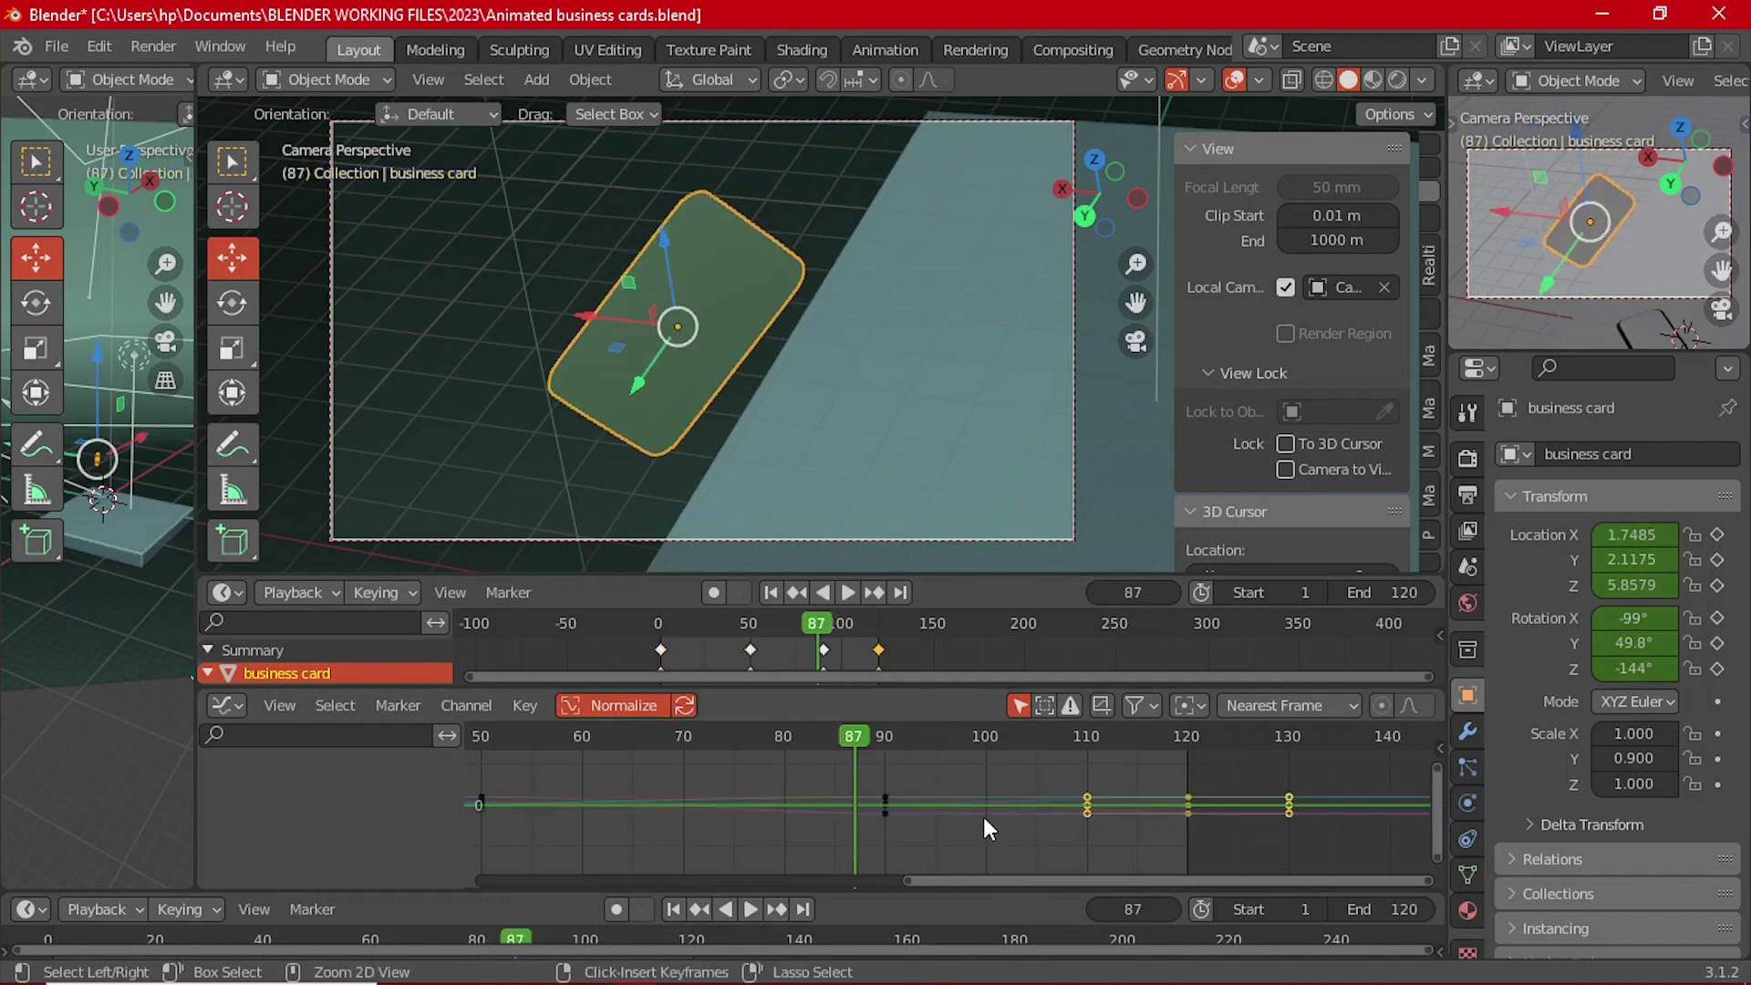
Step: Replay the animation twice, settle on frame 91, and pick the Y Location curve
click(848, 591)
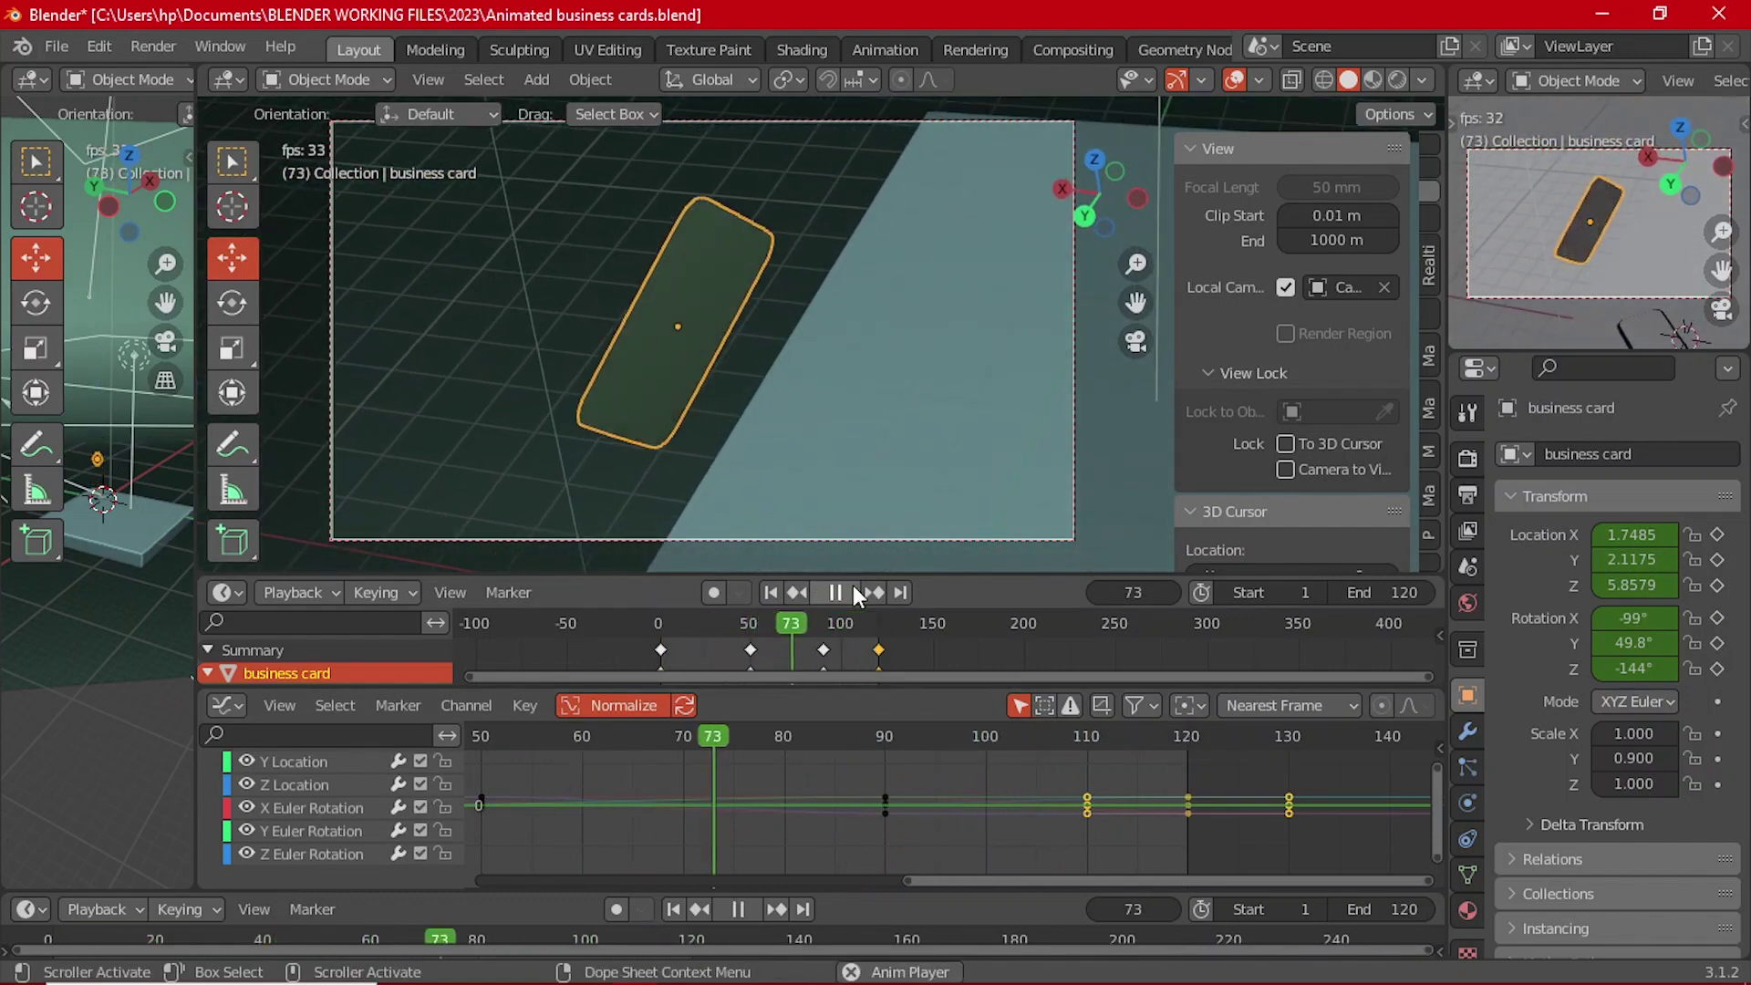
click(854, 592)
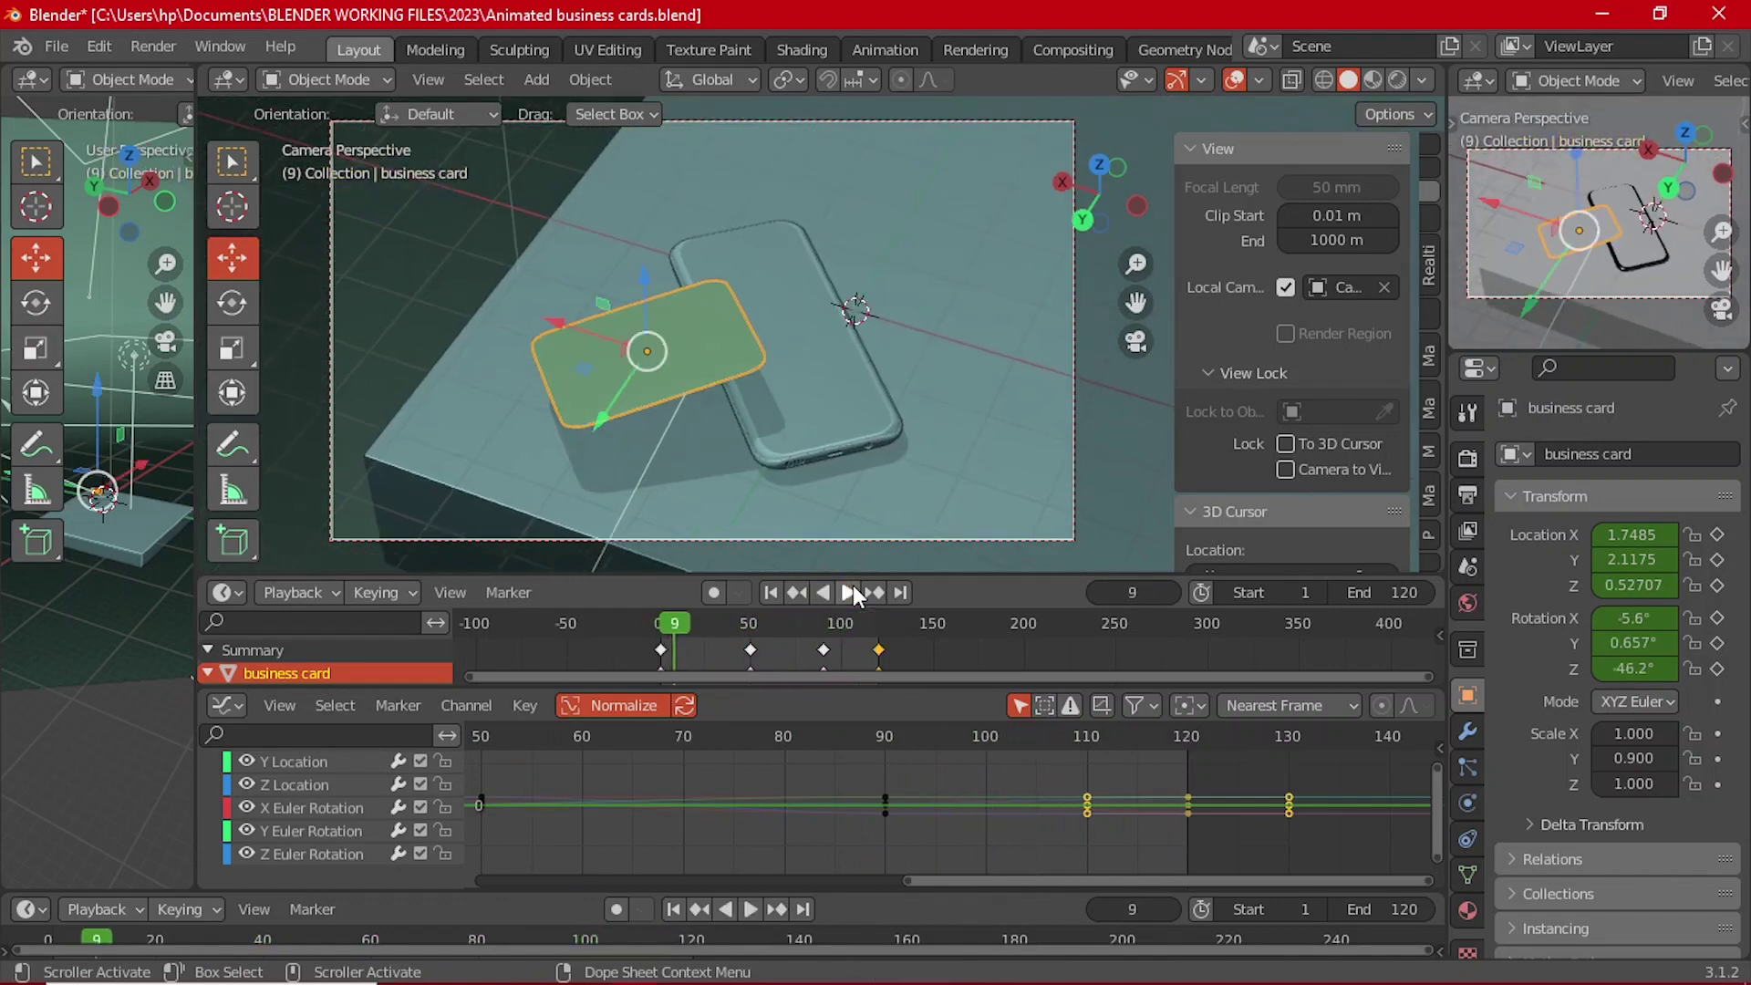
click(852, 592)
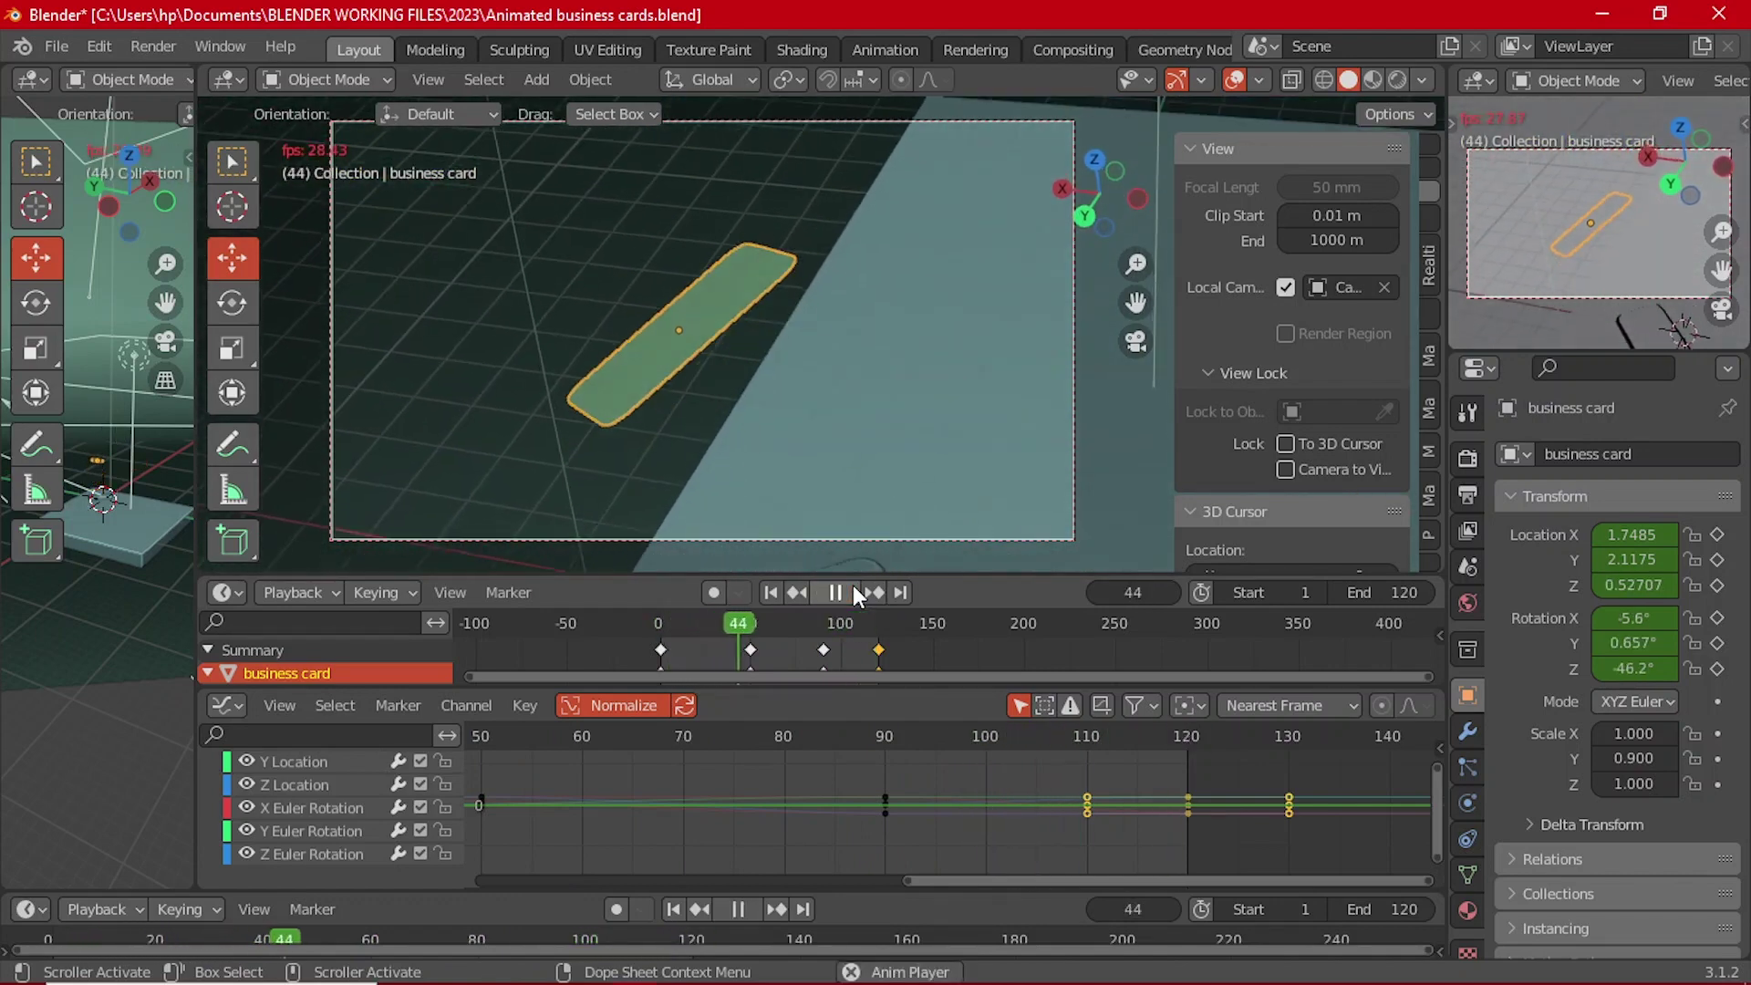
click(854, 592)
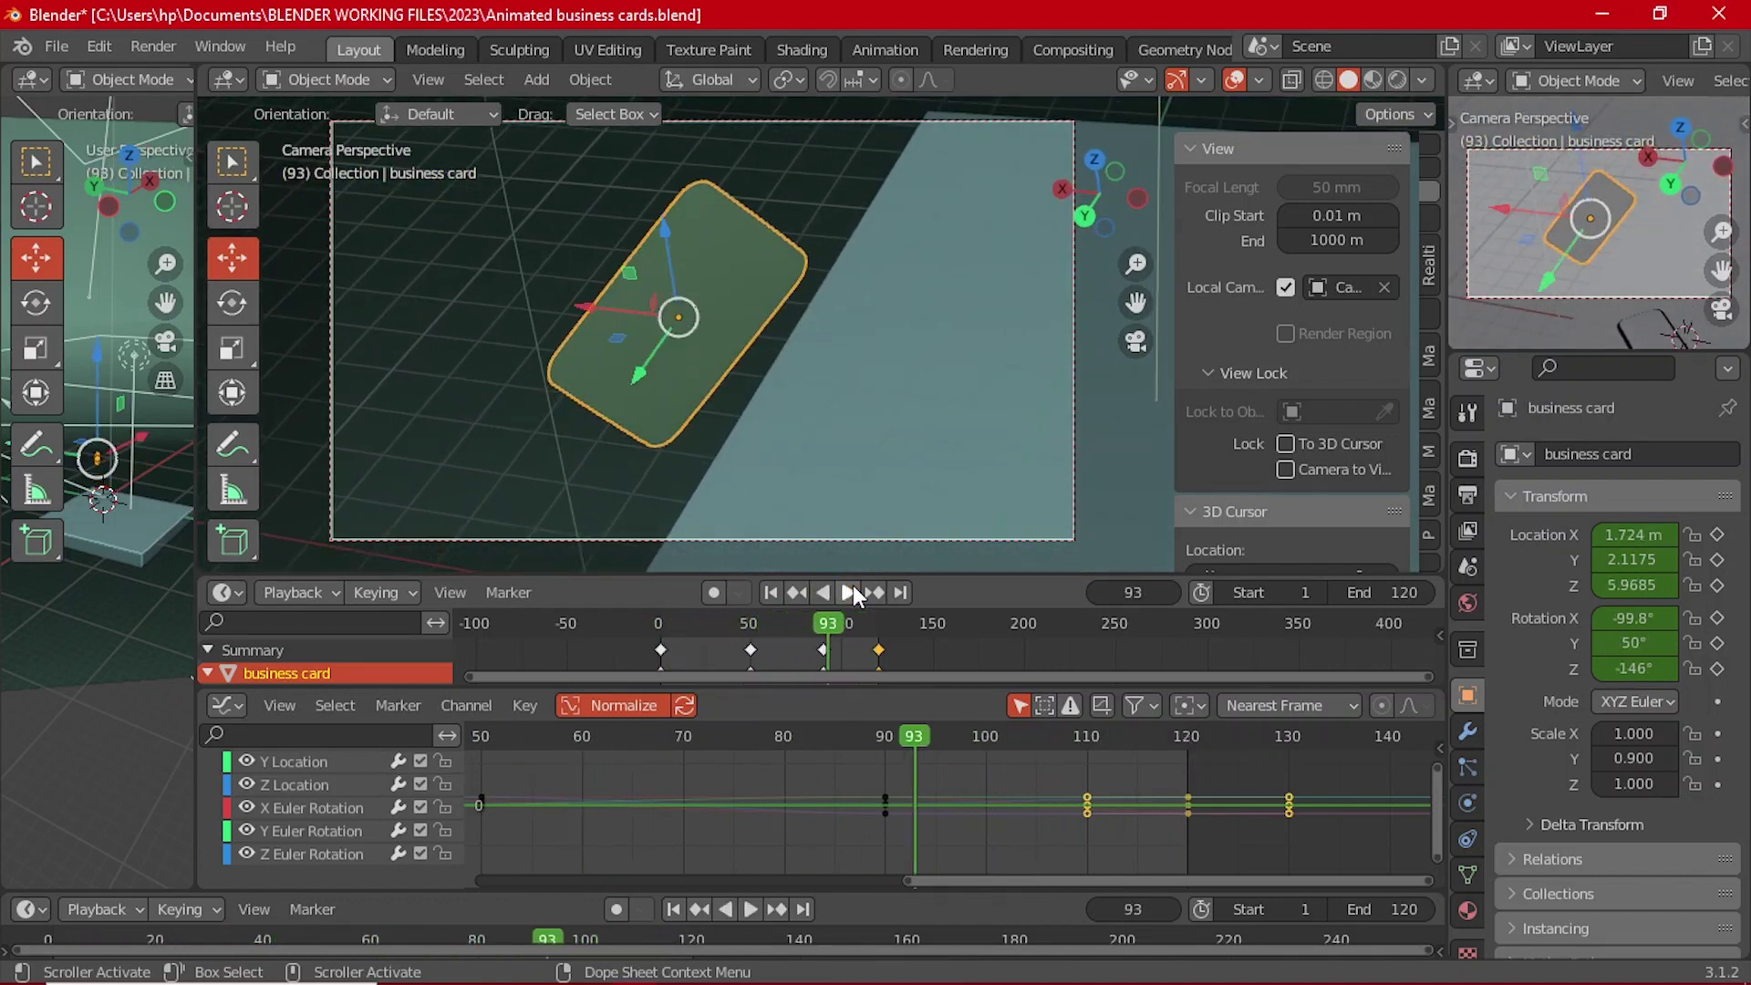
drag(828, 628, 824, 626)
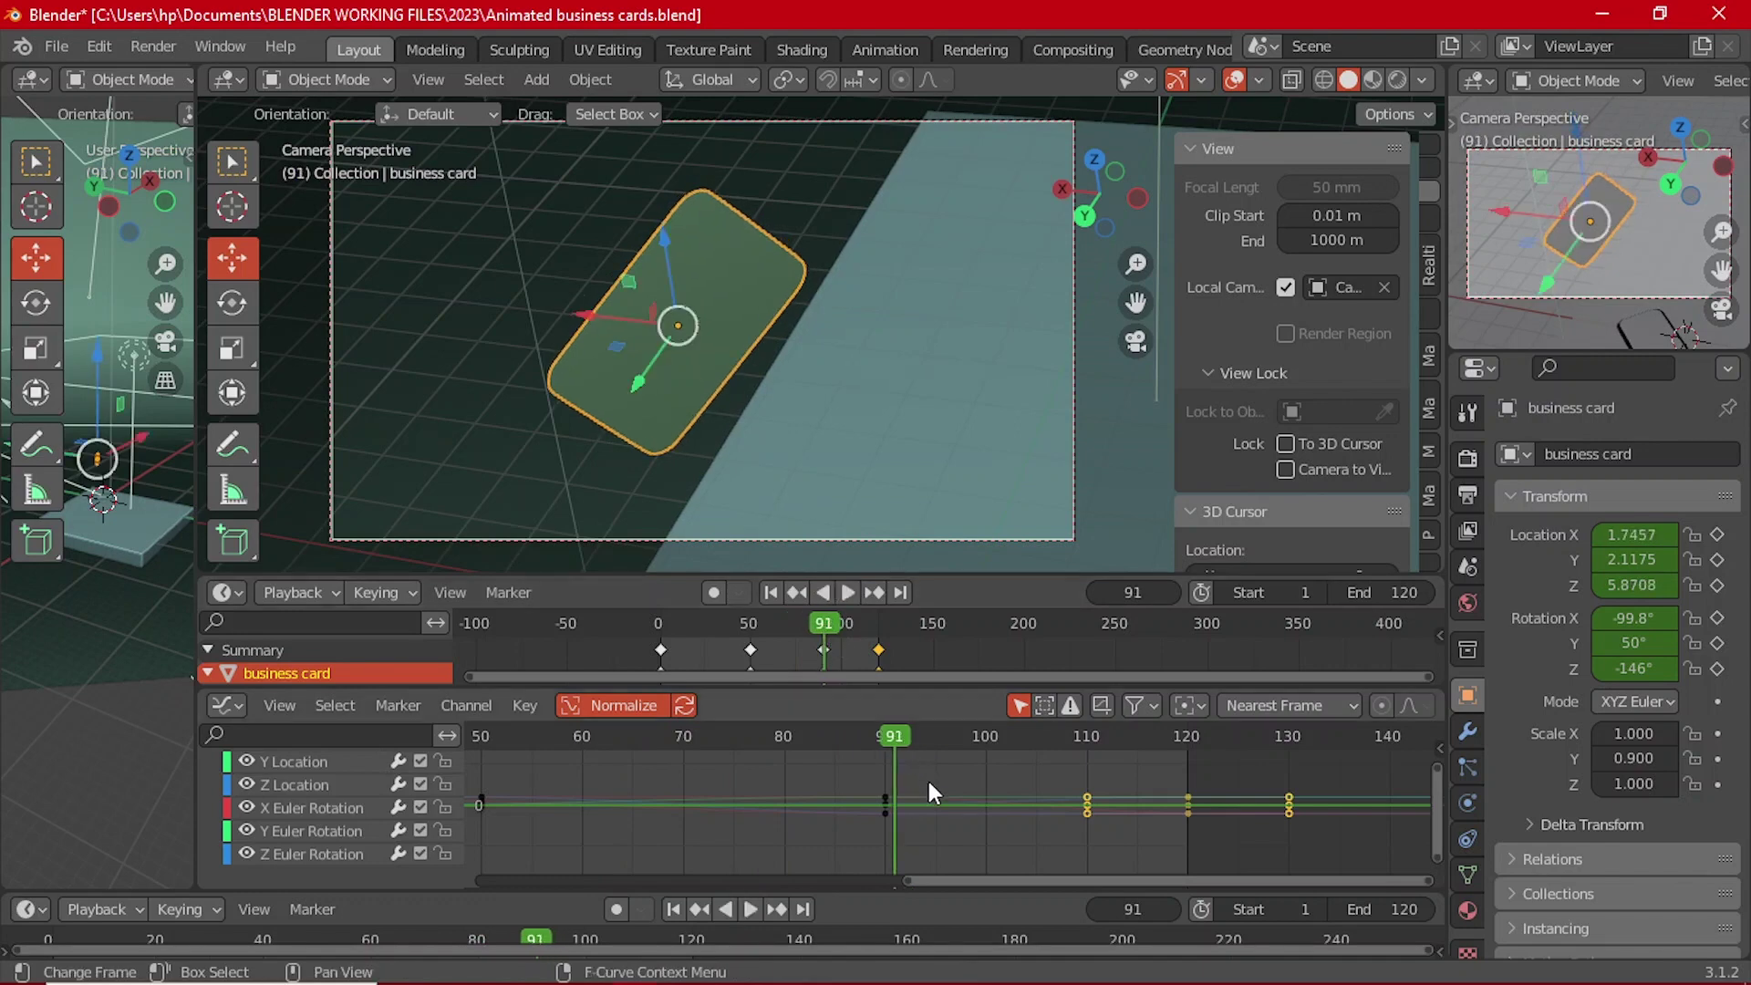
scroll(922, 791, up, 2)
scroll(922, 792, up, 2)
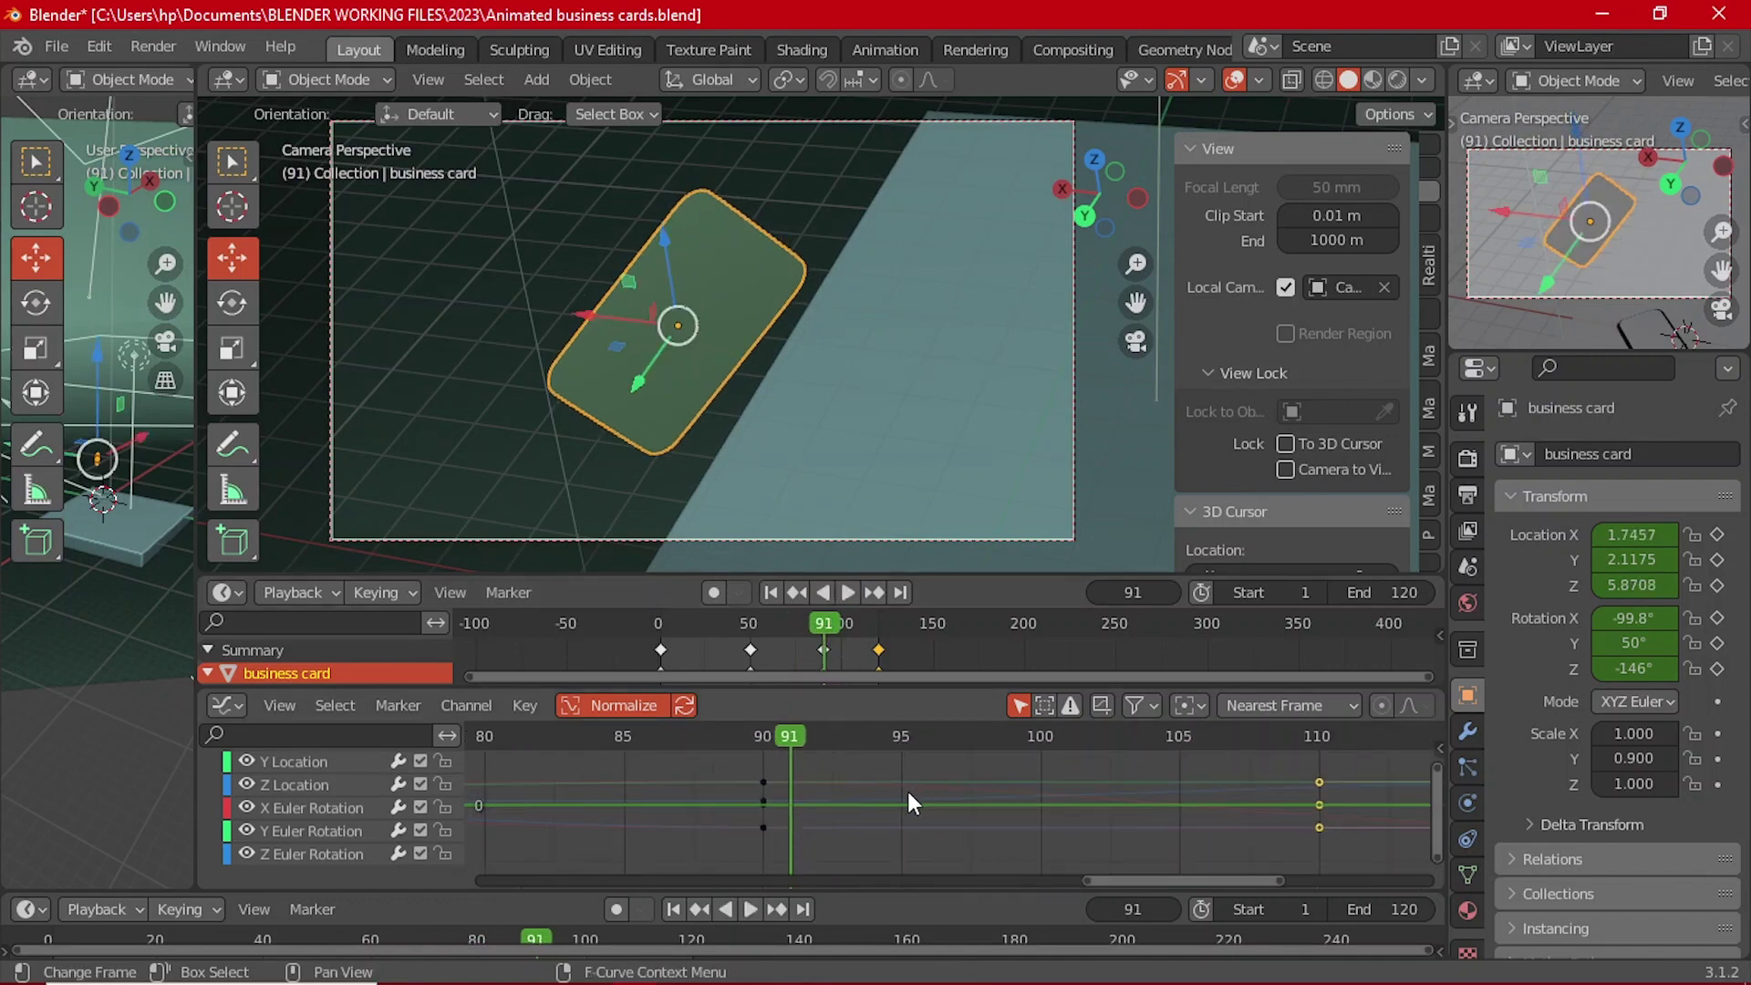
click(315, 765)
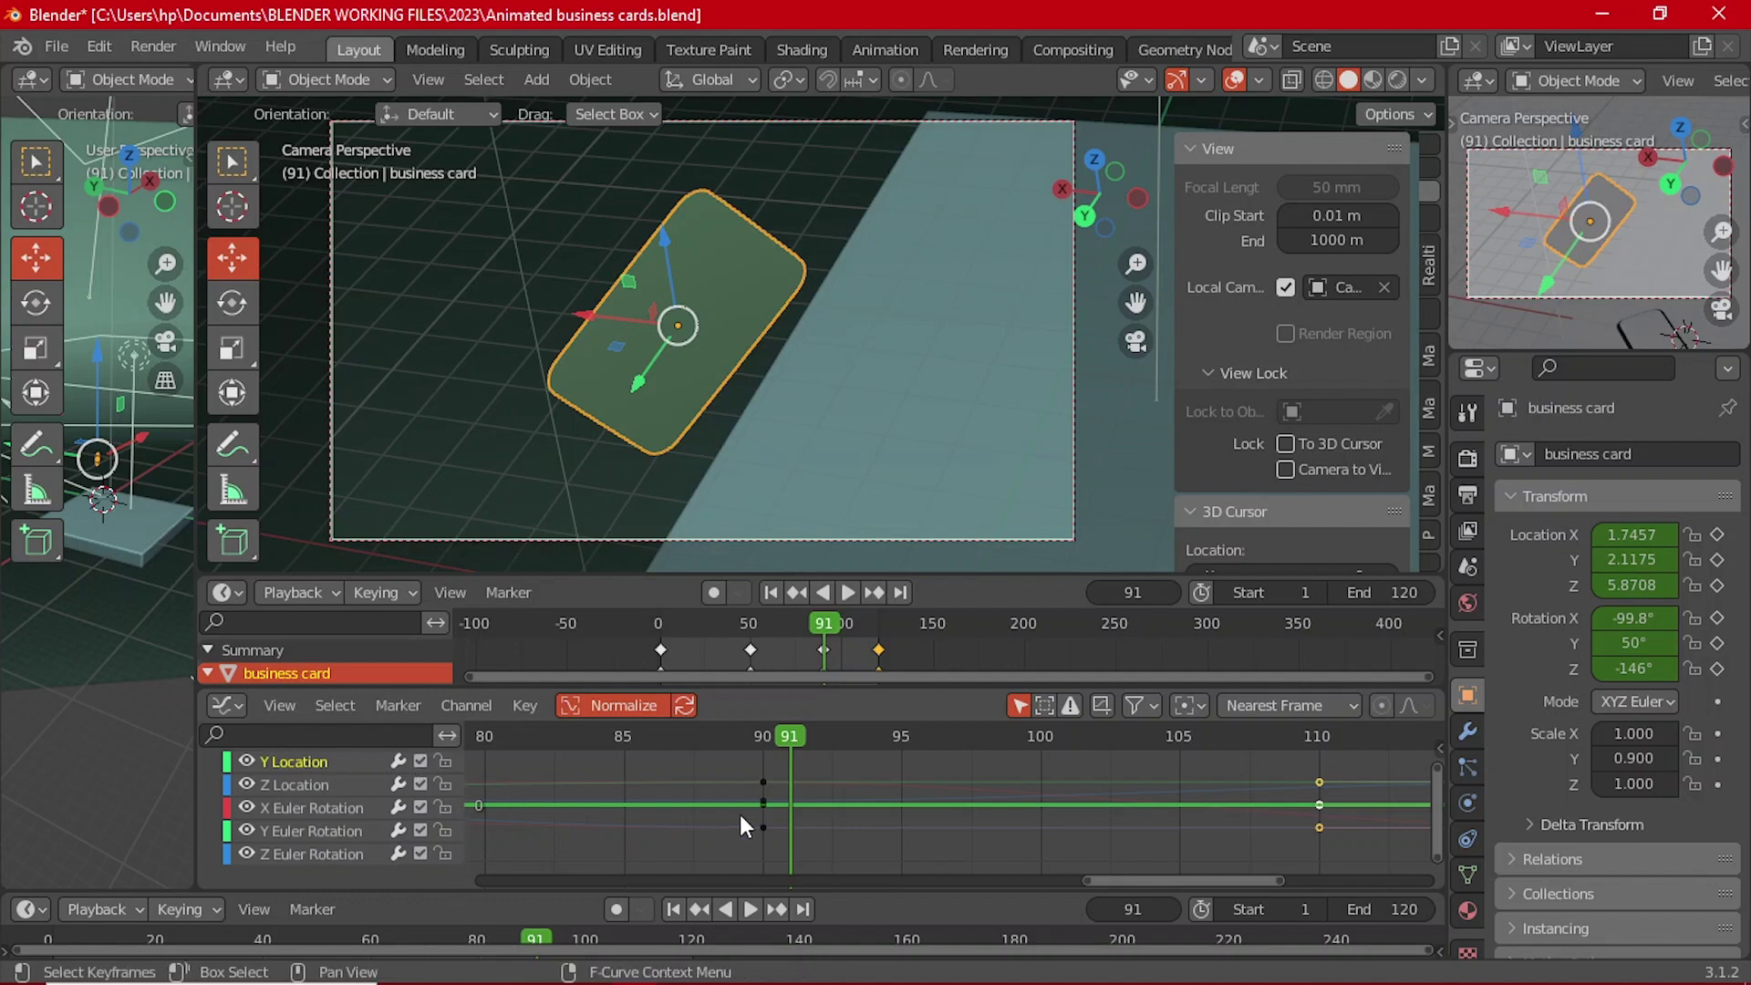
Step: Pick the Z Location curve, pan the graph to frames 65–125, and set frame 90
click(316, 788)
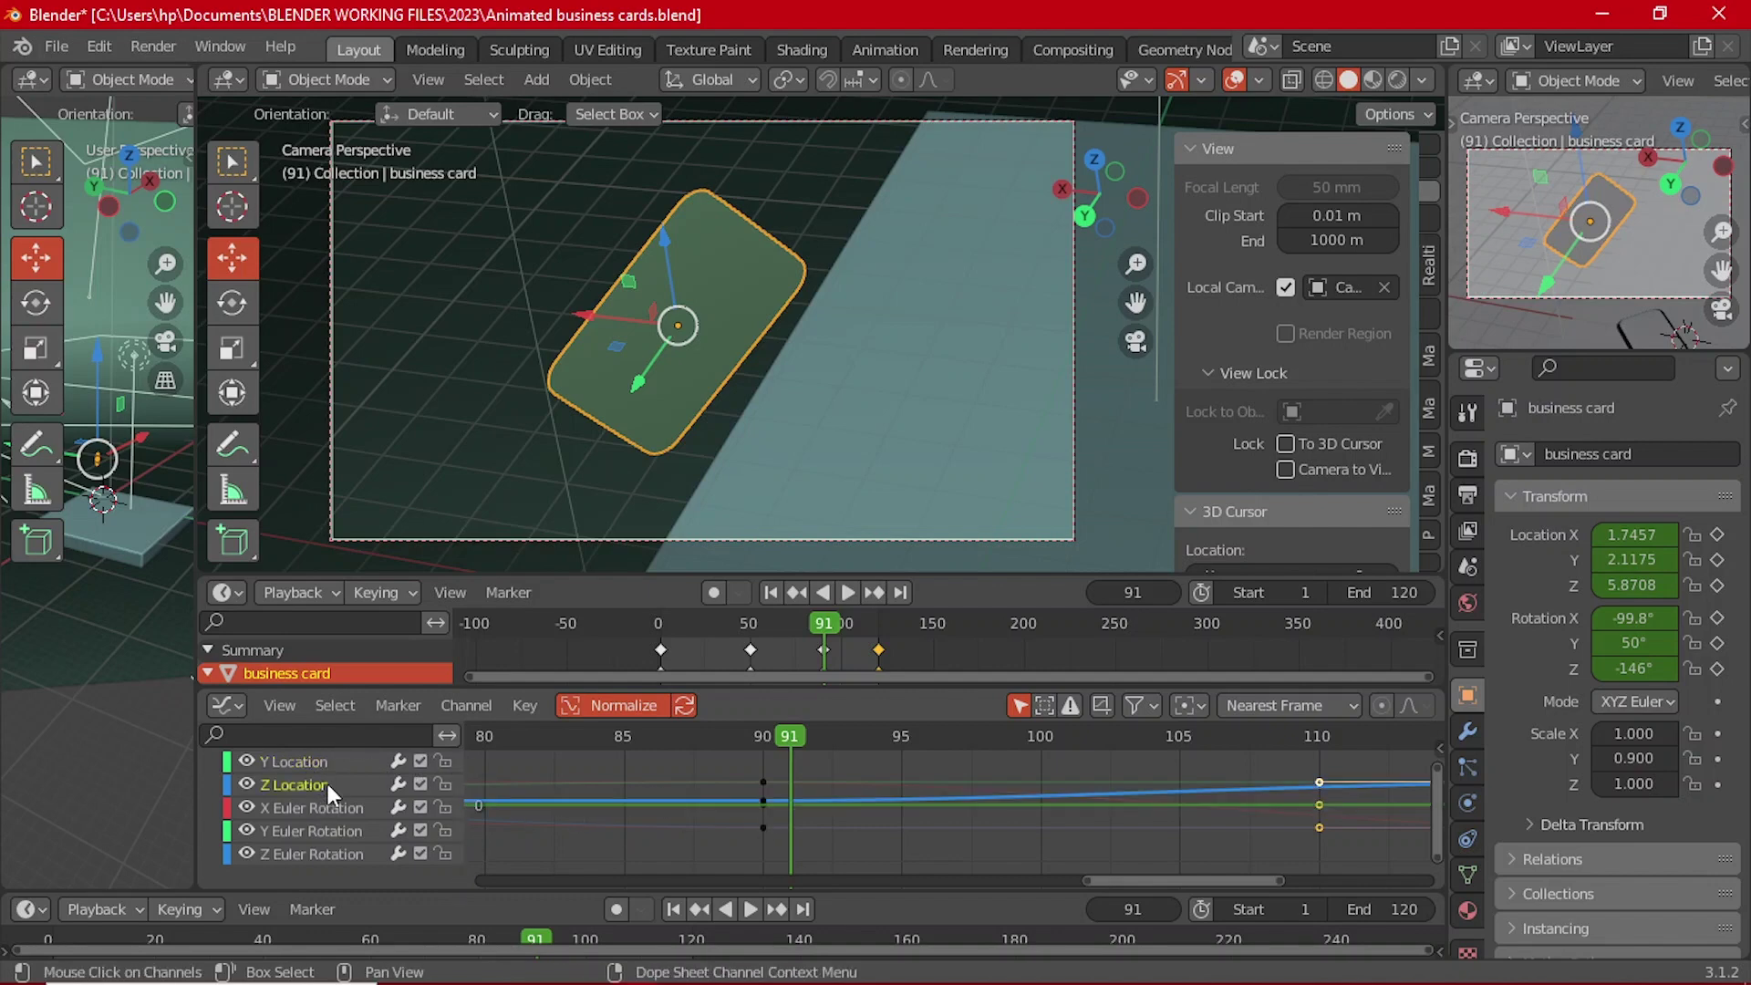
scroll(1186, 801, down, 2)
middle_drag(1251, 790, 1059, 792)
scroll(1062, 775, up, 1)
scroll(1075, 775, down, 1)
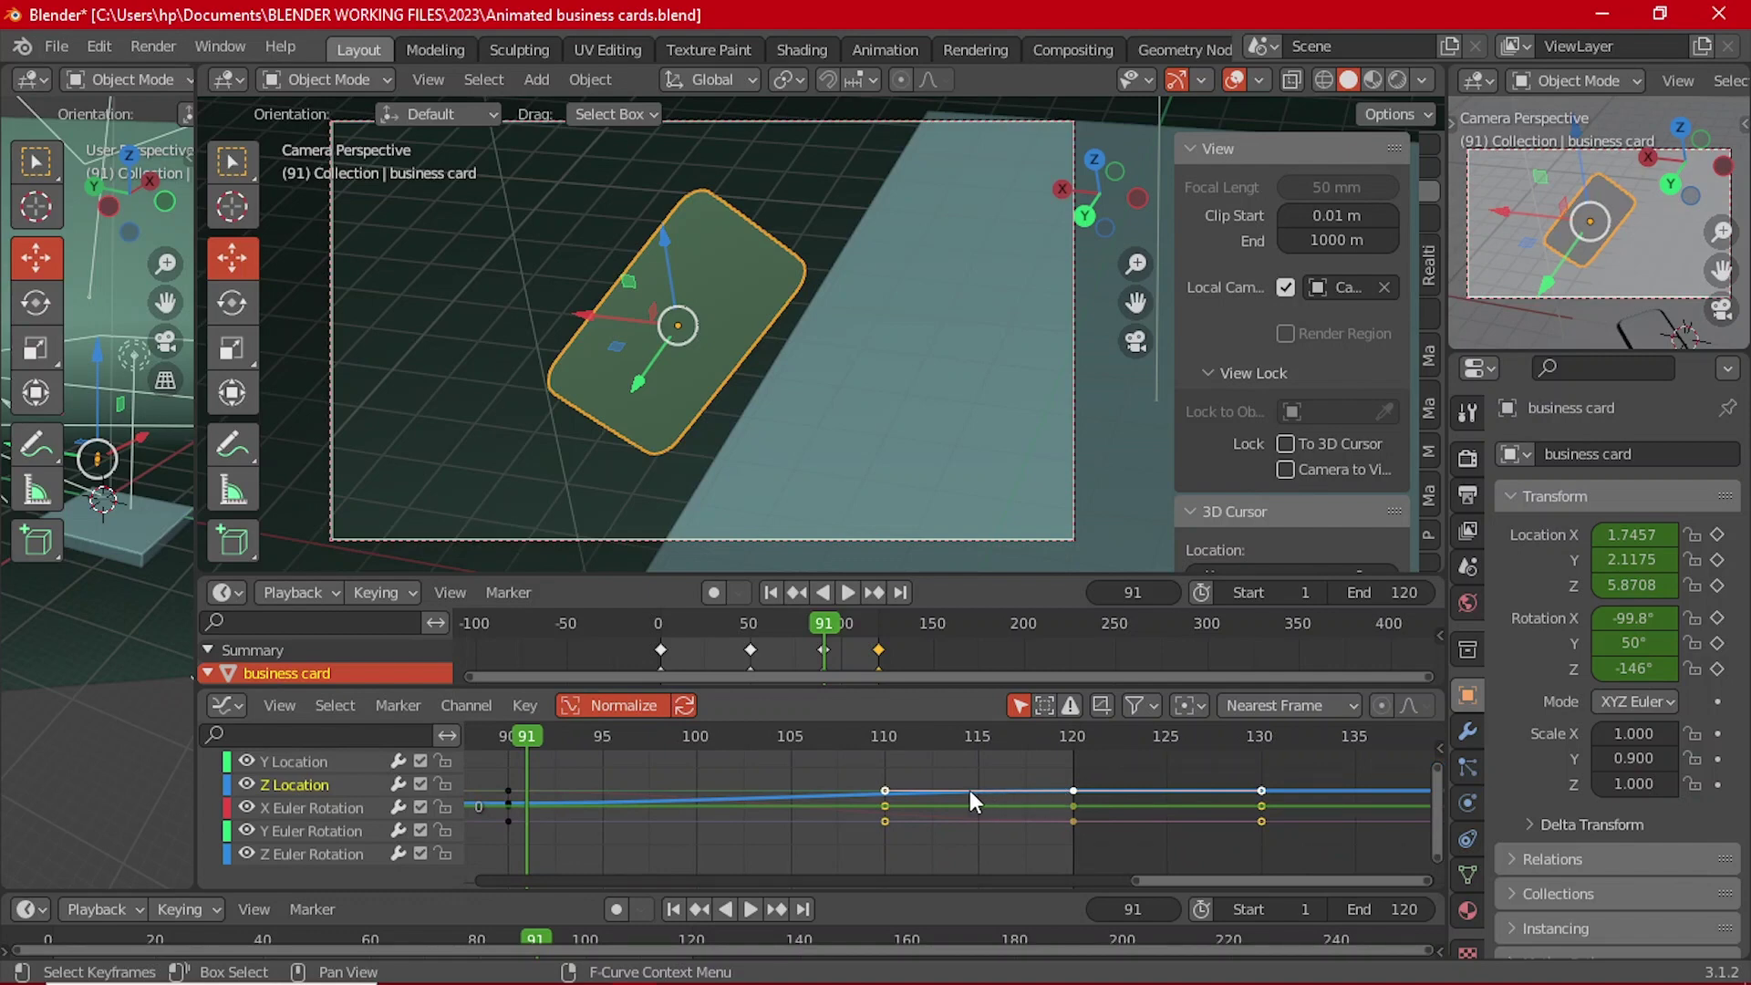
scroll(713, 810, down, 1)
middle_drag(577, 801, 835, 786)
drag(890, 736, 878, 743)
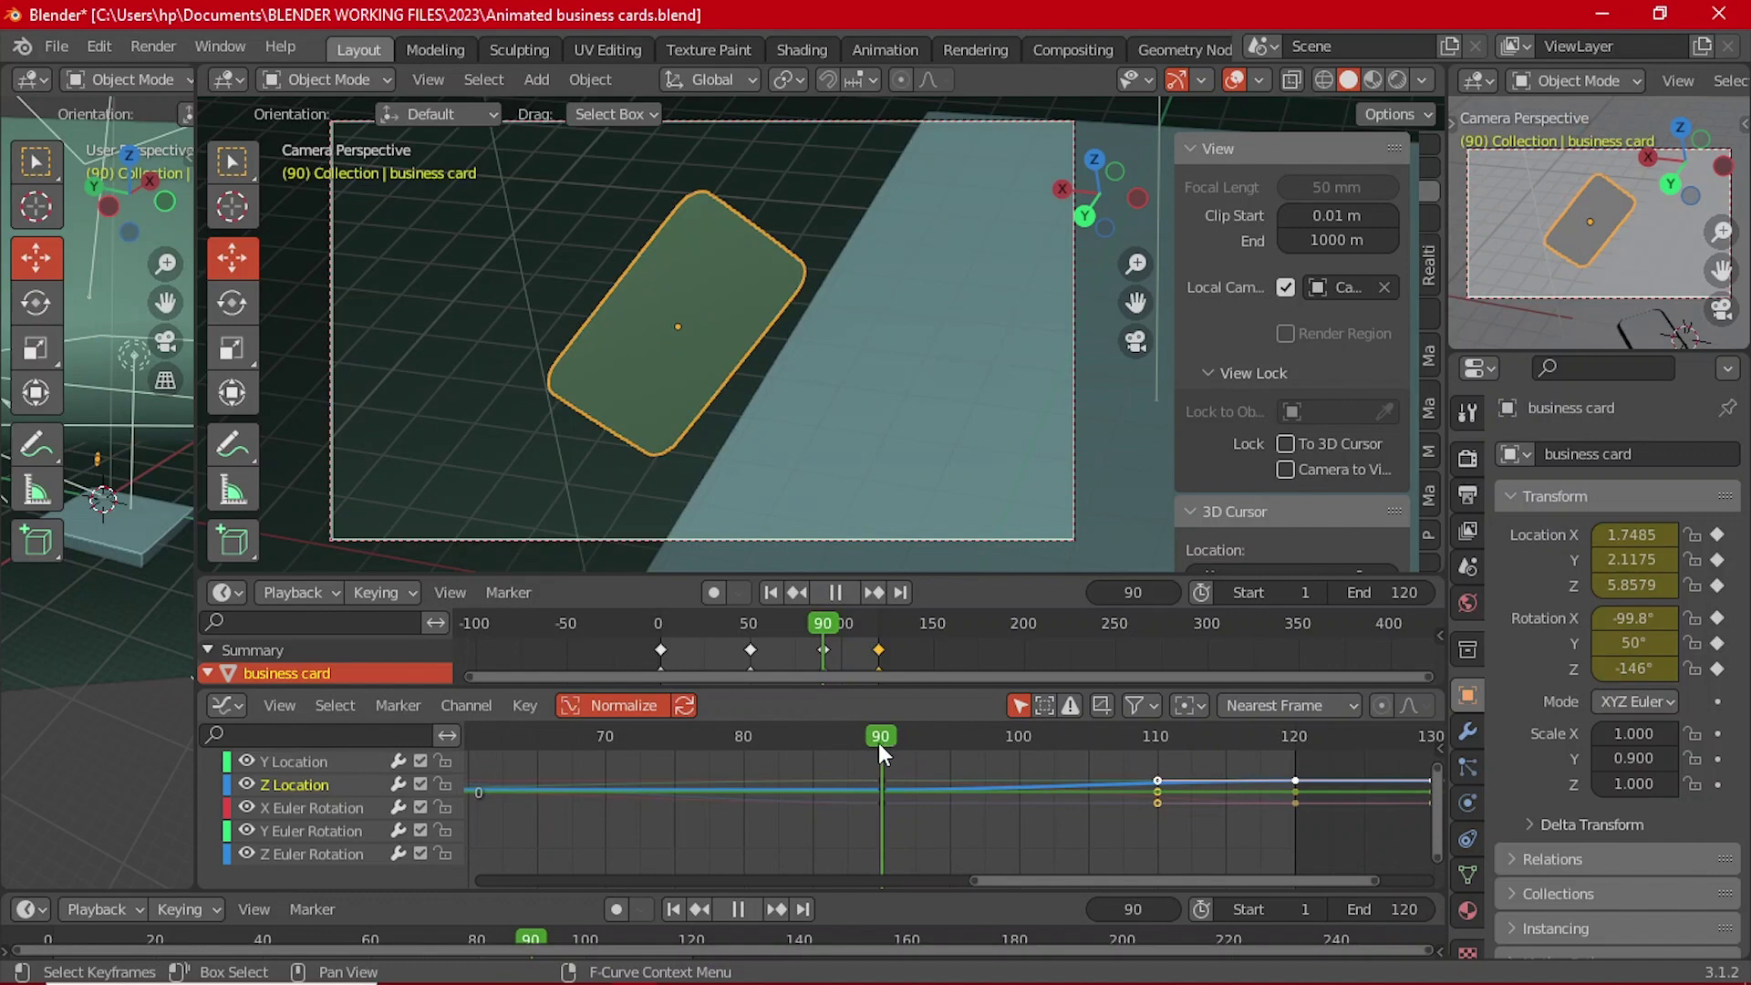
Step: Lock the Y Location and Z Euler Rotation curves, leaving Z Location unlocked and active
click(888, 790)
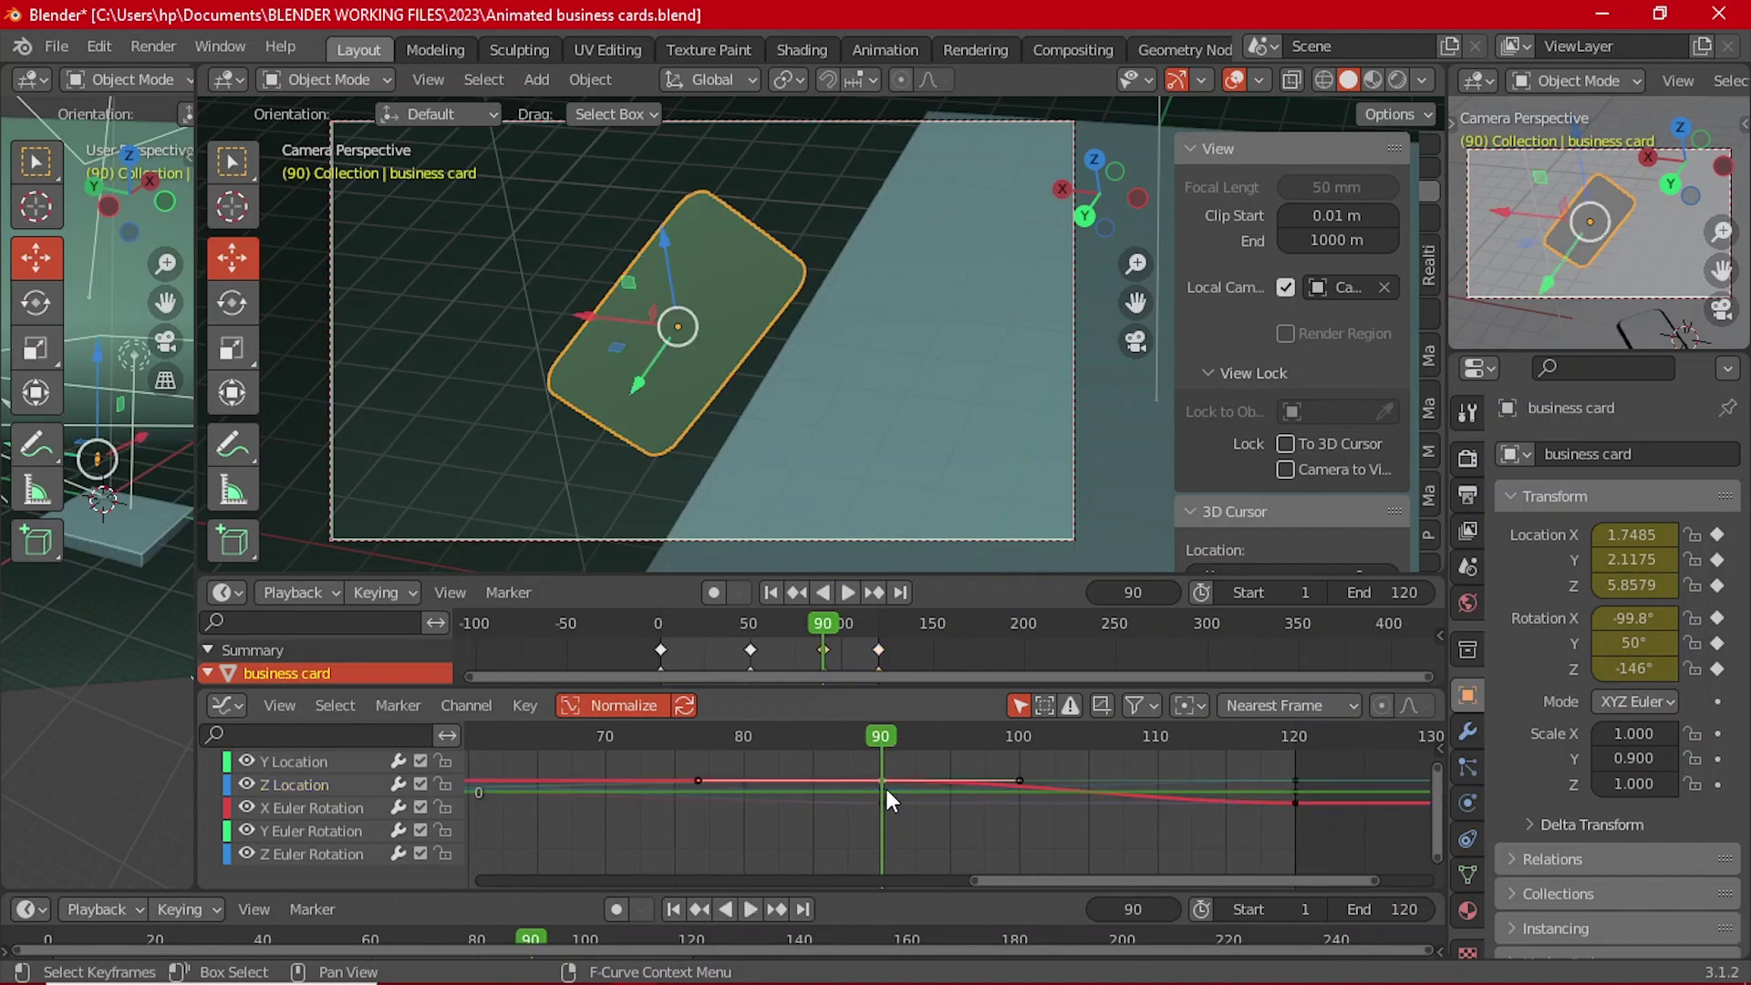
click(308, 854)
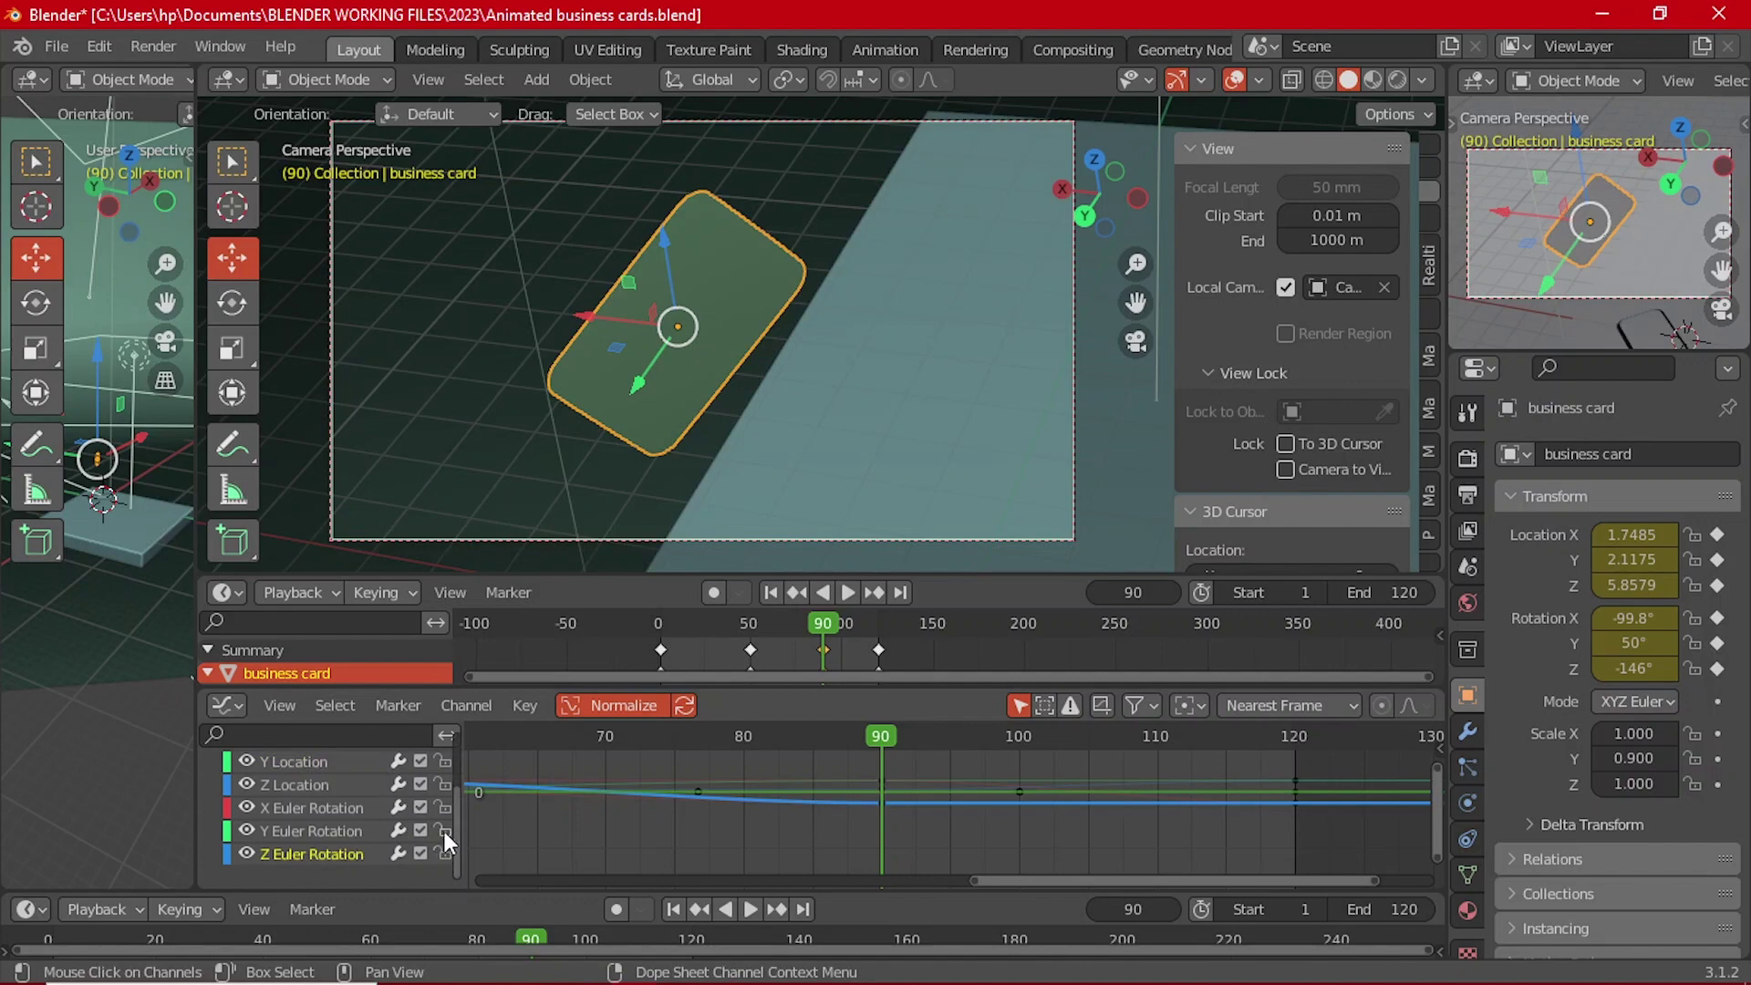
click(443, 760)
click(439, 853)
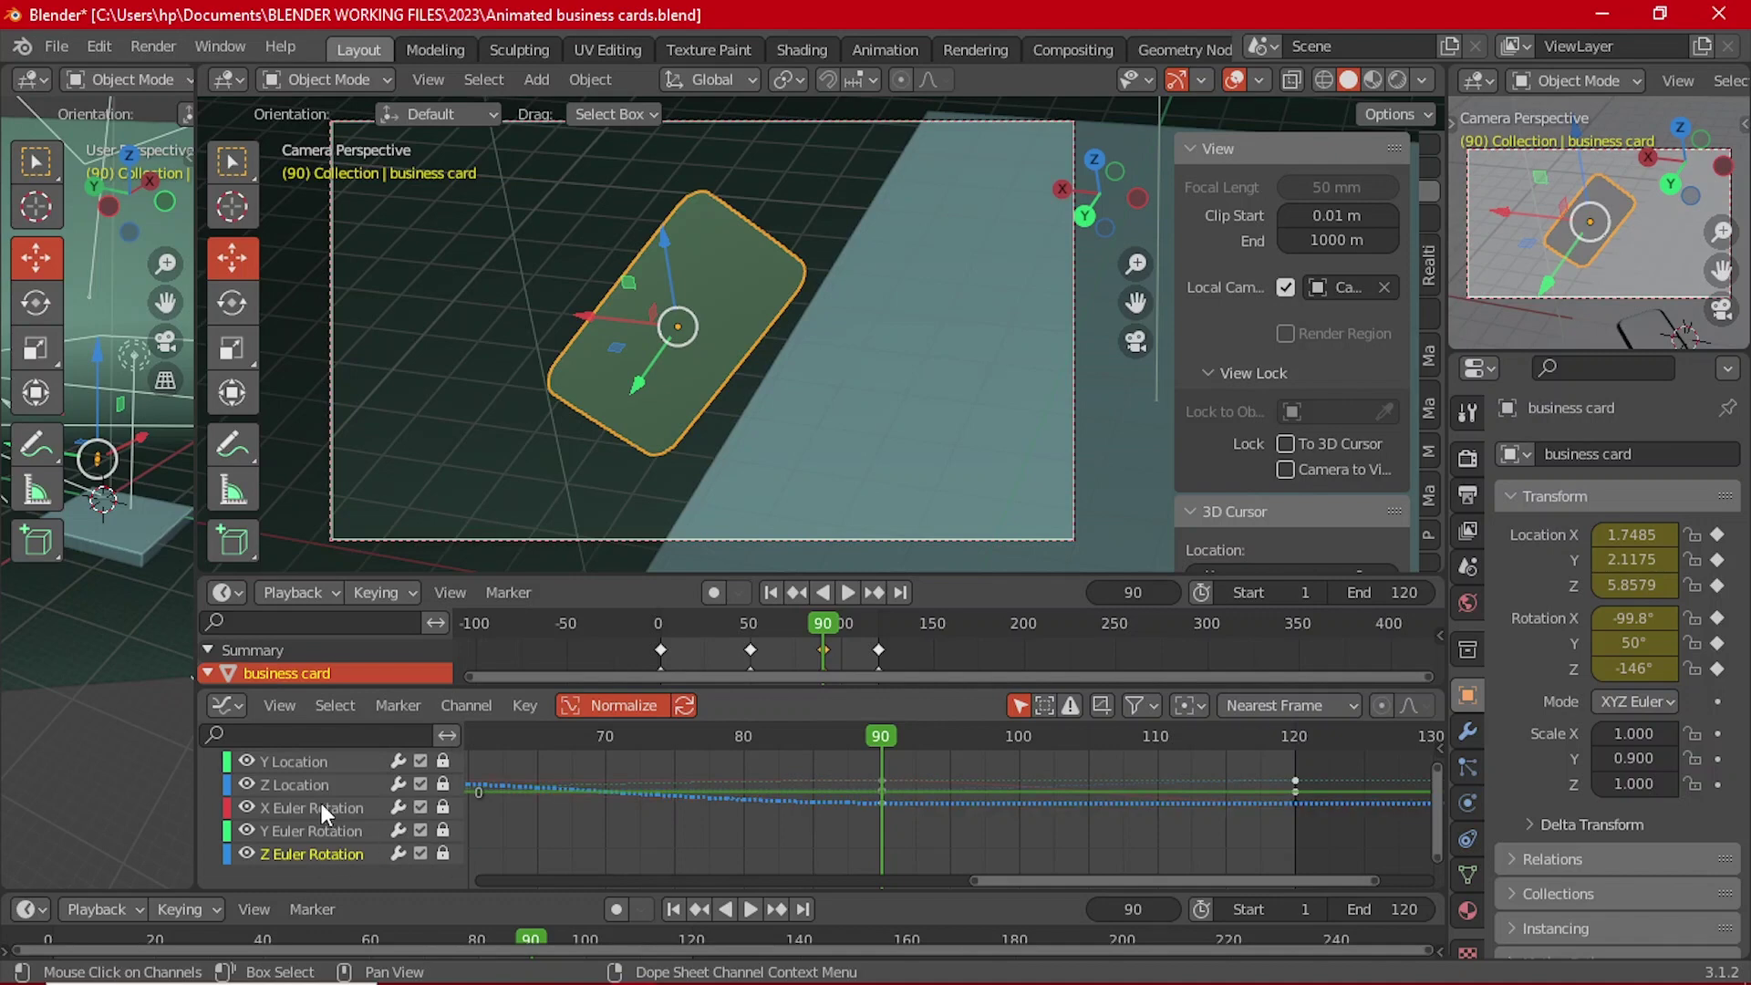
scroll(427, 780, up, 3)
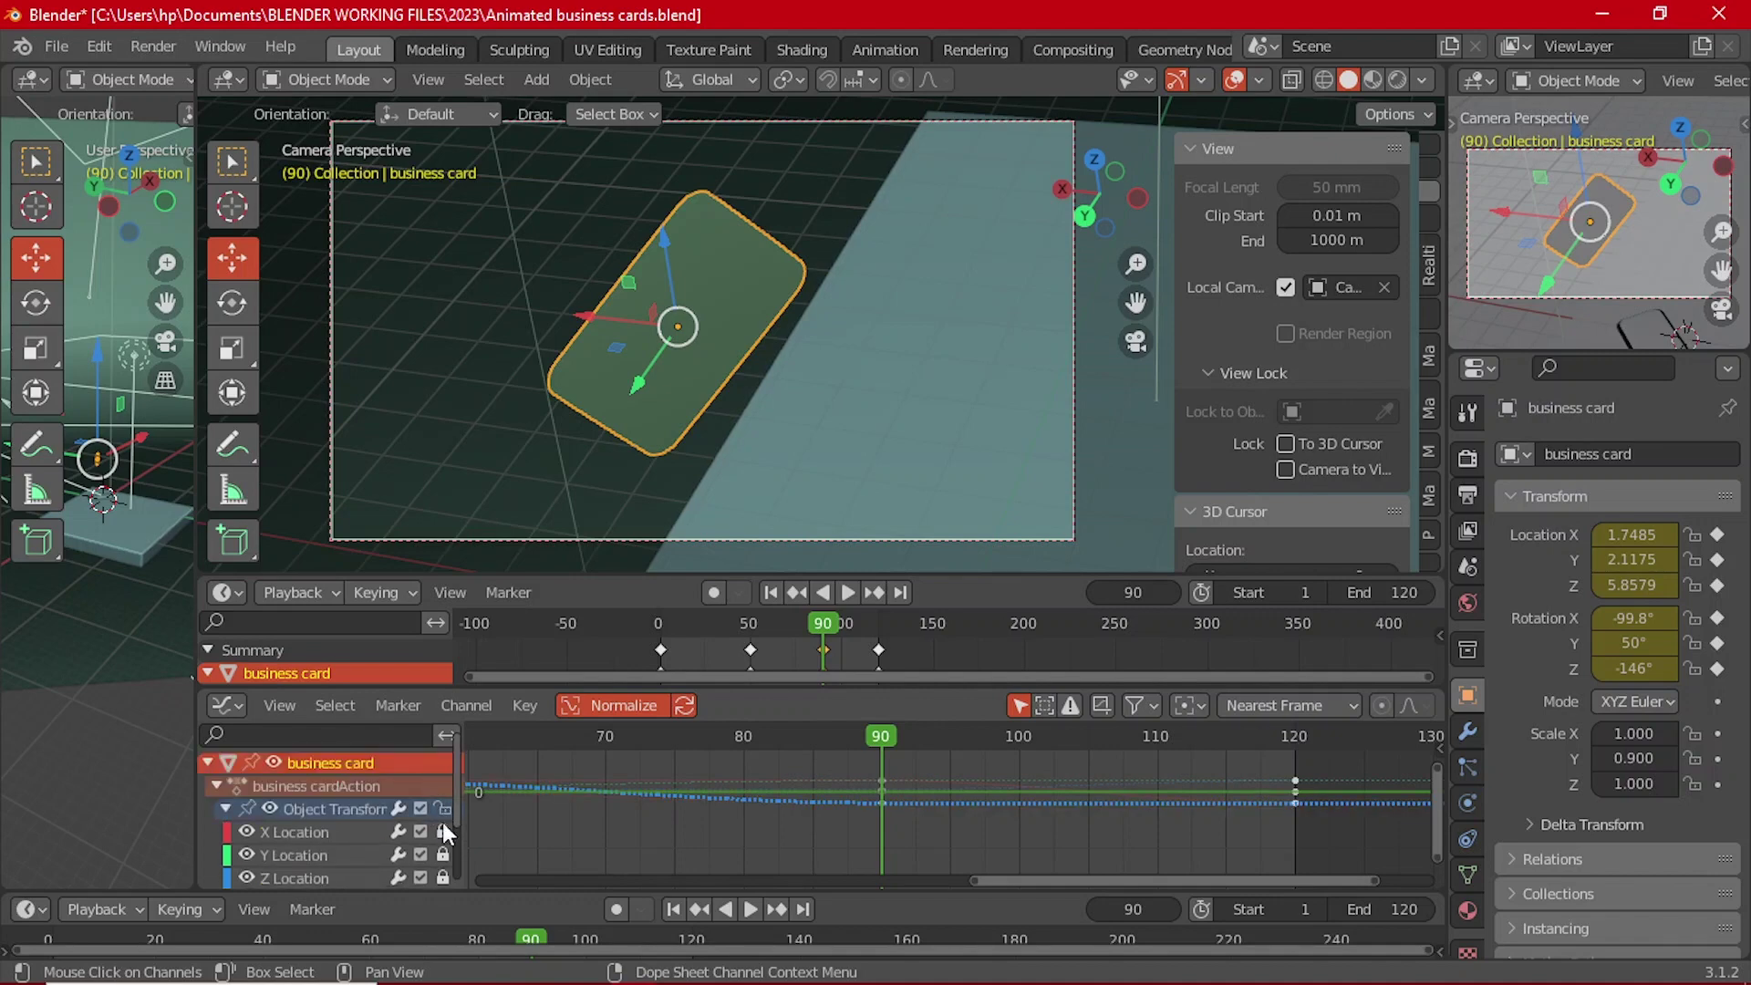
scroll(431, 819, down, 4)
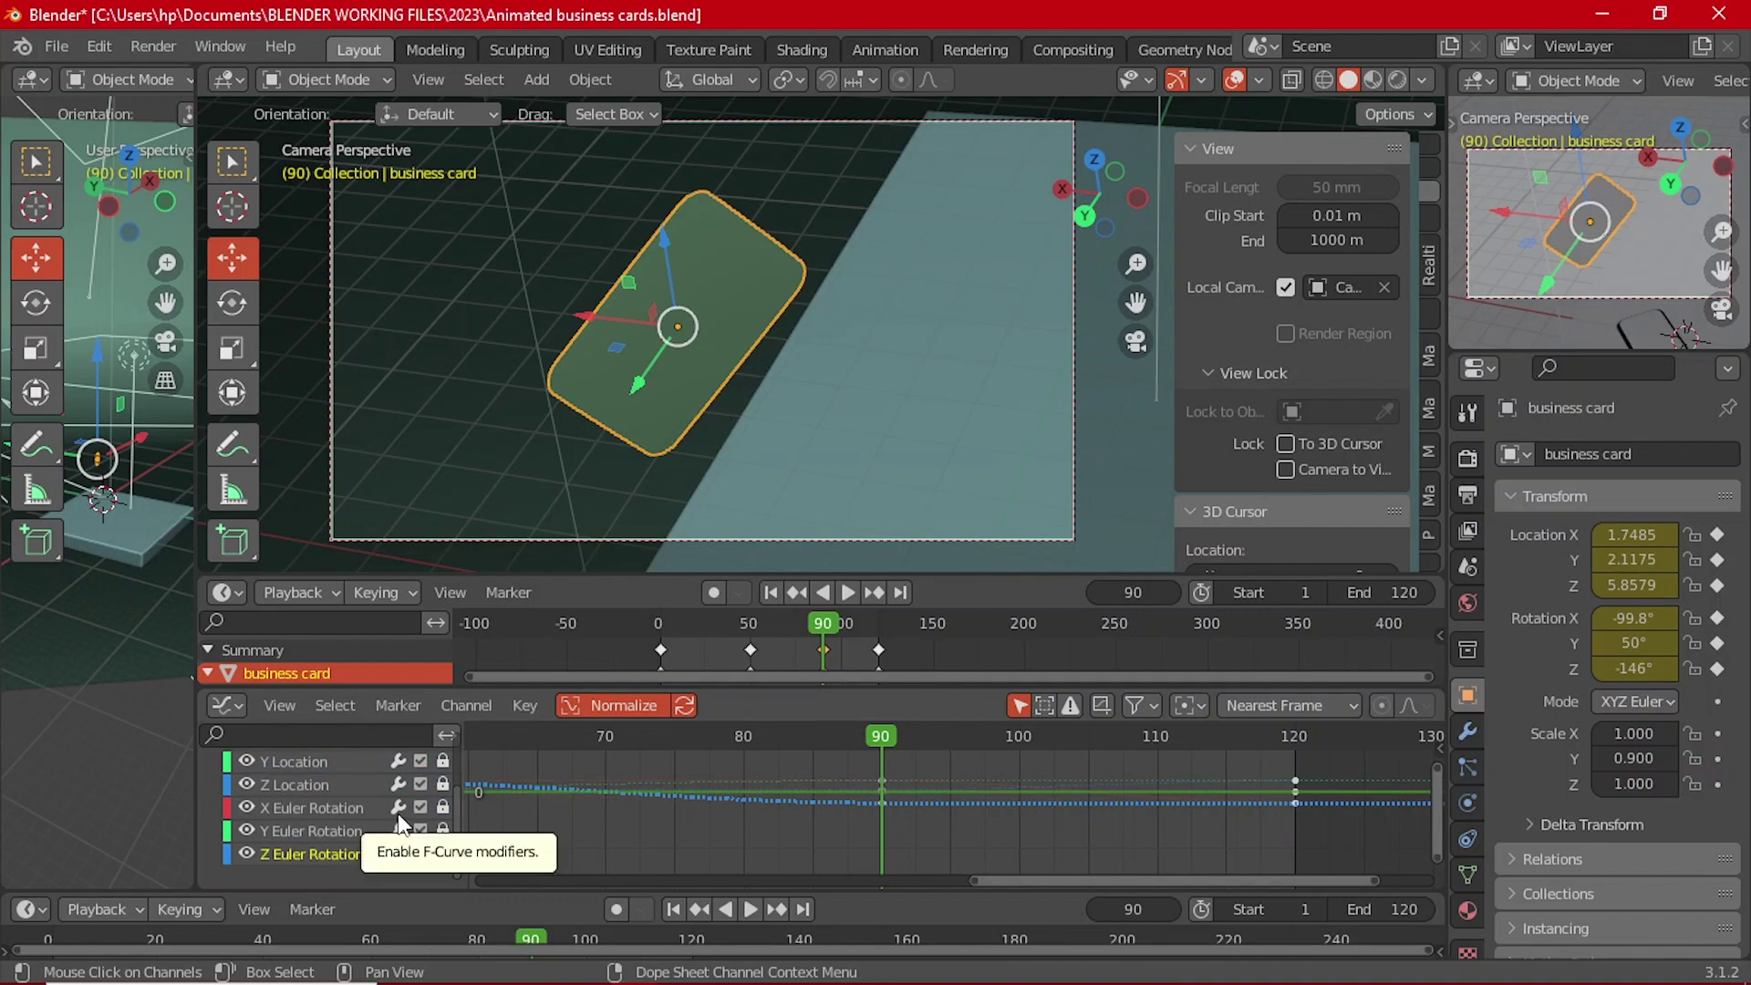
click(443, 784)
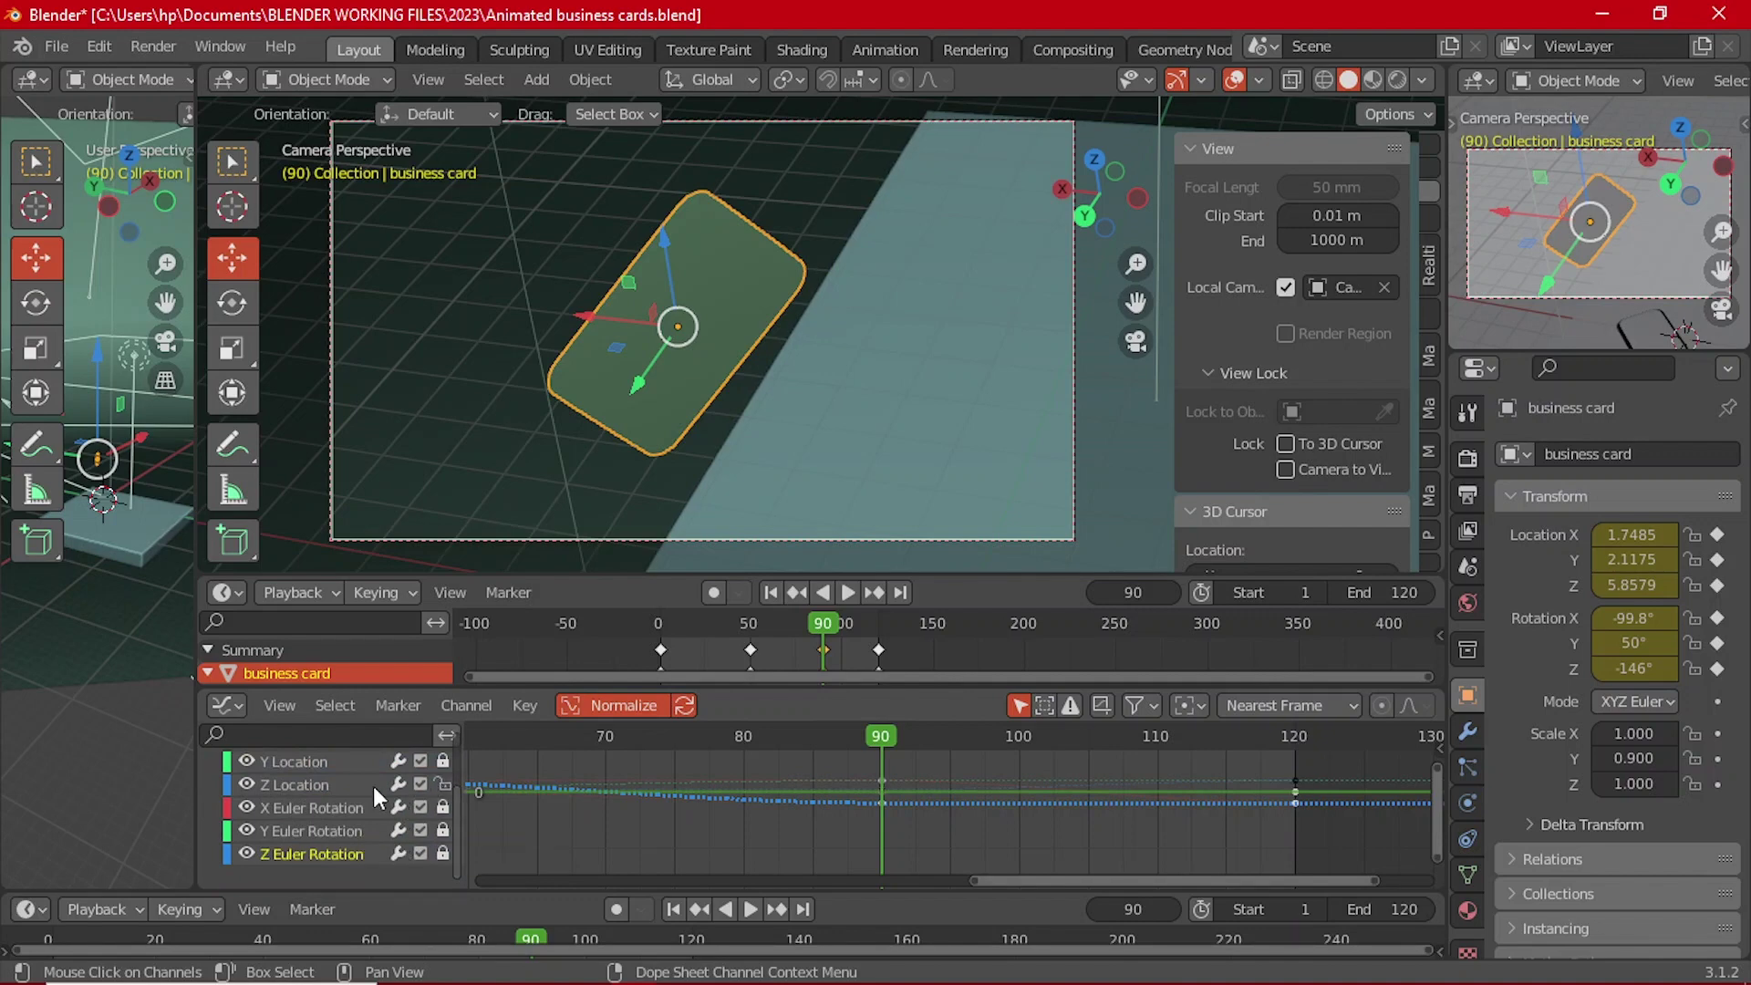
click(358, 787)
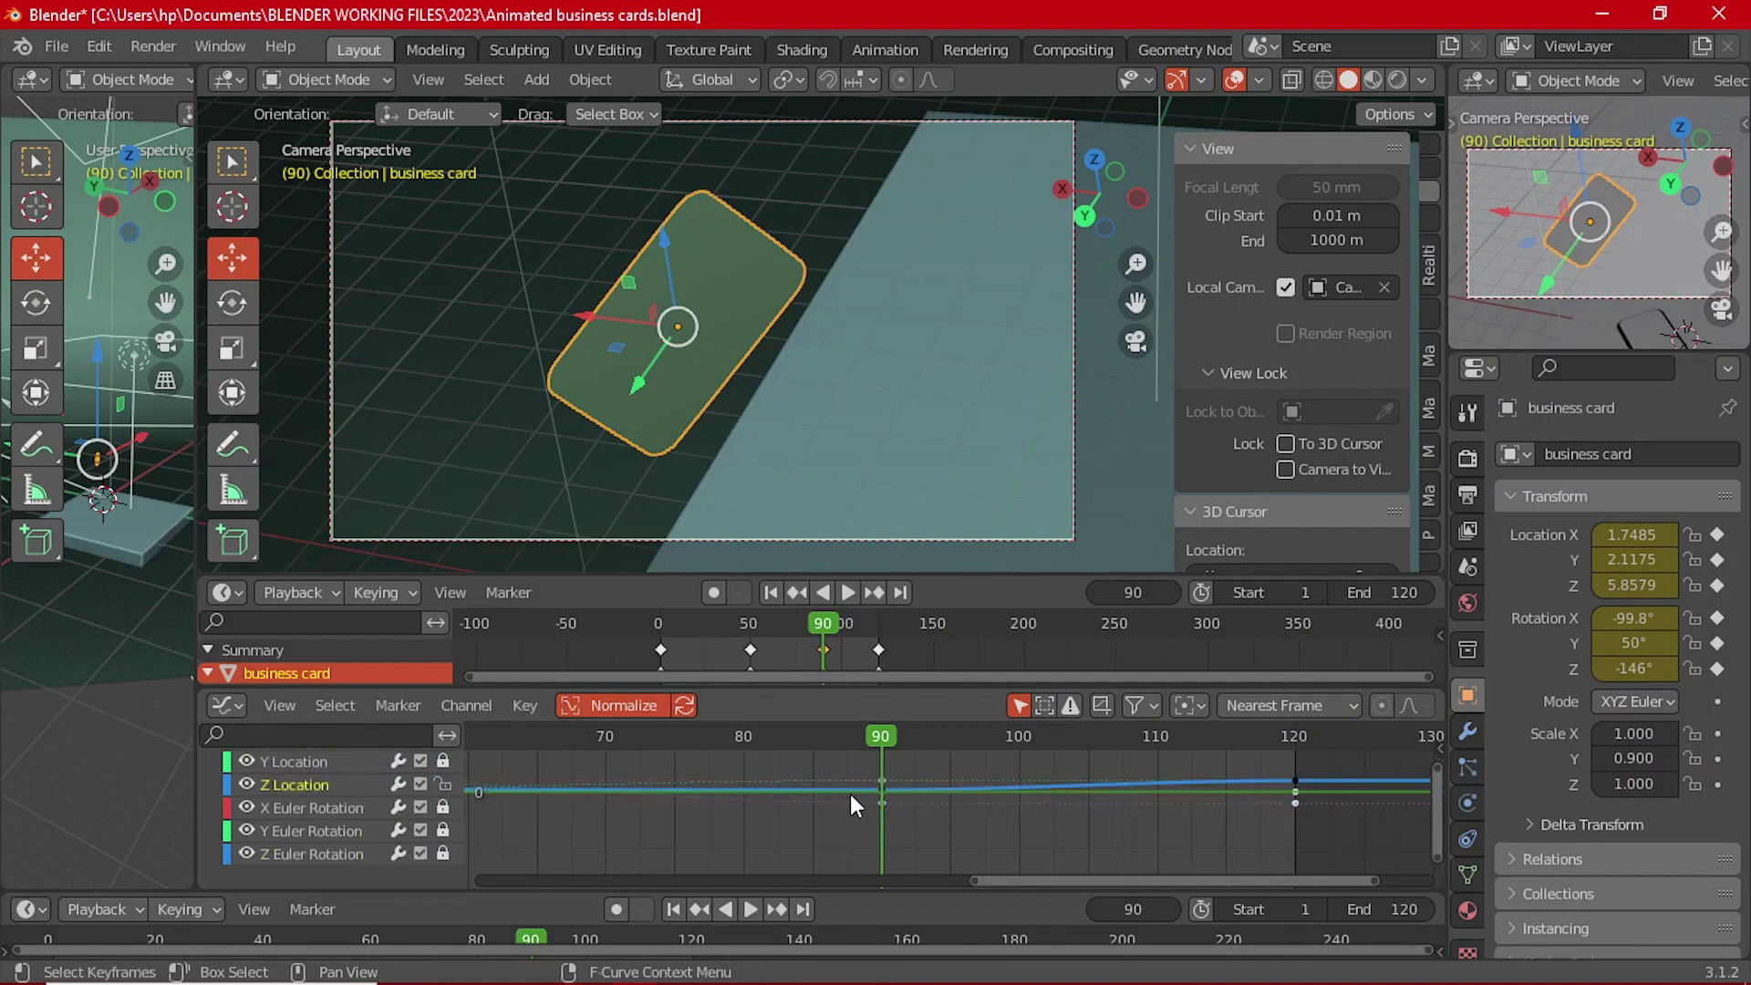
Step: Move the Z Location keyframe to about frame 94 and replay from frame 72
key(a)
scroll(1240, 808, up, 2)
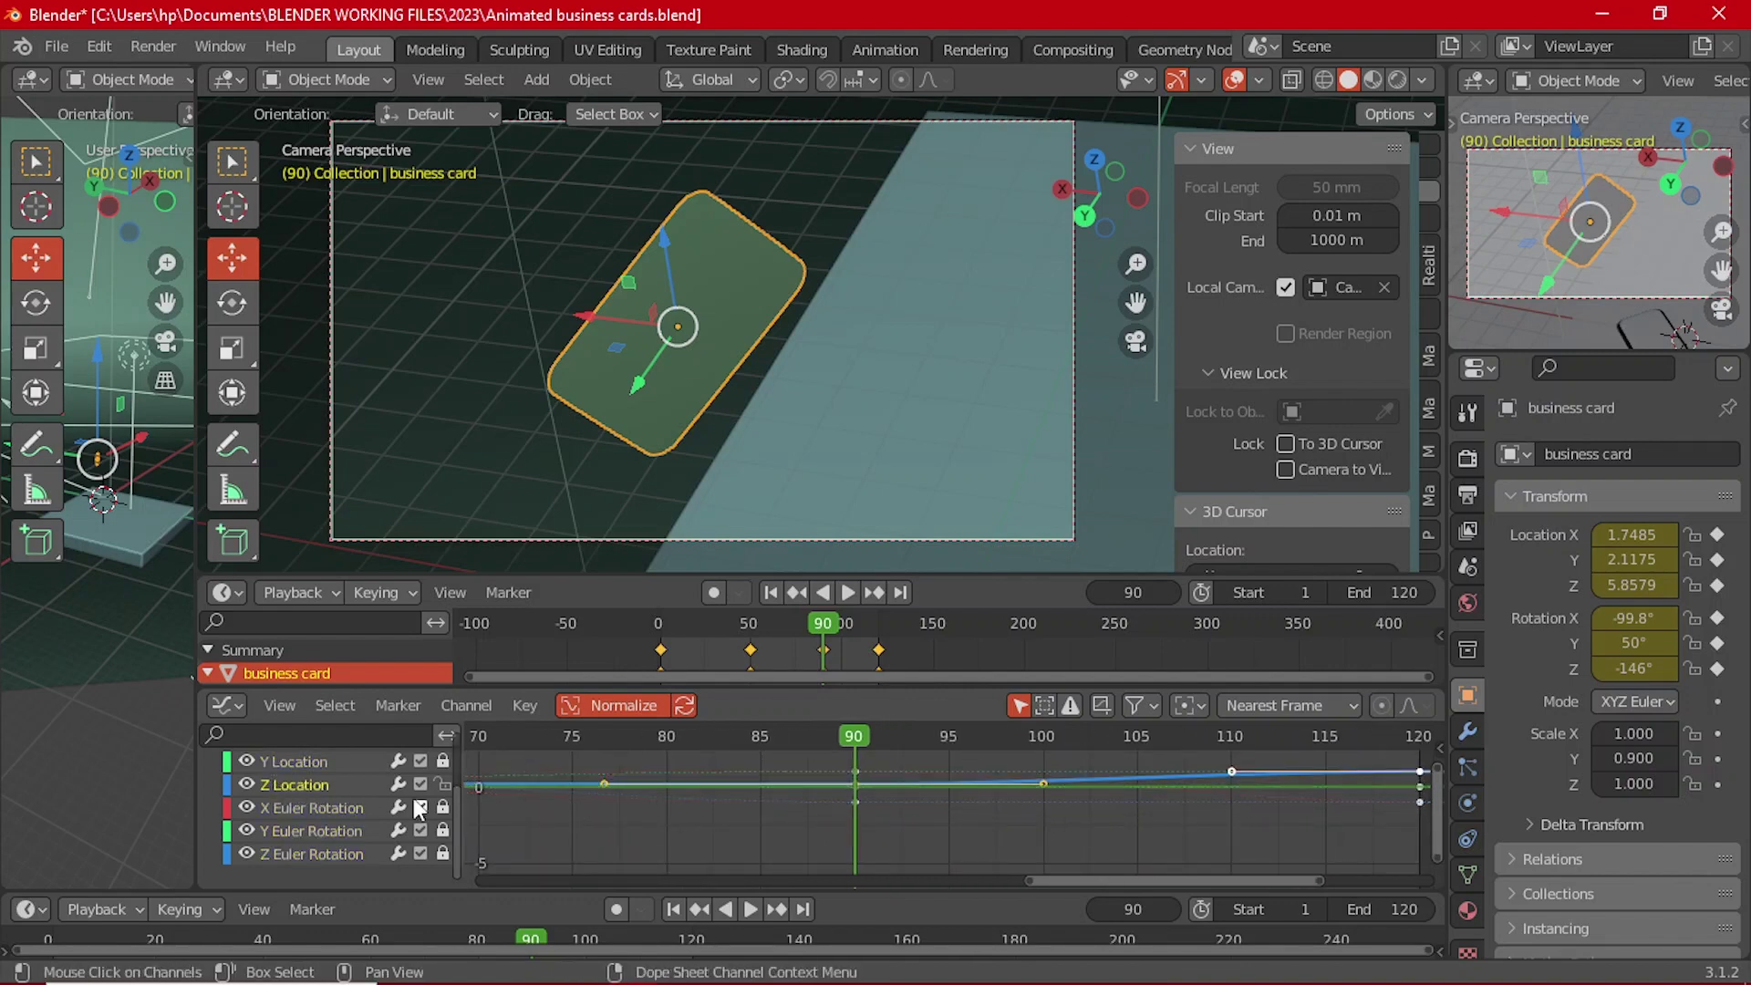
scroll(1113, 778, up, 2)
middle_drag(1003, 782, 889, 799)
key(g)
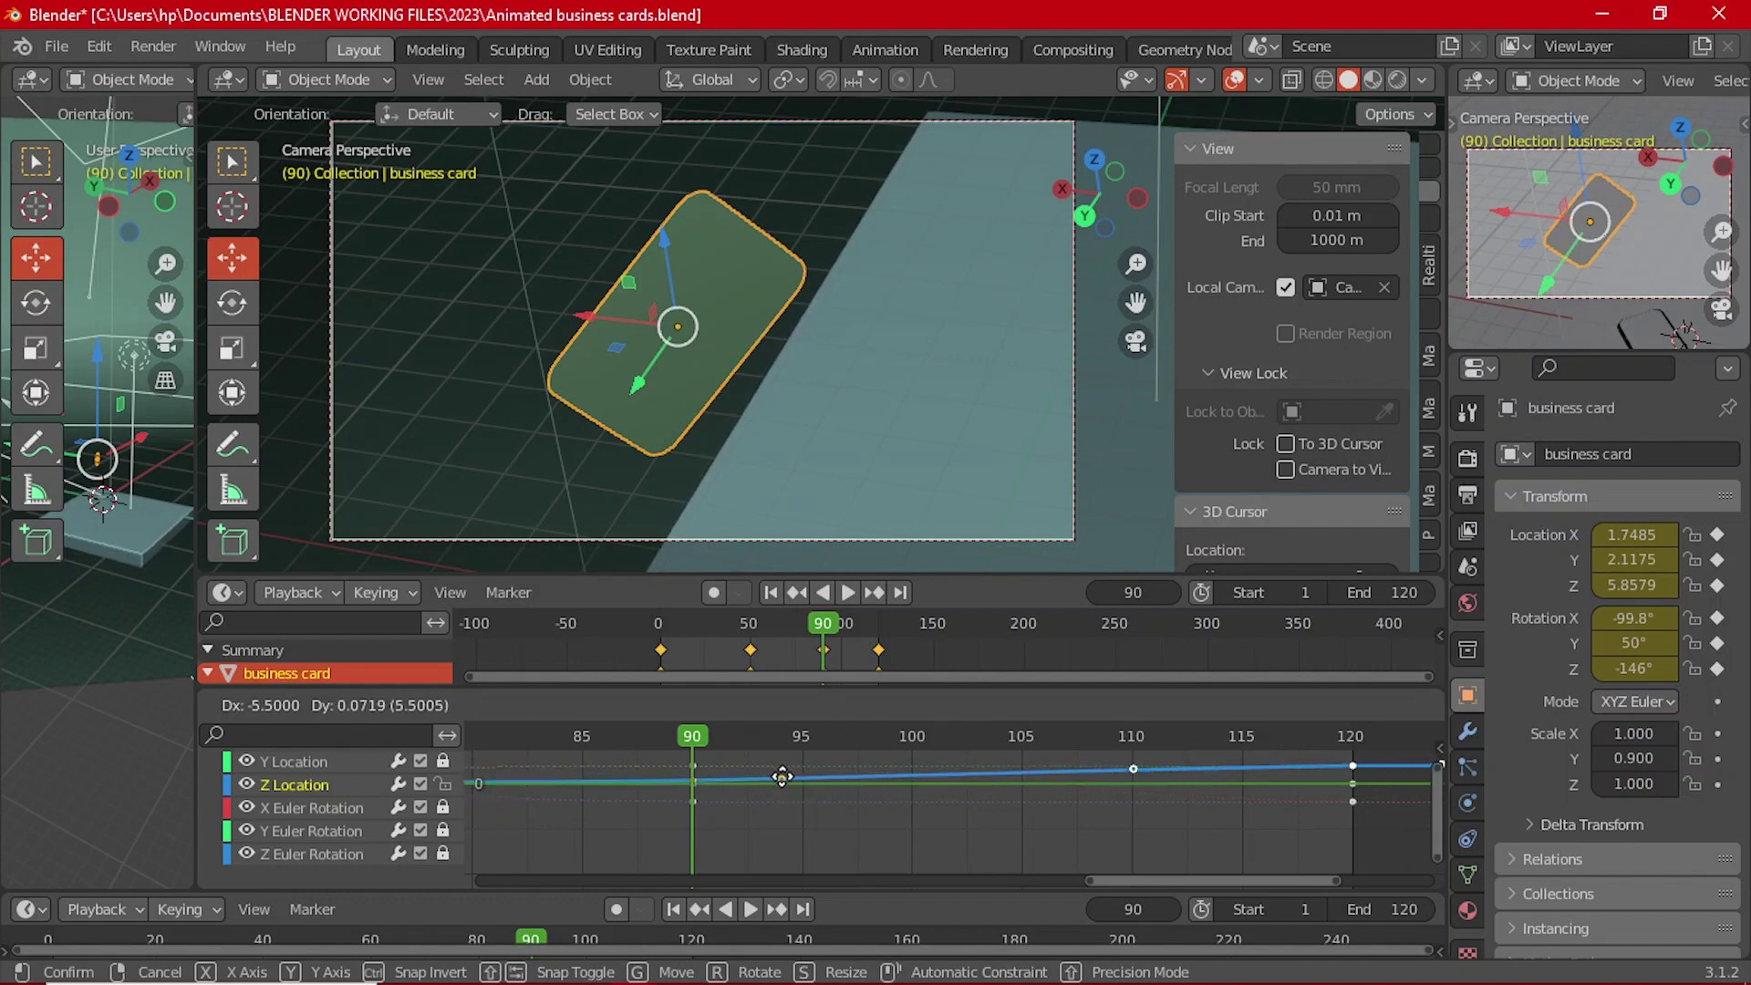
click(781, 777)
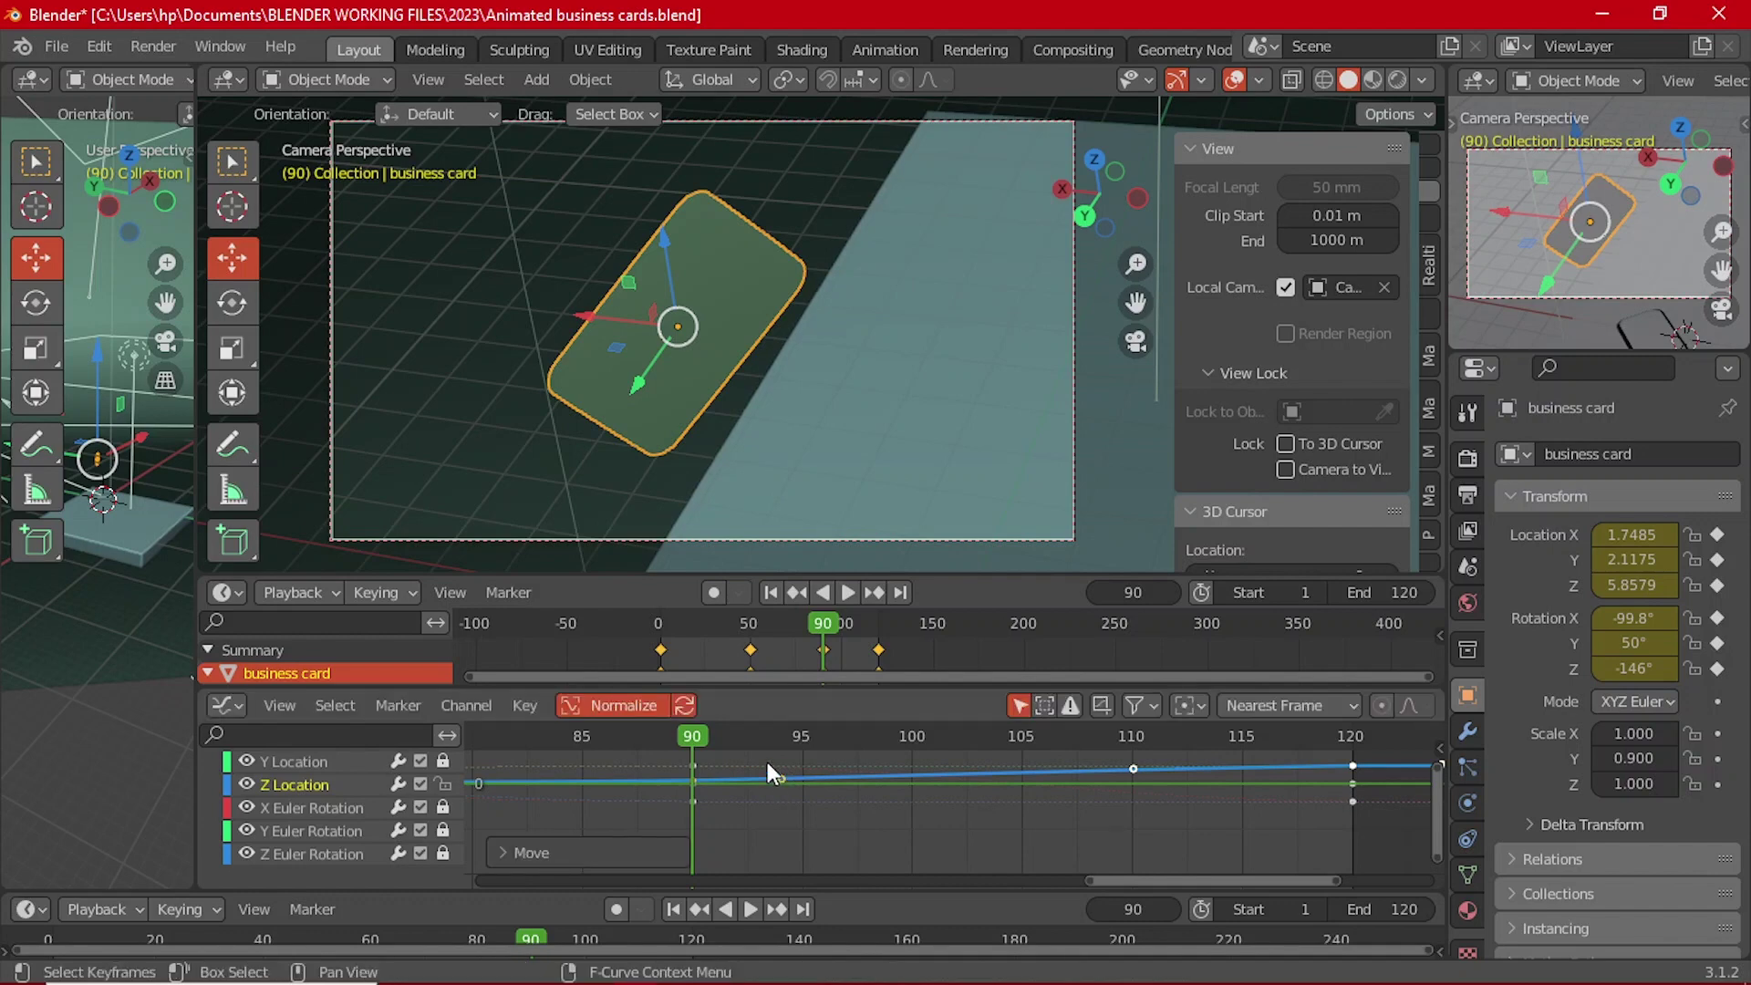
click(806, 630)
key(space)
key(space)
drag(805, 632, 796, 636)
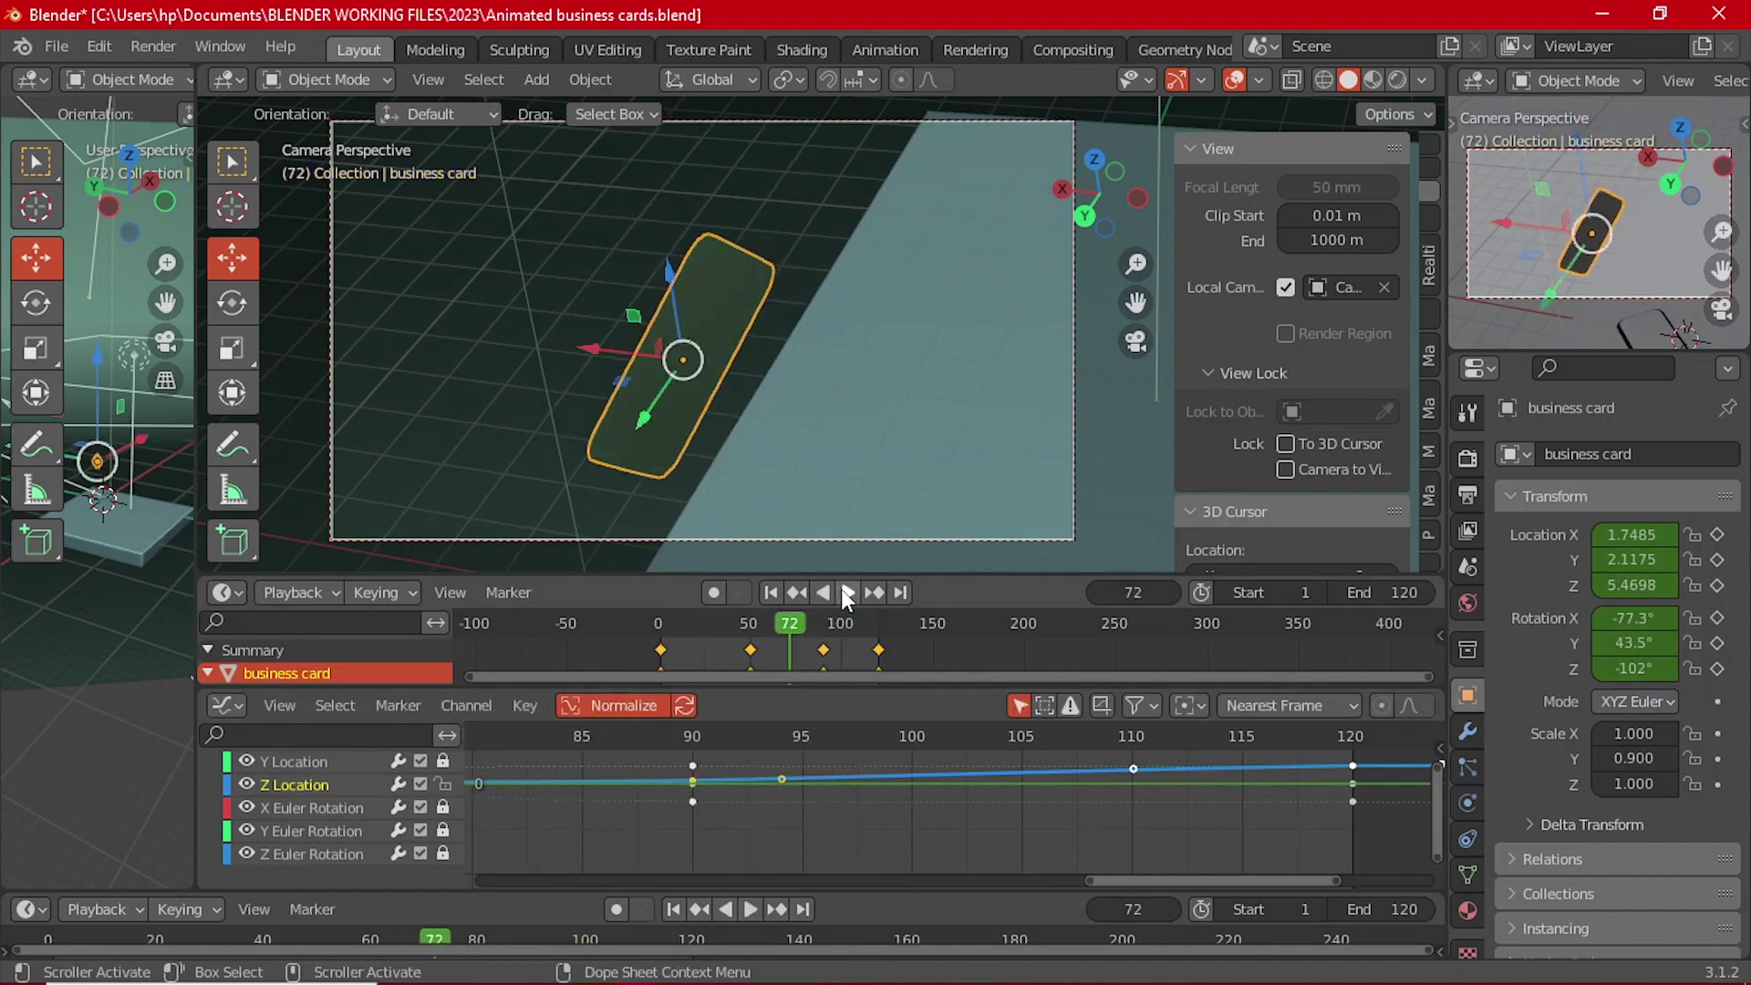
Step: Move the final keyframe near frame 120 back by 11 frames, then replay the animation
click(847, 595)
click(774, 634)
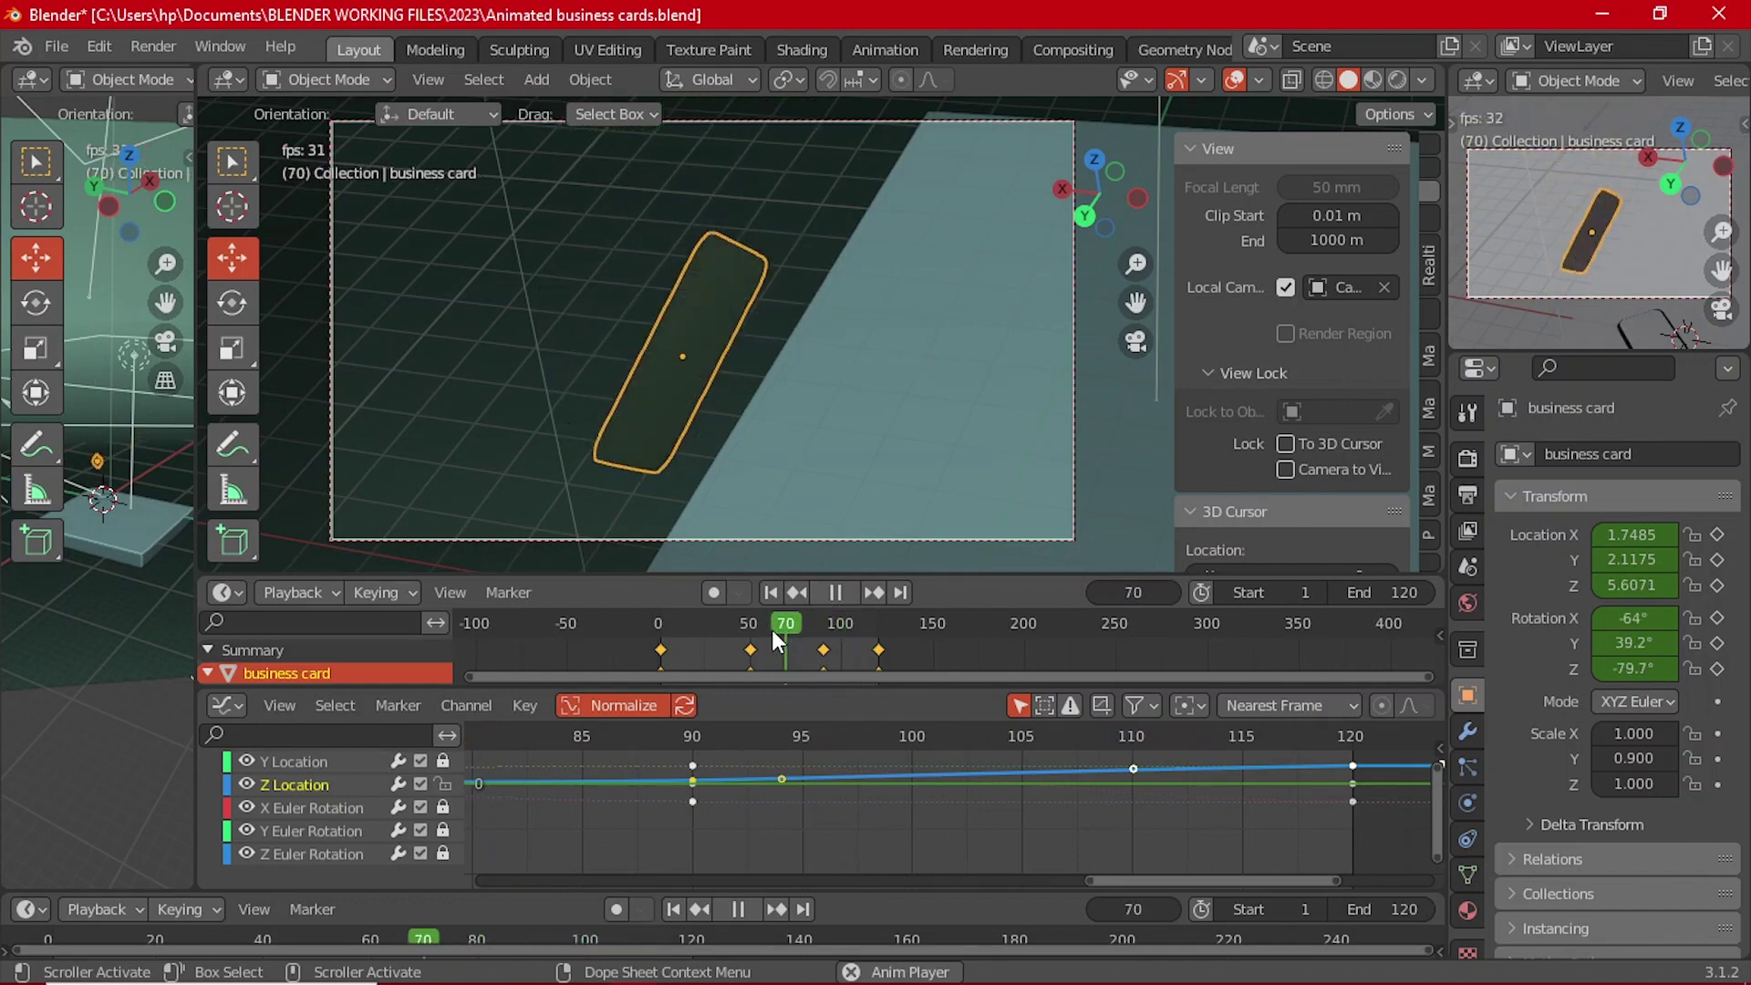
click(720, 620)
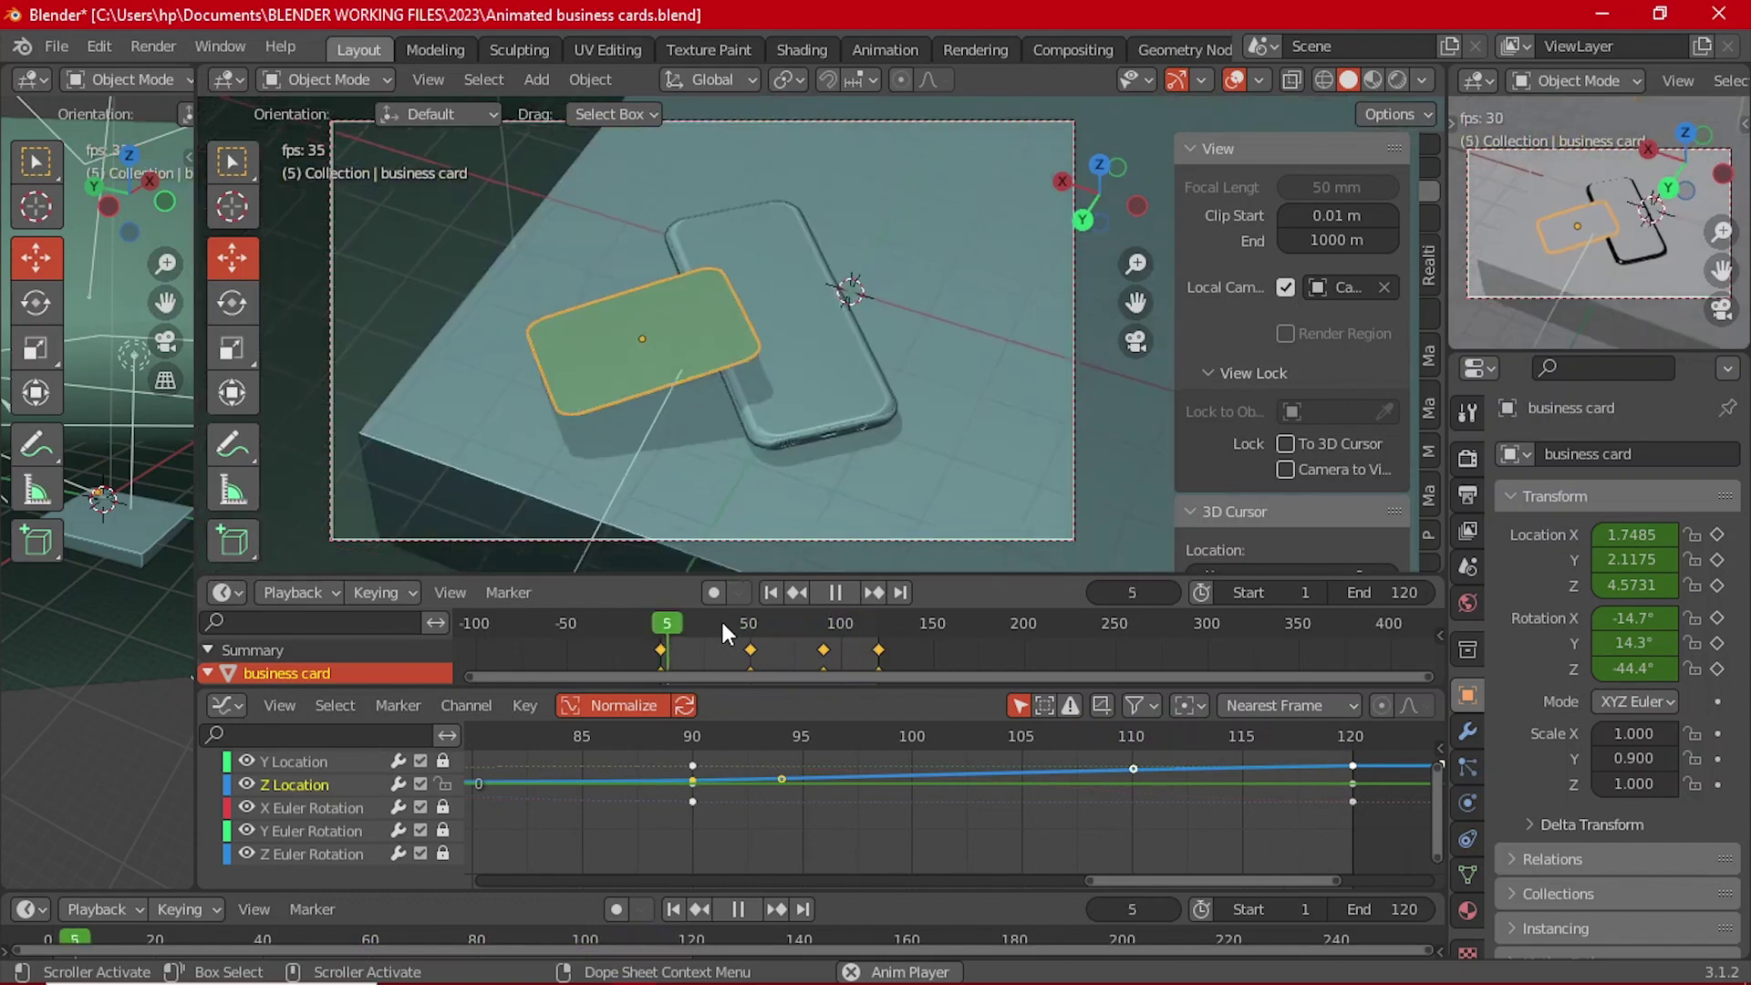
click(839, 595)
click(880, 649)
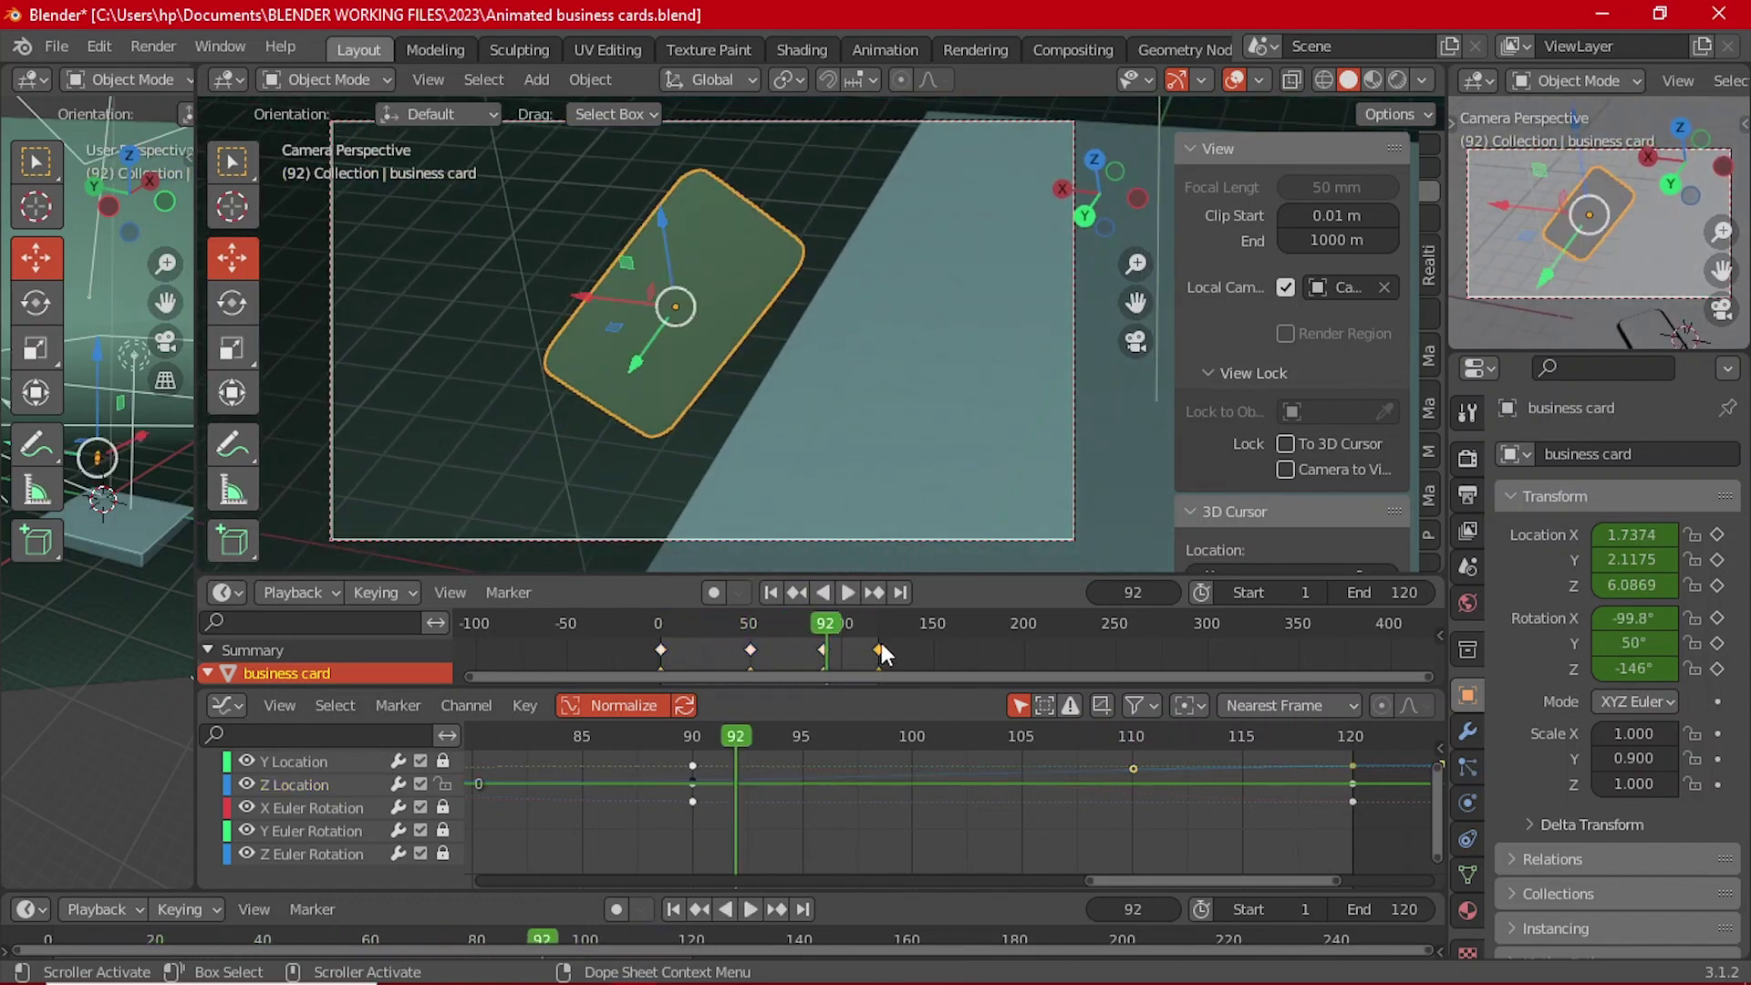
drag(877, 645, 744, 623)
click(846, 593)
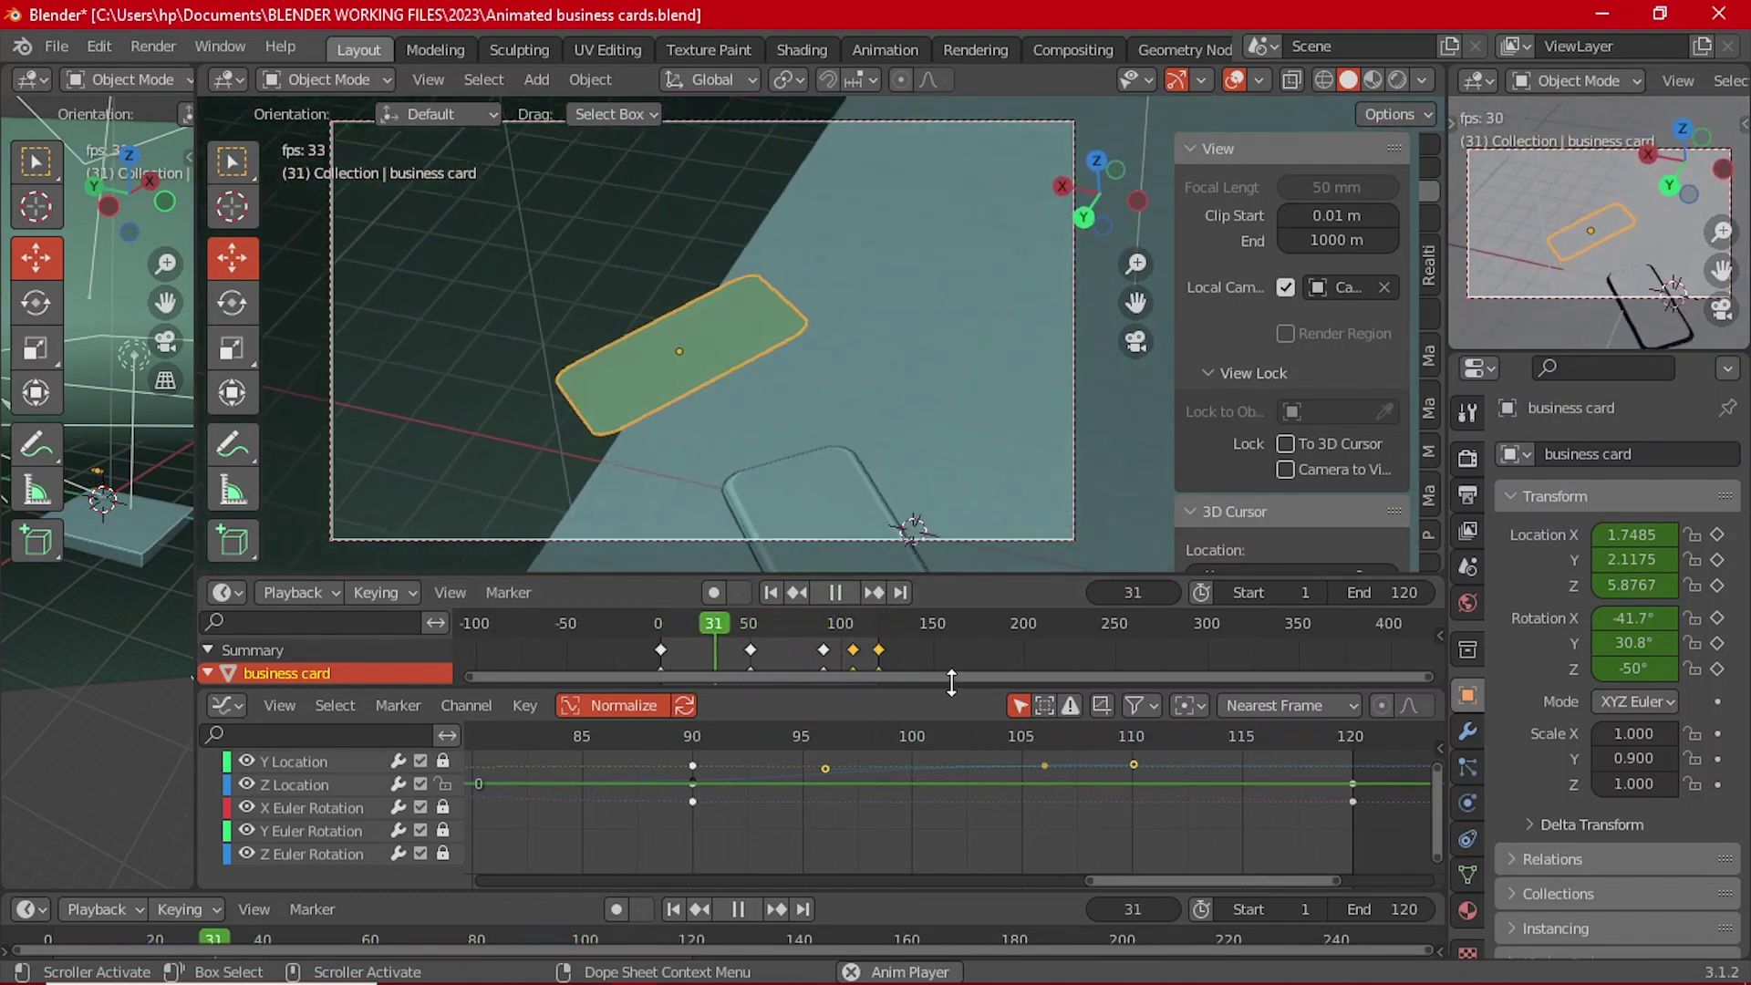
Step: Resize the Dope Sheet and scrub the animation from frame 51 to 77
drag(889, 691, 967, 862)
drag(973, 572, 967, 814)
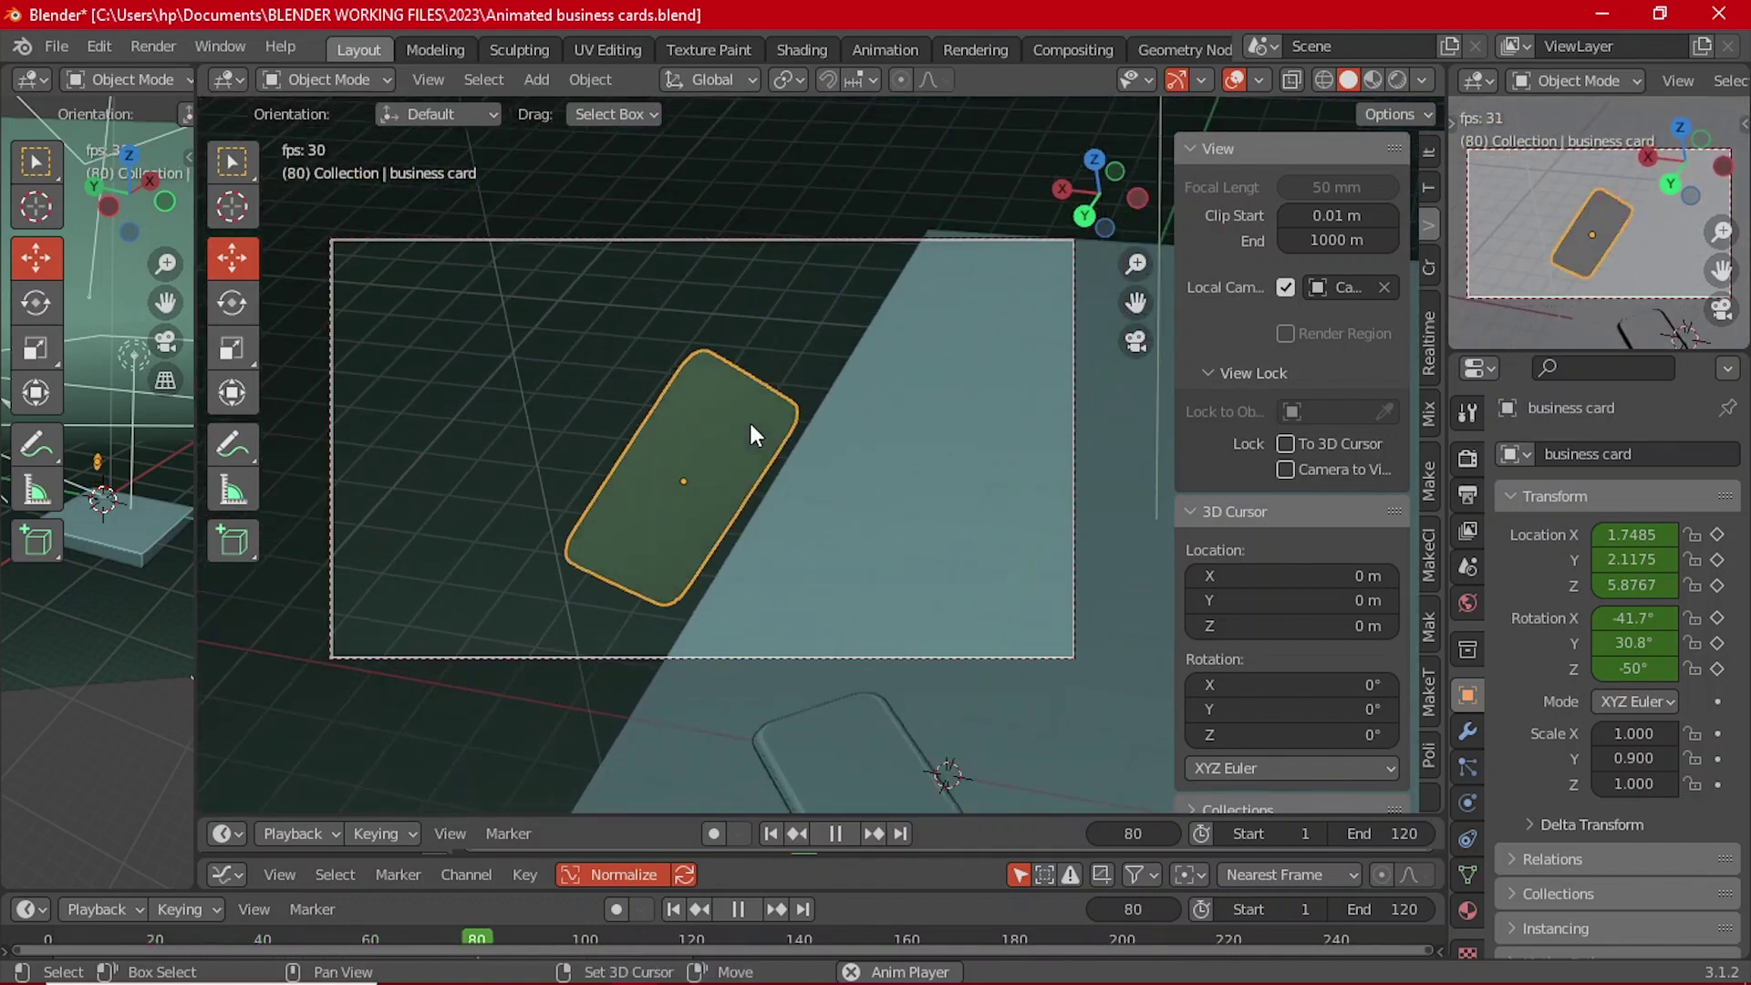
key(Escape)
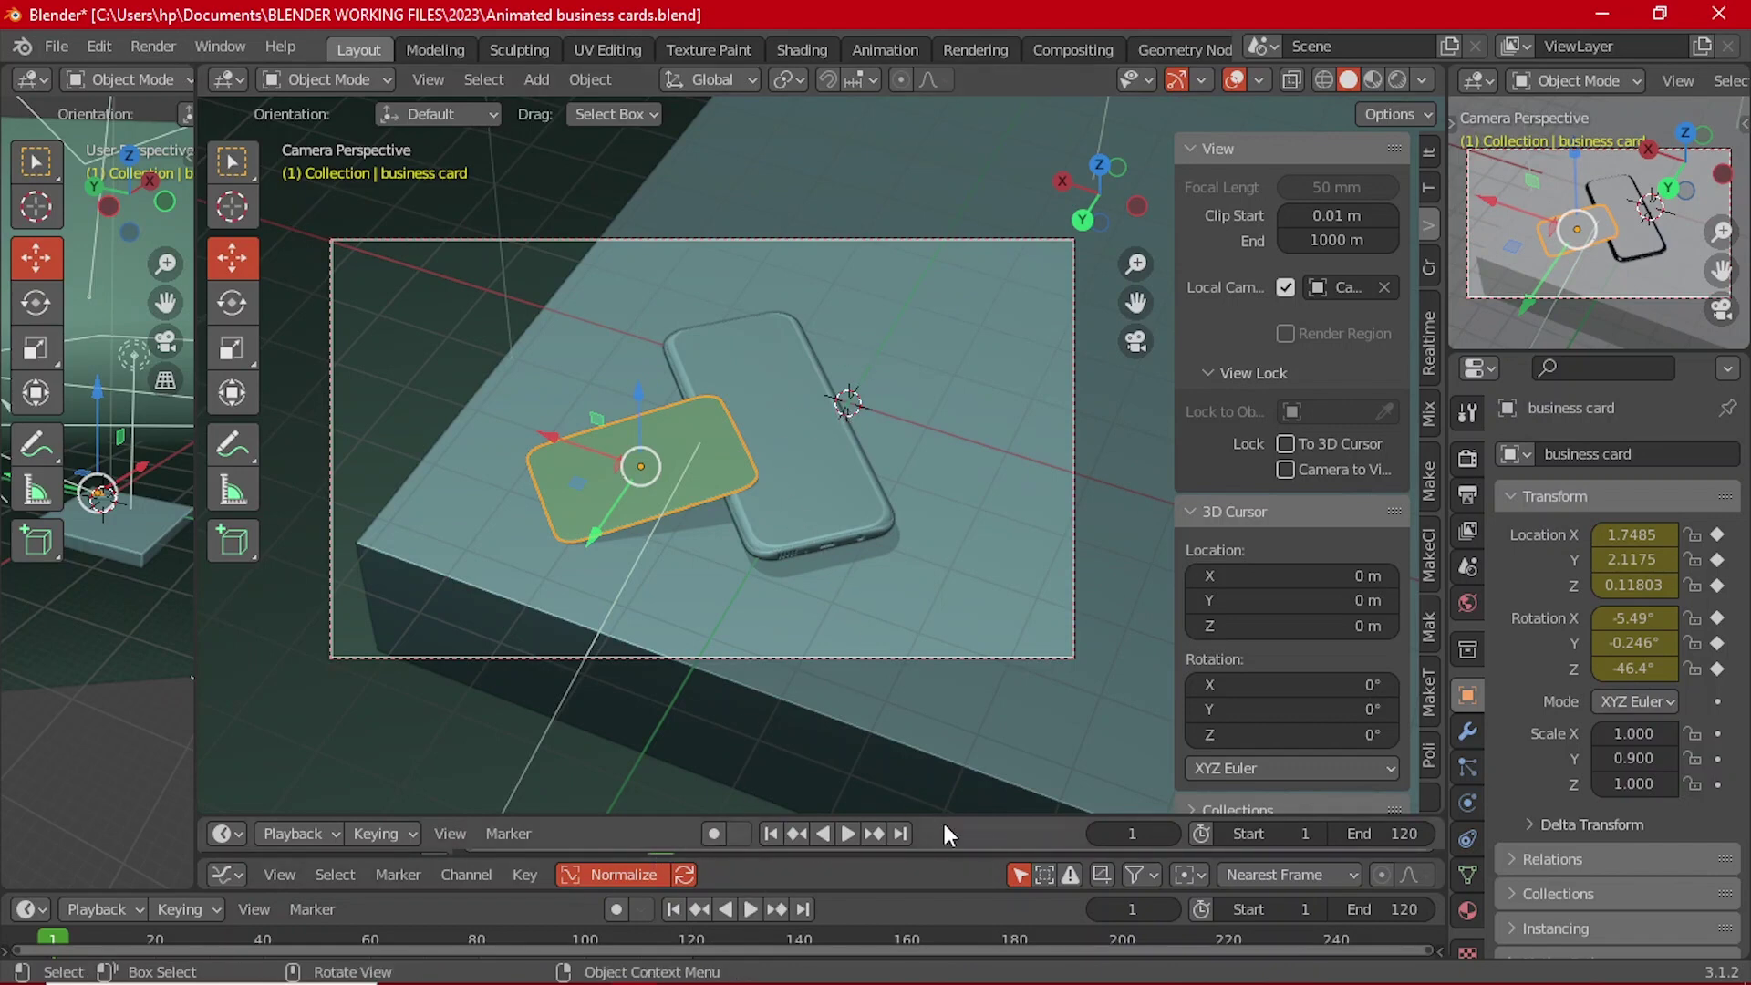
drag(944, 816, 944, 714)
click(751, 767)
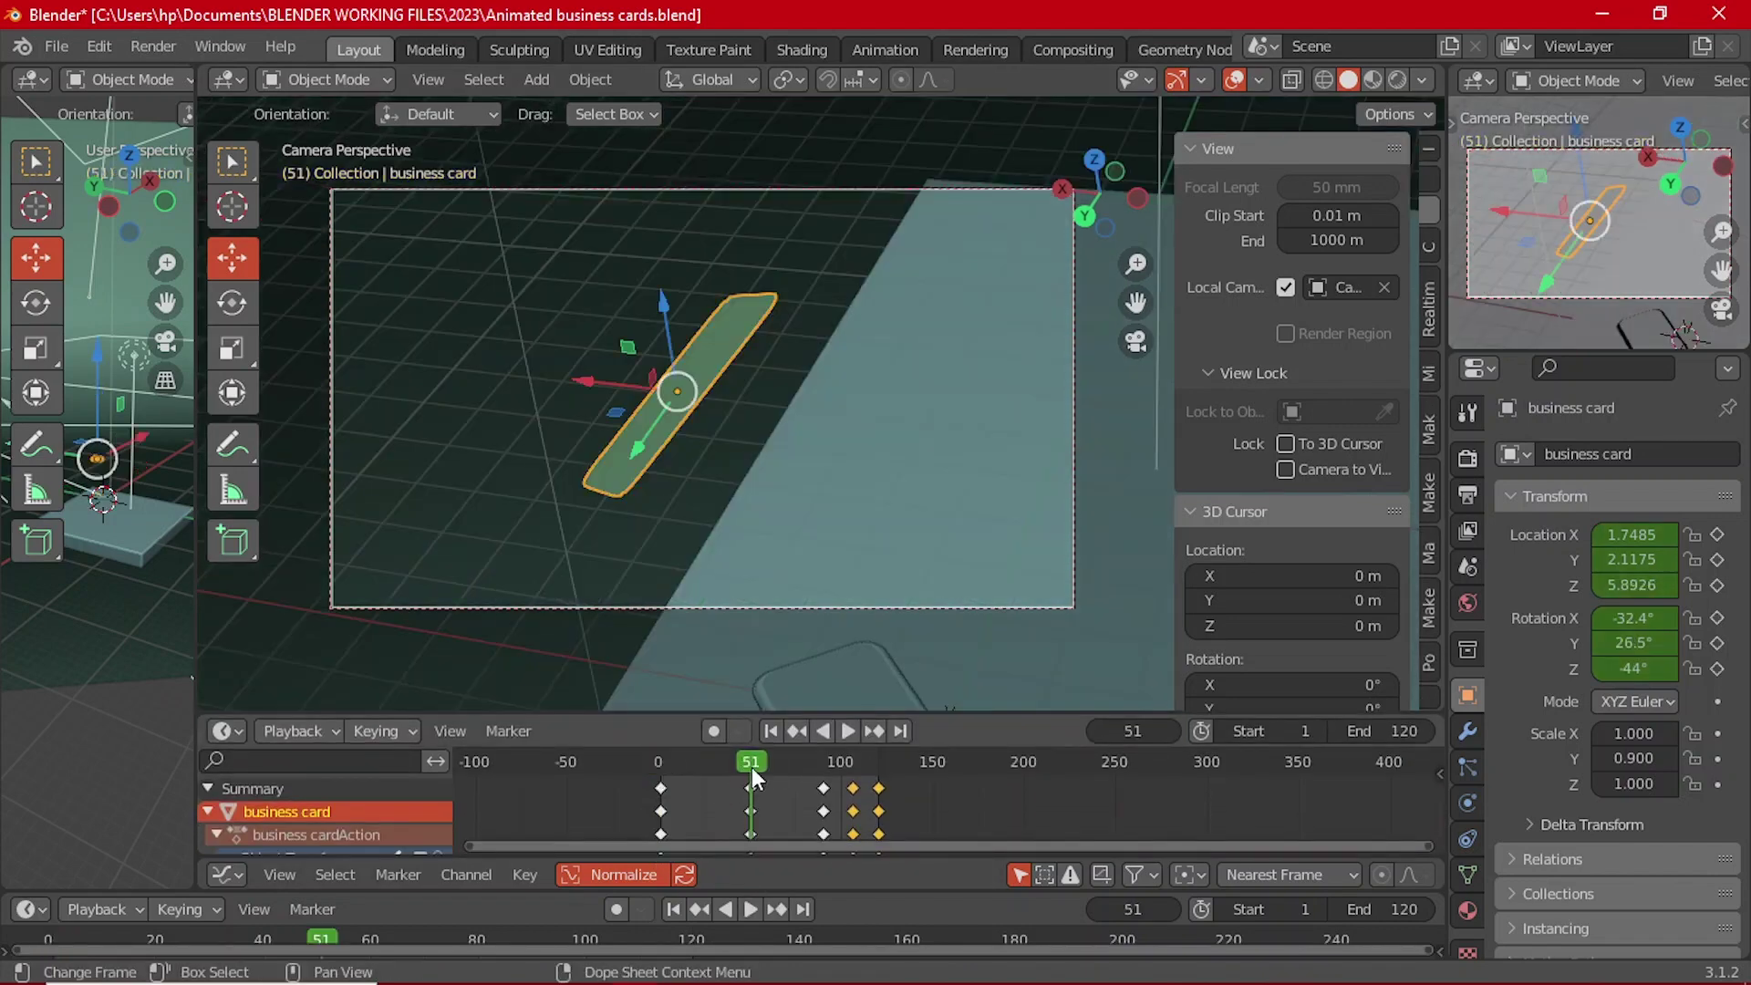
drag(752, 768, 790, 780)
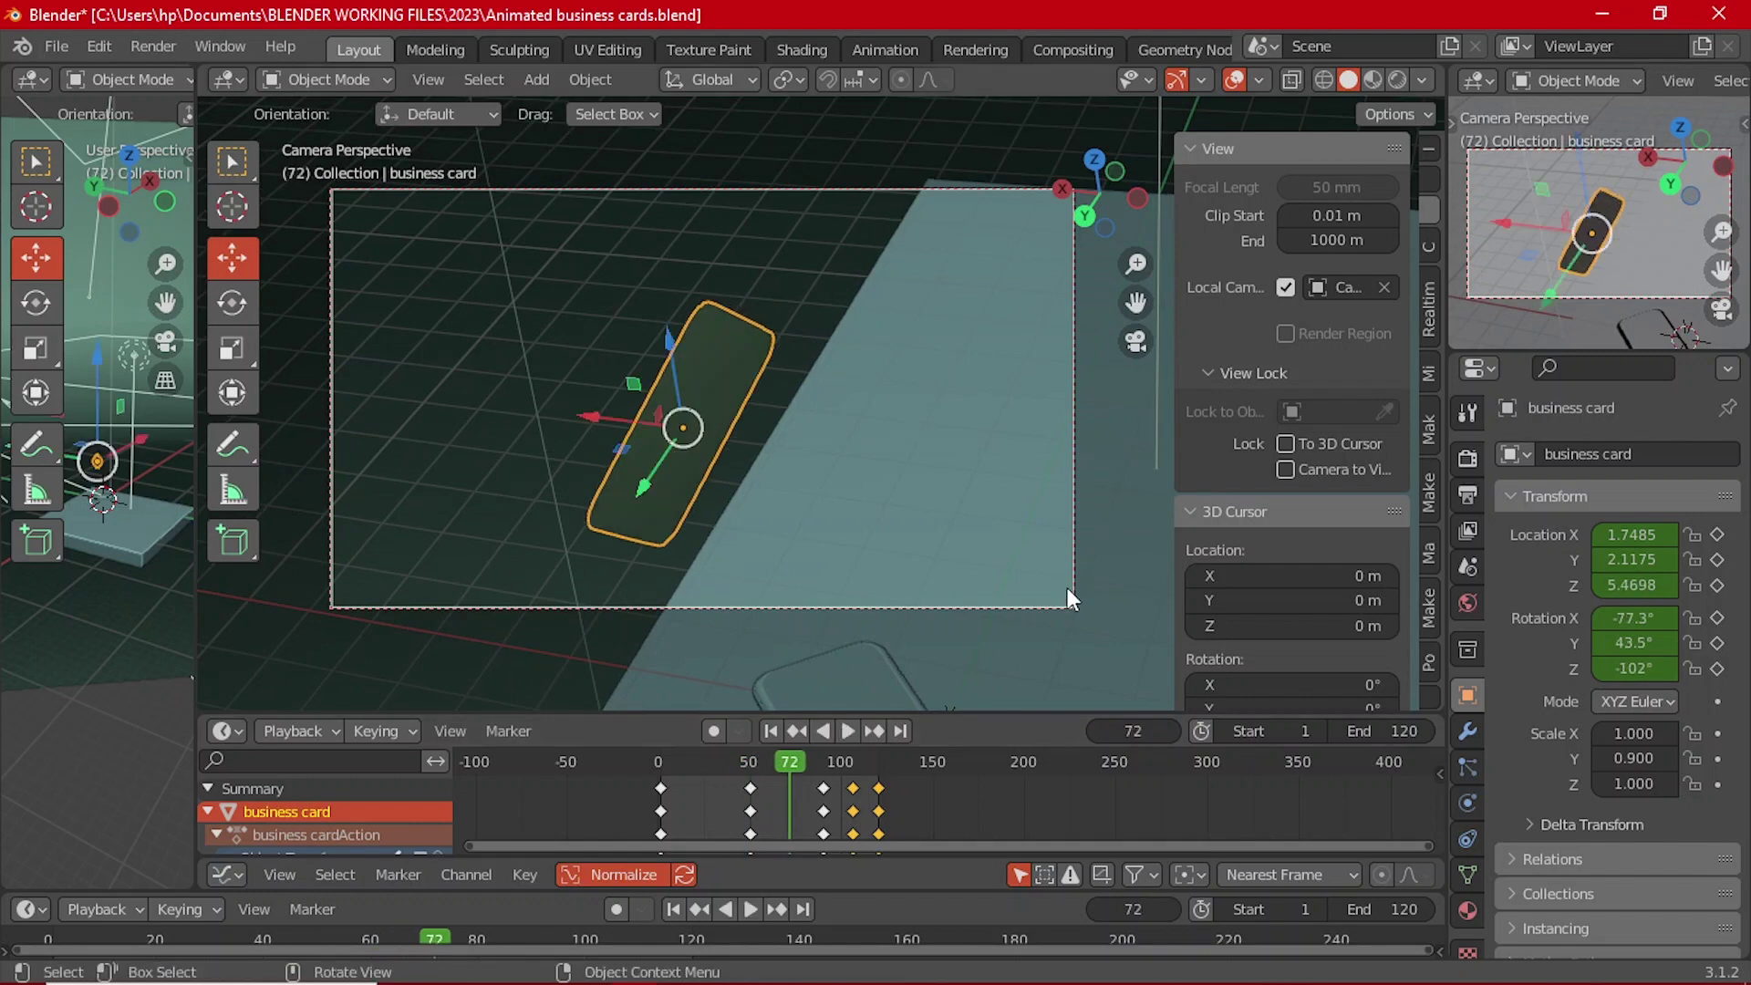
Step: Set Cycles Max Samples to 80 and expand the Output panel in Output Properties
mouse_move(777, 980)
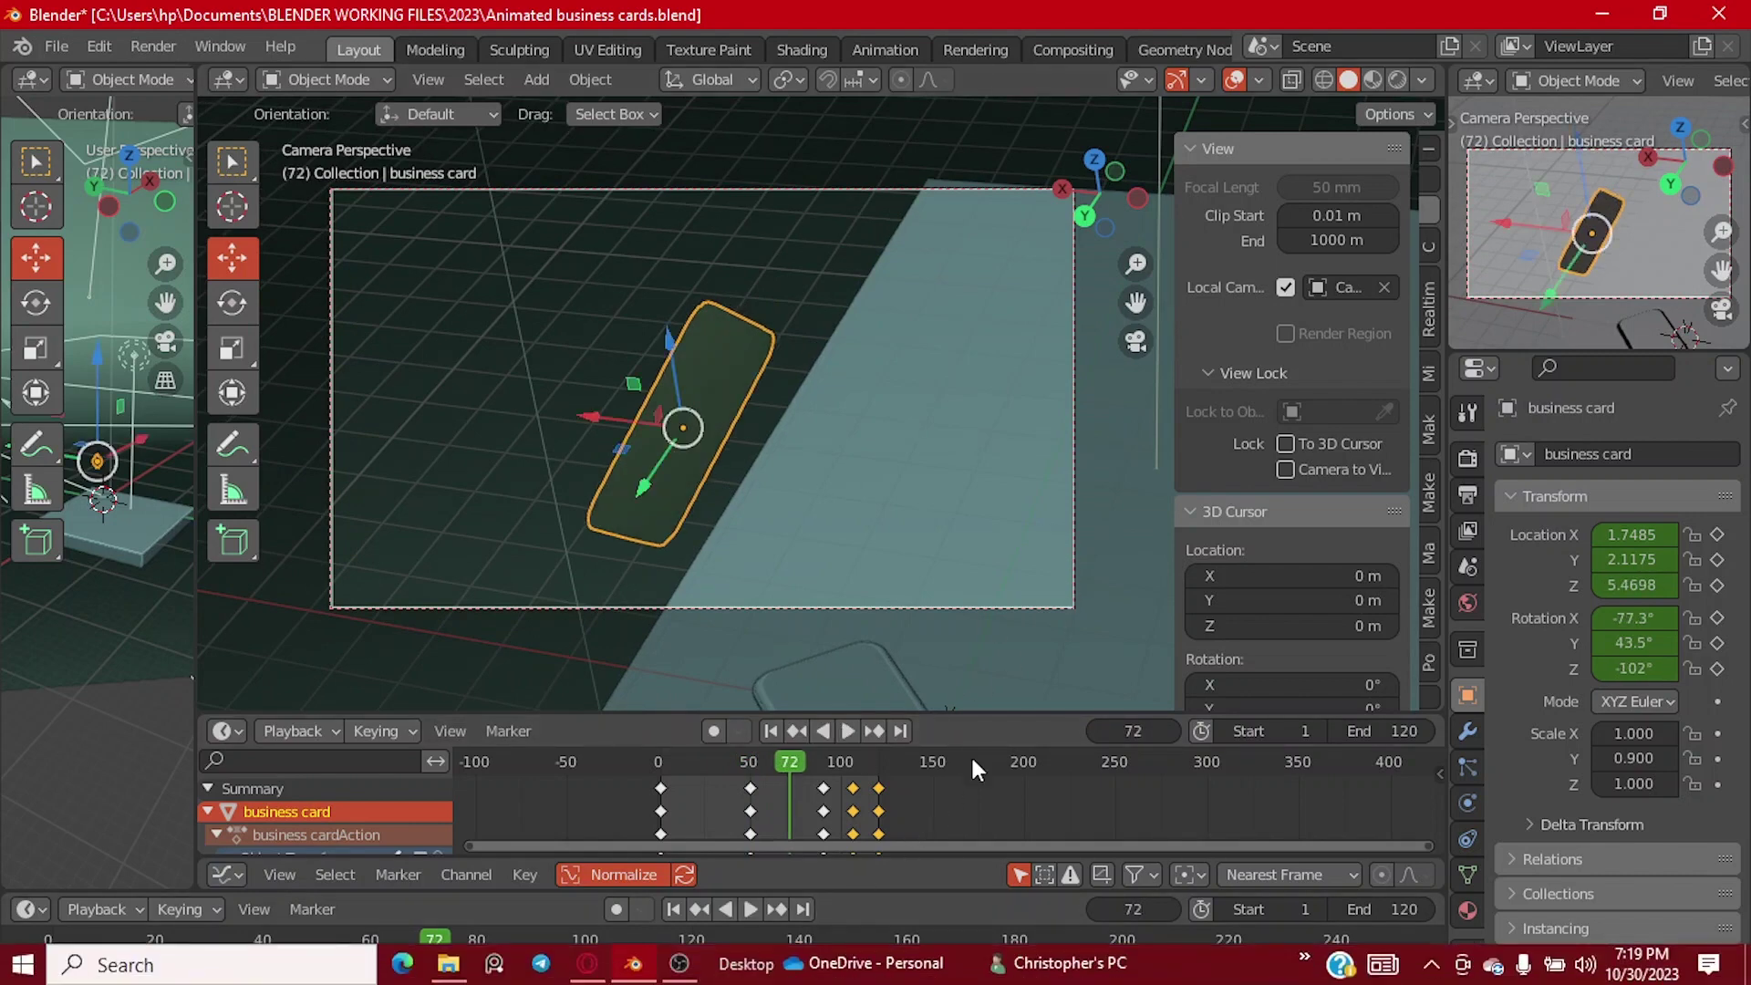
click(1468, 456)
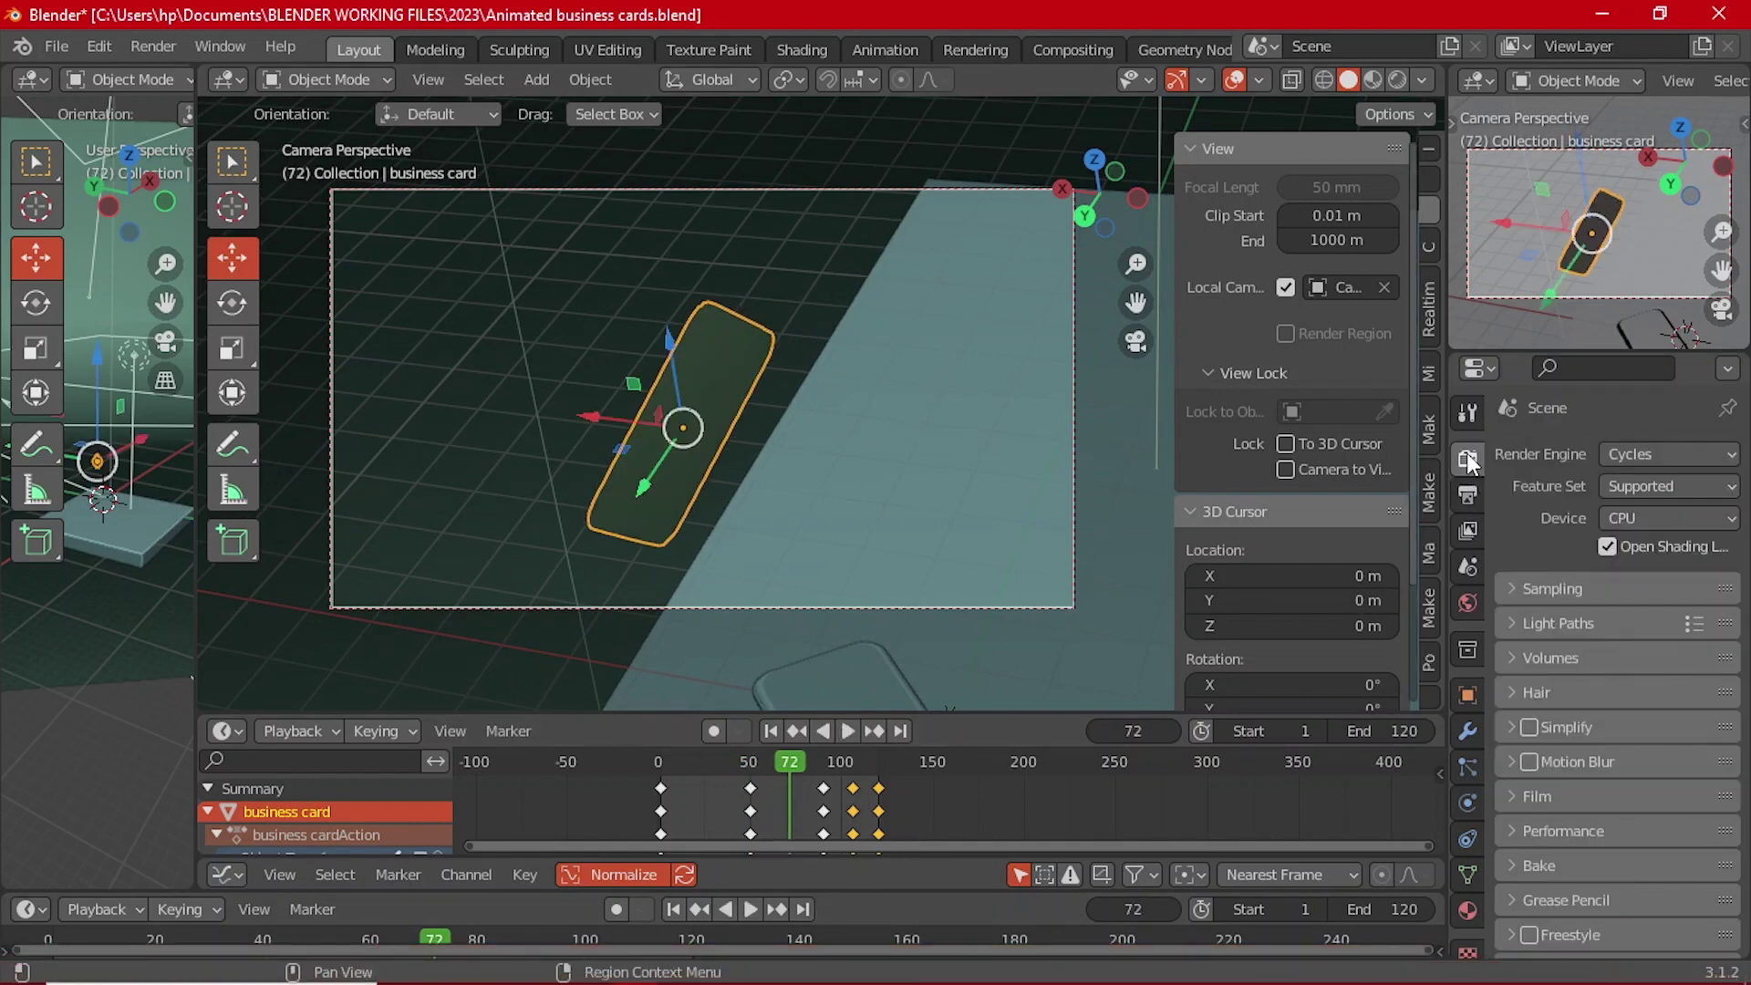
click(1552, 586)
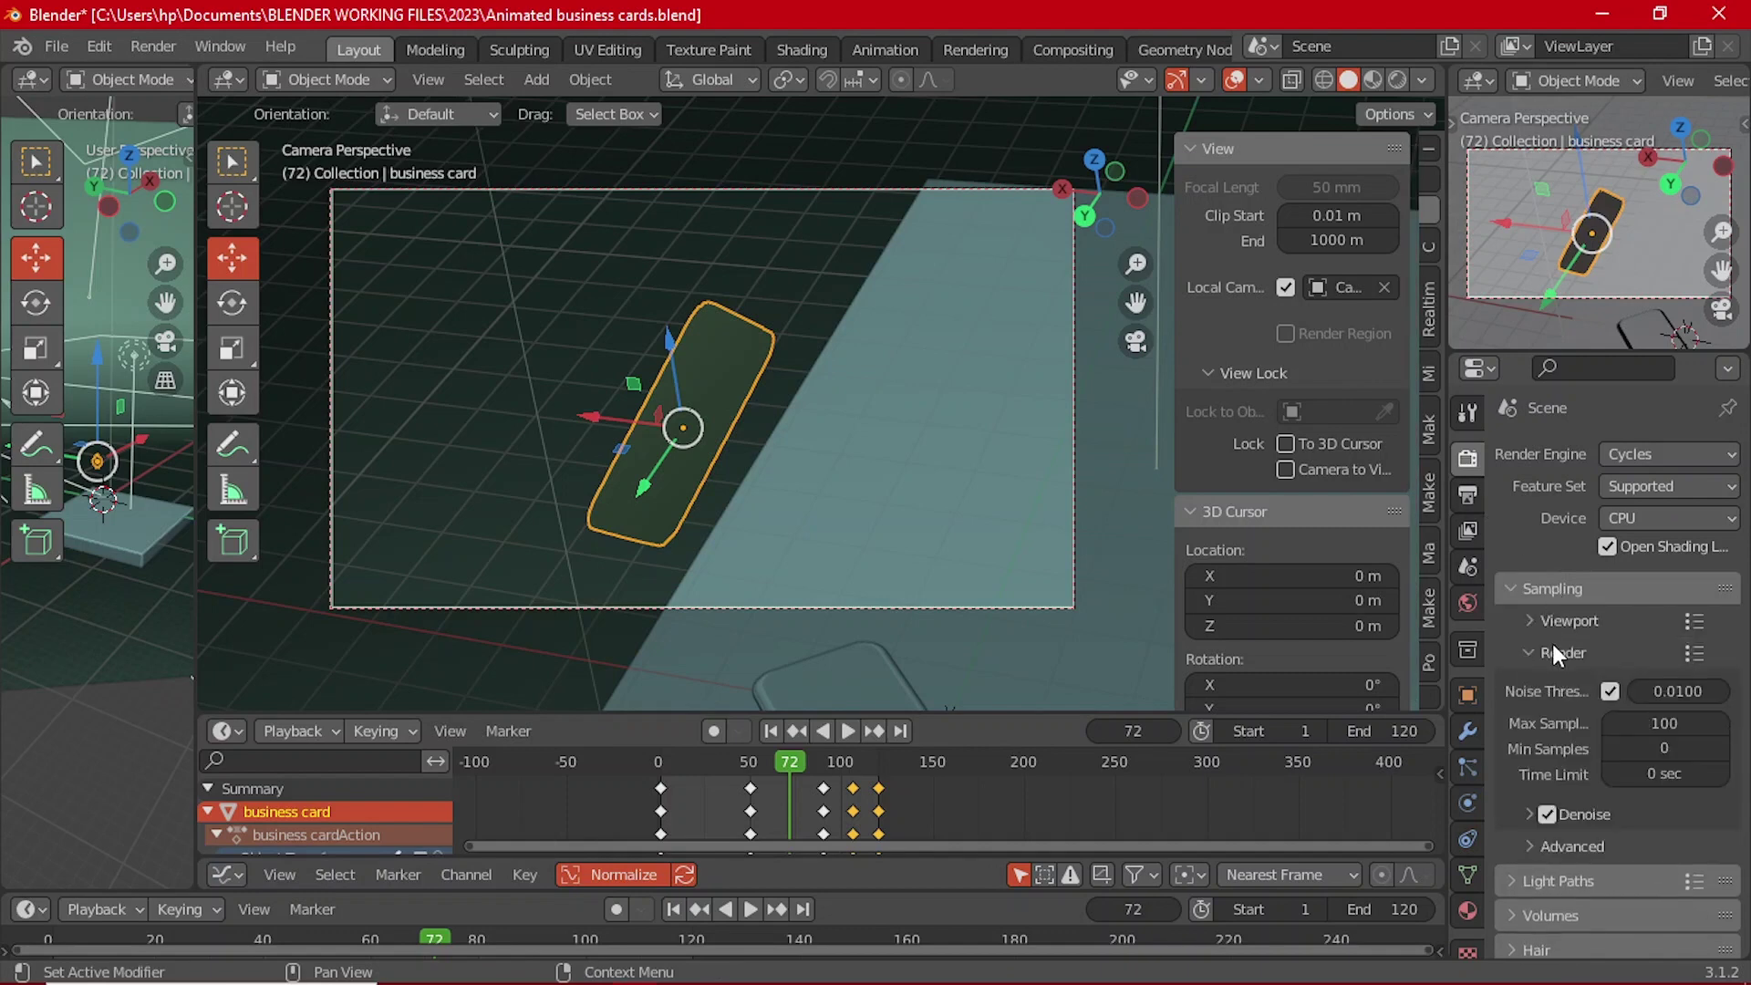
click(1649, 721)
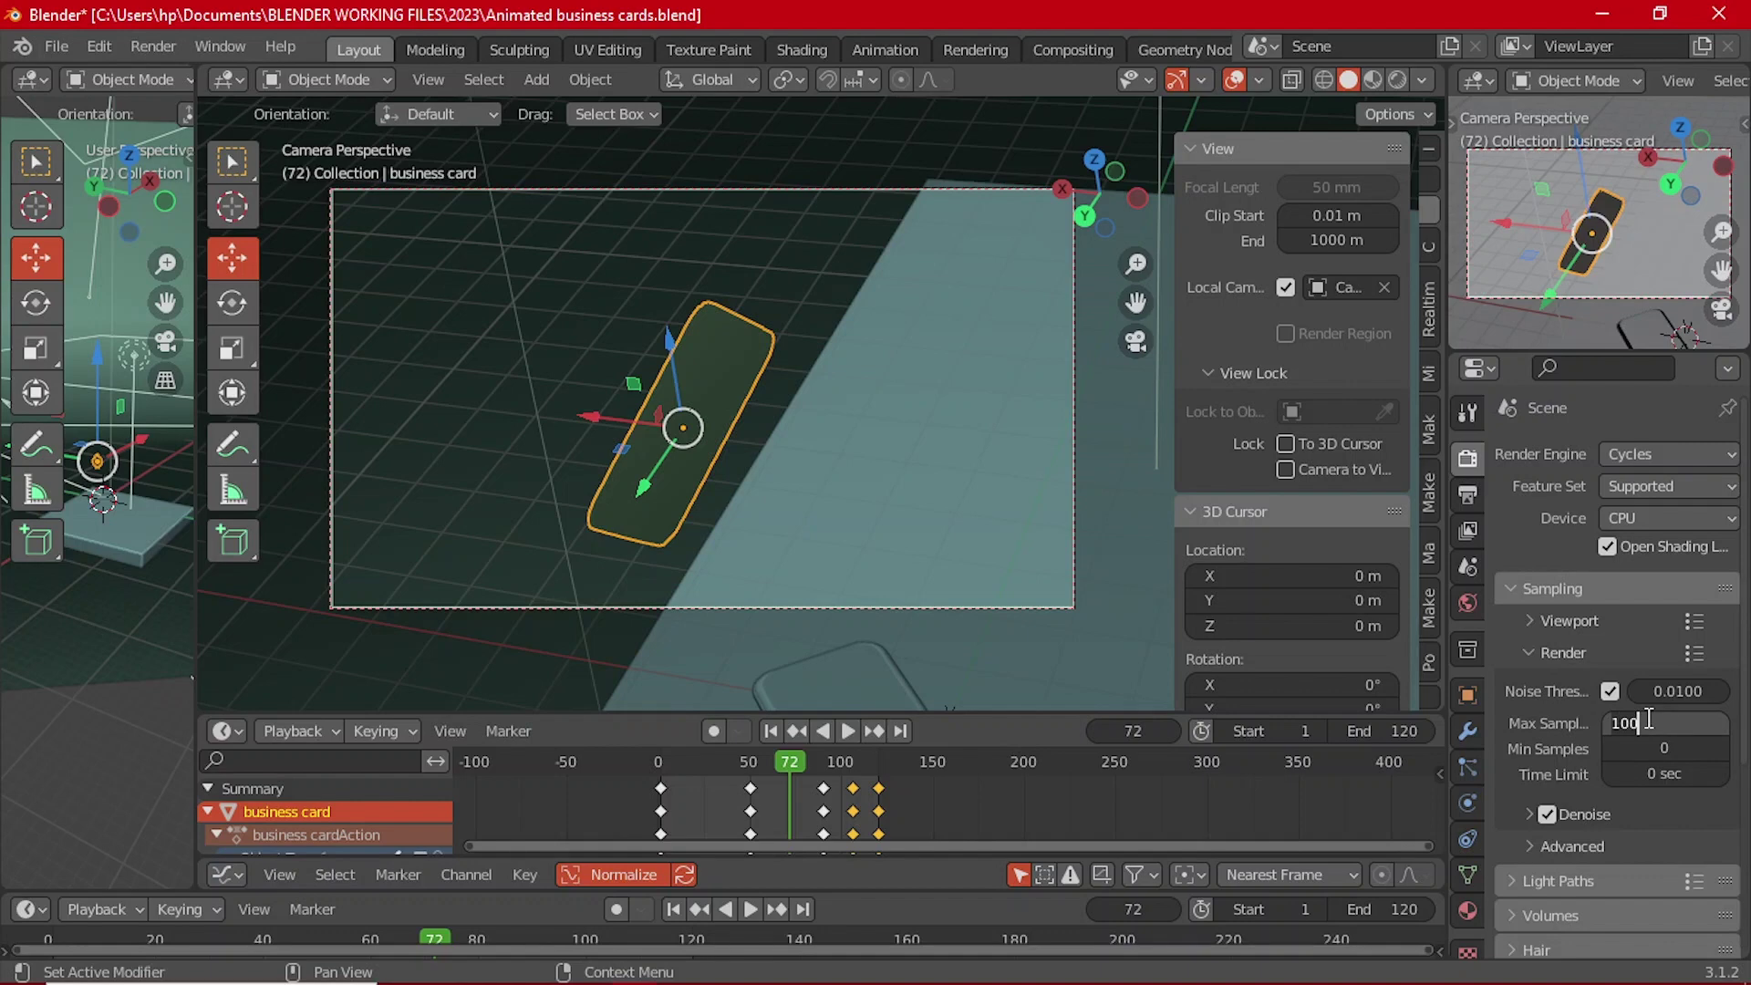
key(Return)
click(1646, 720)
text(80)
key(Return)
click(1564, 652)
click(1552, 591)
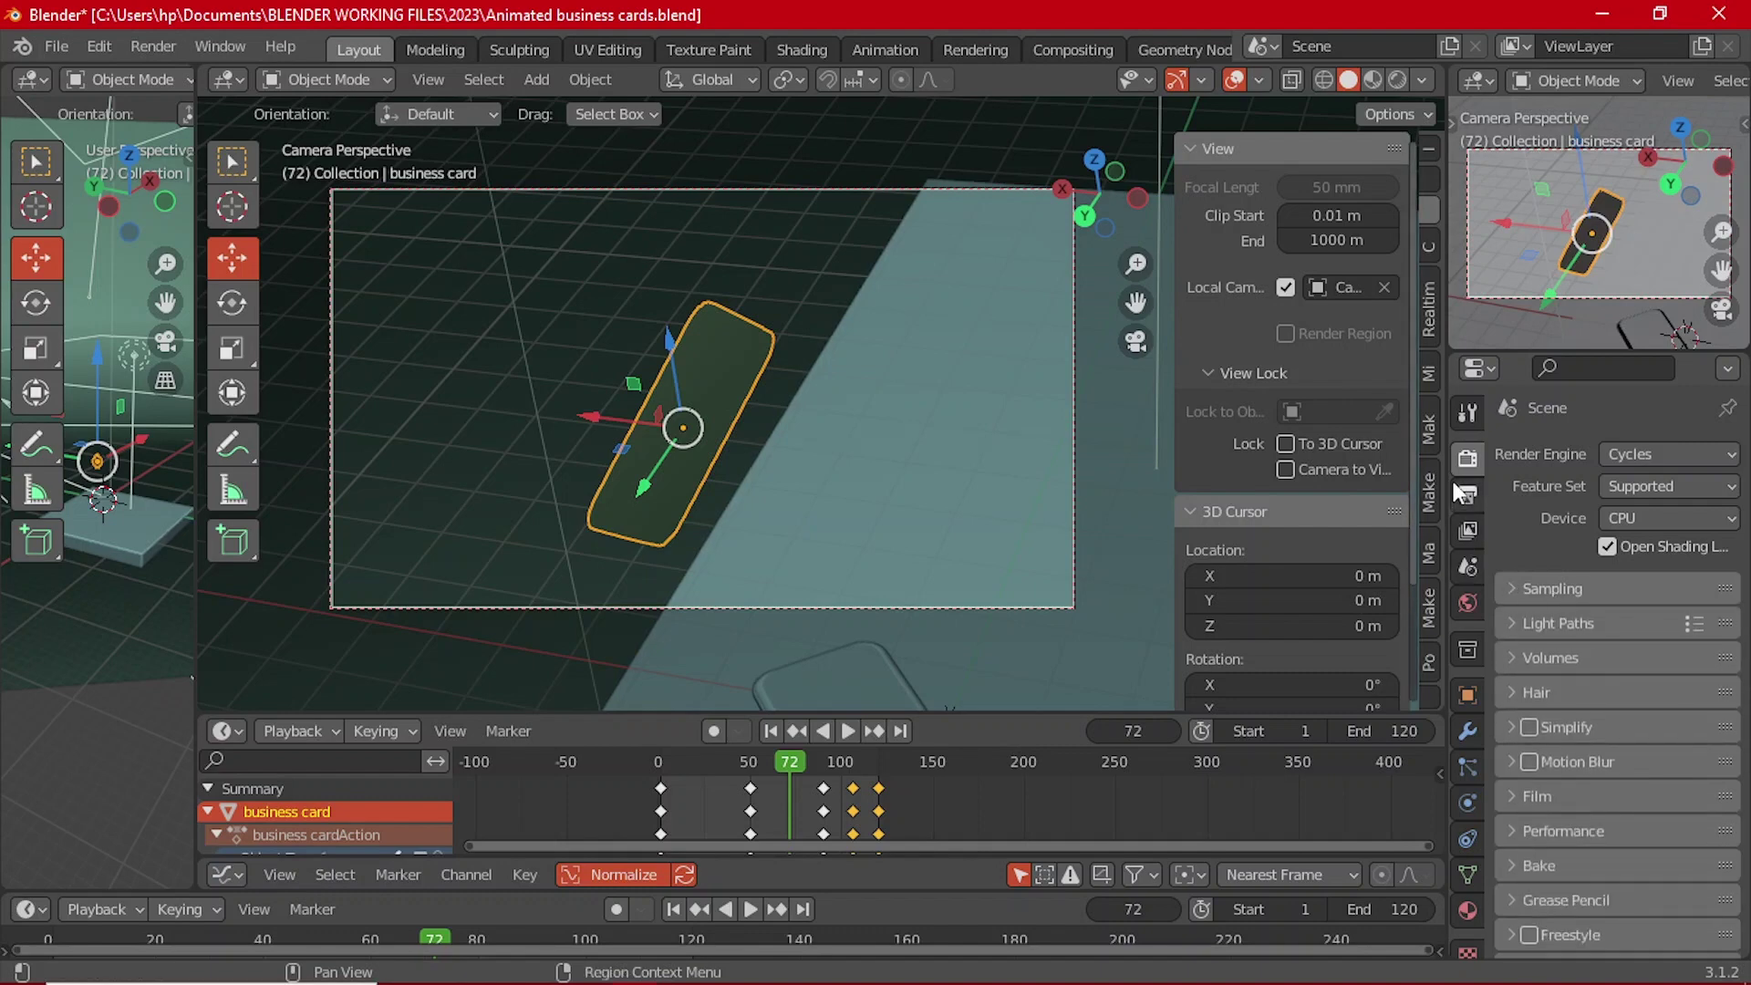
click(1459, 493)
click(1532, 554)
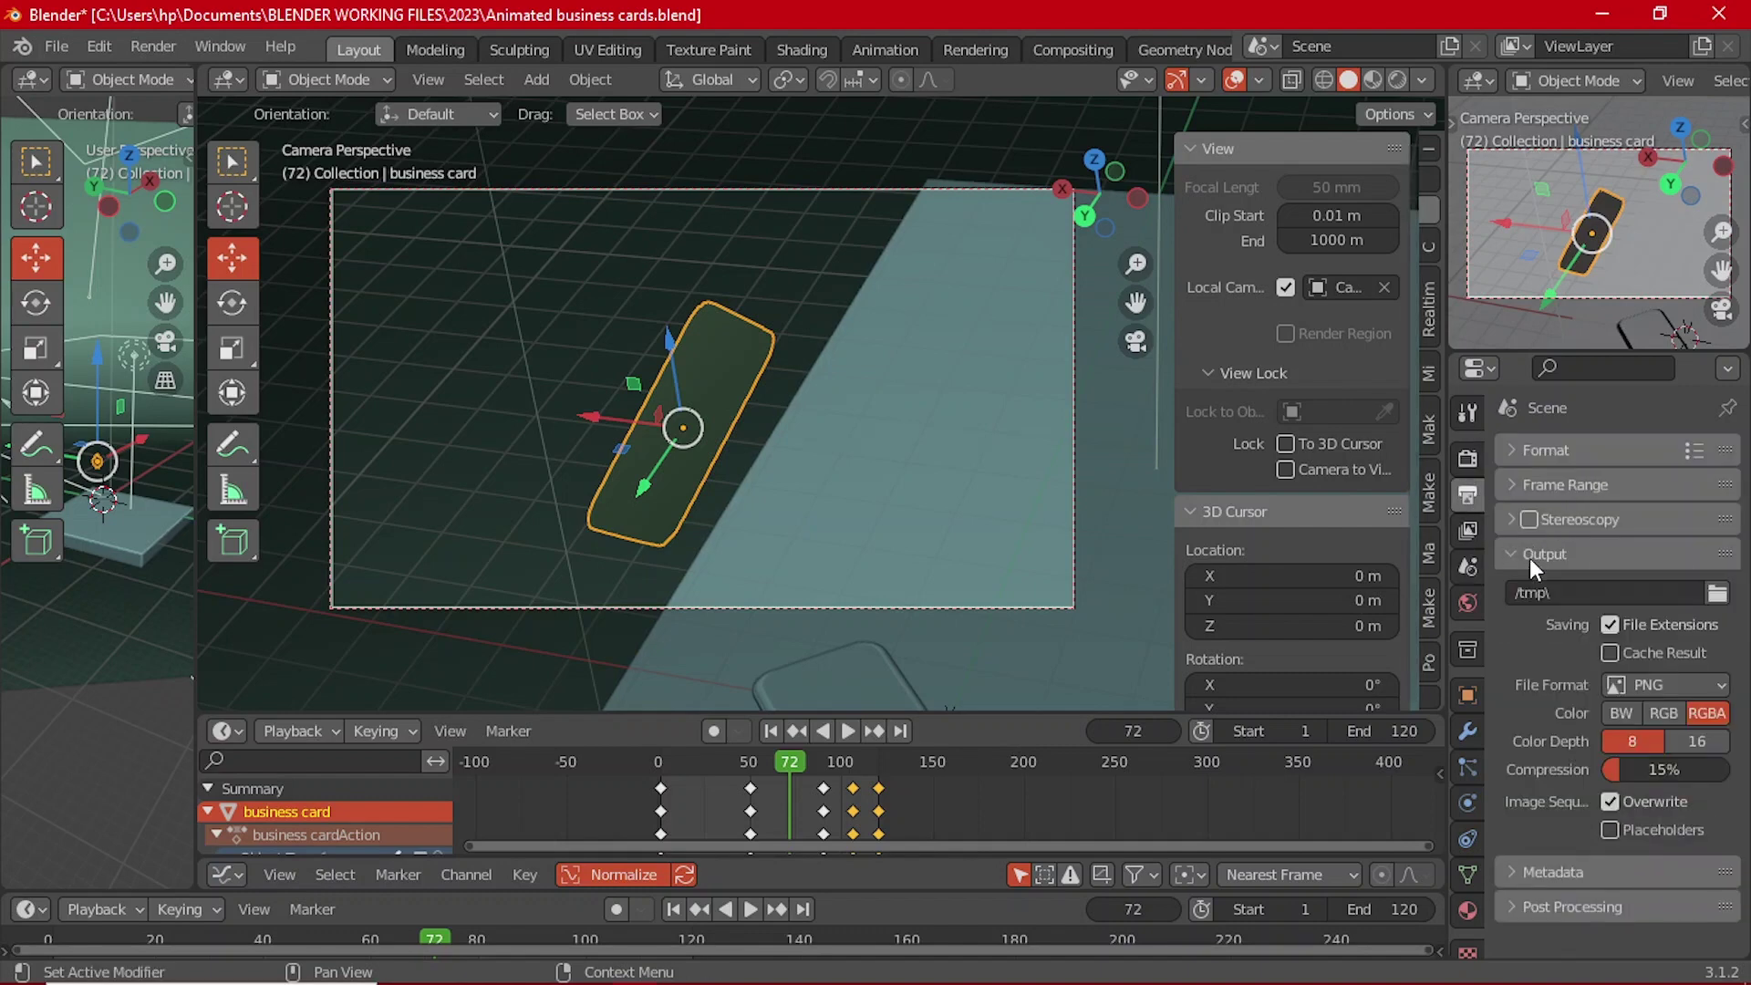
Step: Create and open a 'Render frames' folder inside Desktop/Animated business cards
click(1717, 593)
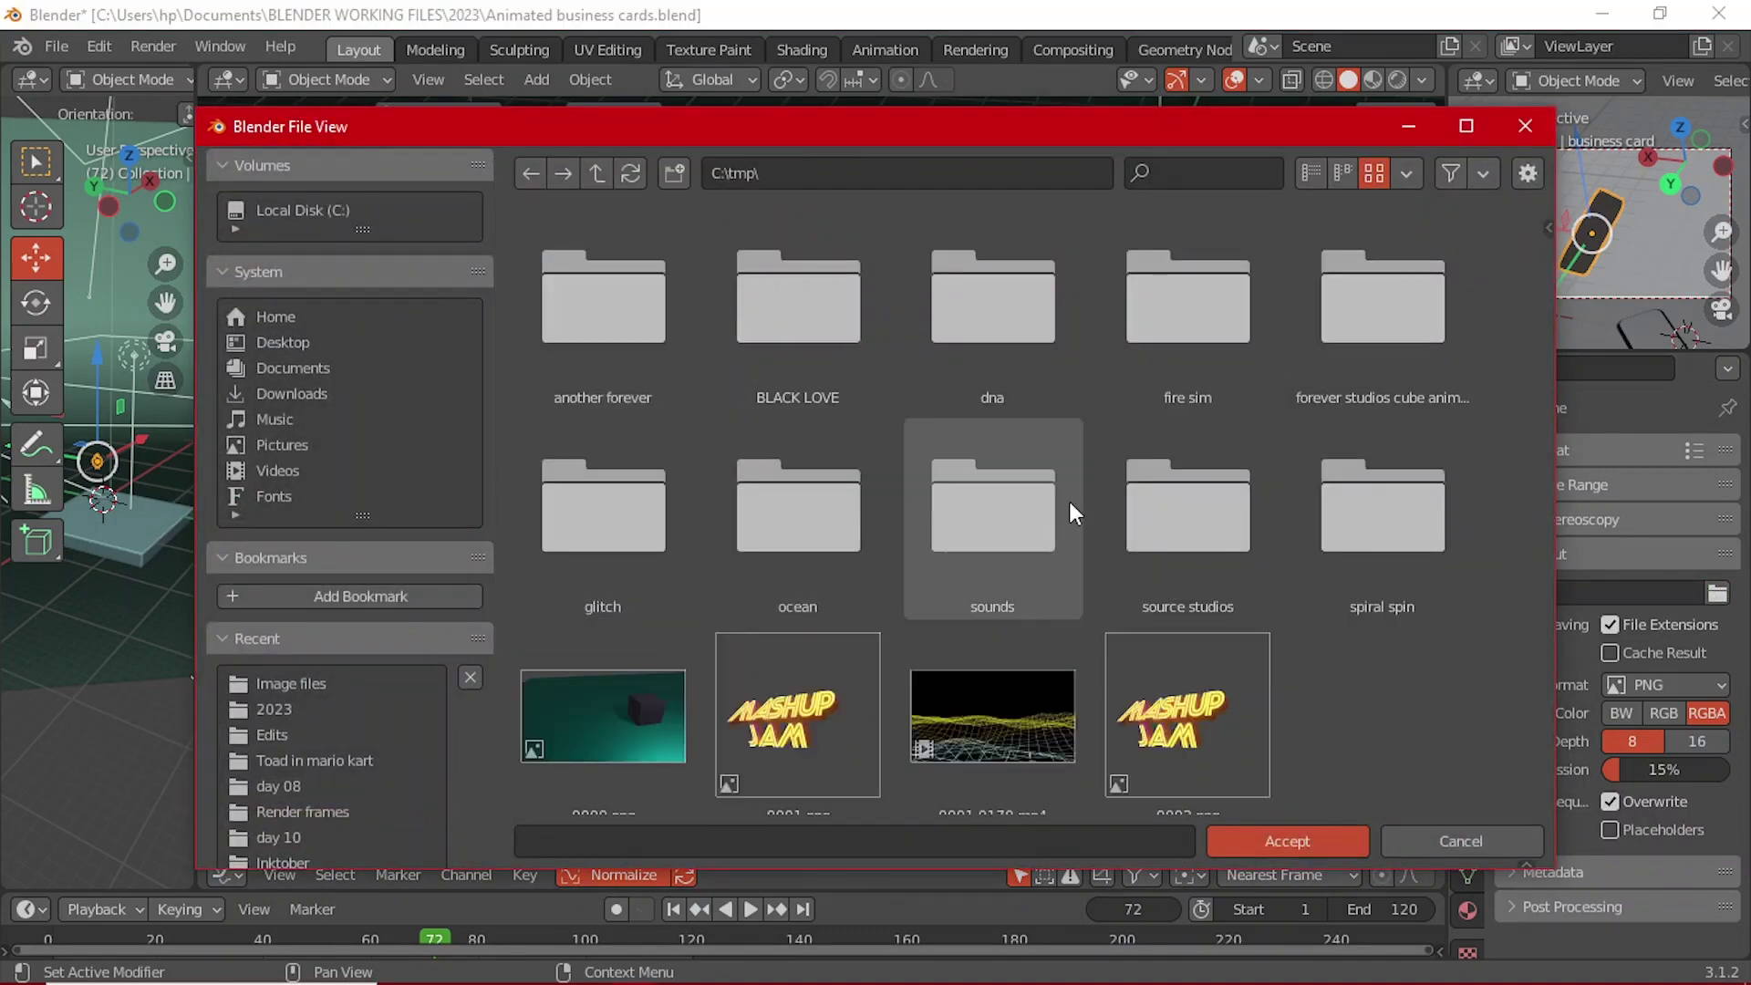
click(302, 342)
double_click(821, 316)
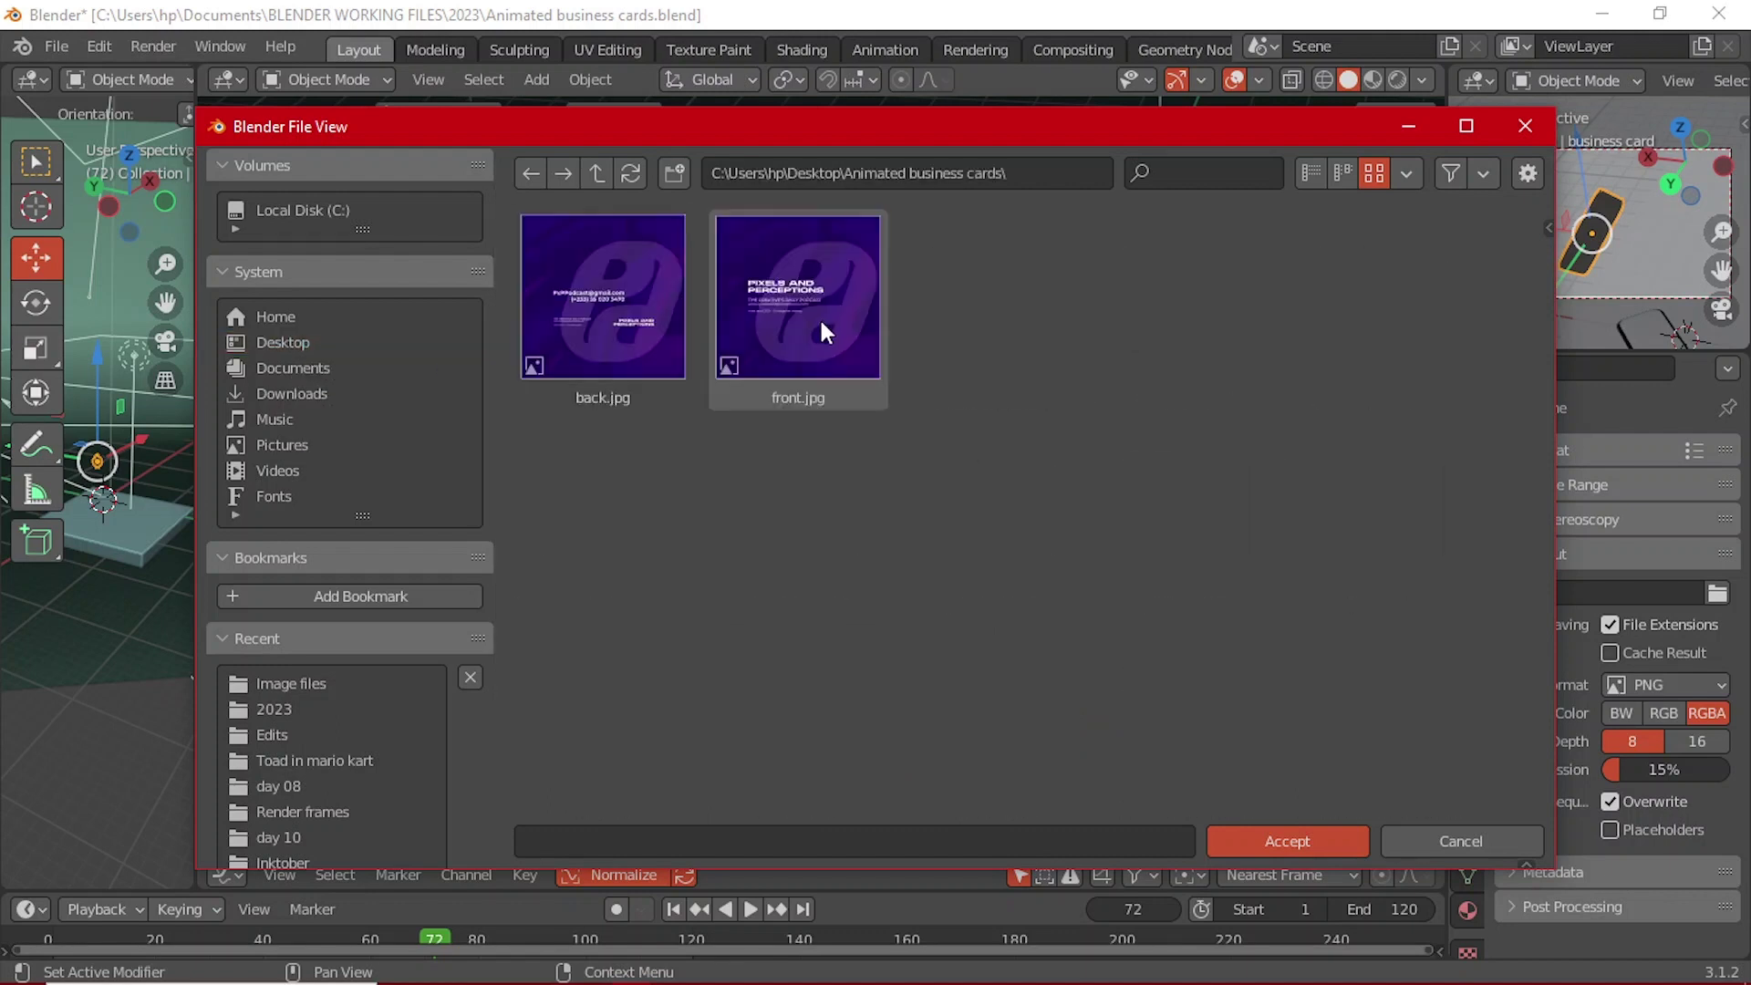
click(665, 177)
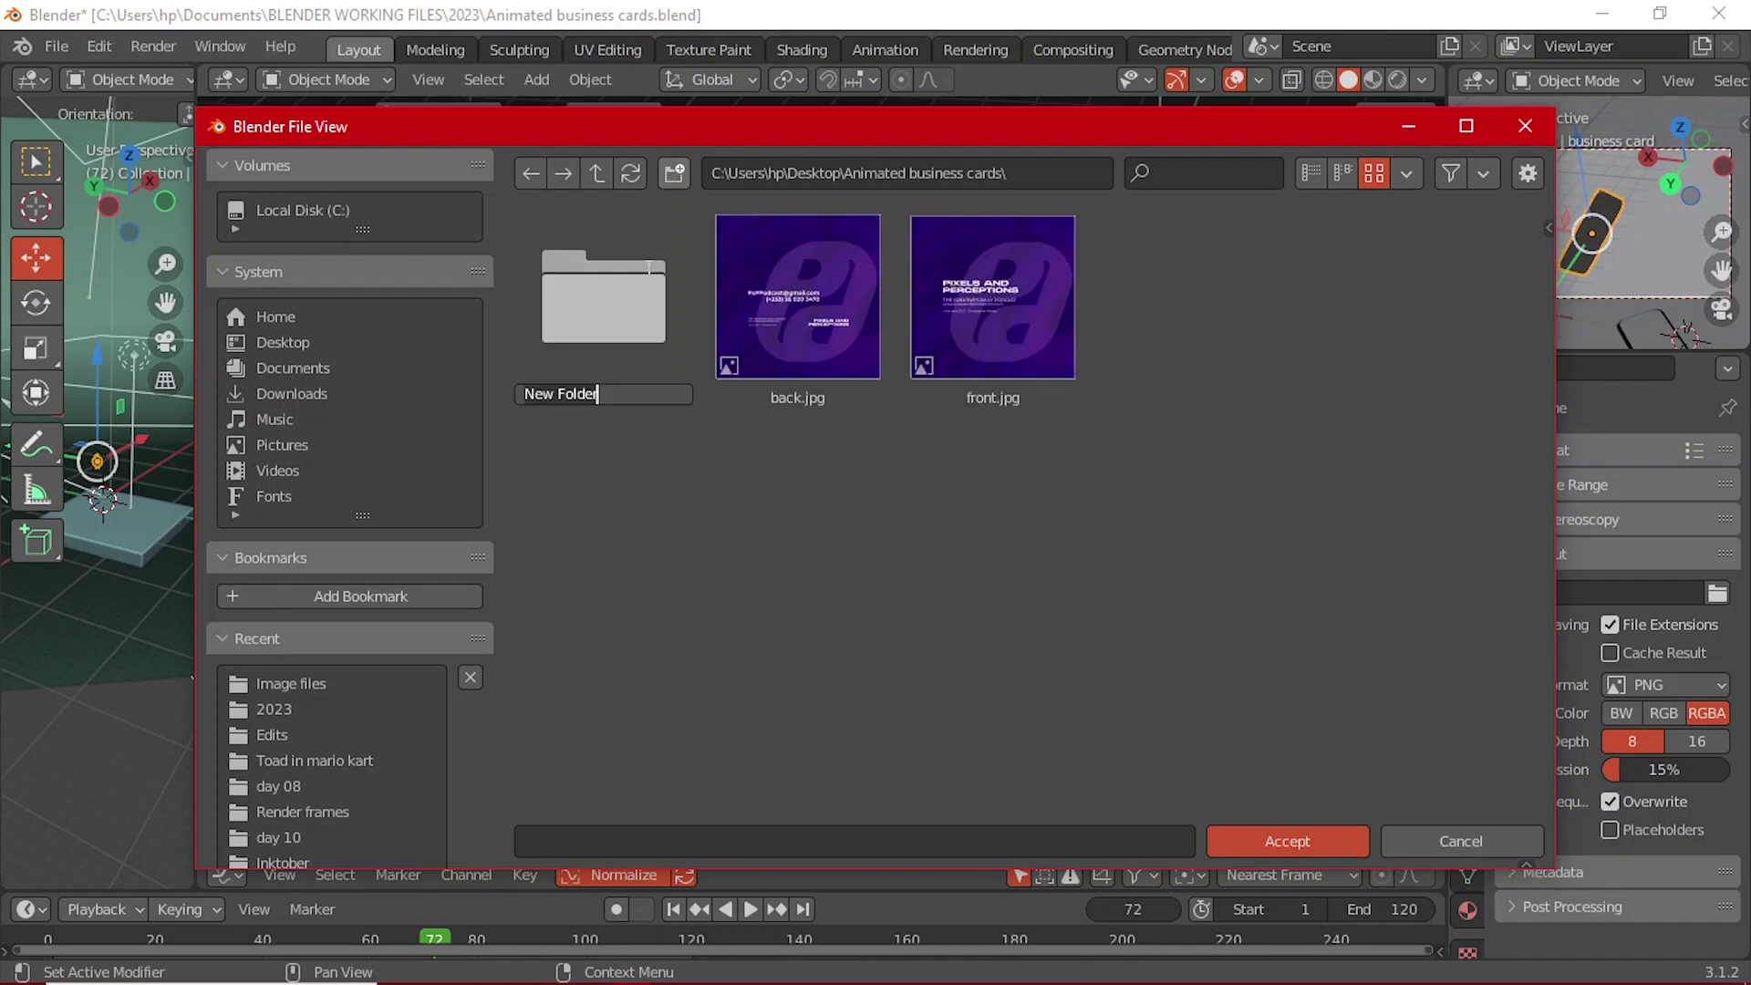
key(BackSpace)
text(Render fram)
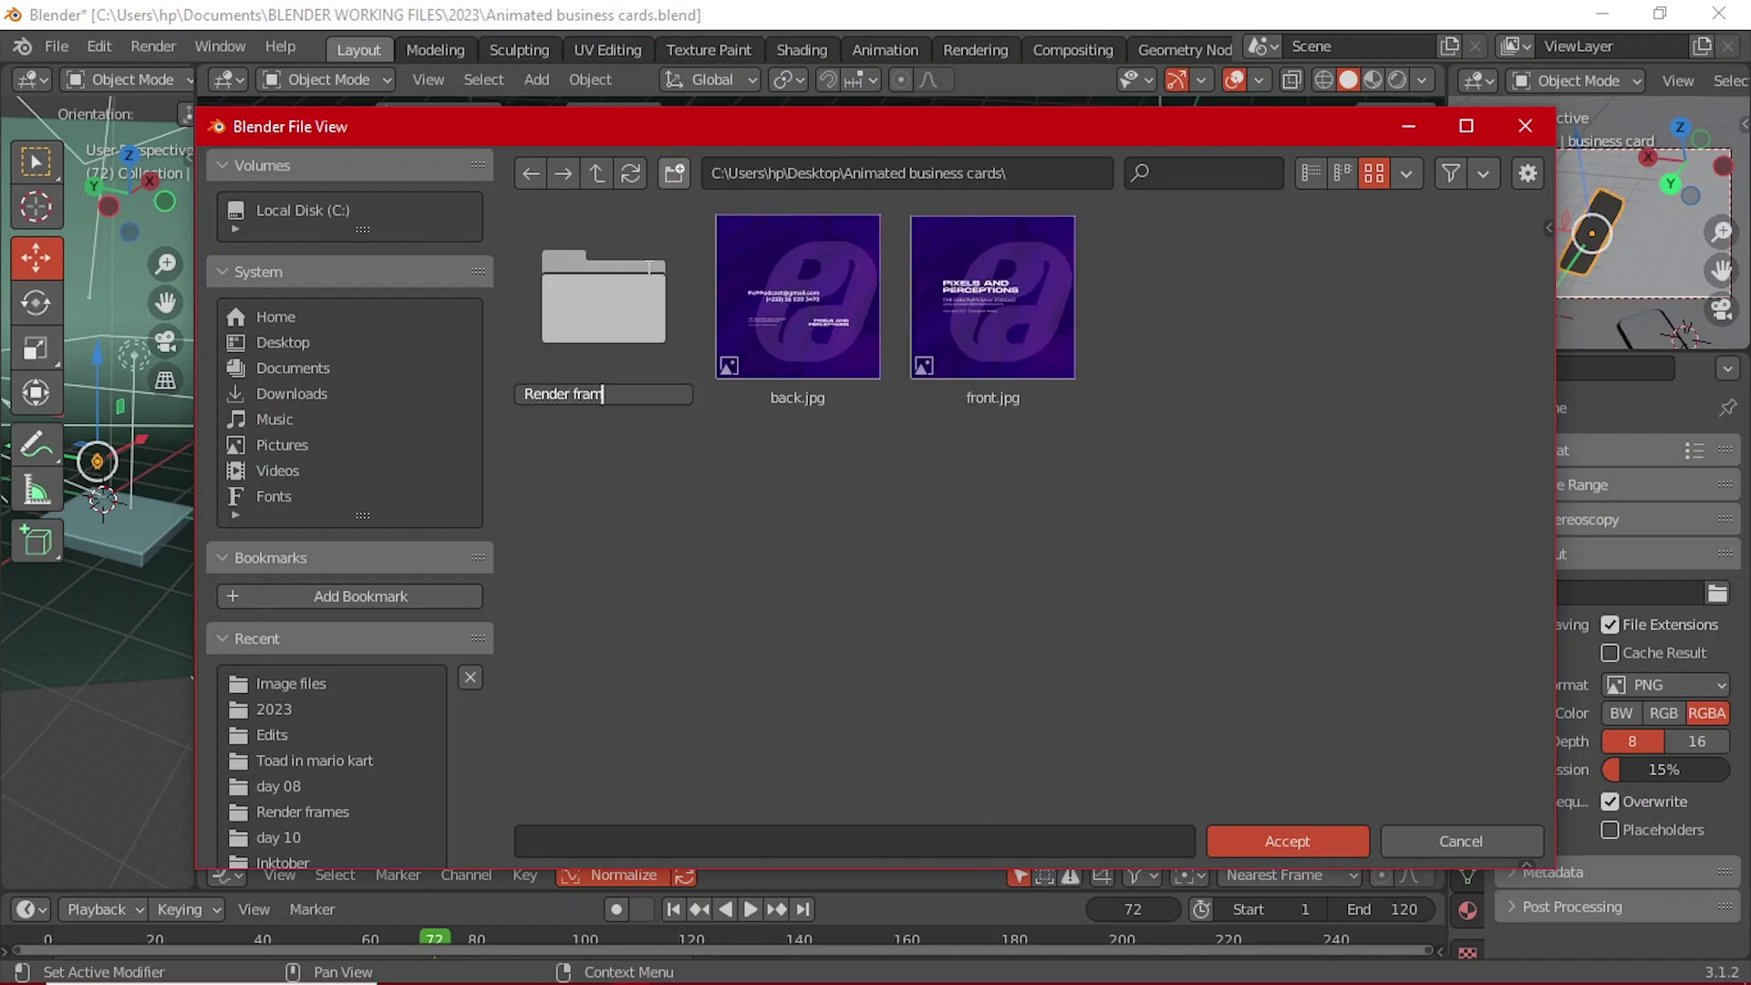
text(es)
key(Return)
double_click(648, 265)
Step: Name the output file 'Frame' and accept the new output path
click(620, 841)
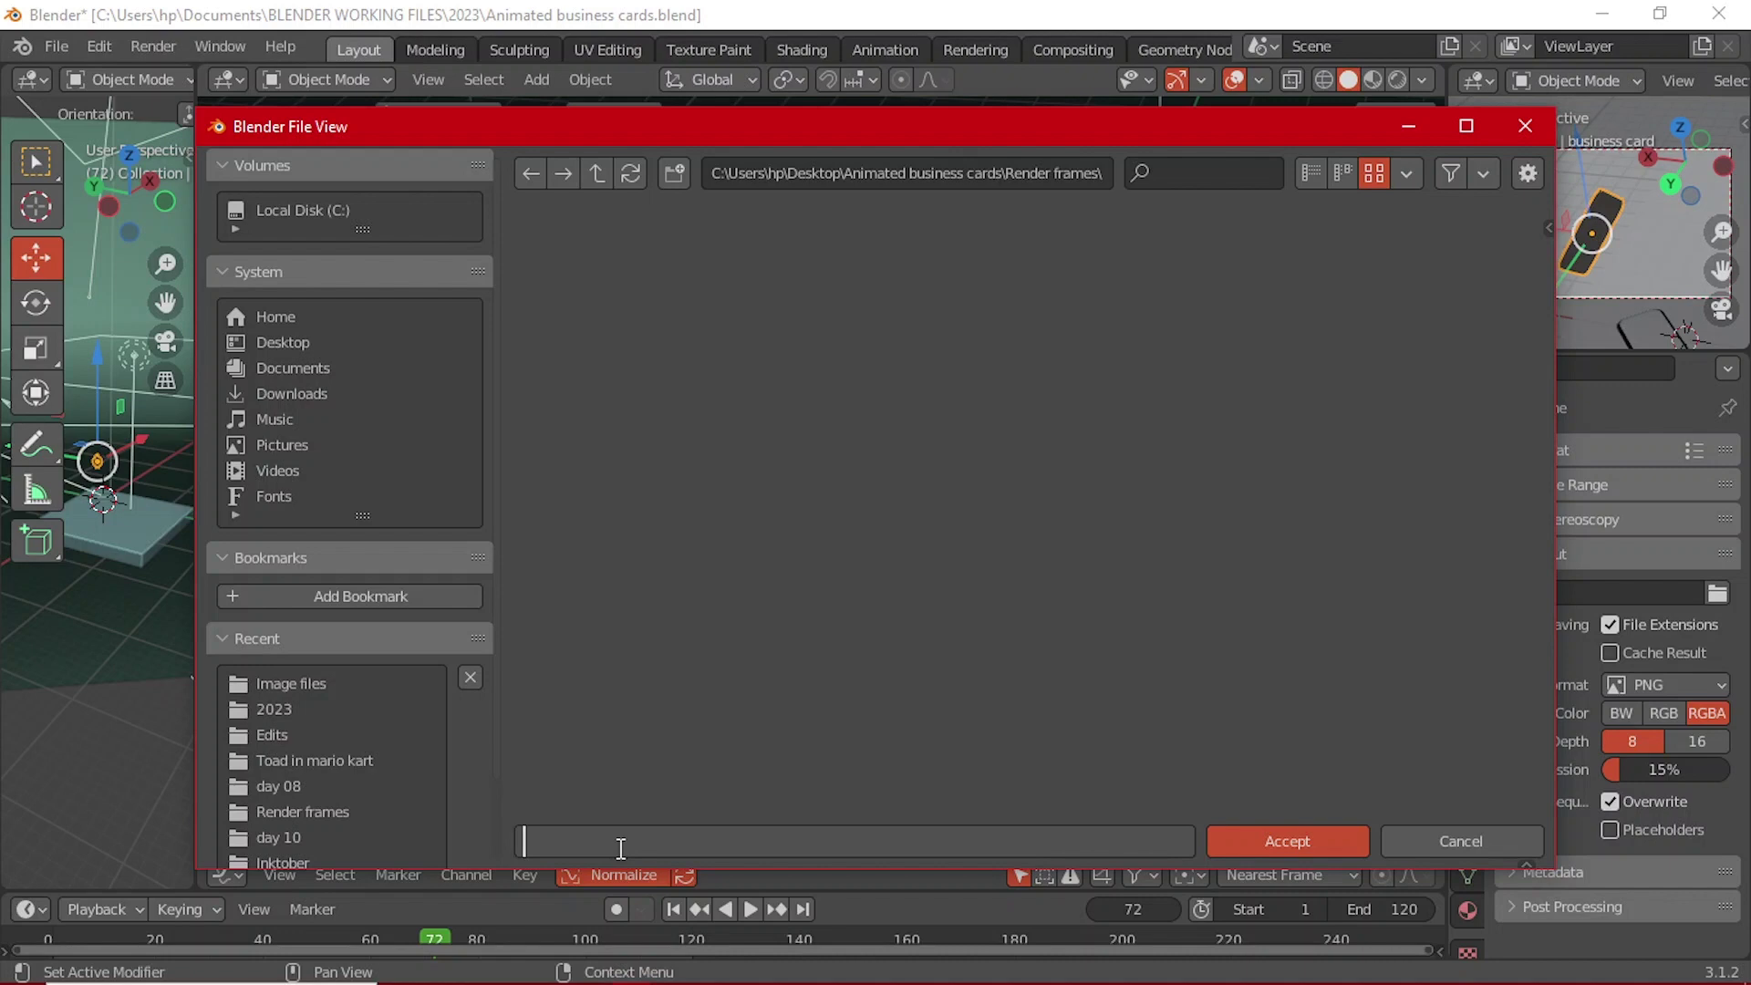
text(Frame)
key(Return)
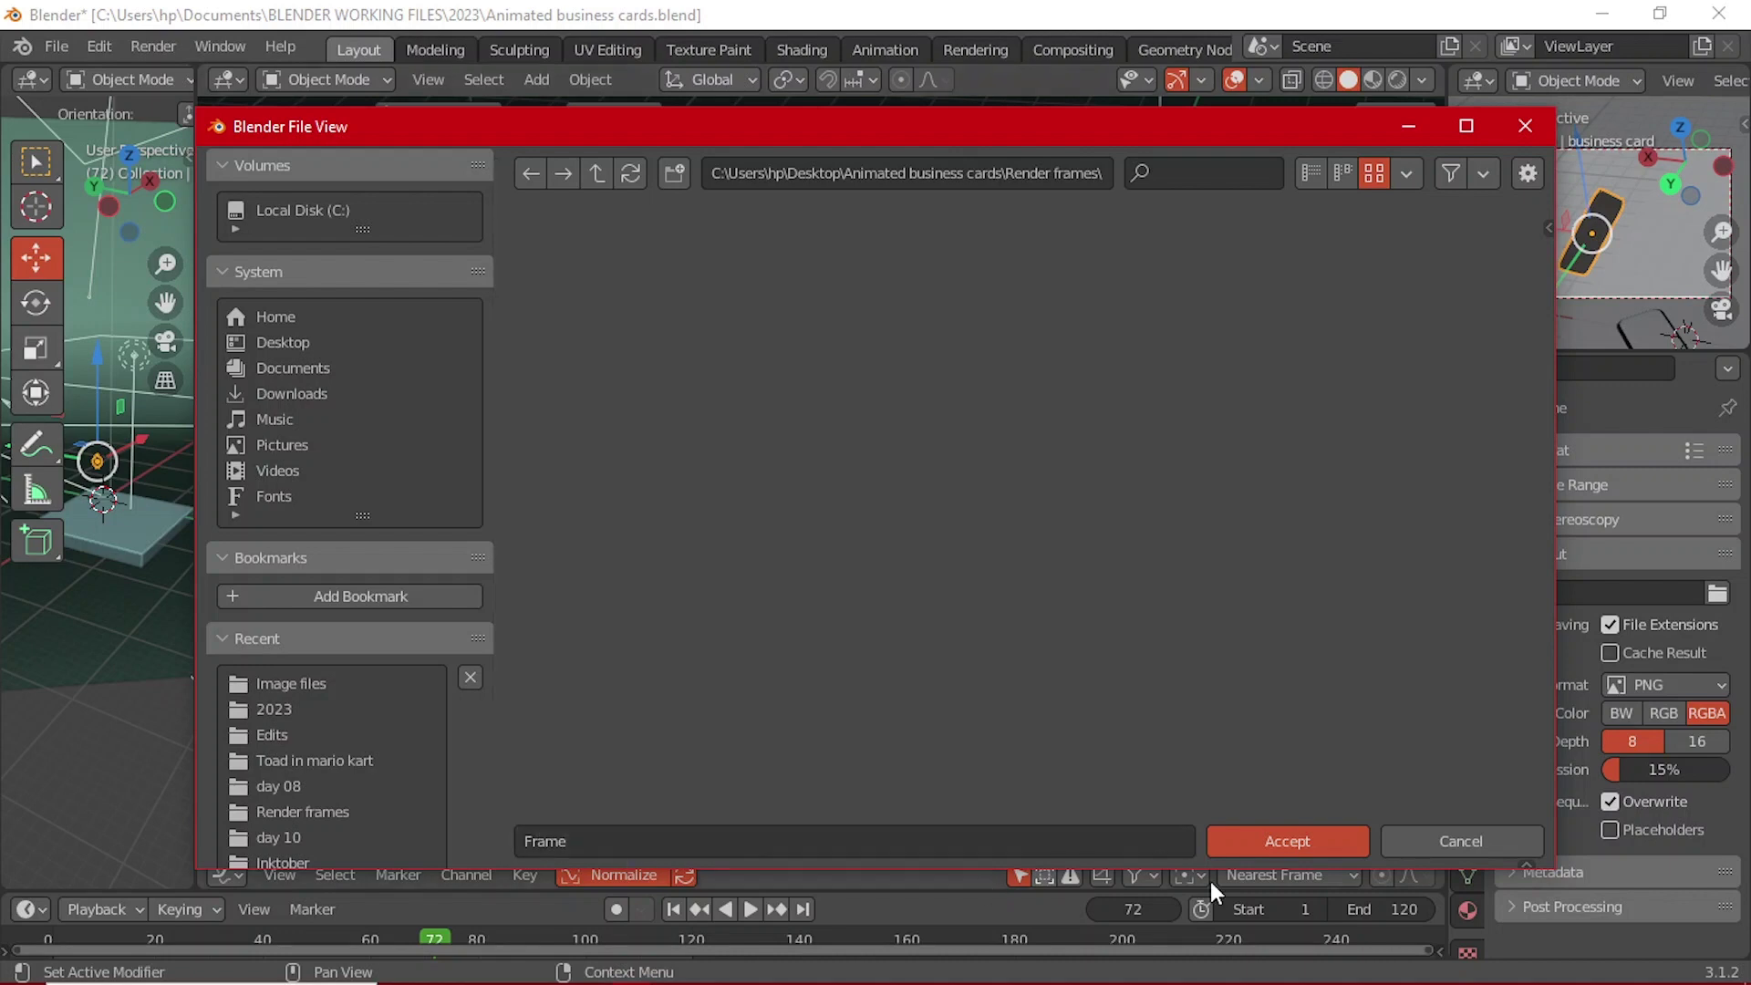
click(1293, 837)
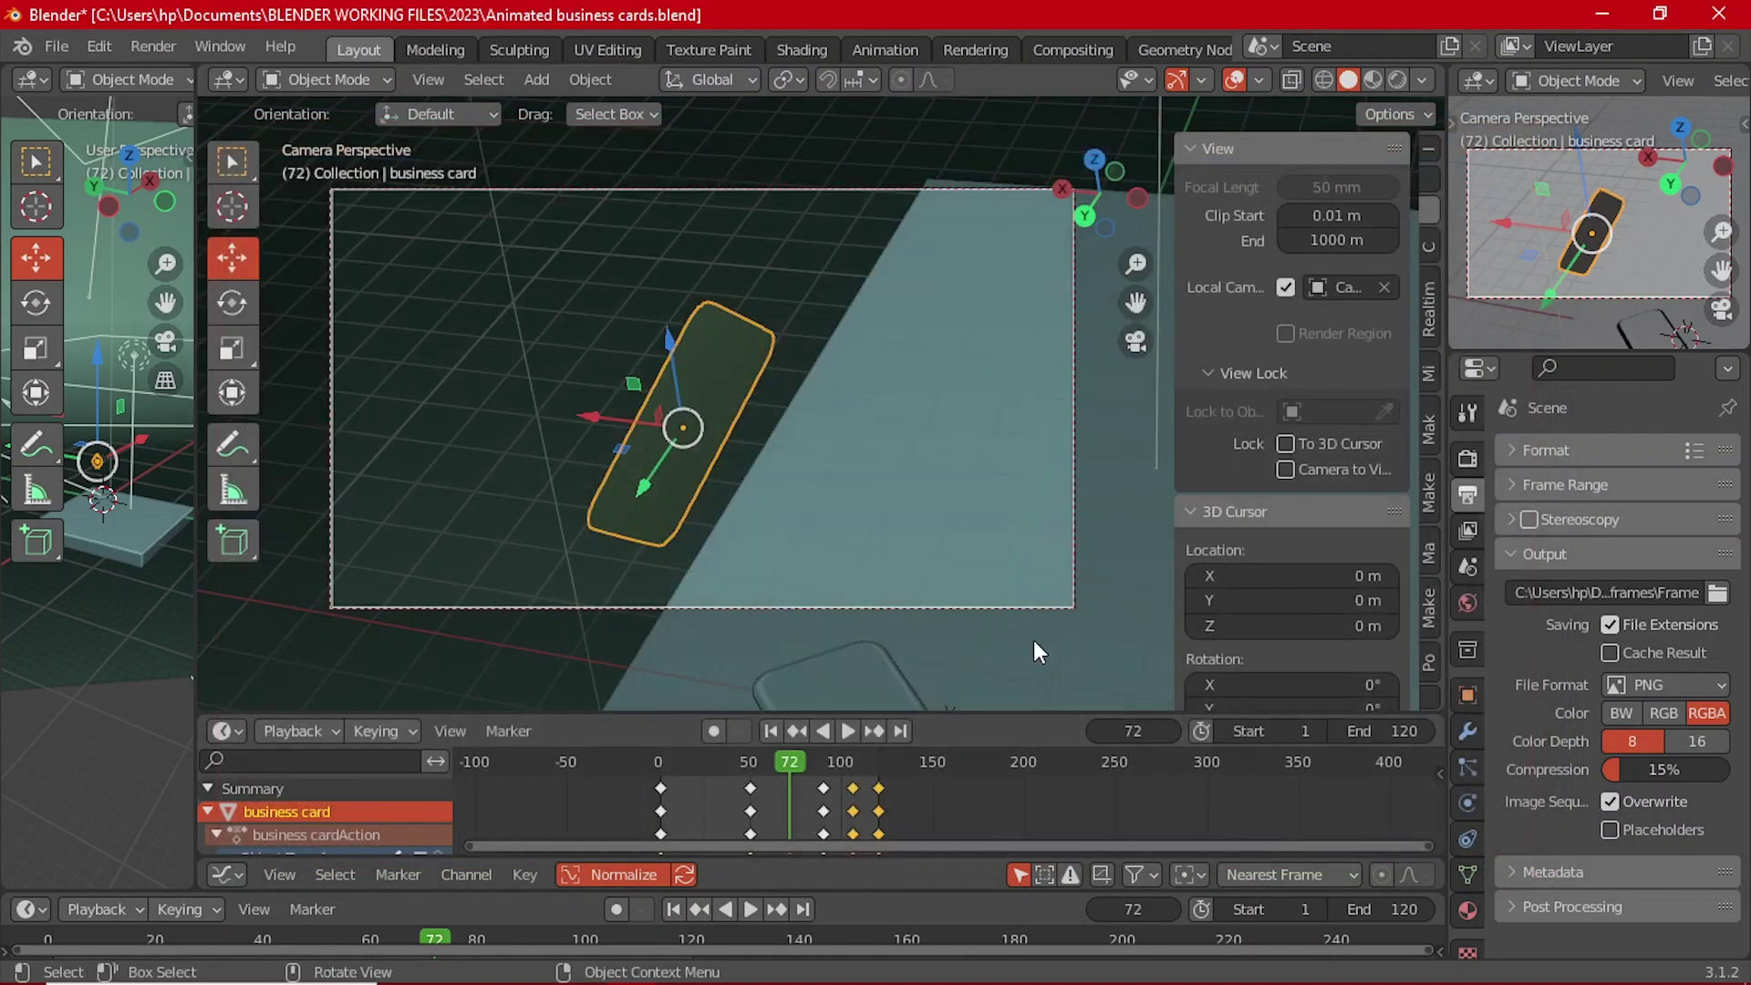
Step: Preview the card in Rendered shading with overlays hidden, and save Animated business cards.blend
click(1398, 79)
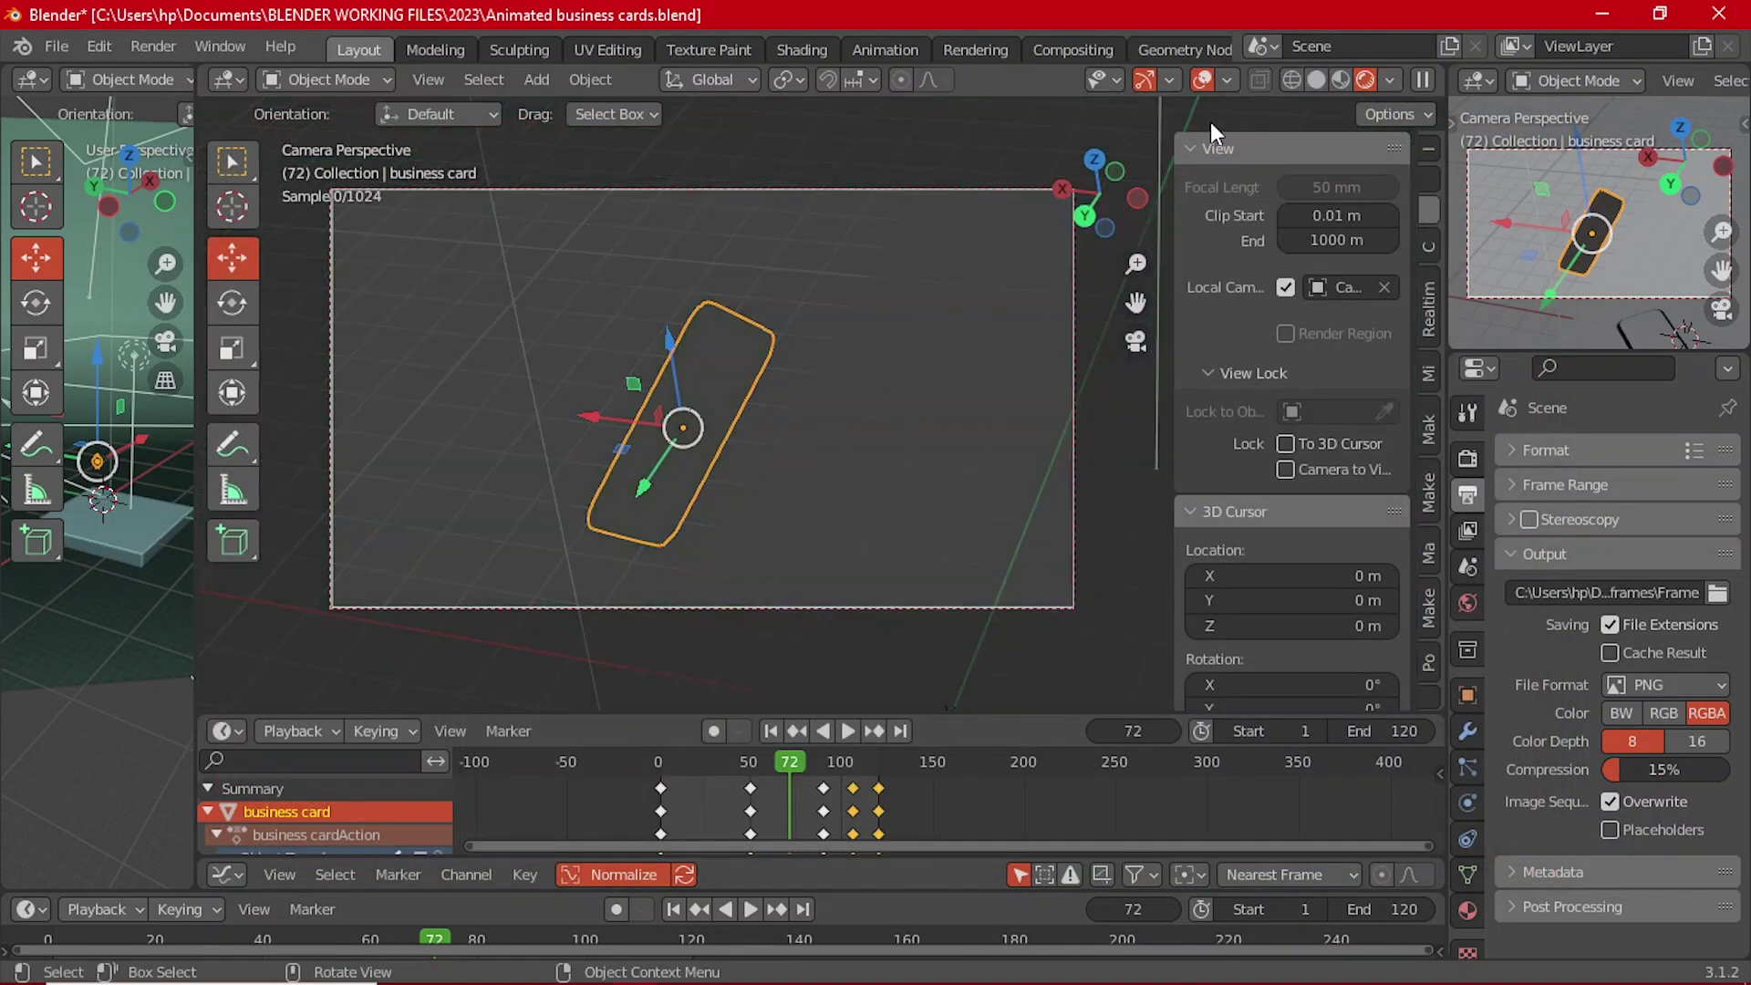
click(1201, 80)
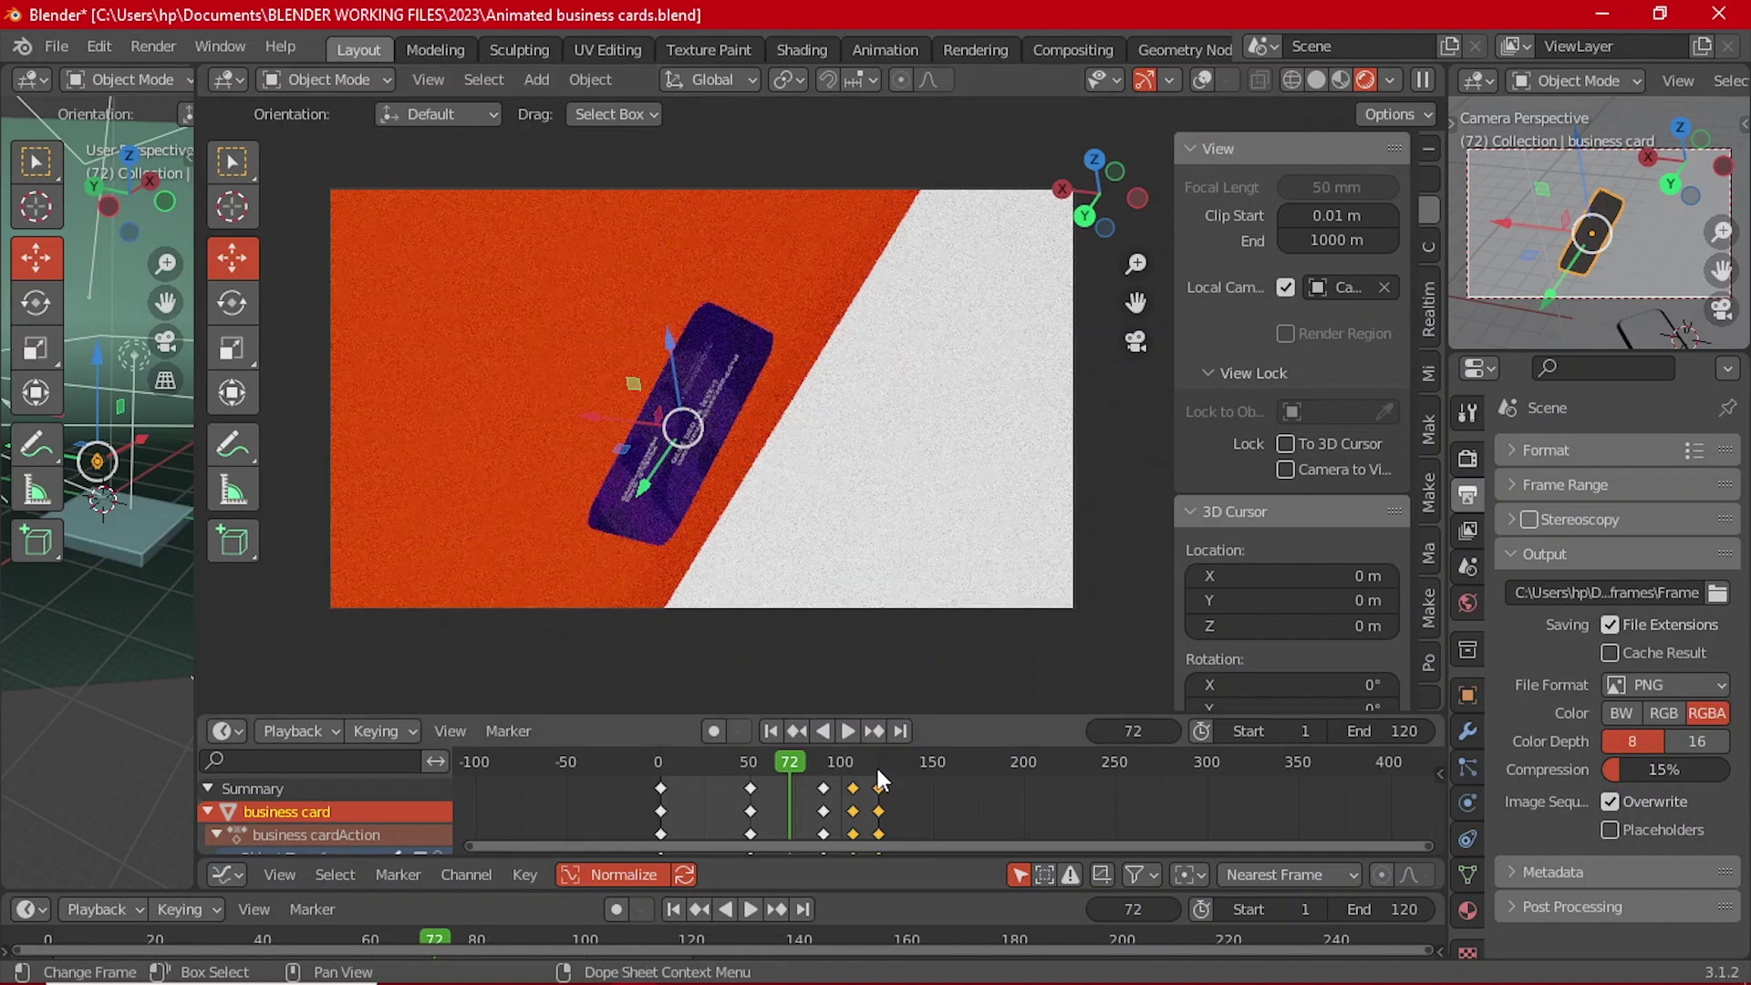
key(ctrl+s)
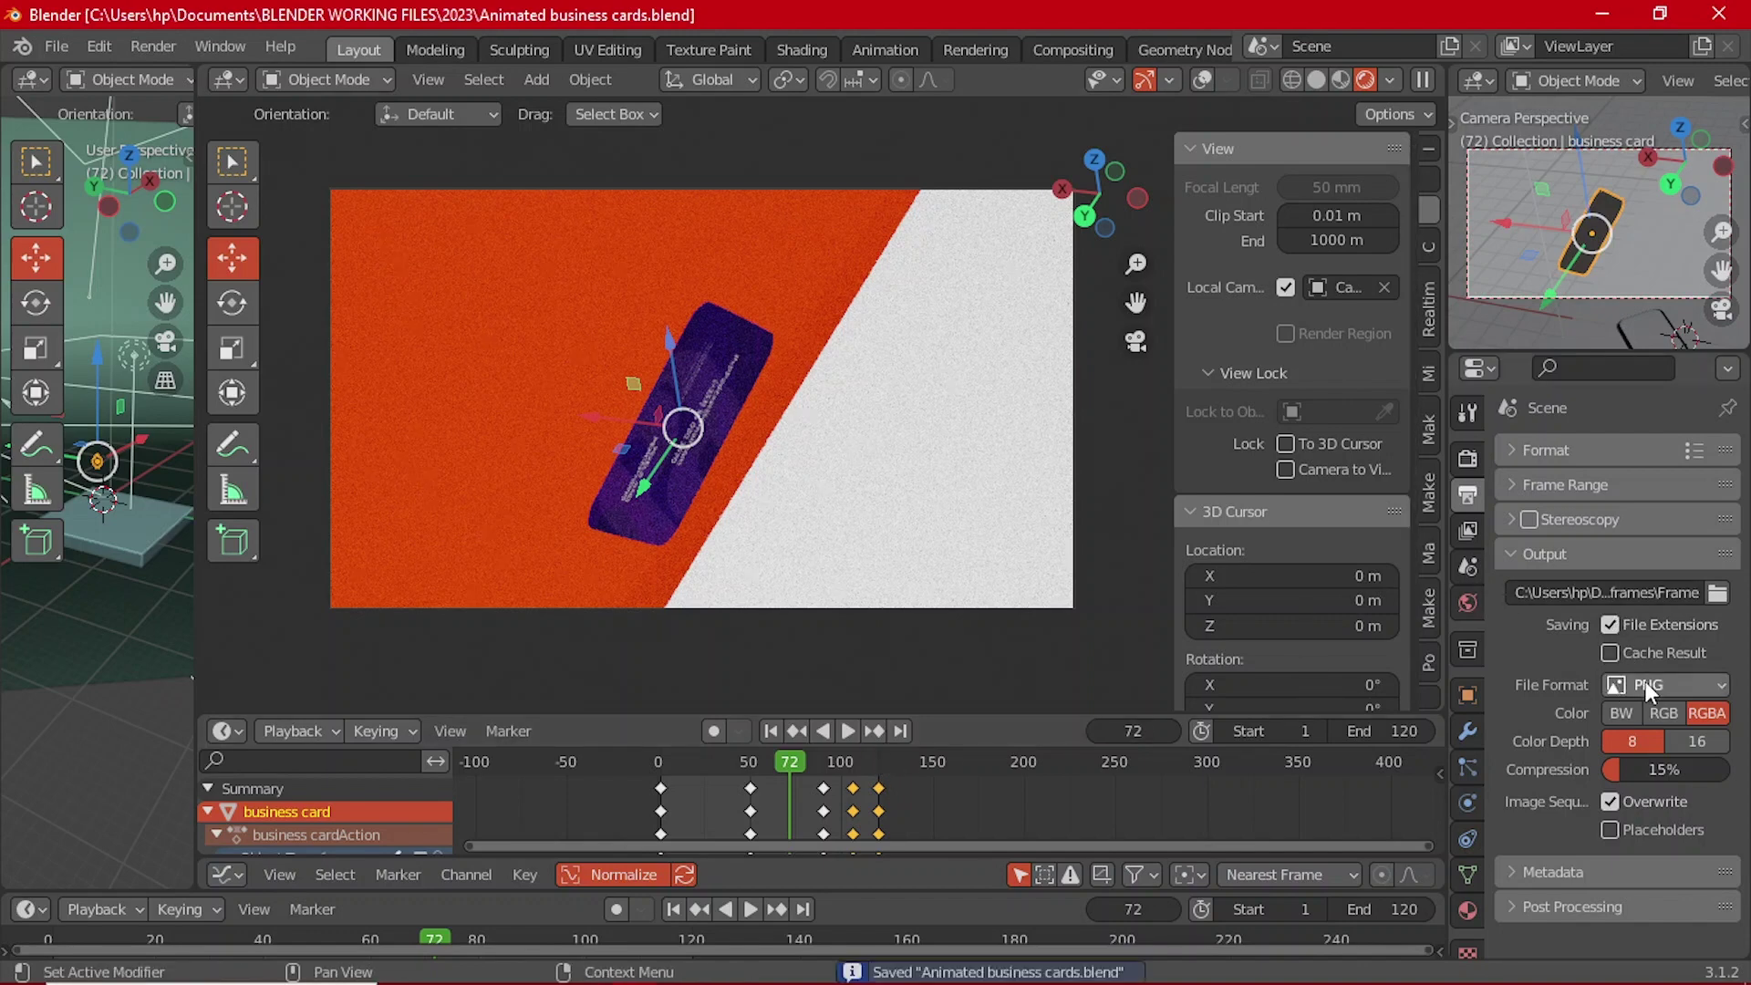
Step: Collapse the Output panel and go back to the Render Properties settings
click(1531, 552)
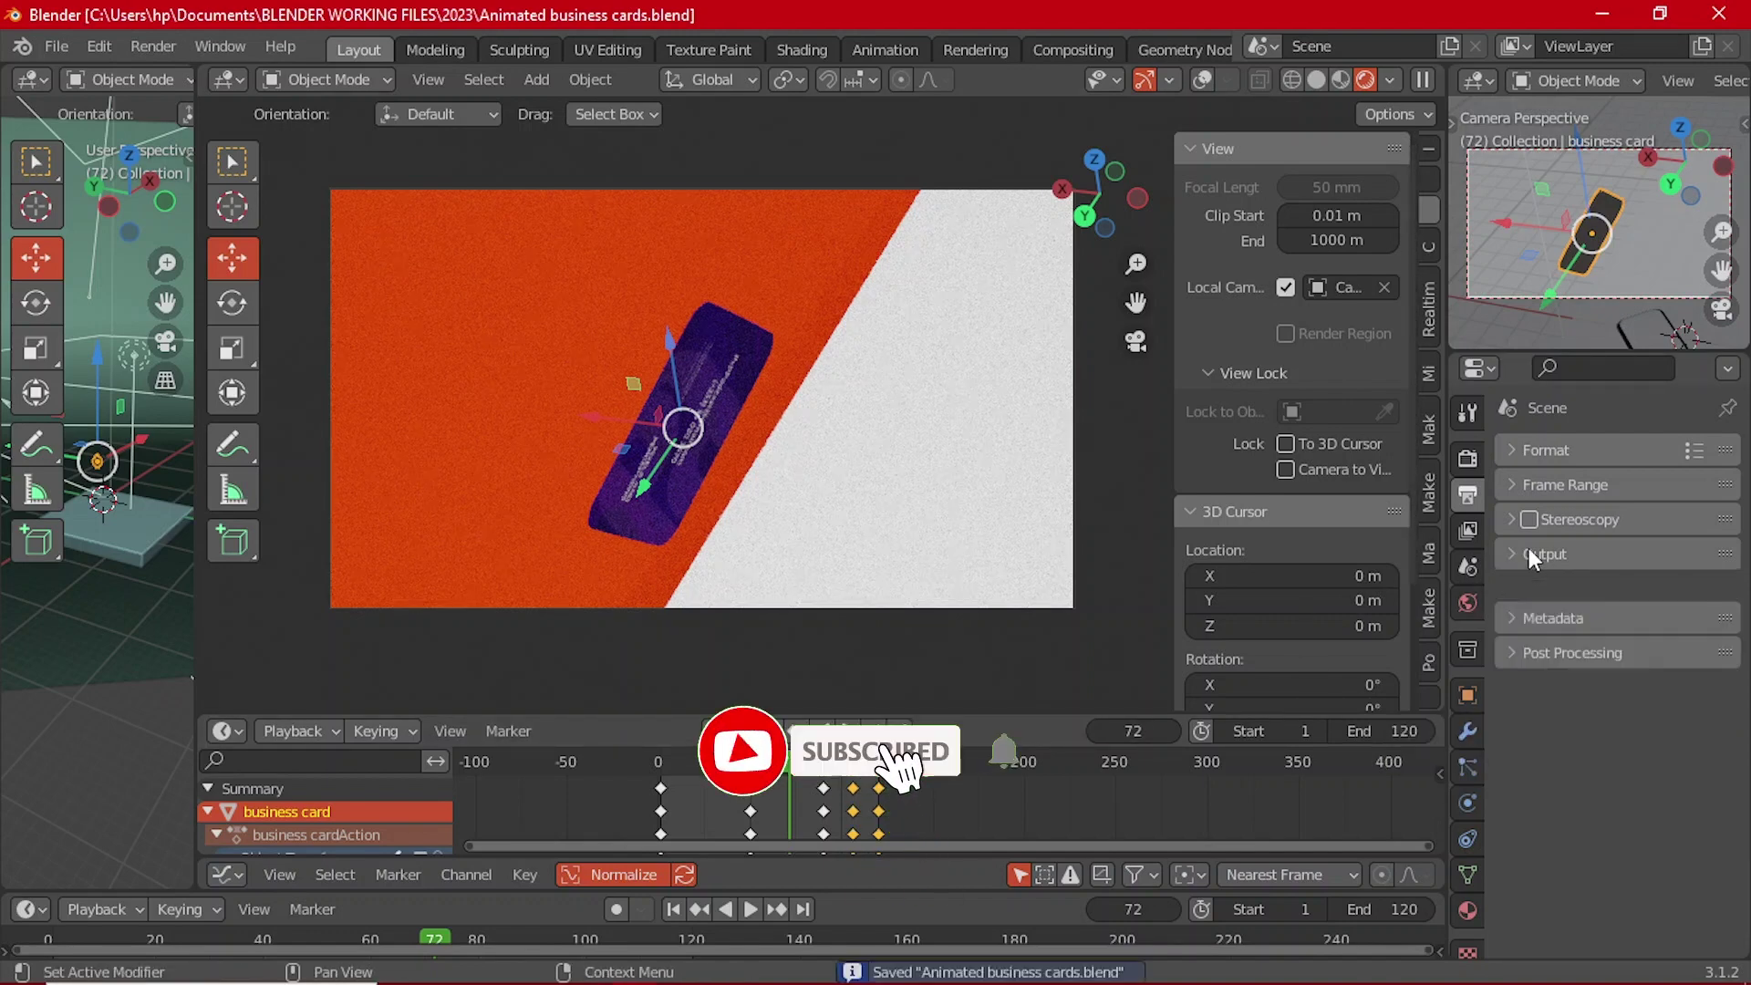
click(1469, 909)
scroll(1541, 767, down, 5)
scroll(1545, 766, up, 5)
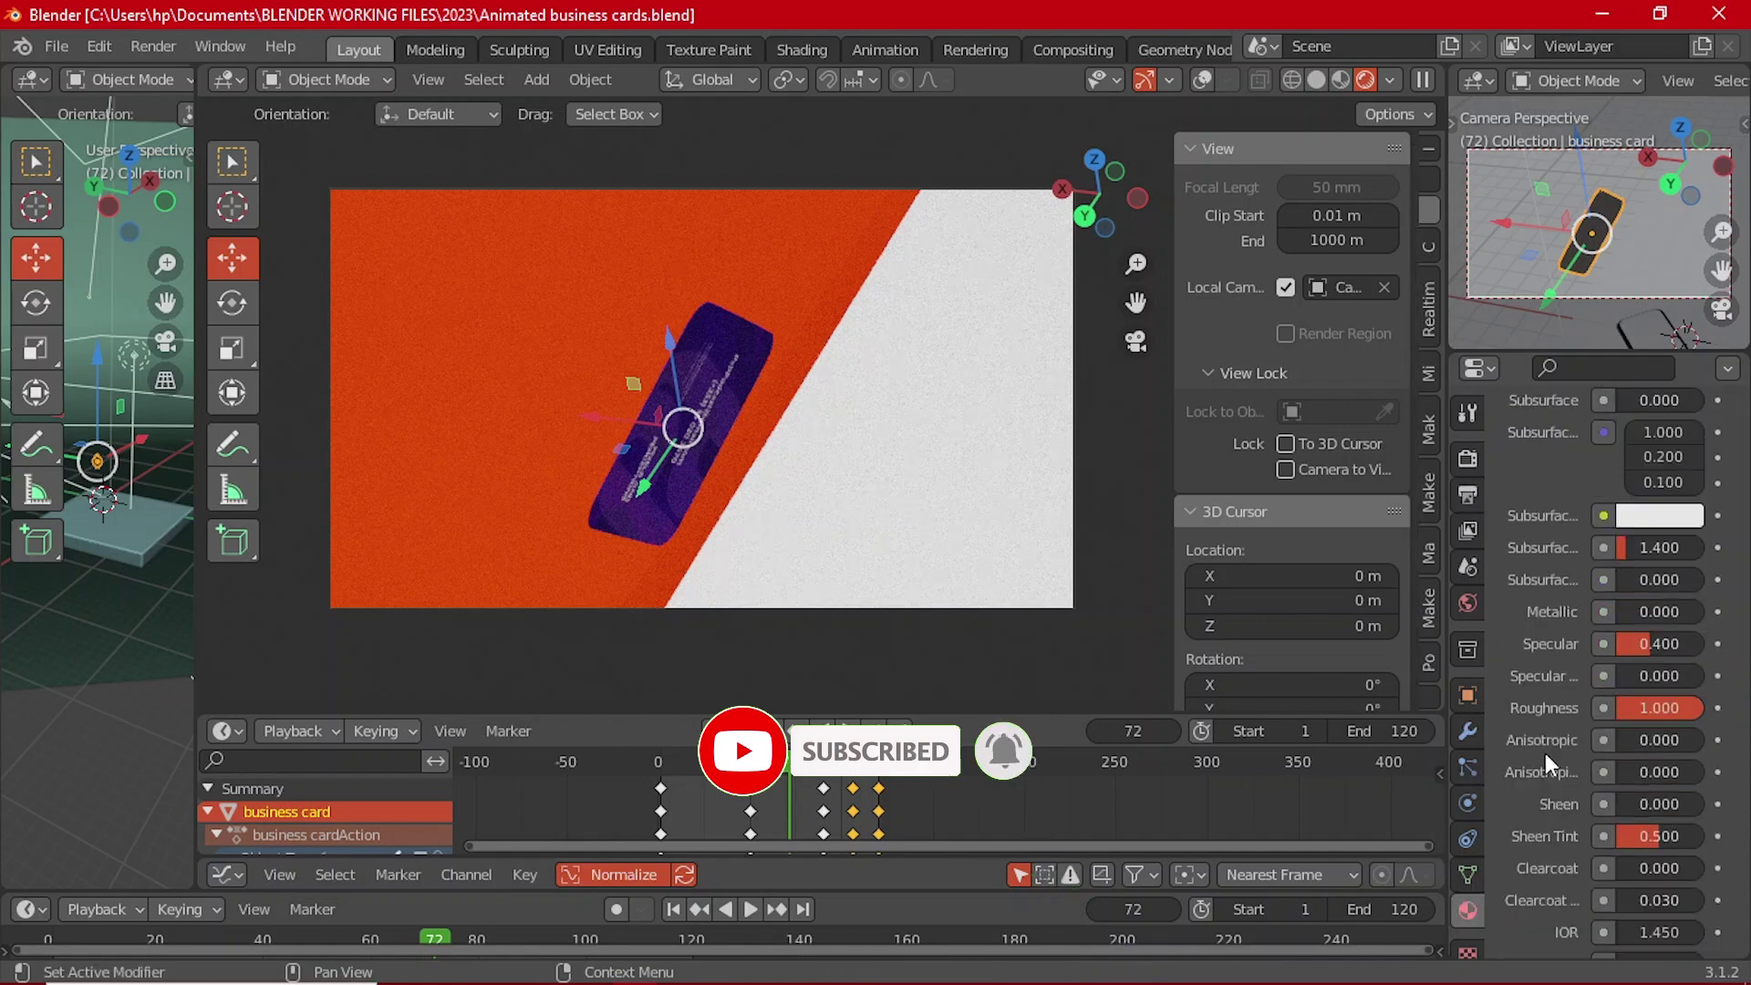
click(1470, 465)
scroll(1560, 909, down, 6)
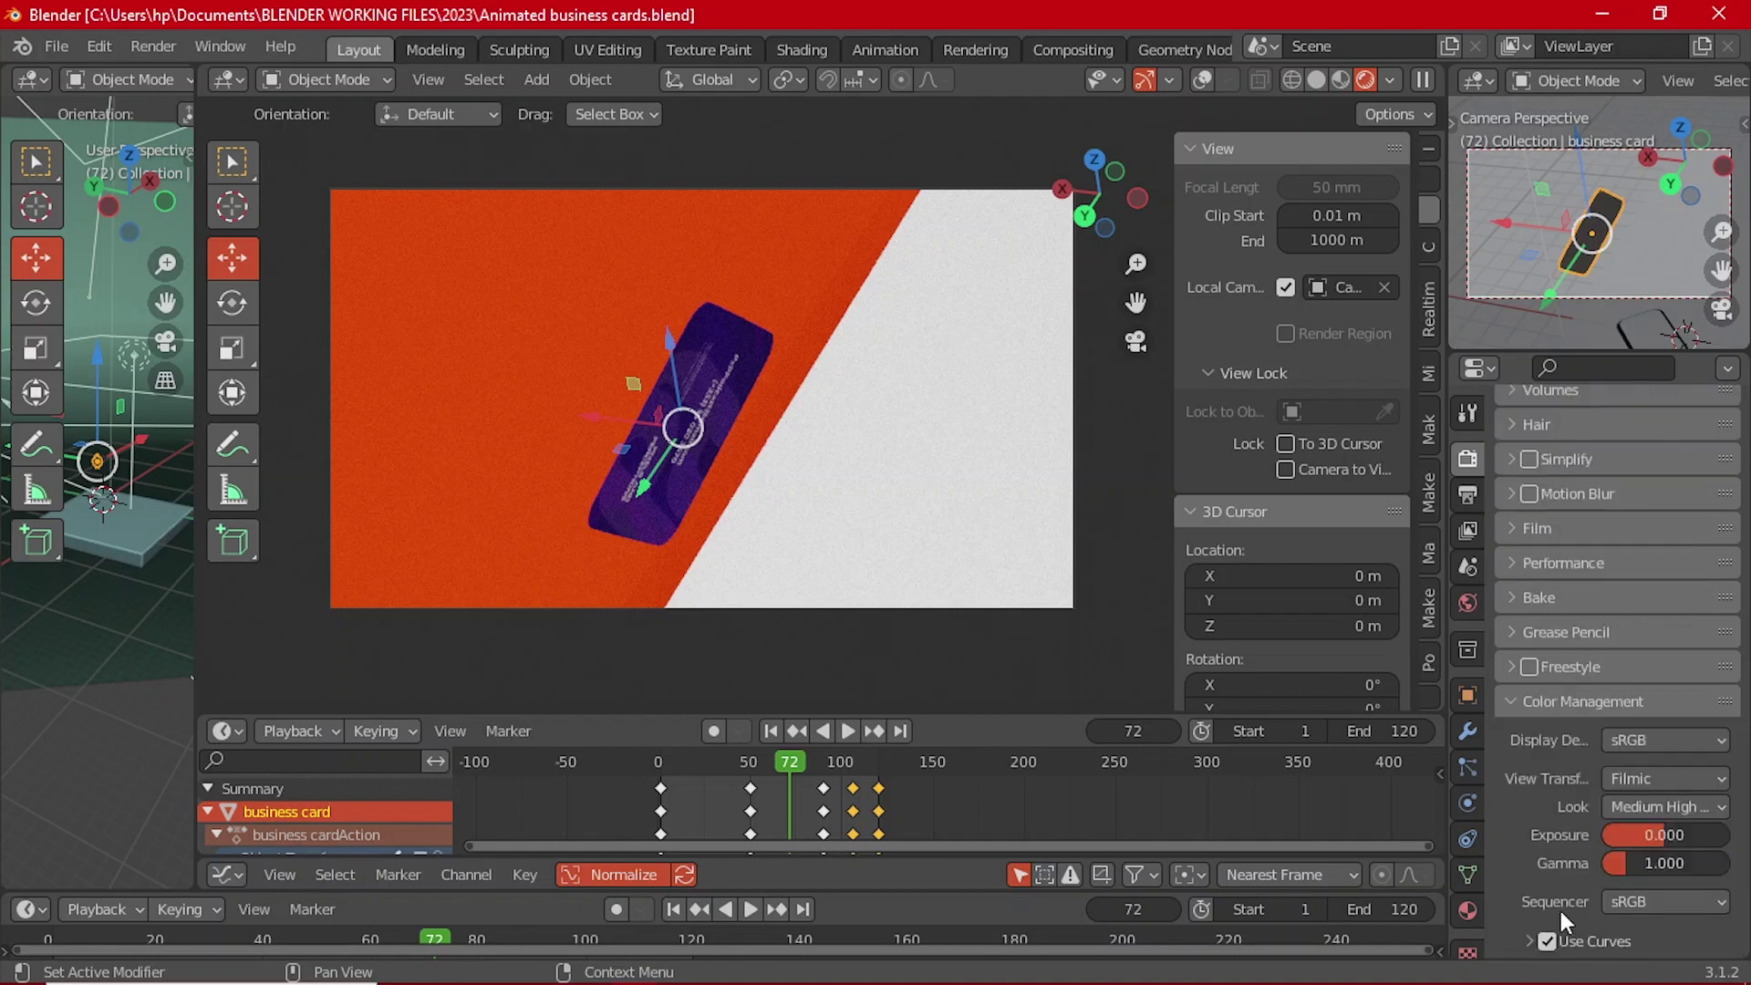
Step: Enable Color Management's Use Curves and pull the curve point down slightly
click(1595, 931)
scroll(1594, 926, down, 5)
scroll(1617, 916, down, 2)
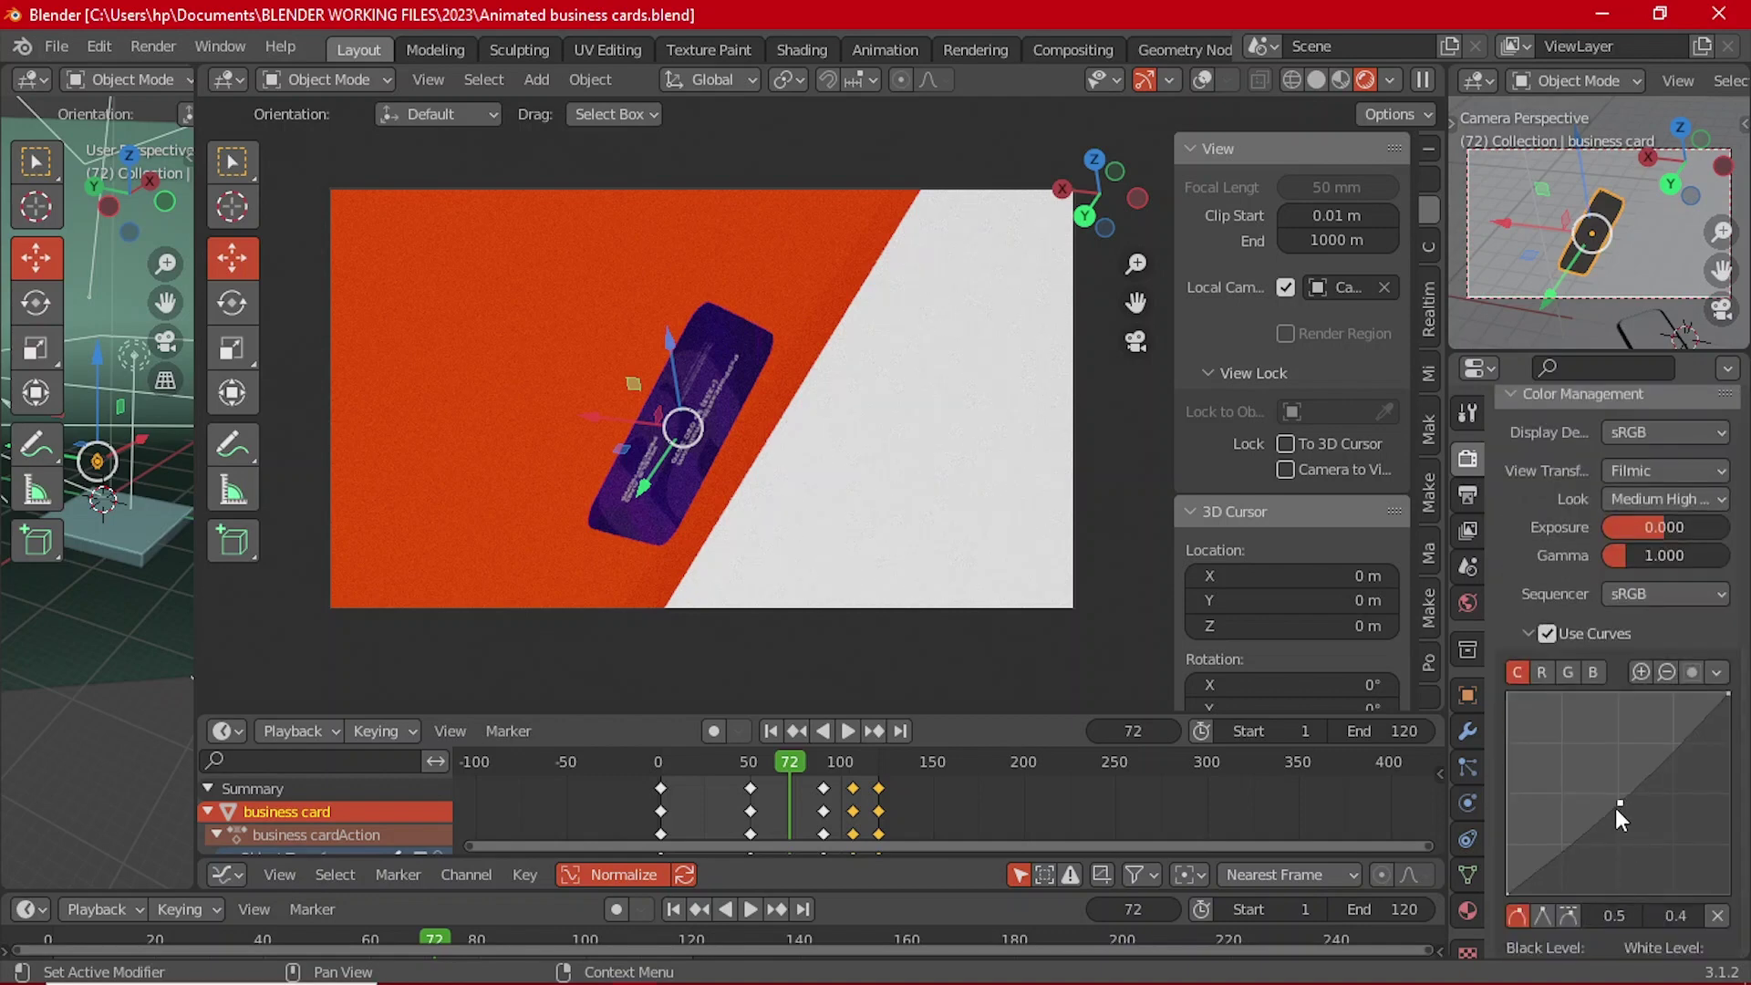
drag(1619, 806, 1624, 808)
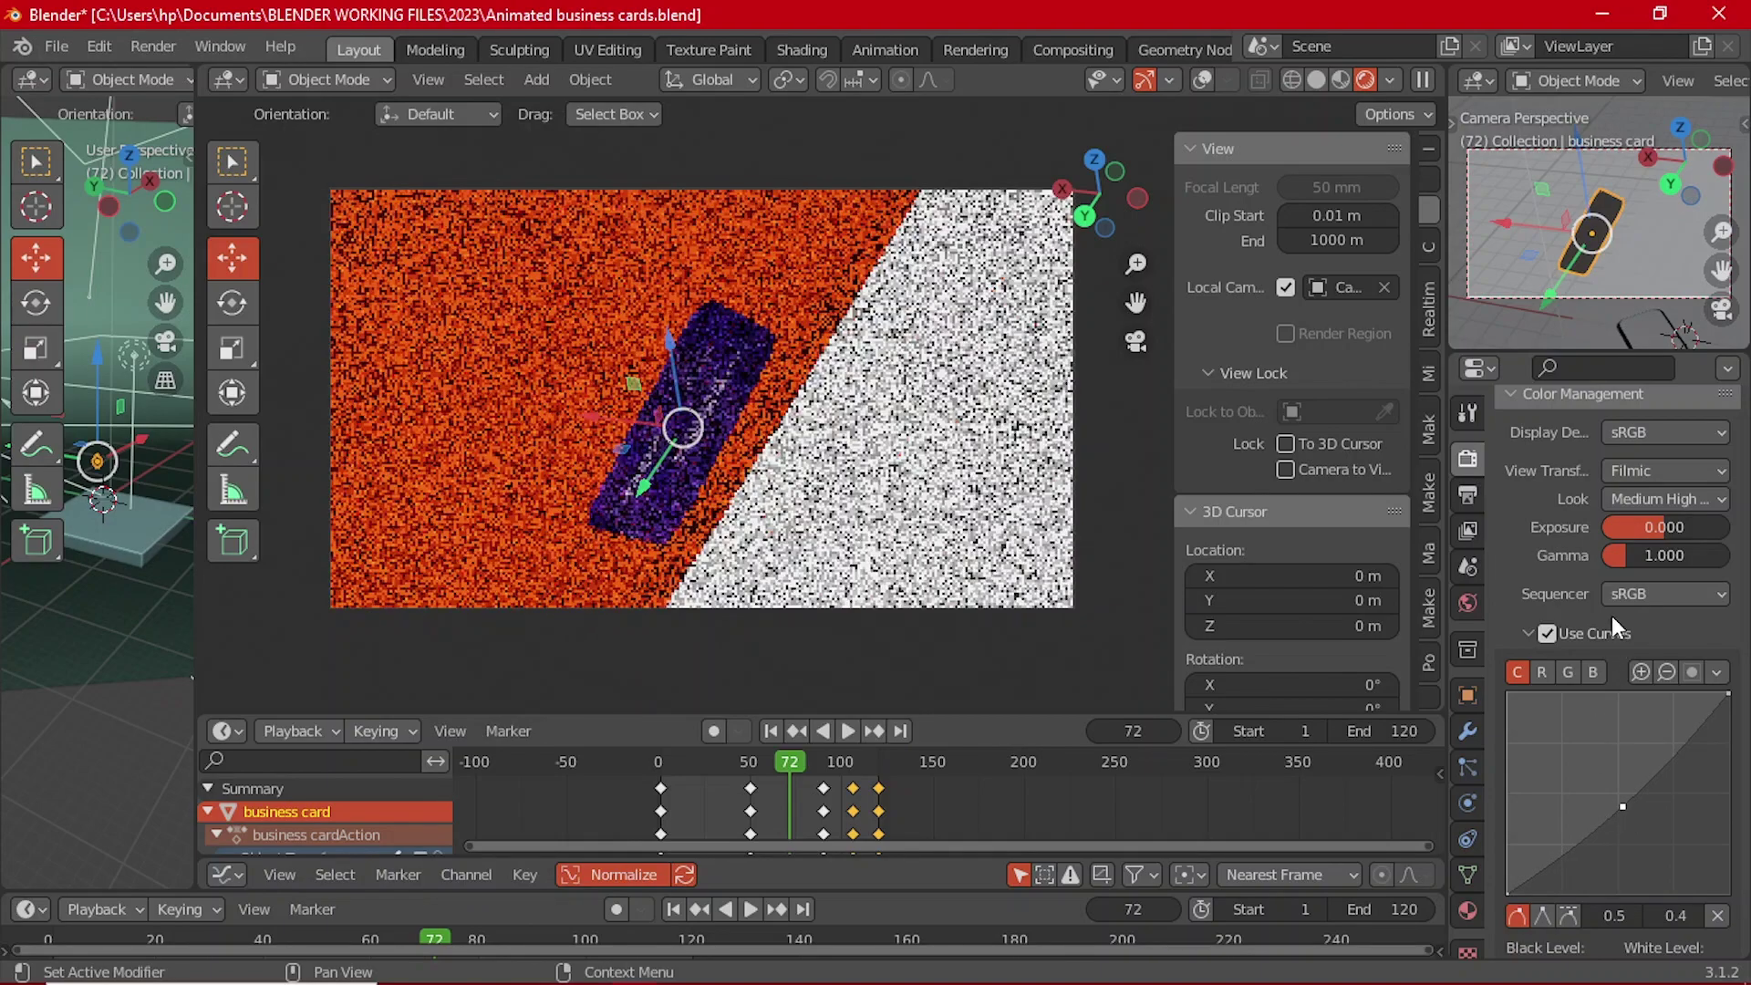
scroll(1605, 620, up, 8)
scroll(1552, 693, up, 6)
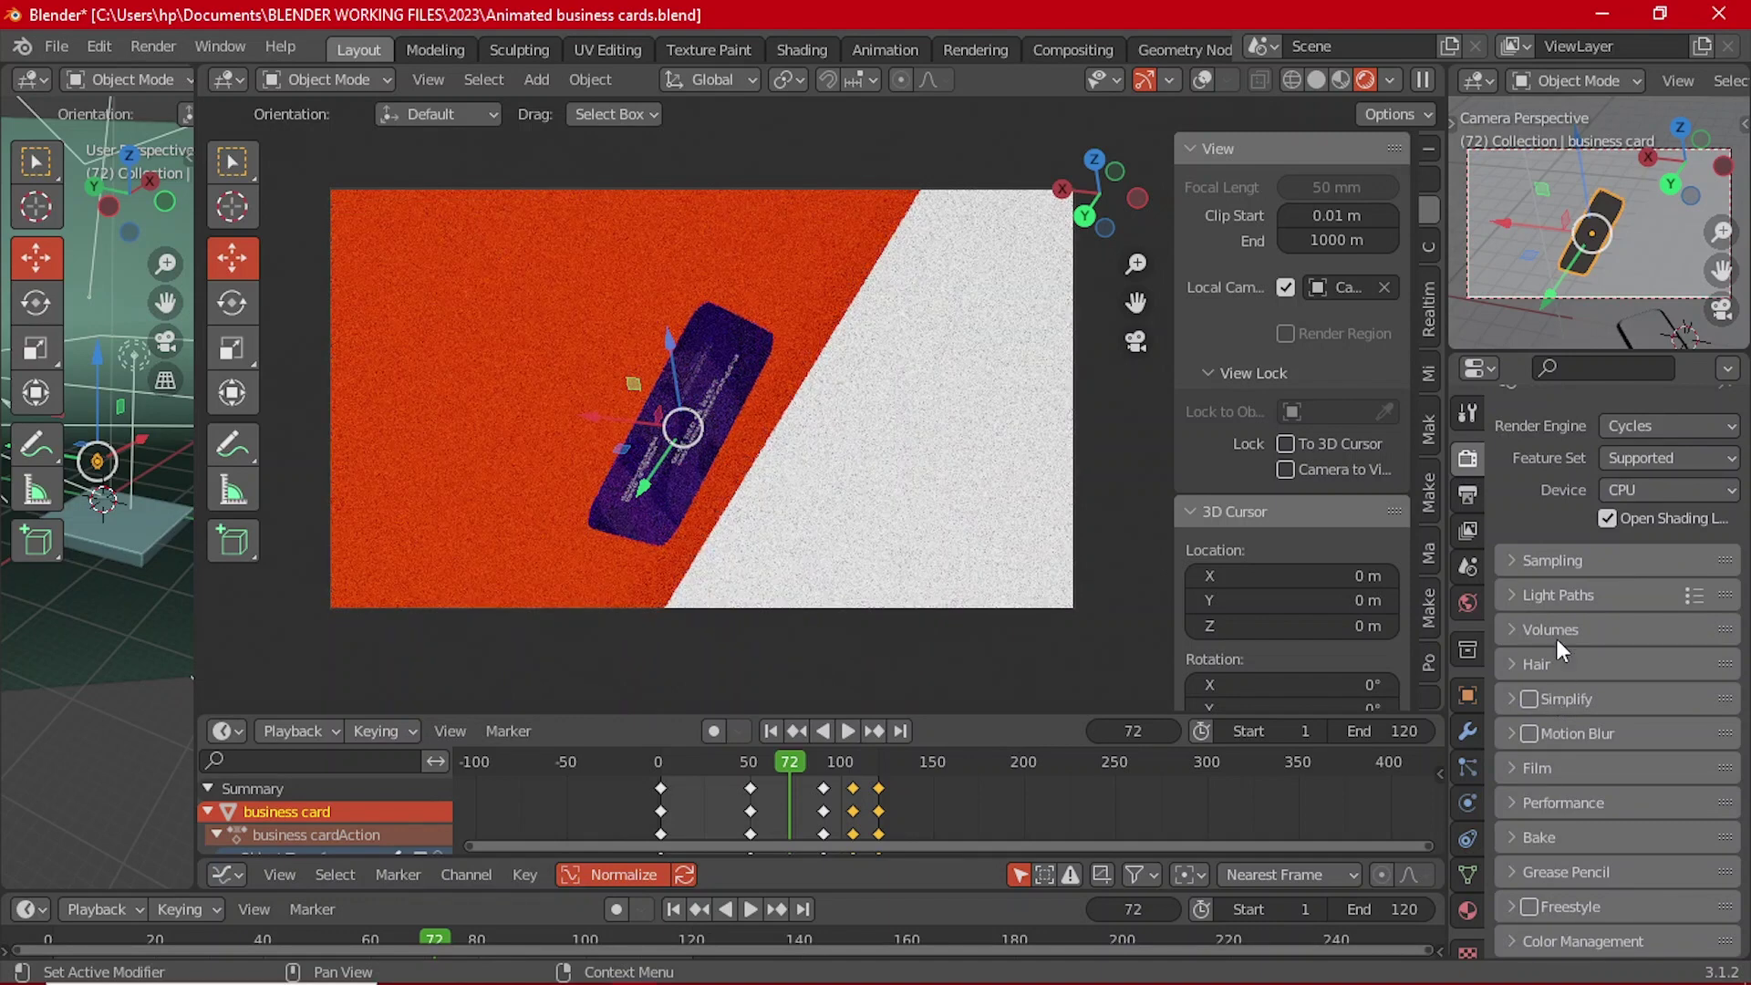
Step: Render frame 72 as a still image with Render Image
scroll(1562, 657, up, 1)
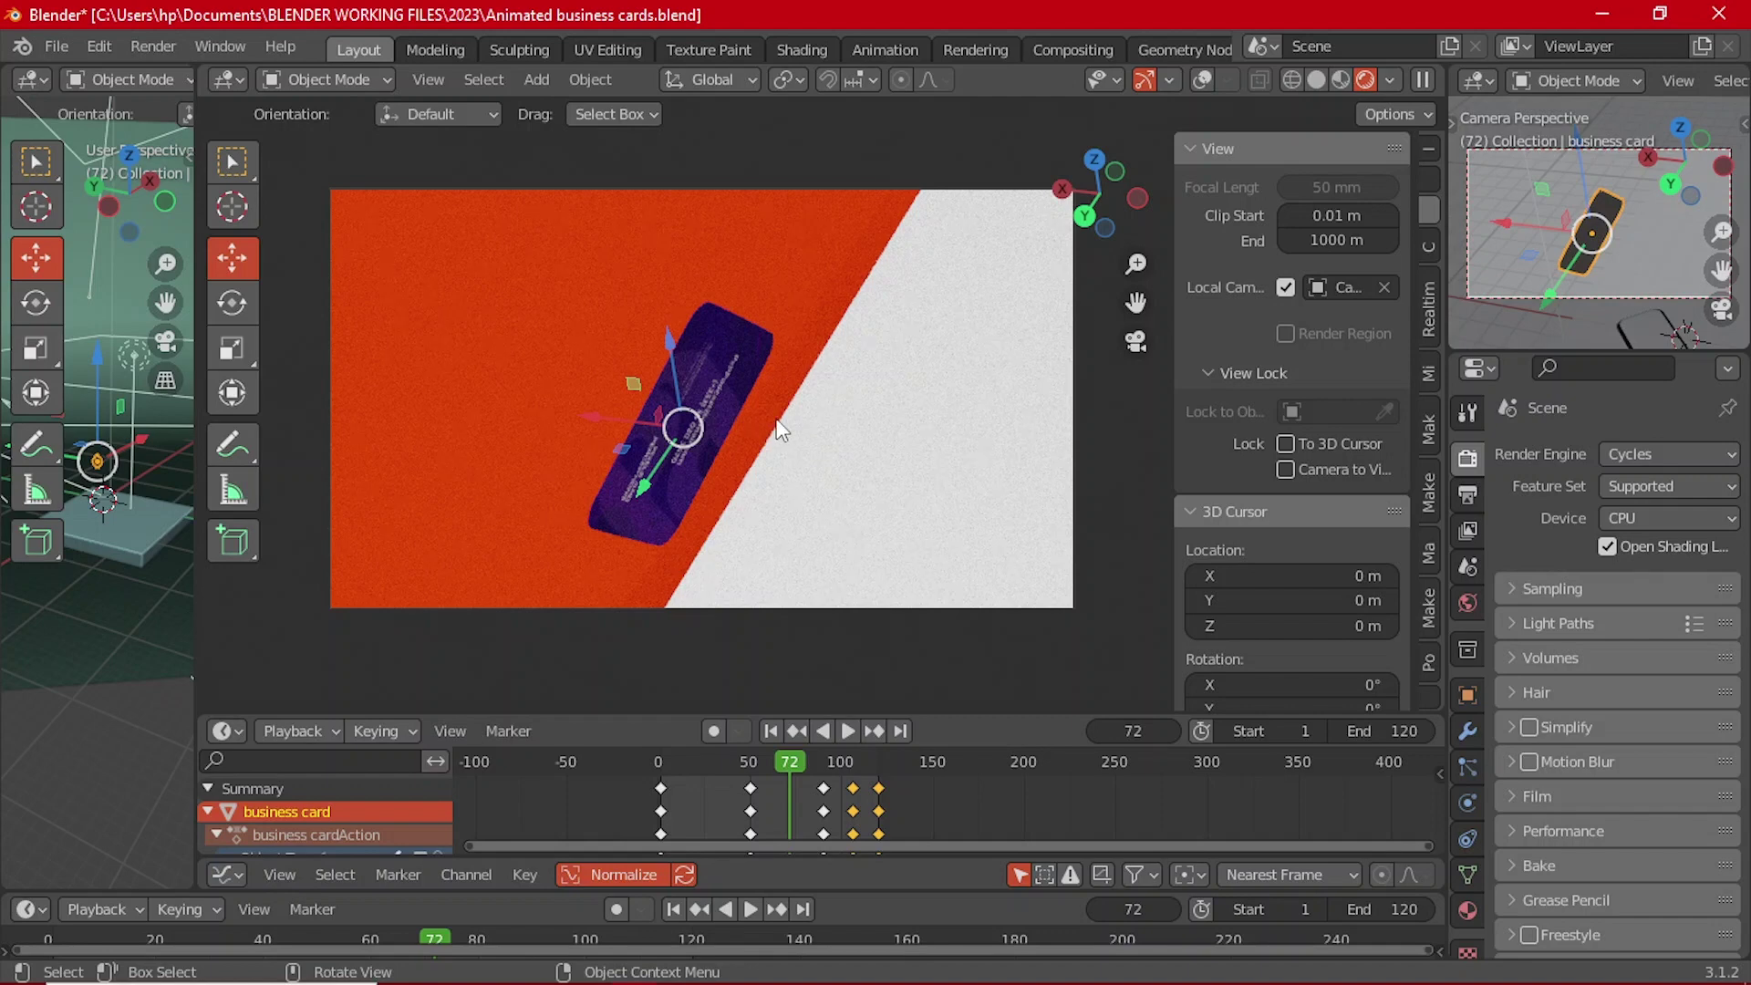
click(149, 47)
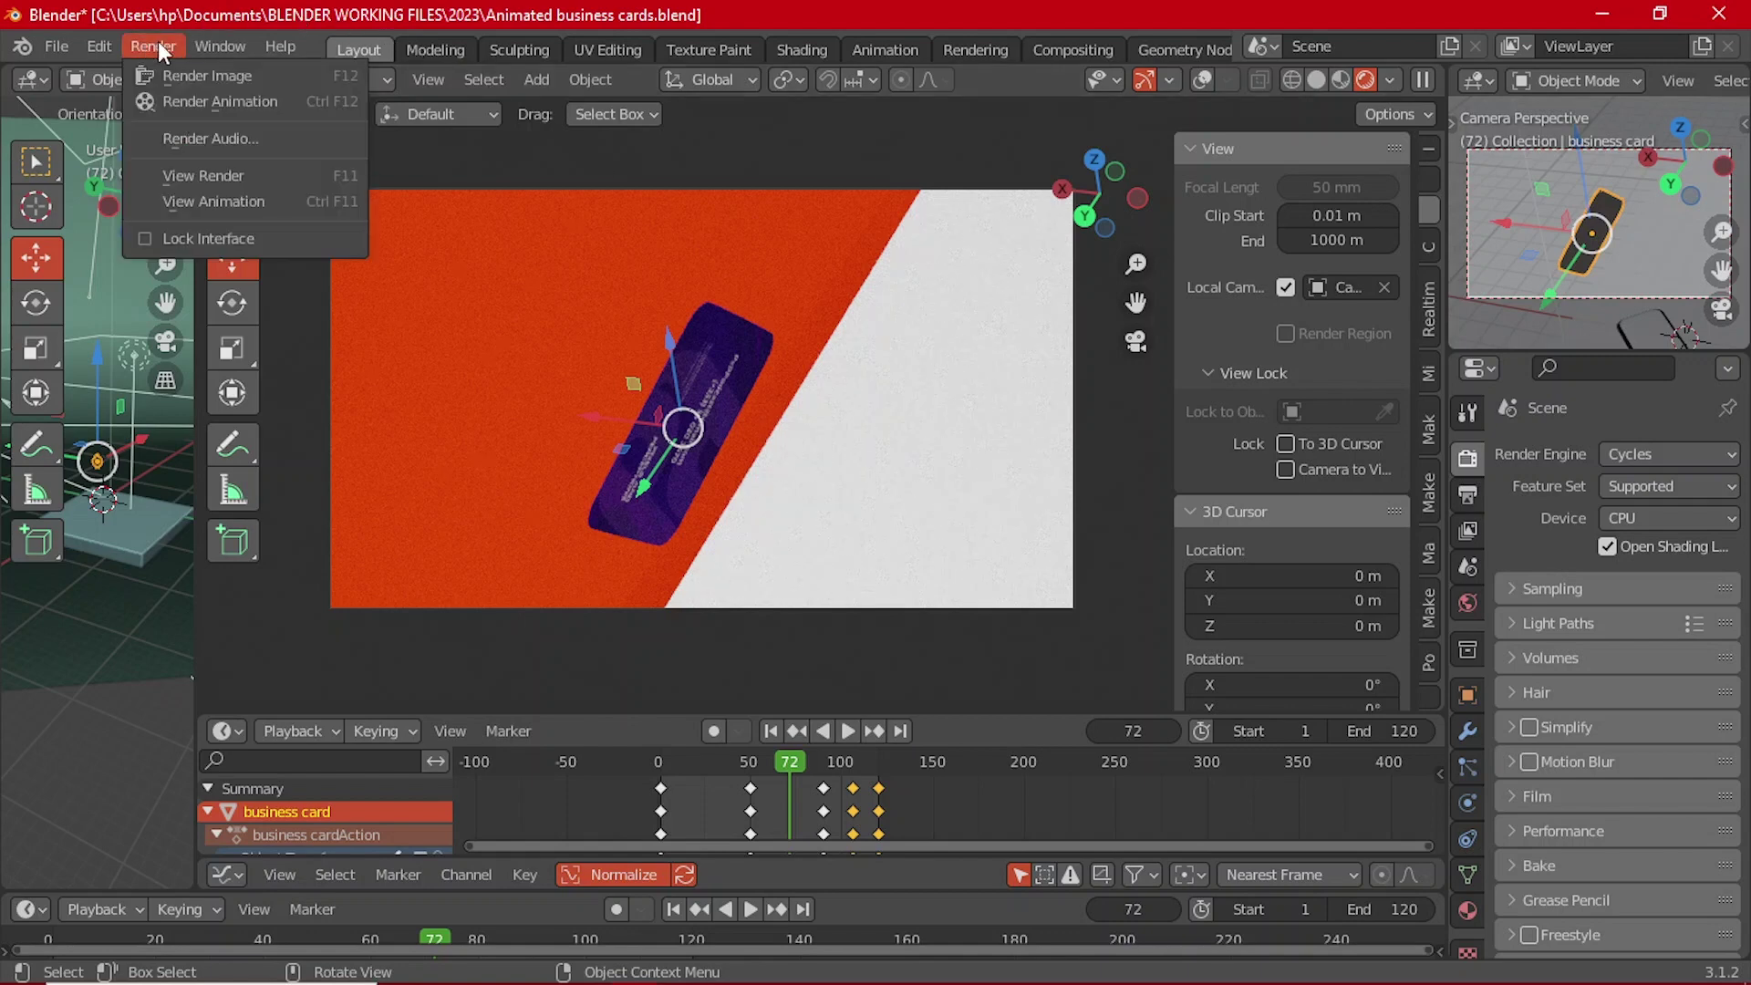
click(217, 73)
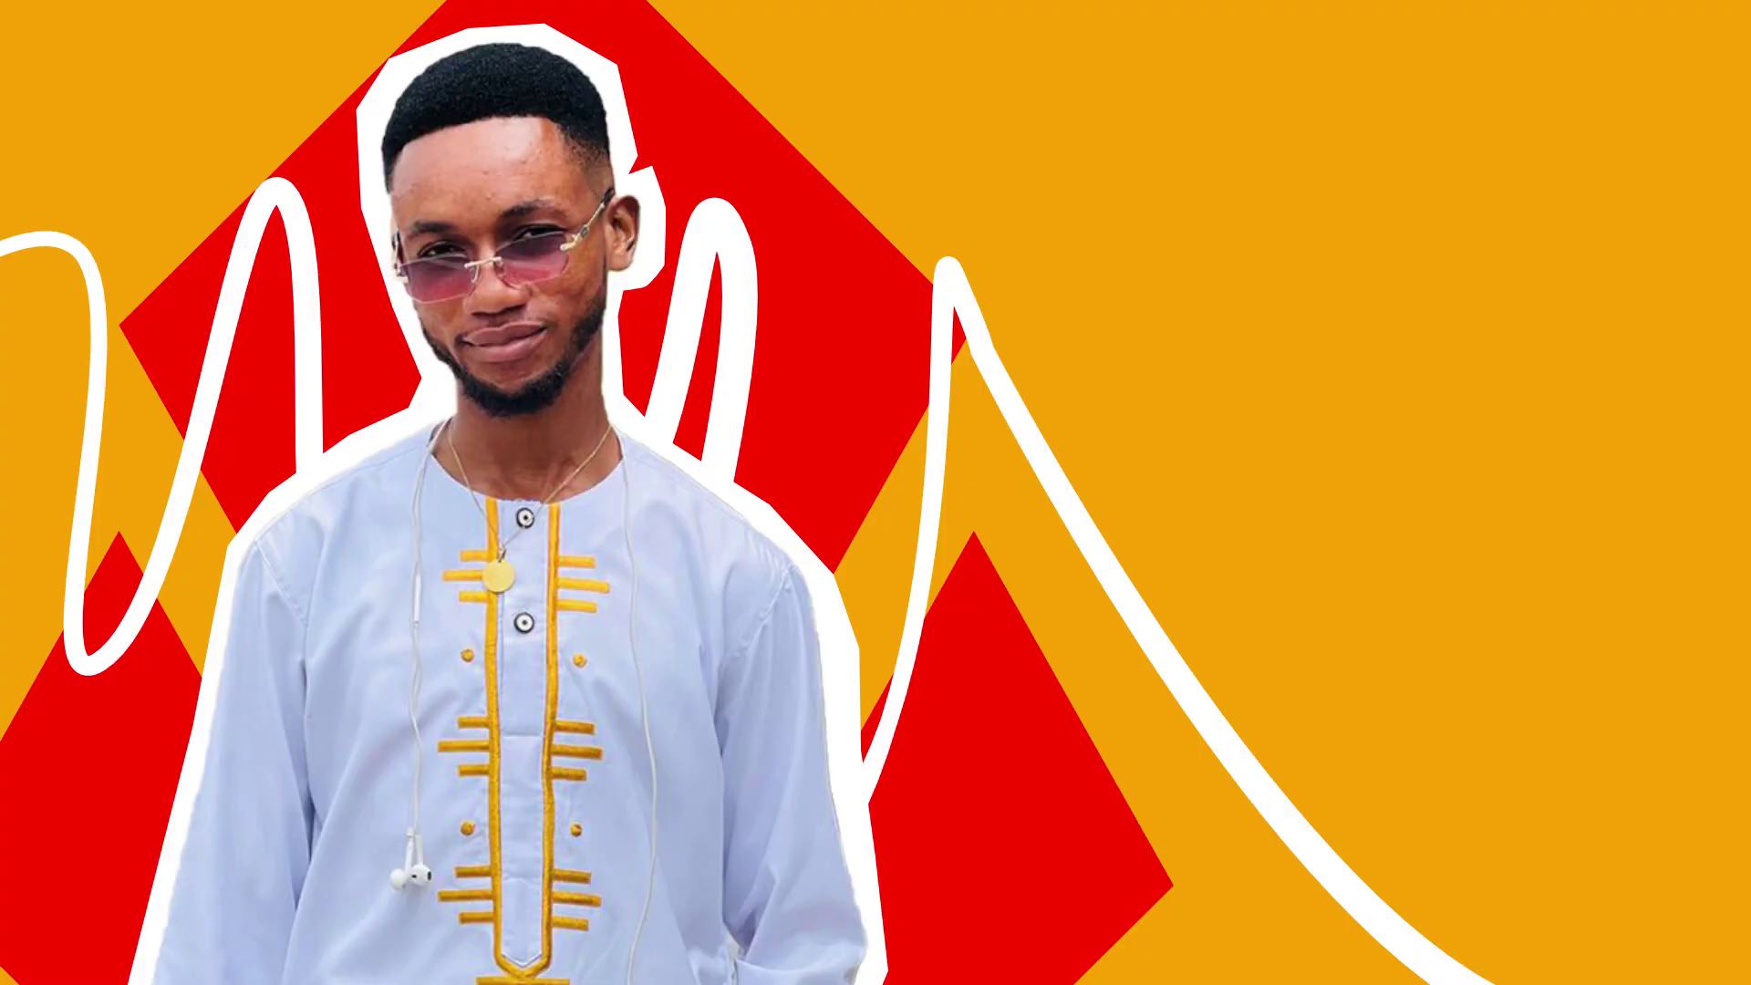